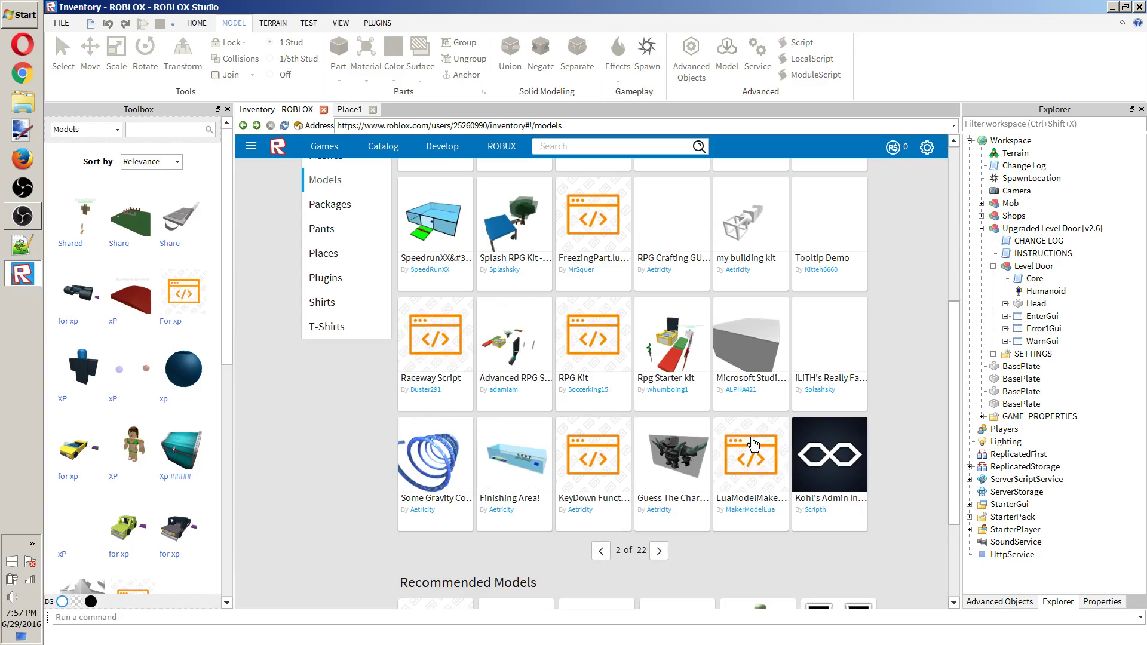
Open the Datastore Autosave RPG Script [ v7 ] model from the inventory and show its commentary.
{"action": "scroll", "coordinate": [630, 438], "scroll_direction": "up", "scroll_amount": 4}
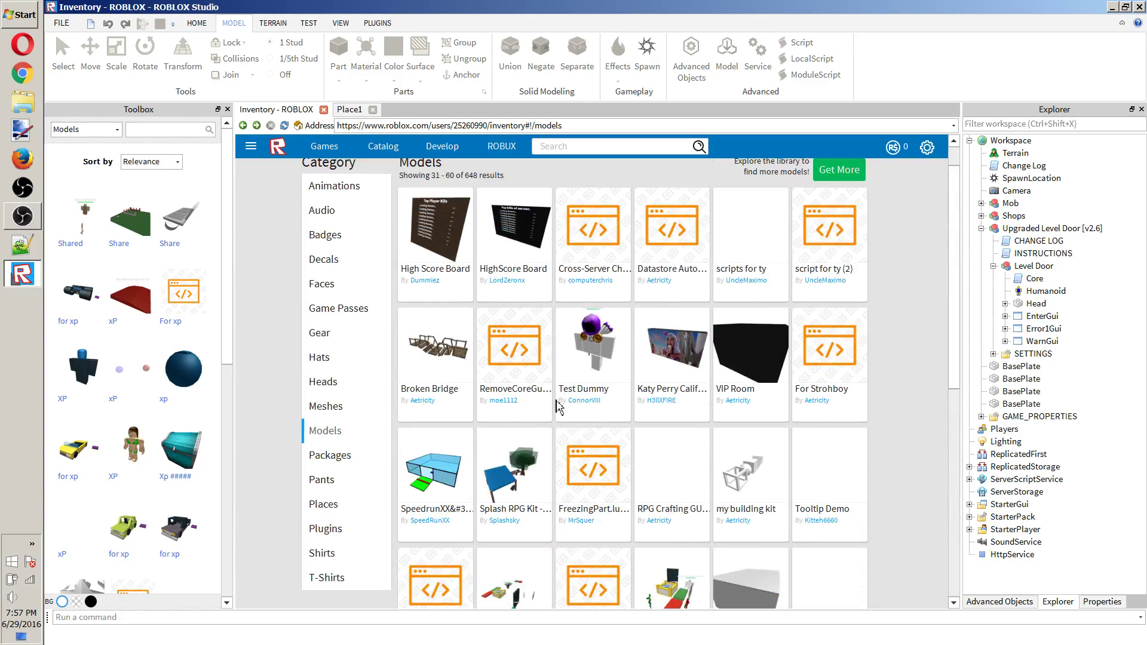
{"action": "left_click", "coordinate": [672, 239]}
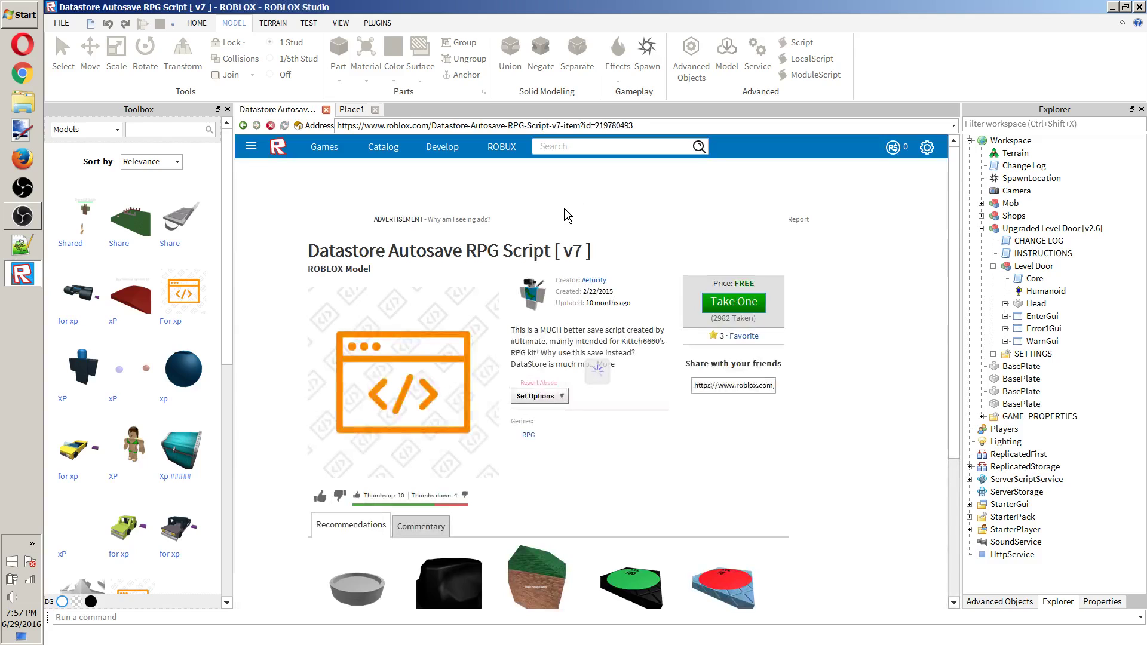
{"action": "left_click", "coordinate": [428, 528]}
{"action": "scroll", "coordinate": [751, 410], "scroll_direction": "down", "scroll_amount": 2}
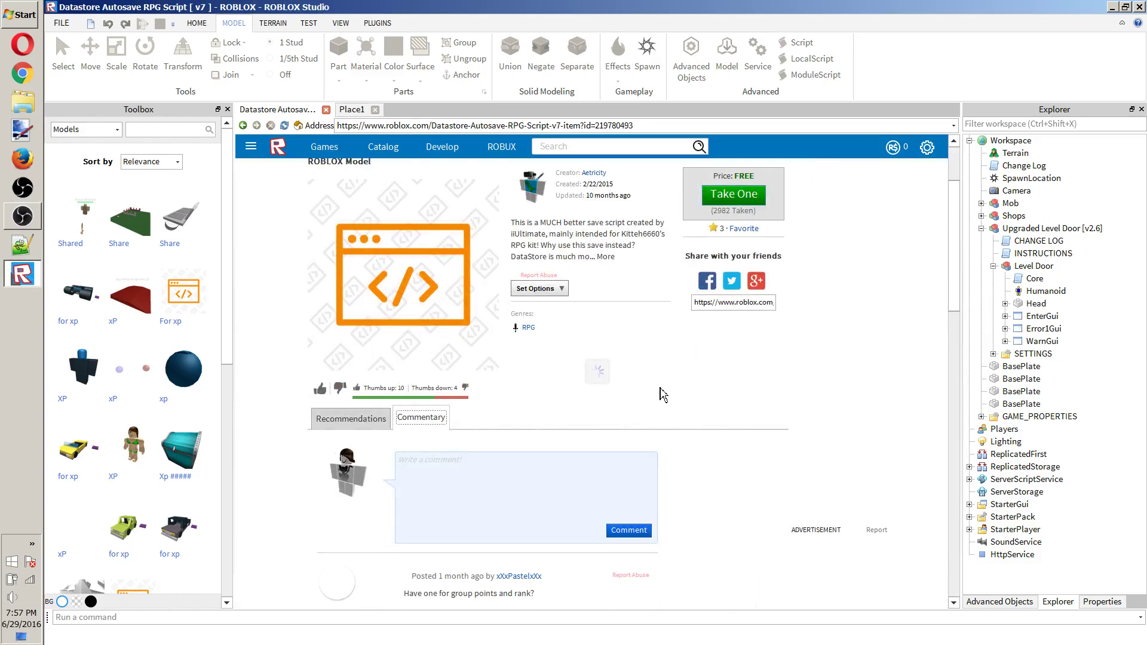
{"action": "scroll", "coordinate": [517, 345], "scroll_direction": "down", "scroll_amount": 2}
{"action": "scroll", "coordinate": [626, 303], "scroll_direction": "up", "scroll_amount": 4}
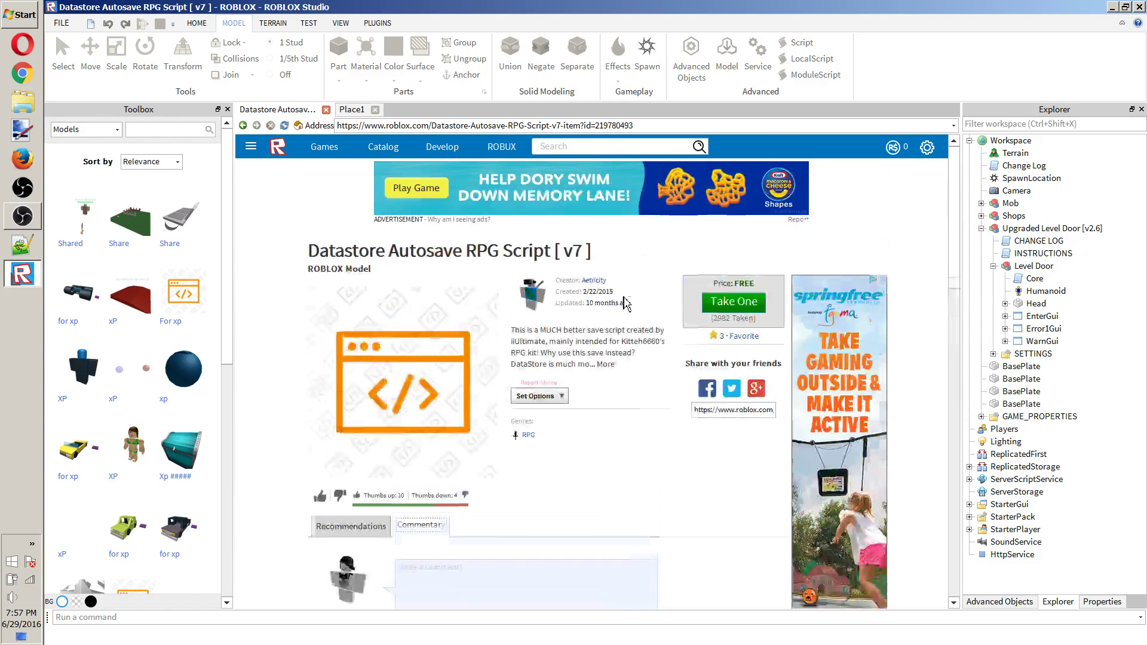
Acquire the Datastore Autosave RPG Script [ v7 ] model for free and look over its comments and title.
{"action": "left_click", "coordinate": [740, 301]}
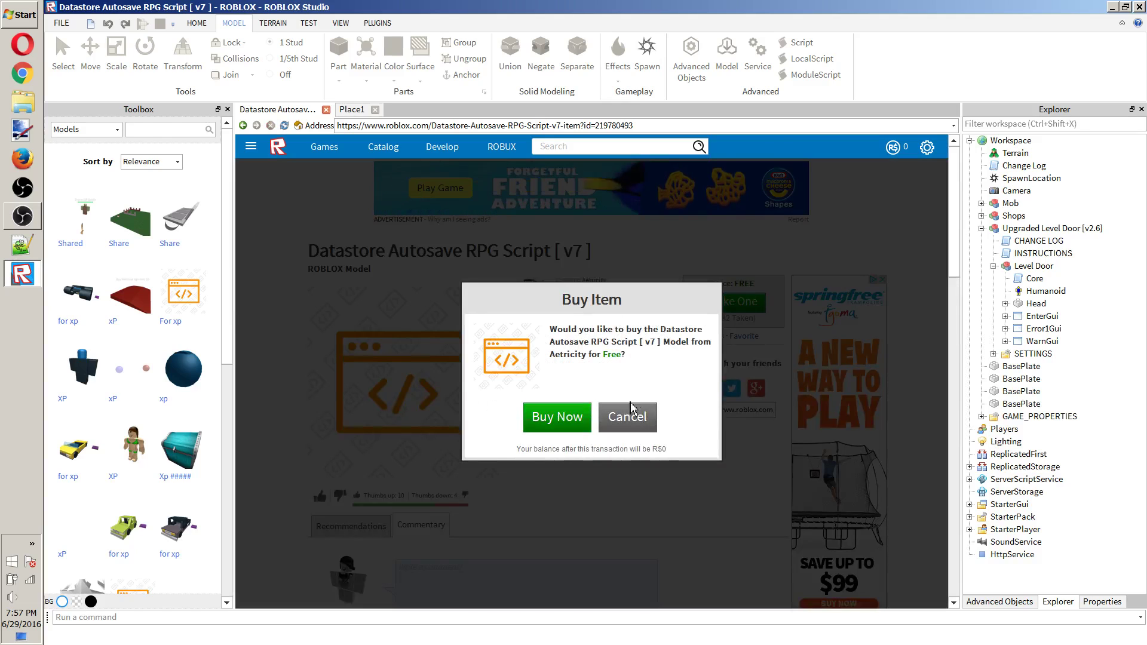
{"action": "left_click", "coordinate": [580, 418]}
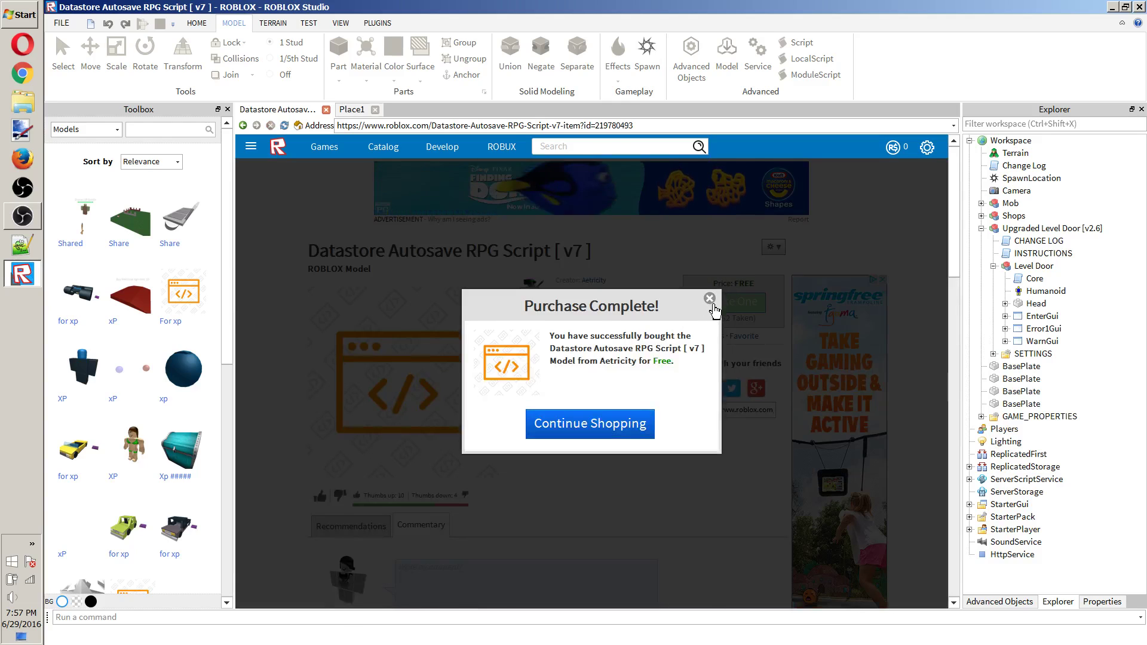
{"action": "left_click", "coordinate": [709, 298]}
{"action": "scroll", "coordinate": [595, 326], "scroll_direction": "down", "scroll_amount": 5}
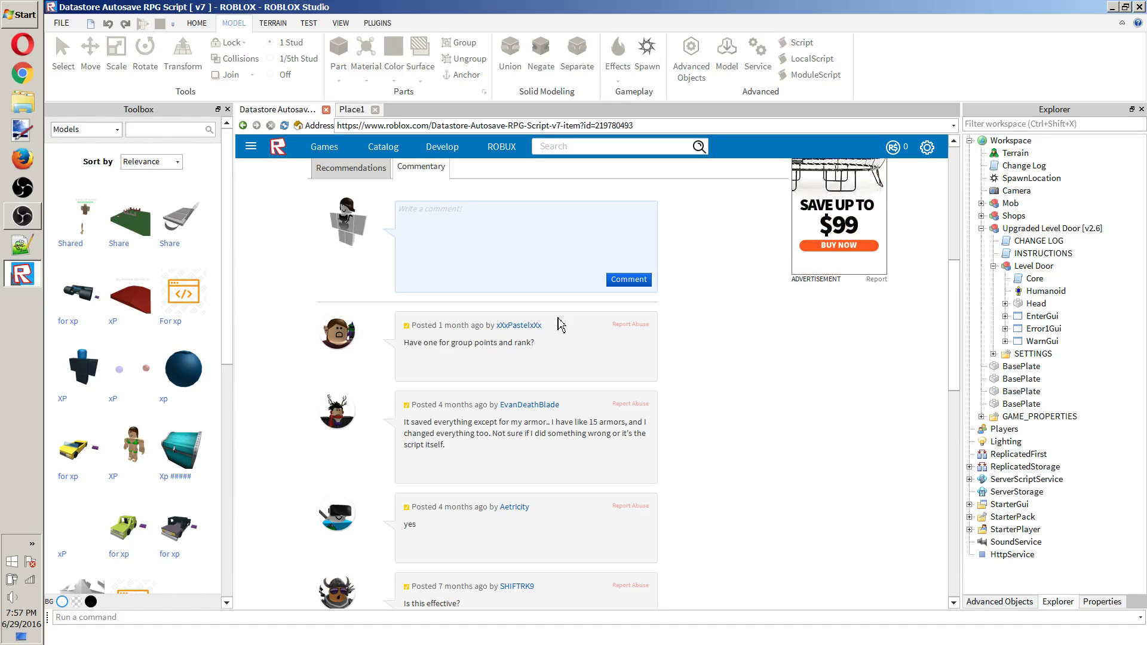
{"action": "scroll", "coordinate": [369, 410], "scroll_direction": "up", "scroll_amount": 5}
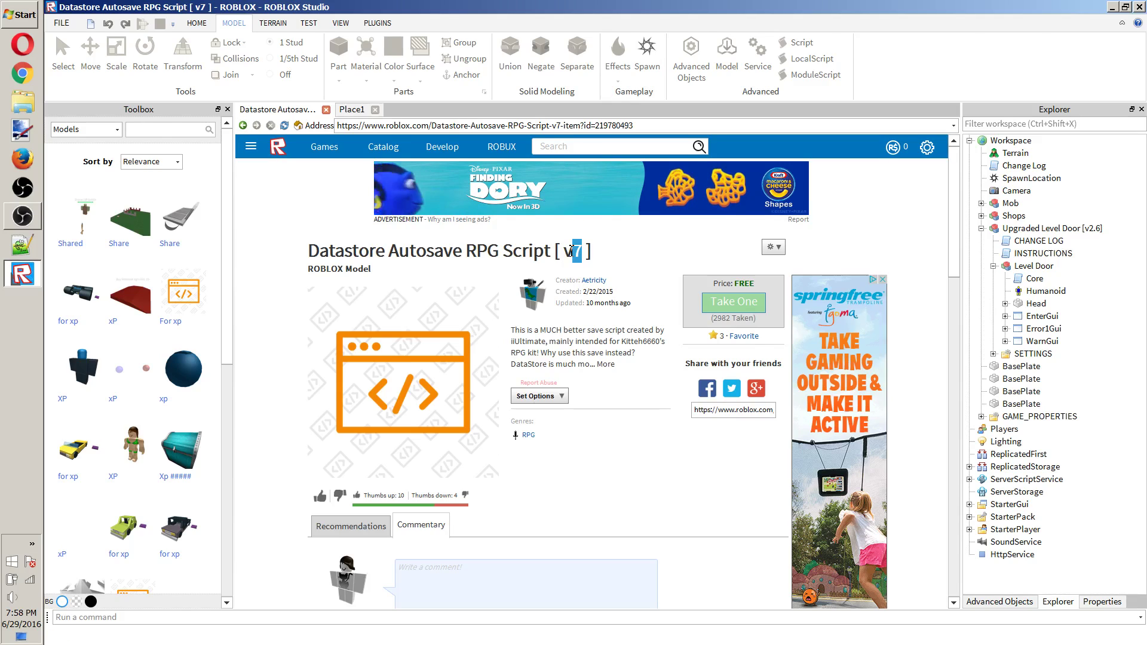
{"action": "left_click", "coordinate": [571, 251]}
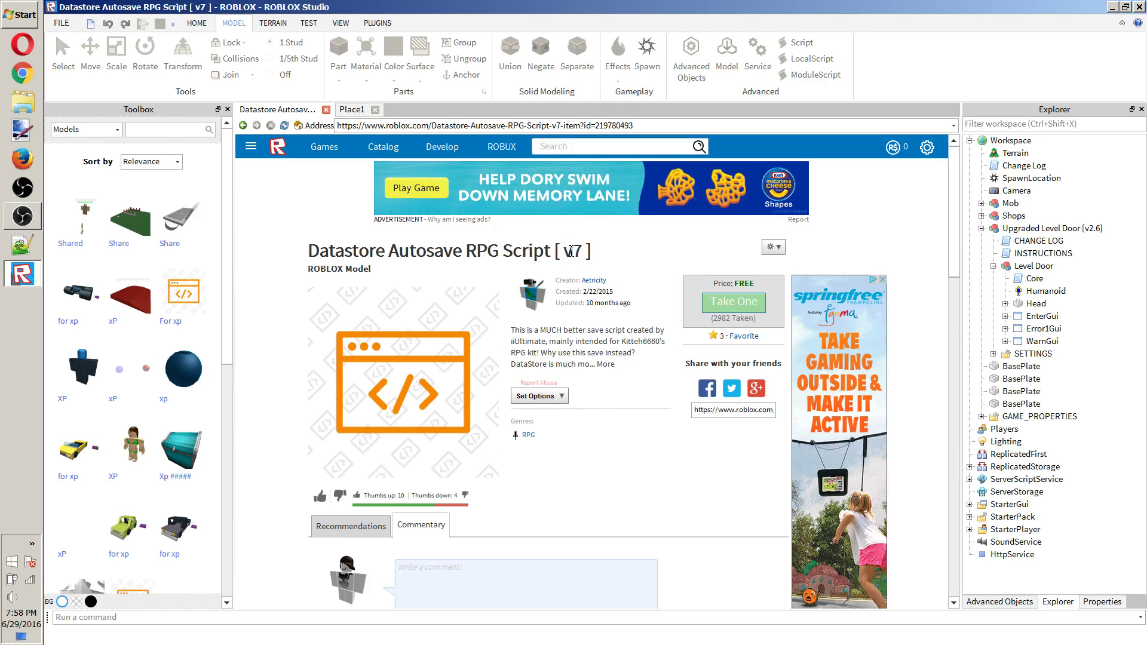
Return to Place1 and expand ReplicatedStorage and ServerScriptService in the object hierarchy.
{"action": "left_click", "coordinate": [361, 109]}
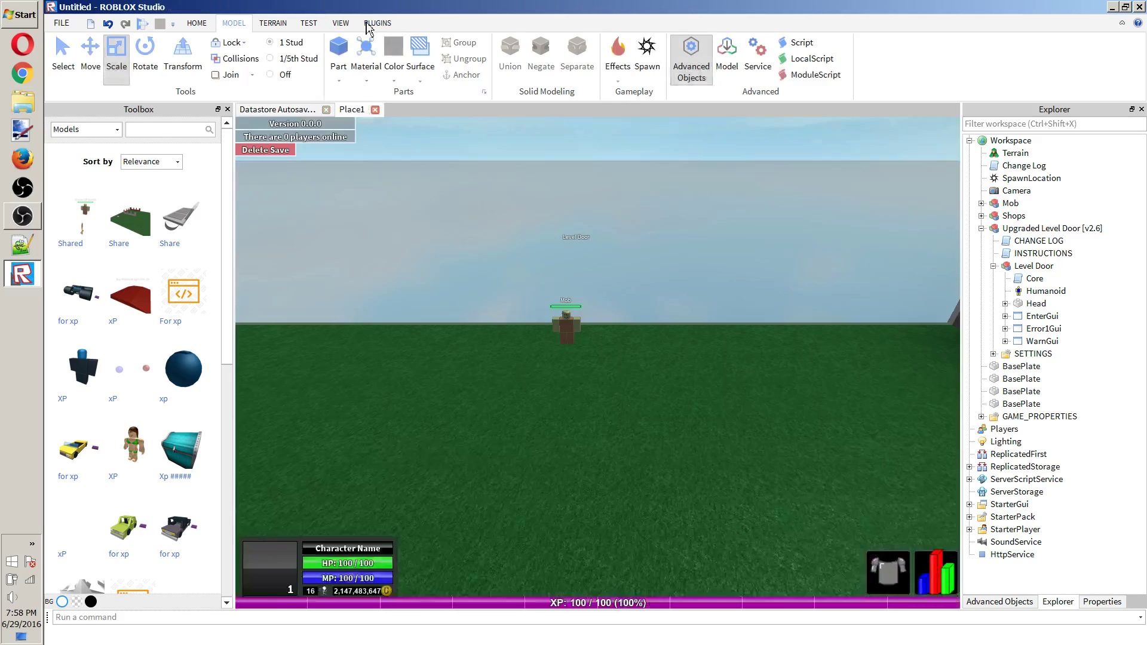
{"action": "right_click_drag", "start_coordinate": [529, 184], "coordinate": [758, 222]}
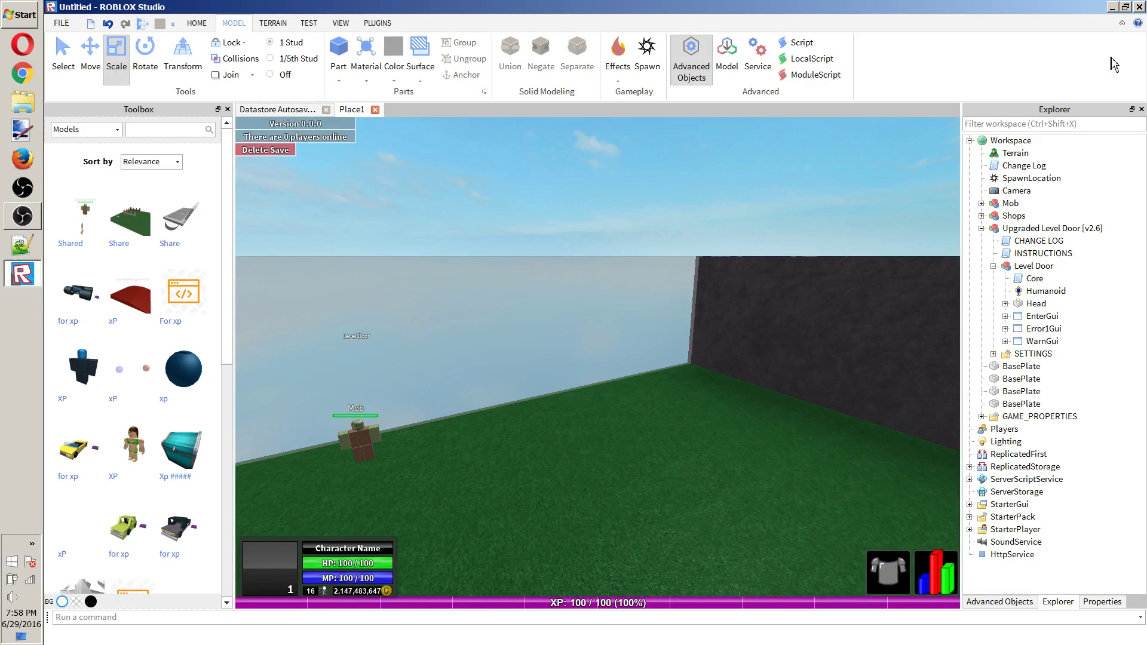
{"action": "double_click", "coordinate": [1009, 466]}
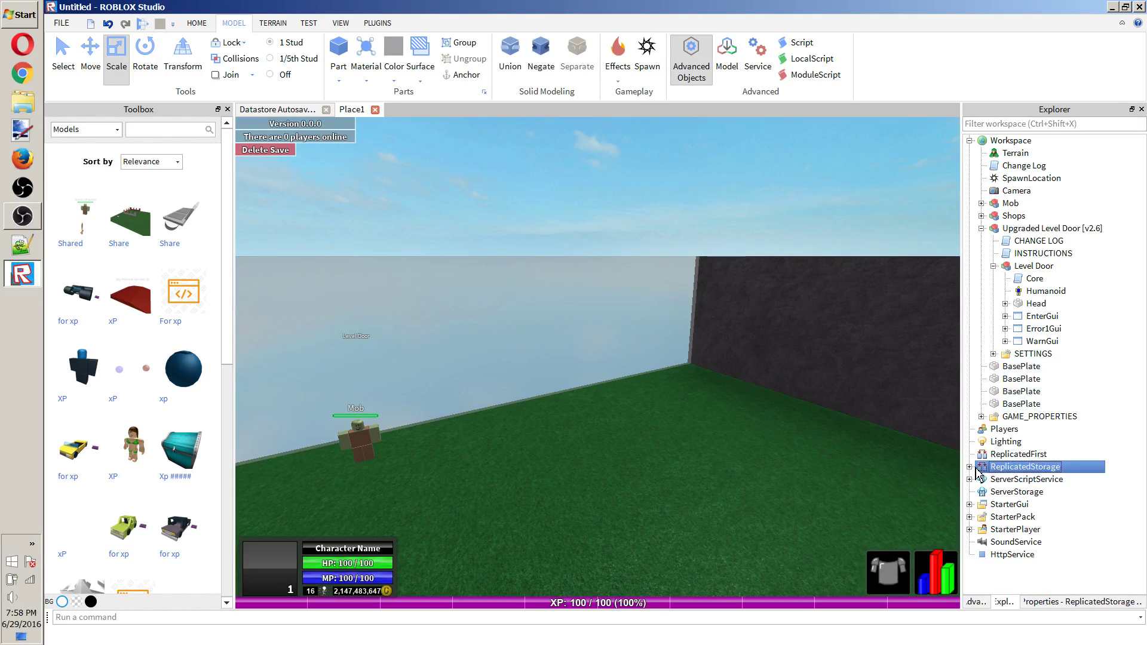
{"action": "scroll", "coordinate": [1026, 481], "scroll_direction": "down", "scroll_amount": 3}
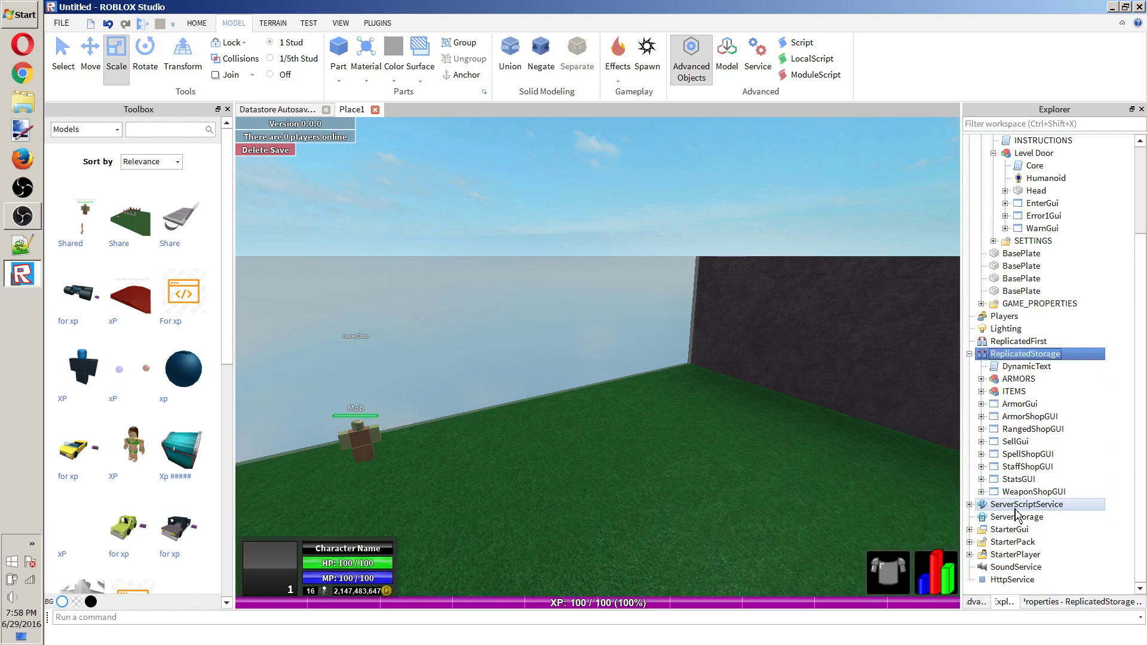
{"action": "left_click", "coordinate": [988, 507]}
{"action": "left_click", "coordinate": [970, 506]}
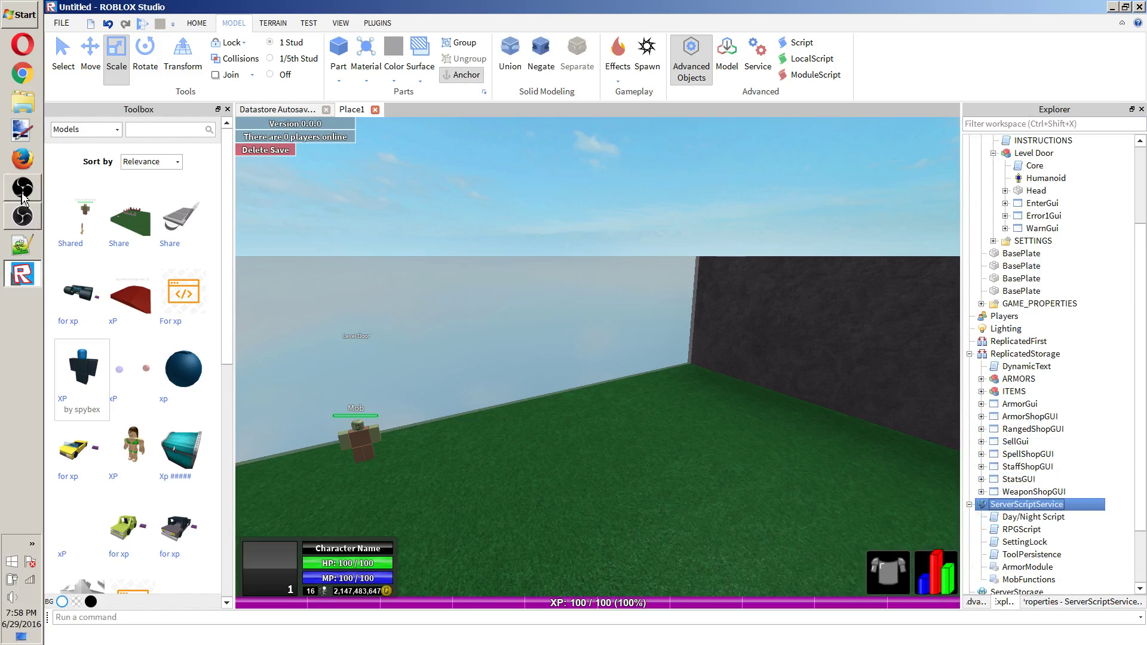
{"action": "left_click", "coordinate": [23, 216]}
{"action": "left_click", "coordinate": [24, 216]}
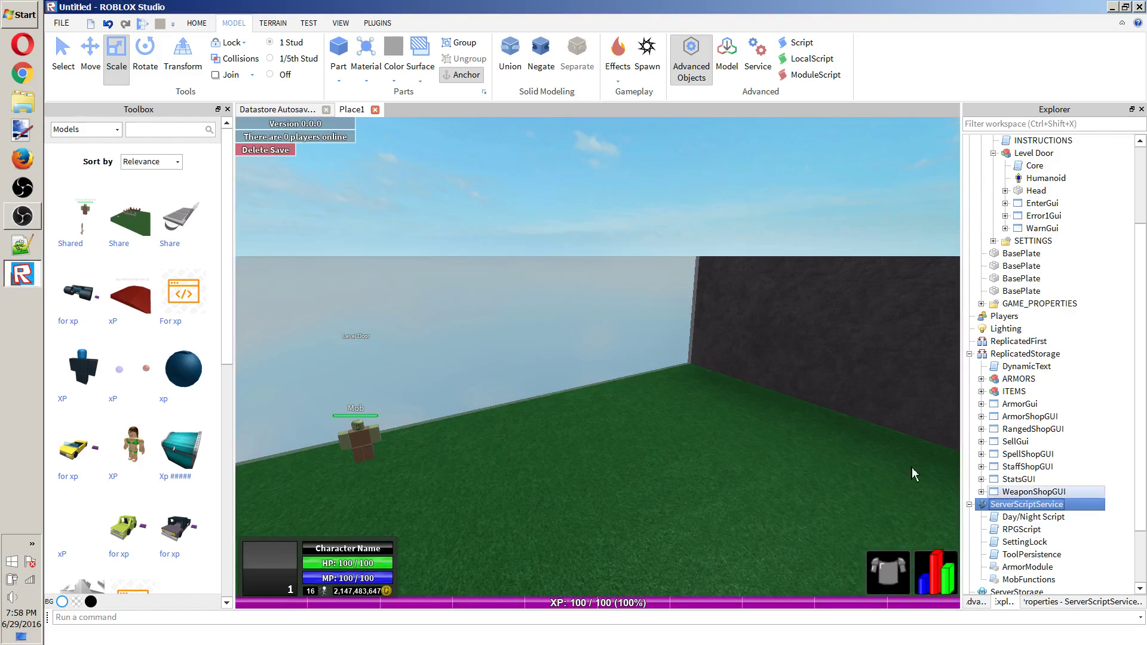
Insert the Datastore script from My Models into the place.
{"action": "scroll", "coordinate": [914, 474], "scroll_direction": "down", "scroll_amount": 10}
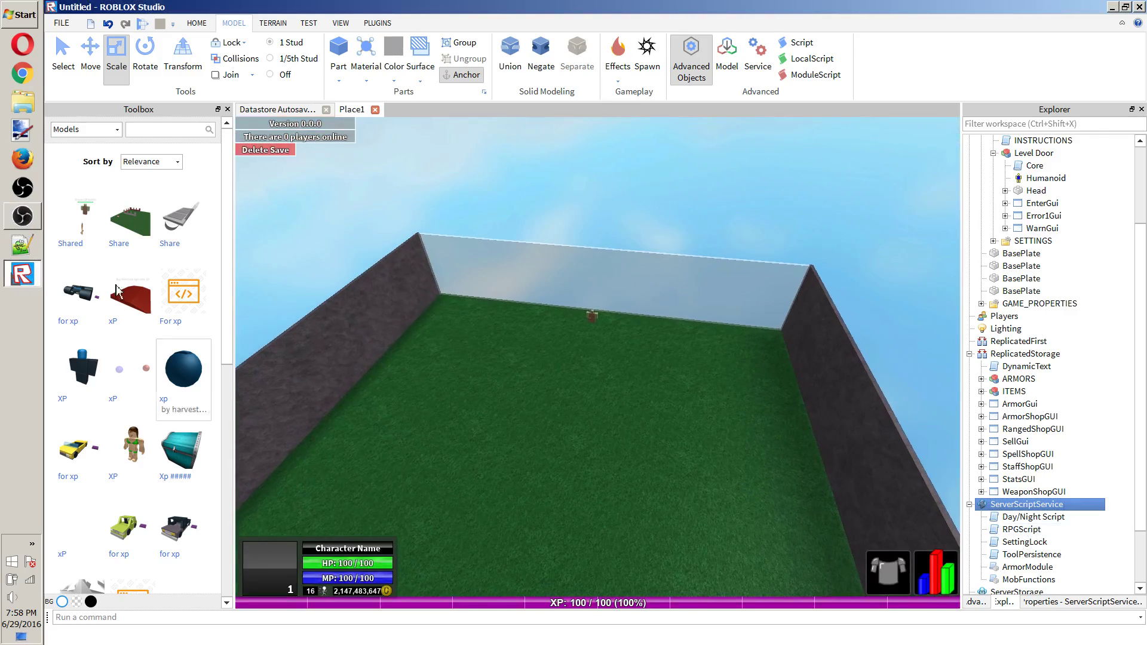
{"action": "left_click", "coordinate": [96, 130]}
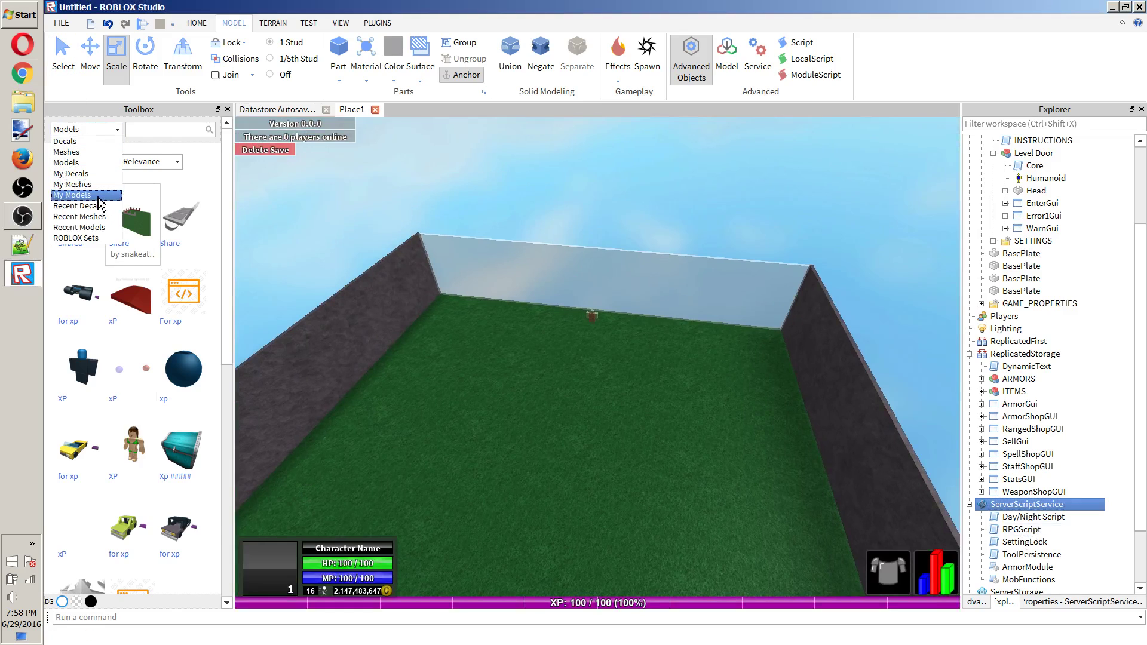
{"action": "left_click", "coordinate": [99, 196]}
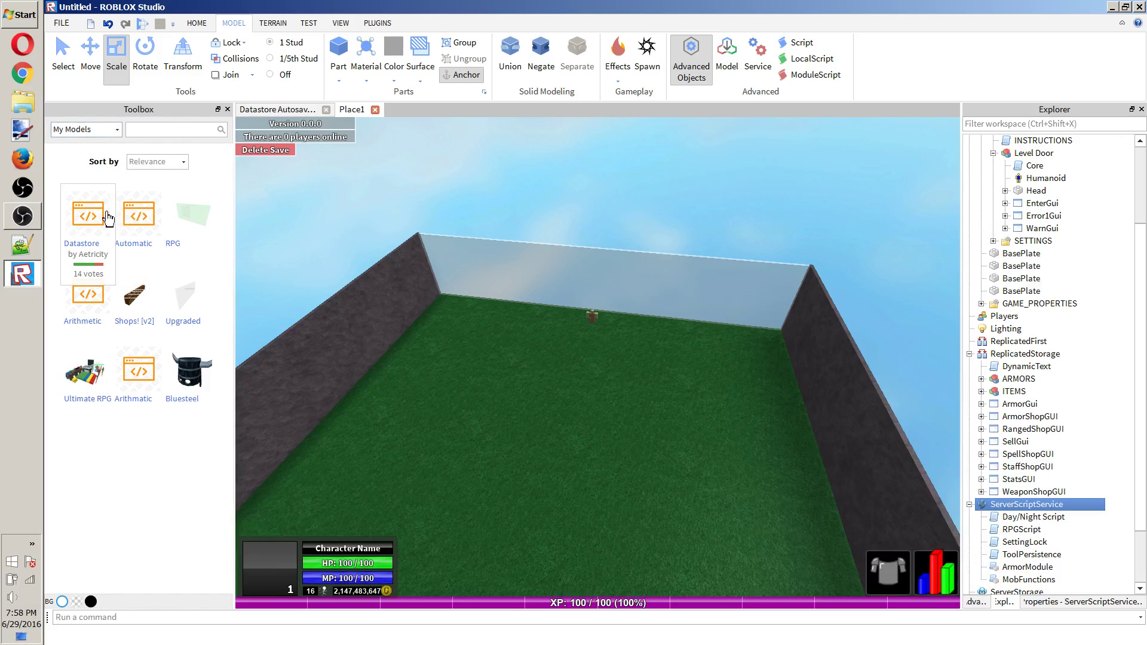
{"action": "left_click", "coordinate": [108, 218]}
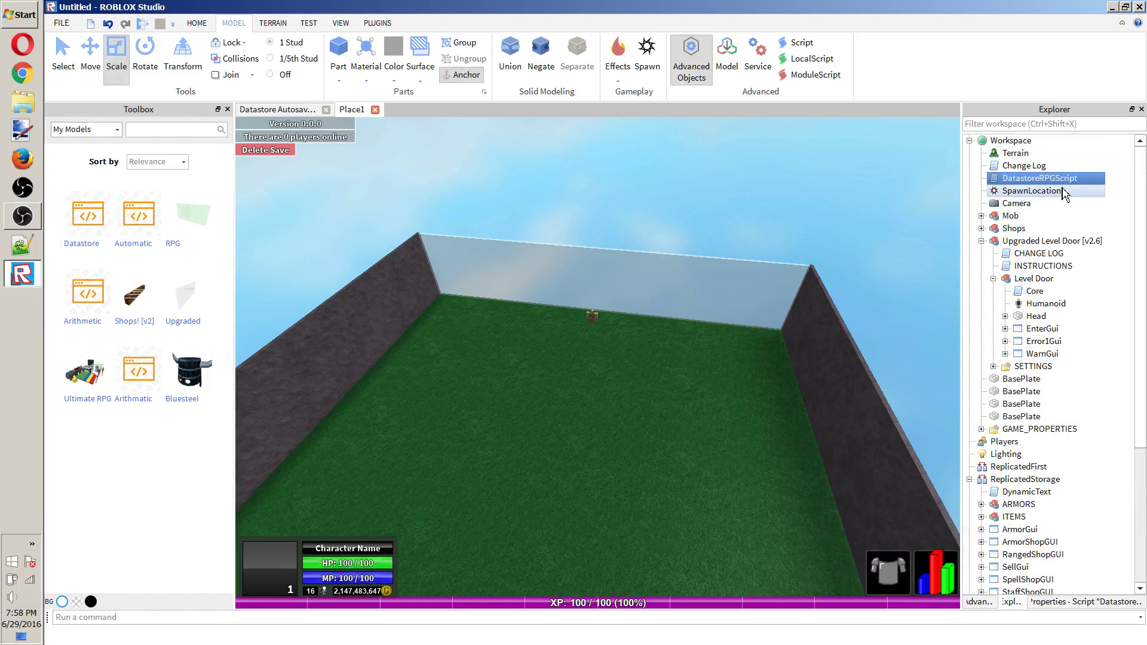
Open DatastoreRPGScript, review its version notes and its stats, armor and PvP data store lines, and close it.
{"action": "double_click", "coordinate": [1042, 178]}
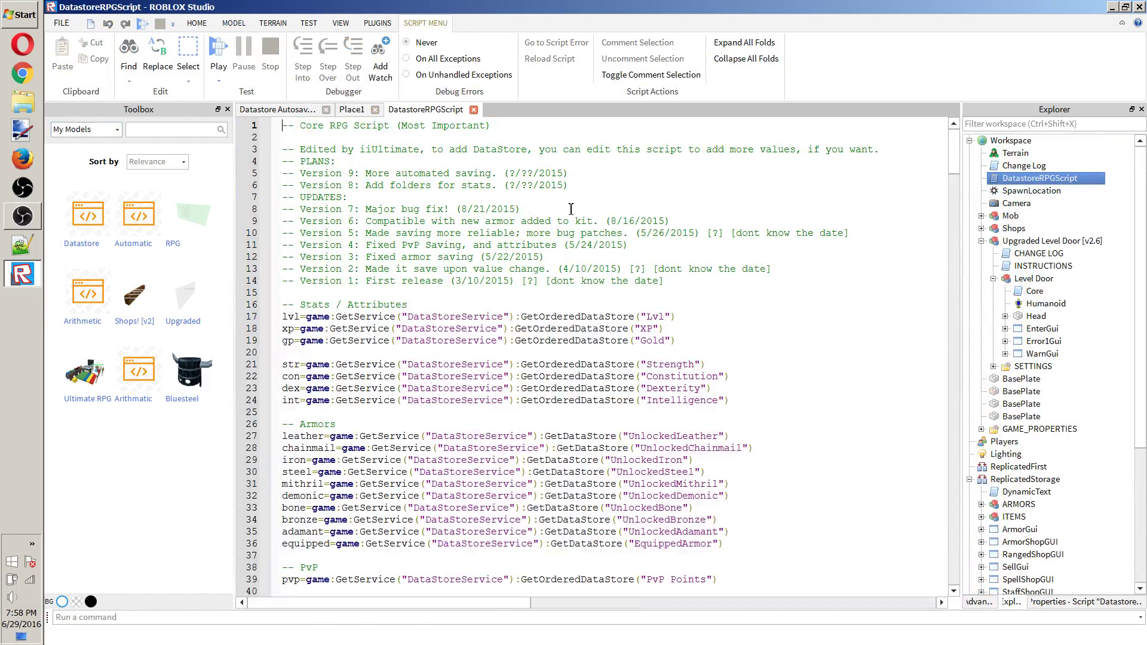
{"action": "scroll", "coordinate": [524, 177], "scroll_direction": "down", "scroll_amount": 4}
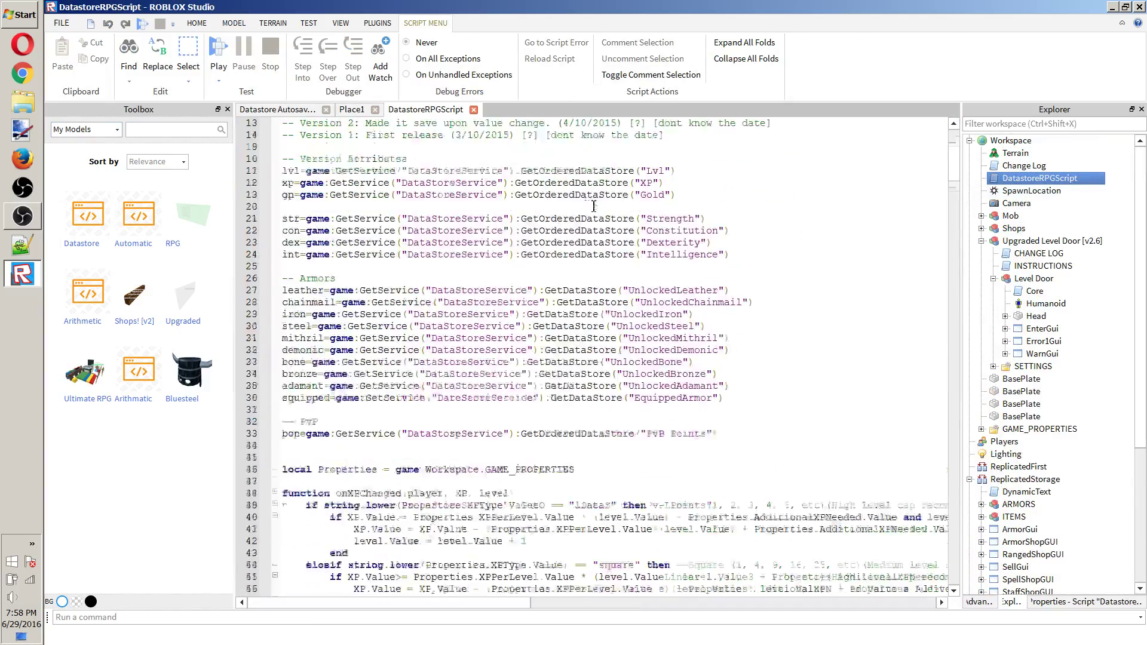
{"action": "scroll", "coordinate": [593, 206], "scroll_direction": "up", "scroll_amount": 4}
{"action": "left_click_drag", "start_coordinate": [281, 172], "coordinate": [725, 400]}
{"action": "left_click", "coordinate": [725, 399]}
{"action": "scroll", "coordinate": [724, 399], "scroll_direction": "down", "scroll_amount": 3}
{"action": "scroll", "coordinate": [724, 399], "scroll_direction": "down", "scroll_amount": 2}
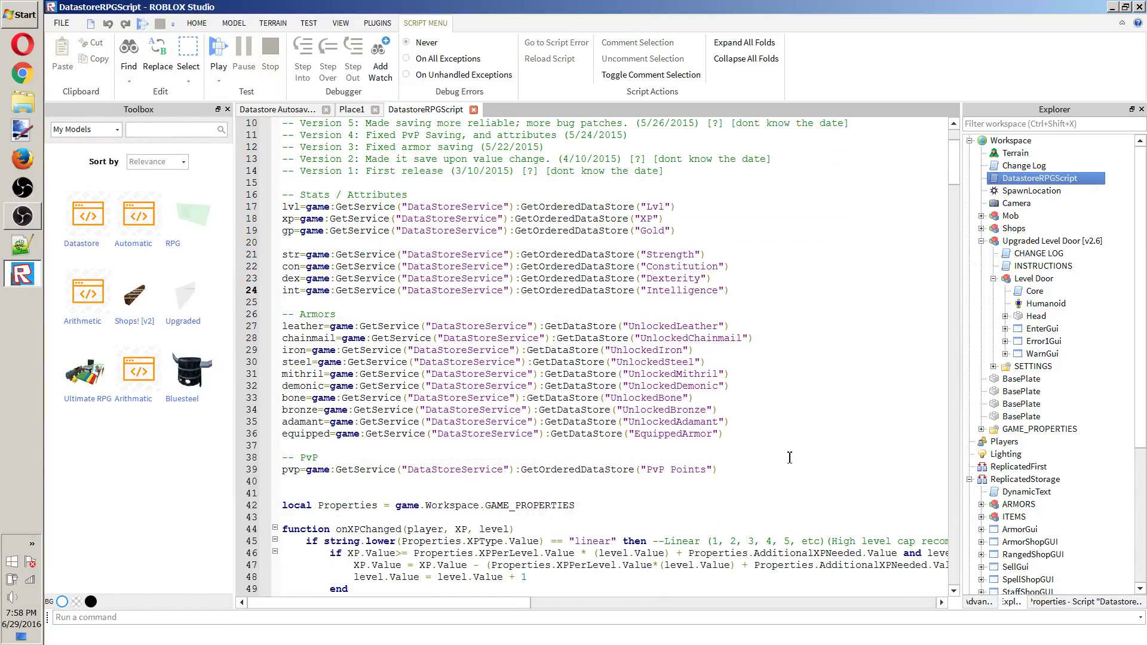
{"action": "left_click_drag", "start_coordinate": [777, 440], "coordinate": [286, 439]}
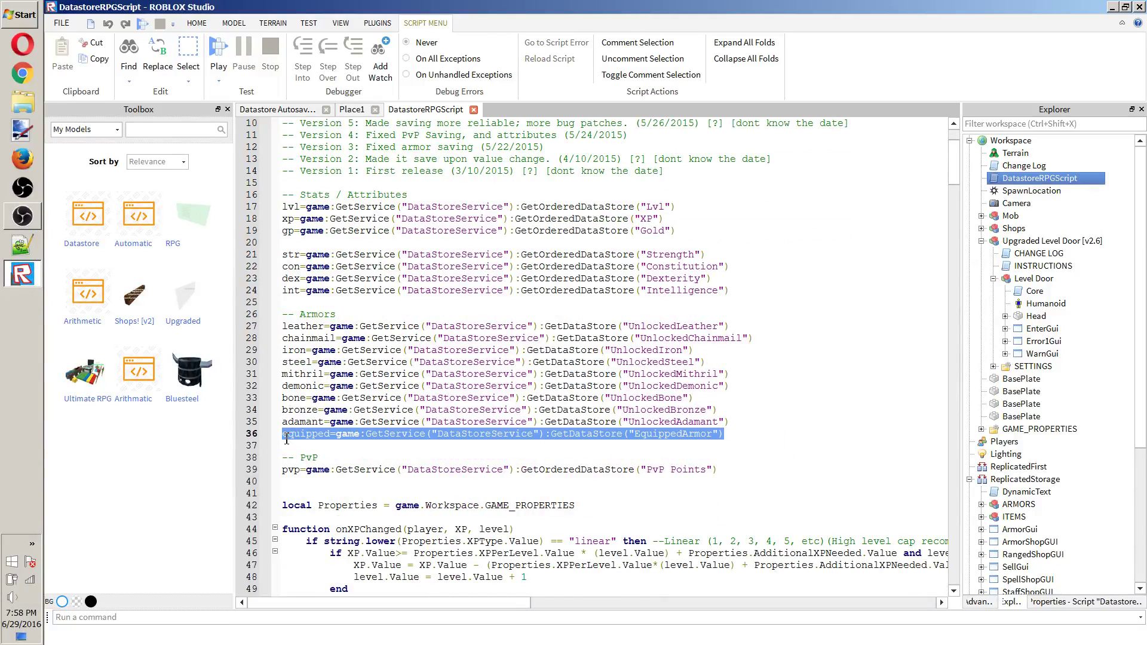
{"action": "left_click", "coordinate": [288, 433]}
{"action": "scroll", "coordinate": [464, 125], "scroll_direction": "up", "scroll_amount": 3}
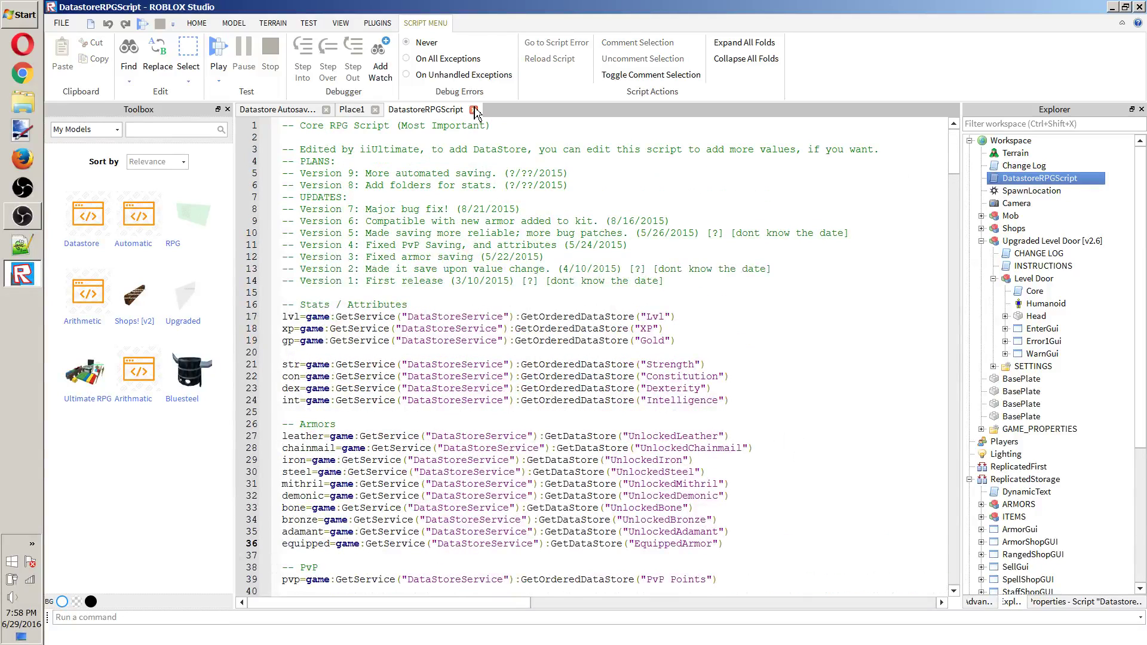
{"action": "left_click", "coordinate": [473, 110]}
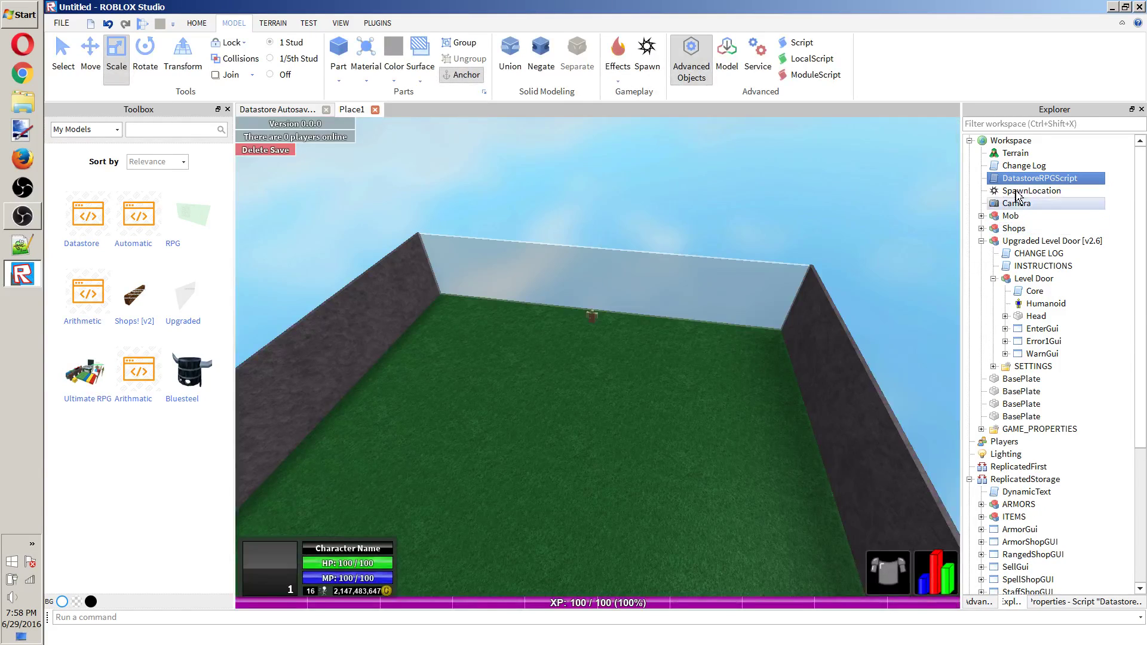
Move DatastoreRPGScript from Workspace into ServerScriptService.
{"action": "left_click", "coordinate": [1072, 183]}
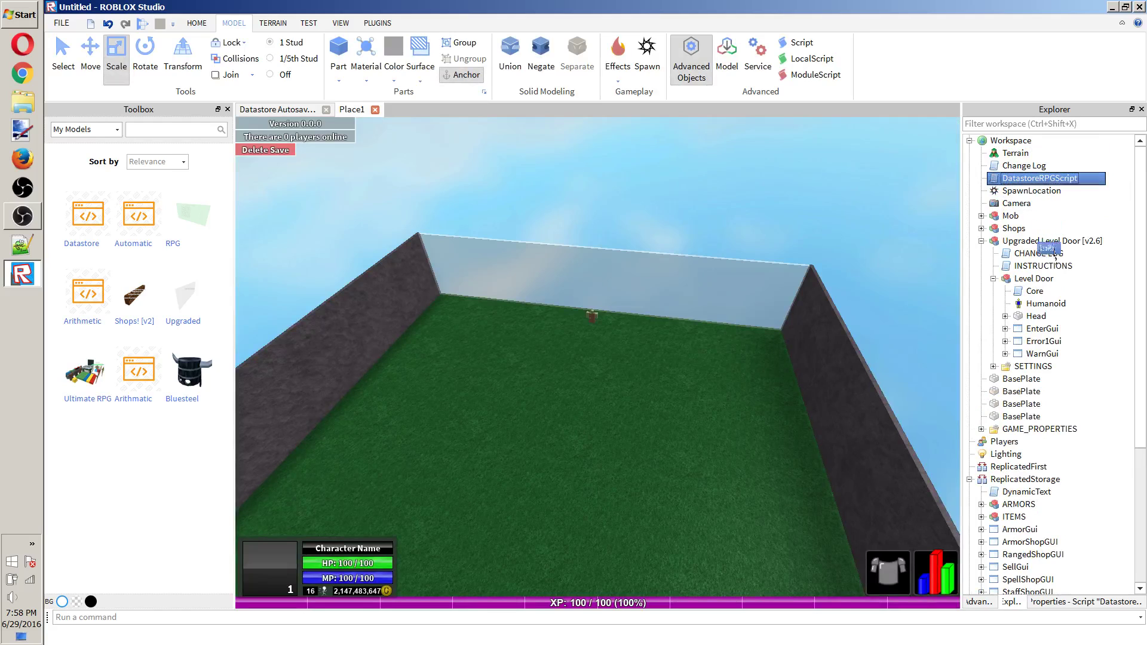
{"action": "left_click_drag", "start_coordinate": [1055, 256], "coordinate": [982, 506]}
{"action": "scroll", "coordinate": [1084, 534], "scroll_direction": "down", "scroll_amount": 4}
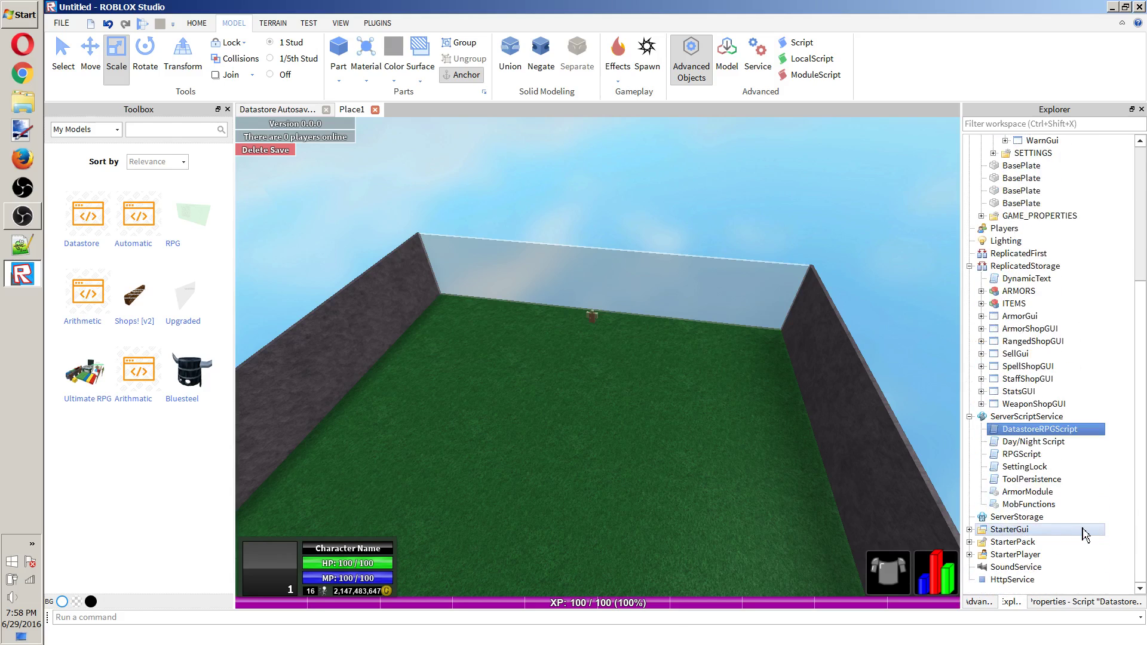
Cut RPGScript and Day/Night Script out of ServerScriptService.
{"action": "right_click", "coordinate": [1022, 454]}
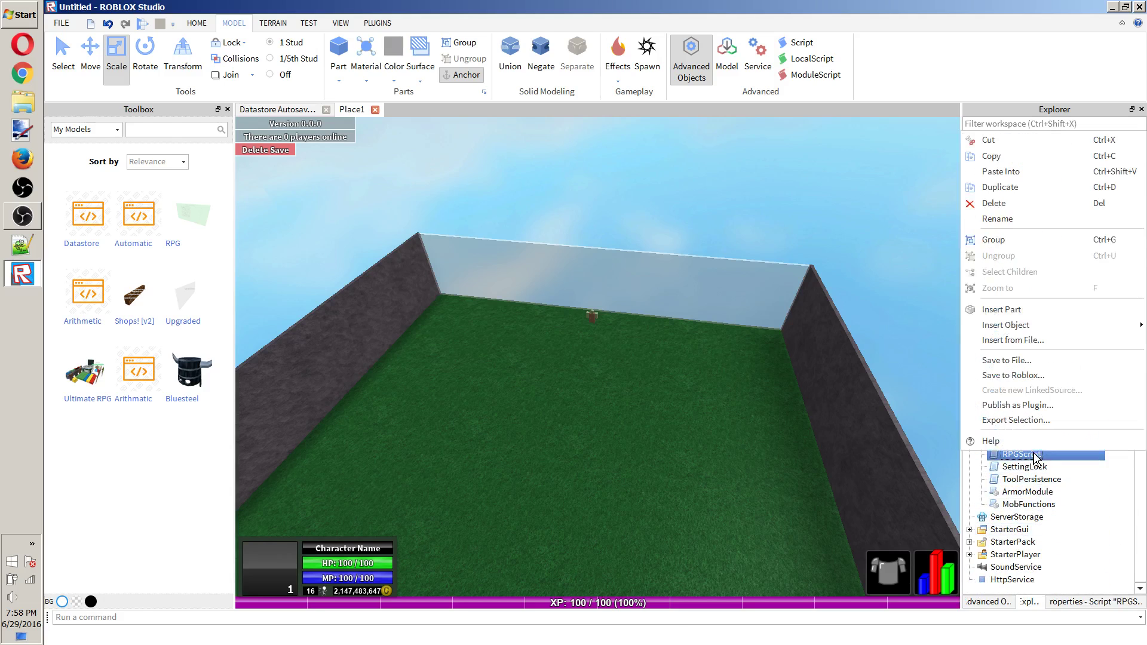
{"action": "left_click", "coordinate": [1007, 142]}
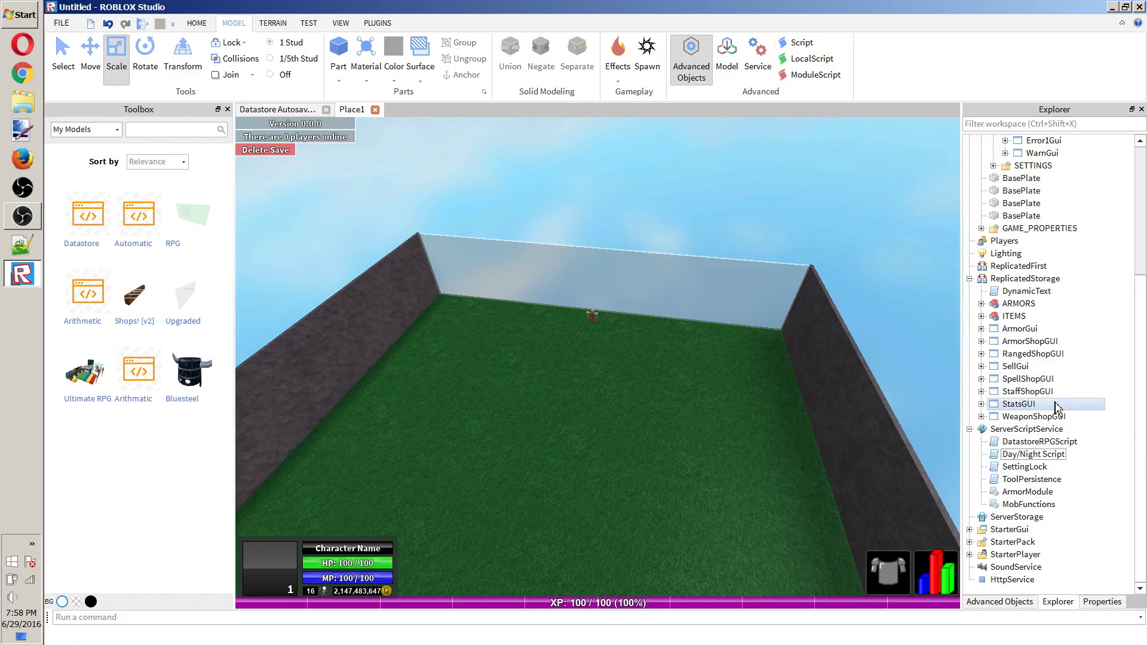
{"action": "scroll", "coordinate": [1027, 401], "scroll_direction": "up", "scroll_amount": 5}
{"action": "scroll", "coordinate": [1033, 325], "scroll_direction": "down", "scroll_amount": 5}
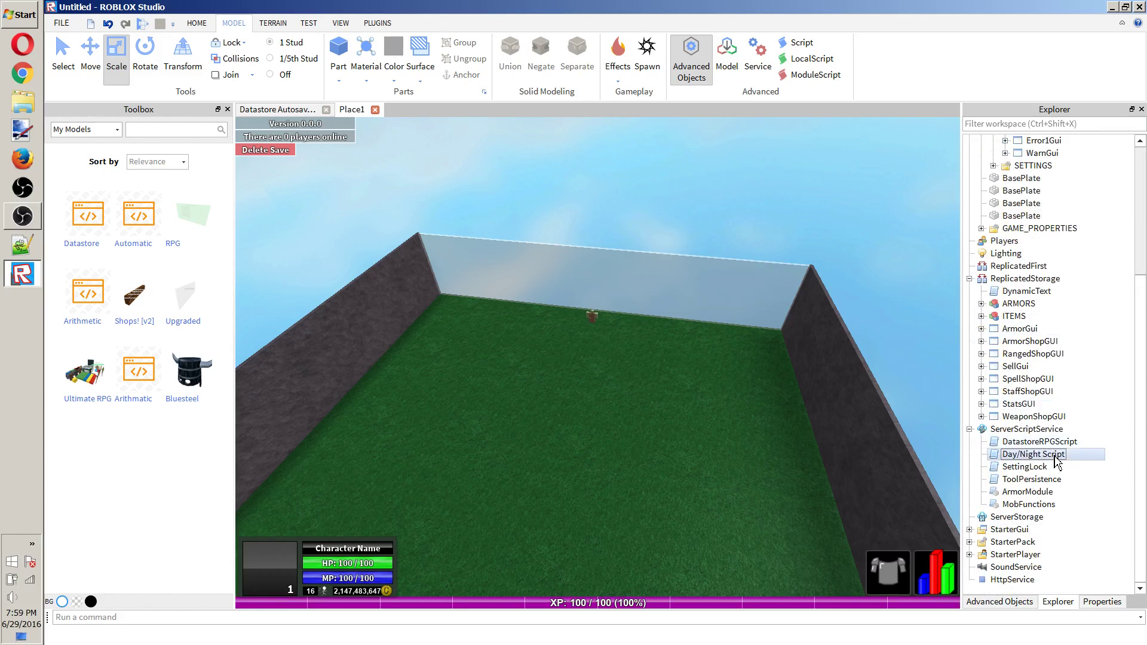
{"action": "right_click", "coordinate": [1056, 461]}
{"action": "left_click", "coordinate": [1008, 141]}
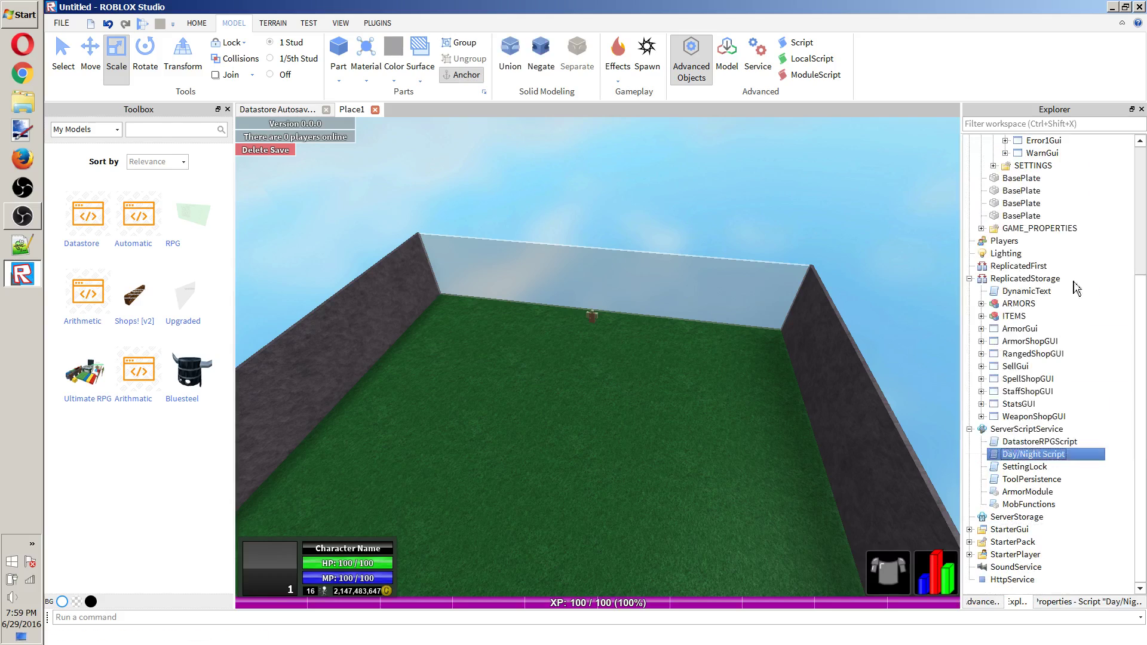
{"action": "left_click", "coordinate": [1068, 467]}
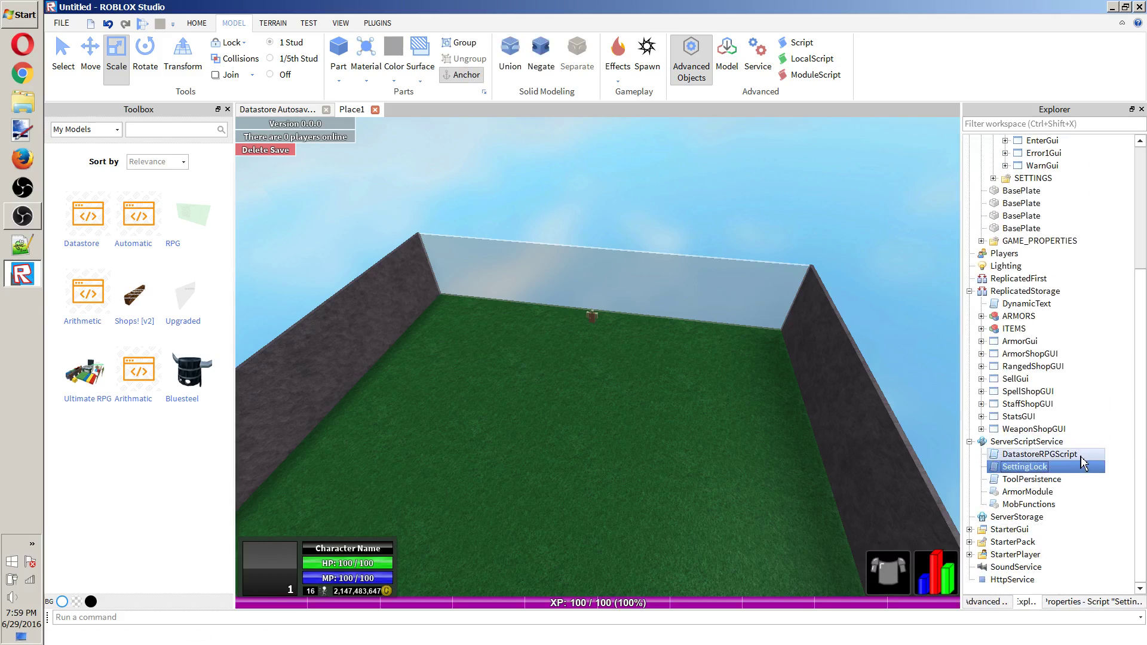
Inspect Error1Gui, the BasePlate parts and the Upgraded Level Door [v2.6] model in Workspace by selecting them in turn.
{"action": "scroll", "coordinate": [1082, 464], "scroll_direction": "up", "scroll_amount": 5}
{"action": "left_click", "coordinate": [1055, 330]}
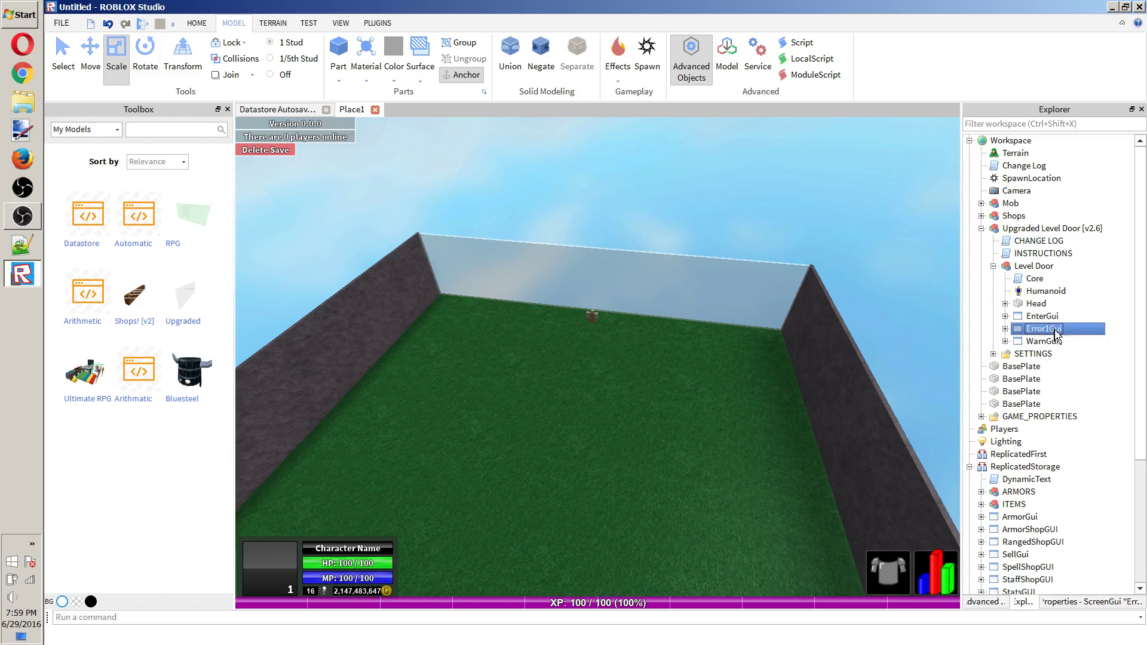
{"action": "left_click", "coordinate": [1021, 378]}
{"action": "left_click", "coordinate": [1021, 404]}
{"action": "left_click", "coordinate": [1021, 366]}
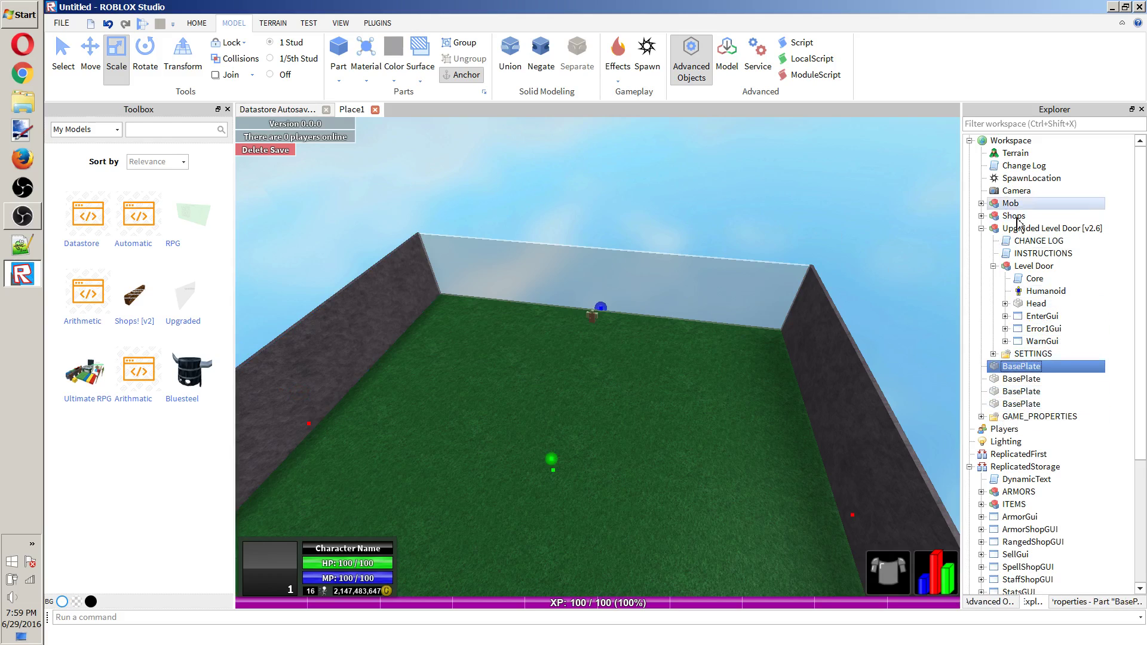
{"action": "left_click", "coordinate": [1042, 277]}
{"action": "left_click", "coordinate": [1039, 229]}
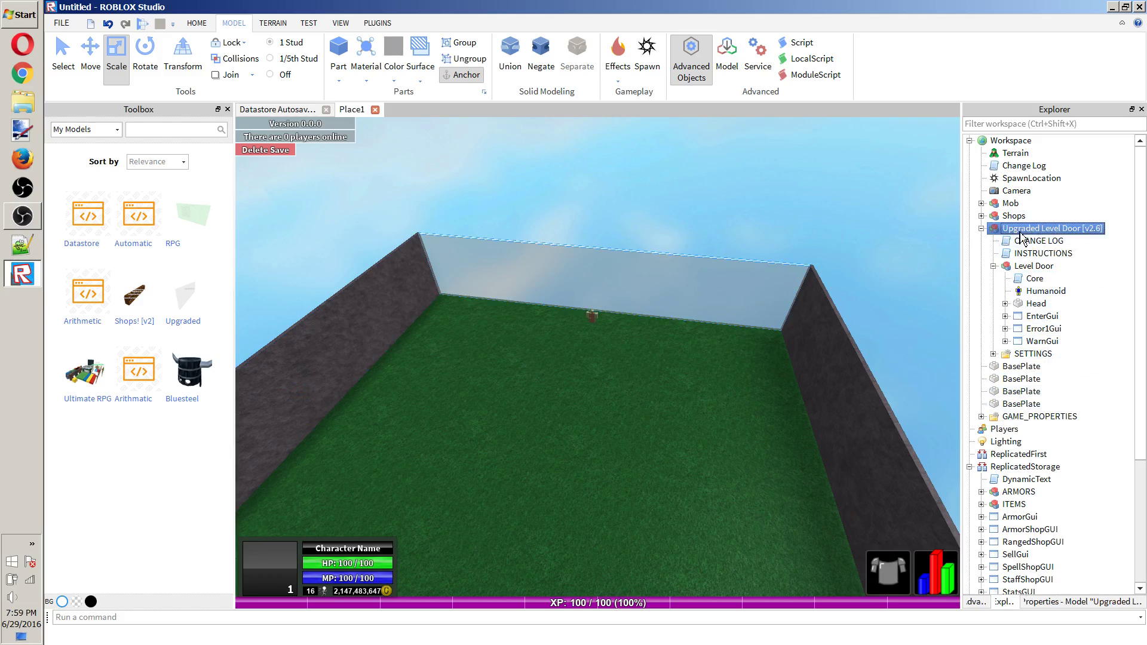
Look over the SETTINGS values of the Upgraded Level Door [v2.6] model, collapse them and deselect the model.
{"action": "left_click", "coordinate": [993, 354]}
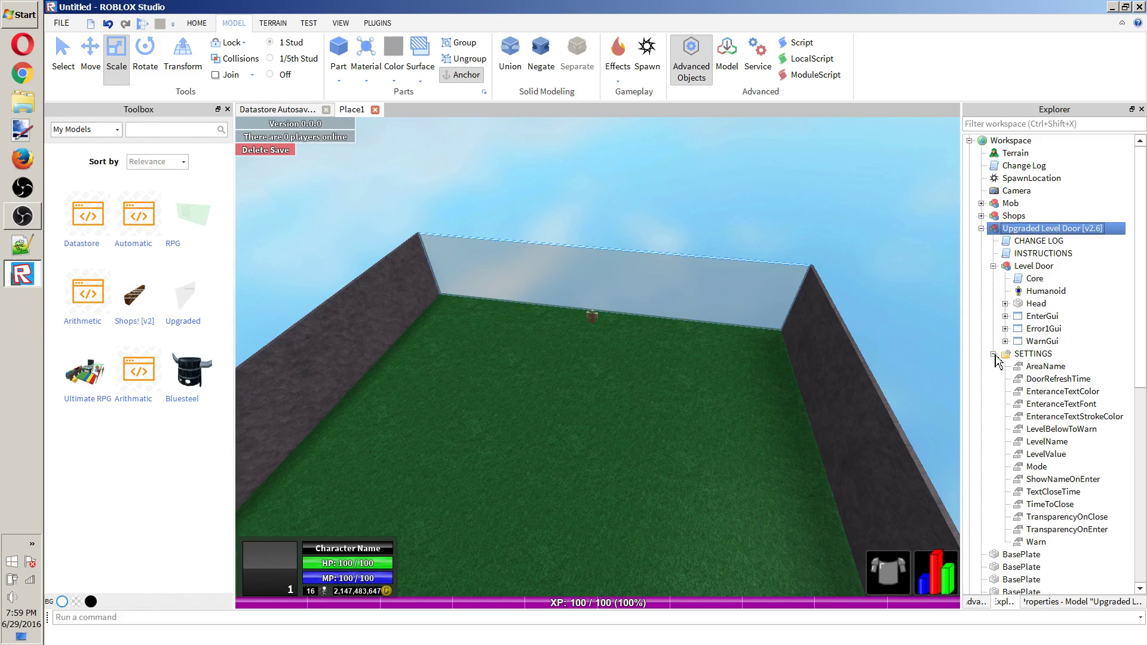
{"action": "left_click", "coordinate": [992, 353]}
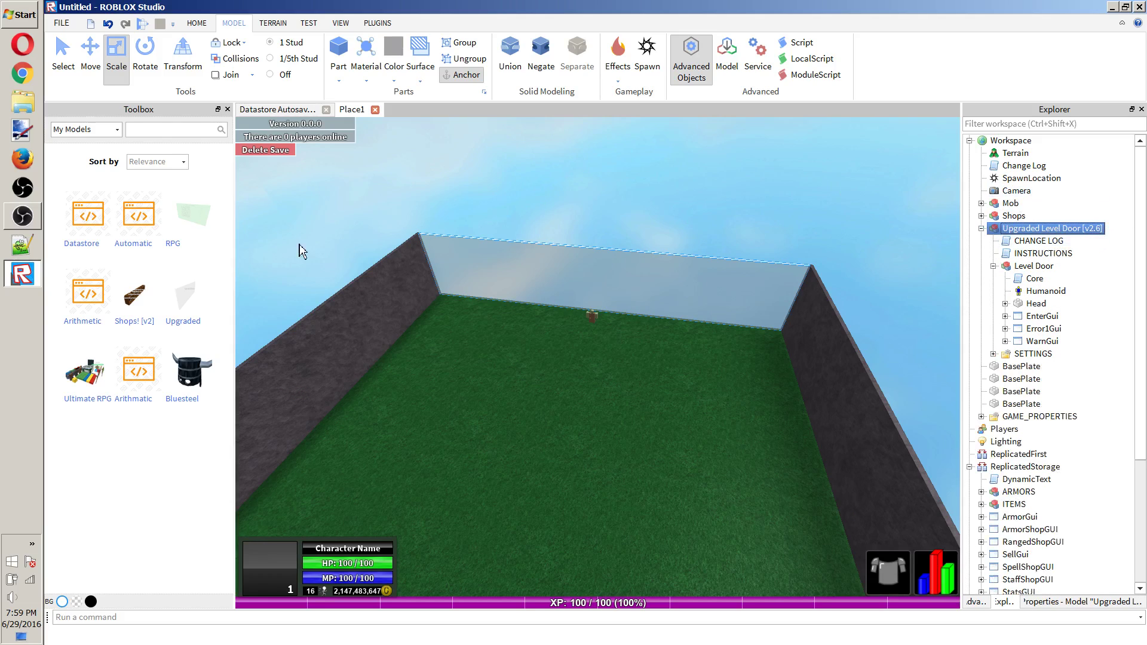
{"action": "left_click", "coordinate": [264, 222]}
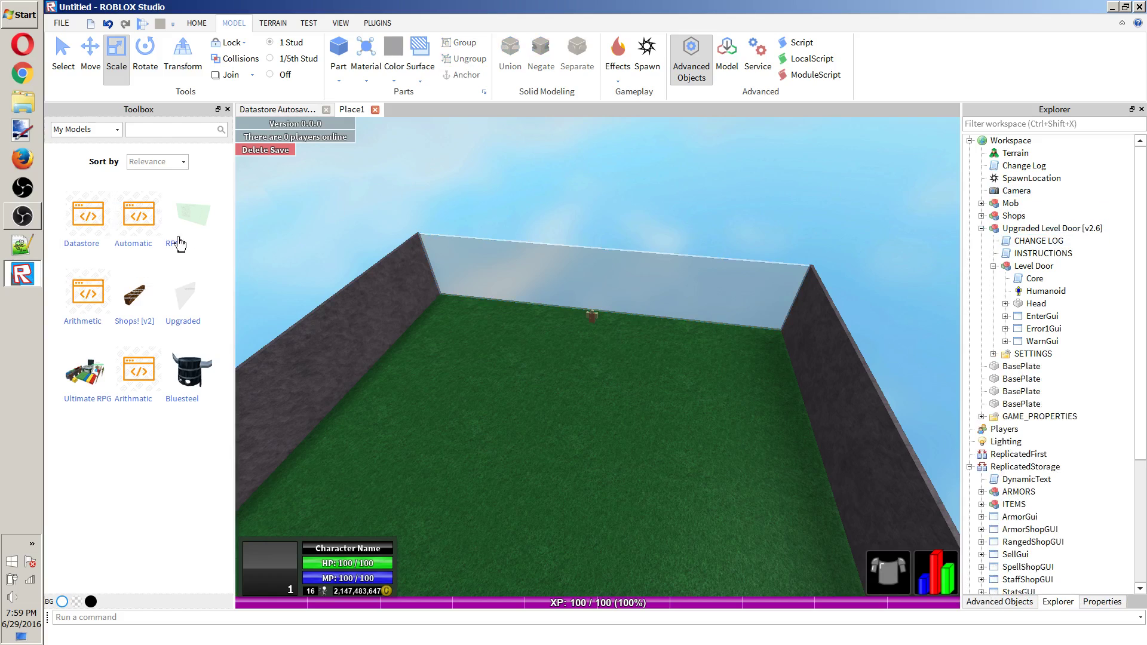
Insert the Automatic script model from My Models and move its ToolPersistence script into ServerScriptService.
{"action": "left_click", "coordinate": [149, 224]}
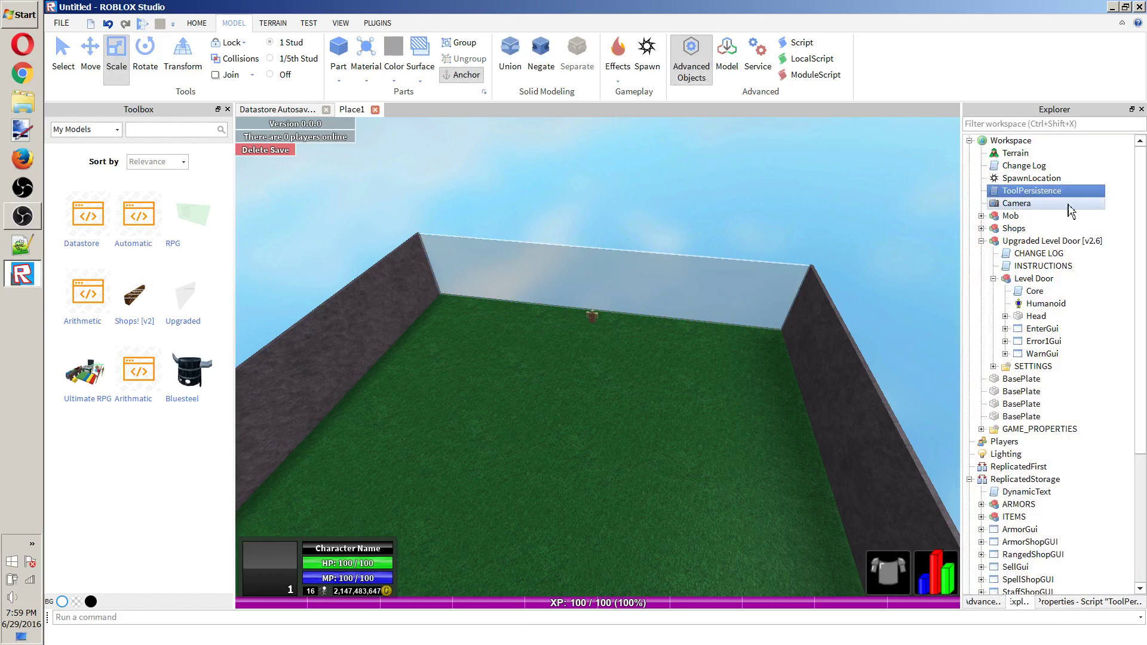
{"action": "left_click_drag", "start_coordinate": [1034, 197], "coordinate": [1084, 555]}
{"action": "scroll", "coordinate": [1088, 535], "scroll_direction": "down", "scroll_amount": 4}
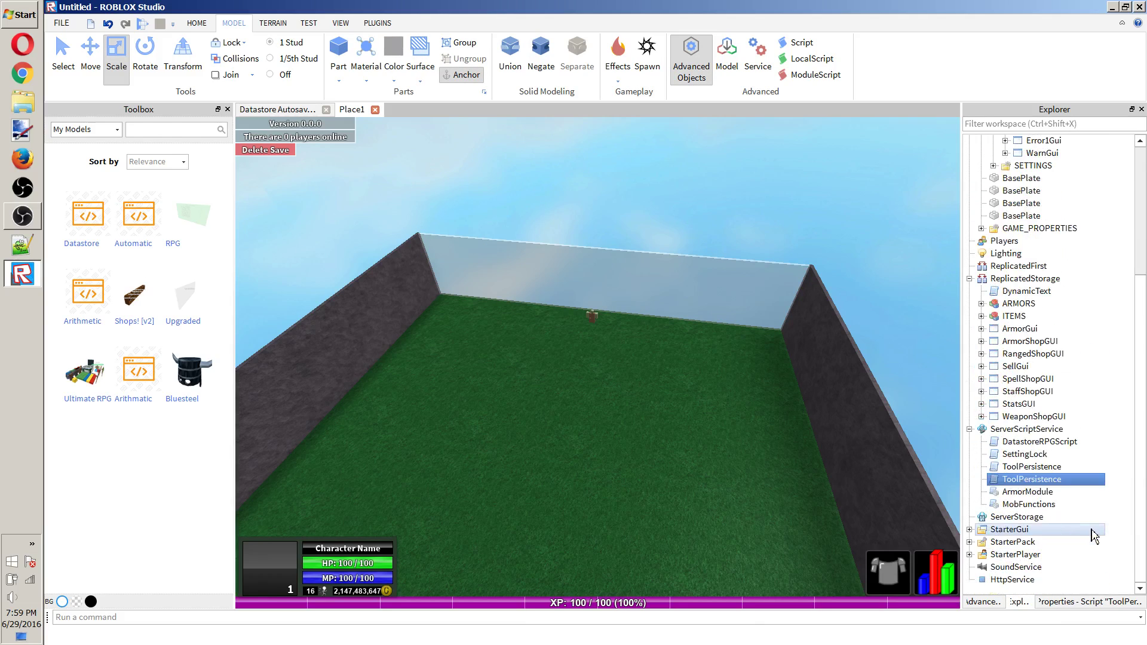
Cut the older ToolPersistence script out of ServerScriptService.
{"action": "left_click", "coordinate": [1024, 468]}
{"action": "right_click", "coordinate": [1023, 472]}
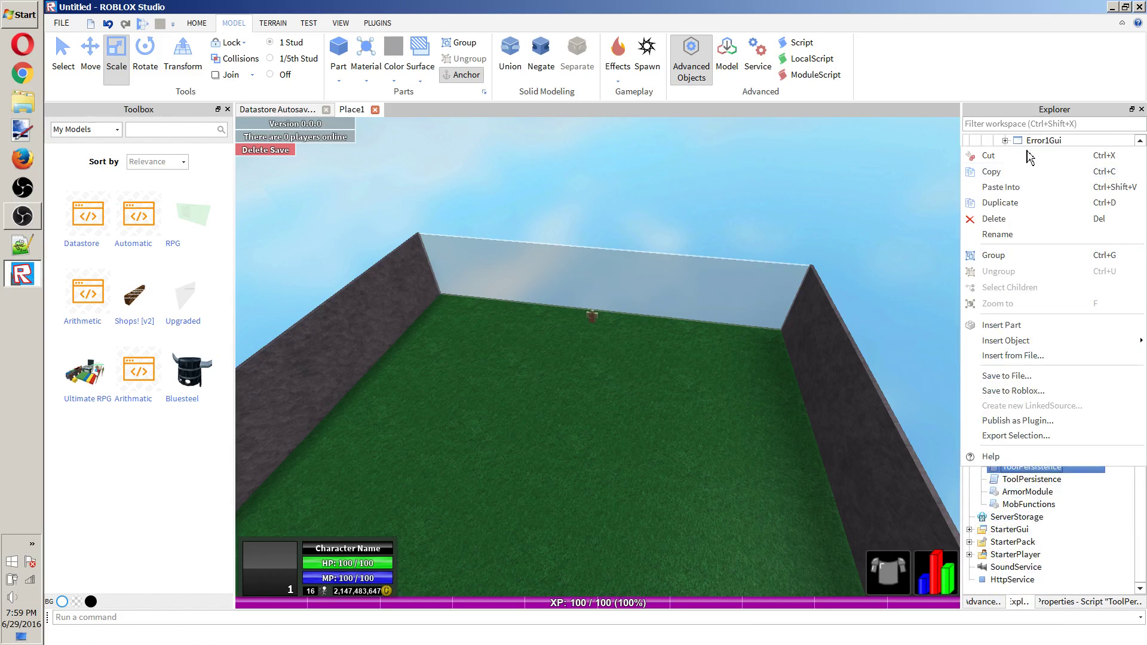
{"action": "left_click", "coordinate": [1009, 156]}
Open the remaining ToolPersistence script, review its save and load settings and the autosave time, and close it.
{"action": "double_click", "coordinate": [1032, 479]}
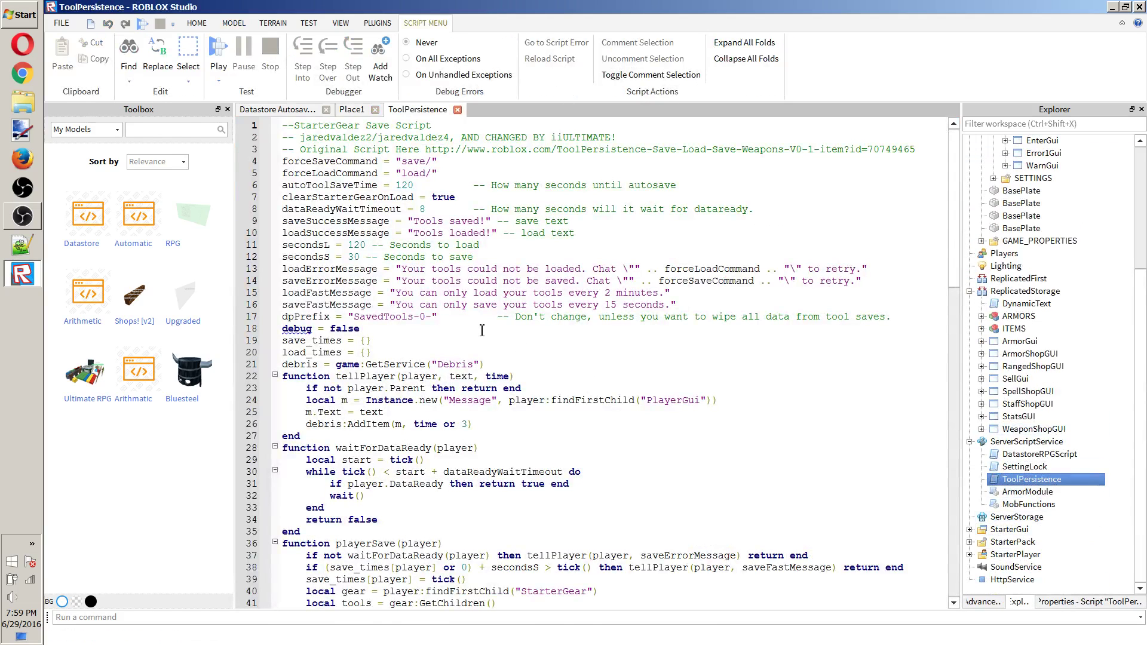
{"action": "left_click_drag", "start_coordinate": [421, 161], "coordinate": [578, 362]}
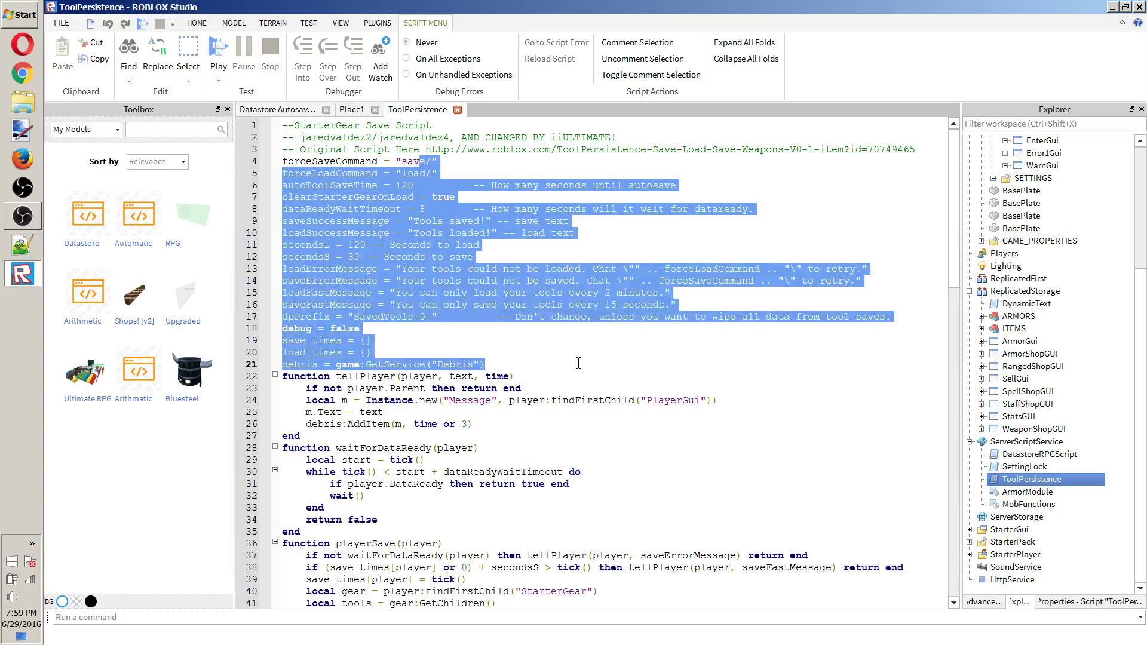
{"action": "left_click", "coordinate": [577, 362]}
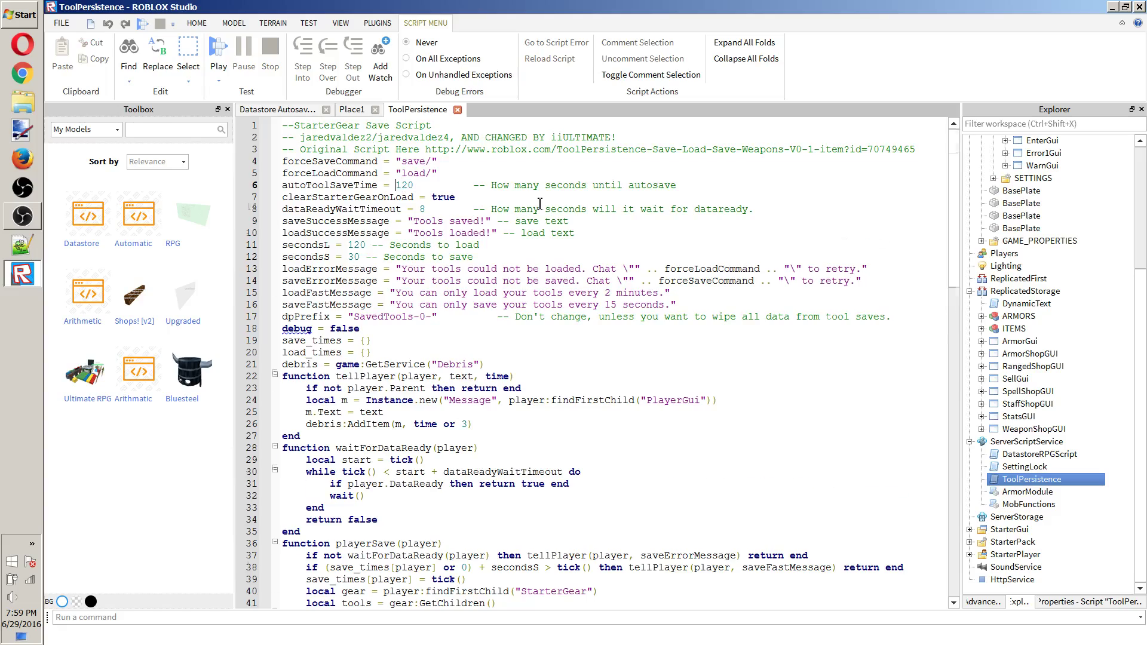
{"action": "scroll", "coordinate": [539, 204], "scroll_direction": "down", "scroll_amount": 20}
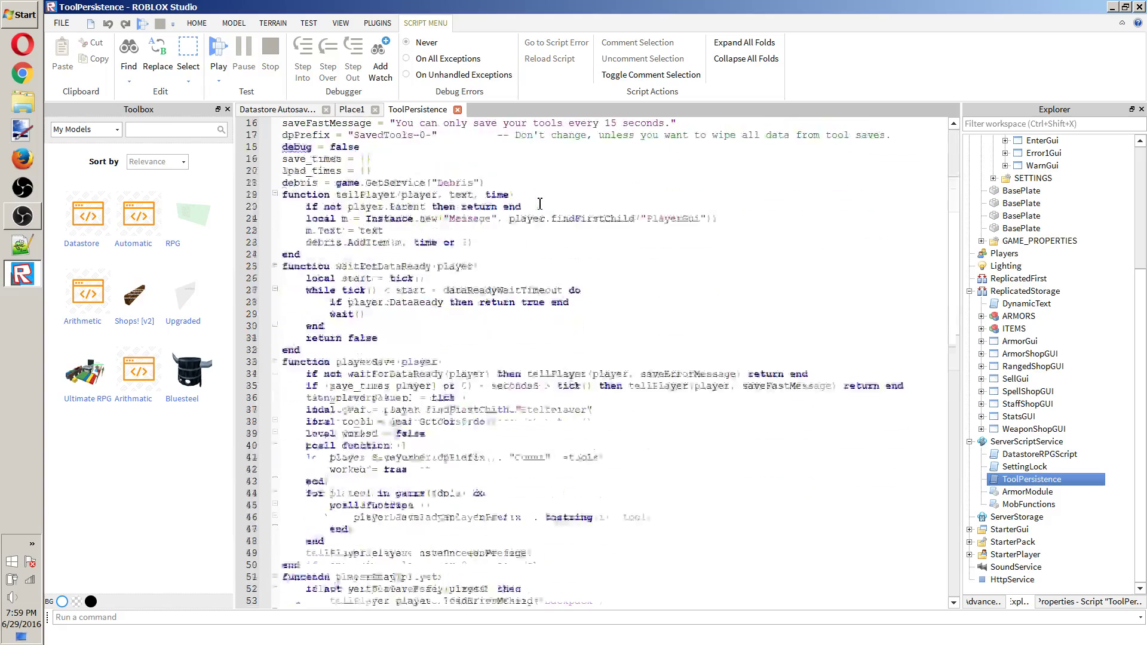
{"action": "left_click", "coordinate": [457, 110]}
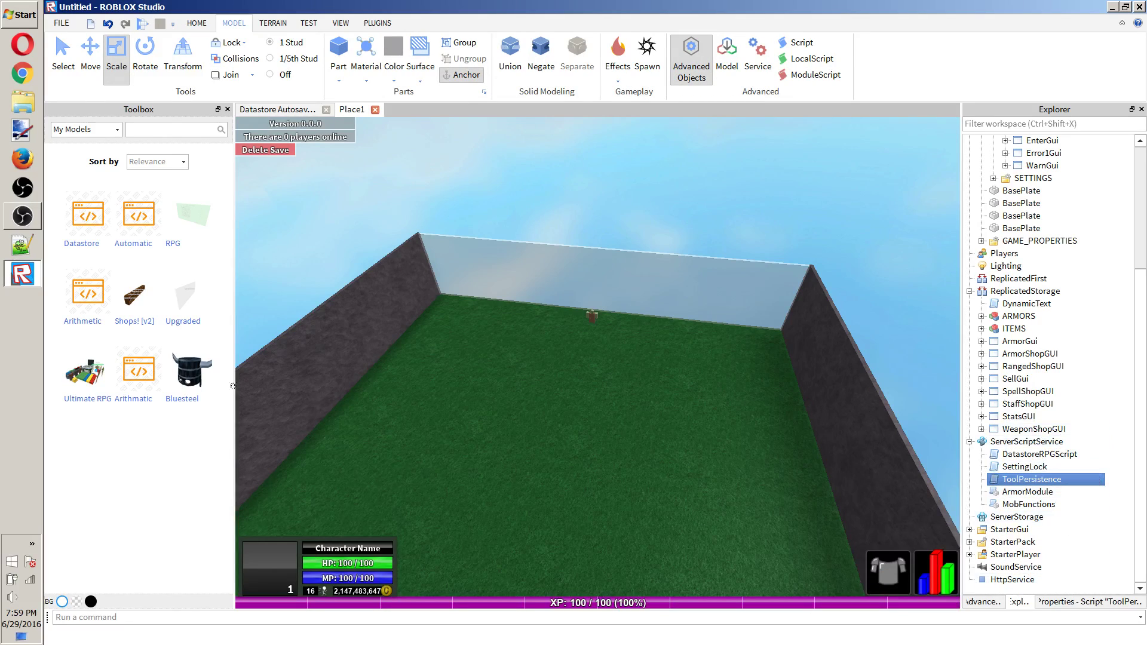
Insert the RPG high score board from My Models and place it on the stone wall beside the row of shops.
{"action": "left_click", "coordinate": [195, 248]}
{"action": "left_click_drag", "start_coordinate": [190, 222], "coordinate": [604, 239]}
{"action": "key", "text": "w"}
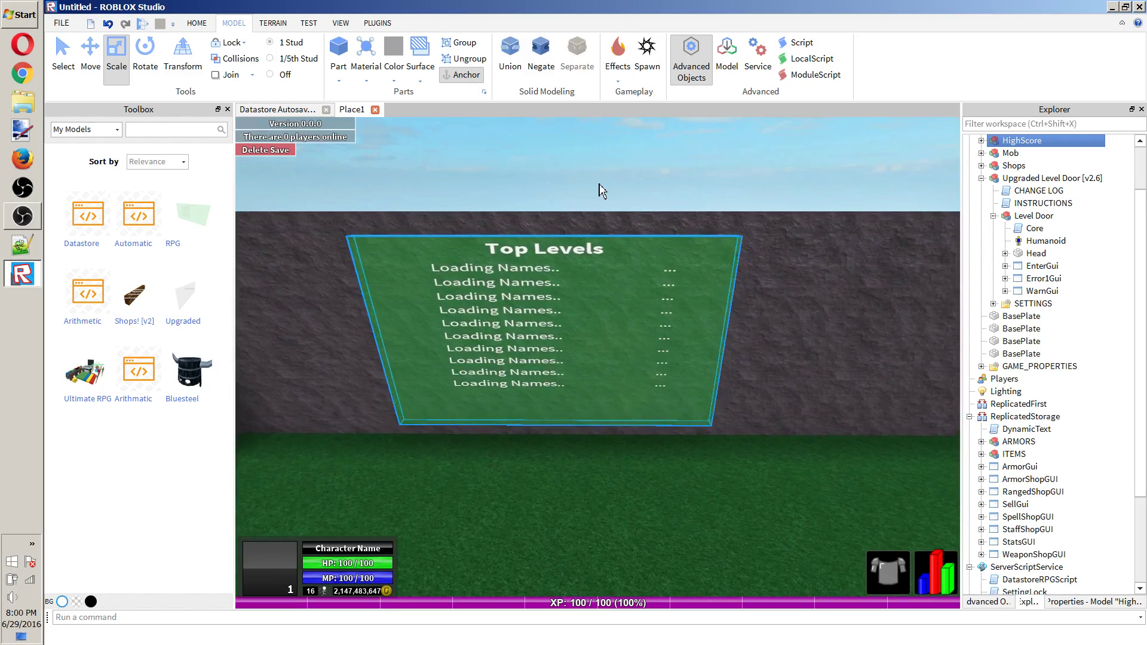
{"action": "left_click", "coordinate": [599, 190]}
{"action": "scroll", "coordinate": [609, 268], "scroll_direction": "down", "scroll_amount": 2}
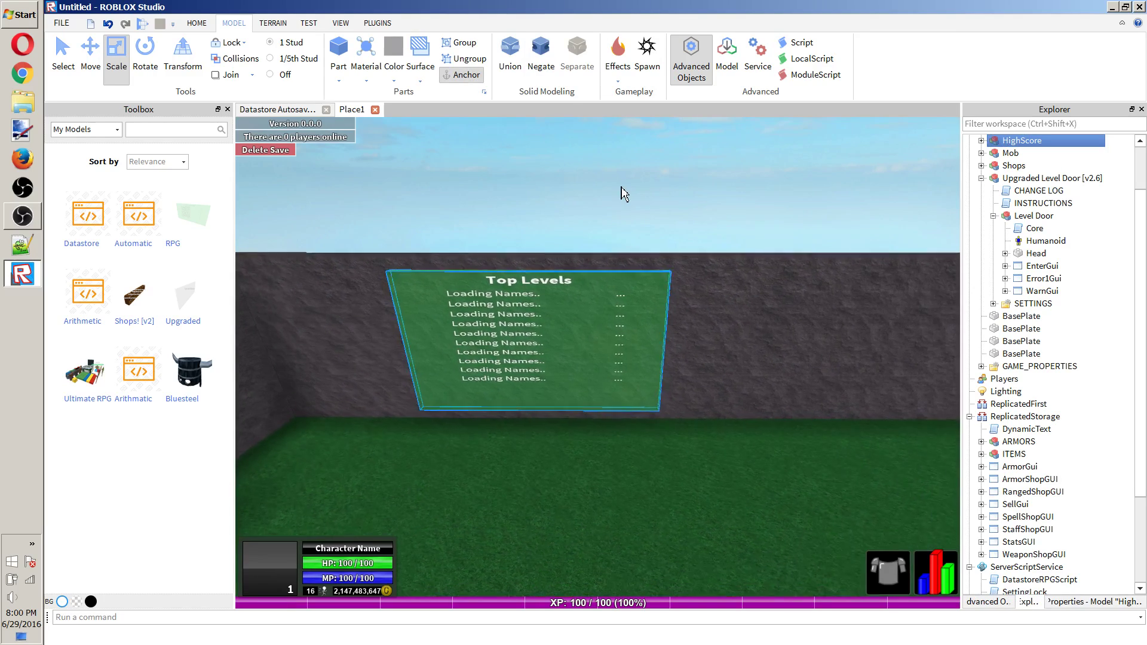
{"action": "right_click_drag", "start_coordinate": [621, 192], "coordinate": [566, 378]}
{"action": "scroll", "coordinate": [550, 190], "scroll_direction": "down", "scroll_amount": 5}
{"action": "scroll", "coordinate": [550, 189], "scroll_direction": "up", "scroll_amount": 8}
{"action": "scroll", "coordinate": [566, 378], "scroll_direction": "down", "scroll_amount": 10}
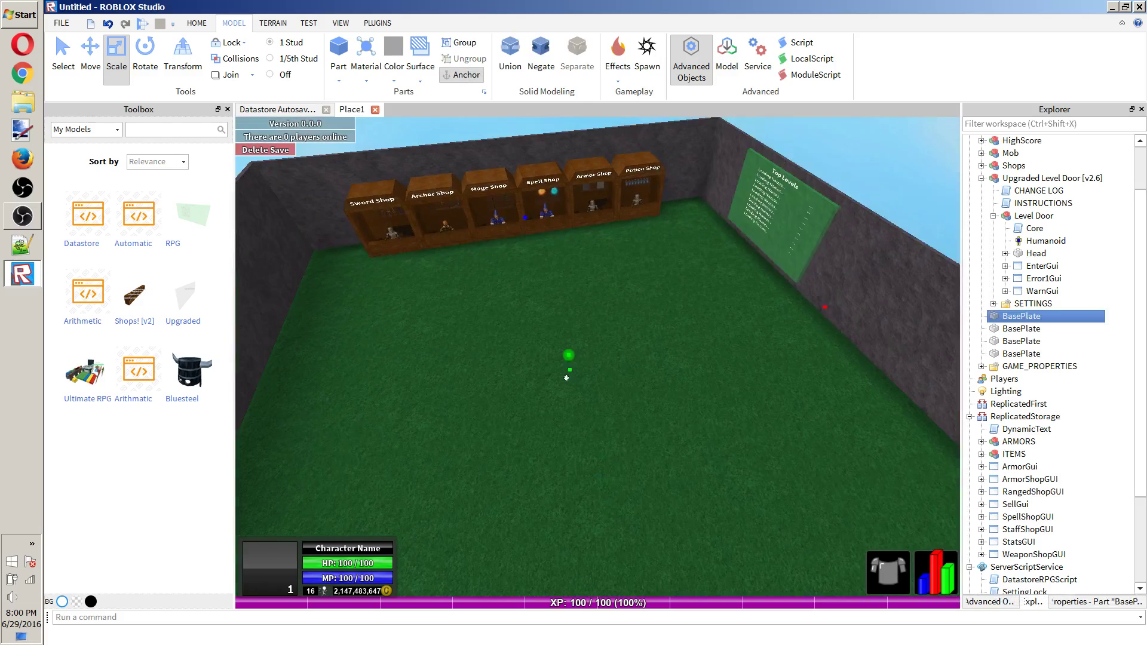
{"action": "scroll", "coordinate": [776, 254], "scroll_direction": "up", "scroll_amount": 6}
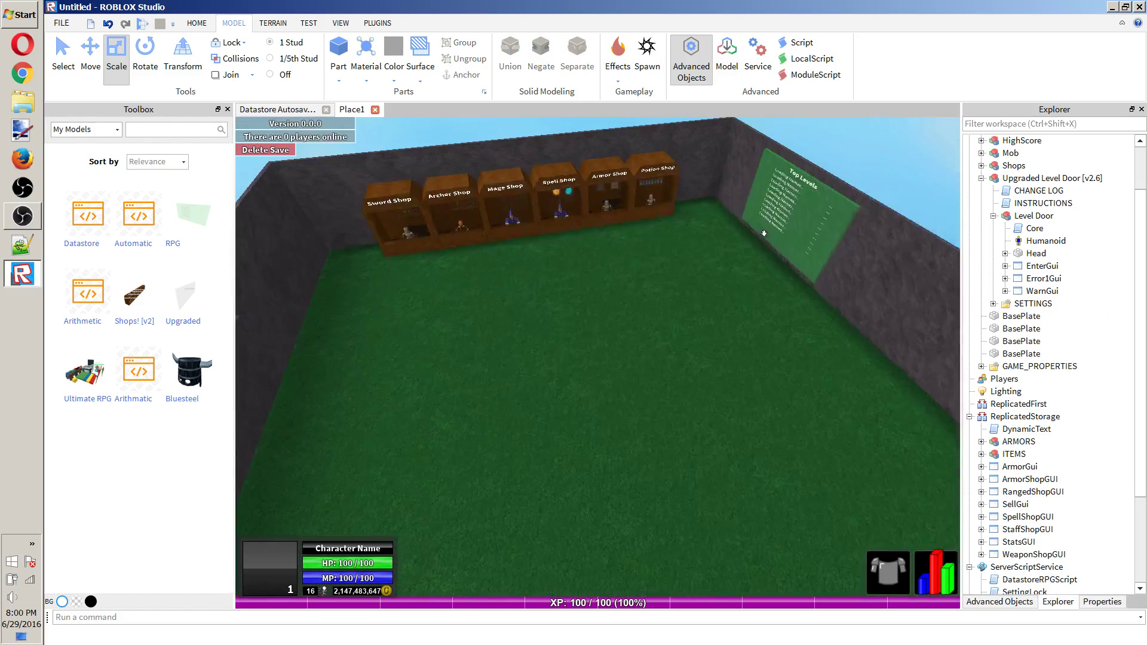
{"action": "right_click_drag", "start_coordinate": [763, 235], "coordinate": [766, 238]}
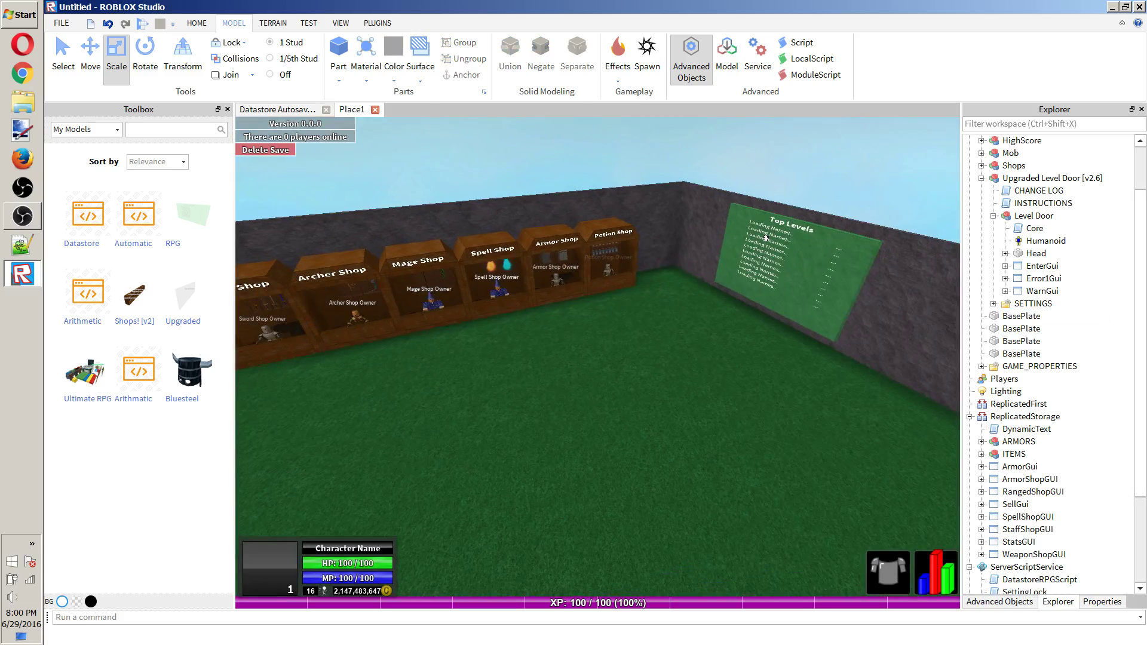
Start a play test, open the armor and stats windows, move the stats window aside and close the armor window.
{"action": "key", "text": "F5"}
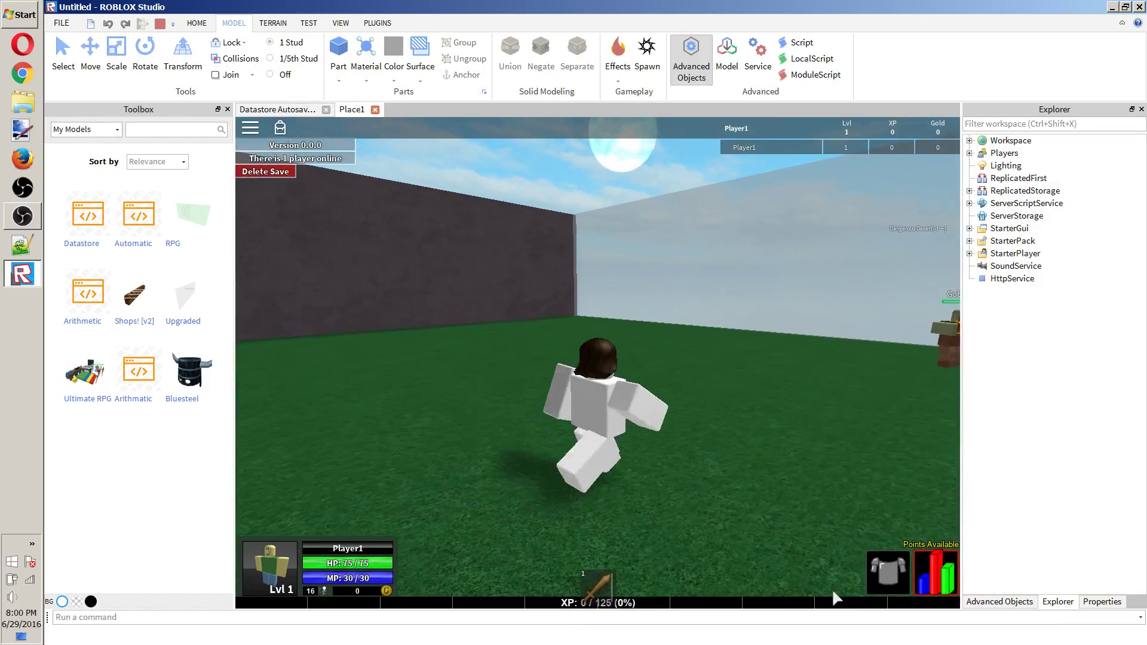
{"action": "left_click", "coordinate": [888, 572]}
{"action": "left_click", "coordinate": [929, 577]}
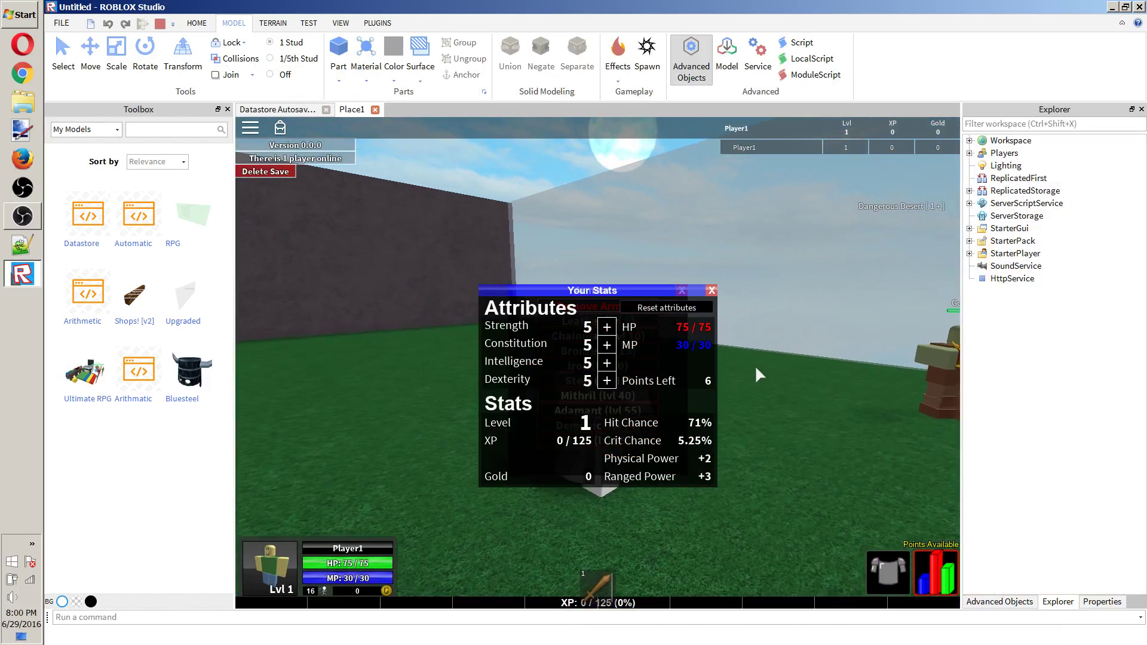
{"action": "left_click_drag", "start_coordinate": [673, 297], "coordinate": [545, 360]}
{"action": "left_click", "coordinate": [682, 290]}
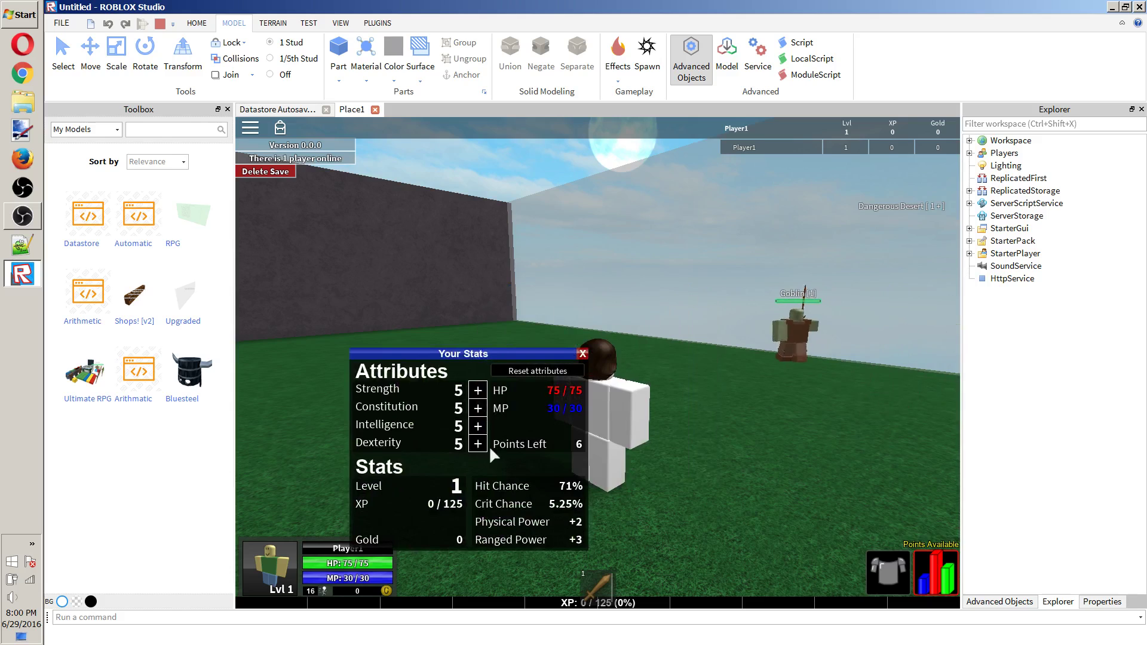
Spend the attribute points to reach Strength 7, Constitution 7, Intelligence 6 and Dexterity 6, and close the stats window.
{"action": "left_click", "coordinate": [479, 408]}
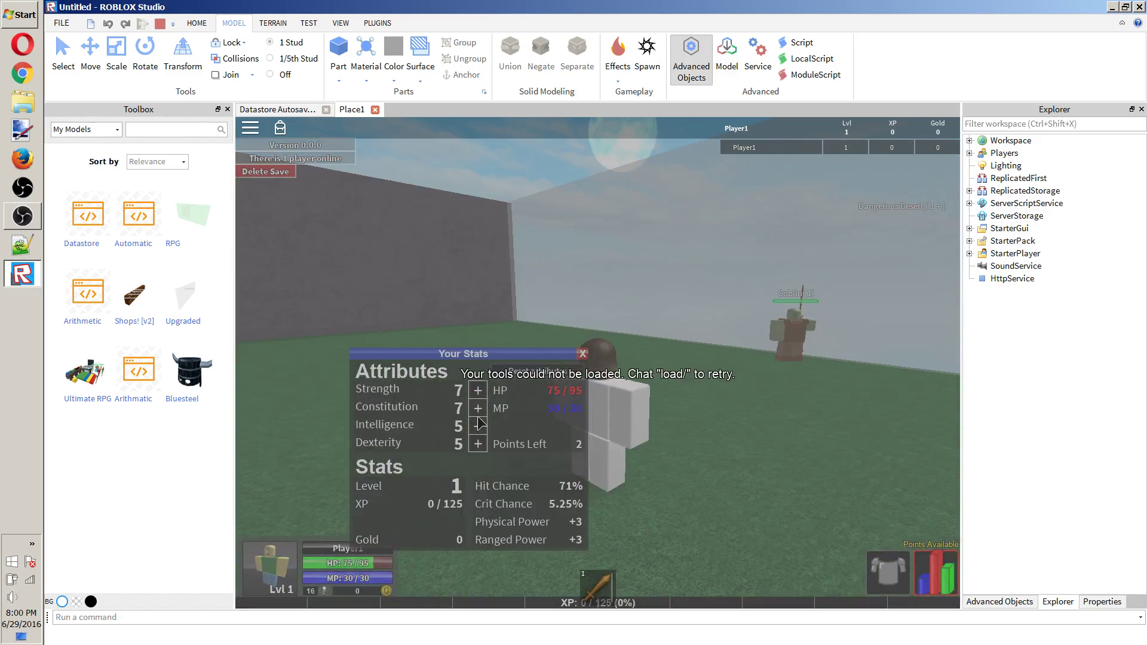
{"action": "left_click", "coordinate": [478, 444]}
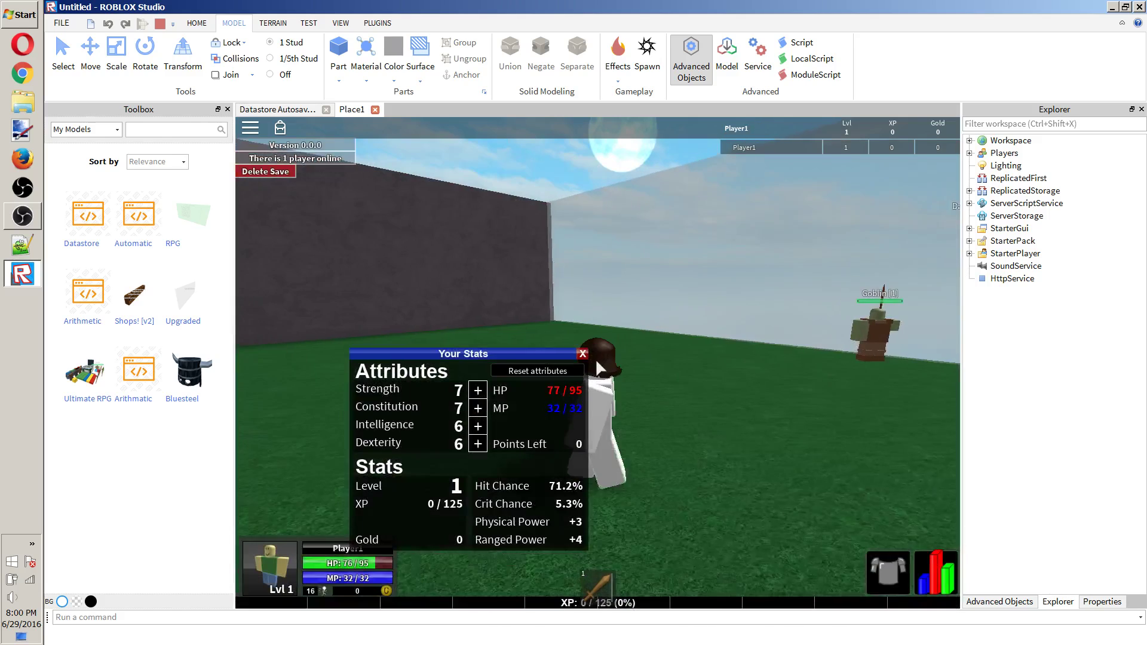
{"action": "left_click", "coordinate": [583, 353]}
Equip the wooden sword, fight the level 1 Goblin with it, and end the play test.
{"action": "key", "text": "1"}
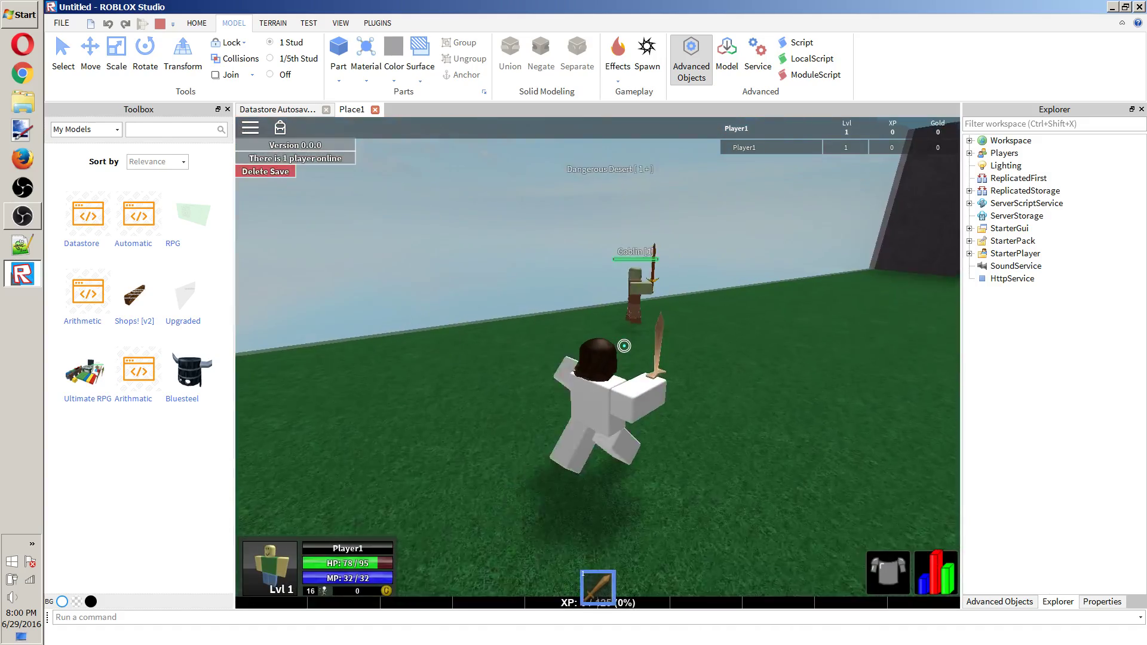
{"action": "left_click", "coordinate": [623, 345]}
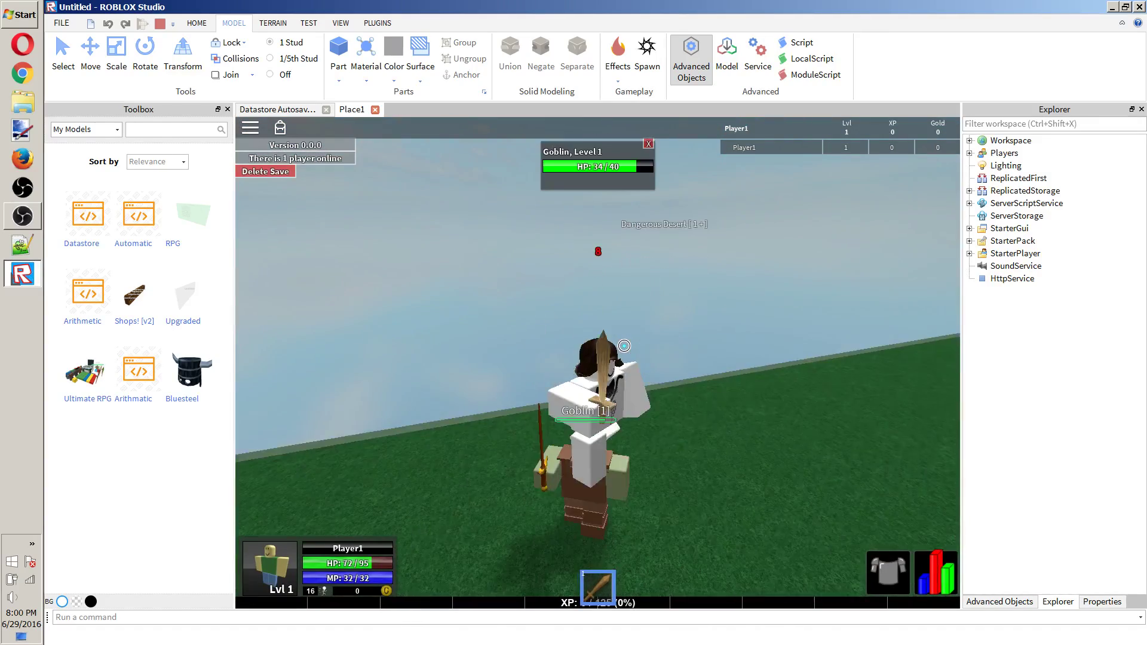
{"action": "left_click", "coordinate": [623, 345]}
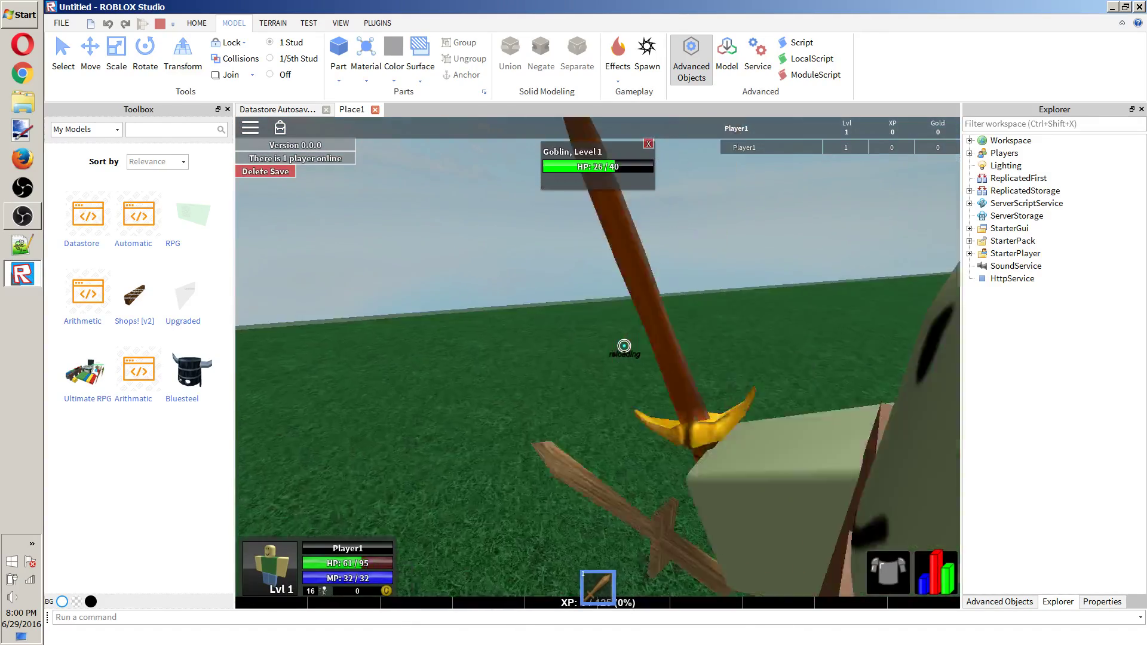
{"action": "left_click", "coordinate": [624, 345]}
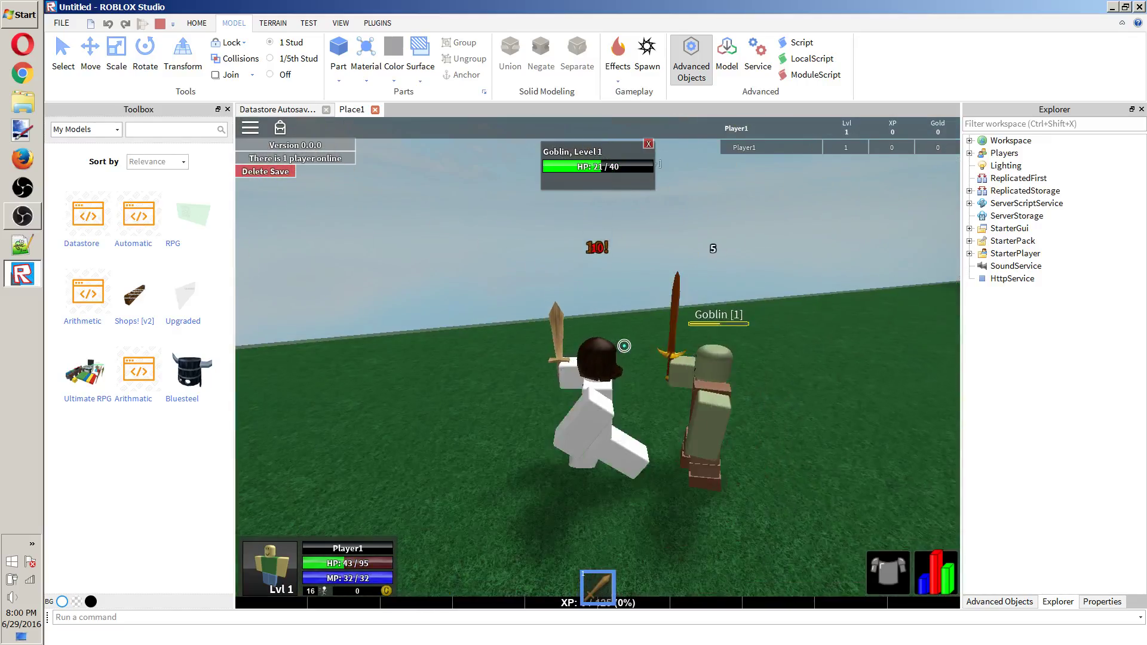
{"action": "left_click", "coordinate": [623, 345]}
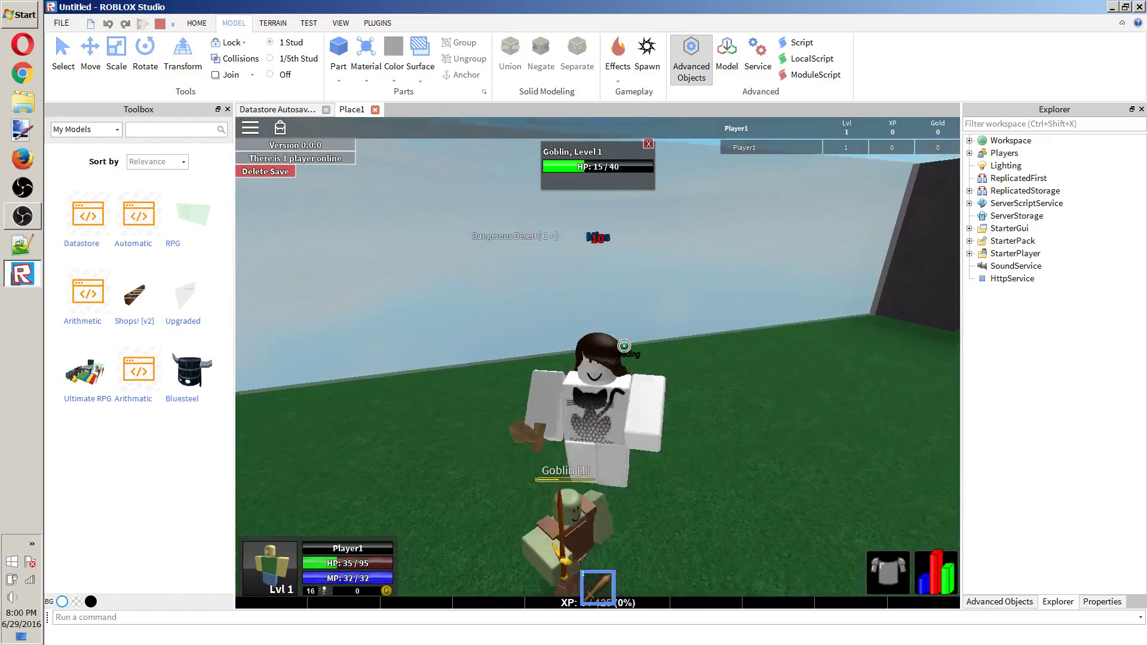
{"action": "left_click", "coordinate": [623, 345]}
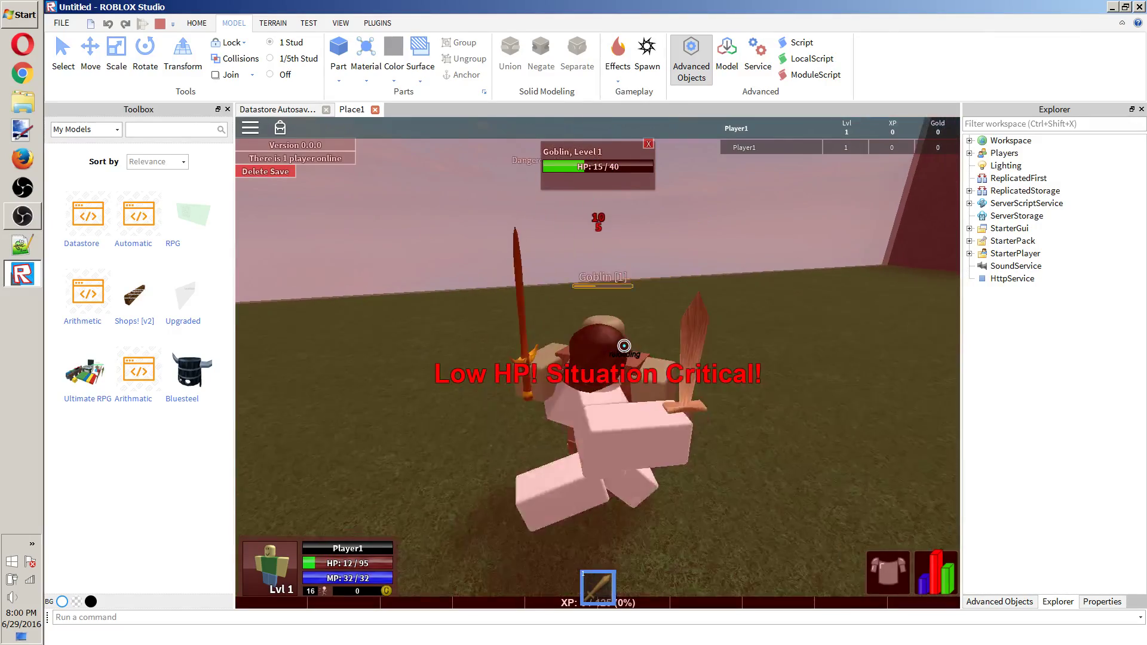
{"action": "left_click", "coordinate": [624, 345]}
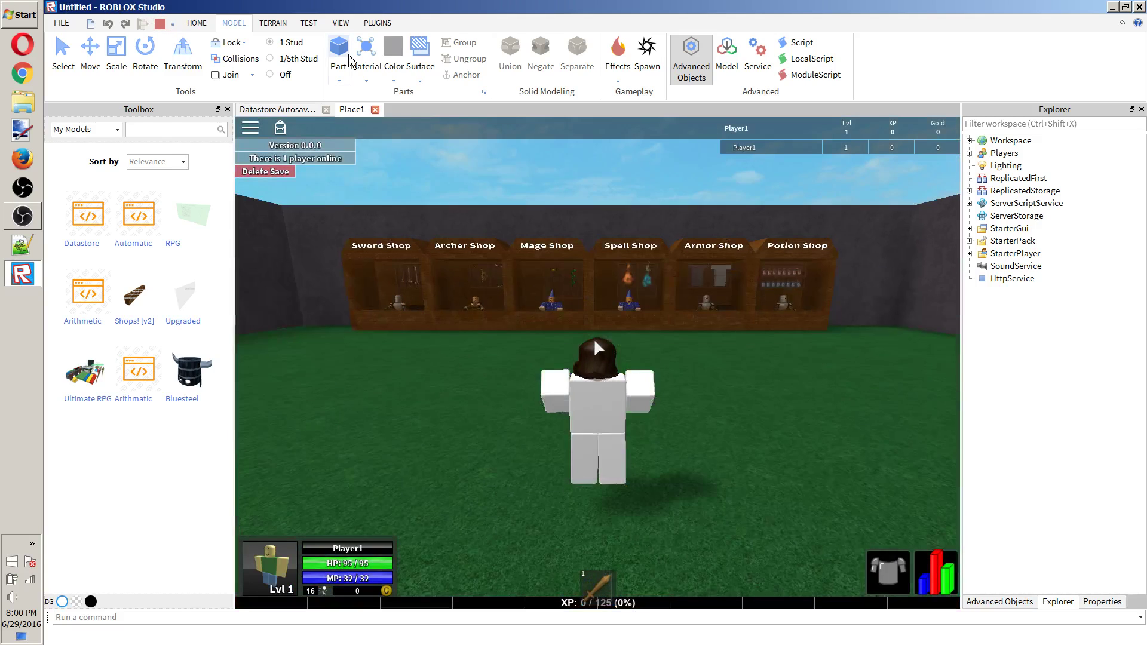
{"action": "left_click", "coordinate": [160, 24]}
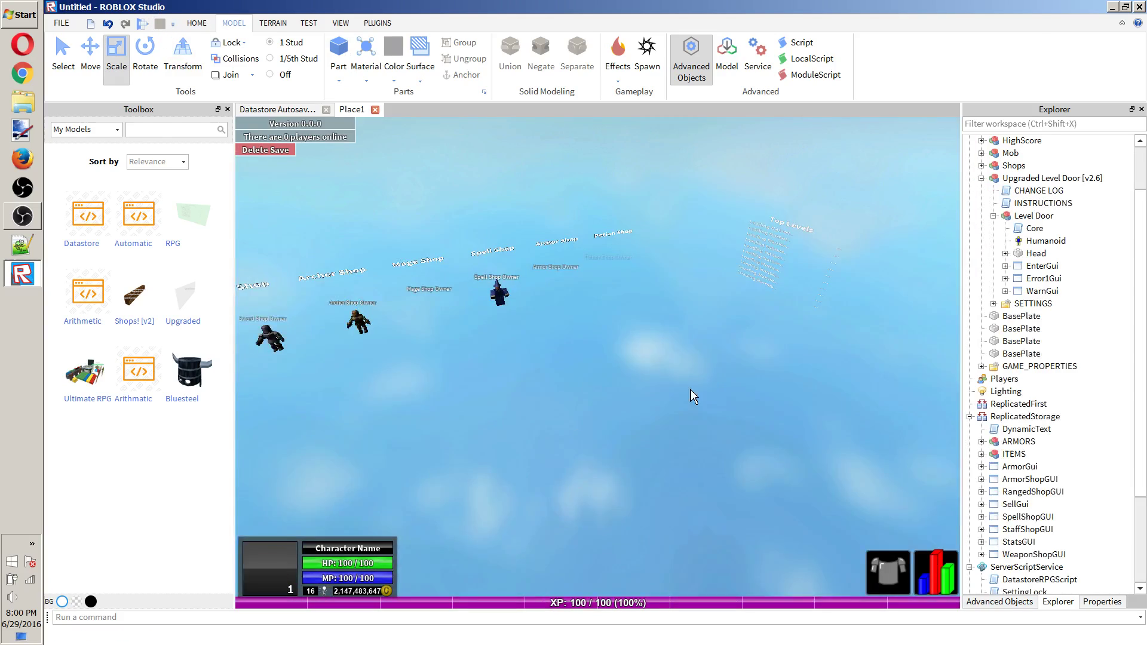
Examine the swords on the Sword Shop's rack and select Sword5.
{"action": "key", "text": "w"}
{"action": "right_click_drag", "start_coordinate": [641, 376], "coordinate": [644, 378]}
{"action": "key", "text": "w"}
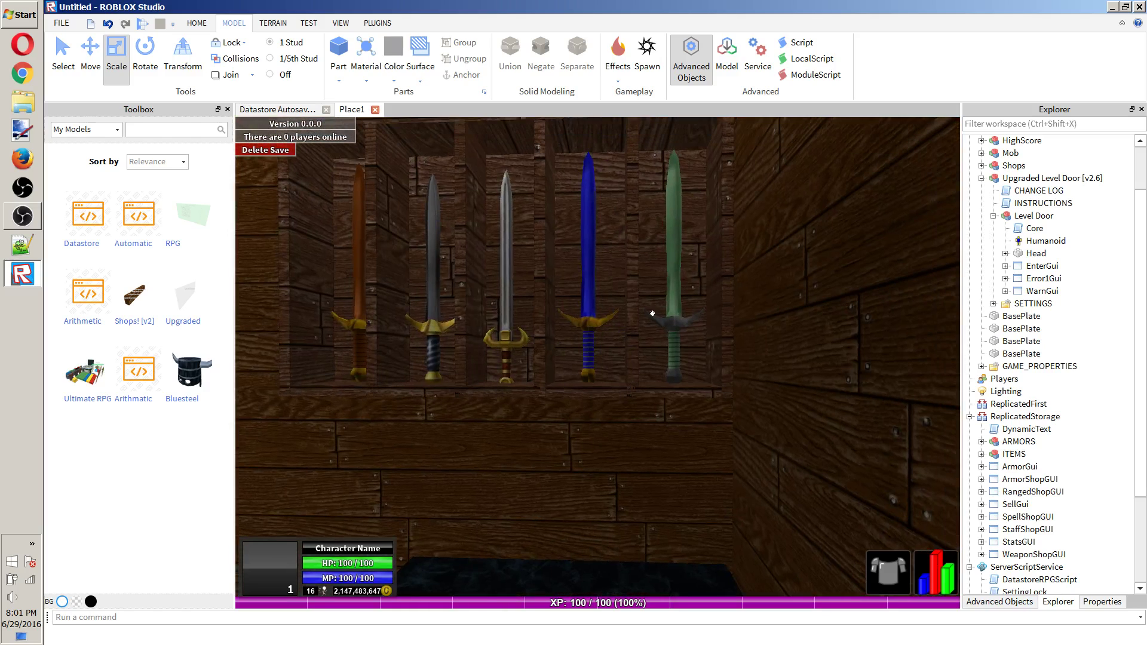
{"action": "left_click", "coordinate": [652, 310]}
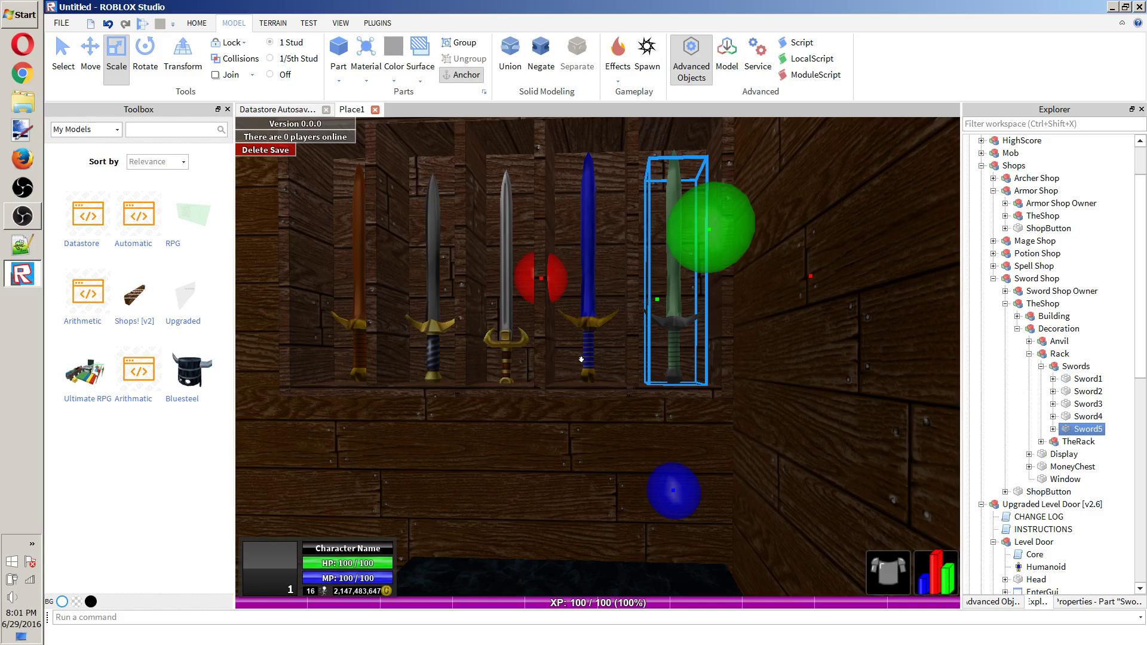
{"action": "scroll", "coordinate": [604, 338], "scroll_direction": "down", "scroll_amount": 5}
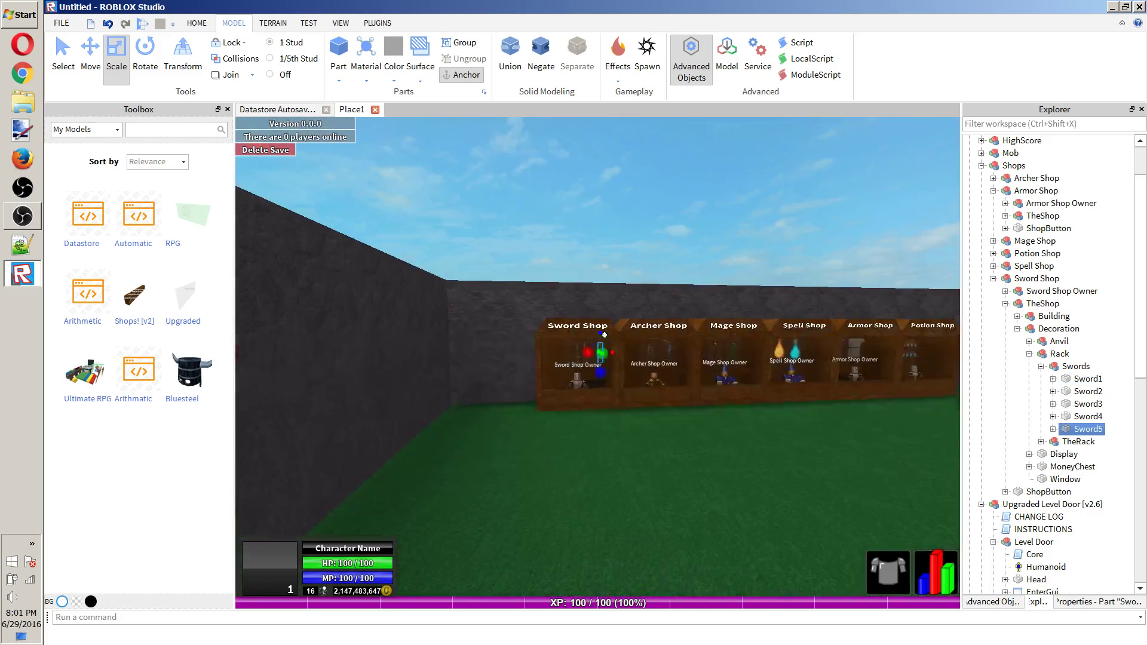
Select the Mob model on the grass near the level door and focus the view on it.
{"action": "scroll", "coordinate": [604, 337], "scroll_direction": "up", "scroll_amount": 3}
{"action": "right_click_drag", "start_coordinate": [604, 338], "coordinate": [624, 256]}
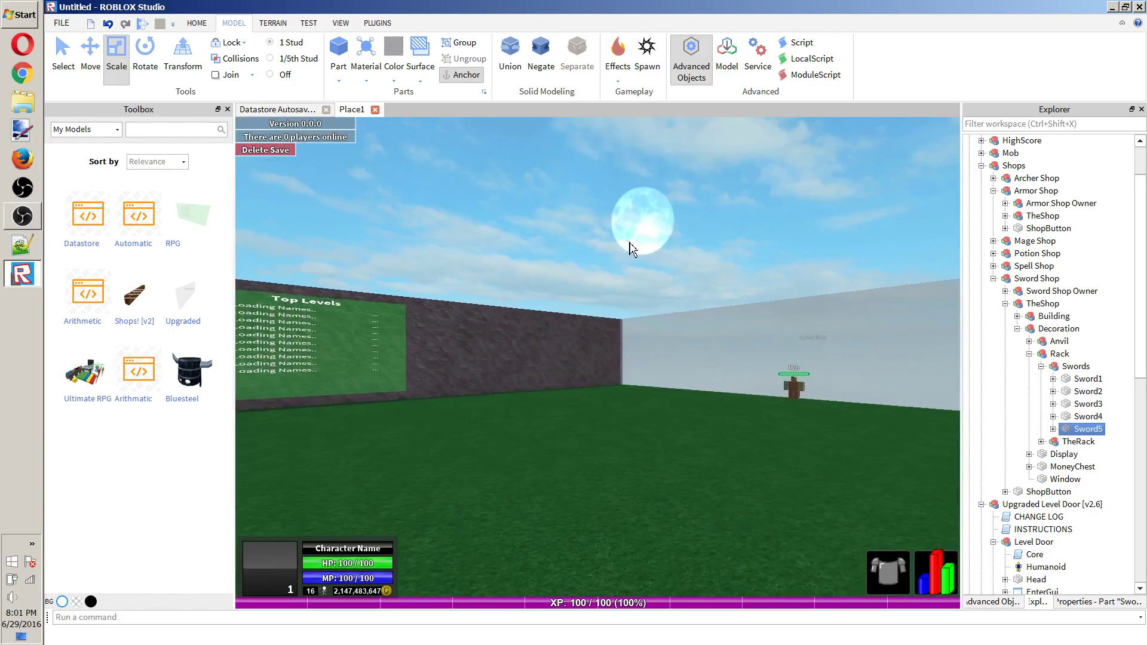
{"action": "key", "text": "w"}
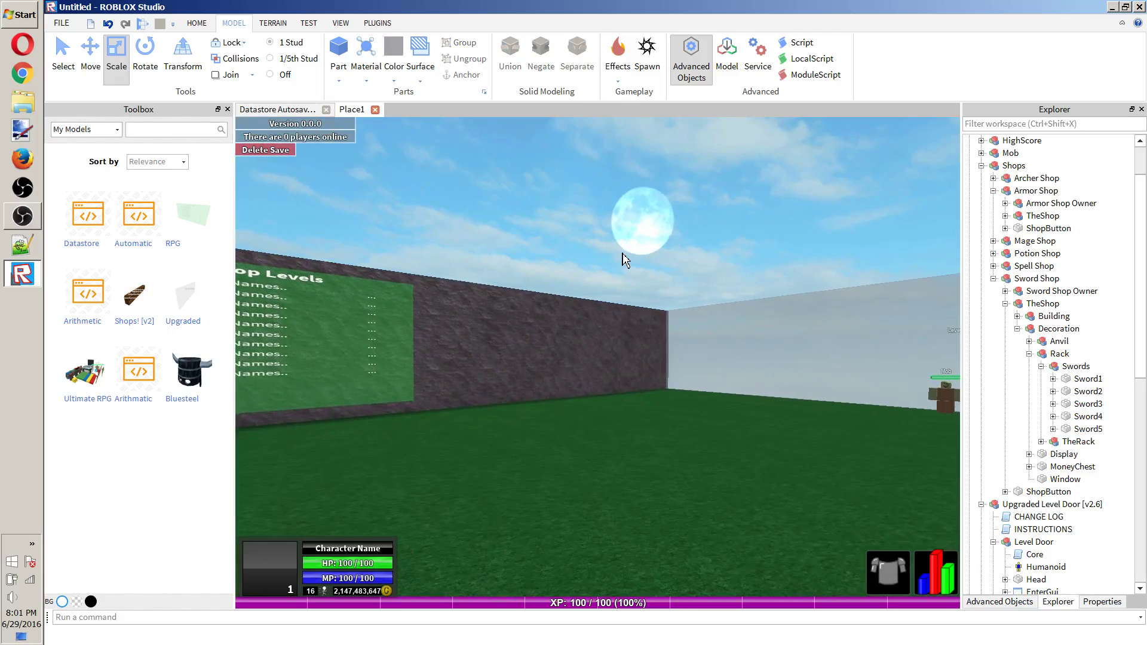
{"action": "right_click_drag", "start_coordinate": [624, 258], "coordinate": [543, 318]}
{"action": "key", "text": "w"}
{"action": "left_click", "coordinate": [511, 381]}
{"action": "key", "text": "f"}
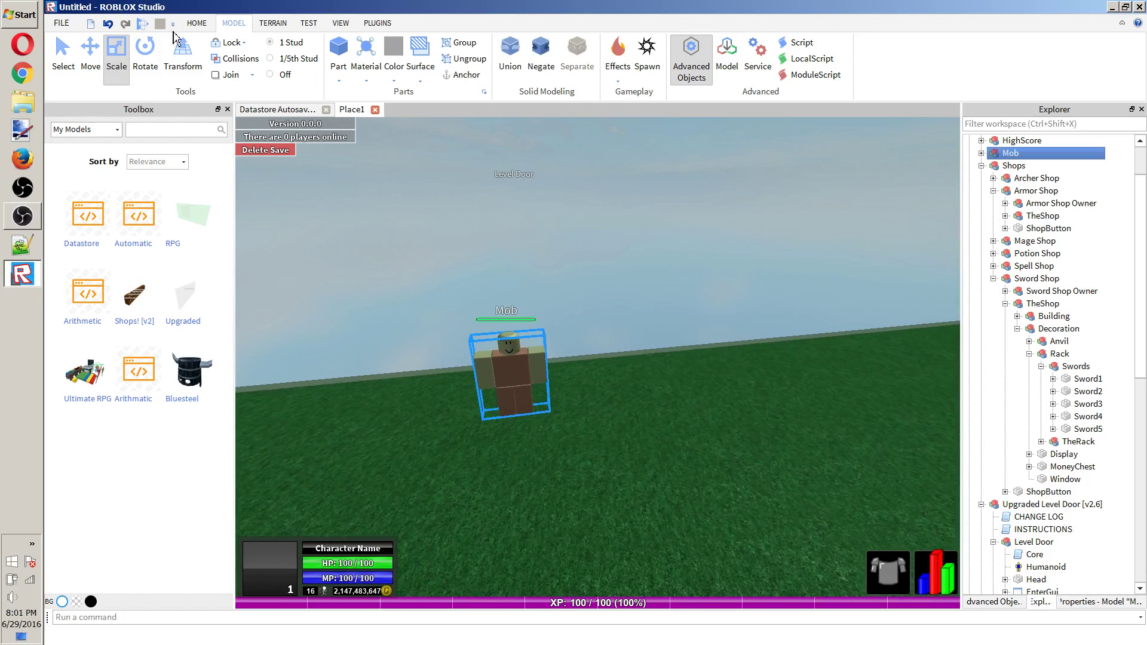
Switch to the Move tool and view the Mob model on the grass from near and far.
{"action": "left_click", "coordinate": [91, 57]}
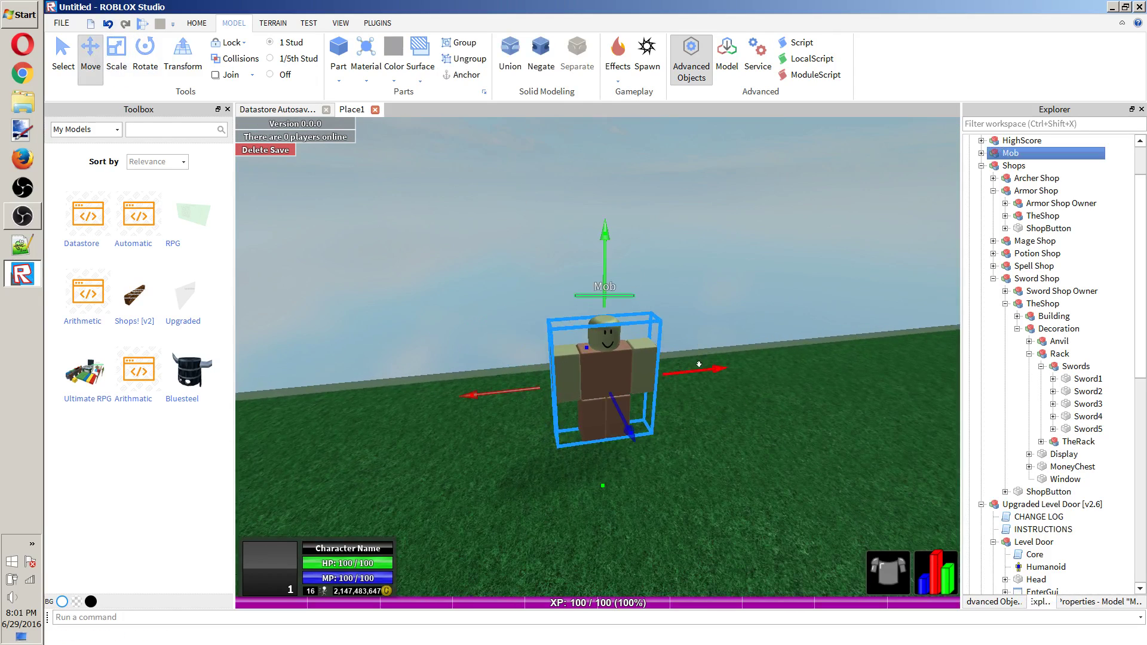
{"action": "scroll", "coordinate": [698, 365], "scroll_direction": "down", "scroll_amount": 5}
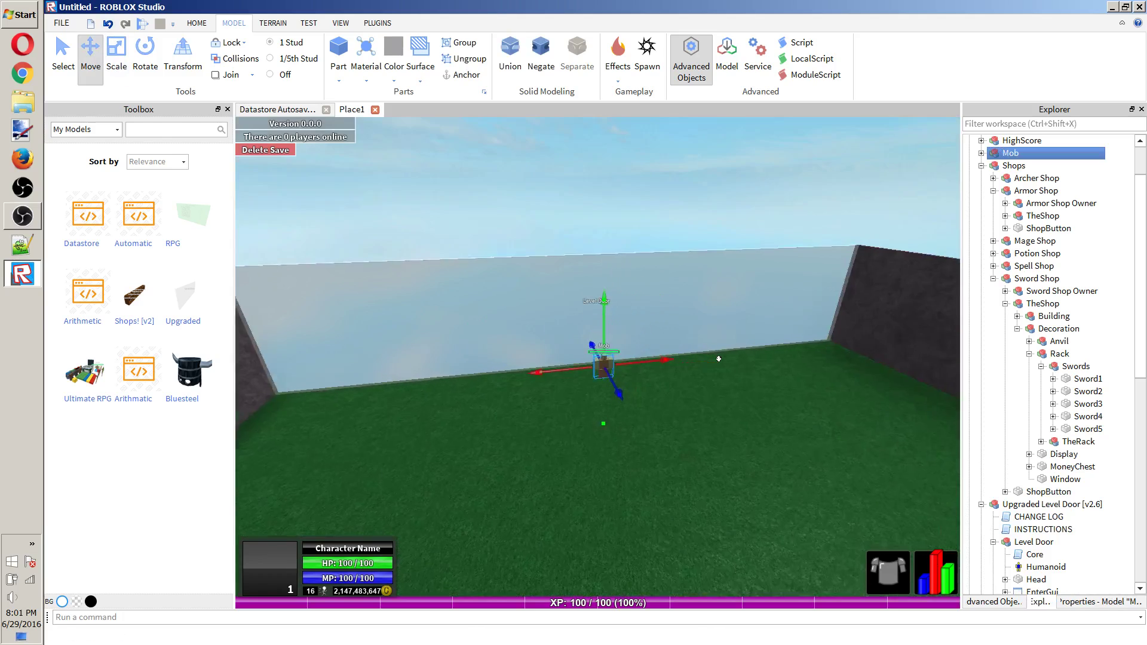
{"action": "scroll", "coordinate": [639, 176], "scroll_direction": "up", "scroll_amount": 5}
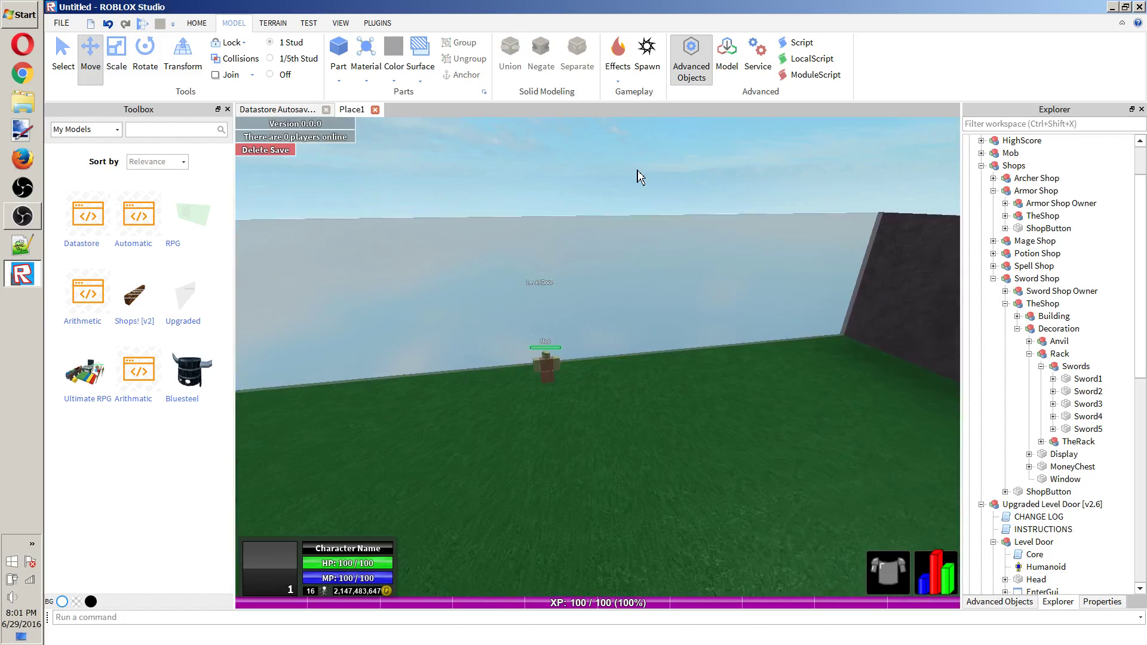
Point out the ToolPersistence and SettingLock scripts in ServerScriptService and reselect the Mob on the grass.
{"action": "scroll", "coordinate": [1141, 265], "scroll_direction": "down", "scroll_amount": 12}
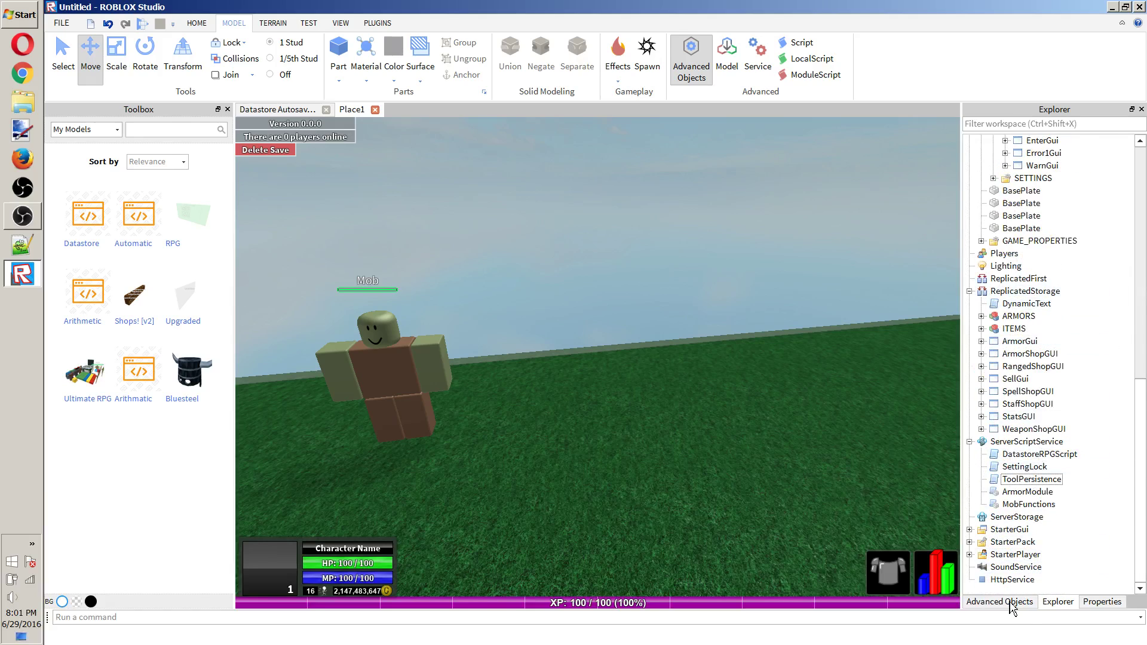
{"action": "left_click", "coordinate": [1027, 482]}
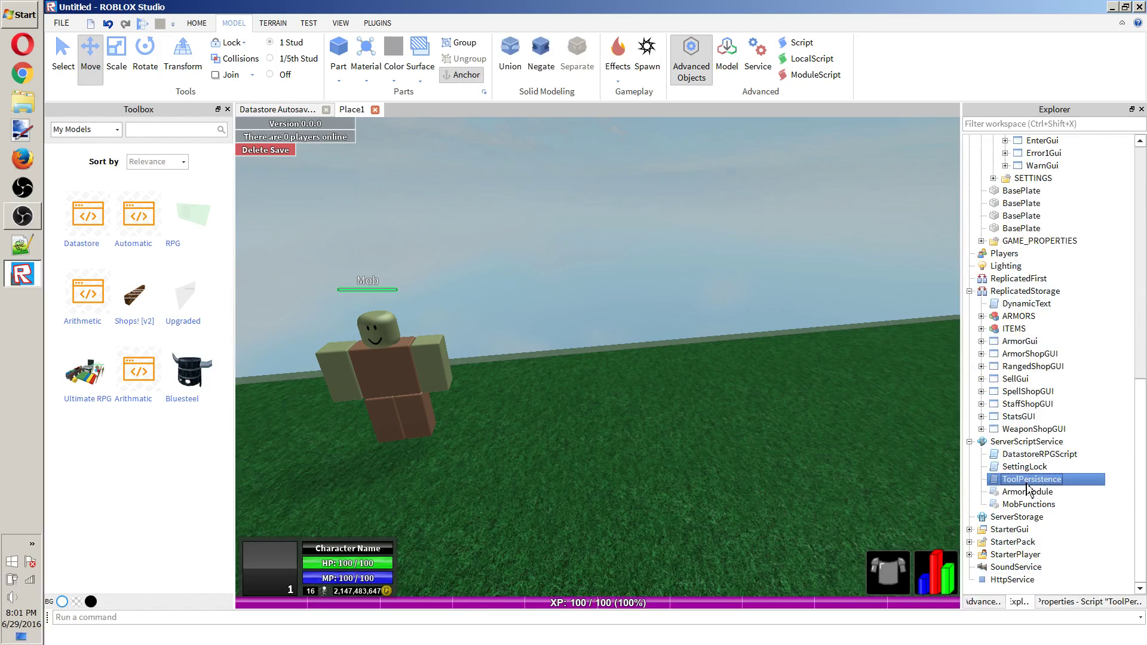
{"action": "left_click", "coordinate": [1023, 468]}
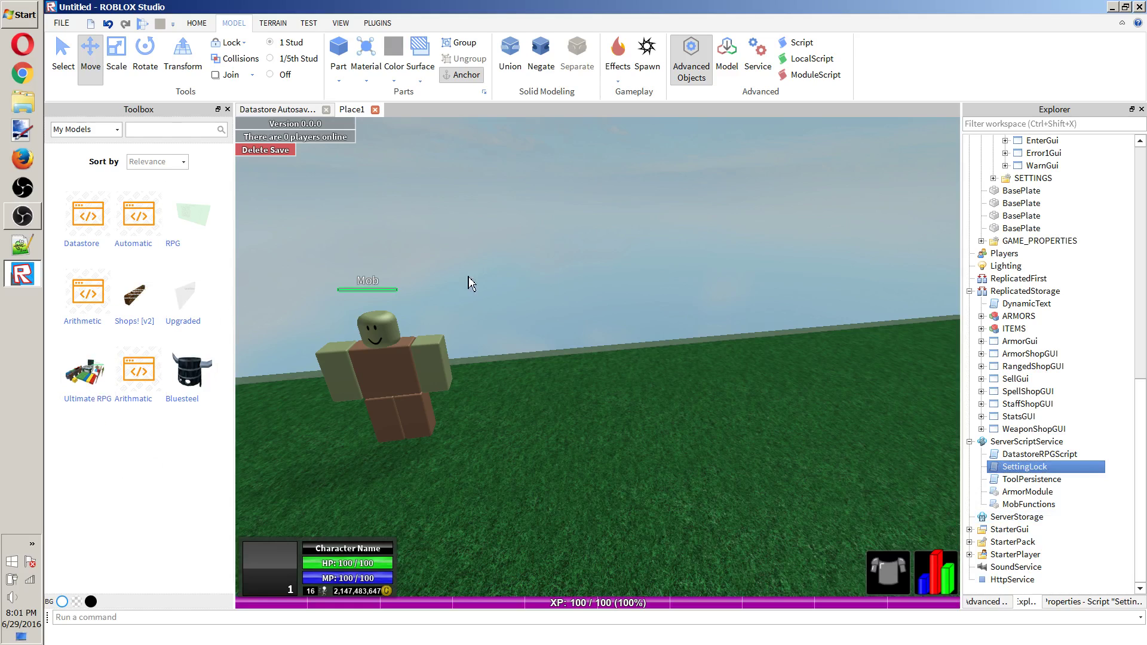
{"action": "right_click_drag", "start_coordinate": [472, 284], "coordinate": [487, 265]}
{"action": "left_click", "coordinate": [526, 381]}
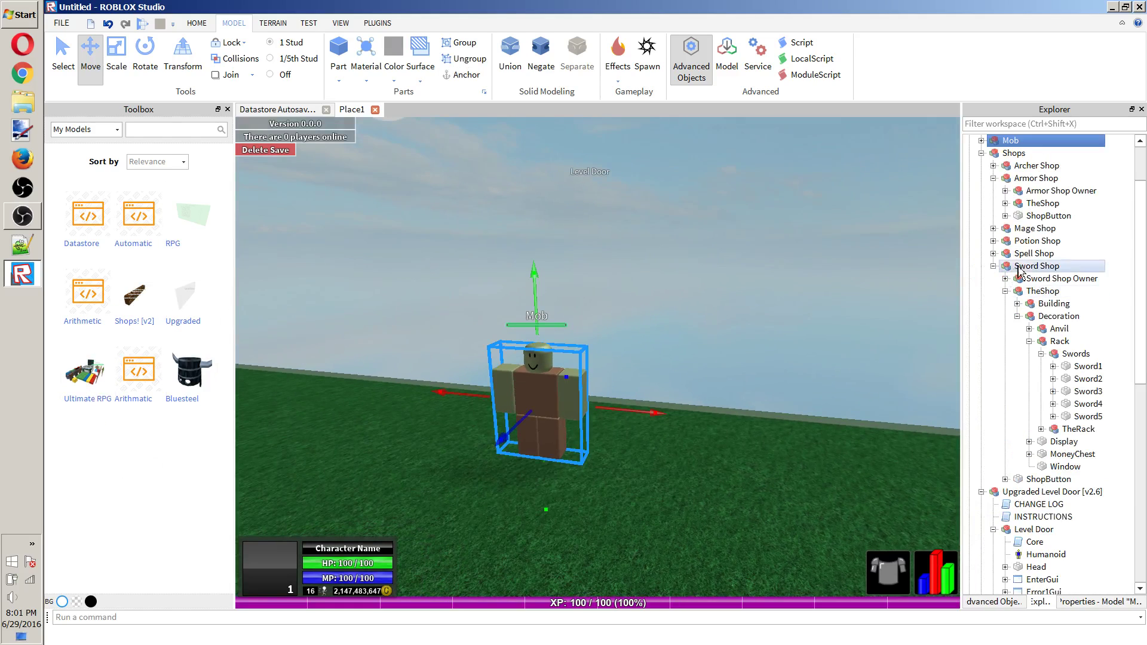
Collapse the Shops and Upgraded Level Door [v2.6] models and delete the Change Log script from Workspace.
{"action": "scroll", "coordinate": [1009, 206], "scroll_direction": "up", "scroll_amount": 1}
{"action": "left_click", "coordinate": [979, 228]}
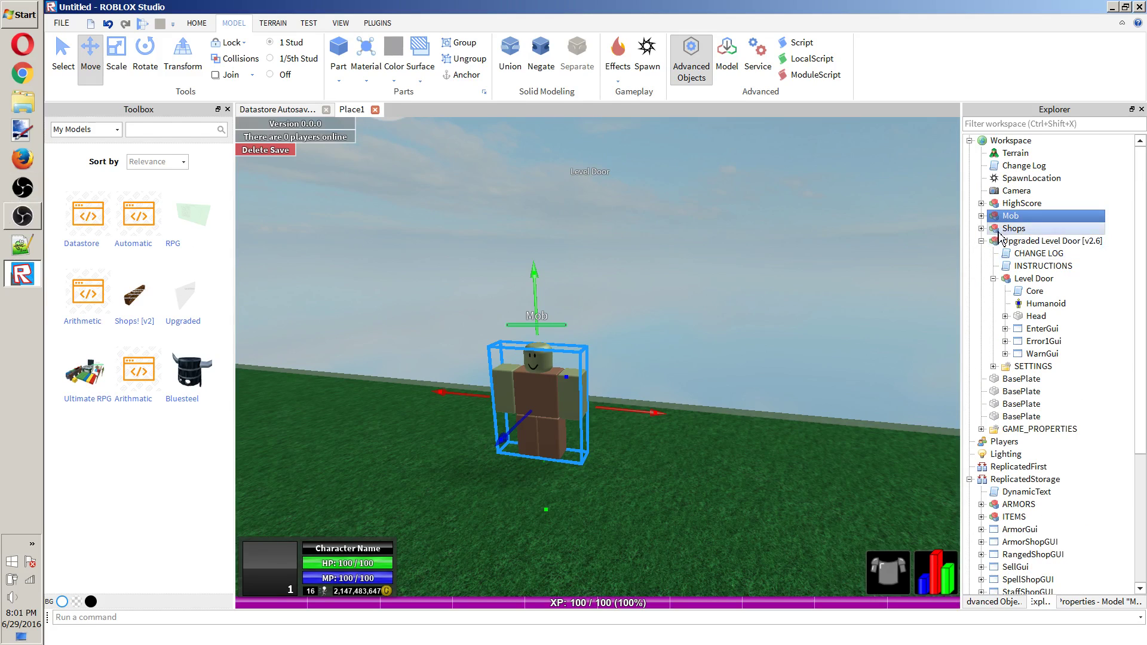
{"action": "left_click", "coordinate": [981, 240]}
{"action": "right_click", "coordinate": [1029, 166]}
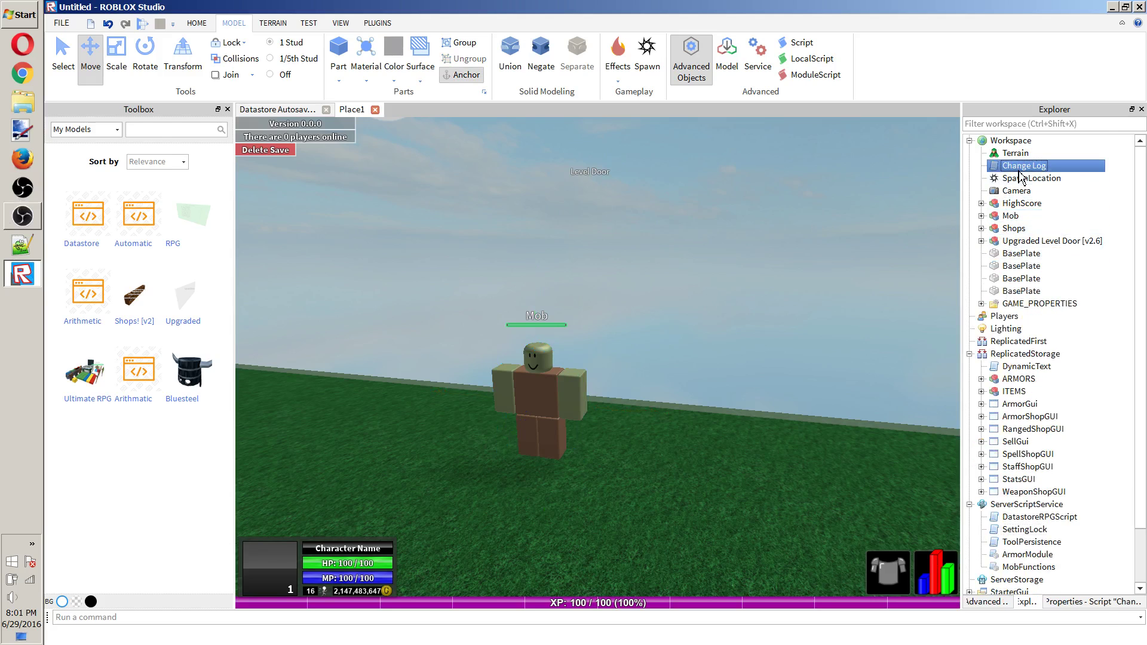
{"action": "left_click", "coordinate": [1044, 180]}
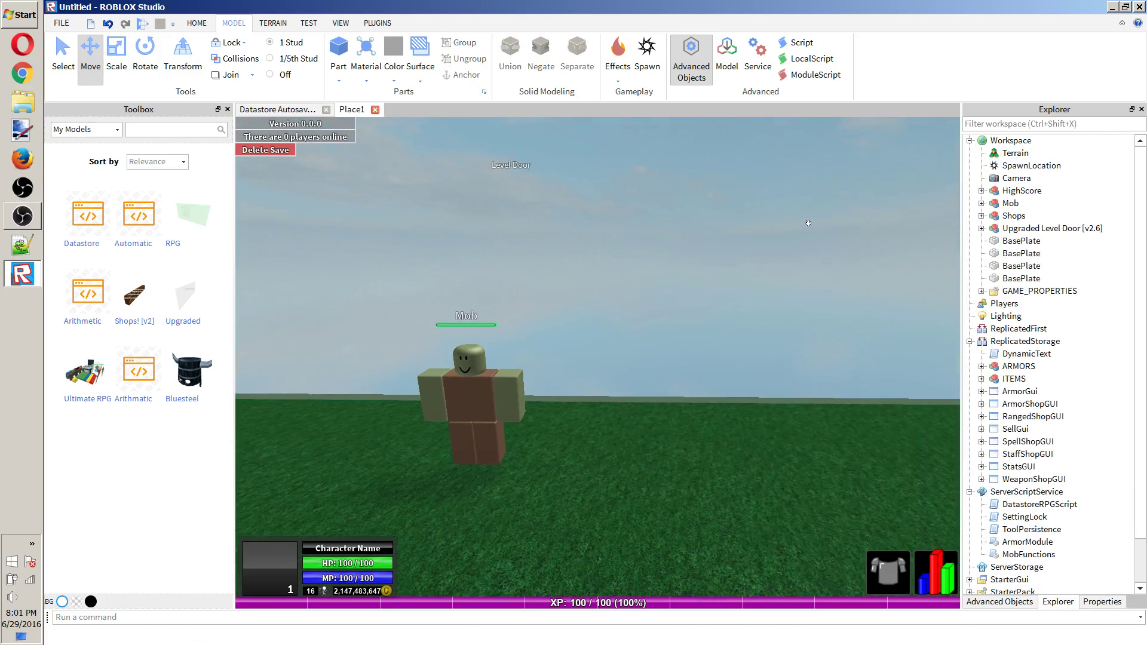
Expand the GAME_PROPERTIES folder in Workspace and look through its value settings.
{"action": "left_click", "coordinate": [981, 290]}
{"action": "scroll", "coordinate": [1009, 292], "scroll_direction": "down", "scroll_amount": 5}
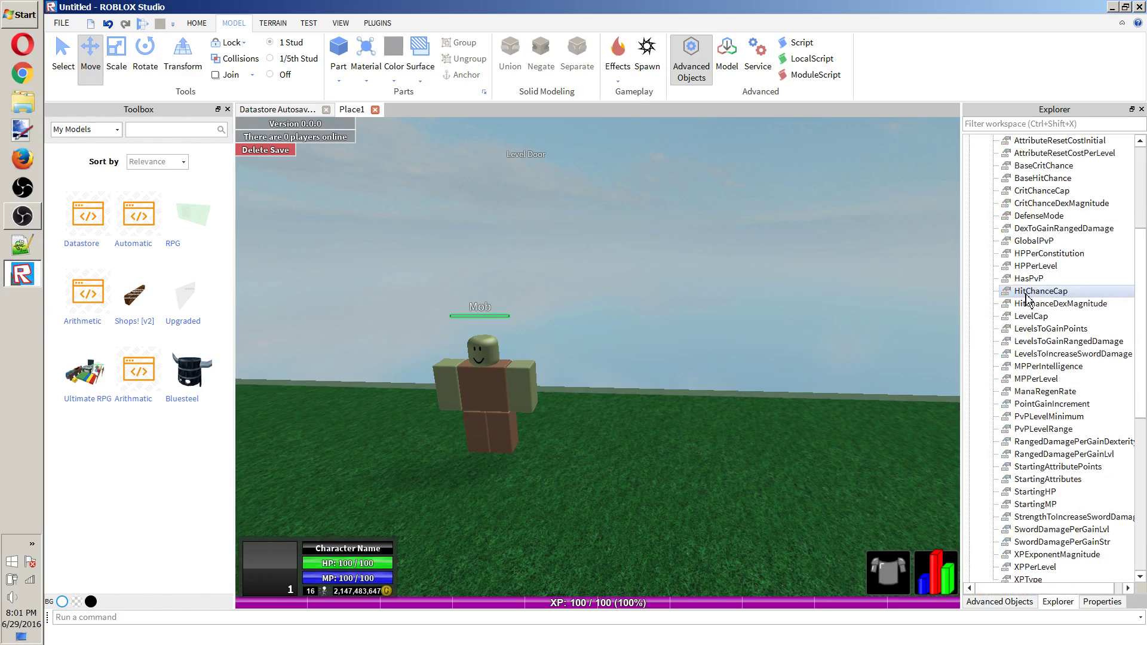
{"action": "scroll", "coordinate": [1018, 290], "scroll_direction": "up", "scroll_amount": 4}
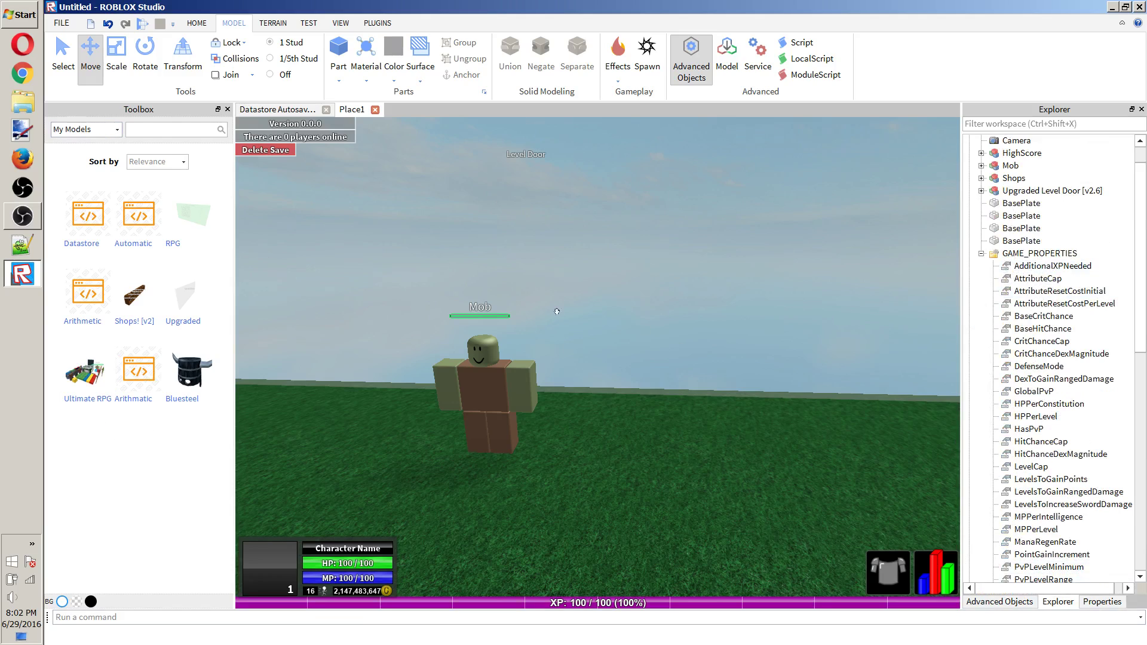
Insert the RPG Starter Kit (Version 14.2) model onto the grass and expand its contents.
{"action": "right_click_drag", "start_coordinate": [557, 311], "coordinate": [563, 312]}
{"action": "scroll", "coordinate": [1103, 293], "scroll_direction": "up", "scroll_amount": 1}
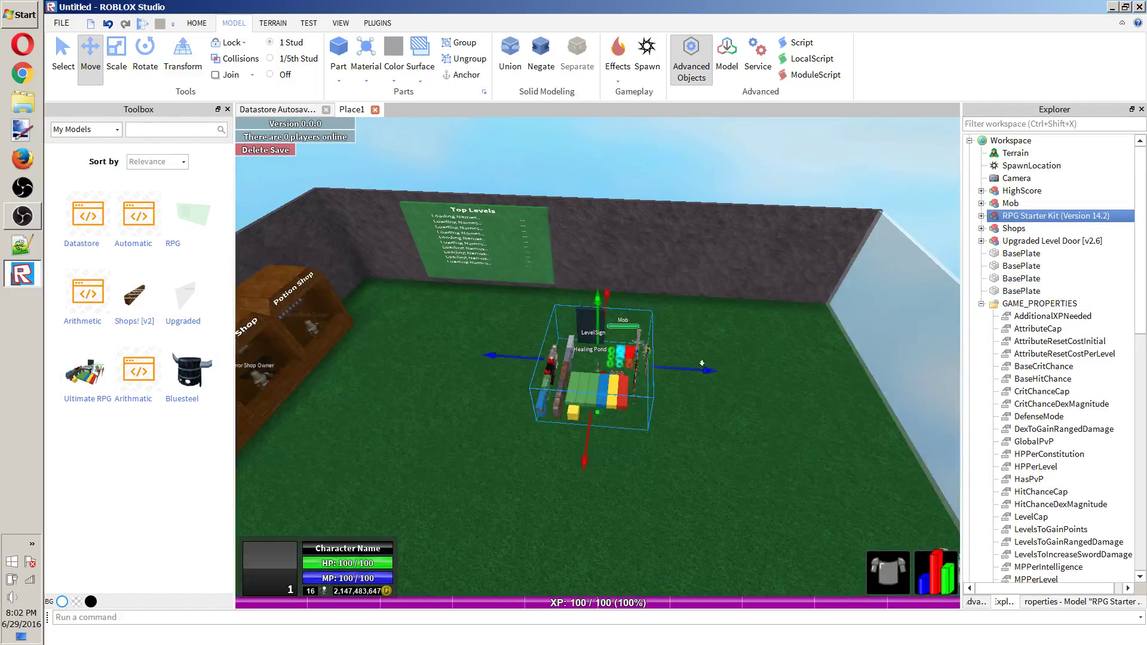
{"action": "double_click", "coordinate": [995, 217]}
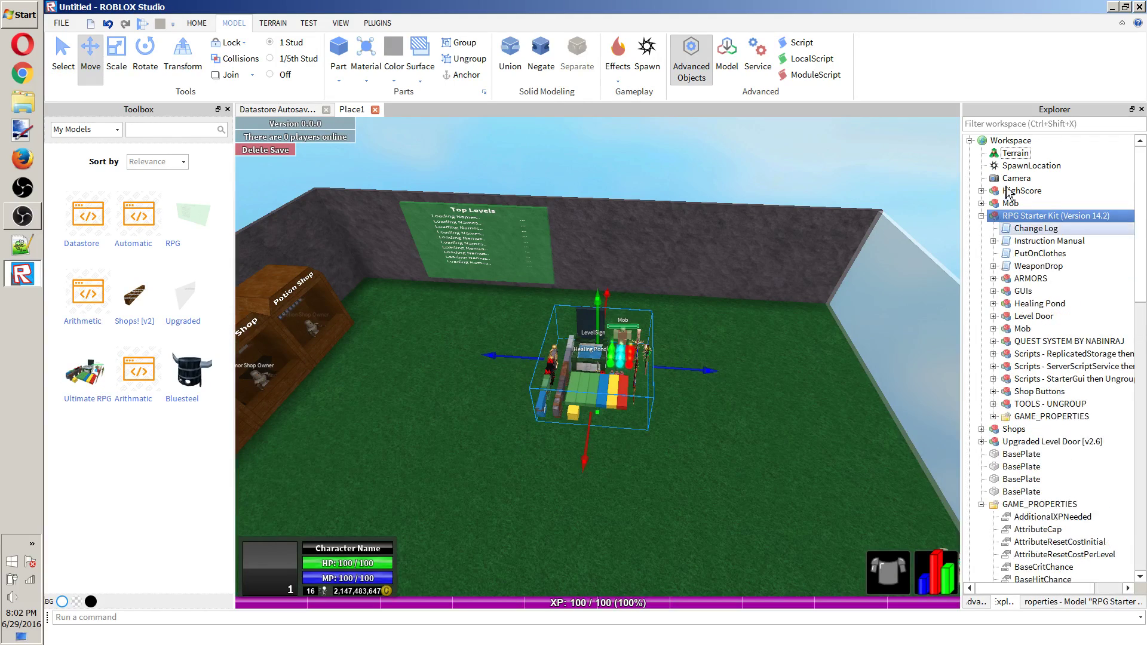
Select the starter kit's ARMORS model, view it up close, and look through the storage and script services.
{"action": "left_click", "coordinate": [1060, 281]}
{"action": "scroll", "coordinate": [1061, 287], "scroll_direction": "down", "scroll_amount": 7}
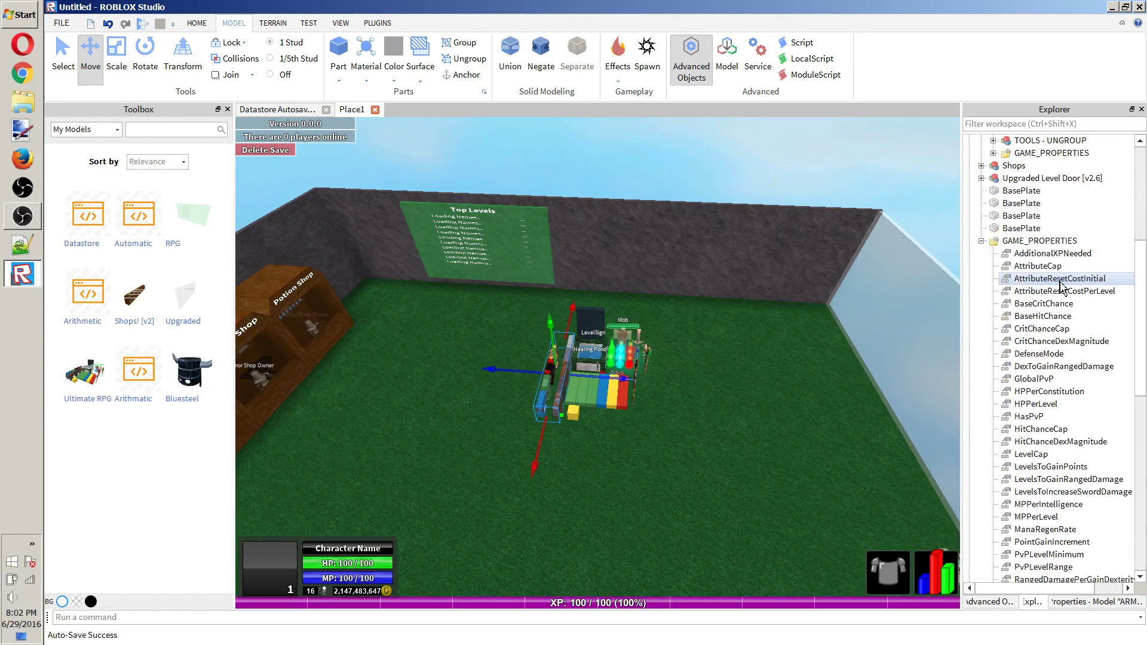
{"action": "scroll", "coordinate": [1060, 287], "scroll_direction": "up", "scroll_amount": 3}
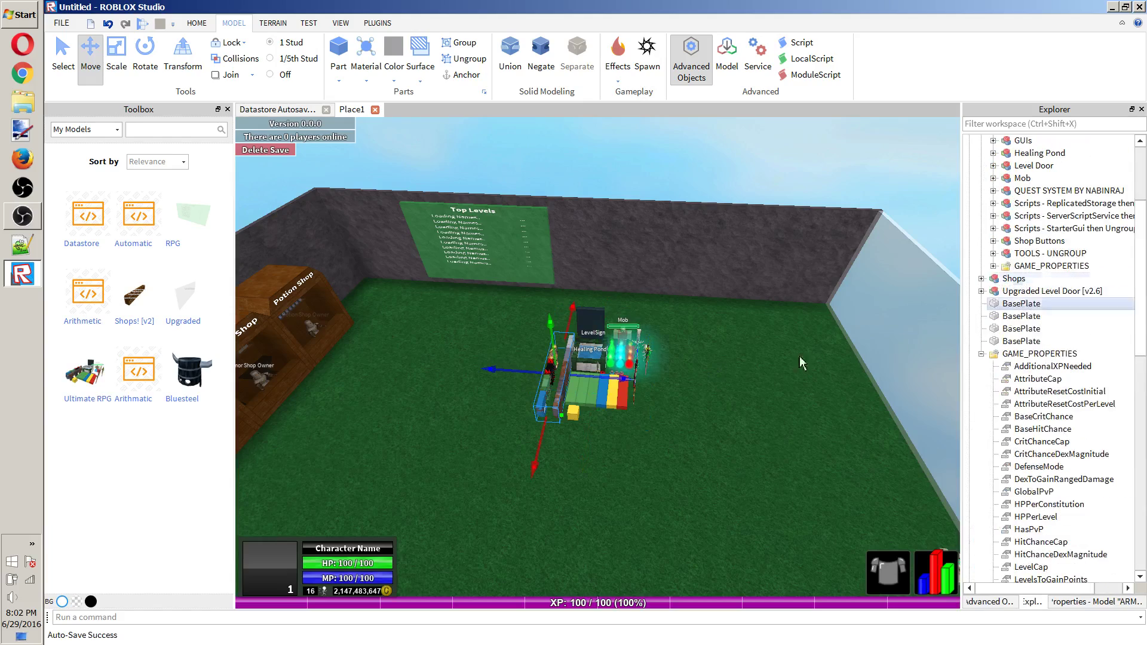
{"action": "scroll", "coordinate": [639, 346], "scroll_direction": "up", "scroll_amount": 2}
{"action": "right_click_drag", "start_coordinate": [625, 338], "coordinate": [622, 337]}
{"action": "scroll", "coordinate": [1054, 210], "scroll_direction": "up", "scroll_amount": 8}
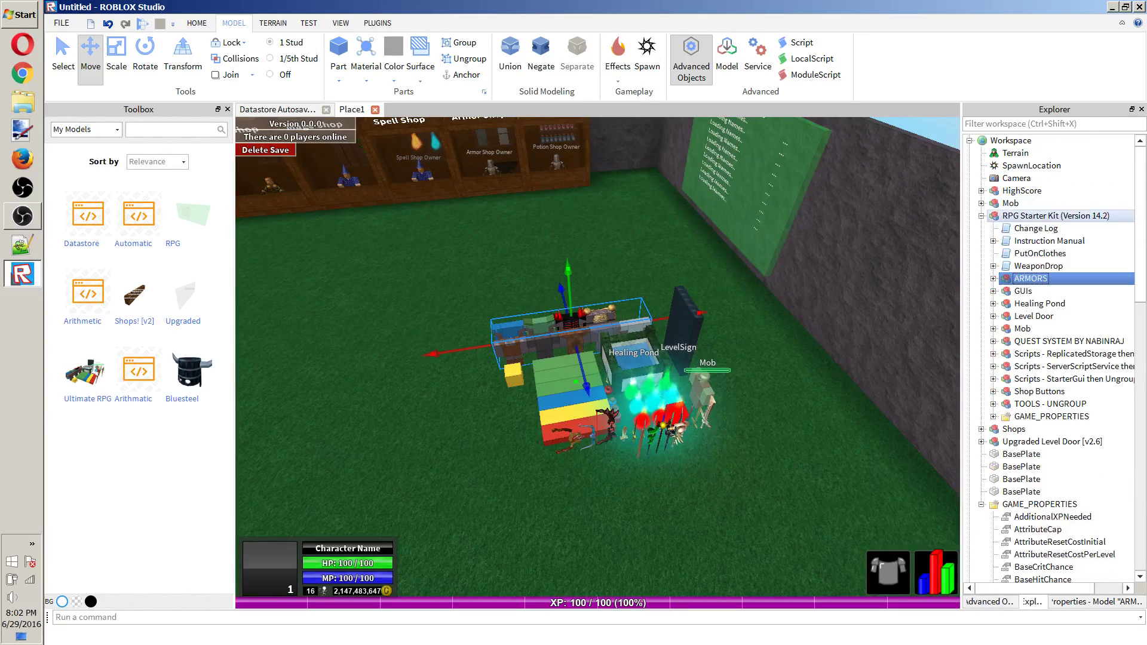
{"action": "scroll", "coordinate": [1054, 210], "scroll_direction": "down", "scroll_amount": 15}
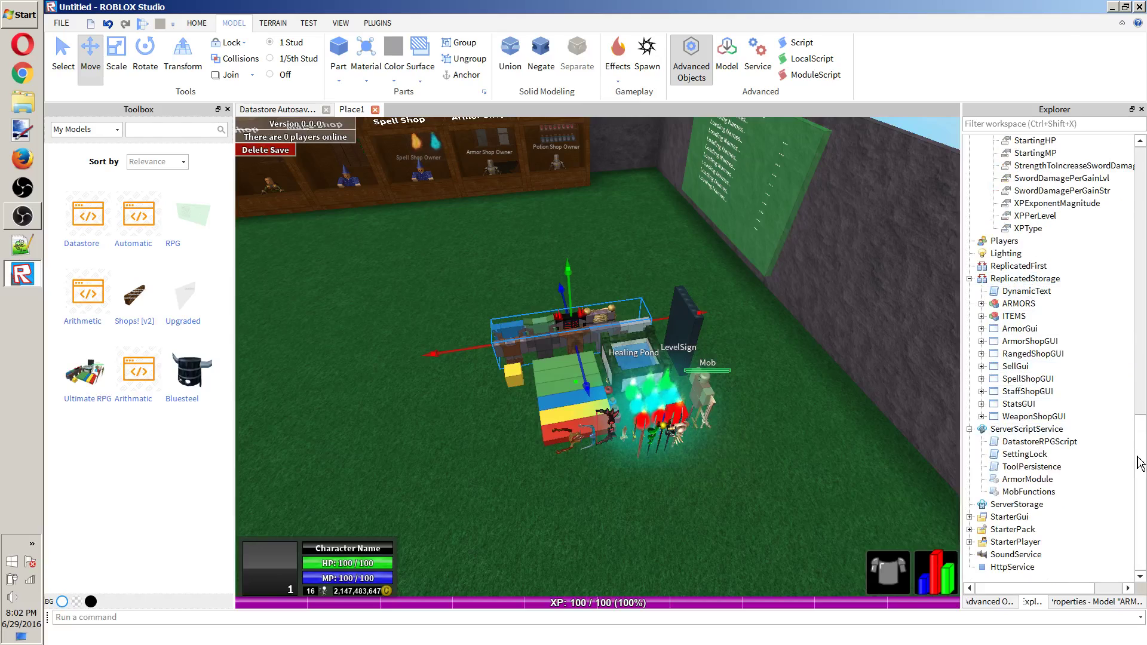
{"action": "scroll", "coordinate": [1140, 463], "scroll_direction": "up", "scroll_amount": 18}
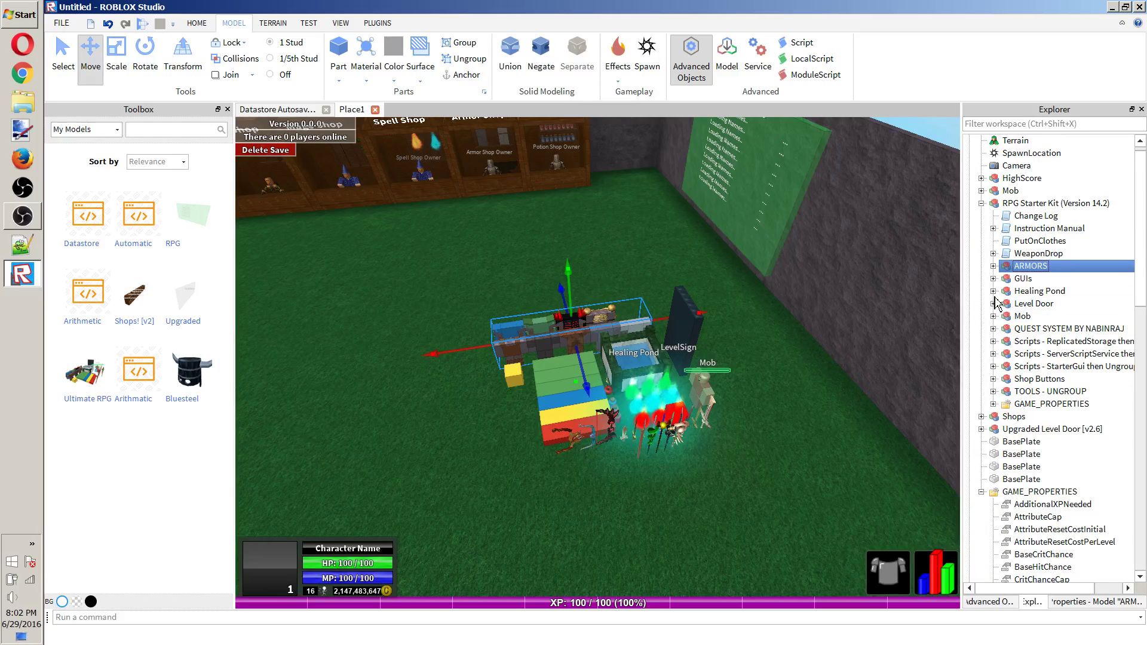
Expand the starter kit's GUIs model and examine its ReplicatedStorage and StarterGui ungroup models.
{"action": "left_click", "coordinate": [993, 278]}
{"action": "left_click", "coordinate": [1005, 291]}
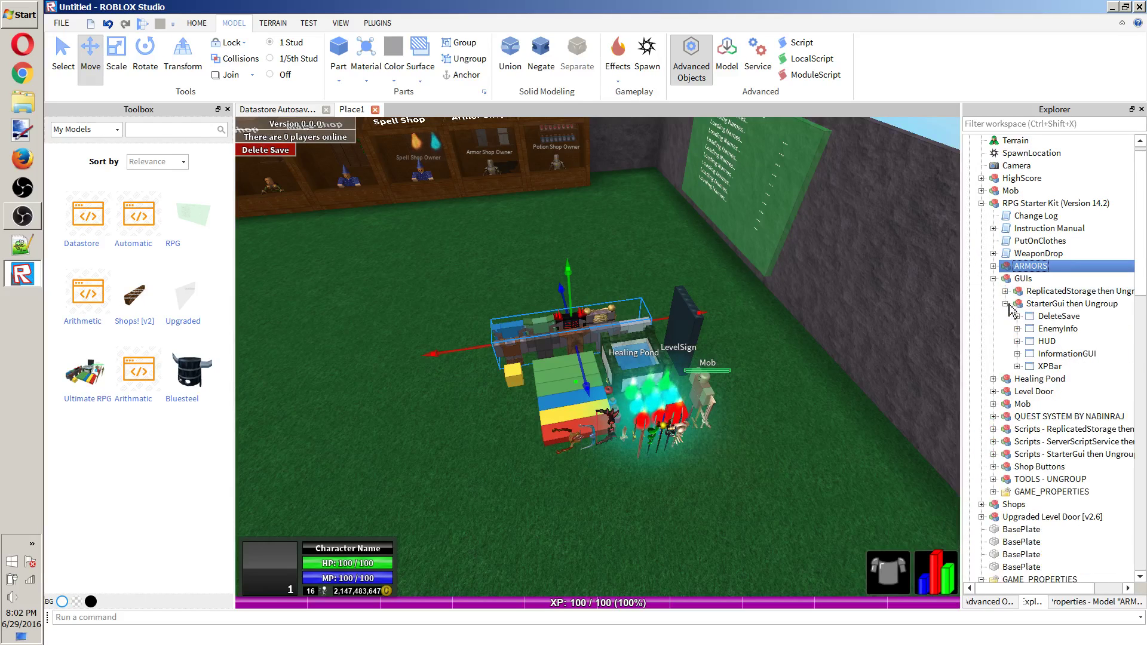
{"action": "left_click", "coordinate": [1009, 290]}
{"action": "left_click", "coordinate": [1005, 291]}
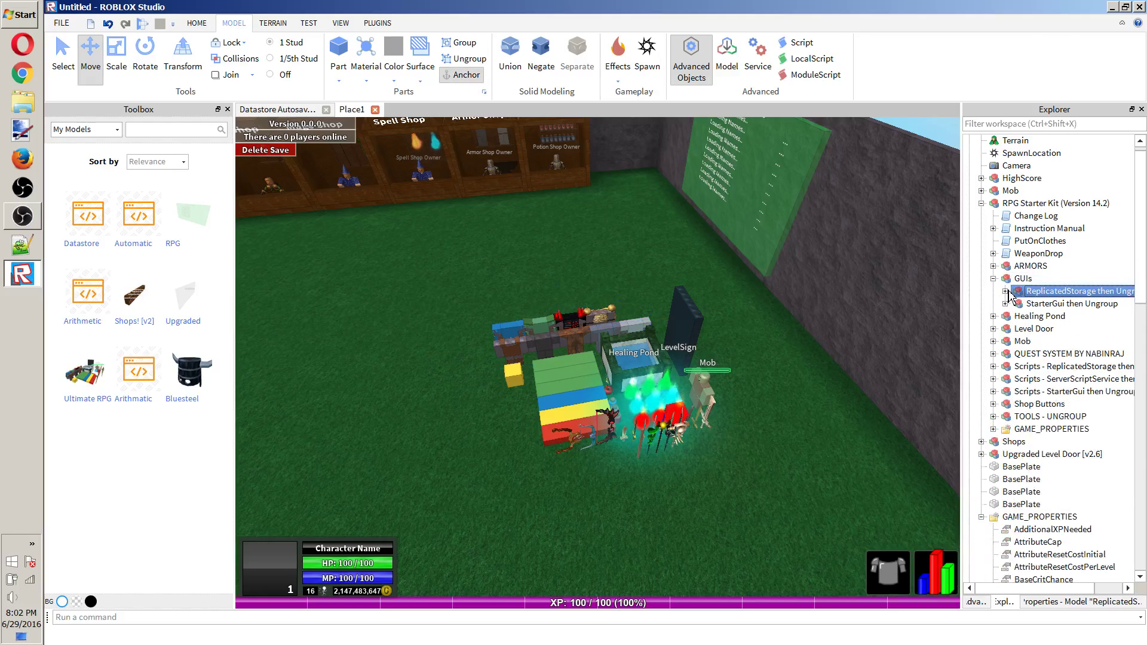
{"action": "left_click", "coordinate": [993, 279]}
{"action": "left_click", "coordinate": [993, 278]}
{"action": "left_click", "coordinate": [993, 279]}
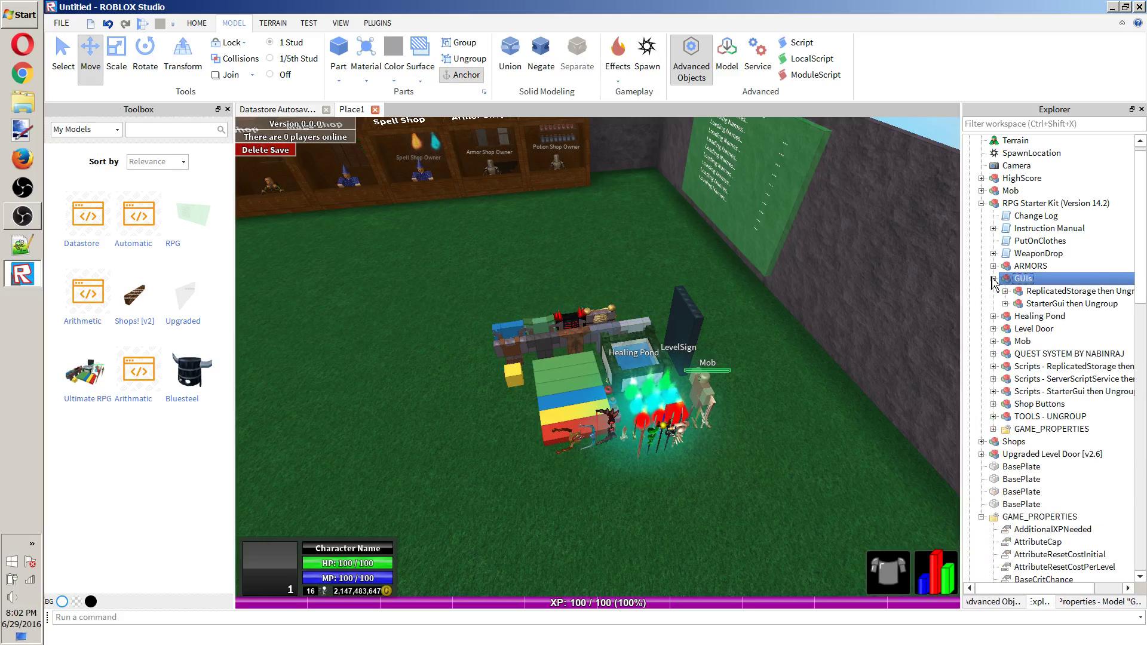
{"action": "left_click", "coordinate": [1044, 292]}
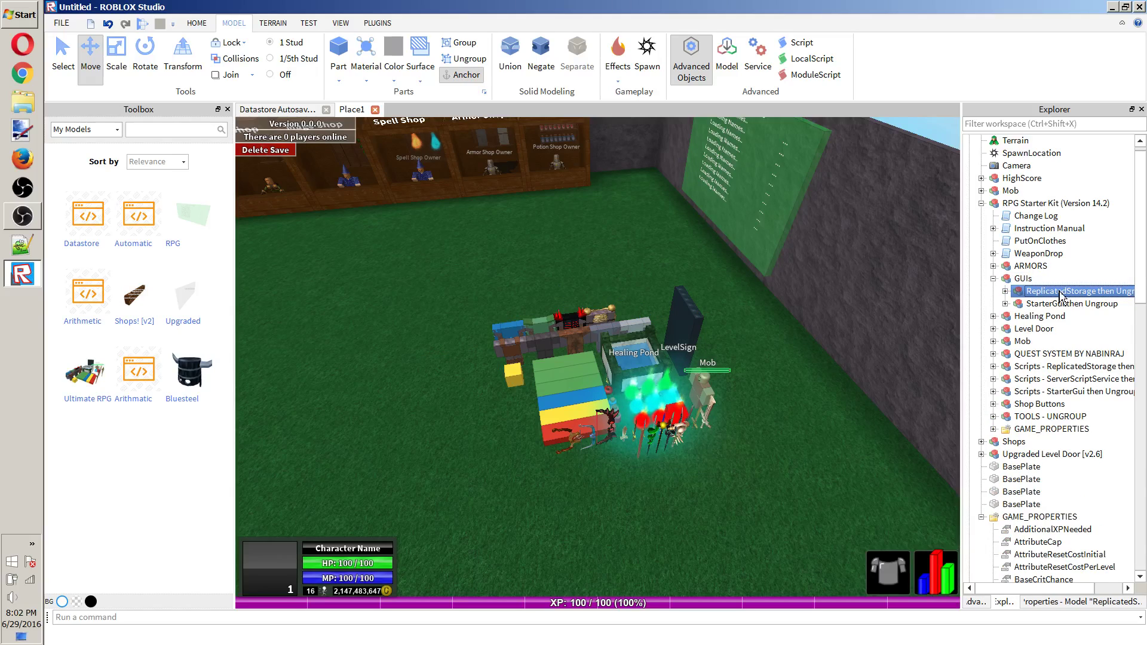
Compare the kit's GUI models with their target services, selecting ReplicatedStorage and the StarterGui then Ungroup model.
{"action": "scroll", "coordinate": [1045, 296], "scroll_direction": "down", "scroll_amount": 15}
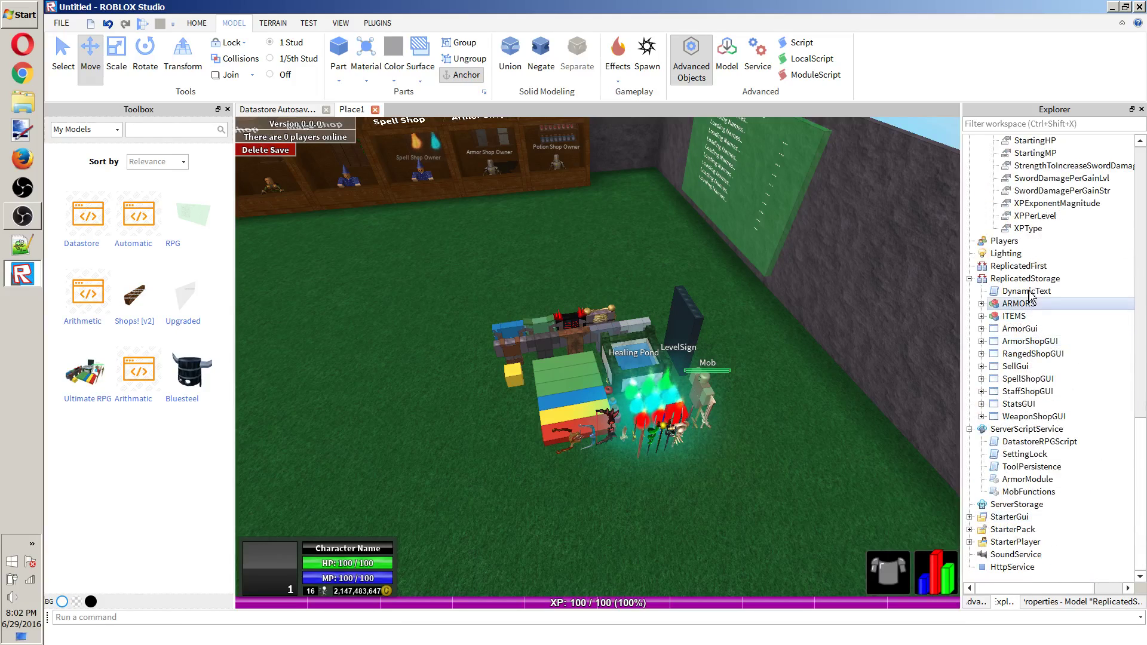
{"action": "left_click", "coordinate": [1024, 278]}
{"action": "left_click_drag", "start_coordinate": [1139, 493], "coordinate": [1140, 179]}
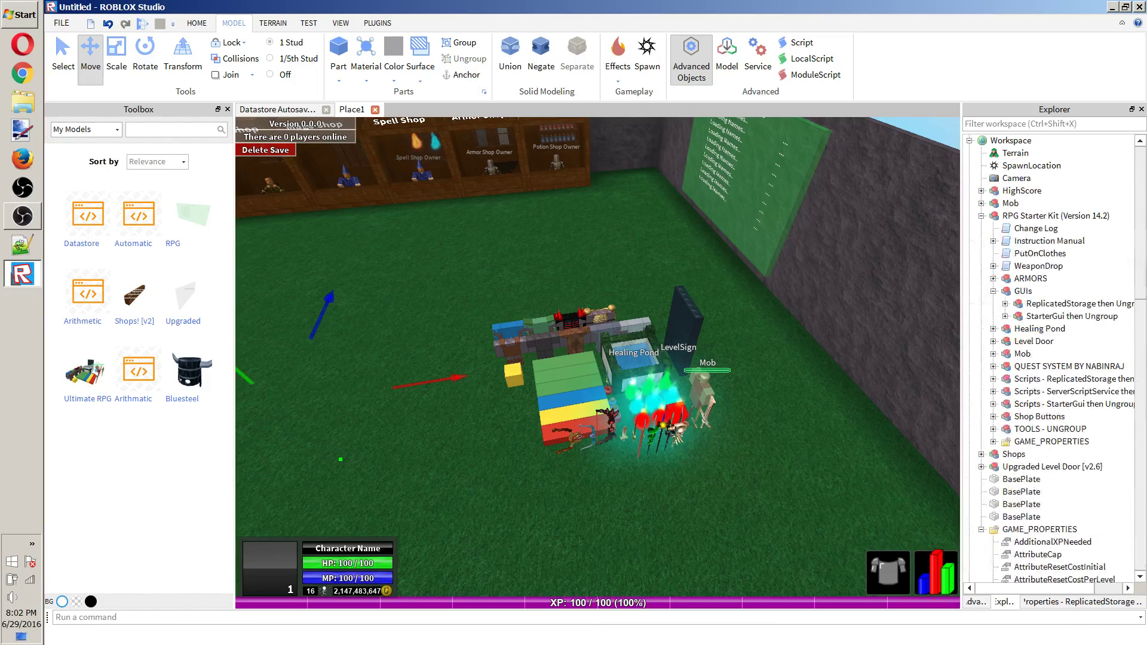
{"action": "left_click", "coordinate": [1049, 319]}
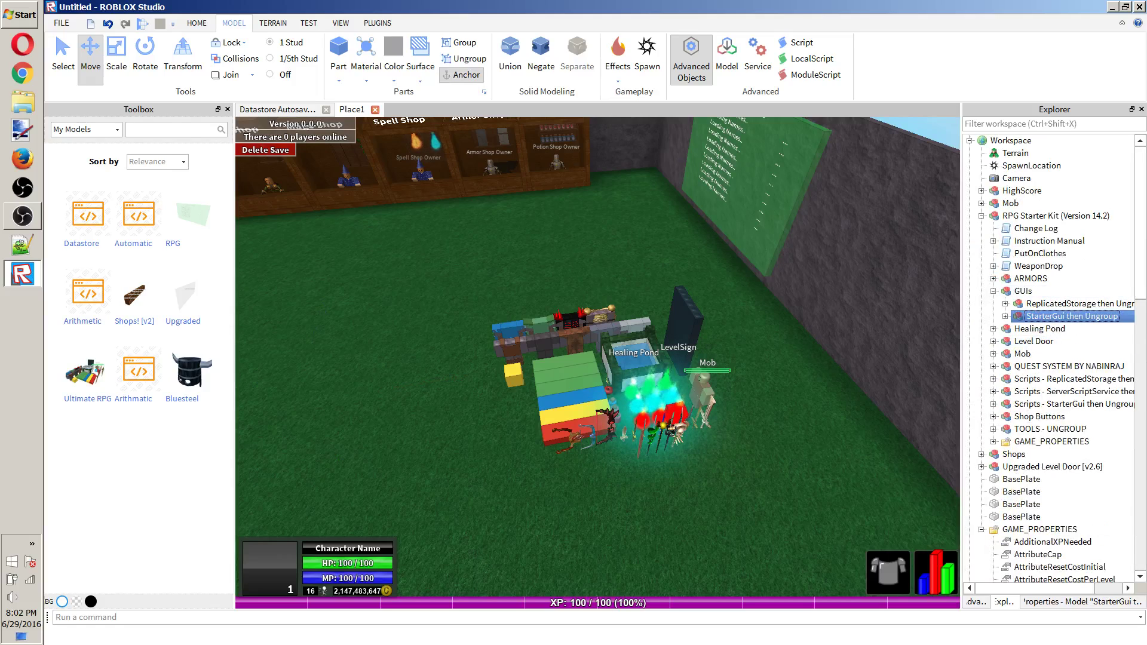
{"action": "left_click_drag", "start_coordinate": [1140, 254], "coordinate": [1140, 525]}
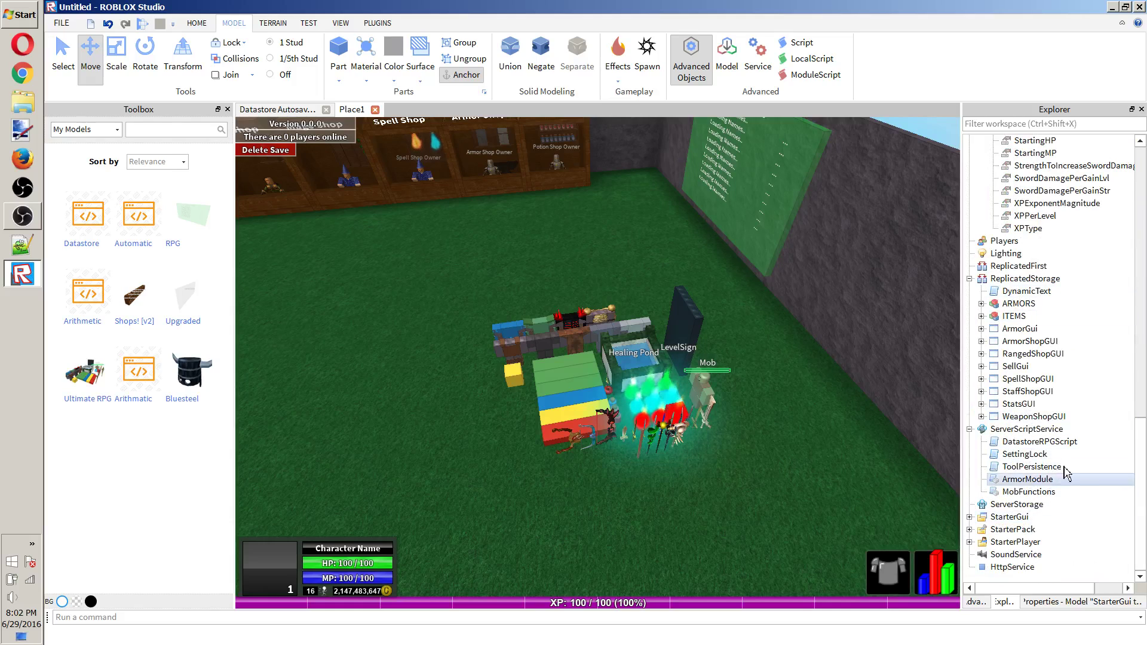
{"action": "left_click_drag", "start_coordinate": [1140, 494], "coordinate": [1140, 149]}
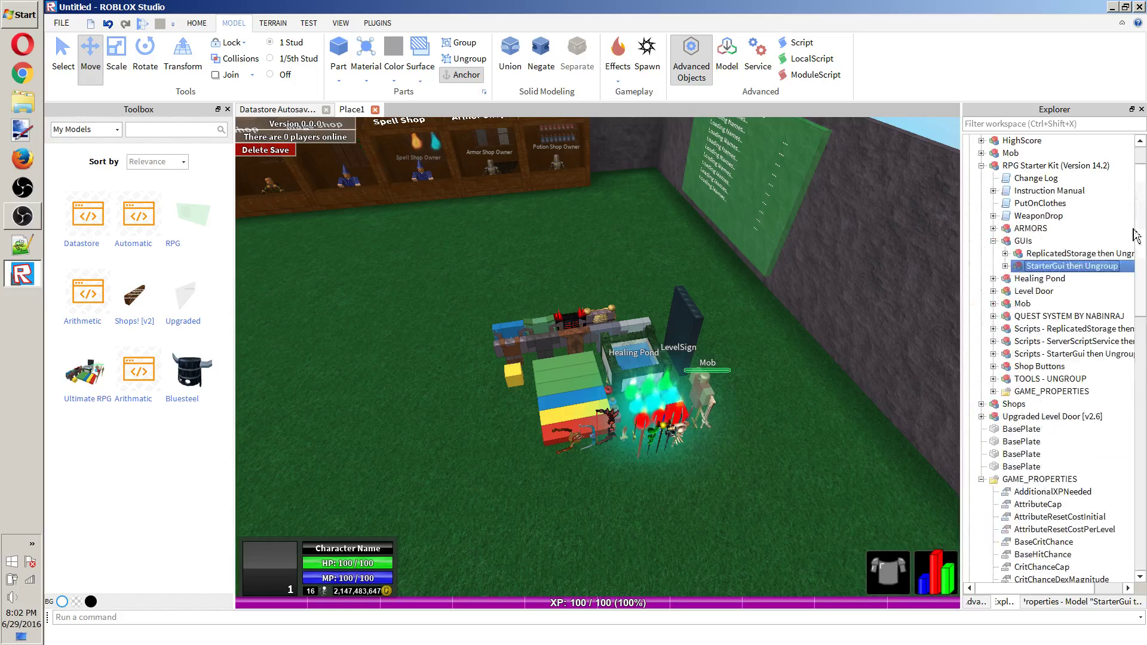
Expand the starter kit's Mob model to examine its scripts and parts, and collapse it again.
{"action": "right_click", "coordinate": [1039, 302]}
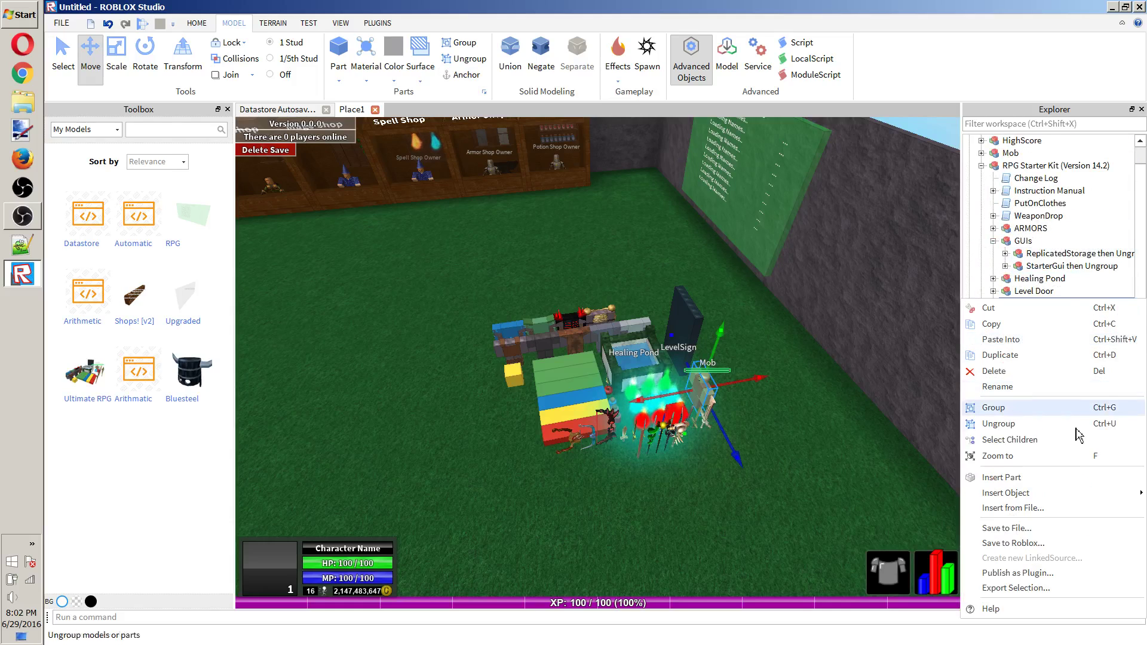
{"action": "left_click", "coordinate": [1099, 228]}
{"action": "left_click", "coordinate": [993, 304]}
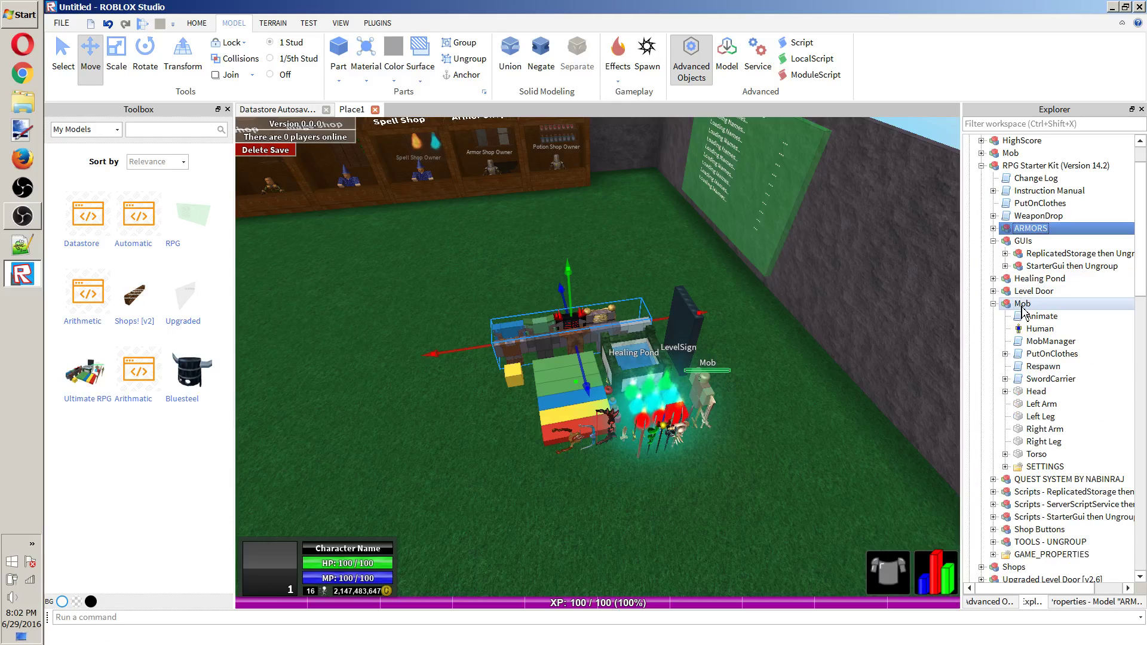
{"action": "left_click", "coordinate": [993, 304]}
Point out the kit's Healing Pond, Level Door and TOOLS - UNGROUP models, the whole starter kit, and the HighScore model.
{"action": "left_click", "coordinate": [1039, 279]}
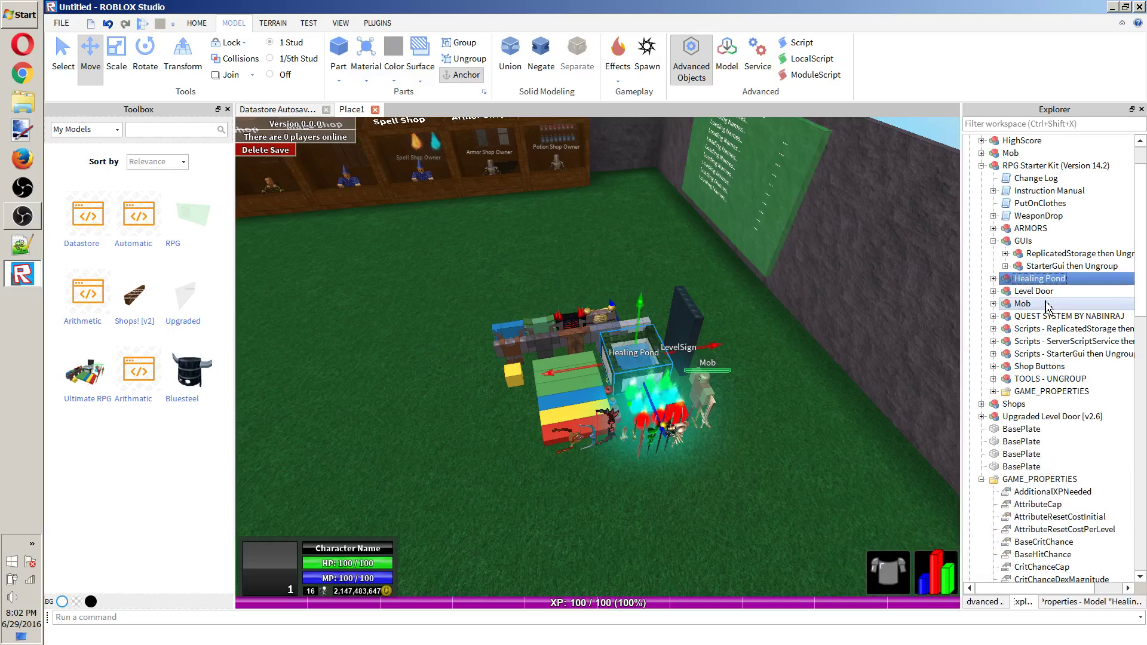
{"action": "left_click", "coordinate": [1039, 291]}
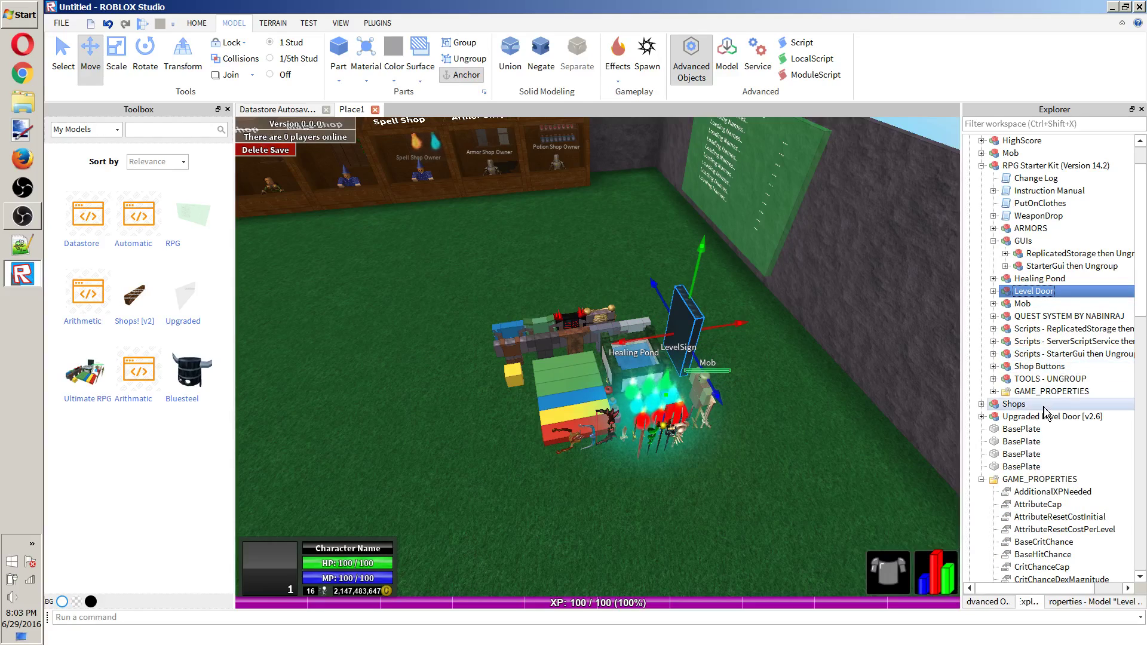
{"action": "left_click", "coordinate": [1042, 379]}
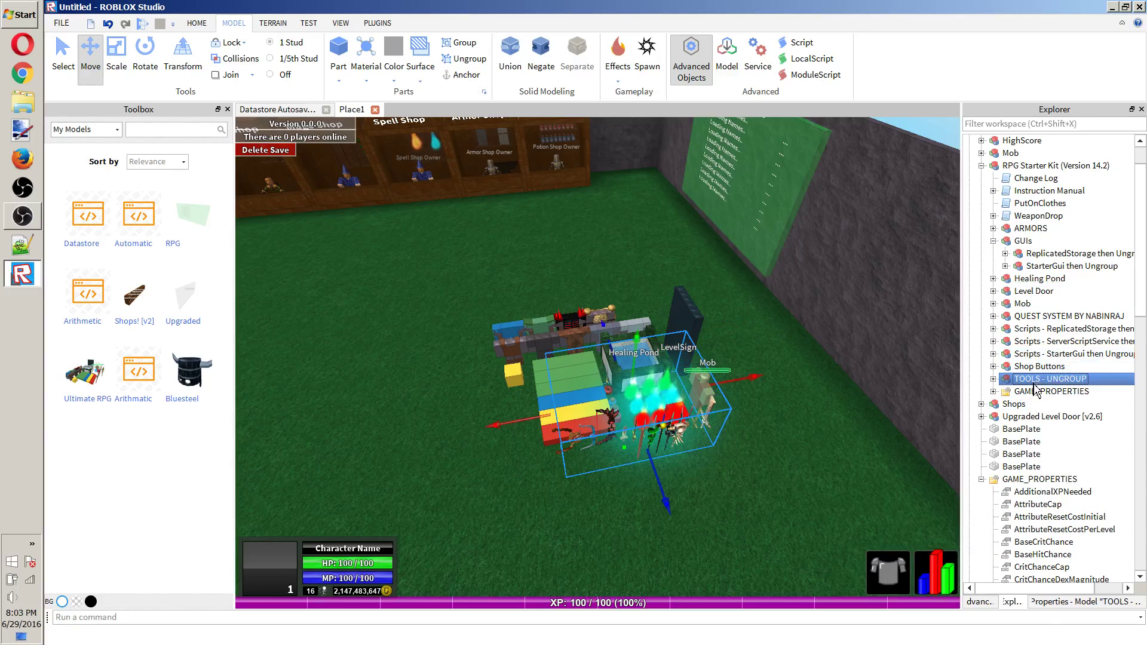
{"action": "left_click", "coordinate": [1039, 166]}
{"action": "right_click", "coordinate": [1039, 166]}
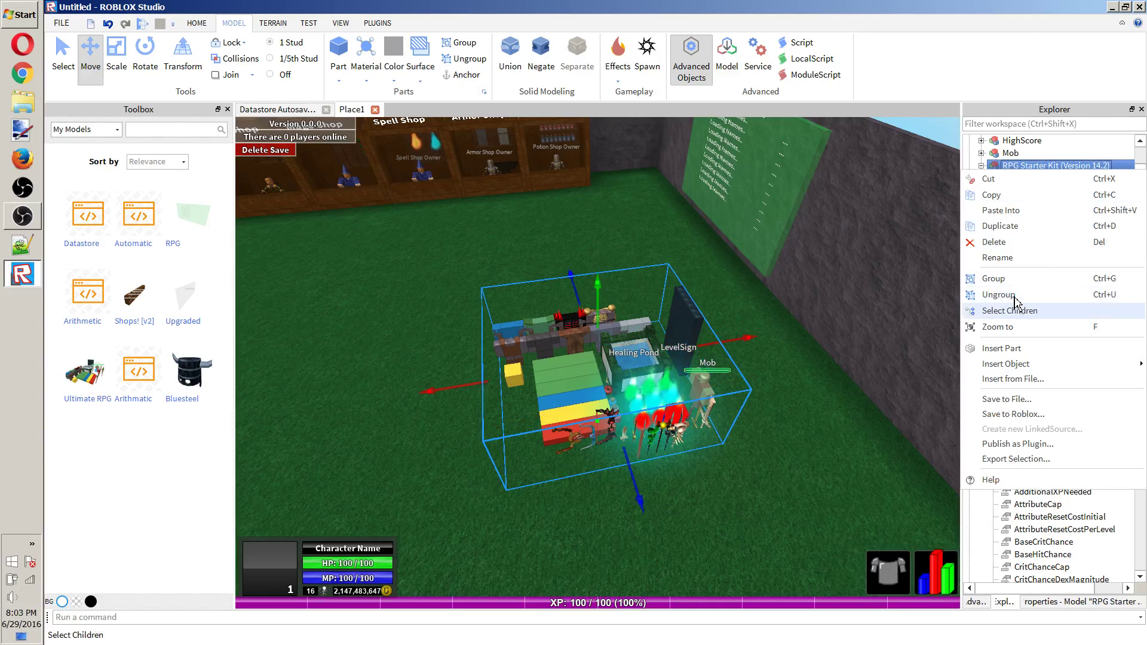
{"action": "left_click", "coordinate": [1040, 141]}
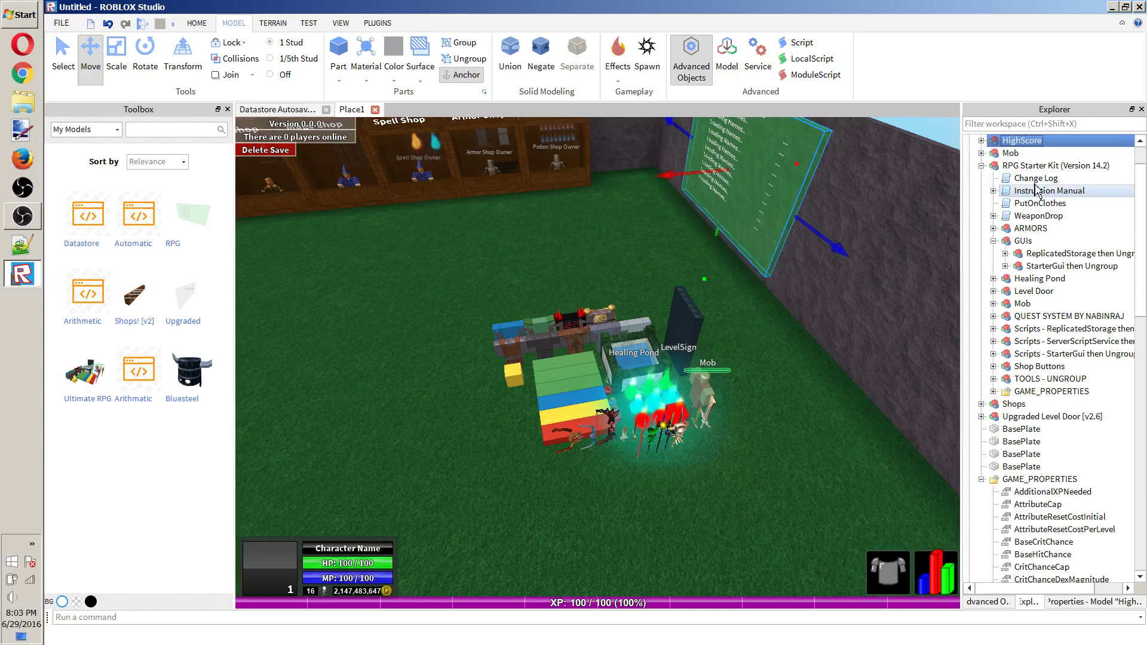
Point out the starter kit's Change Log script and expand its ARMORS model to examine the armor sets.
{"action": "left_click", "coordinate": [1037, 178]}
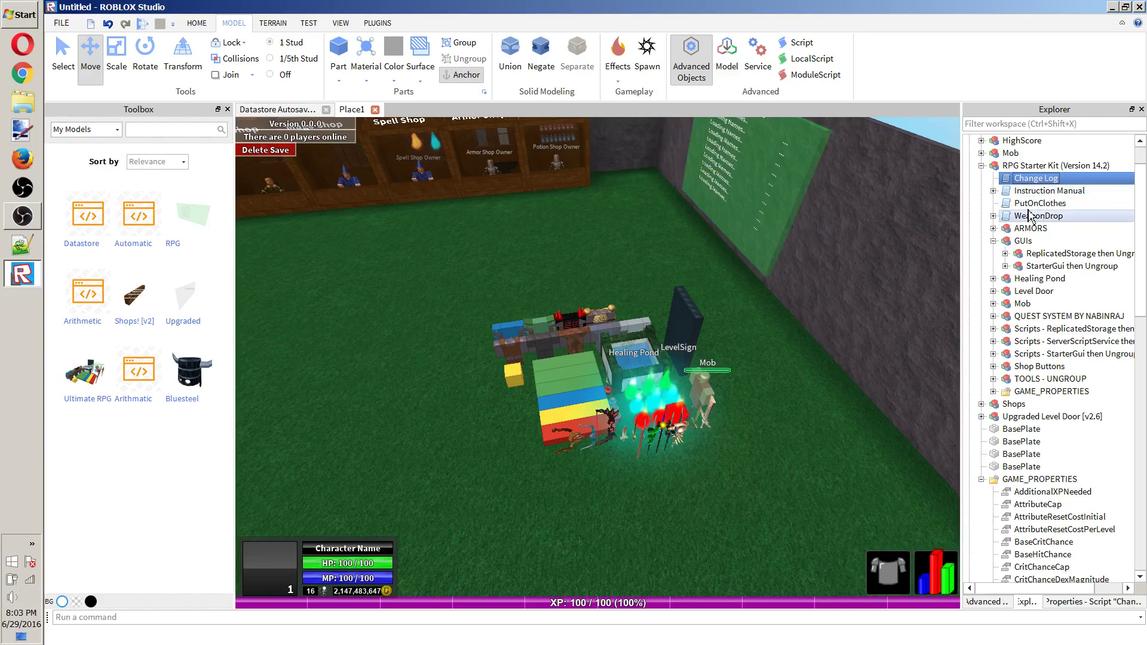
{"action": "left_click", "coordinate": [993, 229]}
{"action": "left_click", "coordinate": [1046, 230]}
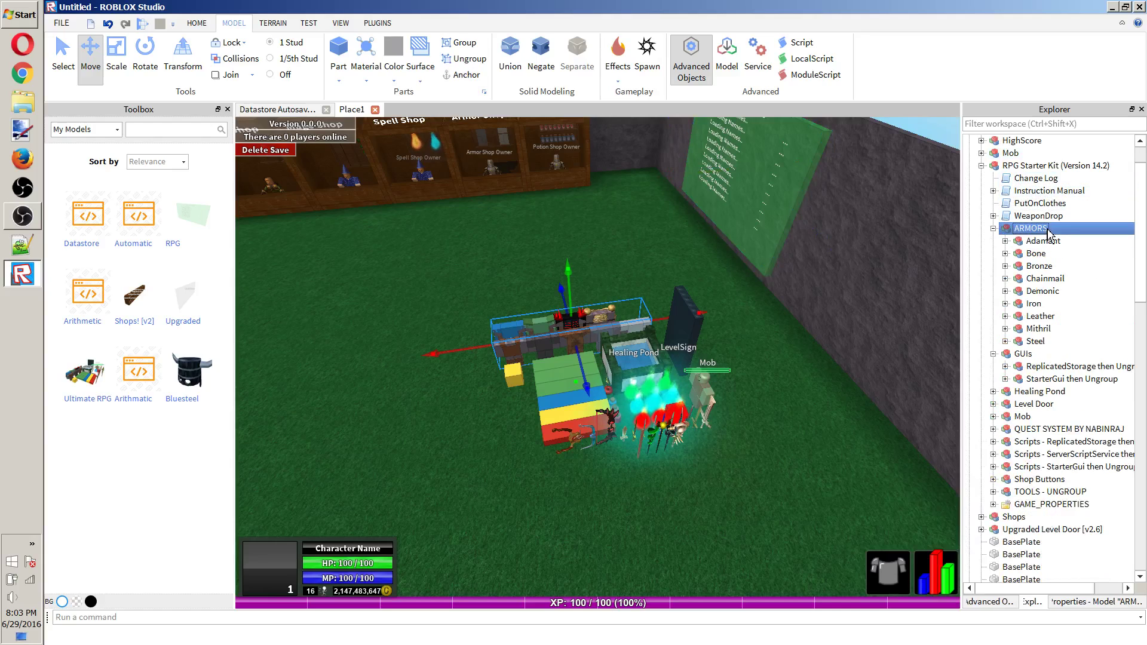
{"action": "scroll", "coordinate": [1082, 448], "scroll_direction": "down", "scroll_amount": 10}
{"action": "scroll", "coordinate": [1082, 454], "scroll_direction": "up", "scroll_amount": 10}
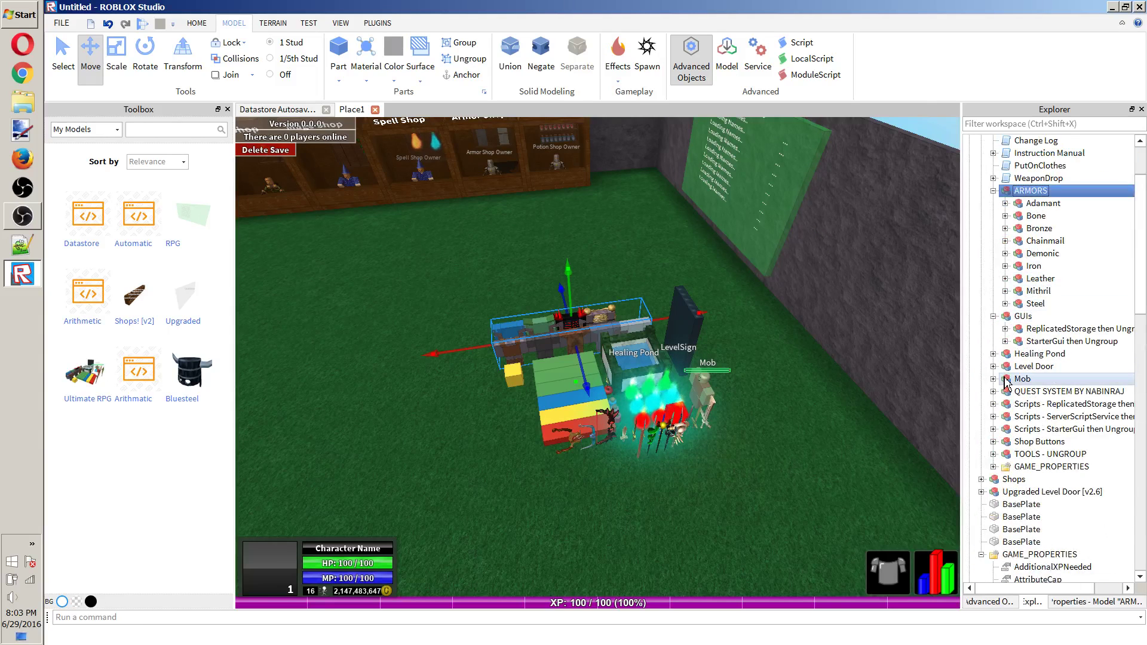
Point out the kit's quest system, its ReplicatedStorage, ServerScriptService and StarterGui script models, and the Shop Buttons model.
{"action": "left_click", "coordinate": [1011, 392]}
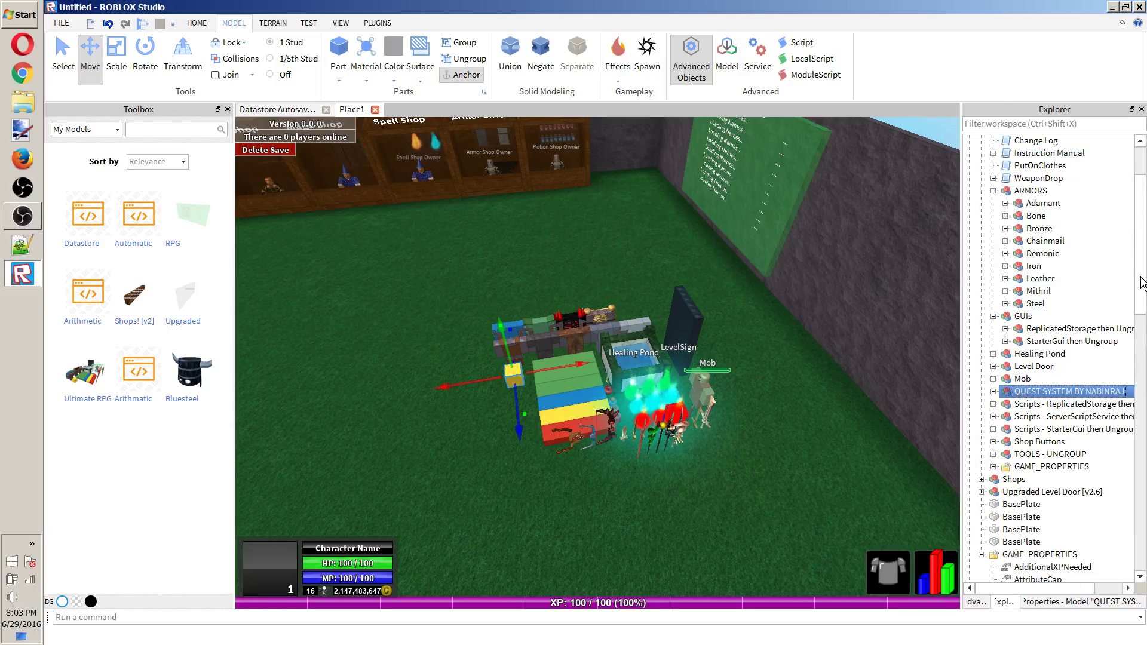
{"action": "left_click", "coordinate": [993, 404]}
{"action": "left_click", "coordinate": [994, 404]}
{"action": "left_click", "coordinate": [1045, 404]}
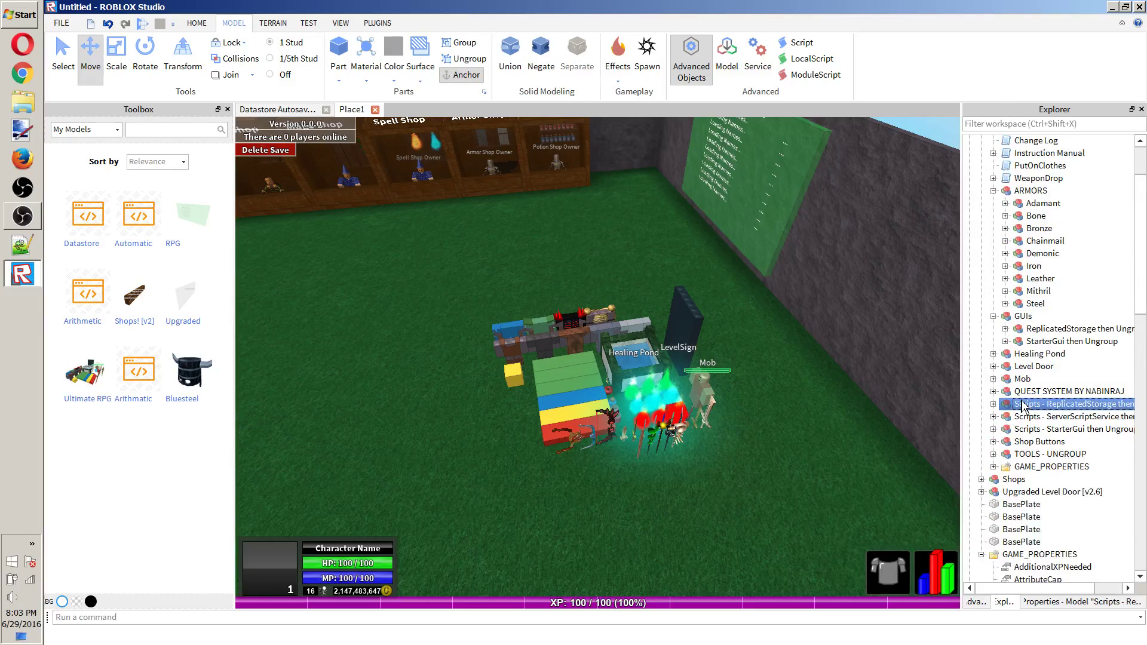
{"action": "scroll", "coordinate": [1069, 335], "scroll_direction": "down", "scroll_amount": 5}
{"action": "left_click", "coordinate": [1051, 228]}
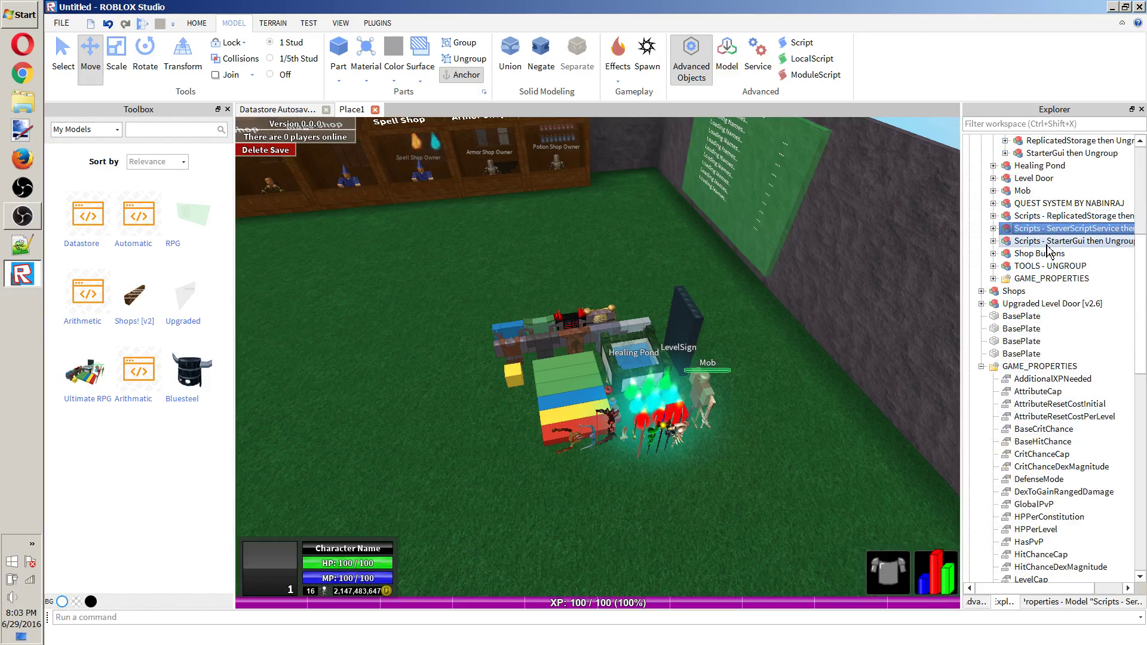
{"action": "left_click", "coordinate": [1048, 242]}
{"action": "left_click", "coordinate": [1027, 256]}
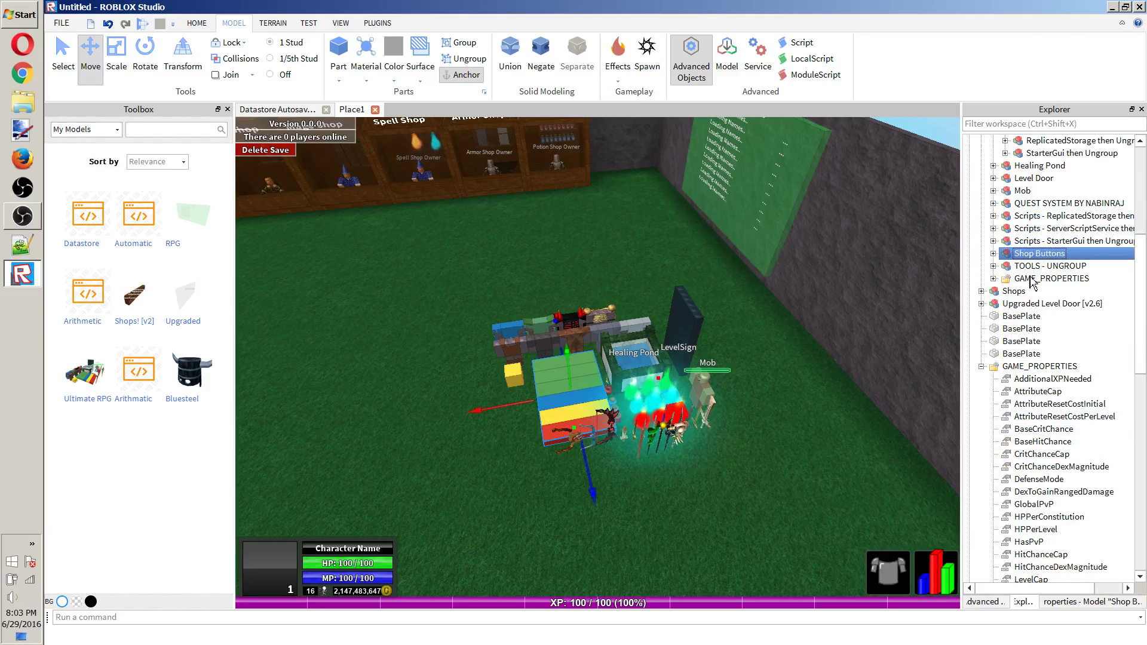
Expand the kit's TOOLS - UNGROUP model and compare its contents with the items already in ReplicatedStorage.
{"action": "left_click", "coordinate": [1110, 267]}
{"action": "left_click", "coordinate": [993, 266]}
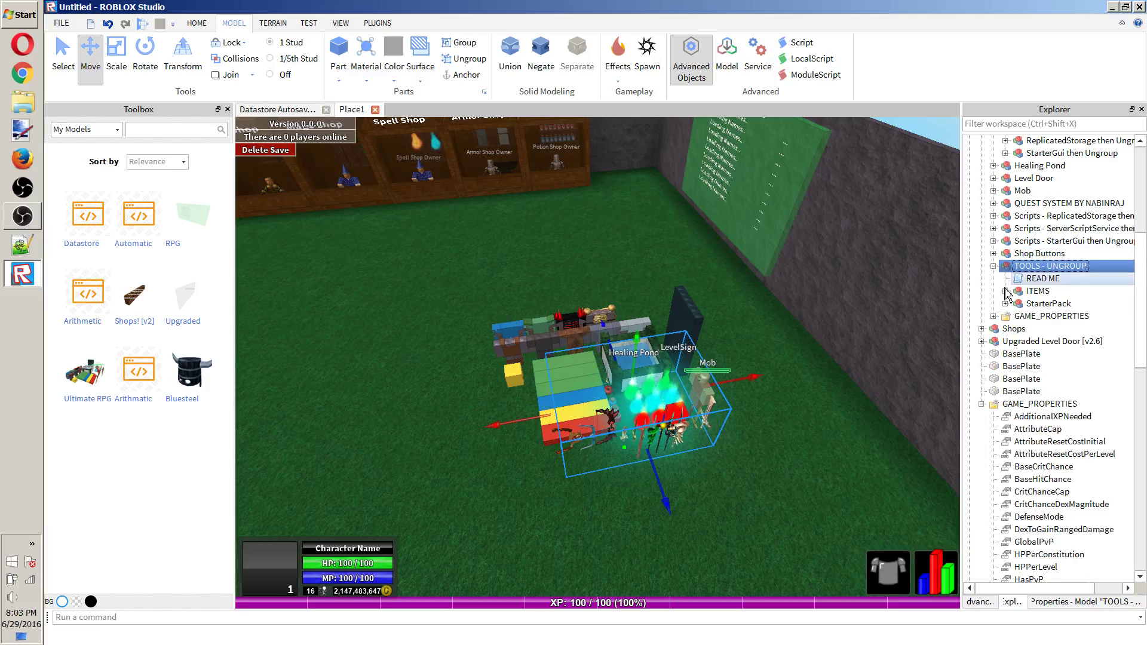
{"action": "left_click", "coordinate": [1005, 291]}
{"action": "left_click", "coordinate": [1005, 292]}
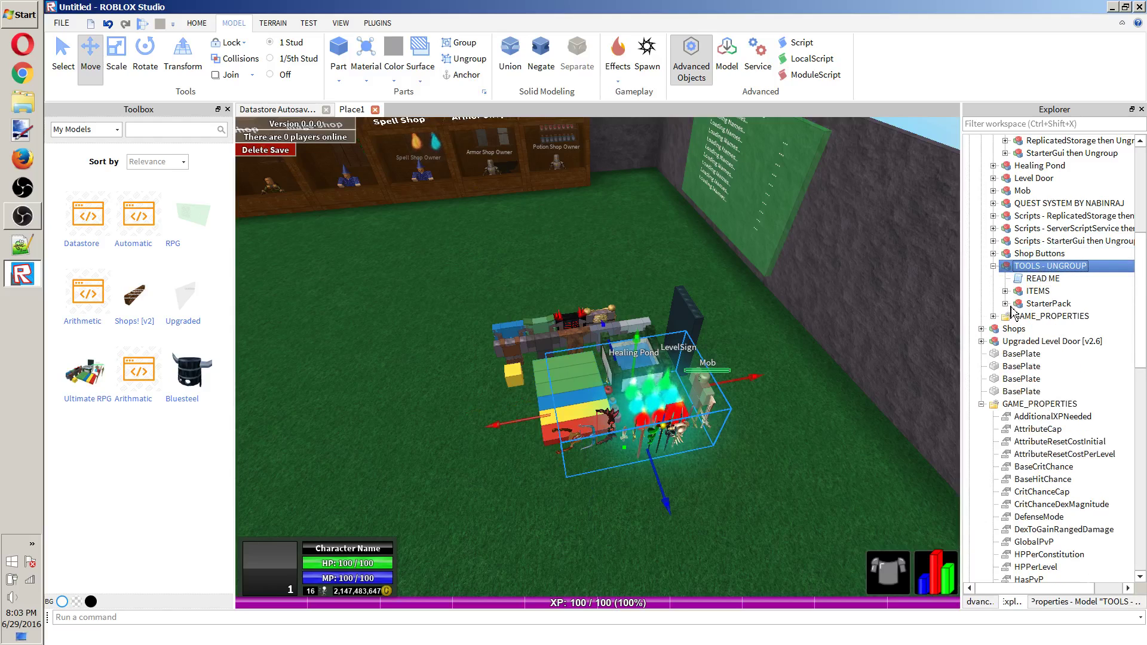
{"action": "scroll", "coordinate": [1059, 283], "scroll_direction": "down", "scroll_amount": 8}
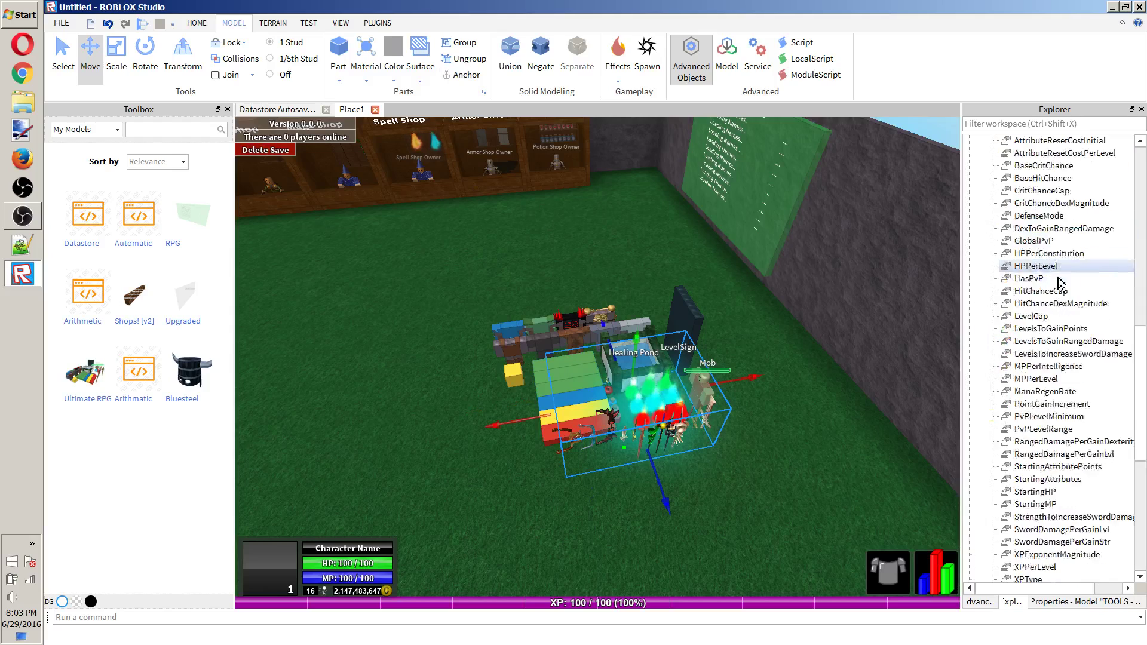
{"action": "scroll", "coordinate": [1059, 283], "scroll_direction": "down", "scroll_amount": 7}
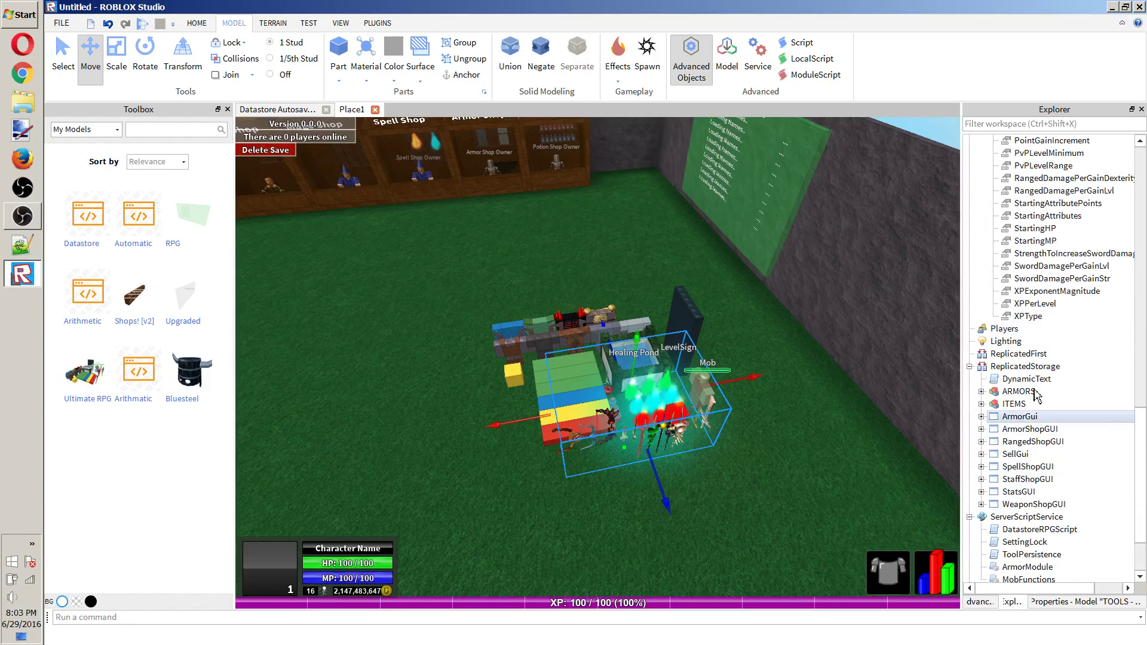
{"action": "scroll", "coordinate": [1037, 395], "scroll_direction": "up", "scroll_amount": 15}
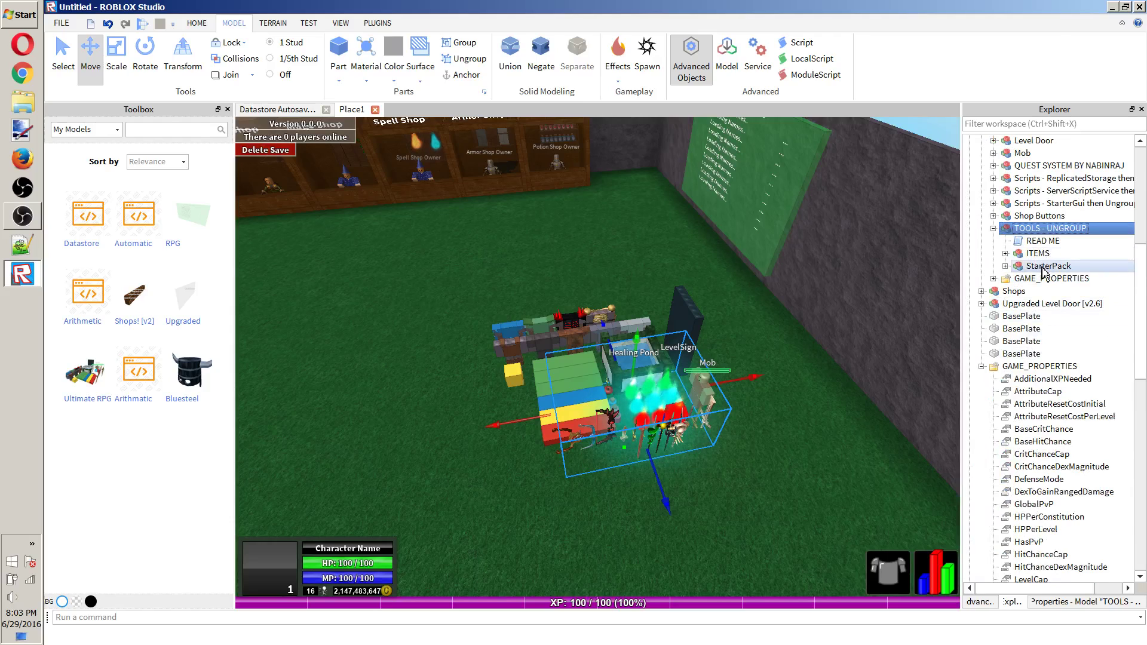
{"action": "scroll", "coordinate": [1044, 274], "scroll_direction": "down", "scroll_amount": 16}
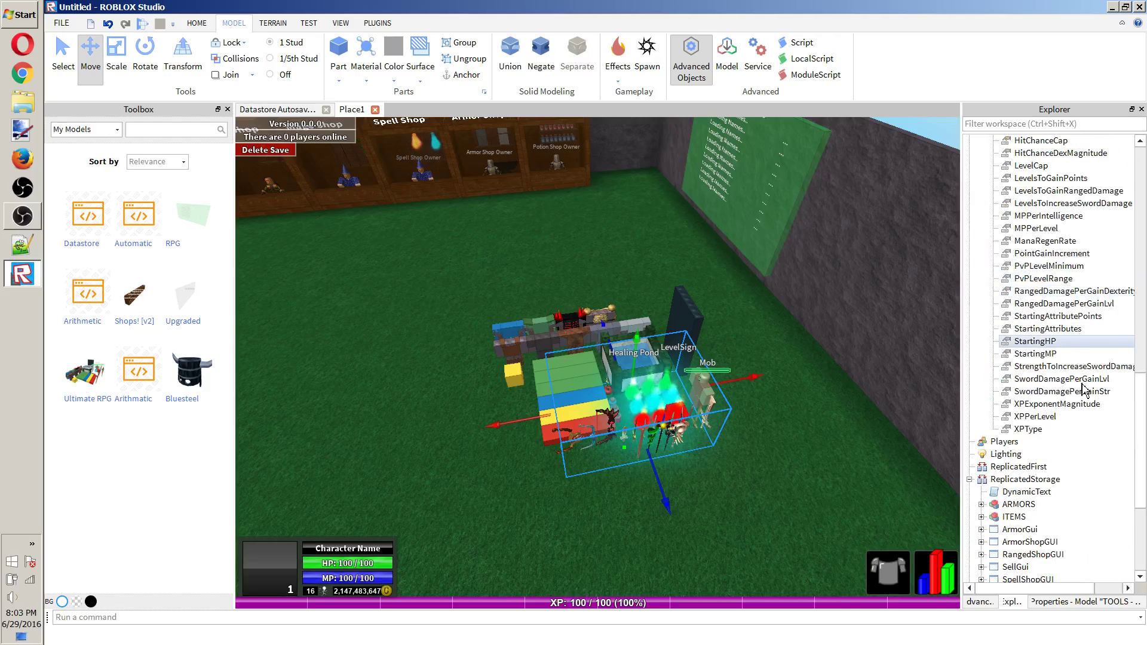
{"action": "scroll", "coordinate": [1069, 409], "scroll_direction": "up", "scroll_amount": 5}
{"action": "scroll", "coordinate": [1069, 409], "scroll_direction": "up", "scroll_amount": 10}
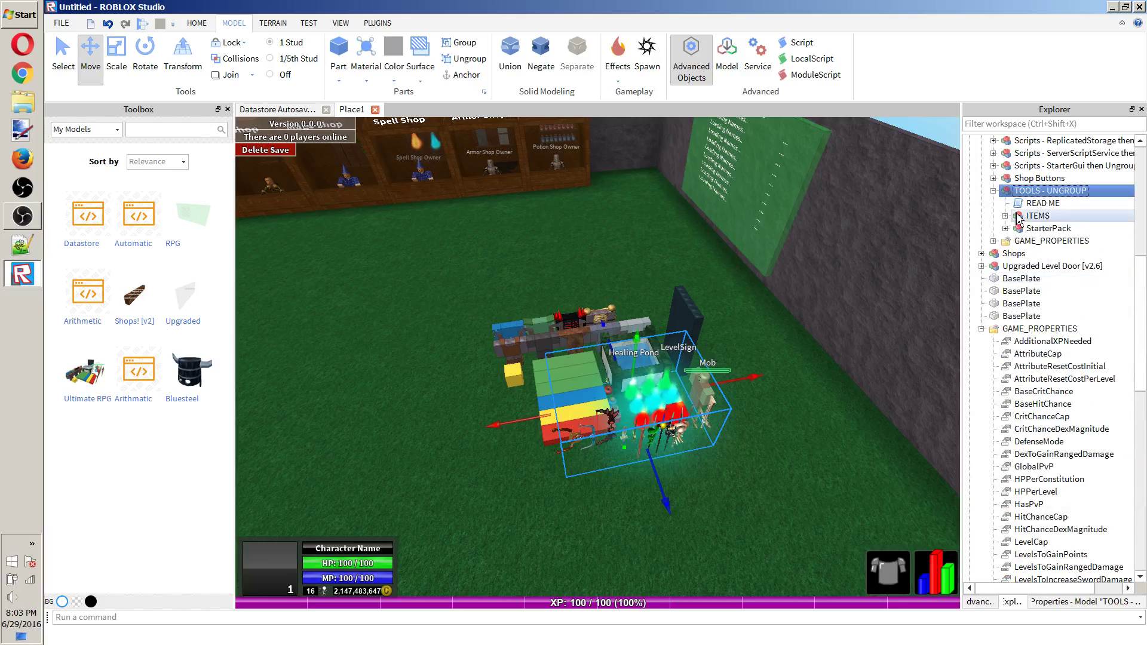
Examine the StarterPack and ITEMS models inside TOOLS - UNGROUP, and read its READ ME script.
{"action": "left_click", "coordinate": [1017, 230]}
{"action": "left_click", "coordinate": [1005, 228]}
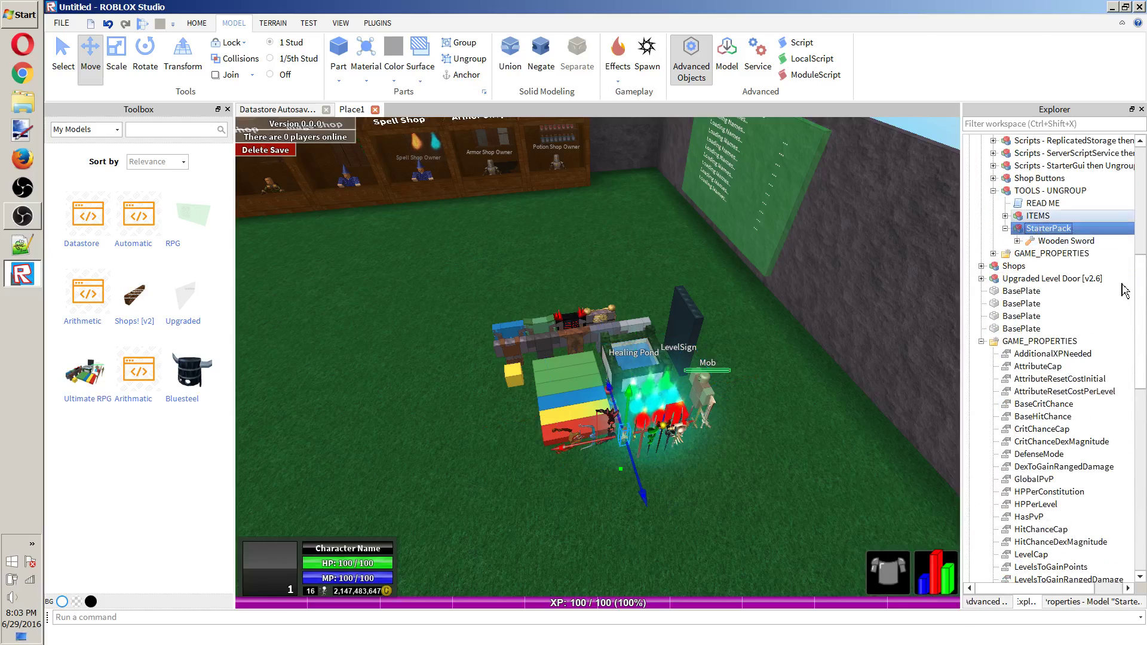
{"action": "left_click", "coordinate": [1005, 216]}
{"action": "scroll", "coordinate": [1006, 221], "scroll_direction": "down", "scroll_amount": 2}
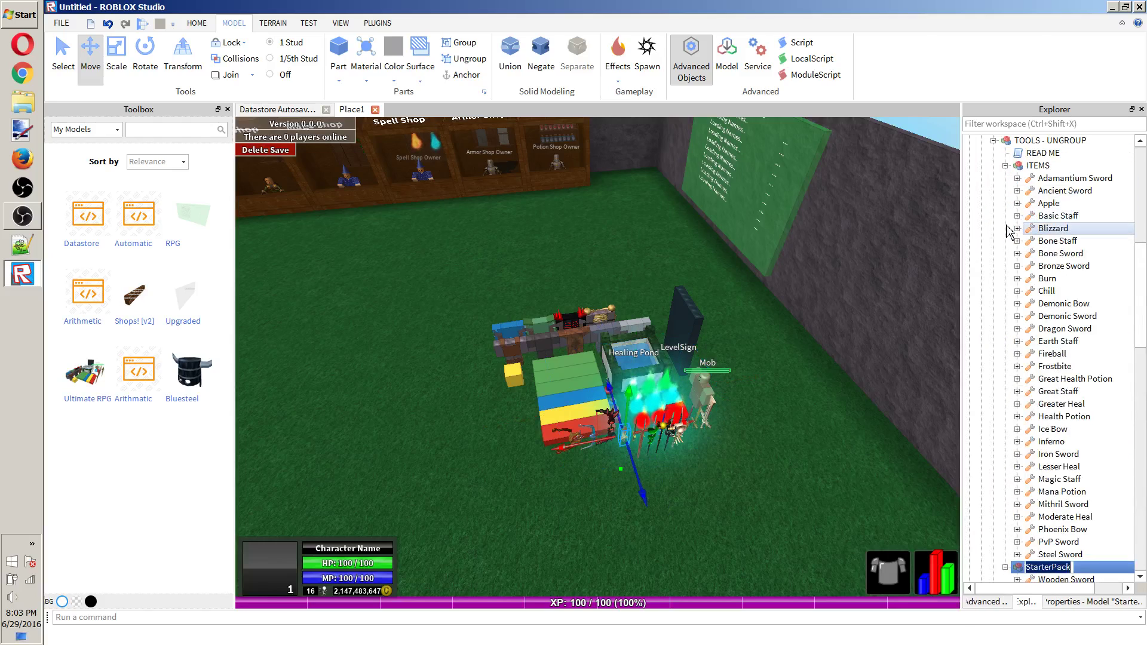
{"action": "left_click", "coordinate": [1005, 165]}
{"action": "left_click", "coordinate": [1006, 178]}
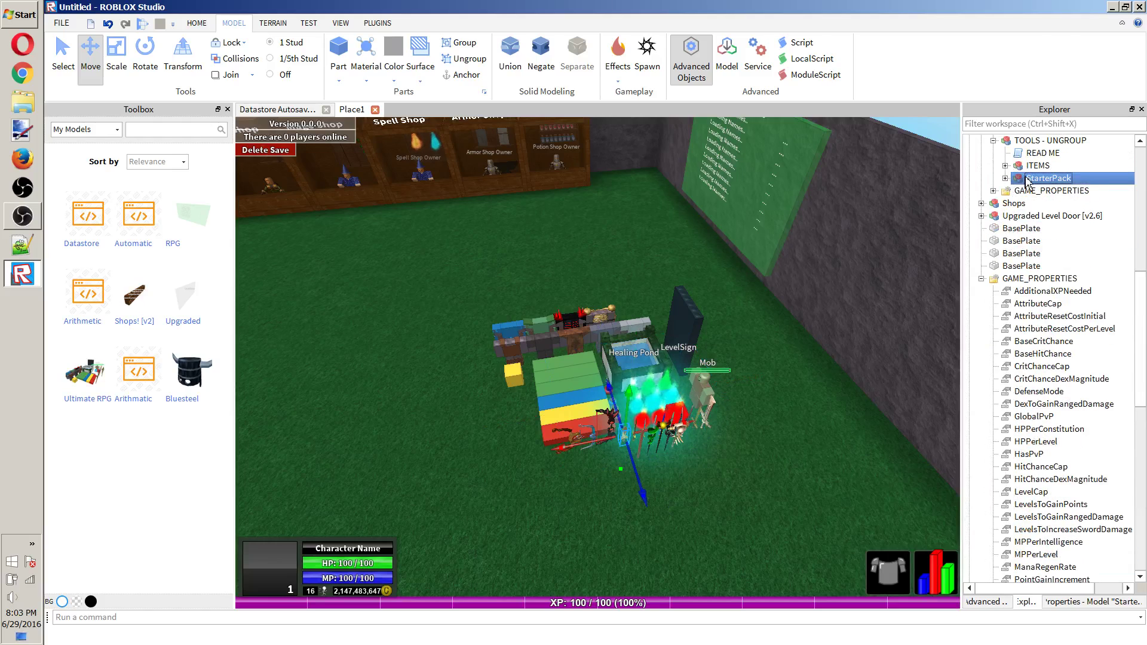
{"action": "double_click", "coordinate": [1042, 153]}
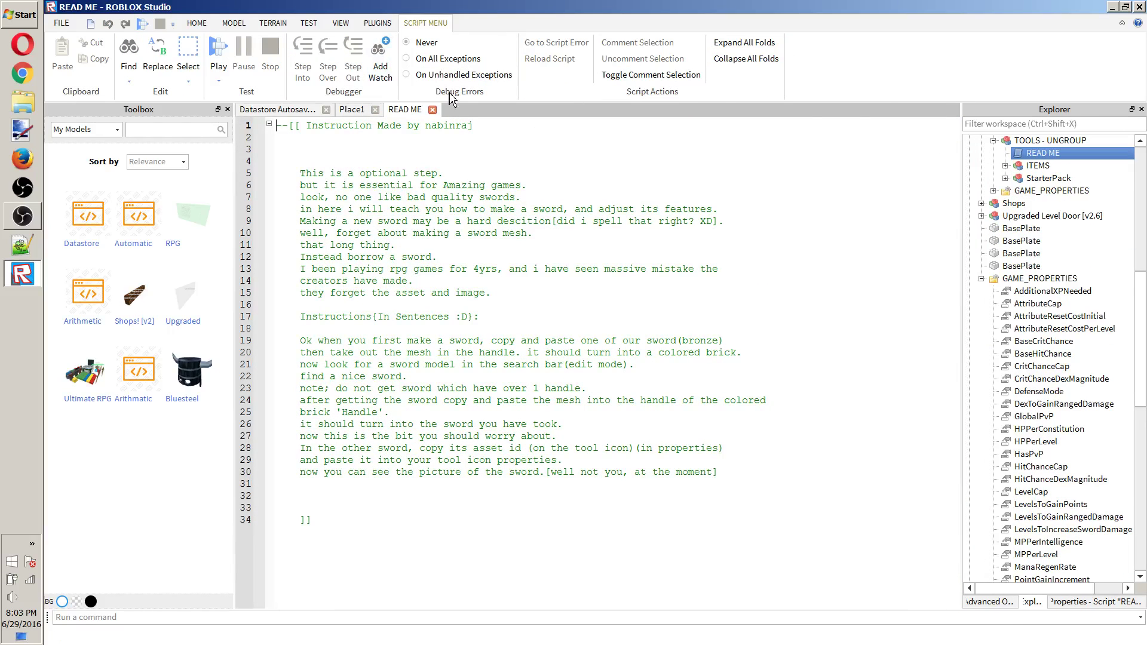
{"action": "left_click", "coordinate": [432, 110]}
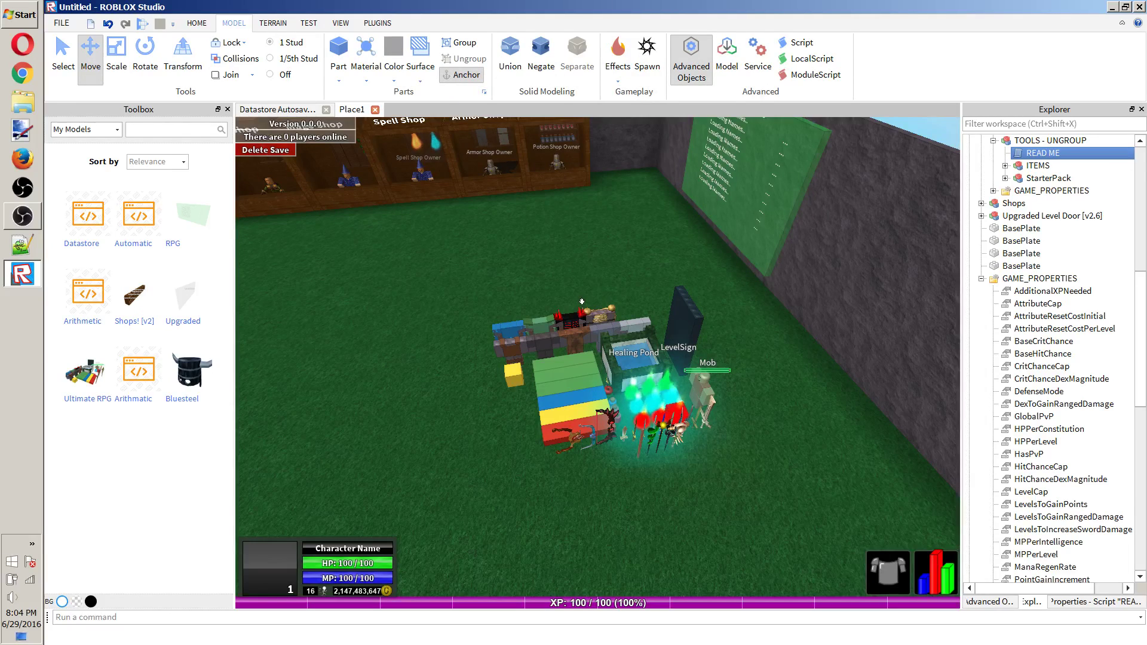
Remove the whole RPG Starter Kit (Version 14.2) model from the workspace.
{"action": "scroll", "coordinate": [500, 289], "scroll_direction": "down", "scroll_amount": 10}
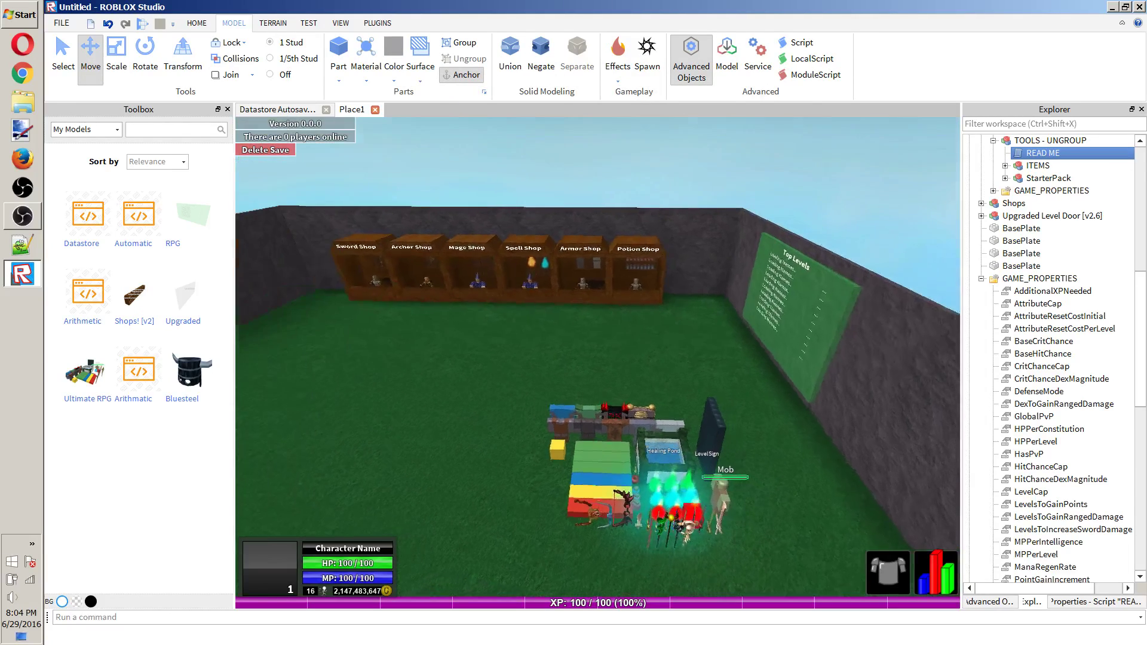
{"action": "scroll", "coordinate": [555, 466], "scroll_direction": "up", "scroll_amount": 5}
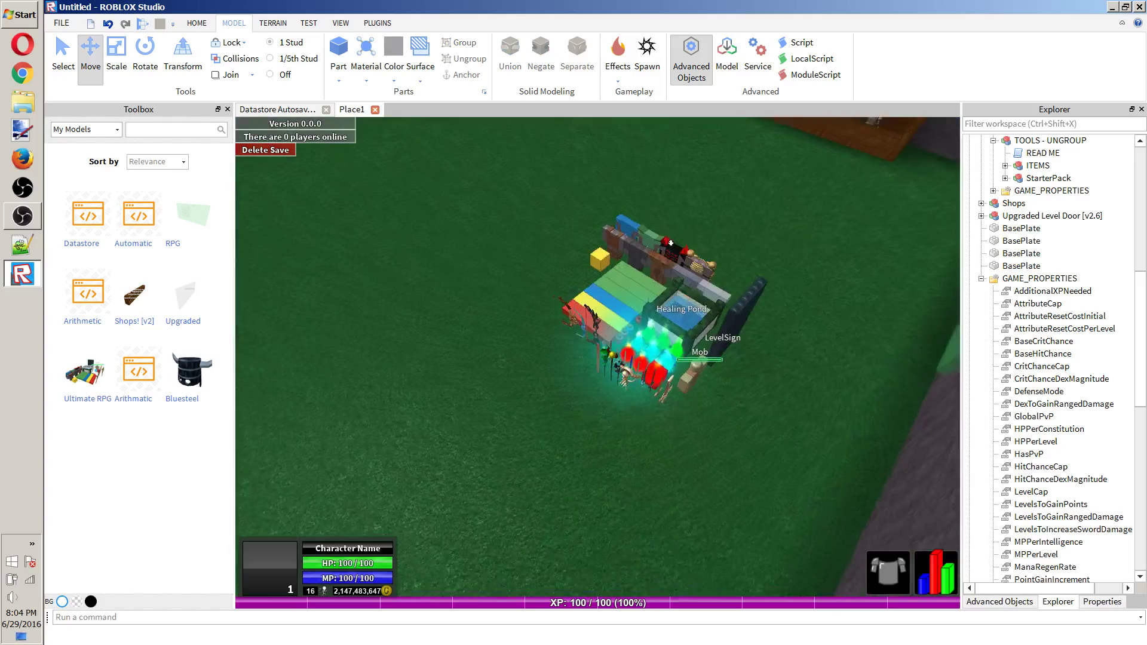
{"action": "left_click", "coordinate": [715, 257]}
{"action": "scroll", "coordinate": [715, 257], "scroll_direction": "up", "scroll_amount": 3}
{"action": "right_click_drag", "start_coordinate": [716, 257], "coordinate": [715, 203]}
{"action": "key", "text": "f"}
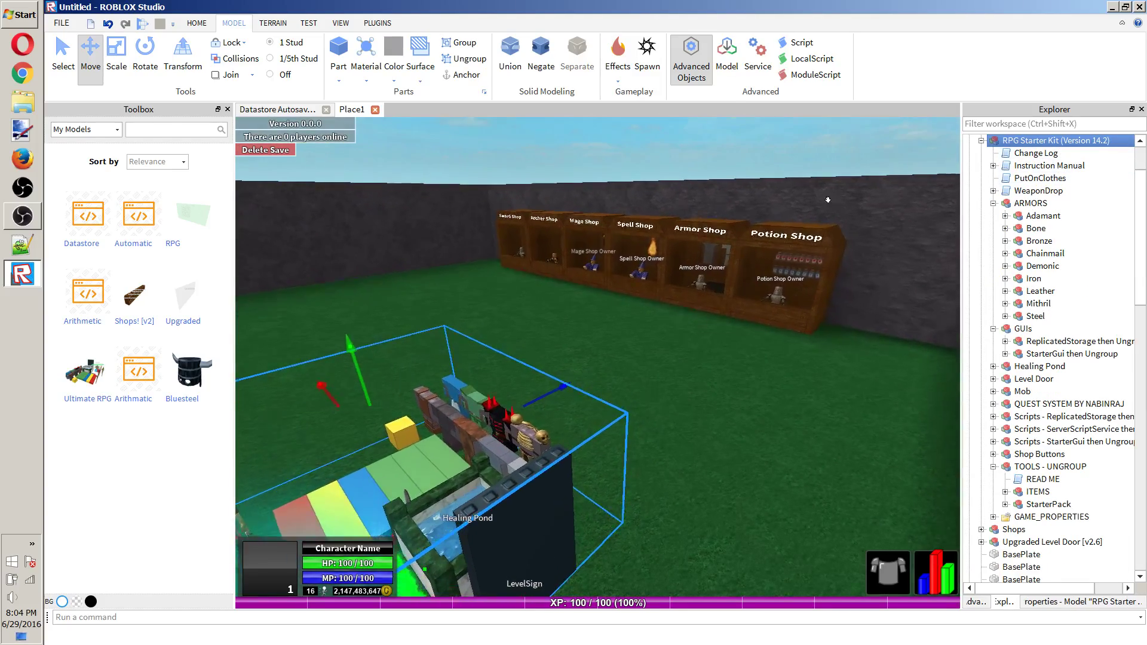
{"action": "right_click", "coordinate": [1066, 141]}
{"action": "left_click", "coordinate": [1003, 148]}
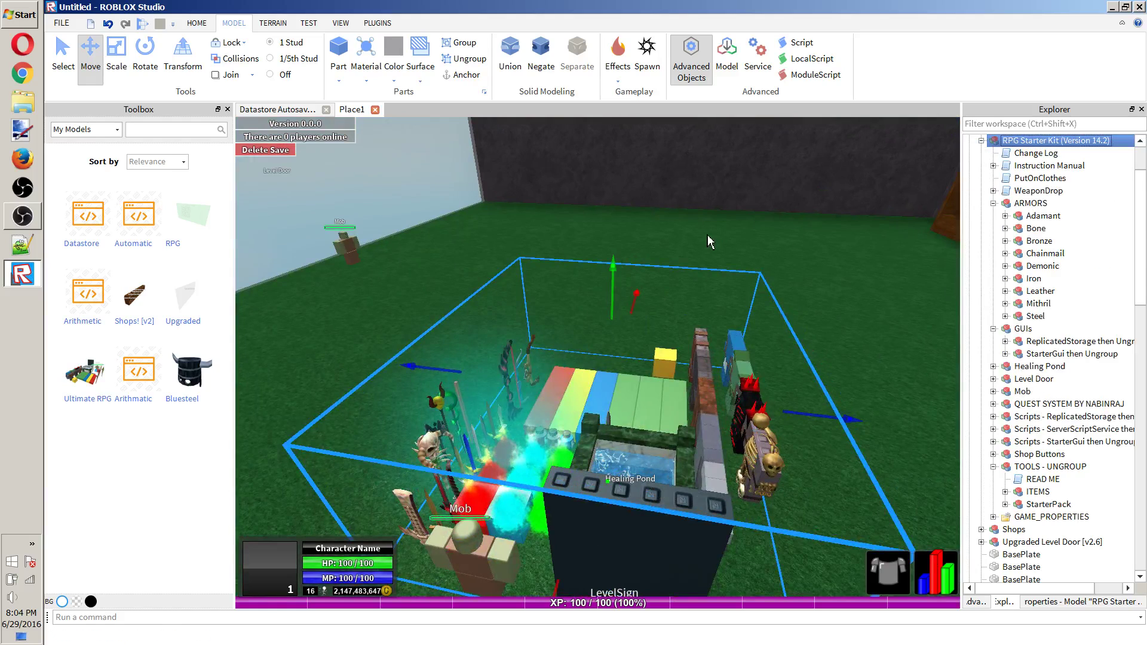
{"action": "right_click_drag", "start_coordinate": [685, 227], "coordinate": [686, 226]}
Select the Mob standing near the level door and expand it to examine its scripts, body parts and SETTINGS.
{"action": "left_click", "coordinate": [377, 23]}
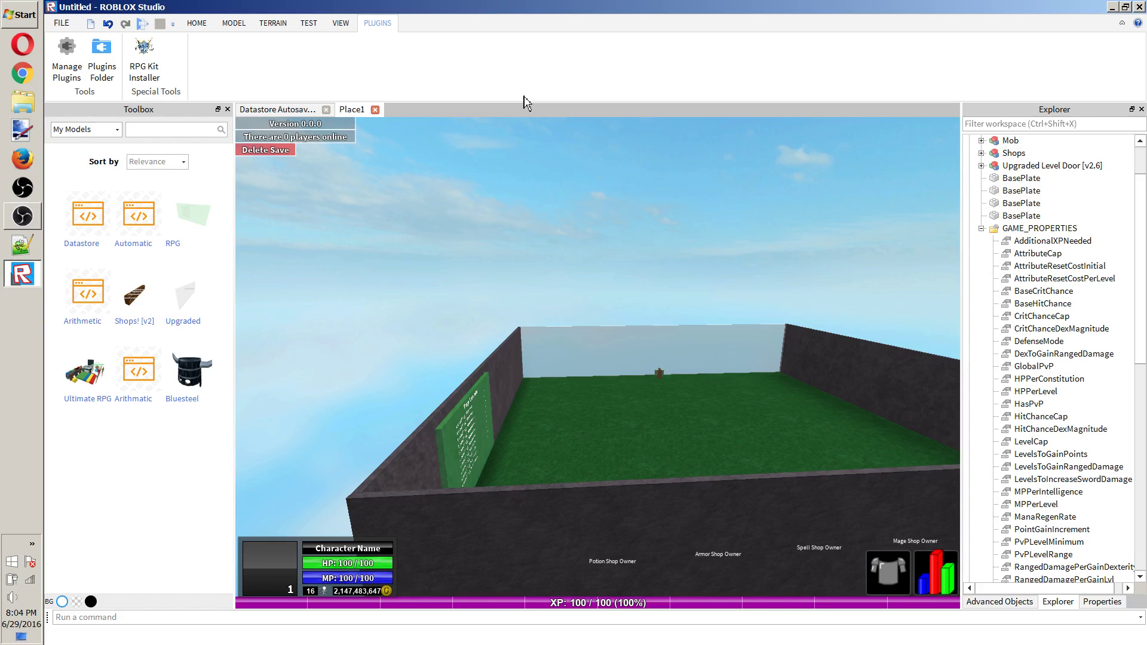
{"action": "key", "text": "w"}
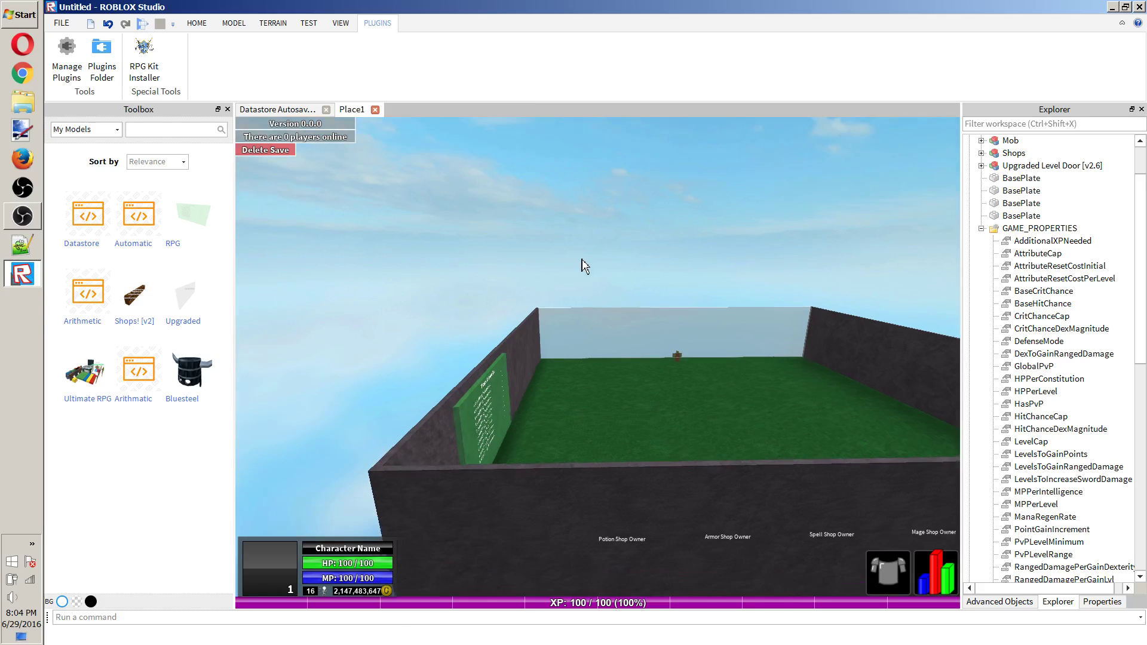
{"action": "key", "text": "w"}
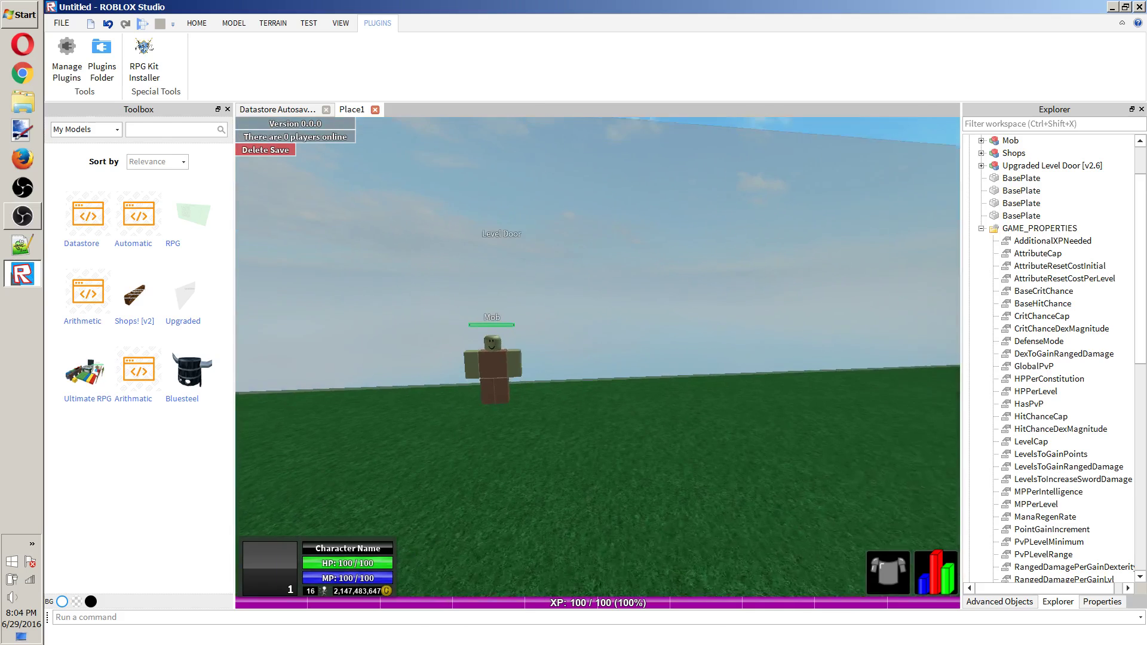
{"action": "left_click", "coordinate": [485, 365]}
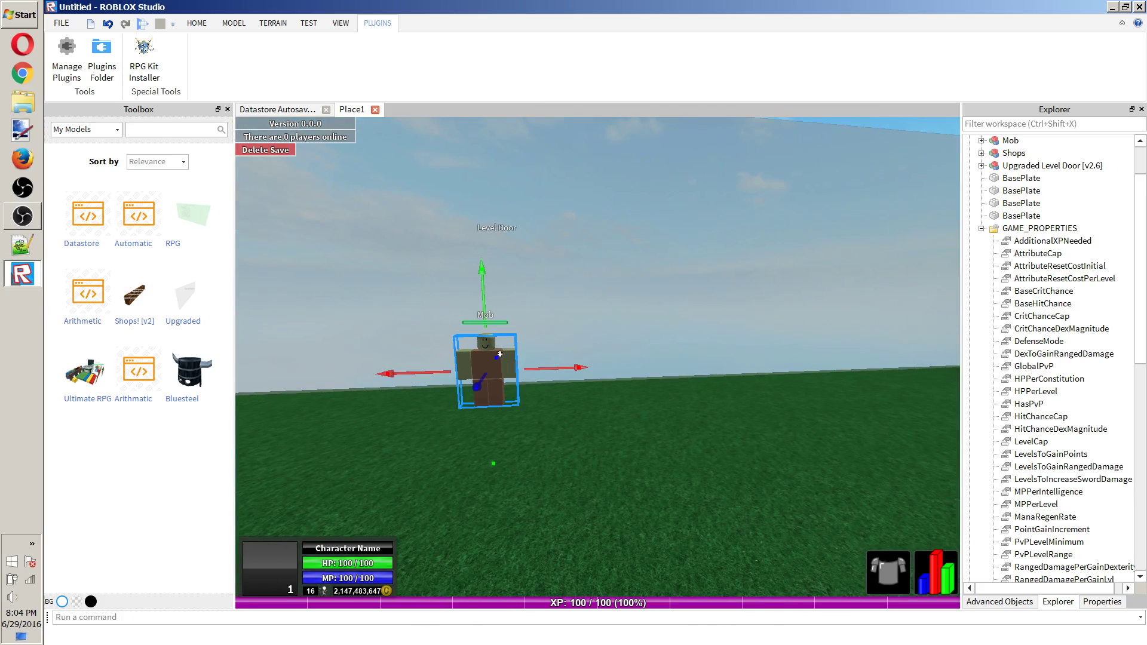
{"action": "left_click", "coordinate": [981, 141]}
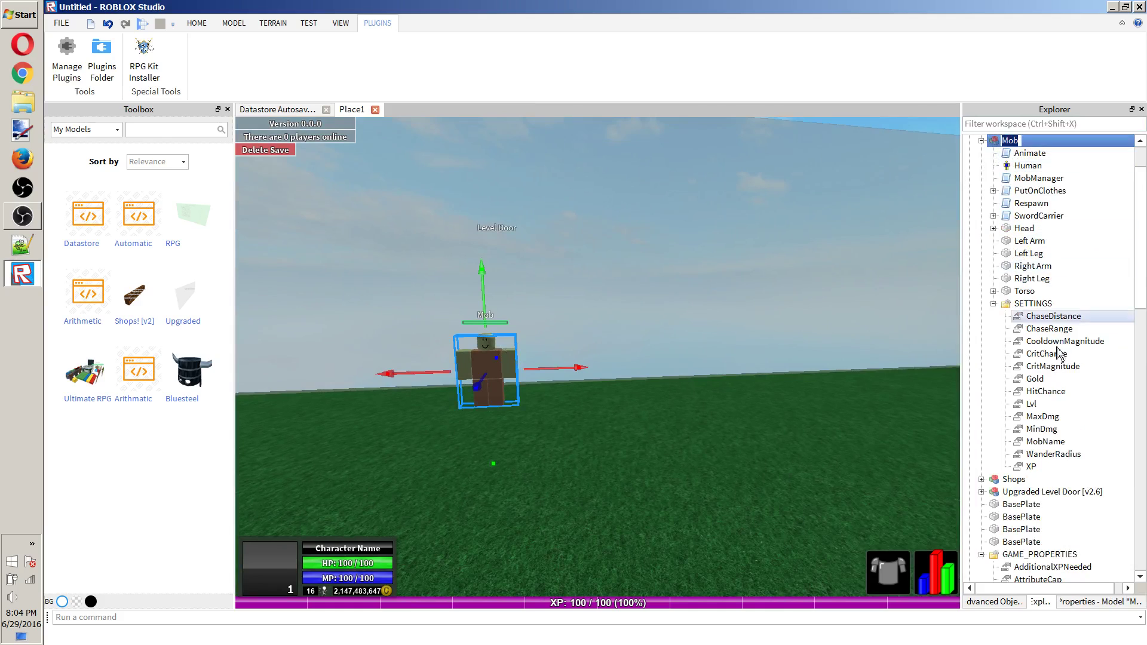
{"action": "left_click", "coordinate": [1036, 153]}
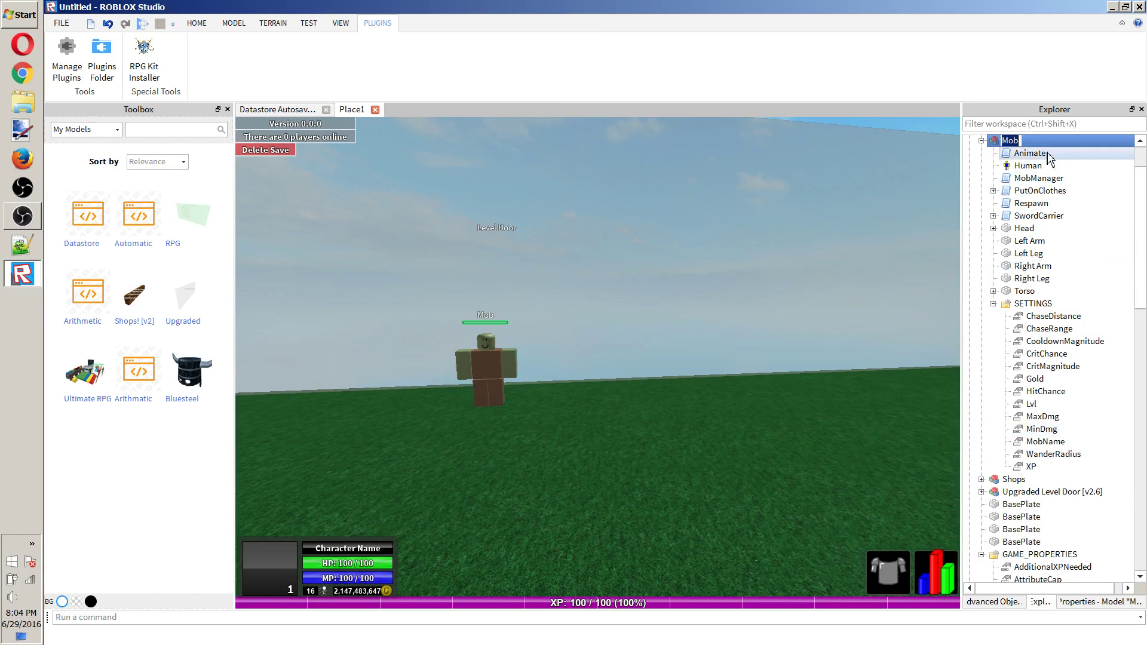
{"action": "left_click", "coordinate": [1043, 141]}
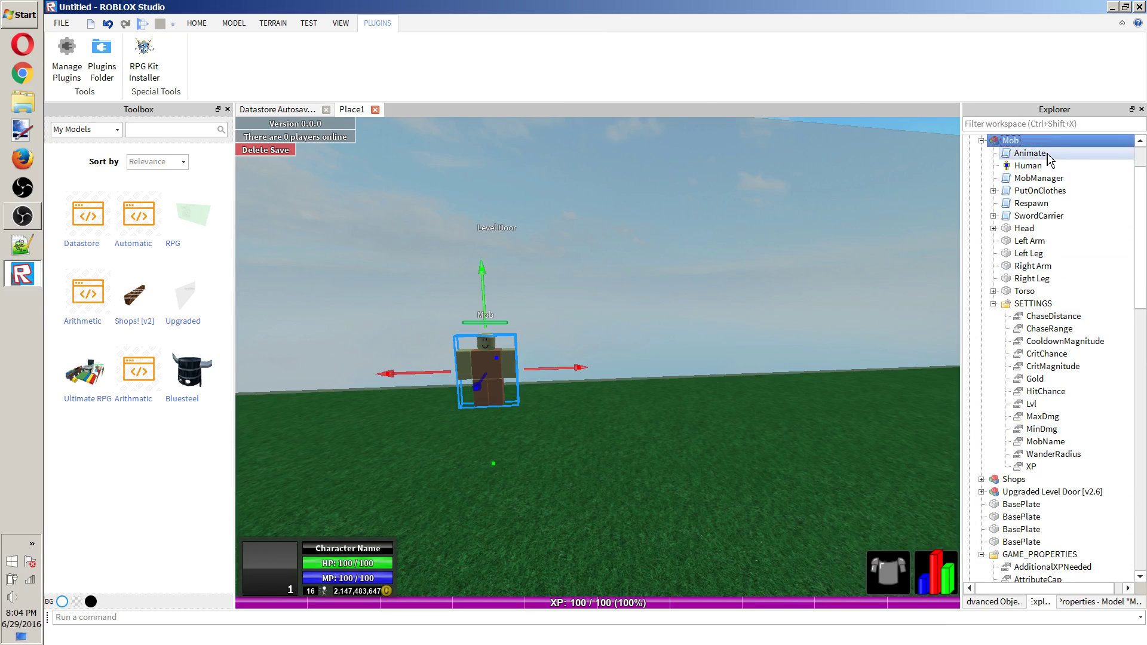
Set the MaxHealth of the Mob's Human humanoid to 60.
{"action": "left_click", "coordinate": [1041, 165]}
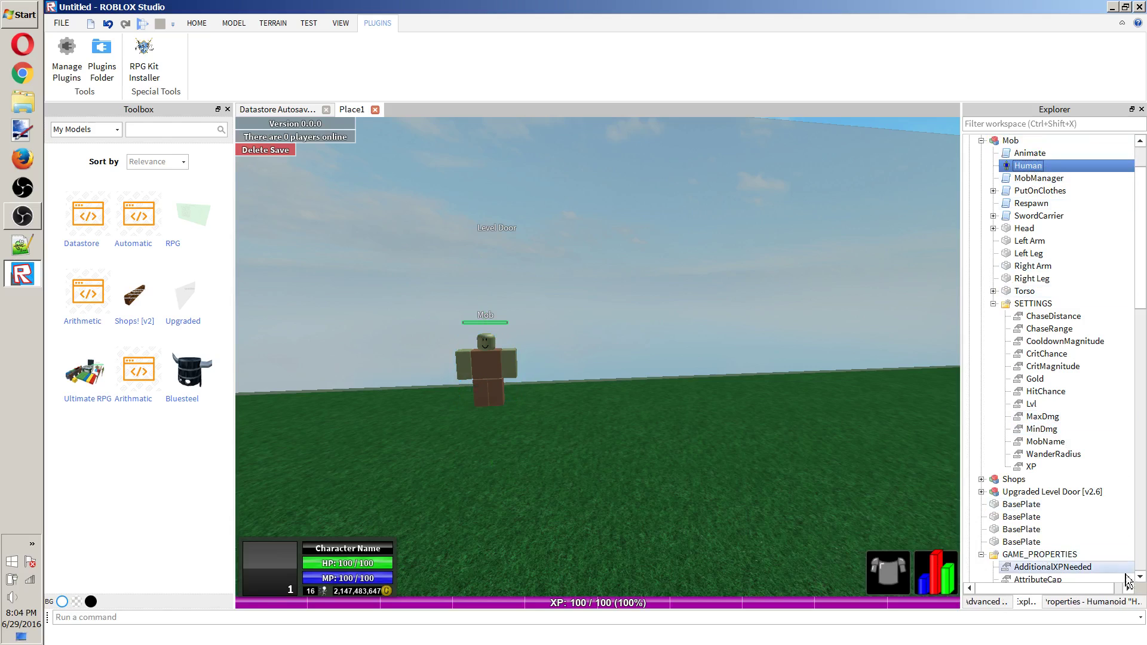
{"action": "left_click", "coordinate": [1108, 604]}
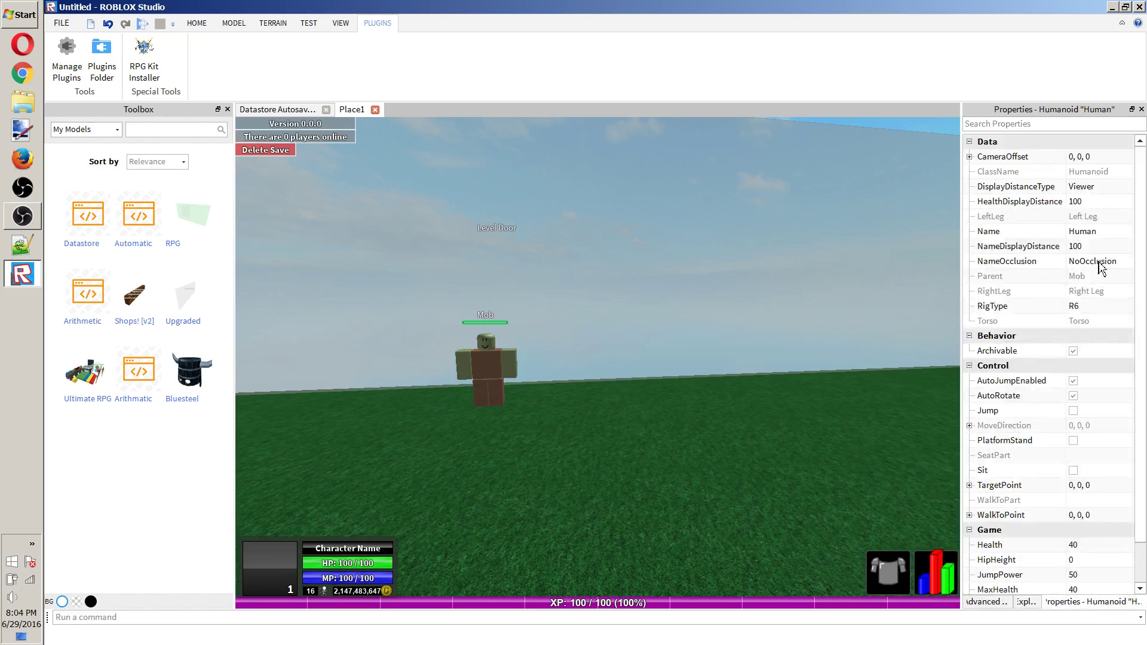
{"action": "scroll", "coordinate": [1069, 376], "scroll_direction": "down", "scroll_amount": 1}
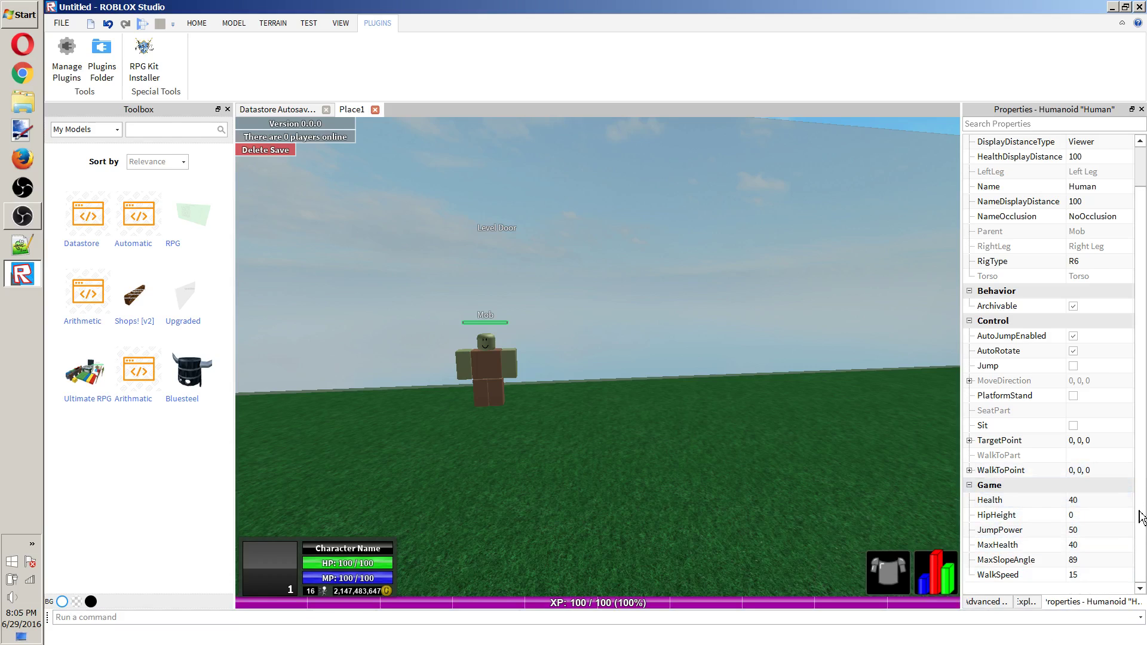
{"action": "left_click", "coordinate": [1088, 544]}
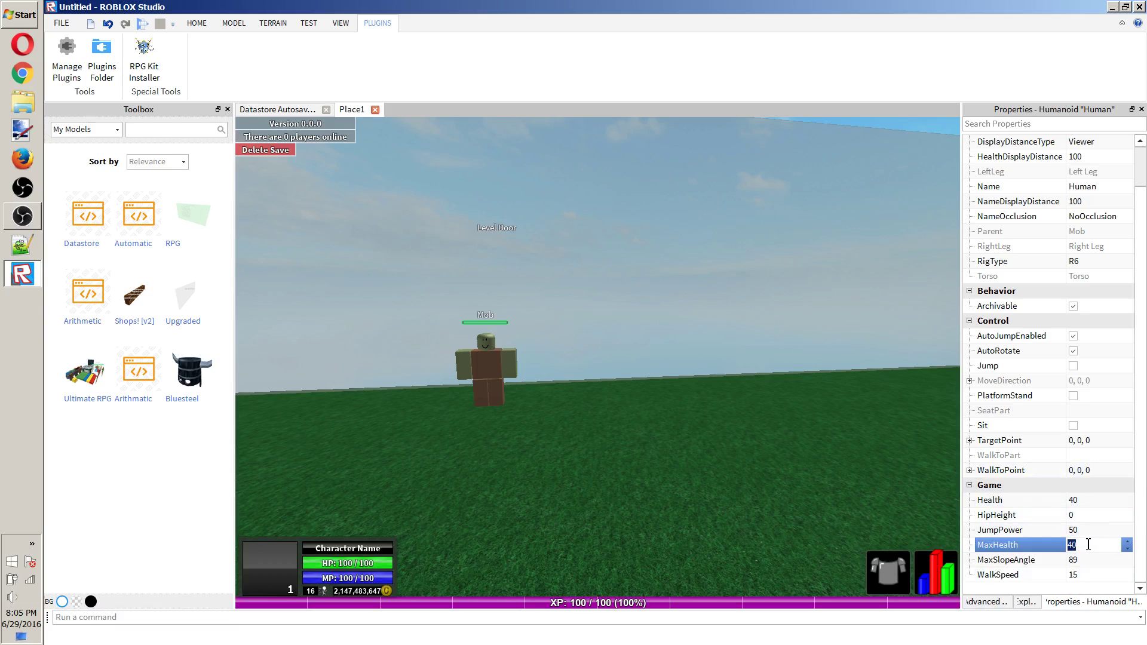
{"action": "type", "text": "60"}
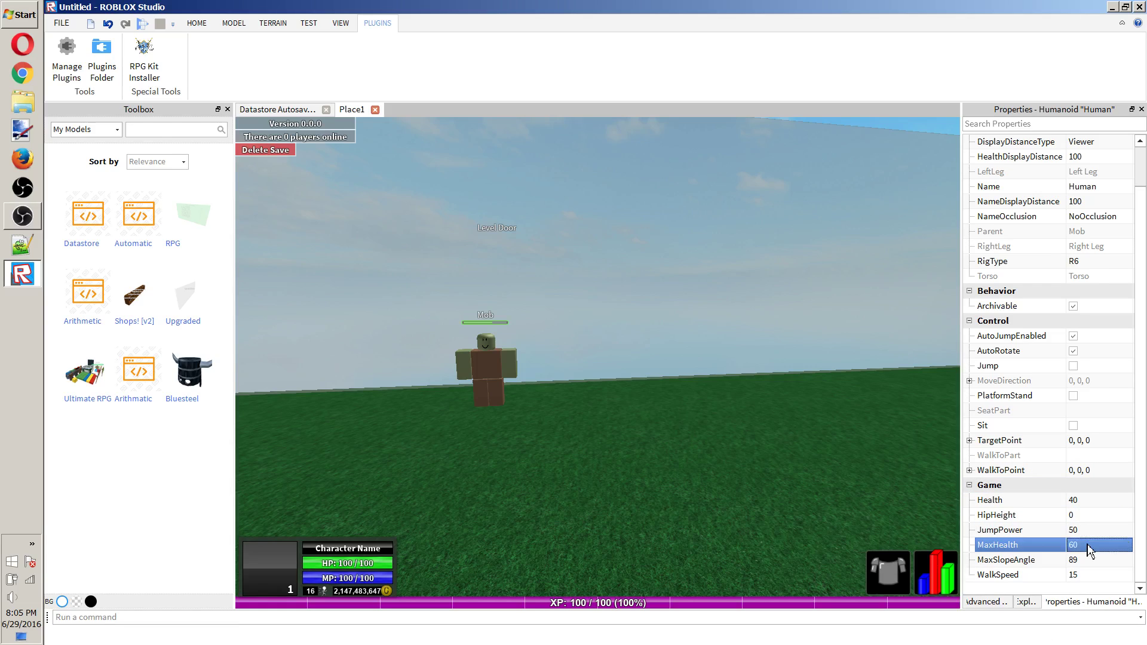
Set both the MaxHealth and the Health of the Mob's Human humanoid to 20.
{"action": "left_click", "coordinate": [1097, 498]}
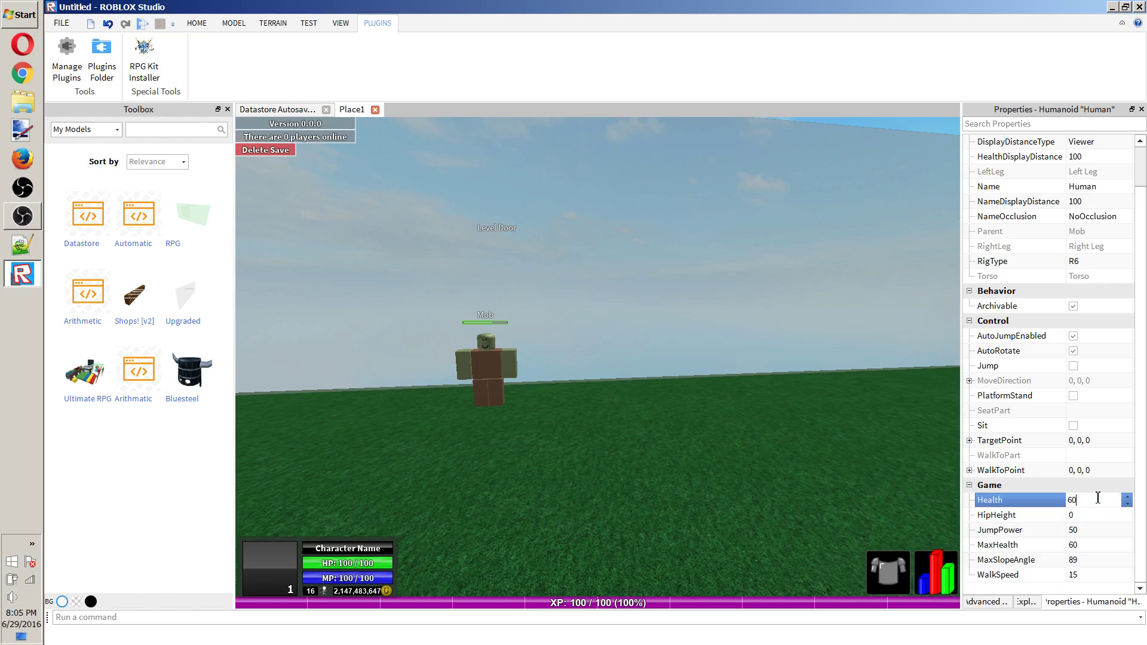
{"action": "key", "text": "Return"}
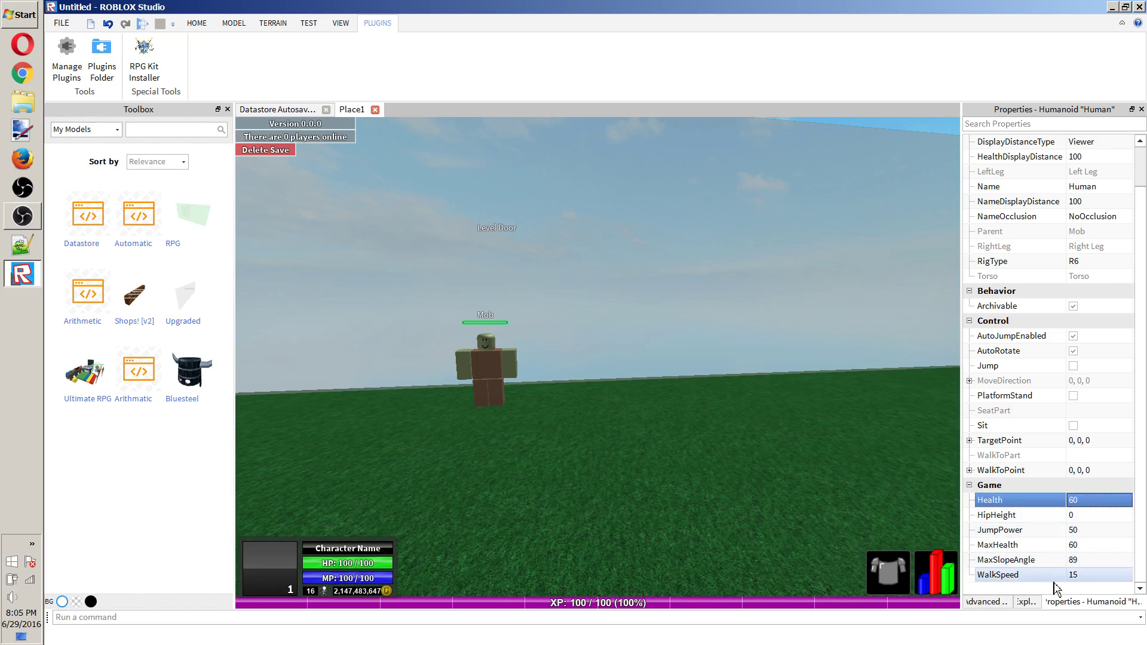
{"action": "left_click", "coordinate": [1086, 546]}
{"action": "type", "text": "20"}
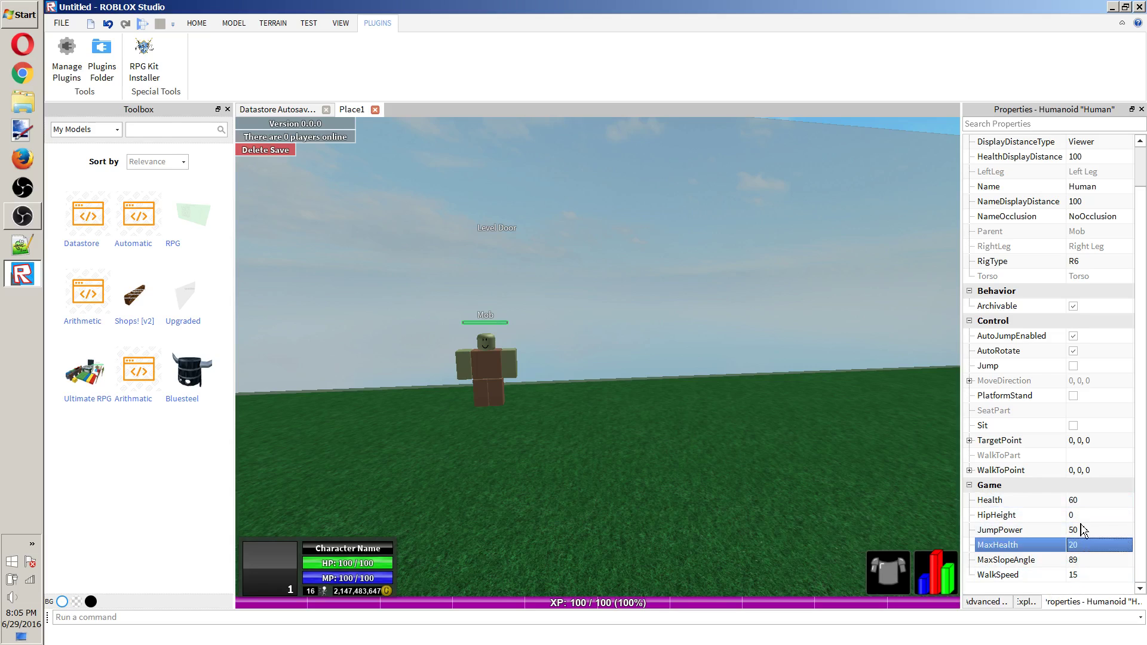
{"action": "left_click", "coordinate": [1088, 500]}
{"action": "key", "text": "Return"}
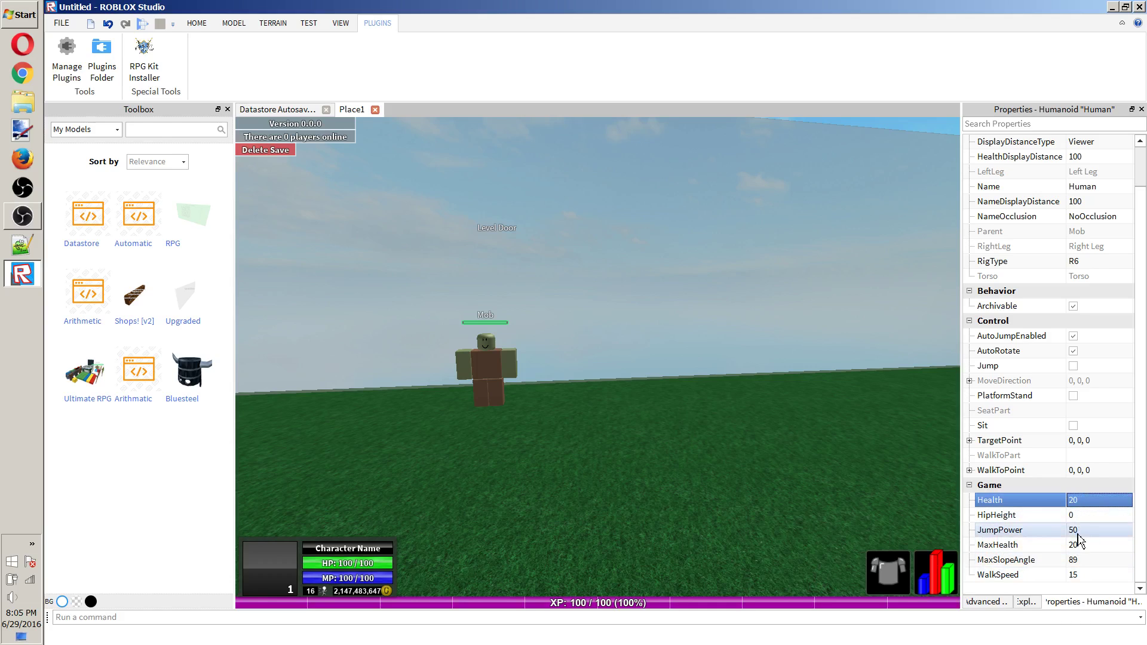
Set the MobName value in the Mob's SETTINGS to Noob.
{"action": "left_click", "coordinate": [1027, 602]}
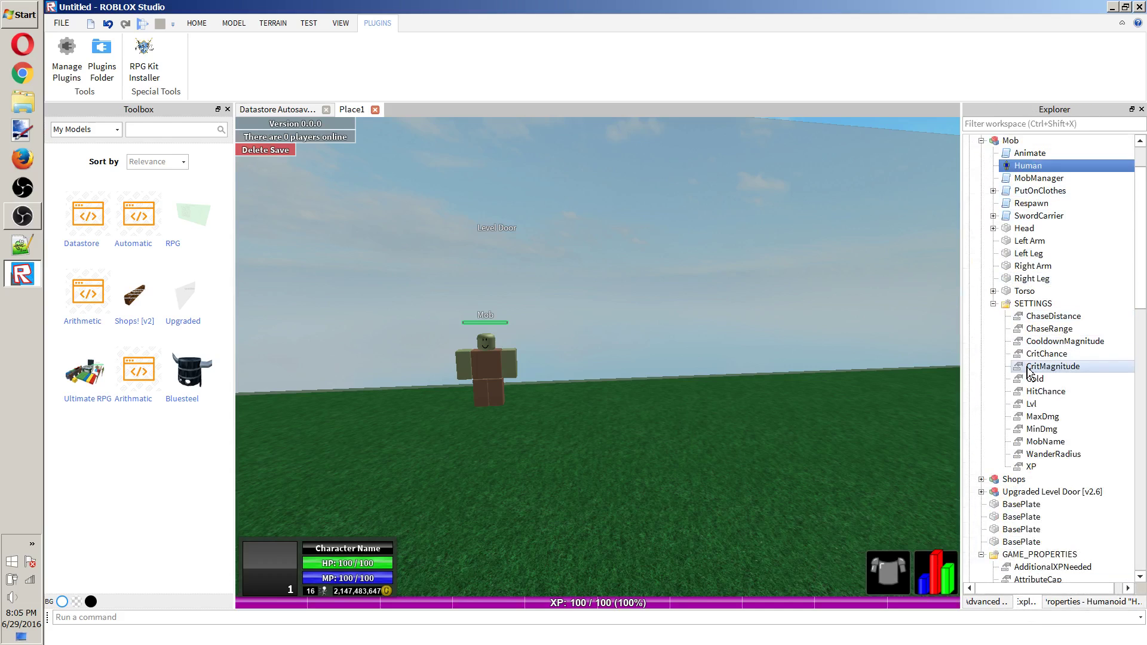
{"action": "left_click", "coordinate": [1048, 442]}
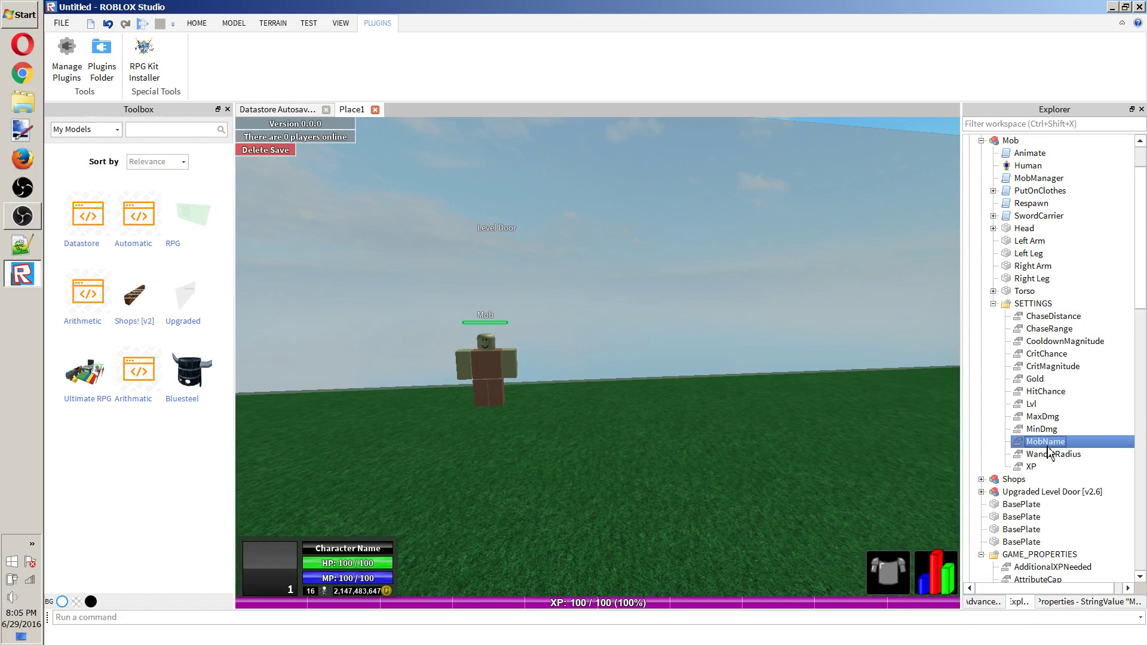
{"action": "left_click", "coordinate": [1086, 604]}
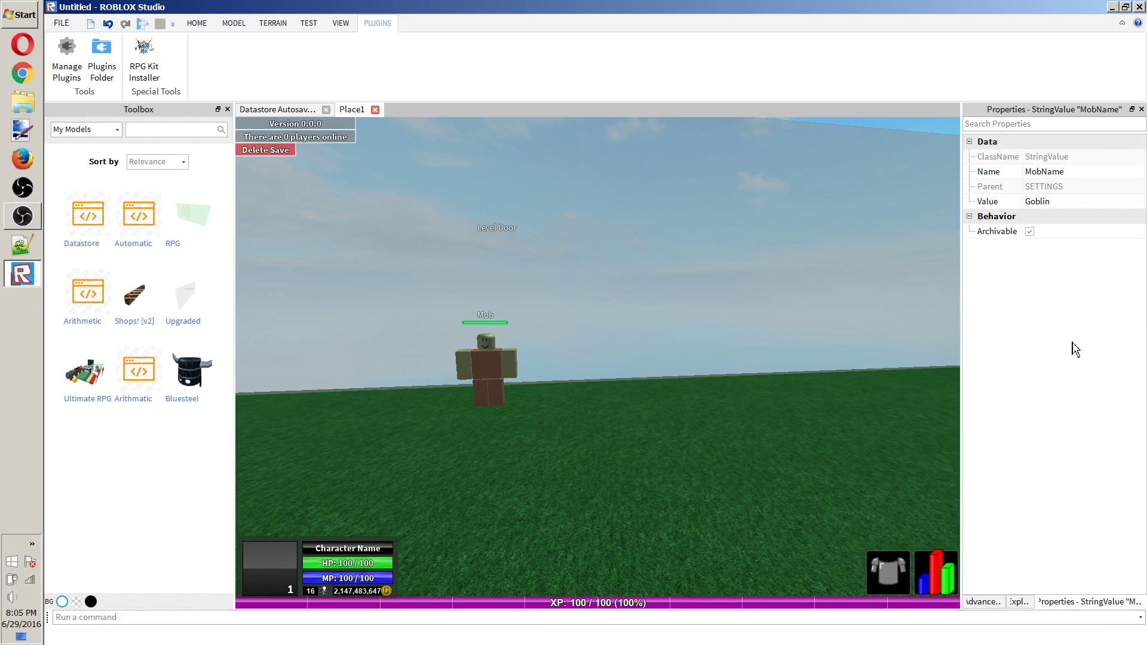
{"action": "left_click", "coordinate": [1049, 201]}
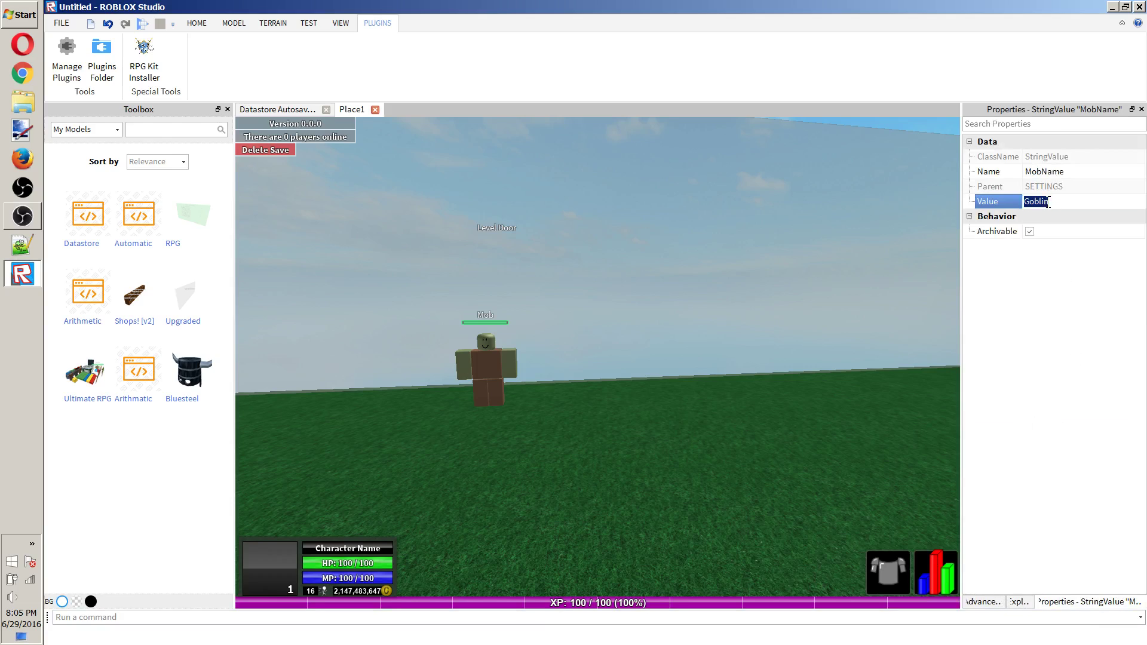
{"action": "key", "text": "BackSpace"}
{"action": "type", "text": "Noob"}
{"action": "key", "text": "Return"}
Set the XP value in the Mob's SETTINGS to 2.
{"action": "left_click", "coordinate": [1019, 602]}
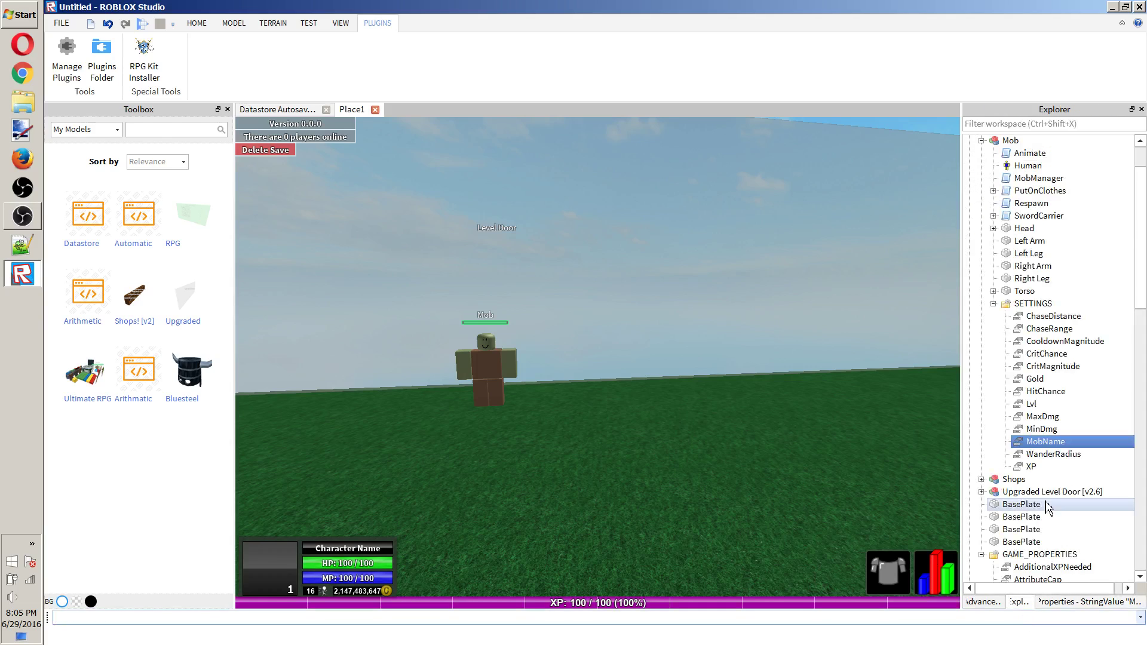
{"action": "left_click", "coordinate": [1033, 466]}
{"action": "left_click", "coordinate": [1085, 602]}
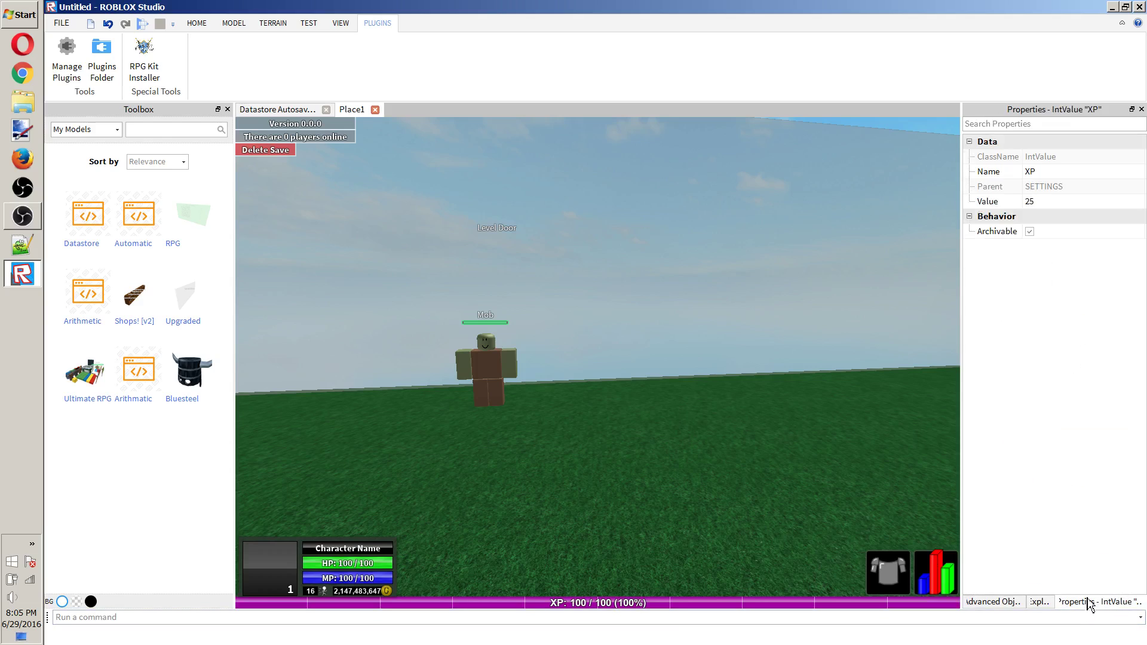
{"action": "left_click", "coordinate": [1075, 202]}
{"action": "type", "text": "20"}
{"action": "key", "text": "Return"}
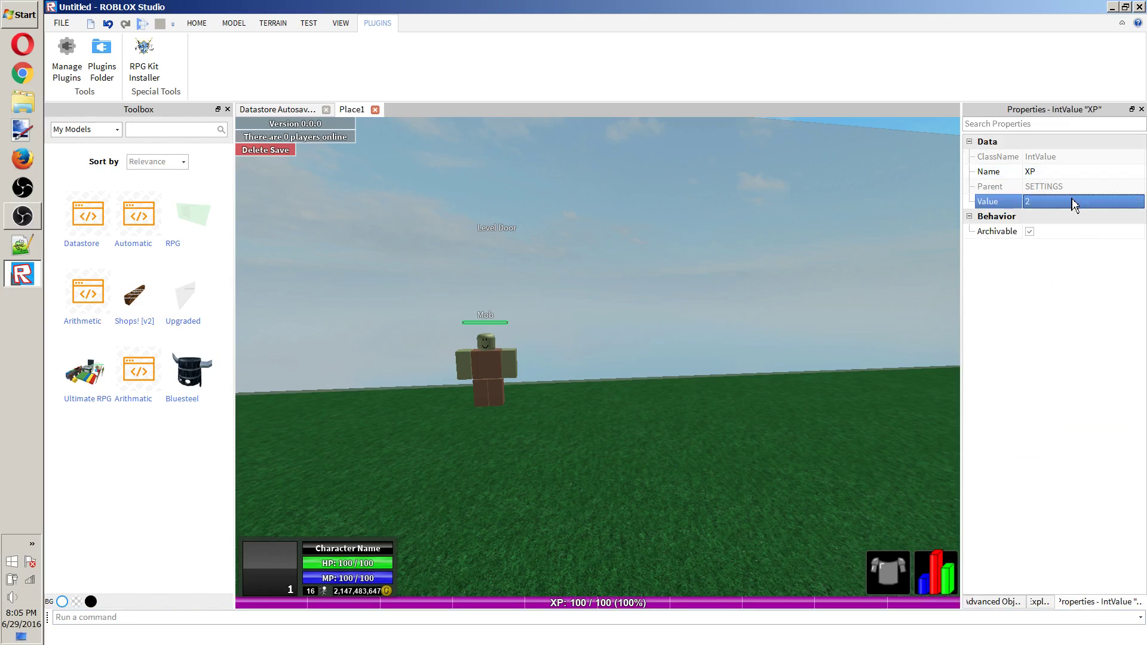
Check the Mob's WanderRadius value and inspect the Mob and its Left Arm up close.
{"action": "left_click", "coordinate": [1042, 602]}
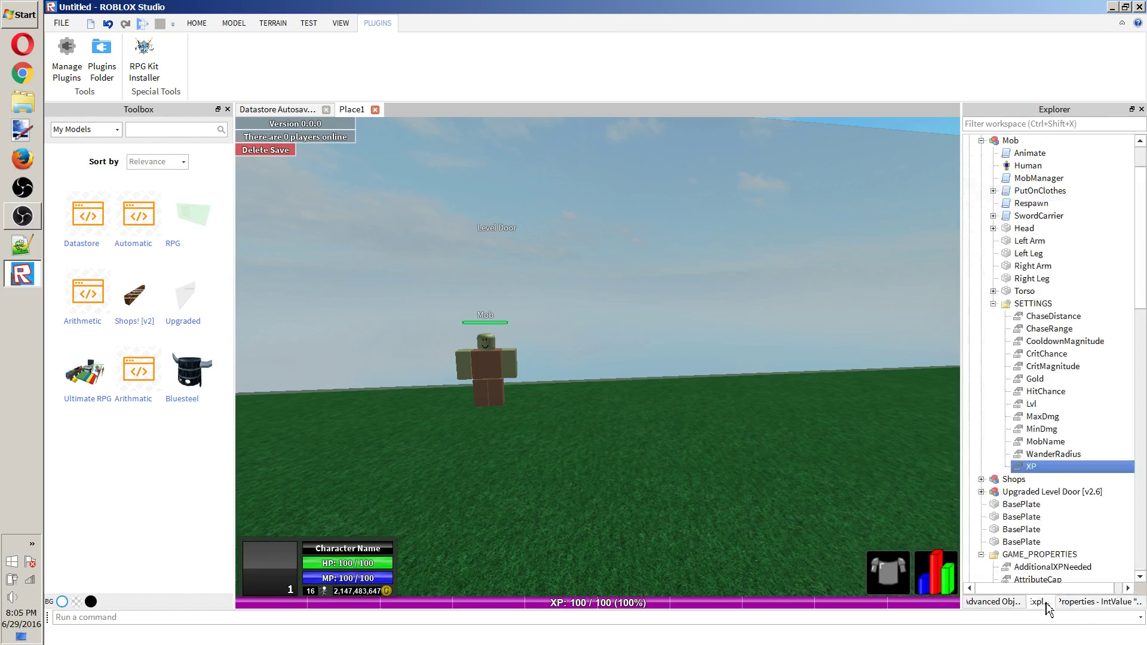
{"action": "left_click", "coordinate": [1030, 445]}
{"action": "left_click", "coordinate": [1031, 453]}
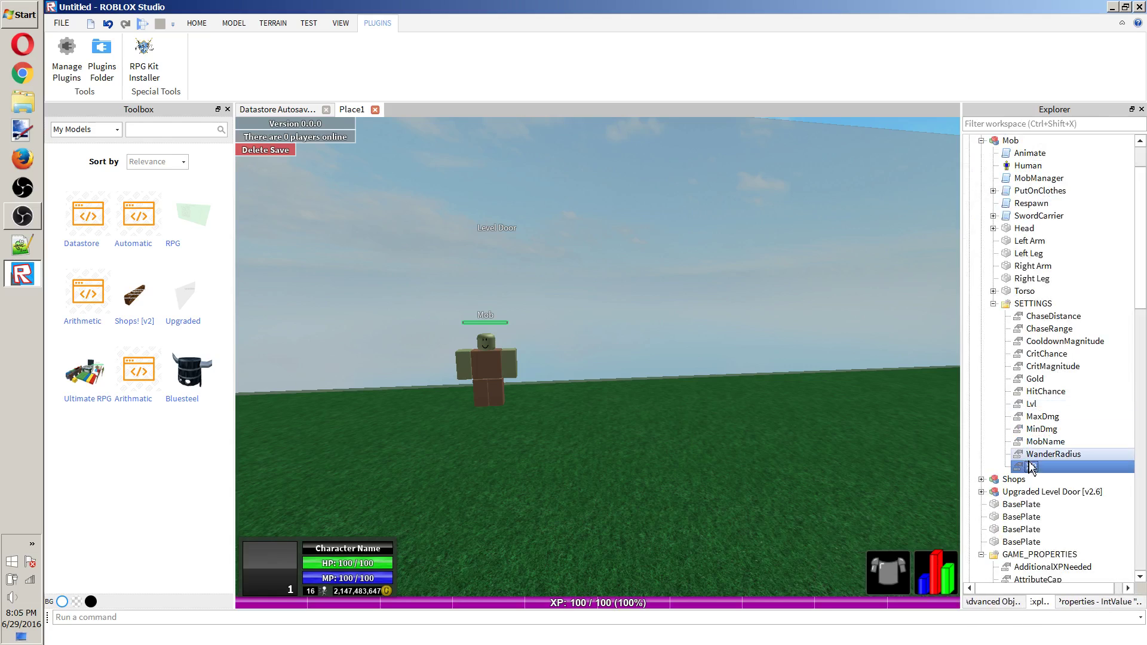
{"action": "left_click", "coordinate": [1069, 602]}
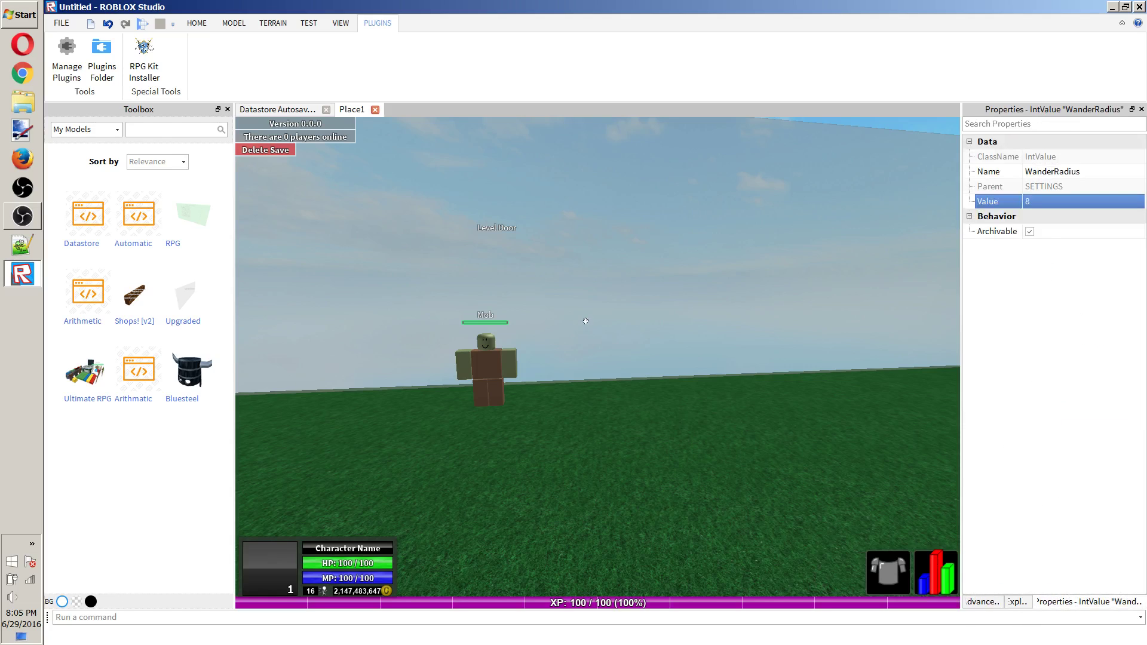
{"action": "right_click_drag", "start_coordinate": [585, 321], "coordinate": [560, 362]}
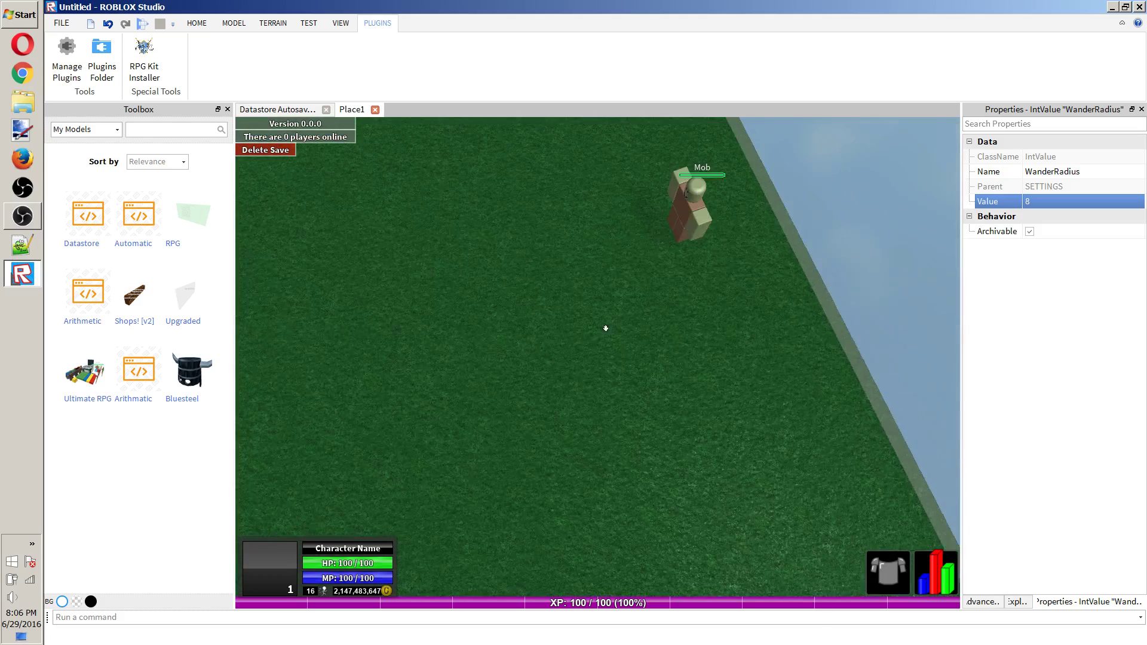
{"action": "left_click", "coordinate": [663, 239]}
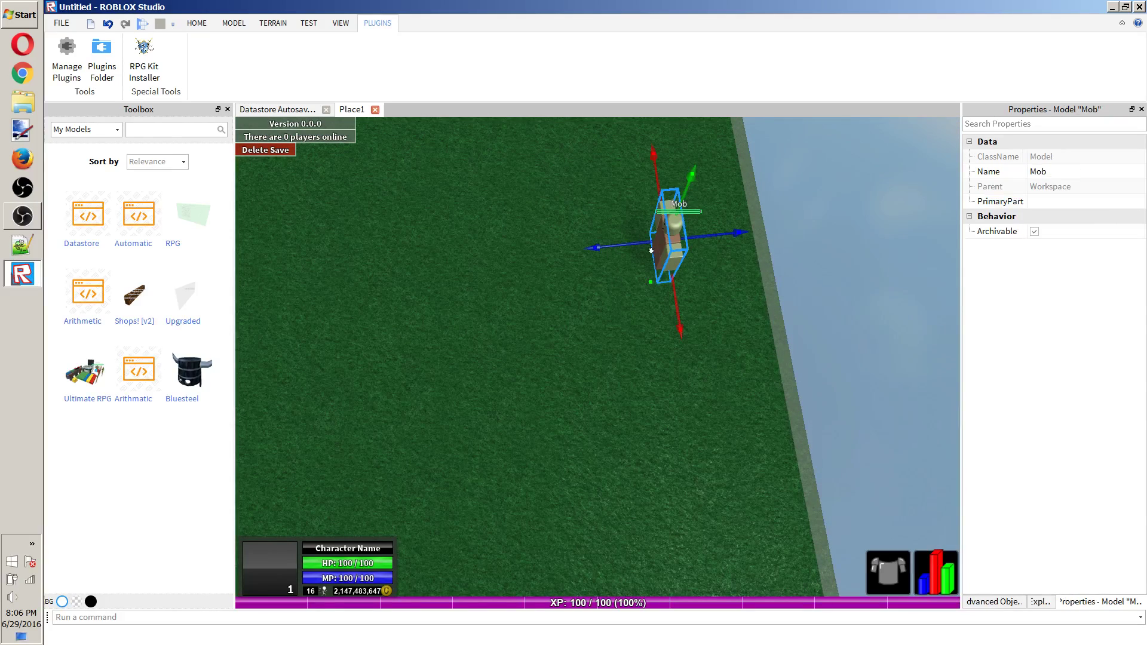
{"action": "key", "text": "f"}
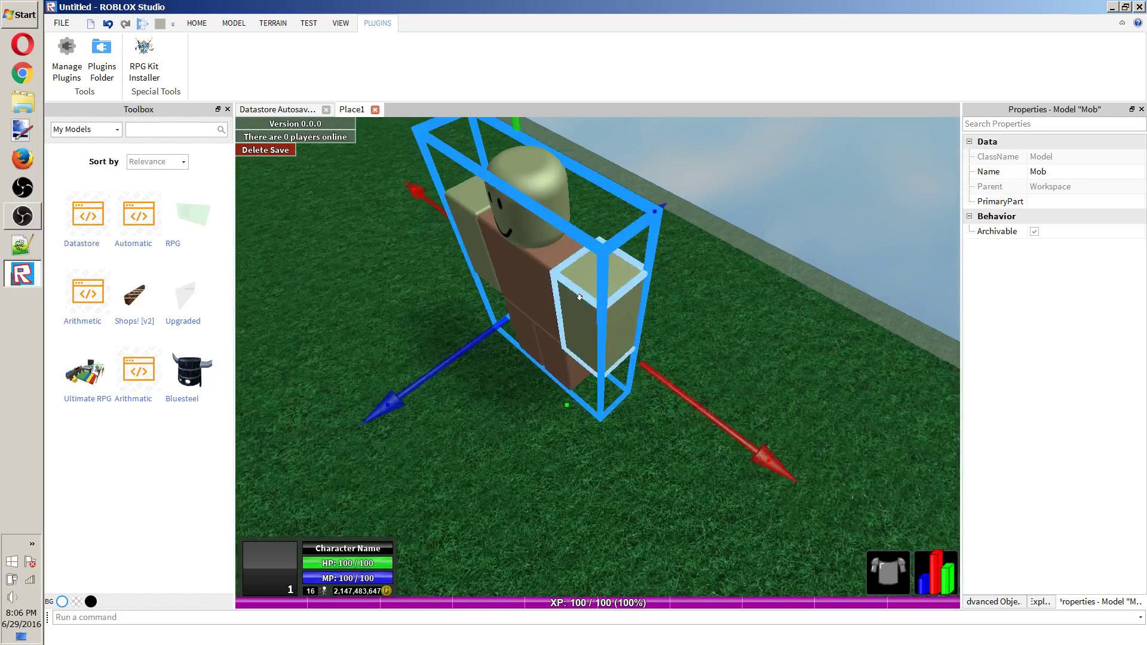
{"action": "left_click", "coordinate": [593, 306]}
{"action": "key", "text": "f"}
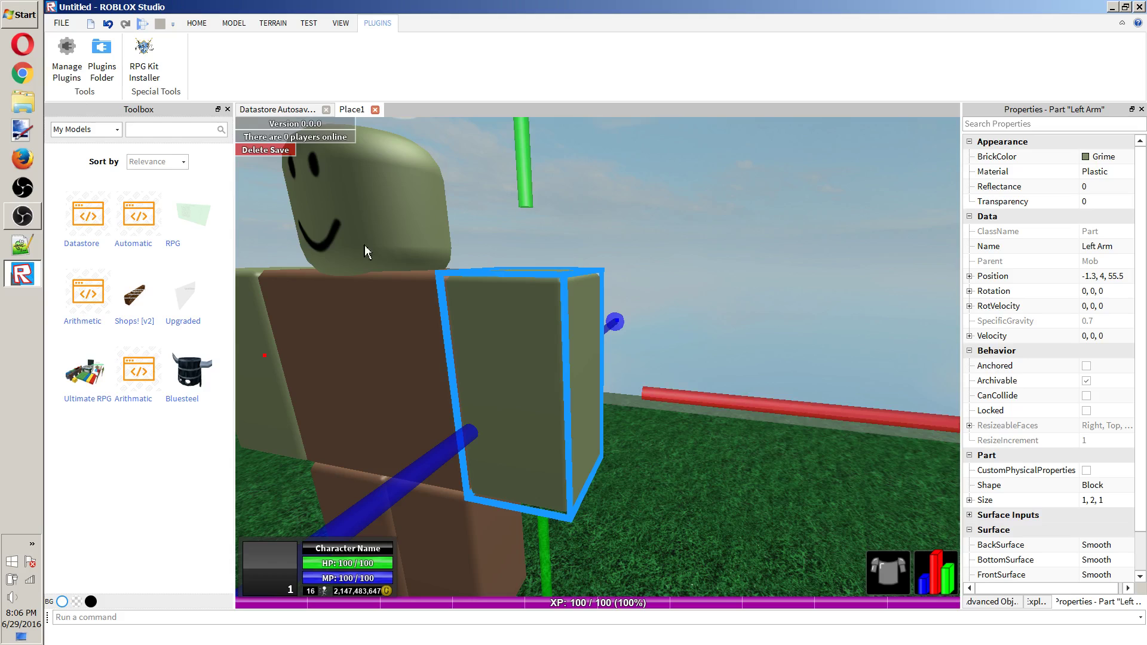
{"action": "left_click", "coordinate": [419, 250]}
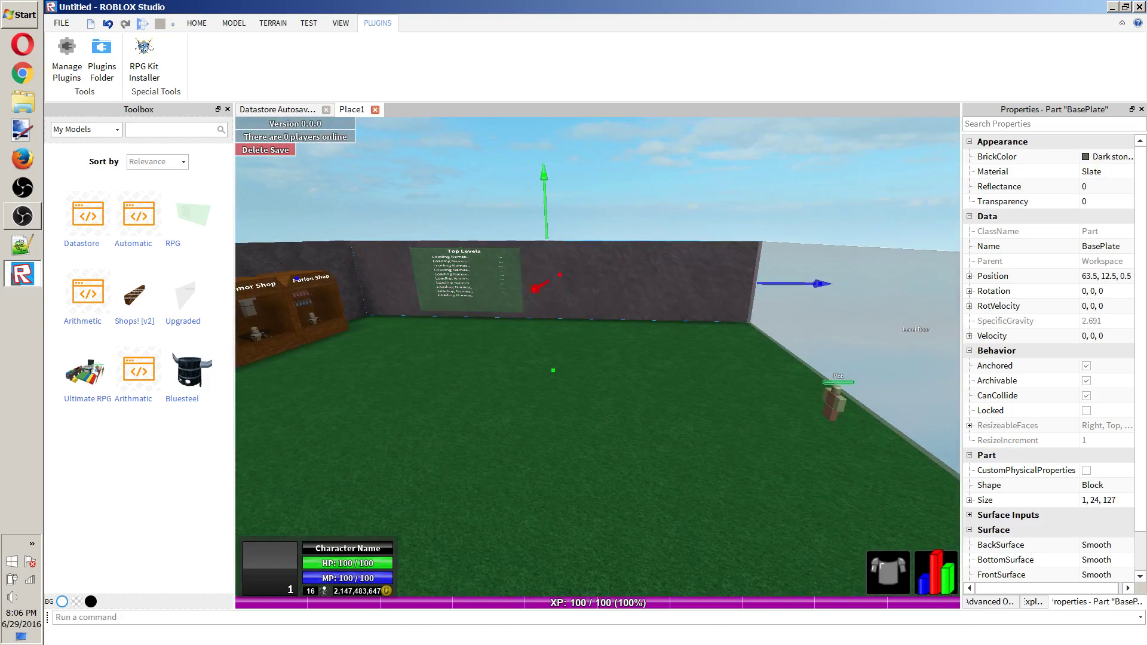
Place a copy of the stone wall BasePlate and set the copy's size to 1, 1, 1.
{"action": "left_click_drag", "start_coordinate": [534, 286], "coordinate": [1111, 503]}
{"action": "left_click", "coordinate": [1111, 500]}
{"action": "type", "text": "1,1,1,"}
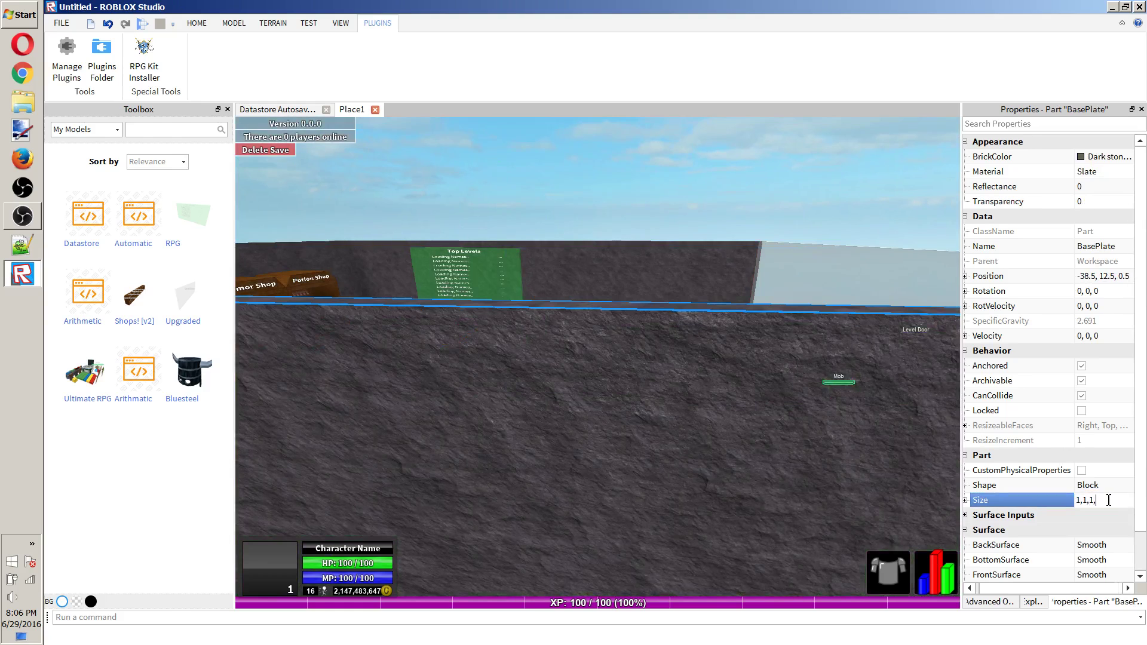
{"action": "key", "text": "Return"}
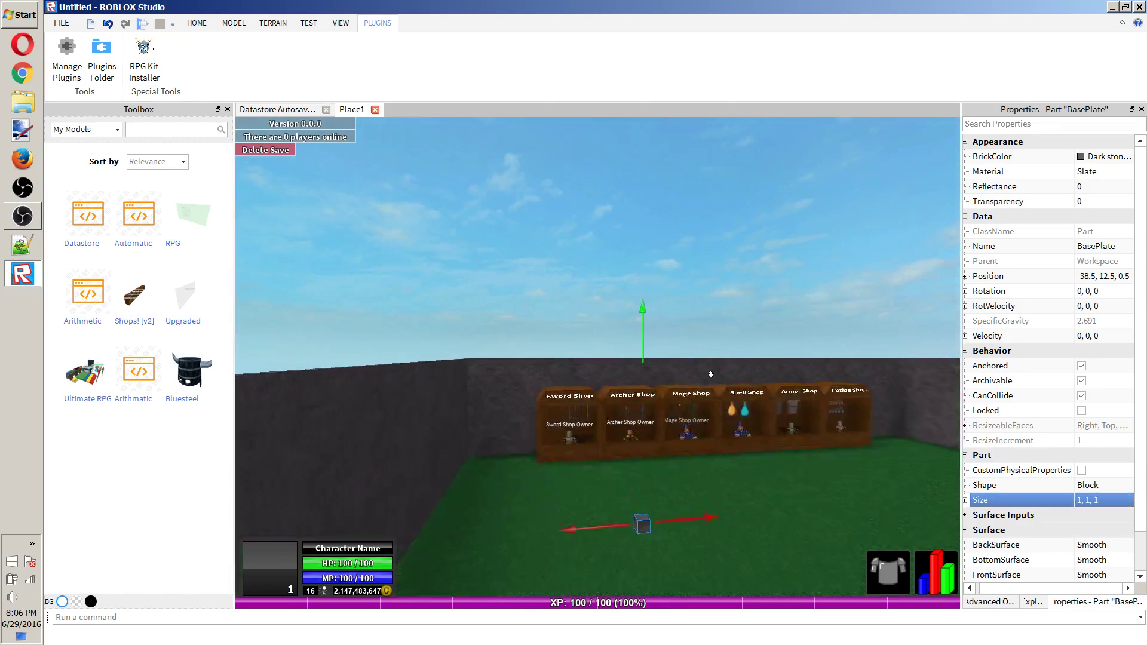
Move the small stone block across the grass to the ground beside the Mob's legs.
{"action": "left_click_drag", "start_coordinate": [711, 374], "coordinate": [770, 361]}
{"action": "right_click_drag", "start_coordinate": [770, 360], "coordinate": [769, 361]}
{"action": "left_click", "coordinate": [633, 250]}
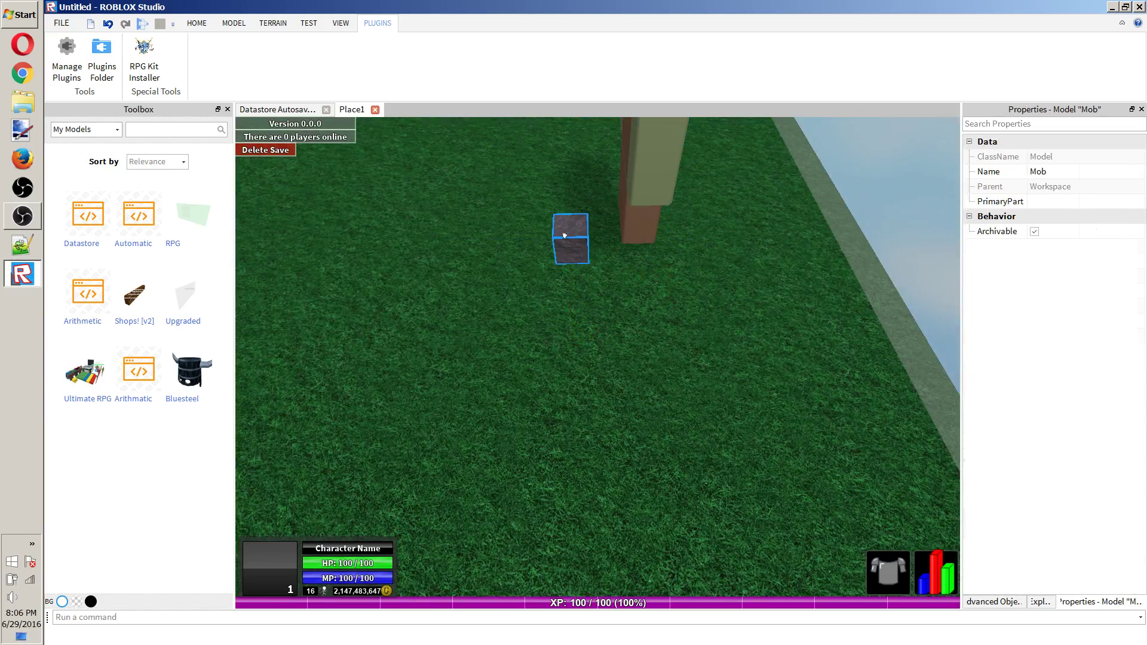
{"action": "left_click_drag", "start_coordinate": [565, 236], "coordinate": [591, 219]}
{"action": "scroll", "coordinate": [593, 219], "scroll_direction": "up", "scroll_amount": 2}
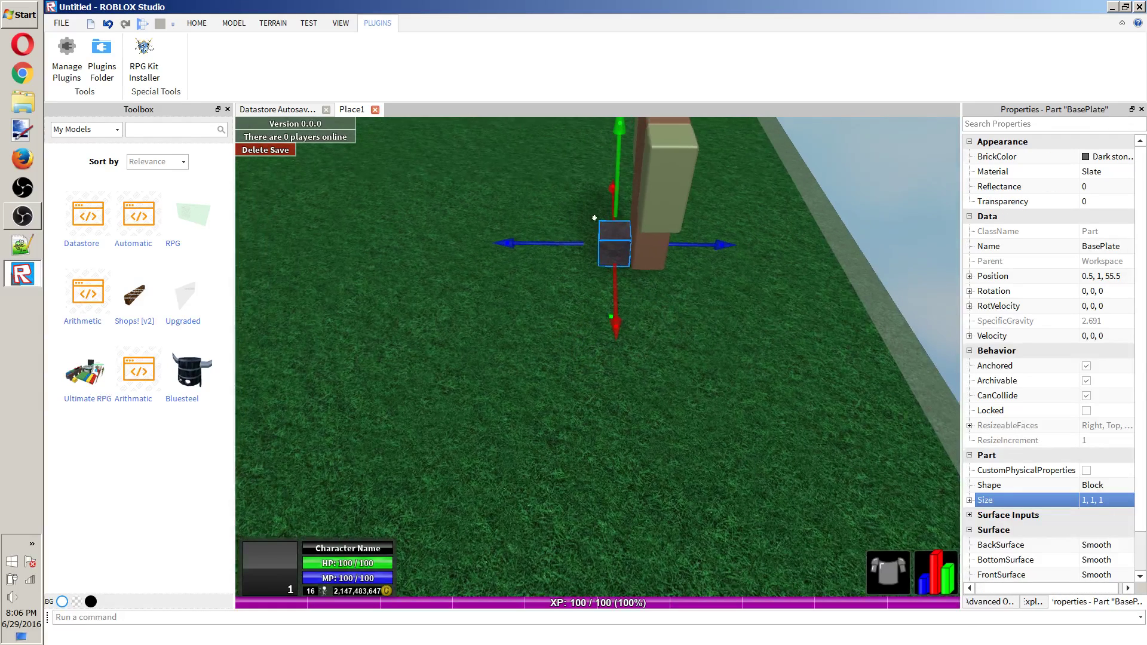
Scale the stone block along its Z axis on both sides of the Mob into a strip 17 studs long.
{"action": "left_click", "coordinate": [196, 23]}
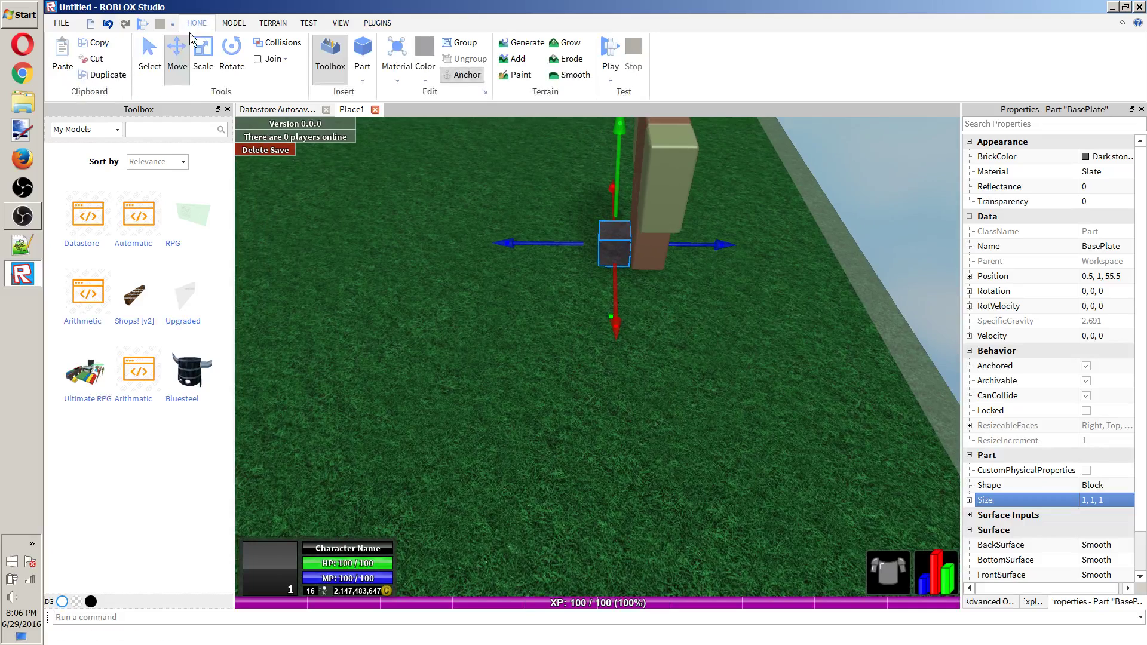
{"action": "left_click", "coordinate": [203, 57]}
{"action": "left_click_drag", "start_coordinate": [525, 239], "coordinate": [318, 236]}
{"action": "right_click_drag", "start_coordinate": [318, 236], "coordinate": [556, 309]}
{"action": "left_click_drag", "start_coordinate": [602, 308], "coordinate": [743, 318]}
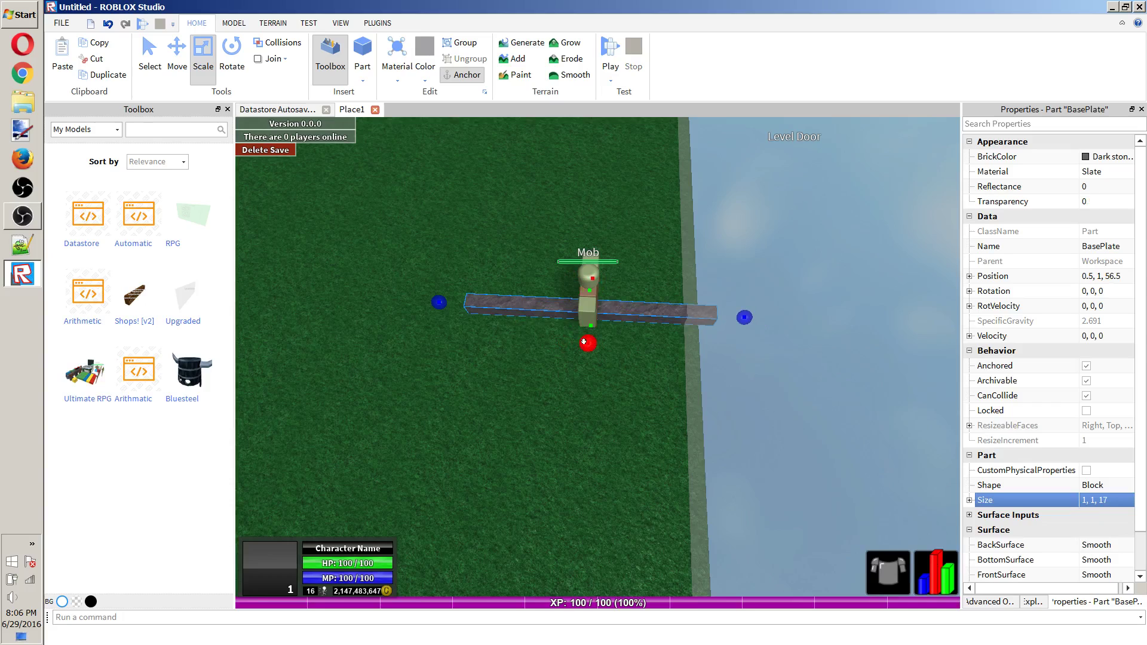
Widen the stone strip along its X axis on both sides of the Mob to illustrate the wander area, and delete it.
{"action": "left_click_drag", "start_coordinate": [584, 342], "coordinate": [561, 460]}
{"action": "right_click_drag", "start_coordinate": [561, 461], "coordinate": [621, 496]}
{"action": "left_click_drag", "start_coordinate": [798, 387], "coordinate": [797, 387]}
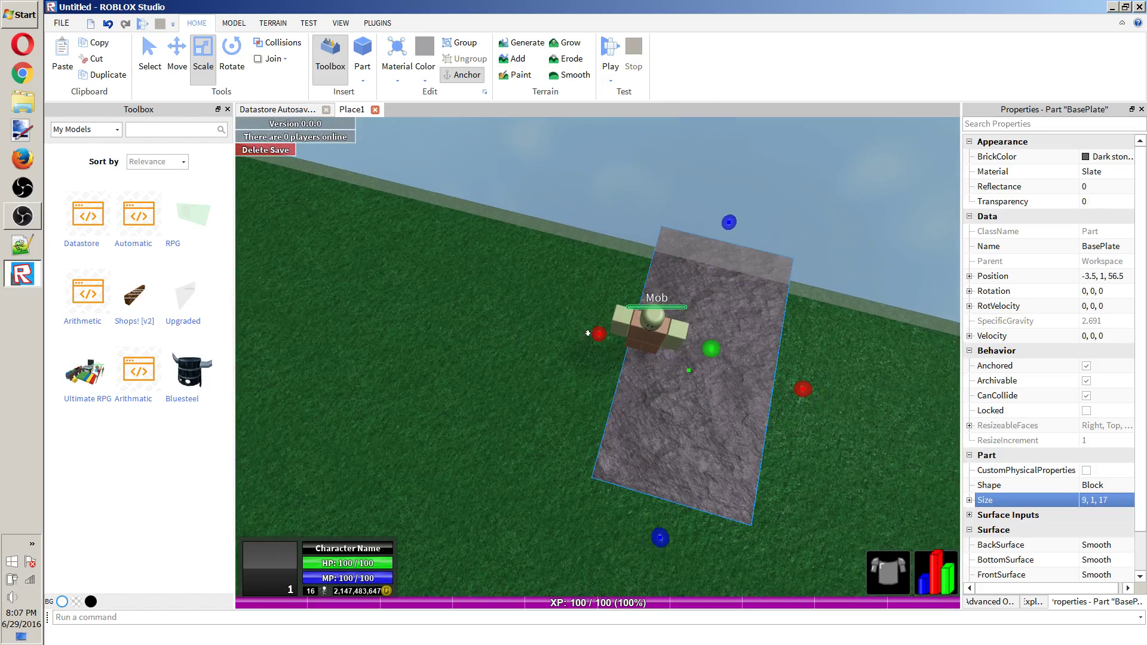
{"action": "left_click_drag", "start_coordinate": [587, 333], "coordinate": [472, 309]}
{"action": "left_click_drag", "start_coordinate": [795, 382], "coordinate": [819, 388]}
{"action": "key", "text": "Delete"}
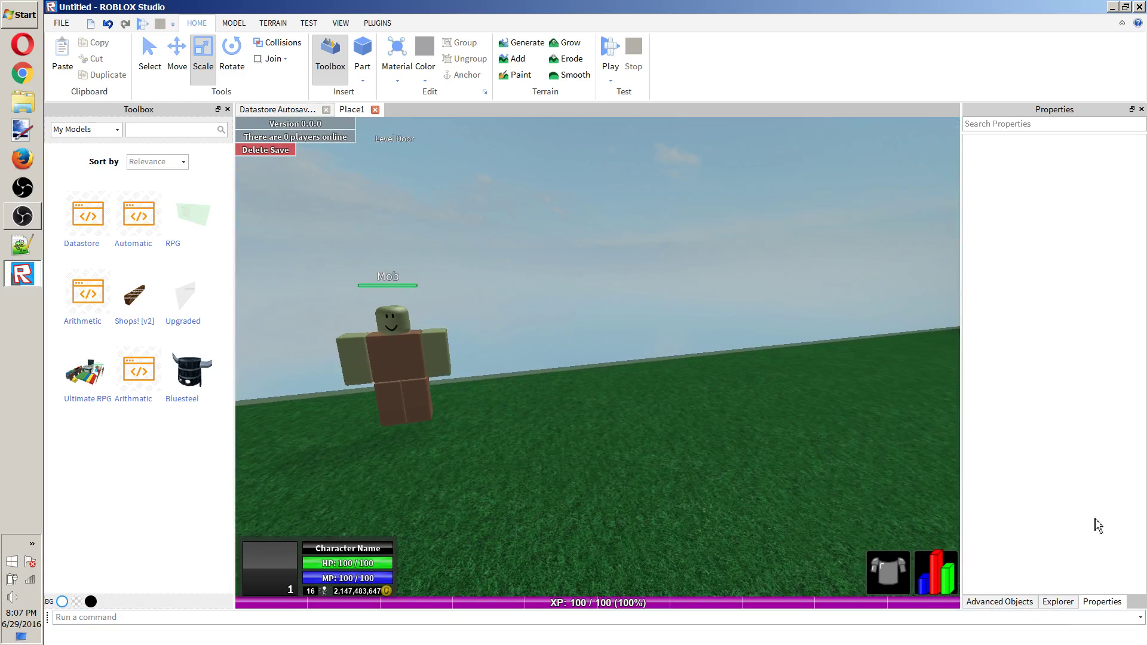
Examine the MobName, MinDmg, MaxDmg and Lvl values in the Mob's SETTINGS.
{"action": "left_click", "coordinate": [1057, 601]}
{"action": "left_click", "coordinate": [1065, 341]}
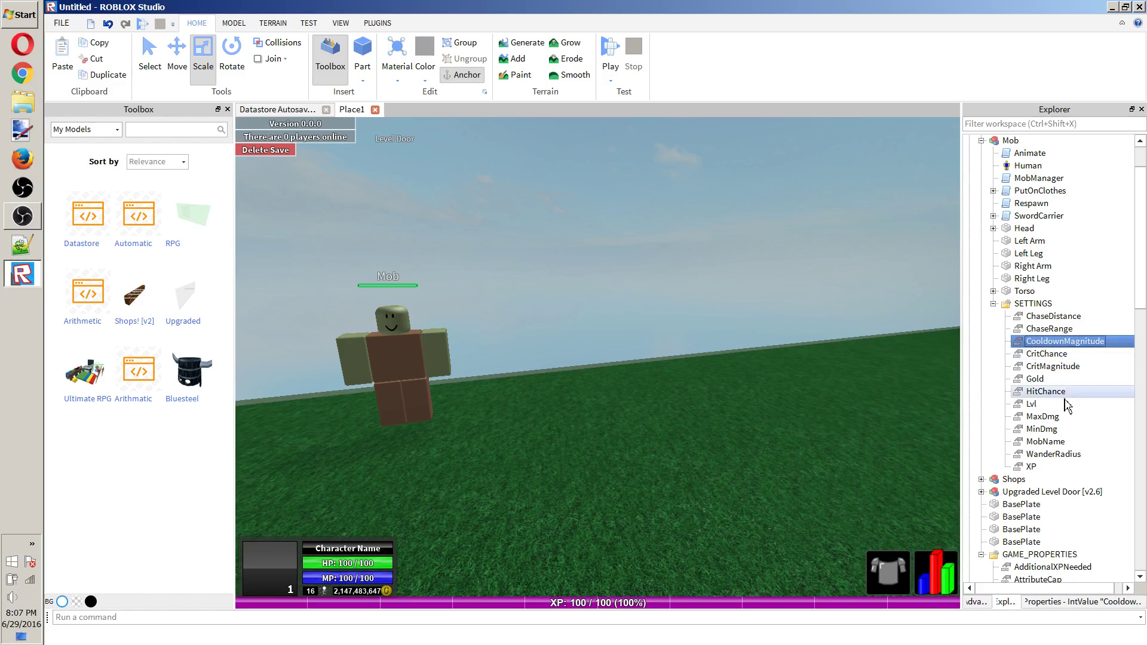
{"action": "left_click", "coordinate": [1069, 455]}
{"action": "left_click", "coordinate": [1099, 602]}
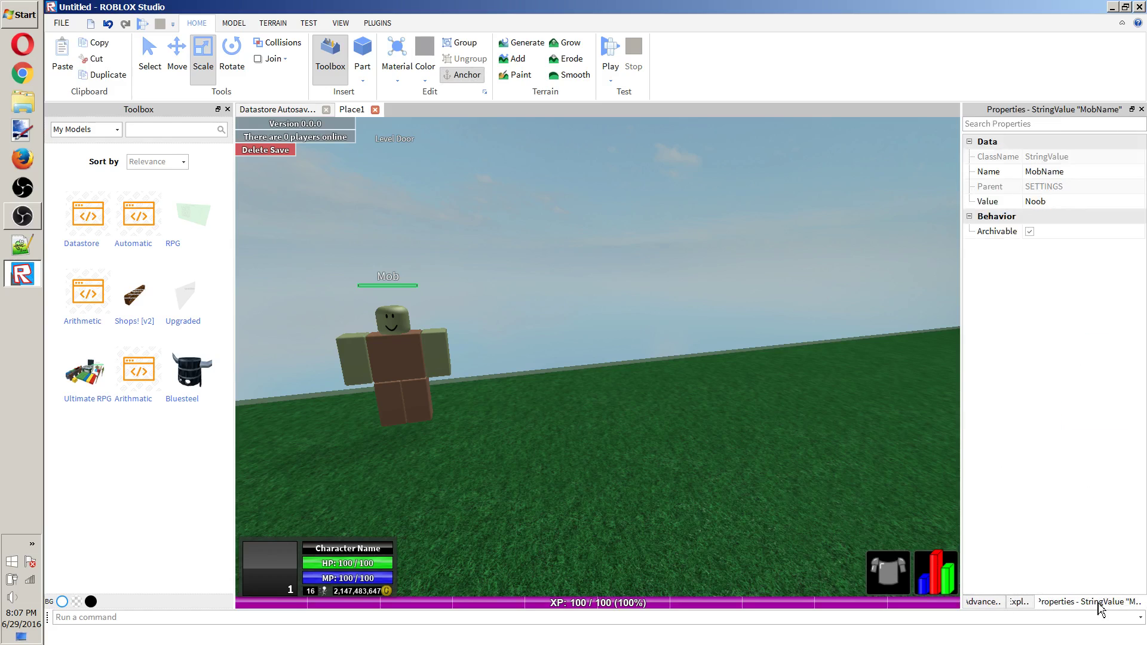
{"action": "left_click", "coordinate": [1019, 602]}
{"action": "left_click", "coordinate": [1071, 430]}
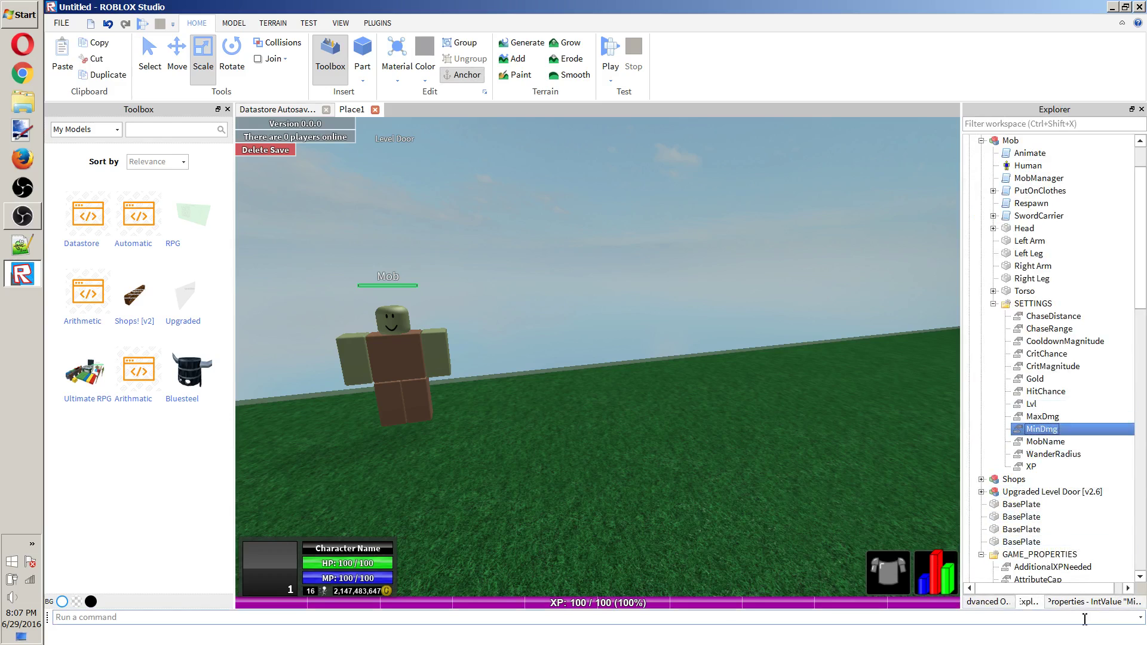
{"action": "left_click", "coordinate": [1087, 602]}
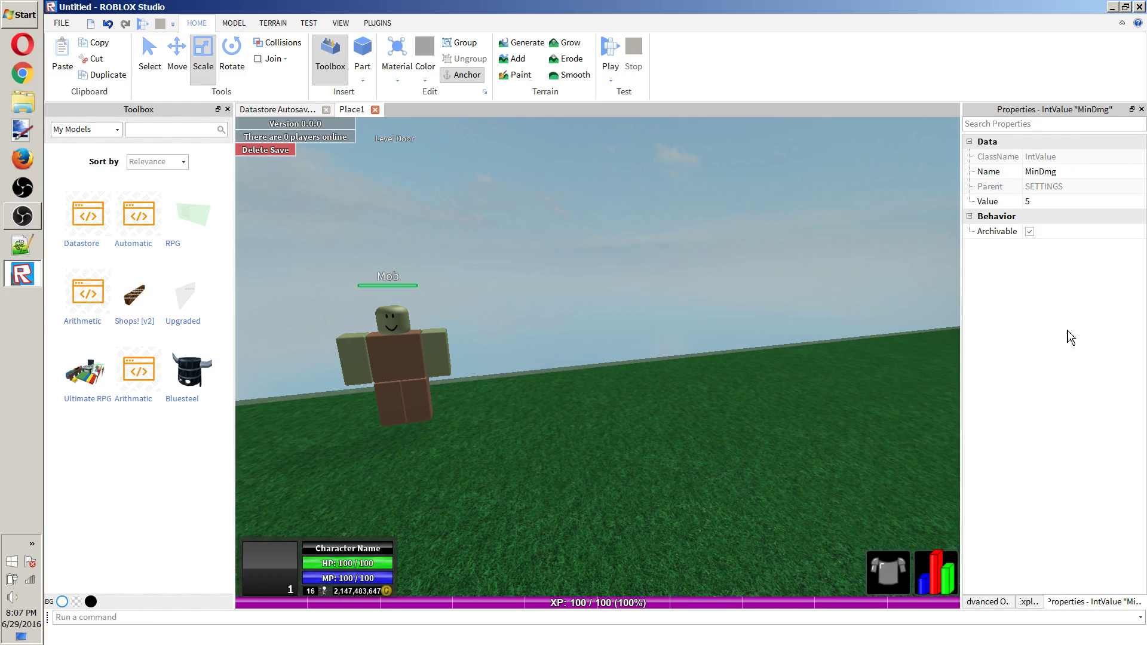
{"action": "left_click", "coordinate": [1055, 201]}
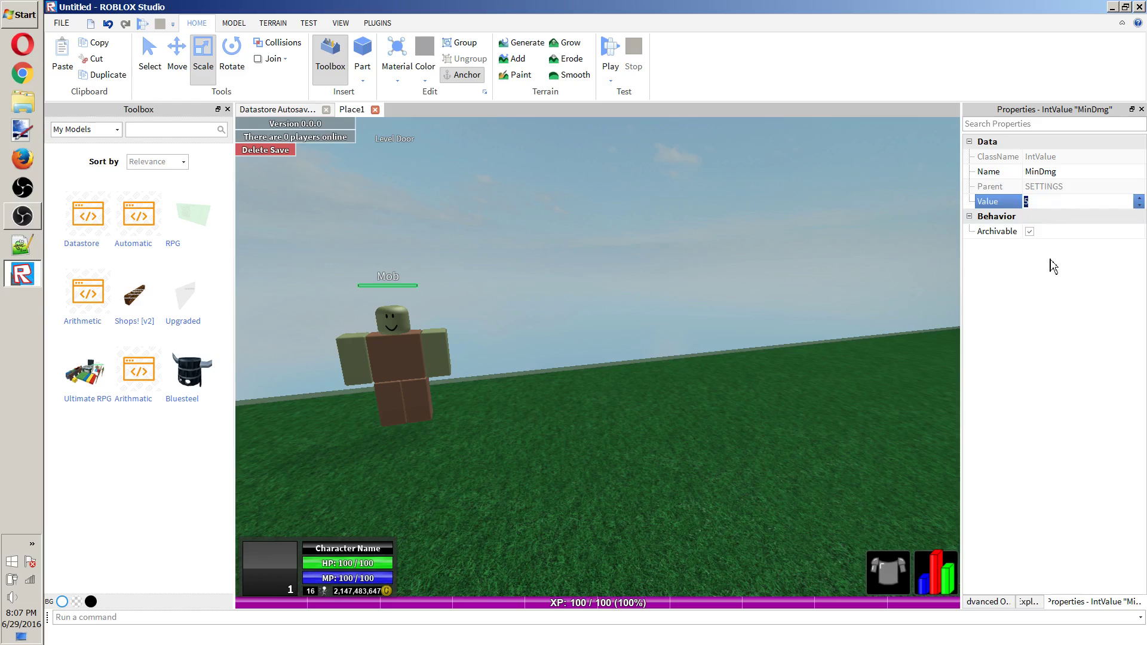
{"action": "left_click", "coordinate": [1028, 601]}
{"action": "left_click", "coordinate": [1042, 417]}
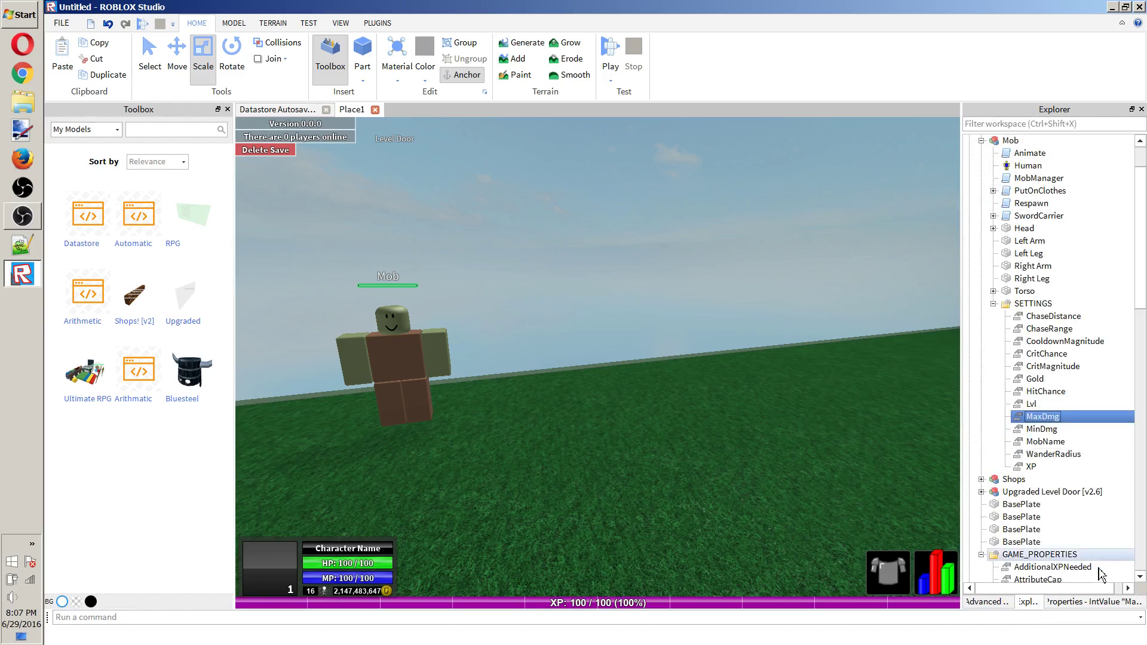
{"action": "left_click", "coordinate": [1093, 602]}
{"action": "left_click", "coordinate": [1027, 601]}
{"action": "left_click", "coordinate": [1031, 404]}
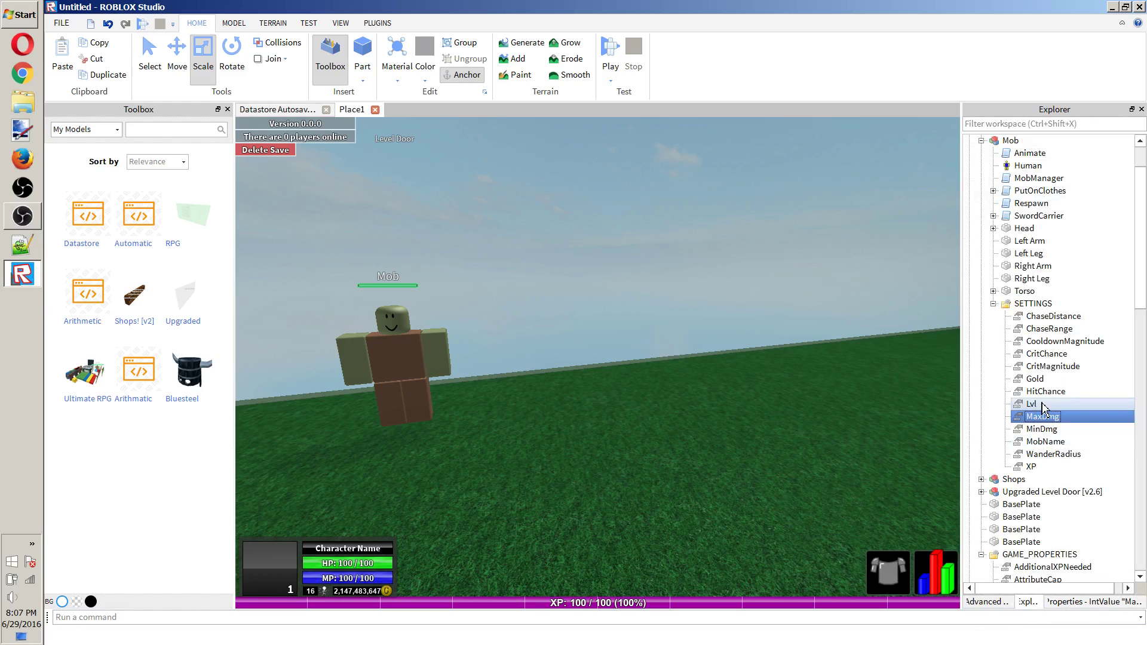
{"action": "left_click", "coordinate": [1094, 602]}
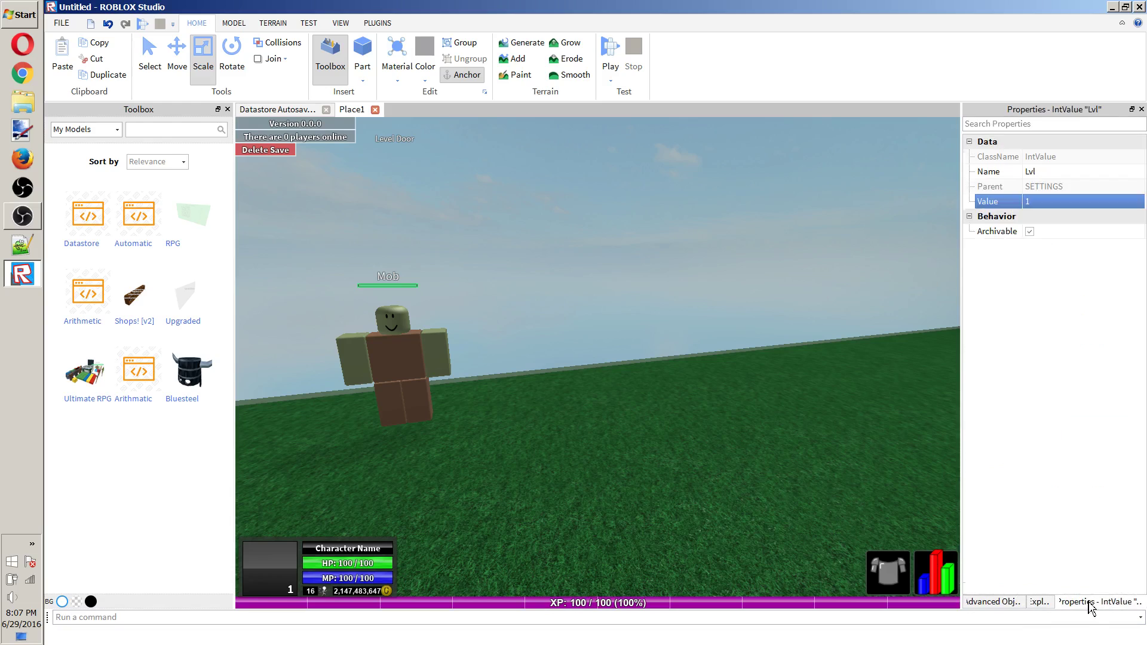
Try a value of 5 for the Mob's Lvl setting and return it to 1.
{"action": "left_click", "coordinate": [1050, 202]}
{"action": "type", "text": "5"}
{"action": "key", "text": "Return"}
{"action": "left_click", "coordinate": [1050, 201]}
{"action": "type", "text": "1"}
{"action": "key", "text": "Return"}
{"action": "left_click", "coordinate": [1048, 604]}
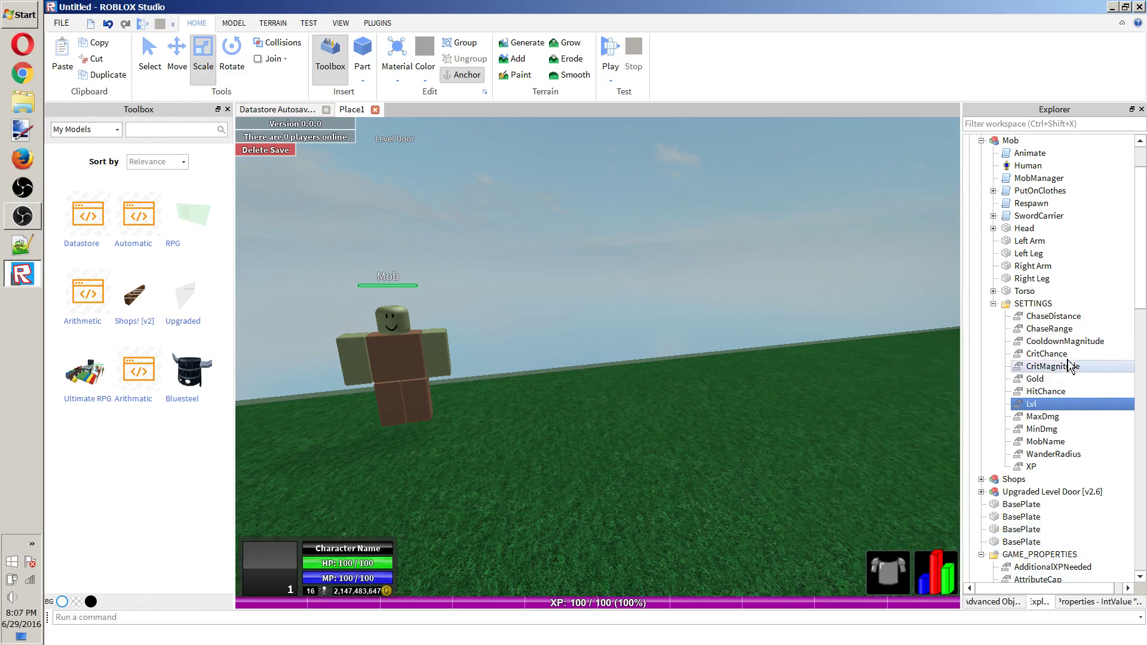
{"action": "left_click", "coordinate": [1063, 403]}
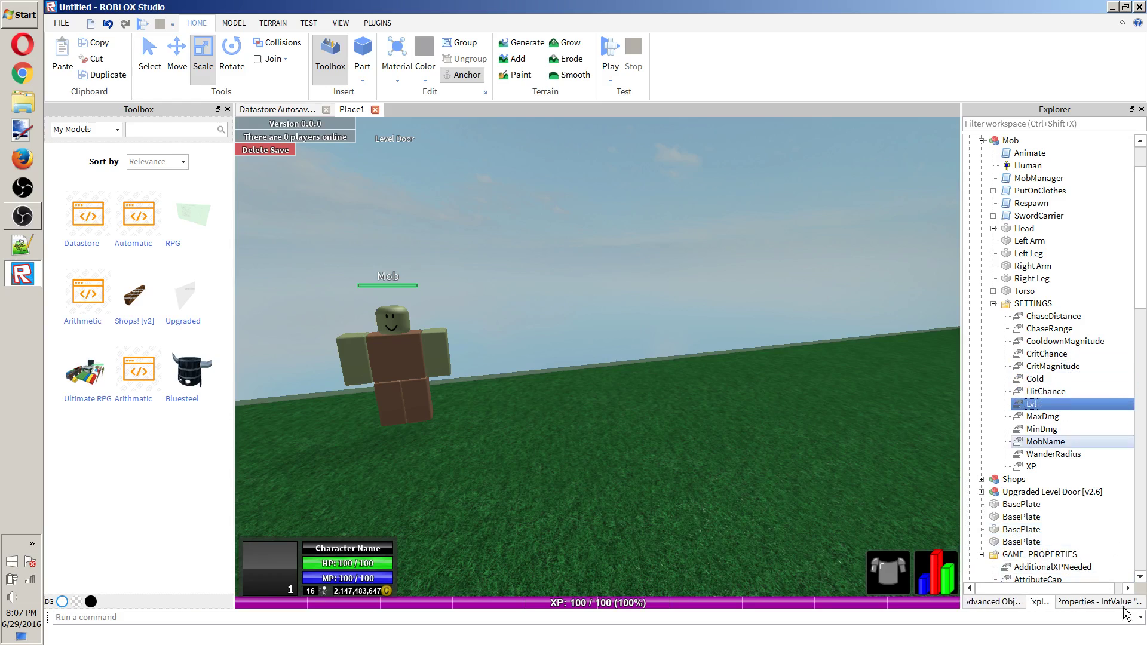
{"action": "left_click", "coordinate": [1098, 602]}
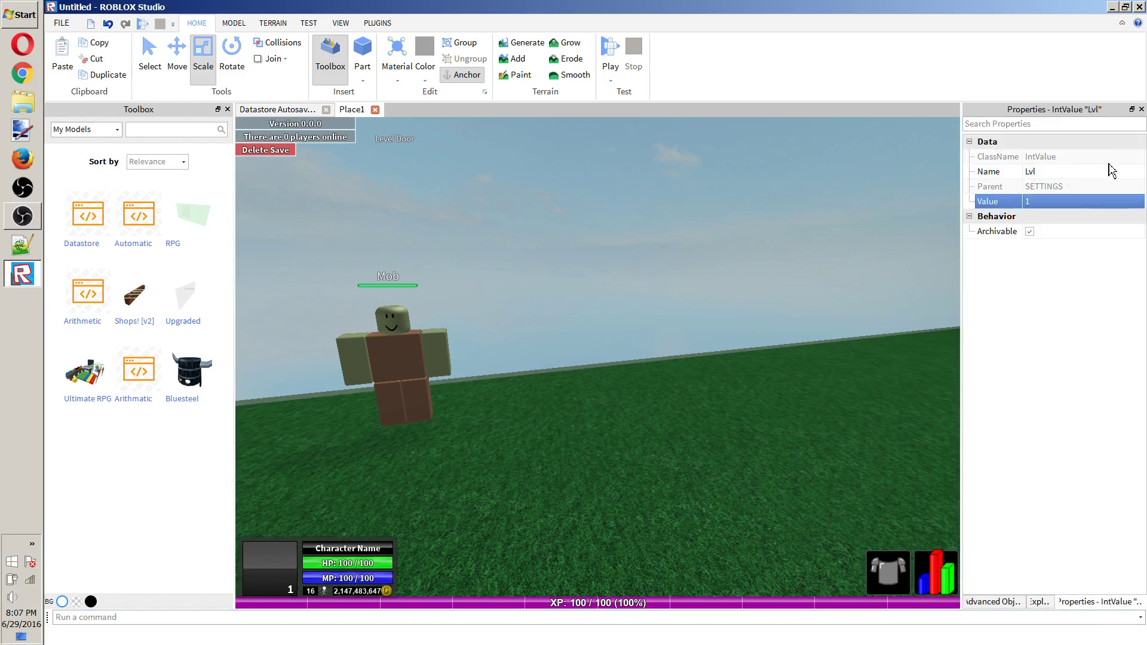
{"action": "left_click", "coordinate": [1069, 203]}
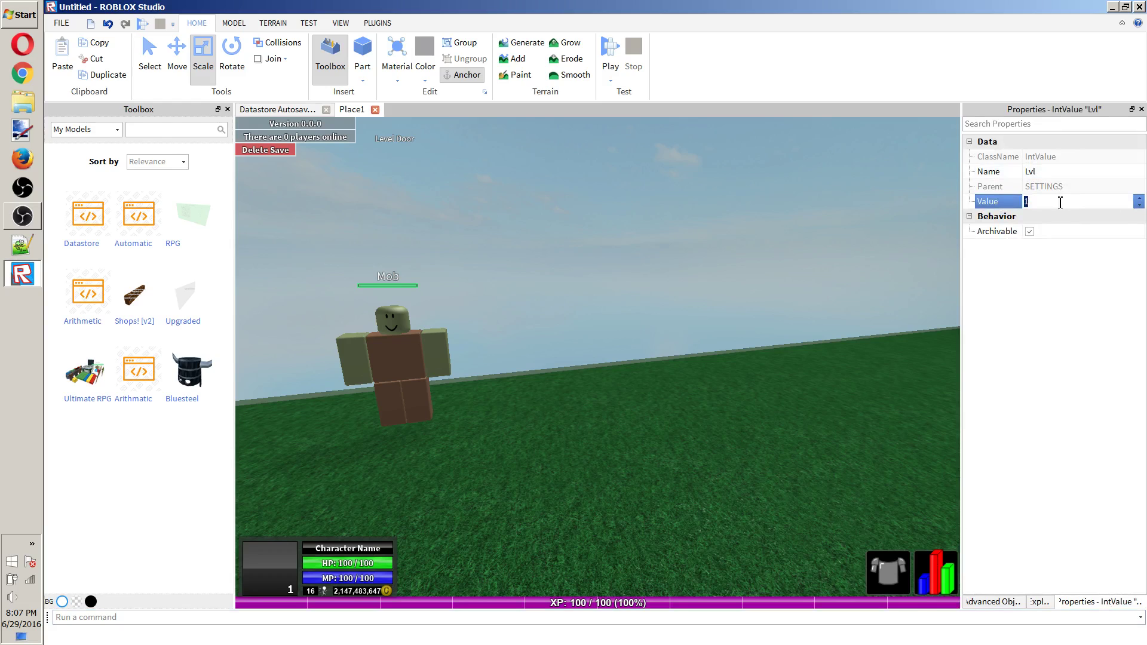
Examine the HitChance and Gold values in the Mob's SETTINGS.
{"action": "left_click", "coordinate": [1041, 601]}
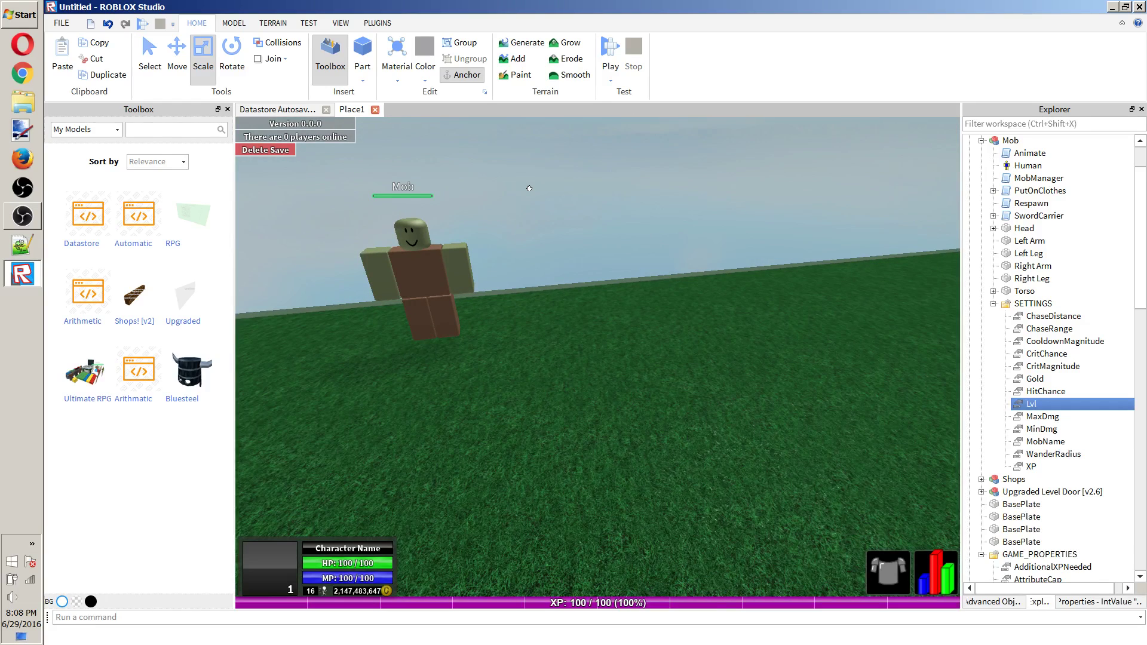
{"action": "left_click", "coordinate": [1094, 393]}
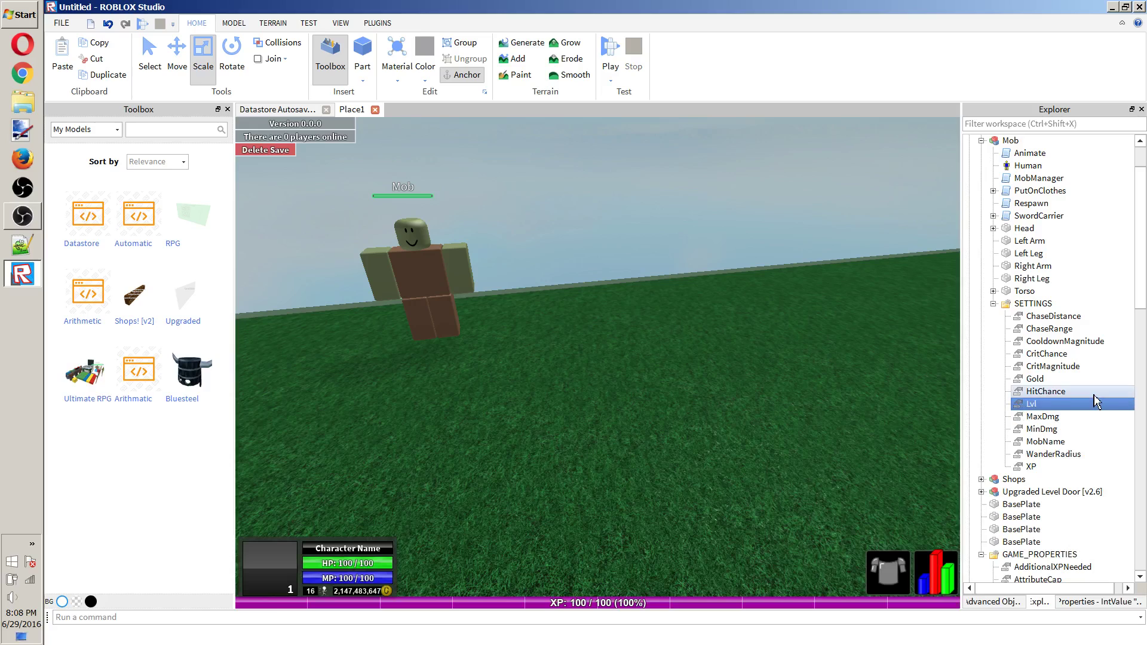
{"action": "left_click", "coordinate": [1078, 601]}
{"action": "left_click", "coordinate": [1056, 205]}
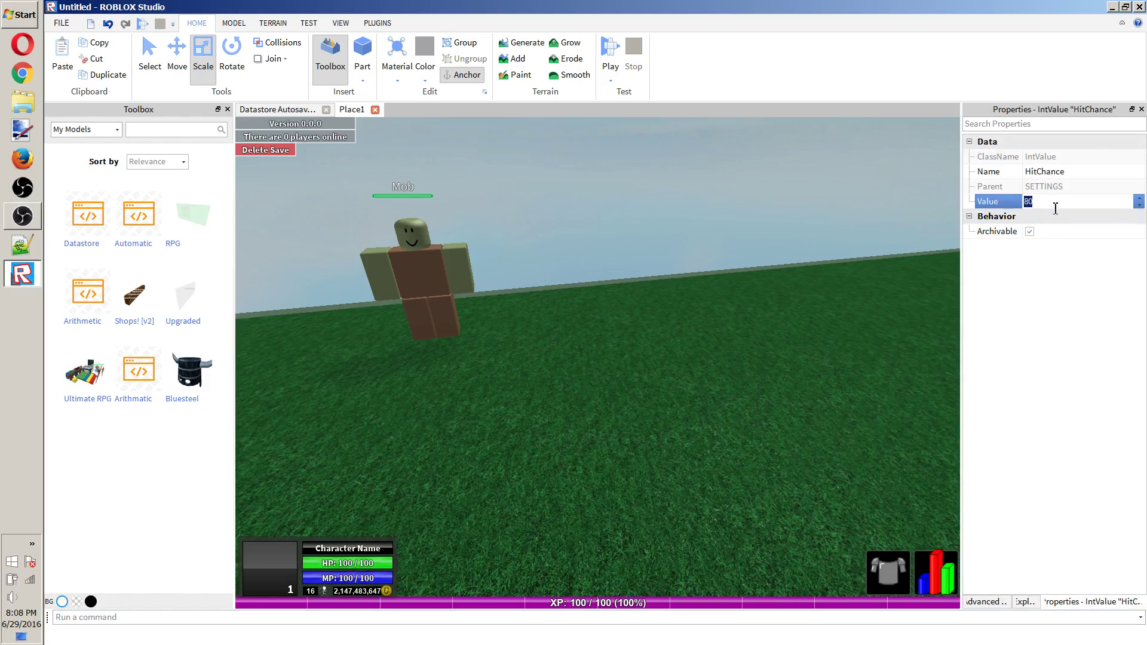
{"action": "left_click", "coordinate": [1051, 200]}
{"action": "double_click", "coordinate": [1054, 201]}
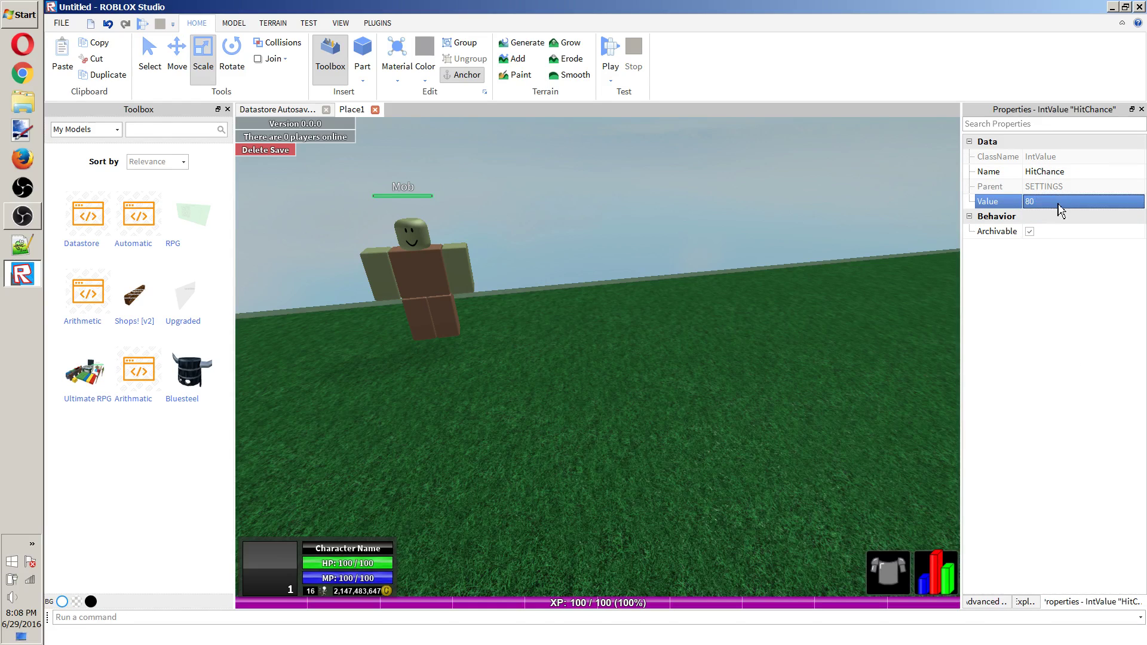
{"action": "left_click", "coordinate": [1030, 602]}
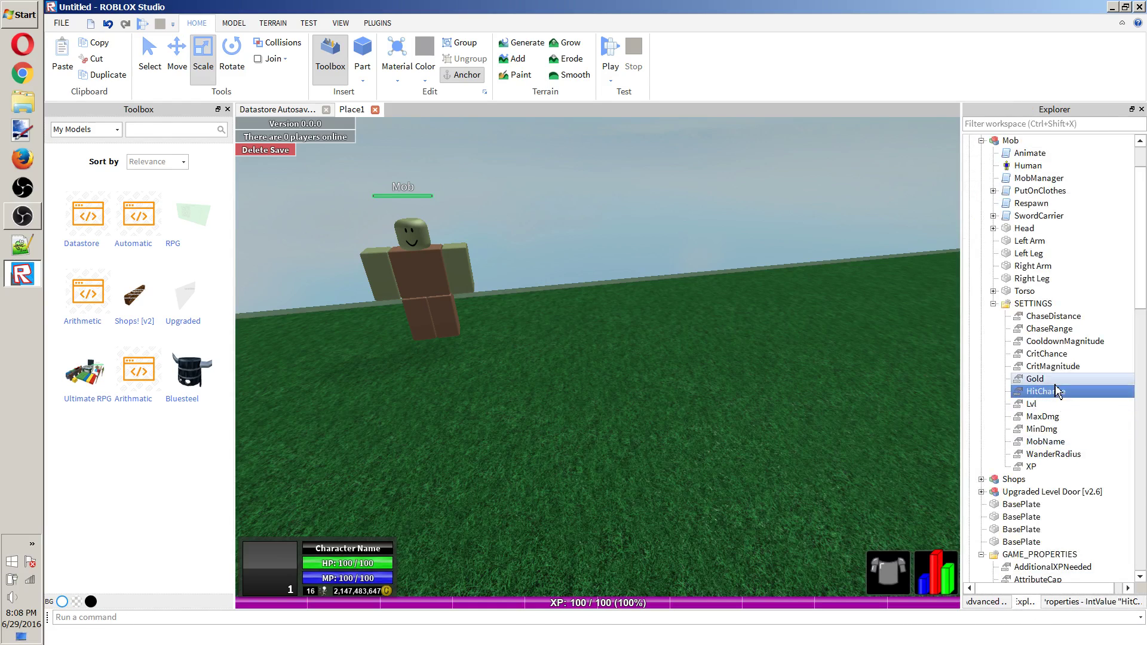
{"action": "left_click", "coordinate": [1054, 353]}
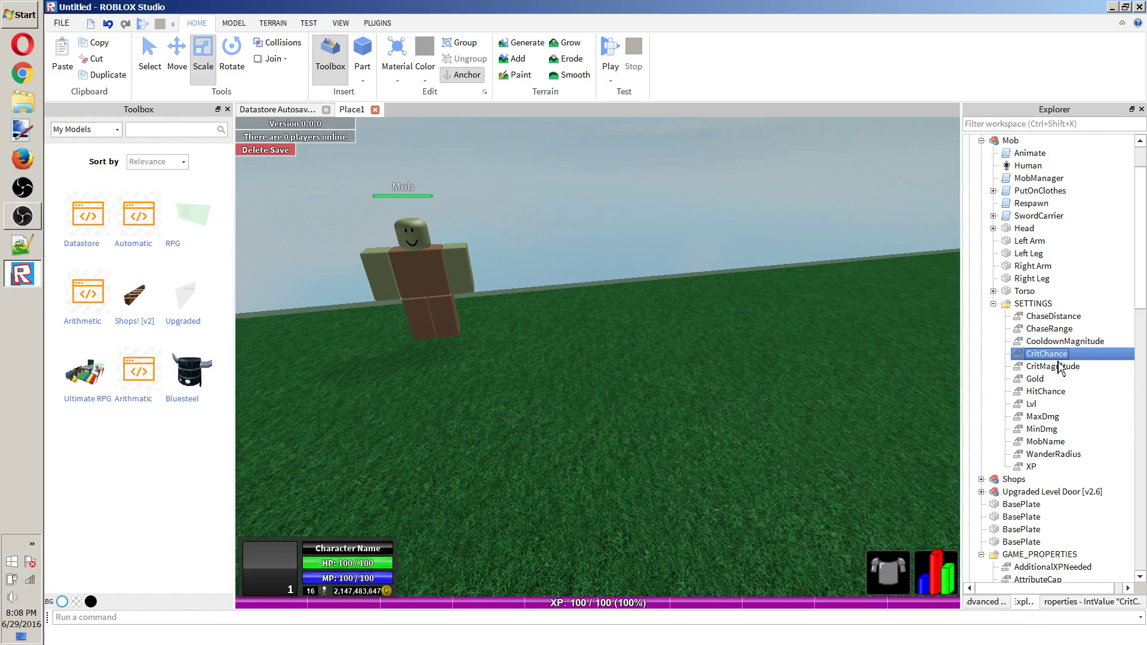
{"action": "left_click", "coordinate": [1057, 391]}
{"action": "left_click", "coordinate": [1035, 379]}
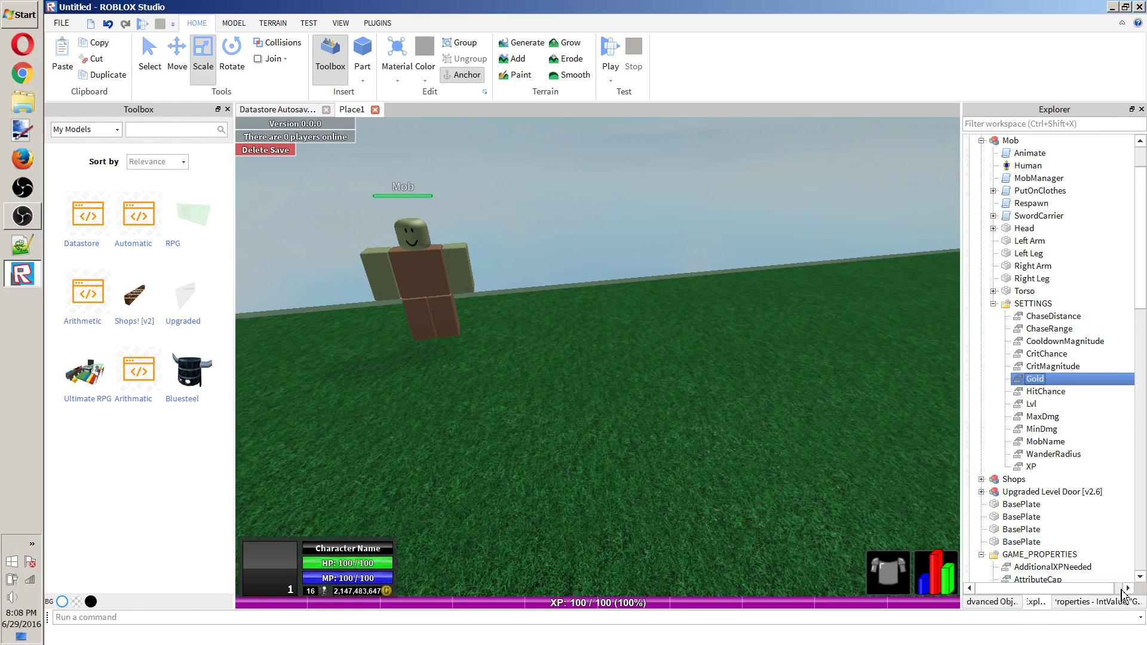
{"action": "left_click", "coordinate": [1120, 602]}
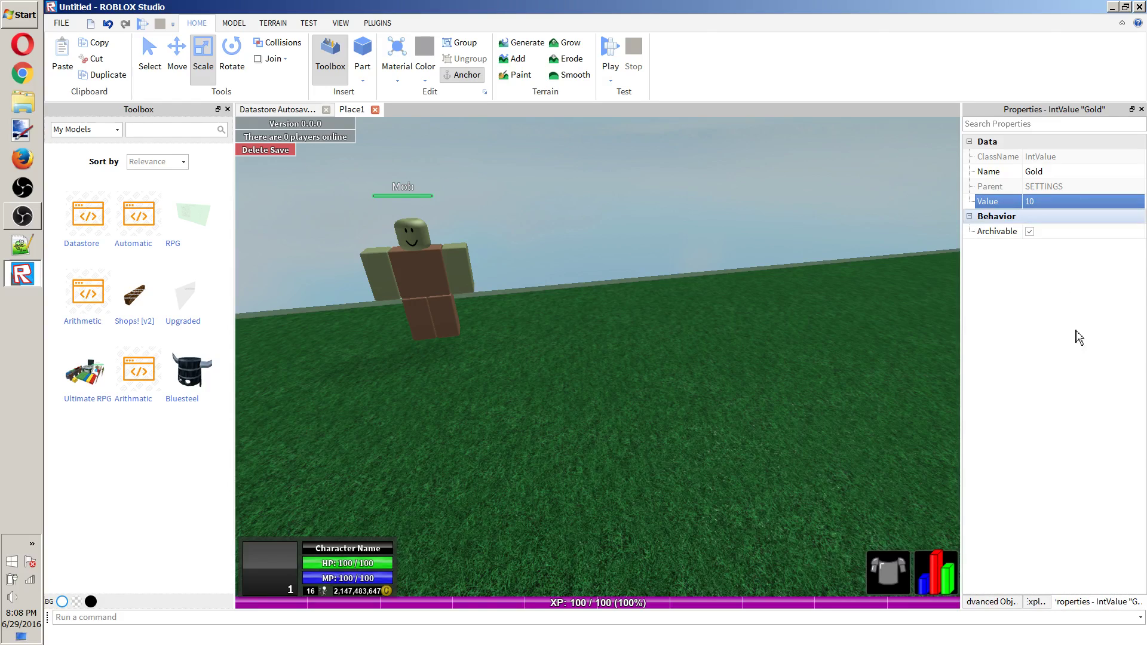
Try a value of 250 for the Mob's CritMagnitude setting and return it to 200.
{"action": "left_click", "coordinate": [1036, 602]}
{"action": "left_click", "coordinate": [1052, 366]}
{"action": "left_click", "coordinate": [1095, 602]}
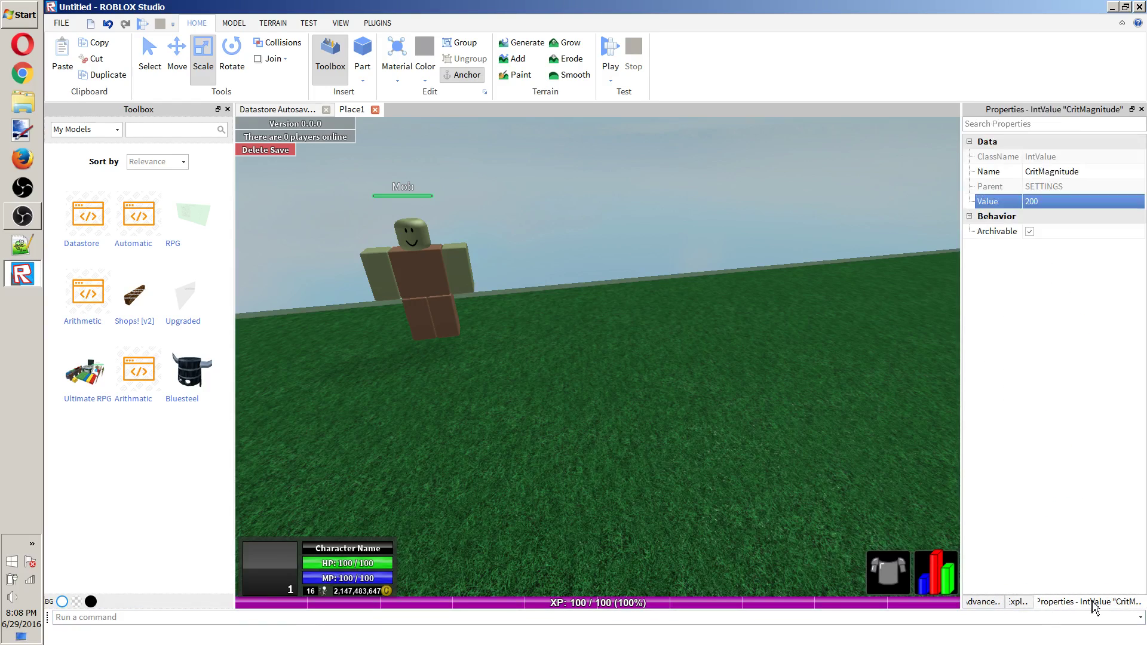
{"action": "right_click_drag", "start_coordinate": [748, 156], "coordinate": [735, 151]}
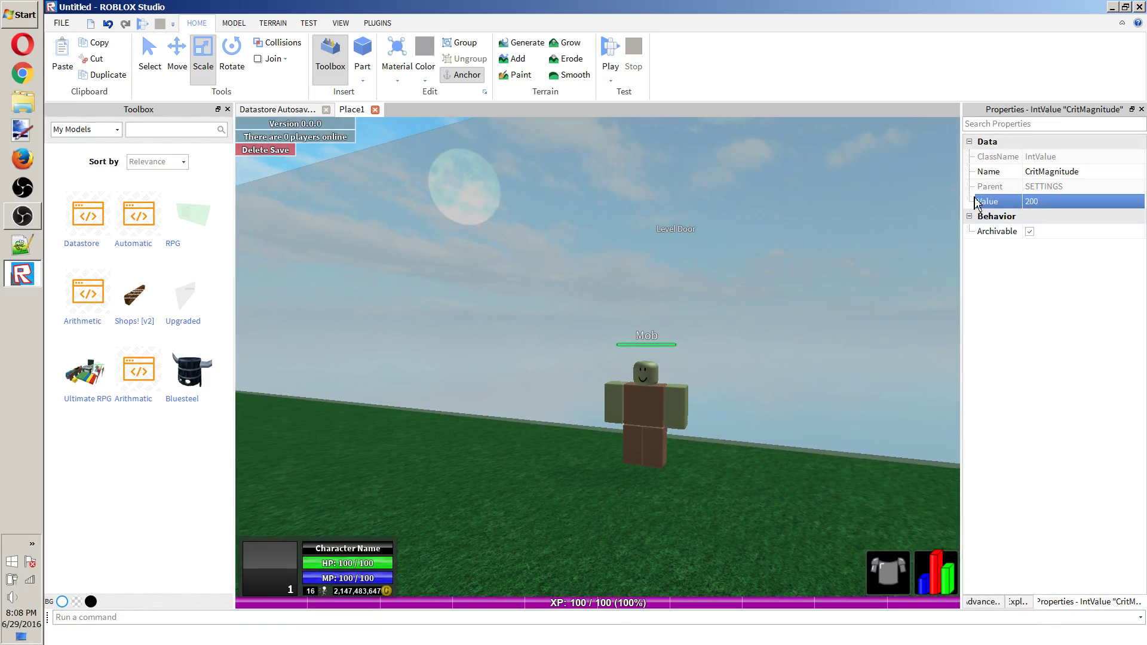
{"action": "left_click", "coordinate": [1086, 204]}
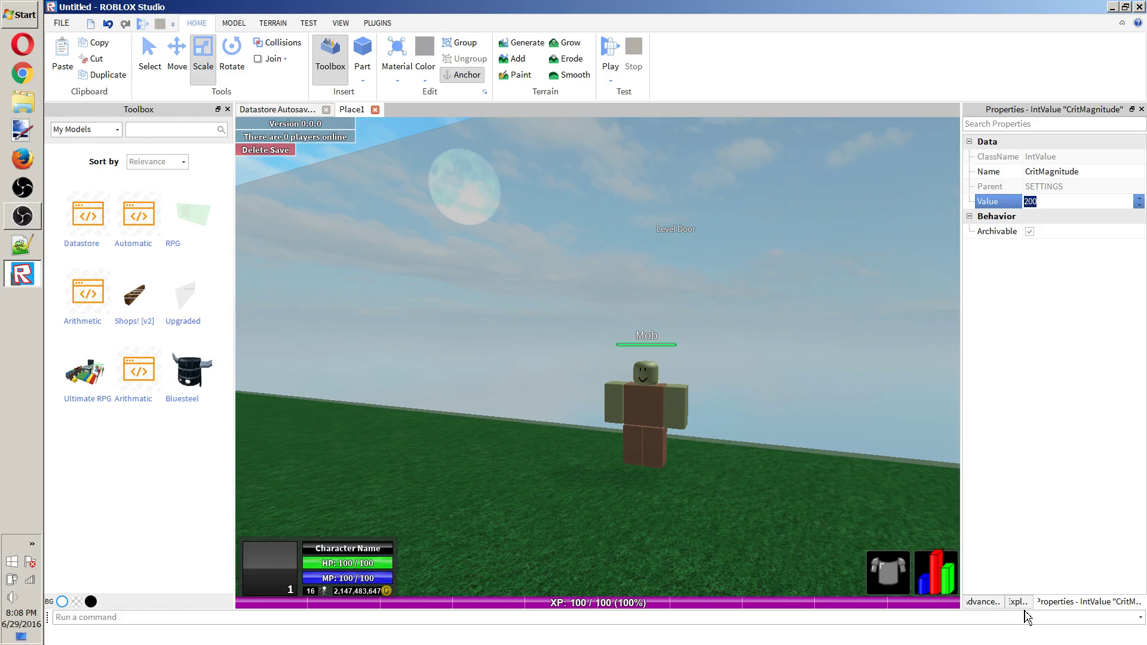
{"action": "type", "text": "25"}
{"action": "key", "text": "Return"}
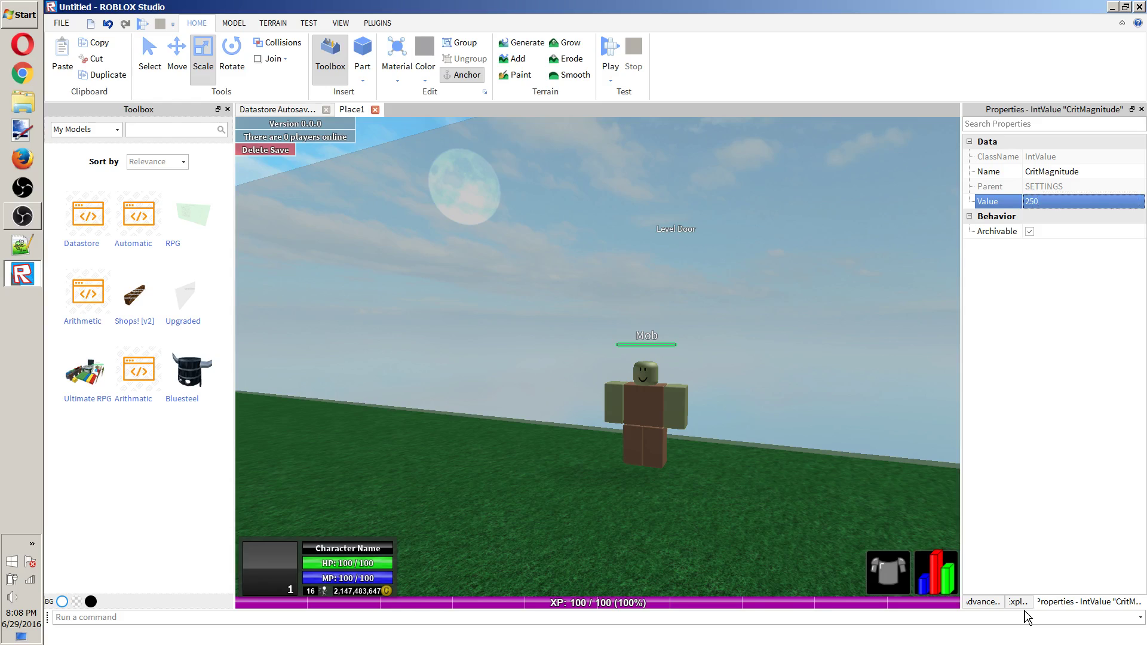
{"action": "left_click", "coordinate": [1081, 199]}
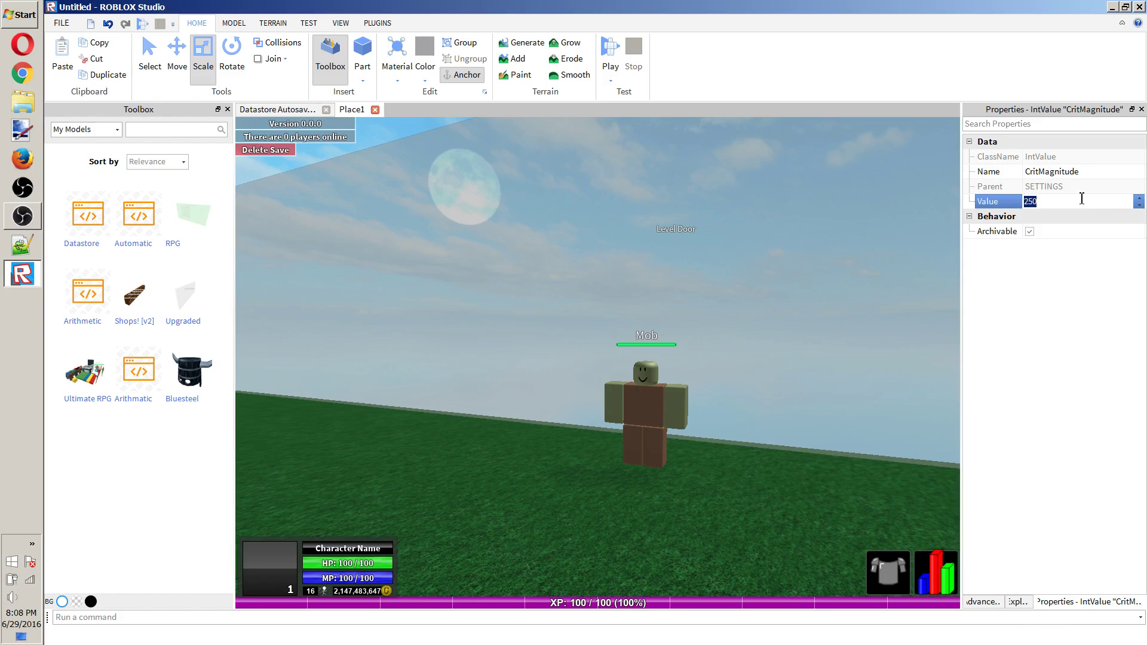
{"action": "type", "text": "200"}
{"action": "key", "text": "Return"}
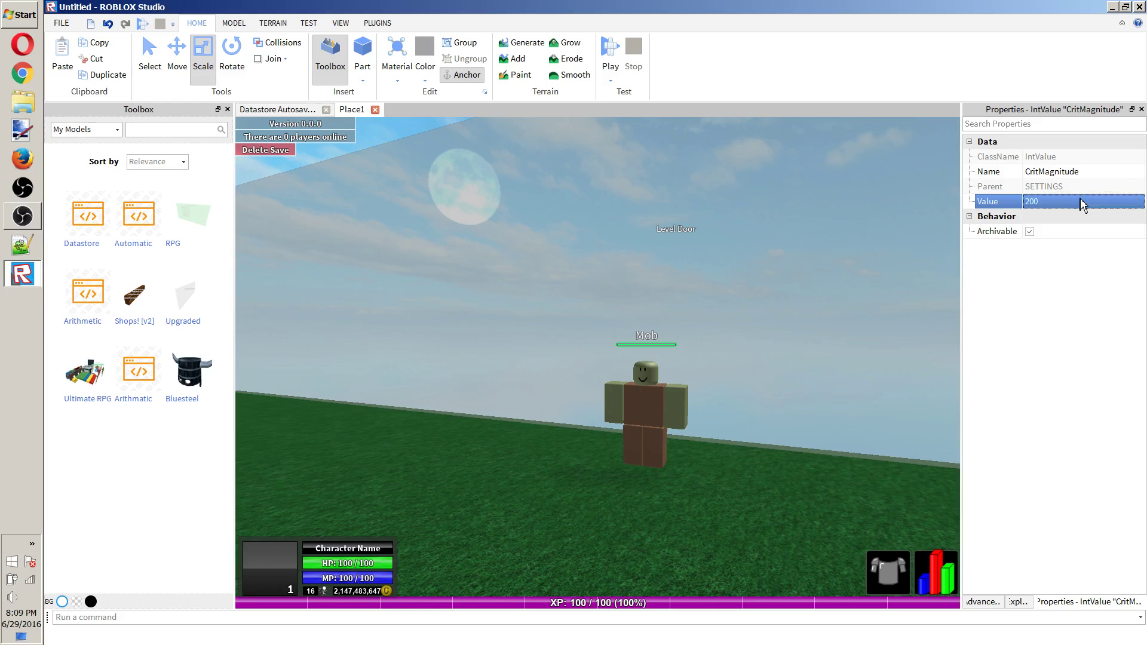
Set the value of CritChance in the Mob's SETTINGS to 5.
{"action": "left_click", "coordinate": [1018, 601]}
{"action": "left_click", "coordinate": [1046, 354]}
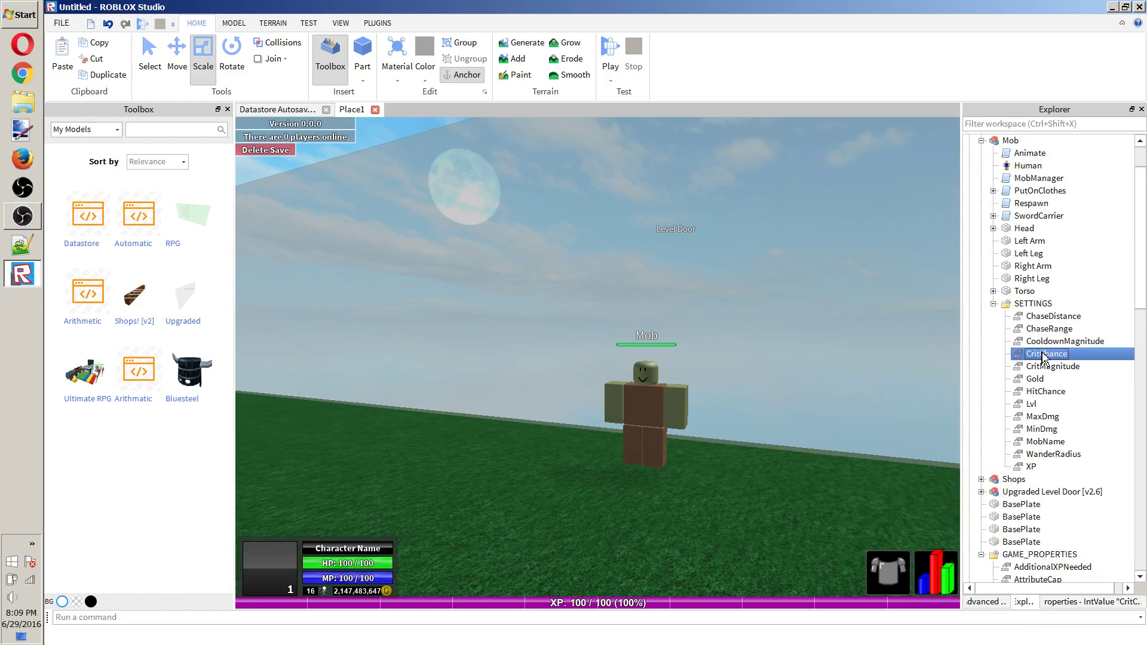
{"action": "left_click", "coordinate": [1084, 602]}
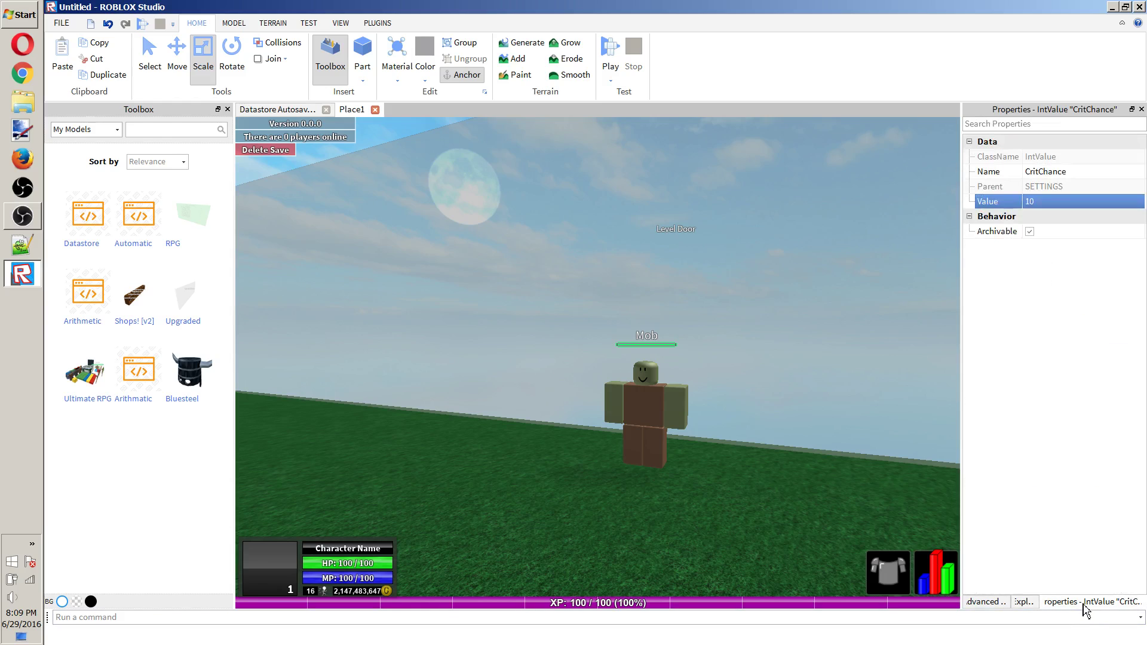
{"action": "left_click", "coordinate": [1067, 202]}
{"action": "left_click", "coordinate": [1023, 601]}
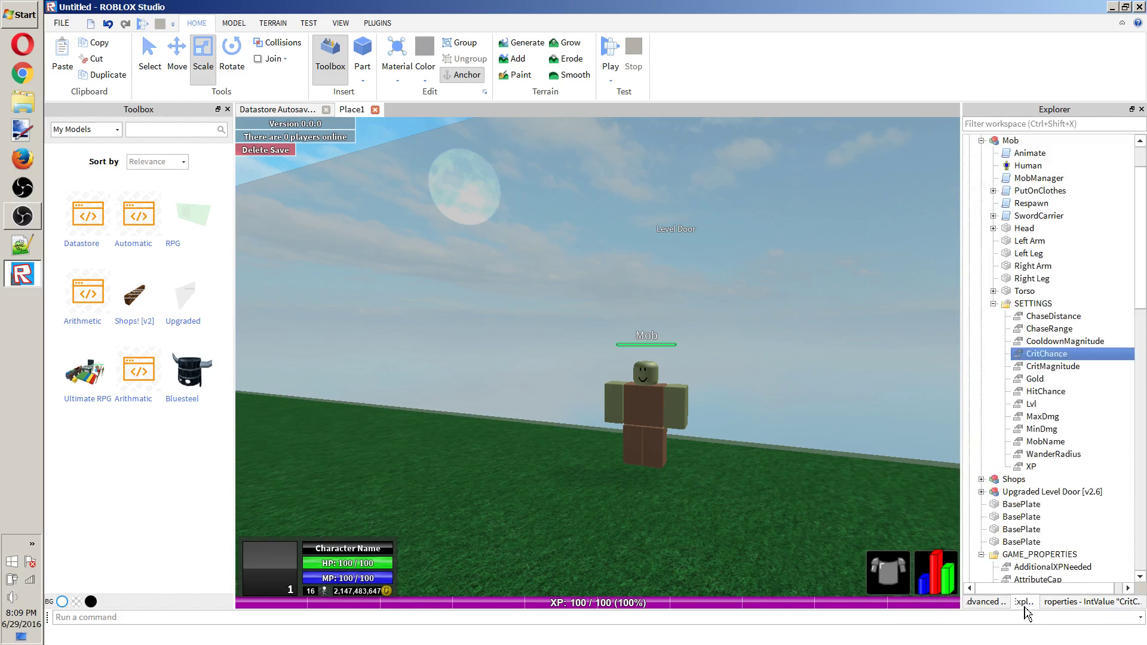
{"action": "left_click", "coordinate": [1078, 601]}
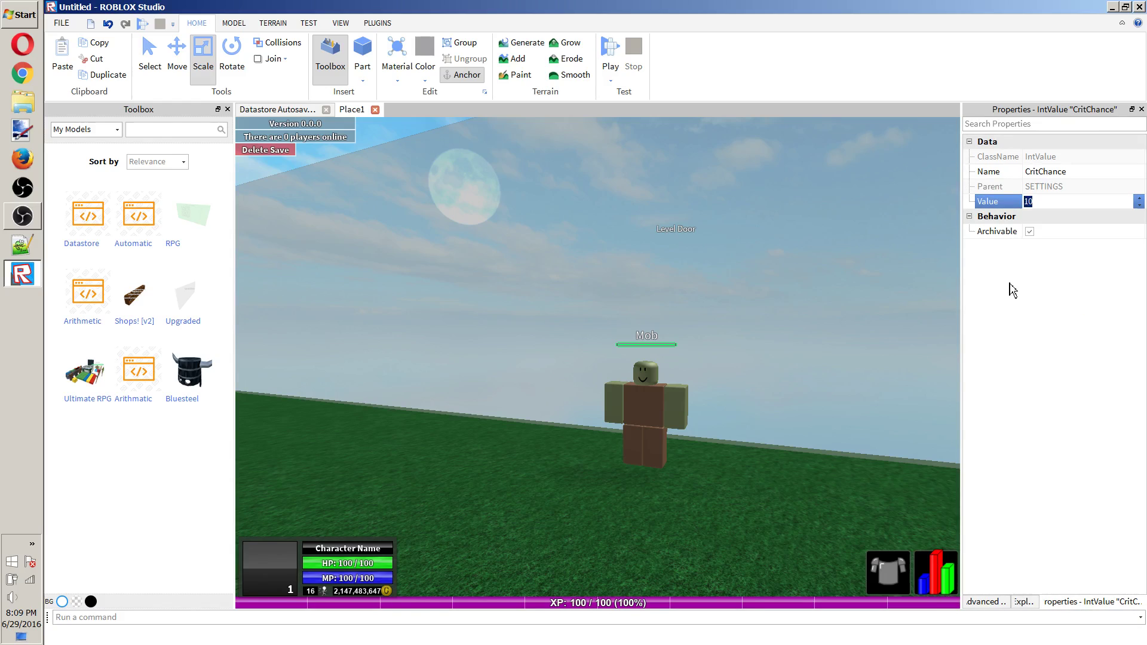
{"action": "type", "text": "5"}
{"action": "key", "text": "Return"}
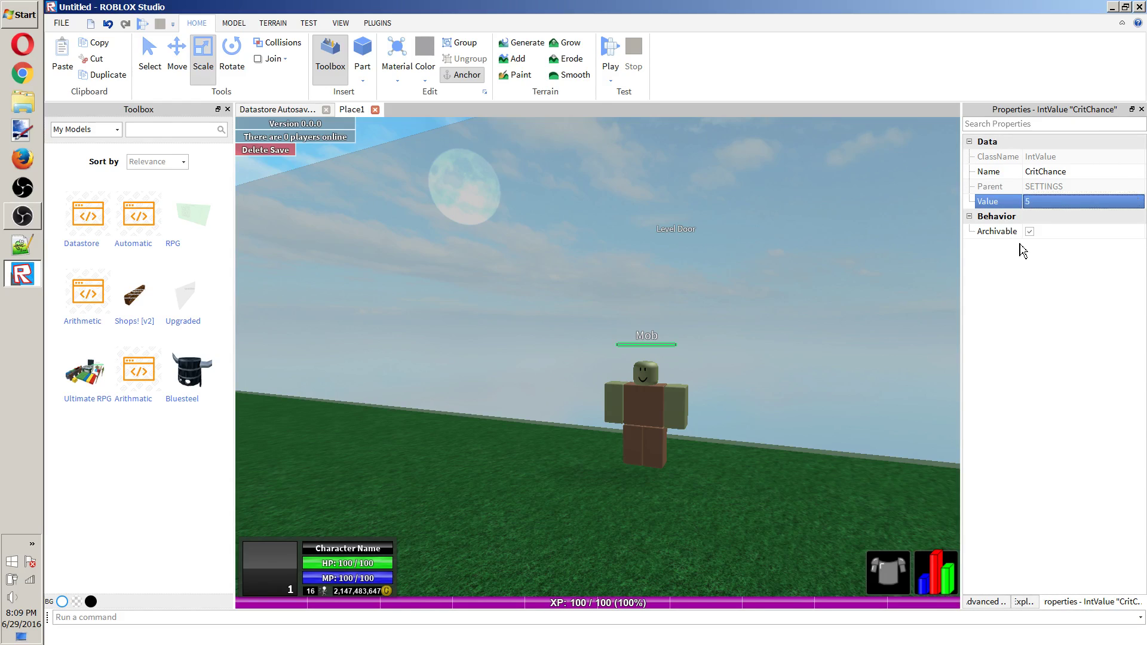
Try a CritChance value of 100 for the Mob and replace it with 25.
{"action": "left_click", "coordinate": [1041, 206]}
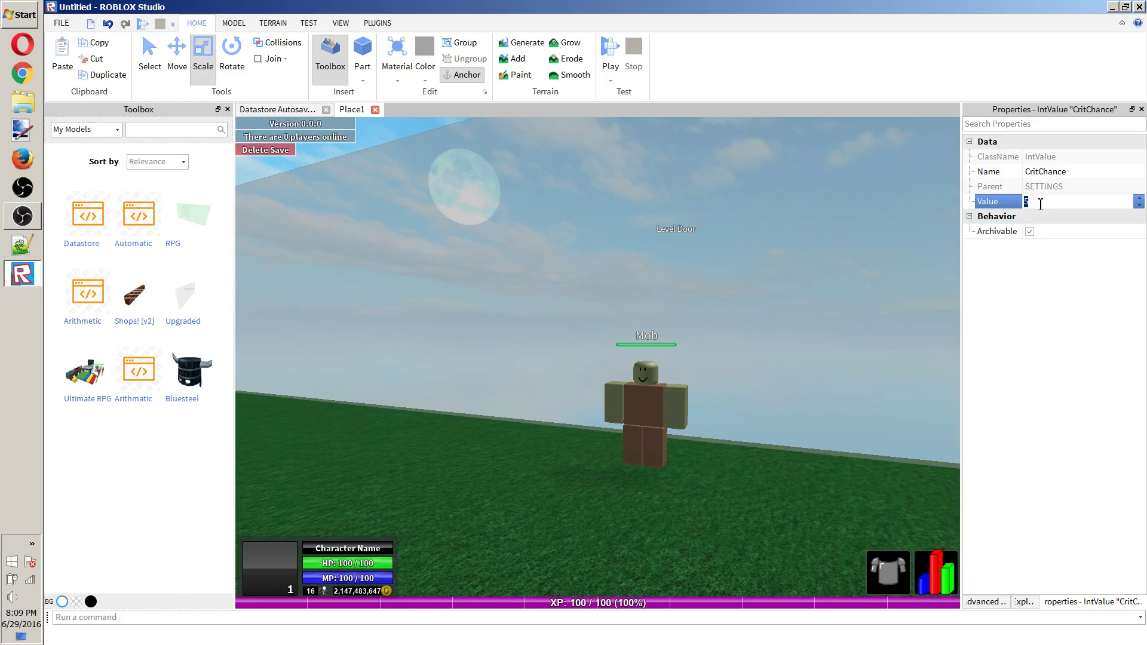
{"action": "type", "text": "100"}
{"action": "key", "text": "Return"}
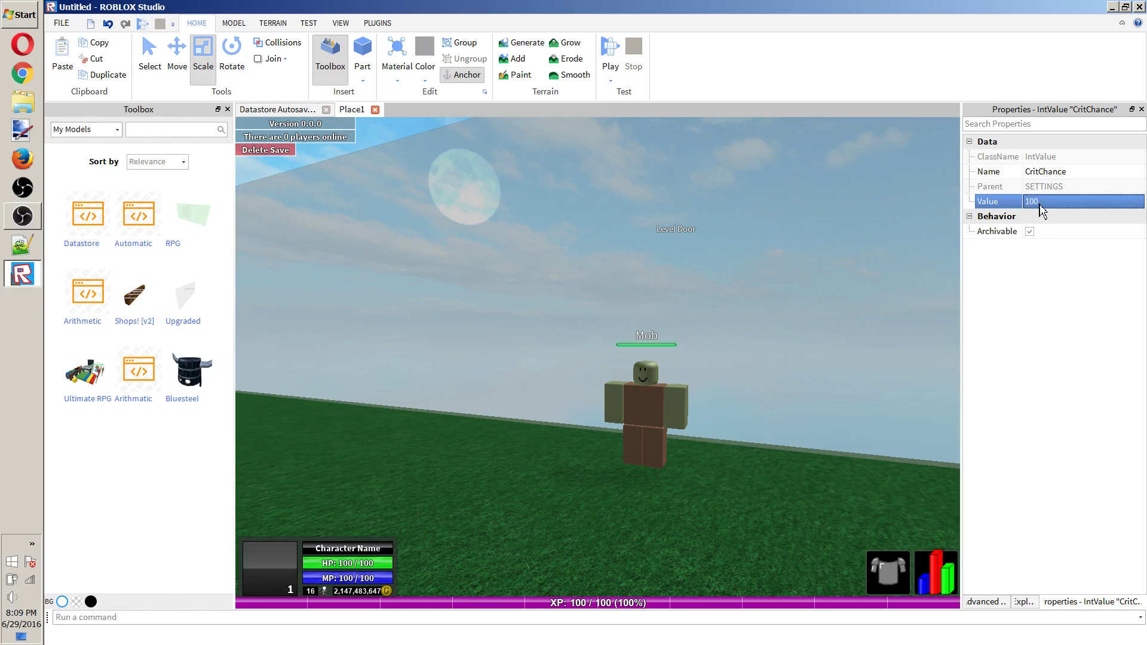
{"action": "left_click", "coordinate": [1040, 206]}
{"action": "type", "text": "25"}
{"action": "key", "text": "Return"}
Try a CritChance value of 12 for the Mob and return it to 10.
{"action": "left_click", "coordinate": [1040, 206]}
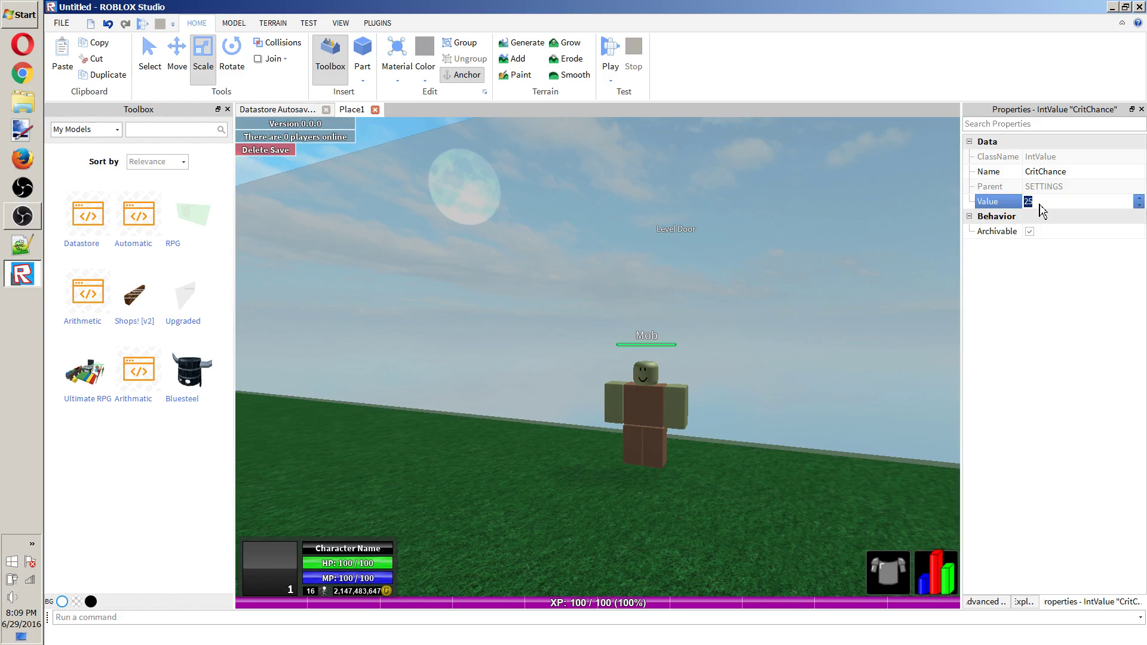
{"action": "left_click", "coordinate": [1040, 204]}
{"action": "key", "text": "BackSpace"}
{"action": "key", "text": "BackSpace"}
{"action": "type", "text": "12"}
{"action": "key", "text": "Return"}
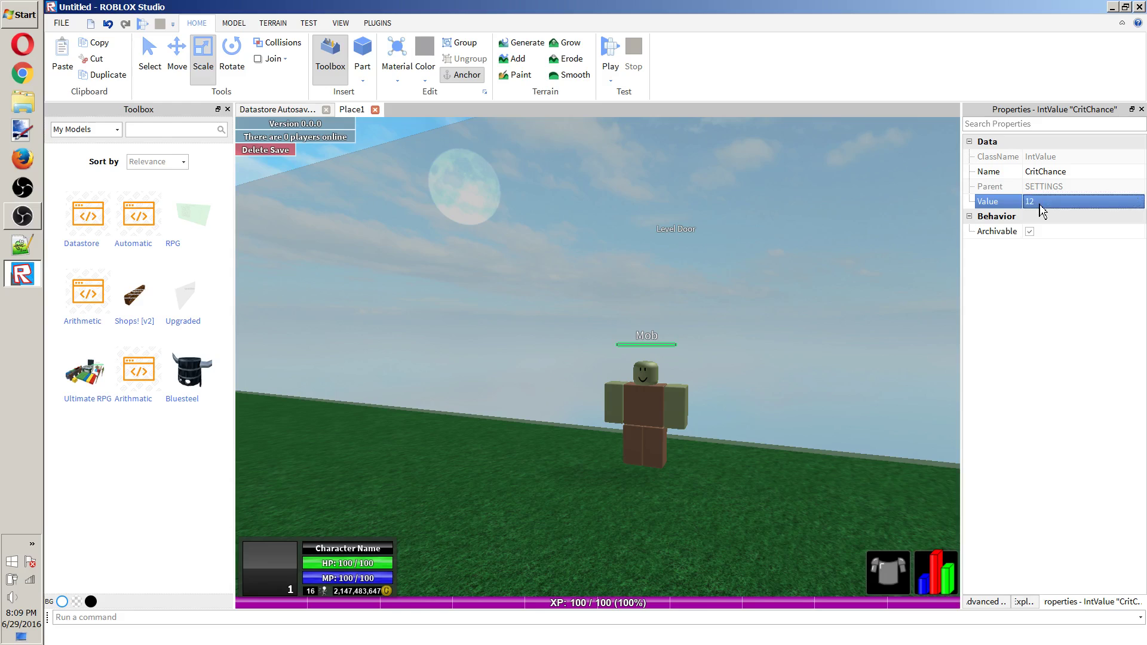
{"action": "left_click", "coordinate": [1040, 206]}
{"action": "type", "text": "10"}
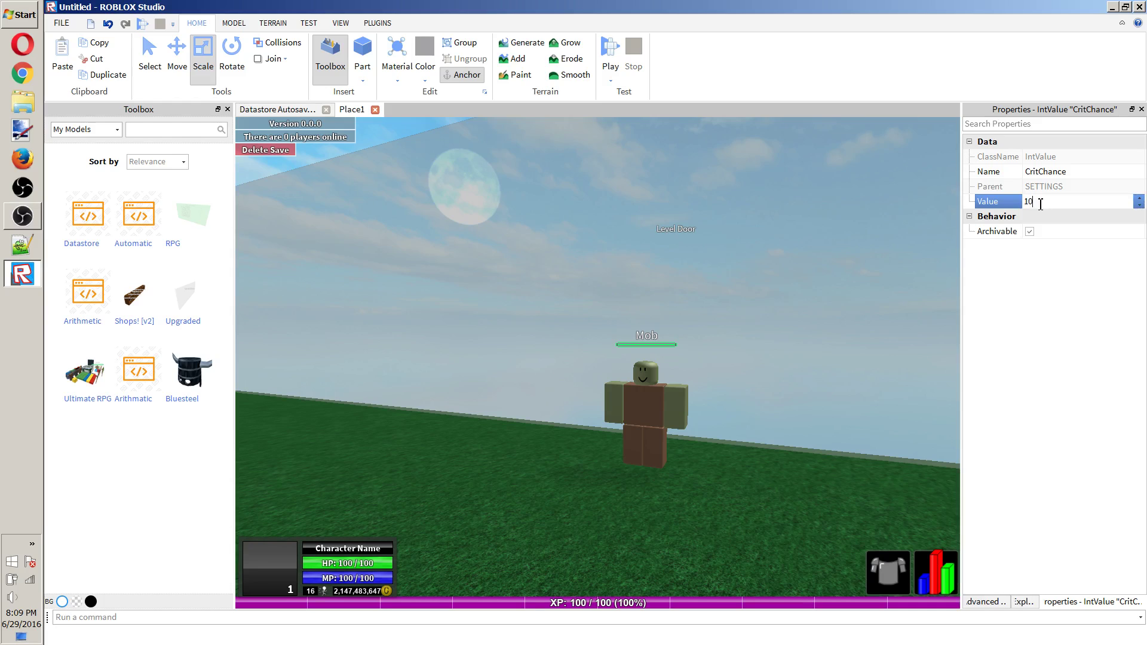
{"action": "key", "text": "Return"}
Set the value of CooldownMagnitude in the Mob's SETTINGS to 100.
{"action": "left_click", "coordinate": [1024, 601]}
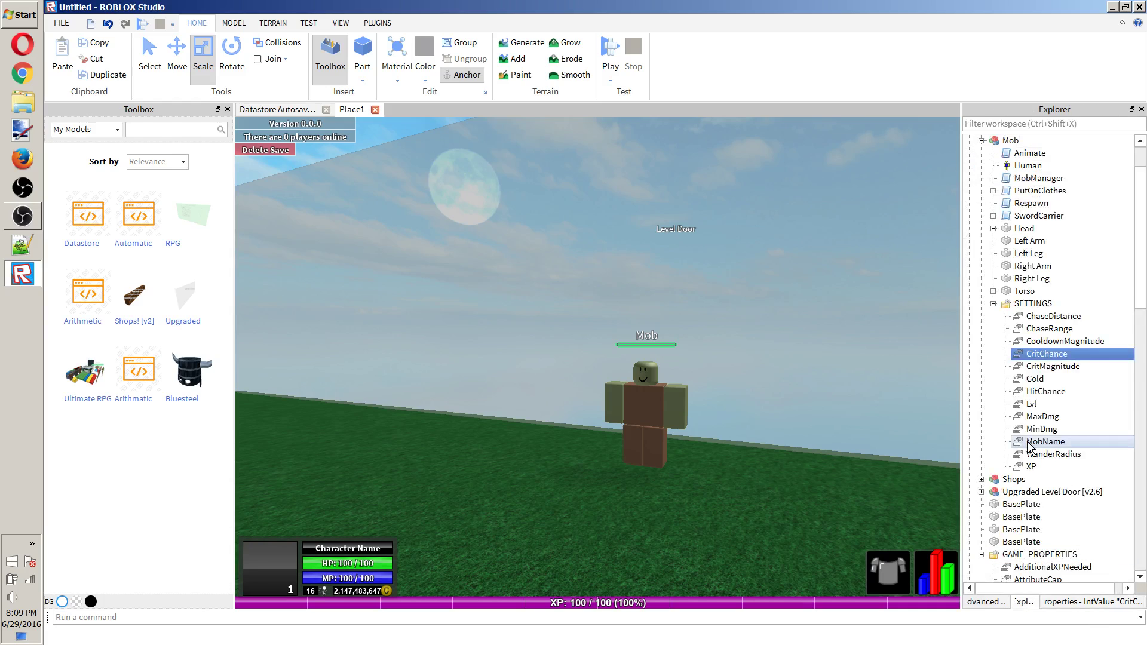
{"action": "left_click", "coordinate": [1023, 343]}
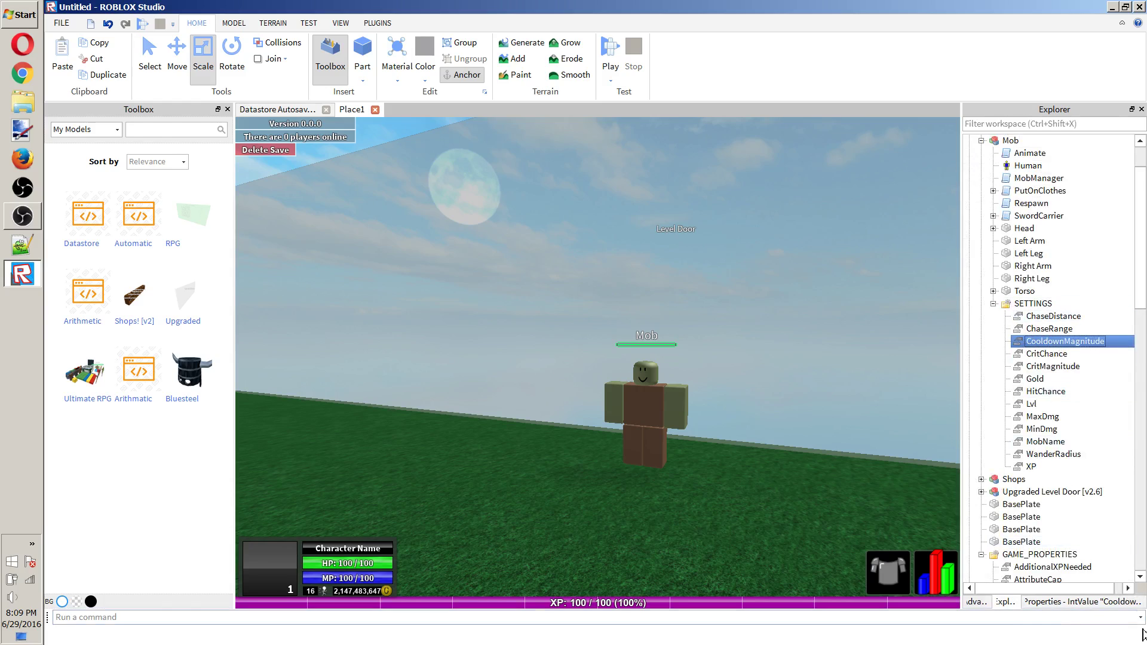
{"action": "left_click", "coordinate": [1080, 601]}
{"action": "left_click", "coordinate": [1041, 201]}
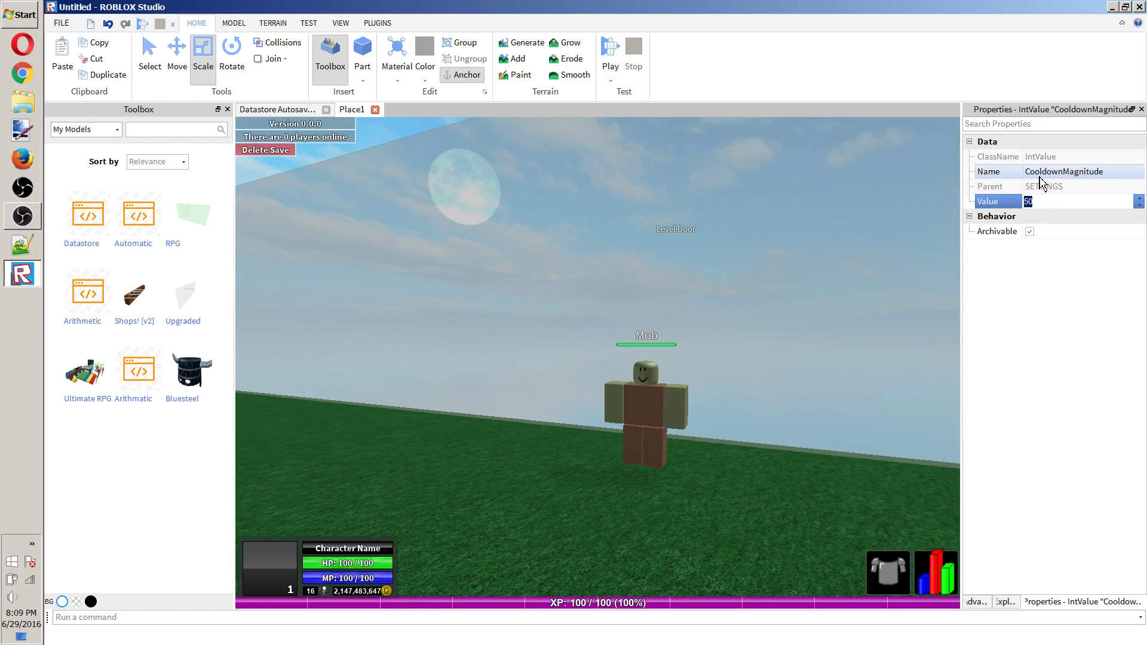
{"action": "type", "text": "100"}
{"action": "key", "text": "Return"}
Try a CooldownMagnitude value of 300 for the Mob and raise it to 100000.
{"action": "left_click", "coordinate": [1052, 206]}
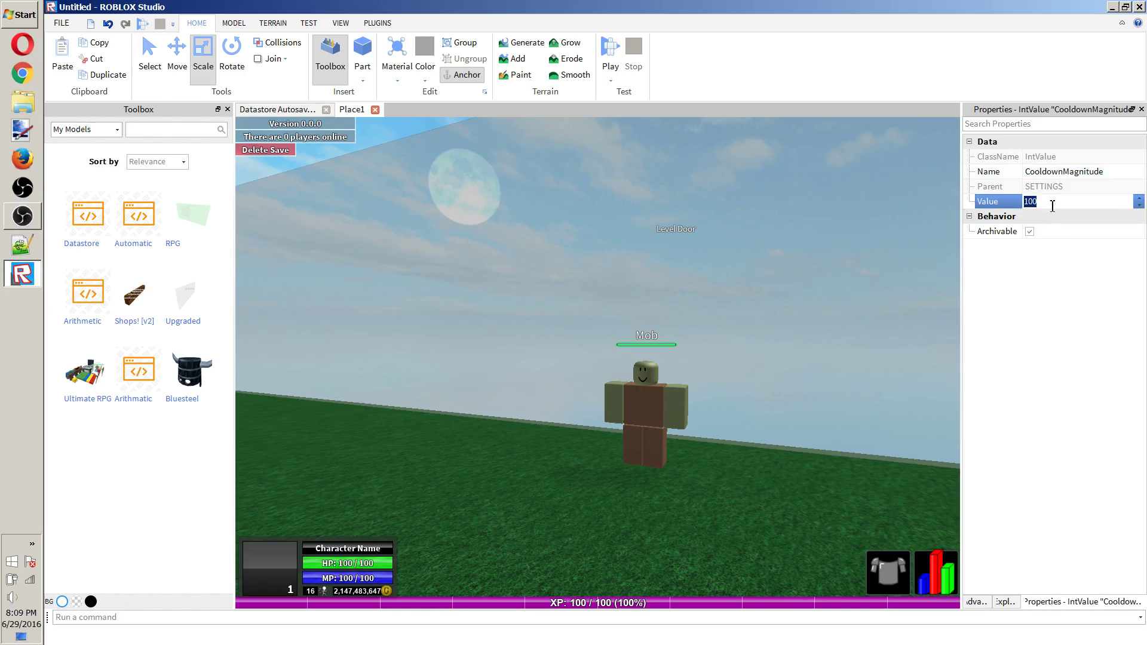
{"action": "type", "text": "300"}
{"action": "key", "text": "Return"}
{"action": "left_click", "coordinate": [1052, 206]}
{"action": "type", "text": "100000"}
{"action": "key", "text": "Return"}
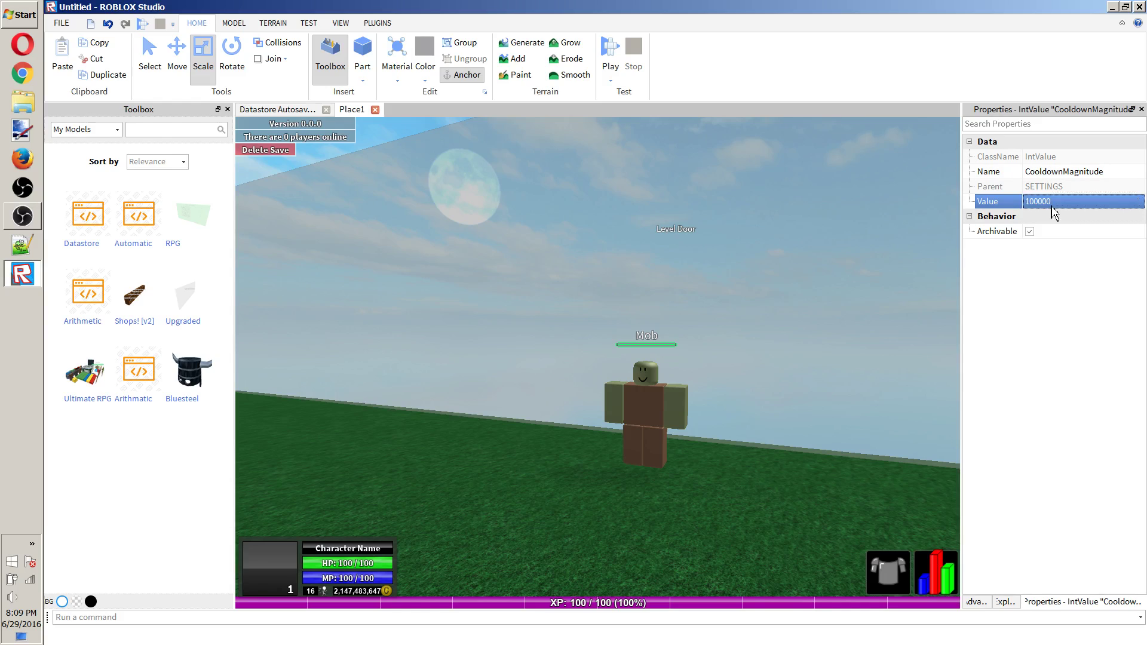
Set the Mob's CooldownMagnitude value back to 50.
{"action": "left_click", "coordinate": [1052, 205]}
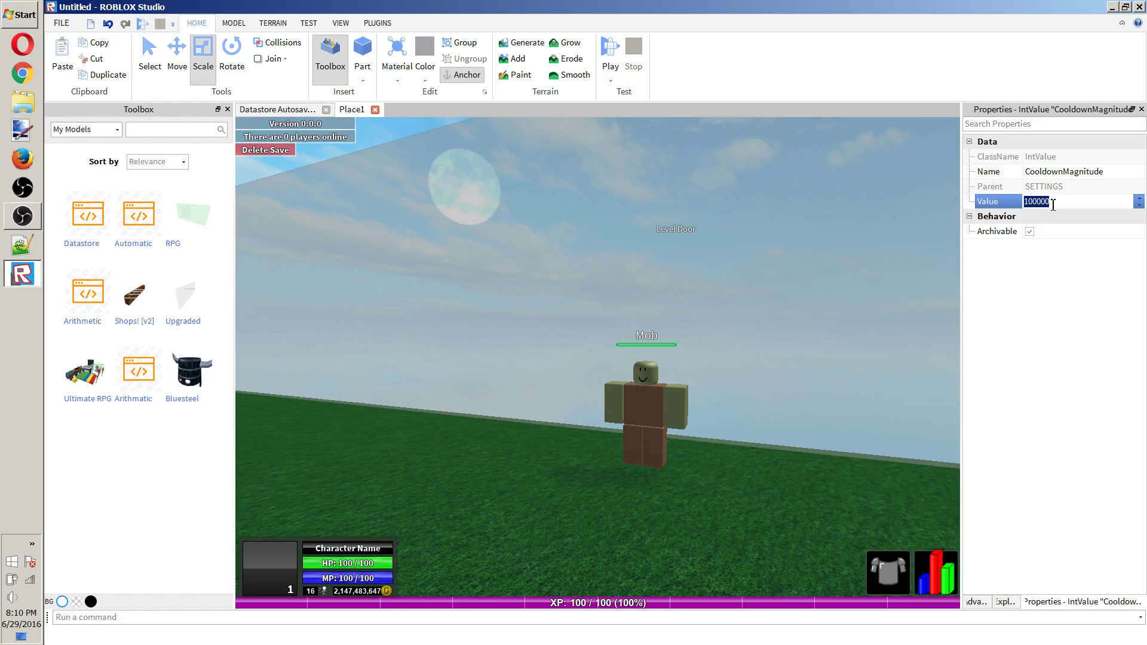
{"action": "type", "text": "10"}
{"action": "key", "text": "BackSpace"}
{"action": "type", "text": "50"}
{"action": "key", "text": "Return"}
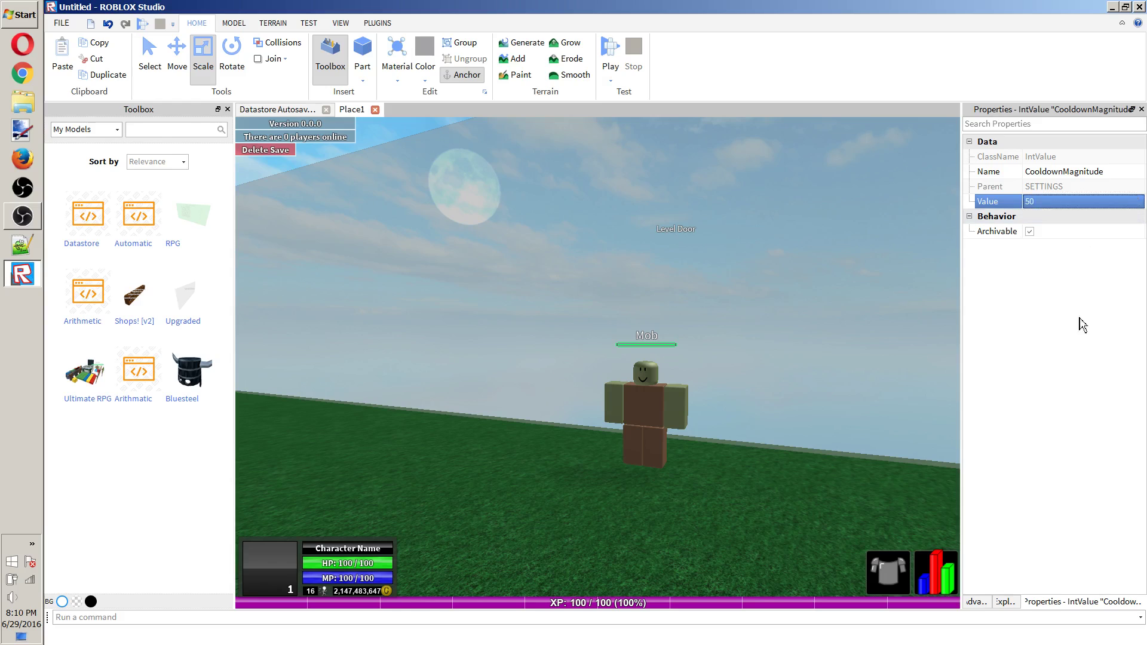
View the ChaseRange value in the Mob's SETTINGS.
{"action": "left_click", "coordinate": [1005, 602]}
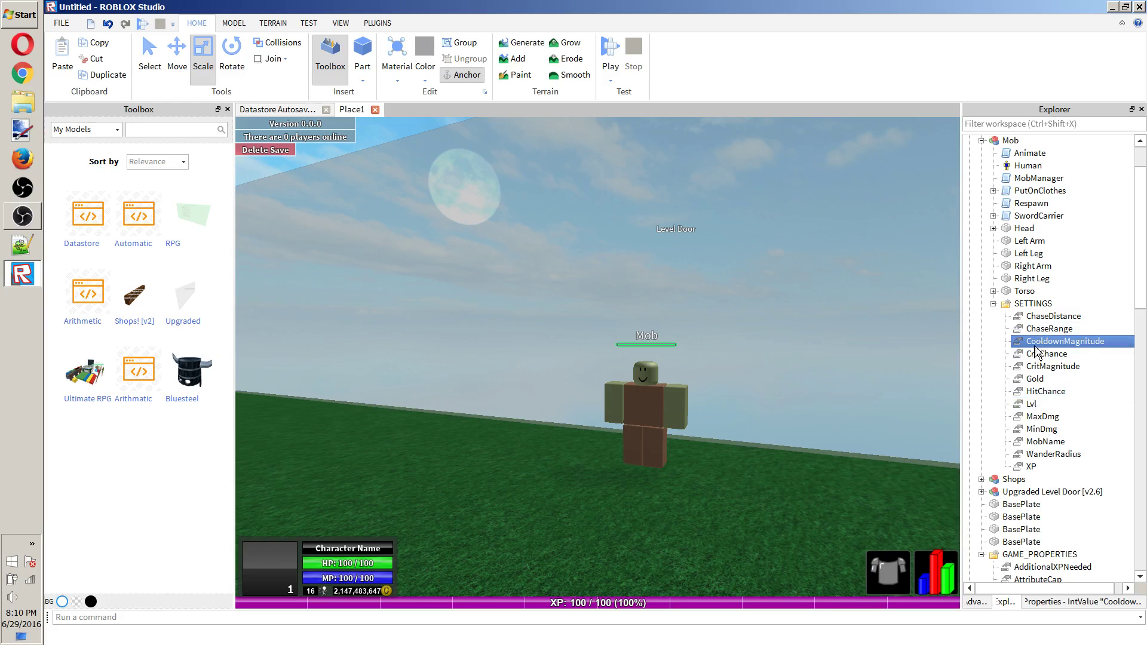
{"action": "left_click", "coordinate": [1046, 329]}
{"action": "left_click", "coordinate": [1075, 602]}
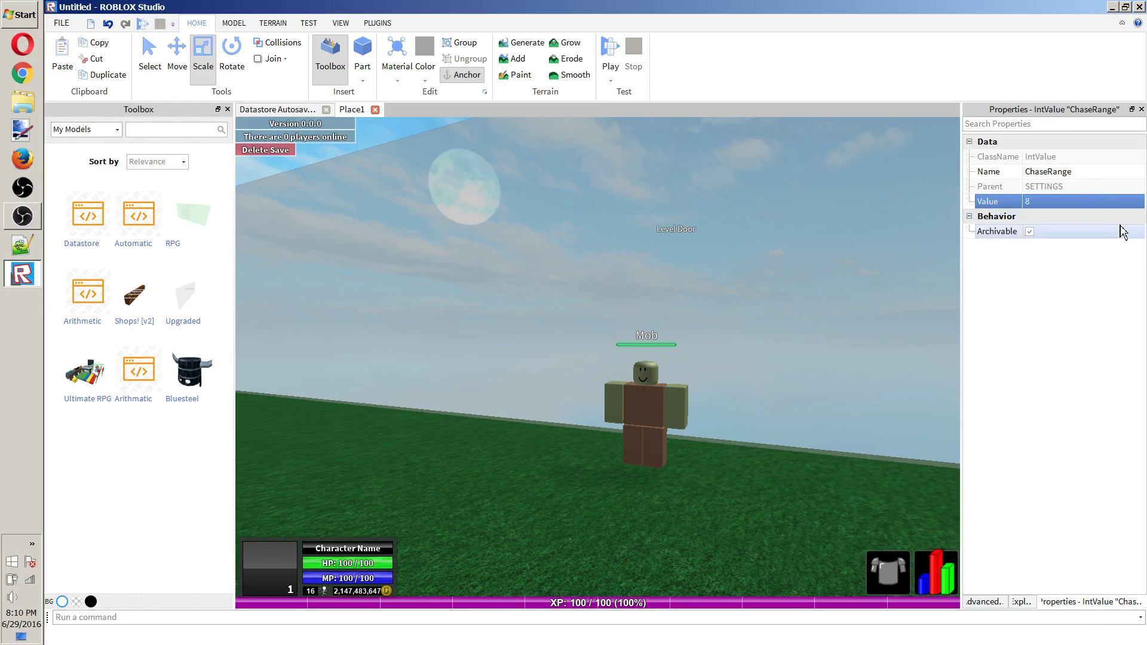
{"action": "right_click_drag", "start_coordinate": [815, 195], "coordinate": [820, 311]}
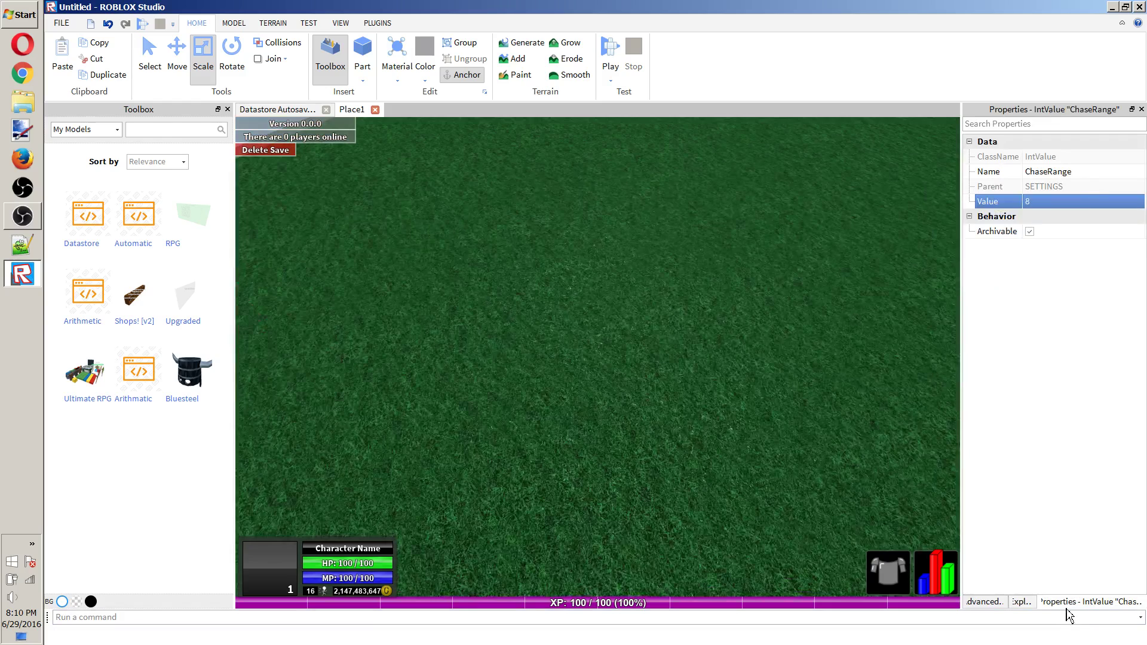
{"action": "left_click", "coordinate": [1030, 603]}
{"action": "right_click_drag", "start_coordinate": [805, 349], "coordinate": [804, 287]}
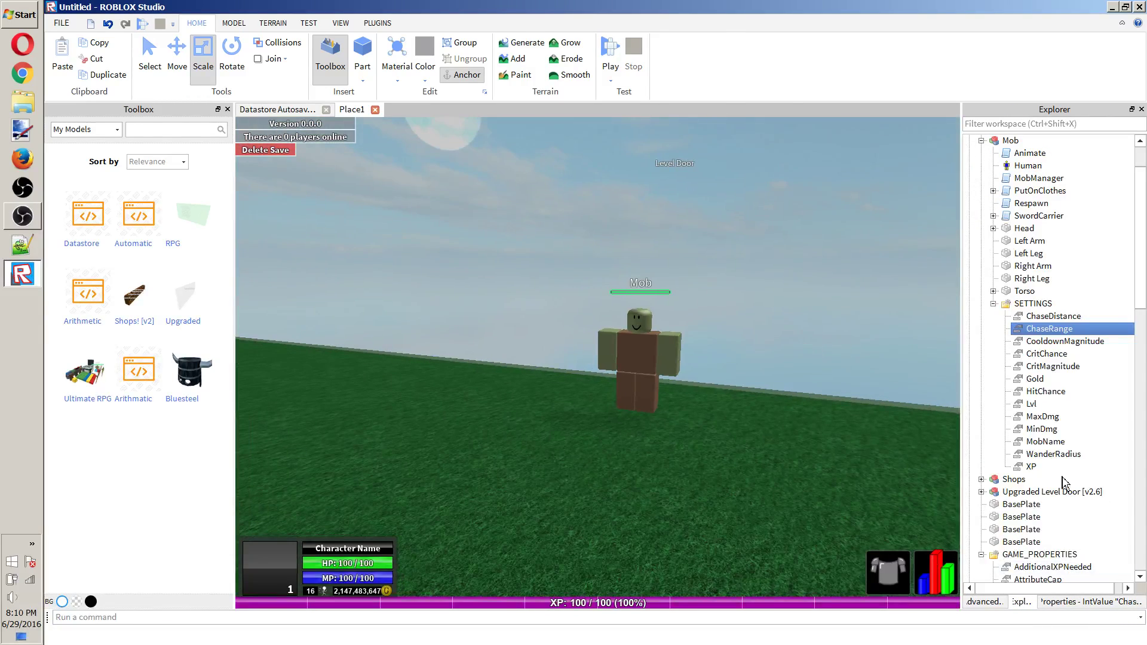
Go over the Mob's WanderRadius setting and look at the ChaseRange value again, with the Mob and its surroundings in sight.
{"action": "left_click", "coordinate": [1063, 457]}
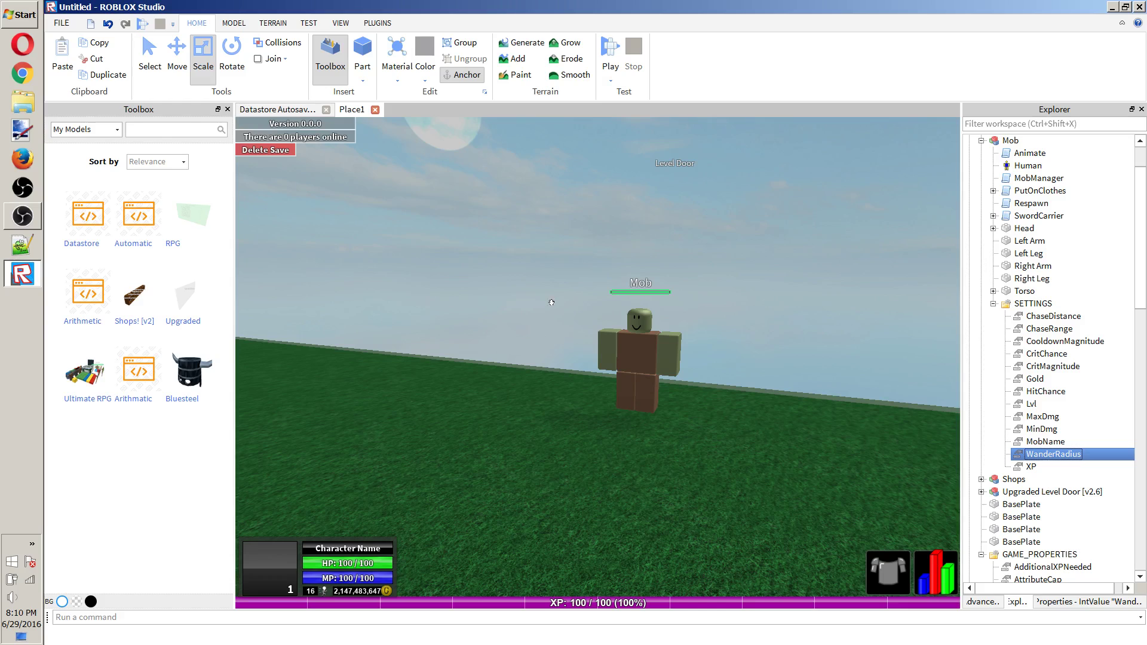
{"action": "right_click_drag", "start_coordinate": [555, 304], "coordinate": [555, 285]}
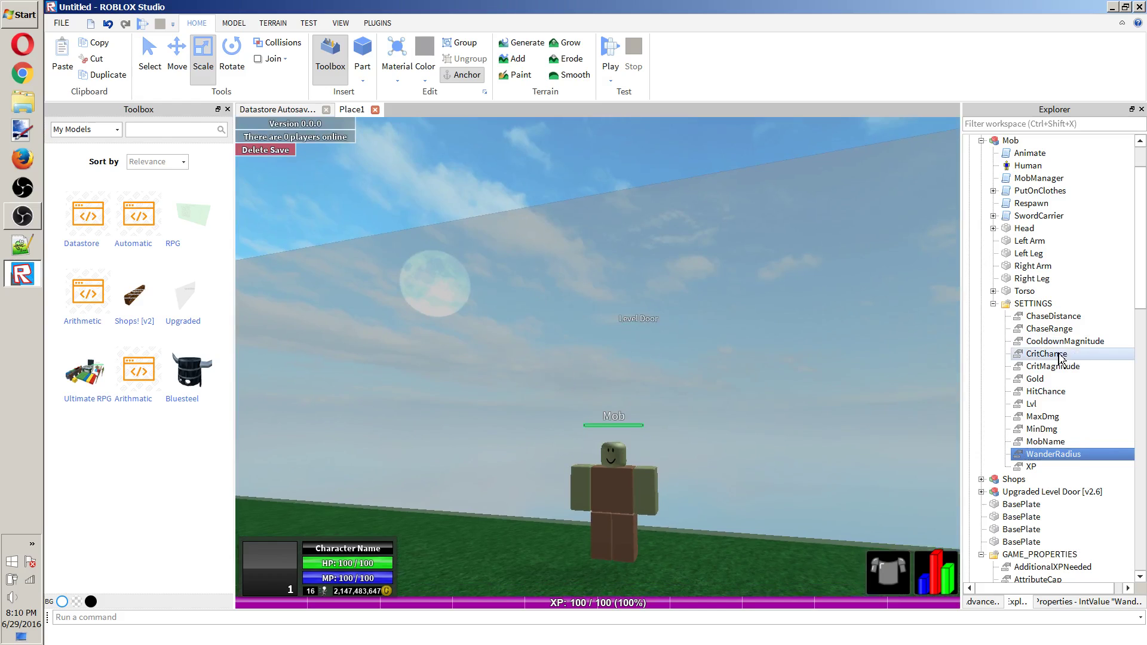
{"action": "left_click", "coordinate": [1048, 330]}
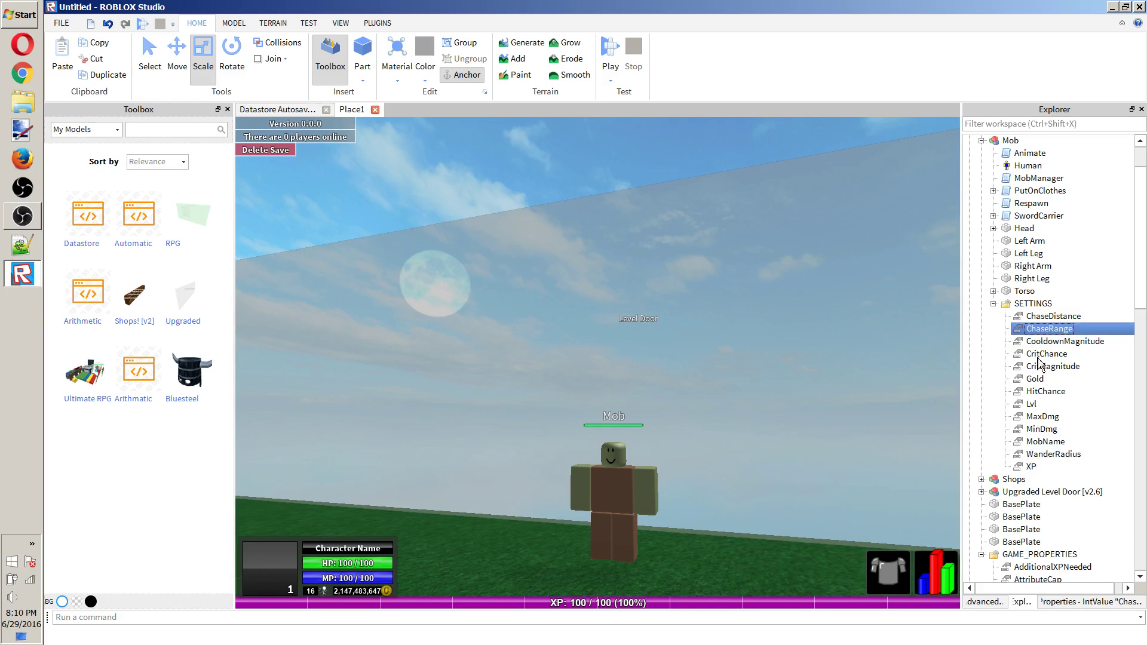
{"action": "left_click", "coordinate": [1061, 603]}
{"action": "right_click_drag", "start_coordinate": [651, 240], "coordinate": [648, 241]}
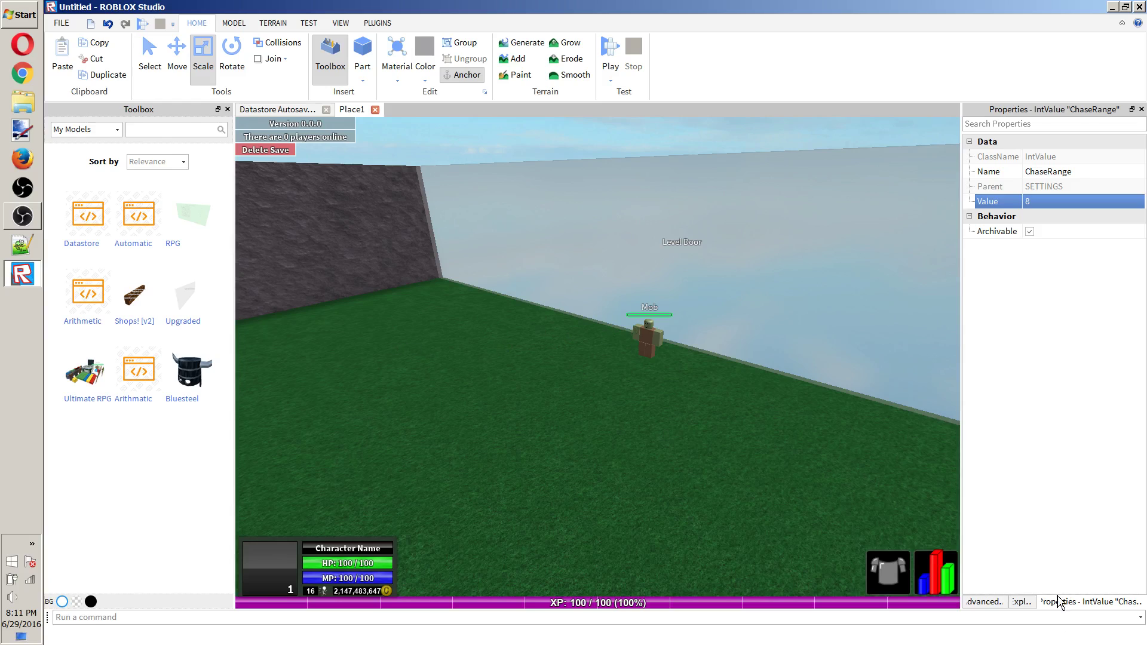
View the ChaseDistance value in the Mob's SETTINGS.
{"action": "left_click", "coordinate": [1034, 601]}
{"action": "left_click", "coordinate": [1045, 316]}
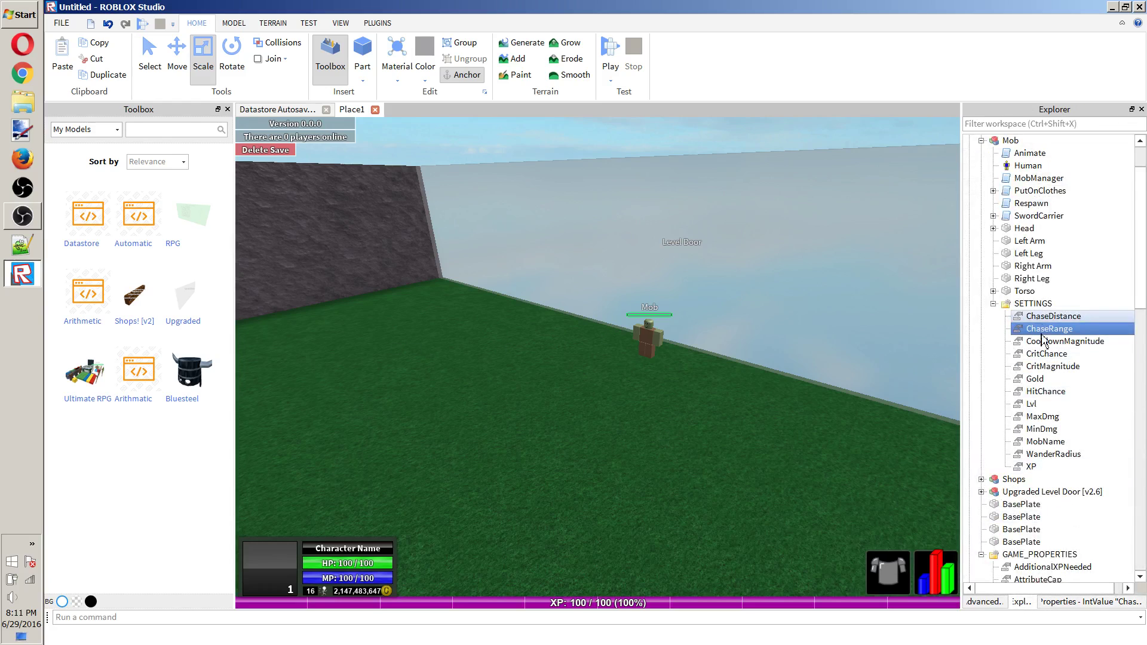
{"action": "left_click", "coordinate": [1059, 599]}
{"action": "left_click", "coordinate": [1066, 203]}
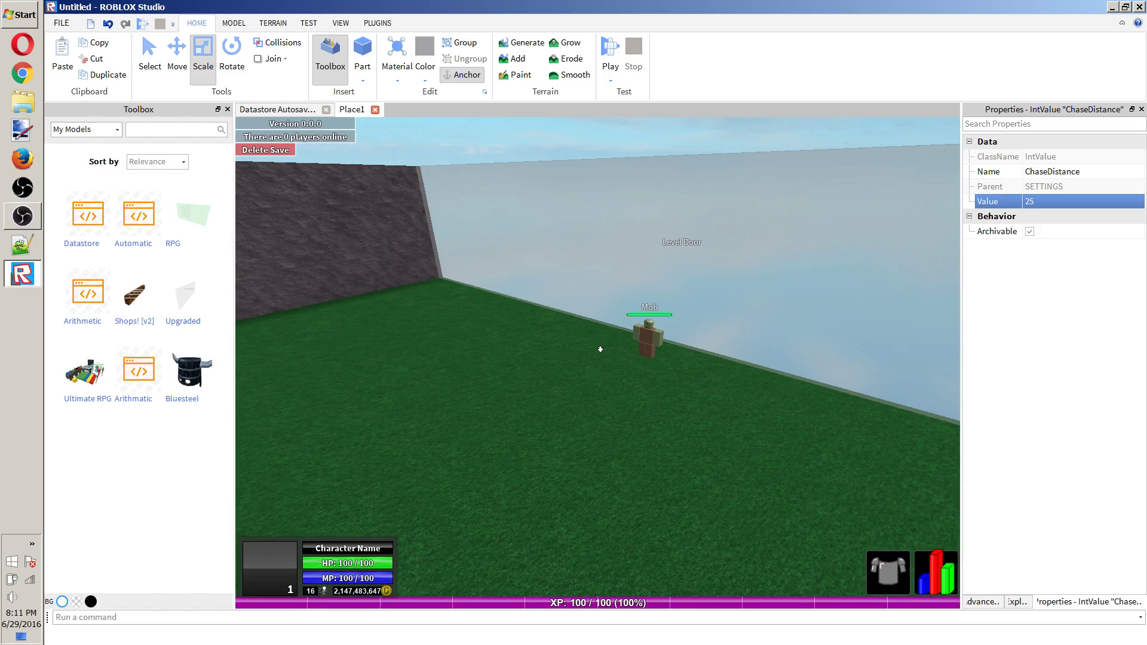
Inspect the joints inside the Mob's Torso and select its Right Leg part.
{"action": "left_click", "coordinate": [1018, 602]}
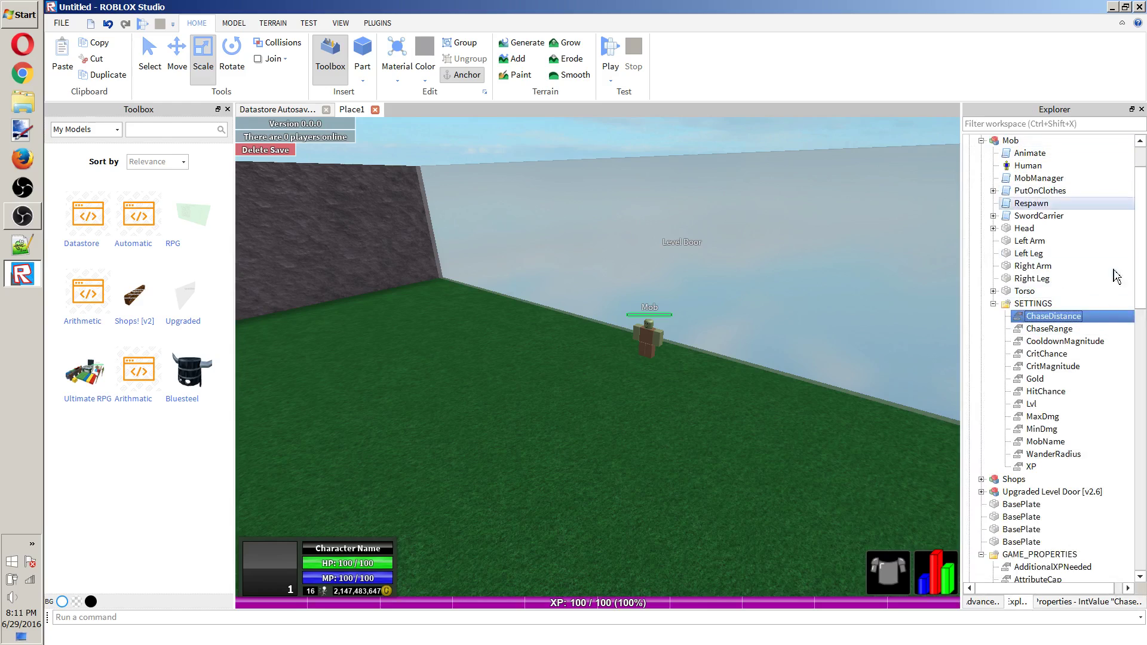
{"action": "left_click", "coordinate": [994, 292]}
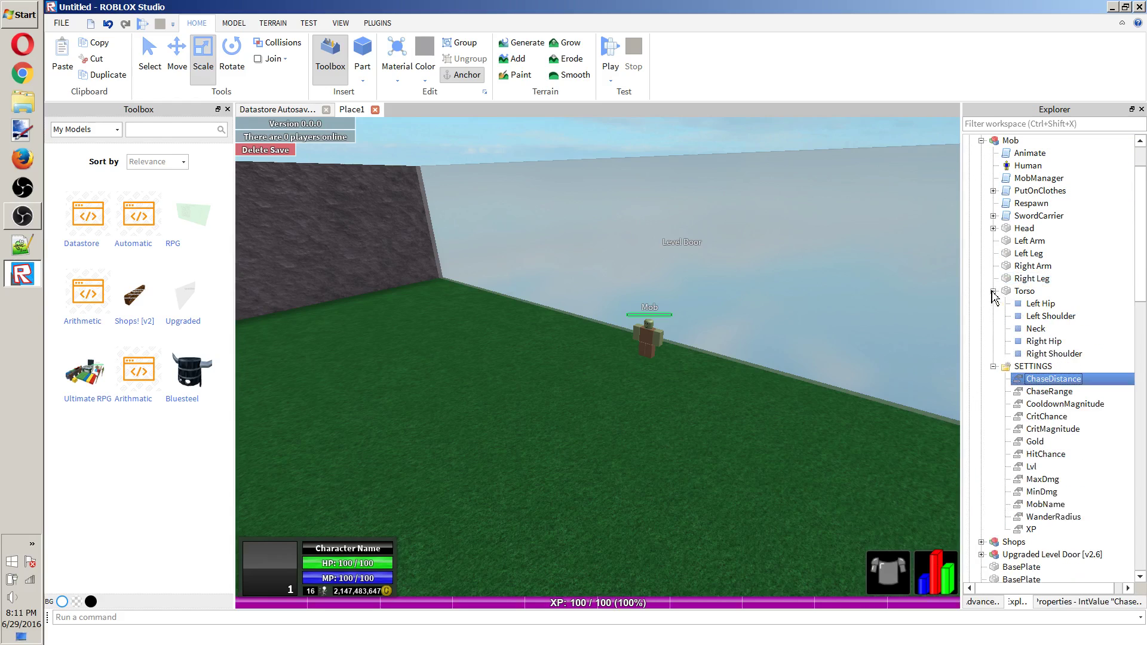
{"action": "left_click", "coordinate": [992, 292]}
{"action": "left_click", "coordinate": [992, 291]}
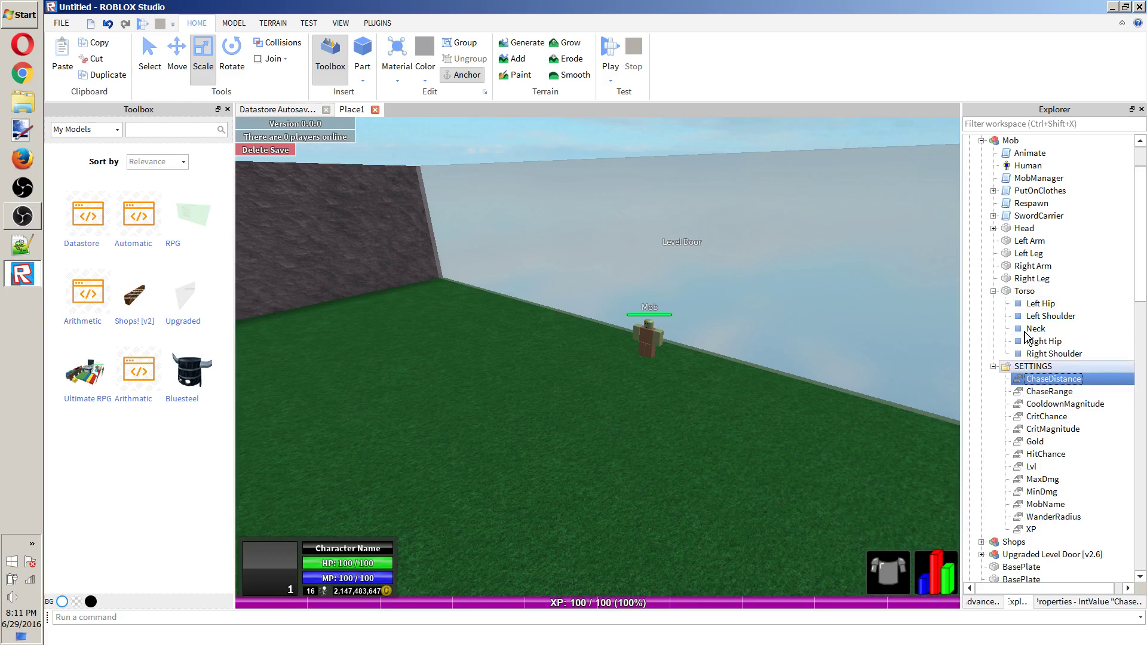
{"action": "left_click", "coordinate": [1001, 292]}
{"action": "left_click", "coordinate": [993, 291]}
{"action": "left_click", "coordinate": [1023, 279]}
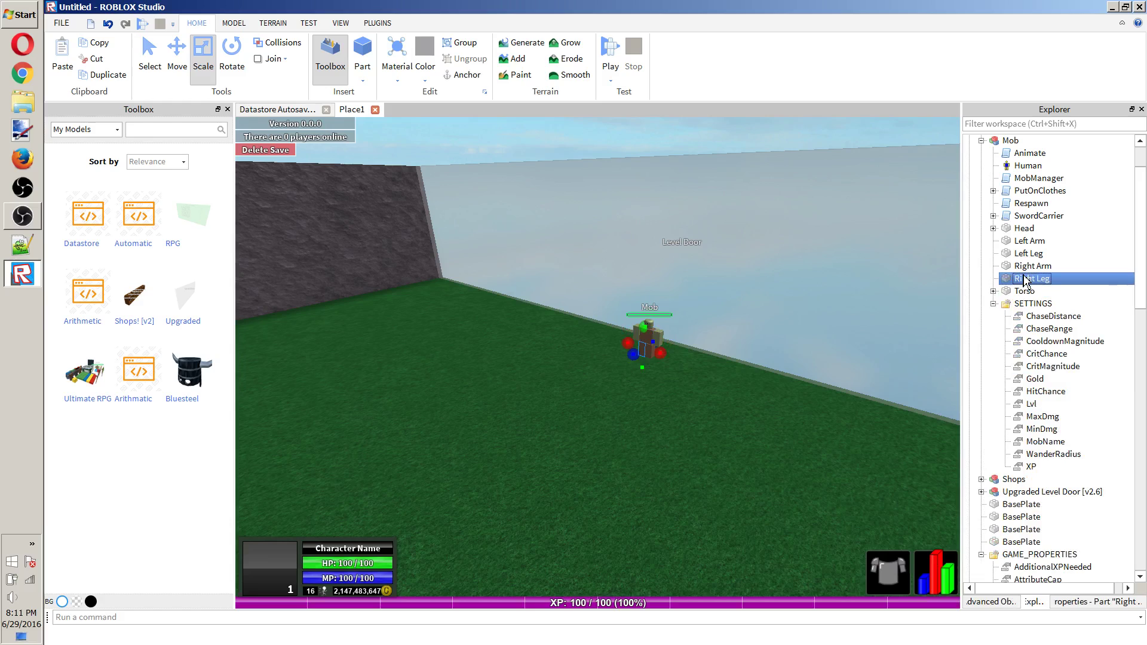
{"action": "left_click", "coordinate": [993, 290]}
{"action": "left_click", "coordinate": [993, 290]}
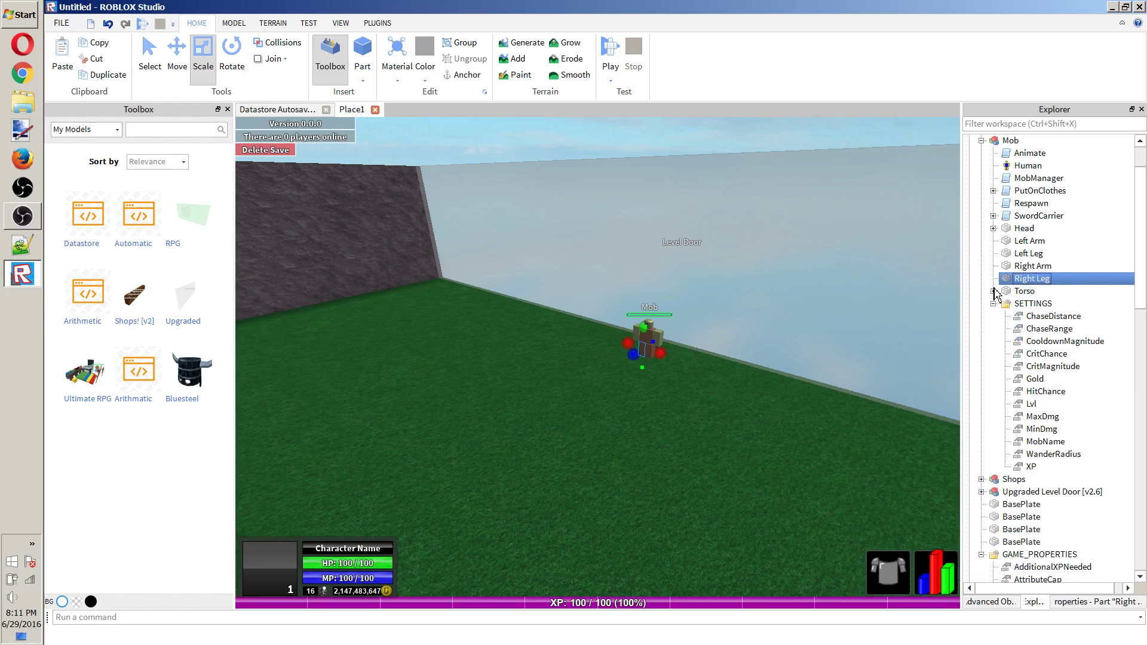
Expand the Mob's Head and SwordCarrier and view the SwordCarrier script's properties.
{"action": "left_click", "coordinate": [993, 228]}
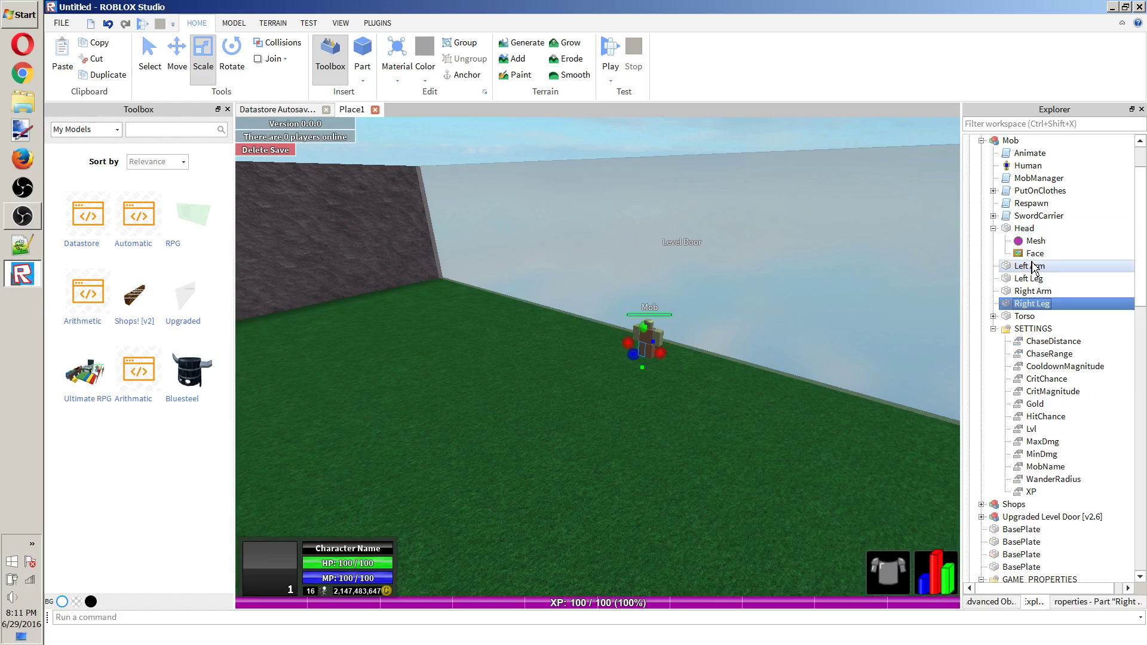
{"action": "left_click", "coordinate": [993, 216]}
{"action": "left_click", "coordinate": [1039, 216]}
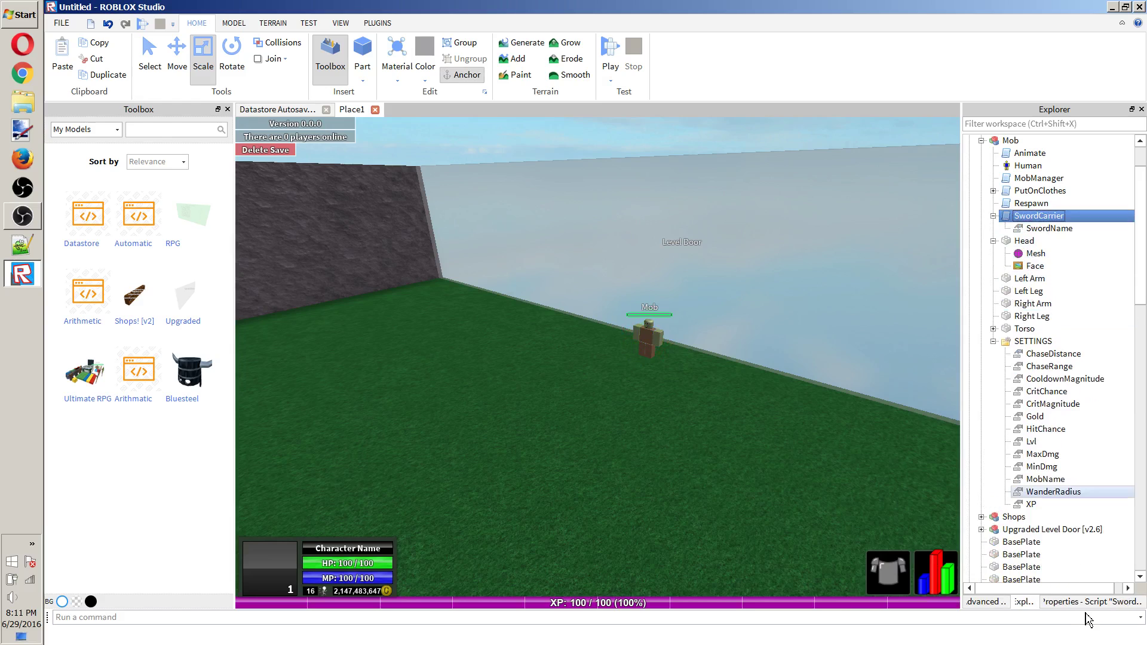
{"action": "left_click", "coordinate": [1087, 601]}
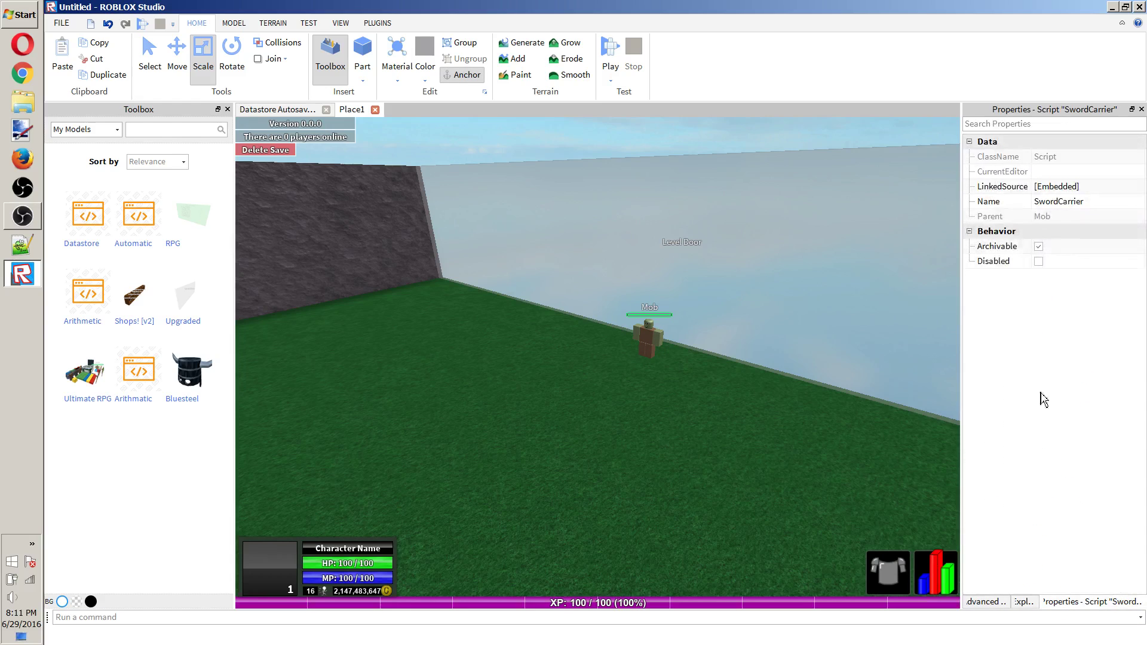
{"action": "left_click", "coordinate": [1026, 602]}
Check the SwordName value under SwordCarrier and browse down to the ITEMS model in ReplicatedStorage.
{"action": "left_click", "coordinate": [1064, 229]}
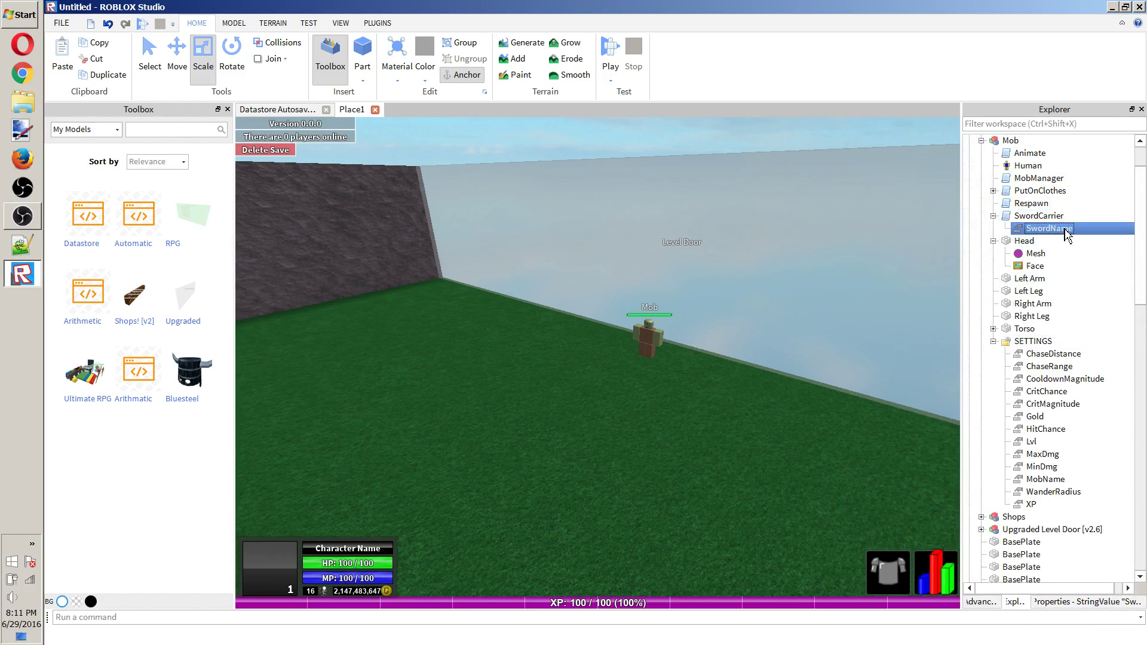
{"action": "left_click", "coordinate": [1074, 602]}
{"action": "left_click", "coordinate": [1017, 602]}
{"action": "scroll", "coordinate": [1075, 423], "scroll_direction": "down", "scroll_amount": 15}
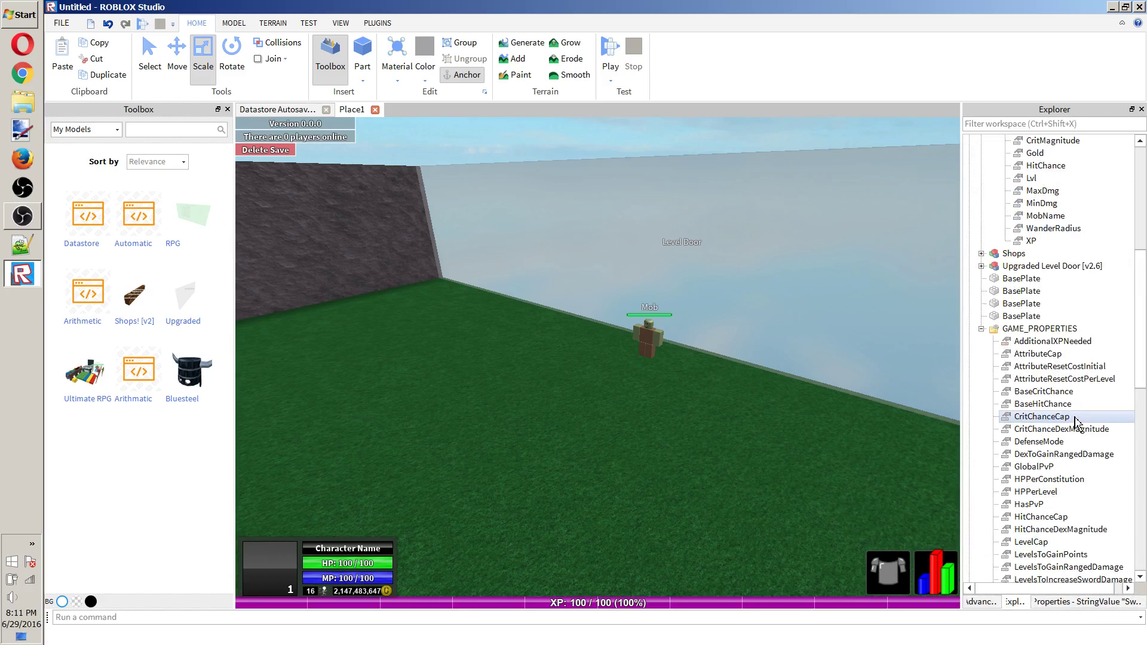
{"action": "scroll", "coordinate": [1075, 422], "scroll_direction": "up", "scroll_amount": 6}
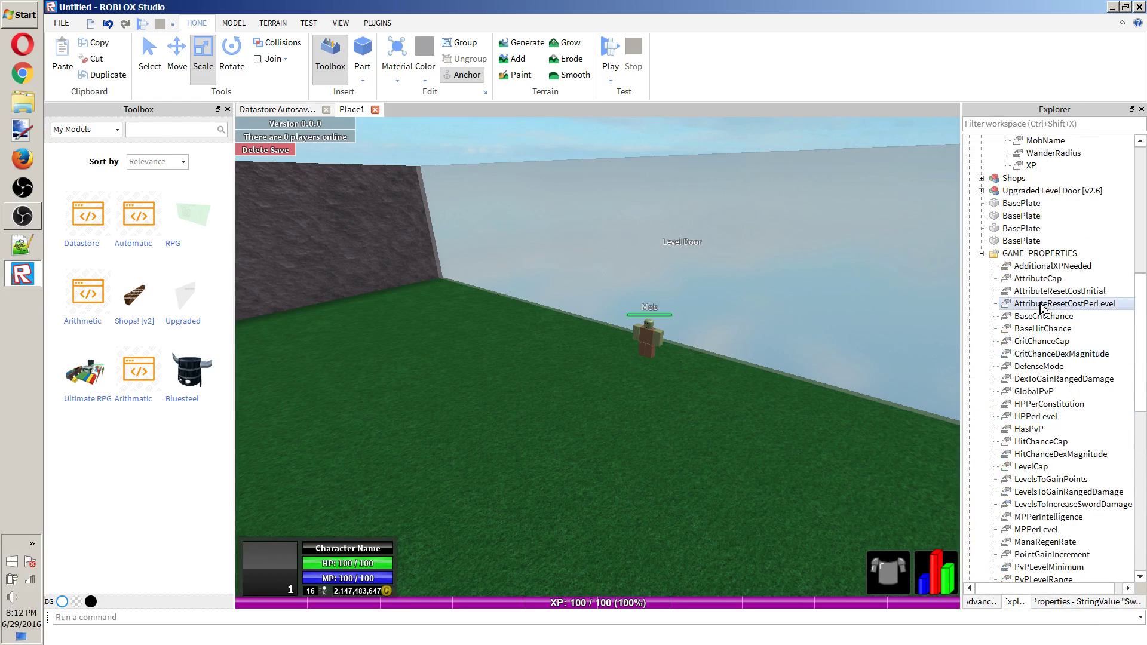
{"action": "scroll", "coordinate": [1075, 423], "scroll_direction": "down", "scroll_amount": 10}
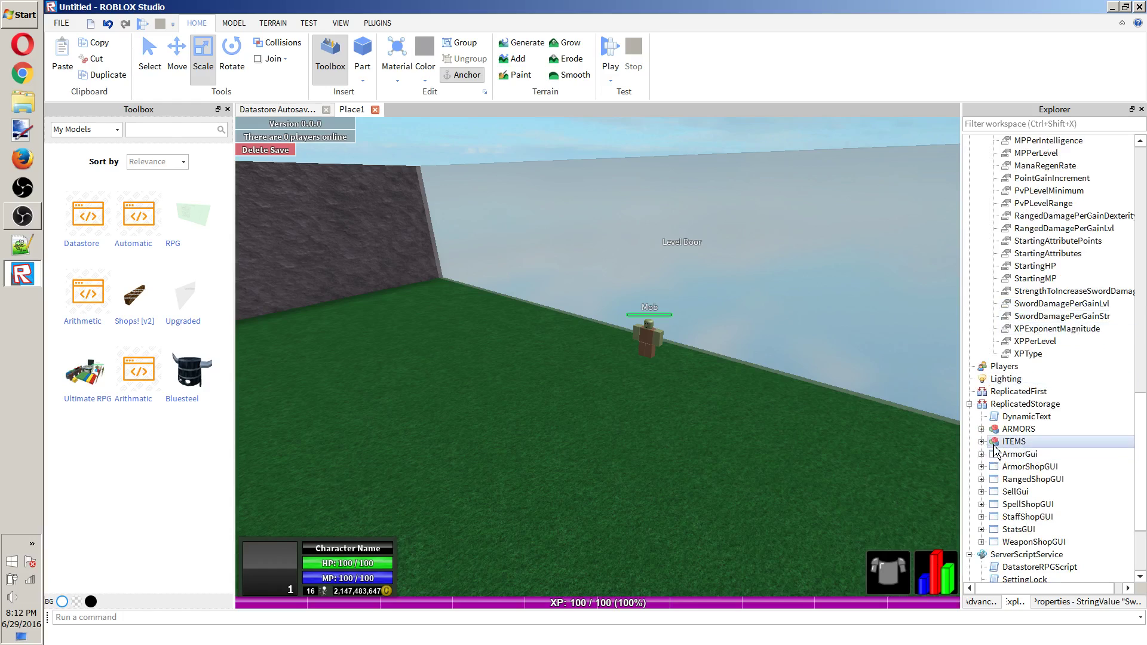
{"action": "scroll", "coordinate": [1015, 422], "scroll_direction": "up", "scroll_amount": 14}
{"action": "scroll", "coordinate": [1015, 422], "scroll_direction": "up", "scroll_amount": 5}
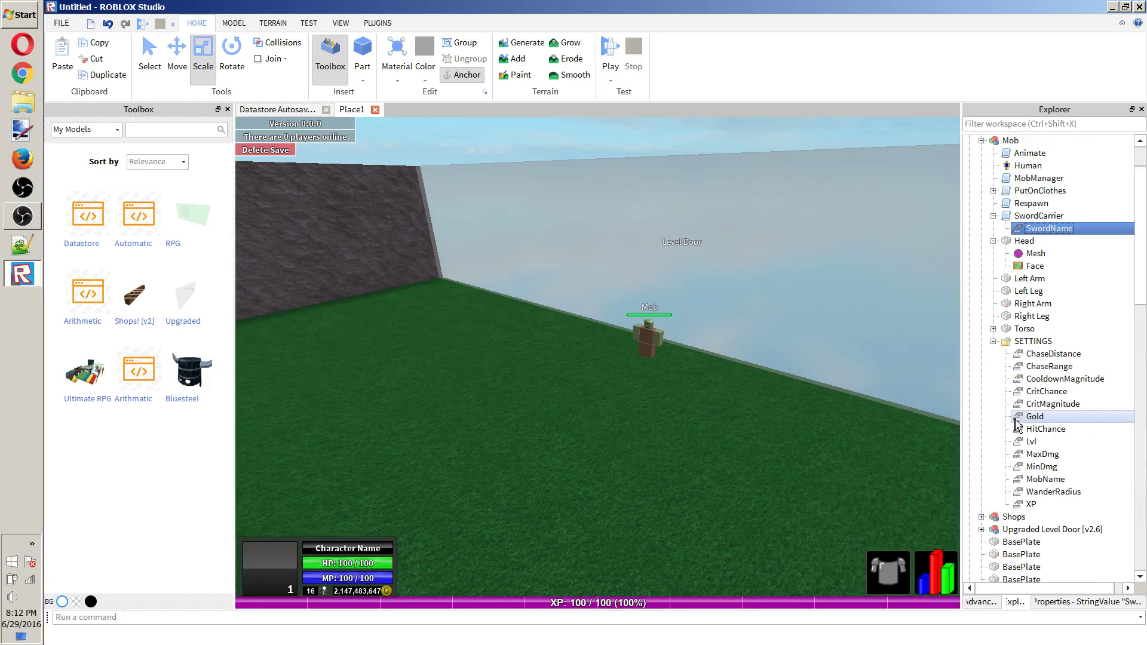
Open the Mob's Respawn script, re-enter 10 as the wait time in the Died function, and return to the place view.
{"action": "left_click", "coordinate": [1036, 254]}
{"action": "double_click", "coordinate": [1031, 240]}
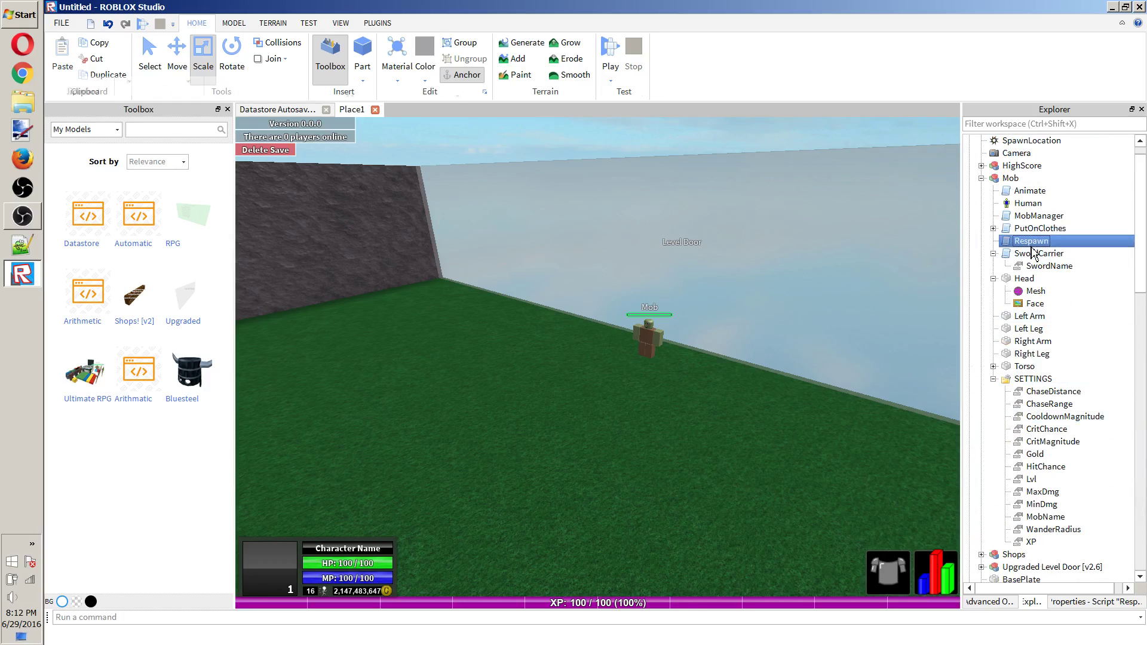
{"action": "left_click_drag", "start_coordinate": [345, 162], "coordinate": [339, 162]}
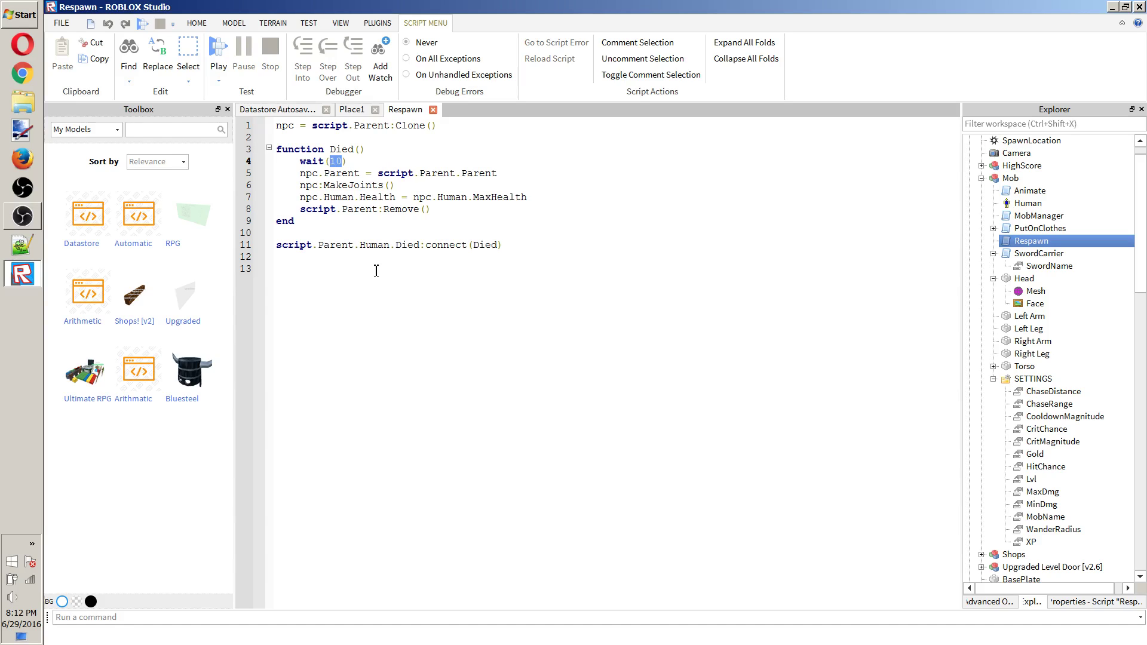
{"action": "key", "text": "BackSpace"}
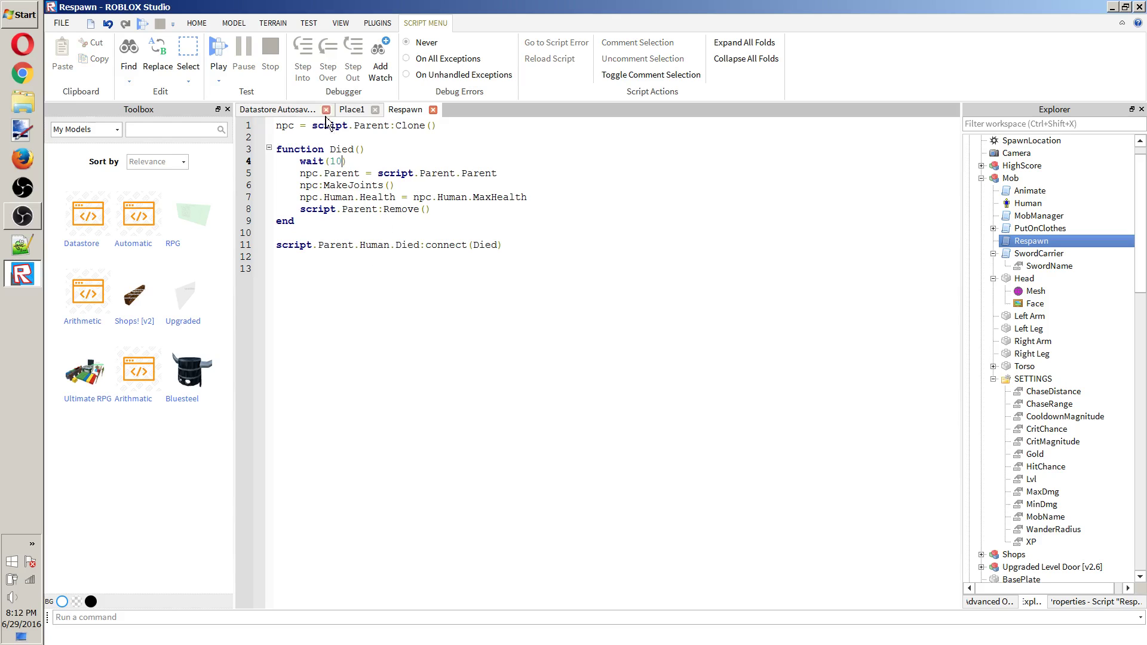
{"action": "left_click", "coordinate": [352, 109]}
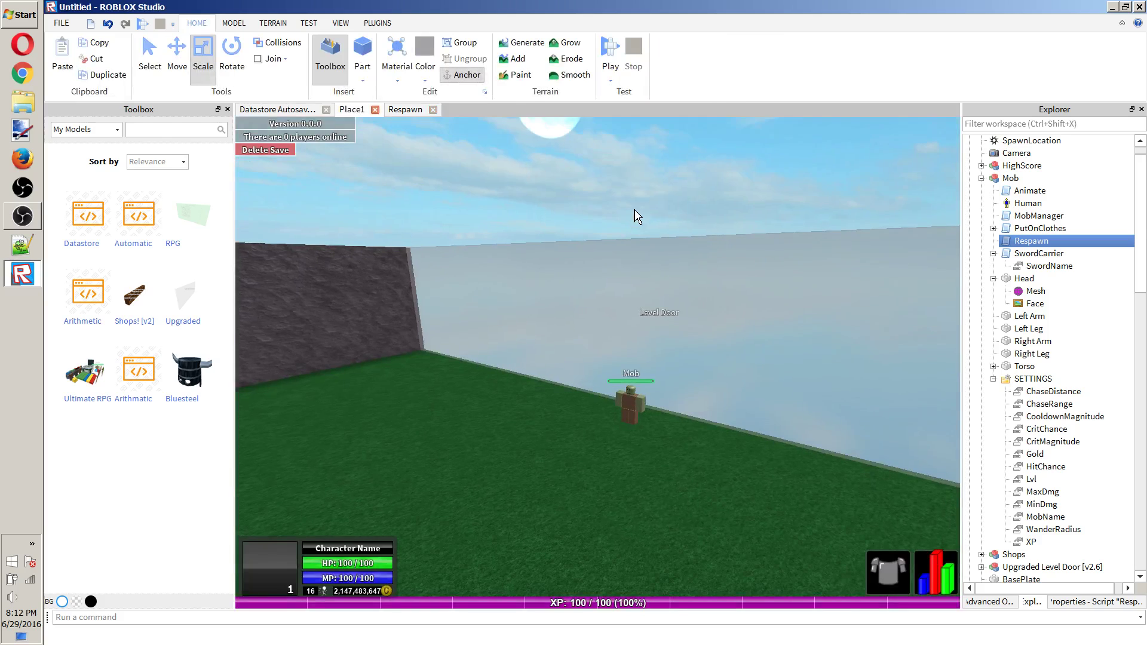
Open the Mob's PutOnClothes script and view the properties of its Armor value.
{"action": "left_click", "coordinate": [744, 173]}
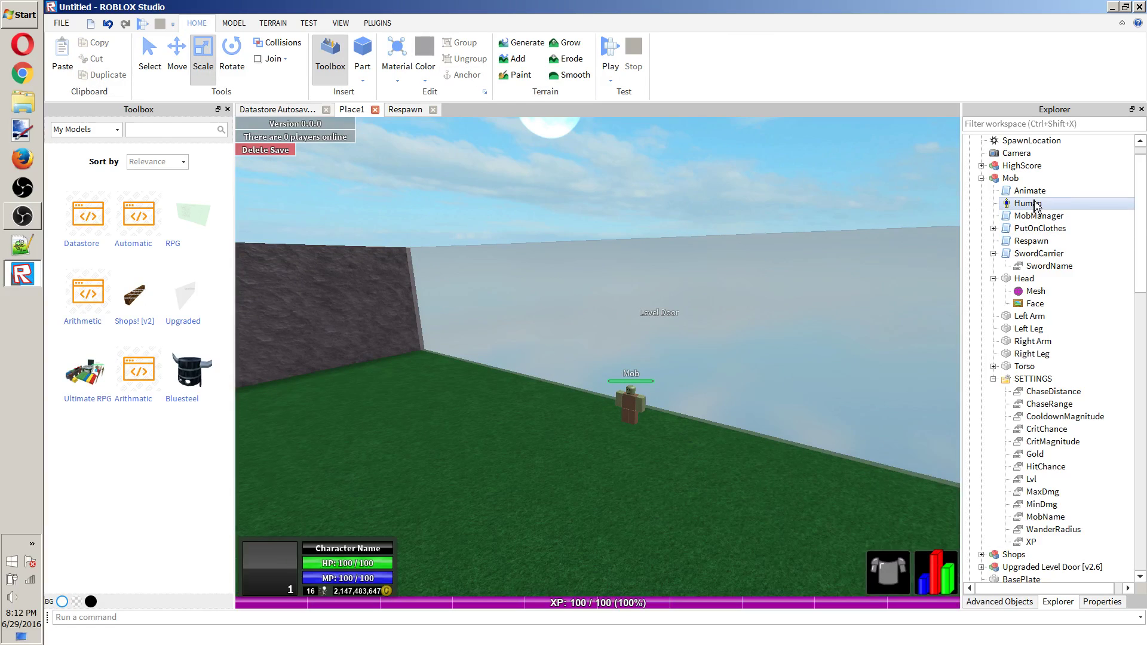
{"action": "double_click", "coordinate": [1018, 228]}
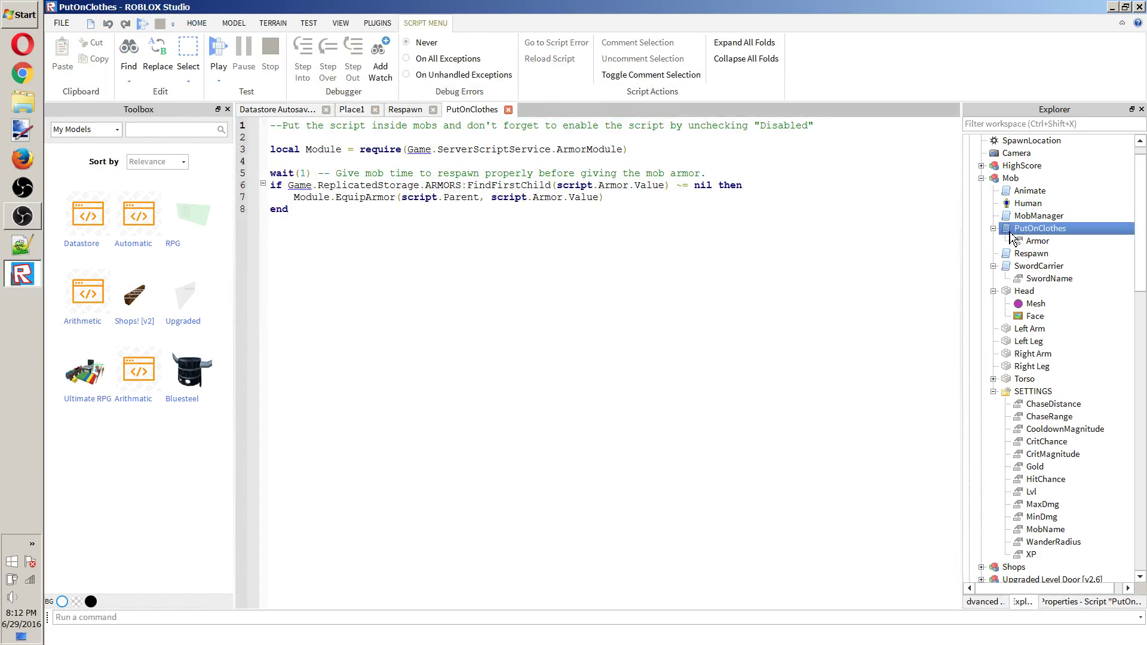
{"action": "left_click", "coordinate": [1028, 241]}
{"action": "left_click", "coordinate": [1090, 602]}
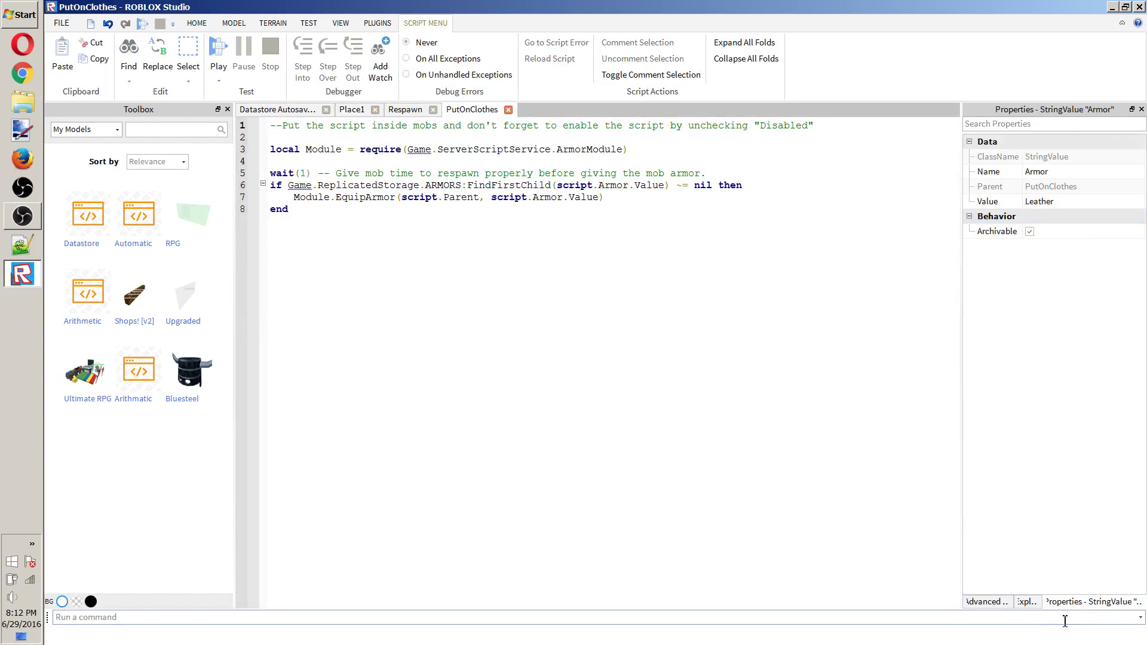
Disable the PutOnClothes script in its properties.
{"action": "left_click", "coordinate": [1027, 601]}
{"action": "left_click", "coordinate": [1009, 225]}
{"action": "left_click", "coordinate": [1087, 601]}
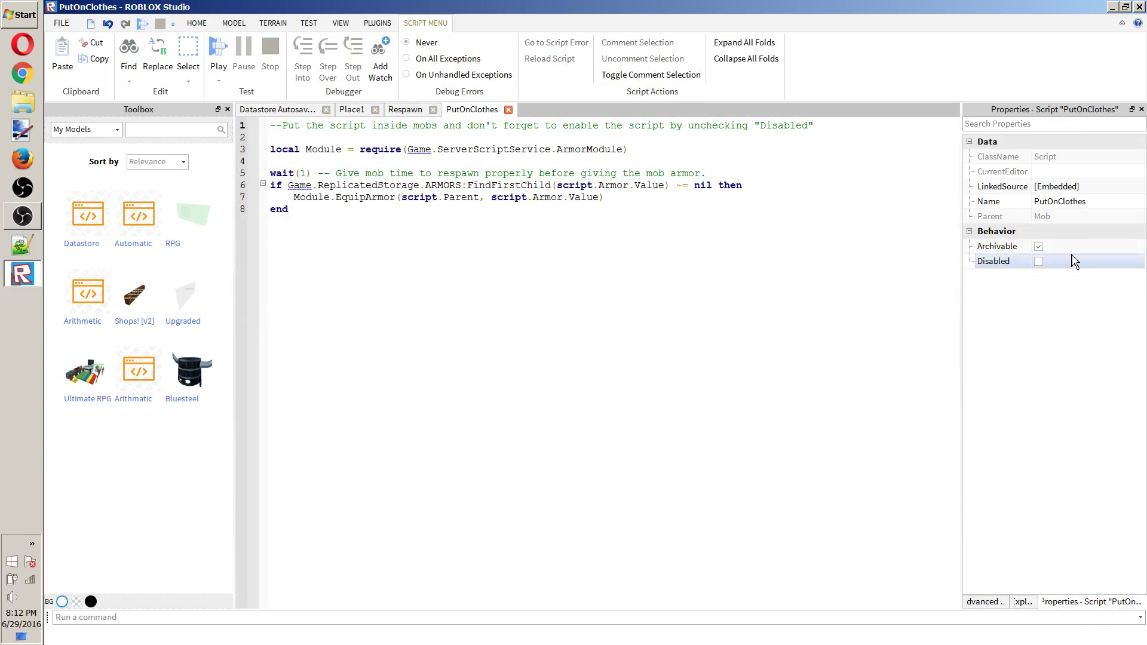
{"action": "left_click", "coordinate": [1039, 261]}
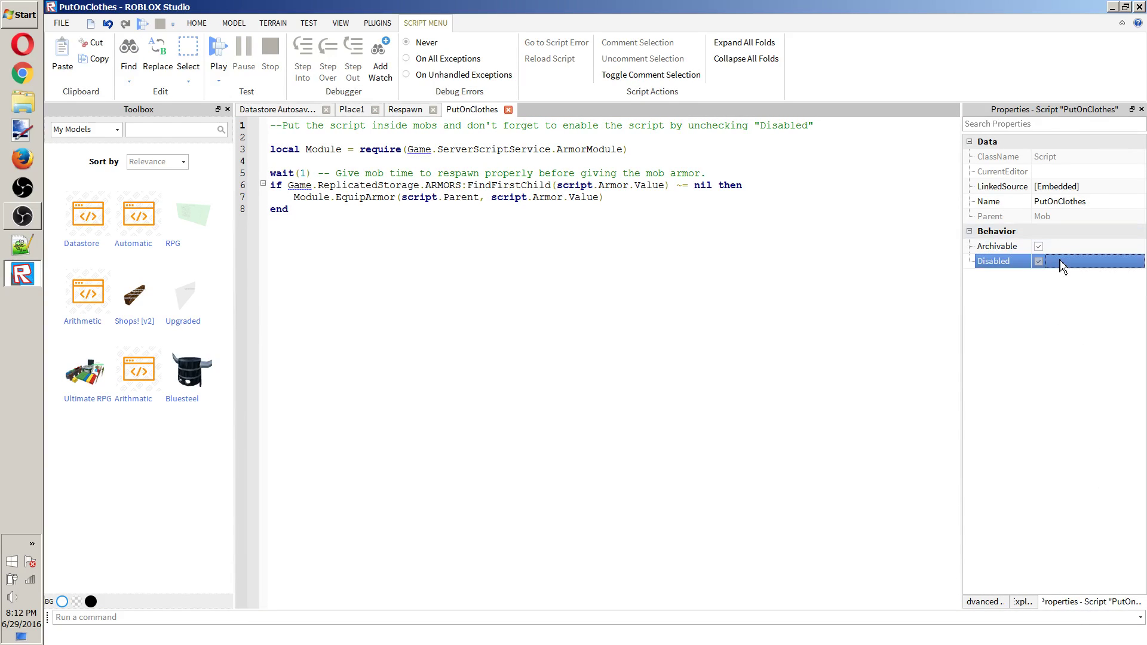
Open the Mob's Animate and MobManager scripts for review.
{"action": "left_click", "coordinate": [1023, 602]}
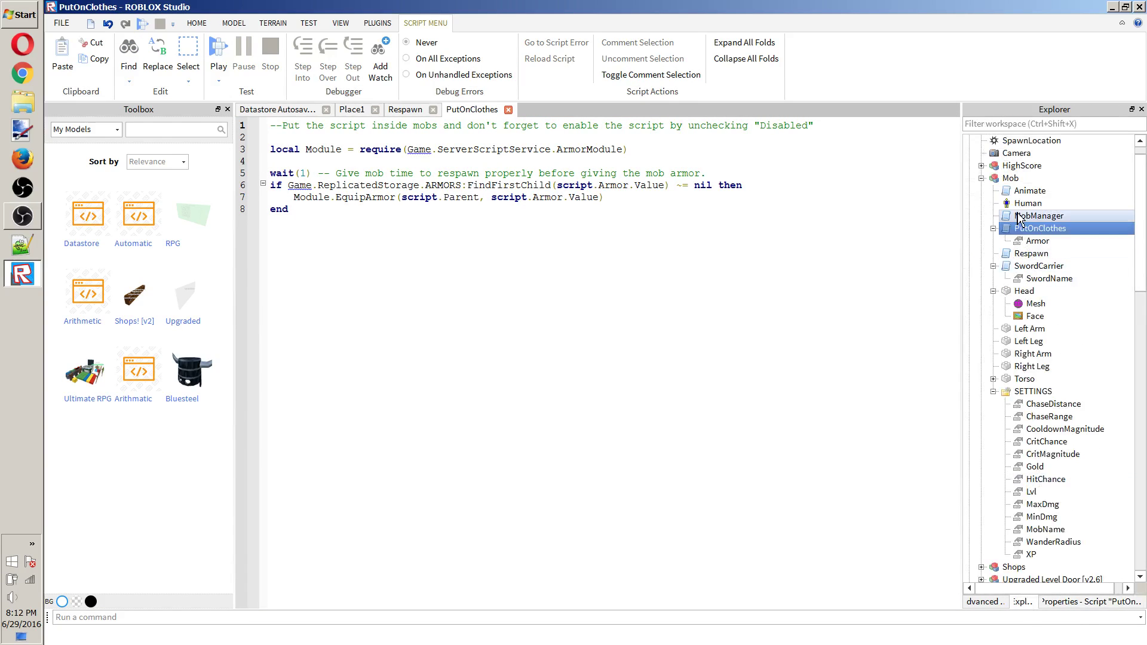
{"action": "double_click", "coordinate": [1029, 193]}
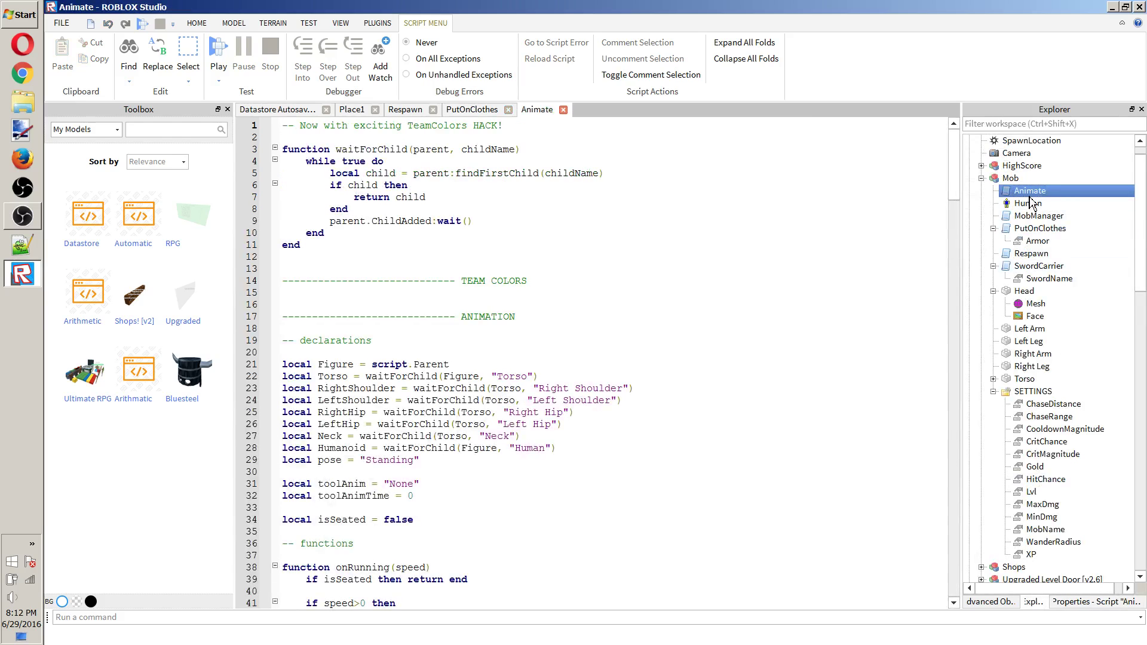
{"action": "double_click", "coordinate": [1038, 216]}
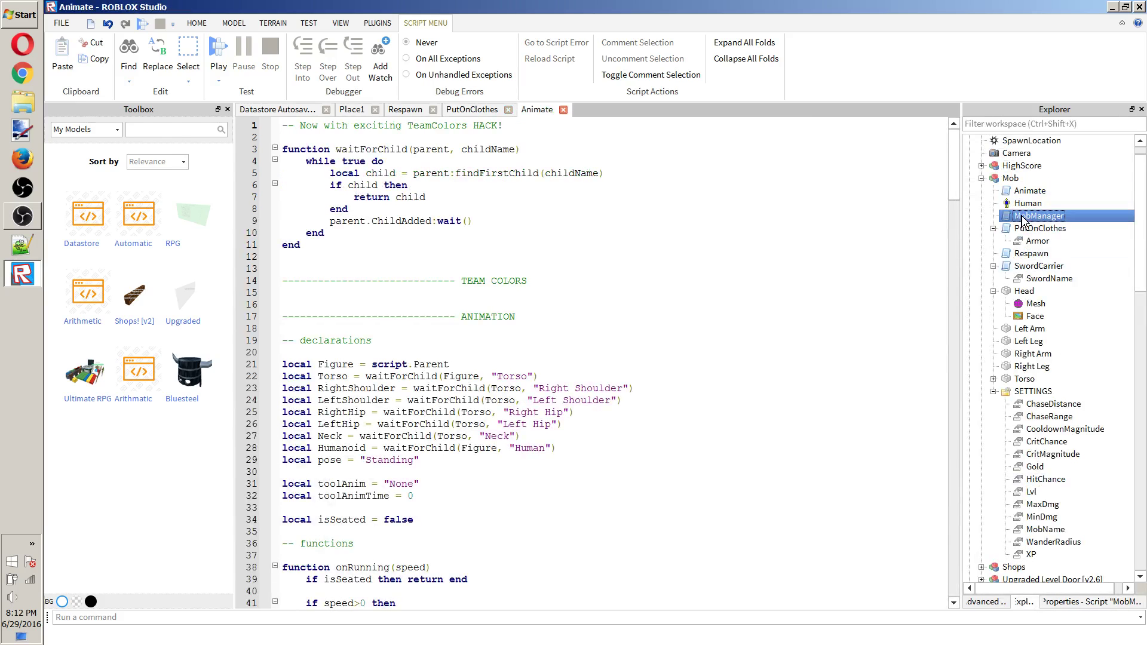
Close the open Animate, MobManager, PutOnClothes and Respawn scripts.
{"action": "left_click", "coordinate": [563, 110]}
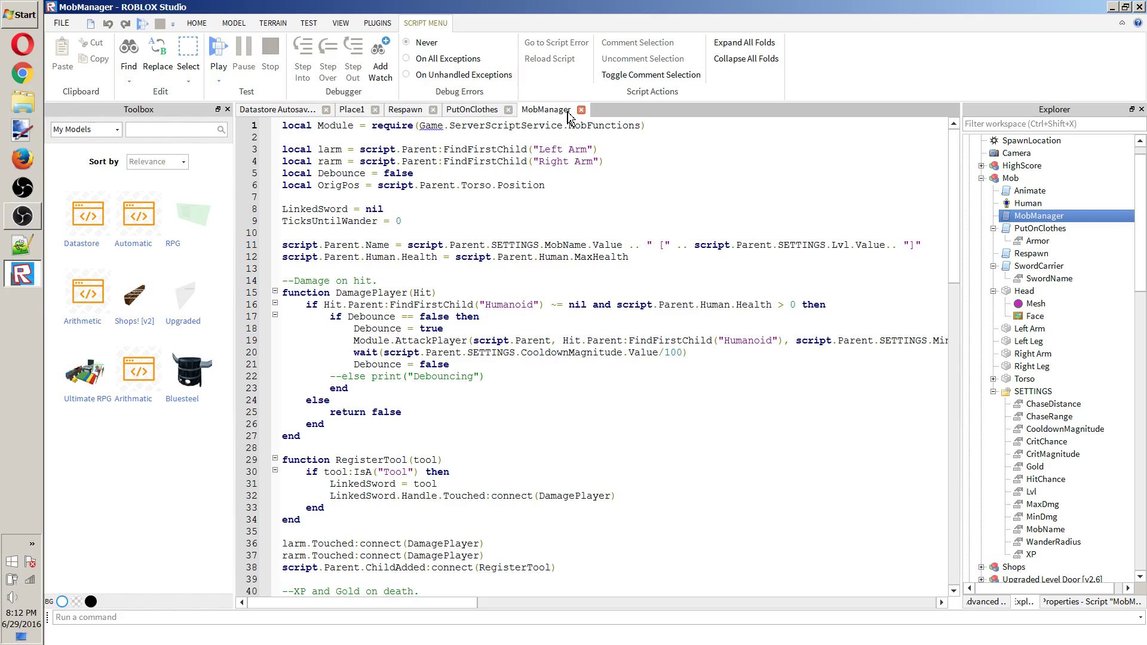
{"action": "left_click", "coordinate": [579, 111]}
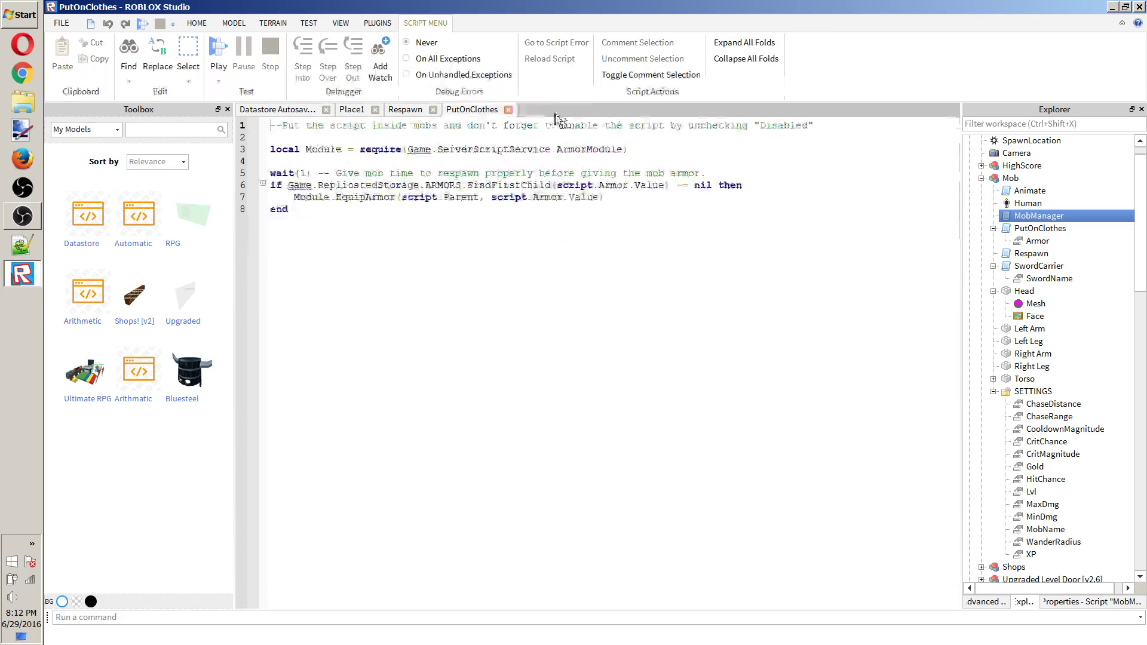
{"action": "left_click", "coordinate": [507, 111]}
{"action": "left_click", "coordinate": [427, 110]}
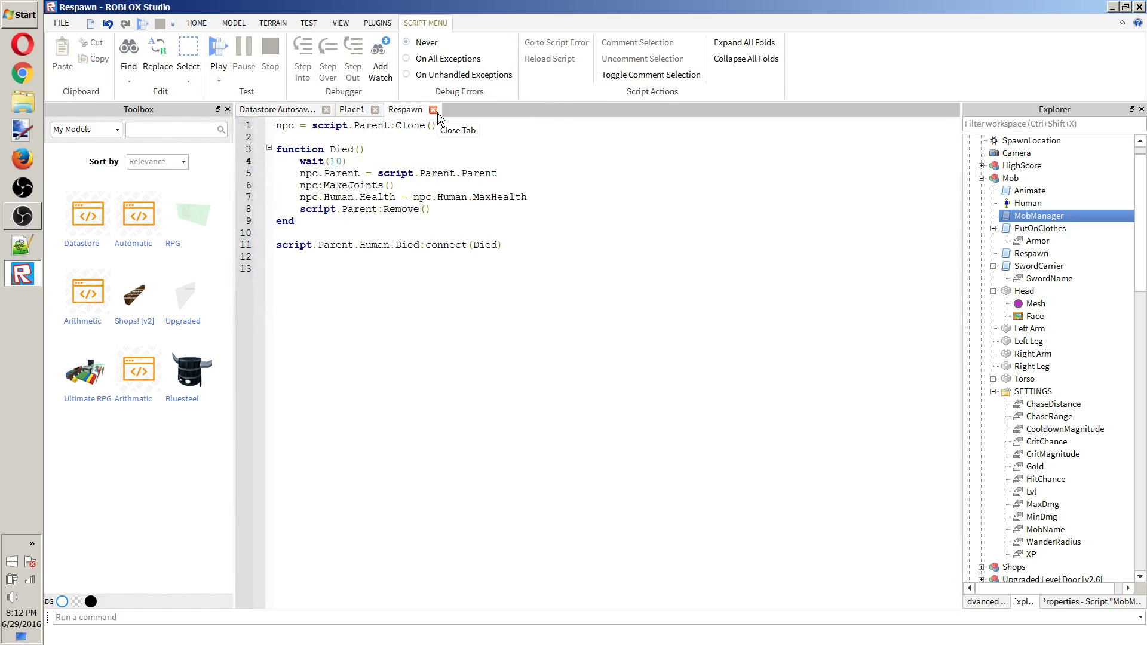
{"action": "left_click", "coordinate": [433, 110]}
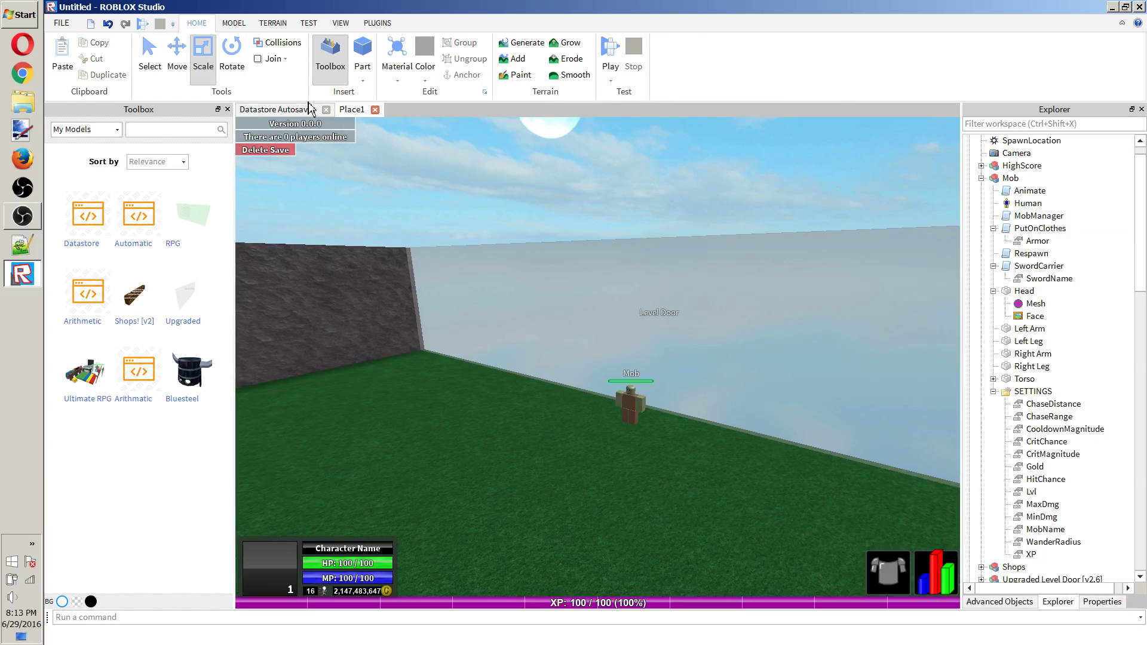
Go back from the Datastore Autosave page to the creator's models inventory and open Shared XP/Gold Kit [v1].
{"action": "left_click", "coordinate": [277, 110]}
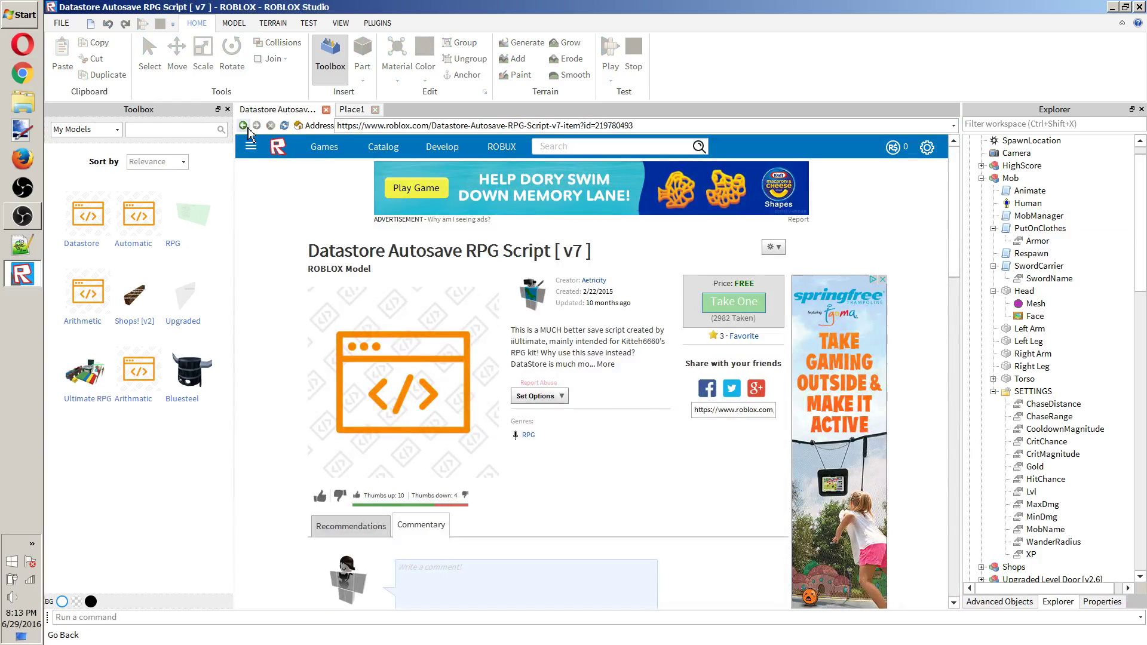
{"action": "left_click", "coordinate": [245, 127]}
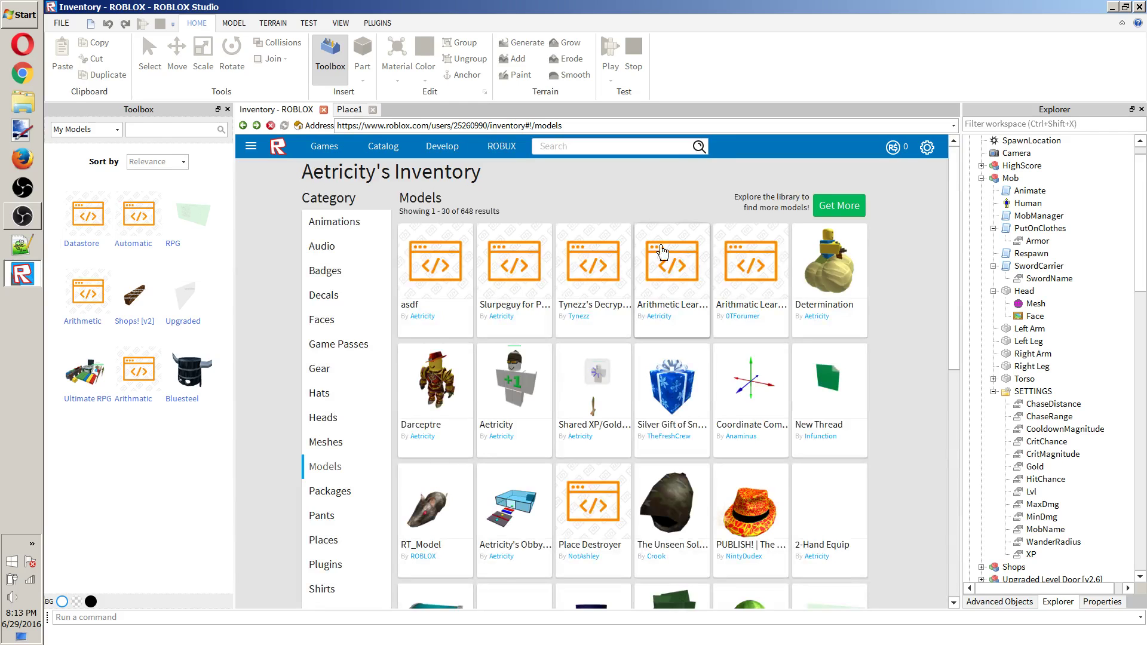
{"action": "scroll", "coordinate": [759, 305], "scroll_direction": "down", "scroll_amount": 3}
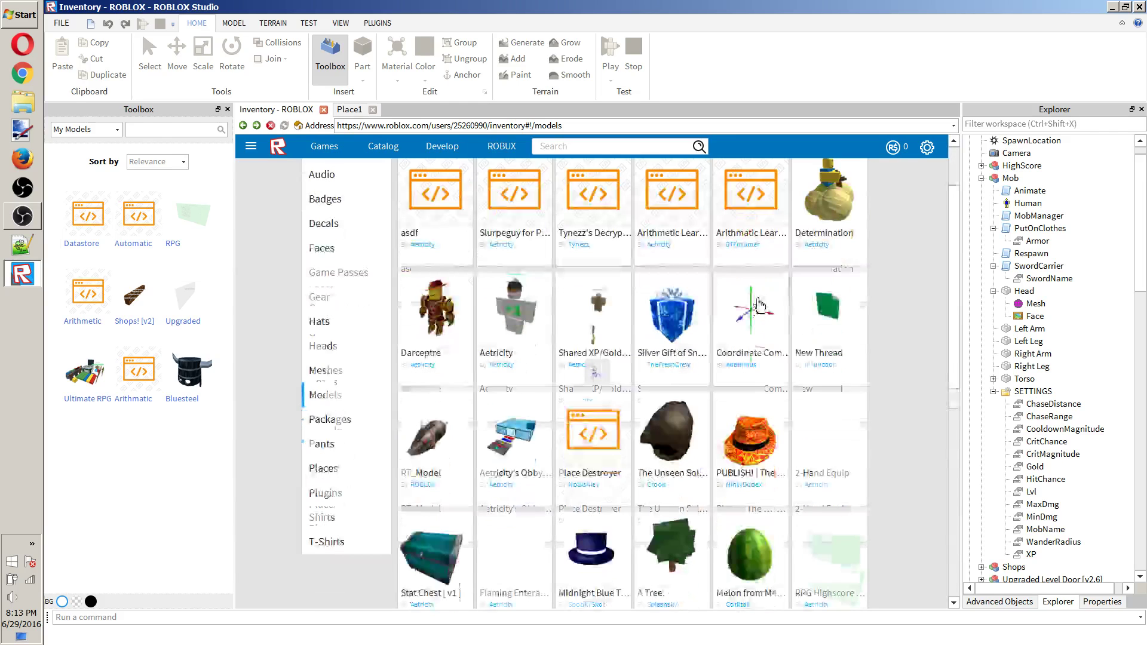
{"action": "left_click", "coordinate": [601, 308]}
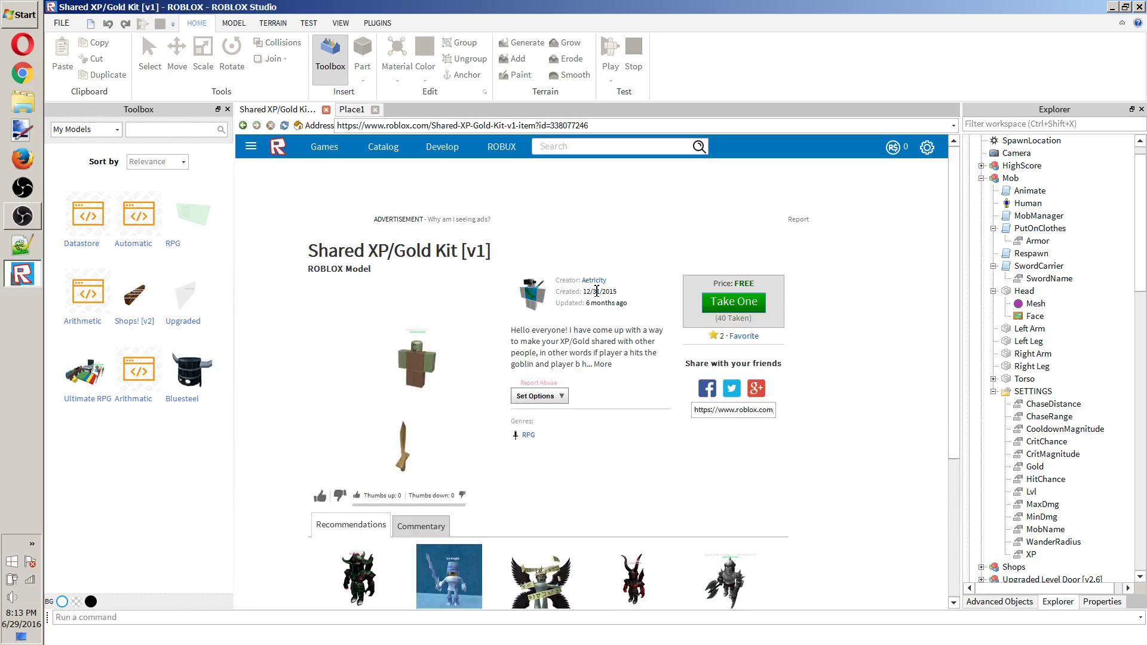
Review the Shared XP/Gold Kit page, including its comments and full description.
{"action": "scroll", "coordinate": [597, 291], "scroll_direction": "down", "scroll_amount": 2}
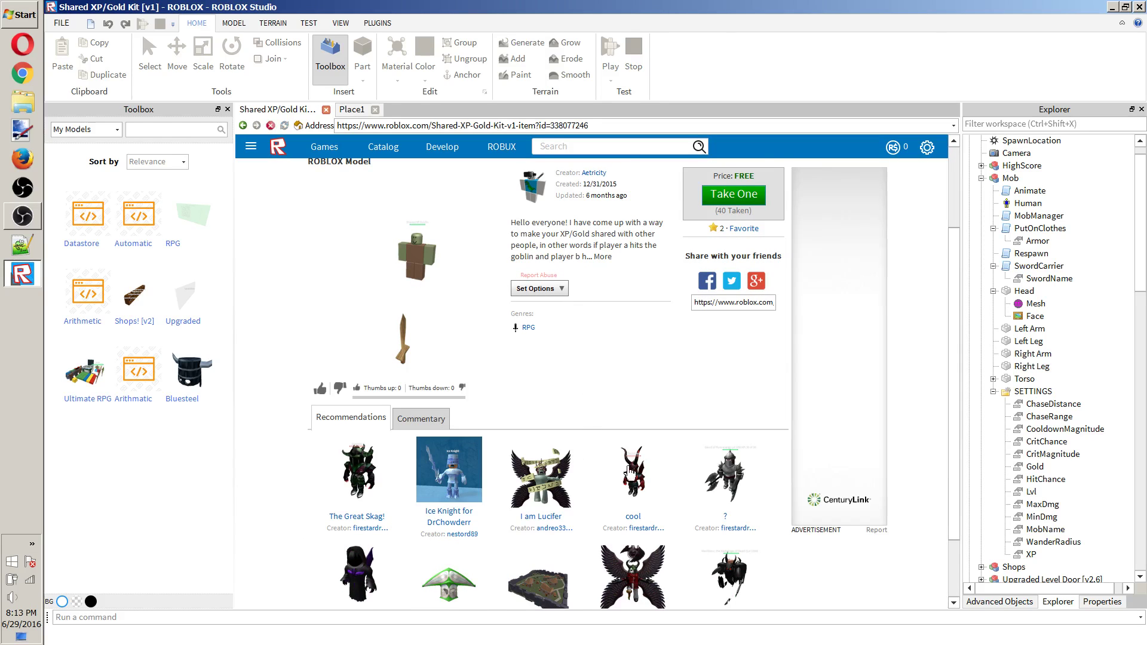
{"action": "scroll", "coordinate": [633, 473], "scroll_direction": "down", "scroll_amount": 1}
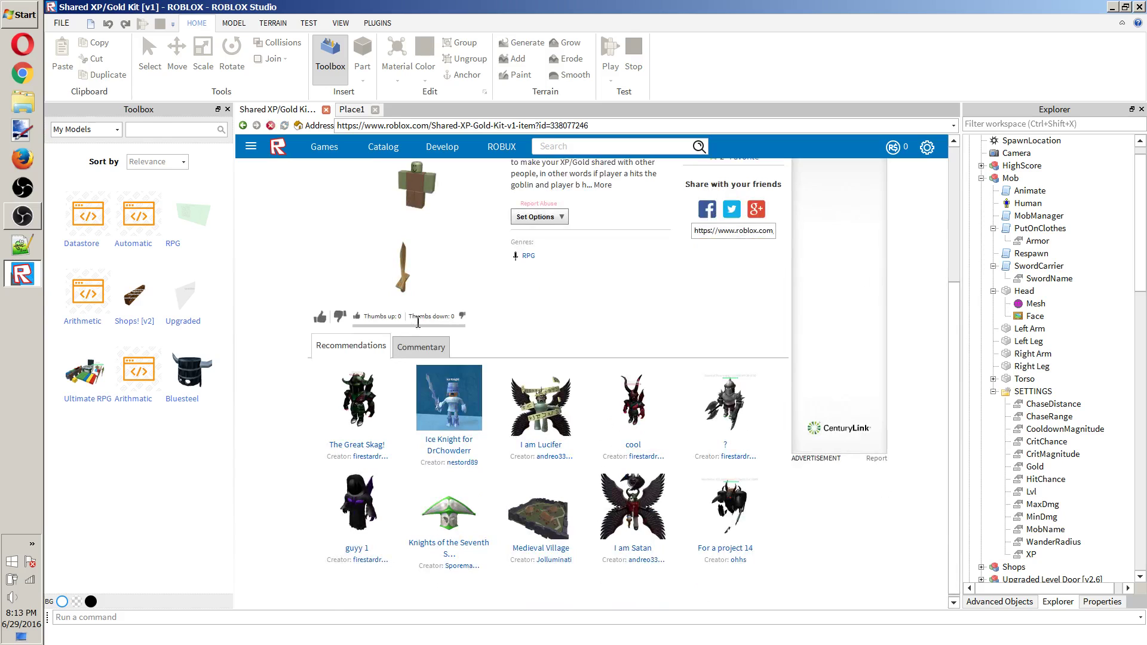
{"action": "left_click", "coordinate": [422, 351]}
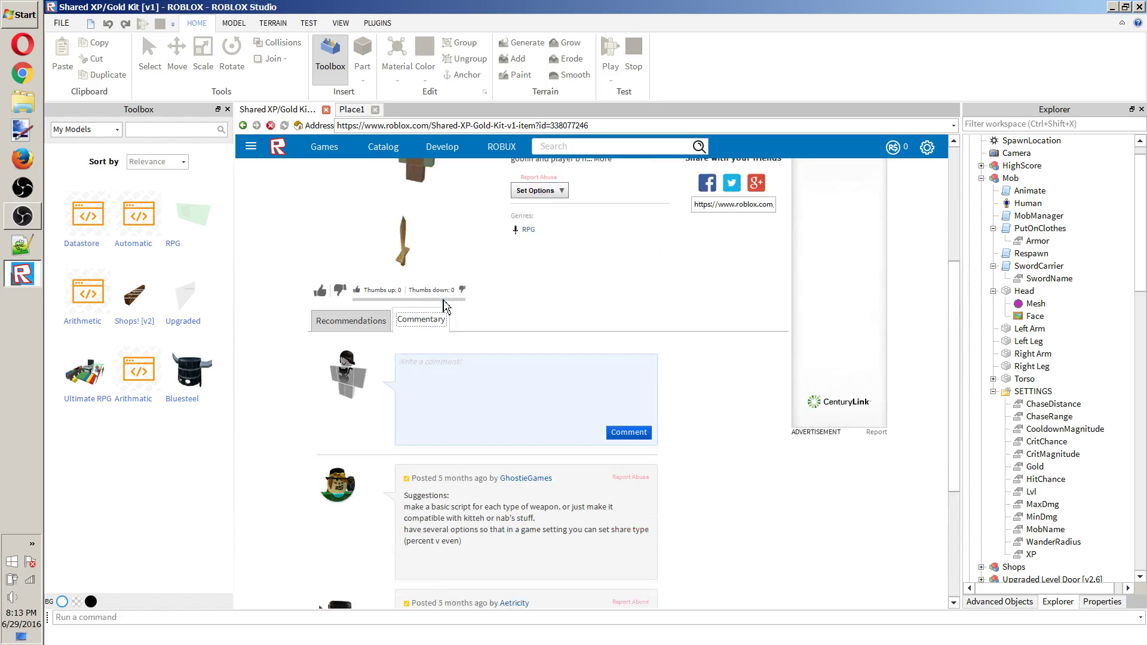
{"action": "scroll", "coordinate": [463, 287], "scroll_direction": "up", "scroll_amount": 3}
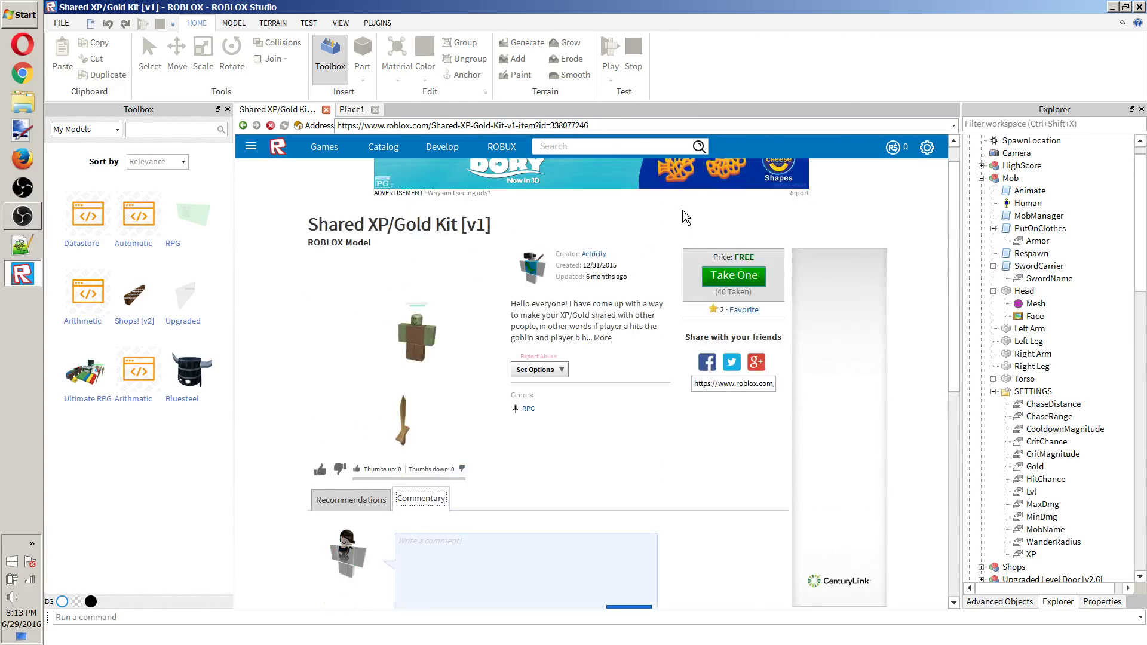
{"action": "left_click_drag", "start_coordinate": [542, 303], "coordinate": [606, 344]}
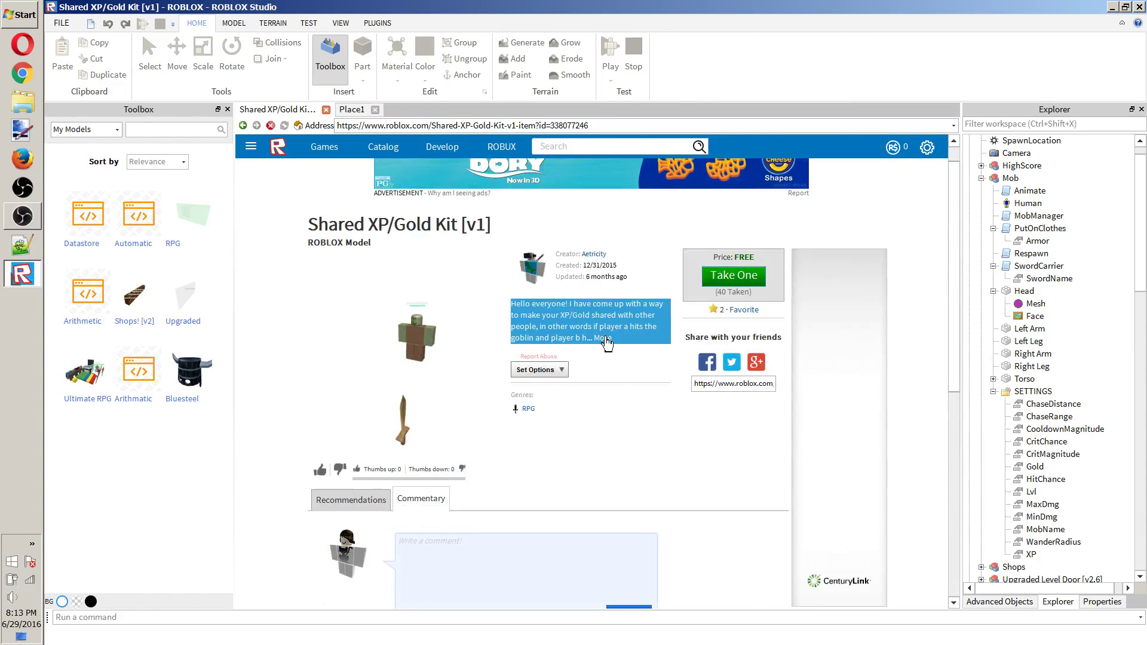
{"action": "left_click", "coordinate": [603, 338]}
{"action": "left_click_drag", "start_coordinate": [513, 302], "coordinate": [642, 413]}
{"action": "left_click", "coordinate": [642, 382]}
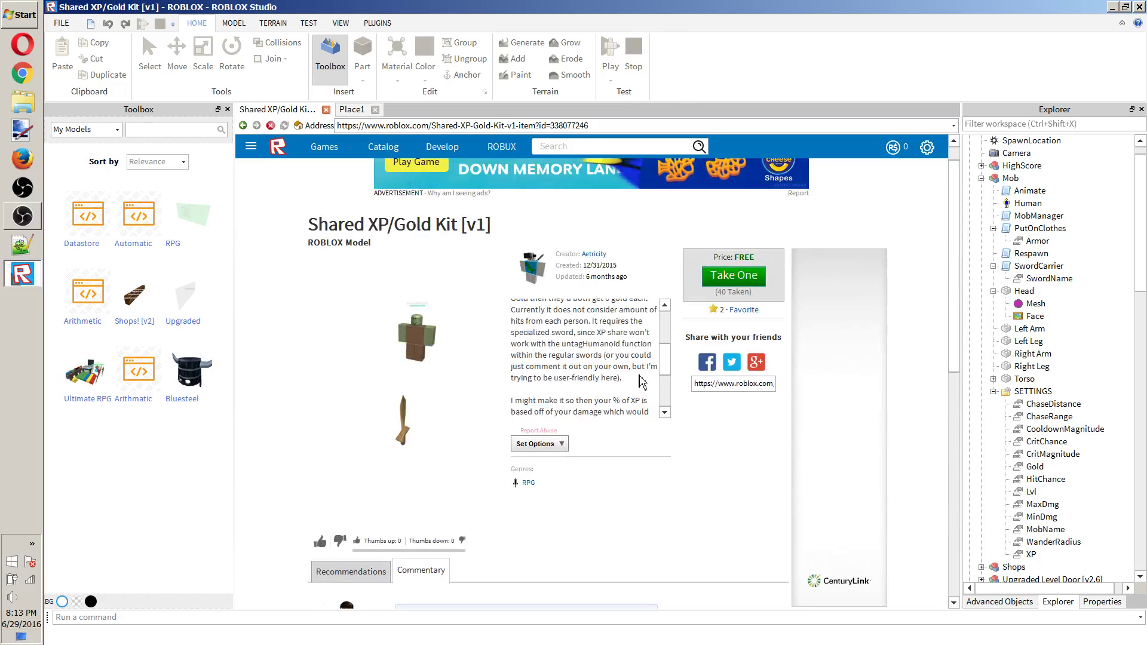
{"action": "scroll", "coordinate": [642, 382], "scroll_direction": "down", "scroll_amount": 3}
Take the free Shared XP/Gold Kit [v1] model and complete the transaction.
{"action": "left_click", "coordinate": [733, 275]}
{"action": "left_click", "coordinate": [584, 412]}
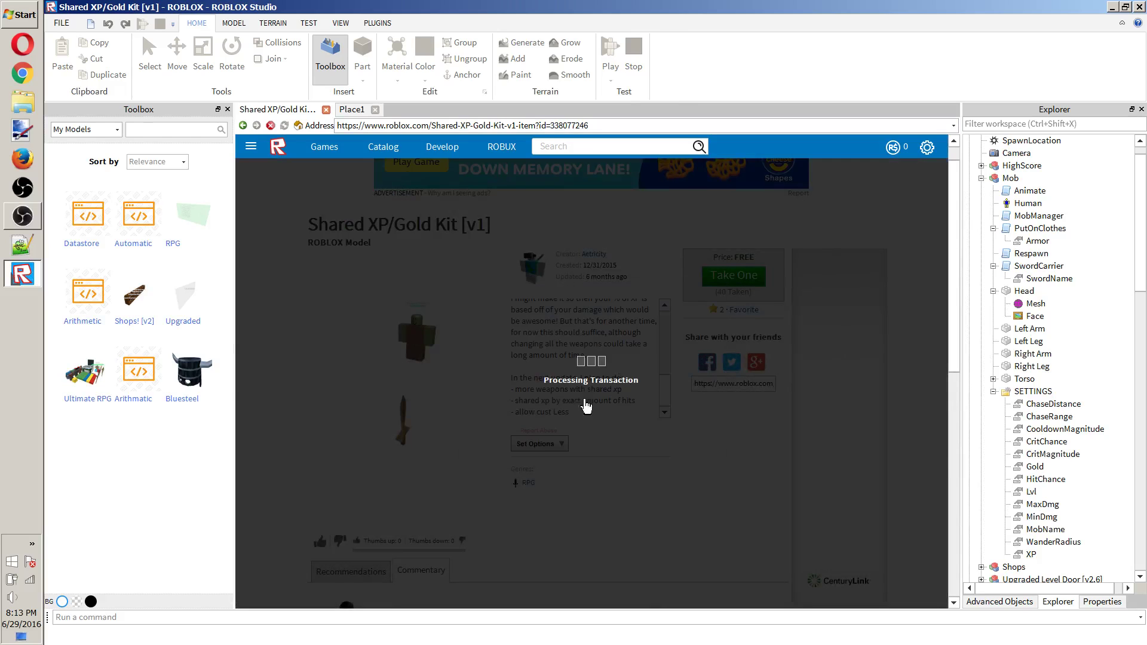
{"action": "left_click", "coordinate": [714, 302]}
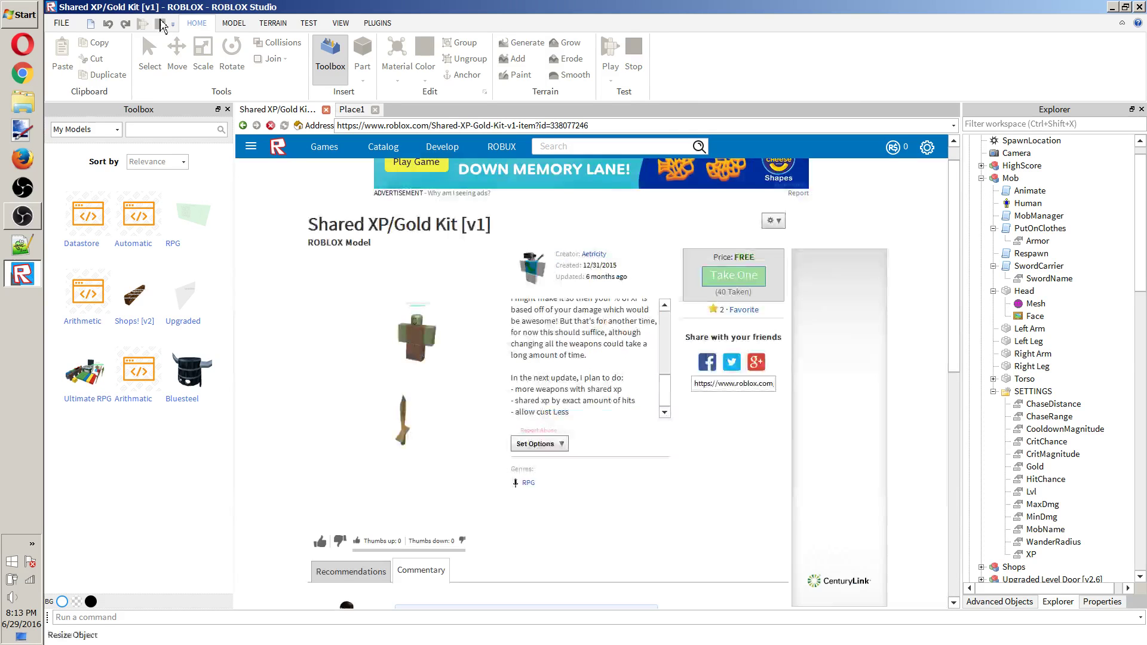
Return to Place1, refresh the My Models list and insert the Shared XP kit into the place.
{"action": "left_click", "coordinate": [353, 110]}
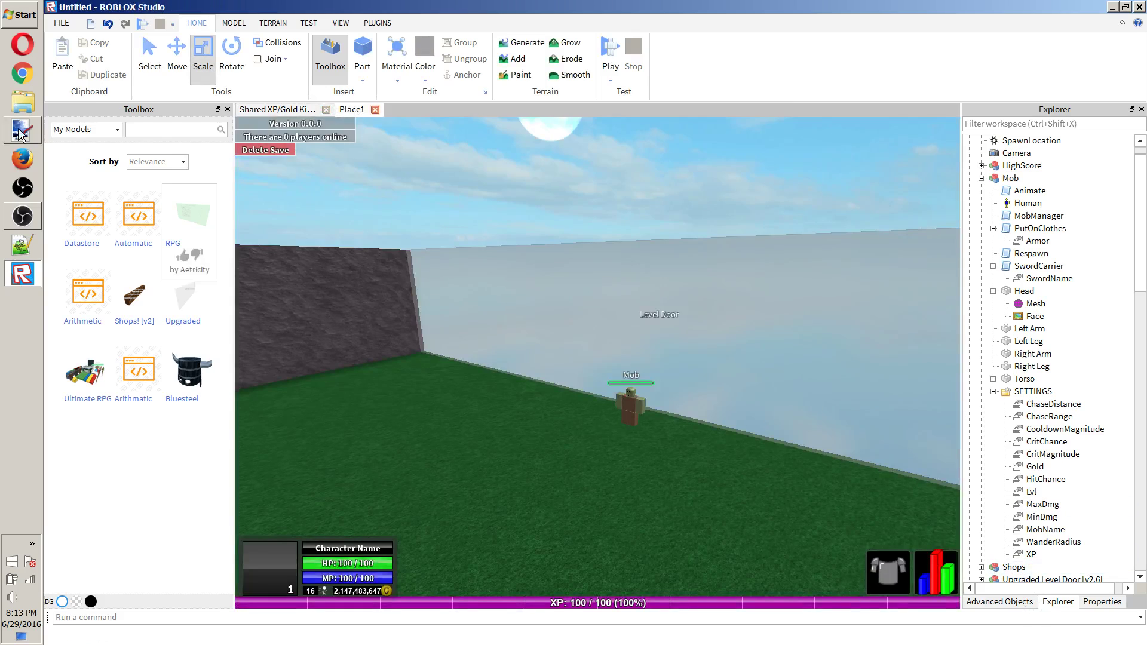
{"action": "left_click", "coordinate": [87, 130]}
{"action": "left_click", "coordinate": [71, 174]}
{"action": "left_click", "coordinate": [86, 130]}
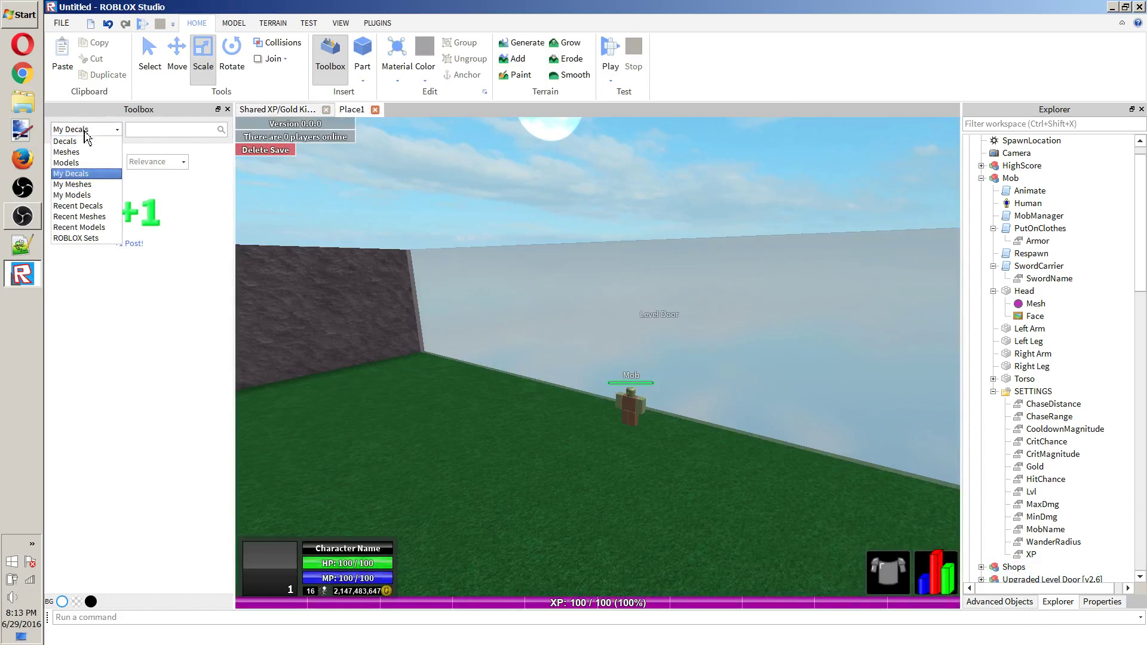
{"action": "left_click", "coordinate": [72, 195]}
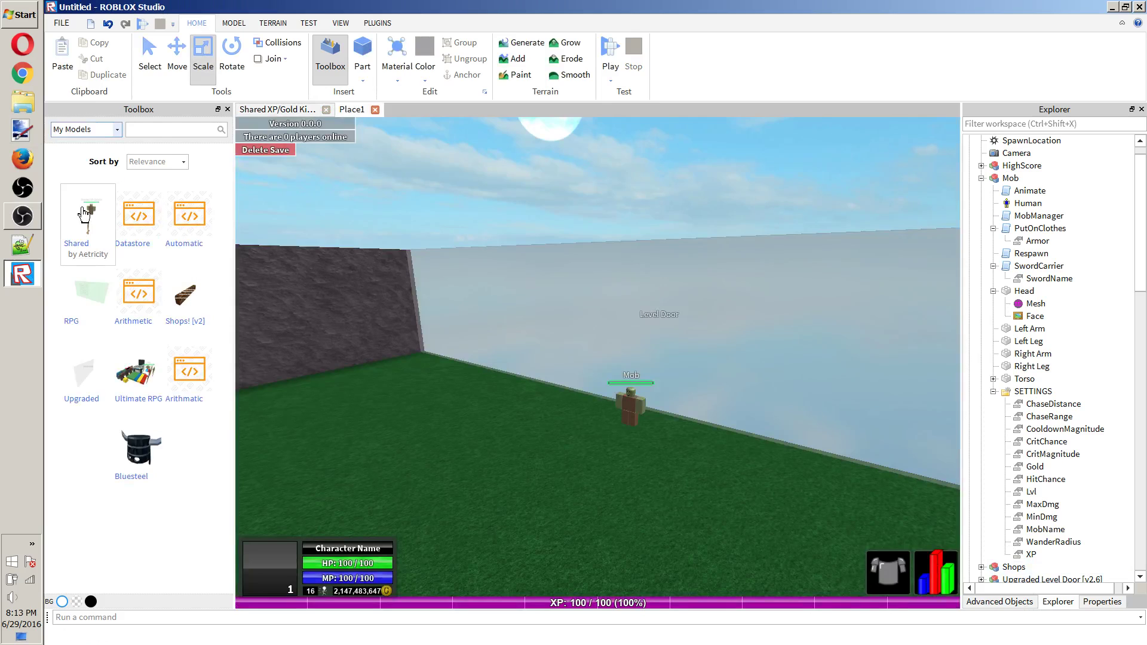
{"action": "left_click", "coordinate": [84, 213]}
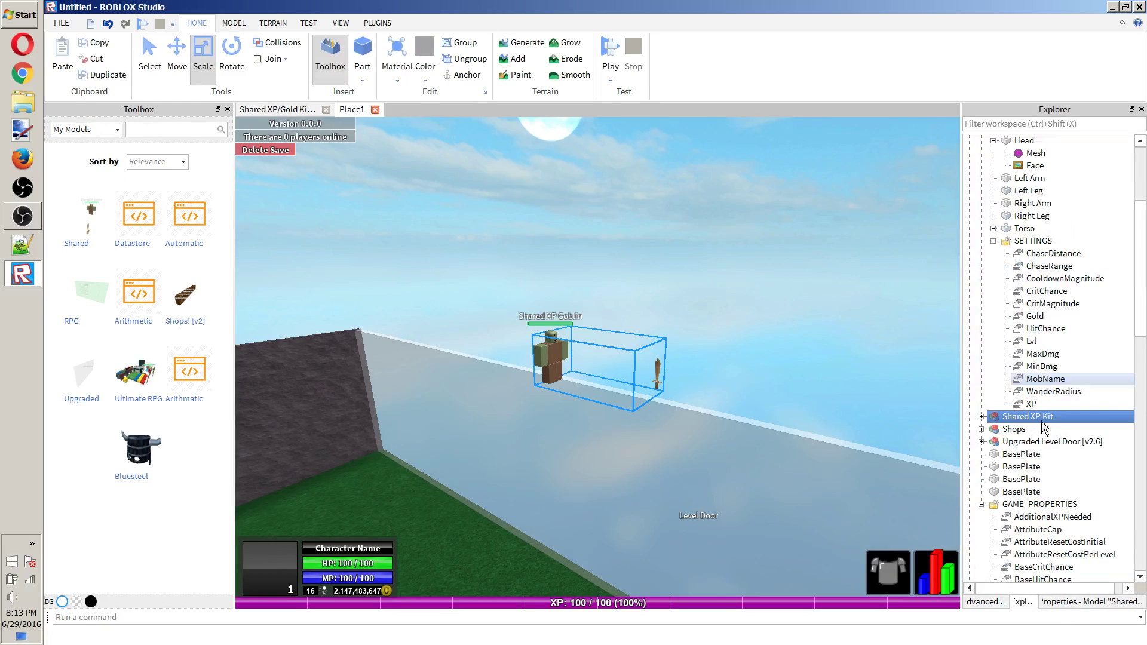
Copy the kit's Shared XP Wooden Sword into StarterPack and remove the original Wooden Sword there.
{"action": "left_click", "coordinate": [980, 417]}
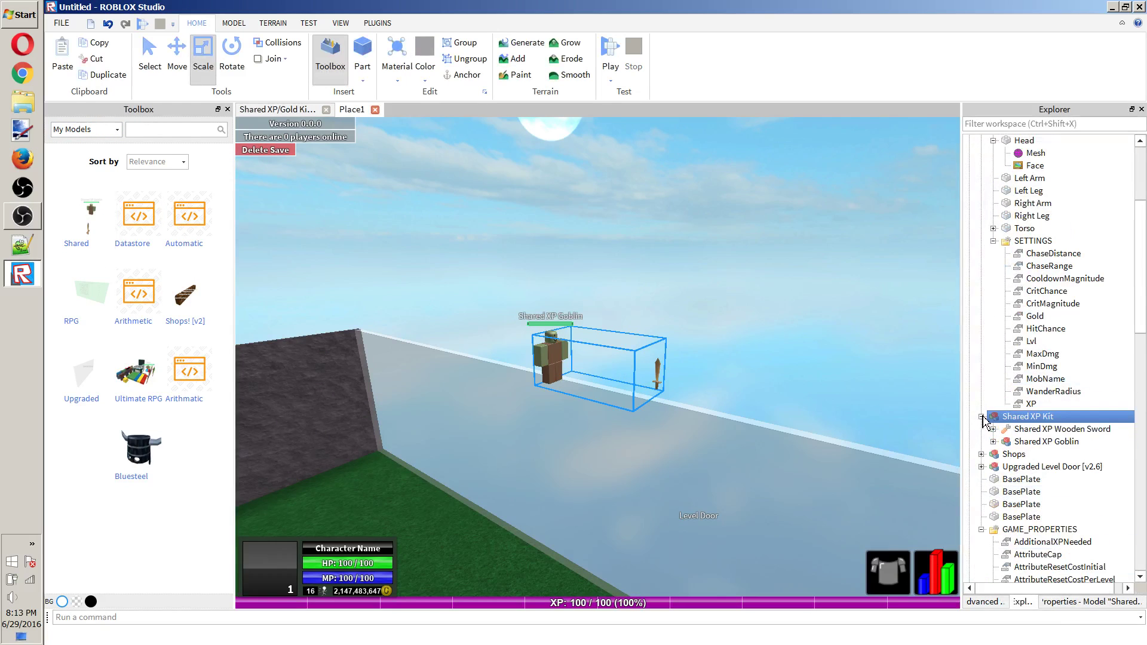
{"action": "left_click", "coordinate": [1028, 431]}
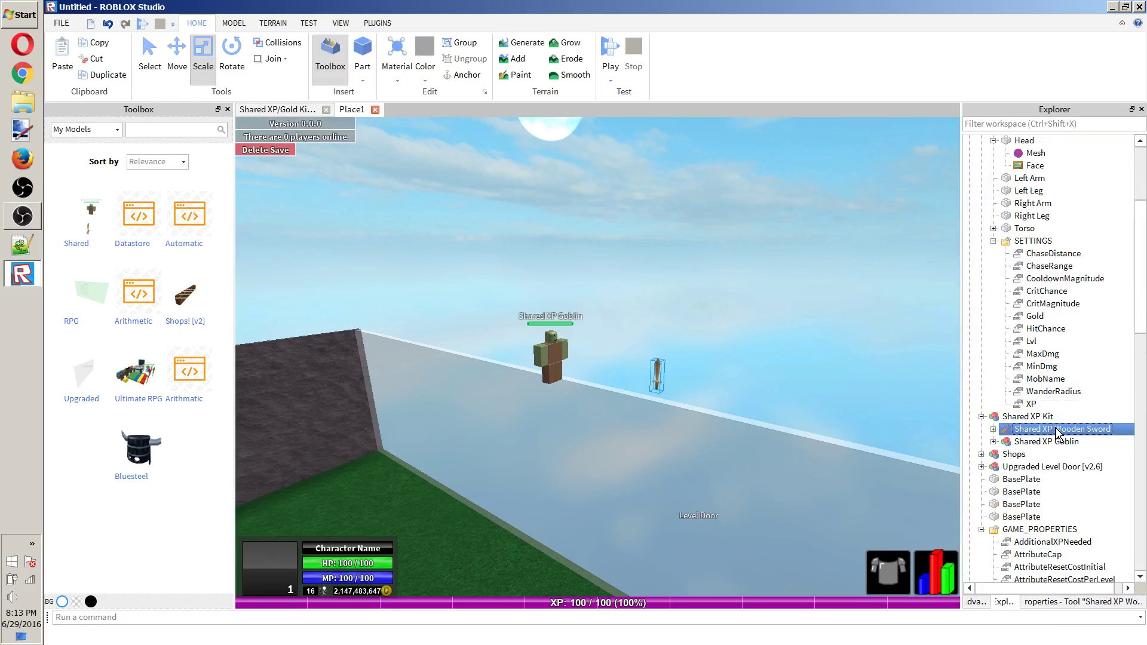
{"action": "scroll", "coordinate": [1051, 466], "scroll_direction": "down", "scroll_amount": 15}
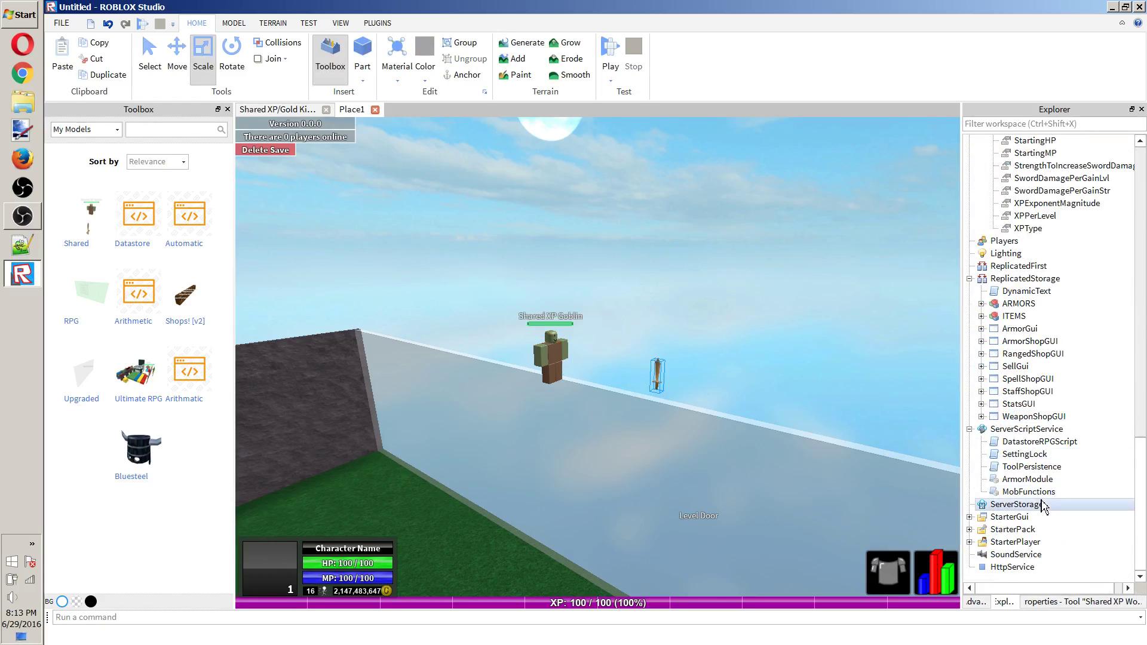
{"action": "double_click", "coordinate": [1039, 529]}
{"action": "left_click", "coordinate": [1045, 555]}
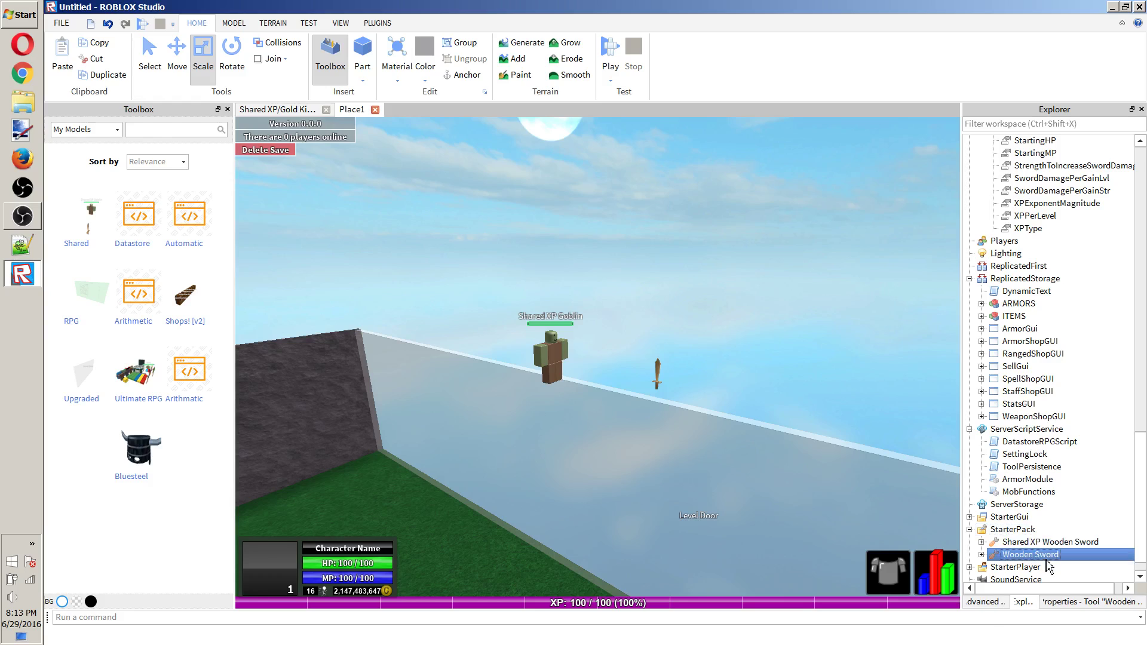
Rename the Shared XP Wooden Sword in StarterPack to "Wooden Sword".
{"action": "left_click_drag", "start_coordinate": [1046, 560], "coordinate": [1044, 544]}
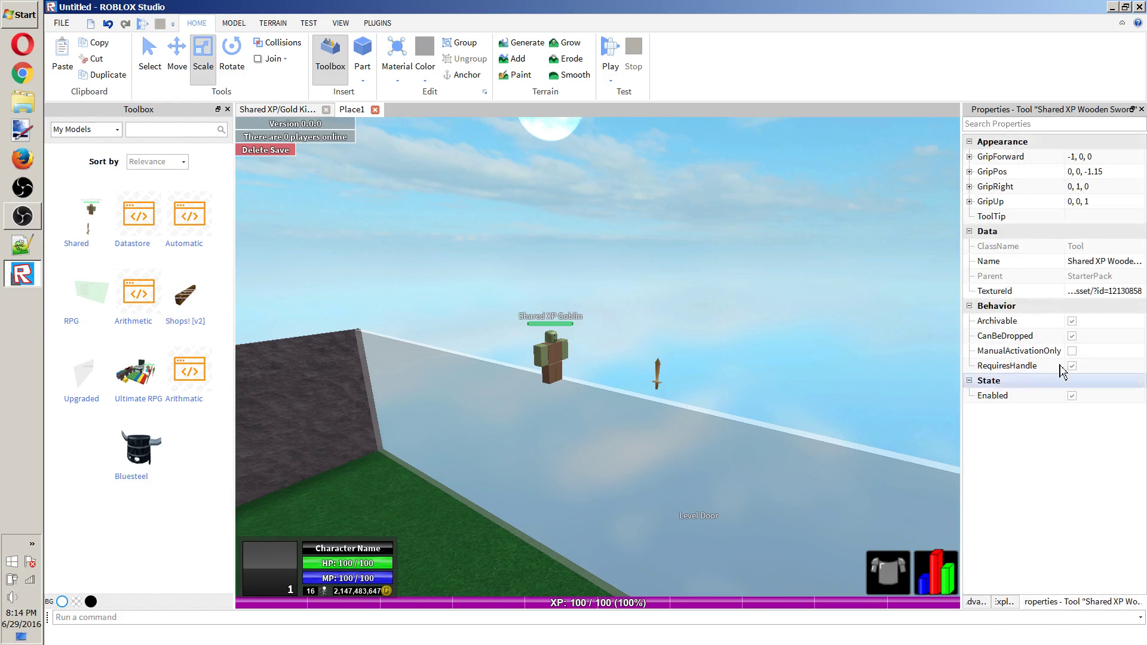
{"action": "left_click", "coordinate": [1096, 262]}
{"action": "type", "text": "W"}
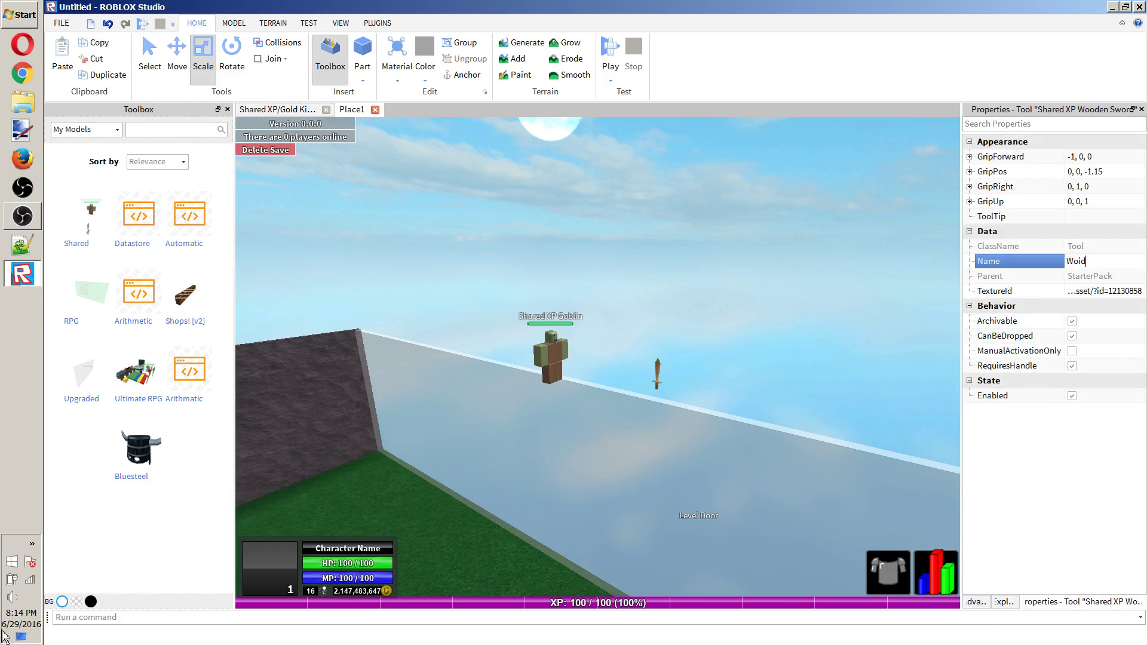
{"action": "type", "text": "ooden SWord"}
{"action": "key", "text": "Return"}
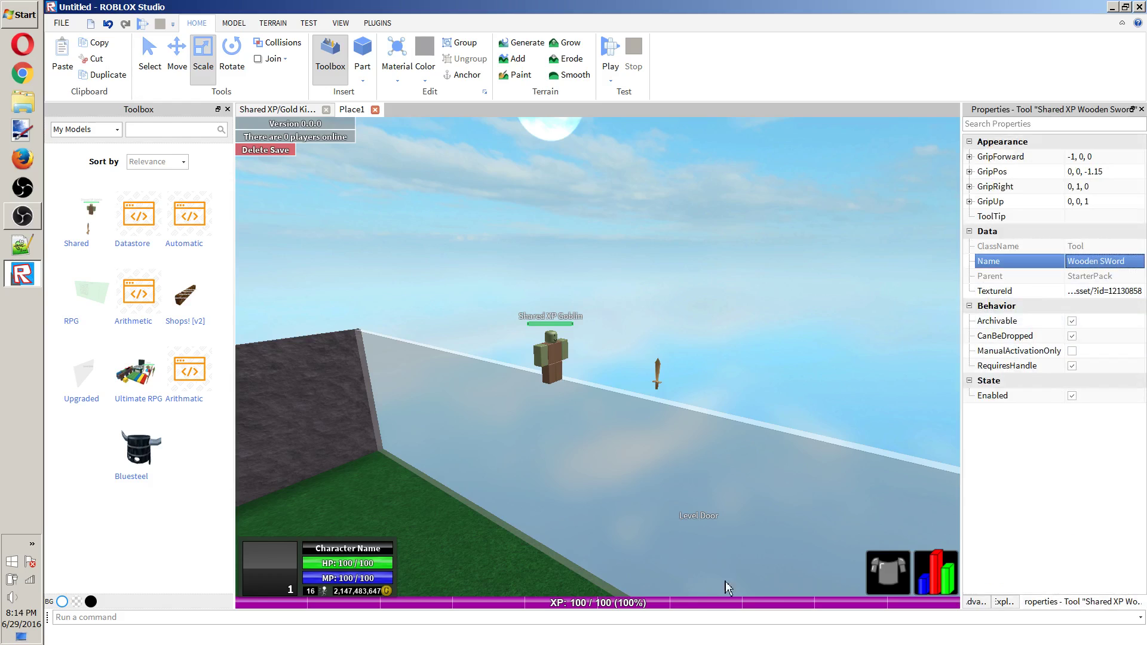
{"action": "left_click", "coordinate": [1114, 264]}
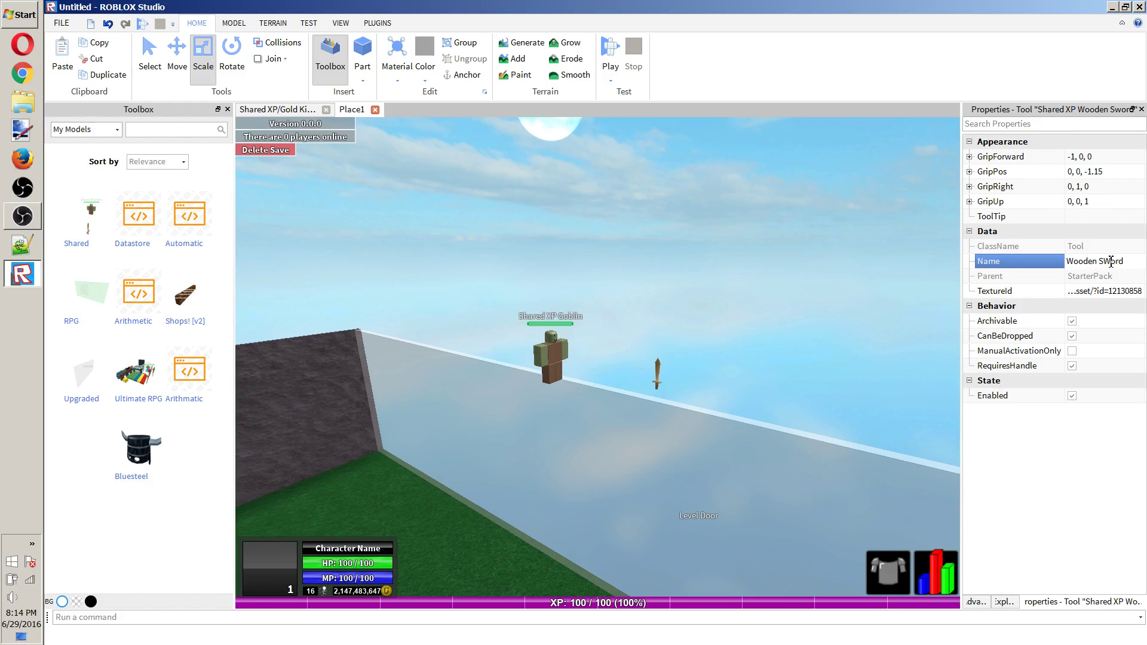
{"action": "type", "text": "w"}
Clear the TextureId of the StarterPack Wooden Sword.
{"action": "left_click", "coordinate": [1116, 291]}
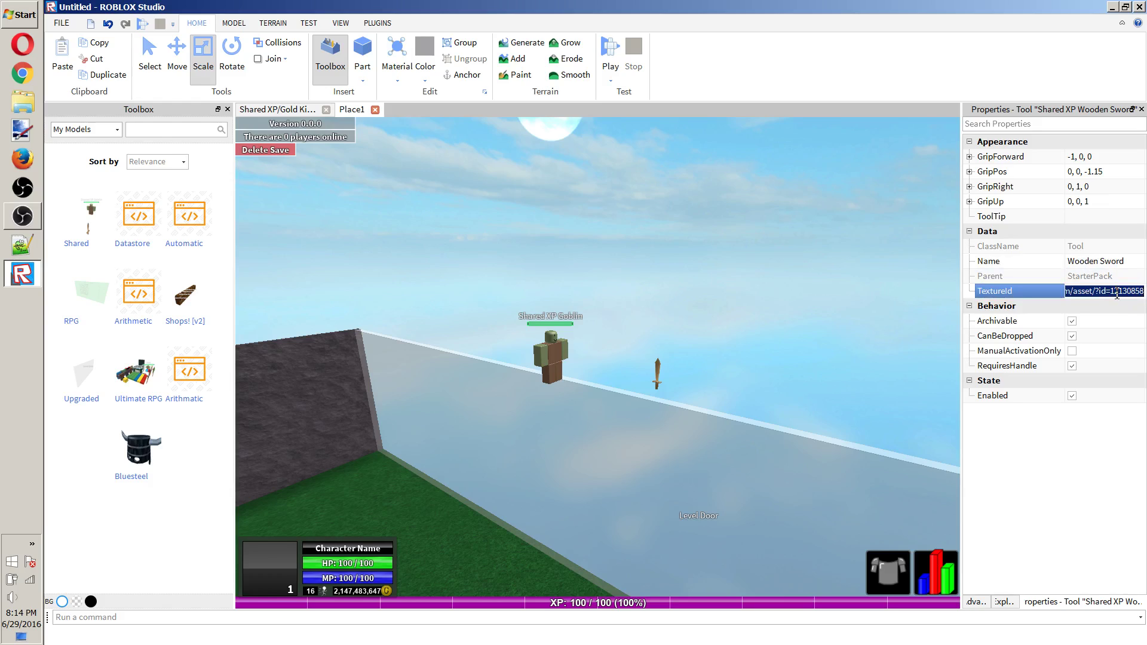
{"action": "left_click_drag", "start_coordinate": [1106, 291], "coordinate": [1143, 292]}
{"action": "key", "text": "Return"}
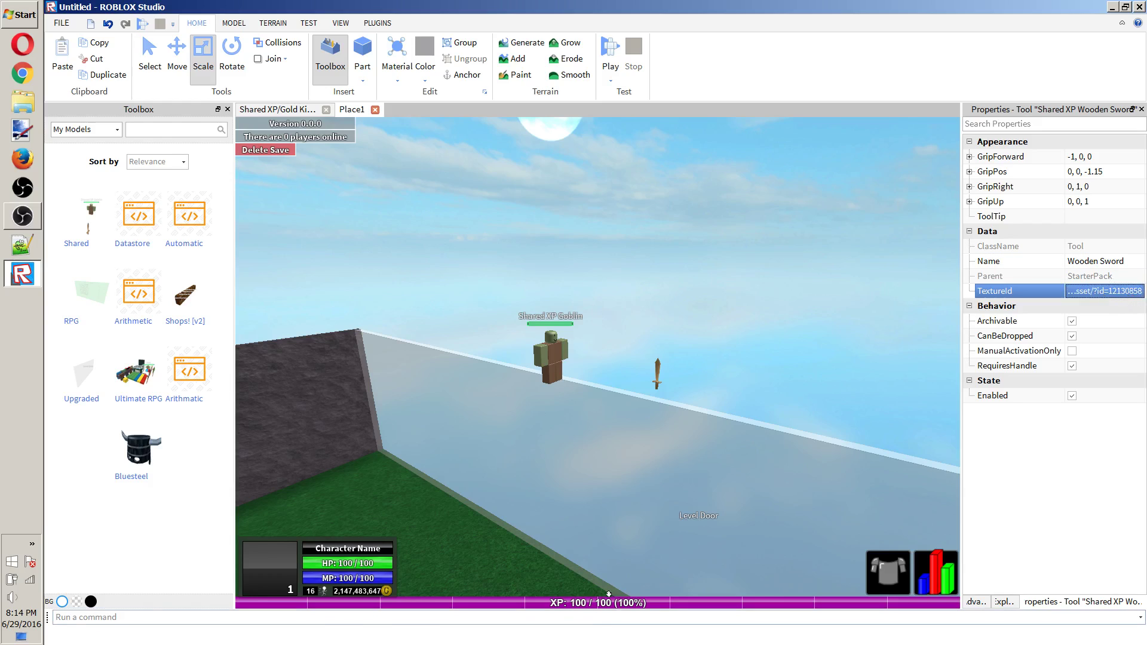
{"action": "left_click", "coordinate": [1089, 296]}
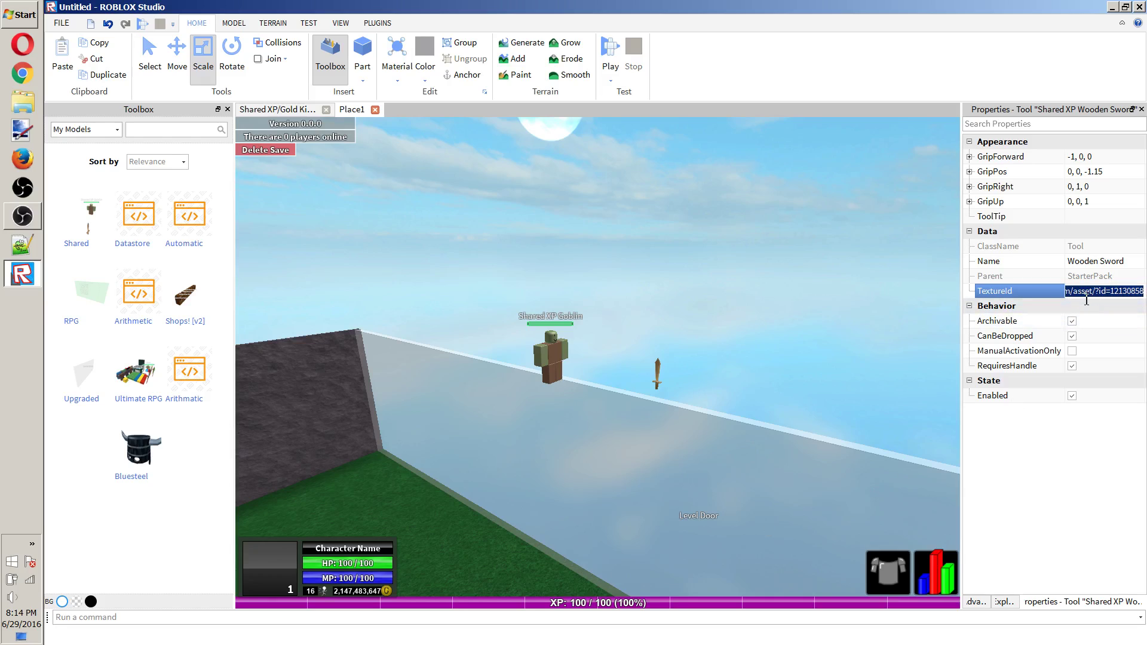
{"action": "key", "text": "BackSpace"}
{"action": "left_click", "coordinate": [1070, 264]}
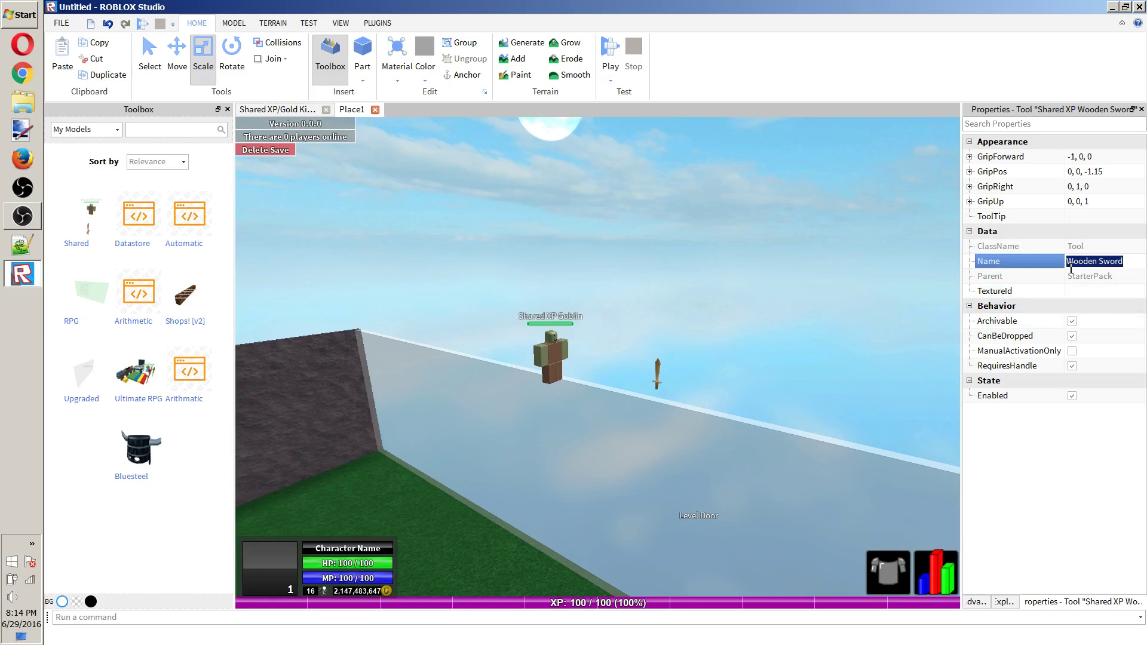
Open the SwordScript inside the StarterPack Wooden Sword for review.
{"action": "left_click", "coordinate": [1004, 602]}
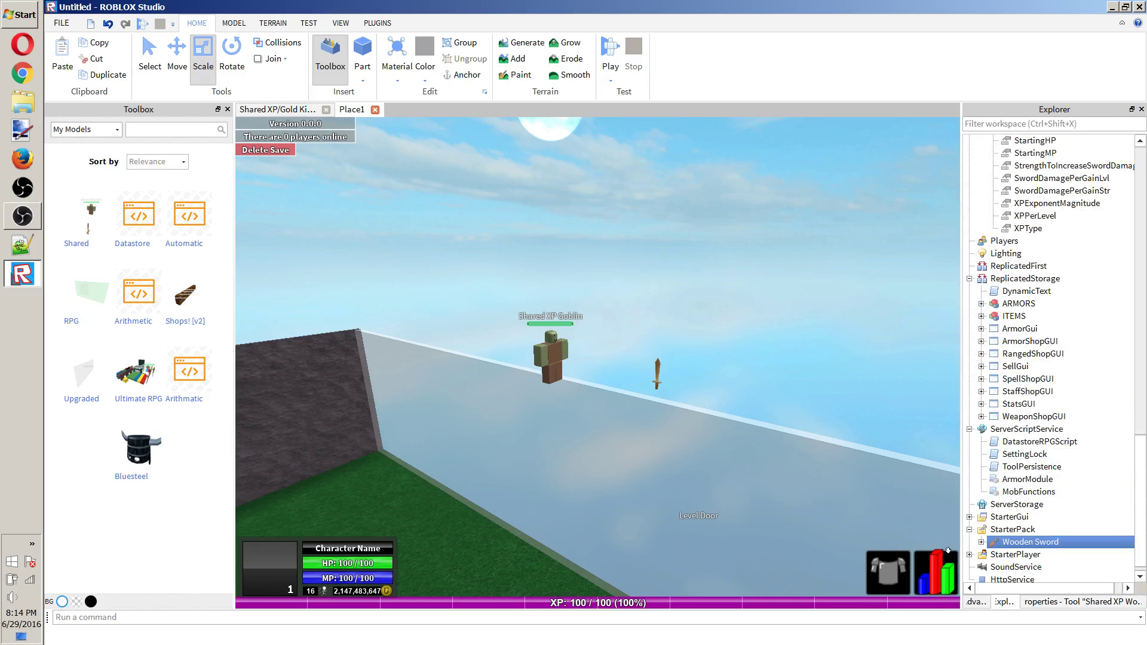
{"action": "left_click", "coordinate": [981, 542]}
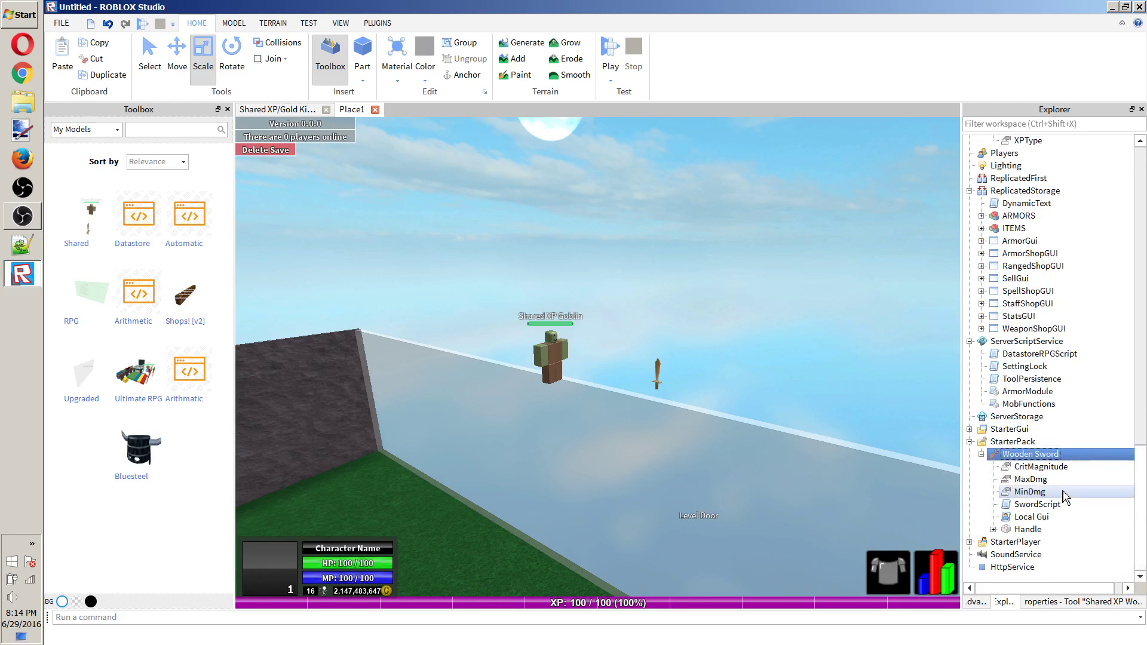
{"action": "double_click", "coordinate": [1018, 505]}
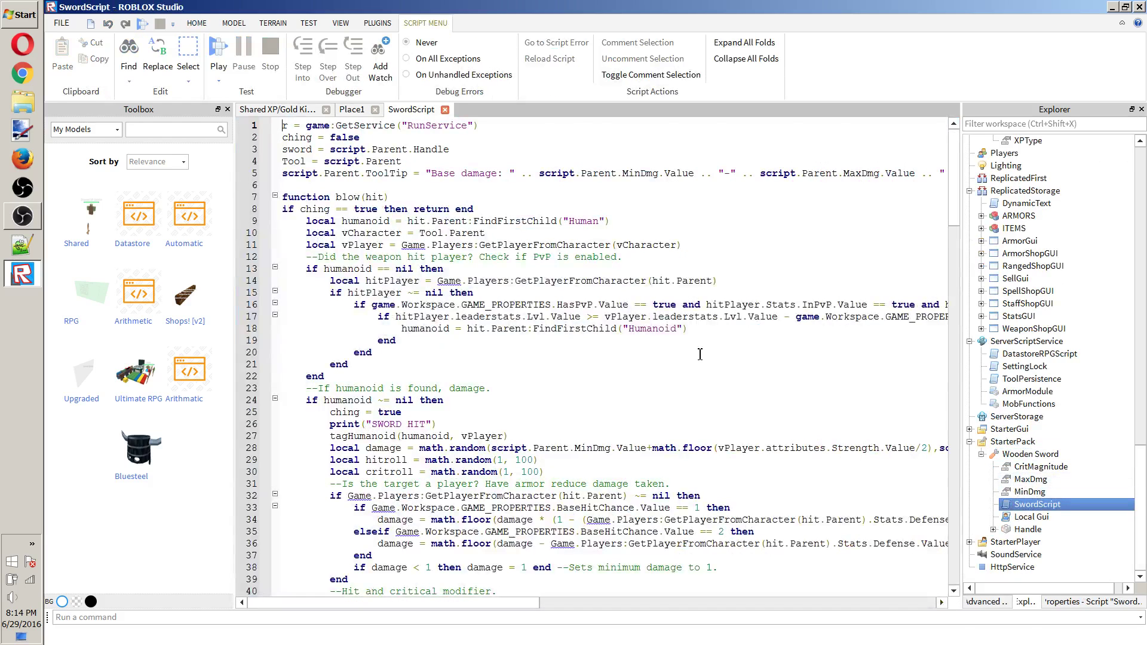
Read through the StarterPack Wooden Sword's SwordScript from start to end and return to the Place1 view.
{"action": "scroll", "coordinate": [700, 355], "scroll_direction": "down", "scroll_amount": 20}
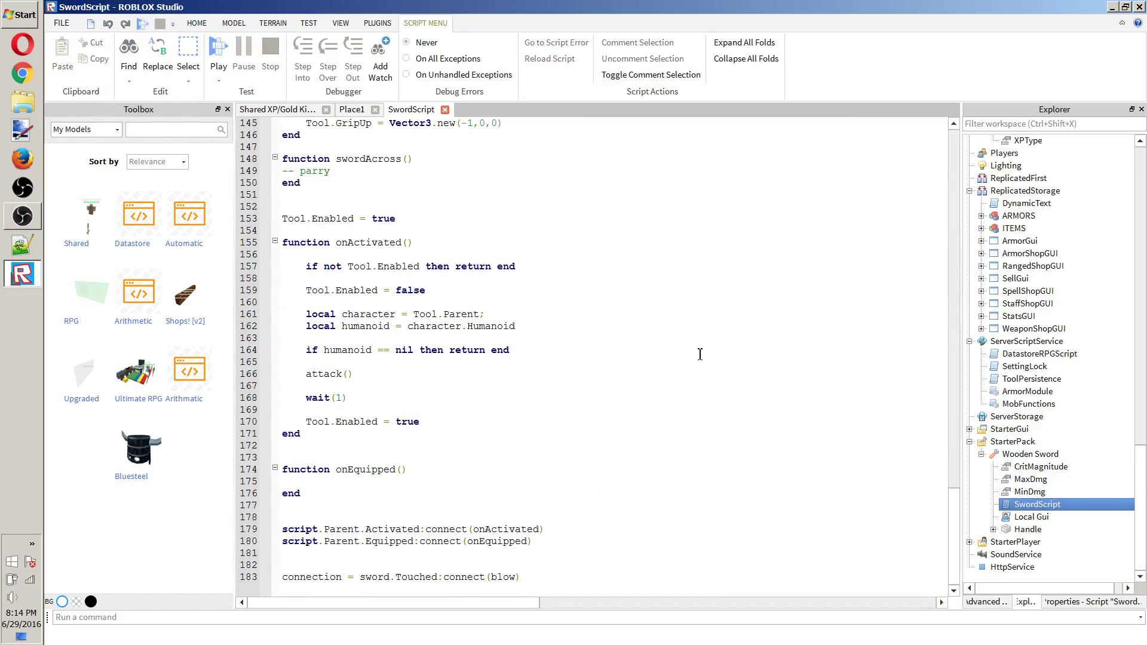
{"action": "scroll", "coordinate": [700, 360], "scroll_direction": "up", "scroll_amount": 20}
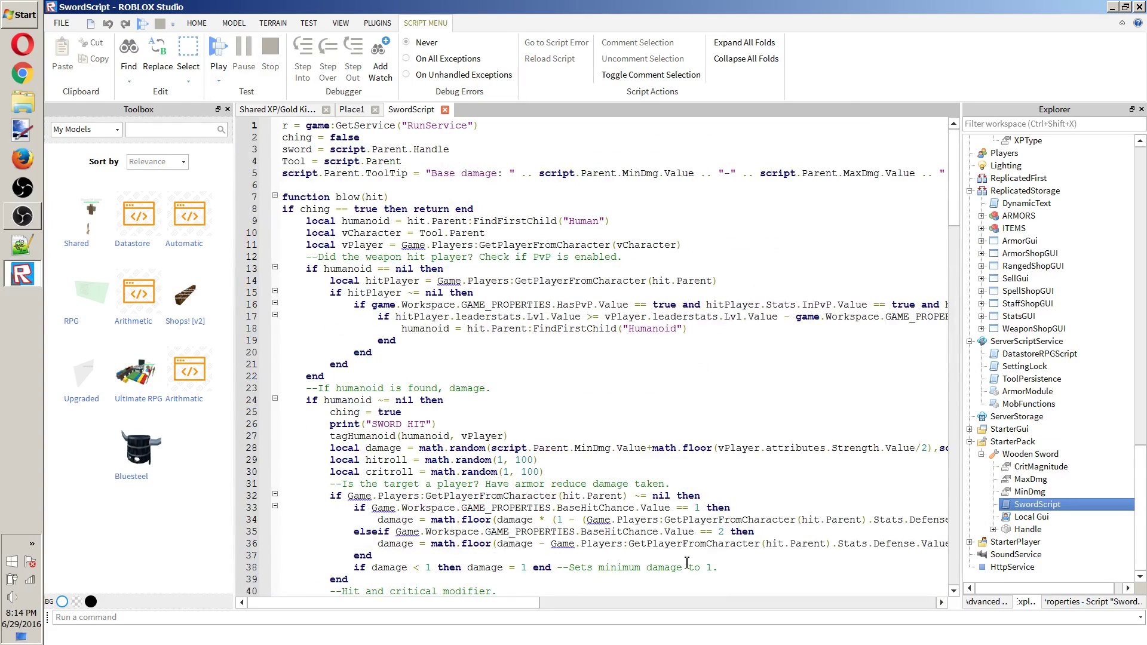
{"action": "scroll", "coordinate": [687, 563], "scroll_direction": "down", "scroll_amount": 9}
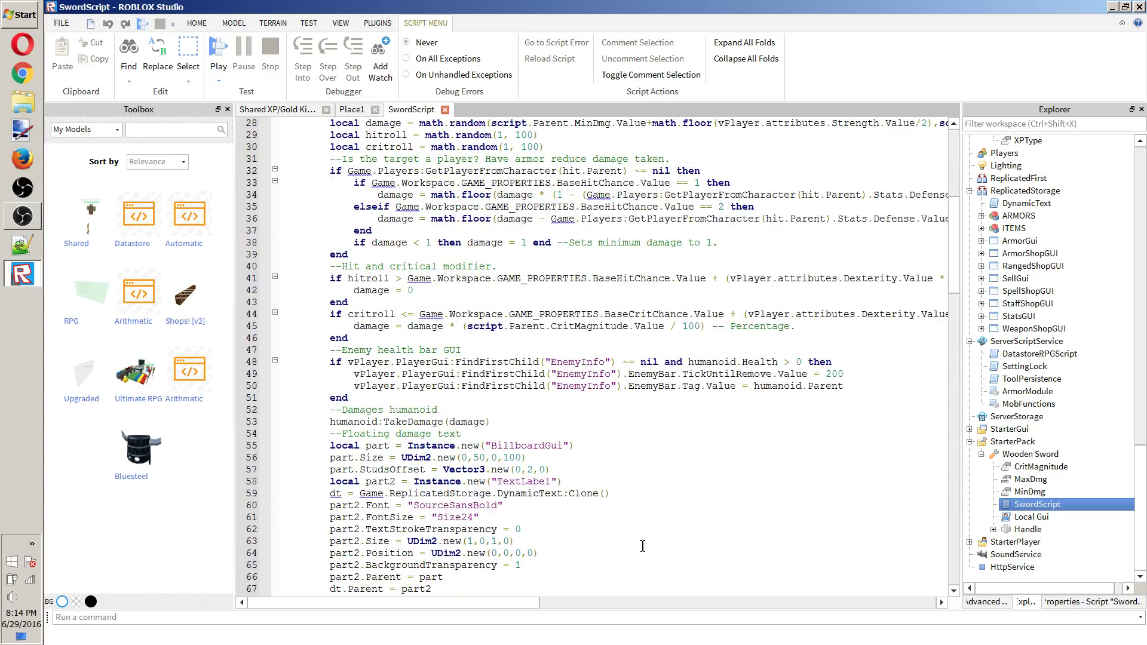
{"action": "left_click", "coordinate": [357, 109]}
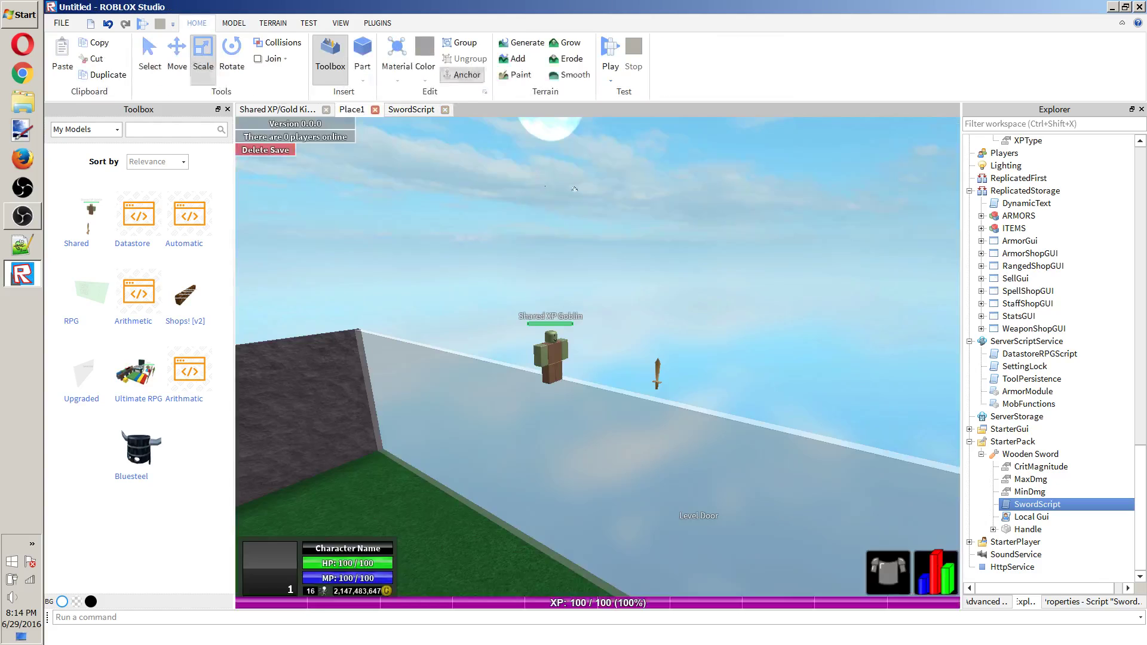
{"action": "left_click", "coordinate": [1050, 508]}
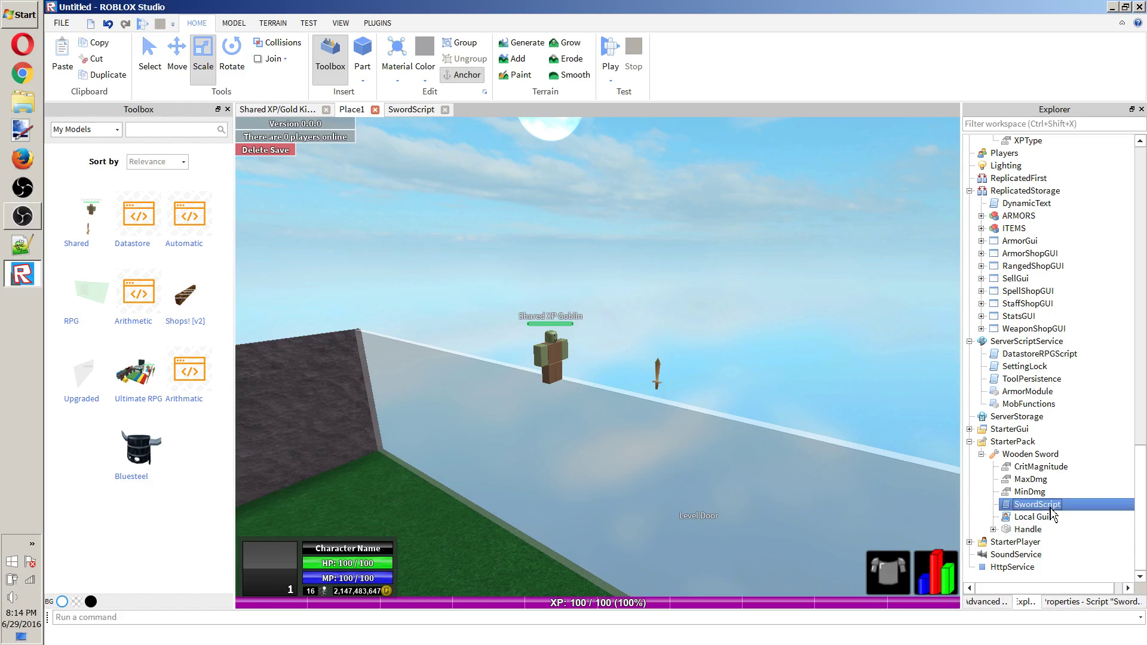
{"action": "left_click", "coordinate": [550, 218]}
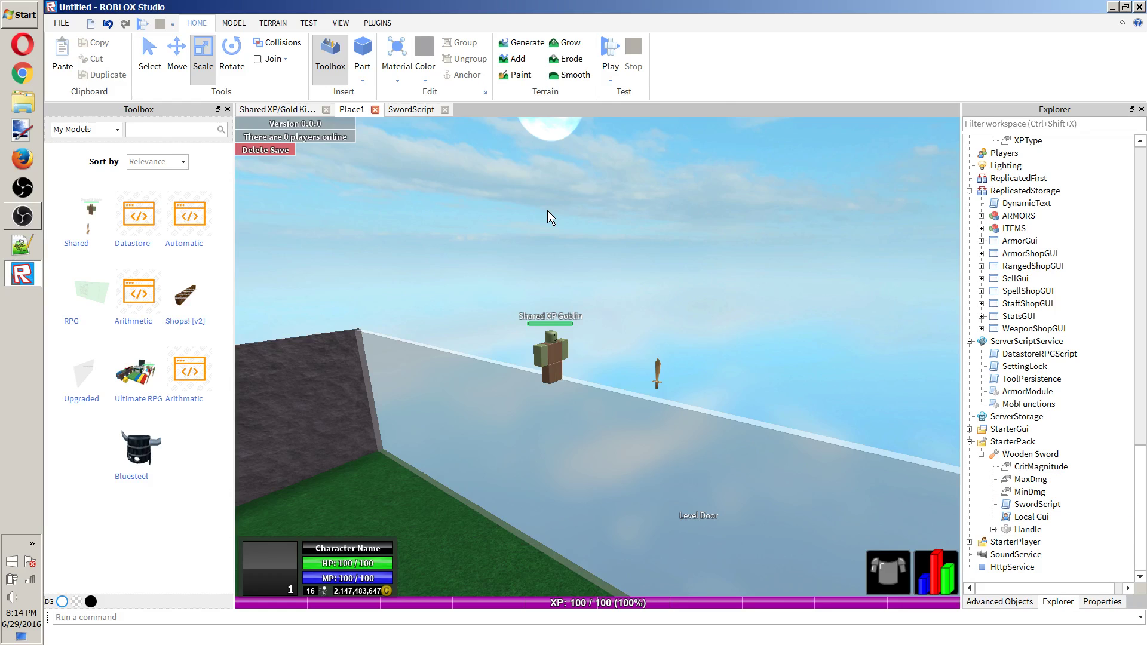
Examine the contents of the Shared XP Goblin inside the Shared XP Kit, including its Head and SETTINGS folder.
{"action": "left_click", "coordinate": [535, 357]}
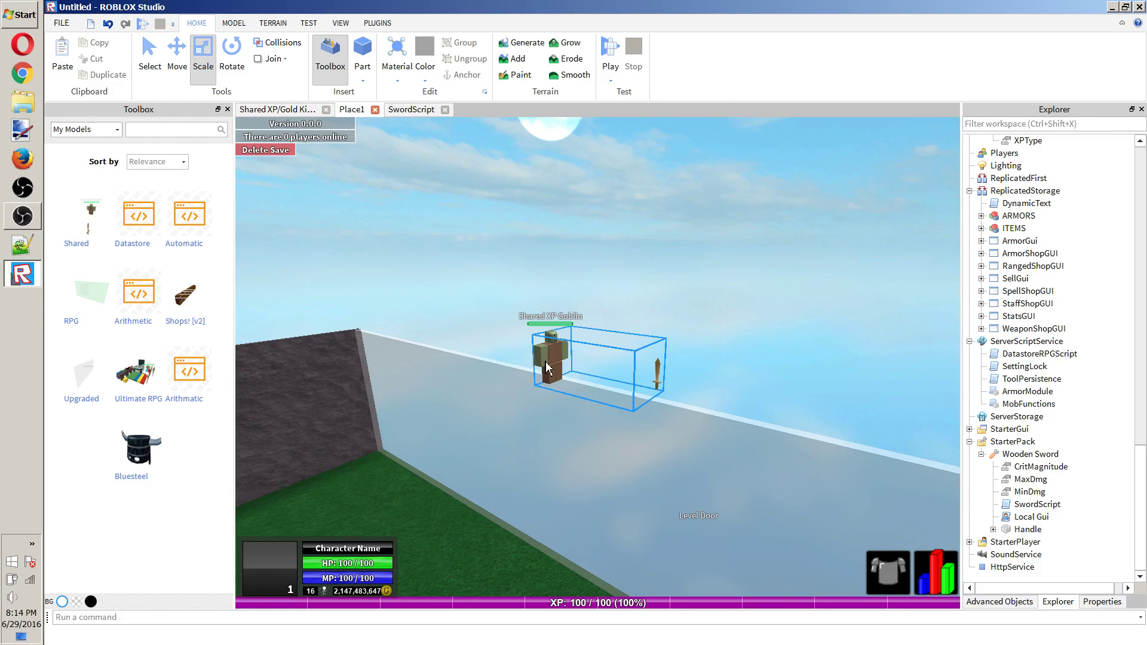
{"action": "left_click", "coordinate": [513, 206]}
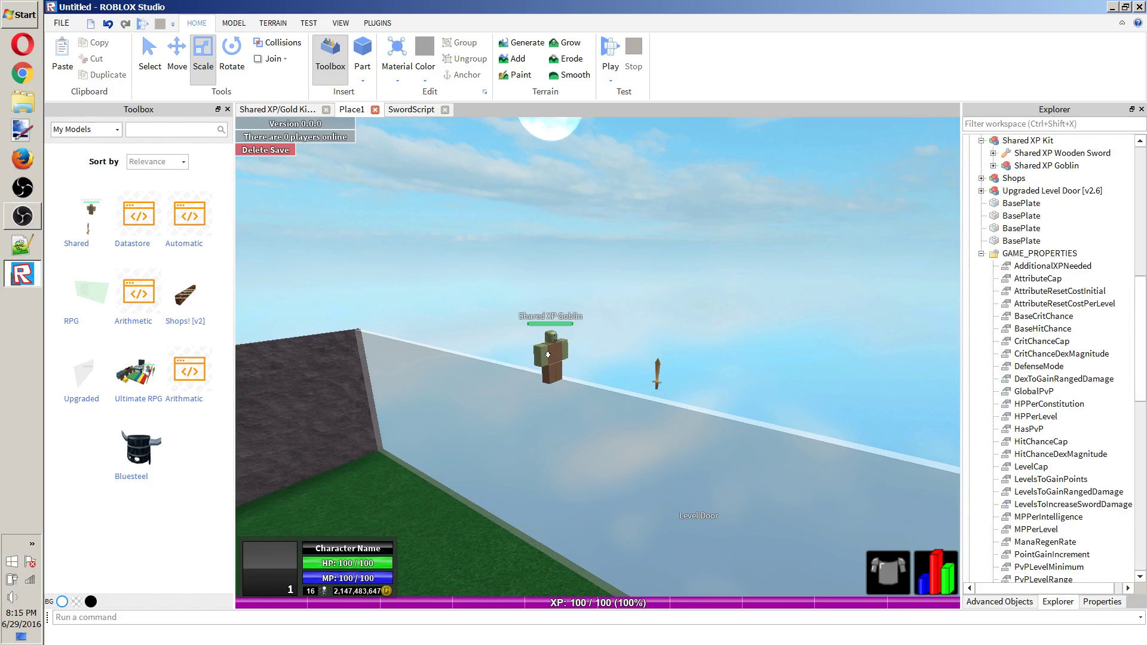
{"action": "right_click_drag", "start_coordinate": [553, 355], "coordinate": [558, 335]}
{"action": "left_click", "coordinate": [558, 336]}
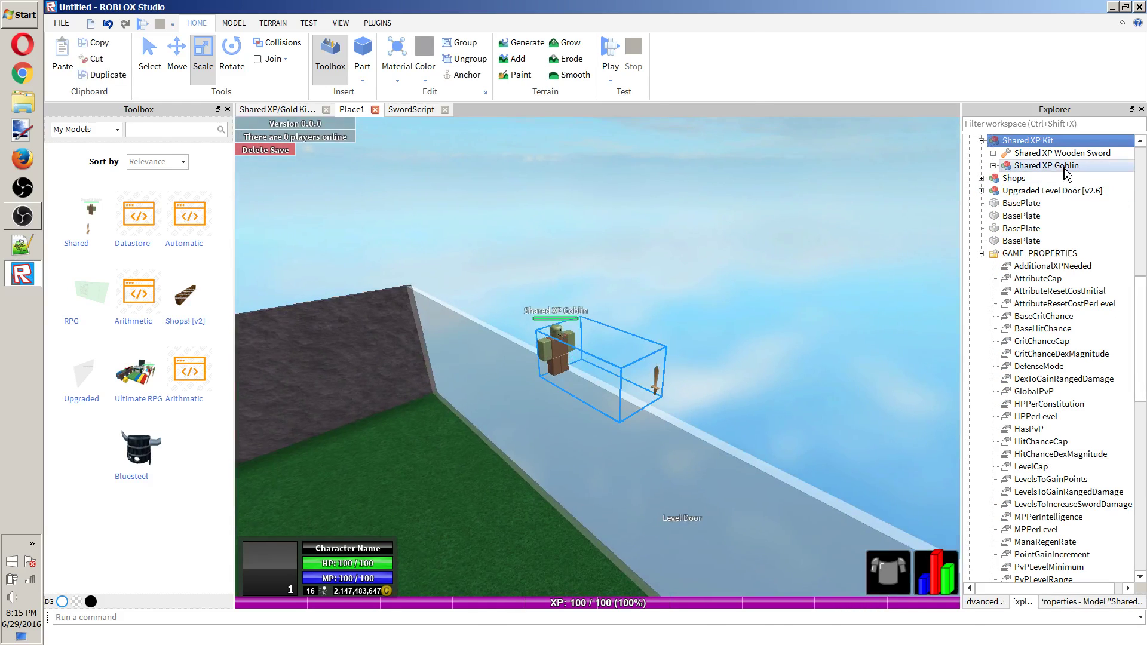
{"action": "left_click", "coordinate": [994, 165]}
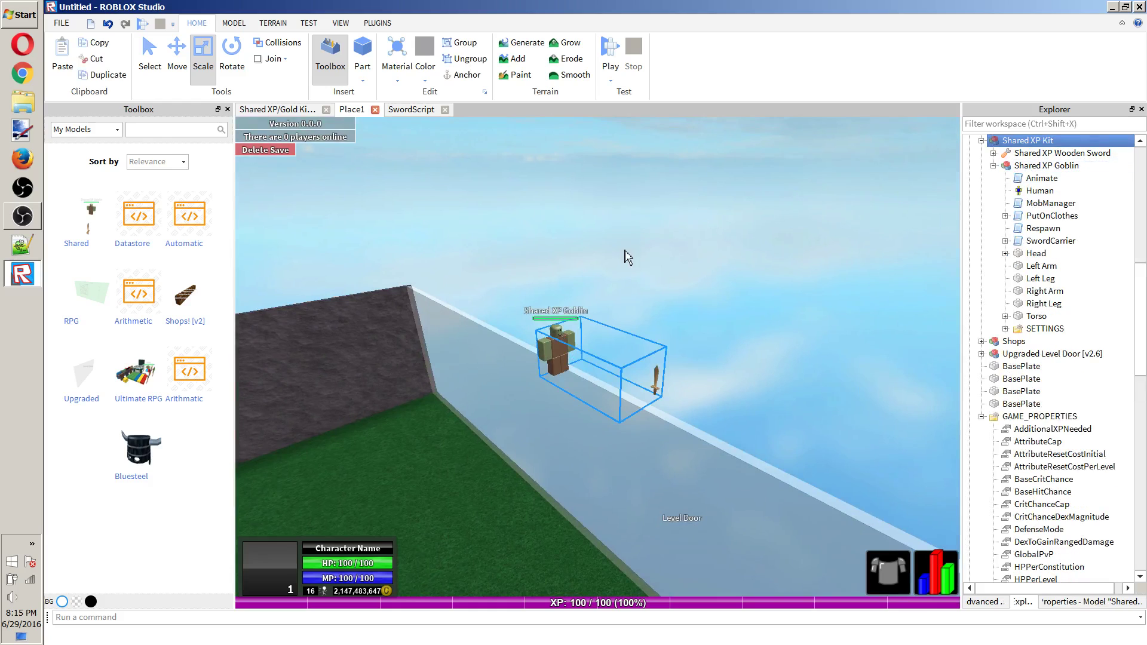
{"action": "left_click", "coordinate": [519, 286]}
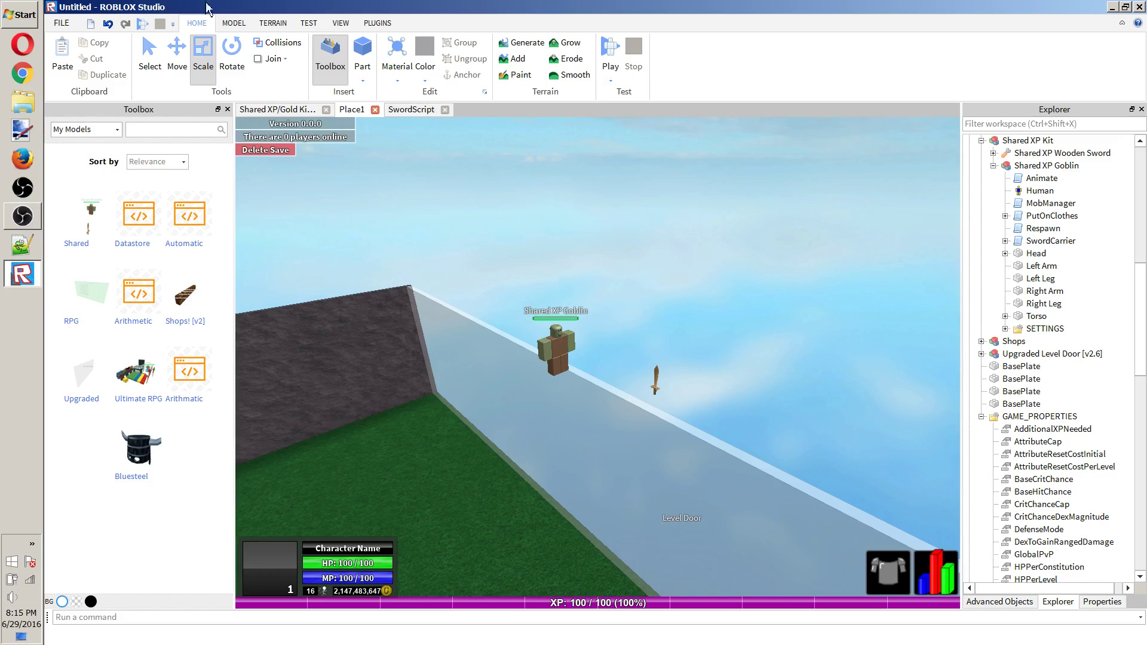
{"action": "scroll", "coordinate": [1123, 251], "scroll_direction": "down", "scroll_amount": 4}
{"action": "scroll", "coordinate": [1125, 254], "scroll_direction": "up", "scroll_amount": 1}
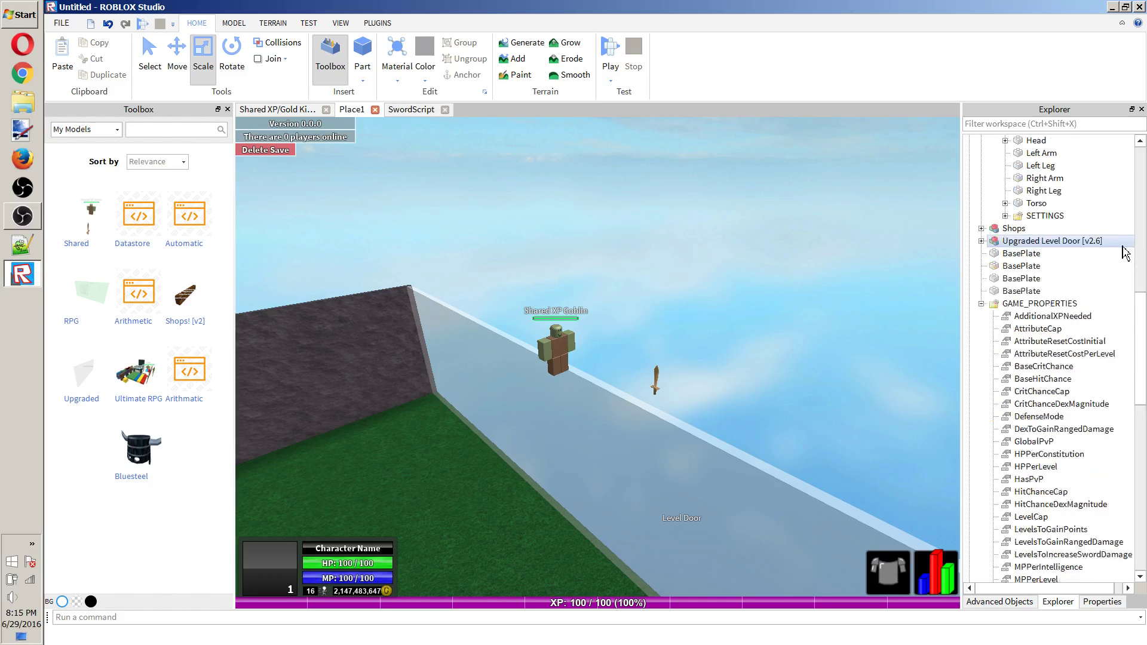
{"action": "scroll", "coordinate": [1111, 249], "scroll_direction": "up", "scroll_amount": 5}
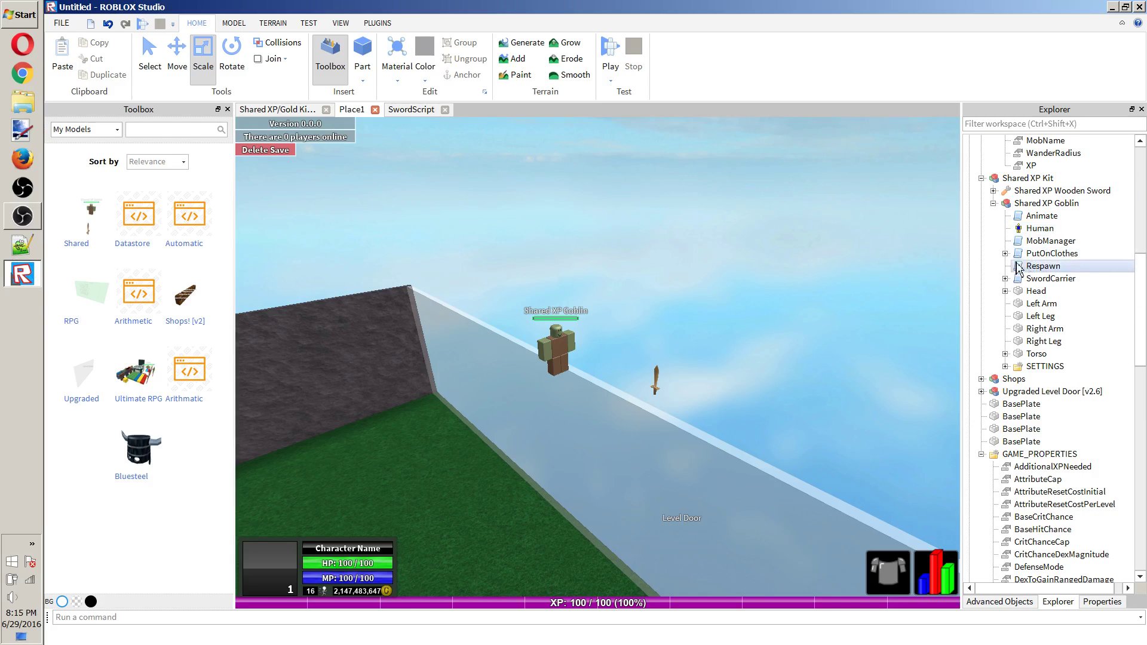
{"action": "left_click", "coordinate": [1006, 292]}
{"action": "left_click", "coordinate": [1005, 291]}
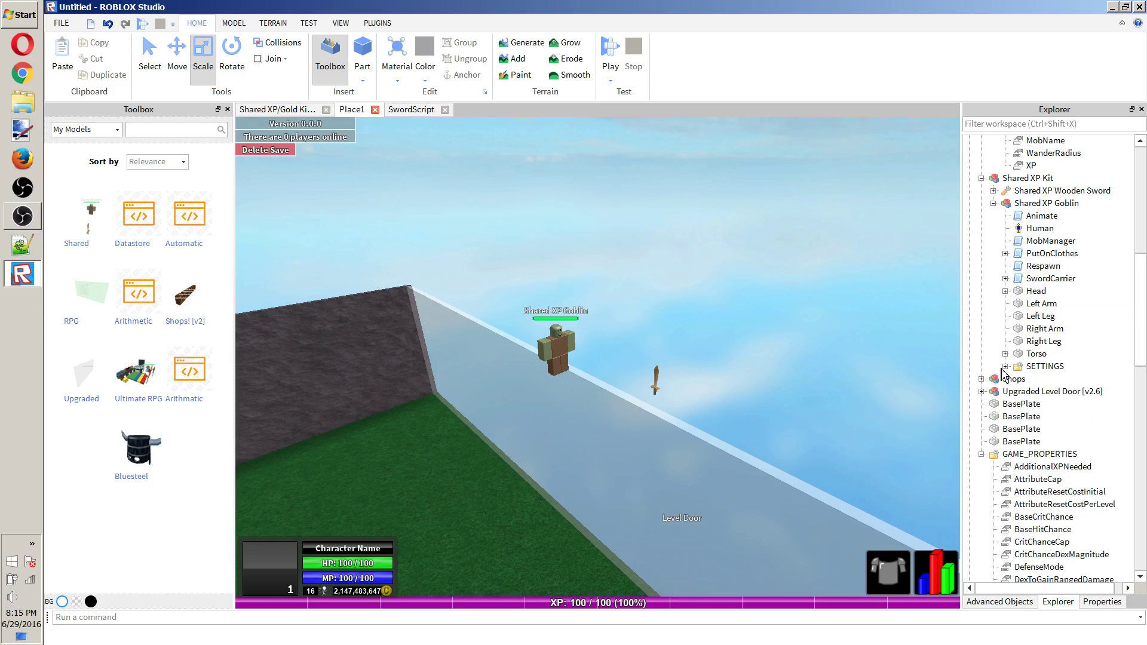
{"action": "left_click", "coordinate": [1005, 366]}
{"action": "left_click", "coordinate": [1005, 366]}
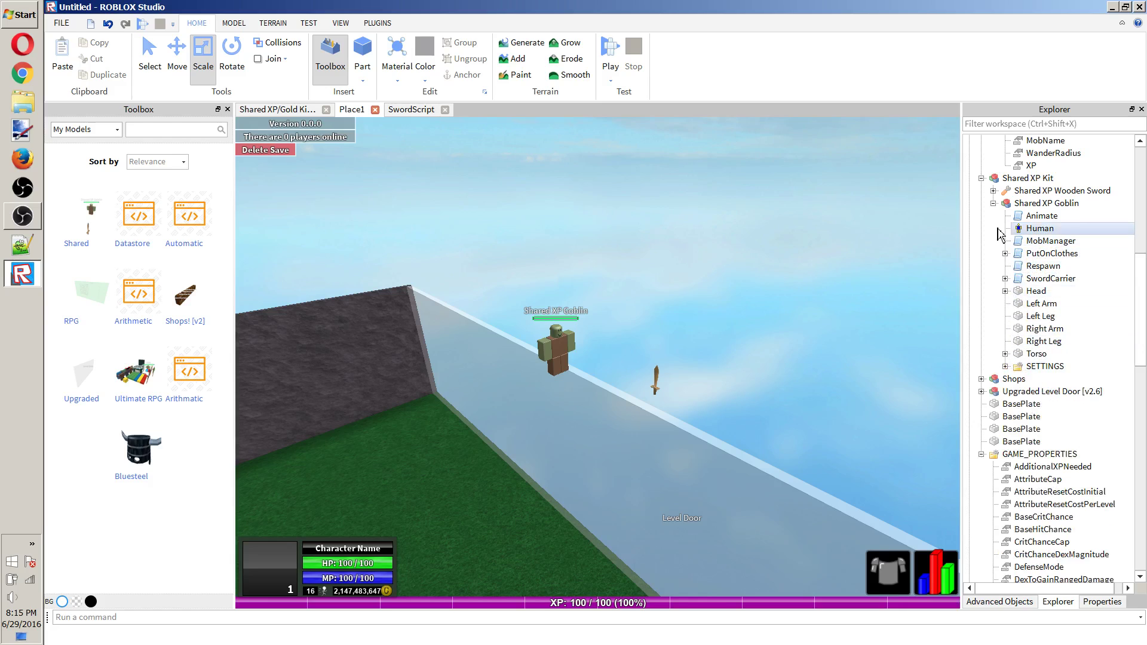
Paste a copy of the kit's Shared XP Goblin directly into the Workspace.
{"action": "left_click", "coordinate": [1054, 204]}
{"action": "scroll", "coordinate": [1069, 206], "scroll_direction": "up", "scroll_amount": 10}
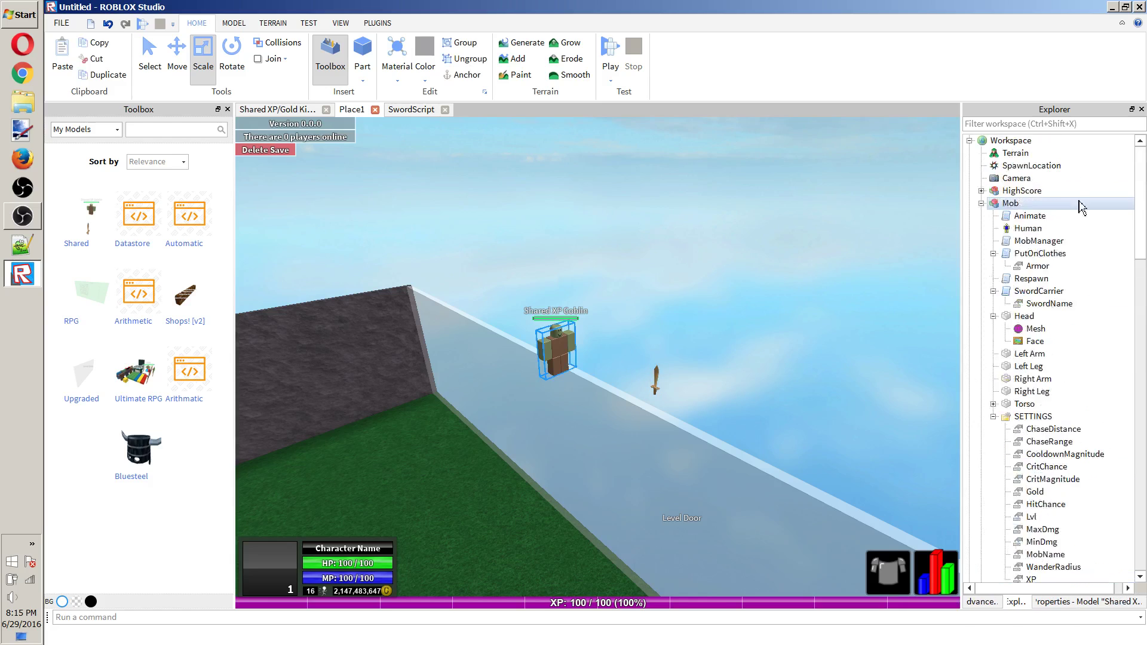
{"action": "left_click", "coordinate": [1057, 140]}
{"action": "key", "text": "ctrl+v"}
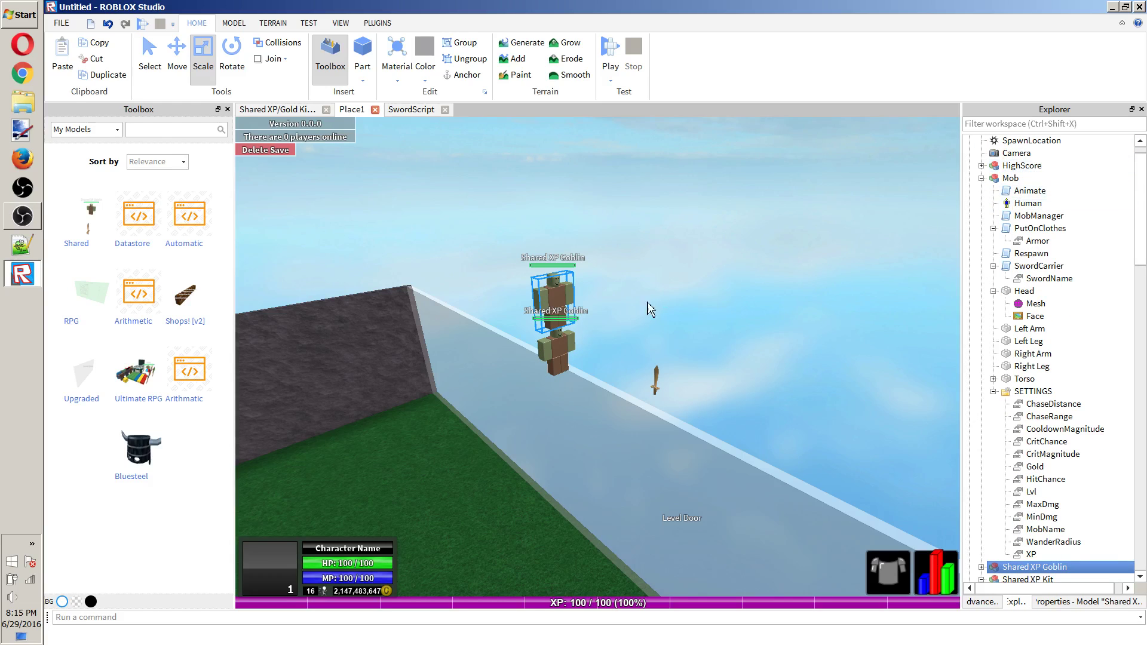
Remove the original Mob and place the copied Shared XP Goblin in its spot on the grass near the Level Door.
{"action": "right_click_drag", "start_coordinate": [519, 291], "coordinate": [574, 425]}
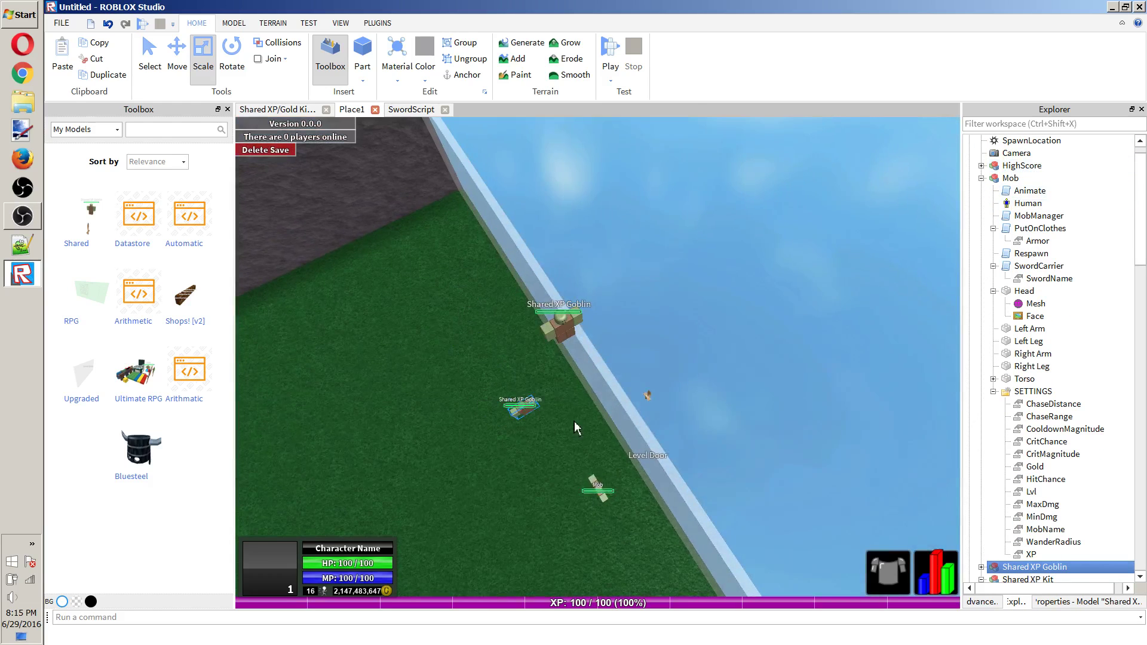
{"action": "mouse_move", "coordinate": [600, 483]}
{"action": "left_mouse_down"}
{"action": "mouse_move", "coordinate": [500, 447]}
{"action": "mouse_move", "coordinate": [615, 483]}
{"action": "left_mouse_up"}
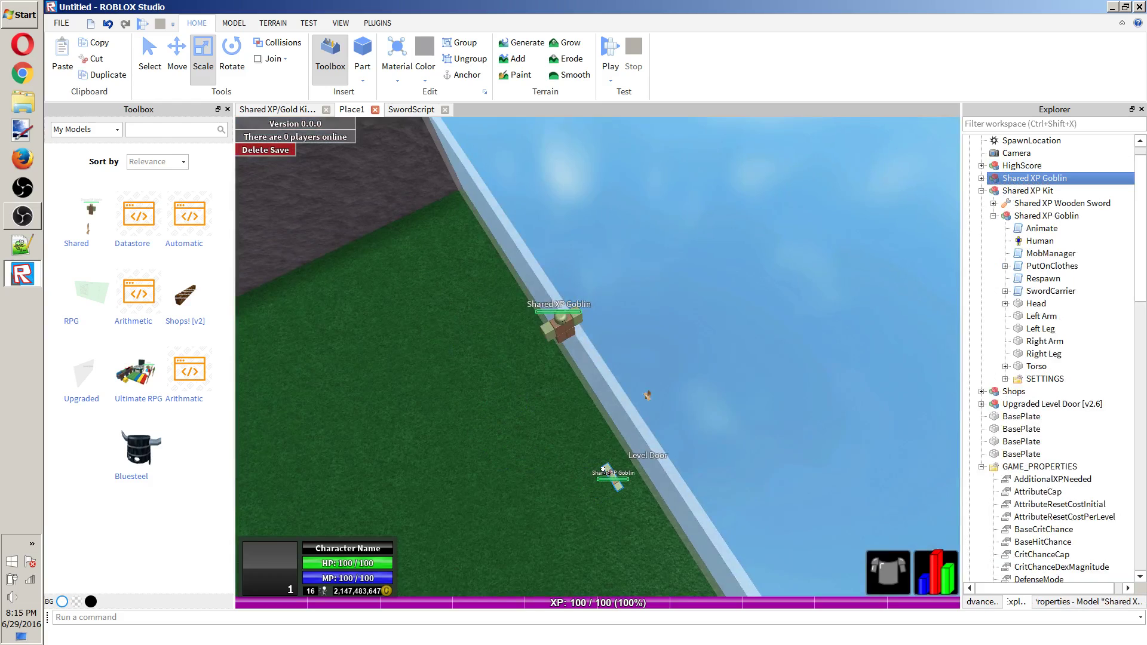
{"action": "right_click_drag", "start_coordinate": [615, 484], "coordinate": [596, 469]}
{"action": "scroll", "coordinate": [596, 468], "scroll_direction": "down", "scroll_amount": 5}
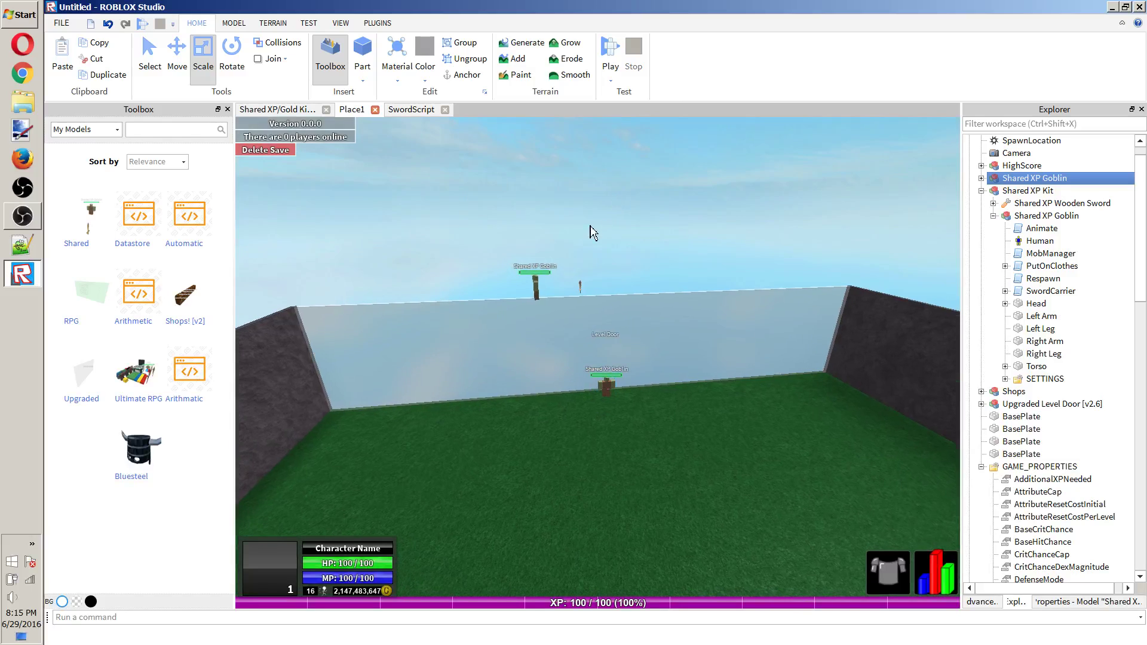
{"action": "left_click", "coordinate": [589, 223]}
{"action": "left_click", "coordinate": [24, 221]}
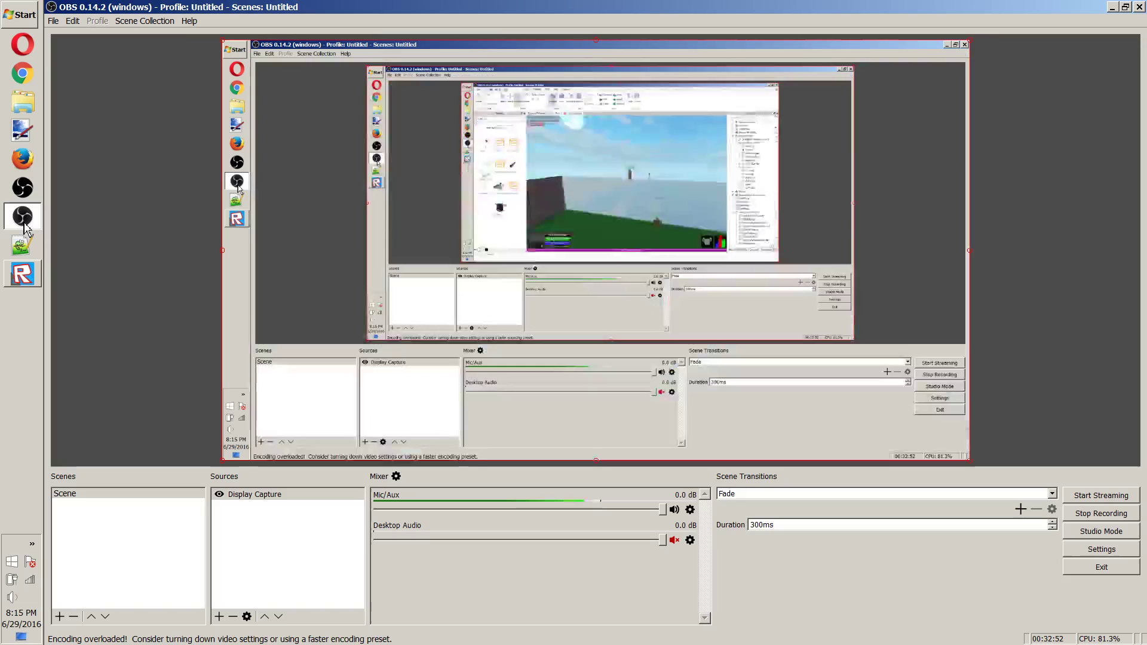
{"action": "left_click", "coordinate": [23, 273]}
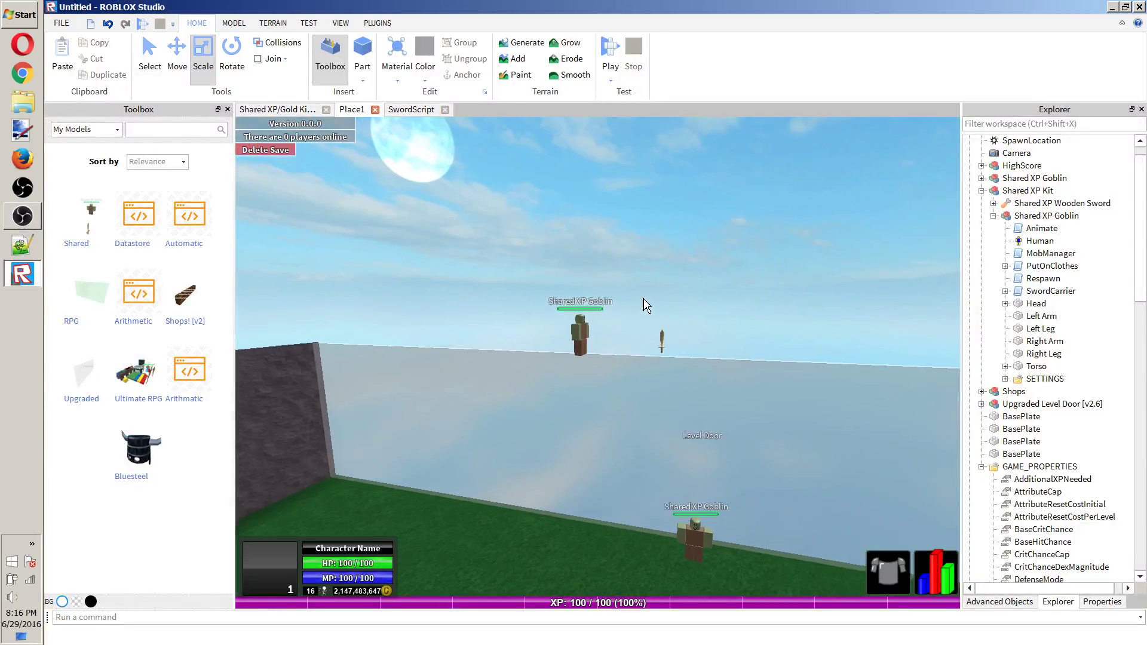
Delete the Shared XP Wooden Sword from the Shared XP Kit in the Workspace.
{"action": "right_click_drag", "start_coordinate": [645, 306], "coordinate": [640, 305]}
{"action": "scroll", "coordinate": [640, 305], "scroll_direction": "up", "scroll_amount": 3}
{"action": "left_click", "coordinate": [686, 356]}
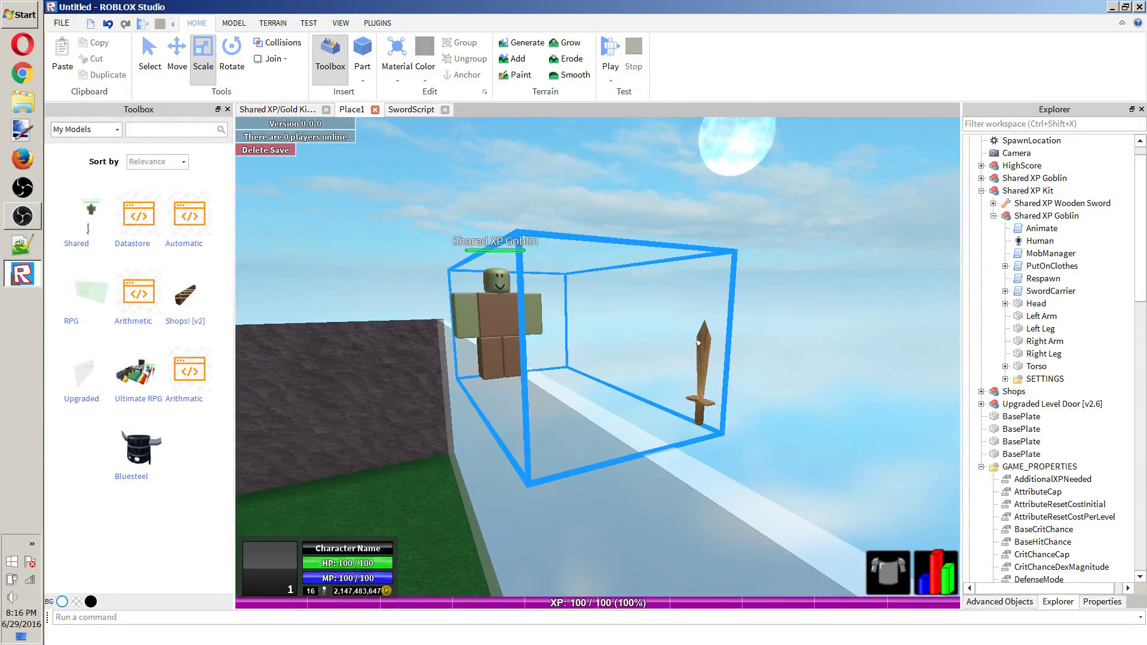
{"action": "left_click", "coordinate": [1065, 216]}
{"action": "left_click", "coordinate": [1039, 204]}
{"action": "left_click", "coordinate": [993, 203]}
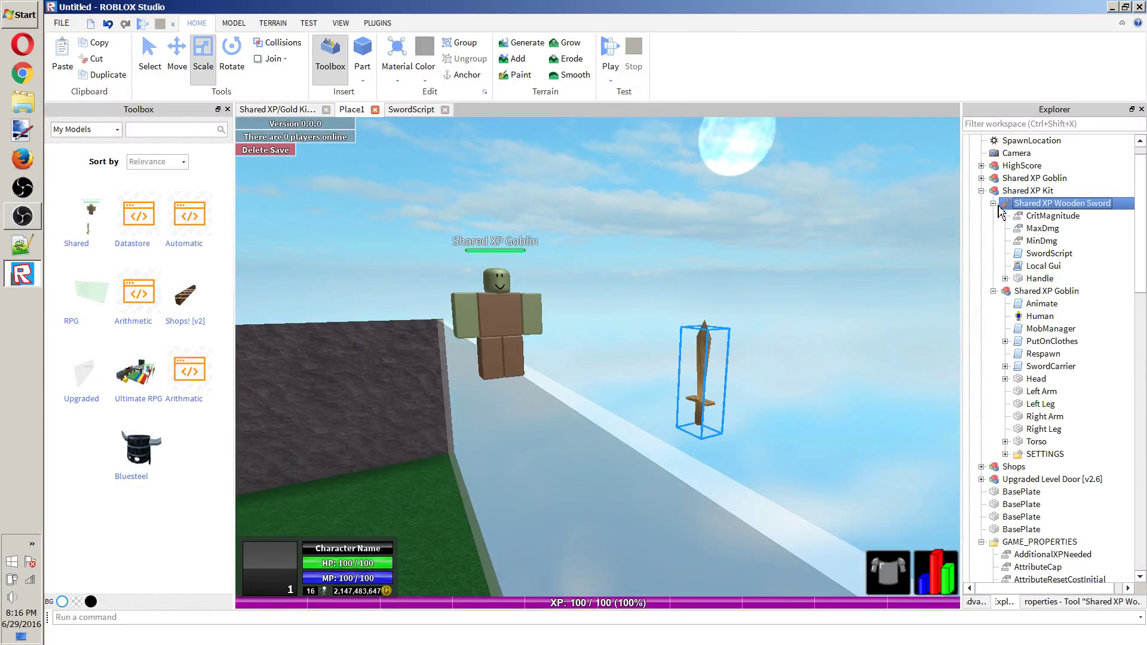
{"action": "key", "text": "Delete"}
Delete the remaining Shared XP Kit model, including its goblin, from the Workspace.
{"action": "scroll", "coordinate": [1056, 209], "scroll_direction": "down", "scroll_amount": 20}
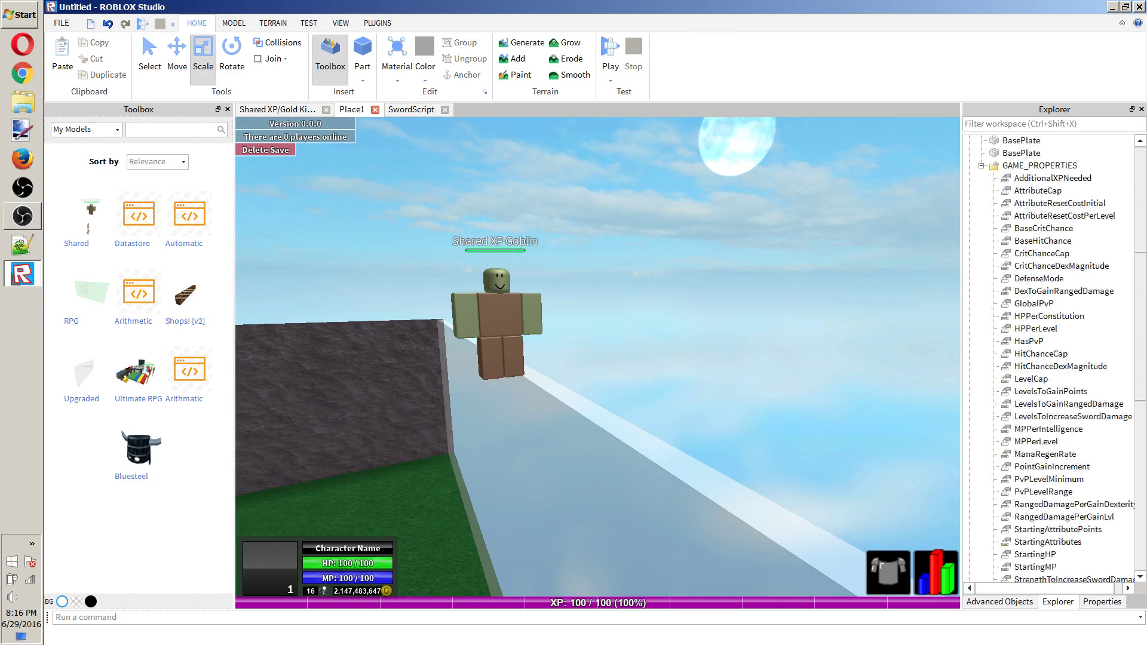
{"action": "scroll", "coordinate": [1051, 299], "scroll_direction": "up", "scroll_amount": 20}
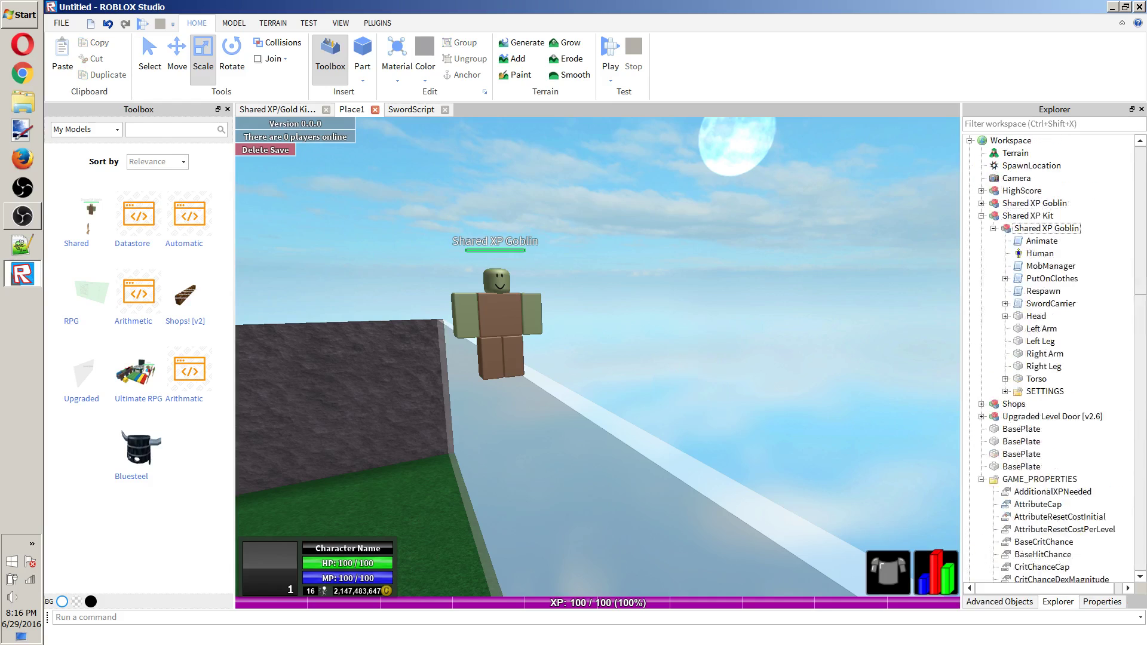
{"action": "left_click", "coordinate": [1057, 218]}
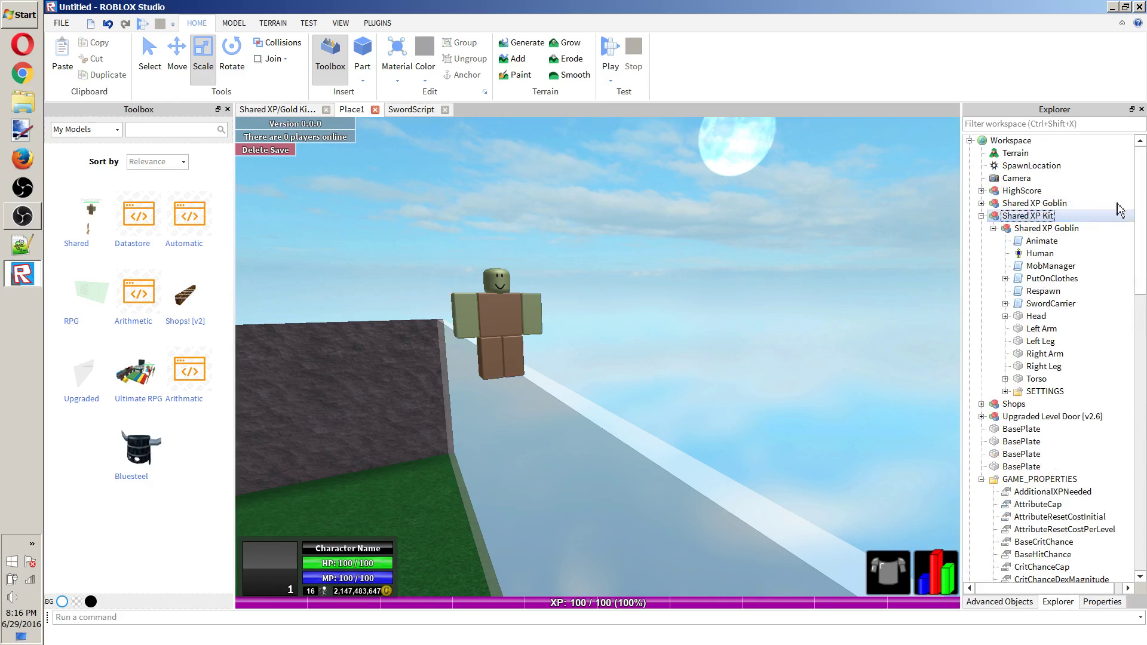
{"action": "key", "text": "Delete"}
Reopen the Wooden Sword's SwordScript and examine its damage code and the commented-out untagHumanoid call.
{"action": "scroll", "coordinate": [1042, 358], "scroll_direction": "down", "scroll_amount": 15}
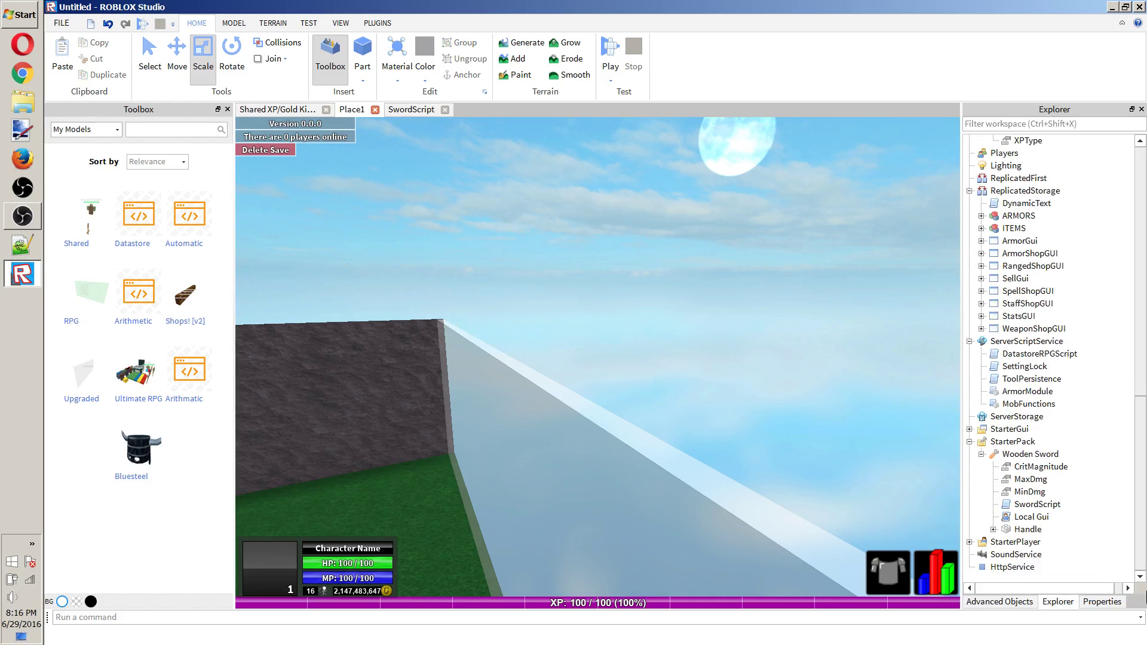
{"action": "double_click", "coordinate": [1038, 505]}
{"action": "scroll", "coordinate": [622, 314], "scroll_direction": "down", "scroll_amount": 9}
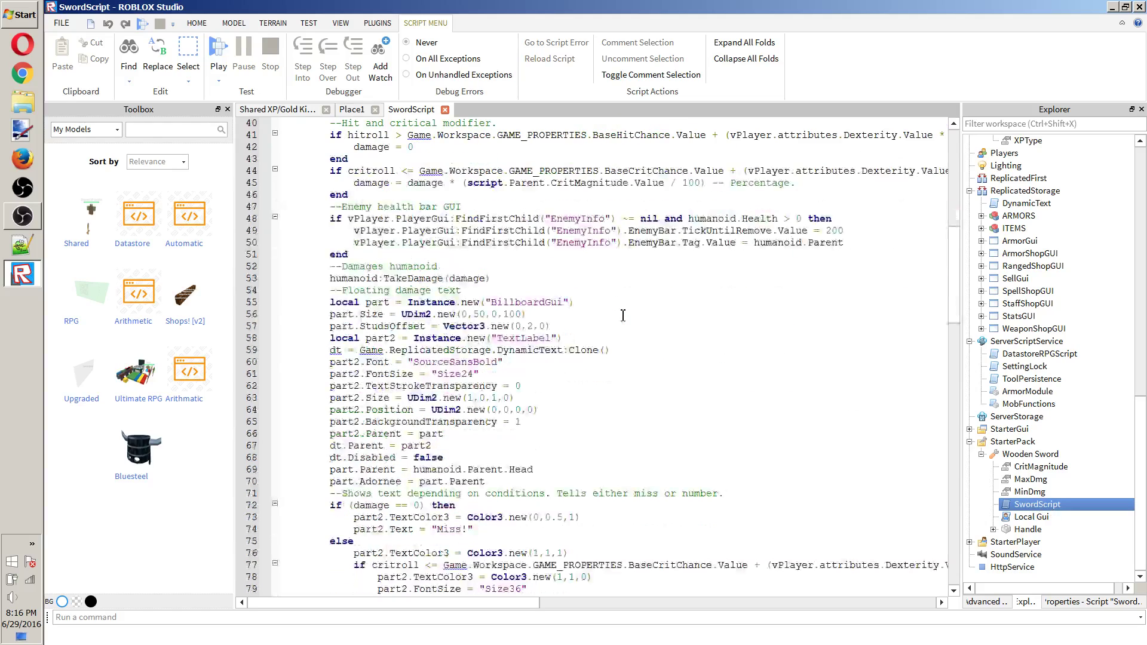
{"action": "scroll", "coordinate": [623, 315], "scroll_direction": "up", "scroll_amount": 4}
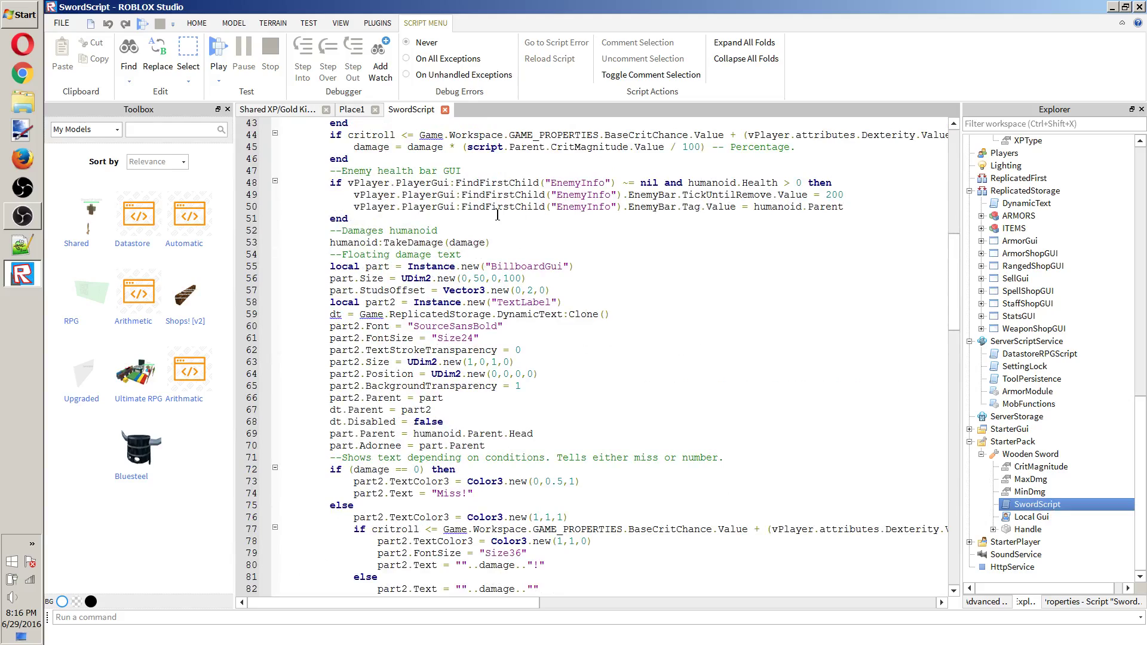
{"action": "scroll", "coordinate": [497, 215], "scroll_direction": "up", "scroll_amount": 3}
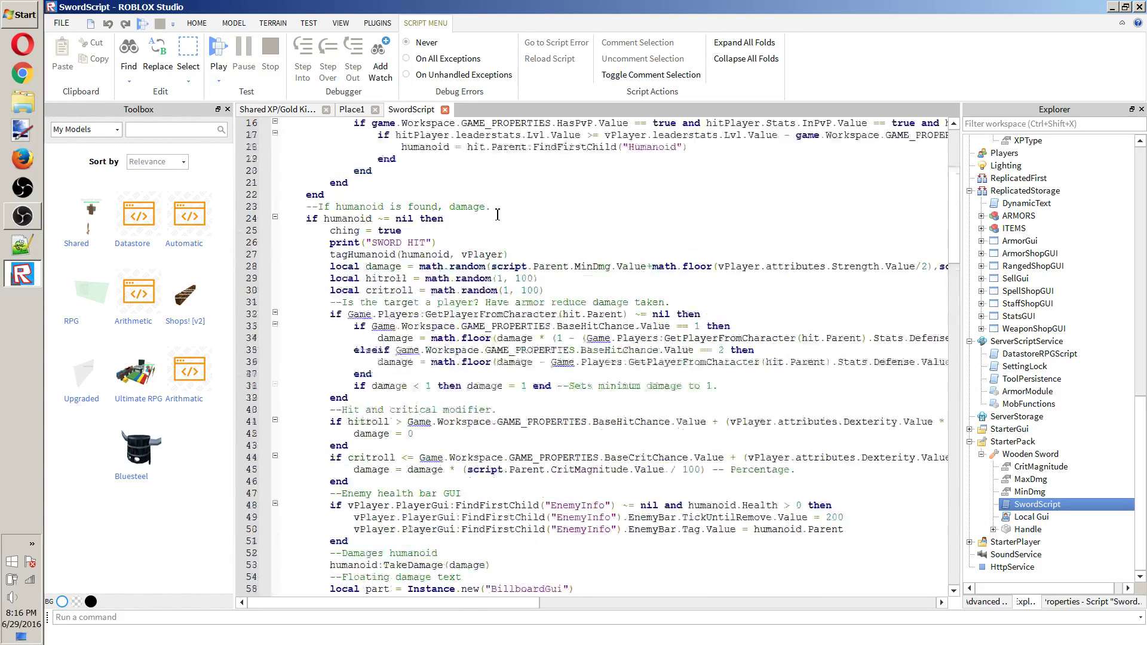
{"action": "scroll", "coordinate": [497, 215], "scroll_direction": "down", "scroll_amount": 12}
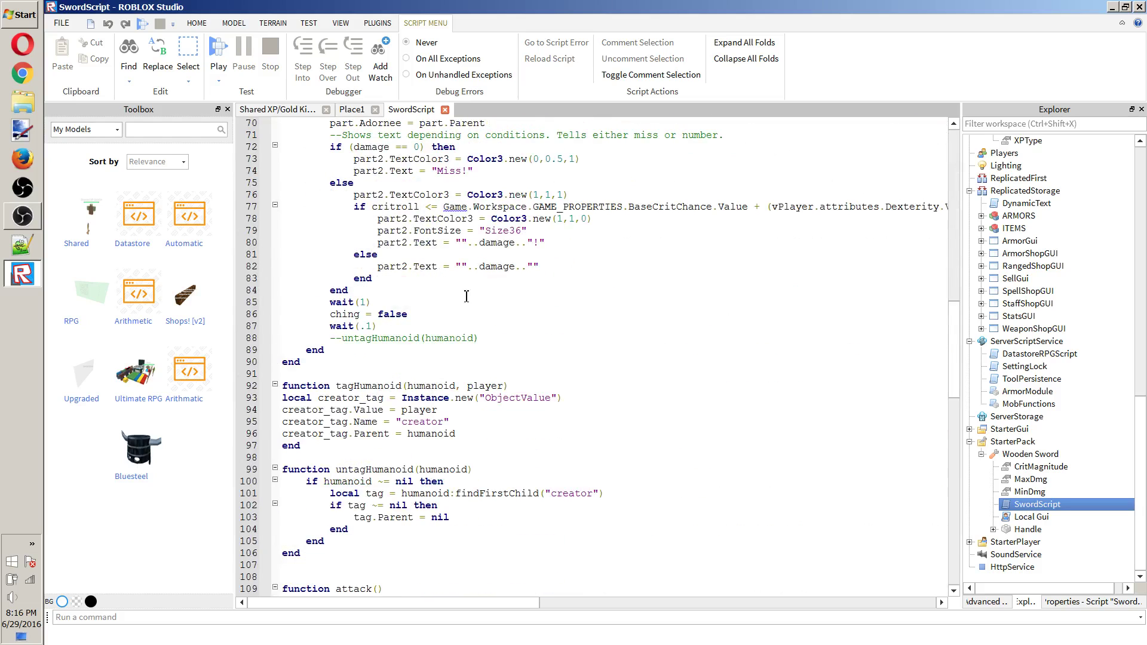
{"action": "left_click_drag", "start_coordinate": [341, 334], "coordinate": [358, 327]}
{"action": "left_click", "coordinate": [497, 337]}
Return to the place, collapse GAME_PROPERTIES and open the Adamantium Sword's SwordScript from ITEMS in ReplicatedStorage.
{"action": "left_click", "coordinate": [351, 109]}
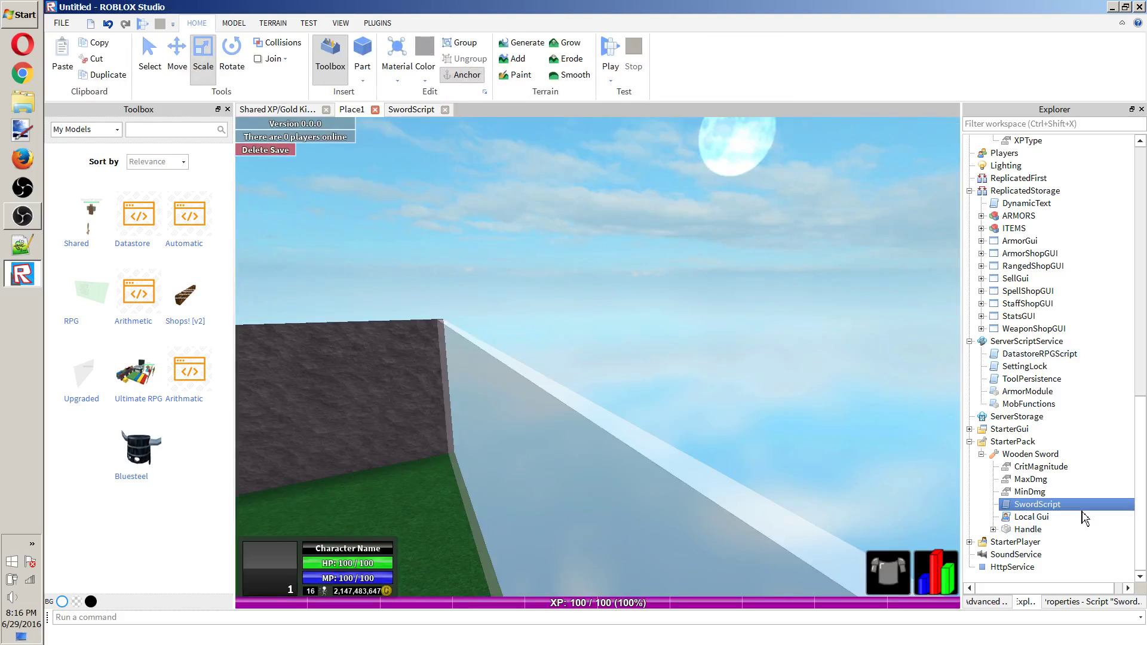
{"action": "scroll", "coordinate": [1054, 418], "scroll_direction": "up", "scroll_amount": 3}
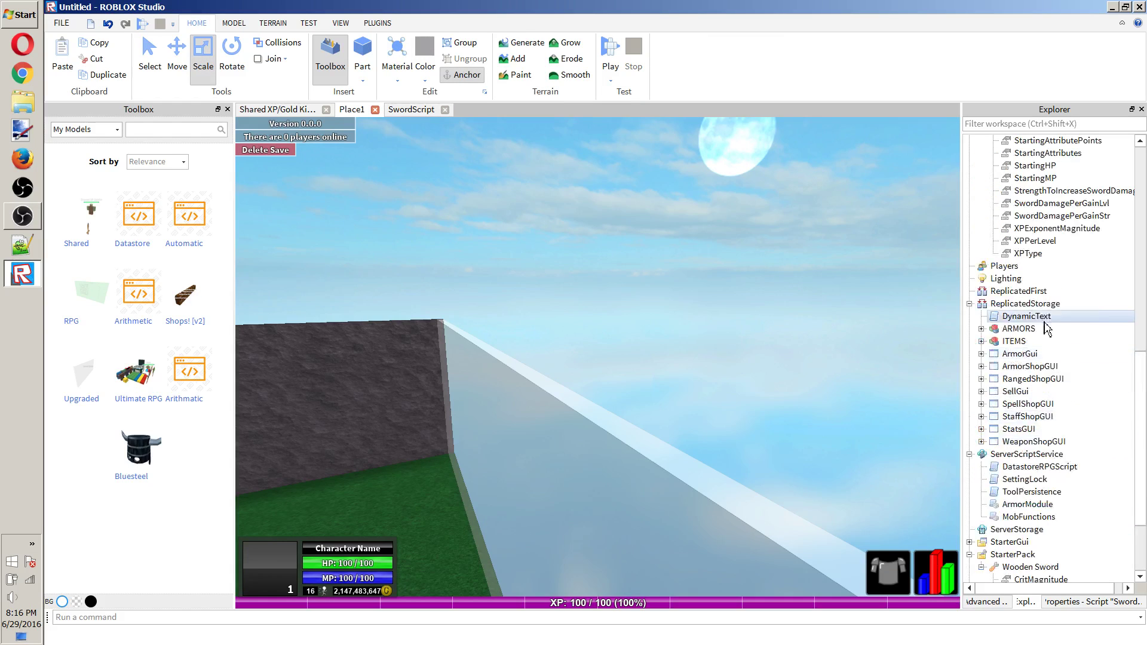
{"action": "scroll", "coordinate": [1033, 310], "scroll_direction": "up", "scroll_amount": 7}
{"action": "scroll", "coordinate": [1015, 326], "scroll_direction": "down", "scroll_amount": 9}
{"action": "scroll", "coordinate": [1009, 352], "scroll_direction": "up", "scroll_amount": 10}
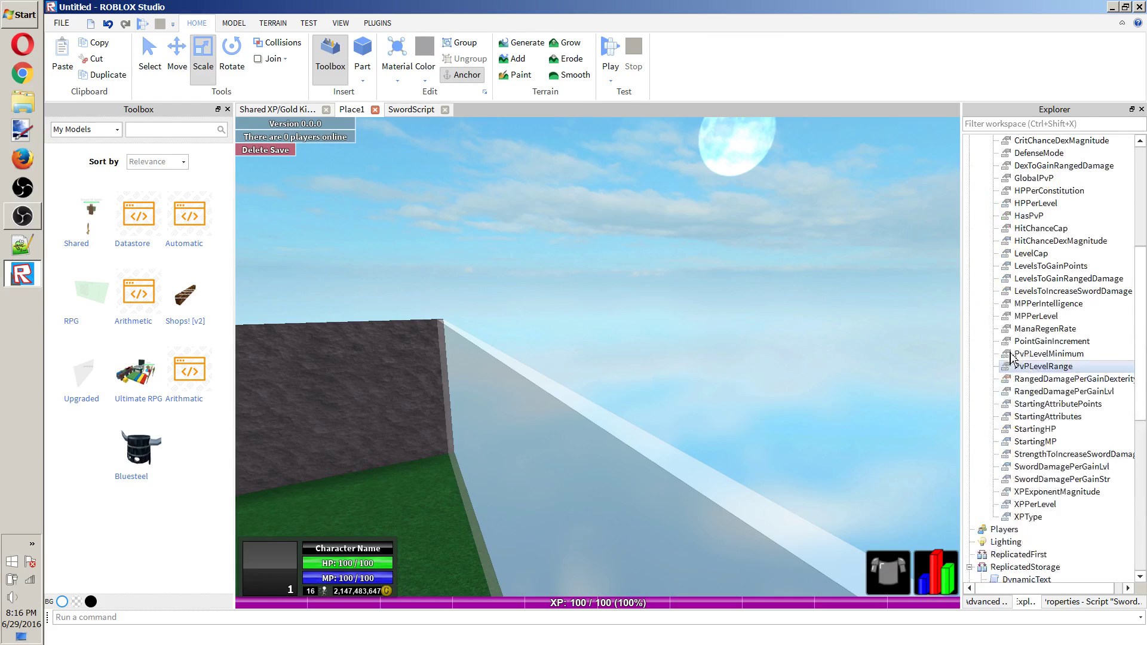
{"action": "scroll", "coordinate": [1010, 335], "scroll_direction": "up", "scroll_amount": 7}
{"action": "left_click", "coordinate": [981, 291]}
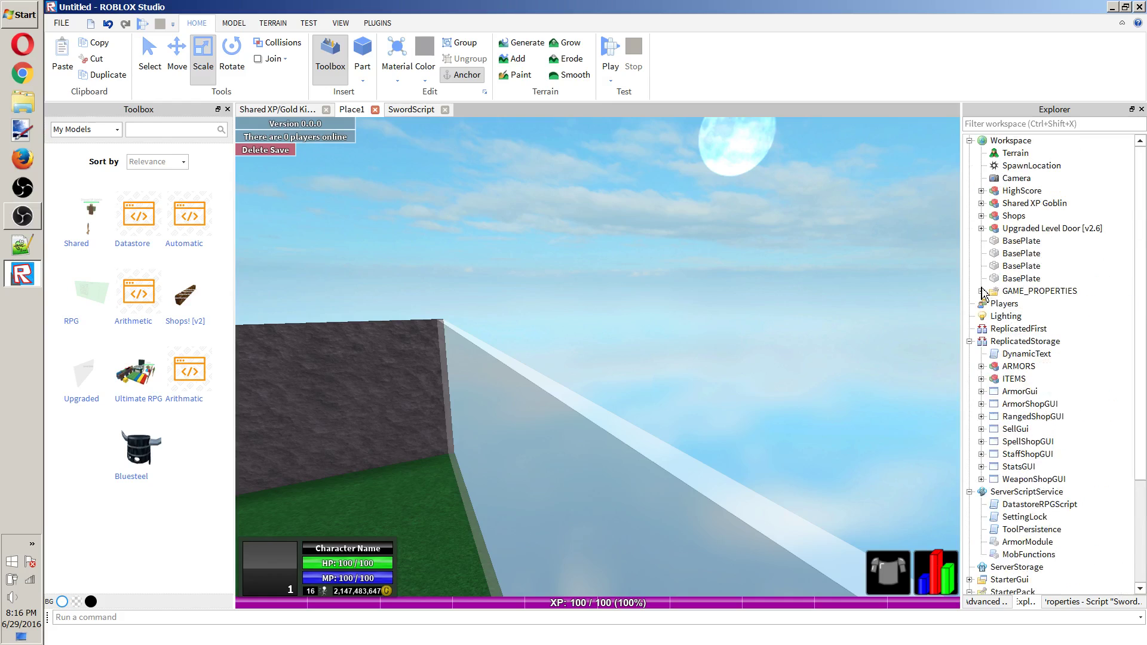
{"action": "left_click", "coordinate": [981, 378]}
{"action": "scroll", "coordinate": [993, 335], "scroll_direction": "down", "scroll_amount": 2}
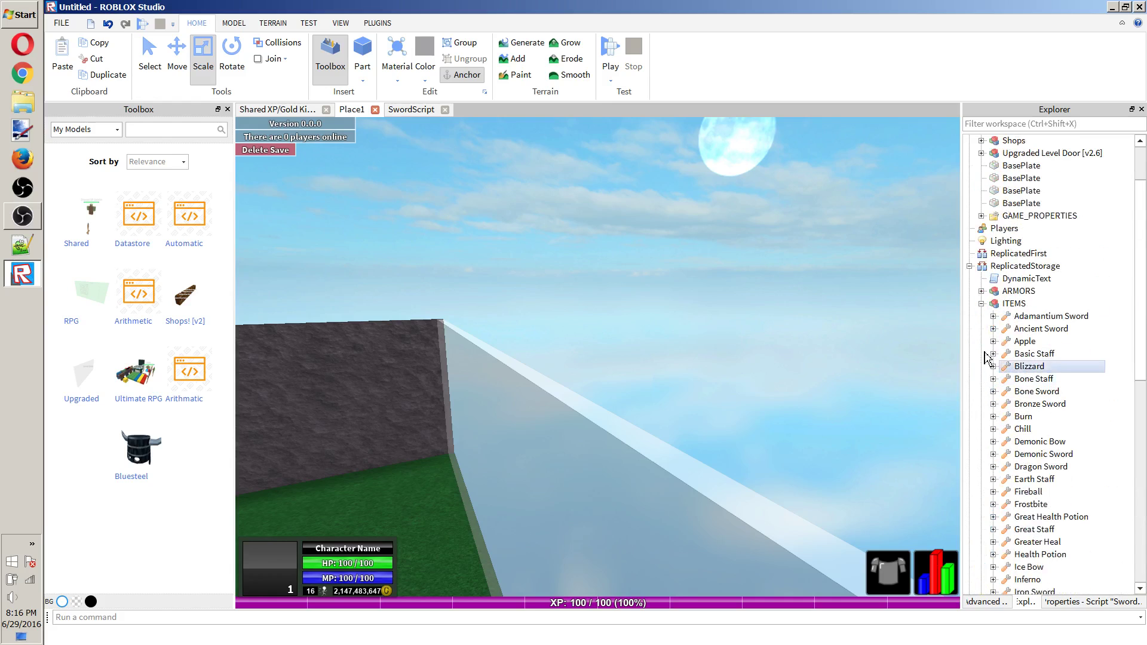
{"action": "left_click", "coordinate": [993, 317]}
{"action": "left_click", "coordinate": [1005, 391]}
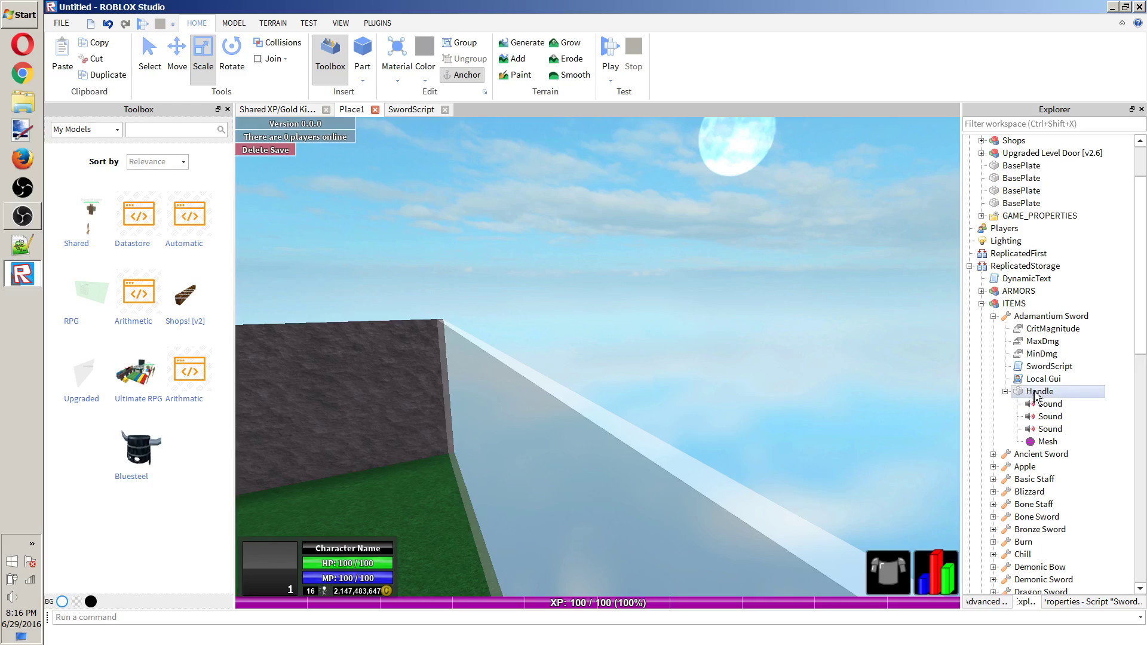
{"action": "double_click", "coordinate": [1049, 366]}
Comment out the untagHumanoid(humanoid) call on line 88 of the Adamantium Sword's SwordScript.
{"action": "scroll", "coordinate": [540, 328], "scroll_direction": "down", "scroll_amount": 7}
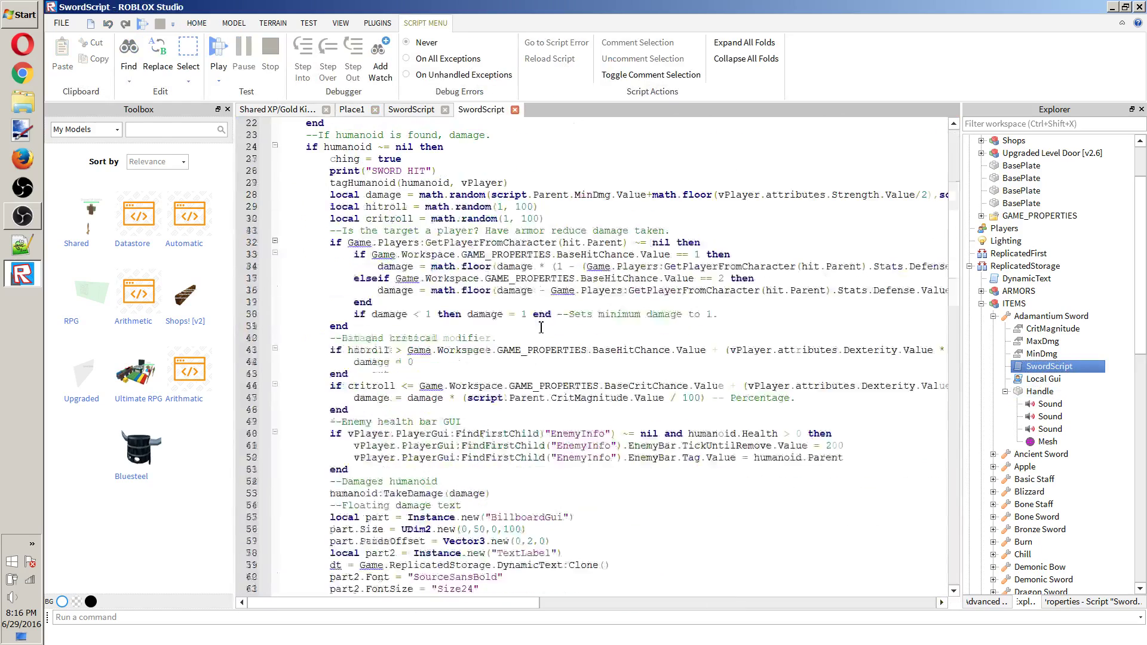
{"action": "scroll", "coordinate": [541, 327], "scroll_direction": "down", "scroll_amount": 20}
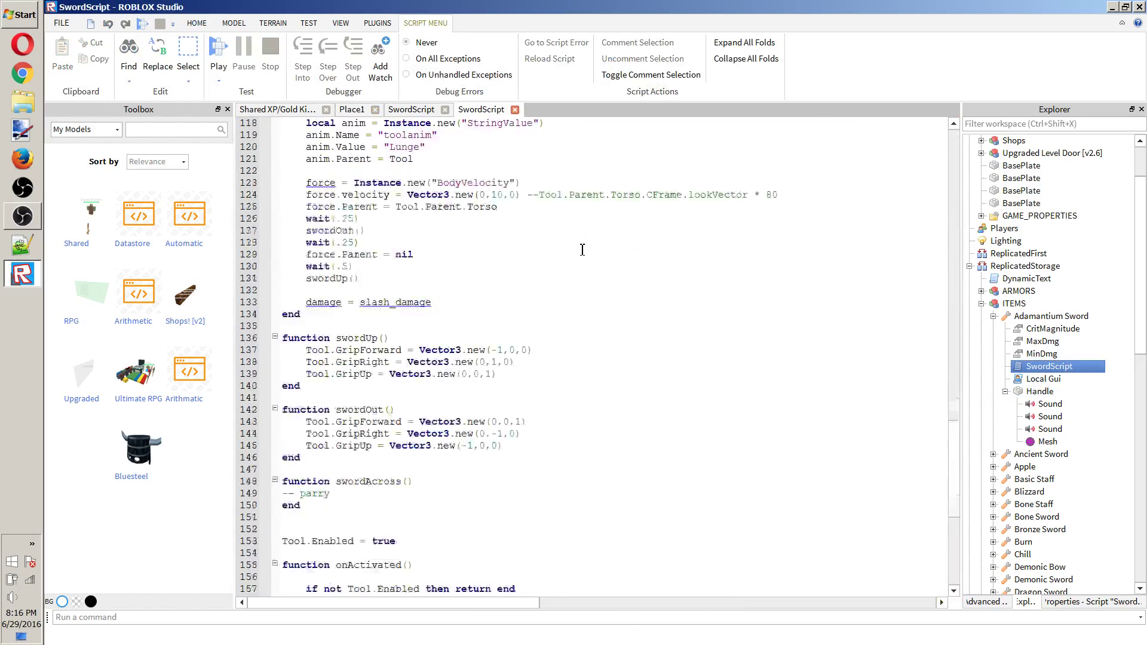
{"action": "scroll", "coordinate": [583, 250], "scroll_direction": "down", "scroll_amount": 10}
{"action": "scroll", "coordinate": [550, 305], "scroll_direction": "up", "scroll_amount": 12}
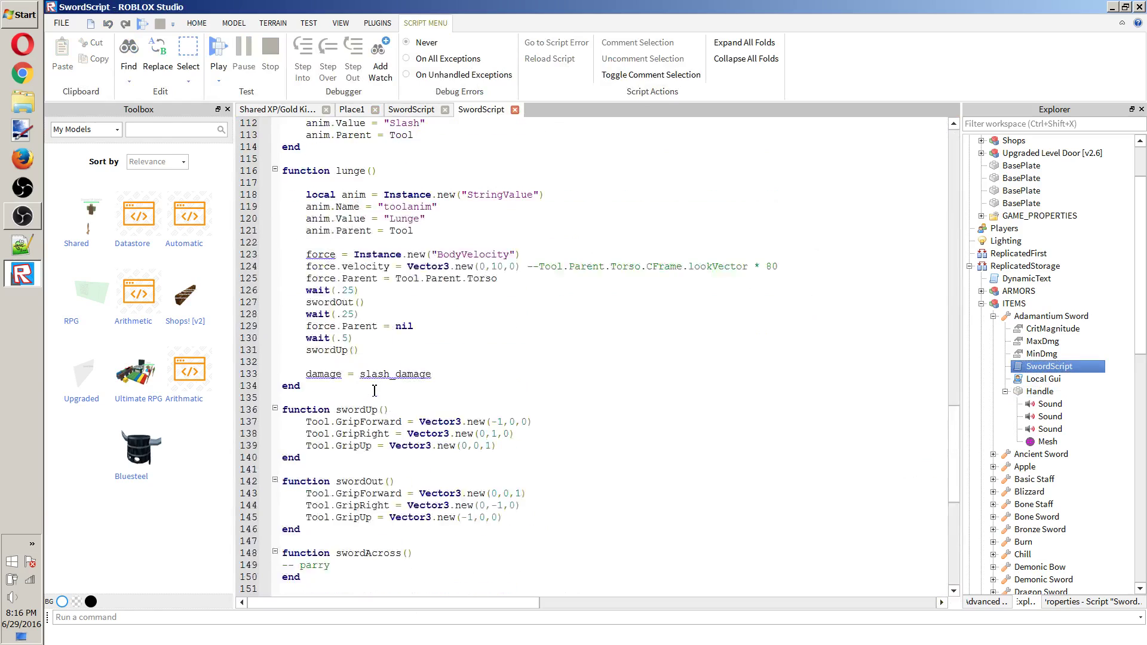
{"action": "scroll", "coordinate": [375, 390], "scroll_direction": "down", "scroll_amount": 3}
{"action": "scroll", "coordinate": [315, 338], "scroll_direction": "up", "scroll_amount": 16}
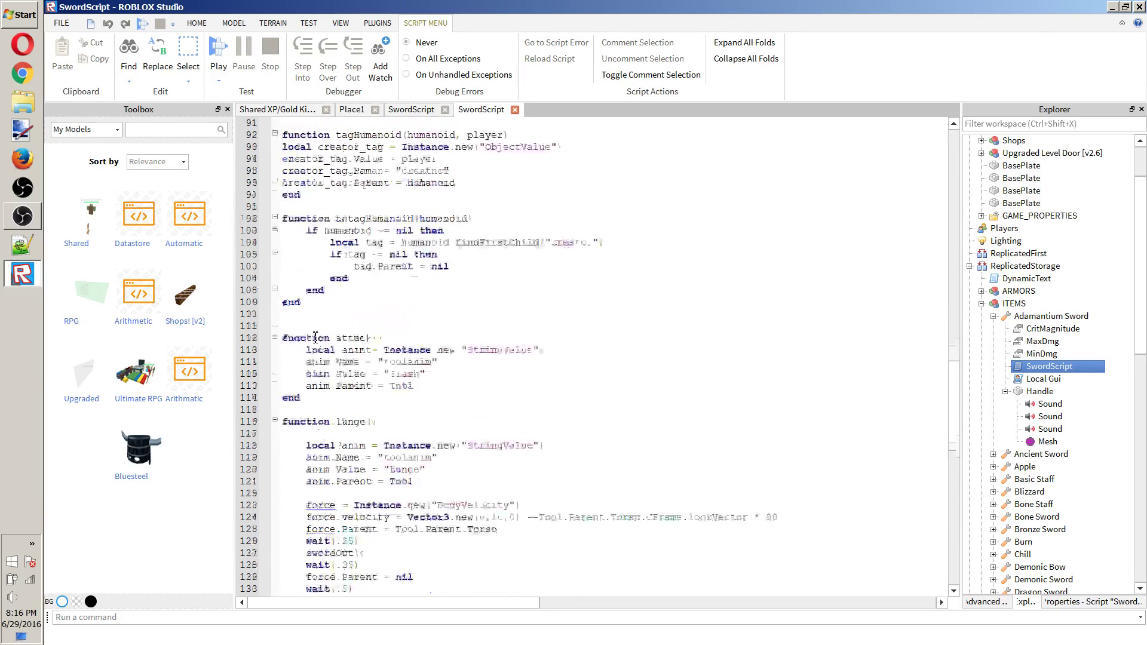
{"action": "scroll", "coordinate": [346, 341], "scroll_direction": "up", "scroll_amount": 1}
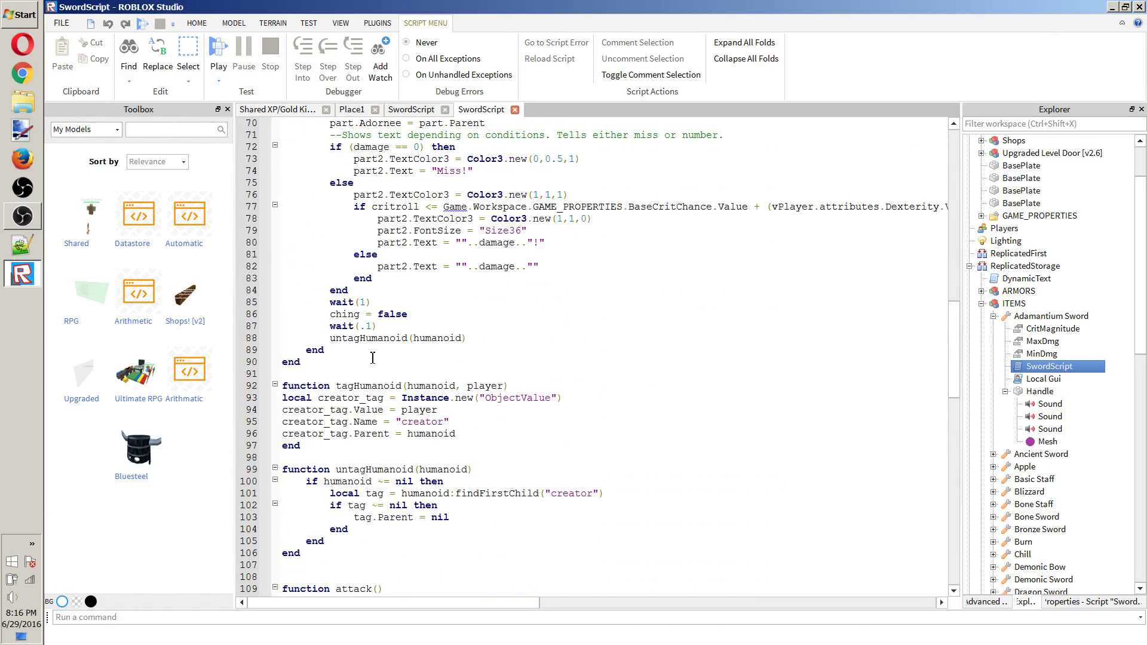
{"action": "left_click", "coordinate": [330, 338]}
{"action": "scroll", "coordinate": [358, 347], "scroll_direction": "up", "scroll_amount": 4}
{"action": "type", "text": "--"}
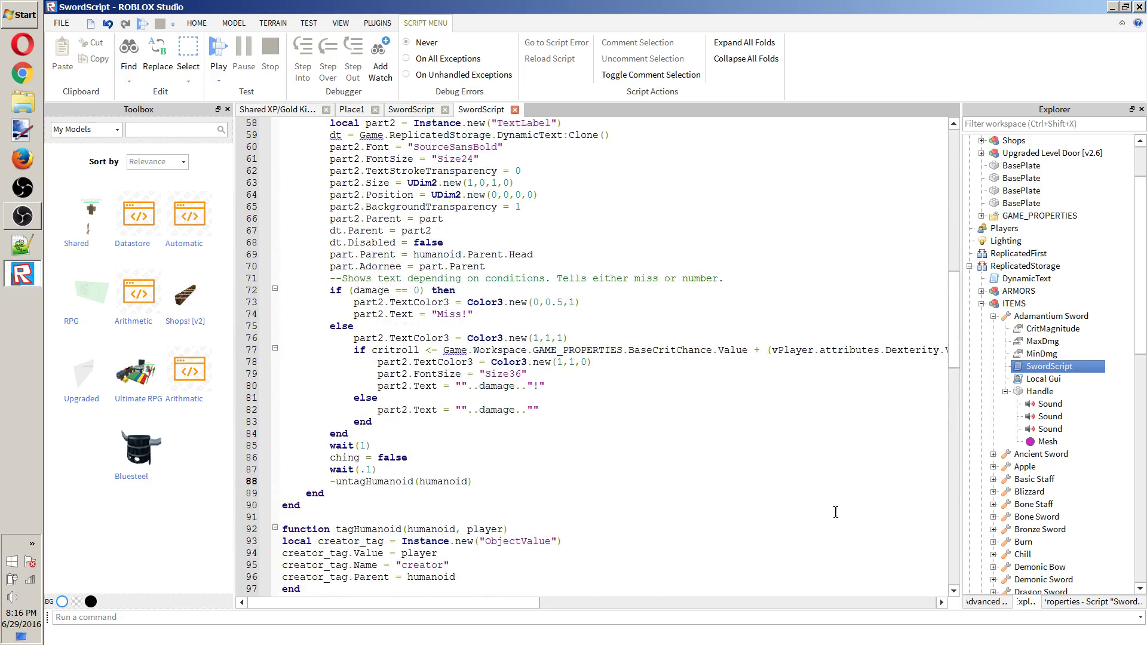
Open the Ancient Sword's SwordScript and comment out its untagHumanoid(humanoid) call on line 88.
{"action": "scroll", "coordinate": [1058, 374], "scroll_direction": "down", "scroll_amount": 1}
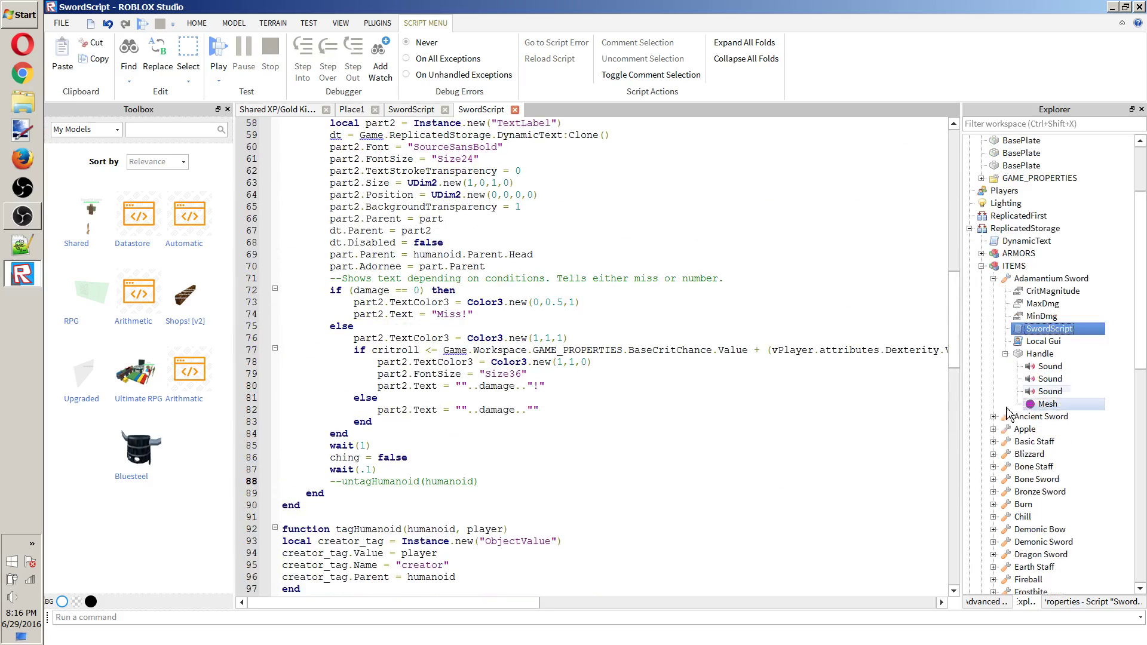
{"action": "left_click", "coordinate": [993, 416]}
{"action": "left_click", "coordinate": [1041, 467]}
{"action": "double_click", "coordinate": [1041, 466]}
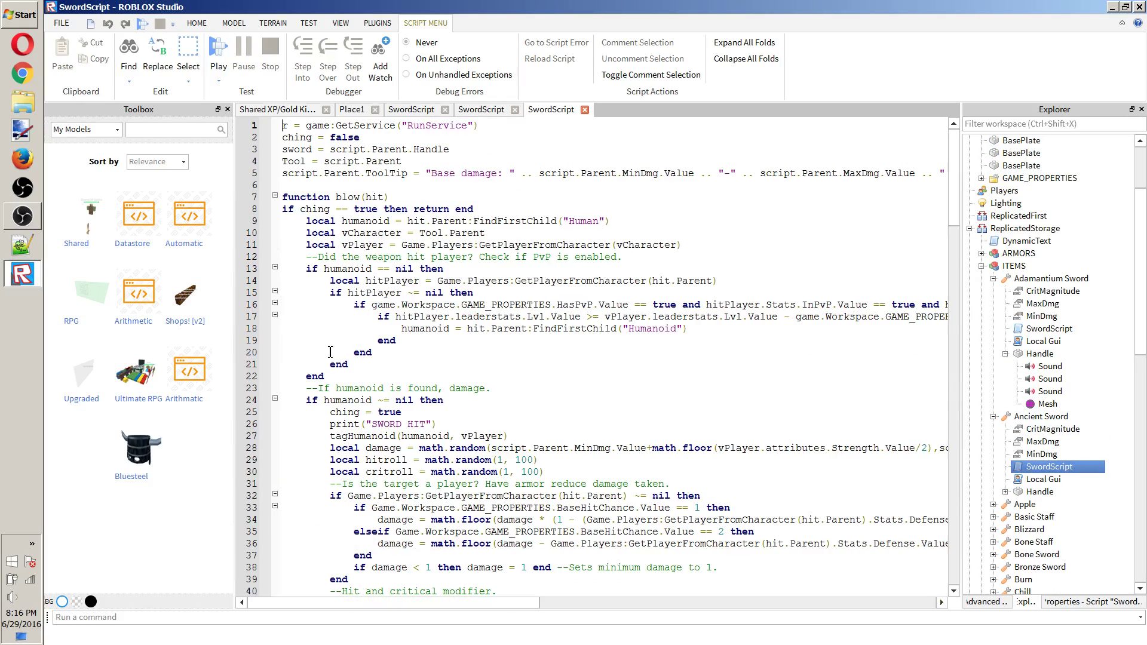
{"action": "scroll", "coordinate": [341, 363], "scroll_direction": "down", "scroll_amount": 12}
{"action": "scroll", "coordinate": [341, 363], "scroll_direction": "down", "scroll_amount": 9}
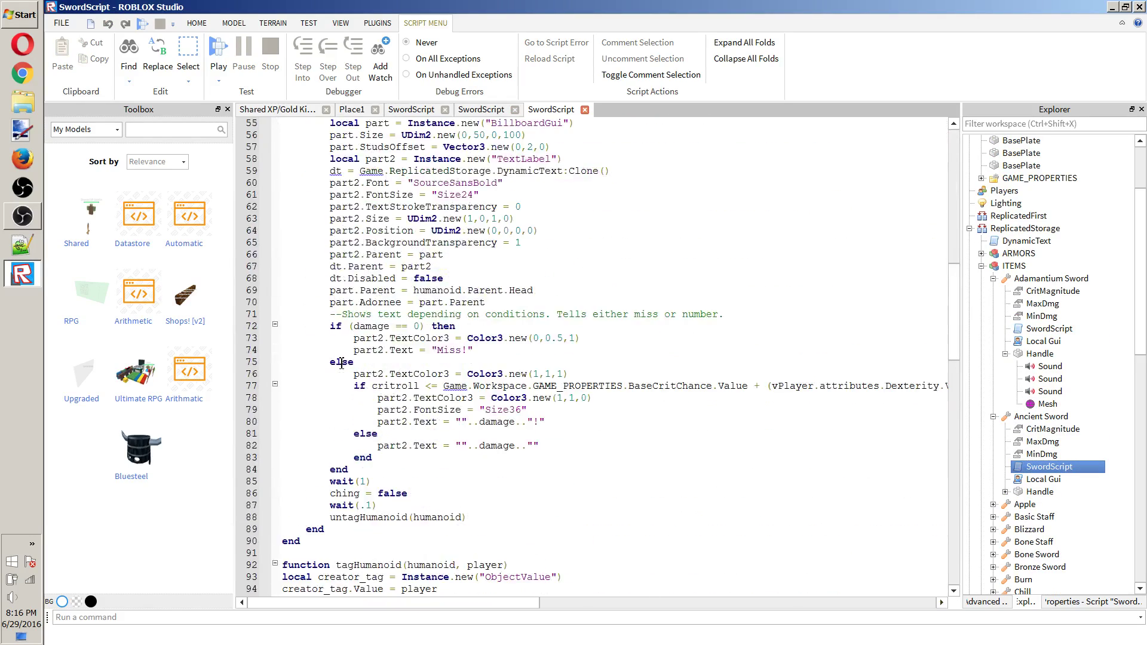
{"action": "left_click", "coordinate": [330, 338]}
{"action": "type", "text": "--"}
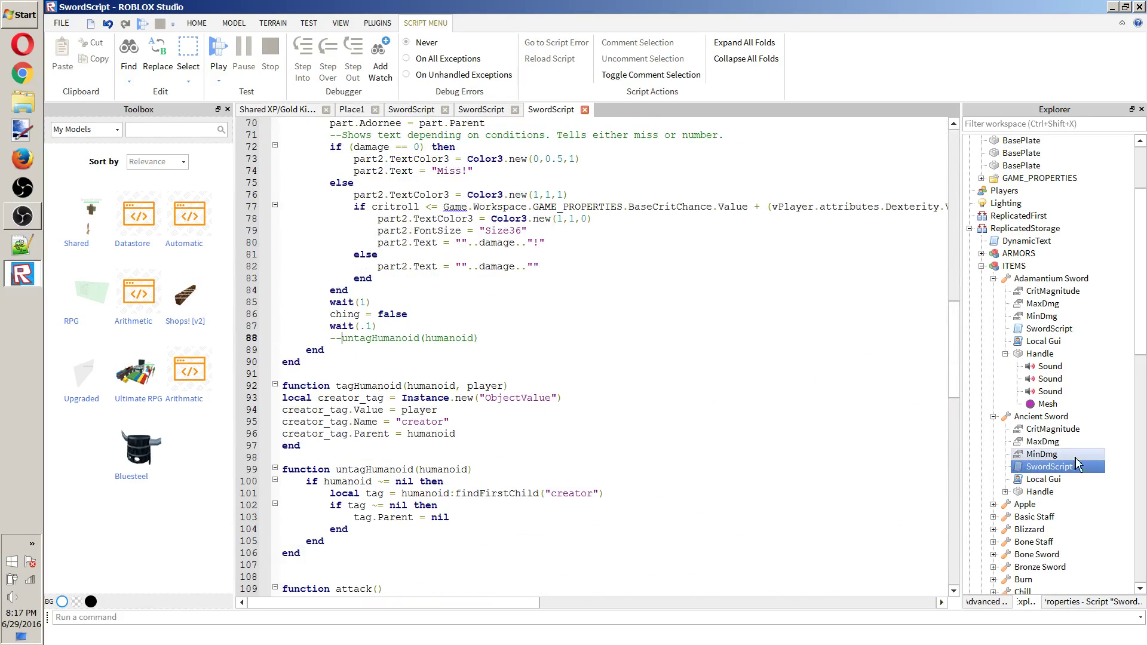
Collapse the Ancient and Adamantium Swords in ITEMS, return to the place and close the three open SwordScripts.
{"action": "left_click", "coordinate": [994, 517]}
{"action": "left_click", "coordinate": [993, 516]}
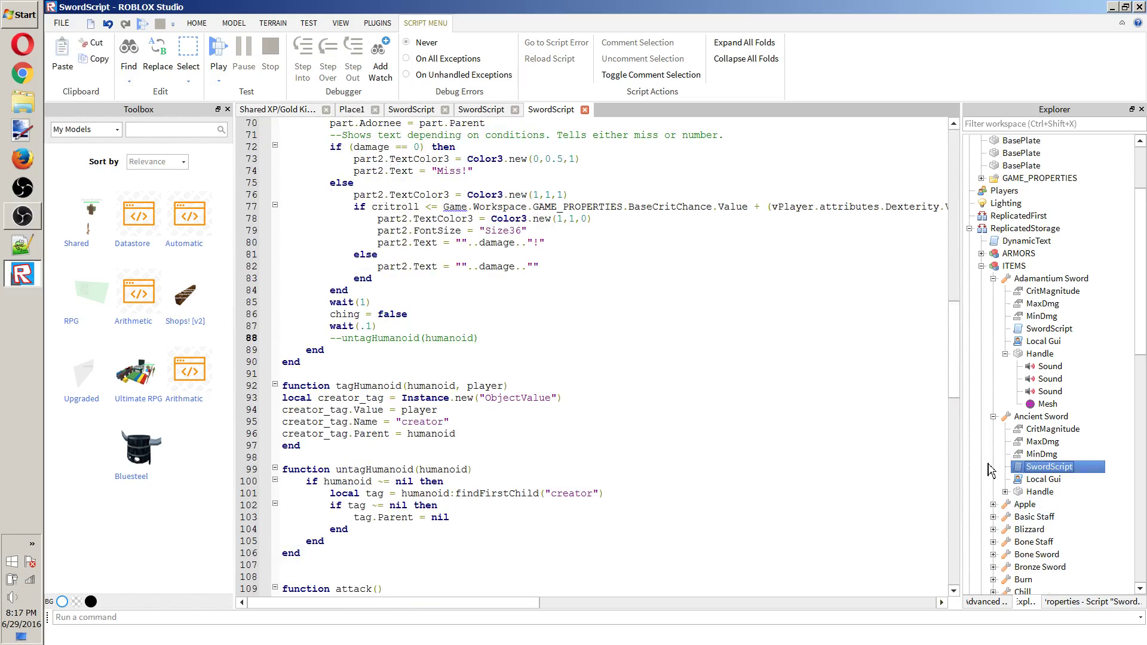
{"action": "double_click", "coordinate": [997, 417]}
{"action": "double_click", "coordinate": [996, 278]}
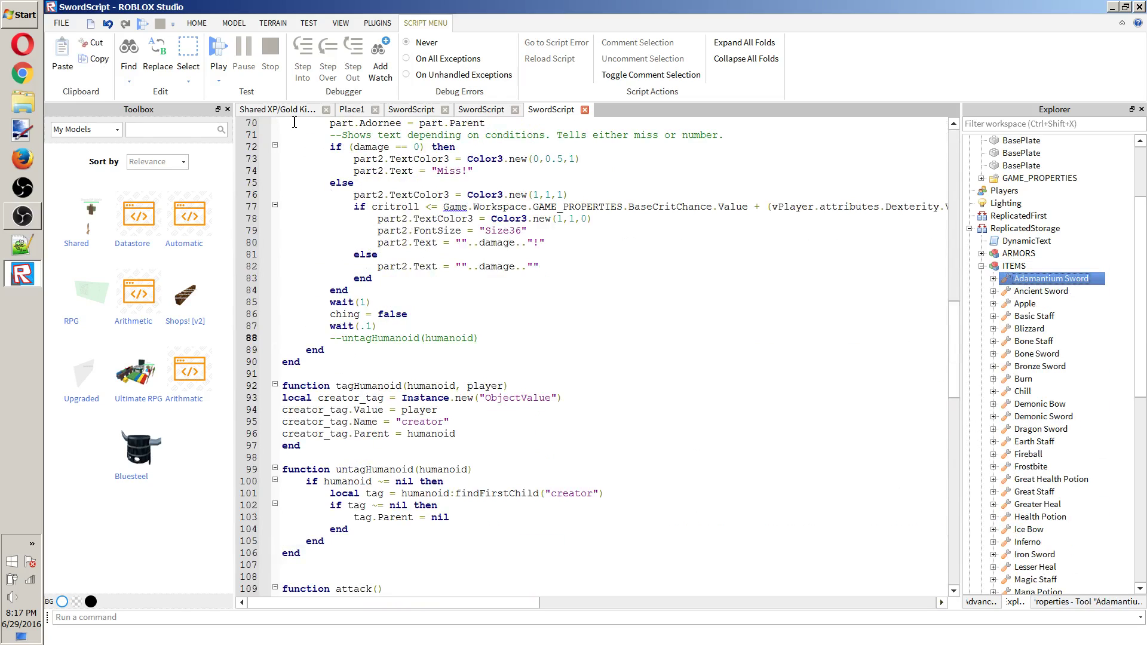
{"action": "left_click", "coordinate": [360, 110]}
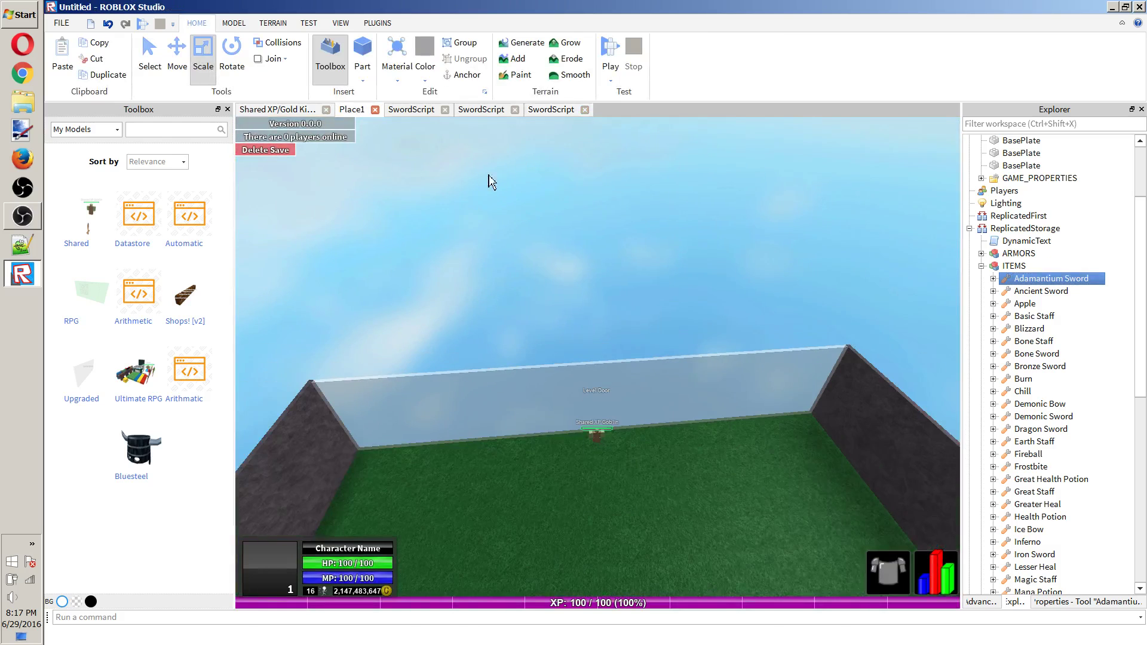
{"action": "left_click", "coordinate": [445, 109]}
{"action": "left_click", "coordinate": [445, 110]}
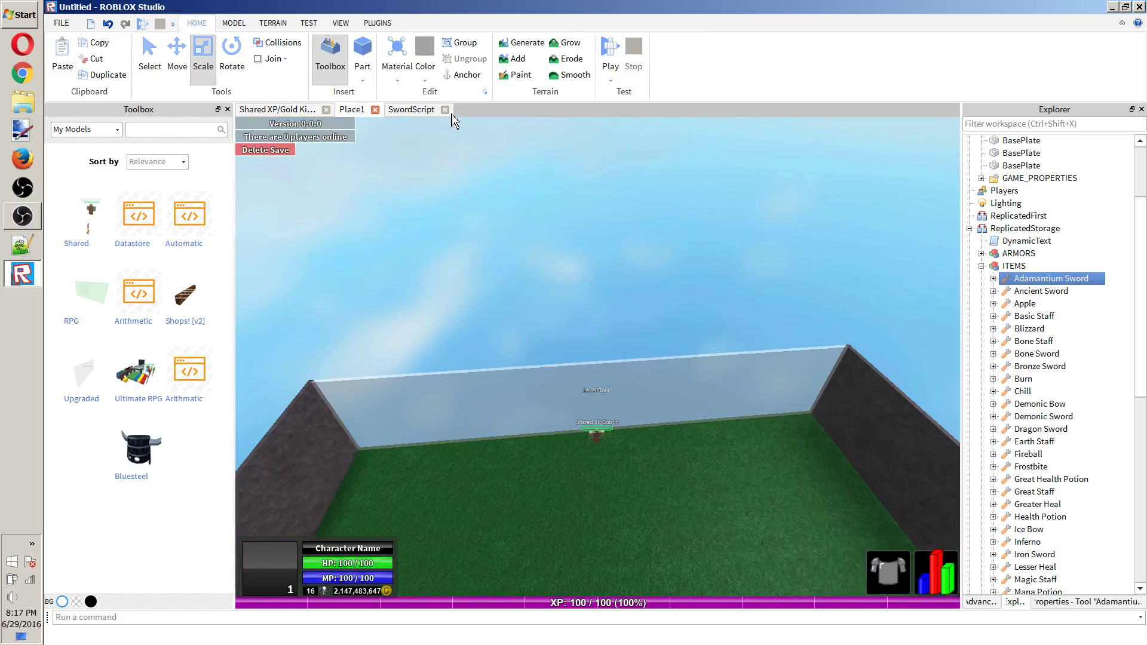
{"action": "left_click", "coordinate": [445, 110]}
Look over the tools in ITEMS, the Wooden Sword in StarterPack and the Shared XP Goblin in the scene.
{"action": "right_click_drag", "start_coordinate": [486, 204], "coordinate": [472, 207]}
{"action": "left_click", "coordinate": [474, 207]}
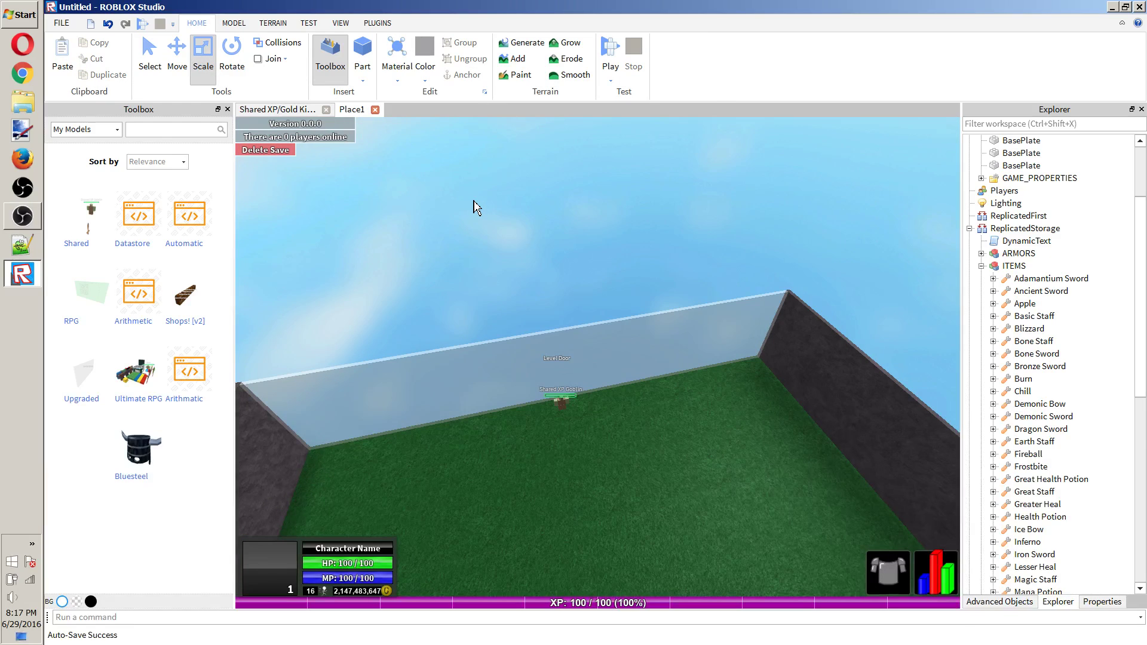
{"action": "right_click_drag", "start_coordinate": [474, 207], "coordinate": [474, 206]}
{"action": "scroll", "coordinate": [1141, 335], "scroll_direction": "down", "scroll_amount": 11}
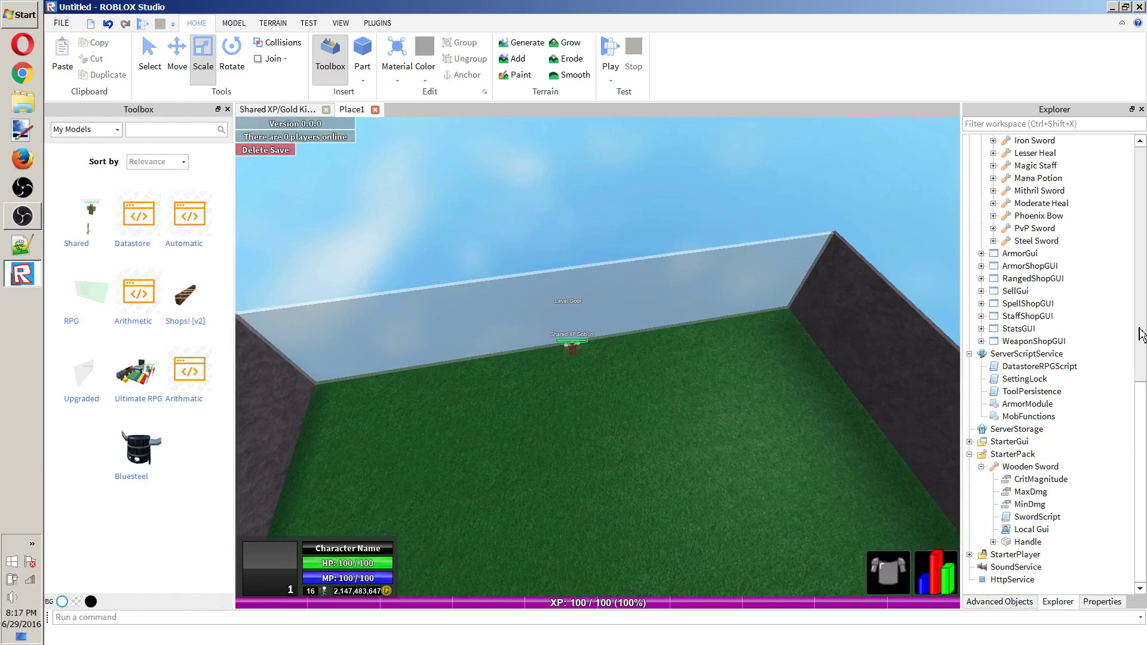
{"action": "scroll", "coordinate": [1141, 327], "scroll_direction": "up", "scroll_amount": 1}
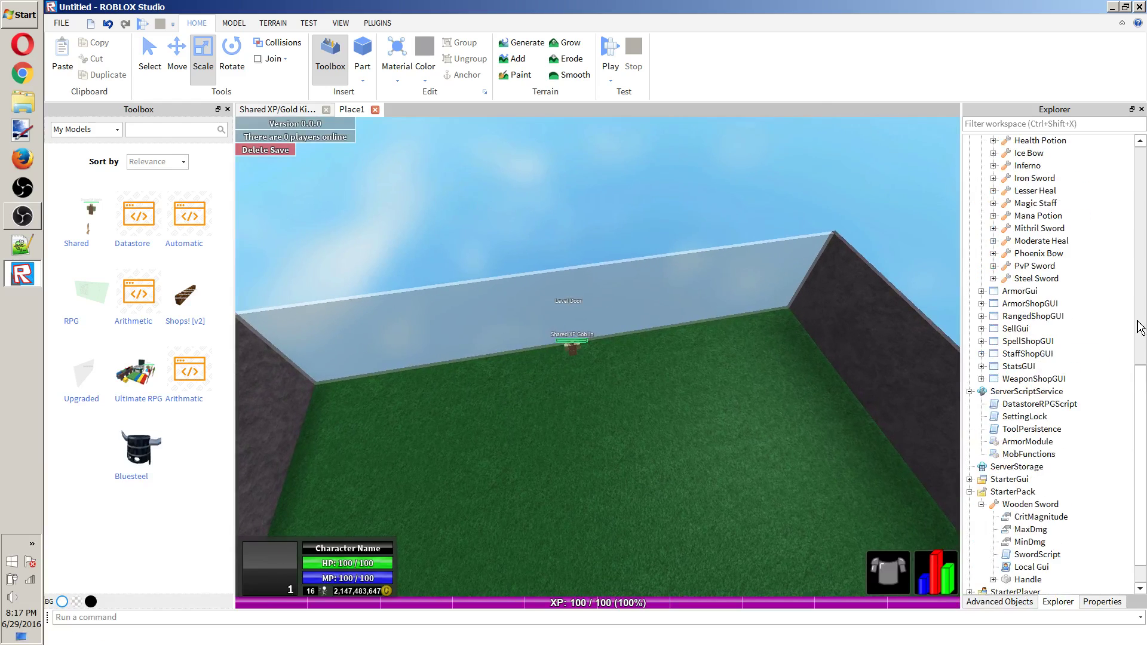
{"action": "scroll", "coordinate": [1141, 328], "scroll_direction": "down", "scroll_amount": 1}
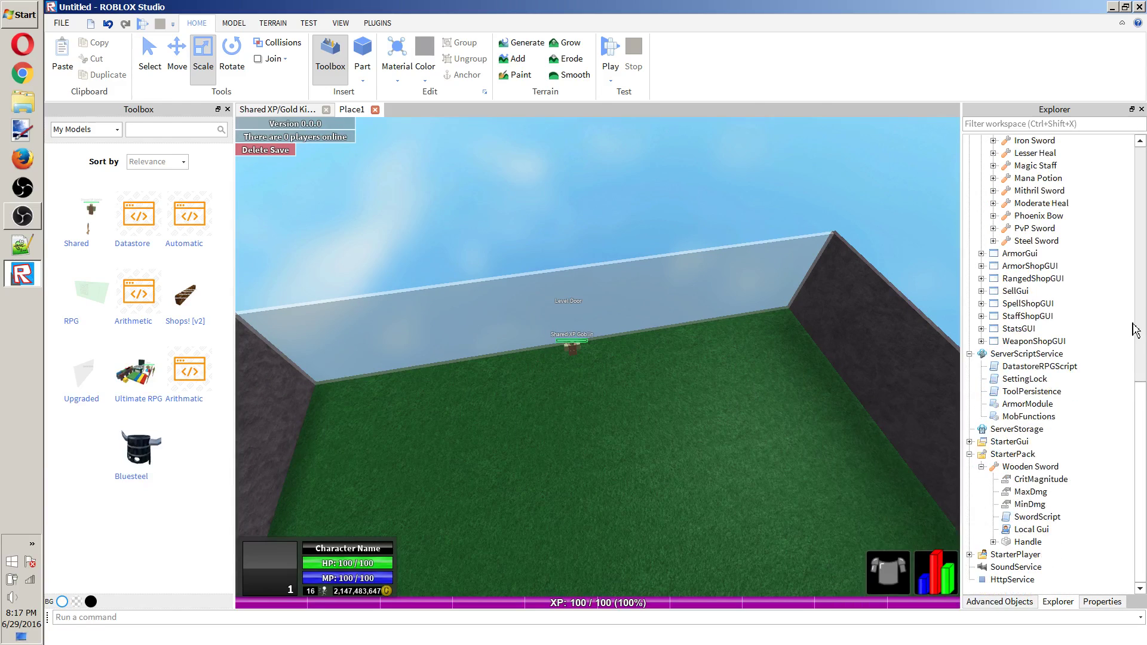
{"action": "scroll", "coordinate": [1135, 330], "scroll_direction": "up", "scroll_amount": 10}
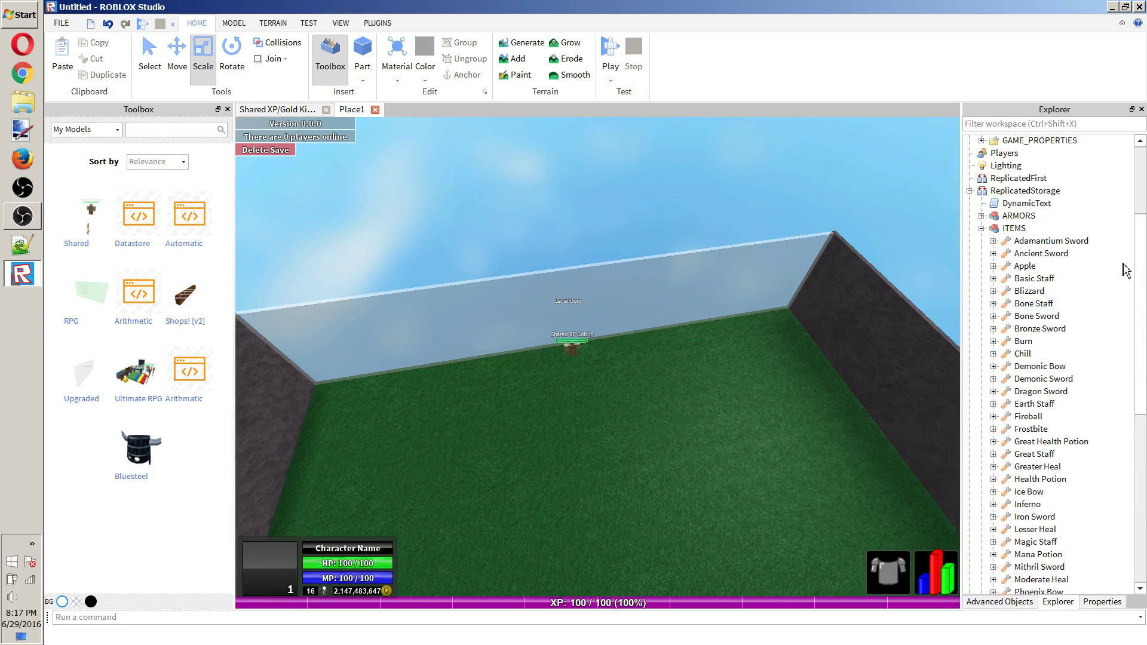
{"action": "scroll", "coordinate": [1123, 272], "scroll_direction": "down", "scroll_amount": 10}
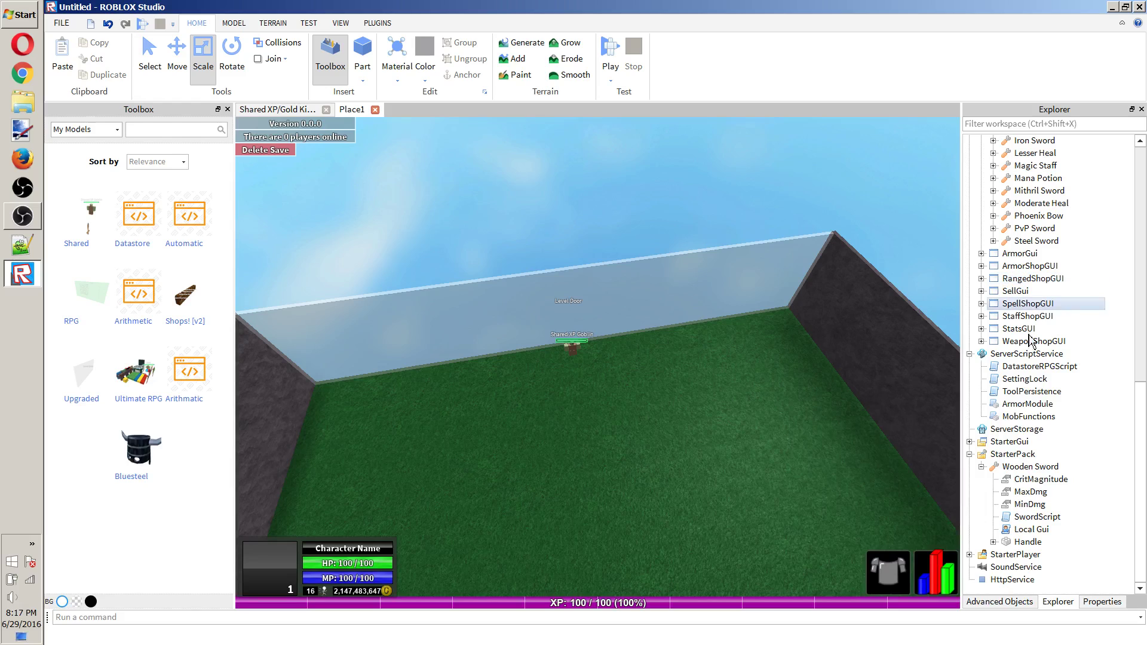
{"action": "left_click", "coordinate": [570, 344]}
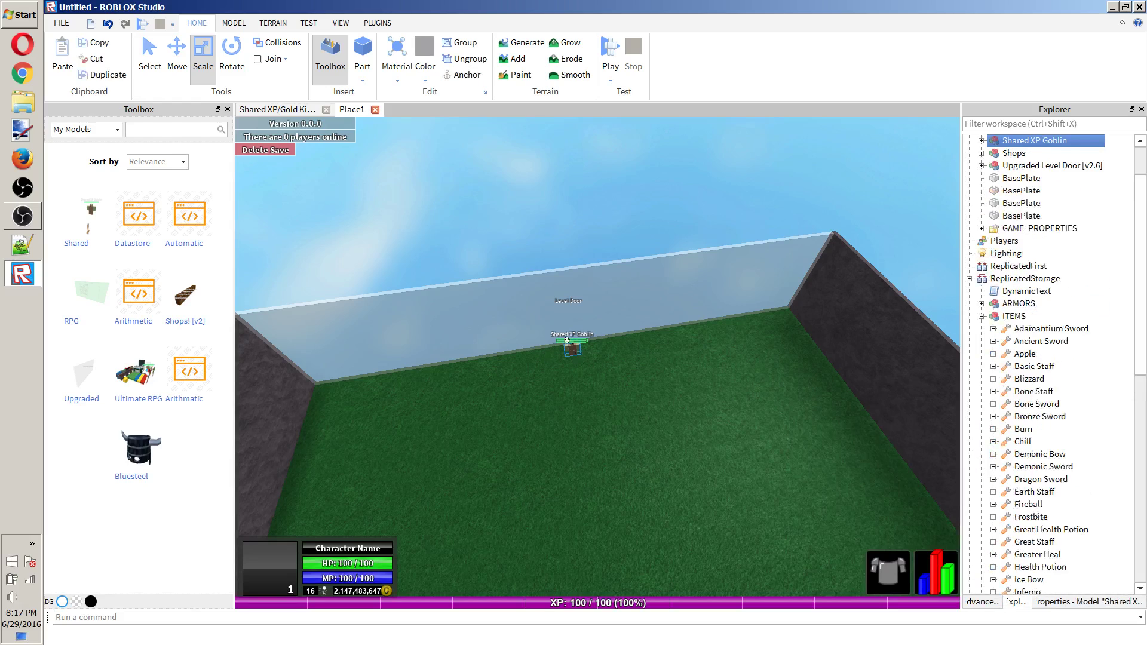
{"action": "left_click", "coordinate": [602, 226]}
{"action": "right_click_drag", "start_coordinate": [601, 227], "coordinate": [601, 262]}
Collapse ReplicatedStorage, ServerScriptService and StarterPack in the object tree.
{"action": "scroll", "coordinate": [1099, 263], "scroll_direction": "up", "scroll_amount": 2}
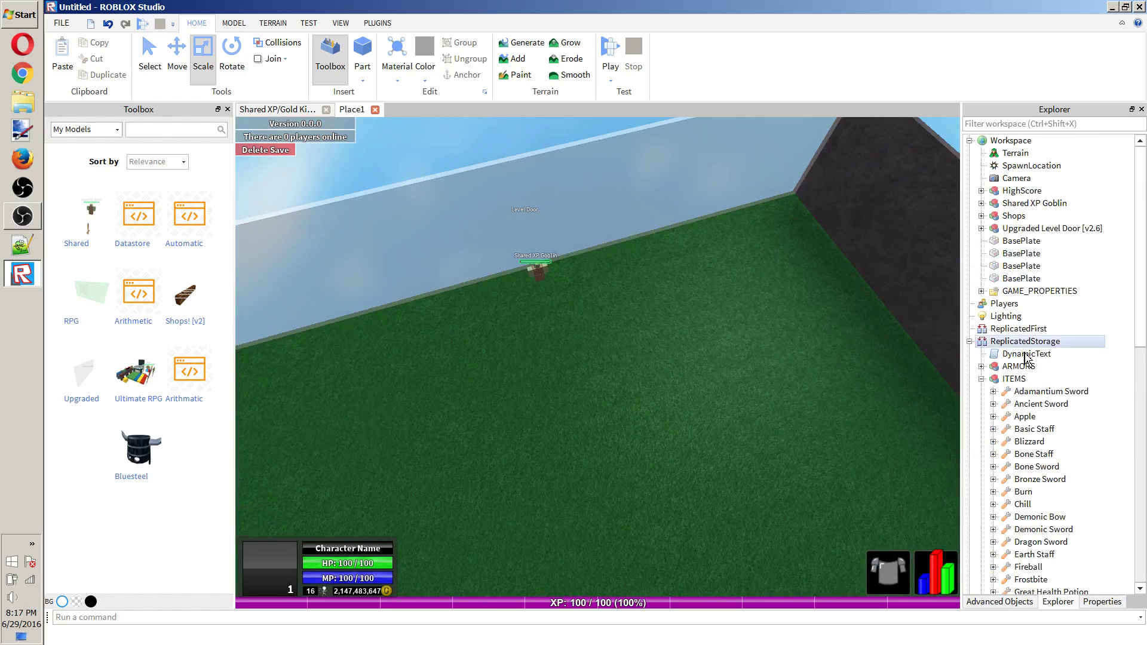
{"action": "left_click", "coordinate": [970, 341]}
{"action": "left_click", "coordinate": [970, 353]}
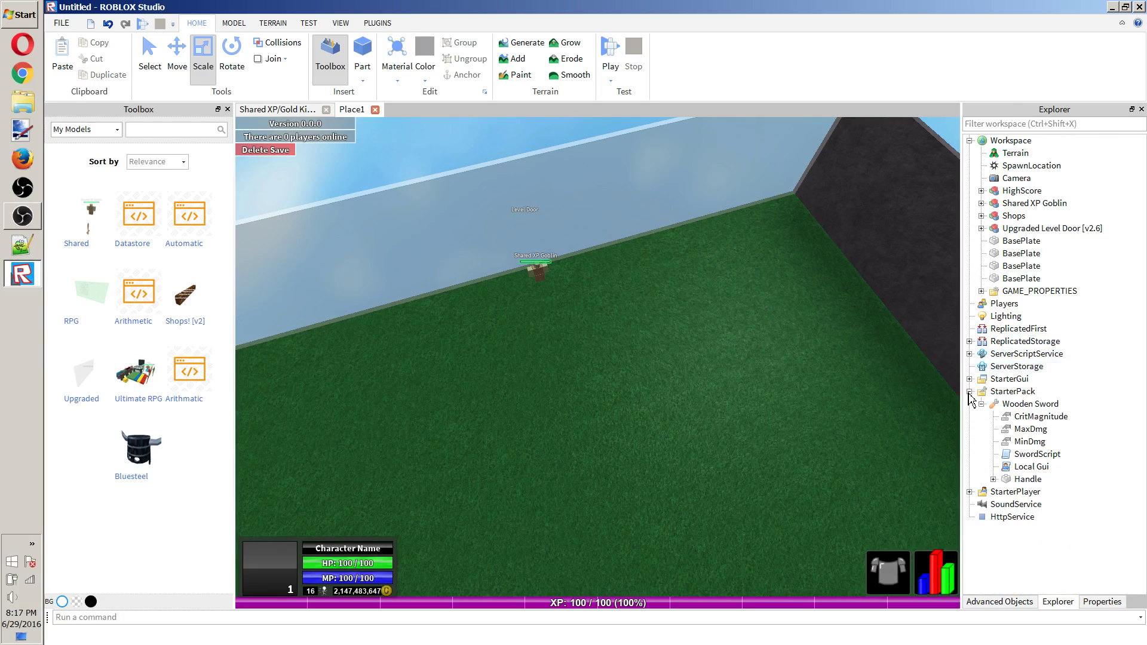
{"action": "left_click", "coordinate": [970, 391]}
Expand the Upgraded Level Door [v2.6] model in the Workspace and select the door in the scene.
{"action": "left_click", "coordinate": [980, 228]}
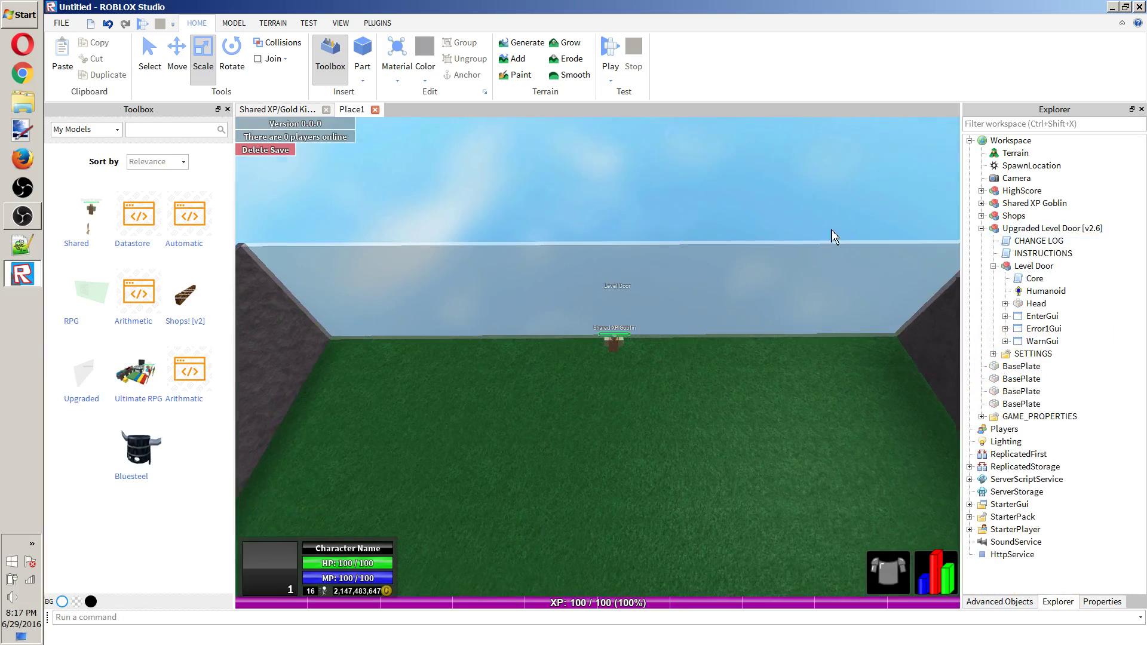
{"action": "key", "text": "f"}
{"action": "left_click", "coordinate": [716, 287]}
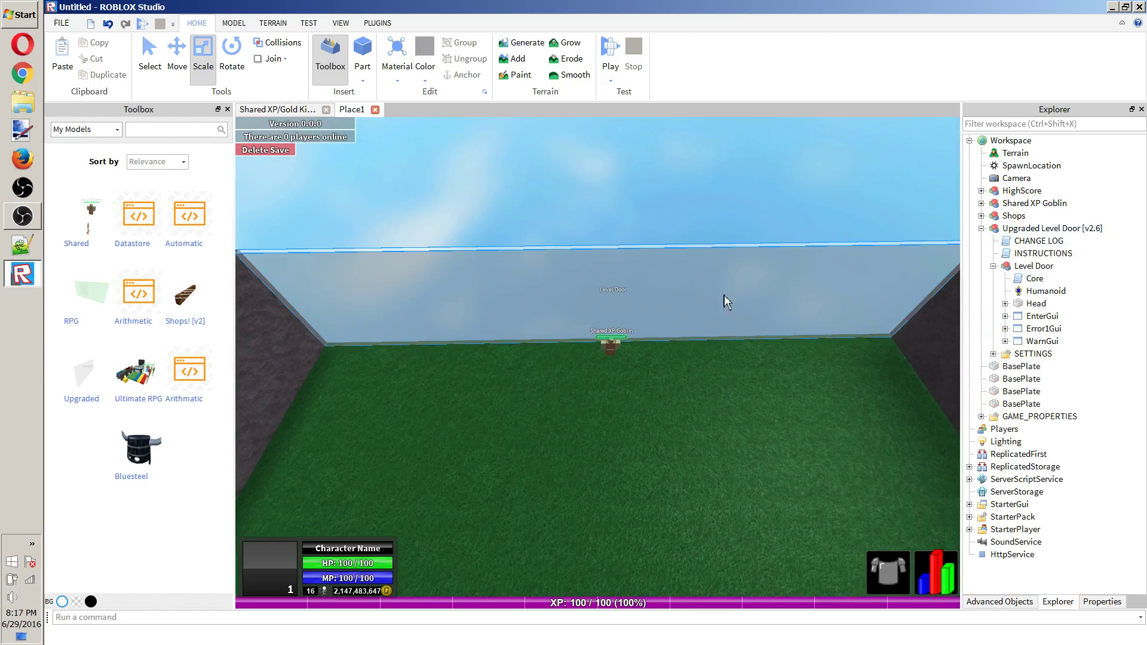
Examine the entries in the Shared XP Goblin's SETTINGS, collapse the goblin and select the Upgraded Level Door's SETTINGS.
{"action": "left_click", "coordinate": [981, 203]}
{"action": "left_click", "coordinate": [993, 367]}
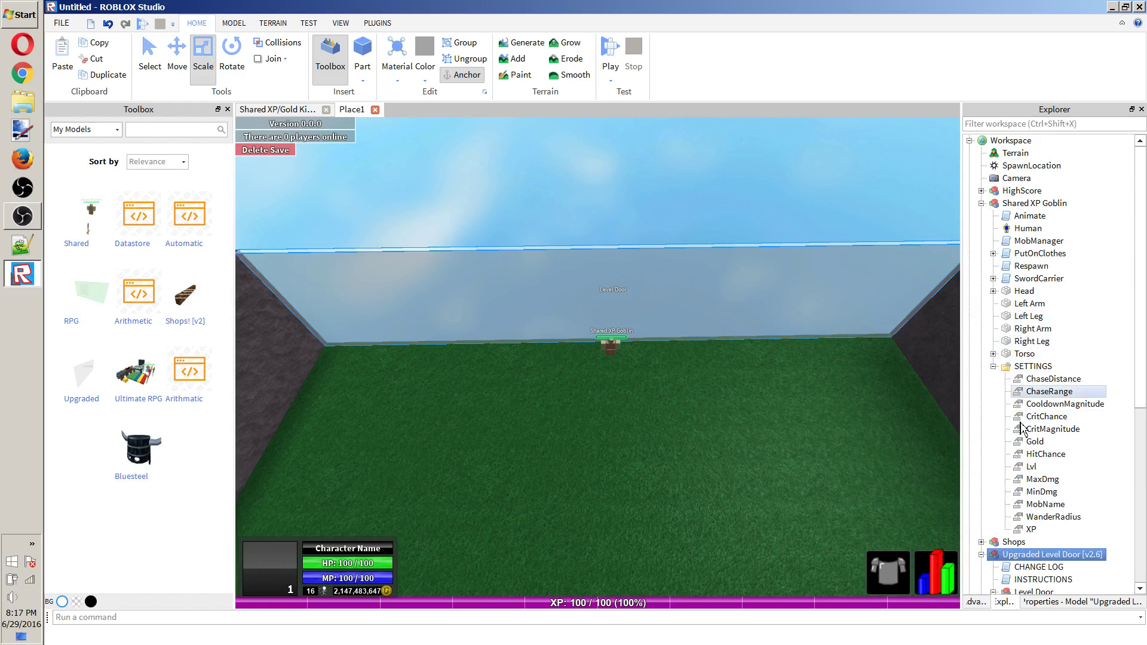
{"action": "left_click", "coordinate": [993, 366]}
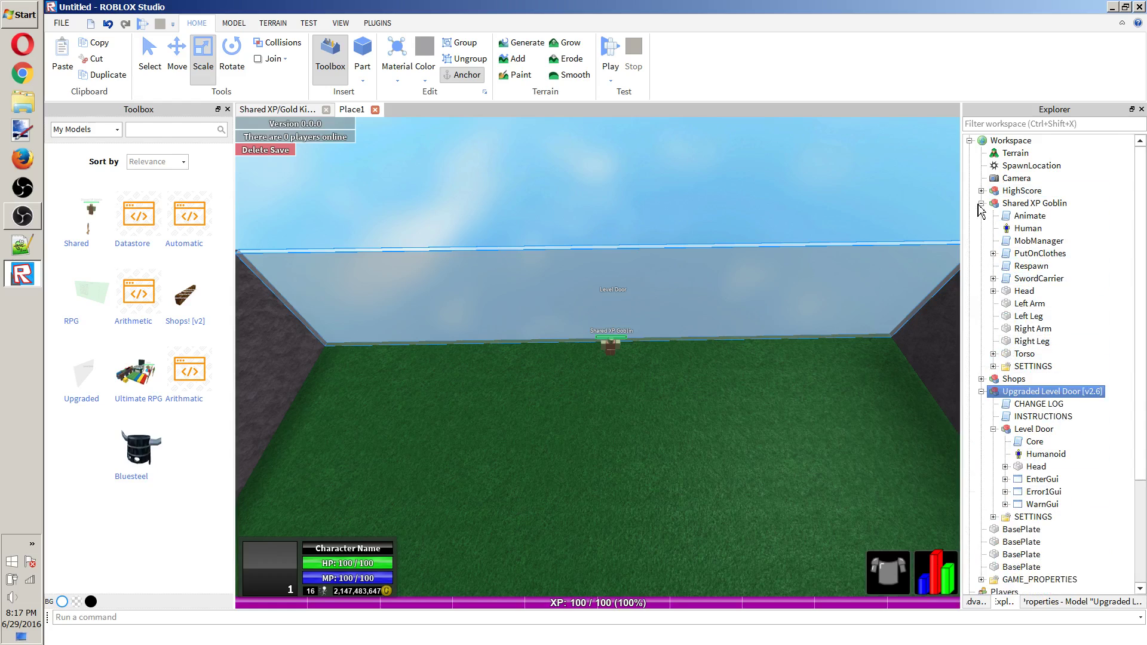
{"action": "left_click", "coordinate": [981, 203]}
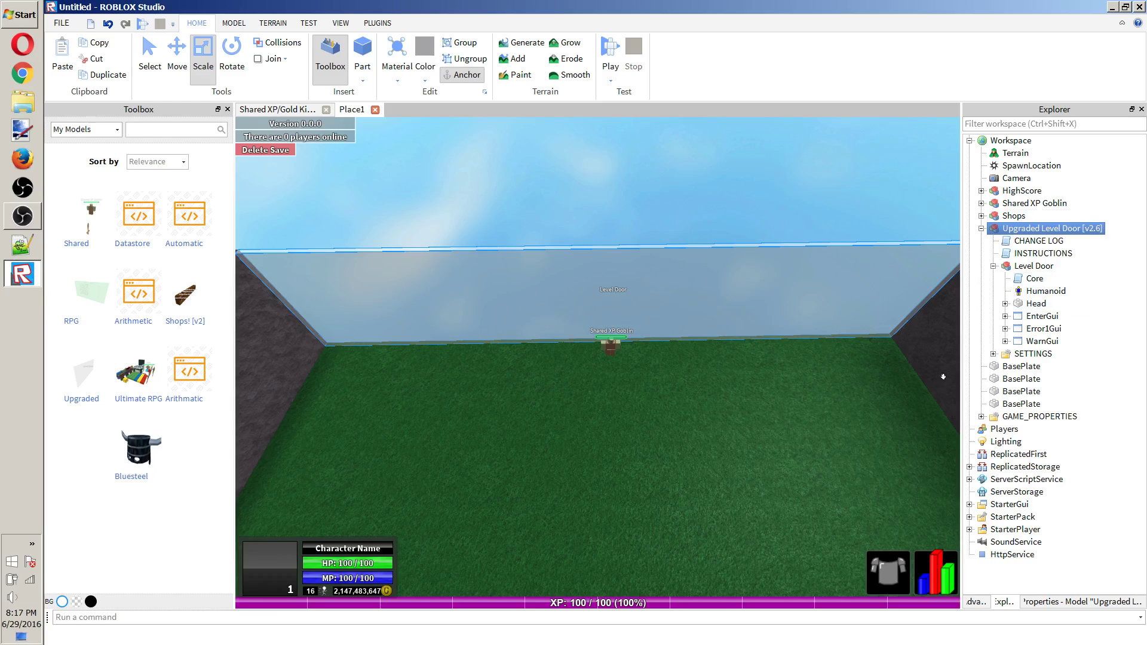
{"action": "left_click", "coordinate": [1001, 356]}
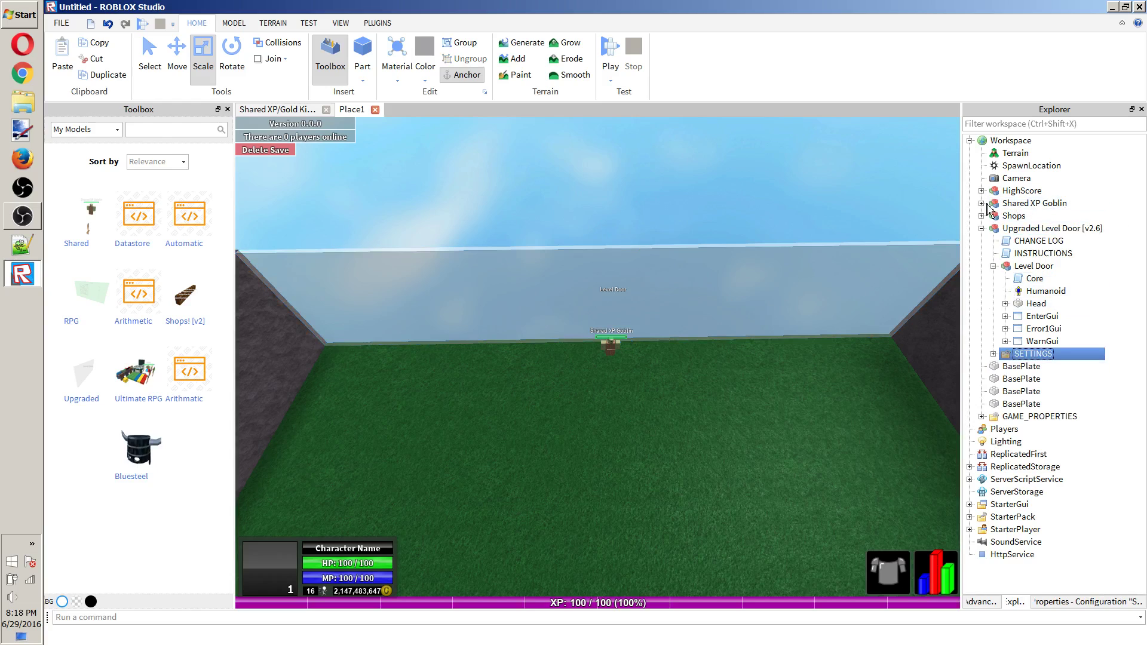
Expand the Upgraded Level Door's SETTINGS and check the value of its AreaName entry.
{"action": "left_click", "coordinate": [993, 353]}
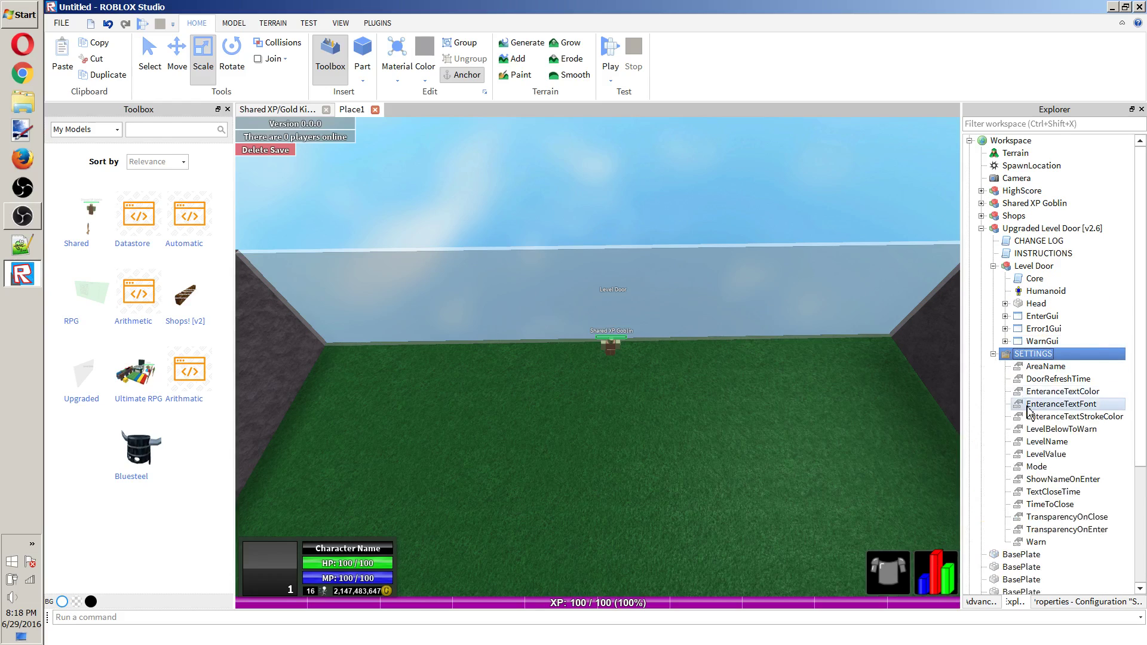
{"action": "scroll", "coordinate": [1033, 412], "scroll_direction": "down", "scroll_amount": 3}
{"action": "scroll", "coordinate": [1036, 359], "scroll_direction": "up", "scroll_amount": 2}
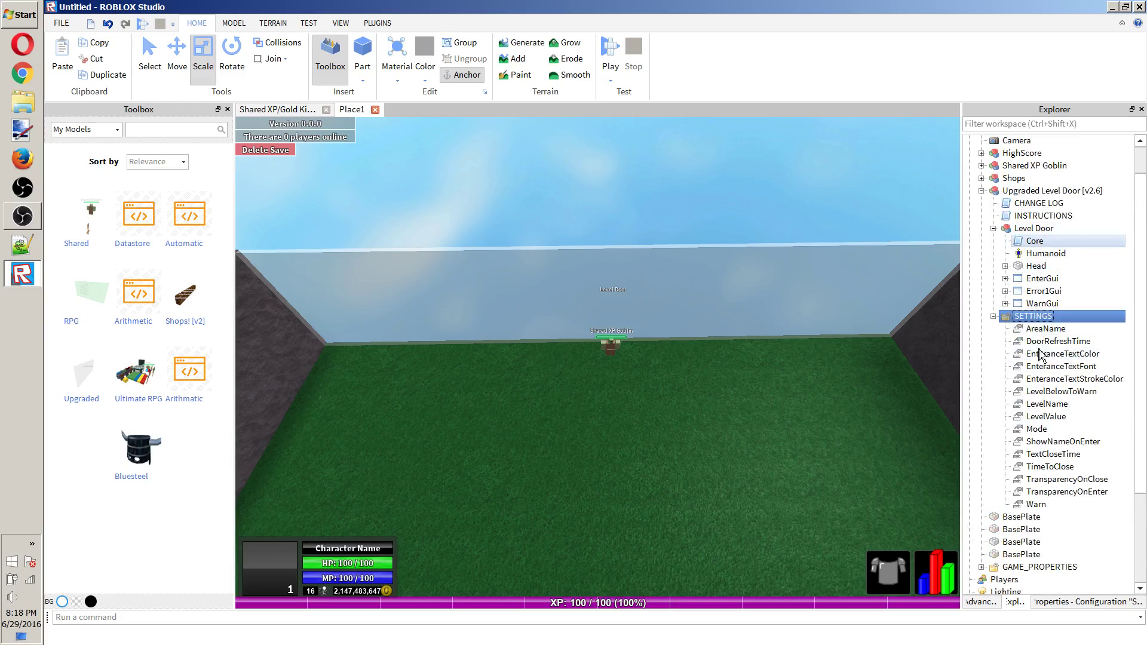
{"action": "left_click", "coordinate": [1039, 330]}
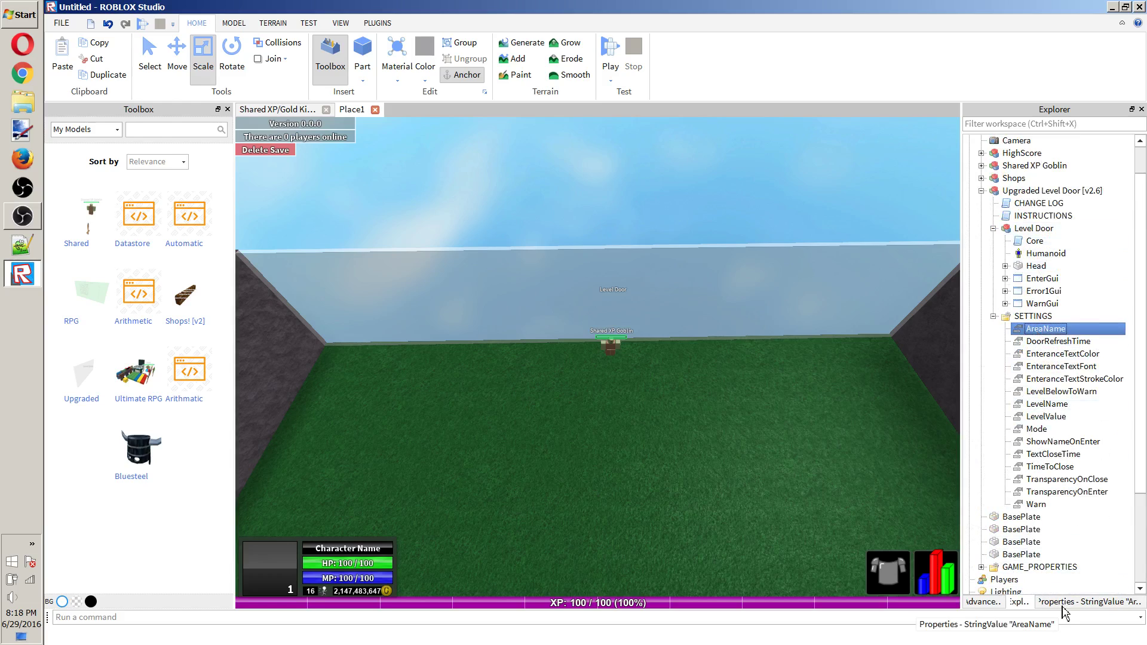
{"action": "left_click", "coordinate": [1104, 602]}
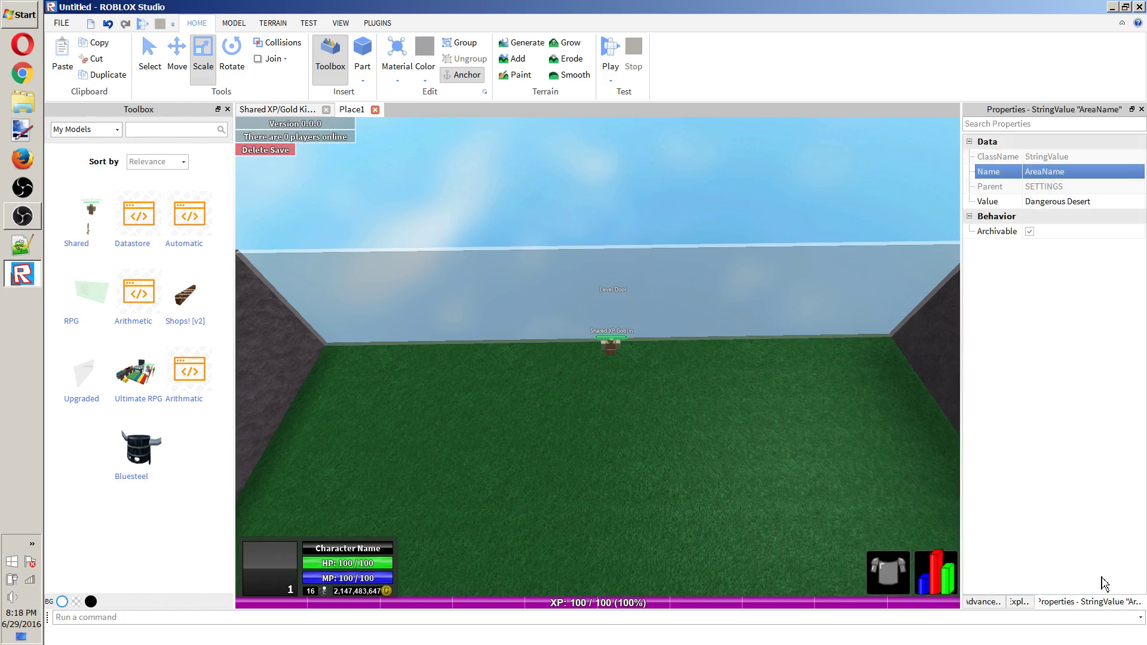
{"action": "left_click", "coordinate": [1092, 203]}
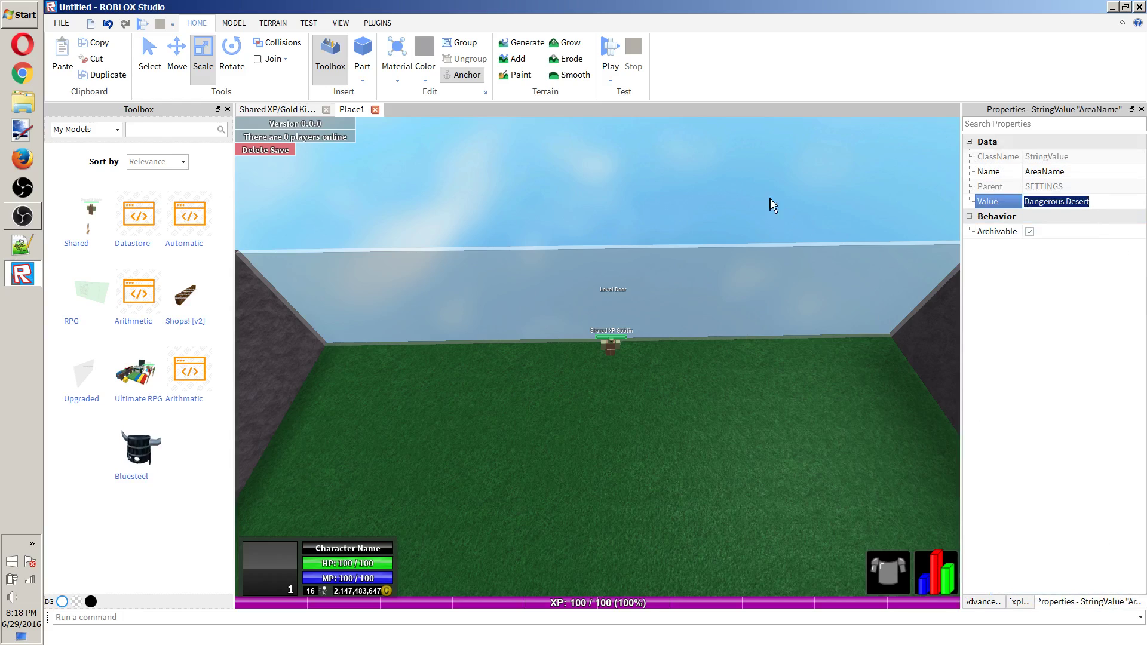
{"action": "left_click", "coordinate": [1023, 602]}
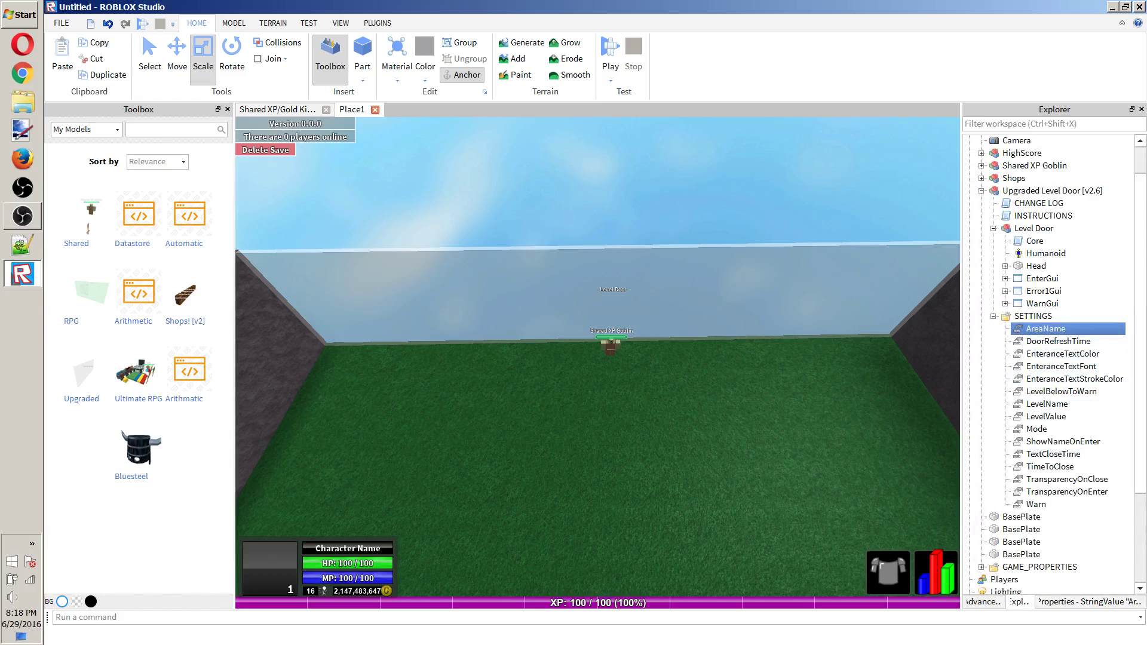
{"action": "left_click", "coordinate": [1038, 603]}
{"action": "left_click", "coordinate": [1022, 603]}
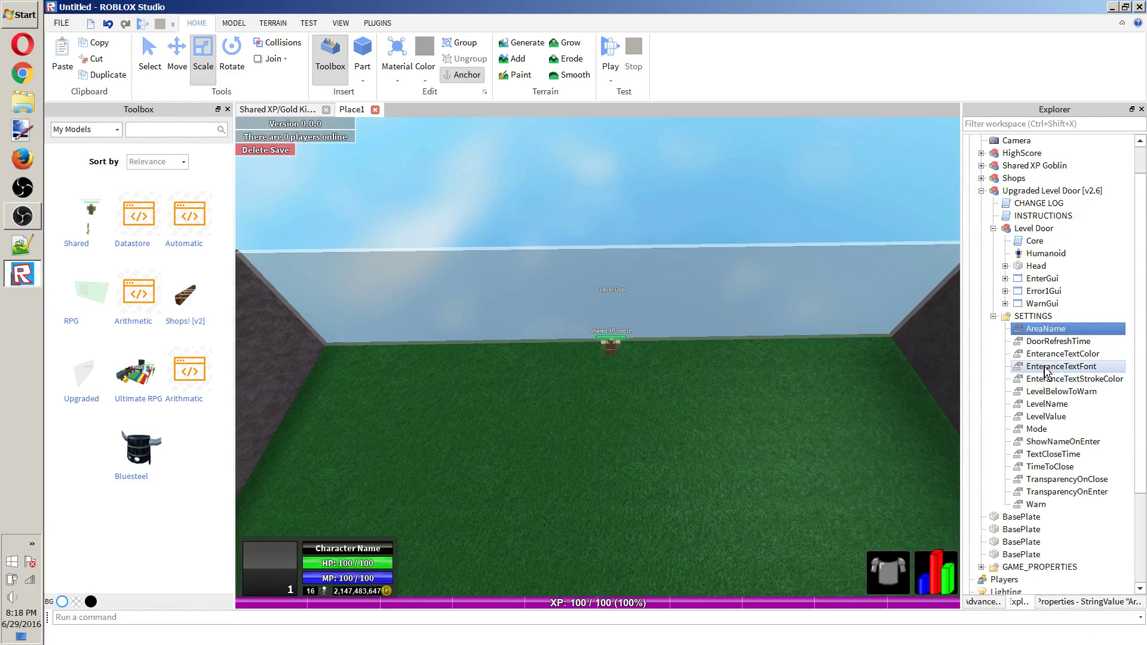
Check the value of the level door's DoorRefreshTime setting and return to the object tree.
{"action": "left_click", "coordinate": [1057, 342]}
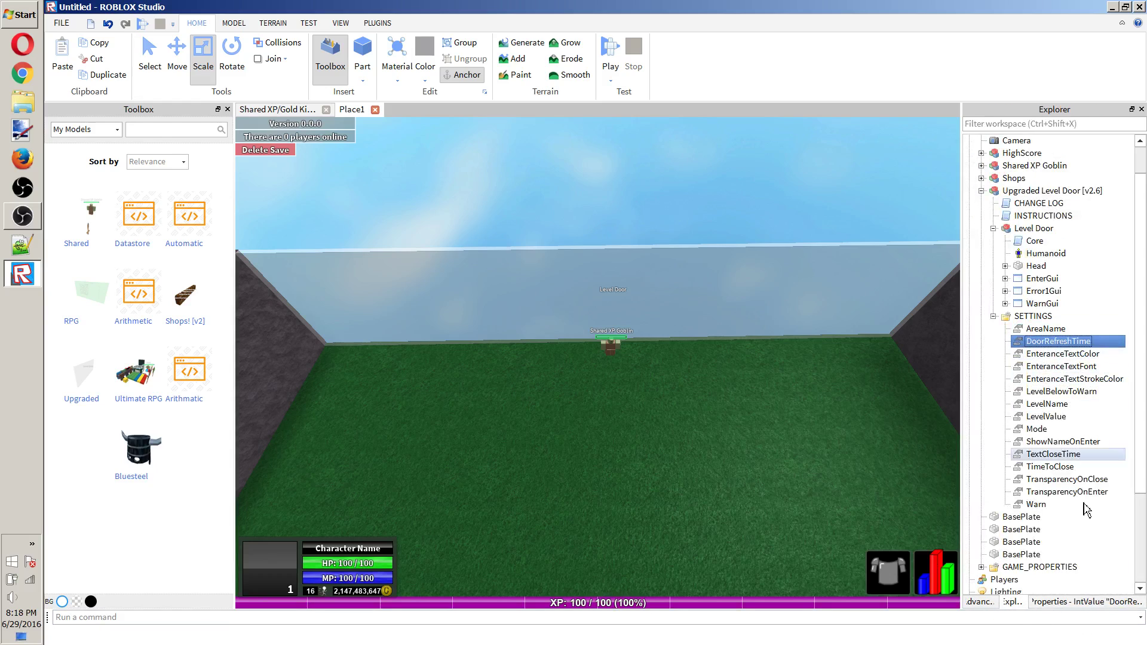
{"action": "left_click", "coordinate": [1028, 603]}
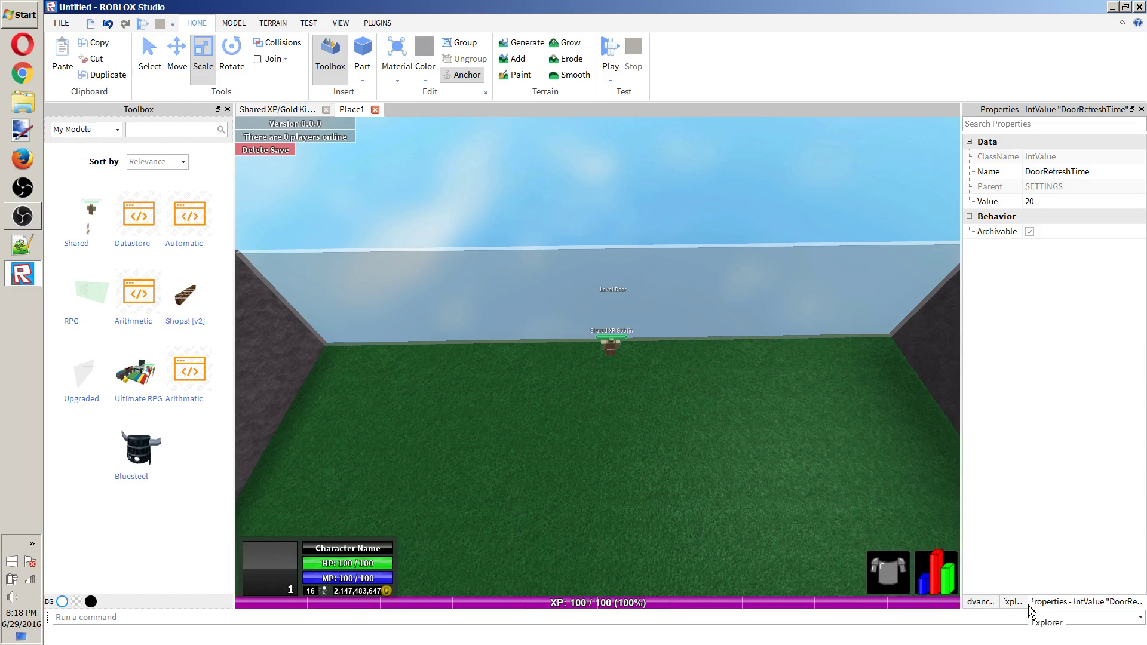
{"action": "left_click", "coordinate": [1026, 604]}
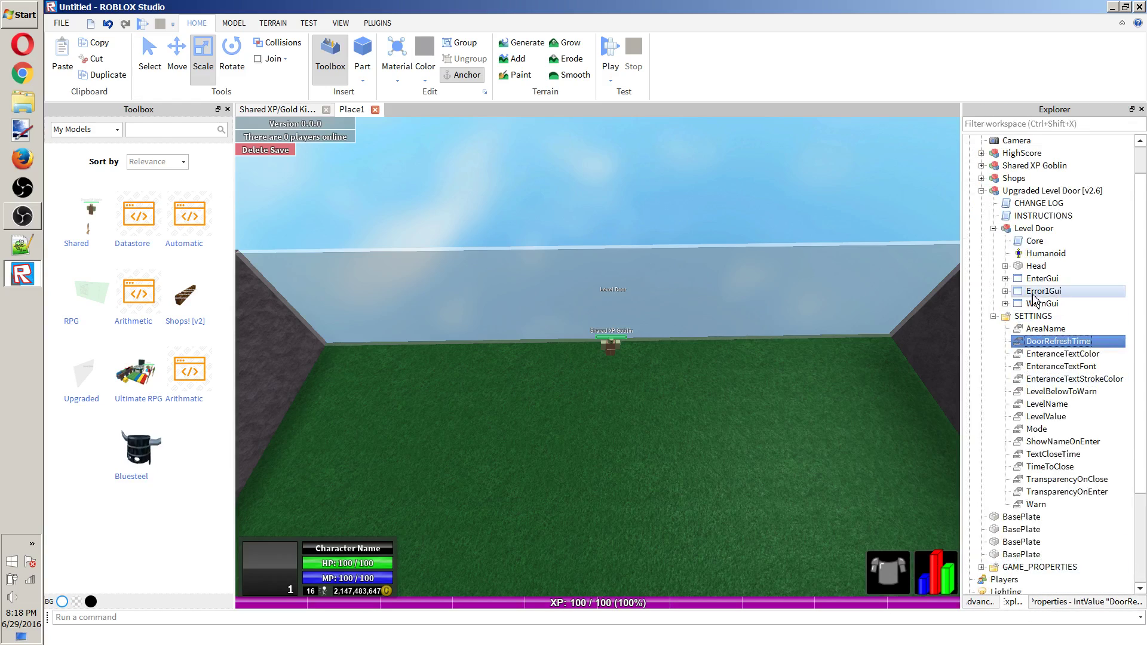
Open the level door's INSTRUCTIONS script and look over its introduction and creator credit.
{"action": "double_click", "coordinate": [1042, 215]}
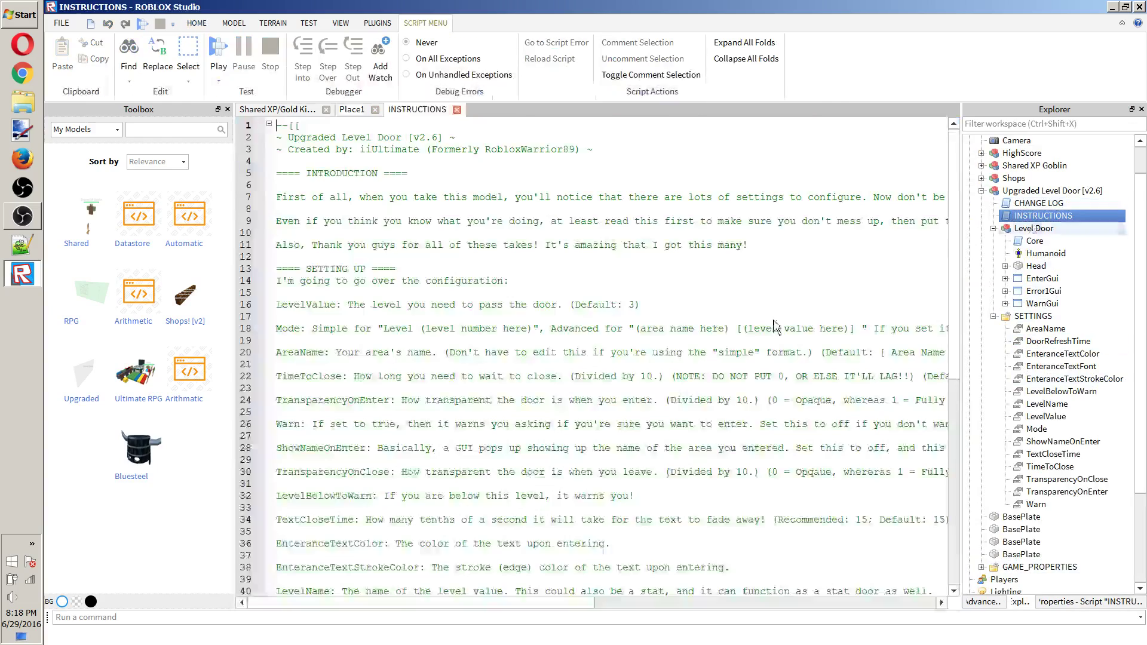
{"action": "scroll", "coordinate": [706, 298], "scroll_direction": "down", "scroll_amount": 1}
{"action": "scroll", "coordinate": [706, 298], "scroll_direction": "down", "scroll_amount": 3}
{"action": "scroll", "coordinate": [706, 298], "scroll_direction": "up", "scroll_amount": 4}
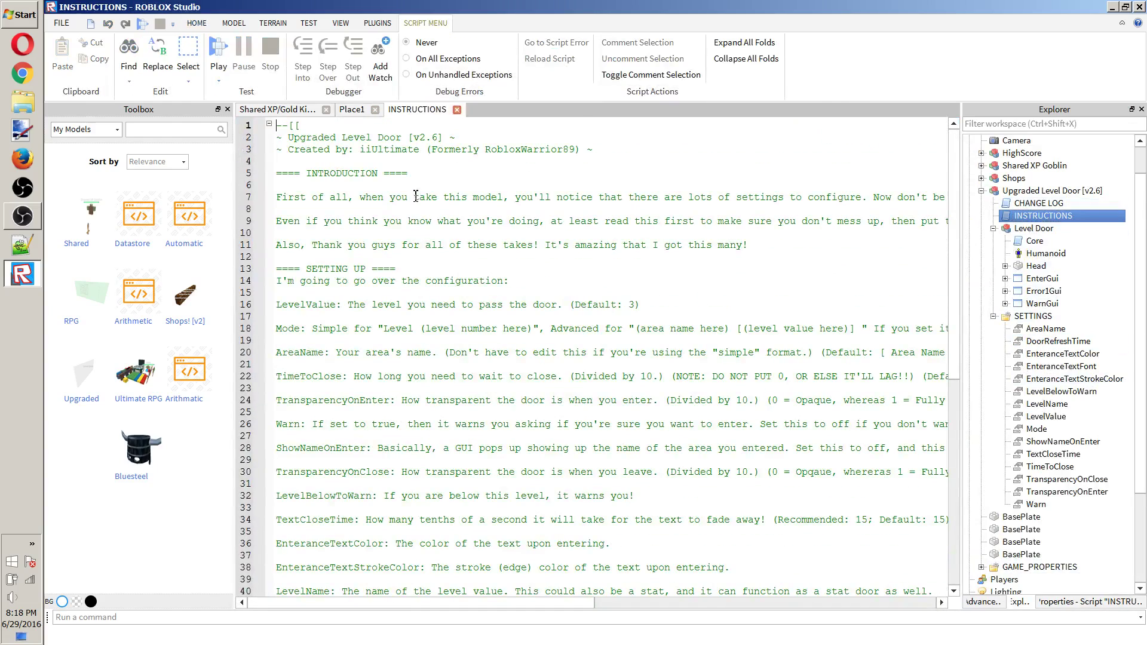
{"action": "left_click", "coordinate": [603, 237], "text": "shift"}
{"action": "left_click", "coordinate": [587, 239]}
{"action": "left_click_drag", "start_coordinate": [402, 149], "coordinate": [359, 151]}
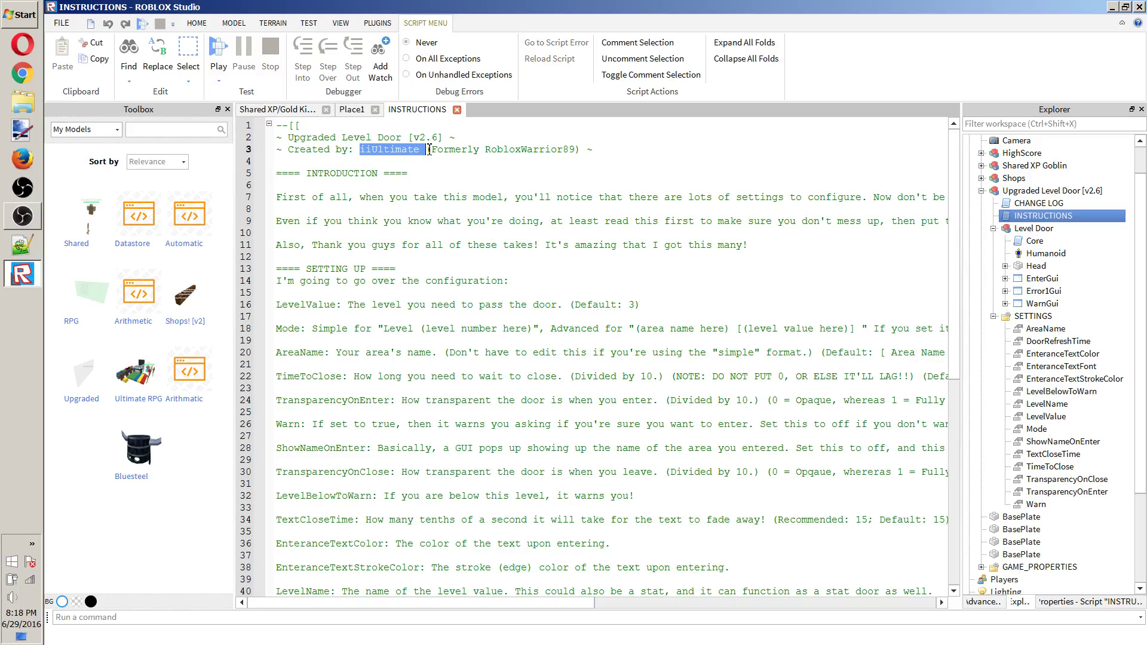
{"action": "left_click", "coordinate": [359, 151]}
Skim the SETTING UP section of the instructions and highlight the LevelValue and Mode explanations.
{"action": "scroll", "coordinate": [310, 239], "scroll_direction": "down", "scroll_amount": 11}
{"action": "scroll", "coordinate": [305, 286], "scroll_direction": "up", "scroll_amount": 9}
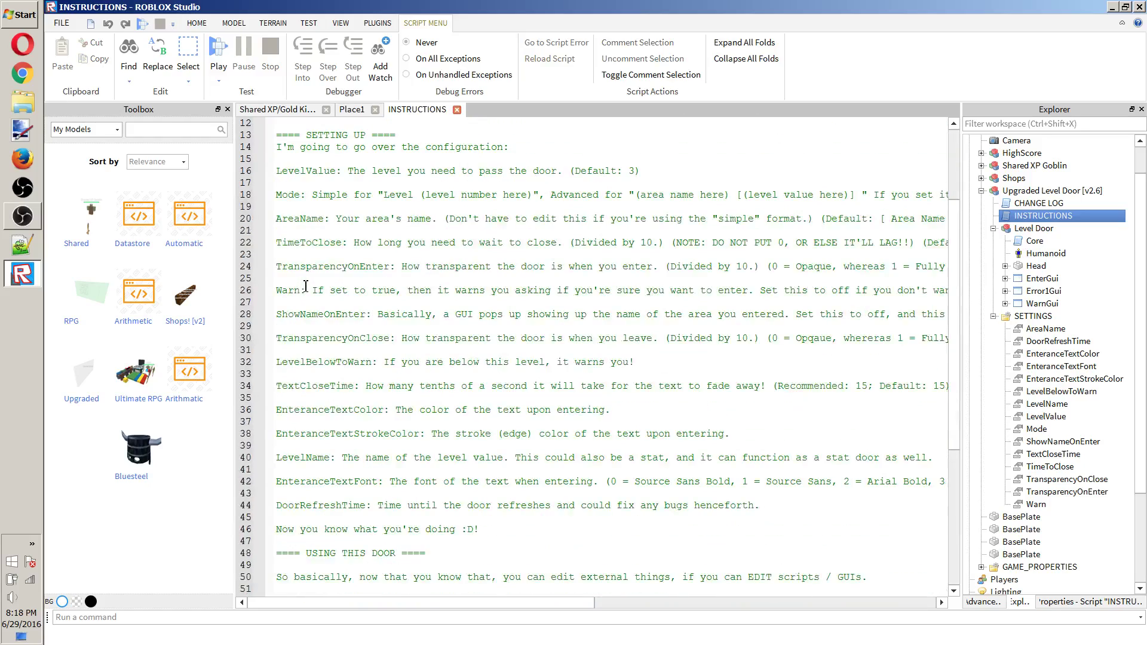
{"action": "left_click_drag", "start_coordinate": [338, 248], "coordinate": [695, 279]}
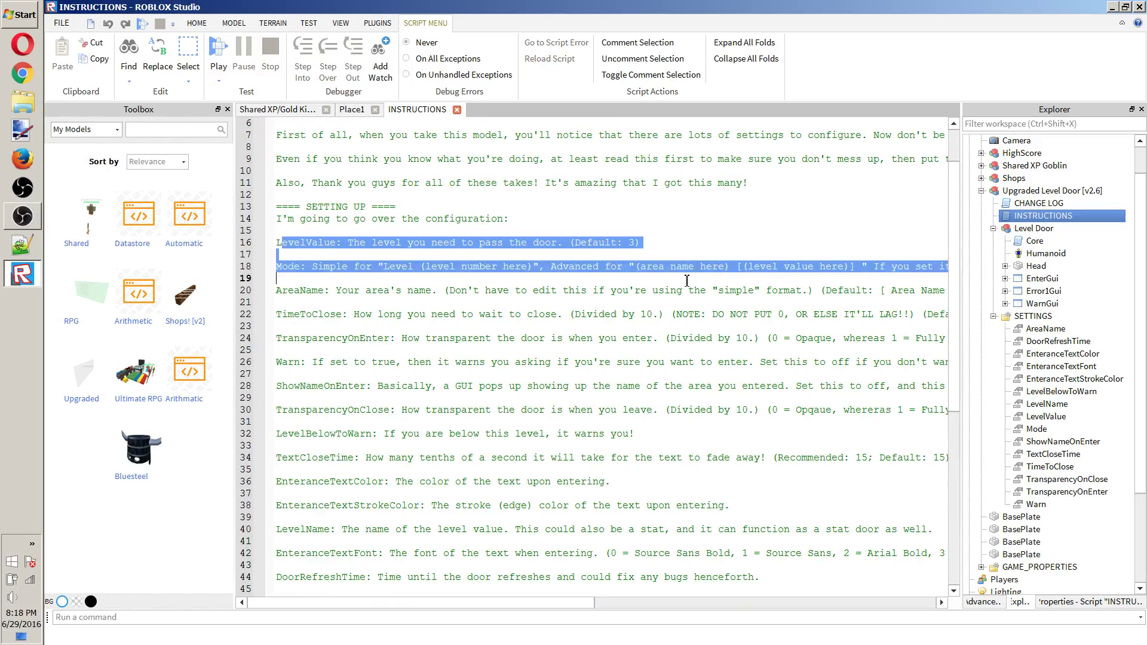
{"action": "left_click", "coordinate": [686, 280]}
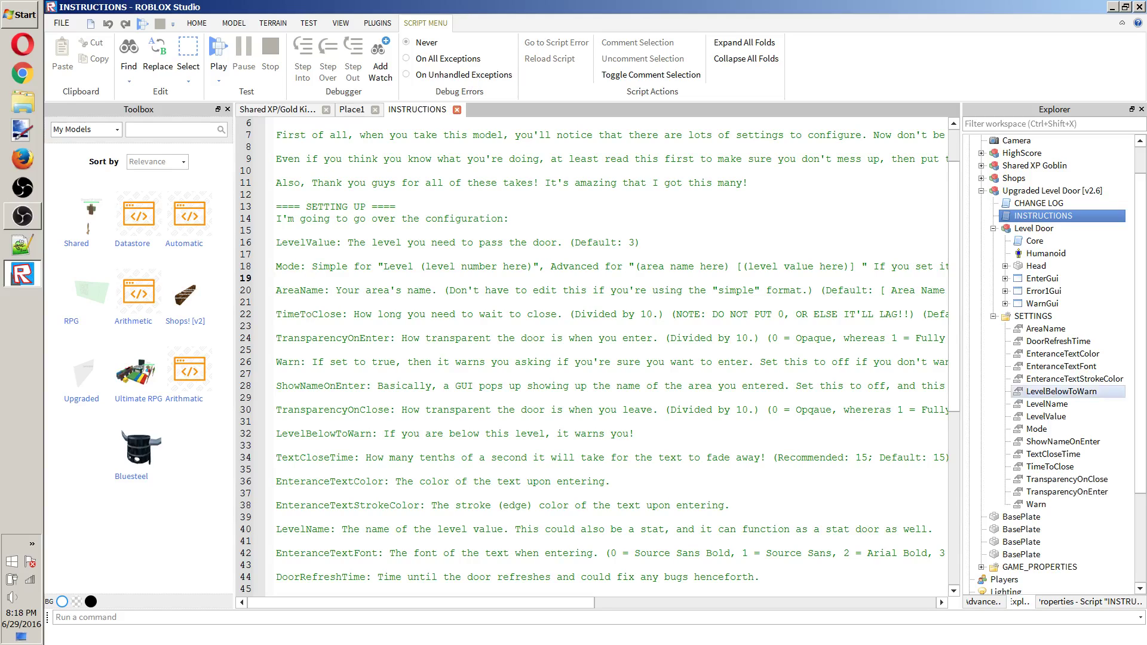
Show the AreaName setting's properties and read the full-width explanations of AreaName and its neighbouring settings in the instructions.
{"action": "left_click", "coordinate": [1045, 328]}
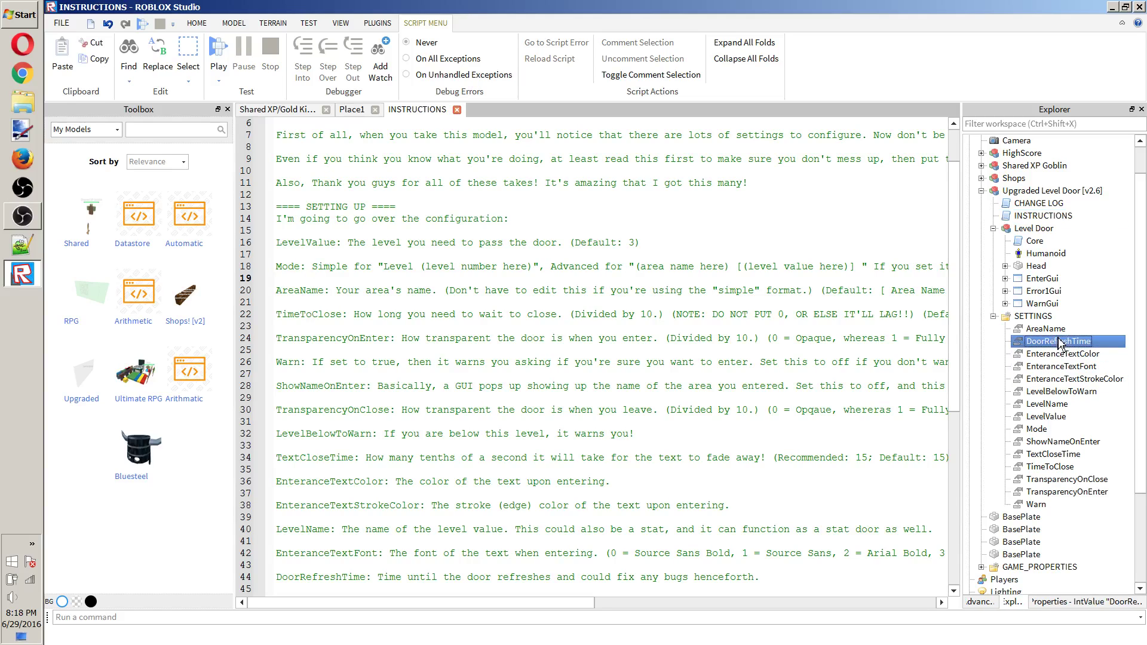
{"action": "left_click", "coordinate": [1087, 602]}
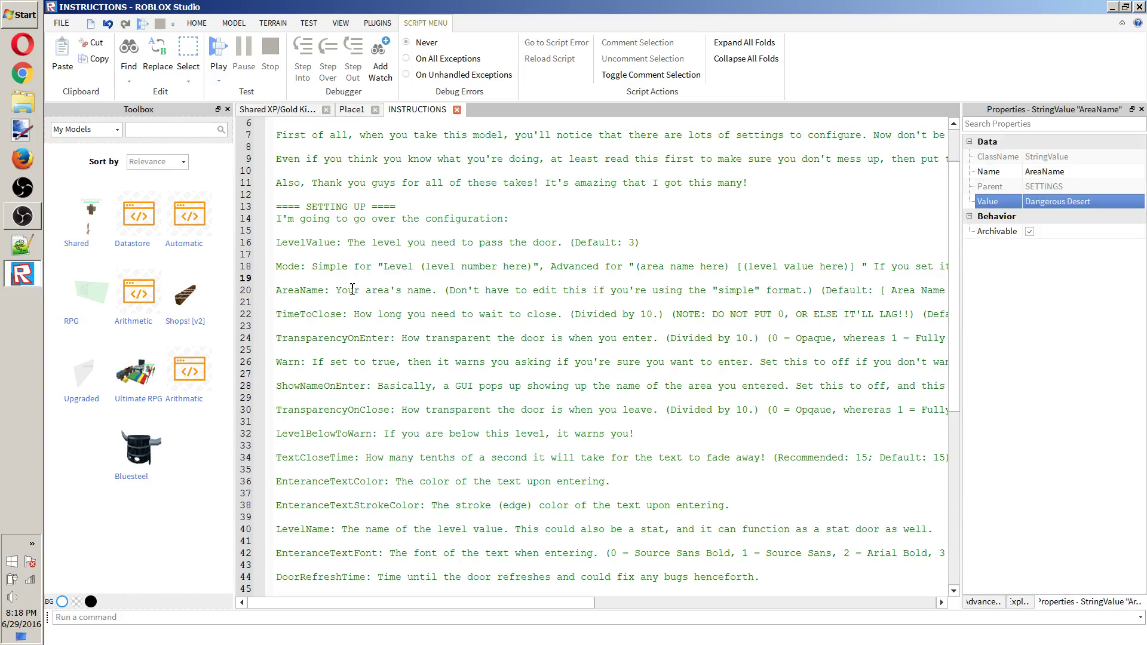
{"action": "left_click_drag", "start_coordinate": [346, 291], "coordinate": [466, 302]}
{"action": "left_click", "coordinate": [467, 302]}
{"action": "left_click_drag", "start_coordinate": [334, 602], "coordinate": [683, 588]}
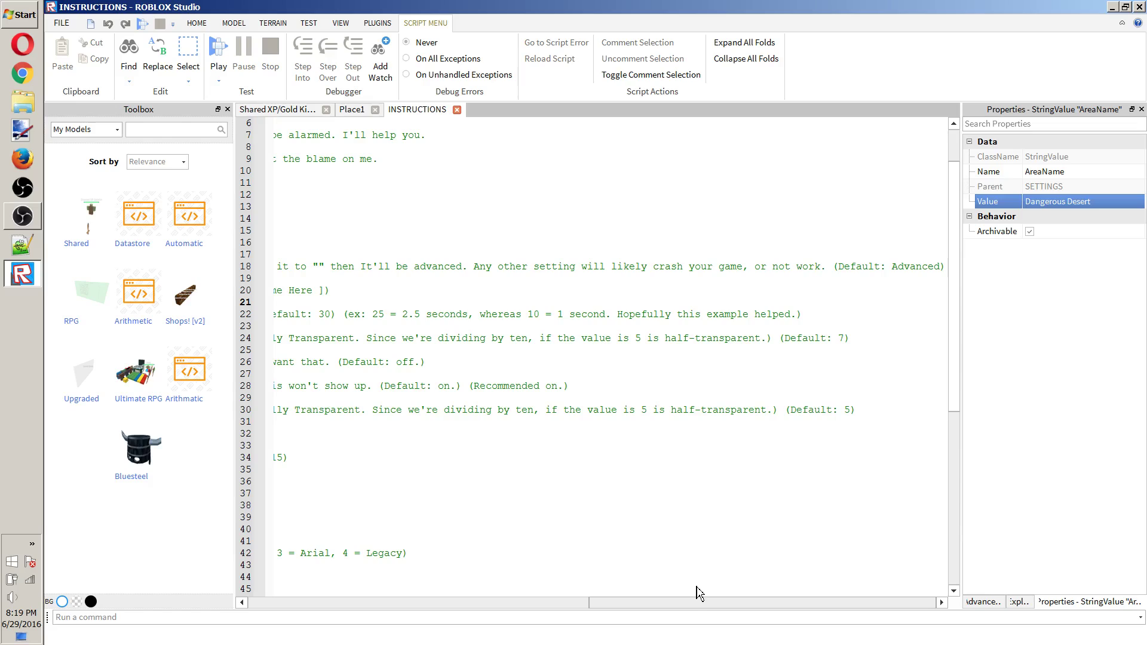
{"action": "mouse_move", "coordinate": [691, 594]}
{"action": "left_mouse_down"}
{"action": "mouse_move", "coordinate": [439, 554]}
{"action": "mouse_move", "coordinate": [306, 554]}
{"action": "left_mouse_up"}
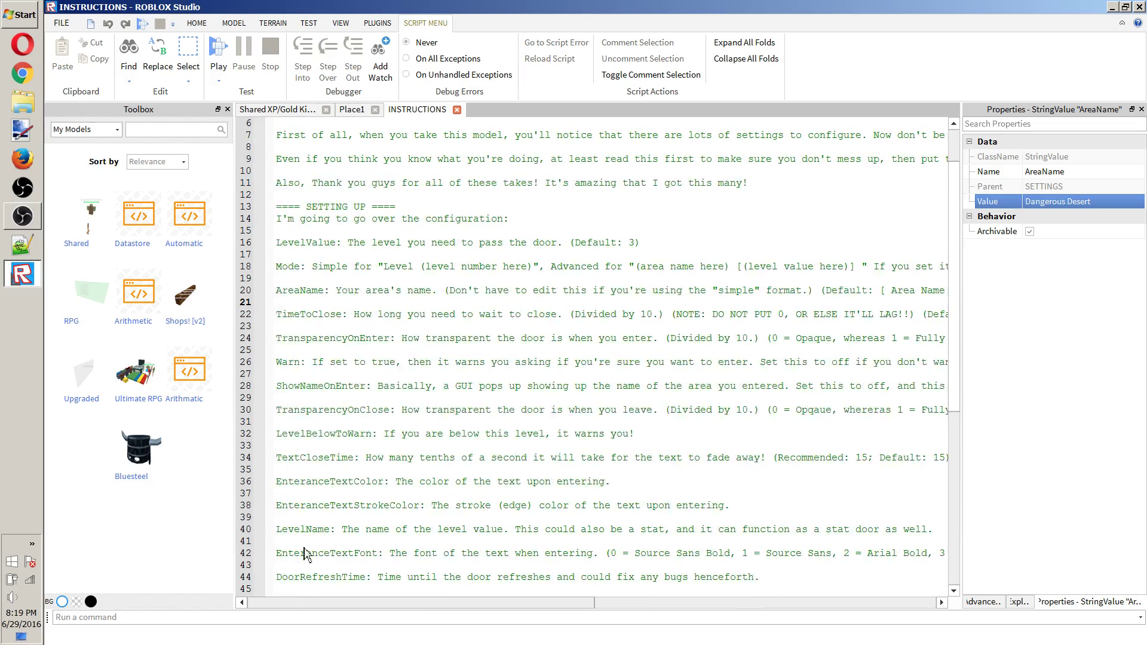
{"action": "left_click_drag", "start_coordinate": [294, 295], "coordinate": [508, 324]}
{"action": "left_click", "coordinate": [508, 324]}
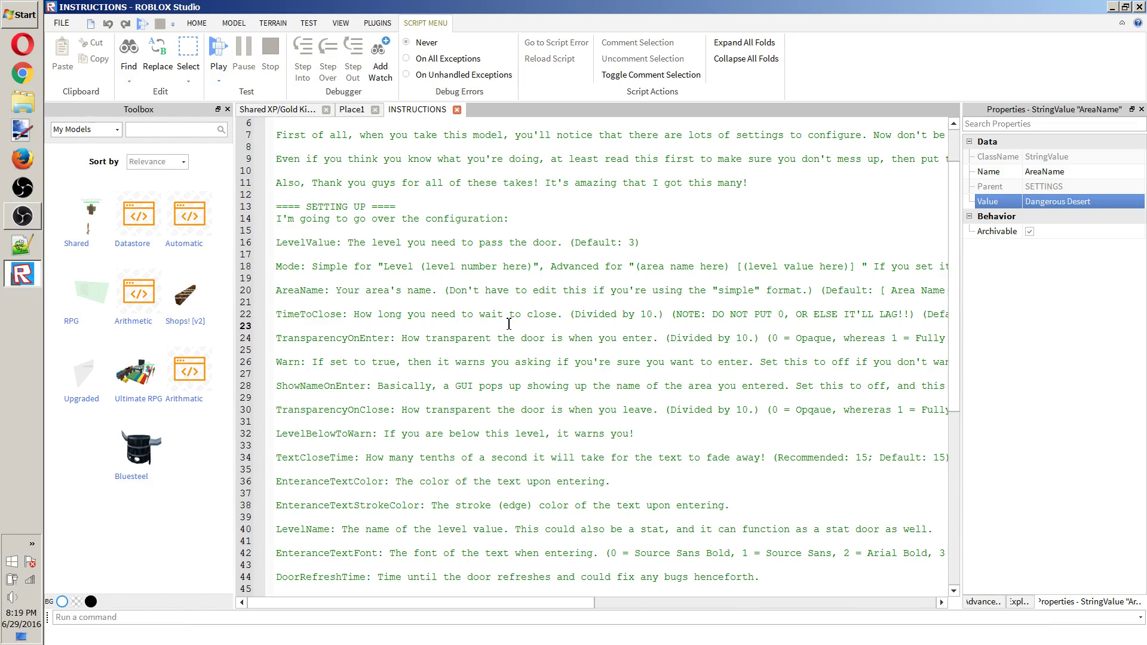
Read the LevelName and EnteranceTextFont explanations in the instructions, and return to the Place1 scene with the object tree showing.
{"action": "scroll", "coordinate": [508, 325], "scroll_direction": "down", "scroll_amount": 2}
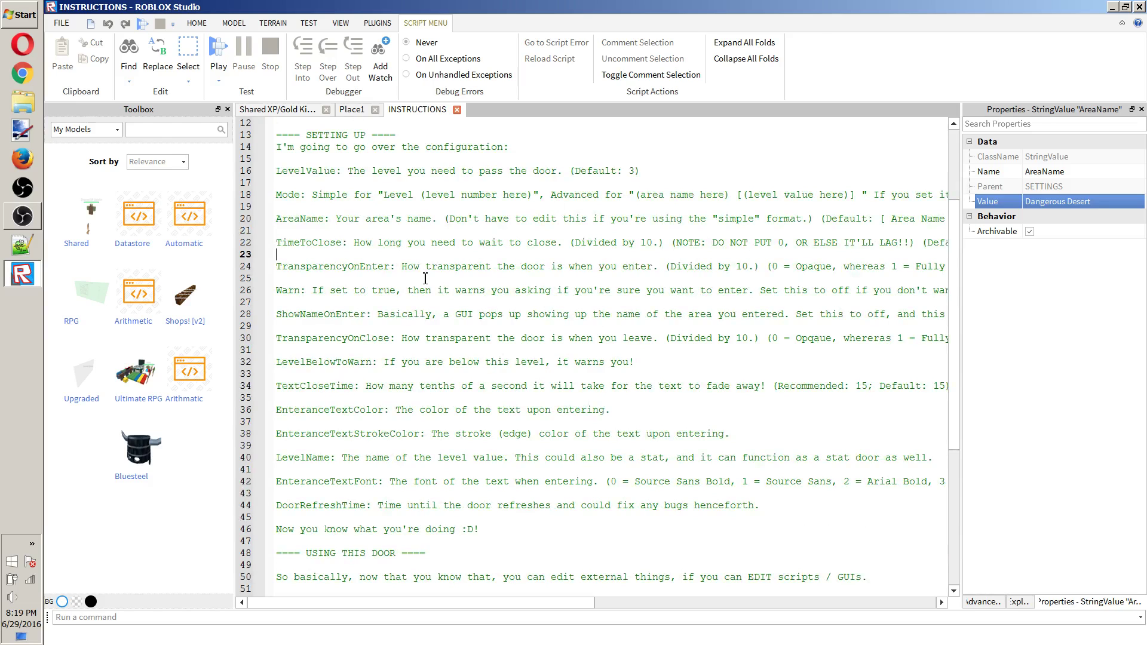
{"action": "scroll", "coordinate": [409, 399], "scroll_direction": "down", "scroll_amount": 3}
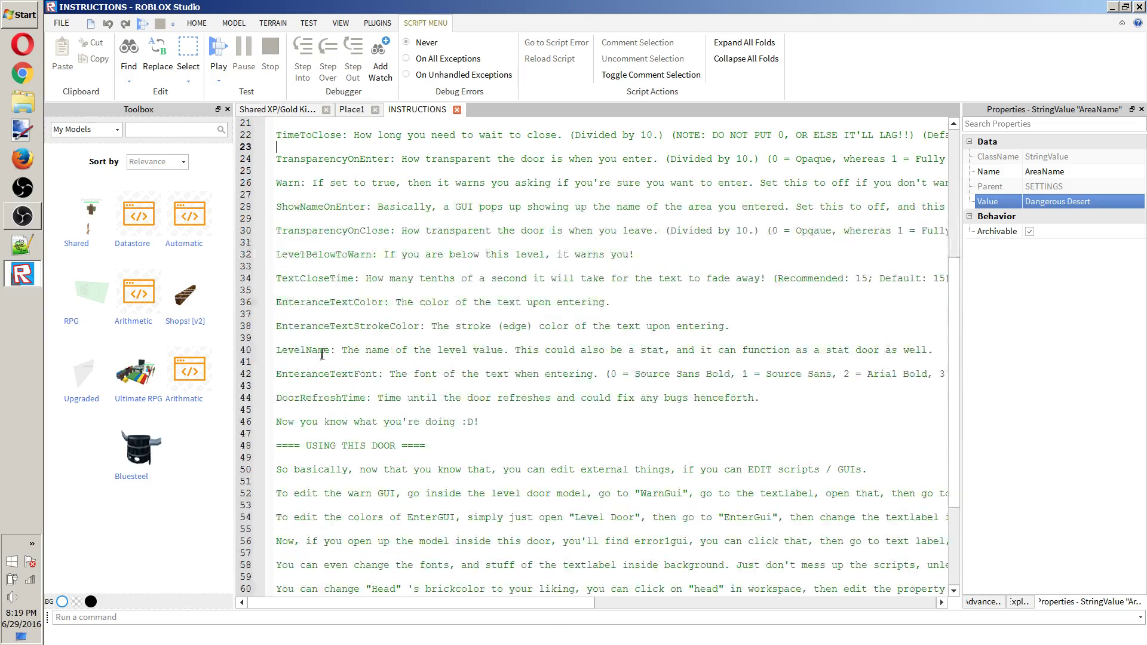
{"action": "left_click_drag", "start_coordinate": [371, 355], "coordinate": [935, 355]}
{"action": "left_click", "coordinate": [684, 354]}
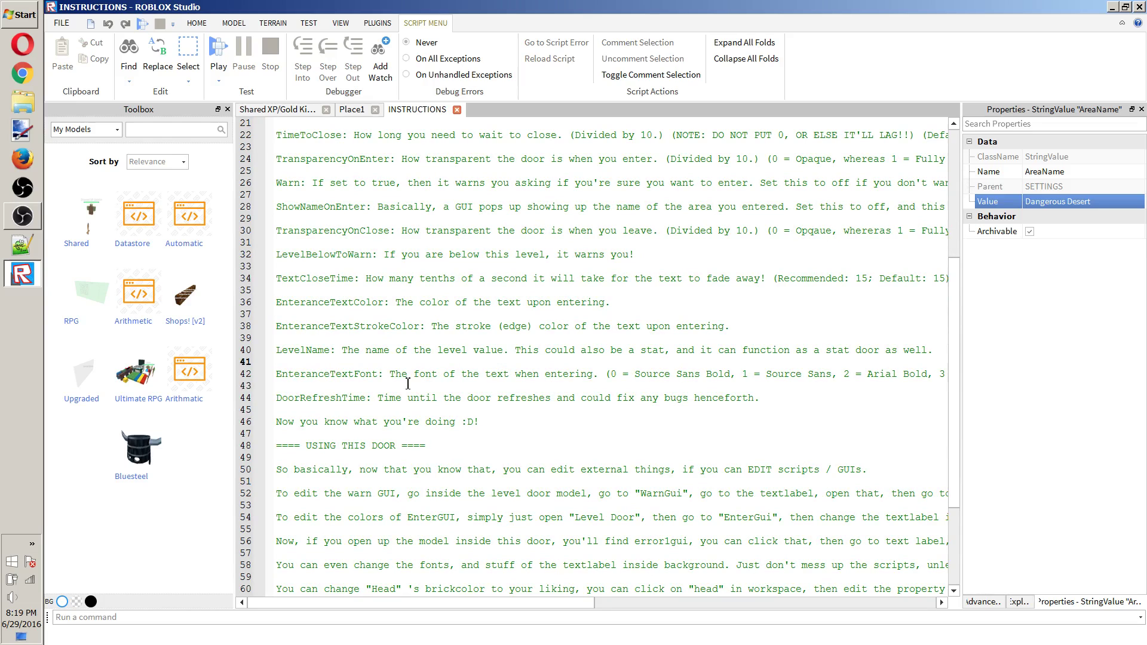
{"action": "left_click", "coordinate": [685, 365]}
{"action": "left_click_drag", "start_coordinate": [717, 385], "coordinate": [746, 386]}
{"action": "left_click", "coordinate": [600, 617]}
{"action": "left_click_drag", "start_coordinate": [588, 602], "coordinate": [454, 602]}
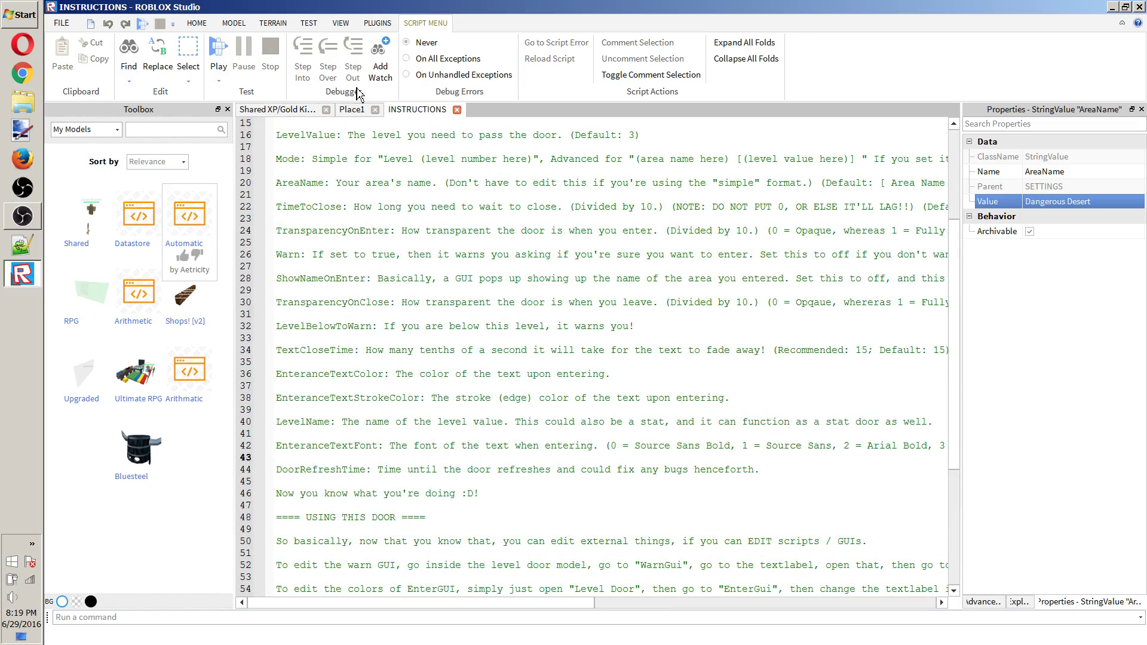
{"action": "left_click", "coordinate": [352, 110]}
{"action": "left_click", "coordinate": [1019, 601]}
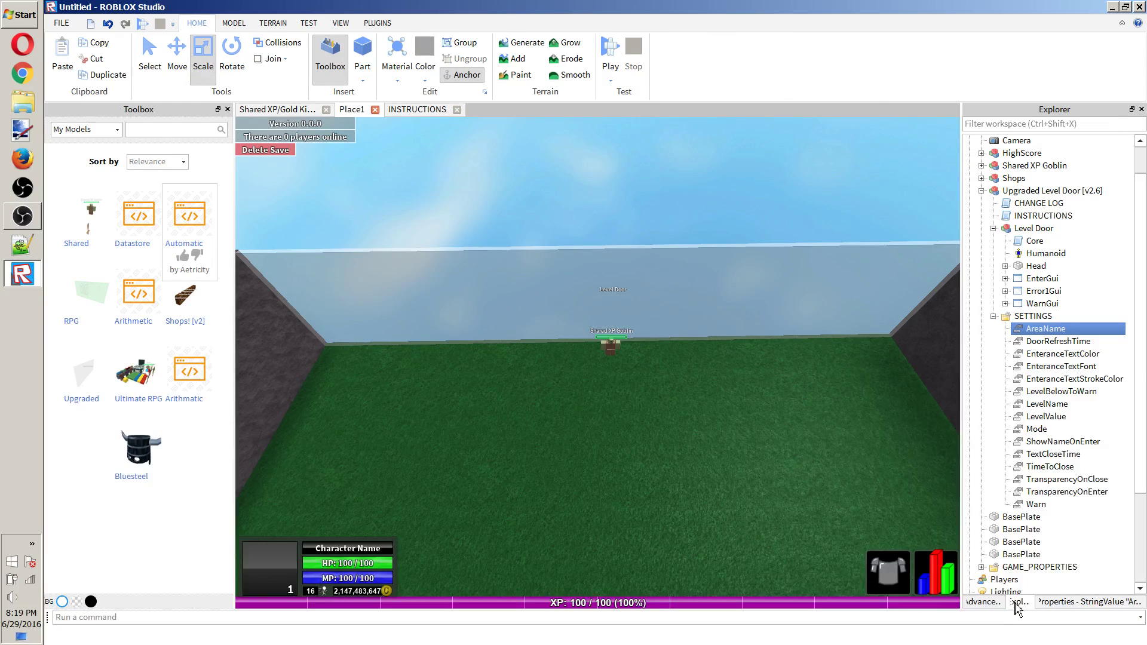
Set the level door's EnteranceTextColor setting to the bright green [85, 255, 0].
{"action": "left_click", "coordinate": [1052, 341]}
{"action": "left_click", "coordinate": [1057, 366]}
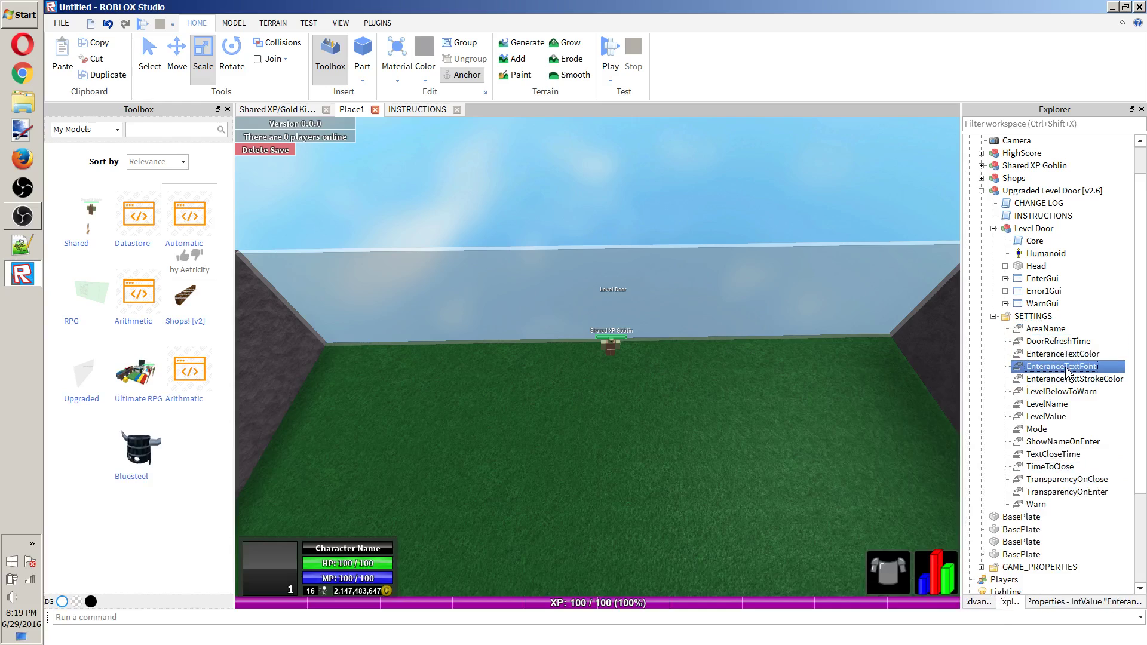
{"action": "left_click", "coordinate": [1057, 354]}
{"action": "left_click", "coordinate": [1045, 604]}
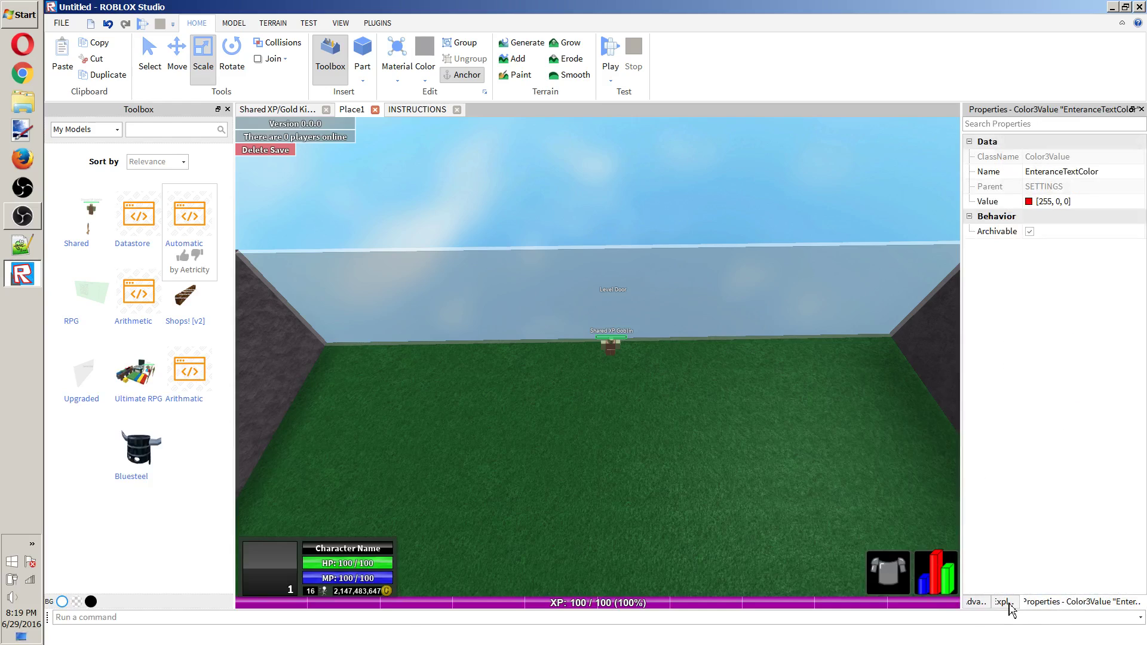
{"action": "double_click", "coordinate": [992, 201]}
{"action": "left_click", "coordinate": [553, 286]}
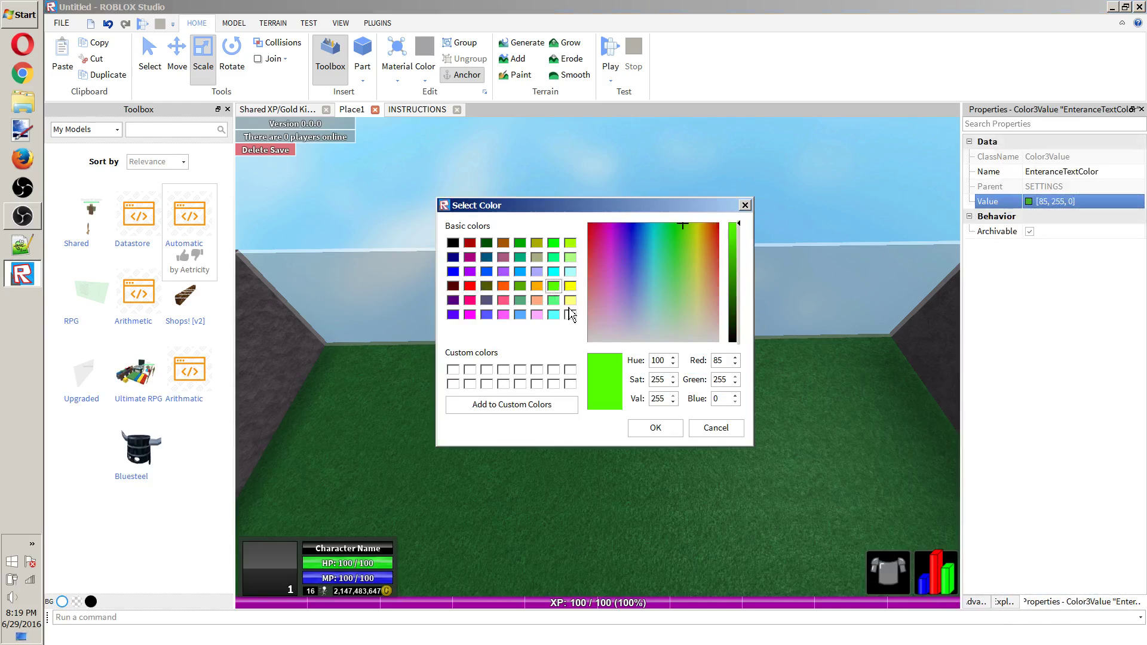
{"action": "left_click", "coordinate": [656, 428]}
Set the level door's EnteranceTextStrokeColor setting to the light green [85, 255, 127].
{"action": "left_click", "coordinate": [1005, 602]}
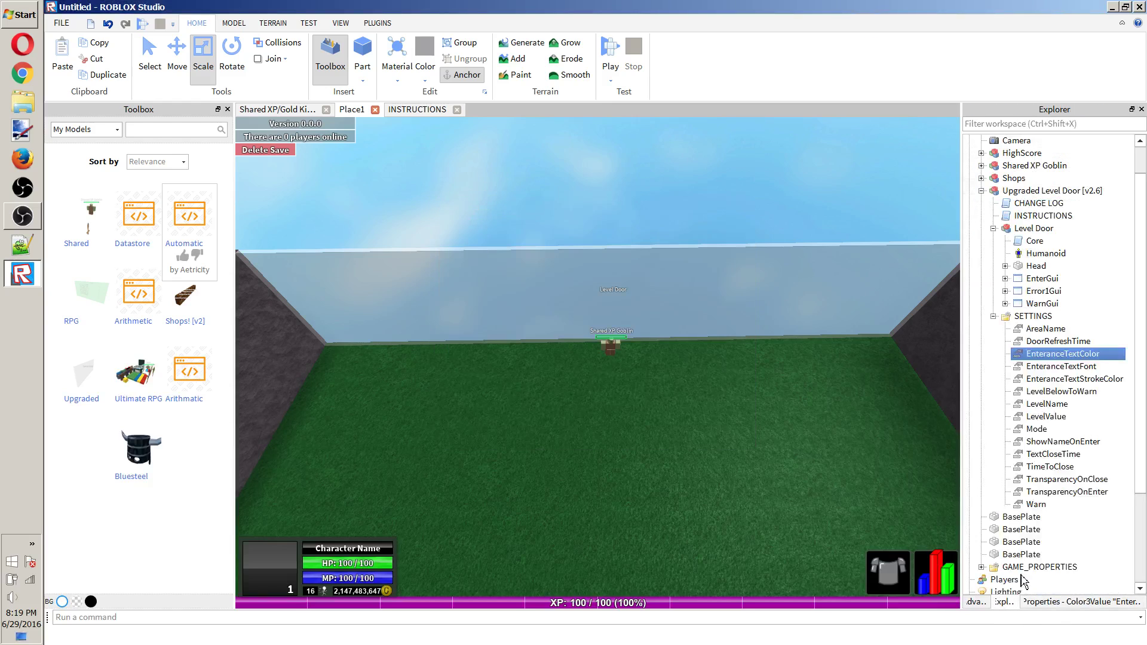
{"action": "left_click", "coordinate": [1108, 379]}
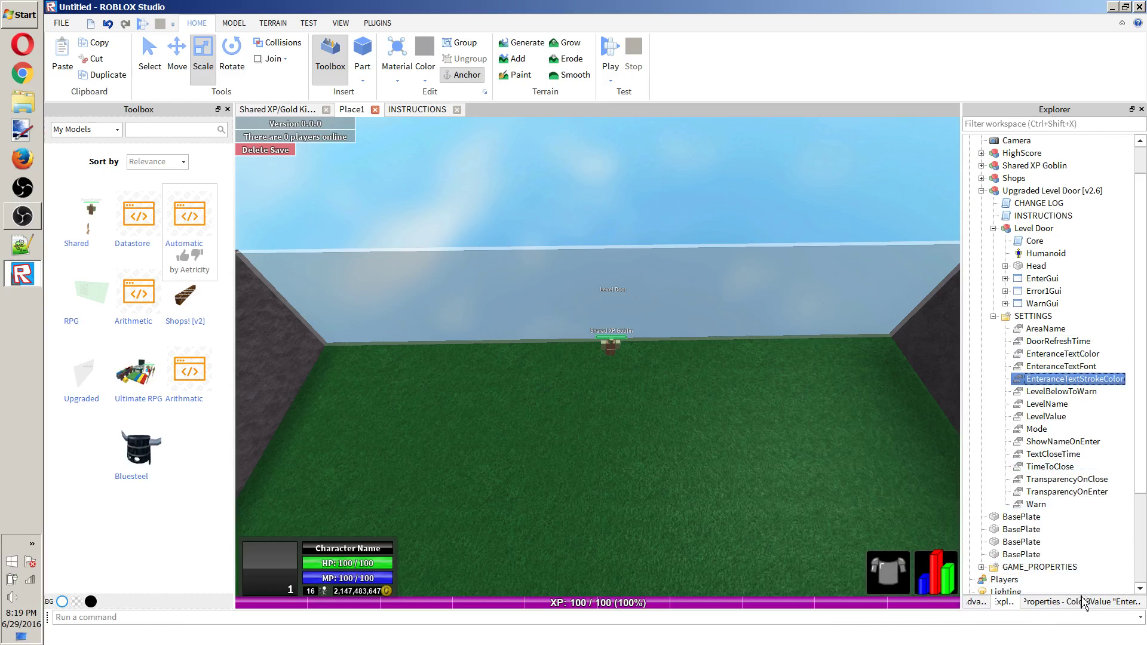
{"action": "left_click", "coordinate": [1063, 603]}
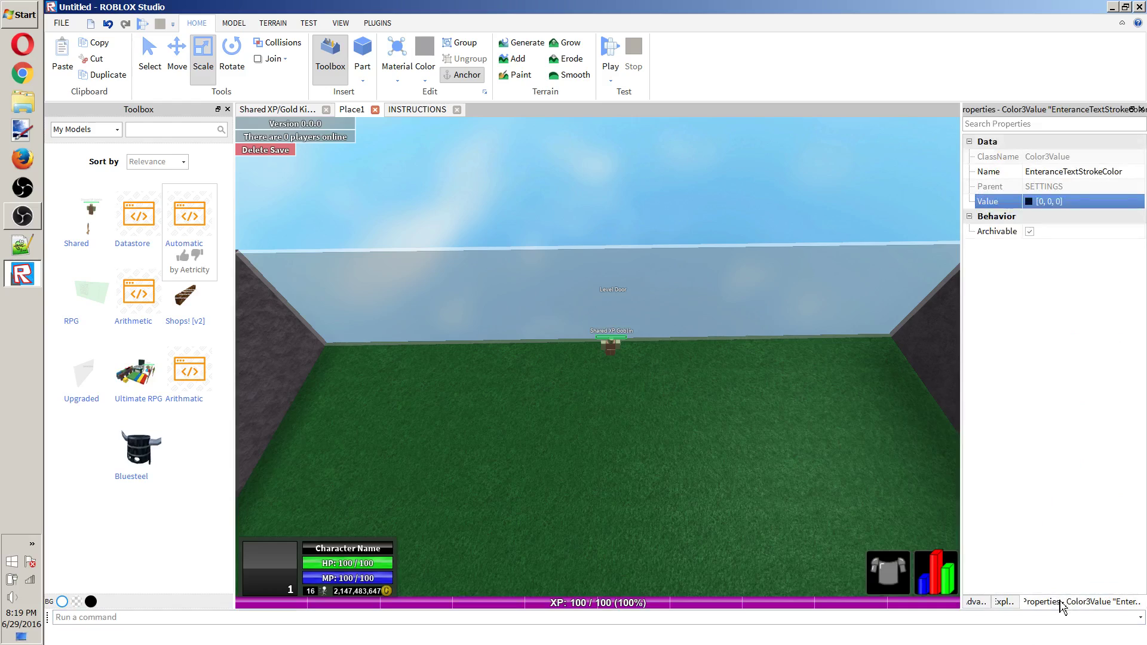
{"action": "left_click", "coordinate": [1028, 202]}
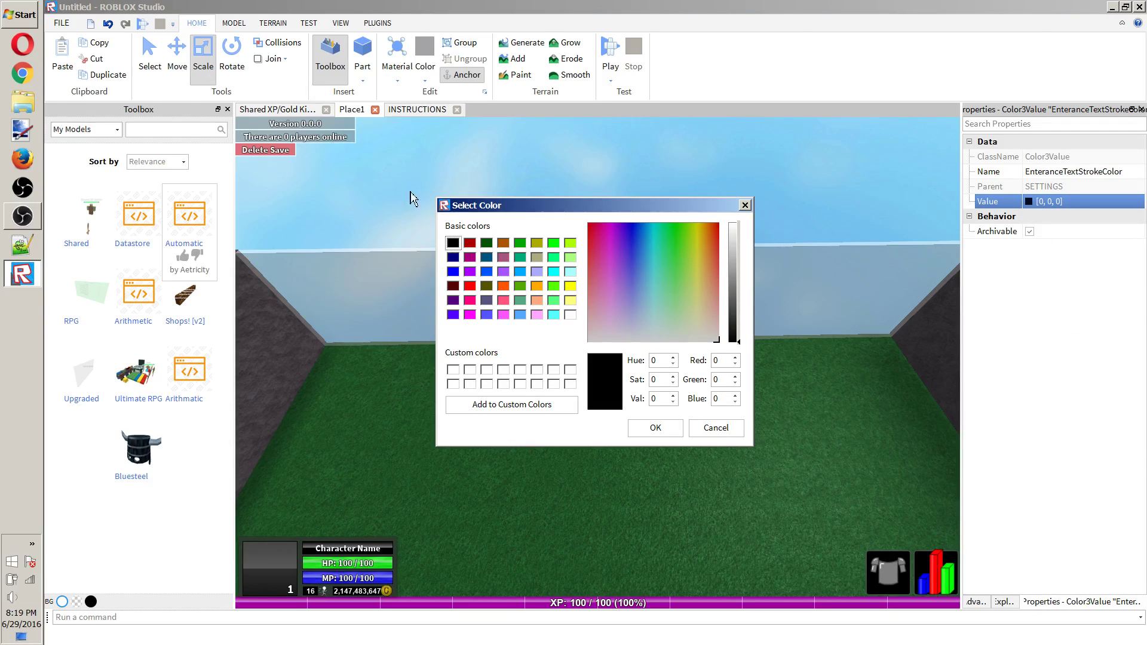
{"action": "left_click", "coordinate": [553, 301]}
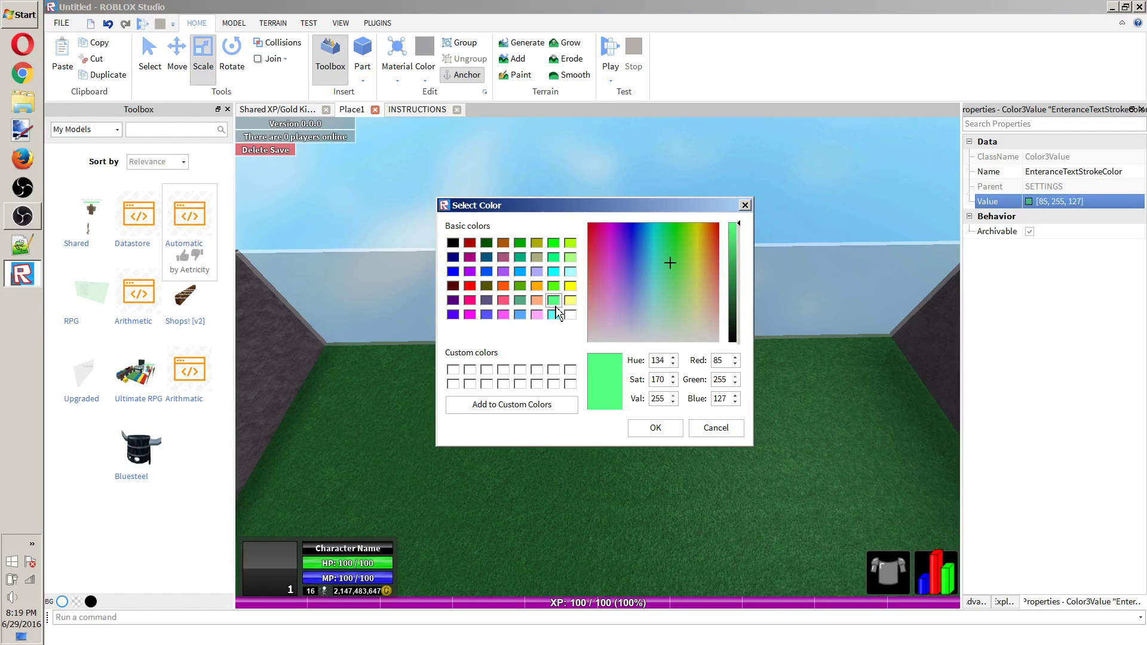
{"action": "left_click", "coordinate": [669, 428]}
Examine the properties of the door's EnteranceTextFont, LevelValue and LevelName settings.
{"action": "left_click", "coordinate": [1005, 602]}
{"action": "left_click", "coordinate": [1051, 362]}
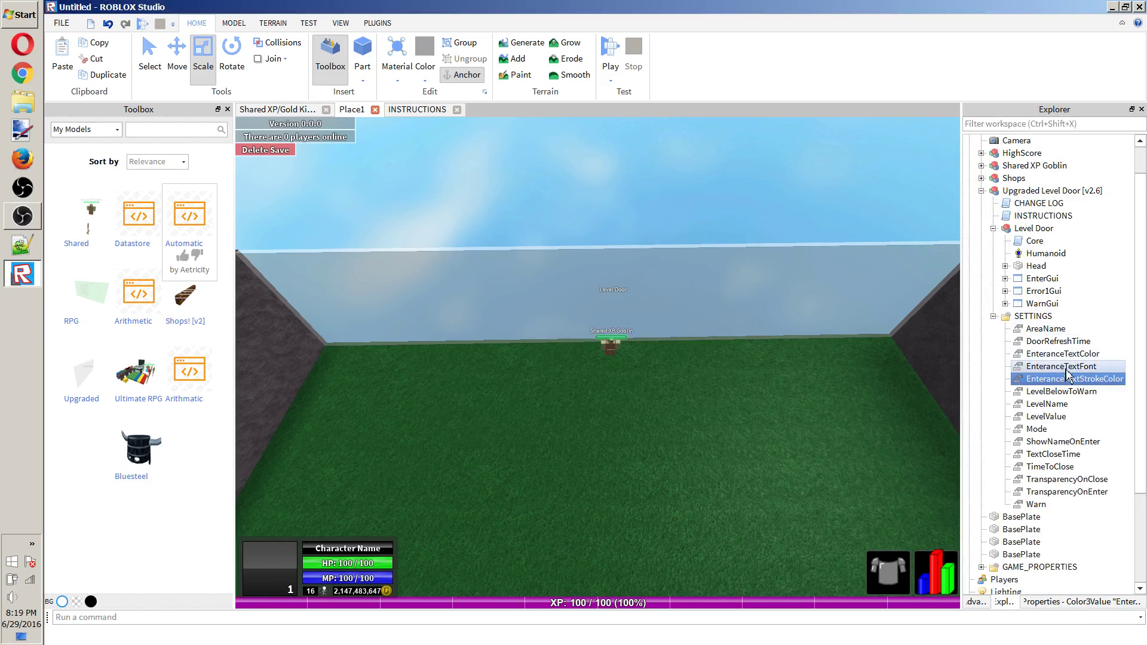
{"action": "left_click", "coordinate": [1069, 602]}
{"action": "left_click", "coordinate": [1015, 602]}
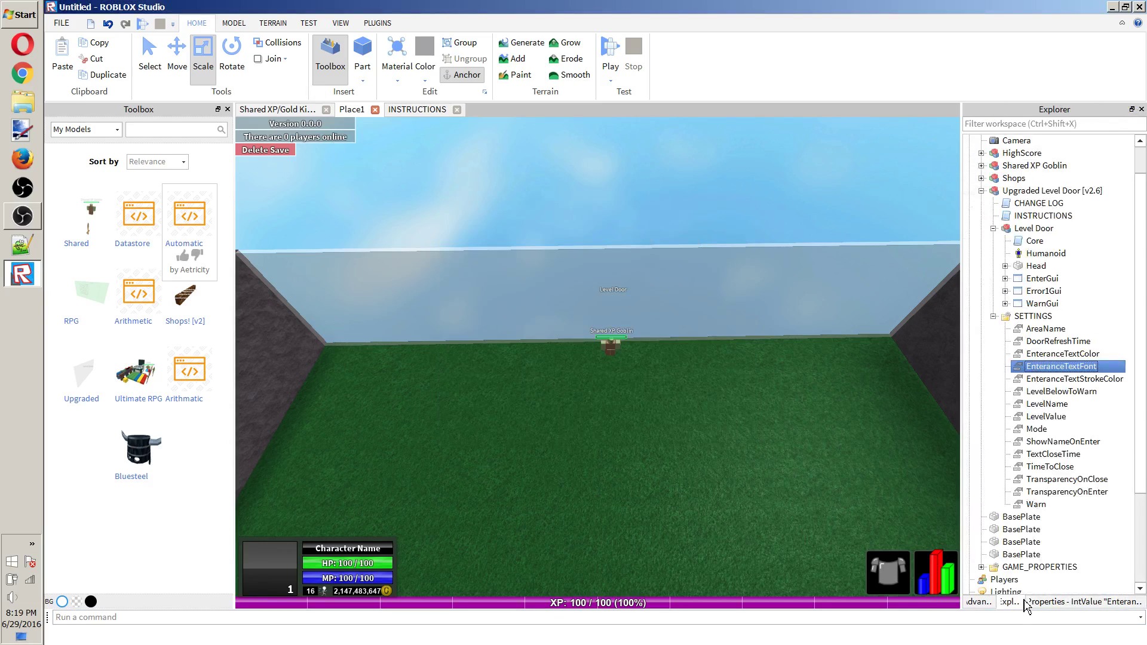
{"action": "left_click", "coordinate": [1075, 417]}
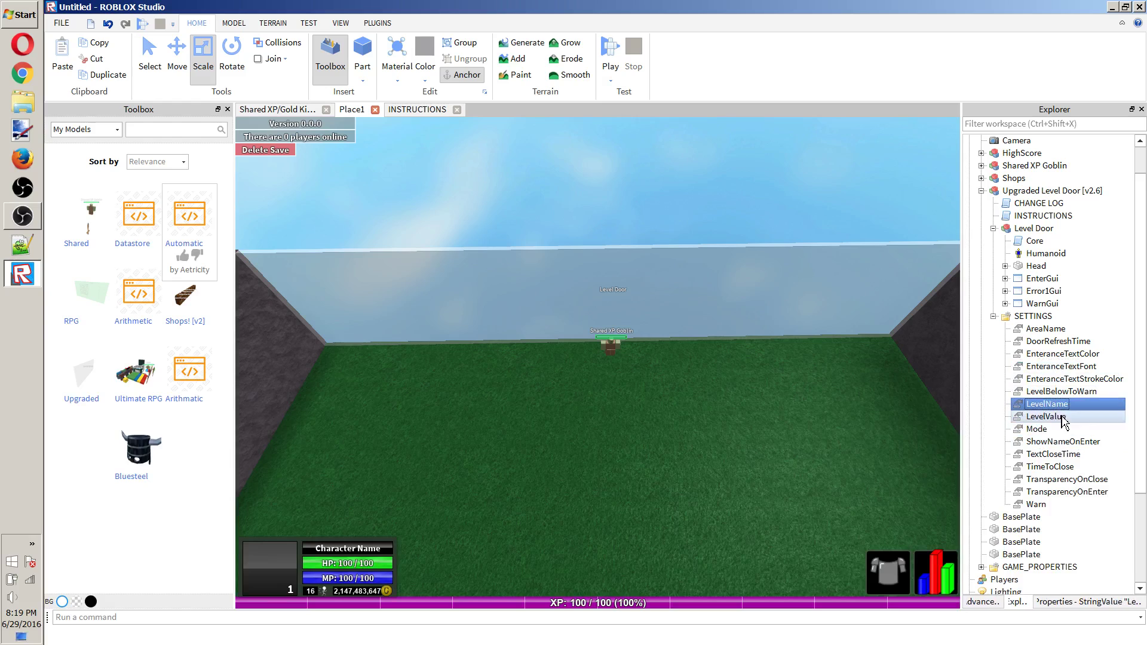
{"action": "left_click", "coordinate": [1061, 601]}
{"action": "left_click", "coordinate": [1025, 602]}
{"action": "left_click", "coordinate": [1047, 403]}
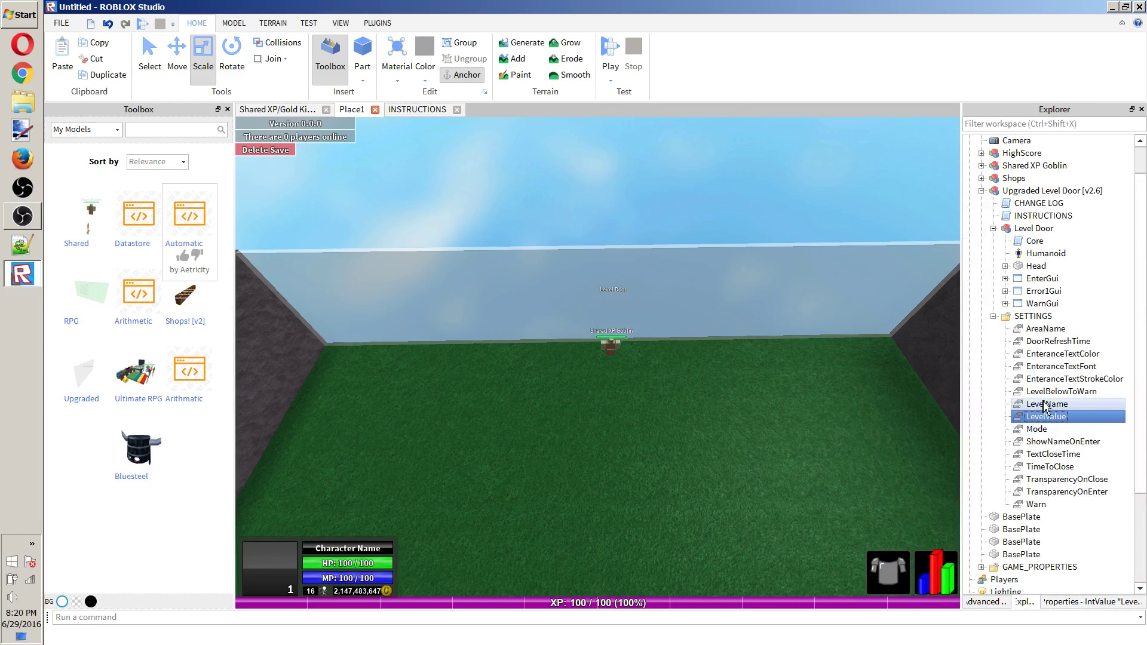
{"action": "left_click", "coordinate": [1082, 601]}
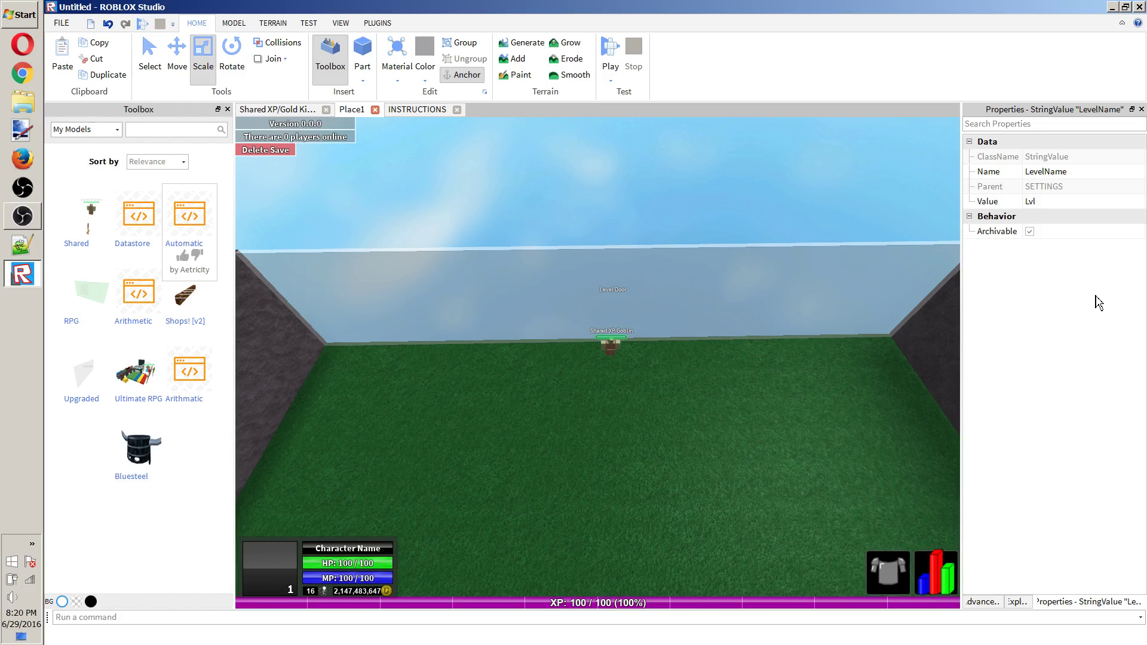
Examine the properties of the door's Mode and ShowNameOnEnter settings.
{"action": "left_click", "coordinate": [1017, 601]}
{"action": "left_click", "coordinate": [1053, 430]}
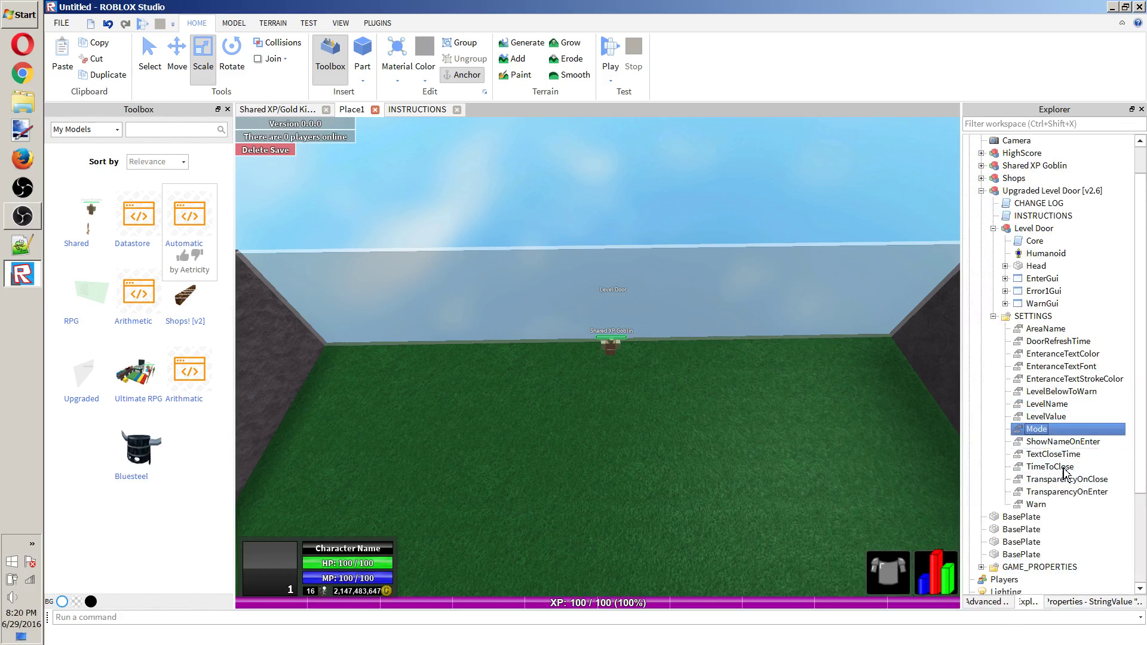
{"action": "left_click", "coordinate": [1081, 602]}
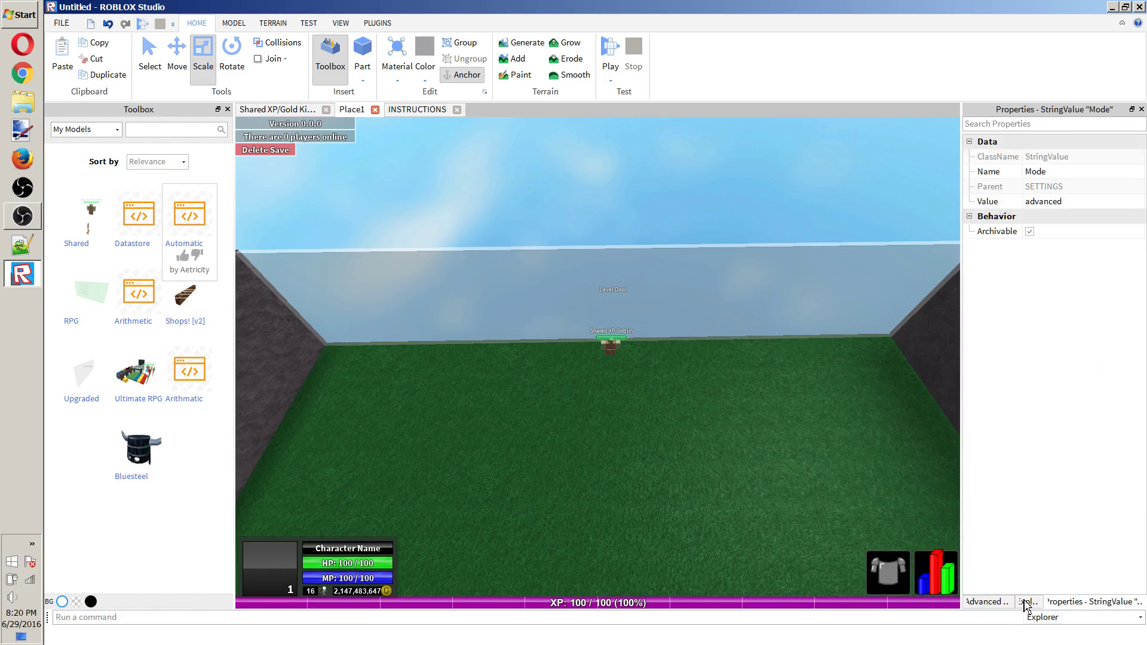
{"action": "left_click", "coordinate": [1025, 602]}
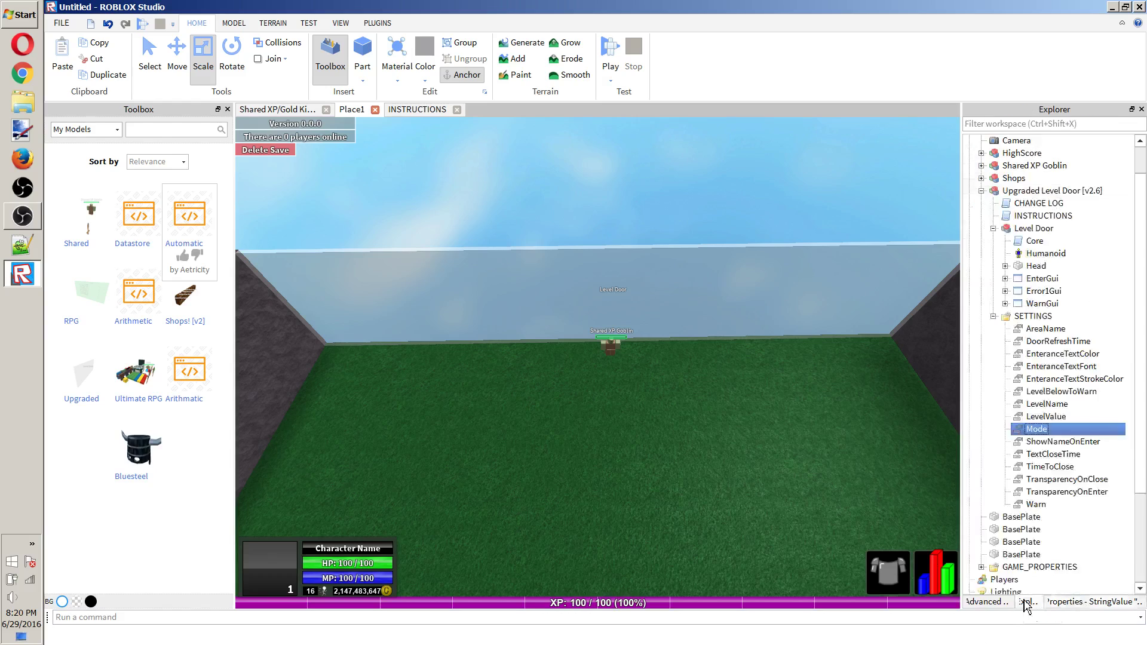
{"action": "left_click", "coordinate": [1051, 442]}
{"action": "left_click", "coordinate": [1078, 602]}
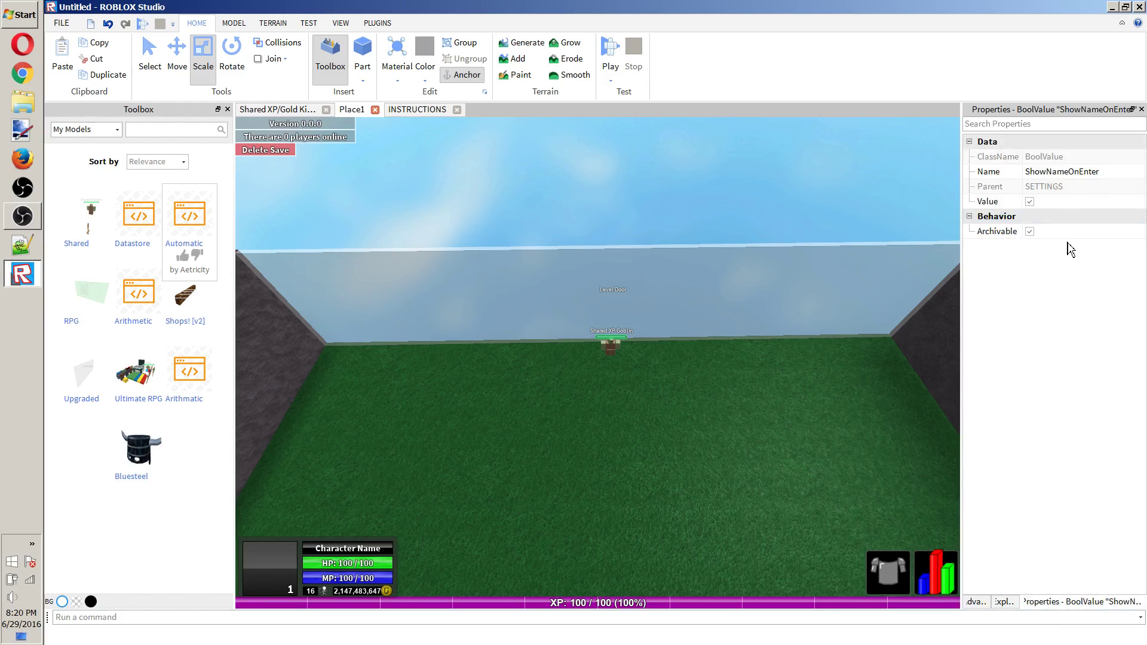
Start a play test of the place and steer the character towards the Shared XP Goblin by the level door.
{"action": "right_click_drag", "start_coordinate": [845, 210], "coordinate": [954, 177]}
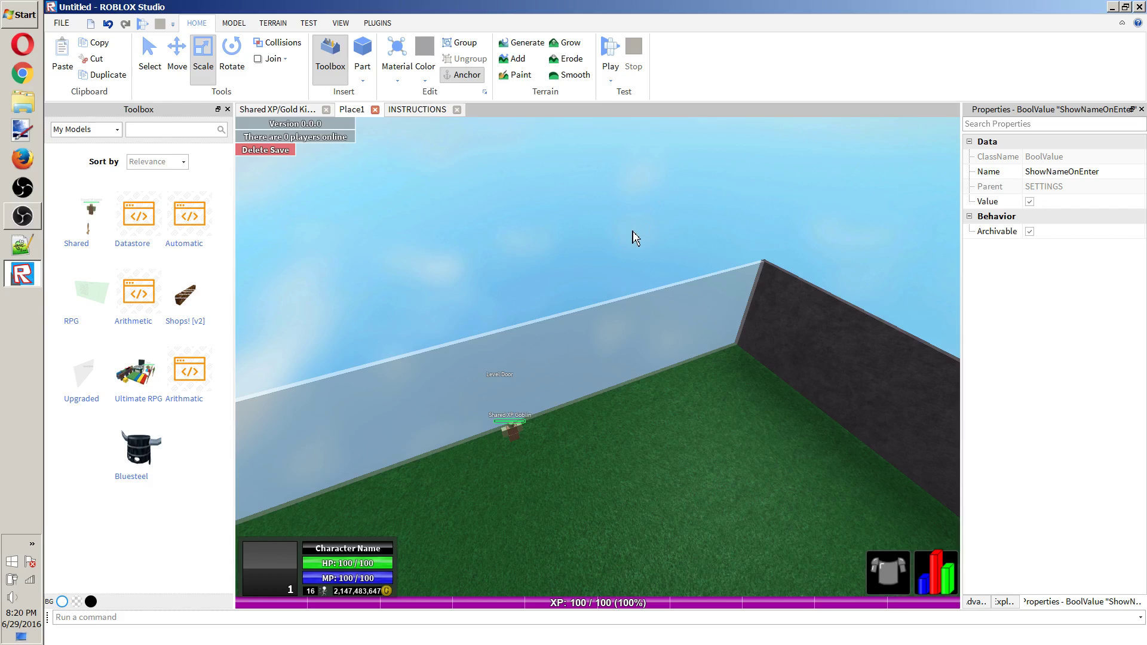
{"action": "key", "text": "F5"}
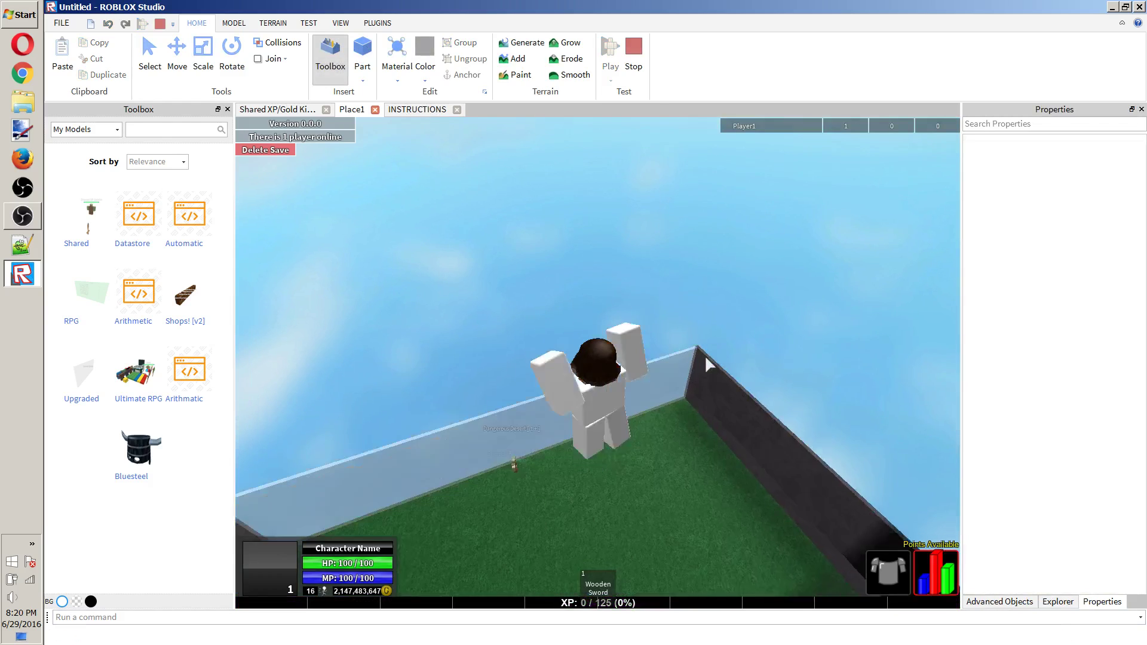
{"action": "key", "text": "s"}
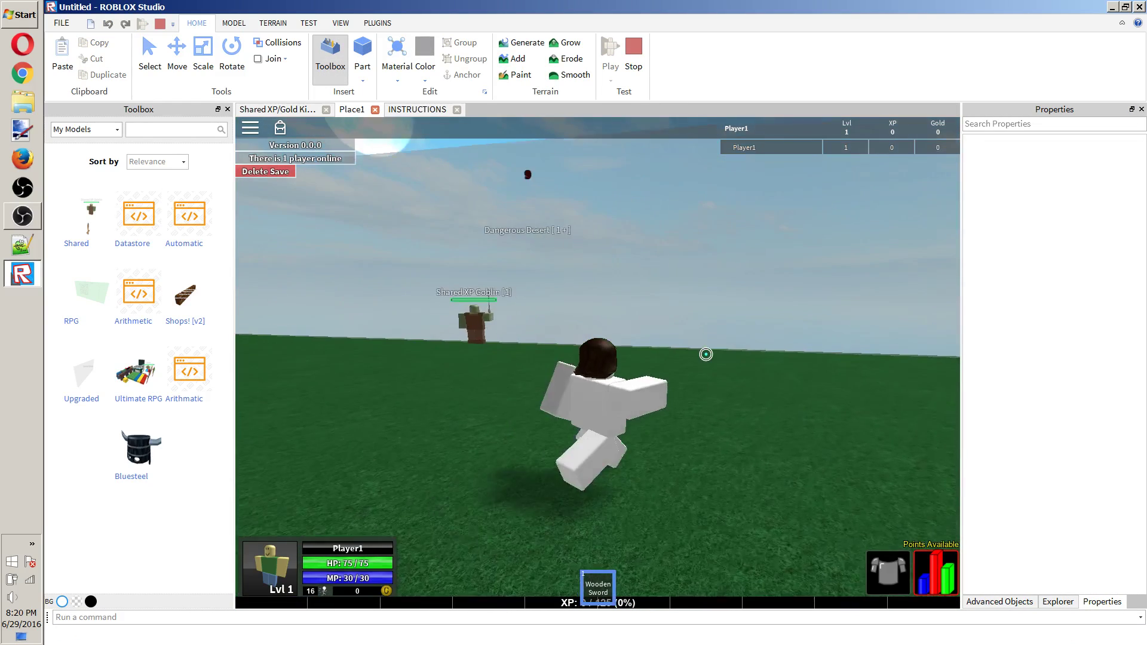
{"action": "right_click_drag", "start_coordinate": [706, 354], "coordinate": [704, 350]}
{"action": "key", "text": "w"}
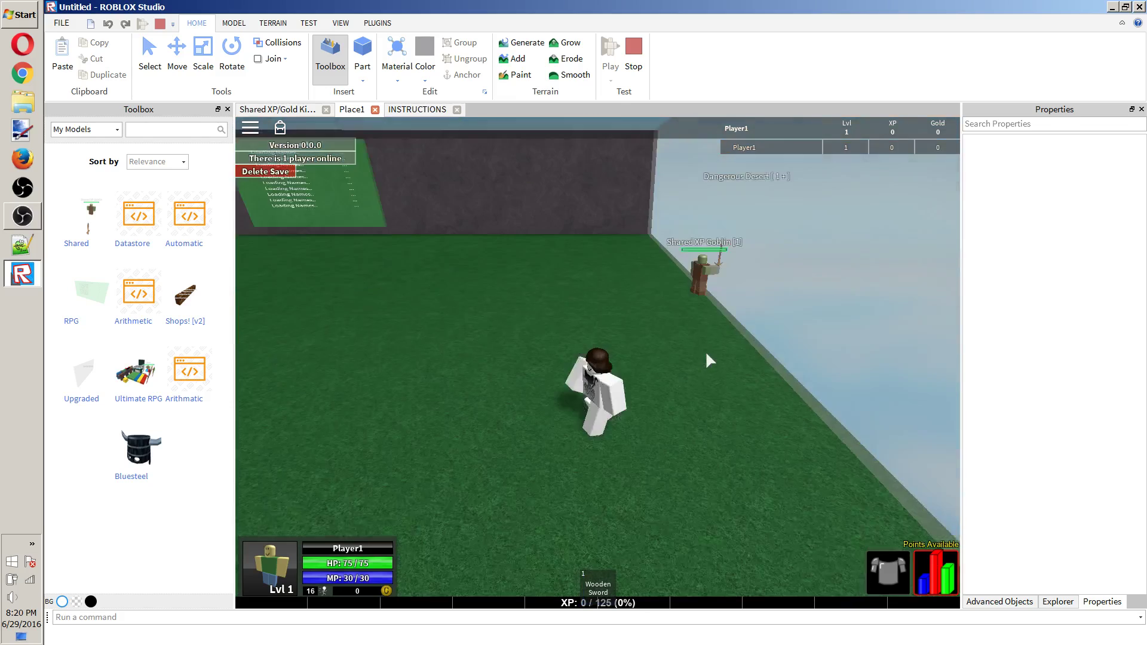
Equip the Wooden Sword, attack the Shared XP Goblin until it is defeated, and put the sword away.
{"action": "key", "text": "1"}
{"action": "key", "text": "w"}
{"action": "left_click", "coordinate": [706, 355]}
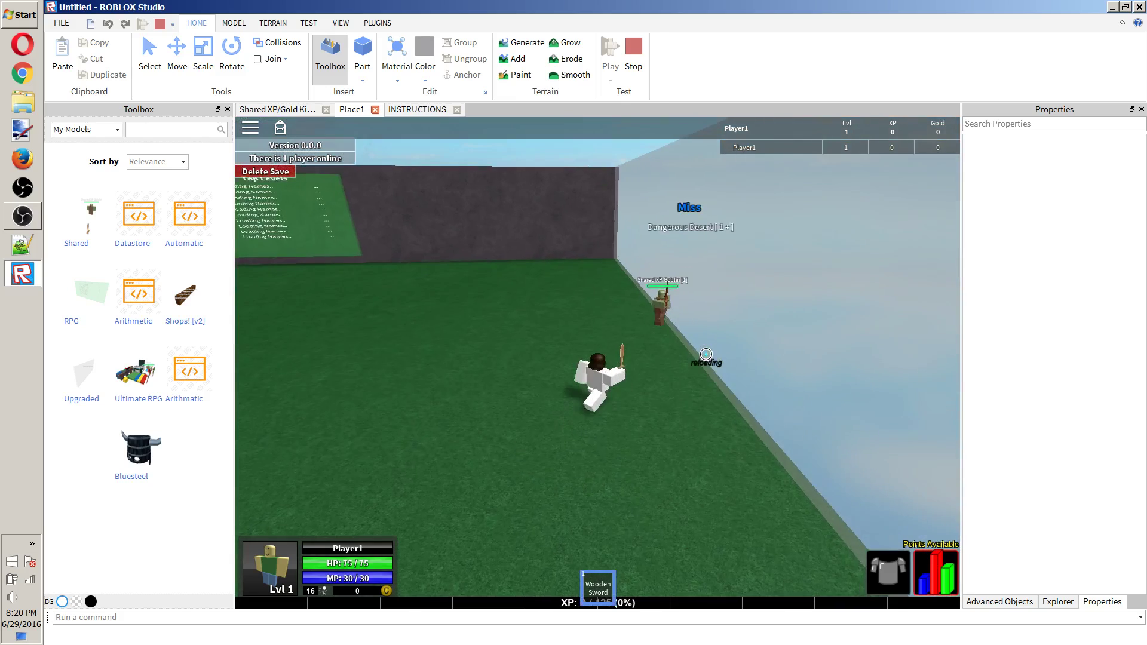
{"action": "key", "text": "w"}
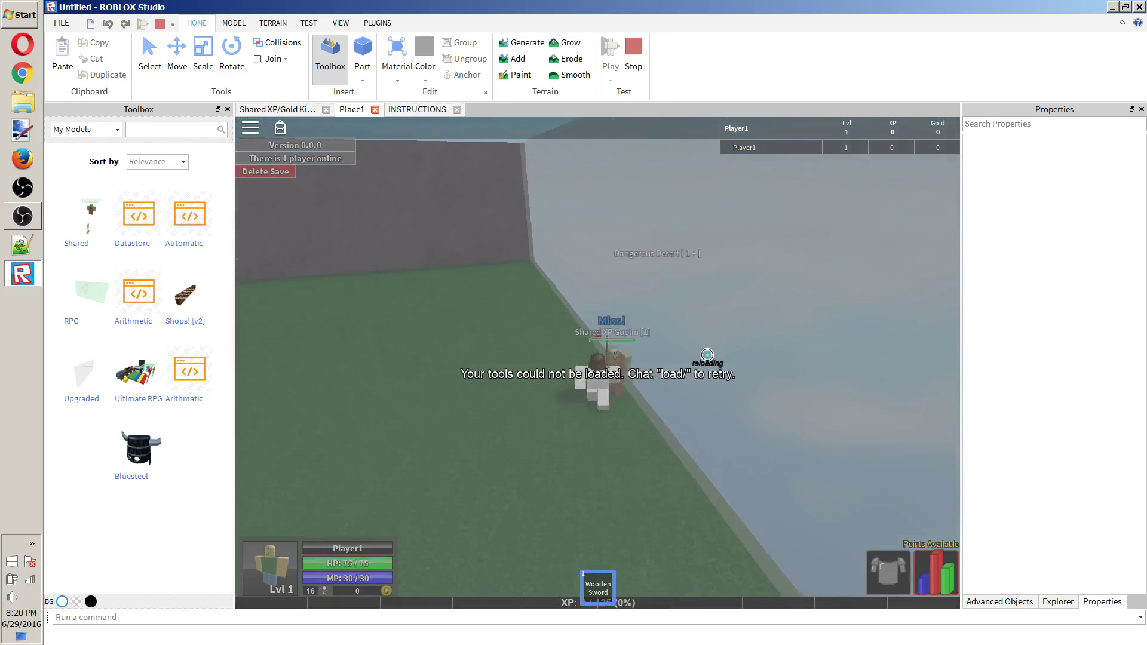
{"action": "left_click", "coordinate": [706, 354]}
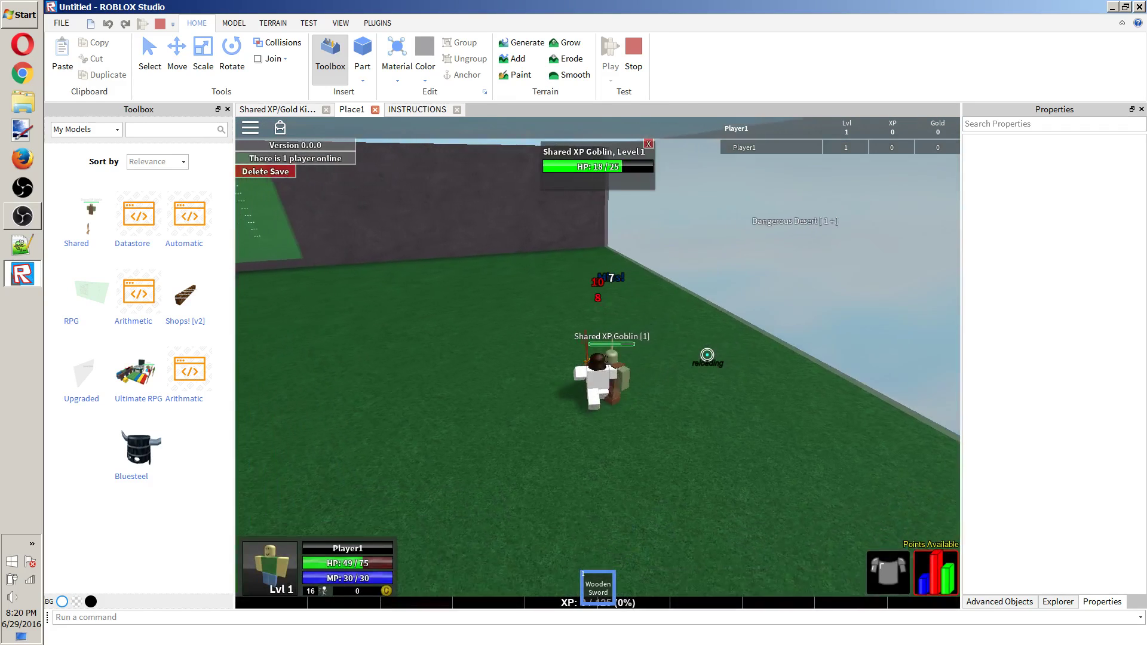
{"action": "left_click", "coordinate": [715, 356]}
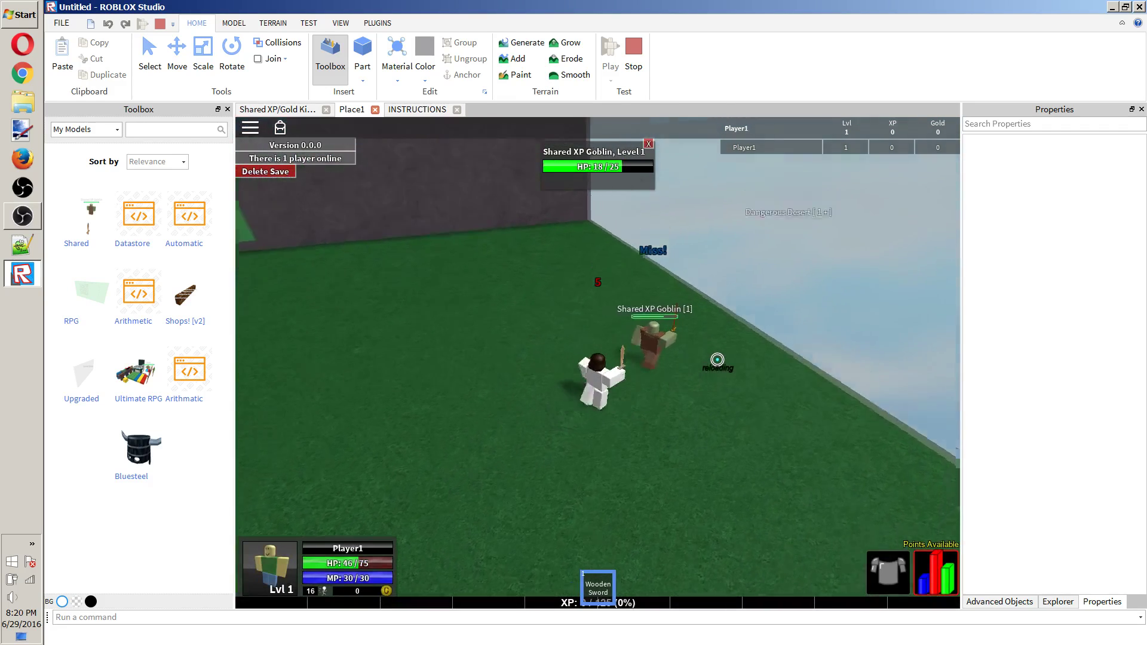
{"action": "left_click", "coordinate": [716, 367]}
{"action": "left_click", "coordinate": [716, 372]}
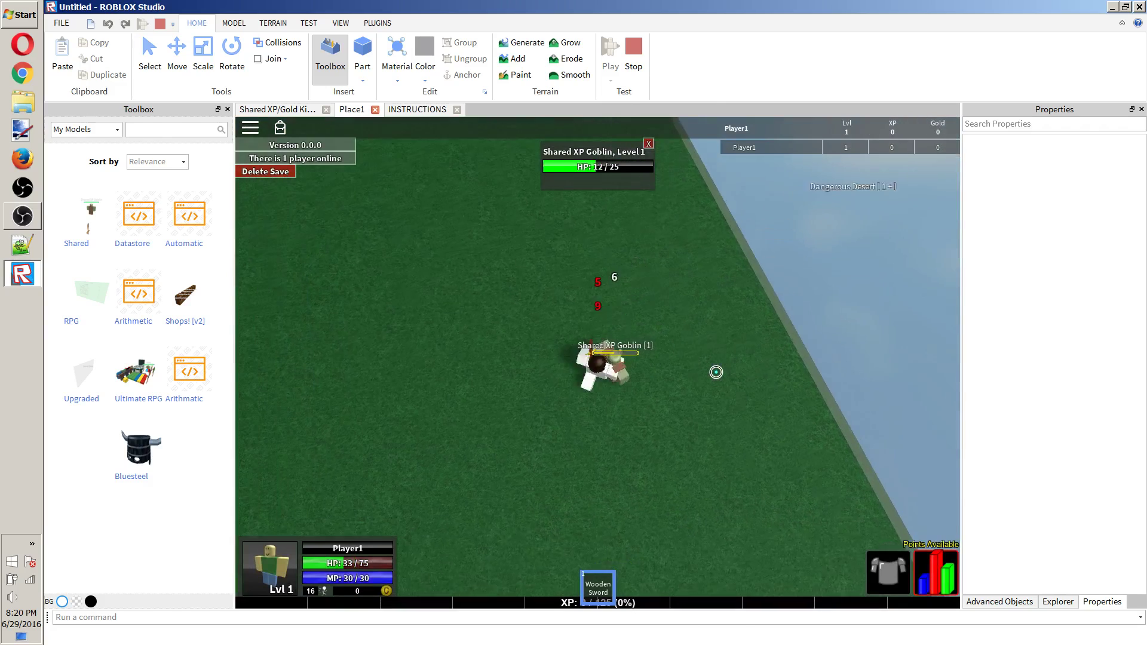
{"action": "left_click", "coordinate": [716, 371]}
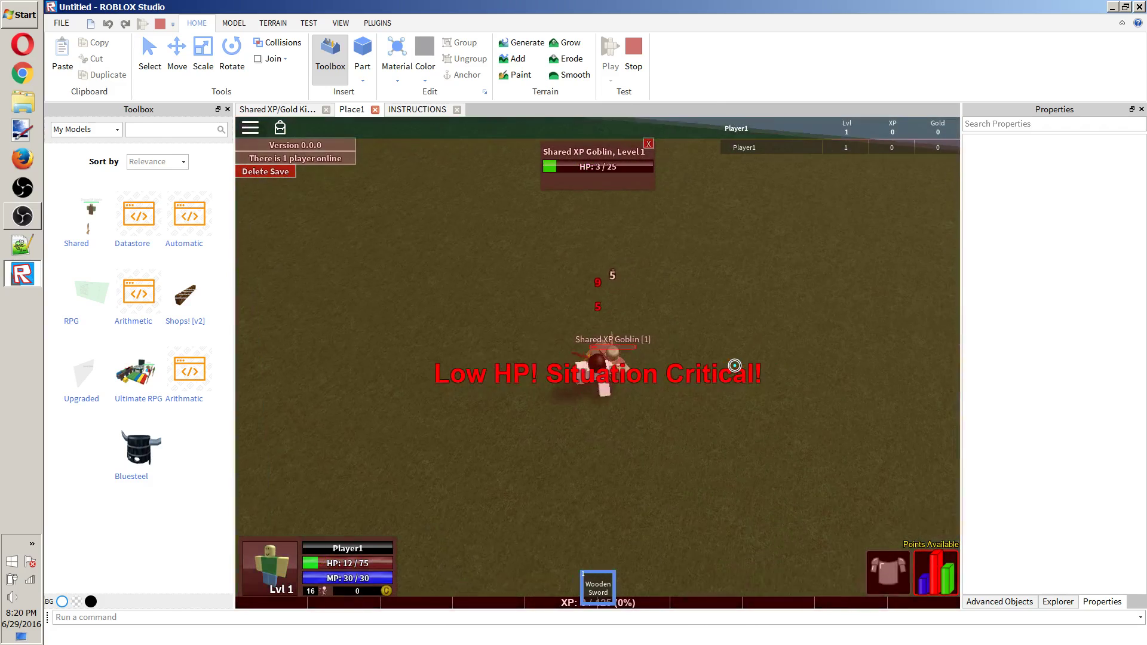
{"action": "left_click", "coordinate": [716, 371]}
{"action": "key", "text": "1"}
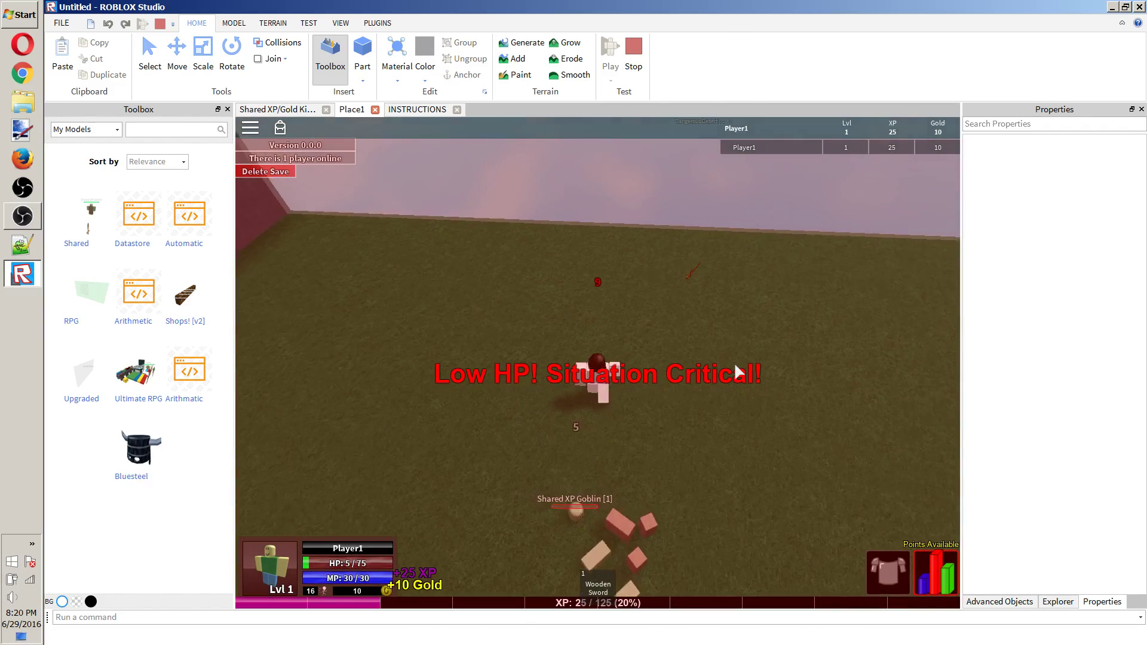
Check the character's attributes and stats, close them, and stop the play test.
{"action": "left_click", "coordinate": [934, 572]}
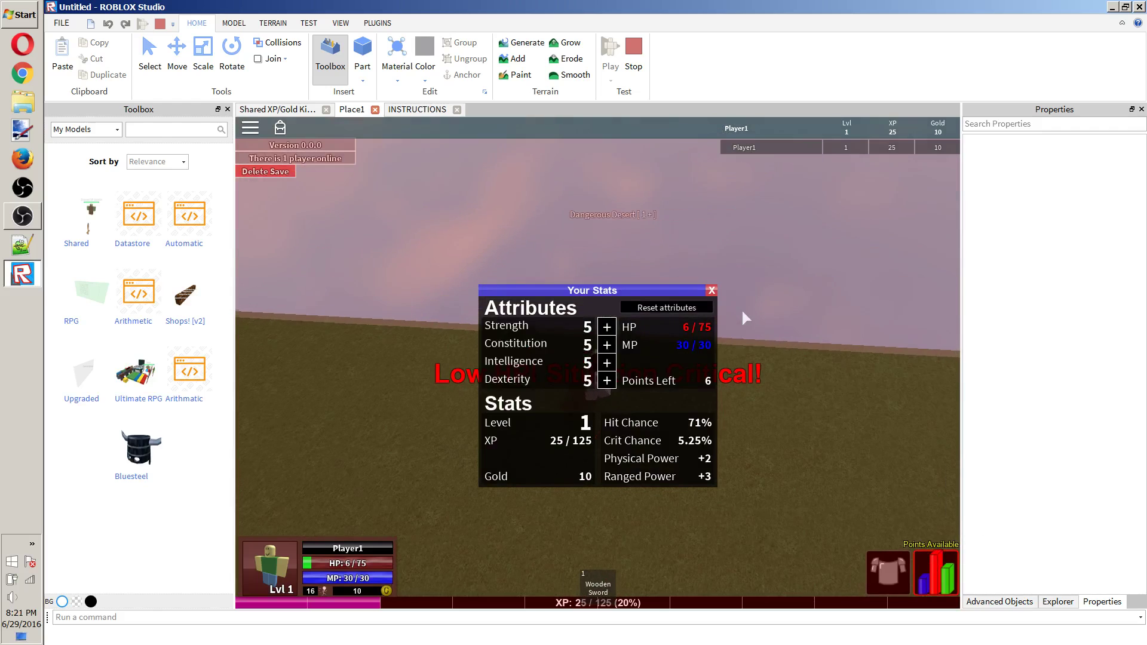
{"action": "left_click", "coordinate": [712, 291]}
{"action": "right_click_drag", "start_coordinate": [714, 291], "coordinate": [626, 147]}
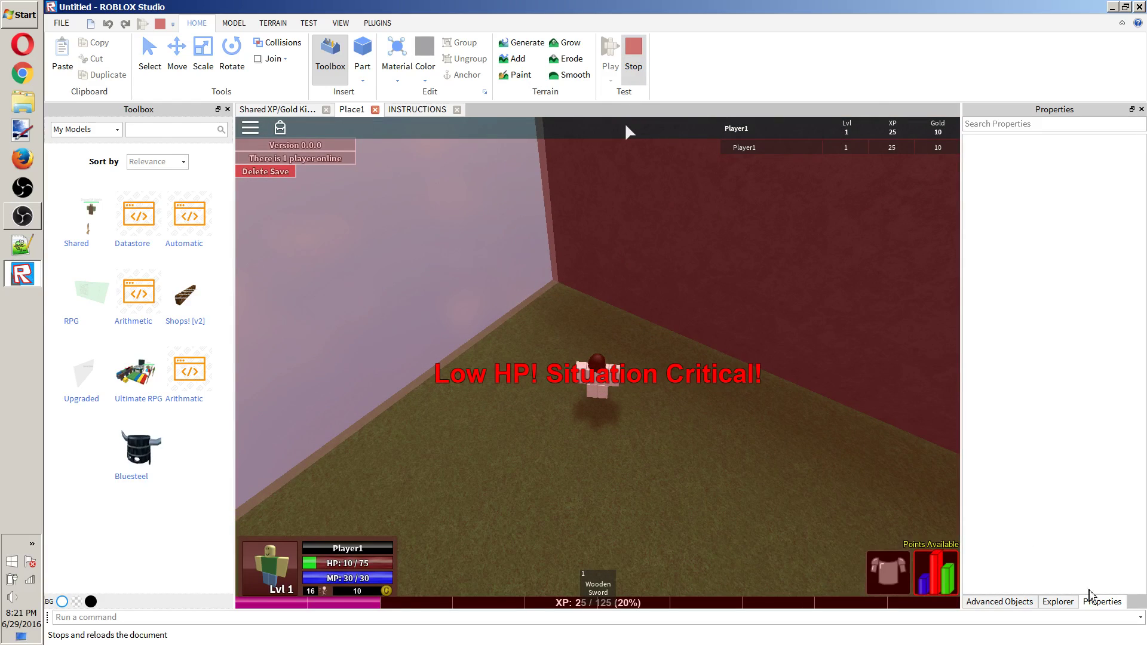
{"action": "key", "text": "shift+F5"}
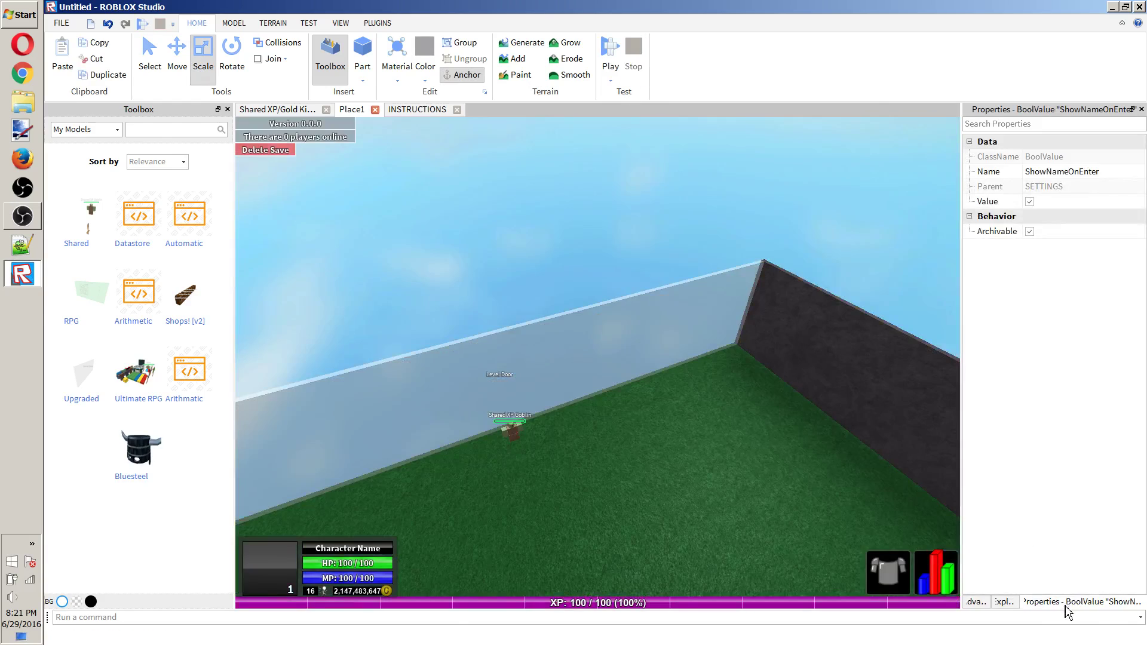
Inspect the Upgraded Level Door model from above and from its outer side, leaving it deselected.
{"action": "left_click", "coordinate": [1005, 601]}
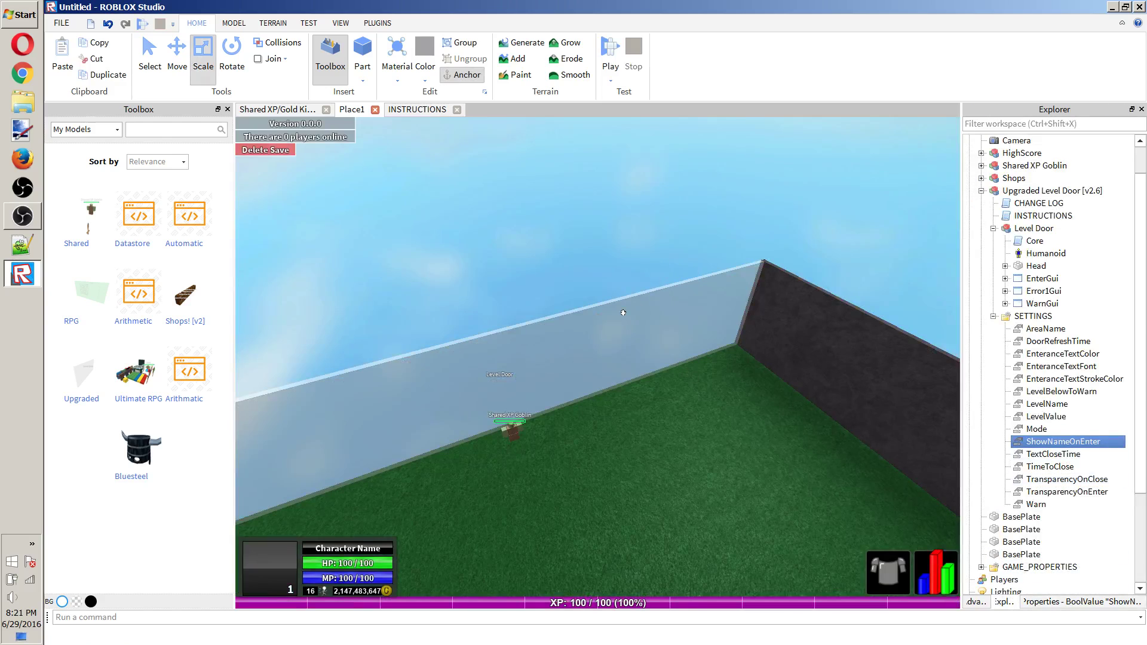
{"action": "key", "text": "w"}
{"action": "key", "text": "a"}
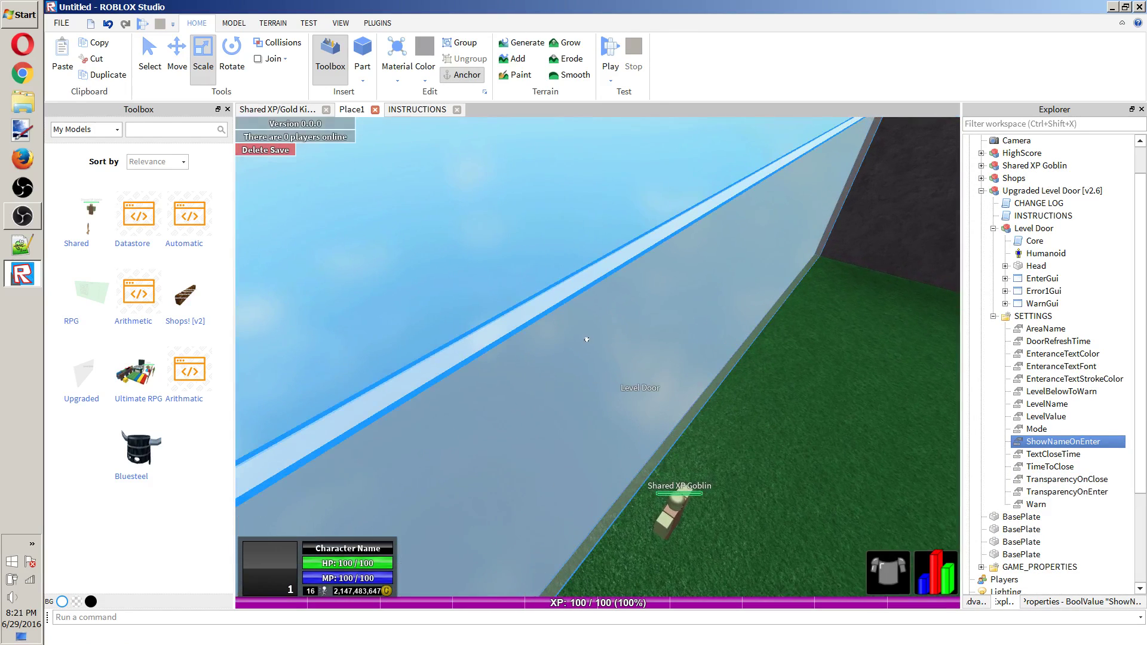
{"action": "left_click", "coordinate": [587, 338]}
{"action": "key", "text": "s"}
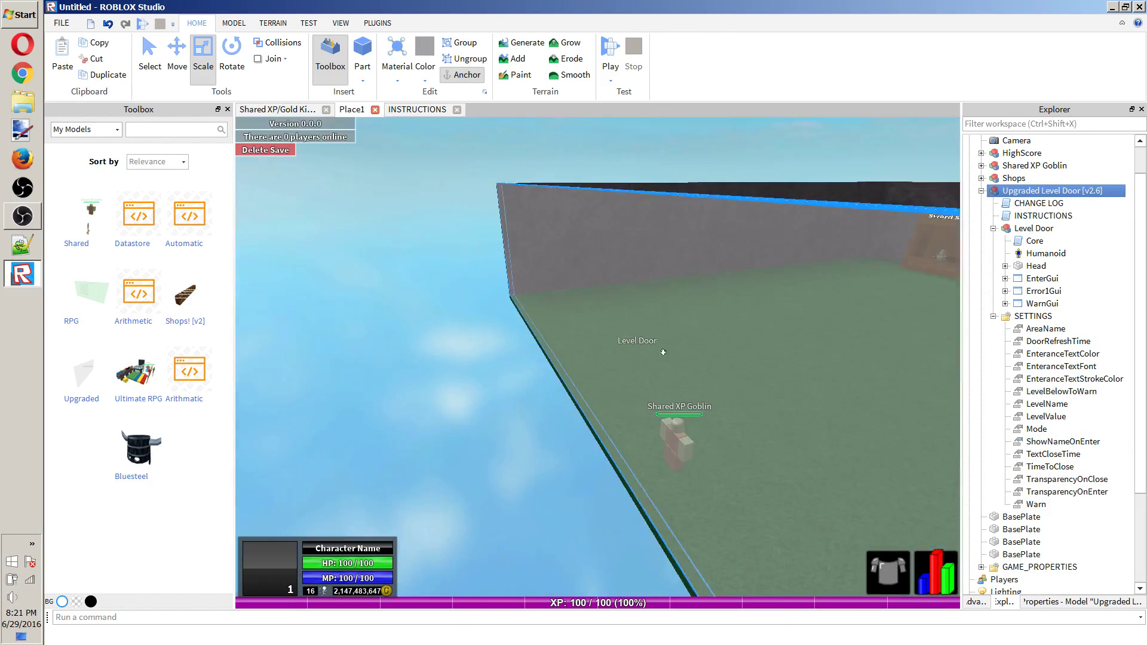
{"action": "left_click", "coordinate": [487, 384]}
{"action": "key", "text": "w"}
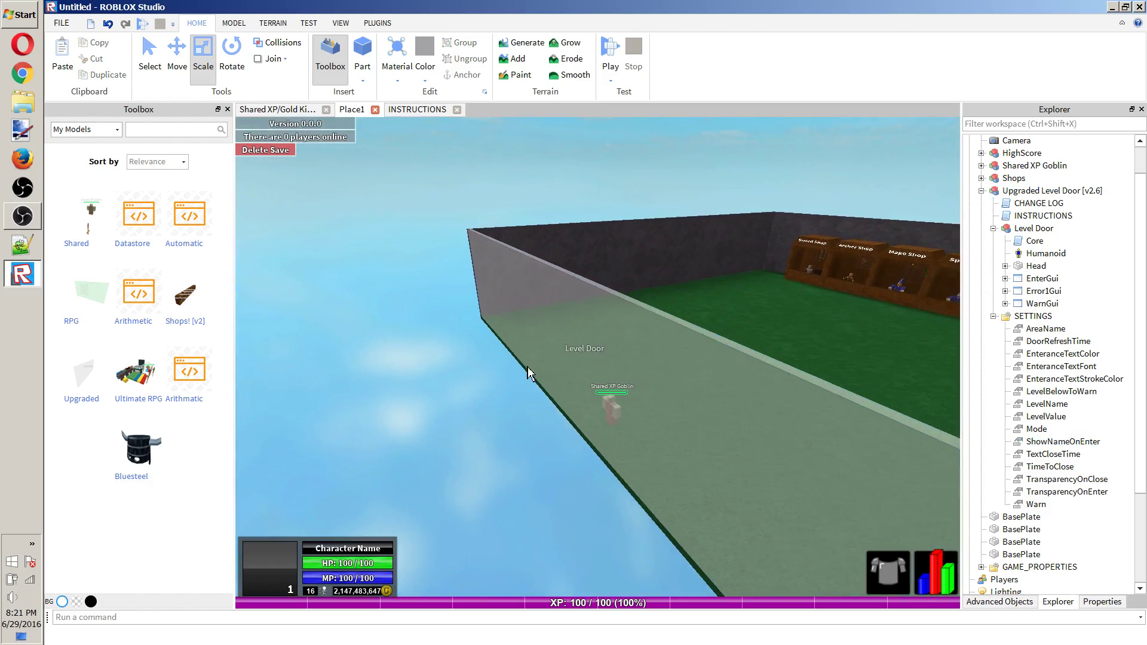
View the level door from inside the walled area and inspect the properties of its Warn setting.
{"action": "key", "text": "q"}
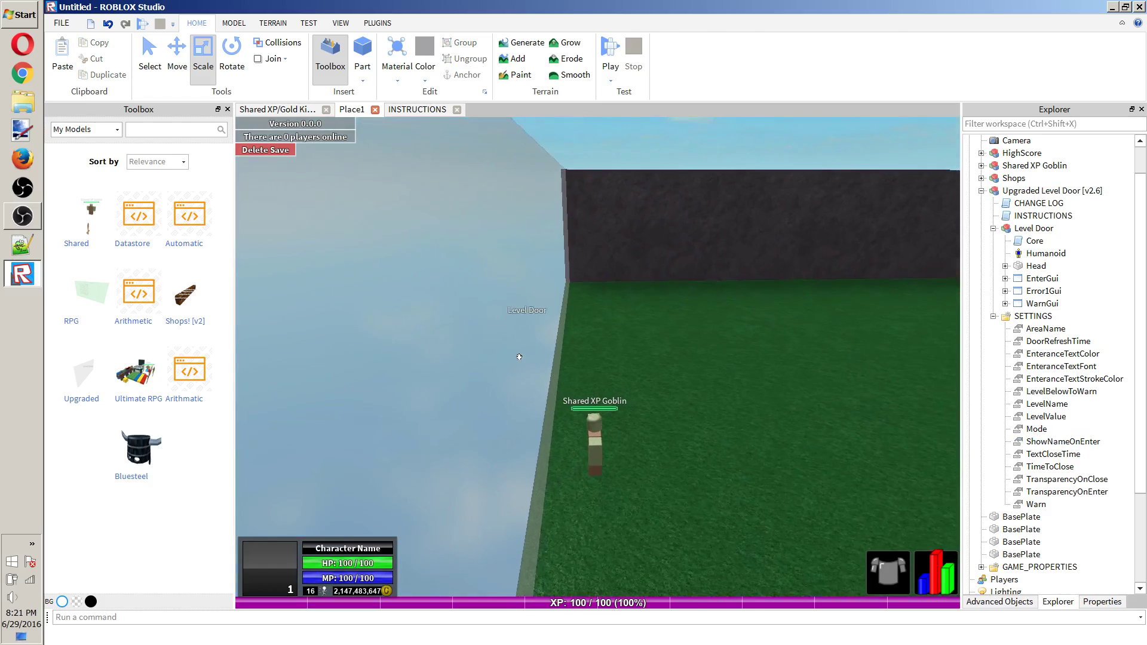
{"action": "right_click_drag", "start_coordinate": [519, 357], "coordinate": [608, 257]}
{"action": "key", "text": "e"}
{"action": "key", "text": "s"}
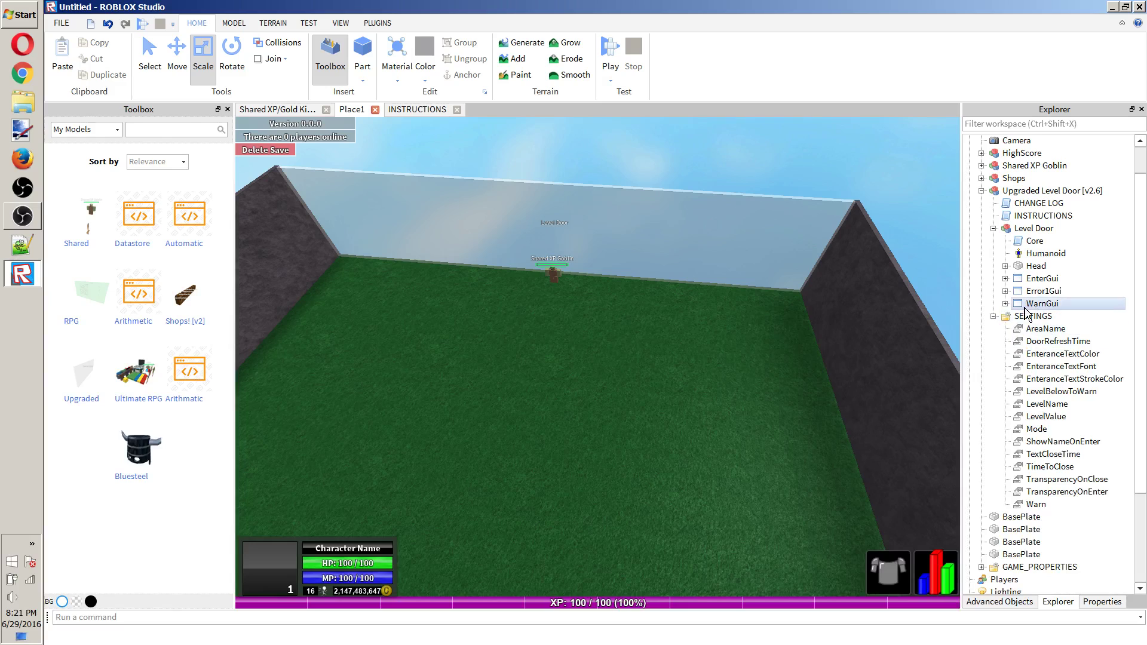
{"action": "scroll", "coordinate": [1045, 382], "scroll_direction": "down", "scroll_amount": 2}
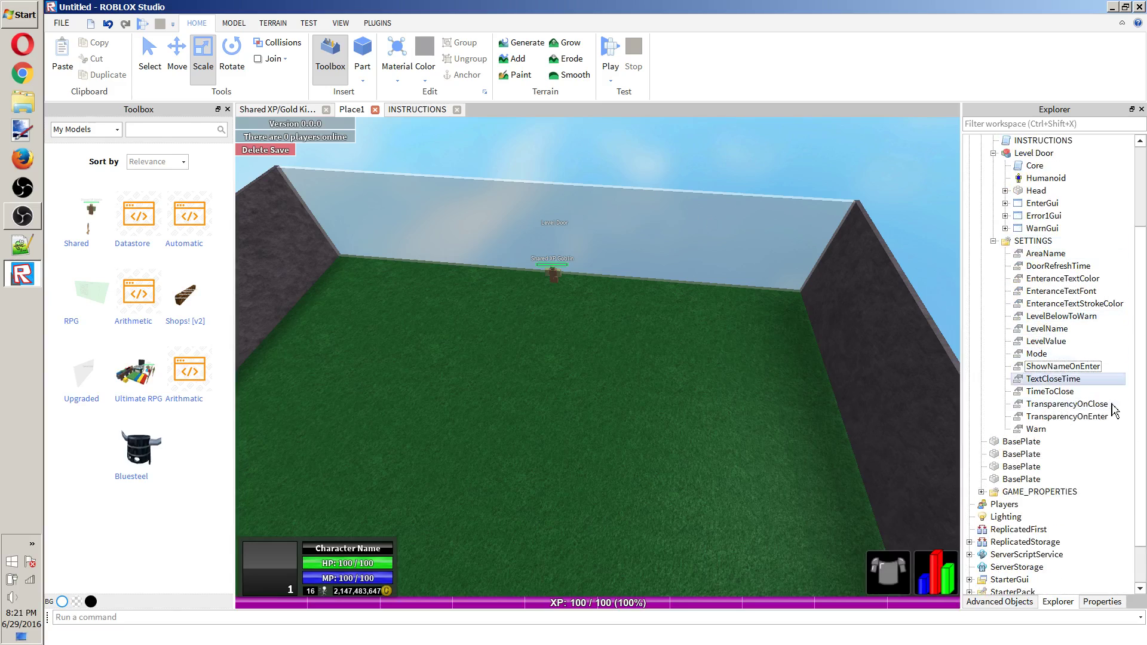
{"action": "left_click", "coordinate": [1093, 429]}
{"action": "left_click", "coordinate": [1098, 601]}
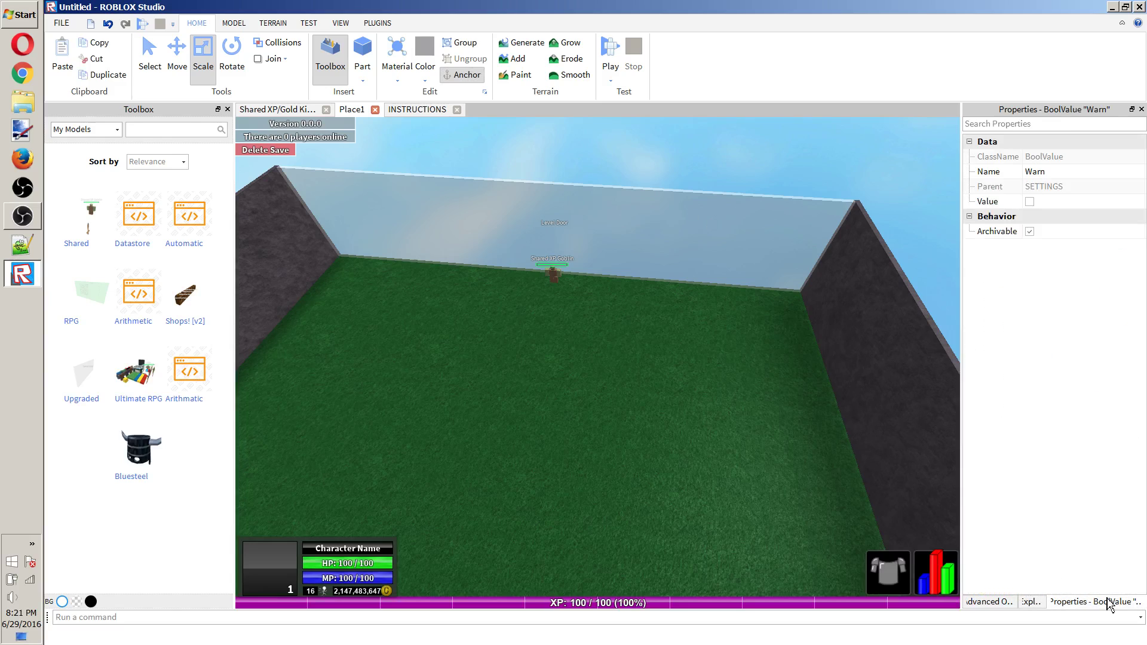
{"action": "left_click", "coordinate": [1009, 601]}
{"action": "left_click", "coordinate": [1030, 601]}
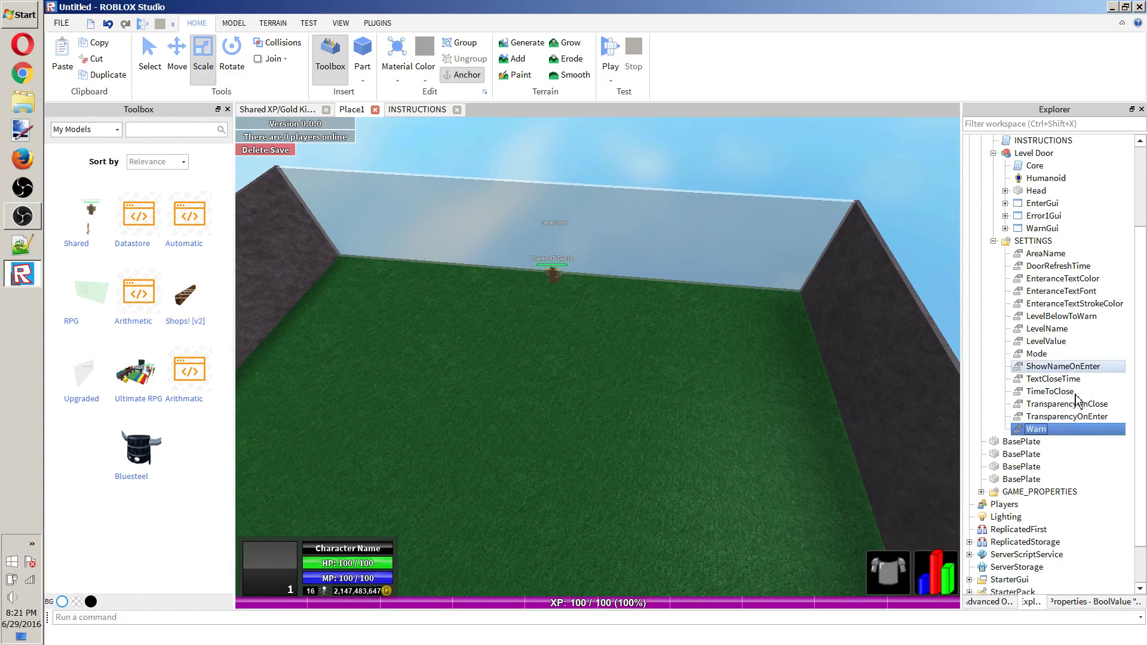
Go through the door's settings and inspect the value of LevelBelowToWarn.
{"action": "left_click", "coordinate": [1090, 443]}
{"action": "left_click", "coordinate": [1051, 353]}
{"action": "left_click", "coordinate": [1044, 341]}
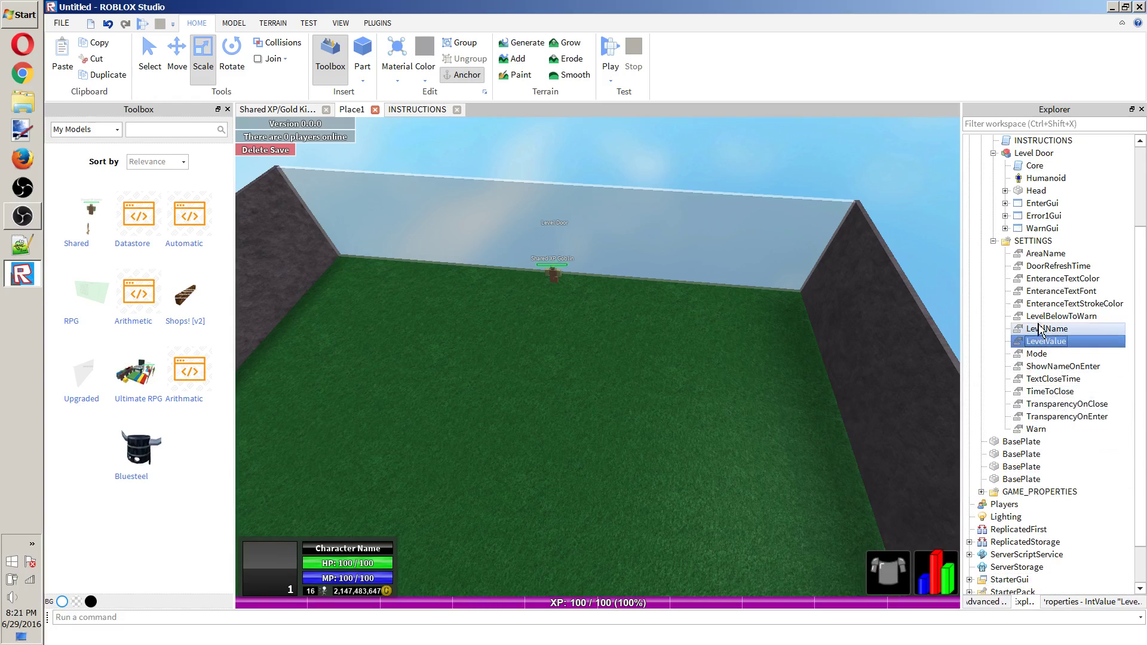
{"action": "left_click", "coordinate": [1052, 316]}
{"action": "left_click", "coordinate": [1052, 379]}
{"action": "left_click", "coordinate": [1054, 391]}
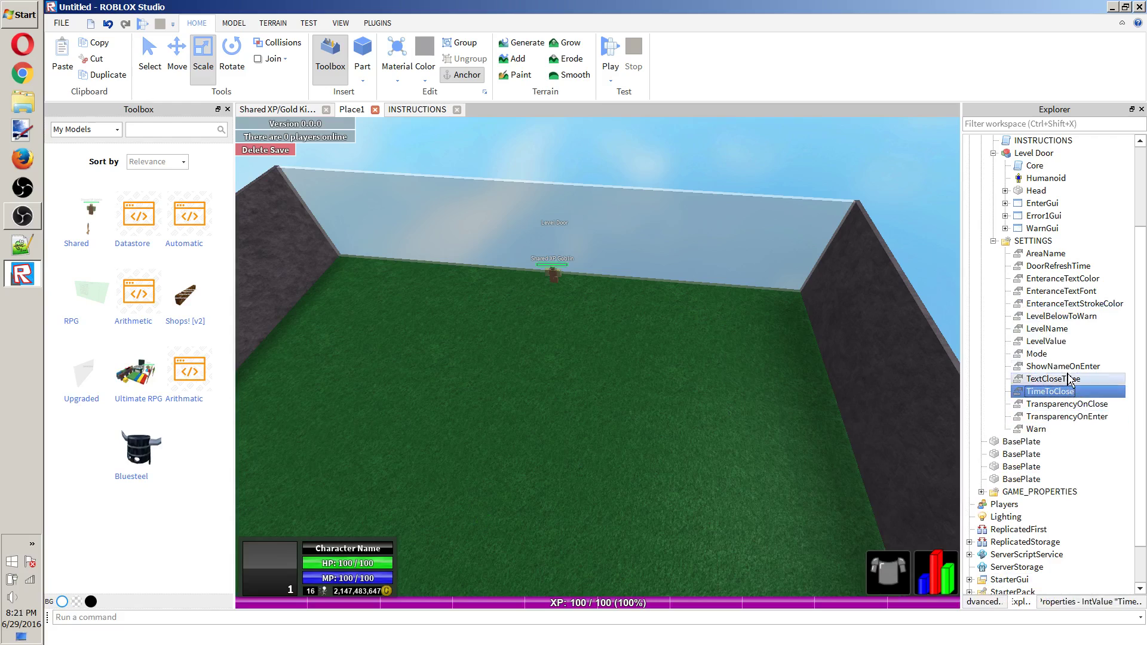
{"action": "left_click", "coordinate": [1063, 366]}
{"action": "left_click", "coordinate": [1061, 316]}
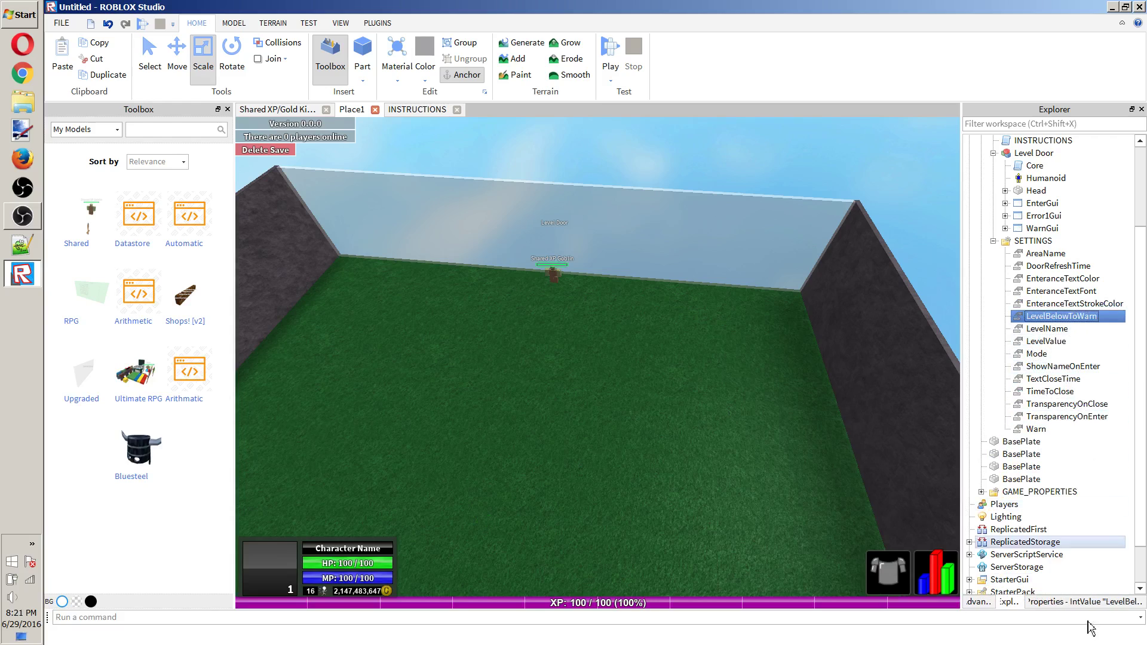
{"action": "left_click", "coordinate": [1095, 603]}
{"action": "left_click", "coordinate": [1066, 202]}
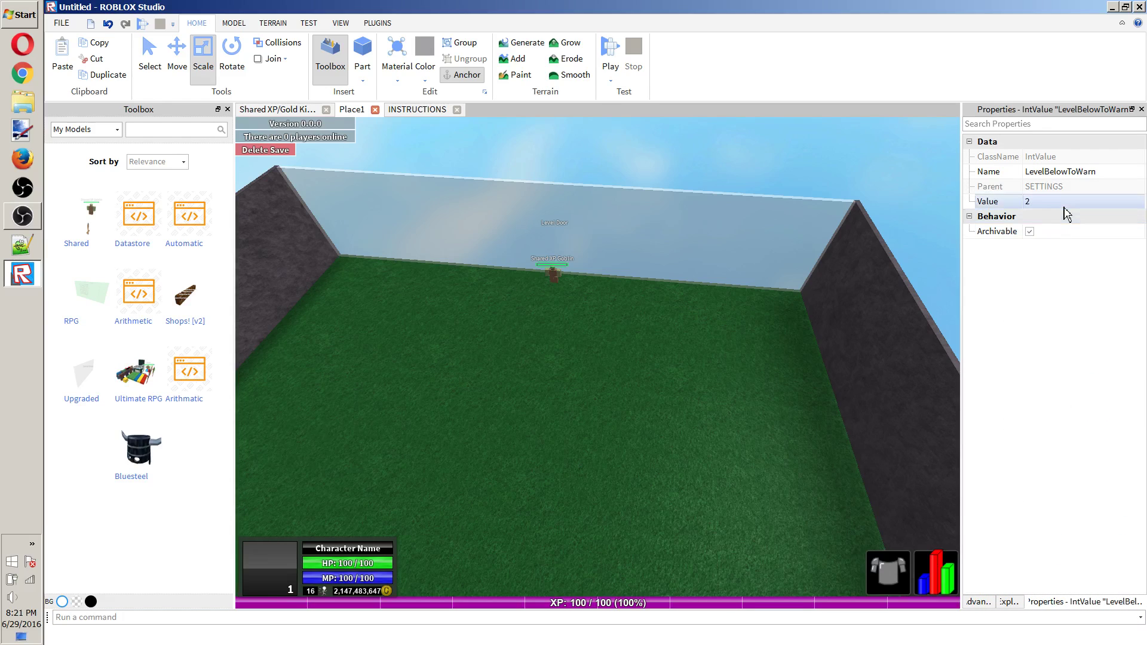
{"action": "left_click", "coordinate": [1018, 602]}
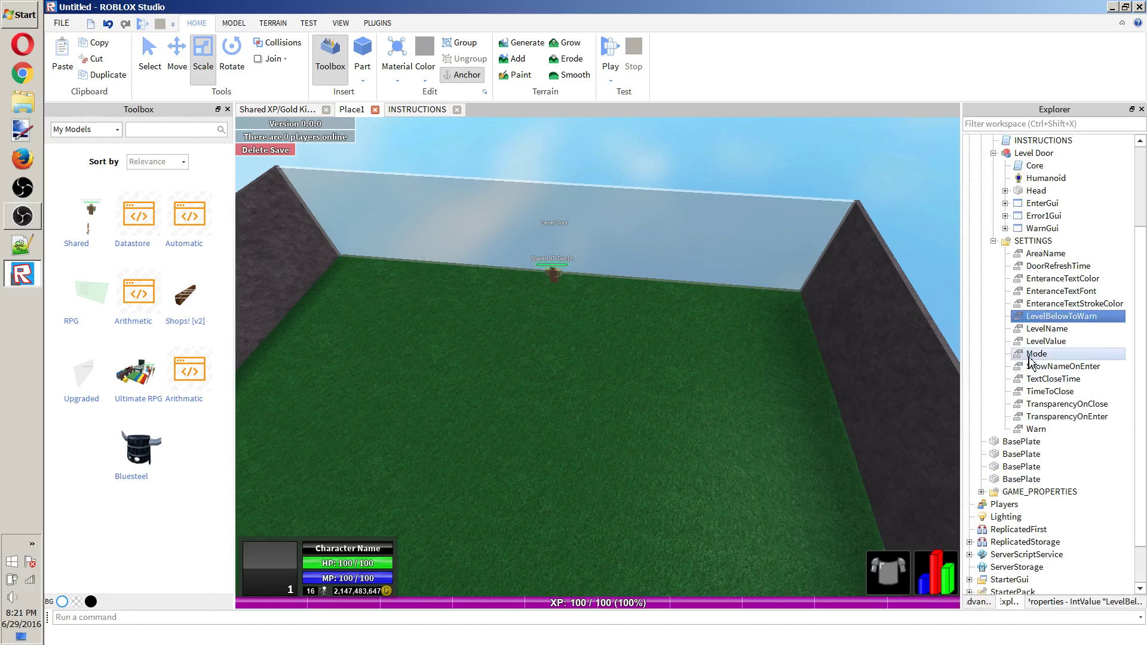
Recheck the value of the level door's Warn setting.
{"action": "left_click", "coordinate": [1067, 439]}
{"action": "left_click", "coordinate": [1091, 602]}
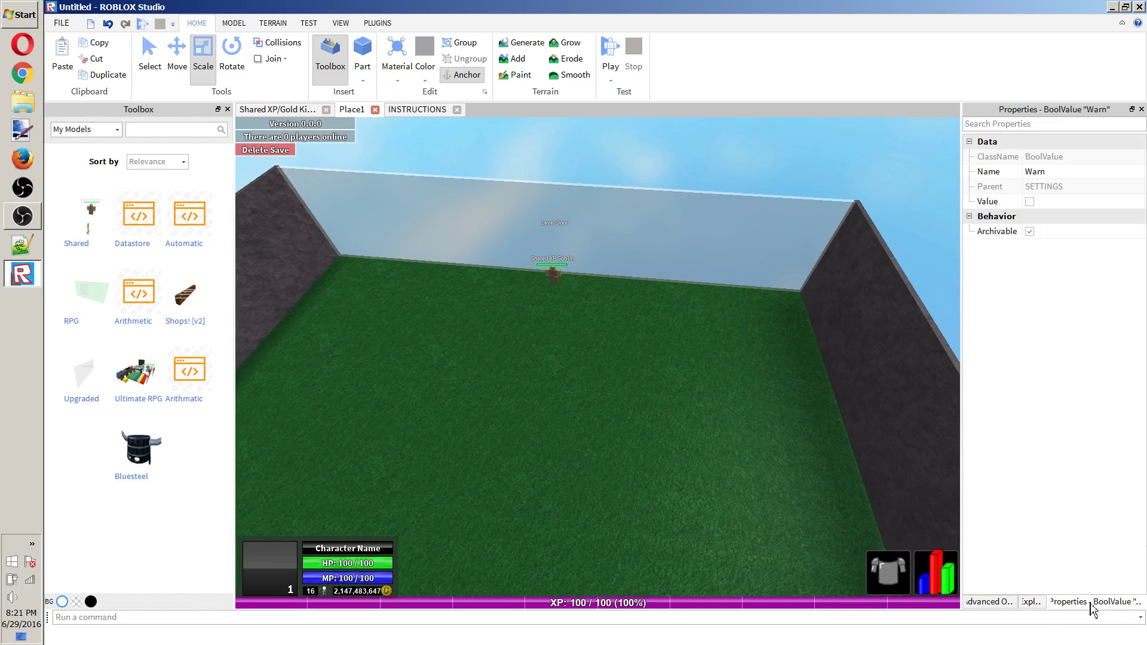
{"action": "left_click", "coordinate": [1028, 602]}
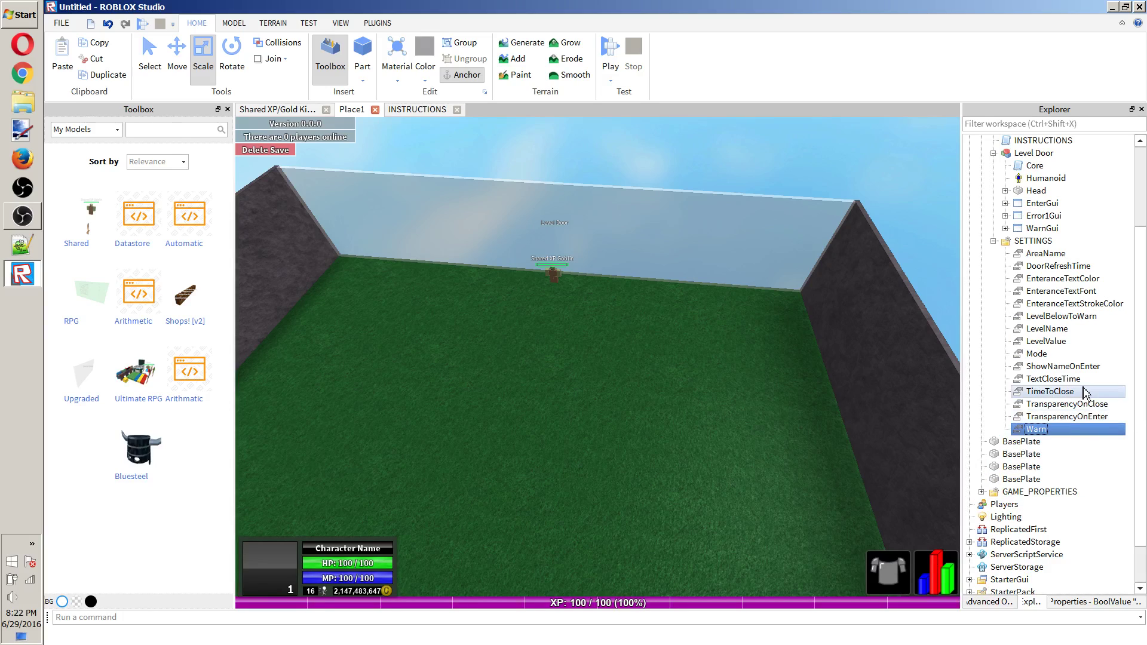
Collapse the Upgraded Level Door and Shared XP Goblin models, and focus the view on the HighScore board.
{"action": "scroll", "coordinate": [1086, 394], "scroll_direction": "up", "scroll_amount": 3}
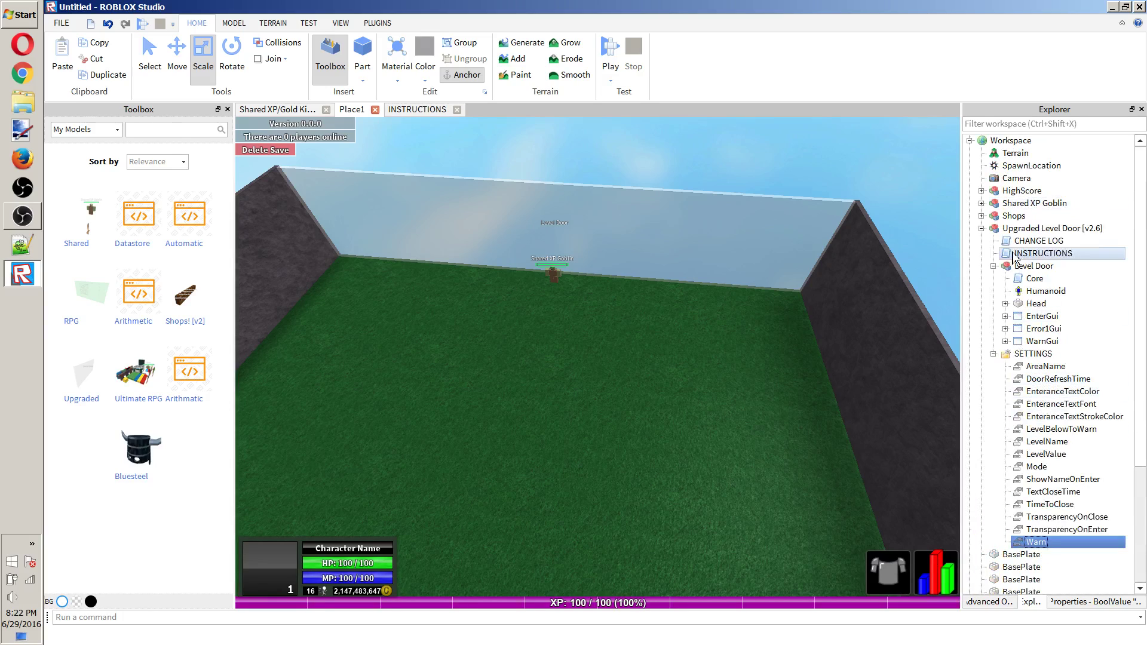
{"action": "left_click", "coordinate": [980, 228]}
{"action": "left_click", "coordinate": [975, 204]}
{"action": "left_click", "coordinate": [981, 204]}
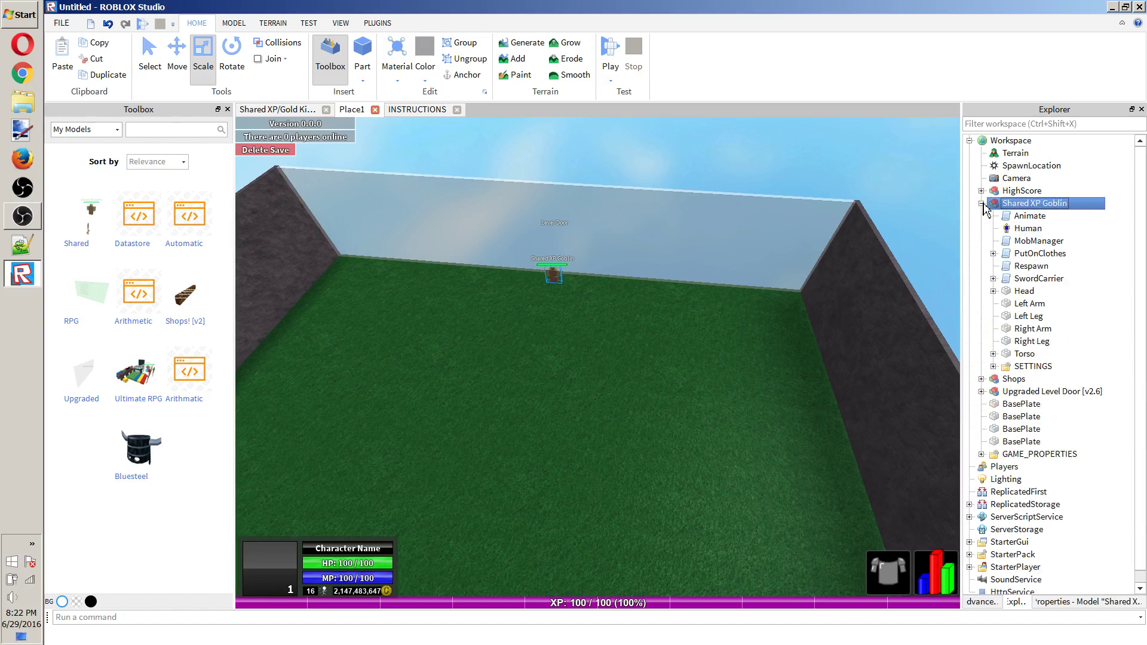
{"action": "left_click", "coordinate": [981, 205]}
{"action": "left_click", "coordinate": [1021, 190]}
{"action": "key", "text": "f"}
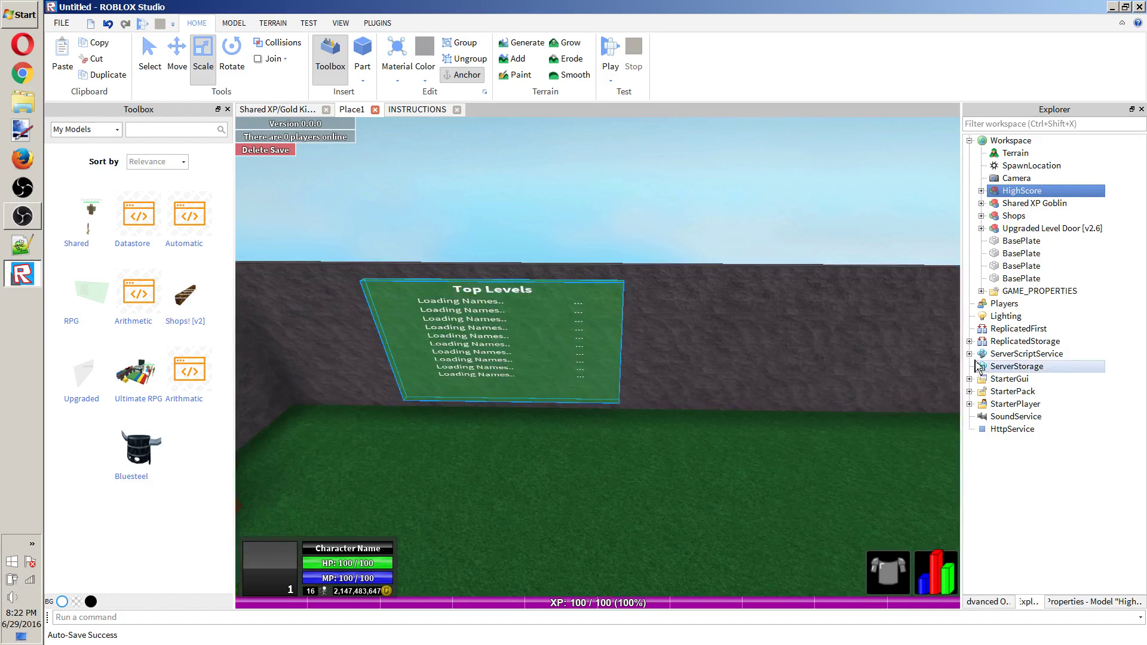
Open the HighScore model's [READ THIS SCRIPT], read through its leaderboard settings, and close it.
{"action": "left_click", "coordinate": [969, 341]}
{"action": "left_click", "coordinate": [981, 191]}
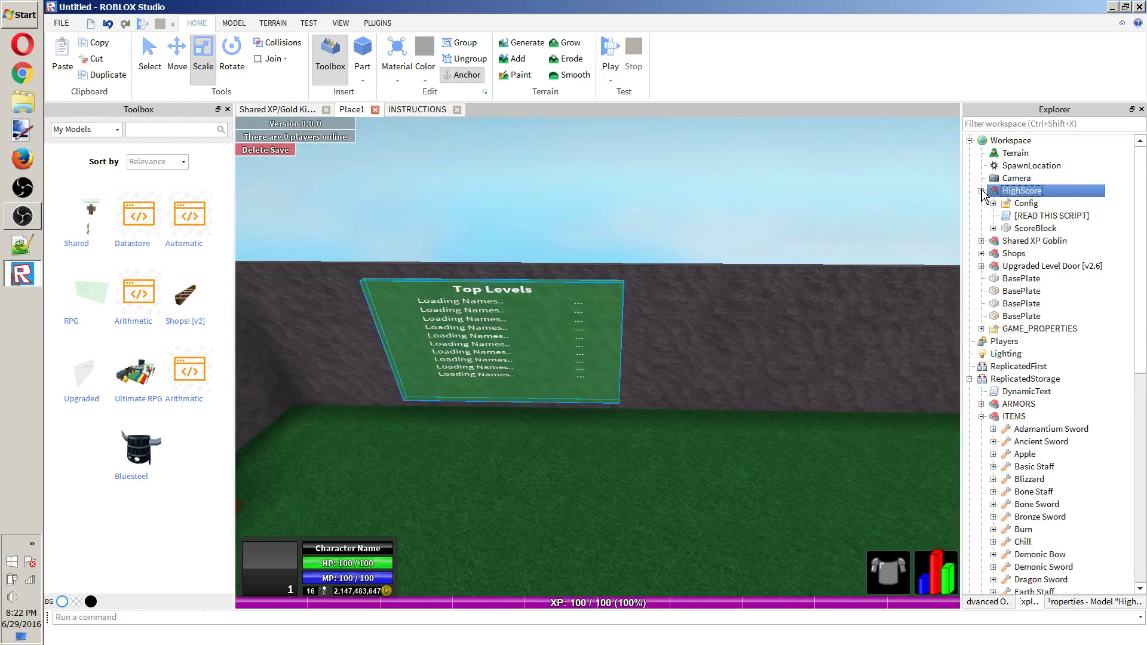
{"action": "double_click", "coordinate": [1028, 216]}
{"action": "scroll", "coordinate": [485, 191], "scroll_direction": "down", "scroll_amount": 6}
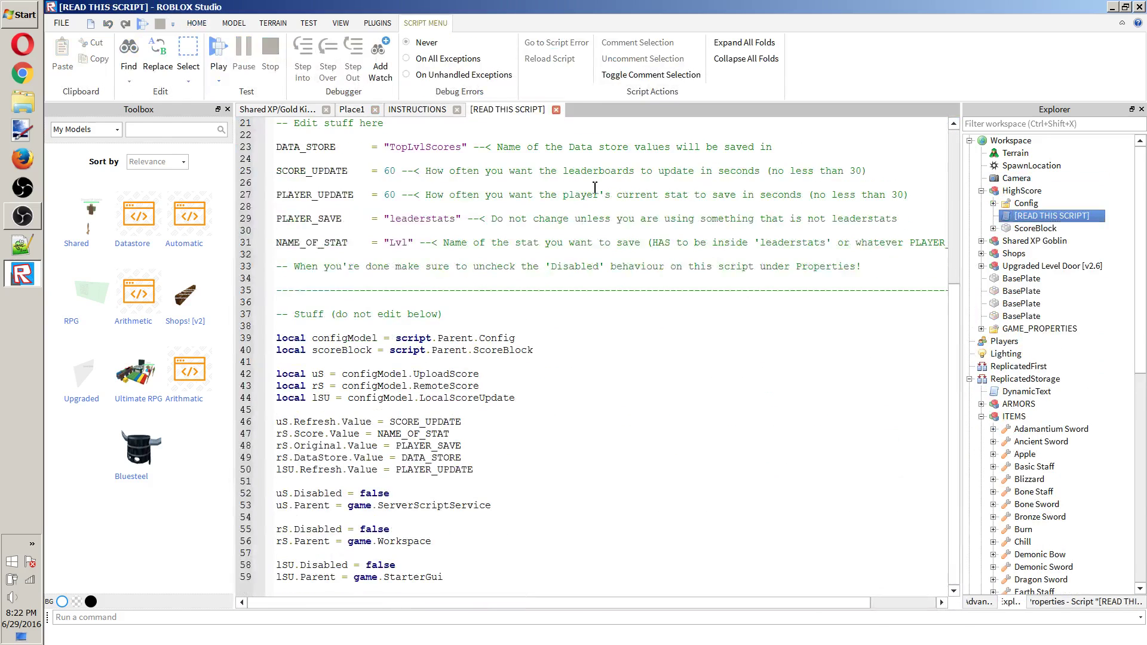
{"action": "scroll", "coordinate": [583, 130], "scroll_direction": "up", "scroll_amount": 6}
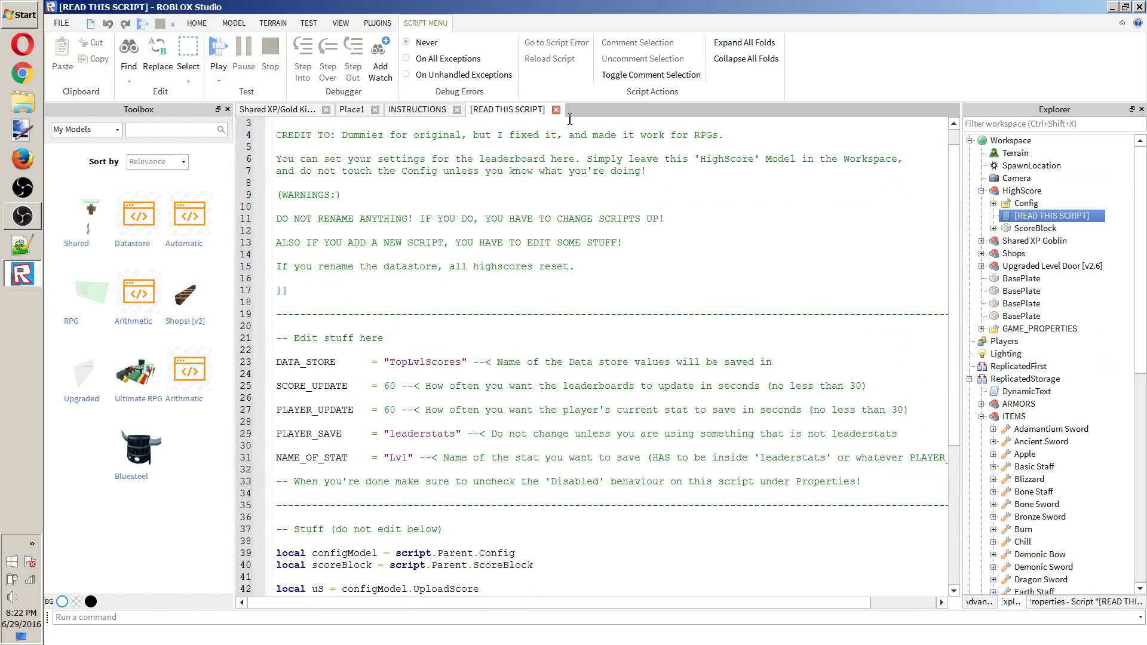
{"action": "scroll", "coordinate": [564, 121], "scroll_direction": "up", "scroll_amount": 1}
{"action": "left_click", "coordinate": [555, 110]}
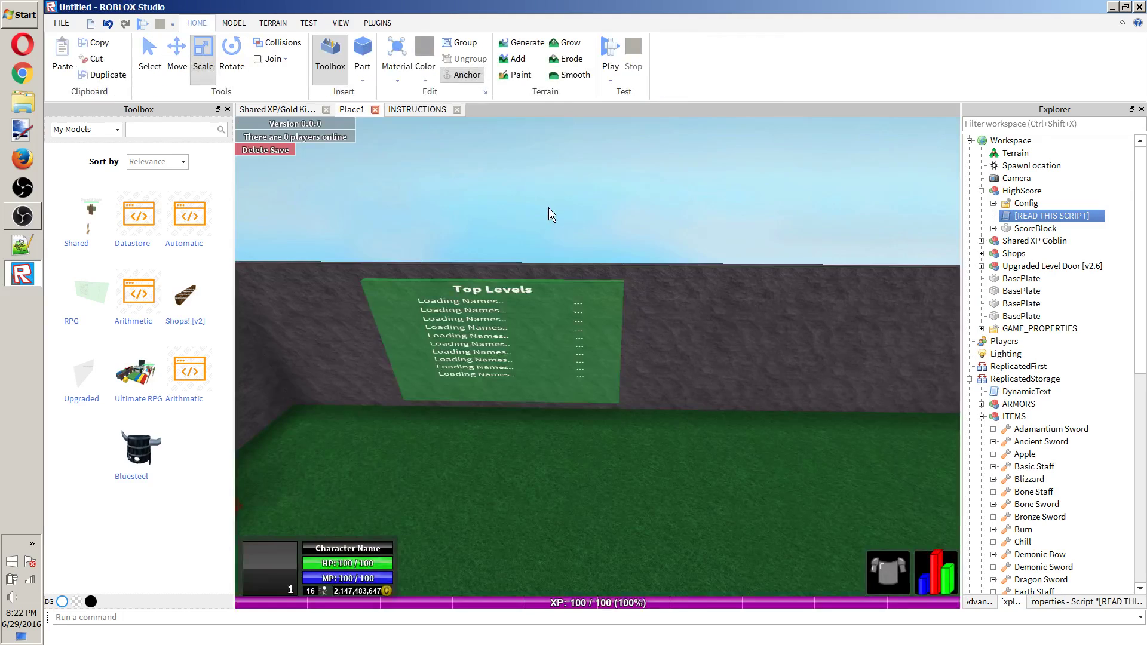
Collapse ReplicatedStorage, expand GAME_PROPERTIES, and inspect the value of AdditionalXPNeeded.
{"action": "key", "text": "d"}
{"action": "right_click_drag", "start_coordinate": [586, 211], "coordinate": [561, 212]}
{"action": "left_click", "coordinate": [968, 379]}
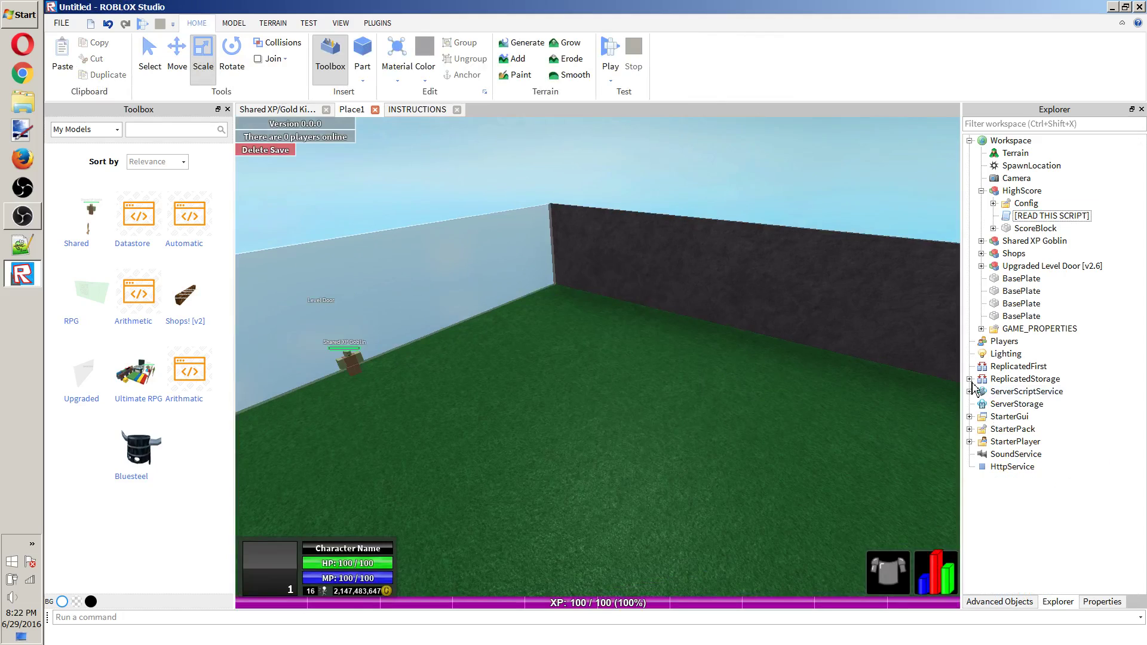
{"action": "left_click", "coordinate": [981, 328]}
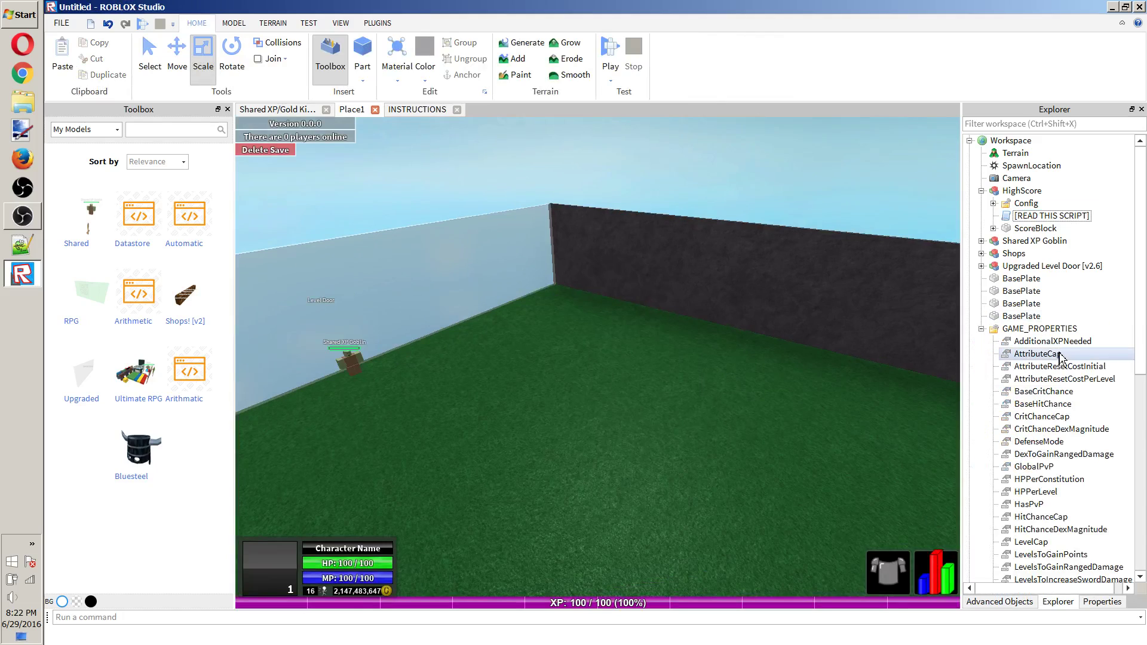
{"action": "left_click", "coordinate": [1046, 332]}
{"action": "left_click", "coordinate": [1049, 340]}
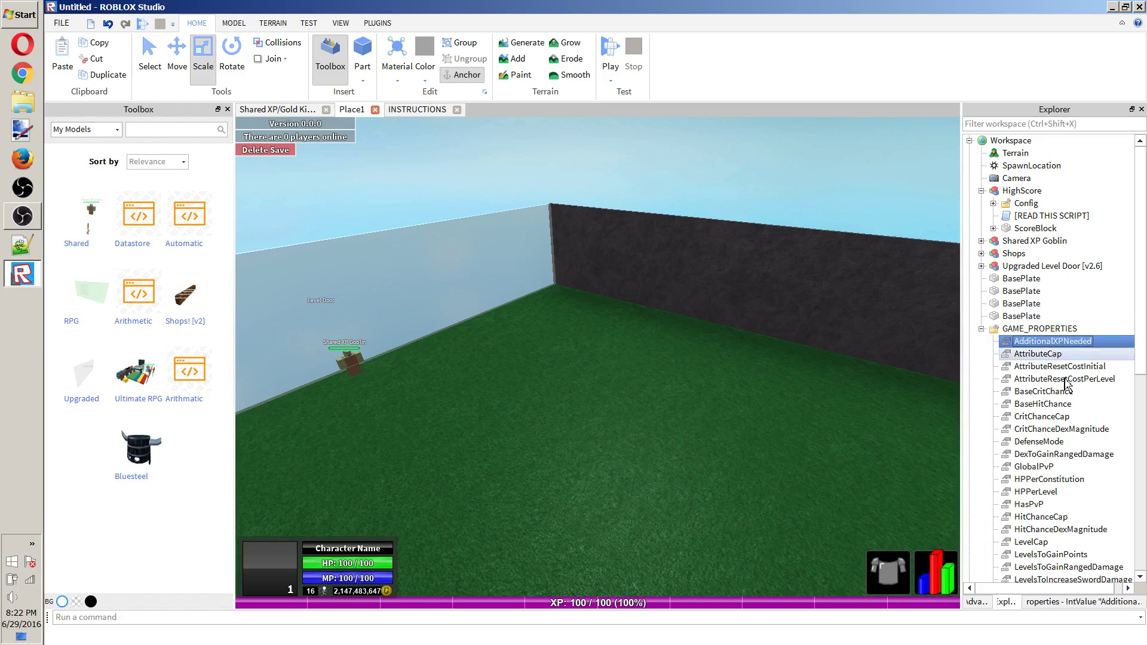
{"action": "left_click", "coordinate": [1072, 602]}
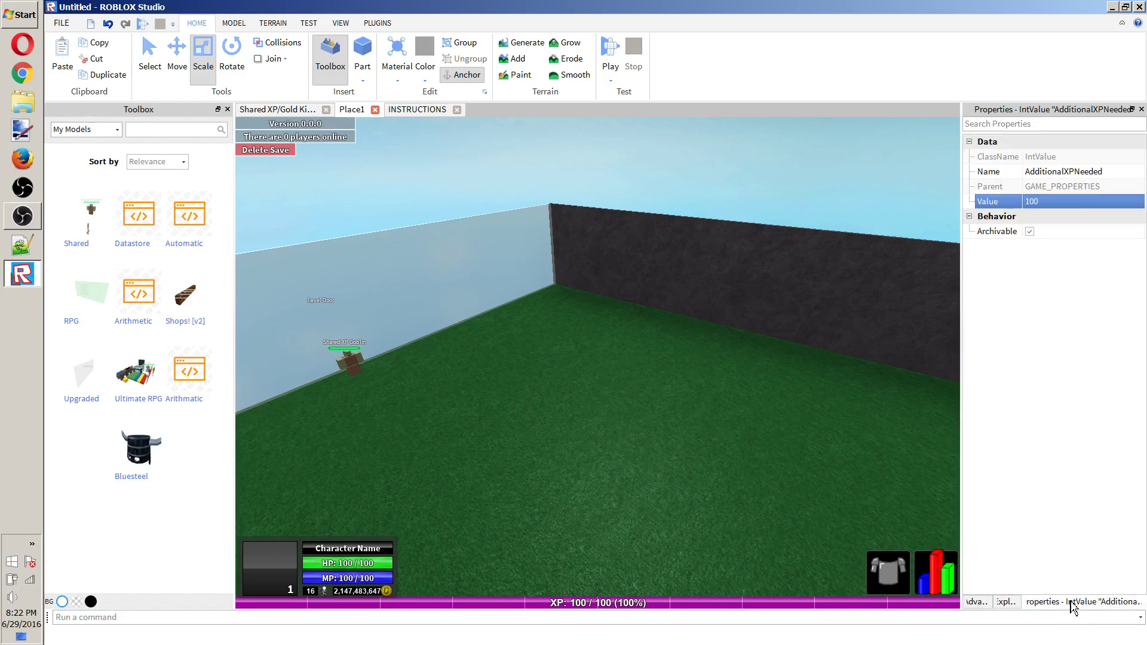
{"action": "left_click", "coordinate": [1006, 602]}
Look through the full list of GAME_PROPERTIES values and select XPType.
{"action": "scroll", "coordinate": [1039, 506], "scroll_direction": "down", "scroll_amount": 8}
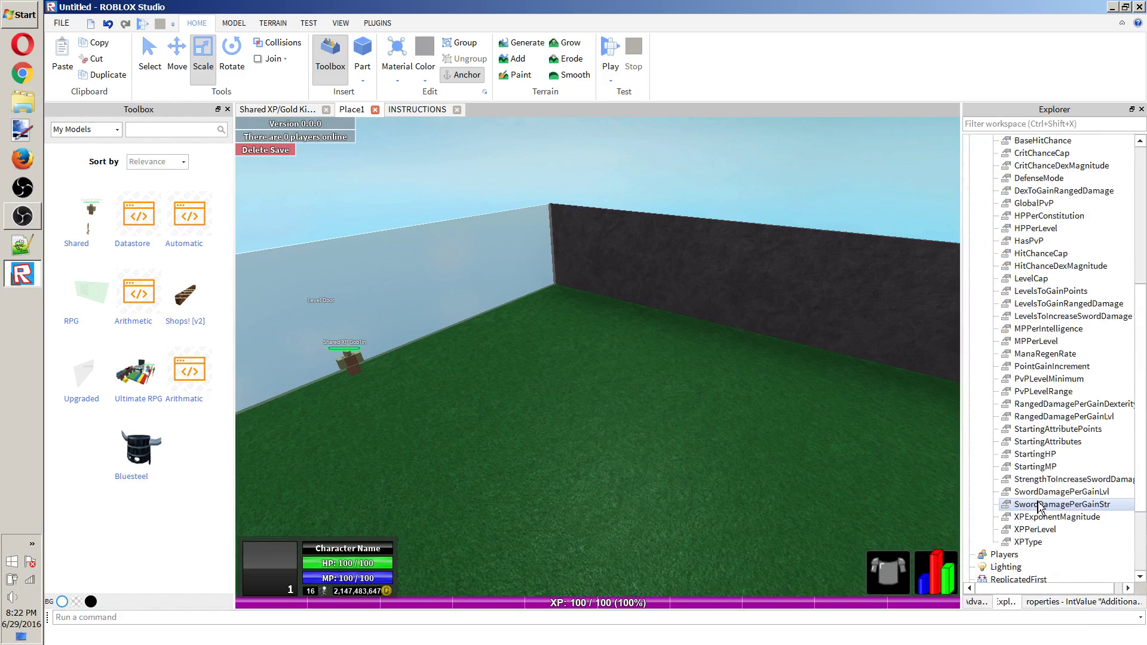
{"action": "scroll", "coordinate": [1039, 506], "scroll_direction": "up", "scroll_amount": 5}
{"action": "scroll", "coordinate": [1039, 506], "scroll_direction": "down", "scroll_amount": 6}
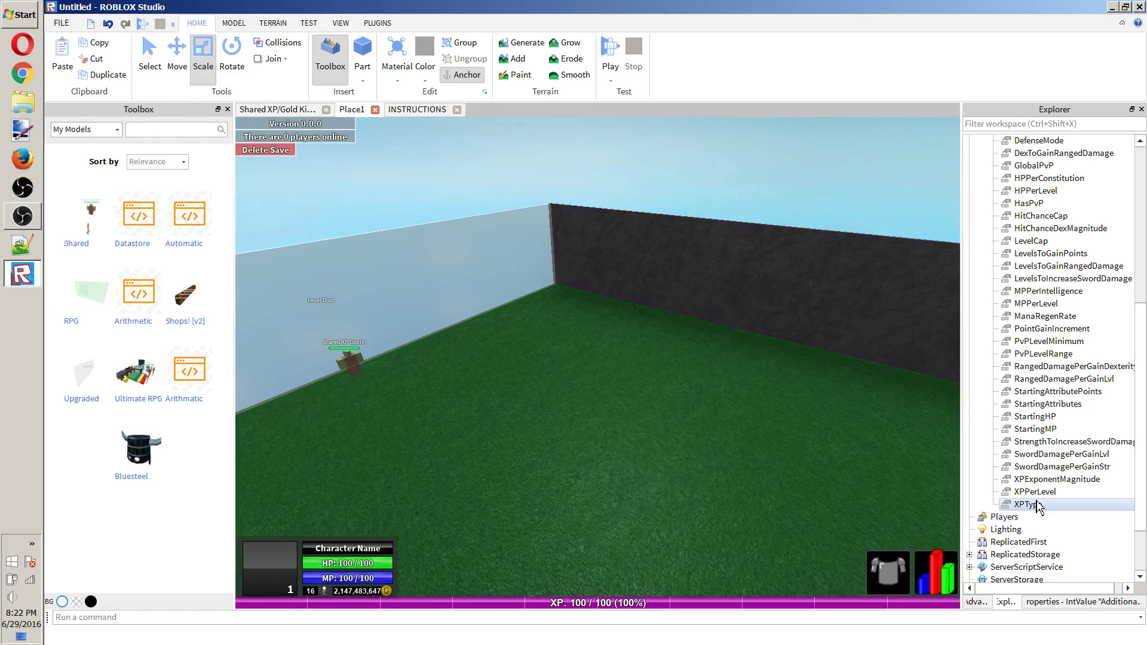
{"action": "left_click", "coordinate": [1038, 505]}
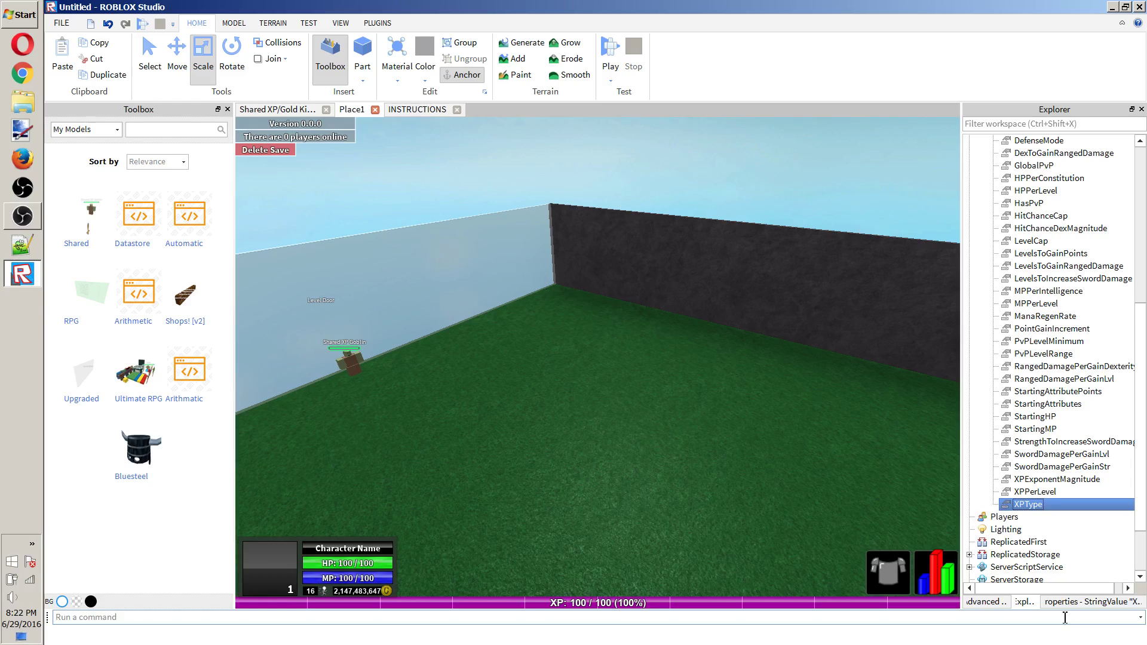
{"action": "scroll", "coordinate": [1045, 436], "scroll_direction": "up", "scroll_amount": 8}
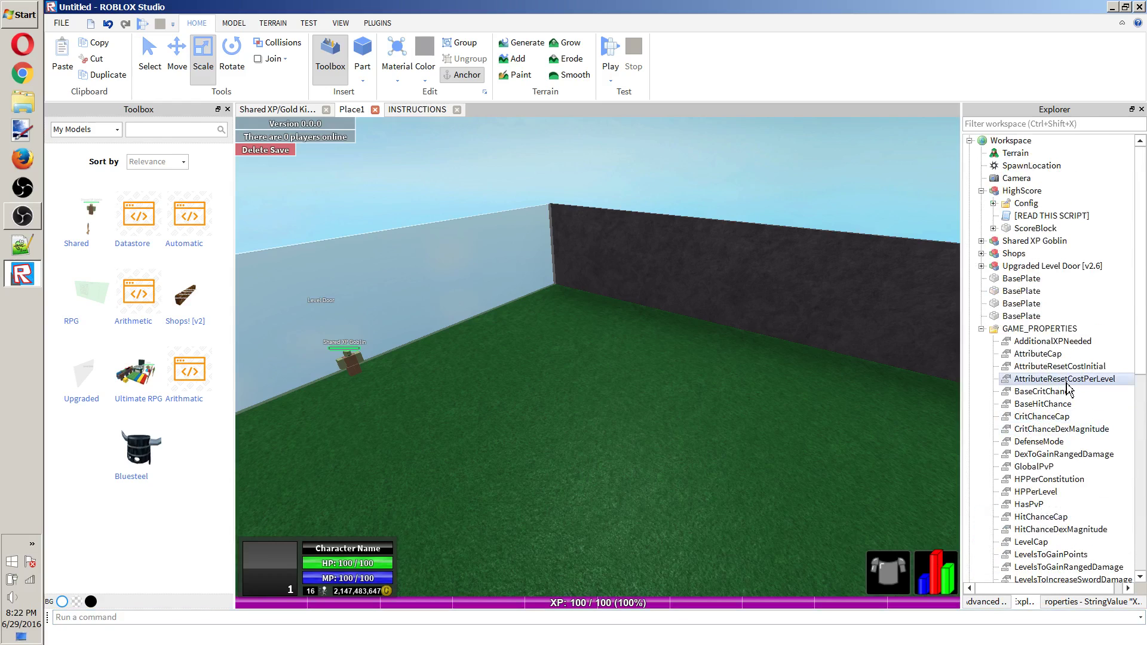
Examine the properties of AdditionalXPNeeded again and turn the view towards the shops and the Top Levels board.
{"action": "left_click", "coordinate": [1051, 341]}
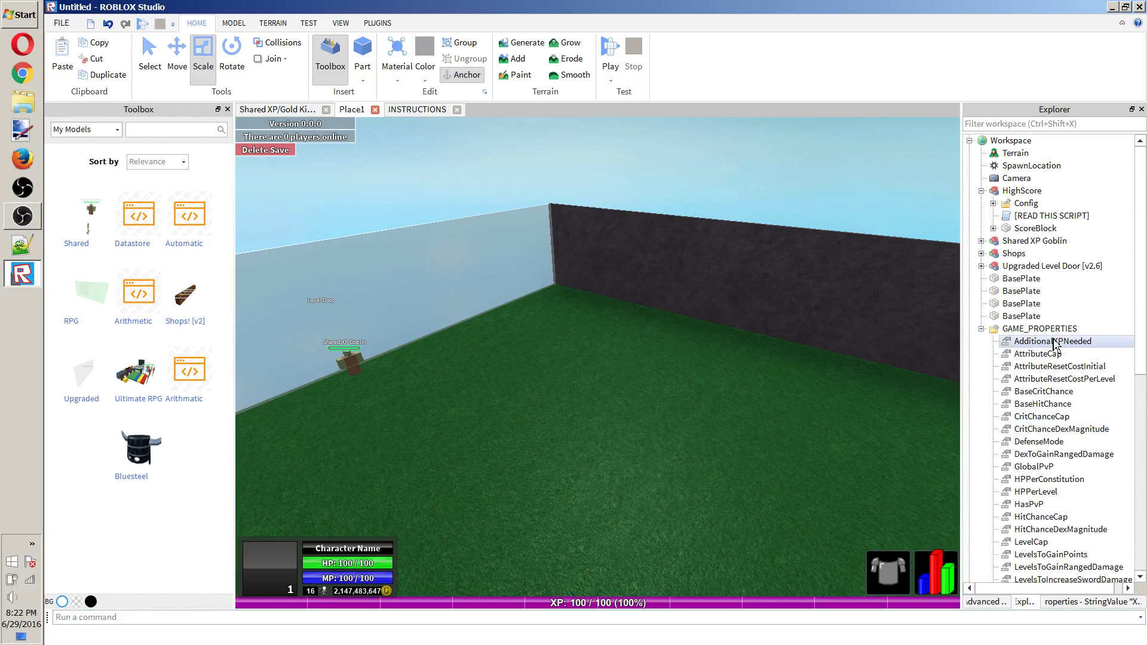
{"action": "left_click", "coordinate": [1062, 603]}
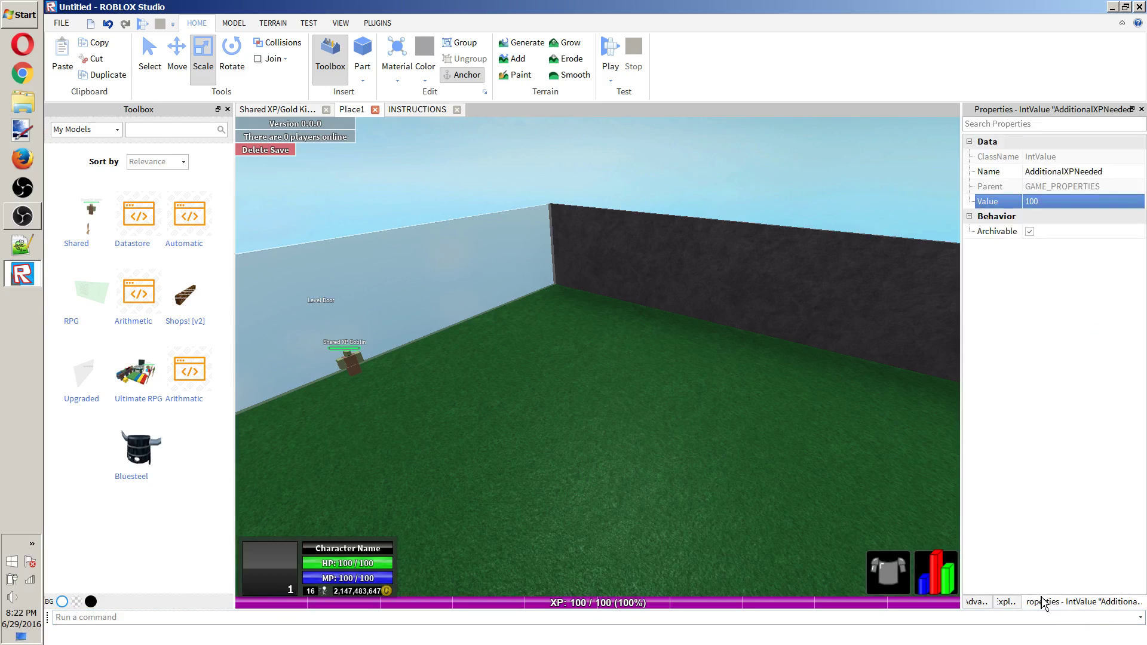
{"action": "left_click", "coordinate": [1018, 601]}
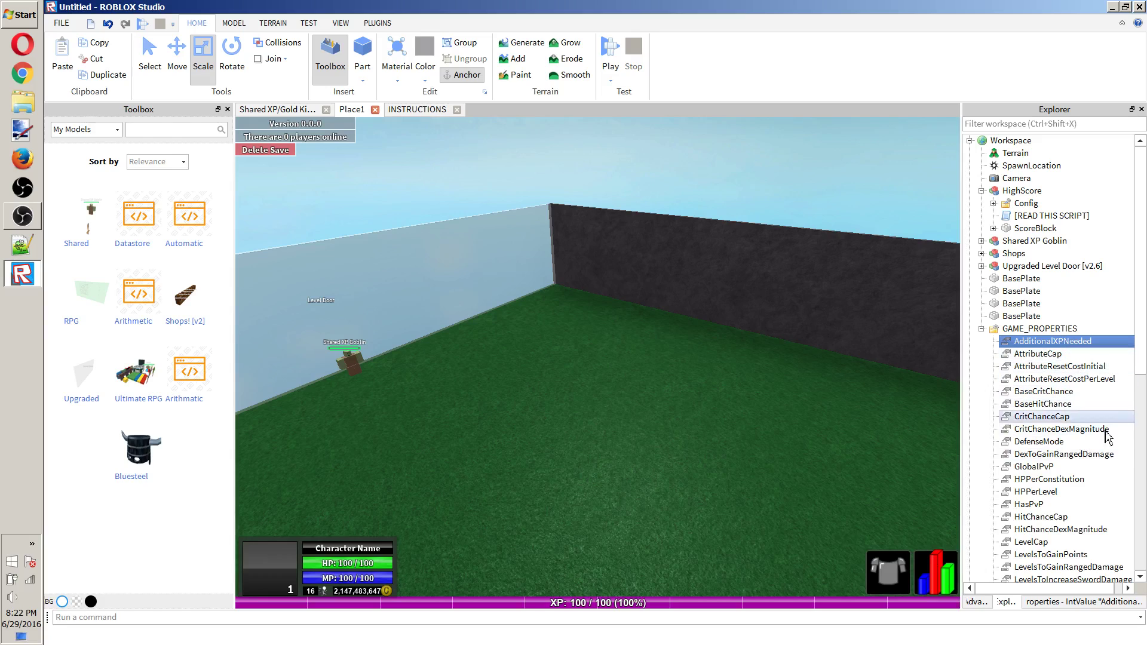
{"action": "left_click", "coordinate": [1088, 608]}
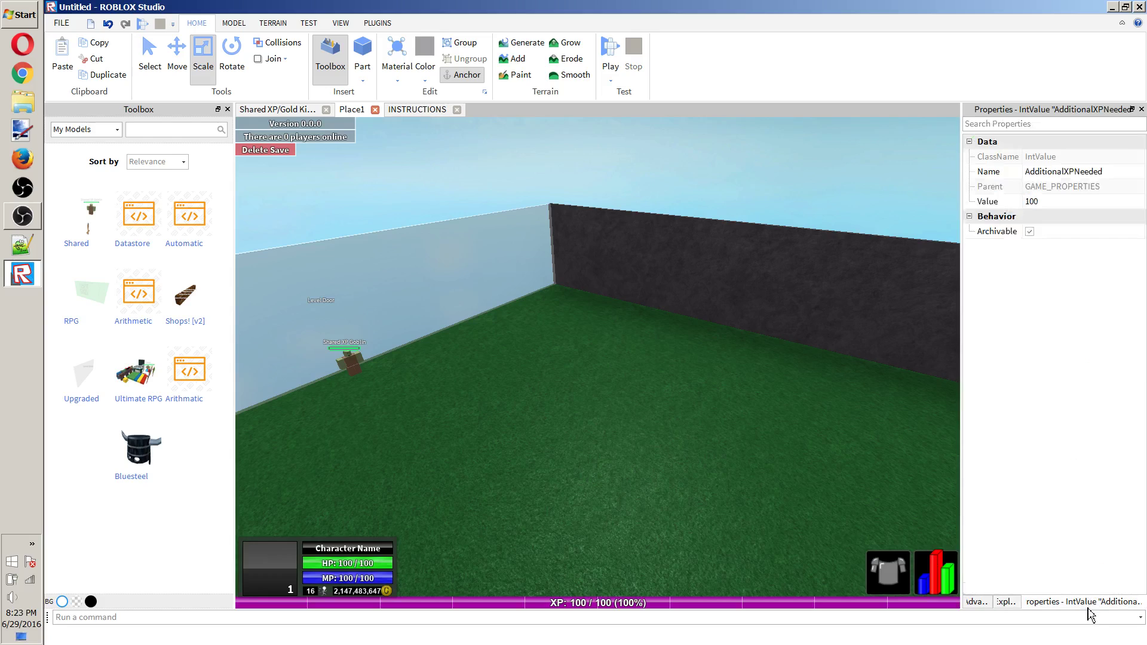
{"action": "mouse_move", "coordinate": [617, 424]}
{"action": "right_mouse_down"}
{"action": "mouse_move", "coordinate": [630, 440]}
{"action": "mouse_move", "coordinate": [617, 422]}
{"action": "right_mouse_up"}
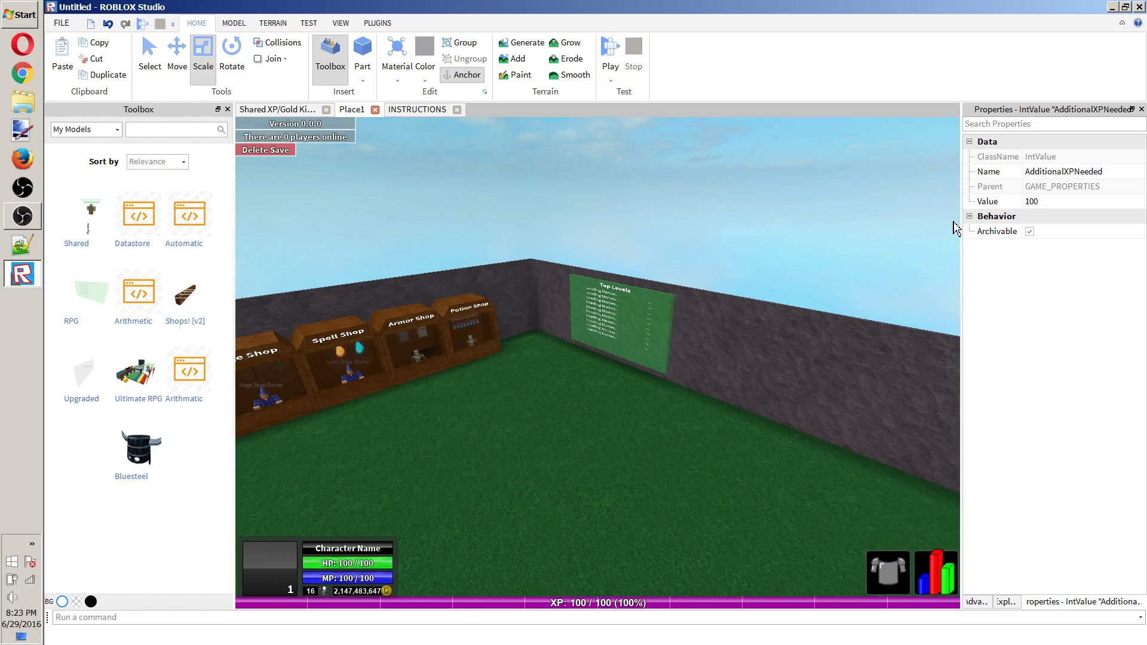
{"action": "left_click", "coordinate": [1015, 617]}
{"action": "left_click", "coordinate": [1008, 602]}
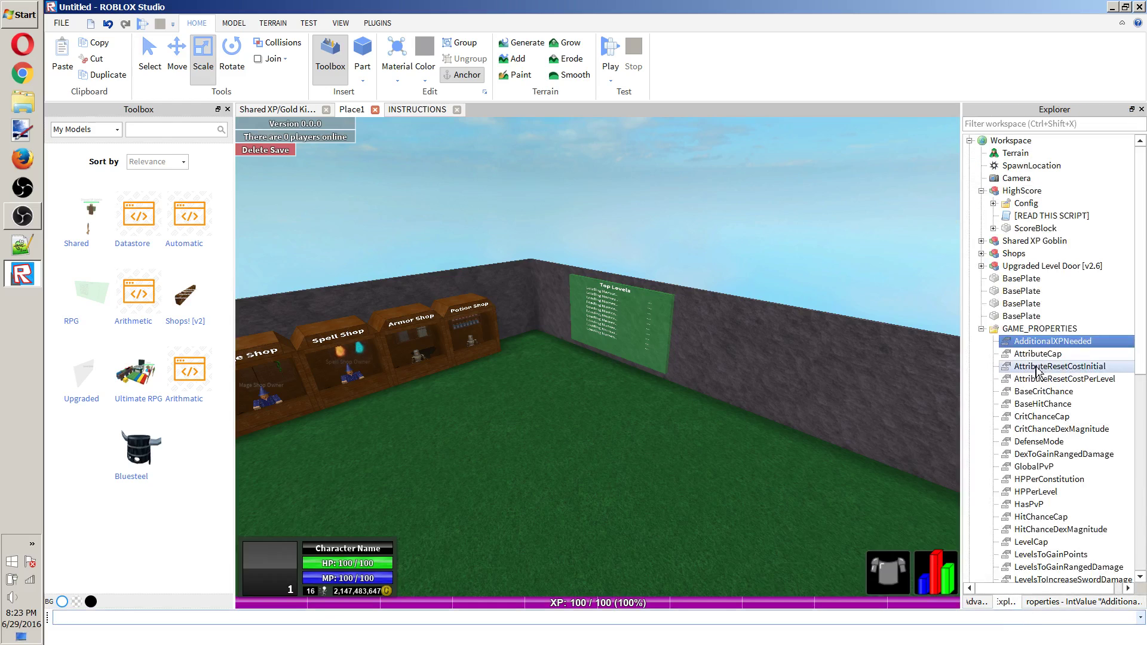
{"action": "left_click", "coordinate": [1054, 356]}
{"action": "left_click", "coordinate": [1091, 602]}
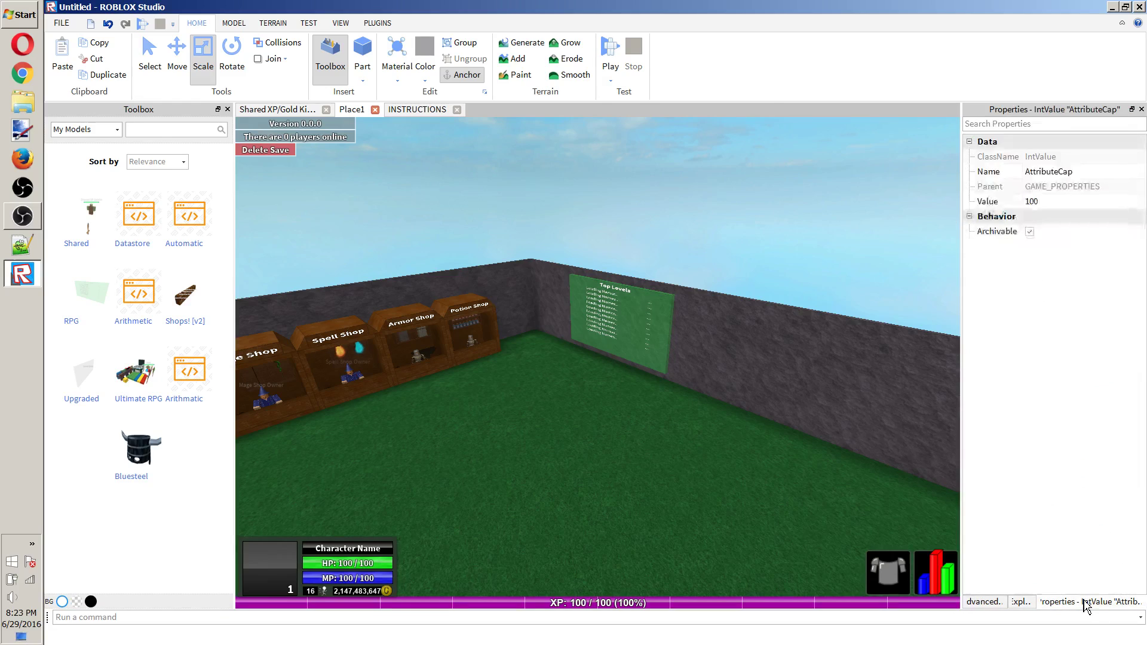
{"action": "left_click", "coordinate": [1093, 203]}
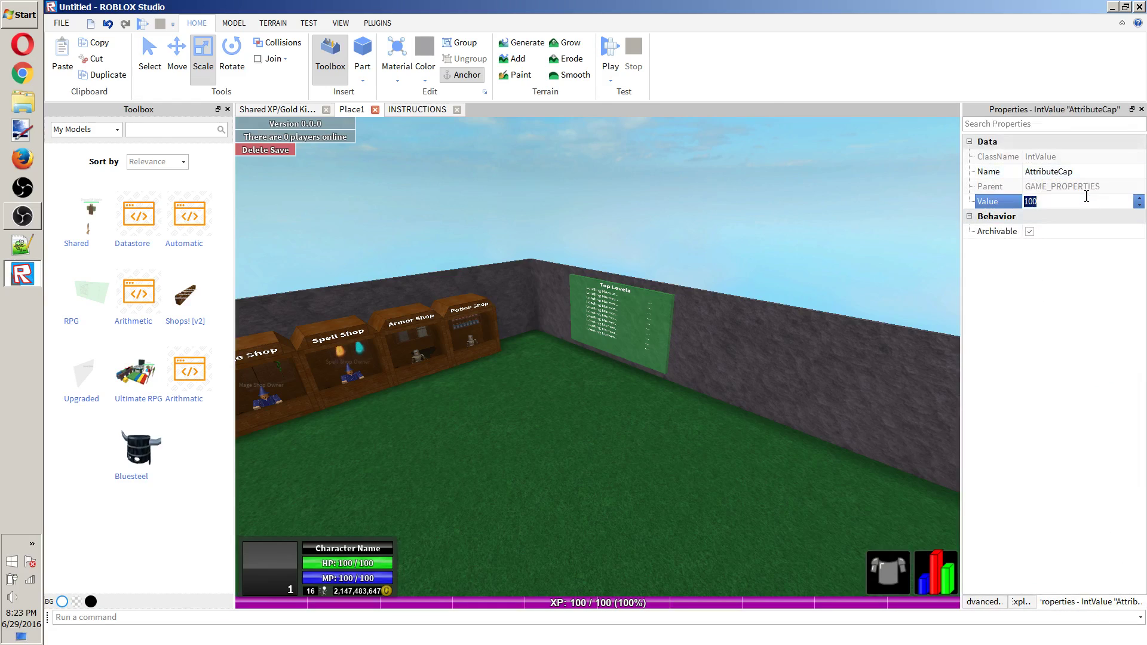
{"action": "type", "text": "2147386421"}
{"action": "key", "text": "ctrl+a"}
{"action": "left_click", "coordinate": [949, 189]}
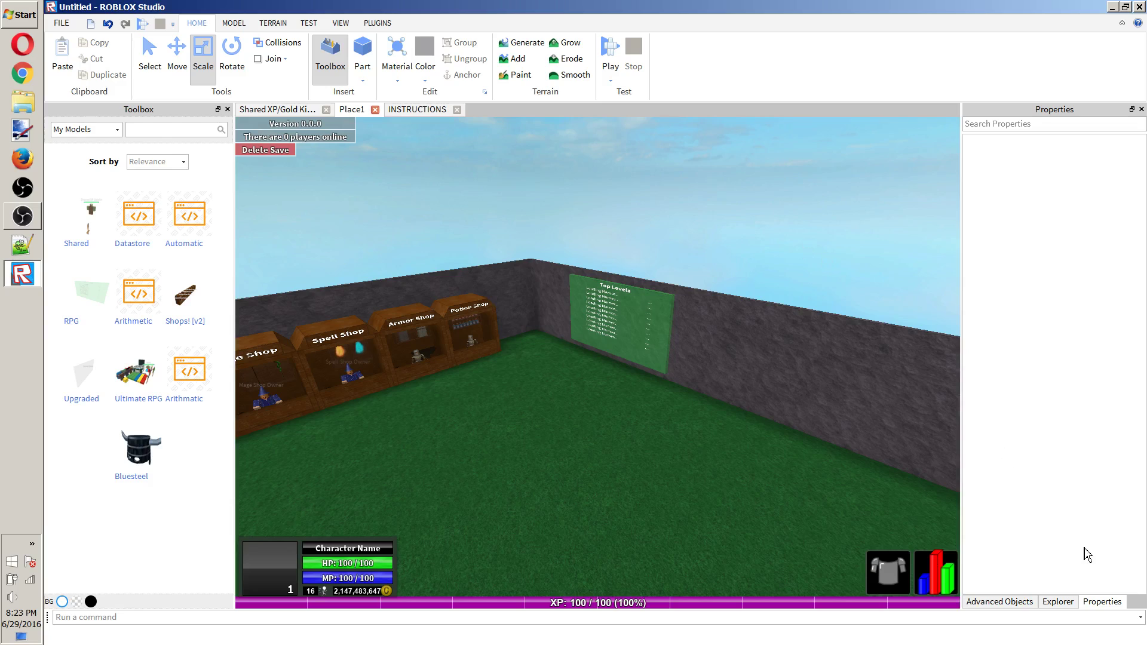
Reselect AttributeCap in GAME_PROPERTIES and check its stored value.
{"action": "left_click", "coordinate": [1068, 603]}
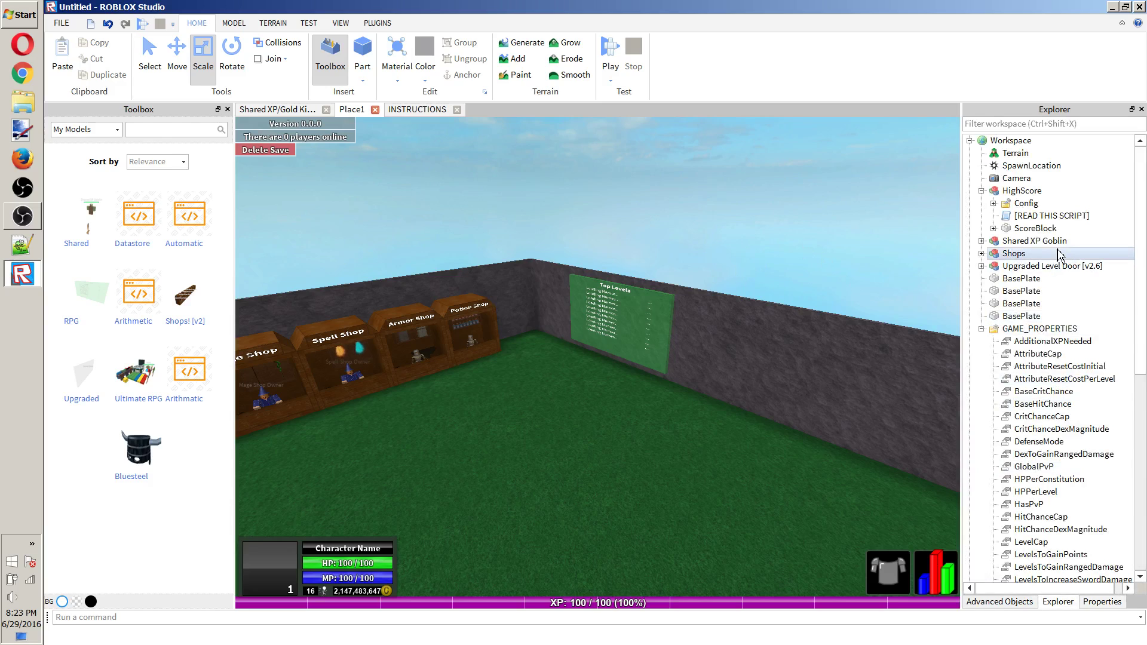
{"action": "left_click", "coordinate": [1016, 254]}
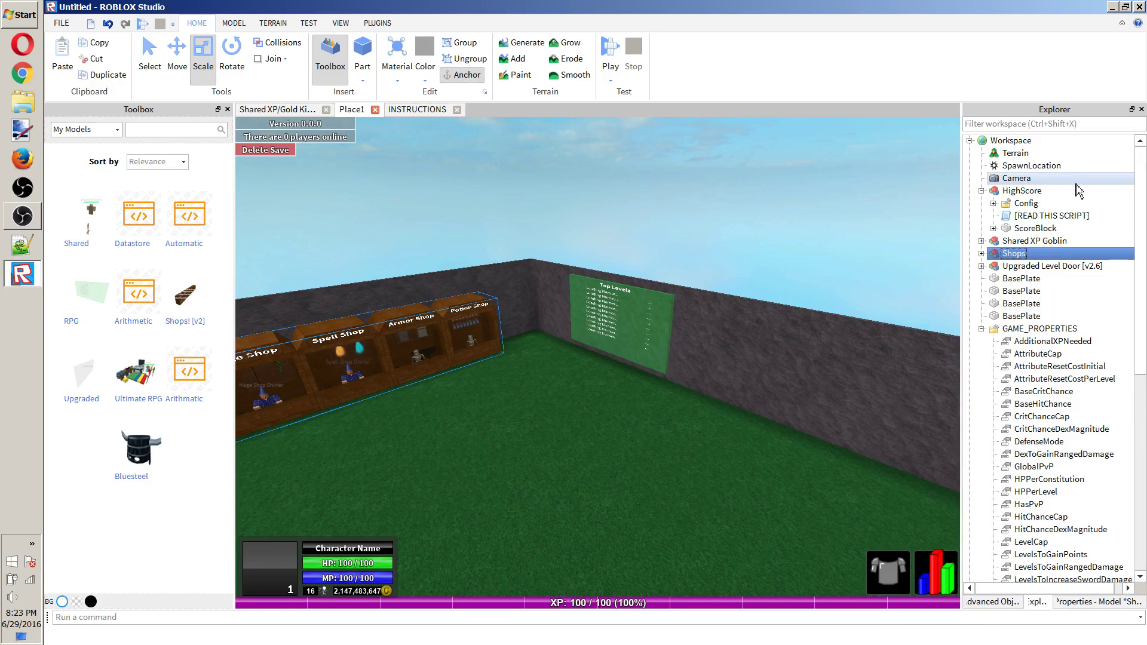
{"action": "left_click", "coordinate": [1037, 354]}
{"action": "left_click", "coordinate": [1079, 602]}
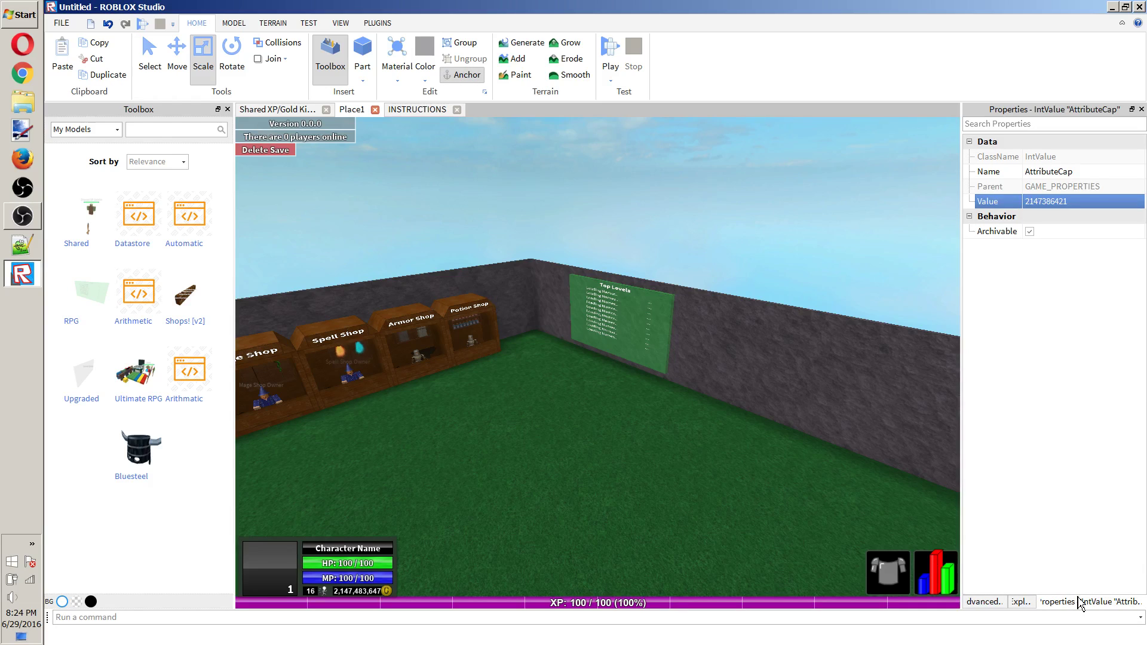
Set the AttributeResetCostInitial value in GAME_PROPERTIES to 0.
{"action": "left_click", "coordinate": [1035, 603]}
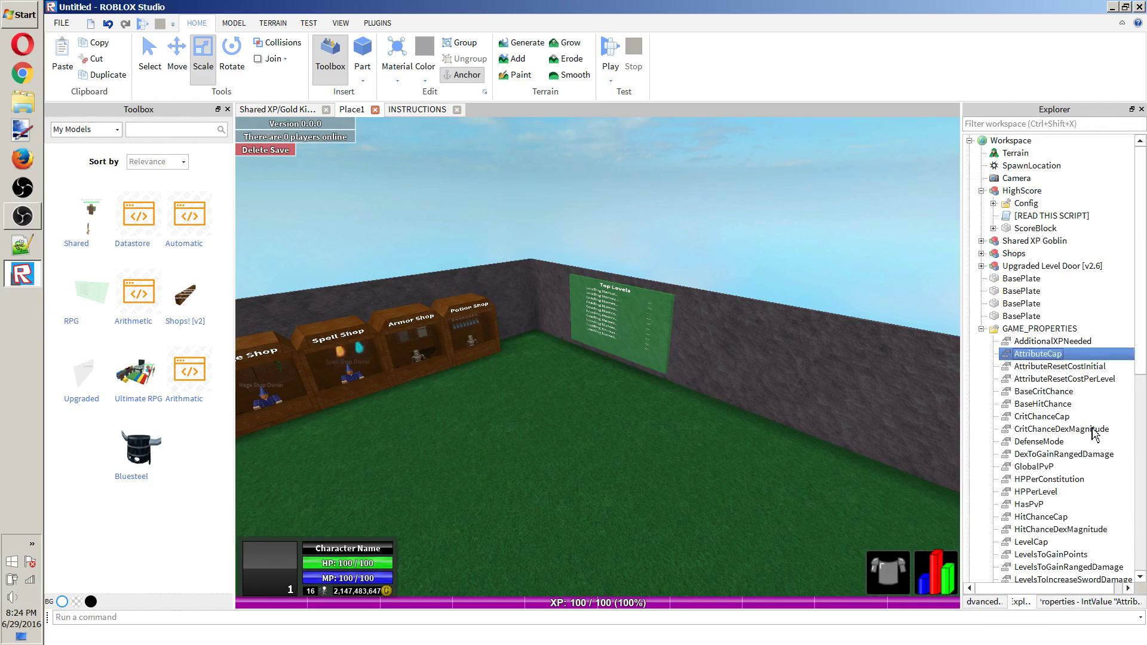
{"action": "left_click", "coordinate": [1069, 366]}
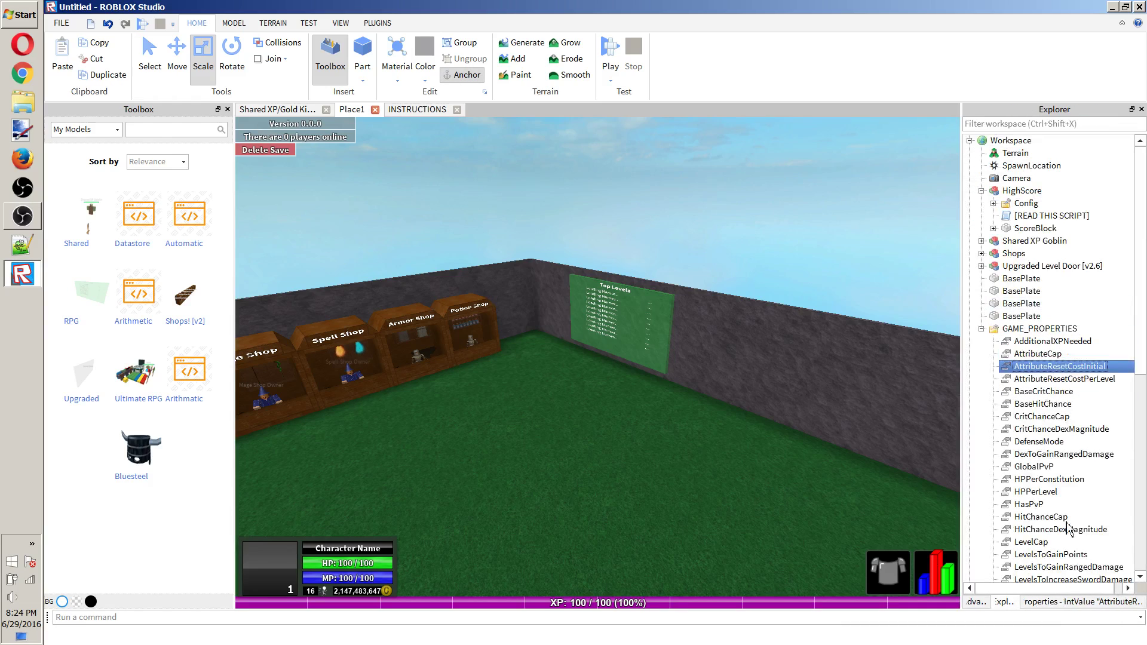
{"action": "left_click", "coordinate": [1081, 603]}
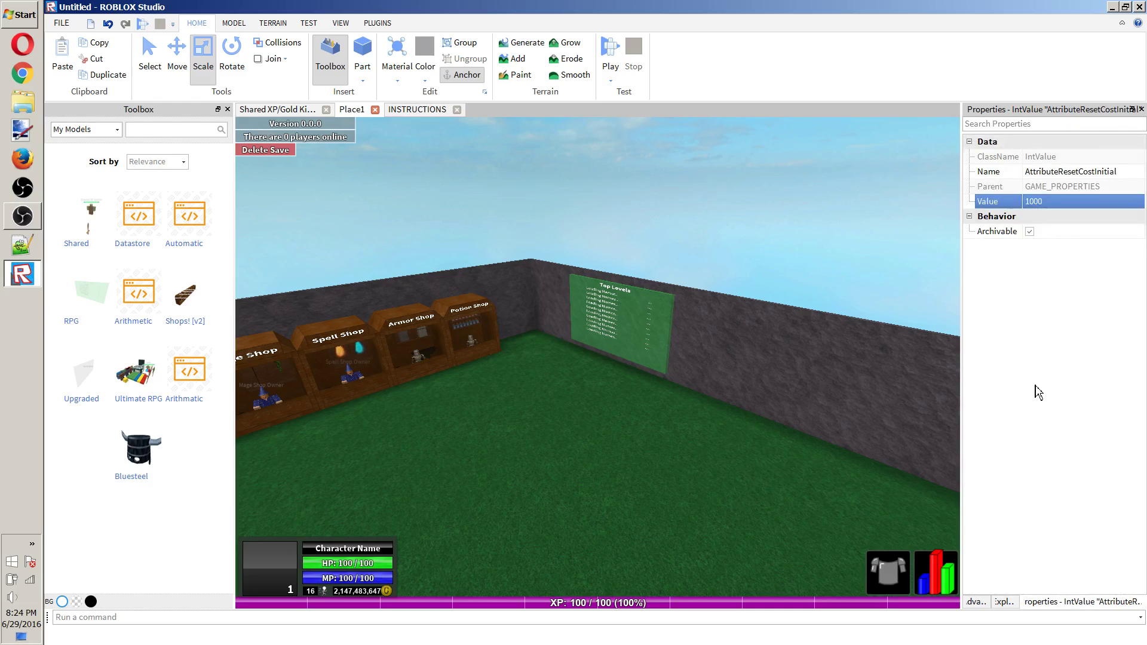
{"action": "left_click", "coordinate": [1056, 205]}
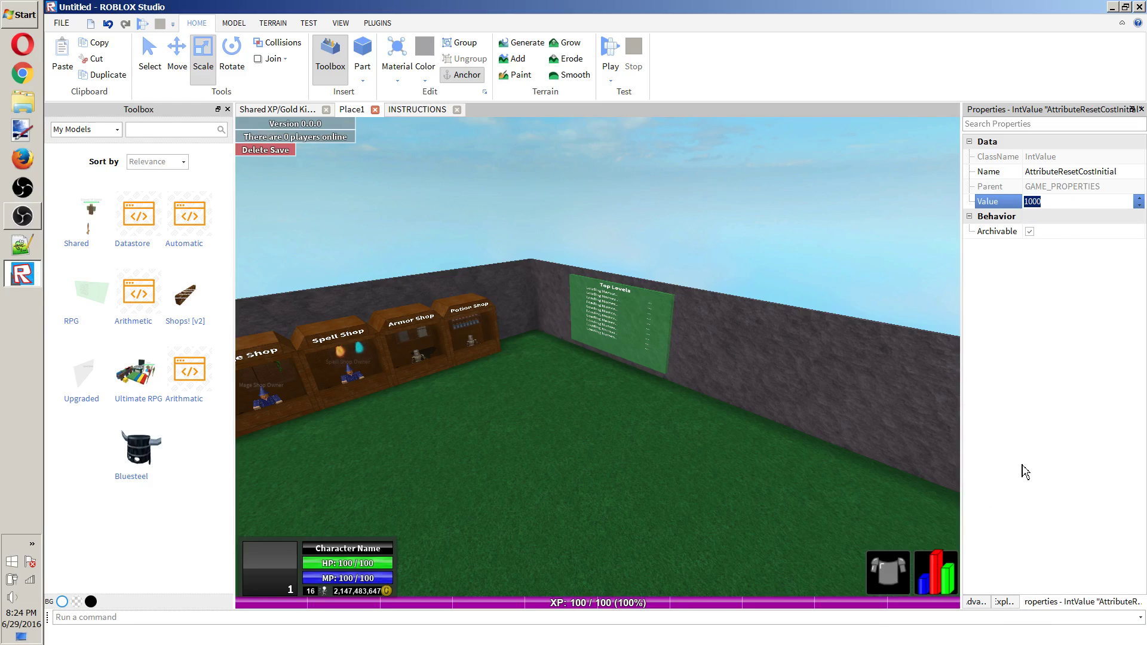
{"action": "type", "text": "0"}
{"action": "key", "text": "Return"}
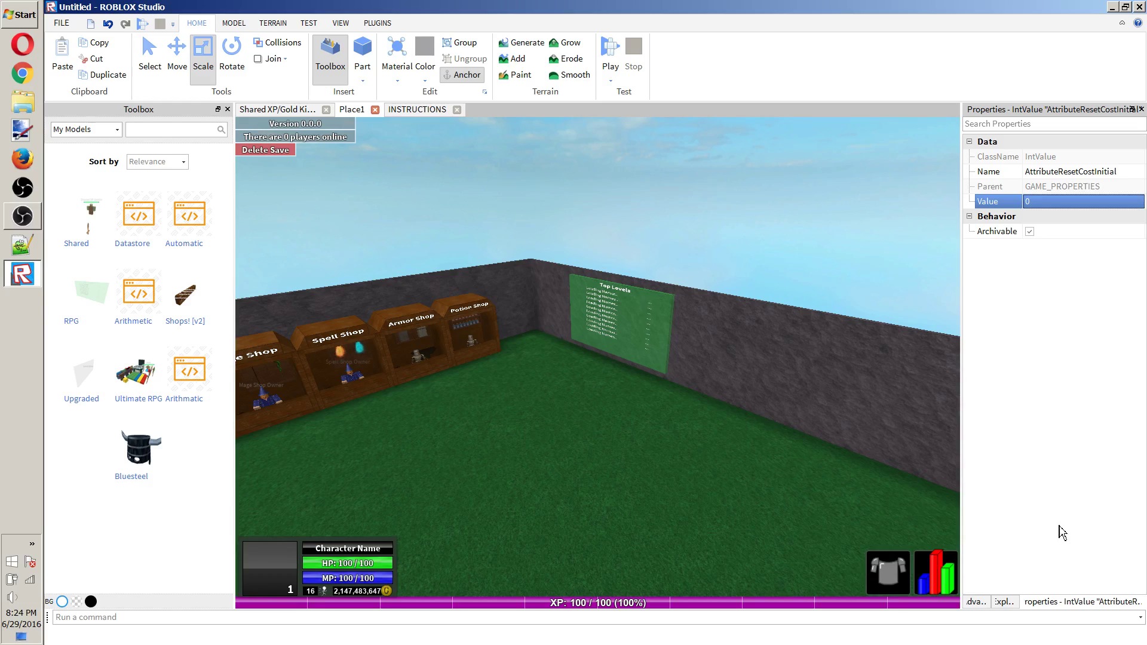
Set the AttributeResetCostPerLevel value in GAME_PROPERTIES to 0.
{"action": "left_click", "coordinate": [1012, 600]}
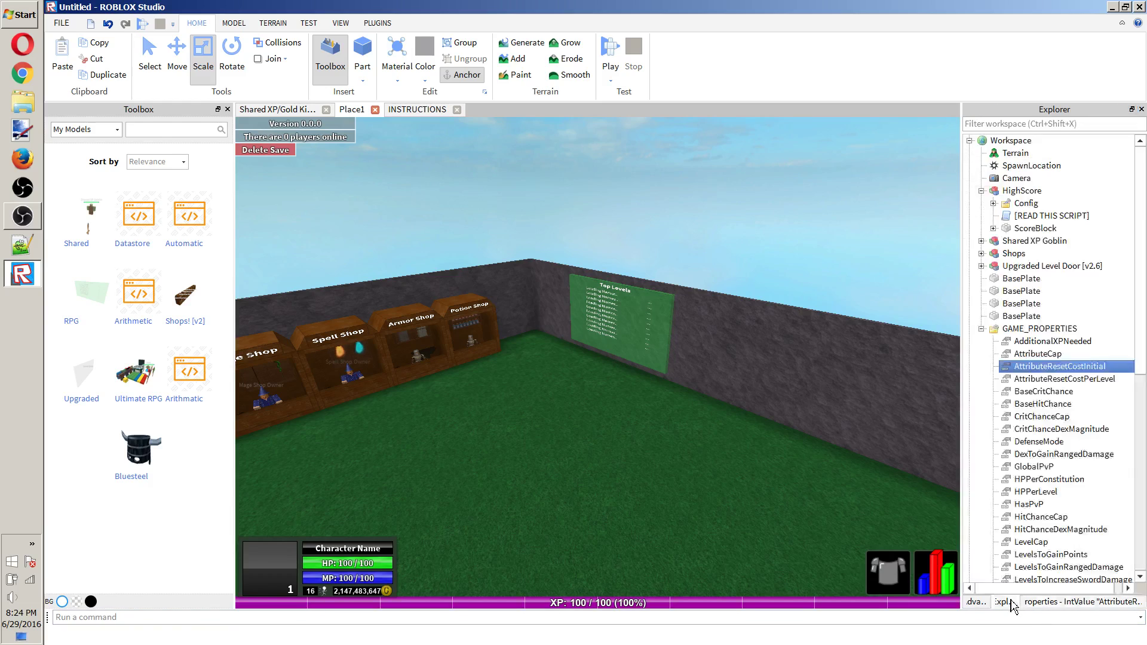
{"action": "left_click", "coordinate": [1048, 378]}
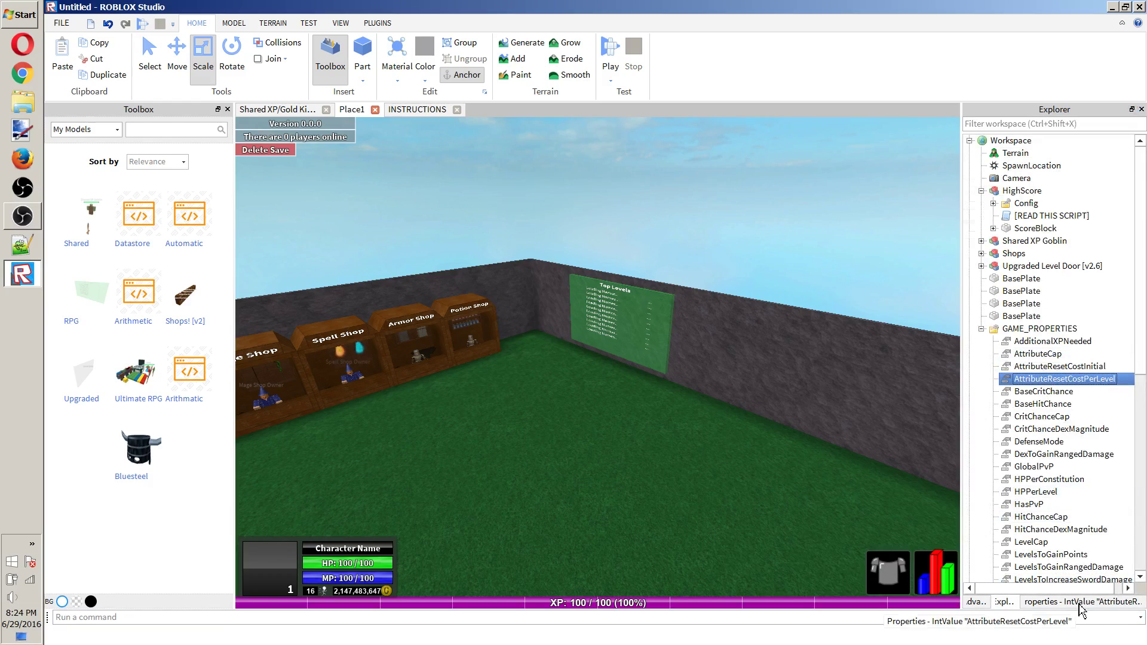
{"action": "left_click", "coordinate": [1080, 604]}
{"action": "left_click", "coordinate": [1069, 201]}
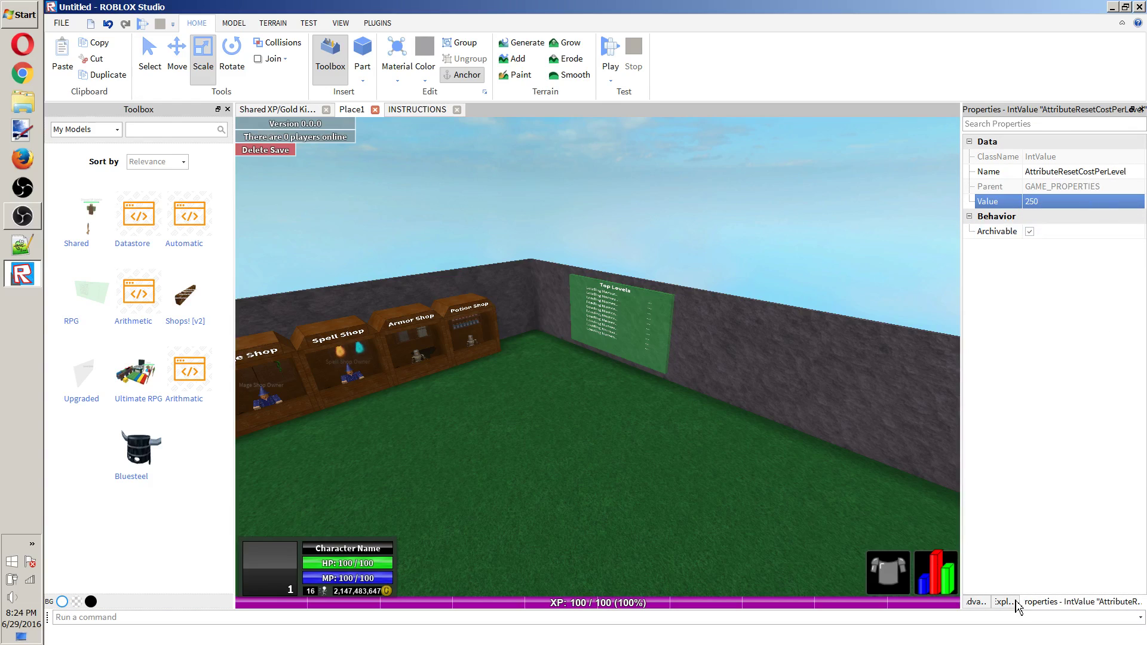
{"action": "left_click", "coordinate": [1052, 203]}
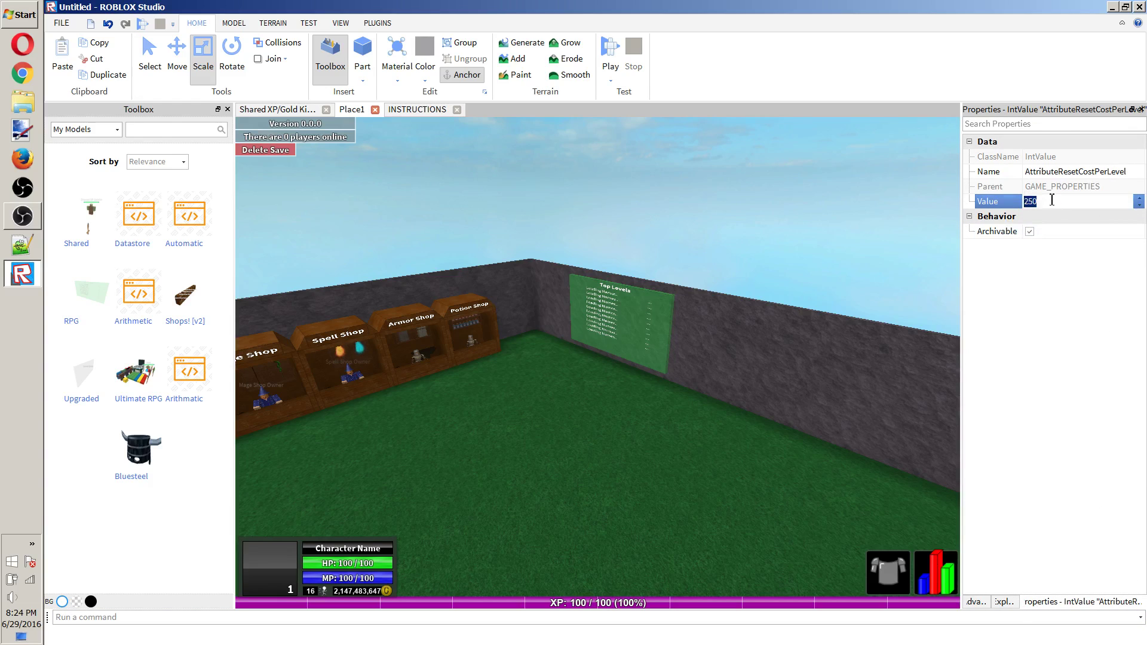
{"action": "type", "text": "0"}
{"action": "key", "text": "Return"}
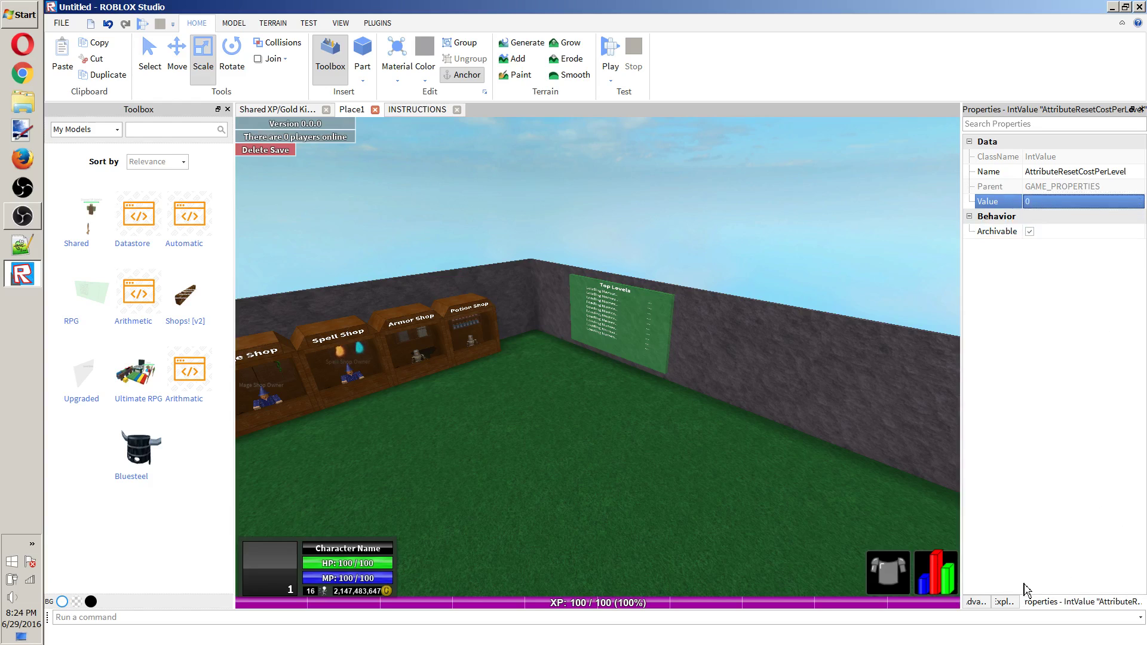
Select BaseCritChance in GAME_PROPERTIES and examine its value.
{"action": "left_click", "coordinate": [1003, 601]}
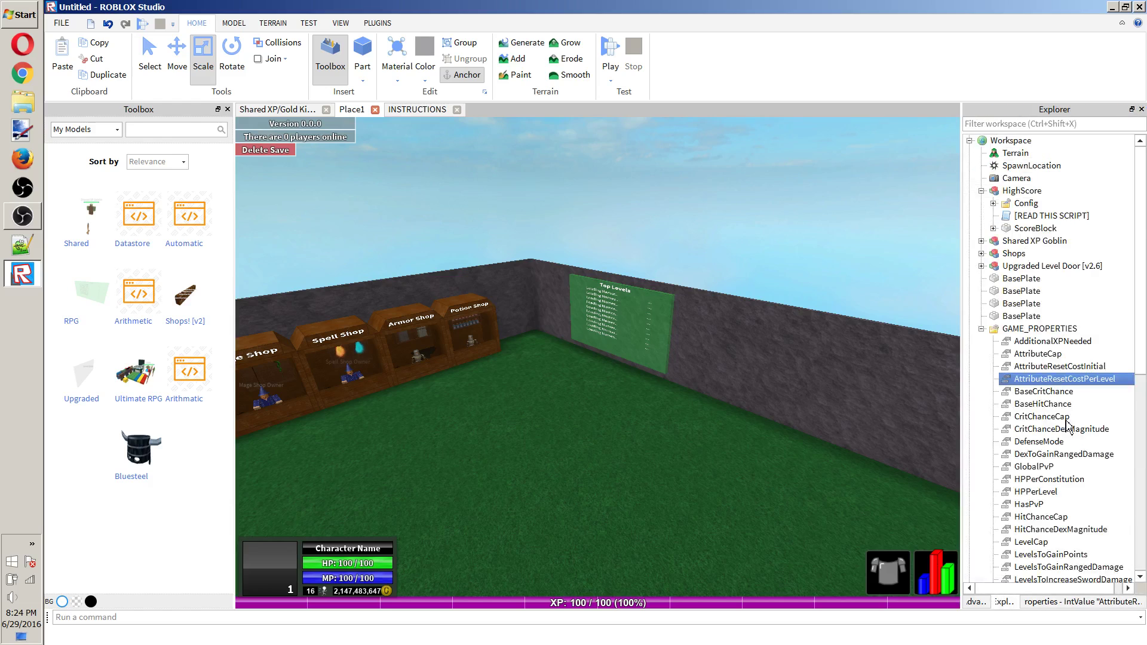
{"action": "left_click", "coordinate": [1088, 393]}
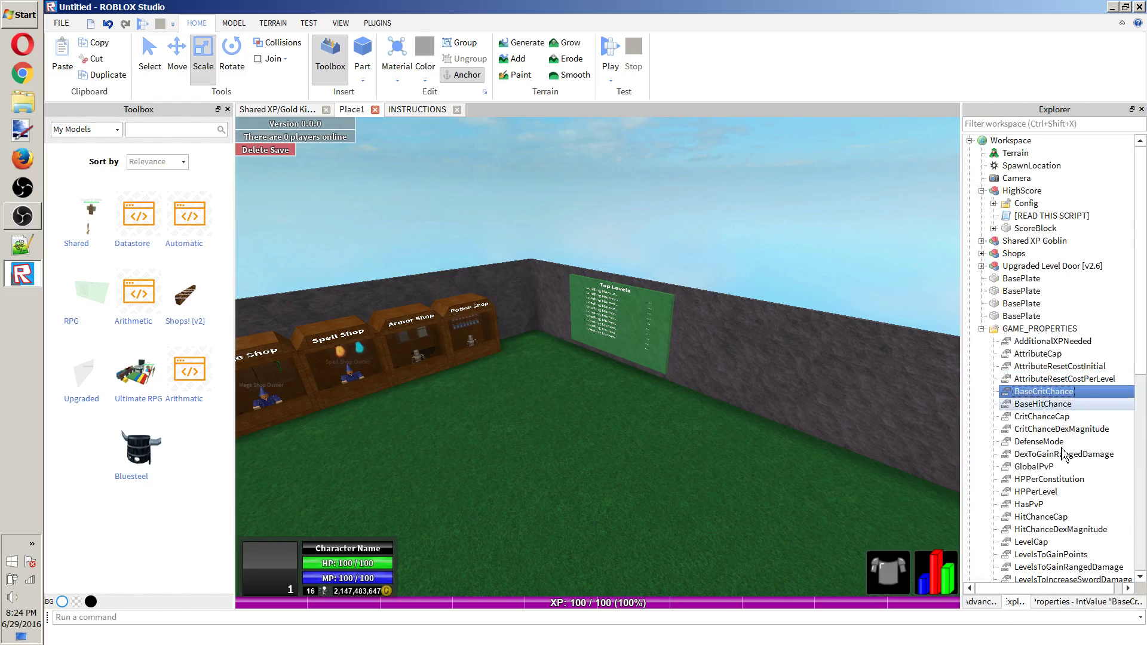
{"action": "left_click", "coordinate": [1093, 603]}
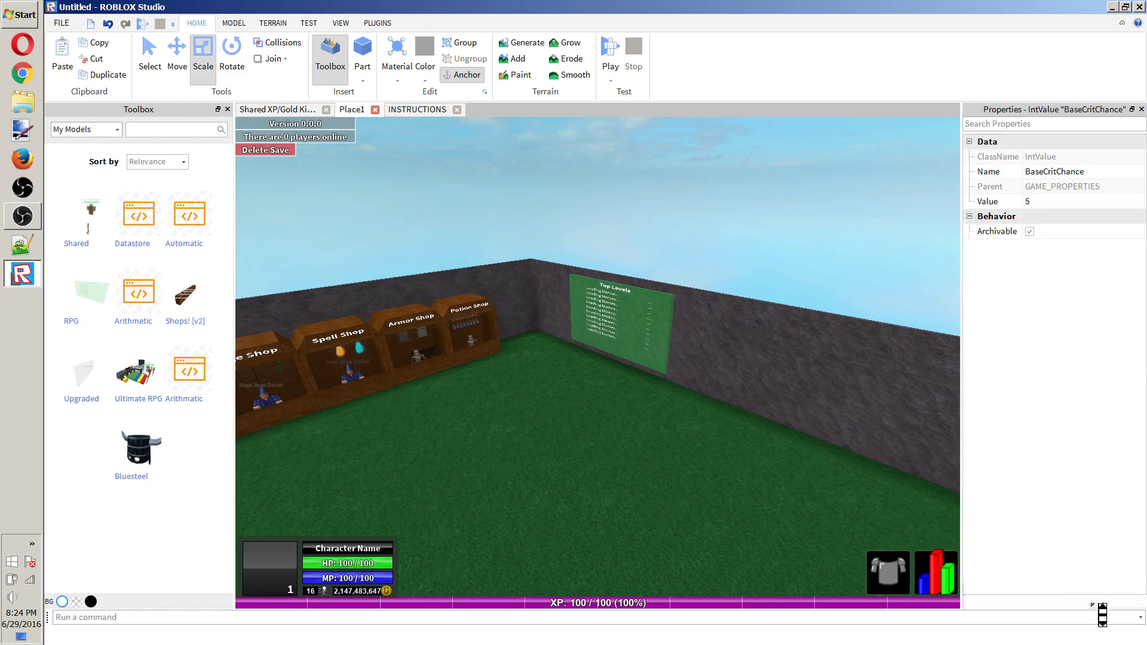
{"action": "left_click", "coordinate": [1026, 602]}
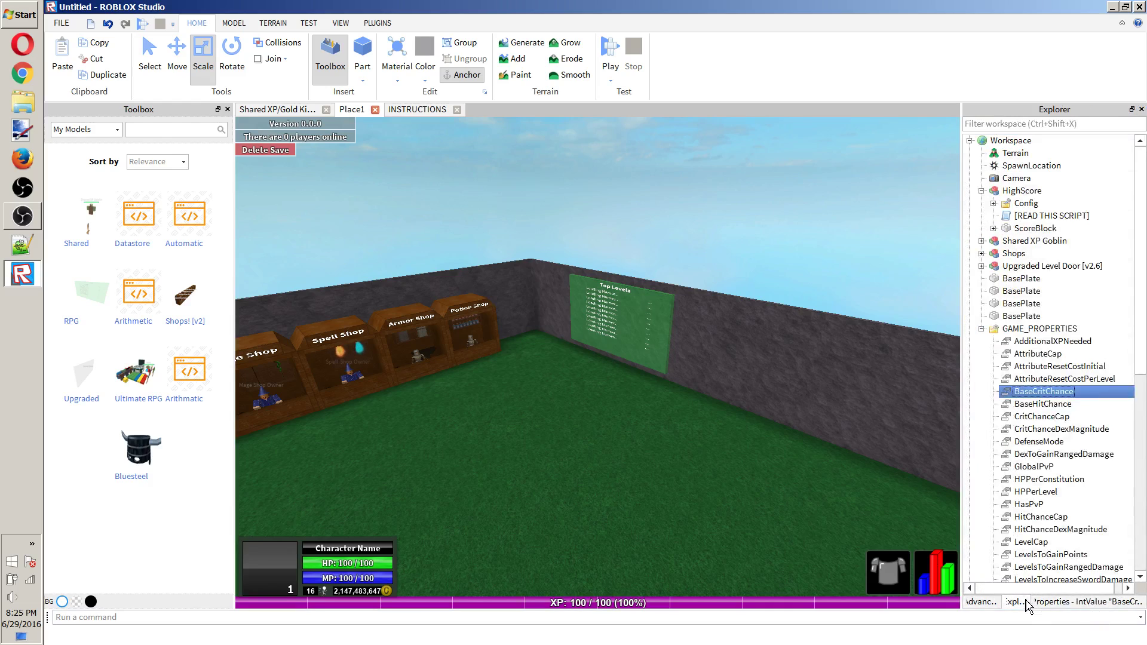
{"action": "left_click", "coordinate": [1057, 602]}
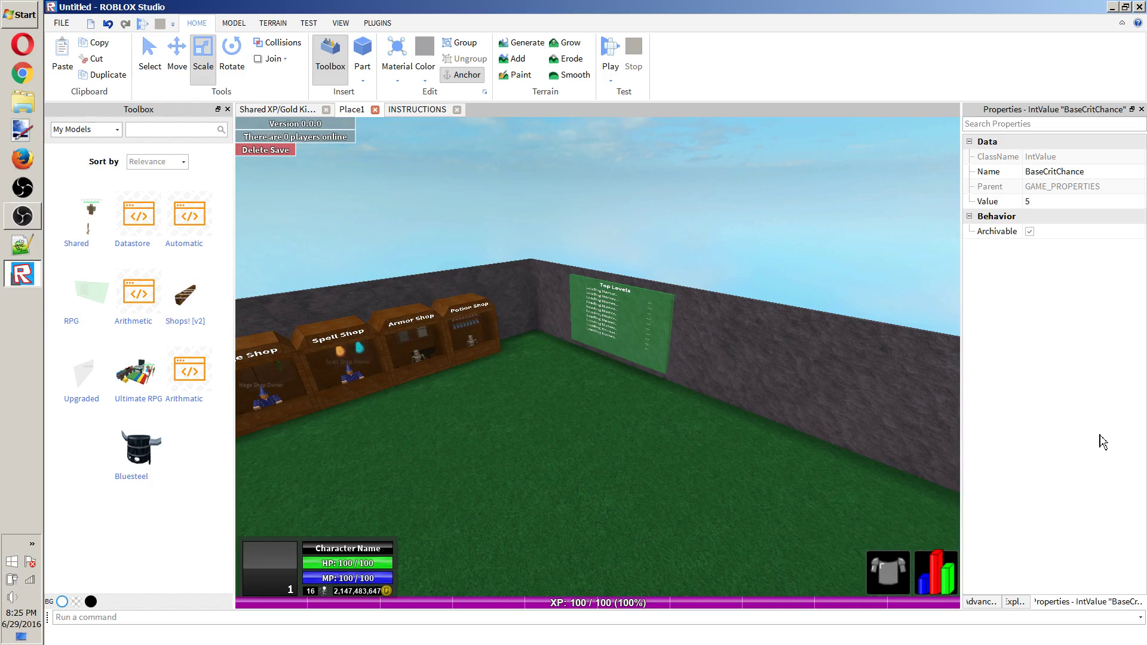
Select BaseHitChance in GAME_PROPERTIES and examine its value.
{"action": "left_click", "coordinate": [1018, 602]}
{"action": "left_click", "coordinate": [1043, 404]}
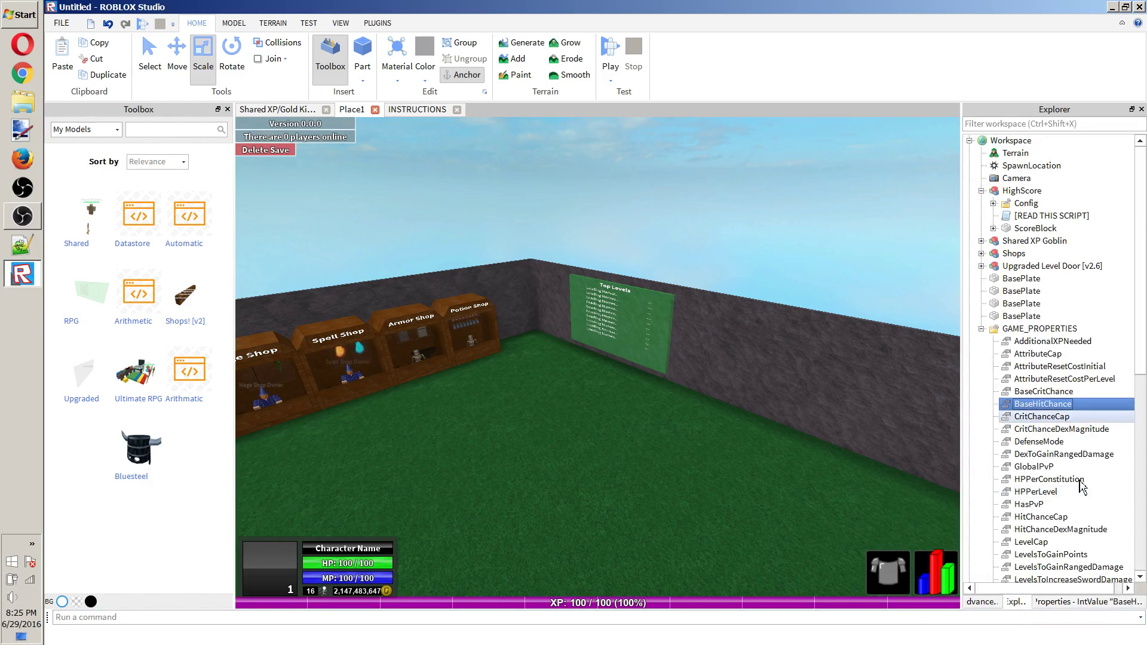
{"action": "left_click", "coordinate": [1082, 602]}
{"action": "left_click", "coordinate": [1044, 202]}
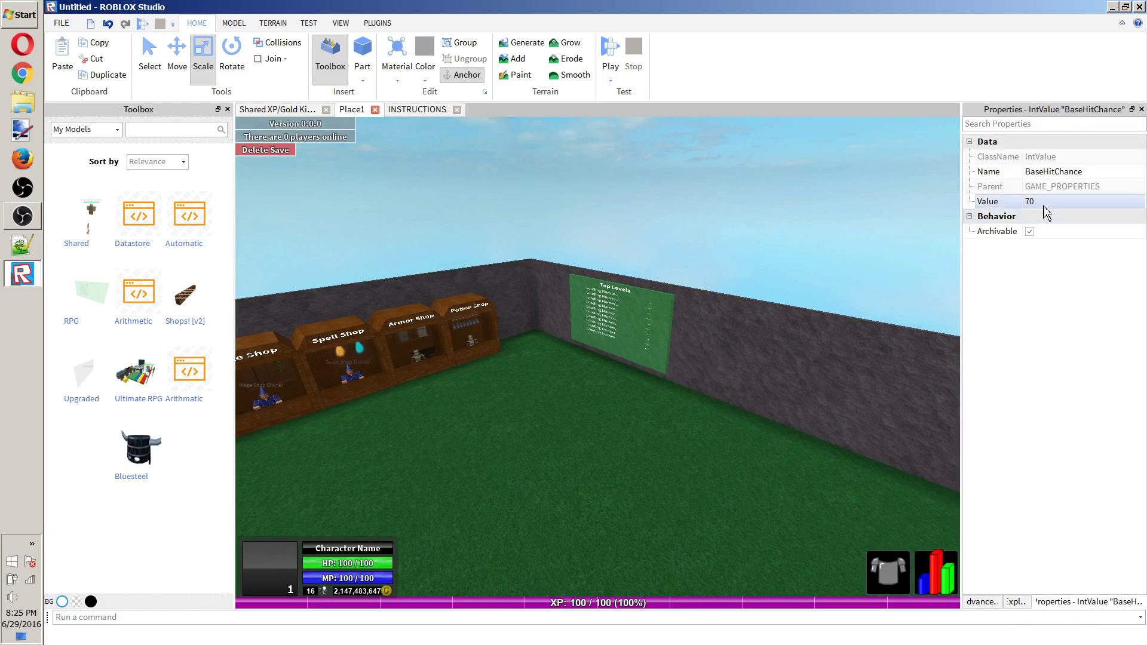
{"action": "left_click", "coordinate": [1086, 315]}
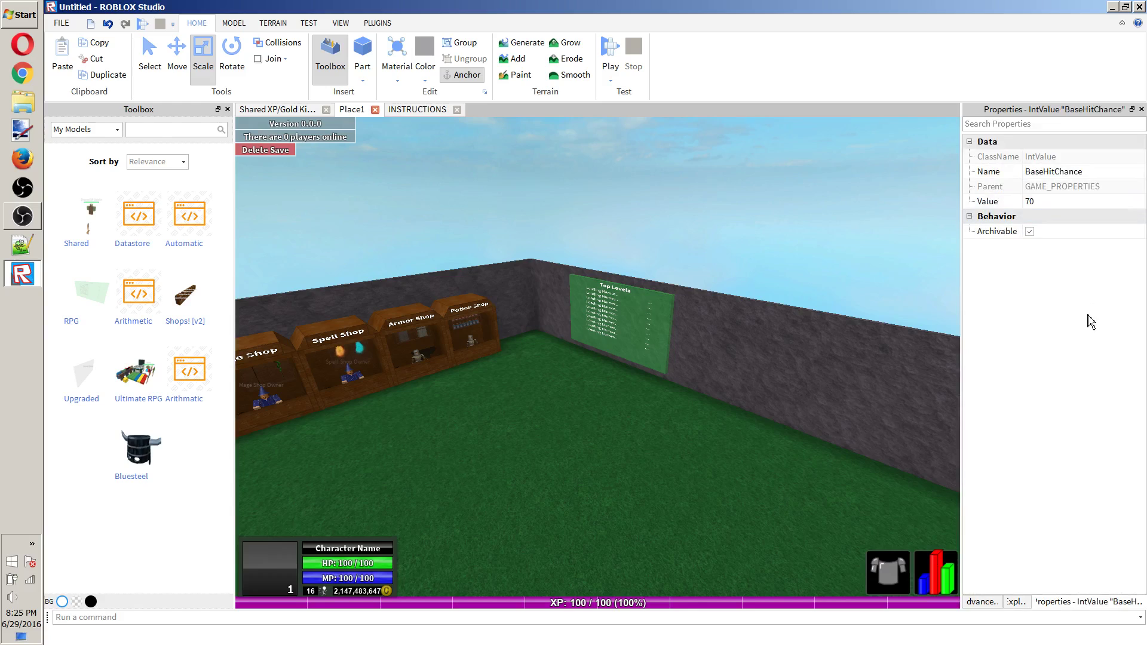
Set the CritChanceCap value in GAME_PROPERTIES to 100.
{"action": "left_click", "coordinate": [1023, 603]}
{"action": "left_click", "coordinate": [1071, 416]}
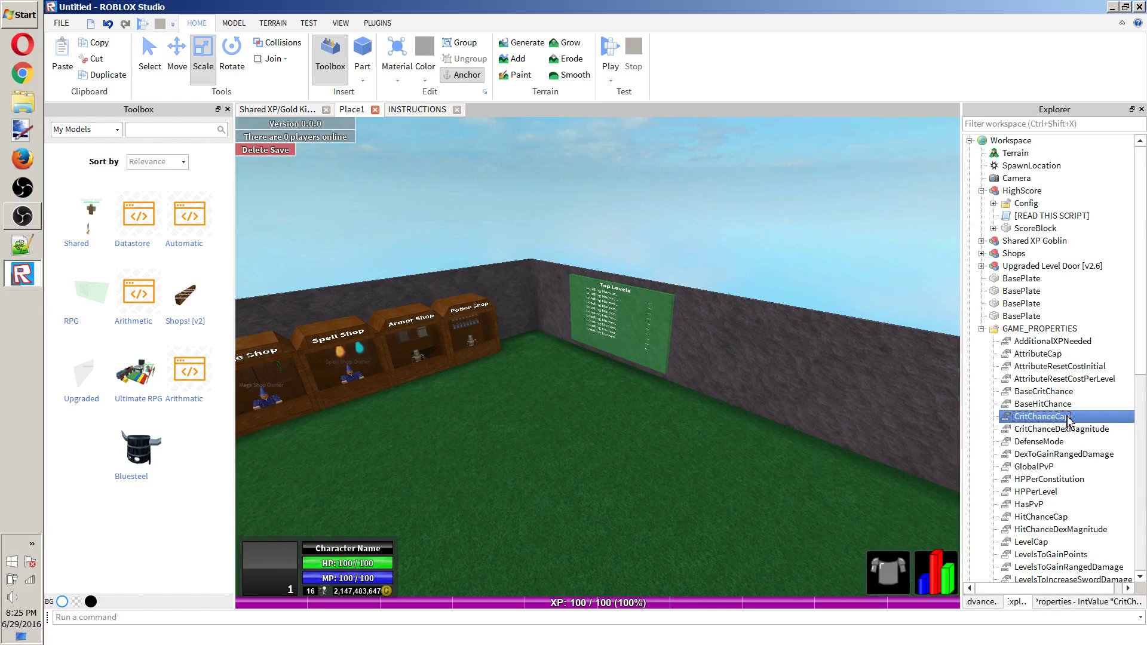
{"action": "left_click", "coordinate": [1084, 602]}
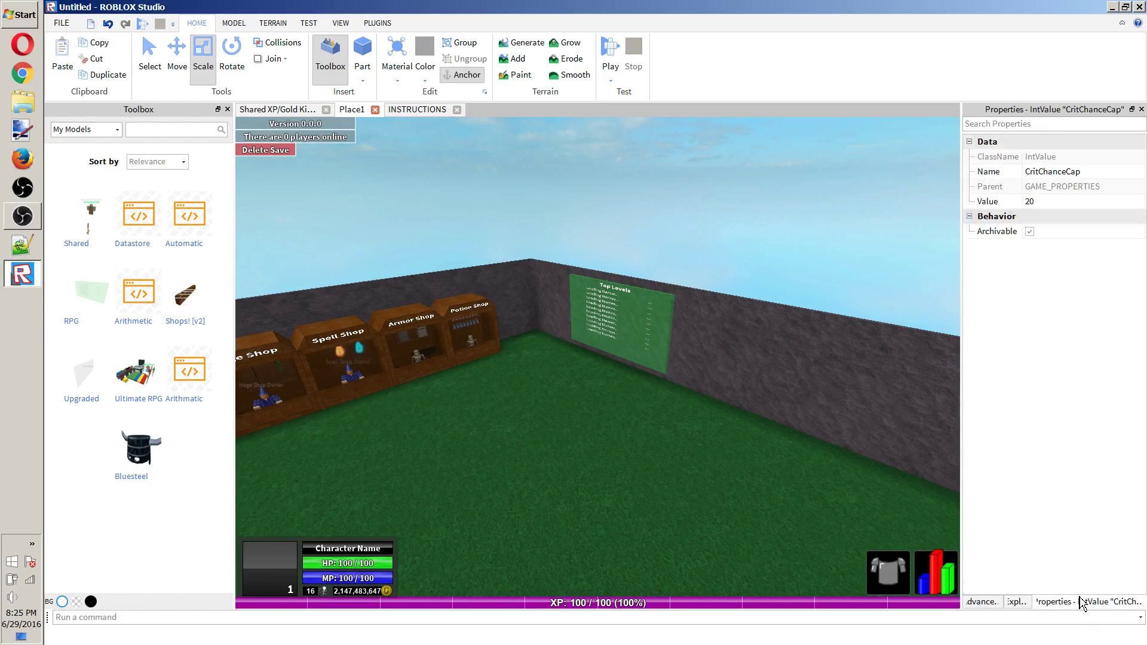
{"action": "left_click", "coordinate": [1069, 203]}
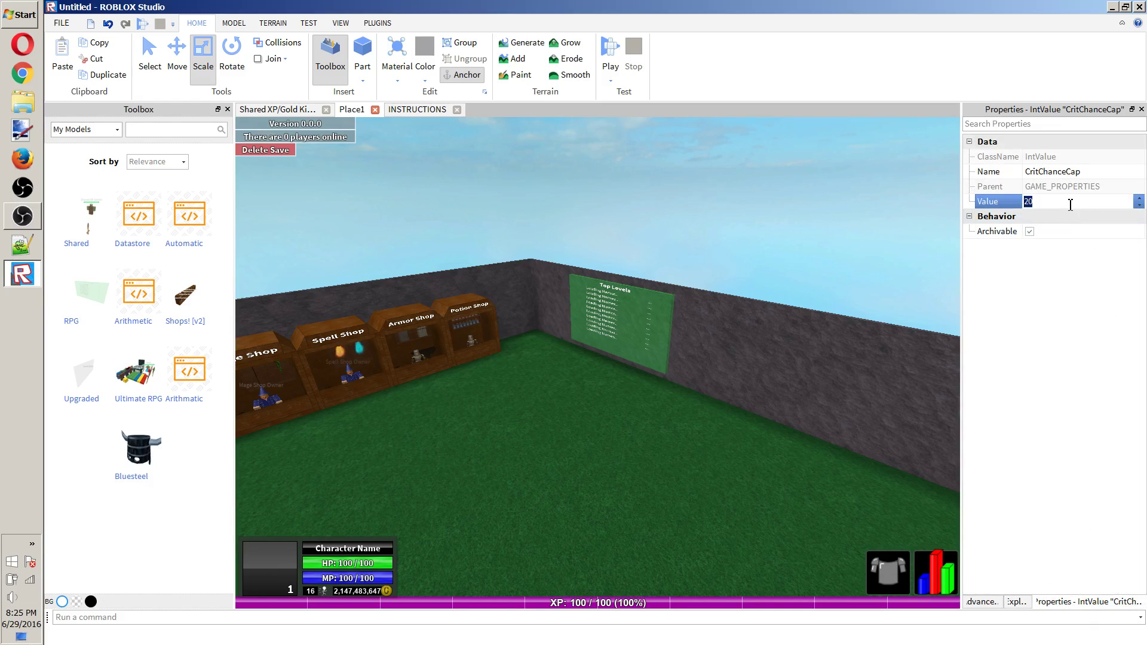
{"action": "key", "text": "Return"}
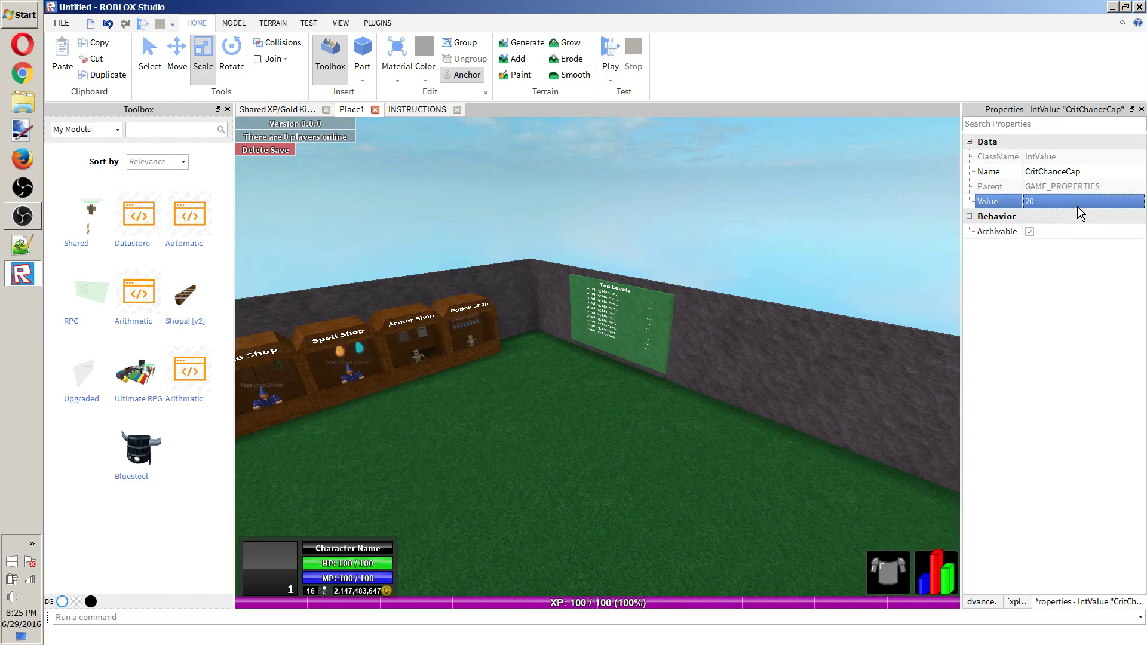
{"action": "left_click", "coordinate": [1025, 603]}
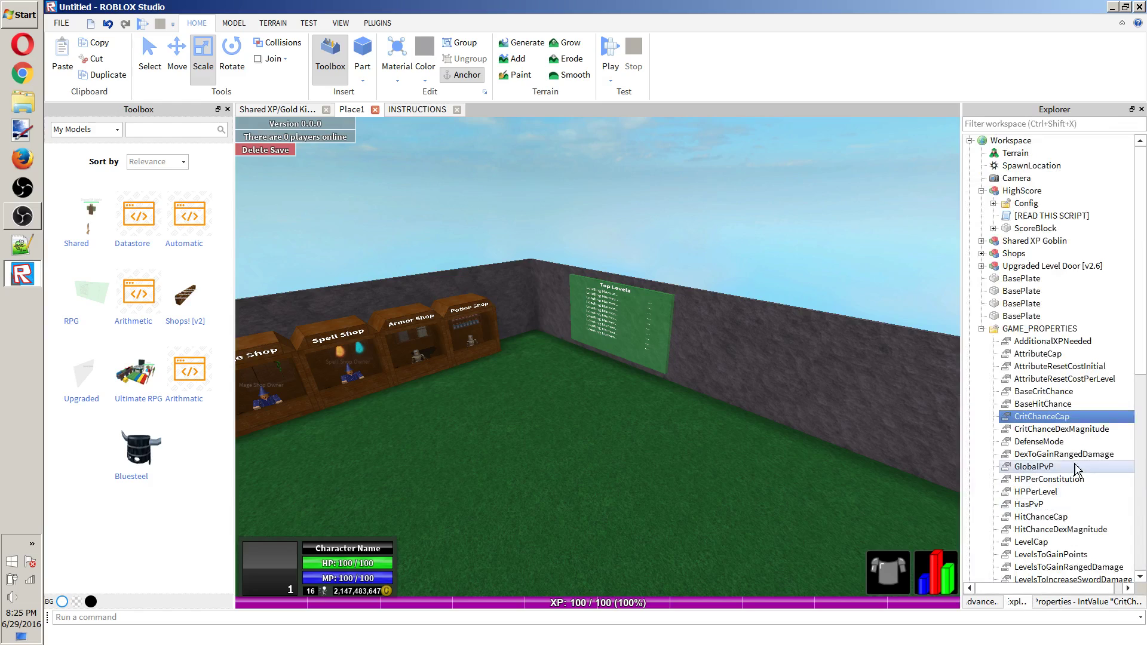
{"action": "left_click", "coordinate": [1070, 603]}
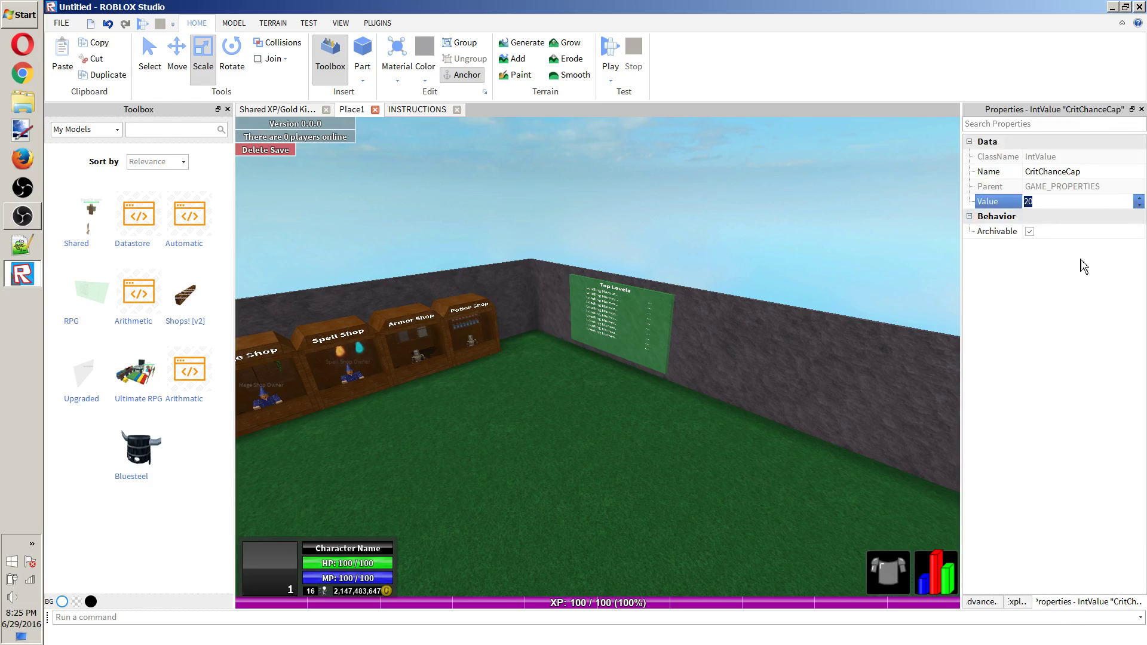
{"action": "type", "text": "100"}
{"action": "key", "text": "Return"}
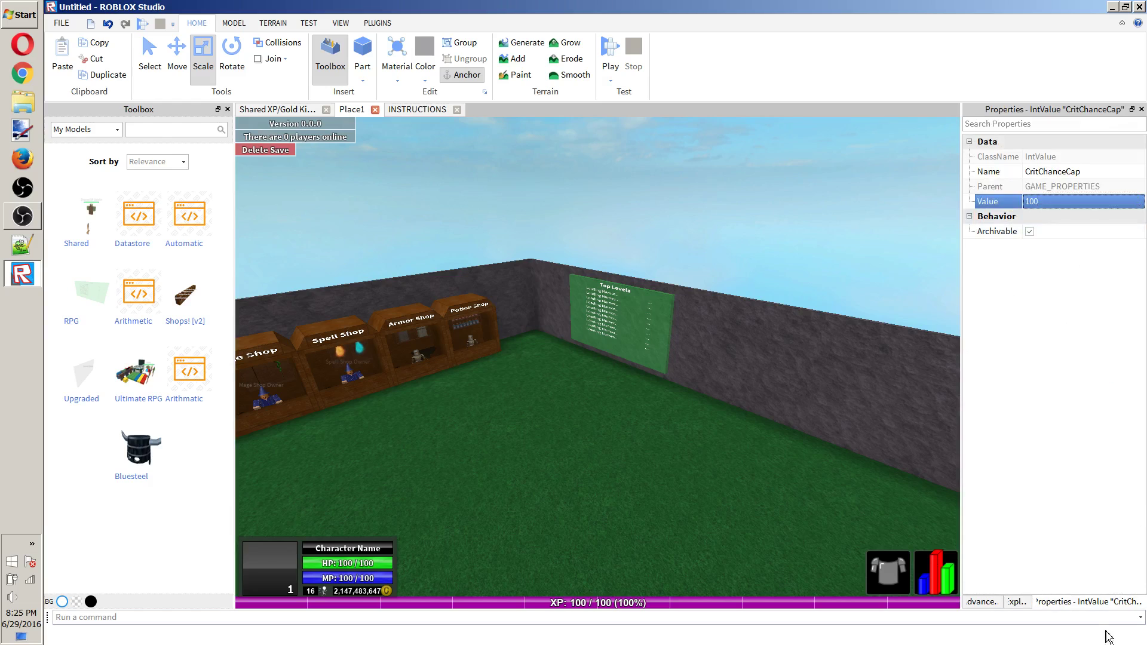
Select CritChanceDexMagnitude in GAME_PROPERTIES and examine its value.
{"action": "left_click", "coordinate": [1015, 602]}
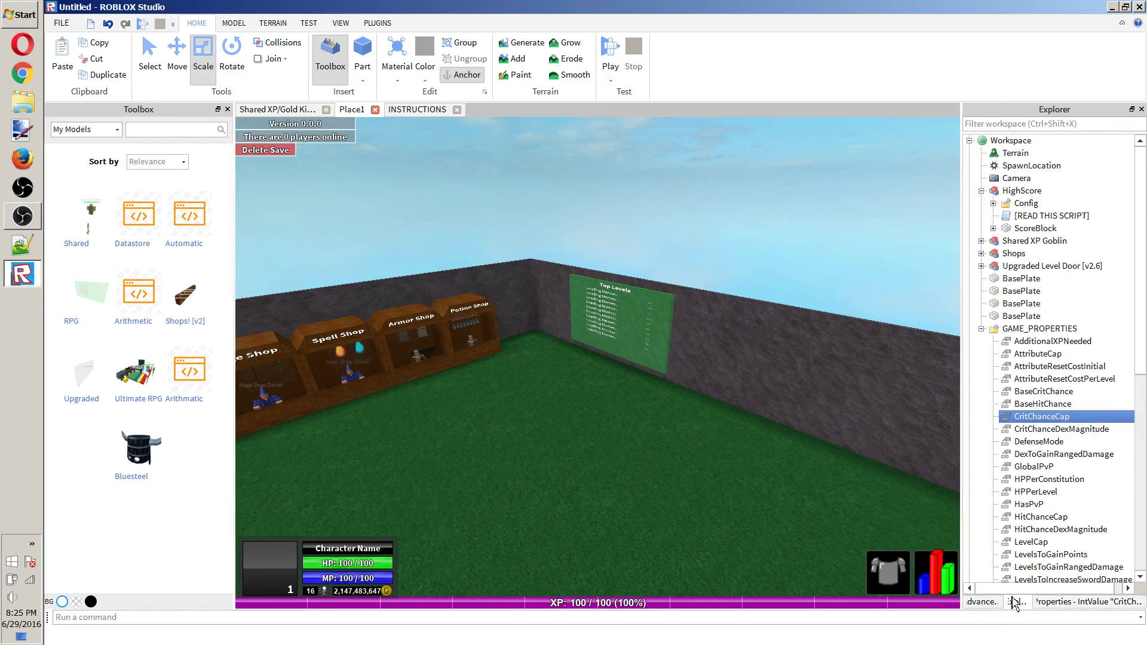
{"action": "left_click", "coordinate": [1055, 429]}
{"action": "left_click", "coordinate": [1051, 602]}
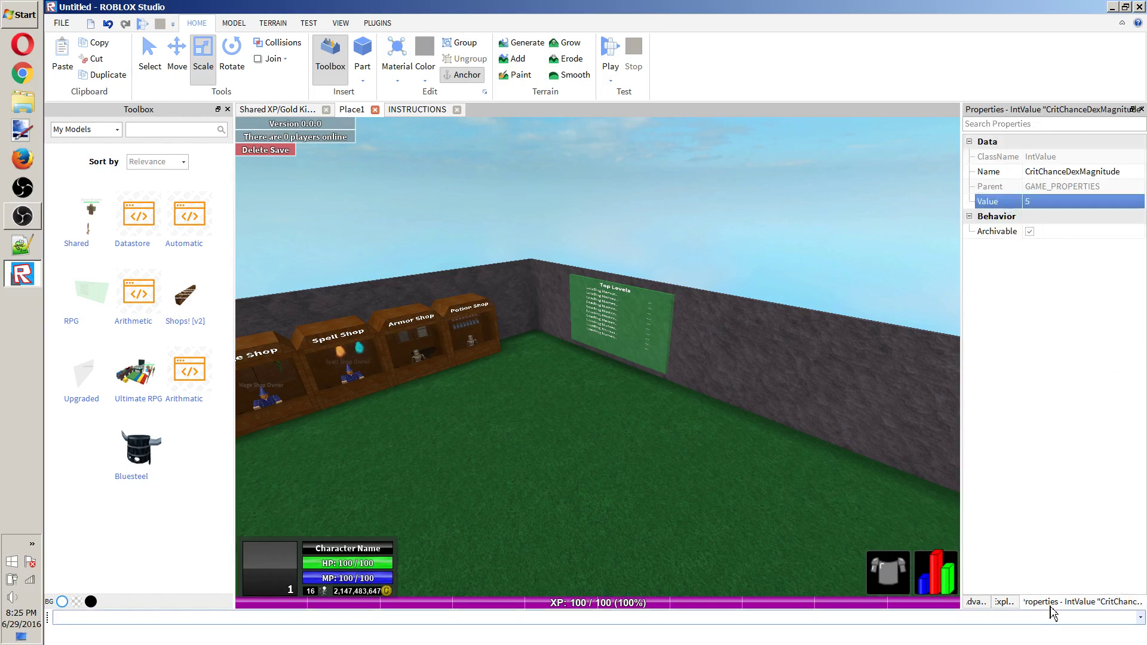
{"action": "left_click", "coordinate": [1102, 203]}
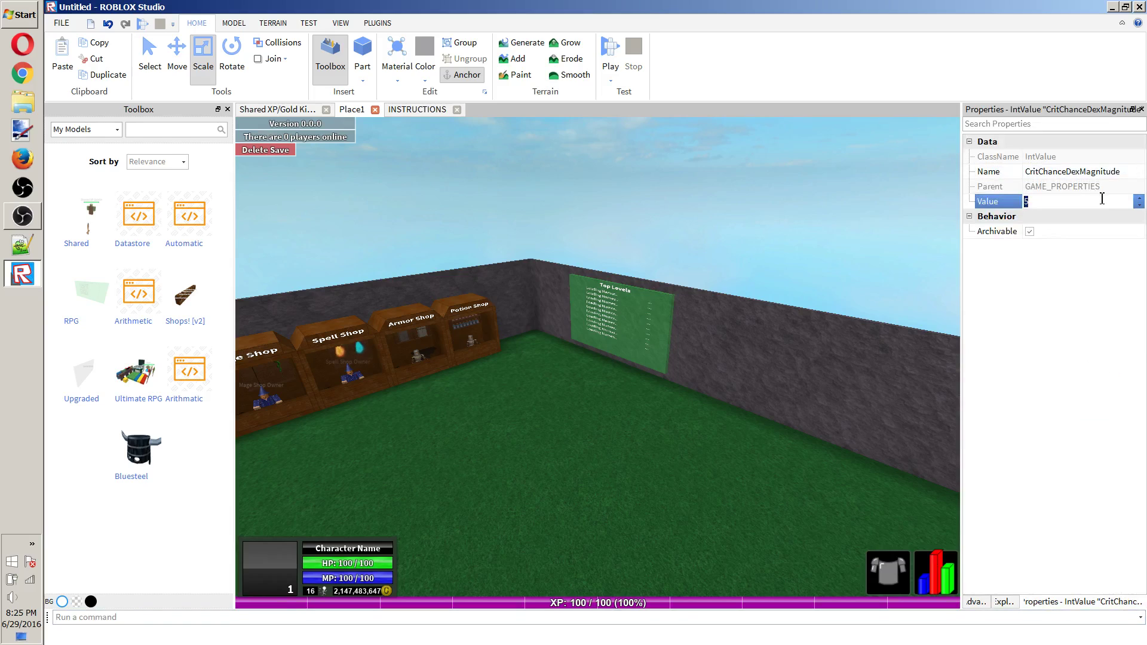
{"action": "left_click", "coordinate": [1063, 175]}
{"action": "key", "text": "Return"}
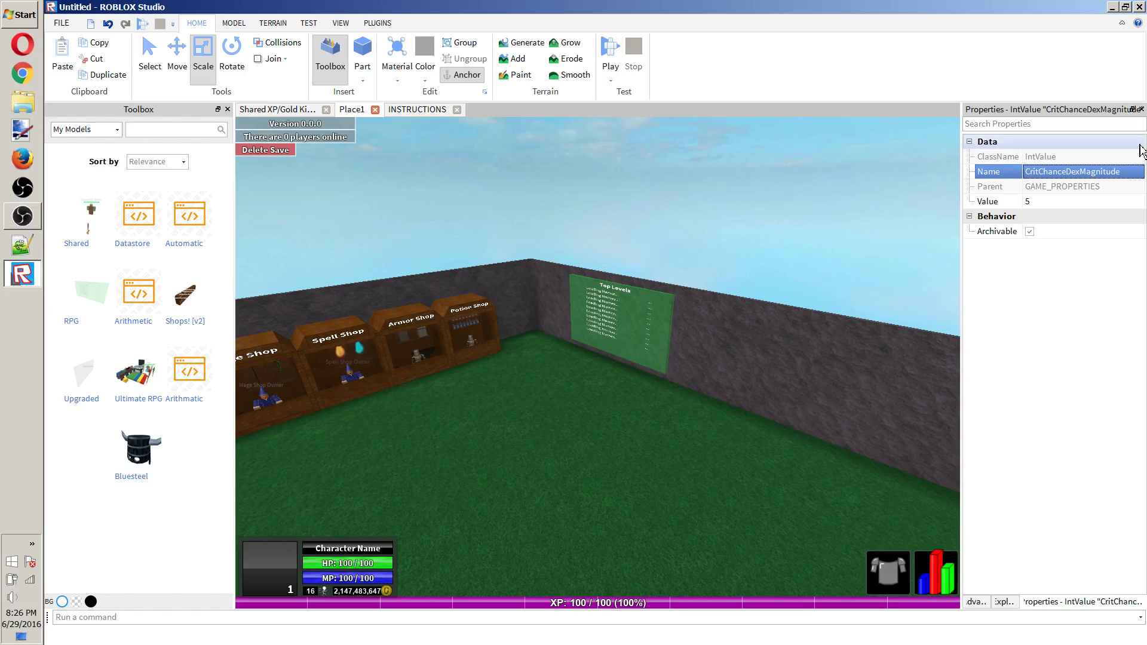
Select DefenseMode in GAME_PROPERTIES and examine its value.
{"action": "left_click", "coordinate": [1007, 602]}
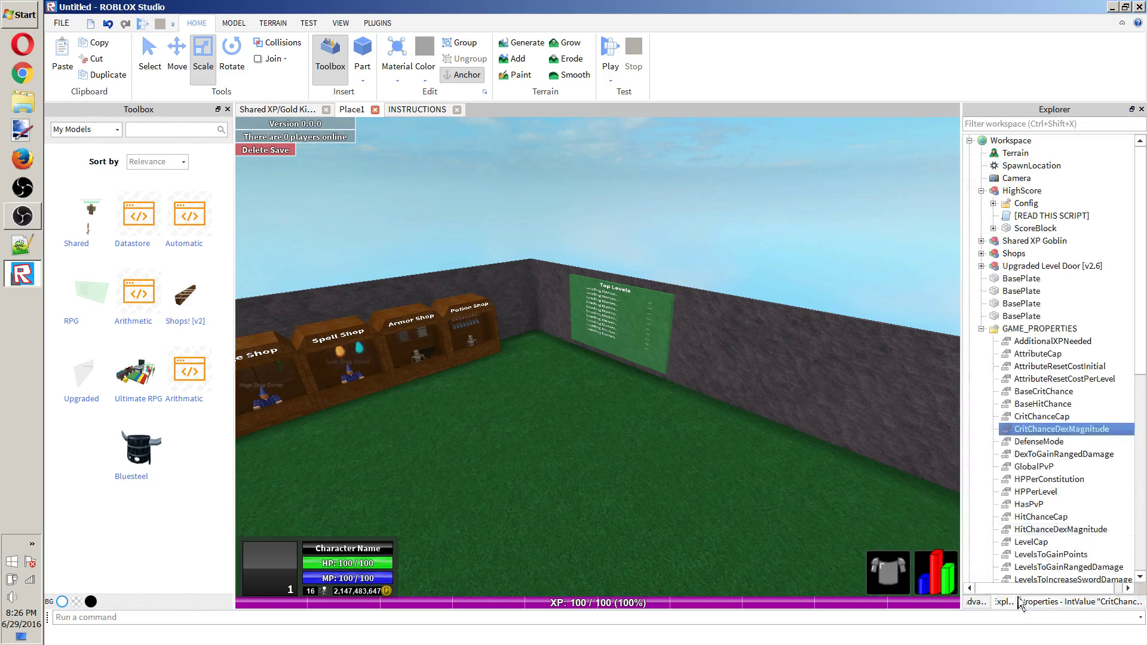
{"action": "left_click", "coordinate": [1042, 441]}
{"action": "left_click", "coordinate": [1074, 602]}
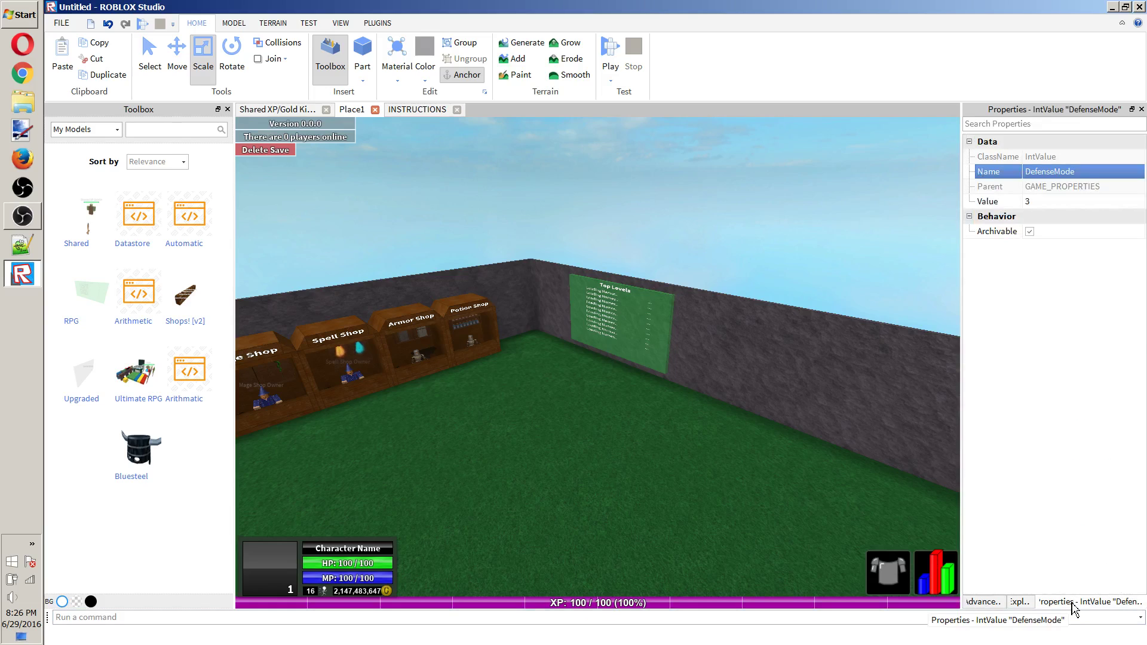
Select DexToGainRangedDamage in GAME_PROPERTIES and examine its value.
{"action": "left_click", "coordinate": [1020, 602]}
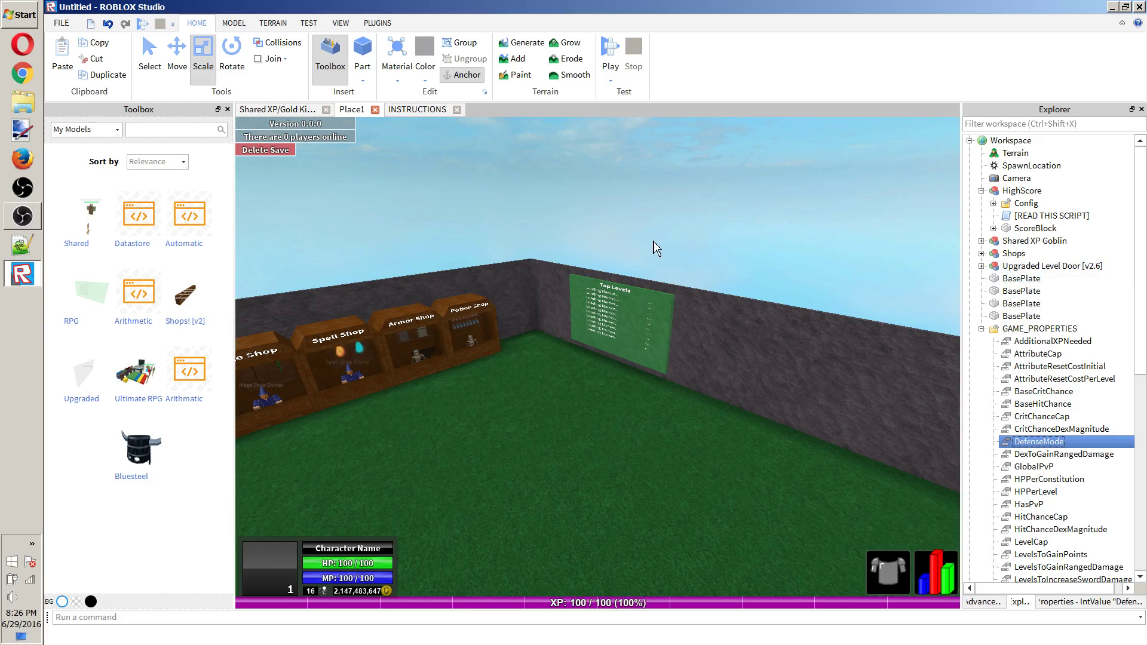
{"action": "scroll", "coordinate": [657, 249], "scroll_direction": "down", "scroll_amount": 3}
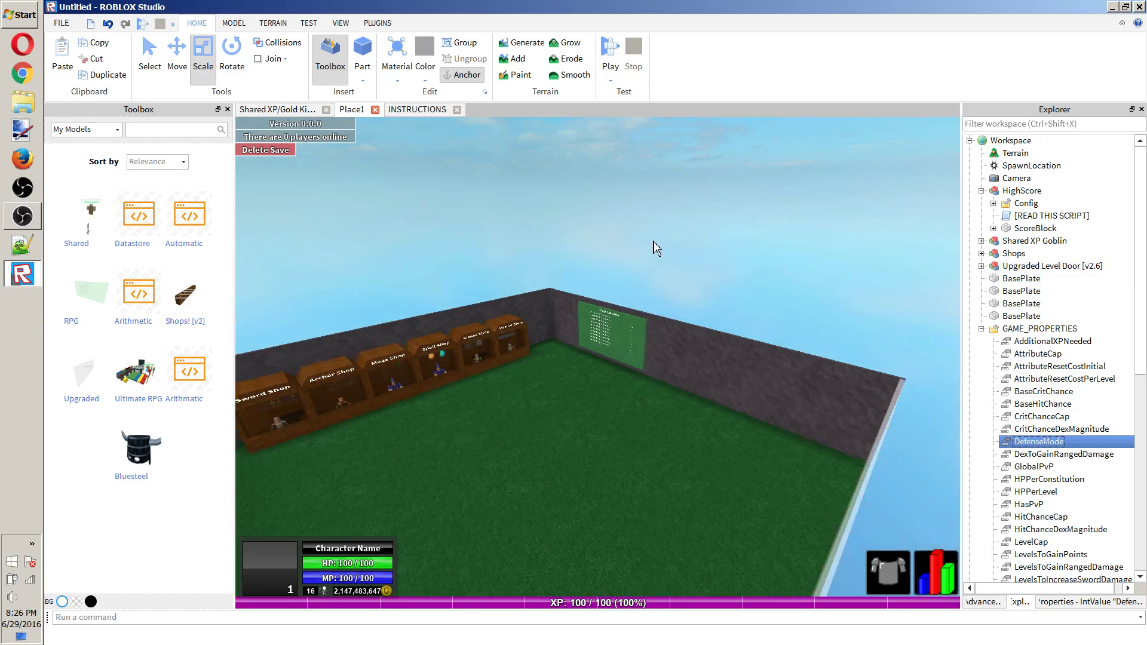
{"action": "scroll", "coordinate": [657, 249], "scroll_direction": "up", "scroll_amount": 3}
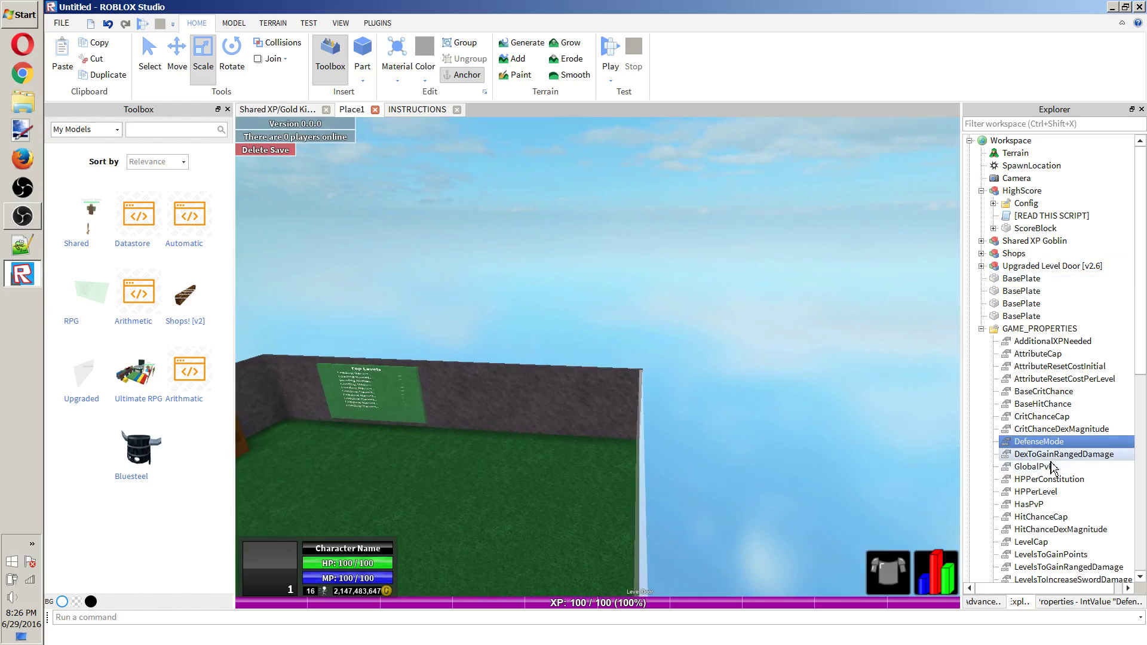
{"action": "left_click", "coordinate": [1040, 454]}
{"action": "left_click", "coordinate": [1059, 603]}
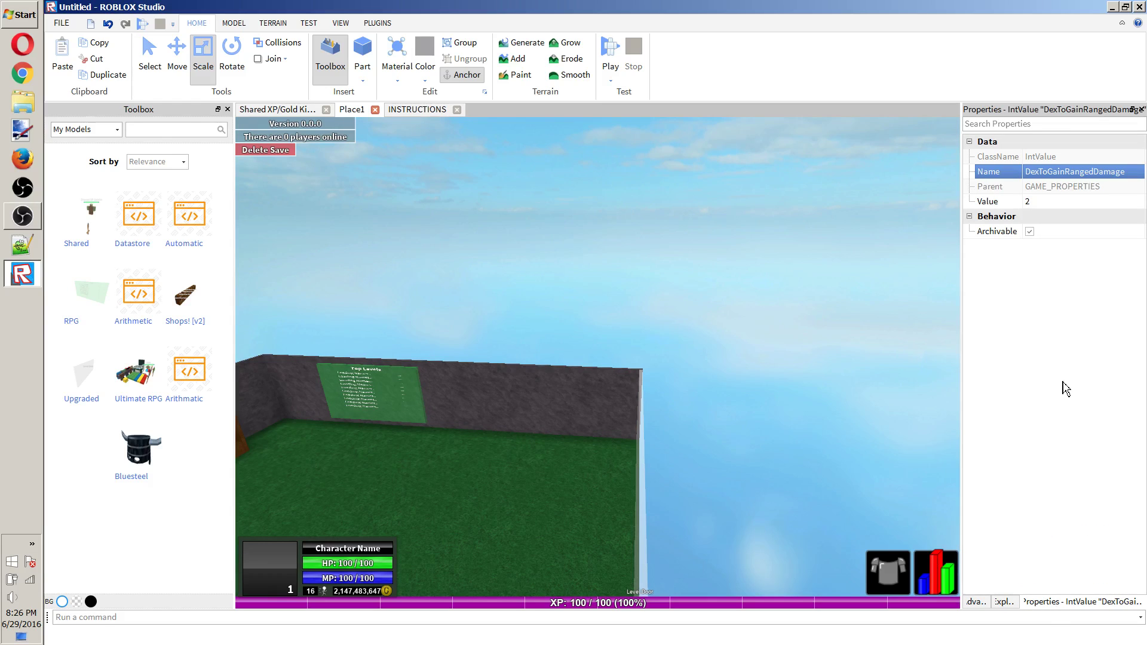
Select GlobalPvP in GAME_PROPERTIES and examine whether it is enabled.
{"action": "left_click", "coordinate": [1007, 602]}
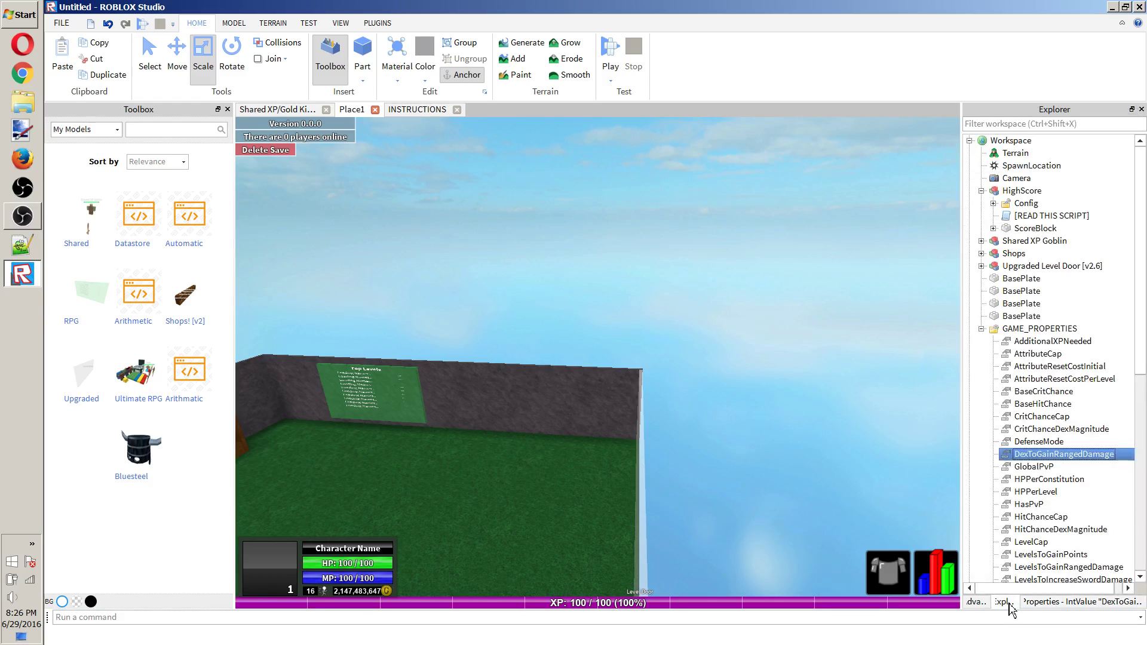
{"action": "scroll", "coordinate": [1062, 508], "scroll_direction": "down", "scroll_amount": 9}
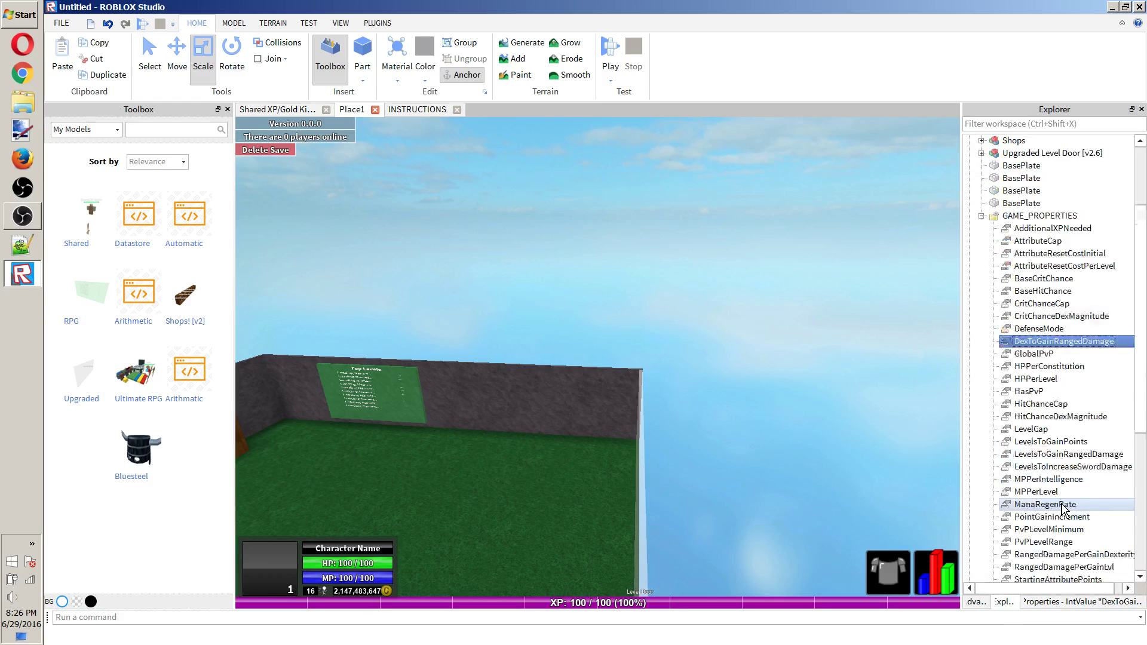
{"action": "scroll", "coordinate": [1045, 299], "scroll_direction": "up", "scroll_amount": 5}
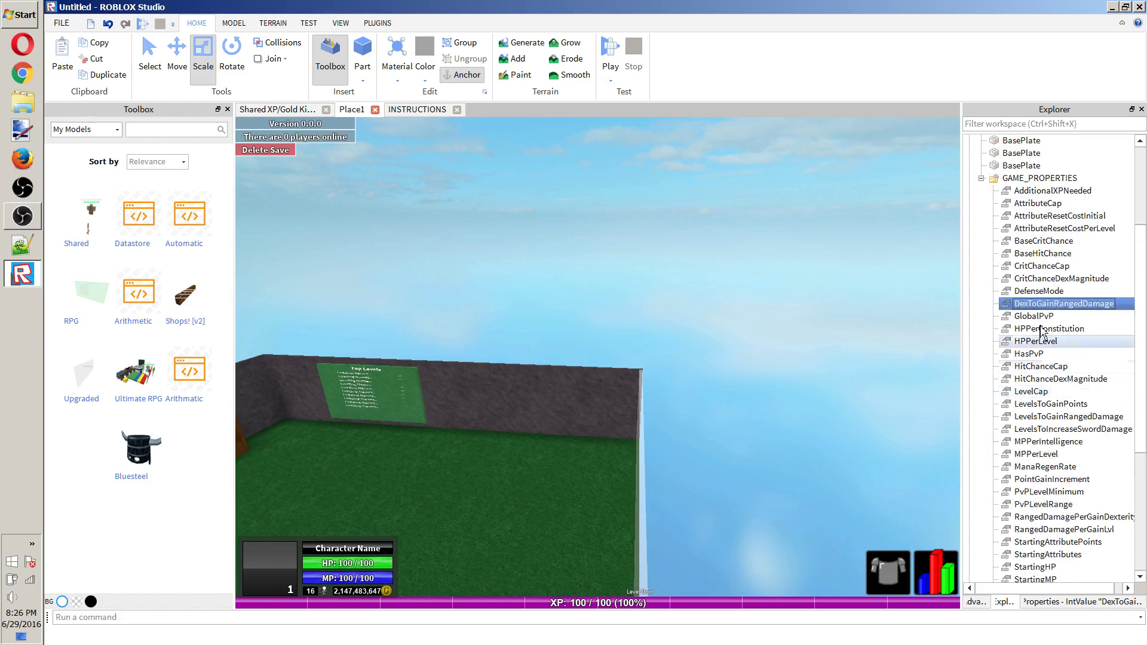
{"action": "left_click", "coordinate": [1036, 317]}
{"action": "left_click", "coordinate": [1085, 601]}
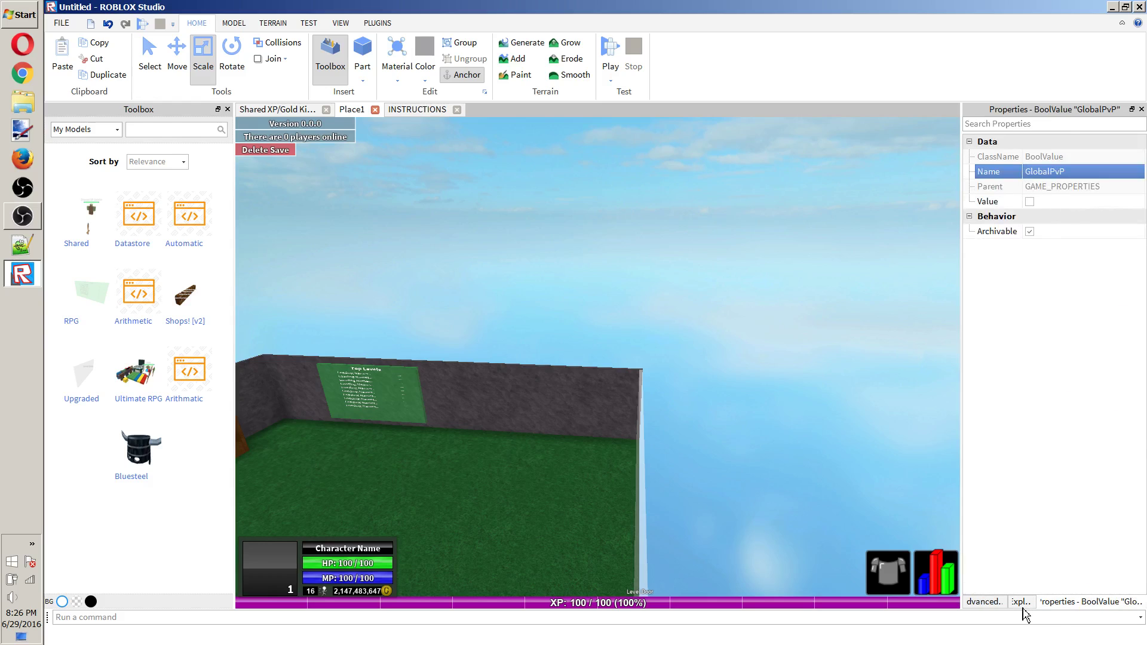
Select HPPerConstitution in GAME_PROPERTIES, examine its value and clear the selection.
{"action": "left_click", "coordinate": [1025, 603]}
{"action": "left_click", "coordinate": [1078, 329]}
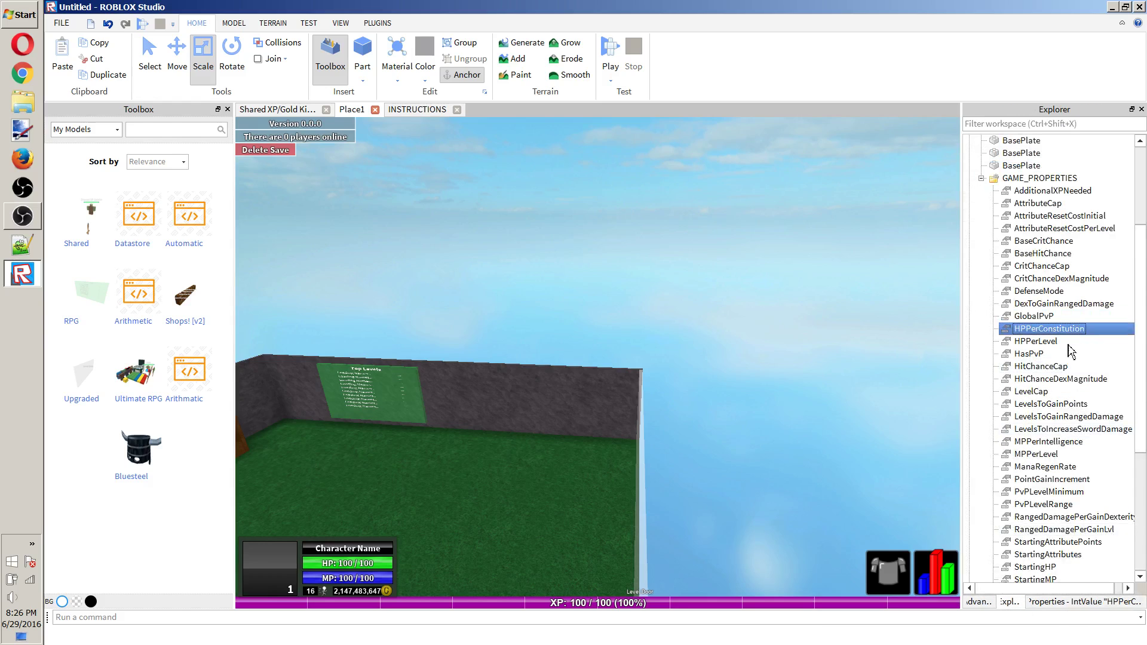
{"action": "left_click", "coordinate": [1087, 602]}
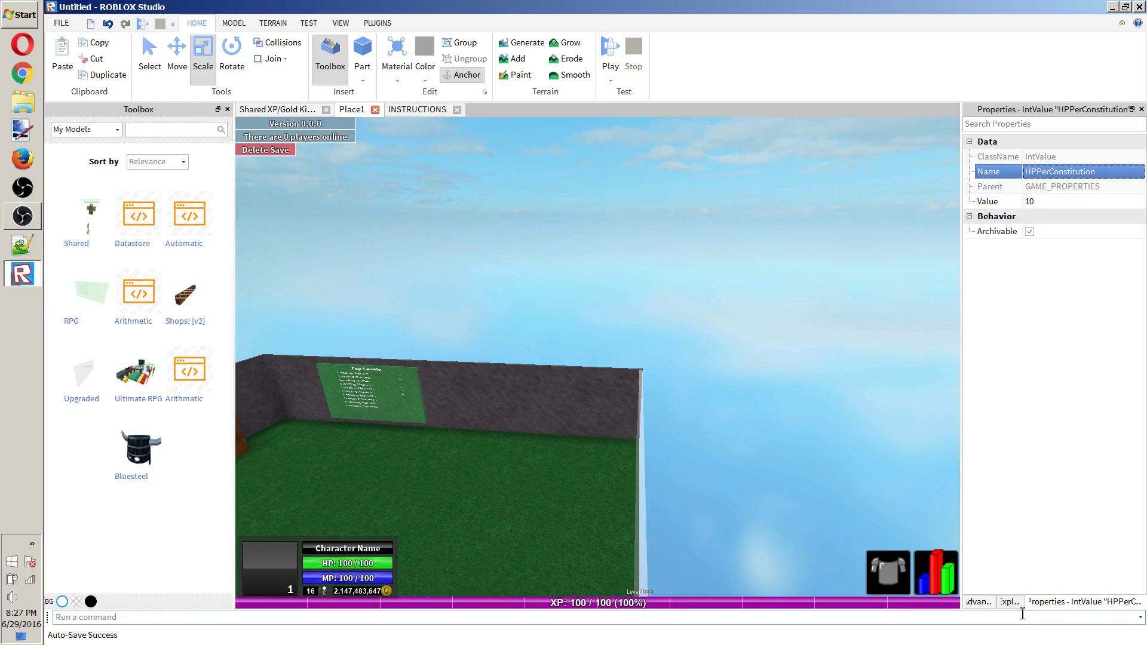
{"action": "left_click", "coordinate": [848, 472]}
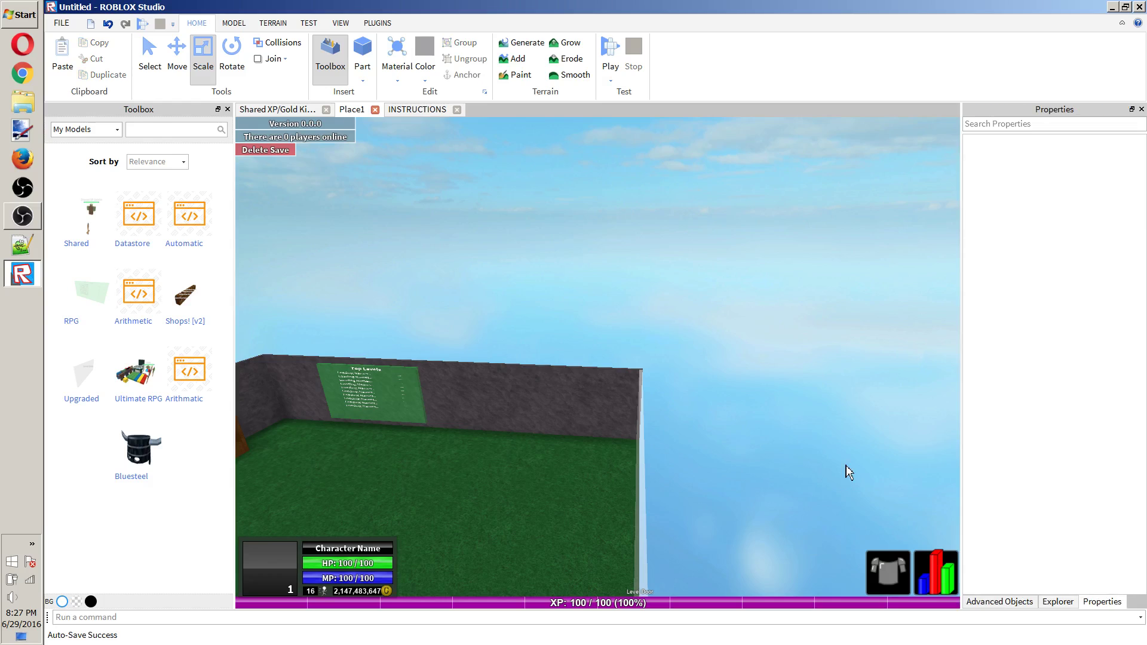
Select HasPvP in GAME_PROPERTIES and examine whether it is enabled.
{"action": "left_click", "coordinate": [1065, 600]}
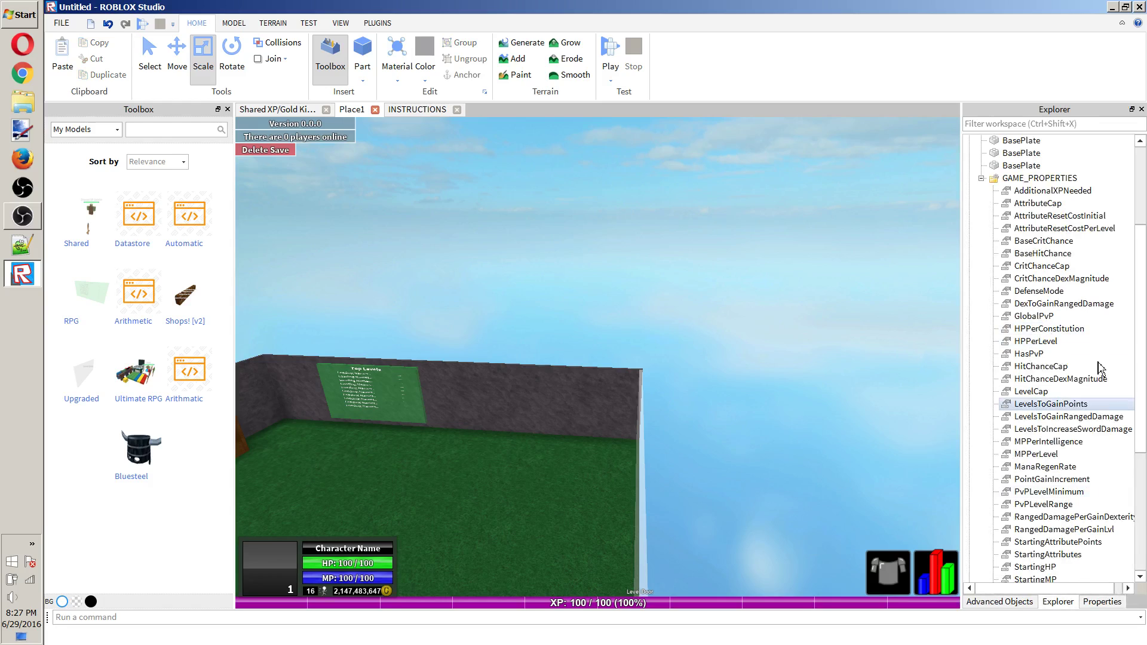
{"action": "left_click", "coordinate": [1075, 342]}
{"action": "left_click", "coordinate": [1081, 354]}
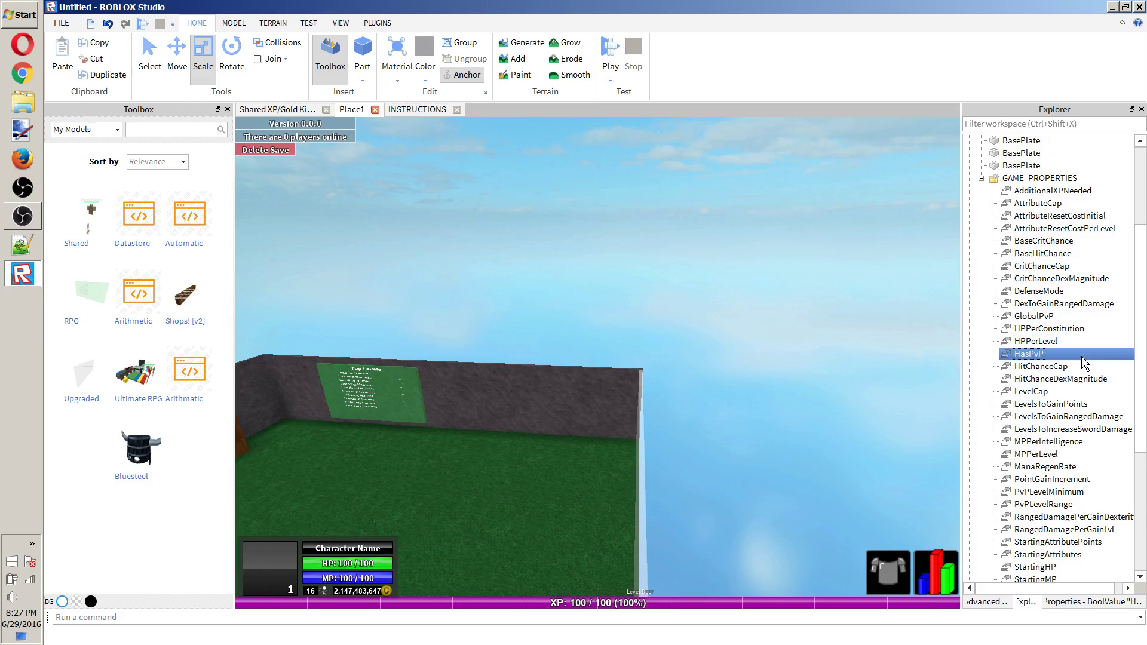
{"action": "left_click", "coordinate": [1090, 603]}
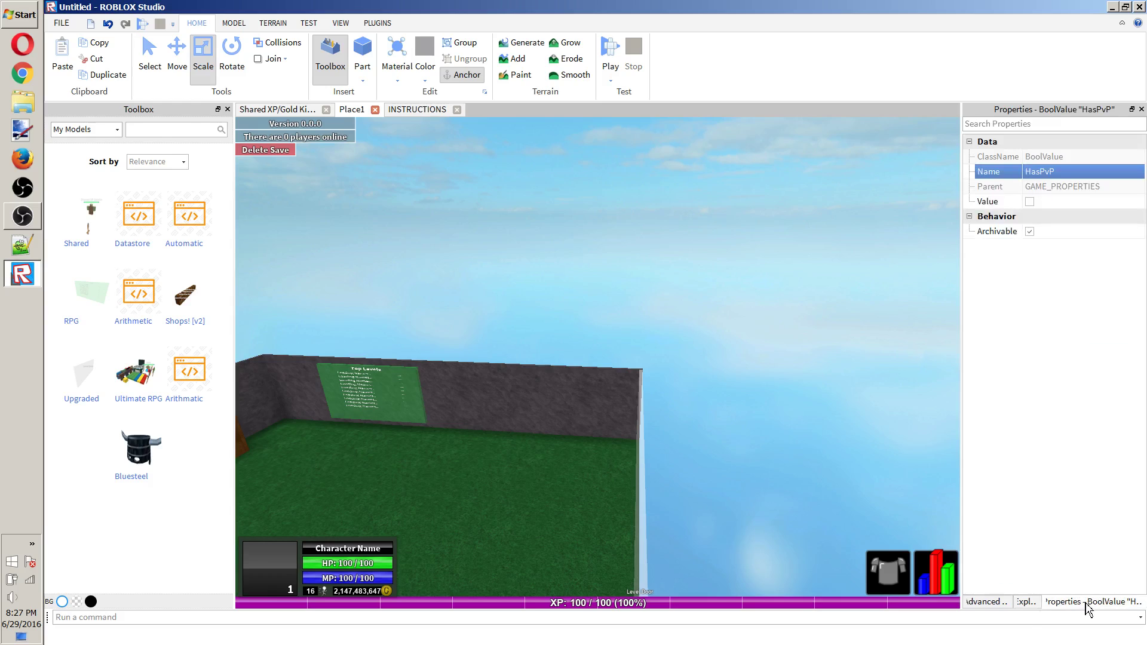
Select HitChanceDexMagnitude in GAME_PROPERTIES and examine its name and value.
{"action": "left_click", "coordinate": [1036, 605]}
{"action": "left_click", "coordinate": [1059, 367]}
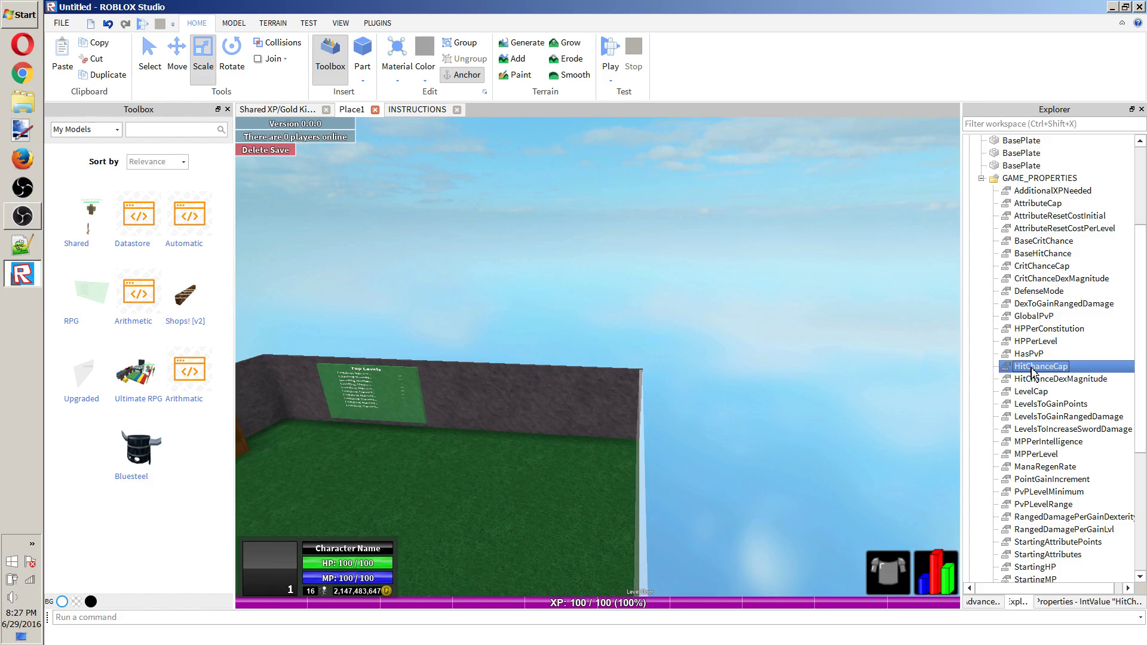
{"action": "left_click", "coordinate": [1041, 380]}
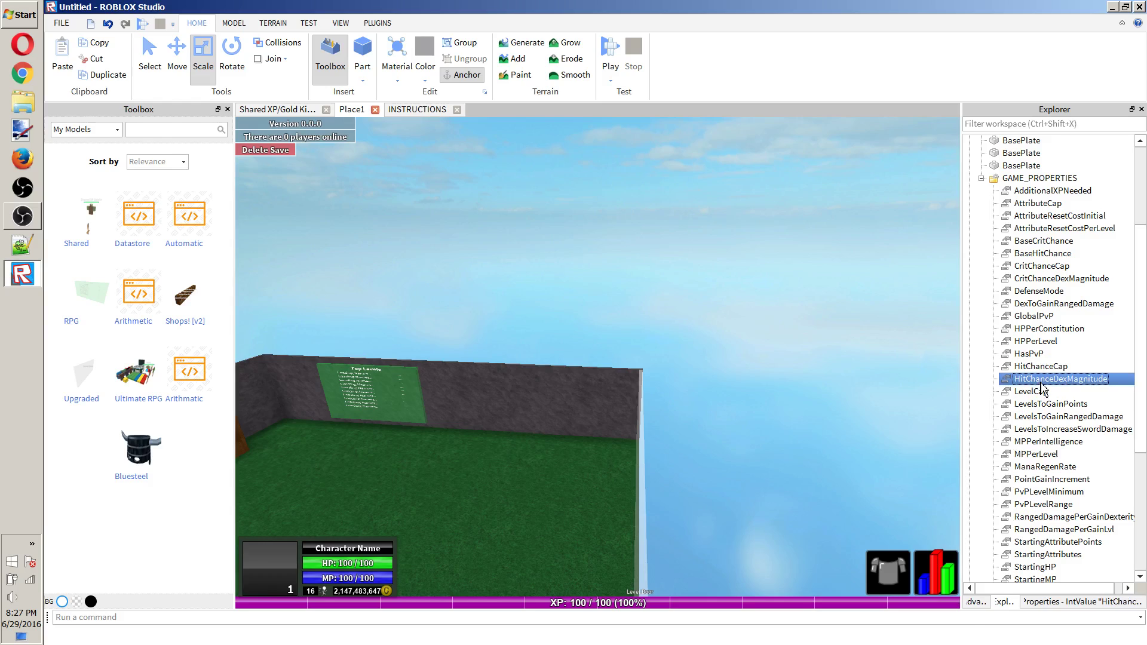
{"action": "left_click", "coordinate": [1051, 602]}
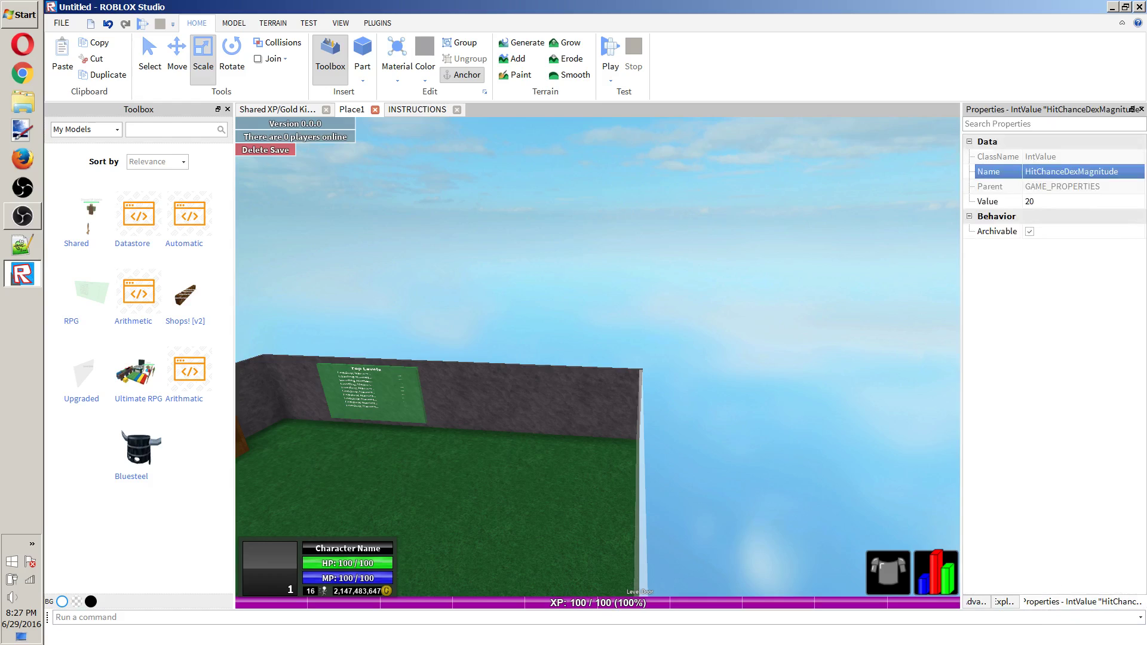
{"action": "left_click", "coordinate": [1059, 201]}
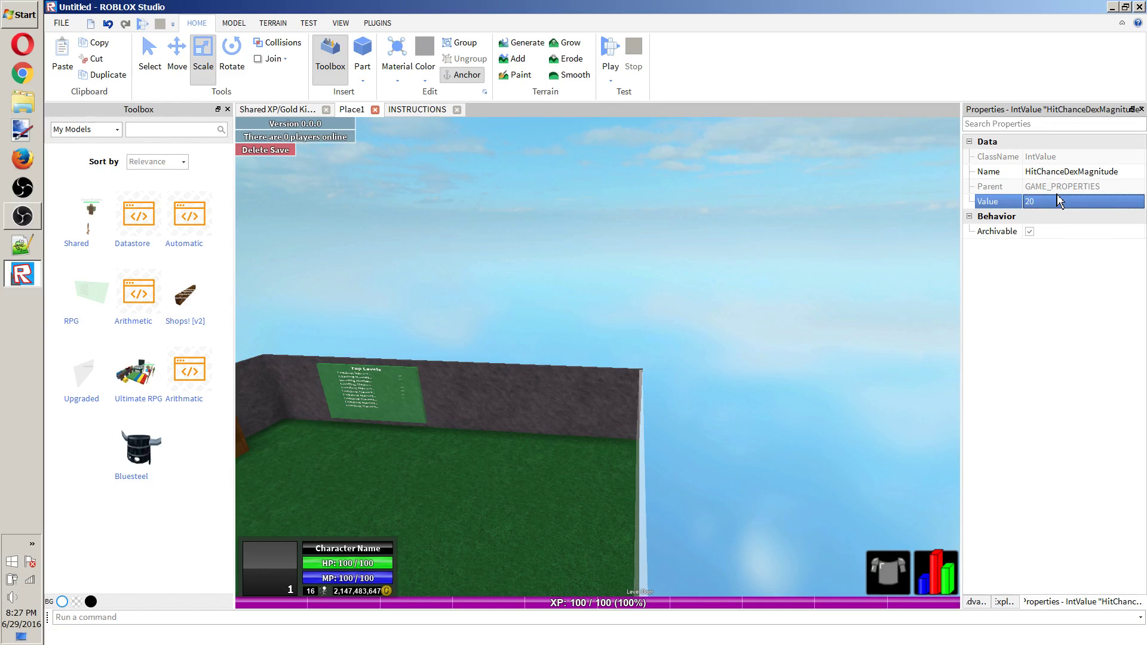
{"action": "left_click", "coordinate": [1035, 174]}
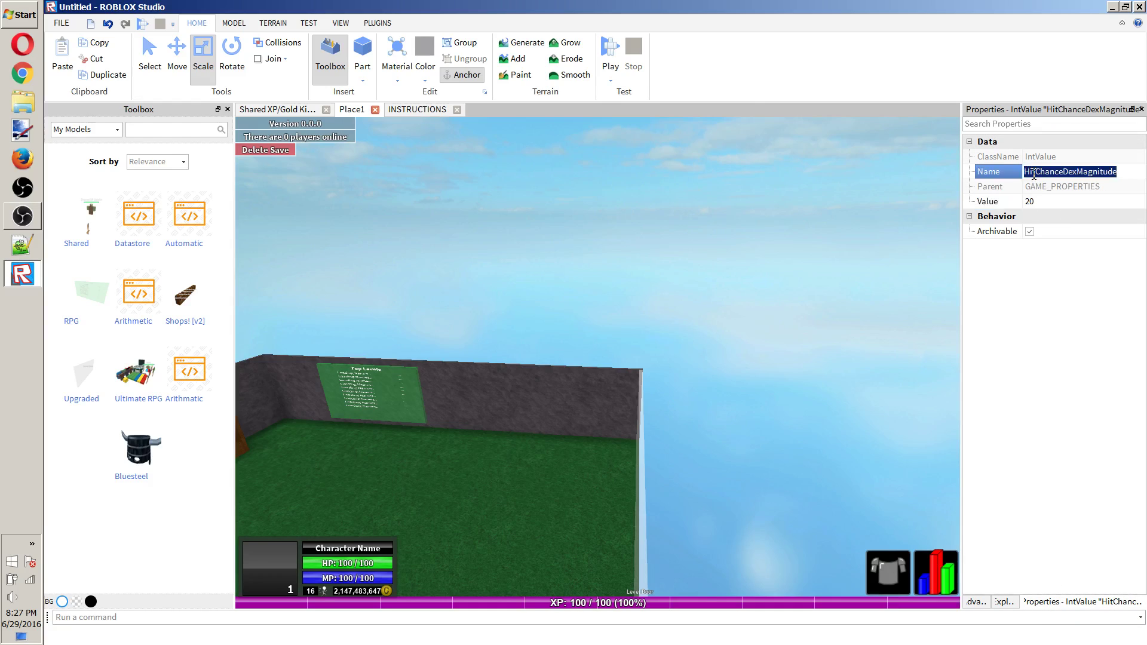
{"action": "left_click", "coordinate": [1038, 201]}
{"action": "key", "text": "Return"}
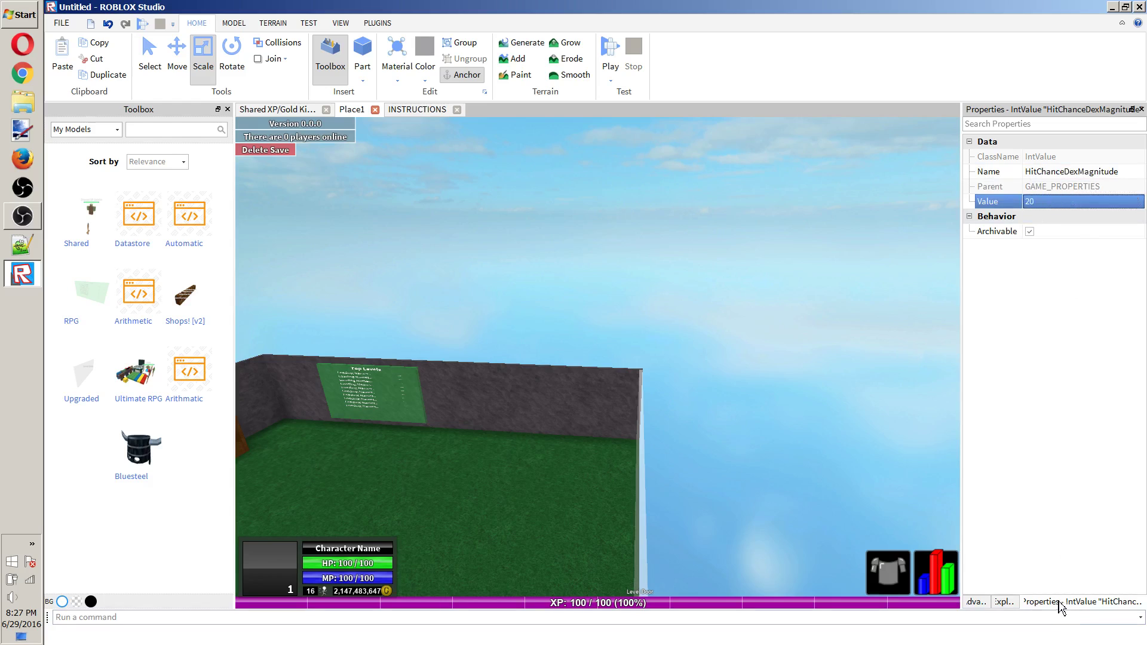
{"action": "left_click", "coordinate": [1008, 603]}
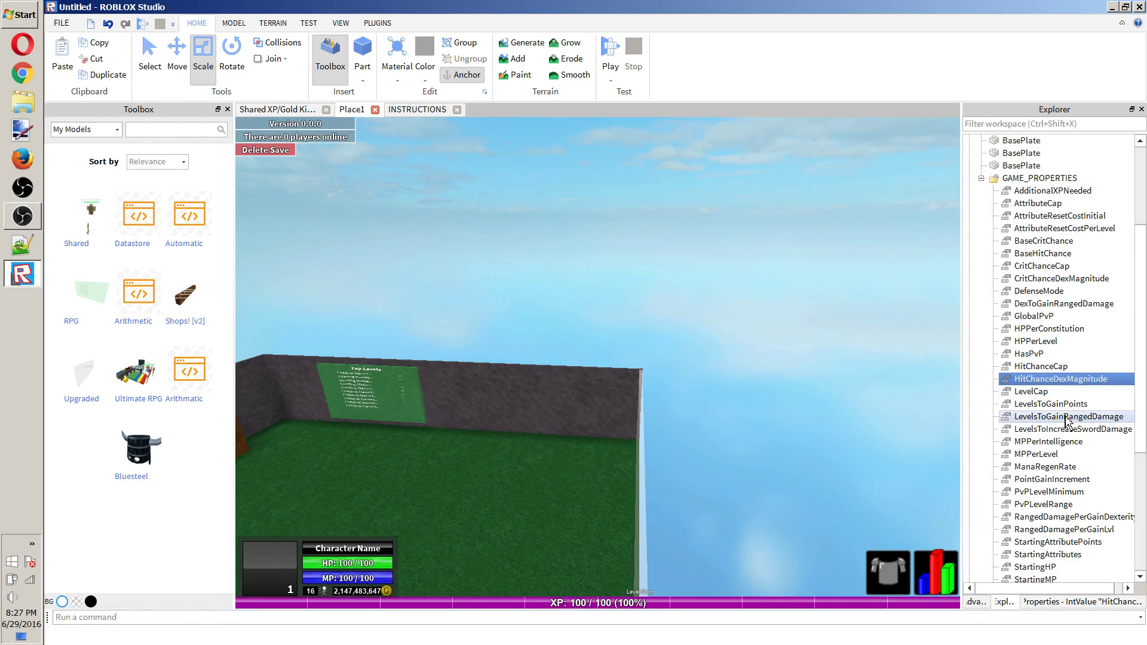
{"action": "left_click", "coordinate": [1048, 392]}
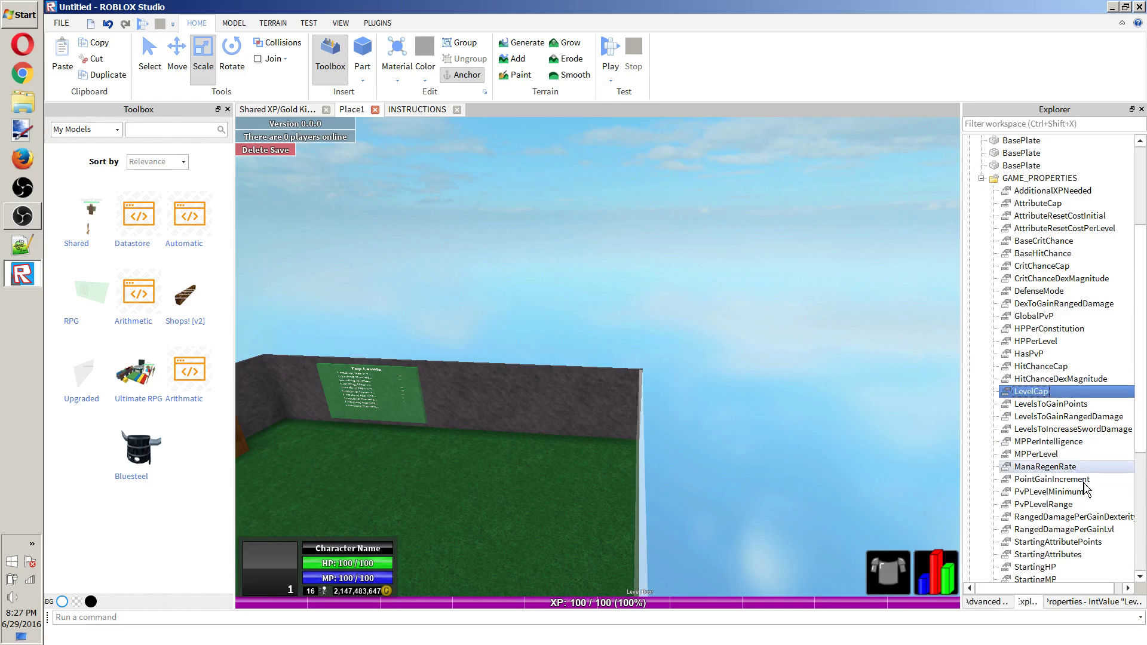
{"action": "left_click", "coordinate": [1068, 304]}
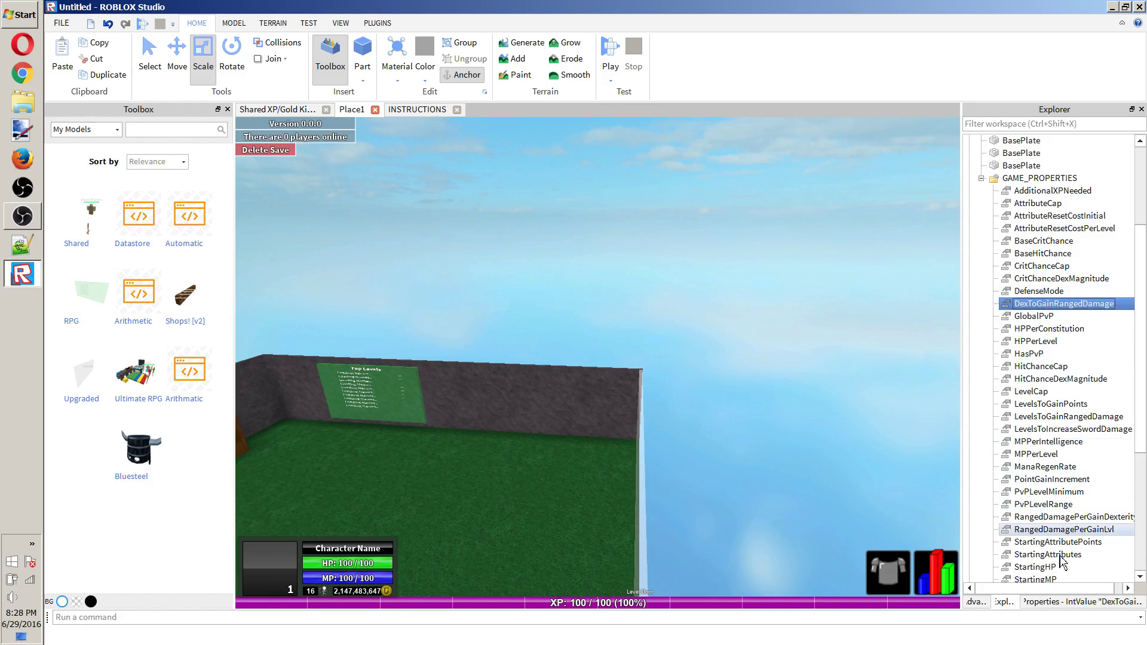
{"action": "left_click", "coordinate": [1052, 391]}
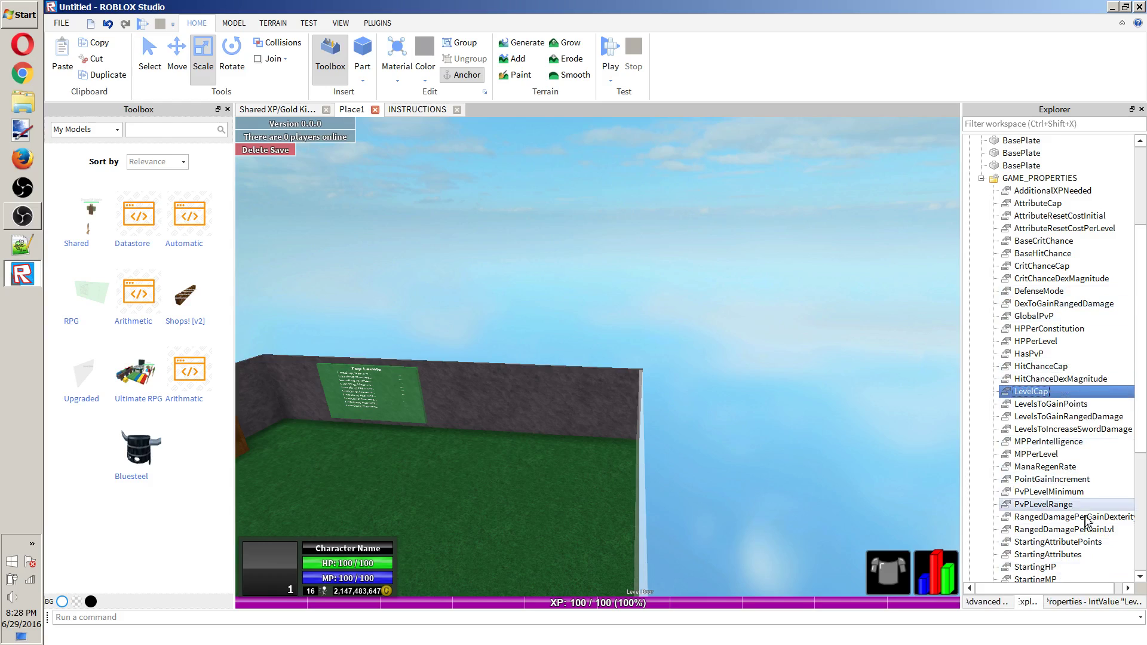
{"action": "left_click", "coordinate": [1099, 602]}
{"action": "left_click", "coordinate": [1045, 202]}
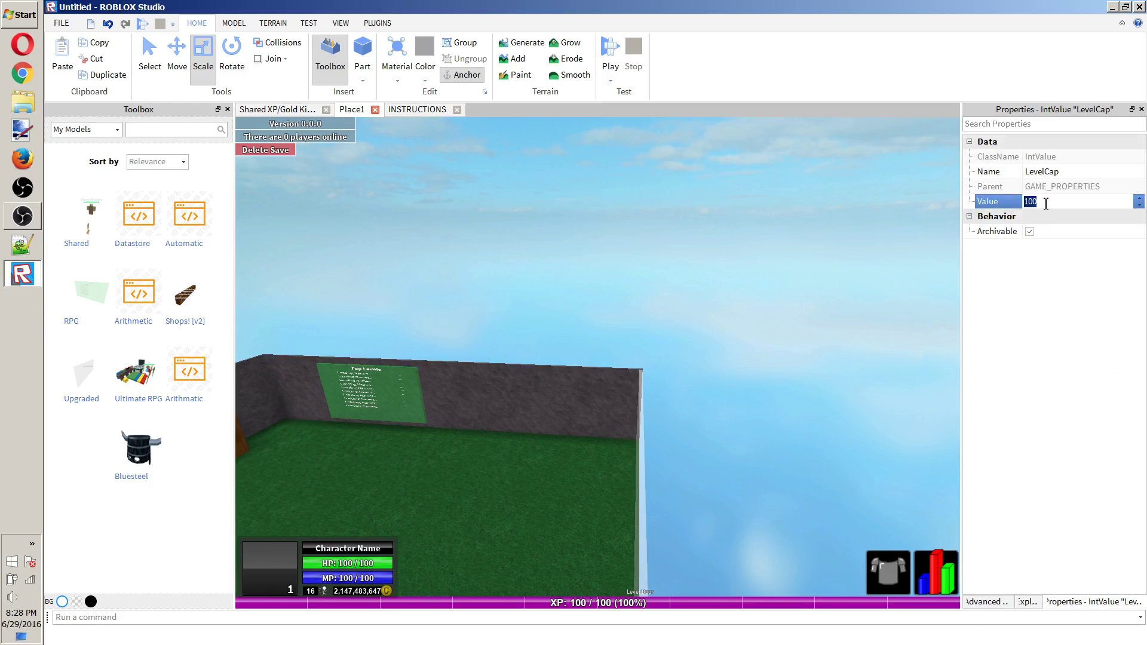
{"action": "type", "text": "2147386421"}
{"action": "key", "text": "Return"}
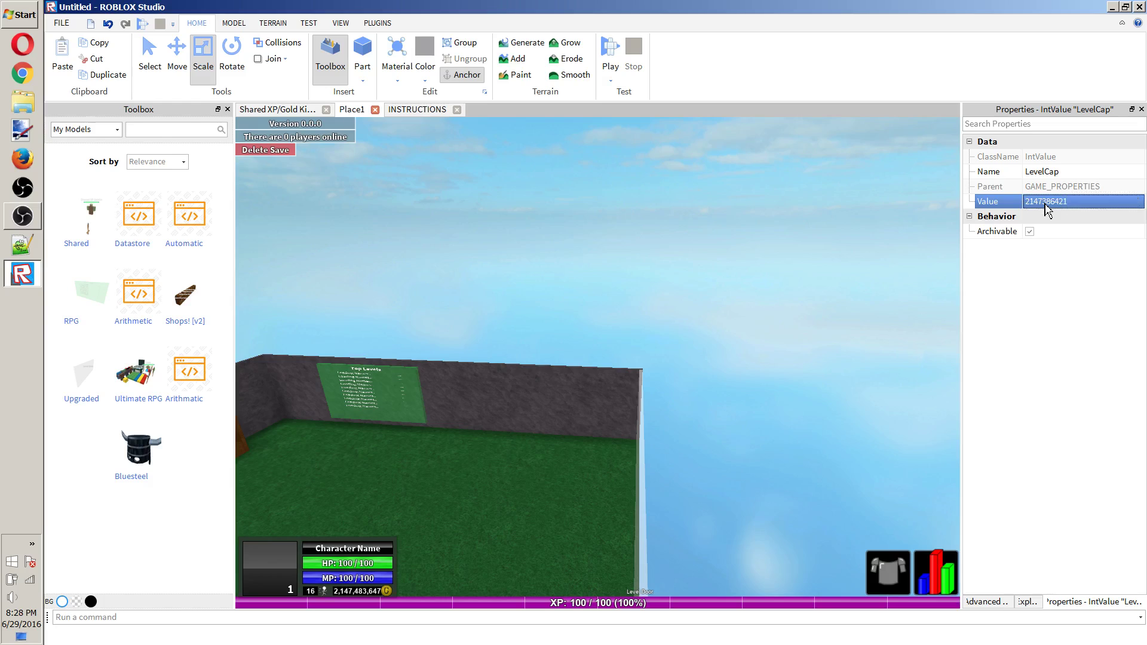
Select LevelsToGainPoints in GAME_PROPERTIES and examine its value.
{"action": "left_click", "coordinate": [1026, 602]}
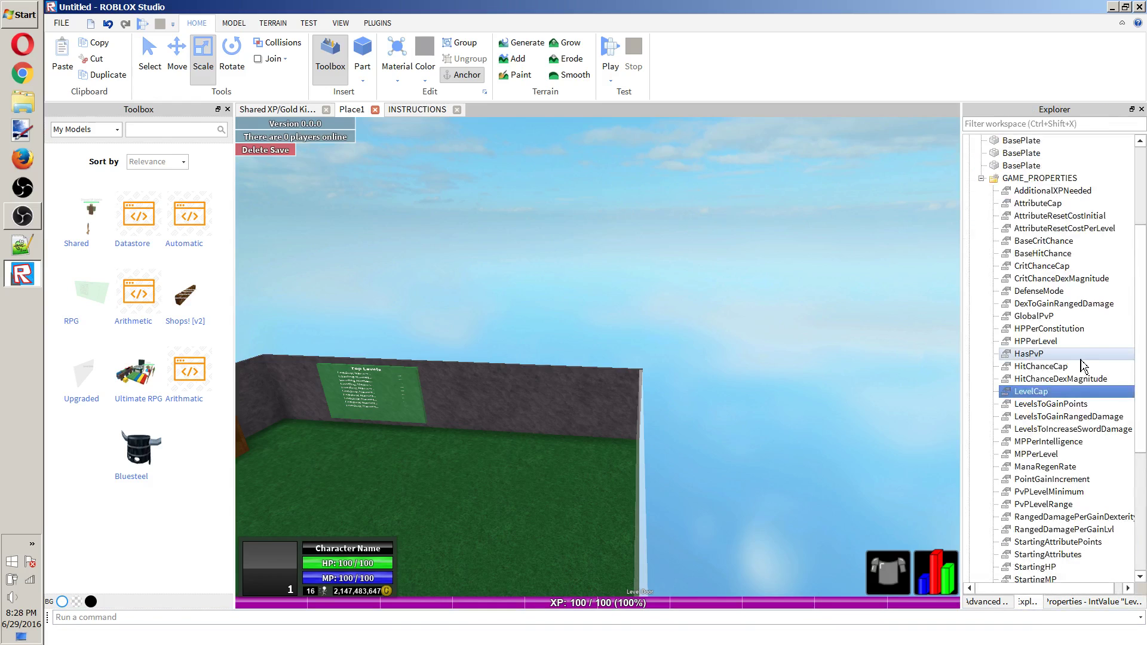
{"action": "left_click", "coordinate": [1069, 406]}
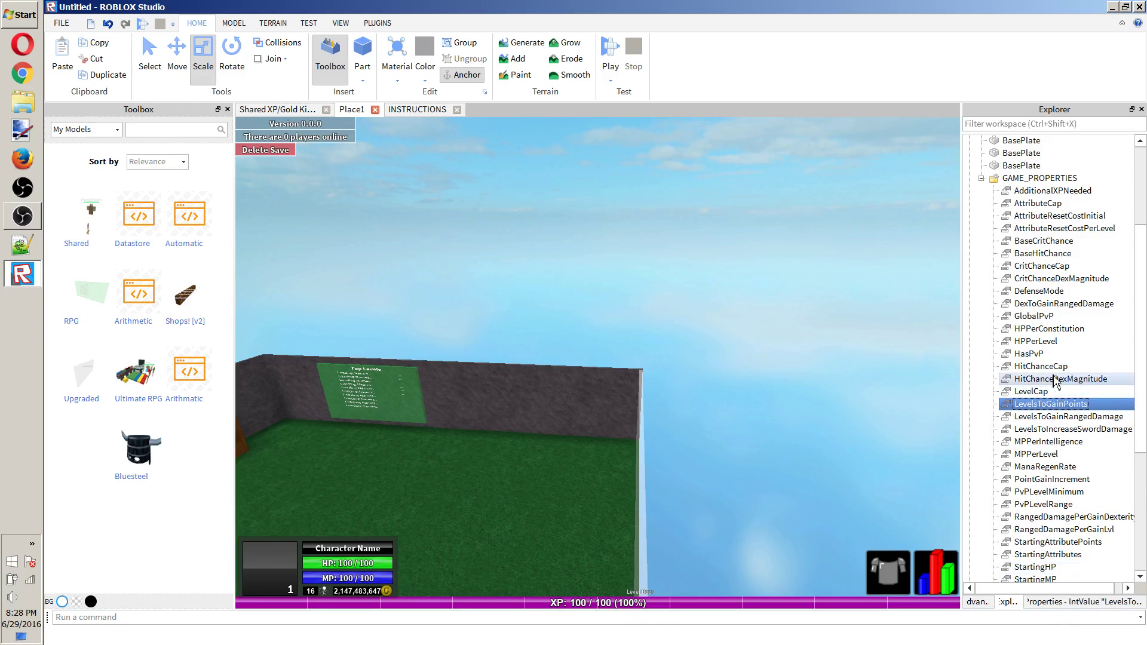
{"action": "left_click", "coordinate": [1074, 602]}
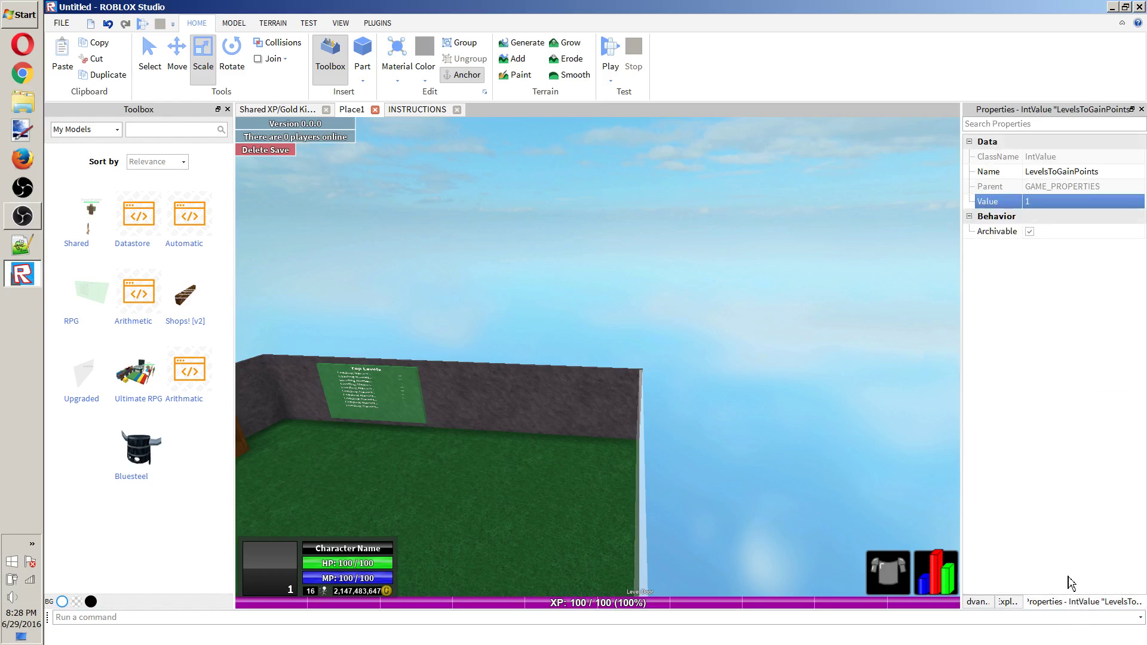
Select LevelsToGainRangedDamage in GAME_PROPERTIES and examine its value.
{"action": "left_click", "coordinate": [1011, 602]}
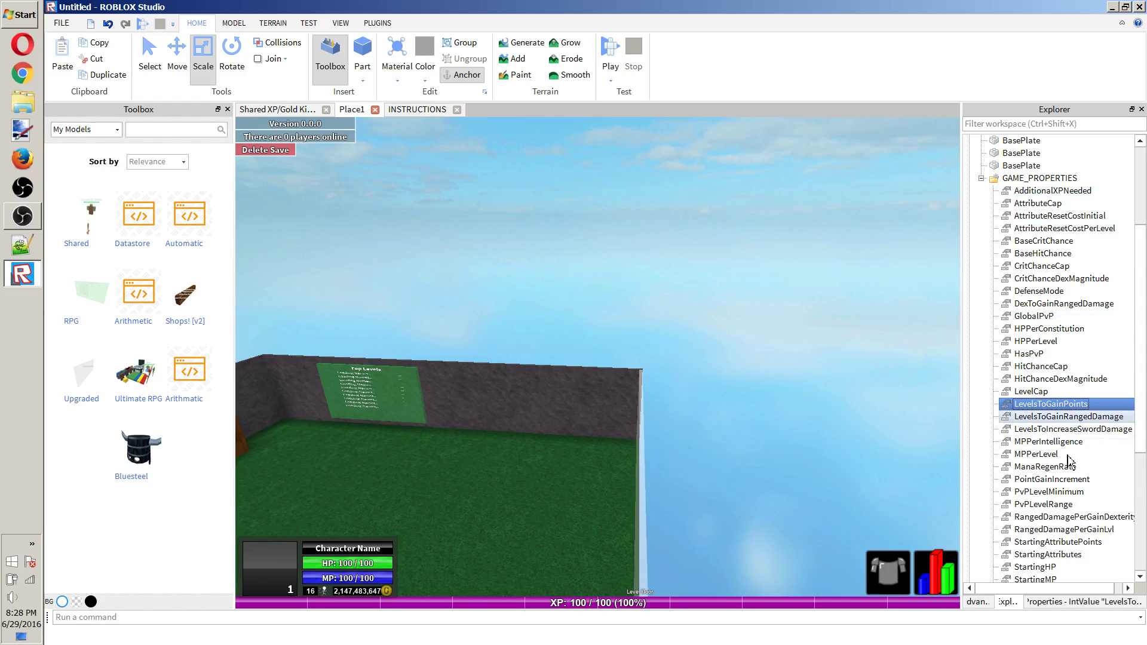
{"action": "left_click", "coordinate": [1061, 602]}
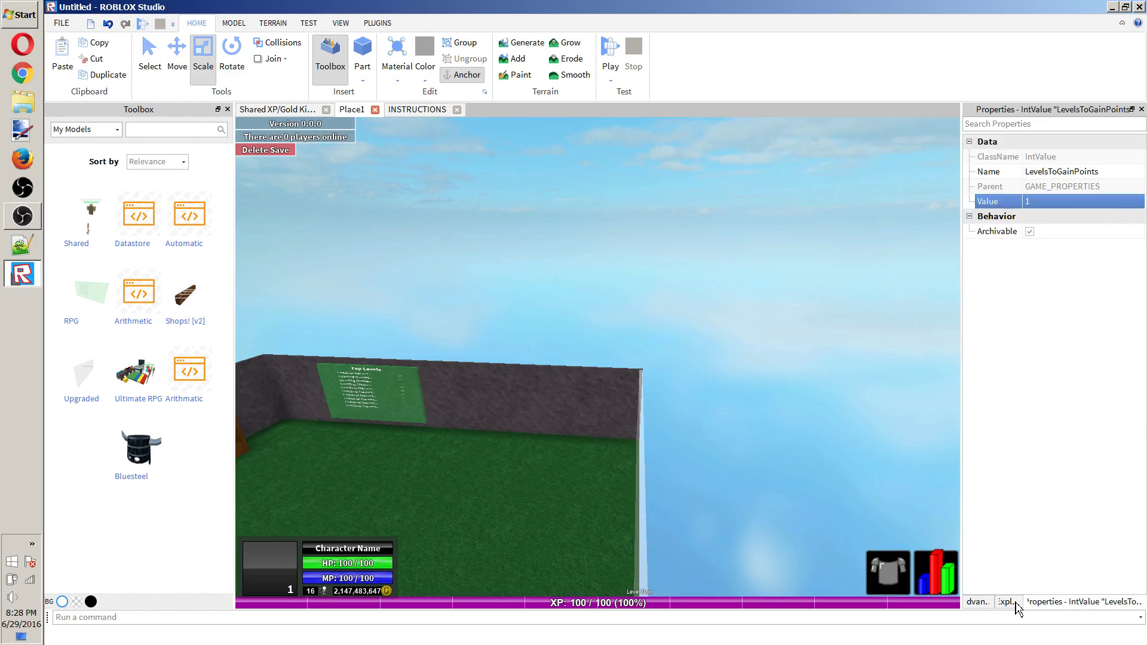
{"action": "left_click", "coordinate": [1015, 602]}
{"action": "left_click", "coordinate": [1039, 417]}
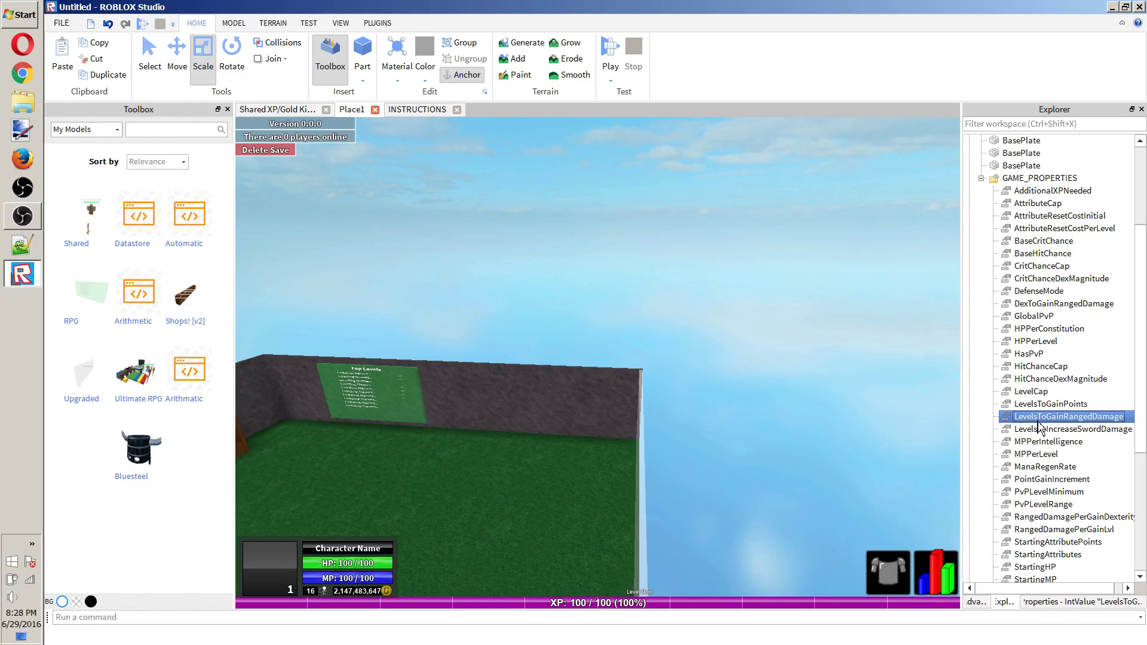
{"action": "left_click", "coordinate": [1056, 406]}
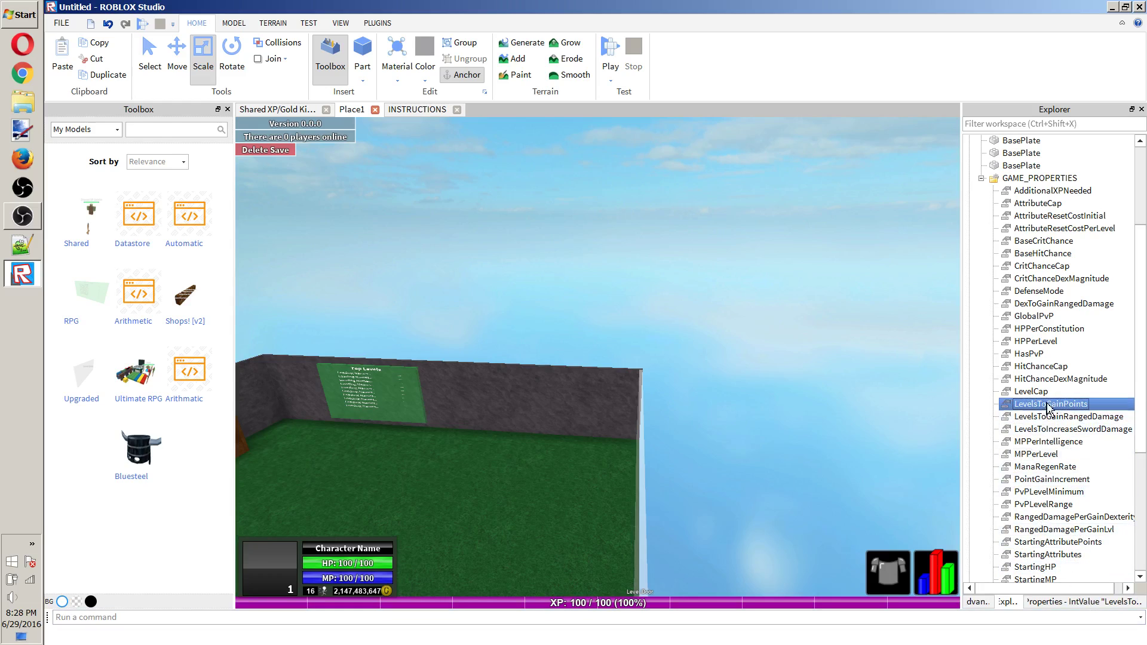
{"action": "left_click", "coordinate": [1077, 418]}
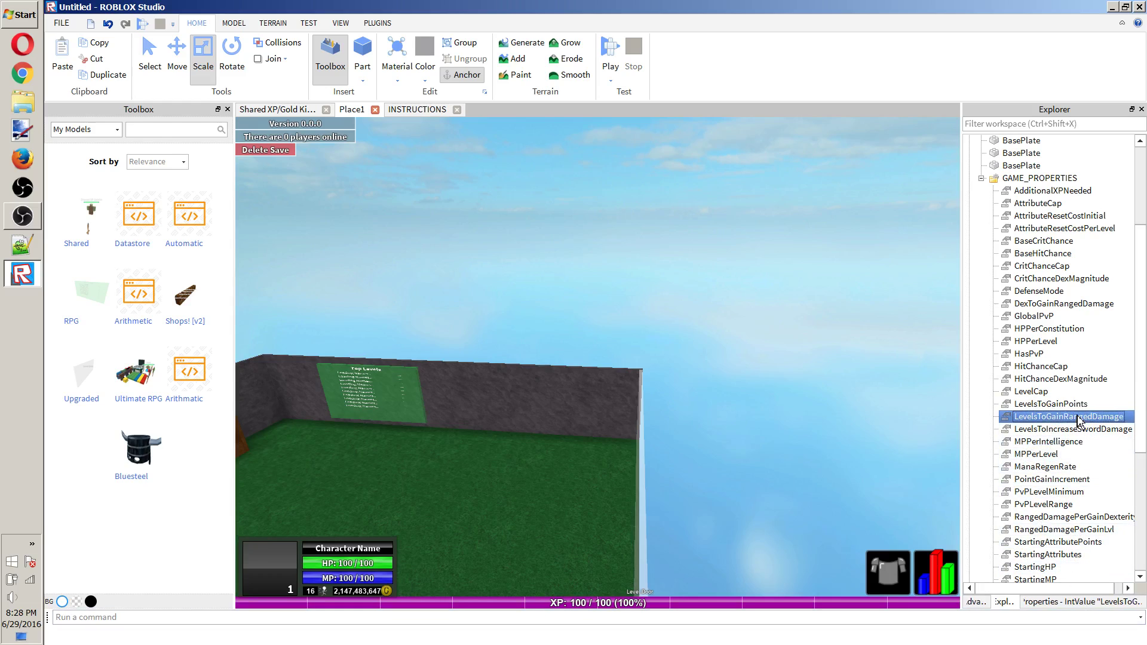
{"action": "left_click", "coordinate": [1077, 602]}
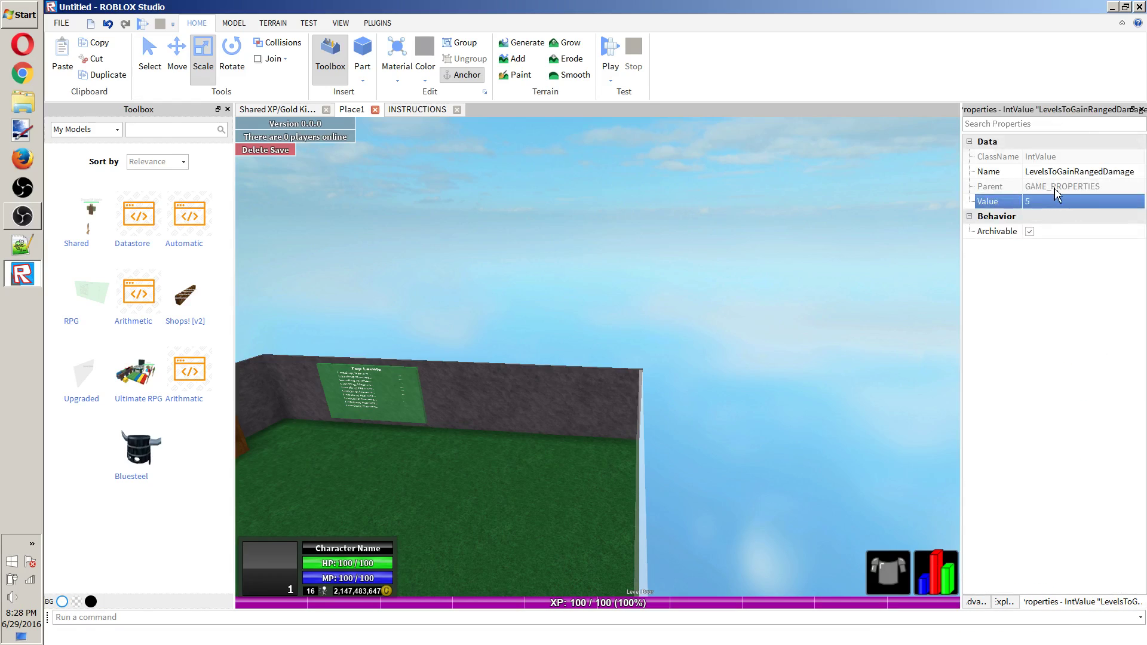
Select LevelsToIncreaseSwordDamage in GAME_PROPERTIES and examine its value.
{"action": "left_click", "coordinate": [1004, 602]}
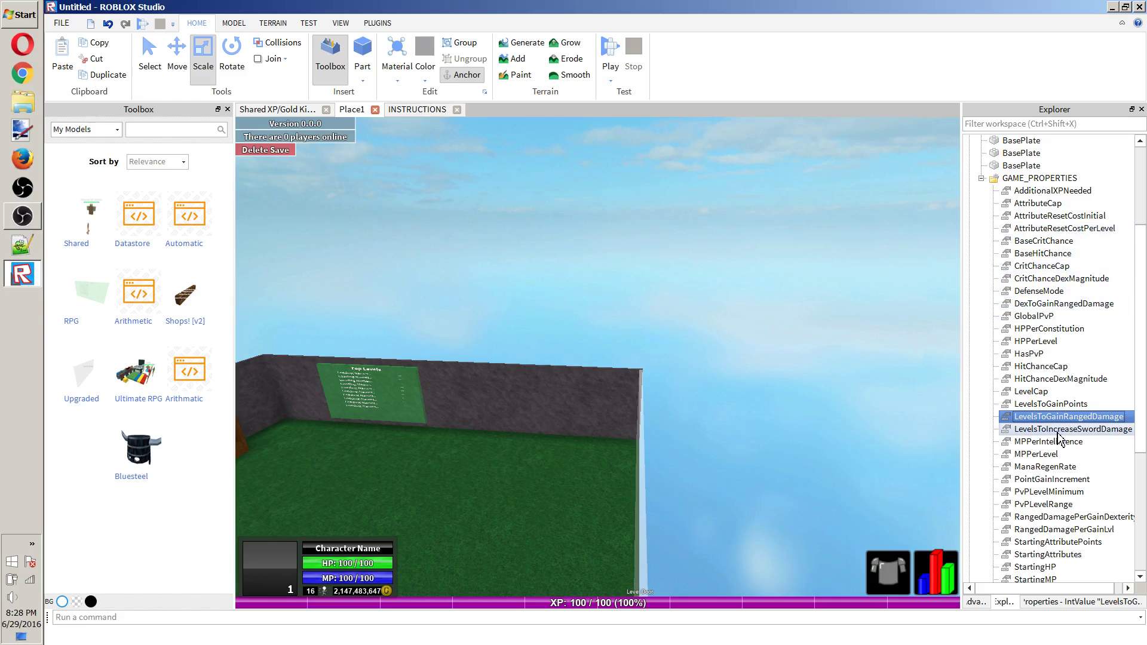
{"action": "scroll", "coordinate": [1060, 448], "scroll_direction": "down", "scroll_amount": 1}
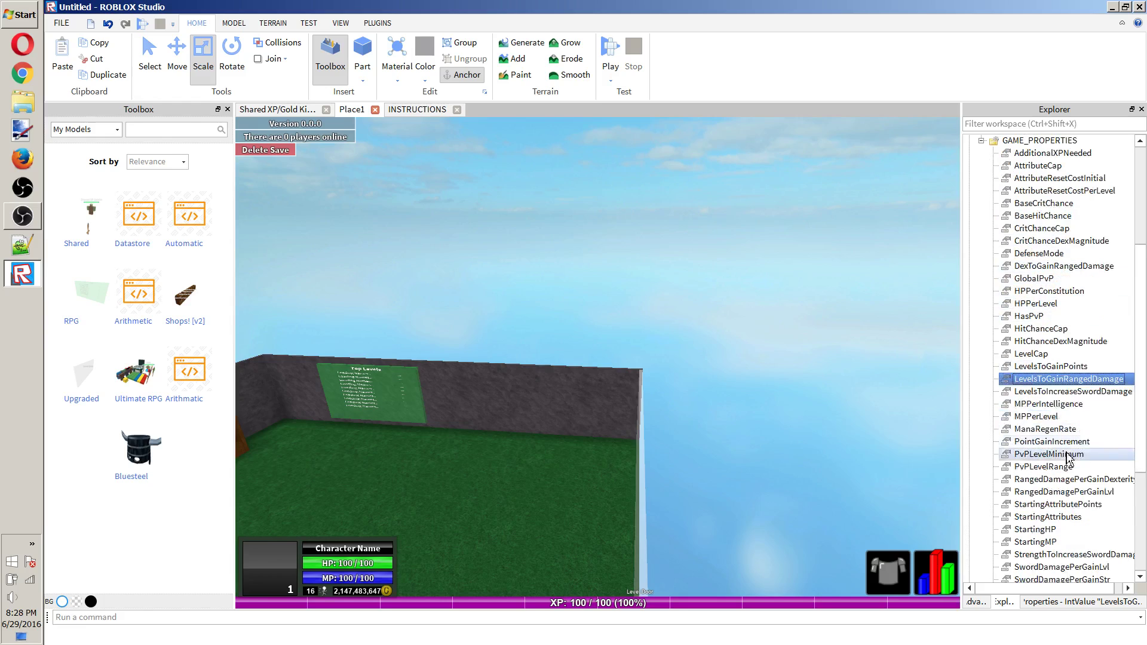
{"action": "left_click", "coordinate": [1072, 391]}
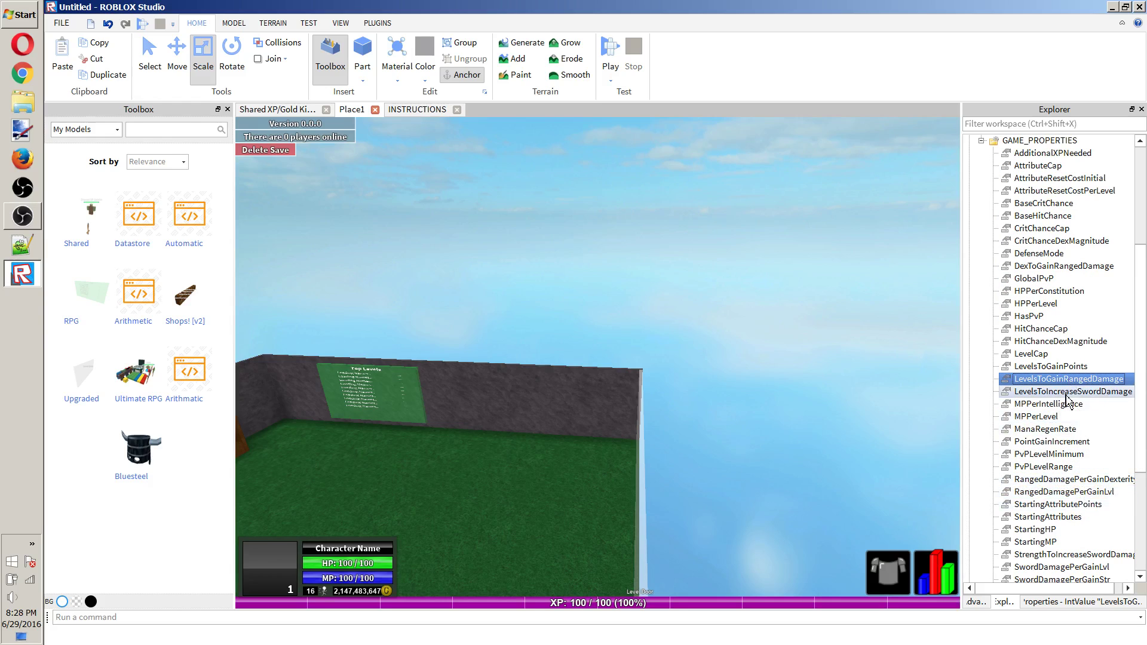
{"action": "left_click", "coordinate": [1091, 603]}
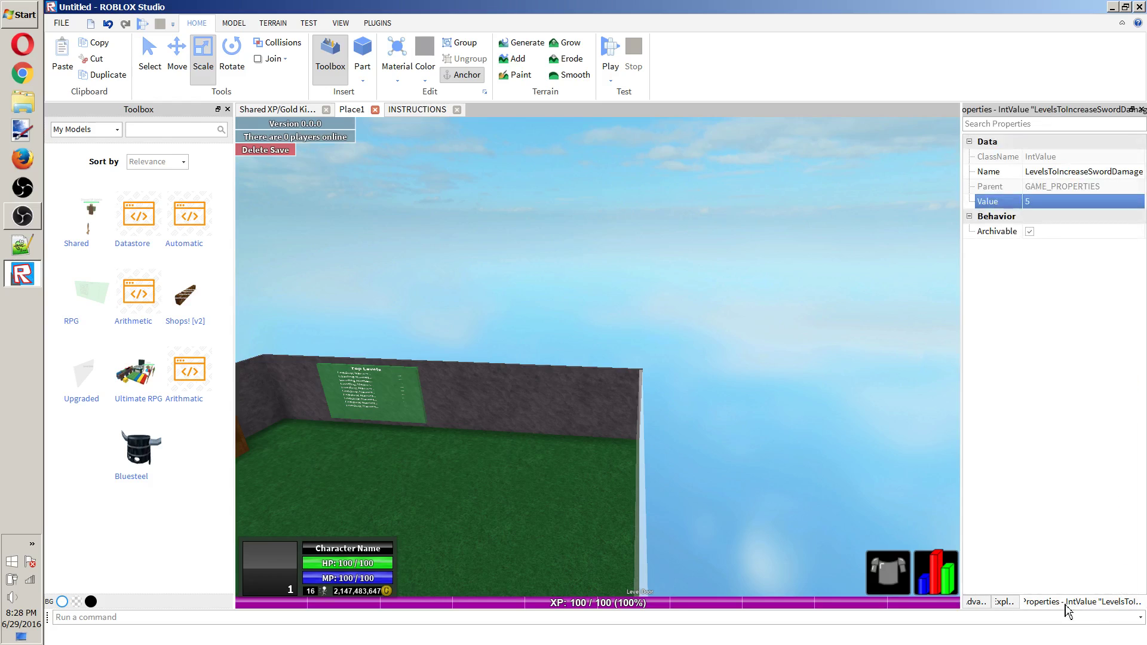
Go through MPPerIntelligence and MPPerLevel to ManaRegenRate in GAME_PROPERTIES and examine the mana regeneration value.
{"action": "left_click", "coordinate": [1005, 602]}
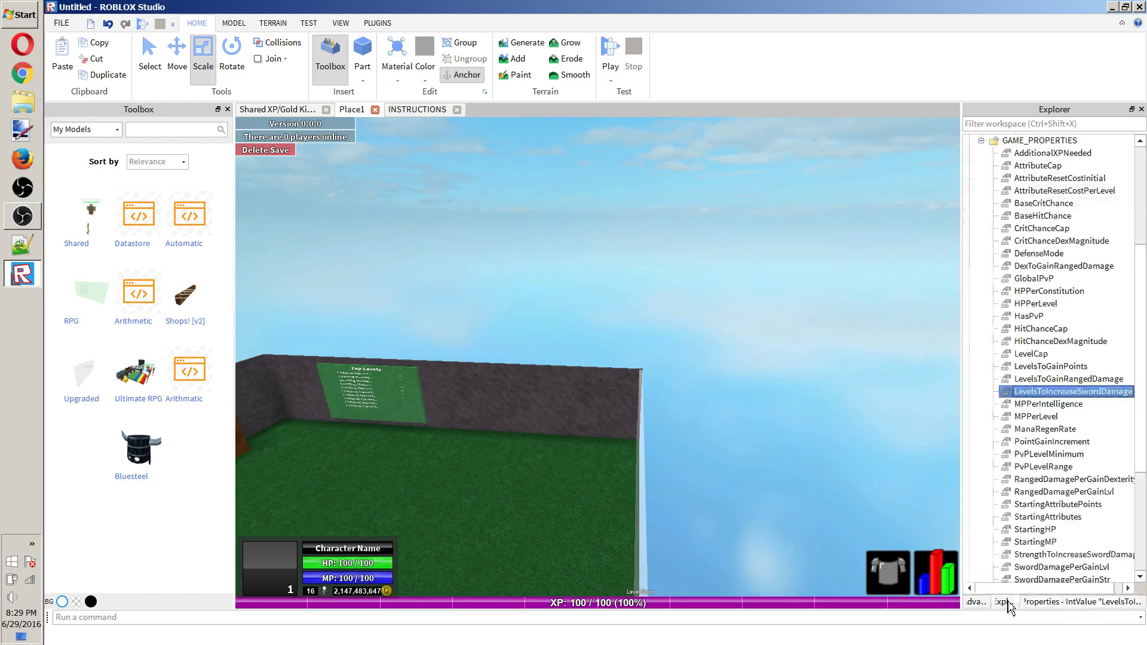
{"action": "left_click", "coordinate": [1048, 404]}
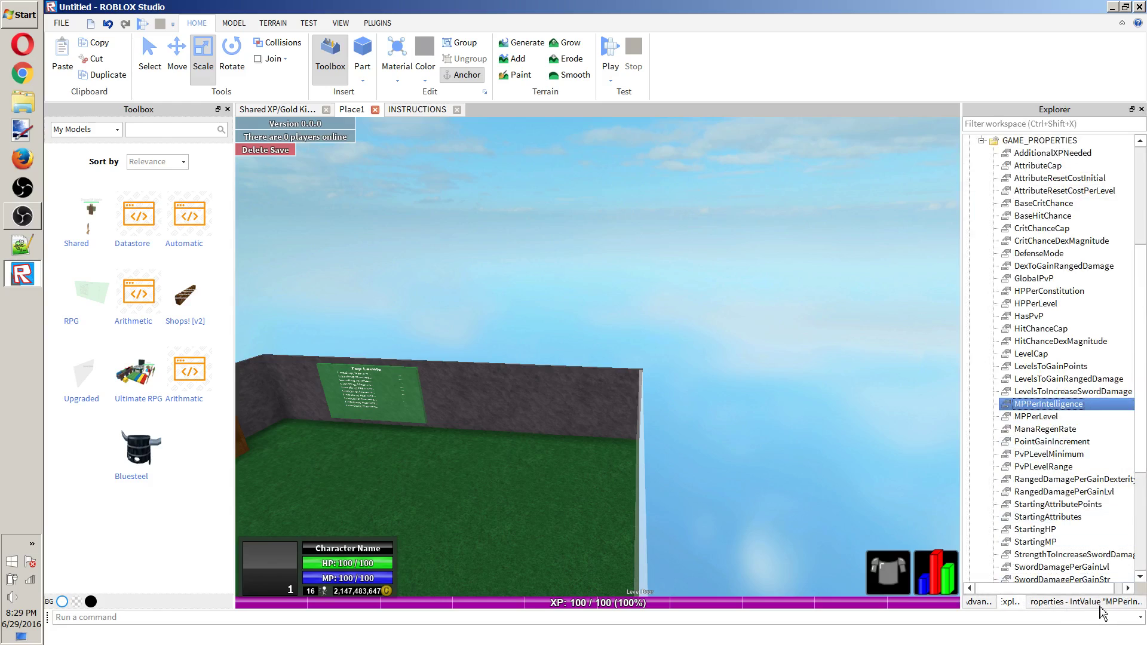
{"action": "left_click", "coordinate": [1069, 418]}
{"action": "key", "text": "Up"}
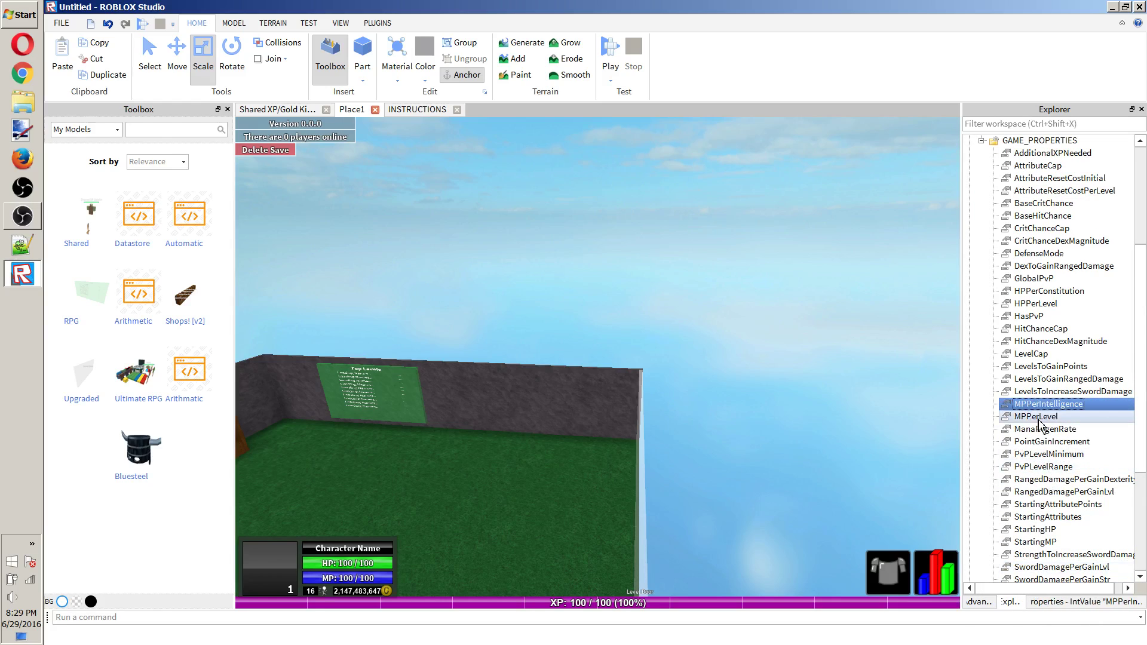
{"action": "left_click", "coordinate": [1040, 429]}
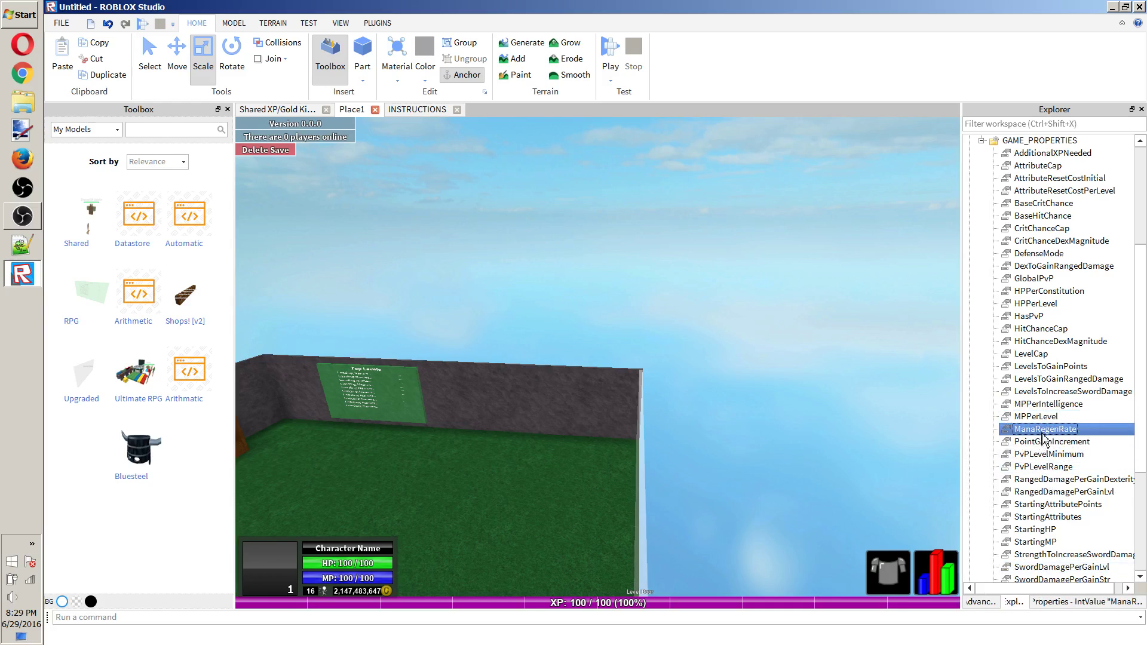
{"action": "left_click", "coordinate": [1075, 604]}
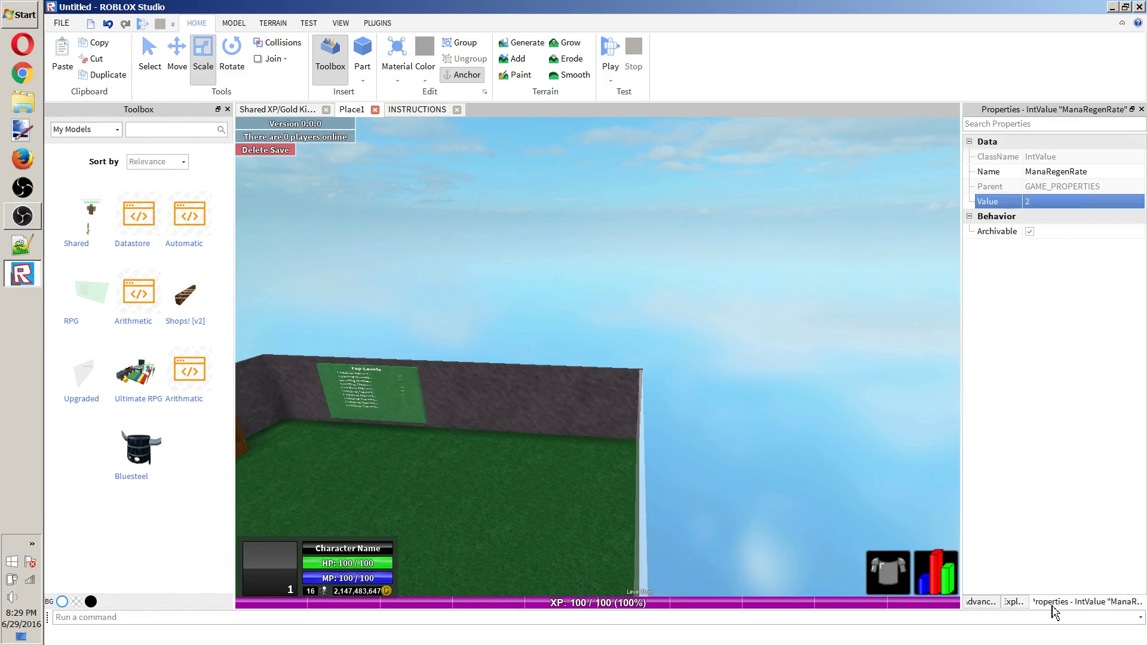
Select PointGainIncrement in GAME_PROPERTIES and open its value for editing.
{"action": "left_click", "coordinate": [1014, 602]}
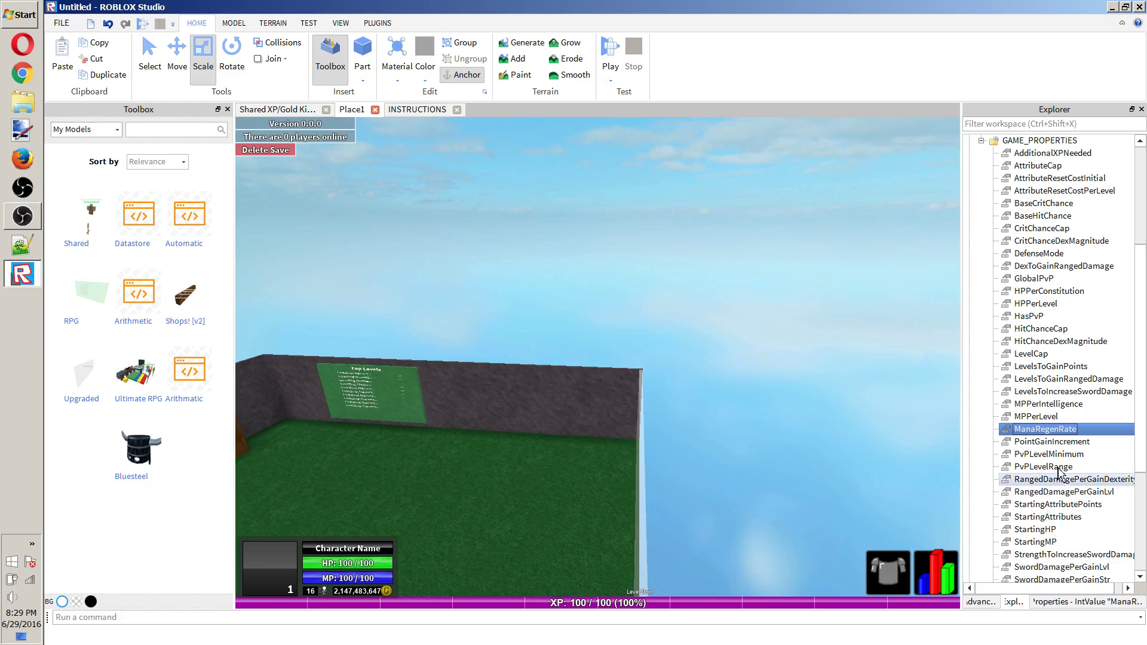
{"action": "left_click", "coordinate": [1093, 445]}
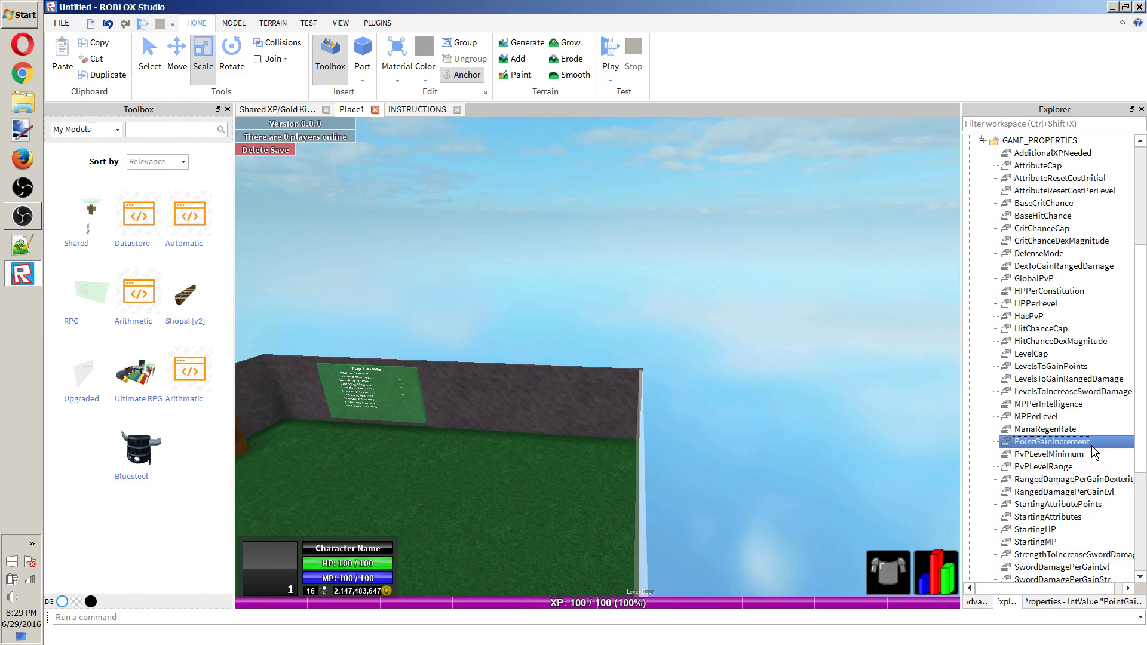
{"action": "scroll", "coordinate": [1092, 452], "scroll_direction": "down", "scroll_amount": 3}
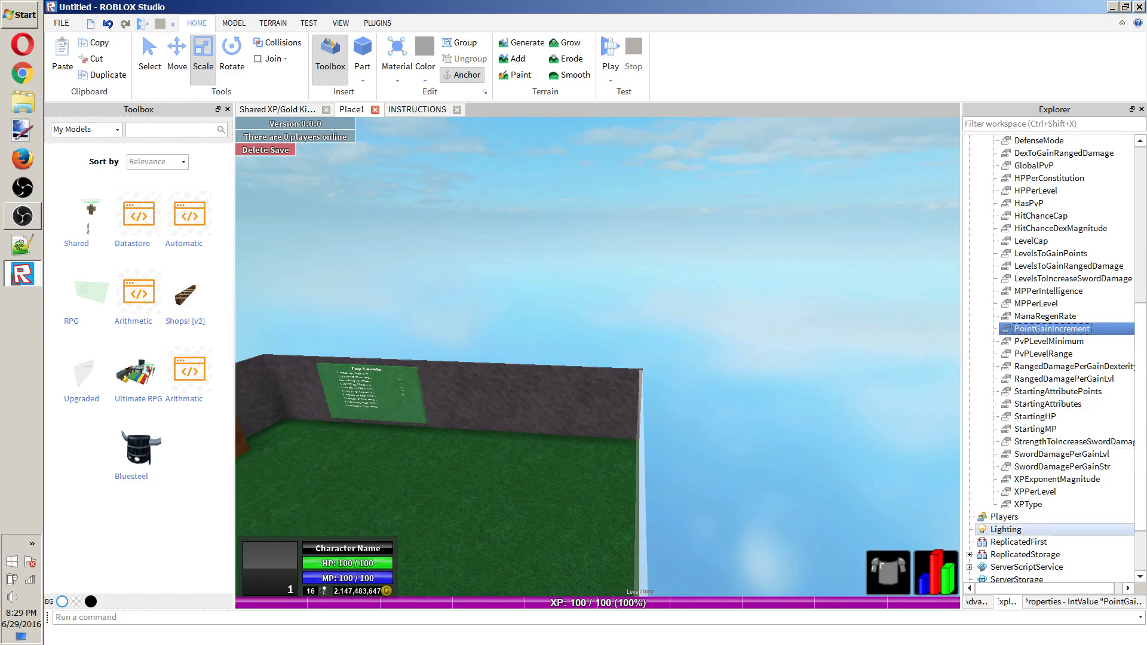
{"action": "left_click", "coordinate": [1079, 604]}
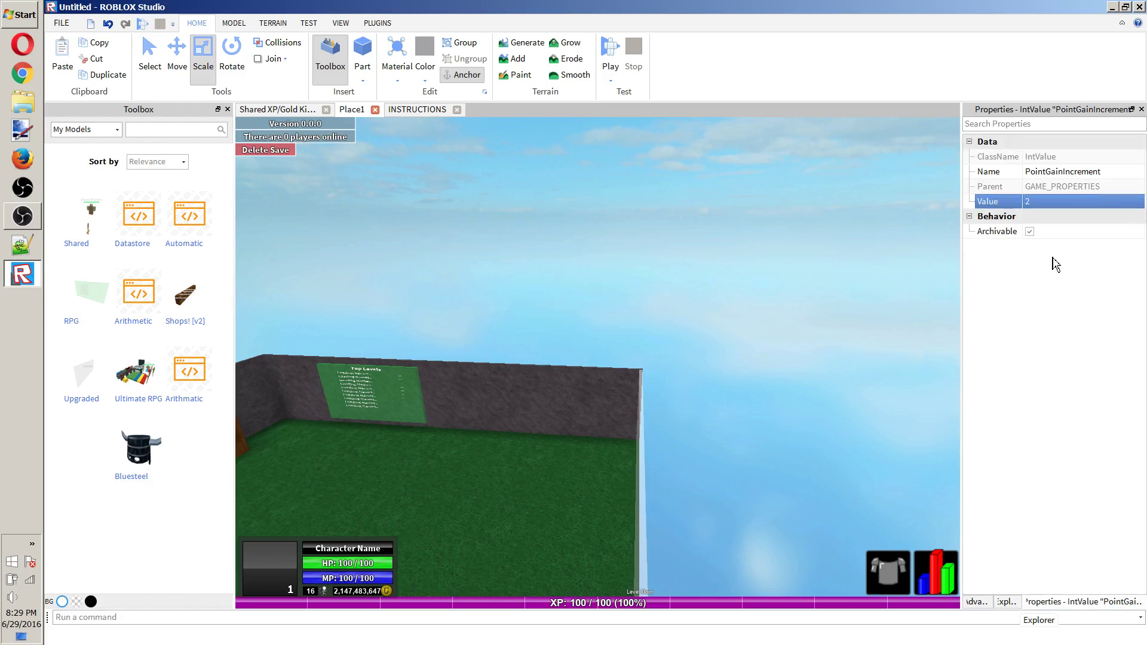
{"action": "left_click", "coordinate": [1086, 203]}
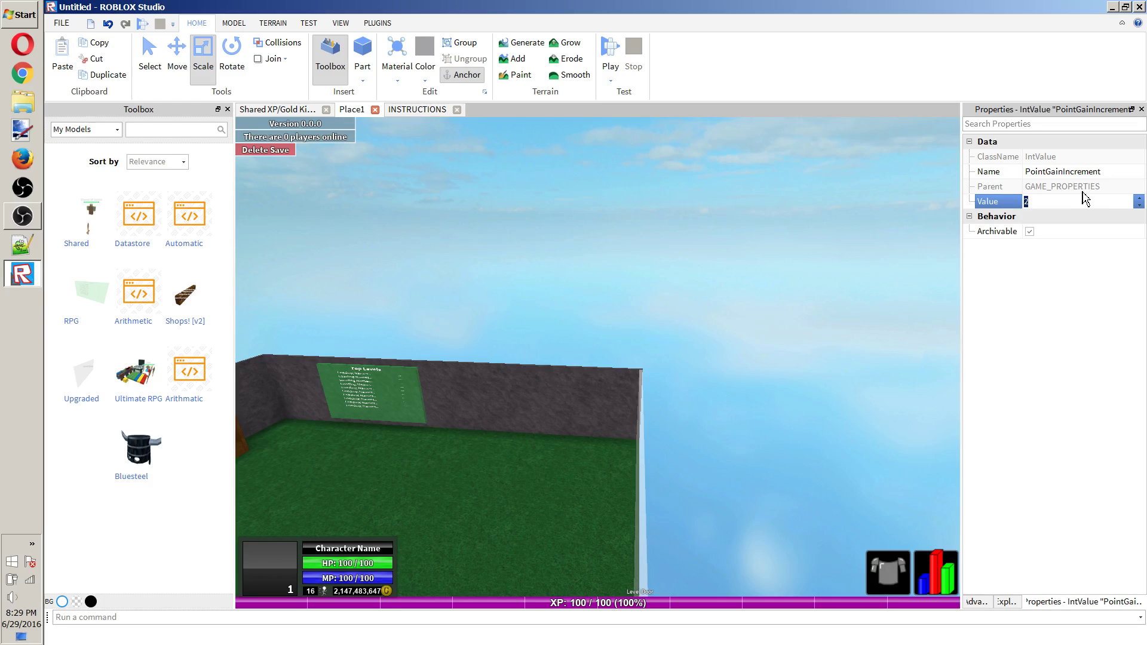
Select PvPLevelMinimum in GAME_PROPERTIES and examine its value.
{"action": "left_click", "coordinate": [1007, 602]}
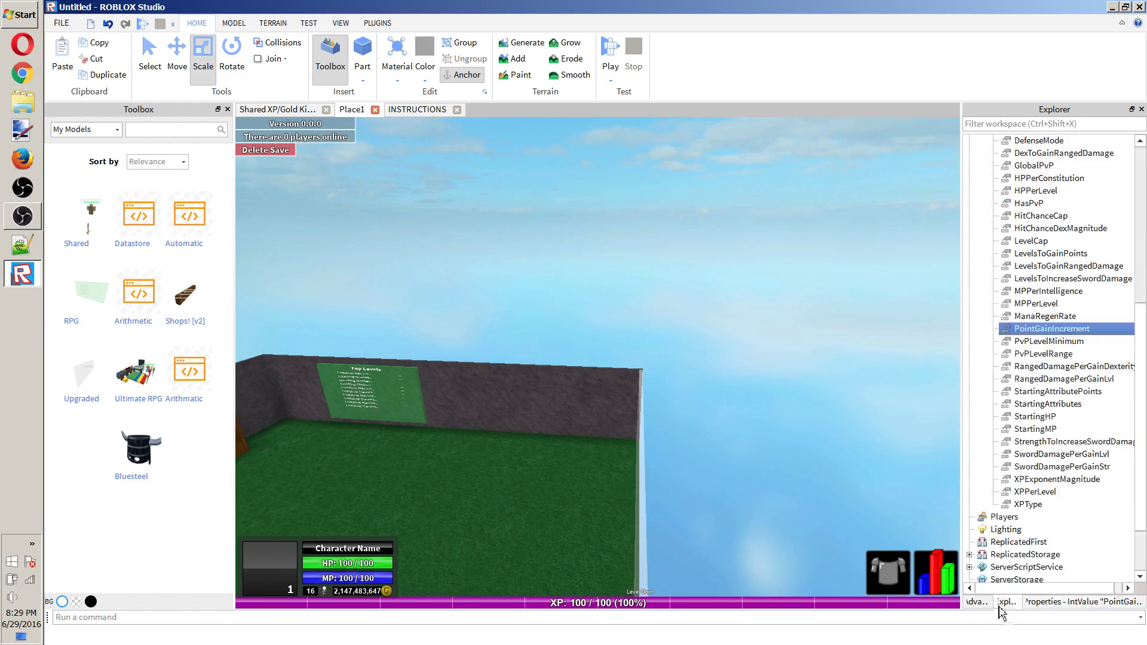
{"action": "left_click", "coordinate": [1046, 342]}
{"action": "left_click", "coordinate": [1078, 601]}
{"action": "left_click", "coordinate": [1057, 209]}
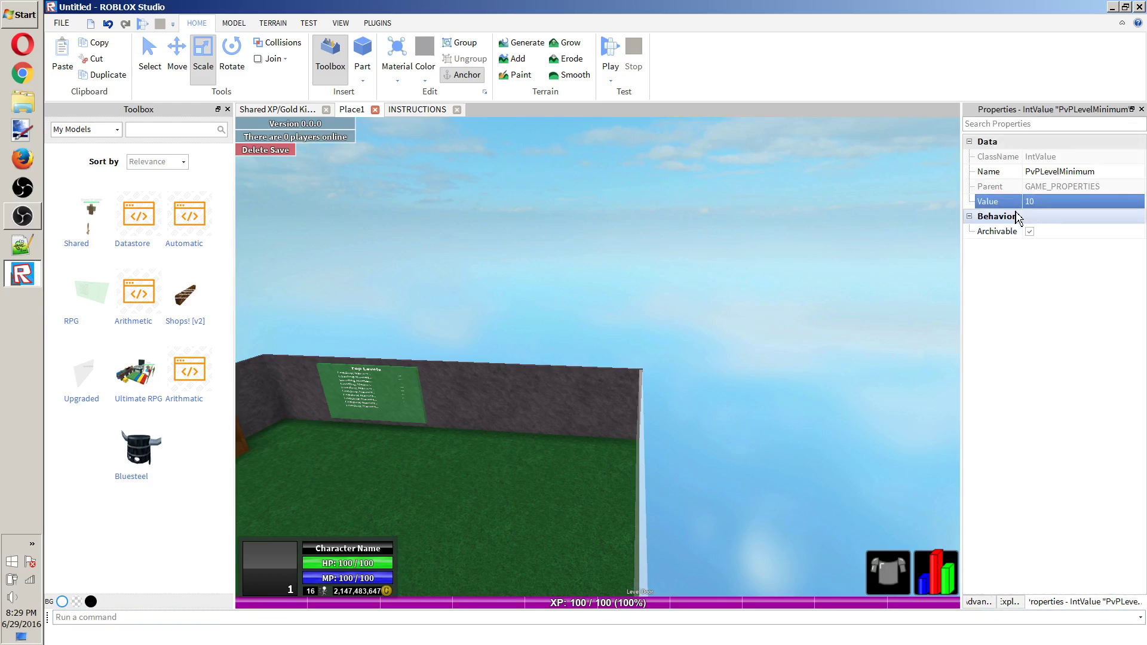
{"action": "left_click", "coordinate": [1058, 204]}
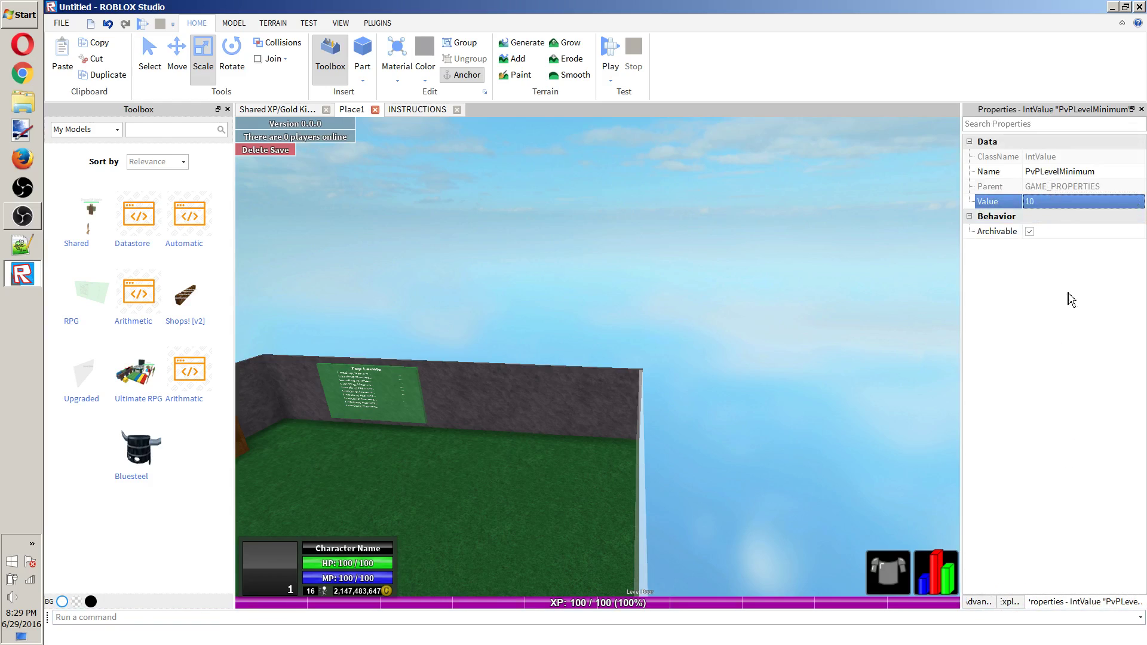
Select PvPLevelRange in GAME_PROPERTIES, examine its value and clear the selection.
{"action": "left_click", "coordinate": [1009, 602]}
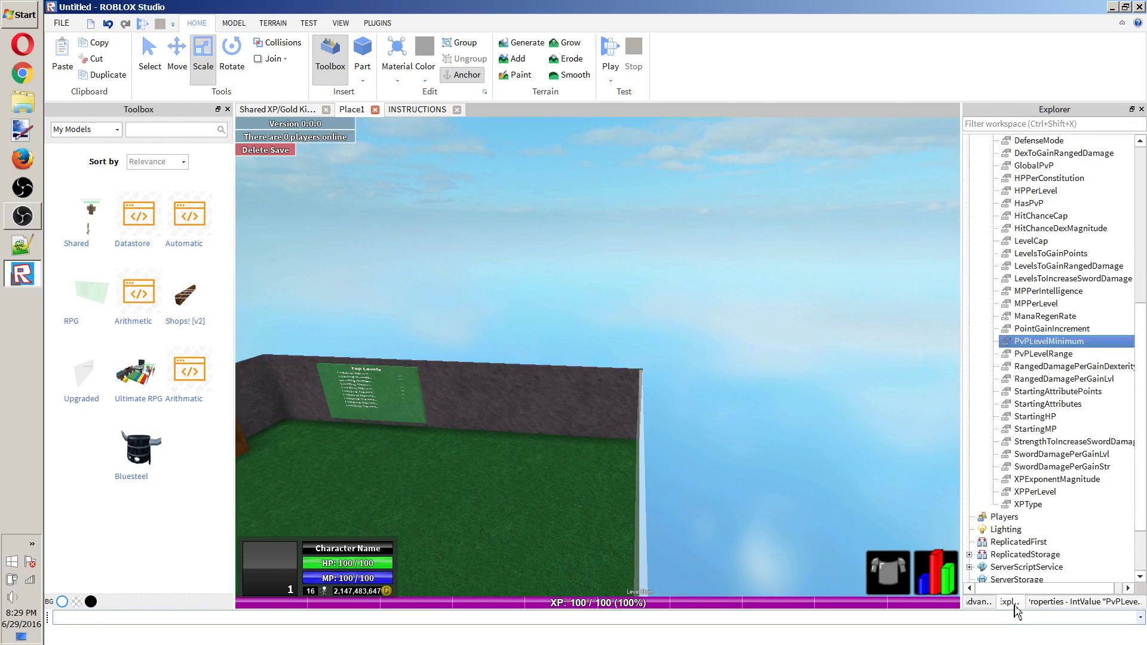
{"action": "left_click", "coordinate": [1093, 355]}
{"action": "left_click", "coordinate": [1070, 607]}
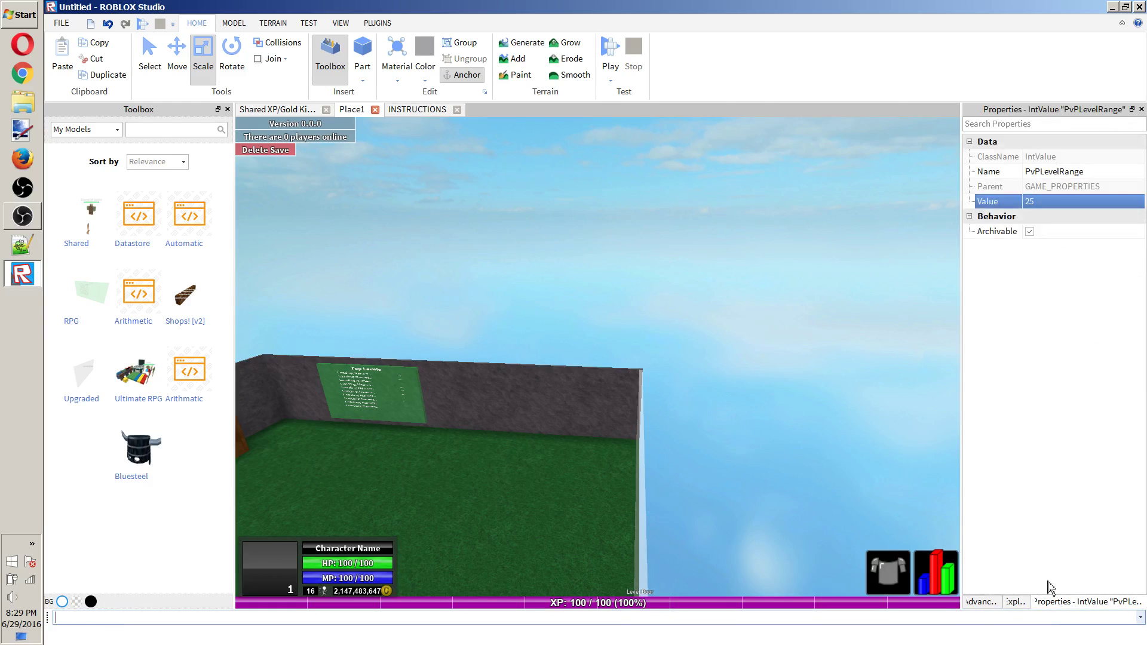
{"action": "left_click", "coordinate": [812, 218]}
{"action": "right_click_drag", "start_coordinate": [813, 218], "coordinate": [812, 216]}
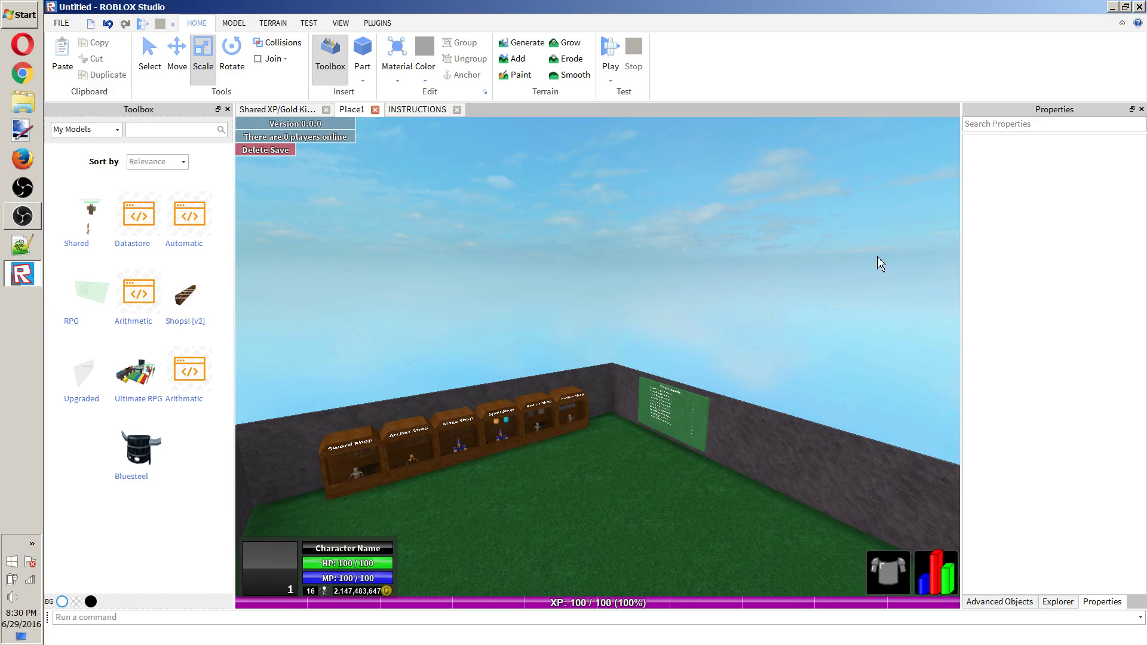
Look over the RangedDamagePerGainDexterity and RangedDamagePerGainLvl entries in GAME_PROPERTIES.
{"action": "left_click", "coordinate": [1058, 602]}
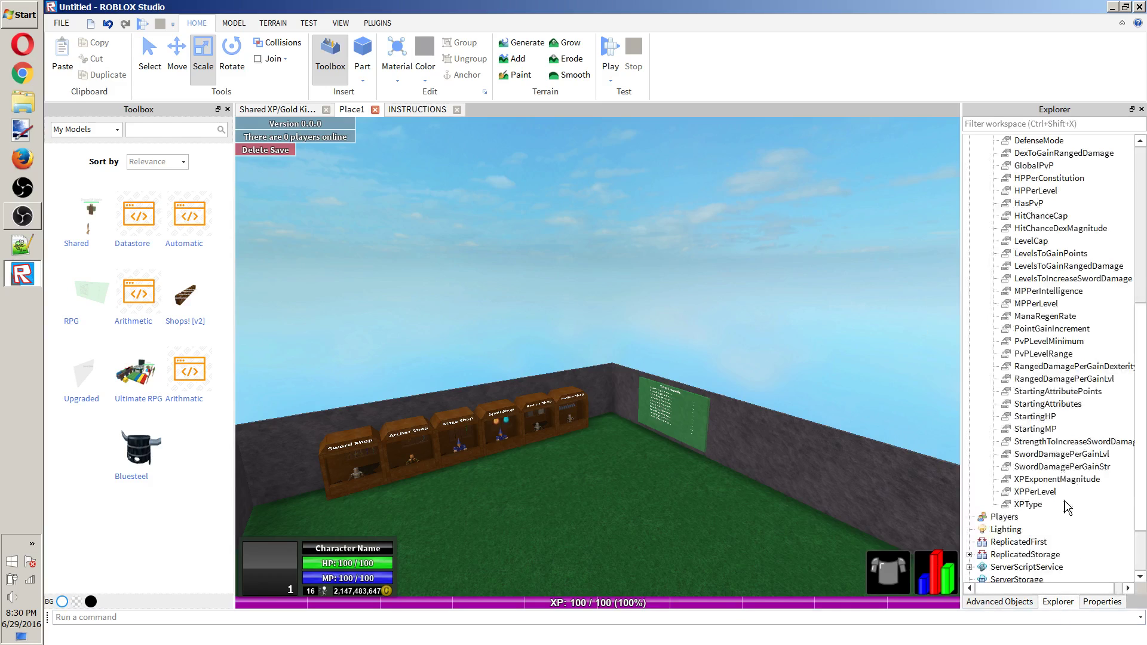
{"action": "left_click", "coordinate": [1078, 366]}
{"action": "left_click", "coordinate": [1077, 392]}
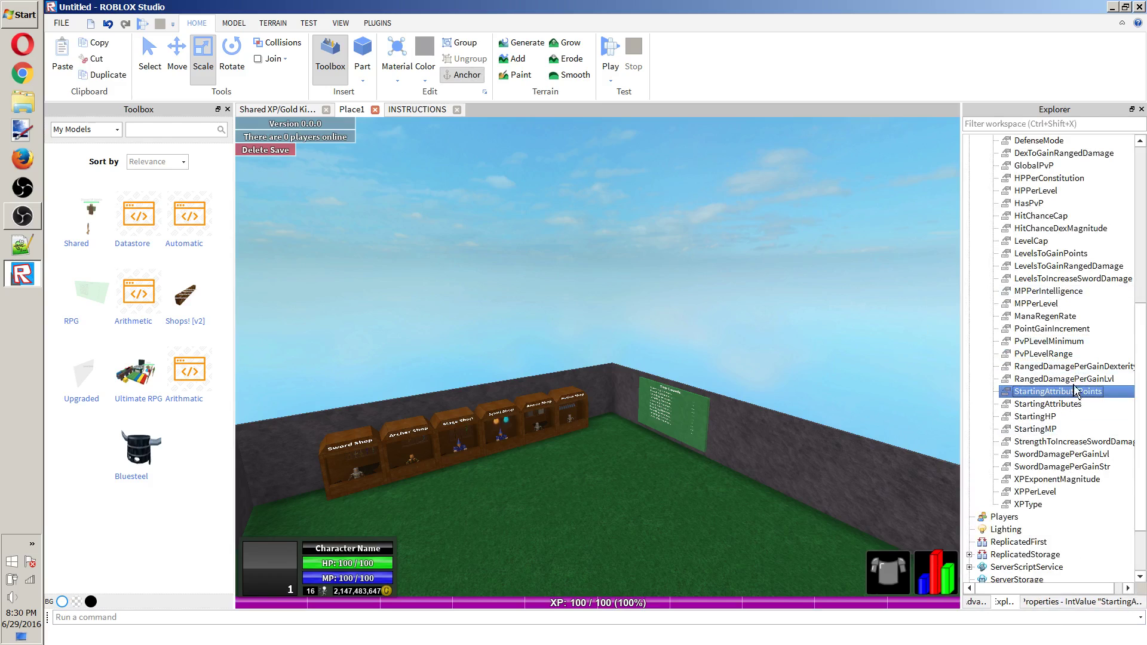
{"action": "left_click", "coordinate": [1070, 365]}
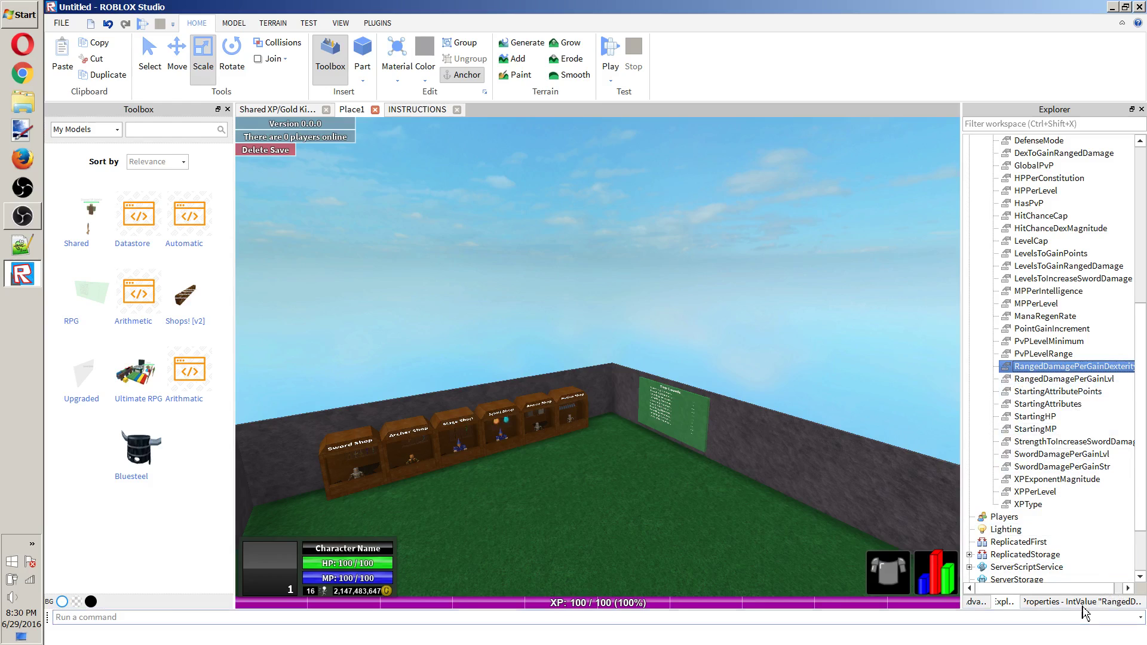
{"action": "left_click", "coordinate": [1056, 380]}
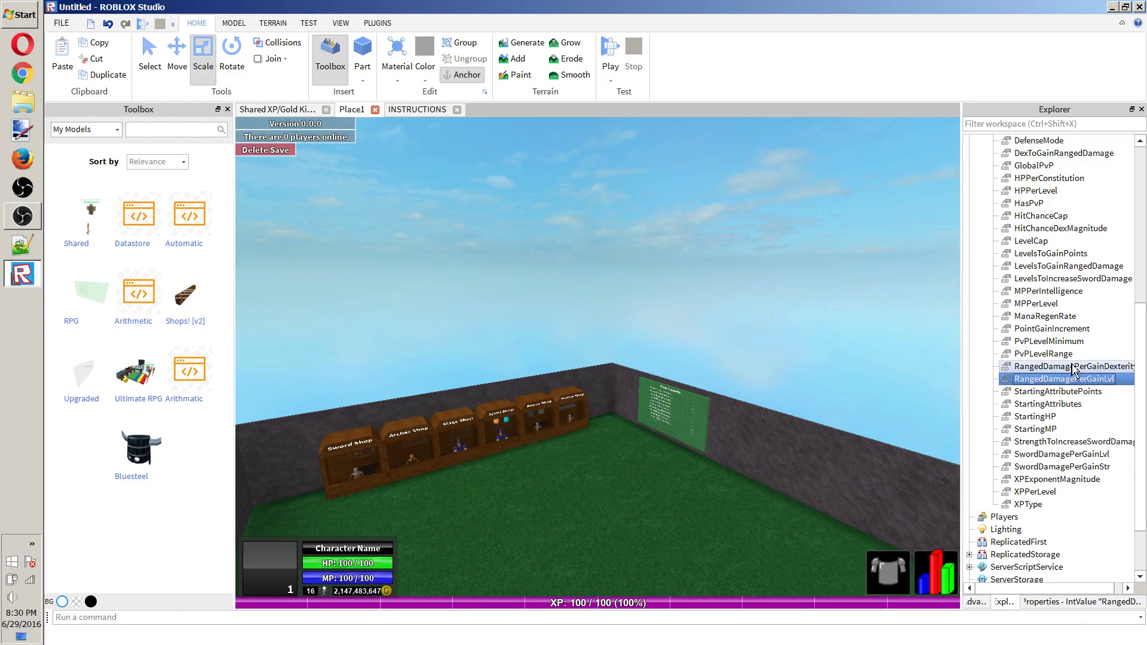
{"action": "left_click", "coordinate": [1066, 367]}
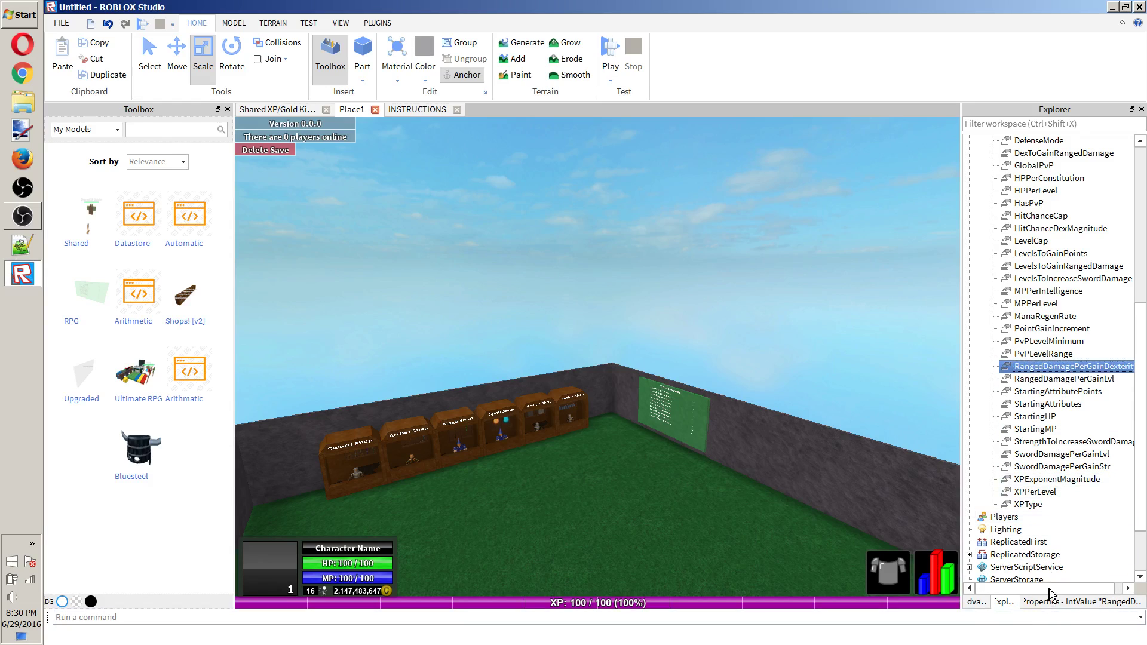
{"action": "left_click", "coordinate": [1112, 380]}
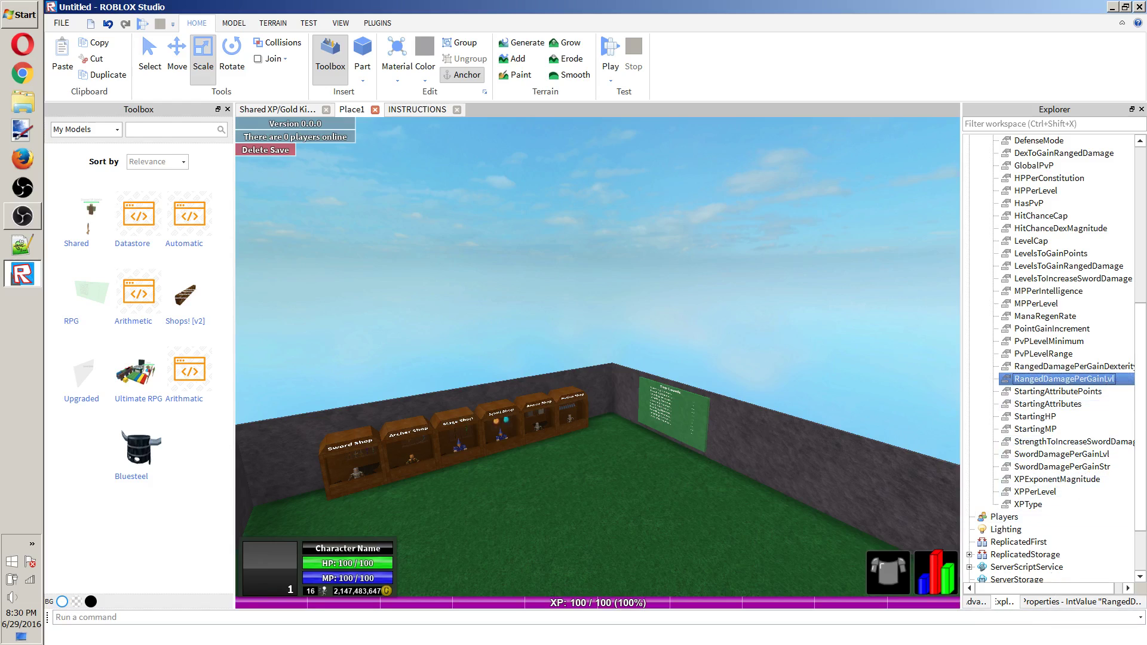
Examine and compare the values of StartingAttributePoints and StartingAttributes in GAME_PROPERTIES.
{"action": "left_click", "coordinate": [1082, 394]}
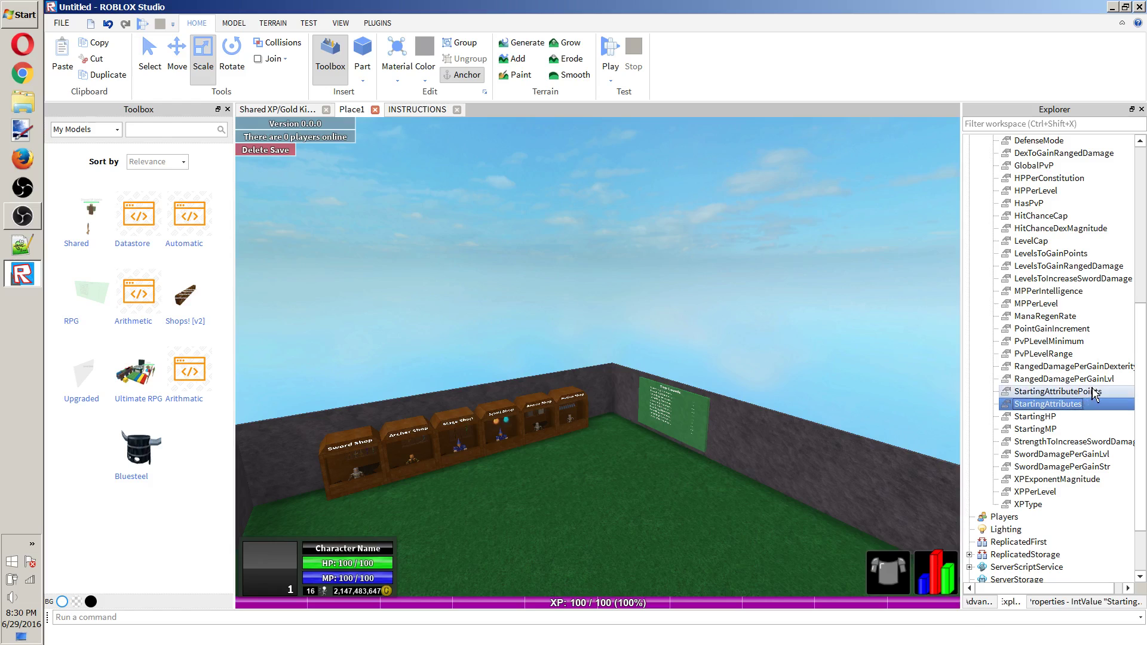
{"action": "left_click", "coordinate": [1079, 602]}
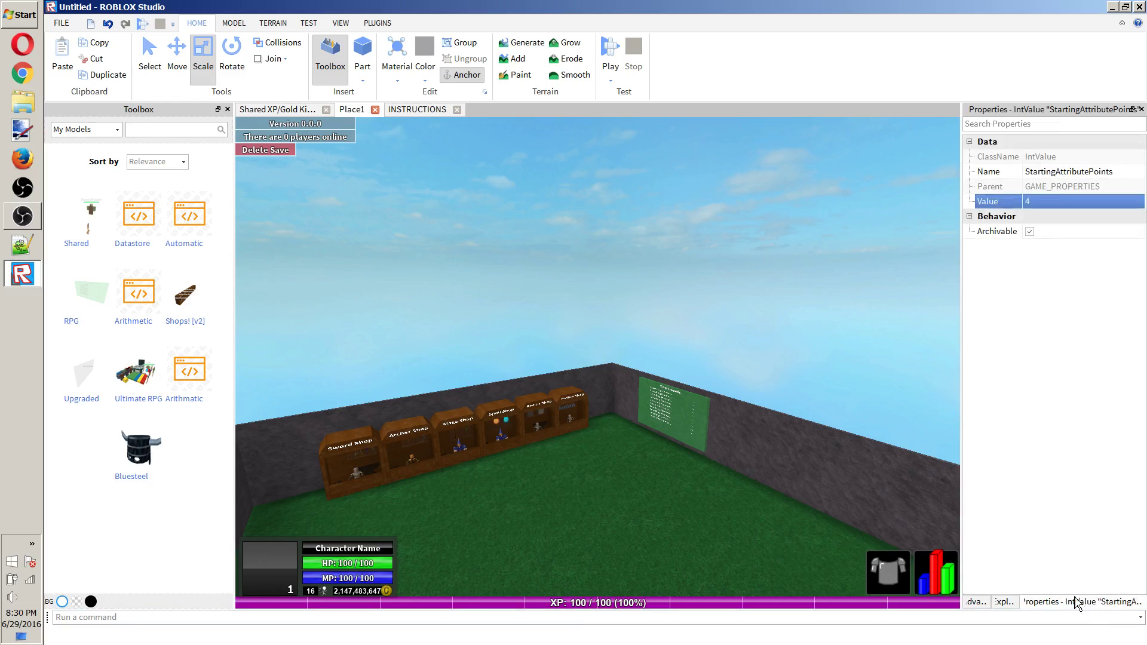
{"action": "left_click", "coordinate": [1007, 602]}
{"action": "left_click", "coordinate": [1047, 403]}
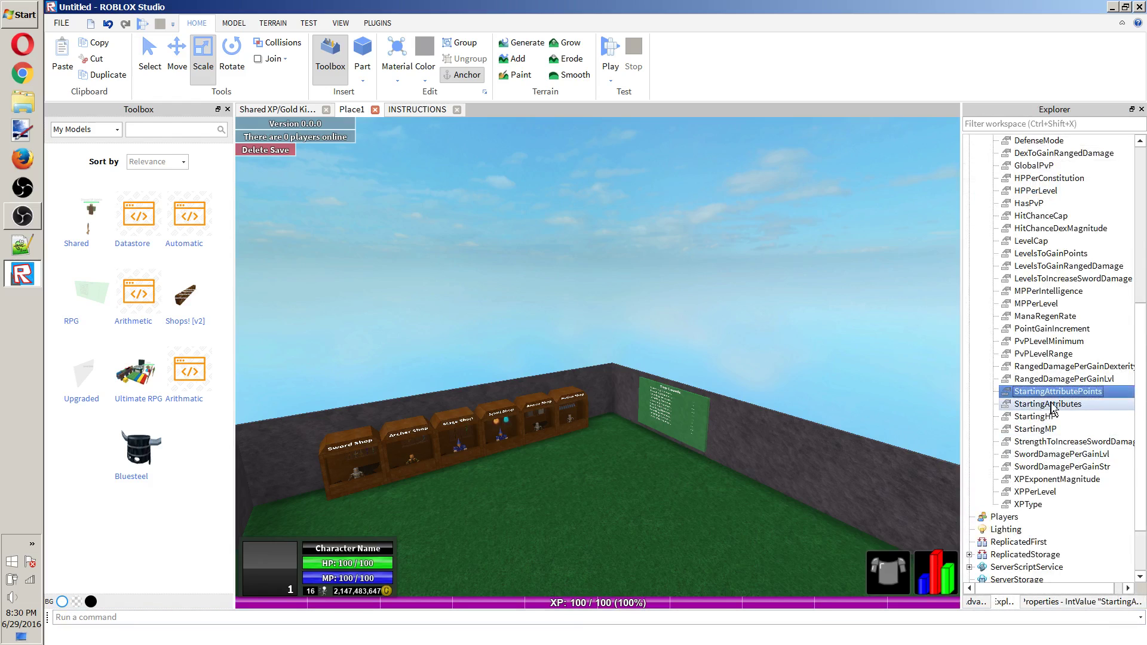
{"action": "left_click", "coordinate": [1074, 602]}
{"action": "left_click", "coordinate": [1045, 203]}
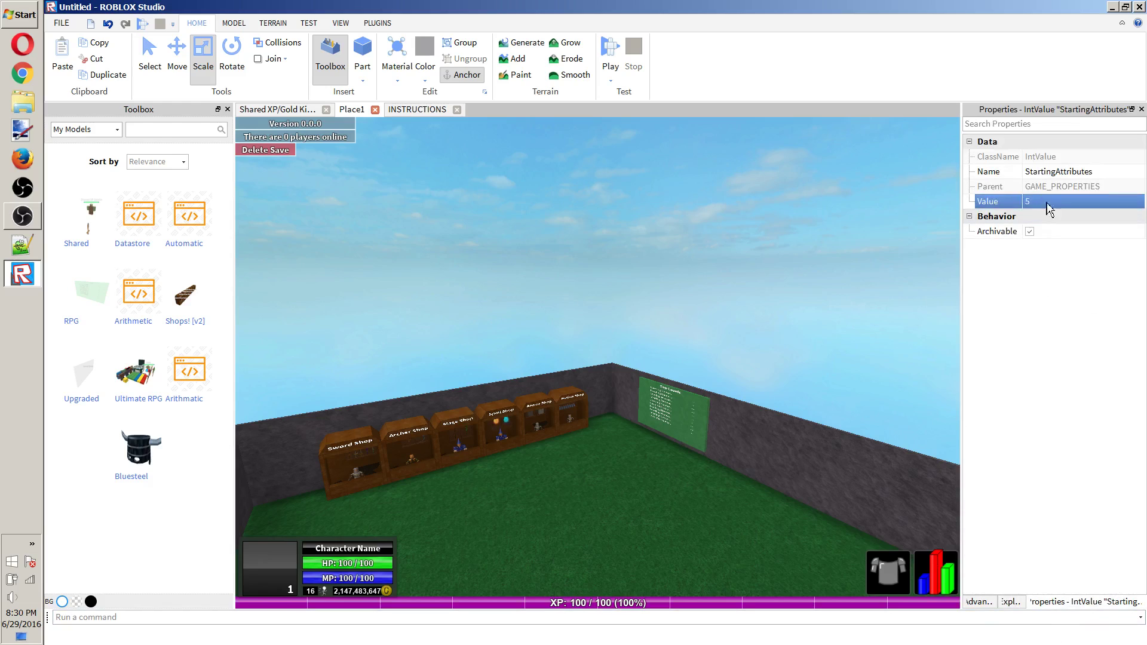
{"action": "left_click", "coordinate": [1017, 601]}
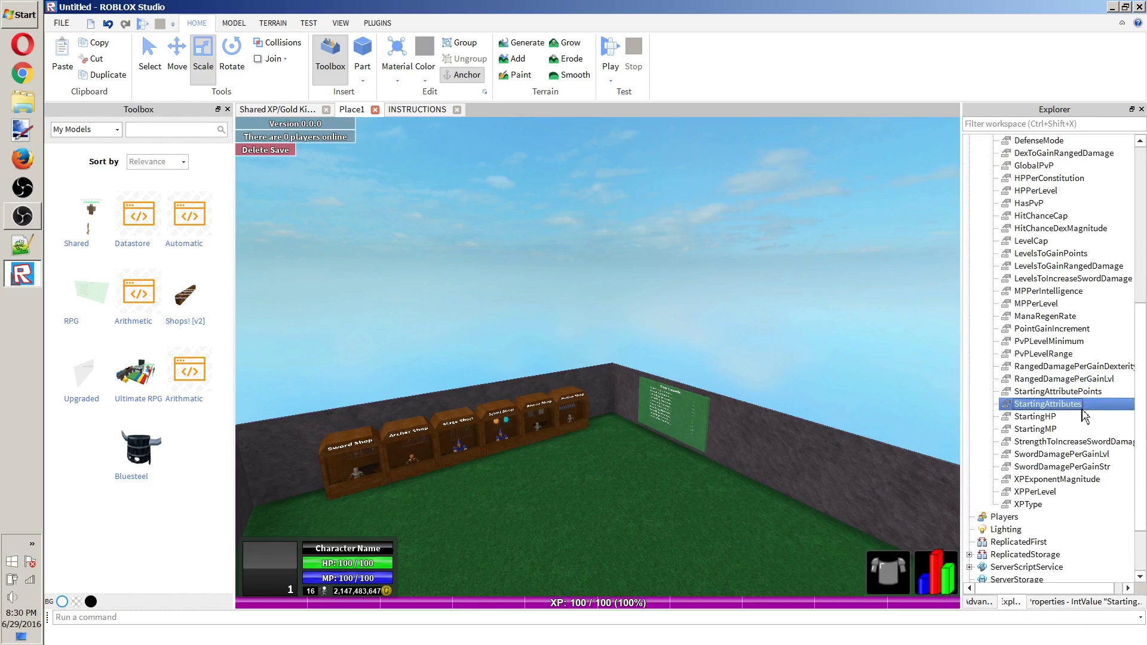
{"action": "left_click", "coordinate": [1069, 391]}
{"action": "left_click", "coordinate": [1055, 603]}
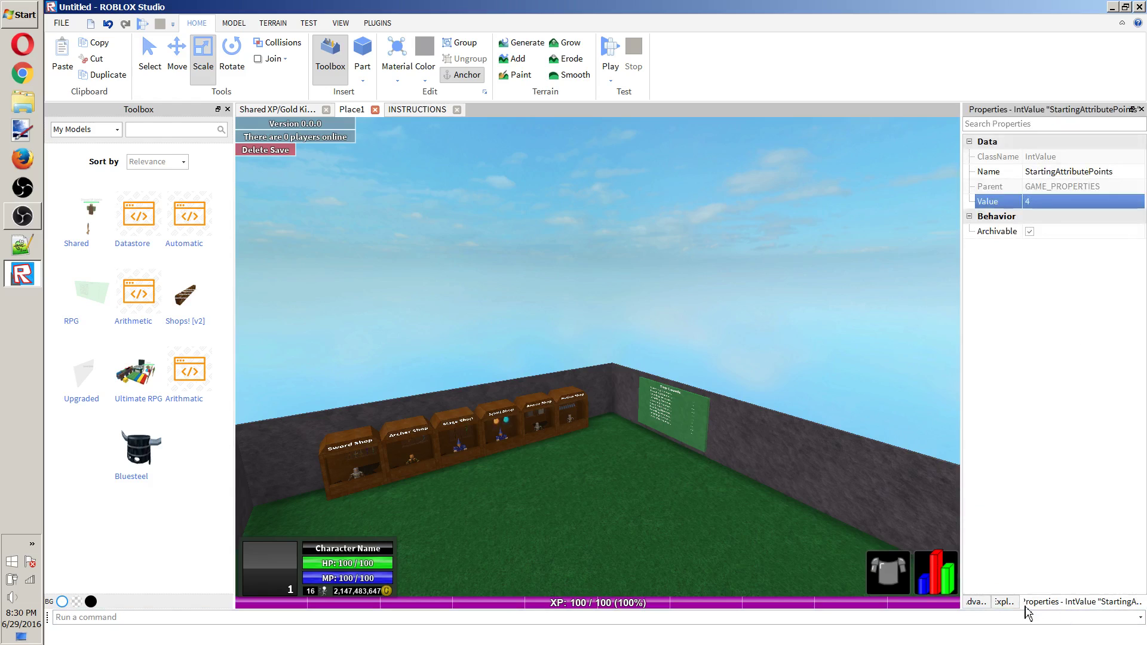
{"action": "left_click", "coordinate": [1015, 602]}
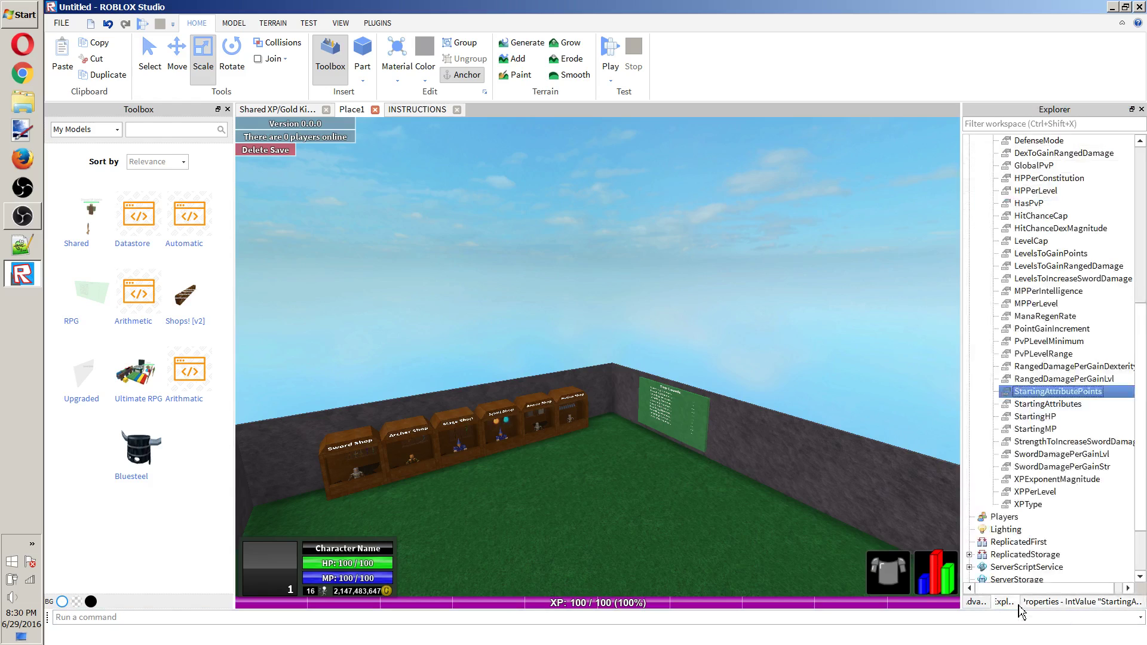
Check the values of StartingHP and StartingMP in GAME_PROPERTIES.
{"action": "left_click", "coordinate": [1036, 416]}
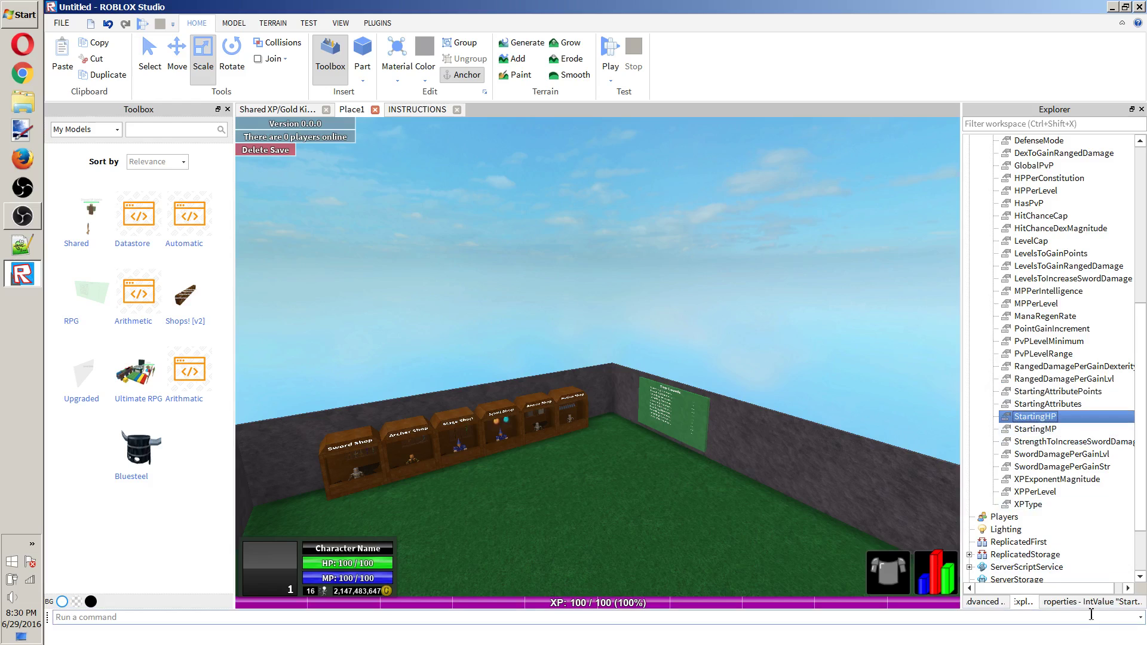
{"action": "left_click", "coordinate": [1075, 602]}
{"action": "left_click", "coordinate": [1036, 604]}
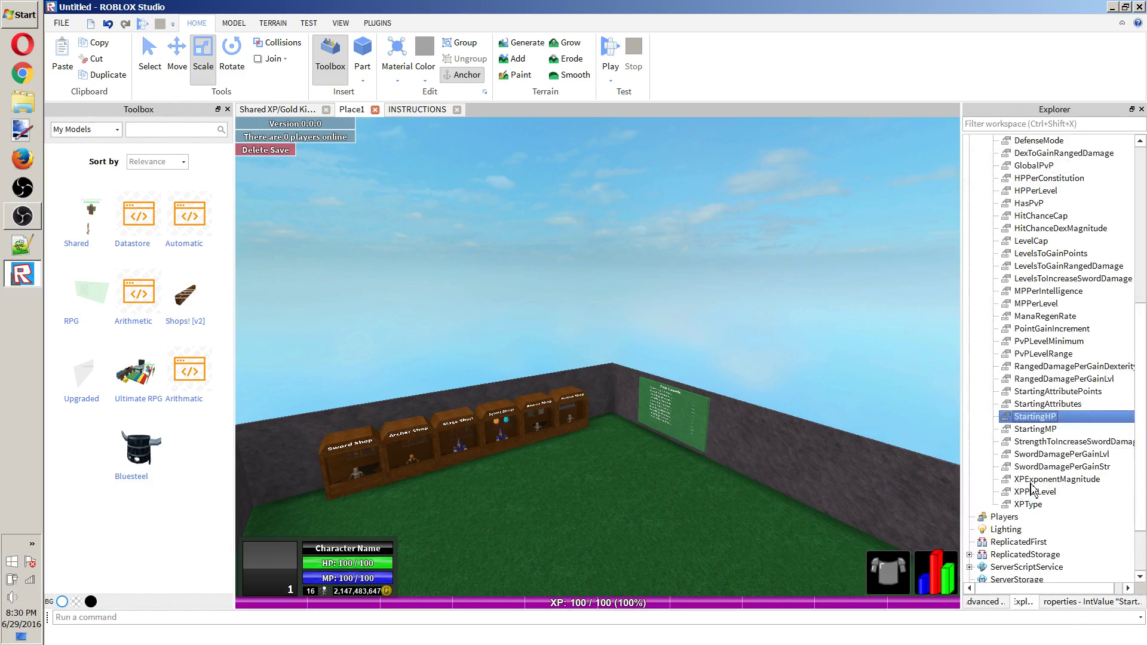
{"action": "left_click", "coordinate": [1044, 430]}
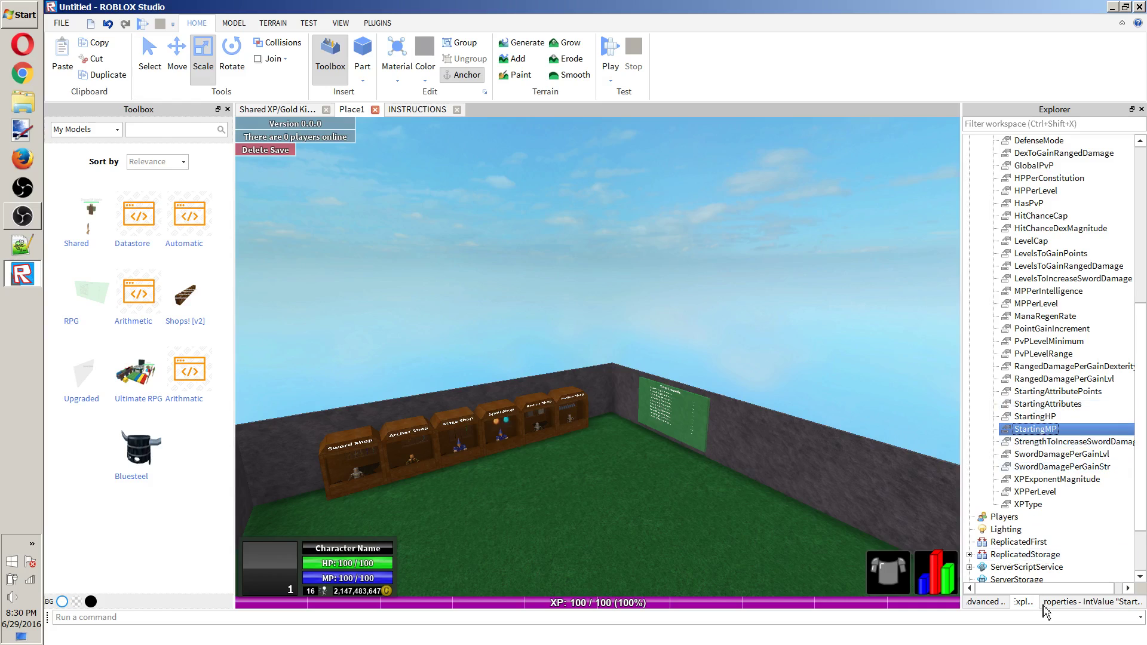
{"action": "left_click", "coordinate": [1062, 602]}
{"action": "left_click", "coordinate": [1026, 602]}
Examine the name and value of the StrengthToIncreaseSwordDamage entry in GAME_PROPERTIES, and clear the selection.
{"action": "left_click", "coordinate": [1069, 441]}
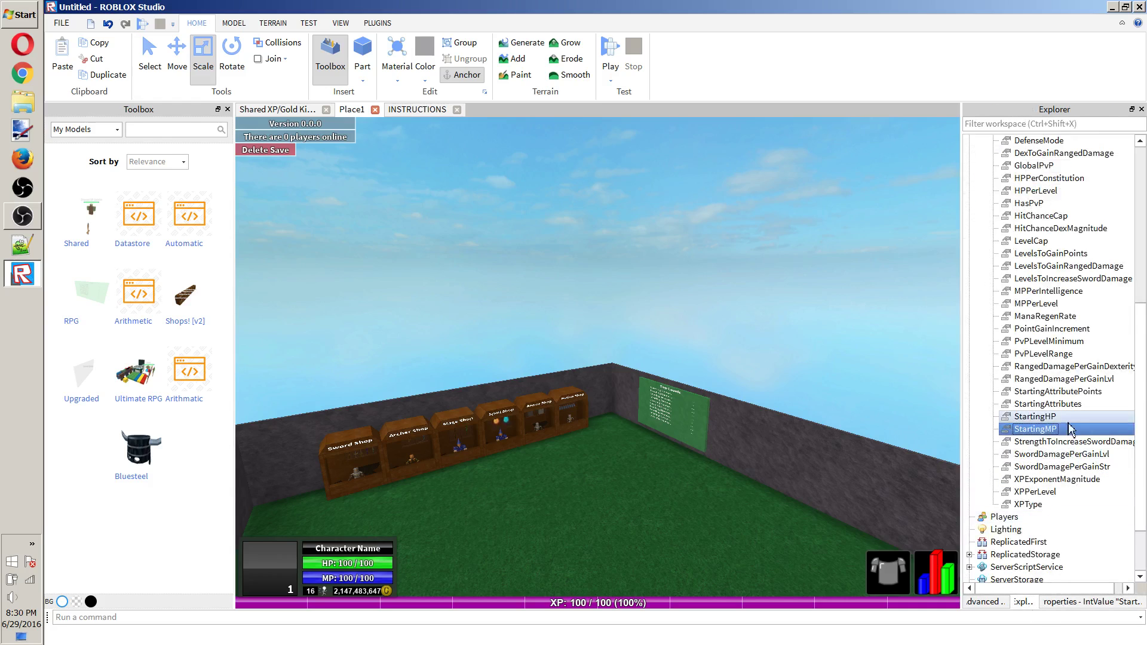
{"action": "left_click", "coordinate": [1078, 602]}
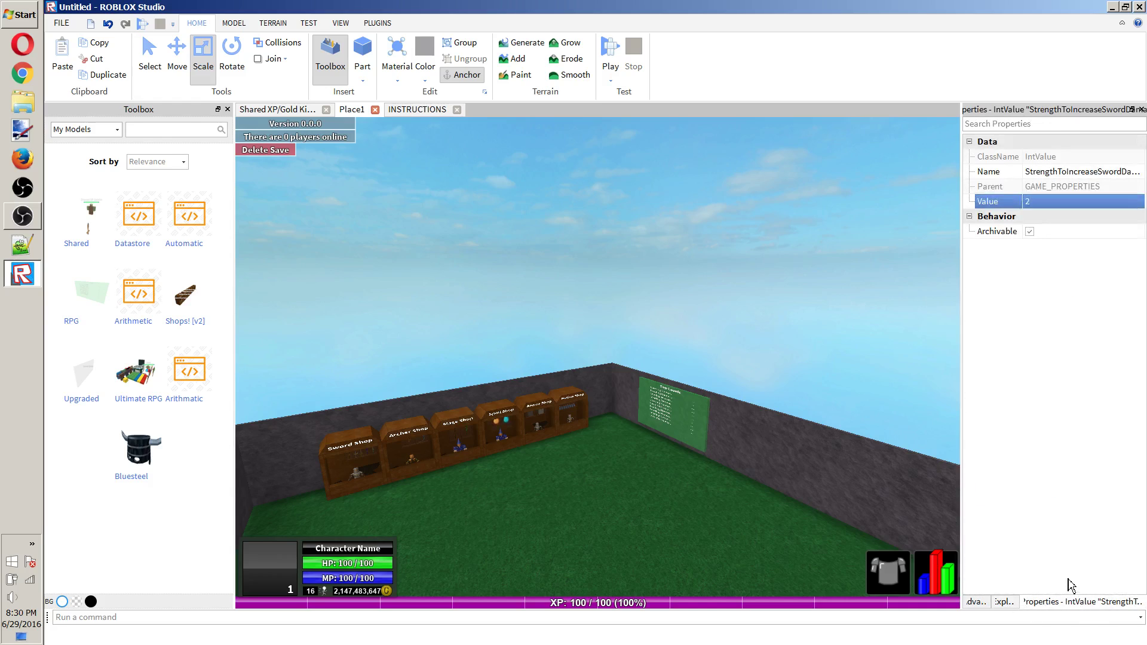
{"action": "left_click", "coordinate": [1096, 171]}
{"action": "key", "text": "Return"}
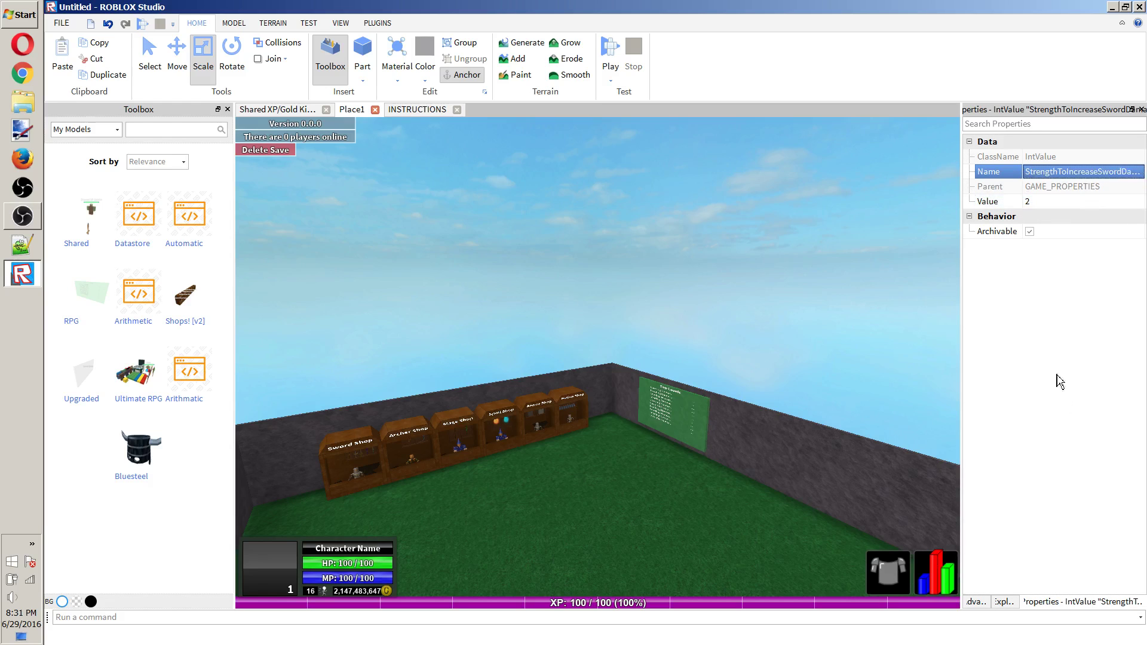
{"action": "mouse_move", "coordinate": [824, 326]}
{"action": "right_mouse_down"}
{"action": "mouse_move", "coordinate": [837, 315]}
{"action": "mouse_move", "coordinate": [819, 327]}
{"action": "mouse_move", "coordinate": [826, 320]}
{"action": "right_mouse_up"}
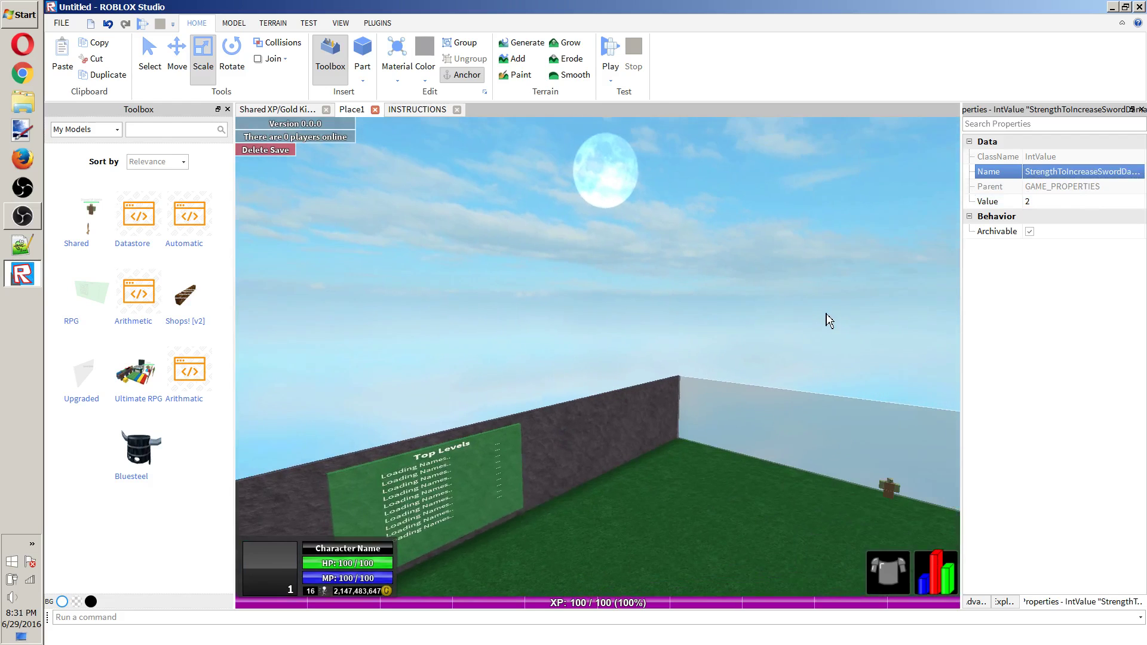
{"action": "left_click", "coordinate": [801, 314]}
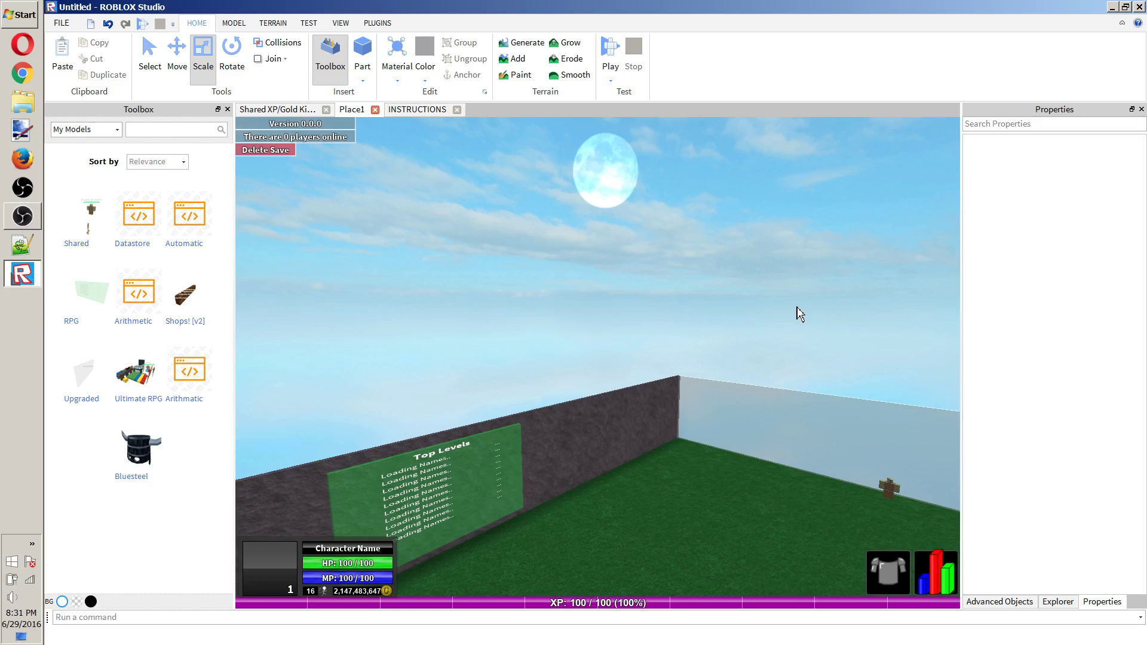
Look over the SwordDamagePerGainLvl entry in GAME_PROPERTIES and view the properties of SwordDamagePerGainStr.
{"action": "left_click", "coordinate": [1056, 602]}
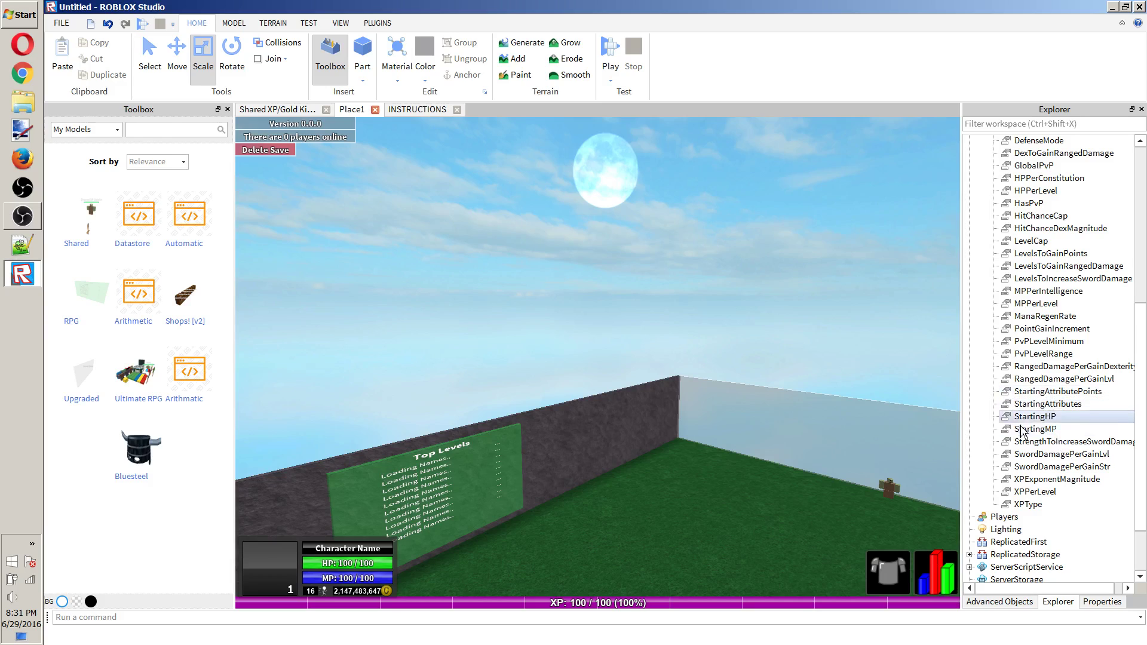
{"action": "left_click", "coordinate": [1043, 416]}
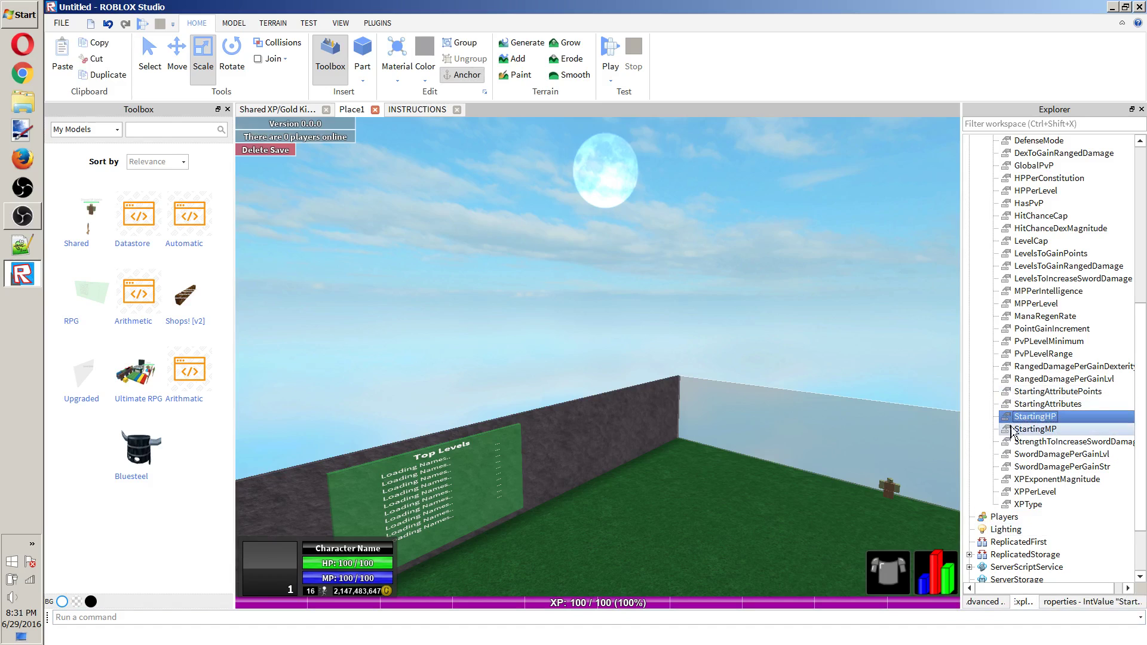
{"action": "left_click", "coordinate": [1069, 454]}
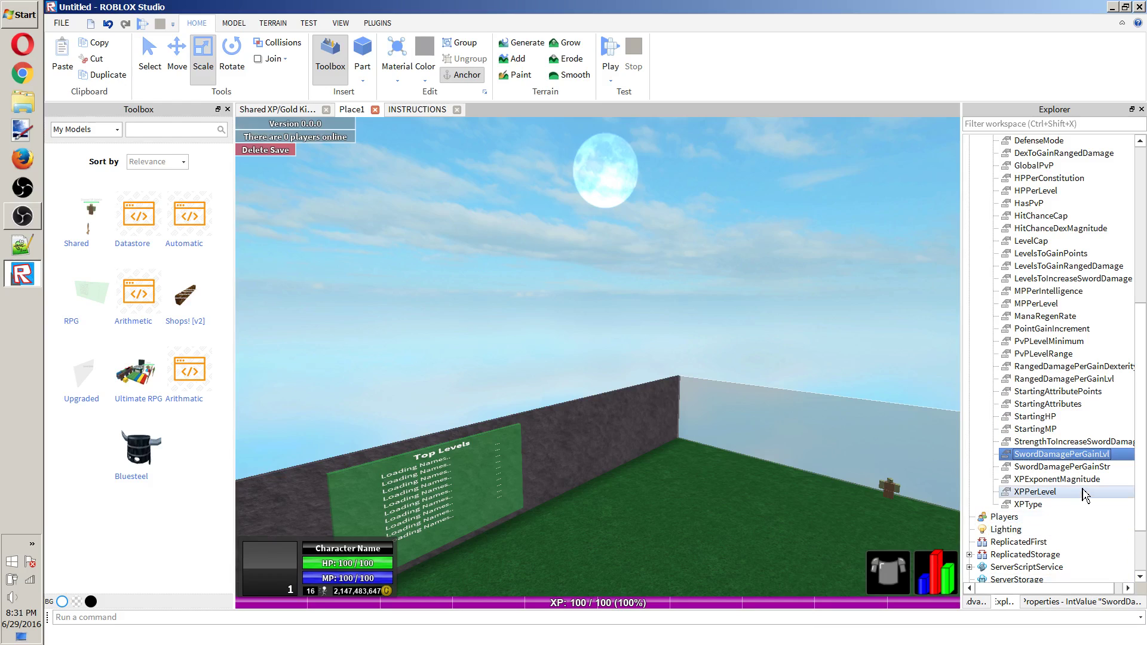
{"action": "left_click", "coordinate": [1083, 467]}
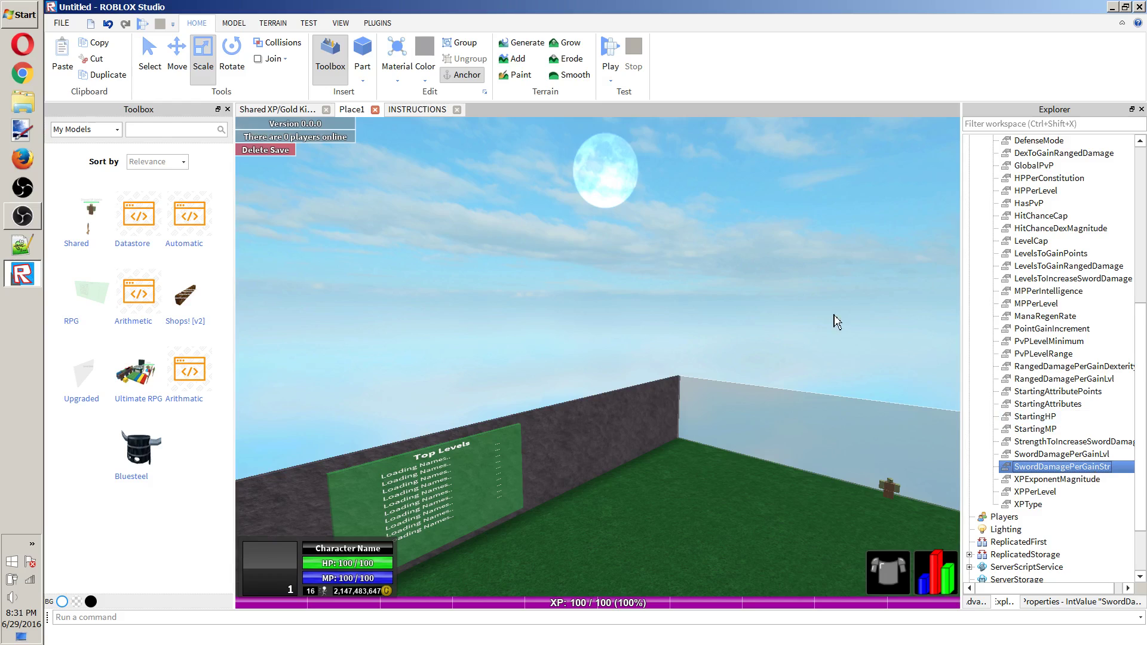
{"action": "left_click", "coordinate": [1077, 601]}
{"action": "left_click", "coordinate": [1005, 601]}
Review the values of StrengthToIncreaseSwordDamage, SwordDamagePerGainStr and SwordDamagePerGainLvl in turn.
{"action": "left_click", "coordinate": [1104, 445]}
{"action": "left_click", "coordinate": [1081, 602]}
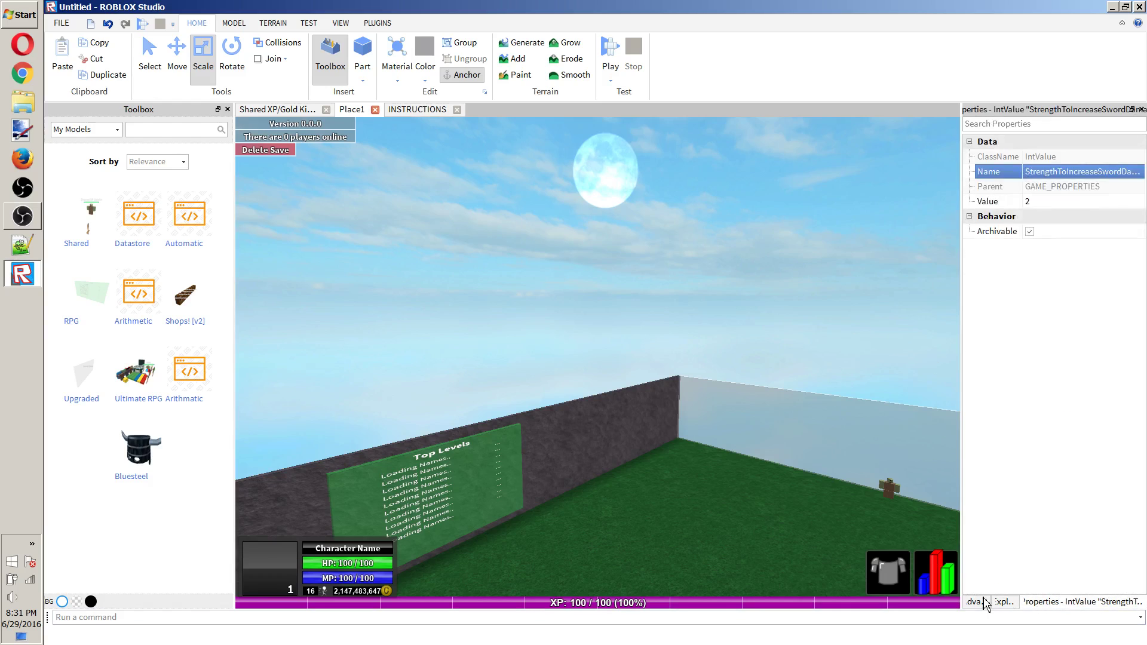
{"action": "left_click", "coordinate": [1005, 601]}
{"action": "left_click", "coordinate": [1066, 467]}
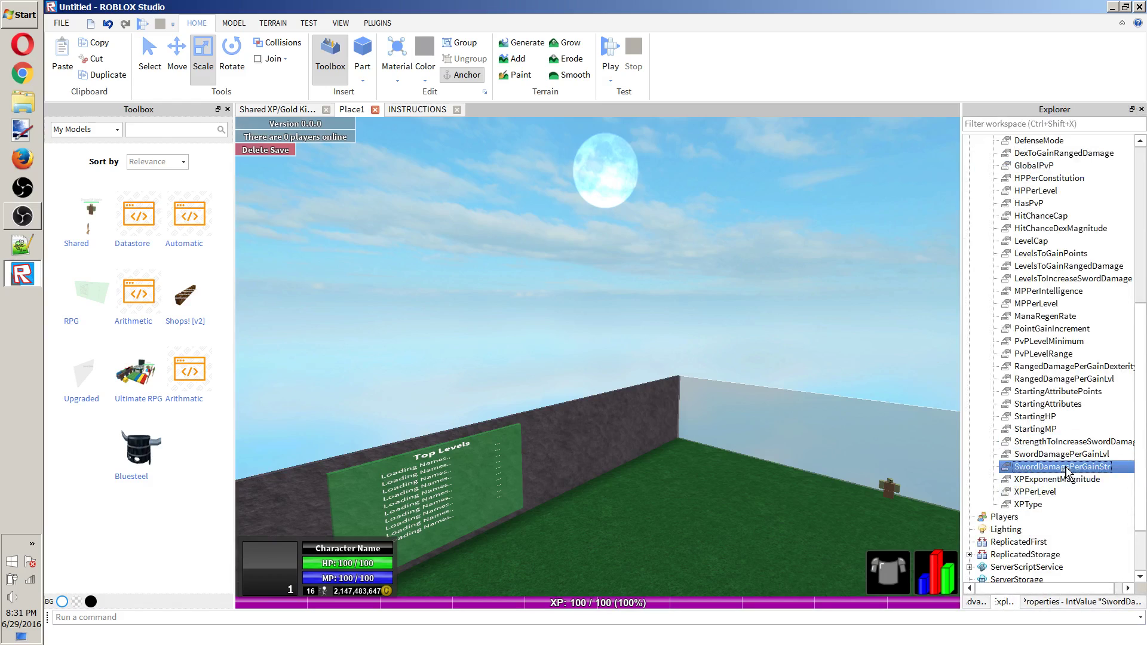
{"action": "left_click", "coordinate": [1097, 602]}
{"action": "left_click", "coordinate": [1013, 603]}
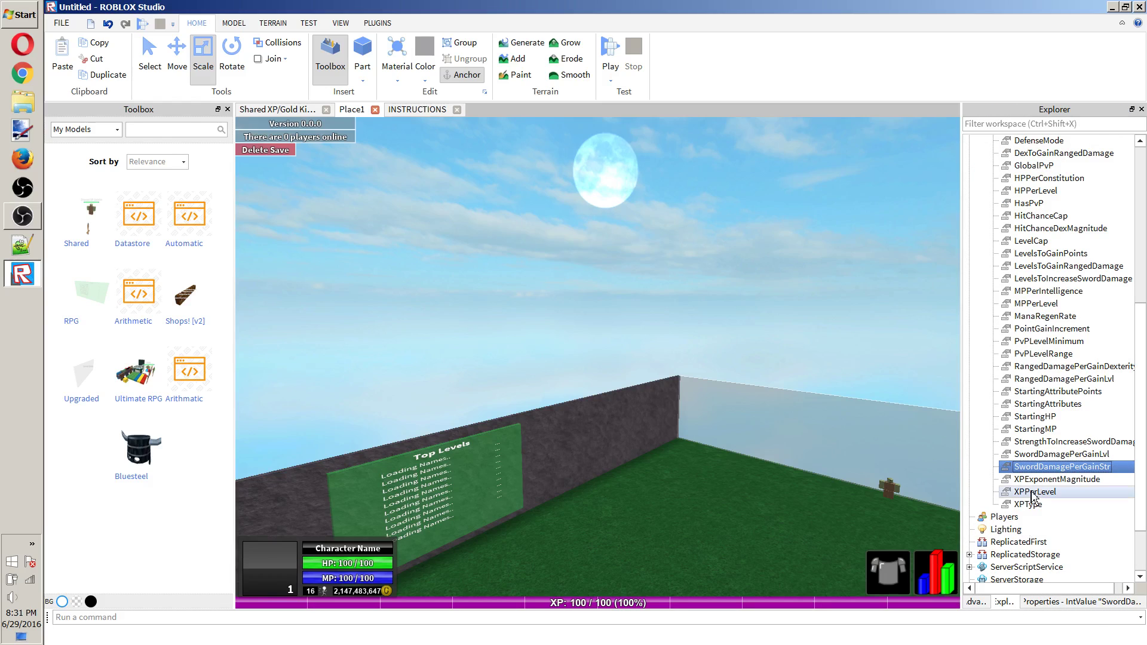
{"action": "left_click", "coordinate": [1075, 455]}
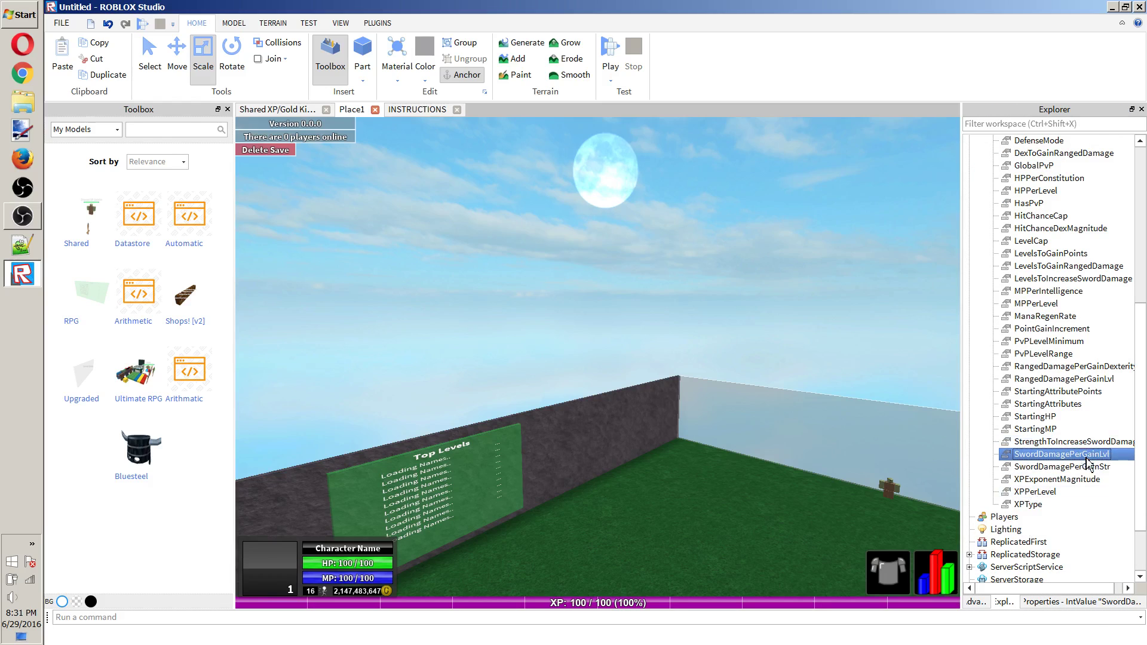
{"action": "left_click", "coordinate": [1078, 602]}
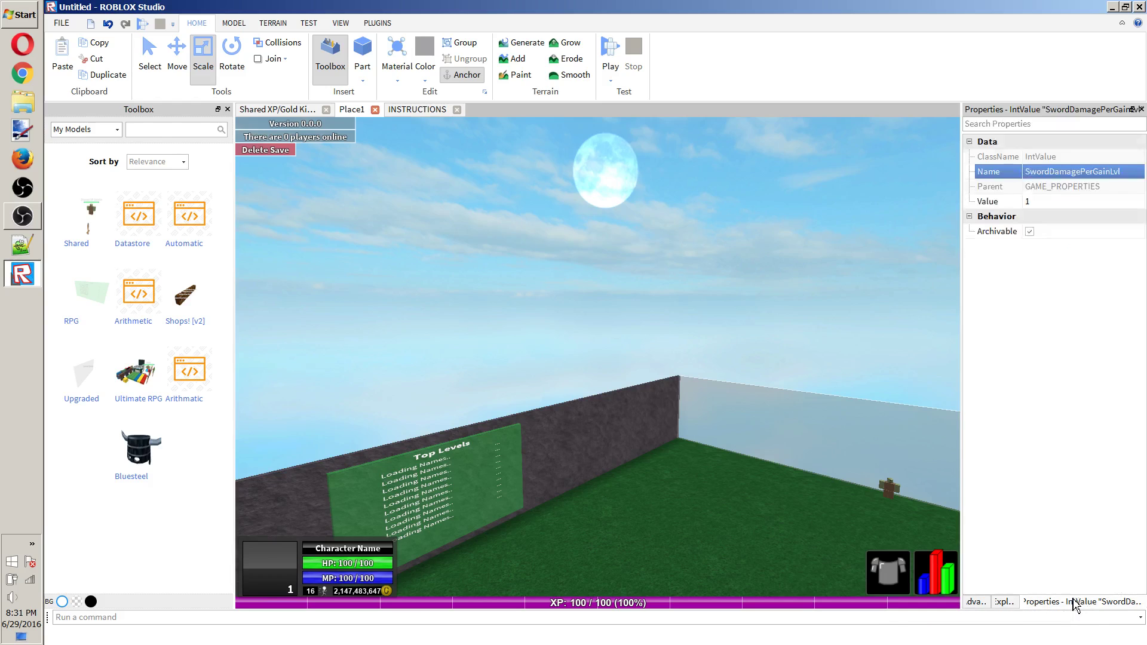
{"action": "left_click", "coordinate": [1018, 600]}
Examine the XPExponentMagnitude value in GAME_PROPERTIES and select the XPPerLevel entry.
{"action": "right_click_drag", "start_coordinate": [724, 335], "coordinate": [723, 332]}
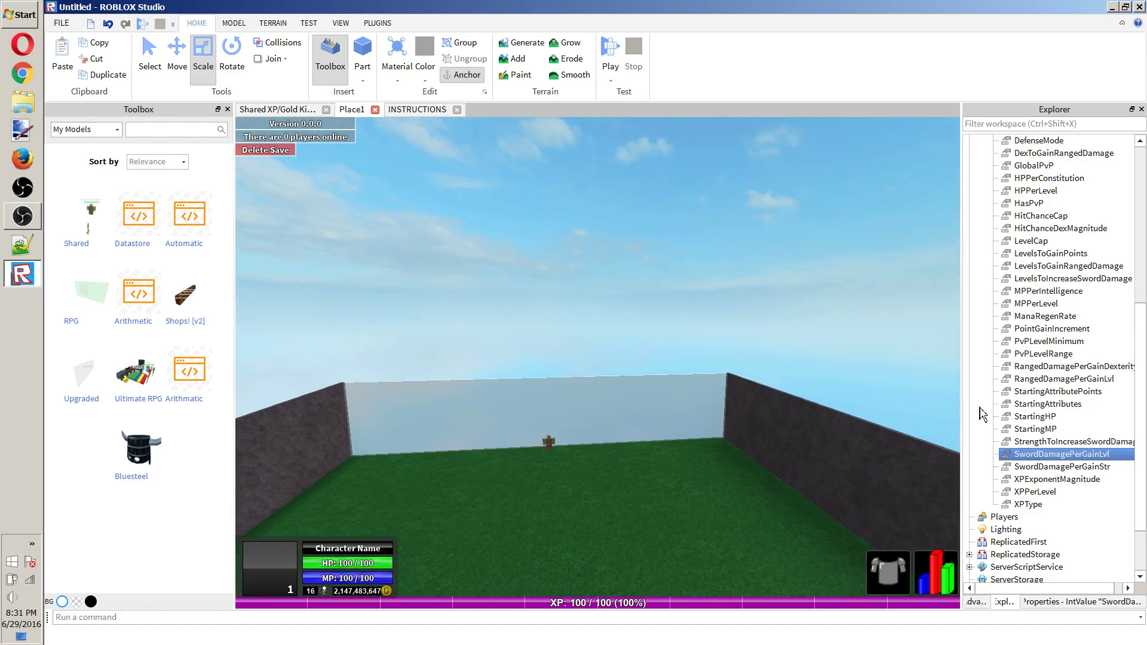
{"action": "left_click", "coordinate": [1052, 479]}
{"action": "left_click", "coordinate": [1053, 602]}
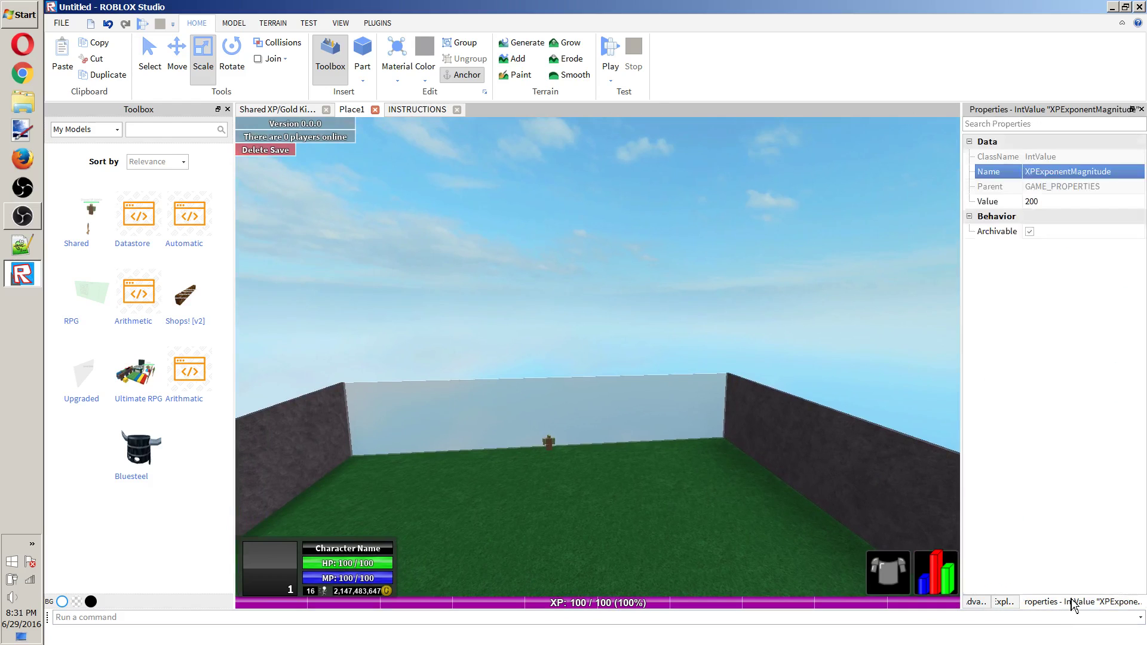
{"action": "left_click", "coordinate": [1014, 602]}
{"action": "left_click", "coordinate": [1051, 493]}
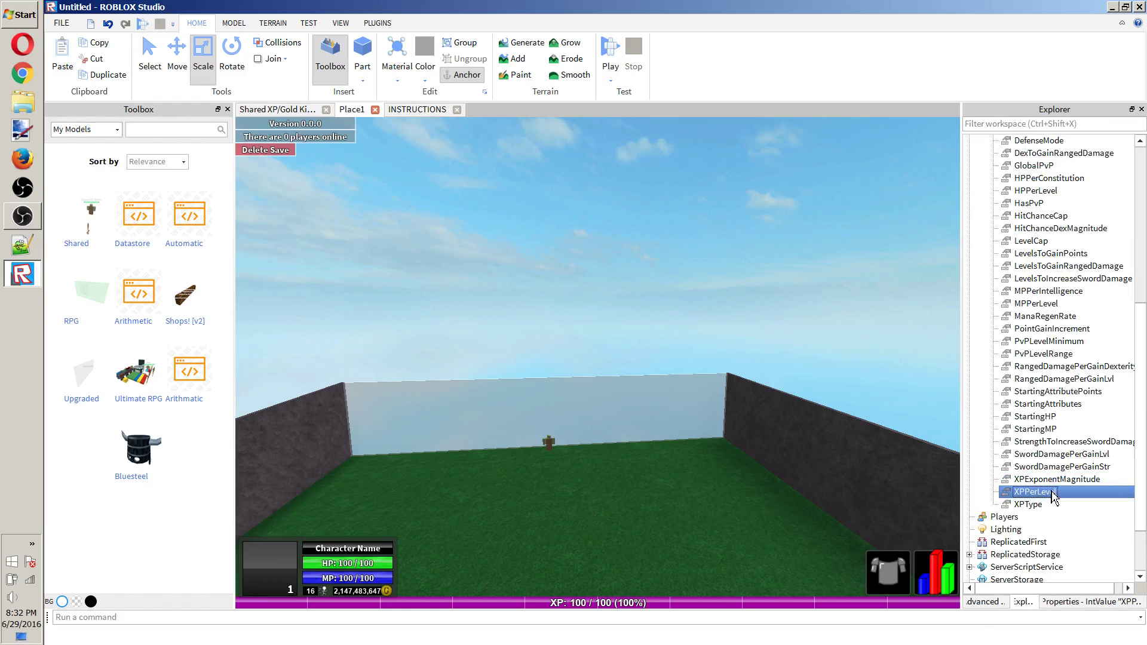
Select XPType in GAME_PROPERTIES and examine its value.
{"action": "left_click", "coordinate": [1038, 504]}
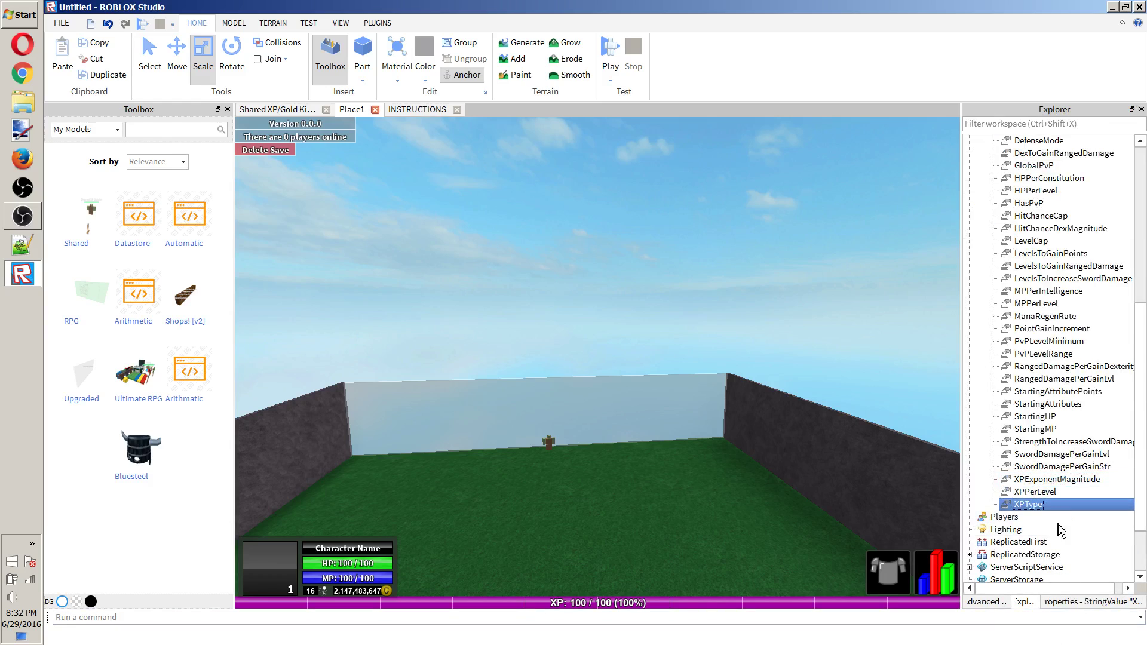
{"action": "left_click", "coordinate": [1061, 602]}
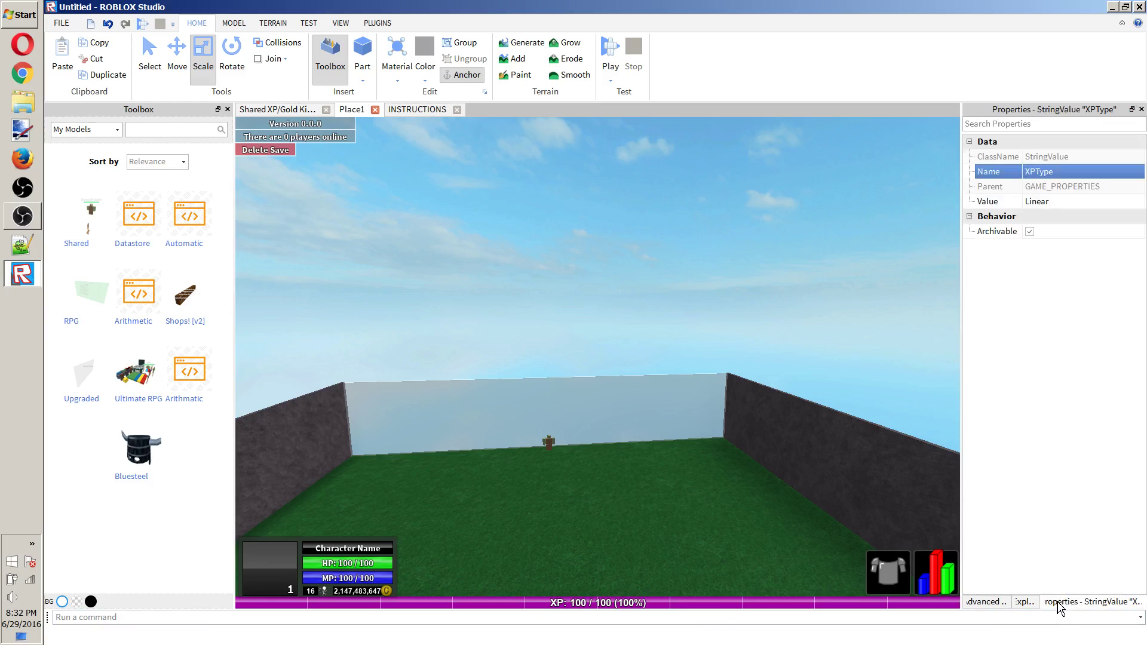
{"action": "left_click", "coordinate": [1044, 220]}
{"action": "left_click", "coordinate": [1045, 203]}
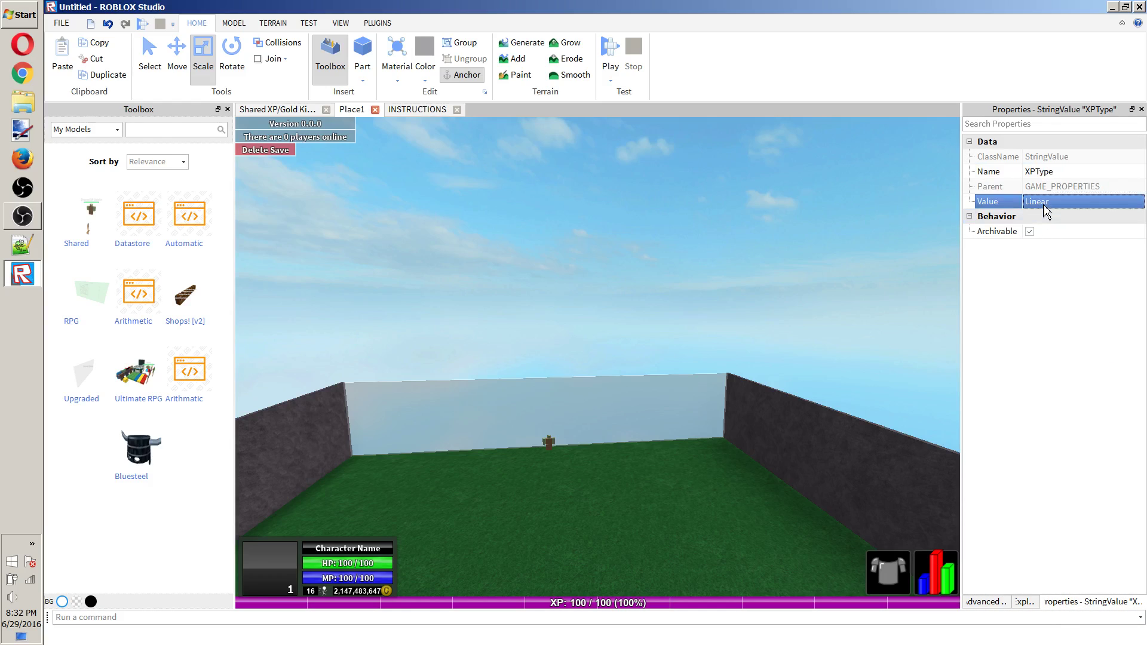
{"action": "left_click", "coordinate": [1026, 602]}
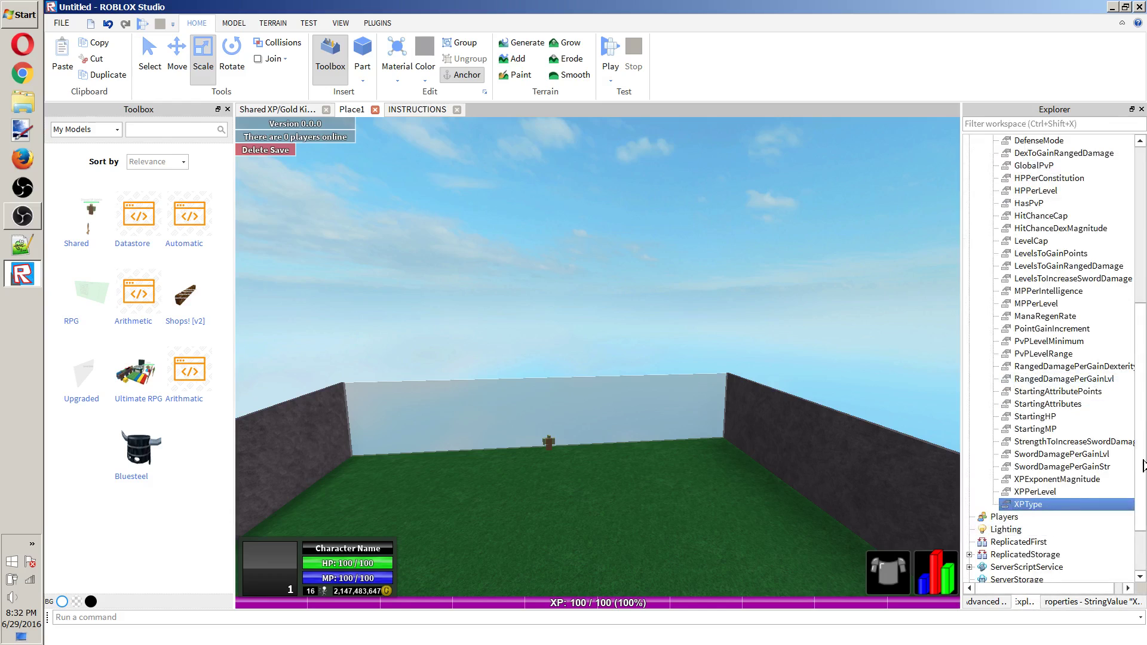
Open DatastoreRPGScript from ServerScriptService and examine the XPType options in its onXPChanged function.
{"action": "scroll", "coordinate": [1142, 465], "scroll_direction": "down", "scroll_amount": 2}
{"action": "left_click", "coordinate": [969, 479]}
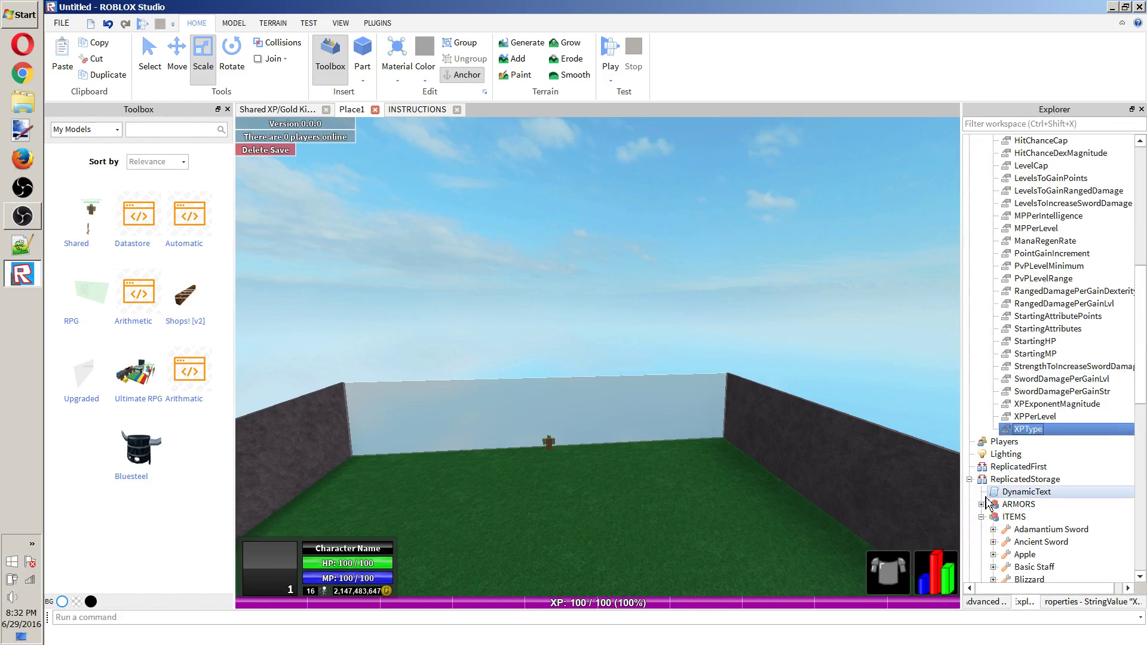
{"action": "left_click", "coordinate": [1015, 479]}
{"action": "left_click", "coordinate": [969, 479]}
{"action": "left_click", "coordinate": [970, 492]}
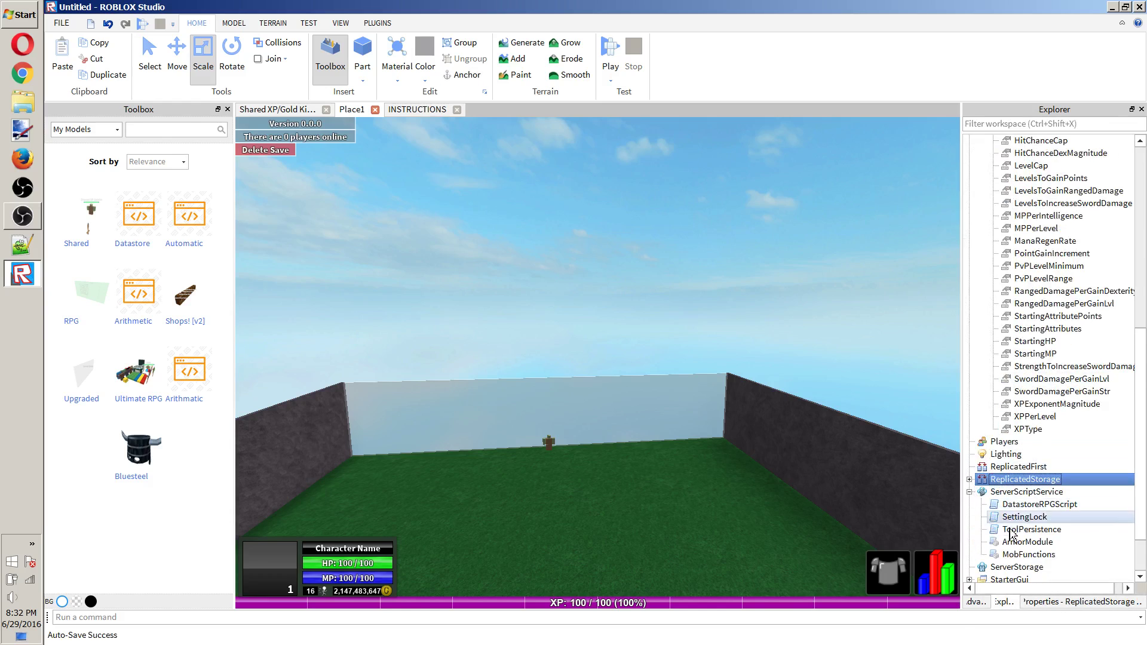
{"action": "double_click", "coordinate": [1039, 504]}
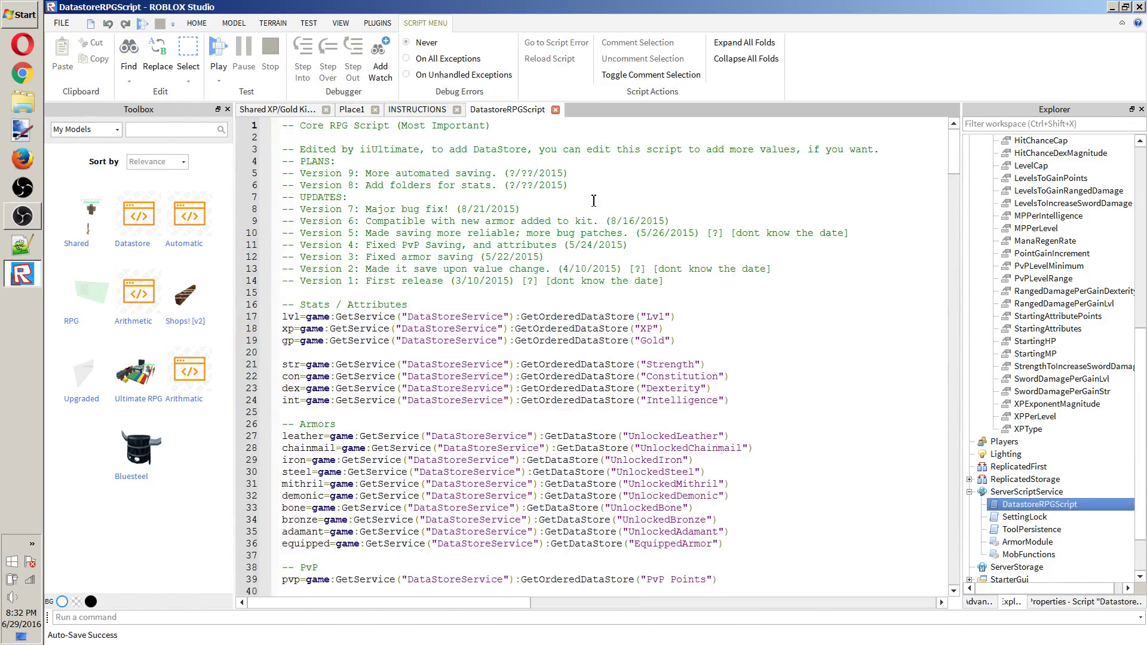
{"action": "scroll", "coordinate": [593, 200], "scroll_direction": "down", "scroll_amount": 13}
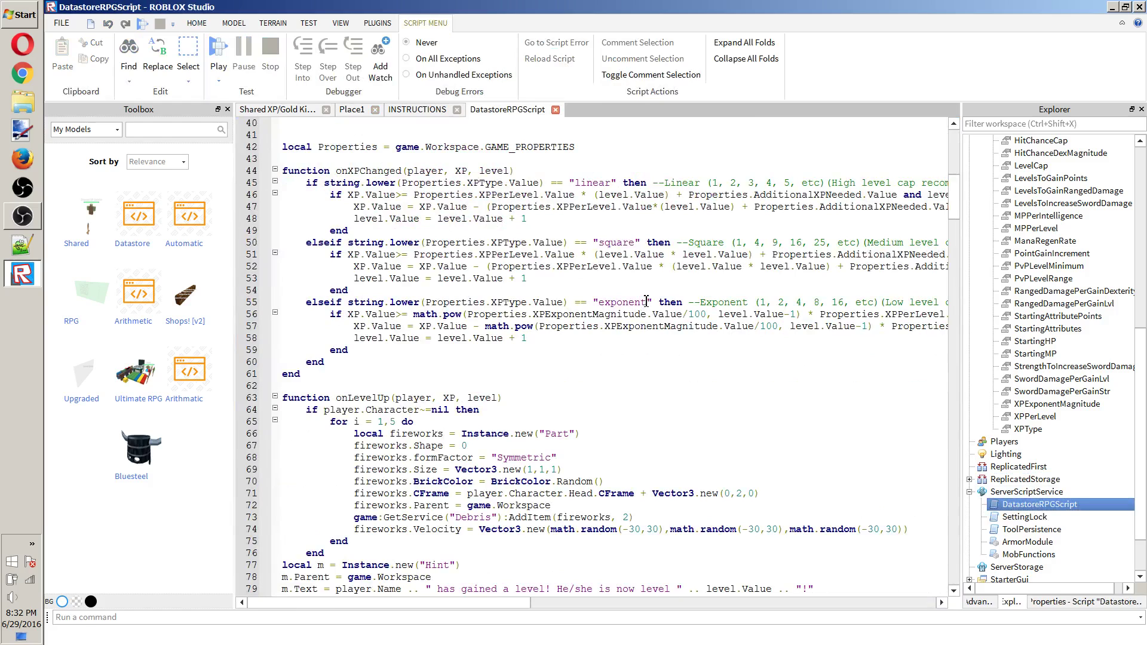
Examine the exponent and square XP branches of onXPChanged, including the number sequence in the square branch's comment.
{"action": "left_click", "coordinate": [659, 302]}
{"action": "double_click", "coordinate": [627, 303]}
{"action": "left_click", "coordinate": [611, 243]}
{"action": "left_click_drag", "start_coordinate": [493, 602], "coordinate": [577, 603]}
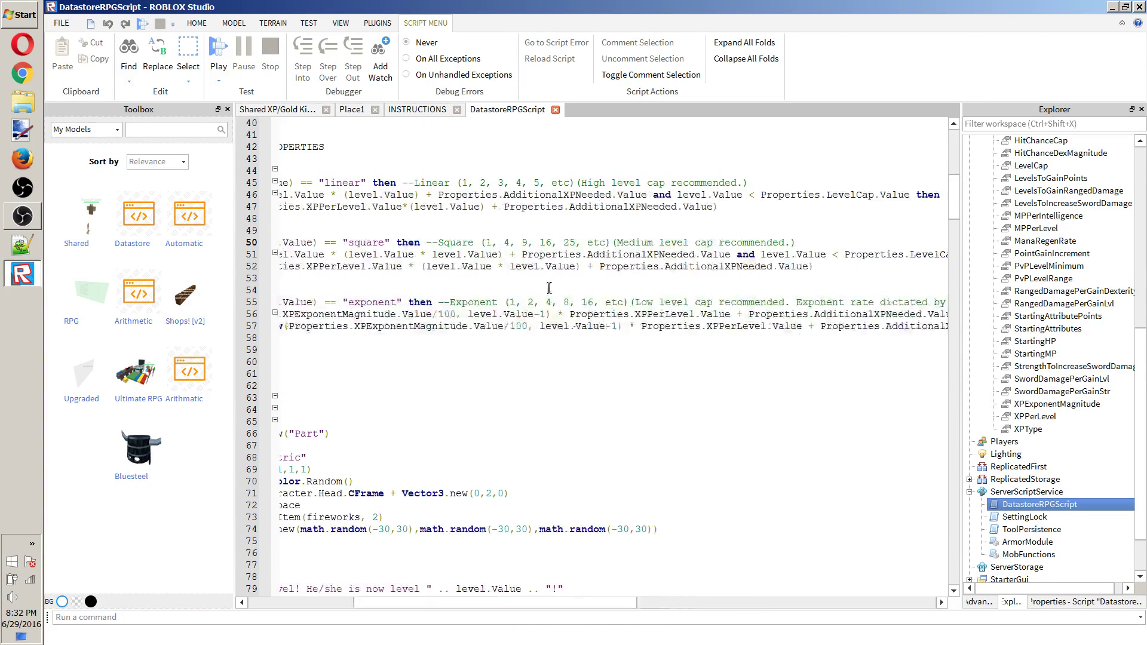
{"action": "left_click_drag", "start_coordinate": [486, 244], "coordinate": [580, 246]}
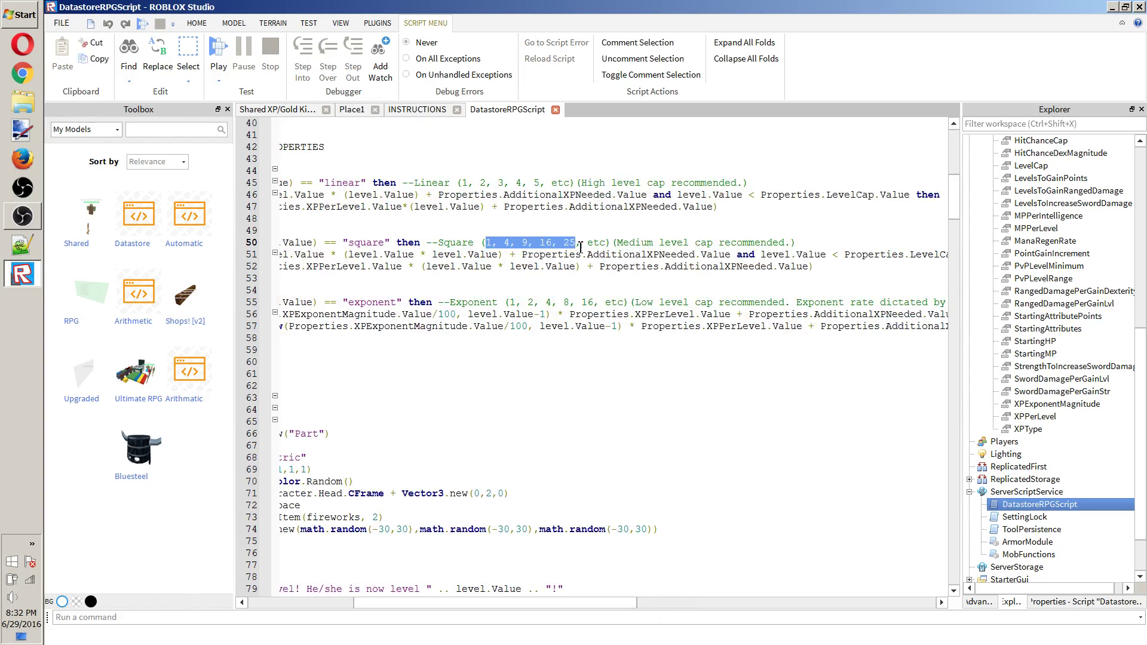
{"action": "left_click", "coordinate": [572, 248]}
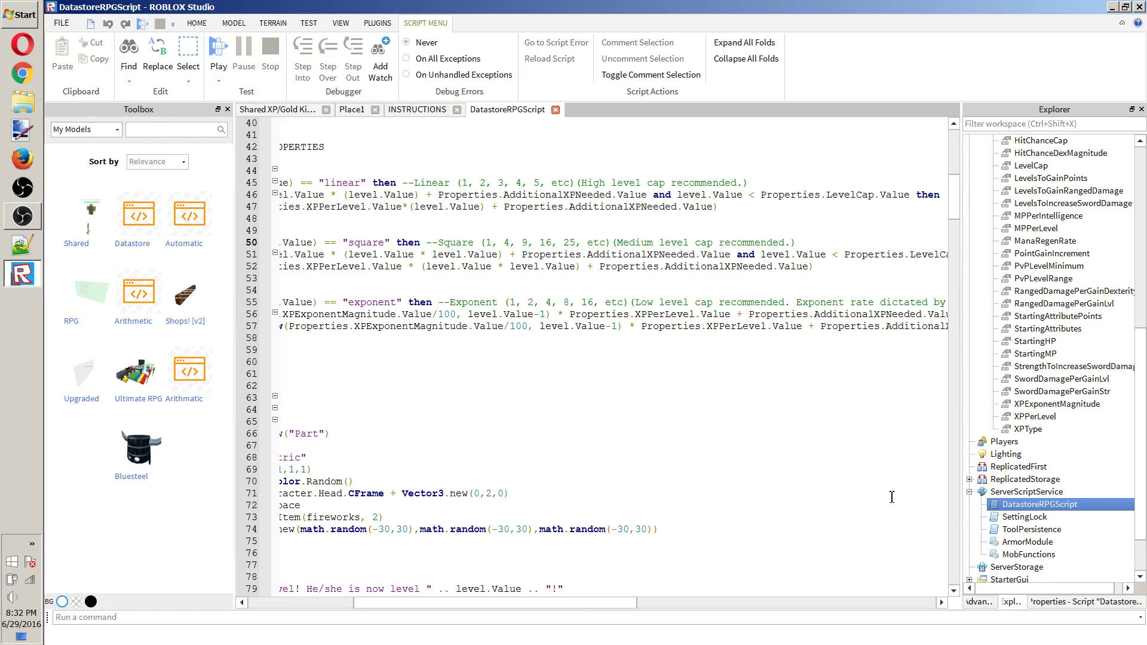
Set the XPExponentMagnitude value in GAME_PROPERTIES to 105.
{"action": "left_click", "coordinate": [1082, 405]}
{"action": "left_click", "coordinate": [1080, 603]}
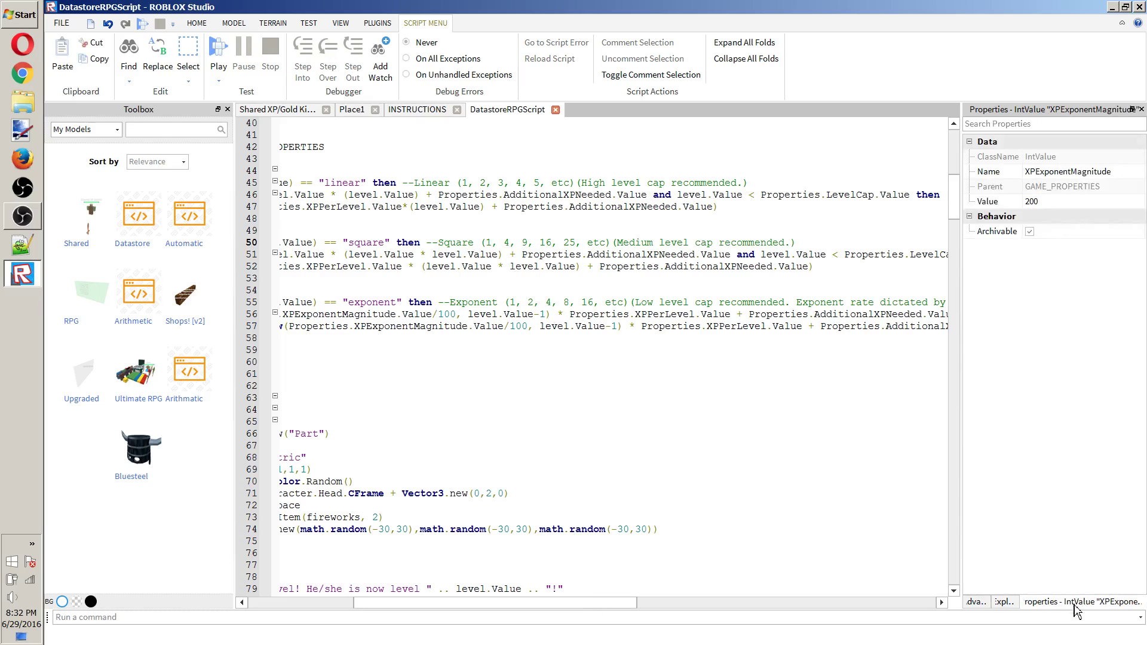
{"action": "left_click", "coordinate": [1066, 201]}
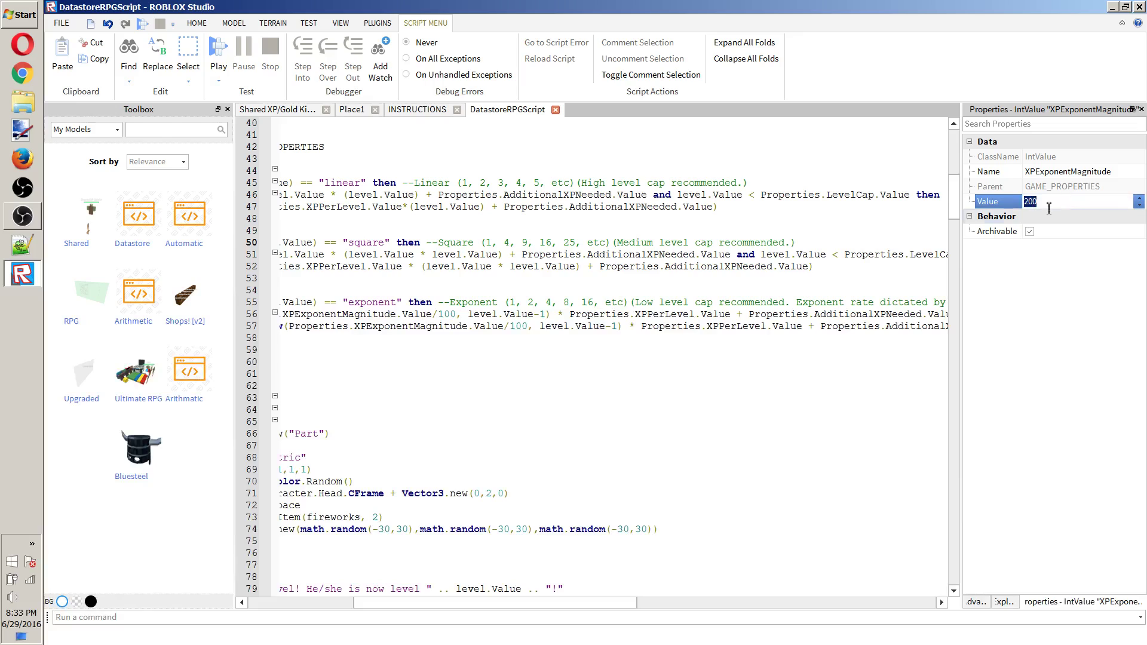
{"action": "type", "text": "195"}
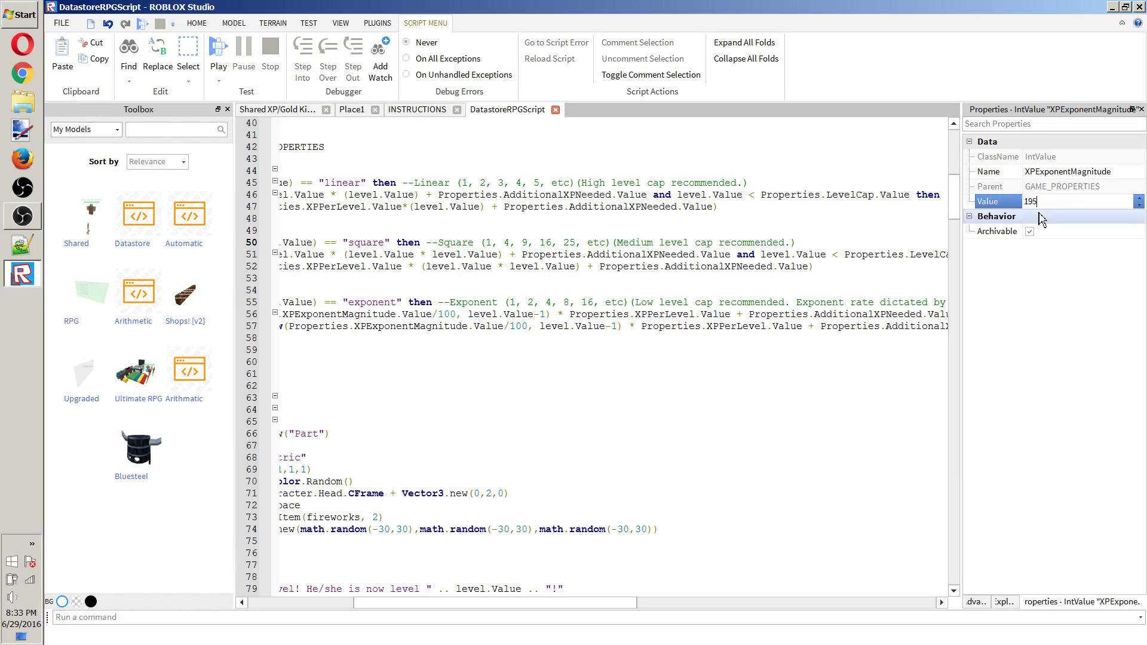
{"action": "key", "text": "BackSpace"}
{"action": "key", "text": "BackSpace"}
{"action": "type", "text": "05"}
{"action": "key", "text": "Return"}
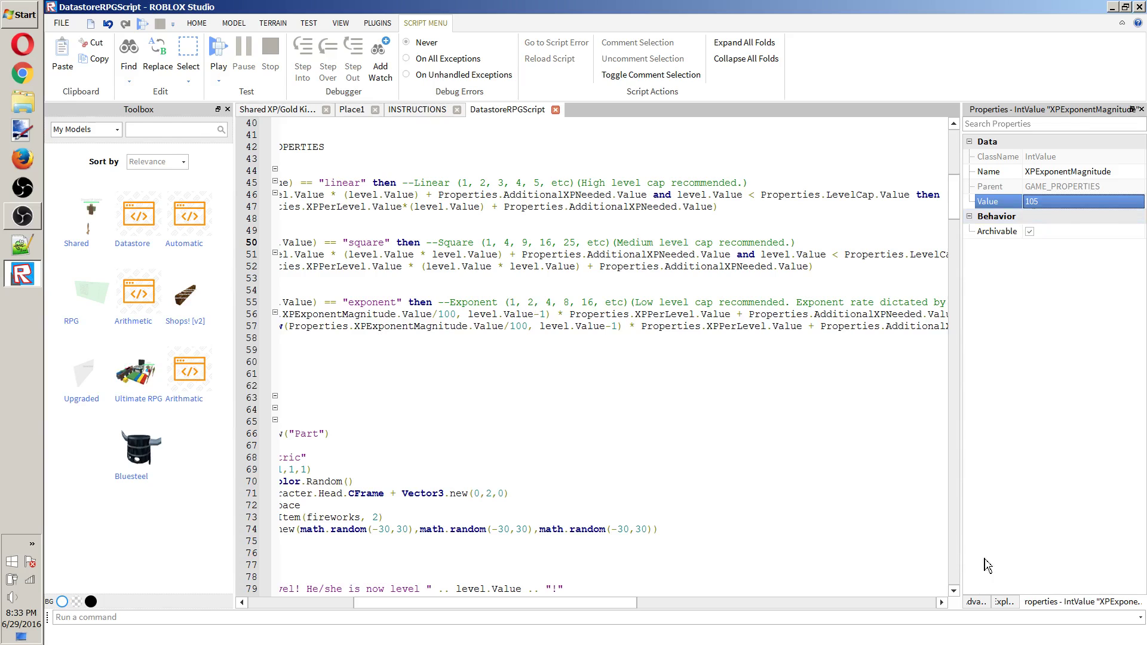
Select XPPerLevel in GAME_PROPERTIES and examine its value.
{"action": "left_click", "coordinate": [1004, 602]}
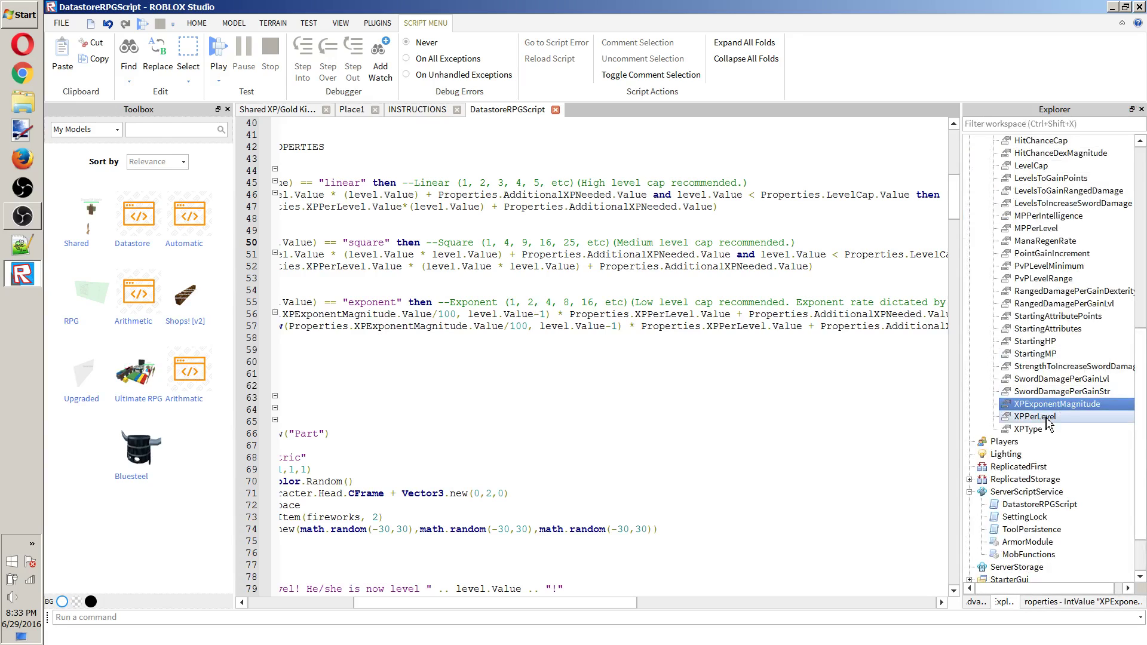
{"action": "left_click", "coordinate": [1046, 418]}
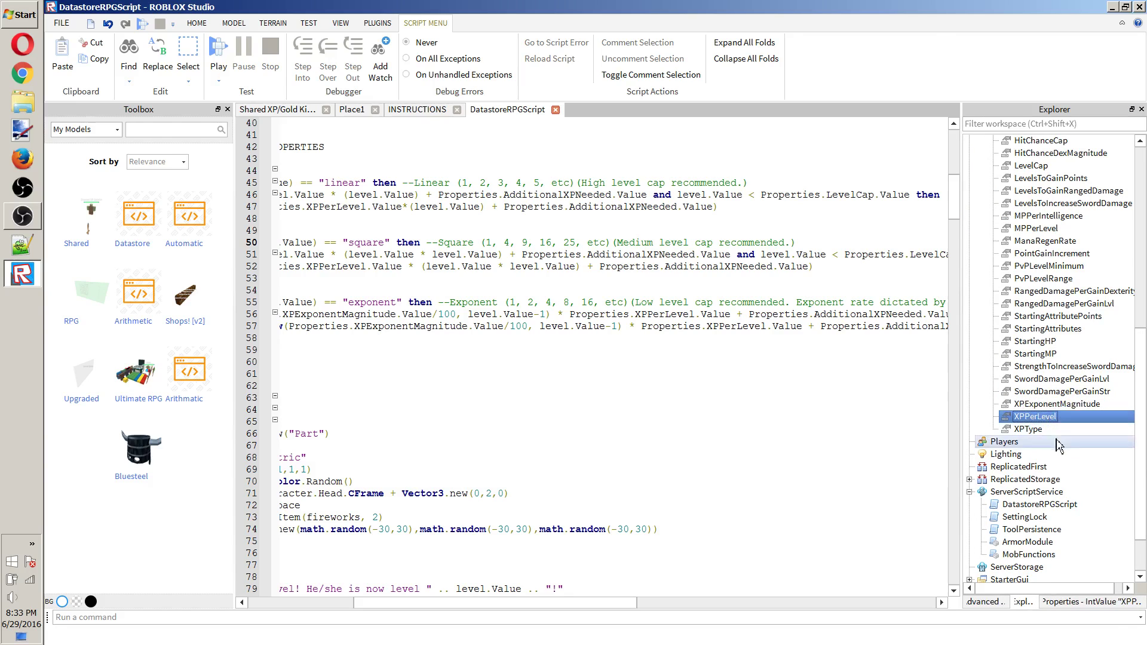
{"action": "left_click", "coordinate": [1088, 602]}
{"action": "left_click", "coordinate": [1100, 202]}
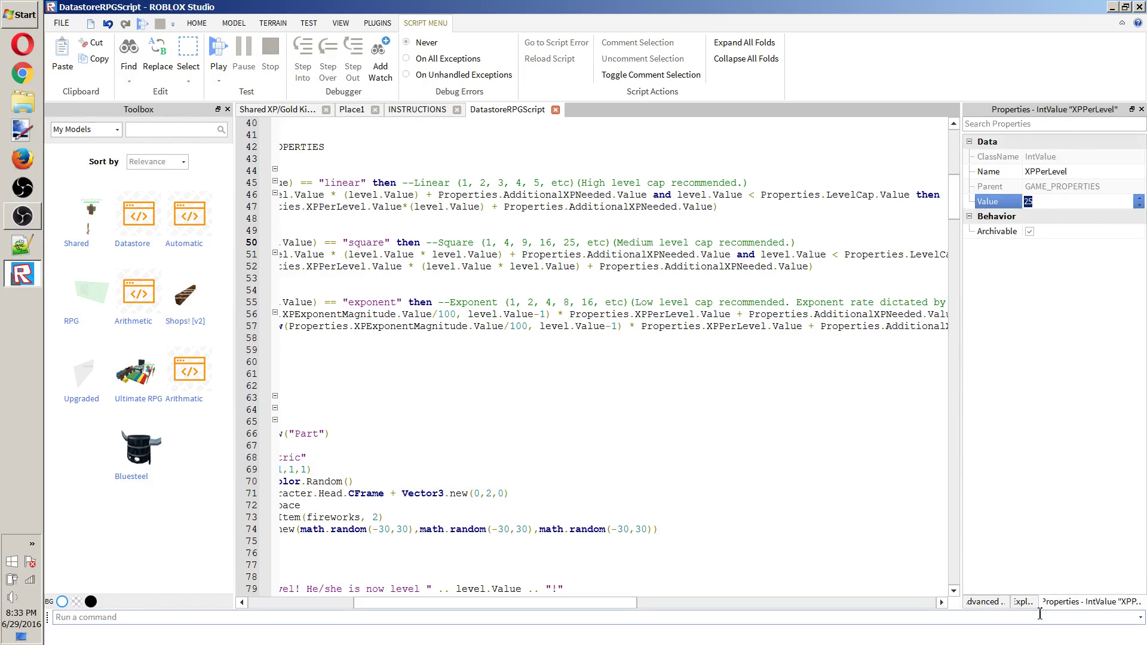
Compare the XPExponentMagnitude value with the exponent formula in the script's onXPChanged function.
{"action": "left_click", "coordinate": [1023, 602]}
{"action": "left_click", "coordinate": [1051, 407]}
{"action": "left_click", "coordinate": [1084, 602]}
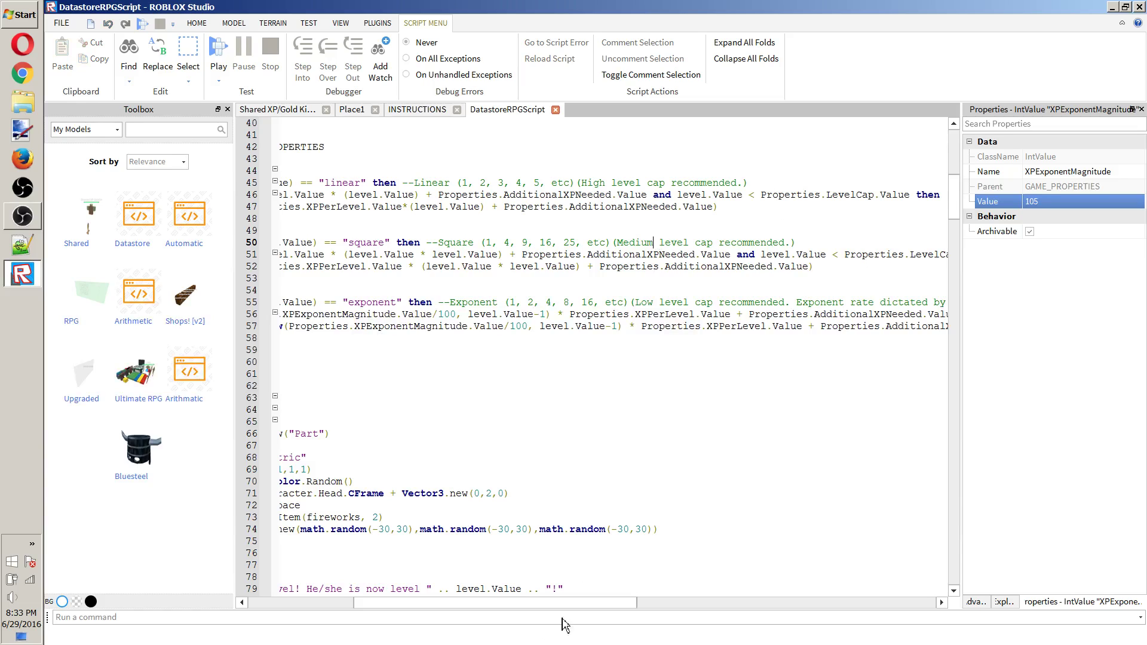
{"action": "left_click", "coordinate": [511, 596]}
{"action": "left_click", "coordinate": [516, 302]}
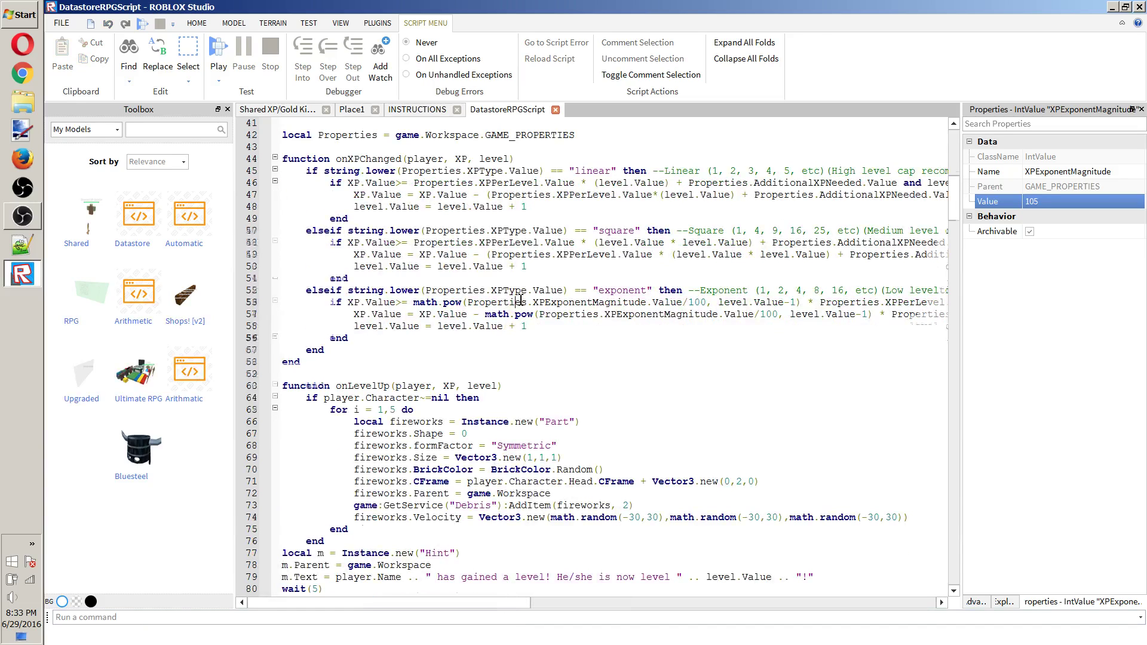
{"action": "scroll", "coordinate": [520, 298], "scroll_direction": "up", "scroll_amount": 1}
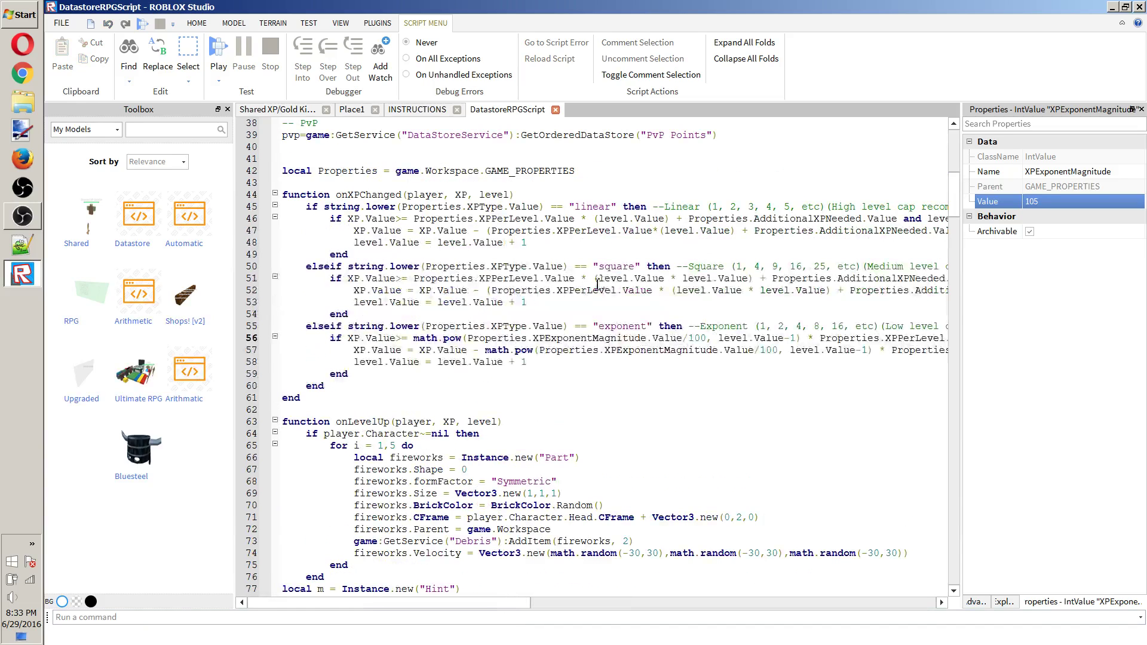
Review the values of XPType and XPPerLevel in turn.
{"action": "left_click", "coordinate": [1085, 203]}
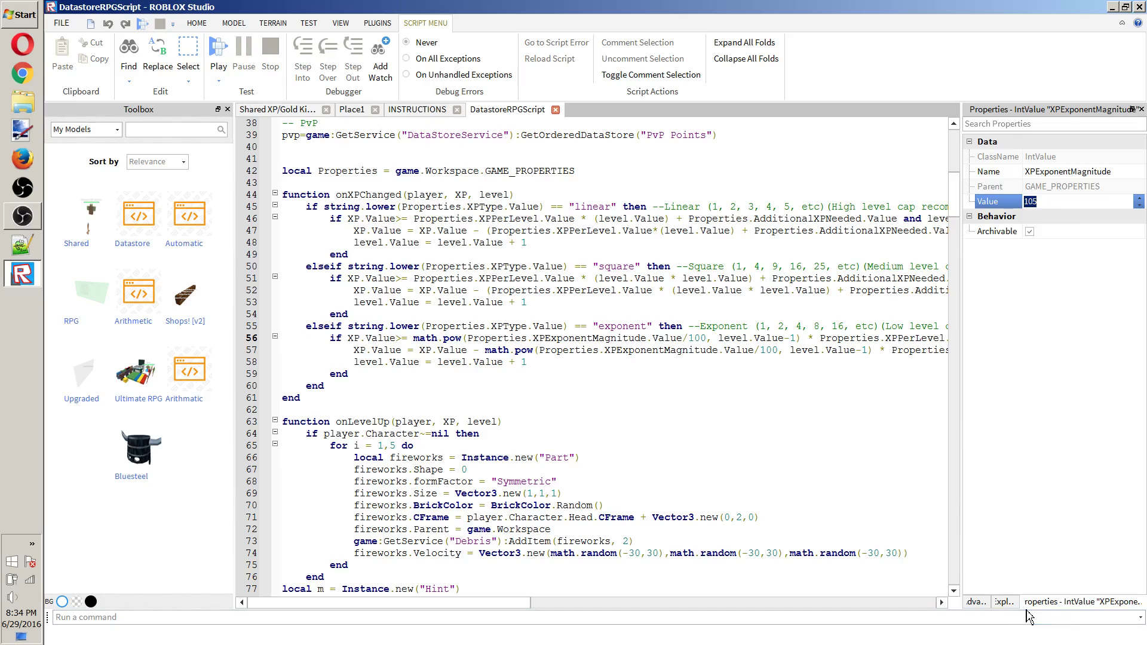
{"action": "left_click", "coordinate": [1004, 601]}
{"action": "left_click", "coordinate": [1028, 428]}
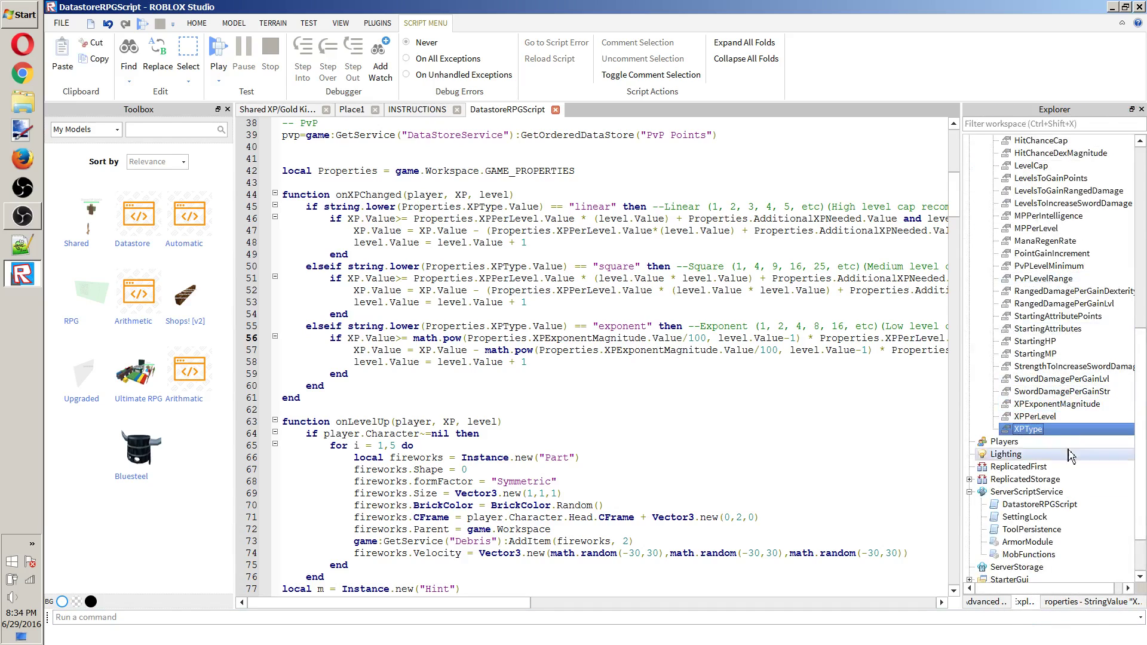
{"action": "left_click", "coordinate": [1084, 602]}
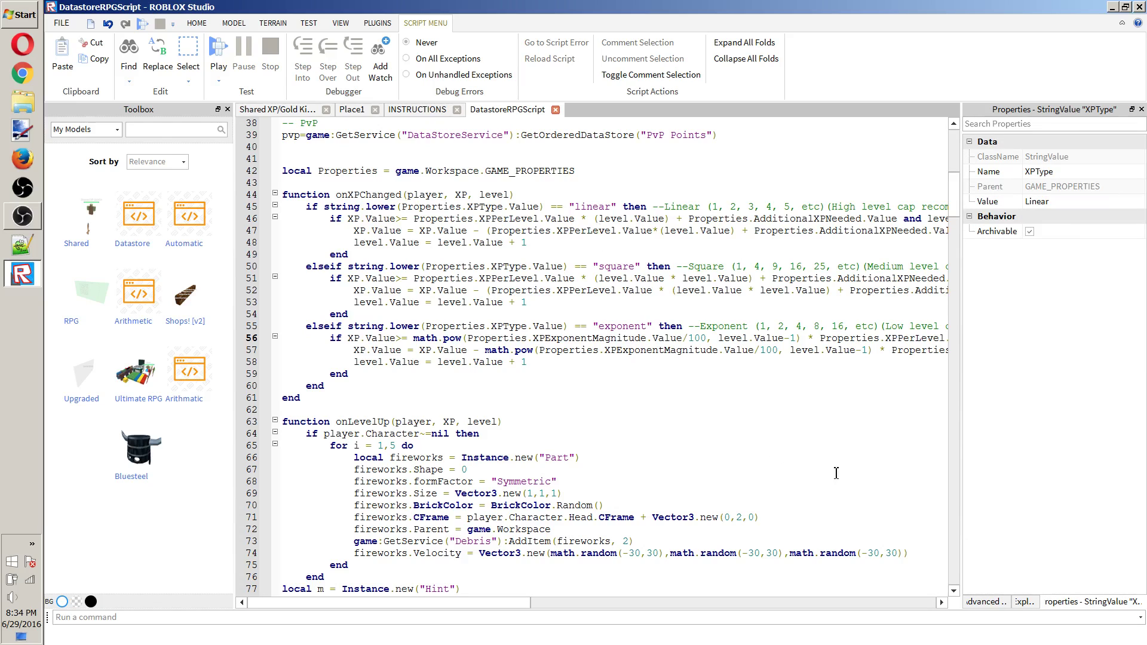
{"action": "left_click", "coordinate": [1023, 602]}
{"action": "left_click", "coordinate": [1051, 417]}
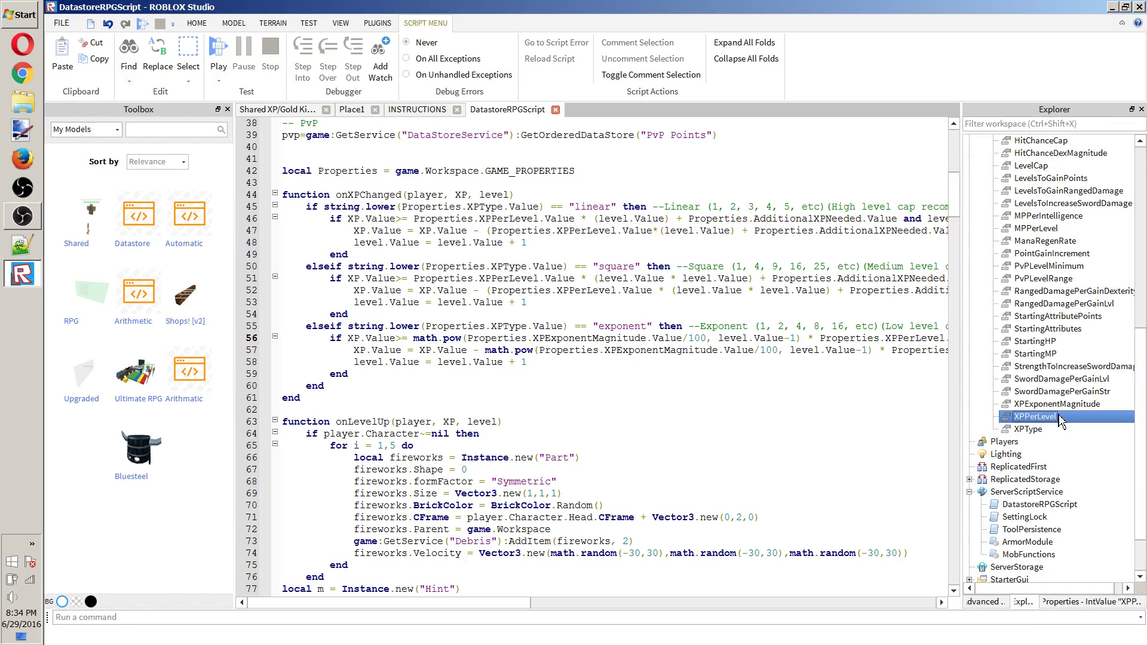
{"action": "left_click", "coordinate": [1068, 602]}
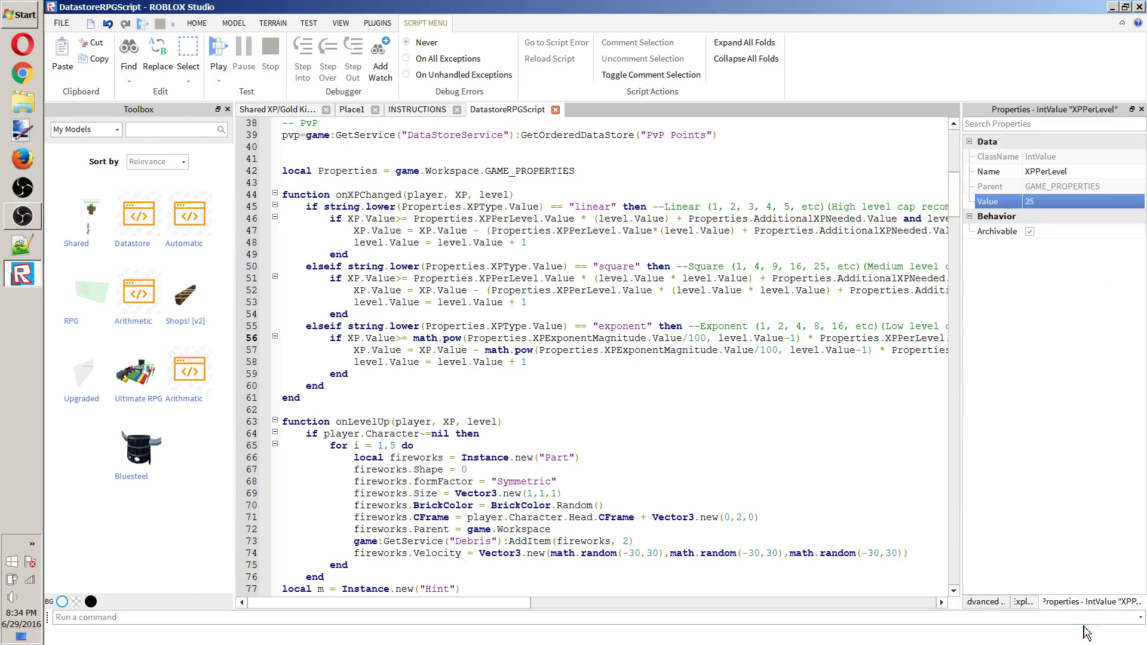
Recheck the XPExponentMagnitude value and highlight the exponent level-up code in onXPChanged.
{"action": "left_click", "coordinate": [1023, 602]}
{"action": "left_click", "coordinate": [1057, 404]}
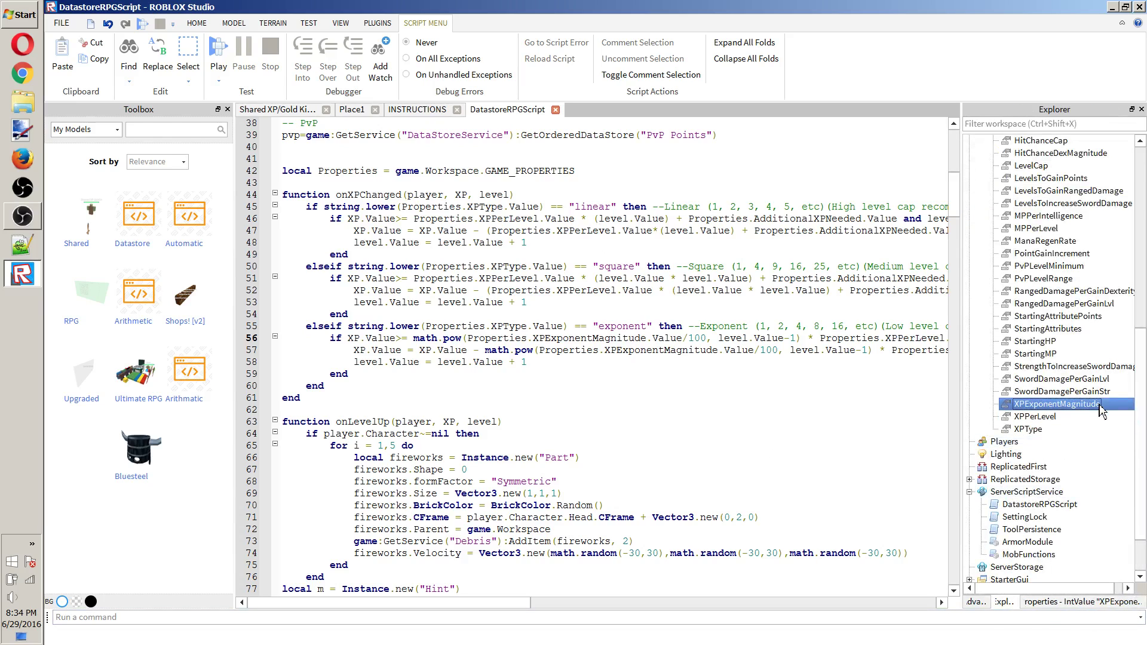
{"action": "left_click", "coordinate": [1081, 602]}
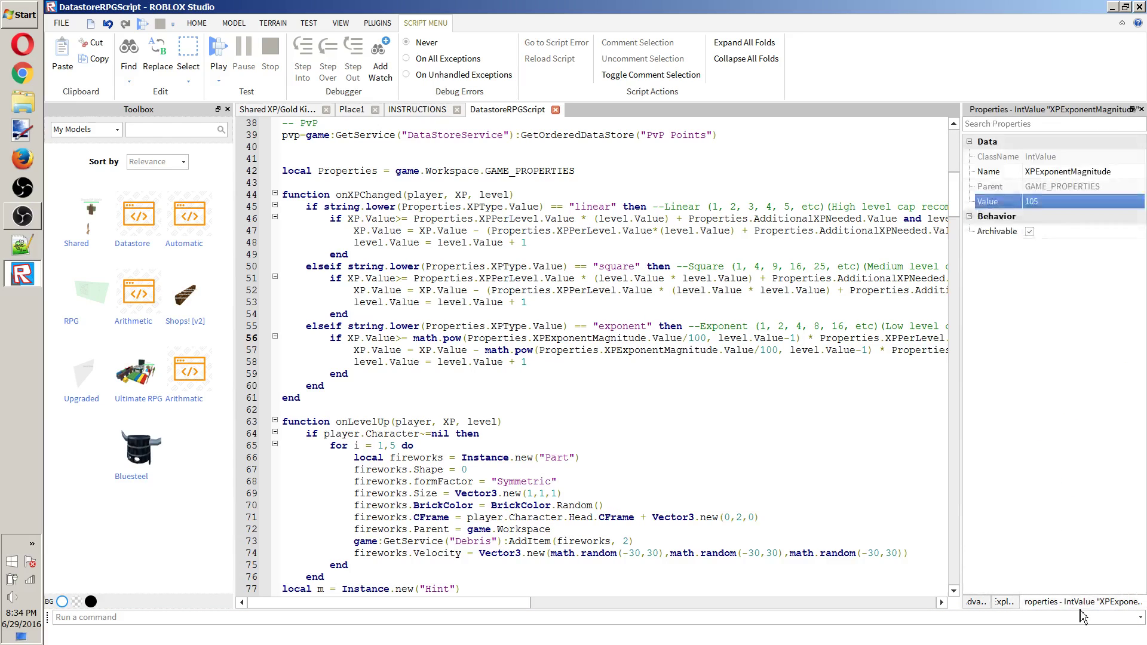
{"action": "left_click_drag", "start_coordinate": [330, 337], "coordinate": [570, 361]}
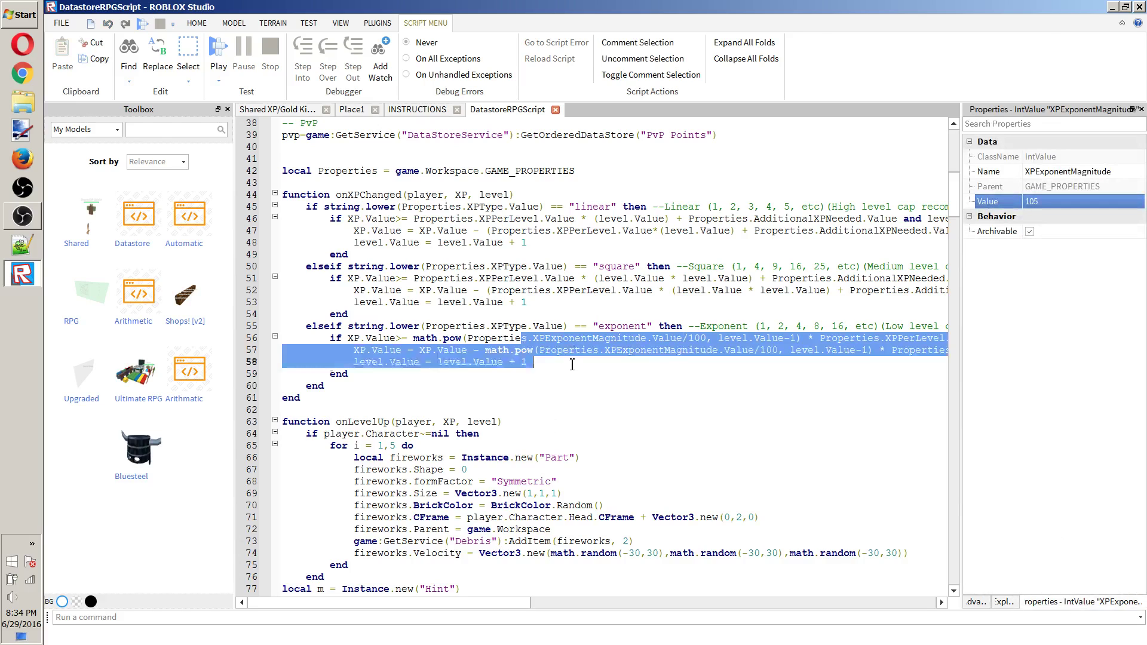
{"action": "left_click", "coordinate": [560, 332]}
Return to the Place1 3D view and look toward the row of shops.
{"action": "left_click", "coordinate": [352, 110]}
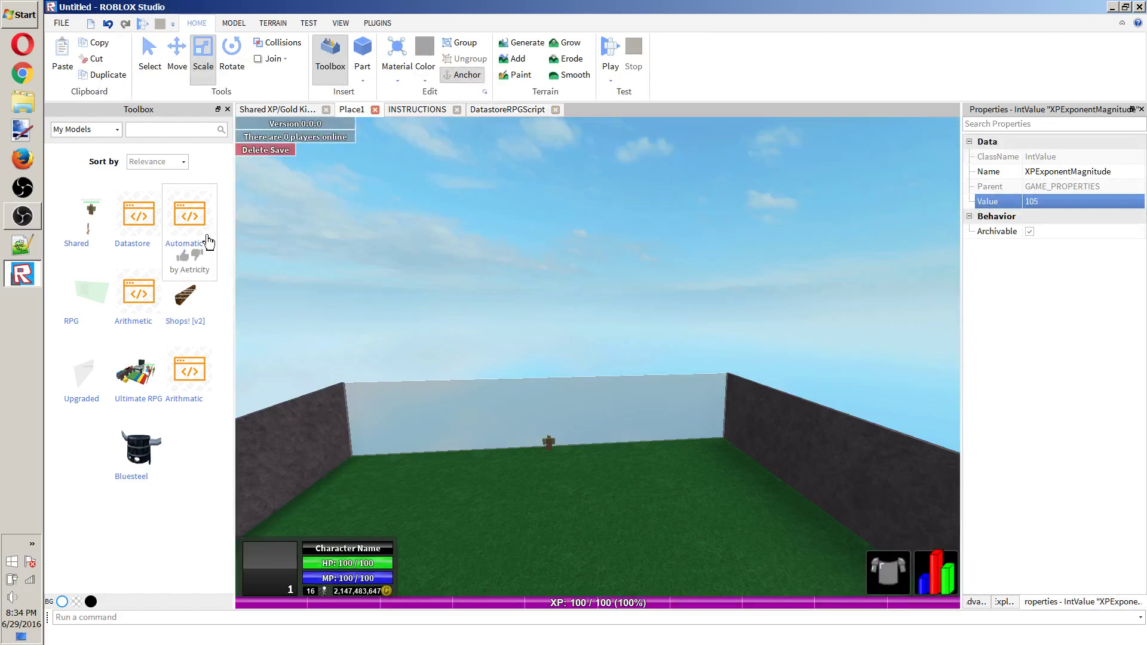
{"action": "left_click", "coordinate": [24, 216]}
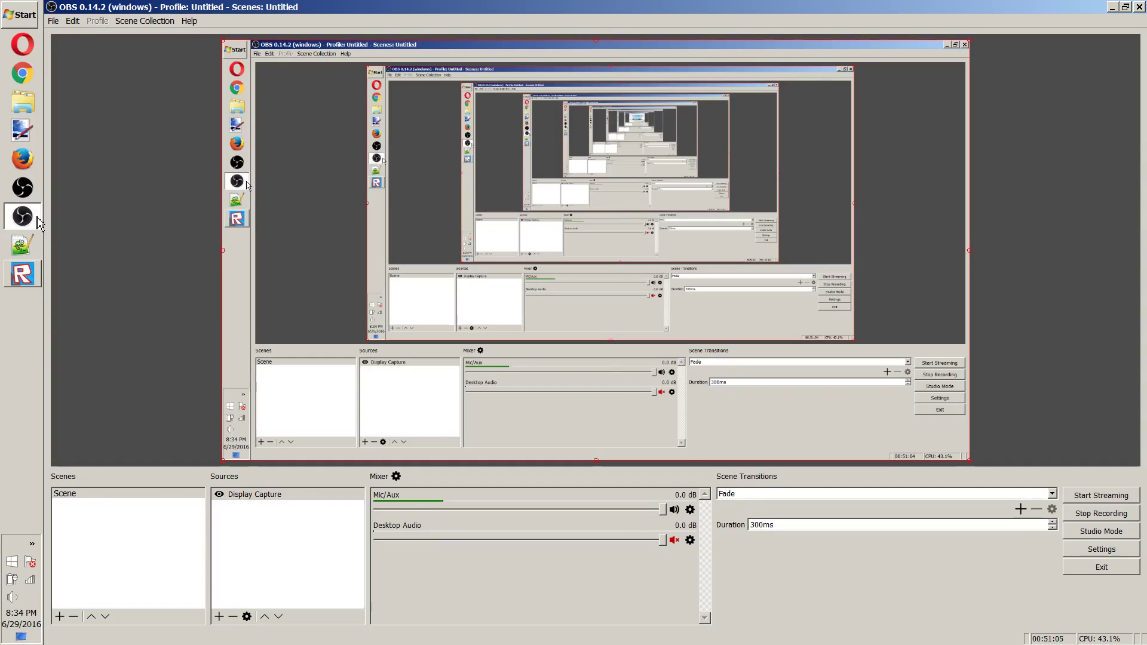
{"action": "key", "text": "alt+Tab"}
{"action": "left_click", "coordinate": [624, 202]}
{"action": "right_click_drag", "start_coordinate": [625, 203], "coordinate": [992, 435]}
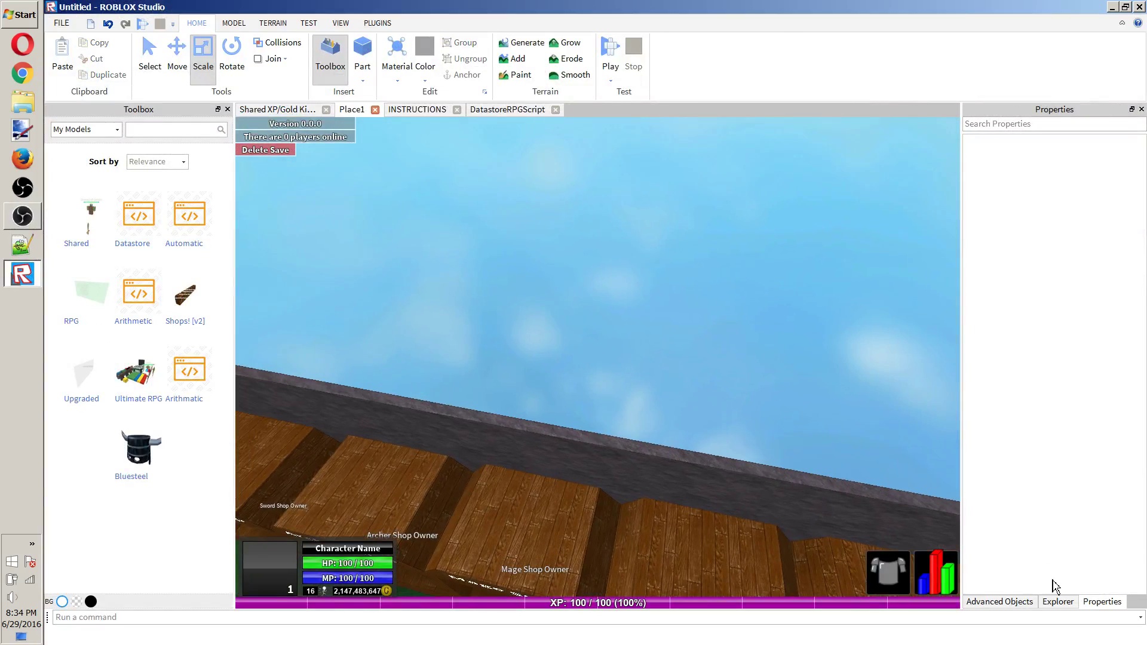
Collapse GAME_PROPERTIES and HighScore in the Workspace tree and expand the Shops model.
{"action": "left_click", "coordinate": [1058, 601]}
{"action": "scroll", "coordinate": [1015, 334], "scroll_direction": "up", "scroll_amount": 10}
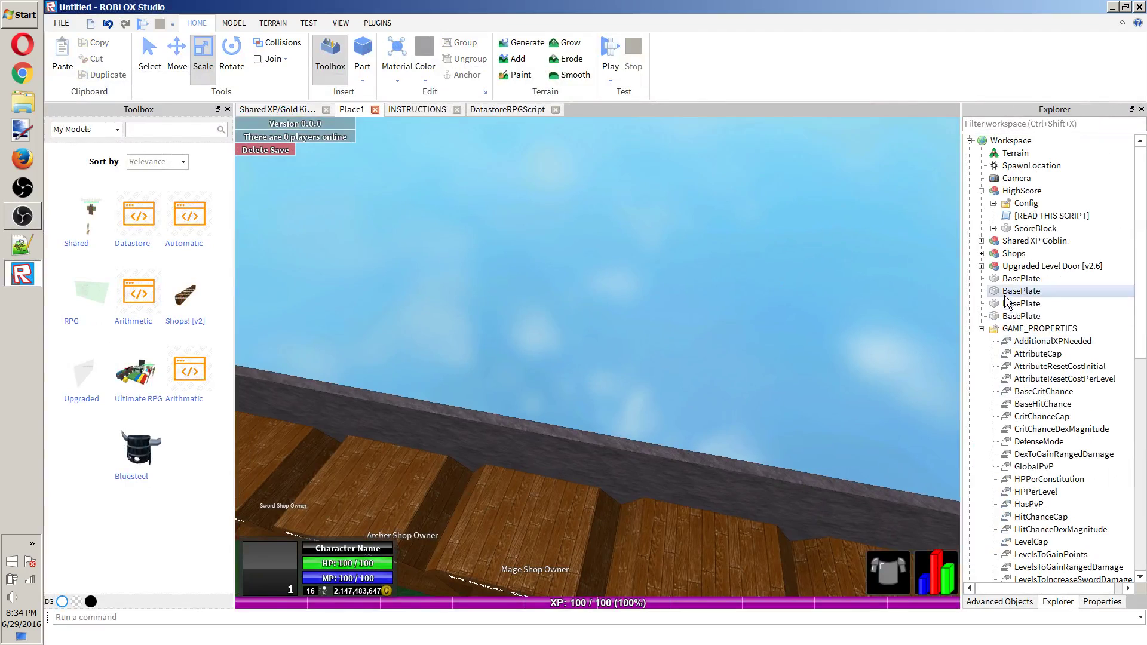
{"action": "left_click", "coordinate": [980, 328]}
{"action": "left_click", "coordinate": [981, 328]}
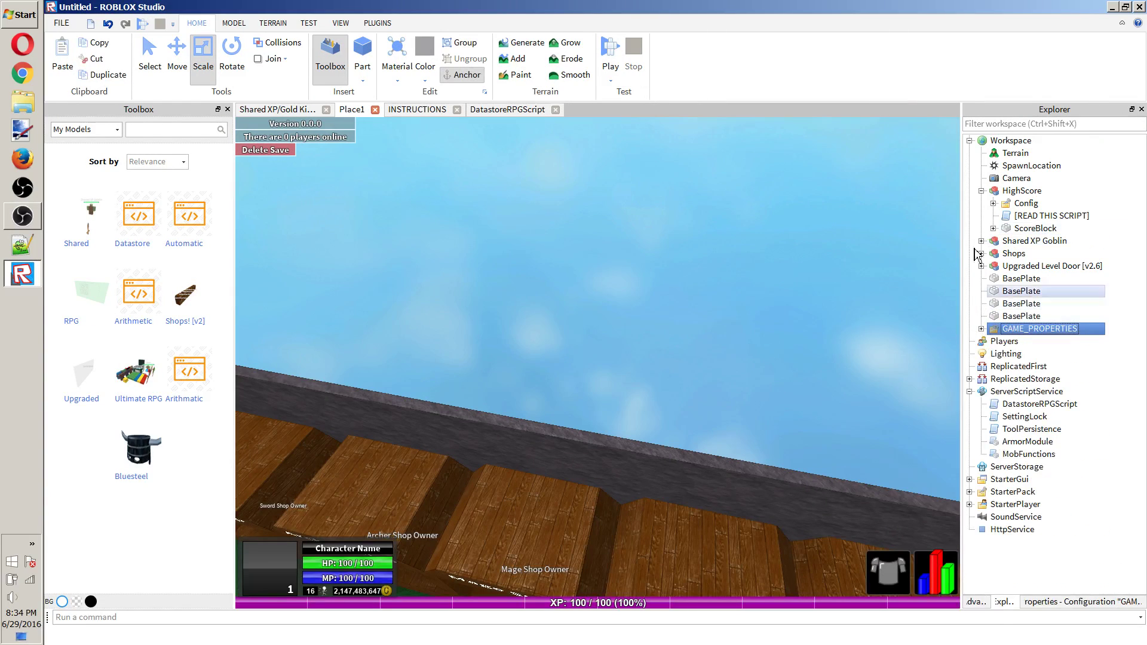
{"action": "left_click", "coordinate": [981, 190]}
{"action": "left_click", "coordinate": [981, 215]}
{"action": "right_click_drag", "start_coordinate": [877, 268], "coordinate": [904, 279]}
Expand the Configuration of the Armor Shop's ShopButton and examine its ShopGUI value.
{"action": "left_click", "coordinate": [1039, 242]}
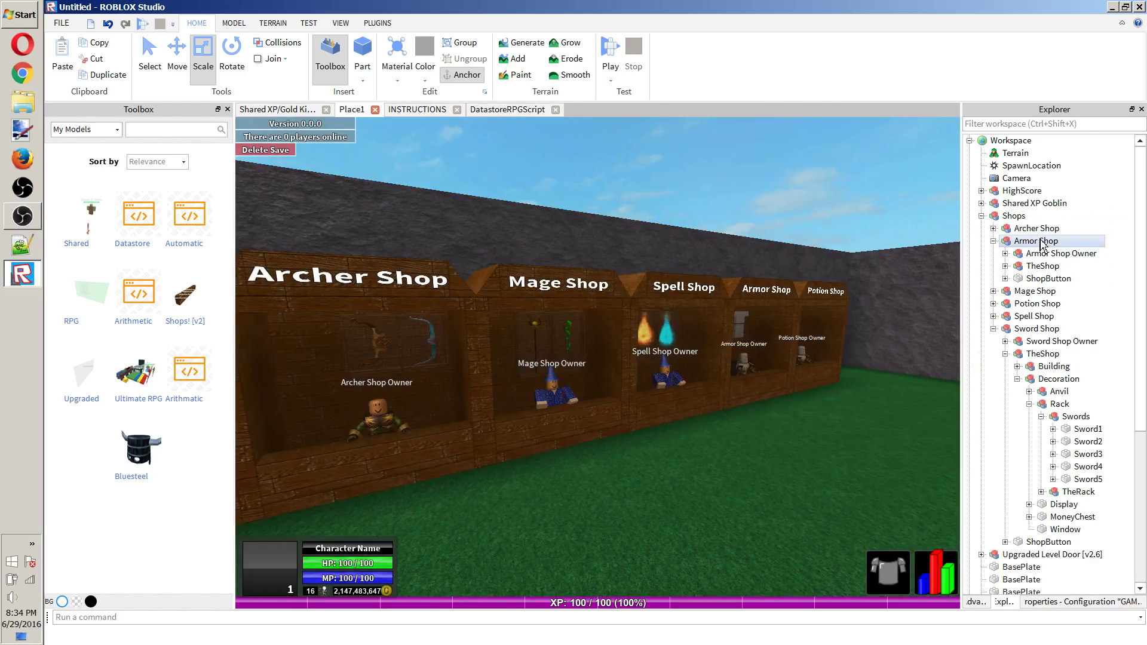
{"action": "left_click", "coordinate": [1005, 278]}
{"action": "left_click", "coordinate": [1031, 281]}
{"action": "left_click", "coordinate": [1017, 304]}
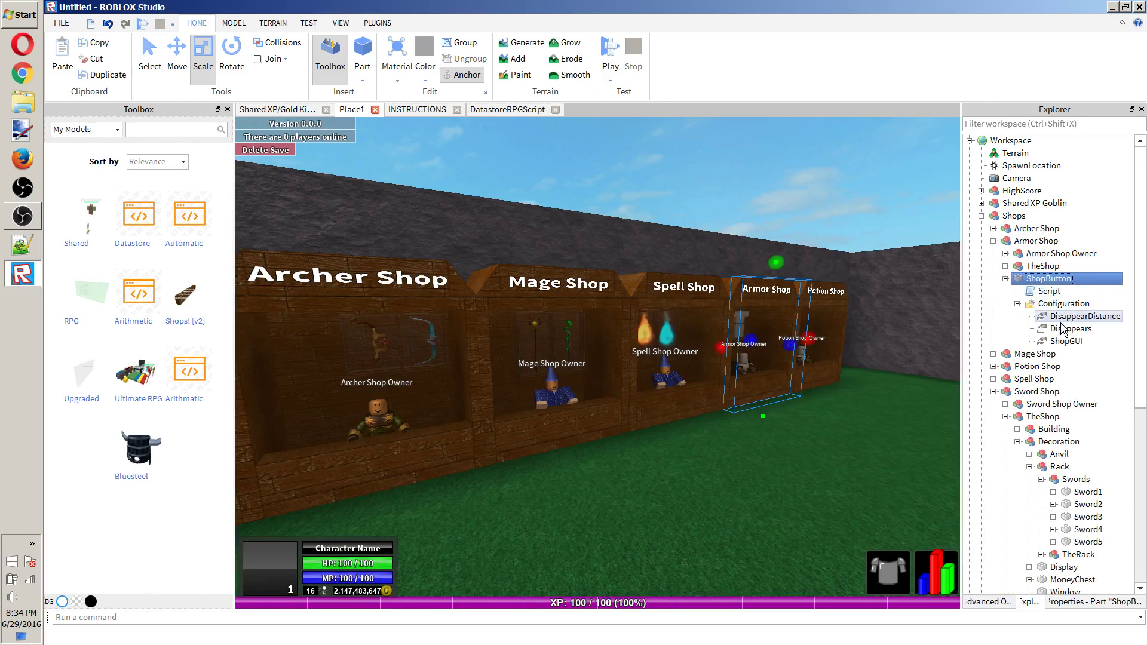
{"action": "left_click", "coordinate": [1061, 303]}
{"action": "left_click", "coordinate": [1066, 341]}
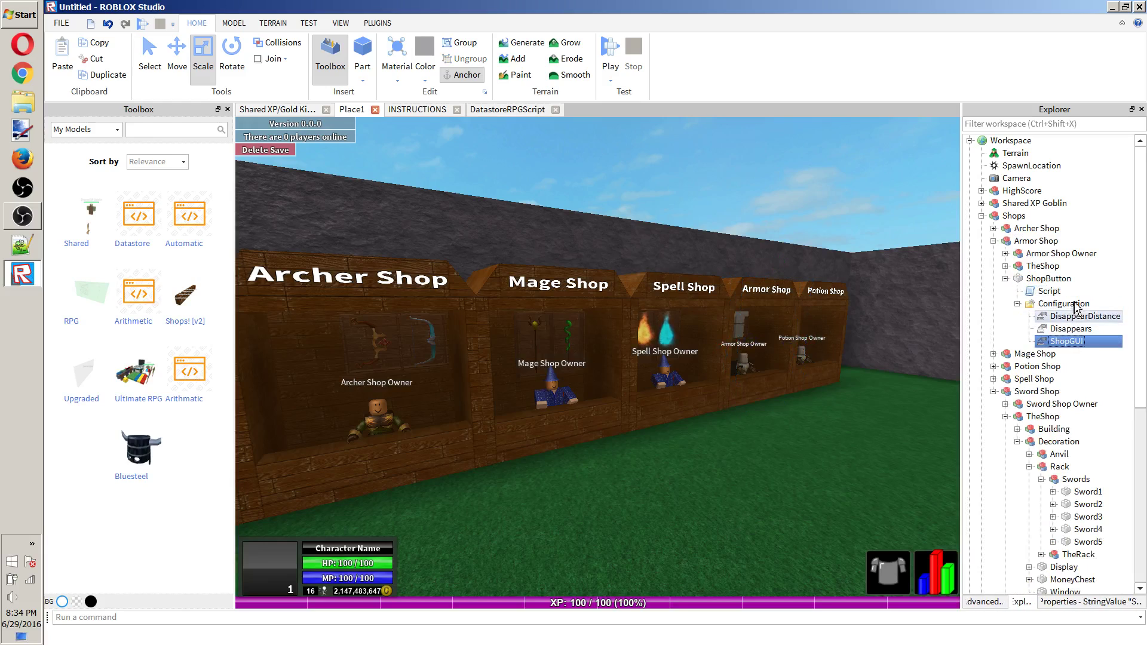
{"action": "left_click", "coordinate": [1073, 602]}
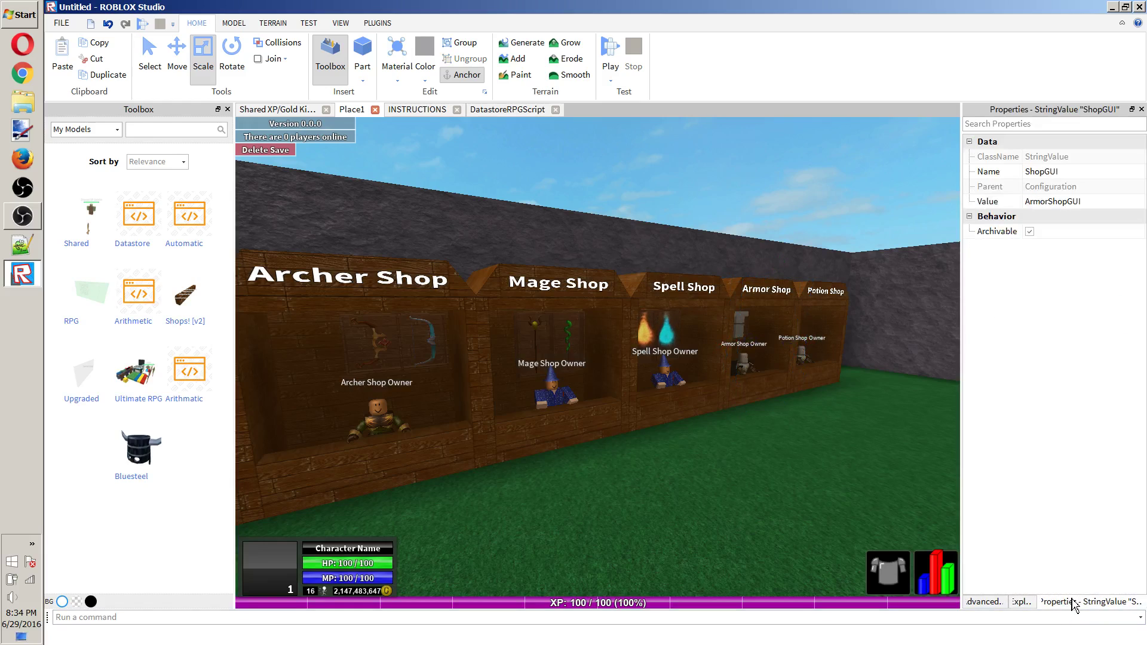
{"action": "left_click", "coordinate": [1022, 602]}
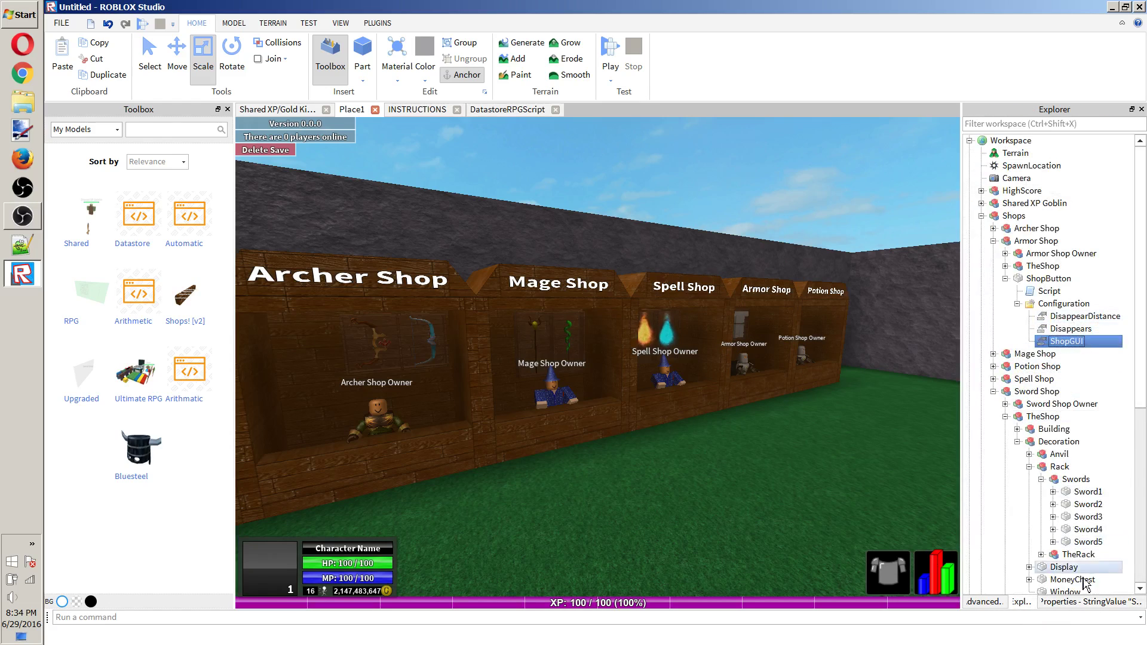
{"action": "left_click", "coordinate": [1067, 603]}
{"action": "left_click", "coordinate": [1024, 602]}
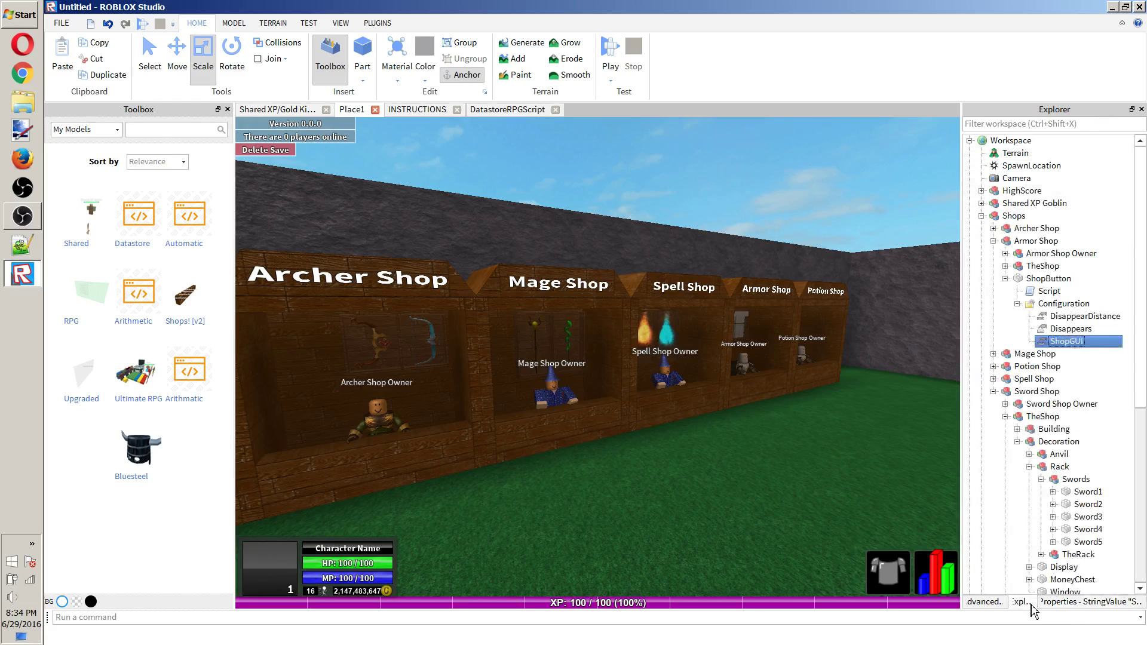
Expand ReplicatedStorage and look through its ITEMS tools and shop GUIs.
{"action": "scroll", "coordinate": [1075, 425], "scroll_direction": "down", "scroll_amount": 8}
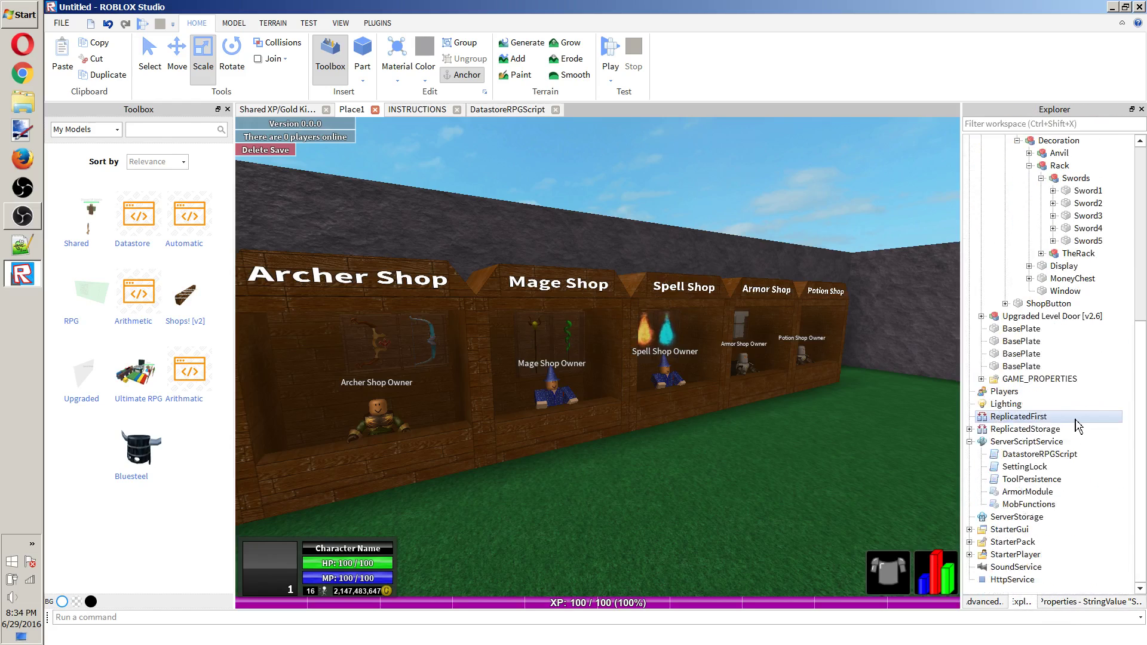
{"action": "left_click", "coordinate": [969, 429]}
{"action": "scroll", "coordinate": [1051, 472], "scroll_direction": "down", "scroll_amount": 10}
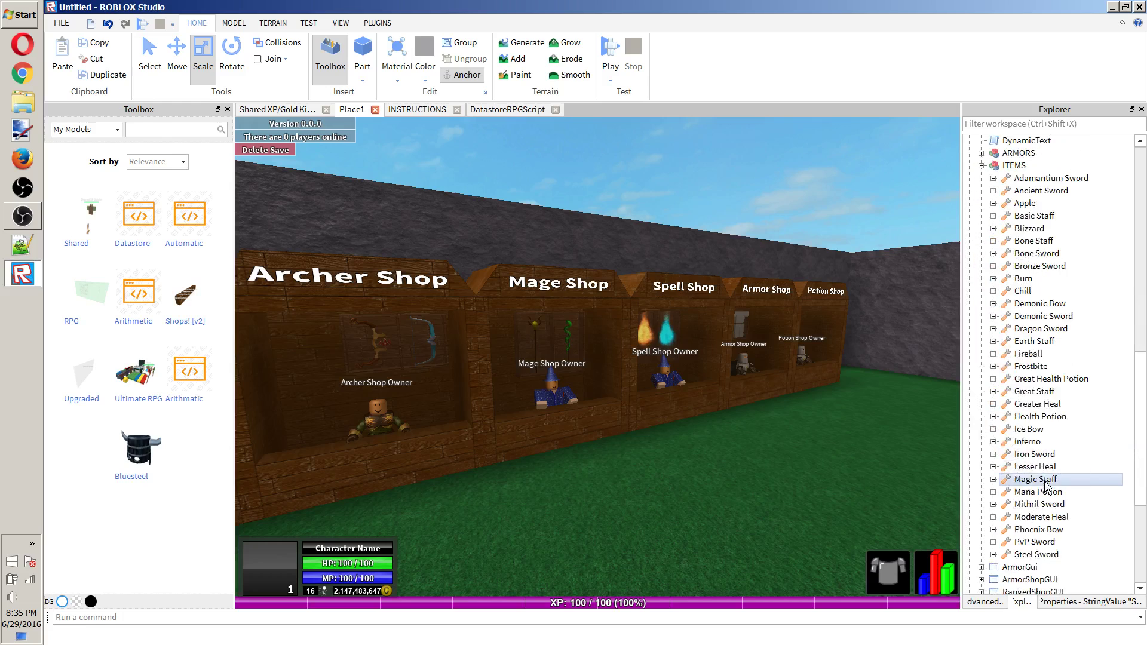
{"action": "scroll", "coordinate": [1081, 440], "scroll_direction": "up", "scroll_amount": 20}
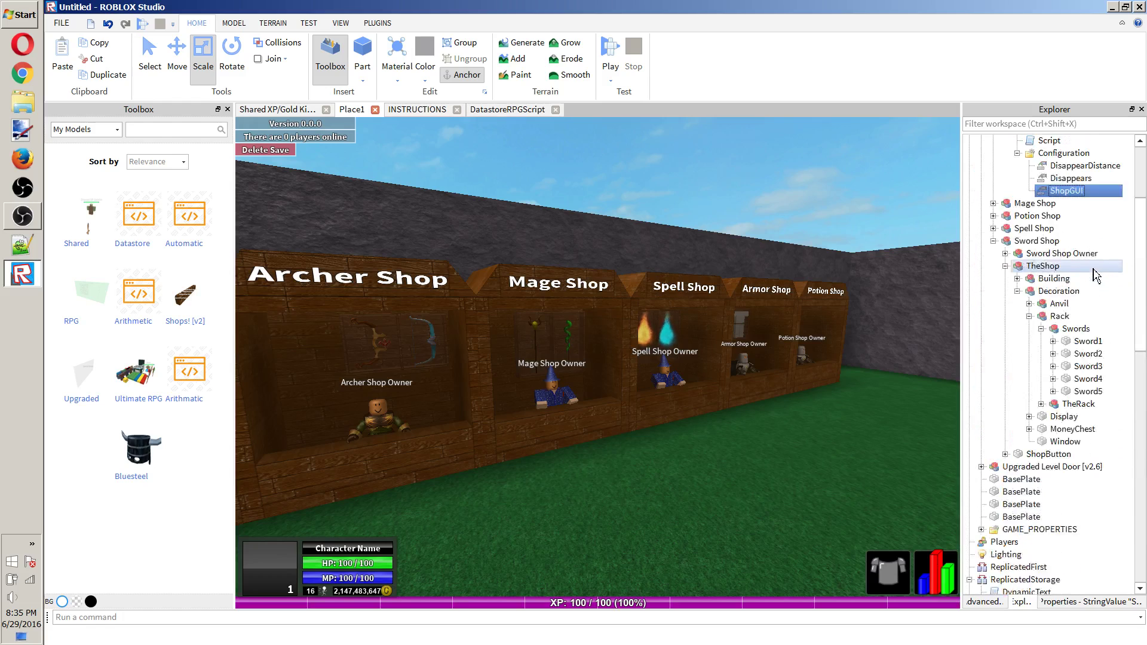
Examine the Disappears and DisappearDistance values in the Configuration of the Armor Shop's ShopButton.
{"action": "left_click", "coordinate": [1071, 328]}
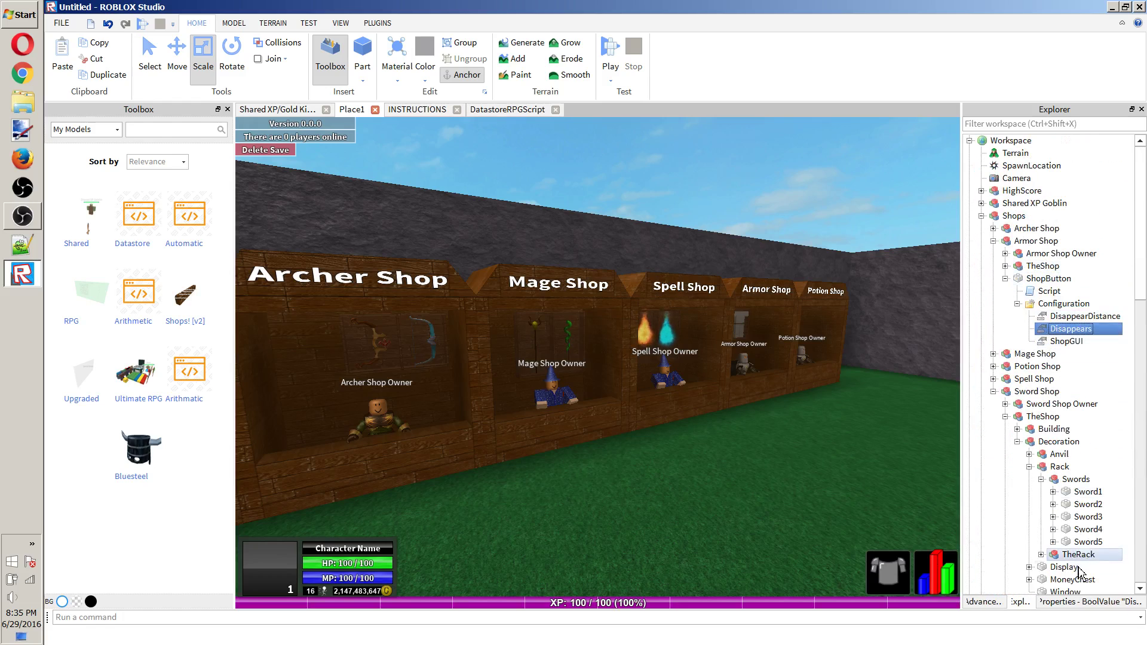
{"action": "left_click", "coordinate": [1077, 602]}
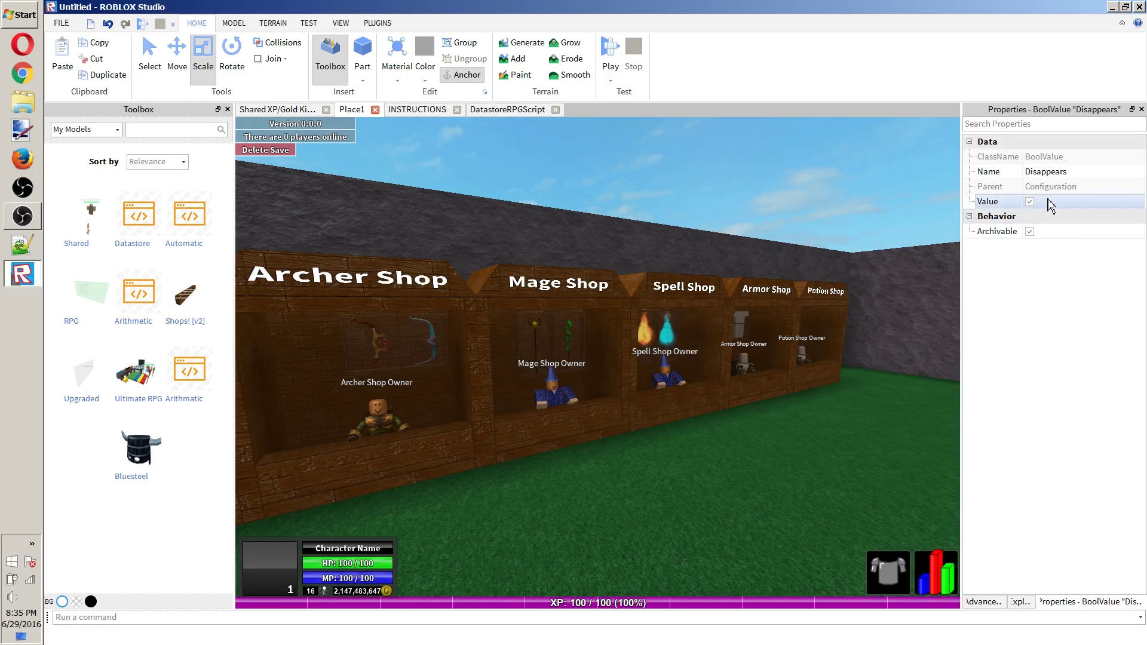
{"action": "left_click", "coordinate": [1028, 602]}
{"action": "left_click", "coordinate": [1100, 316]}
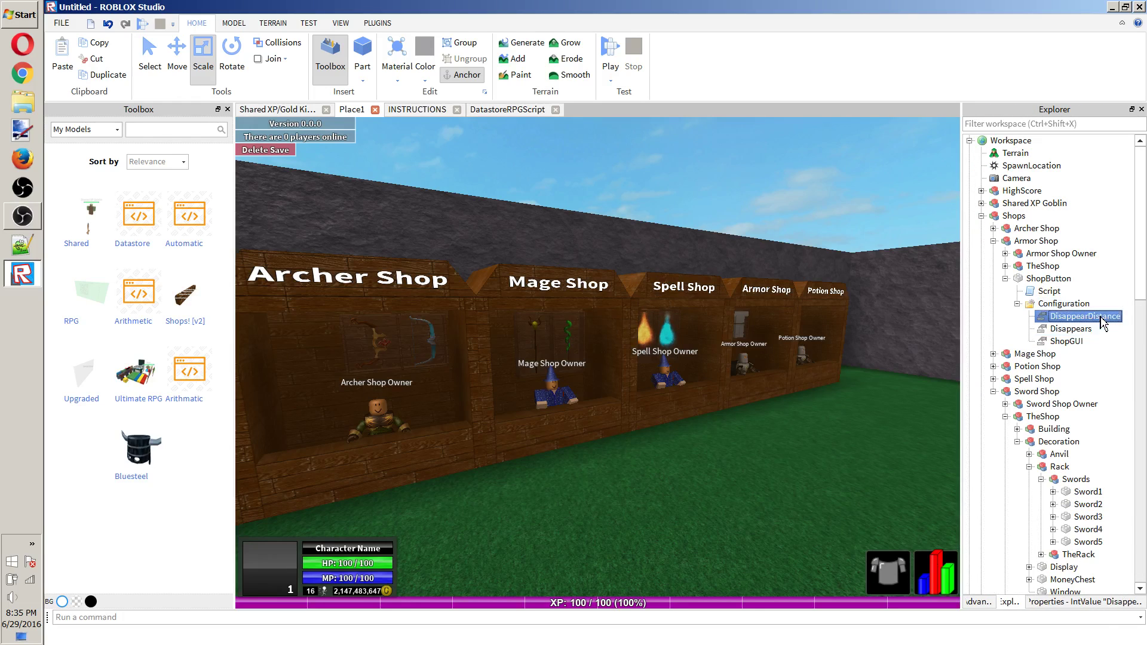
{"action": "left_click", "coordinate": [1101, 602]}
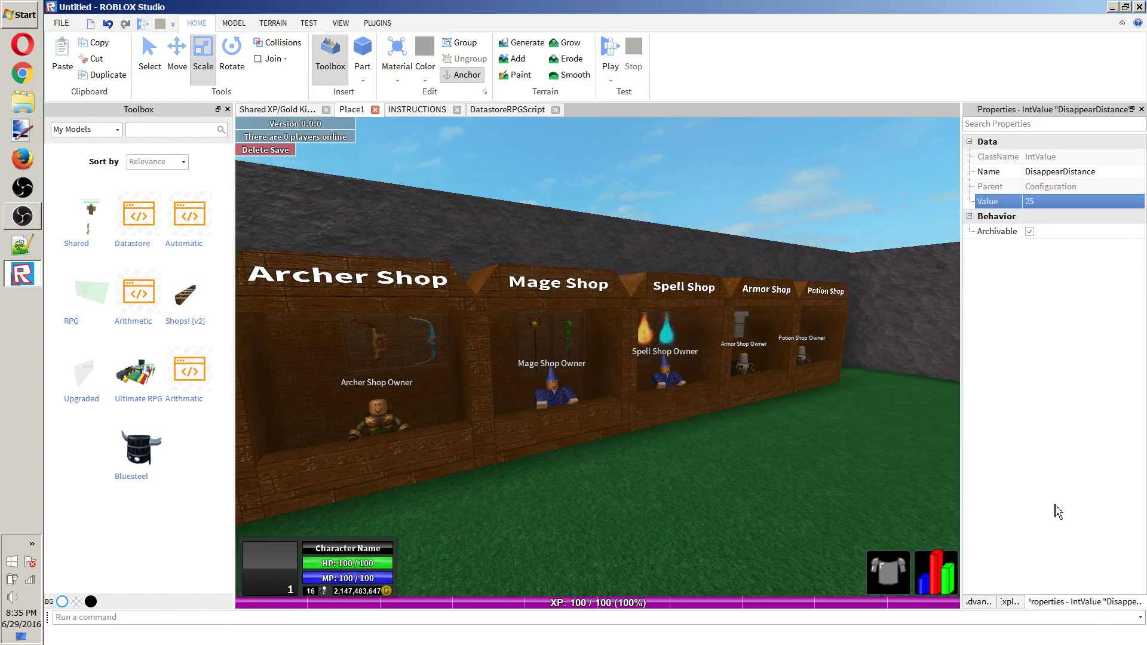
{"action": "left_click", "coordinate": [1020, 604]}
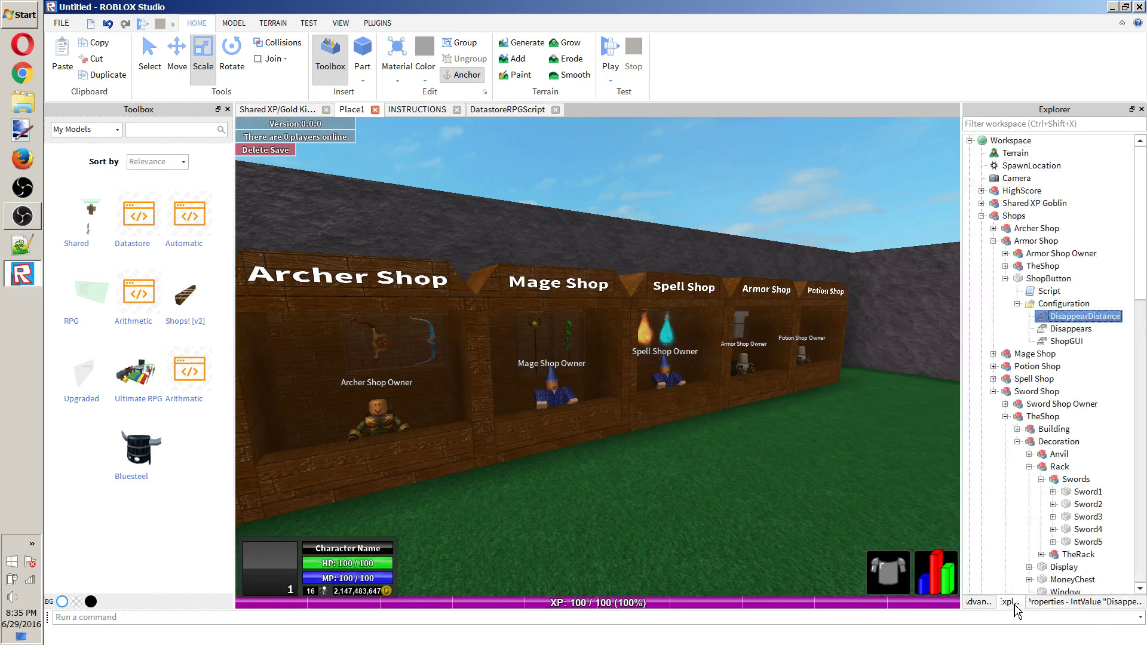
{"action": "left_click", "coordinate": [1093, 332]}
{"action": "left_click", "coordinate": [1072, 602]}
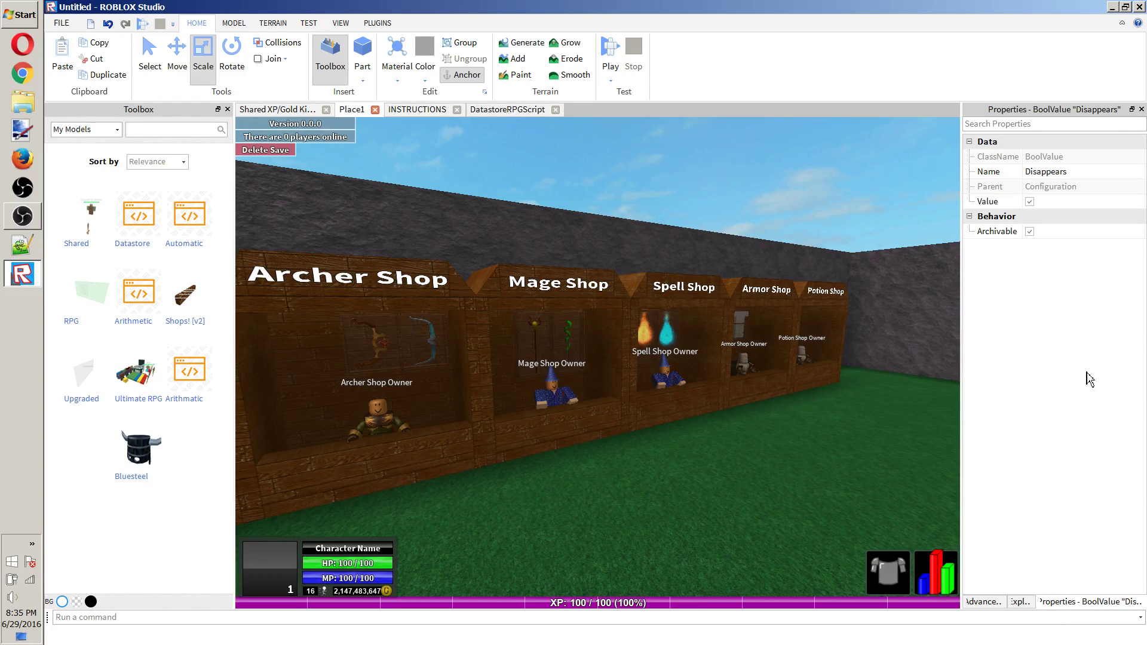
{"action": "left_click", "coordinate": [1021, 603]}
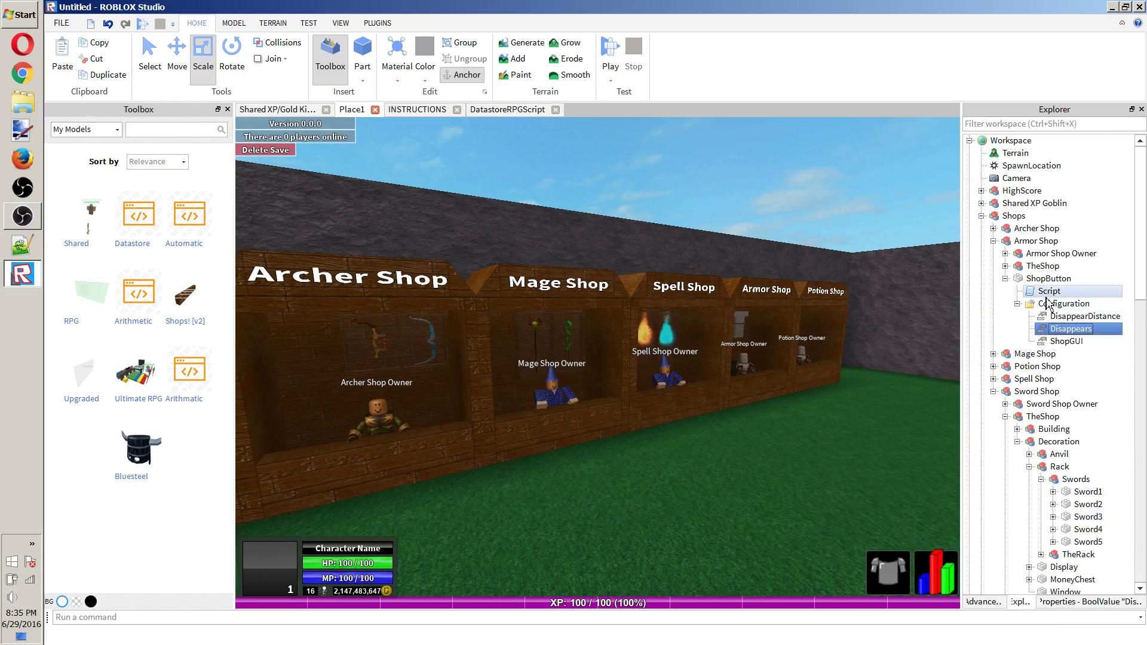
Open the script of the Armor Shop's ShopButton and read through its configuration lookups and touch handler.
{"action": "double_click", "coordinate": [1049, 291]}
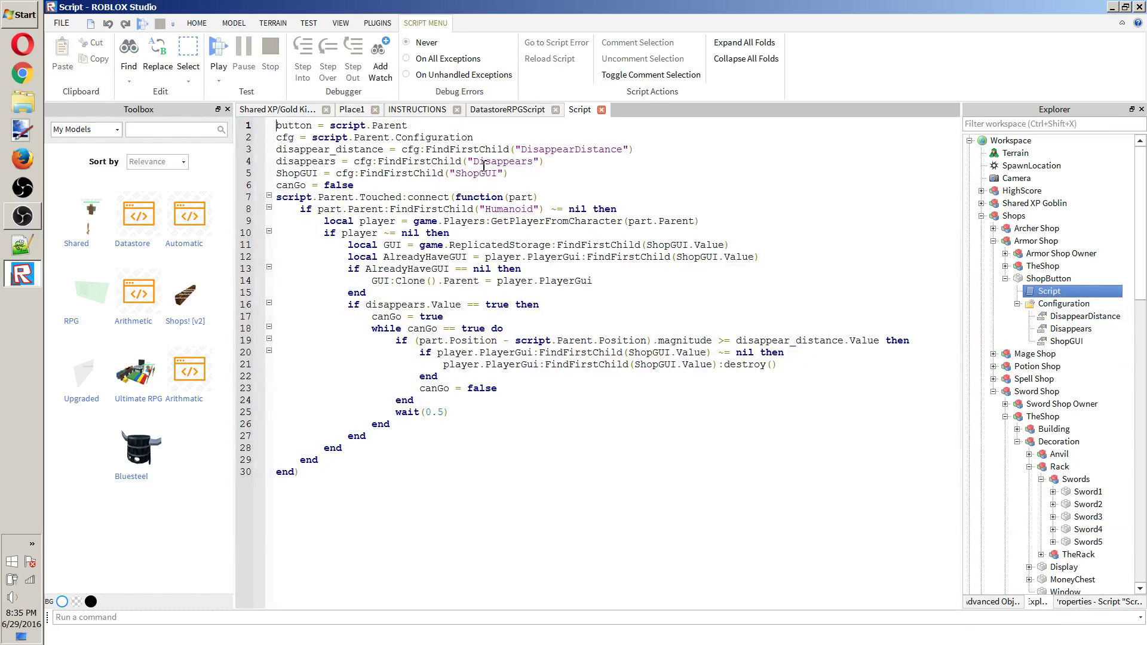
{"action": "left_click_drag", "start_coordinate": [485, 150], "coordinate": [610, 341]}
{"action": "left_click_drag", "start_coordinate": [618, 390], "coordinate": [341, 248]}
{"action": "left_click", "coordinate": [342, 247]}
{"action": "left_click_drag", "start_coordinate": [335, 149], "coordinate": [573, 496]}
{"action": "left_click", "coordinate": [573, 496]}
Trace the script's ShopGUI lookup on line 11 to the ReplicatedStorage service in the Explorer tree.
{"action": "left_click_drag", "start_coordinate": [716, 248], "coordinate": [563, 257]}
{"action": "left_click", "coordinate": [563, 256]}
{"action": "left_click_drag", "start_coordinate": [545, 245], "coordinate": [474, 248]}
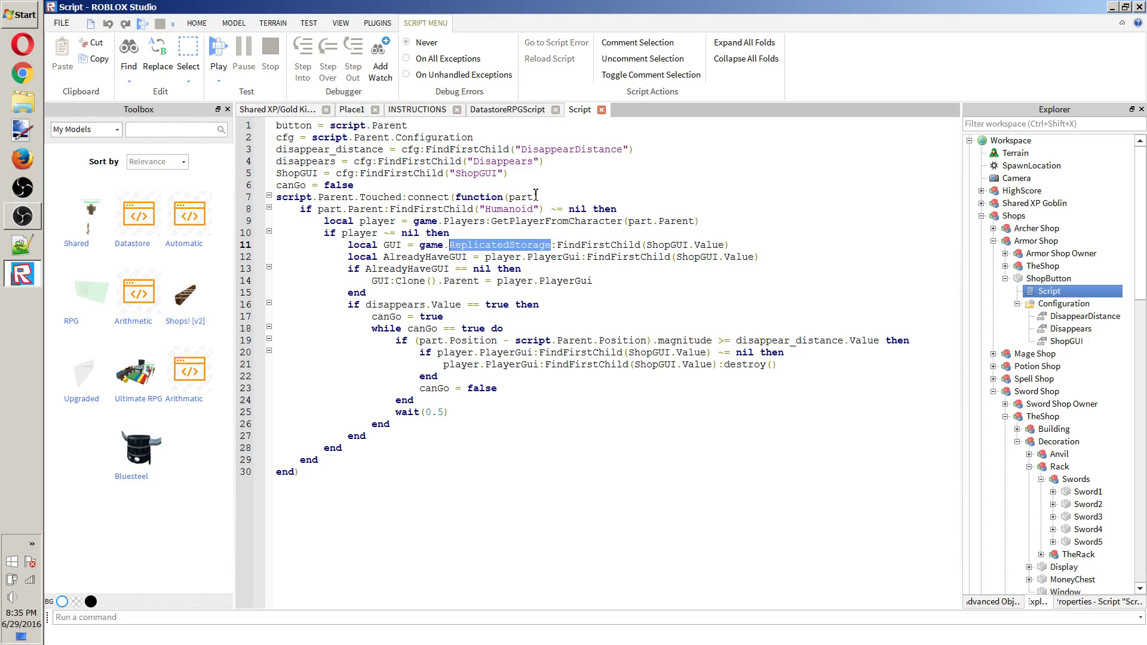
{"action": "scroll", "coordinate": [1084, 328], "scroll_direction": "down", "scroll_amount": 10}
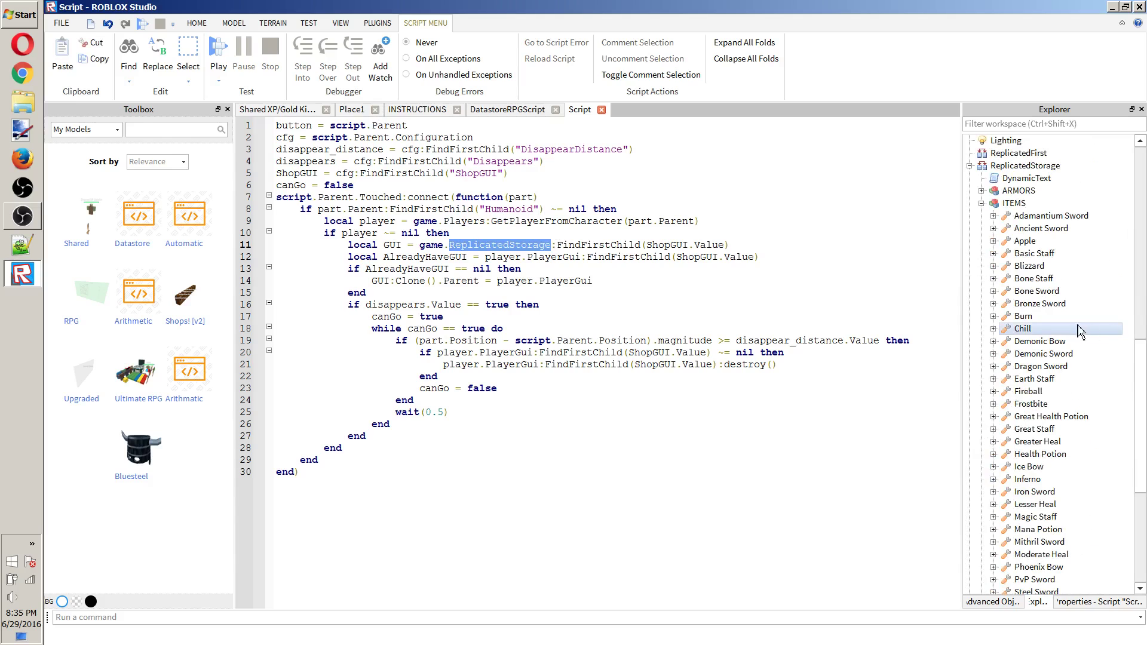
{"action": "left_click", "coordinate": [1040, 167]}
{"action": "scroll", "coordinate": [1032, 197], "scroll_direction": "up", "scroll_amount": 2}
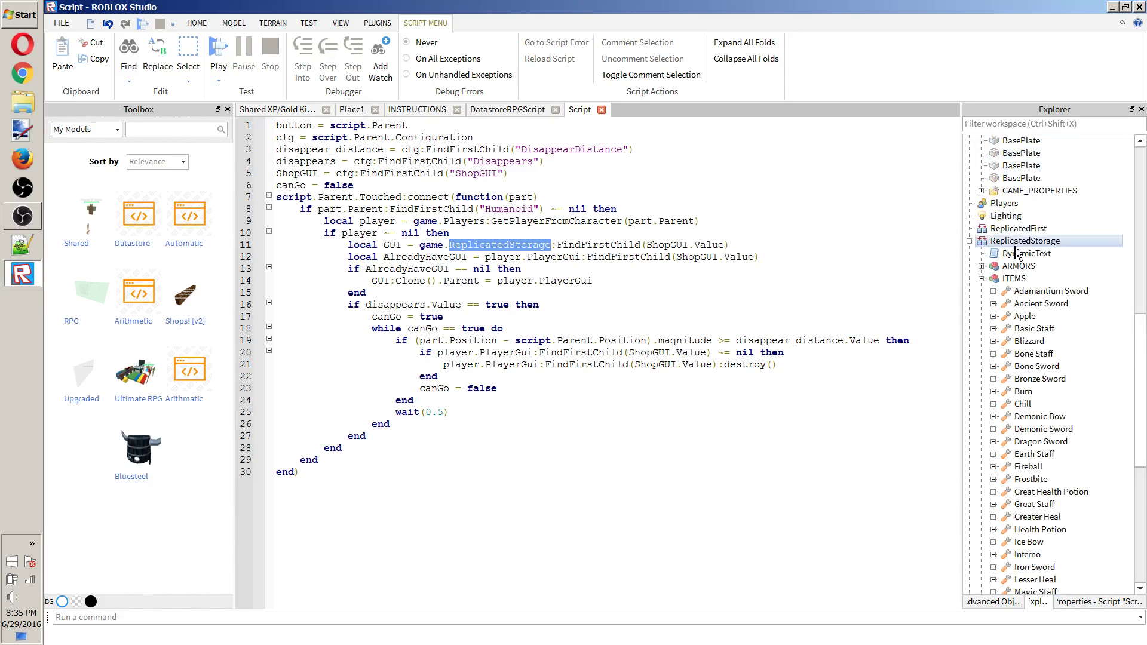
{"action": "scroll", "coordinate": [993, 194], "scroll_direction": "up", "scroll_amount": 10}
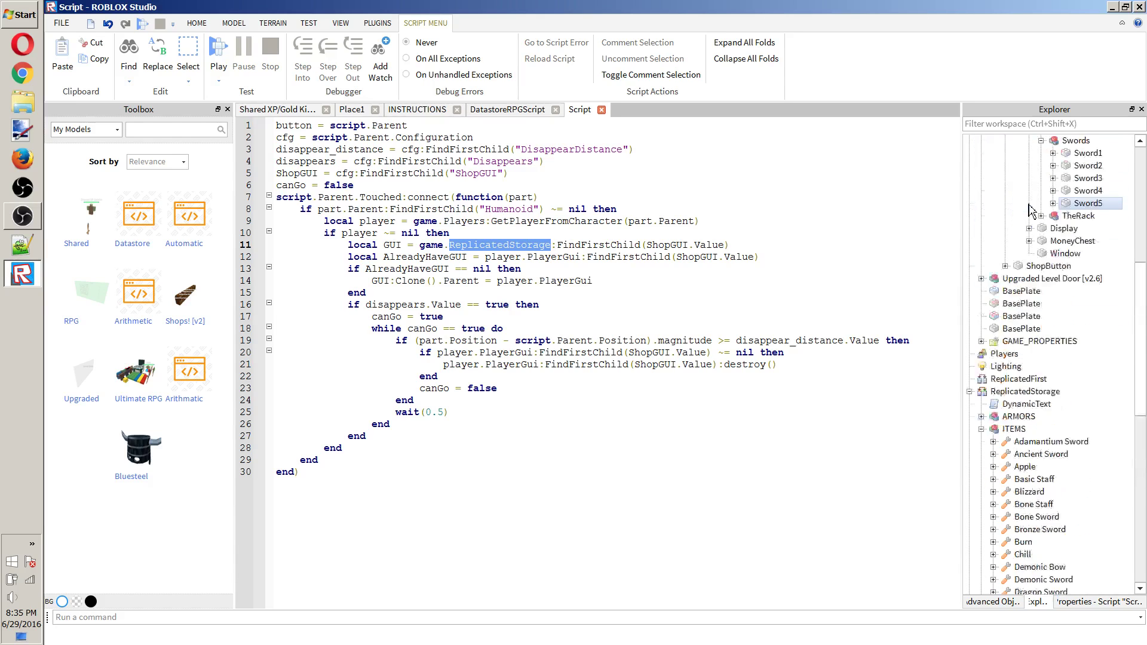
Close the DatastoreRPGScript and shop button Script documents and return to the Place1 3D view.
{"action": "left_click", "coordinate": [496, 114]}
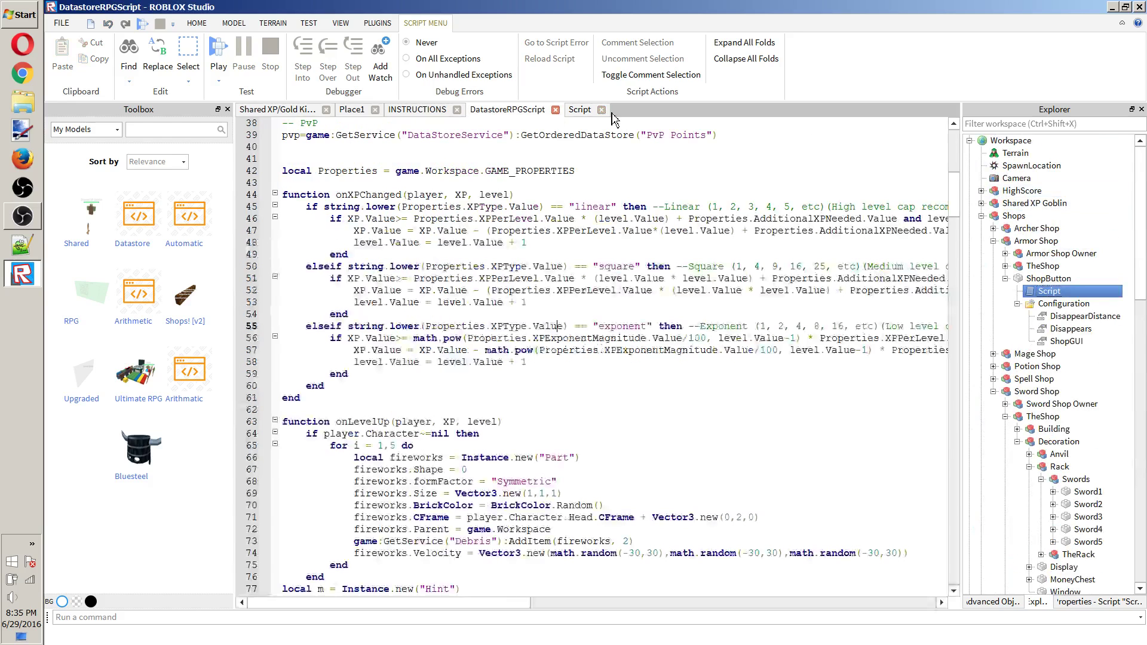
{"action": "left_click", "coordinate": [555, 110]}
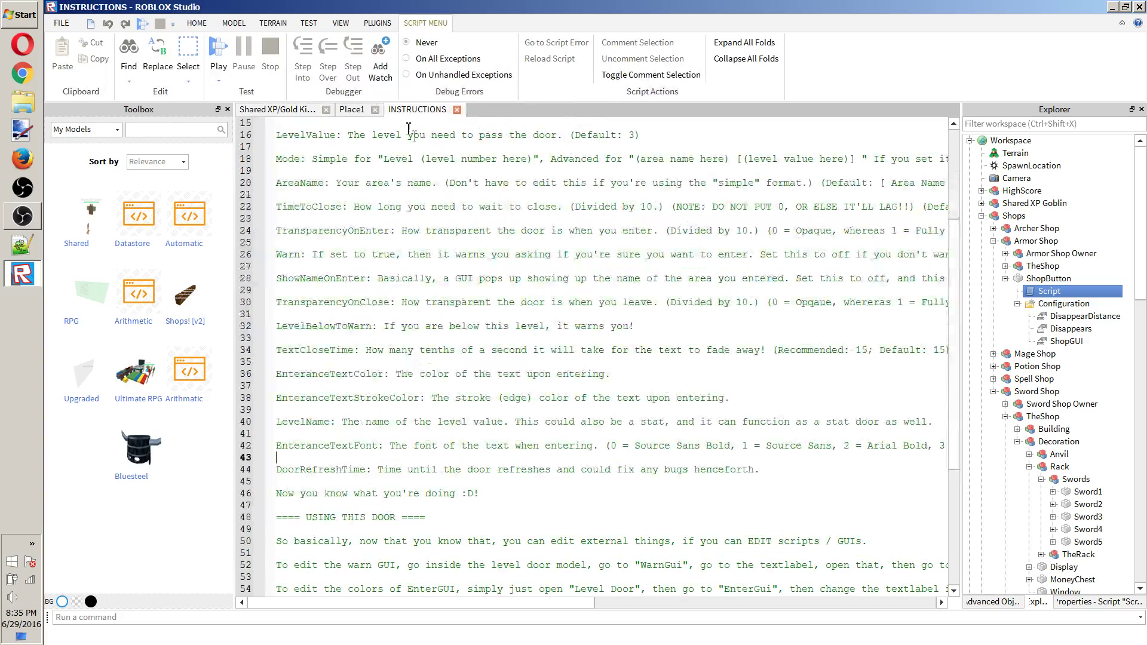
{"action": "left_click", "coordinate": [353, 109]}
{"action": "key", "text": "ctrl+Tab"}
{"action": "scroll", "coordinate": [382, 472], "scroll_direction": "down", "scroll_amount": 6}
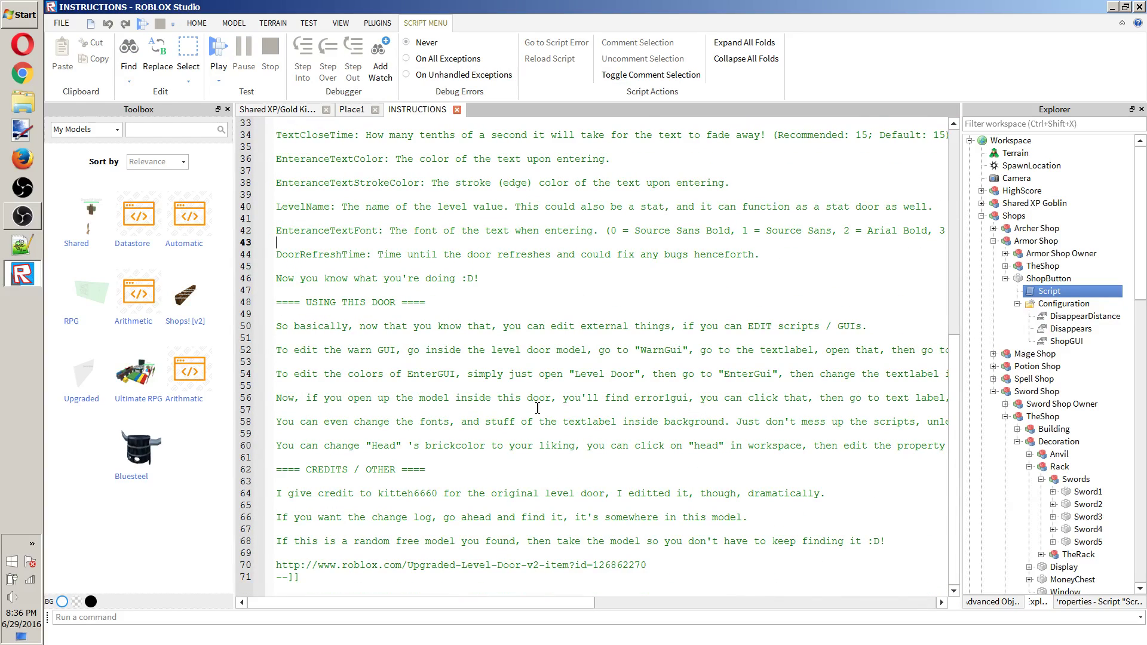
{"action": "left_click", "coordinate": [347, 111]}
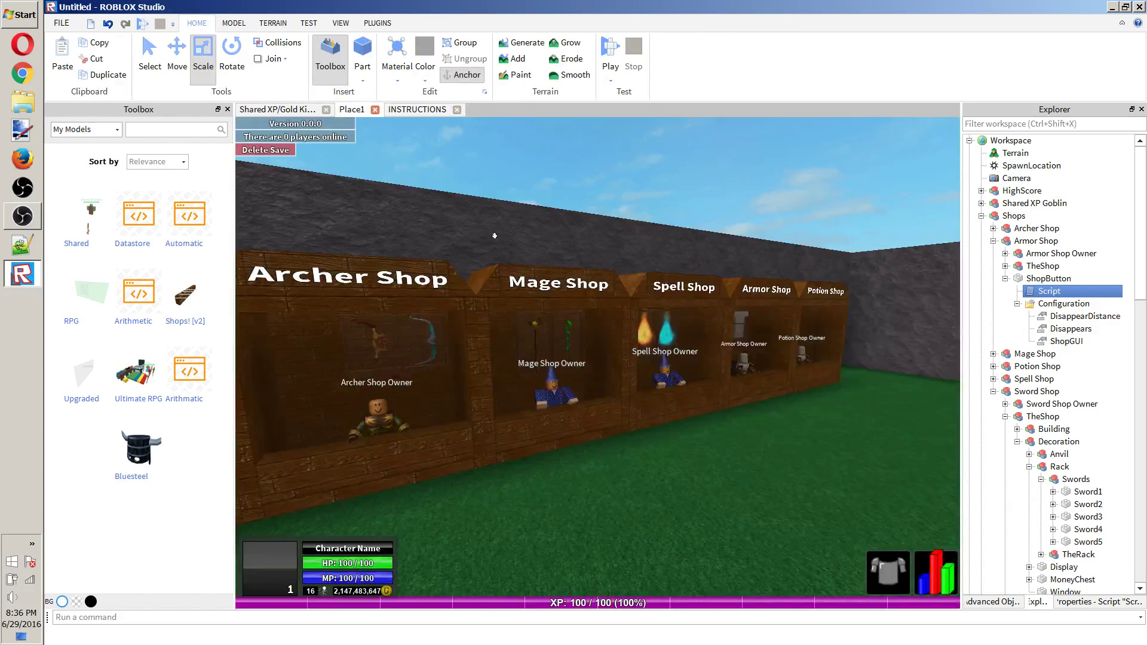
Collapse the Armor Shop and Sword Shop models in the Workspace tree and focus the 3D view on the Sword Shop.
{"action": "right_click_drag", "start_coordinate": [494, 235], "coordinate": [644, 255]}
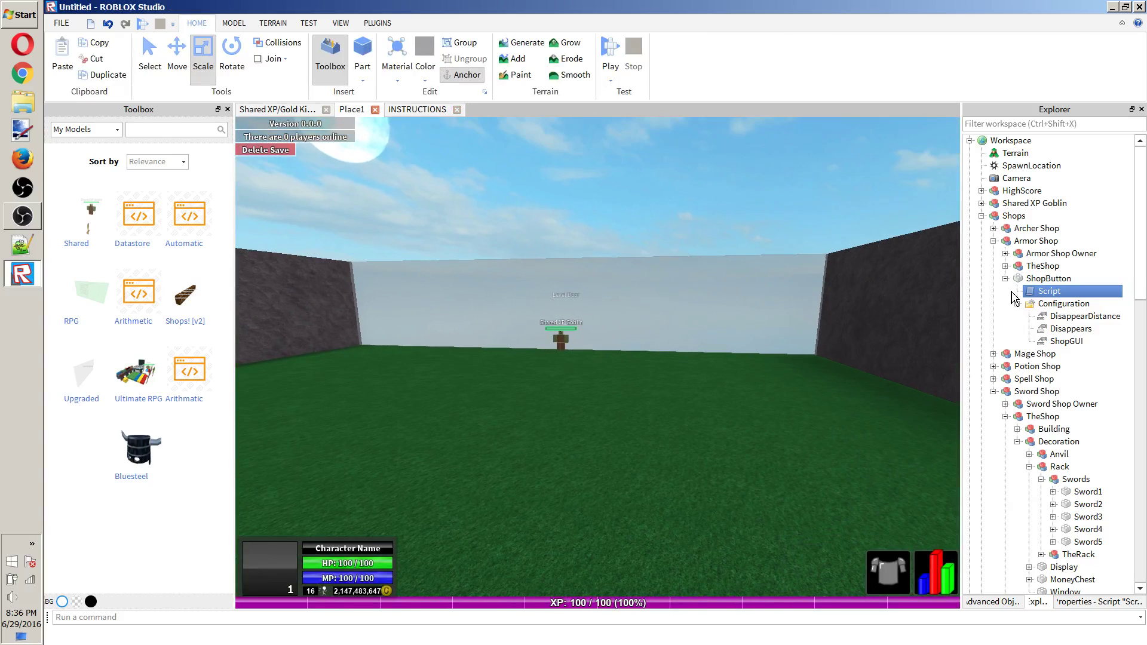
{"action": "left_click", "coordinate": [1005, 279]}
{"action": "left_click", "coordinate": [993, 240]}
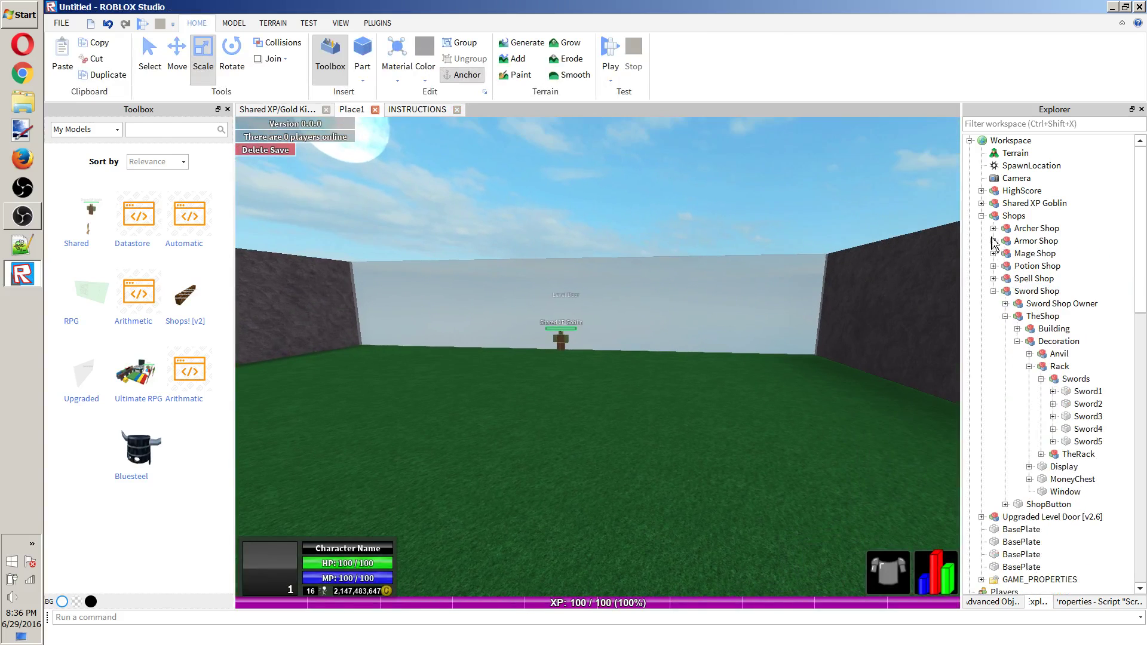
{"action": "left_click", "coordinate": [1009, 292]}
{"action": "left_click", "coordinate": [993, 291]}
{"action": "key", "text": "f"}
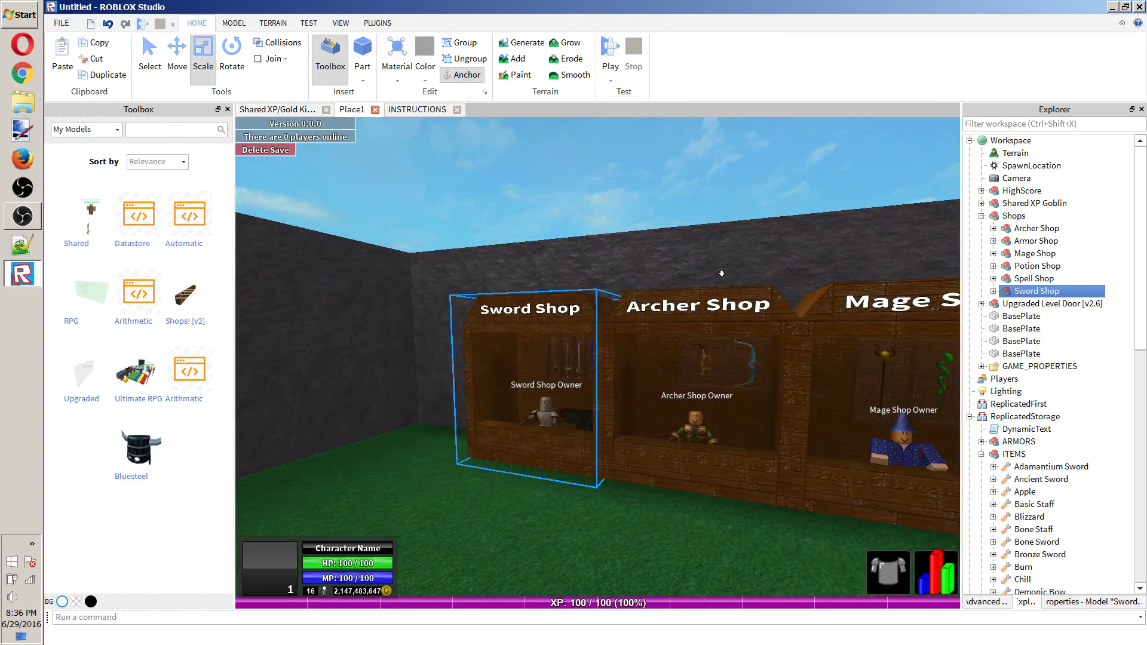
Select the Archer Shop in the 3D view, expand its Archer Shop Owner model and examine the body parts and character meshes.
{"action": "left_click", "coordinate": [721, 276]}
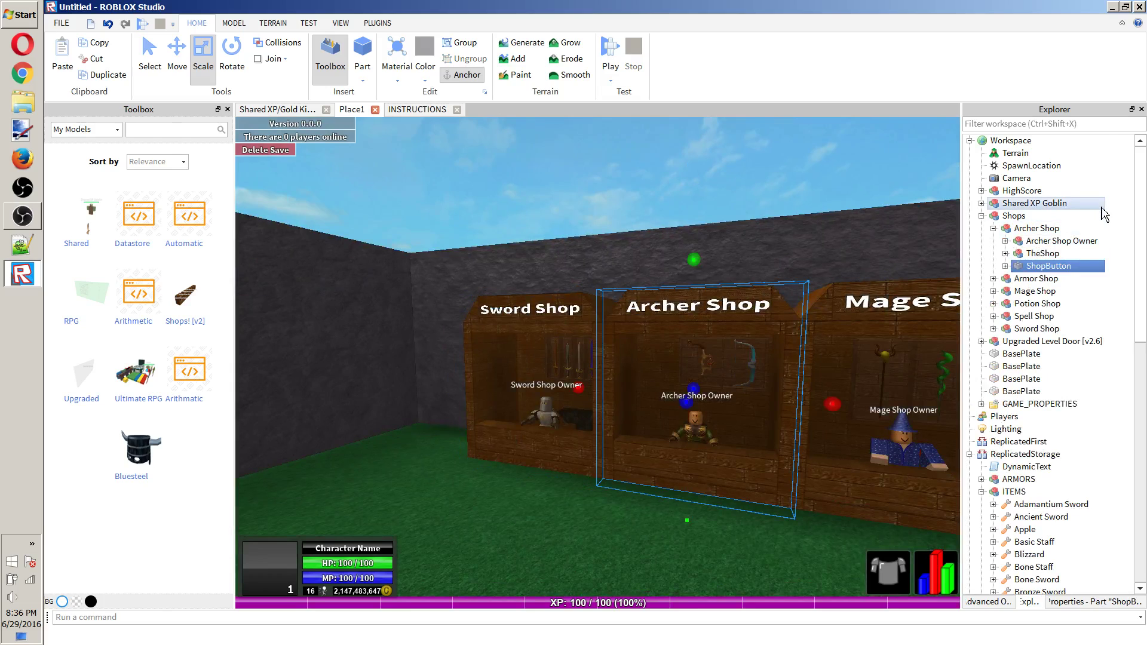
{"action": "left_click", "coordinate": [1005, 241]}
{"action": "left_click", "coordinate": [1055, 253]}
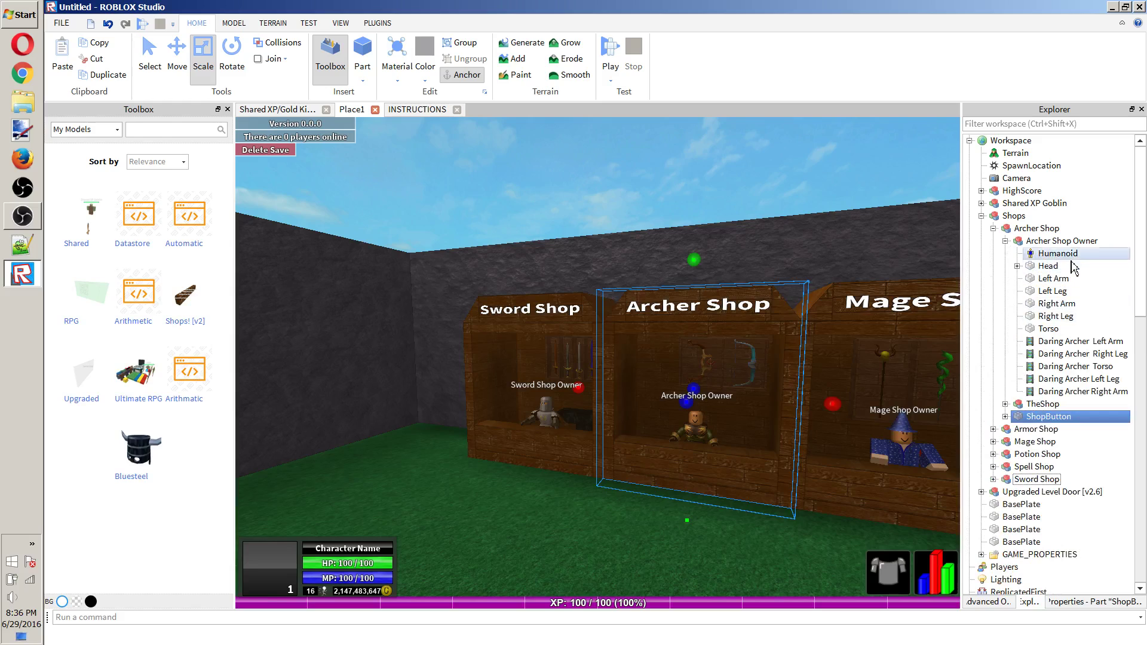
{"action": "left_click", "coordinate": [1052, 278]}
{"action": "left_click", "coordinate": [1078, 366]}
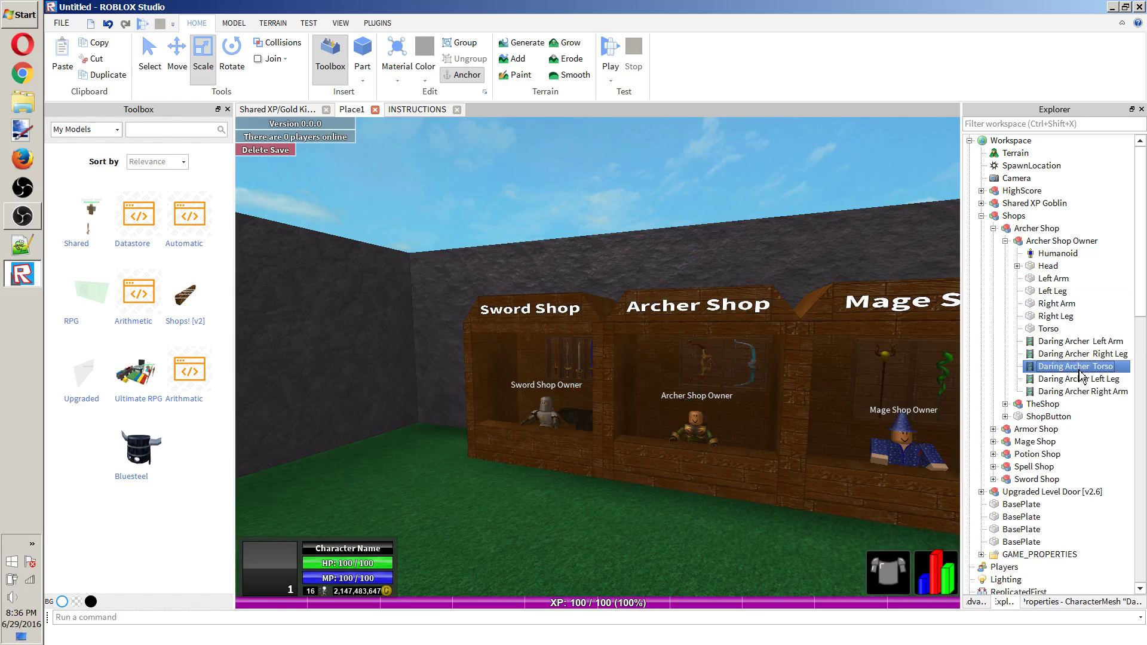
{"action": "left_click", "coordinate": [1047, 242]}
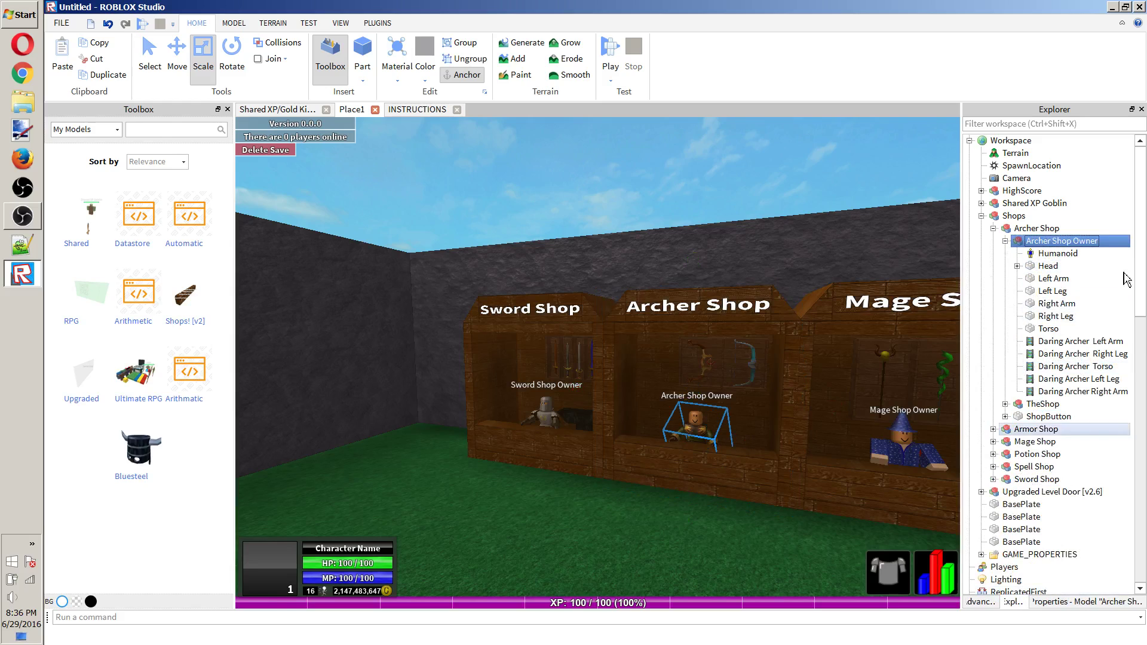
{"action": "left_click", "coordinate": [1051, 229]}
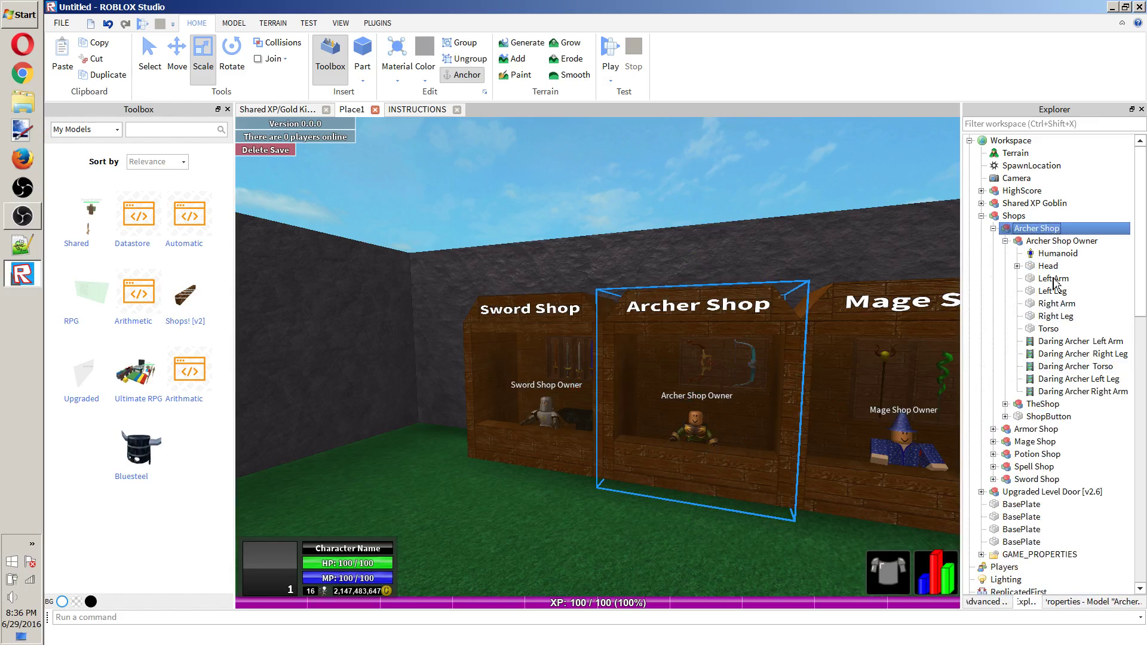
Expand the Archer Shop's ShopButton and TheShop models, including Building and Decoration, and look through their parts.
{"action": "left_click", "coordinate": [1005, 416]}
{"action": "left_click", "coordinate": [1005, 404]}
{"action": "left_click", "coordinate": [1051, 416]}
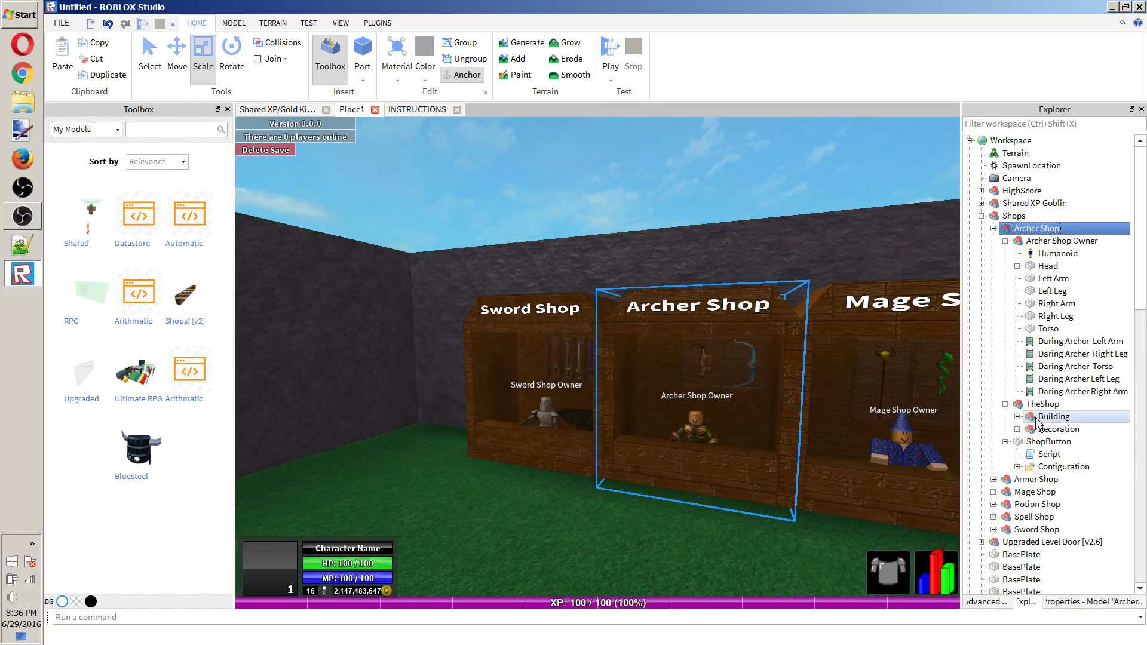
{"action": "left_click", "coordinate": [1017, 429]}
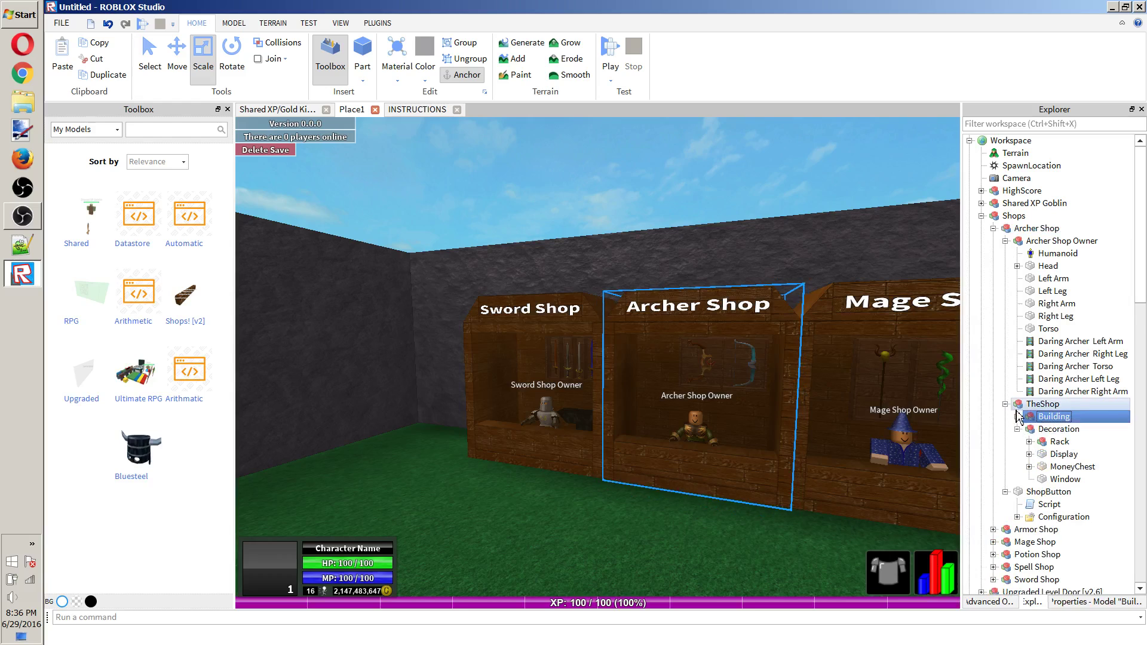
{"action": "left_click", "coordinate": [1017, 416]}
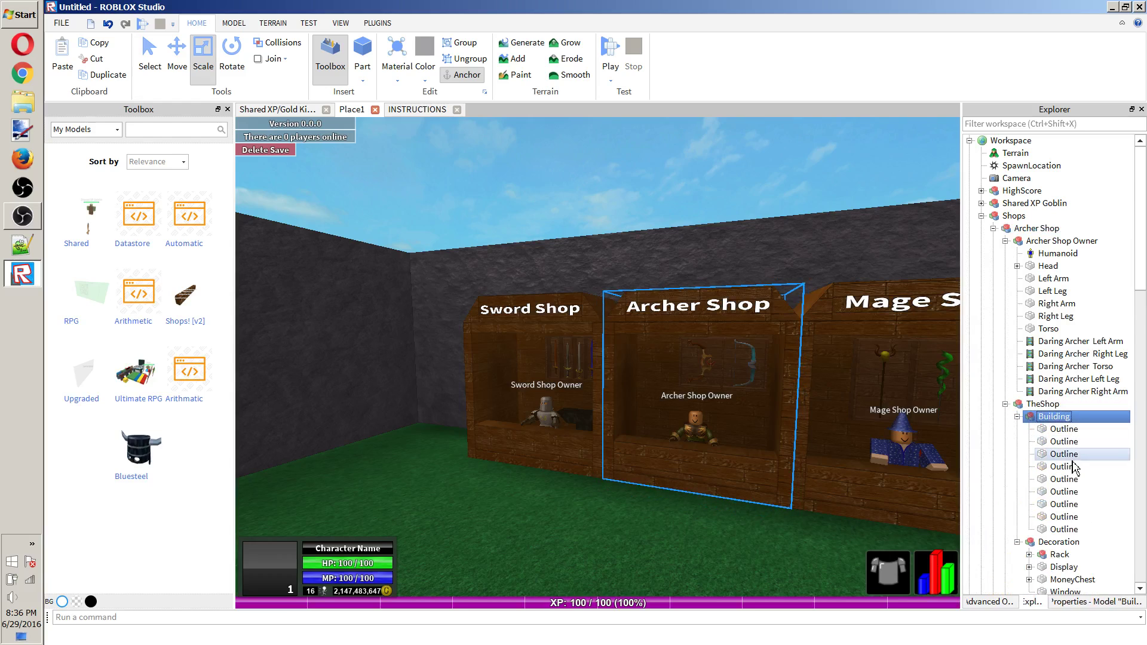
{"action": "scroll", "coordinate": [1069, 463], "scroll_direction": "down", "scroll_amount": 4}
Examine the Archer Shop's MoneyChest and Display parts and look at the shop interior up close.
{"action": "left_click", "coordinate": [1042, 430]}
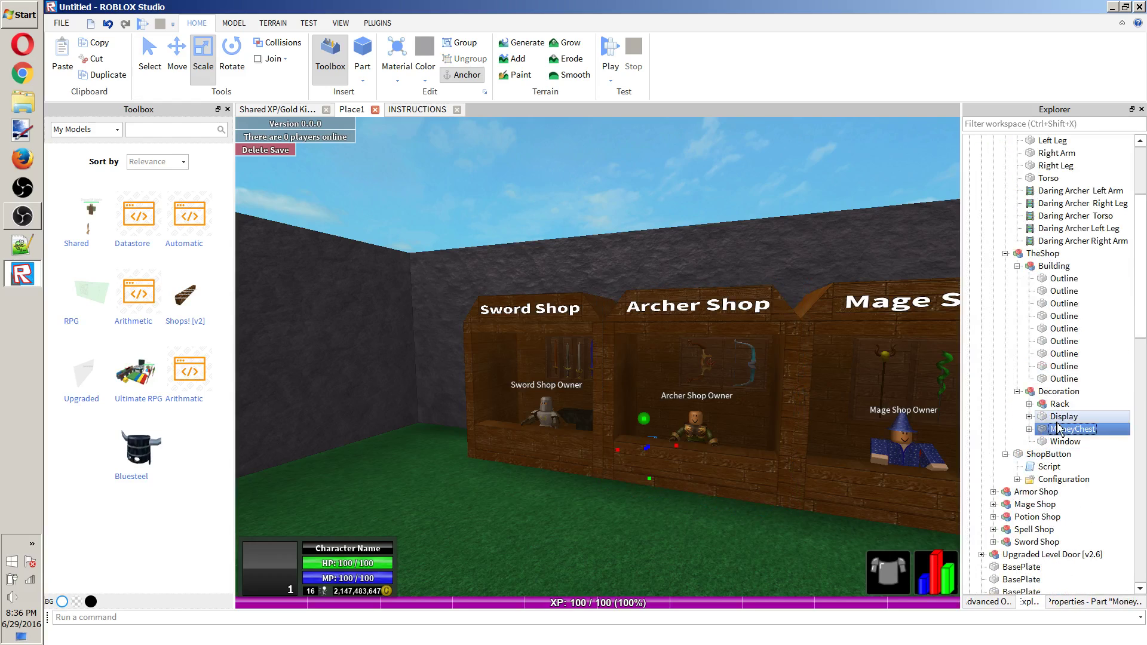
{"action": "left_click", "coordinate": [1058, 418]}
{"action": "key", "text": "w"}
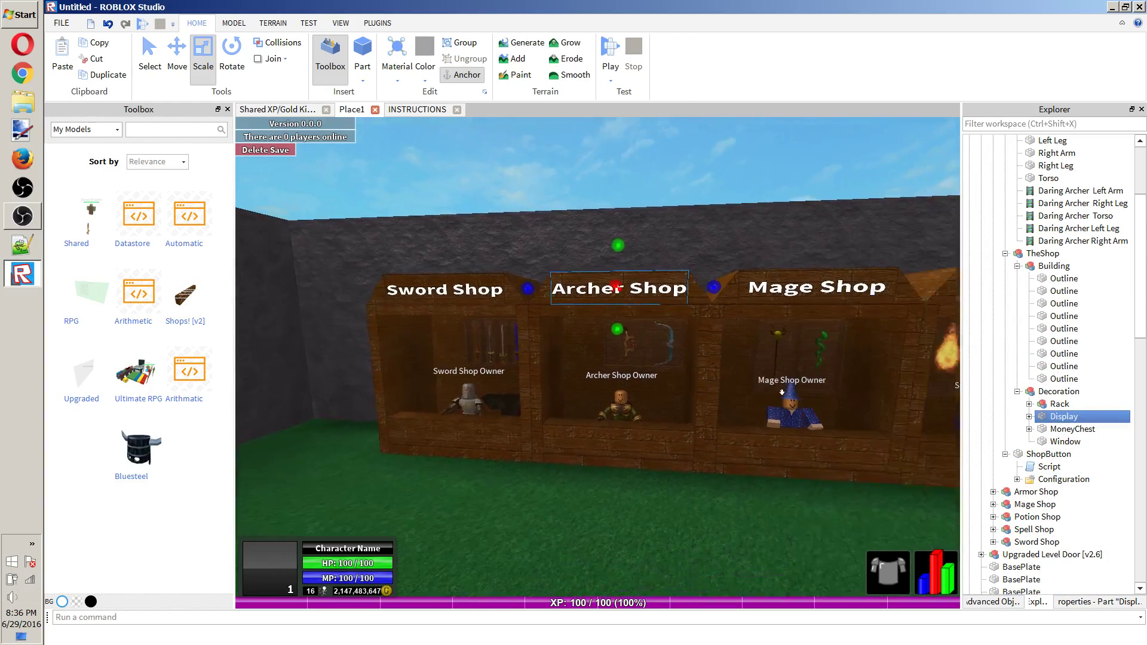
{"action": "key", "text": "w"}
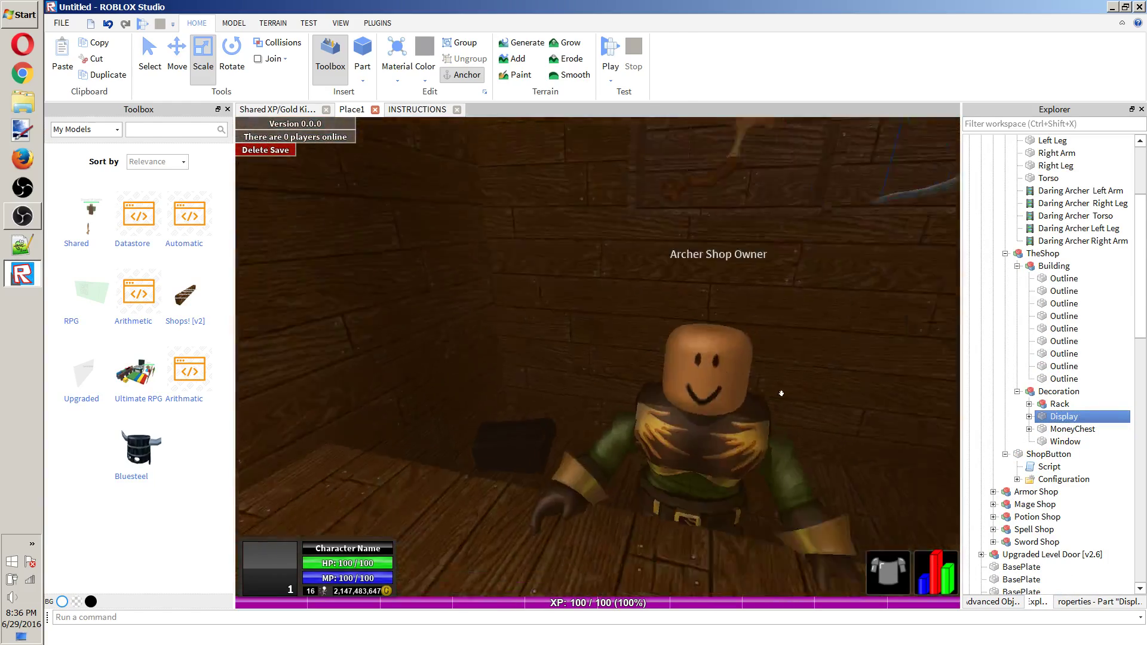
{"action": "key", "text": "s"}
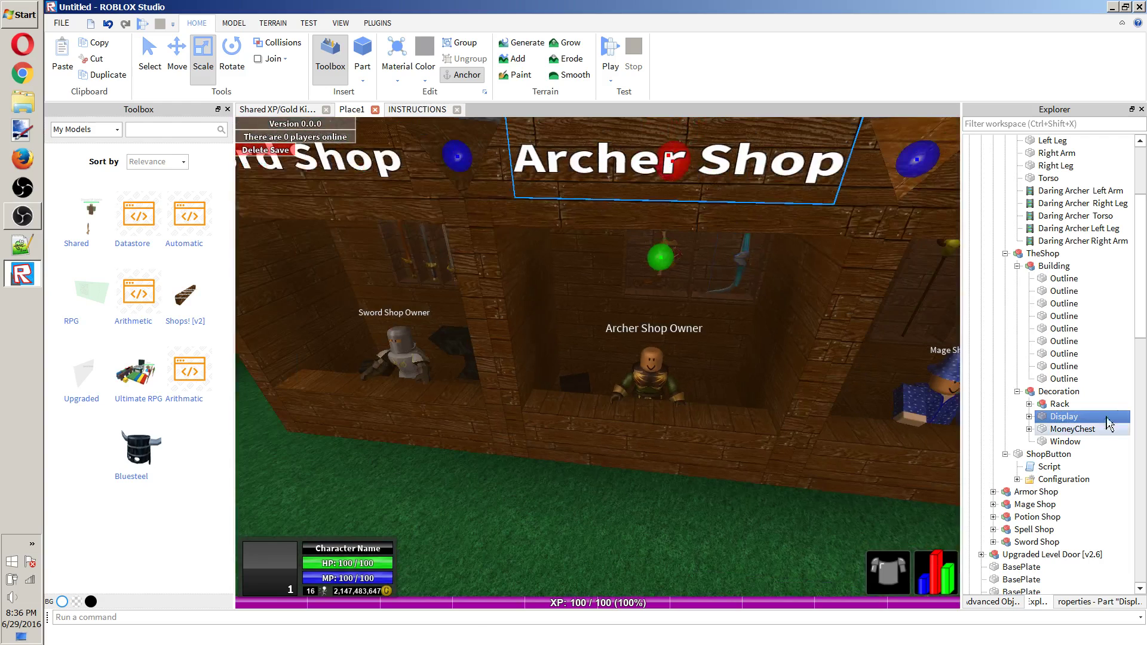
Set the text of the Title label in the Archer Shop Display's SurfaceGui to "ewfewahoijaewor".
{"action": "left_click", "coordinate": [1052, 405]}
{"action": "left_click", "coordinate": [1029, 416]}
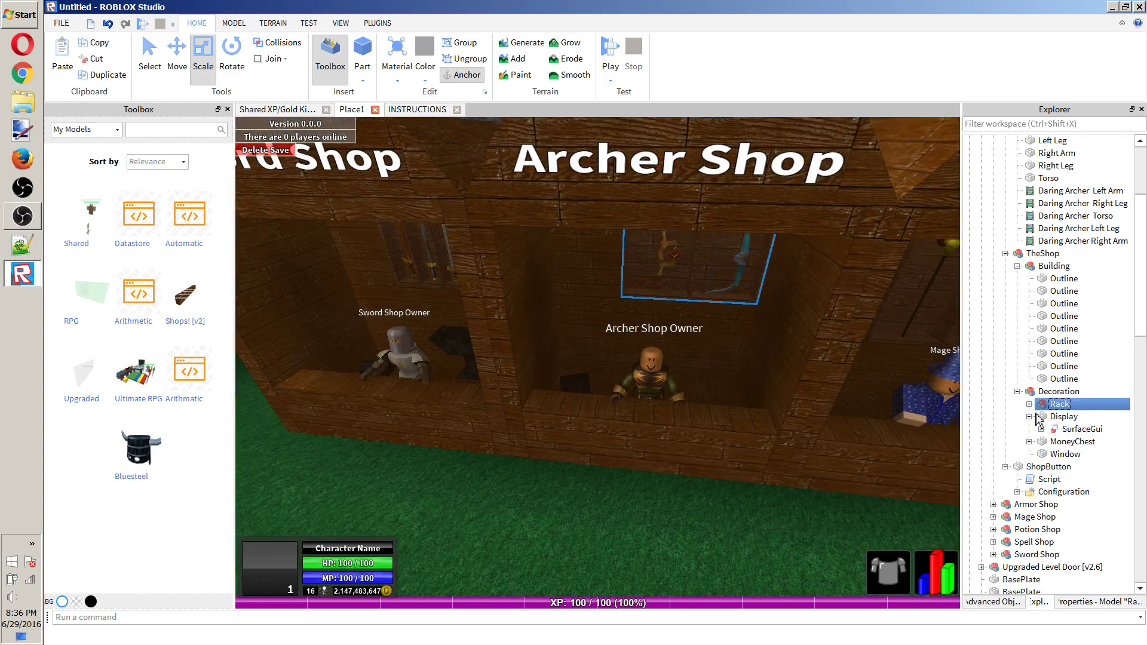
{"action": "left_click", "coordinate": [1055, 429]}
{"action": "left_click", "coordinate": [1041, 428]}
{"action": "left_click", "coordinate": [1069, 442]}
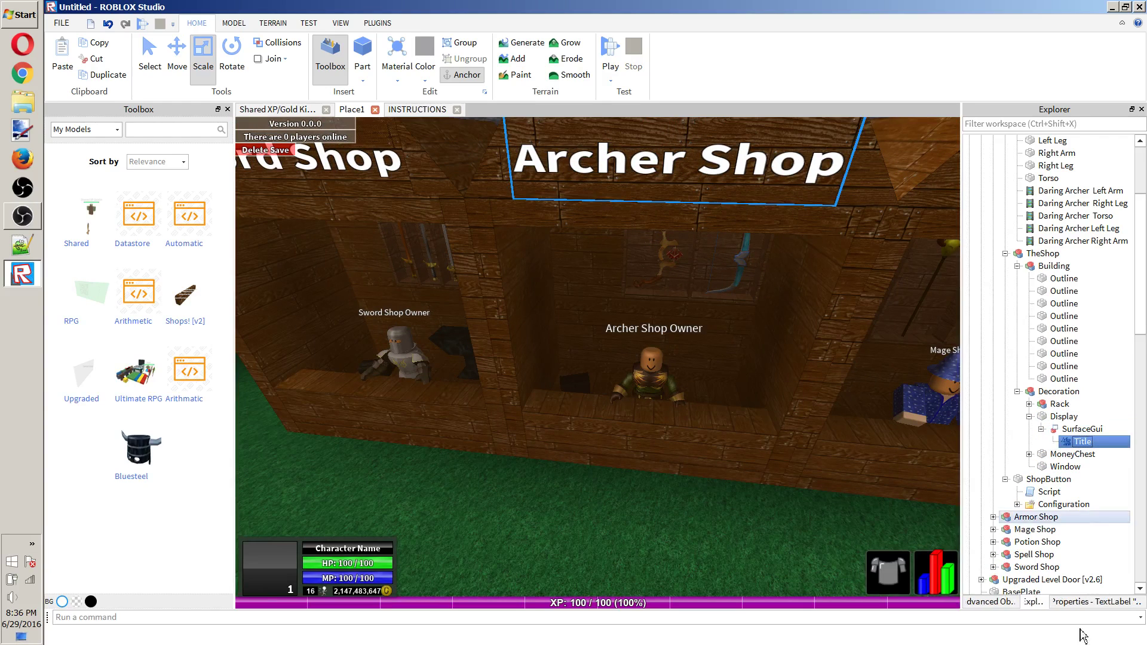
{"action": "left_click", "coordinate": [1078, 602]}
{"action": "scroll", "coordinate": [1119, 358], "scroll_direction": "down", "scroll_amount": 4}
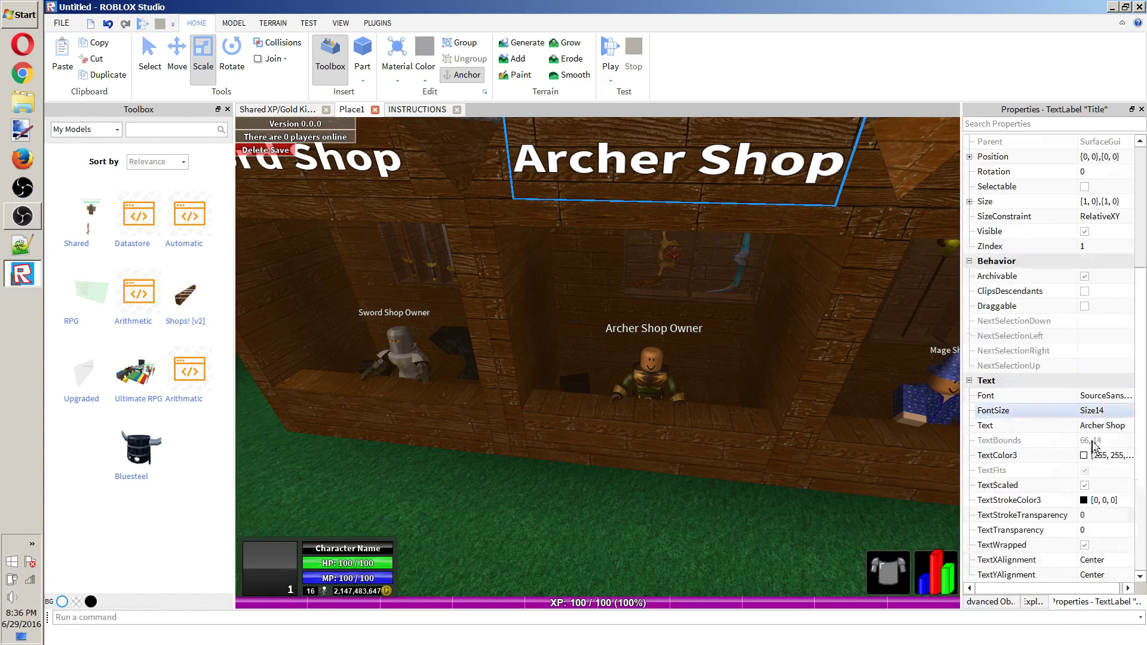
{"action": "left_click", "coordinate": [1105, 425]}
{"action": "type", "text": "ewfewahoijaewor"}
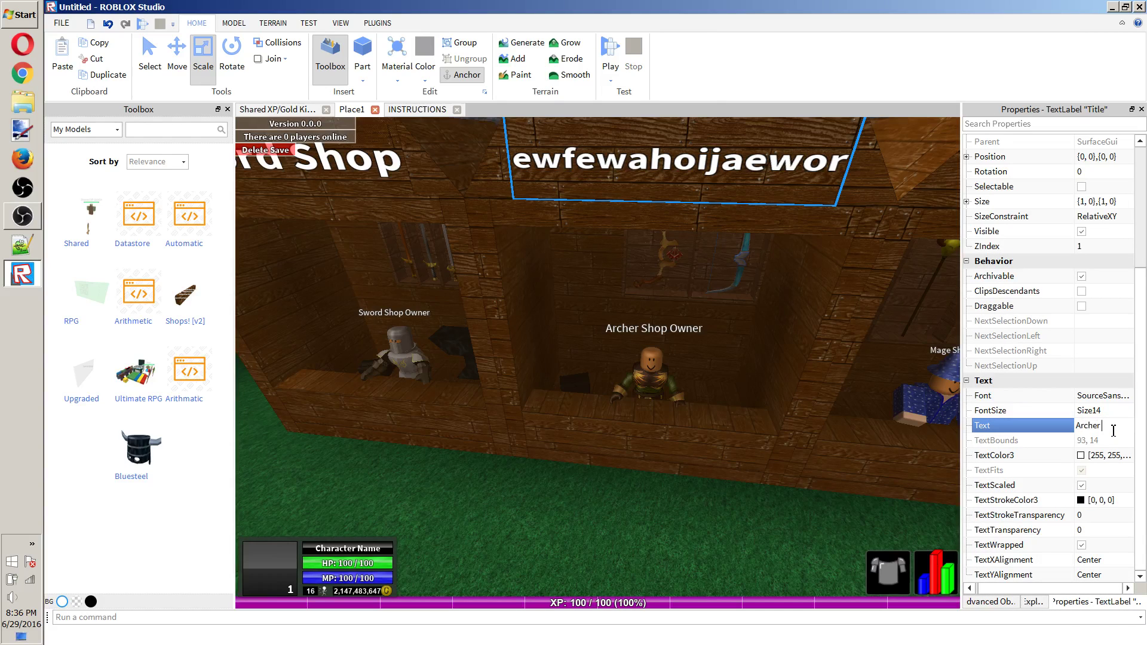
Set the text of the Archer Shop sign's Title label to "Archer Shop" and deselect it.
{"action": "type", "text": "Archer Shop"}
{"action": "key", "text": "Return"}
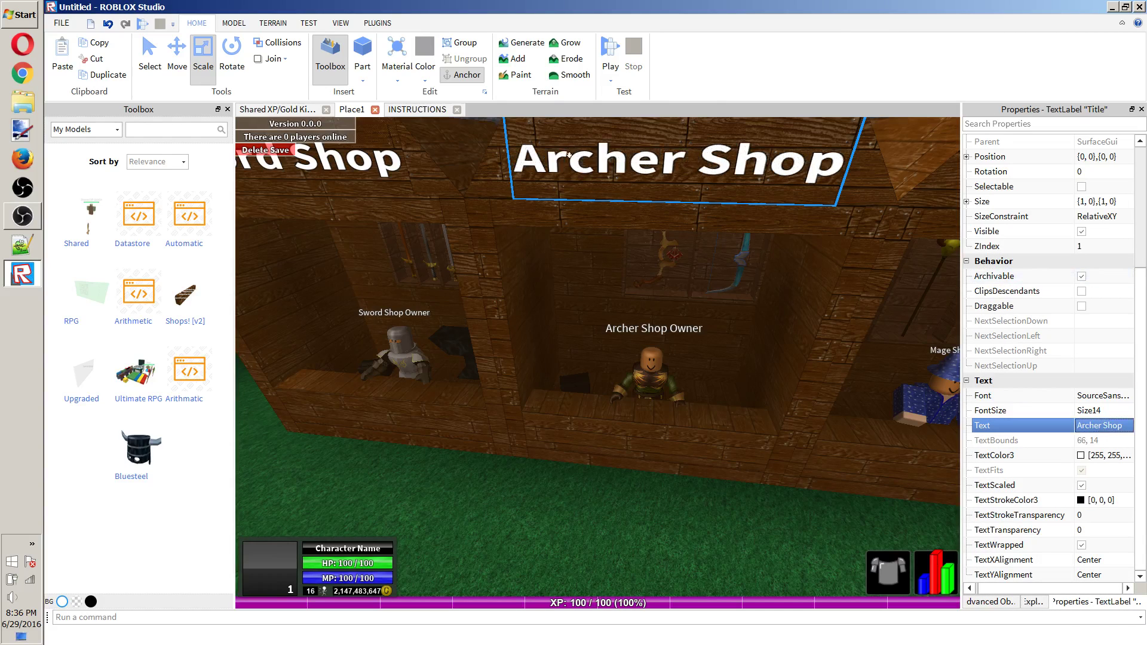
{"action": "scroll", "coordinate": [569, 155], "scroll_direction": "down", "scroll_amount": 10}
{"action": "left_click", "coordinate": [604, 174]}
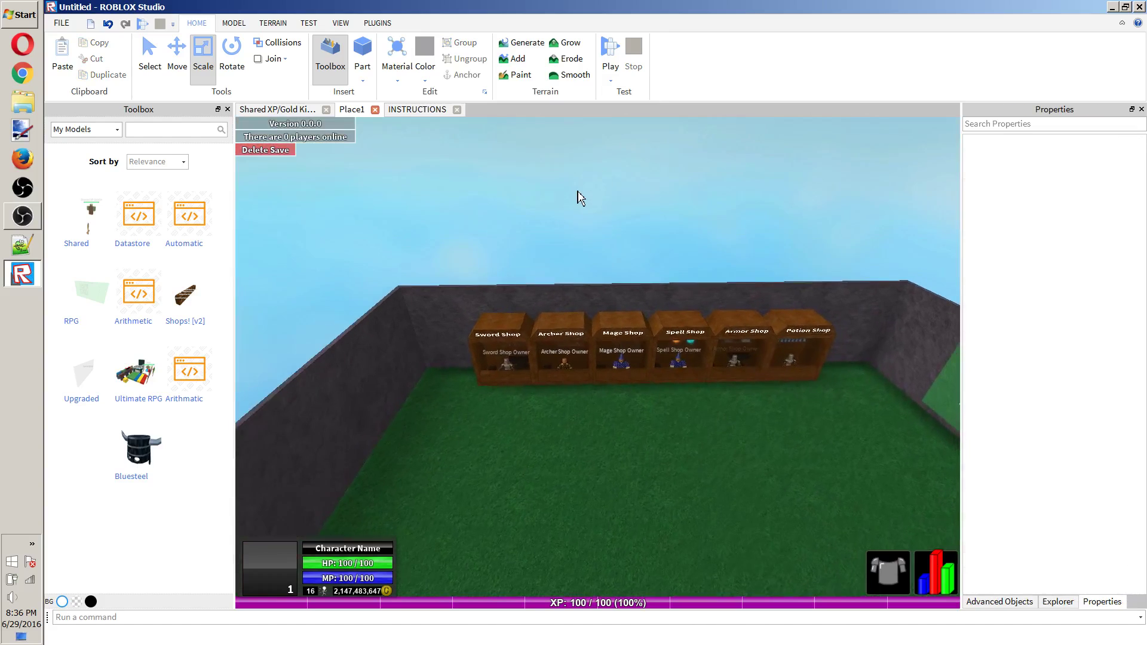
Select the Top Levels leaderboard on the wall beyond the Potion Shop and view it up close.
{"action": "scroll", "coordinate": [581, 197], "scroll_direction": "up", "scroll_amount": 3}
{"action": "left_click", "coordinate": [575, 362]}
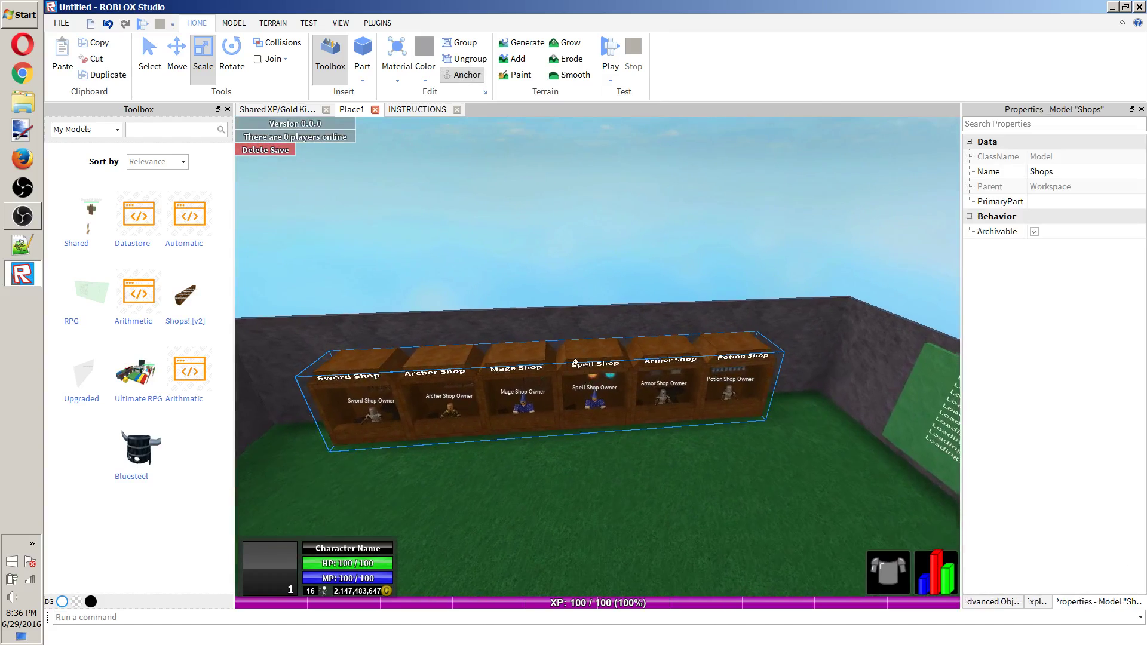
{"action": "key", "text": "d"}
{"action": "left_click", "coordinate": [693, 241]}
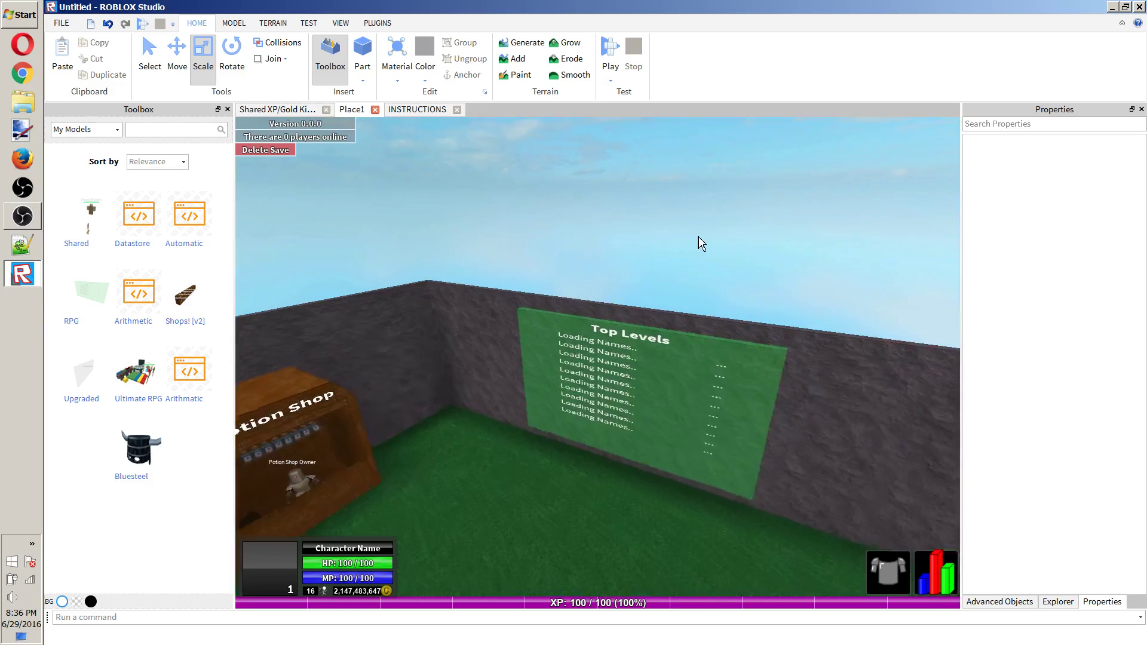
{"action": "left_click", "coordinate": [640, 324]}
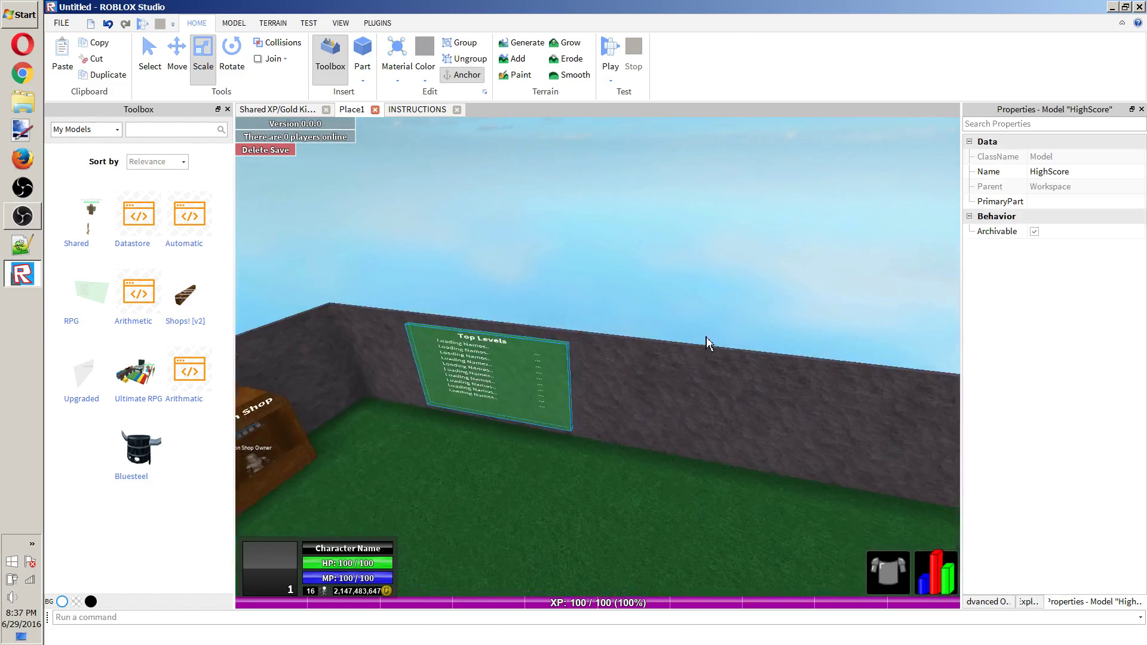
{"action": "key", "text": "w"}
Expand the HighScore model's Config folder and its RemoteScore, UploadScore and LocalScoreUpdate scripts to examine their contents.
{"action": "left_click", "coordinate": [1006, 601]}
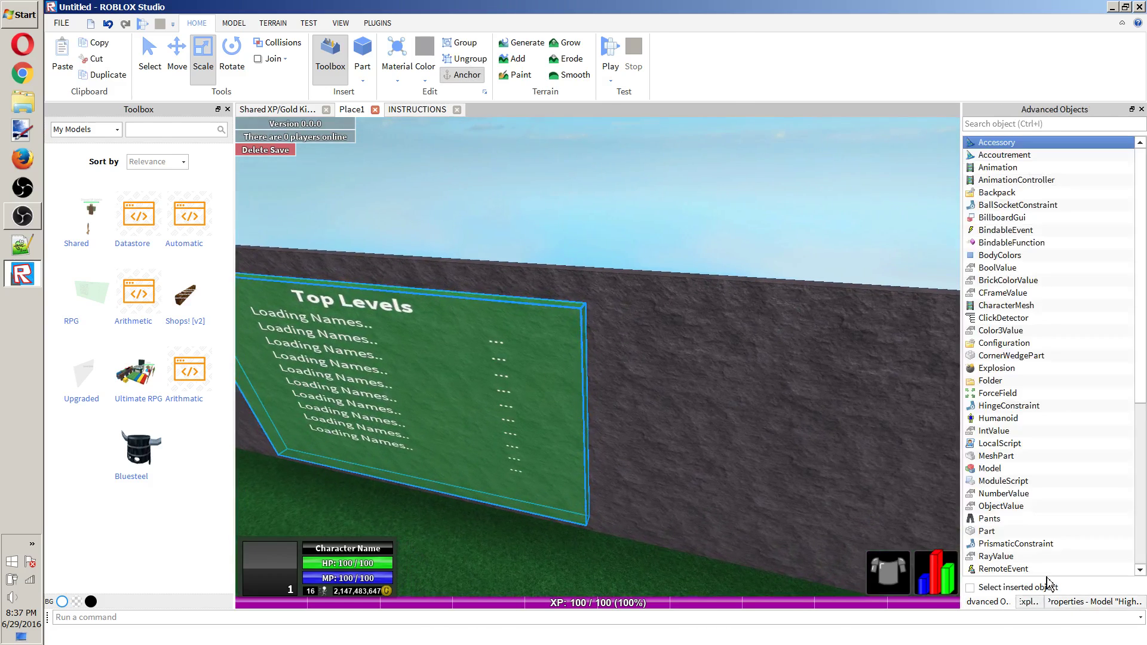
{"action": "left_click", "coordinate": [1028, 601]}
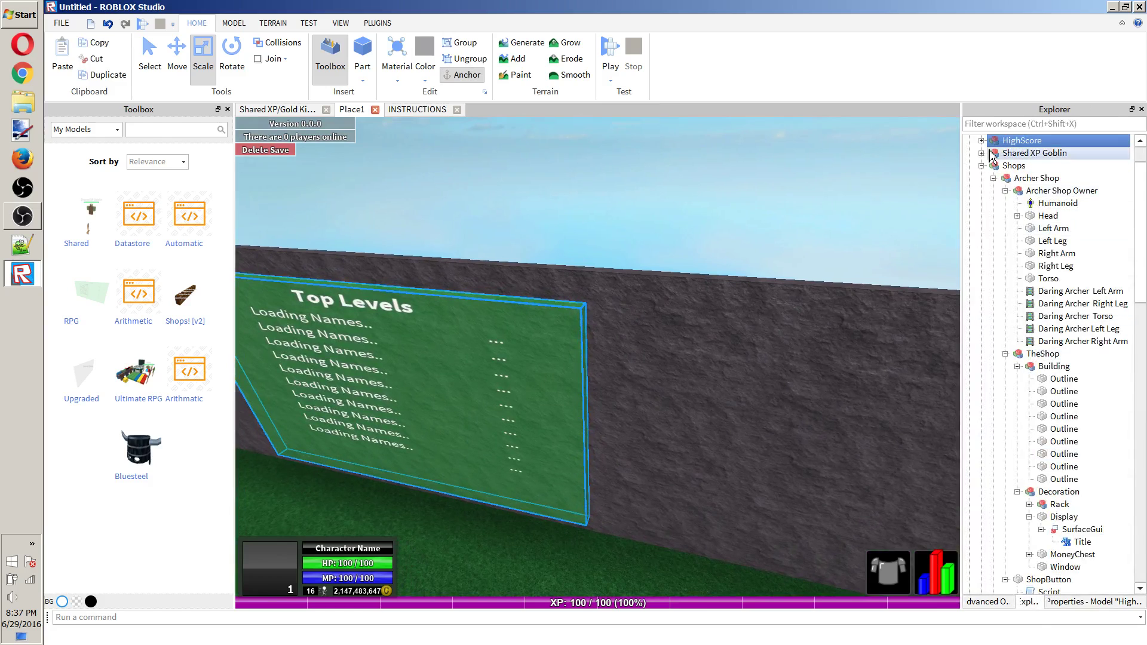
{"action": "left_click", "coordinate": [981, 141]}
{"action": "left_click", "coordinate": [993, 153]}
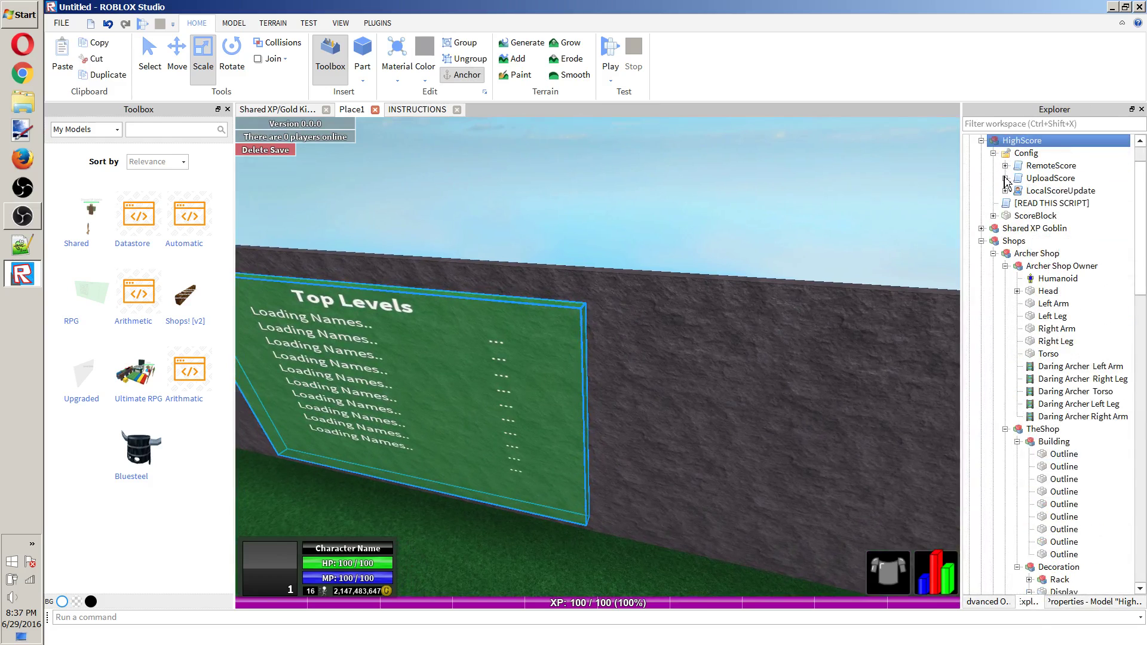
{"action": "left_click", "coordinate": [1009, 203]}
{"action": "left_click", "coordinate": [1005, 190]}
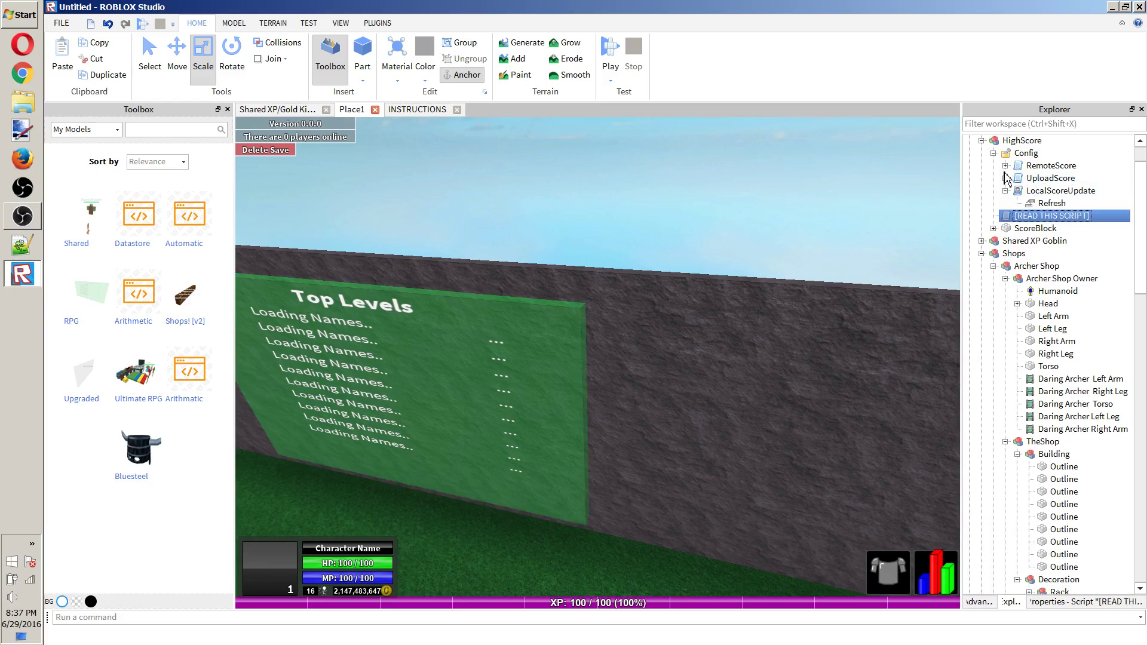
{"action": "left_click", "coordinate": [1005, 166]}
{"action": "left_click", "coordinate": [1015, 228]}
{"action": "left_click", "coordinate": [1005, 228]}
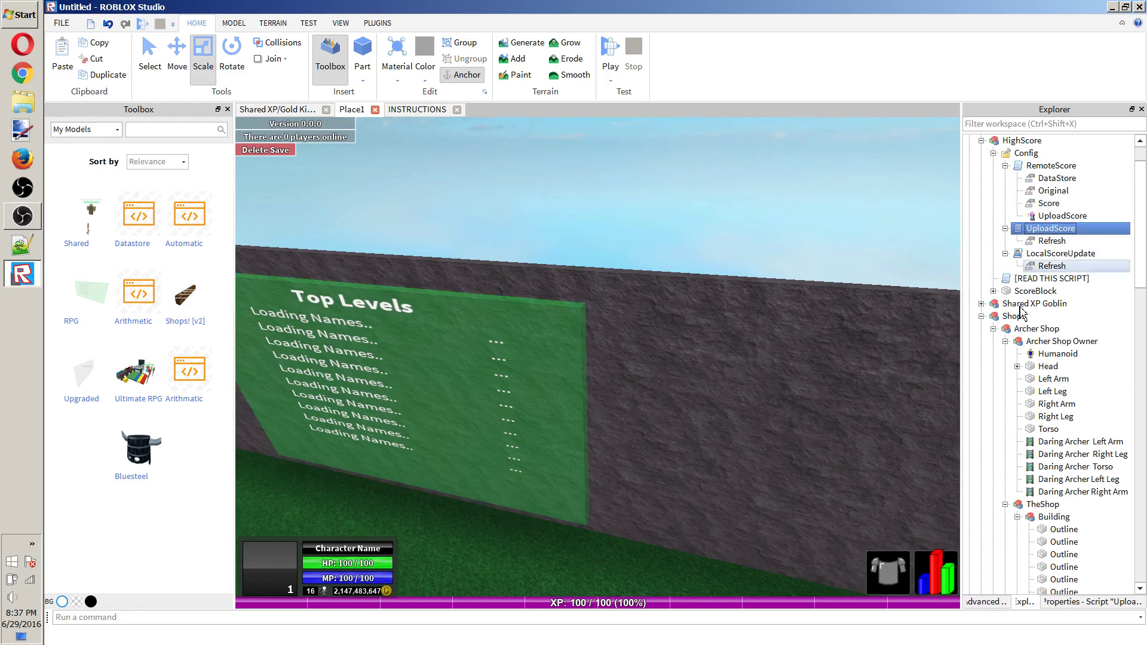
Look inside the HighScore model's ScoreBlock part and its SurfaceGui, and collapse them again.
{"action": "left_click", "coordinate": [993, 290]}
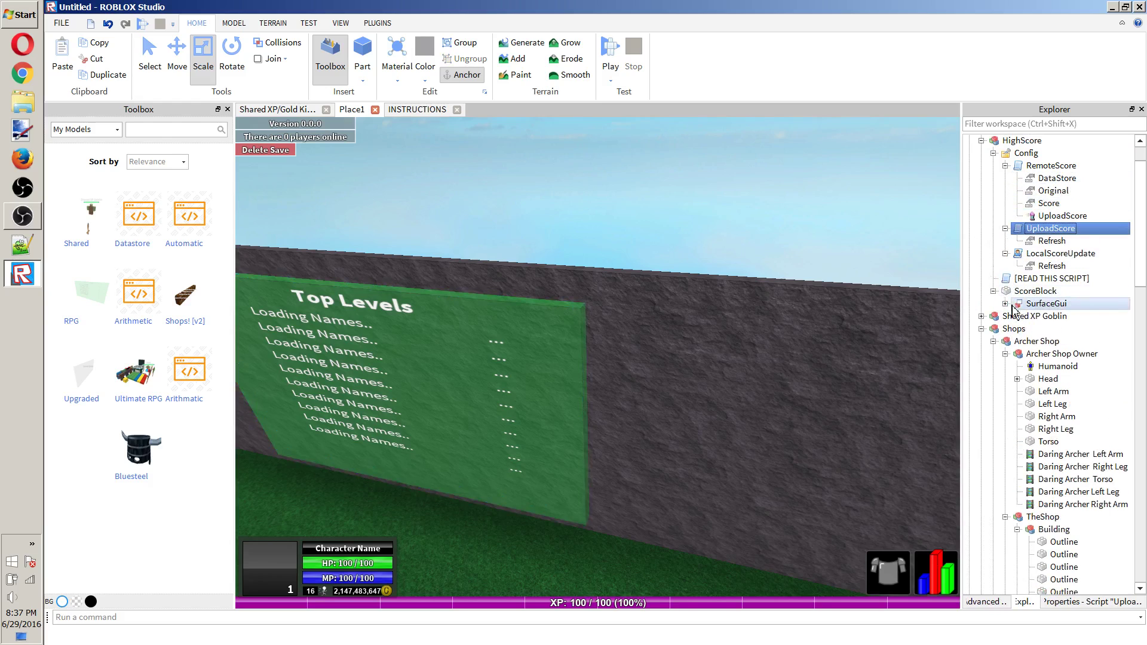
{"action": "left_click", "coordinate": [1005, 304]}
{"action": "left_click", "coordinate": [1006, 304]}
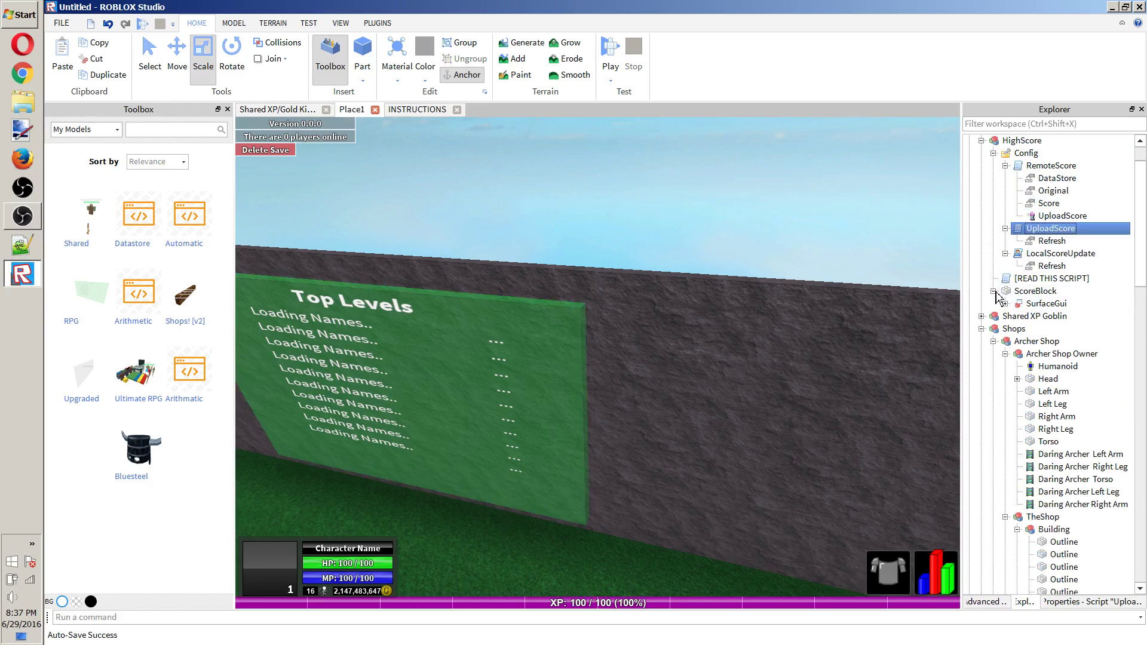
{"action": "left_click", "coordinate": [993, 292]}
Open the HighScore model's [READ THIS SCRIPT] script and set NAME_OF_STAT to "Gold".
{"action": "double_click", "coordinate": [1051, 278]}
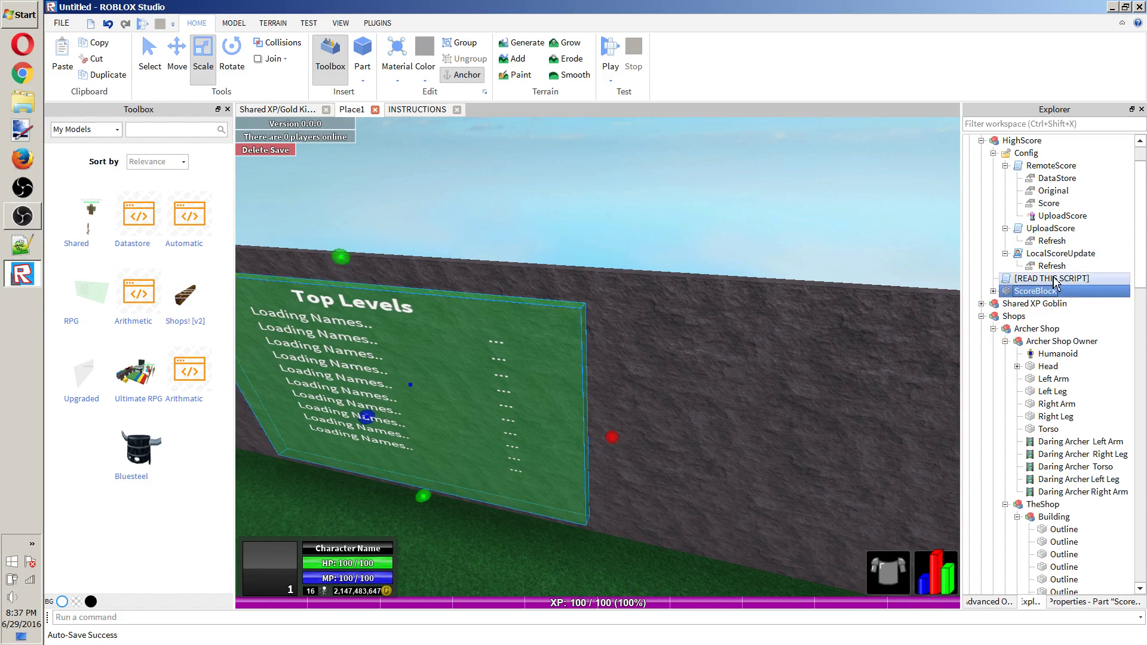
{"action": "scroll", "coordinate": [776, 334], "scroll_direction": "down", "scroll_amount": 7}
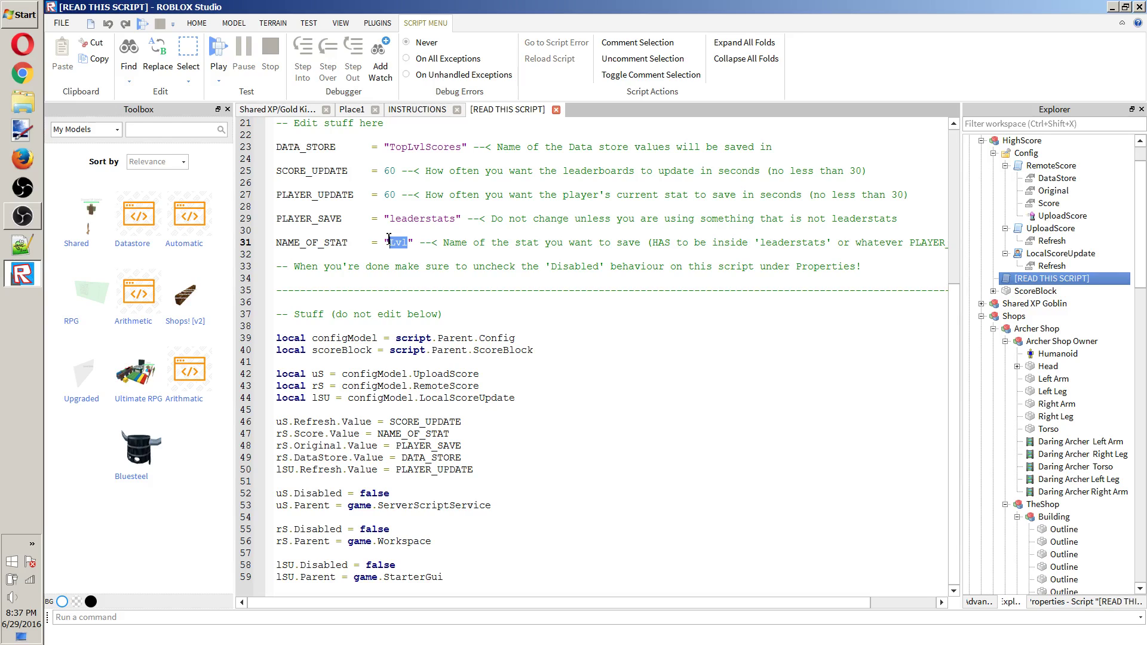
{"action": "type", "text": "Gold"}
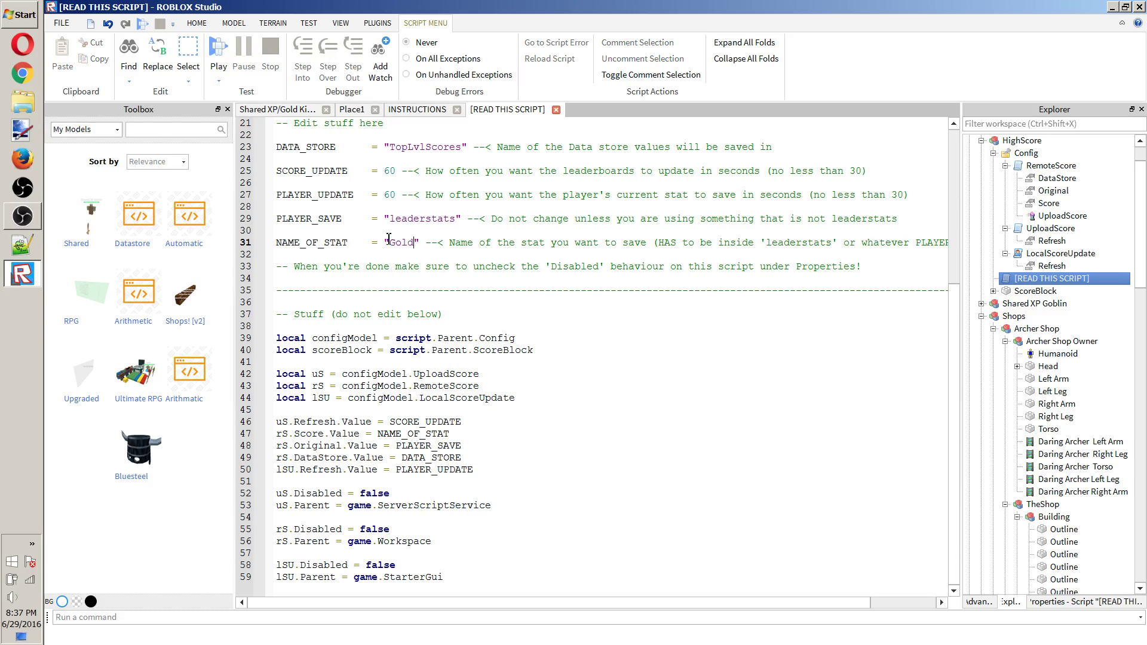
Review the PLAYER_SAVE and NAME_OF_STAT settings in the leaderboard script, highlighting their values.
{"action": "key", "text": "Up"}
{"action": "key", "text": "Up"}
{"action": "key", "text": "Up"}
{"action": "key", "text": "Up"}
{"action": "key", "text": "Up"}
{"action": "key", "text": "Up"}
{"action": "key", "text": "Up"}
{"action": "left_click_drag", "start_coordinate": [449, 220], "coordinate": [390, 221]}
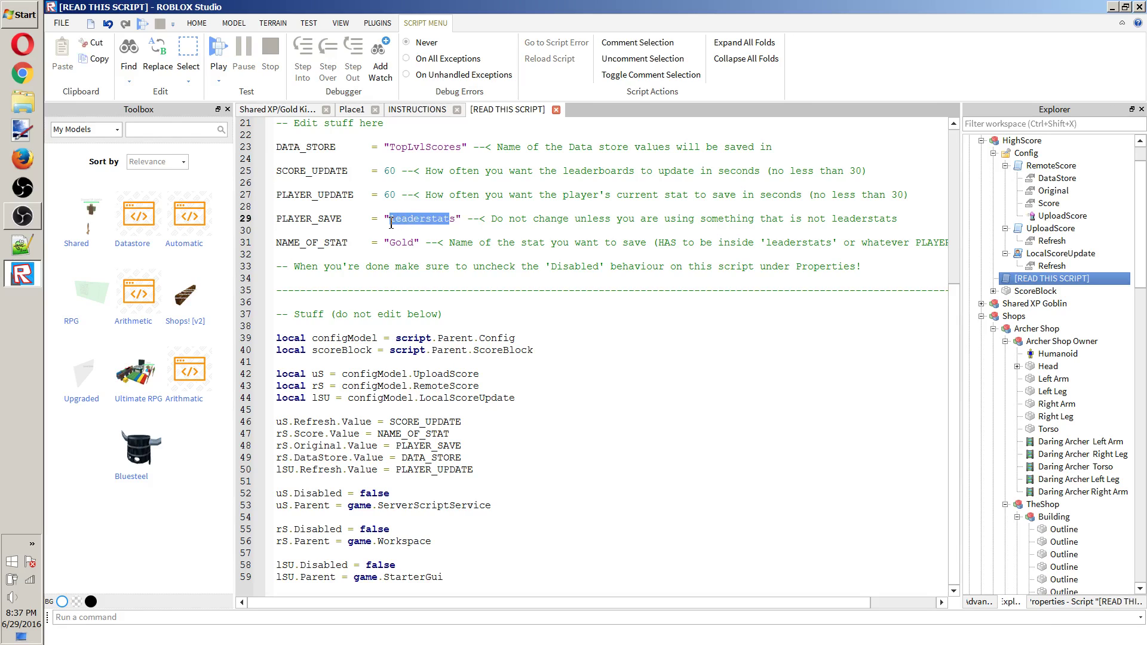
{"action": "double_click", "coordinate": [392, 219]}
{"action": "left_click_drag", "start_coordinate": [462, 220], "coordinate": [389, 220]}
{"action": "double_click", "coordinate": [406, 220]}
{"action": "left_click", "coordinate": [397, 222]}
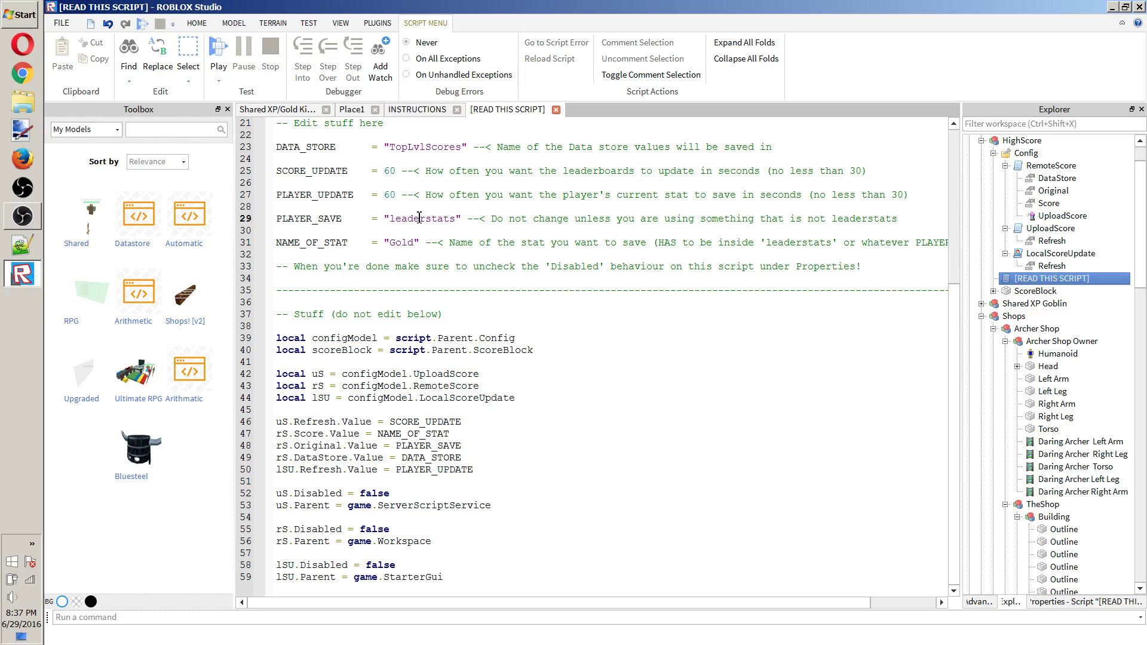
{"action": "left_click_drag", "start_coordinate": [391, 218], "coordinate": [455, 219]}
{"action": "left_click", "coordinate": [456, 221]}
{"action": "left_click", "coordinate": [407, 239]}
{"action": "left_click_drag", "start_coordinate": [408, 240], "coordinate": [277, 231]}
Review the PLAYER_UPDATE and SCORE_UPDATE intervals in the leaderboard script, highlighting their values.
{"action": "left_click", "coordinate": [395, 196]}
{"action": "double_click", "coordinate": [394, 196]}
{"action": "left_click", "coordinate": [388, 196]}
{"action": "double_click", "coordinate": [397, 196]}
{"action": "left_click", "coordinate": [398, 196]}
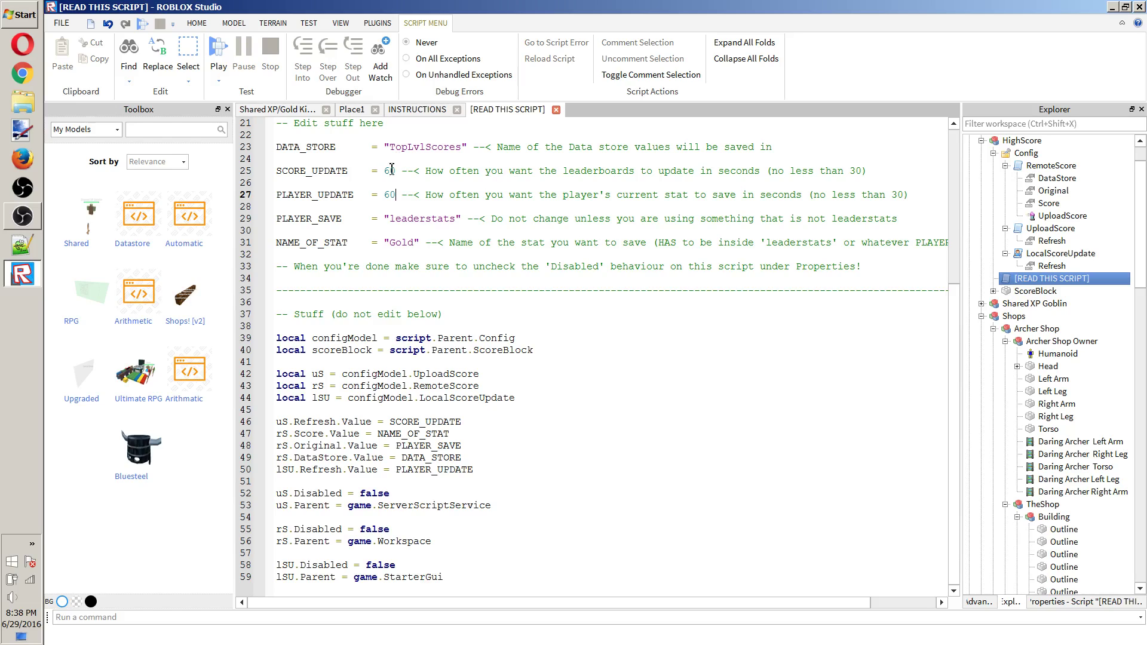
{"action": "mouse_move", "coordinate": [384, 170]}
{"action": "left_mouse_down"}
{"action": "mouse_move", "coordinate": [445, 170]}
{"action": "mouse_move", "coordinate": [394, 170]}
{"action": "left_mouse_up"}
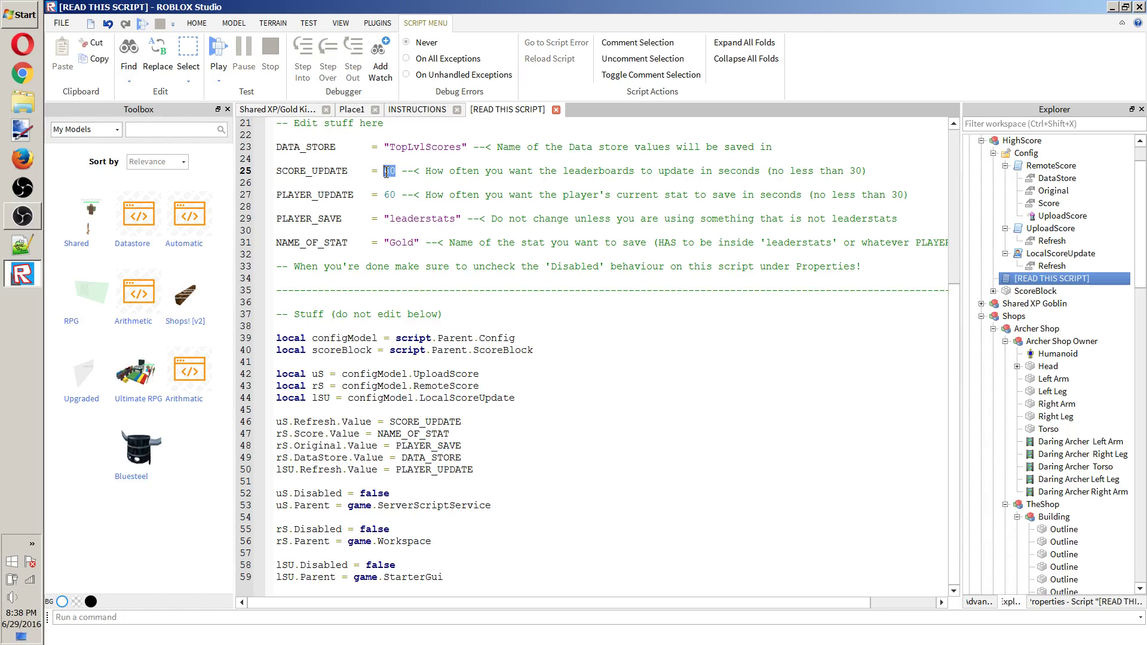
{"action": "left_click", "coordinate": [386, 171]}
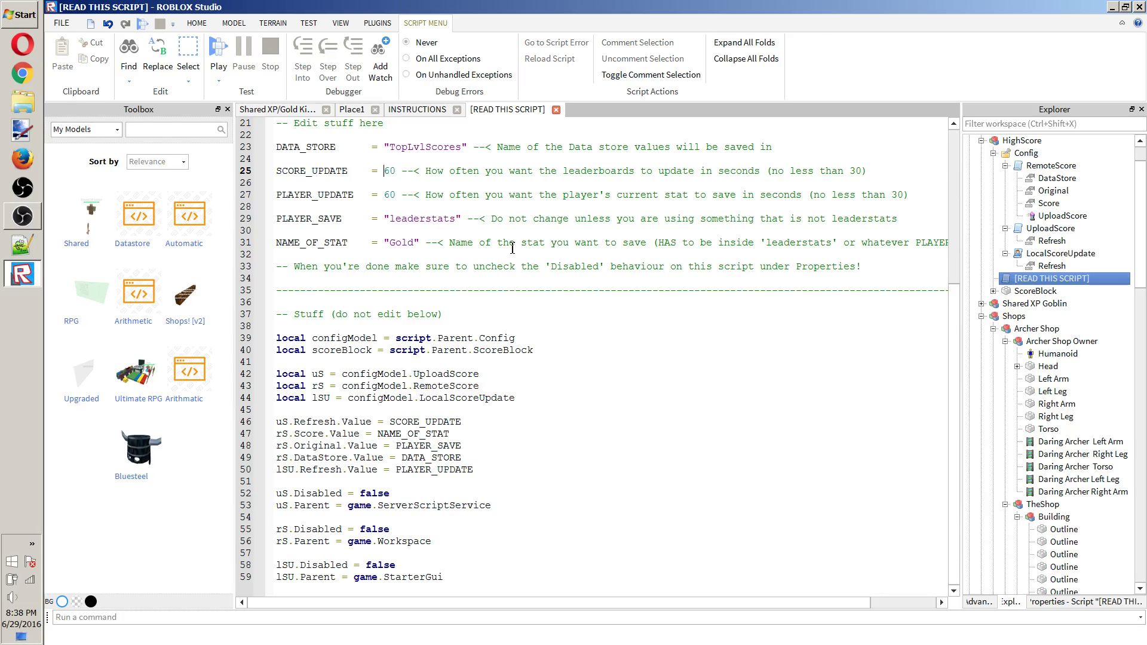
Read the warnings in the leaderboard script's header comment and look over the code below the settings.
{"action": "scroll", "coordinate": [512, 247], "scroll_direction": "up", "scroll_amount": 7}
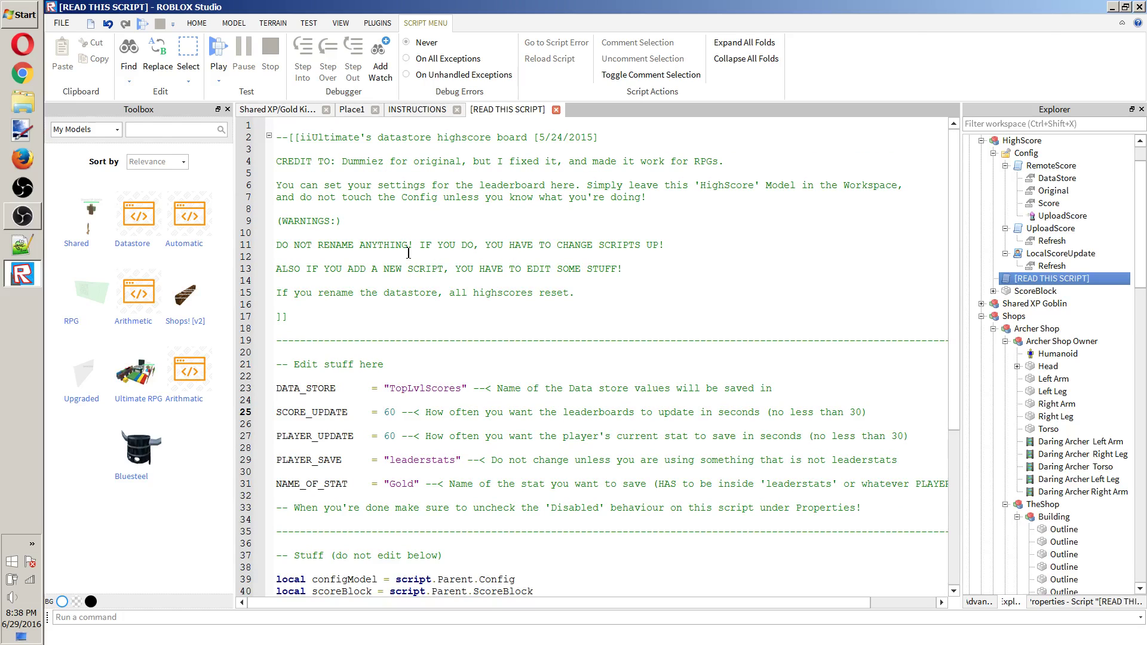
{"action": "left_click_drag", "start_coordinate": [408, 252], "coordinate": [660, 289]}
{"action": "left_click", "coordinate": [656, 294]}
{"action": "scroll", "coordinate": [657, 293], "scroll_direction": "down", "scroll_amount": 3}
{"action": "scroll", "coordinate": [466, 277], "scroll_direction": "down", "scroll_amount": 1}
{"action": "scroll", "coordinate": [466, 277], "scroll_direction": "down", "scroll_amount": 3}
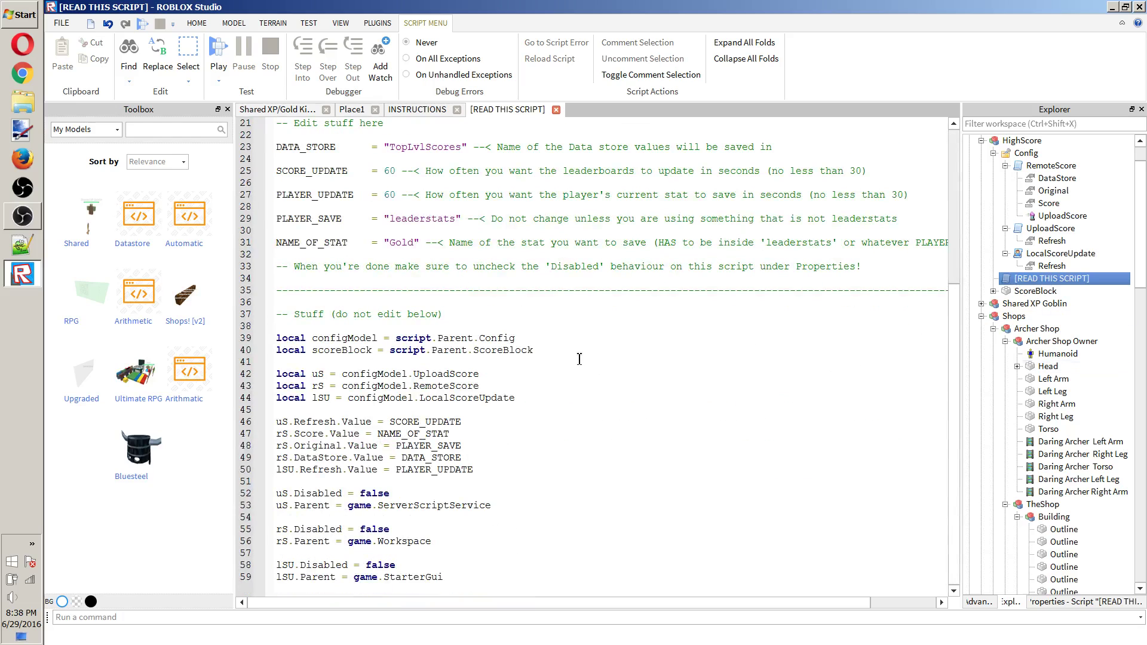
{"action": "scroll", "coordinate": [580, 359], "scroll_direction": "up", "scroll_amount": 8}
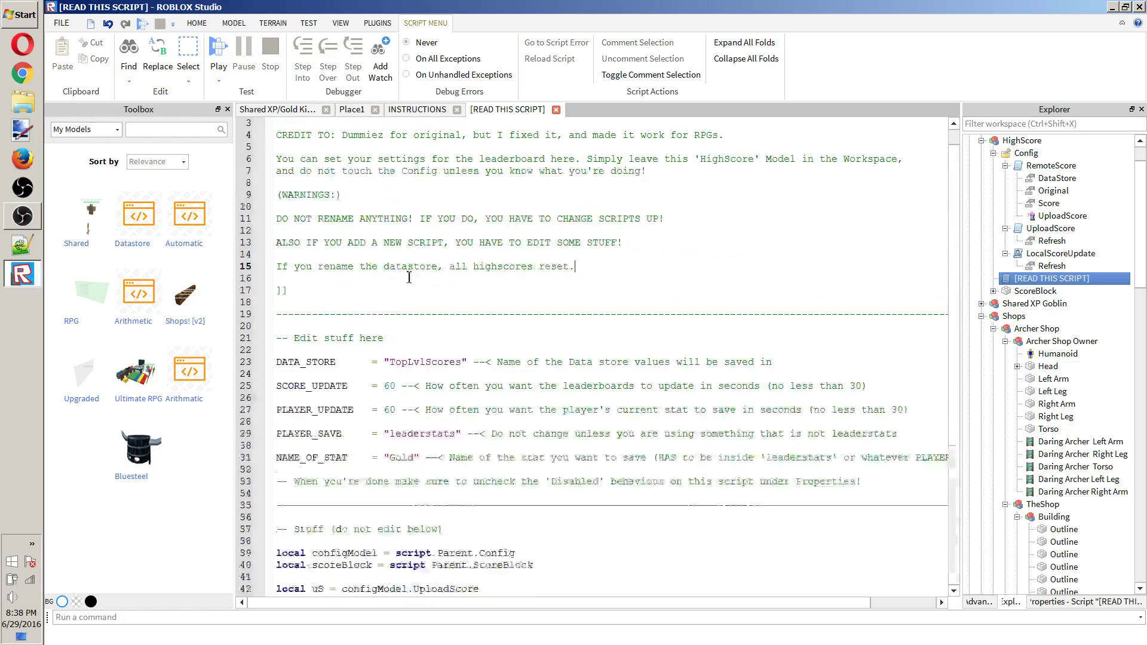
Open the LocalScoreUpdate script and examine its score upload loop.
{"action": "double_click", "coordinate": [1057, 253]}
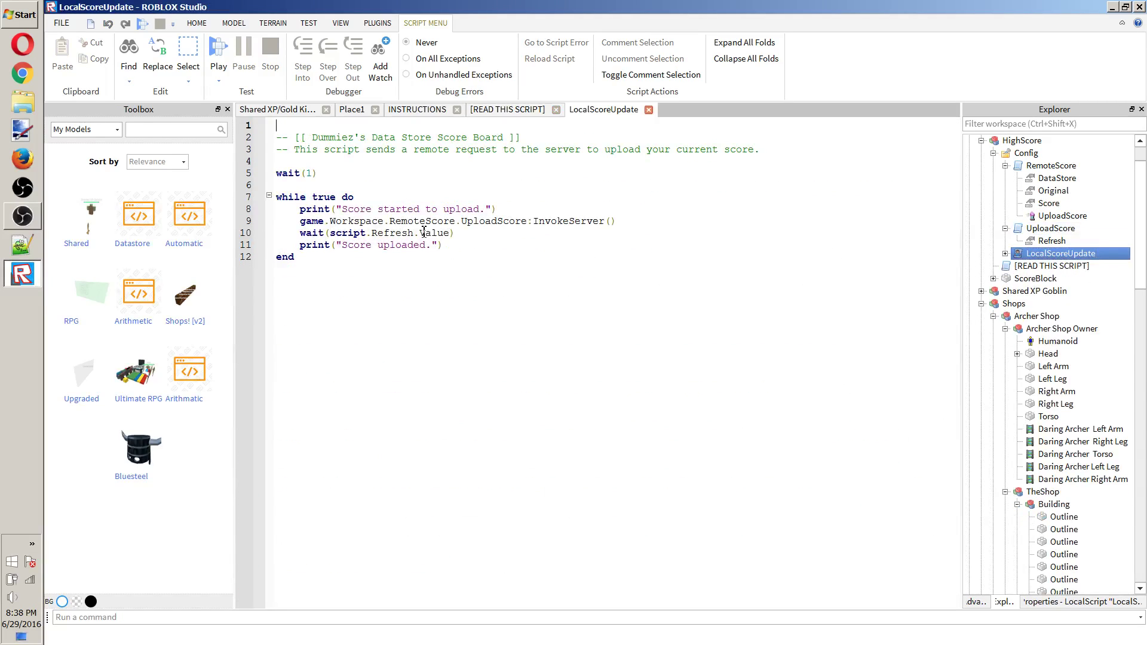
{"action": "left_click_drag", "start_coordinate": [419, 209], "coordinate": [278, 208]}
{"action": "left_click", "coordinate": [423, 291]}
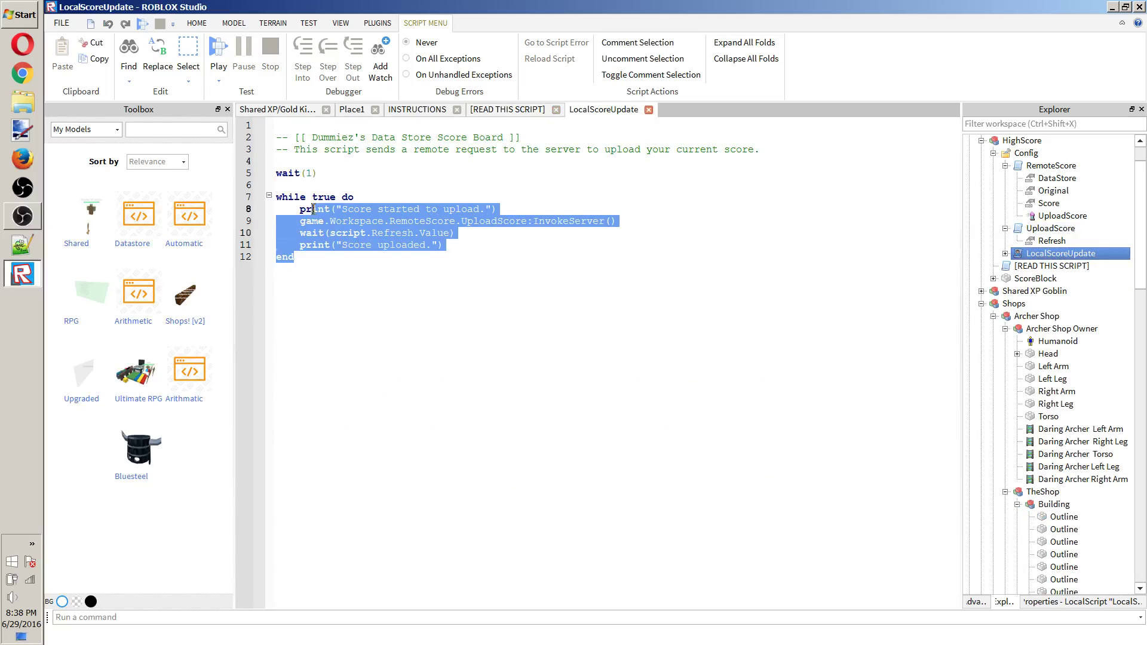
{"action": "left_click", "coordinate": [435, 326]}
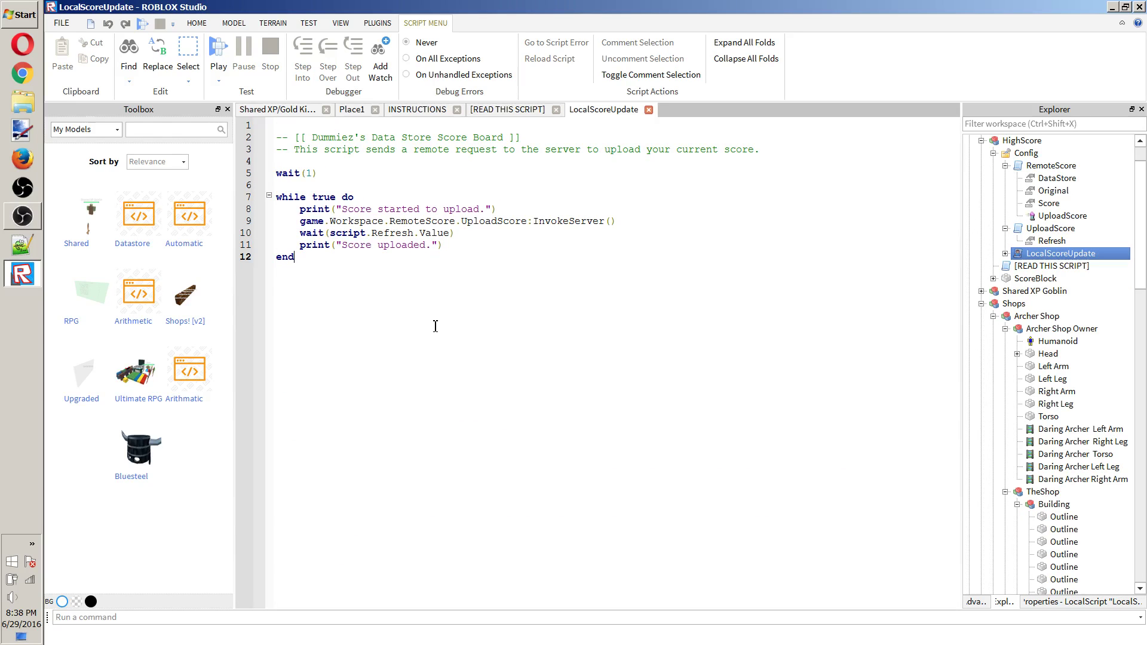
{"action": "left_click", "coordinate": [384, 214]}
{"action": "left_click", "coordinate": [611, 231]}
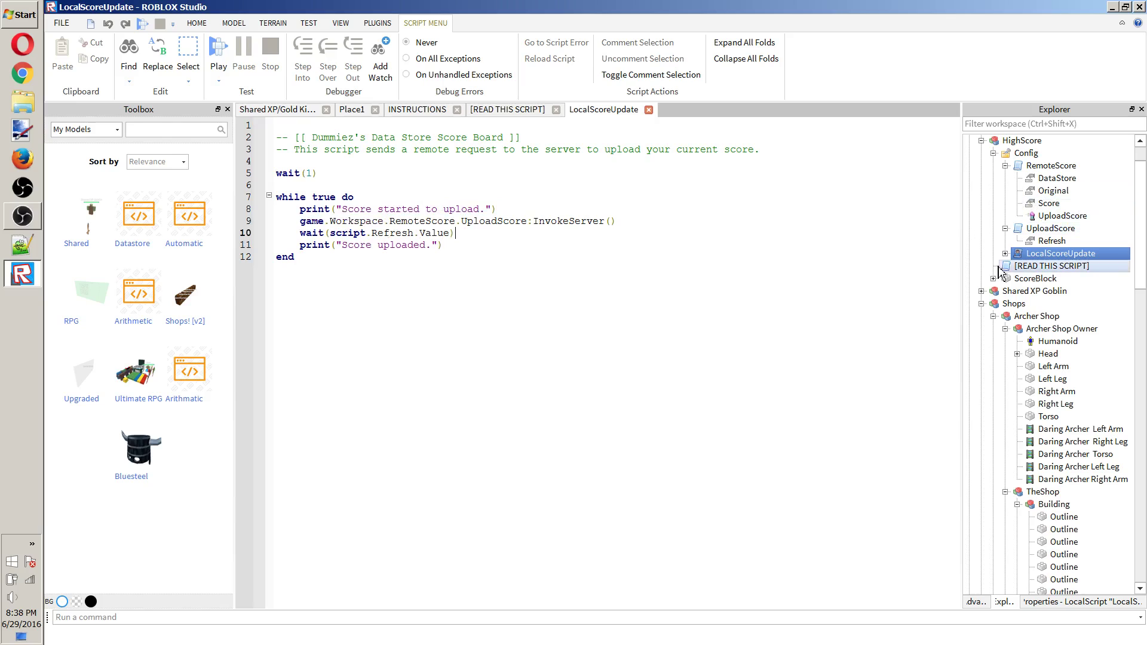
Check the properties of the Refresh values under LocalScoreUpdate and UploadScore.
{"action": "left_click", "coordinate": [1005, 253]}
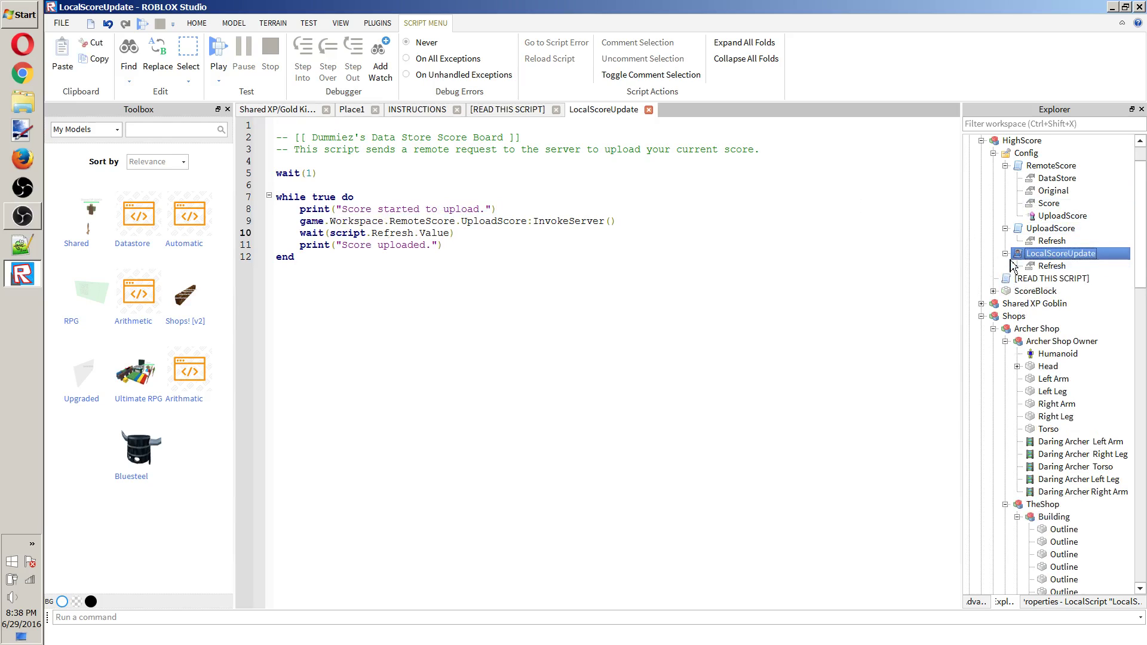
{"action": "left_click", "coordinate": [1051, 265]}
{"action": "left_click", "coordinate": [1054, 603]}
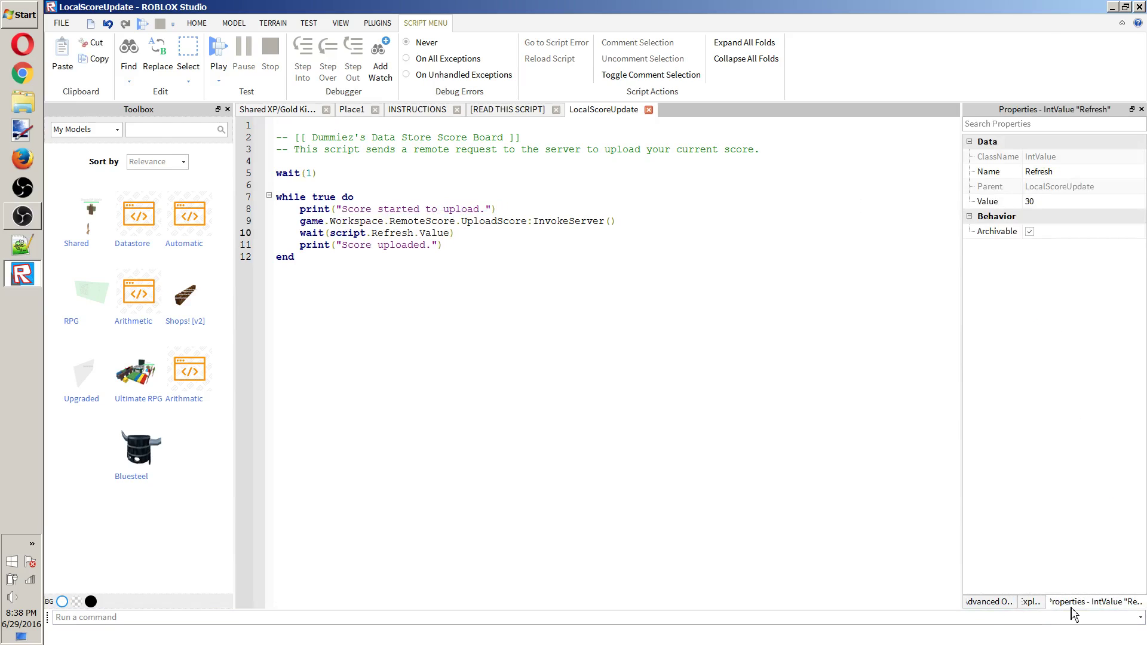
{"action": "left_click", "coordinate": [1046, 603]}
{"action": "left_click", "coordinate": [1066, 241]}
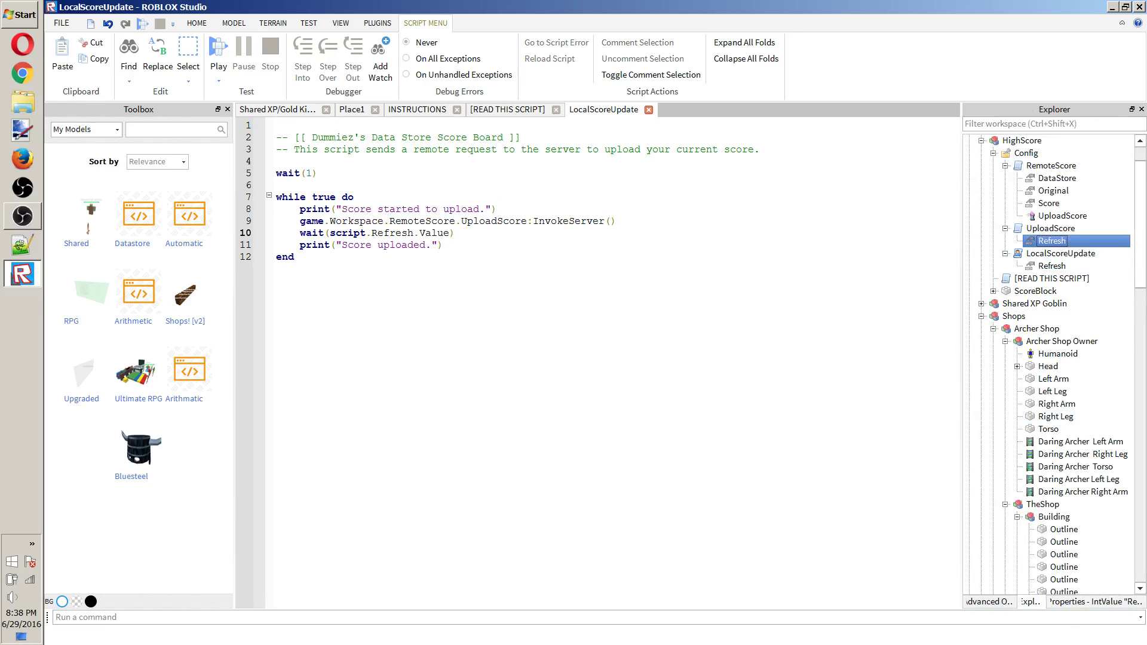
{"action": "left_click", "coordinate": [1102, 603]}
{"action": "left_click", "coordinate": [1033, 603]}
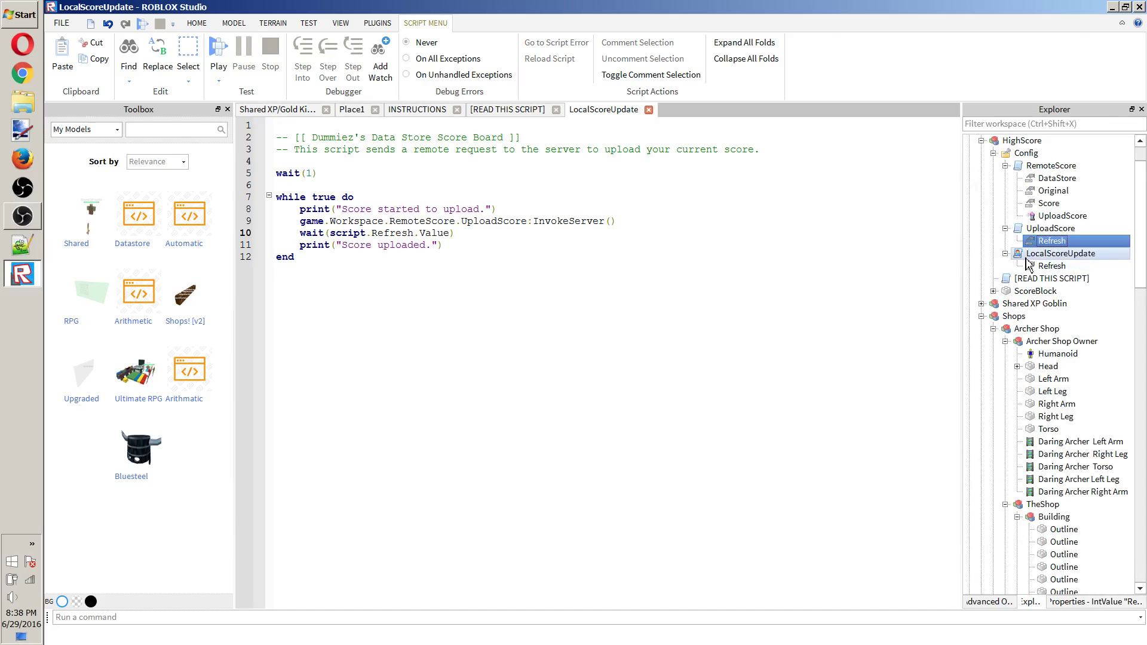
Return to [READ THIS SCRIPT], reread its settings and the code that applies them, and close the script.
{"action": "double_click", "coordinate": [1052, 278]}
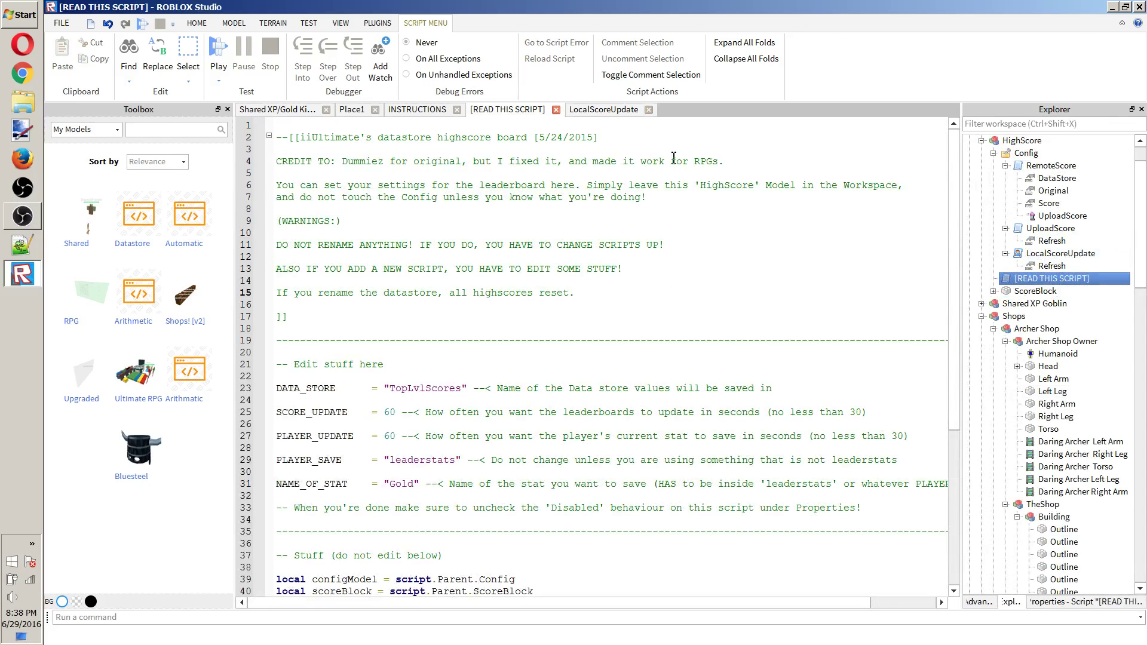
{"action": "scroll", "coordinate": [675, 161], "scroll_direction": "down", "scroll_amount": 6}
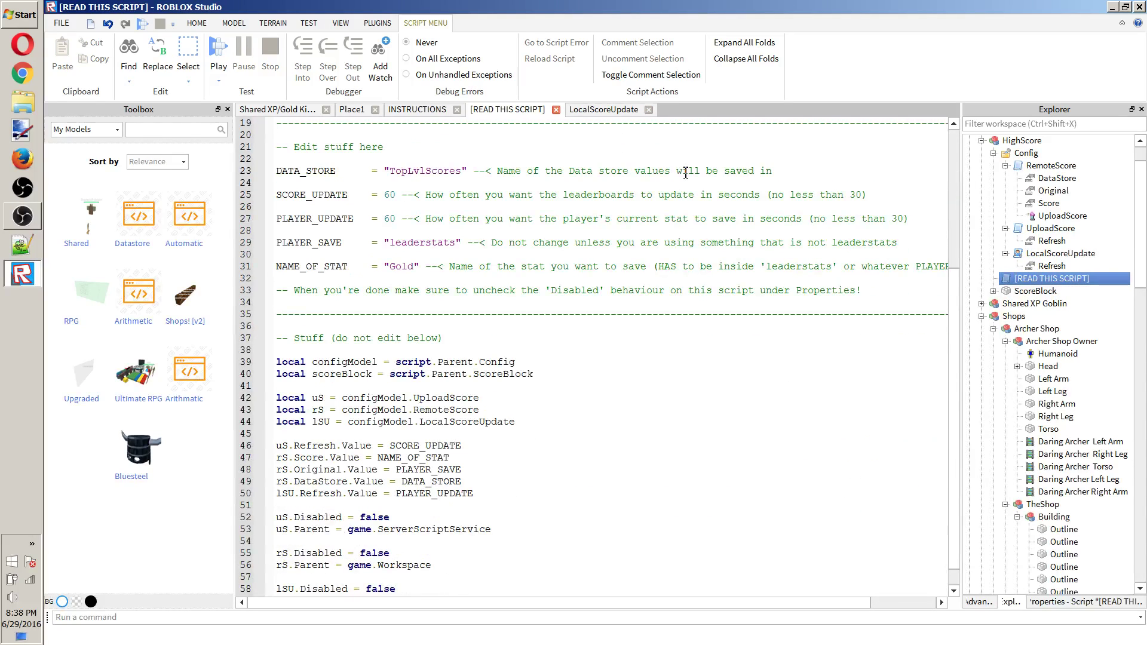
{"action": "scroll", "coordinate": [685, 172], "scroll_direction": "down", "scroll_amount": 1}
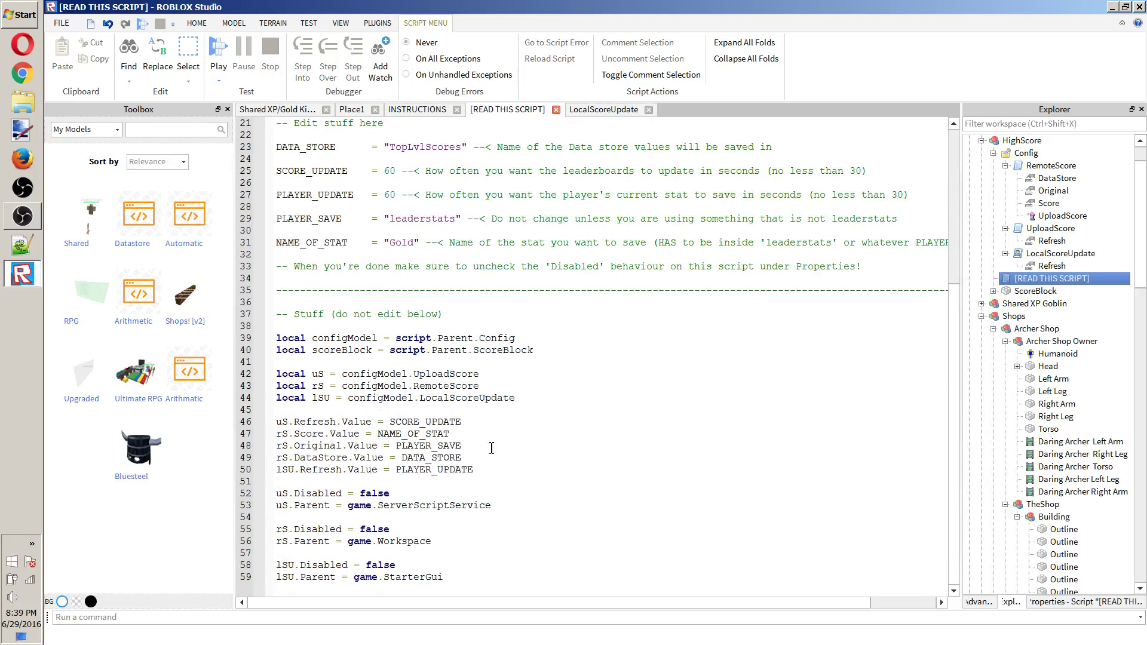
{"action": "left_click", "coordinate": [555, 109]}
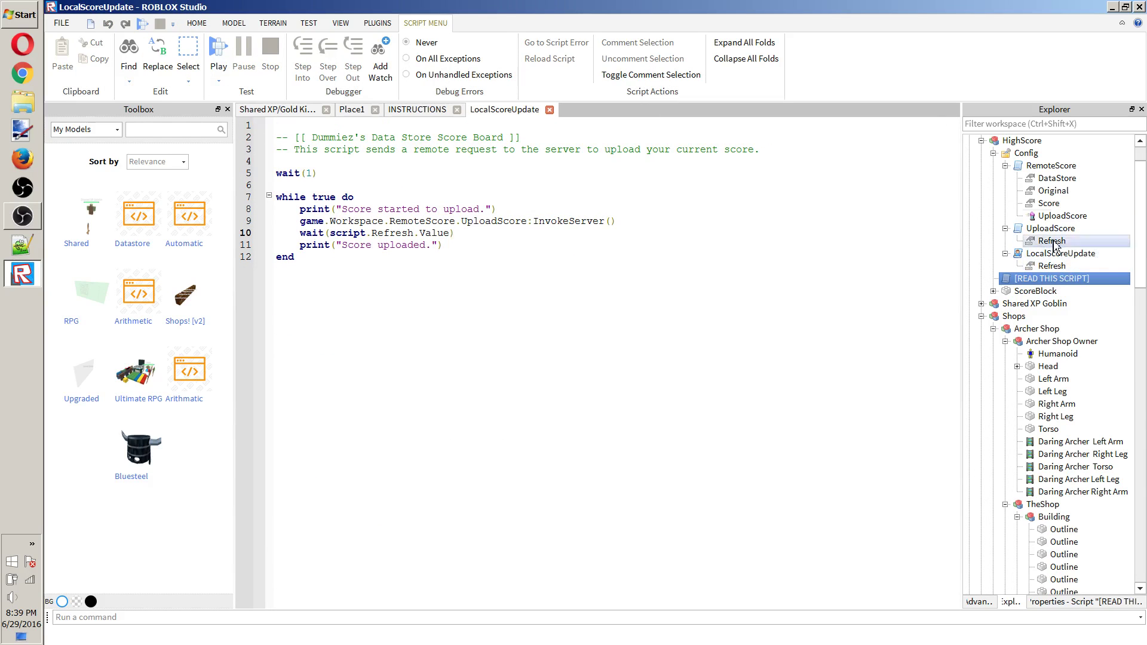
Open the RemoteScore script and check the value of its DataStore object.
{"action": "double_click", "coordinate": [1051, 166]}
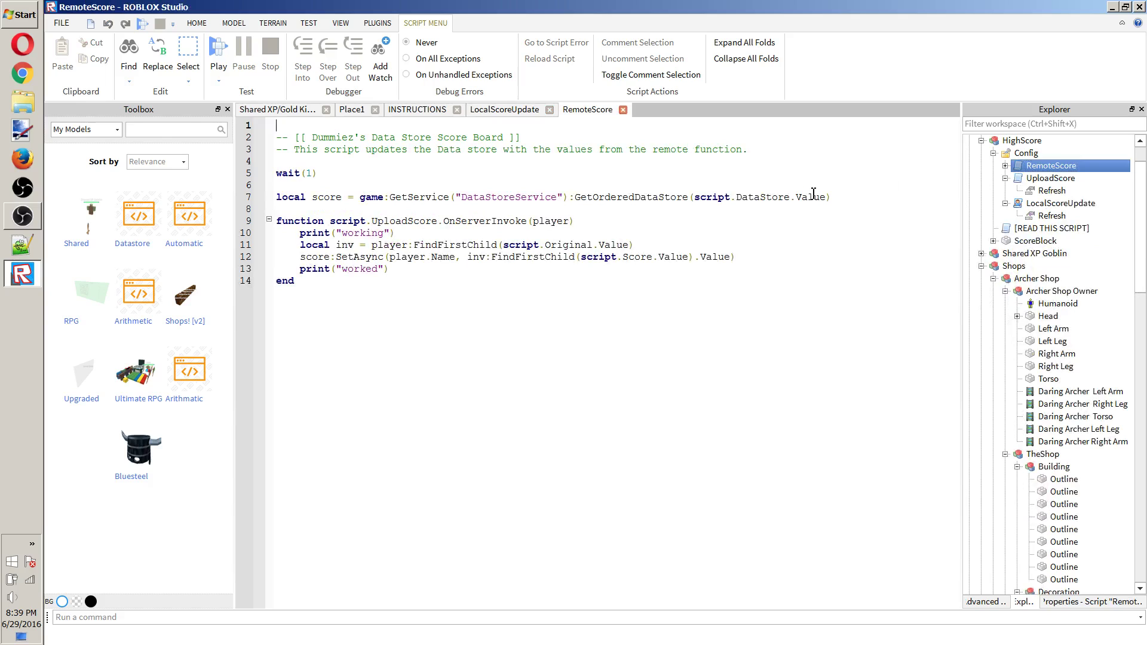
{"action": "left_click", "coordinate": [1006, 166]}
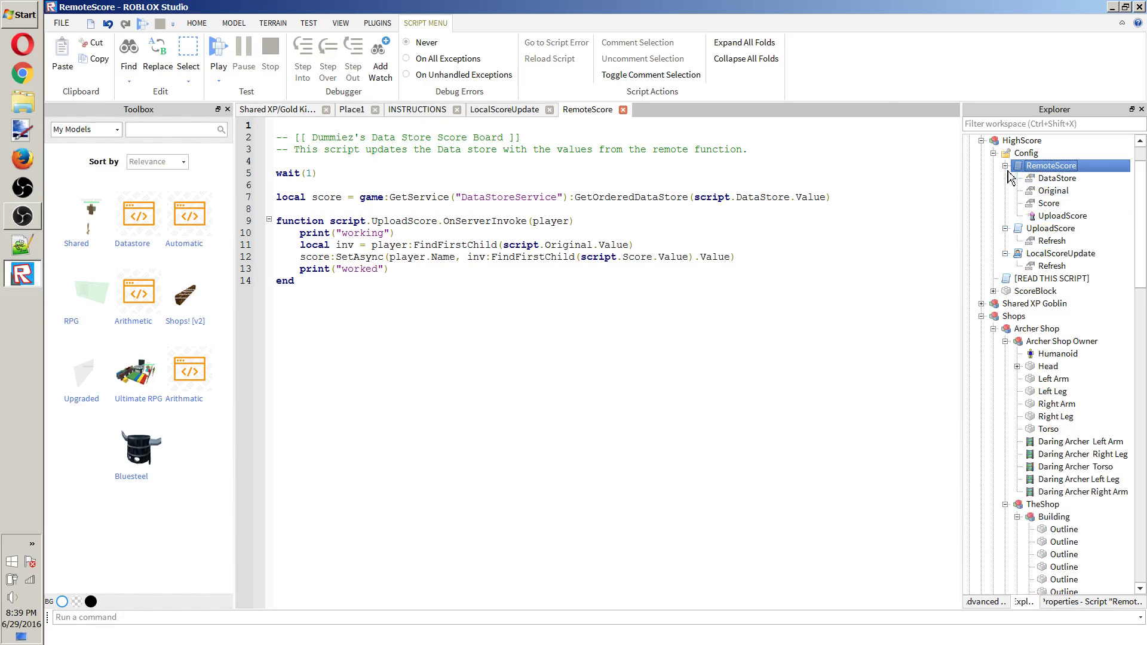
{"action": "left_click", "coordinate": [1054, 178]}
{"action": "left_click", "coordinate": [1077, 601]}
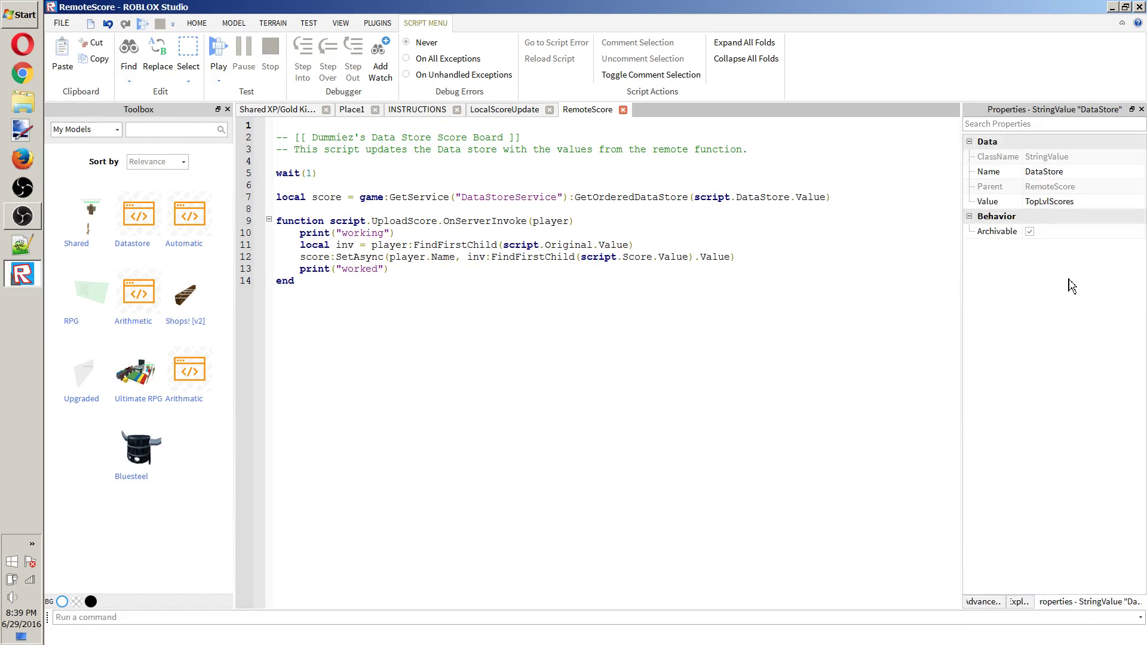
{"action": "left_click", "coordinate": [1054, 199]}
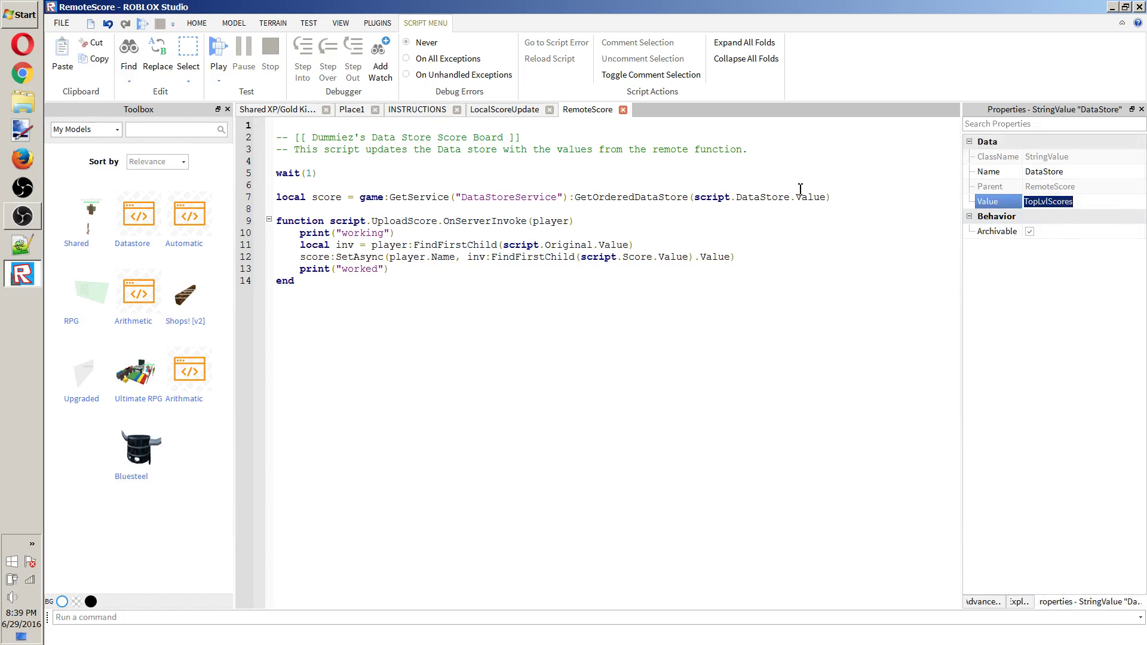
Look over the open LocalScoreUpdate and INSTRUCTIONS scripts and close INSTRUCTIONS.
{"action": "left_click", "coordinate": [521, 116]}
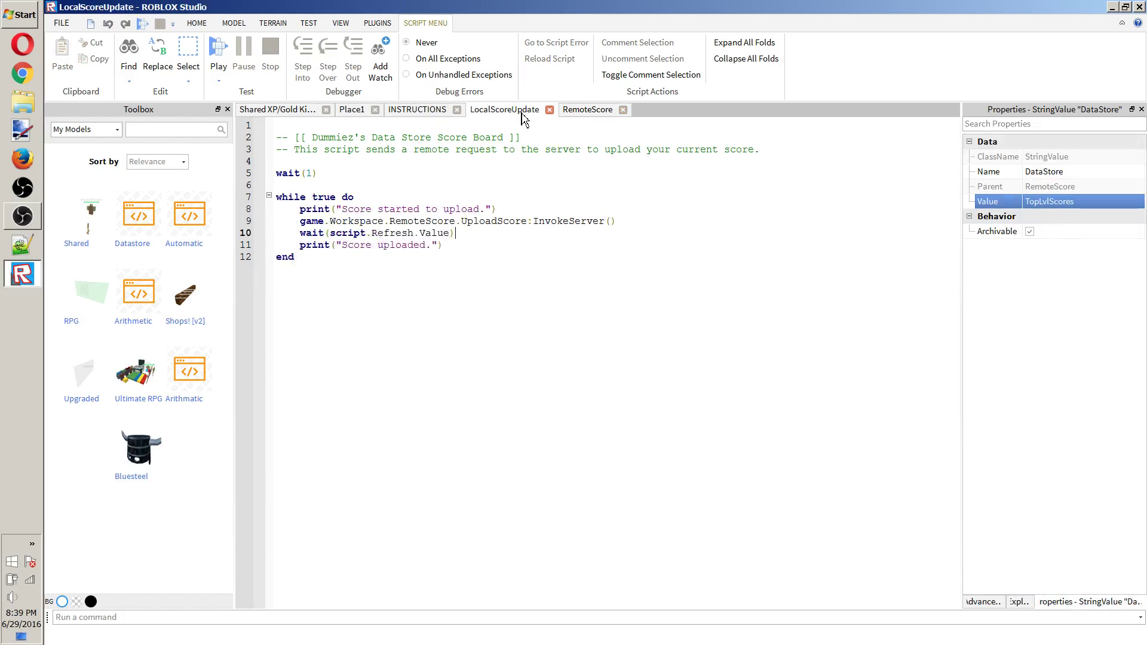
{"action": "left_click", "coordinate": [430, 111]}
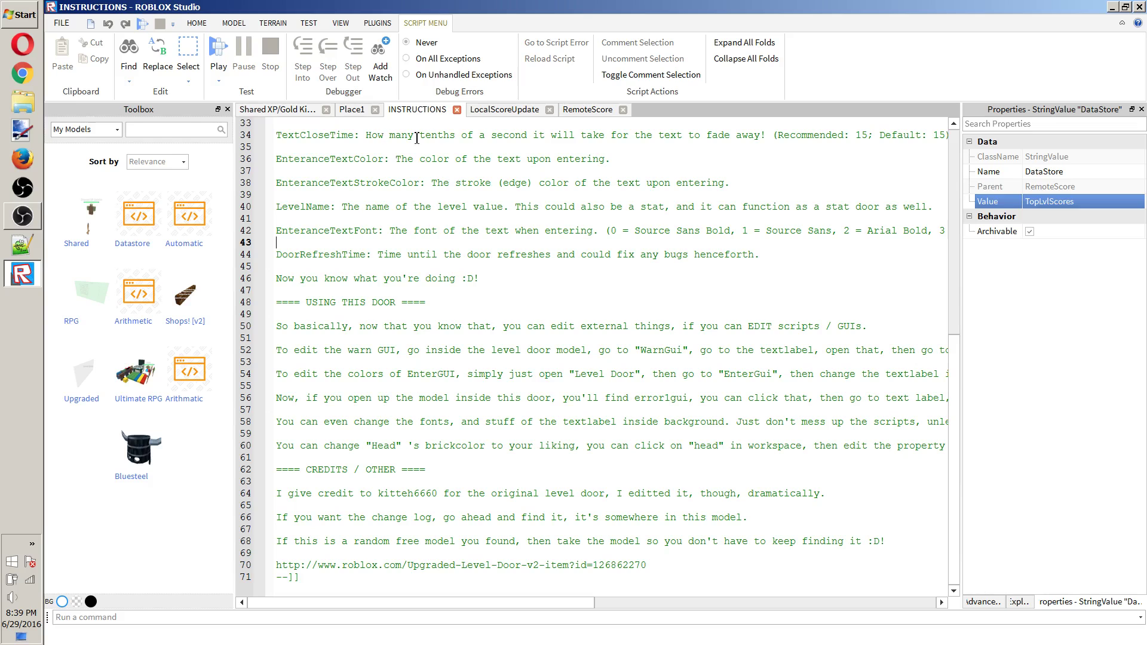
{"action": "left_click", "coordinate": [493, 111]}
{"action": "left_click", "coordinate": [428, 114]}
{"action": "left_click", "coordinate": [457, 109]}
Reopen [READ THIS SCRIPT] and change the DATA_STORE setting to "TopGoldScores".
{"action": "left_click", "coordinate": [1019, 602]}
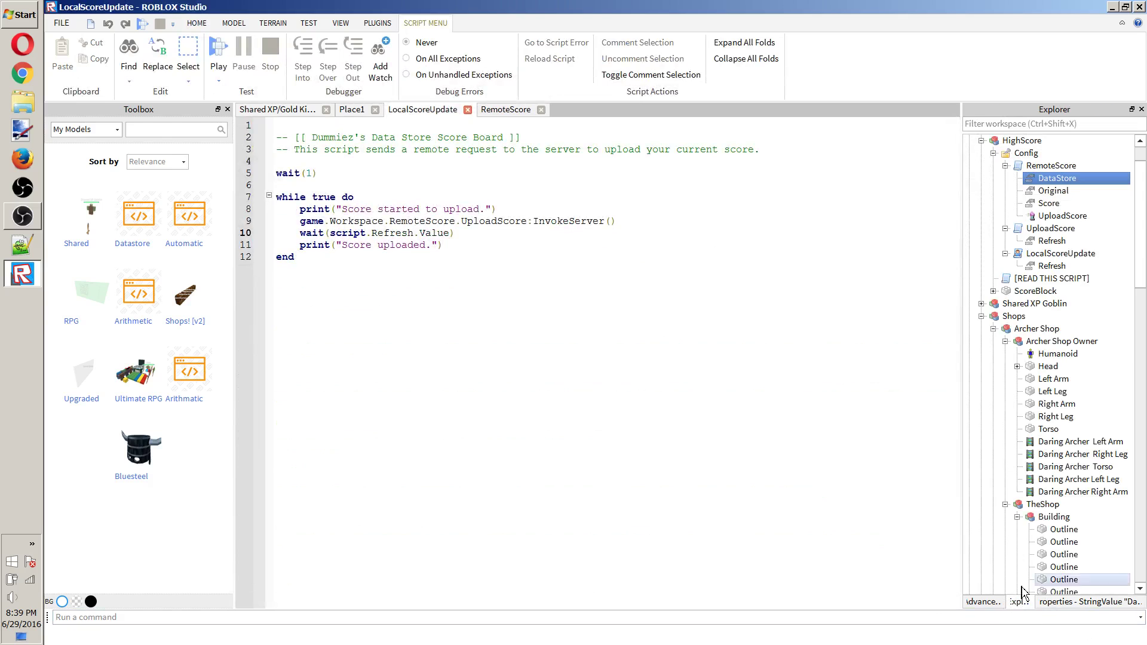
{"action": "double_click", "coordinate": [1047, 280]}
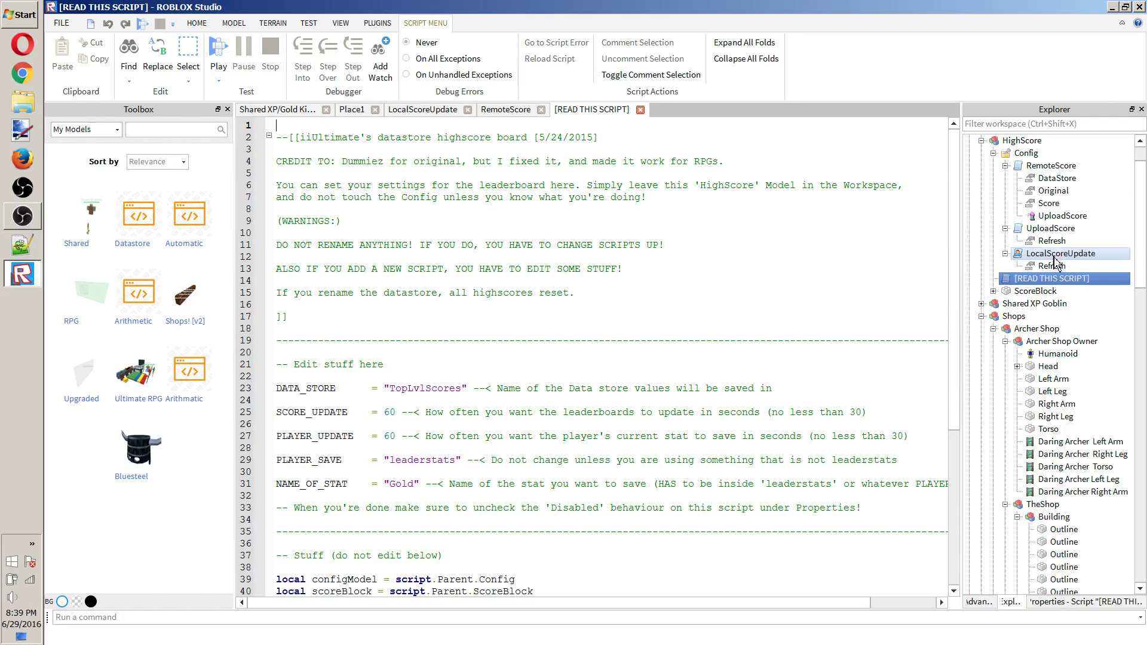
{"action": "scroll", "coordinate": [457, 316], "scroll_direction": "down", "scroll_amount": 7}
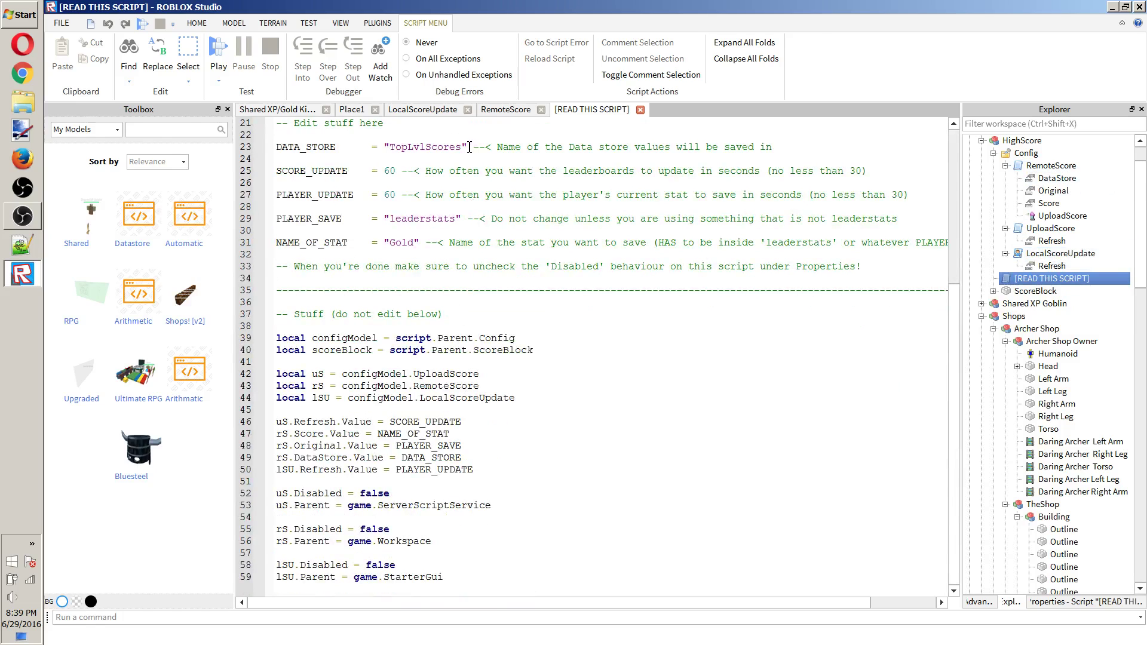
{"action": "left_click_drag", "start_coordinate": [432, 147], "coordinate": [409, 144]}
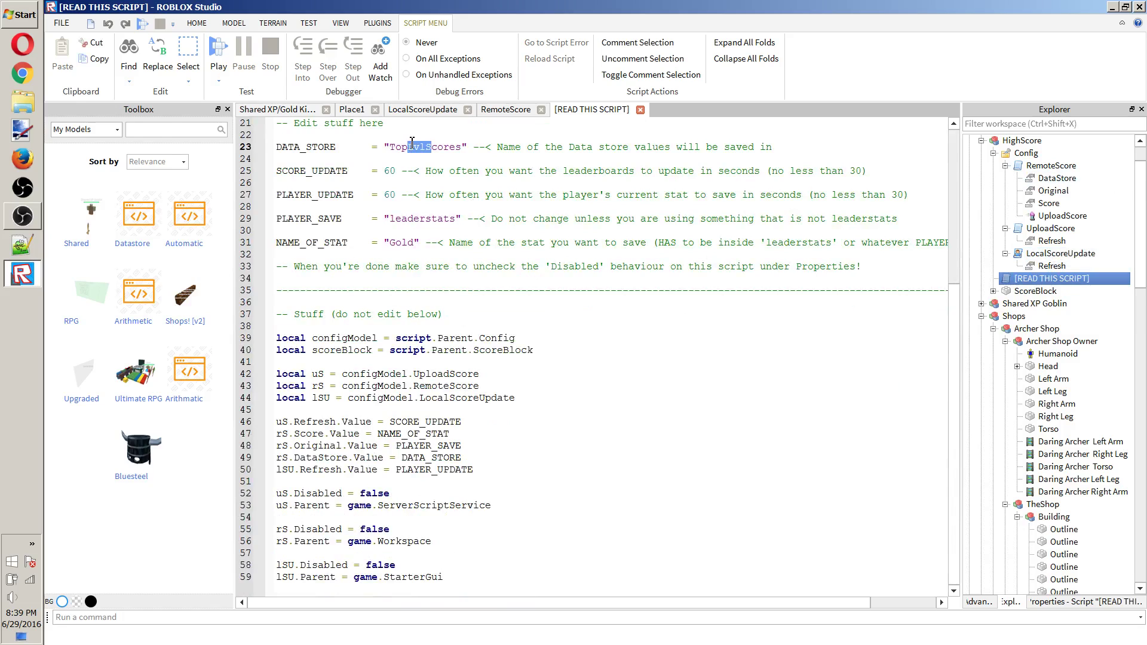
{"action": "type", "text": "Gold"}
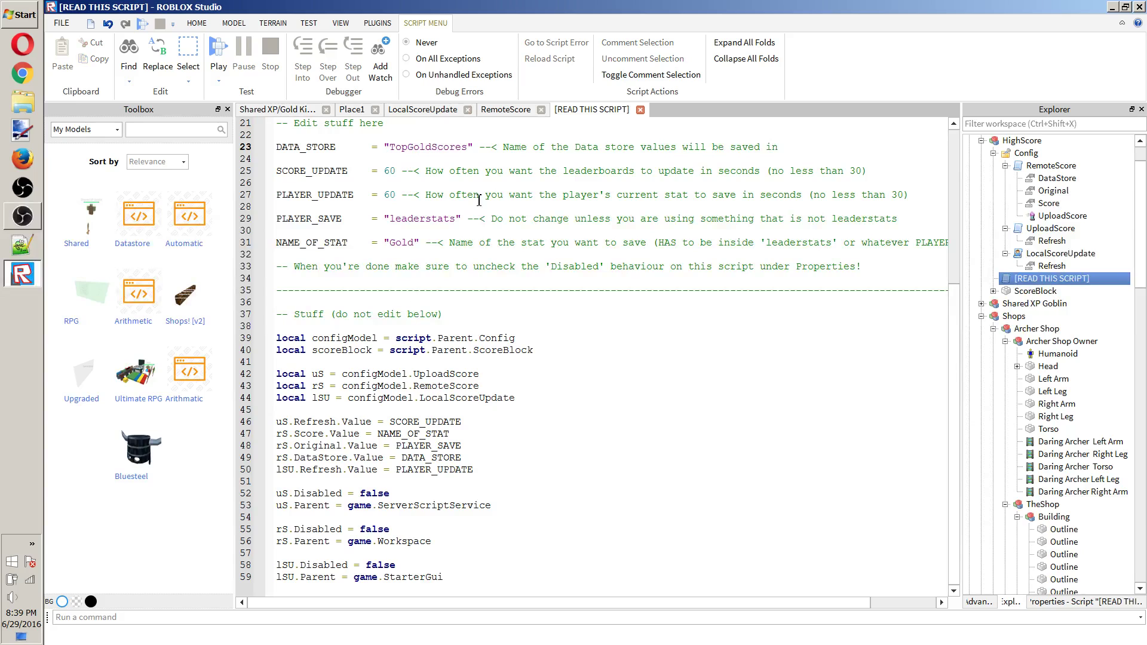
Return to the RemoteScore script, open UploadScore and examine its data store and board update code.
{"action": "left_click", "coordinate": [1036, 170]}
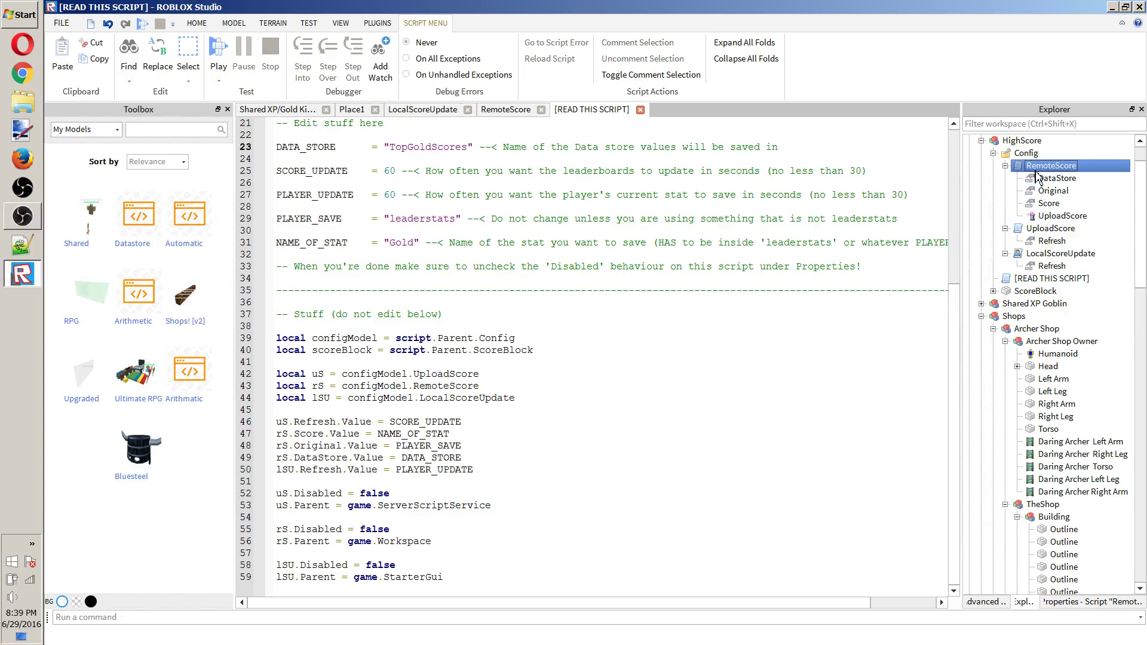
{"action": "double_click", "coordinate": [1037, 168]}
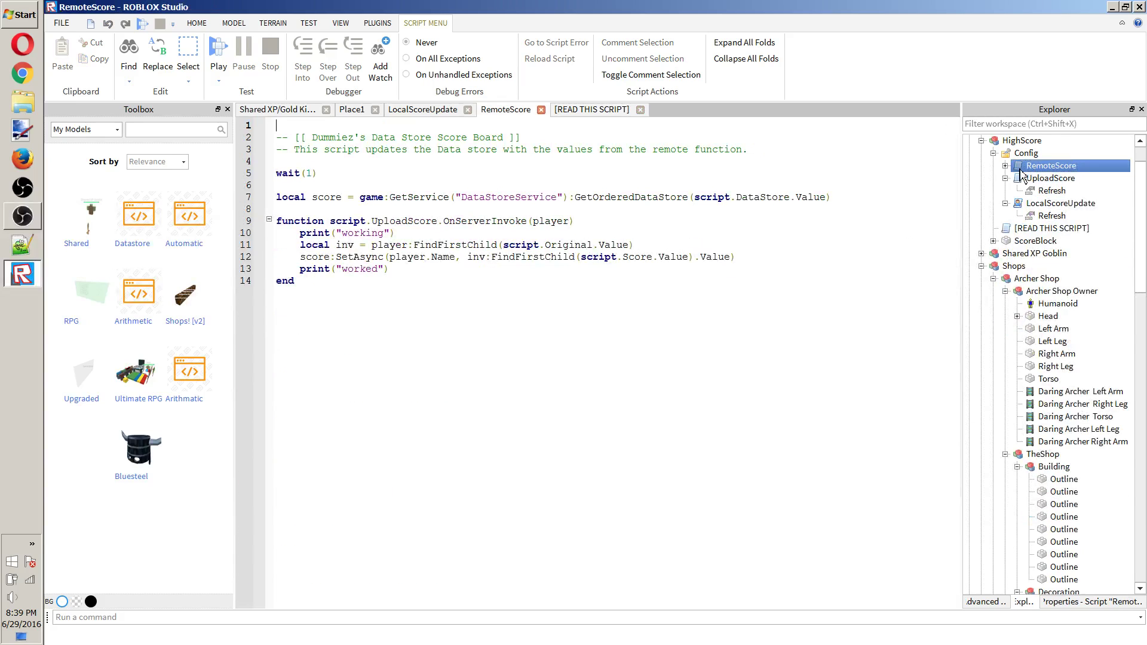
{"action": "left_click", "coordinate": [1005, 167]}
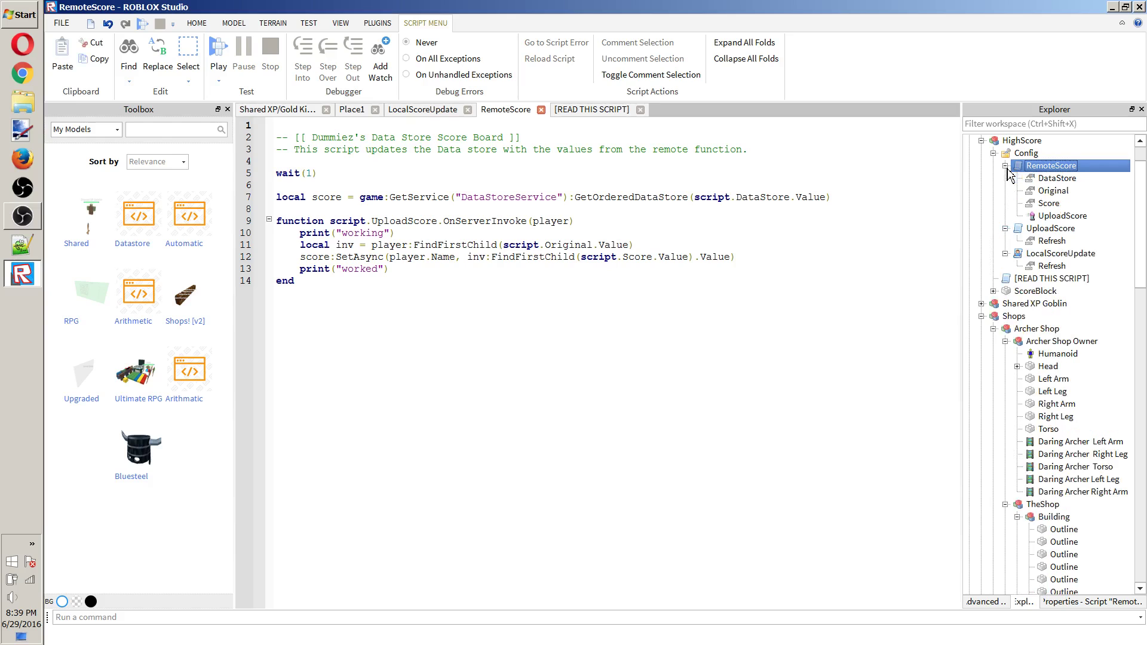
{"action": "left_click", "coordinate": [1038, 229]}
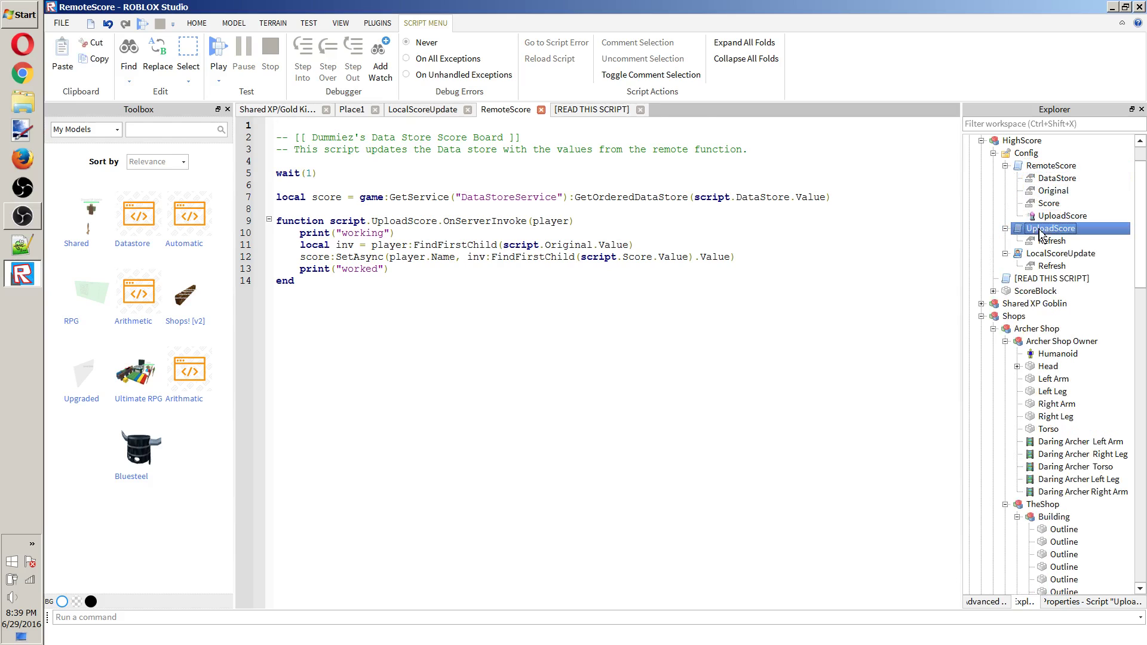
{"action": "double_click", "coordinate": [1039, 229]}
{"action": "left_click_drag", "start_coordinate": [276, 185], "coordinate": [580, 447]}
{"action": "left_click", "coordinate": [580, 446]}
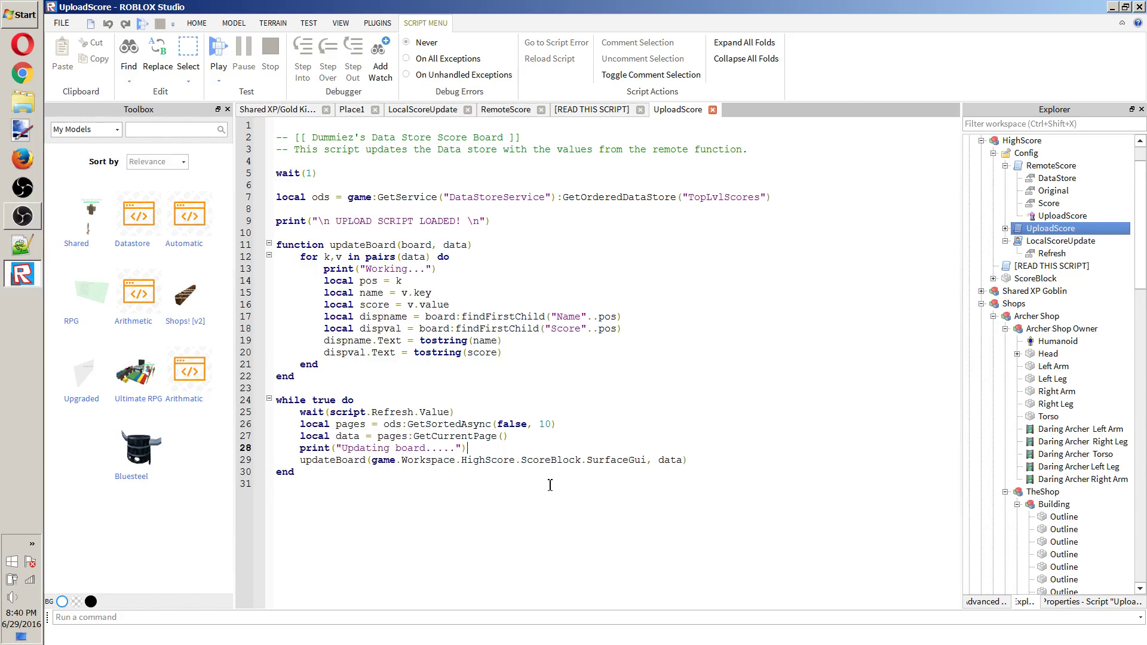
{"action": "left_click_drag", "start_coordinate": [550, 485], "coordinate": [439, 406]}
{"action": "left_click", "coordinate": [439, 406]}
Change the ordered data store name on line 7 of the UploadScore script to "TopGoldScores".
{"action": "left_click_drag", "start_coordinate": [723, 197], "coordinate": [764, 197]}
{"action": "left_click", "coordinate": [711, 197]}
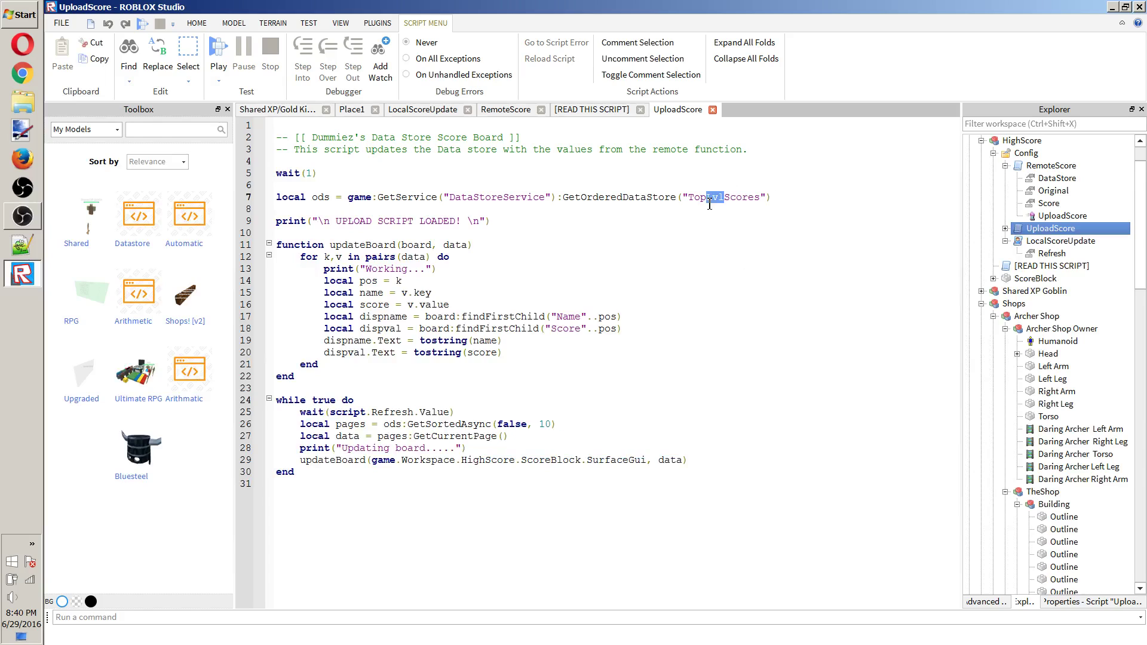
{"action": "left_click", "coordinate": [1005, 228]}
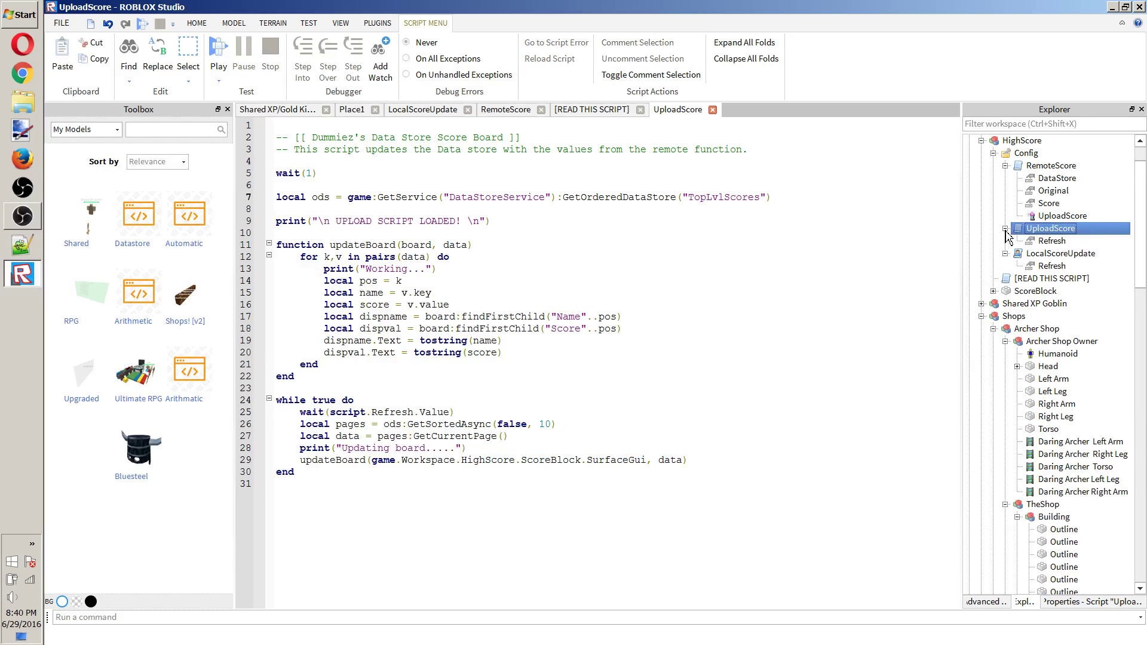
{"action": "left_click_drag", "start_coordinate": [724, 197], "coordinate": [708, 197]}
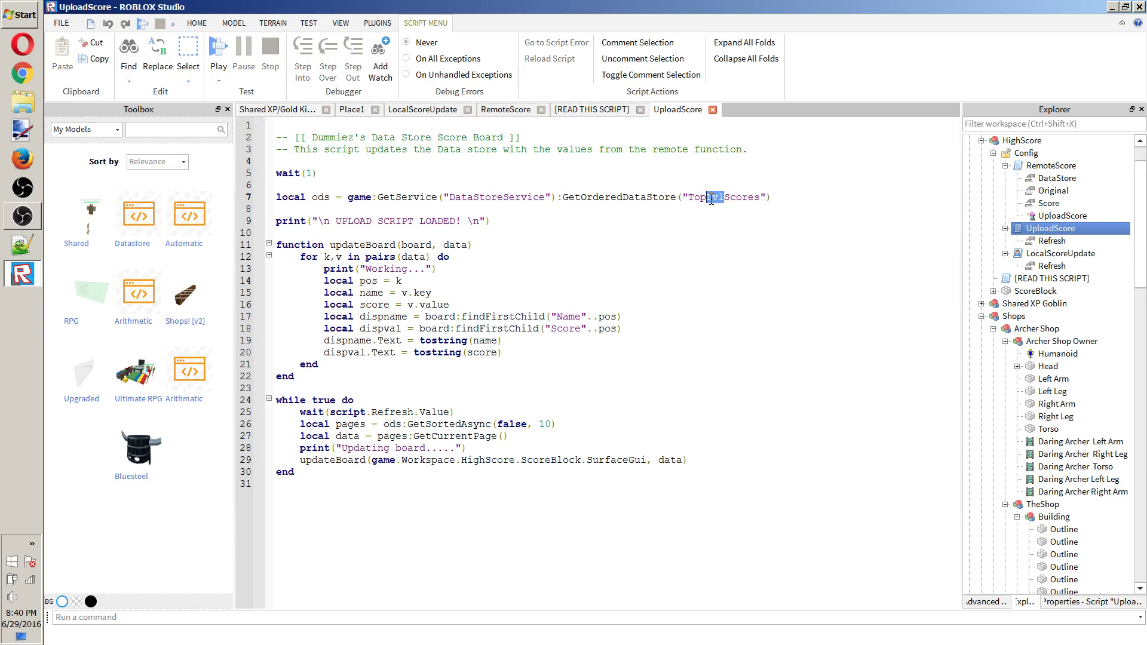
{"action": "type", "text": "Gold"}
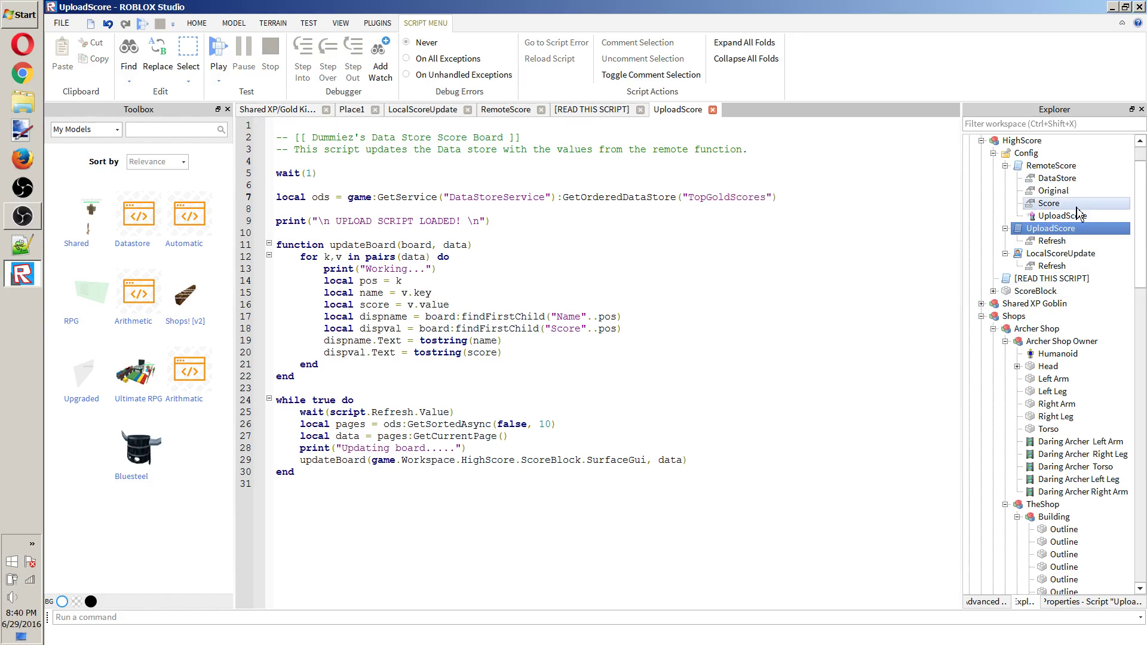
Set the value of RemoteScore's DataStore object to "TopGoldScores".
{"action": "left_click", "coordinate": [1058, 178]}
{"action": "left_click", "coordinate": [1074, 602]}
{"action": "left_click", "coordinate": [1051, 202]}
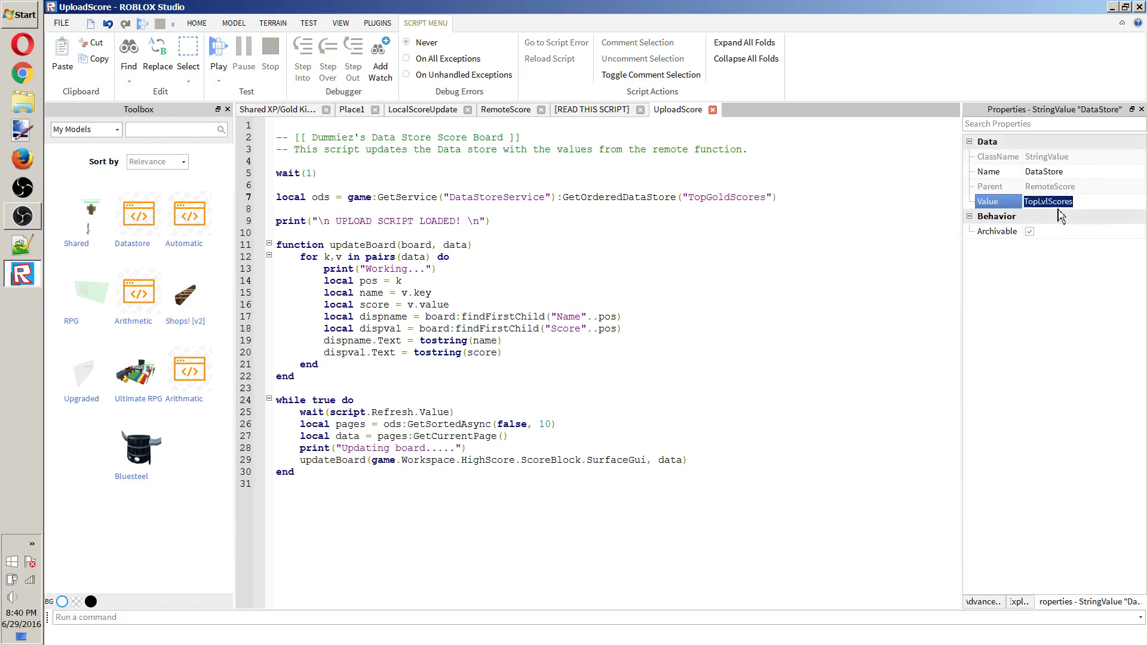
{"action": "left_click", "coordinate": [1052, 203]}
{"action": "left_click_drag", "start_coordinate": [1052, 202], "coordinate": [1039, 203]}
{"action": "type", "text": "Gold"}
{"action": "left_click", "coordinate": [1078, 173]}
{"action": "left_click", "coordinate": [612, 316]}
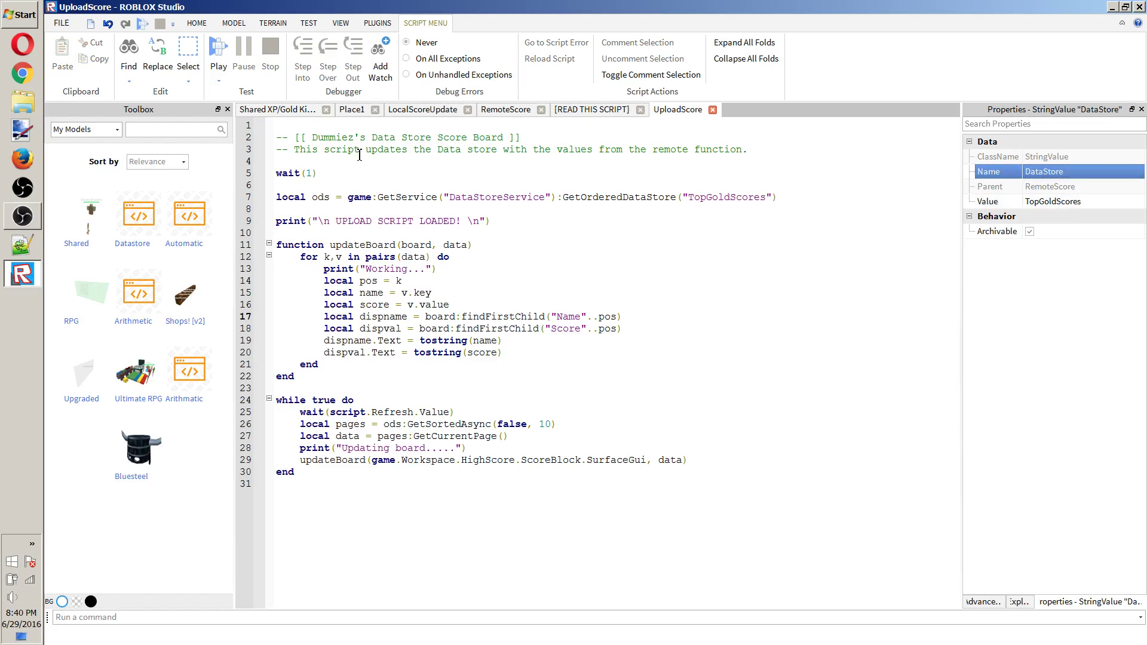
Return to the Place1 view, find DataLabel inside the ScoreBlock's SurfaceGui and bring up its text properties.
{"action": "left_click", "coordinate": [352, 110]}
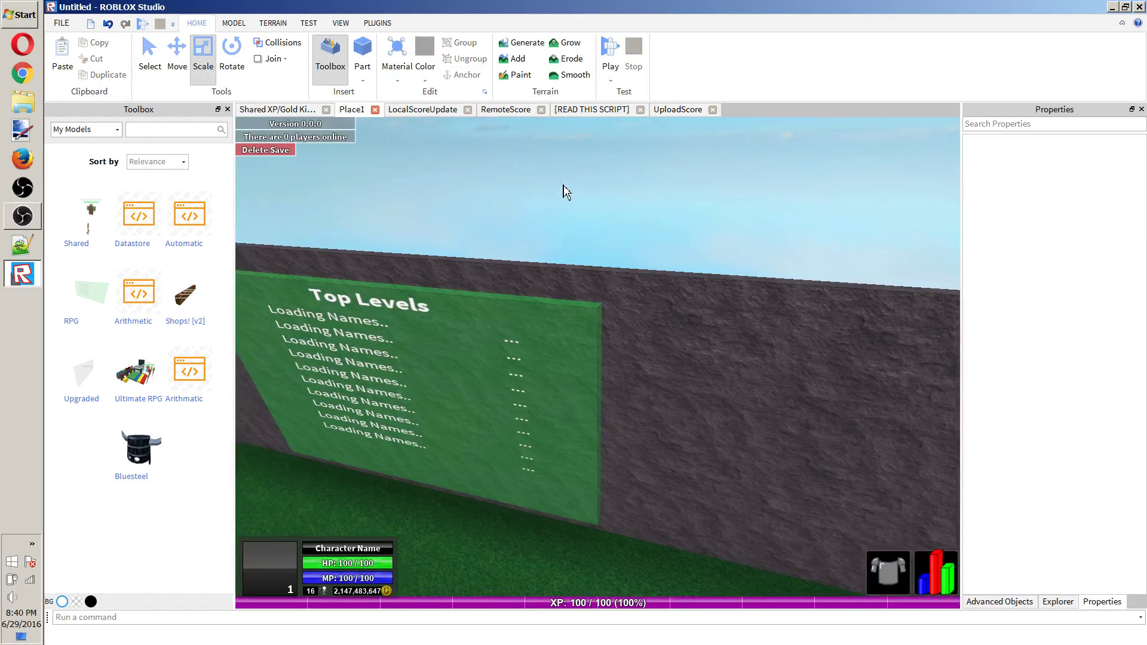
{"action": "right_click_drag", "start_coordinate": [566, 192], "coordinate": [568, 191]}
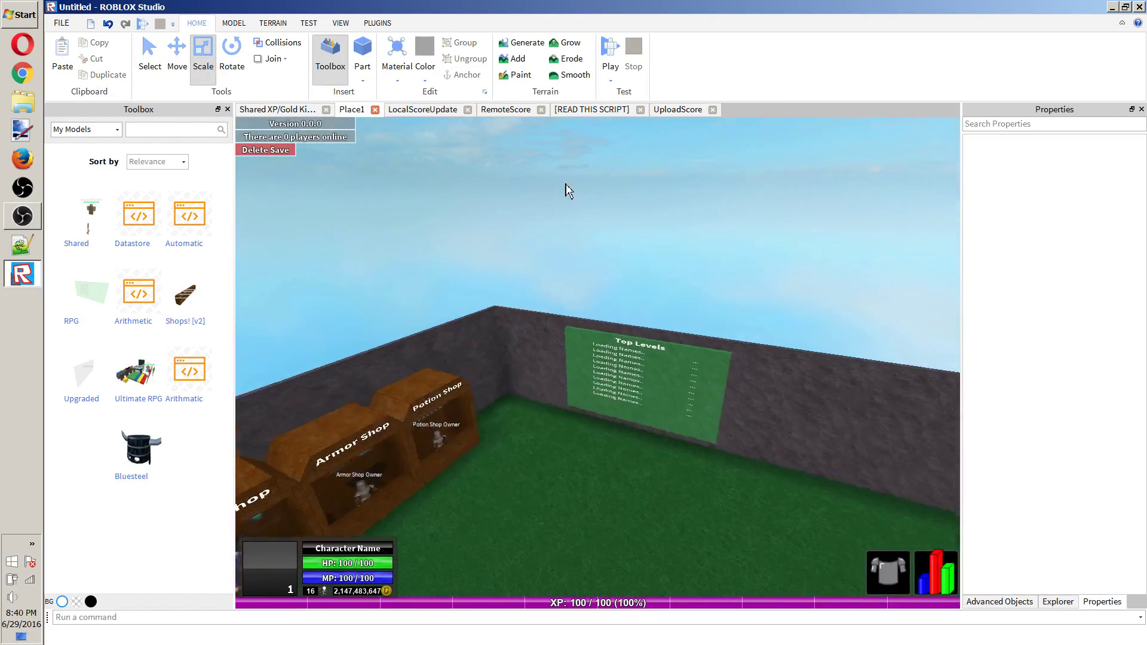
{"action": "scroll", "coordinate": [645, 371], "scroll_direction": "down", "scroll_amount": 5}
{"action": "left_click", "coordinate": [627, 388]}
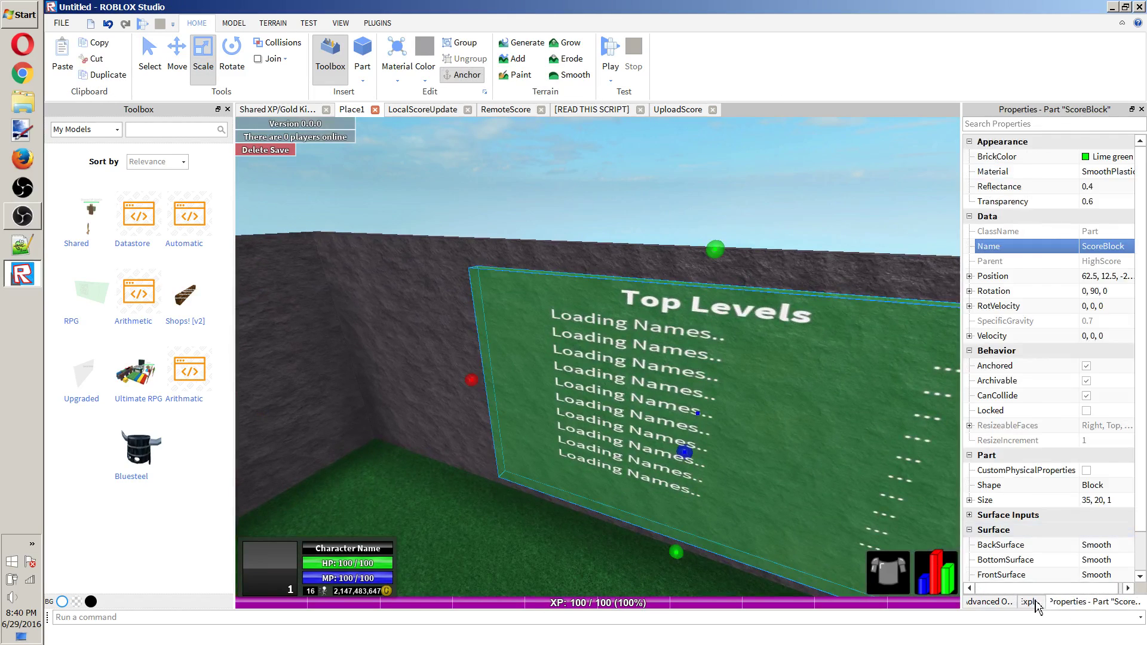
{"action": "left_click", "coordinate": [1037, 603]}
{"action": "left_click", "coordinate": [993, 291]}
{"action": "left_click", "coordinate": [1006, 305]}
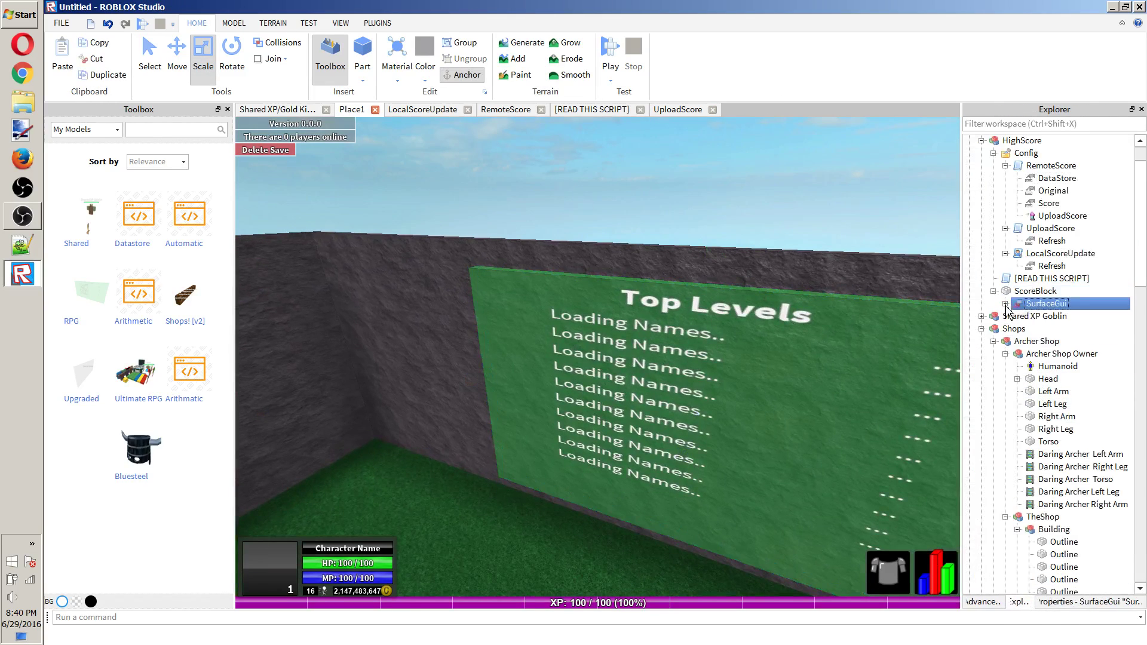
{"action": "left_click", "coordinate": [1005, 304]}
{"action": "left_click", "coordinate": [1054, 317]}
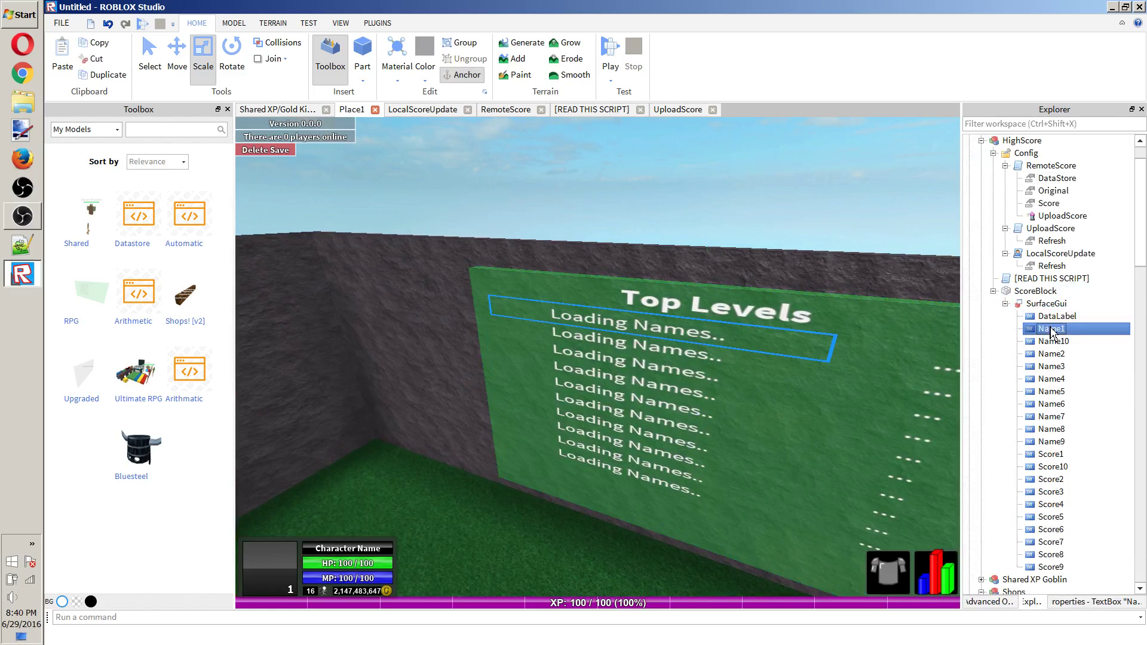
{"action": "left_click", "coordinate": [1094, 603]}
{"action": "left_click", "coordinate": [1126, 338]}
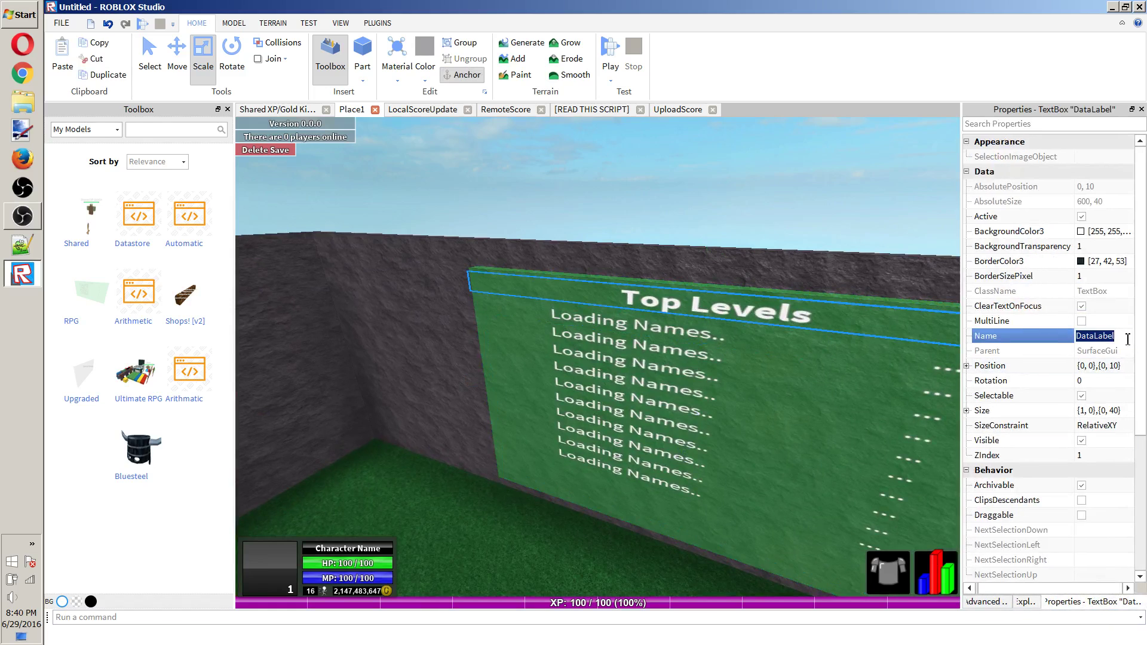
{"action": "scroll", "coordinate": [1123, 430], "scroll_direction": "down", "scroll_amount": 5}
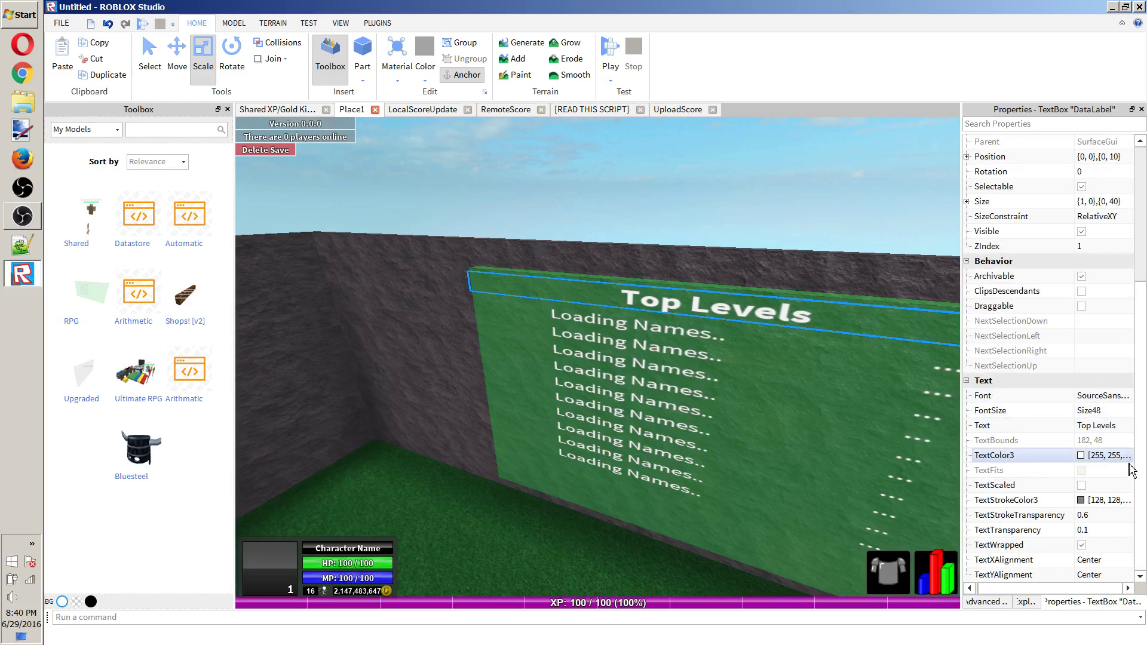
Set the leaderboard title's text to "Top Gold".
{"action": "left_click", "coordinate": [1104, 426]}
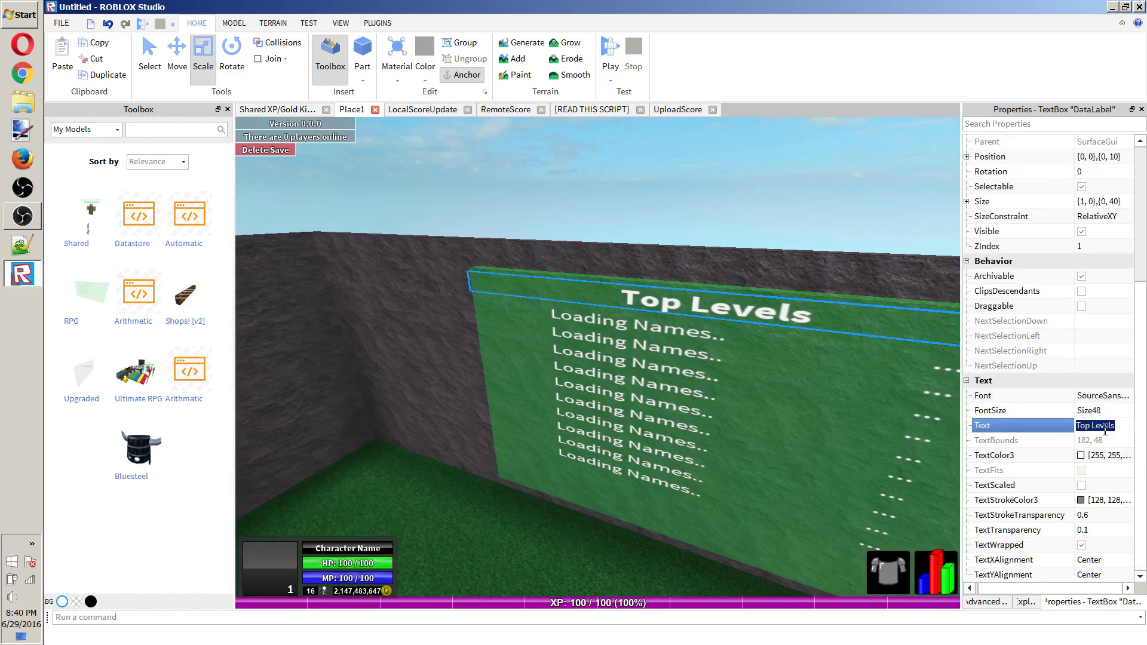
{"action": "type", "text": "Top Gold"}
{"action": "key", "text": "Return"}
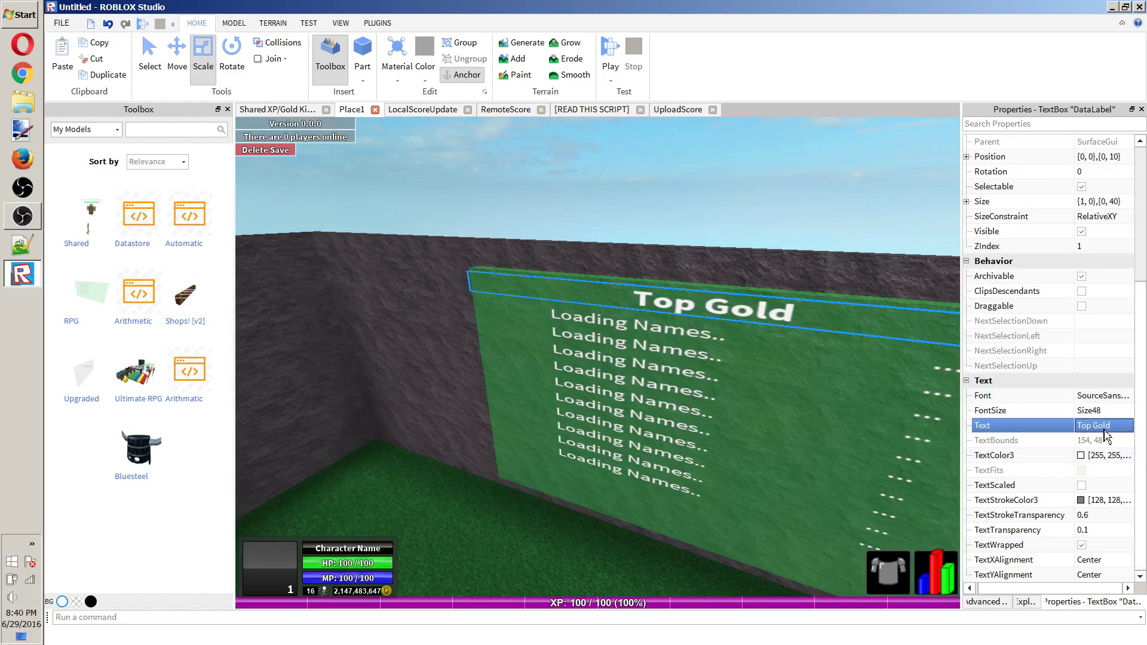
Set the leaderboard title's text to "Richest Players".
{"action": "type", "text": "Richest Pla"}
{"action": "type", "text": "yers"}
{"action": "key", "text": "Return"}
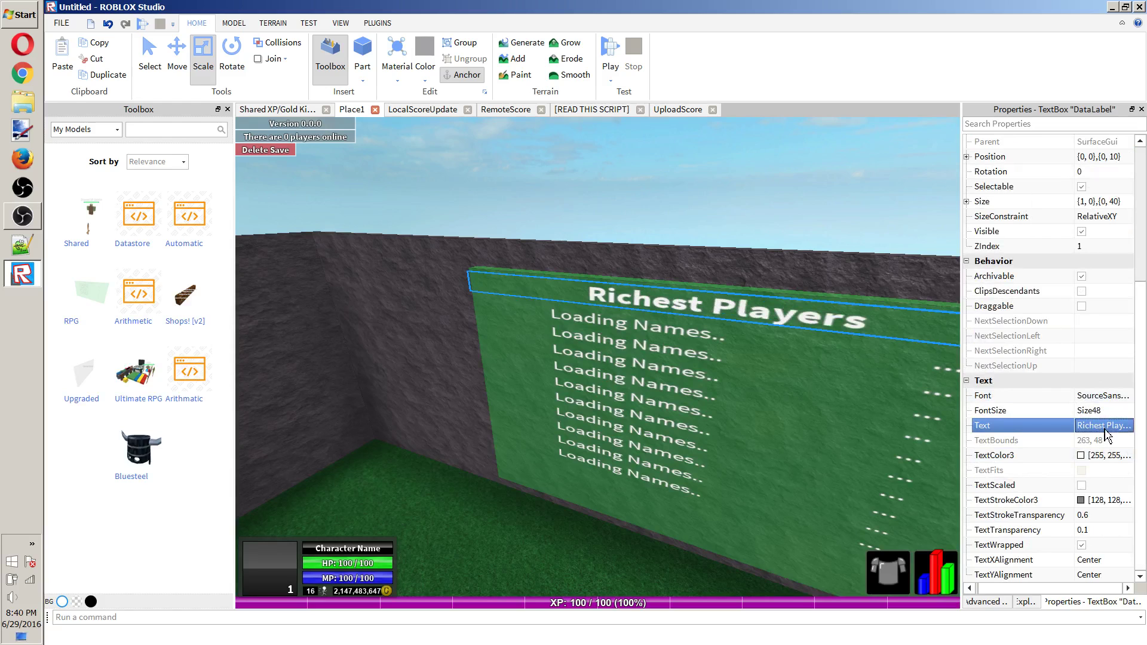
Color the HighScore leaderboard model yellow.
{"action": "left_click", "coordinate": [686, 205]}
{"action": "scroll", "coordinate": [755, 171], "scroll_direction": "down", "scroll_amount": 3}
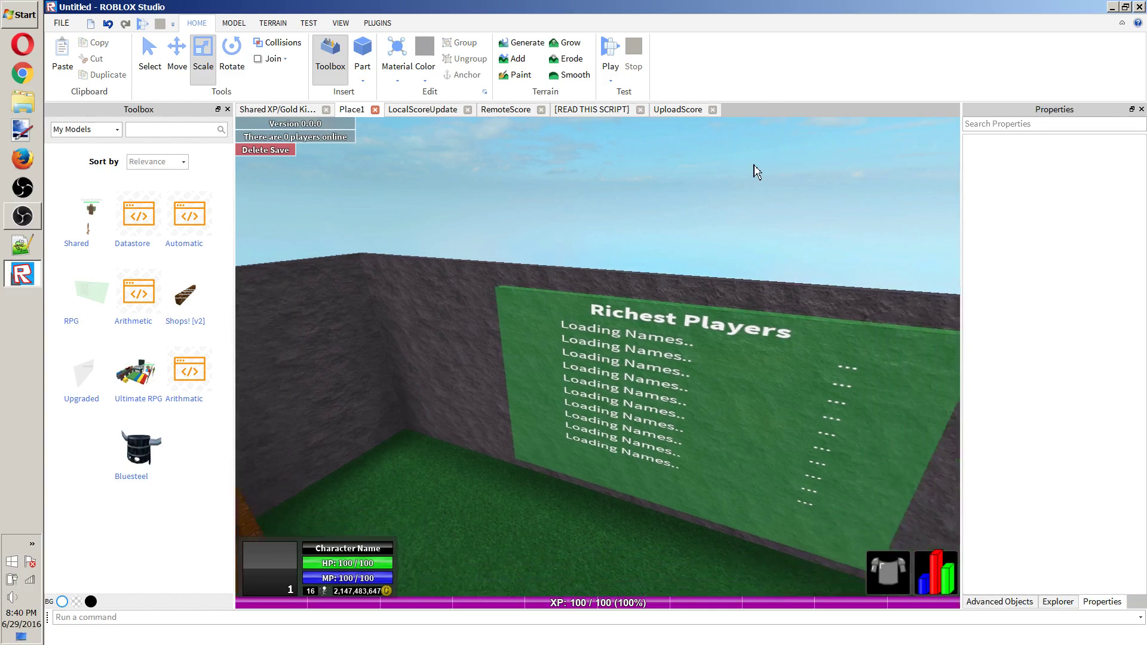
{"action": "right_click_drag", "start_coordinate": [755, 172], "coordinate": [713, 199]}
{"action": "scroll", "coordinate": [711, 197], "scroll_direction": "up", "scroll_amount": 3}
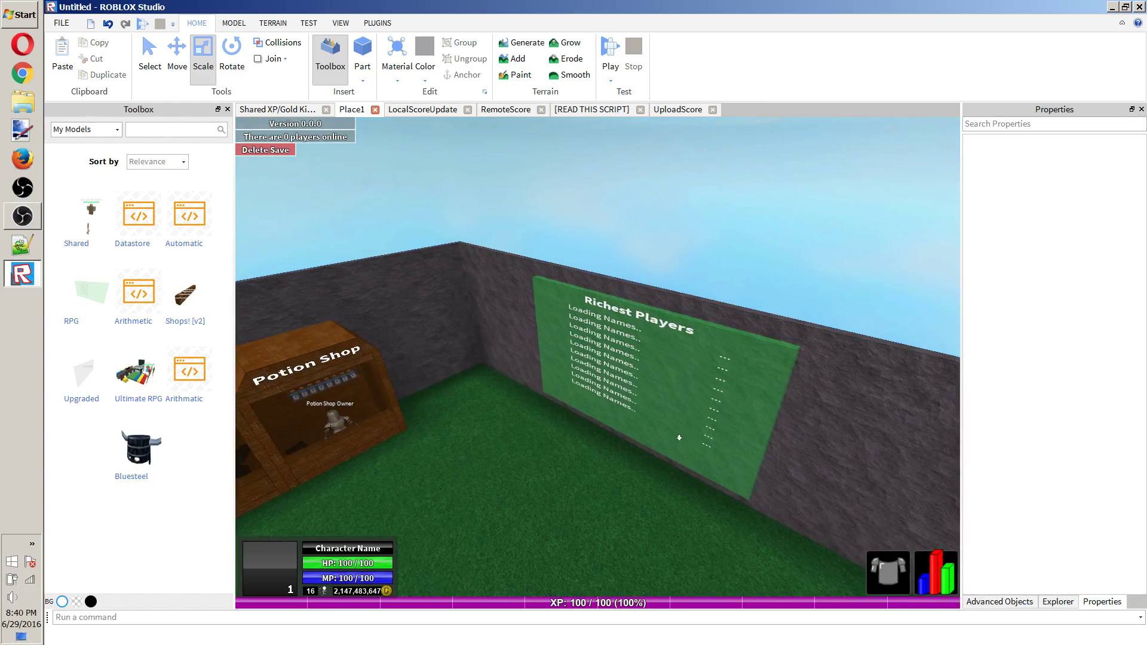
{"action": "left_click", "coordinate": [702, 382]}
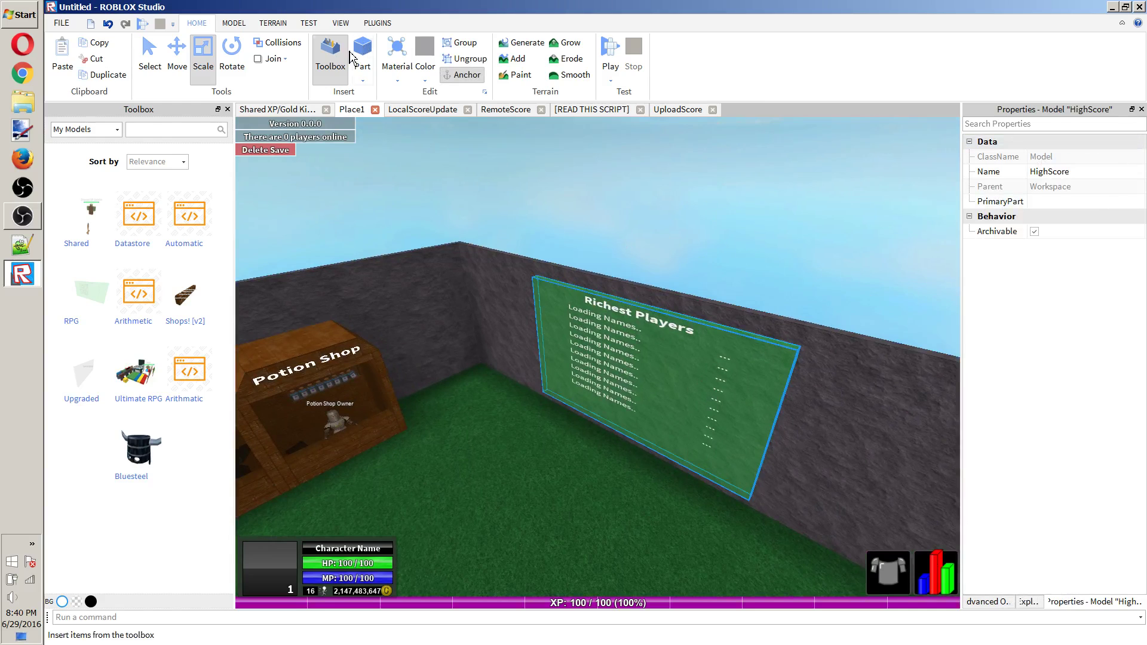
{"action": "left_click", "coordinate": [423, 81]}
{"action": "left_click", "coordinate": [439, 203]}
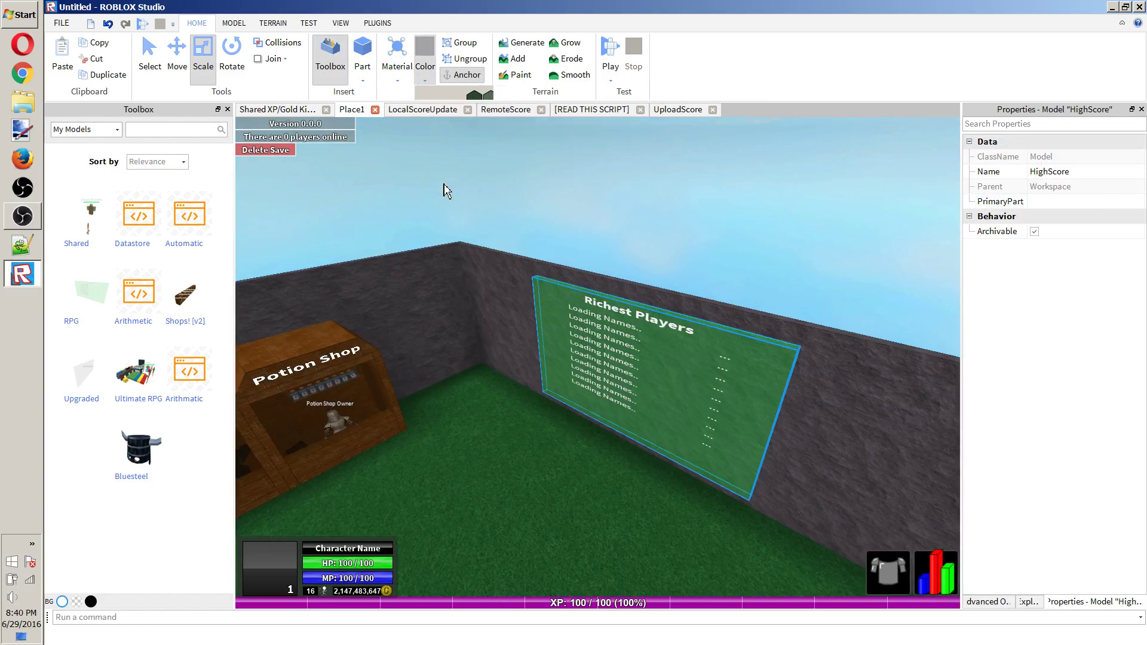
{"action": "left_click", "coordinate": [653, 235]}
Locate the Shared XP Goblin on the grass and select its model.
{"action": "mouse_move", "coordinate": [669, 236]}
{"action": "right_mouse_down"}
{"action": "mouse_move", "coordinate": [671, 221]}
{"action": "mouse_move", "coordinate": [658, 218]}
{"action": "right_mouse_up"}
{"action": "key", "text": "w"}
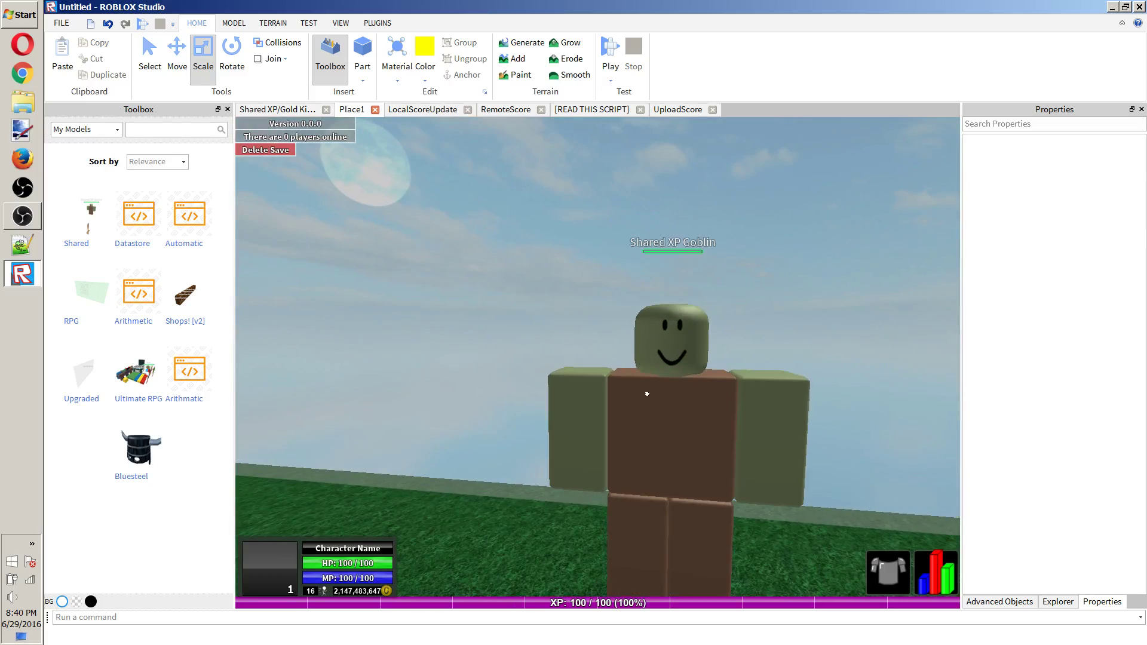
{"action": "left_click", "coordinate": [650, 383]}
{"action": "scroll", "coordinate": [655, 389], "scroll_direction": "down", "scroll_amount": 10}
{"action": "scroll", "coordinate": [655, 389], "scroll_direction": "down", "scroll_amount": 5}
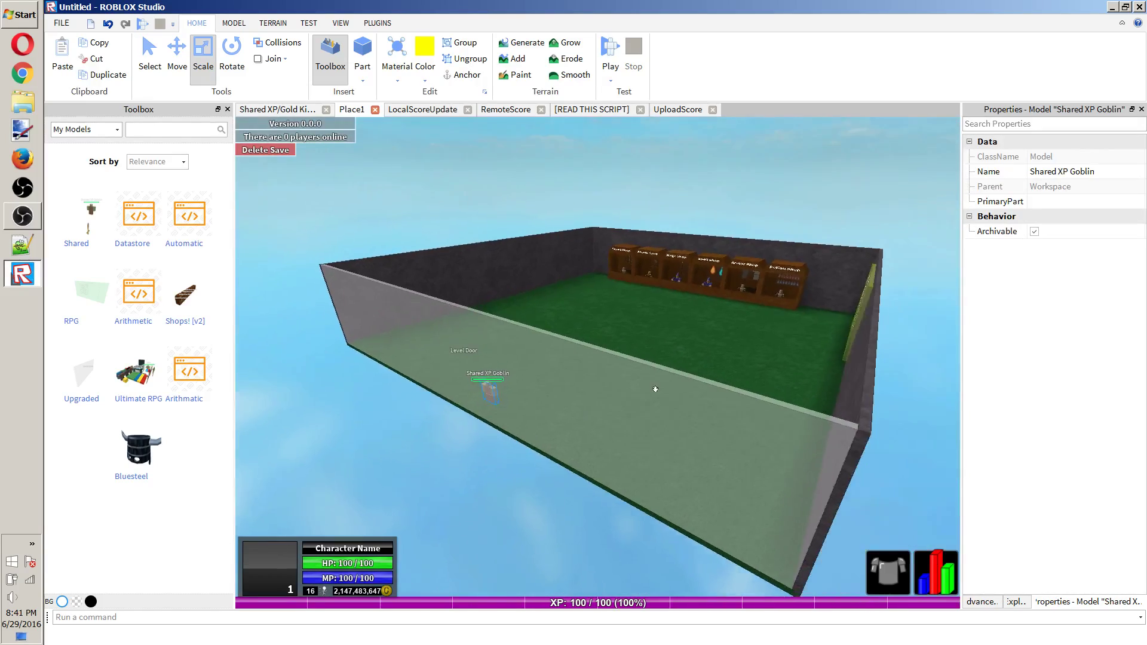
{"action": "right_click_drag", "start_coordinate": [655, 388], "coordinate": [655, 388]}
{"action": "scroll", "coordinate": [655, 388], "scroll_direction": "up", "scroll_amount": 5}
{"action": "scroll", "coordinate": [655, 389], "scroll_direction": "up", "scroll_amount": 5}
{"action": "scroll", "coordinate": [655, 389], "scroll_direction": "up", "scroll_amount": 3}
{"action": "scroll", "coordinate": [858, 394], "scroll_direction": "up", "scroll_amount": 10}
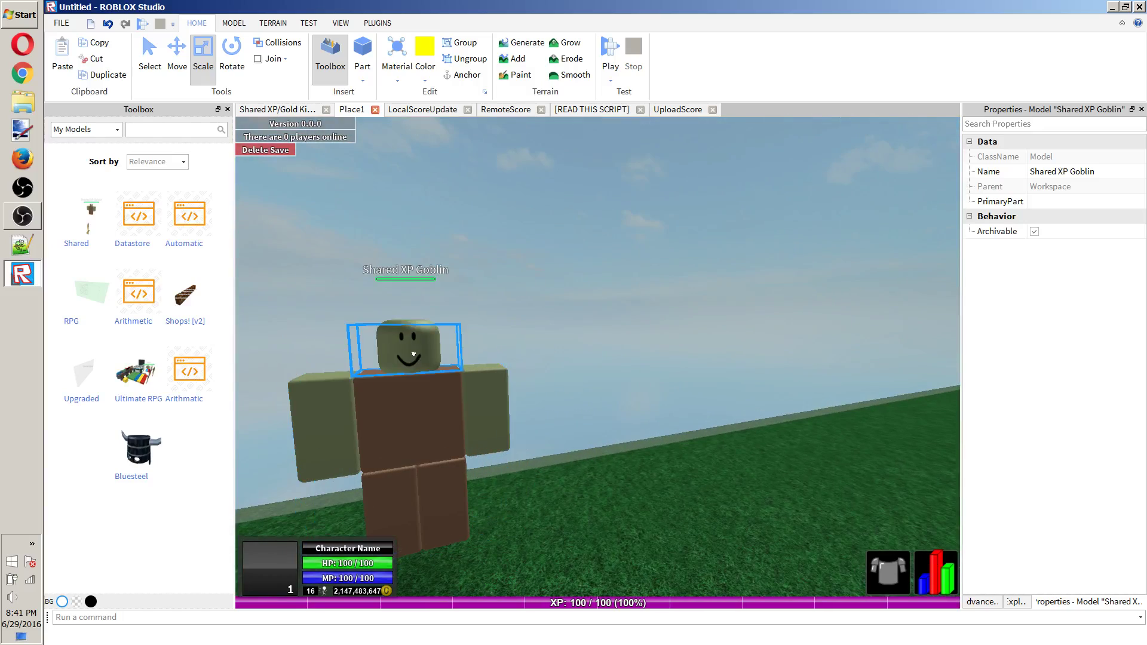
Select the Shared XP Goblin's Head in the scene and open its Face decal in the object hierarchy.
{"action": "left_click", "coordinate": [413, 355]}
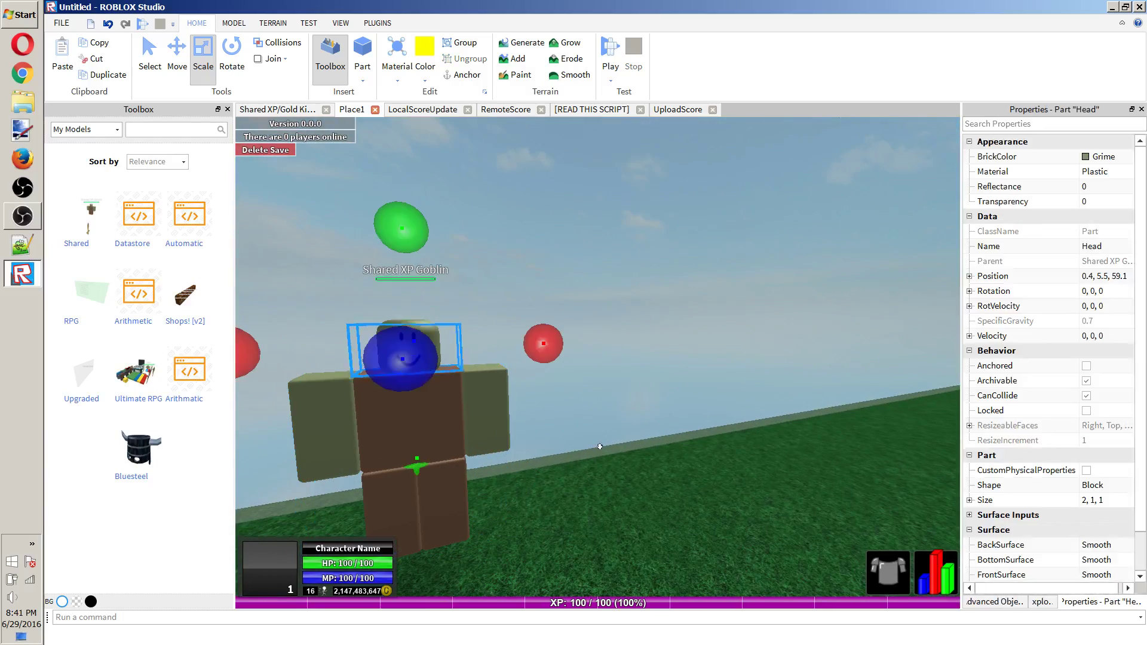
{"action": "left_click", "coordinate": [1040, 601]}
{"action": "scroll", "coordinate": [1040, 533], "scroll_direction": "down", "scroll_amount": 5}
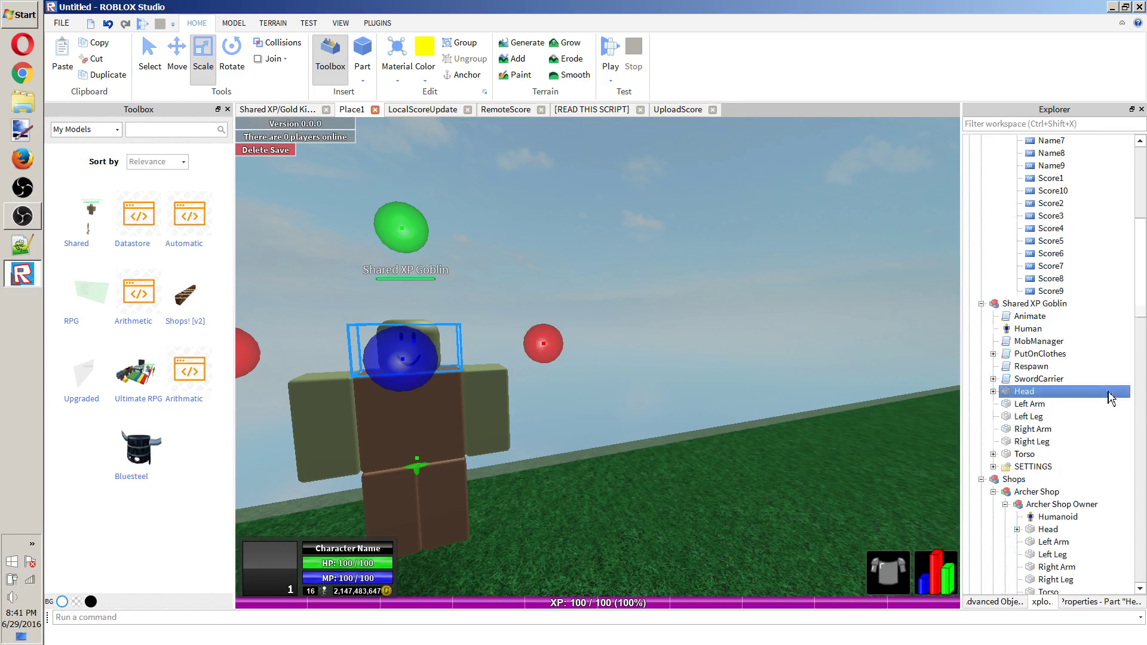
{"action": "scroll", "coordinate": [1093, 418], "scroll_direction": "down", "scroll_amount": 2}
{"action": "left_click", "coordinate": [993, 316]}
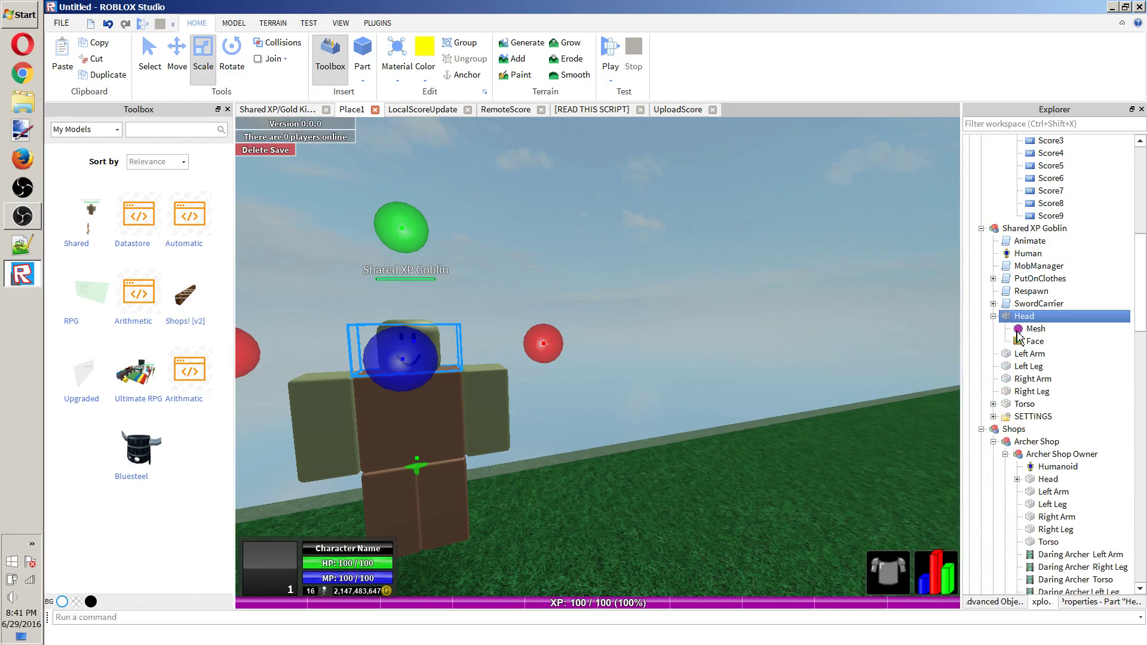
{"action": "left_click", "coordinate": [1033, 342]}
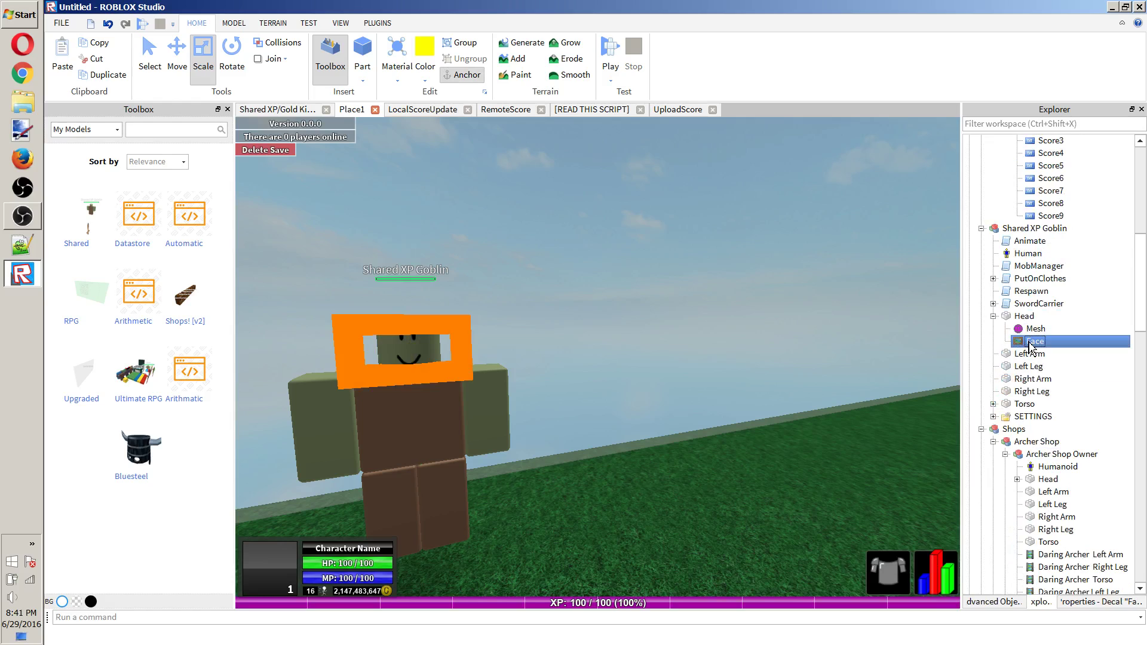
{"action": "scroll", "coordinate": [889, 313], "scroll_direction": "down", "scroll_amount": 10}
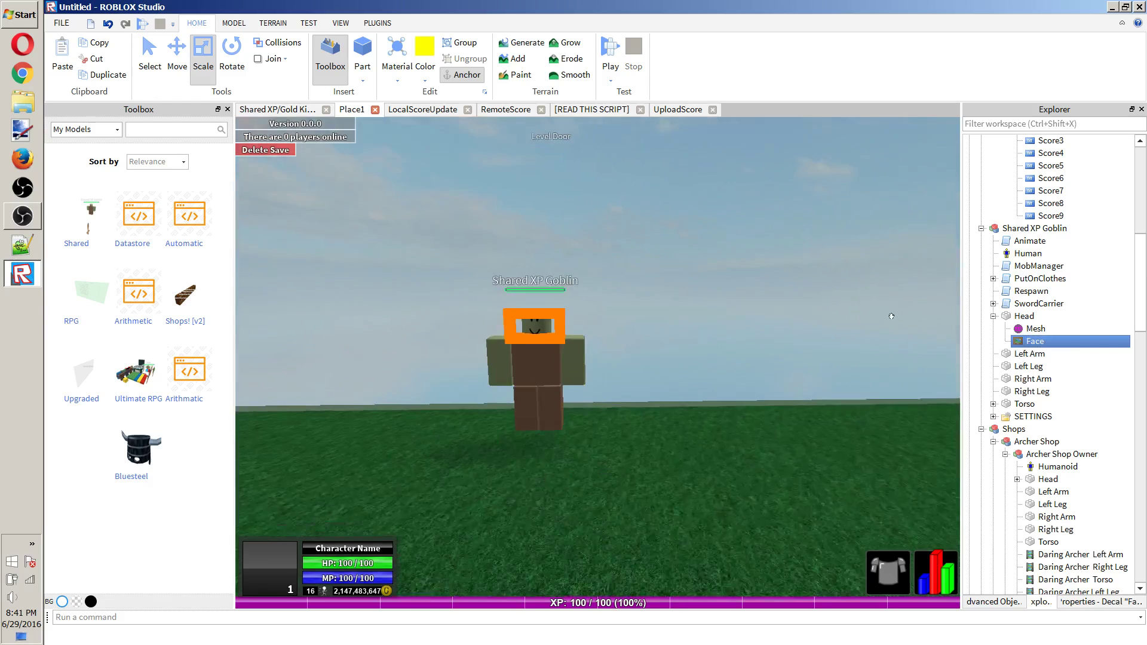
{"action": "left_click", "coordinate": [674, 189]}
{"action": "scroll", "coordinate": [674, 189], "scroll_direction": "up", "scroll_amount": 8}
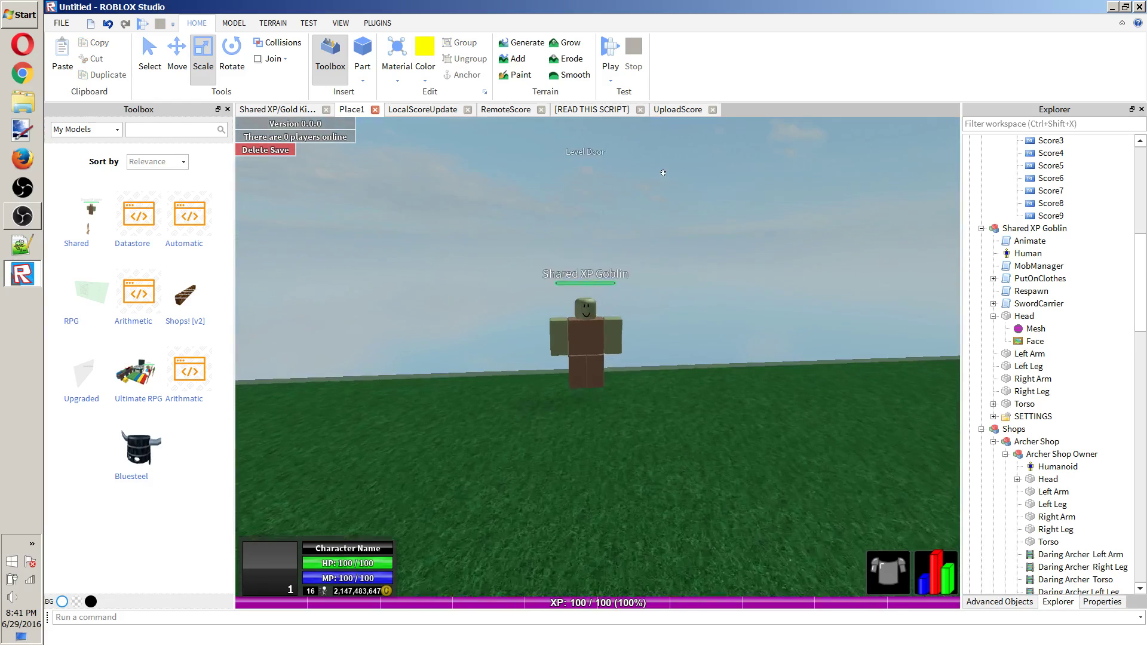
{"action": "scroll", "coordinate": [728, 218], "scroll_direction": "down", "scroll_amount": 3}
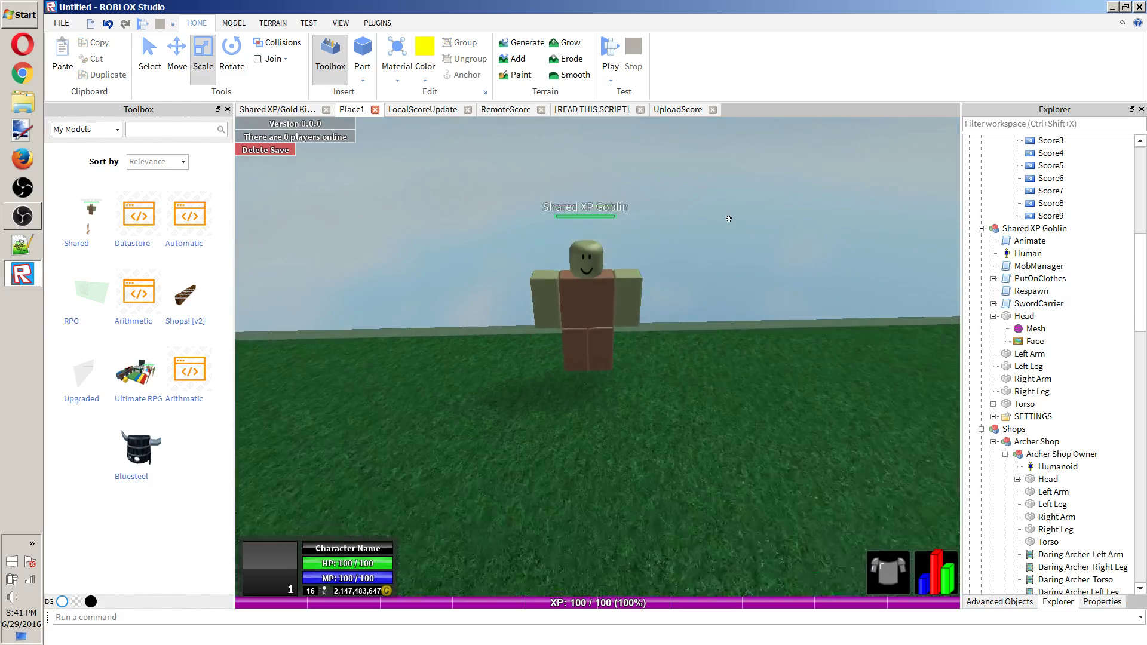
{"action": "scroll", "coordinate": [728, 219], "scroll_direction": "down", "scroll_amount": 2}
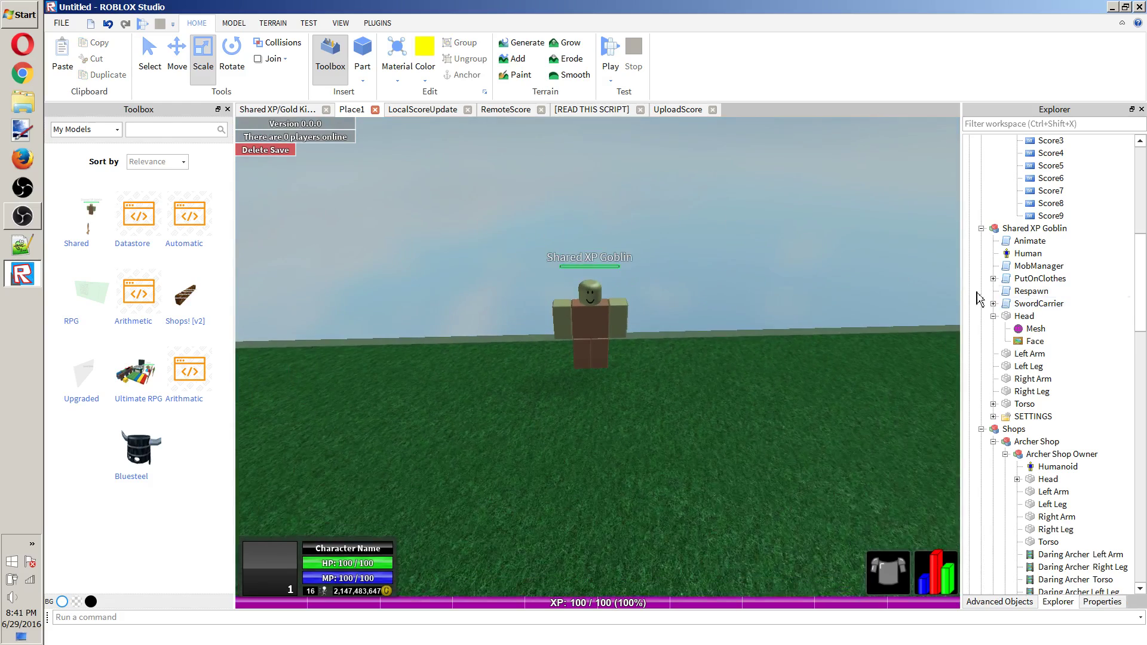
Find ReplicatedStorage in the object hierarchy, collapse ITEMS and expand the Adamant model inside ARMORS.
{"action": "scroll", "coordinate": [1052, 311], "scroll_direction": "down", "scroll_amount": 15}
{"action": "scroll", "coordinate": [1057, 326], "scroll_direction": "down", "scroll_amount": 7}
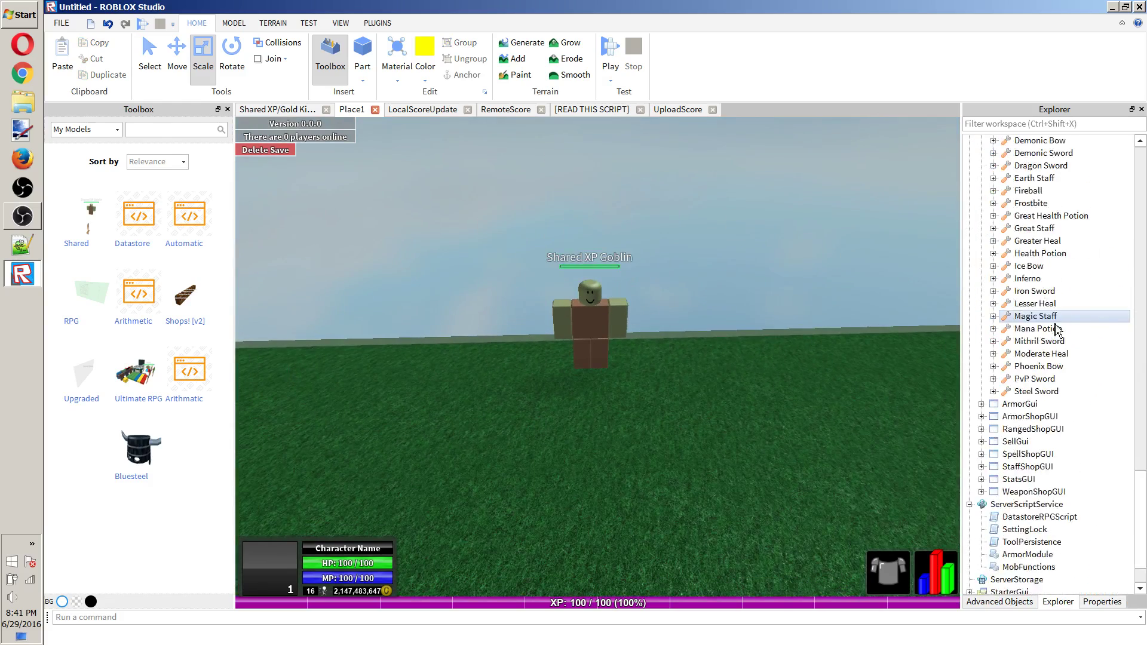
{"action": "scroll", "coordinate": [1039, 332], "scroll_direction": "up", "scroll_amount": 14}
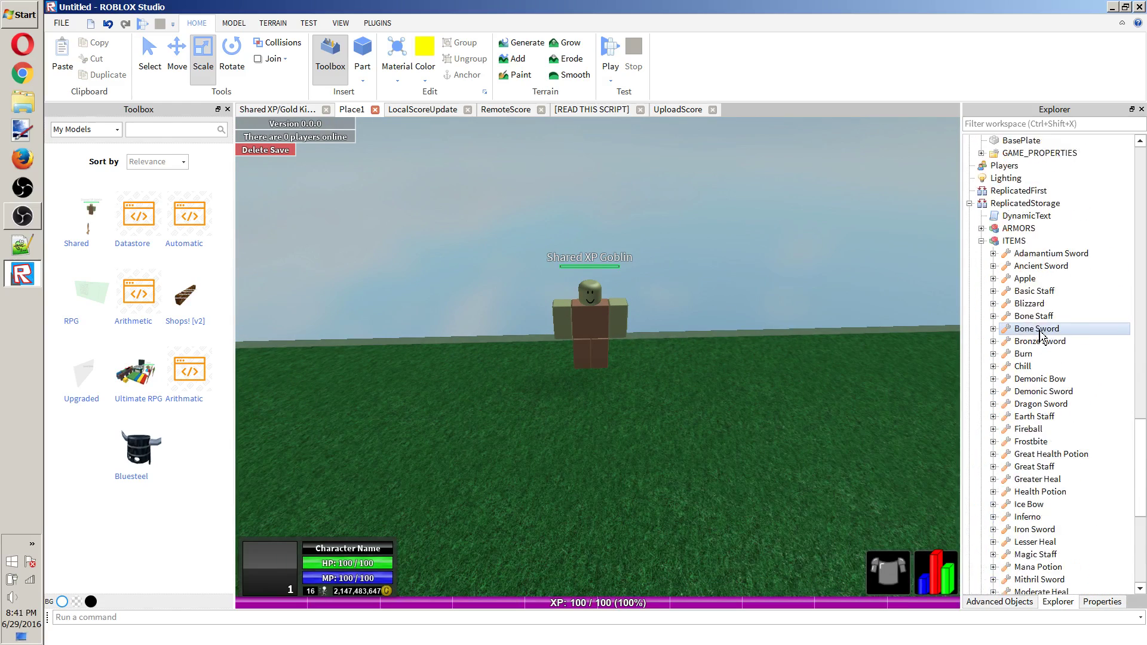
{"action": "left_click", "coordinate": [980, 430]}
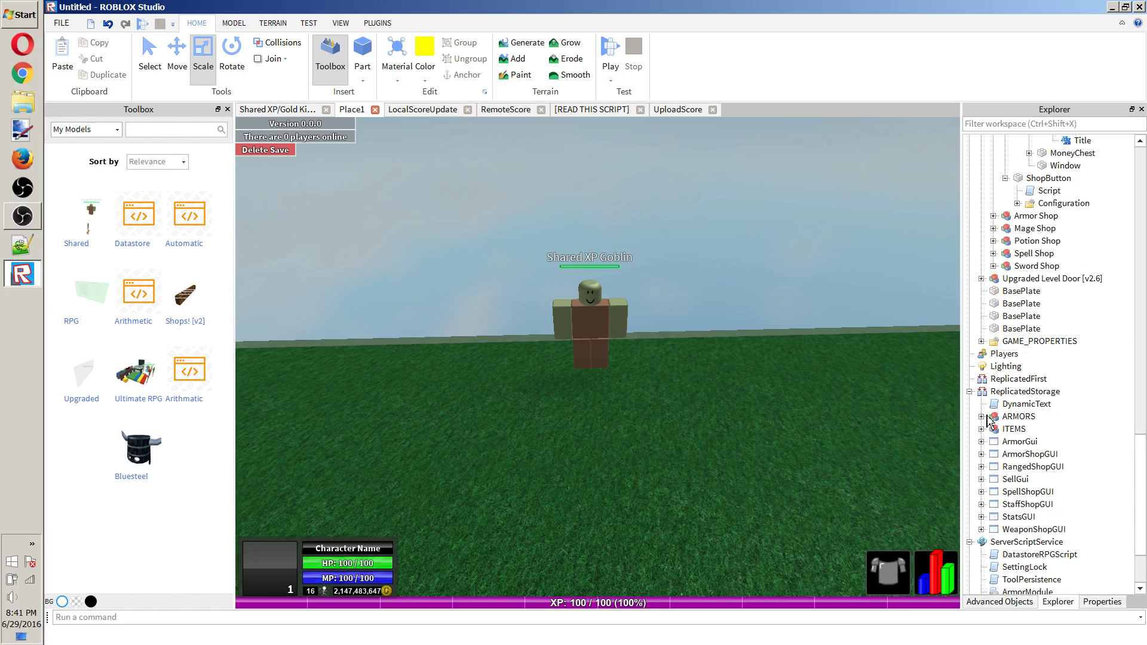
{"action": "left_click", "coordinate": [981, 416]}
{"action": "left_click", "coordinate": [1001, 429]}
{"action": "left_click", "coordinate": [993, 429]}
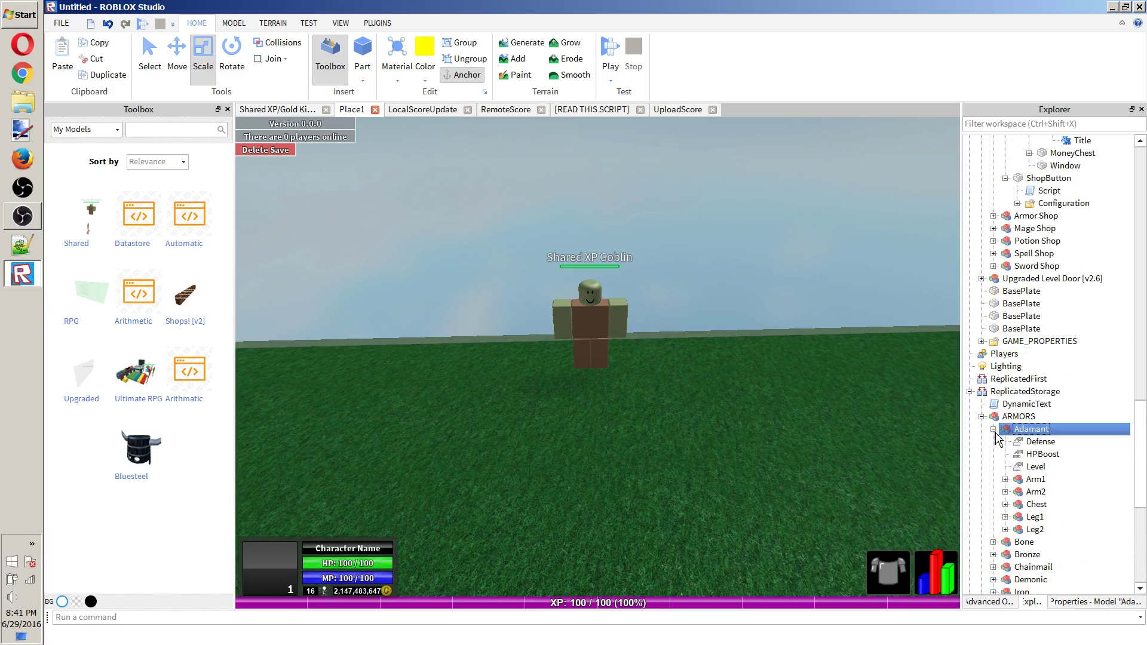
Look through the Adamant armor's arm and Chest models, down to the Chest's Shard part.
{"action": "left_click", "coordinate": [1022, 479]}
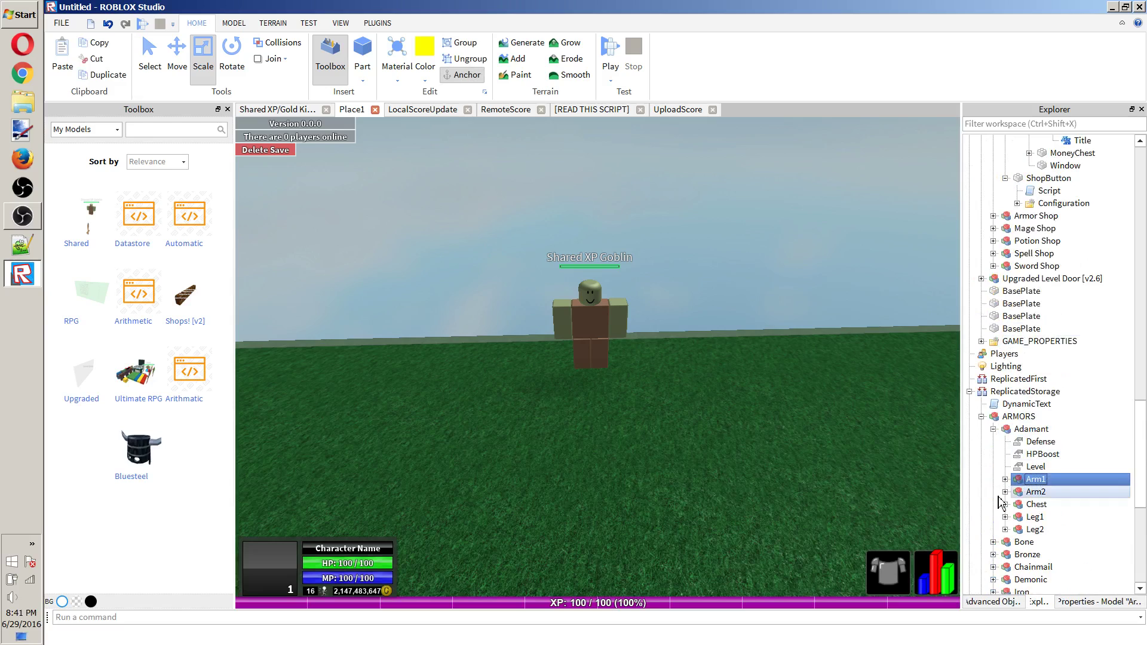
{"action": "left_click", "coordinate": [1000, 494]}
{"action": "left_click", "coordinate": [1004, 491]}
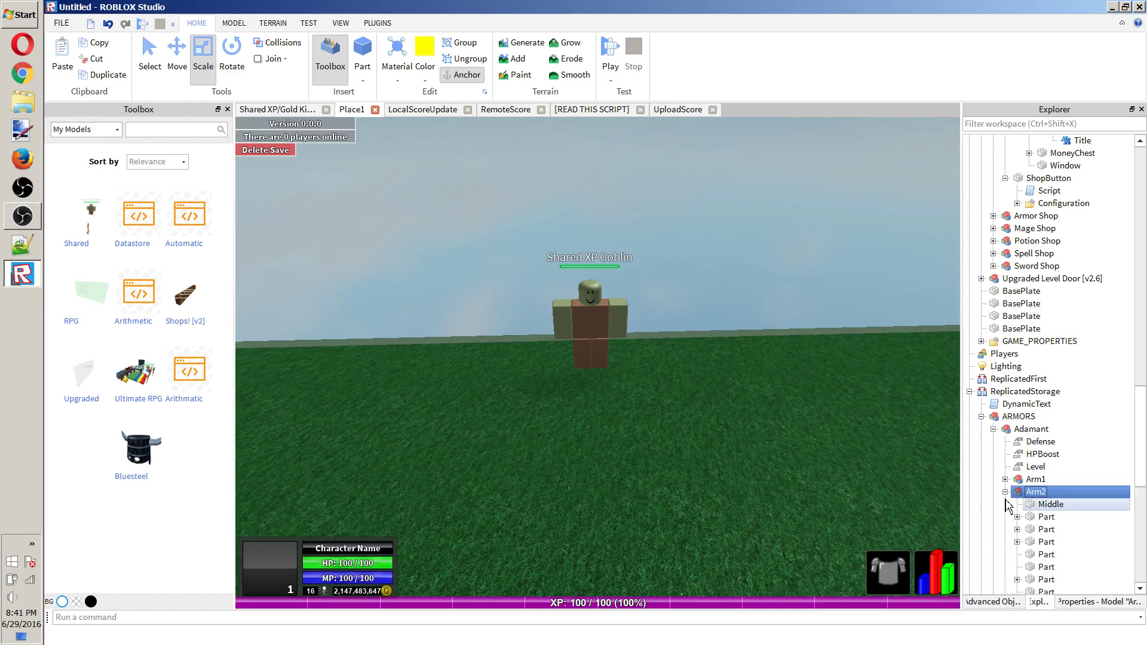
{"action": "left_click", "coordinate": [1004, 491]}
{"action": "left_click", "coordinate": [1005, 504]}
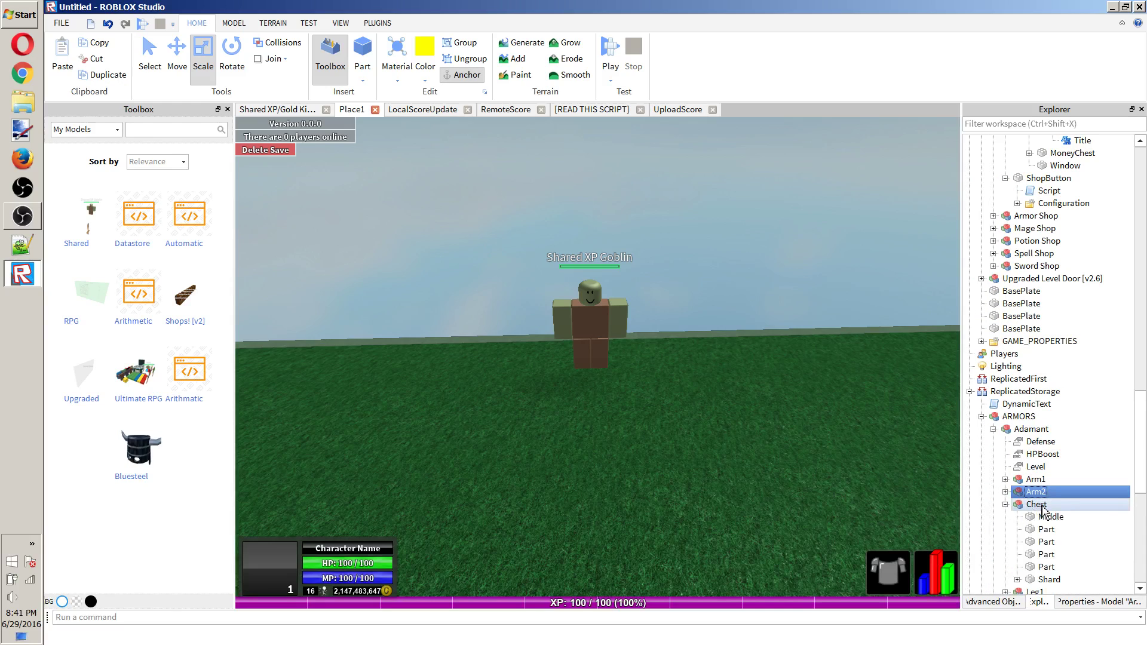
{"action": "left_click", "coordinate": [1041, 505]}
{"action": "scroll", "coordinate": [1040, 505], "scroll_direction": "down", "scroll_amount": 4}
{"action": "left_click", "coordinate": [1026, 429]}
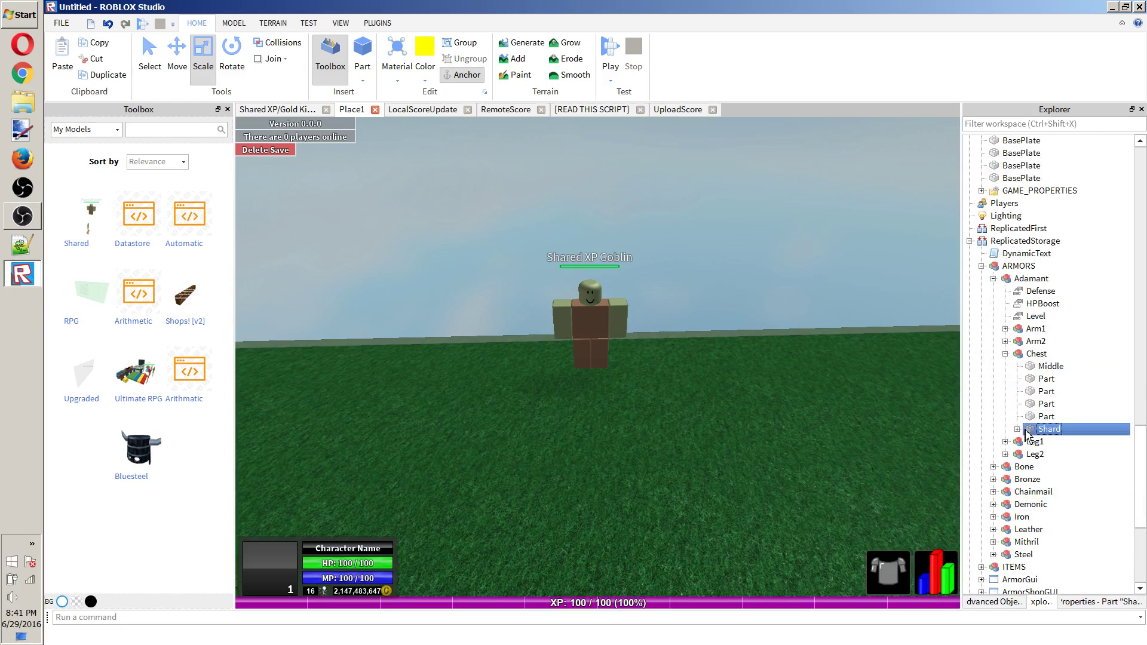
Check the Adamant armor's Chest model once more, then collapse the Chest and Adamant branches.
{"action": "left_click", "coordinate": [1005, 353]}
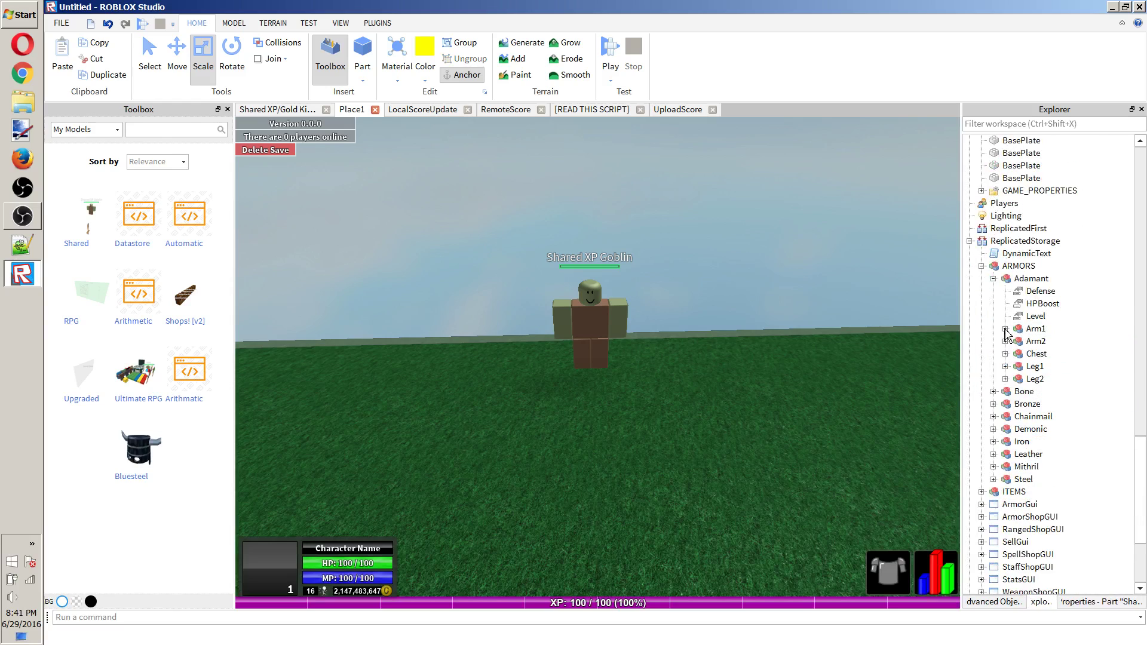
{"action": "left_click", "coordinate": [993, 278]}
{"action": "left_click", "coordinate": [993, 278]}
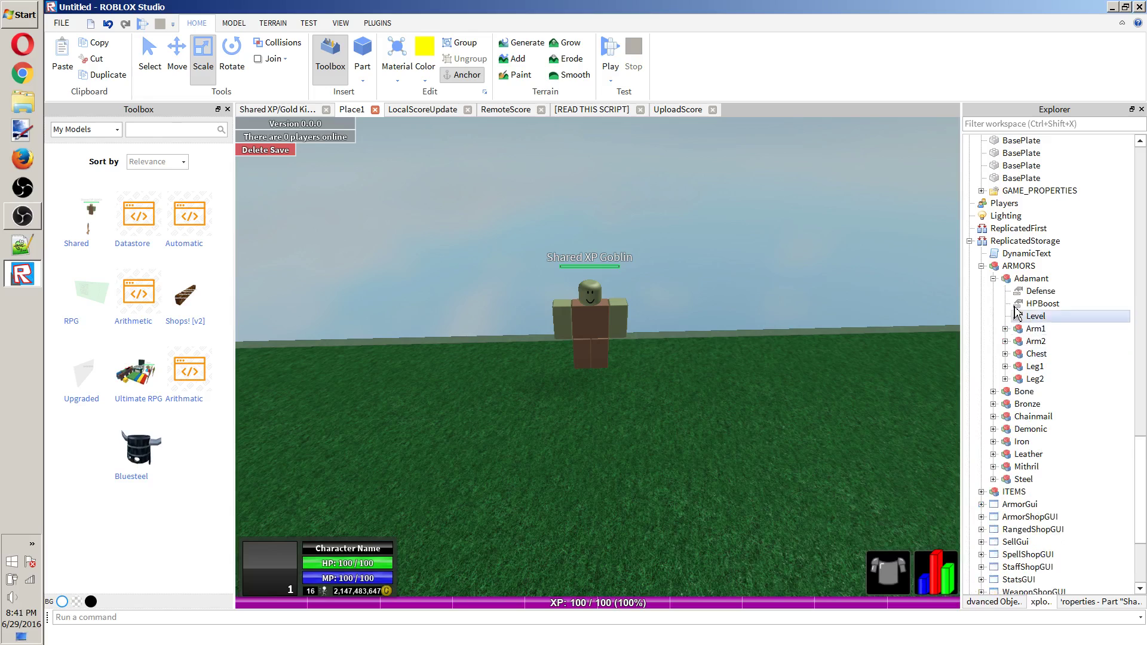
{"action": "left_click", "coordinate": [1016, 278]}
{"action": "left_click", "coordinate": [1005, 354]}
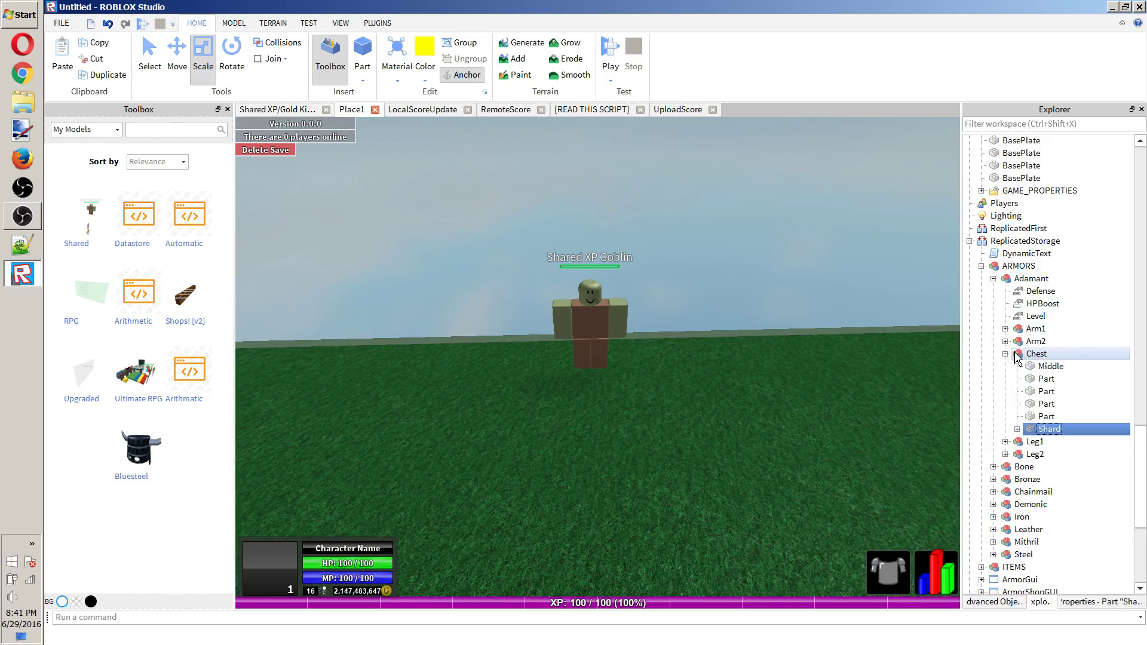
{"action": "left_click", "coordinate": [1015, 355]}
{"action": "left_click", "coordinate": [1005, 354]}
{"action": "left_click", "coordinate": [993, 278]}
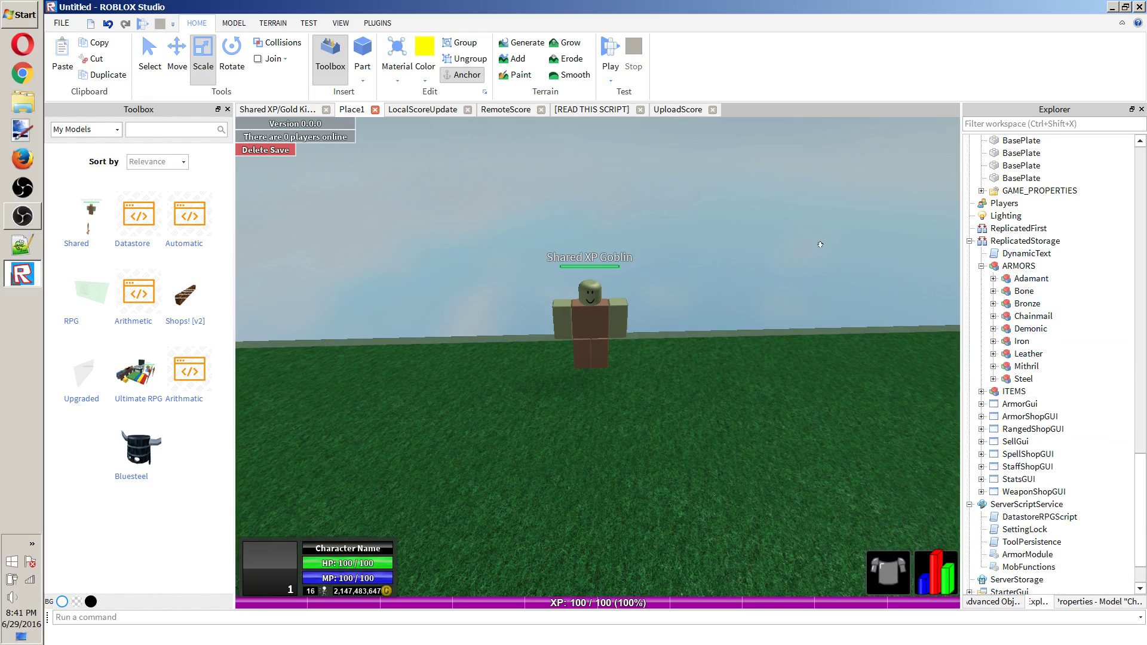
Copy the Adamant armor model from ReplicatedStorage and paste it into the Workspace.
{"action": "right_click_drag", "start_coordinate": [820, 245], "coordinate": [826, 257]}
{"action": "scroll", "coordinate": [820, 245], "scroll_direction": "down", "scroll_amount": 5}
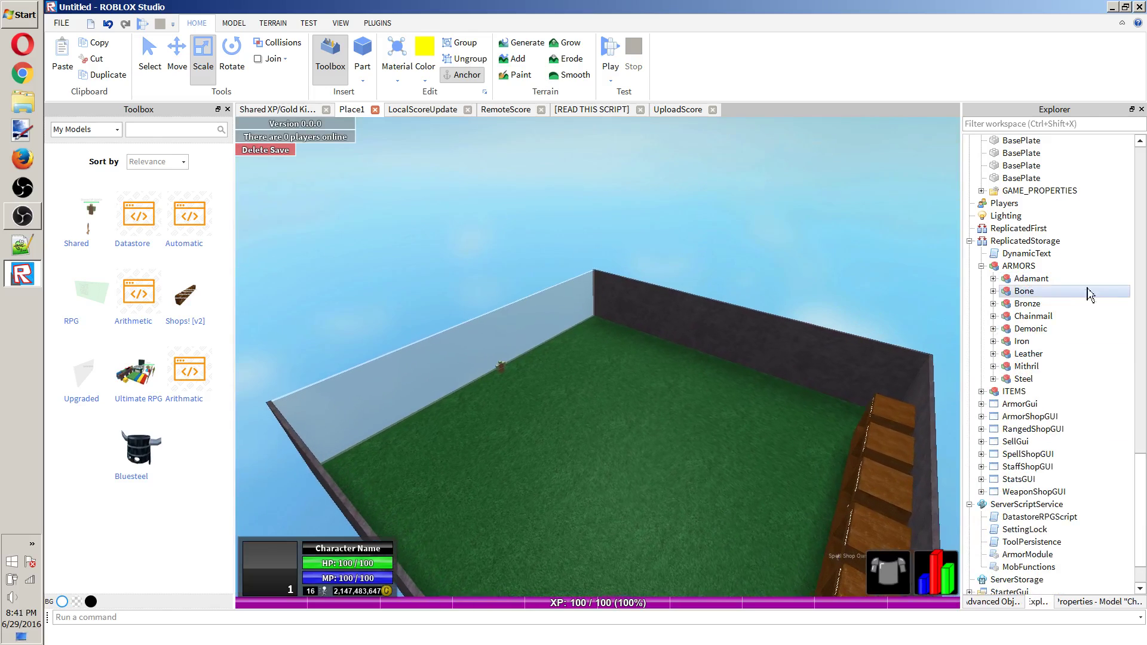
{"action": "left_click", "coordinate": [1057, 279]}
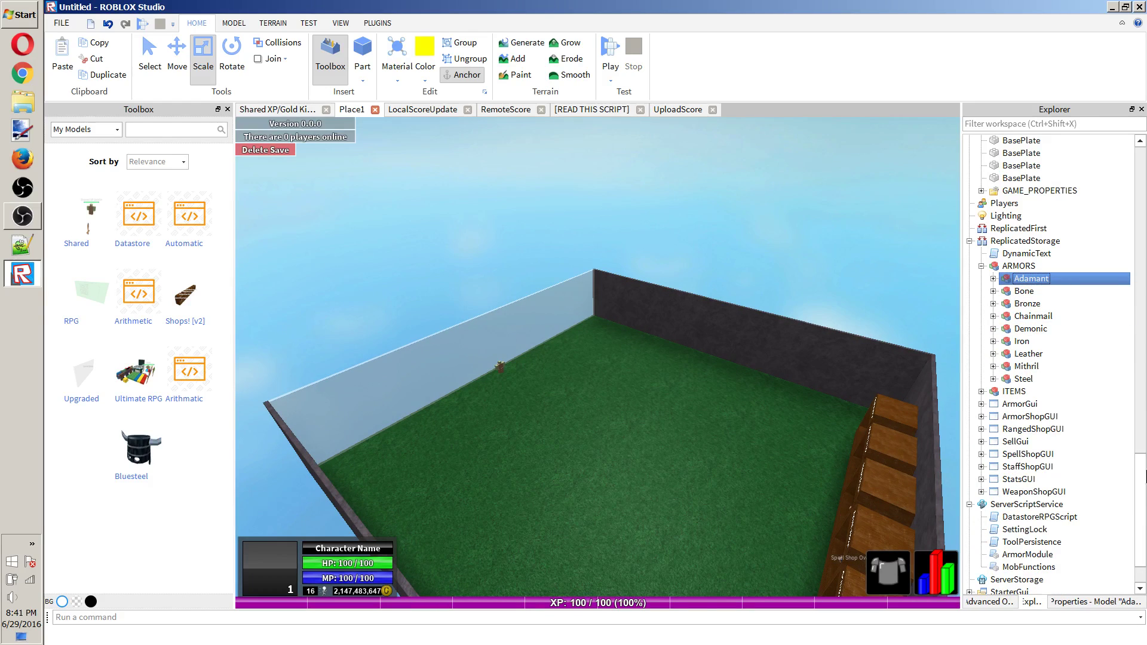
{"action": "left_click_drag", "start_coordinate": [1145, 476], "coordinate": [1146, 159]}
{"action": "key", "text": "ctrl+v"}
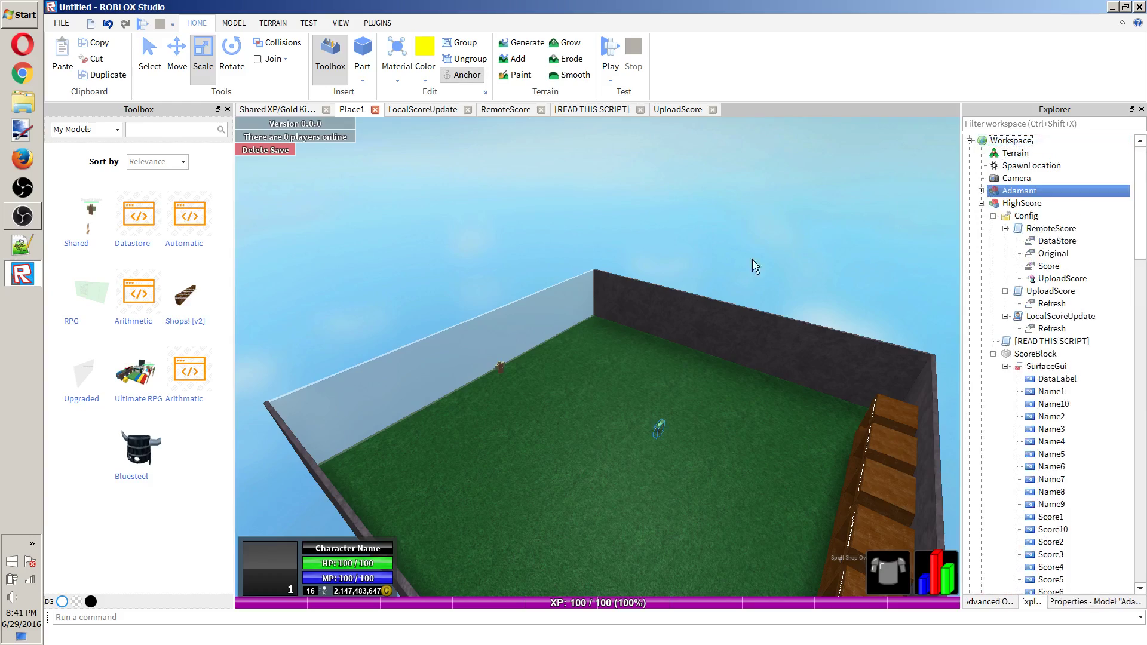
Select the Part listed directly below Middle in the Chest of the Workspace's Adamant copy.
{"action": "scroll", "coordinate": [753, 265], "scroll_direction": "up", "scroll_amount": 10}
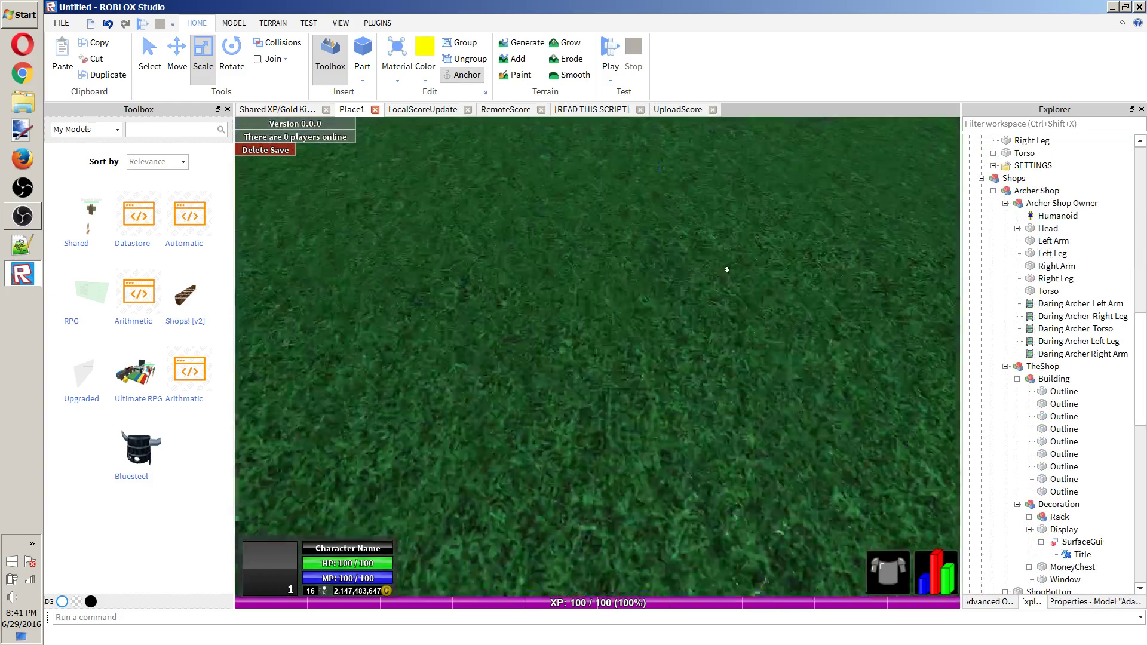
{"action": "scroll", "coordinate": [726, 269], "scroll_direction": "down", "scroll_amount": 10}
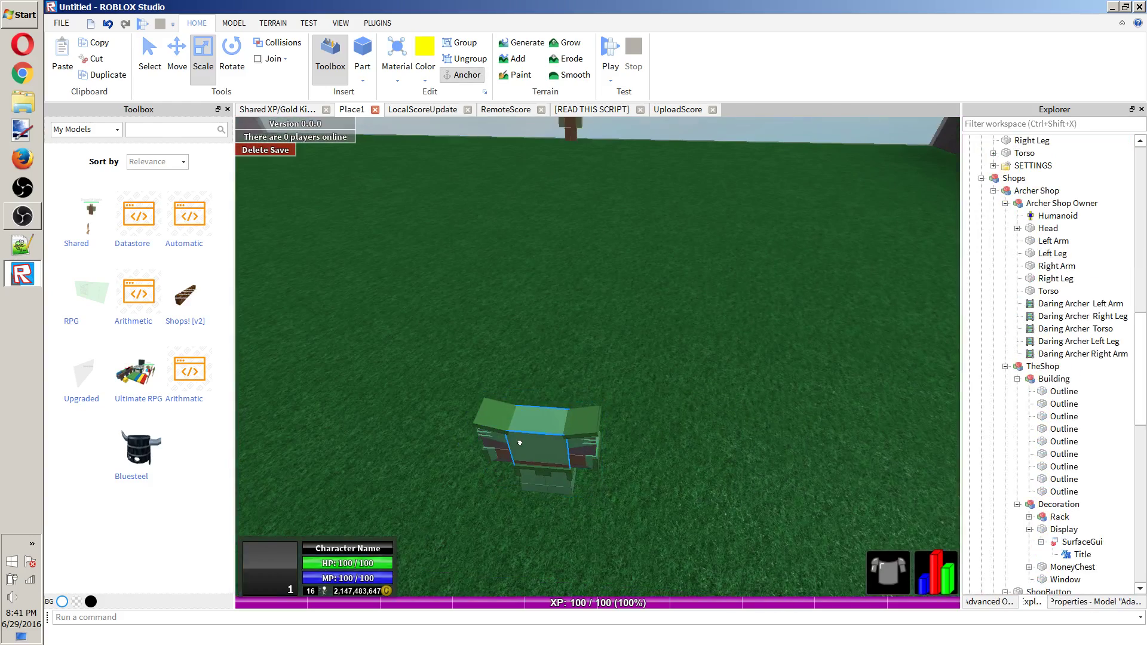
{"action": "left_click", "coordinate": [519, 443]}
{"action": "scroll", "coordinate": [658, 409], "scroll_direction": "up", "scroll_amount": 2}
{"action": "scroll", "coordinate": [1052, 174], "scroll_direction": "up", "scroll_amount": 3}
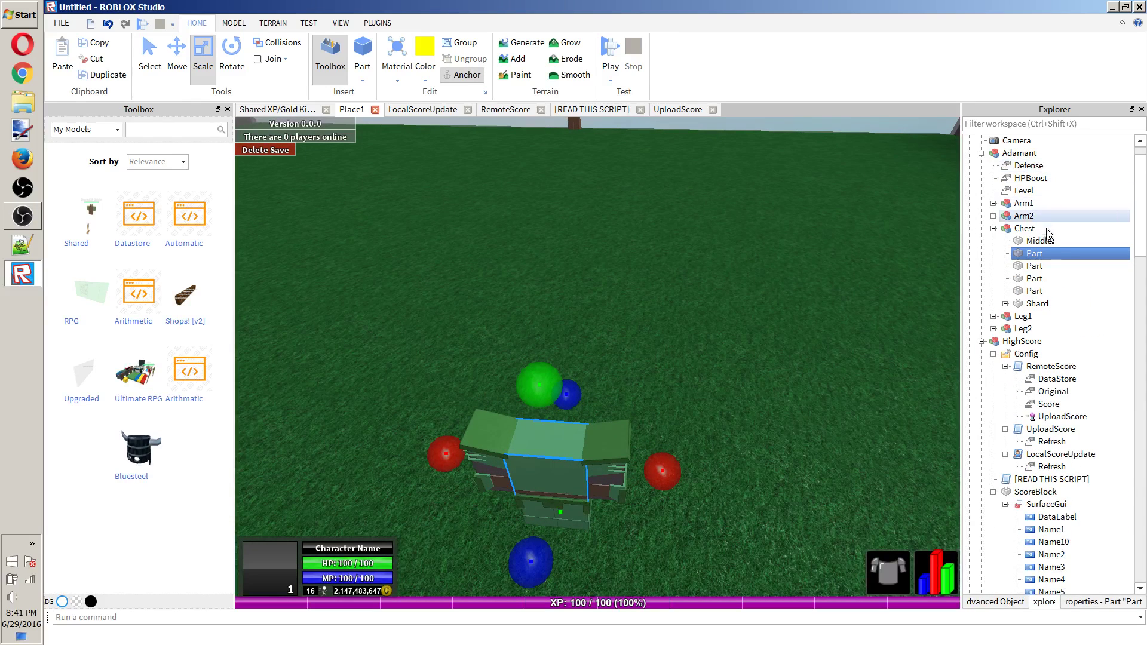
{"action": "left_click", "coordinate": [1042, 241]}
{"action": "left_click", "coordinate": [1048, 255]}
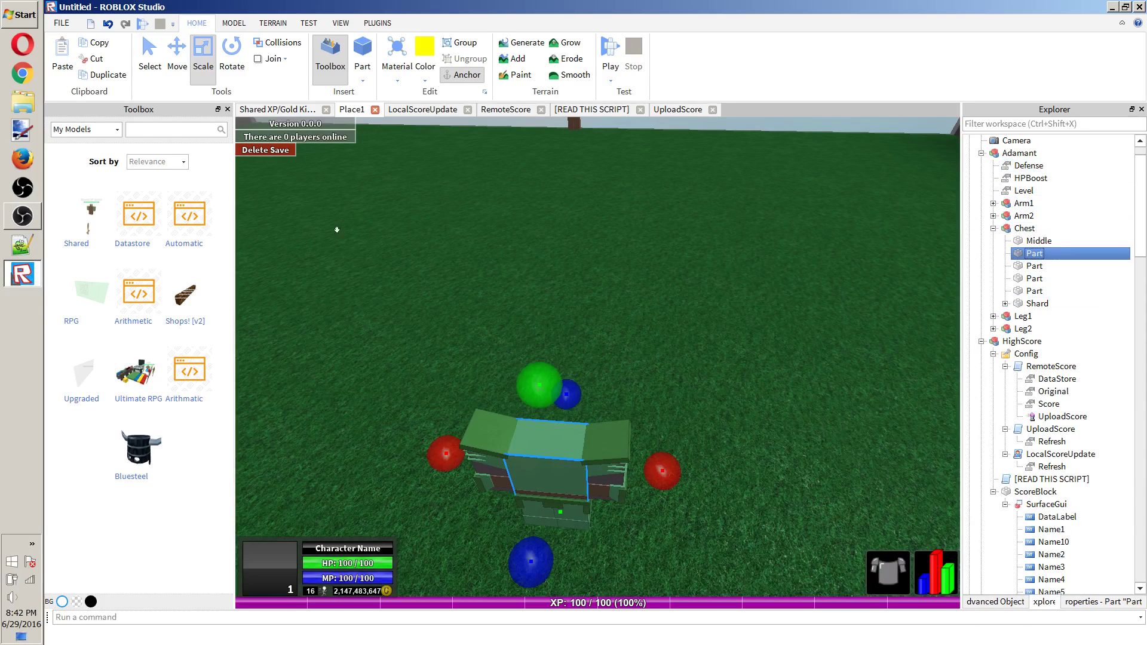
Move the selected Chest part clear of the armor body and activate the Scale tool for it.
{"action": "left_click", "coordinate": [180, 65]}
{"action": "left_click_drag", "start_coordinate": [531, 359], "coordinate": [524, 178]}
{"action": "right_click_drag", "start_coordinate": [523, 178], "coordinate": [137, 7]}
{"action": "key", "text": "f"}
{"action": "left_click", "coordinate": [203, 60]}
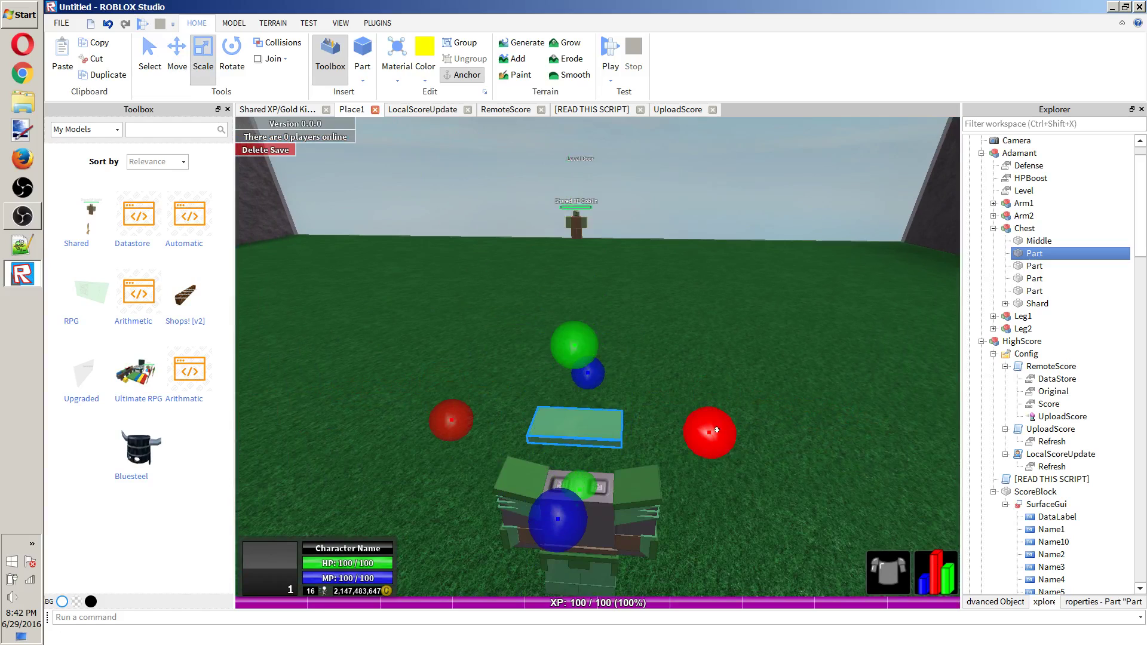
Move the Adamant armor model from the Workspace into the ARMORS group in ReplicatedStorage, replacing the existing Adamant.
{"action": "left_click", "coordinate": [623, 482]}
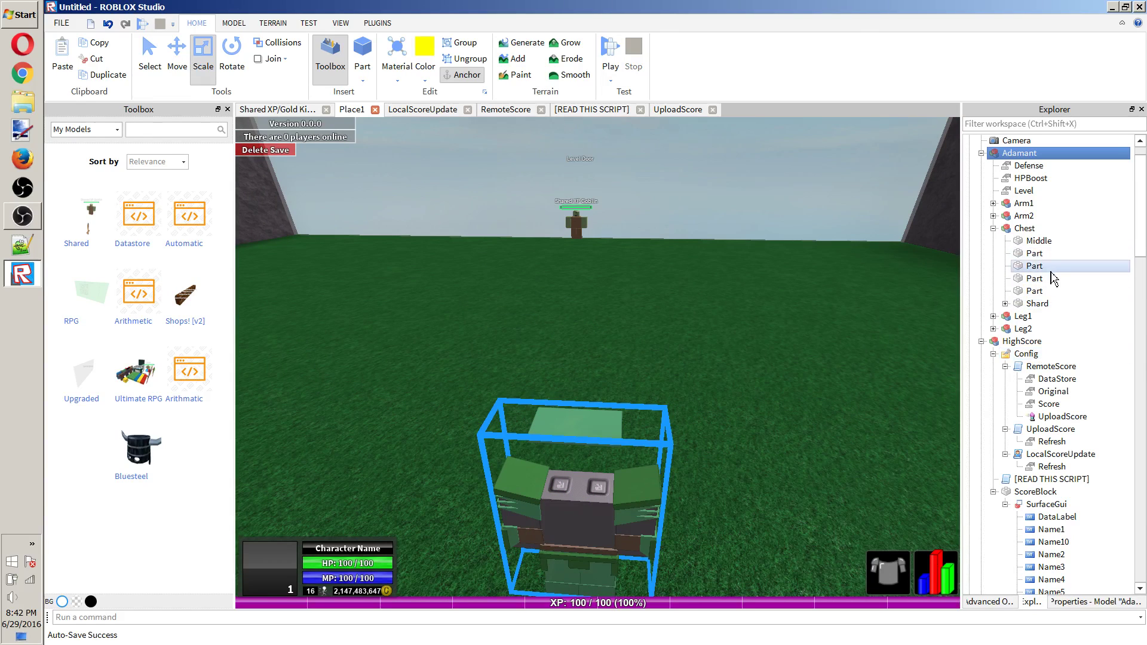
{"action": "scroll", "coordinate": [1057, 287], "scroll_direction": "down", "scroll_amount": 20}
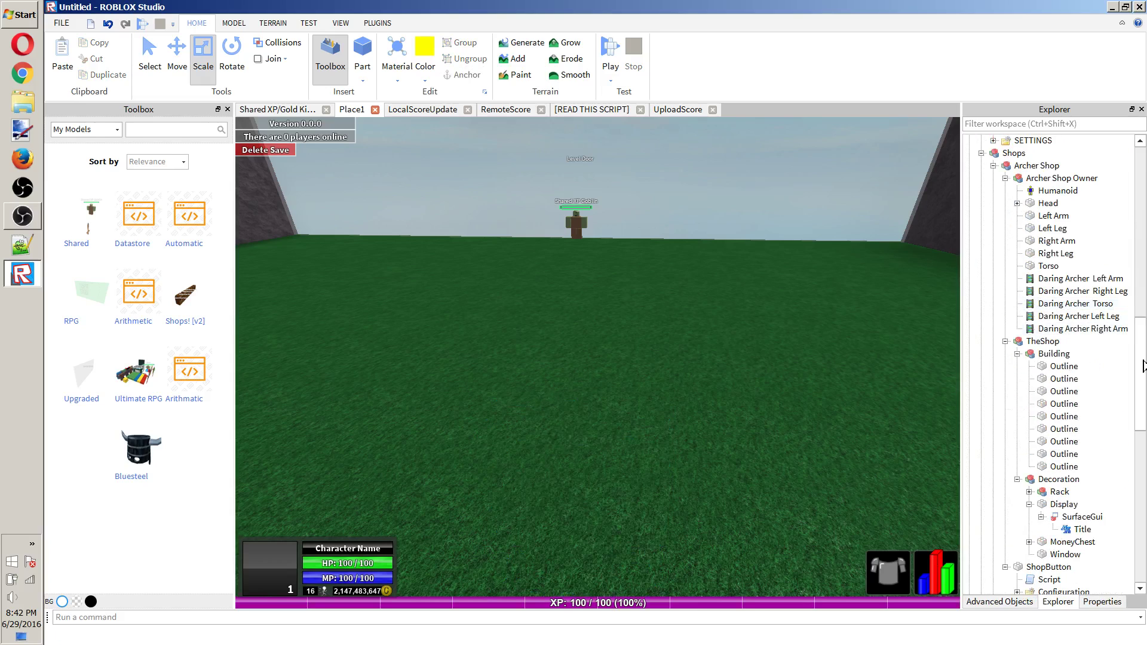
{"action": "left_click_drag", "start_coordinate": [1142, 366], "coordinate": [1143, 537]}
{"action": "scroll", "coordinate": [1142, 508], "scroll_direction": "up", "scroll_amount": 2}
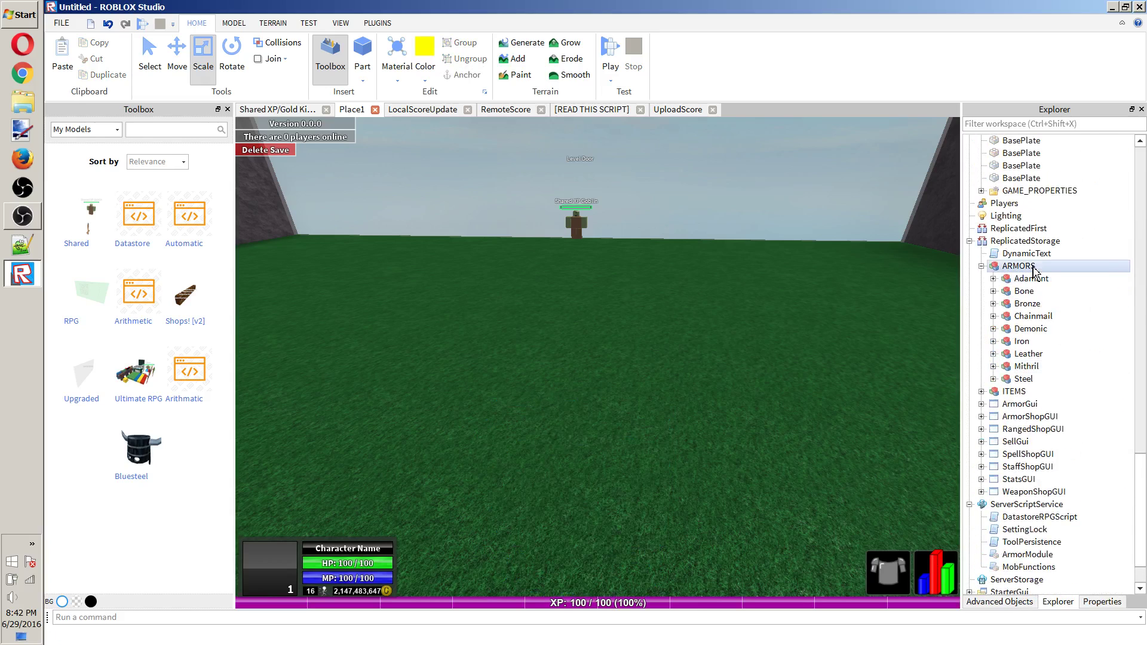
{"action": "left_click", "coordinate": [1044, 278]}
{"action": "key", "text": "ctrl+d"}
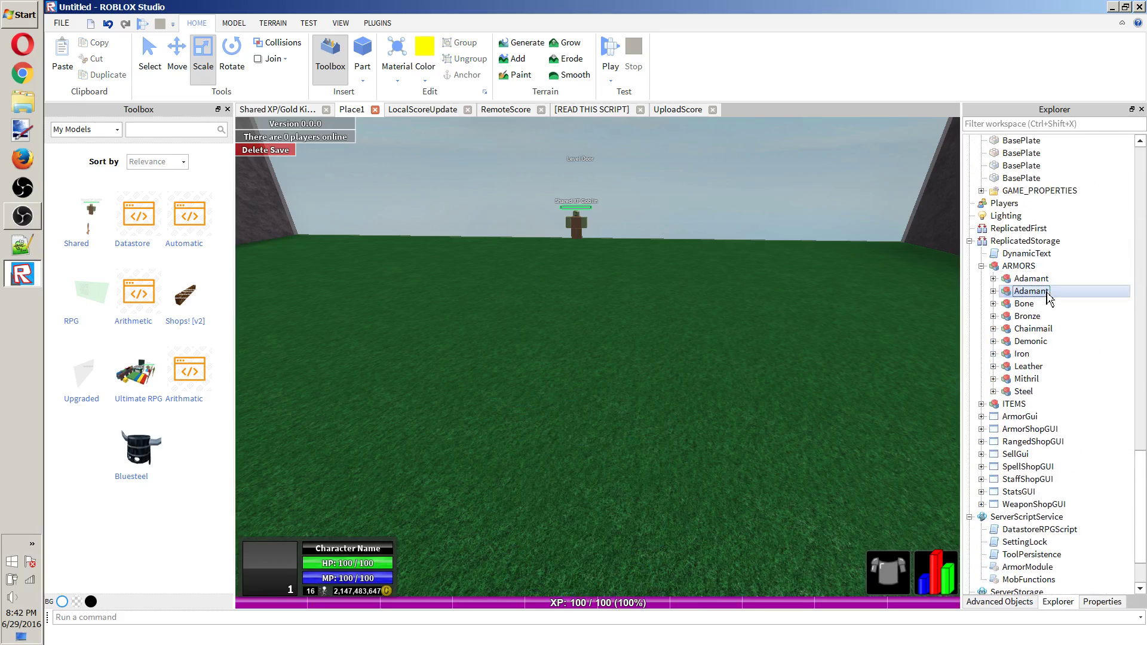
{"action": "key", "text": "ctrl+z"}
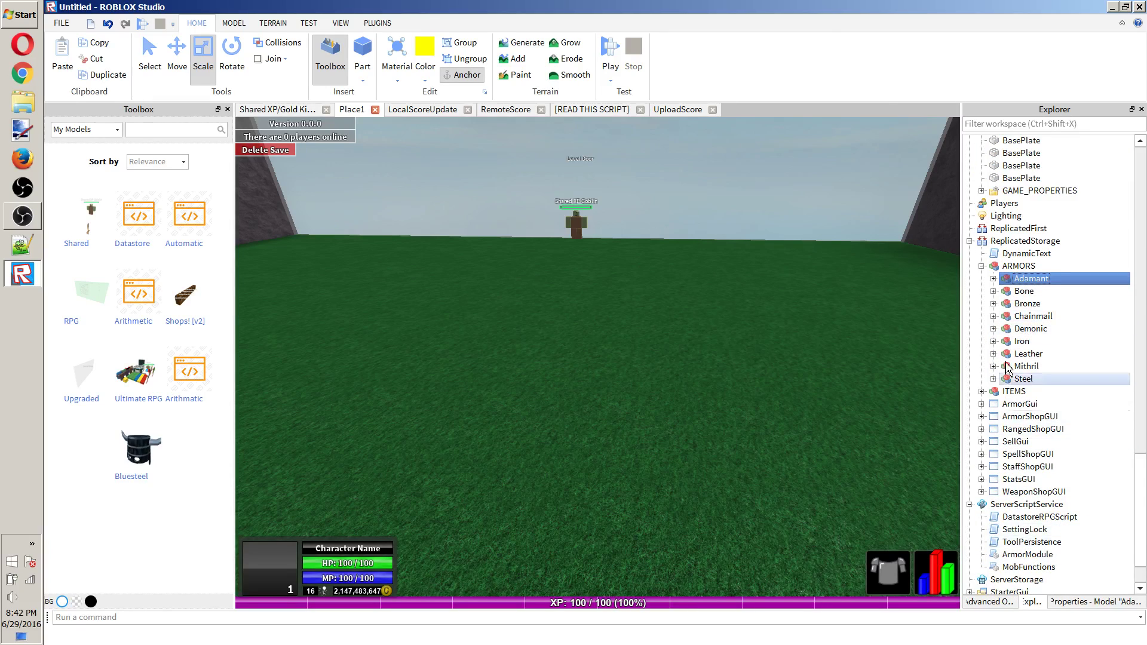
Open the ShopScript inside the TextLabel of ArmorShopGUI in ReplicatedStorage.
{"action": "right_click_drag", "start_coordinate": [808, 437], "coordinate": [860, 274]}
{"action": "left_click", "coordinate": [873, 265]}
{"action": "scroll", "coordinate": [1090, 261], "scroll_direction": "down", "scroll_amount": 15}
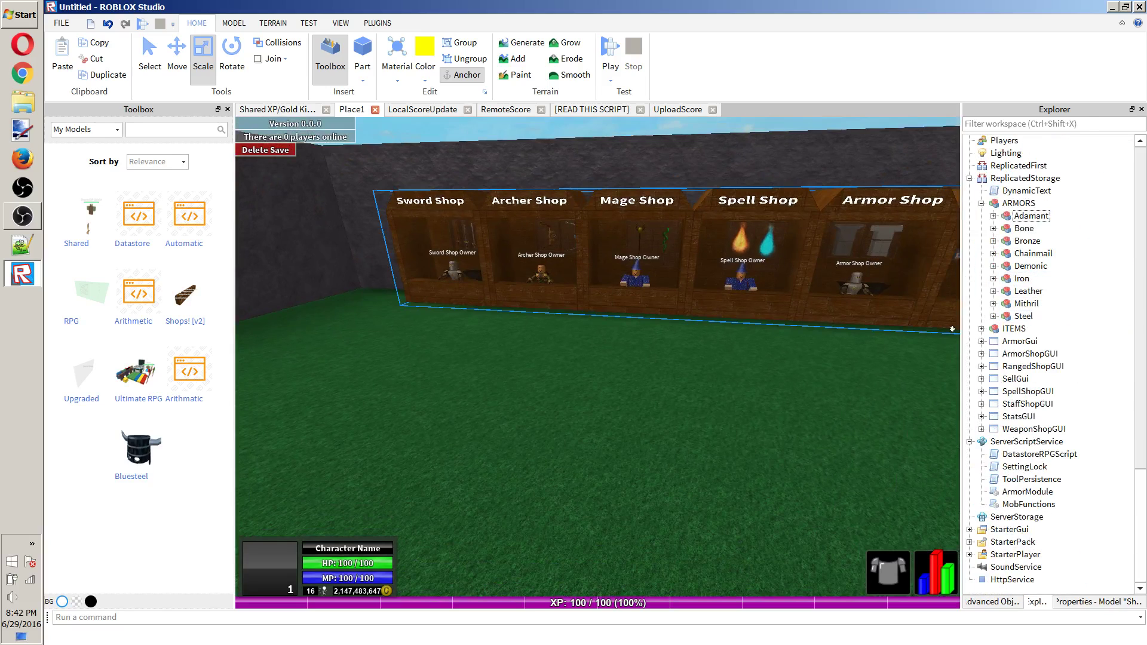
{"action": "left_click", "coordinate": [980, 353]}
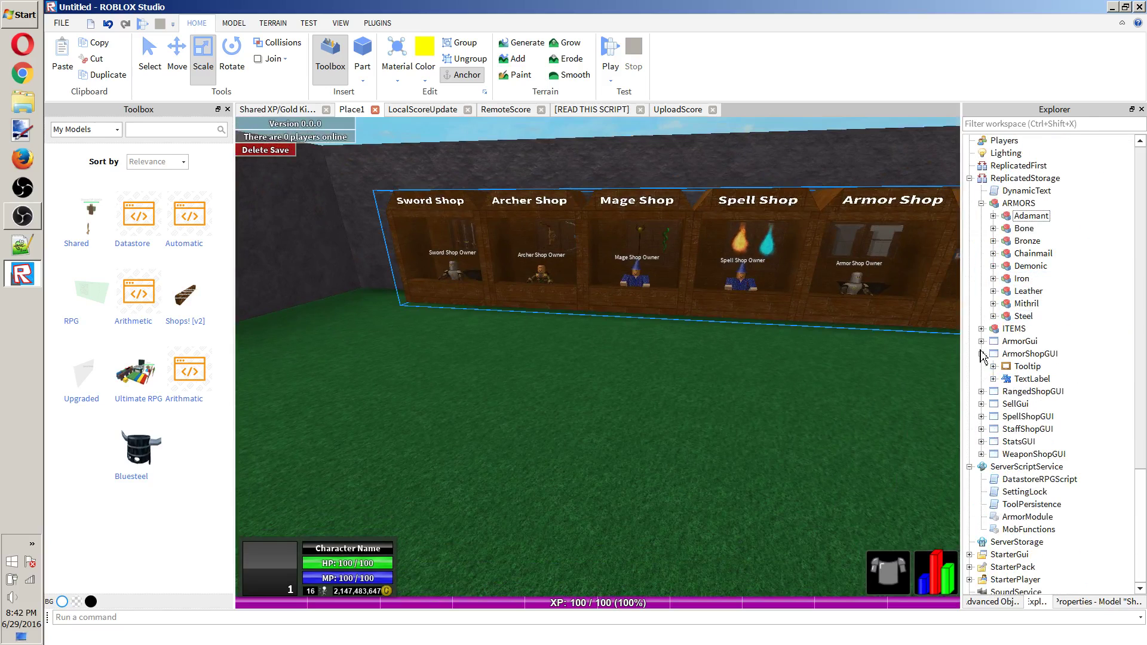
{"action": "left_click", "coordinate": [992, 379]}
{"action": "double_click", "coordinate": [1046, 391]}
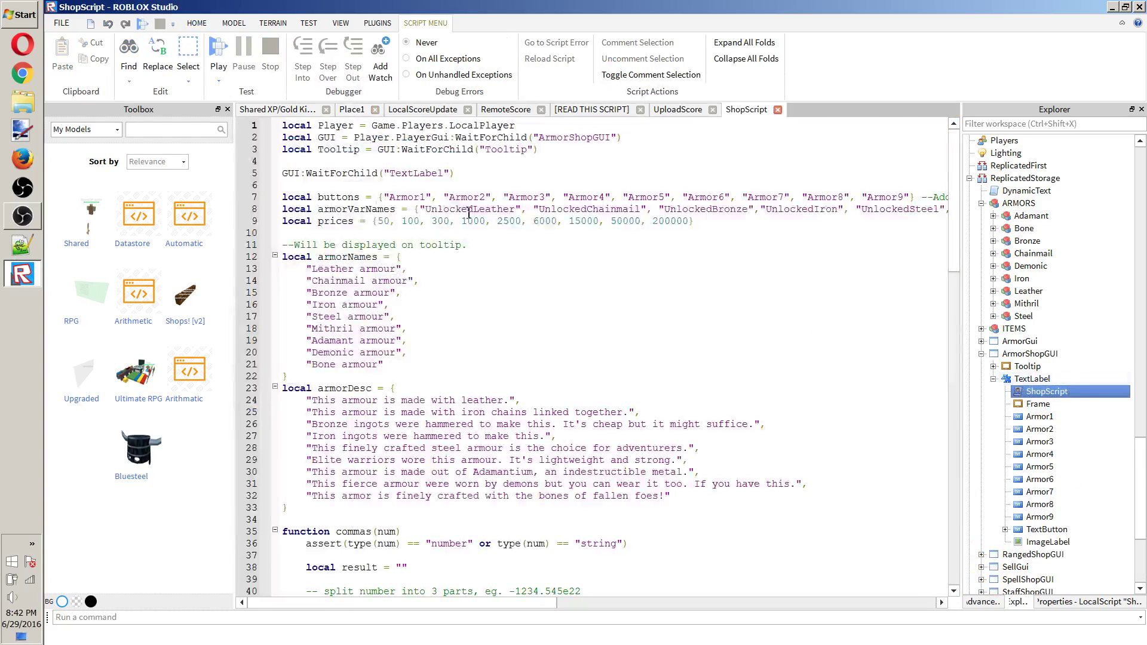
Set the Adamant armour's price, the seventh entry in the script's prices list, to 0.
{"action": "left_click_drag", "start_coordinate": [450, 204], "coordinate": [696, 222]}
{"action": "left_click", "coordinate": [696, 222]}
{"action": "left_click_drag", "start_coordinate": [483, 603], "coordinate": [376, 495]}
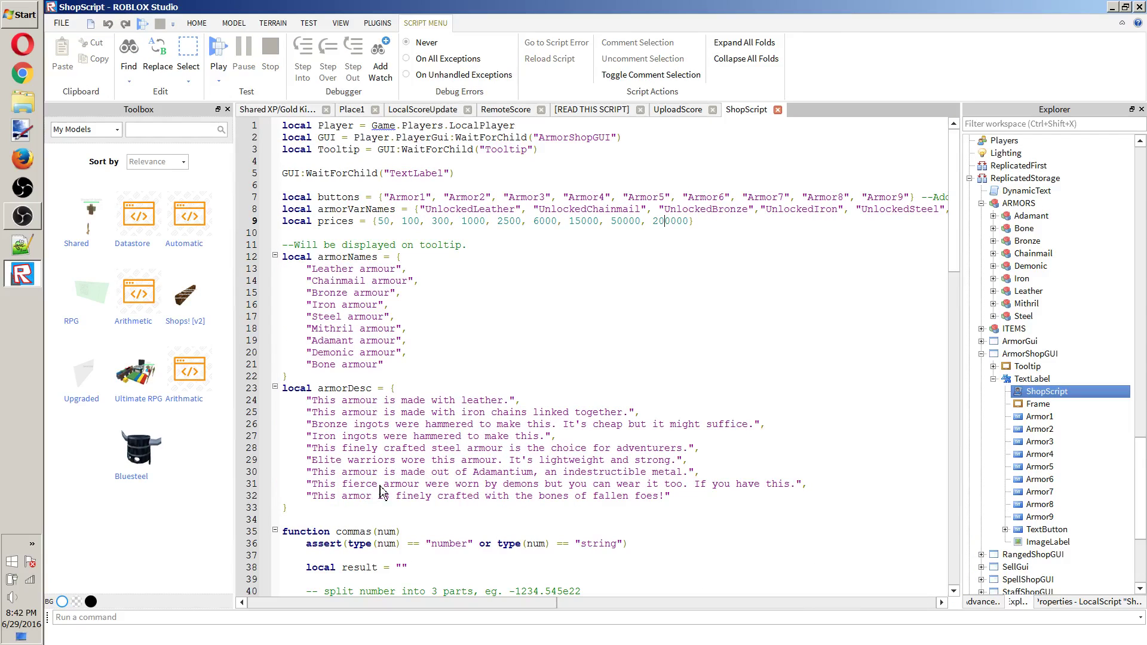
{"action": "left_click_drag", "start_coordinate": [943, 495], "coordinate": [454, 472]}
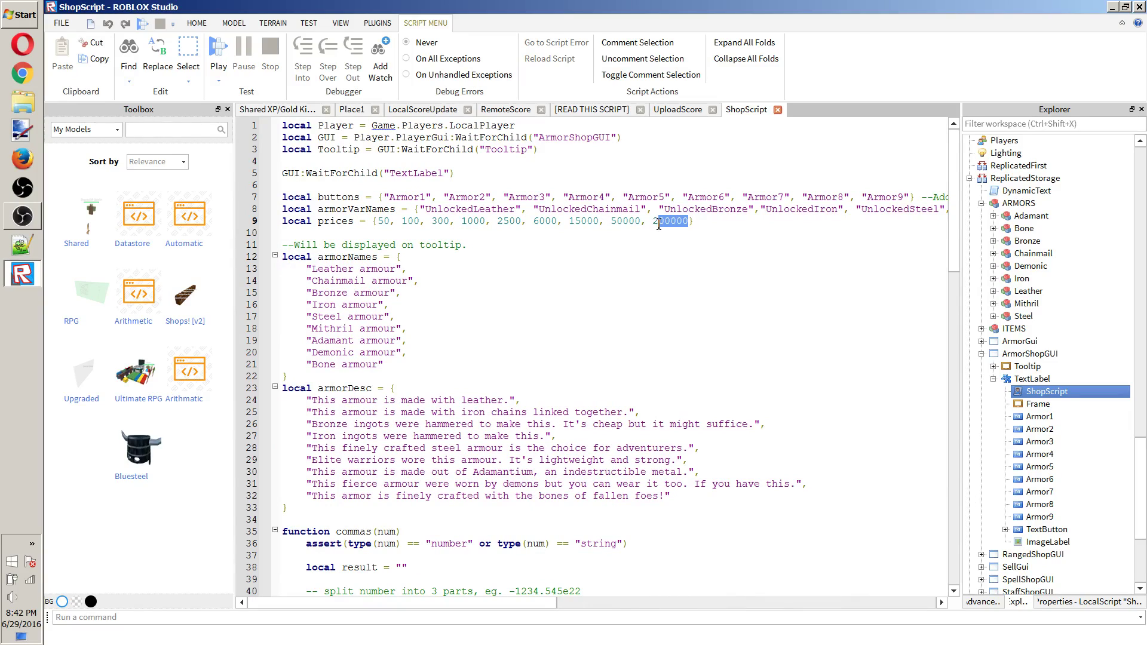
{"action": "mouse_move", "coordinate": [486, 603]}
{"action": "left_mouse_down"}
{"action": "mouse_move", "coordinate": [750, 606]}
{"action": "mouse_move", "coordinate": [720, 621]}
{"action": "mouse_move", "coordinate": [604, 627]}
{"action": "mouse_move", "coordinate": [490, 612]}
{"action": "left_mouse_up"}
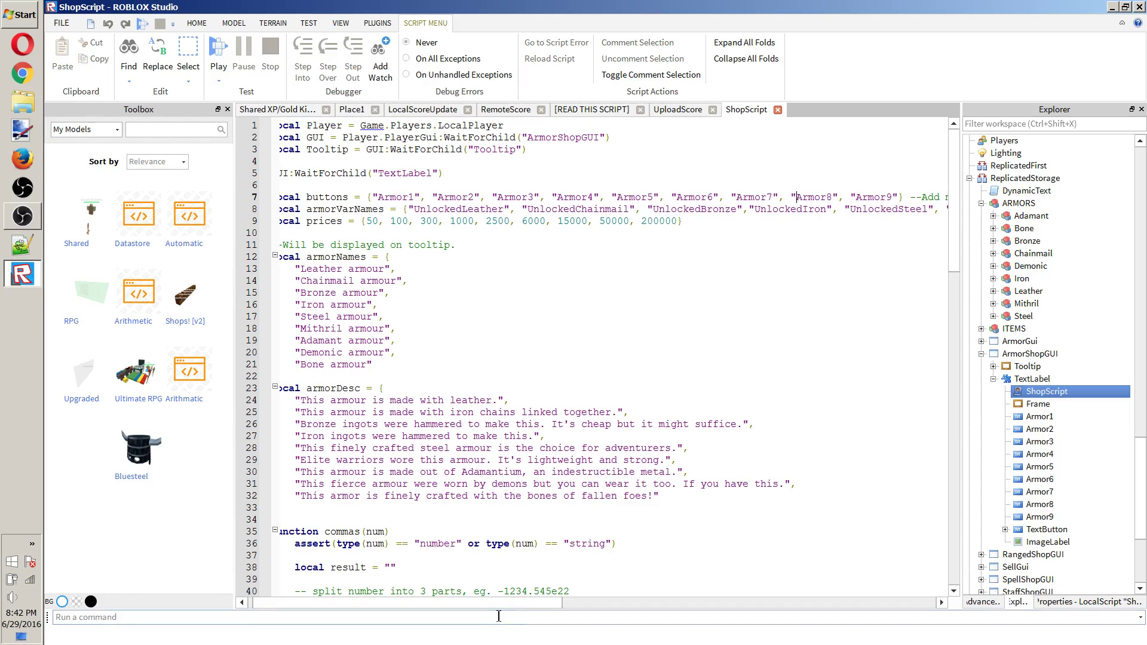
{"action": "left_click_drag", "start_coordinate": [499, 616], "coordinate": [615, 241]}
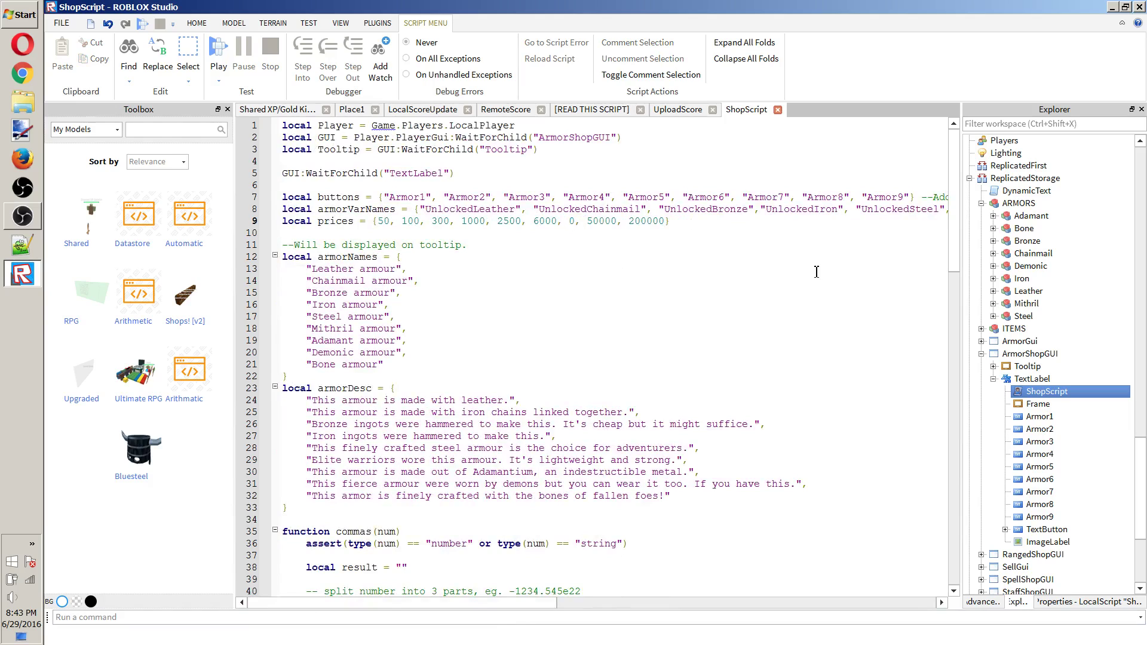
Set the Level value of the Adamant armor in the ARMORS group to 0.
{"action": "scroll", "coordinate": [666, 265], "scroll_direction": "down", "scroll_amount": 20}
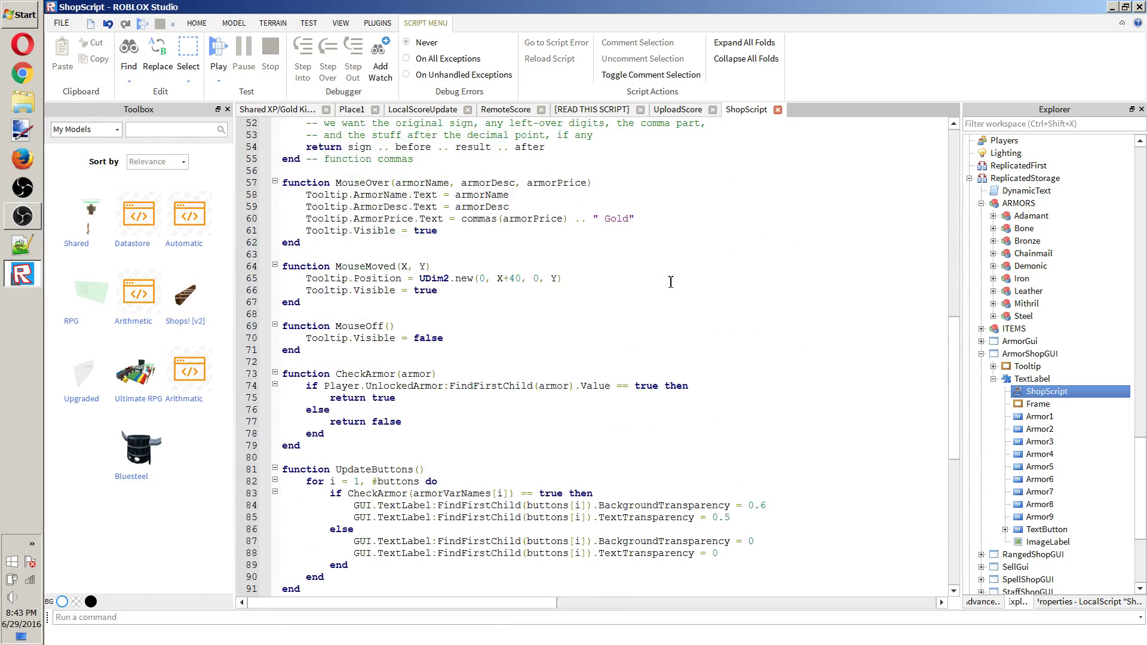
{"action": "scroll", "coordinate": [670, 282], "scroll_direction": "down", "scroll_amount": 4}
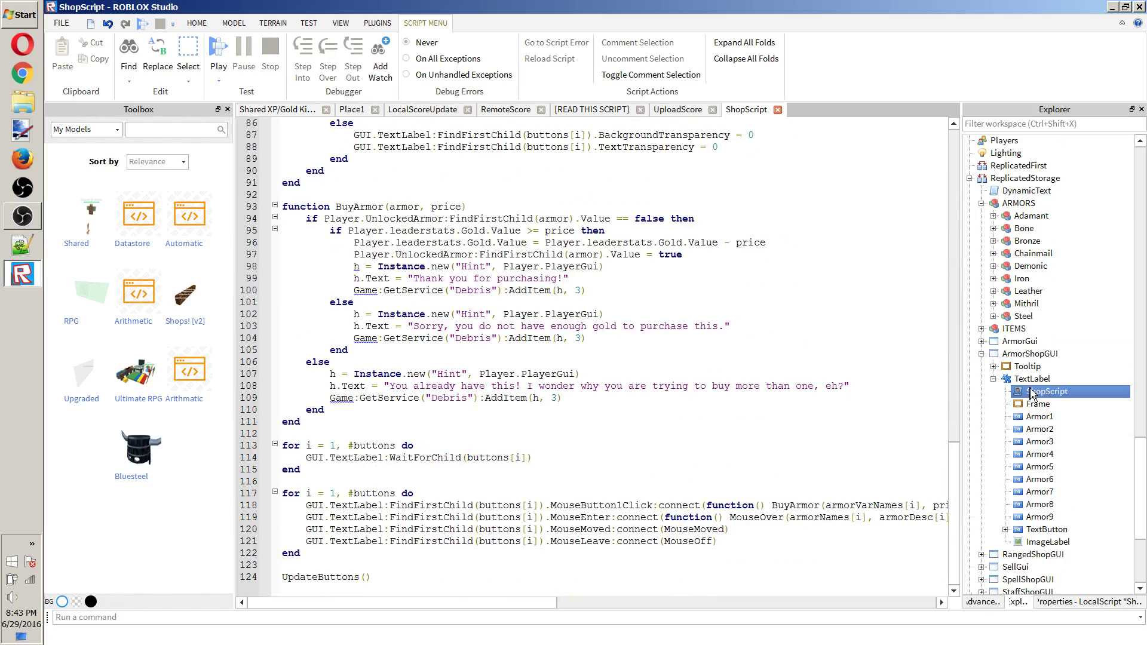
{"action": "scroll", "coordinate": [1031, 394], "scroll_direction": "up", "scroll_amount": 5}
{"action": "left_click", "coordinate": [1001, 404]}
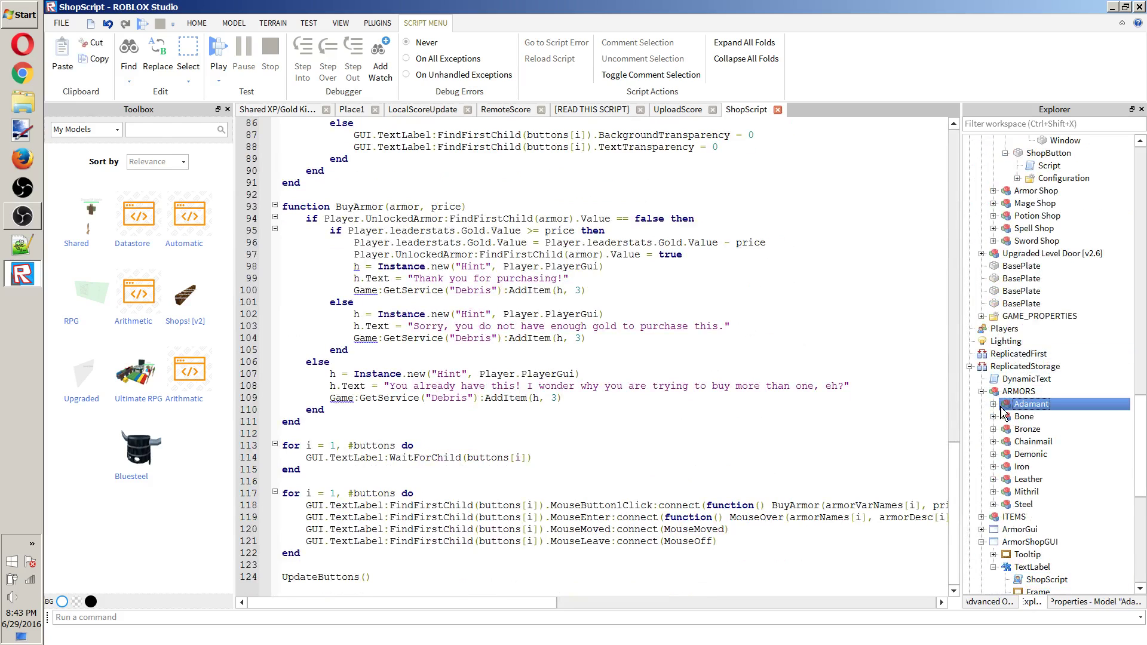
{"action": "left_click", "coordinate": [993, 405]}
{"action": "left_click", "coordinate": [1032, 442]}
{"action": "left_click", "coordinate": [1096, 601]}
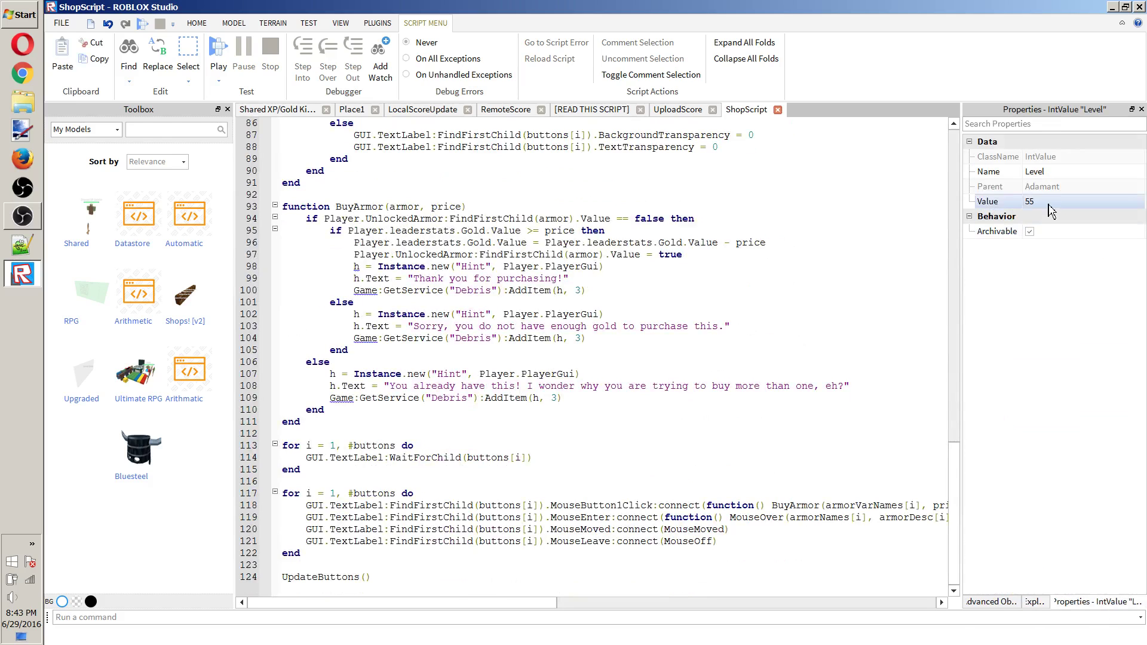
{"action": "left_click", "coordinate": [1049, 206]}
{"action": "type", "text": "9"}
{"action": "left_click", "coordinate": [1048, 205]}
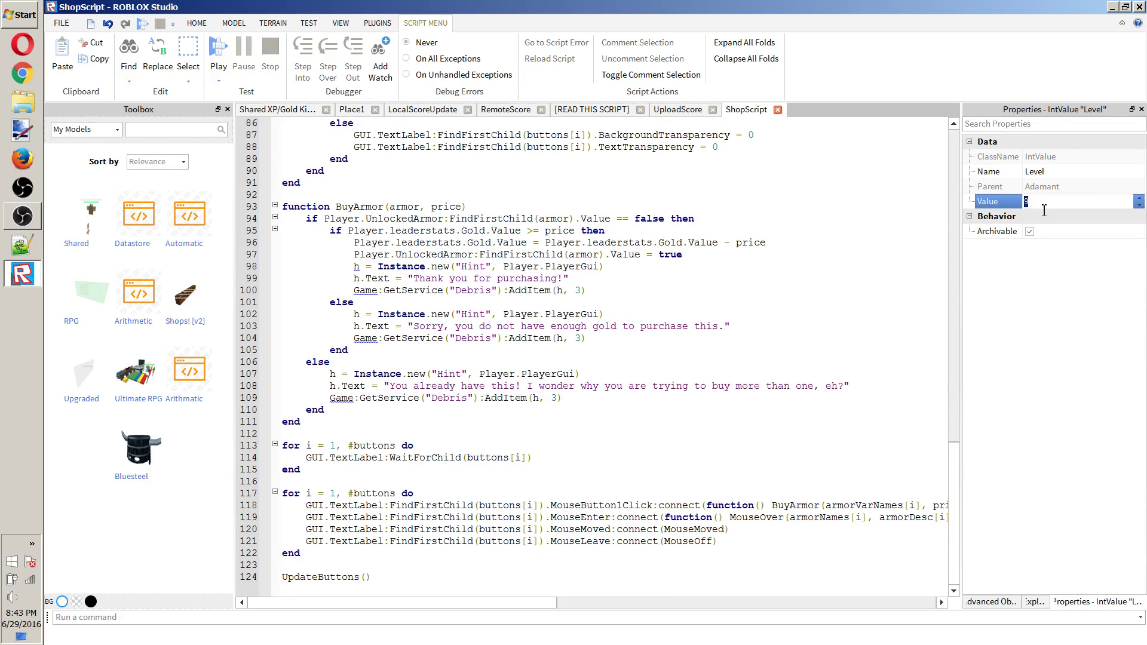
{"action": "type", "text": "0"}
{"action": "key", "text": "Return"}
Set the HPBoost value of the Adamant armor to 500.
{"action": "left_click", "coordinate": [1037, 602]}
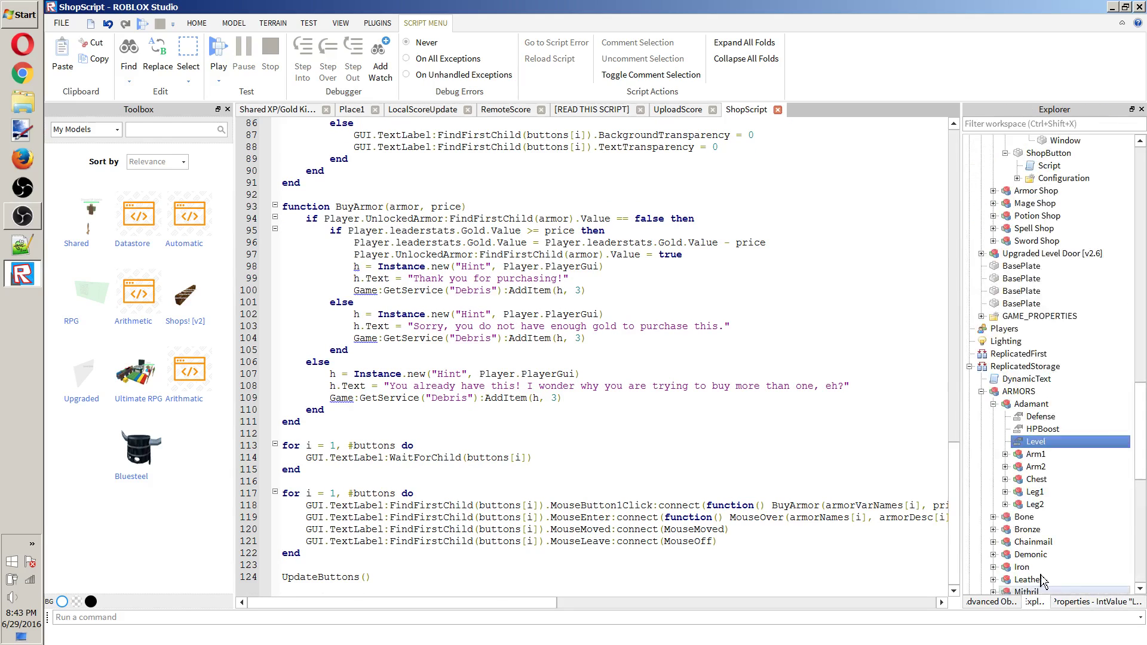
{"action": "left_click", "coordinate": [1042, 429]}
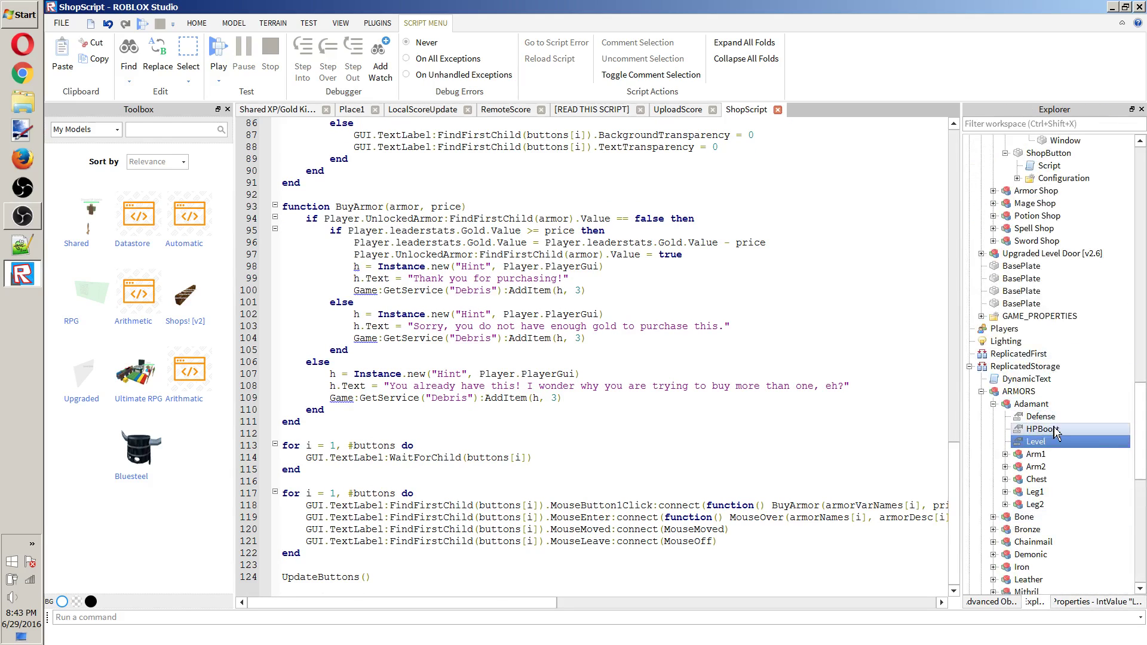
{"action": "left_click", "coordinate": [1086, 603]}
{"action": "left_click", "coordinate": [1071, 206]}
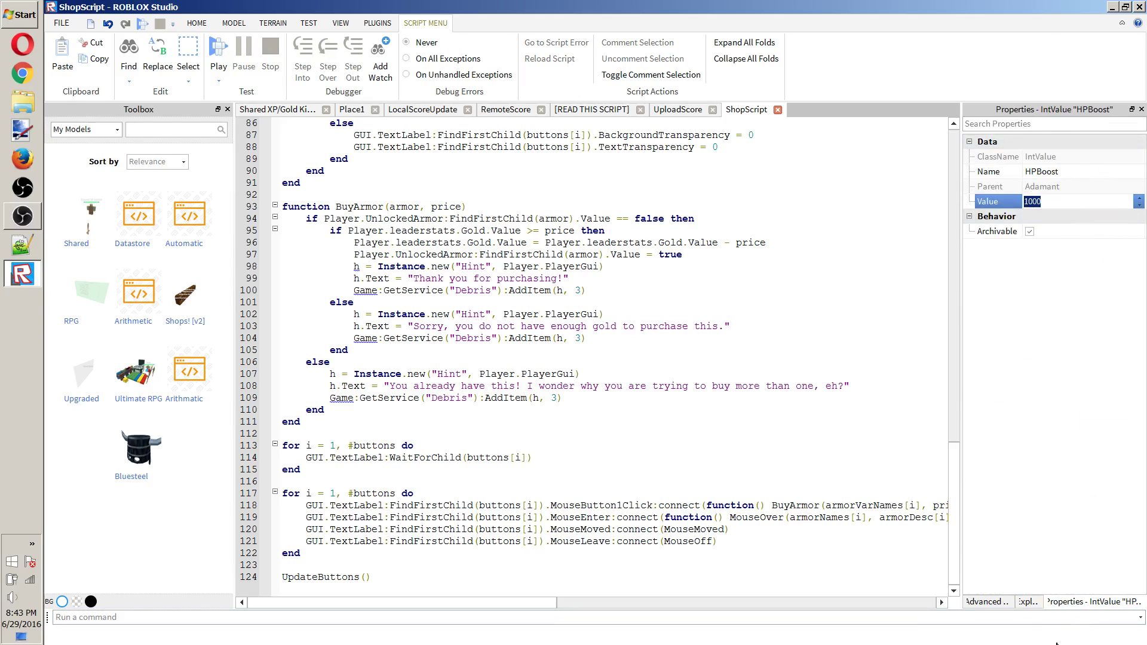
{"action": "left_click", "coordinate": [1036, 602]}
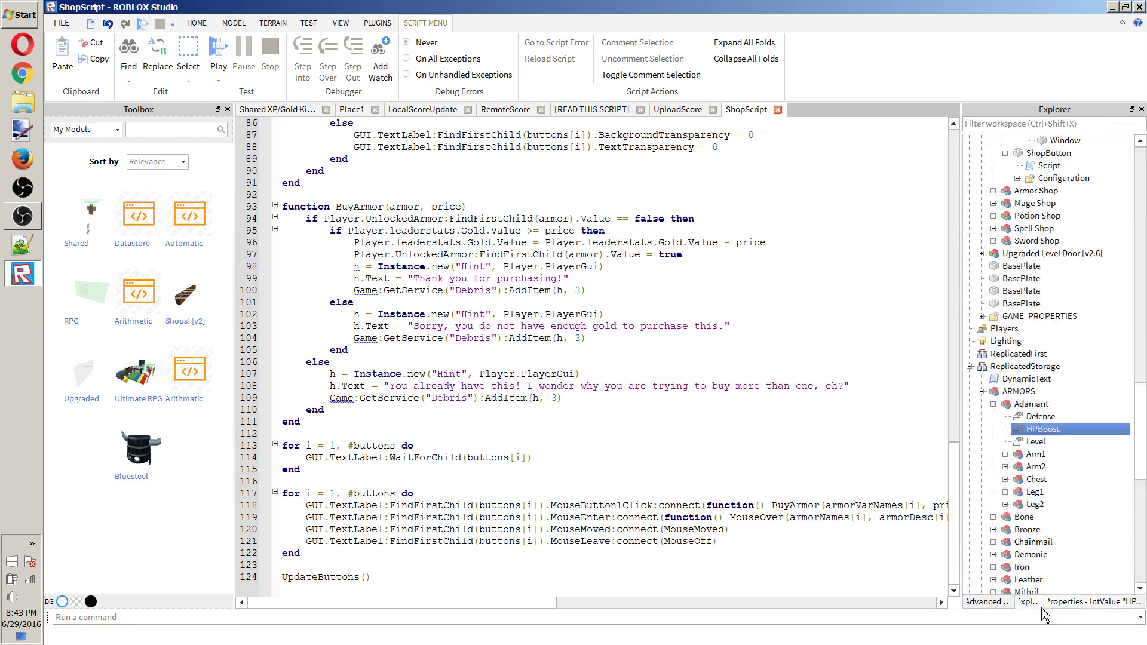
{"action": "left_click", "coordinate": [1107, 602]}
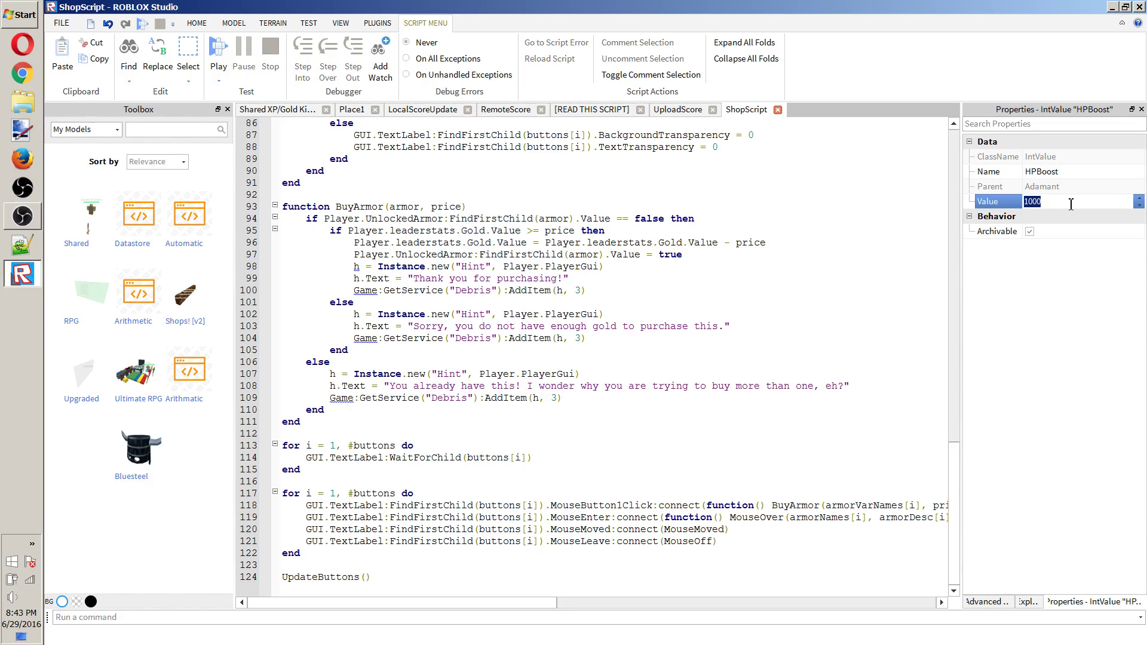
{"action": "key", "text": "Return"}
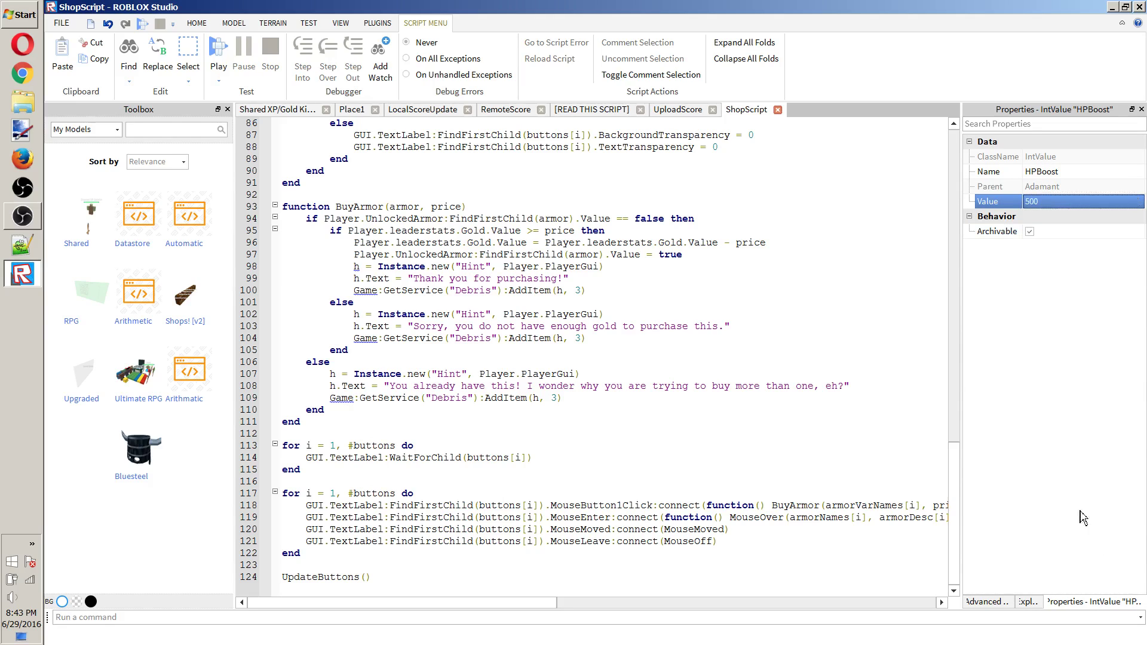
Check the Defense value of the Adamant armor in its properties.
{"action": "left_click", "coordinate": [1028, 602]}
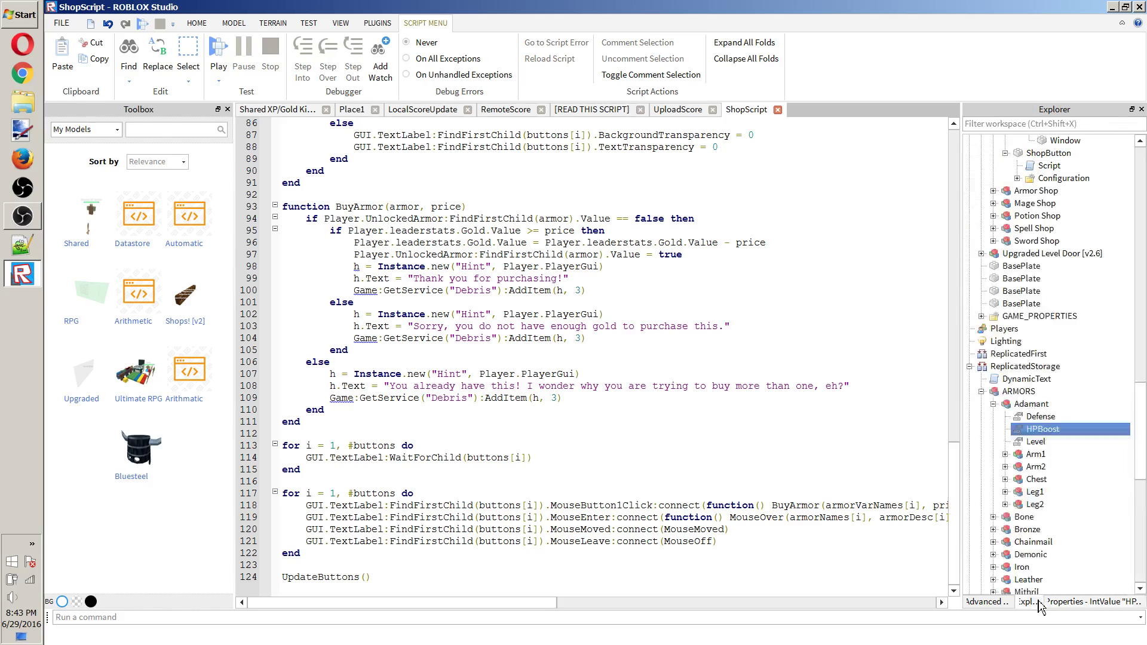
{"action": "left_click", "coordinate": [1090, 417]}
{"action": "left_click", "coordinate": [1112, 602]}
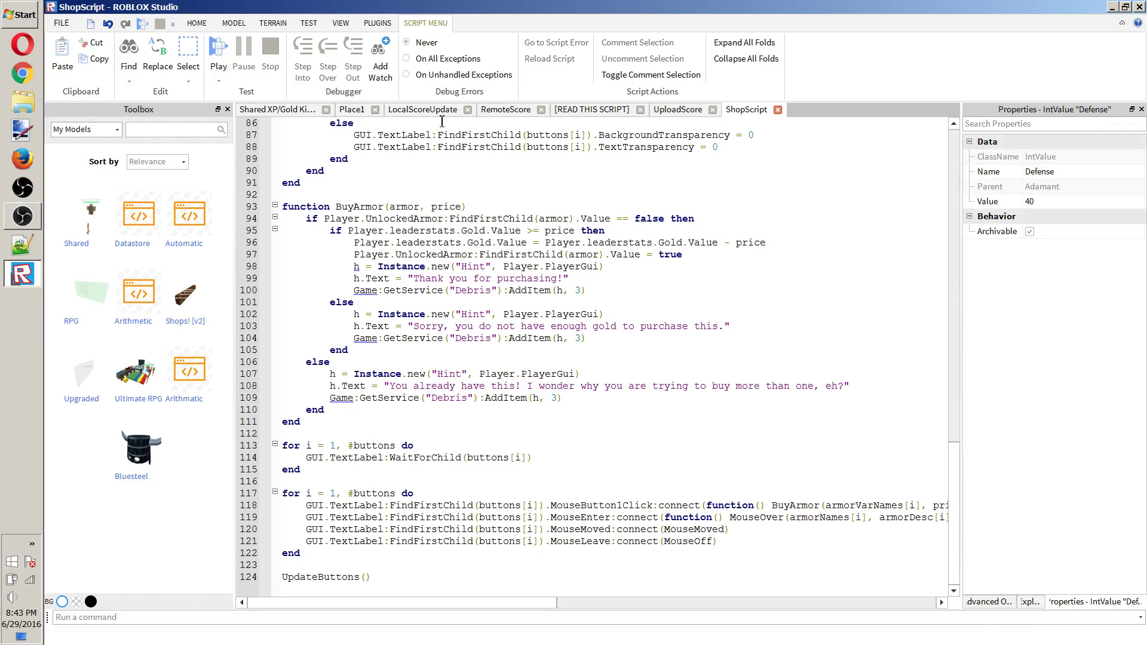
Return to the Place1 scene and start a play test of the game.
{"action": "left_click", "coordinate": [355, 111]}
{"action": "right_click_drag", "start_coordinate": [485, 209], "coordinate": [485, 207]}
{"action": "scroll", "coordinate": [485, 208], "scroll_direction": "down", "scroll_amount": 5}
{"action": "left_click", "coordinate": [479, 215]}
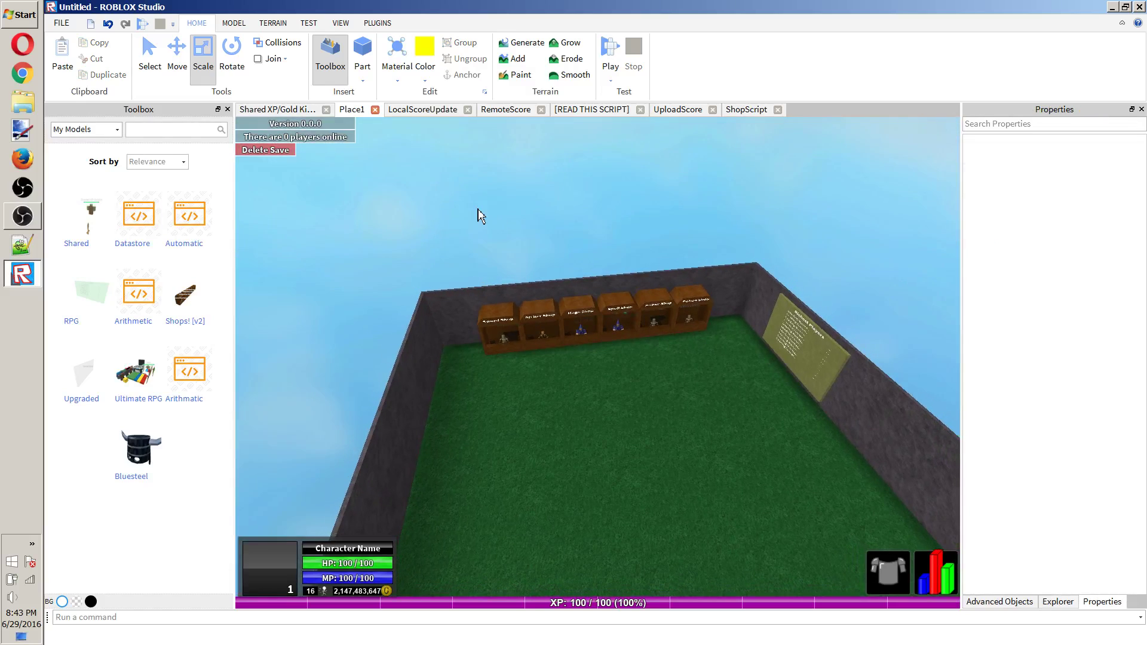
{"action": "key", "text": "F5"}
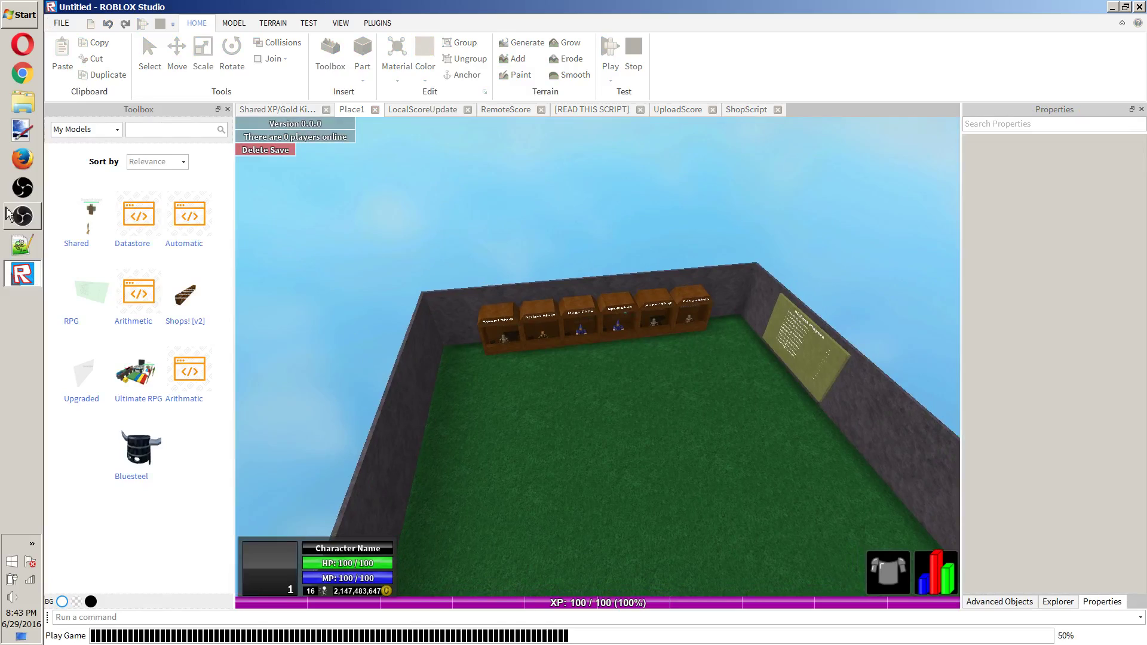
{"action": "left_click", "coordinate": [23, 218]}
{"action": "left_click", "coordinate": [22, 221]}
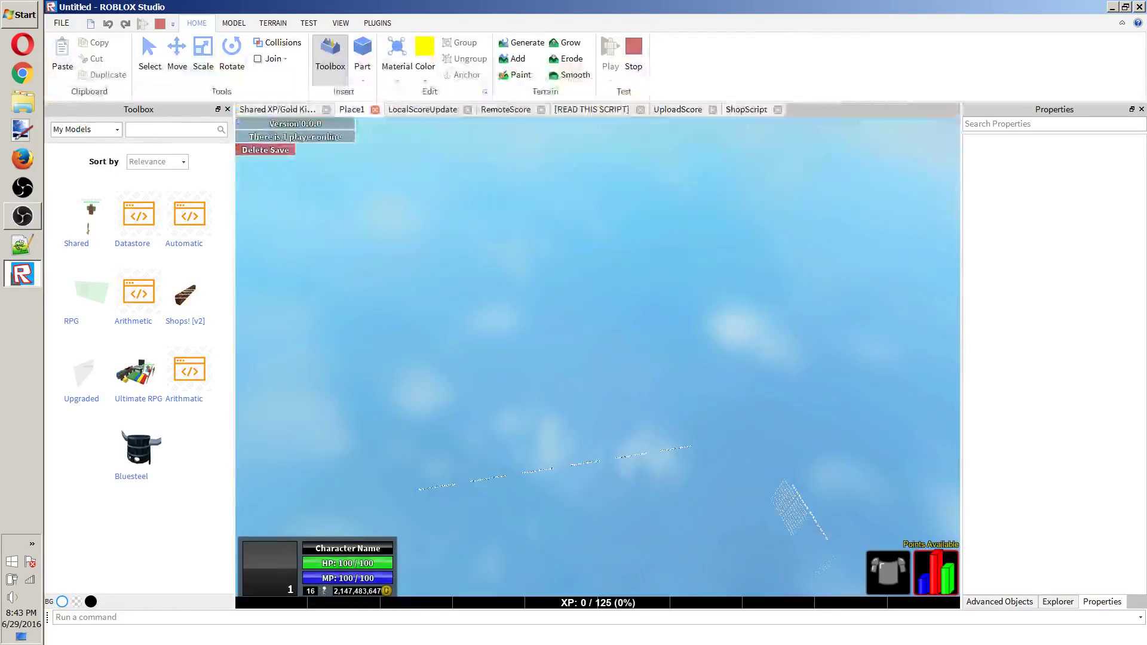
Walk the character up to the Armor Shop to bring up its list of armours.
{"action": "key", "text": "w"}
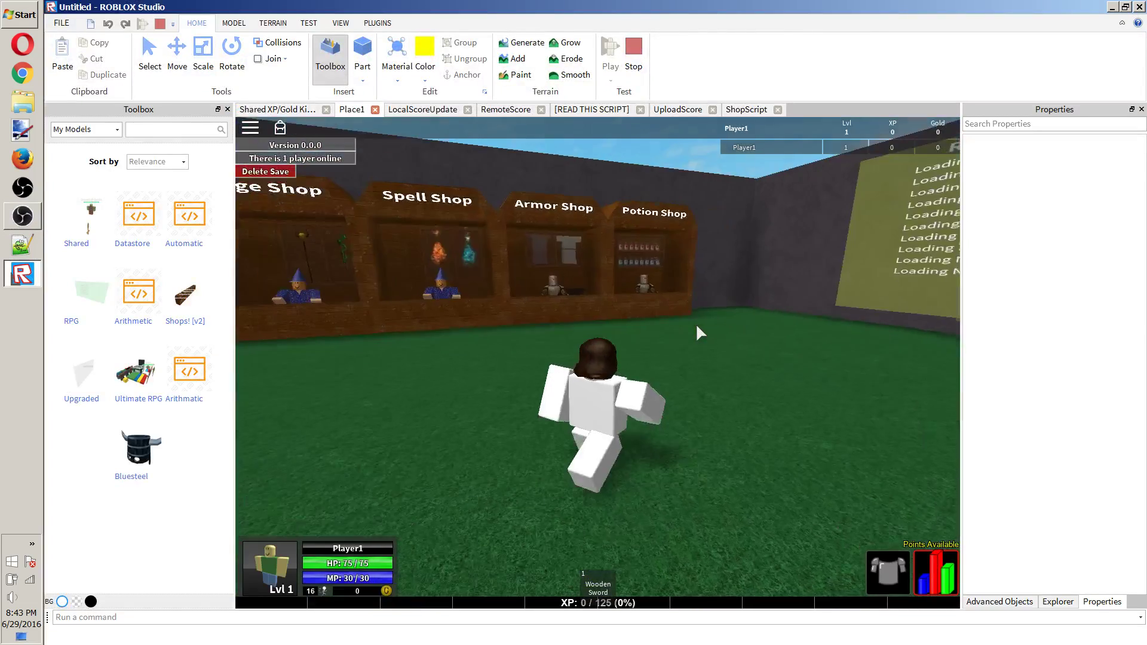
{"action": "scroll", "coordinate": [768, 412], "scroll_direction": "down", "scroll_amount": 5}
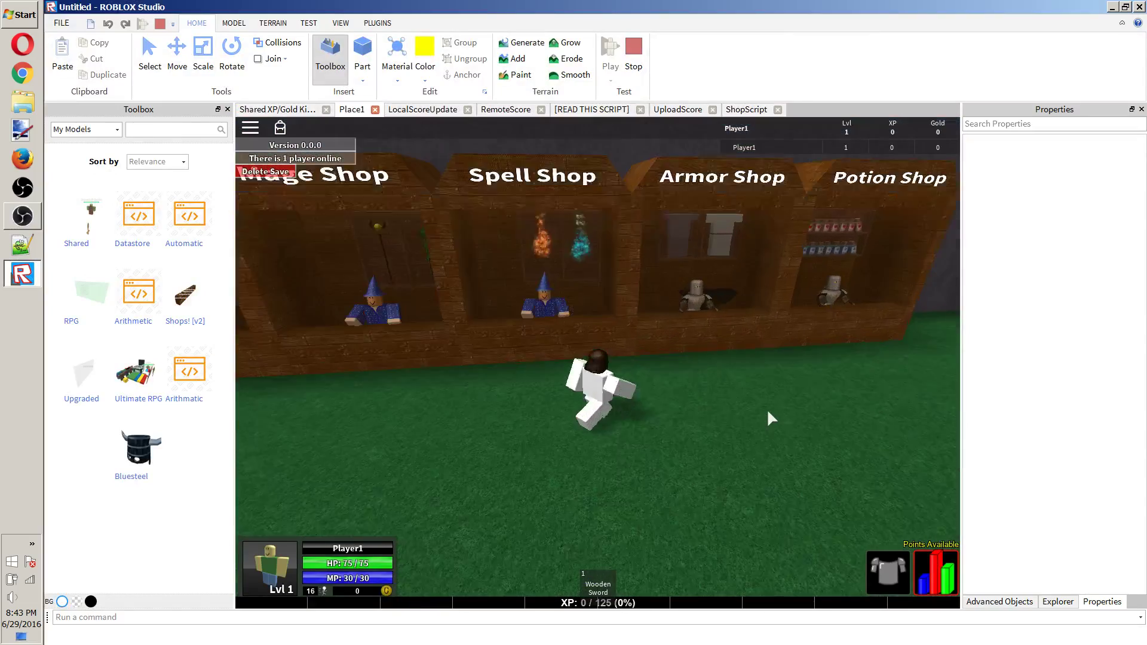
{"action": "key", "text": "a"}
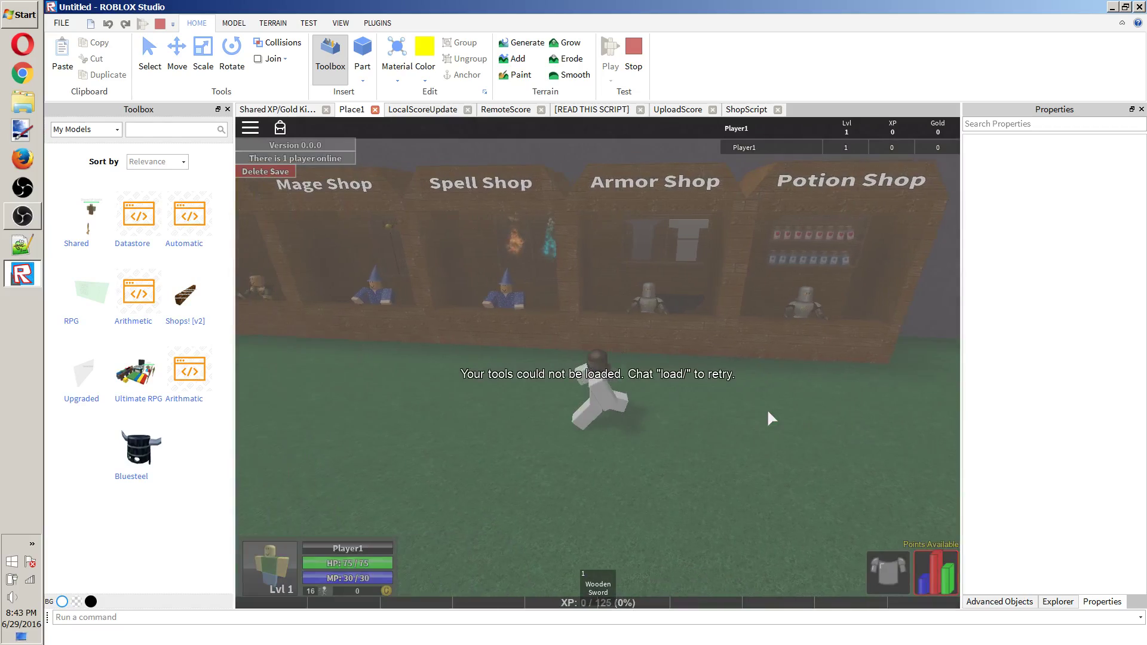
{"action": "key", "text": "w"}
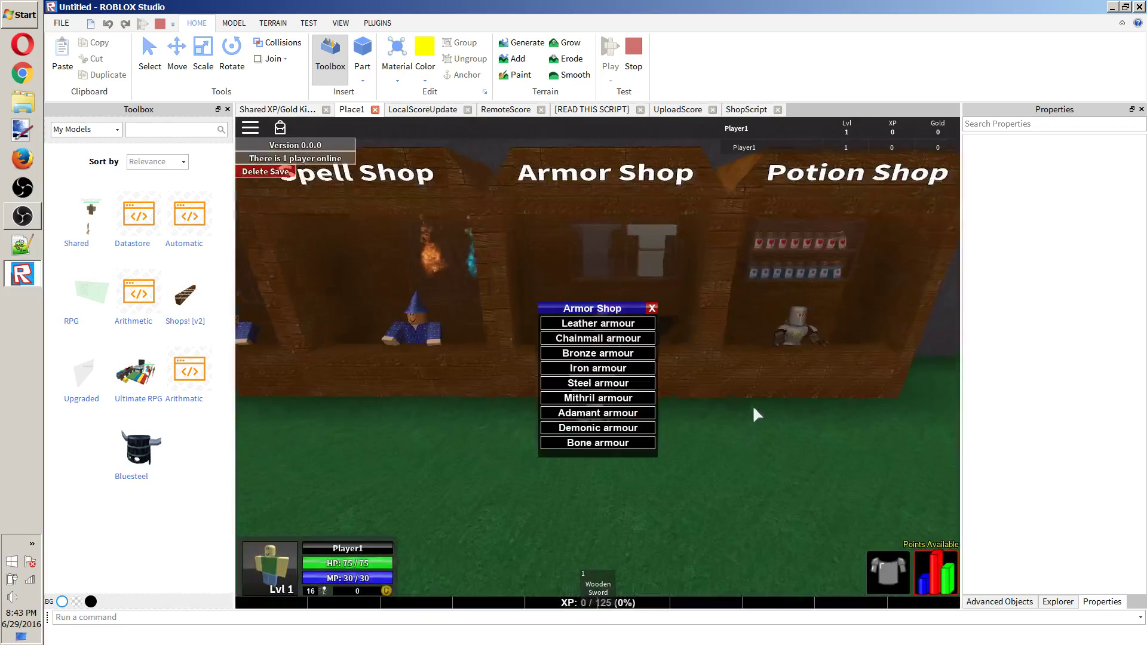
Buy the Adamant armour from the Armor Shop and walk the character away from the counter.
{"action": "mouse_move", "coordinate": [628, 338]}
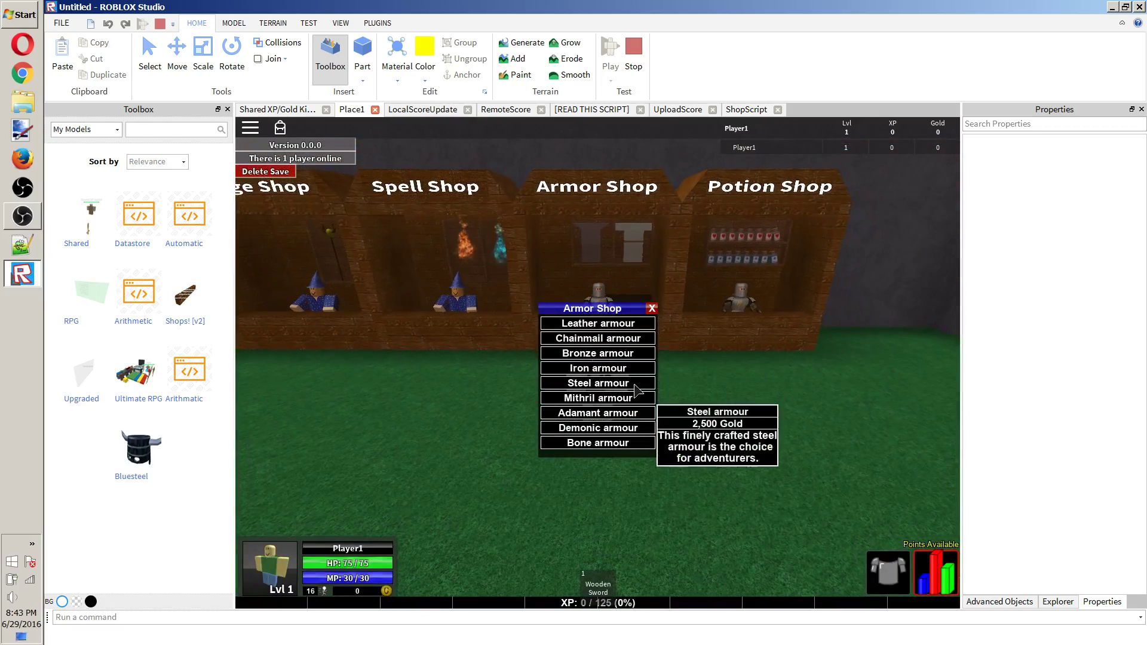
{"action": "left_click", "coordinate": [632, 413]}
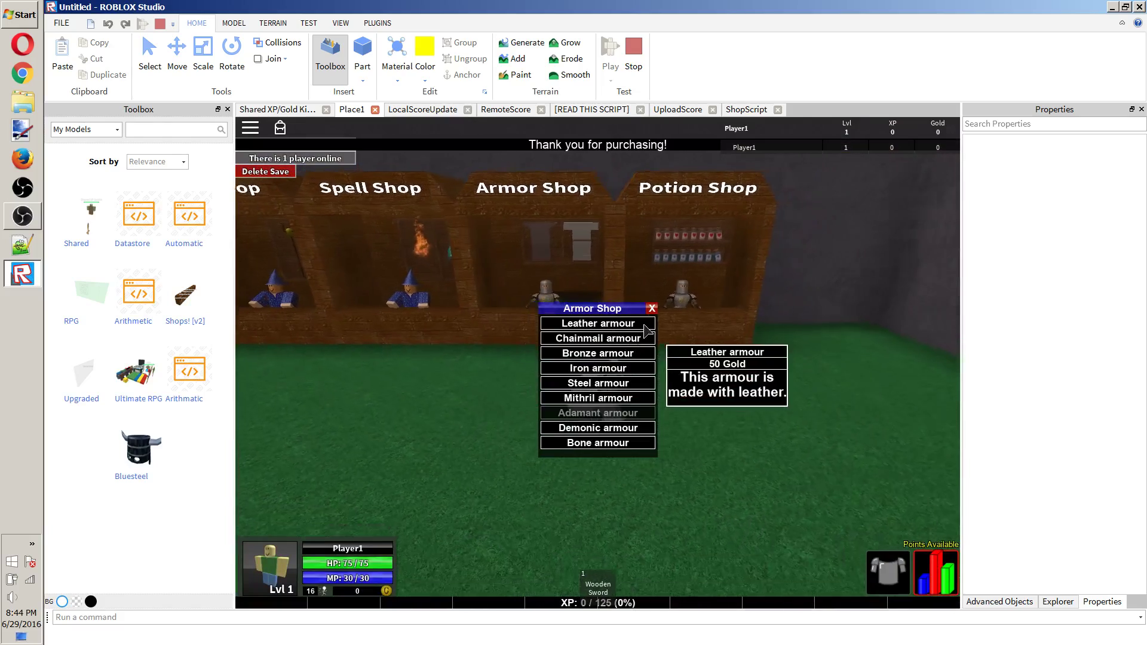
{"action": "key", "text": "s"}
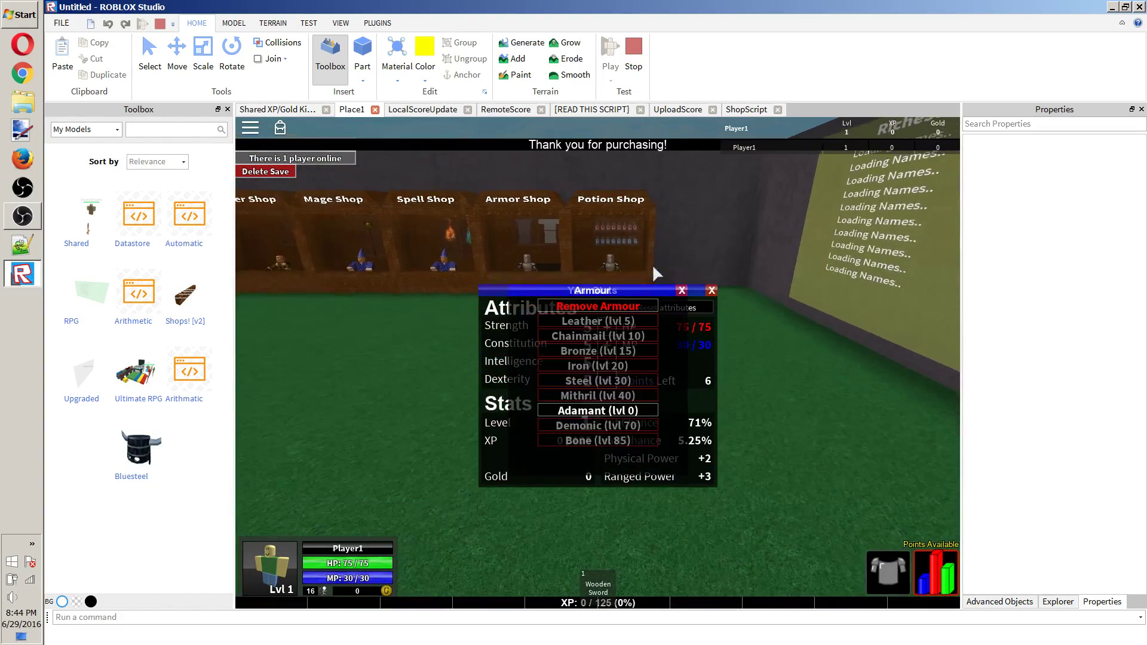
Close the attributes window, put the Adamant armour on the character and close the armour list.
{"action": "left_click", "coordinate": [711, 290]}
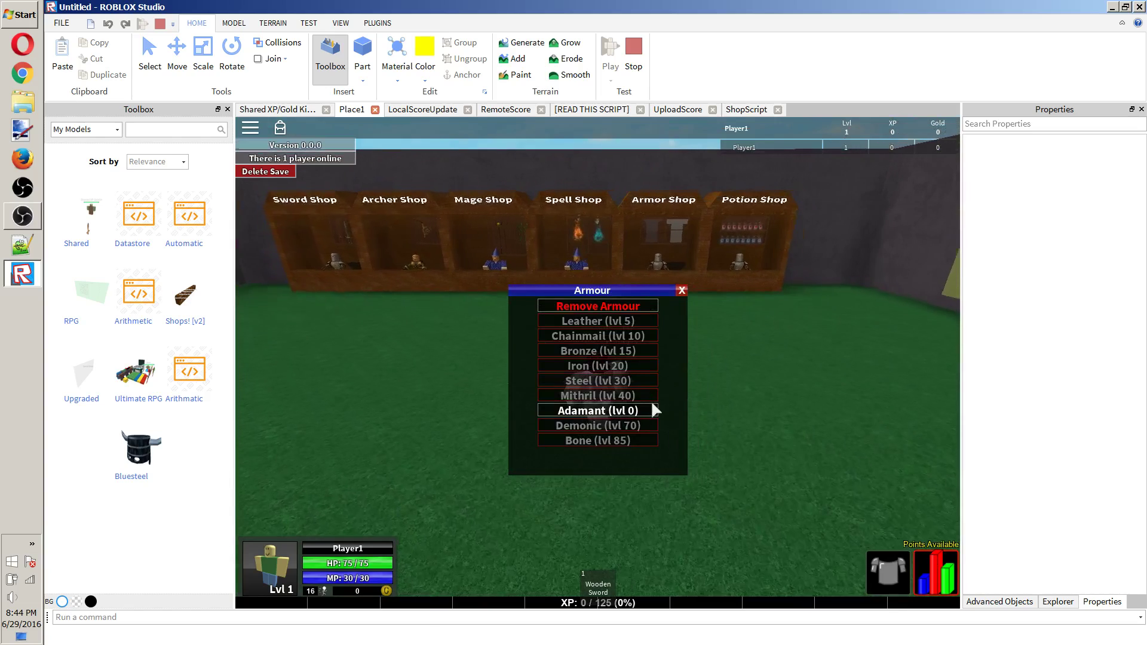
{"action": "left_click", "coordinate": [654, 409]}
{"action": "left_click", "coordinate": [680, 291]}
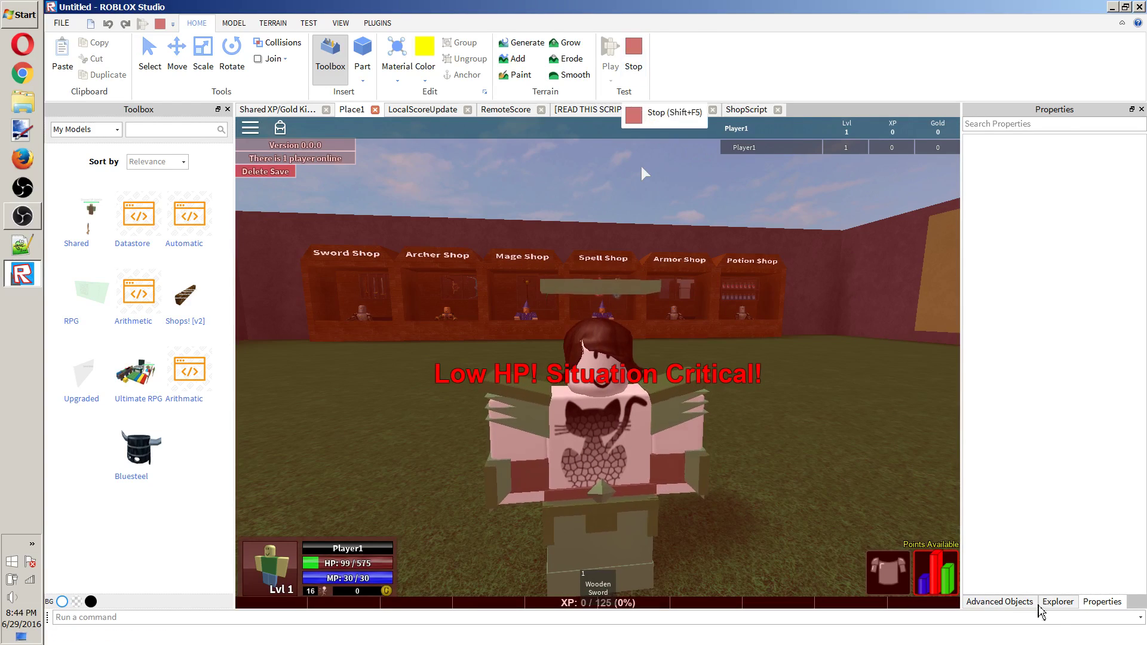
Bring up the Explorer, check the objects in the Workspace and end the play test.
{"action": "left_click", "coordinate": [1058, 602]}
{"action": "left_click", "coordinate": [977, 143]}
{"action": "left_click", "coordinate": [969, 140]}
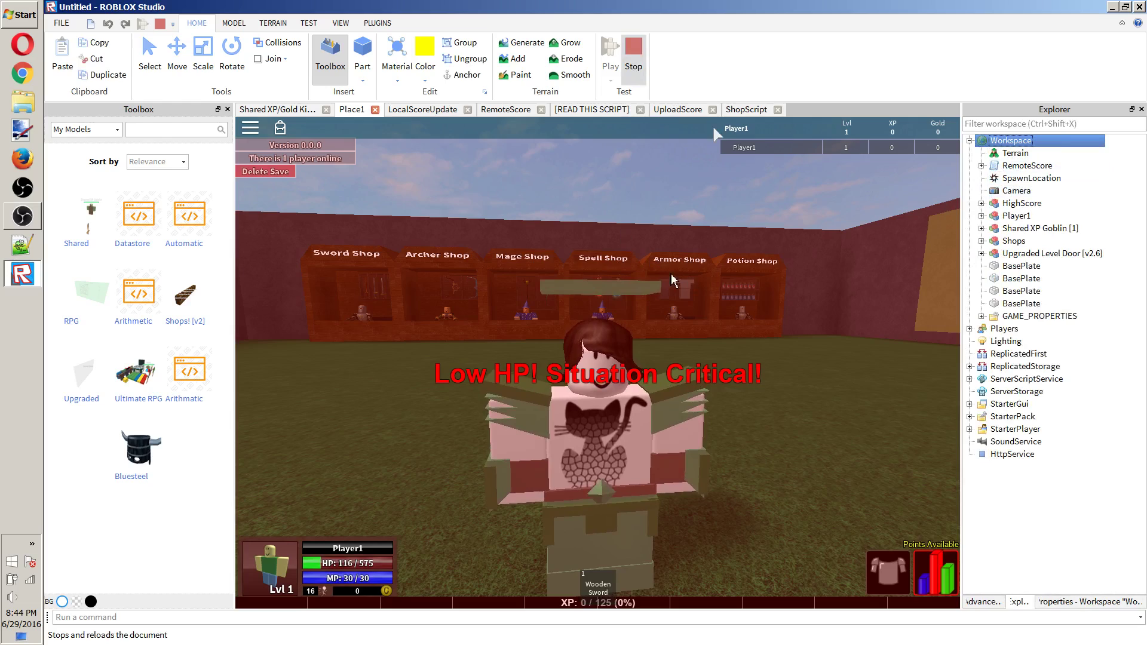
{"action": "left_click", "coordinate": [633, 53]}
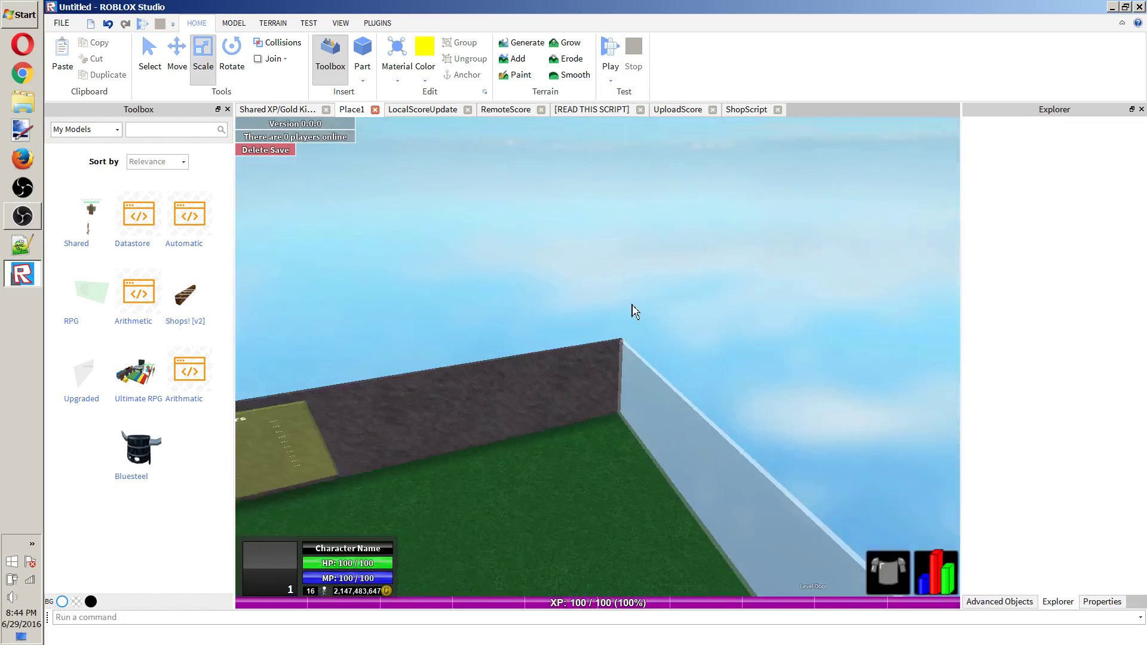
Try to restore the Explorer's blank object tree by selecting the BasePlate, switching panels and reopening the Explorer.
{"action": "right_click_drag", "start_coordinate": [635, 311], "coordinate": [622, 294]}
{"action": "left_click", "coordinate": [1084, 617]}
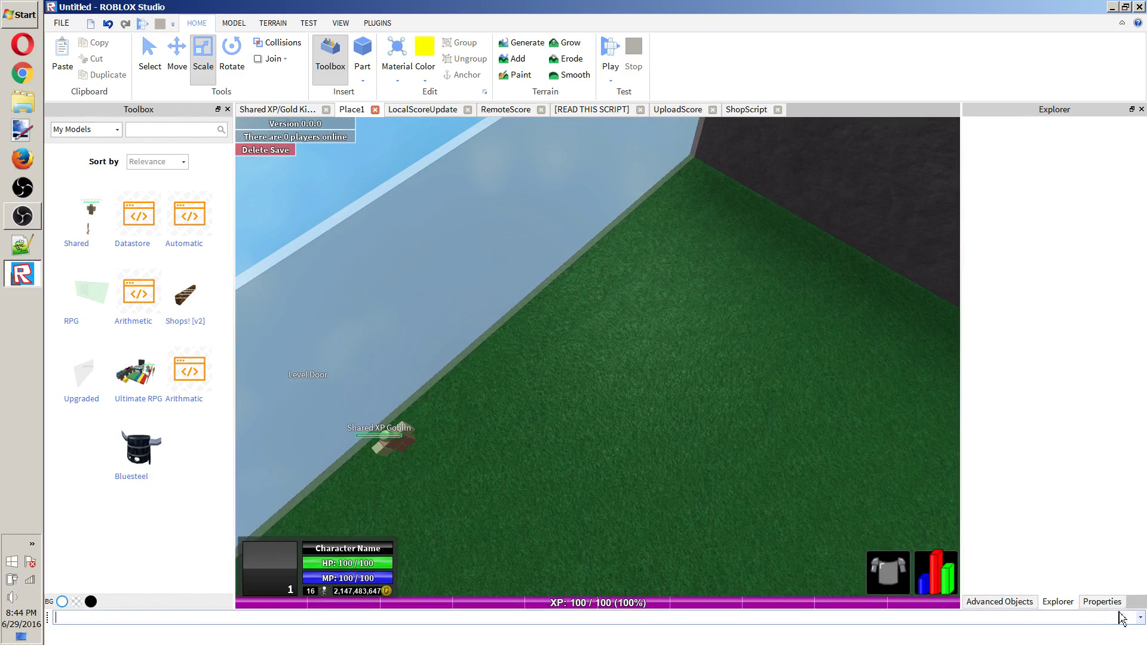
{"action": "left_click", "coordinate": [1015, 601]}
{"action": "left_click", "coordinate": [1060, 602]}
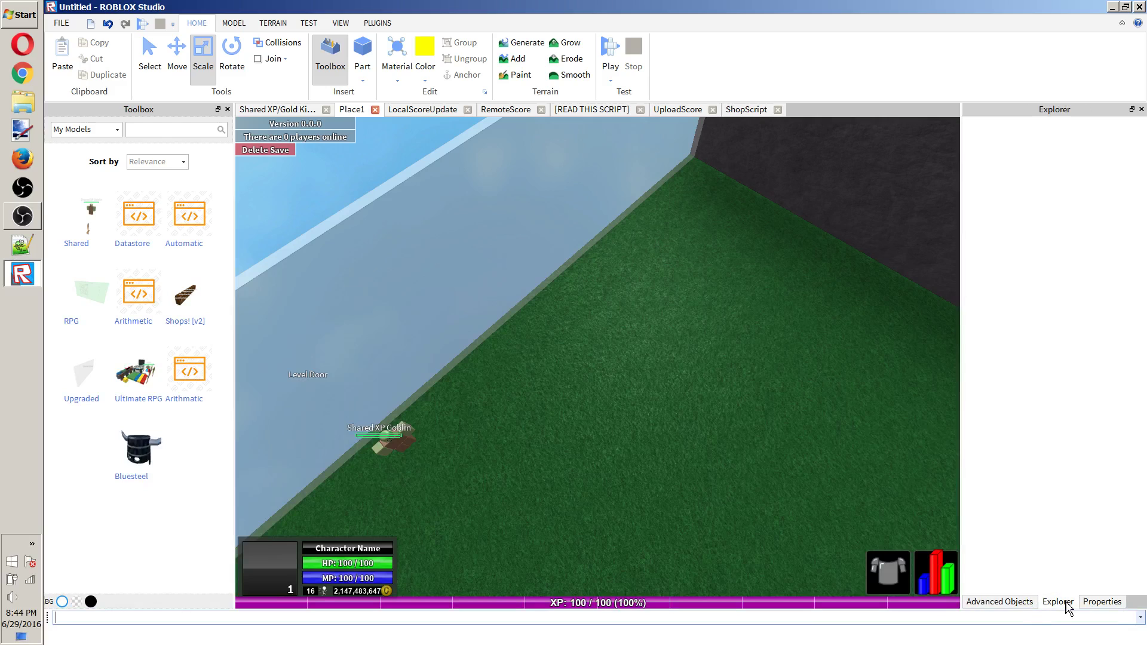
{"action": "left_click", "coordinate": [1101, 602]}
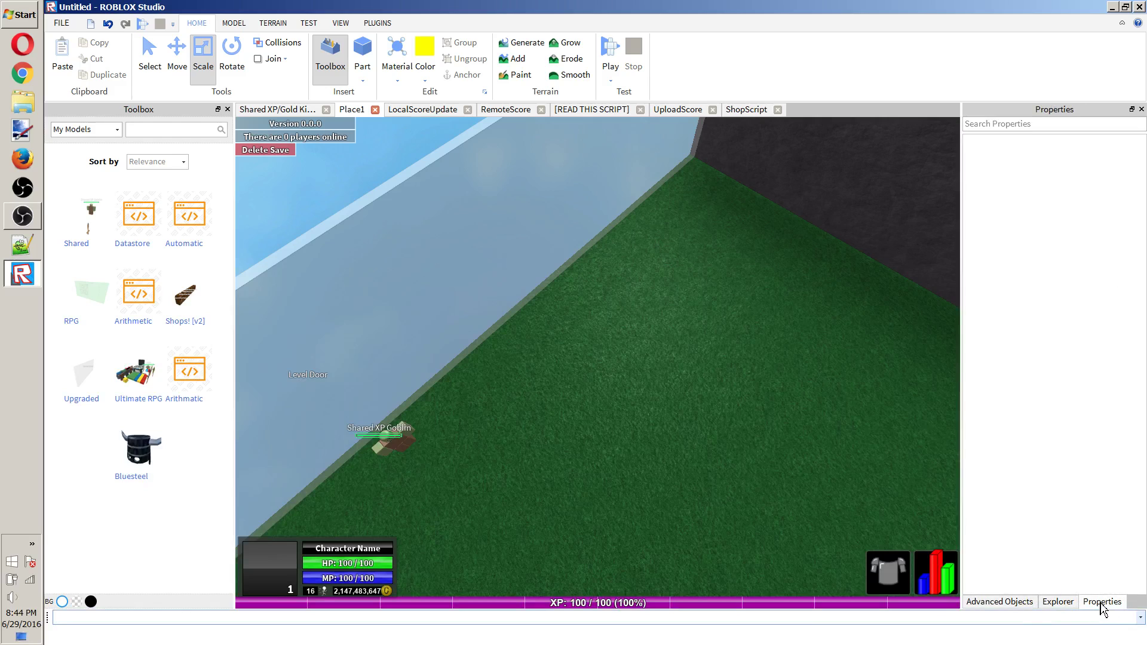
{"action": "right_click_drag", "start_coordinate": [686, 440], "coordinate": [683, 443]}
{"action": "left_click", "coordinate": [683, 442]}
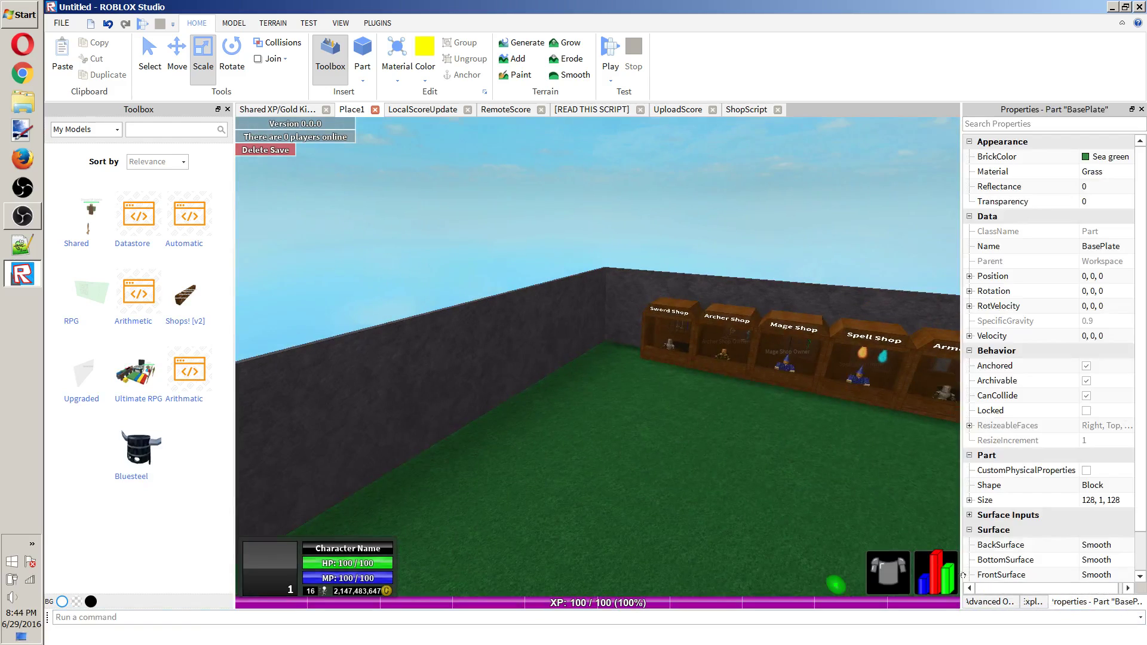
{"action": "left_click", "coordinate": [1045, 601]}
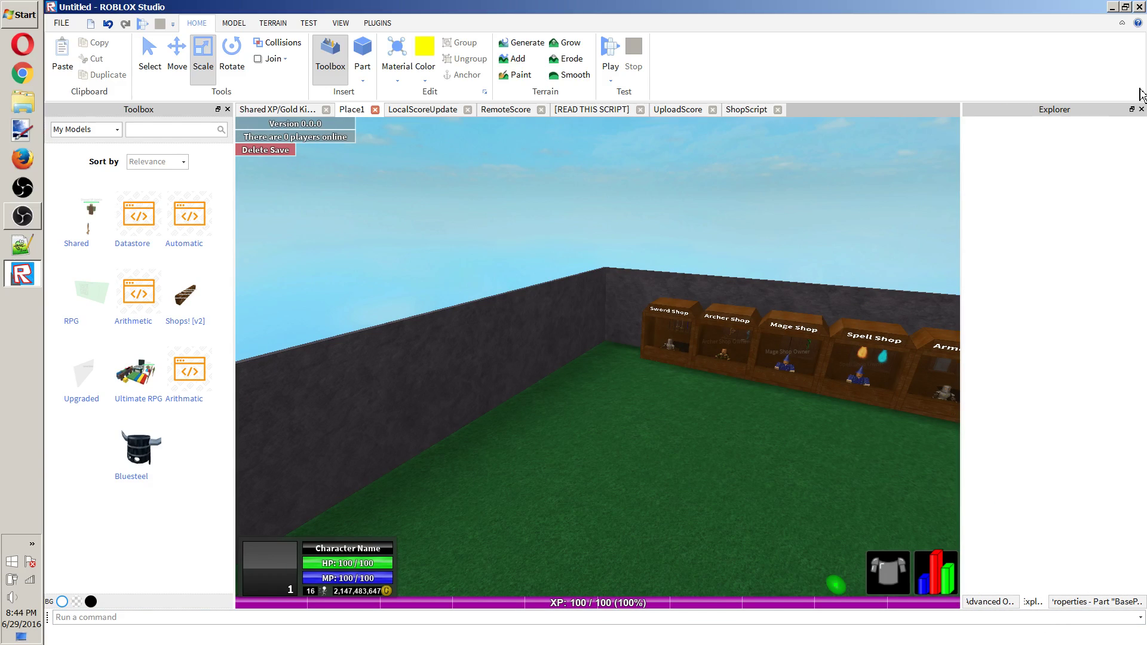
{"action": "left_click", "coordinate": [1096, 601]}
{"action": "right_click", "coordinate": [1112, 111]}
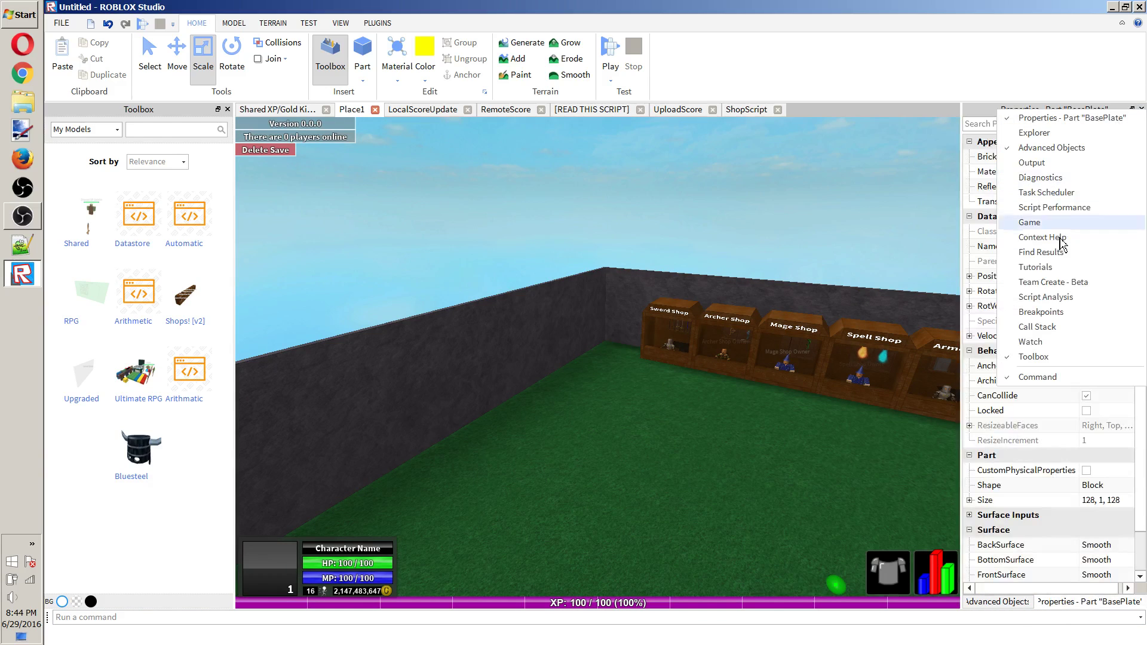
{"action": "left_click", "coordinate": [1069, 134]}
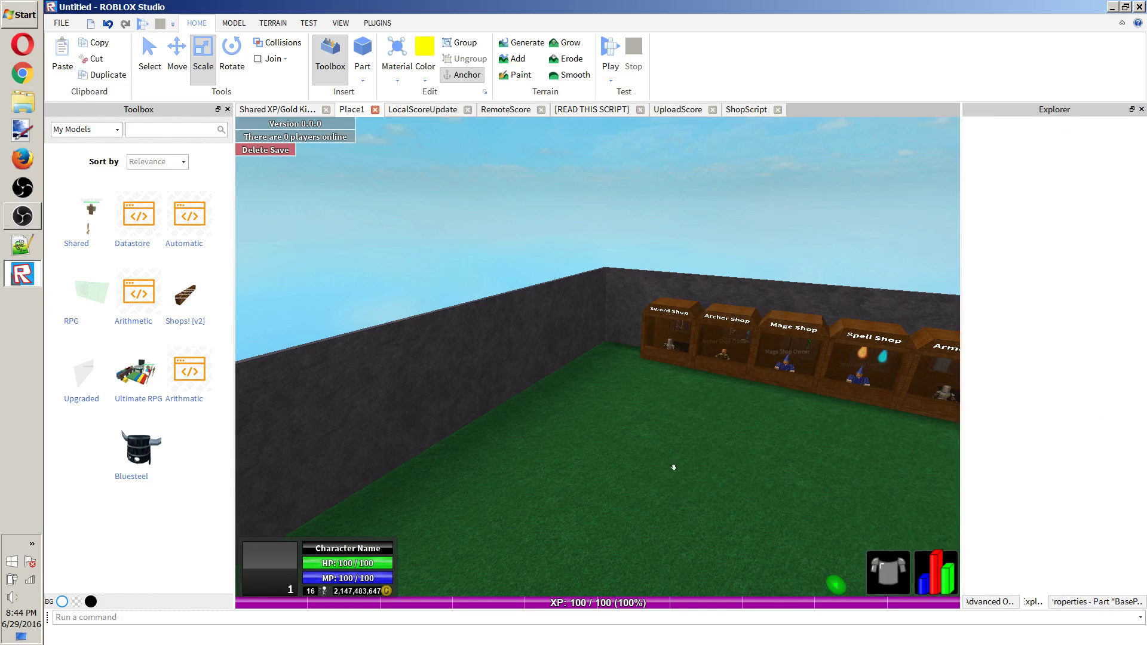
Try to restore the Explorer's contents again by selecting the Shops model and toggling the Explorer off and on.
{"action": "key", "text": "d"}
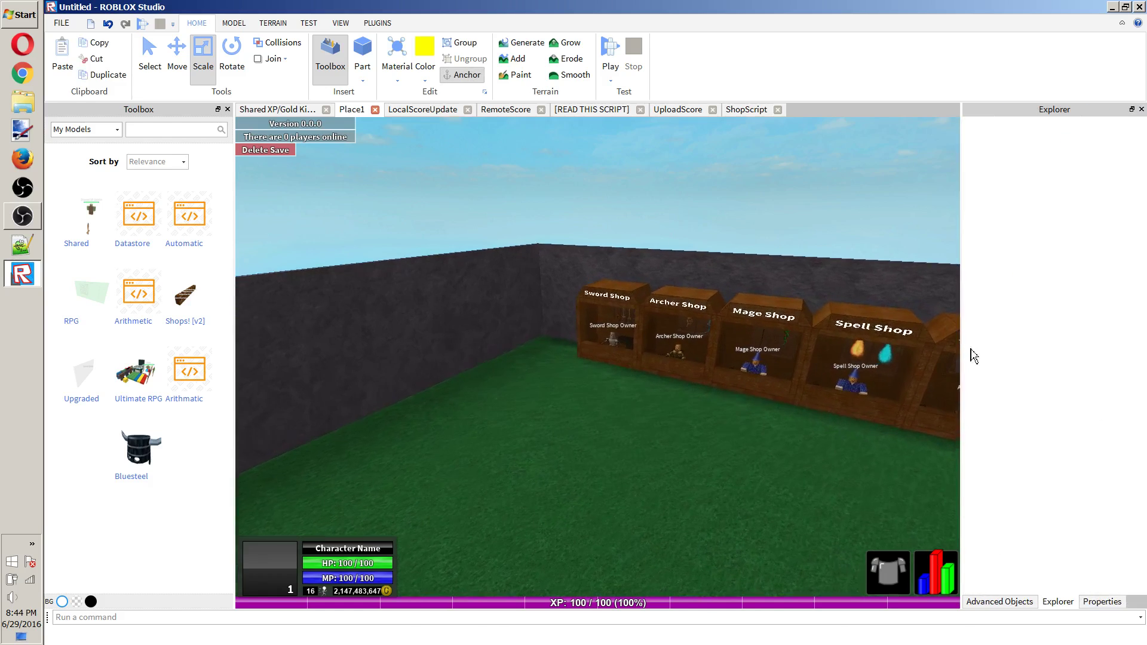
{"action": "key", "text": "s"}
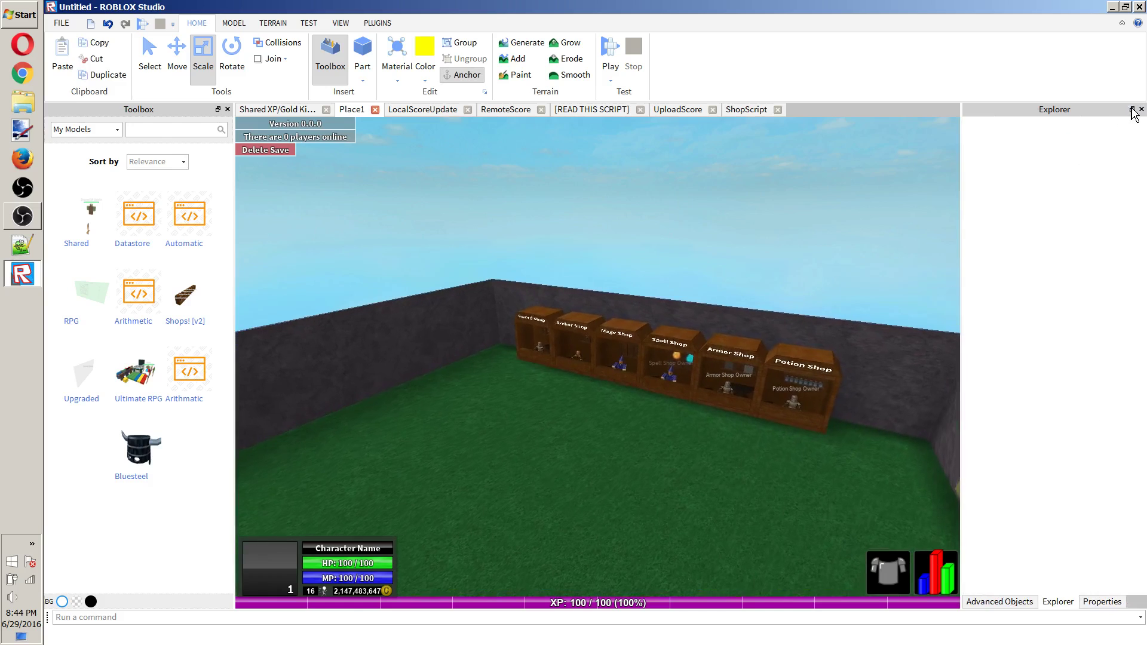
{"action": "key", "text": "w"}
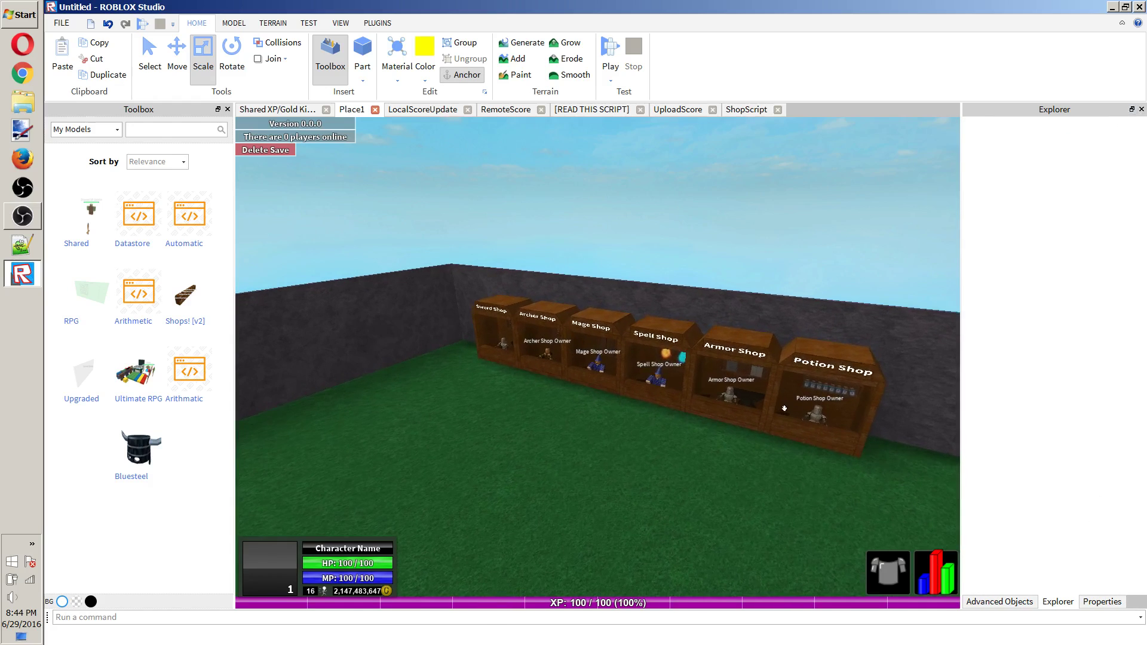
{"action": "left_click", "coordinate": [784, 408]}
{"action": "left_click", "coordinate": [1084, 601]}
{"action": "left_click", "coordinate": [1039, 601]}
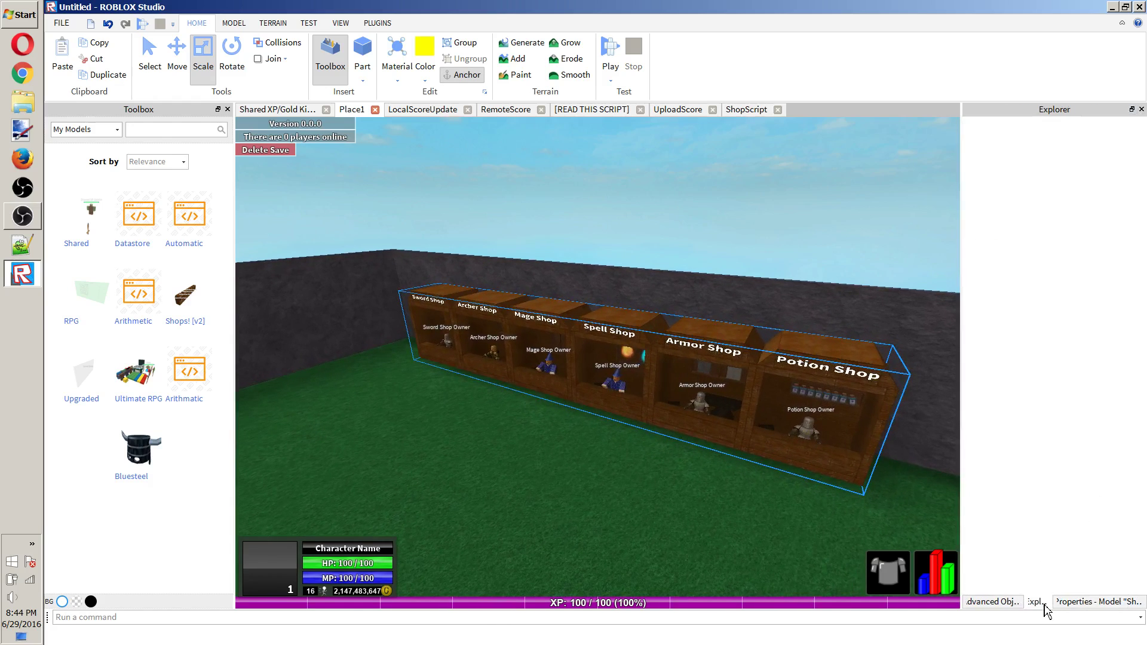
{"action": "left_click", "coordinate": [699, 238]}
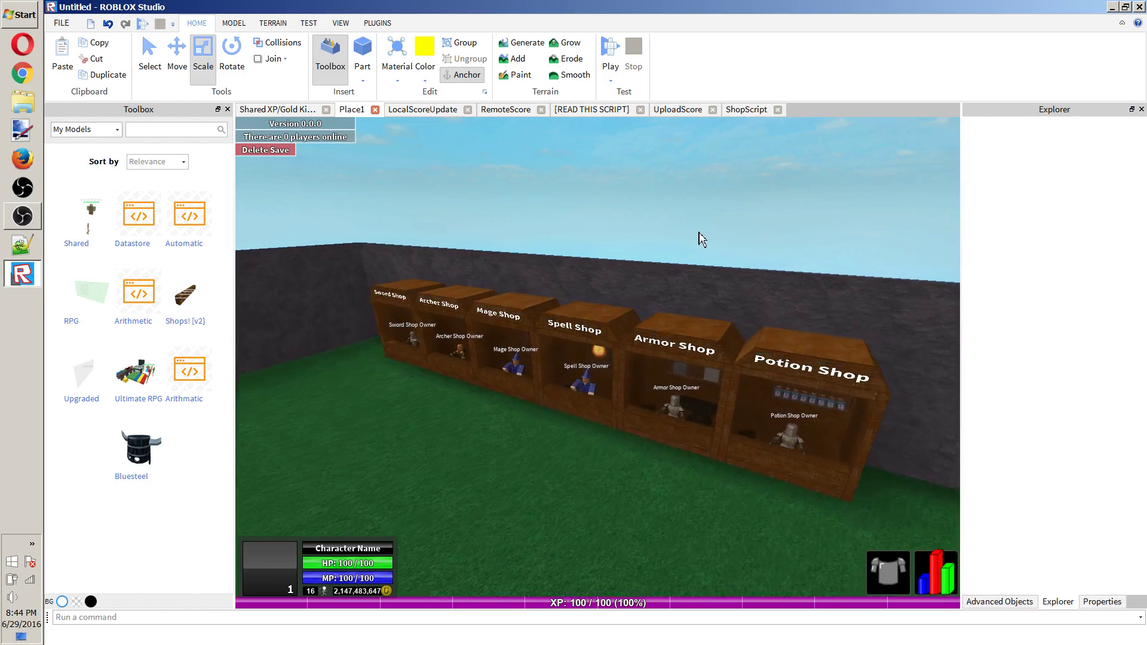
{"action": "right_click_drag", "start_coordinate": [699, 238], "coordinate": [1038, 267]}
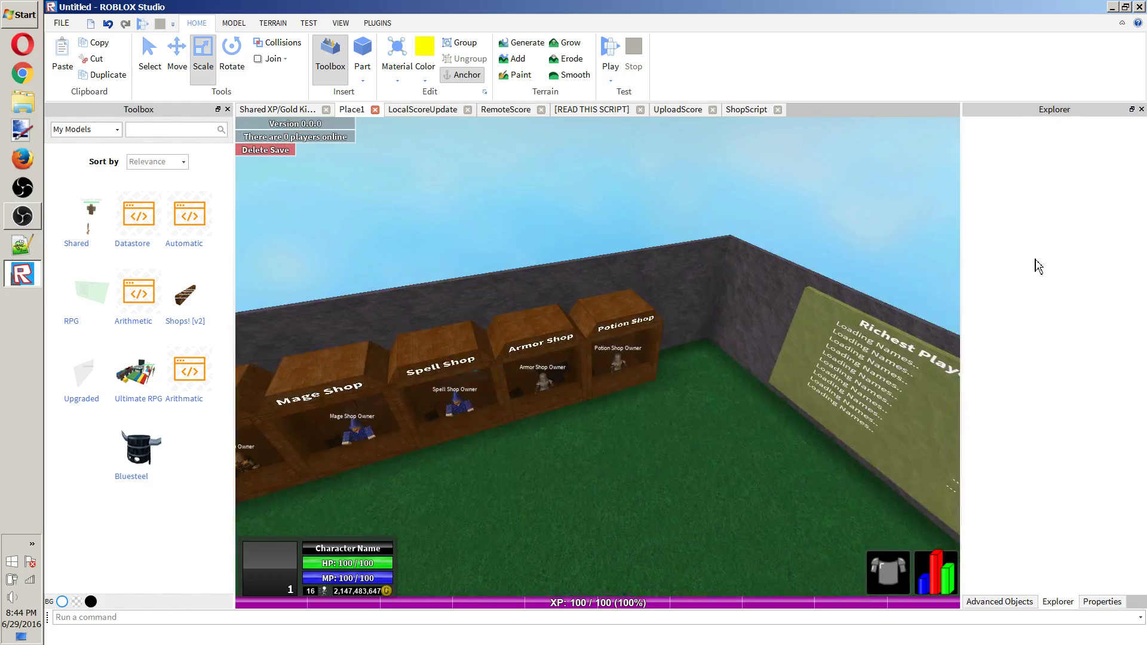
{"action": "right_click", "coordinate": [1012, 117]}
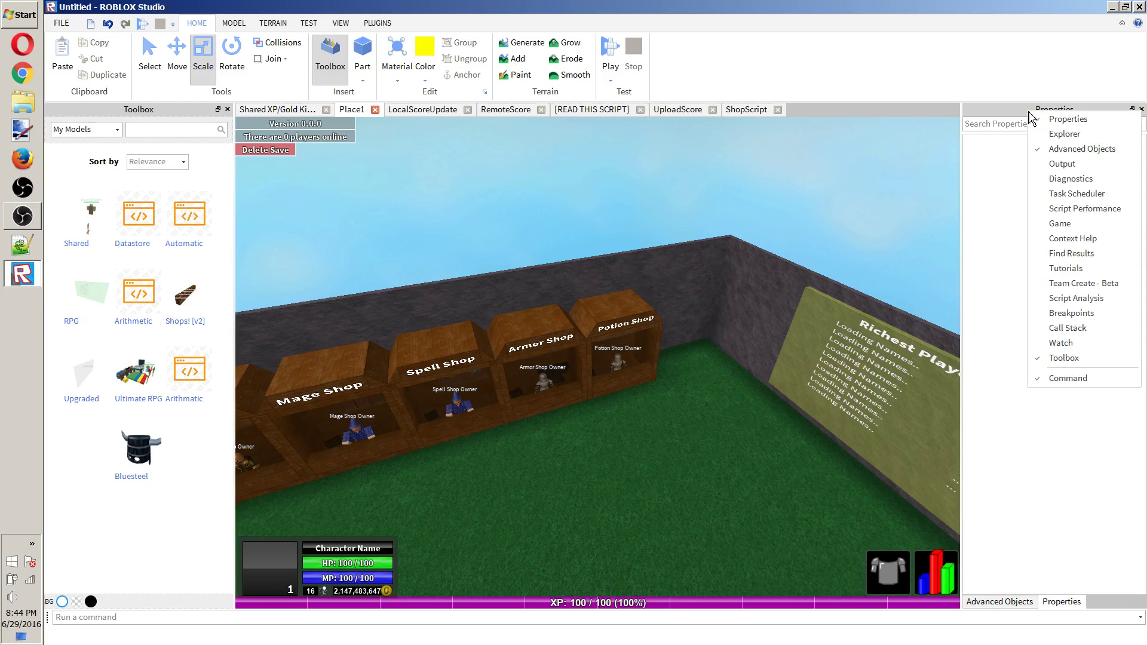
{"action": "left_click", "coordinate": [1051, 136]}
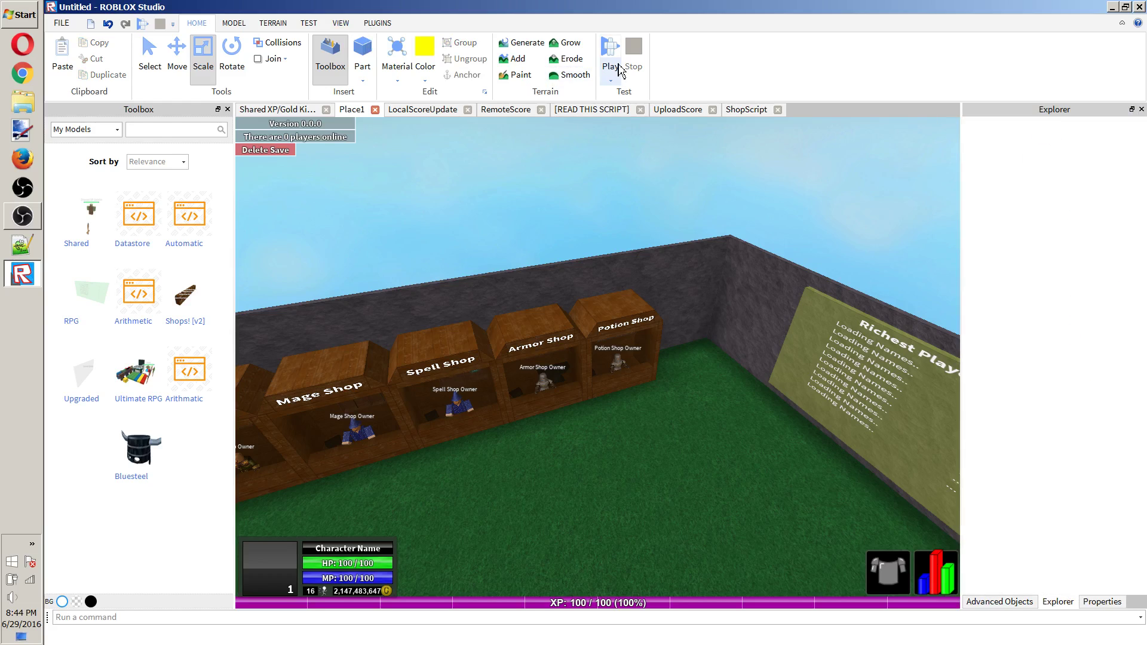
Run and stop a brief play test to reload the Explorer's object tree.
{"action": "left_click", "coordinate": [609, 48]}
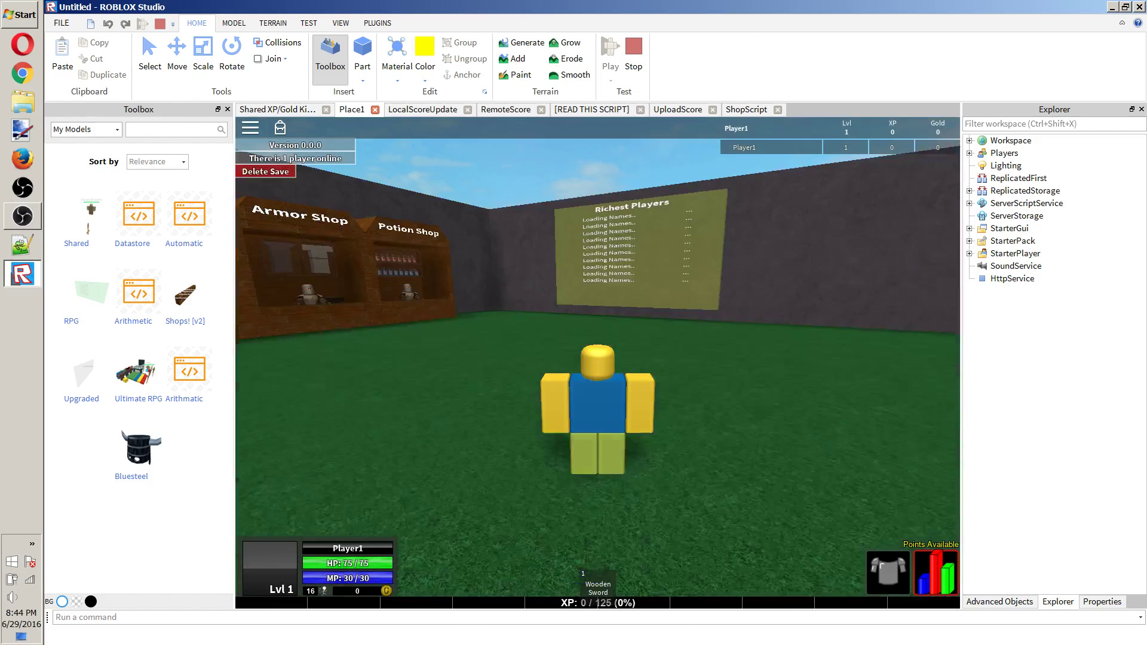
{"action": "left_click", "coordinate": [635, 60]}
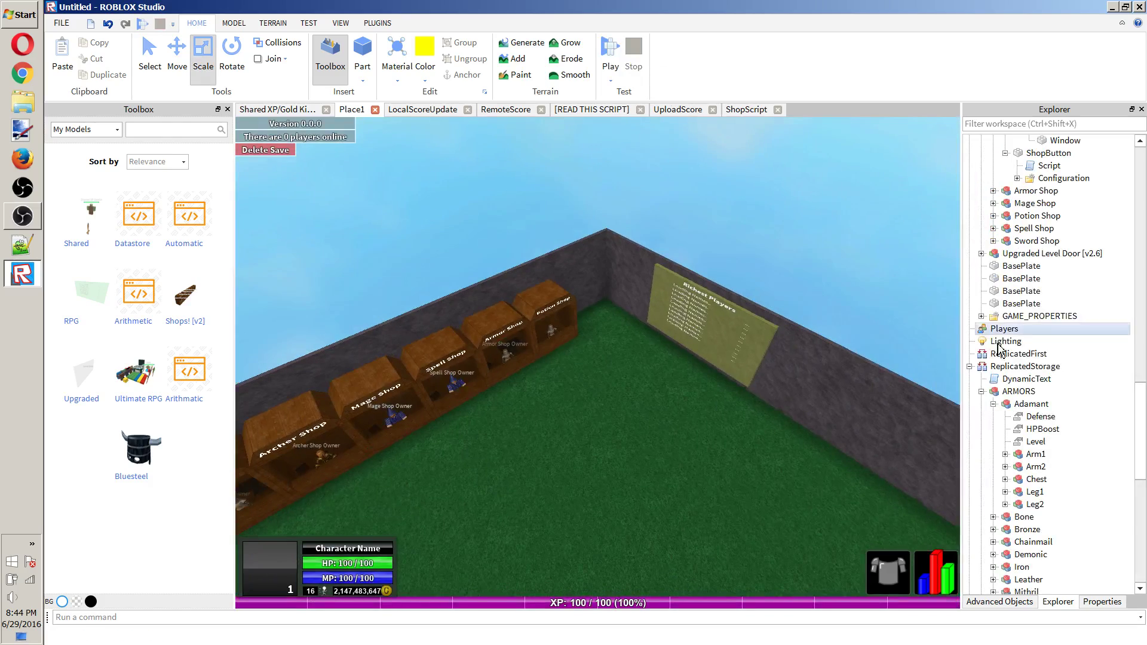
Find the Armor Shop in the row of shops and select its ShopButton part.
{"action": "right_click_drag", "start_coordinate": [626, 346], "coordinate": [573, 352]}
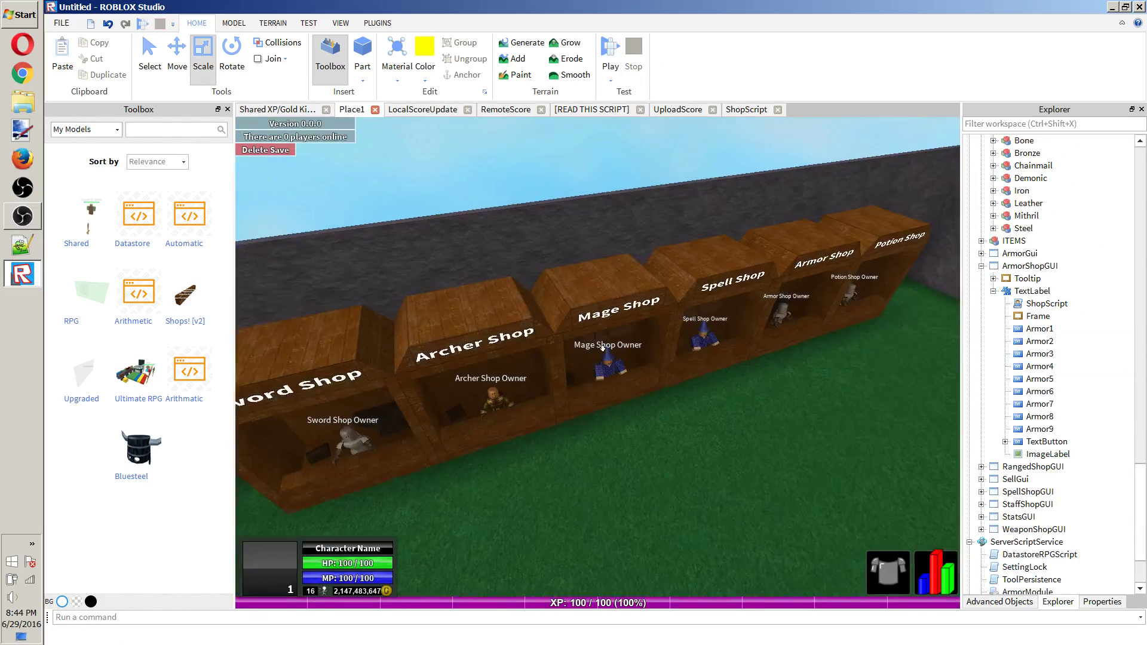
{"action": "scroll", "coordinate": [574, 352], "scroll_direction": "up", "scroll_amount": 3}
{"action": "left_click", "coordinate": [574, 353]}
{"action": "scroll", "coordinate": [787, 299], "scroll_direction": "up", "scroll_amount": 4}
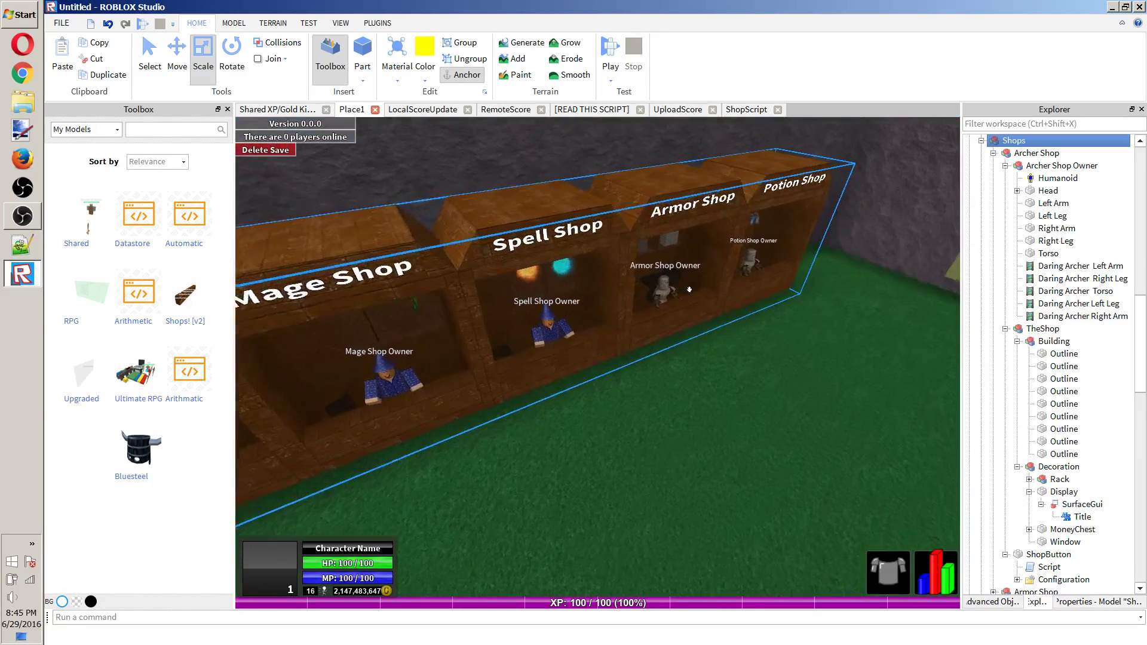
{"action": "scroll", "coordinate": [993, 378], "scroll_direction": "down", "scroll_amount": 15}
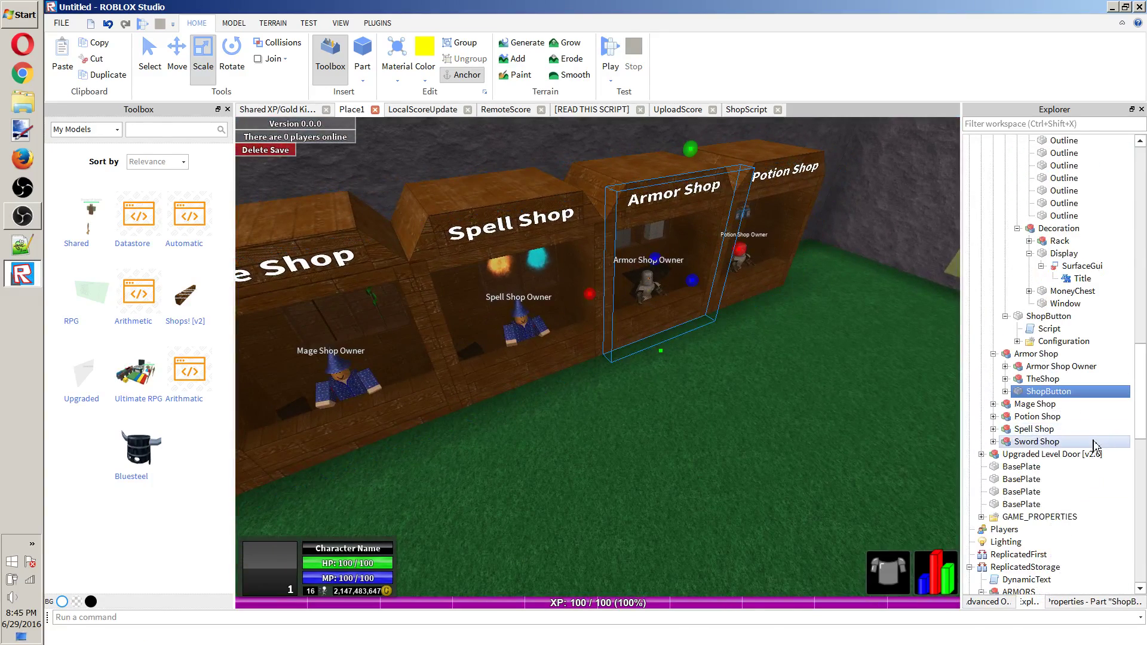
Open the ShopScript inside the TextLabel of ArmorShopGUI in ReplicatedStorage.
{"action": "scroll", "coordinate": [1069, 428], "scroll_direction": "down", "scroll_amount": 6}
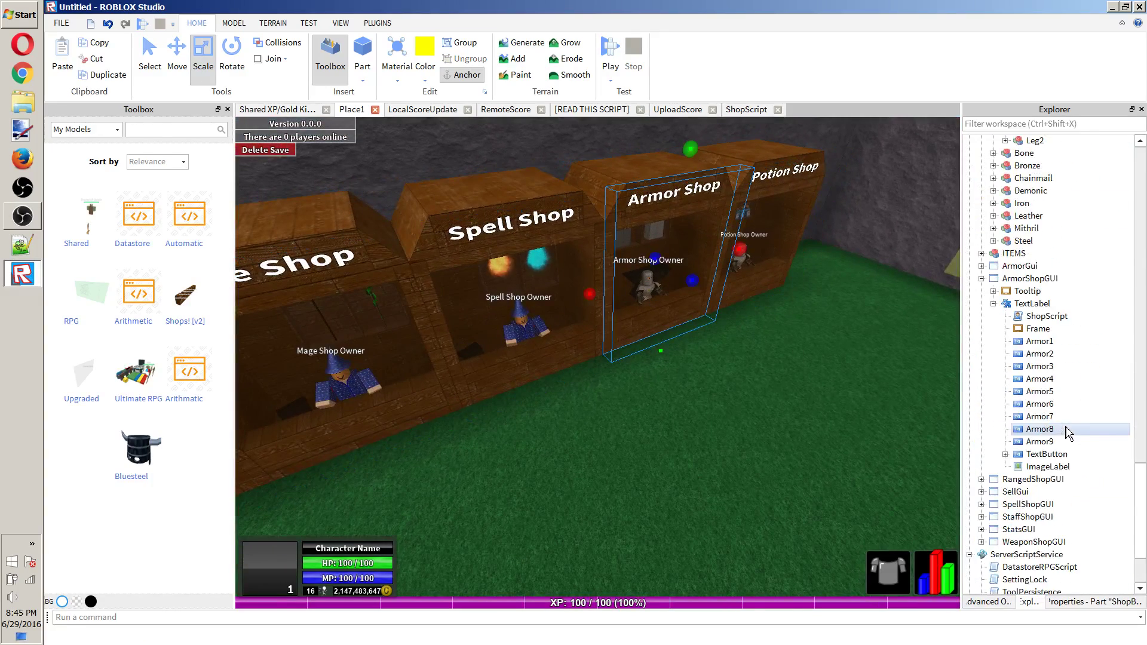
{"action": "left_click", "coordinate": [1025, 356]}
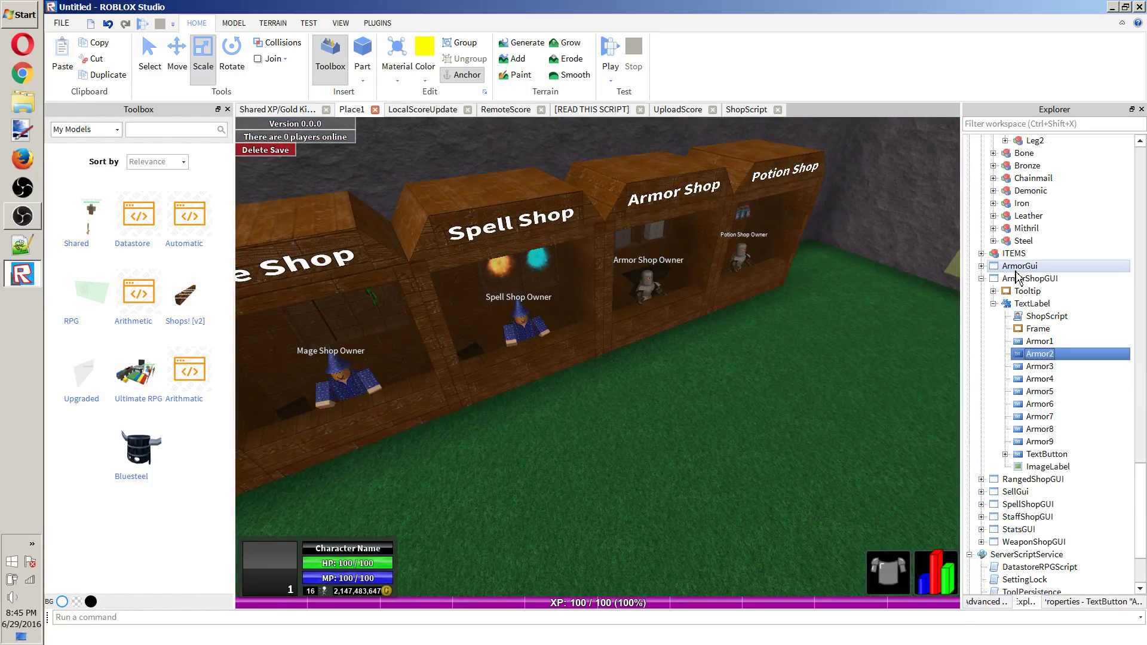
{"action": "left_click", "coordinate": [1038, 328]}
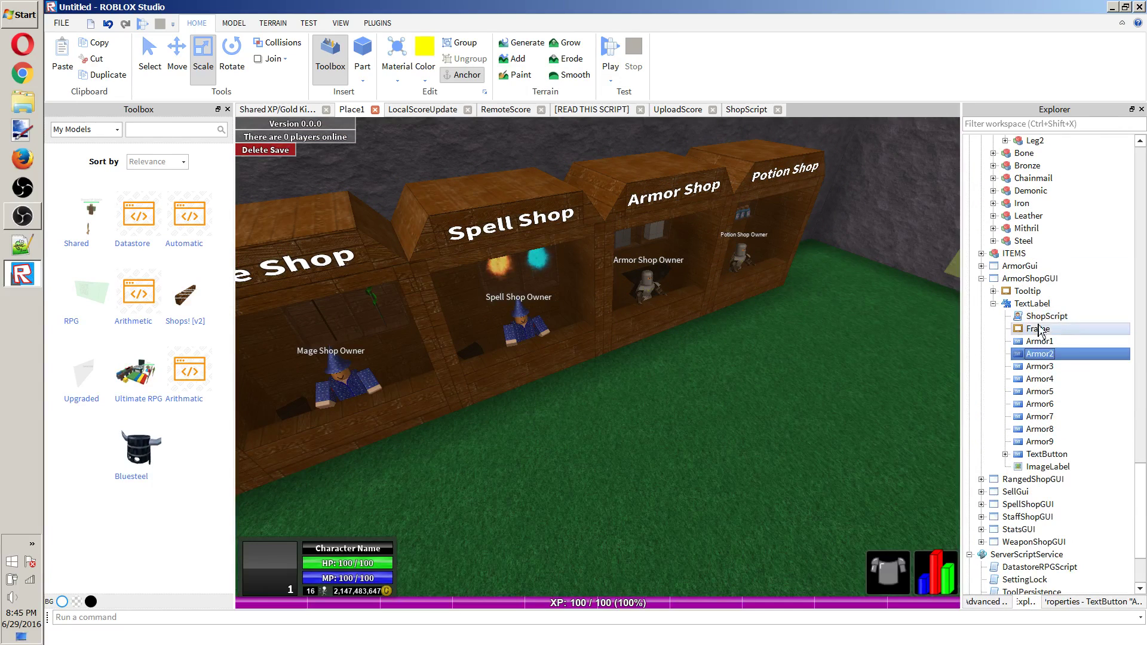
{"action": "left_click", "coordinate": [1032, 303]}
{"action": "double_click", "coordinate": [1032, 303]}
{"action": "left_click", "coordinate": [993, 353]}
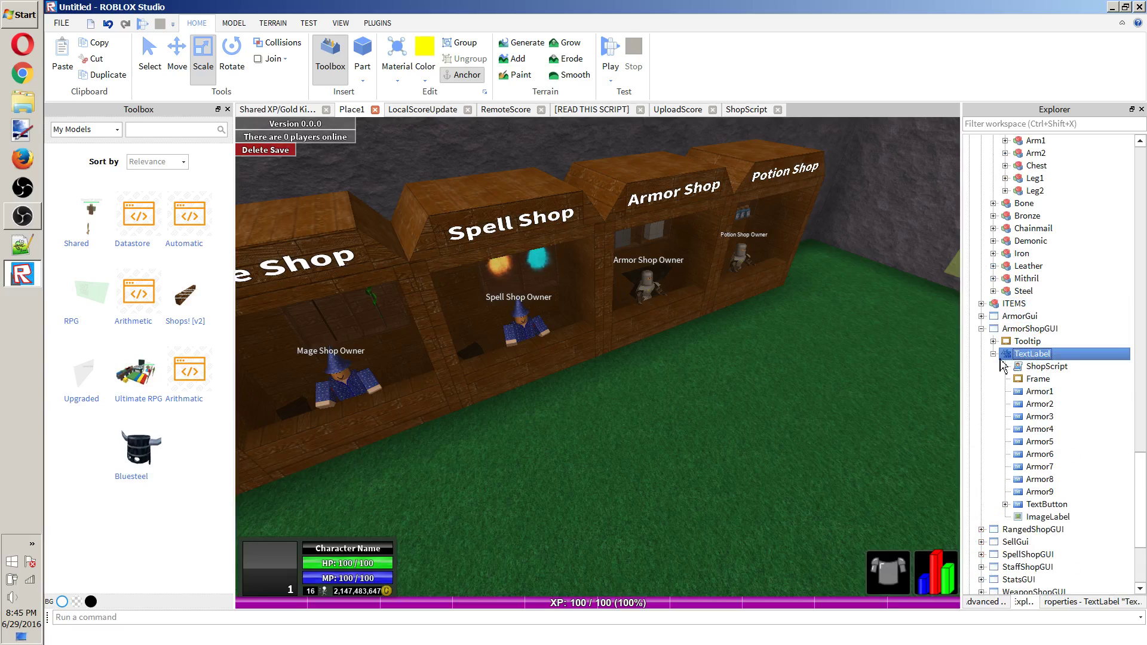
{"action": "double_click", "coordinate": [1034, 366]}
Extend the armorNames list in ShopScript with a comma after "Bone armour" and a new indented line.
{"action": "left_click", "coordinate": [787, 312]}
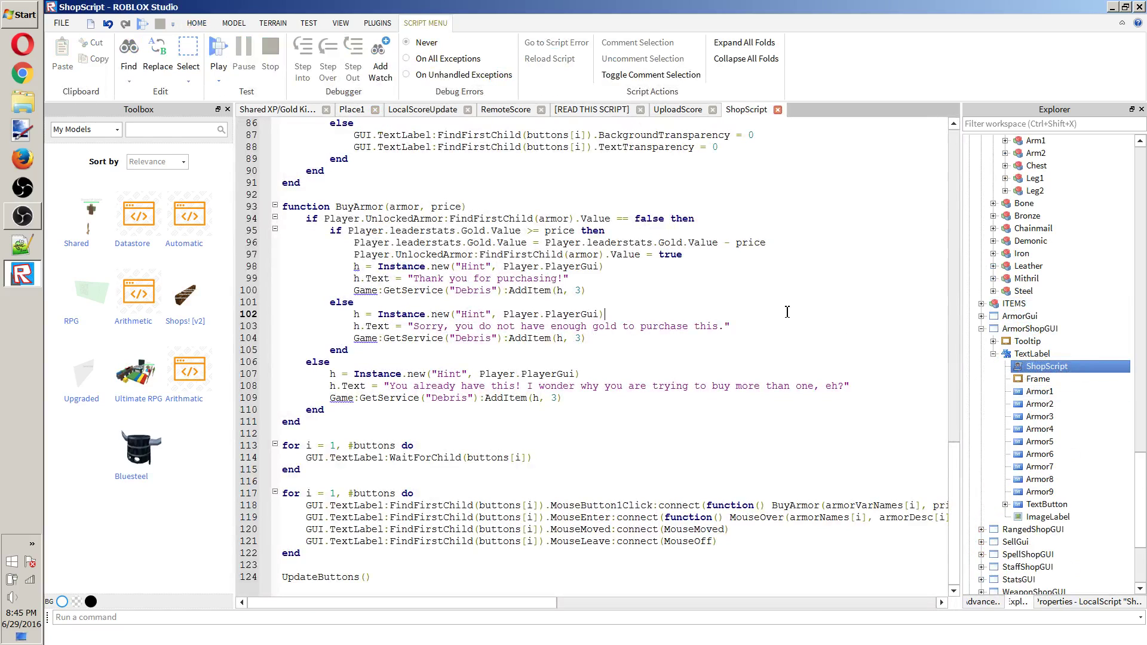
{"action": "scroll", "coordinate": [742, 421], "scroll_direction": "up", "scroll_amount": 20}
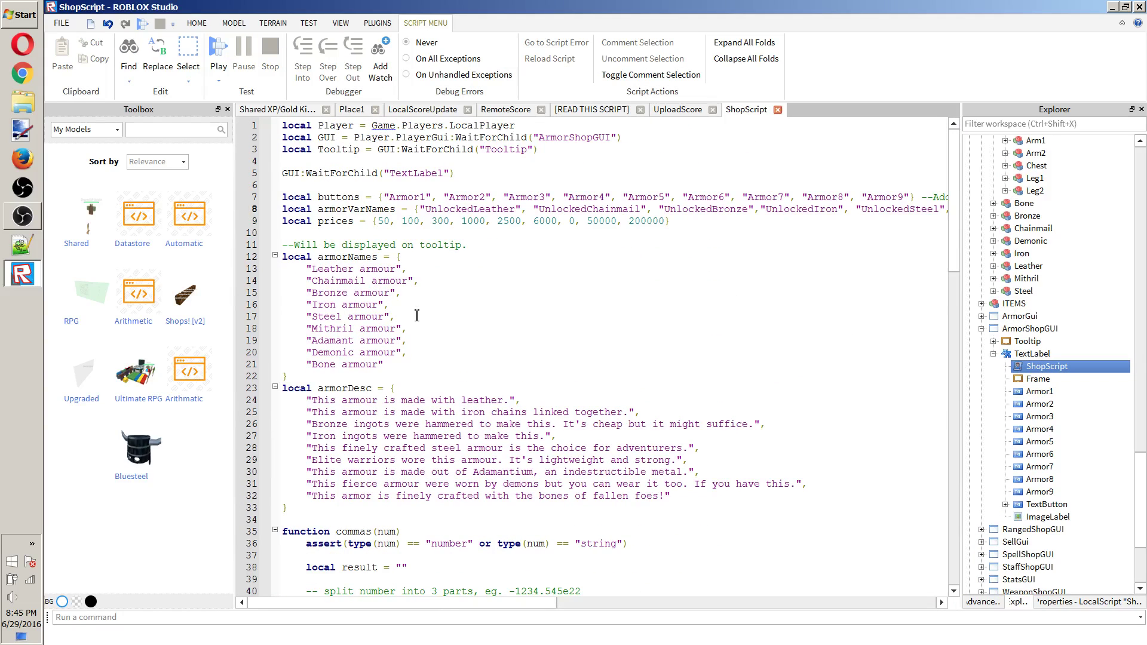
{"action": "left_click", "coordinate": [406, 280], "text": "shift"}
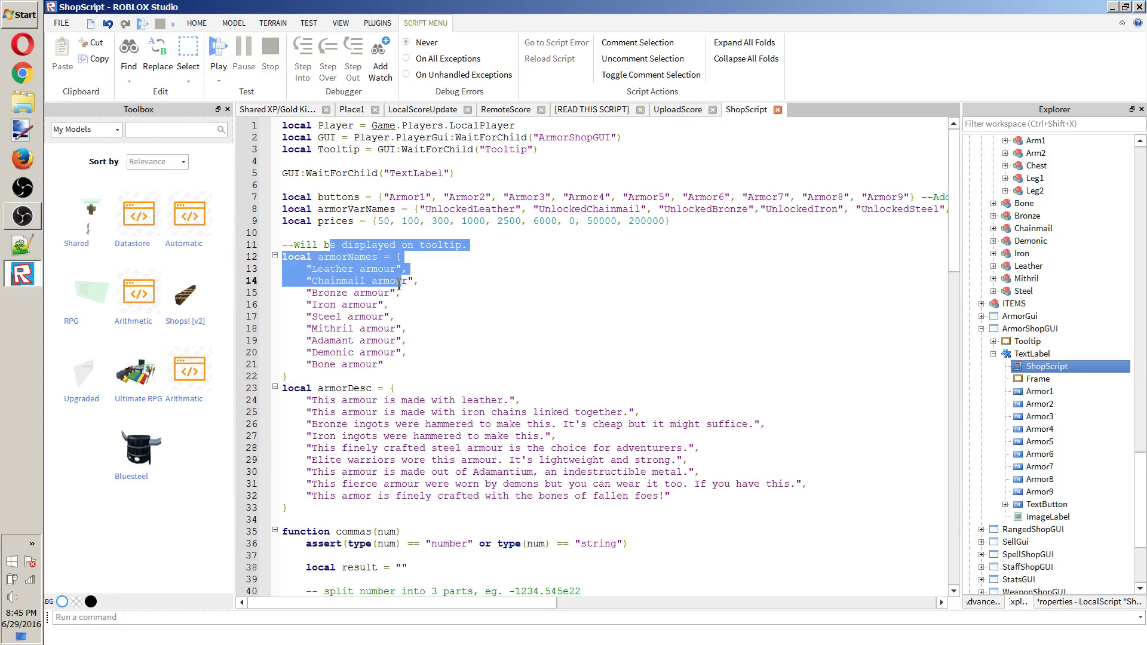
{"action": "left_click", "coordinate": [394, 280]}
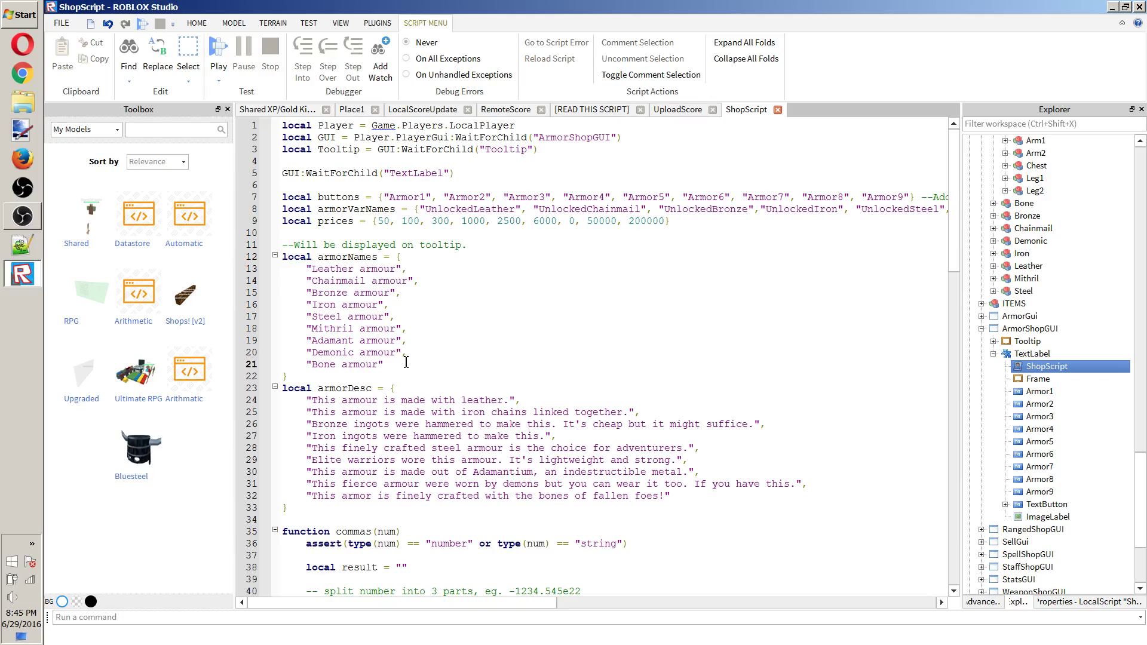
{"action": "key", "text": "Return"}
{"action": "key", "text": "BackSpace"}
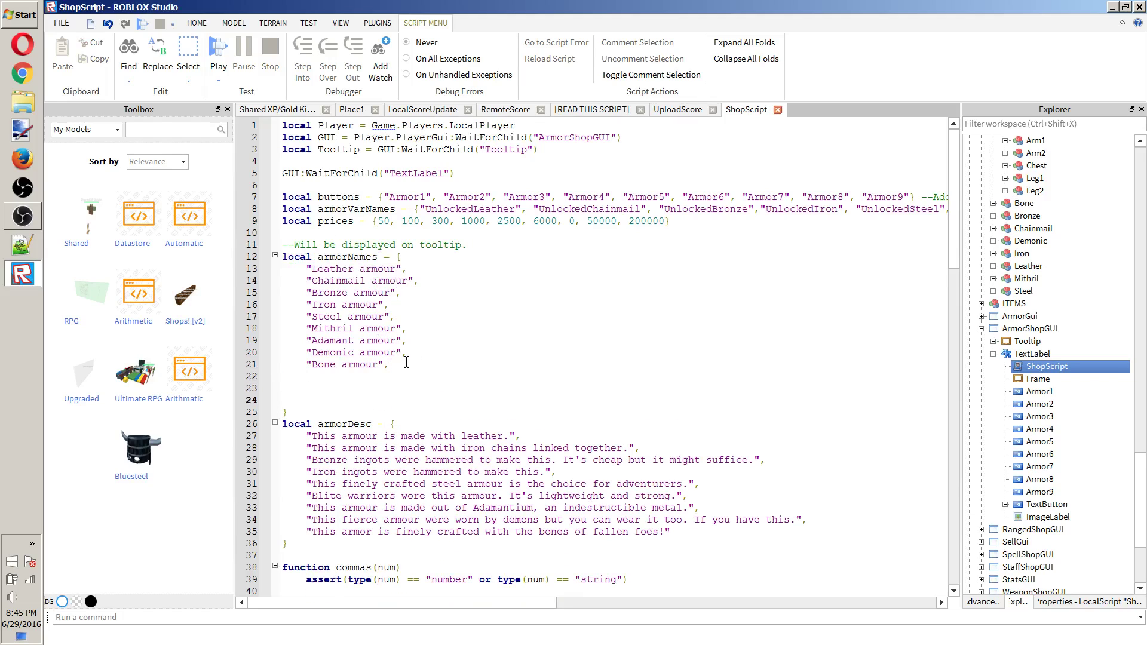
{"action": "key", "text": "Tab"}
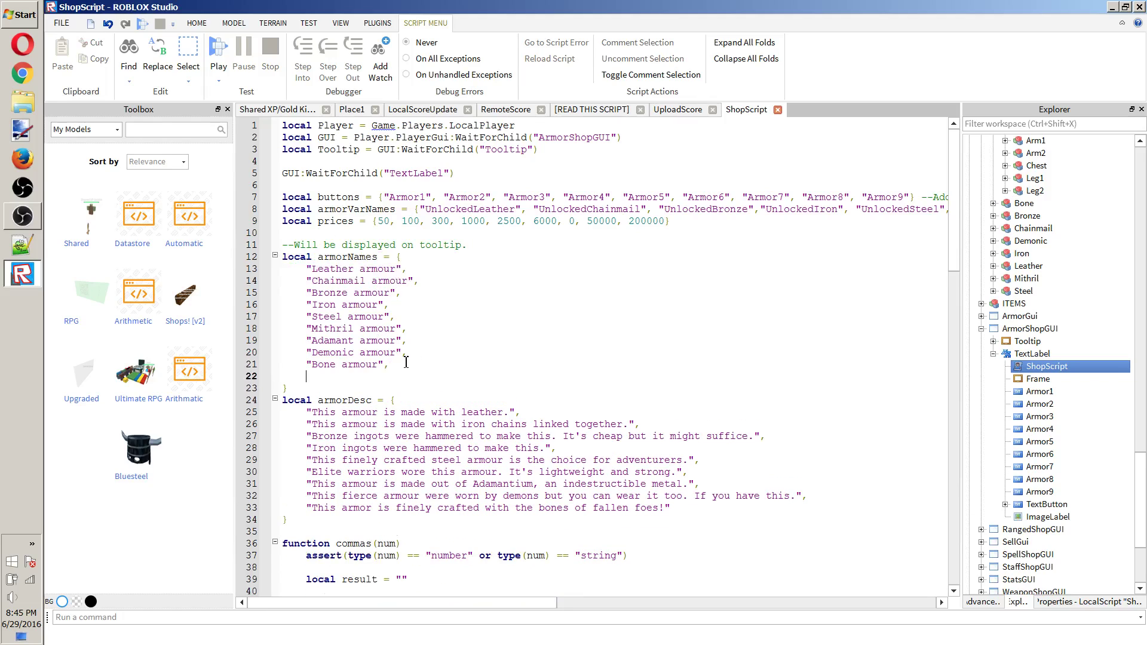
Enter "Noob armour" as the last armorNames entry and add an empty string entry at the end of armorDesc.
{"action": "type", "text": "\""}
{"action": "type", "text": "\""}
{"action": "key", "text": "Left"}
{"action": "type", "text": "Noob armour"}
{"action": "type", "text": ")"}
{"action": "key", "text": "Return"}
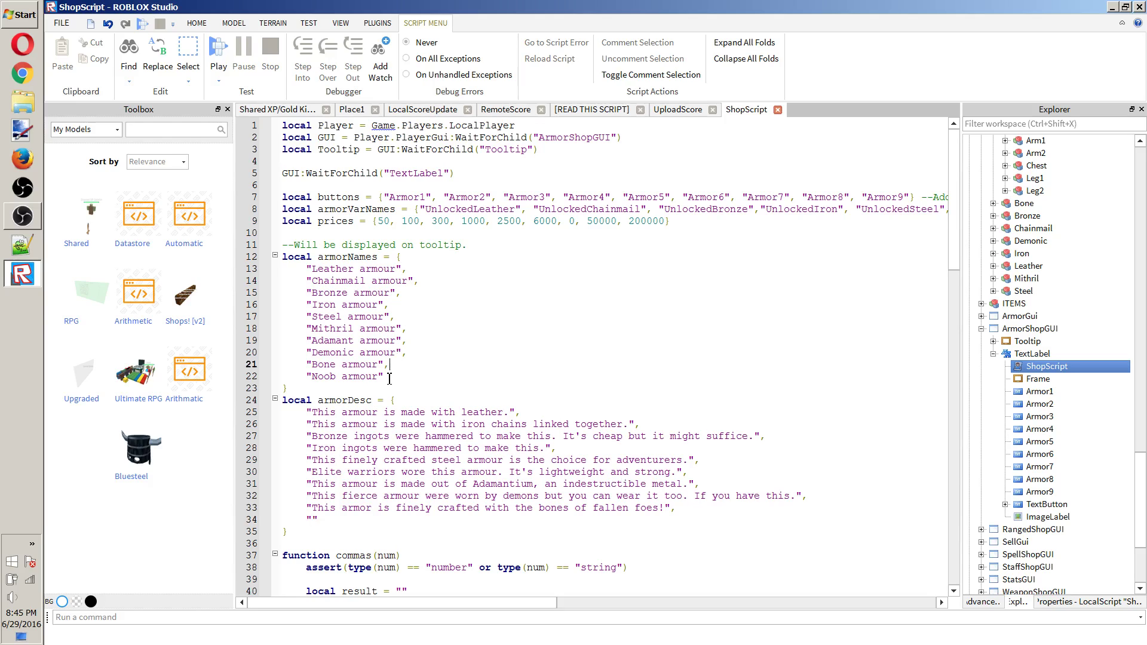
Fill the last armorDesc entry with "This is armour worn by noobs. You are a noob if you wear this armour!" and append 500 to prices.
{"action": "left_click_drag", "start_coordinate": [366, 377], "coordinate": [323, 377]}
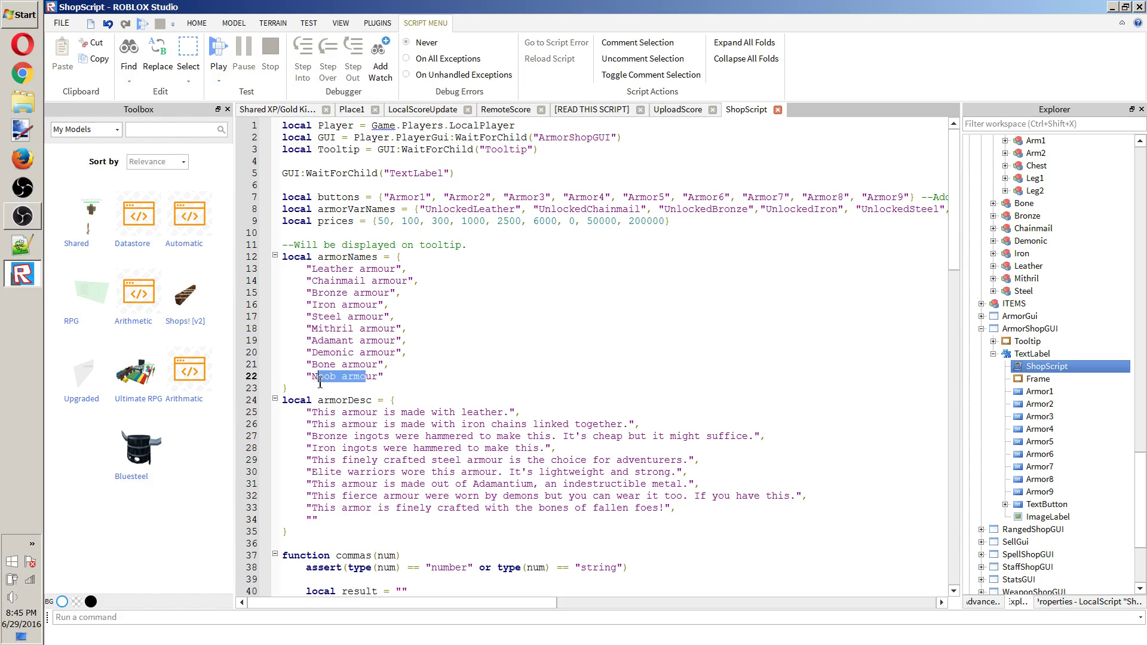
{"action": "left_click", "coordinate": [320, 384]}
{"action": "left_click", "coordinate": [315, 519]}
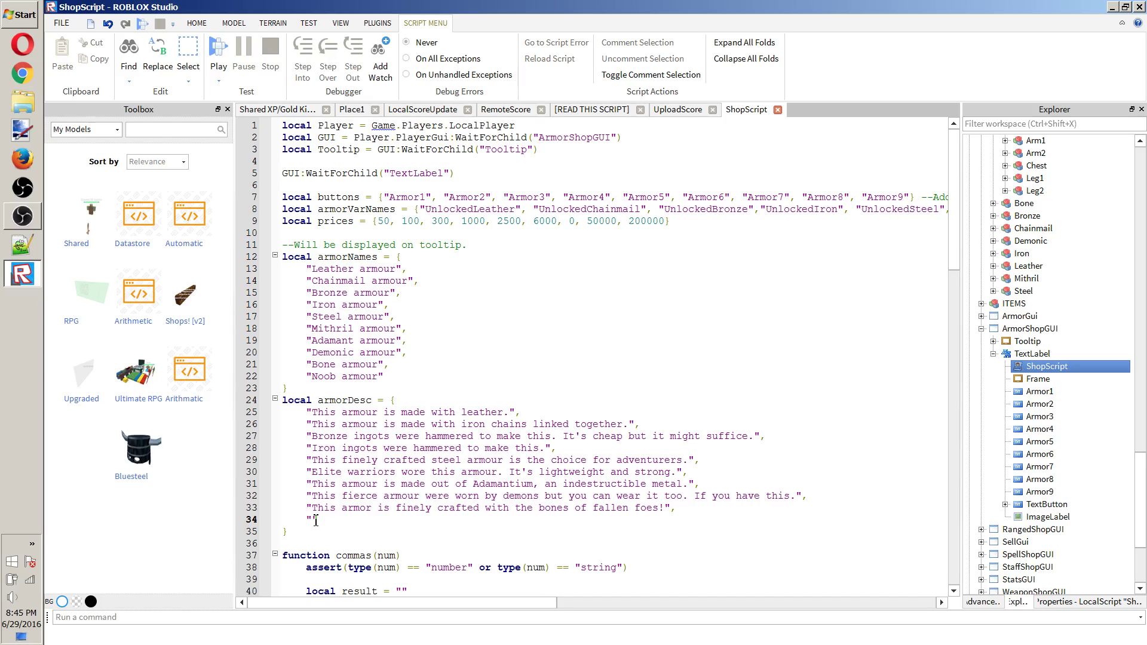
{"action": "type", "text": "This is armour worn "}
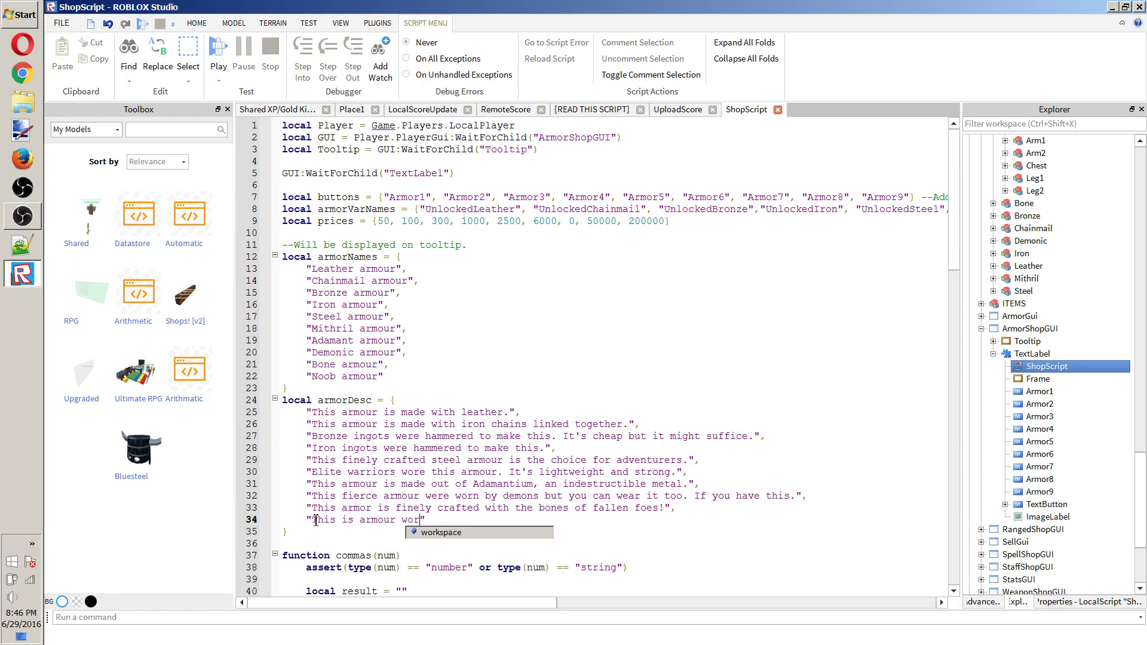
{"action": "type", "text": "by noobs "}
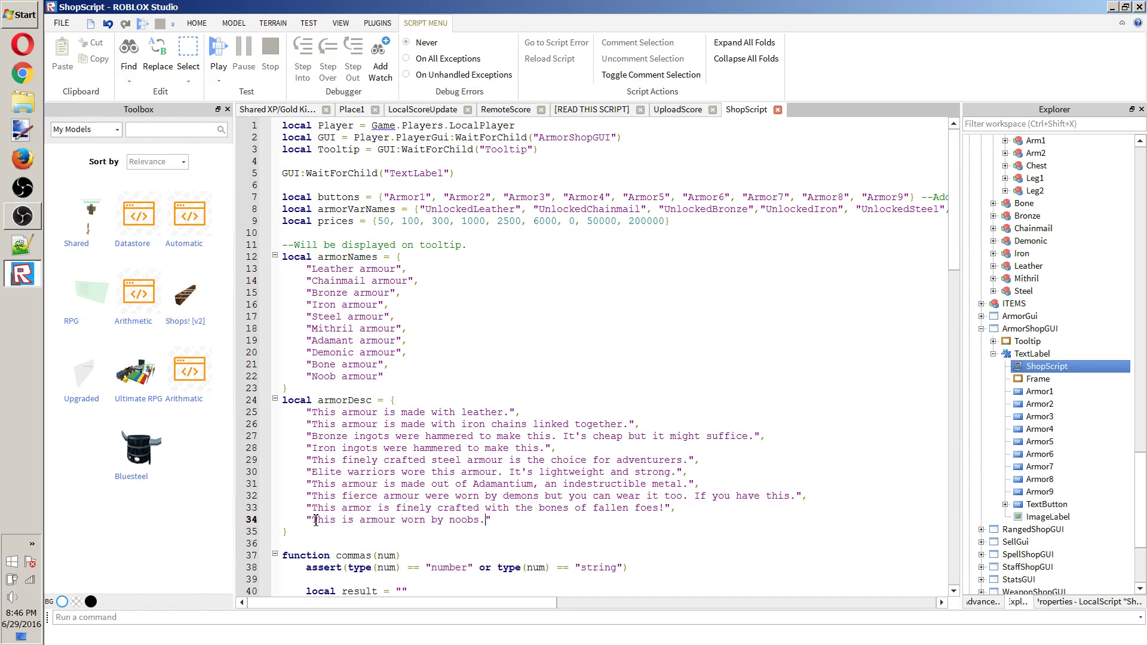
{"action": "type", "text": " You are a noob if you wear this armour!"}
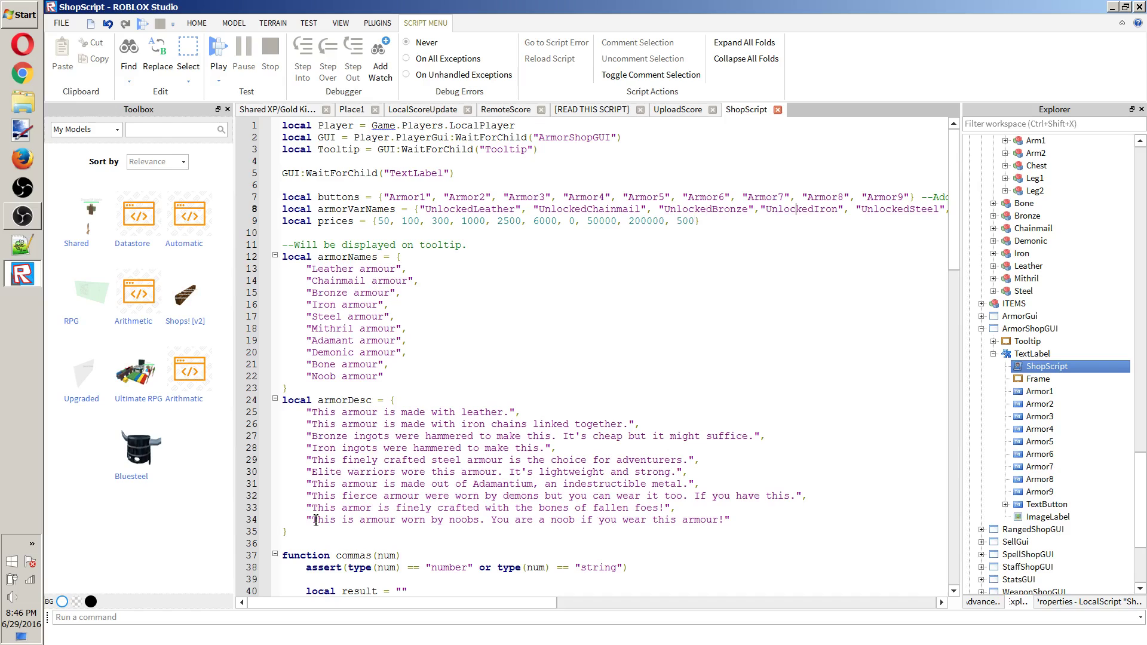
Add "UnlockedNoob" after "UnlockedBone" at the end of the armorVarNames list in ShopScript.
{"action": "key", "text": "Right"}
{"action": "key", "text": "Right"}
{"action": "key", "text": "Right"}
{"action": "key", "text": "Right"}
{"action": "key", "text": "Right"}
{"action": "key", "text": "Right"}
{"action": "key", "text": "Right"}
{"action": "key", "text": "Right"}
{"action": "key", "text": "Right"}
{"action": "key", "text": "Right"}
{"action": "key", "text": "Right"}
{"action": "key", "text": "Right"}
{"action": "key", "text": "Right"}
{"action": "key", "text": "Right"}
{"action": "key", "text": "Right"}
{"action": "key", "text": "Right"}
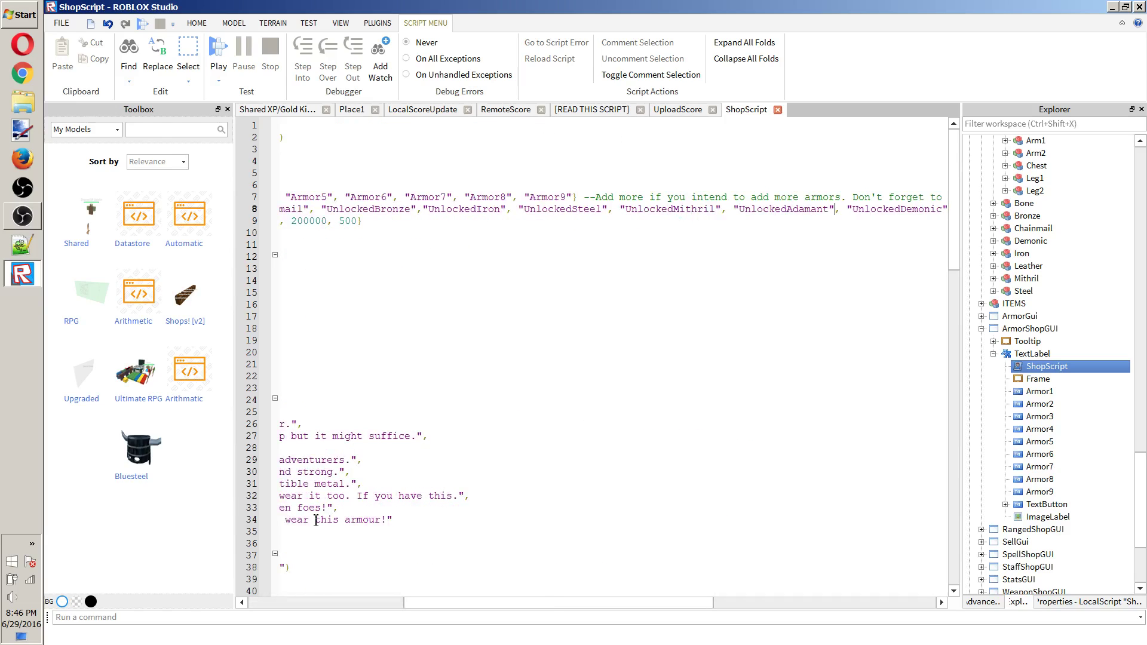
{"action": "key", "text": "Right"}
{"action": "key", "text": "Right"}
{"action": "key", "text": "Right"}
{"action": "key", "text": "Right"}
{"action": "key", "text": "Right"}
{"action": "key", "text": "Right"}
{"action": "key", "text": "Right"}
{"action": "key", "text": "Right"}
{"action": "key", "text": "Right"}
{"action": "key", "text": "Right"}
{"action": "key", "text": "Right"}
{"action": "key", "text": "Right"}
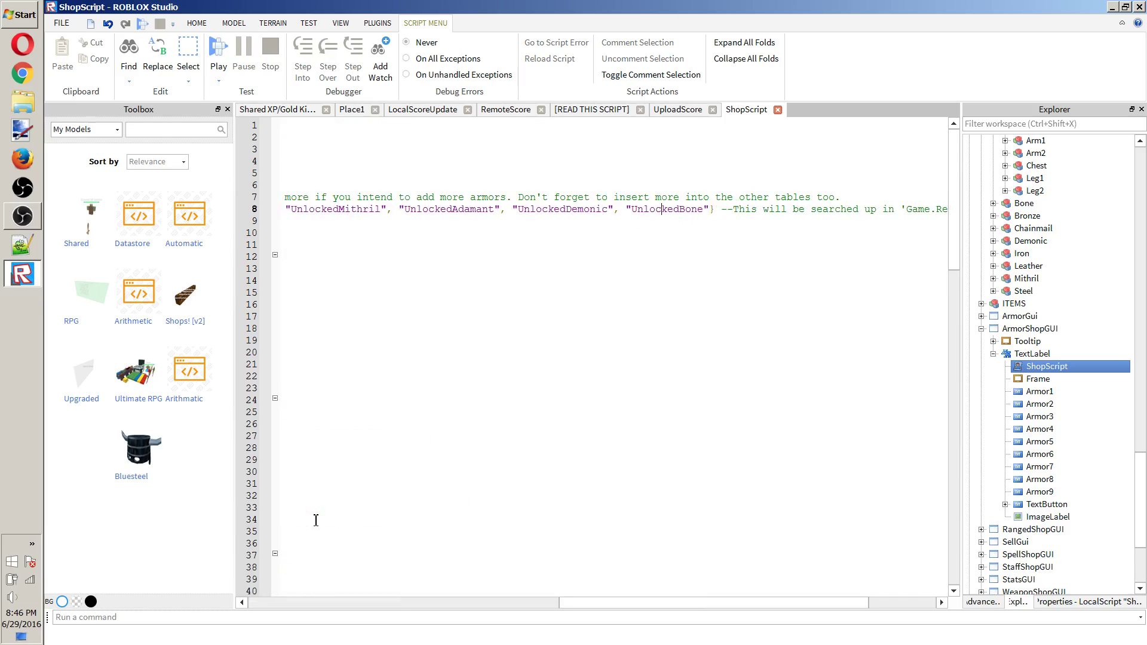
{"action": "type", "text": "\", \""}
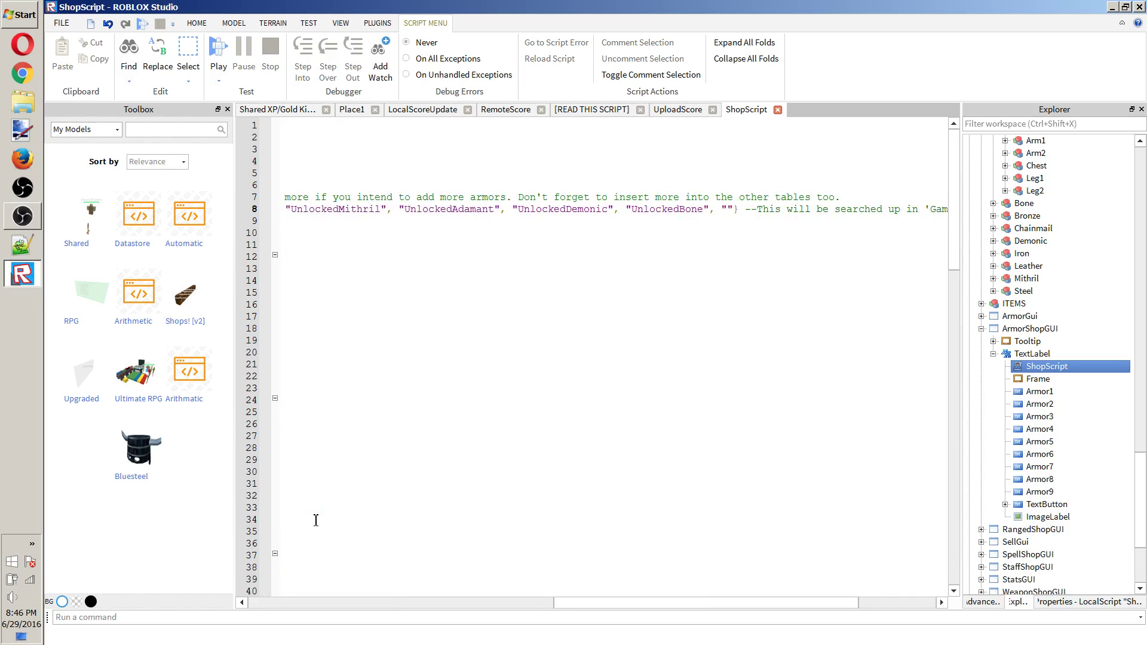
{"action": "type", "text": "Unlocked"}
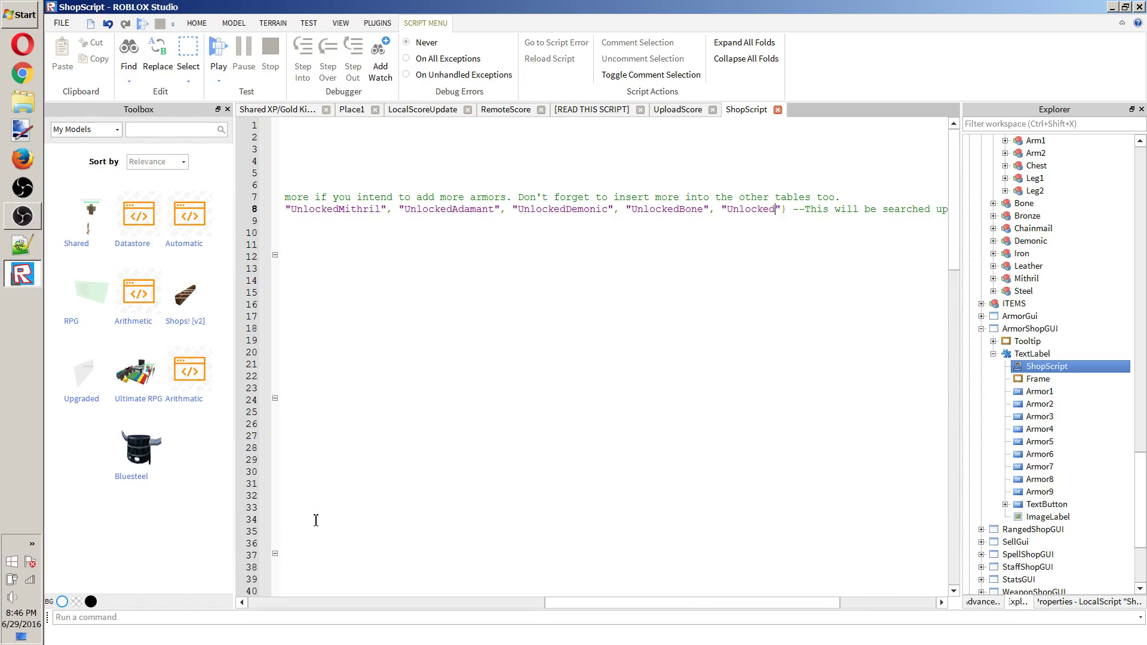
{"action": "type", "text": "Noob"}
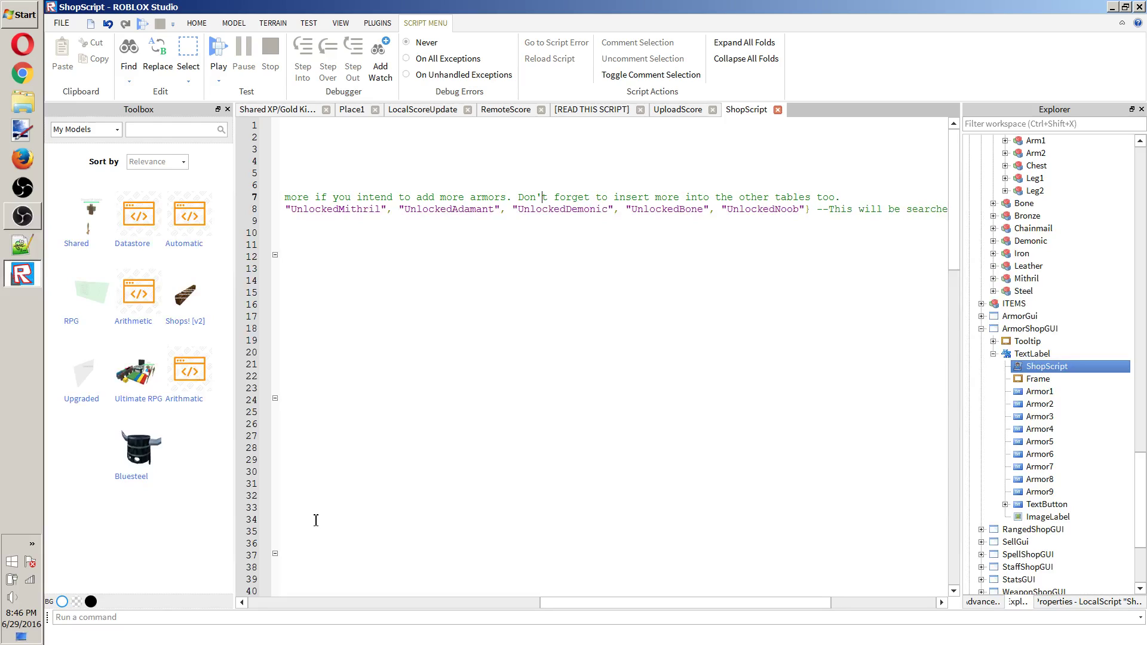
Add "Armor10" after "Armor9" at the end of the buttons list in ShopScript.
{"action": "key", "text": "ctrl+Left"}
{"action": "key", "text": "ctrl+Left"}
{"action": "key", "text": "ctrl+Left"}
{"action": "key", "text": "ctrl+Left"}
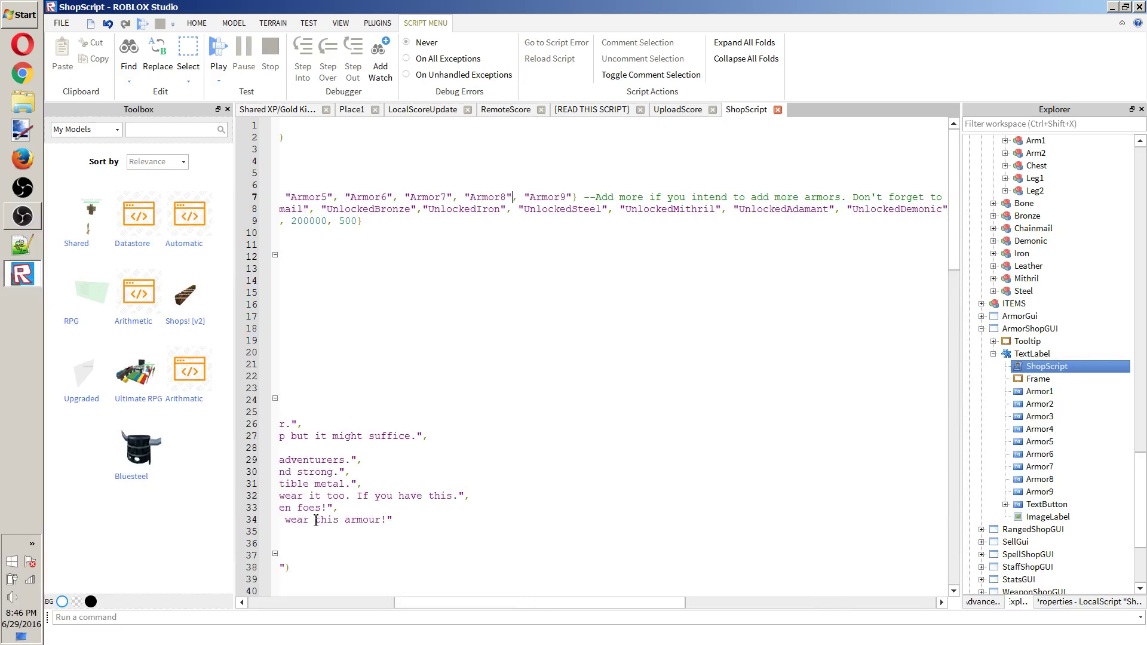
{"action": "type", "text": ", \"Armor10\""}
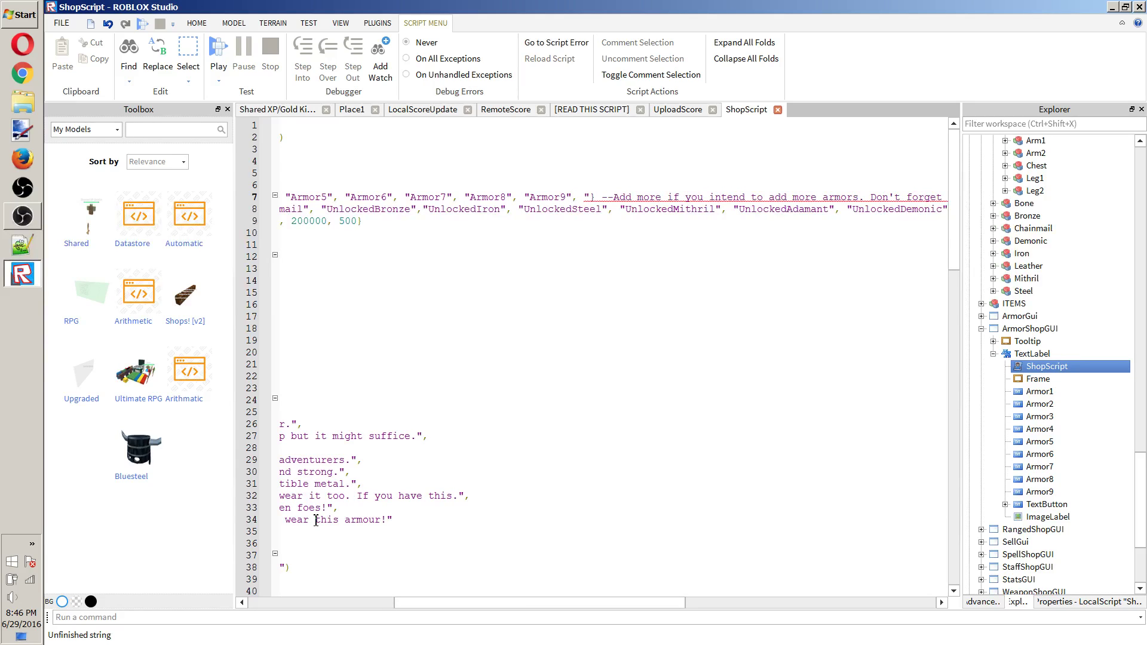
{"action": "key", "text": "Left"}
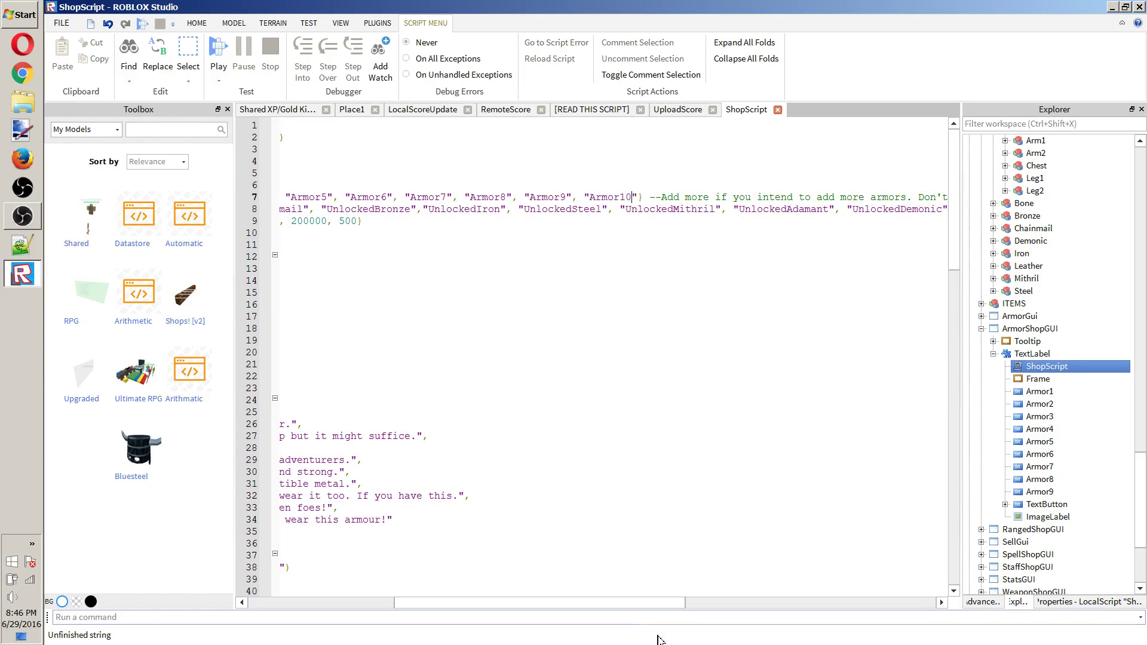
Duplicate the Armor9 text button, set the copy's position to {0, 5},{0, 245} and rename it Armor10.
{"action": "left_click_drag", "start_coordinate": [632, 604], "coordinate": [484, 604]}
{"action": "left_click", "coordinate": [1040, 493]}
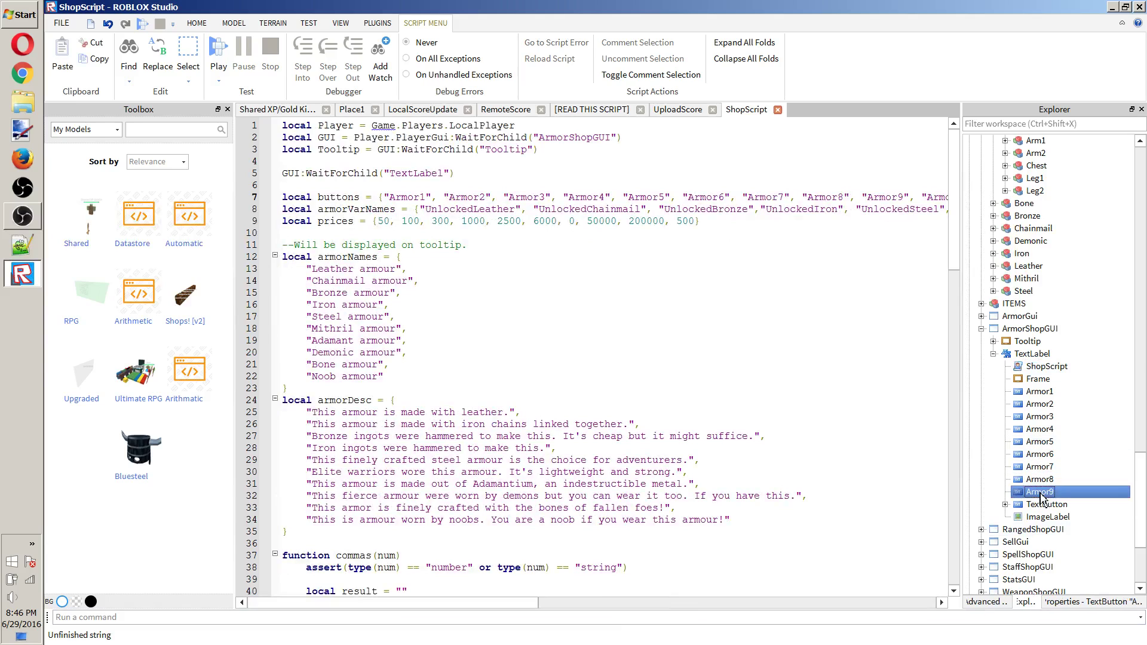
{"action": "left_click", "coordinate": [1084, 601]}
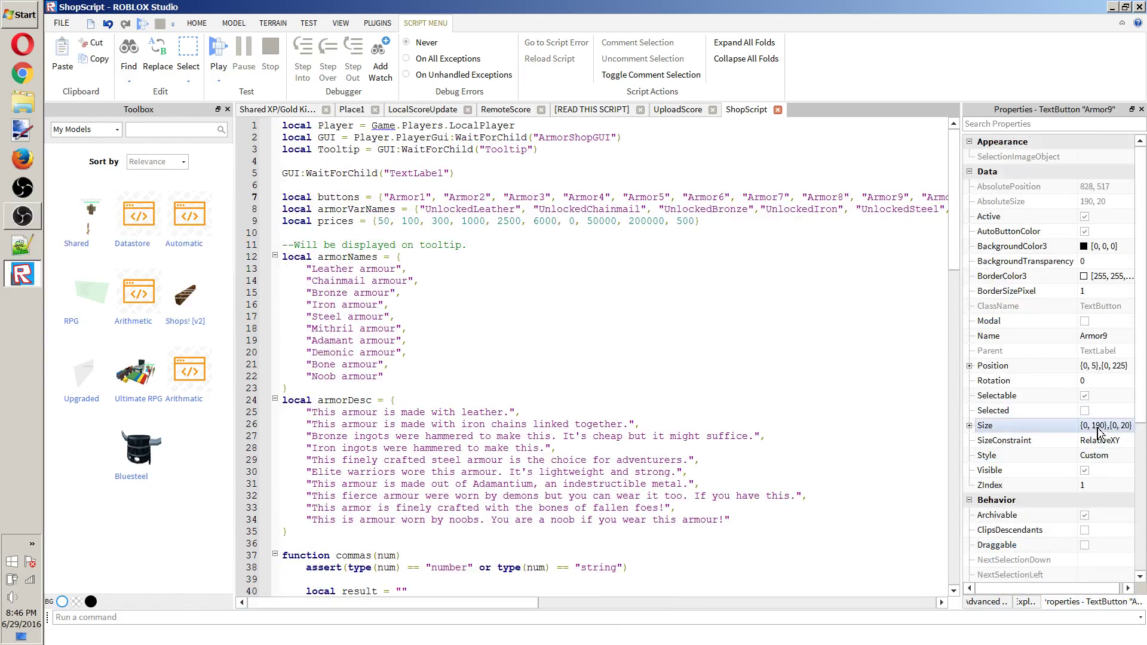
{"action": "left_click", "coordinate": [1090, 367]}
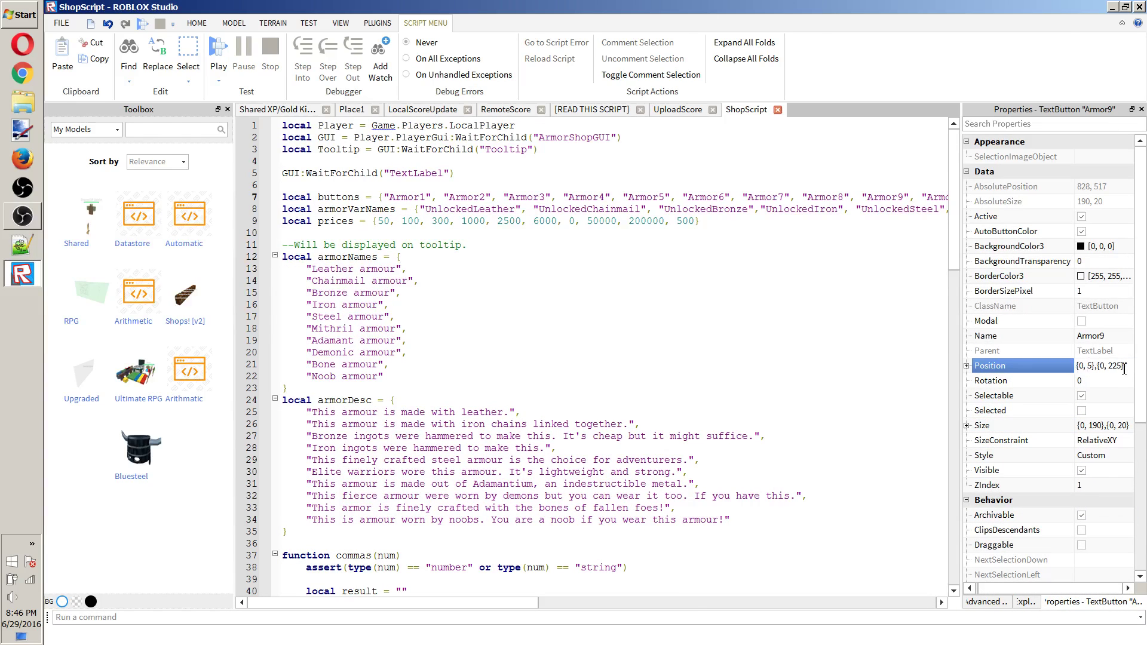
{"action": "key", "text": "Return"}
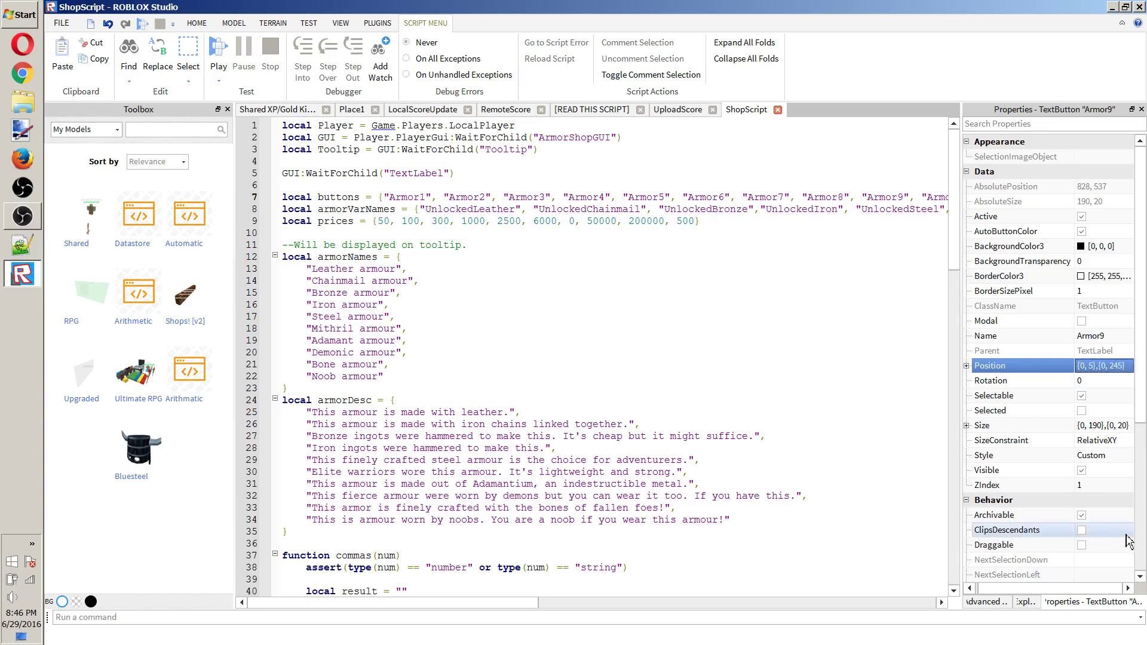
{"action": "left_click", "coordinate": [1116, 337]}
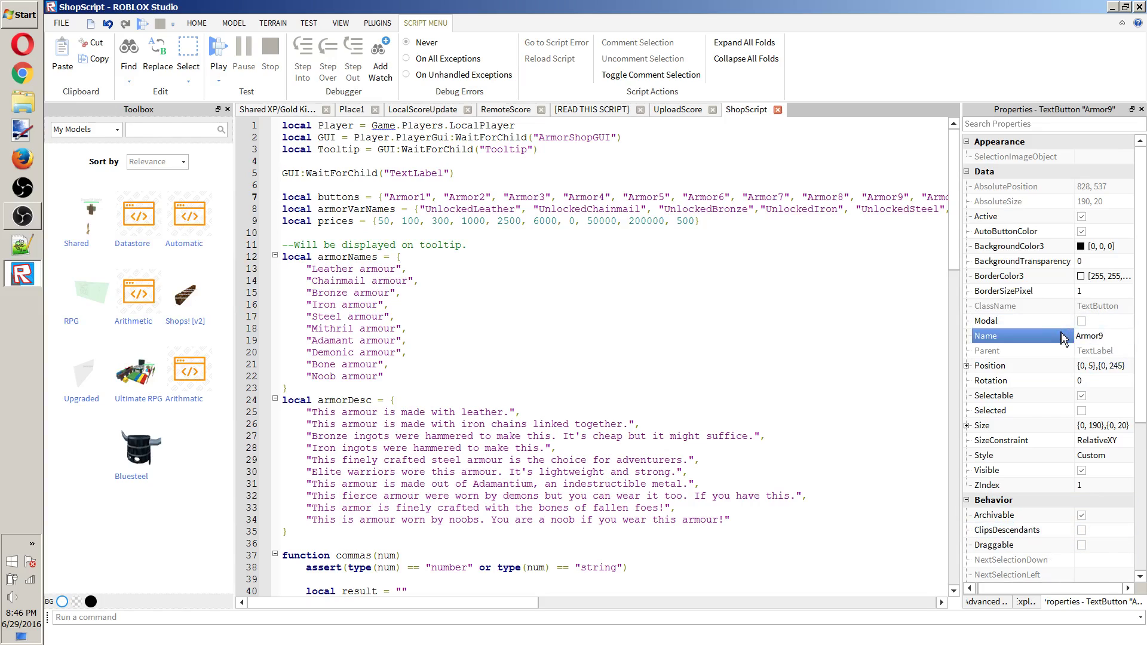
{"action": "key", "text": "BackSpace"}
{"action": "type", "text": "10"}
{"action": "key", "text": "Return"}
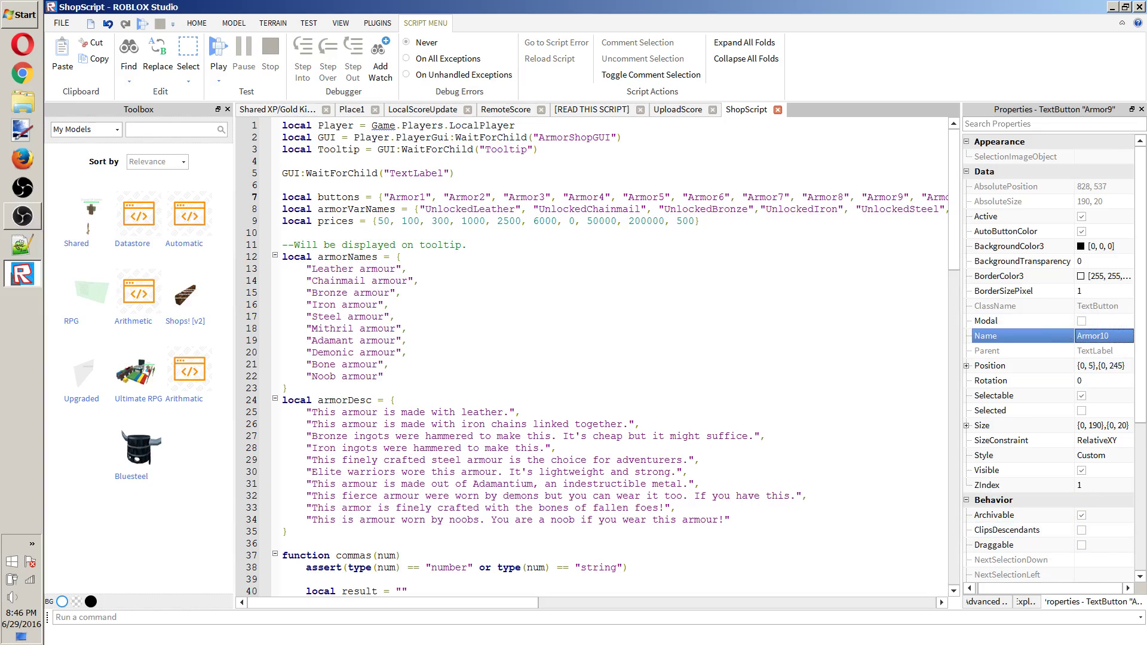
Compare the positions of the Armor8 and Armor9 buttons and set Armor10's position to {0, 5},{0, 250}.
{"action": "left_click", "coordinate": [1027, 601]}
{"action": "left_click", "coordinate": [1054, 493]}
{"action": "left_click", "coordinate": [1040, 478]}
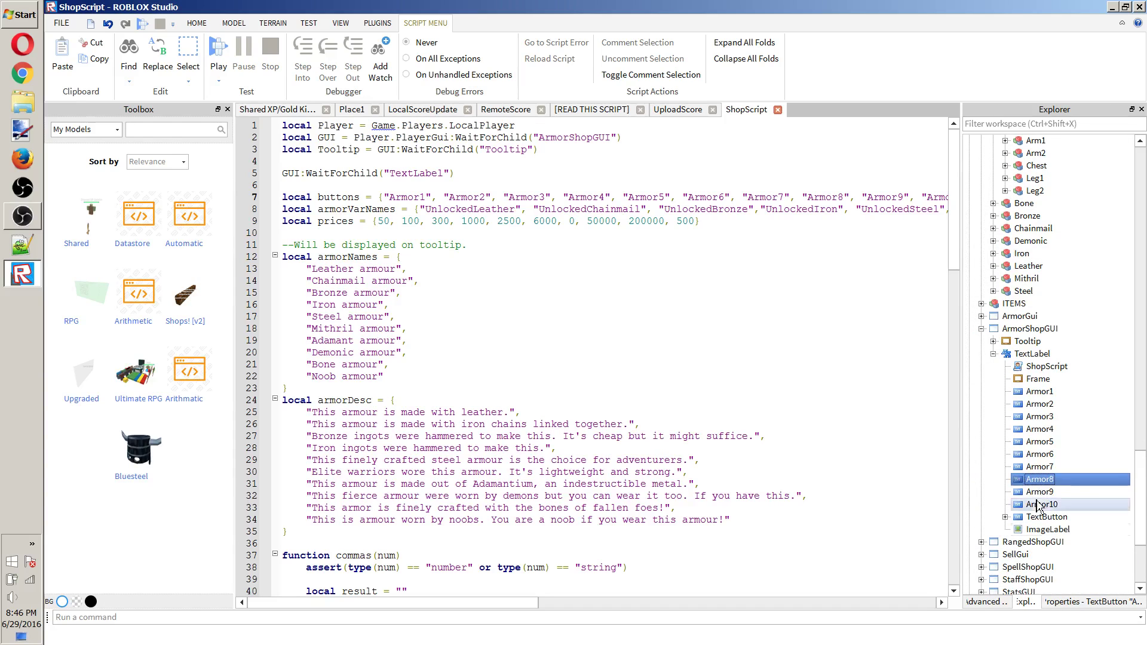
{"action": "left_click", "coordinate": [1075, 601]}
{"action": "left_click", "coordinate": [1027, 602]}
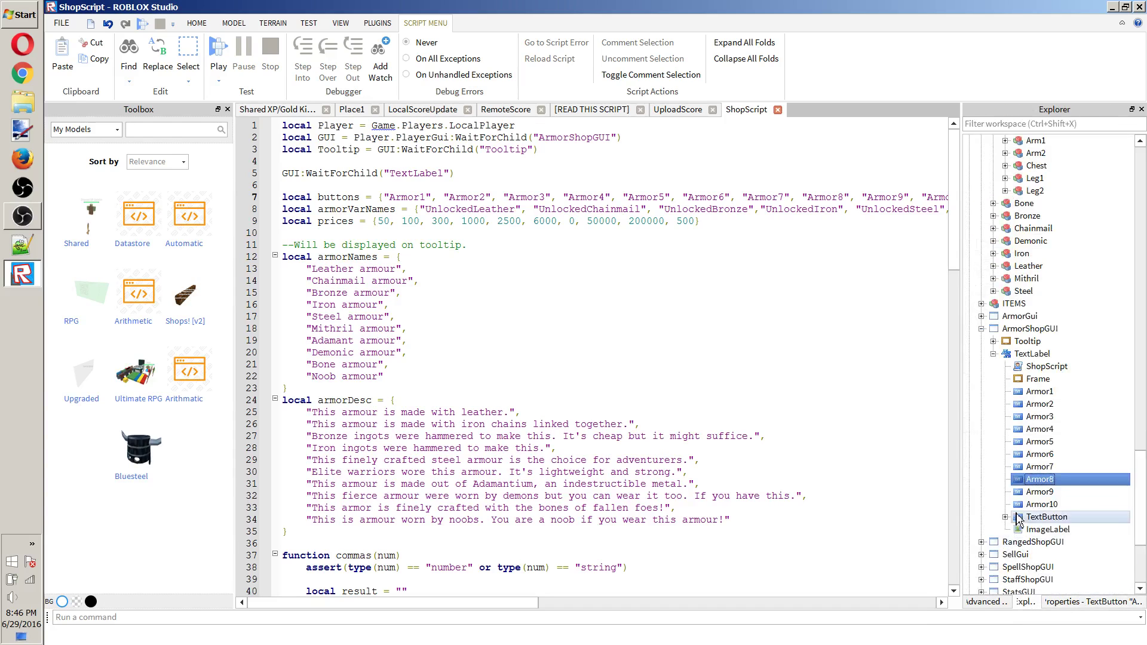
{"action": "left_click", "coordinate": [1054, 505]}
{"action": "left_click", "coordinate": [1069, 602]}
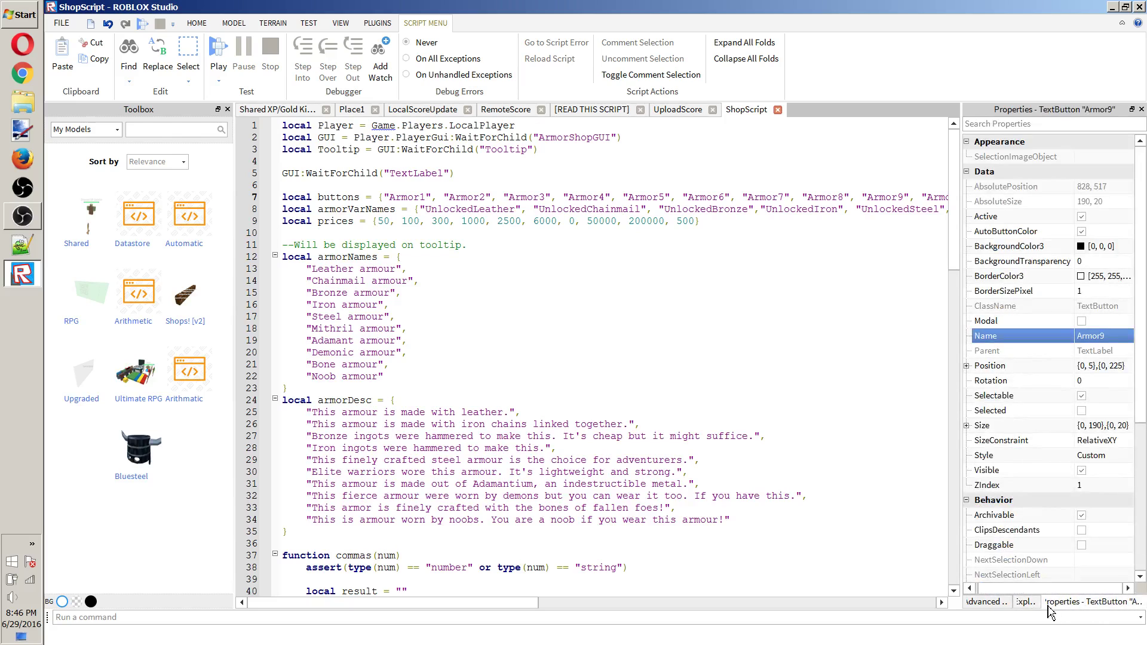
{"action": "left_click", "coordinate": [1040, 602]}
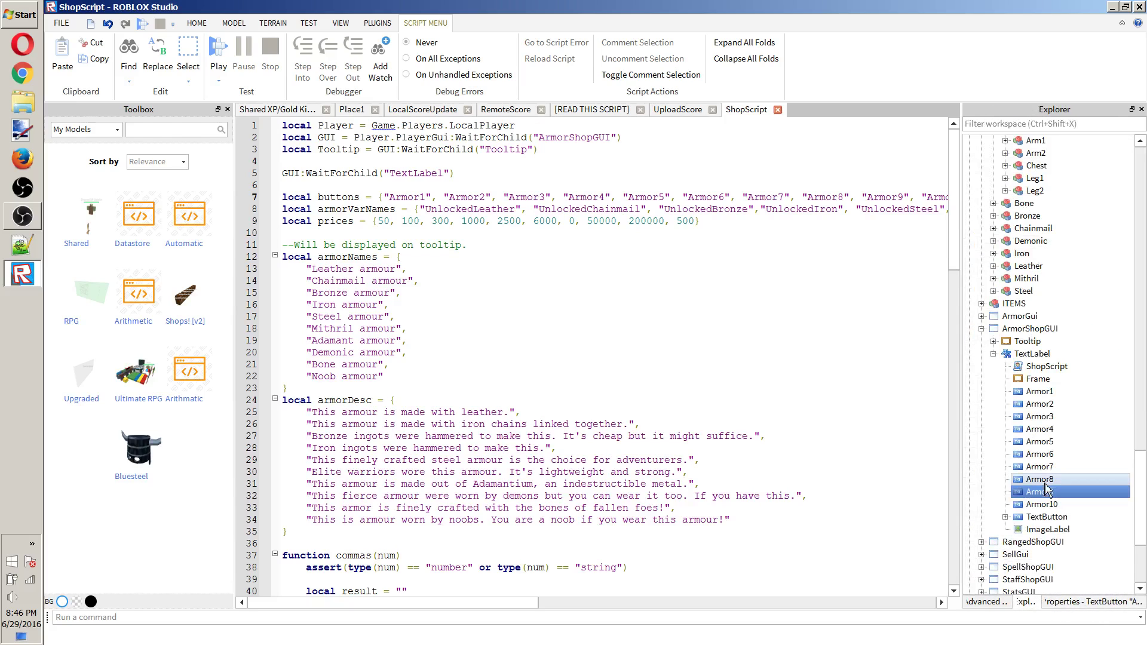
{"action": "left_click", "coordinate": [1051, 518]}
{"action": "left_click", "coordinate": [1093, 602]}
{"action": "left_click", "coordinate": [1125, 366]}
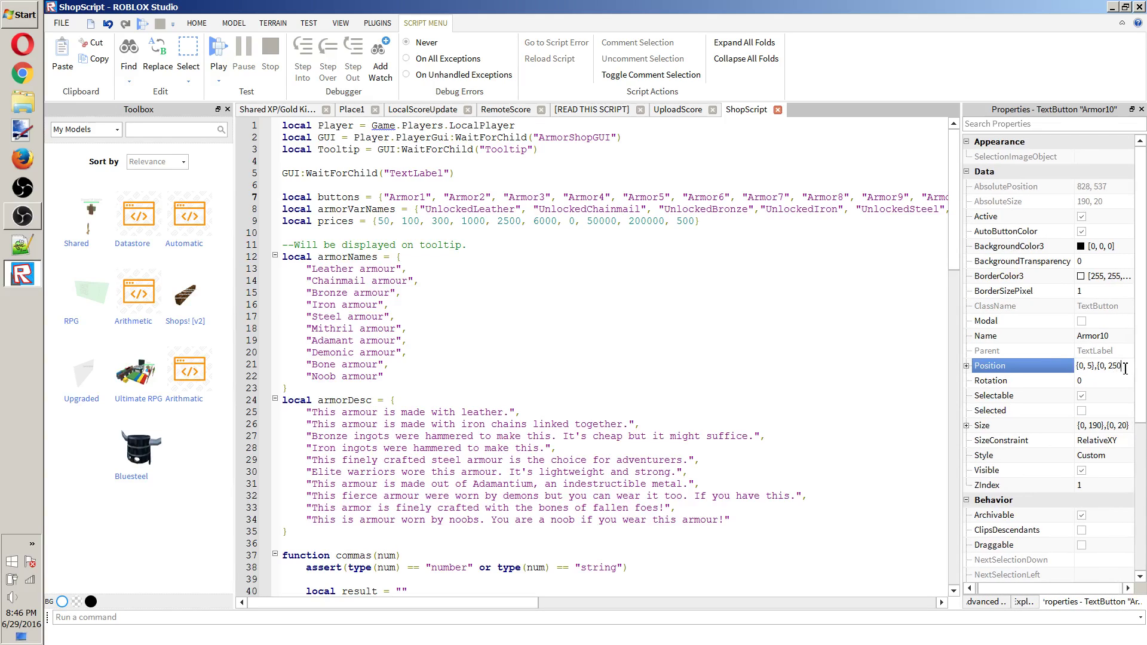
Return to the Place1 view and examine the properties of the TextLabel and Frame inside ArmorShopGUI.
{"action": "left_click", "coordinate": [355, 111]}
{"action": "scroll", "coordinate": [597, 359], "scroll_direction": "down", "scroll_amount": 5}
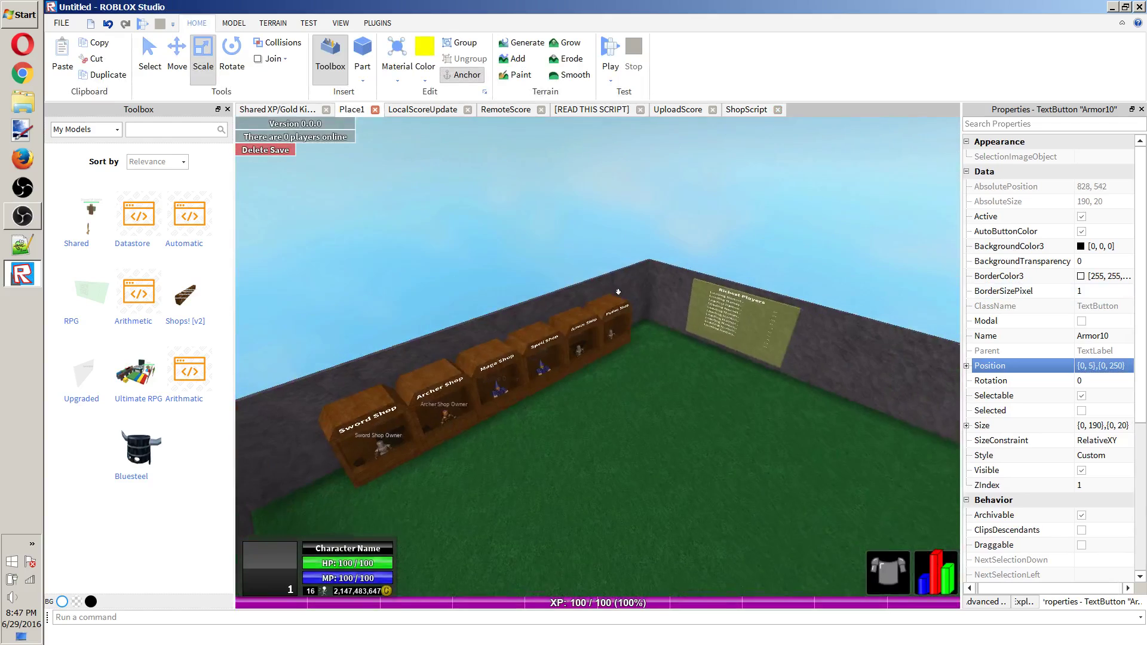
{"action": "mouse_move", "coordinate": [800, 357]}
{"action": "right_mouse_down"}
{"action": "mouse_move", "coordinate": [834, 357]}
{"action": "mouse_move", "coordinate": [801, 370]}
{"action": "right_mouse_up"}
{"action": "left_click", "coordinate": [1025, 602]}
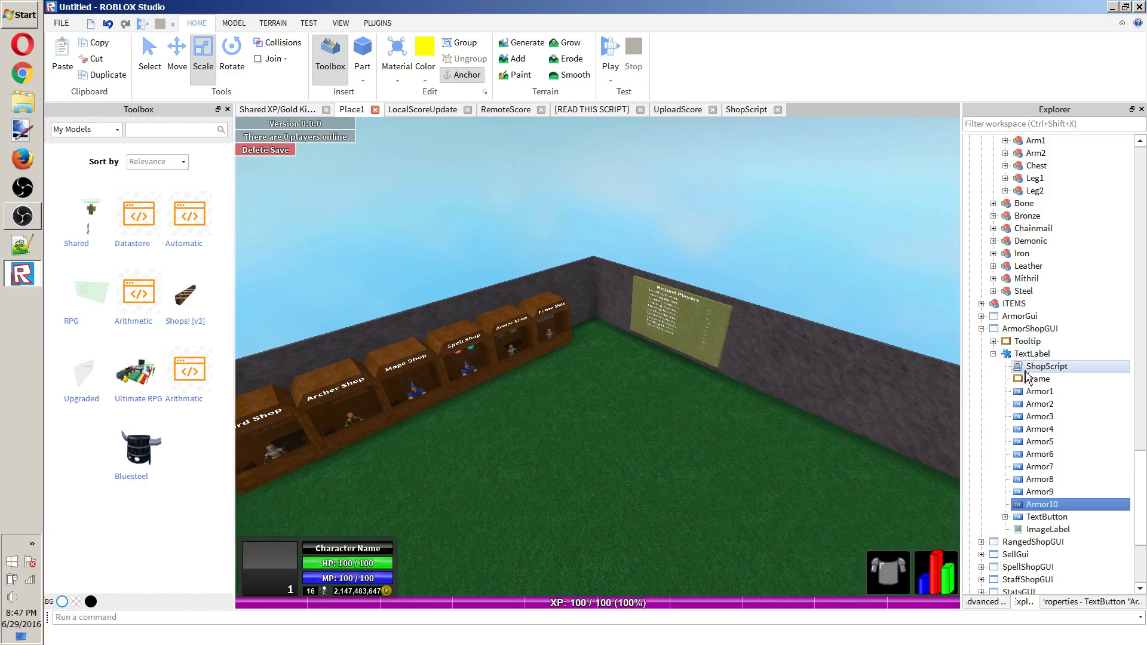
{"action": "scroll", "coordinate": [1051, 385], "scroll_direction": "down", "scroll_amount": 5}
{"action": "scroll", "coordinate": [1051, 385], "scroll_direction": "up", "scroll_amount": 4}
{"action": "left_click", "coordinate": [1030, 329]}
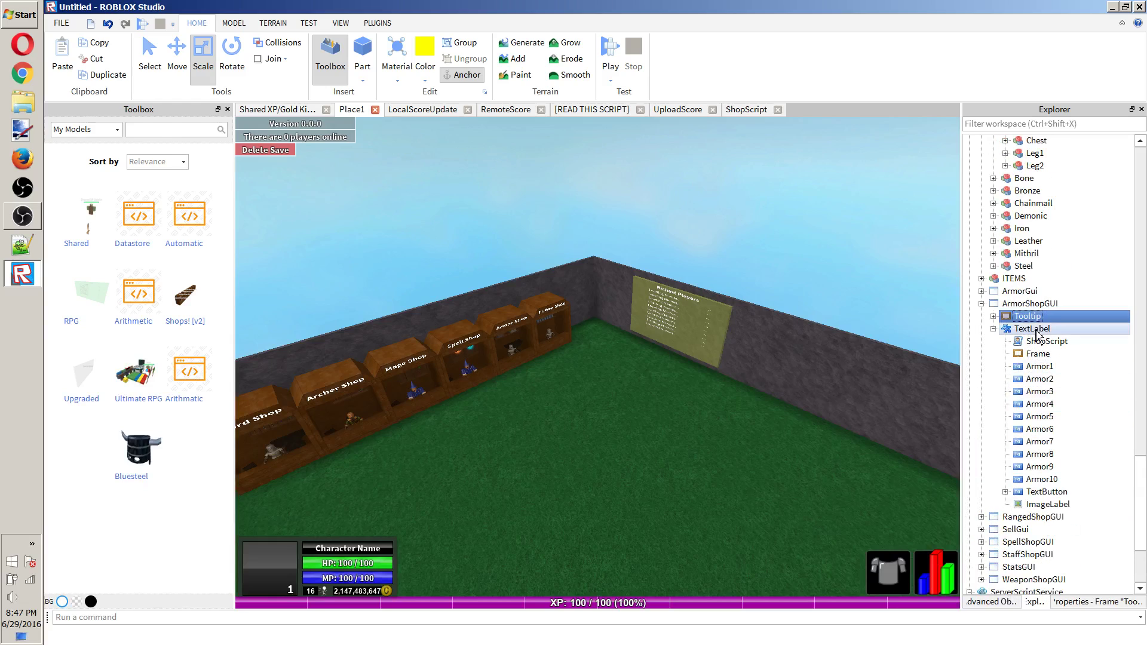
{"action": "left_click", "coordinate": [1091, 603]}
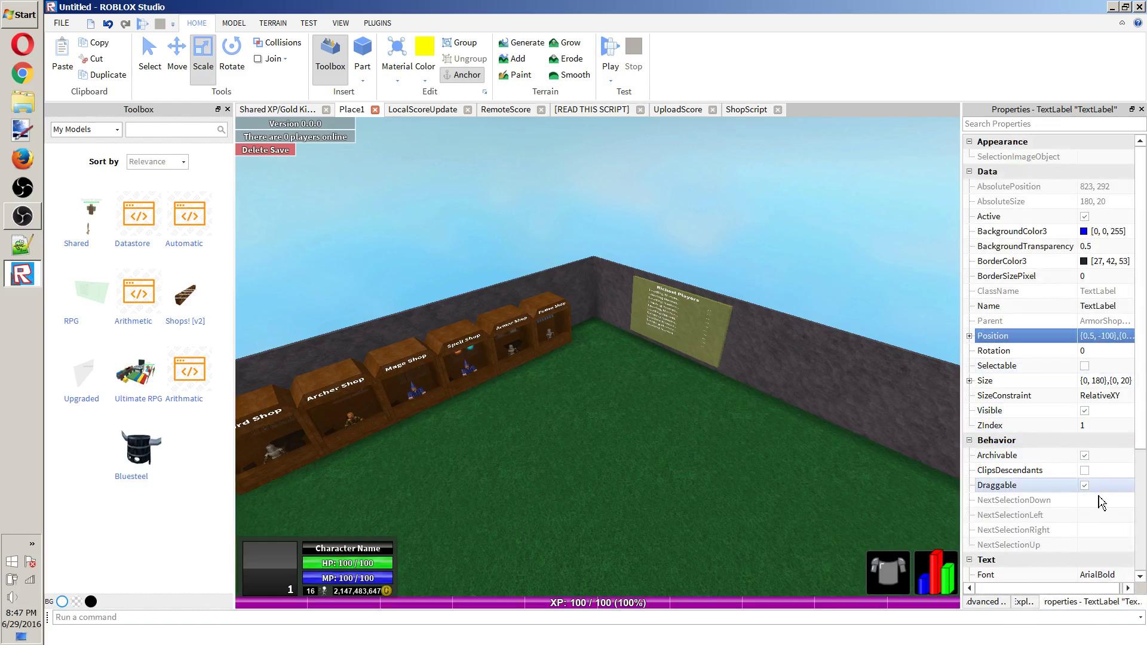
{"action": "left_click", "coordinate": [1024, 602]}
{"action": "left_click", "coordinate": [1021, 316]}
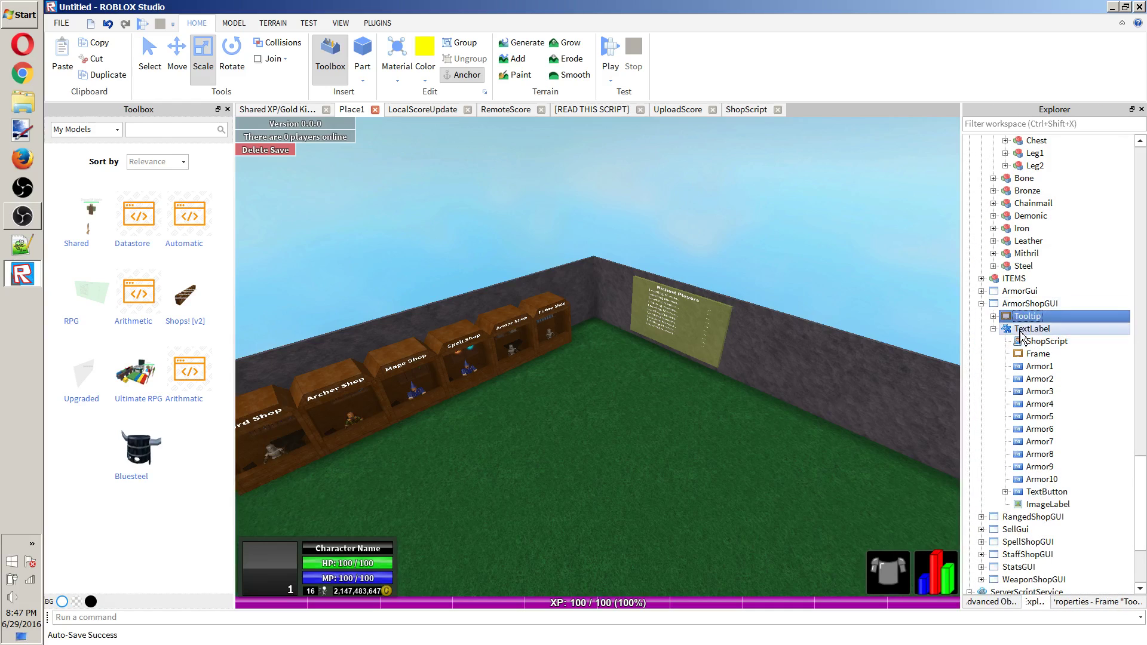
{"action": "left_click", "coordinate": [1037, 353]}
{"action": "left_click", "coordinate": [1078, 605]}
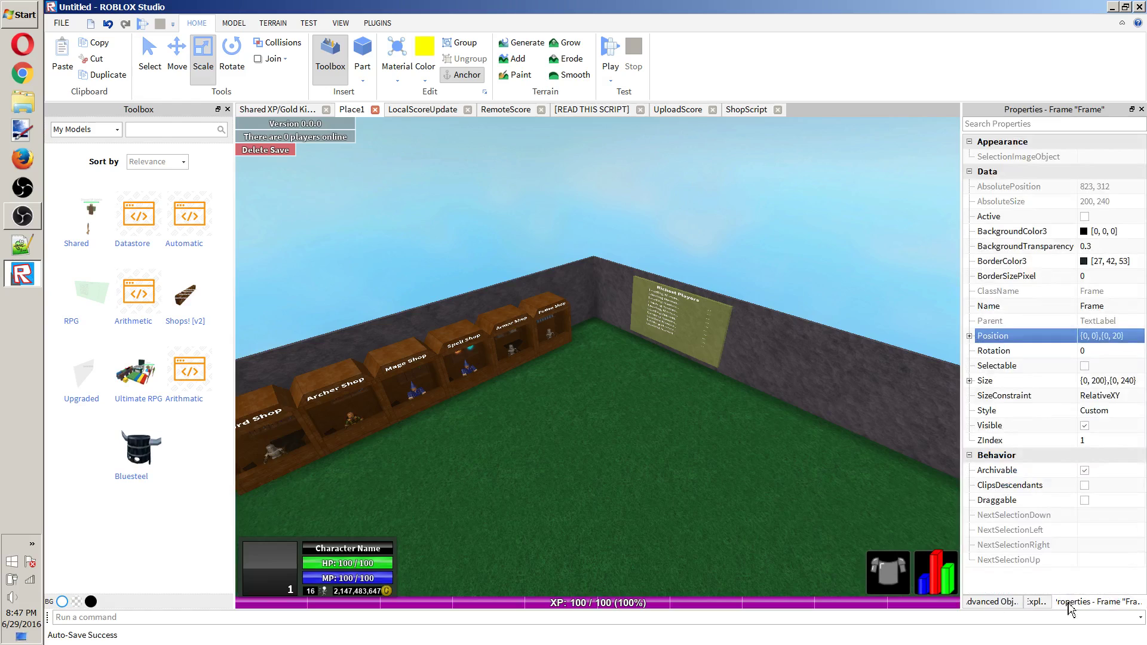
Copy ArmorShopGUI from ReplicatedStorage into StarterGui to preview the armor shop window.
{"action": "left_click", "coordinate": [1039, 603]}
{"action": "left_click", "coordinate": [1036, 305]}
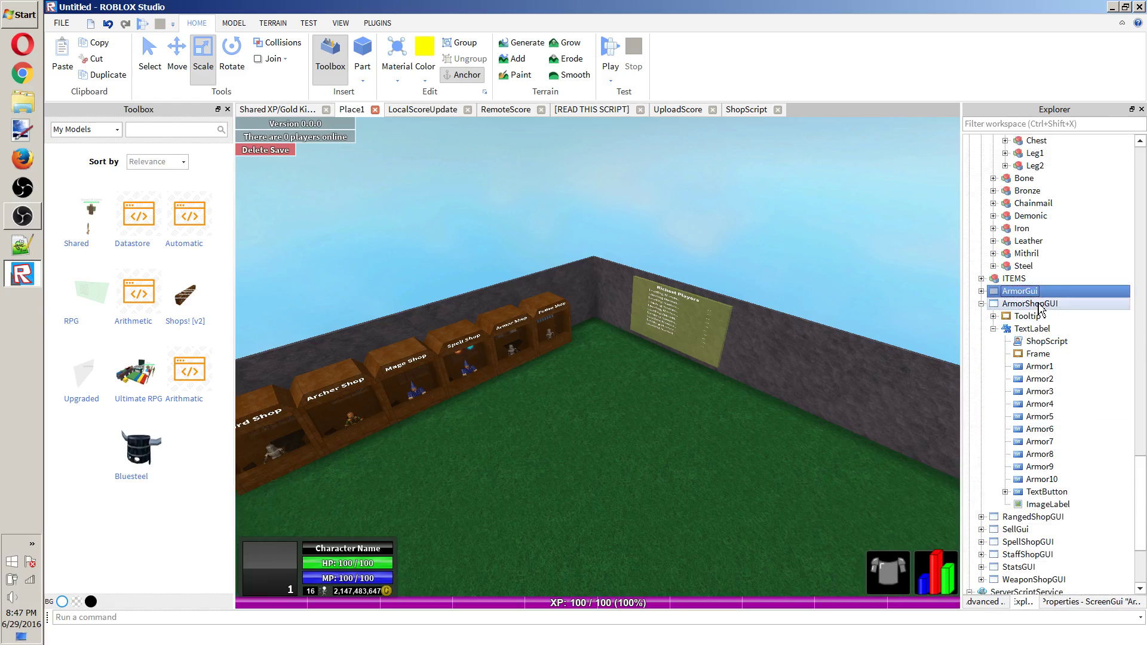
{"action": "scroll", "coordinate": [1141, 505], "scroll_direction": "down", "scroll_amount": 4}
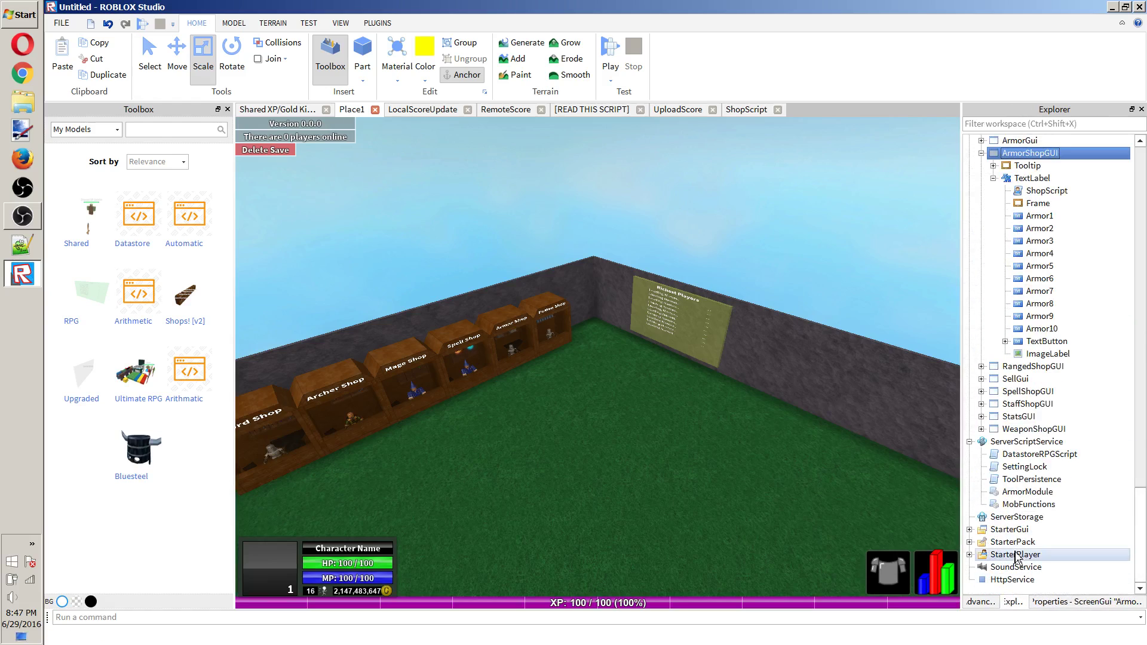
{"action": "left_click", "coordinate": [1009, 529]}
{"action": "double_click", "coordinate": [1009, 529]}
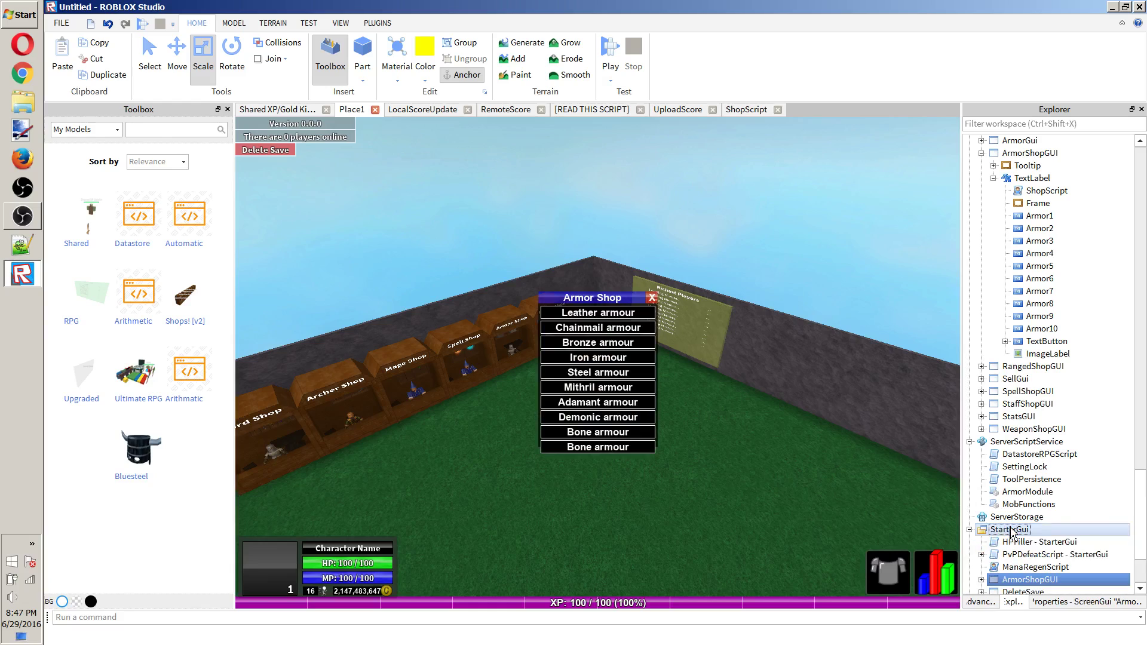
{"action": "scroll", "coordinate": [1028, 520], "scroll_direction": "down", "scroll_amount": 3}
{"action": "left_click", "coordinate": [1033, 467]}
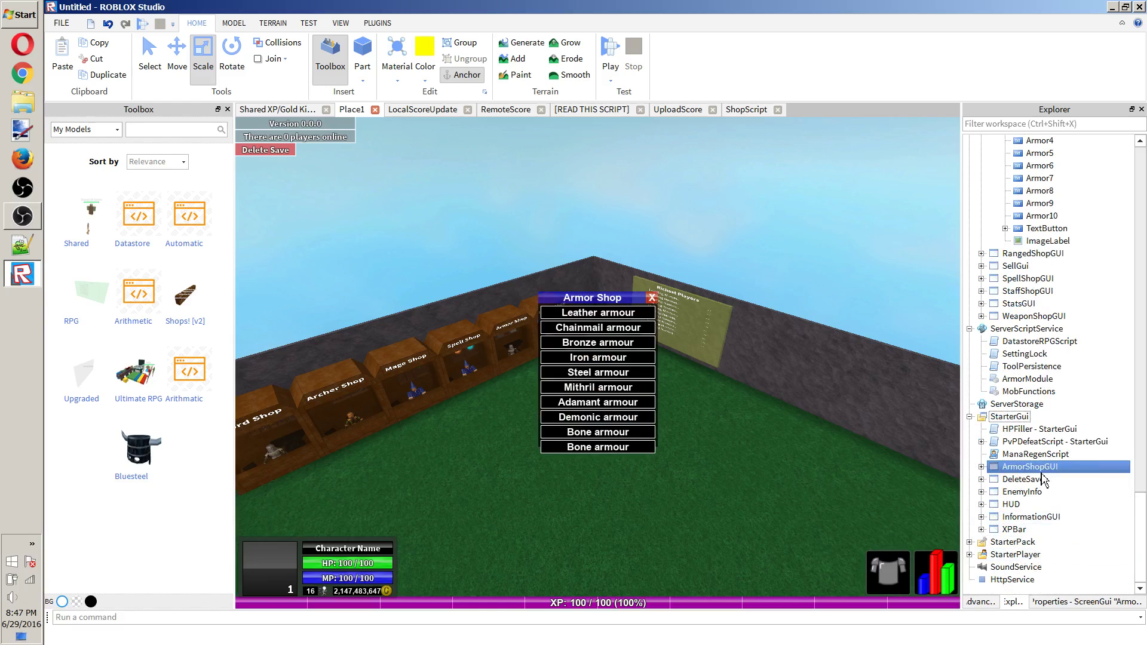
{"action": "scroll", "coordinate": [1072, 454], "scroll_direction": "up", "scroll_amount": 10}
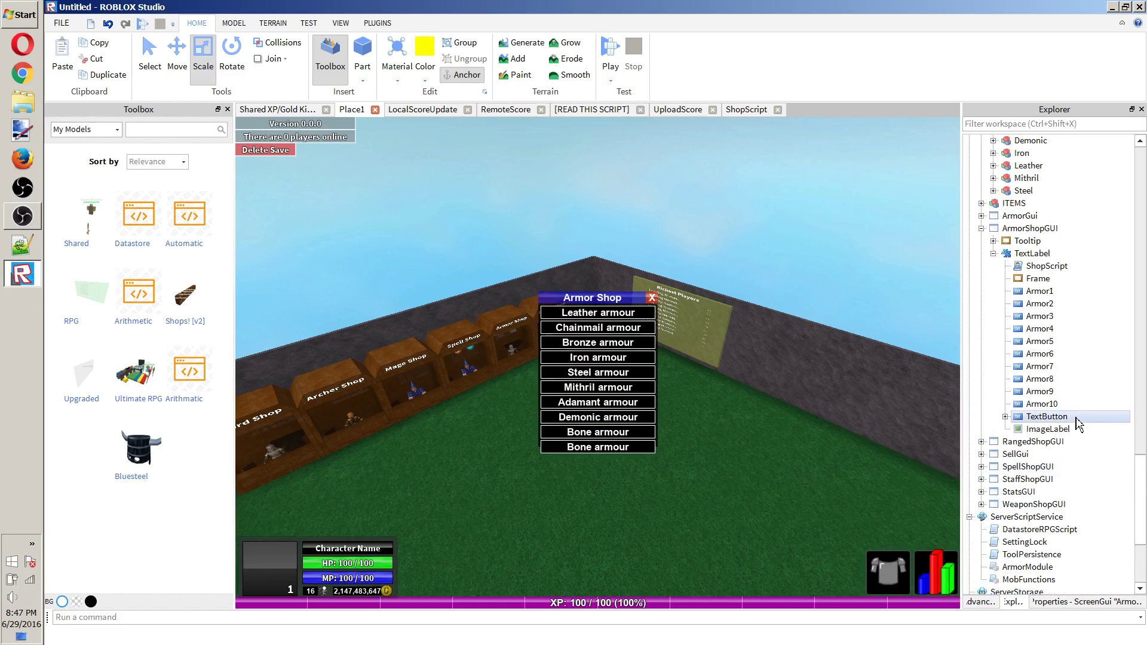
Delete the preview copy of ArmorShopGUI and move the original ArmorShopGUI from ReplicatedStorage into StarterGui.
{"action": "left_click", "coordinate": [1030, 417]}
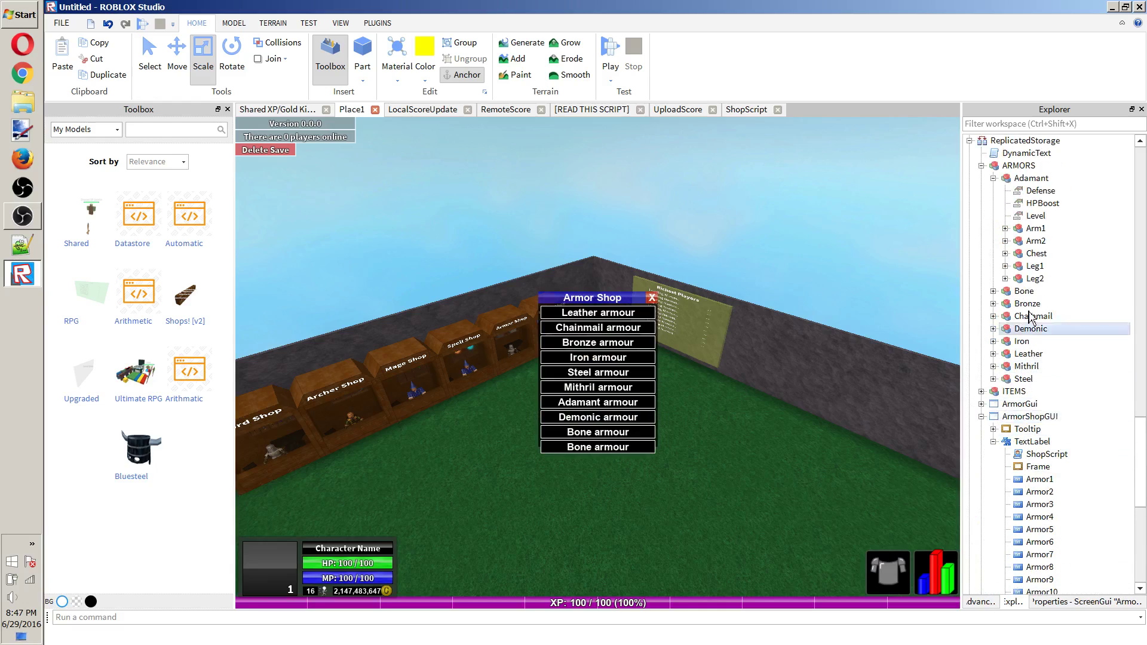
{"action": "scroll", "coordinate": [1031, 322], "scroll_direction": "up", "scroll_amount": 2}
{"action": "left_click", "coordinate": [1031, 217]}
{"action": "scroll", "coordinate": [1024, 221], "scroll_direction": "down", "scroll_amount": 8}
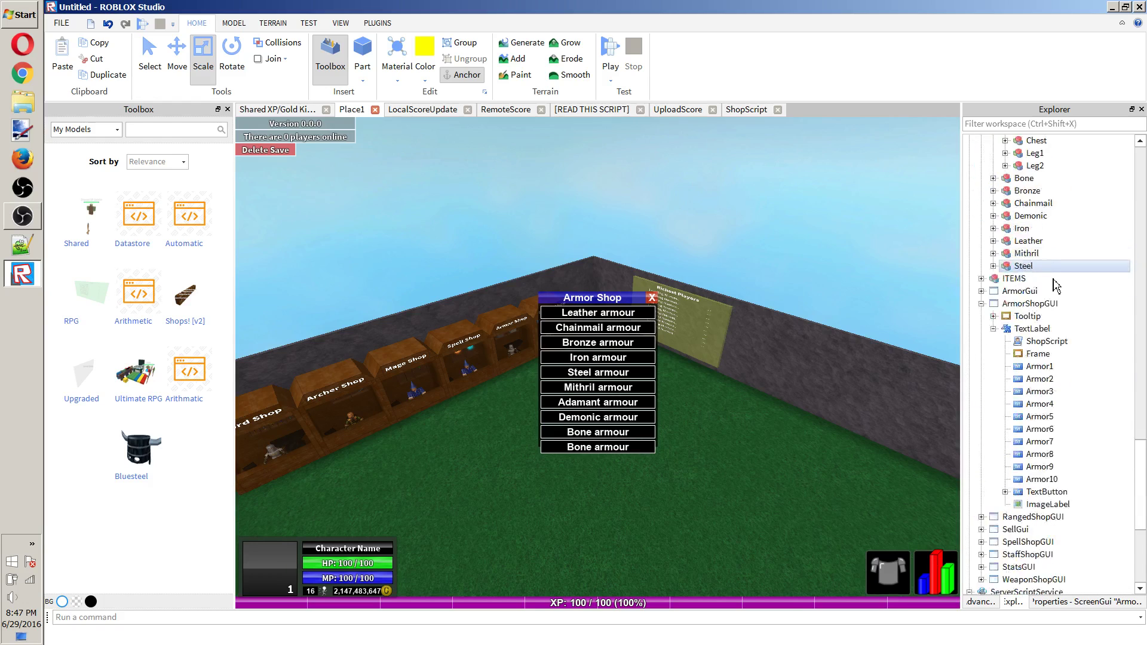
{"action": "key", "text": "Delete"}
{"action": "left_click", "coordinate": [1023, 191]}
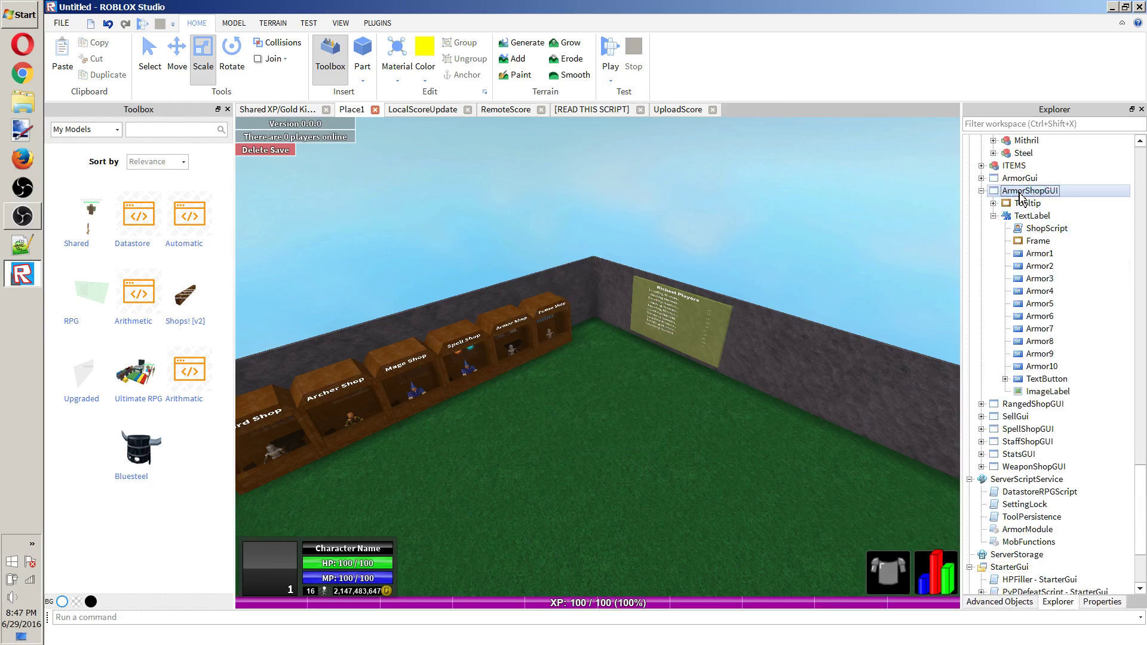
{"action": "key", "text": "Delete"}
{"action": "left_click", "coordinate": [1011, 428]}
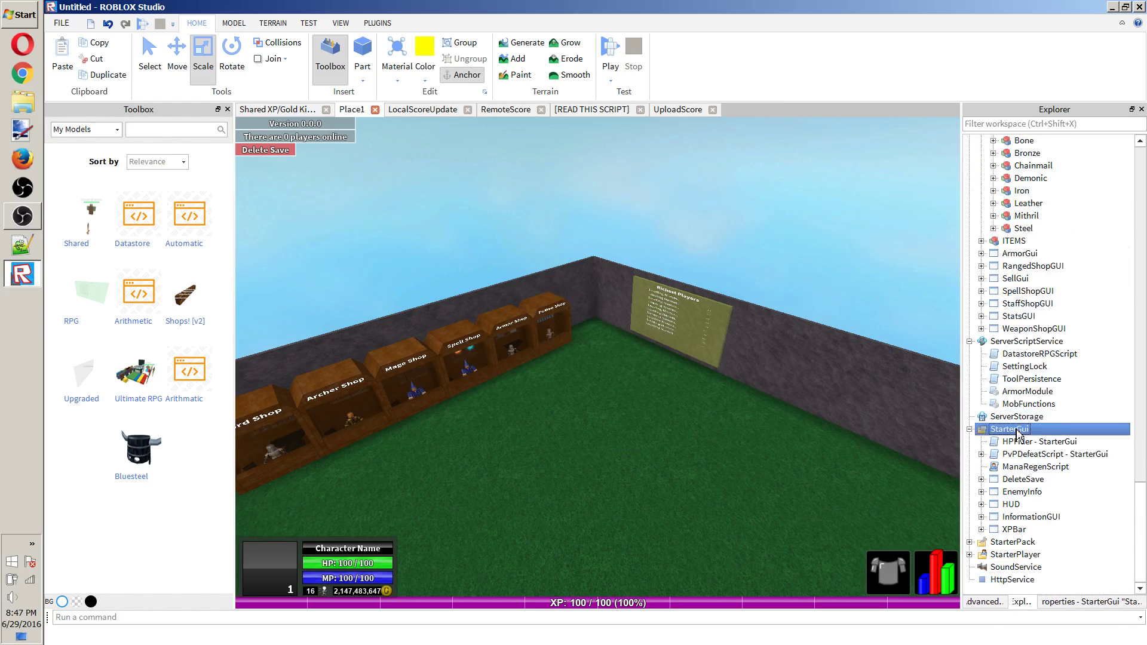
{"action": "key", "text": "ctrl+v"}
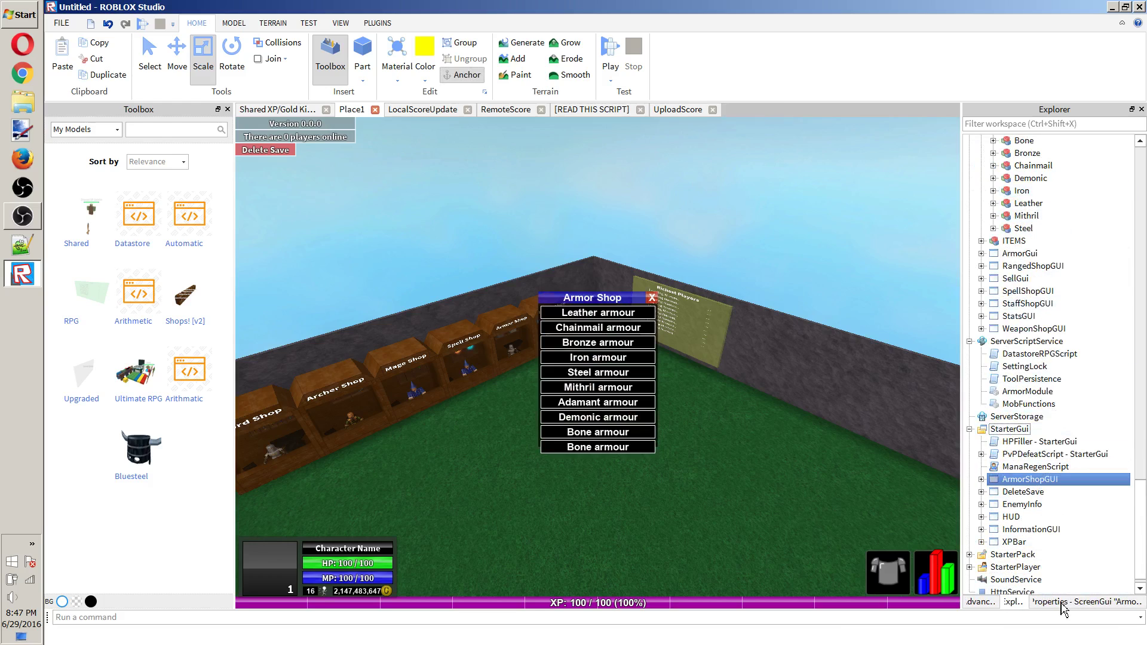
Set the size of the Frame under the TextLabel of StarterGui's ArmorShopGUI to {0, 200},{0, 260}.
{"action": "scroll", "coordinate": [1075, 359], "scroll_direction": "up", "scroll_amount": 5}
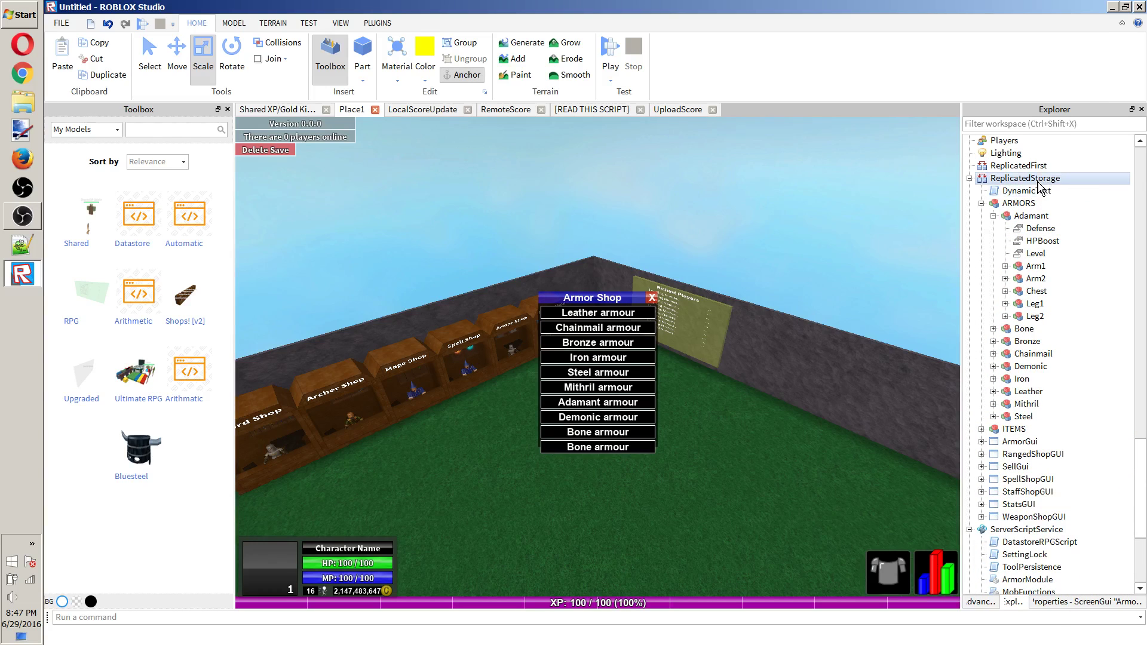
{"action": "scroll", "coordinate": [1038, 188], "scroll_direction": "down", "scroll_amount": 3}
{"action": "scroll", "coordinate": [1038, 187], "scroll_direction": "up", "scroll_amount": 3}
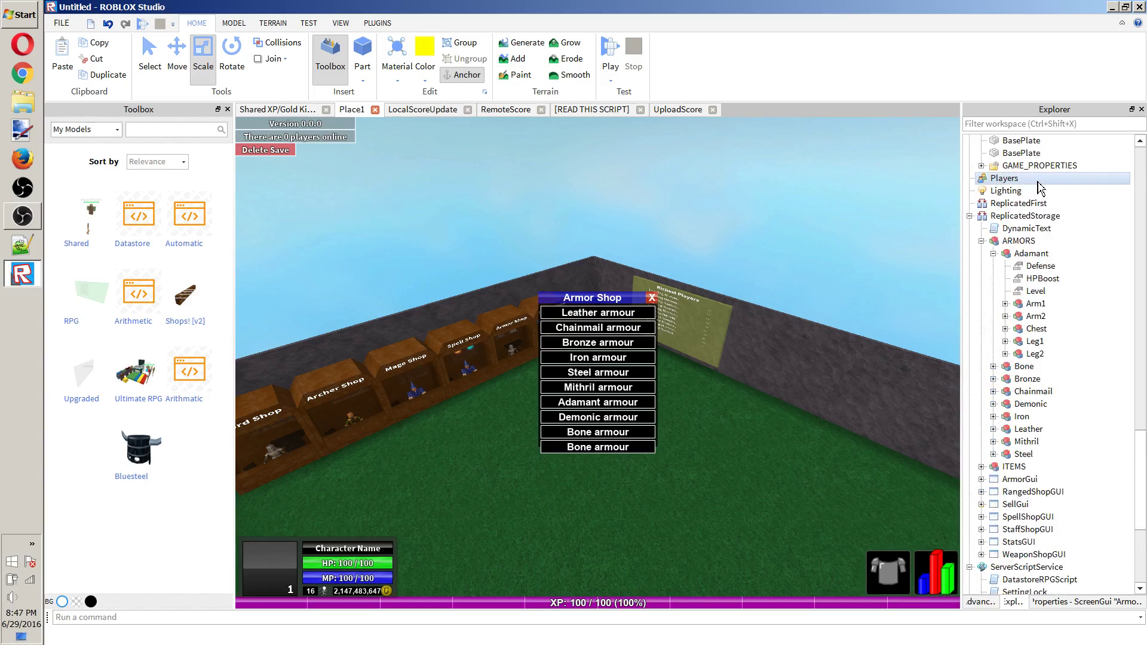
{"action": "scroll", "coordinate": [1027, 218], "scroll_direction": "down", "scroll_amount": 5}
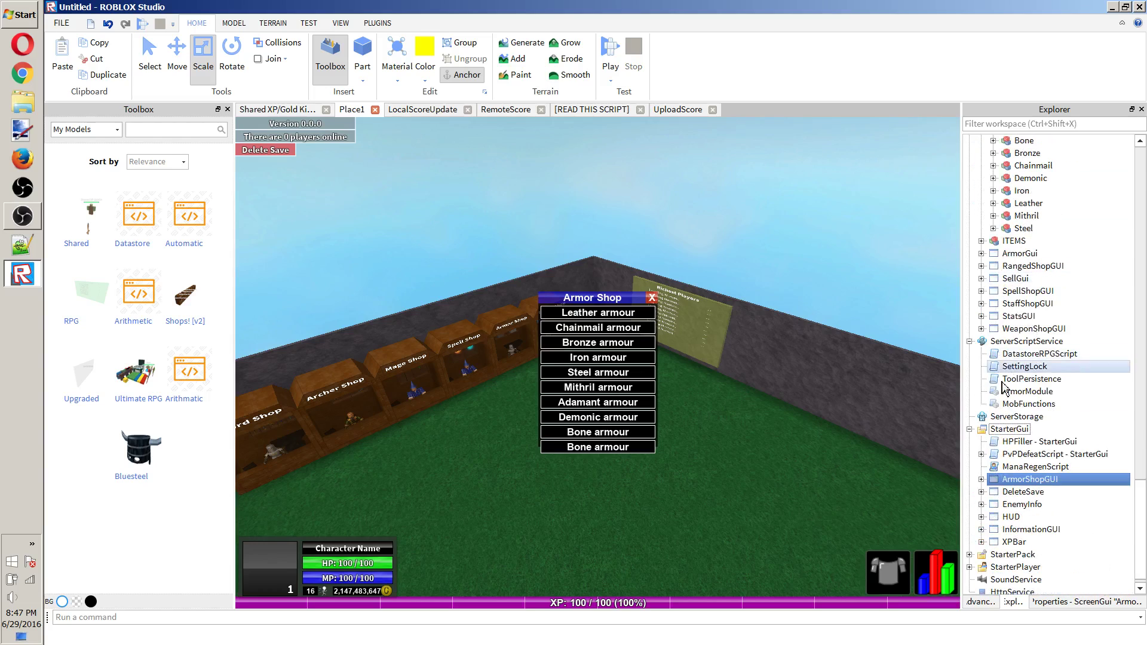
{"action": "left_click", "coordinate": [980, 479]}
{"action": "left_click", "coordinate": [993, 505]}
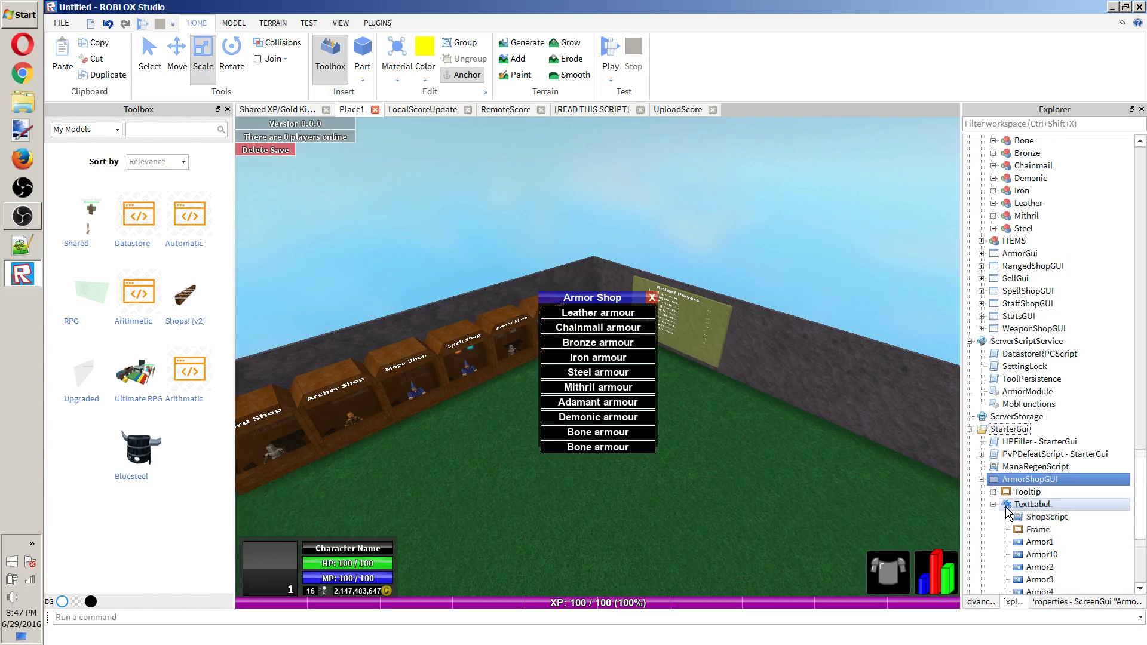
{"action": "scroll", "coordinate": [998, 513], "scroll_direction": "down", "scroll_amount": 3}
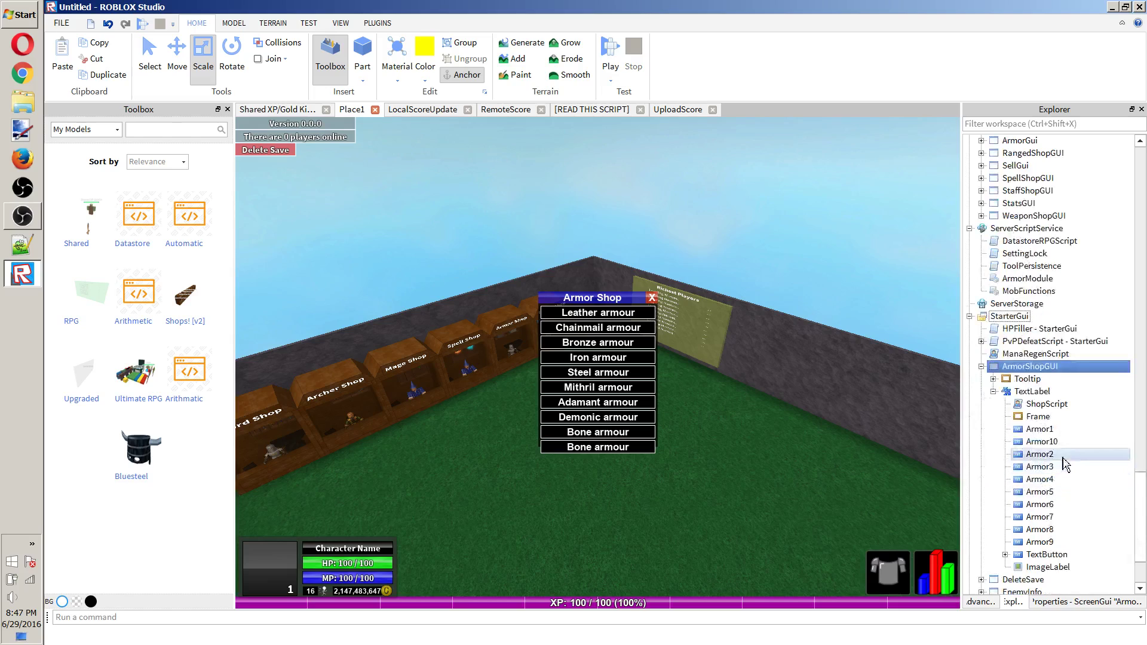
{"action": "left_click", "coordinate": [1047, 416]}
{"action": "left_click", "coordinate": [1089, 601]}
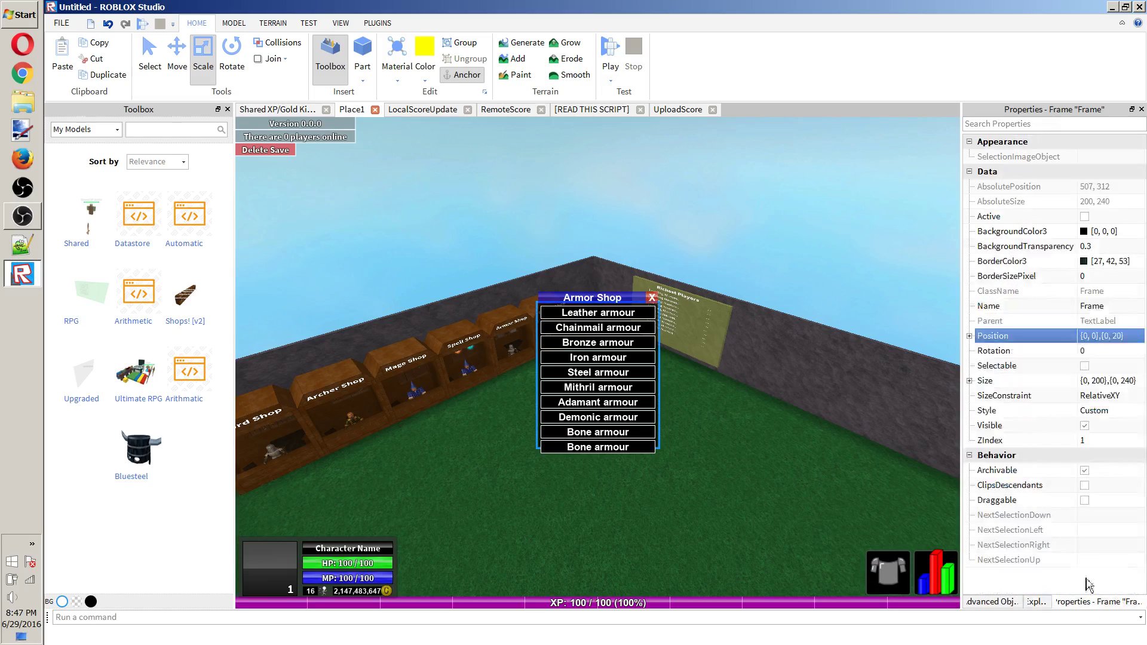
{"action": "left_click", "coordinate": [1129, 381]}
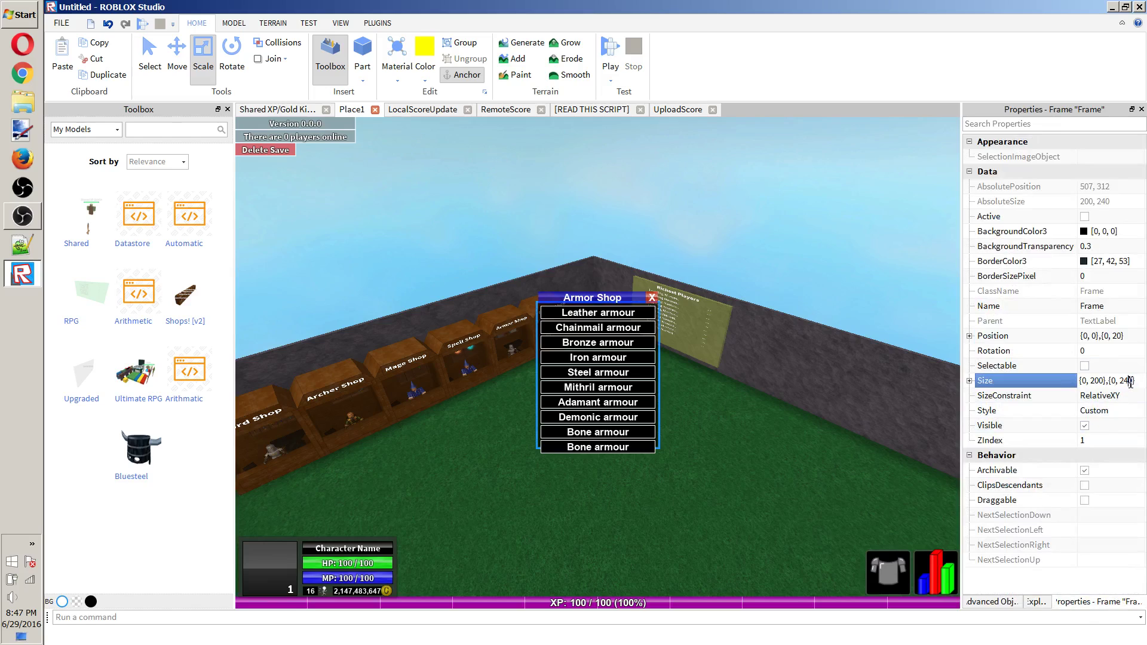
{"action": "key", "text": "Return"}
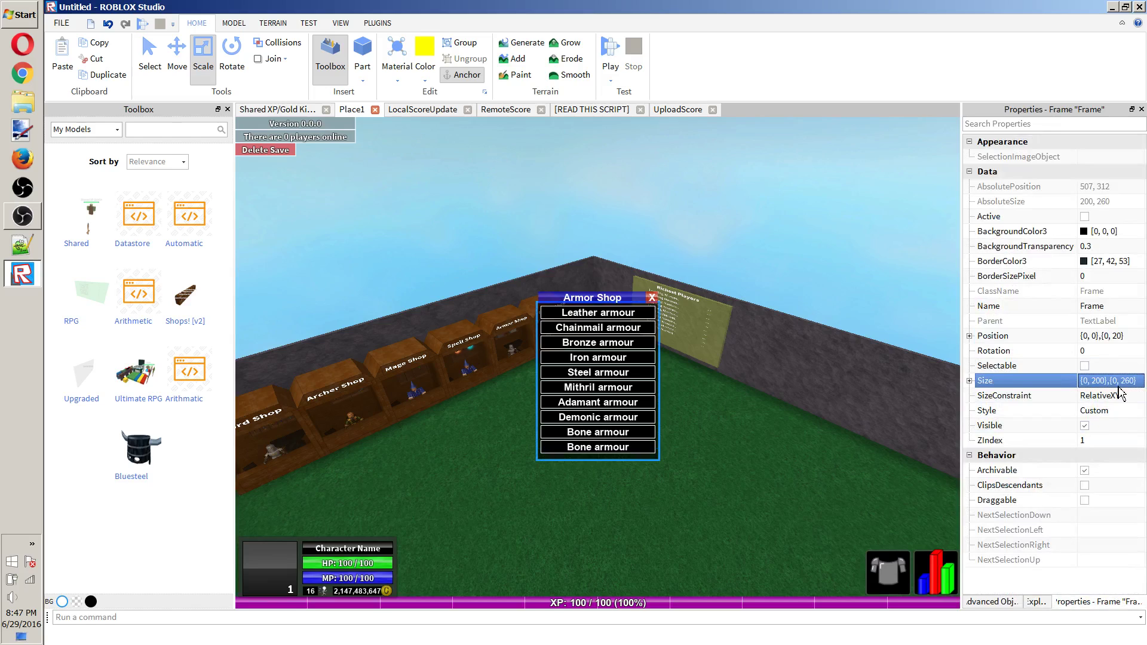
Refine the Frame's size by trying {0, 200},{0, 250} and settling on {0, 200},{0, 255}, and check the shop window.
{"action": "left_click", "coordinate": [1119, 385]}
{"action": "left_click", "coordinate": [1128, 384]}
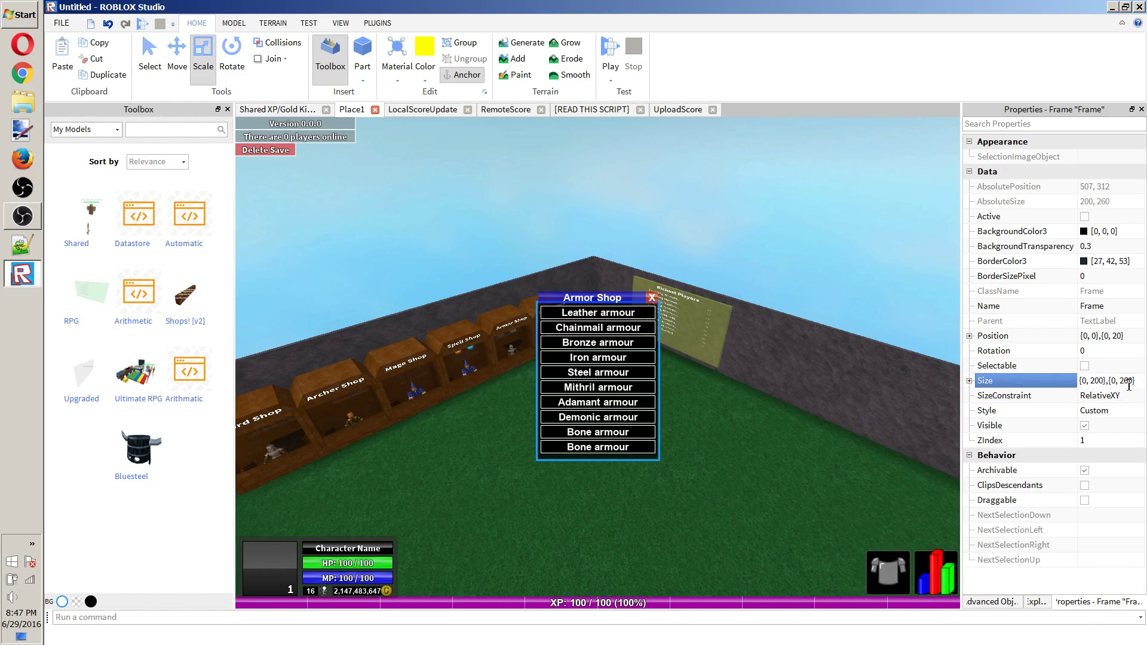
{"action": "type", "text": "5"}
{"action": "key", "text": "Return"}
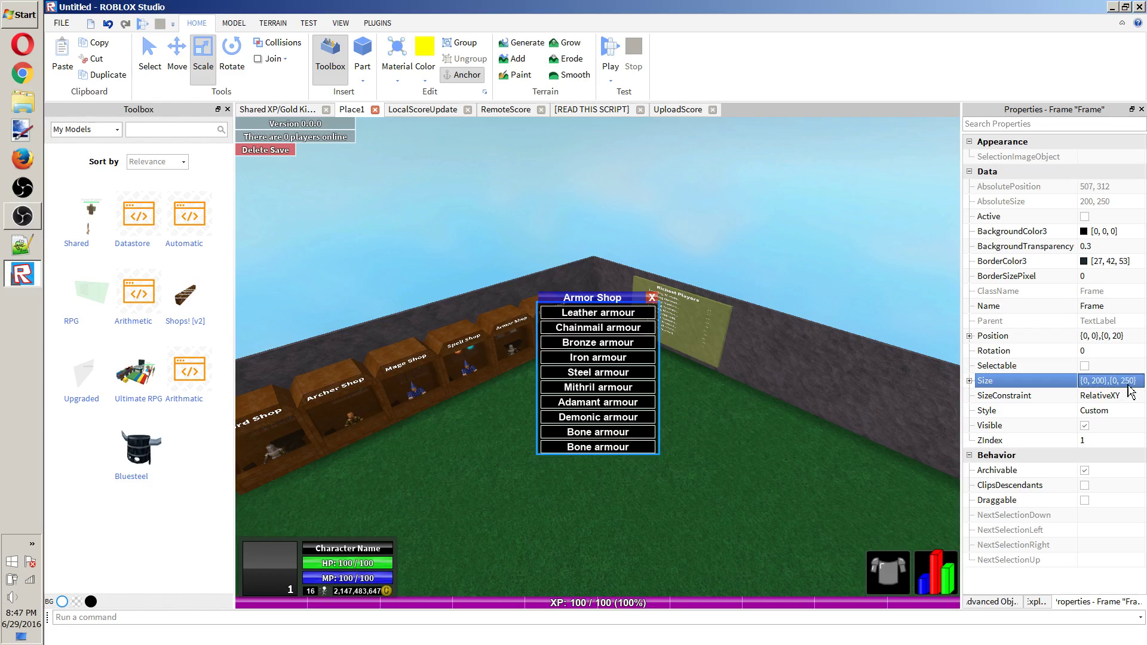
{"action": "left_click", "coordinate": [1131, 384]}
{"action": "left_click", "coordinate": [1132, 383]}
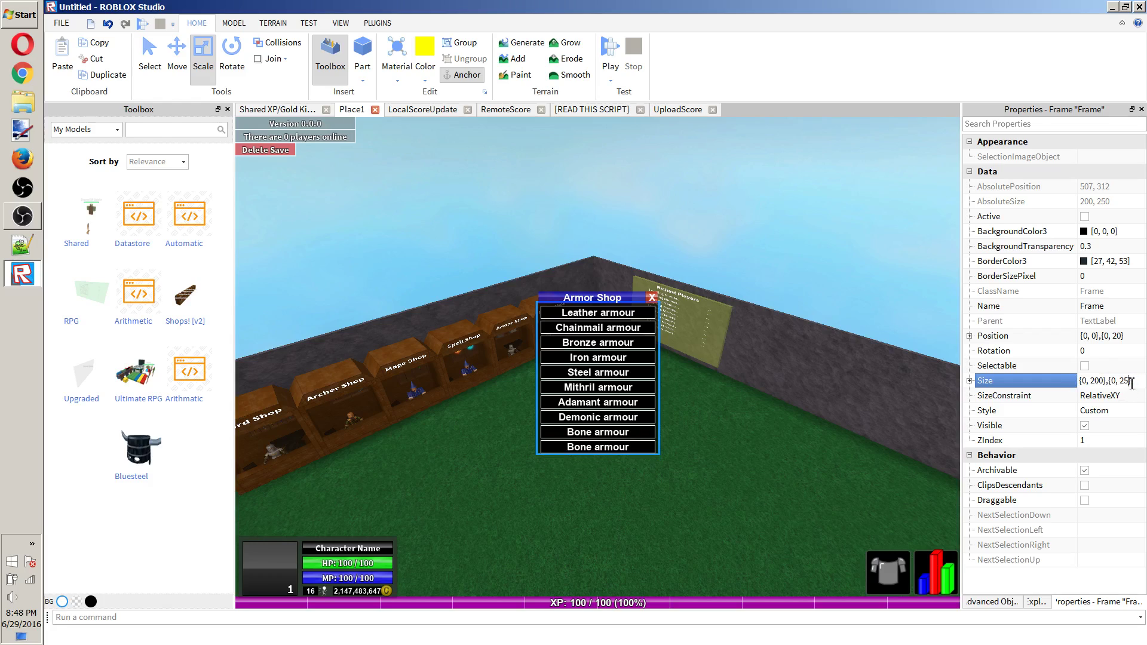
{"action": "type", "text": "5"}
{"action": "key", "text": "Return"}
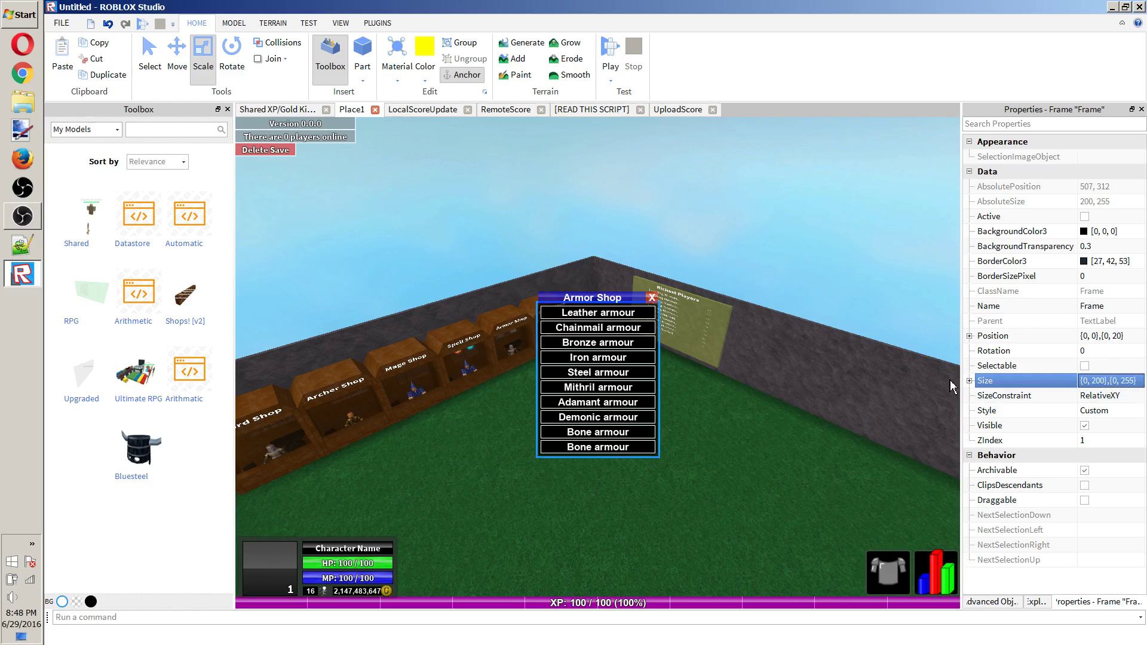
{"action": "left_click", "coordinate": [875, 329]}
{"action": "right_click_drag", "start_coordinate": [875, 329], "coordinate": [750, 321]}
Change the text of the Armor10 button in StarterGui's ArmorShopGUI to "Noob armour".
{"action": "left_click", "coordinate": [1057, 602]}
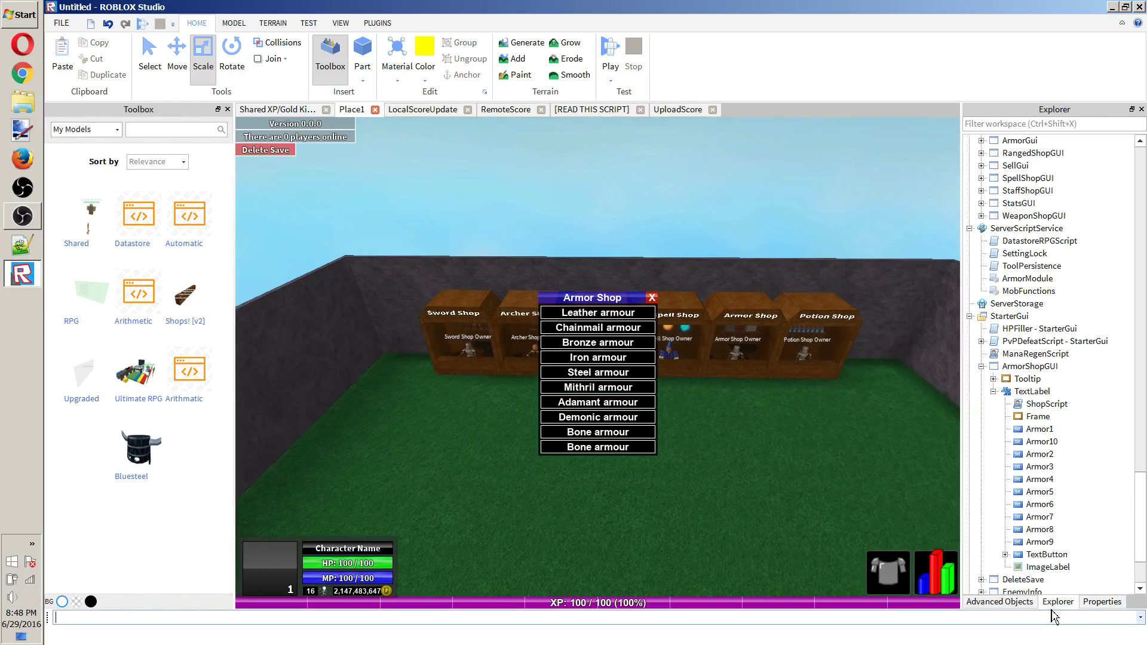
{"action": "left_click", "coordinate": [1042, 441]}
{"action": "left_click", "coordinate": [1095, 602]}
{"action": "scroll", "coordinate": [1111, 477], "scroll_direction": "down", "scroll_amount": 6}
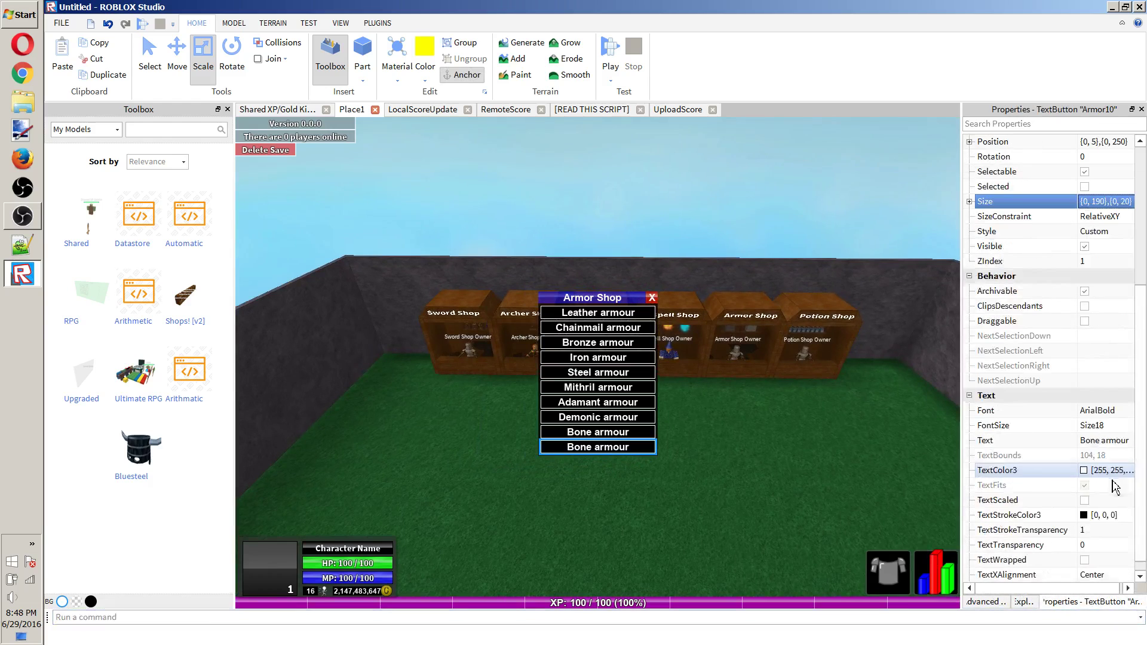
{"action": "left_click", "coordinate": [1105, 440]}
{"action": "type", "text": "N"}
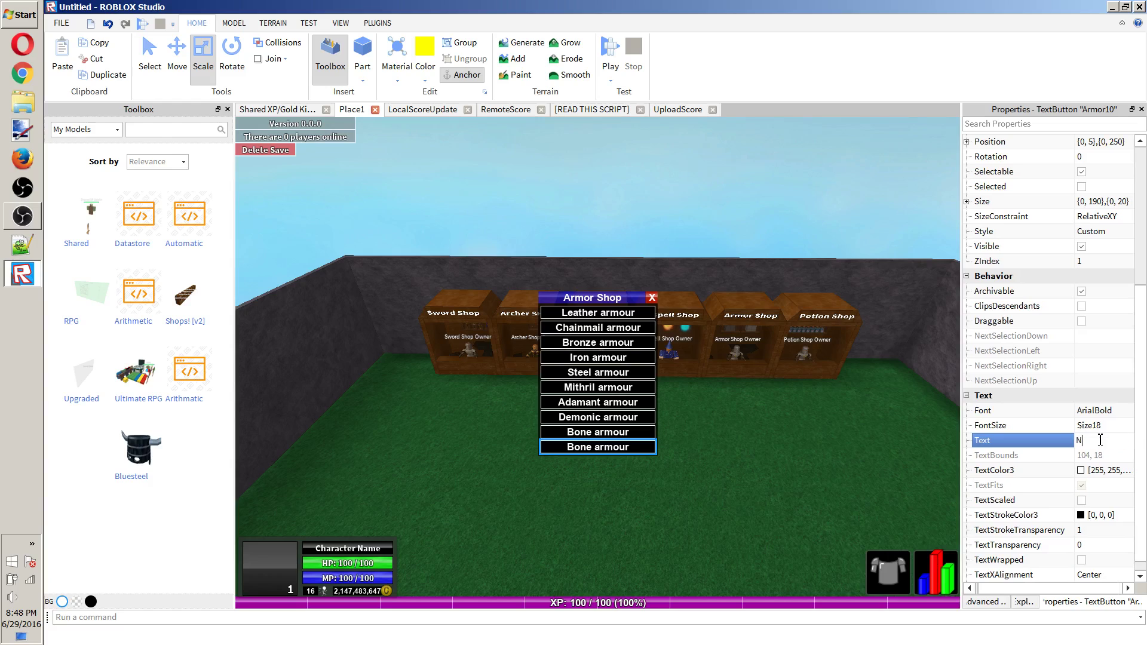
{"action": "type", "text": "oob armour"}
{"action": "key", "text": "Return"}
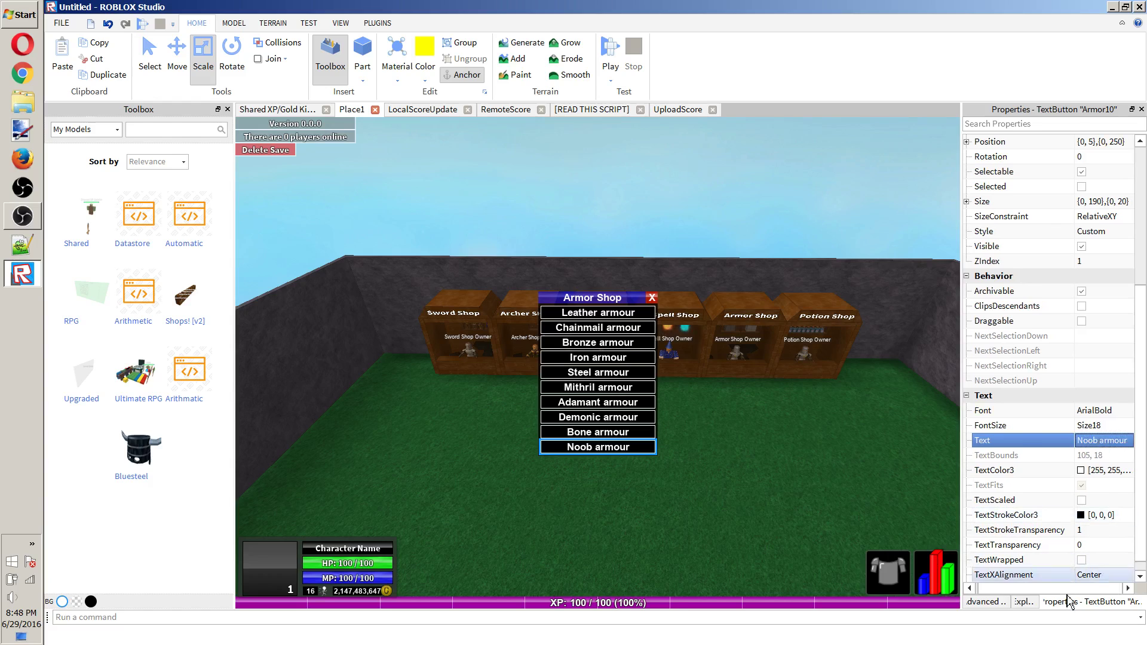
Duplicate the Adamant model in the ARMORS group of ReplicatedStorage and rename the copy Noob.
{"action": "left_click", "coordinate": [1024, 601]}
{"action": "scroll", "coordinate": [1027, 355], "scroll_direction": "up", "scroll_amount": 10}
{"action": "scroll", "coordinate": [1028, 358], "scroll_direction": "up", "scroll_amount": 2}
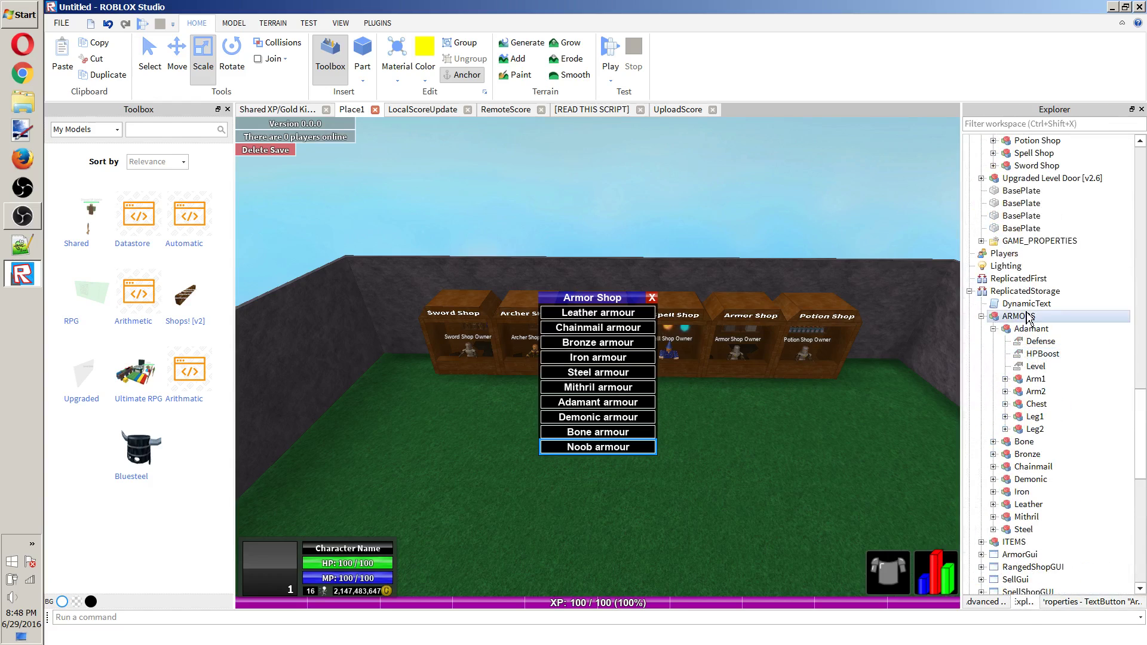
{"action": "double_click", "coordinate": [1022, 329]}
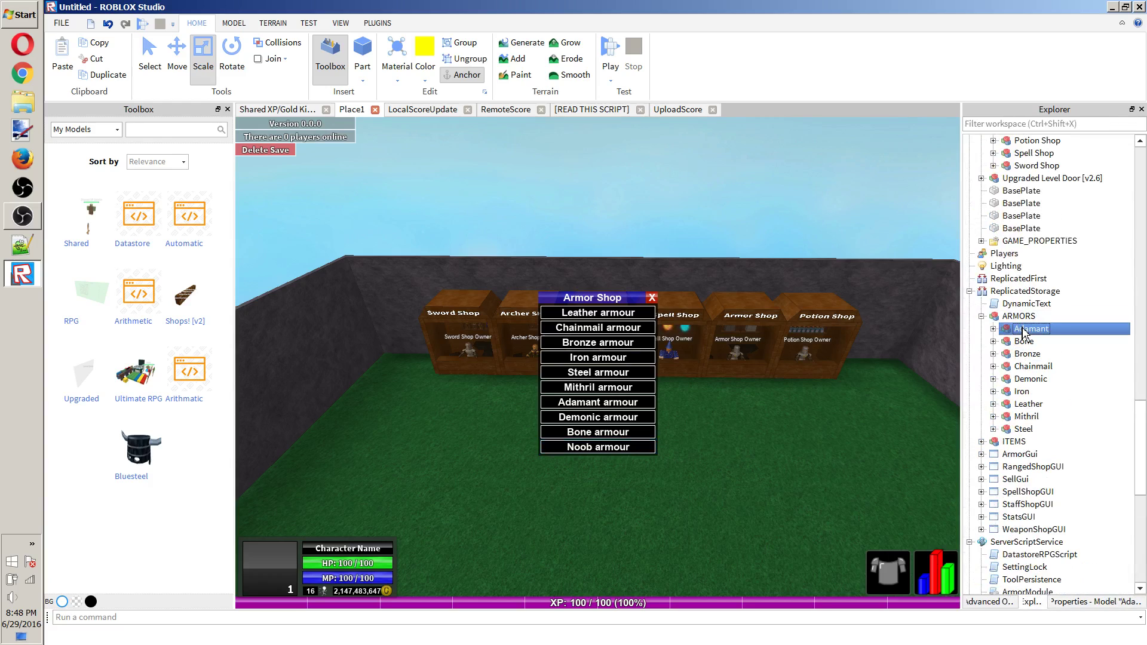
{"action": "left_click", "coordinate": [1095, 601]}
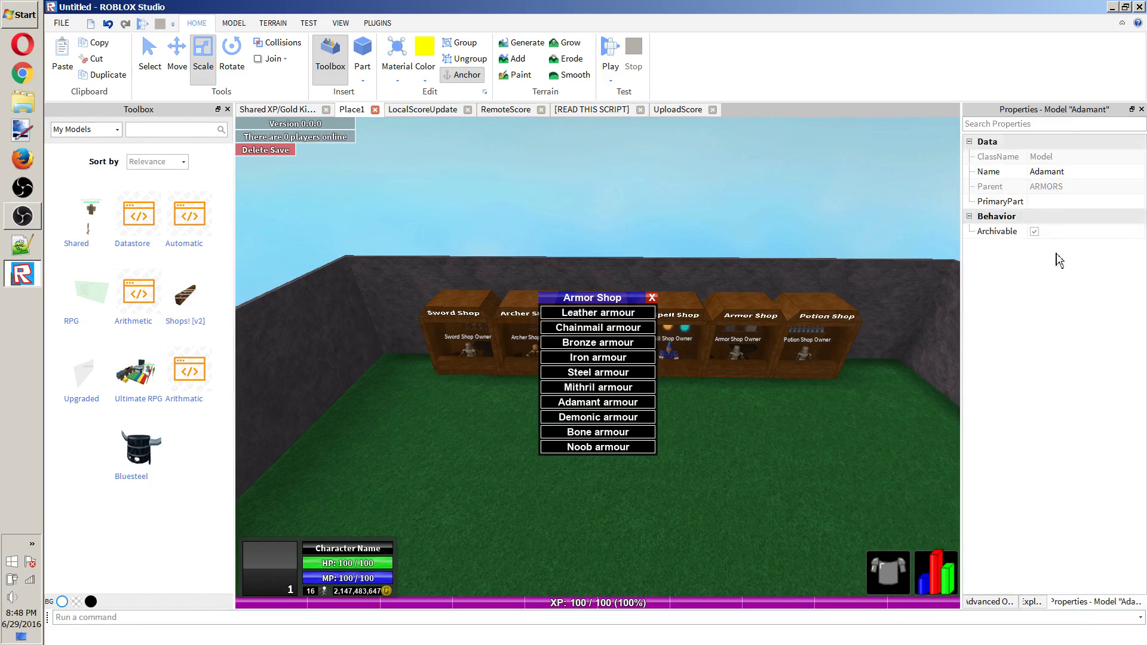
{"action": "left_click", "coordinate": [1047, 172]}
{"action": "type", "text": "Noob"}
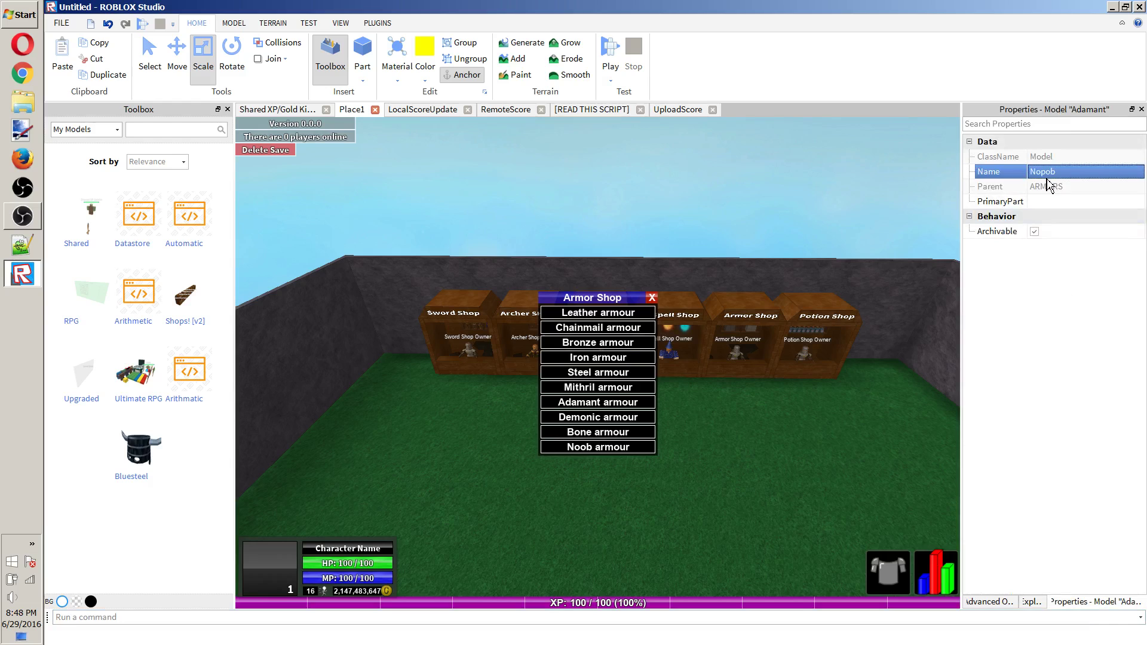
{"action": "key", "text": "Return"}
{"action": "left_click", "coordinate": [1031, 601]}
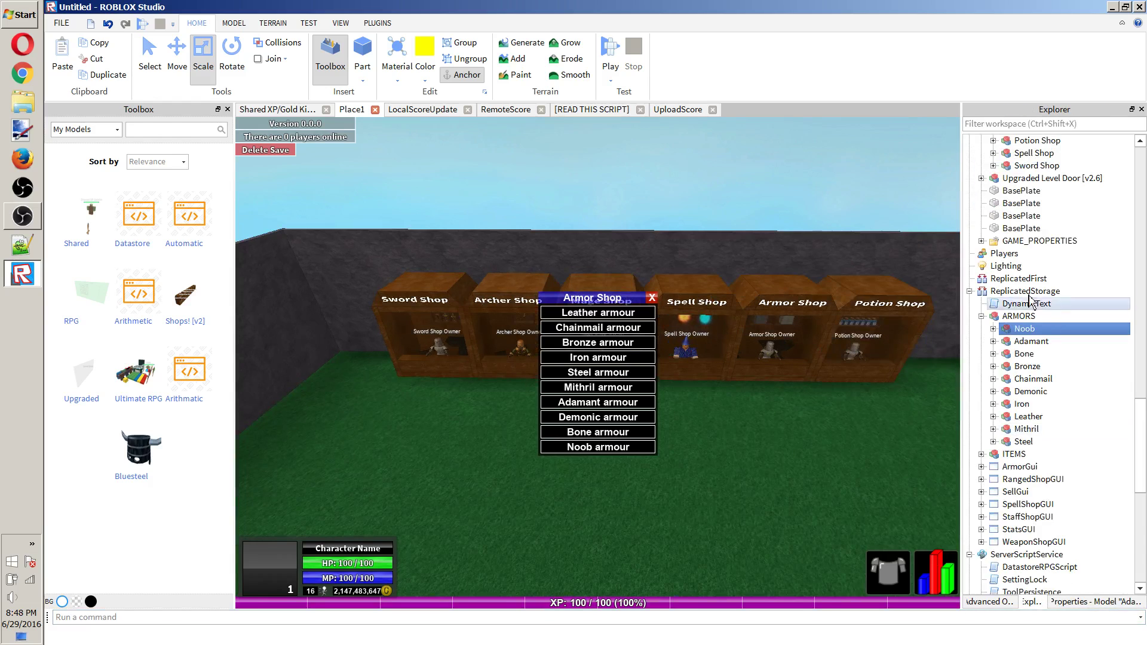
Examine the Level value of the Noob armor model and look over its Defense and HPBoost entries.
{"action": "left_click", "coordinate": [993, 329]}
{"action": "left_click", "coordinate": [1042, 354]}
{"action": "left_click", "coordinate": [1035, 366]}
{"action": "left_click", "coordinate": [1092, 602]}
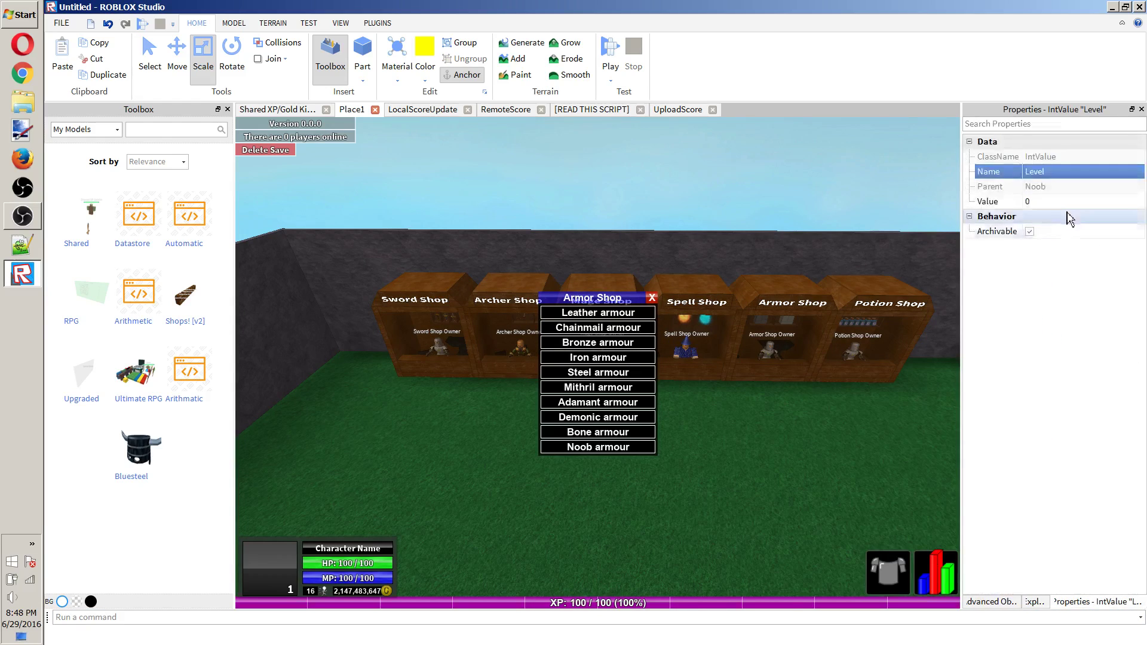
{"action": "left_click", "coordinate": [1057, 202]}
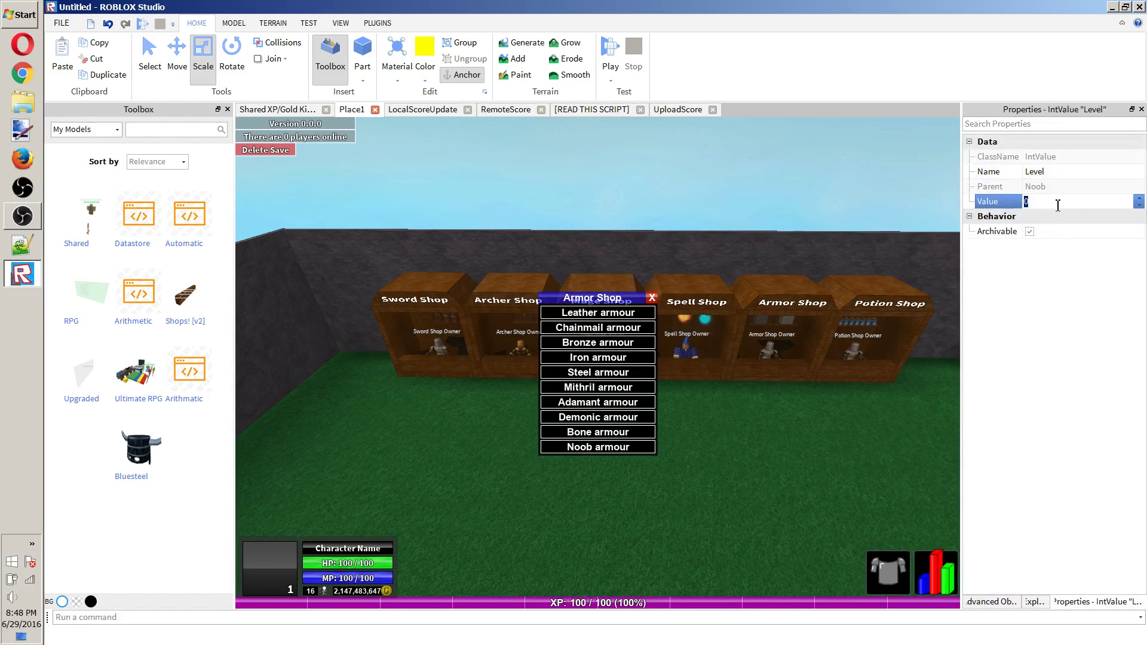
{"action": "left_click", "coordinate": [1035, 602]}
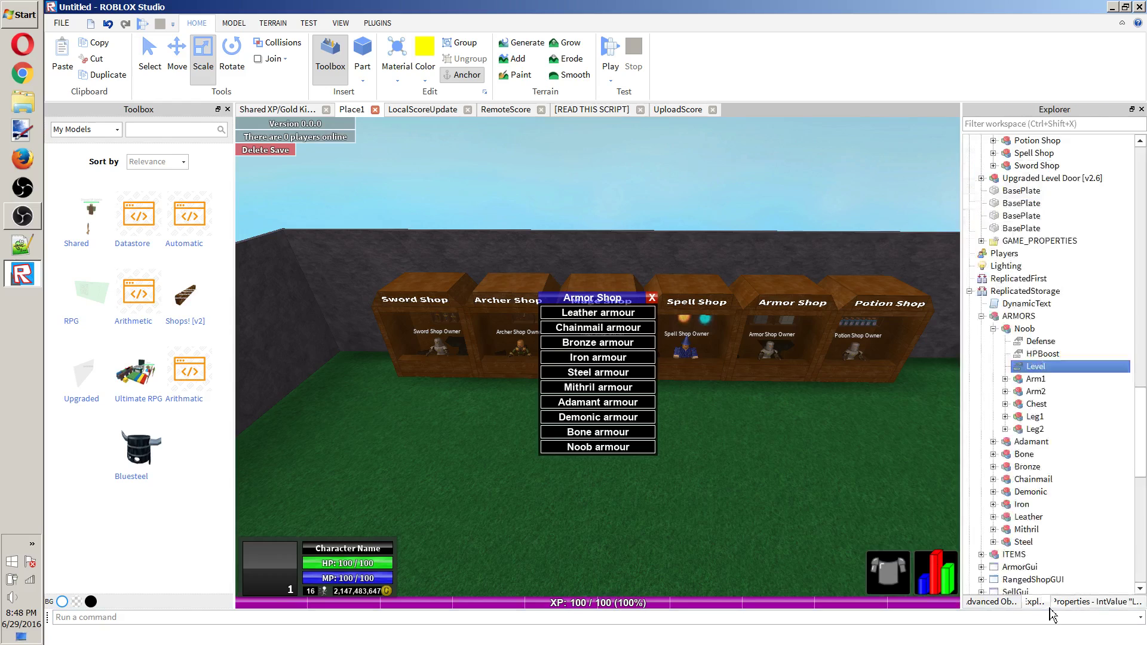
{"action": "left_click", "coordinate": [1015, 354]}
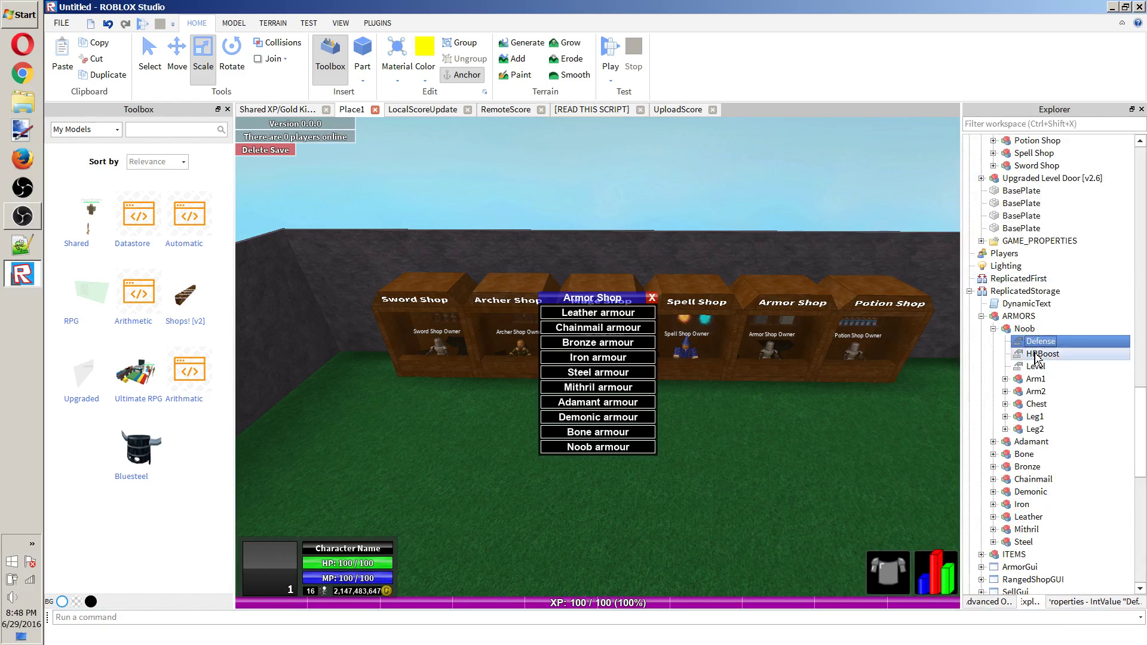
Delete three of the plain Part objects from the Chest group of the Noob armor model.
{"action": "left_click", "coordinate": [1006, 379]}
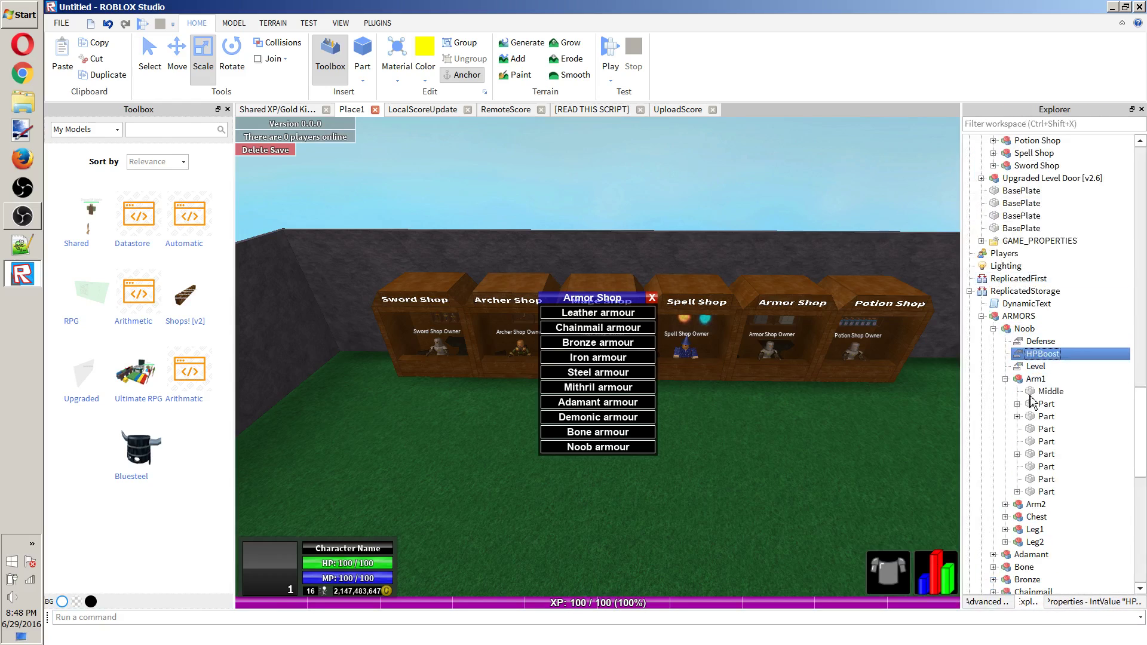
{"action": "left_click", "coordinate": [1007, 380]}
{"action": "left_click", "coordinate": [1007, 405]}
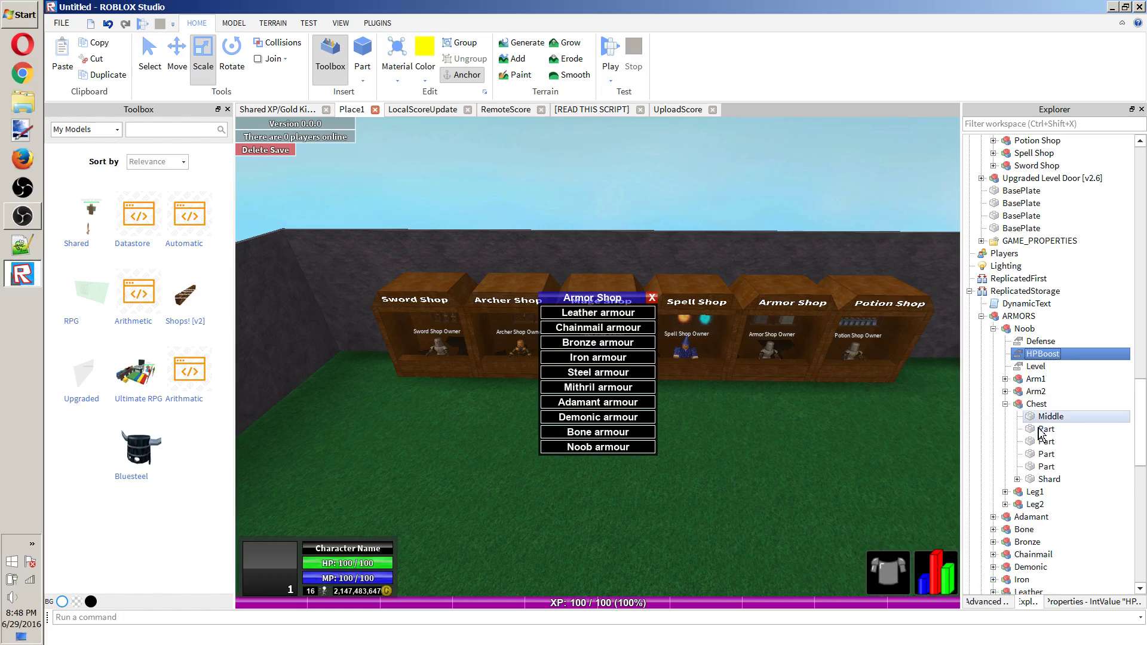
{"action": "left_click", "coordinate": [1056, 468]}
{"action": "key", "text": "Delete"}
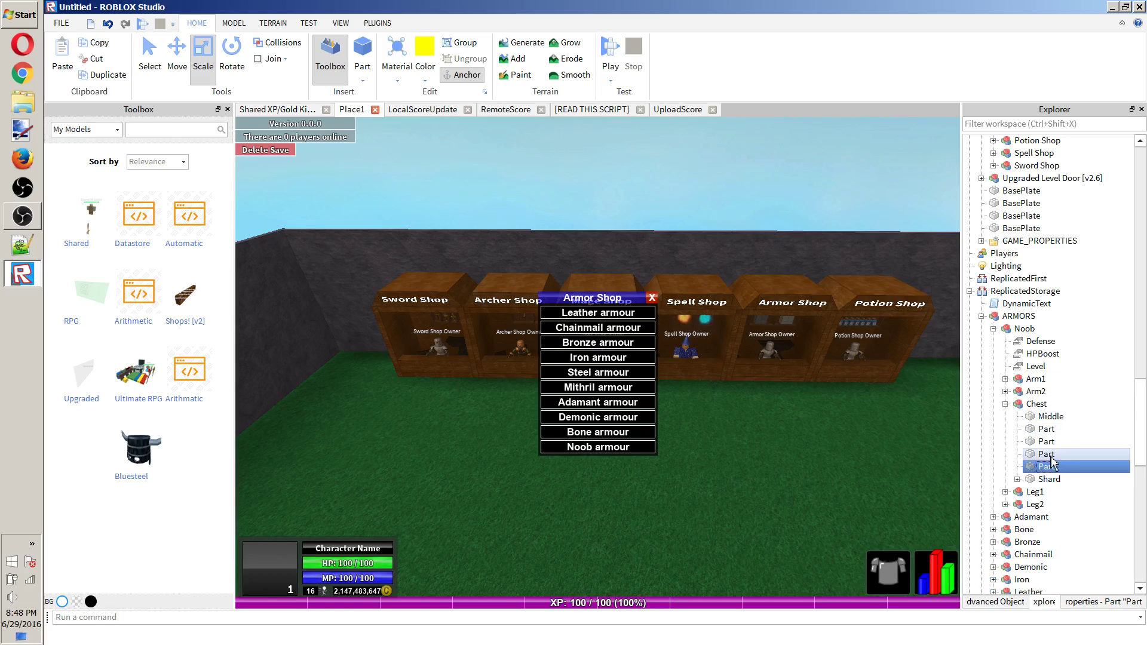
{"action": "left_click", "coordinate": [1047, 442]}
{"action": "key", "text": "Delete"}
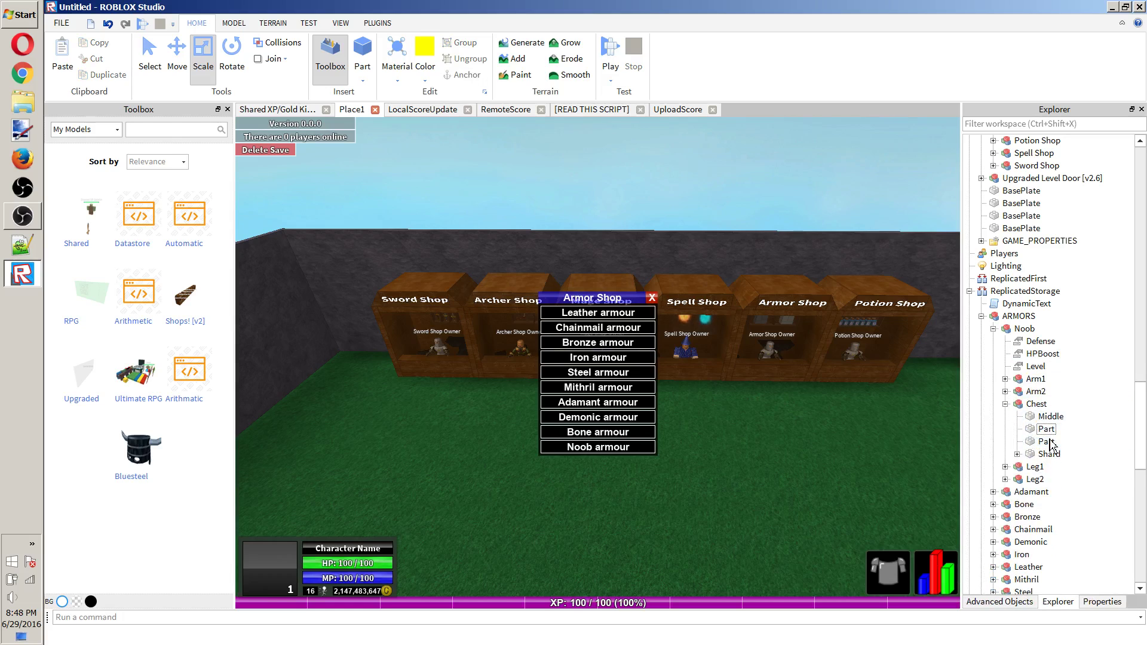
{"action": "left_click", "coordinate": [1047, 442]}
{"action": "key", "text": "Delete"}
Delete four of the Part objects from the Noob model's Arm2 group.
{"action": "left_click", "coordinate": [1005, 391]}
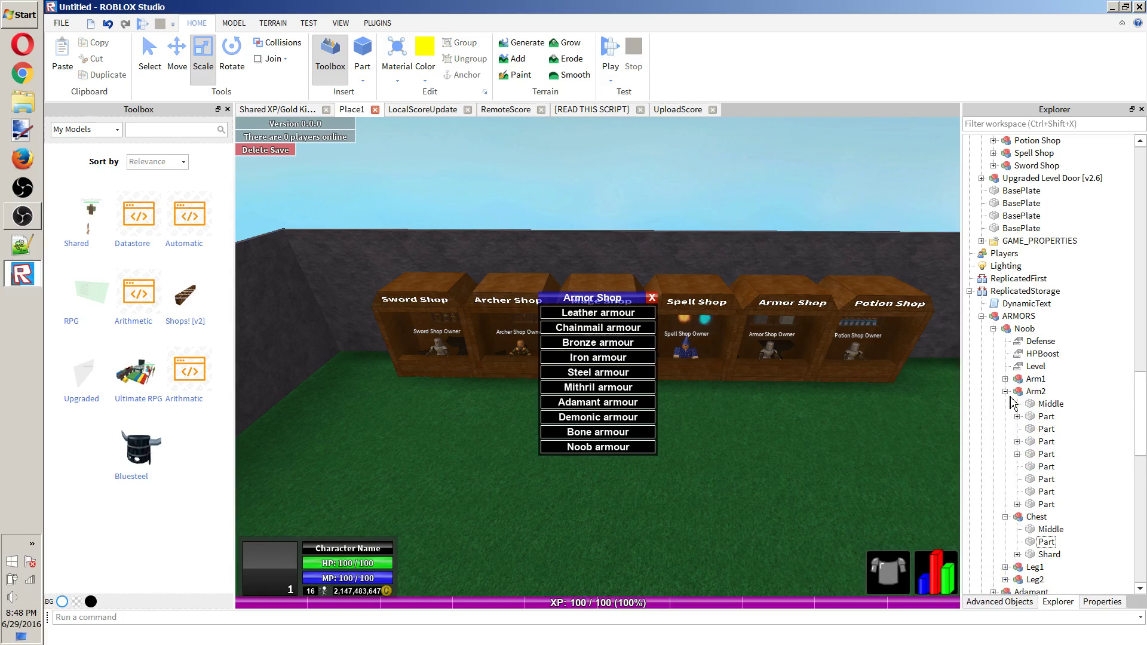
{"action": "left_click", "coordinate": [1046, 429]}
{"action": "key", "text": "Delete"}
{"action": "left_click", "coordinate": [1046, 441]}
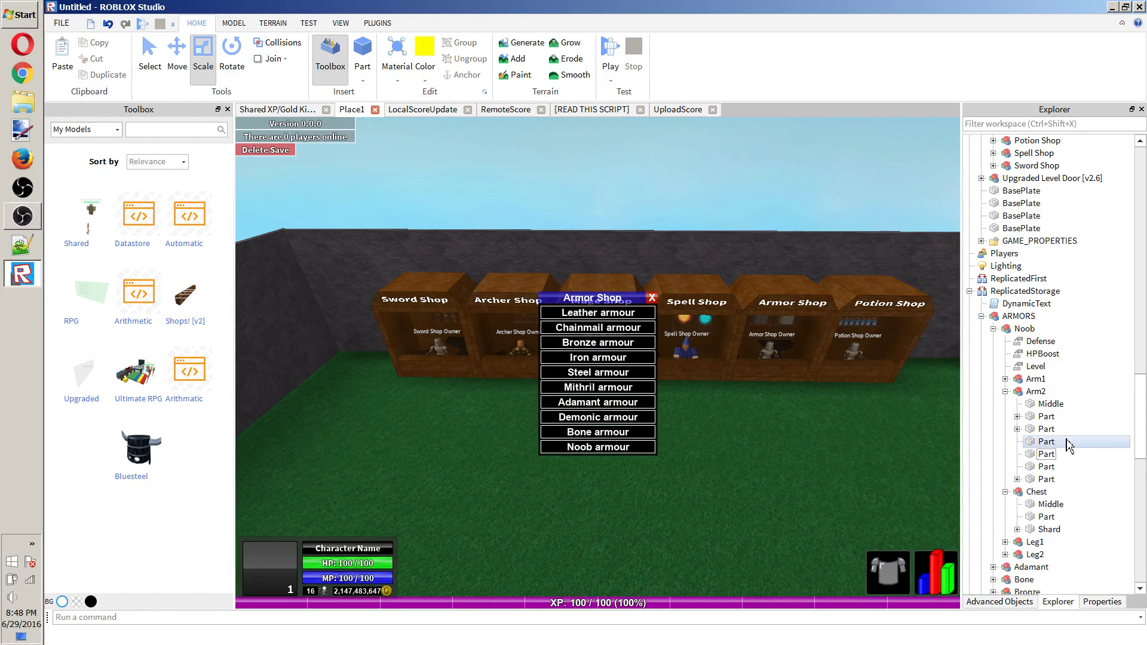
{"action": "key", "text": "Delete"}
{"action": "left_click", "coordinate": [1046, 441]}
{"action": "key", "text": "Delete"}
Delete four of the Part objects from the Noob model's Arm1 group.
{"action": "left_click", "coordinate": [1005, 379]}
{"action": "left_click", "coordinate": [1048, 418]}
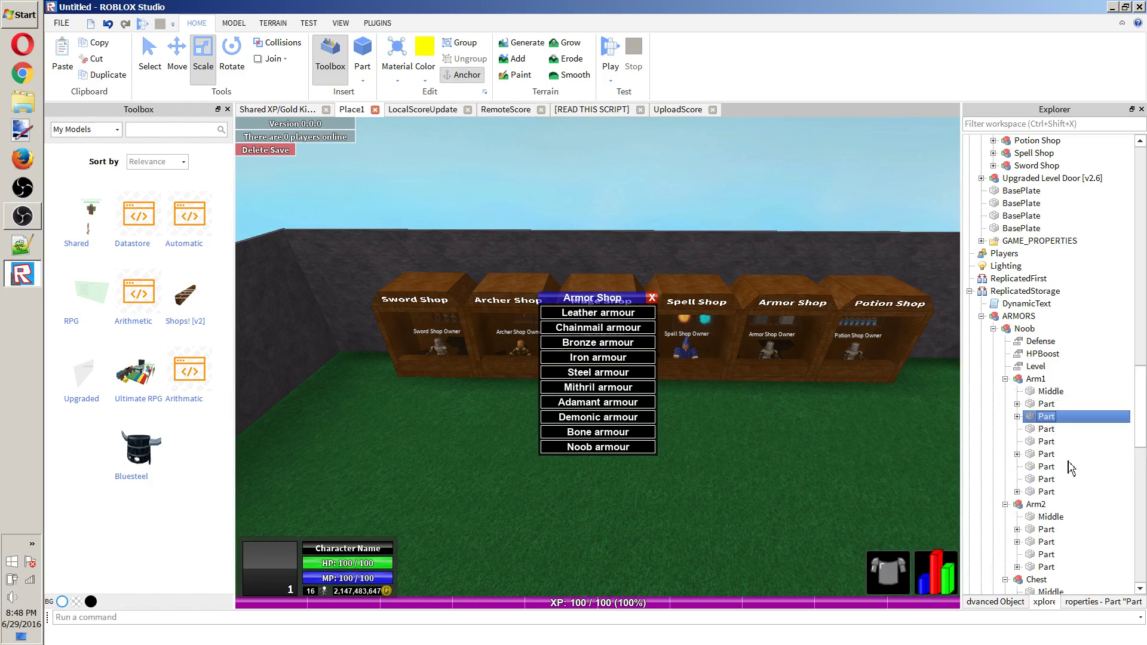
{"action": "key", "text": "Delete"}
{"action": "left_click", "coordinate": [1048, 418]}
{"action": "key", "text": "Delete"}
{"action": "left_click", "coordinate": [1048, 417]}
{"action": "key", "text": "Delete"}
{"action": "left_click", "coordinate": [1046, 416]}
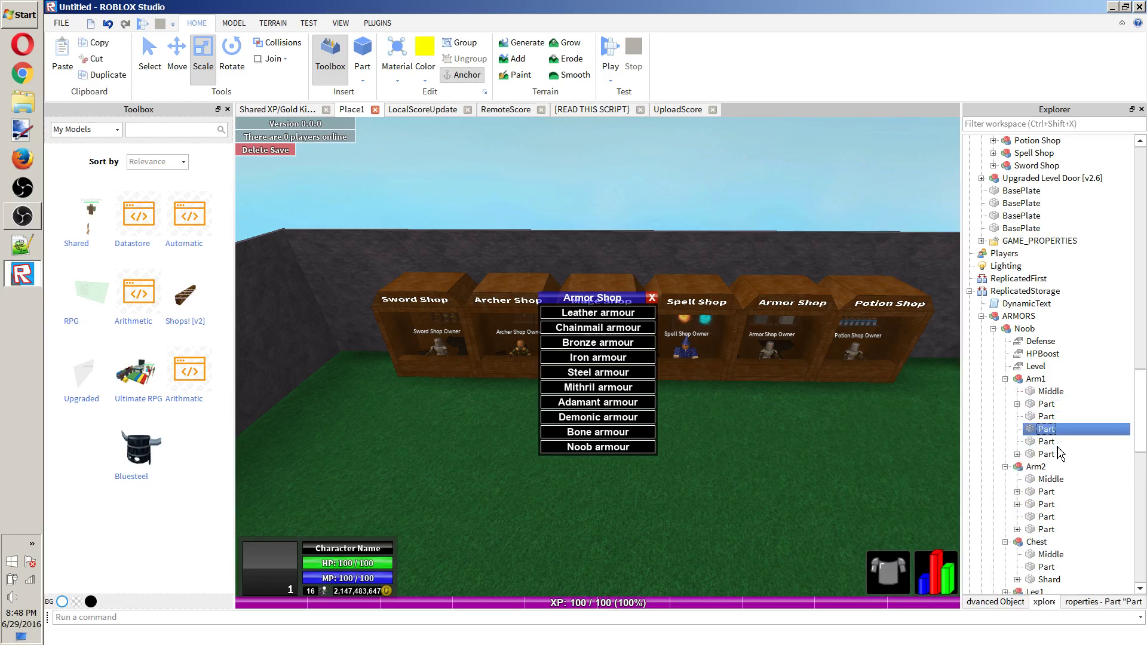
{"action": "key", "text": "Delete"}
Delete one Part from the Noob model's Leg1 group and expand its Leg2 group.
{"action": "scroll", "coordinate": [1069, 466], "scroll_direction": "down", "scroll_amount": 4}
{"action": "left_click", "coordinate": [1062, 467]}
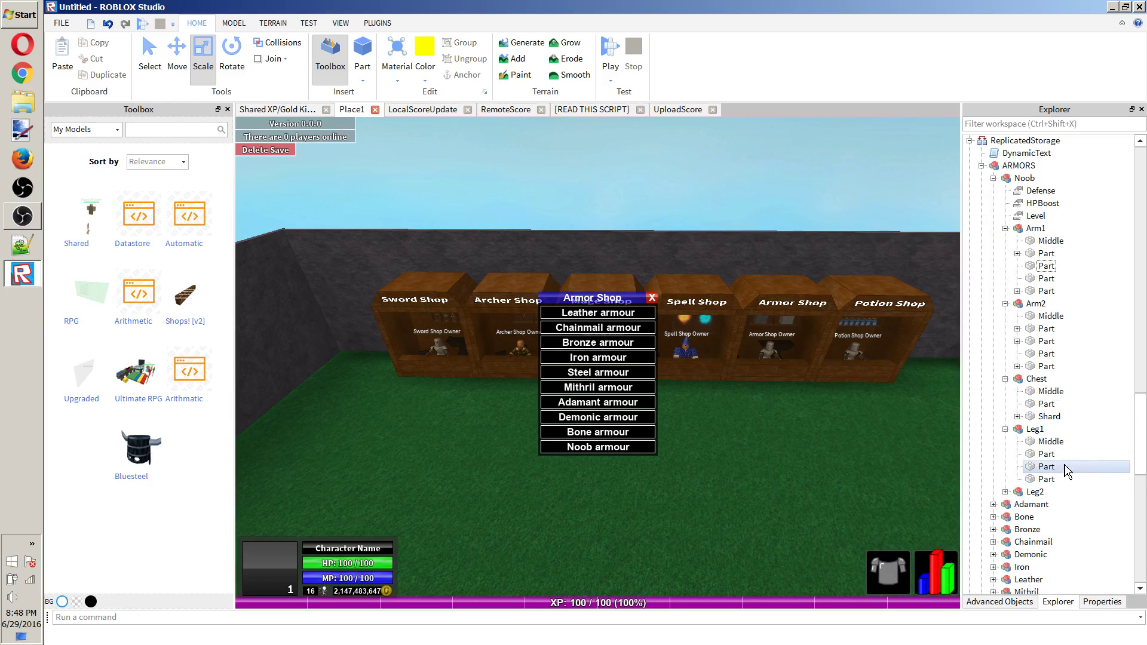
{"action": "key", "text": "Delete"}
{"action": "left_click", "coordinate": [1005, 480]}
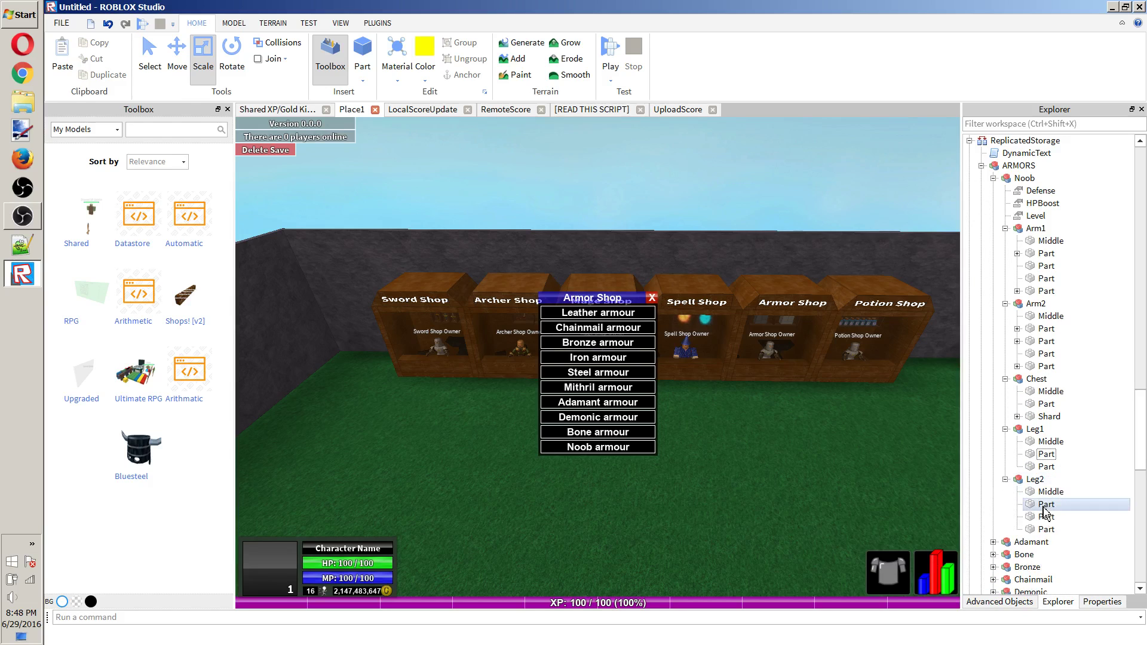
{"action": "scroll", "coordinate": [1045, 508], "scroll_direction": "down", "scroll_amount": 1}
Collapse the HighScore, Shared XP Goblin, Shops and ARMORS groups in the object tree.
{"action": "right_click_drag", "start_coordinate": [908, 310], "coordinate": [851, 298]}
{"action": "scroll", "coordinate": [1088, 438], "scroll_direction": "up", "scroll_amount": 8}
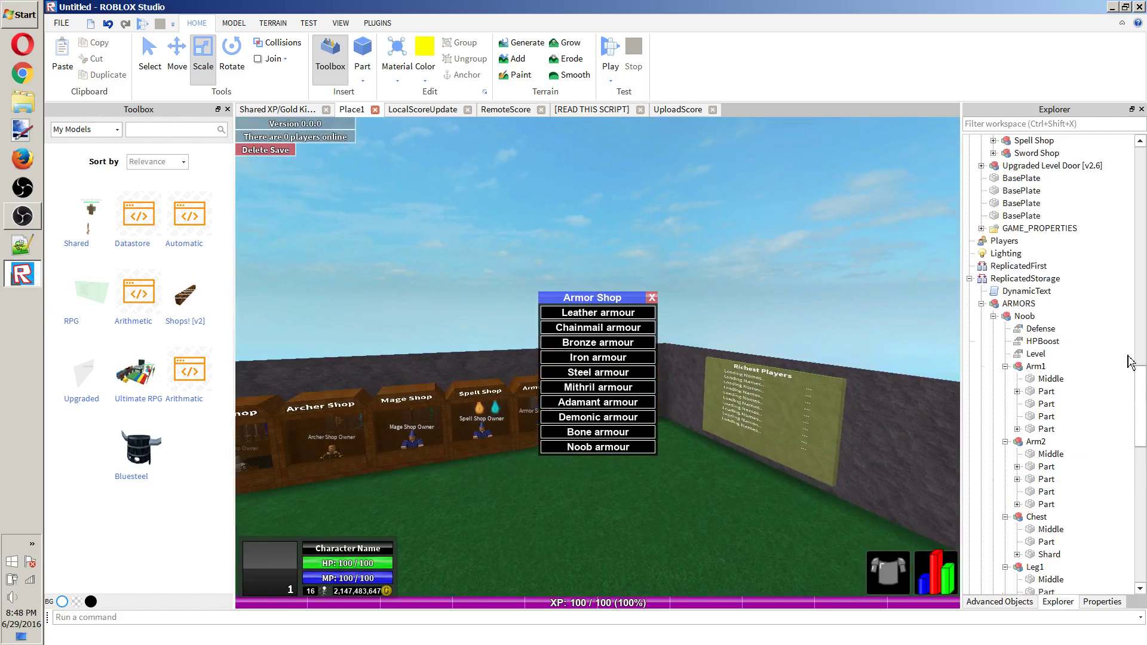
{"action": "scroll", "coordinate": [1040, 433], "scroll_direction": "down", "scroll_amount": 4}
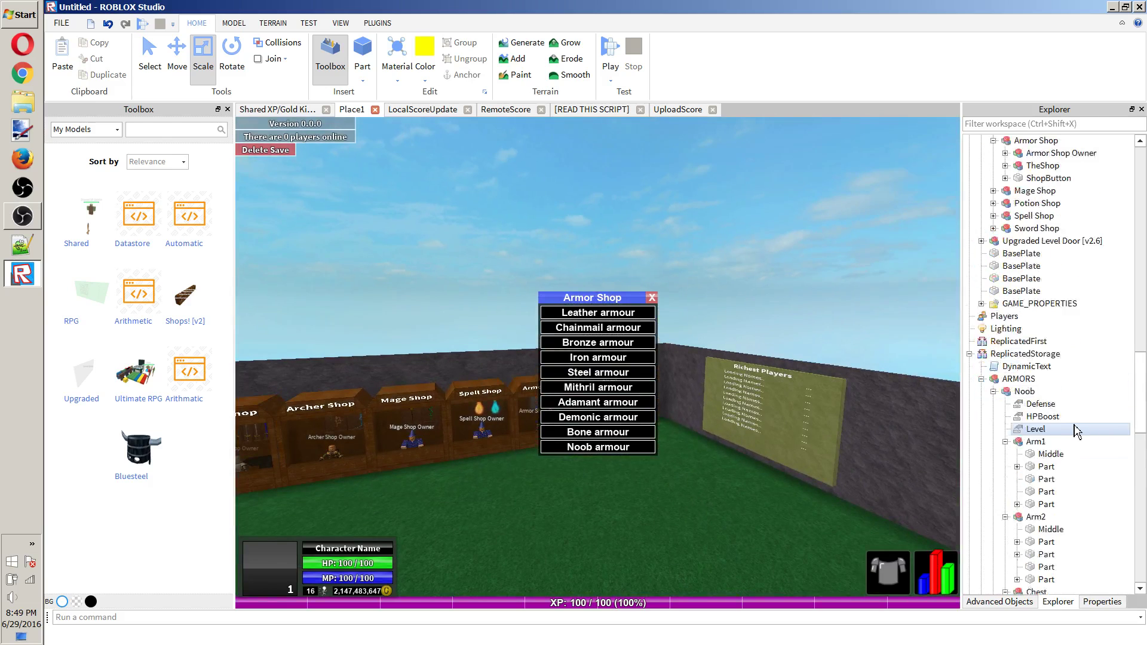
{"action": "scroll", "coordinate": [1075, 431], "scroll_direction": "up", "scroll_amount": 12}
{"action": "scroll", "coordinate": [1075, 431], "scroll_direction": "up", "scroll_amount": 20}
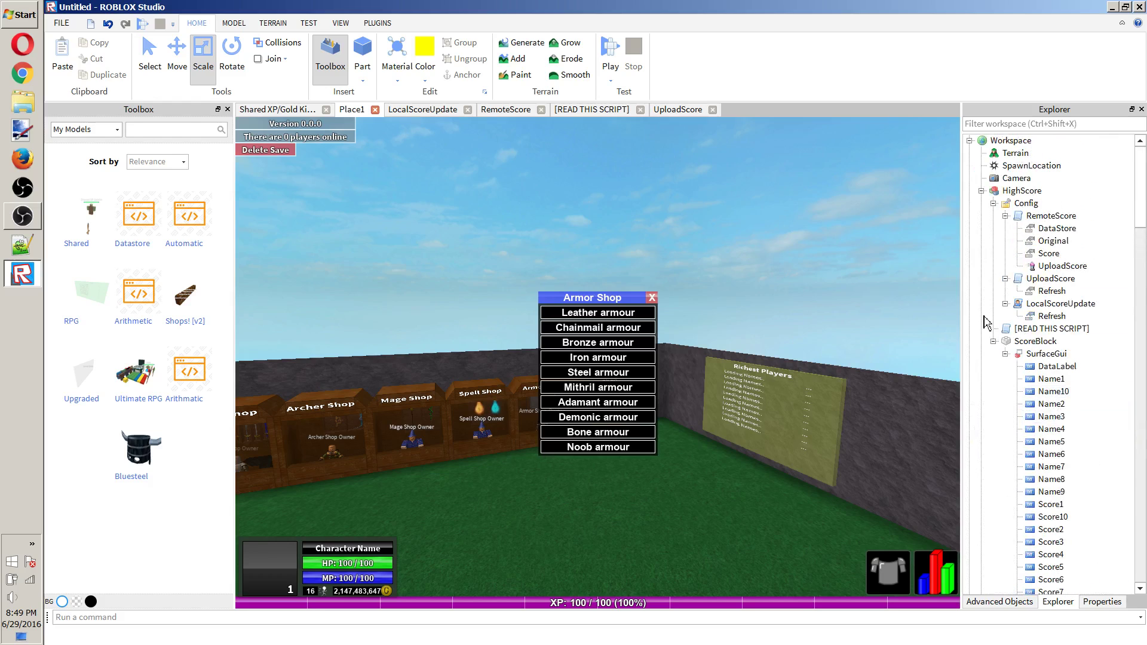
{"action": "left_click", "coordinate": [980, 191]}
{"action": "left_click", "coordinate": [981, 203]}
{"action": "left_click", "coordinate": [980, 216]}
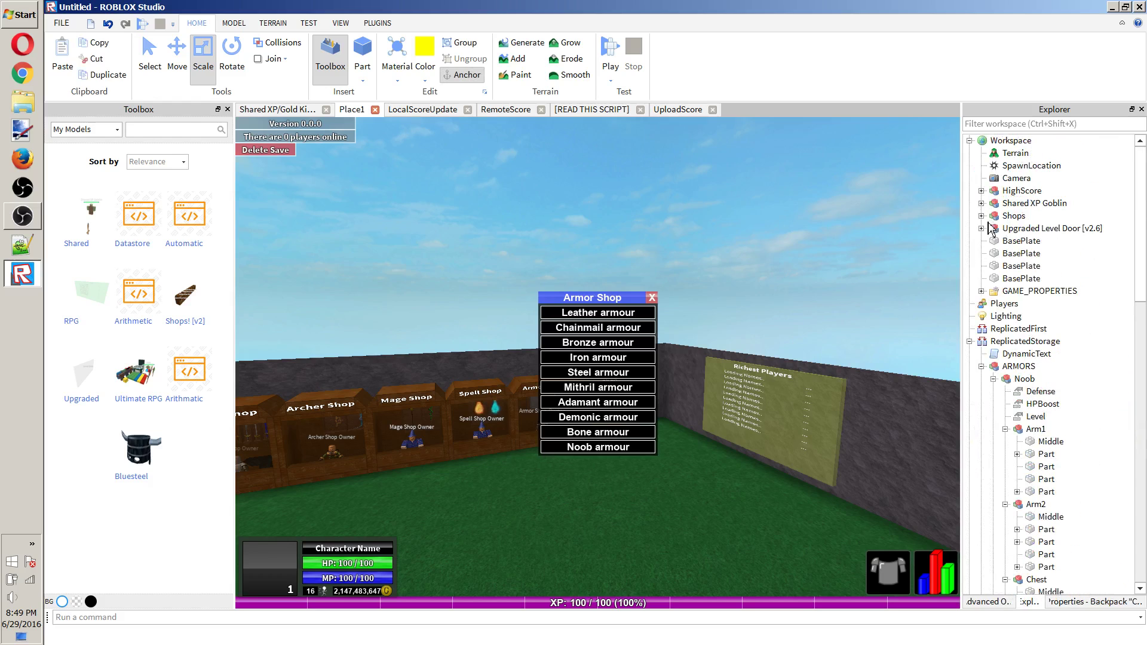
{"action": "left_click", "coordinate": [992, 241]}
{"action": "left_click", "coordinate": [981, 366]}
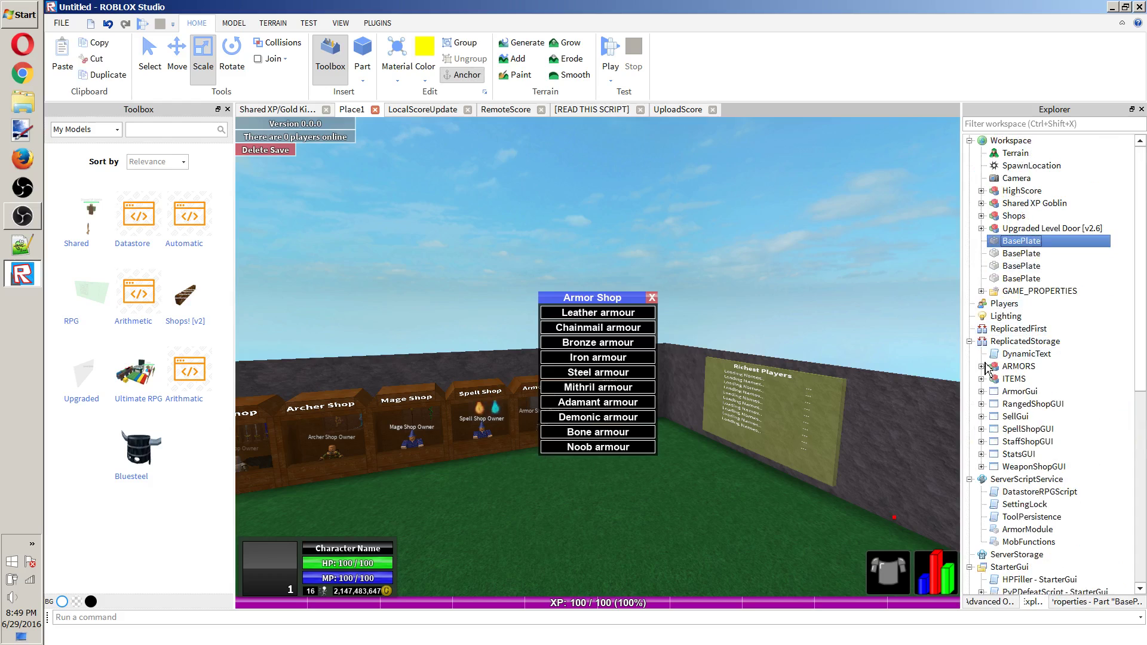
Open DatastoreRPGScript in ServerScriptService and duplicate the adamant data store line in its Armors section.
{"action": "left_click", "coordinate": [1028, 442]}
{"action": "scroll", "coordinate": [1028, 442], "scroll_direction": "down", "scroll_amount": 3}
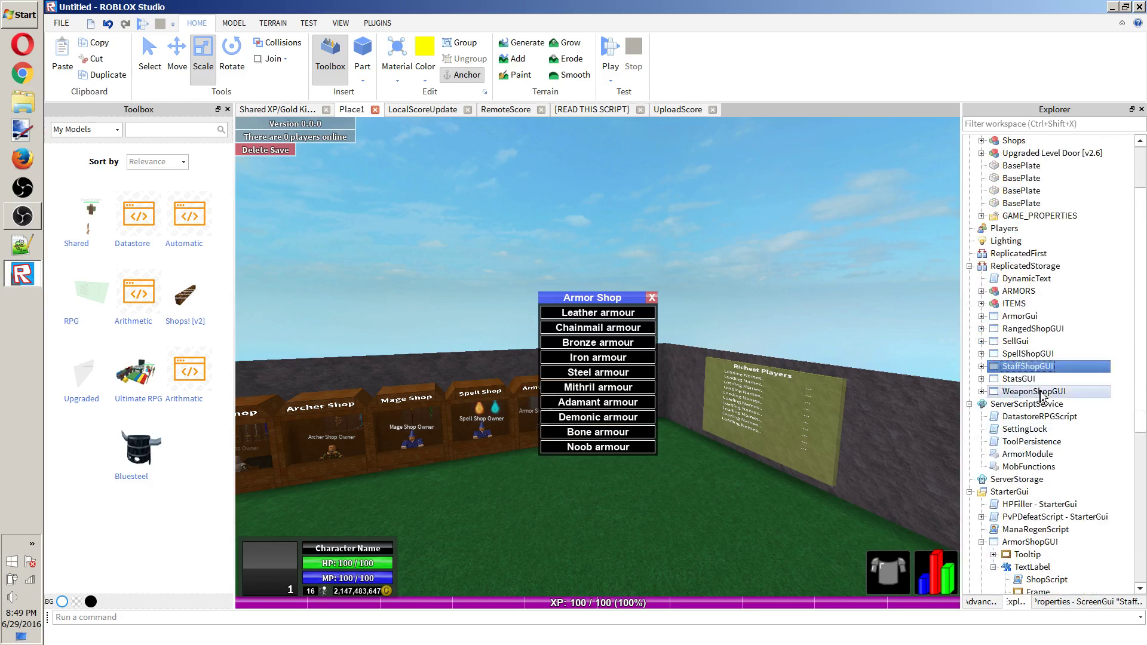
{"action": "double_click", "coordinate": [1047, 418]}
{"action": "left_click", "coordinate": [691, 259]}
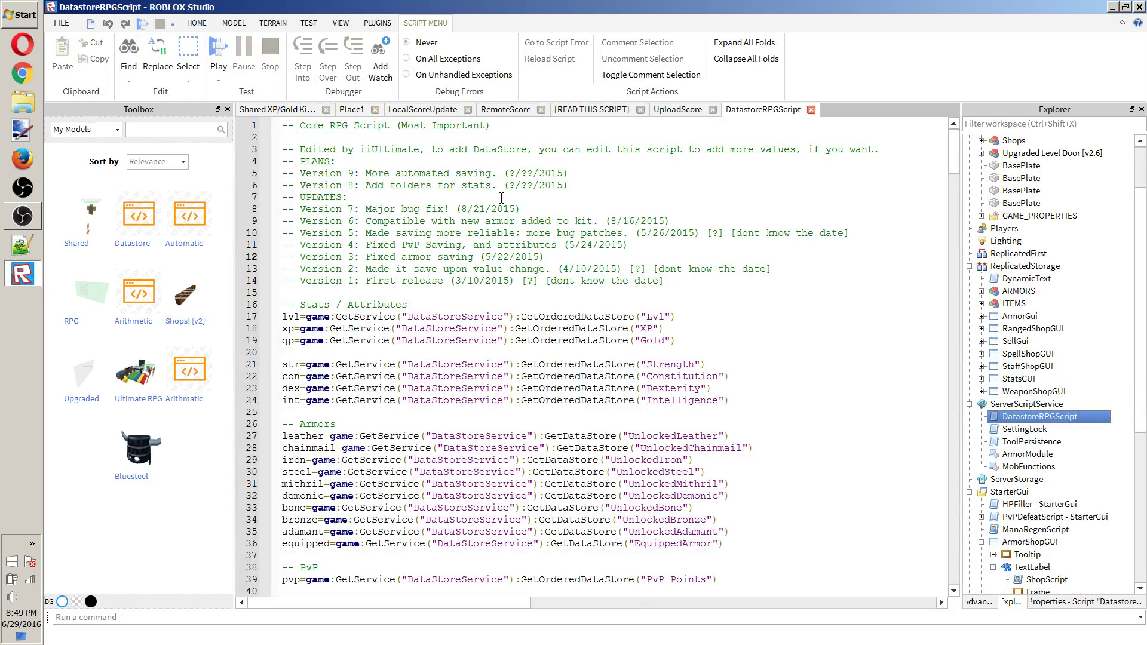
{"action": "scroll", "coordinate": [738, 357], "scroll_direction": "down", "scroll_amount": 5}
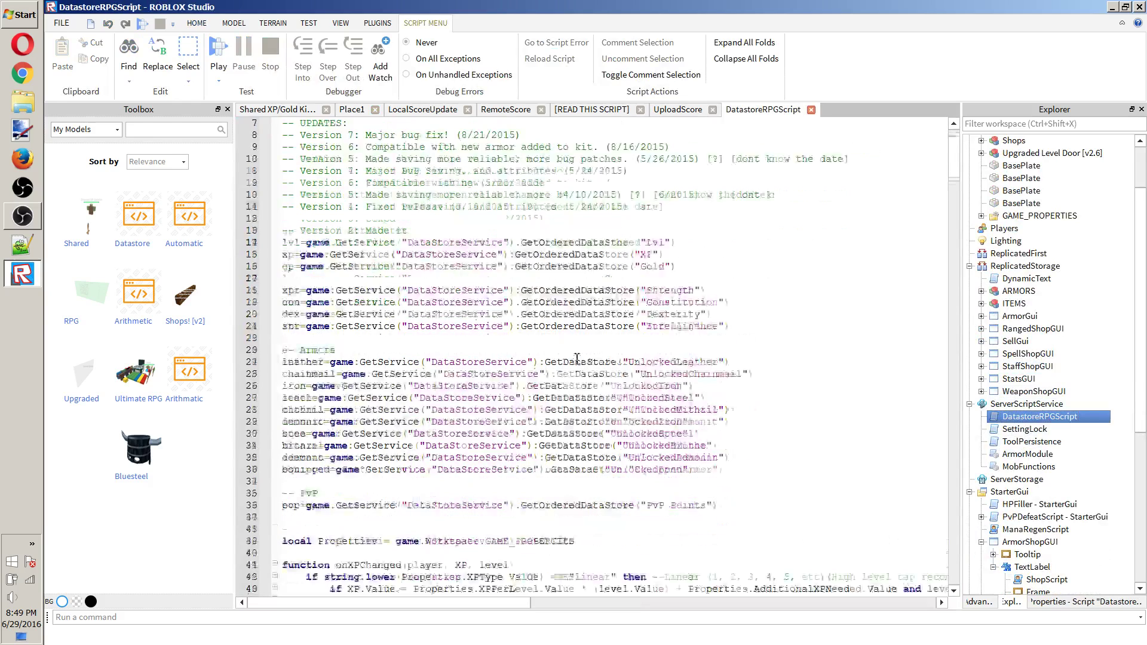
{"action": "left_click", "coordinate": [263, 349]}
{"action": "key", "text": "ctrl+c"}
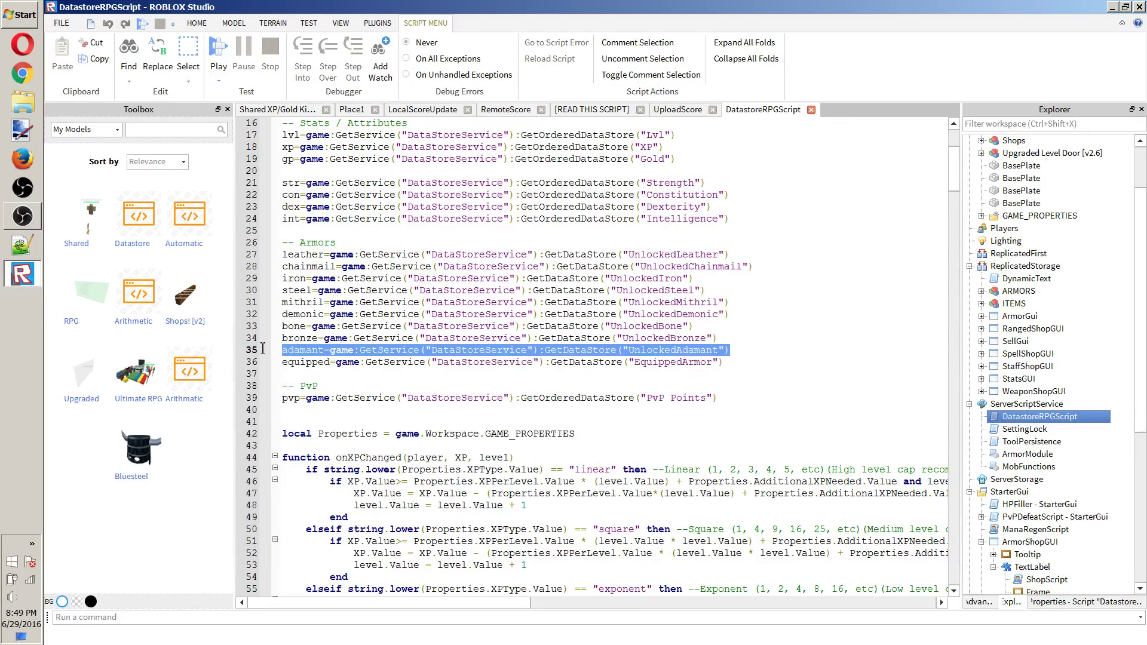
{"action": "left_click", "coordinate": [792, 353]}
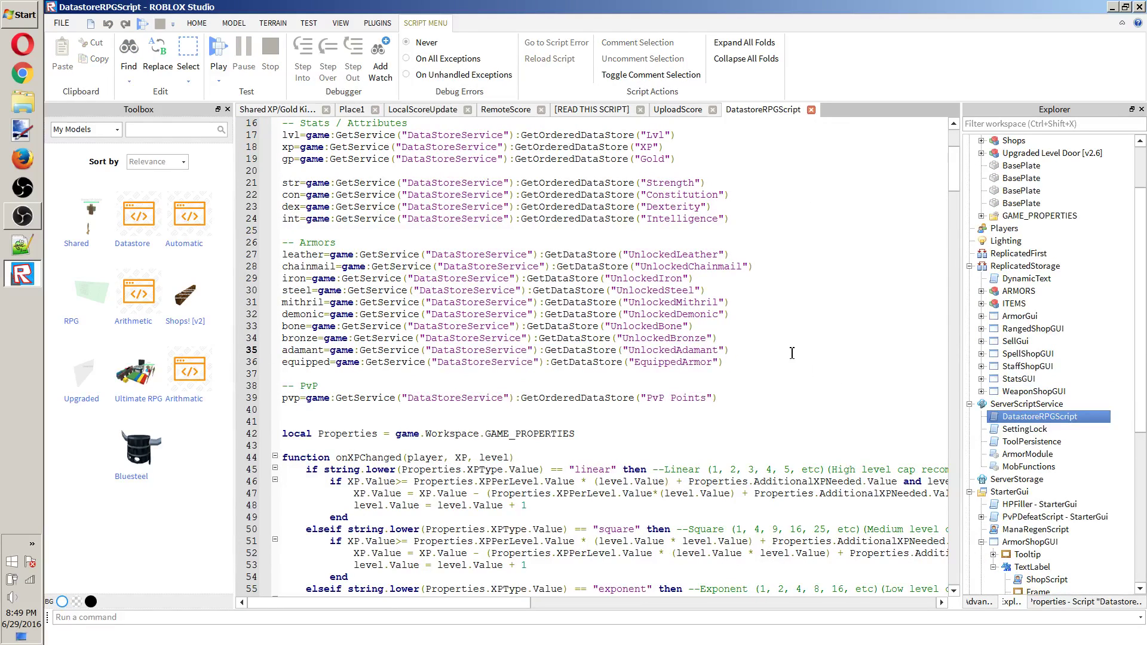
{"action": "key", "text": "Return"}
{"action": "key", "text": "ctrl+v"}
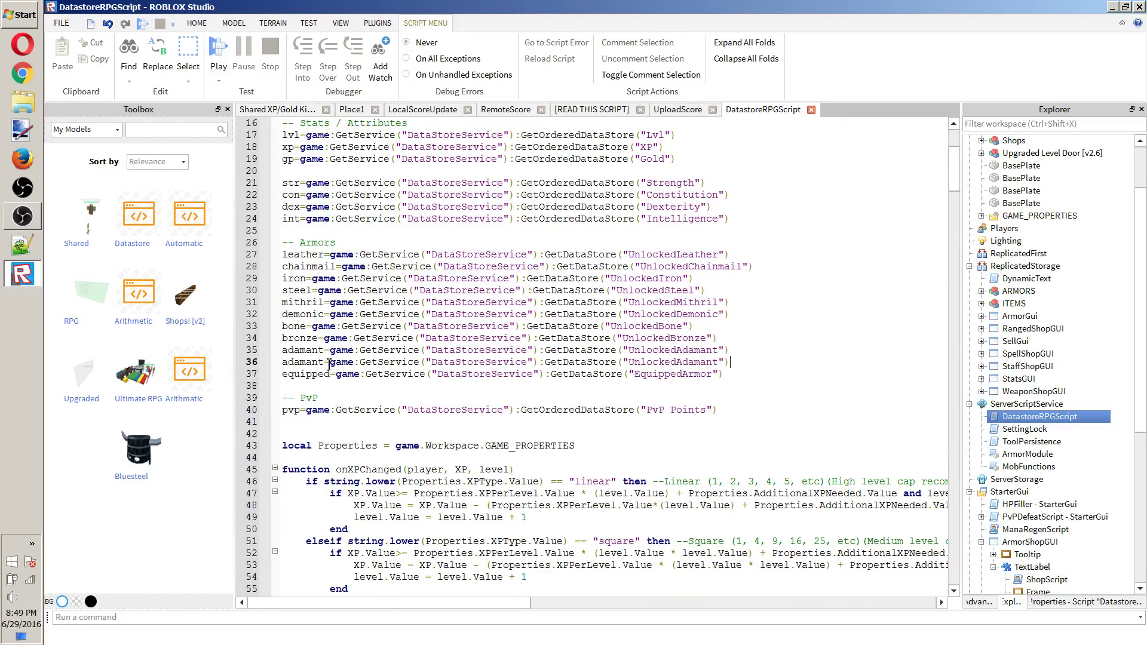
Change the duplicated Armors line to the variable noob with the data store name "UnlockedNoob".
{"action": "left_click_drag", "start_coordinate": [323, 362], "coordinate": [267, 366]}
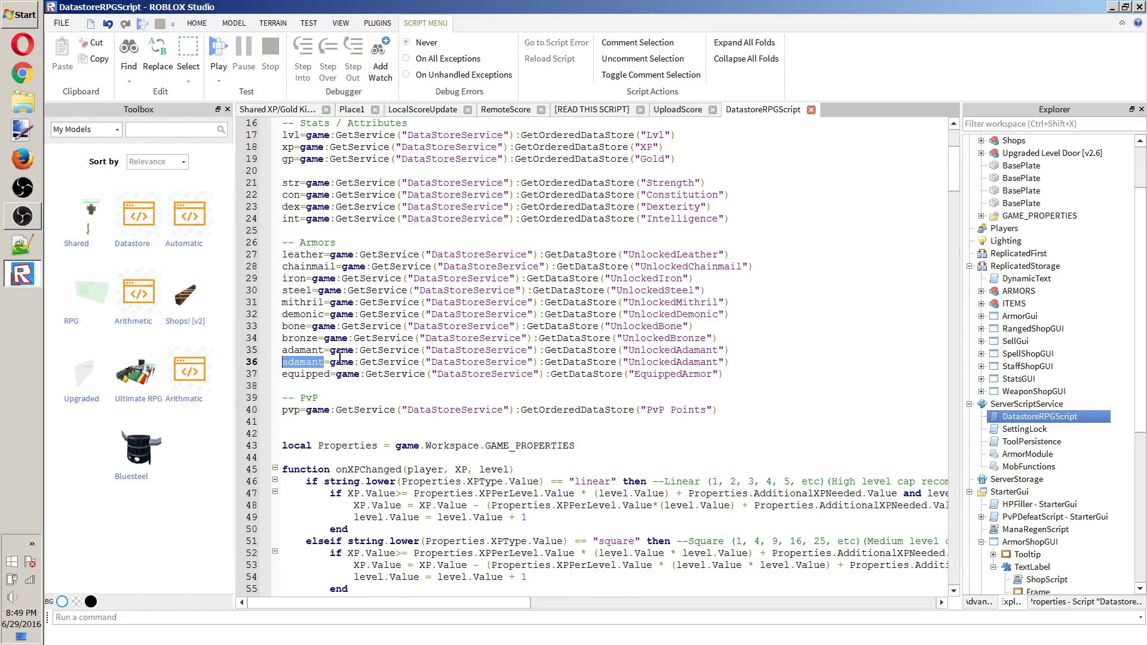
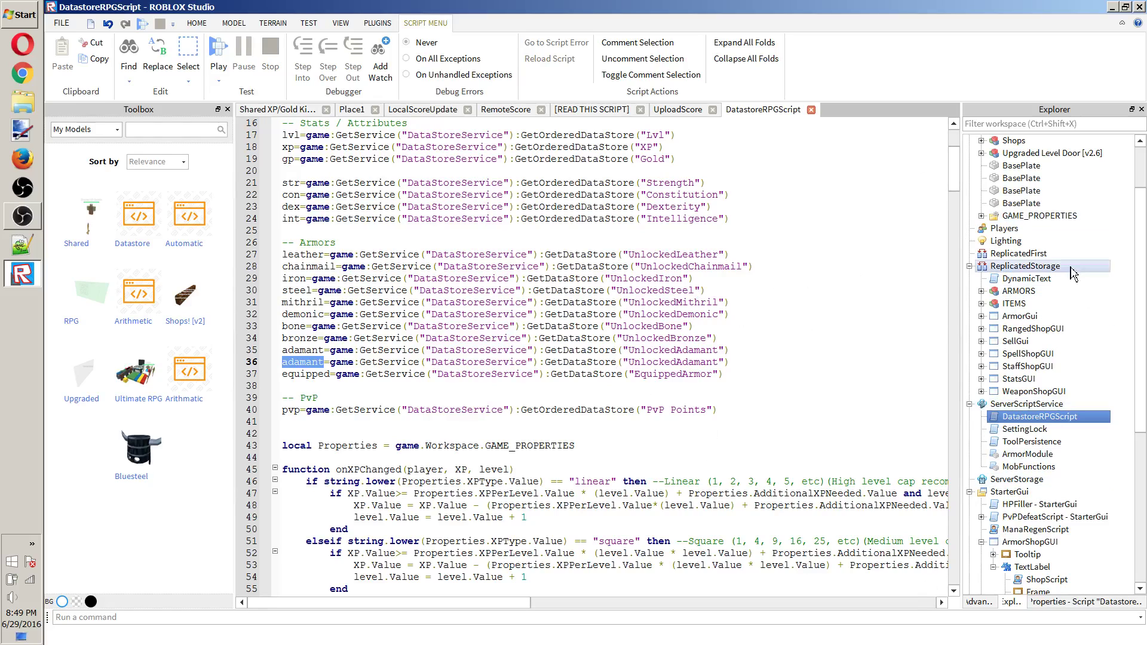
{"action": "key", "text": "BackSpace"}
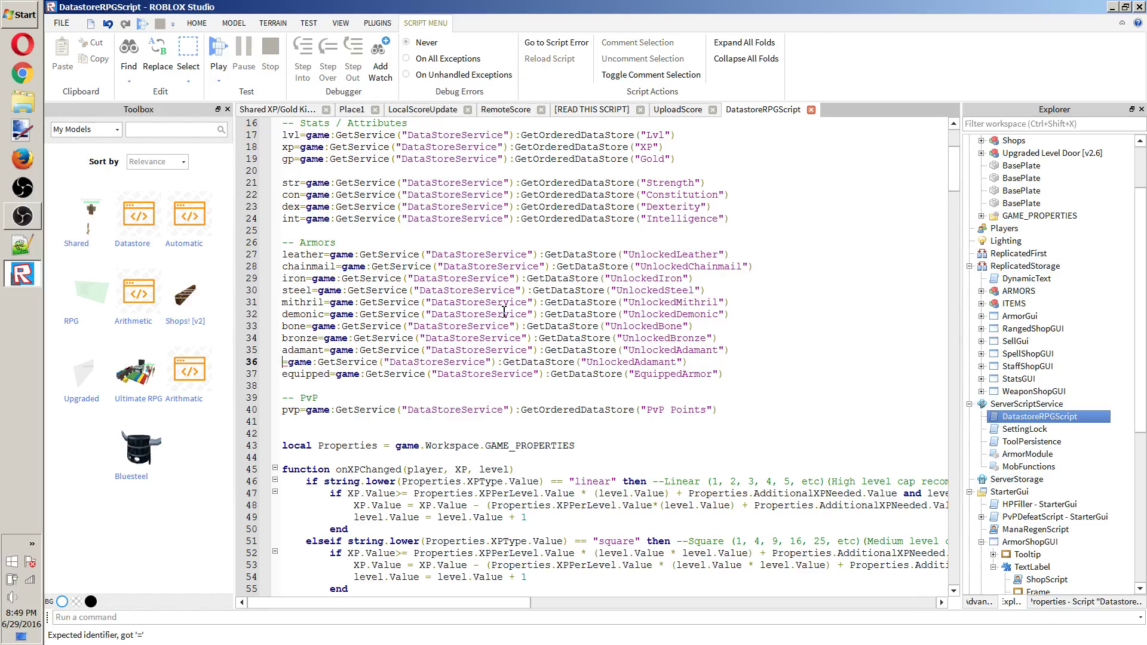
{"action": "type", "text": "a"}
{"action": "key", "text": "BackSpace"}
{"action": "type", "text": "noob"}
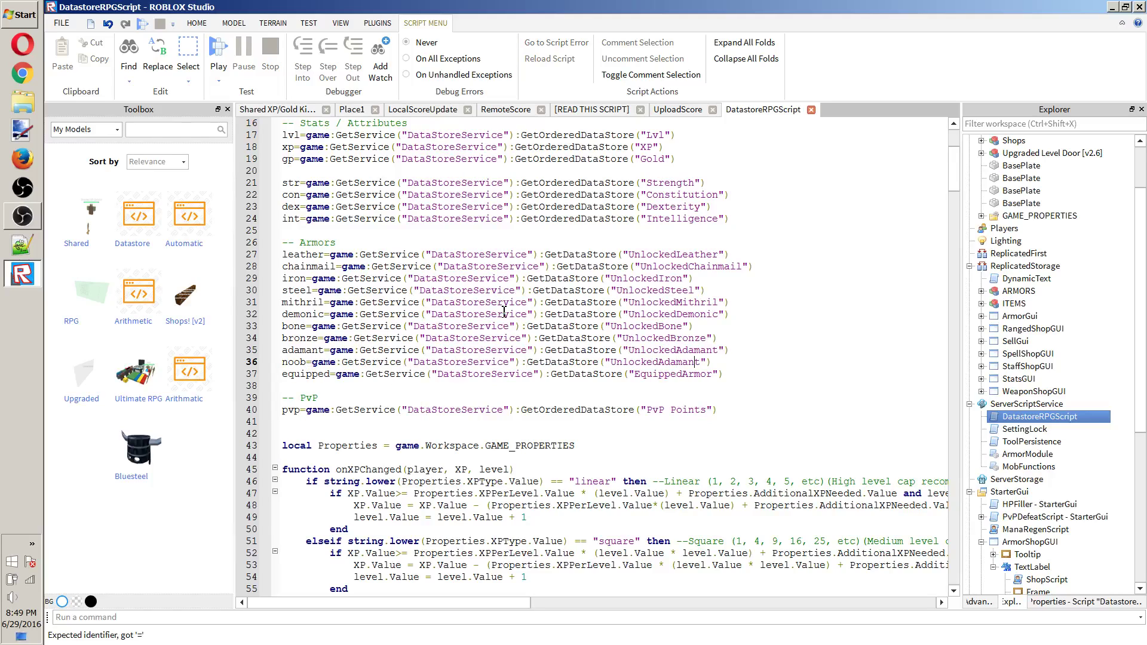
{"action": "key", "text": "BackSpace"}
{"action": "key", "text": "BackSpace"}
{"action": "key", "text": "BackSpace"}
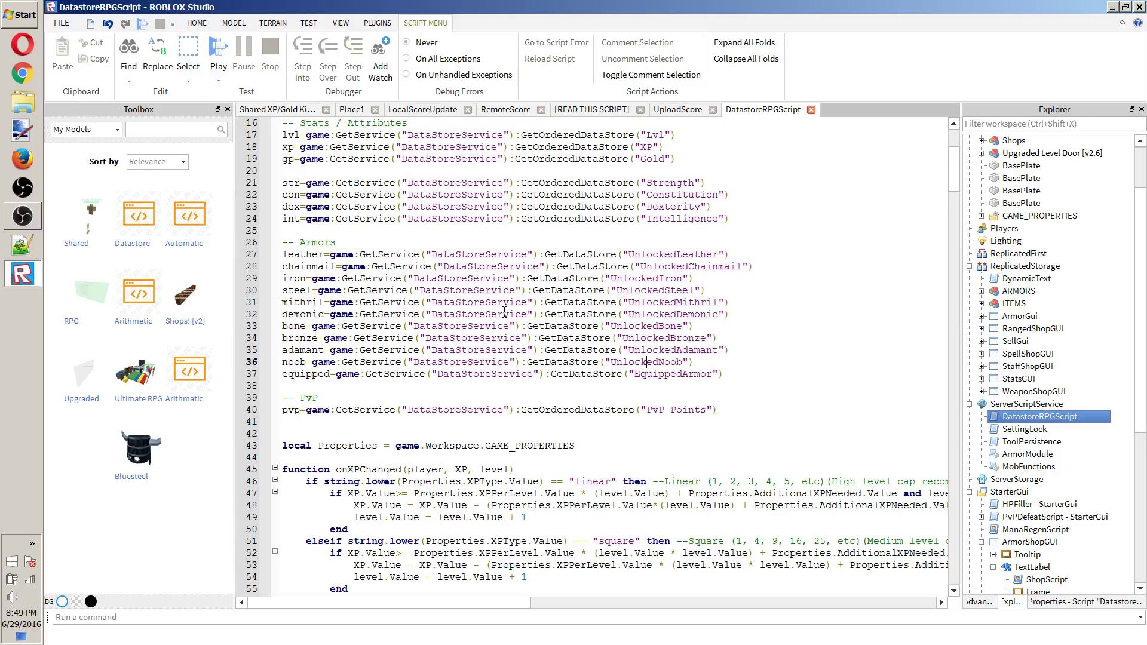
Duplicate the adamant:SetAsync line directly below itself in the saveArmor function.
{"action": "key", "text": "Down"}
{"action": "key", "text": "Down"}
{"action": "key", "text": "Down"}
{"action": "key", "text": "Down"}
{"action": "key", "text": "Down"}
{"action": "key", "text": "Down"}
{"action": "key", "text": "Down"}
{"action": "key", "text": "Down"}
{"action": "key", "text": "Down"}
{"action": "key", "text": "Down"}
{"action": "key", "text": "Down"}
{"action": "key", "text": "Down"}
{"action": "key", "text": "Down"}
{"action": "key", "text": "Down"}
{"action": "key", "text": "Down"}
{"action": "key", "text": "Down"}
{"action": "key", "text": "Down"}
{"action": "key", "text": "Down"}
{"action": "key", "text": "Down"}
{"action": "key", "text": "Down"}
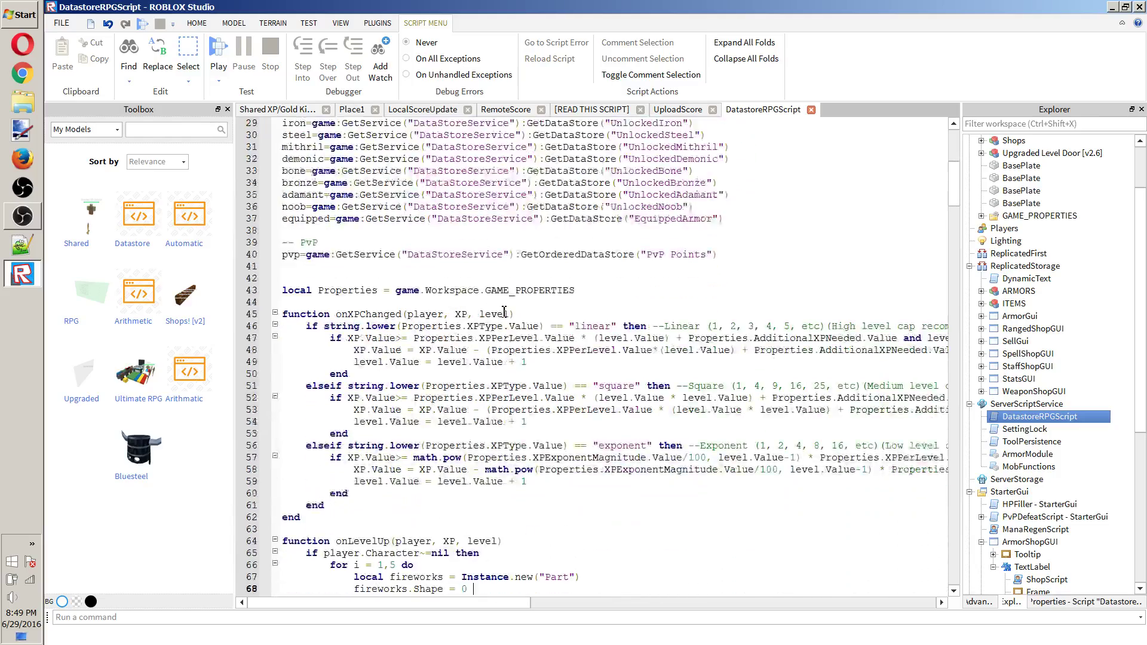
{"action": "scroll", "coordinate": [462, 360], "scroll_direction": "down", "scroll_amount": 13}
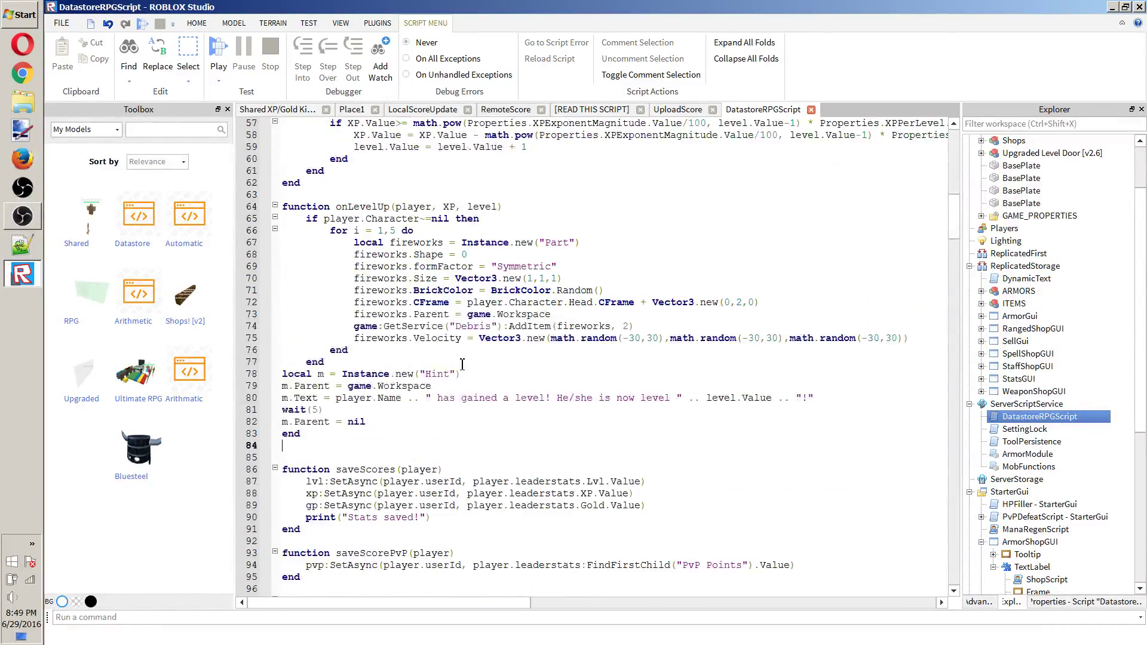
{"action": "scroll", "coordinate": [416, 325], "scroll_direction": "up", "scroll_amount": 3}
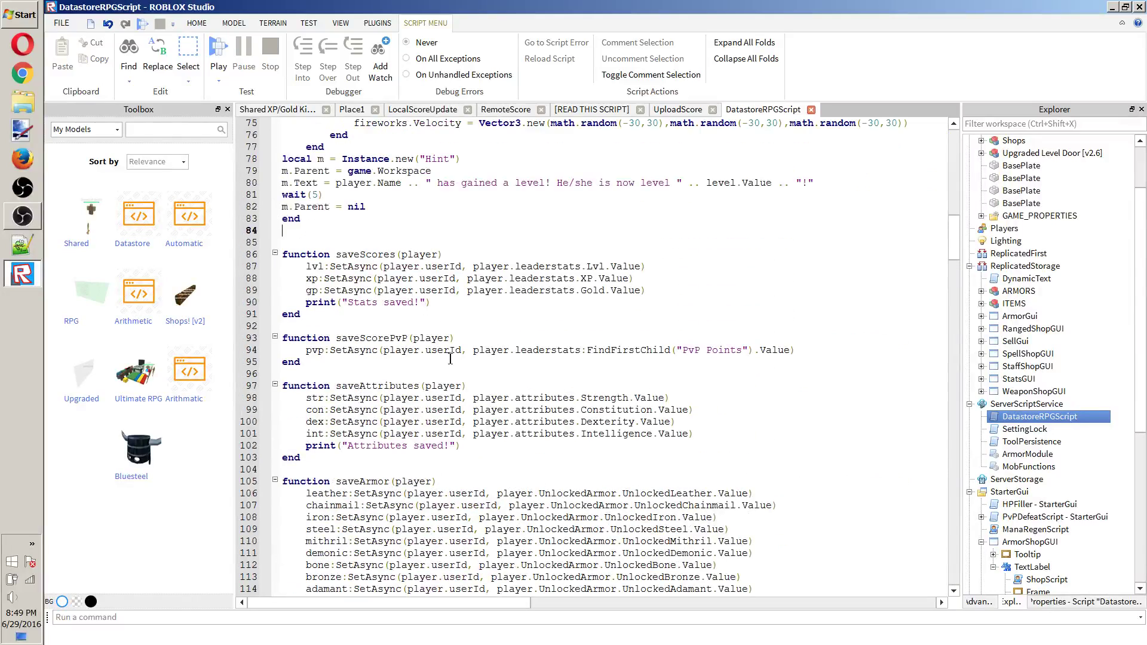
{"action": "scroll", "coordinate": [485, 341], "scroll_direction": "down", "scroll_amount": 5}
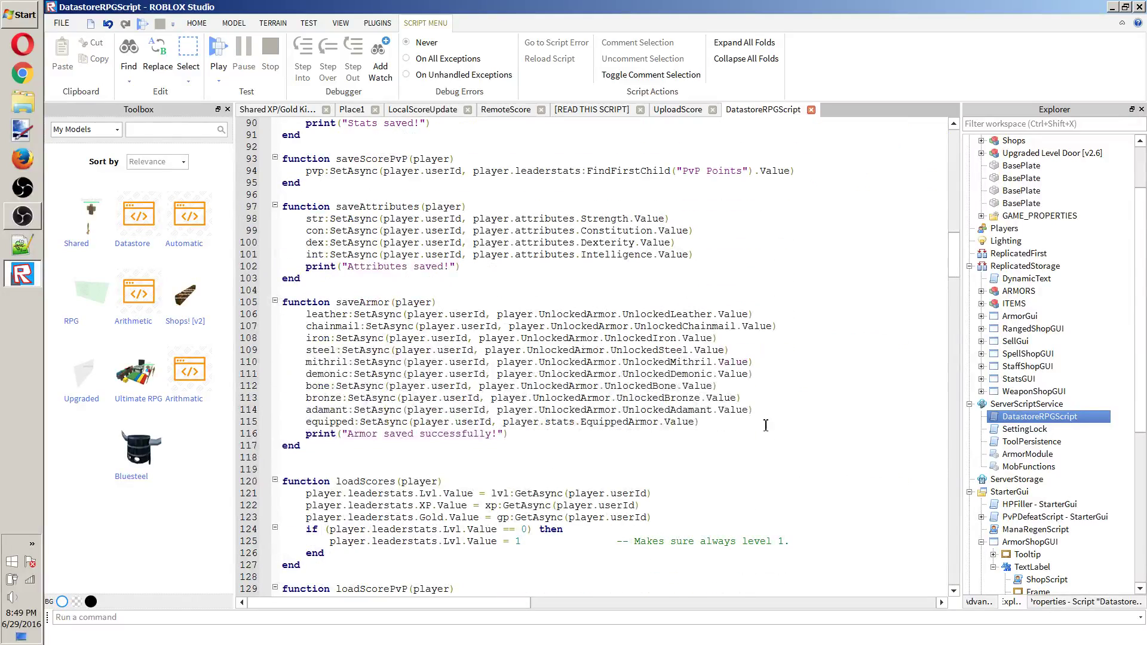
{"action": "left_click", "coordinate": [302, 414], "text": "shift"}
{"action": "key", "text": "ctrl+c"}
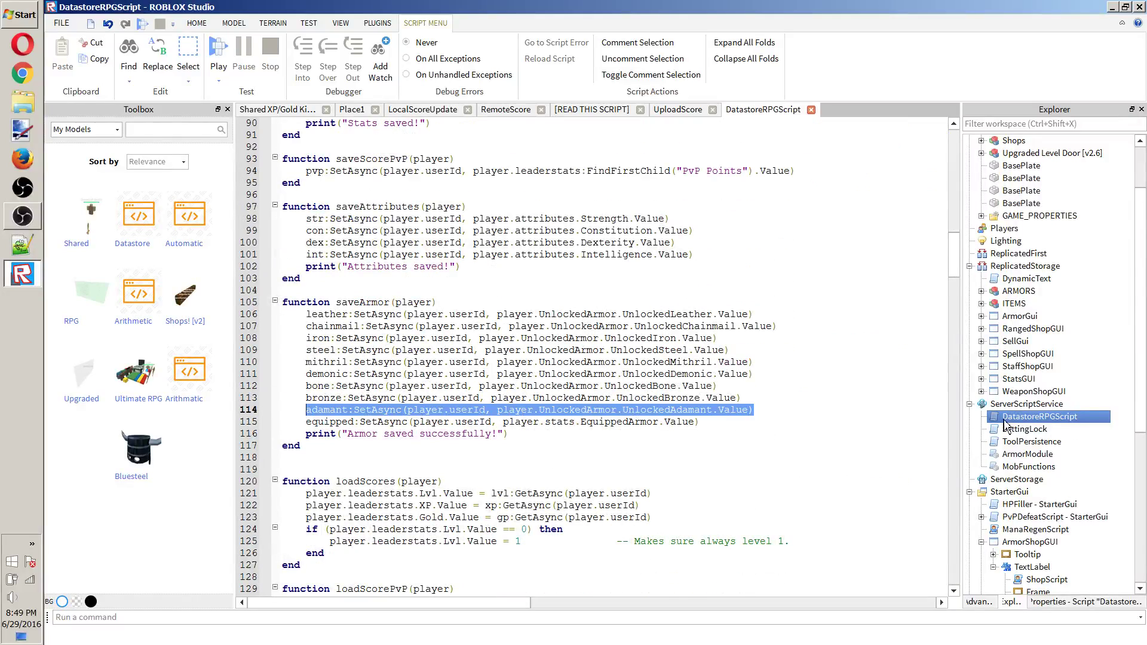
{"action": "left_click", "coordinate": [846, 418], "text": "shift"}
{"action": "left_click", "coordinate": [826, 420]}
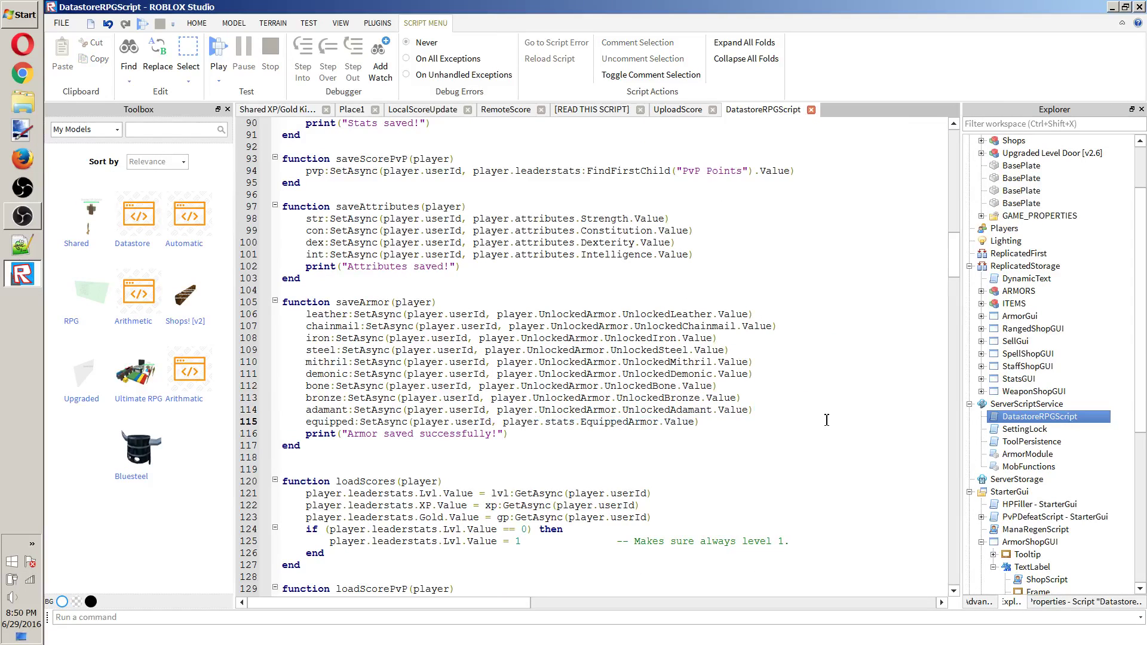
{"action": "key", "text": "Return"}
{"action": "key", "text": "ctrl+v"}
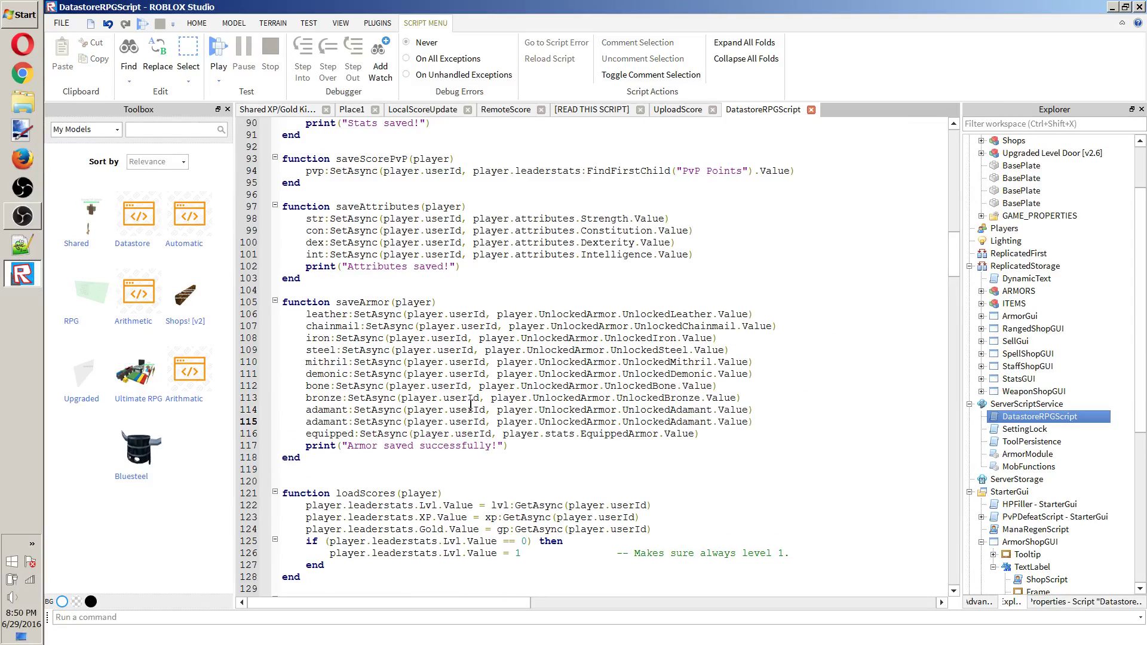
Change the variable of the duplicated adamant:SetAsync line in saveArmor to noob.
{"action": "left_click", "coordinate": [348, 421]}
{"action": "key", "text": "BackSpace"}
{"action": "key", "text": "BackSpace"}
{"action": "key", "text": "BackSpace"}
{"action": "key", "text": "BackSpace"}
{"action": "key", "text": "BackSpace"}
{"action": "key", "text": "BackSpace"}
{"action": "key", "text": "BackSpace"}
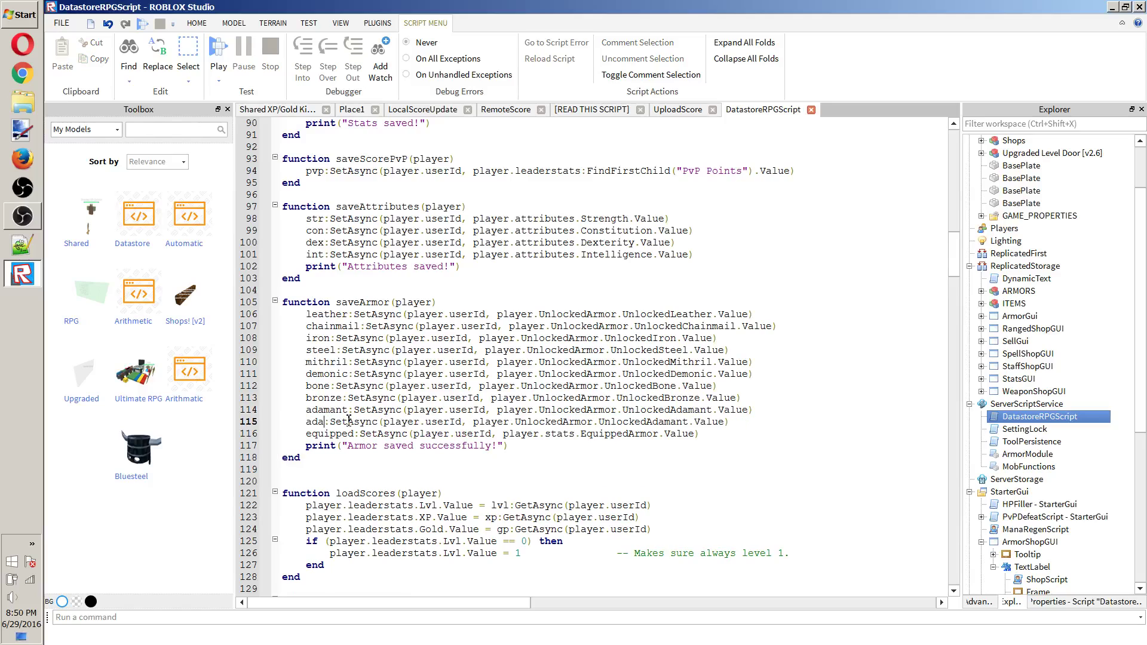
{"action": "type", "text": "noob"}
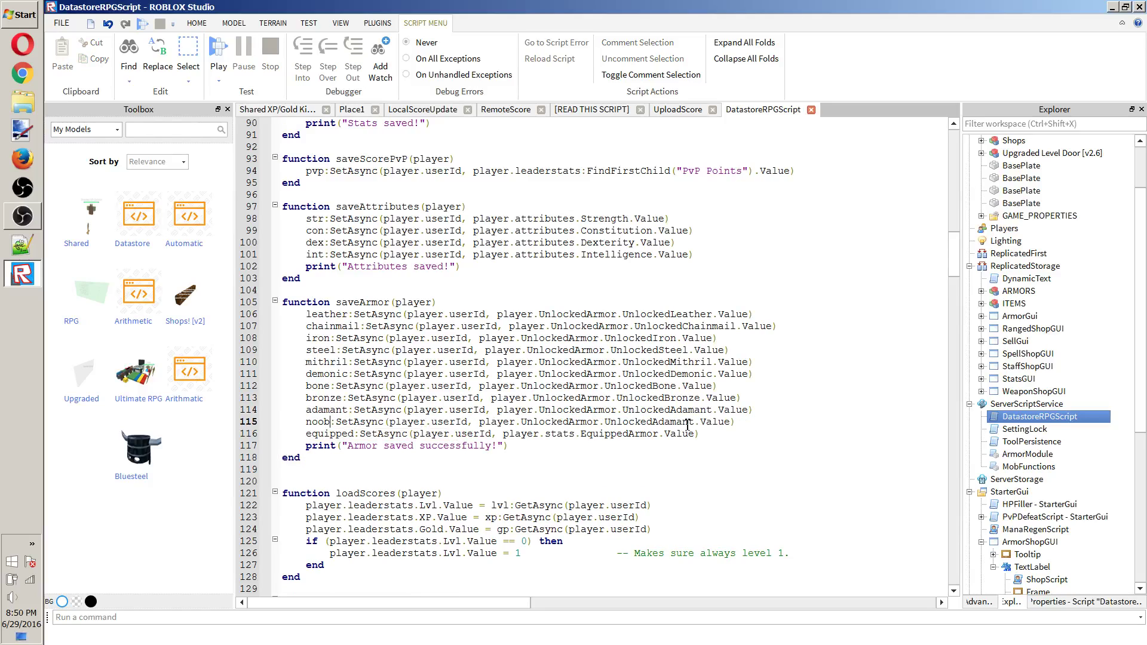
Change the value saved by the noob:SetAsync line to player.UnlockedArmor.UnlockedNoob.Value.
{"action": "left_click", "coordinate": [695, 422]}
{"action": "key", "text": "BackSpace"}
{"action": "key", "text": "BackSpace"}
{"action": "key", "text": "BackSpace"}
{"action": "key", "text": "BackSpace"}
{"action": "key", "text": "BackSpace"}
{"action": "key", "text": "BackSpace"}
{"action": "key", "text": "BackSpace"}
{"action": "type", "text": "Noob"}
Duplicate the "local armor9 = adamant:getAsync(player.userId)" line directly below itself in the loadArmors function.
{"action": "scroll", "coordinate": [737, 414], "scroll_direction": "down", "scroll_amount": 3}
{"action": "scroll", "coordinate": [666, 402], "scroll_direction": "up", "scroll_amount": 9}
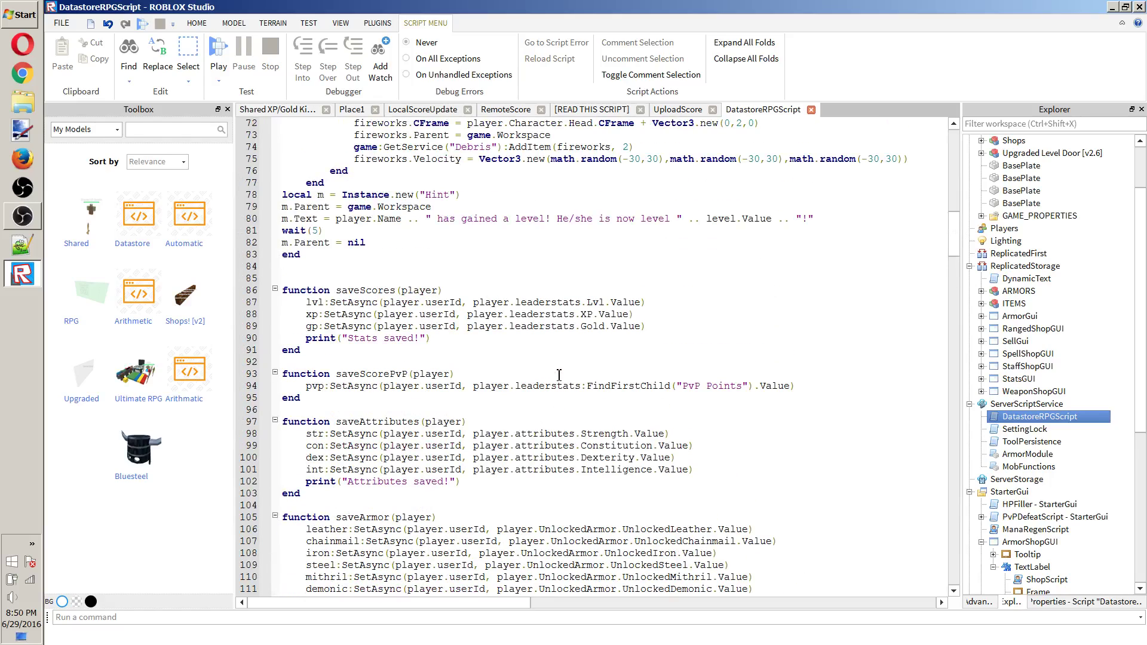
{"action": "scroll", "coordinate": [558, 374], "scroll_direction": "up", "scroll_amount": 7}
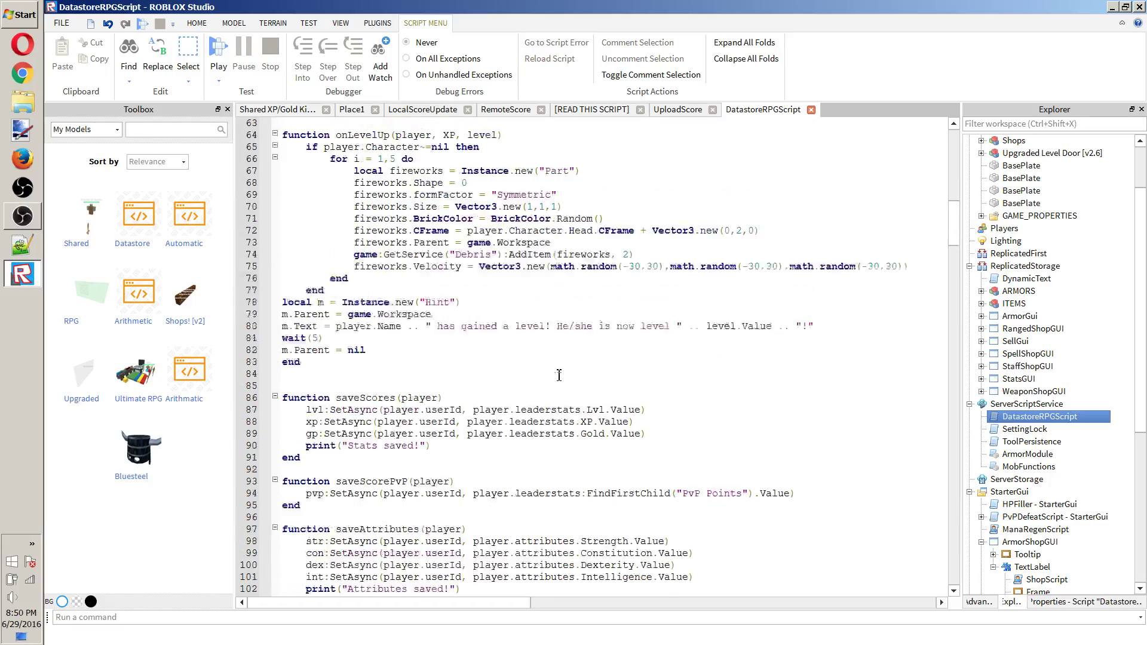
{"action": "scroll", "coordinate": [558, 374], "scroll_direction": "up", "scroll_amount": 11}
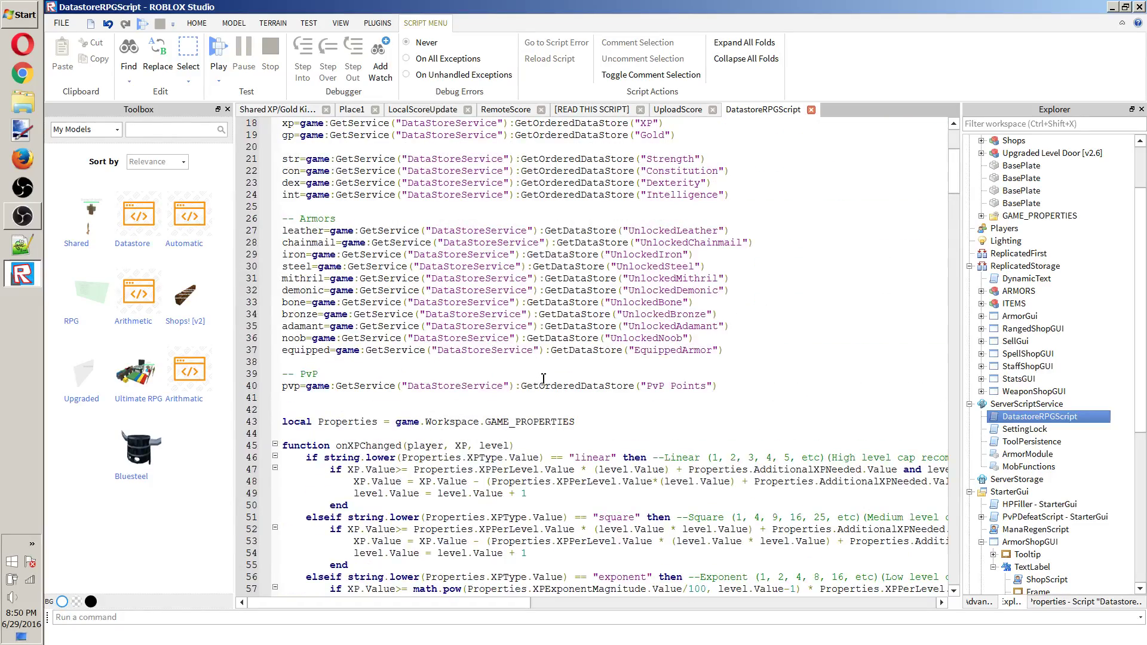
{"action": "scroll", "coordinate": [544, 378], "scroll_direction": "down", "scroll_amount": 20}
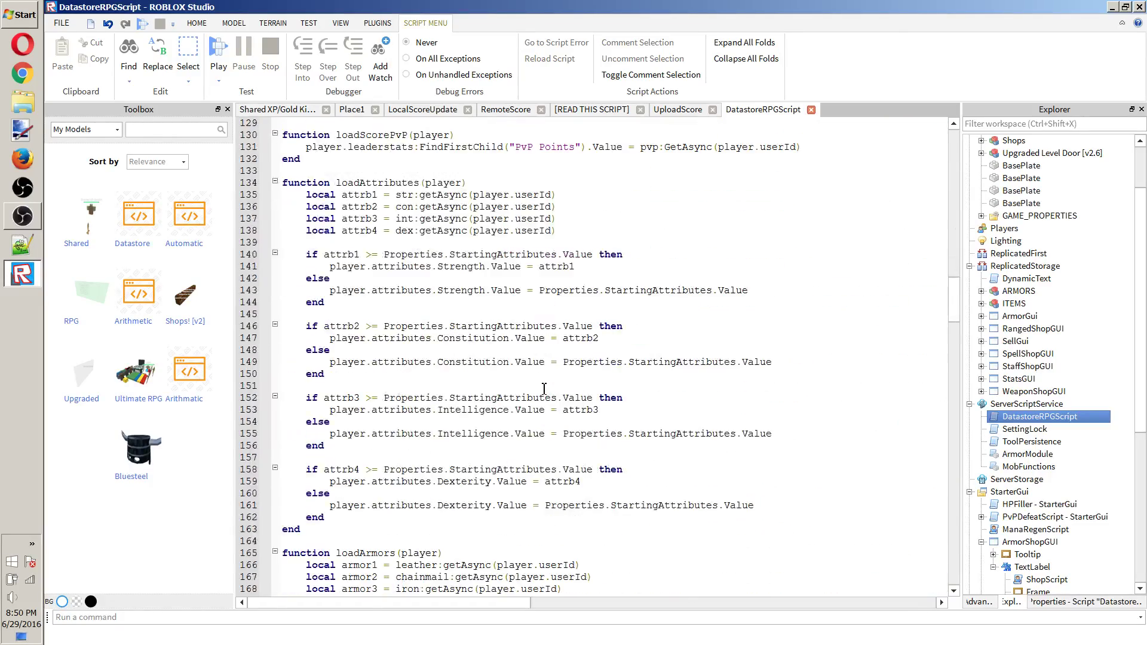
{"action": "scroll", "coordinate": [544, 389], "scroll_direction": "down", "scroll_amount": 8}
{"action": "left_click_drag", "start_coordinate": [583, 375], "coordinate": [301, 371]}
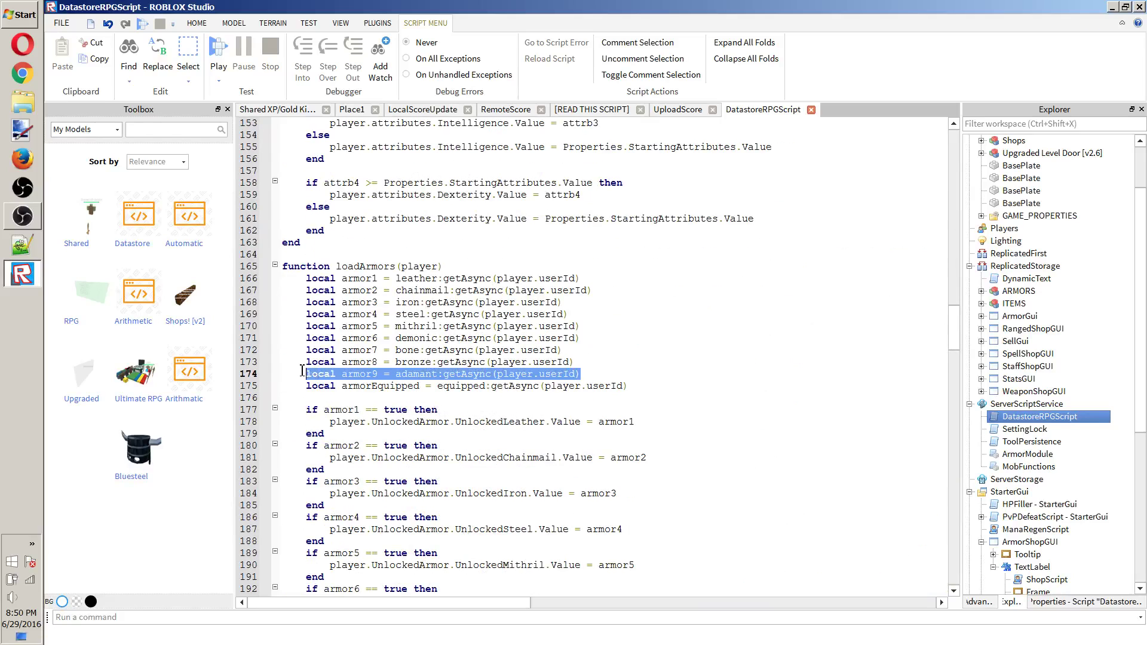
{"action": "key", "text": "ctrl+c"}
{"action": "left_click", "coordinate": [590, 378]}
{"action": "key", "text": "Return"}
{"action": "key", "text": "ctrl+v"}
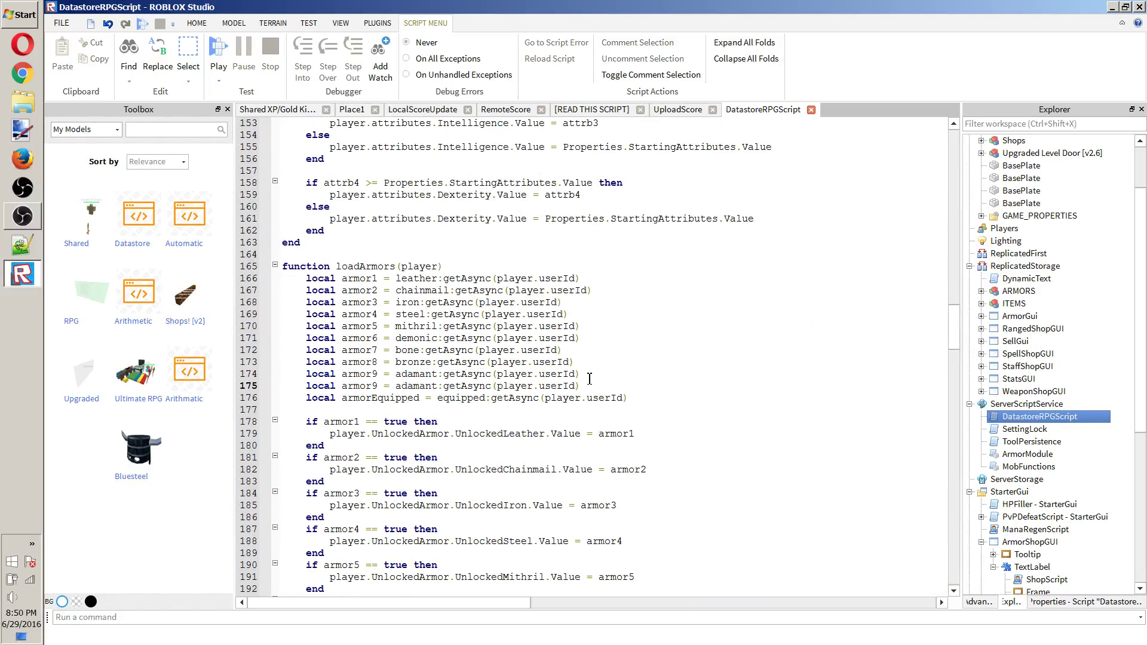
Change the duplicated loadArmors line to "local armor10 = noob:getAsync(player.userId)".
{"action": "type", "text": "0"}
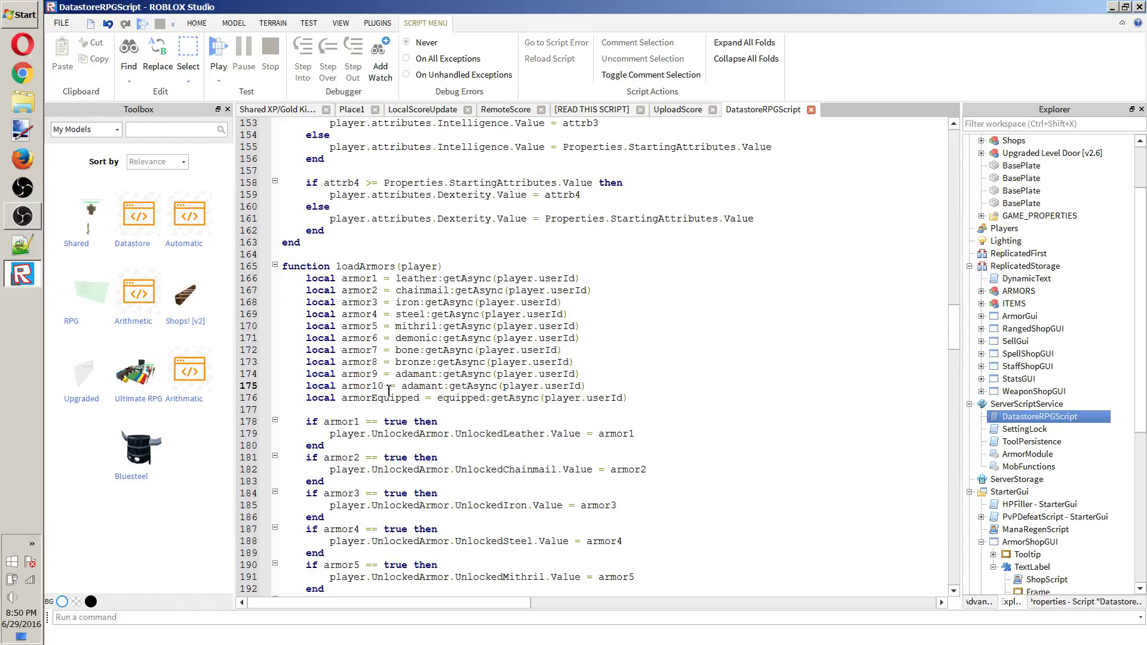
{"action": "key", "text": "Right"}
{"action": "key", "text": "Right"}
{"action": "key", "text": "Right"}
{"action": "key", "text": "Delete"}
{"action": "key", "text": "Delete"}
{"action": "key", "text": "Delete"}
{"action": "key", "text": "Delete"}
{"action": "key", "text": "Delete"}
{"action": "key", "text": "Delete"}
{"action": "key", "text": "Delete"}
{"action": "type", "text": "noo"}
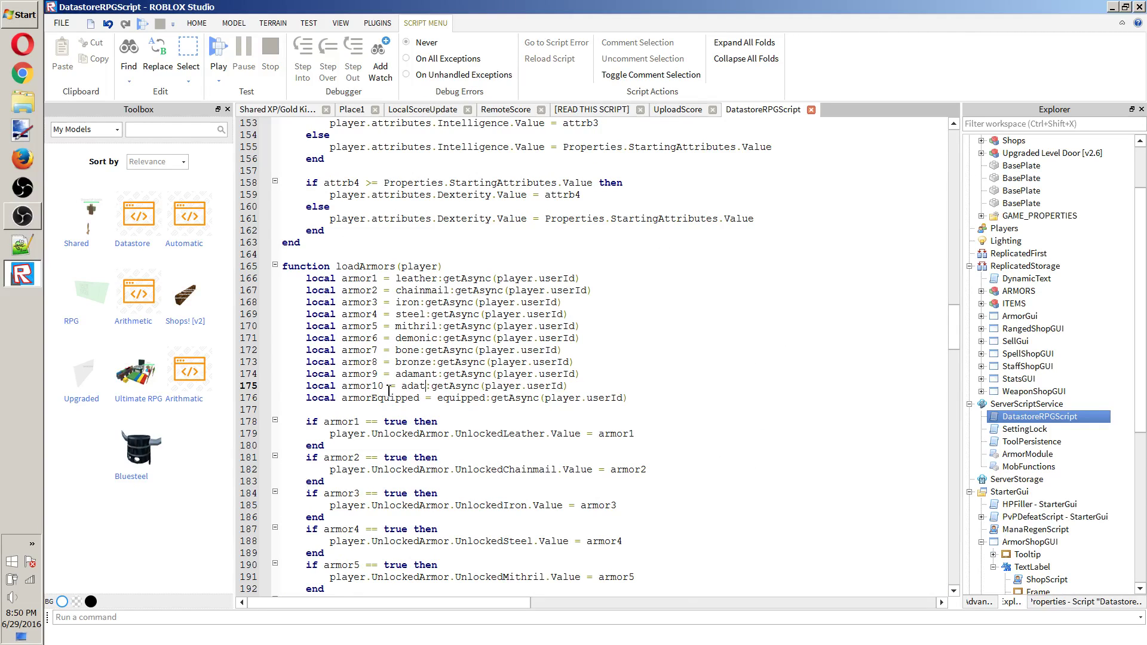
{"action": "type", "text": "b"}
Check the noob data store name in the Armors section against the armorVarNames table in ShopScript.
{"action": "scroll", "coordinate": [681, 309], "scroll_direction": "up", "scroll_amount": 20}
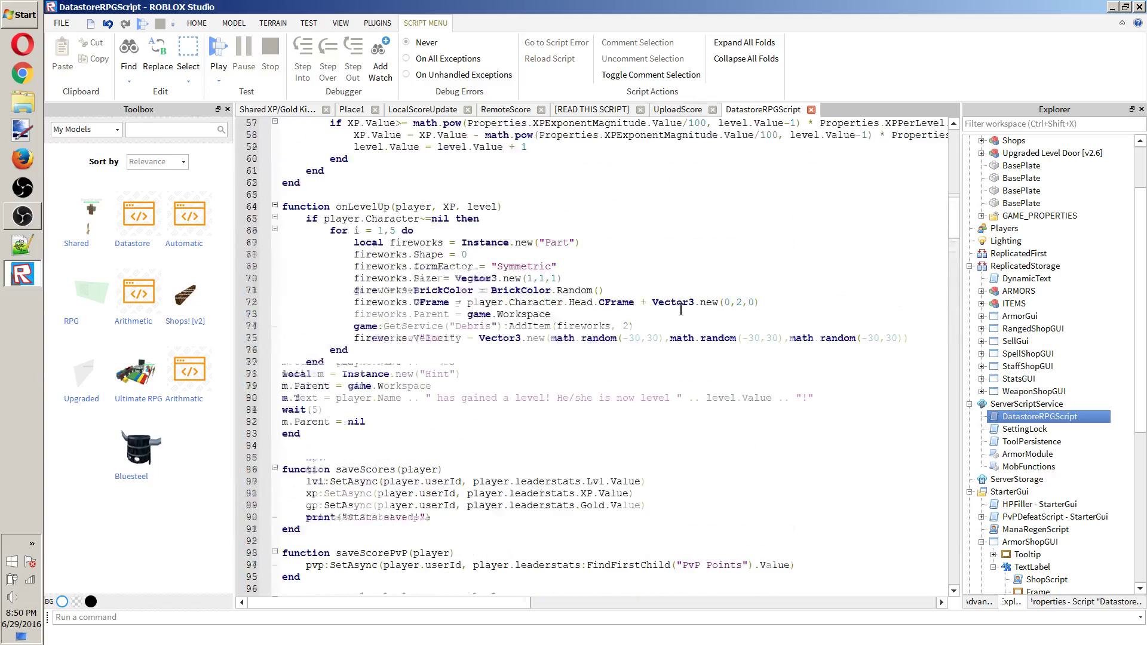
{"action": "scroll", "coordinate": [681, 309], "scroll_direction": "up", "scroll_amount": 6}
{"action": "scroll", "coordinate": [681, 309], "scroll_direction": "down", "scroll_amount": 4}
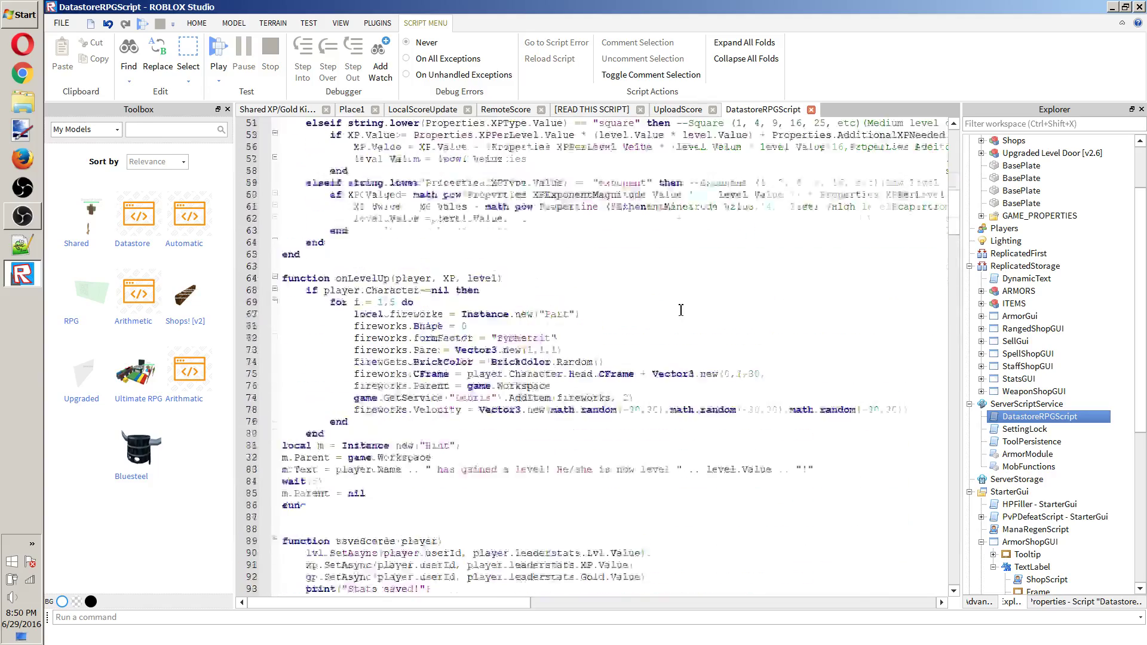
{"action": "scroll", "coordinate": [681, 309], "scroll_direction": "up", "scroll_amount": 10}
{"action": "left_click_drag", "start_coordinate": [683, 304], "coordinate": [629, 301]}
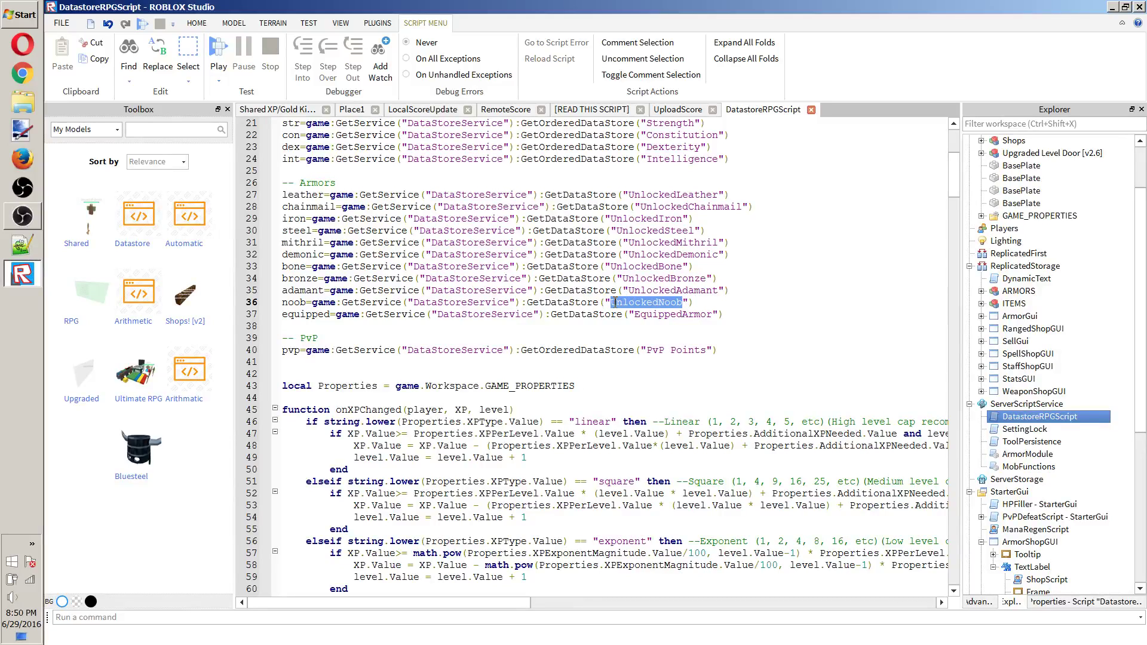
{"action": "left_click_drag", "start_coordinate": [658, 303], "coordinate": [684, 304]}
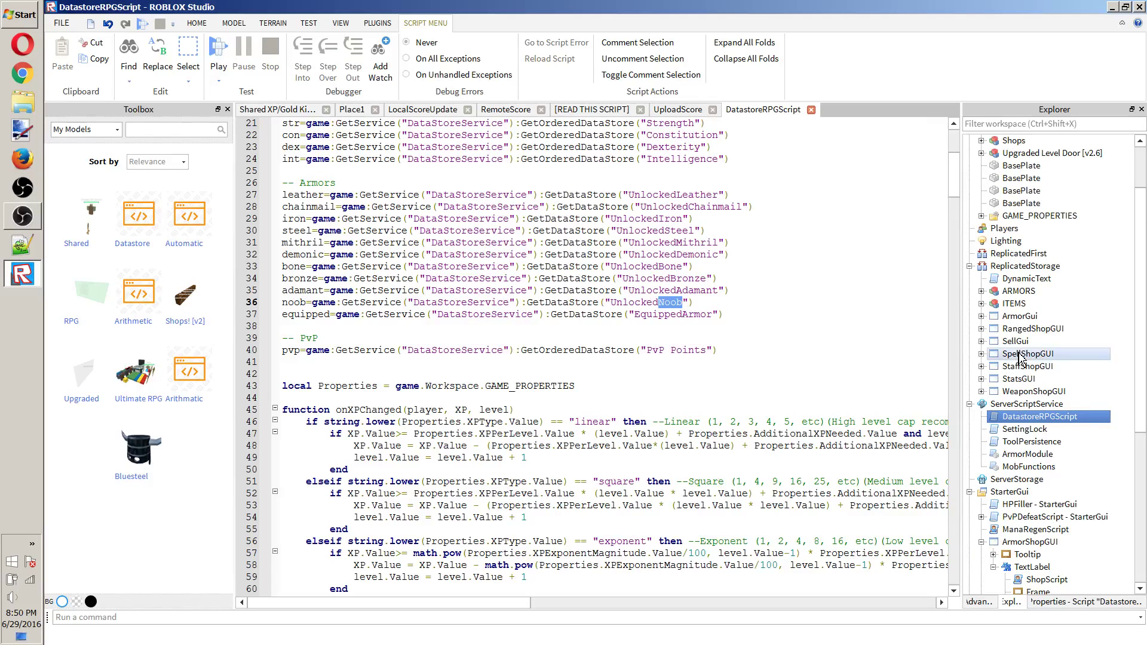
{"action": "scroll", "coordinate": [1069, 440], "scroll_direction": "down", "scroll_amount": 7}
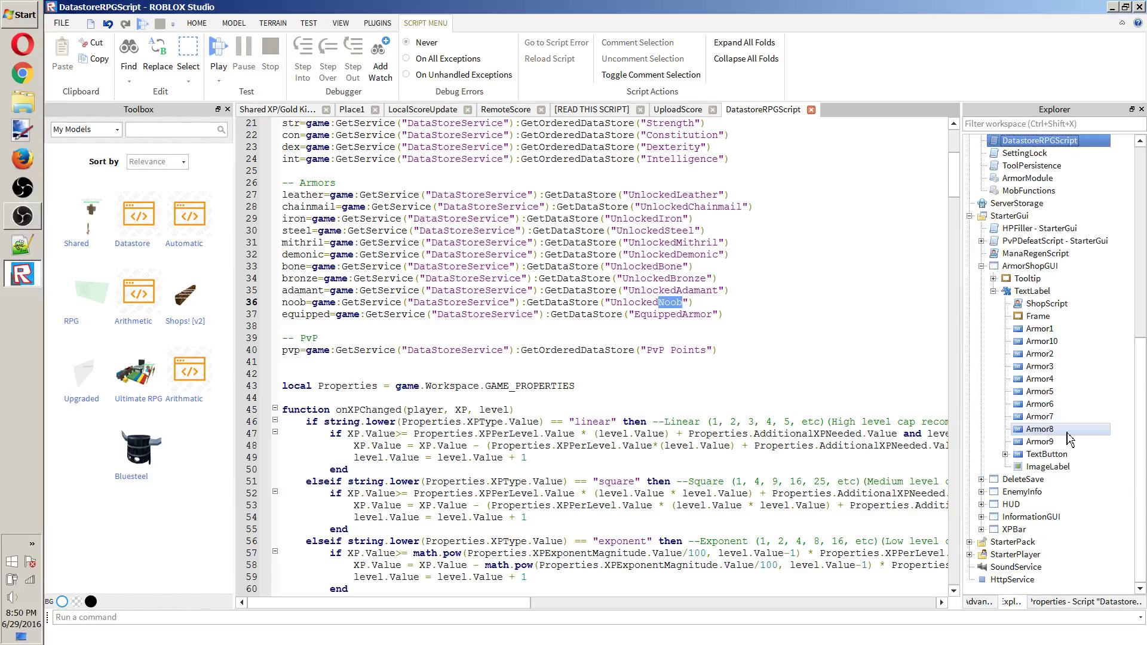
{"action": "double_click", "coordinate": [1046, 303]}
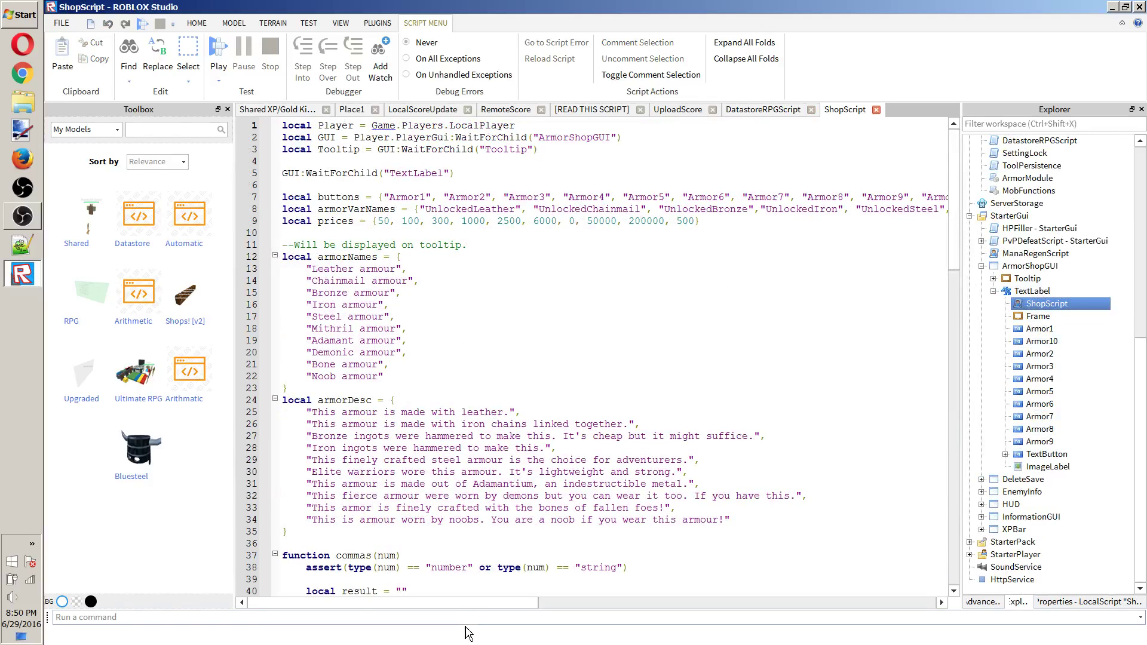
{"action": "scroll", "coordinate": [679, 563], "scroll_direction": "right", "scroll_amount": 12}
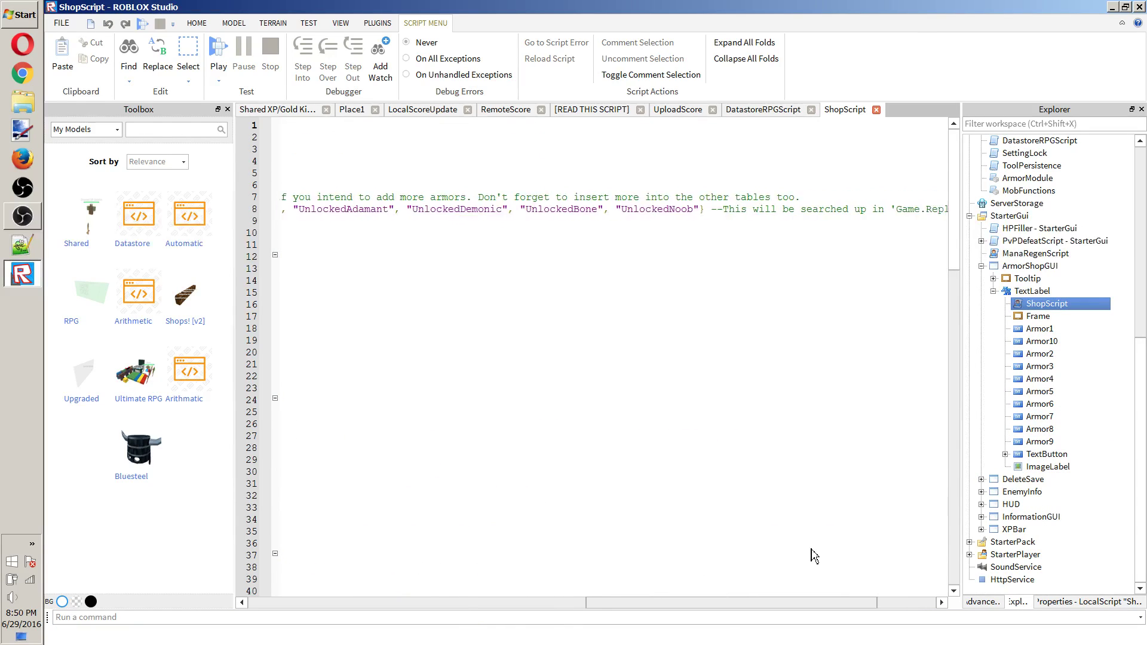
{"action": "scroll", "coordinate": [813, 555], "scroll_direction": "left", "scroll_amount": 12}
{"action": "scroll", "coordinate": [997, 267], "scroll_direction": "up", "scroll_amount": 10}
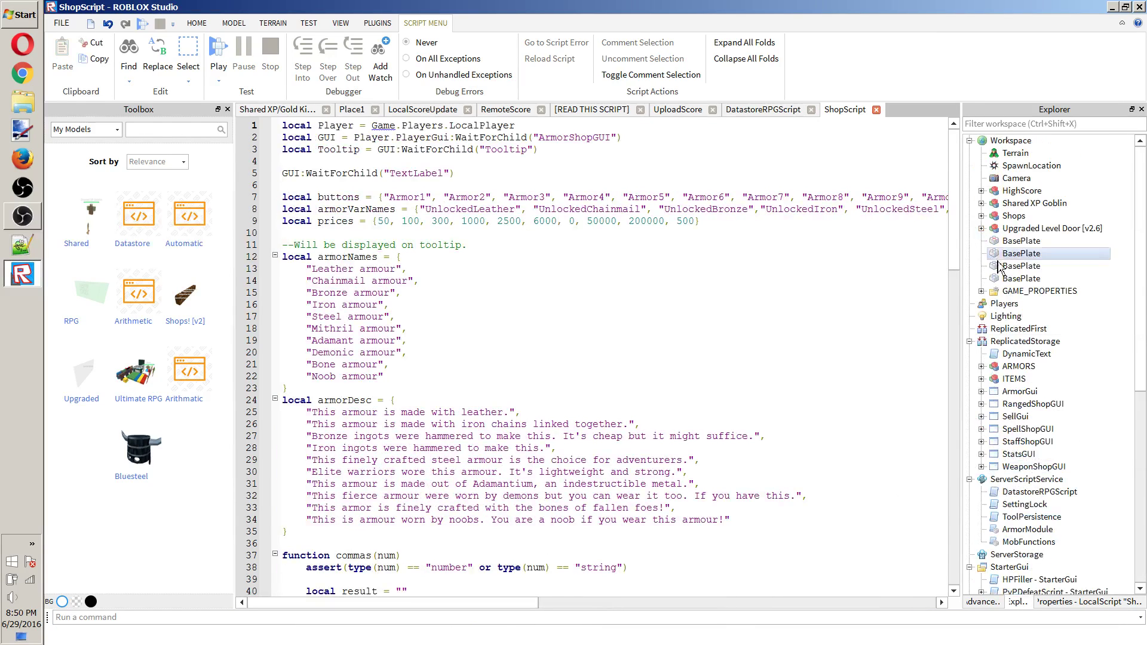
{"action": "scroll", "coordinate": [973, 365], "scroll_direction": "down", "scroll_amount": 9}
{"action": "scroll", "coordinate": [975, 365], "scroll_direction": "up", "scroll_amount": 2}
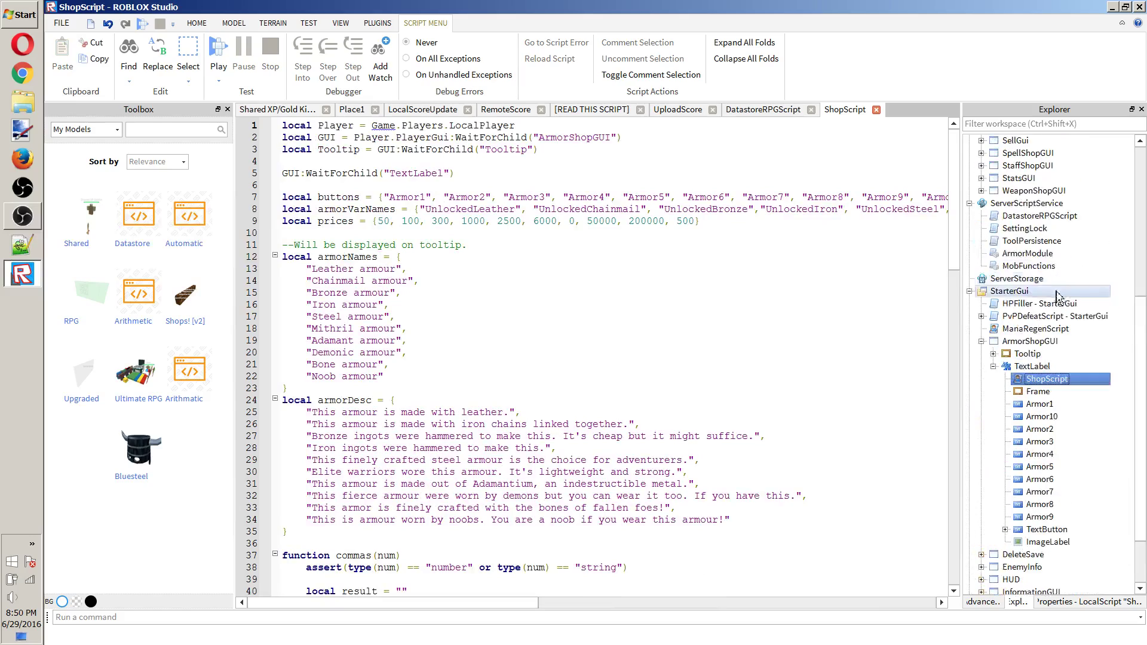
Return to DatastoreRPGScript and change "He/she is" to "They are" in the onLevelUp message text.
{"action": "double_click", "coordinate": [1039, 215]}
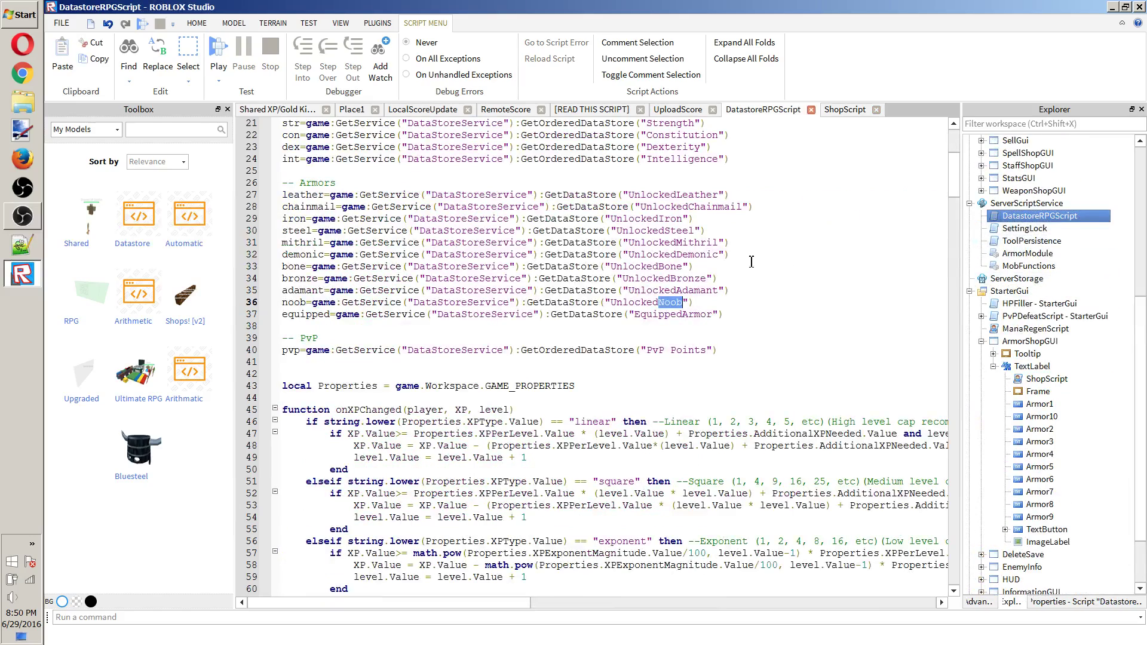
{"action": "scroll", "coordinate": [670, 301], "scroll_direction": "down", "scroll_amount": 7}
{"action": "scroll", "coordinate": [670, 301], "scroll_direction": "down", "scroll_amount": 6}
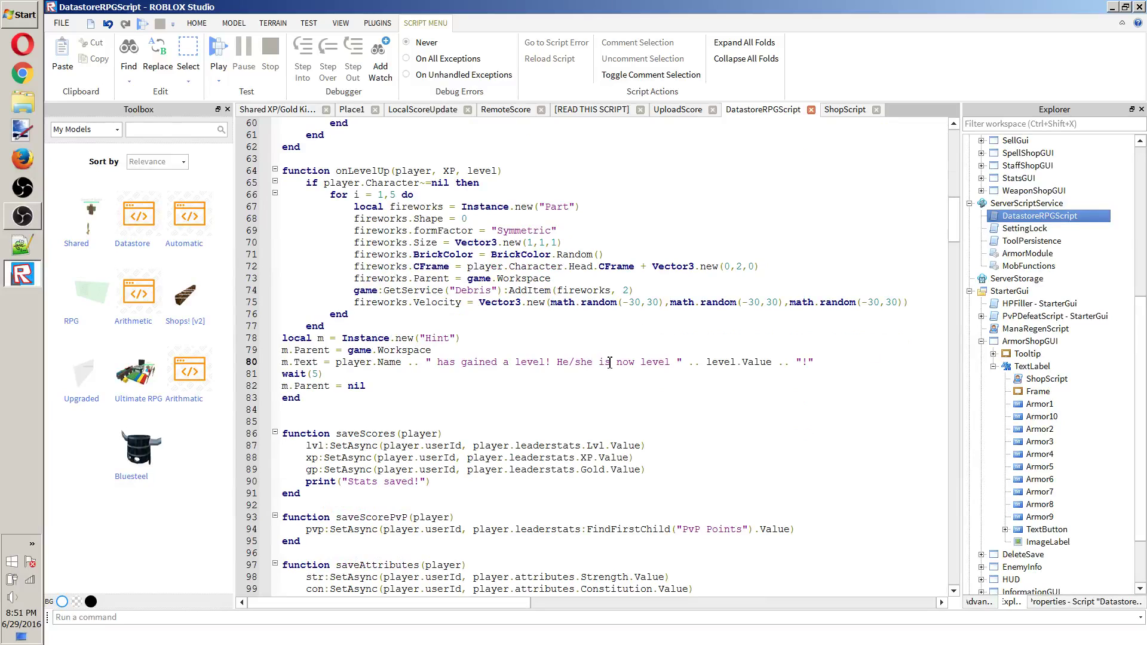
{"action": "left_click_drag", "start_coordinate": [593, 362], "coordinate": [564, 356]}
{"action": "type", "text": "They are"}
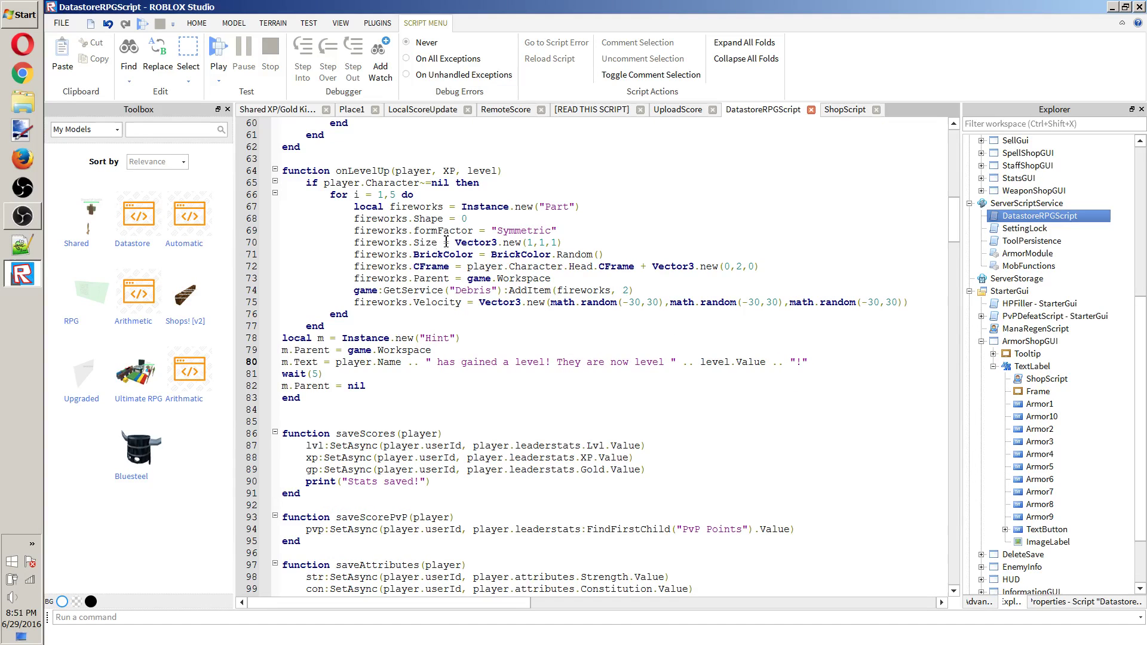
Duplicate the "if armor9 == true then" block directly below itself in the loadArmors function.
{"action": "scroll", "coordinate": [519, 246], "scroll_direction": "down", "scroll_amount": 6}
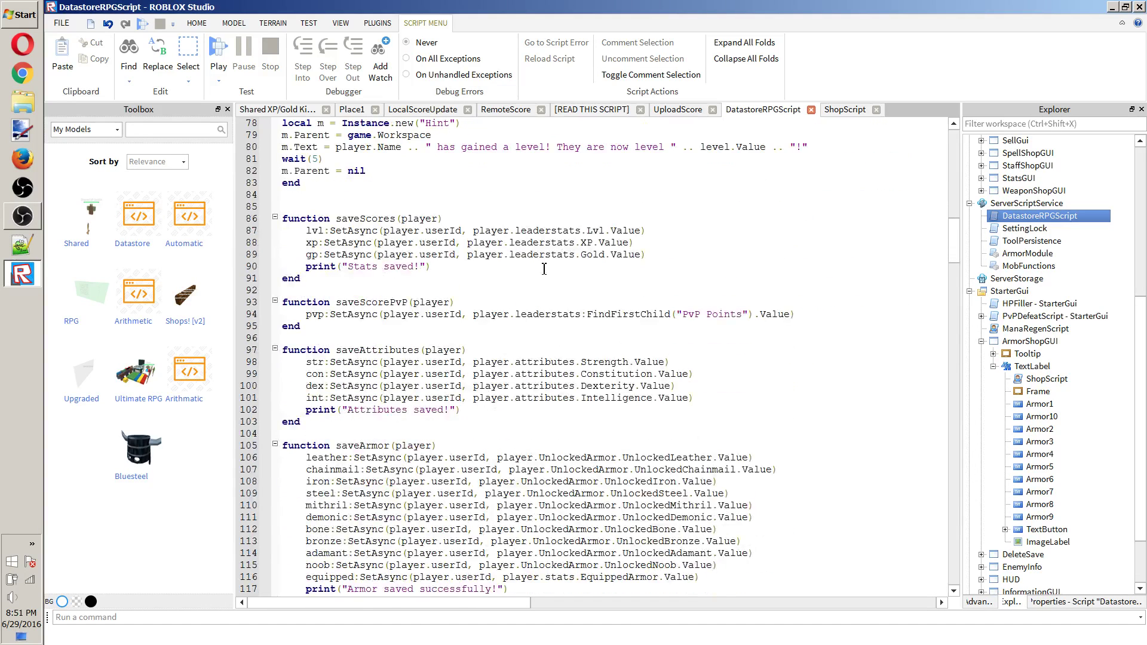
{"action": "scroll", "coordinate": [543, 269], "scroll_direction": "down", "scroll_amount": 3}
{"action": "left_click_drag", "start_coordinate": [715, 458], "coordinate": [306, 457]}
{"action": "scroll", "coordinate": [505, 421], "scroll_direction": "down", "scroll_amount": 5}
{"action": "scroll", "coordinate": [506, 421], "scroll_direction": "down", "scroll_amount": 3}
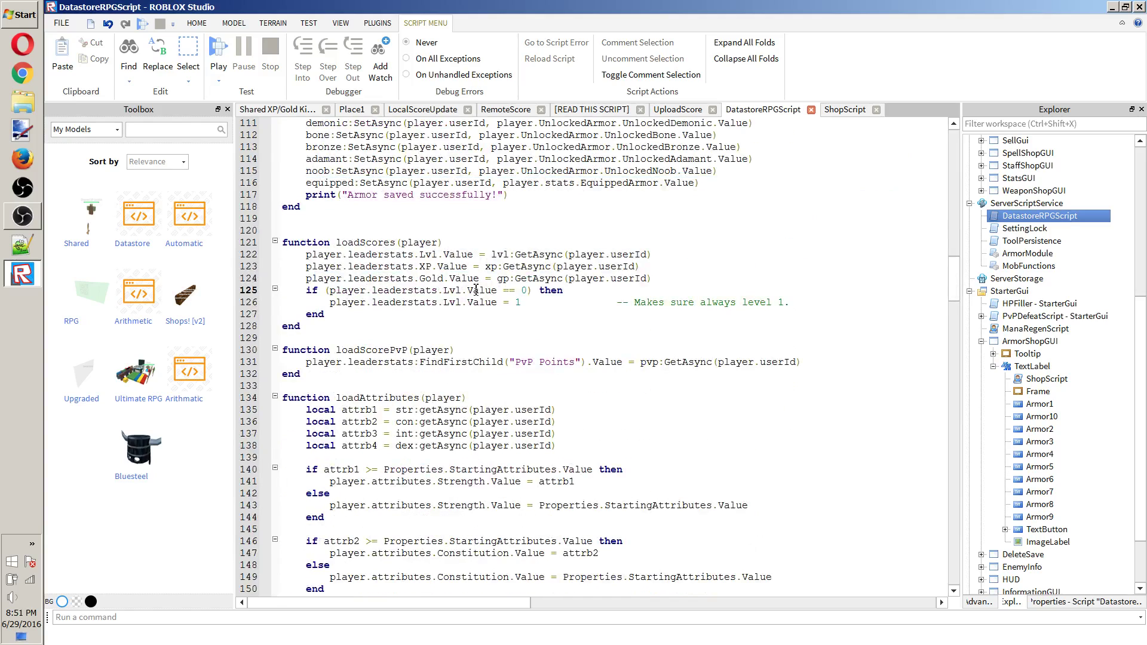
{"action": "scroll", "coordinate": [546, 322], "scroll_direction": "down", "scroll_amount": 3}
{"action": "scroll", "coordinate": [586, 334], "scroll_direction": "down", "scroll_amount": 14}
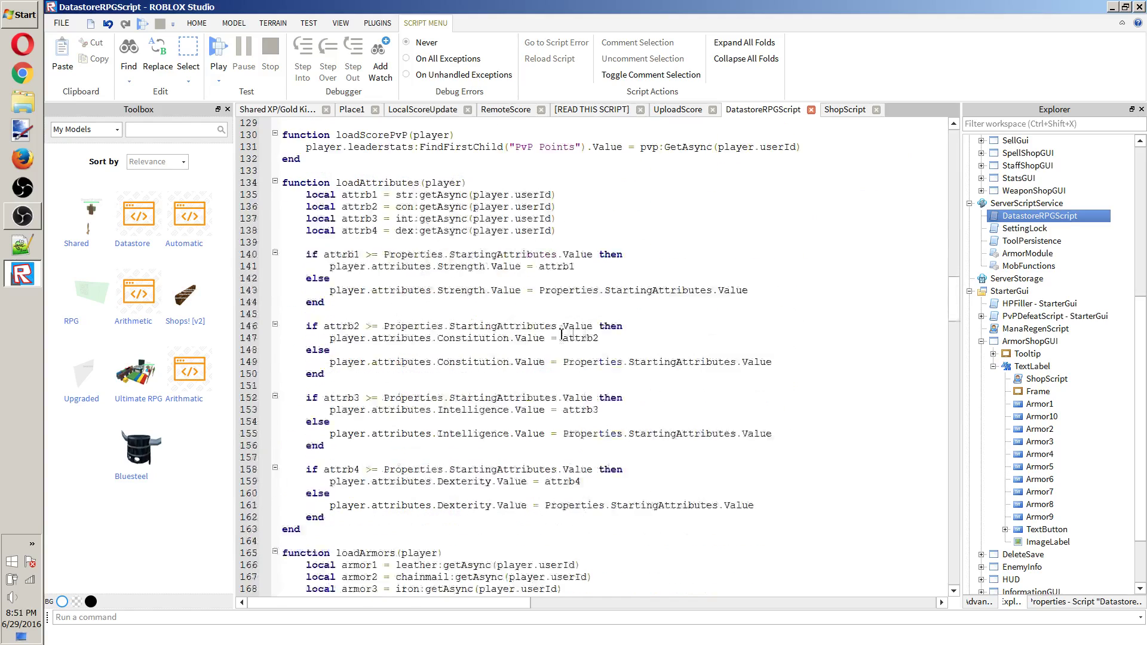
{"action": "scroll", "coordinate": [585, 469], "scroll_direction": "down", "scroll_amount": 4}
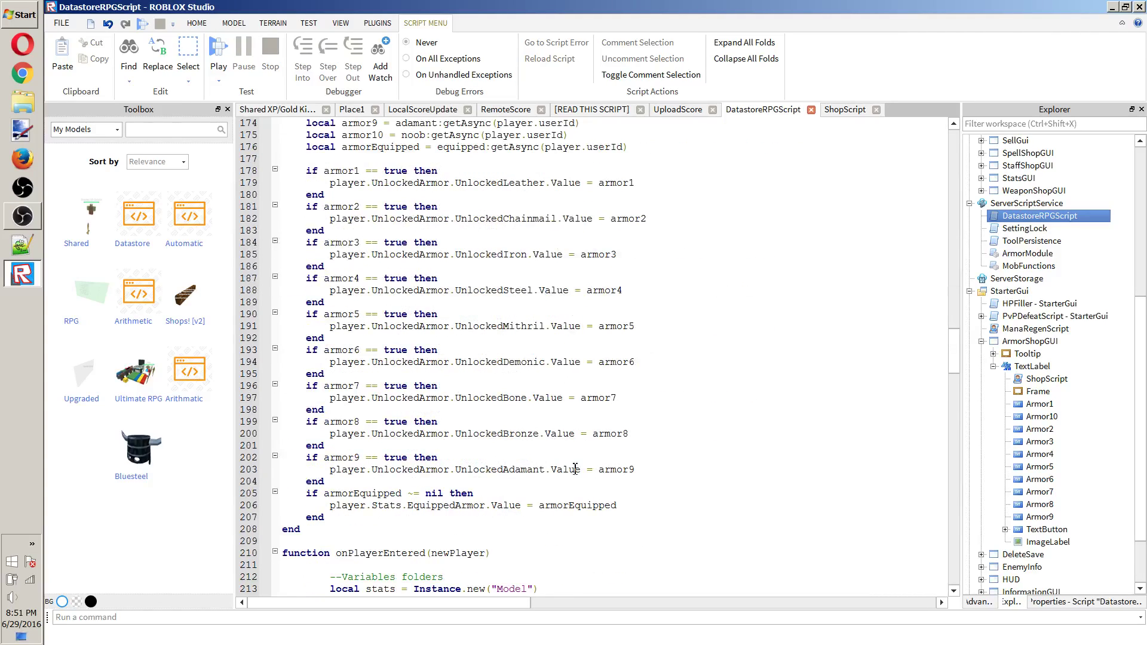
{"action": "left_click_drag", "start_coordinate": [326, 481], "coordinate": [307, 457]}
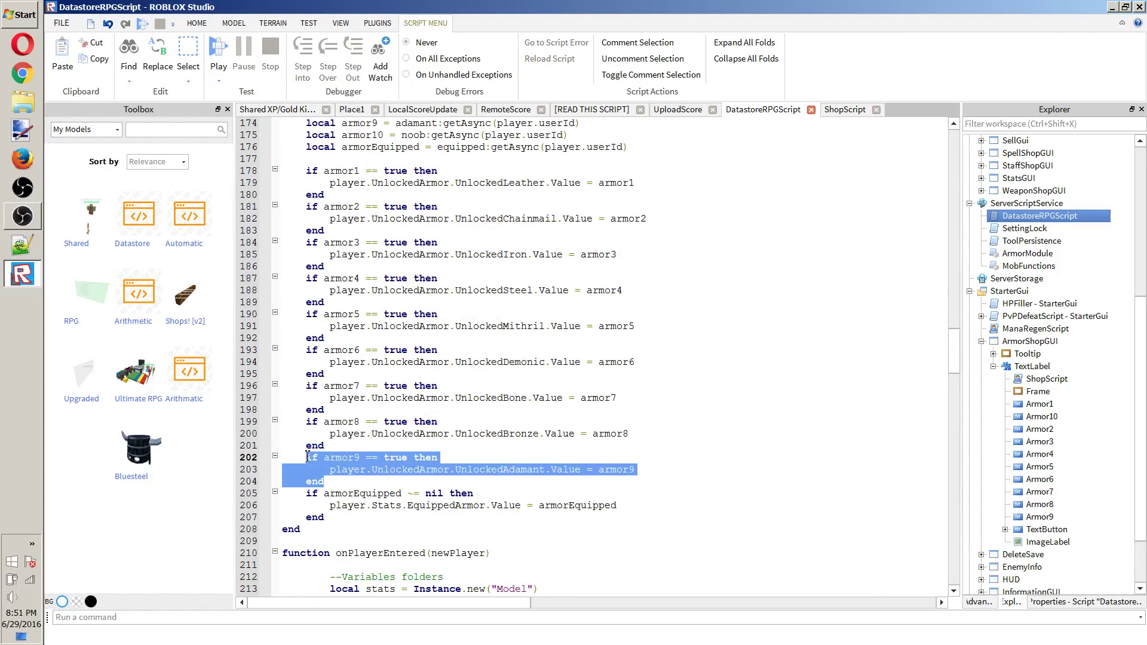
{"action": "left_click", "coordinate": [346, 478]}
{"action": "key", "text": "Return"}
{"action": "key", "text": "ctrl+v"}
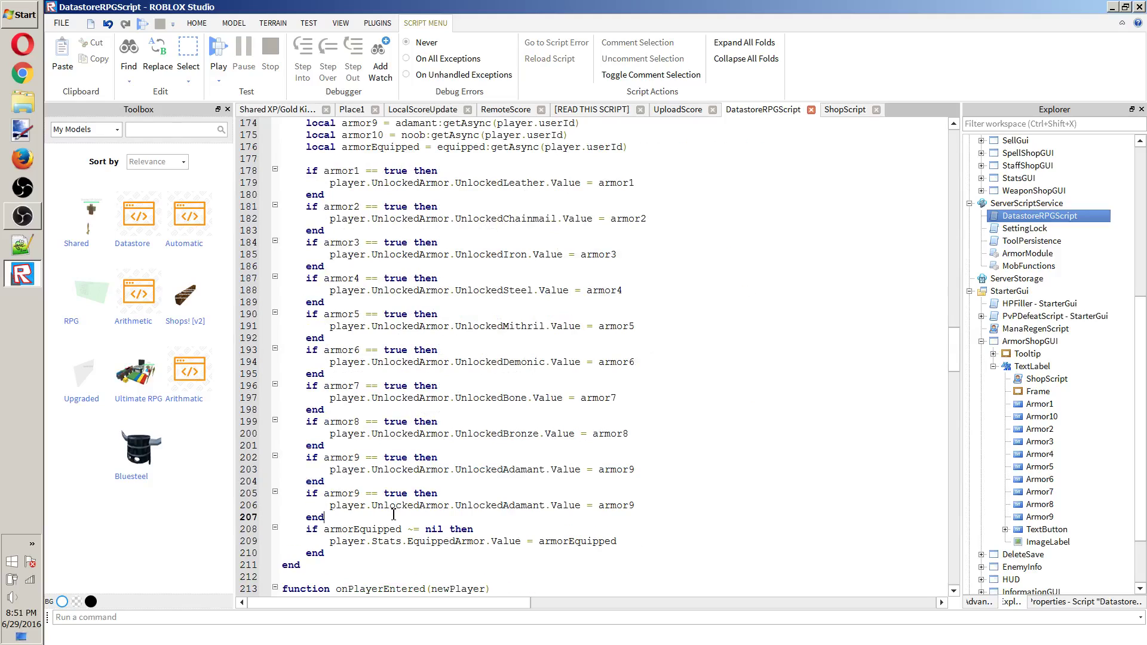
Change the duplicated if block to test armor10 and assign armor10 to player.UnlockedArmor.UnlockedNoob.Value.
{"action": "key", "text": "BackSpace"}
{"action": "type", "text": "10"}
{"action": "key", "text": "Down"}
{"action": "key", "text": "BackSpace"}
{"action": "type", "text": "10"}
{"action": "key", "text": "Left"}
{"action": "key", "text": "BackSpace"}
{"action": "key", "text": "BackSpace"}
{"action": "key", "text": "BackSpace"}
{"action": "key", "text": "BackSpace"}
{"action": "key", "text": "BackSpace"}
{"action": "key", "text": "BackSpace"}
{"action": "key", "text": "BackSpace"}
{"action": "type", "text": "Noob"}
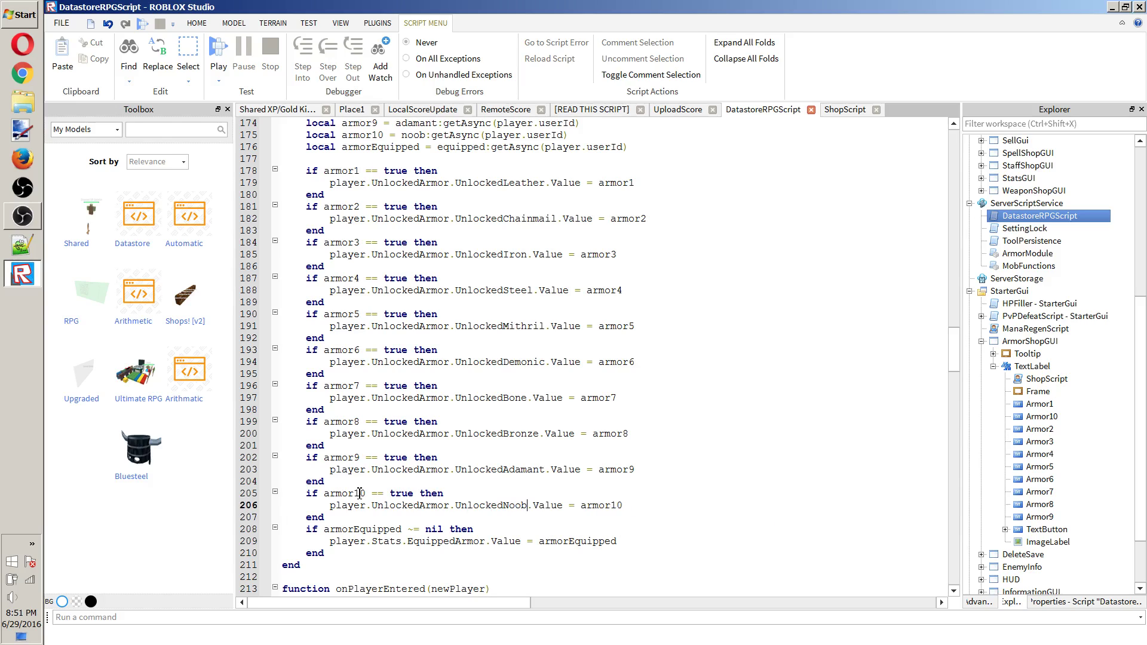
Duplicate the three-line unlockedArmor9 block below itself in the Unlocked armors section of onPlayerEntered, separated by a blank line.
{"action": "scroll", "coordinate": [399, 462], "scroll_direction": "down", "scroll_amount": 19}
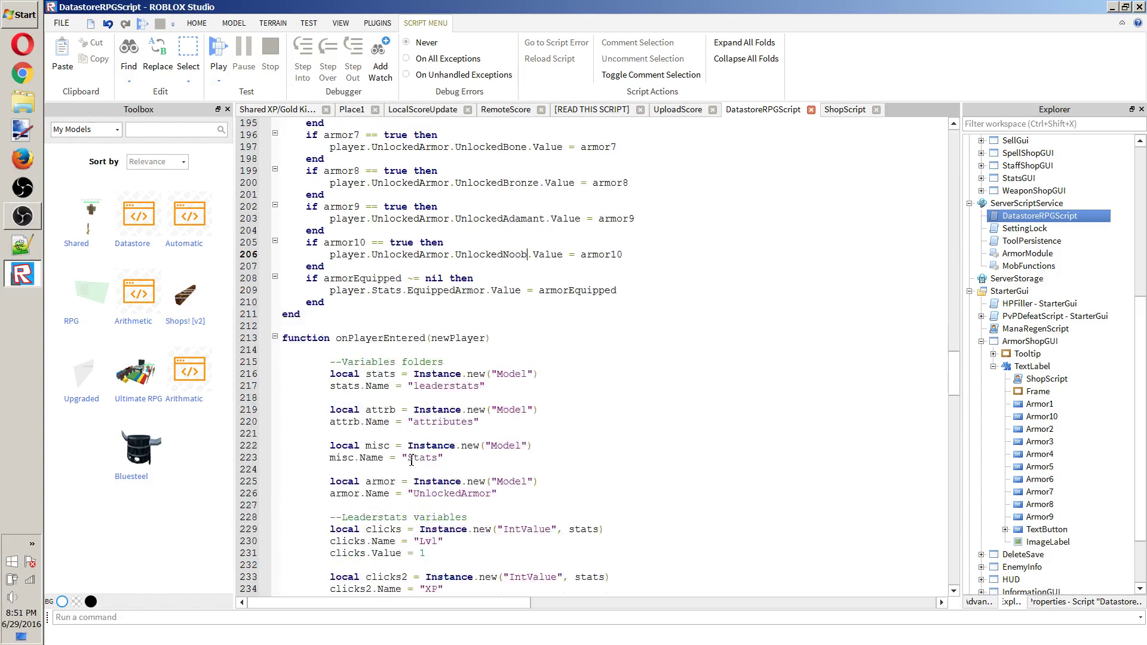
{"action": "scroll", "coordinate": [411, 461], "scroll_direction": "down", "scroll_amount": 6}
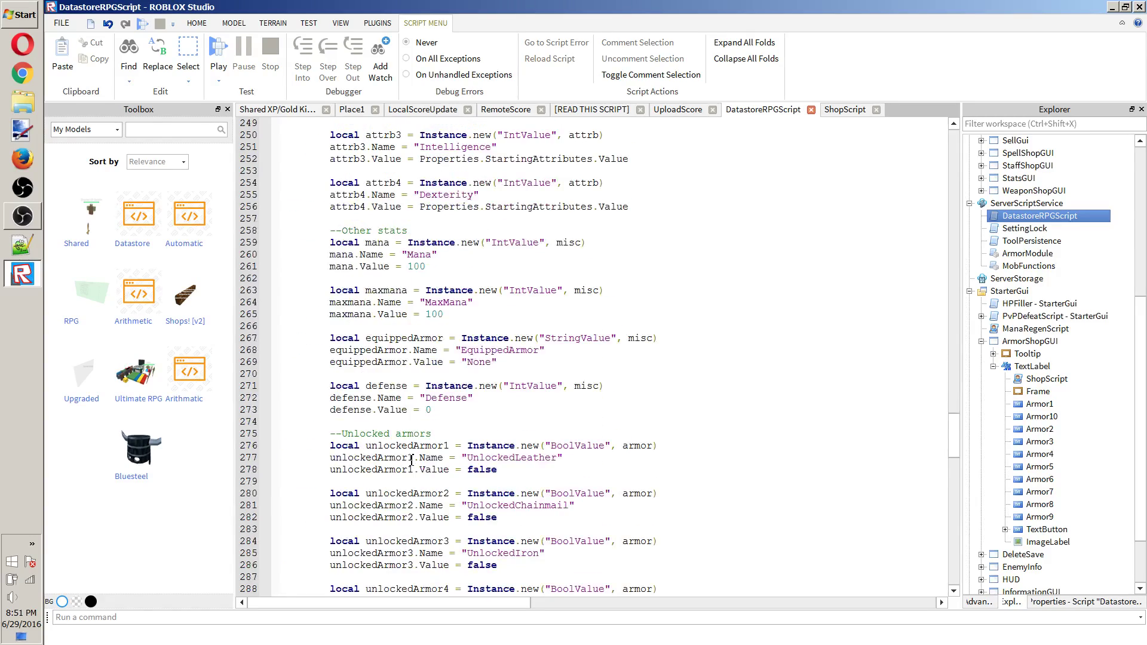
{"action": "scroll", "coordinate": [411, 462], "scroll_direction": "down", "scroll_amount": 11}
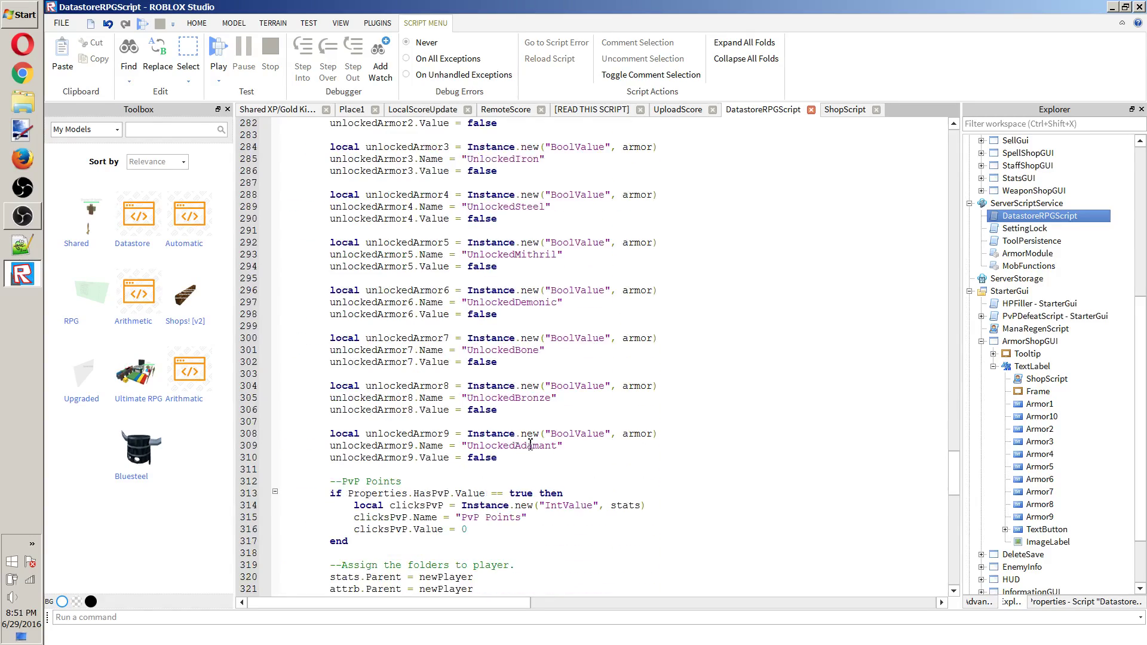
{"action": "left_click_drag", "start_coordinate": [504, 458], "coordinate": [330, 428]}
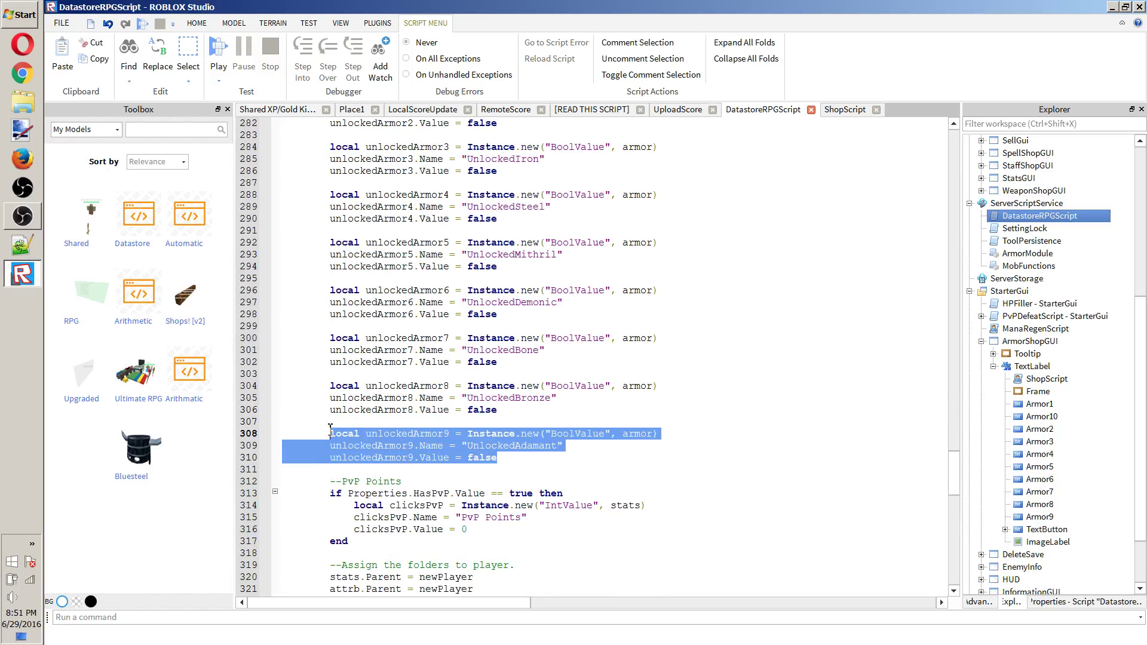
{"action": "key", "text": "ctrl+c"}
{"action": "left_click", "coordinate": [521, 460]}
{"action": "key", "text": "Return"}
{"action": "key", "text": "Return"}
{"action": "key", "text": "ctrl+v"}
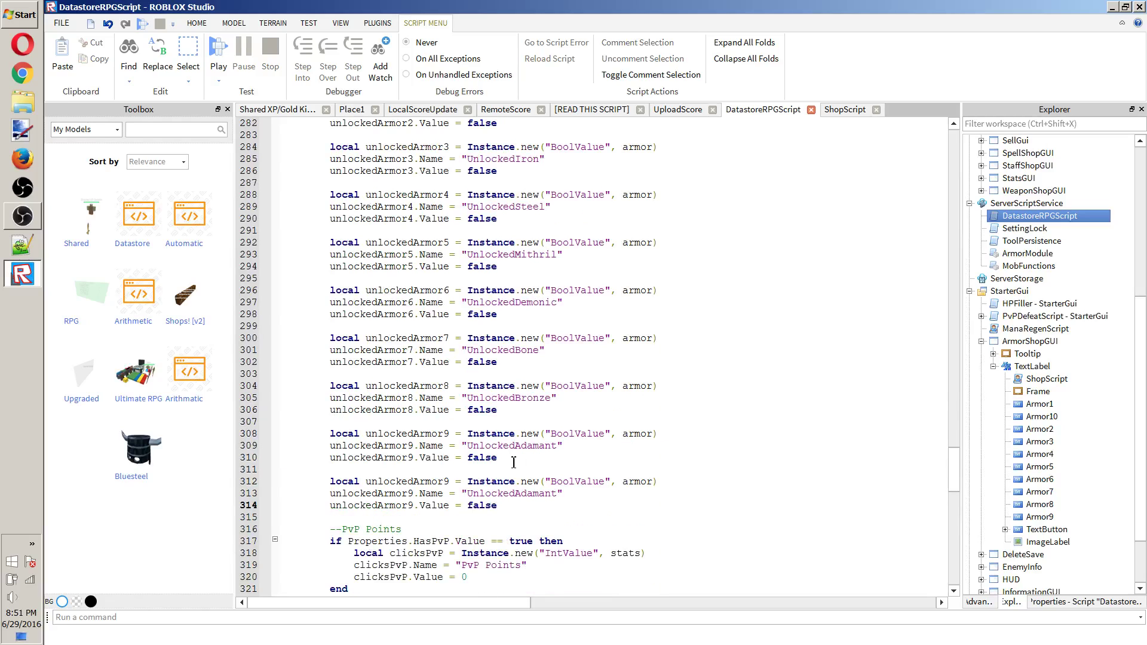
Renumber the duplicated block in onPlayerEntered to unlockedArmor10 on all three lines and set its Name to "UnlockedNoob".
{"action": "left_click", "coordinate": [450, 482]}
{"action": "key", "text": "BackSpace"}
{"action": "type", "text": "10"}
{"action": "key", "text": "Down"}
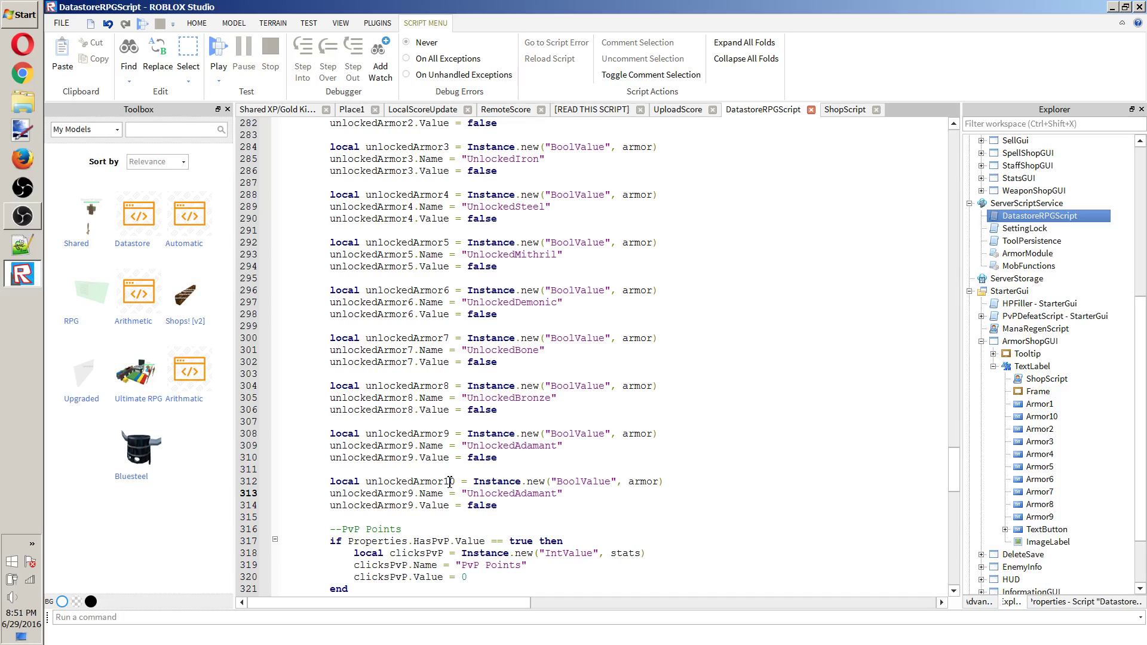
{"action": "key", "text": "BackSpace"}
{"action": "type", "text": "10"}
{"action": "key", "text": "Down"}
{"action": "key", "text": "BackSpace"}
{"action": "type", "text": "10"}
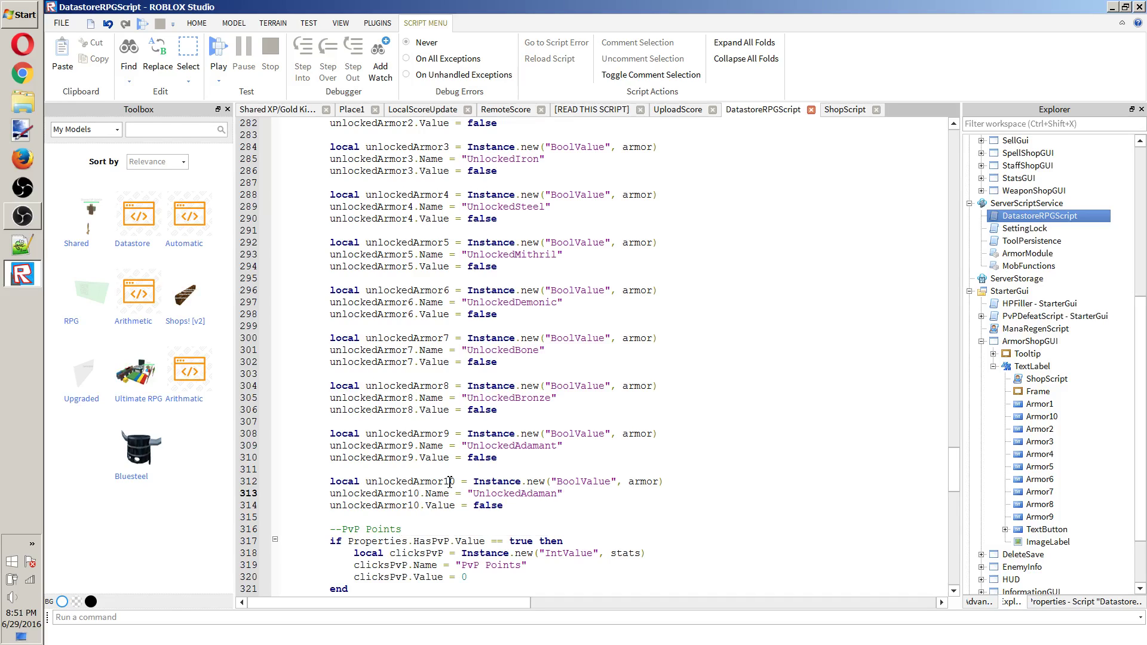
Duplicate the local armor9 line directly below itself in the Save unlocked armor section of onPlayerRemoving.
{"action": "scroll", "coordinate": [449, 481], "scroll_direction": "down", "scroll_amount": 9}
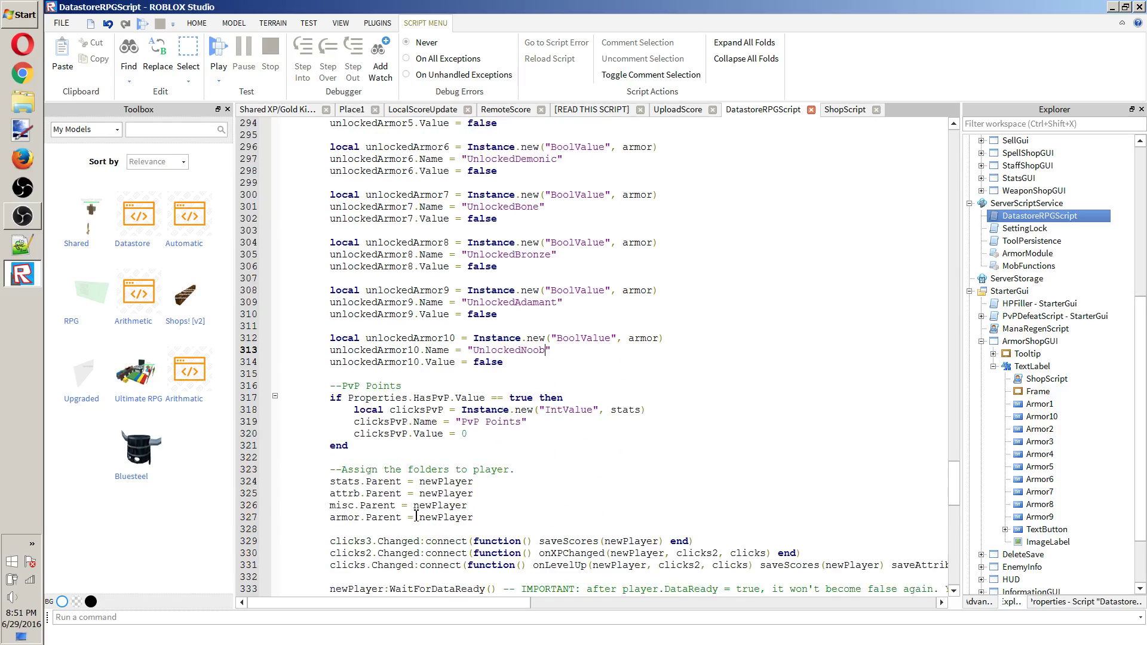
{"action": "scroll", "coordinate": [436, 592], "scroll_direction": "down", "scroll_amount": 1}
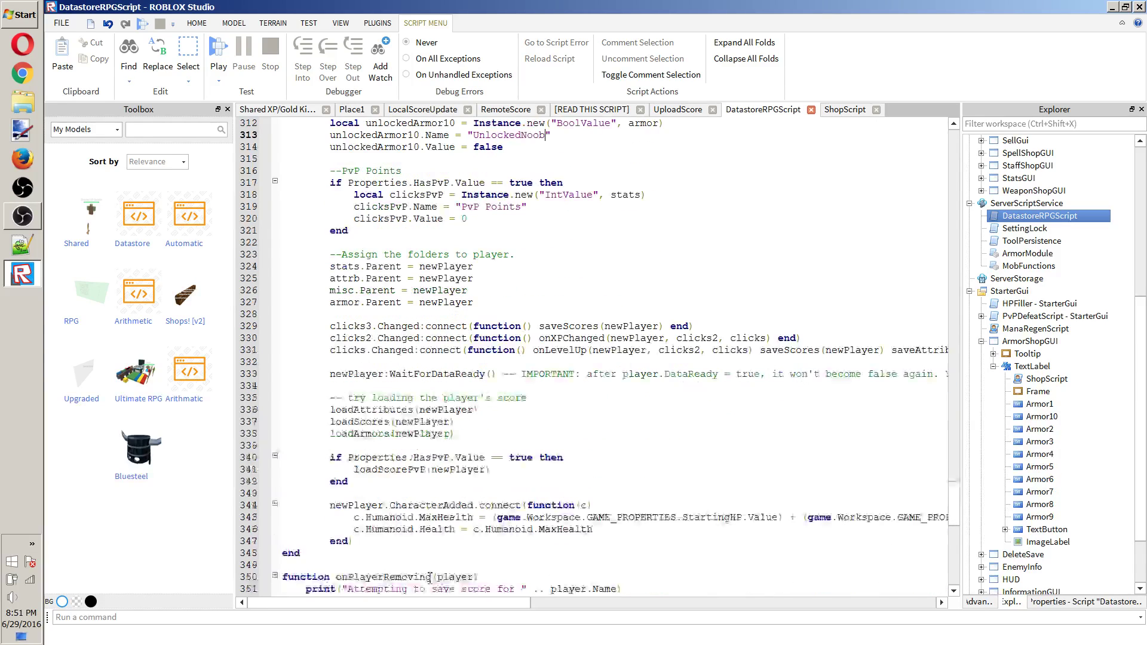
{"action": "mouse_move", "coordinate": [442, 603]}
{"action": "left_mouse_down"}
{"action": "mouse_move", "coordinate": [576, 615]}
{"action": "mouse_move", "coordinate": [442, 615]}
{"action": "left_mouse_up"}
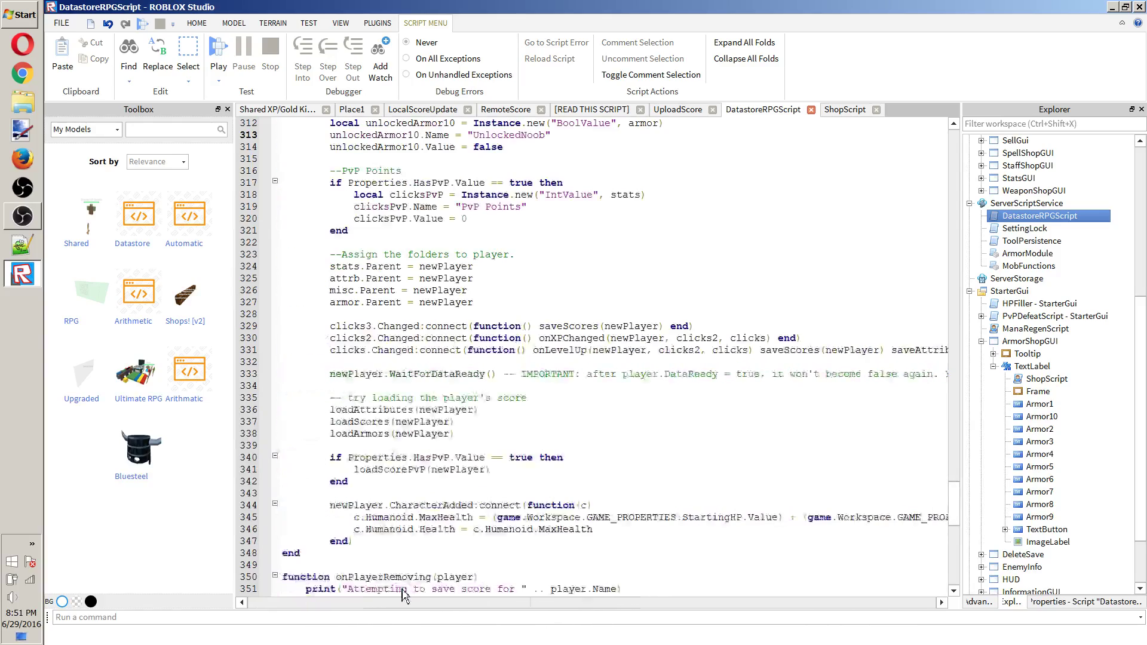
{"action": "scroll", "coordinate": [501, 416], "scroll_direction": "down", "scroll_amount": 11}
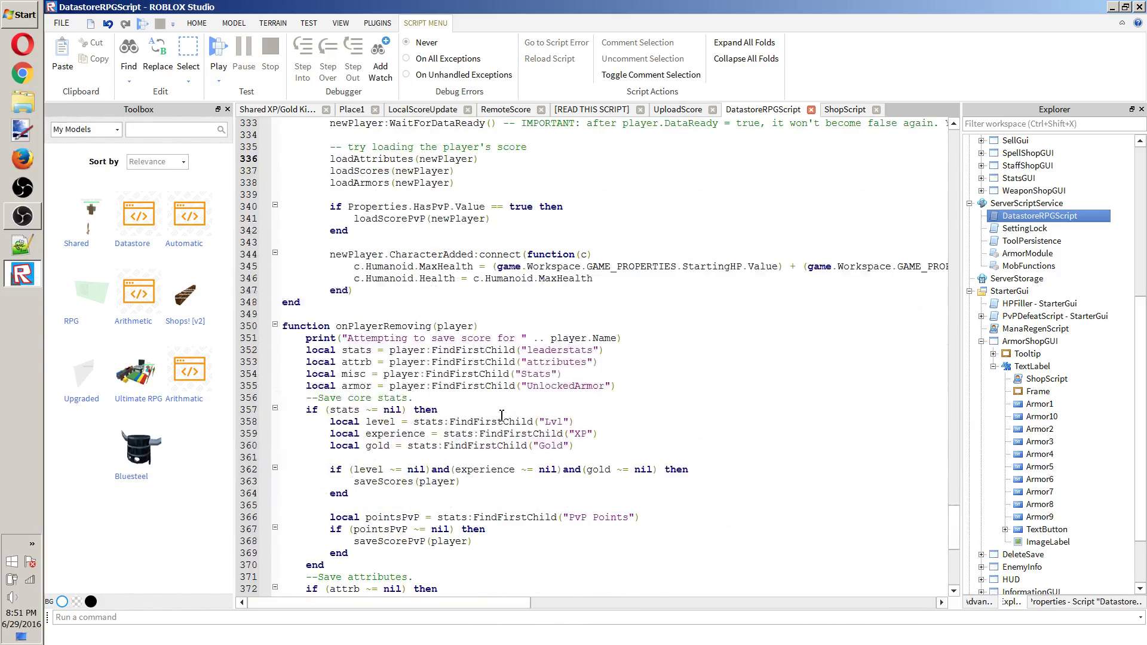
{"action": "scroll", "coordinate": [501, 416], "scroll_direction": "down", "scroll_amount": 6}
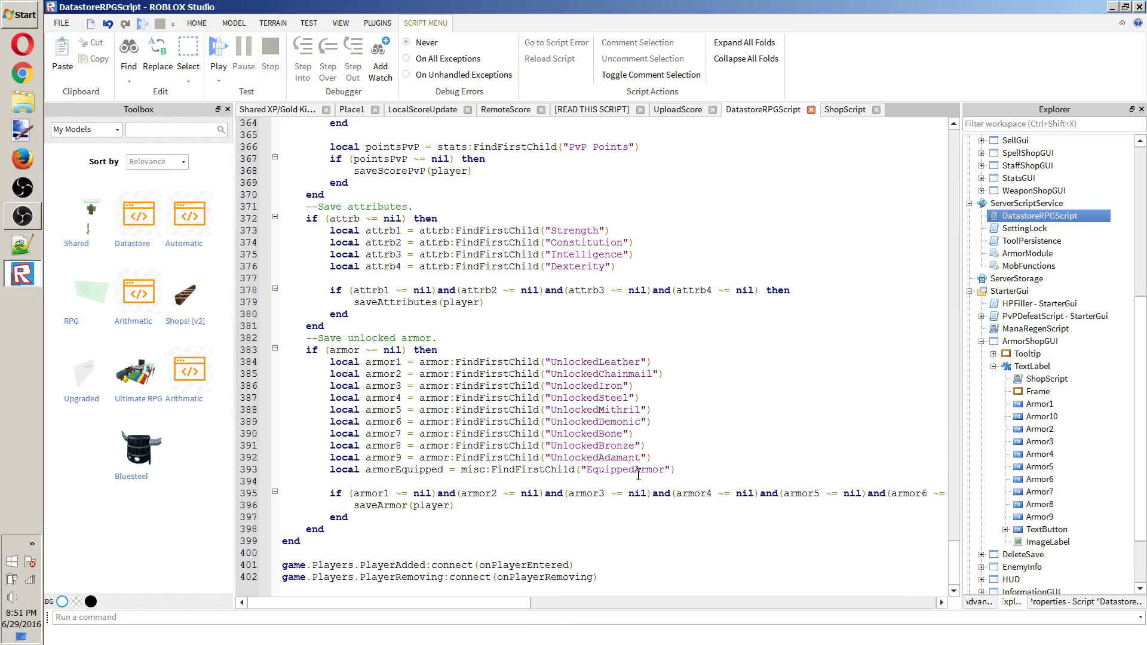
{"action": "left_click_drag", "start_coordinate": [651, 458], "coordinate": [338, 455]}
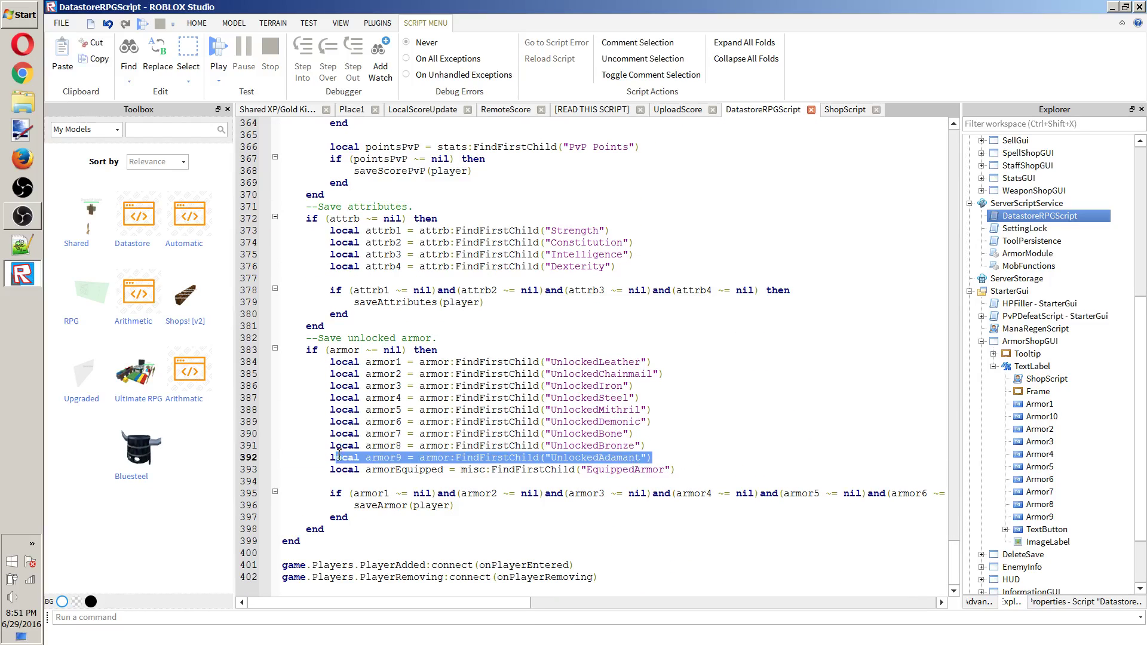
{"action": "left_click", "coordinate": [685, 460]}
{"action": "key", "text": "Return"}
{"action": "key", "text": "ctrl+v"}
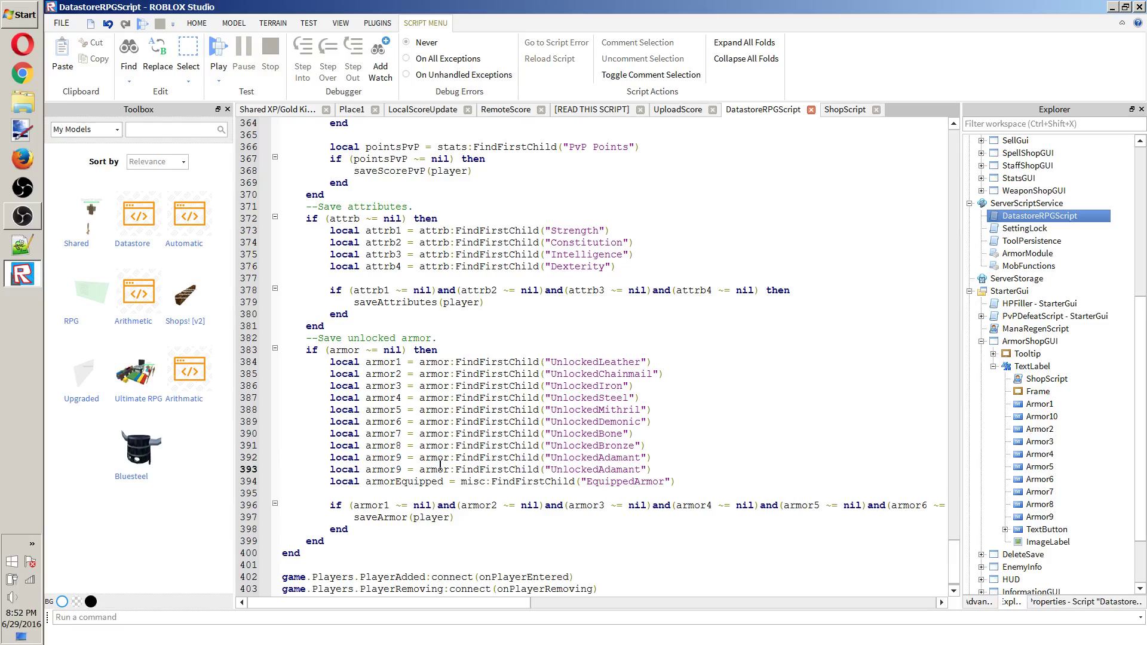
Change the duplicated line to declare armor10 and find the child "UnlockedNoob".
{"action": "left_click", "coordinate": [402, 467]}
{"action": "key", "text": "BackSpace"}
{"action": "type", "text": "10"}
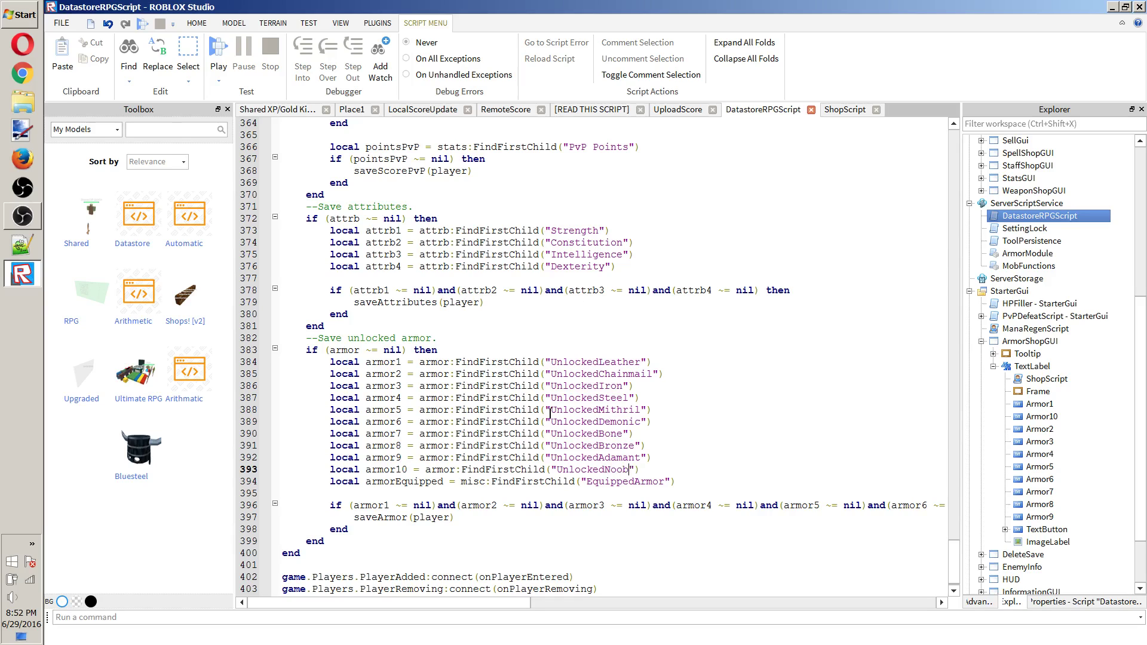
Add an and(armor10 ~= nil) check after the armor9 check in the if condition that guards saveArmor(player).
{"action": "left_click_drag", "start_coordinate": [522, 602], "coordinate": [743, 580]}
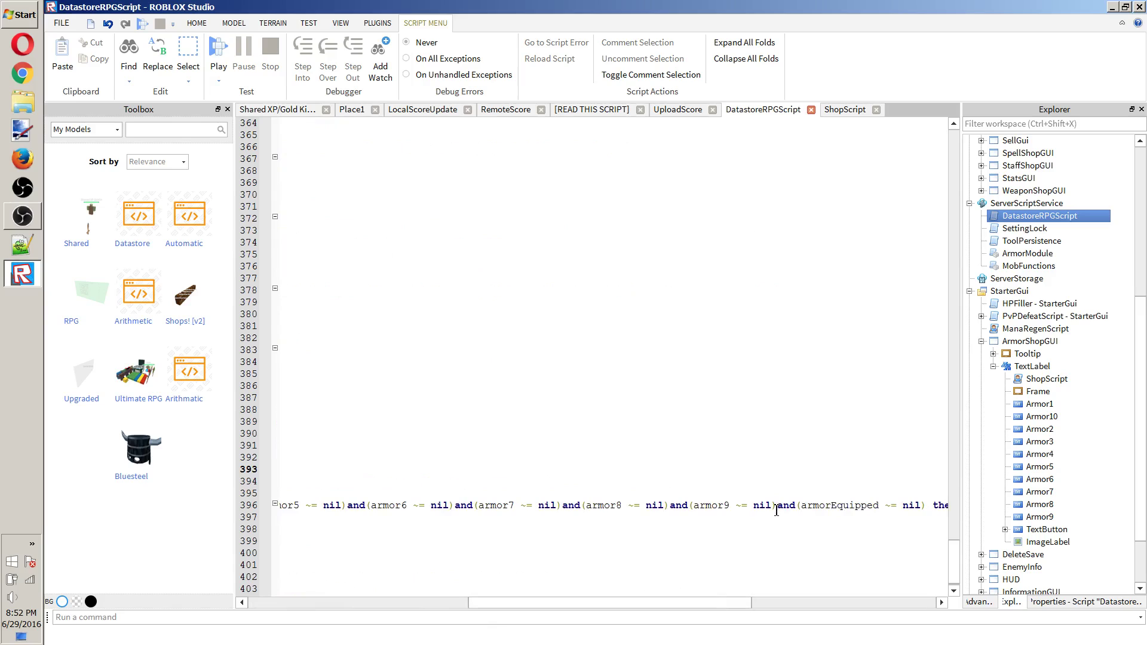
{"action": "left_click_drag", "start_coordinate": [771, 506], "coordinate": [684, 505]}
{"action": "left_click_drag", "start_coordinate": [777, 505], "coordinate": [676, 505]}
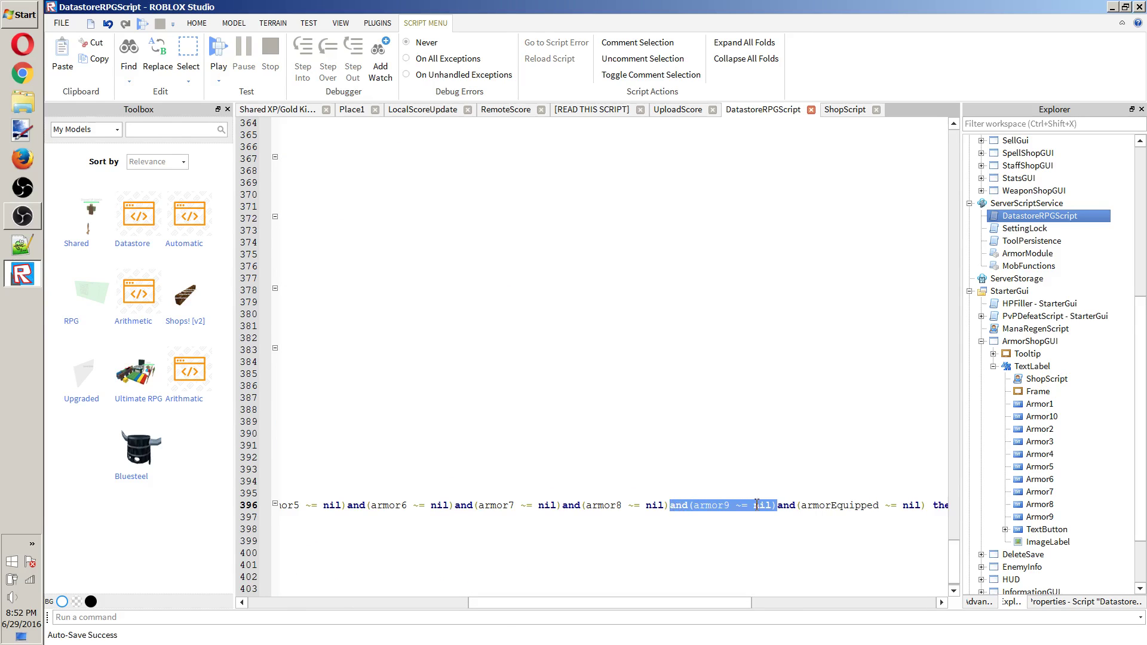
{"action": "left_click", "coordinate": [821, 507]}
{"action": "key", "text": "ctrl+v"}
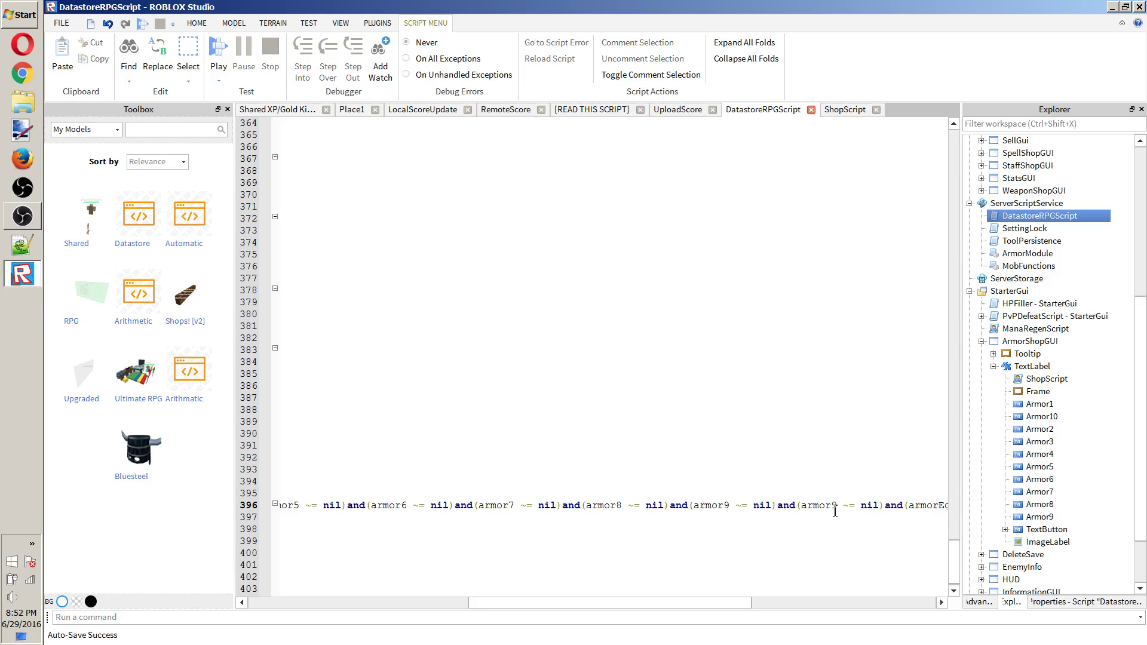
{"action": "key", "text": "BackSpace"}
{"action": "type", "text": "10"}
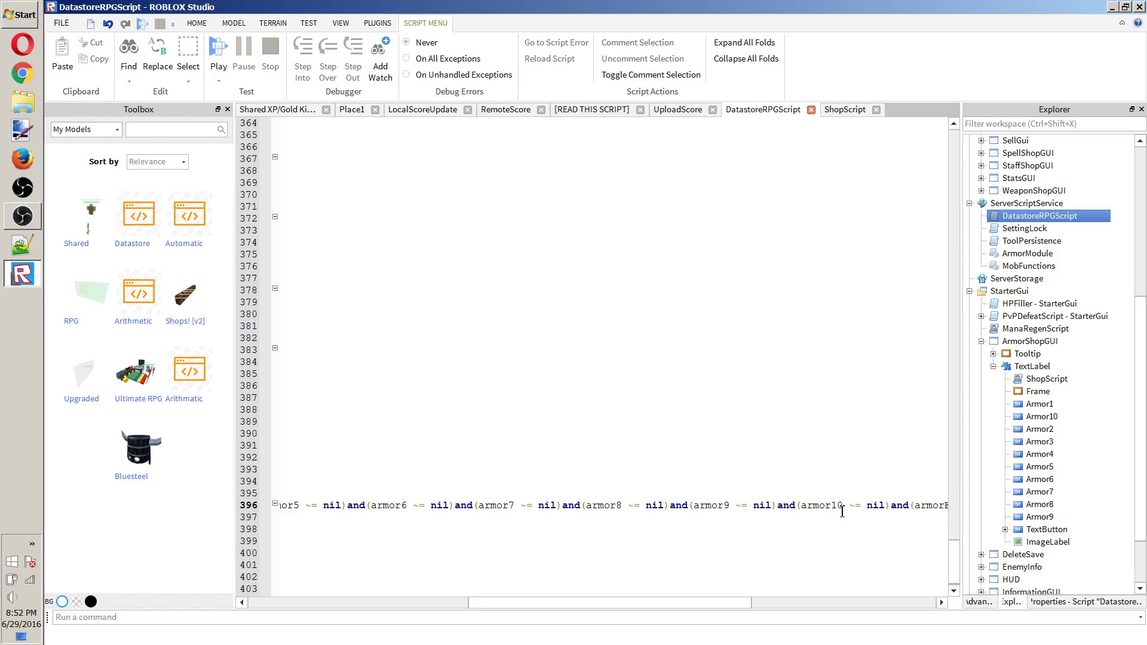
{"action": "left_click_drag", "start_coordinate": [717, 603], "coordinate": [465, 602]}
{"action": "scroll", "coordinate": [473, 520], "scroll_direction": "down", "scroll_amount": 1}
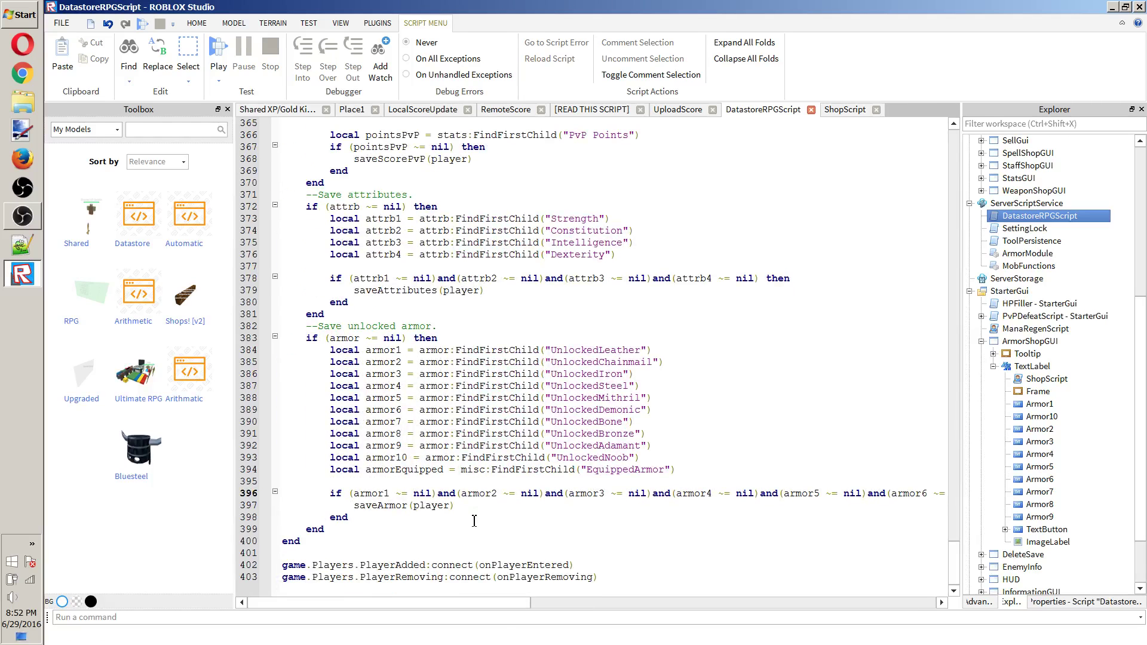
Review the onPlayerRemoving and onPlayerEntered functions, including the unlocked armor values and the leaderstats variables.
{"action": "scroll", "coordinate": [567, 544], "scroll_direction": "up", "scroll_amount": 2}
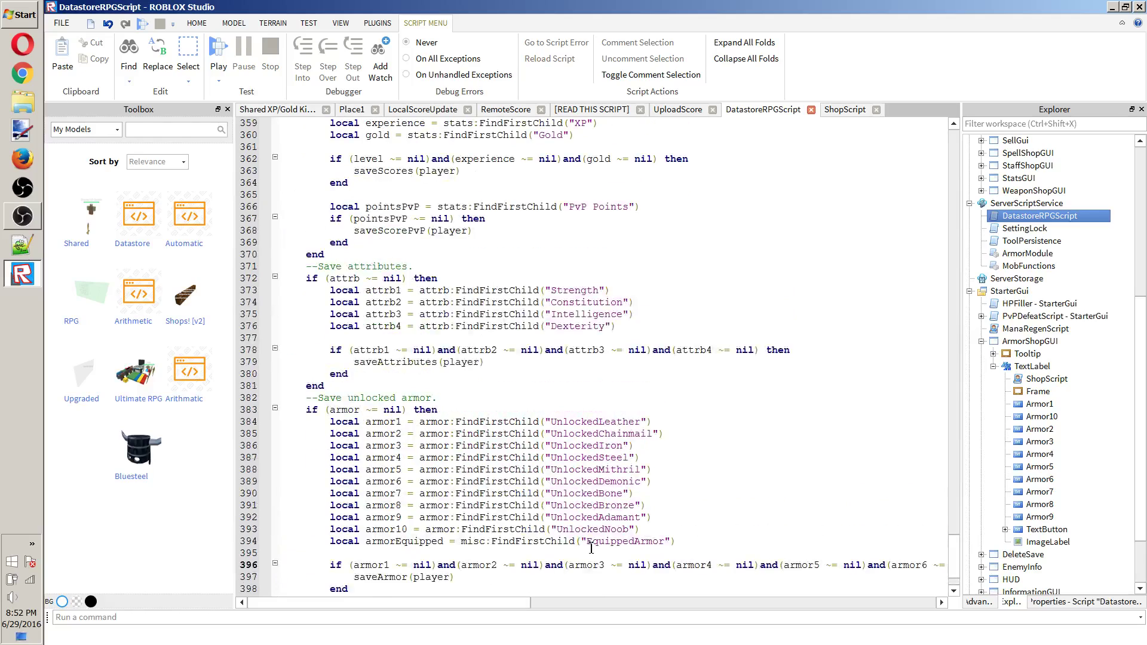
{"action": "scroll", "coordinate": [592, 547], "scroll_direction": "up", "scroll_amount": 7}
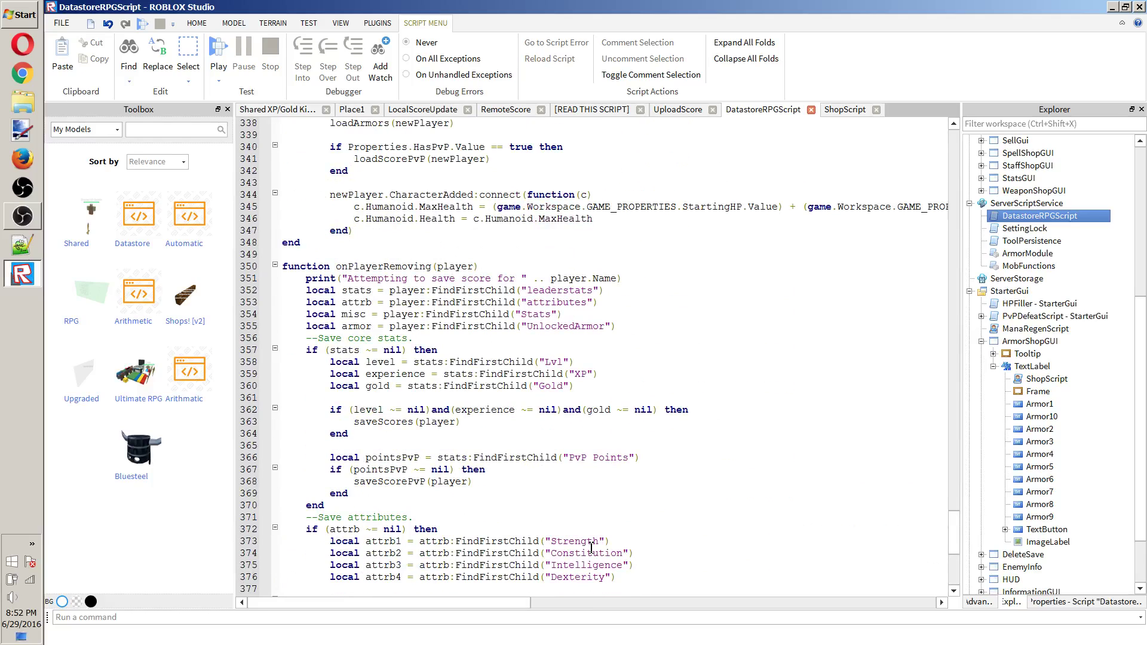
{"action": "scroll", "coordinate": [555, 390], "scroll_direction": "down", "scroll_amount": 3}
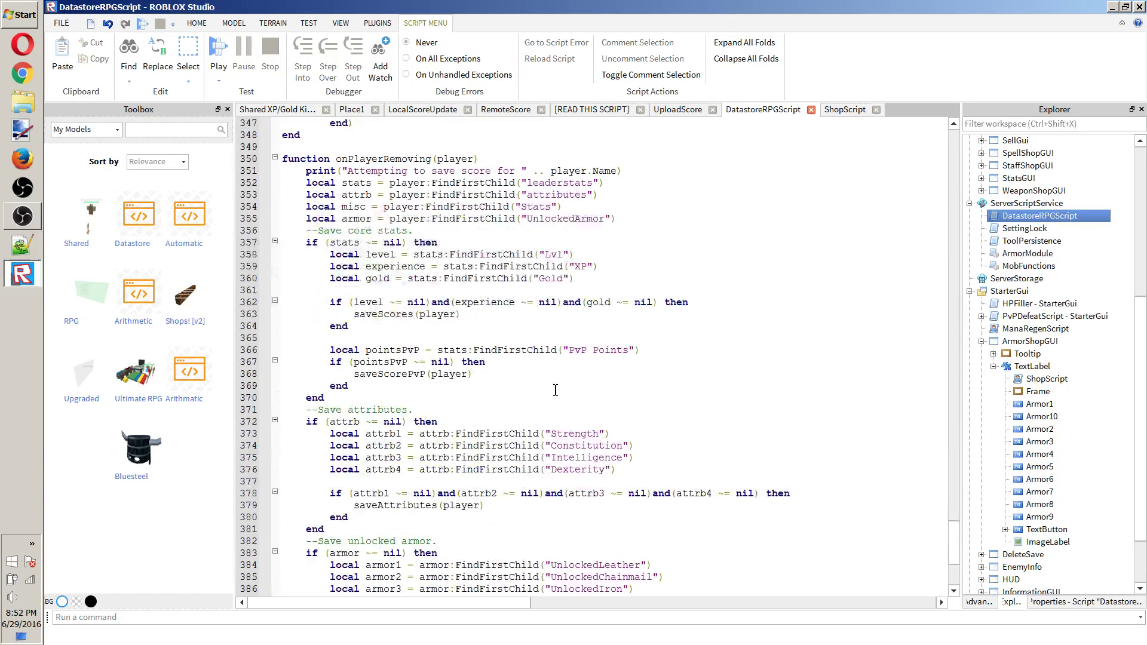
{"action": "scroll", "coordinate": [555, 390], "scroll_direction": "up", "scroll_amount": 11}
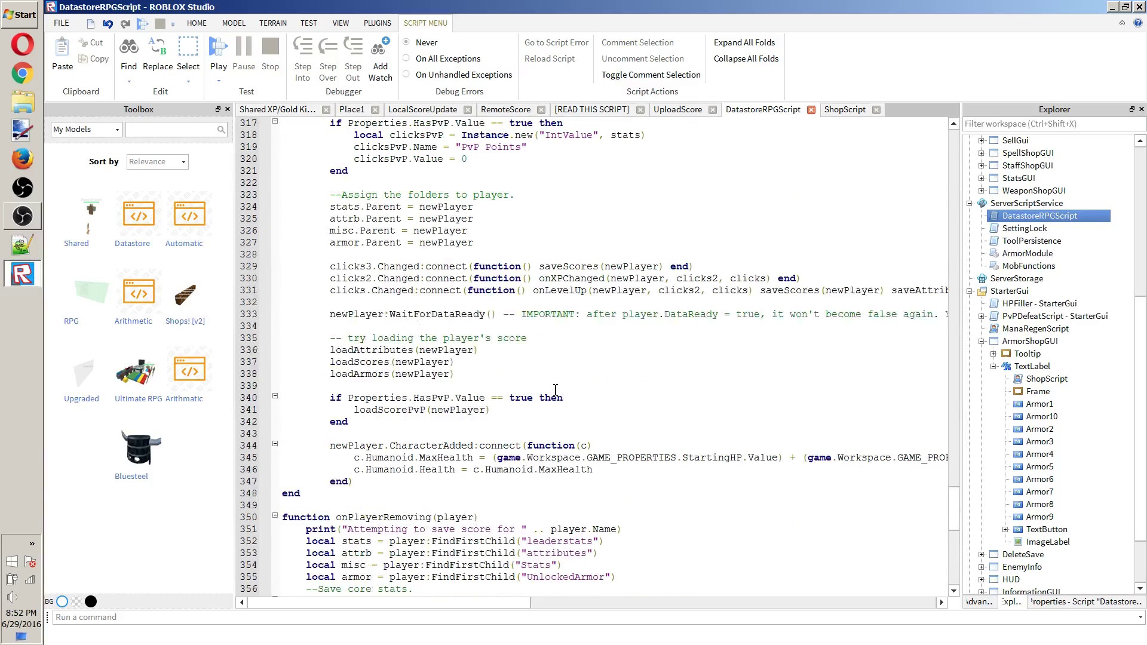
{"action": "scroll", "coordinate": [555, 390], "scroll_direction": "up", "scroll_amount": 10}
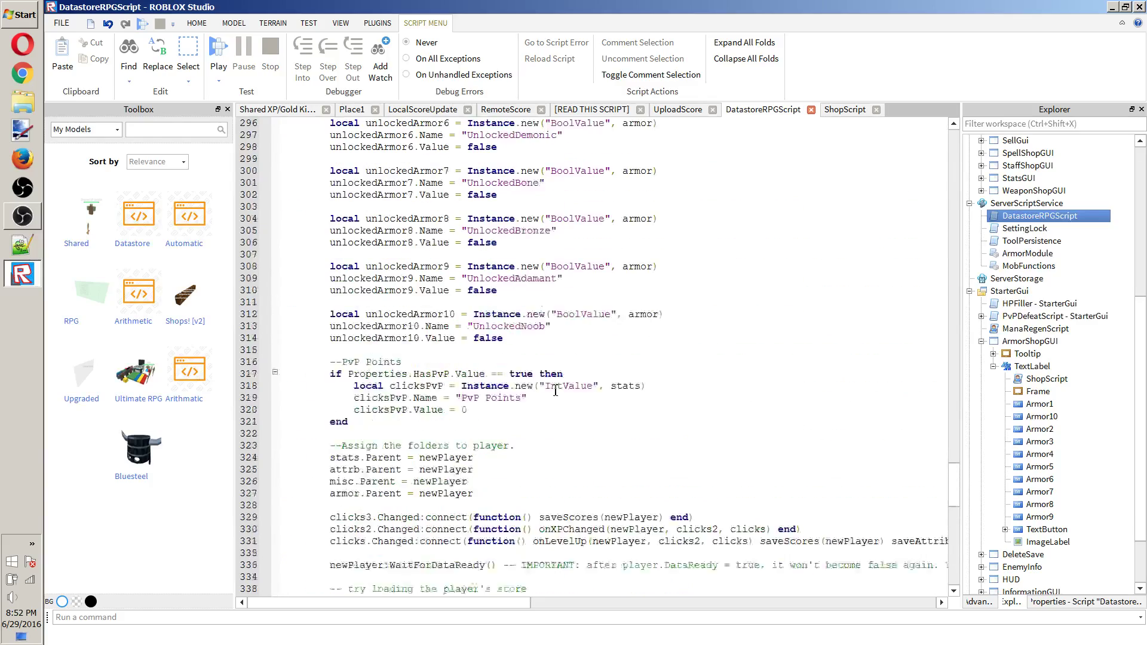
{"action": "scroll", "coordinate": [555, 390], "scroll_direction": "up", "scroll_amount": 5}
{"action": "scroll", "coordinate": [555, 390], "scroll_direction": "down", "scroll_amount": 12}
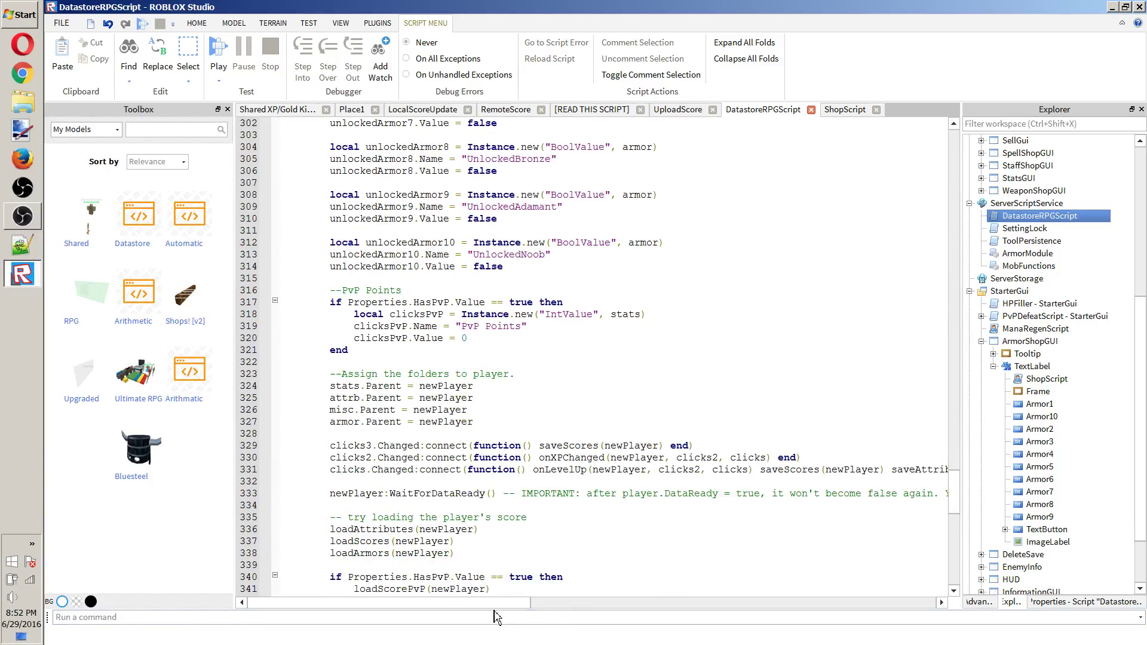
{"action": "mouse_move", "coordinate": [492, 602]}
{"action": "left_mouse_down"}
{"action": "mouse_move", "coordinate": [650, 606]}
{"action": "mouse_move", "coordinate": [487, 606]}
{"action": "left_mouse_up"}
{"action": "scroll", "coordinate": [476, 532], "scroll_direction": "up", "scroll_amount": 9}
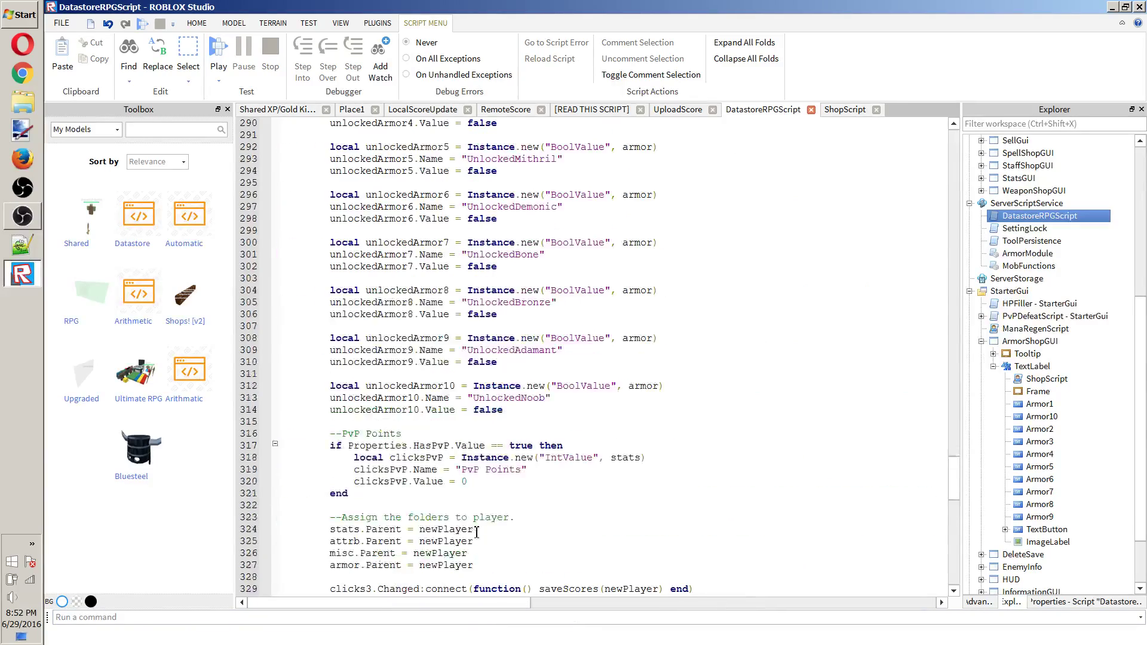
{"action": "scroll", "coordinate": [476, 531], "scroll_direction": "up", "scroll_amount": 20}
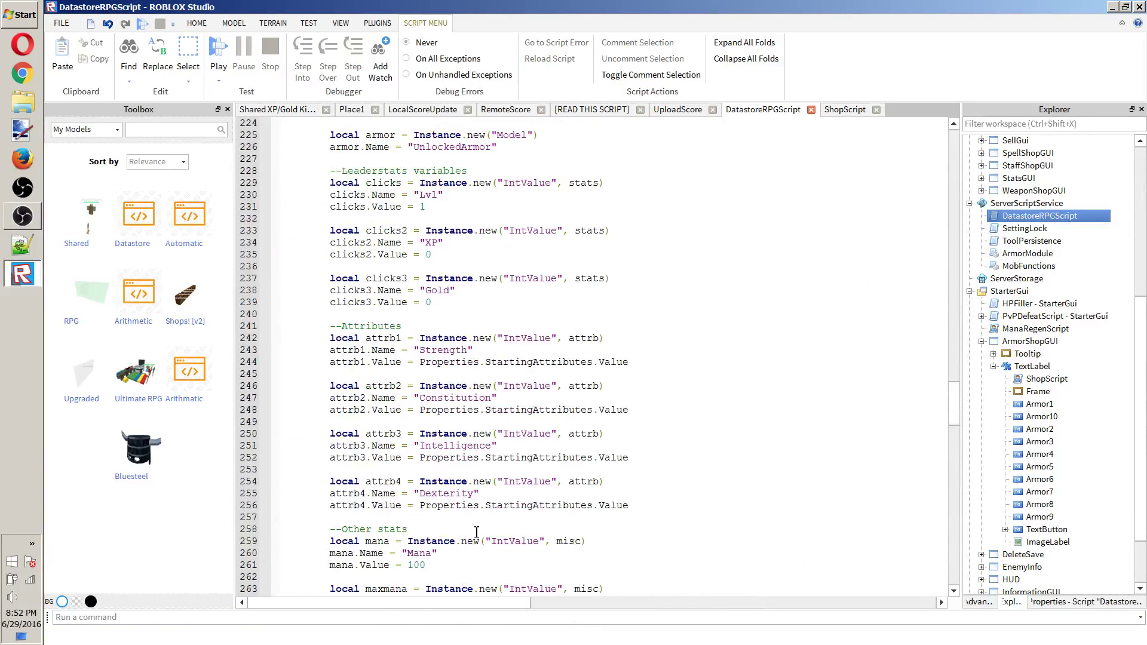
{"action": "scroll", "coordinate": [476, 532], "scroll_direction": "up", "scroll_amount": 4}
{"action": "scroll", "coordinate": [476, 531], "scroll_direction": "down", "scroll_amount": 5}
{"action": "left_click", "coordinate": [457, 473]}
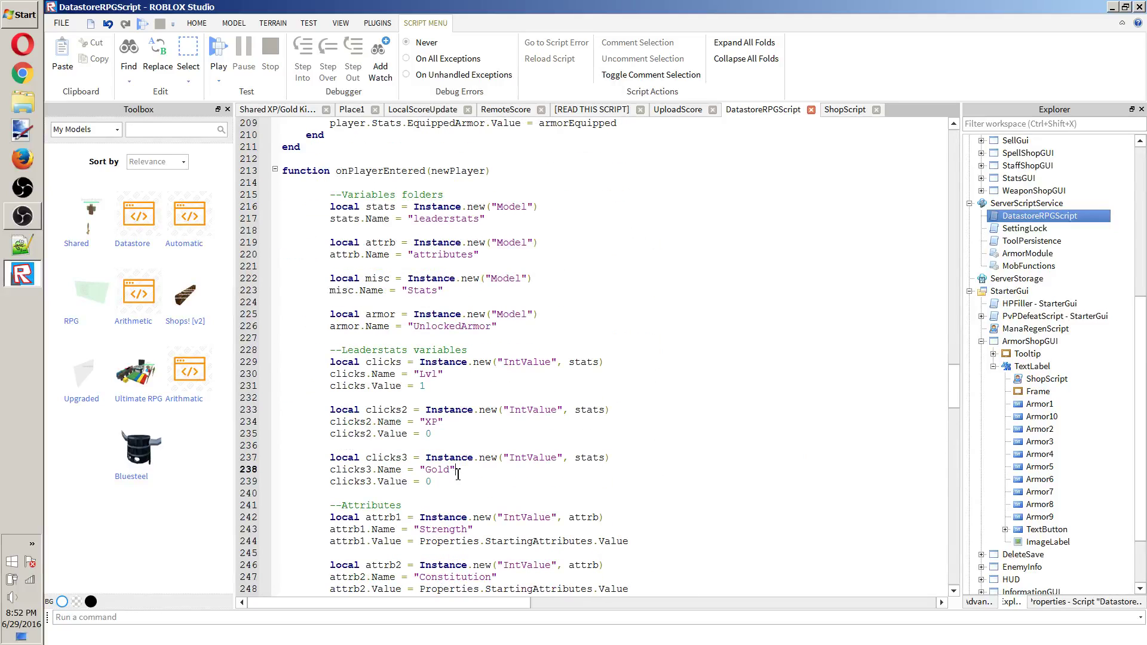
{"action": "left_click_drag", "start_coordinate": [431, 481], "coordinate": [280, 162]}
{"action": "left_click", "coordinate": [563, 232]}
{"action": "left_click_drag", "start_coordinate": [402, 457], "coordinate": [374, 457]}
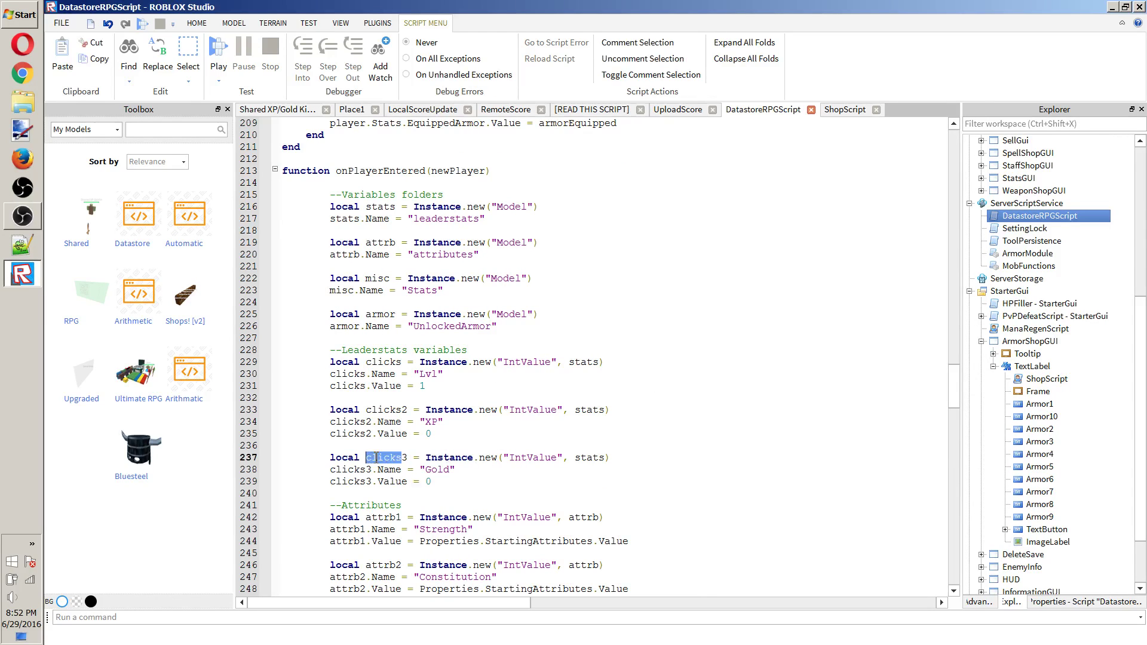
{"action": "left_click", "coordinate": [376, 458]}
Review the armor loading and saving functions, onLevelUp, onXPChanged and the DataStore declarations up to the script's header.
{"action": "scroll", "coordinate": [376, 457], "scroll_direction": "up", "scroll_amount": 5}
{"action": "scroll", "coordinate": [377, 457], "scroll_direction": "up", "scroll_amount": 4}
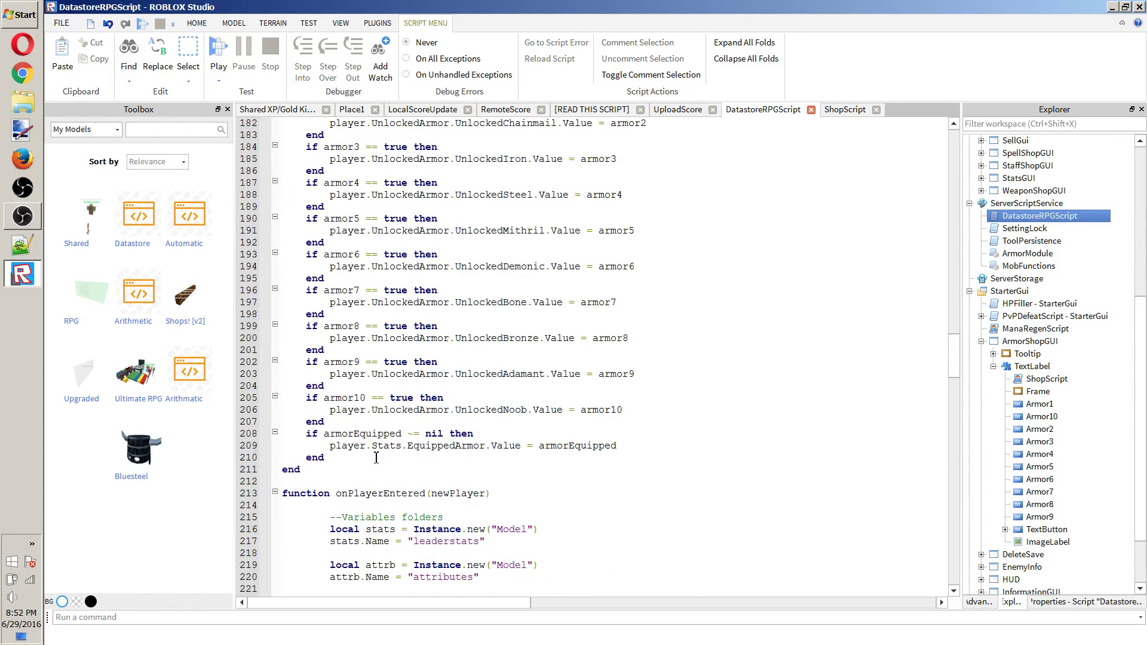
{"action": "scroll", "coordinate": [376, 457], "scroll_direction": "up", "scroll_amount": 15}
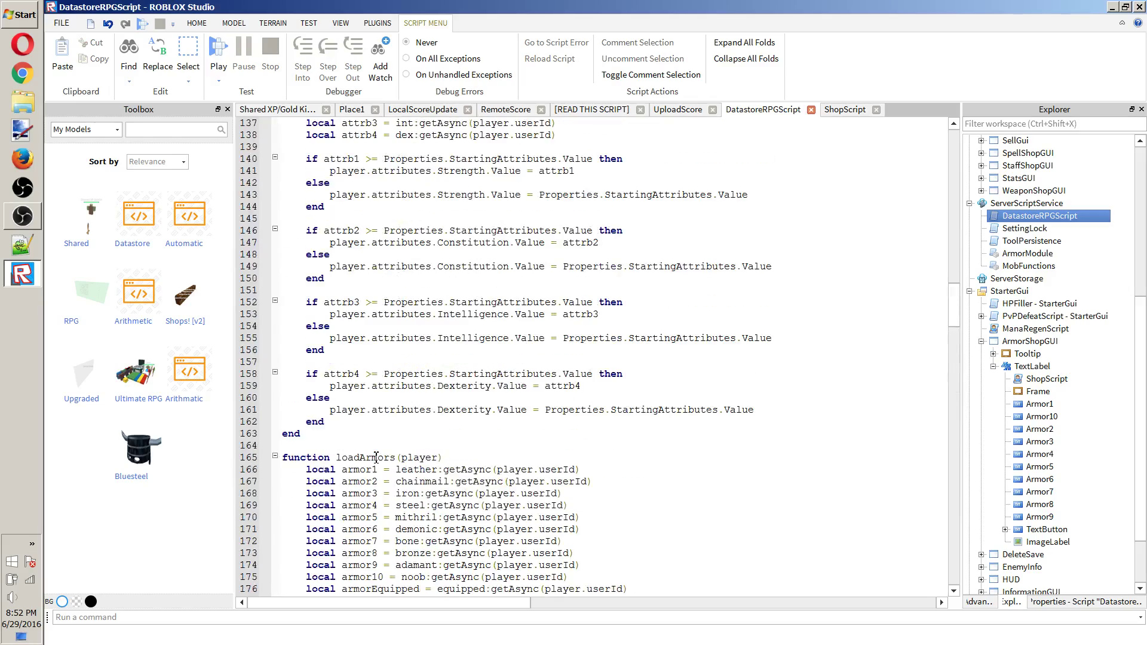
{"action": "scroll", "coordinate": [376, 457], "scroll_direction": "up", "scroll_amount": 3}
{"action": "scroll", "coordinate": [376, 457], "scroll_direction": "up", "scroll_amount": 11}
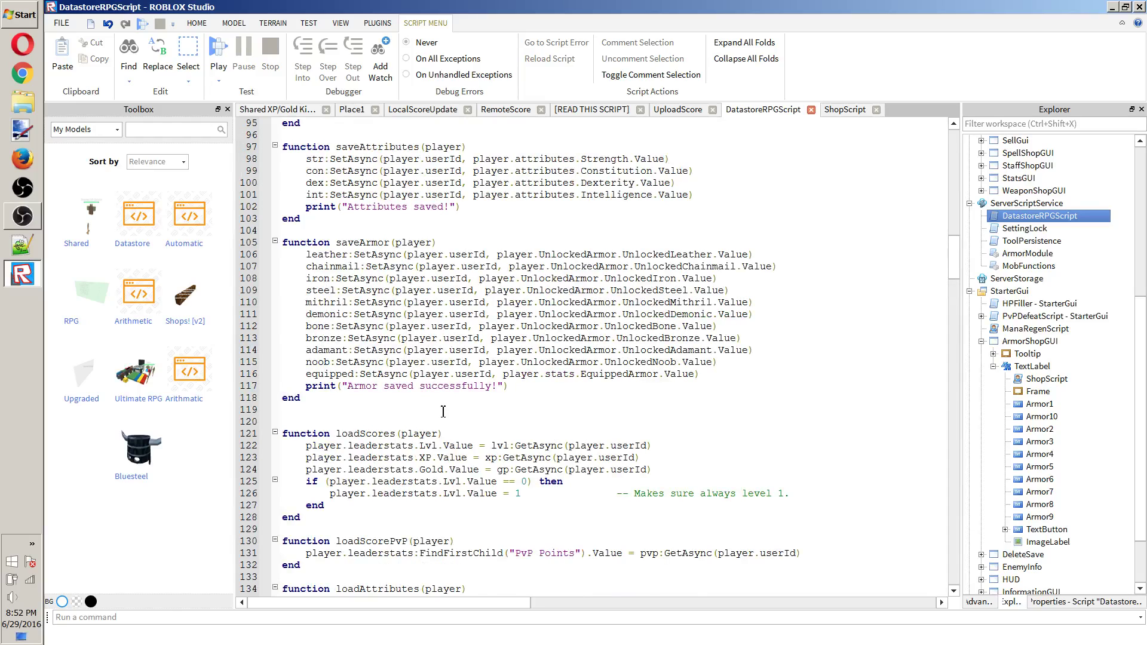
{"action": "scroll", "coordinate": [442, 412], "scroll_direction": "up", "scroll_amount": 4}
{"action": "scroll", "coordinate": [446, 410], "scroll_direction": "up", "scroll_amount": 10}
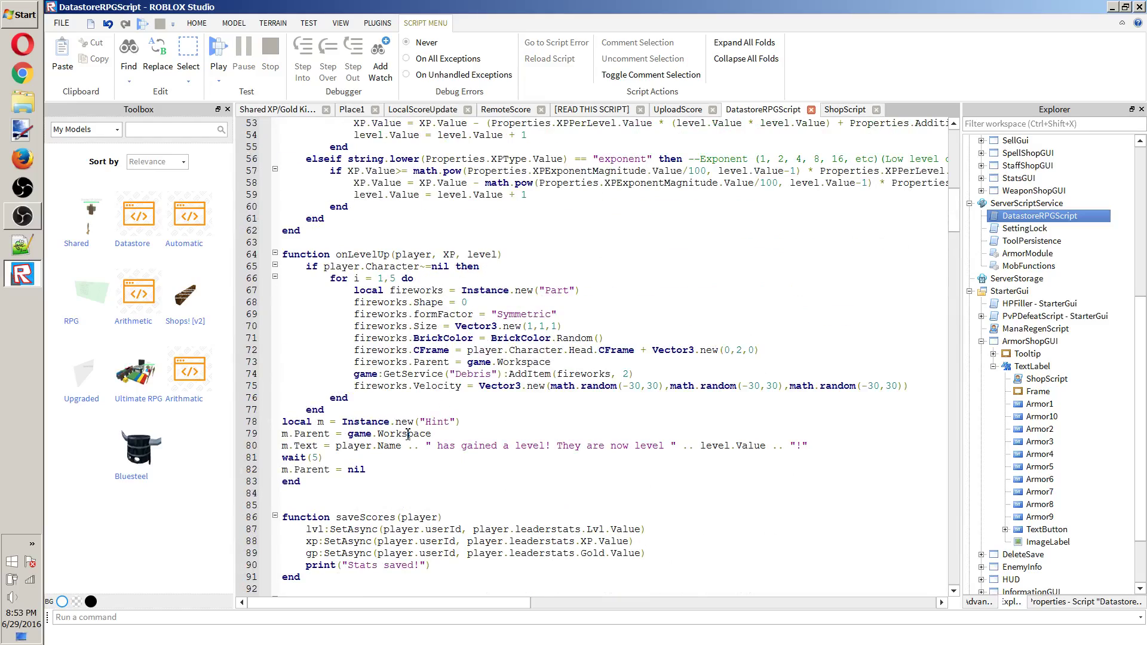
{"action": "scroll", "coordinate": [328, 472], "scroll_direction": "up", "scroll_amount": 8}
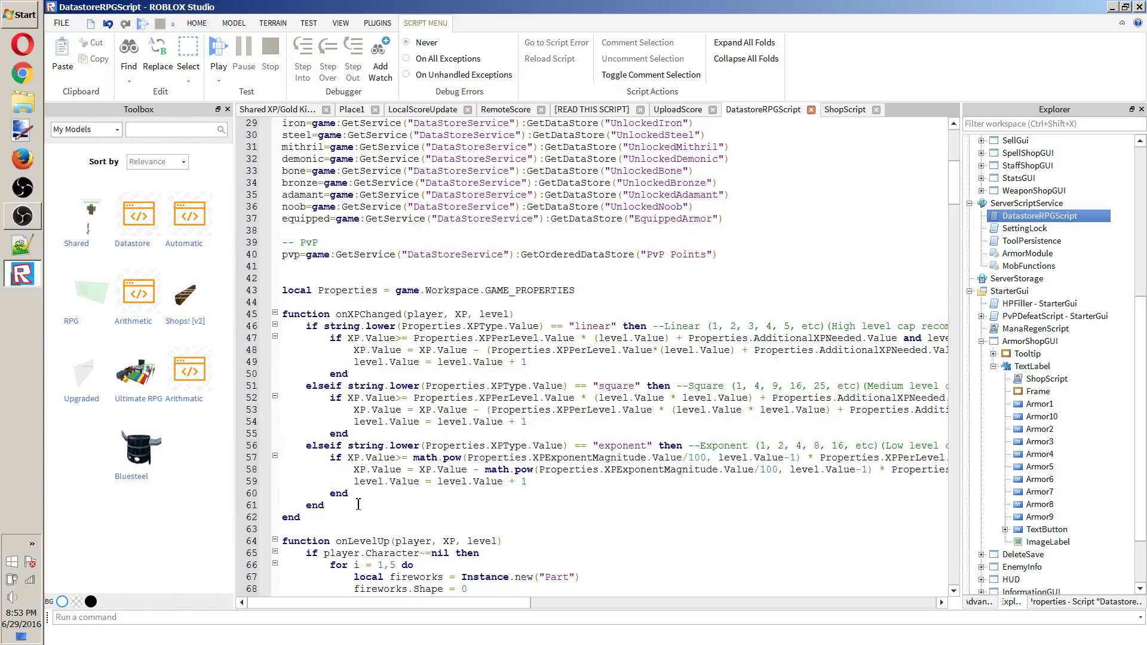
{"action": "left_click_drag", "start_coordinate": [358, 505], "coordinate": [359, 362]}
{"action": "left_click", "coordinate": [359, 362]}
{"action": "scroll", "coordinate": [359, 366], "scroll_direction": "up", "scroll_amount": 4}
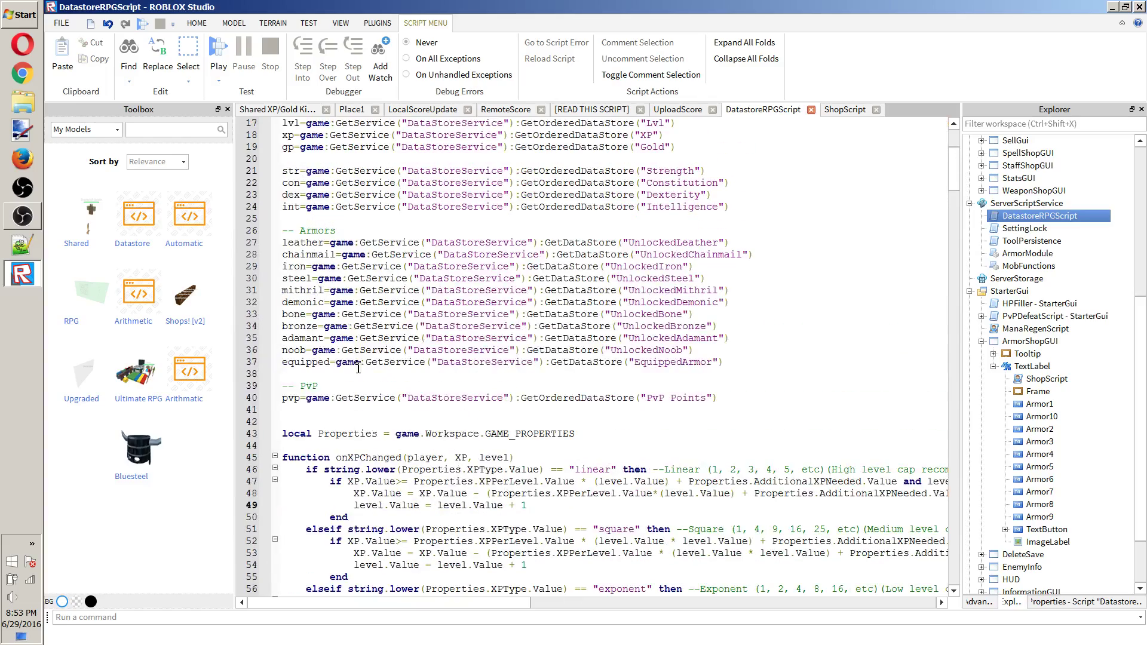
{"action": "scroll", "coordinate": [355, 354], "scroll_direction": "up", "scroll_amount": 2}
{"action": "scroll", "coordinate": [355, 354], "scroll_direction": "up", "scroll_amount": 3}
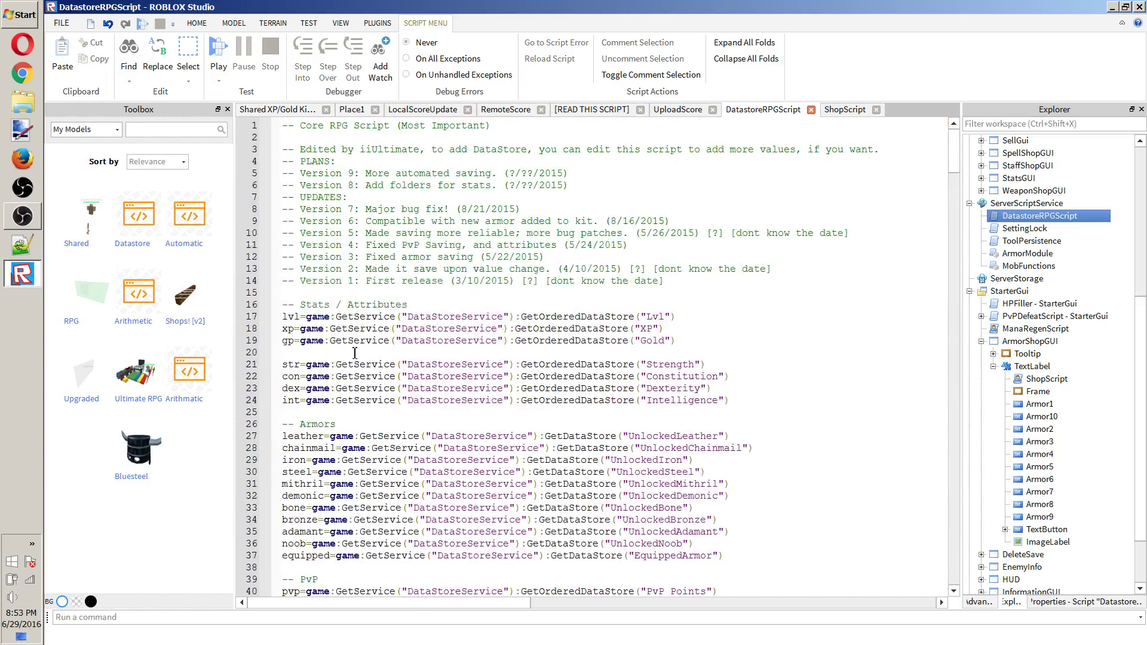
Open the SettingLock script and return to the Place1 game view.
{"action": "double_click", "coordinate": [1024, 229]}
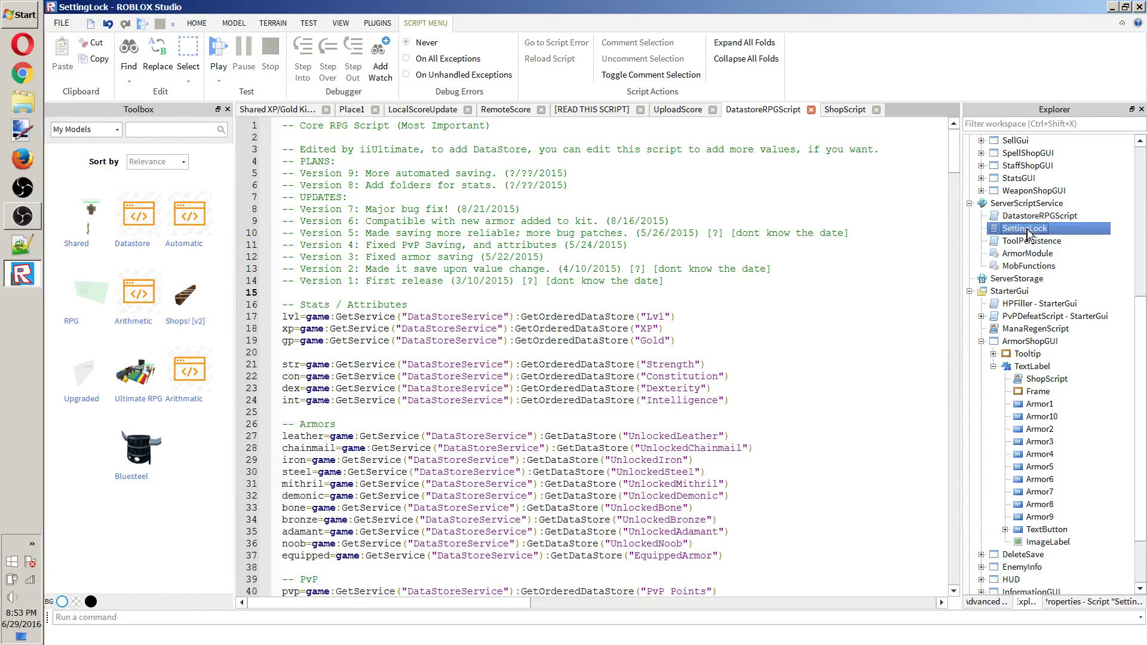
{"action": "left_click", "coordinate": [23, 216]}
{"action": "left_click", "coordinate": [23, 273]}
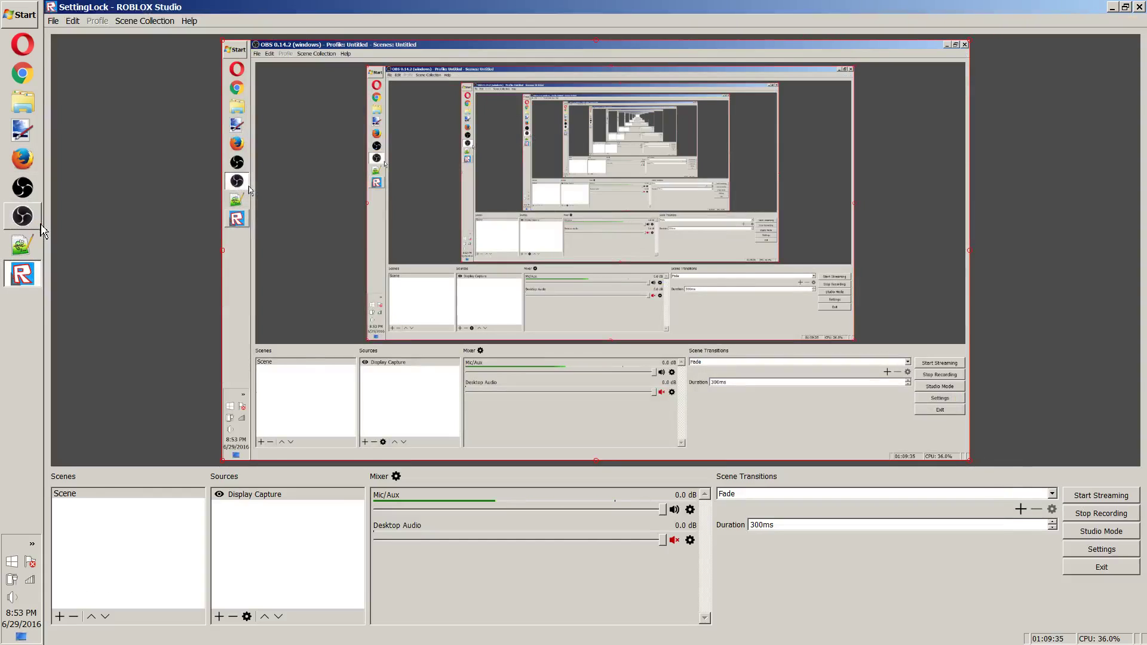
{"action": "left_click", "coordinate": [352, 109]}
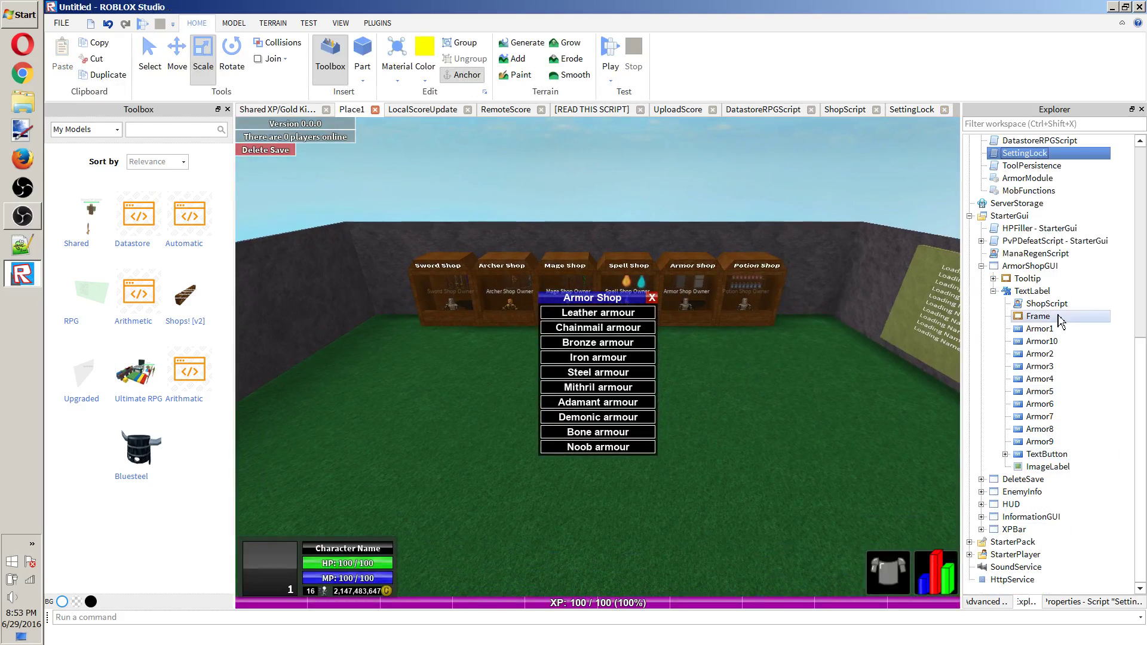
Move ArmorShopGUI from StarterGui into ReplicatedStorage, deleting the StarterGui original.
{"action": "scroll", "coordinate": [1057, 299], "scroll_direction": "down", "scroll_amount": 2}
{"action": "left_click", "coordinate": [1039, 267]}
{"action": "scroll", "coordinate": [1051, 299], "scroll_direction": "up", "scroll_amount": 9}
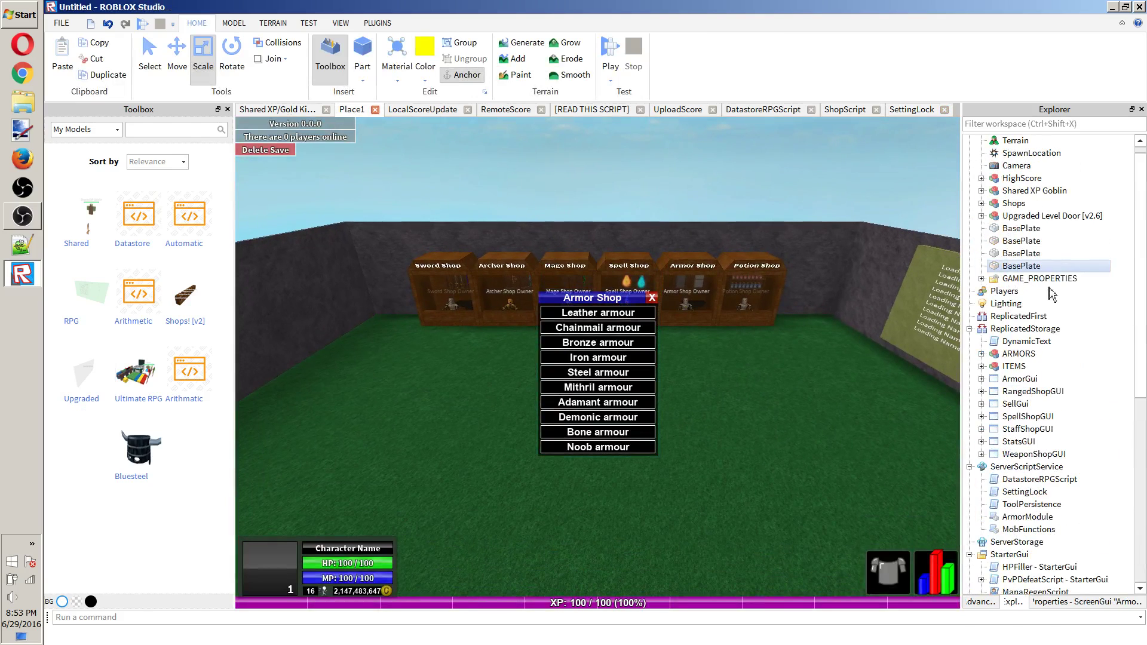
{"action": "left_click", "coordinate": [1025, 329]}
{"action": "key", "text": "ctrl+v"}
{"action": "scroll", "coordinate": [1033, 370], "scroll_direction": "down", "scroll_amount": 5}
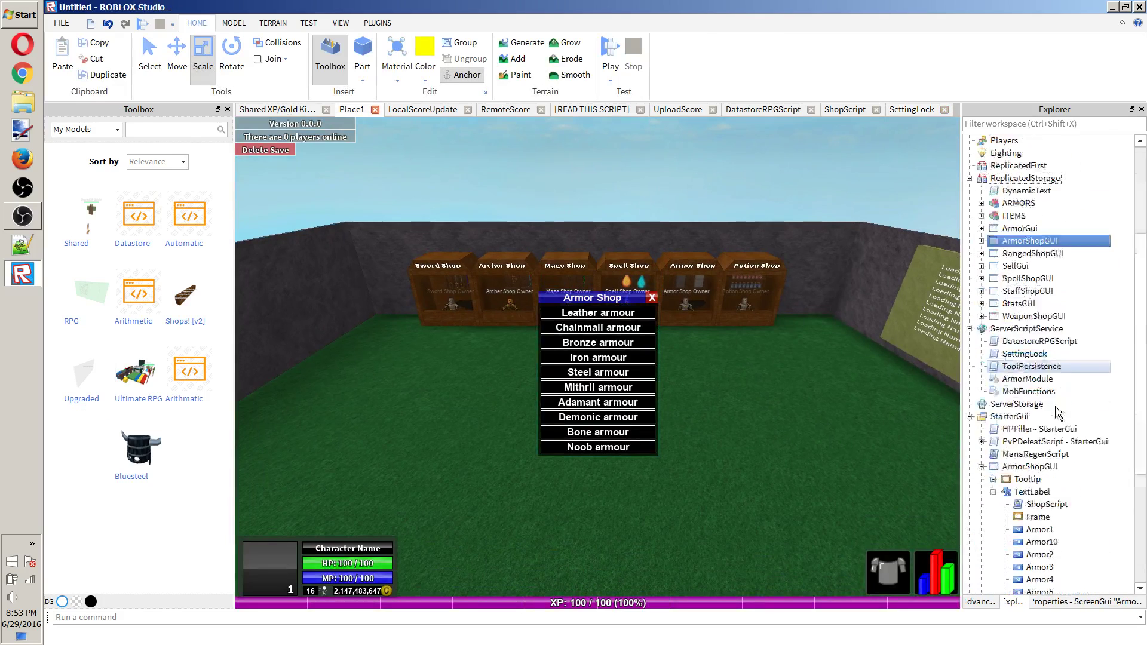
{"action": "left_click", "coordinate": [1036, 429]}
{"action": "key", "text": "Delete"}
Play-test the game, check the character's stats and Armour windows near the shops, and stop the test.
{"action": "key", "text": "F5"}
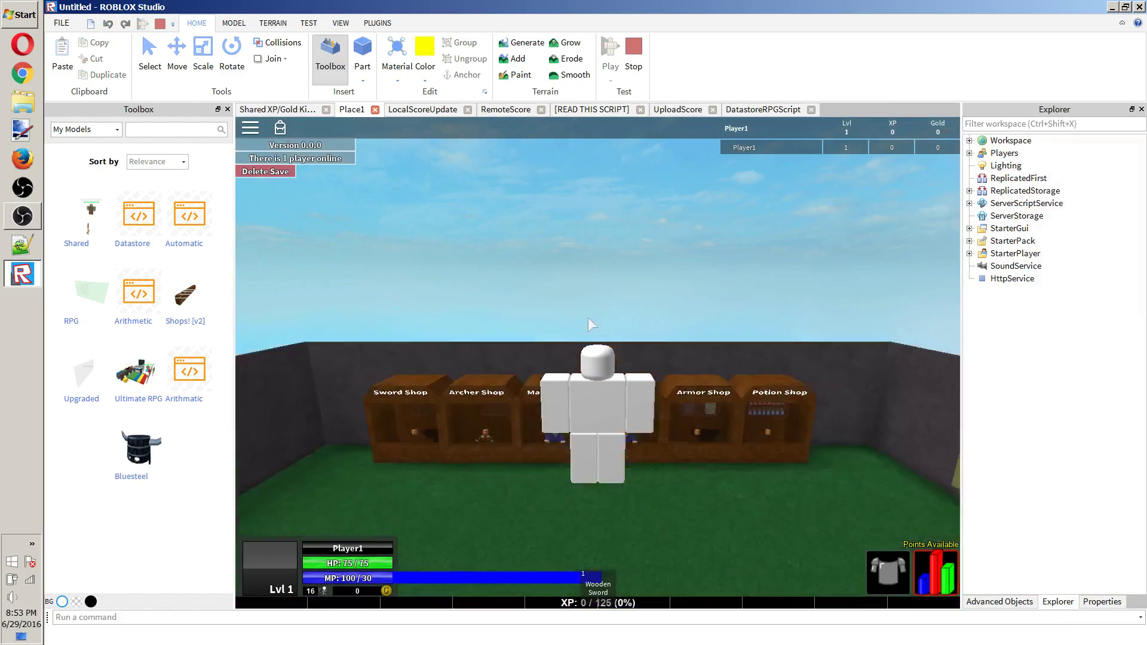
{"action": "key", "text": "s"}
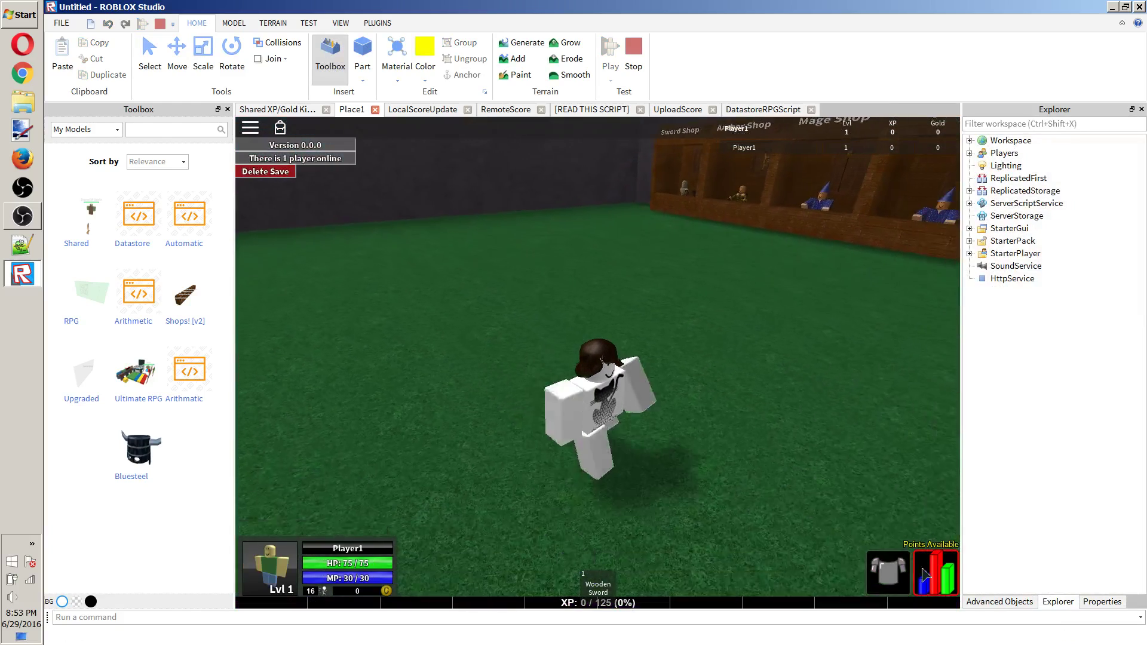
{"action": "key", "text": "c"}
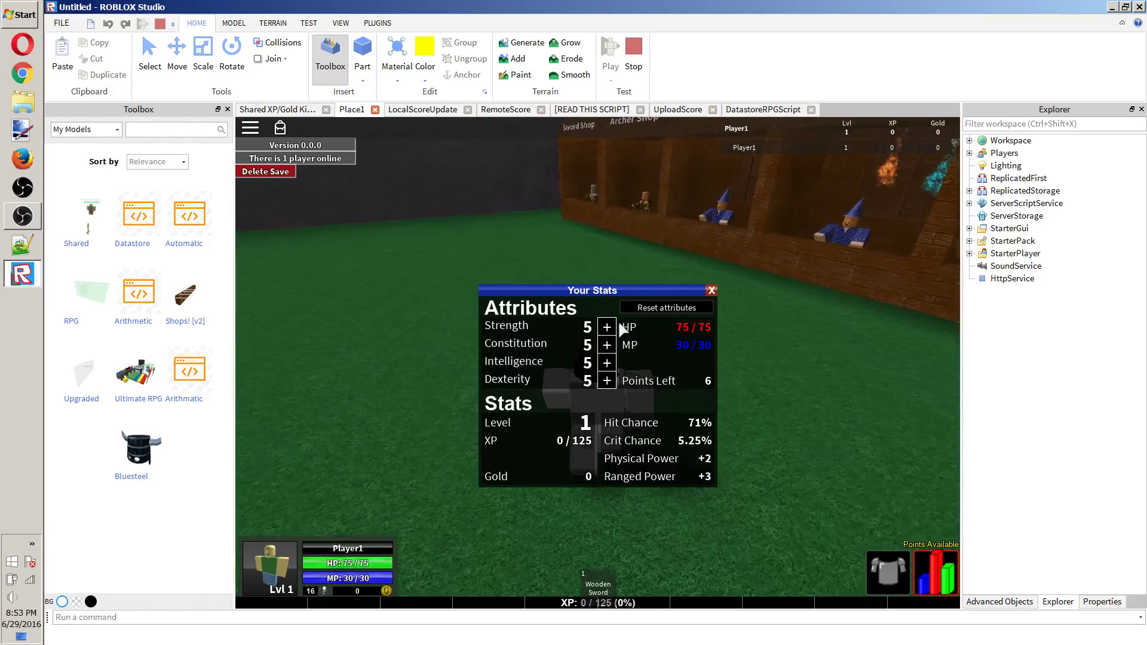
{"action": "left_click", "coordinate": [711, 290]}
{"action": "key", "text": "w"}
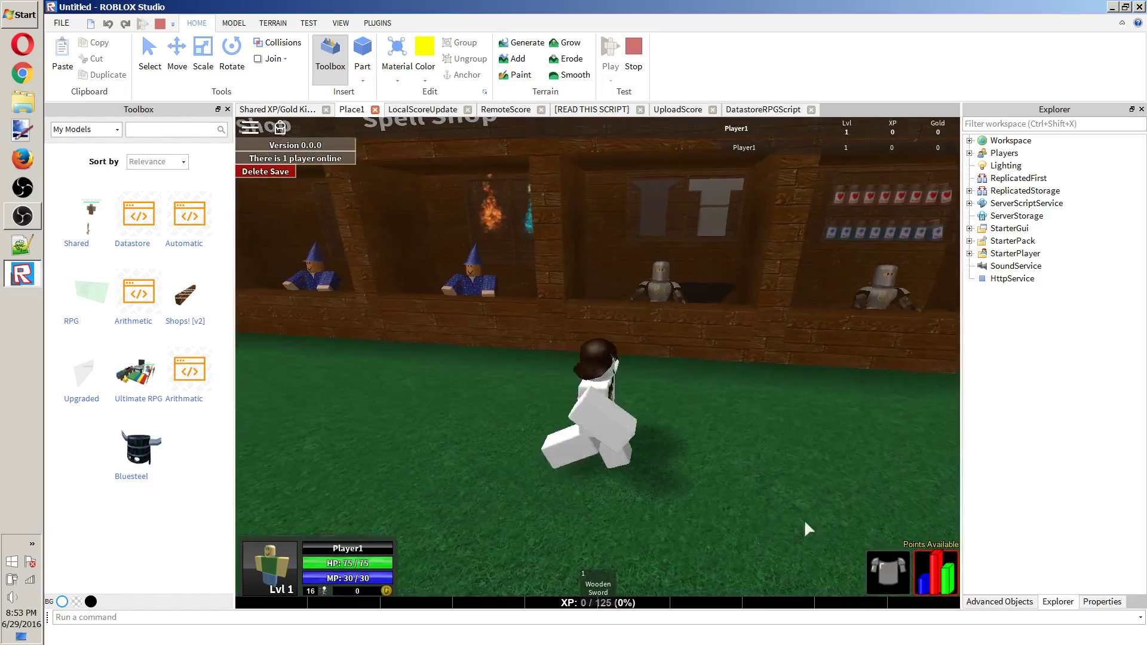
{"action": "key", "text": "d"}
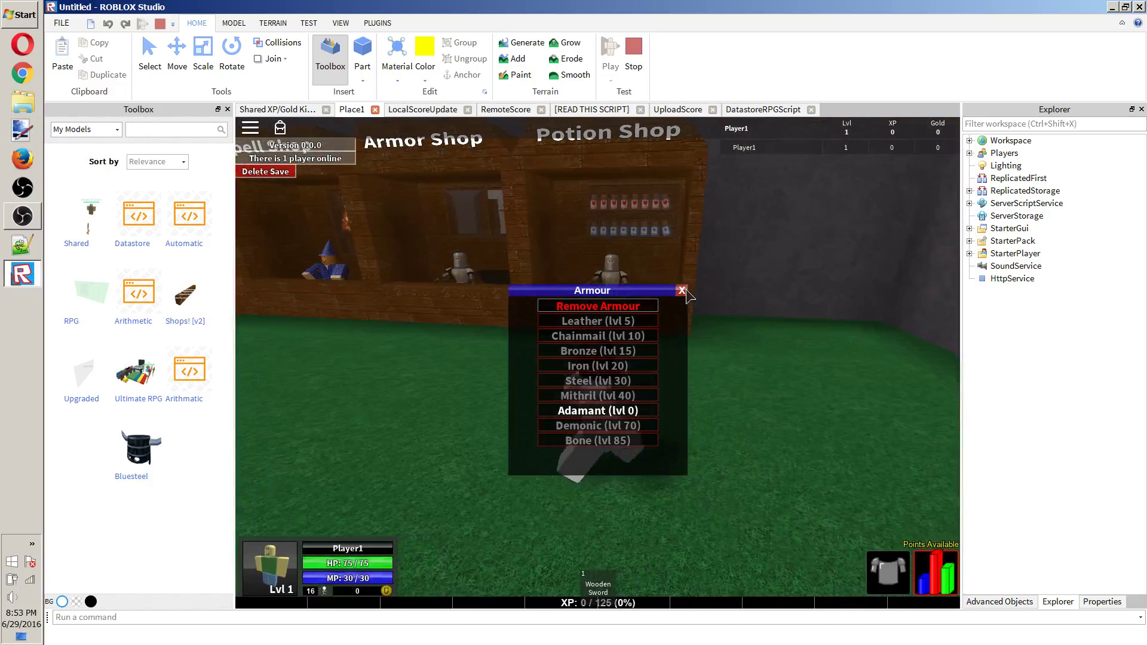
{"action": "left_click", "coordinate": [681, 290]}
{"action": "key", "text": "shift+F5"}
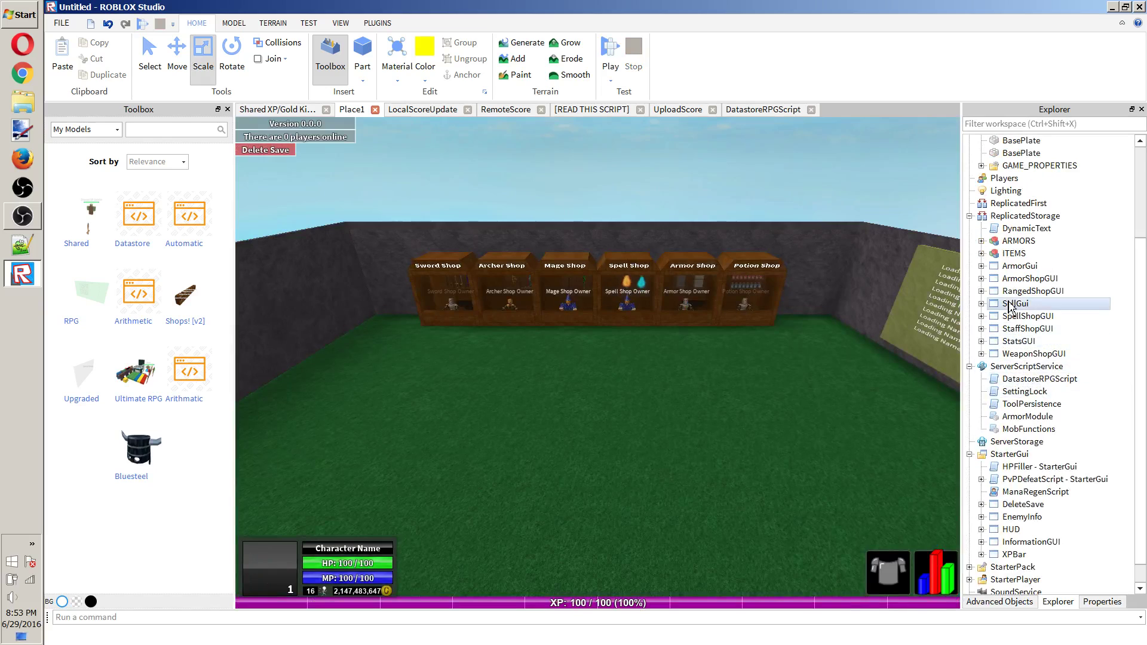
Expand ArmorShopGUI and its TextLabel in ReplicatedStorage and inspect the Armor10 button's properties.
{"action": "left_click", "coordinate": [1010, 305]}
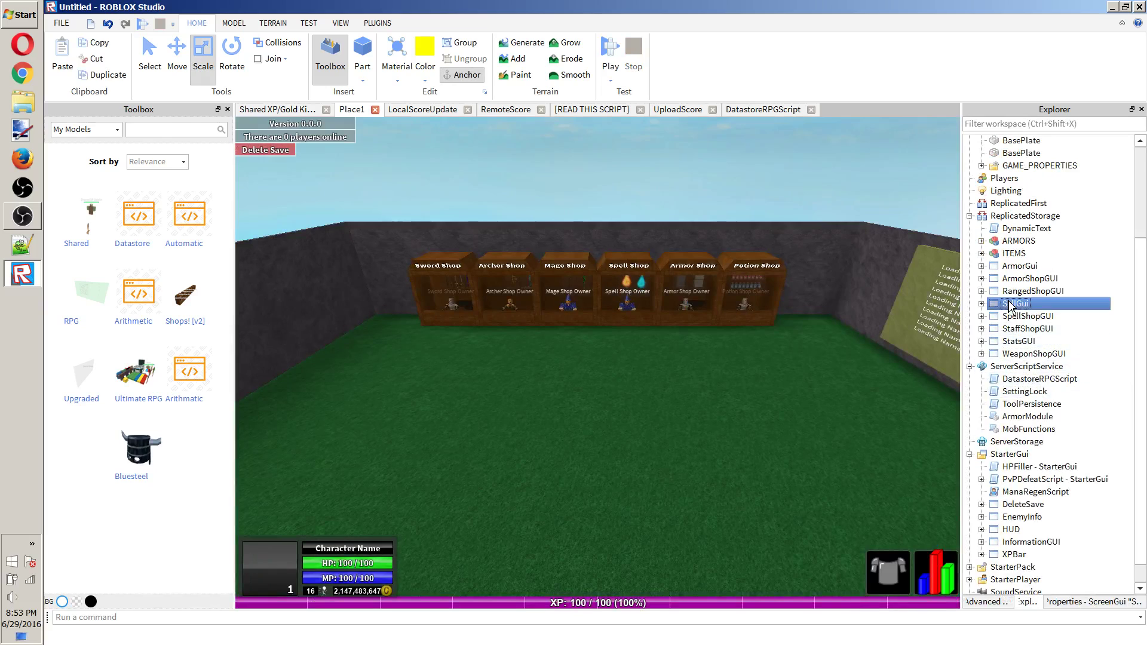
{"action": "left_click", "coordinate": [991, 278]}
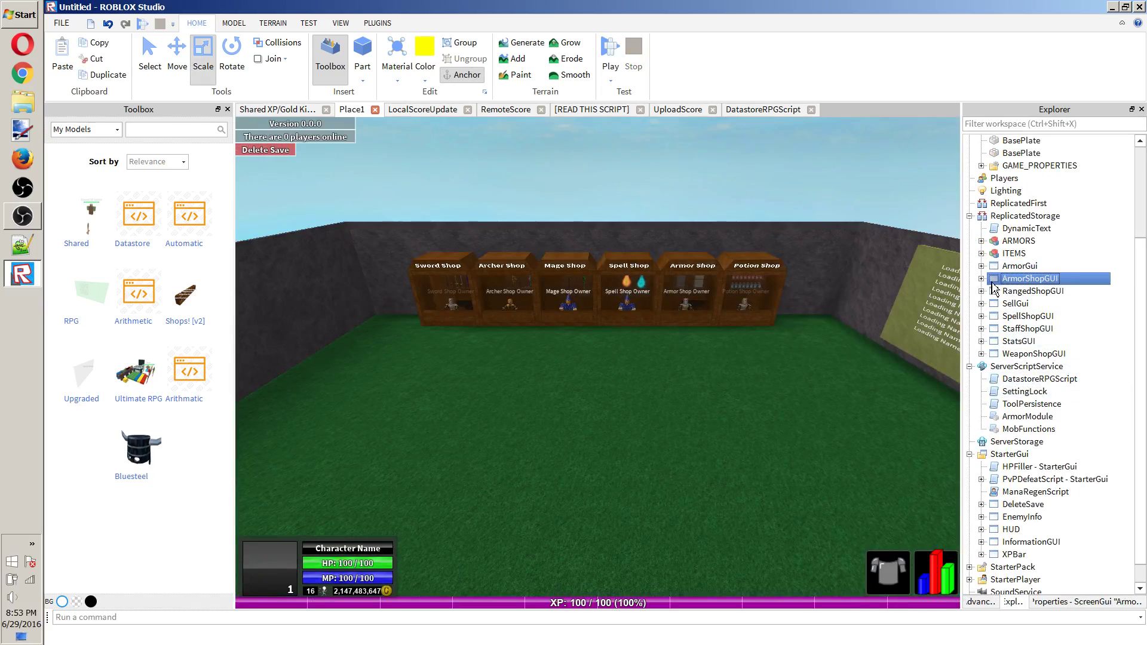
{"action": "left_click", "coordinate": [981, 278]}
{"action": "left_click", "coordinate": [993, 303]}
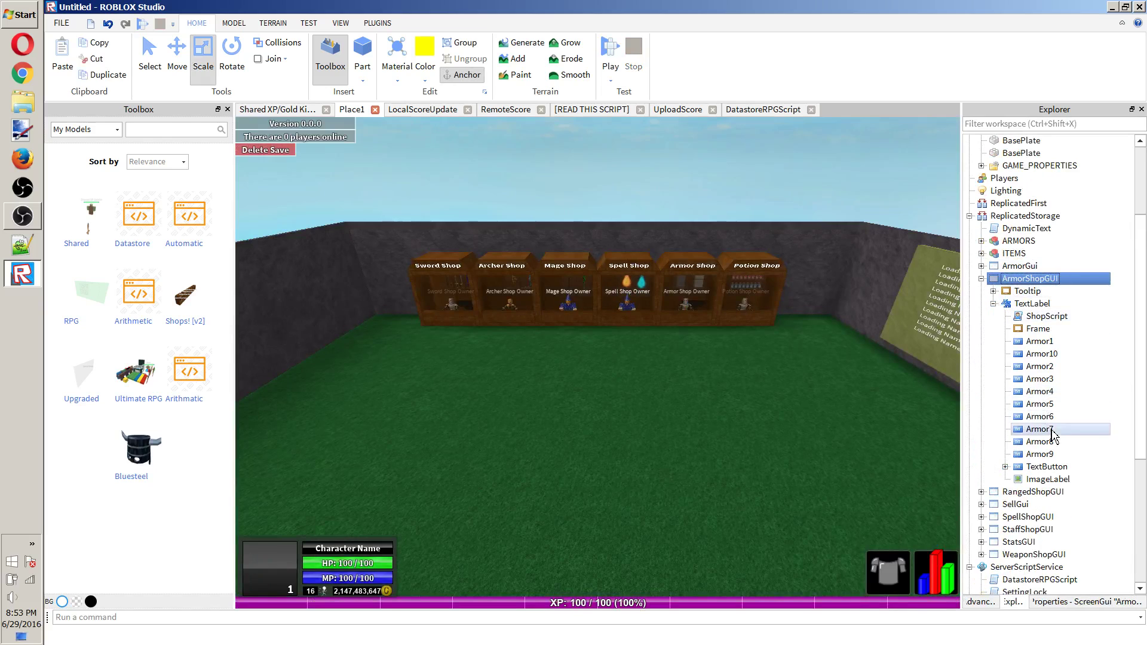
{"action": "left_click", "coordinate": [1050, 356]}
{"action": "left_click", "coordinate": [1090, 602]}
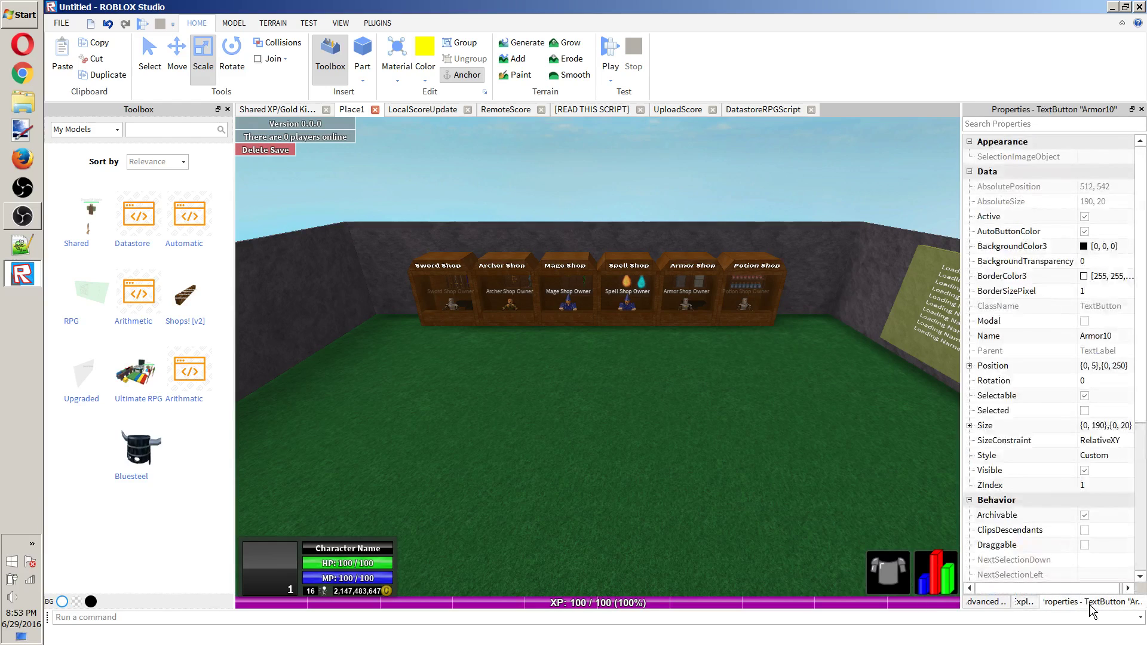
{"action": "left_click", "coordinate": [1036, 603]}
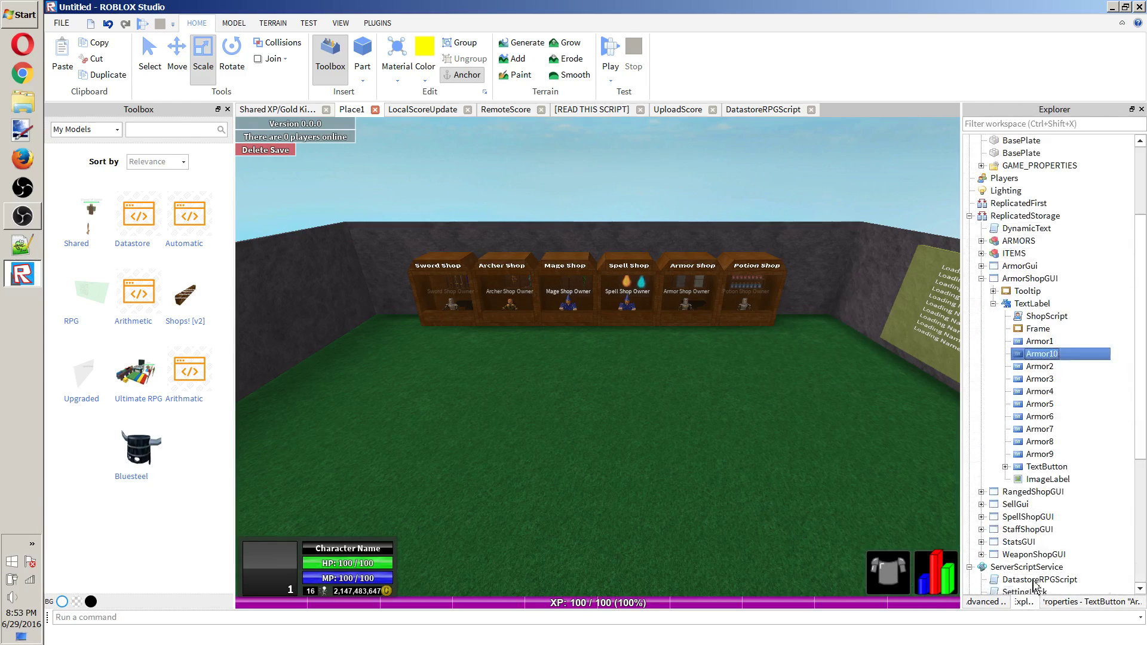
Open ArmorShopGUI's ShopScript and the TextButton's Script, and review ShopScript down to its final UpdateButtons() call.
{"action": "double_click", "coordinate": [1063, 317]}
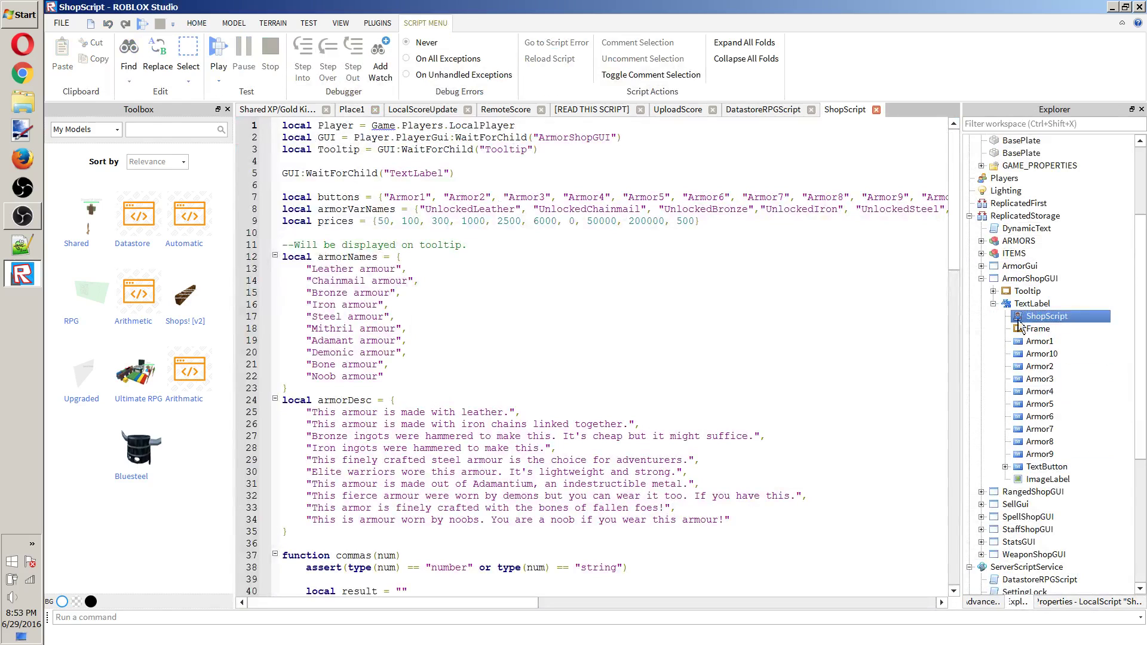
{"action": "left_click_drag", "start_coordinate": [508, 603], "coordinate": [383, 588]}
{"action": "left_click", "coordinate": [1038, 329]}
{"action": "left_click", "coordinate": [1006, 467]}
{"action": "double_click", "coordinate": [1048, 479]}
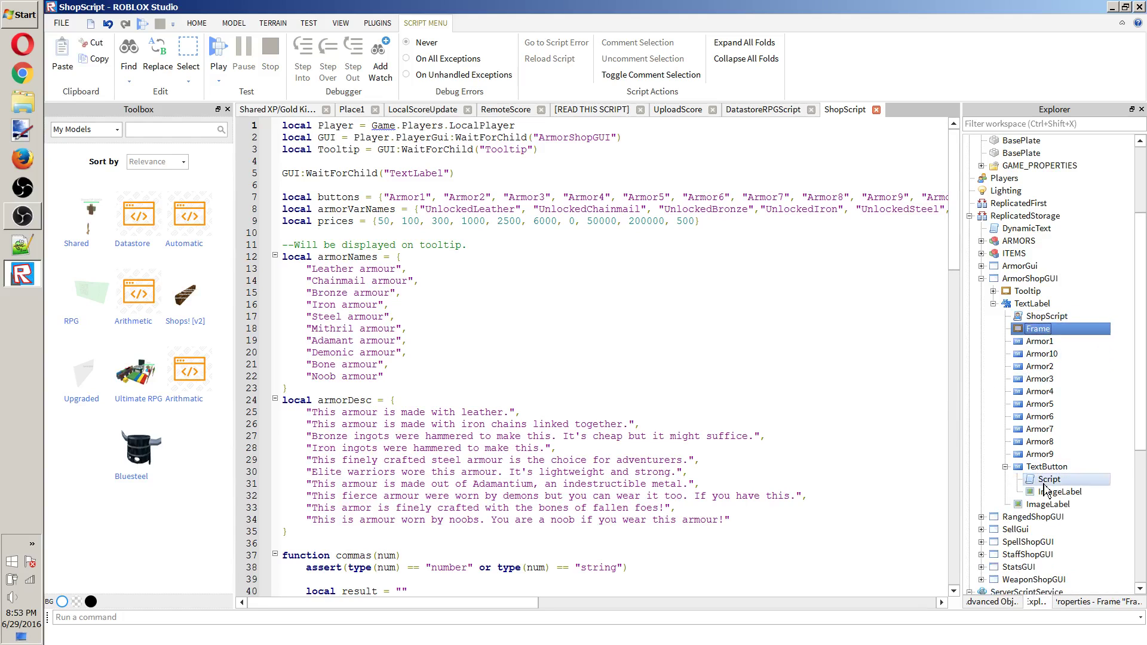
{"action": "double_click", "coordinate": [1045, 317]}
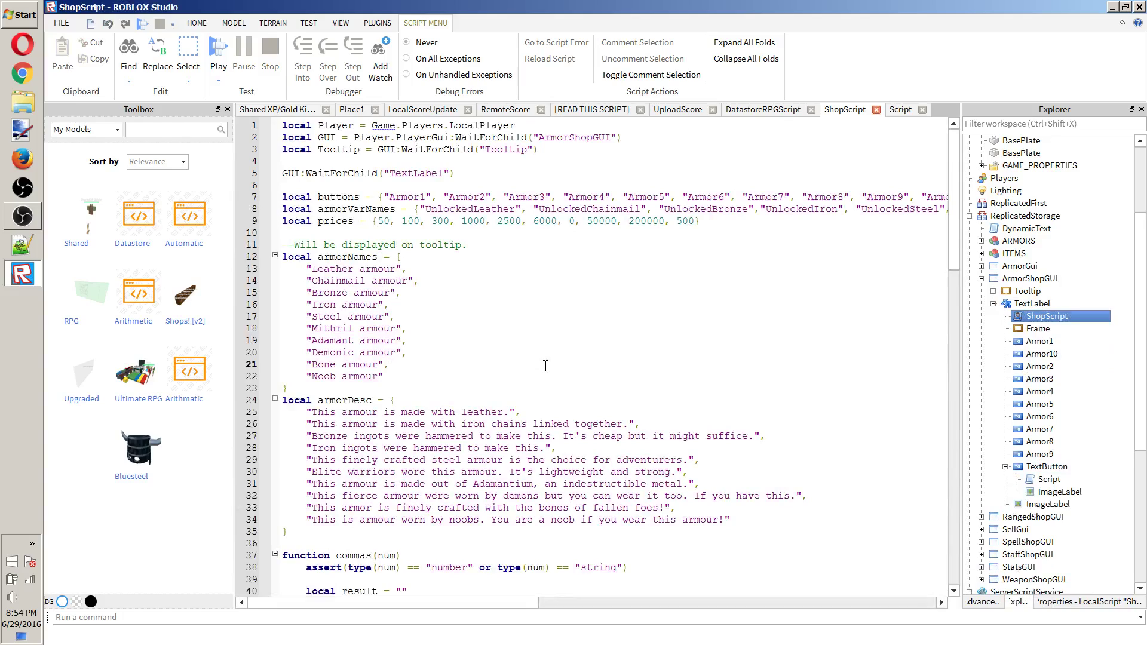
{"action": "scroll", "coordinate": [545, 366], "scroll_direction": "down", "scroll_amount": 19}
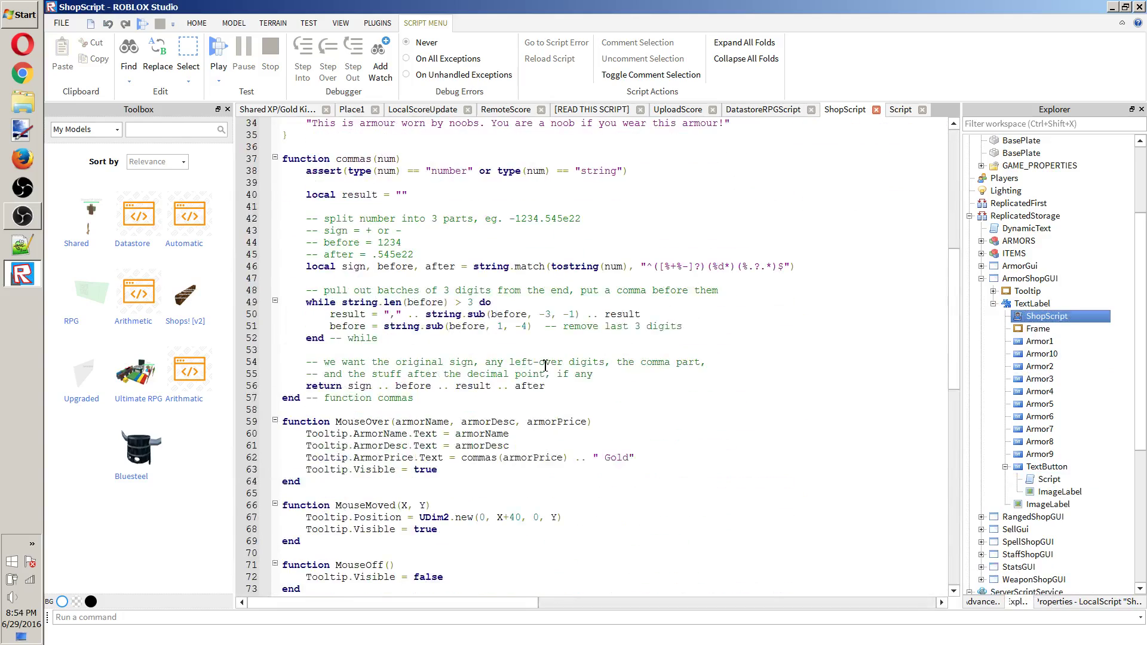
{"action": "scroll", "coordinate": [545, 366], "scroll_direction": "down", "scroll_amount": 10}
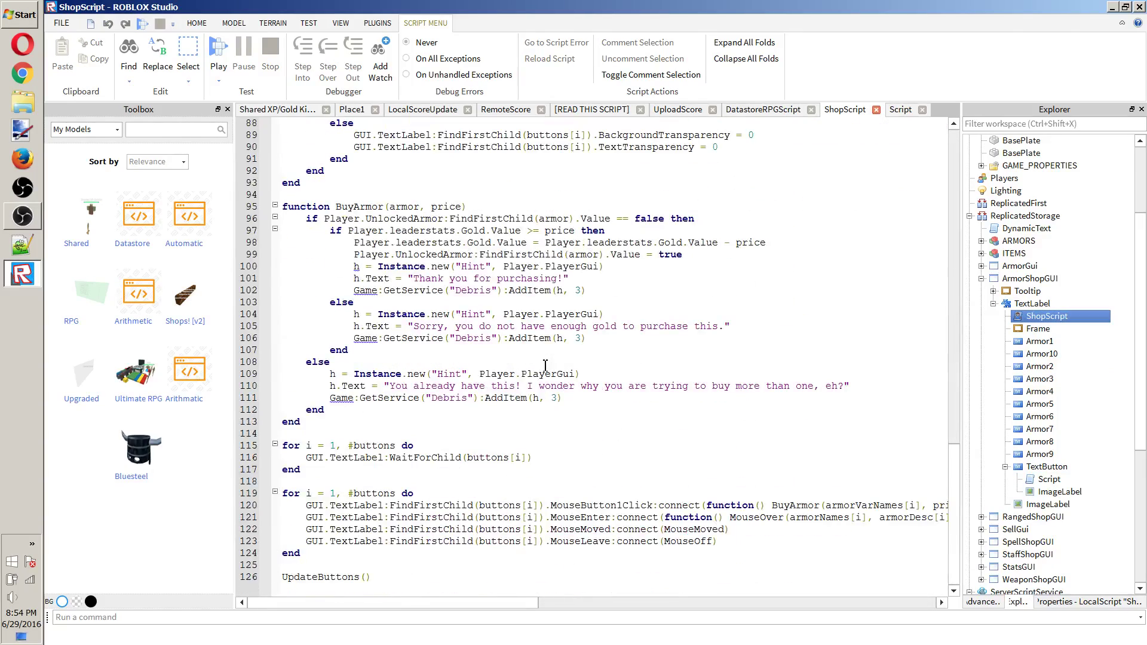
Return to the Place1 view and compare the properties of the Armor8, Armor9 and Armor10 buttons.
{"action": "left_click", "coordinate": [353, 110]}
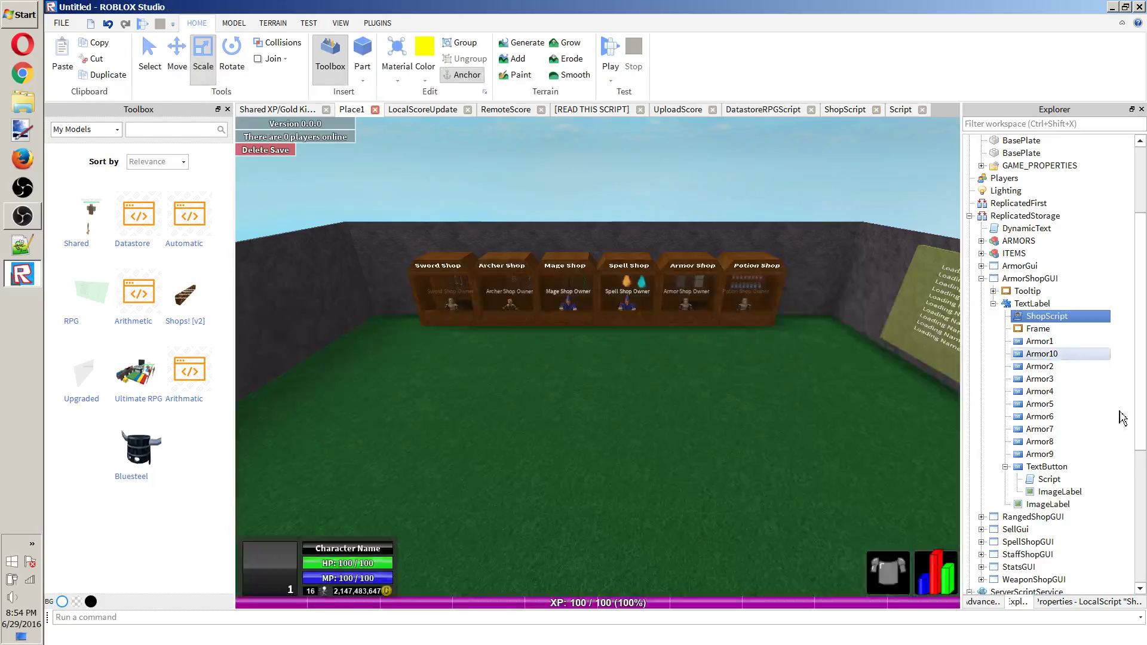
{"action": "left_click", "coordinate": [1039, 441]}
{"action": "left_click", "coordinate": [1066, 602]}
{"action": "left_click", "coordinate": [1001, 616]}
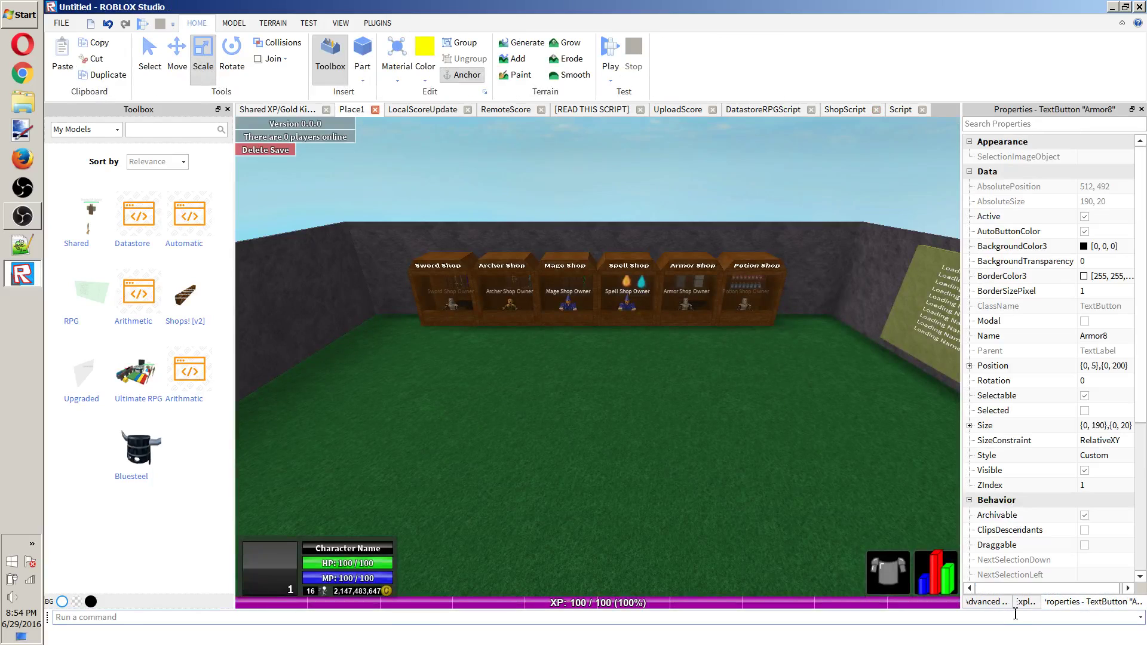
{"action": "left_click", "coordinate": [1022, 604]}
{"action": "left_click", "coordinate": [1043, 454]}
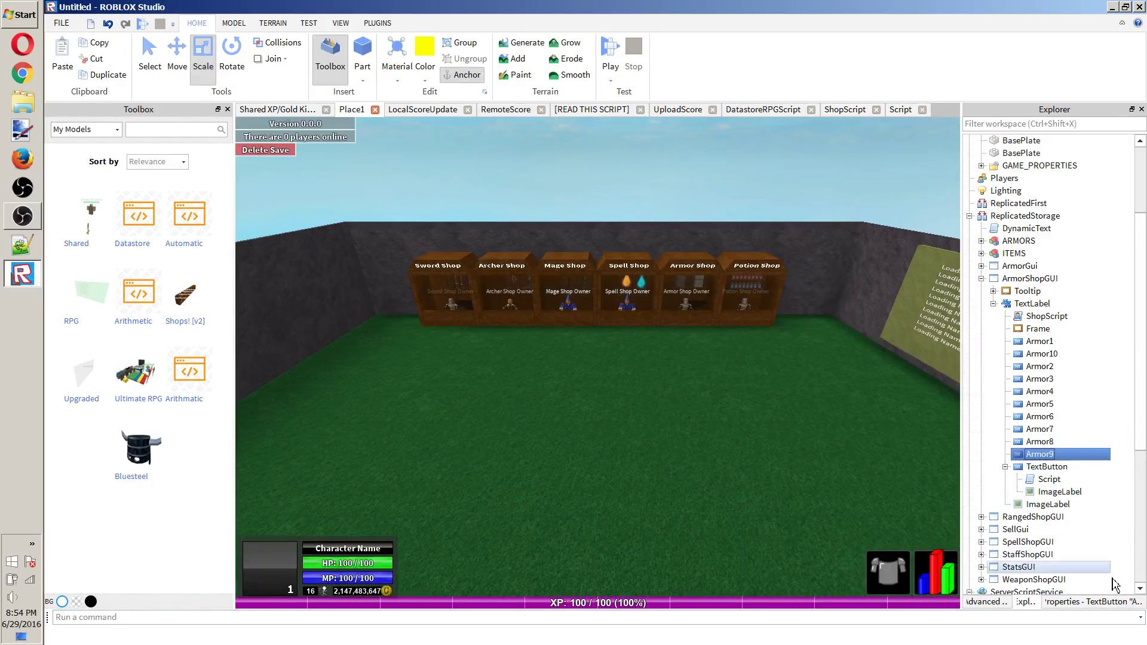
{"action": "left_click", "coordinate": [1099, 601]}
{"action": "left_click", "coordinate": [1026, 602]}
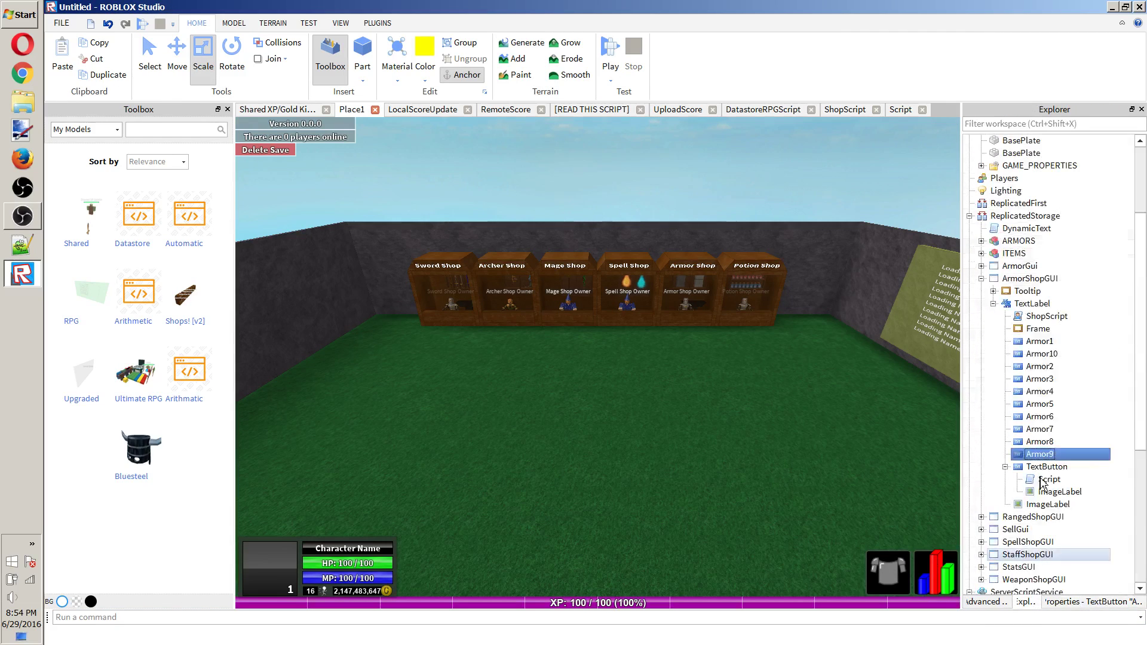
{"action": "left_click", "coordinate": [1042, 354]}
{"action": "left_click", "coordinate": [1099, 602]}
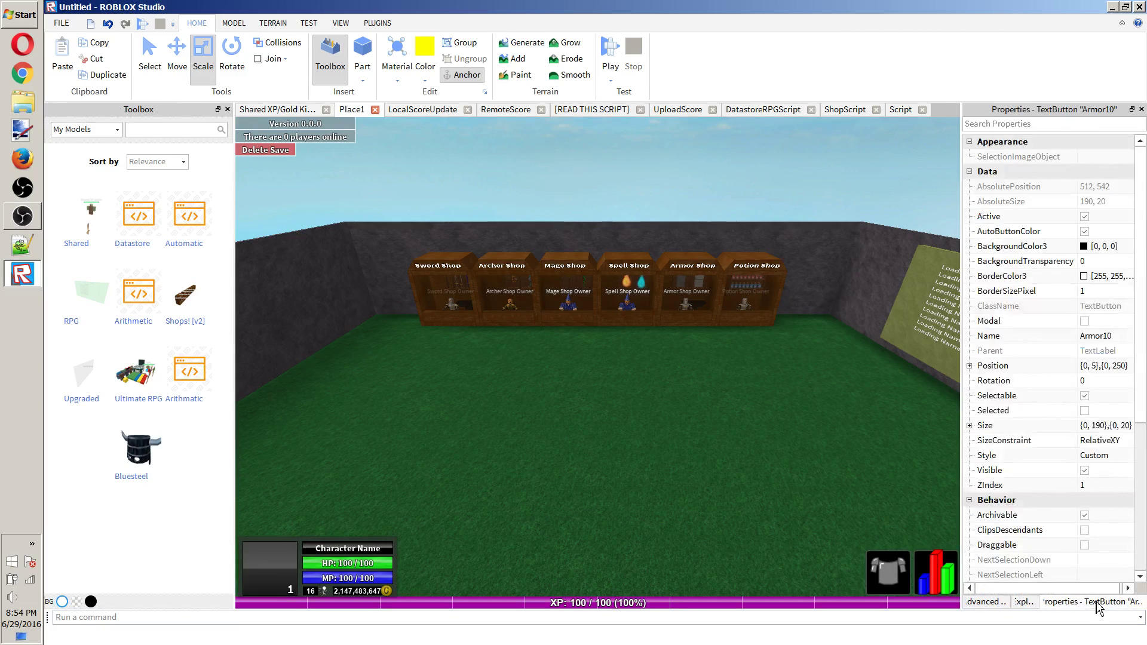
Play-test the game again, walk to the Armor Shop to check its item list, and stop the test.
{"action": "left_click", "coordinate": [611, 60]}
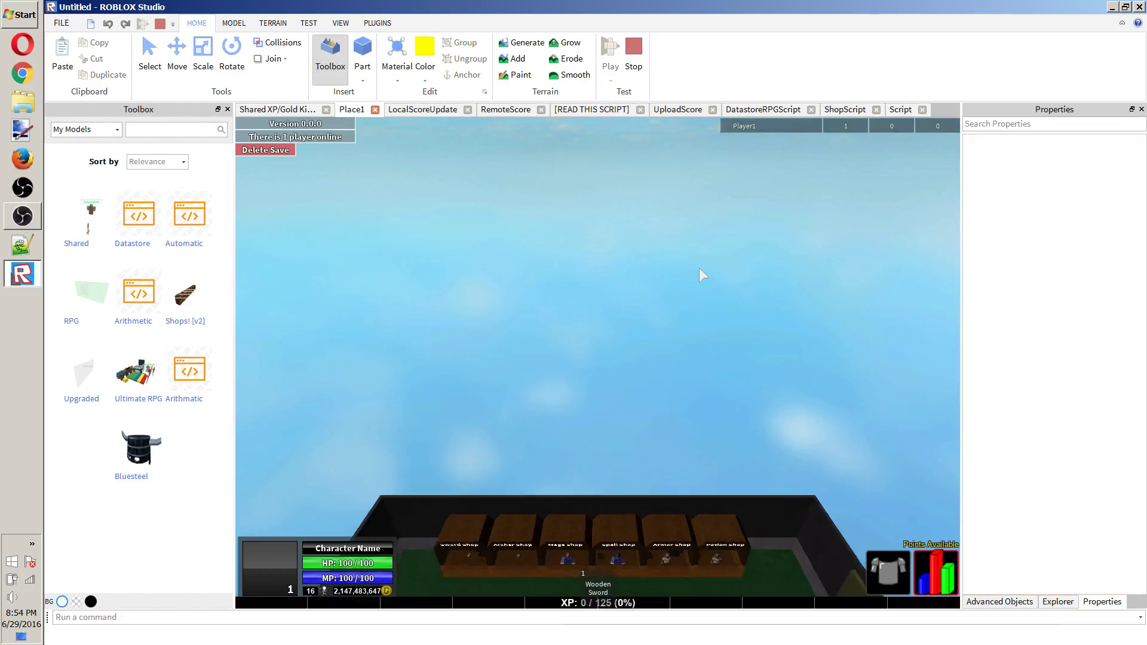
{"action": "key", "text": "w"}
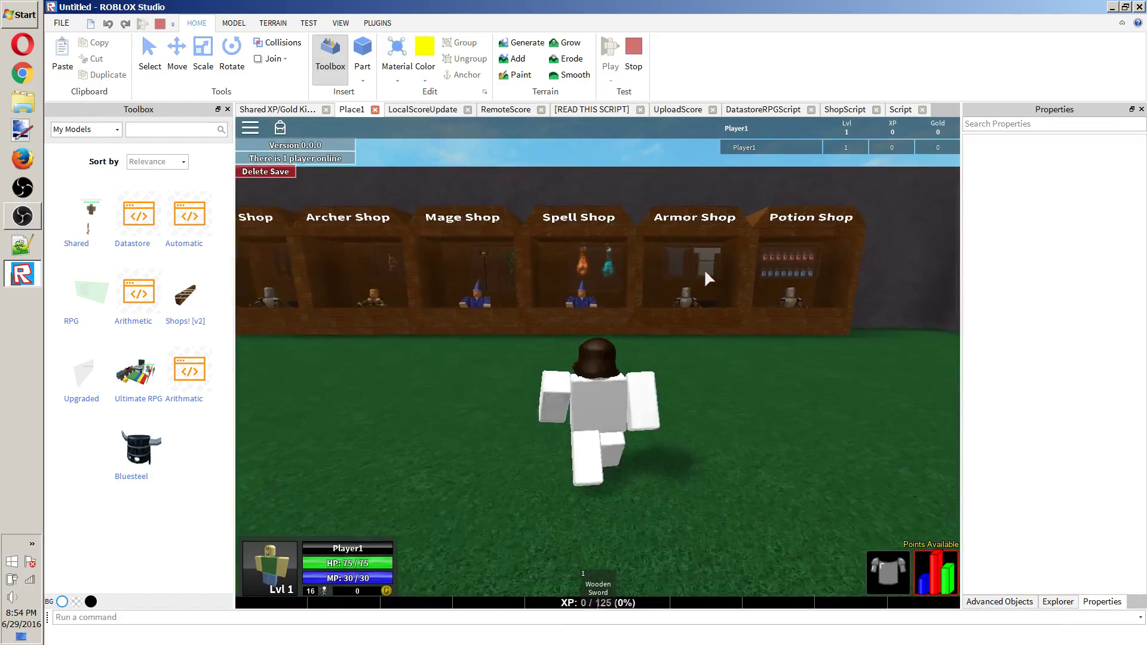
{"action": "left_click", "coordinate": [1057, 602]}
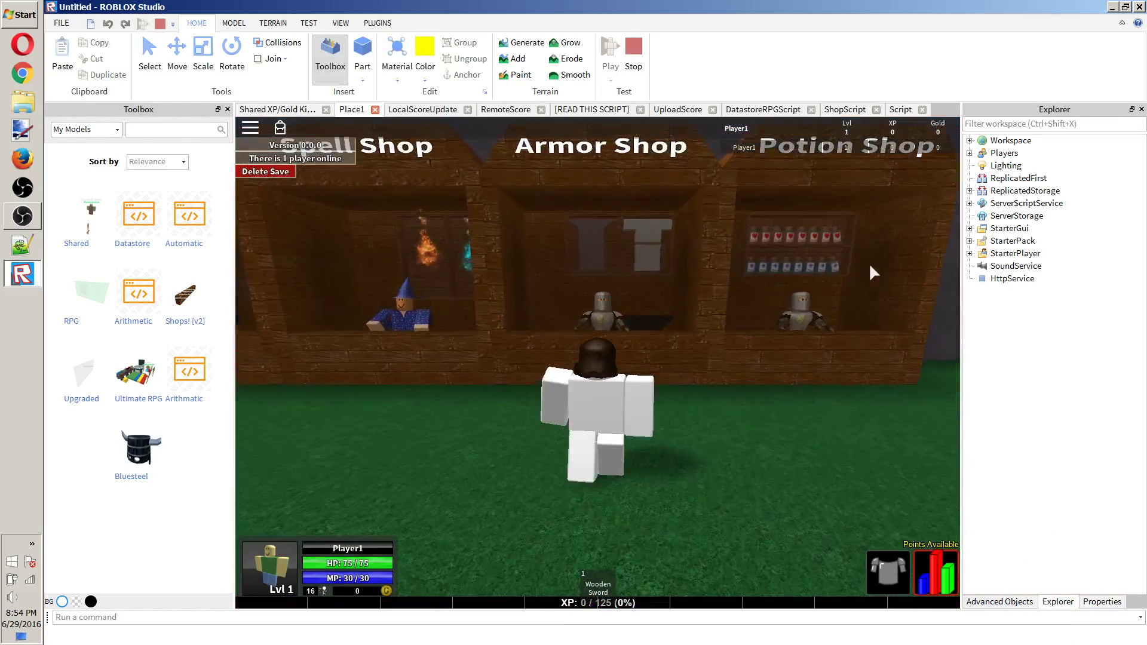
{"action": "key", "text": "w"}
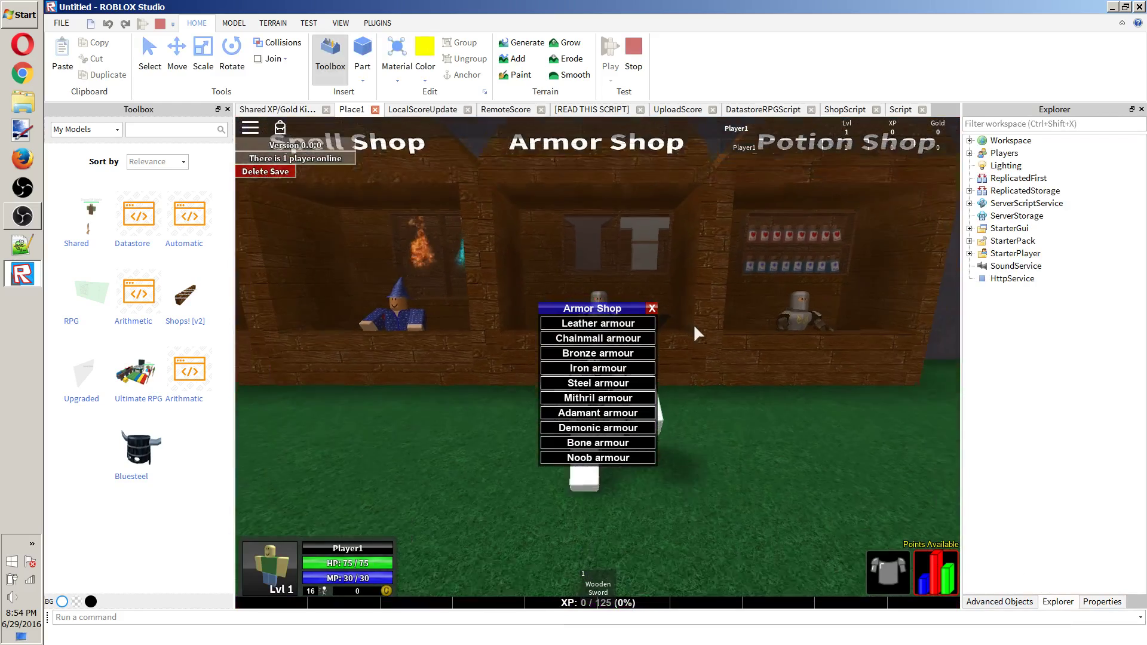
{"action": "scroll", "coordinate": [681, 320], "scroll_direction": "down", "scroll_amount": 3}
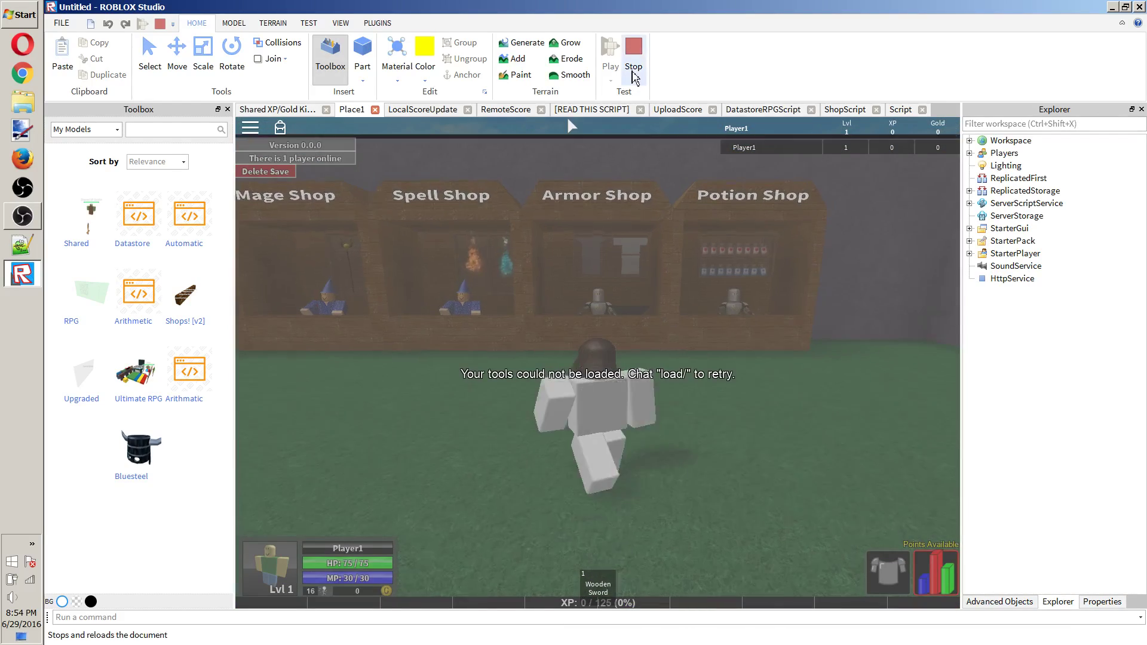
{"action": "left_click", "coordinate": [634, 76]}
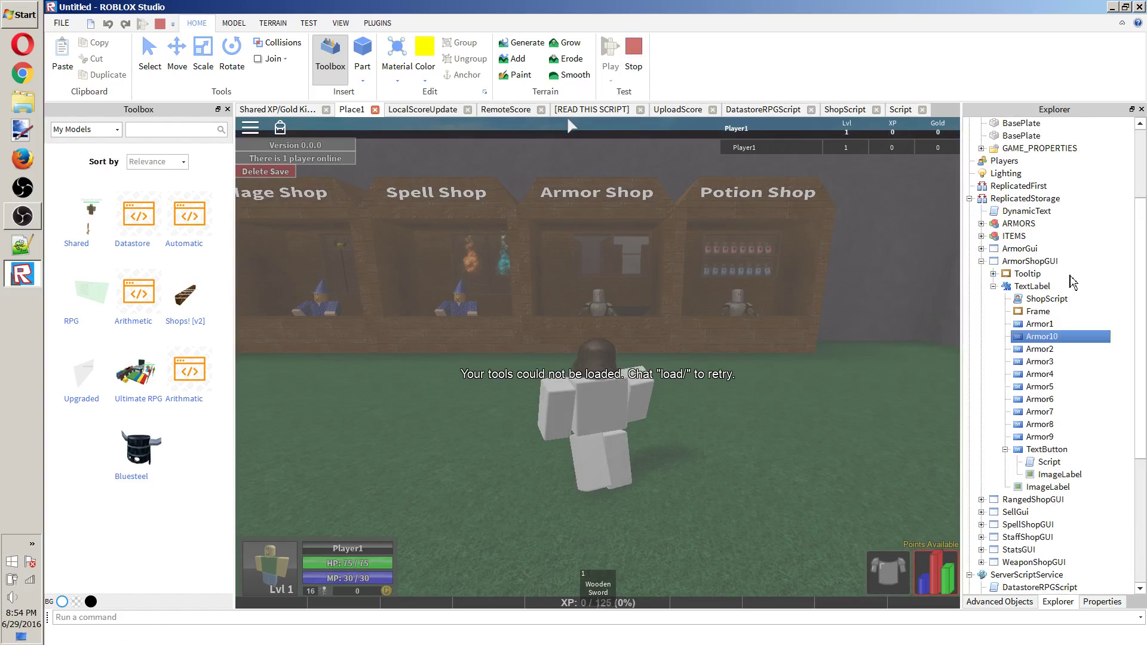
Examine the contents of the HUD, EnemyInfo and InformationGUI in StarterGui and go back to ArmorShopGUI in ReplicatedStorage.
{"action": "scroll", "coordinate": [1027, 469], "scroll_direction": "down", "scroll_amount": 2}
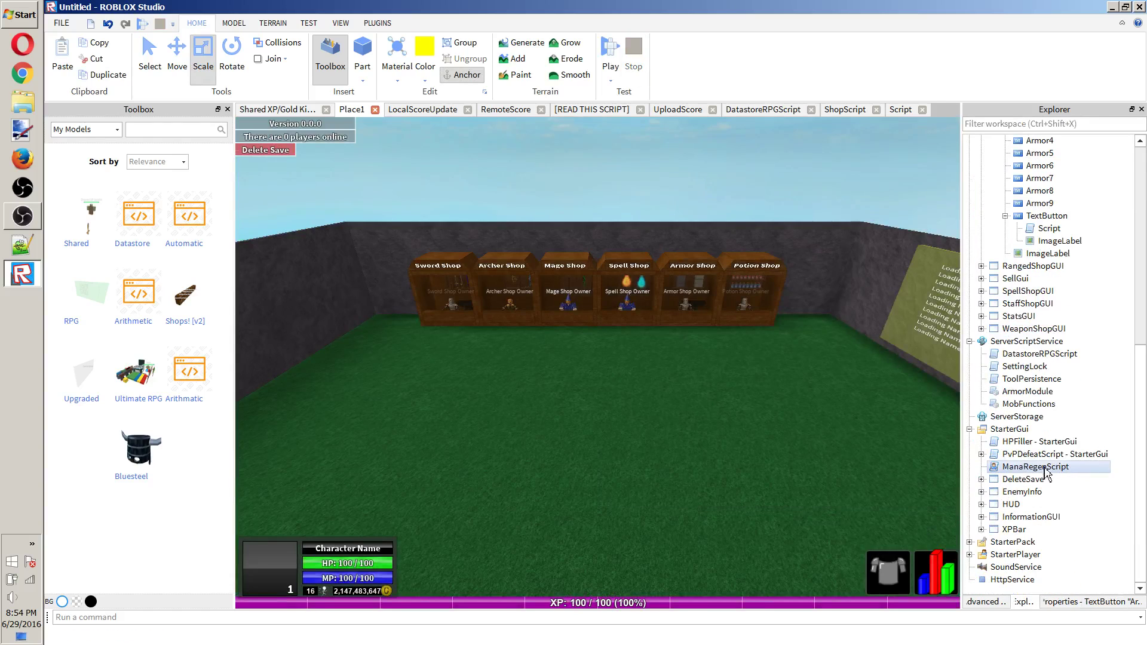
{"action": "left_click", "coordinate": [995, 507]}
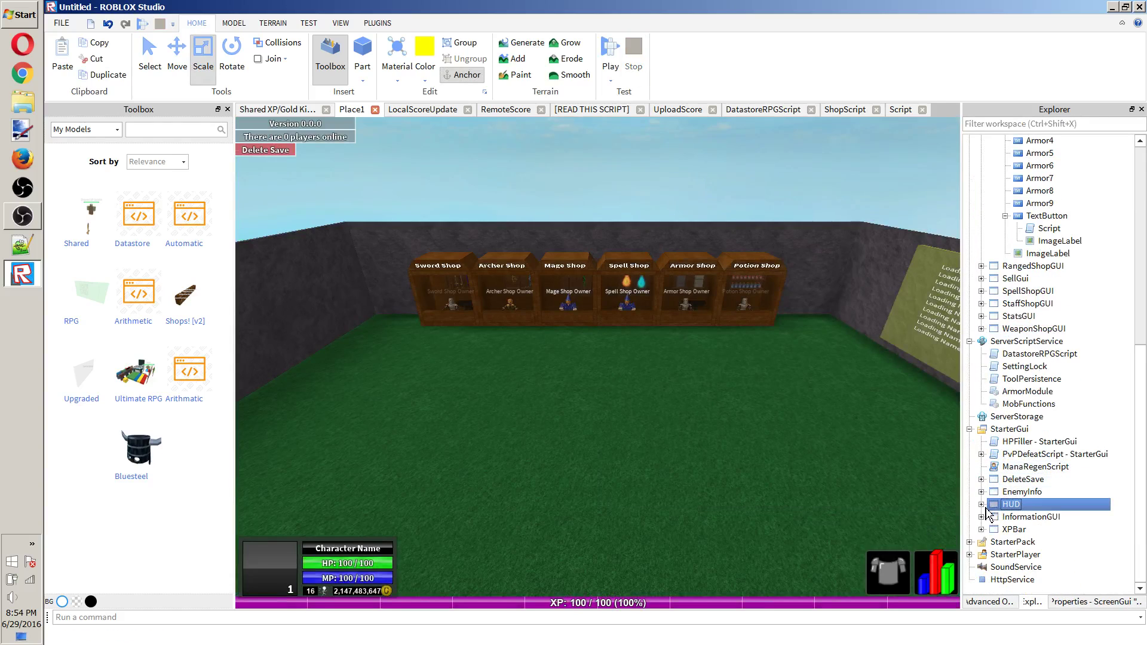
{"action": "left_click", "coordinate": [981, 504]}
{"action": "scroll", "coordinate": [985, 508], "scroll_direction": "down", "scroll_amount": 3}
{"action": "left_click", "coordinate": [994, 454]}
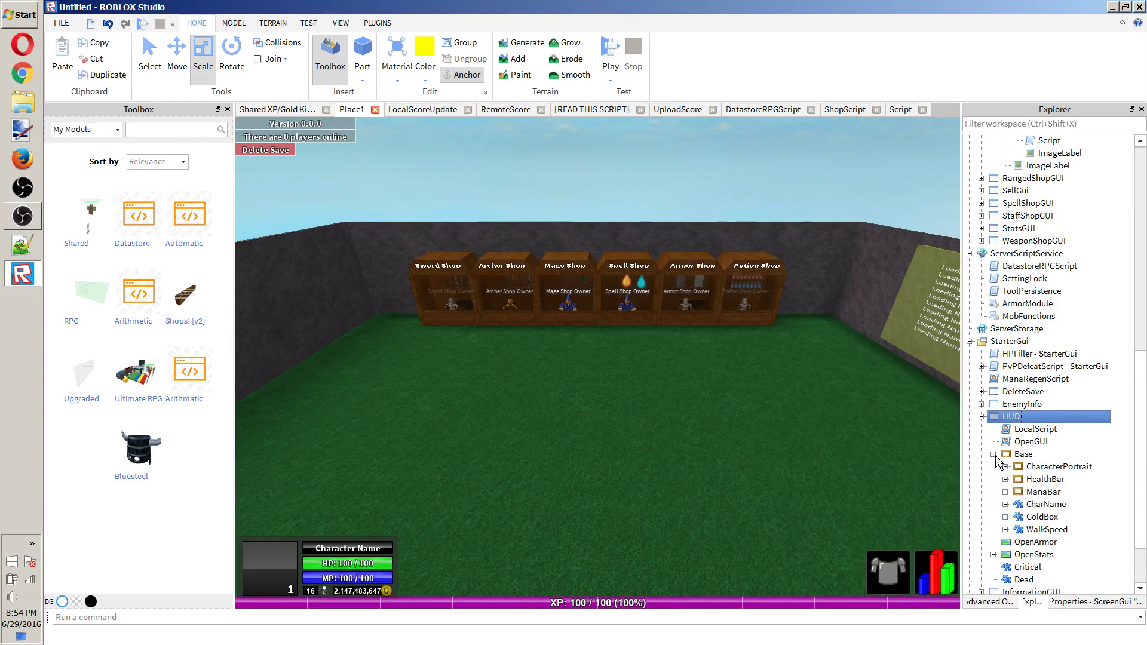
{"action": "left_click", "coordinate": [993, 455]}
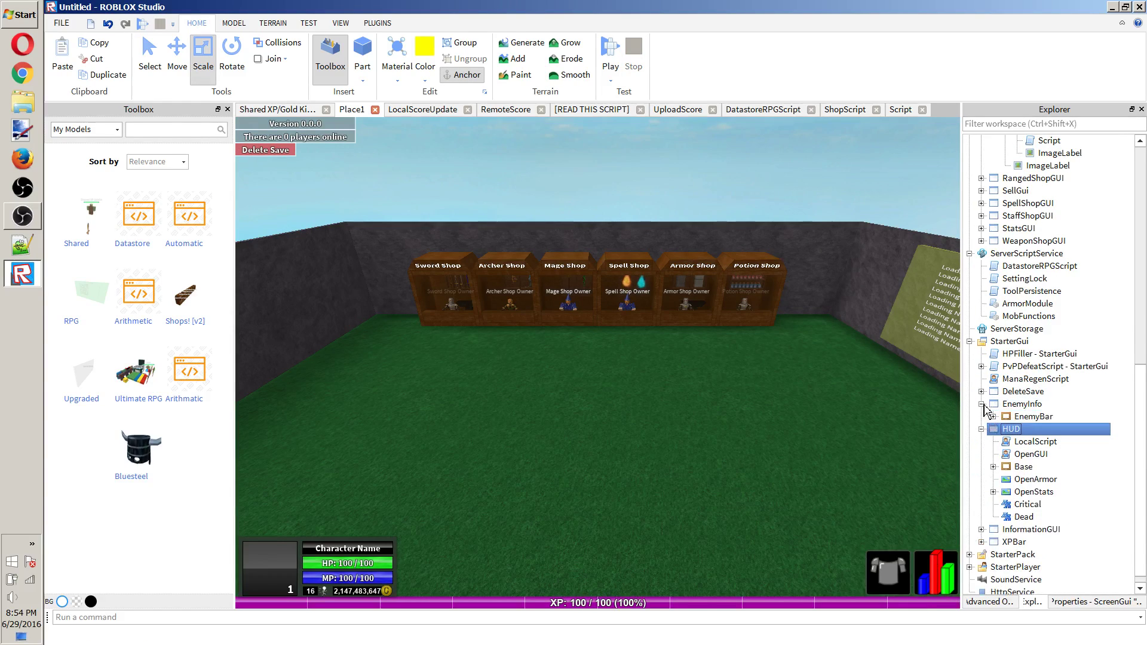
{"action": "left_click", "coordinate": [1014, 517]}
{"action": "left_click", "coordinate": [981, 517]}
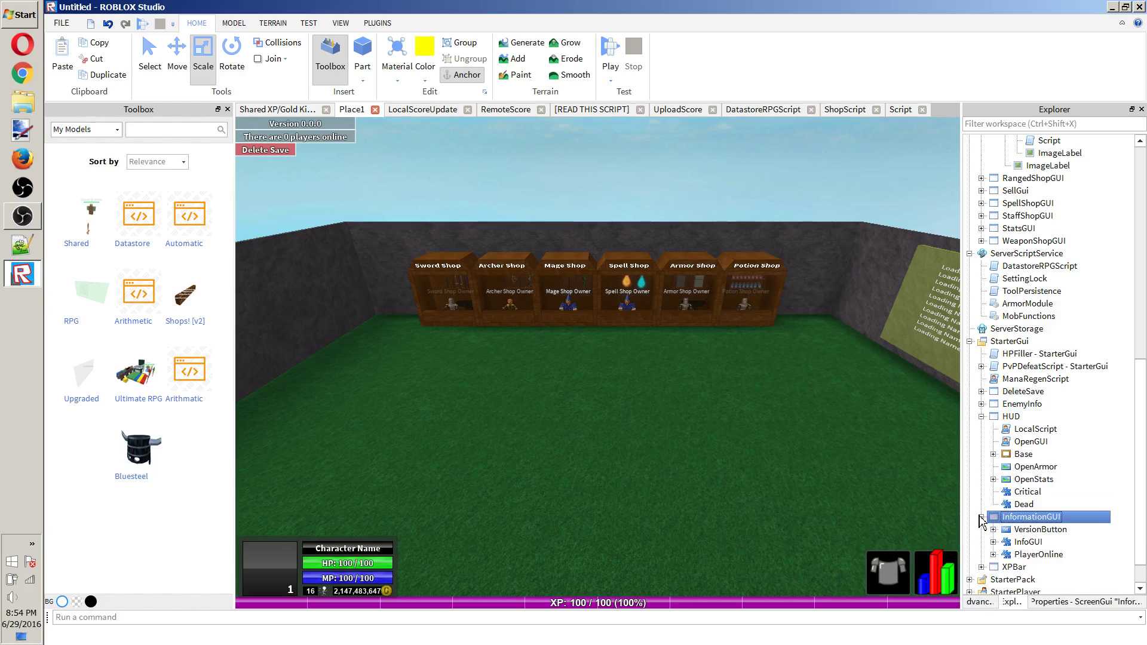
{"action": "left_click", "coordinate": [981, 517]}
{"action": "scroll", "coordinate": [1063, 430], "scroll_direction": "up", "scroll_amount": 8}
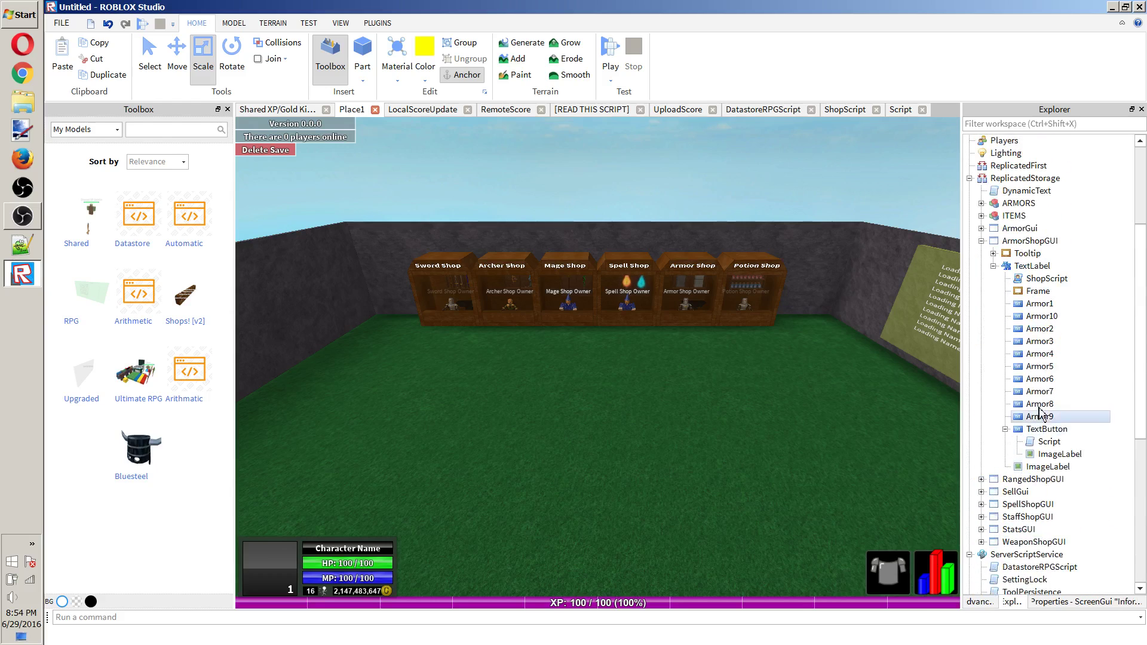
Open EquipScript from ArmorGui in ReplicatedStorage and add "Armor10" to the end of its buttons list.
{"action": "left_click", "coordinate": [987, 229]}
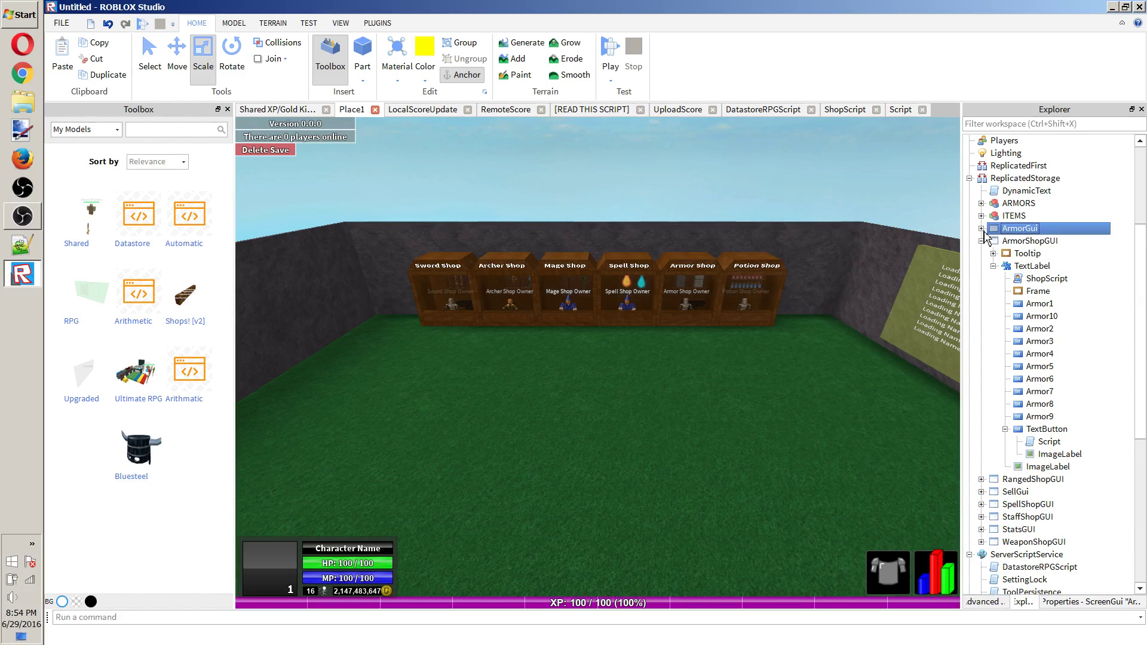
{"action": "left_click", "coordinate": [981, 229]}
{"action": "left_click", "coordinate": [1036, 242]}
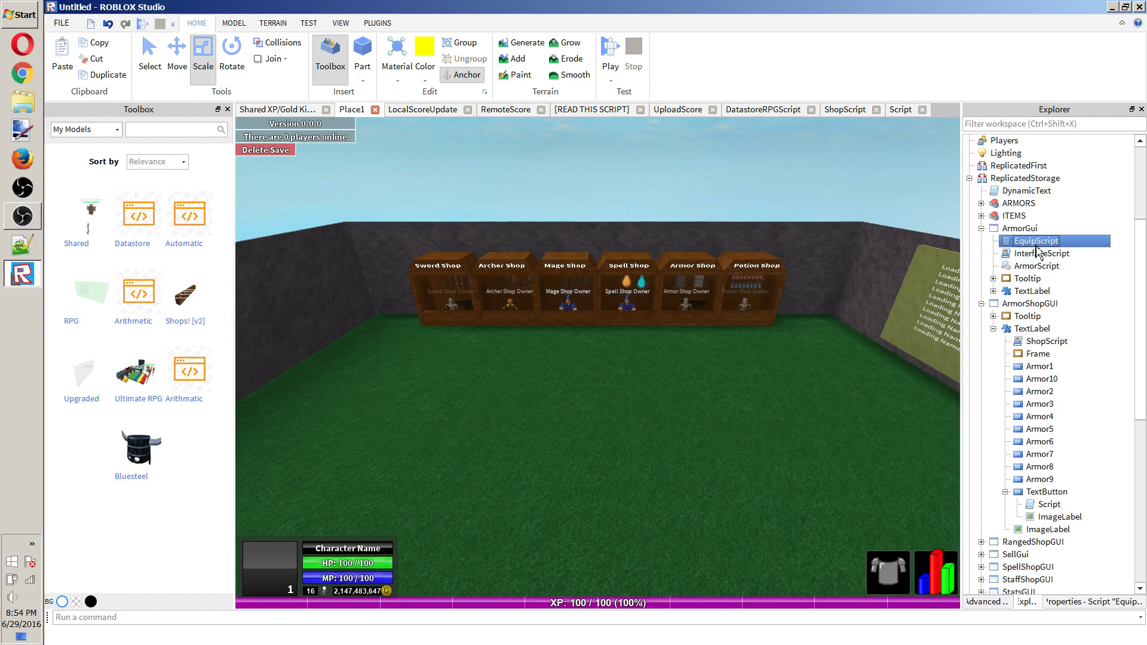
{"action": "double_click", "coordinate": [1035, 242]}
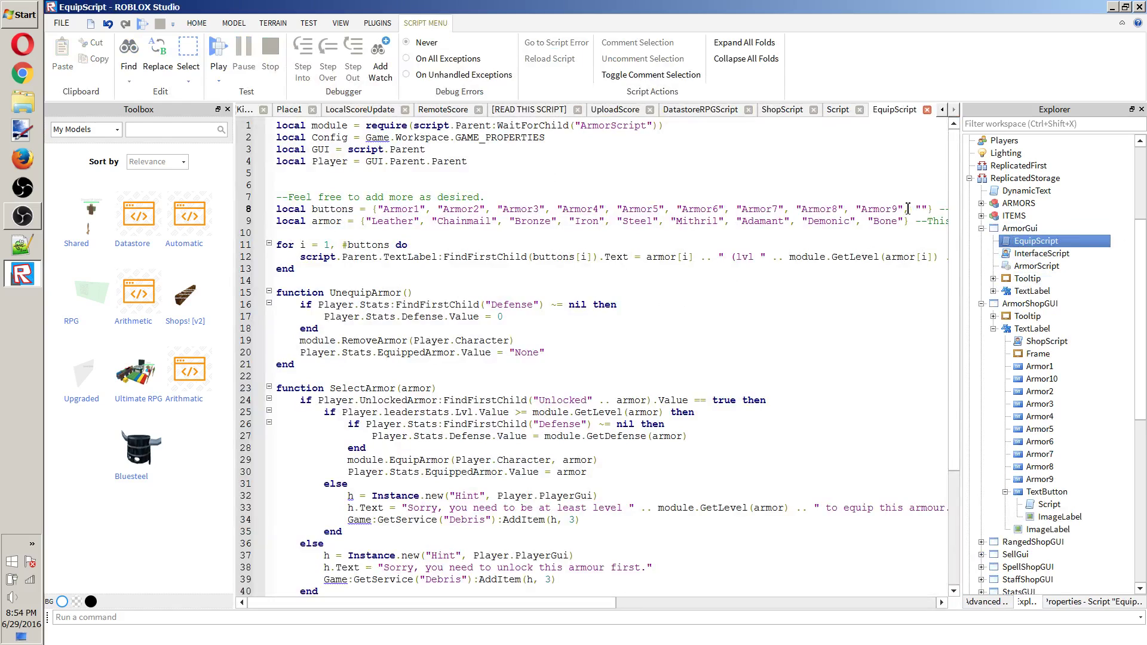
{"action": "left_click", "coordinate": [907, 208]}
{"action": "type", "text": "Ar"}
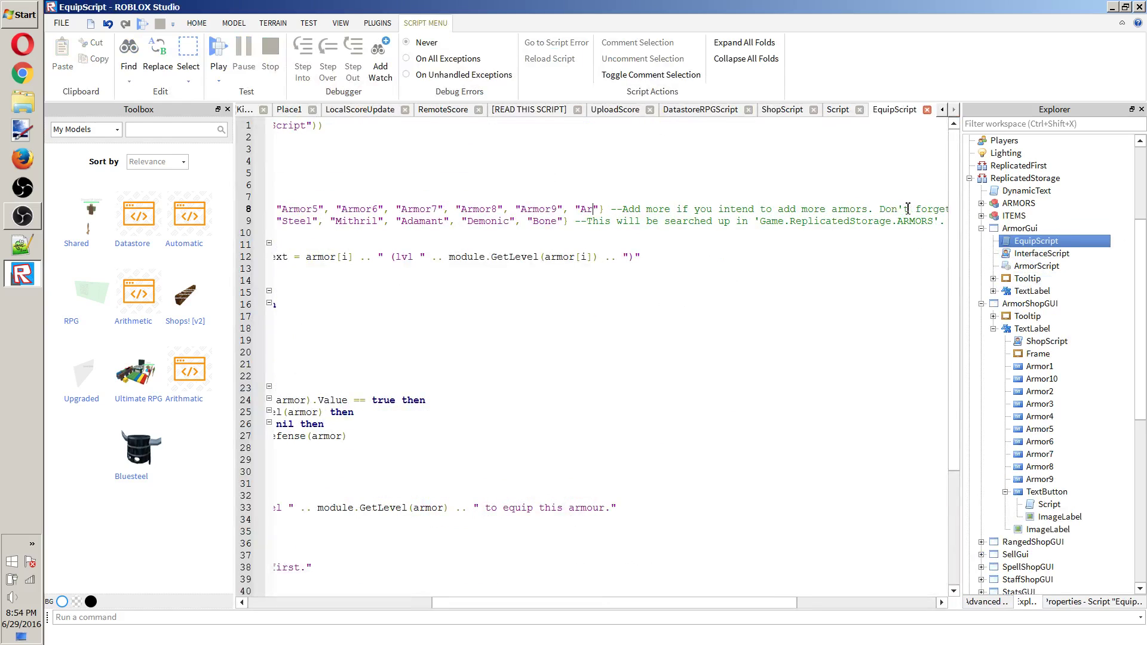
{"action": "type", "text": "mor10"}
Add "Noob" after "Bone" in EquipScript's armor list and look through the rest of the script.
{"action": "key", "text": "Down"}
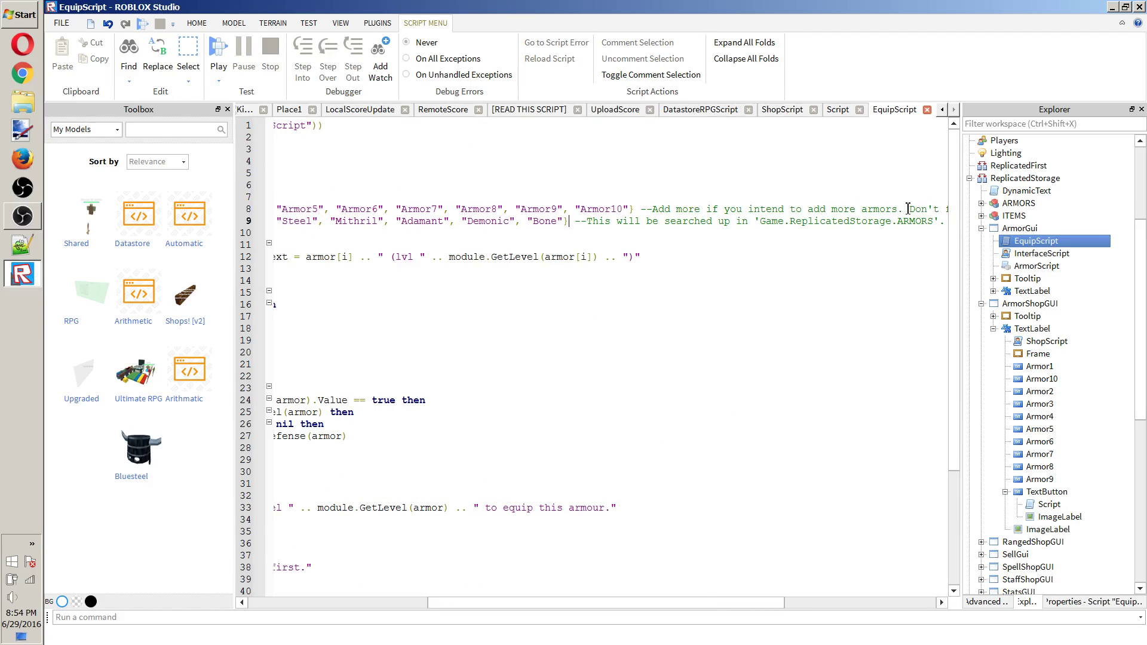
{"action": "key", "text": "Left"}
{"action": "type", "text": ", \"\""}
{"action": "key", "text": "Left"}
{"action": "type", "text": "Noob"}
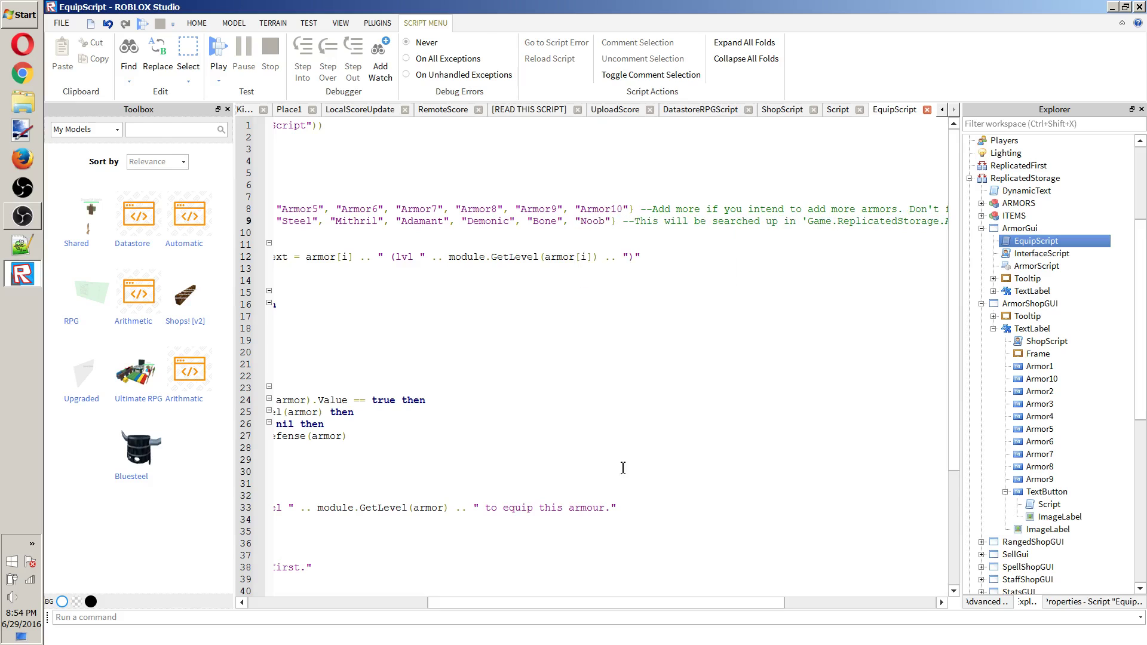
{"action": "left_click_drag", "start_coordinate": [608, 609], "coordinate": [263, 575]}
{"action": "scroll", "coordinate": [698, 296], "scroll_direction": "down", "scroll_amount": 4}
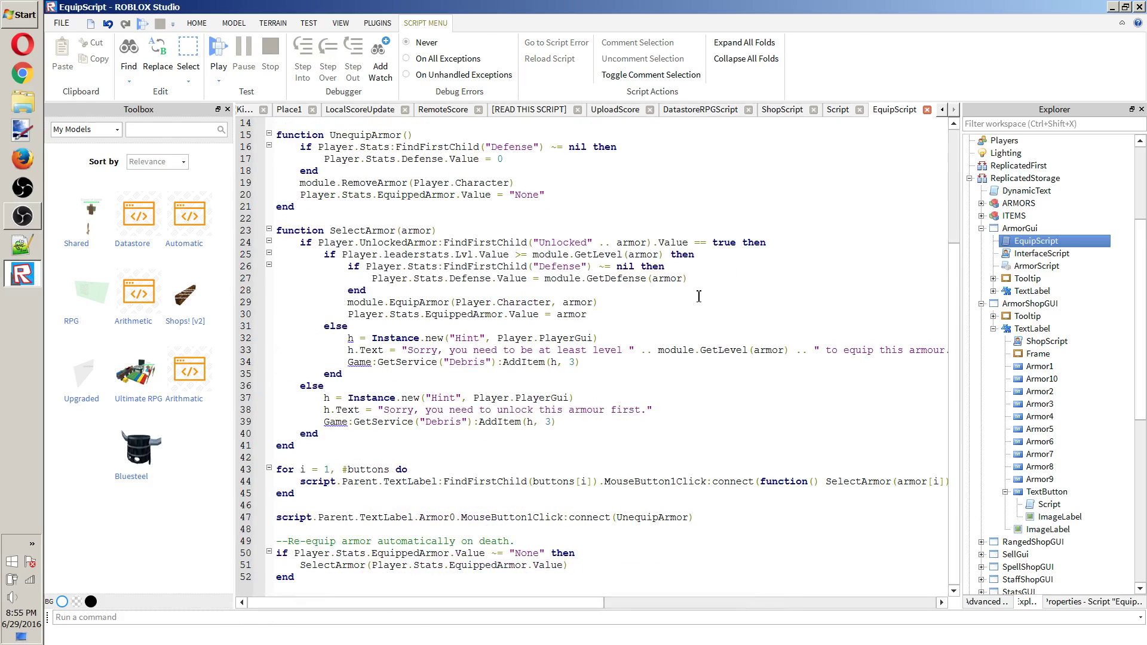
Open ArmorGui's InterfaceScript and add "Armor10" to its buttons list and "Noob" to its armor list.
{"action": "double_click", "coordinate": [1084, 253]}
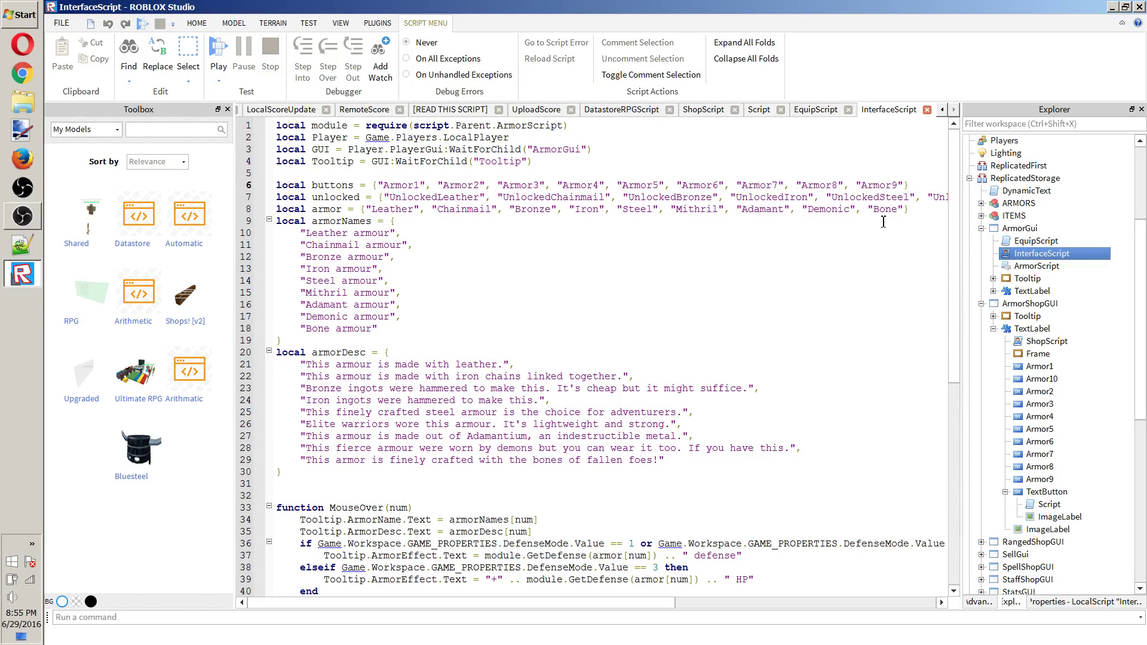
{"action": "scroll", "coordinate": [883, 221], "scroll_direction": "right", "scroll_amount": 5}
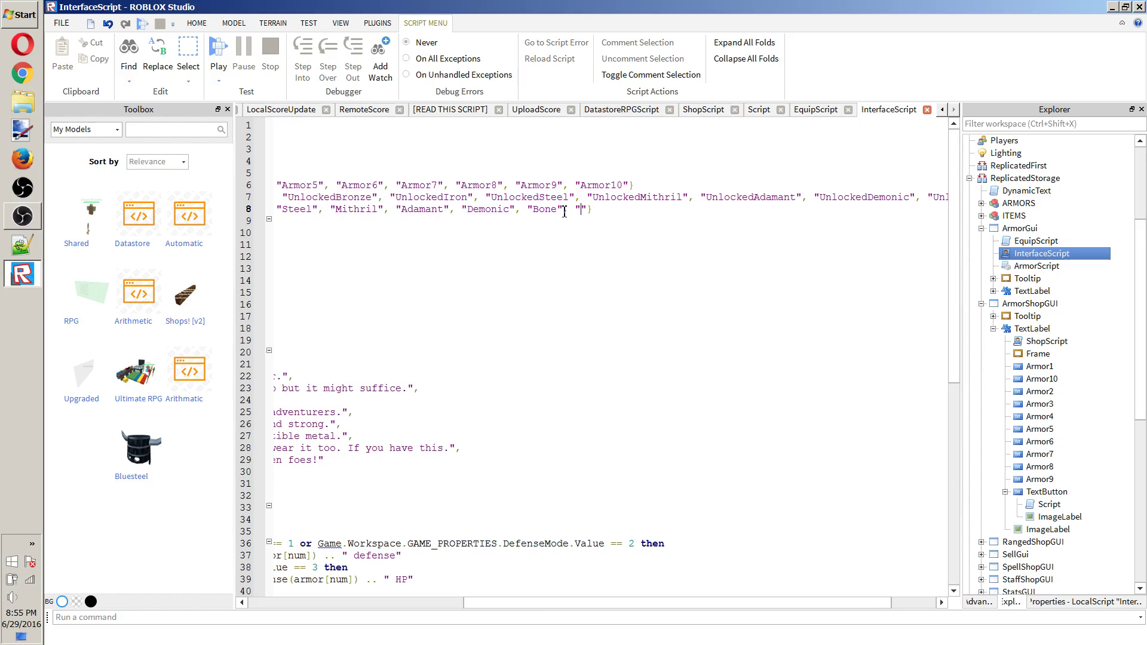
{"action": "scroll", "coordinate": [564, 213], "scroll_direction": "down", "scroll_amount": 7}
{"action": "scroll", "coordinate": [564, 213], "scroll_direction": "up", "scroll_amount": 7}
{"action": "type", "text": "Noob"}
Duplicate the "UnlockedBone" entry at the end of InterfaceScript's unlocked list and change the copy to "UnlockedNoob".
{"action": "left_click_drag", "start_coordinate": [532, 602], "coordinate": [860, 630]}
{"action": "left_click_drag", "start_coordinate": [941, 197], "coordinate": [846, 203]}
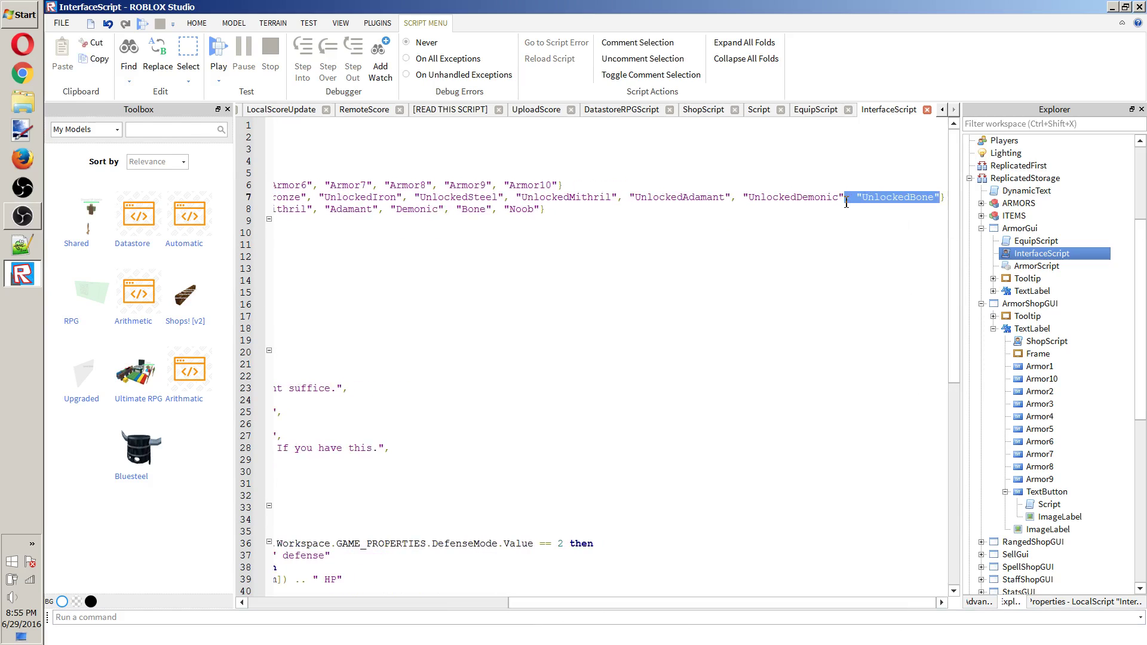
{"action": "key", "text": "ctrl+c"}
{"action": "left_click", "coordinate": [942, 199]}
{"action": "key", "text": "ctrl+v"}
{"action": "left_click_drag", "start_coordinate": [934, 199], "coordinate": [917, 201]}
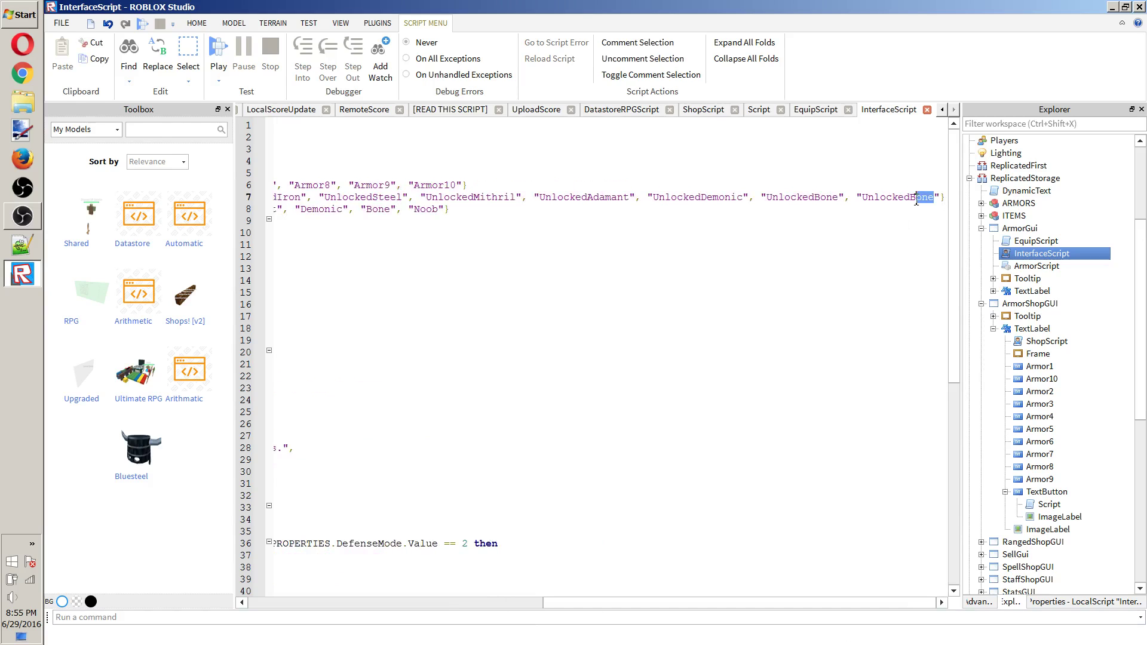
{"action": "type", "text": "Noob"}
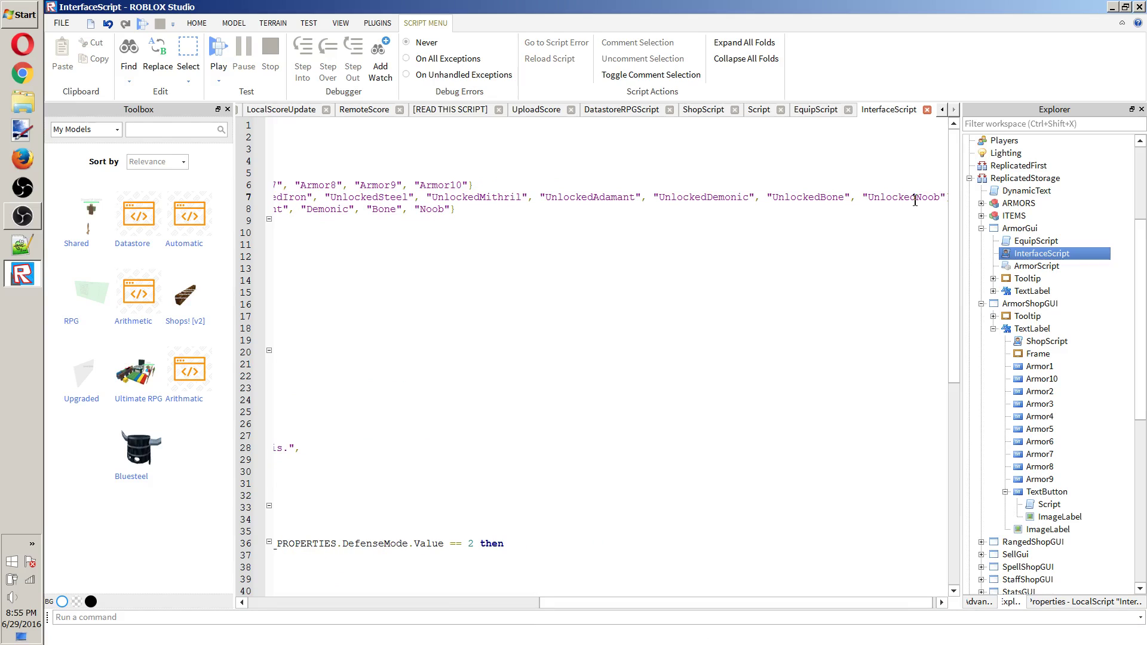
{"action": "left_click_drag", "start_coordinate": [775, 604], "coordinate": [420, 619]}
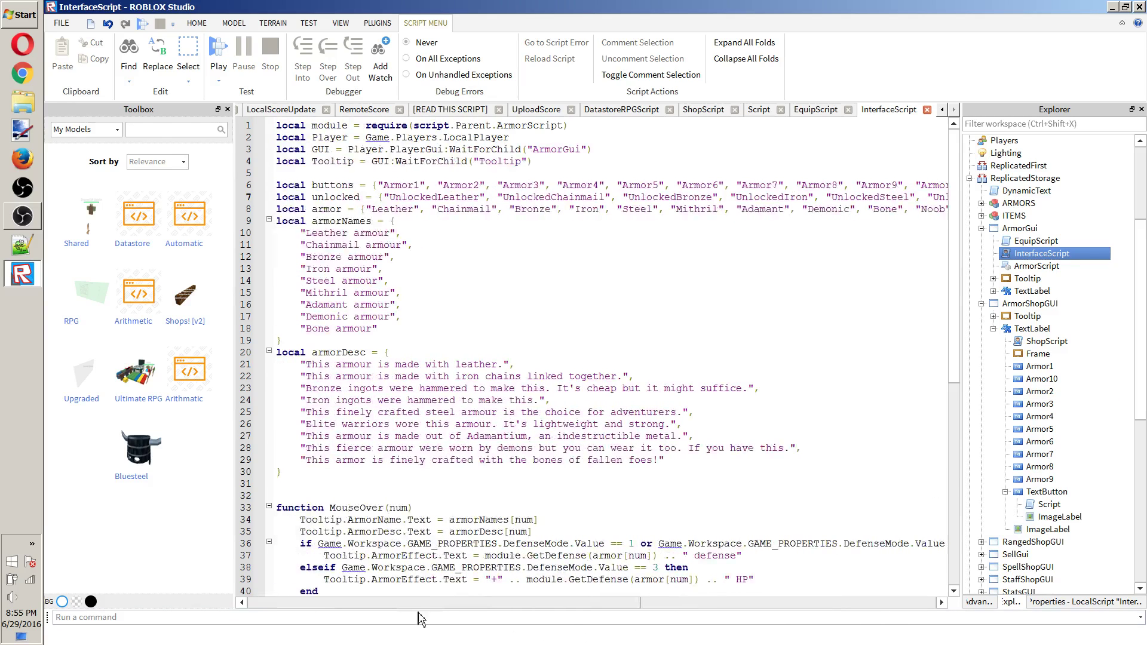
Add "Noob armour" as a new last entry after "Bone armour" in InterfaceScript's armorNames table.
{"action": "scroll", "coordinate": [456, 591], "scroll_direction": "right", "scroll_amount": 3}
{"action": "scroll", "coordinate": [538, 594], "scroll_direction": "left", "scroll_amount": 3}
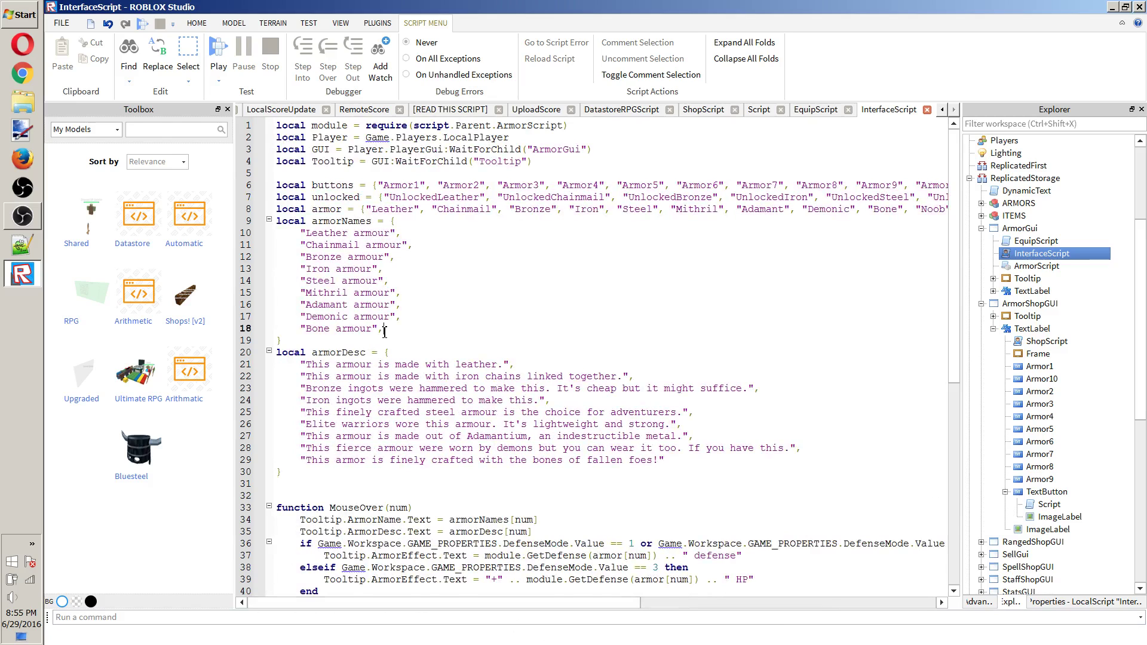
{"action": "key", "text": "Return"}
{"action": "key", "text": "Return"}
{"action": "key", "text": "Return"}
{"action": "key", "text": "BackSpace"}
{"action": "key", "text": "BackSpace"}
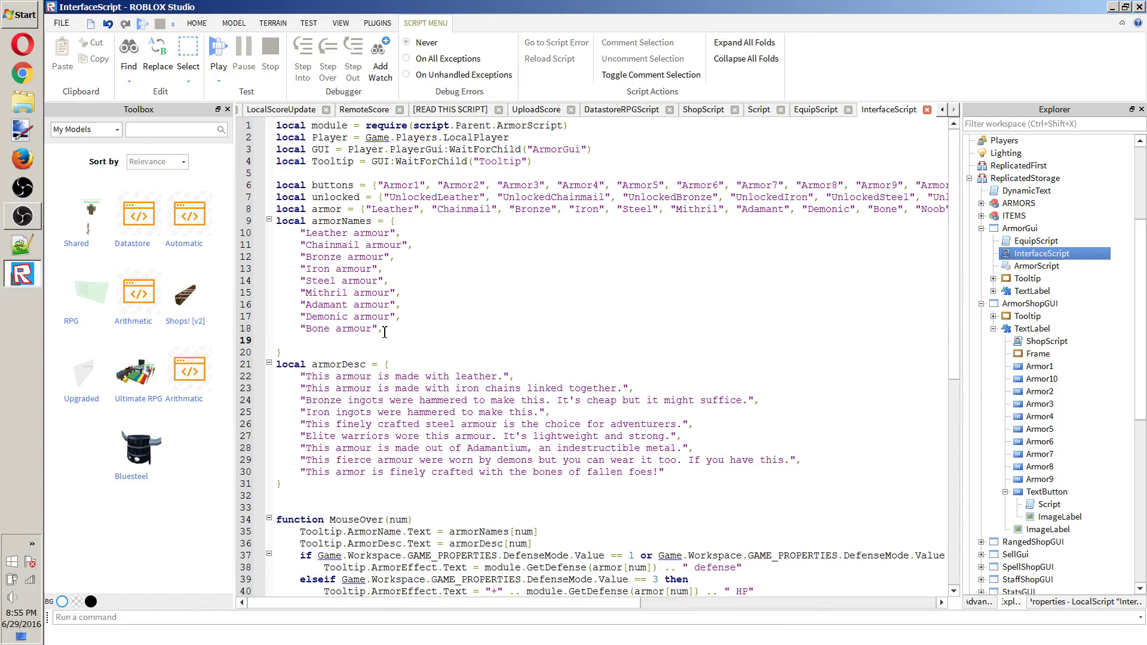
{"action": "type", "text": "\"Noob armour"}
Add a new last line to InterfaceScript's armorDesc table holding a copy of the "Noob armour" entry.
{"action": "left_click_drag", "start_coordinate": [810, 464], "coordinate": [801, 463]}
{"action": "left_click", "coordinate": [769, 476]}
{"action": "type", "text": ","}
{"action": "key", "text": "Return"}
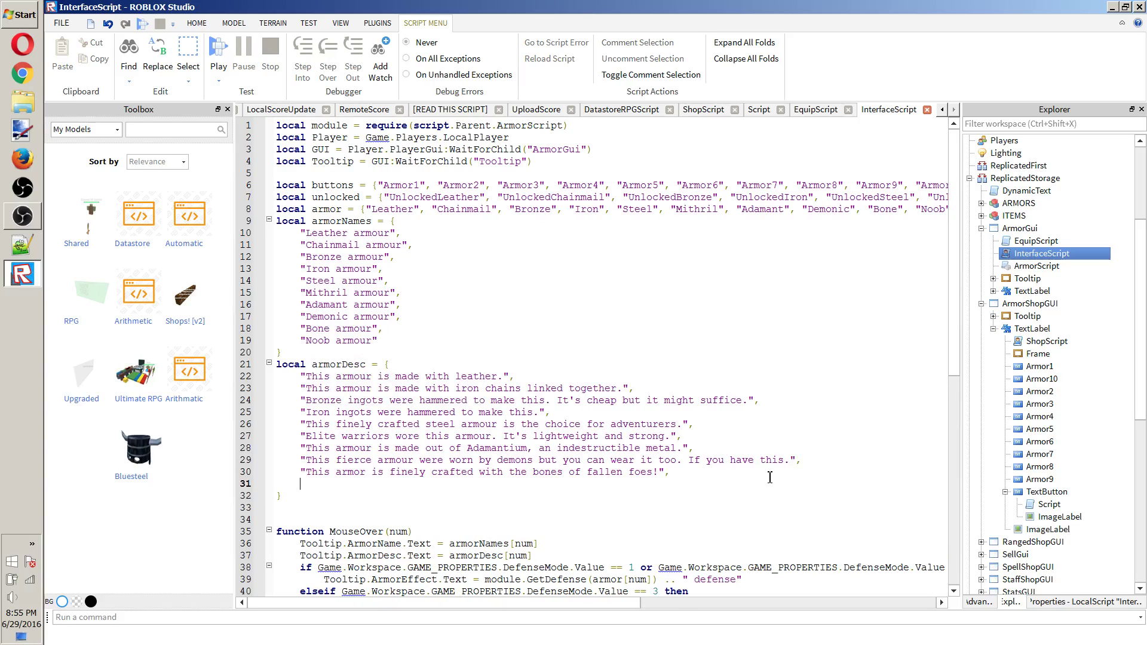
{"action": "left_click_drag", "start_coordinate": [301, 340], "coordinate": [399, 341]}
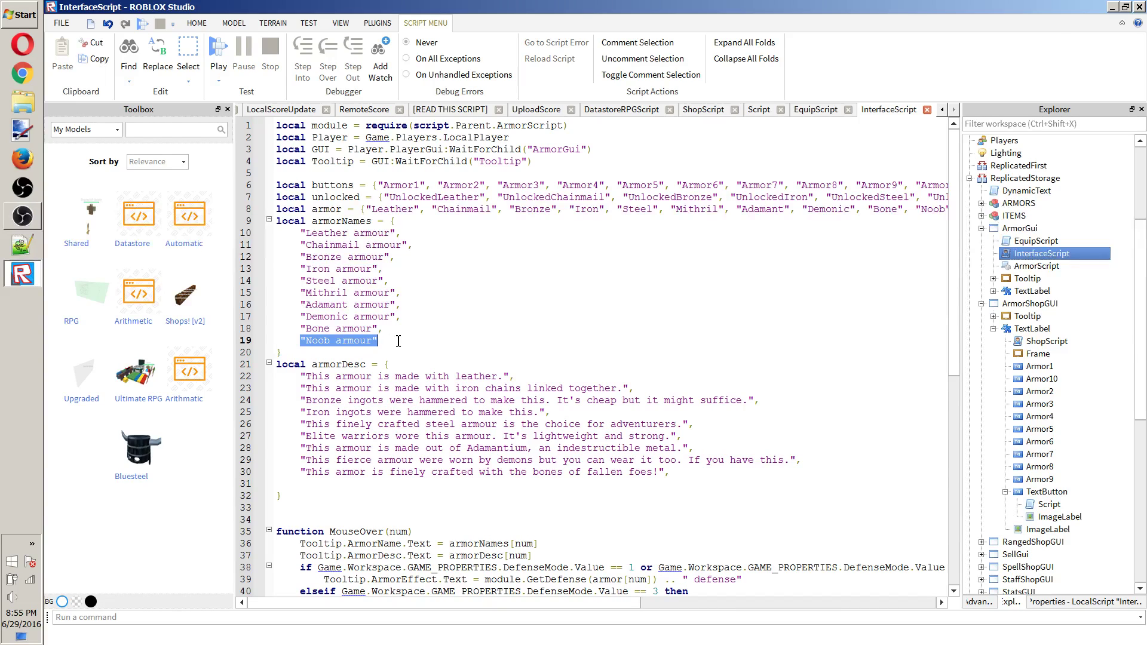
{"action": "key", "text": "ctrl+c"}
{"action": "left_click", "coordinate": [319, 484]}
{"action": "key", "text": "ctrl+v"}
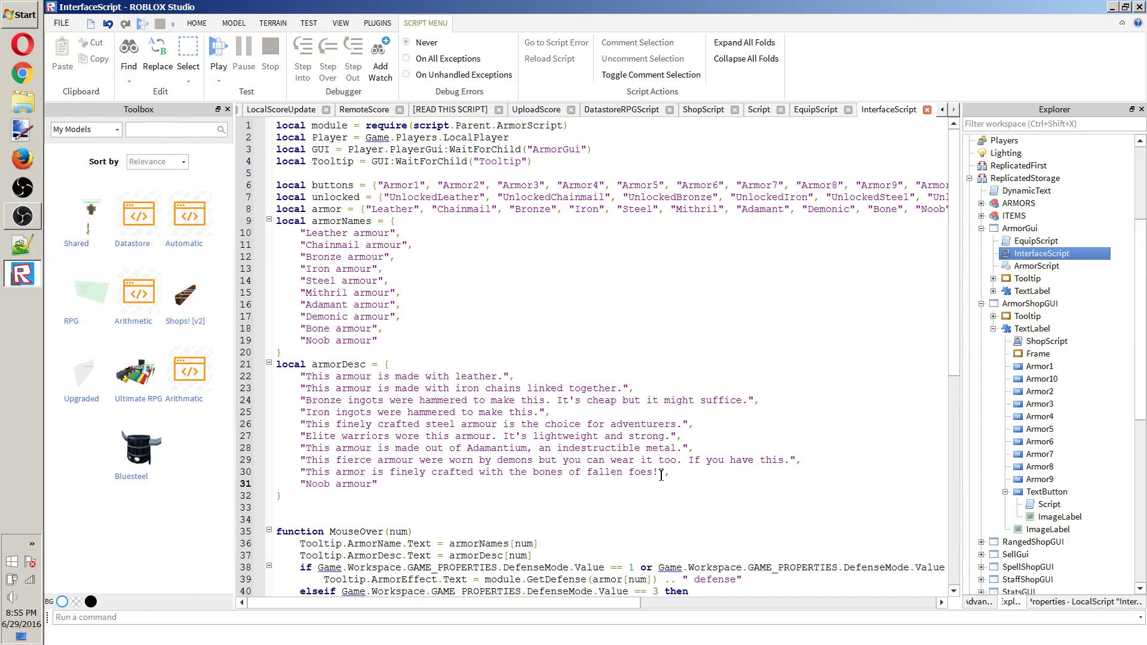
{"action": "left_click_drag", "start_coordinate": [660, 473], "coordinate": [373, 489]}
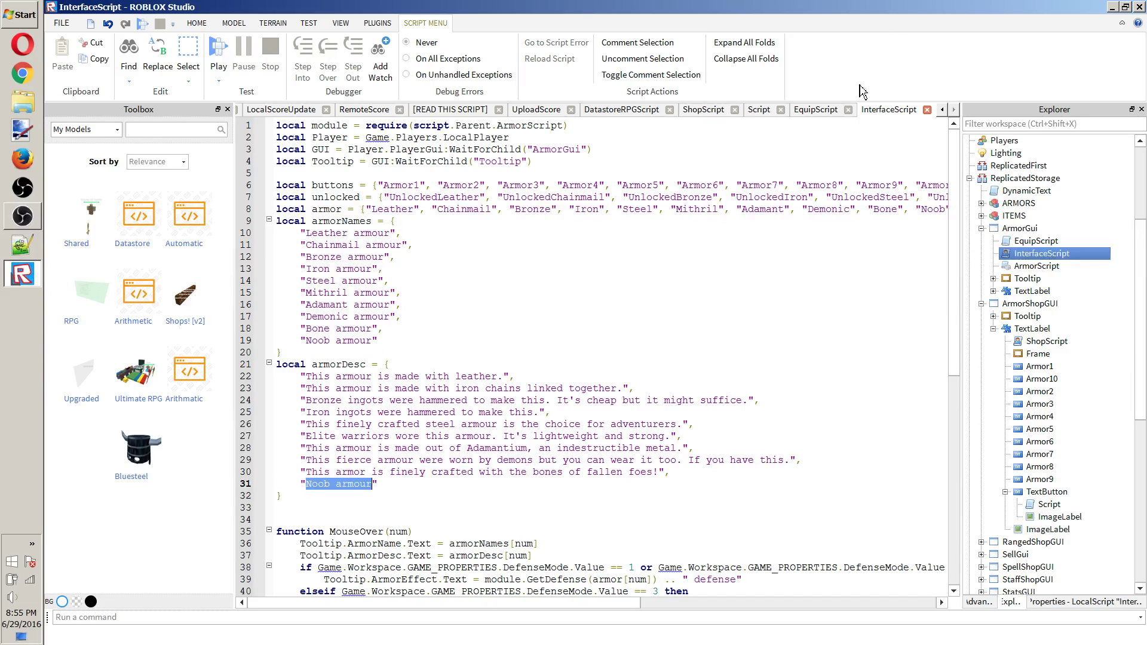
Close the LocalScoreUpdate, RemoteScore, [READ THIS SCRIPT], UploadScore and DatastoreRPGScript scripts.
{"action": "left_click", "coordinate": [535, 109]}
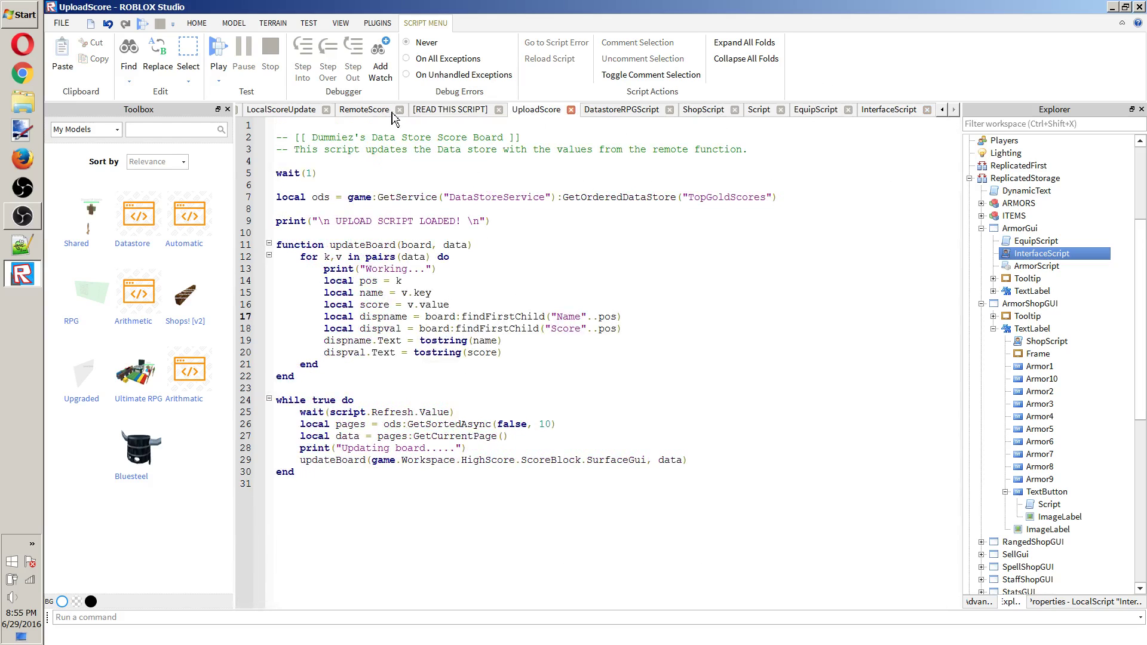
{"action": "left_click", "coordinate": [326, 109]}
{"action": "left_click", "coordinate": [448, 110]}
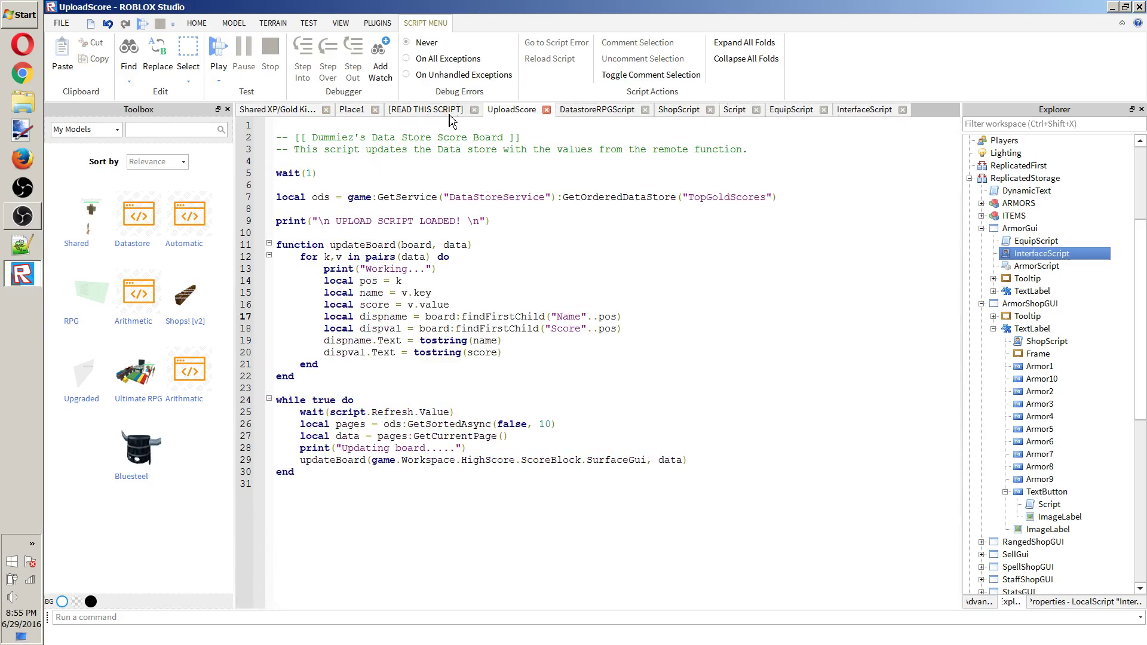
{"action": "left_click", "coordinate": [474, 110]}
{"action": "left_click", "coordinate": [447, 109]}
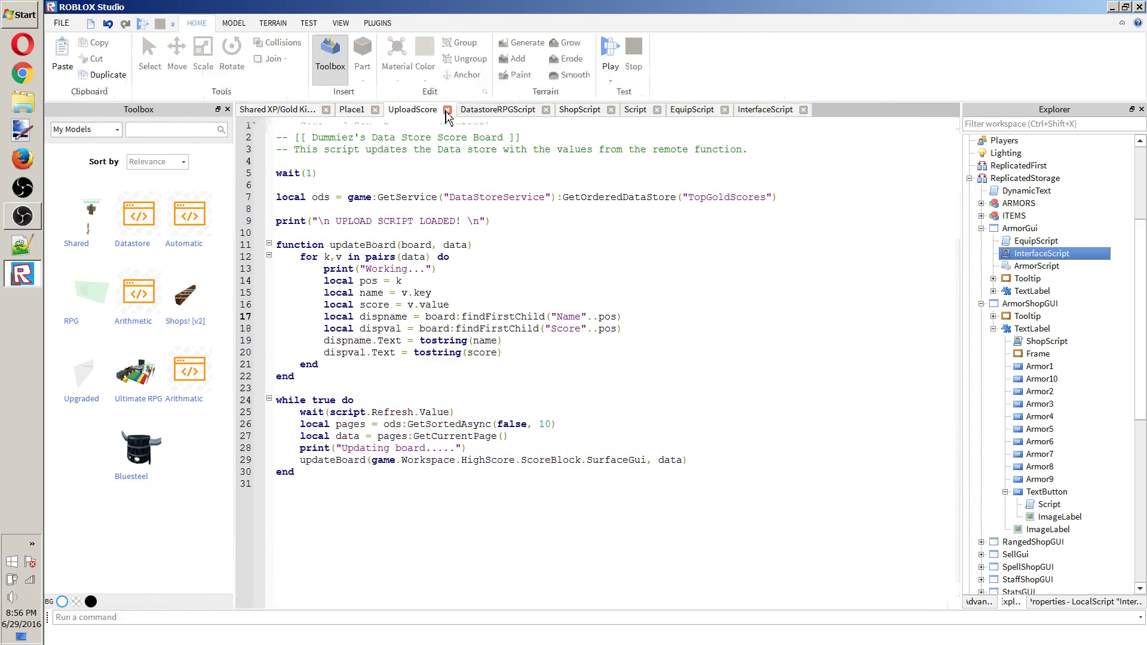
{"action": "left_click", "coordinate": [473, 110]}
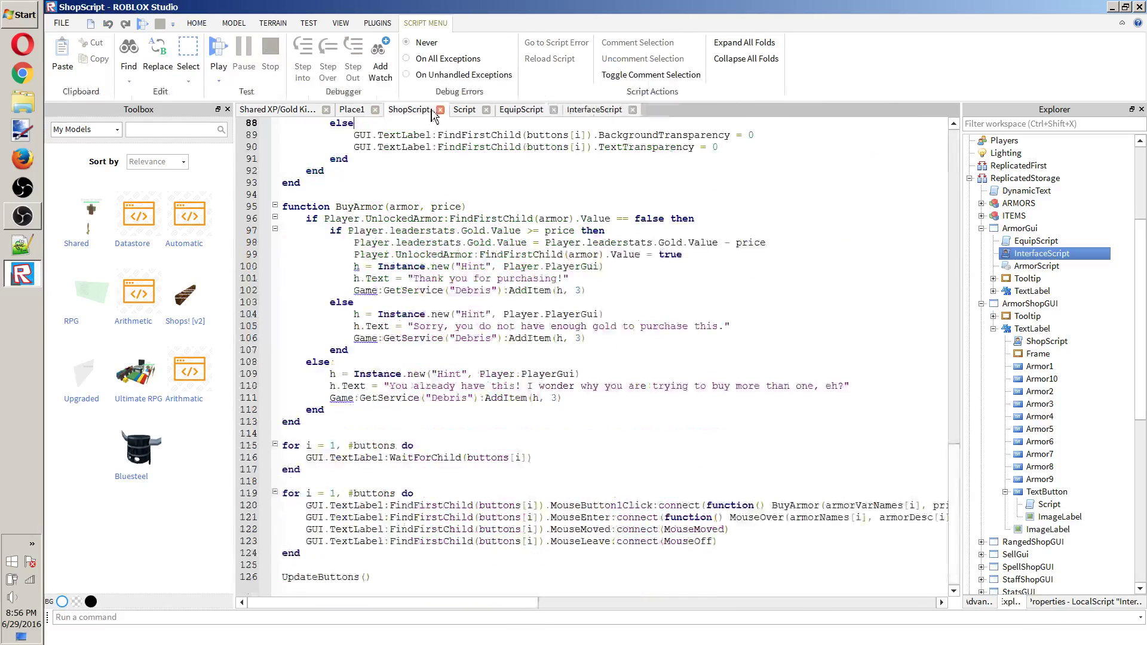
Copy the noob armour description from ShopScript's armorDesc table over the "Noob armour" text in InterfaceScript's armorDesc table.
{"action": "scroll", "coordinate": [607, 233], "scroll_direction": "up", "scroll_amount": 20}
{"action": "scroll", "coordinate": [608, 233], "scroll_direction": "up", "scroll_amount": 7}
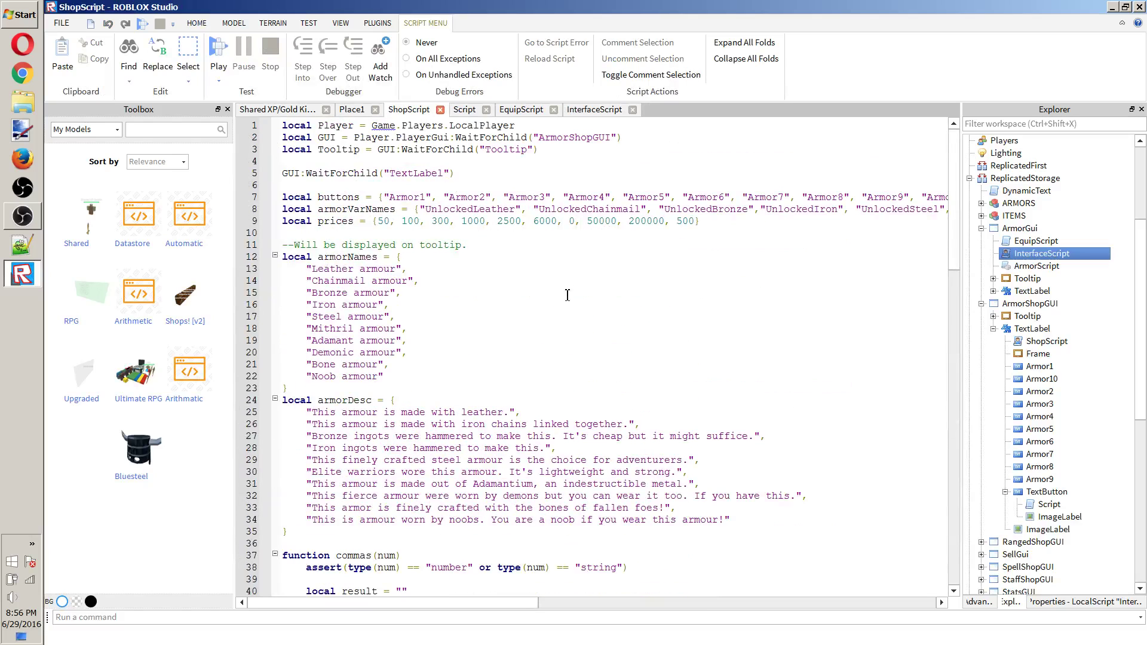
{"action": "left_click_drag", "start_coordinate": [725, 520], "coordinate": [317, 519]}
{"action": "left_click", "coordinate": [593, 111]}
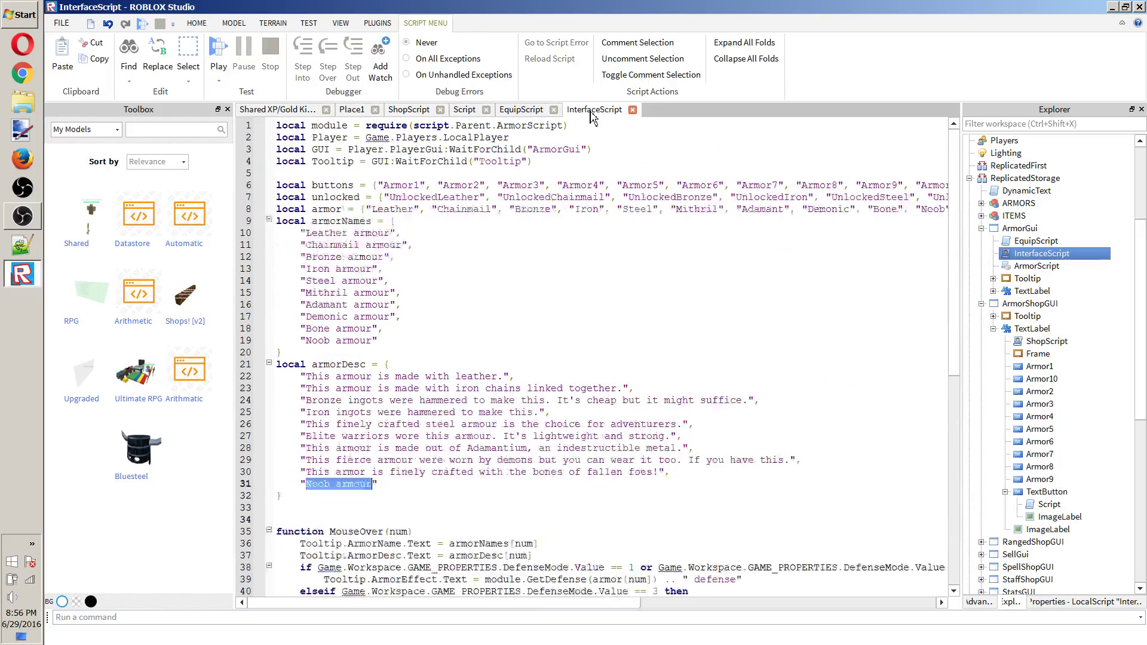
{"action": "key", "text": "ctrl+v"}
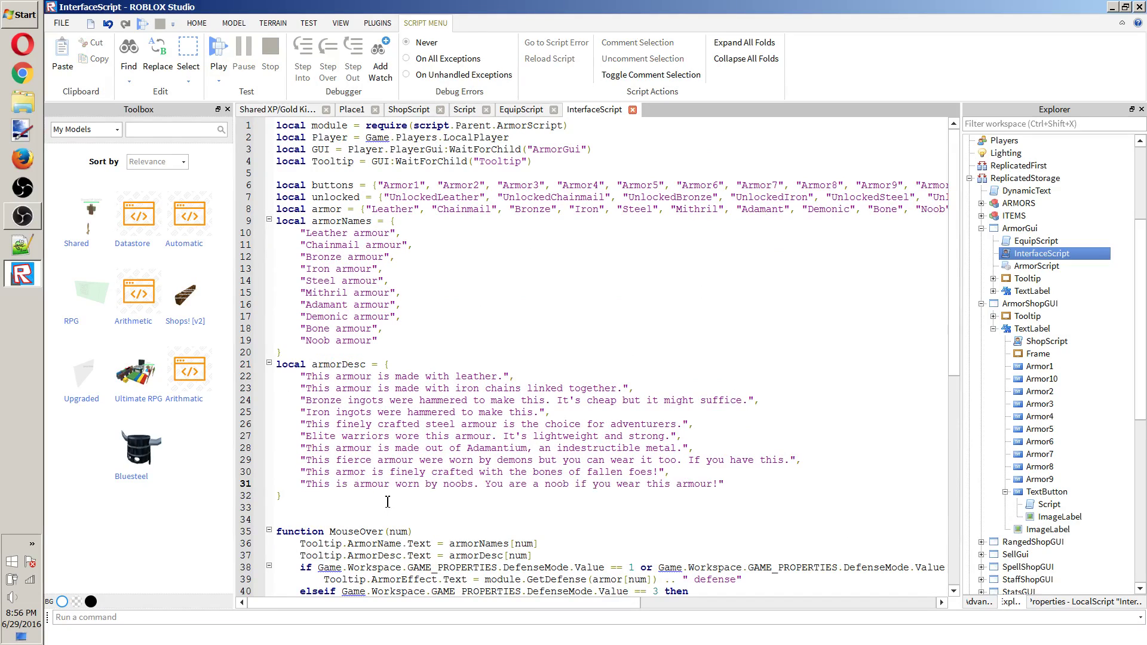
Review the rest of InterfaceScript, and open ArmorGui's ArmorScript and read it through.
{"action": "left_click", "coordinate": [651, 410]}
{"action": "scroll", "coordinate": [651, 412], "scroll_direction": "down", "scroll_amount": 9}
{"action": "scroll", "coordinate": [642, 422], "scroll_direction": "up", "scroll_amount": 5}
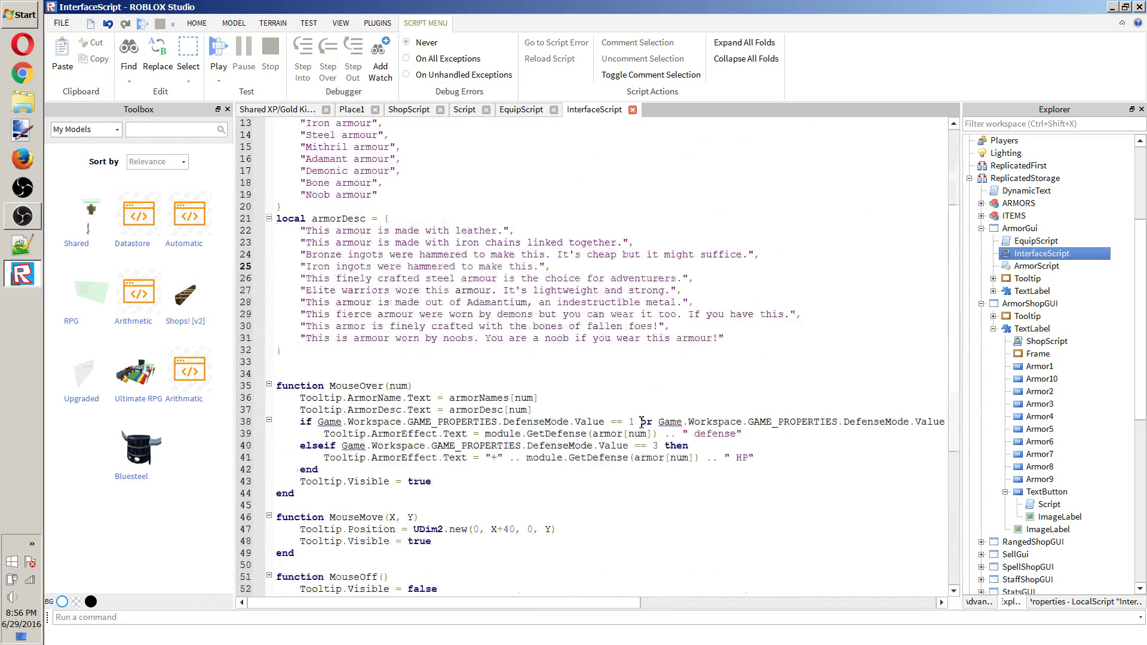
{"action": "scroll", "coordinate": [642, 422], "scroll_direction": "up", "scroll_amount": 4}
{"action": "left_click", "coordinate": [358, 110]}
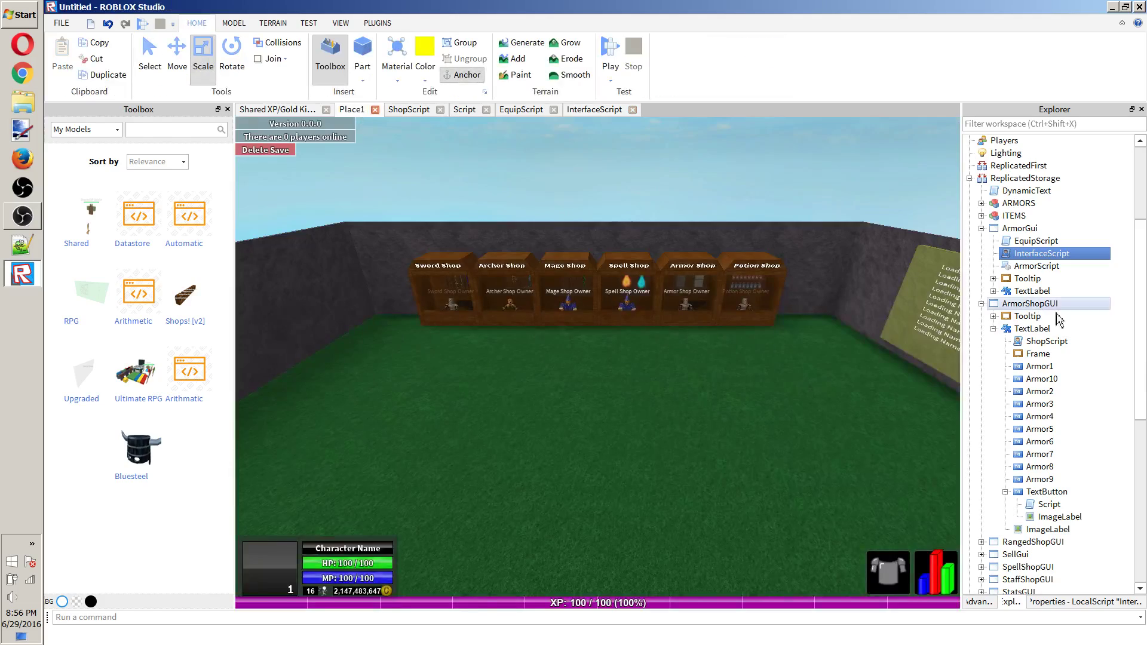
{"action": "double_click", "coordinate": [1033, 266]}
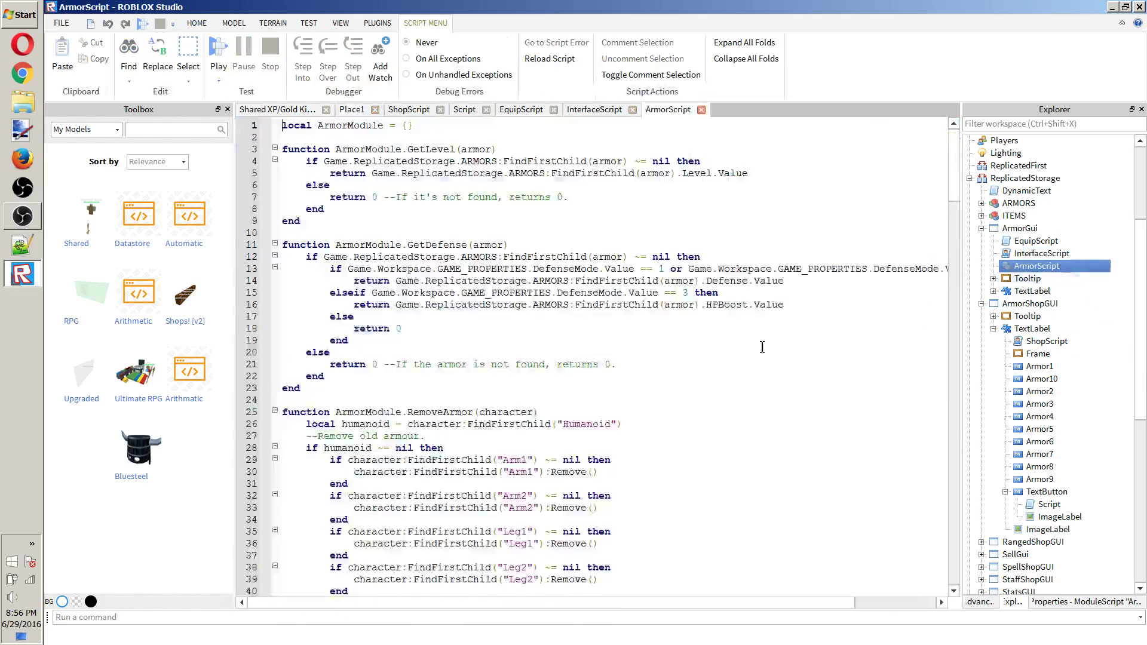
{"action": "scroll", "coordinate": [758, 347], "scroll_direction": "down", "scroll_amount": 11}
{"action": "scroll", "coordinate": [758, 347], "scroll_direction": "down", "scroll_amount": 20}
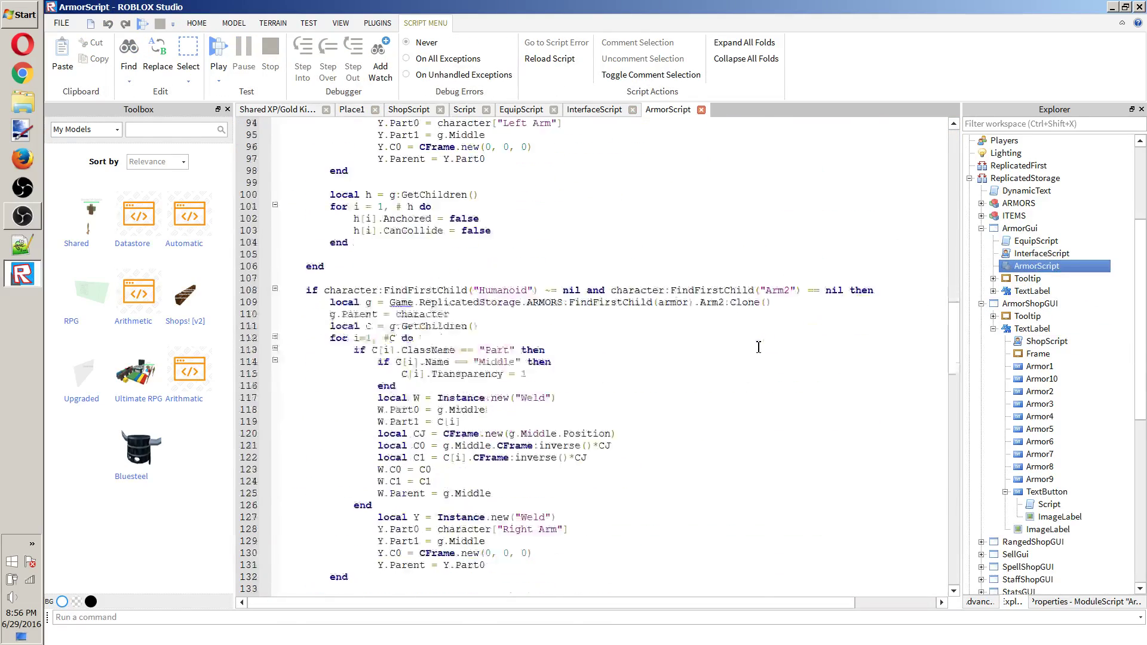
{"action": "scroll", "coordinate": [860, 413], "scroll_direction": "down", "scroll_amount": 8}
{"action": "scroll", "coordinate": [860, 414], "scroll_direction": "up", "scroll_amount": 20}
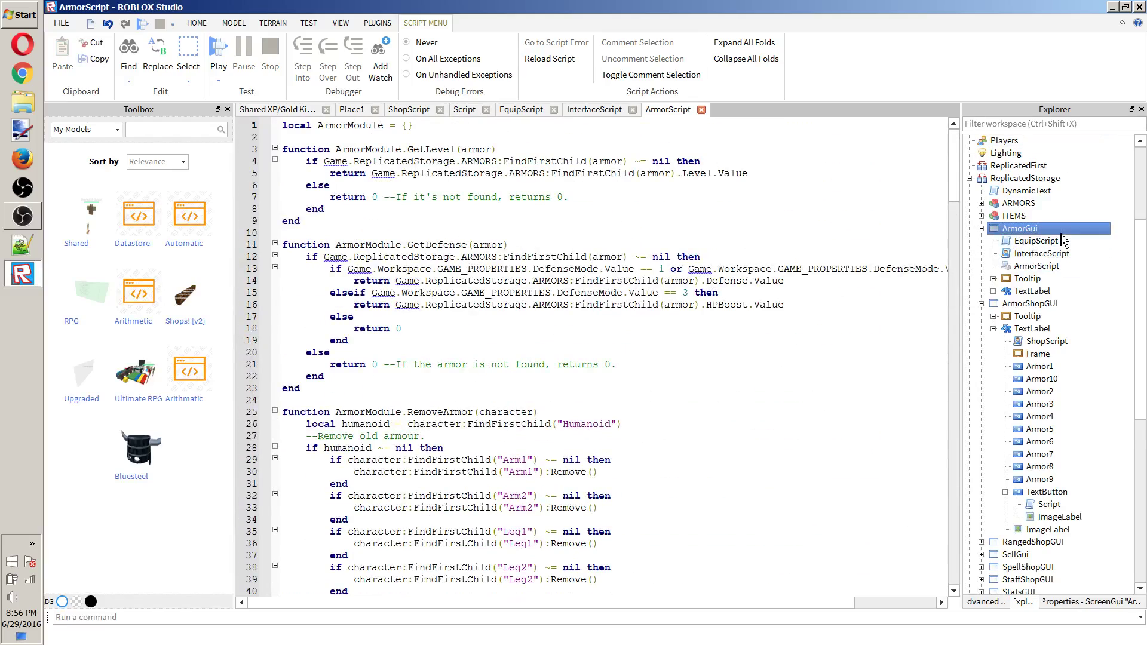
Return to ArmorGui's EquipScript and InterfaceScript and recheck their button and armor lists.
{"action": "left_click", "coordinate": [980, 229]}
{"action": "left_click", "coordinate": [1060, 242]}
{"action": "left_click", "coordinate": [980, 229]}
{"action": "double_click", "coordinate": [1035, 241]}
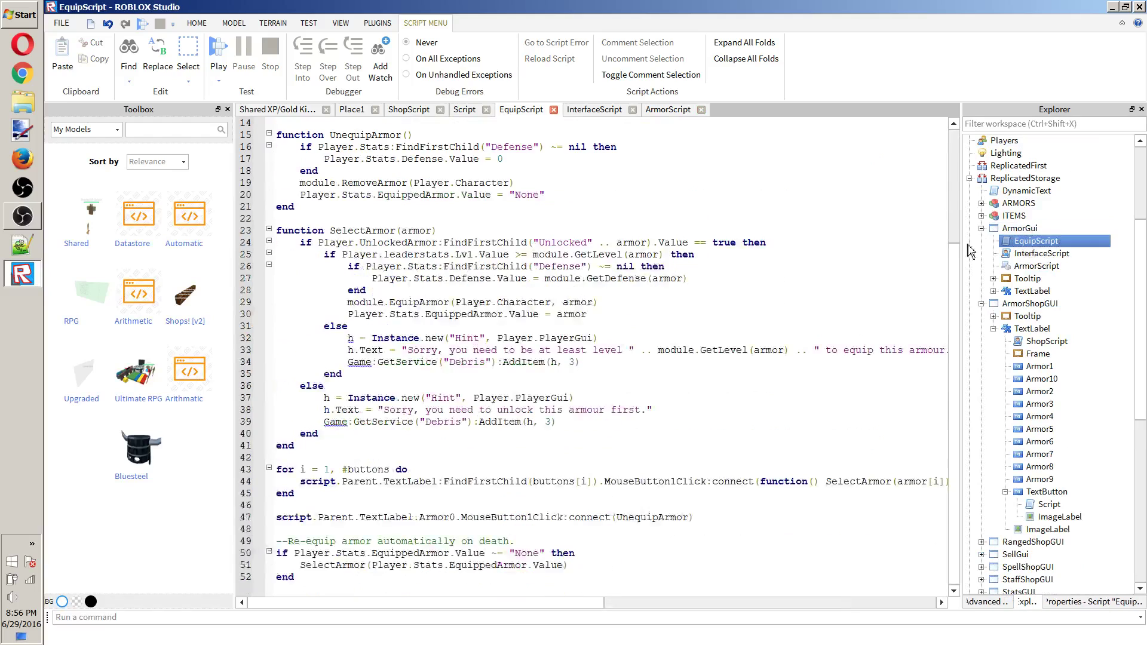
{"action": "scroll", "coordinate": [657, 199], "scroll_direction": "up", "scroll_amount": 5}
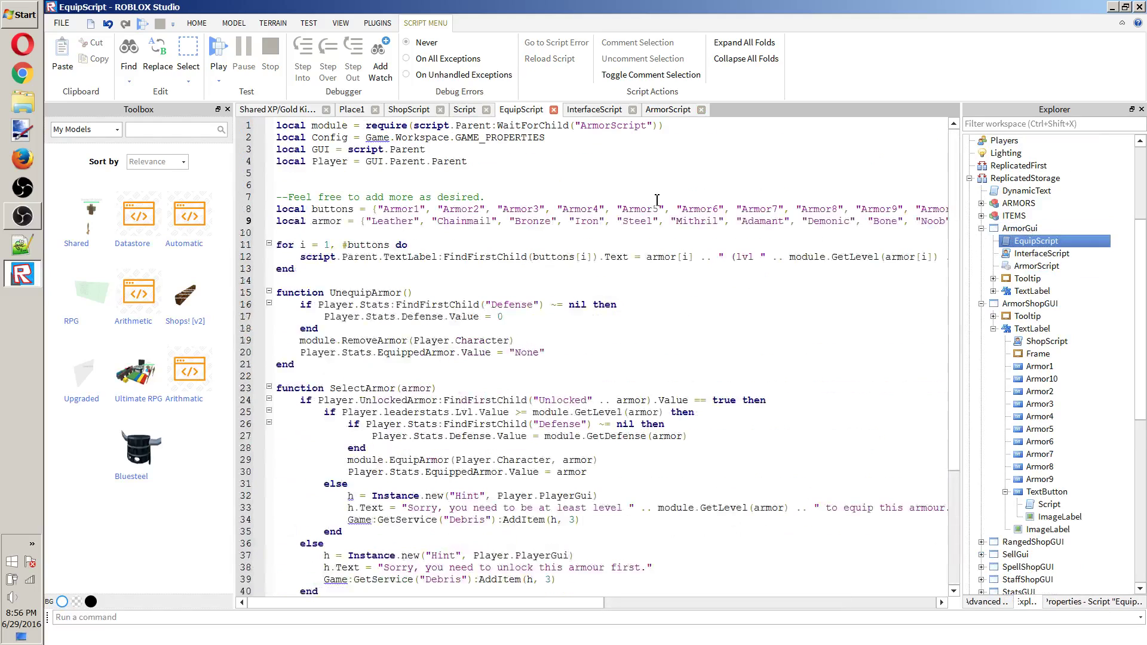
{"action": "double_click", "coordinate": [1053, 255]}
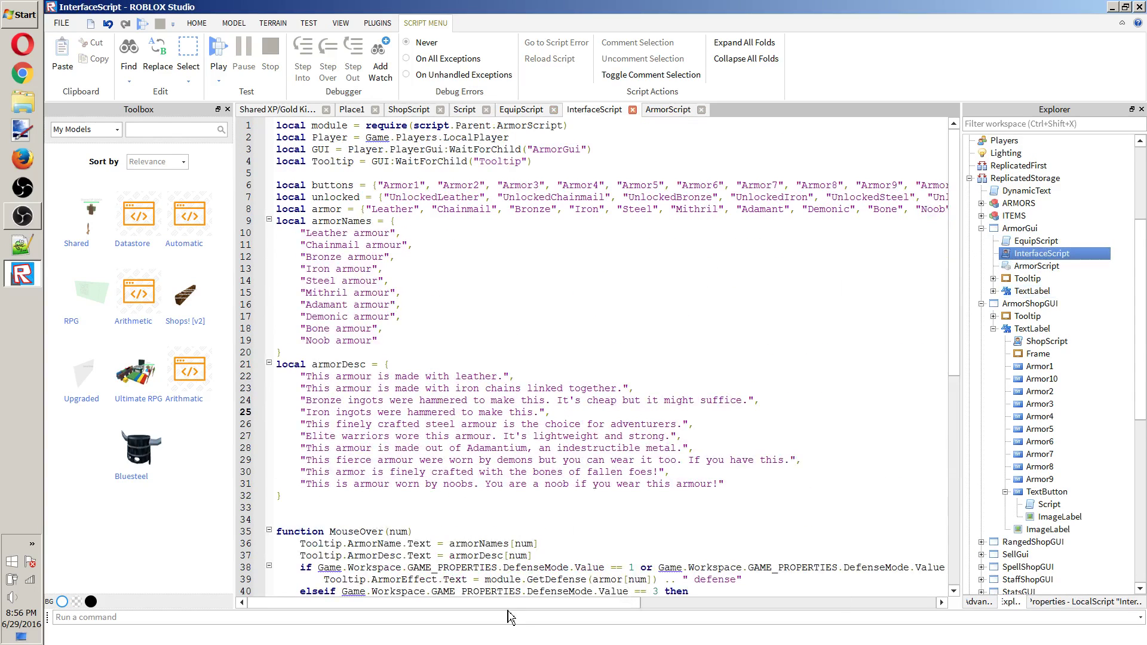
{"action": "mouse_move", "coordinate": [511, 603]}
{"action": "left_mouse_down"}
{"action": "mouse_move", "coordinate": [980, 621]}
{"action": "mouse_move", "coordinate": [493, 606]}
{"action": "left_mouse_up"}
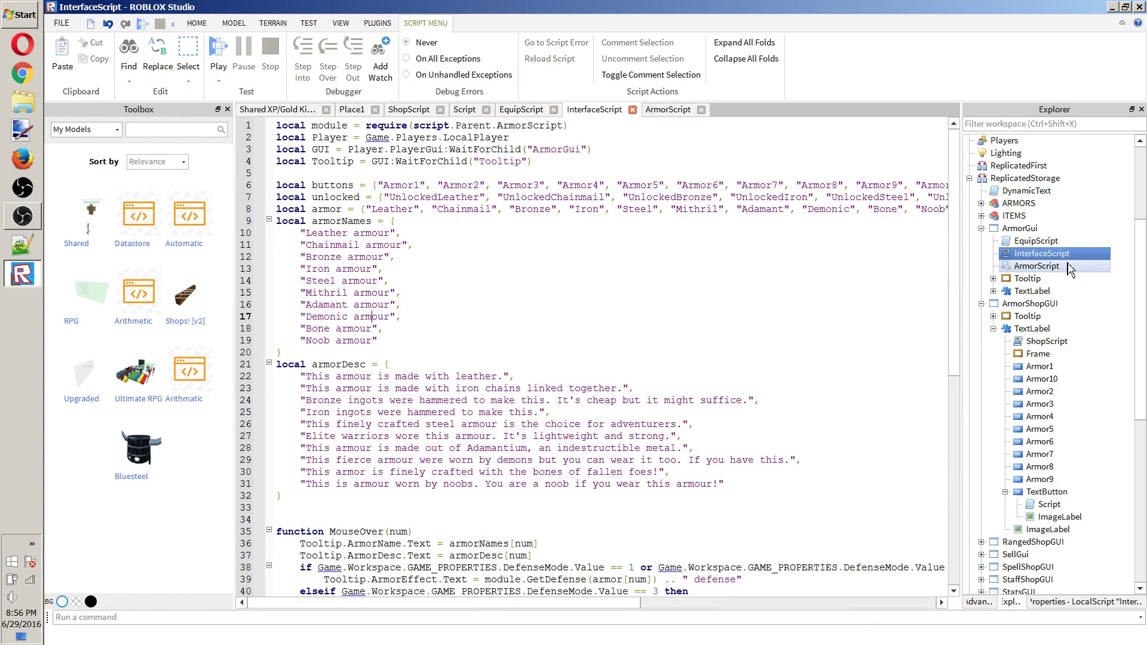
Duplicate the Armor9 button in ArmorGui's TextLabel and name the copy Armor10.
{"action": "left_click", "coordinate": [1024, 278]}
{"action": "left_click", "coordinate": [992, 278]}
{"action": "left_click", "coordinate": [993, 328]}
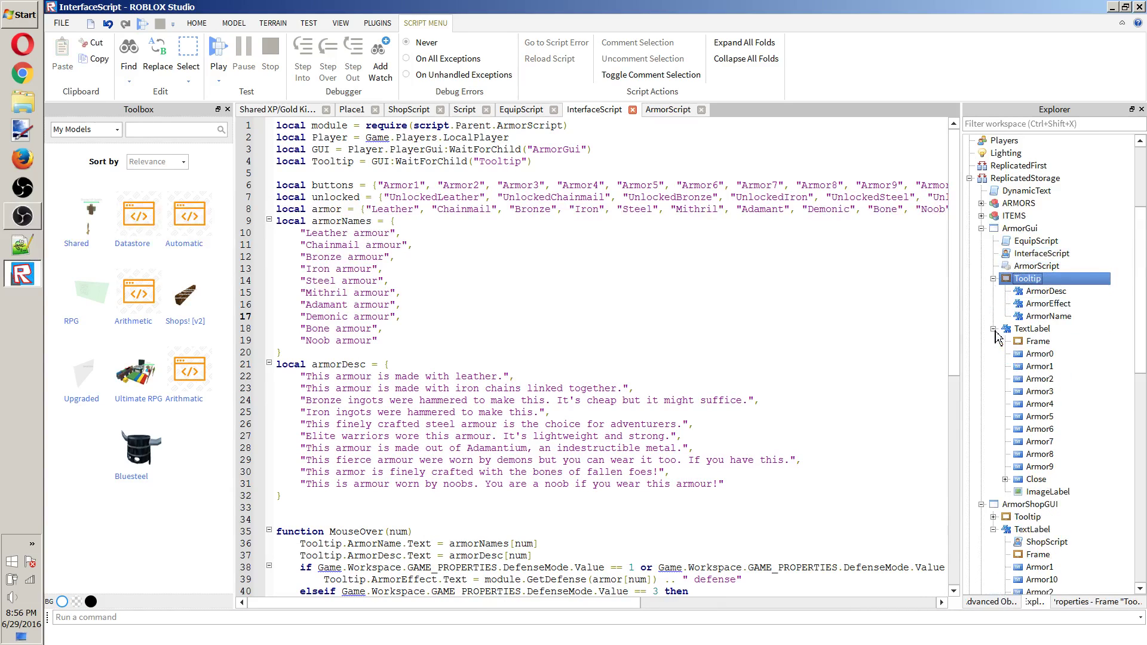
{"action": "scroll", "coordinate": [1040, 442], "scroll_direction": "down", "scroll_amount": 1}
{"action": "left_click", "coordinate": [1039, 429]}
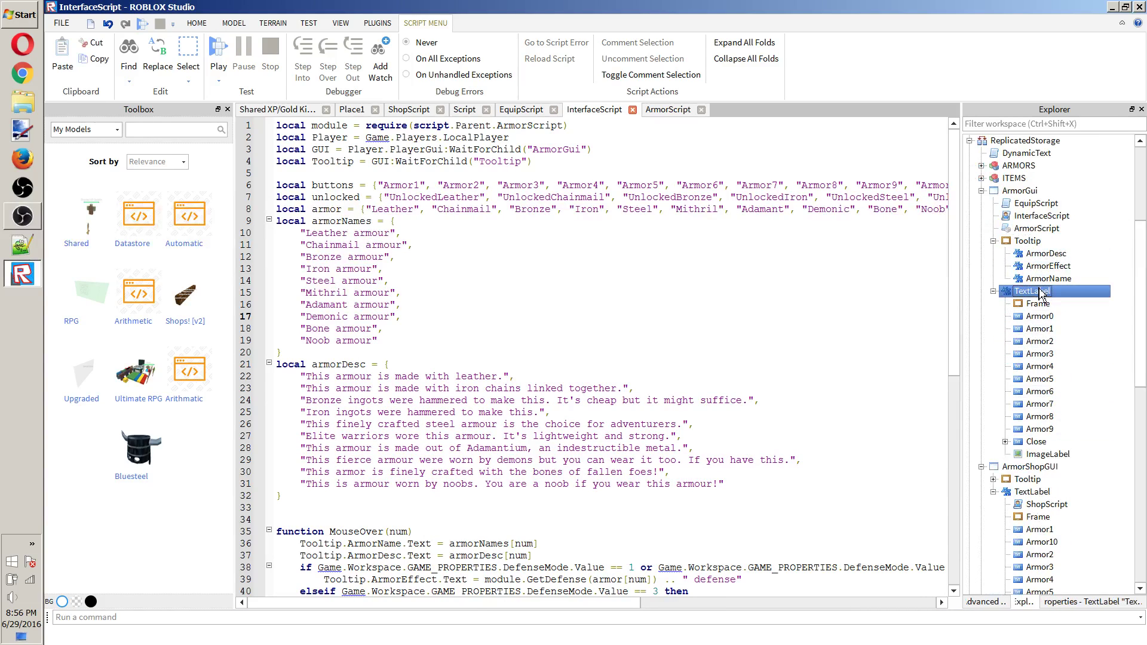
{"action": "left_click", "coordinate": [1093, 601]}
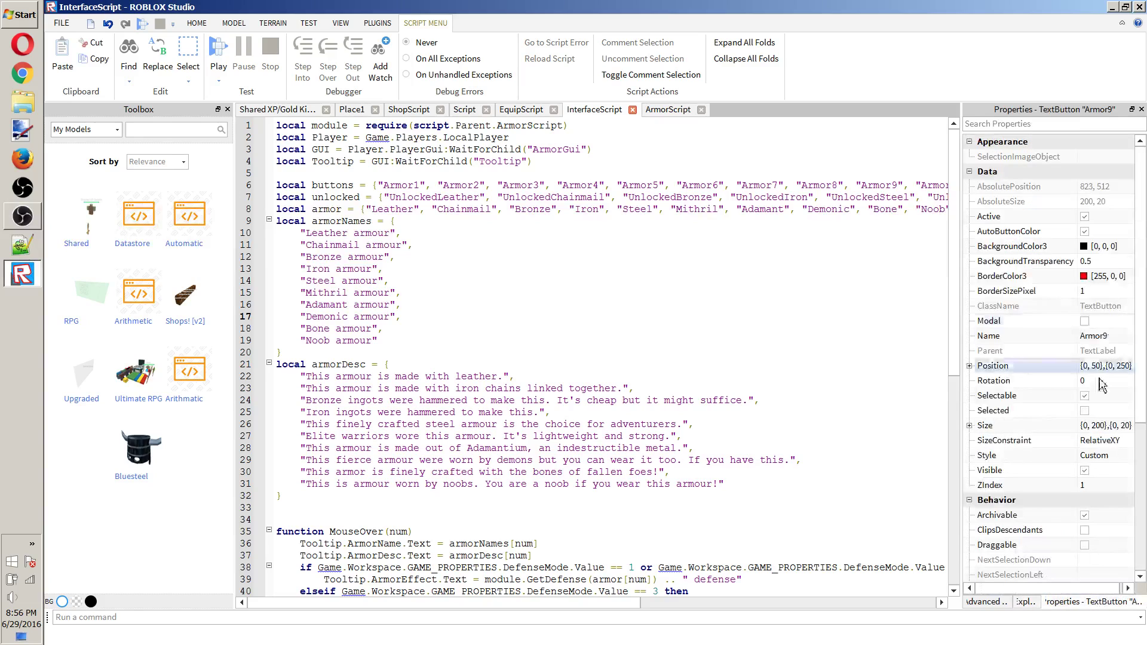
{"action": "left_click", "coordinate": [1116, 335]}
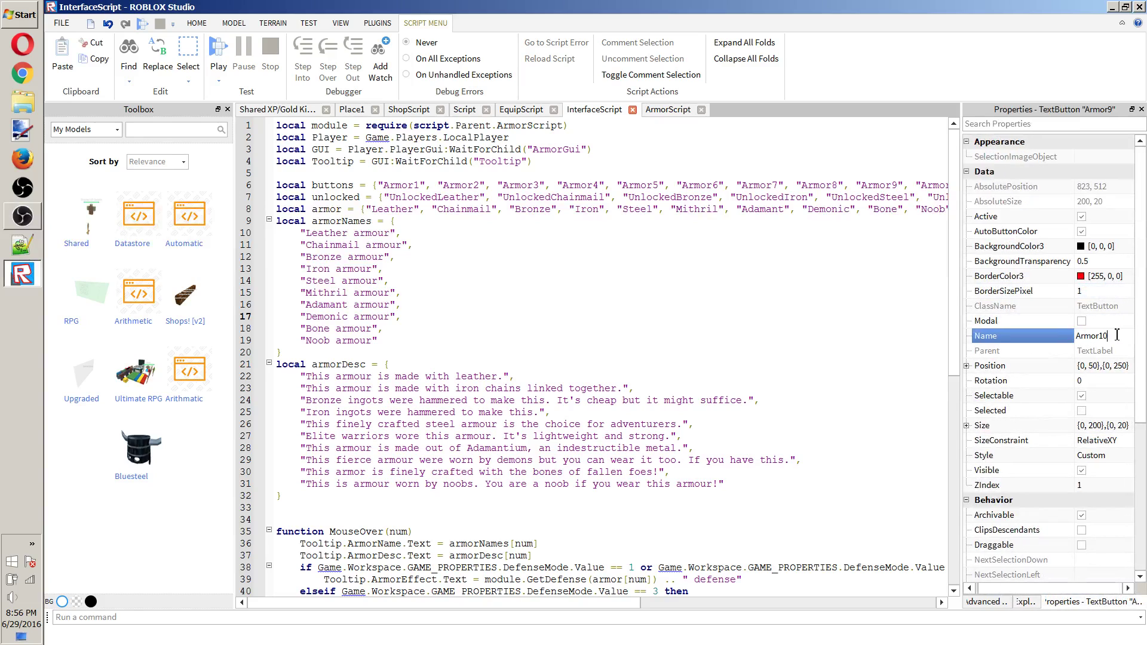
{"action": "type", "text": "10"}
{"action": "key", "text": "Return"}
{"action": "left_click", "coordinate": [1025, 601]}
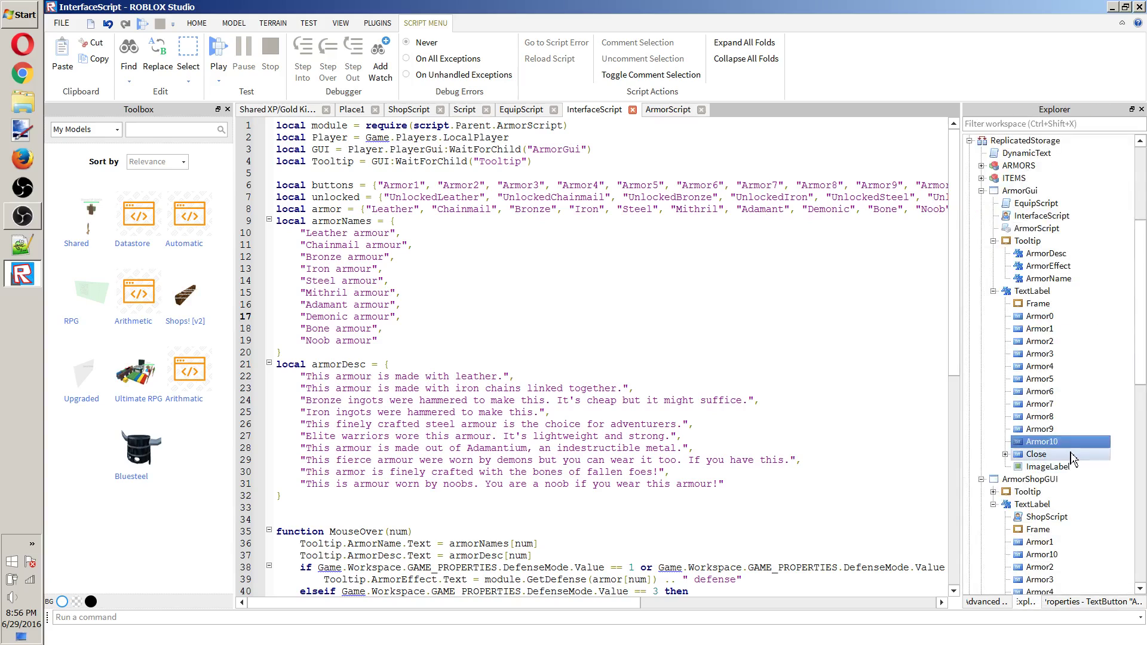
Compare the positions of ArmorGui's Armor8 and Armor9 buttons, and set Armor10's position to {0, 50},{0, 275}.
{"action": "key", "text": "Up"}
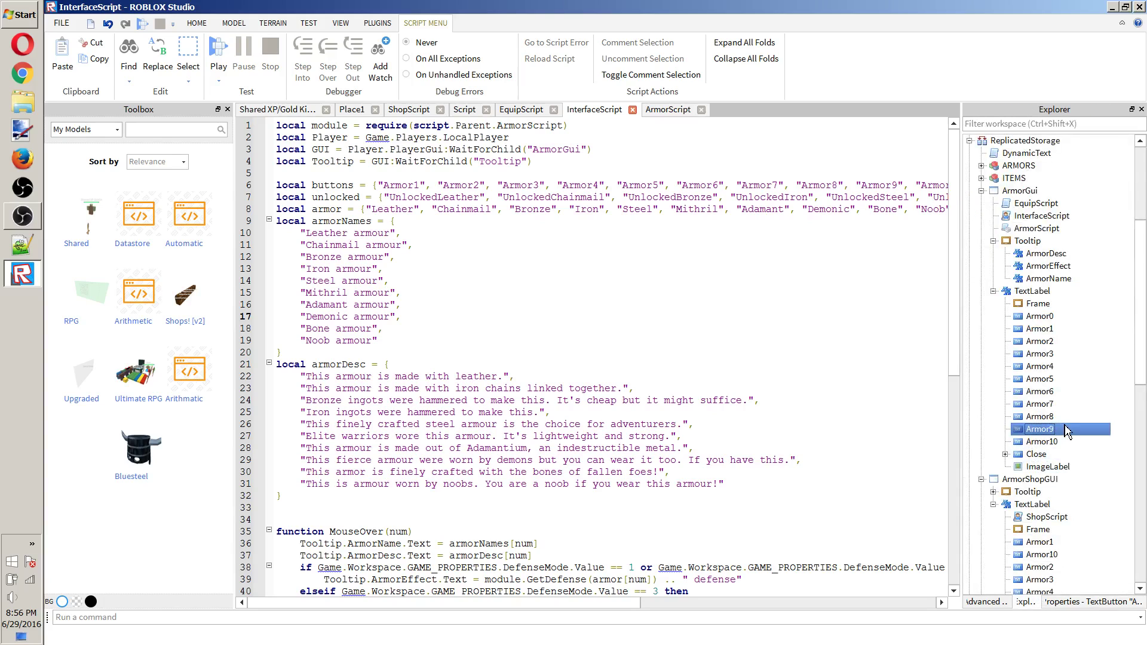
{"action": "left_click", "coordinate": [1059, 602]}
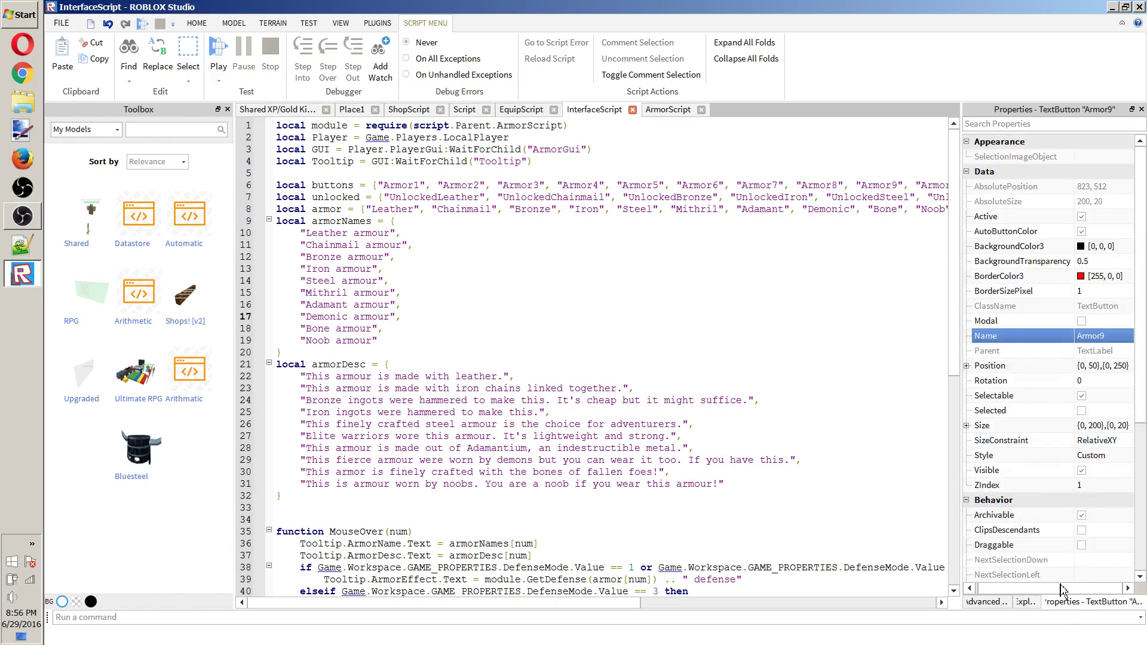
{"action": "left_click", "coordinate": [1028, 602]}
{"action": "key", "text": "Up"}
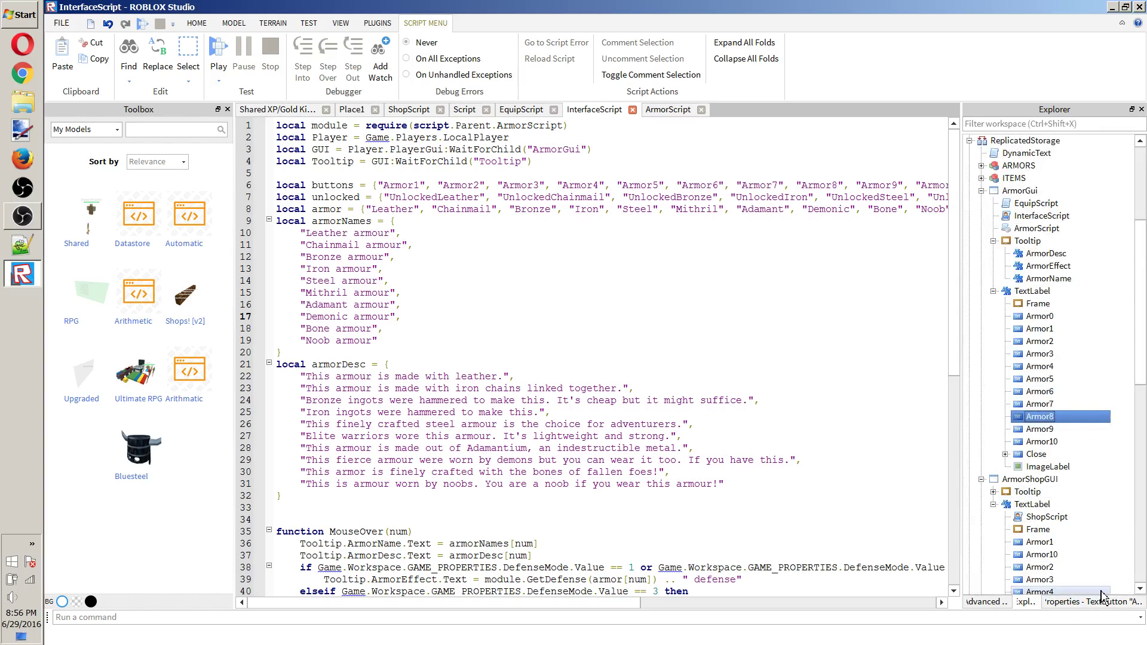
{"action": "left_click", "coordinate": [1059, 602]}
{"action": "left_click", "coordinate": [1029, 602]}
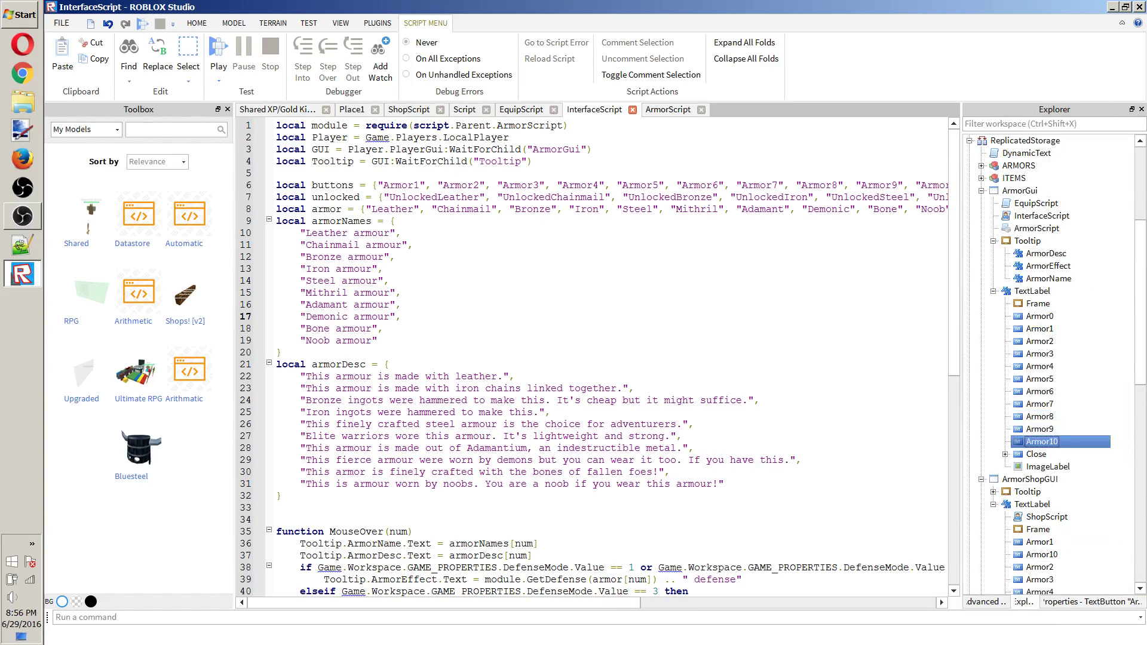
{"action": "left_click", "coordinate": [1111, 603]}
{"action": "left_click", "coordinate": [1055, 442]}
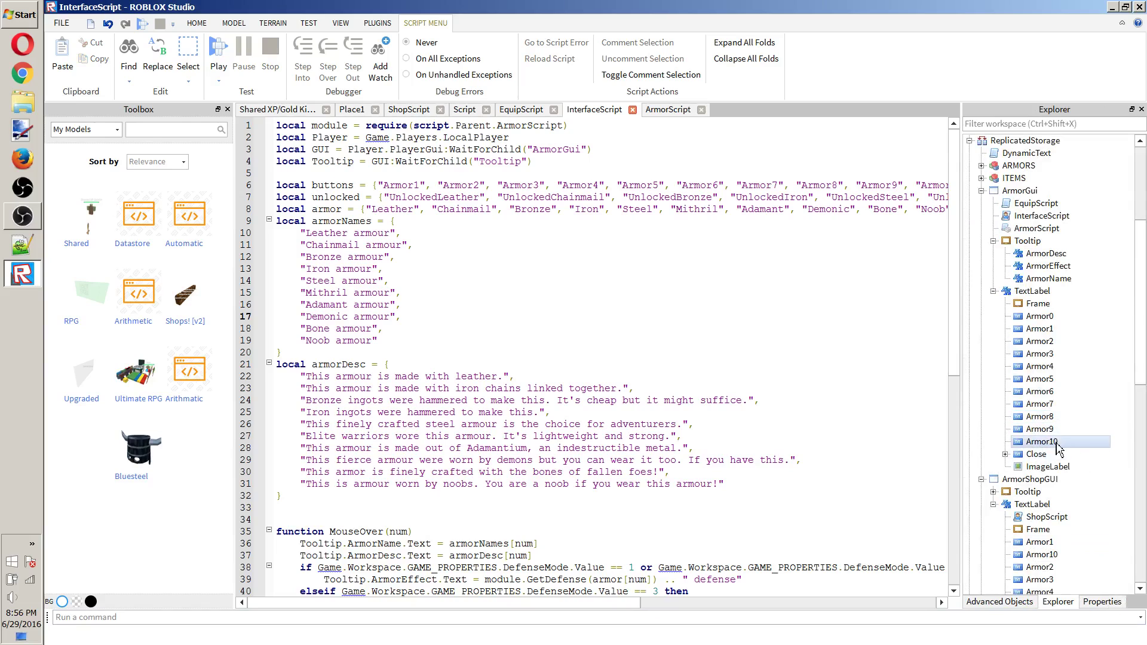
{"action": "left_click", "coordinate": [1077, 603]}
{"action": "left_click", "coordinate": [1130, 365]}
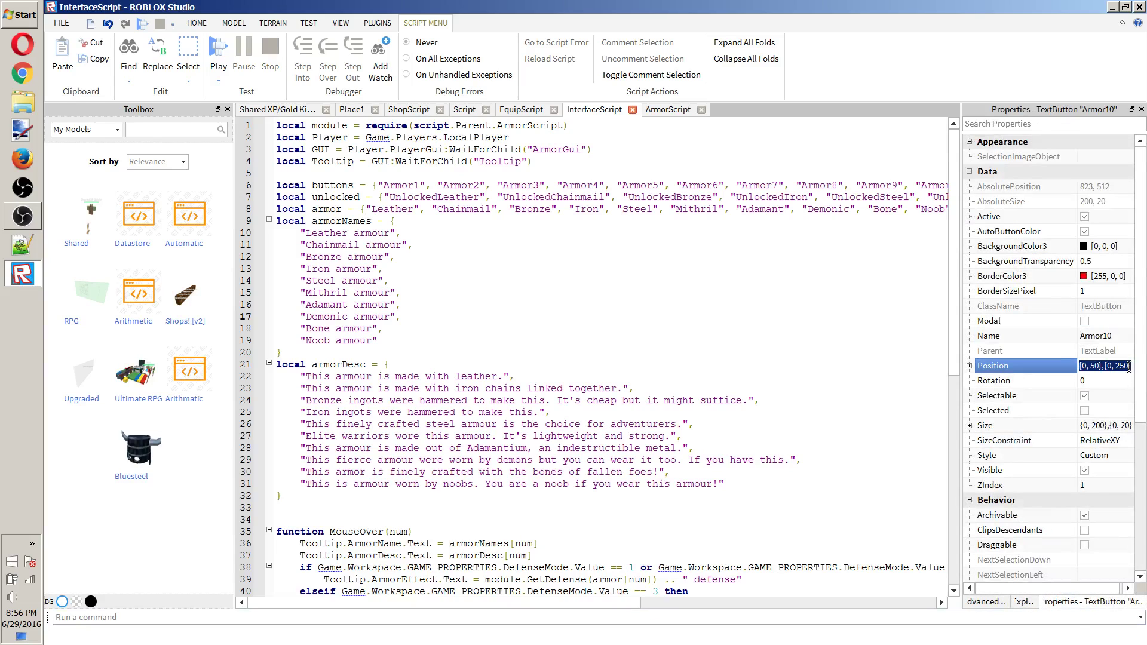
{"action": "double_click", "coordinate": [1131, 366]}
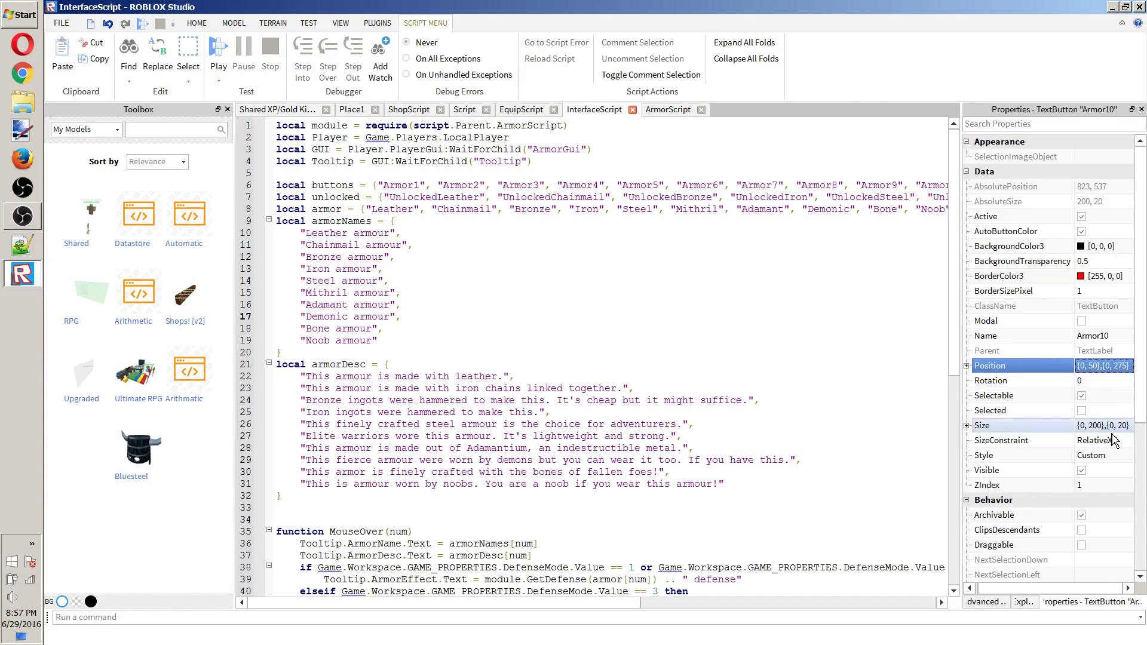
Set the Armor10 button's text to Noob and return to the object tree.
{"action": "scroll", "coordinate": [1102, 454], "scroll_direction": "down", "scroll_amount": 5}
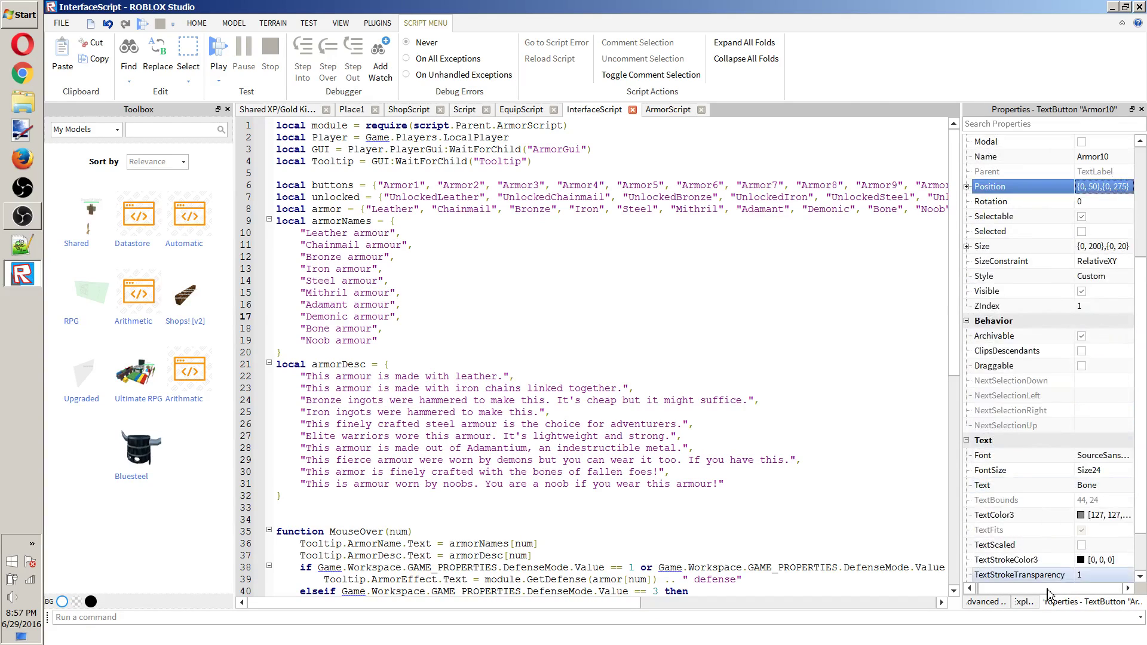
{"action": "double_click", "coordinate": [1097, 442]}
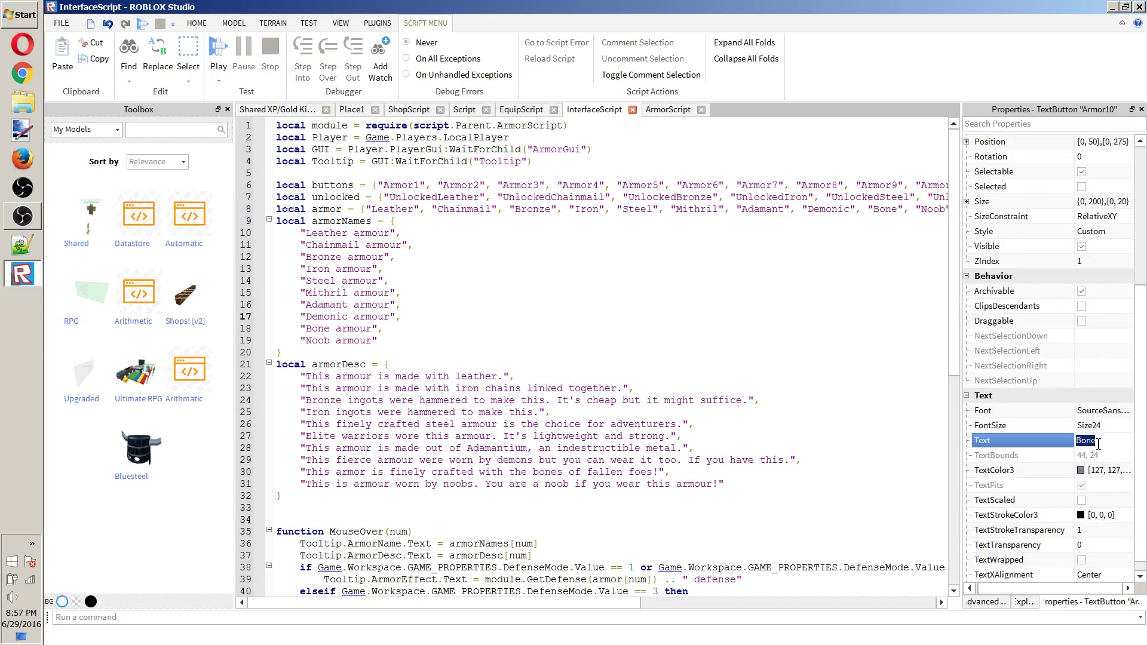
{"action": "type", "text": "Noob"}
{"action": "key", "text": "Return"}
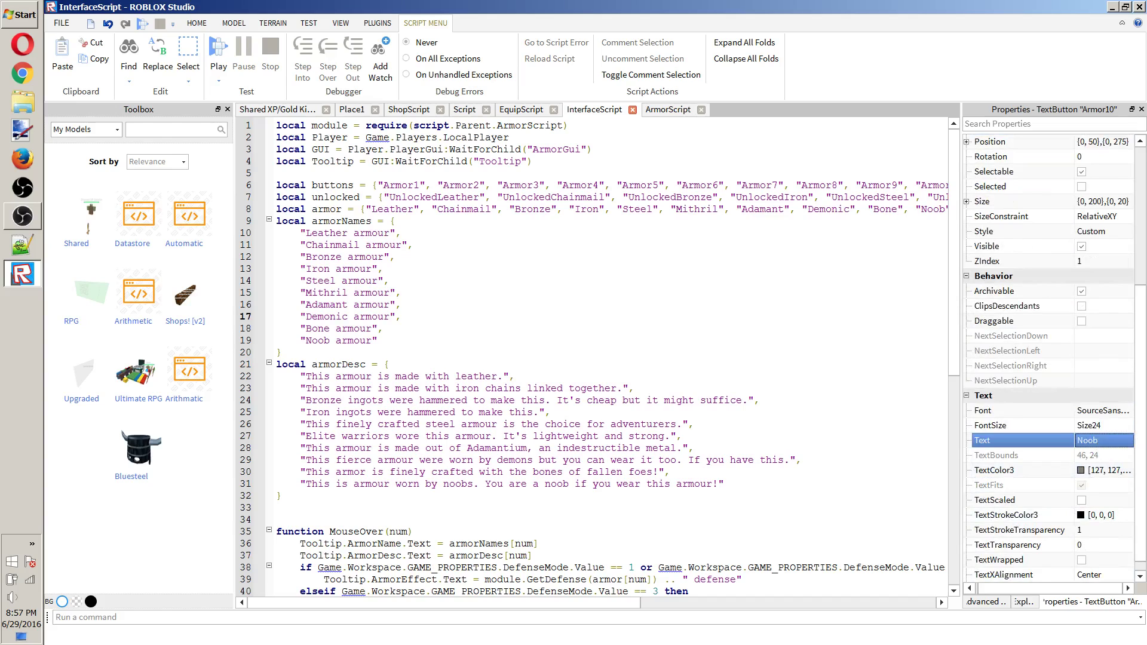
{"action": "left_click", "coordinate": [1023, 601]}
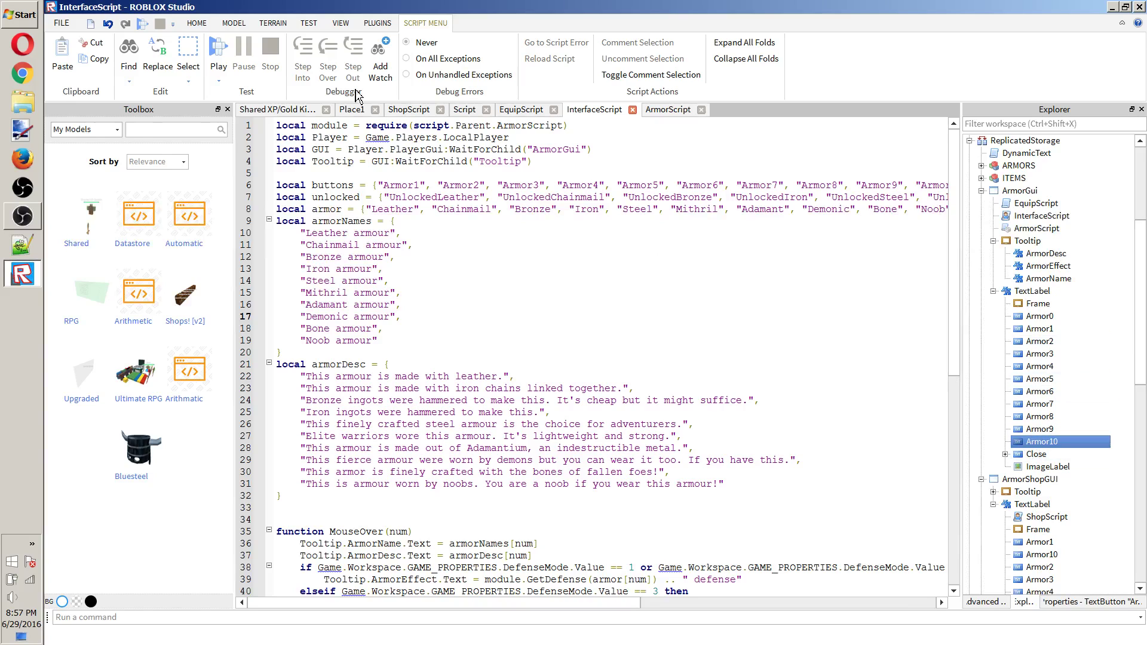
Start a play test of Place1, and open and close the character's stats window.
{"action": "left_click", "coordinate": [355, 110]}
{"action": "key", "text": "F5"}
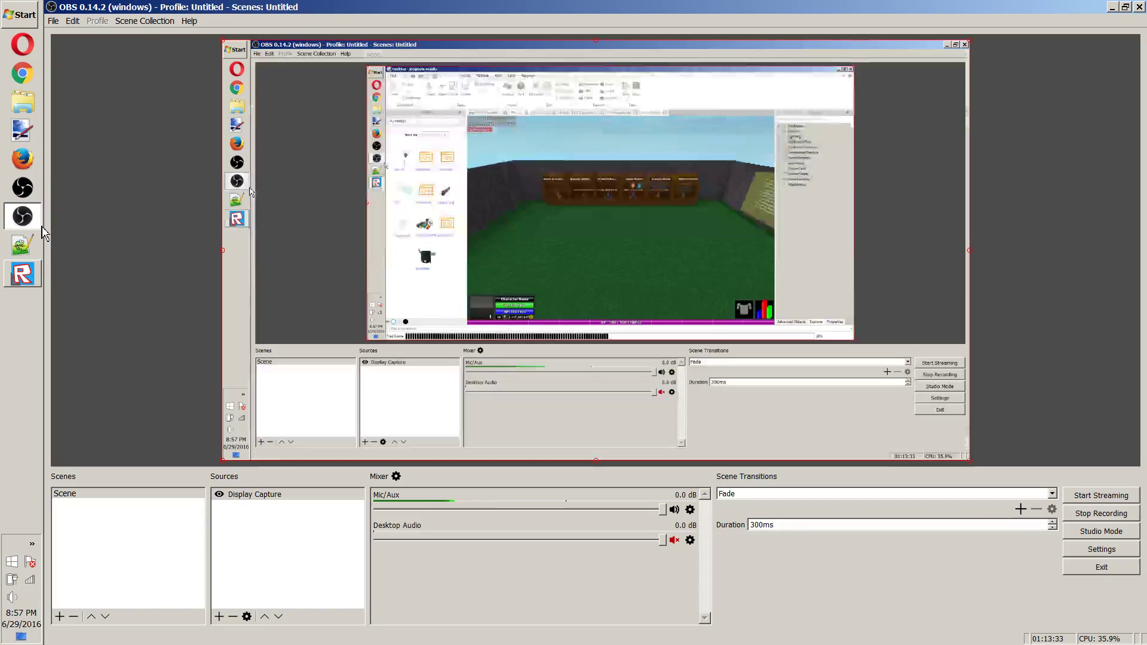
{"action": "left_click", "coordinate": [40, 226]}
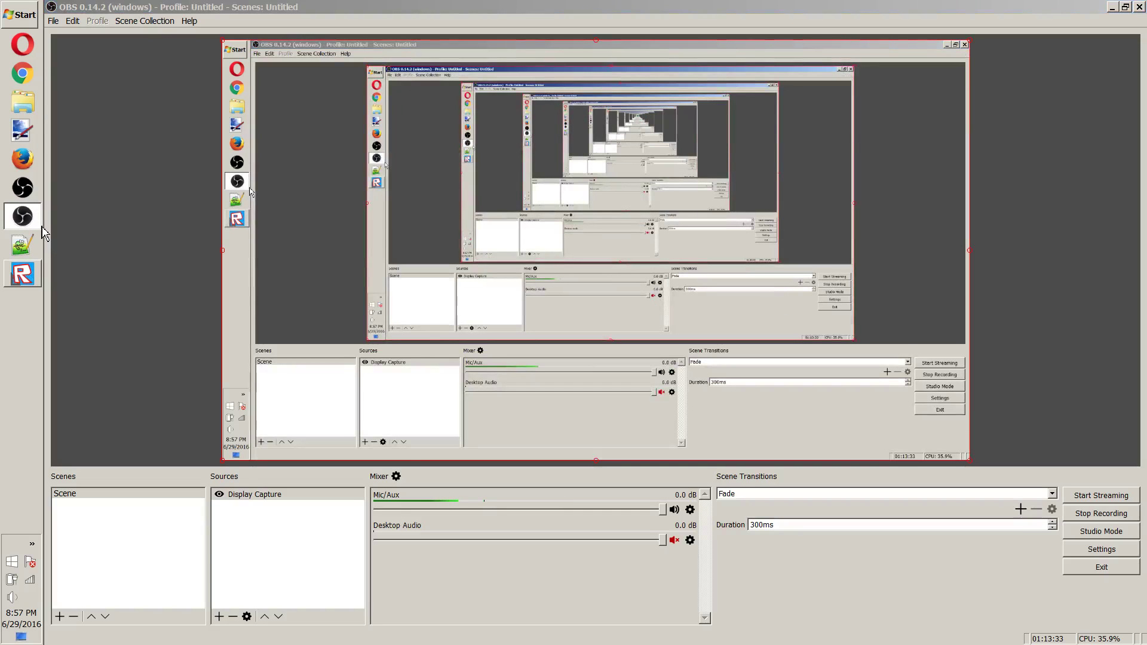
{"action": "left_click", "coordinate": [38, 265]}
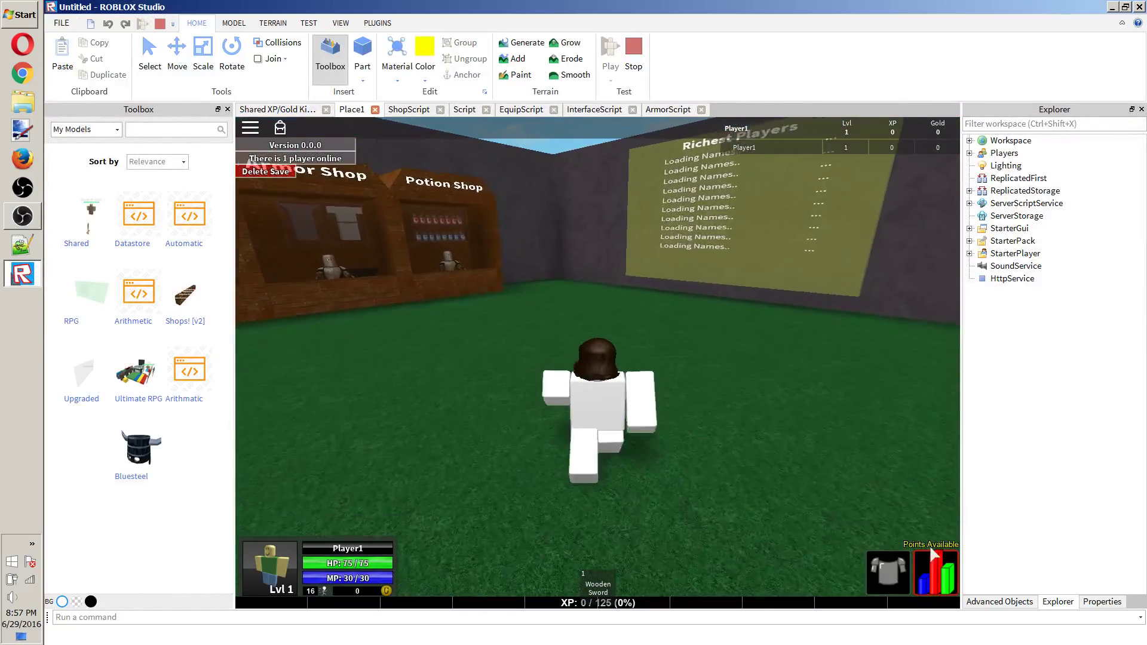
{"action": "left_click", "coordinate": [929, 545]}
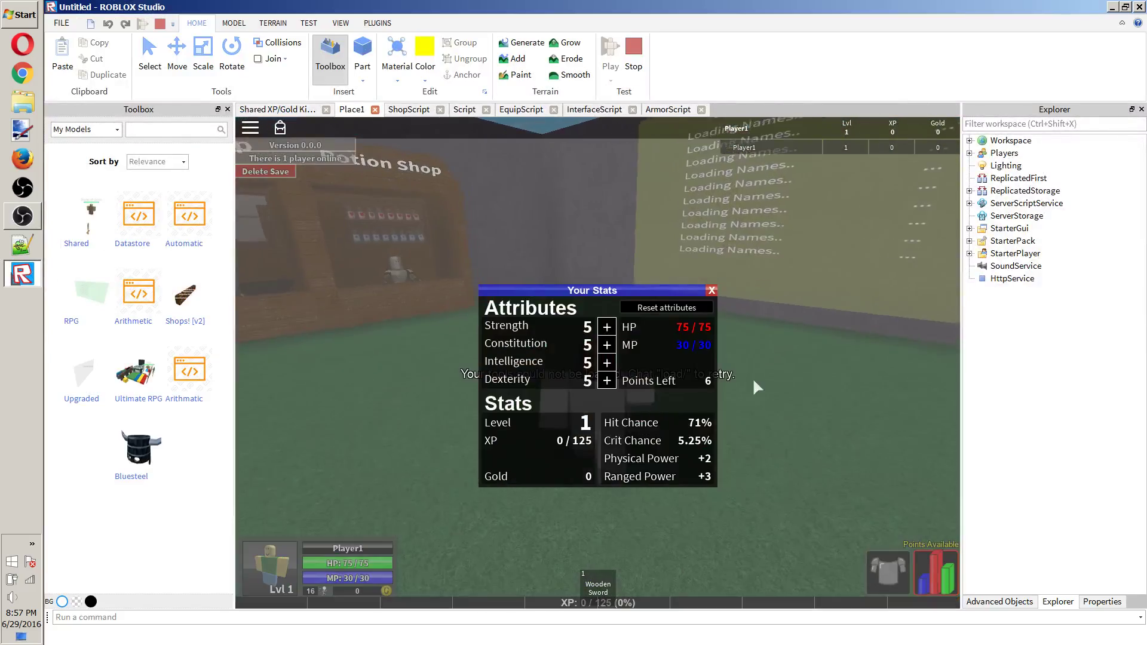
{"action": "left_click", "coordinate": [711, 291]}
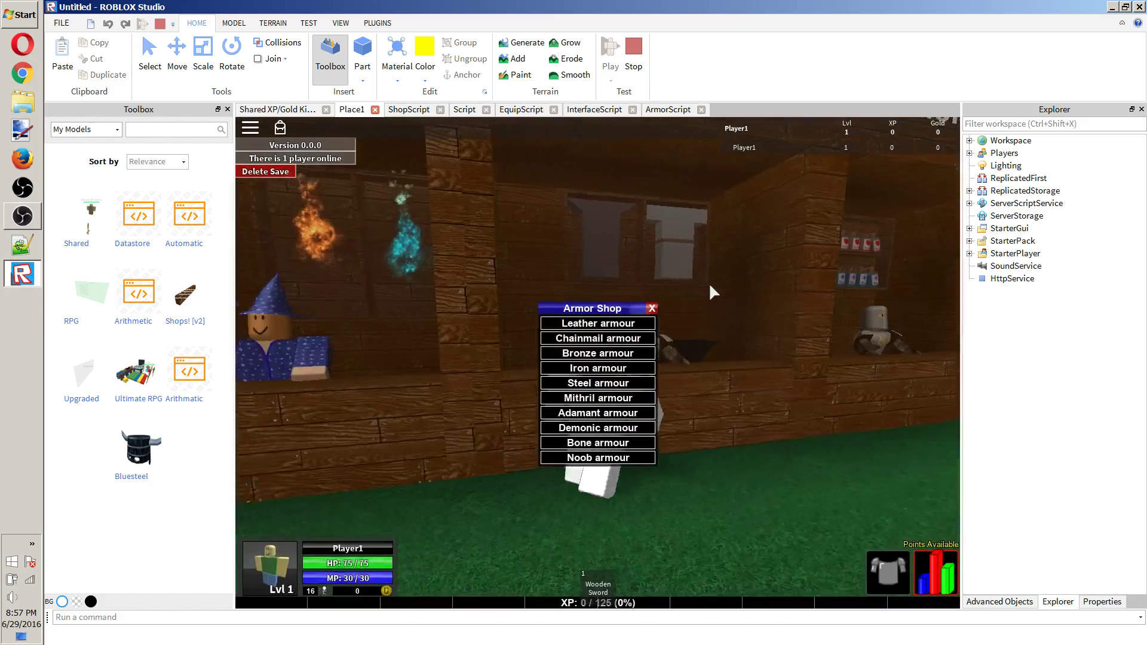
Try to buy the Noob armour in the Armor Shop and equip it from the Armour window, ending the play test.
{"action": "left_click", "coordinate": [615, 458]}
{"action": "key", "text": "s"}
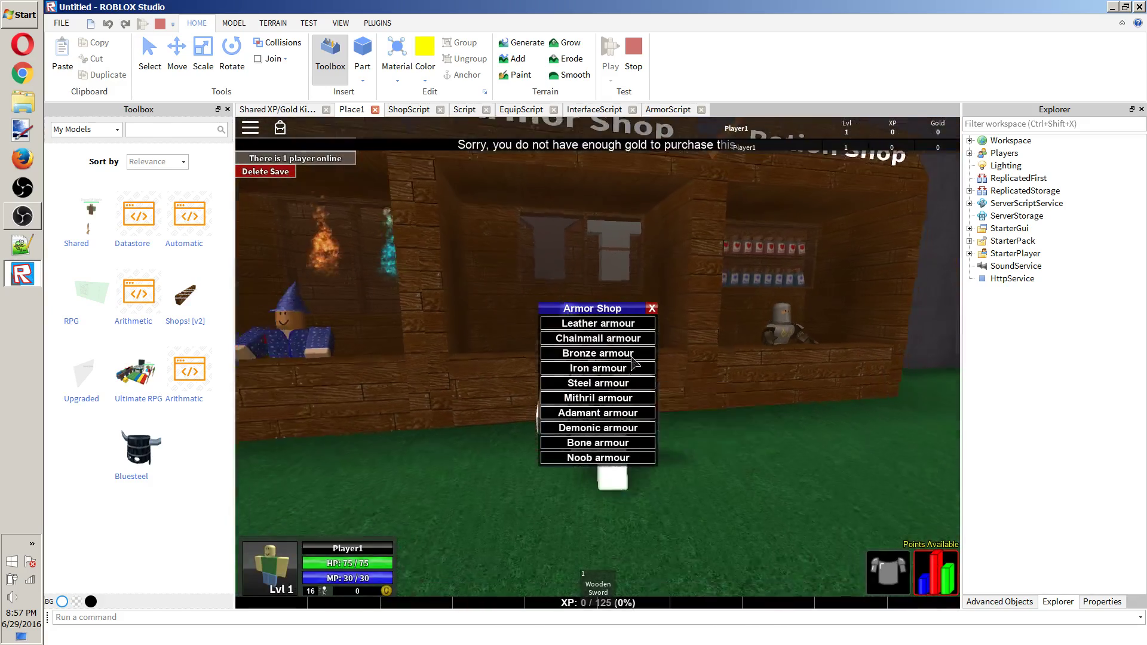
{"action": "key", "text": "w"}
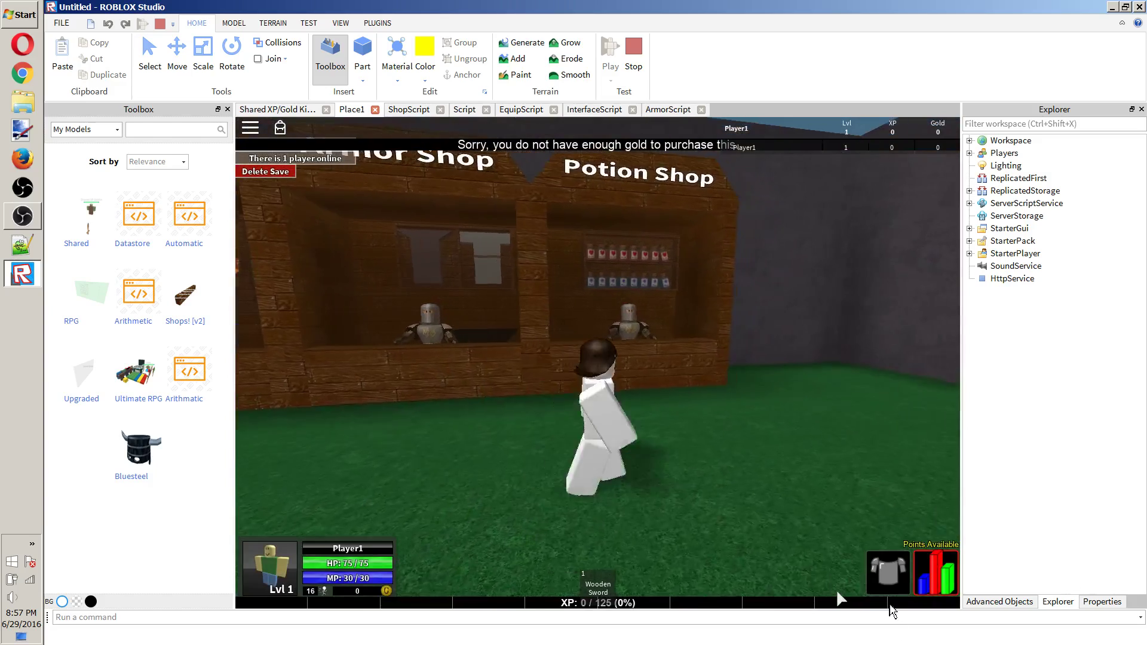
{"action": "left_click", "coordinate": [622, 457]}
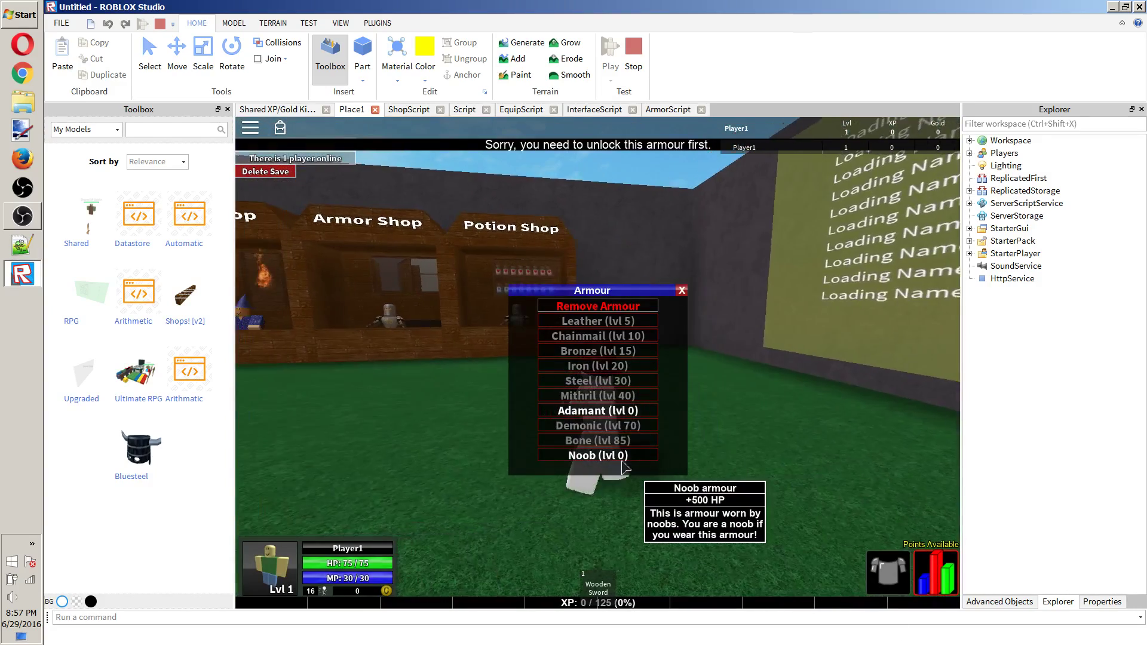
{"action": "key", "text": "s"}
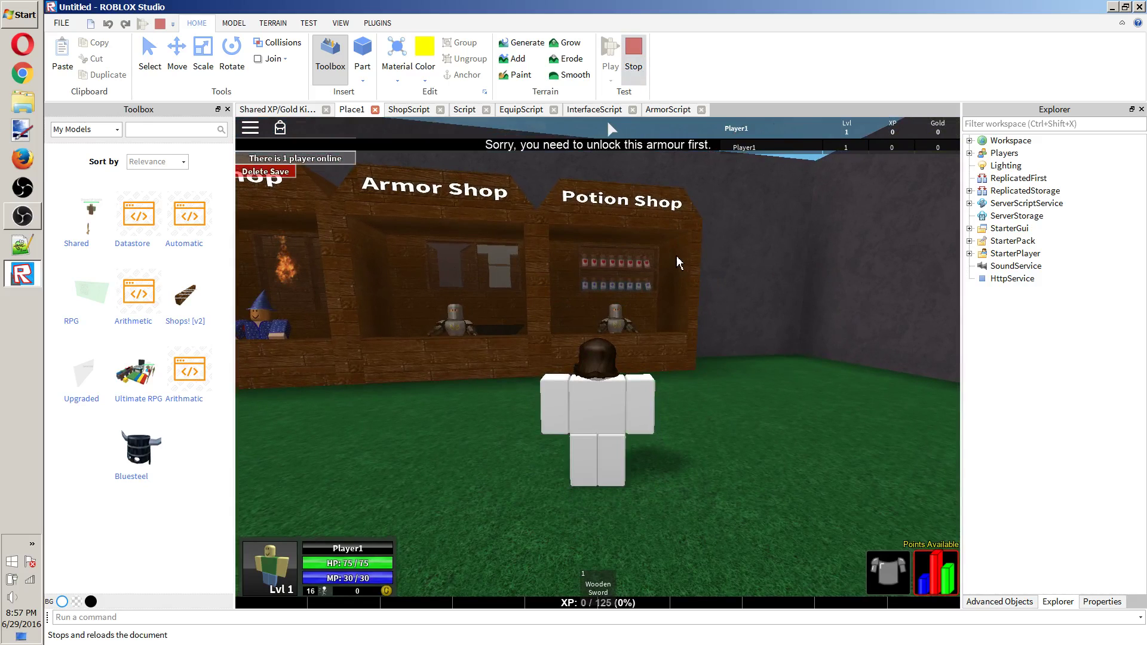
{"action": "left_click", "coordinate": [633, 54]}
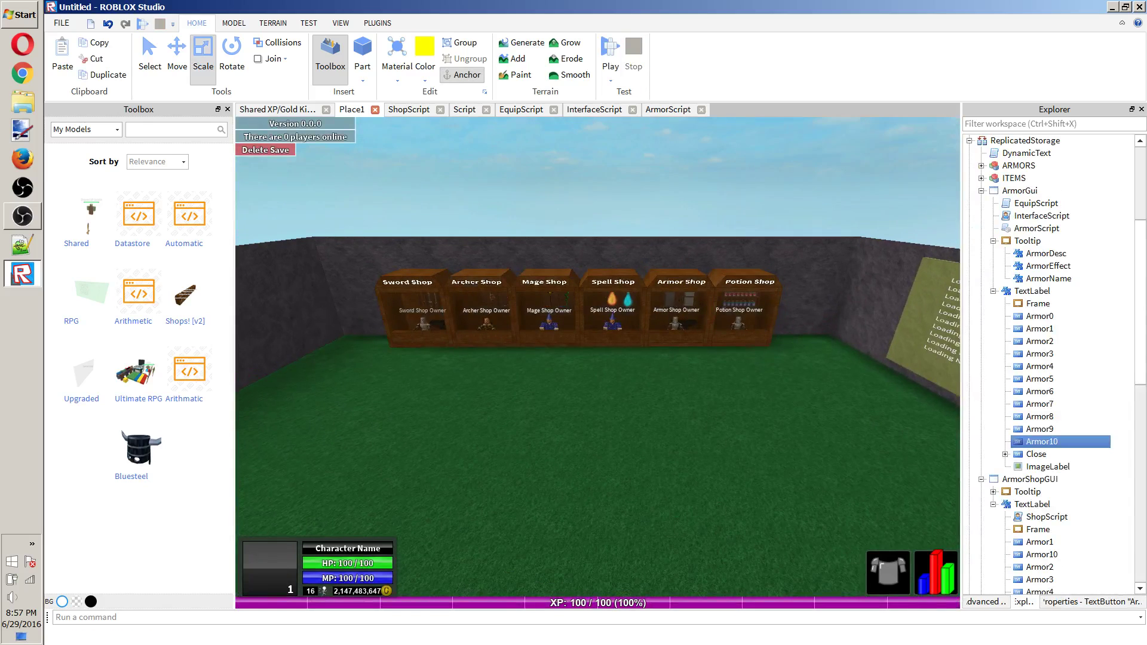
Reopen ArmorGui's EquipScript, InterfaceScript and ArmorScript and examine how they handle the armor lists, levels and unlocking.
{"action": "left_click", "coordinate": [576, 311]}
{"action": "left_click", "coordinate": [980, 140]}
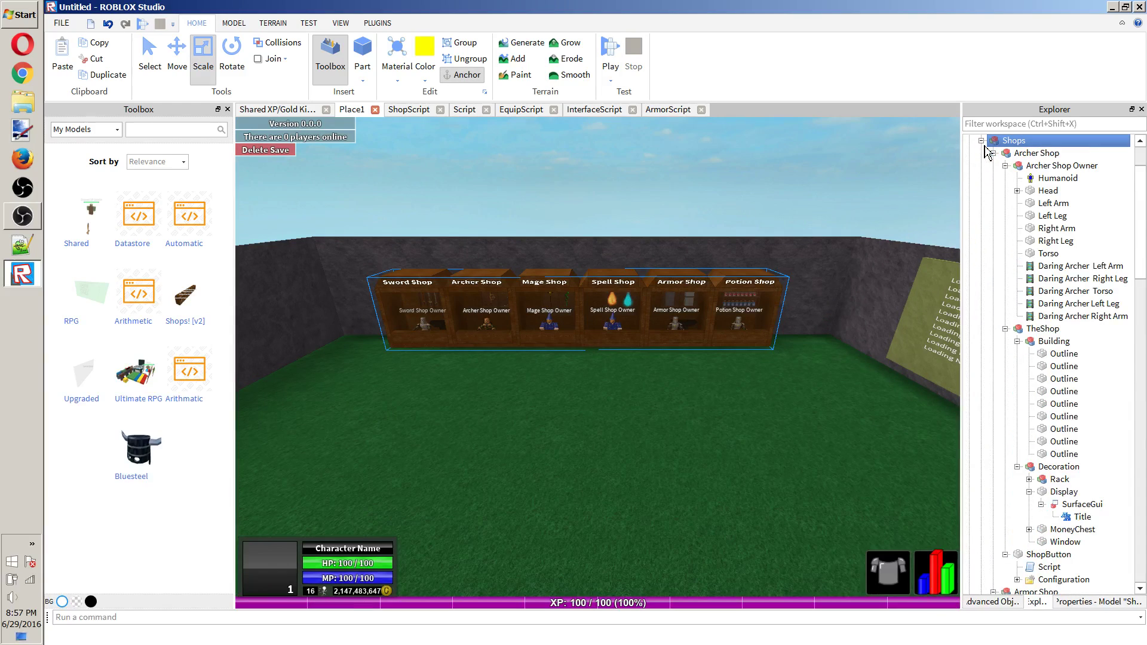
{"action": "scroll", "coordinate": [1045, 382], "scroll_direction": "down", "scroll_amount": 20}
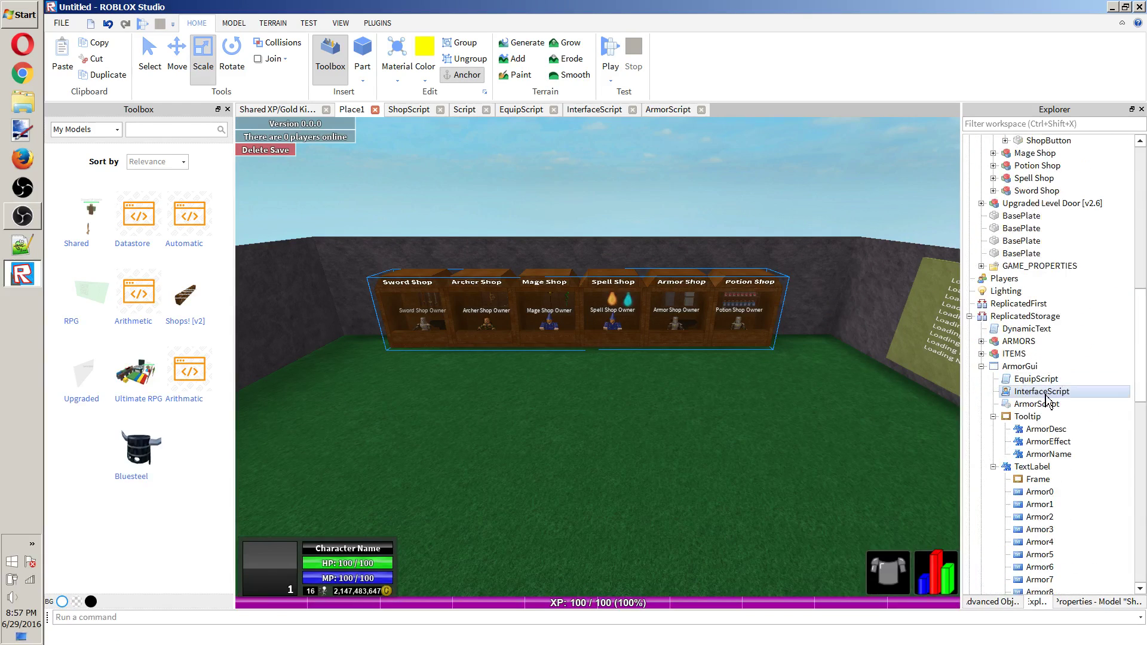
{"action": "double_click", "coordinate": [1037, 378]}
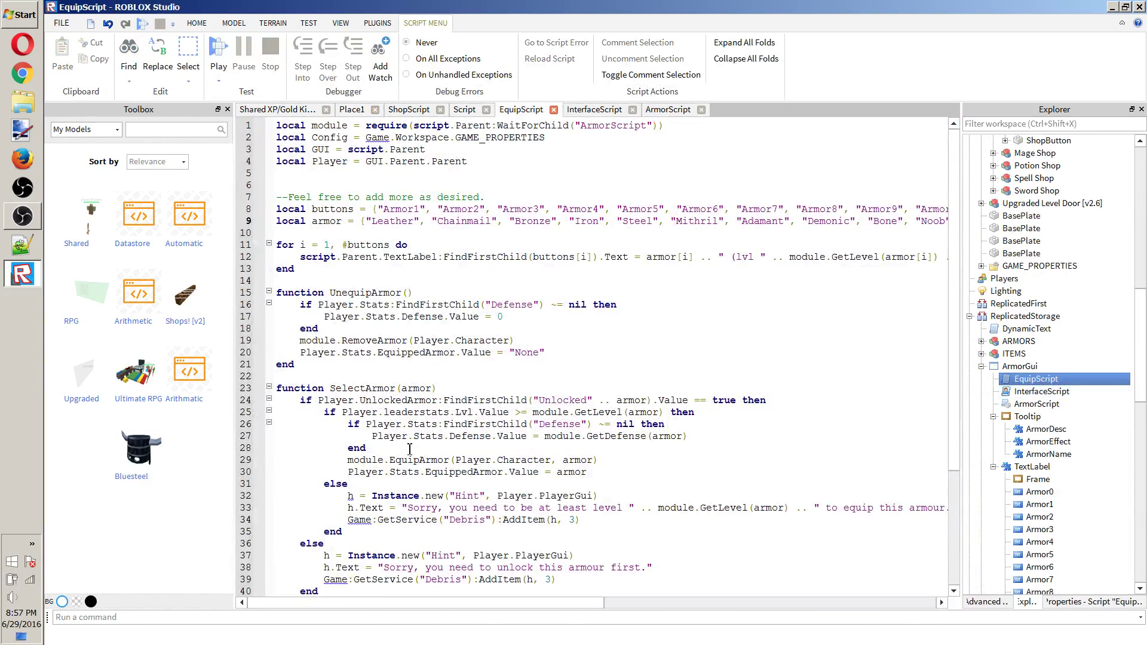
{"action": "double_click", "coordinate": [1029, 392]}
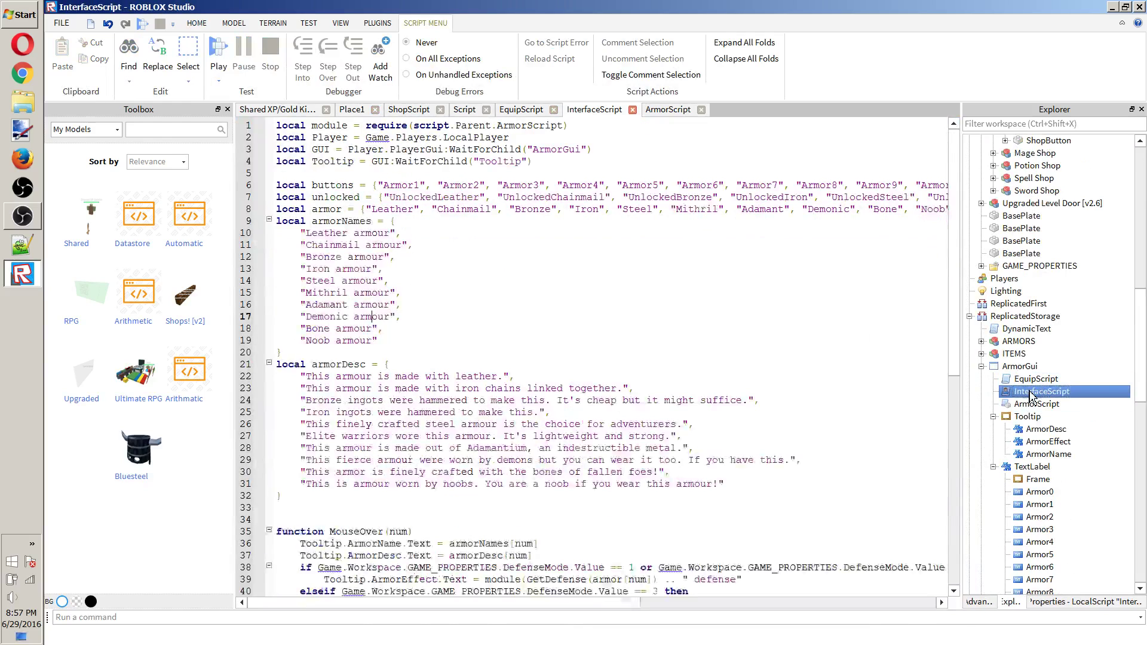
{"action": "left_click_drag", "start_coordinate": [603, 603], "coordinate": [545, 564]}
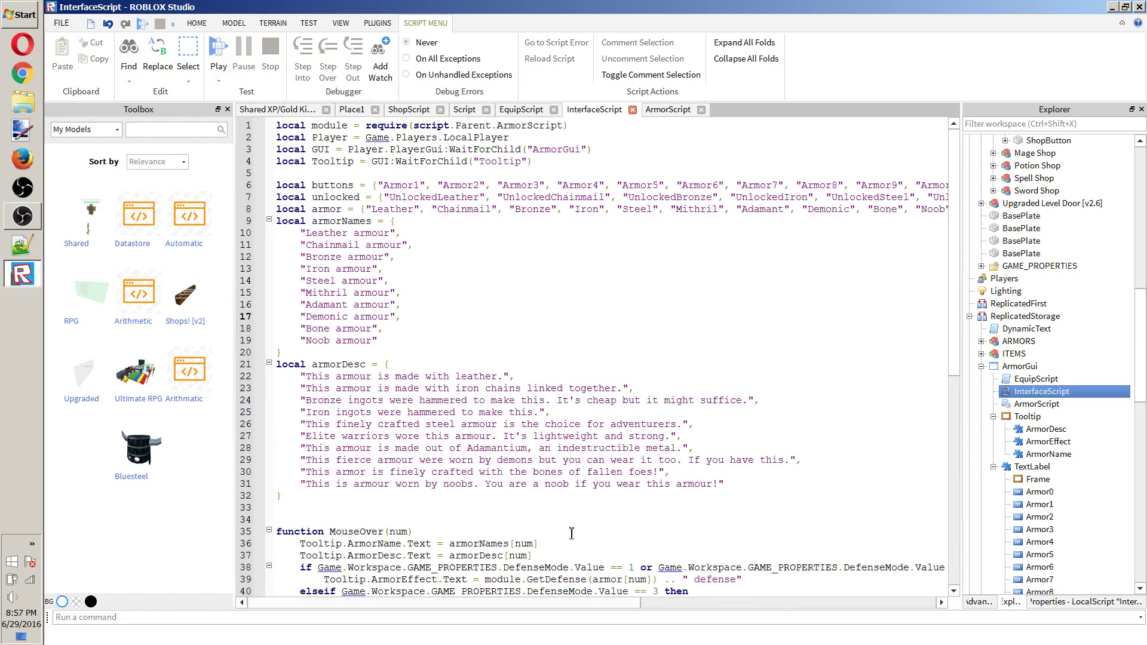
{"action": "double_click", "coordinate": [1063, 404]}
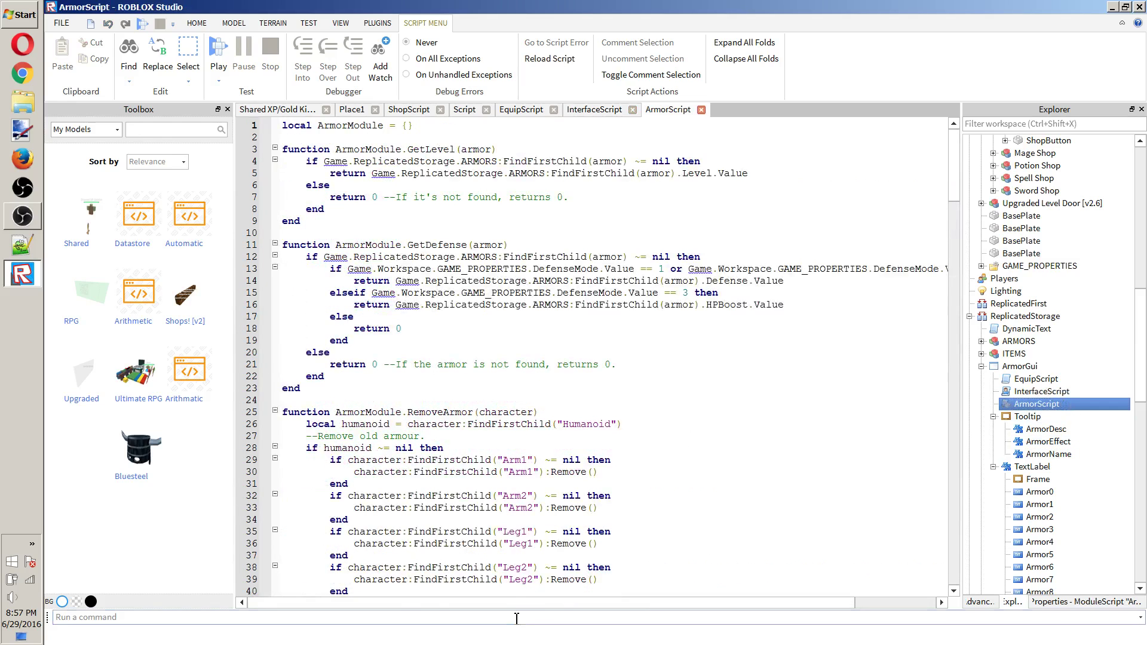
{"action": "left_click_drag", "start_coordinate": [508, 603], "coordinate": [558, 524]}
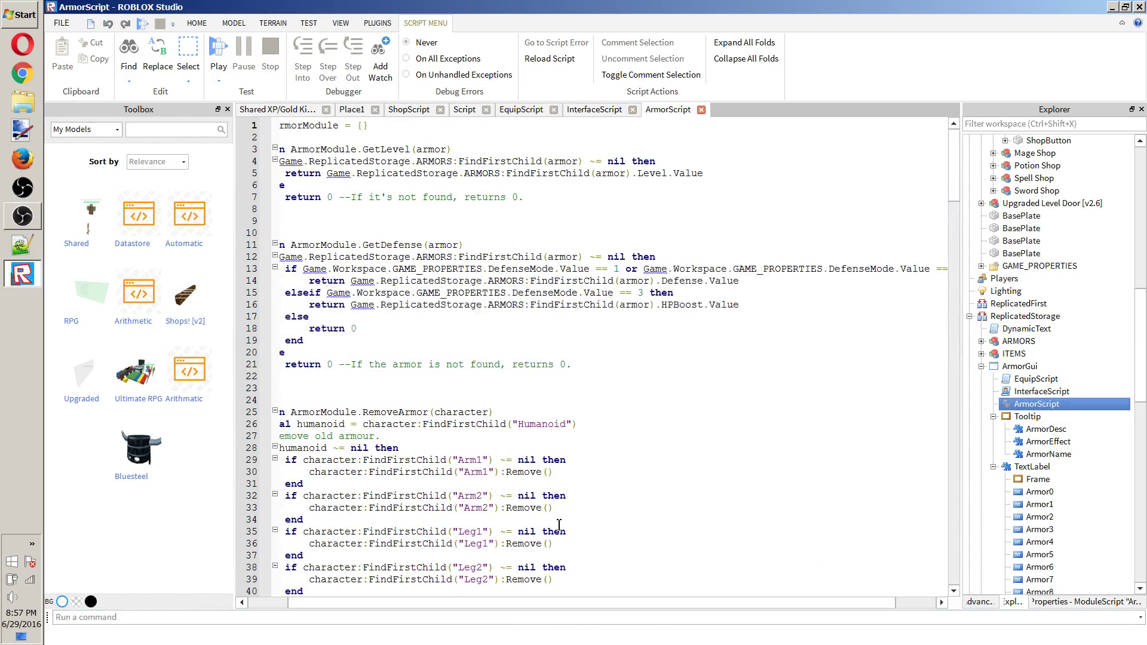
{"action": "left_click_drag", "start_coordinate": [561, 603], "coordinate": [386, 591]}
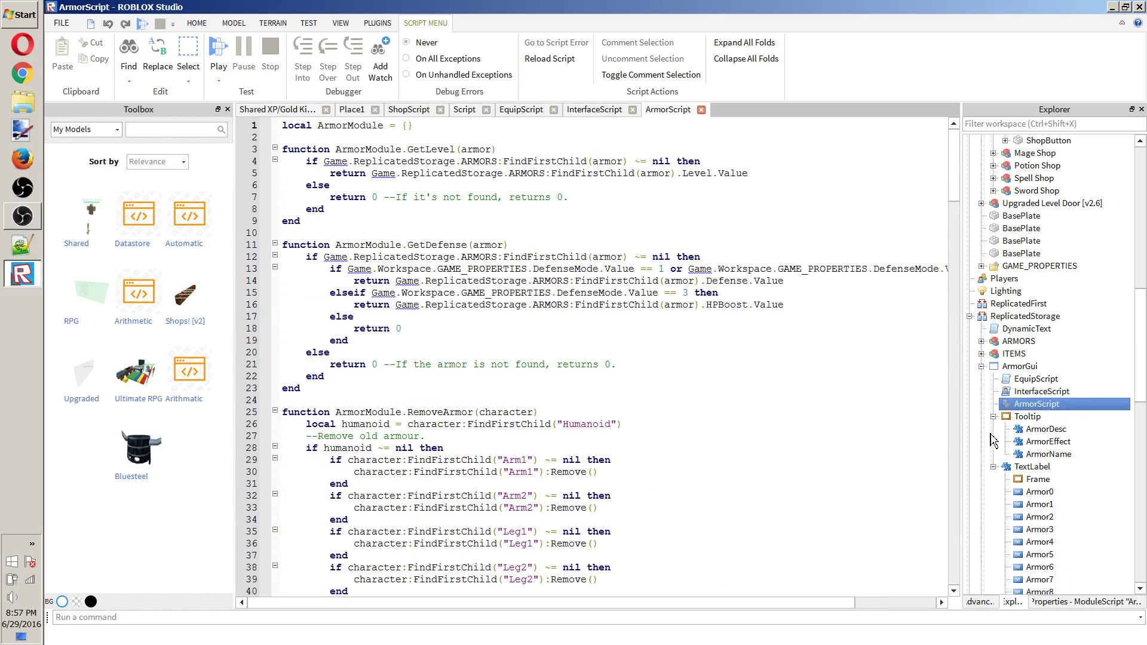
{"action": "double_click", "coordinate": [1051, 392]}
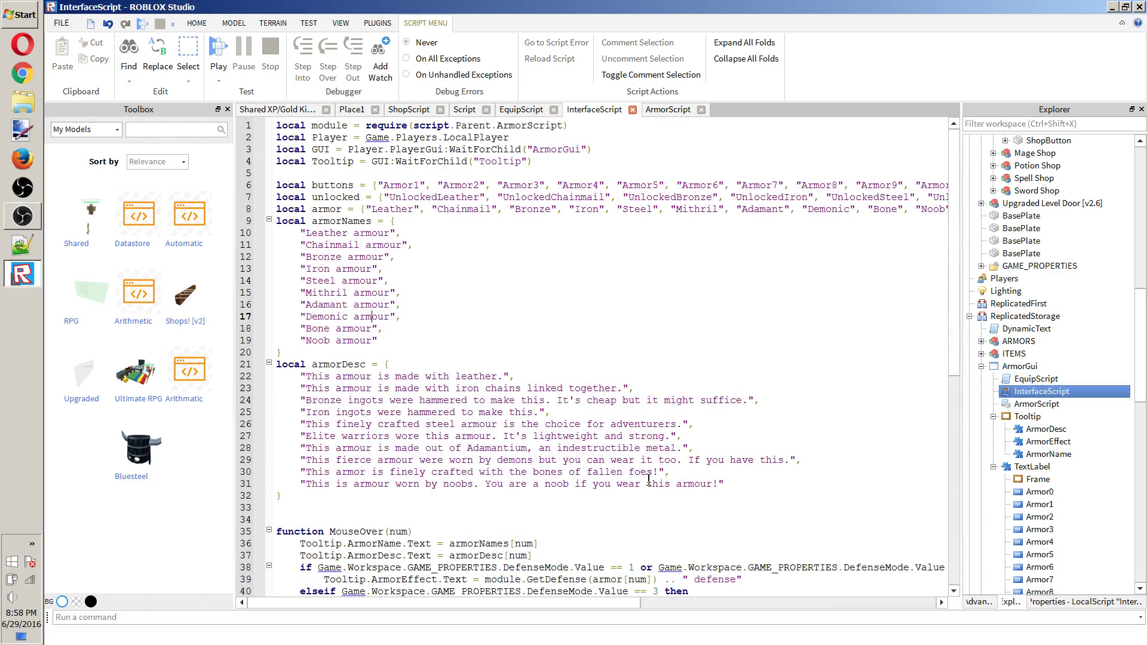
Reopen ArmorGui's EquipScript and ArmorShopGUI's ShopScript and examine their armor name, price and description lists.
{"action": "double_click", "coordinate": [1069, 379]}
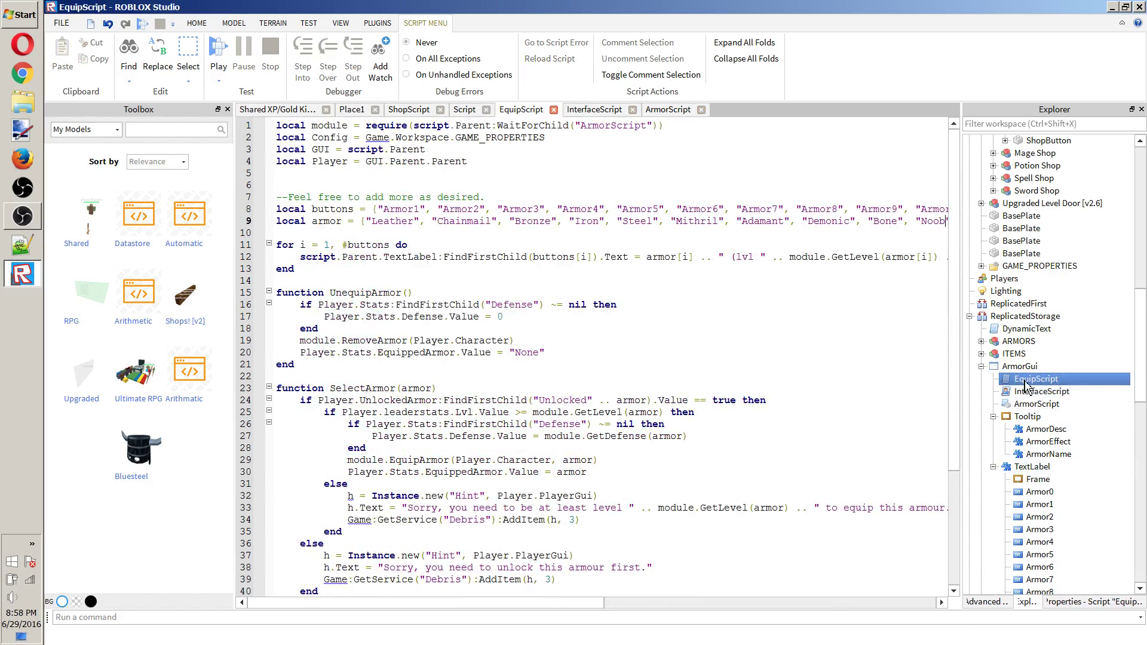
{"action": "left_click_drag", "start_coordinate": [509, 601], "coordinate": [517, 560]}
{"action": "scroll", "coordinate": [1057, 406], "scroll_direction": "down", "scroll_amount": 7}
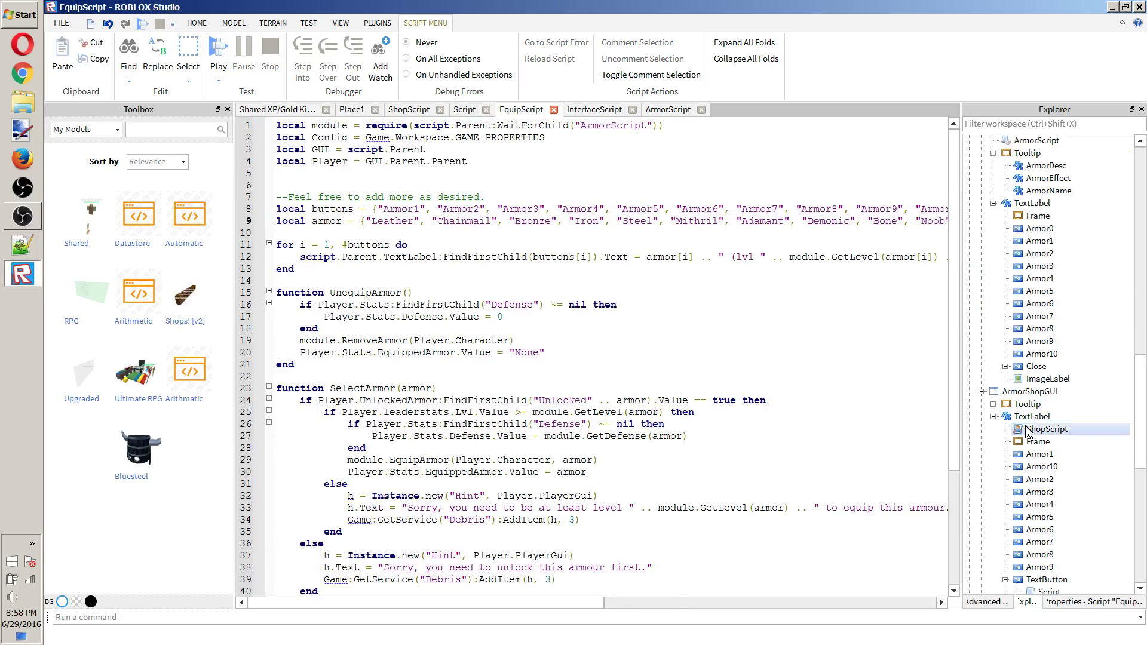
{"action": "double_click", "coordinate": [1029, 431]}
{"action": "left_click", "coordinate": [812, 237]}
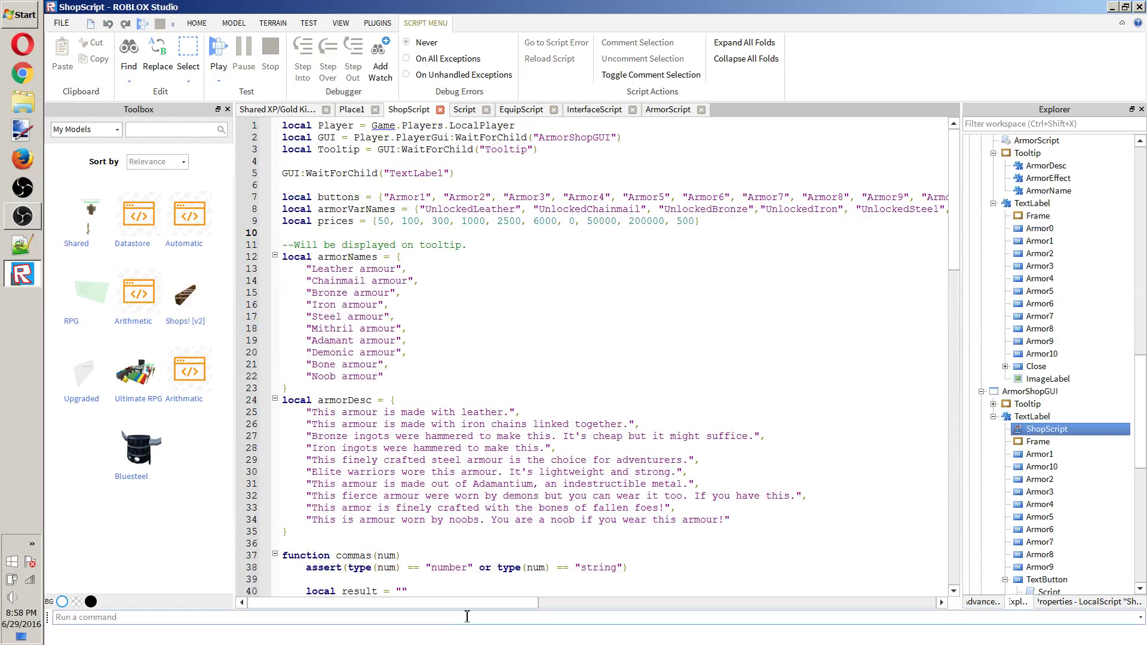
{"action": "left_click_drag", "start_coordinate": [478, 602], "coordinate": [475, 550]}
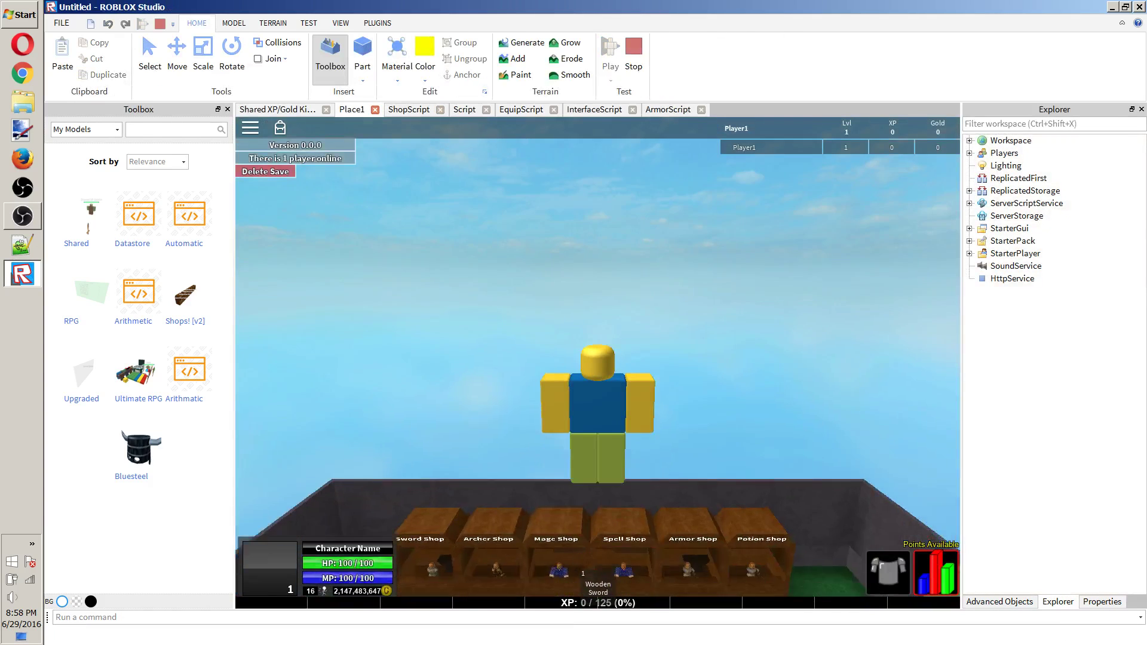
Walk to the Armor Shop in a play test, buy the Noob armour and close the shop window.
{"action": "right_click_drag", "start_coordinate": [651, 314], "coordinate": [650, 315]}
{"action": "key", "text": "w"}
{"action": "key", "text": "d"}
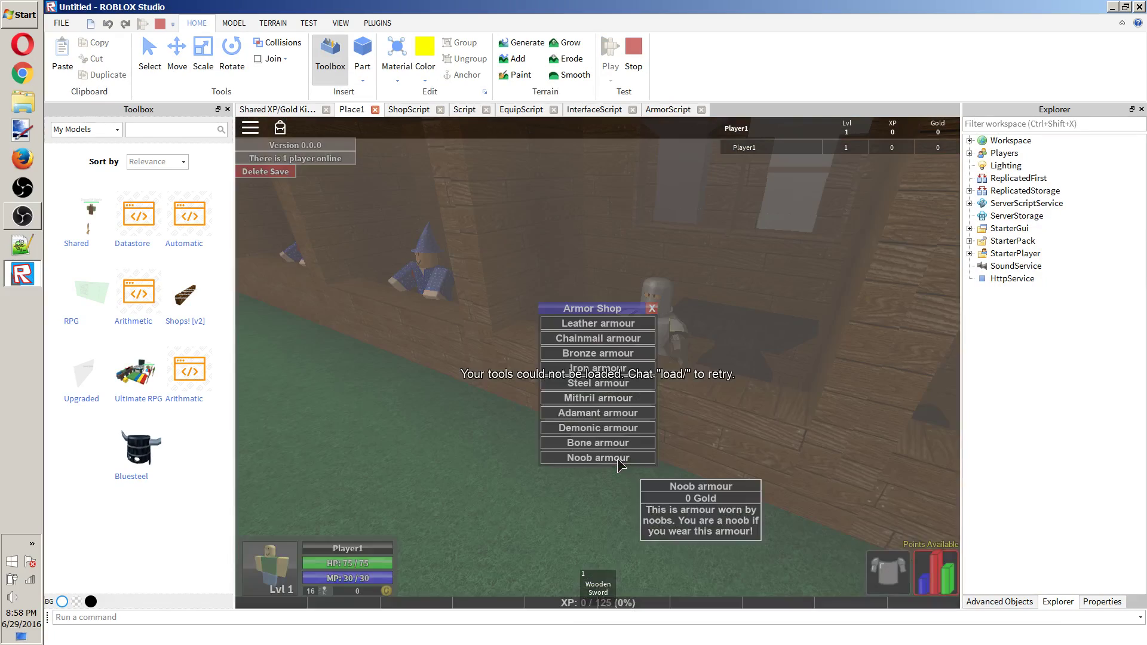
{"action": "left_click", "coordinate": [618, 457]}
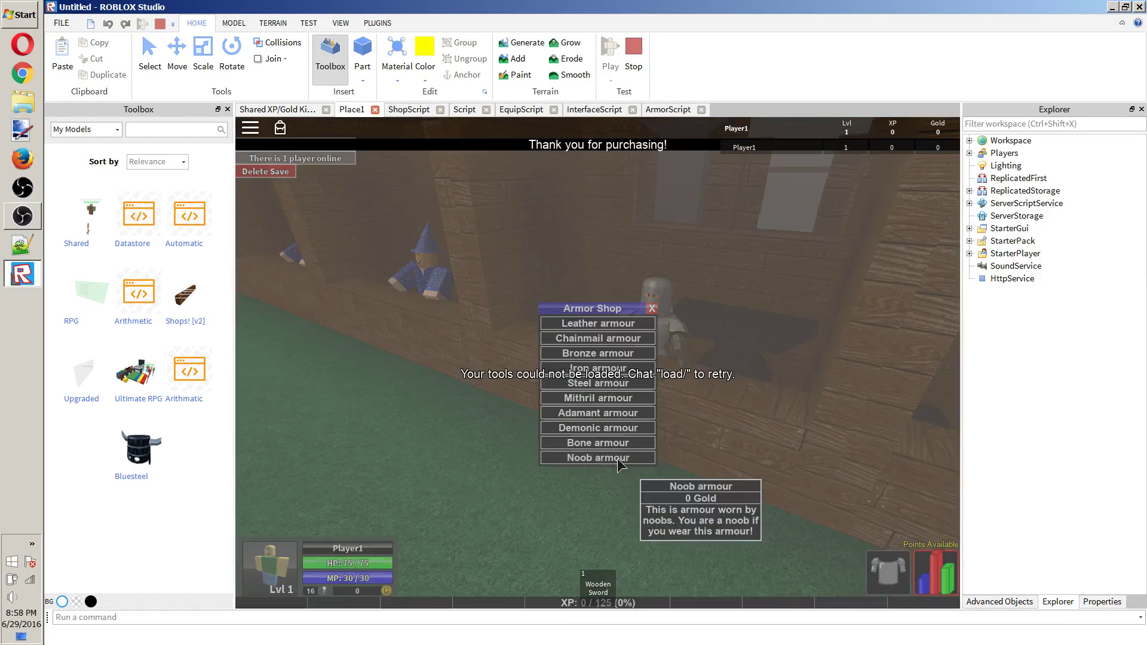
{"action": "left_click", "coordinate": [652, 308]}
Equip the Noob armour from the Armour window and close the window.
{"action": "key", "text": "s"}
{"action": "left_click", "coordinate": [877, 567]}
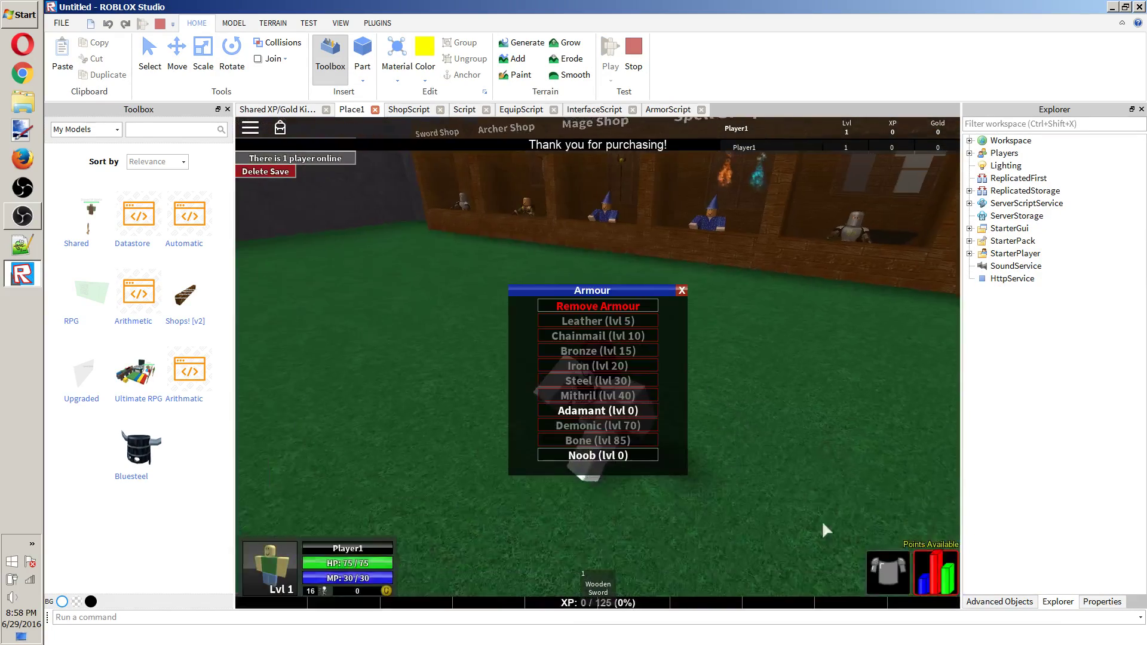
{"action": "left_click", "coordinate": [652, 452]}
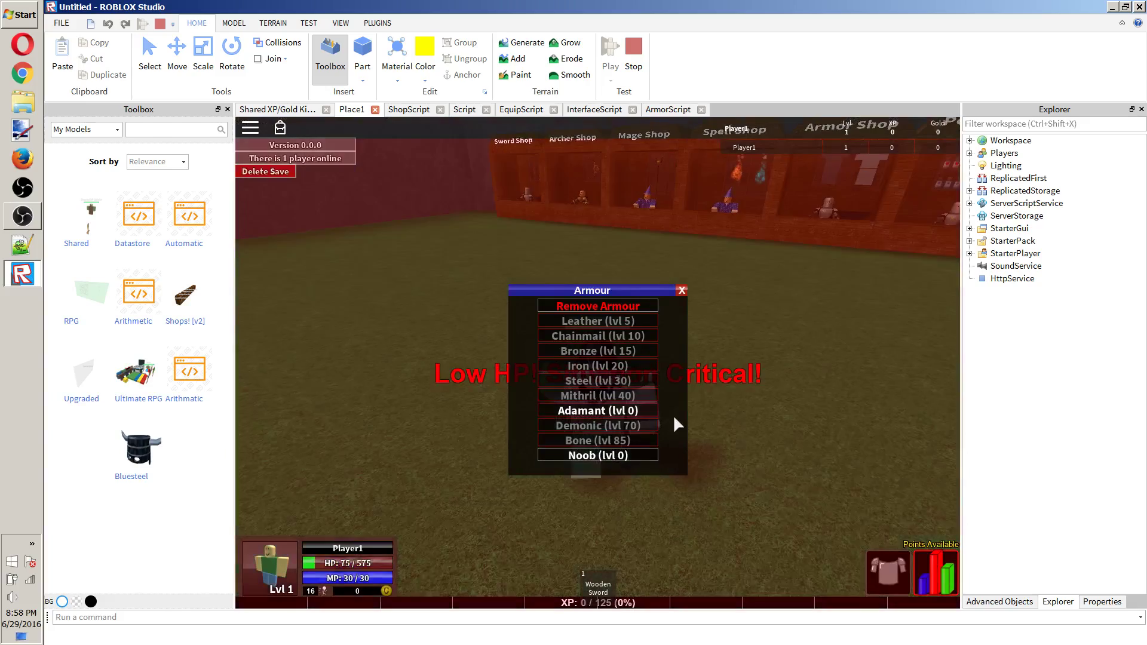
{"action": "left_click", "coordinate": [684, 290]}
Walk the character around the arena to inspect the worn armour, and end the play test.
{"action": "key", "text": "d"}
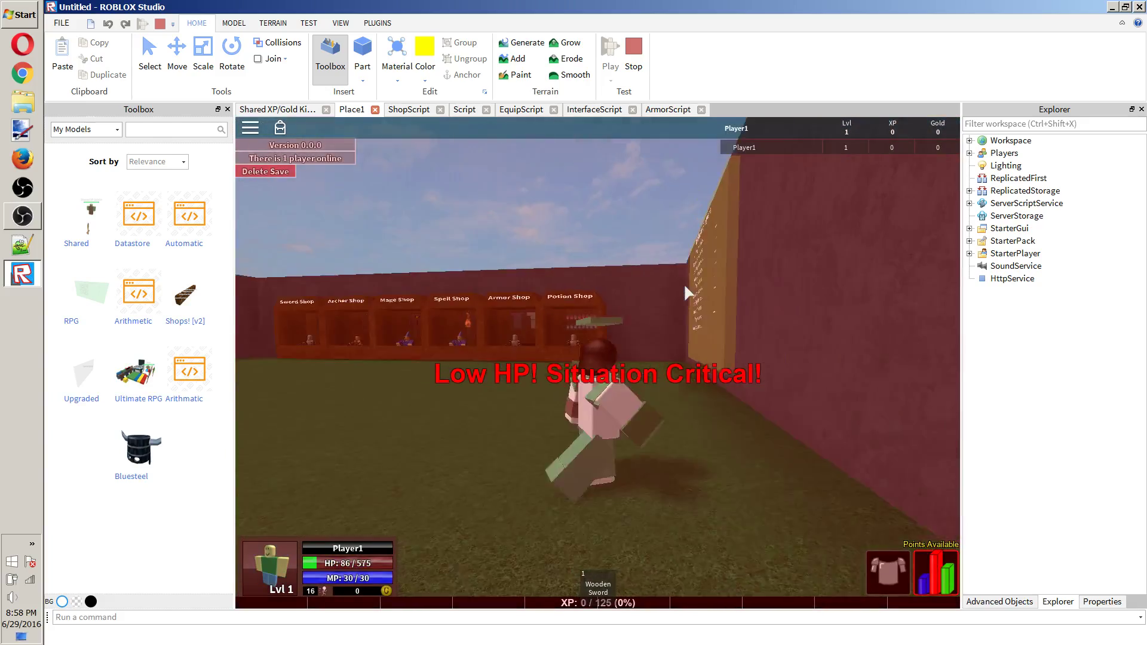
{"action": "key", "text": "w"}
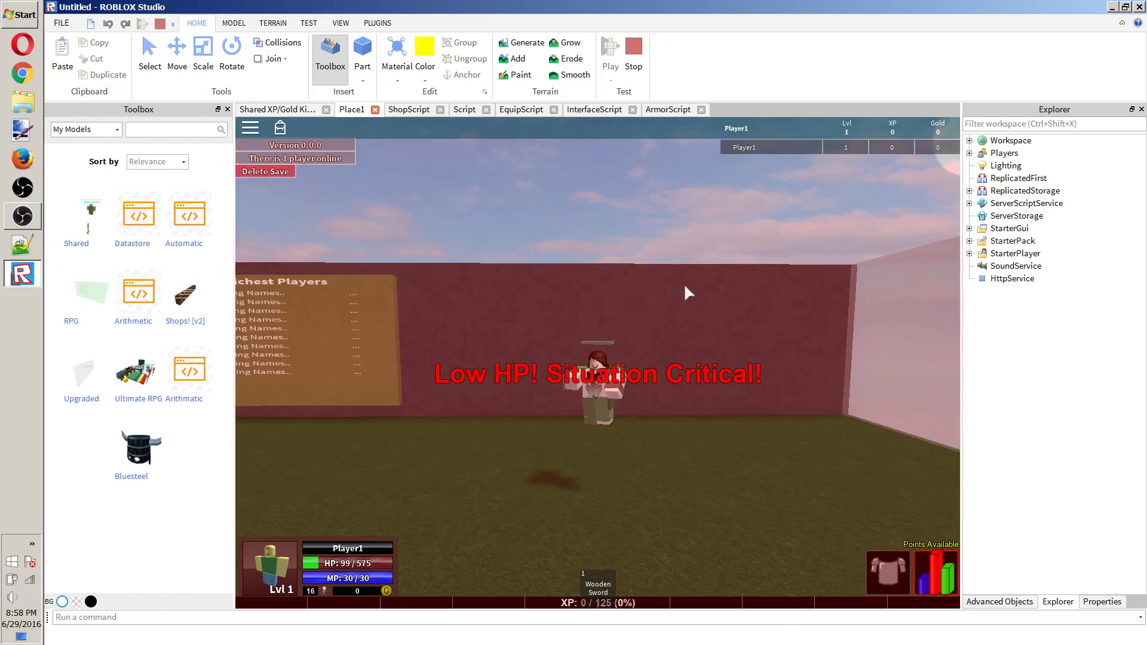
{"action": "key", "text": "s"}
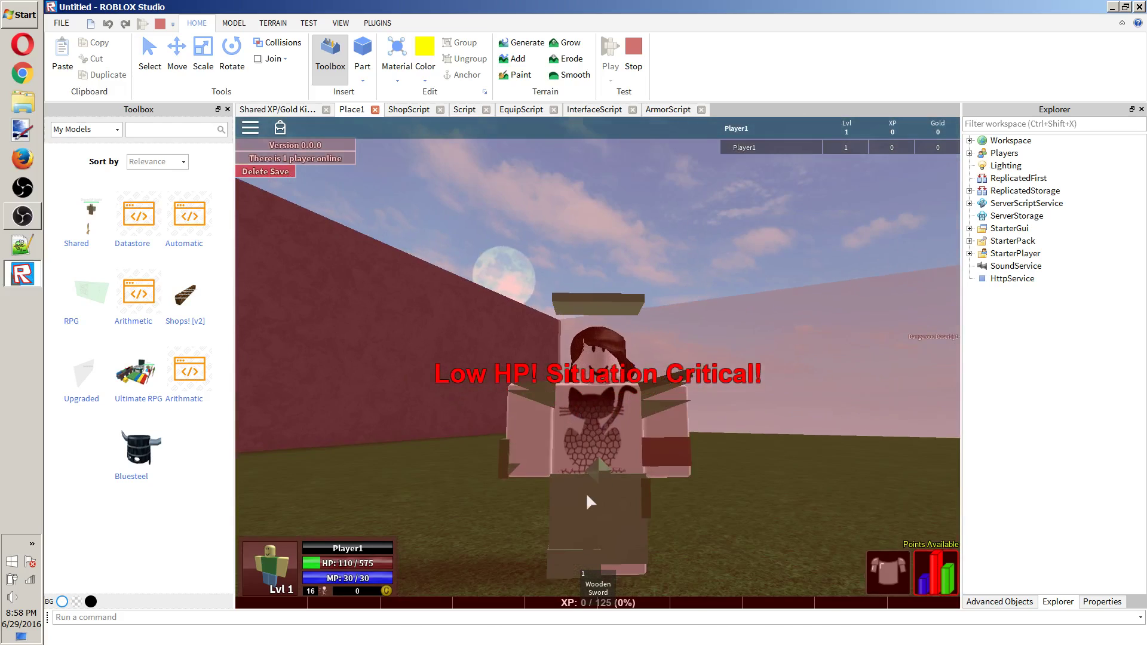
{"action": "key", "text": "s"}
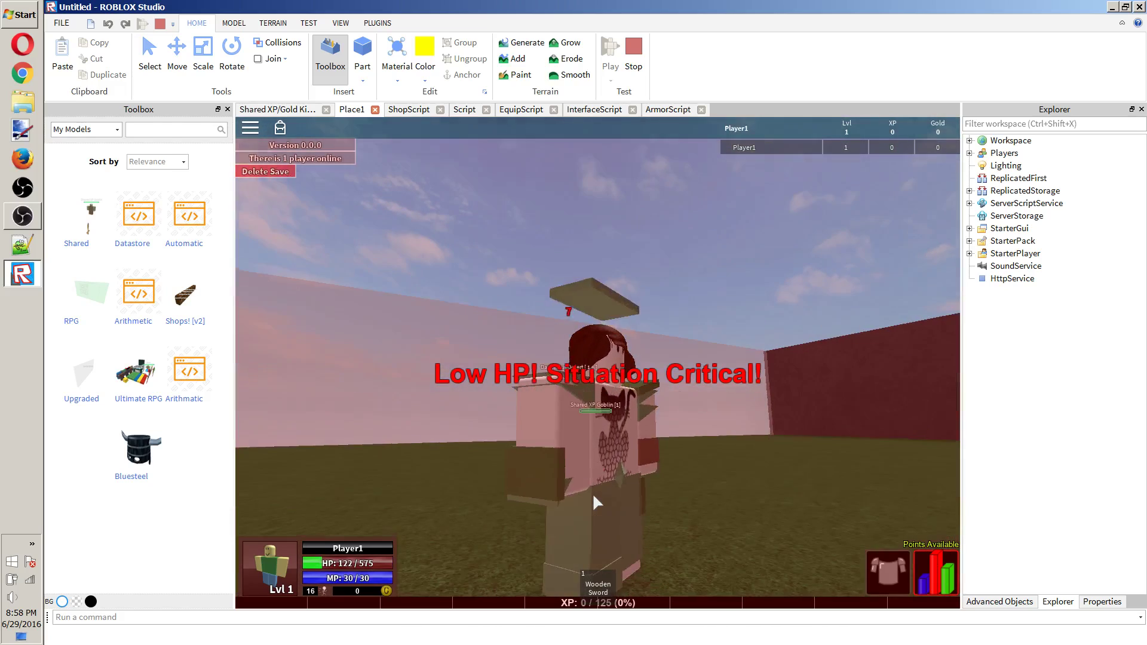
{"action": "key", "text": "w"}
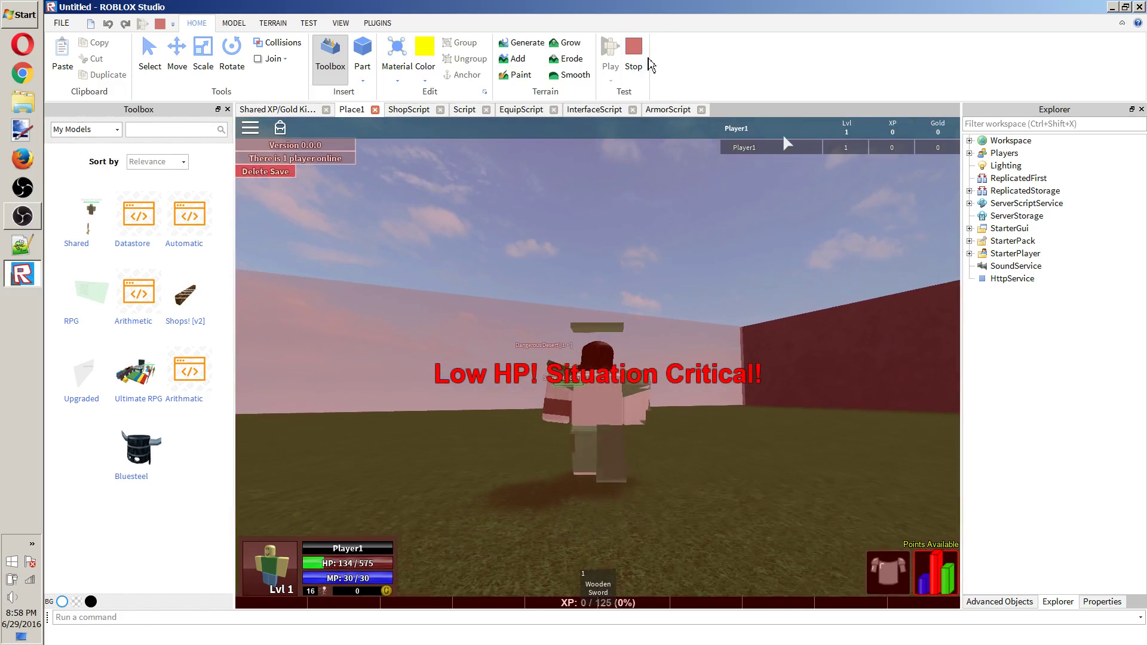
{"action": "left_click", "coordinate": [647, 60]}
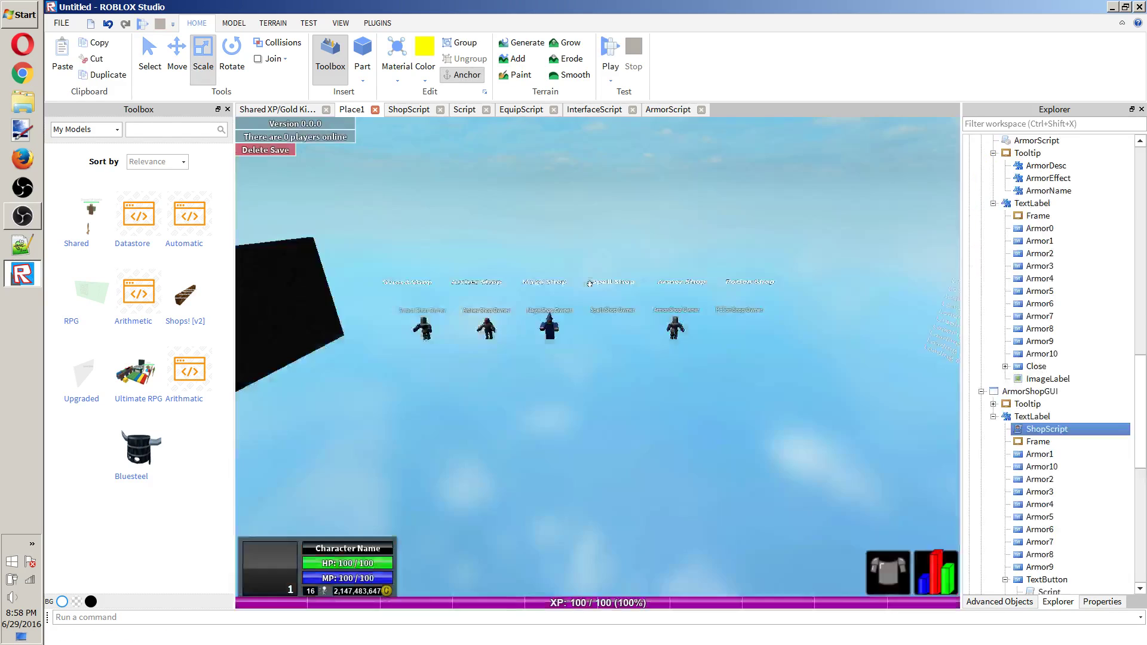
Examine the walled arena in Place1, including the Shared XP Goblin, the Level Door and the row of shops.
{"action": "scroll", "coordinate": [607, 294], "scroll_direction": "down", "scroll_amount": 6}
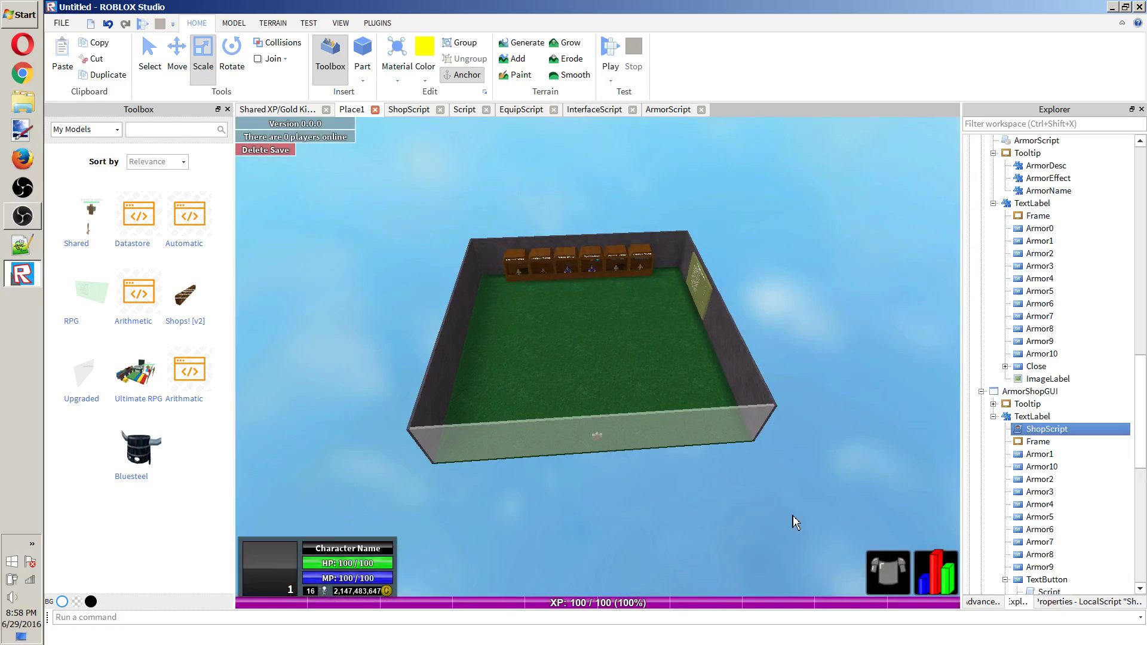
{"action": "scroll", "coordinate": [967, 317], "scroll_direction": "up", "scroll_amount": 10}
{"action": "scroll", "coordinate": [1118, 297], "scroll_direction": "down", "scroll_amount": 10}
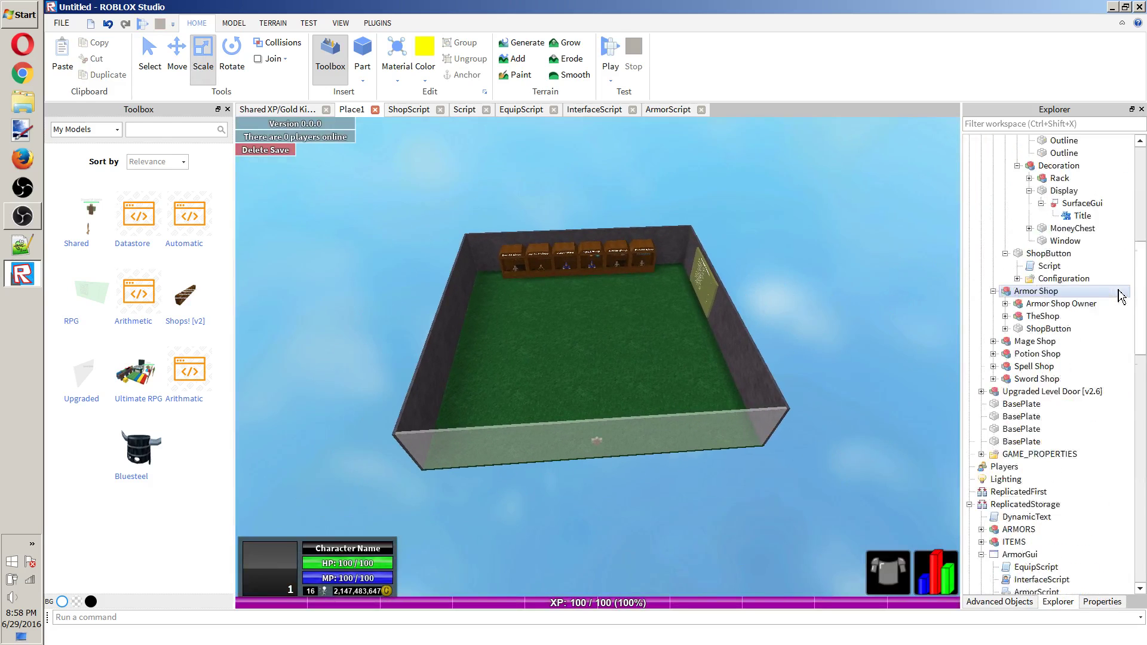
{"action": "scroll", "coordinate": [1119, 297], "scroll_direction": "down", "scroll_amount": 15}
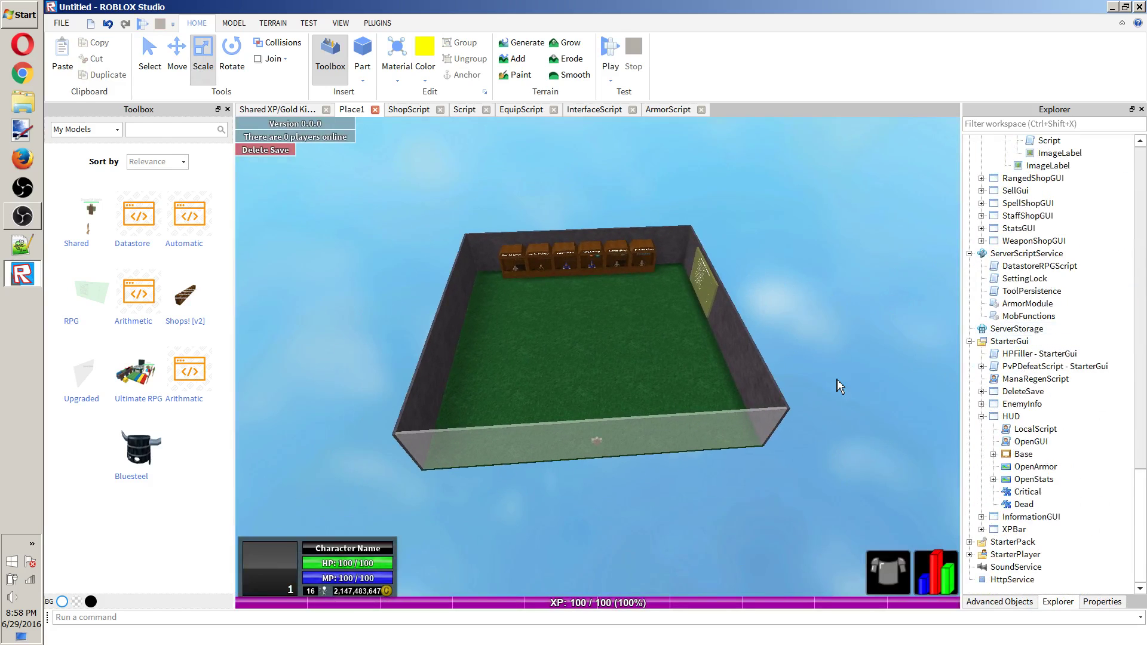
{"action": "scroll", "coordinate": [835, 385], "scroll_direction": "up", "scroll_amount": 10}
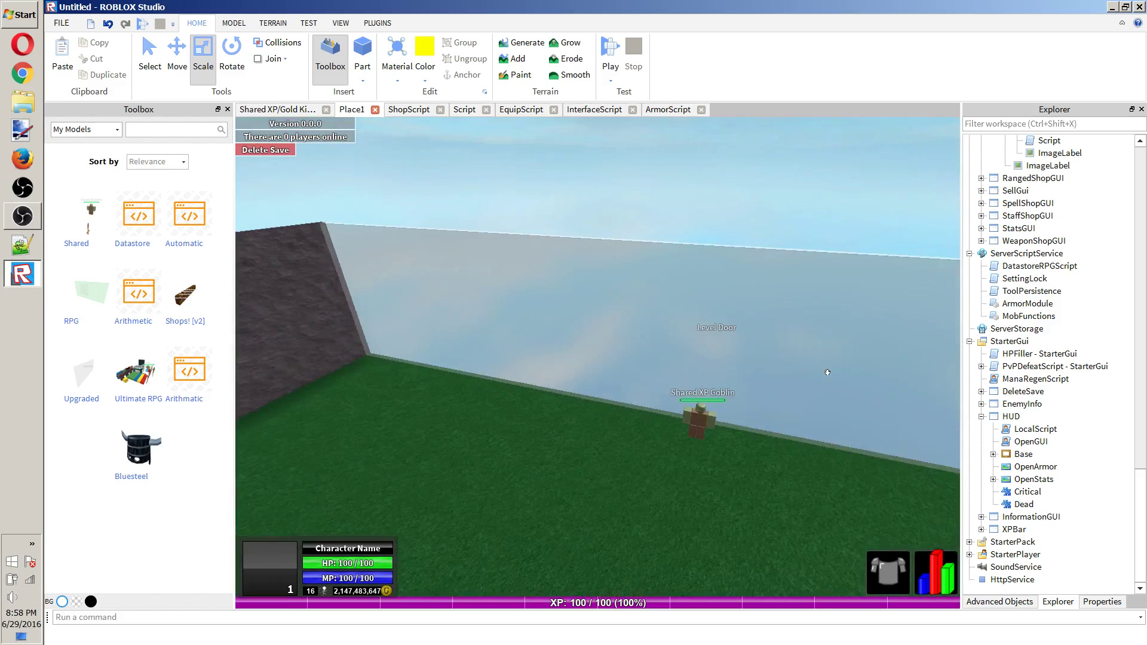
{"action": "right_click_drag", "start_coordinate": [827, 372], "coordinate": [689, 371]}
{"action": "left_click_drag", "start_coordinate": [628, 349], "coordinate": [641, 387]}
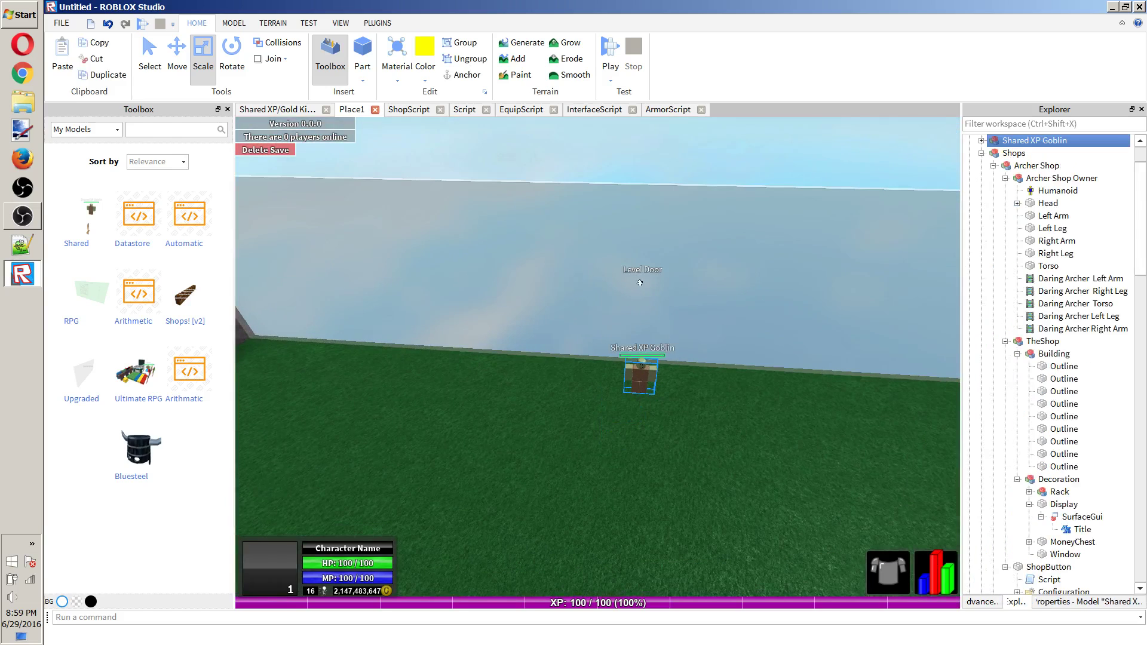
{"action": "left_click", "coordinate": [608, 171]}
{"action": "right_click_drag", "start_coordinate": [599, 185], "coordinate": [615, 197]}
{"action": "scroll", "coordinate": [1008, 337], "scroll_direction": "up", "scroll_amount": 2}
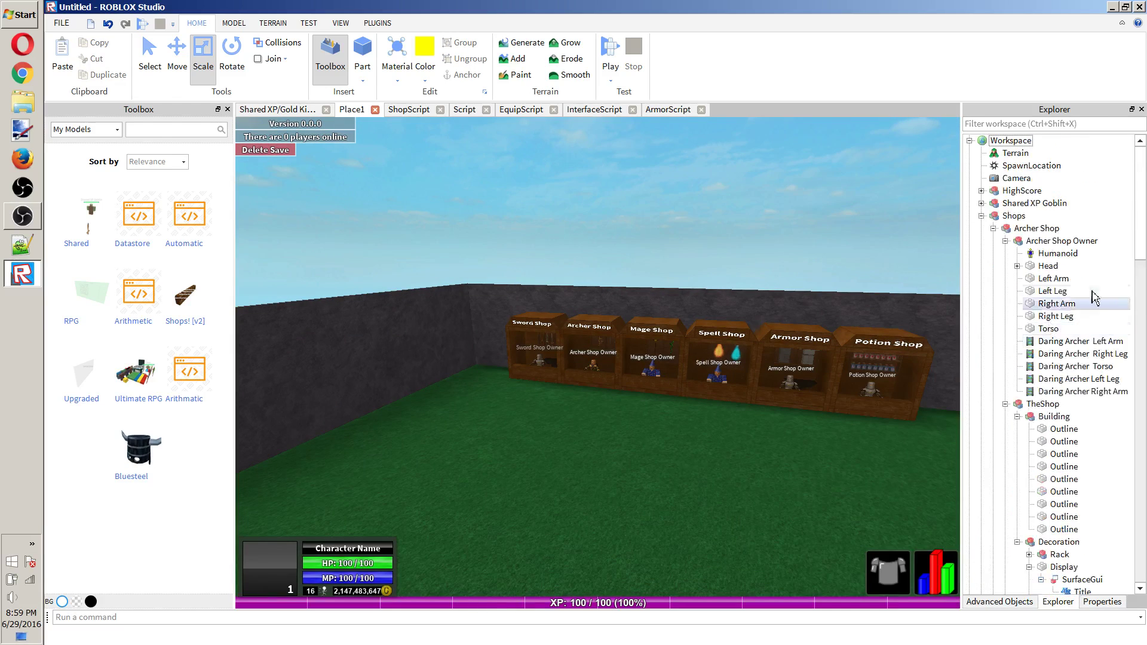
Collapse ArmorGui and ArmorShopGUI under ReplicatedStorage in the object tree.
{"action": "left_click", "coordinate": [1061, 241]}
{"action": "left_click_drag", "start_coordinate": [1142, 236], "coordinate": [1144, 573]}
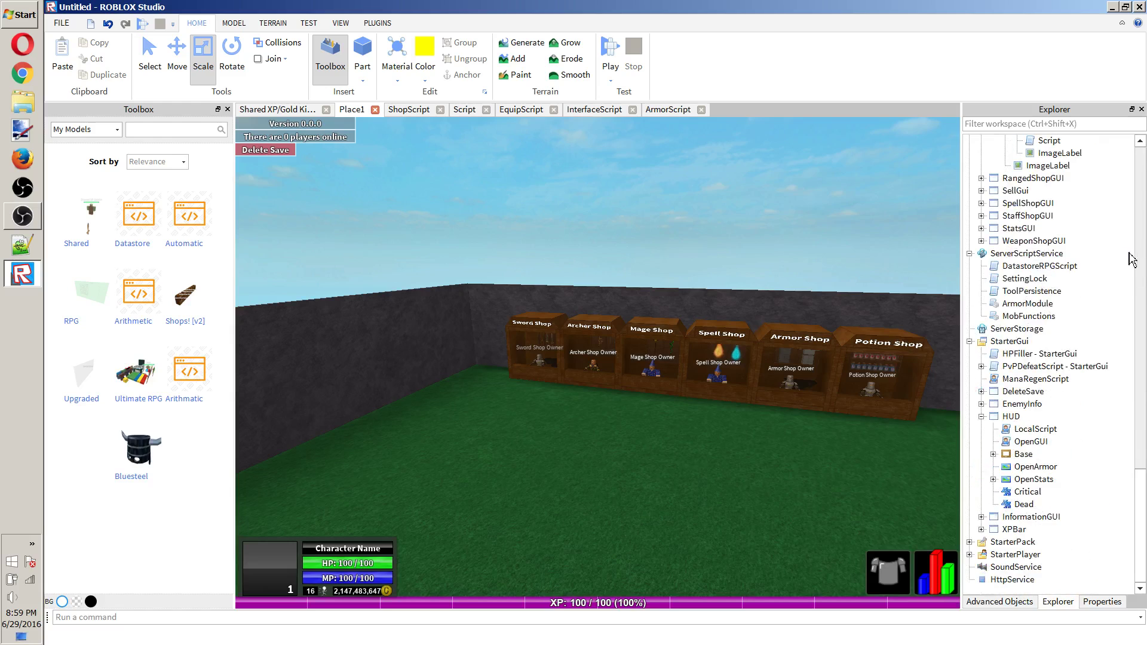
{"action": "scroll", "coordinate": [1088, 256], "scroll_direction": "up", "scroll_amount": 10}
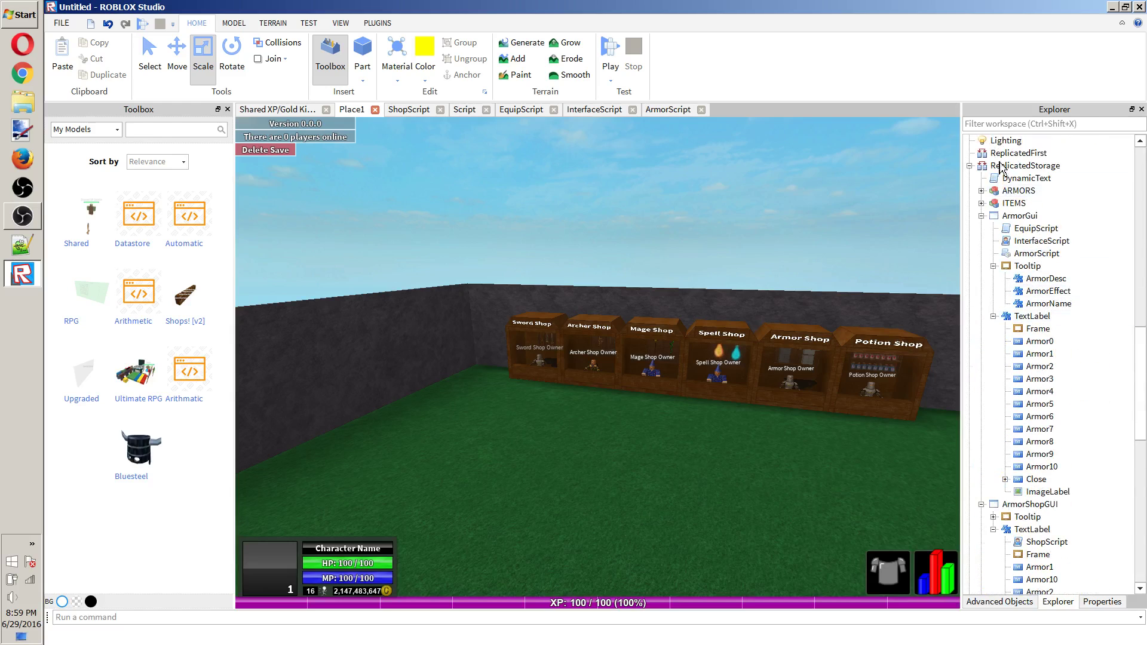
{"action": "left_click", "coordinate": [993, 216]}
{"action": "left_click", "coordinate": [982, 215]}
{"action": "left_click", "coordinate": [981, 228]}
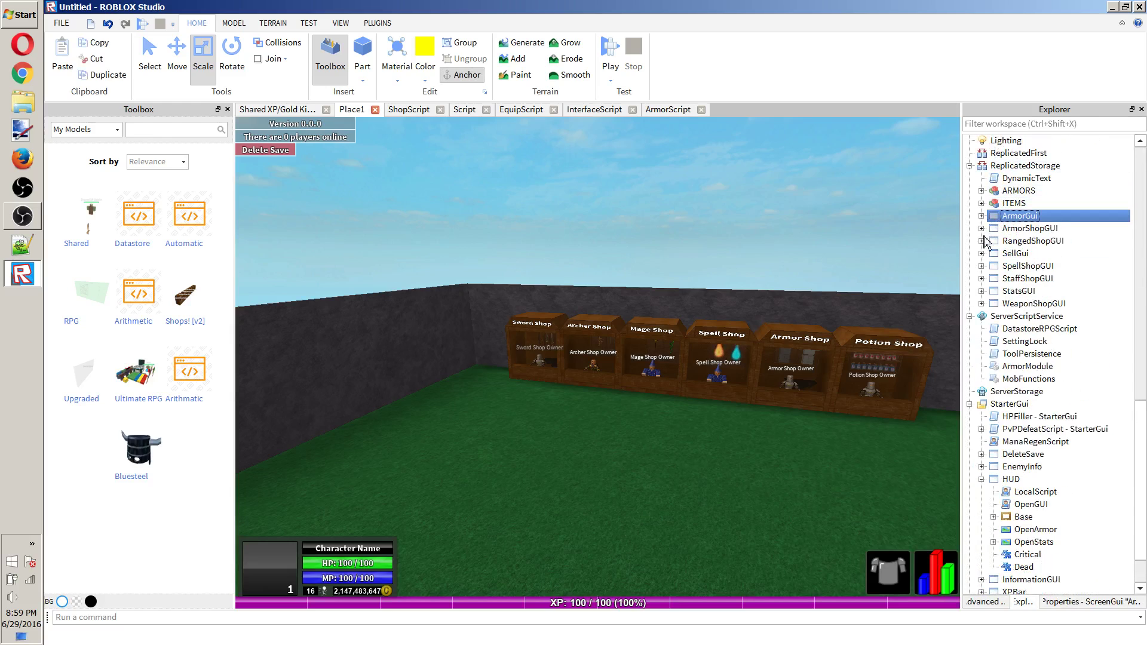
Expand WeaponShopGUI, StaffShopGUI and SpellShopGUI under ReplicatedStorage to show their contents.
{"action": "left_click", "coordinate": [981, 304]}
{"action": "left_click", "coordinate": [994, 278]}
{"action": "left_click", "coordinate": [981, 278]}
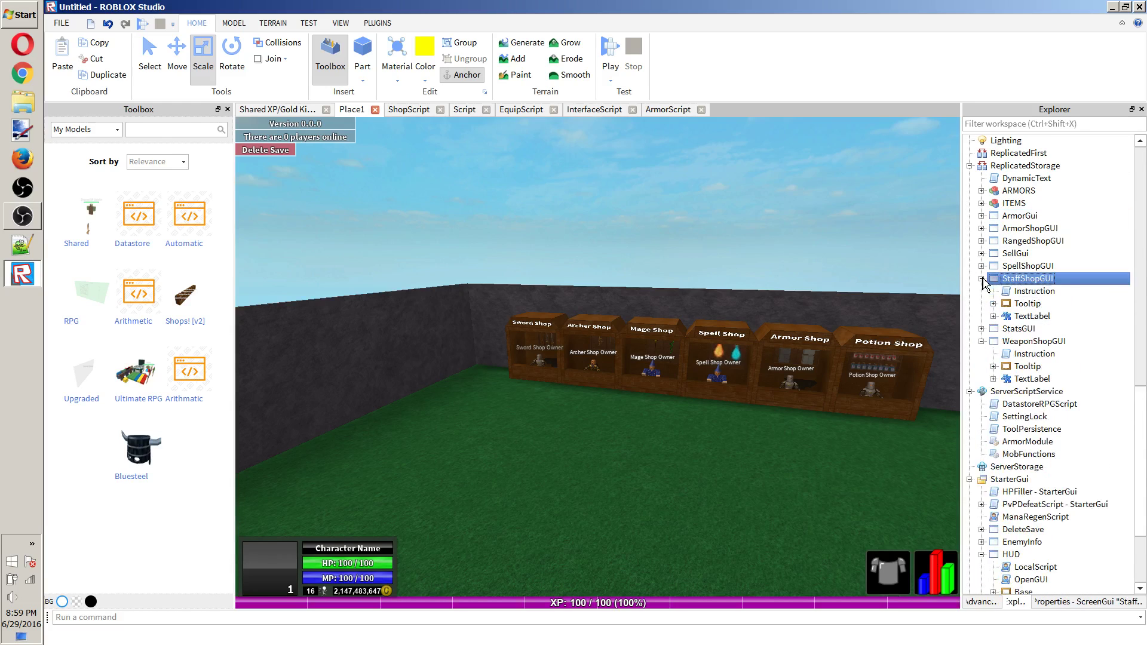
{"action": "left_click", "coordinate": [992, 266]}
{"action": "left_click", "coordinate": [982, 265]}
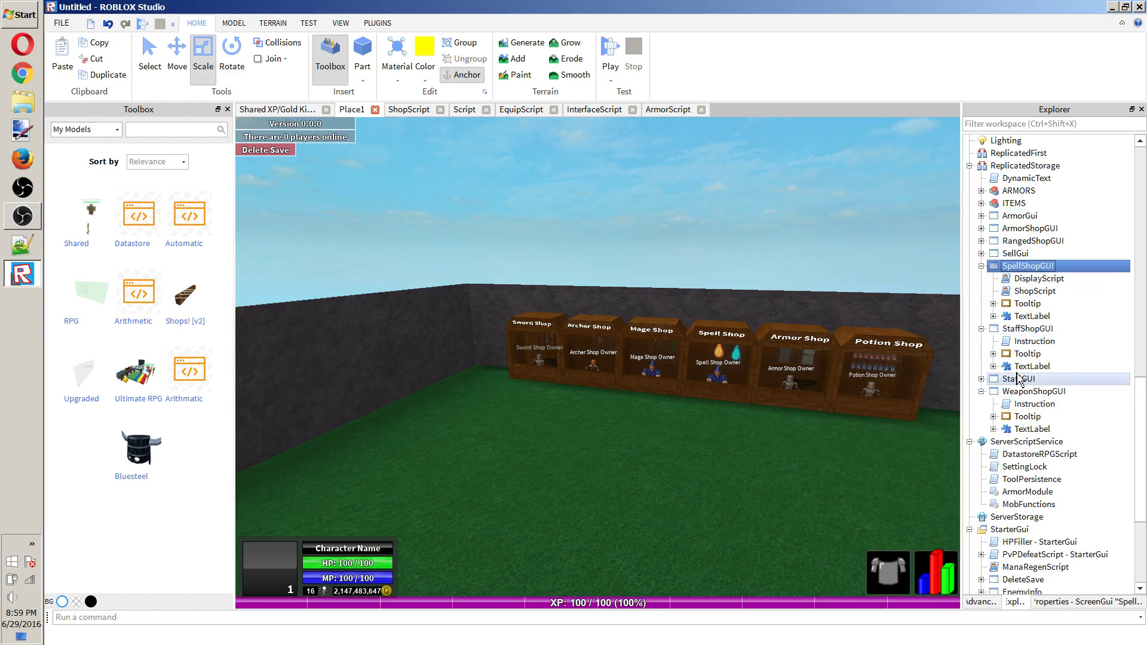
Expand SellGui and its TextLabel and look through their child objects.
{"action": "left_click", "coordinate": [1027, 255]}
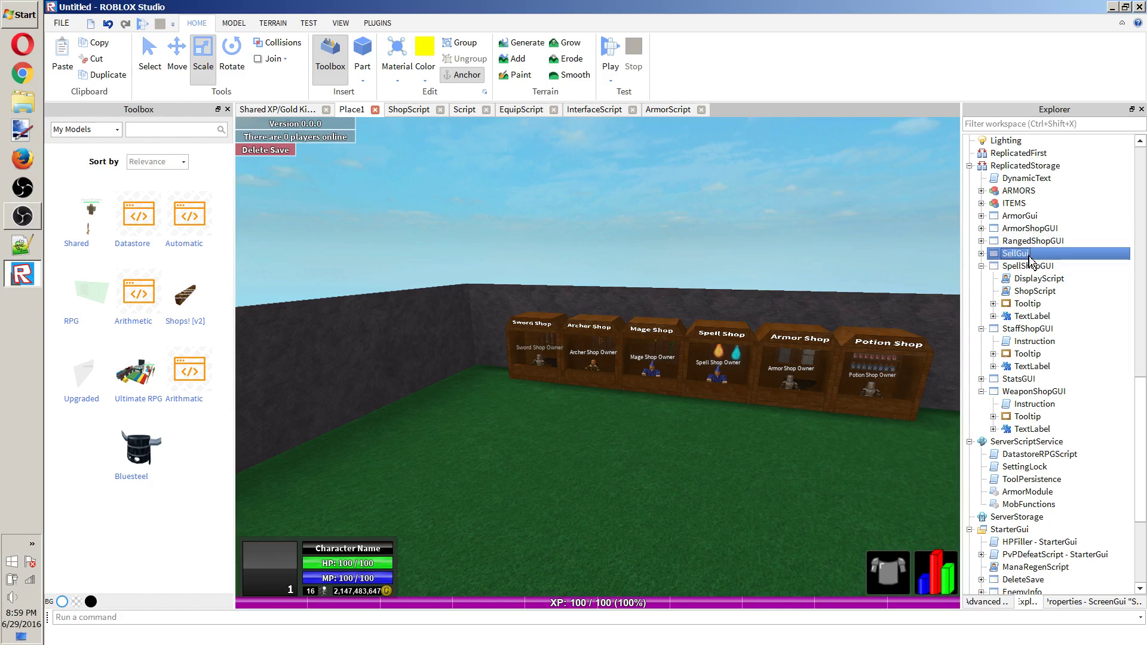
{"action": "left_click", "coordinate": [1045, 267]}
{"action": "left_click", "coordinate": [1009, 255]}
{"action": "left_click", "coordinate": [982, 254]}
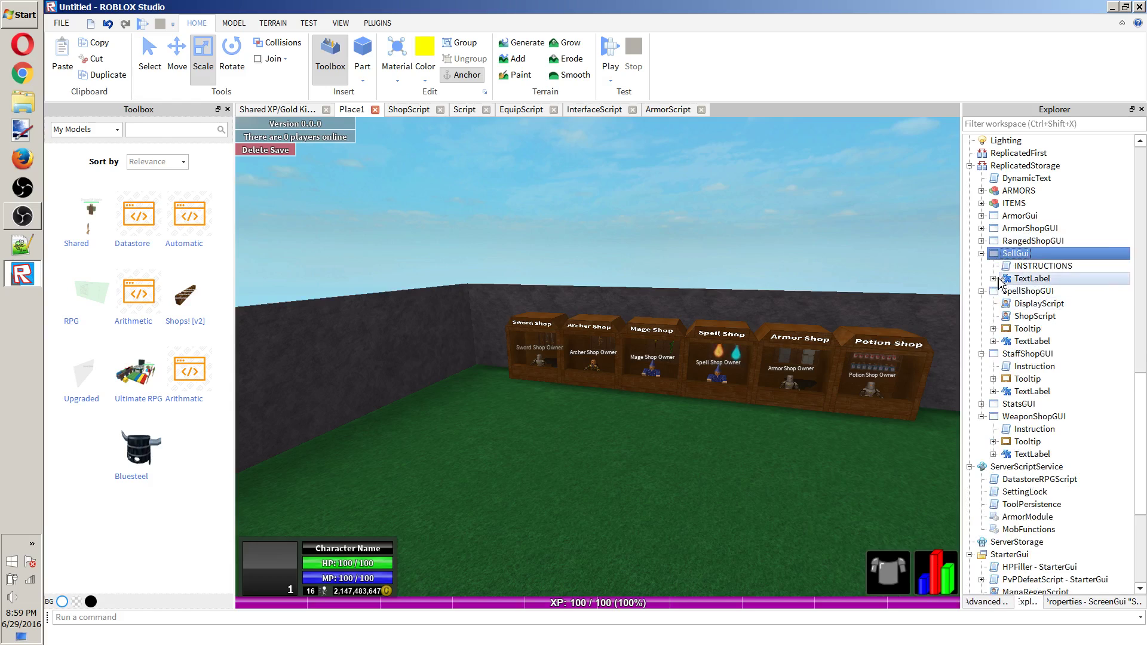
{"action": "left_click", "coordinate": [994, 279]}
{"action": "scroll", "coordinate": [1039, 411], "scroll_direction": "down", "scroll_amount": 5}
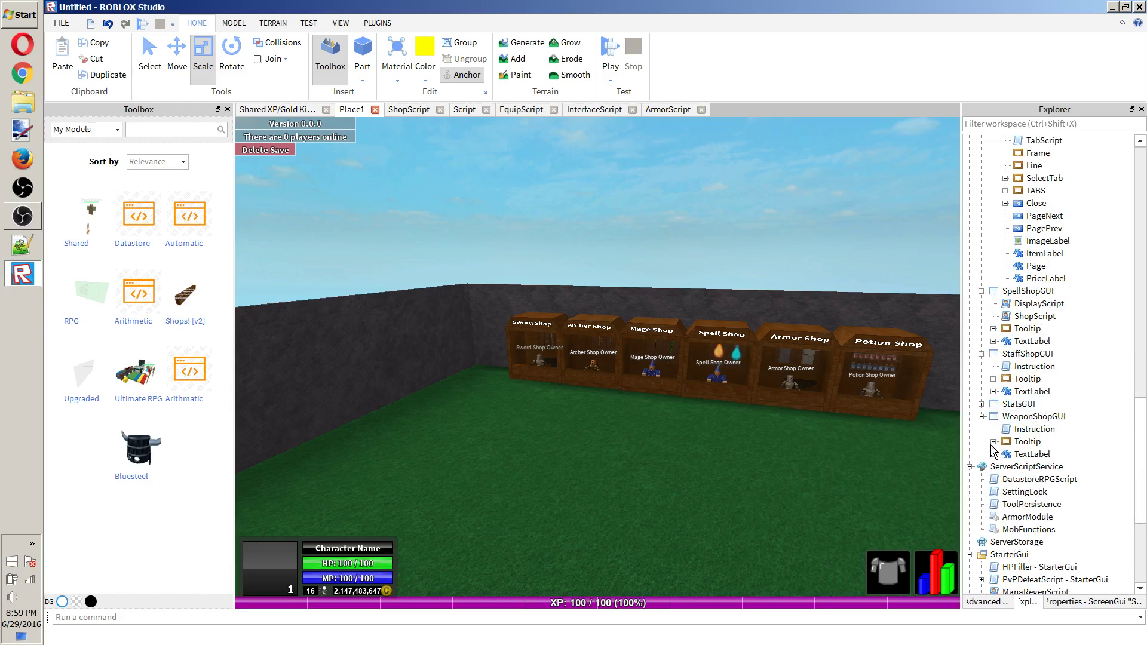
Expand WeaponShopGUI's TextLabel, and select WeaponShopGUI together with StaffShopGUI.
{"action": "left_click", "coordinate": [1030, 417]}
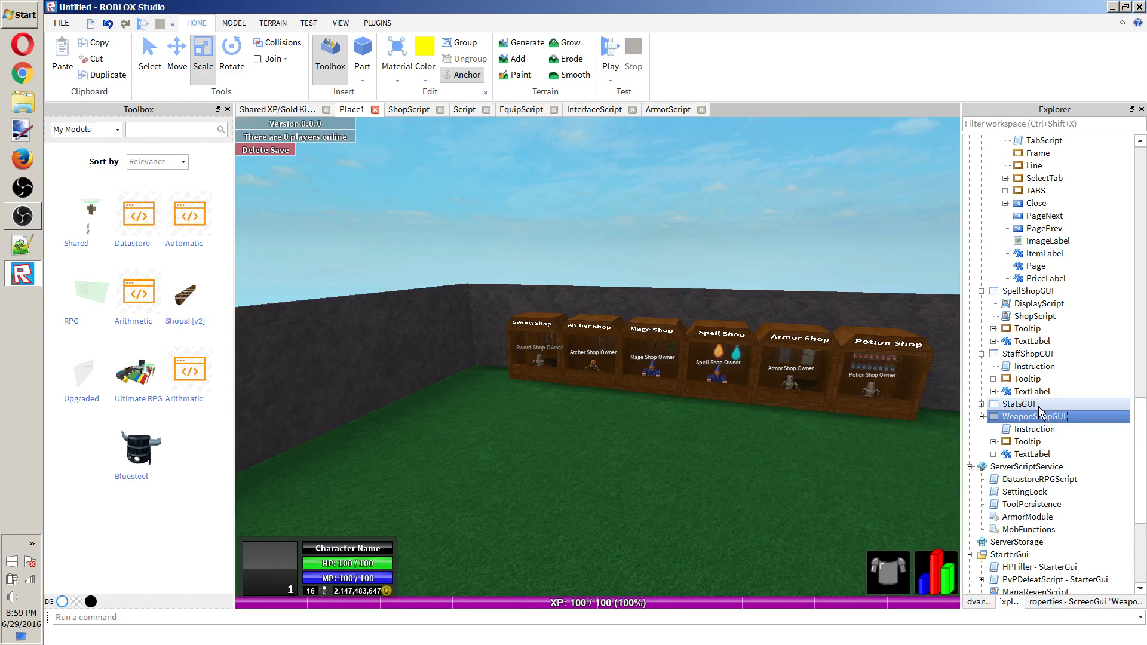
{"action": "left_click", "coordinate": [1009, 455]}
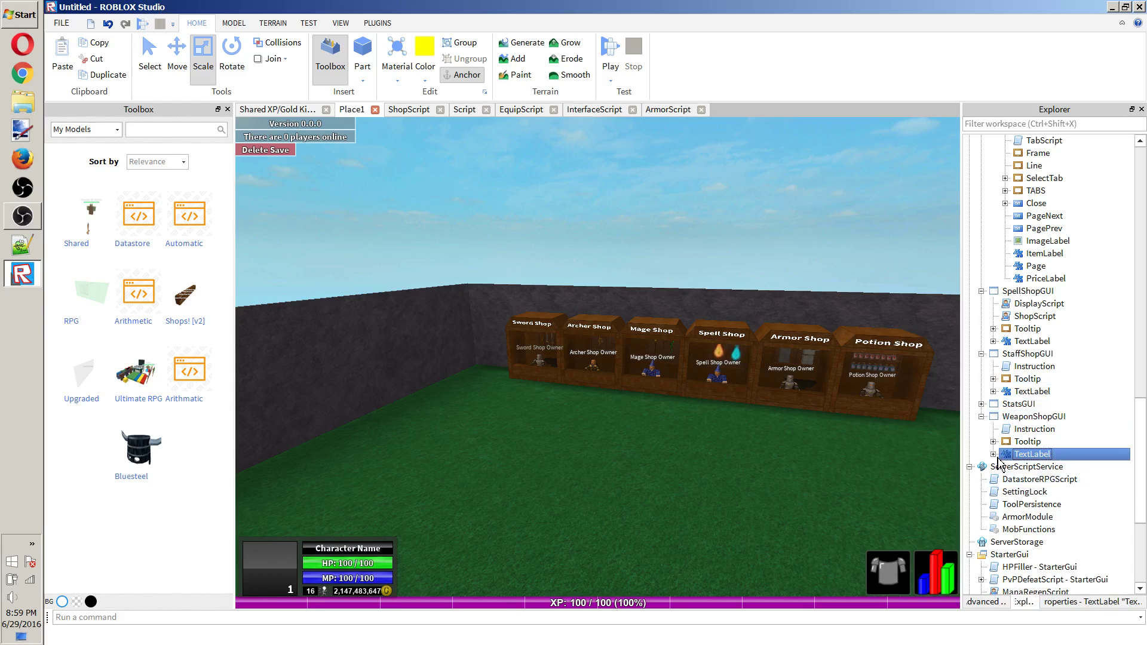
{"action": "left_click", "coordinate": [993, 453]}
{"action": "left_click", "coordinate": [1028, 420]}
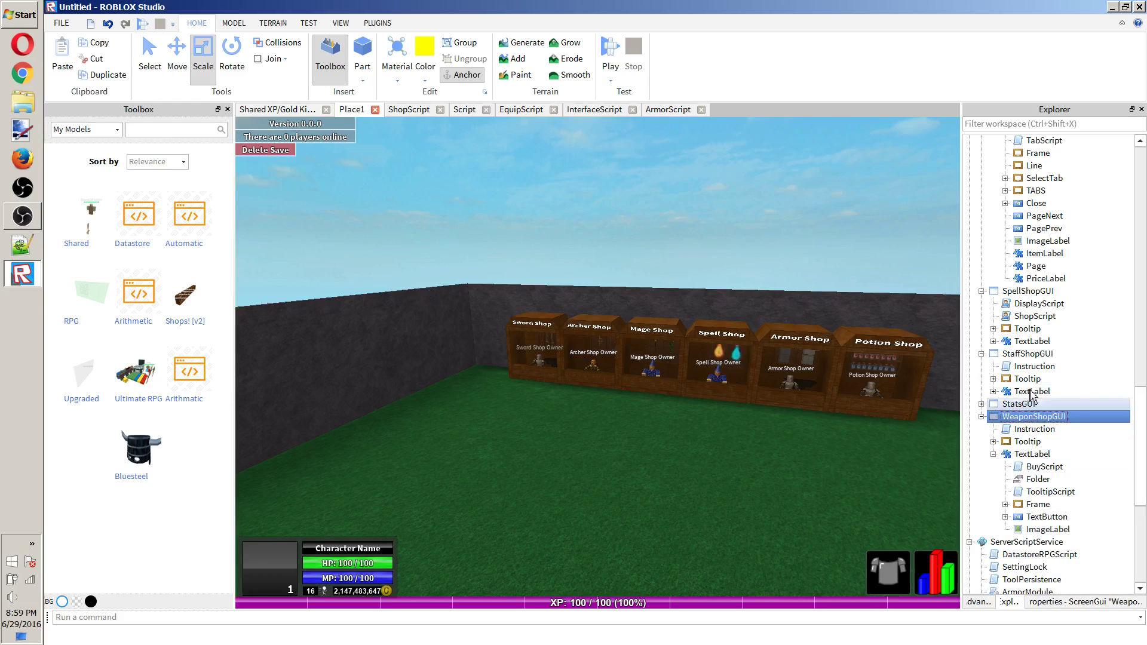
{"action": "left_click", "coordinate": [1027, 357], "text": "ctrl"}
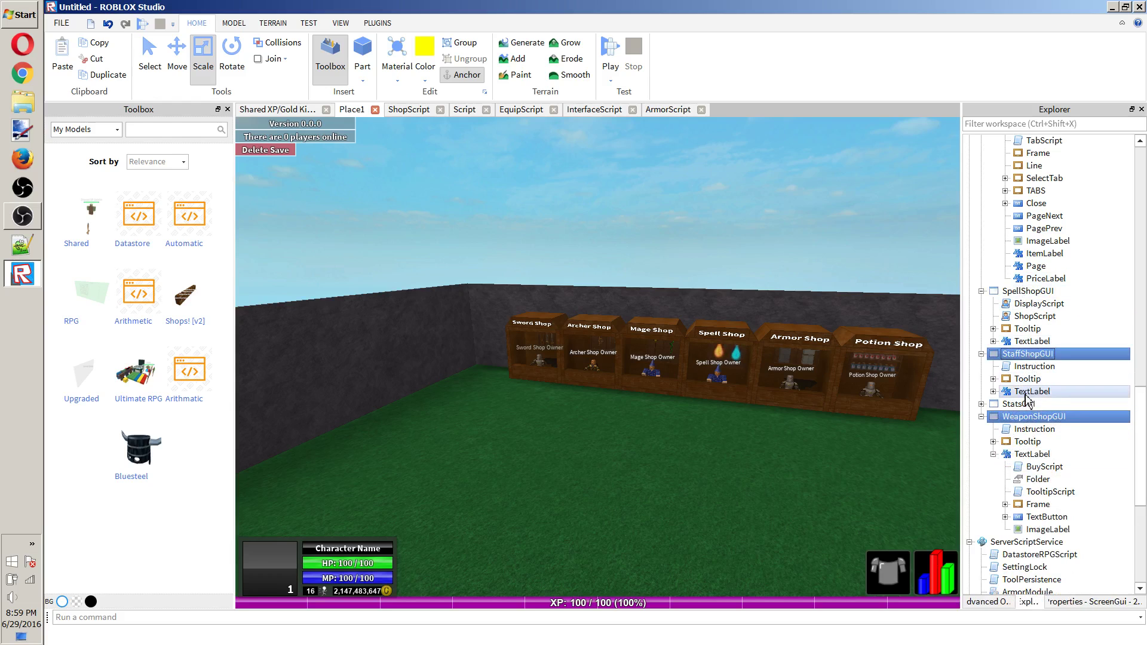
Examine the shop GUIs in ReplicatedStorage, including the WeaponShopGUI's tooltip, item frames and the contents of Item9.
{"action": "scroll", "coordinate": [1051, 371], "scroll_direction": "up", "scroll_amount": 7}
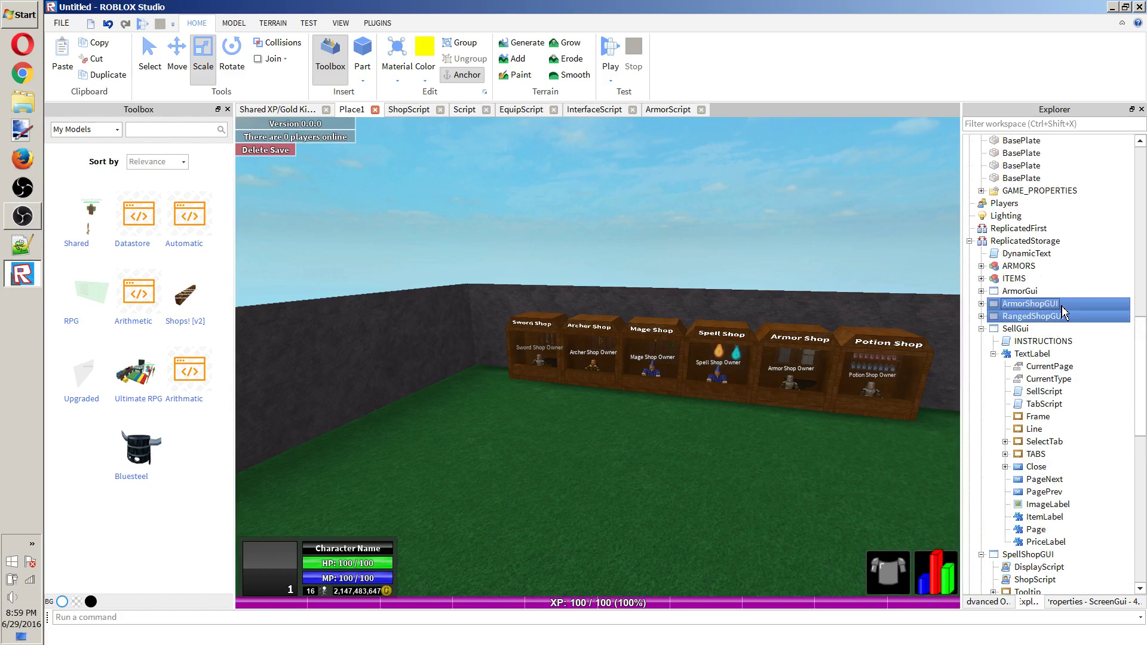
{"action": "left_click", "coordinate": [1051, 305], "text": "ctrl"}
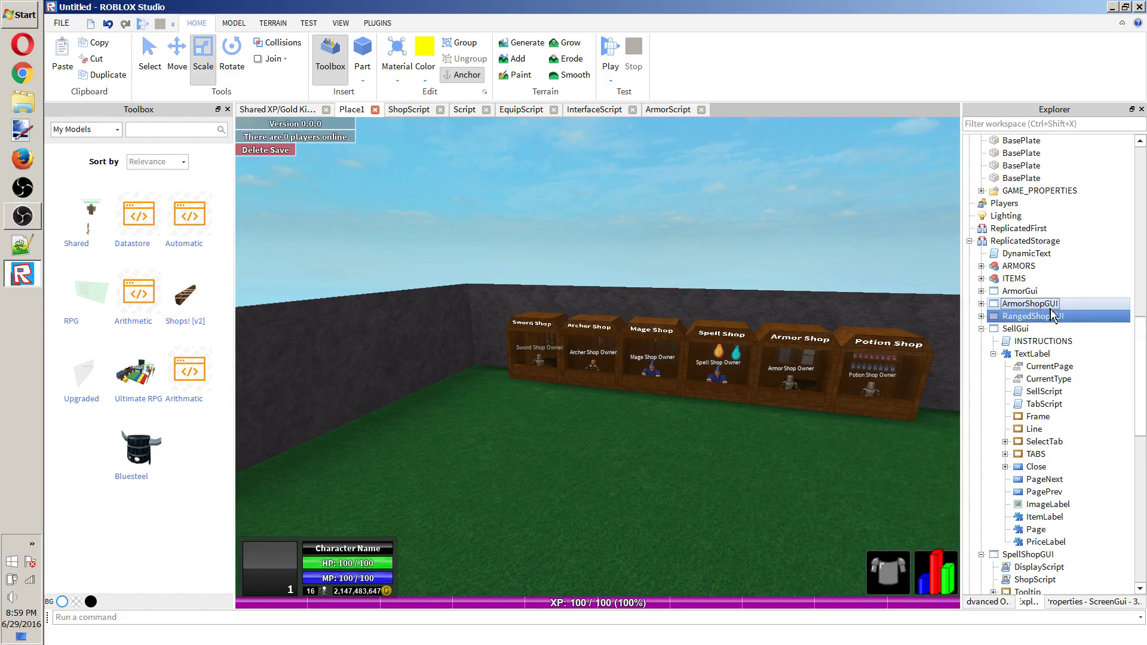
{"action": "scroll", "coordinate": [1054, 316], "scroll_direction": "down", "scroll_amount": 6}
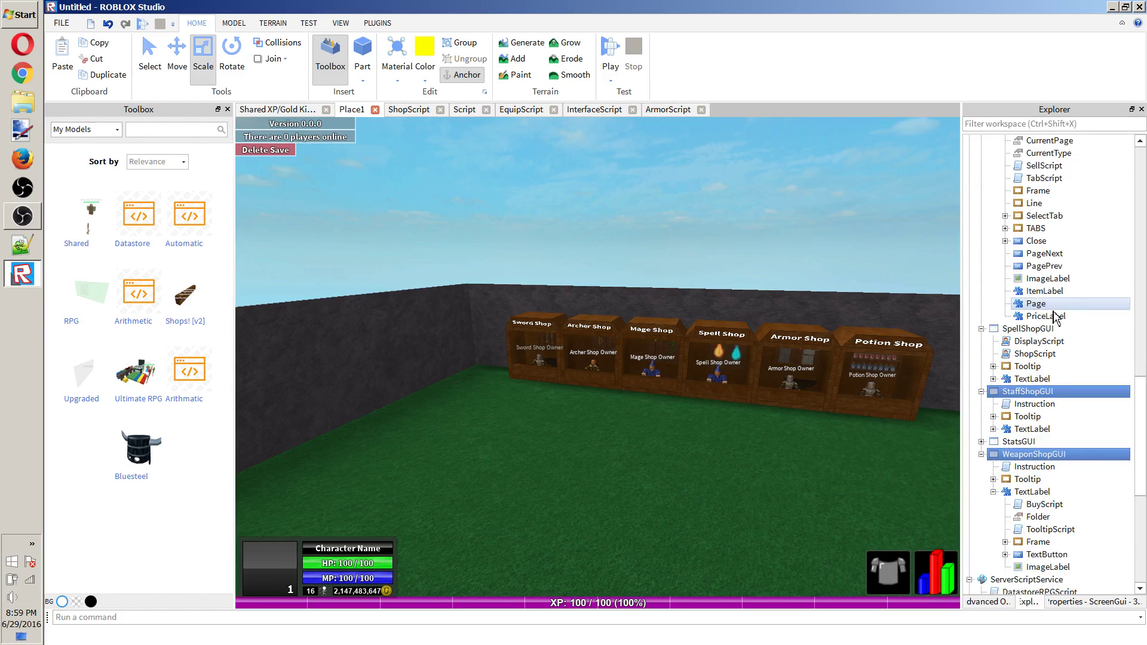
{"action": "scroll", "coordinate": [1039, 368], "scroll_direction": "down", "scroll_amount": 2}
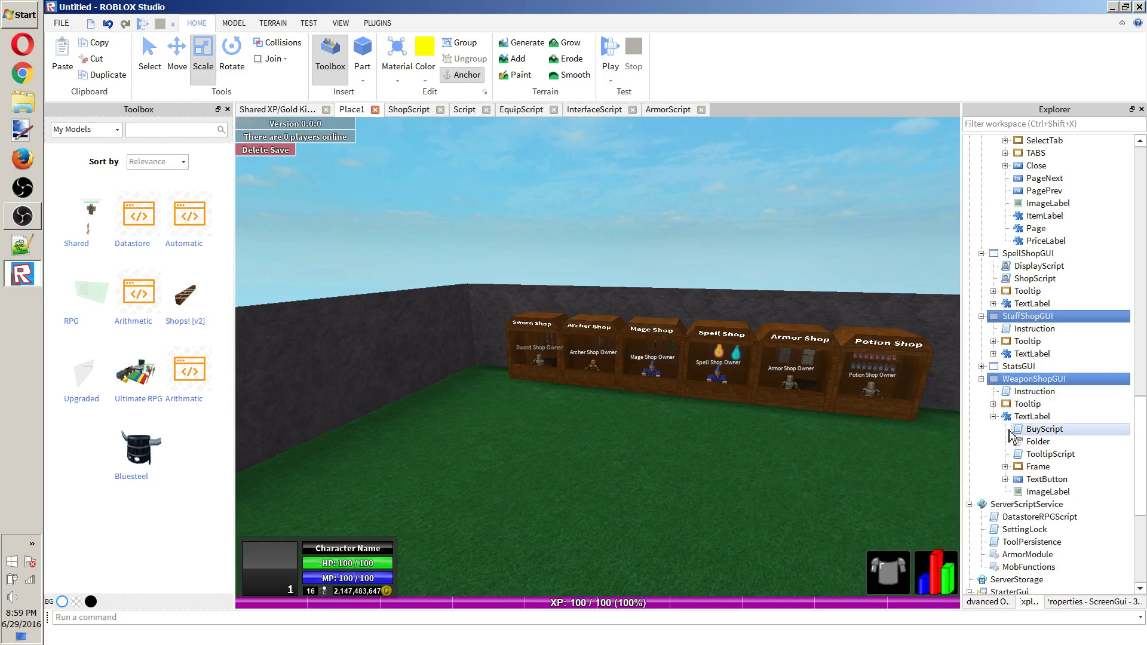
{"action": "left_click", "coordinate": [1044, 429]}
{"action": "left_click", "coordinate": [993, 405]}
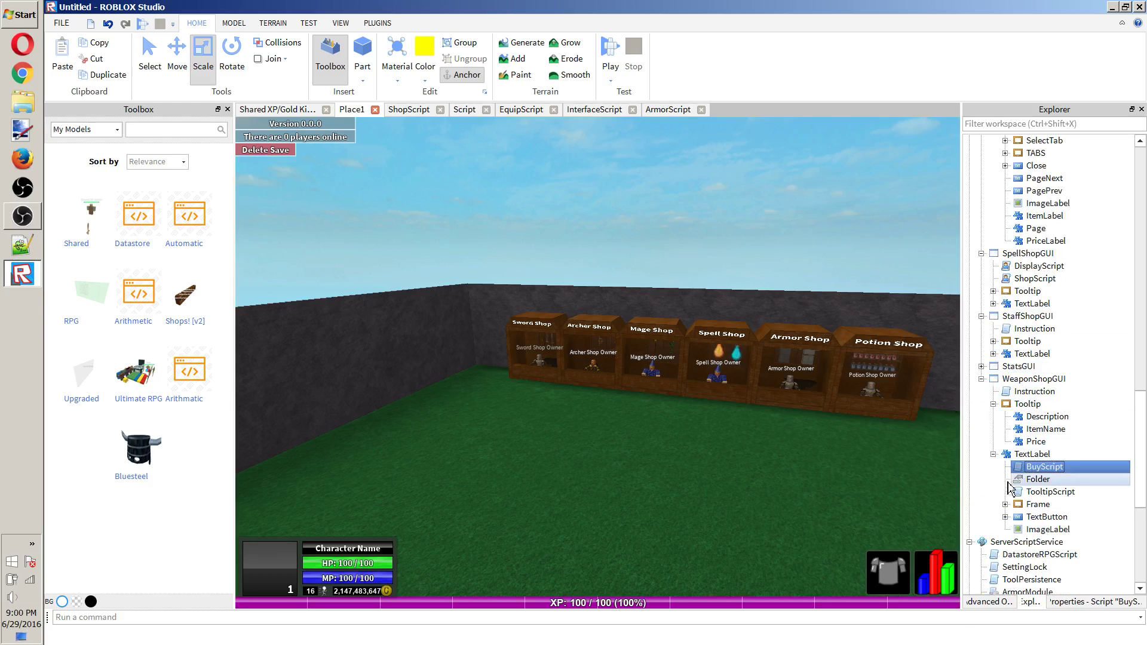
{"action": "left_click", "coordinate": [1006, 504]}
{"action": "scroll", "coordinate": [1009, 508], "scroll_direction": "down", "scroll_amount": 3}
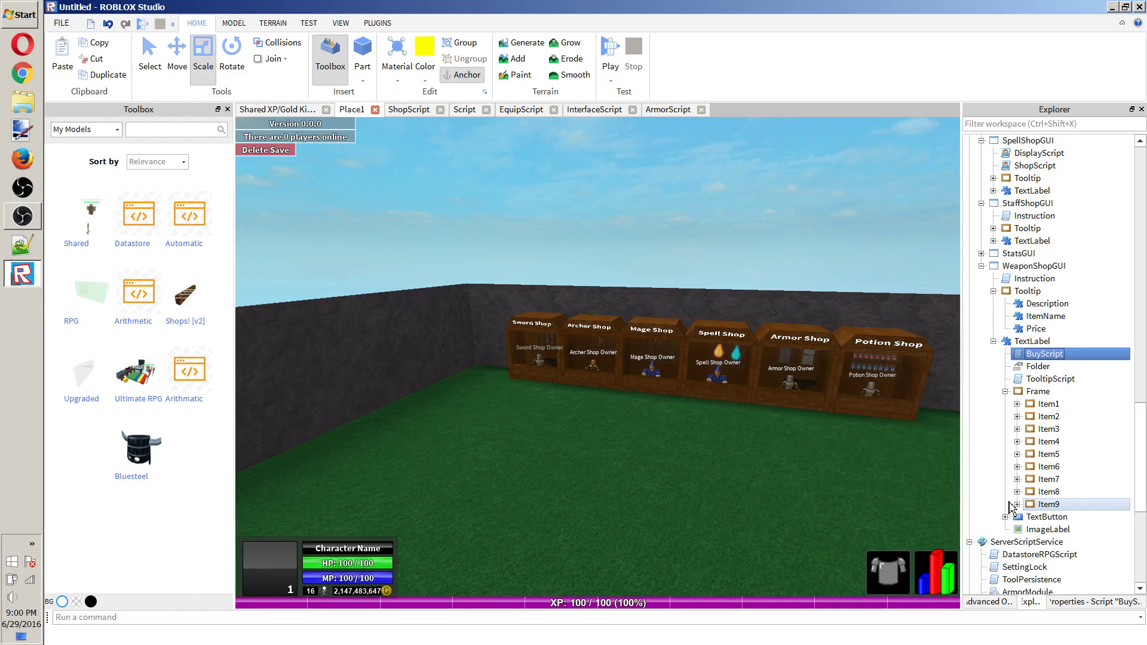
{"action": "left_click", "coordinate": [1062, 480]}
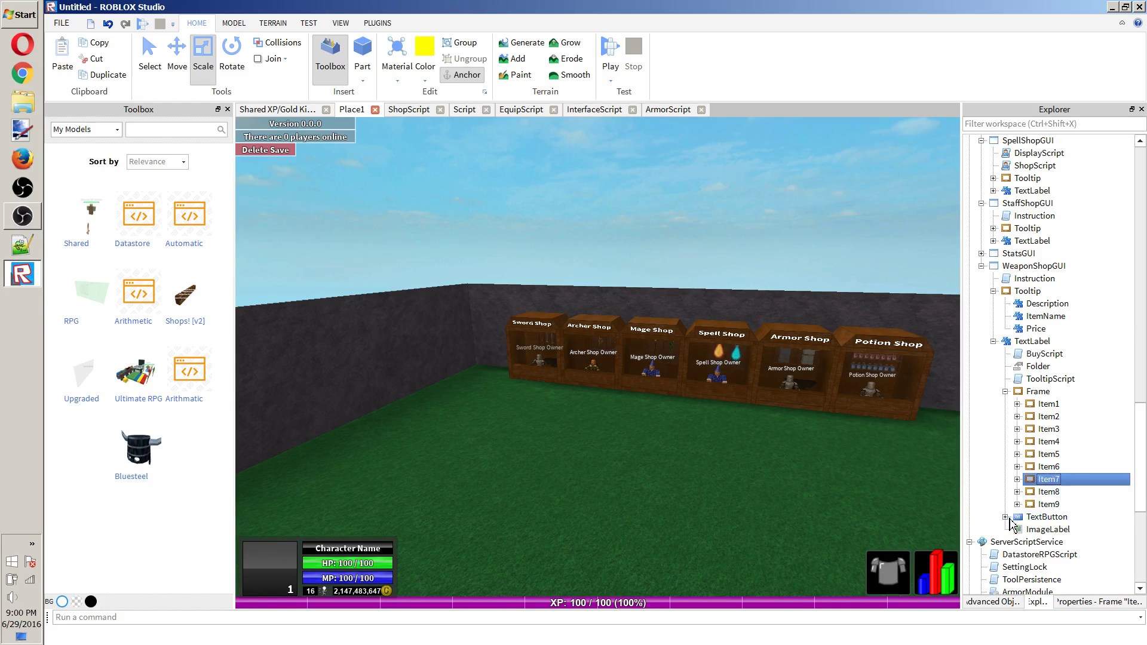
{"action": "left_click", "coordinate": [1058, 355]}
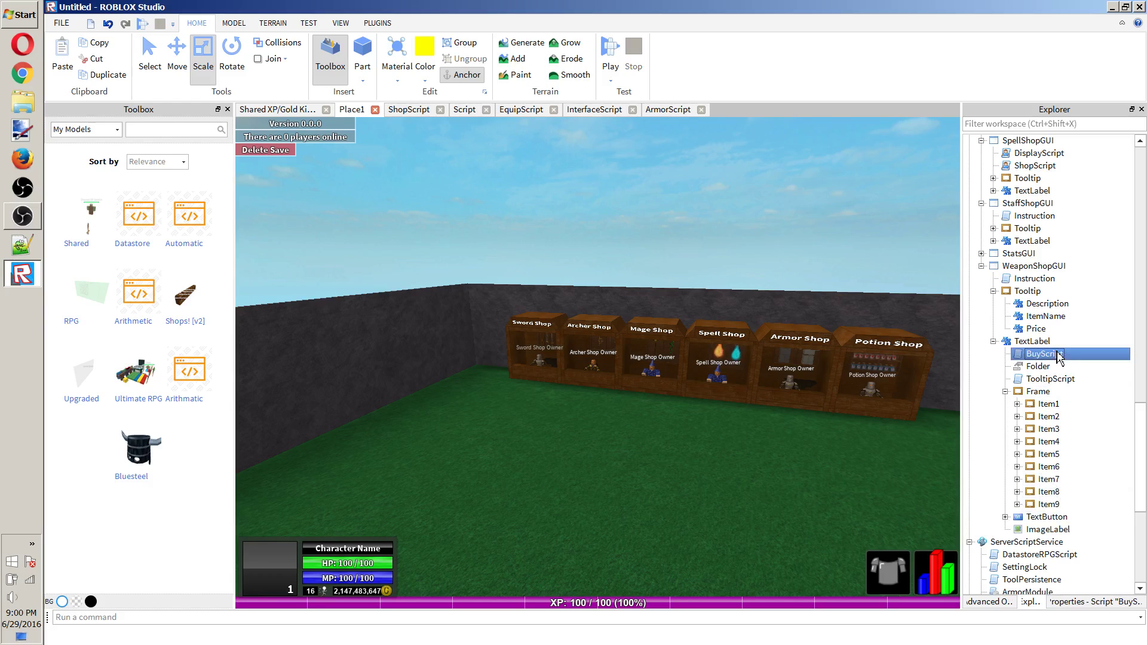
{"action": "left_click", "coordinate": [1059, 420]}
{"action": "left_click", "coordinate": [1018, 503]}
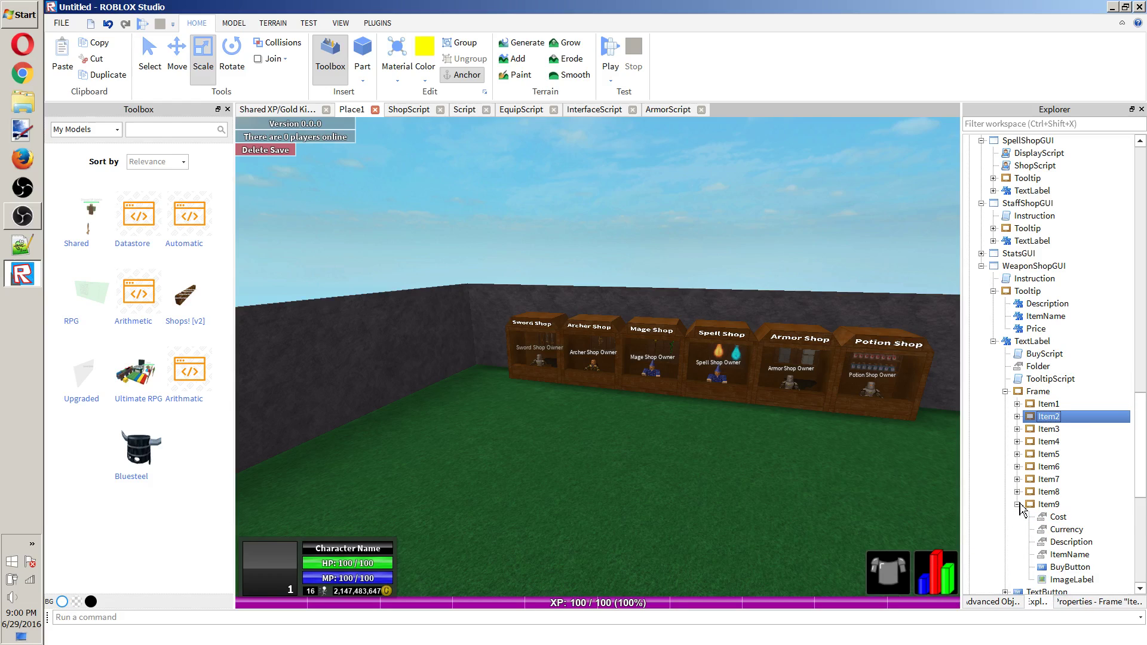
{"action": "left_click", "coordinate": [1018, 504]}
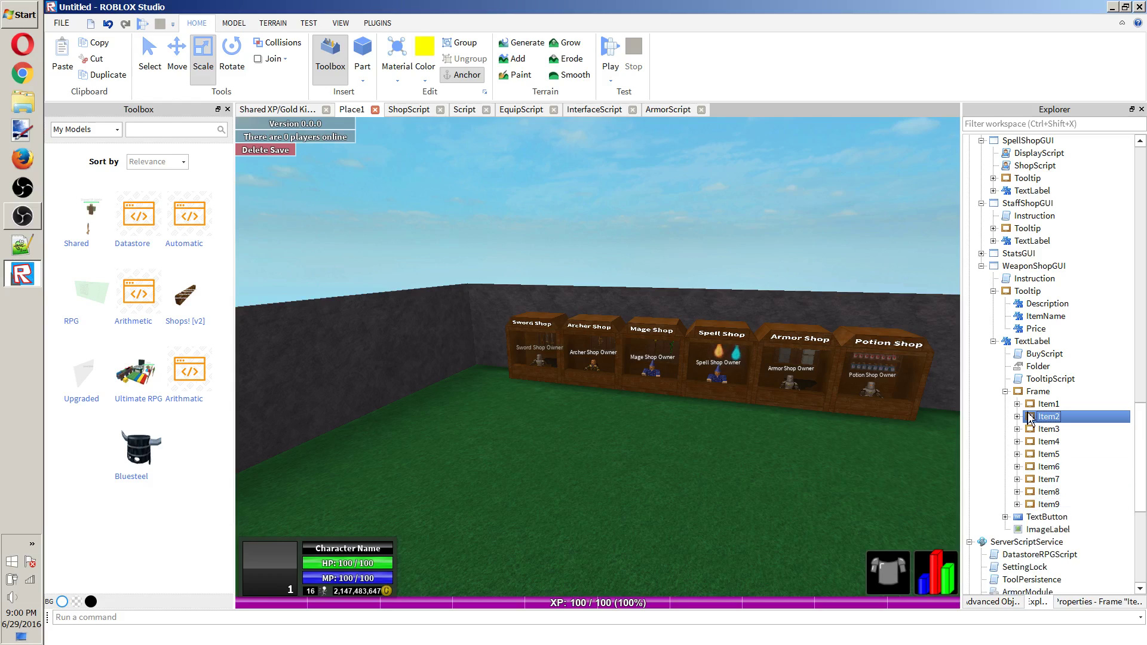
Check the Visible property of the Item9 and Item8 frames in the ReplicatedStorage WeaponShopGUI.
{"action": "left_click", "coordinate": [1084, 506]}
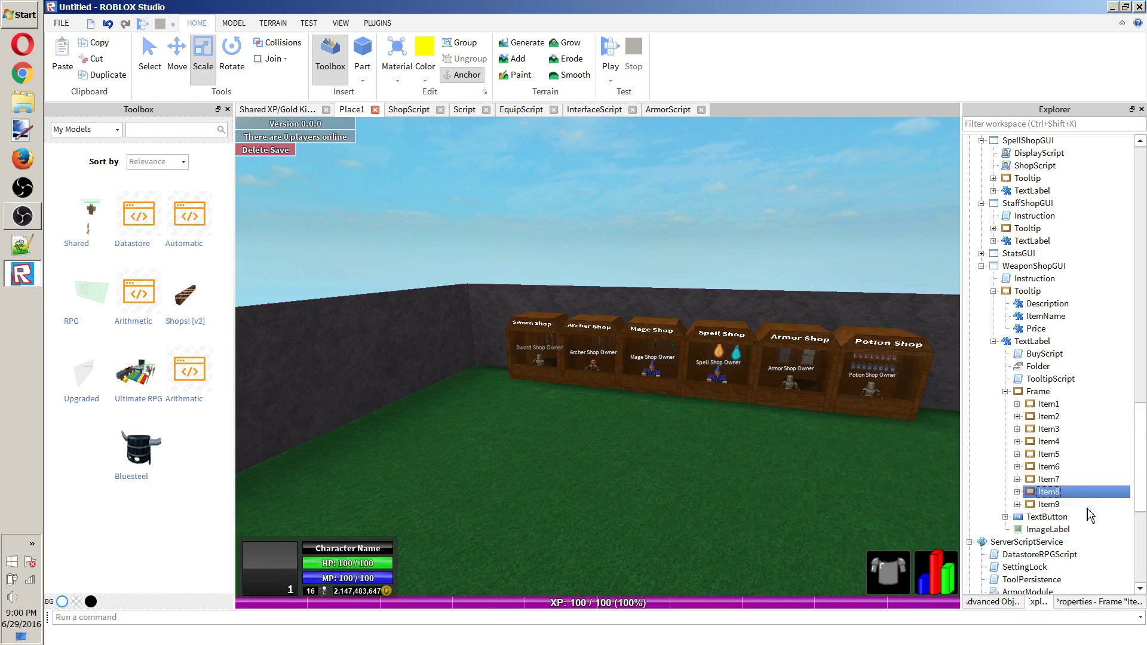
{"action": "left_click", "coordinate": [1087, 603]}
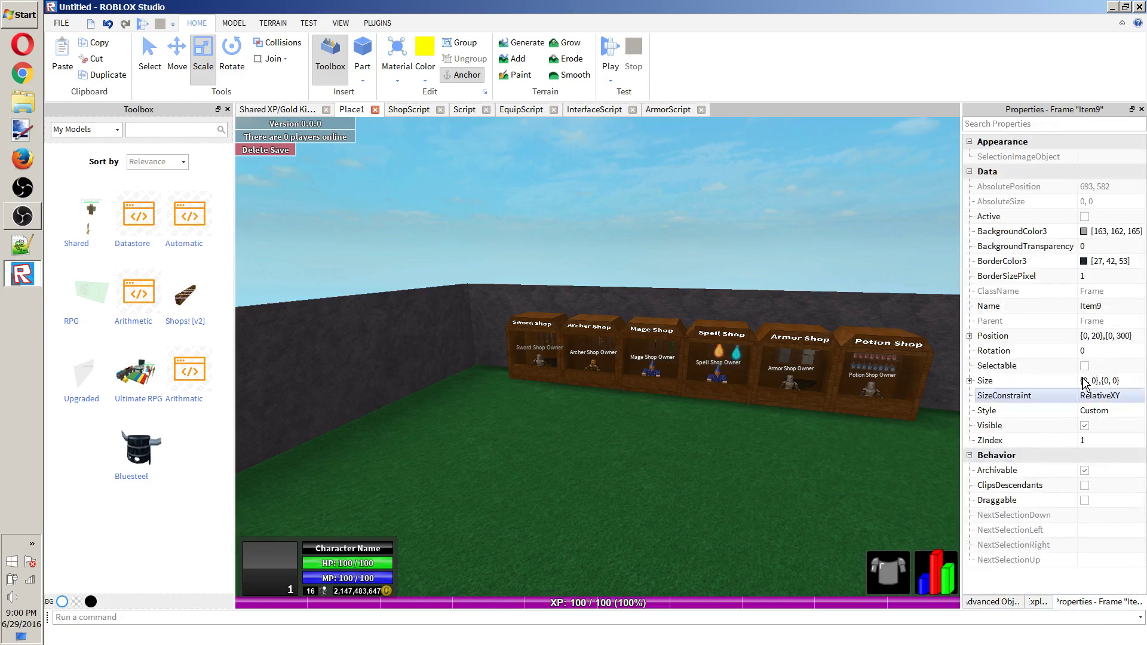
{"action": "left_click", "coordinate": [1099, 425]}
{"action": "left_click", "coordinate": [1038, 602]}
{"action": "left_click", "coordinate": [1087, 498]}
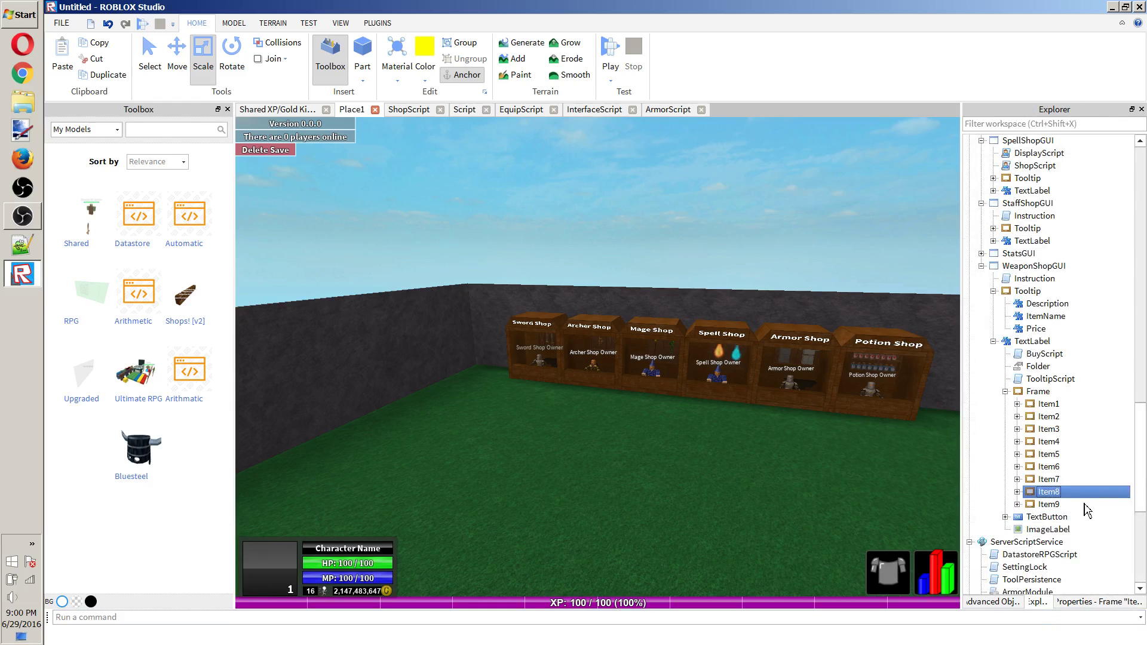
{"action": "left_click", "coordinate": [1069, 602]}
{"action": "left_click", "coordinate": [1101, 426]}
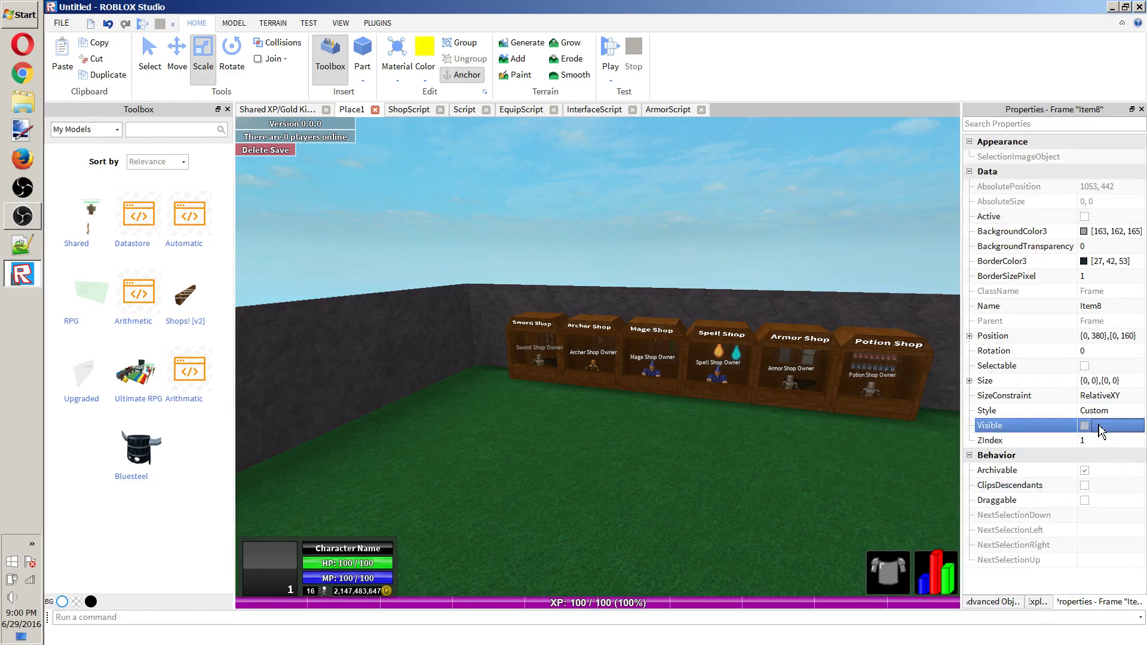
{"action": "left_click", "coordinate": [1040, 603]}
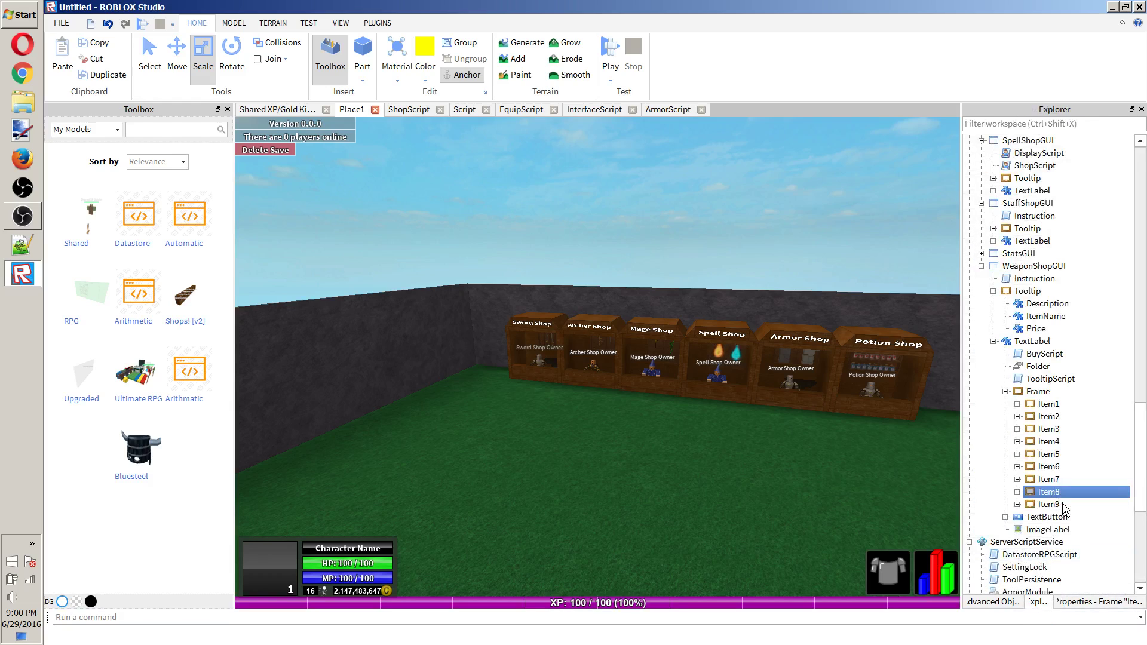
{"action": "left_click", "coordinate": [1069, 502]}
{"action": "left_click", "coordinate": [1097, 604]}
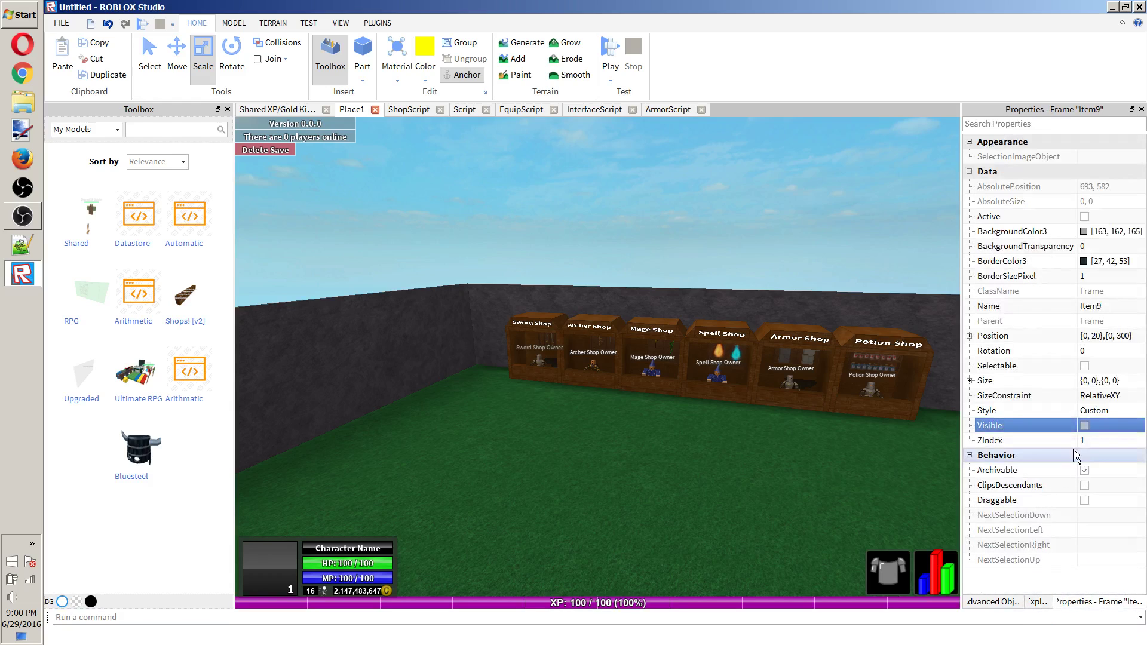
{"action": "left_click", "coordinate": [1038, 601]}
Copy the WeaponShopGUI from ReplicatedStorage and paste it into StarterGui.
{"action": "left_click", "coordinate": [1033, 266]}
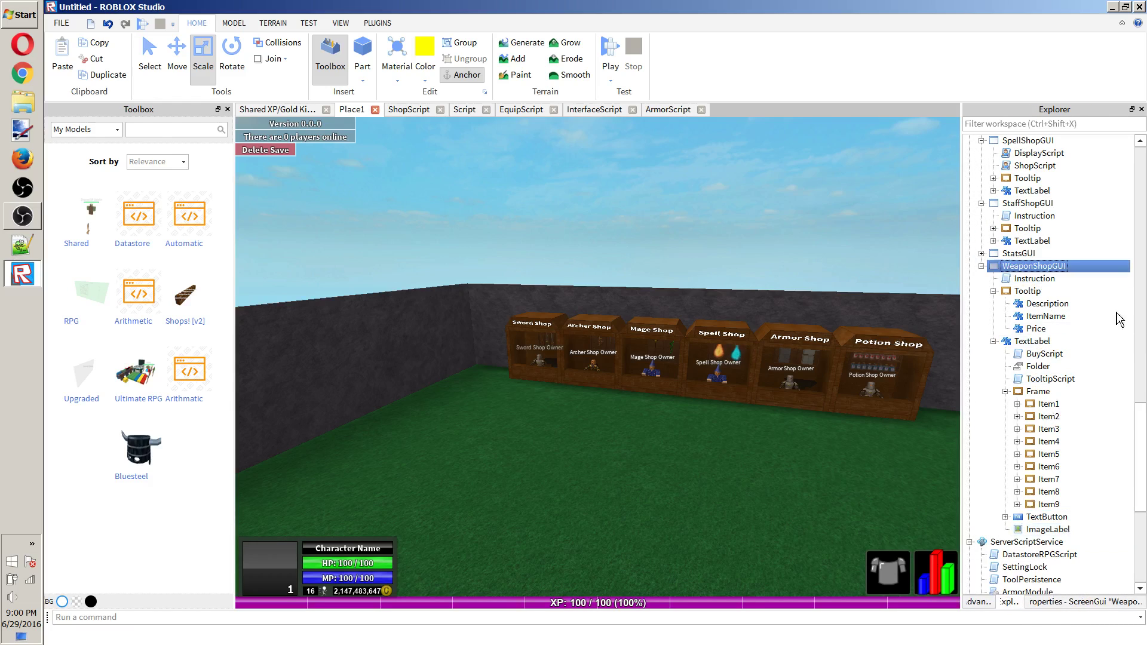
{"action": "scroll", "coordinate": [1138, 483], "scroll_direction": "down", "scroll_amount": 8}
{"action": "left_click", "coordinate": [1010, 341]}
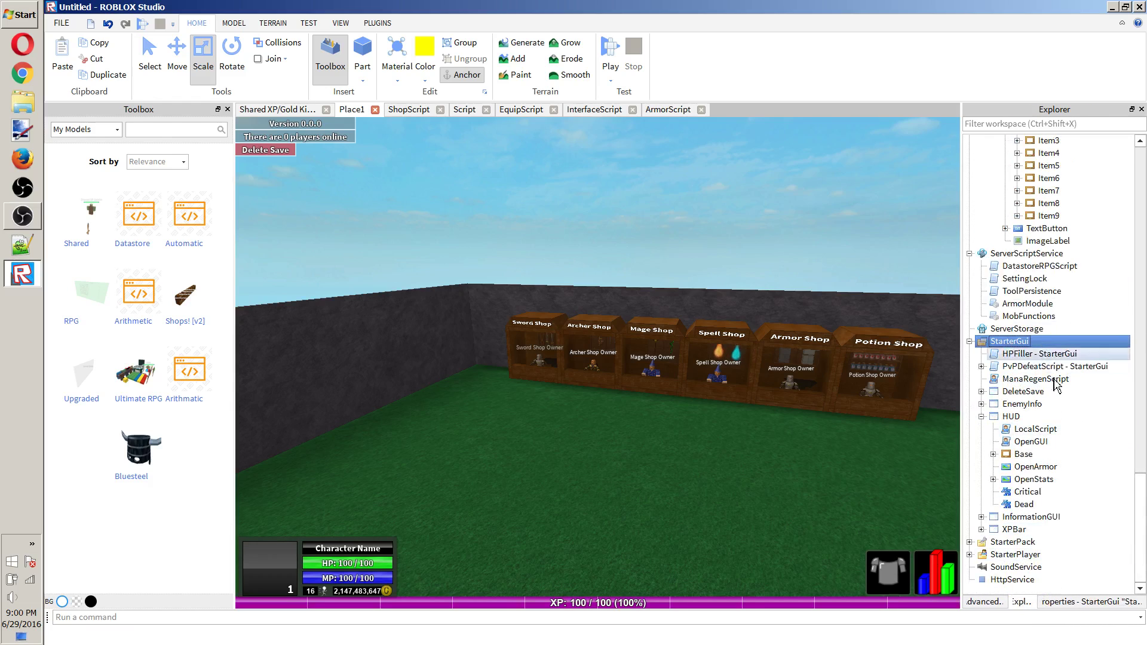
{"action": "key", "text": "ctrl+shift+v"}
{"action": "left_click", "coordinate": [1092, 603]}
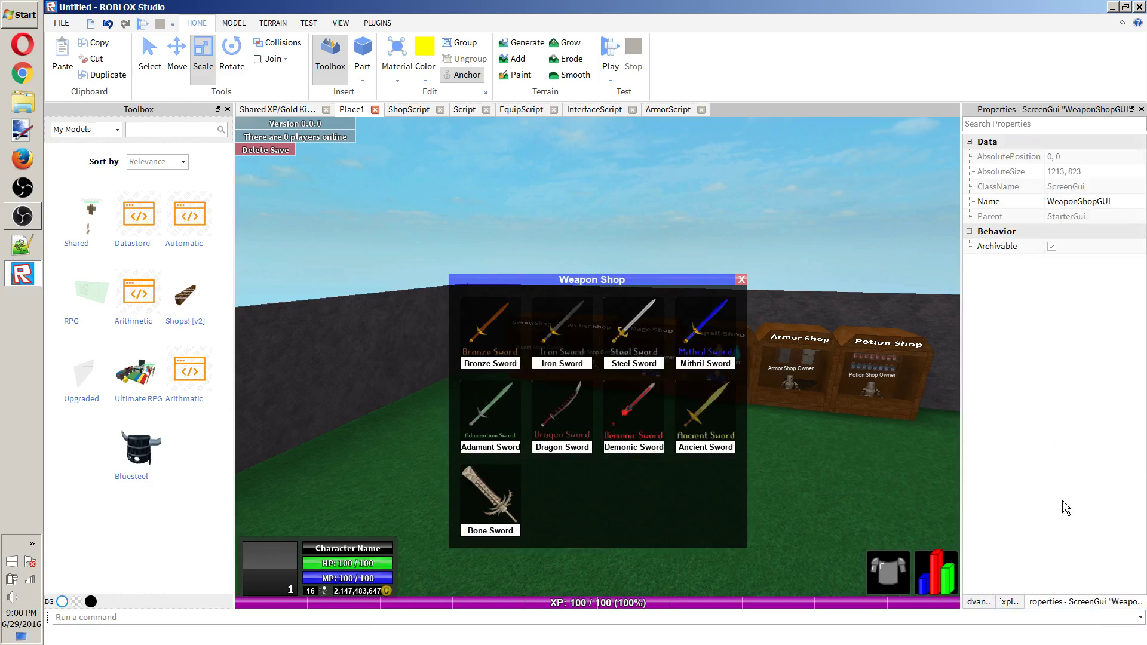
Duplicate the Item9 frame inside the StarterGui copy of WeaponShopGUI and name the duplicate Item10.
{"action": "left_click", "coordinate": [1009, 601]}
{"action": "left_click", "coordinate": [981, 529]}
{"action": "scroll", "coordinate": [991, 534], "scroll_direction": "down", "scroll_amount": 1}
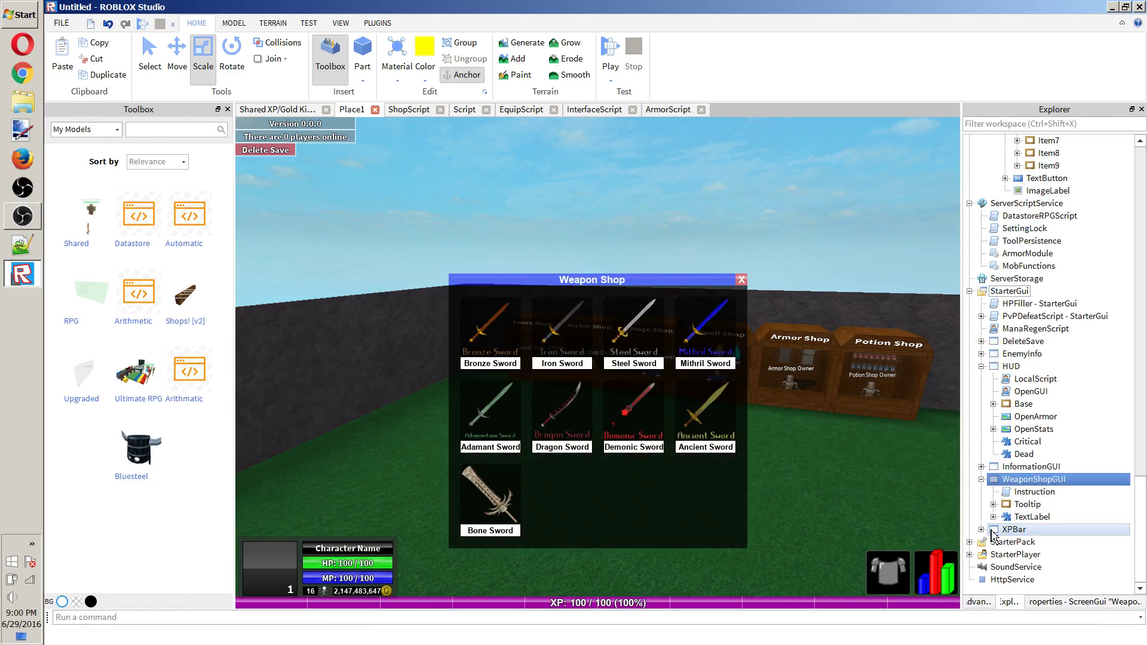
{"action": "left_click", "coordinate": [993, 504]}
{"action": "scroll", "coordinate": [994, 510], "scroll_direction": "down", "scroll_amount": 1}
{"action": "left_click", "coordinate": [993, 516]}
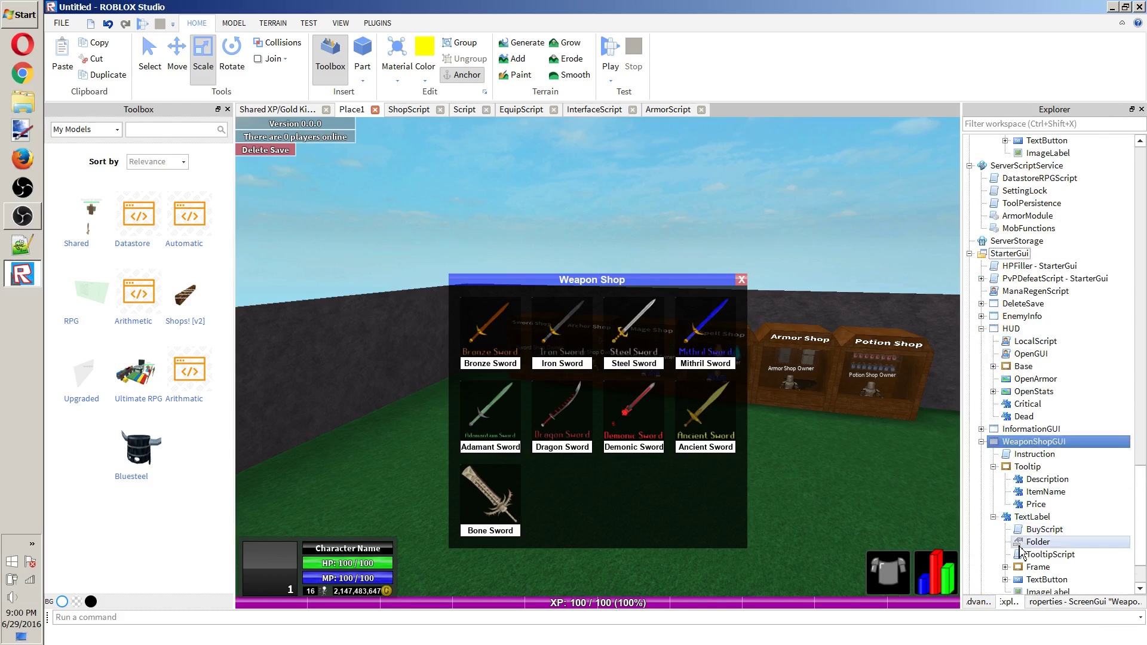
{"action": "scroll", "coordinate": [1009, 508], "scroll_direction": "down", "scroll_amount": 2}
{"action": "left_click", "coordinate": [1005, 491]}
{"action": "scroll", "coordinate": [1006, 495], "scroll_direction": "down", "scroll_amount": 3}
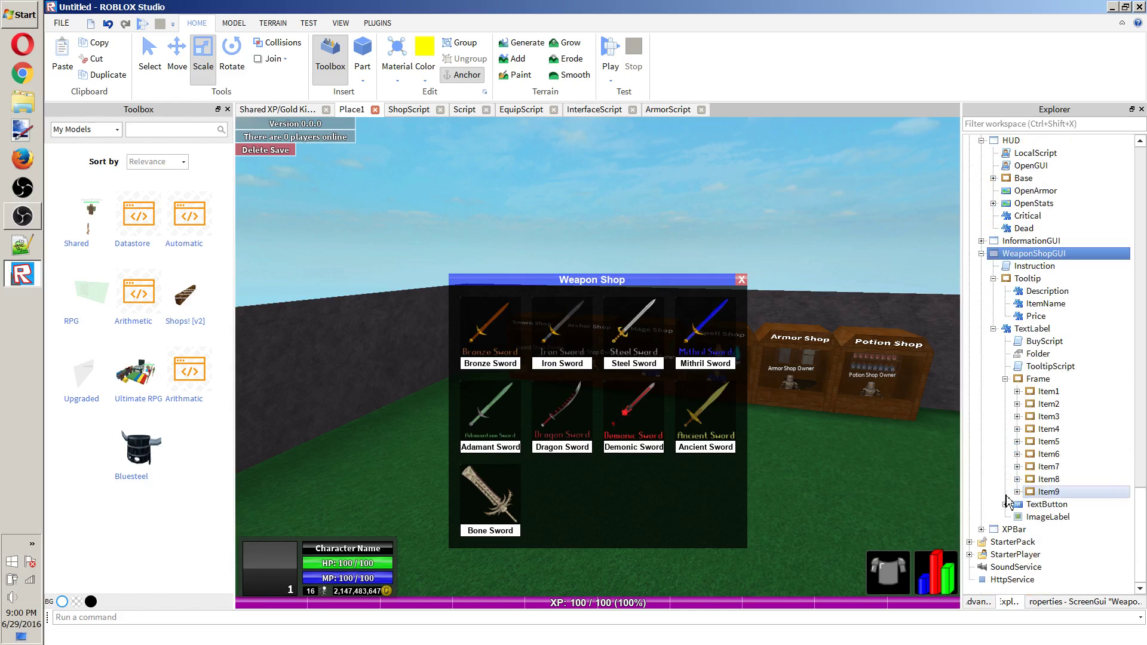
{"action": "left_click", "coordinate": [1045, 492]}
{"action": "left_click", "coordinate": [1105, 601]}
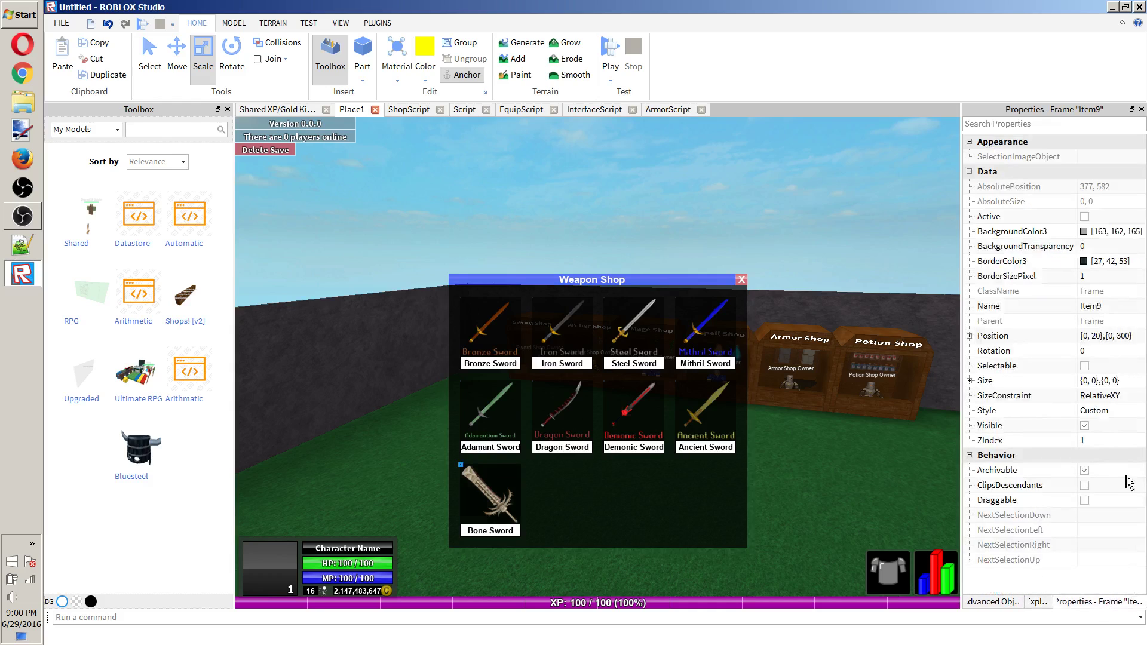
{"action": "left_click", "coordinate": [1140, 306]}
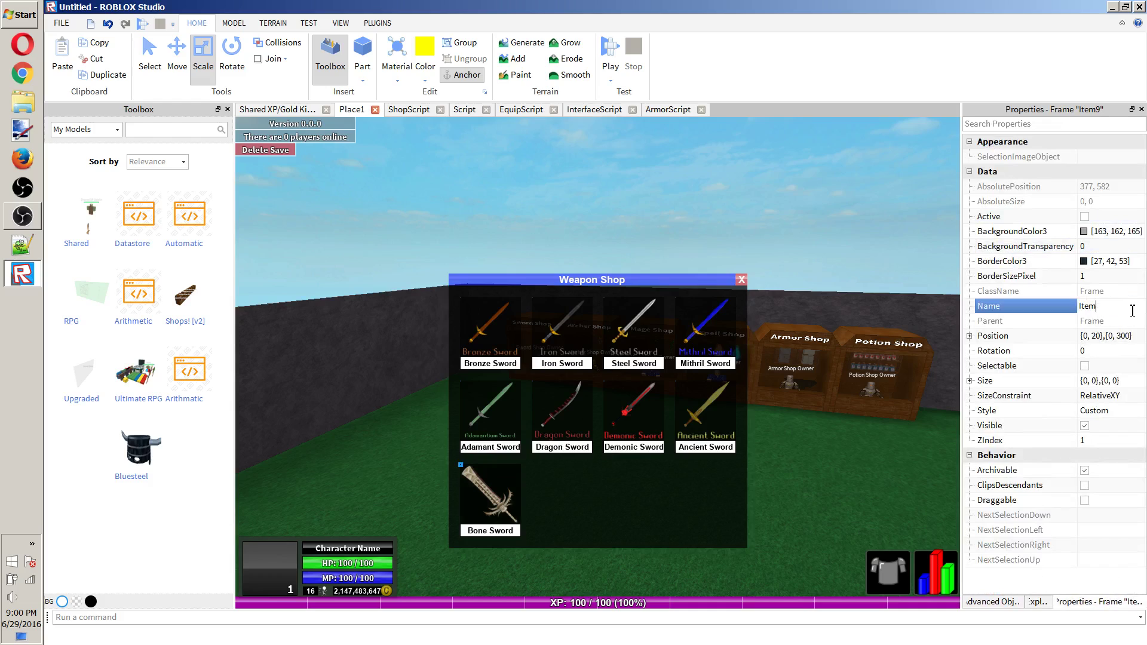
{"action": "type", "text": "10"}
Set the Item10 frame's position to {0, 140},{0, 300}, placing it beside the first Bone Sword.
{"action": "double_click", "coordinate": [1095, 336]}
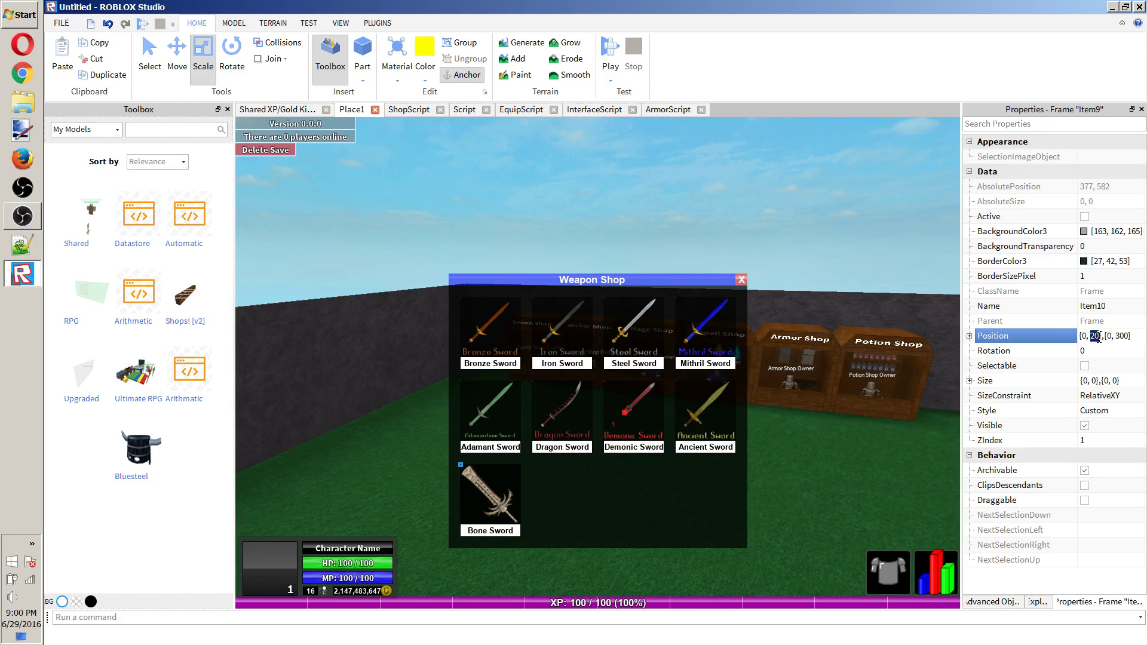
{"action": "type", "text": "100"}
{"action": "key", "text": "Return"}
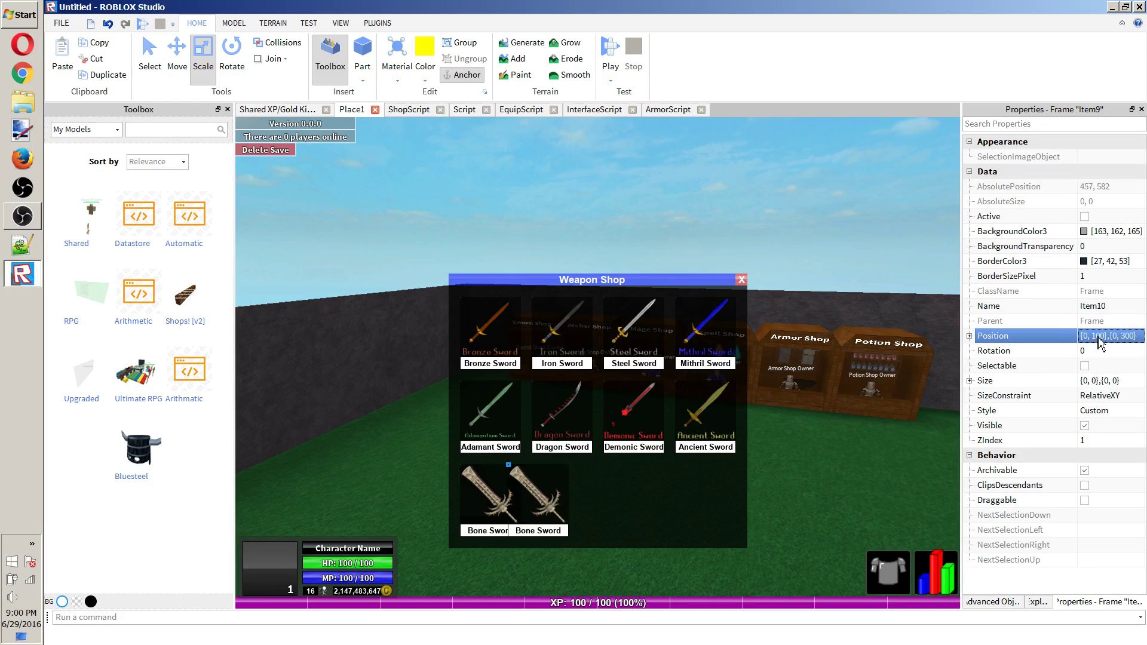
{"action": "key", "text": "Return"}
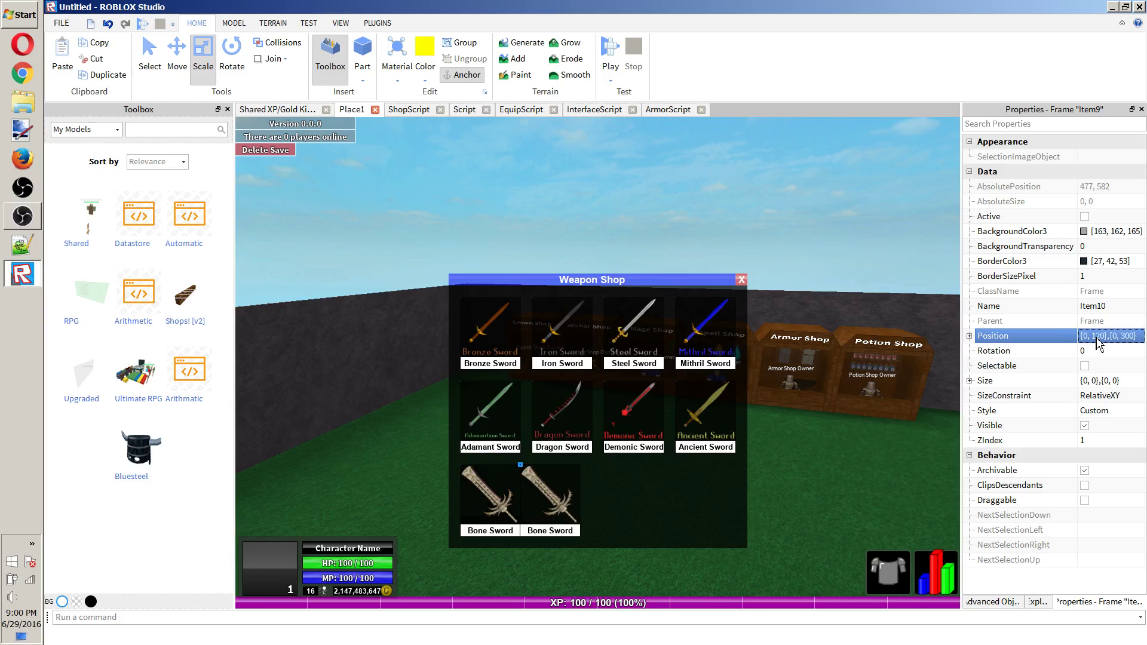
{"action": "left_click", "coordinate": [1099, 340]}
{"action": "double_click", "coordinate": [1102, 339]}
{"action": "type", "text": "140"}
{"action": "key", "text": "Return"}
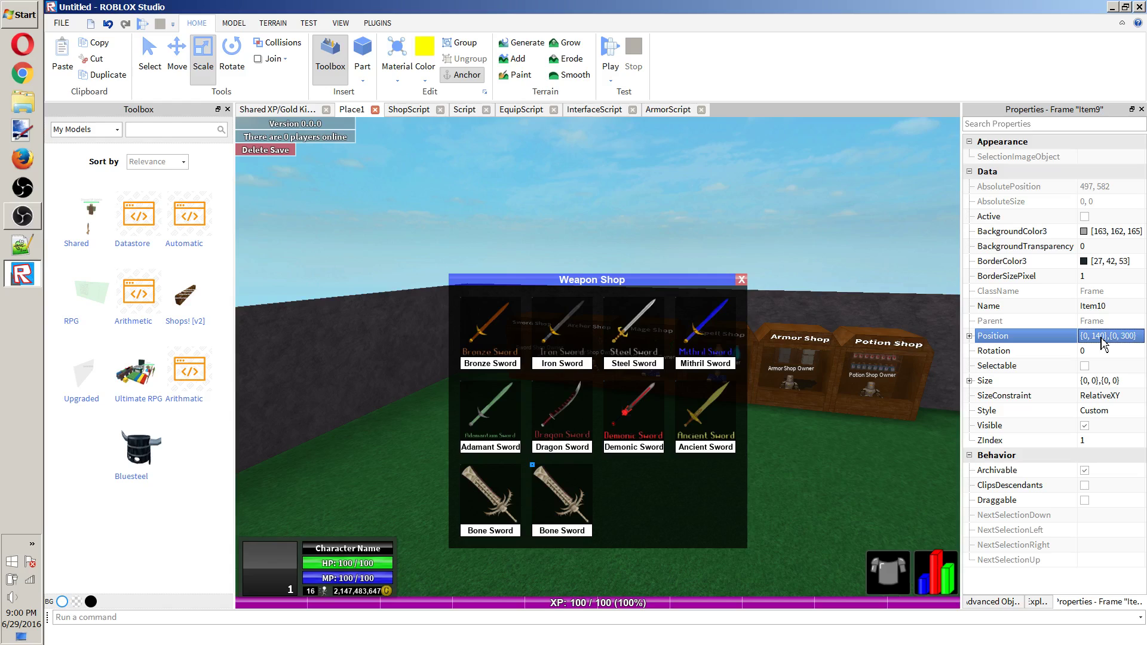
{"action": "left_click", "coordinate": [1102, 338]}
{"action": "left_click_drag", "start_coordinate": [1104, 337], "coordinate": [1100, 338]}
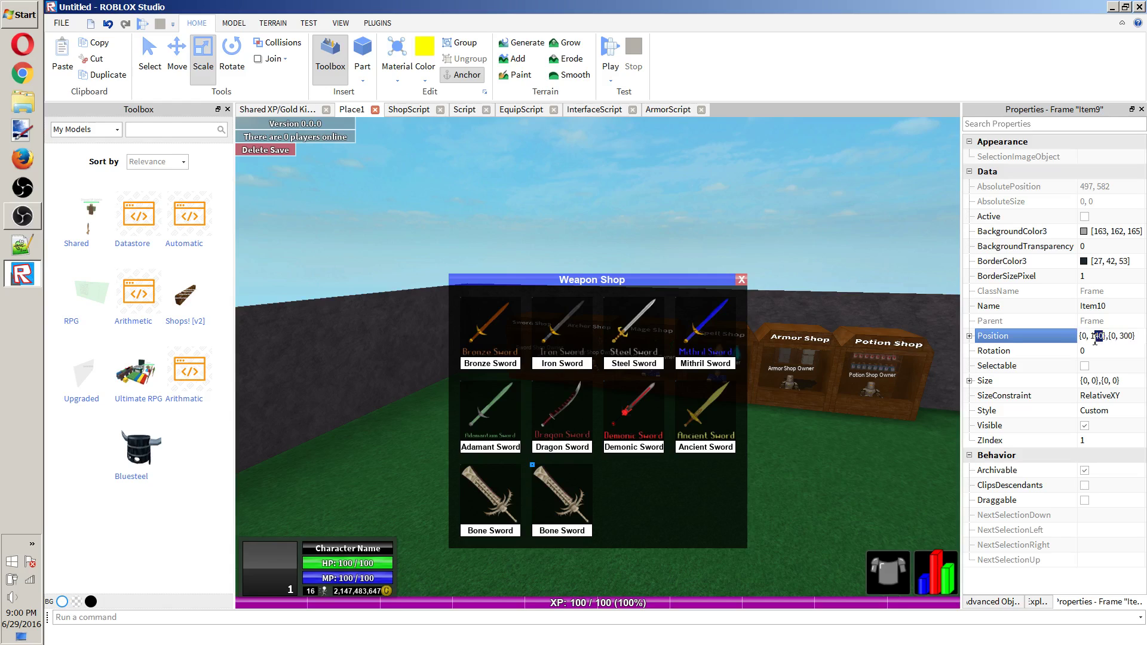
Set the Cost value inside the Item10 frame to 0.
{"action": "left_click", "coordinate": [1042, 602]}
{"action": "left_click", "coordinate": [1017, 505]}
{"action": "scroll", "coordinate": [1057, 506], "scroll_direction": "down", "scroll_amount": 1}
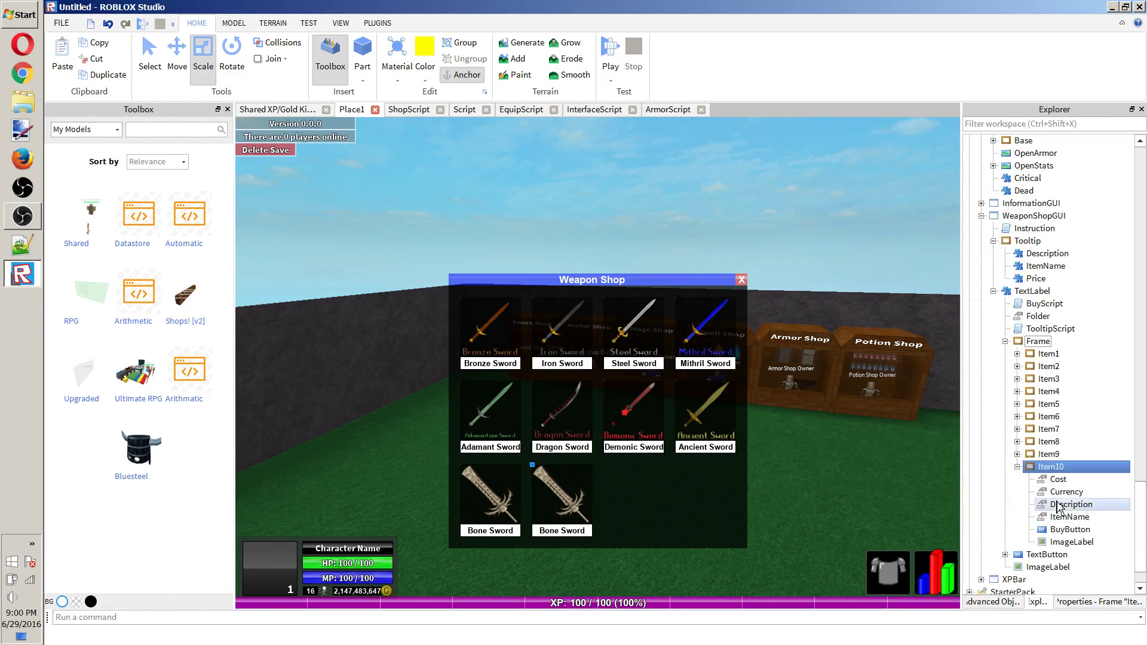
{"action": "left_click", "coordinate": [1058, 479]}
{"action": "left_click", "coordinate": [1075, 603]}
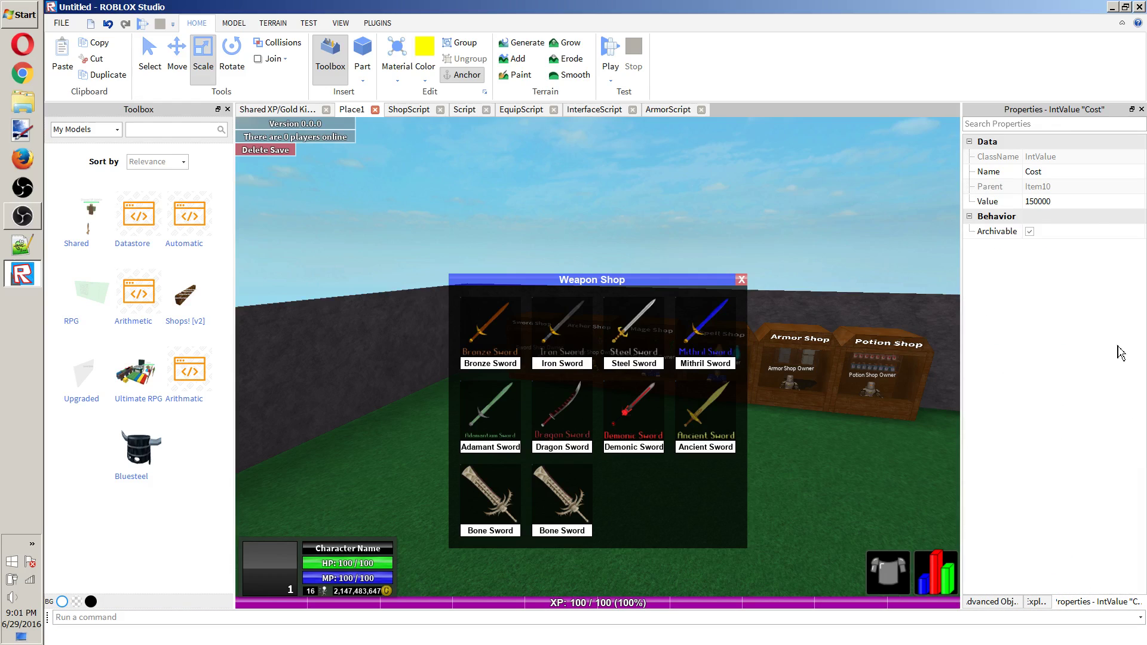
{"action": "left_click", "coordinate": [1067, 204]}
{"action": "left_click", "coordinate": [1067, 206]}
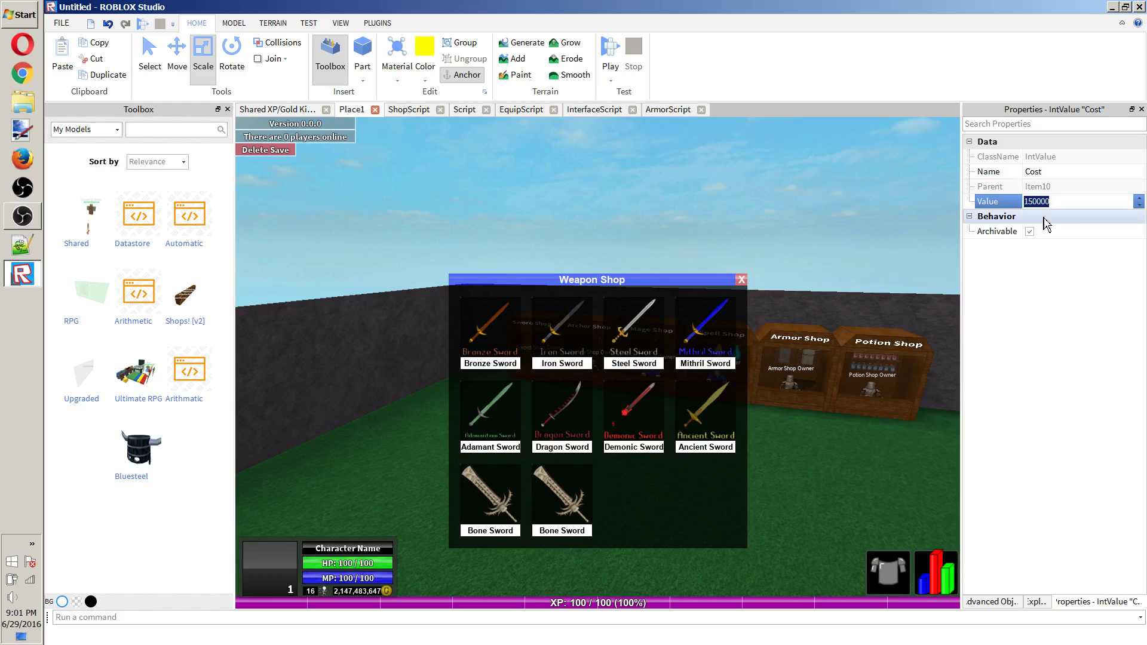
{"action": "type", "text": "9"}
{"action": "key", "text": "Return"}
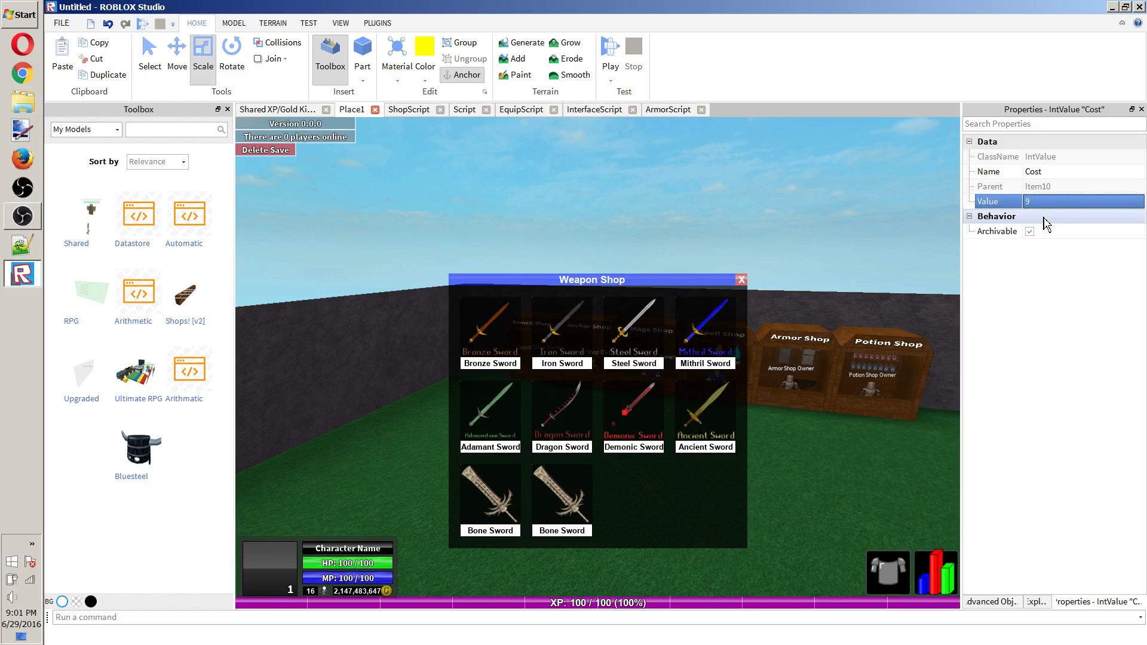
{"action": "left_click", "coordinate": [1056, 203]}
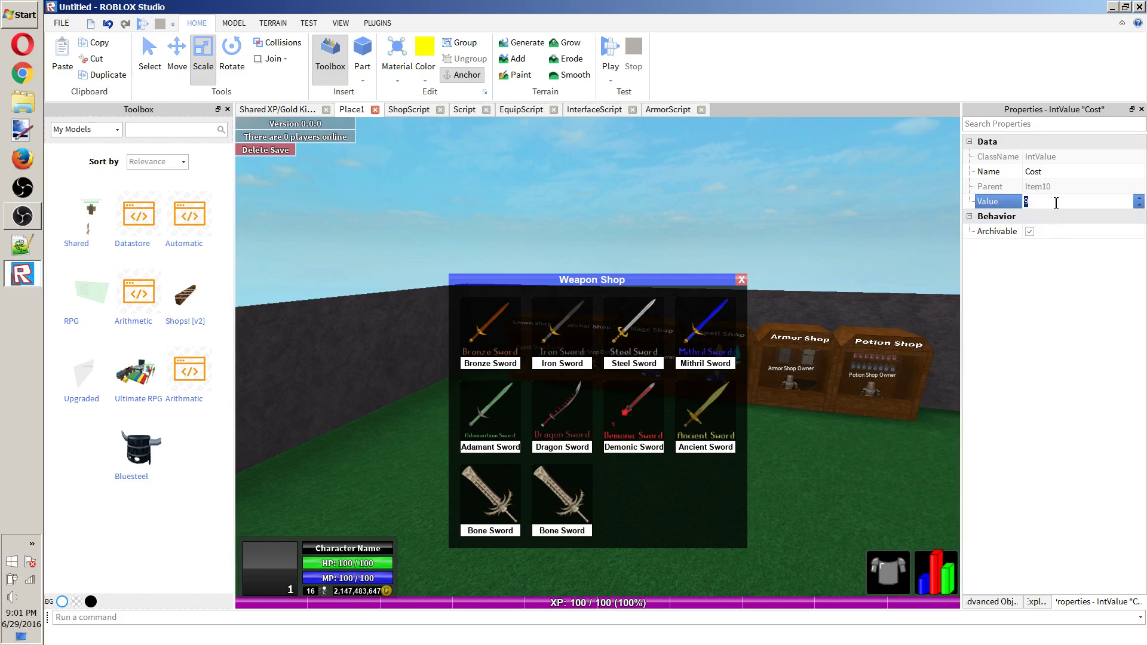
{"action": "type", "text": "0"}
{"action": "key", "text": "Return"}
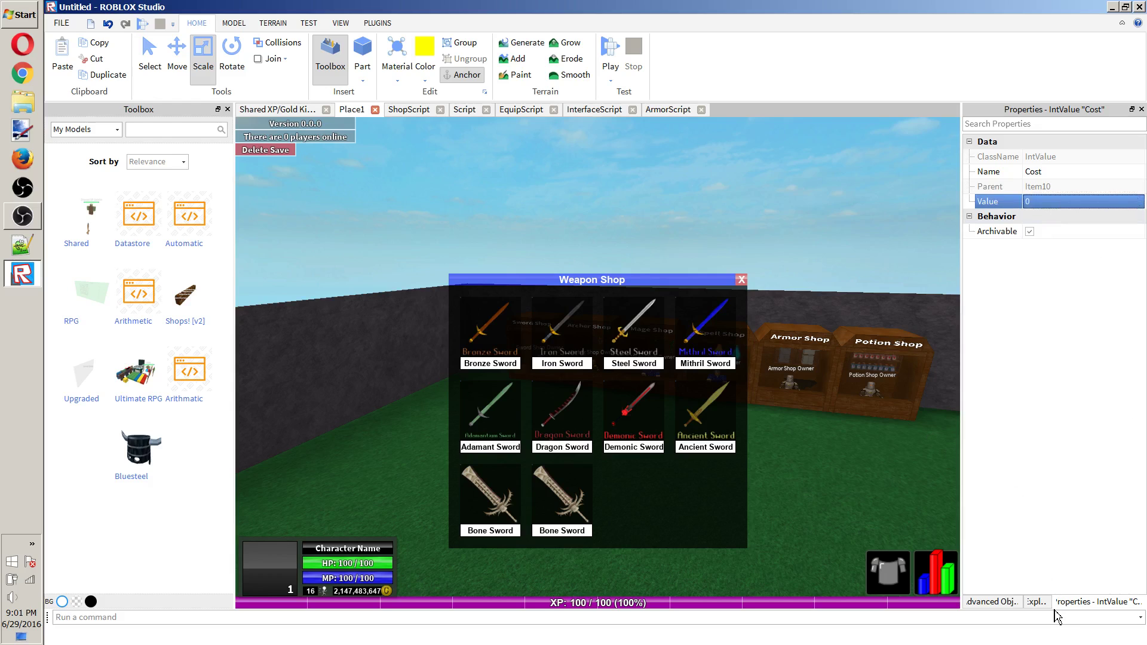
Clear the Image property of the ImageLabel inside the Item10 frame.
{"action": "left_click", "coordinate": [1037, 602]}
{"action": "left_click", "coordinate": [1051, 546]}
{"action": "left_click", "coordinate": [1088, 603]}
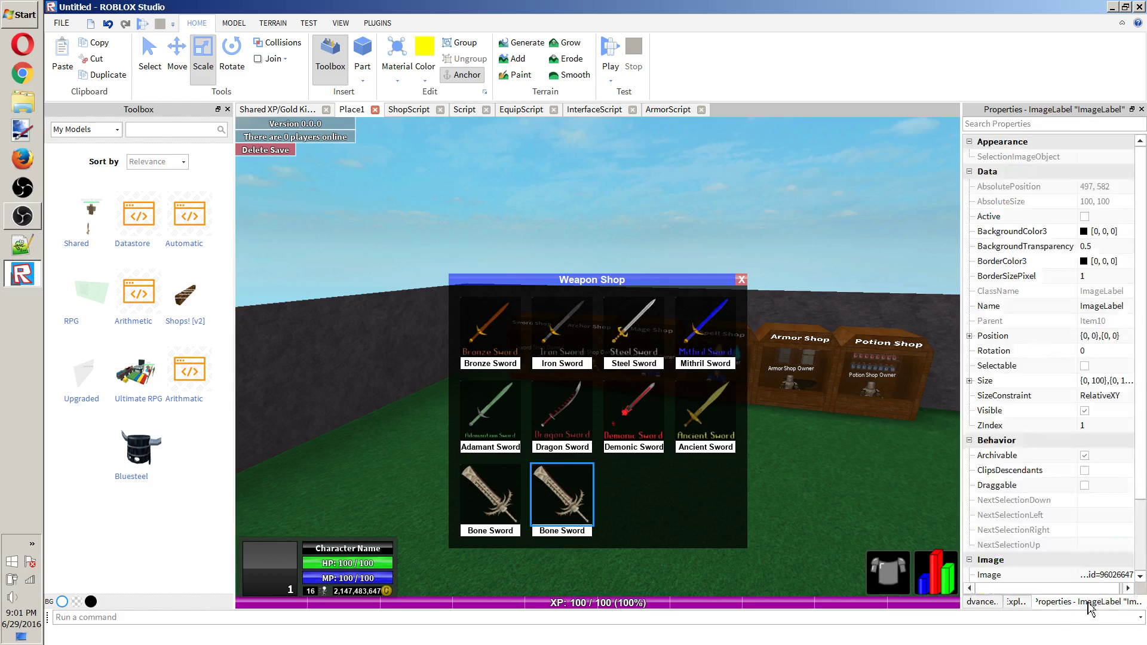
{"action": "scroll", "coordinate": [1117, 388], "scroll_direction": "down", "scroll_amount": 2}
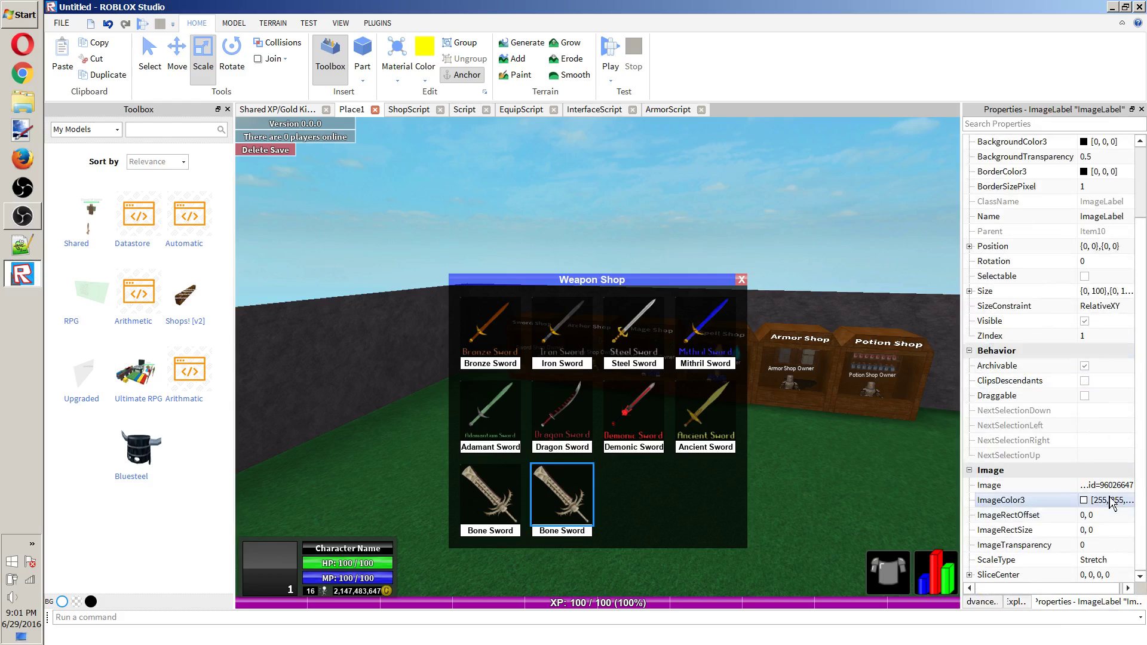
{"action": "left_click", "coordinate": [1106, 485]}
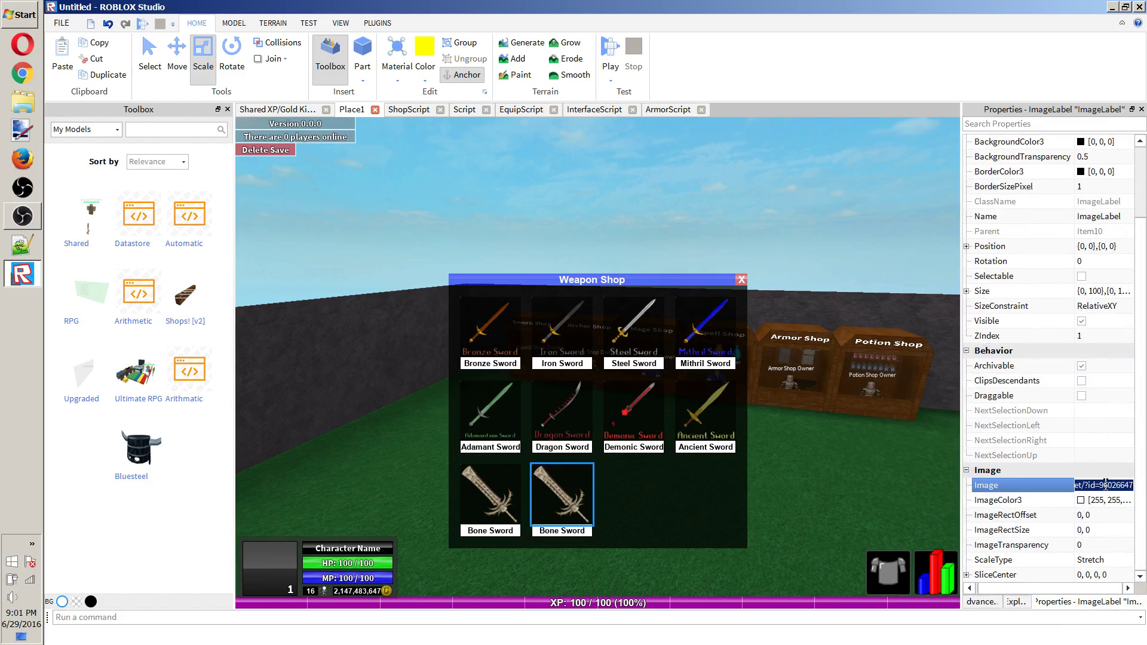
{"action": "key", "text": "BackSpace"}
{"action": "key", "text": "Return"}
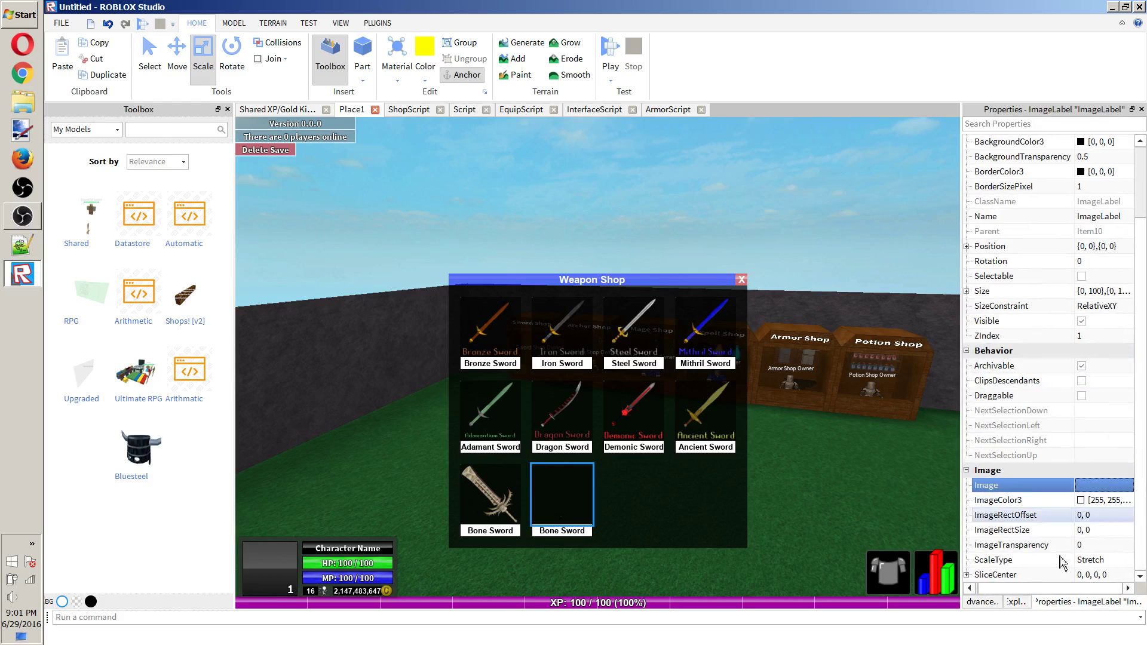
Set the text of the BuyButton inside the Item10 frame to "Noob Sword".
{"action": "left_click", "coordinate": [1020, 602]}
{"action": "left_click", "coordinate": [1063, 529]}
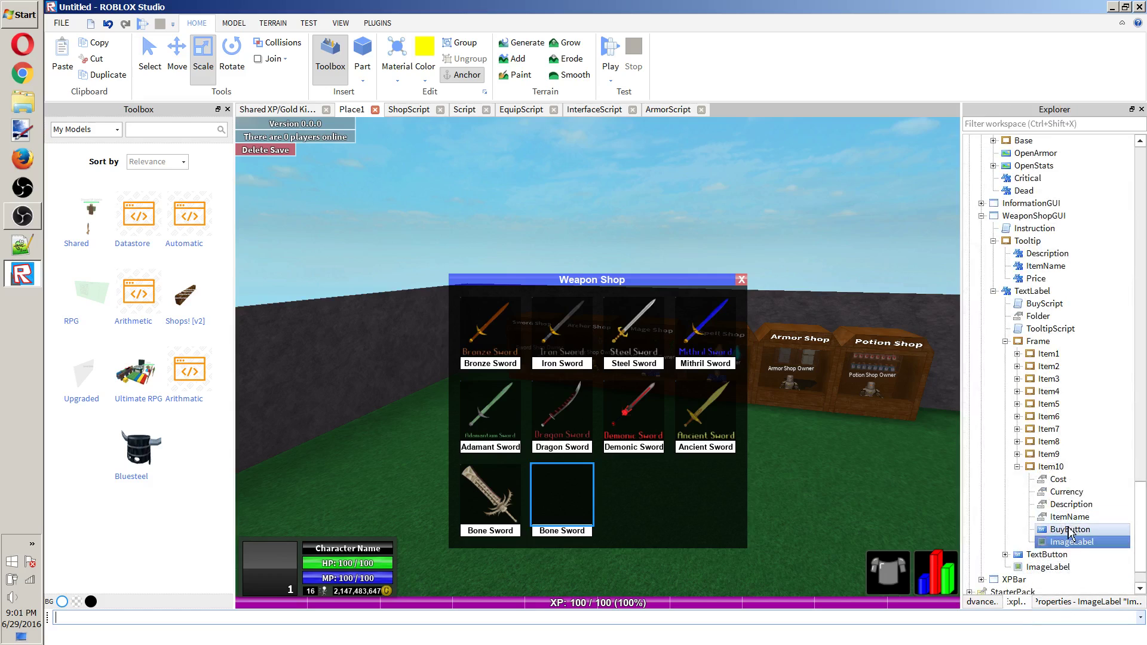
{"action": "left_click", "coordinate": [1087, 602]}
{"action": "scroll", "coordinate": [1128, 507], "scroll_direction": "down", "scroll_amount": 2}
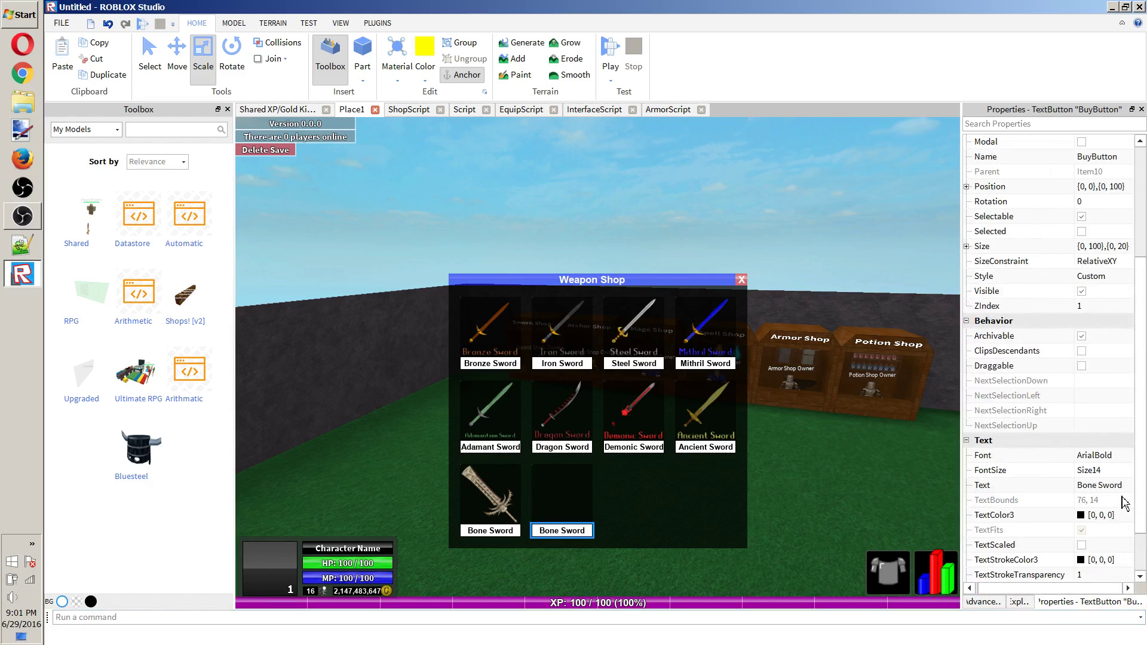
{"action": "left_click", "coordinate": [1122, 486]}
{"action": "key", "text": "BackSpace"}
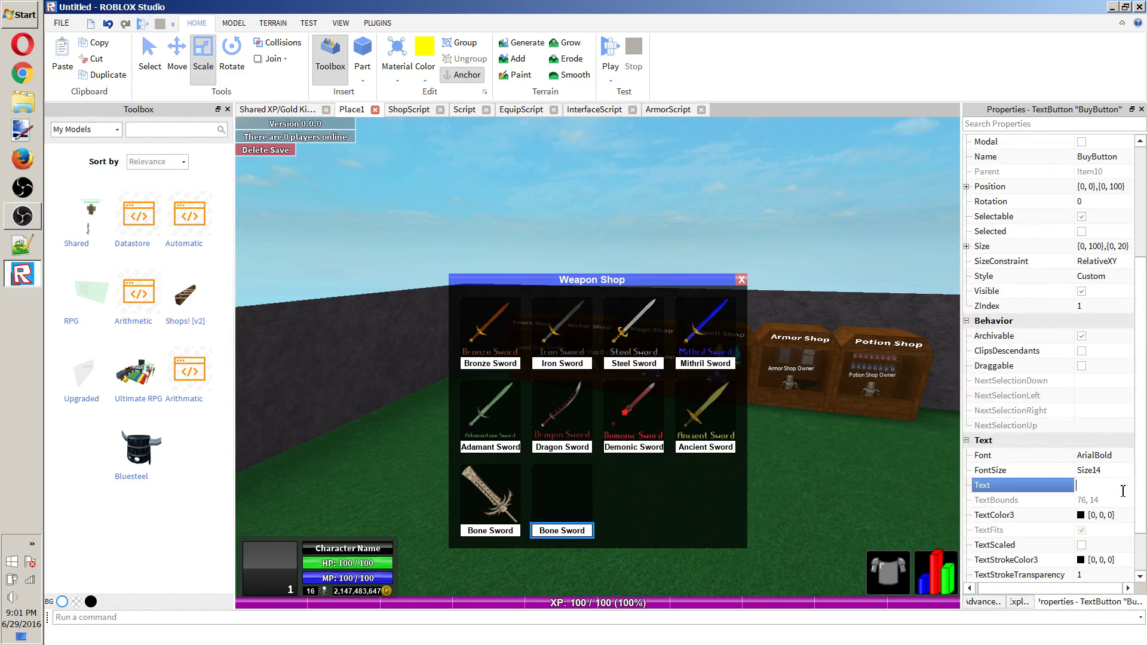
{"action": "type", "text": "Noob Sword"}
{"action": "key", "text": "Return"}
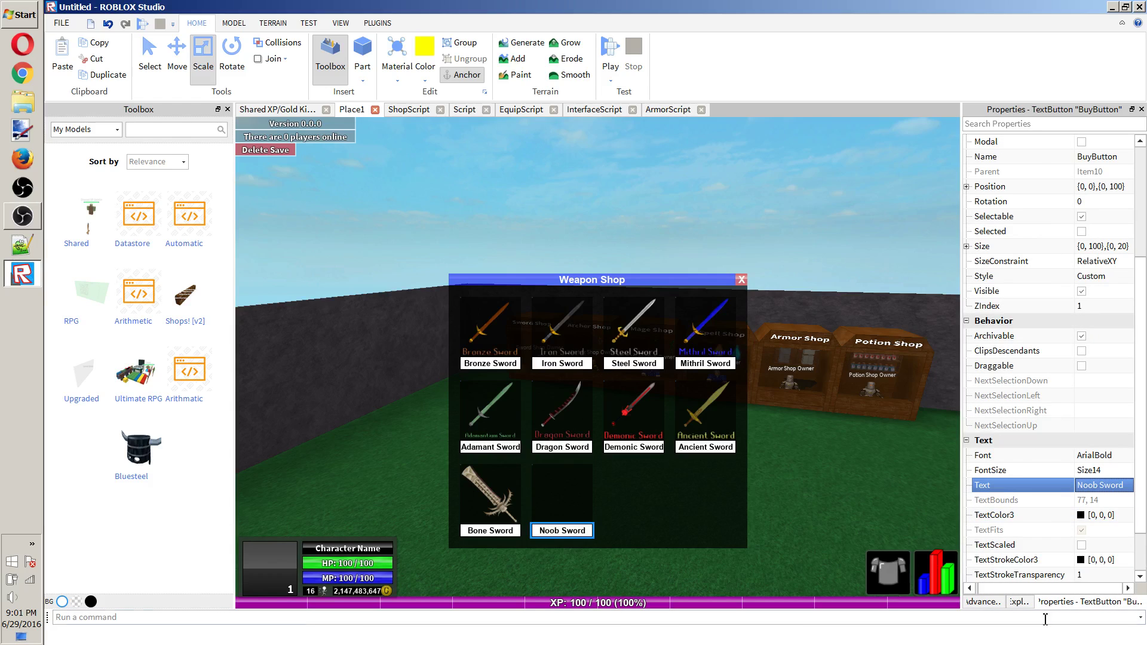
Inspect the Image property of the ImageLabel inside the Item8 frame for reference.
{"action": "left_click", "coordinate": [1028, 617]}
{"action": "left_click", "coordinate": [1018, 602]}
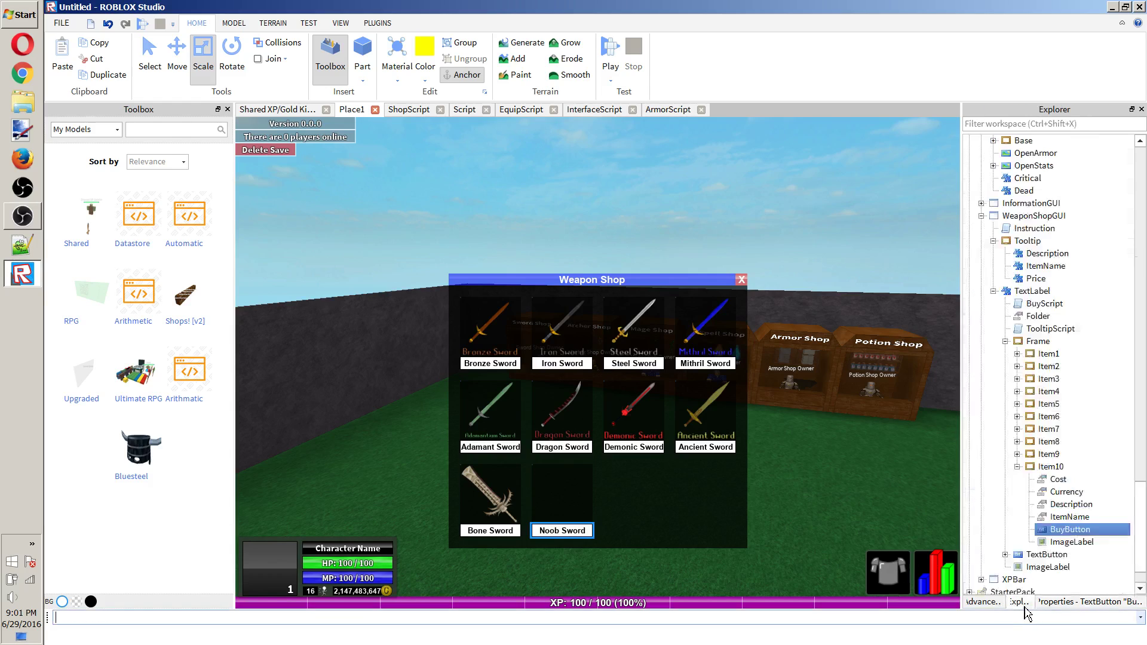
{"action": "left_click", "coordinate": [1017, 442]}
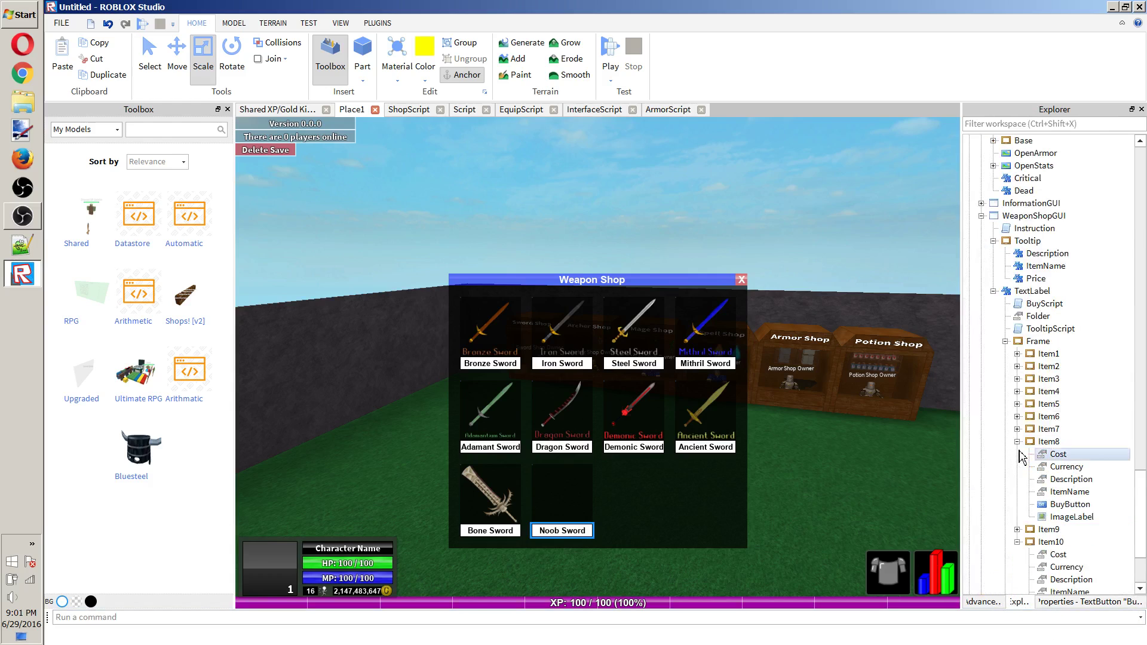
{"action": "left_click", "coordinate": [1072, 517]}
{"action": "left_click", "coordinate": [1094, 601]}
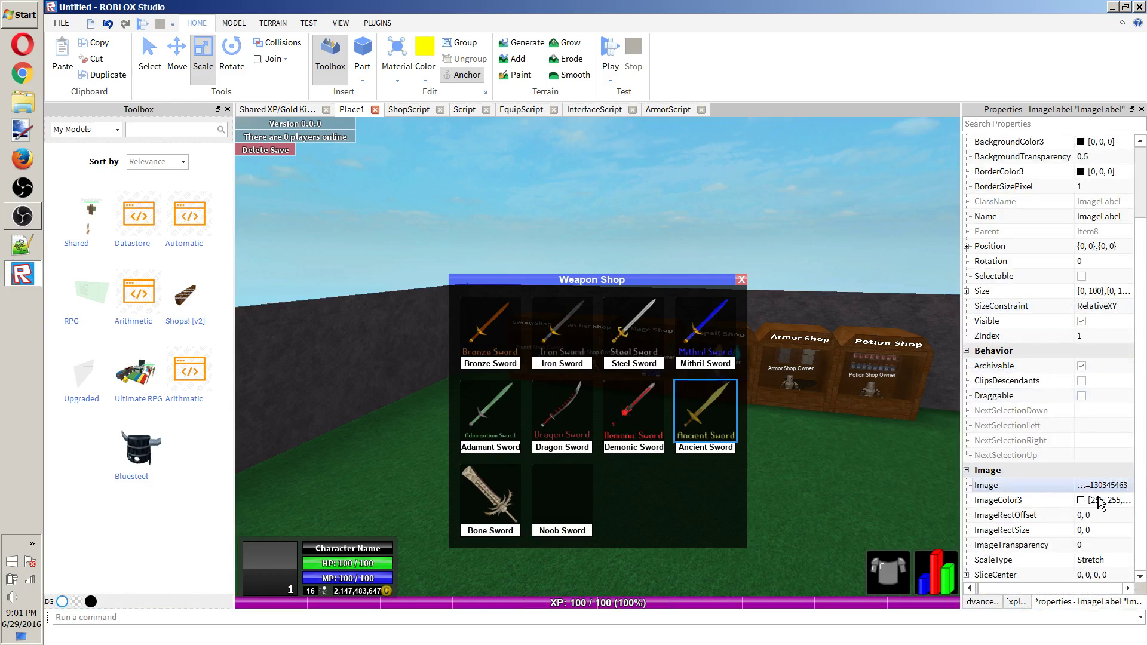
{"action": "left_click", "coordinate": [1020, 602]}
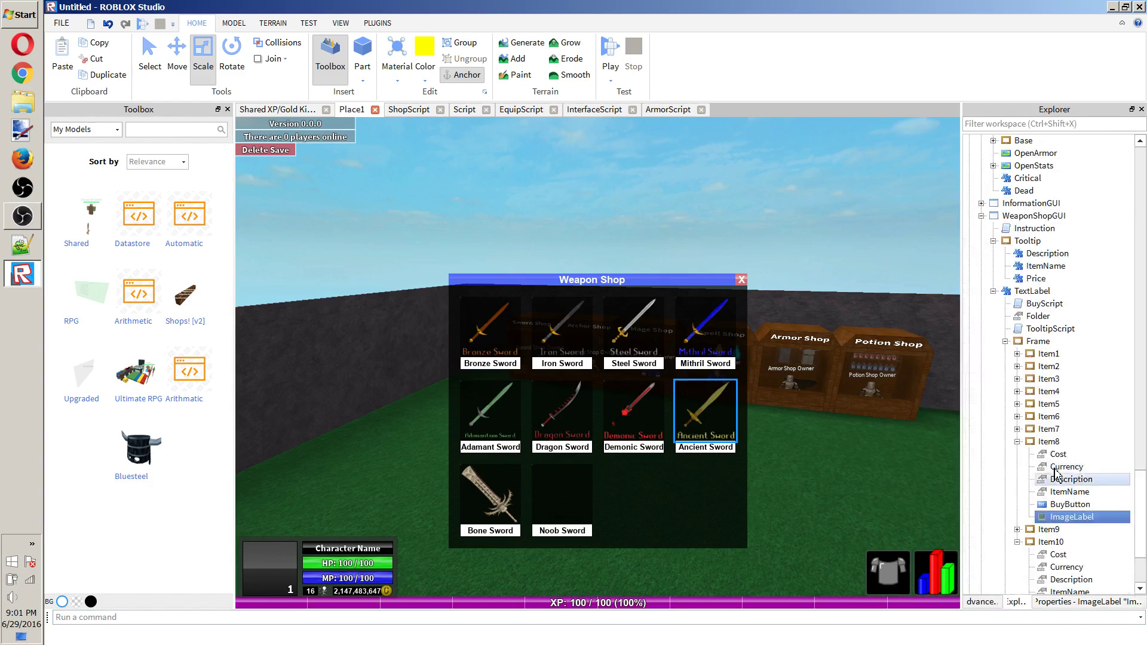
{"action": "left_click", "coordinate": [1054, 469]}
{"action": "scroll", "coordinate": [1054, 469], "scroll_direction": "down", "scroll_amount": 3}
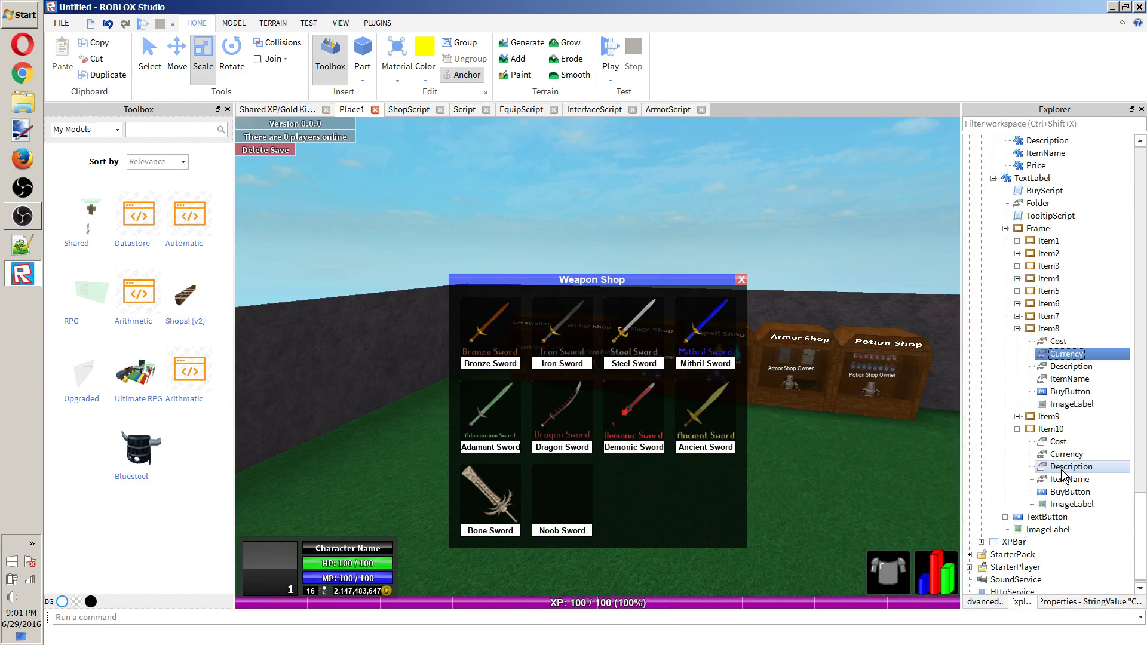
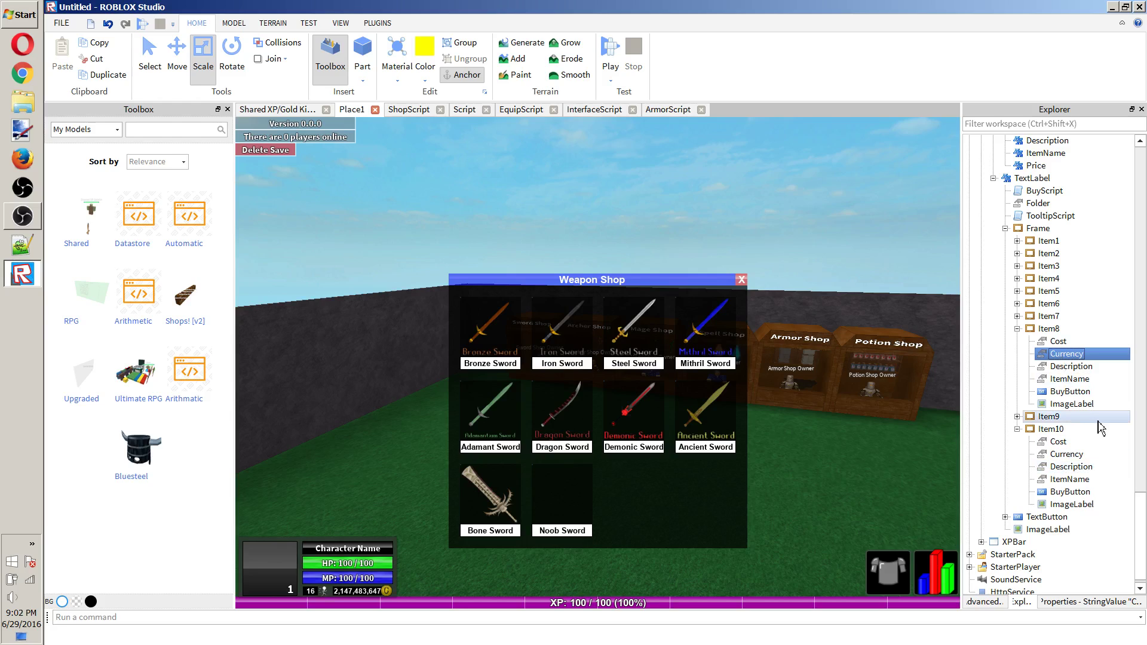
Check the Cost and Currency values inside the Item10 frame.
{"action": "left_click", "coordinate": [1022, 431]}
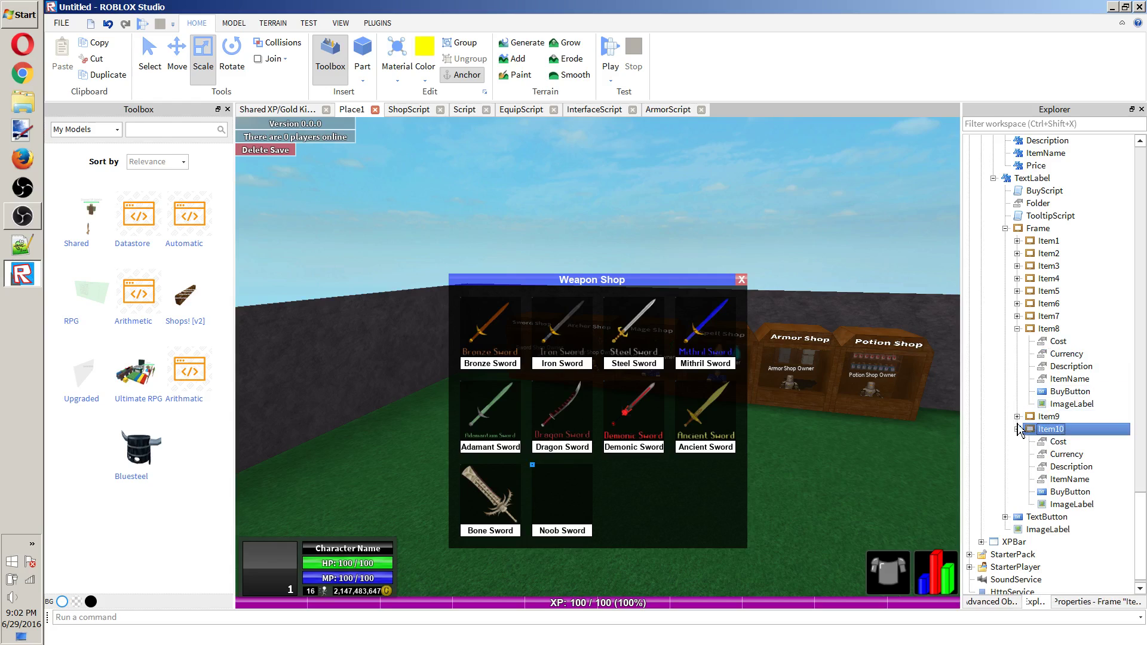
{"action": "left_click", "coordinate": [1016, 417]}
{"action": "left_click", "coordinate": [1015, 416]}
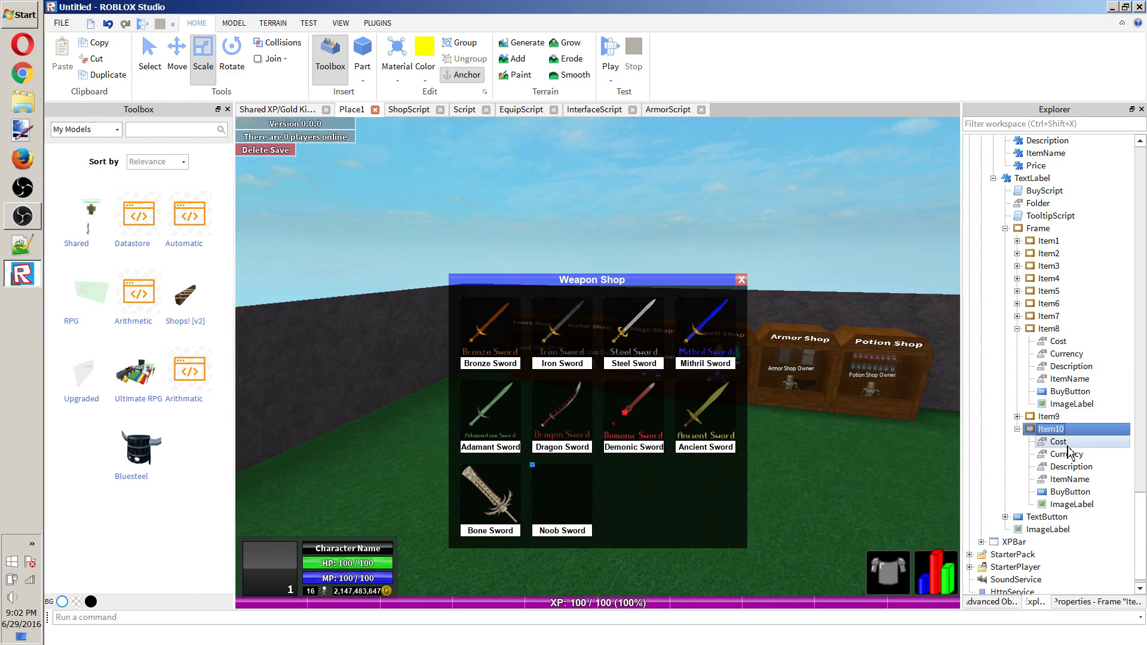
{"action": "left_click", "coordinate": [1058, 441]}
{"action": "left_click", "coordinate": [1081, 603]}
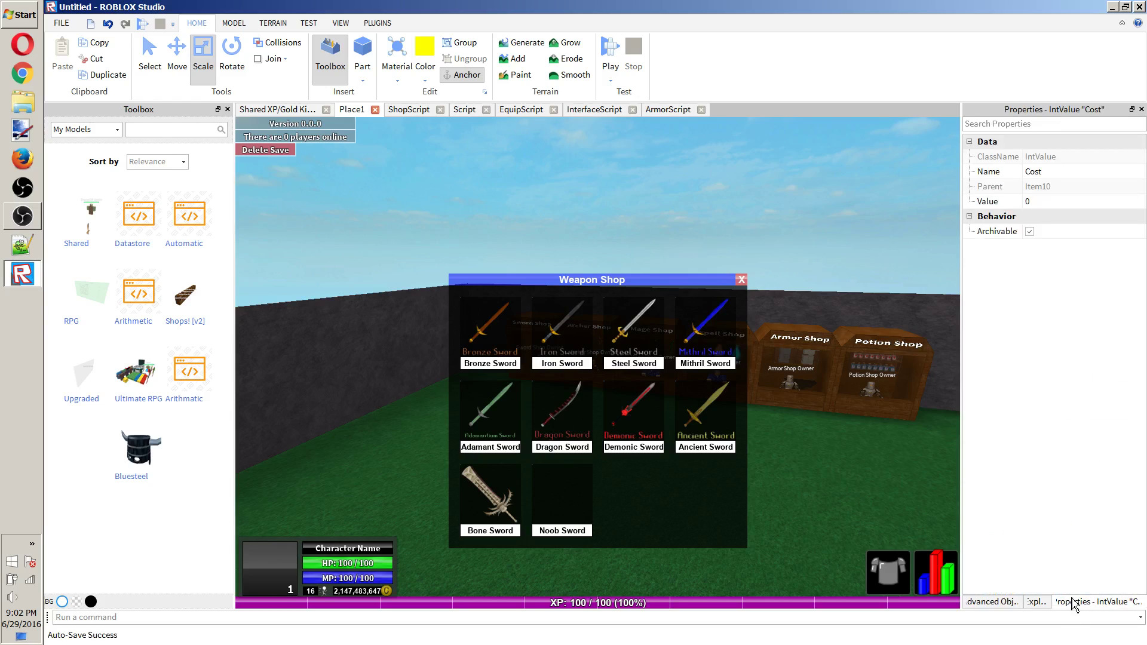
{"action": "left_click", "coordinate": [1045, 603]}
{"action": "left_click", "coordinate": [1092, 458]}
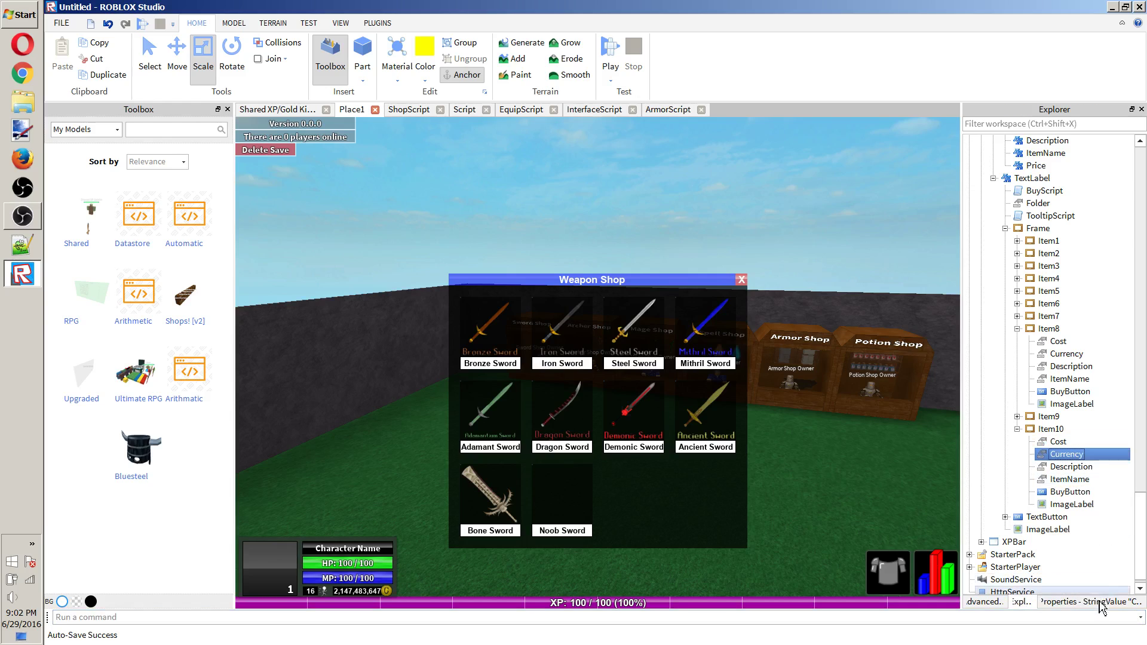
{"action": "left_click", "coordinate": [1078, 603]}
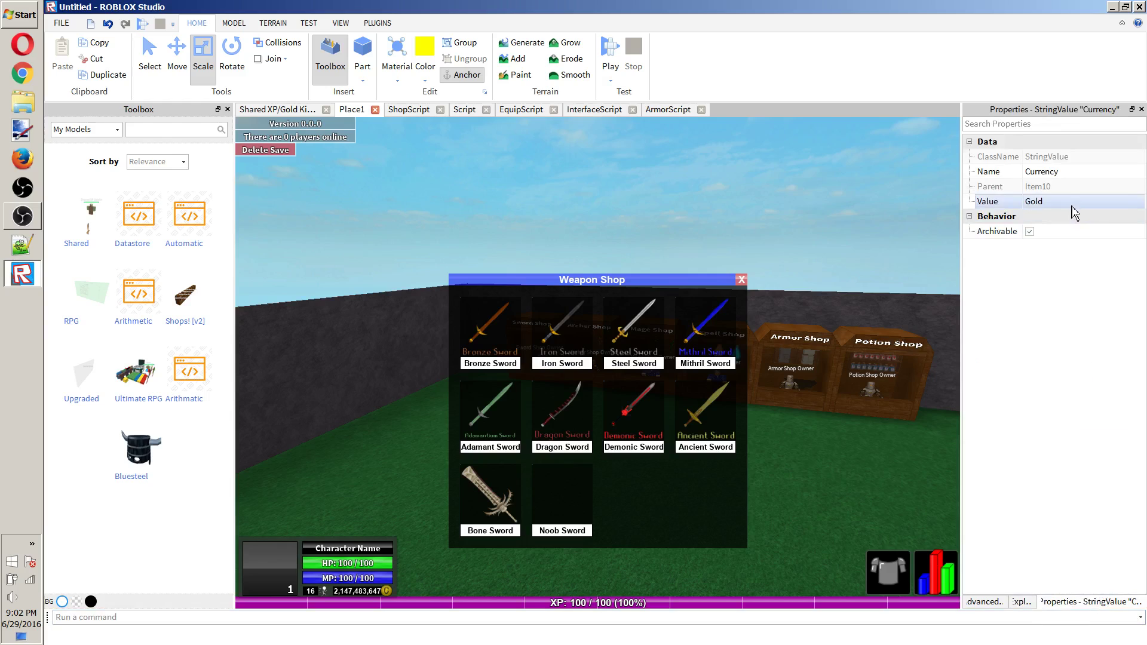
Set the Description value inside the Item10 frame to "you're a noob if you use this sword".
{"action": "left_click", "coordinate": [1023, 602]}
{"action": "left_click", "coordinate": [1054, 471]}
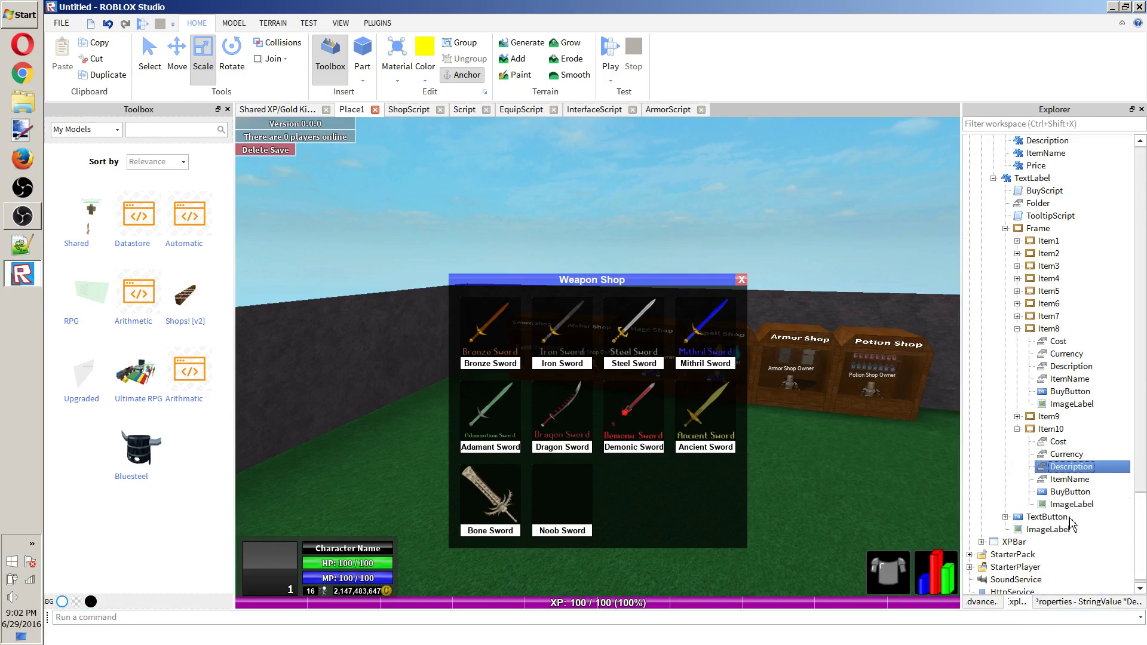
{"action": "left_click", "coordinate": [1090, 602]}
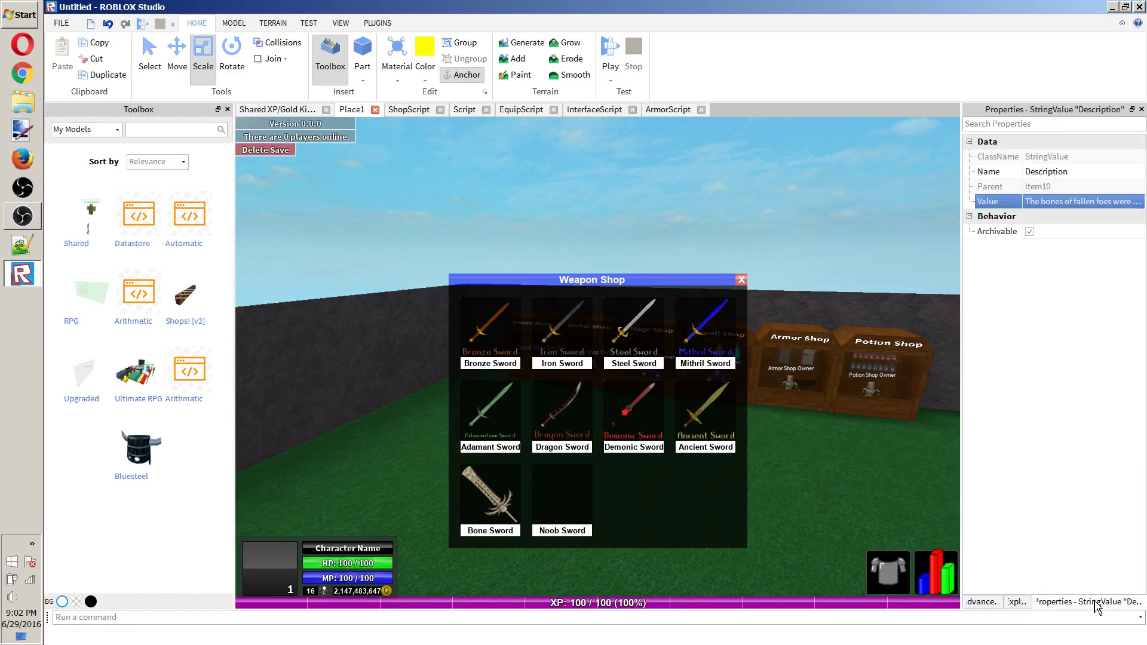
{"action": "left_click", "coordinate": [1068, 202]}
{"action": "left_click", "coordinate": [1070, 217]}
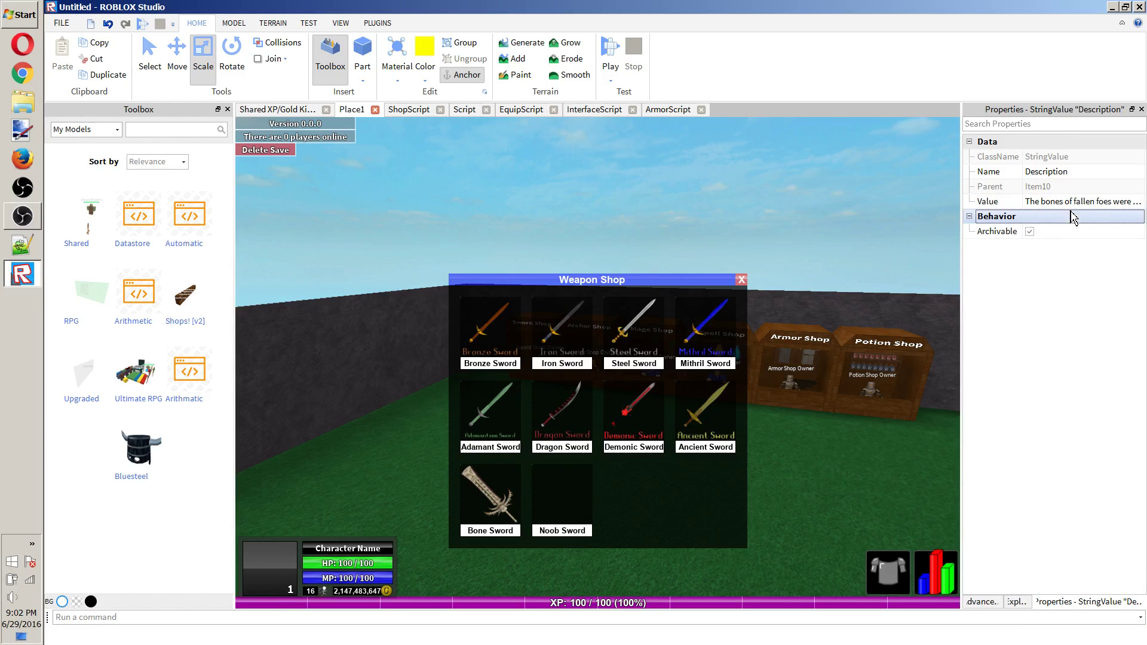
{"action": "left_click", "coordinate": [1072, 204]}
{"action": "type", "text": "you're a noob if you use this sw"}
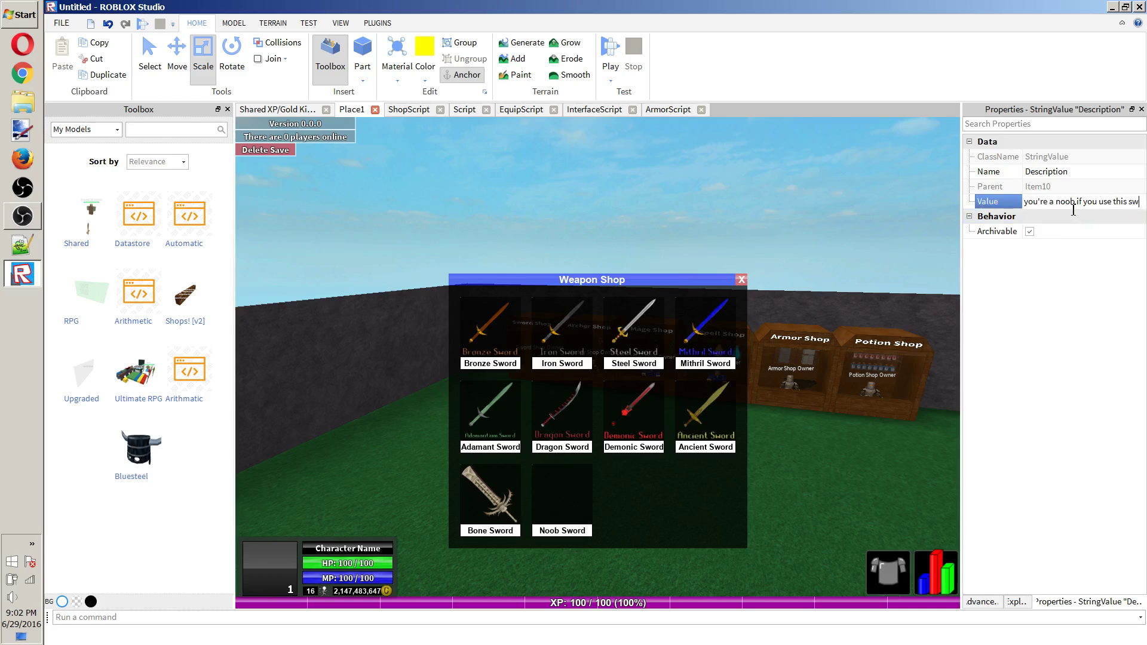
{"action": "type", "text": "ord"}
{"action": "key", "text": "Return"}
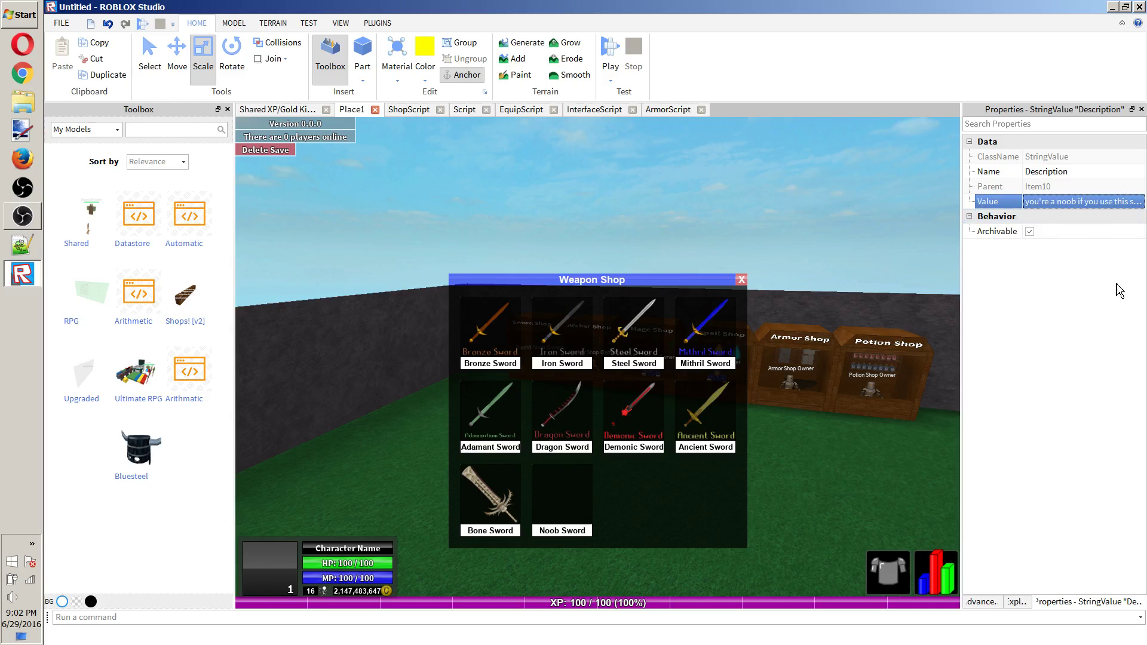
Set the ItemName value inside the Item10 frame to "Noob Sword".
{"action": "left_click", "coordinate": [1017, 602]}
{"action": "left_click", "coordinate": [1069, 479]}
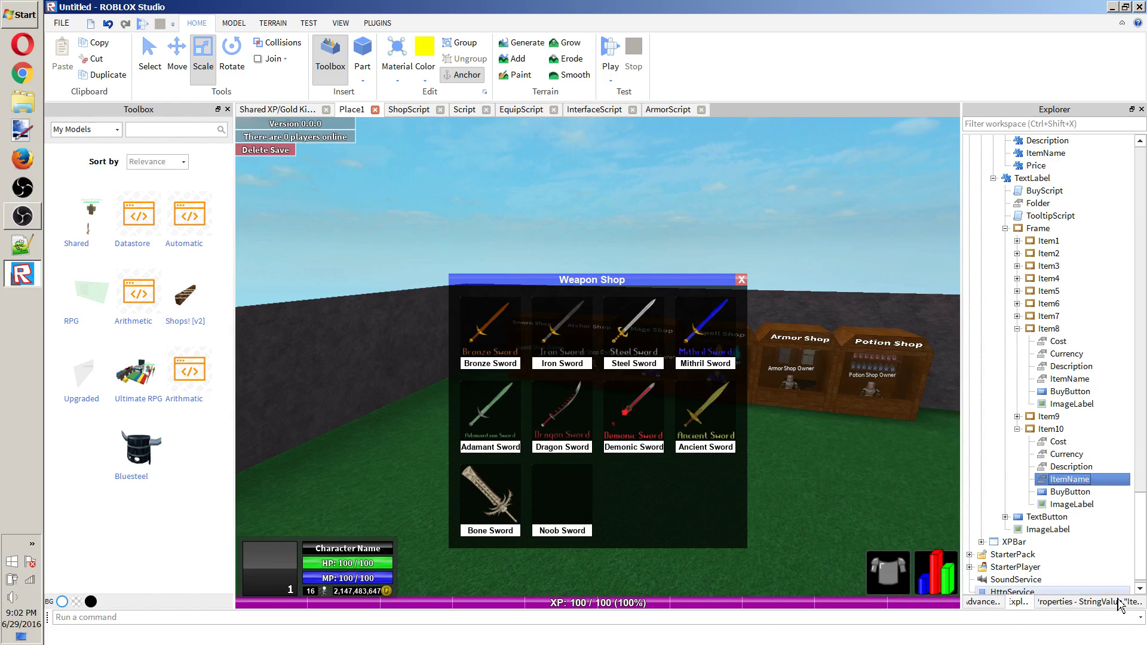
{"action": "left_click", "coordinate": [1075, 602]}
{"action": "left_click", "coordinate": [1019, 602]}
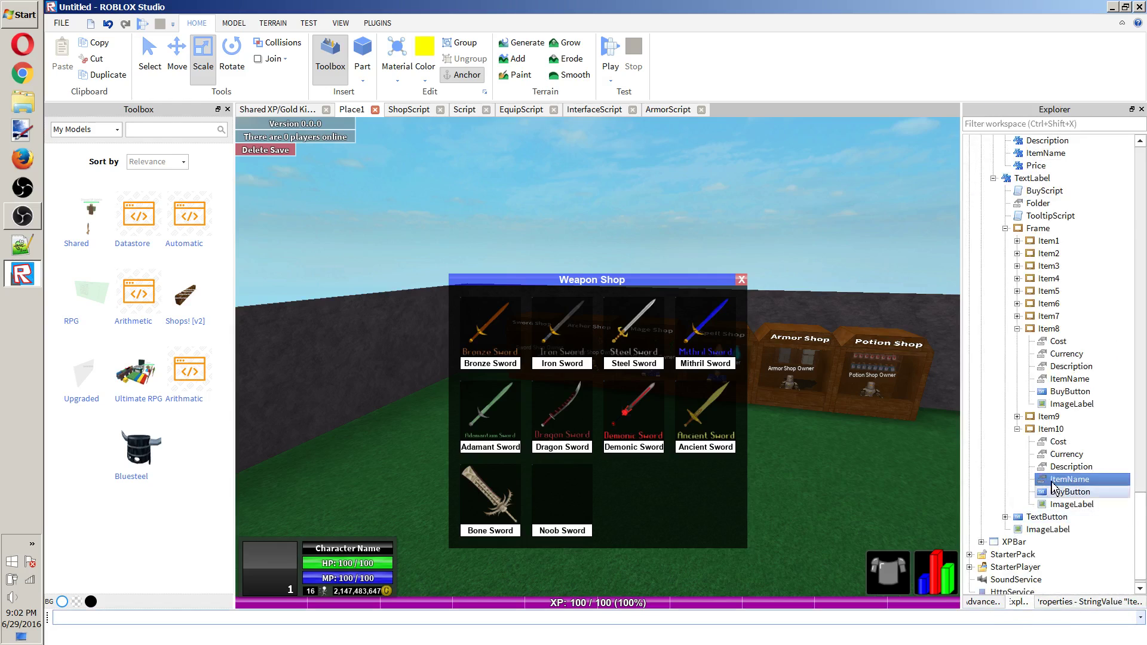
{"action": "left_click", "coordinate": [1069, 492]}
{"action": "left_click", "coordinate": [1069, 479]}
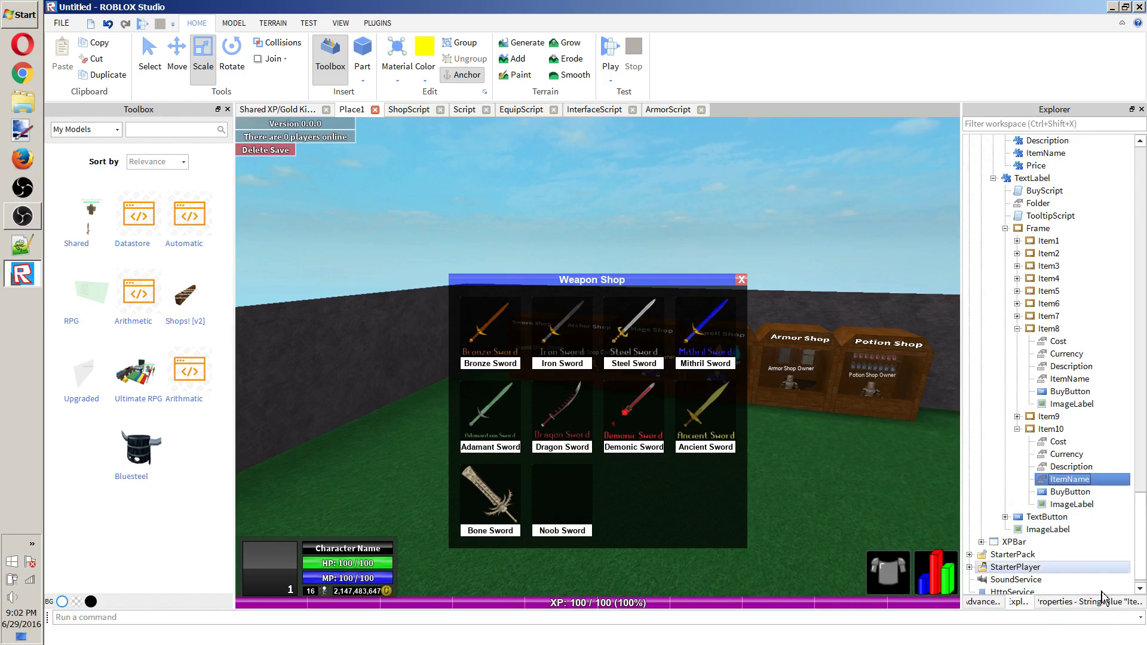
{"action": "left_click", "coordinate": [1106, 602]}
{"action": "left_click", "coordinate": [1068, 203]}
{"action": "type", "text": "N"}
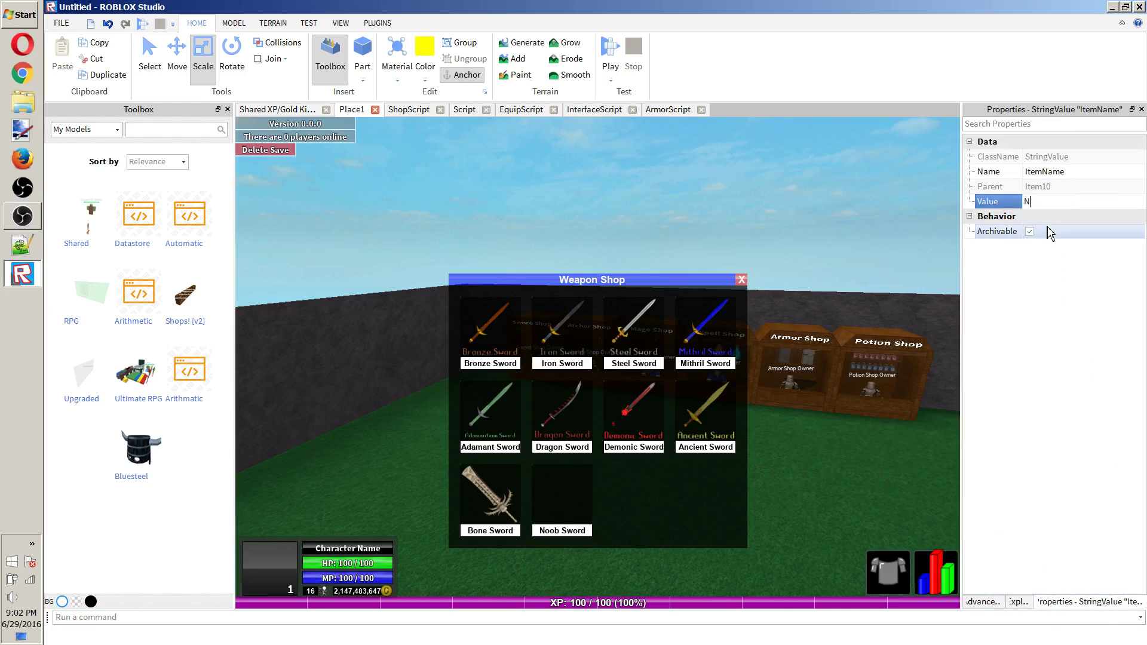
{"action": "type", "text": "oob Sword"}
{"action": "key", "text": "Return"}
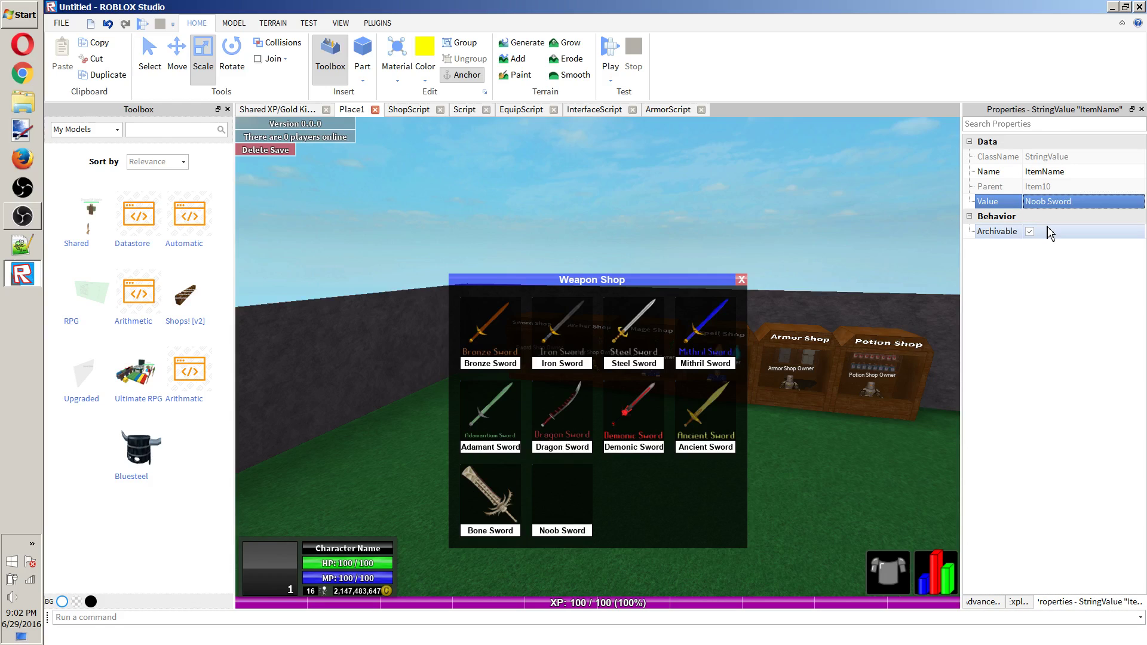
Review the properties of the BuyButton inside the Item10 frame.
{"action": "left_click", "coordinate": [1019, 602]}
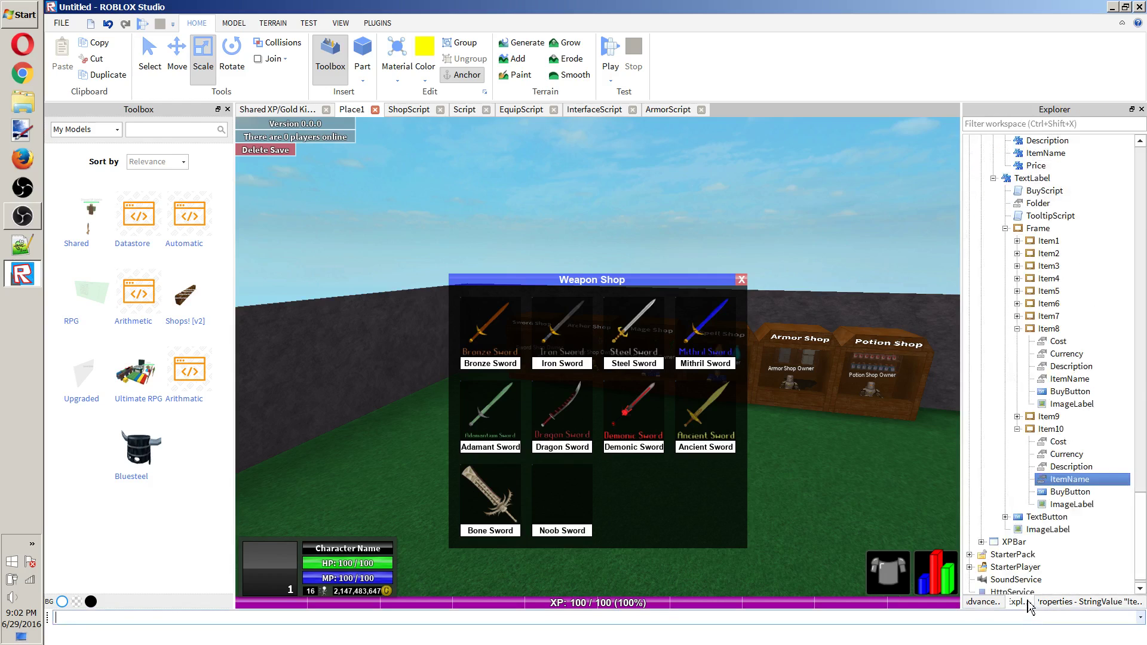
{"action": "left_click", "coordinate": [1075, 491]}
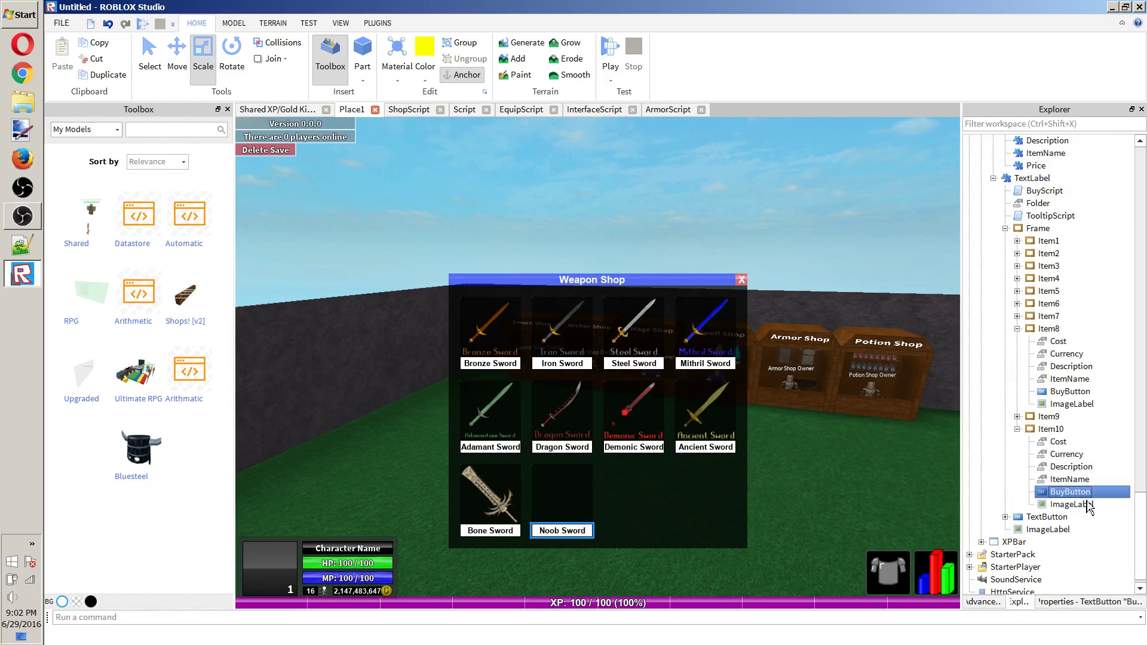
{"action": "left_click", "coordinate": [1091, 601]}
{"action": "left_click", "coordinate": [1027, 601]}
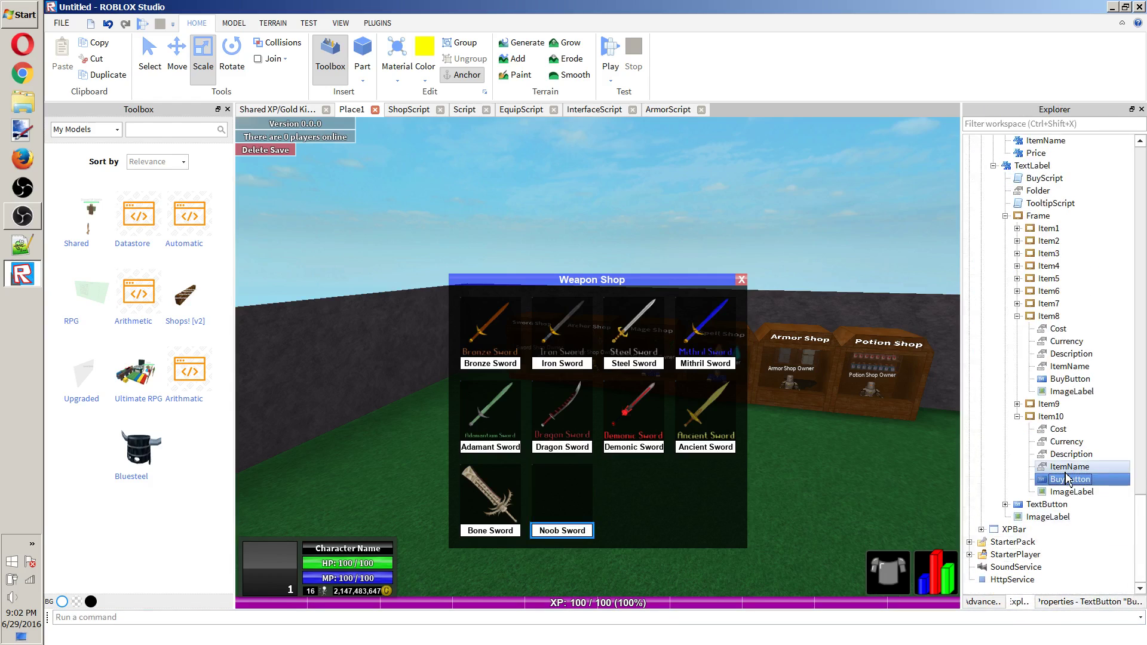
Look through the tools under ITEMS in ReplicatedStorage and the Item10 frame of the WeaponShopGUI in StarterGui.
{"action": "scroll", "coordinate": [1075, 442], "scroll_direction": "up", "scroll_amount": 9}
{"action": "scroll", "coordinate": [1084, 394], "scroll_direction": "up", "scroll_amount": 8}
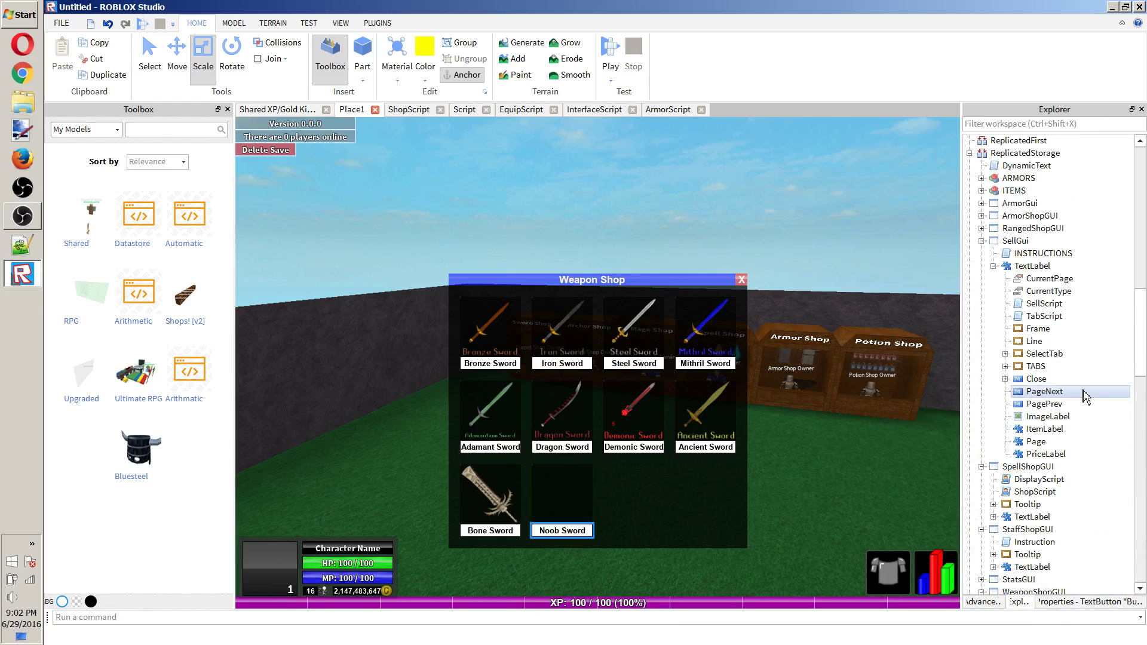
{"action": "left_click", "coordinate": [981, 341]}
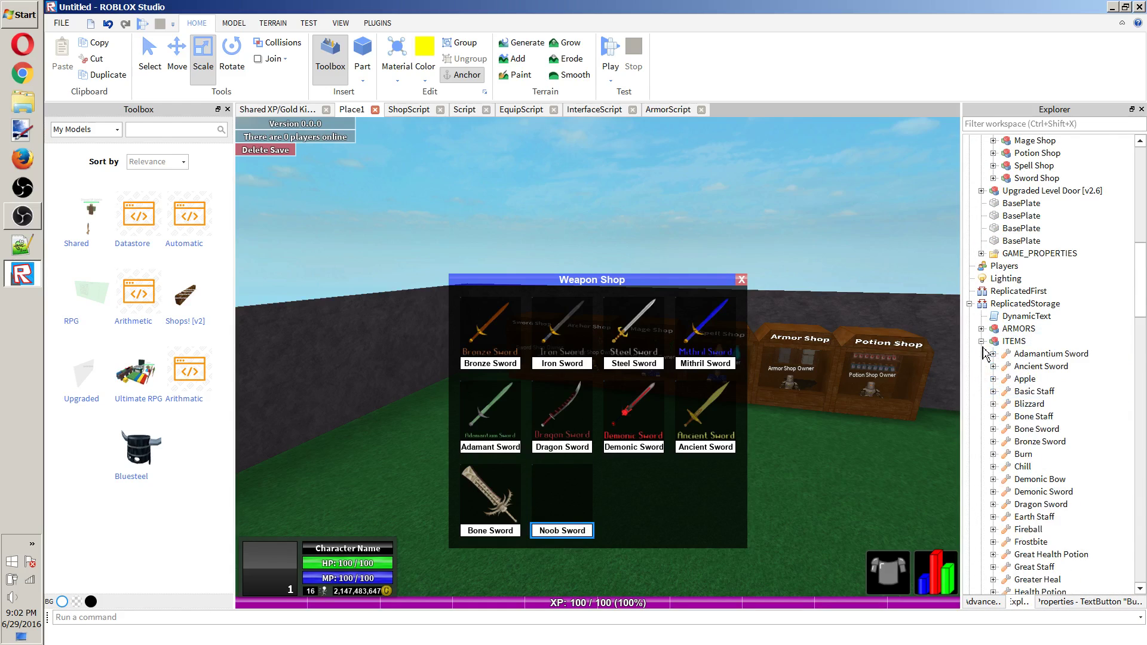
{"action": "scroll", "coordinate": [1015, 328], "scroll_direction": "down", "scroll_amount": 6}
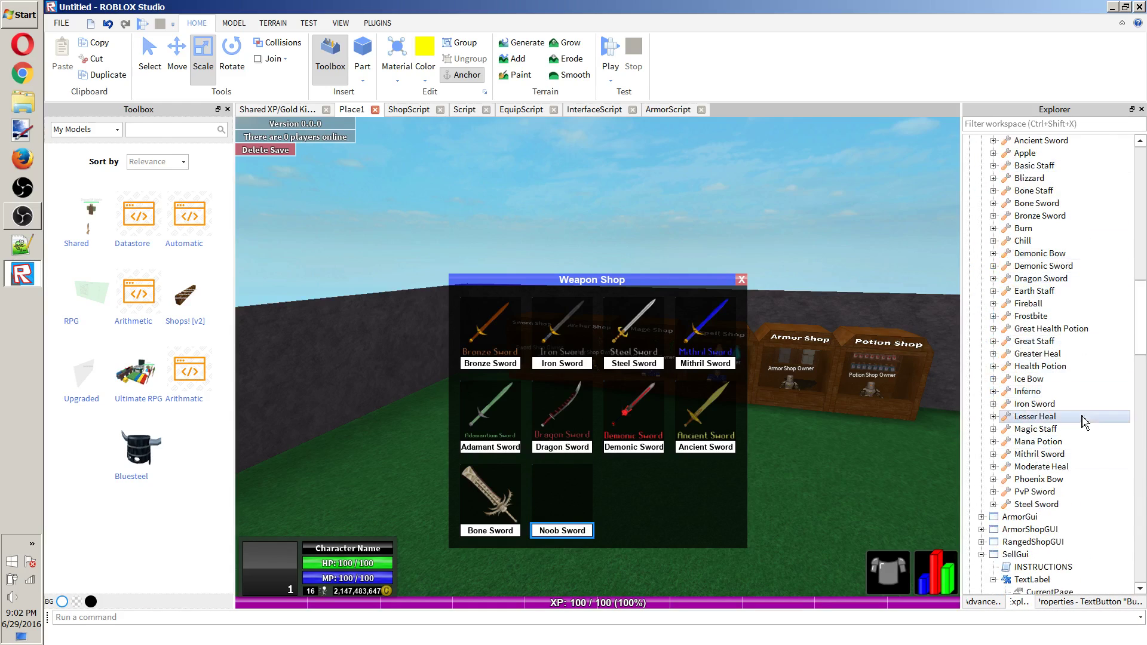
{"action": "scroll", "coordinate": [1075, 250], "scroll_direction": "up", "scroll_amount": 2}
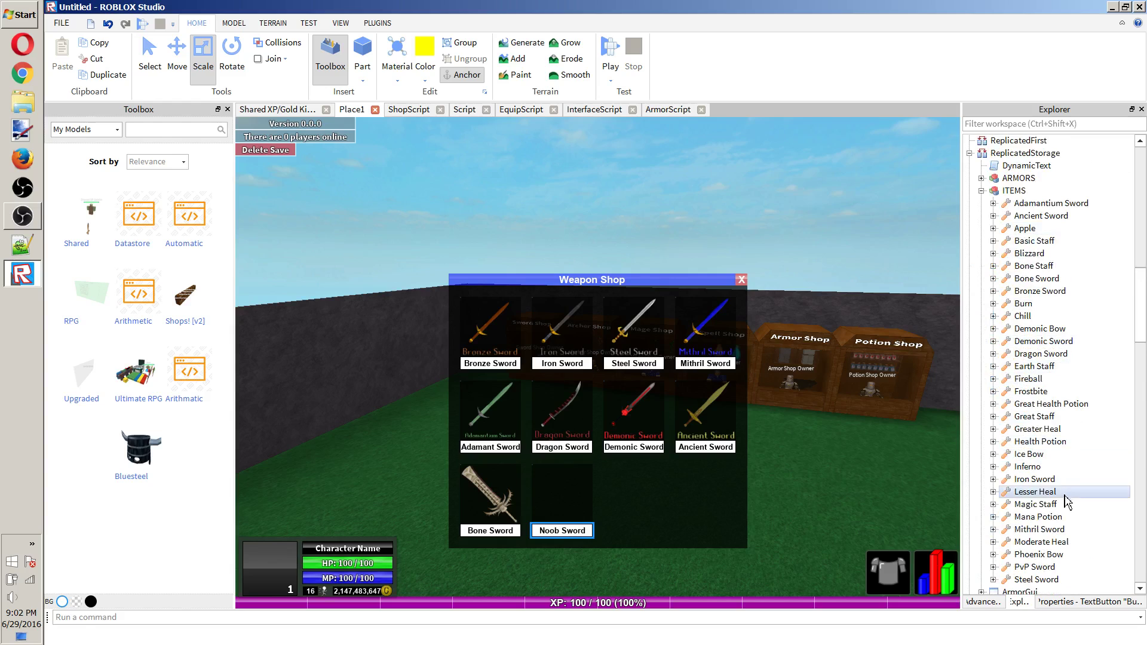
{"action": "left_click", "coordinate": [1042, 517]}
{"action": "scroll", "coordinate": [1044, 524], "scroll_direction": "down", "scroll_amount": 8}
{"action": "scroll", "coordinate": [1044, 523], "scroll_direction": "down", "scroll_amount": 15}
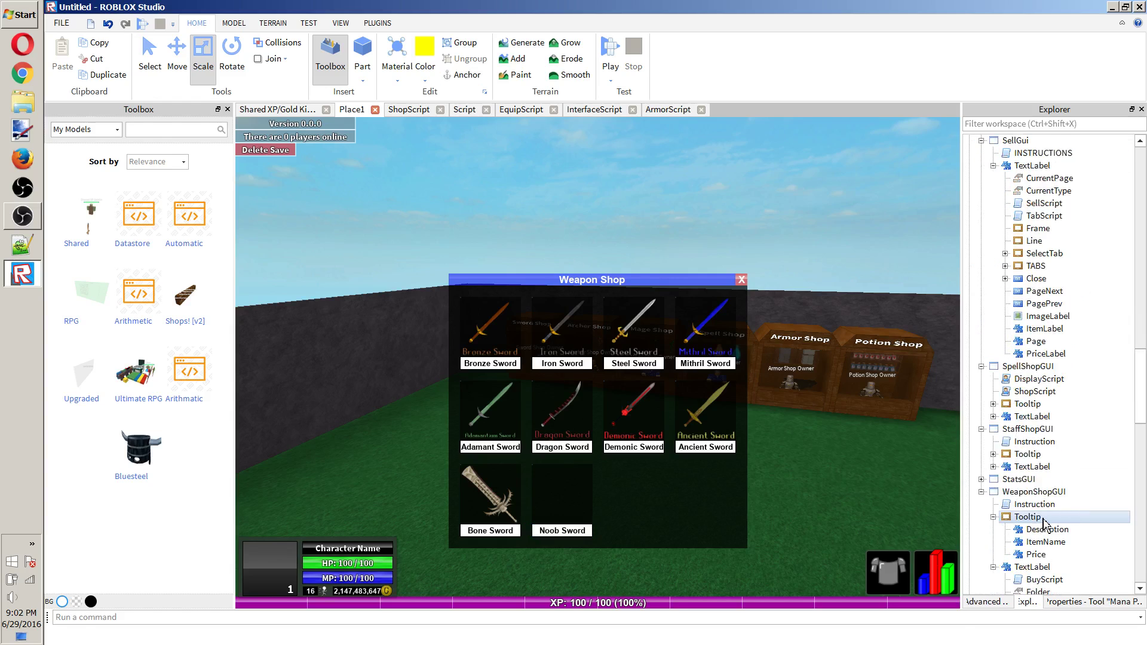
{"action": "scroll", "coordinate": [1044, 523], "scroll_direction": "down", "scroll_amount": 1}
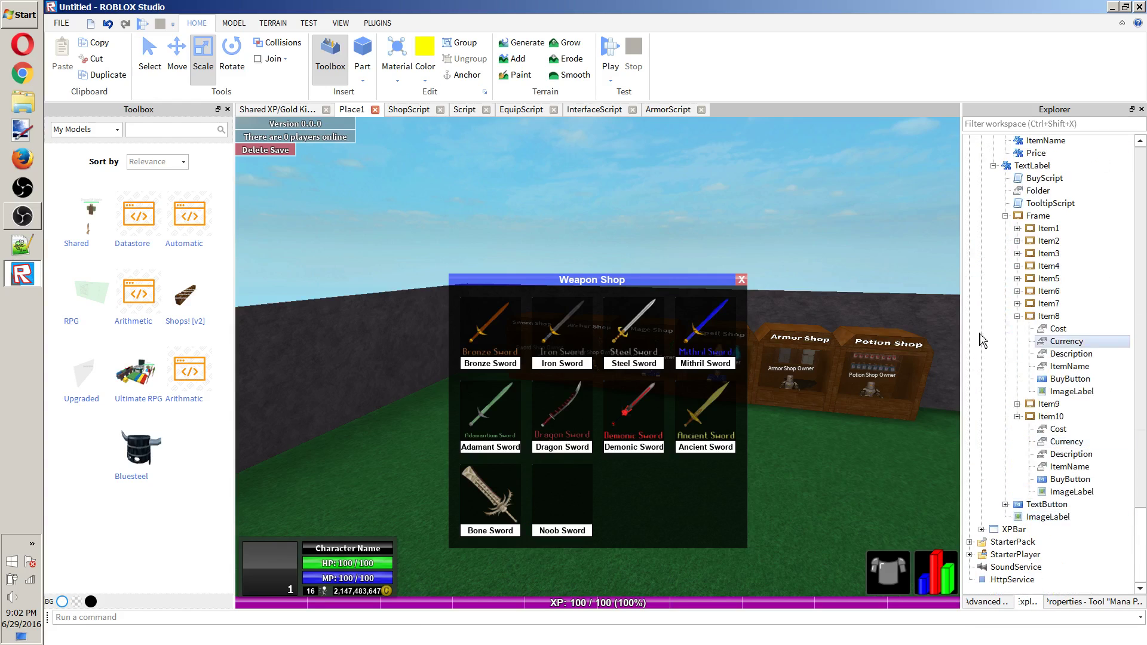
{"action": "scroll", "coordinate": [1023, 323], "scroll_direction": "up", "scroll_amount": 7}
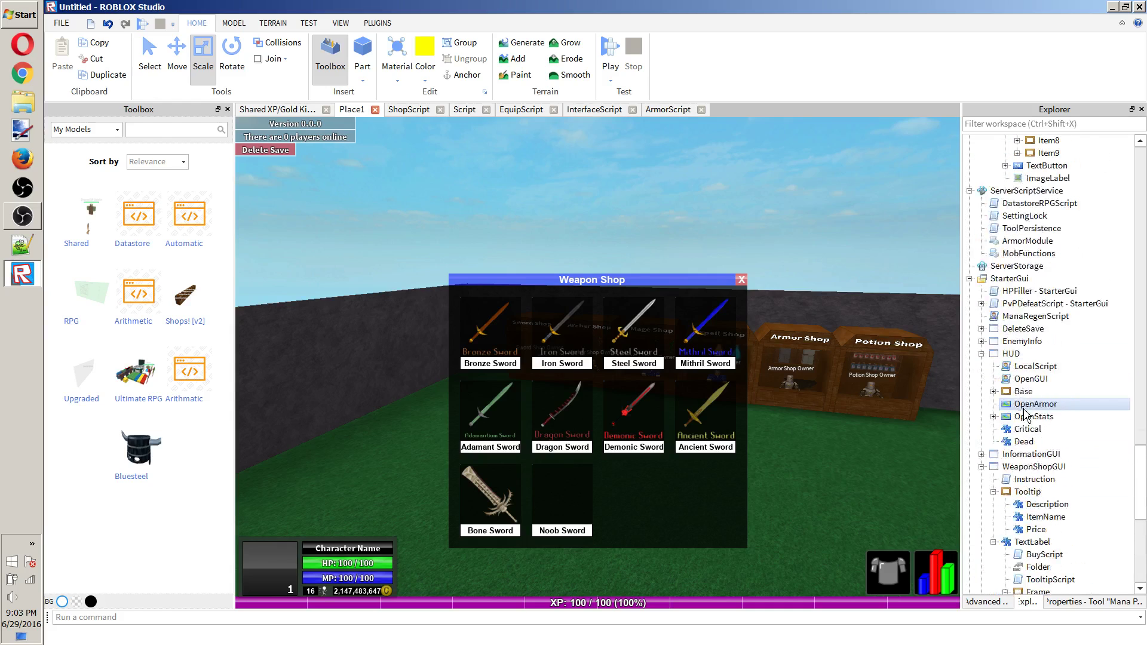
{"action": "scroll", "coordinate": [1031, 423], "scroll_direction": "down", "scroll_amount": 4}
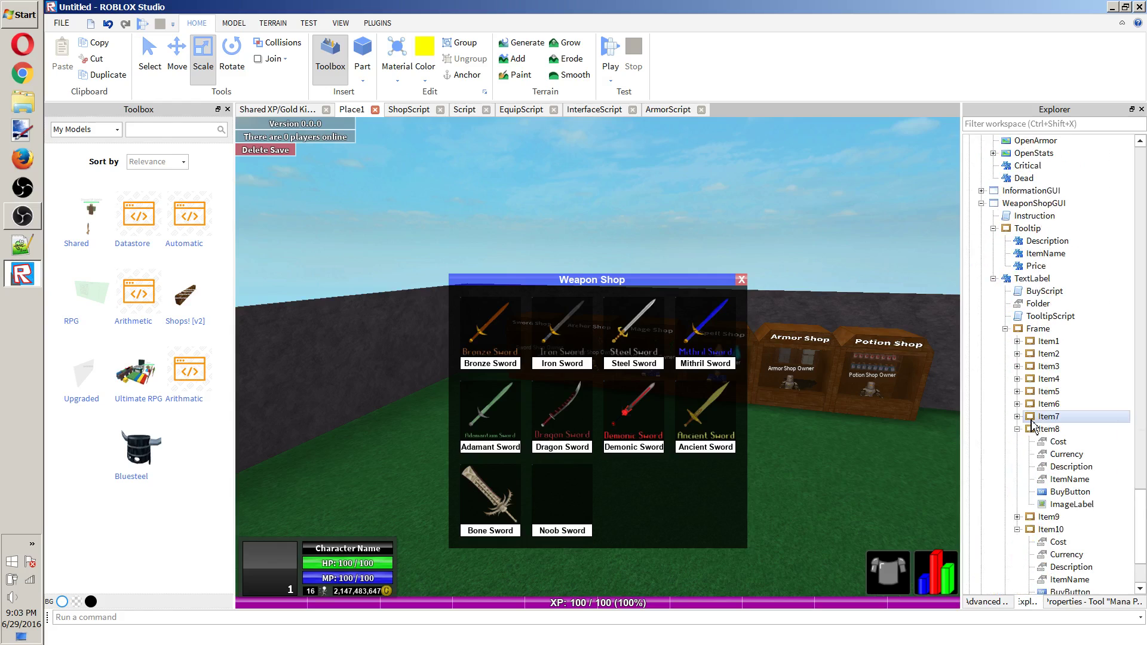
{"action": "left_click", "coordinate": [1063, 533]}
{"action": "scroll", "coordinate": [1060, 478], "scroll_direction": "up", "scroll_amount": 3}
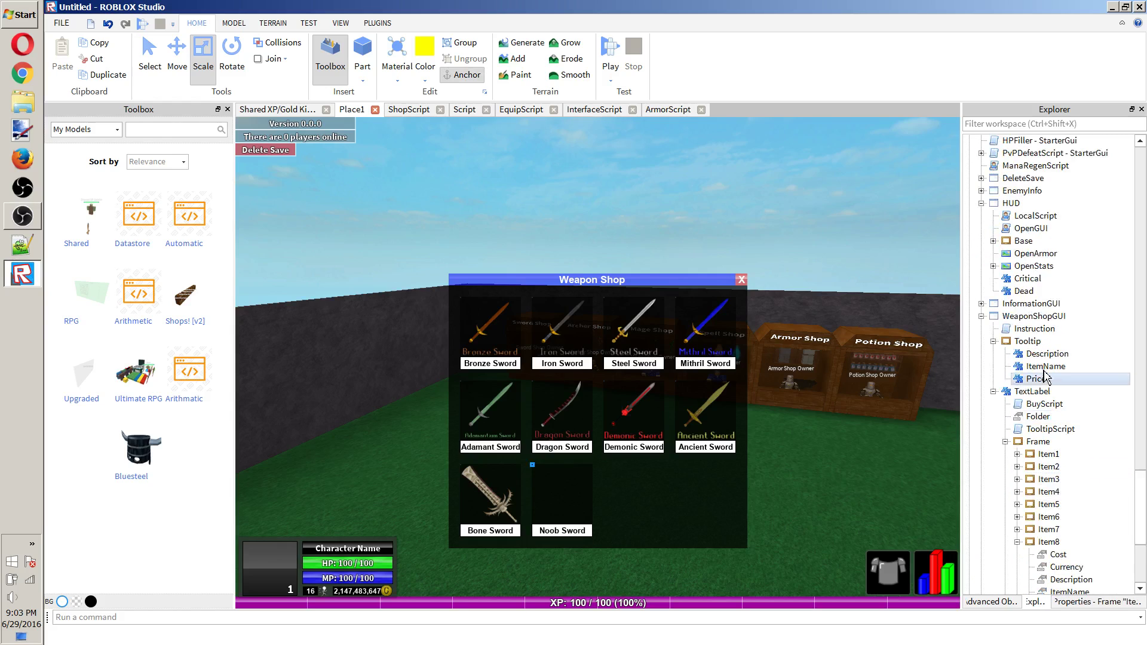
Move the edited WeaponShopGUI from StarterGui into ReplicatedStorage.
{"action": "left_click", "coordinate": [1038, 316]}
{"action": "scroll", "coordinate": [1109, 382], "scroll_direction": "up", "scroll_amount": 3}
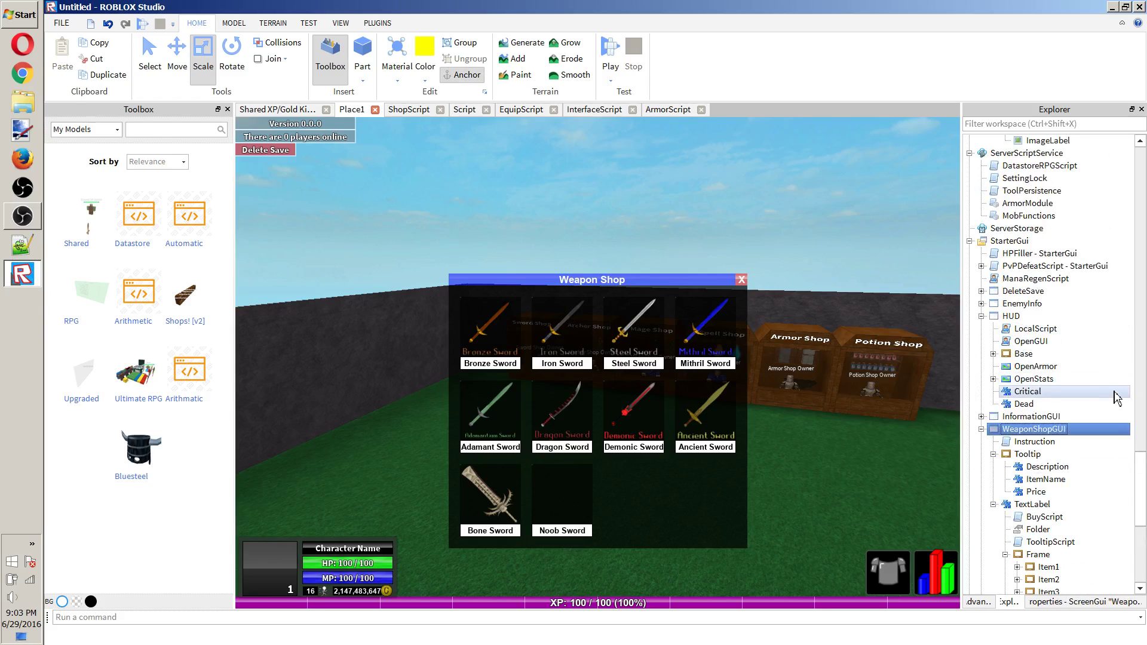
{"action": "key", "text": "Delete"}
{"action": "scroll", "coordinate": [1052, 325], "scroll_direction": "up", "scroll_amount": 12}
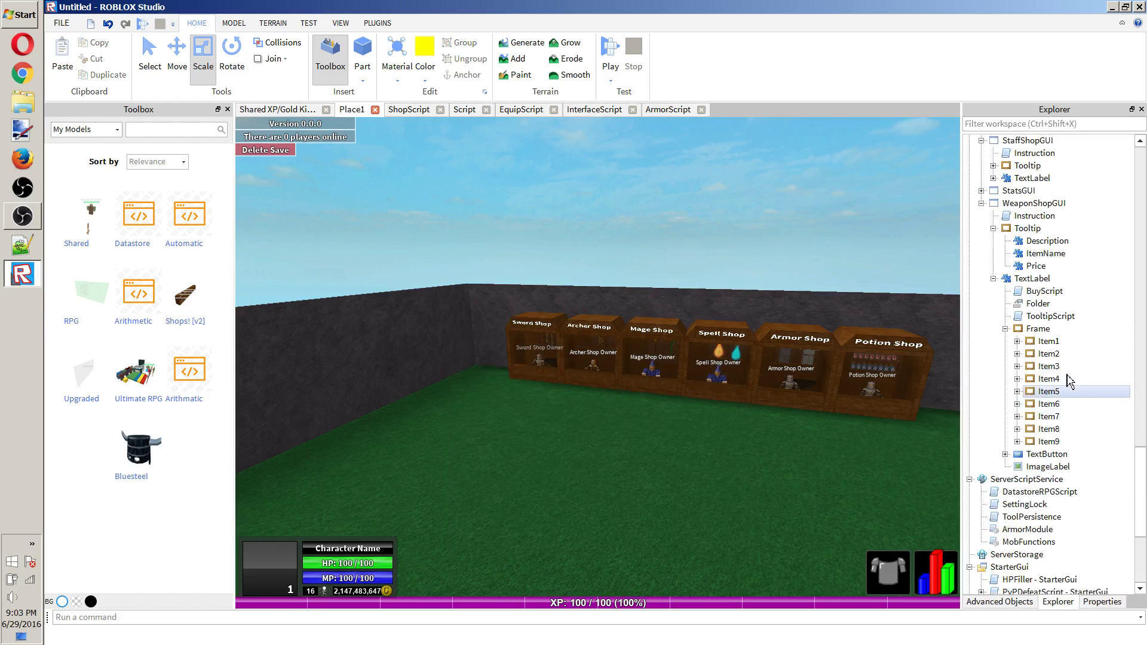
{"action": "scroll", "coordinate": [1051, 325], "scroll_direction": "up", "scroll_amount": 20}
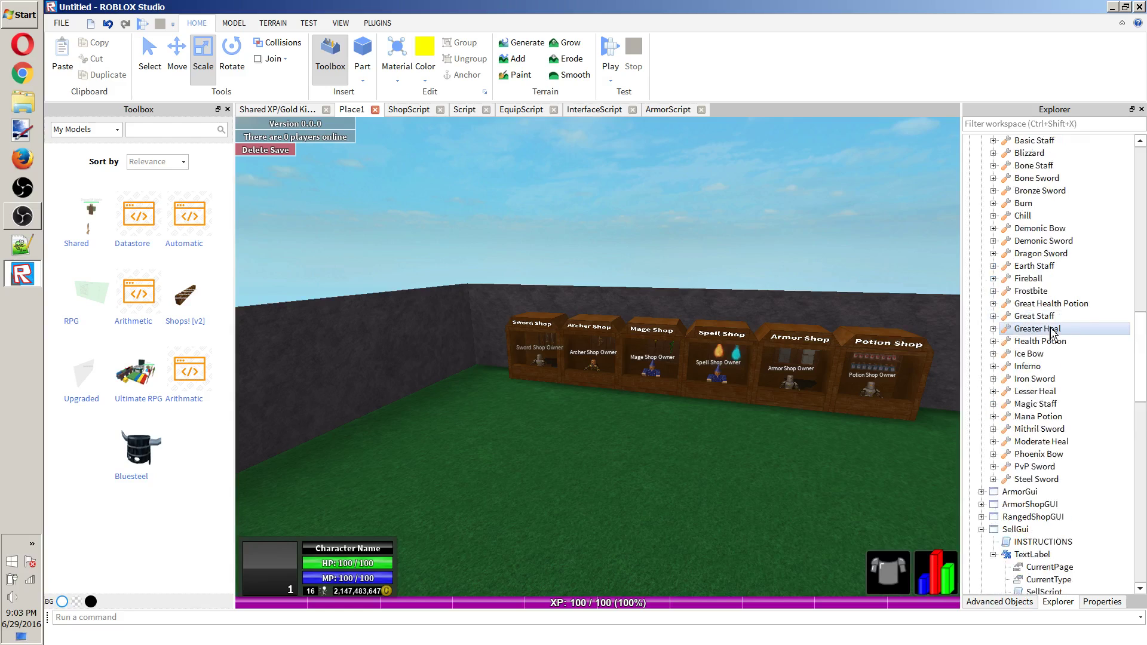
{"action": "key", "text": "ctrl+z"}
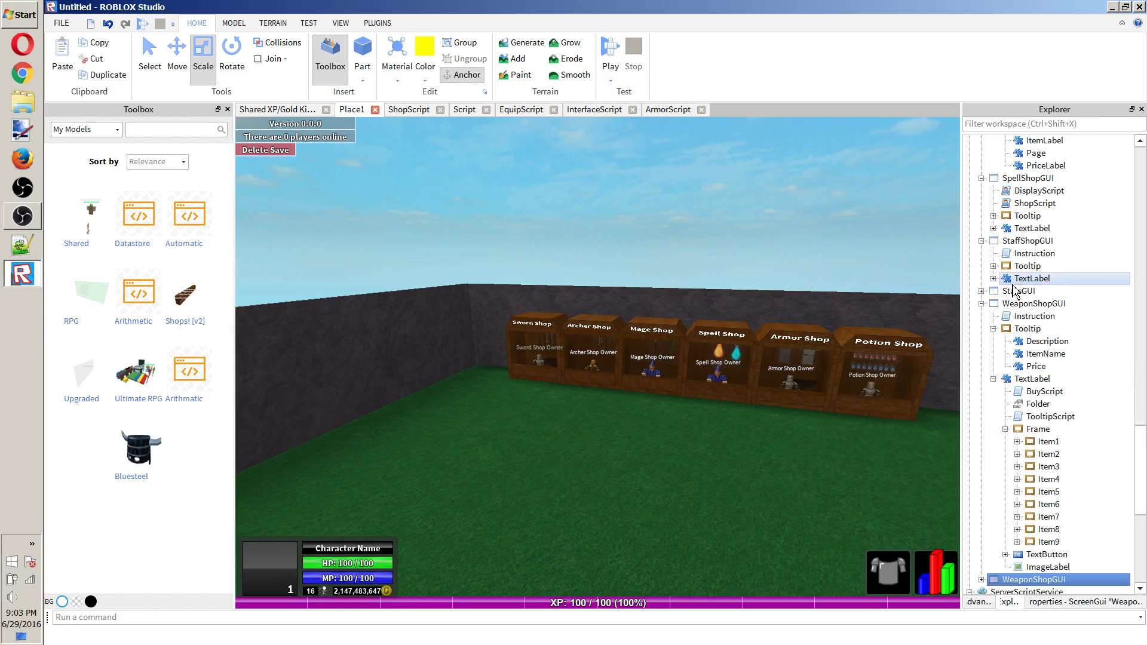
Delete the old WeaponShopGUI that ends at Item9 from ReplicatedStorage.
{"action": "scroll", "coordinate": [1002, 348], "scroll_direction": "down", "scroll_amount": 3}
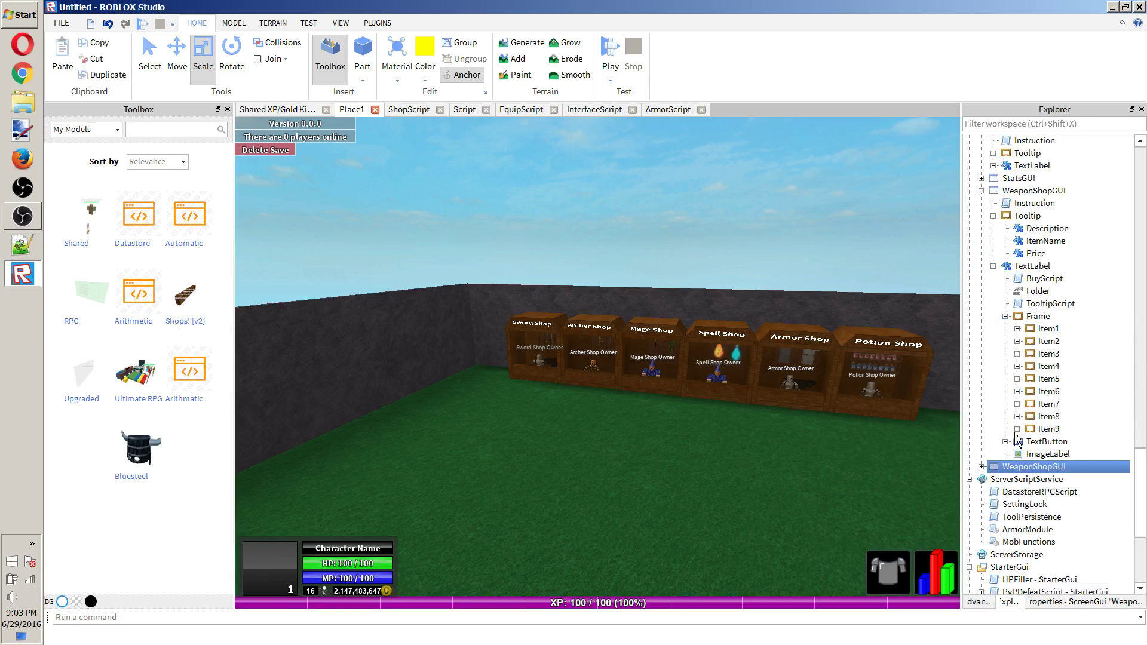
{"action": "left_click", "coordinate": [993, 204]}
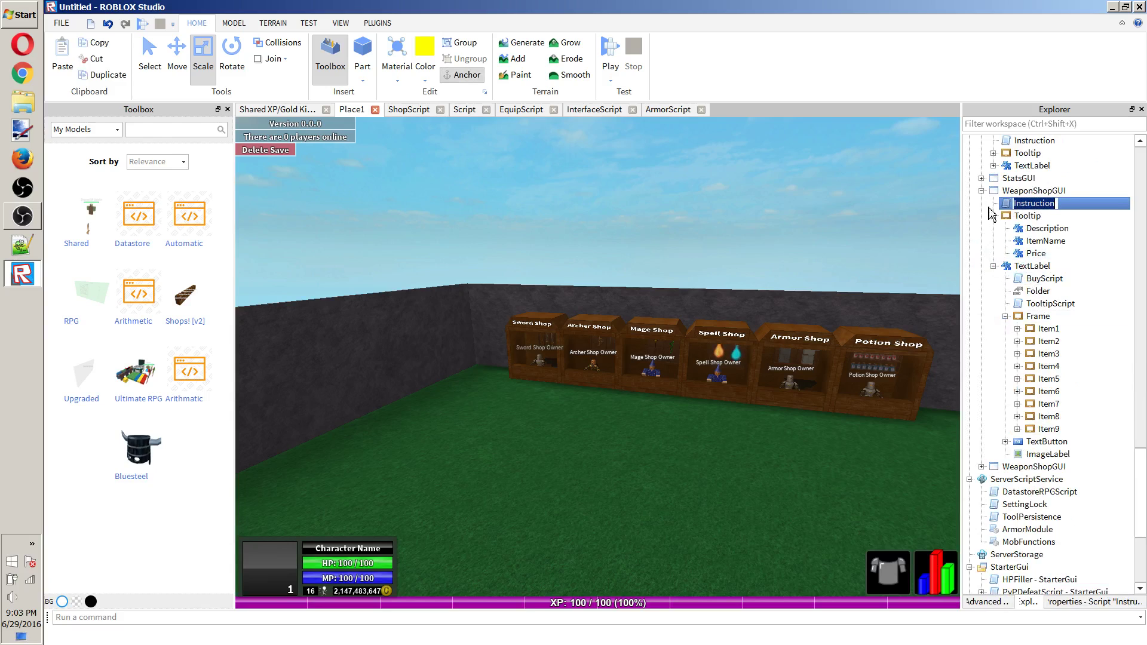
{"action": "left_click", "coordinate": [1026, 479]}
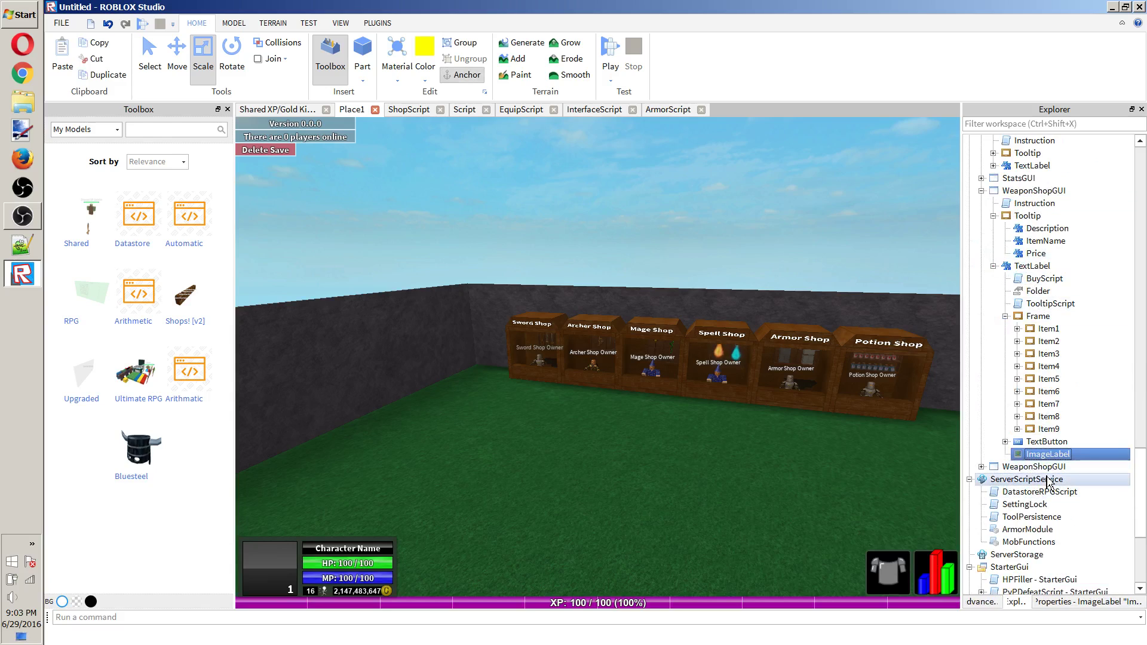
{"action": "left_click", "coordinate": [1054, 191]}
{"action": "key", "text": "Delete"}
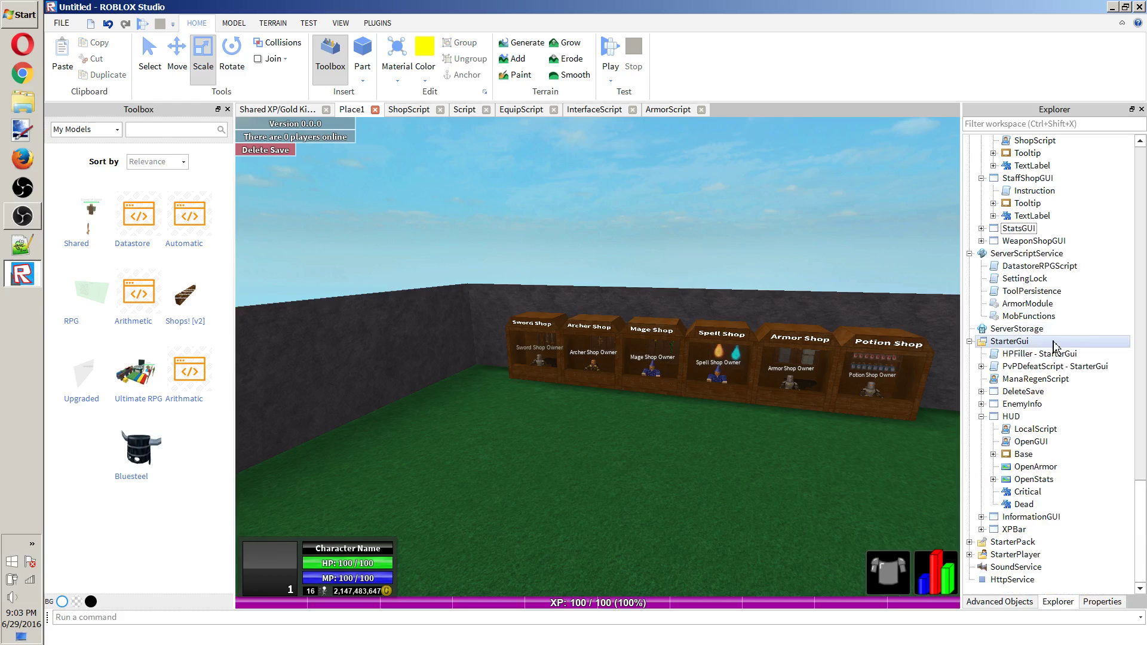
Make a copy of the Mithril Sword tool inside the ITEMS model in ReplicatedStorage.
{"action": "scroll", "coordinate": [1056, 349], "scroll_direction": "up", "scroll_amount": 5}
{"action": "scroll", "coordinate": [1046, 400], "scroll_direction": "up", "scroll_amount": 20}
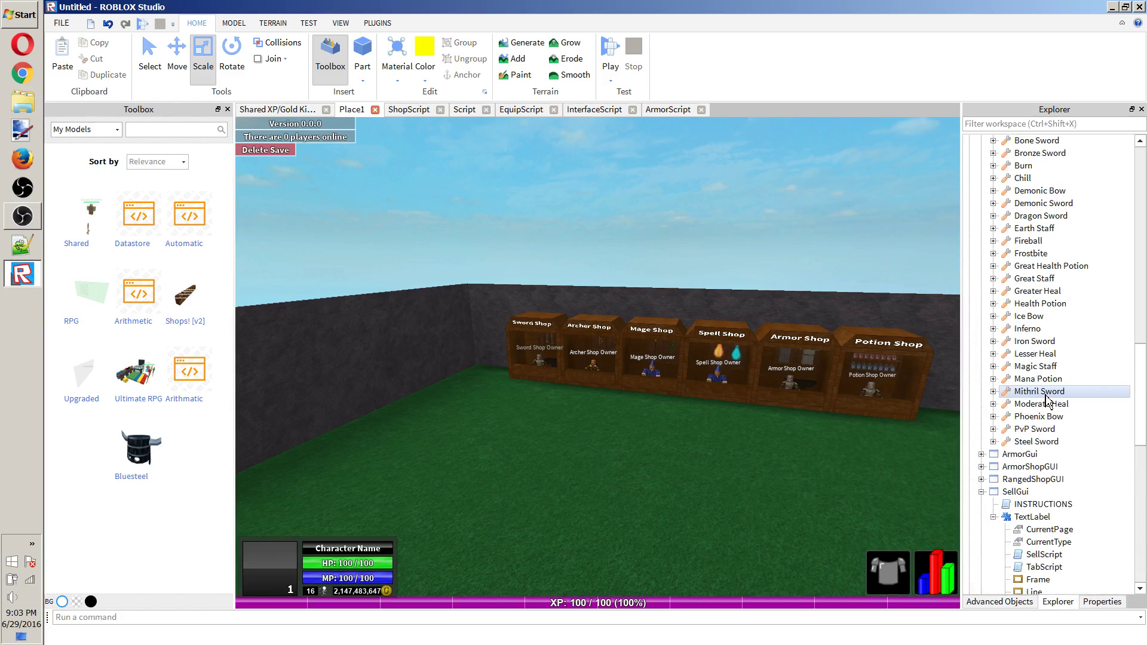
{"action": "left_click", "coordinate": [1049, 405]}
{"action": "scroll", "coordinate": [1060, 435], "scroll_direction": "down", "scroll_amount": 4}
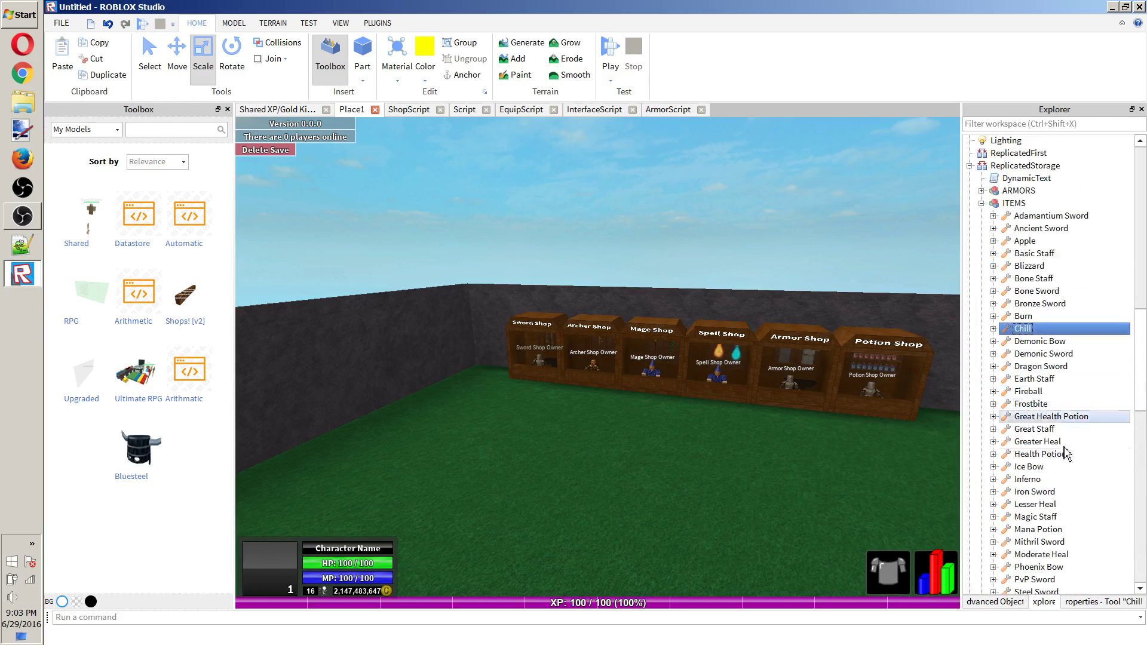
{"action": "left_click", "coordinate": [1067, 457]}
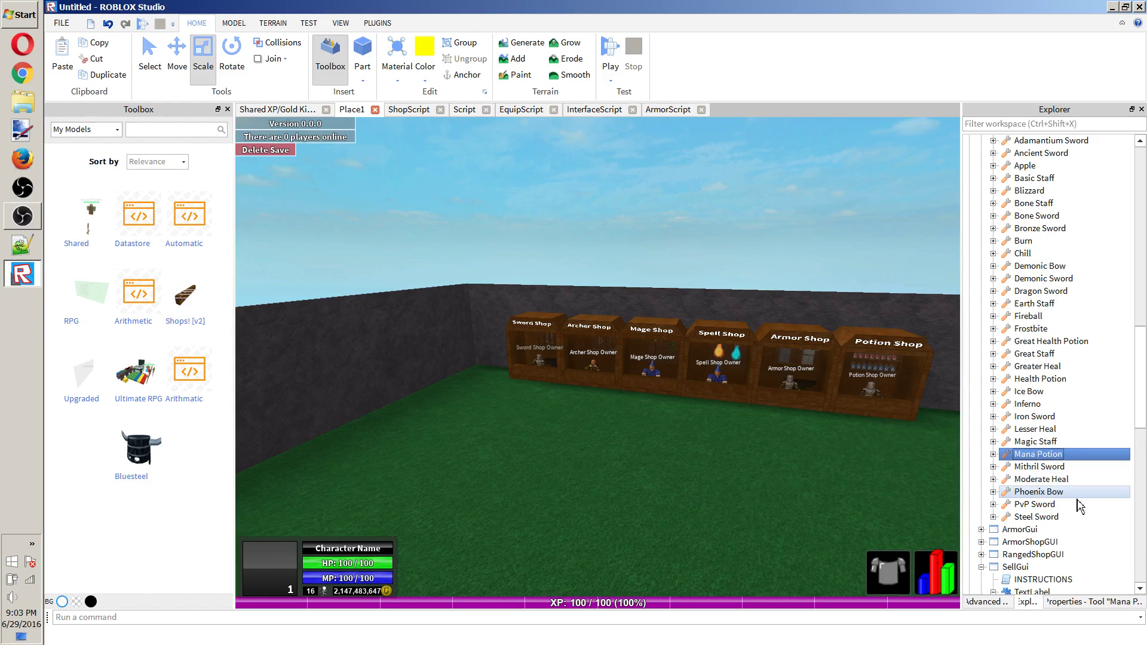
{"action": "left_click", "coordinate": [1055, 469]}
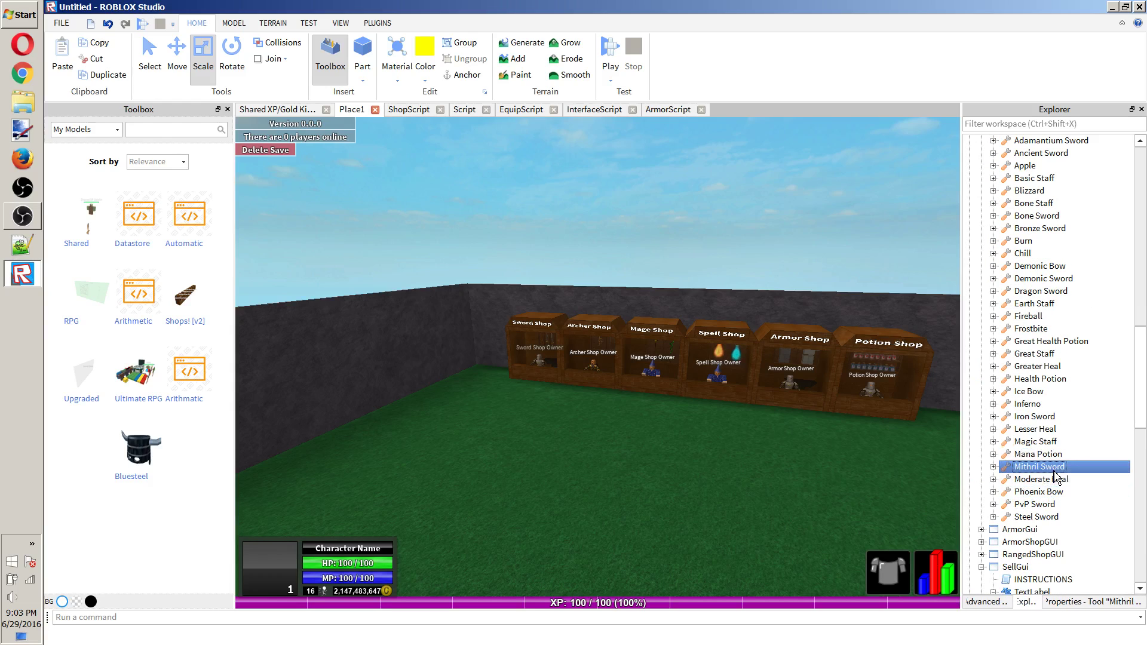
{"action": "scroll", "coordinate": [1054, 475], "scroll_direction": "up", "scroll_amount": 3}
{"action": "key", "text": "ctrl+d"}
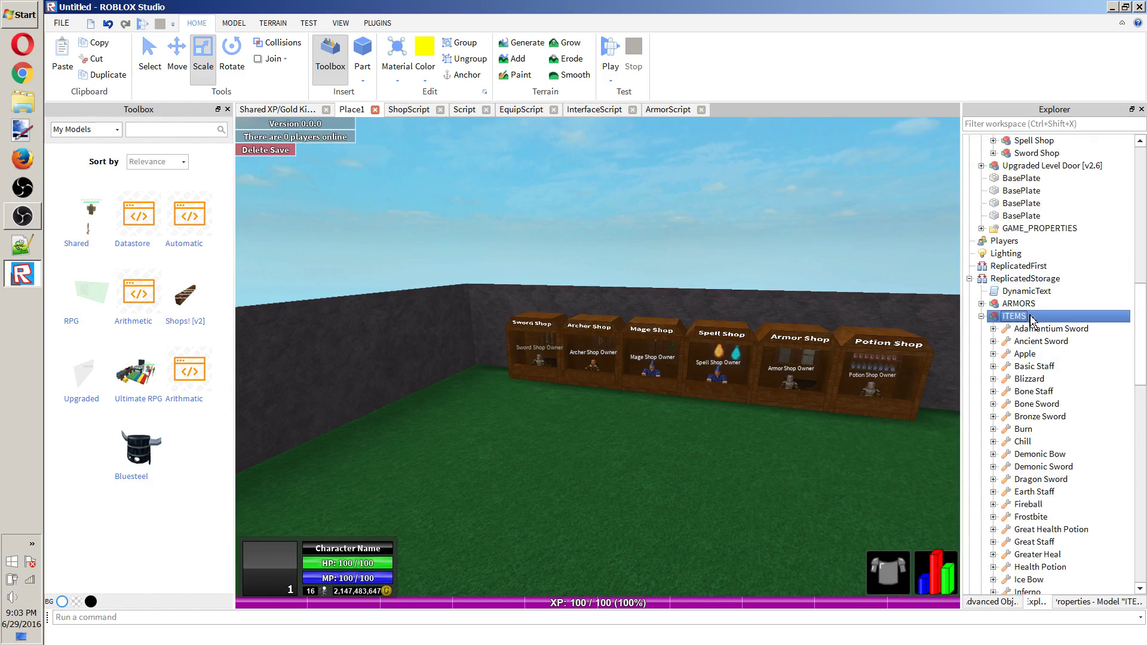
Rename the copied Mithril Sword tool to "Noob Sword" and check its TextureId.
{"action": "left_click", "coordinate": [1075, 602]}
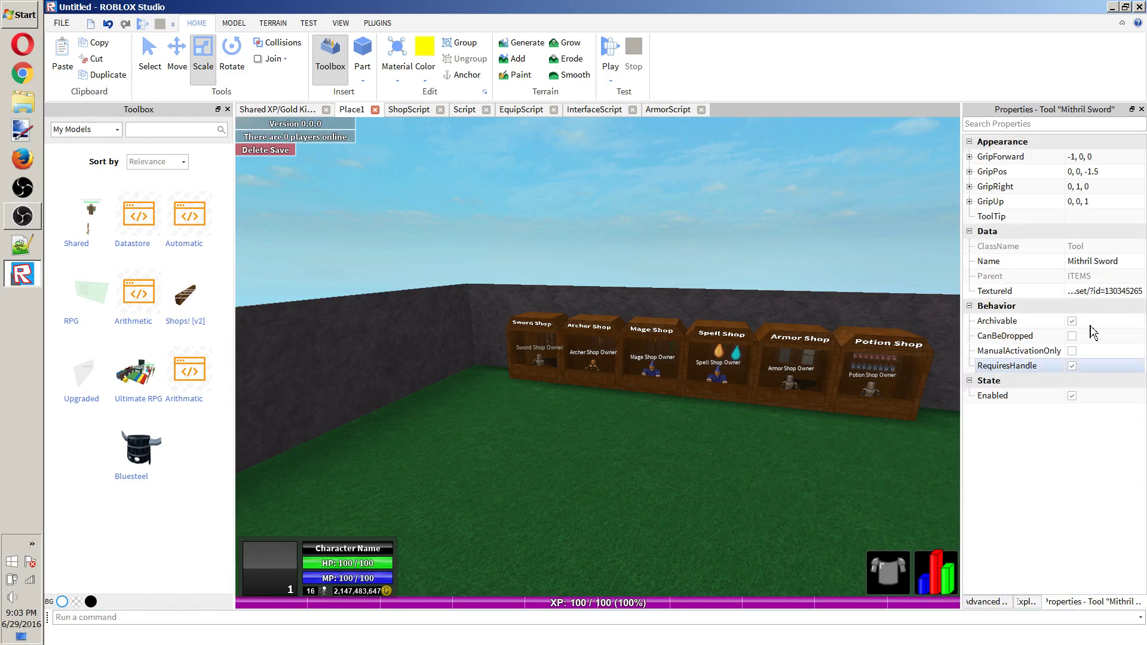
{"action": "left_click", "coordinate": [1103, 261]}
{"action": "type", "text": "Noob"}
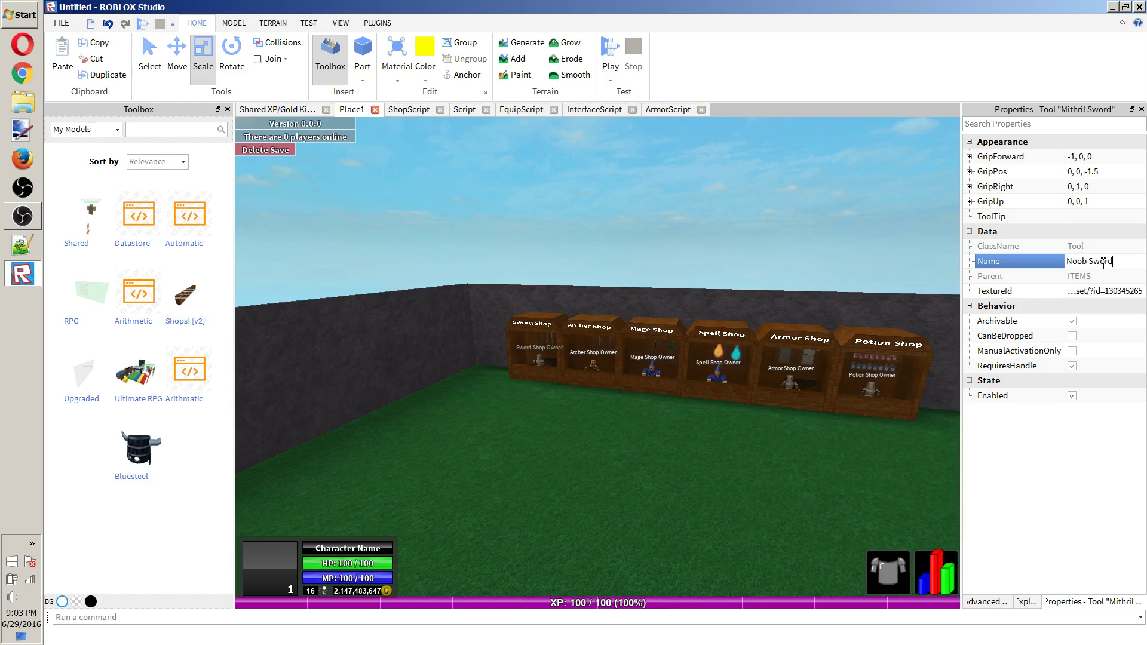
{"action": "left_click", "coordinate": [1103, 291]}
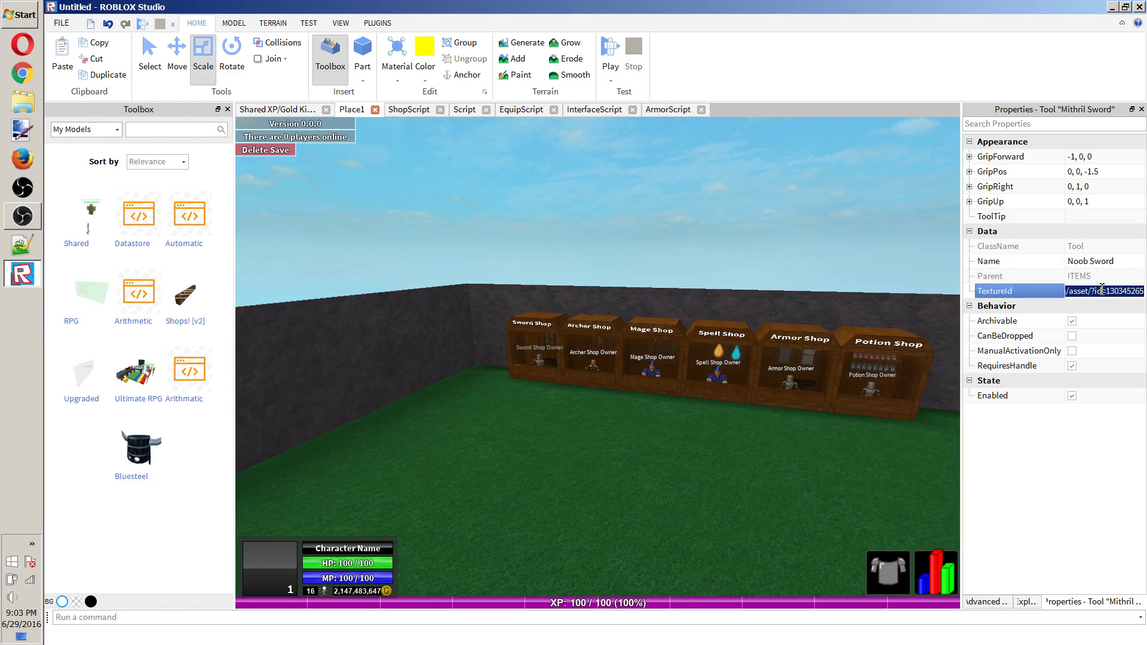
{"action": "left_click", "coordinate": [1103, 293]}
{"action": "left_click", "coordinate": [1040, 603]}
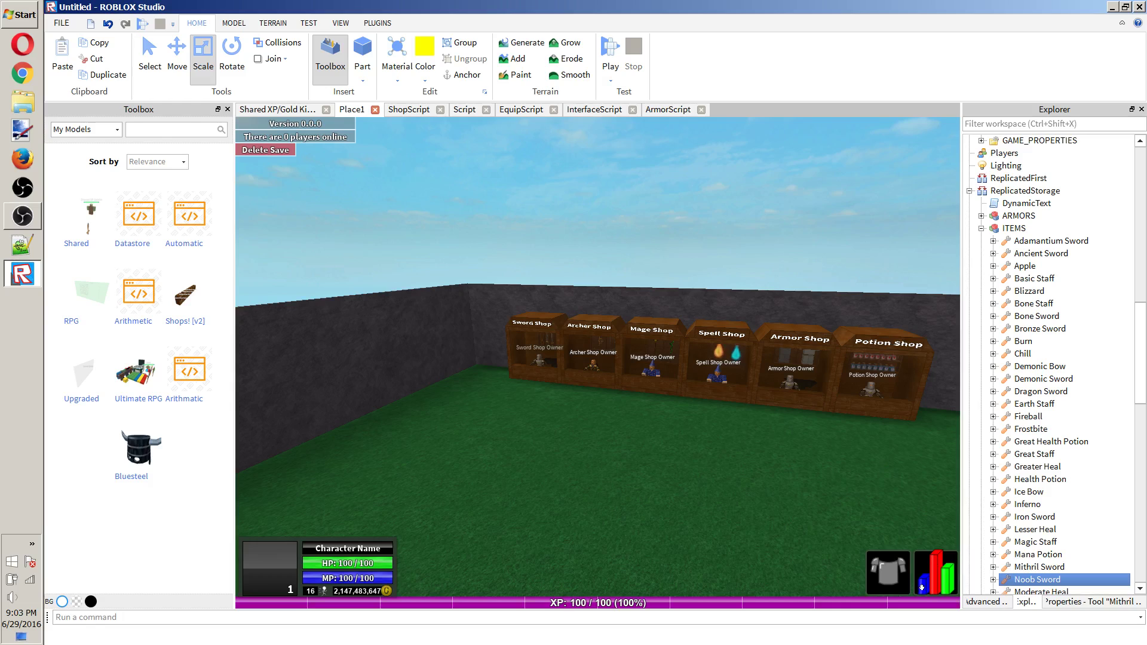
Open the SwordScript inside the Noob Sword tool and review its tooltip and damage code.
{"action": "scroll", "coordinate": [1057, 525], "scroll_direction": "down", "scroll_amount": 2}
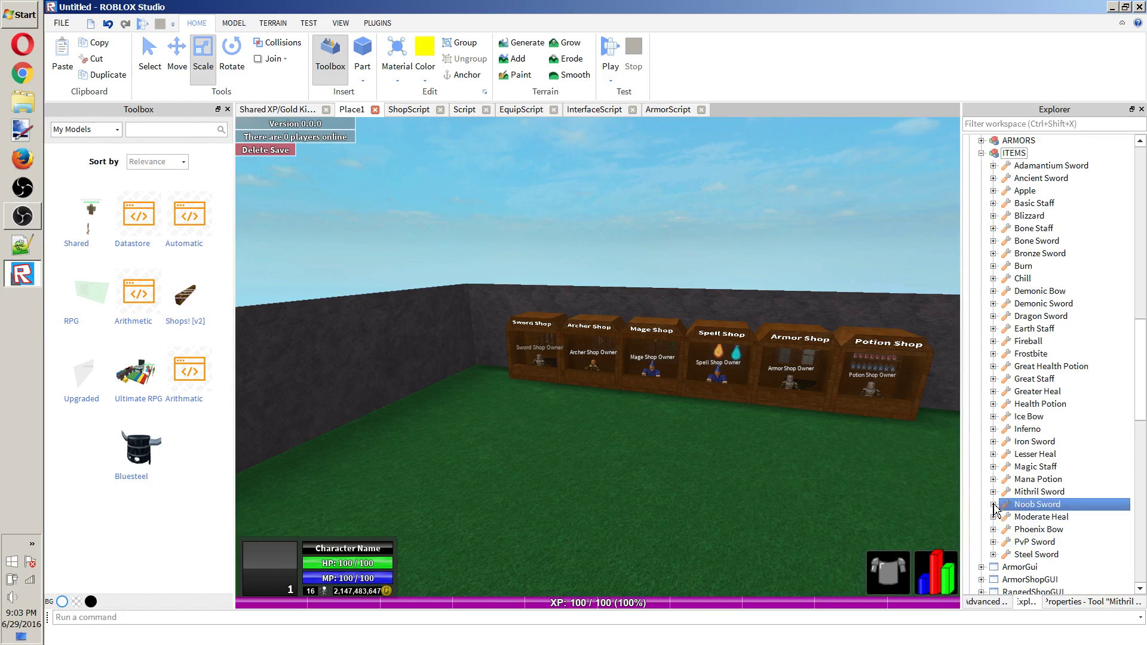
{"action": "left_click", "coordinate": [993, 505]}
{"action": "scroll", "coordinate": [1063, 506], "scroll_direction": "down", "scroll_amount": 2}
{"action": "double_click", "coordinate": [1060, 480]}
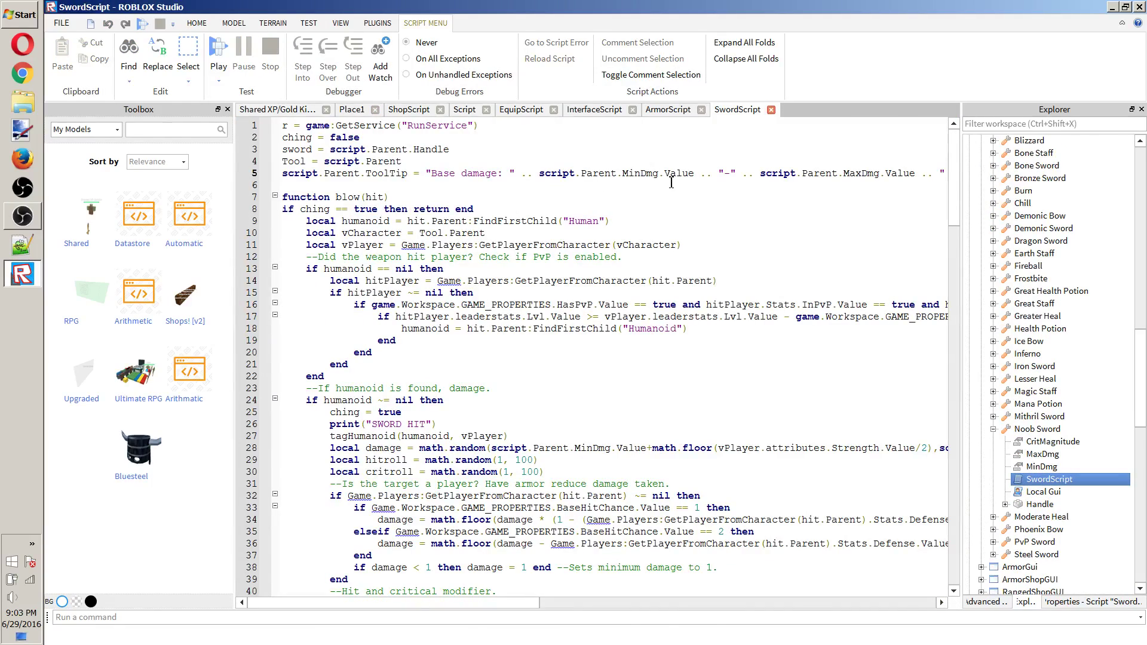
{"action": "scroll", "coordinate": [671, 182], "scroll_direction": "down", "scroll_amount": 5}
{"action": "scroll", "coordinate": [629, 476], "scroll_direction": "up", "scroll_amount": 5}
{"action": "left_click_drag", "start_coordinate": [536, 602], "coordinate": [651, 573]}
{"action": "scroll", "coordinate": [528, 519], "scroll_direction": "left", "scroll_amount": 3}
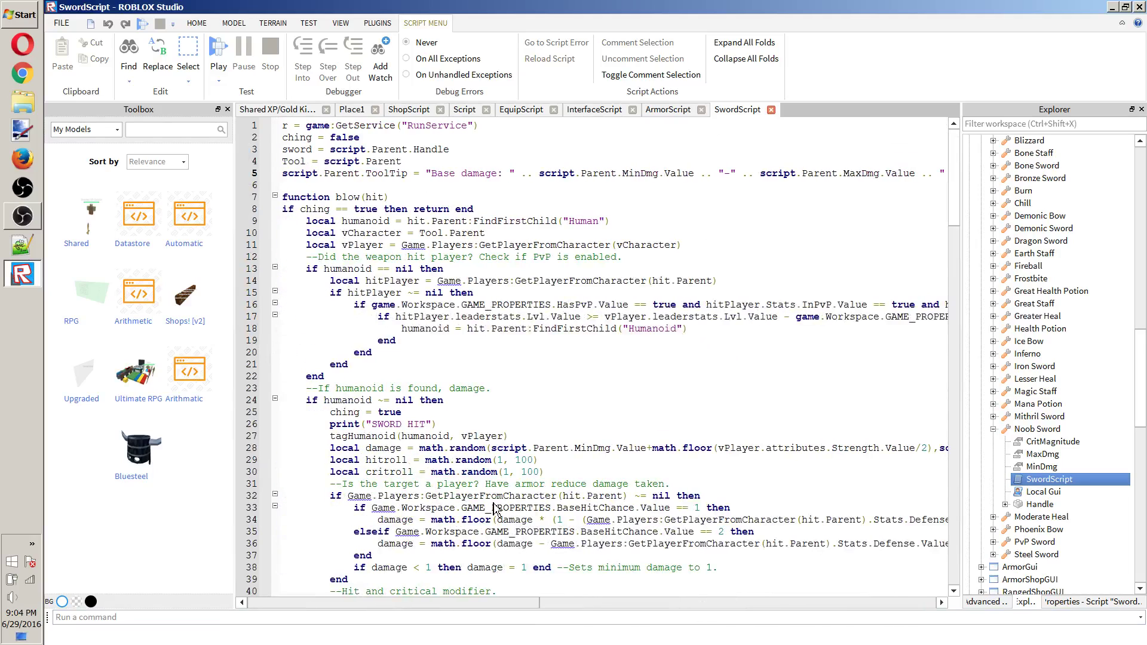
{"action": "left_click", "coordinate": [839, 173]}
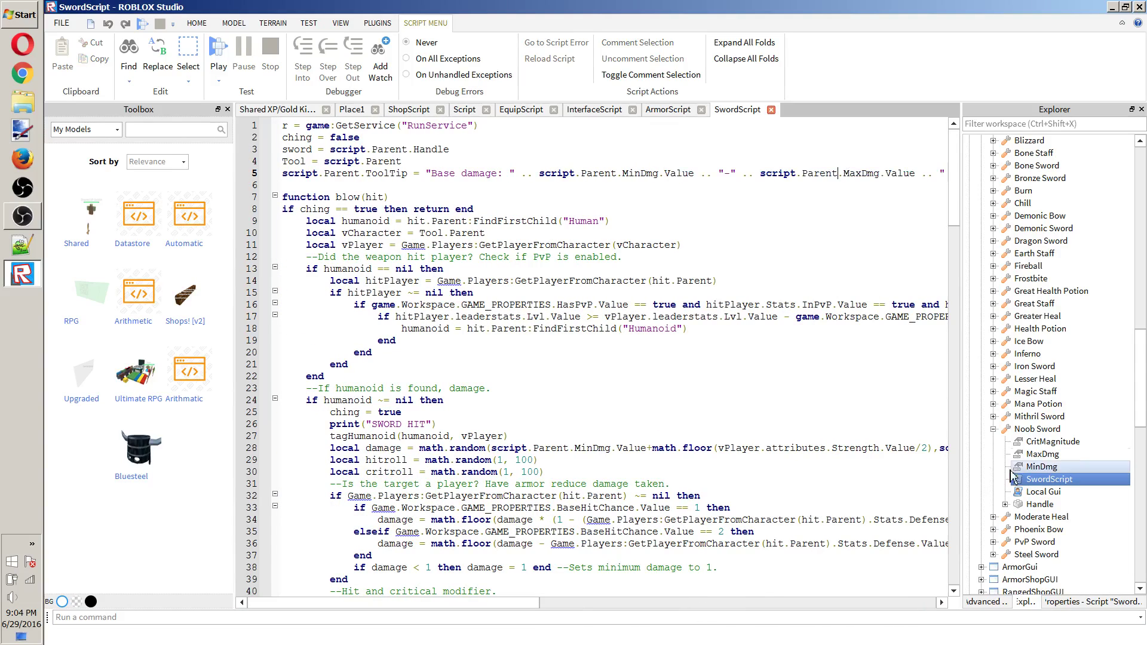
Check the values of CritMagnitude, MaxDmg and MinDmg inside the Noob Sword tool.
{"action": "left_click", "coordinate": [1052, 441]}
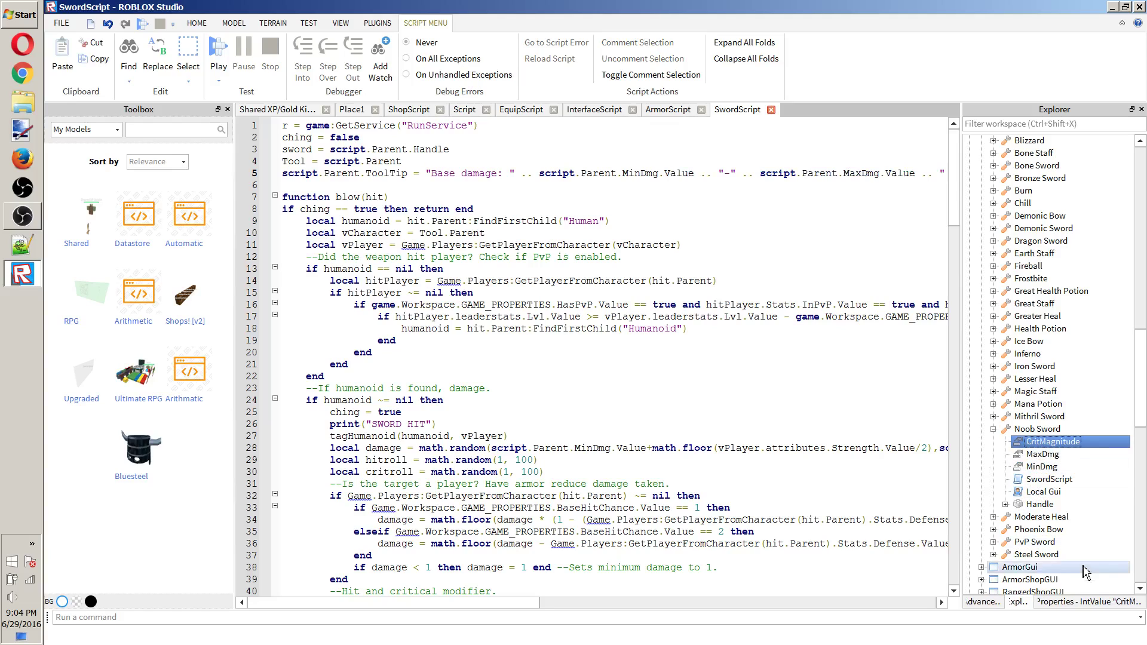
{"action": "left_click", "coordinate": [1081, 603]}
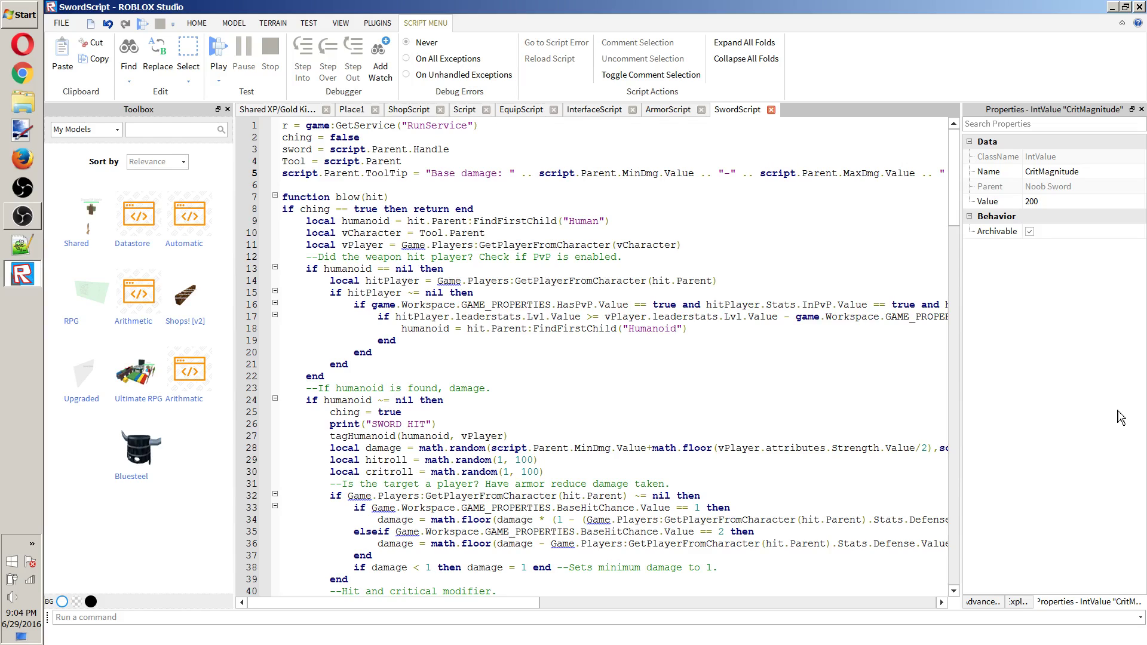
{"action": "left_click", "coordinate": [1018, 600]}
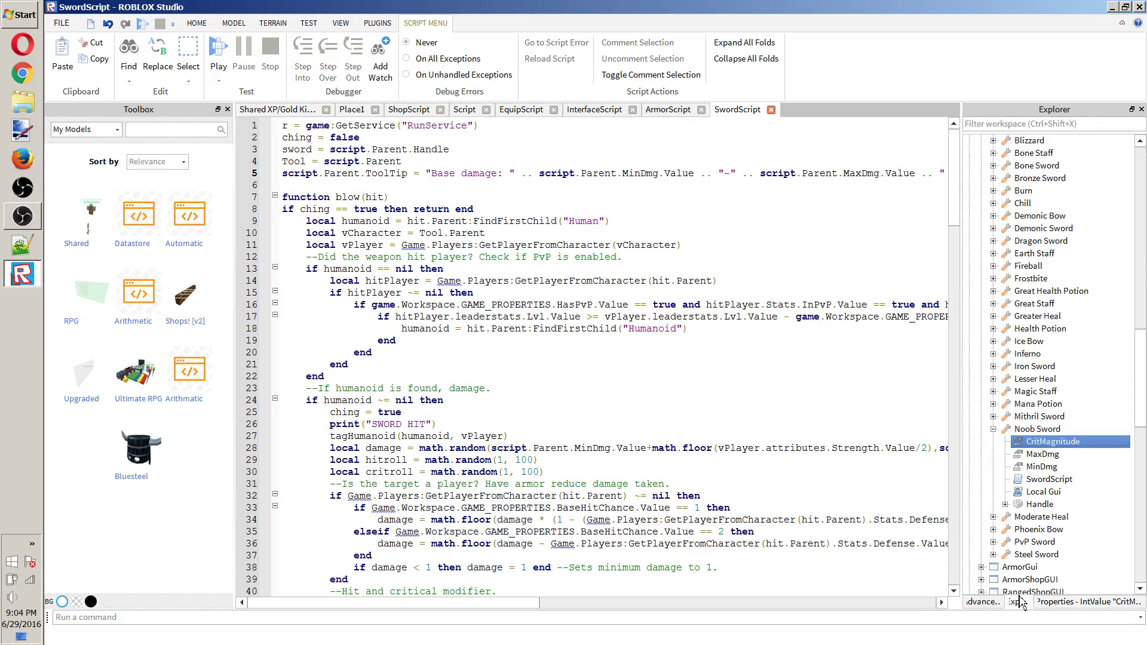
{"action": "left_click", "coordinate": [1074, 454]}
{"action": "left_click", "coordinate": [1082, 602]}
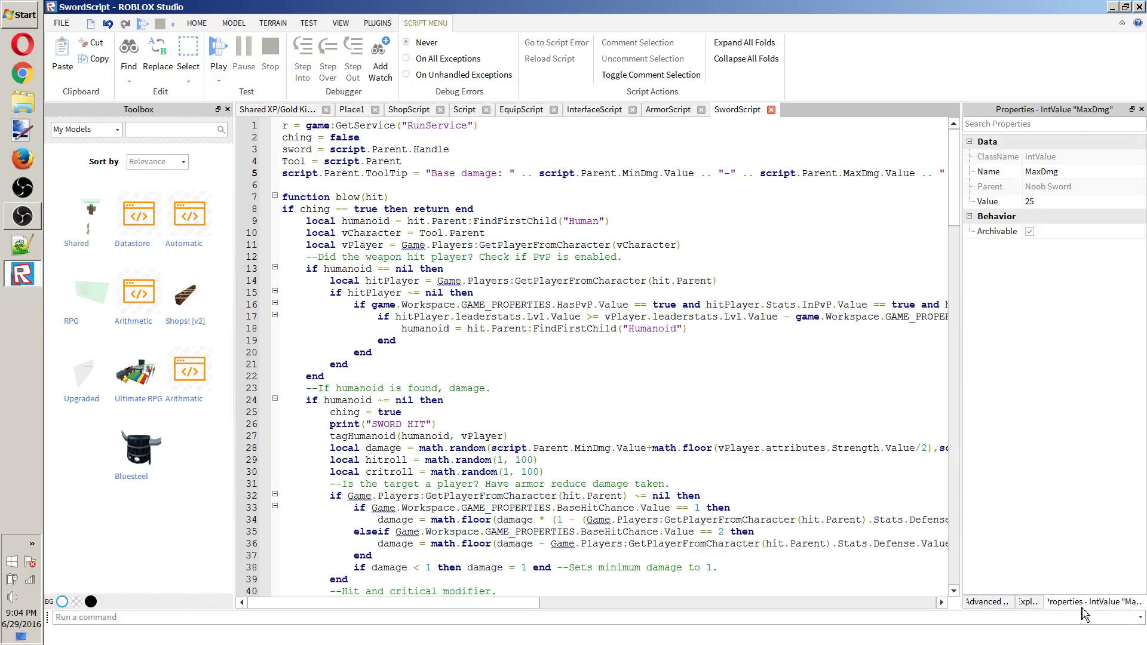
{"action": "left_click", "coordinate": [1038, 602]}
{"action": "left_click", "coordinate": [1045, 467]}
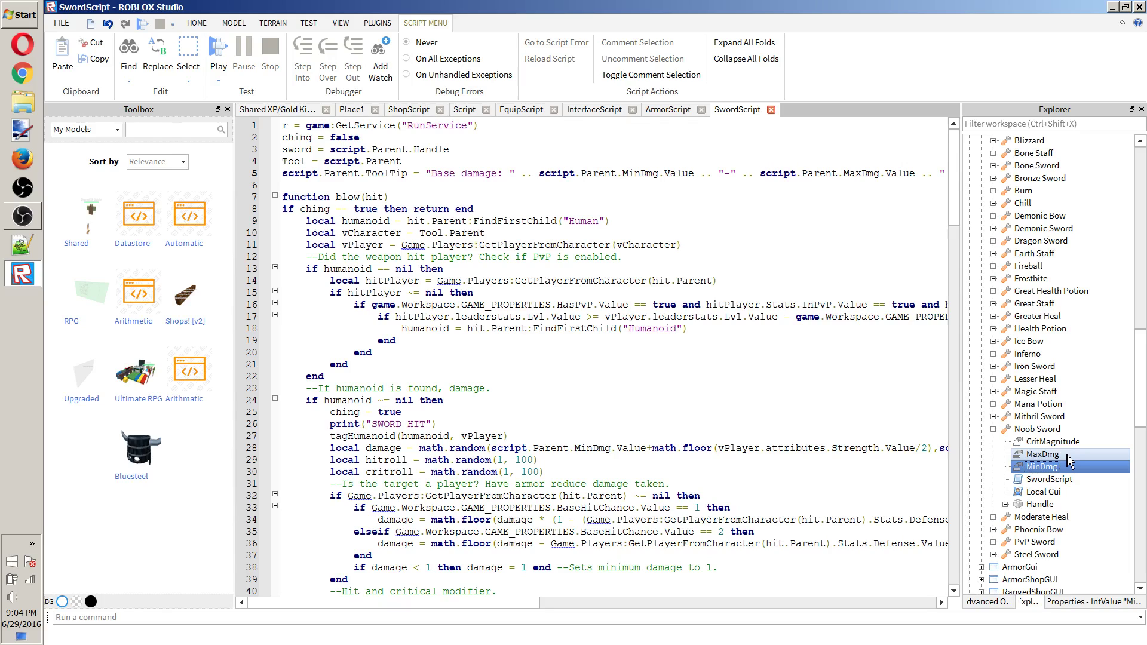
{"action": "left_click", "coordinate": [1105, 603]}
{"action": "left_click", "coordinate": [1036, 604]}
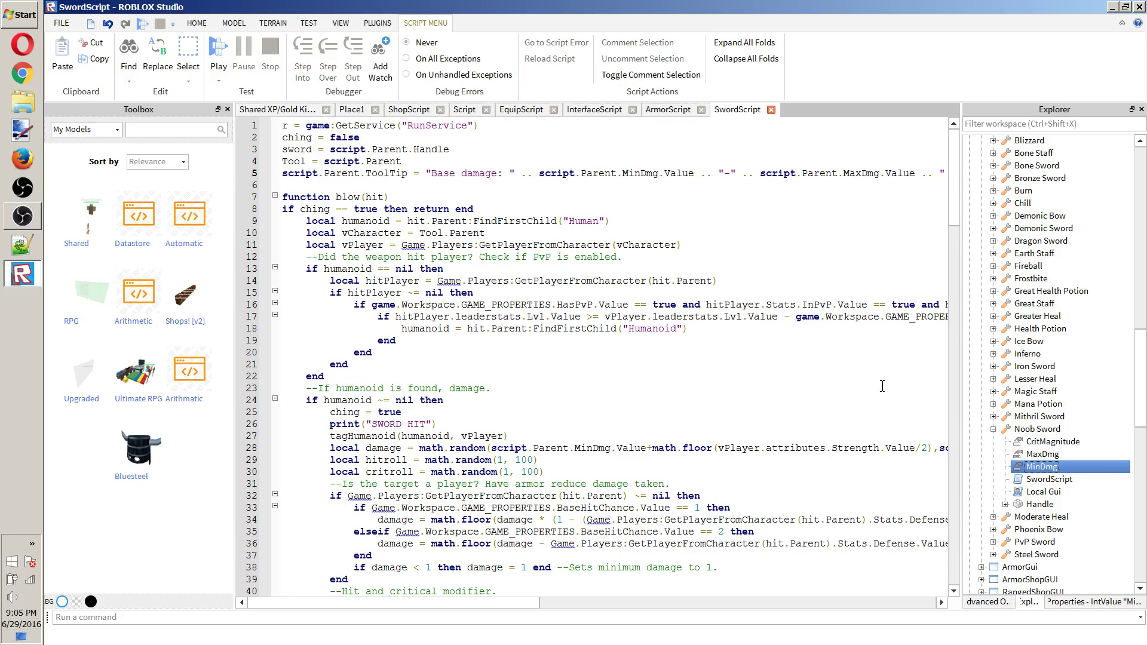
Return to the Place1 view and inspect the contents and properties of the Noob Sword's Handle.
{"action": "left_click", "coordinate": [351, 110]}
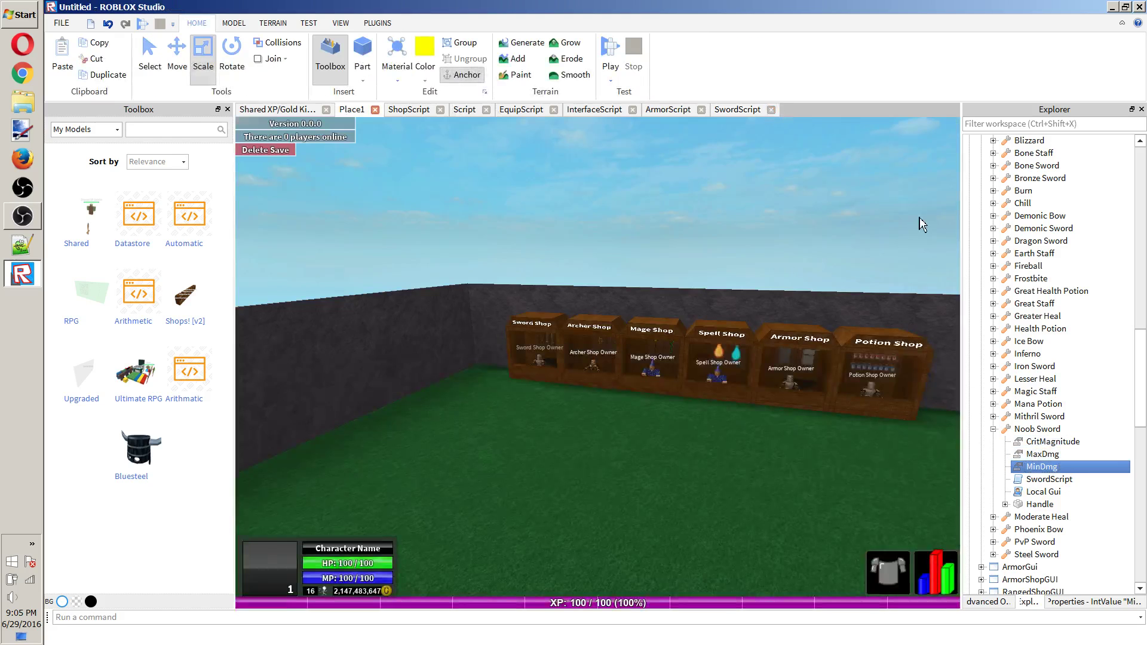
{"action": "left_click", "coordinate": [1039, 504]}
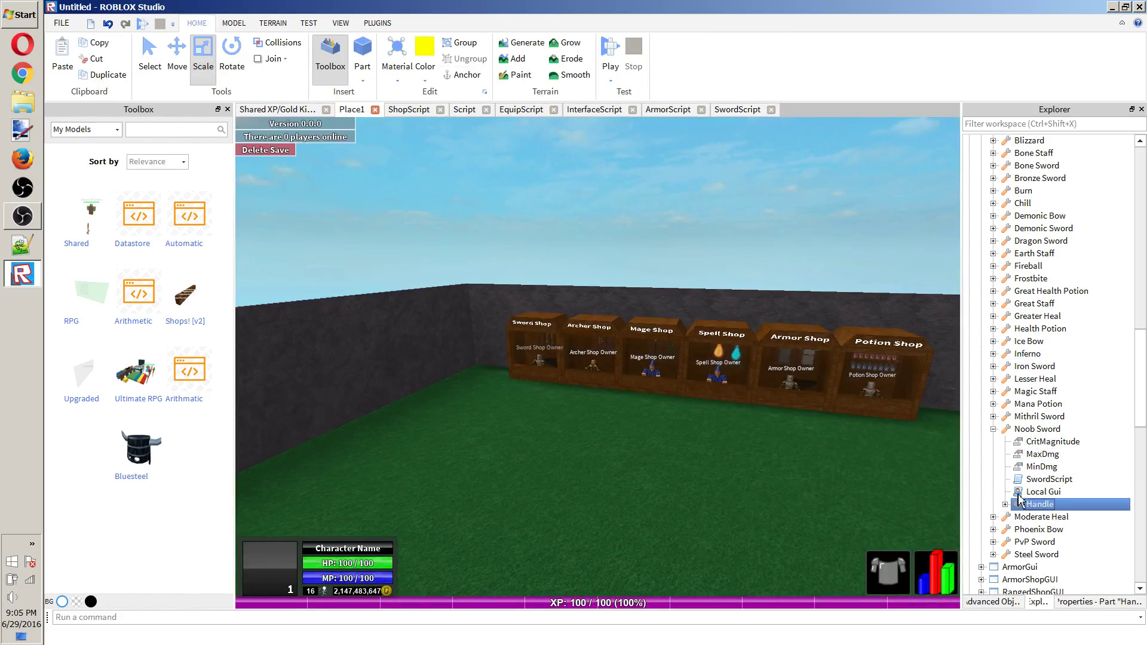
{"action": "left_click", "coordinate": [1005, 504]}
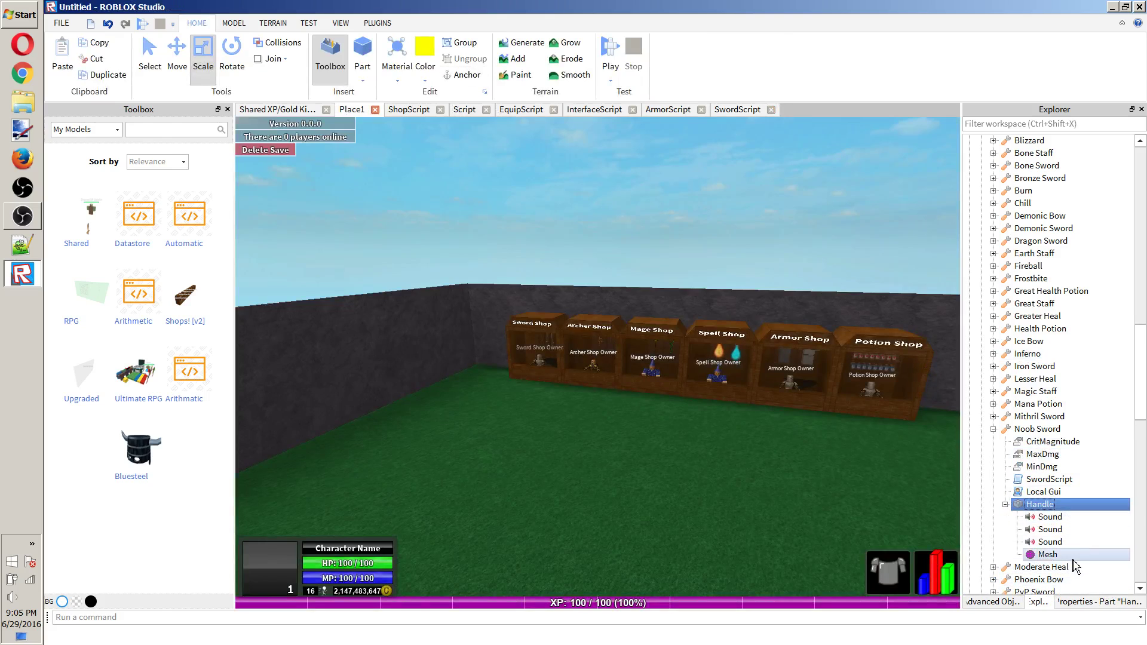
{"action": "left_click", "coordinate": [1091, 604]}
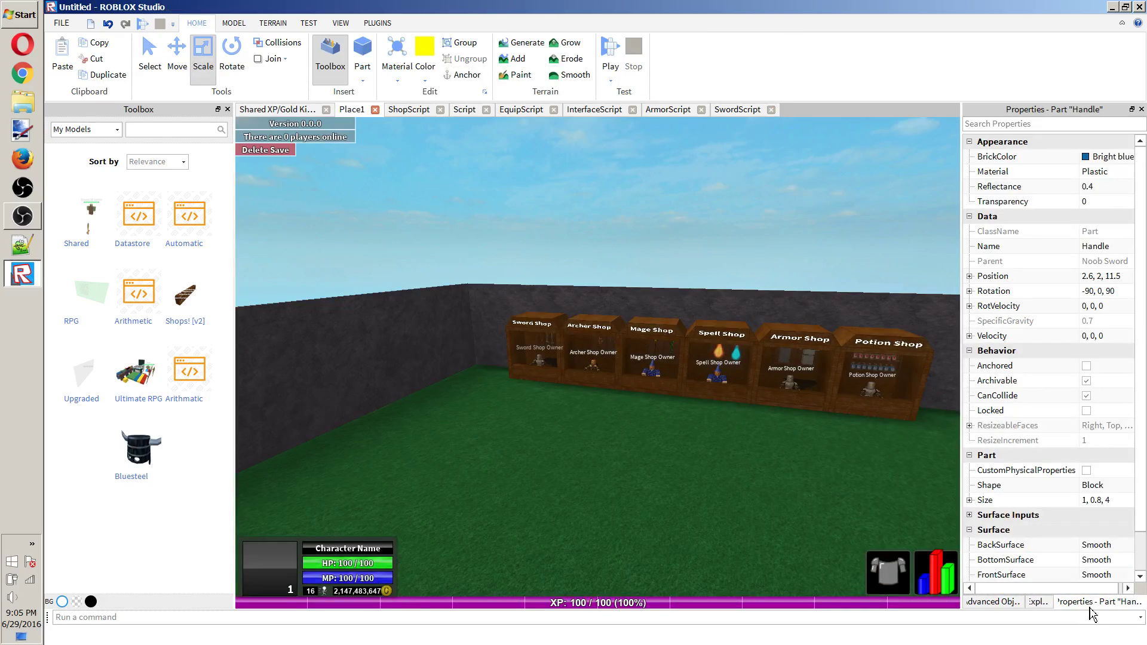
{"action": "left_click", "coordinate": [1038, 602]}
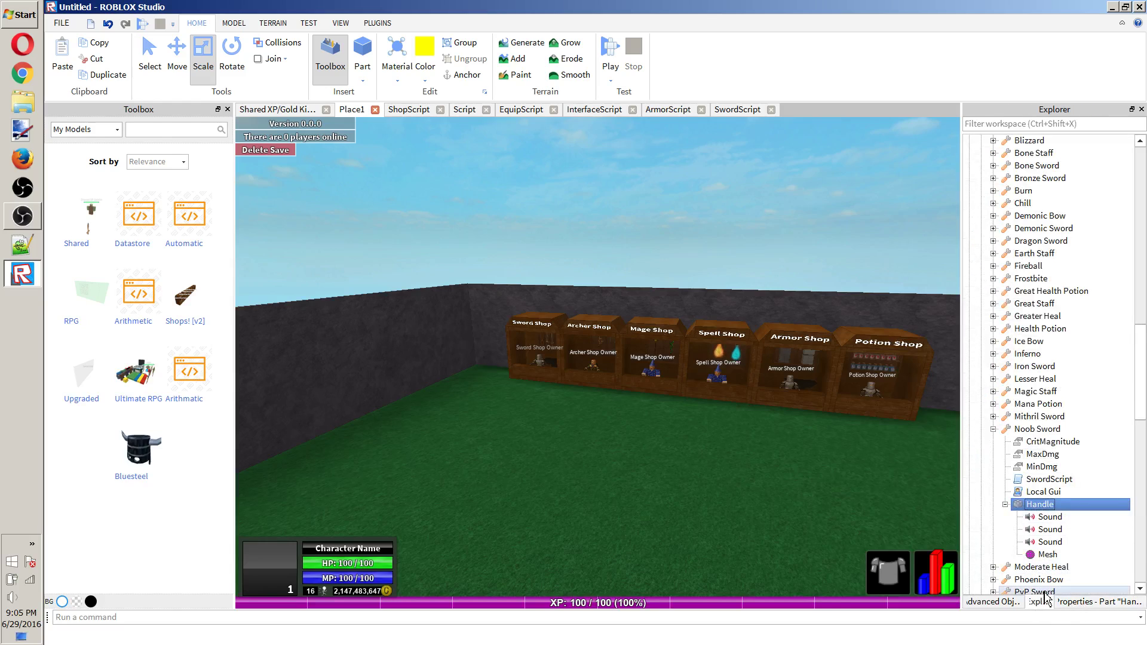
{"action": "left_click", "coordinate": [1056, 434]}
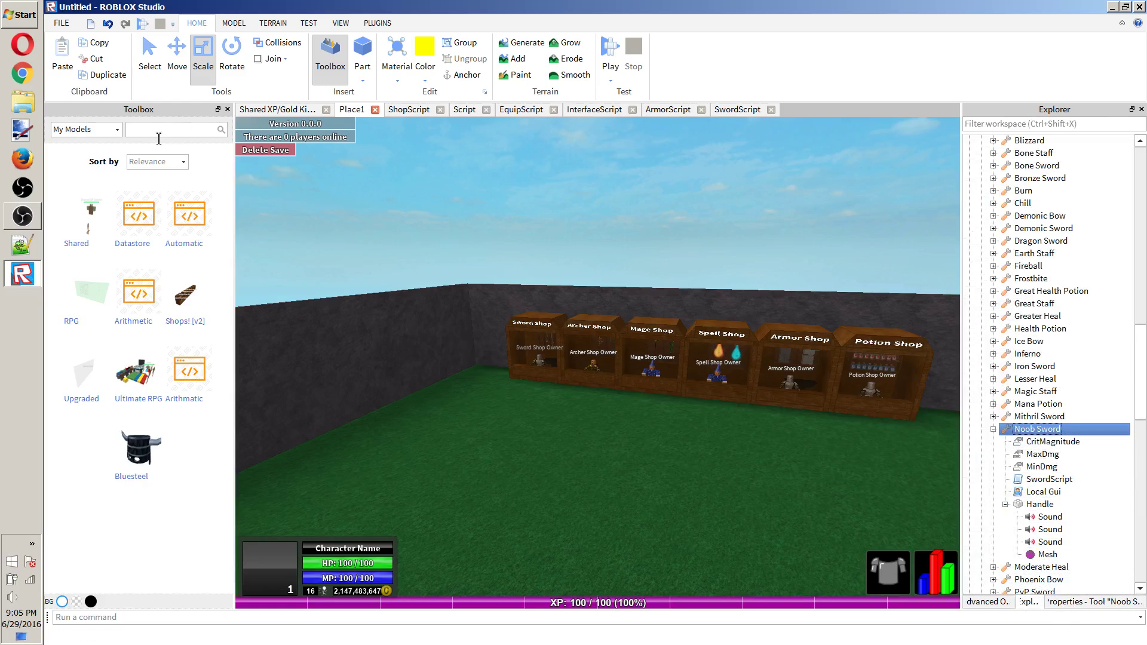
Browse the Toolbox's Models category and return it to My Models.
{"action": "left_click", "coordinate": [111, 130]}
{"action": "left_click", "coordinate": [84, 163]}
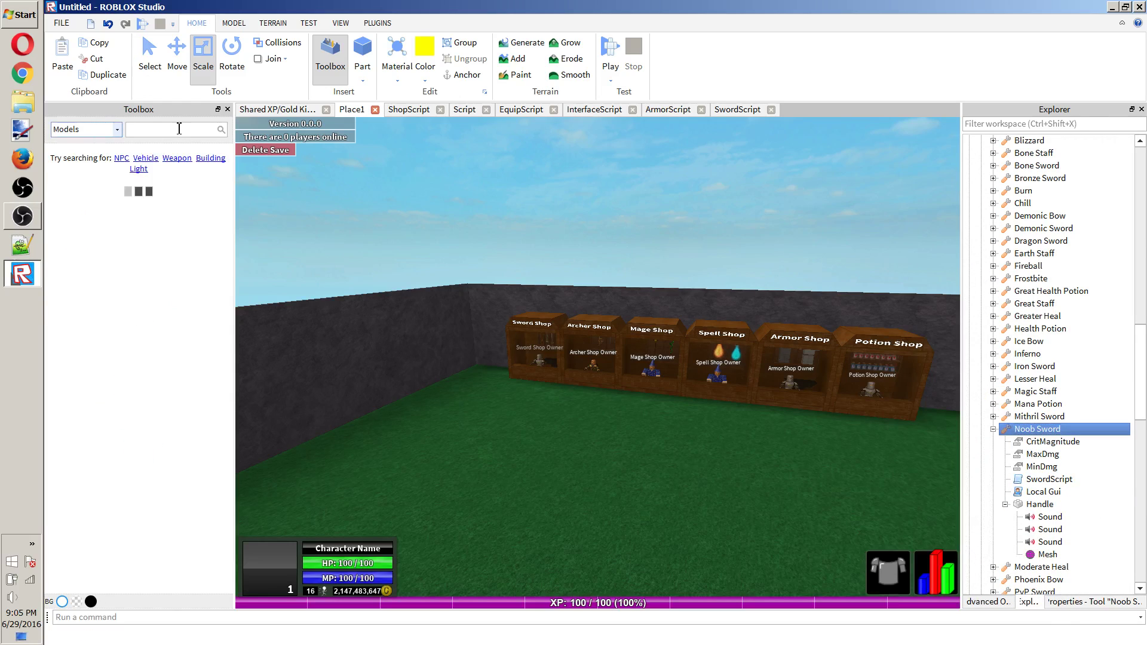
{"action": "left_click", "coordinate": [111, 130]}
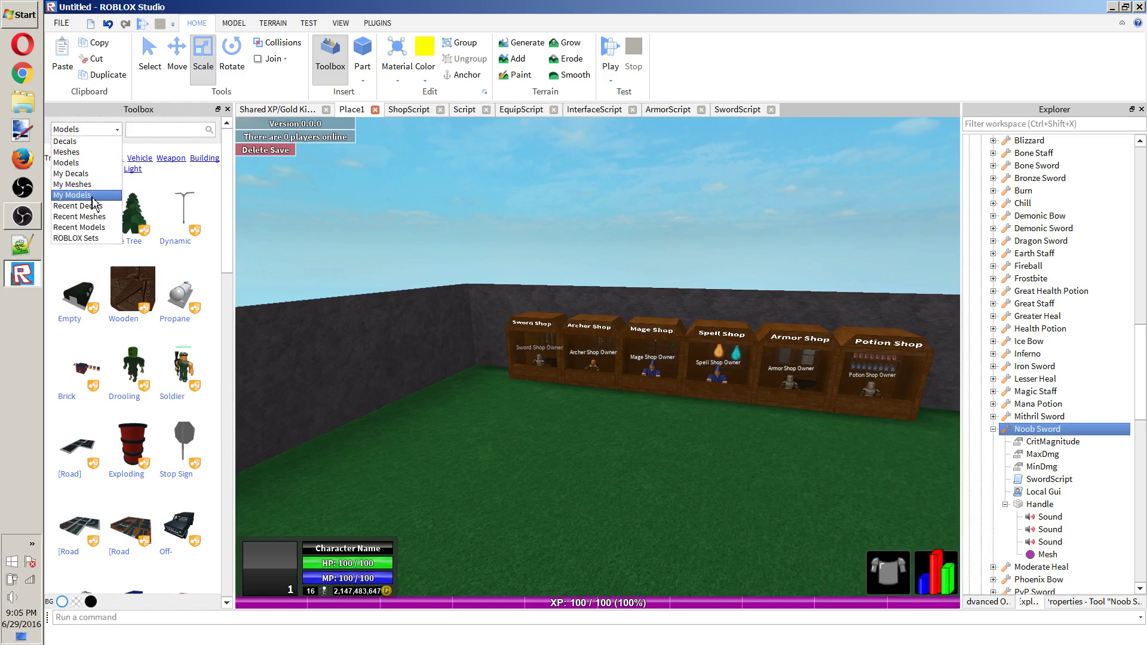
{"action": "left_click", "coordinate": [93, 195]}
{"action": "left_click", "coordinate": [84, 132]}
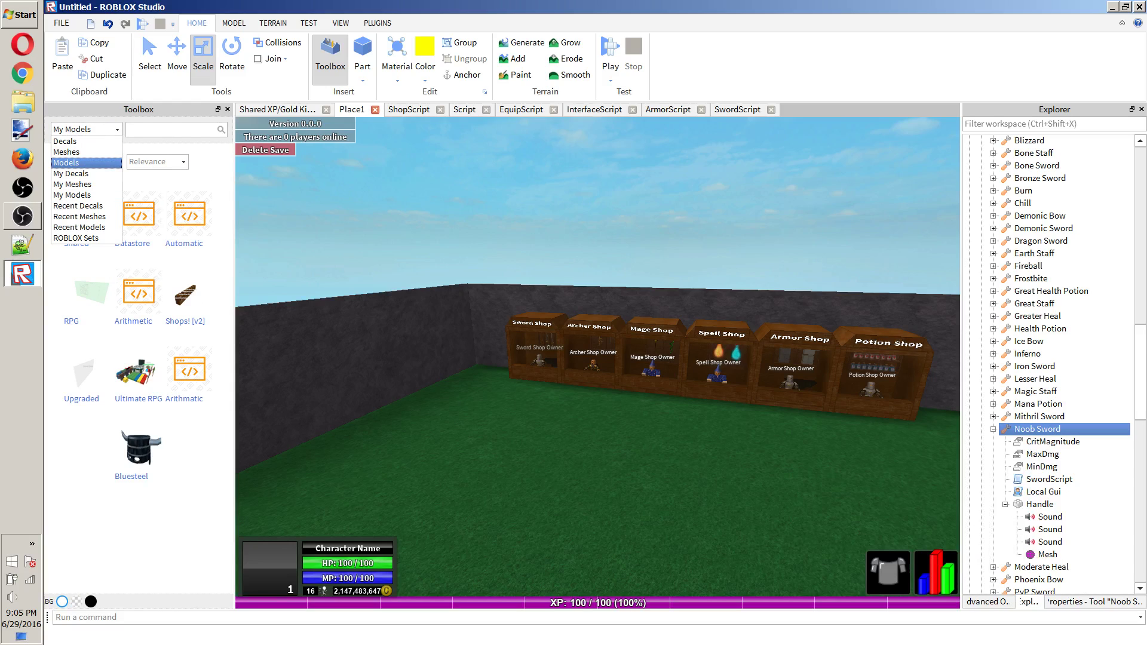
{"action": "left_click", "coordinate": [1078, 391]}
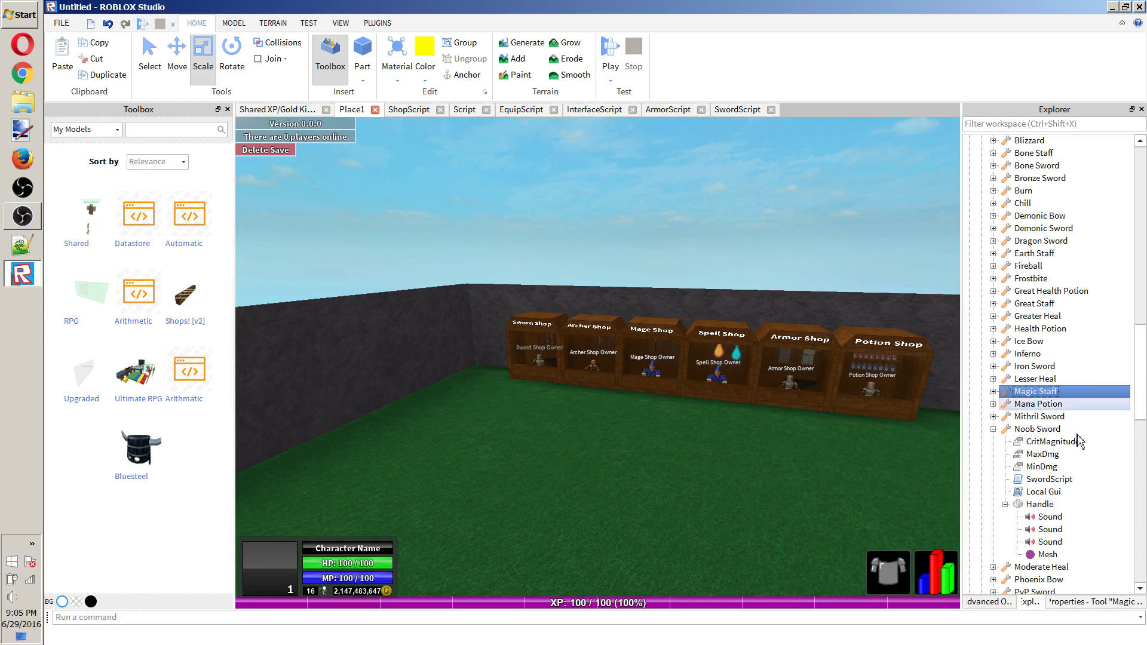
Look over the tools in the ITEMS model and collapse the Noob Sword.
{"action": "left_click", "coordinate": [1033, 429]}
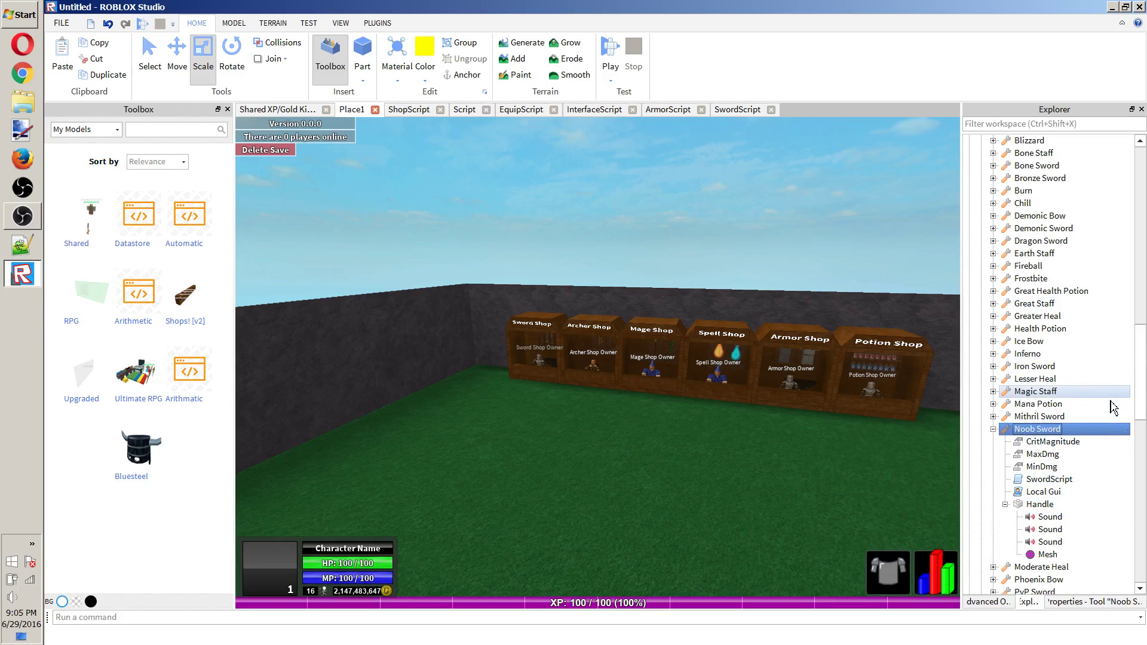
{"action": "scroll", "coordinate": [1099, 464], "scroll_direction": "up", "scroll_amount": 2}
{"action": "scroll", "coordinate": [1099, 463], "scroll_direction": "up", "scroll_amount": 3}
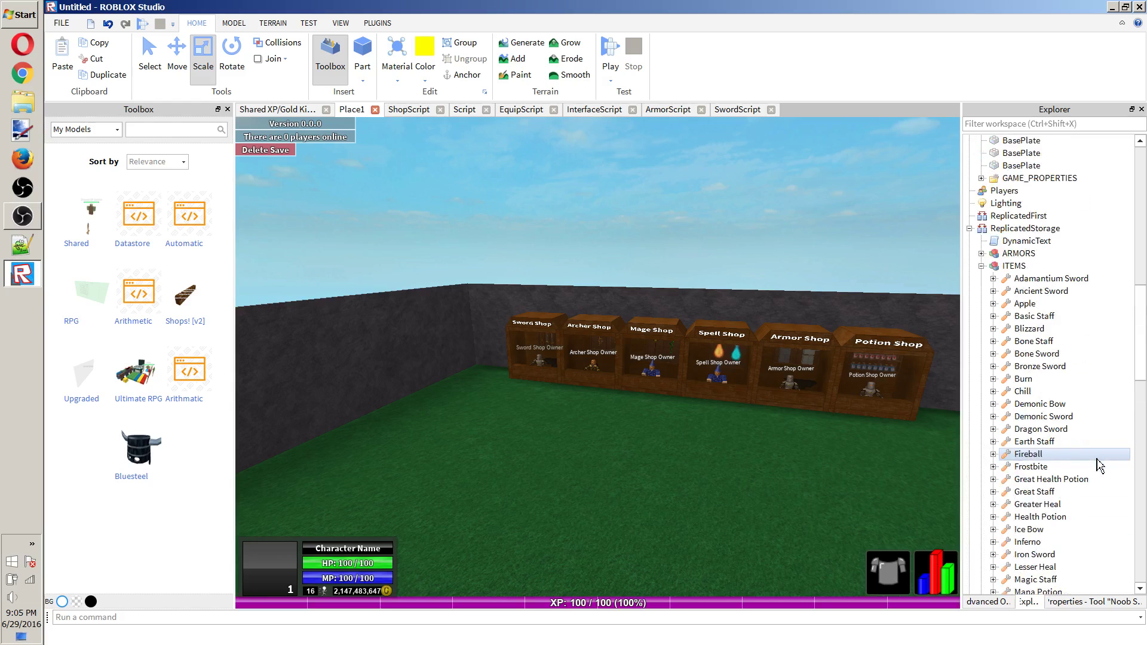
{"action": "scroll", "coordinate": [1099, 462], "scroll_direction": "down", "scroll_amount": 4}
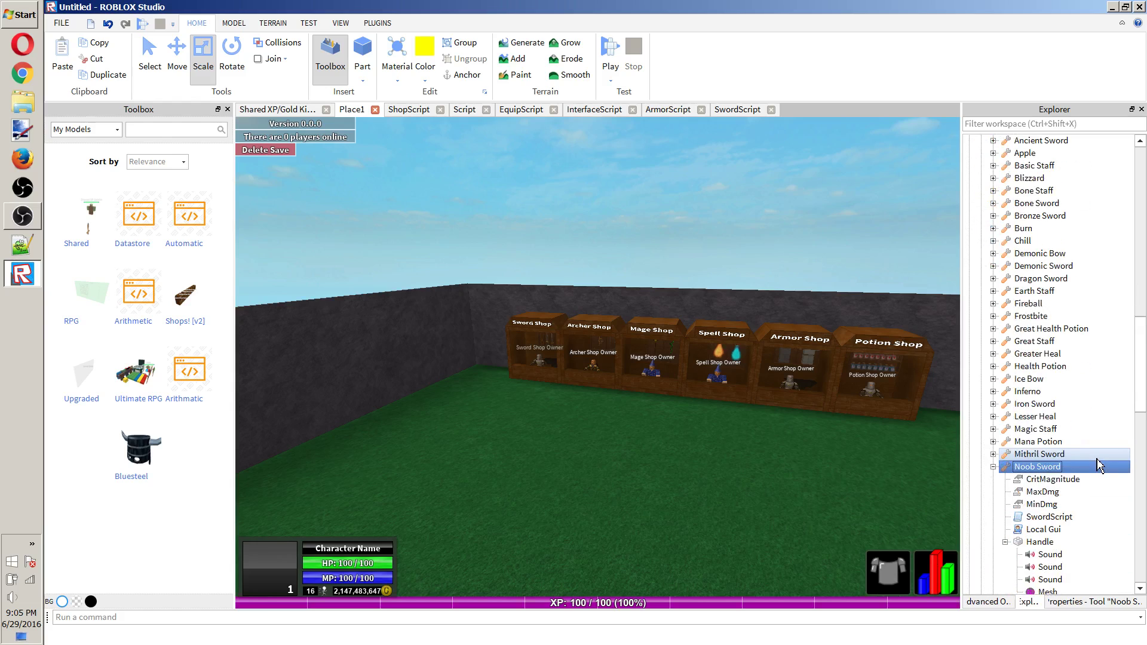
{"action": "double_click", "coordinate": [1007, 469]}
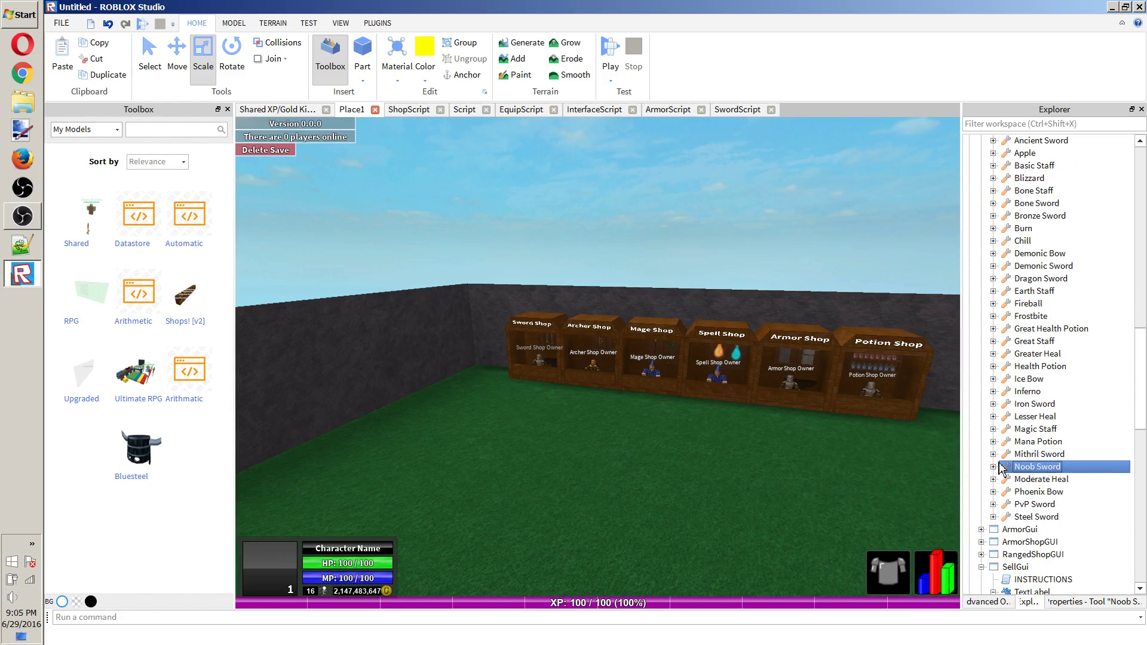
Expand the Mana Potion tool in ITEMS and check its Amount value and Glass script.
{"action": "double_click", "coordinate": [1006, 442]}
{"action": "left_click", "coordinate": [1038, 454]}
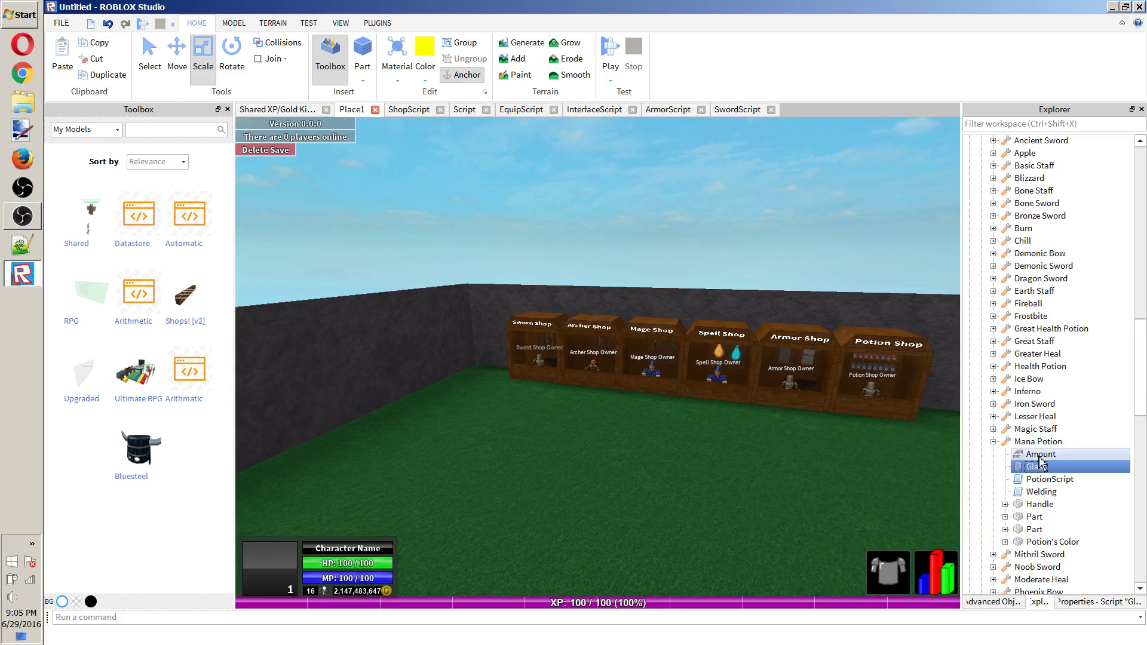
{"action": "left_click", "coordinate": [1068, 601]}
{"action": "left_click", "coordinate": [1031, 601]}
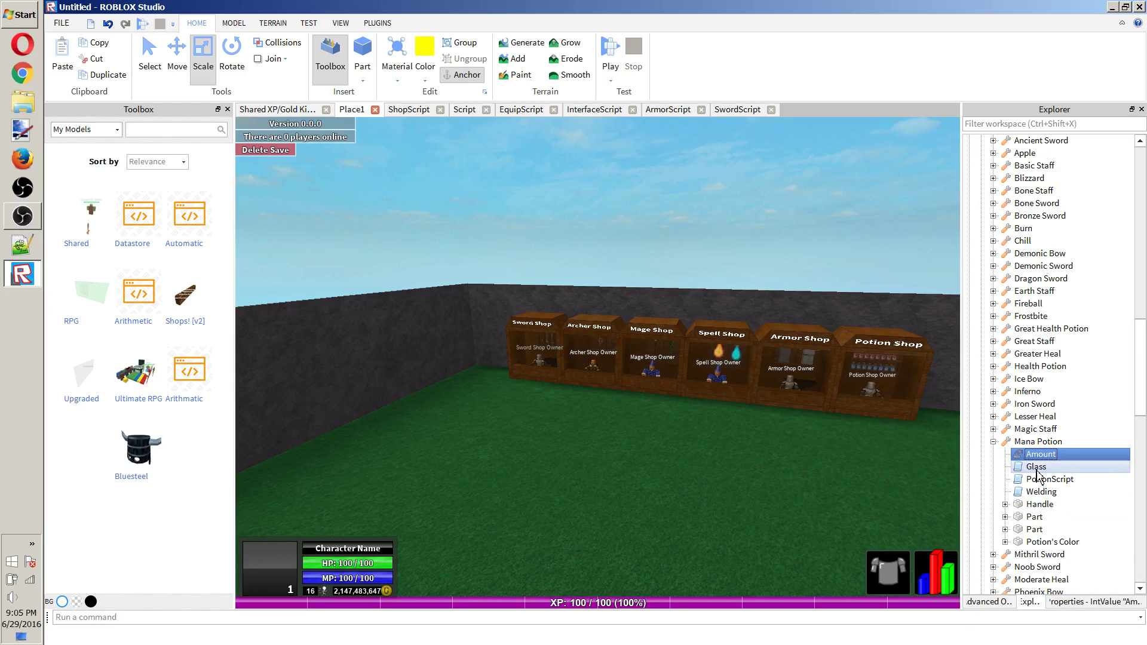
{"action": "left_click", "coordinate": [1036, 466]}
{"action": "left_click", "coordinate": [993, 441]}
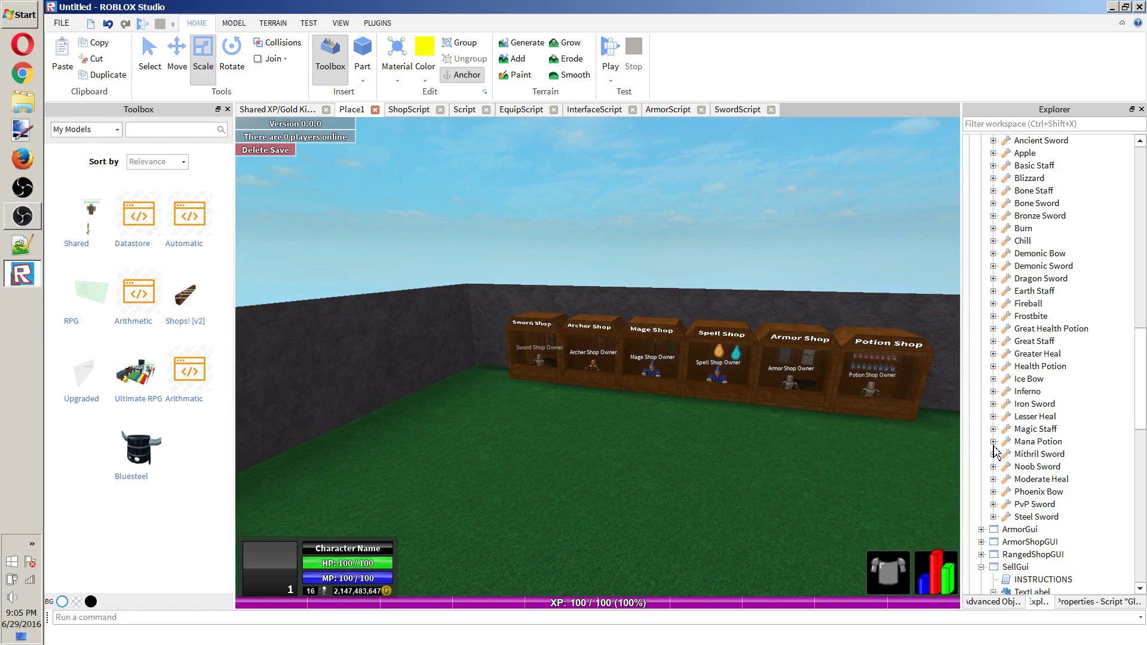
Examine the Mana Potion's parts and the contents of the PvP Sword, leaving both tools collapsed.
{"action": "left_click", "coordinate": [993, 442]}
{"action": "left_click", "coordinate": [1005, 541]}
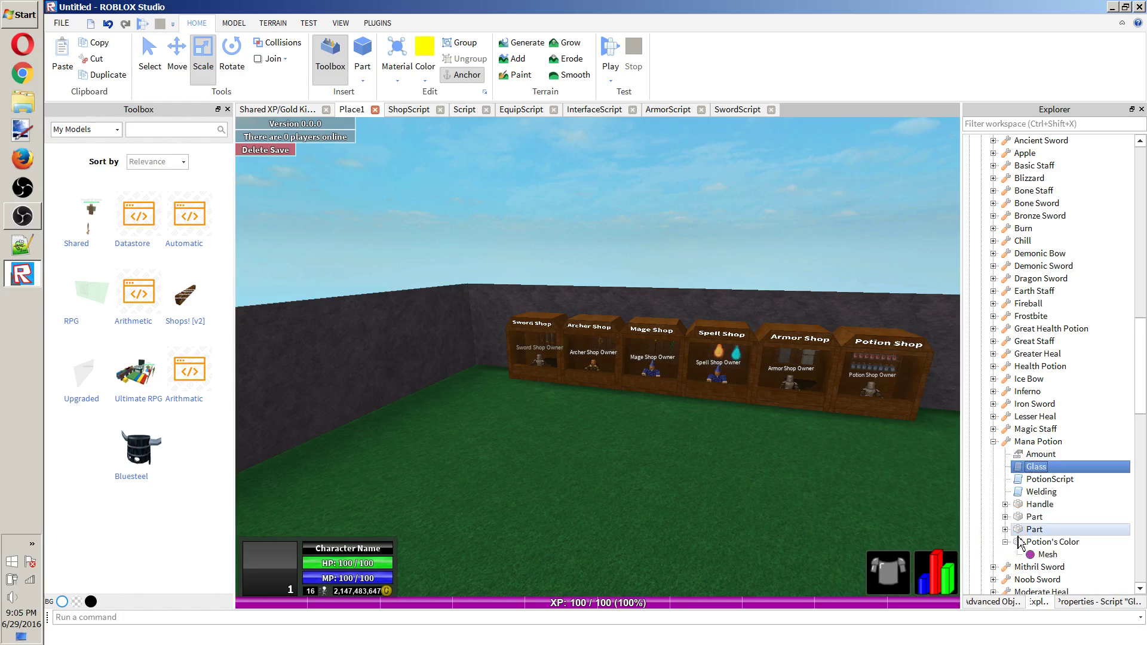
{"action": "left_click", "coordinate": [1018, 529]}
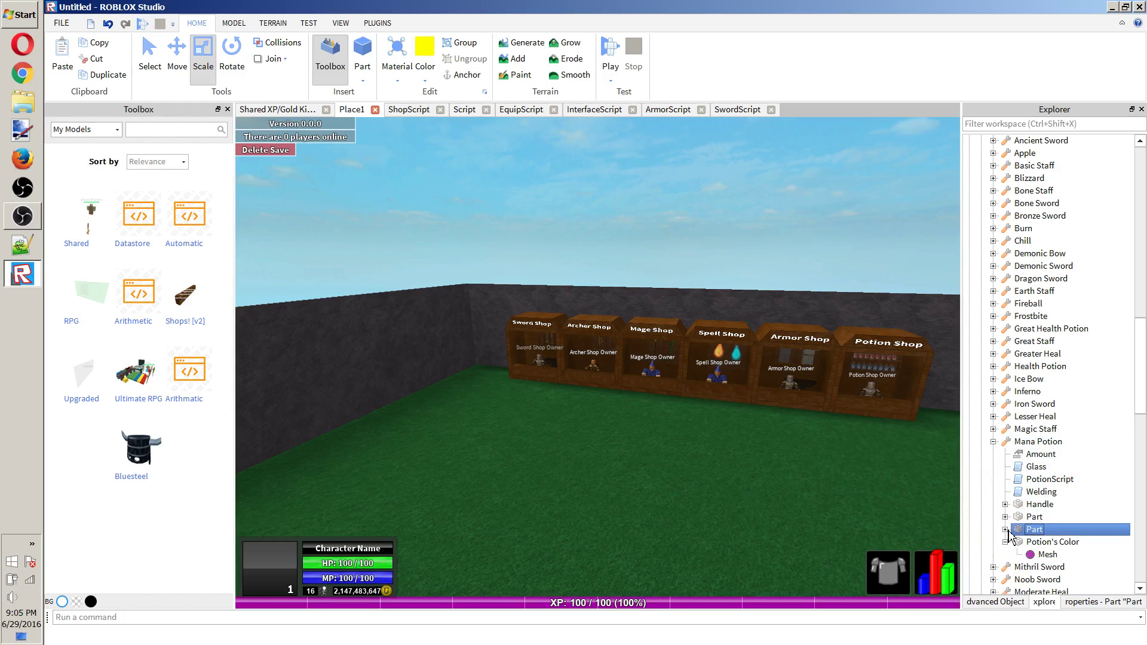
{"action": "left_click", "coordinate": [993, 441]}
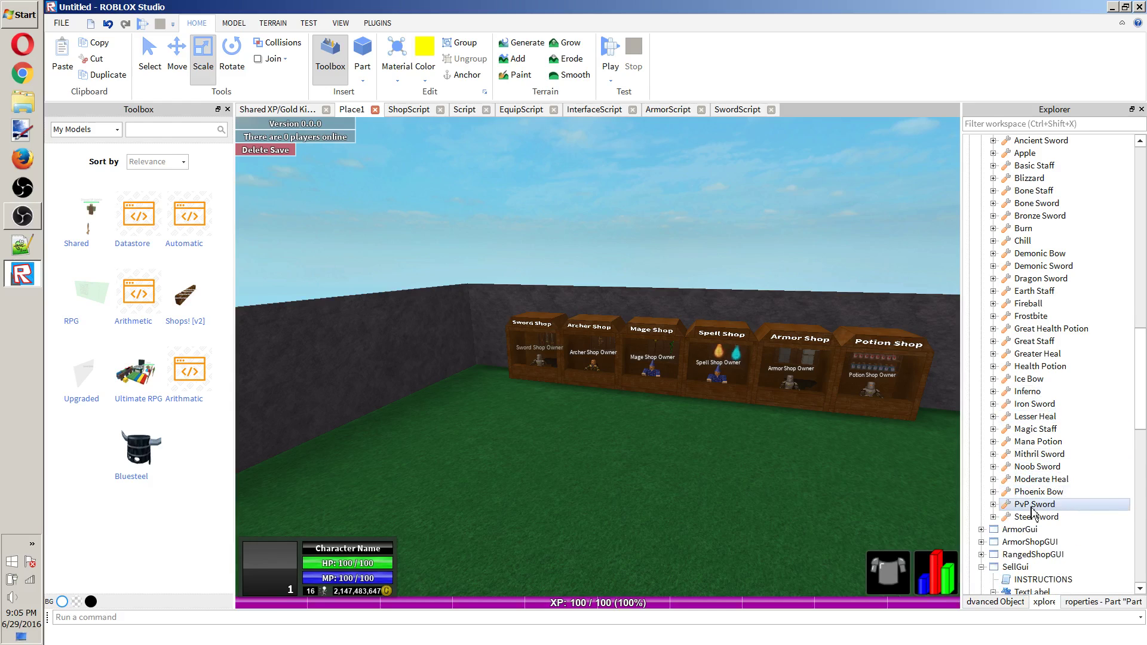
{"action": "left_click", "coordinate": [993, 504]}
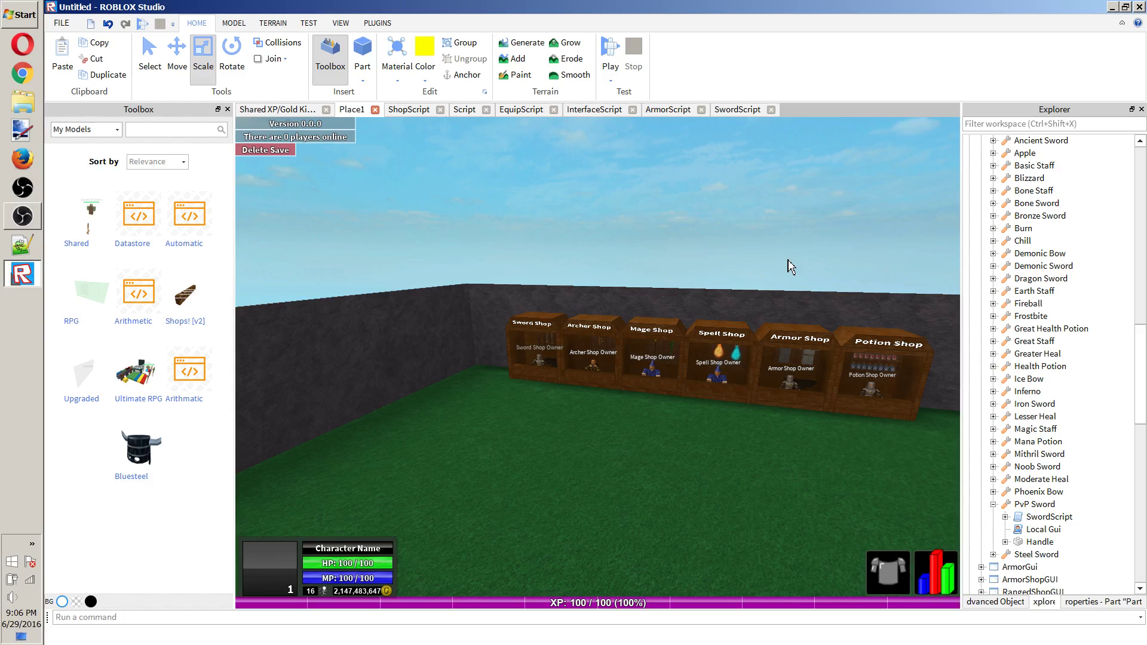
{"action": "left_click", "coordinate": [992, 504]}
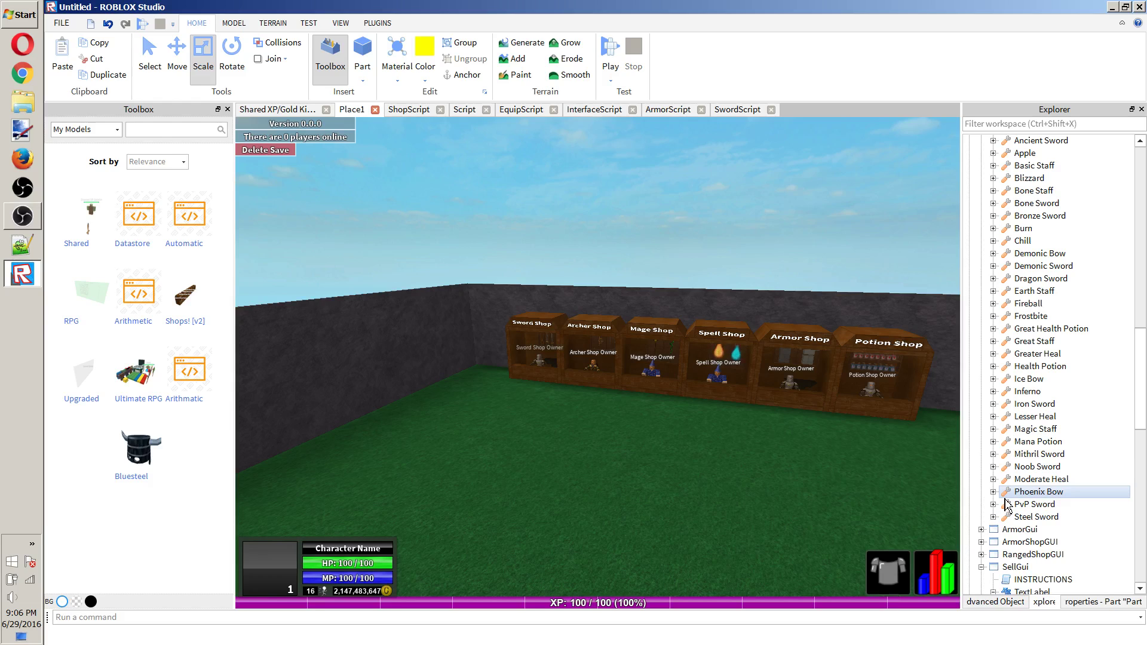
Expand the Inferno spell in ITEMS and review the values in its PROPERTIES folder.
{"action": "left_click", "coordinate": [1010, 392]}
{"action": "double_click", "coordinate": [1005, 393]}
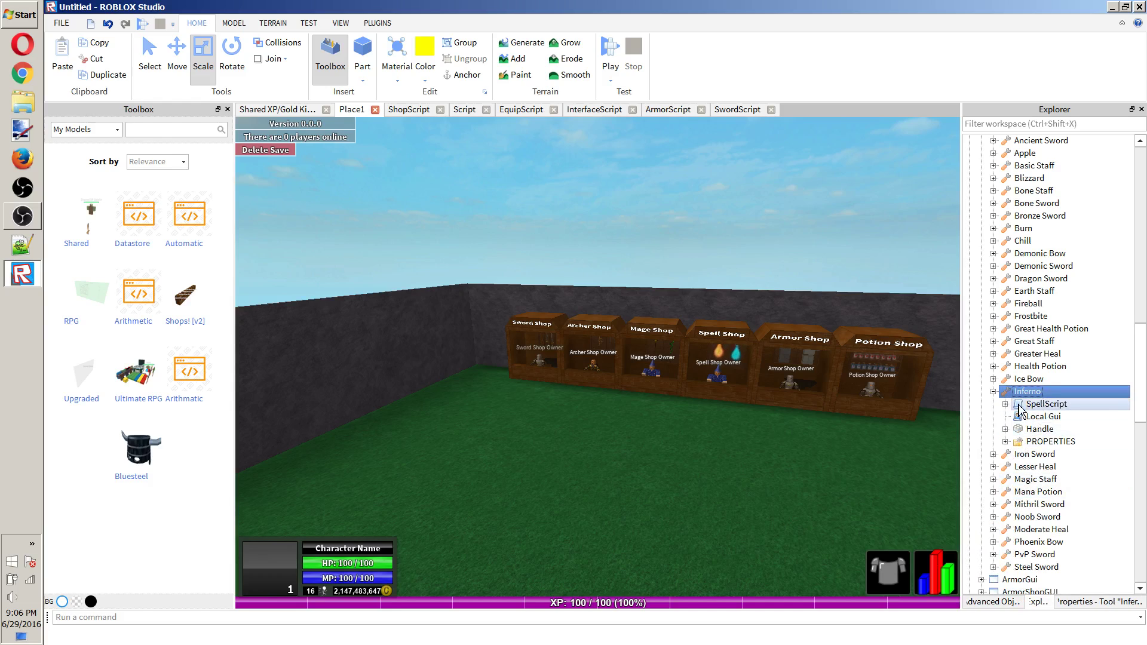
{"action": "left_click", "coordinate": [1005, 442]}
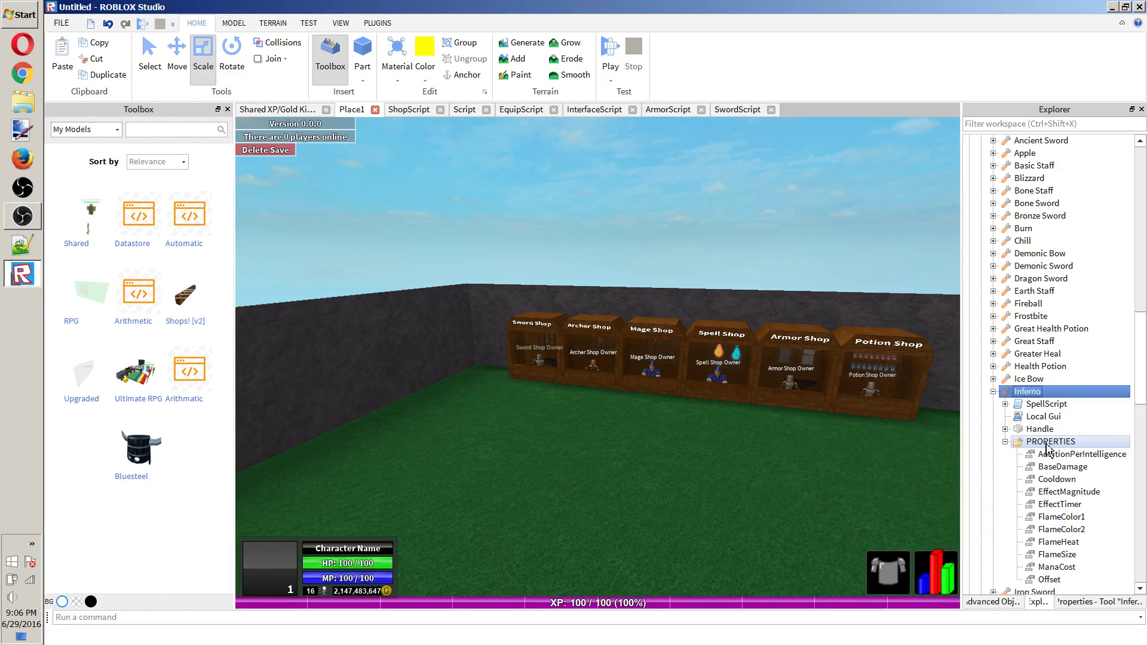
{"action": "scroll", "coordinate": [1039, 441], "scroll_direction": "down", "scroll_amount": 2}
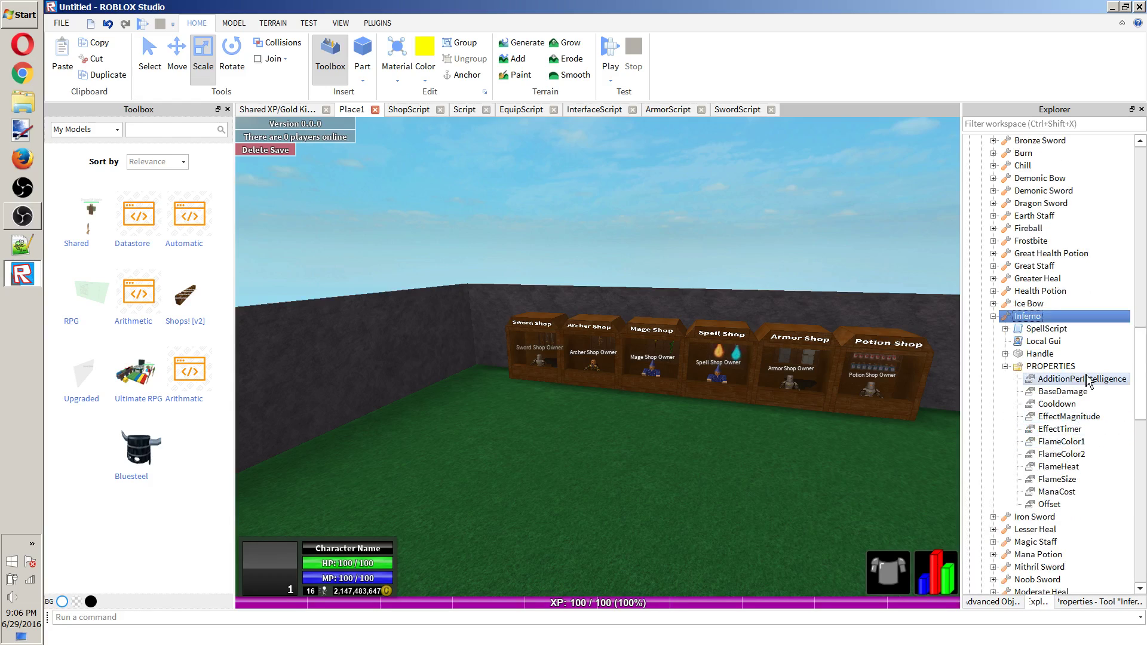
Expand the Inferno's SpellScript and examine its DamageOverTime script with the Magnitude and Timer values.
{"action": "left_click", "coordinate": [1010, 331]}
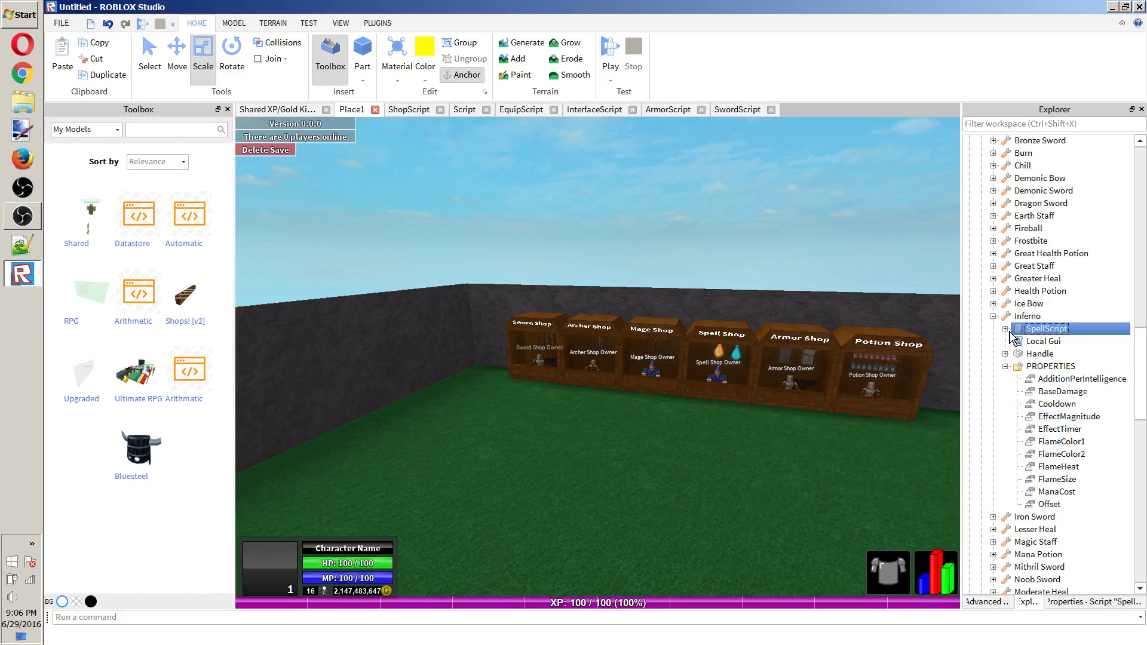
{"action": "left_click", "coordinate": [1007, 329]}
{"action": "left_click", "coordinate": [1018, 342]}
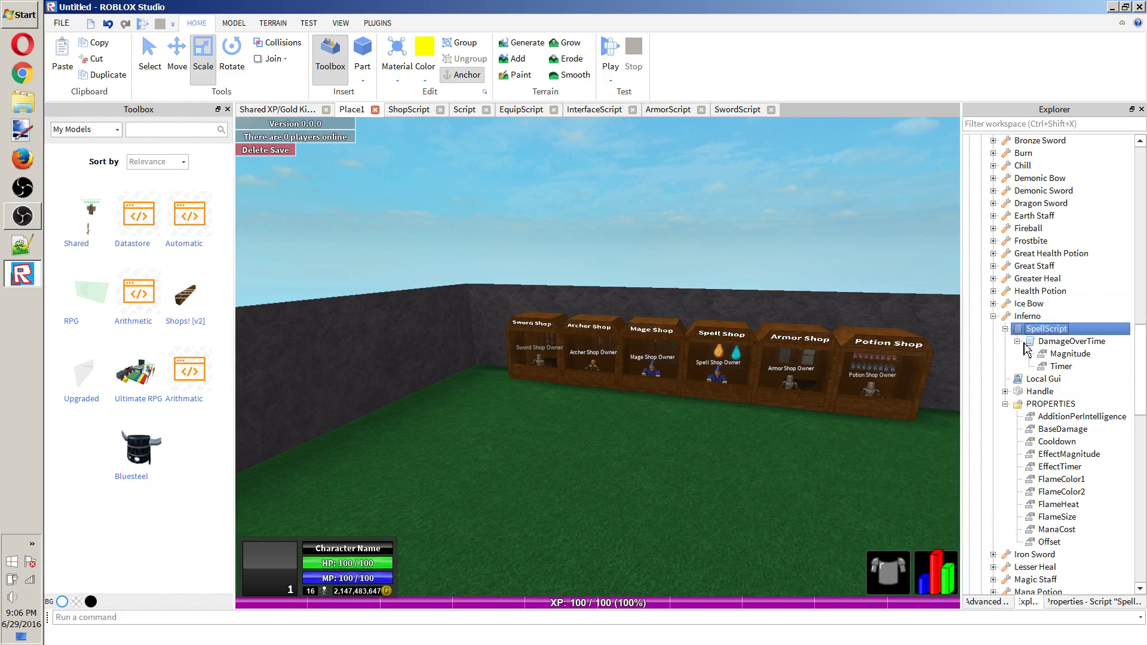
{"action": "left_click", "coordinate": [1057, 353]}
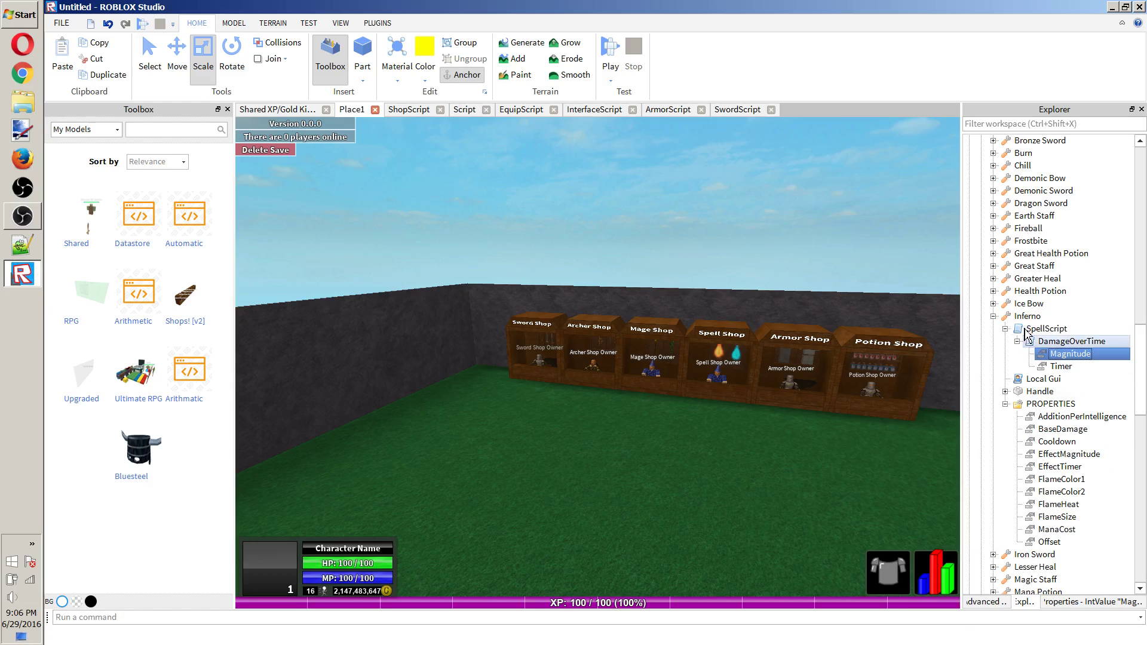
{"action": "left_click", "coordinate": [1039, 329]}
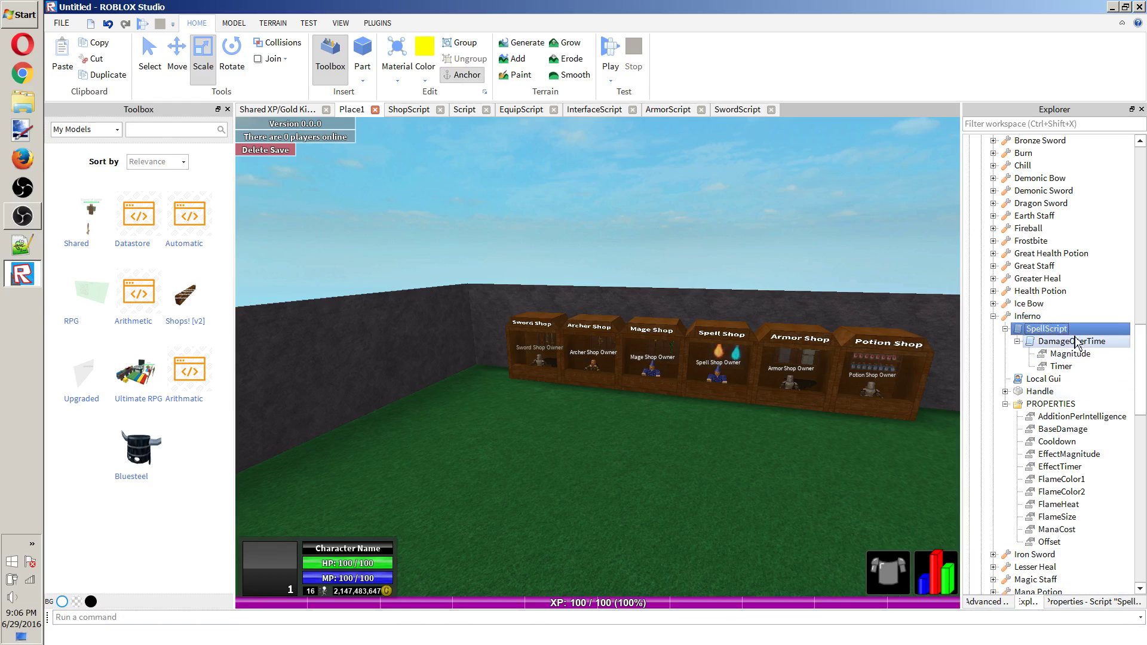
Open the Inferno's SpellScript, read through its code and the header comments explaining each property, and close it.
{"action": "double_click", "coordinate": [1066, 330]}
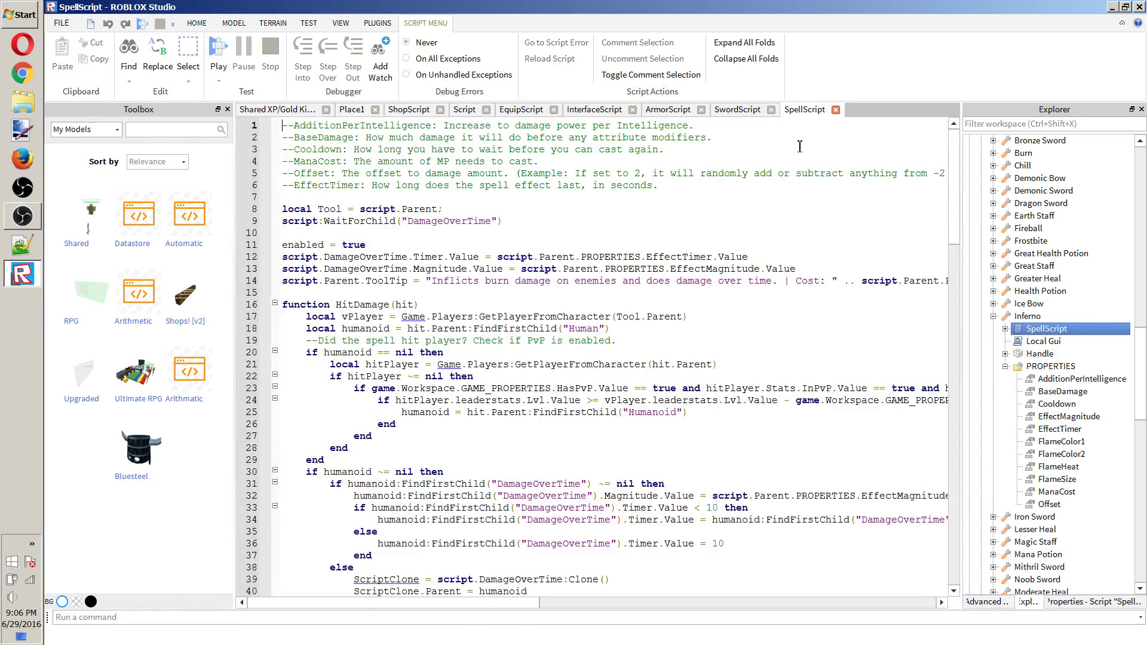
{"action": "scroll", "coordinate": [754, 189], "scroll_direction": "down", "scroll_amount": 20}
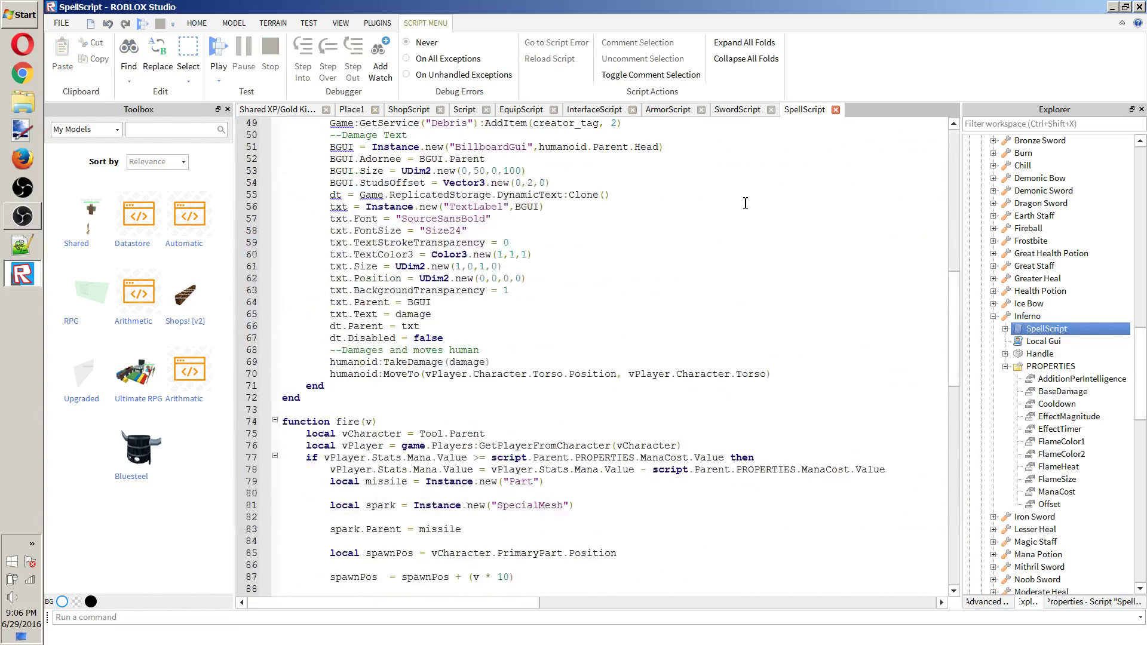
{"action": "scroll", "coordinate": [745, 203], "scroll_direction": "down", "scroll_amount": 10}
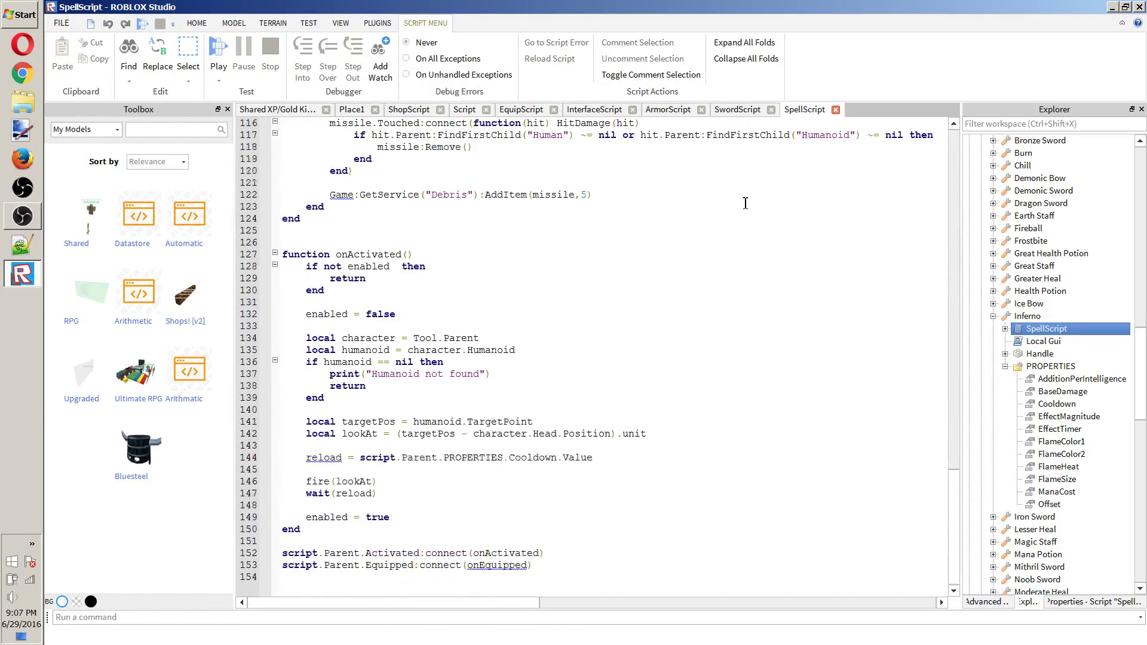
{"action": "scroll", "coordinate": [744, 203], "scroll_direction": "up", "scroll_amount": 20}
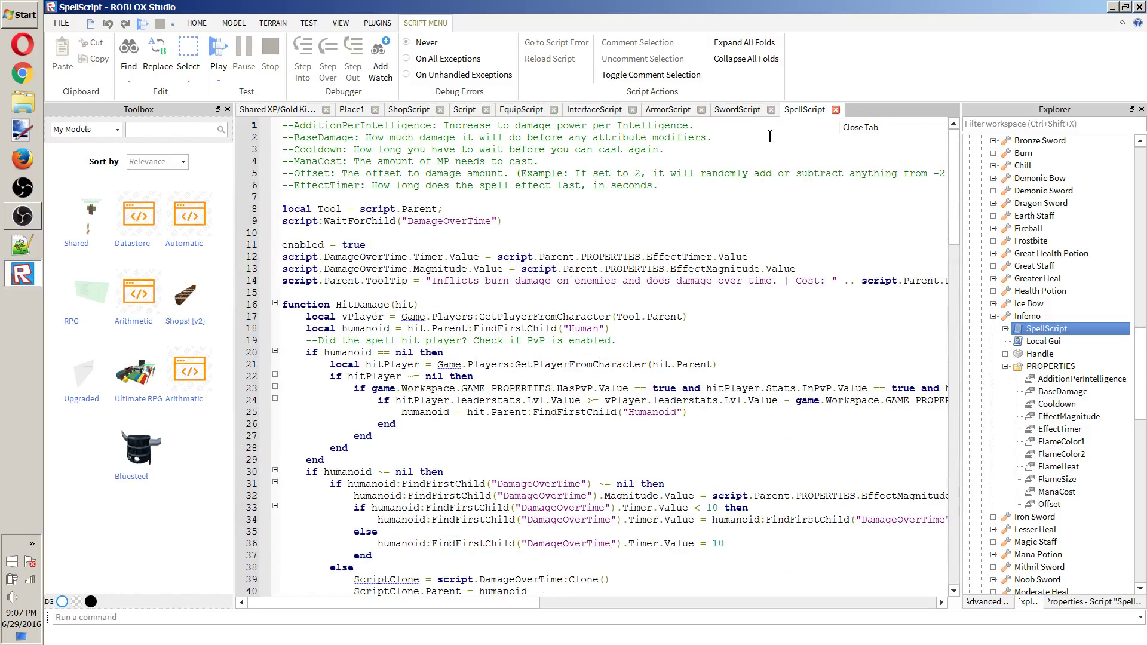
{"action": "left_click_drag", "start_coordinate": [705, 127], "coordinate": [684, 185]}
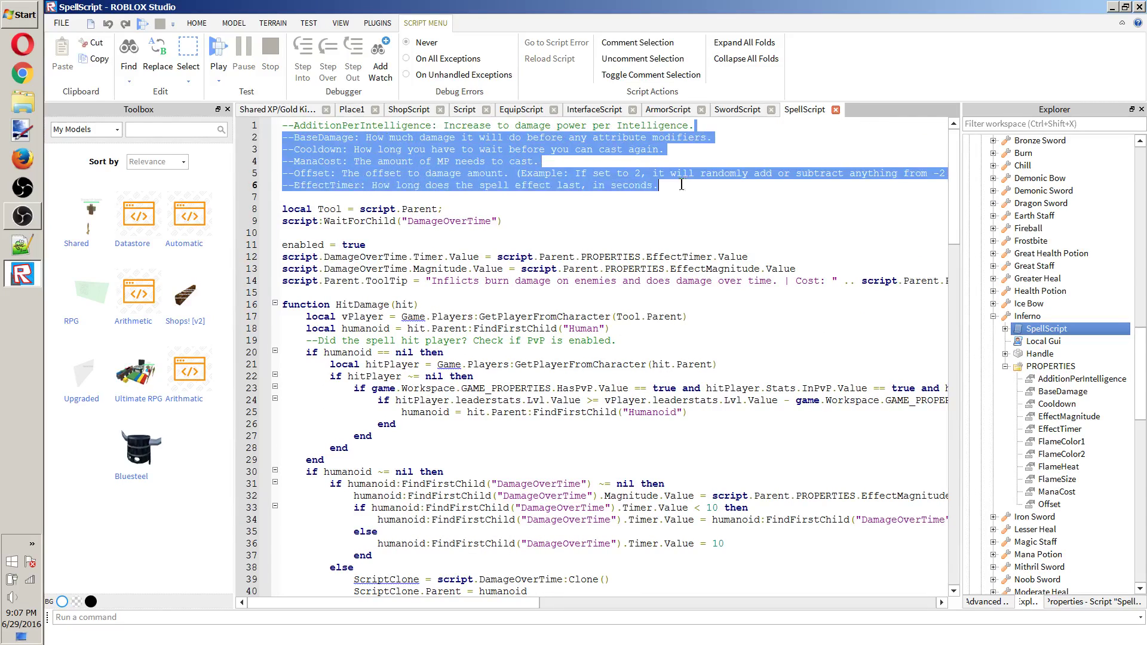
{"action": "left_click", "coordinate": [684, 185]}
{"action": "left_click", "coordinate": [281, 125], "text": "shift"}
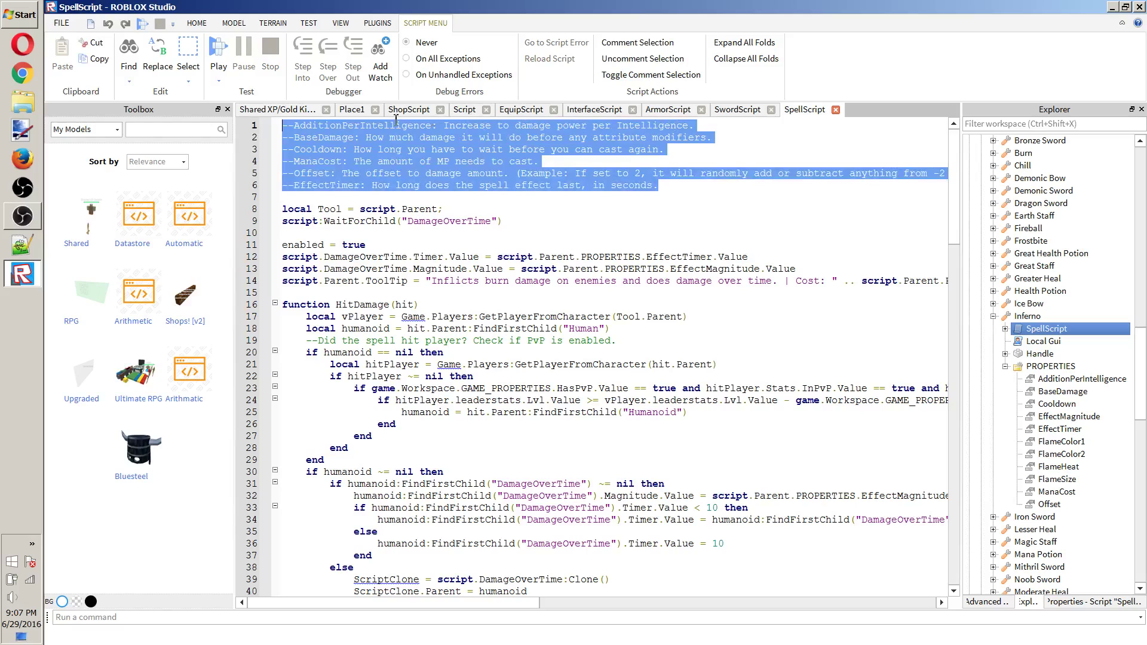
{"action": "key", "text": "Left"}
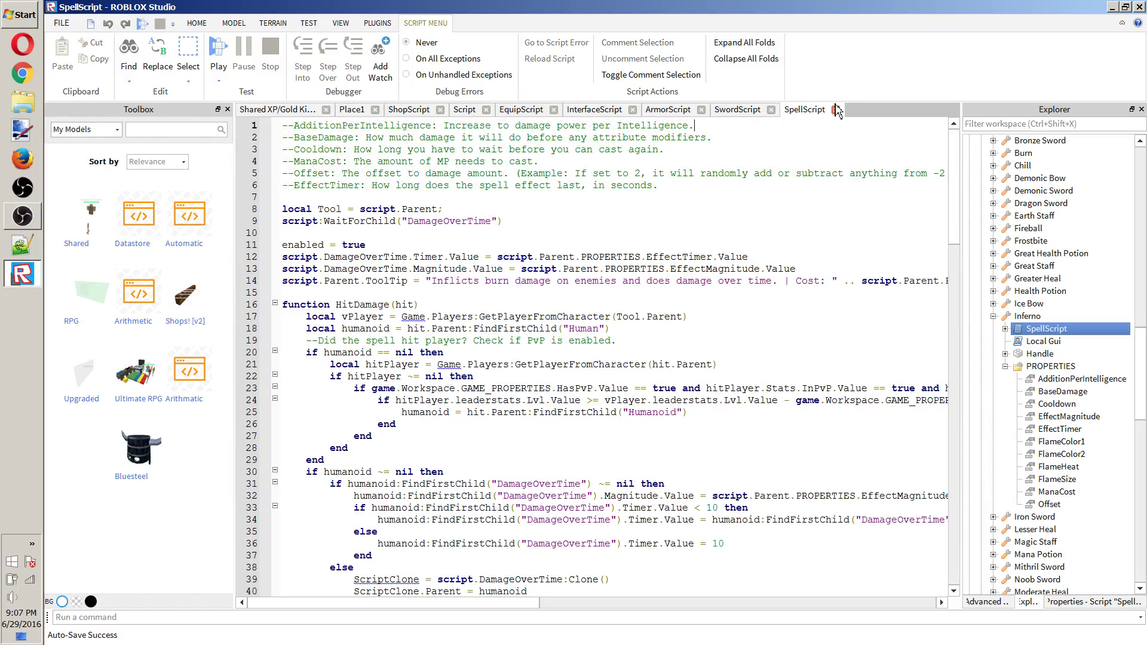
{"action": "left_click", "coordinate": [836, 110]}
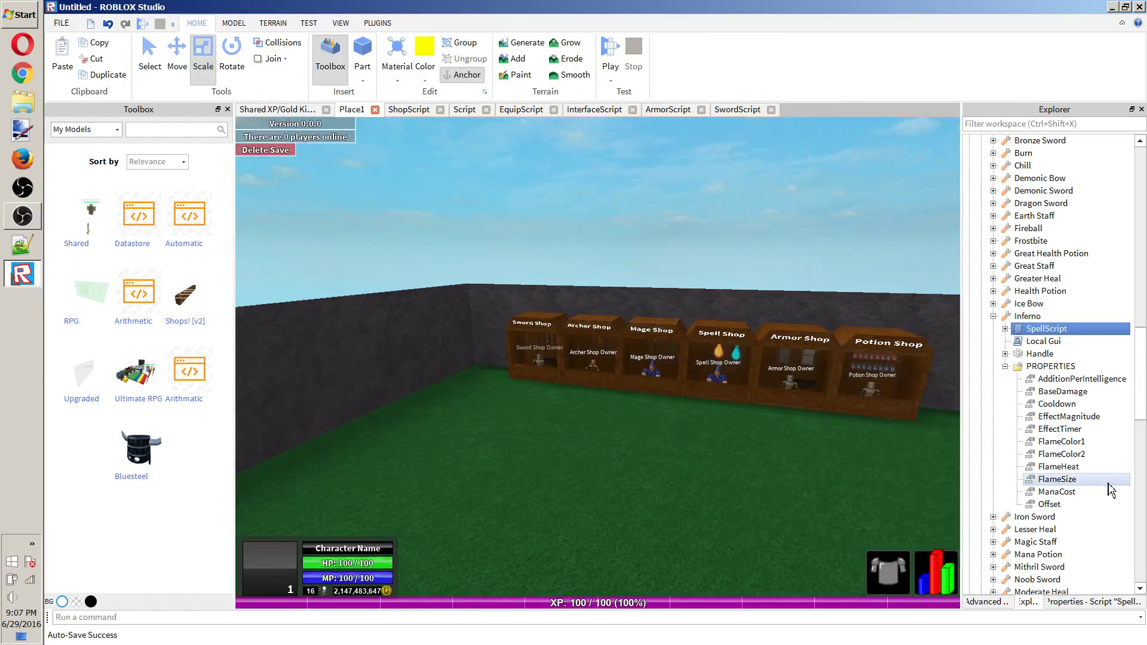
Review the Inferno's AdditionPerIntelligence and BaseDamage entries and check the value of Cooldown.
{"action": "left_click", "coordinate": [1102, 479]}
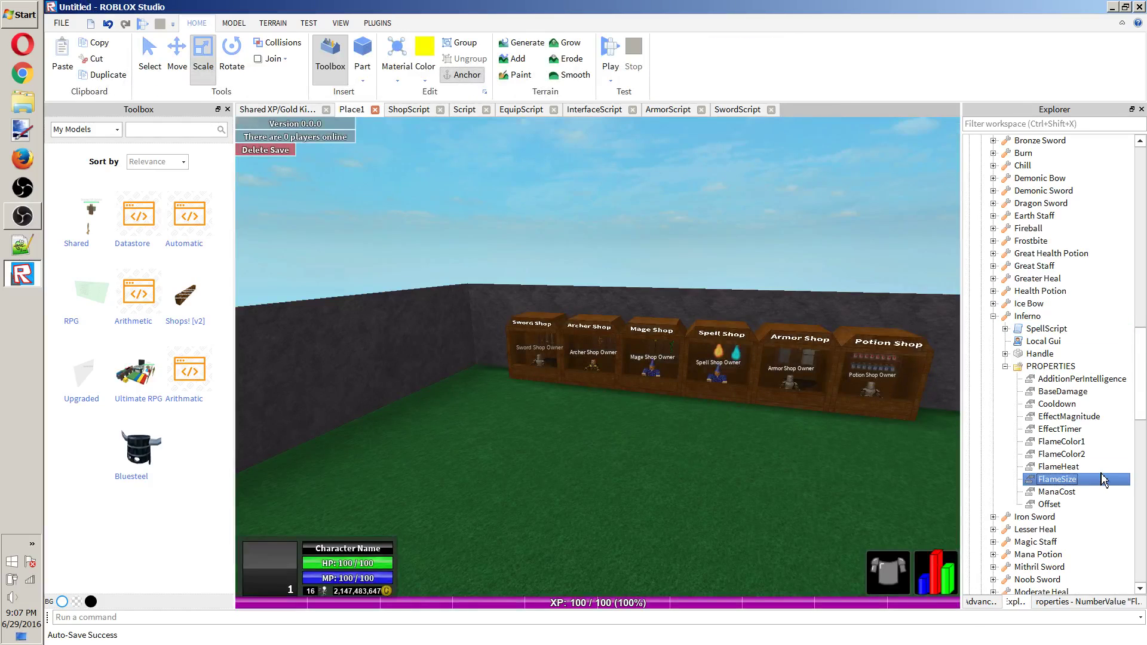
{"action": "left_click", "coordinate": [1063, 381]}
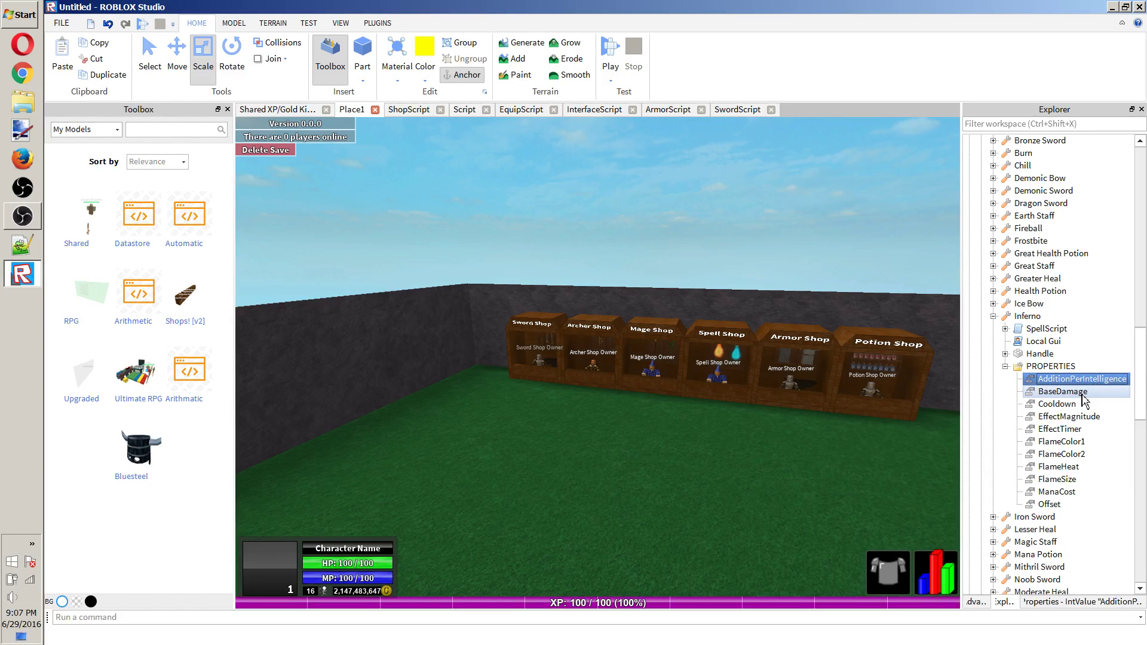
{"action": "left_click", "coordinate": [1081, 392]}
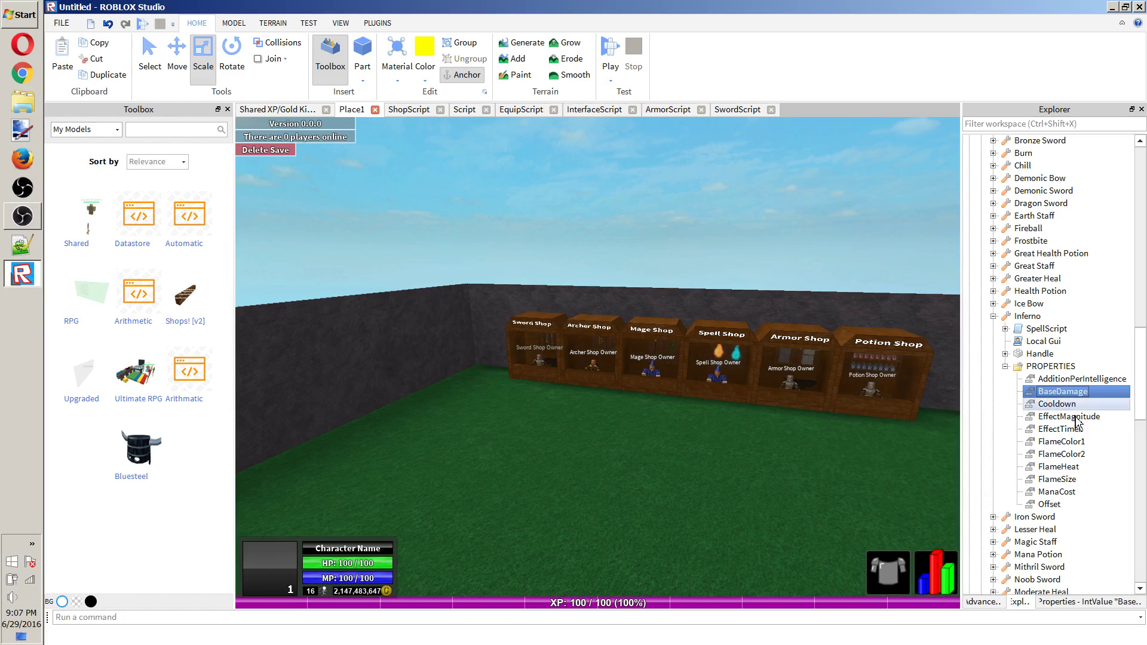
{"action": "key", "text": "Down"}
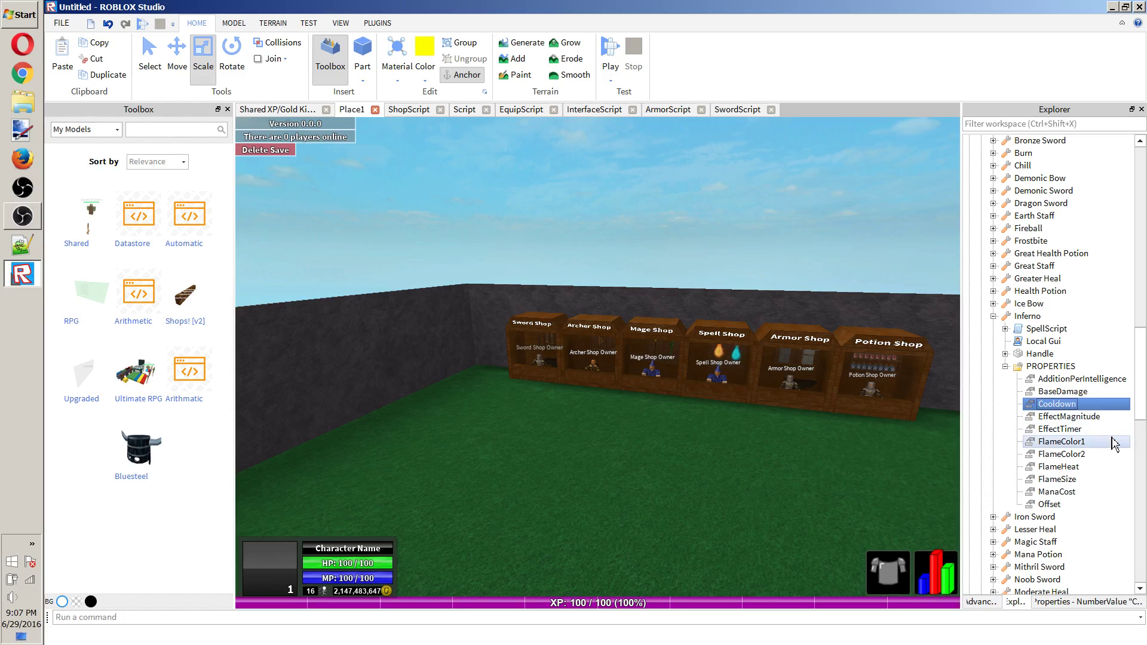
{"action": "left_click", "coordinate": [1095, 603]}
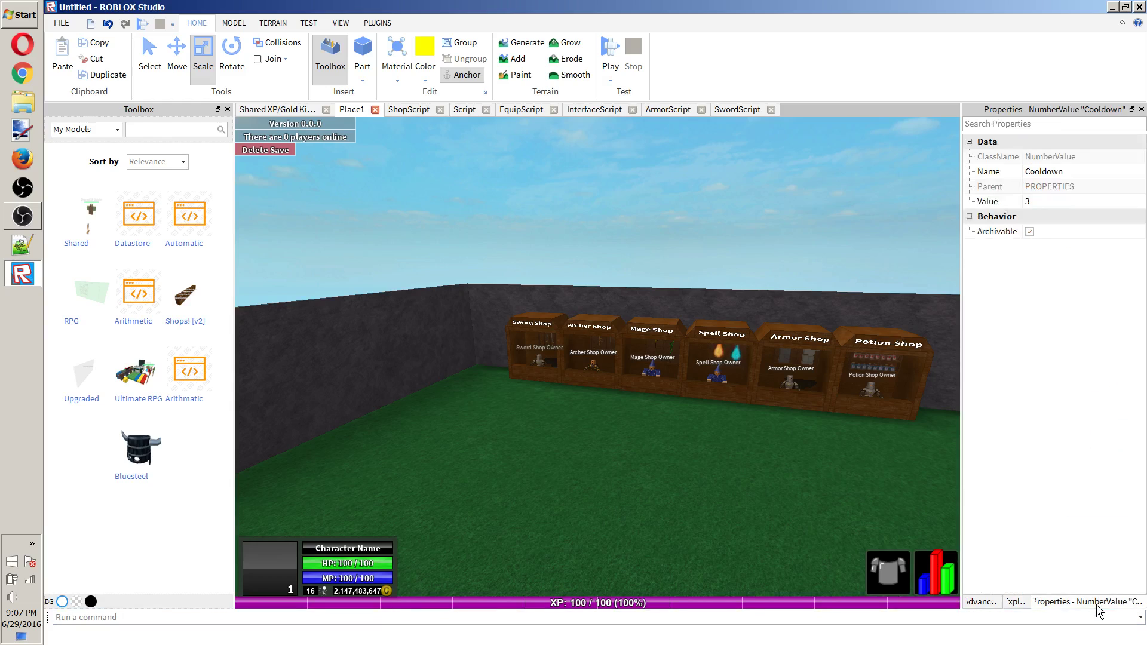
{"action": "left_click", "coordinate": [1018, 601]}
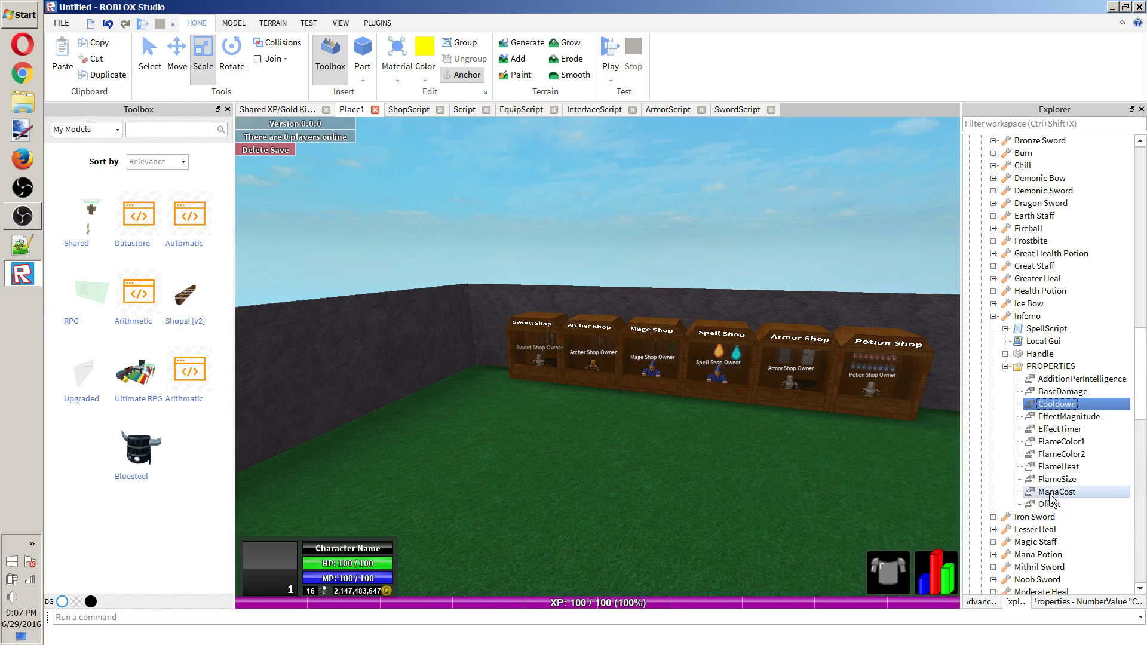
Check the value of the Inferno's EffectMagnitude and locate the neighbouring EffectTimer.
{"action": "left_click", "coordinate": [1055, 418]}
{"action": "left_click", "coordinate": [1123, 618]}
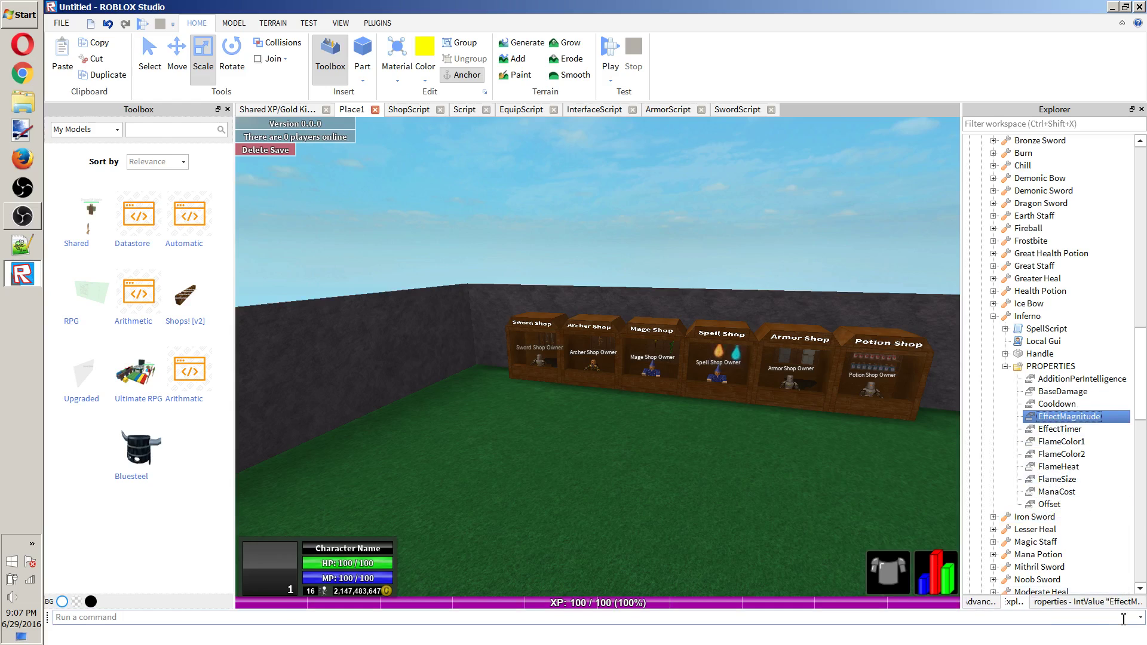
{"action": "left_click", "coordinate": [1069, 602]}
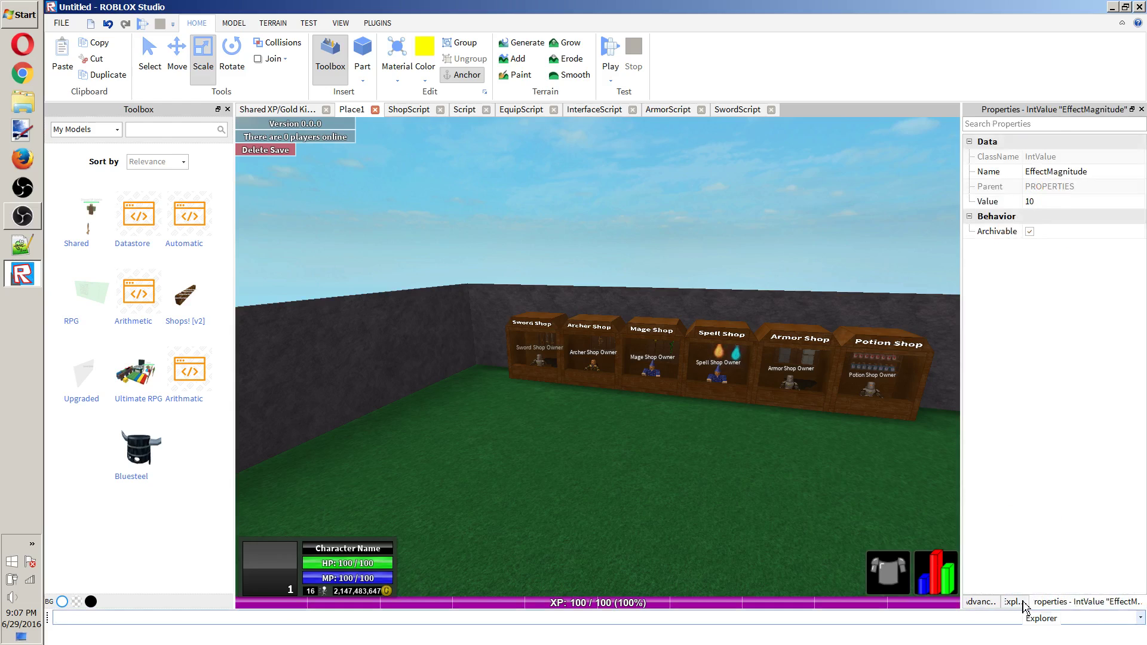
{"action": "left_click", "coordinate": [1018, 601]}
{"action": "left_click", "coordinate": [1083, 431]}
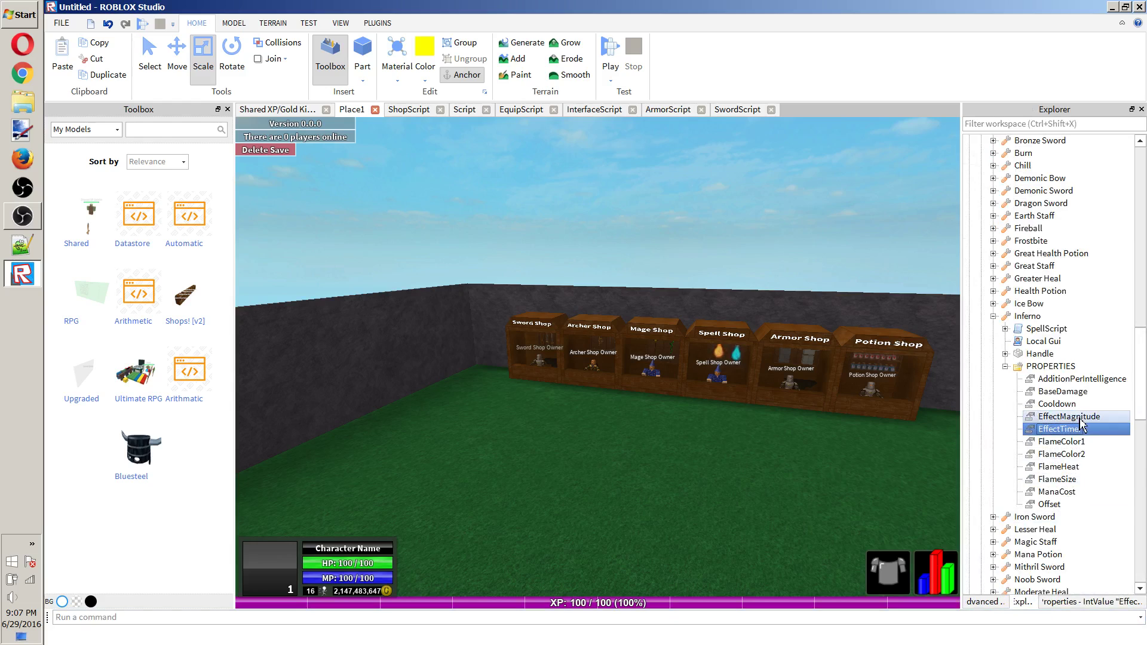
{"action": "left_click", "coordinate": [1075, 417]}
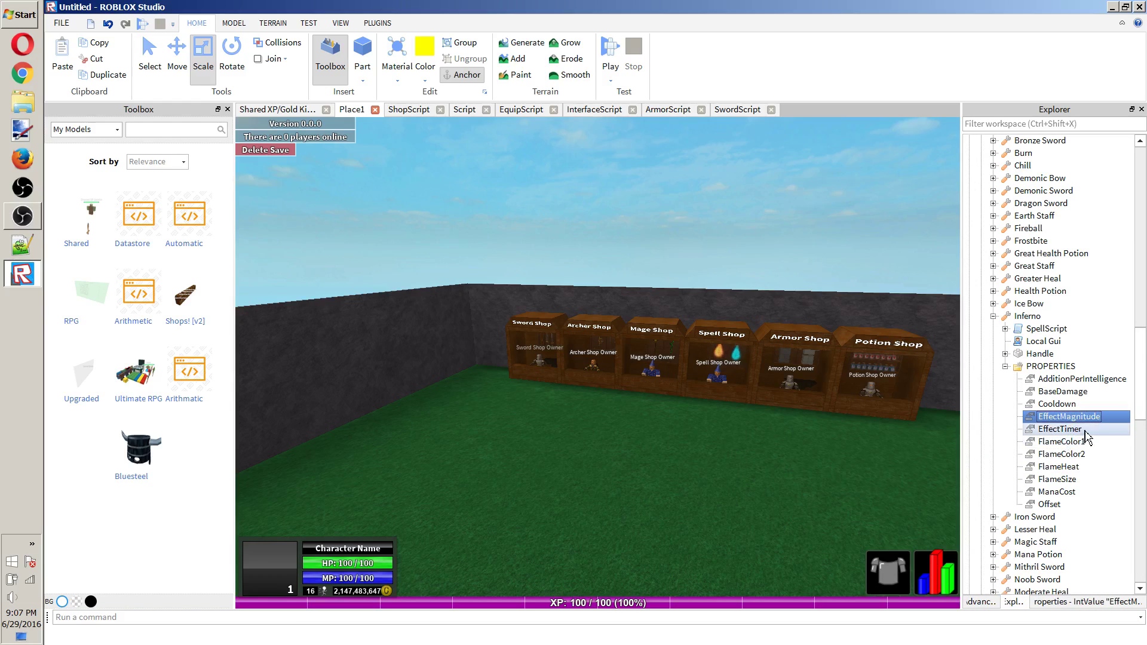
Reopen the Inferno's SpellScript to reread its property comments and close it again.
{"action": "left_click", "coordinate": [1047, 329]}
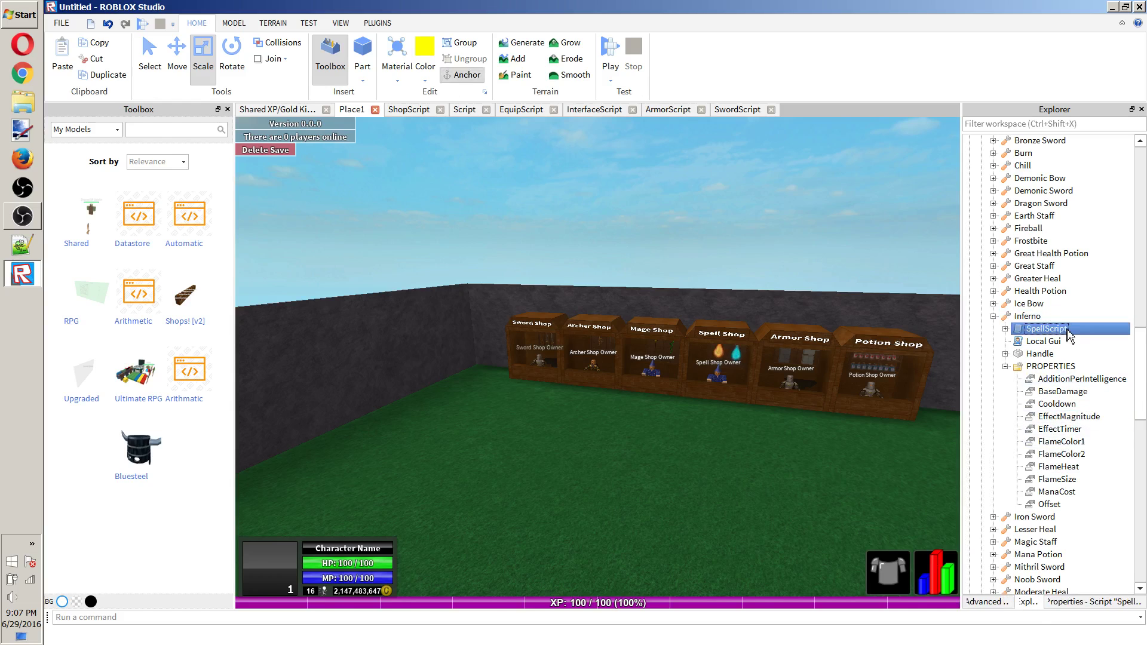
{"action": "double_click", "coordinate": [1068, 329]}
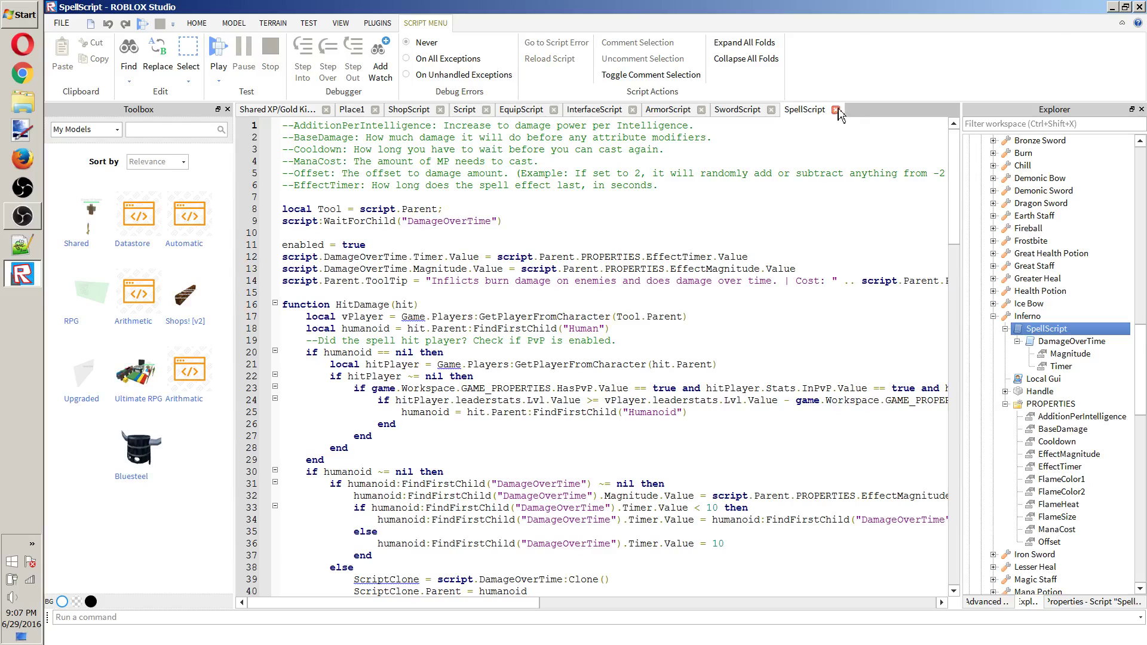
{"action": "left_click", "coordinate": [835, 109]}
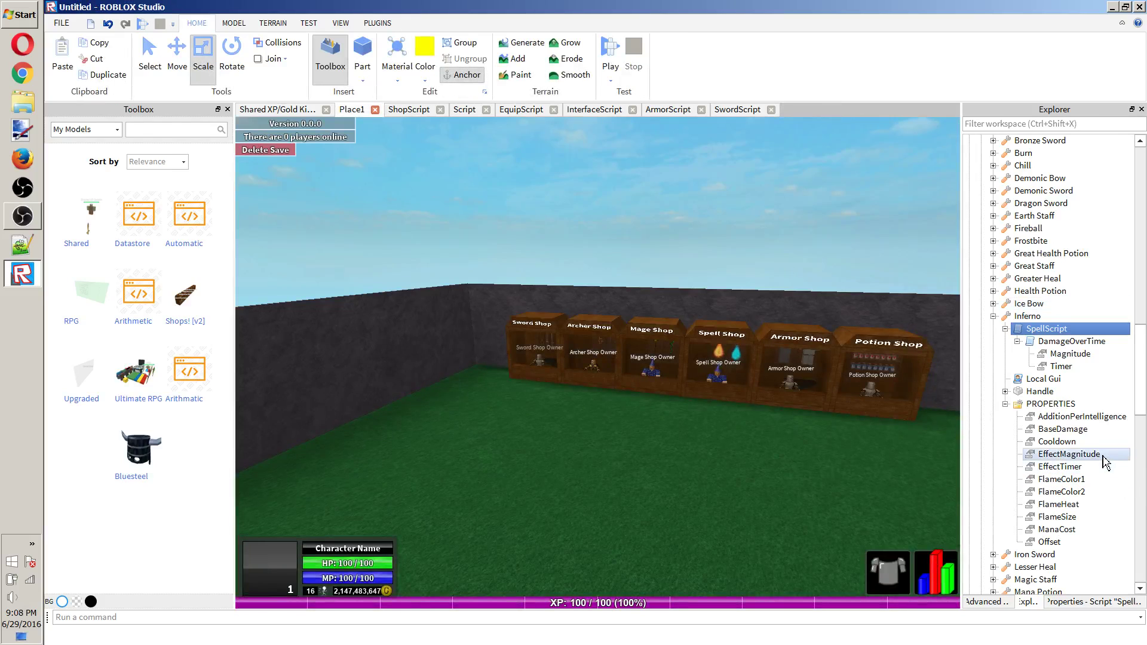
Compare the values of EffectTimer and EffectMagnitude in the Inferno's PROPERTIES folder.
{"action": "left_click", "coordinate": [1101, 459]}
{"action": "left_click", "coordinate": [1069, 467]}
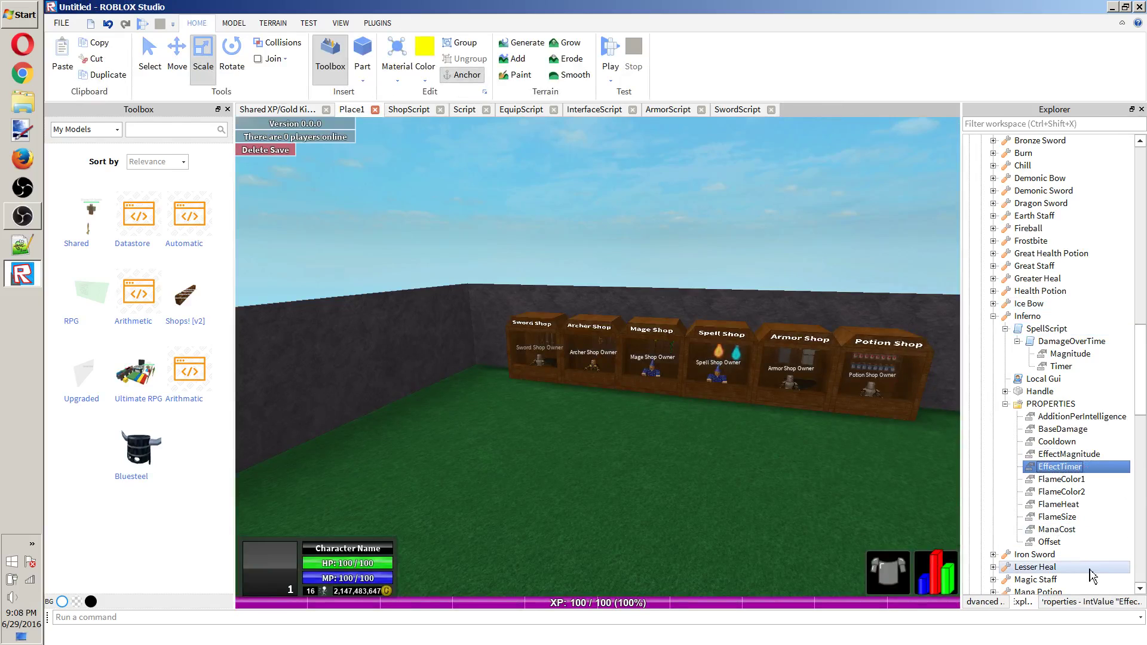
{"action": "left_click", "coordinate": [1042, 603]}
{"action": "left_click", "coordinate": [1022, 601]}
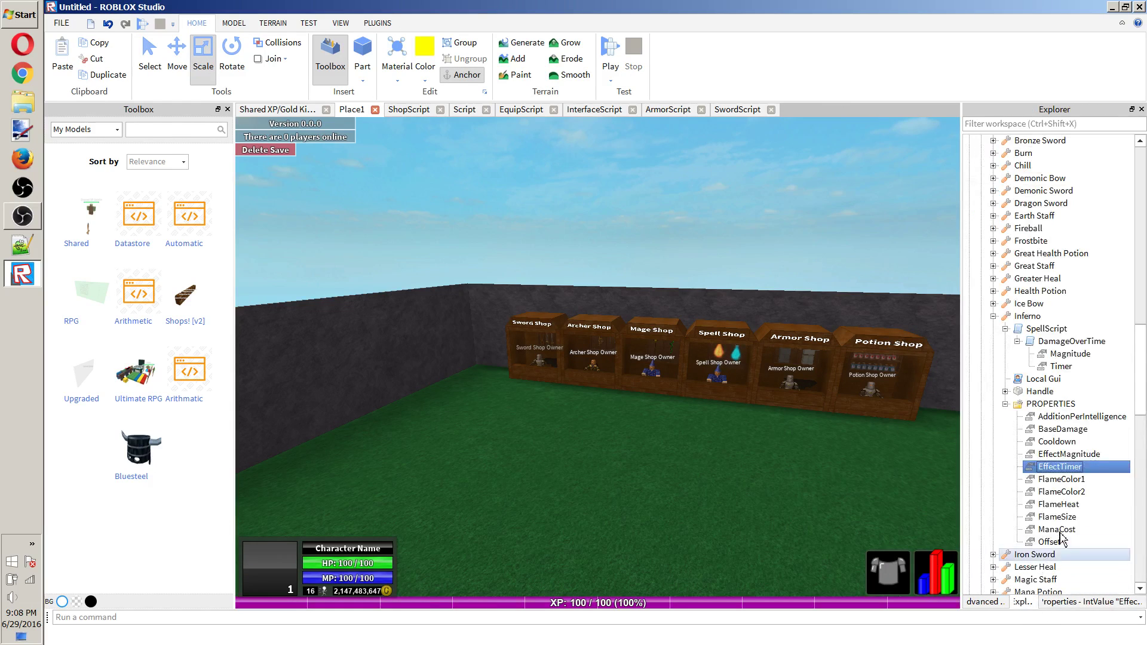
{"action": "left_click", "coordinate": [1073, 455]}
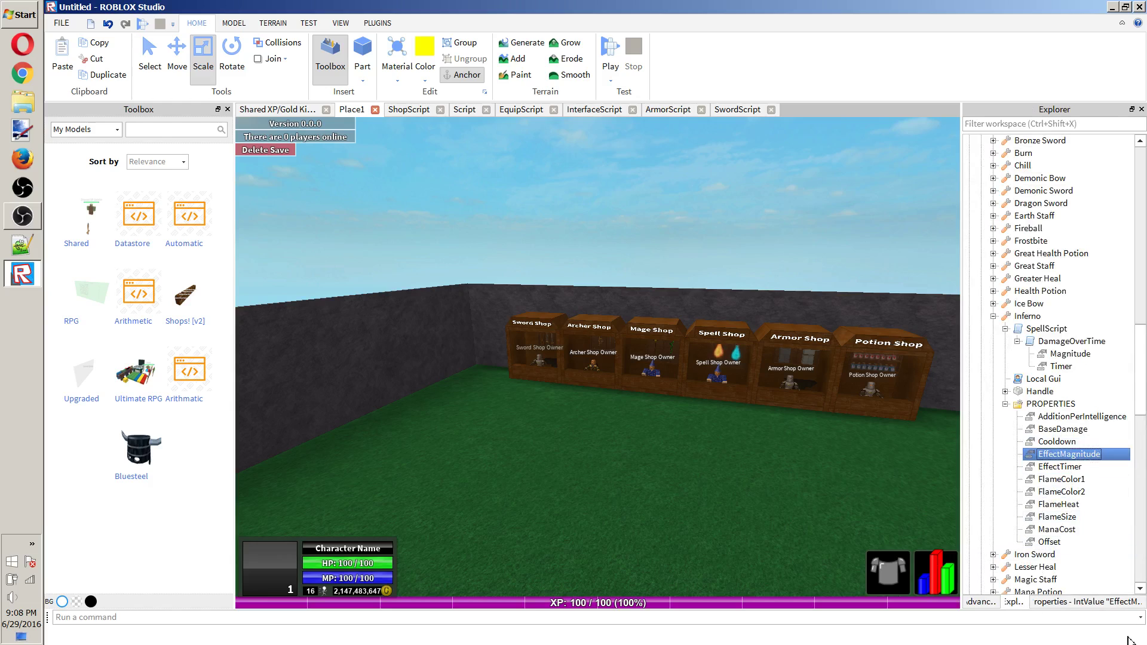
{"action": "left_click", "coordinate": [1075, 603]}
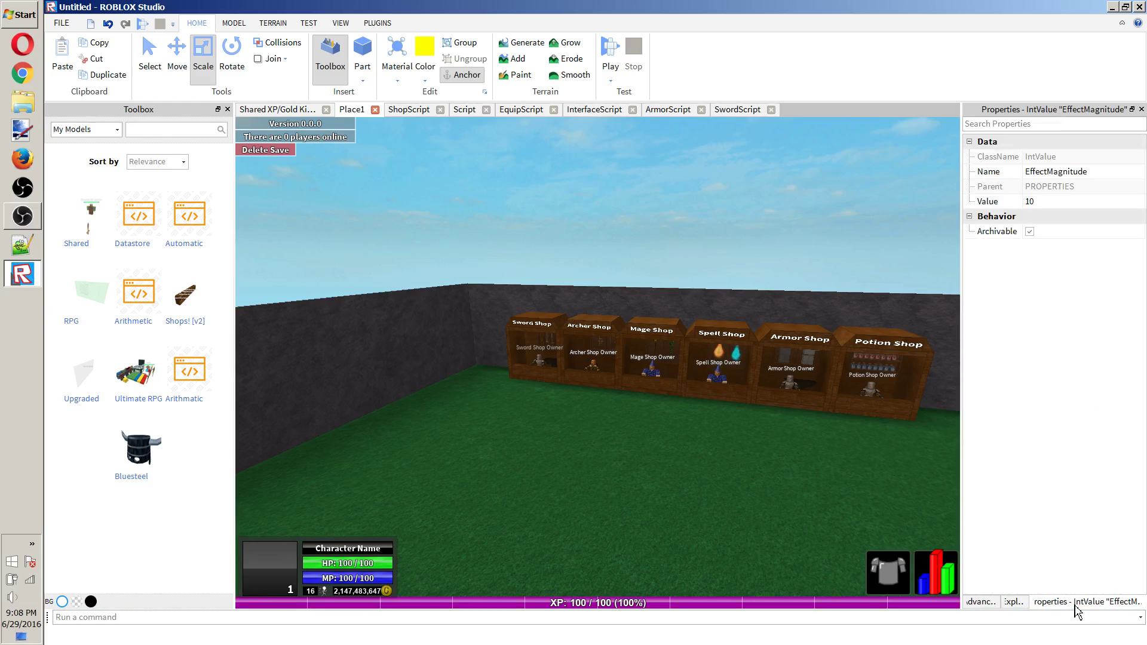
{"action": "left_click", "coordinate": [1020, 604]}
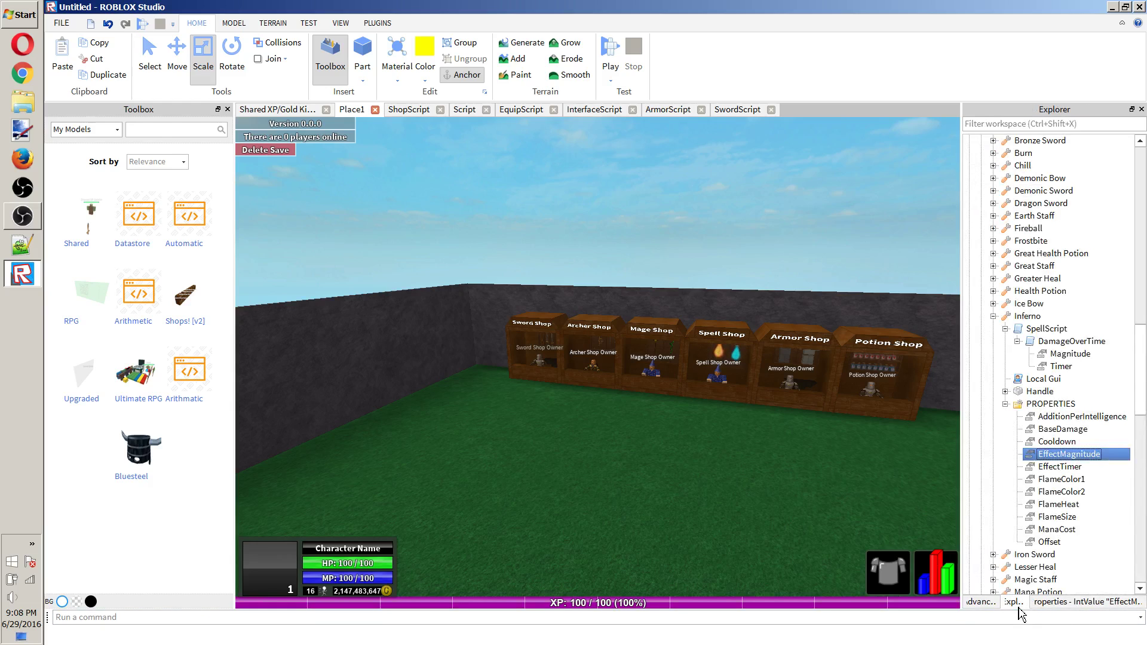
Inspect the colour values of FlameColor1 and FlameColor2 in the Inferno's PROPERTIES folder.
{"action": "left_click", "coordinate": [1076, 481]}
{"action": "left_click", "coordinate": [1082, 603]}
{"action": "left_click", "coordinate": [1017, 603]}
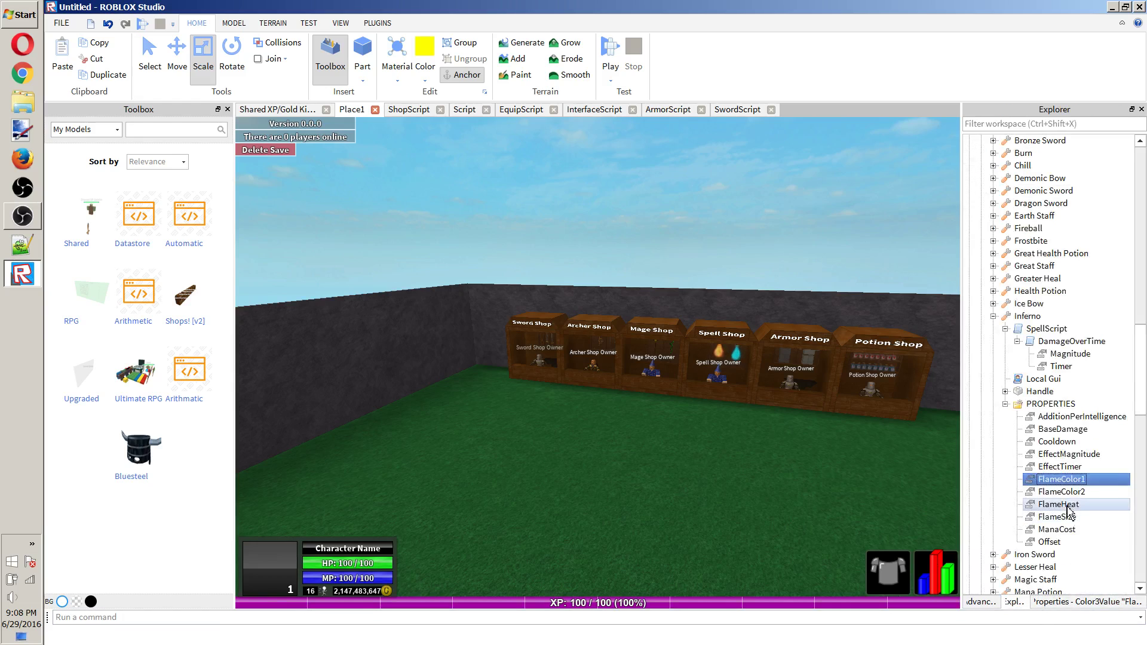
{"action": "left_click", "coordinate": [1061, 492]}
{"action": "left_click", "coordinate": [1052, 606]}
{"action": "left_click", "coordinate": [1022, 603]}
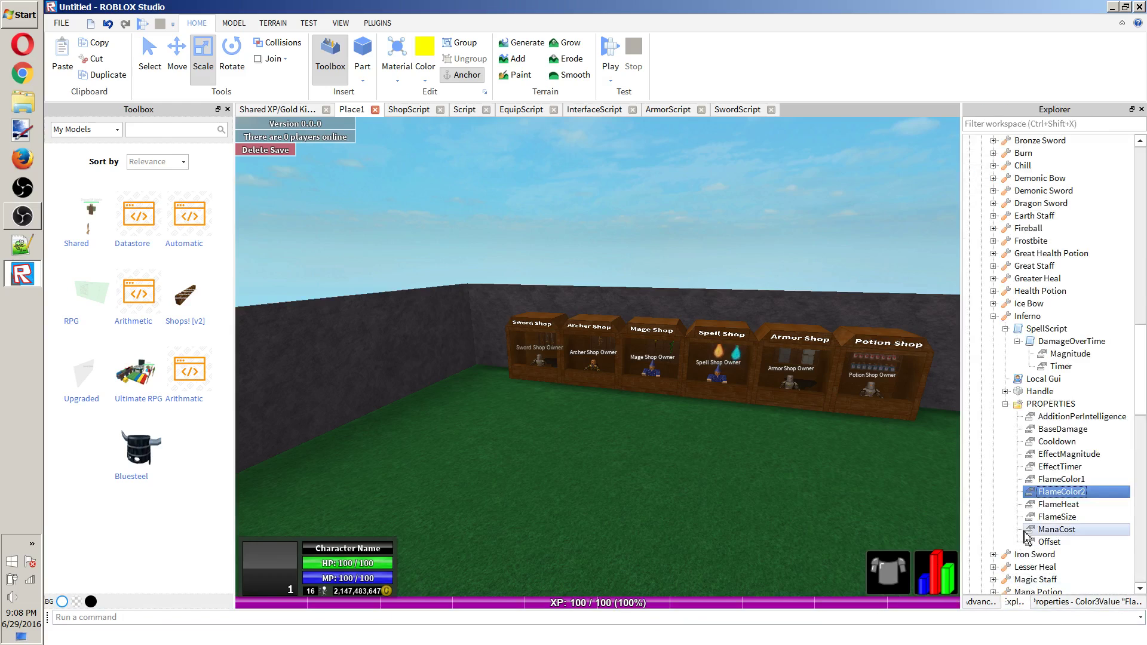
Review the Inferno's remaining FlameHeat, FlameSize, ManaCost and Offset properties, checking the ManaCost and Offset values.
{"action": "left_click", "coordinate": [1071, 517]}
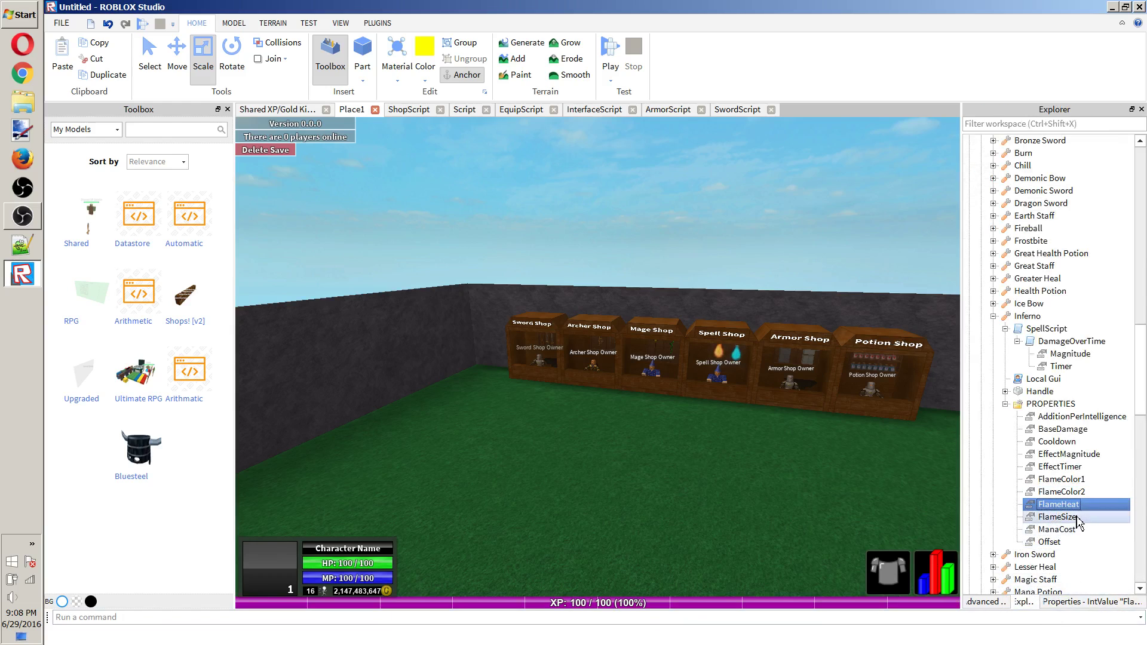
{"action": "left_click", "coordinate": [1069, 529]}
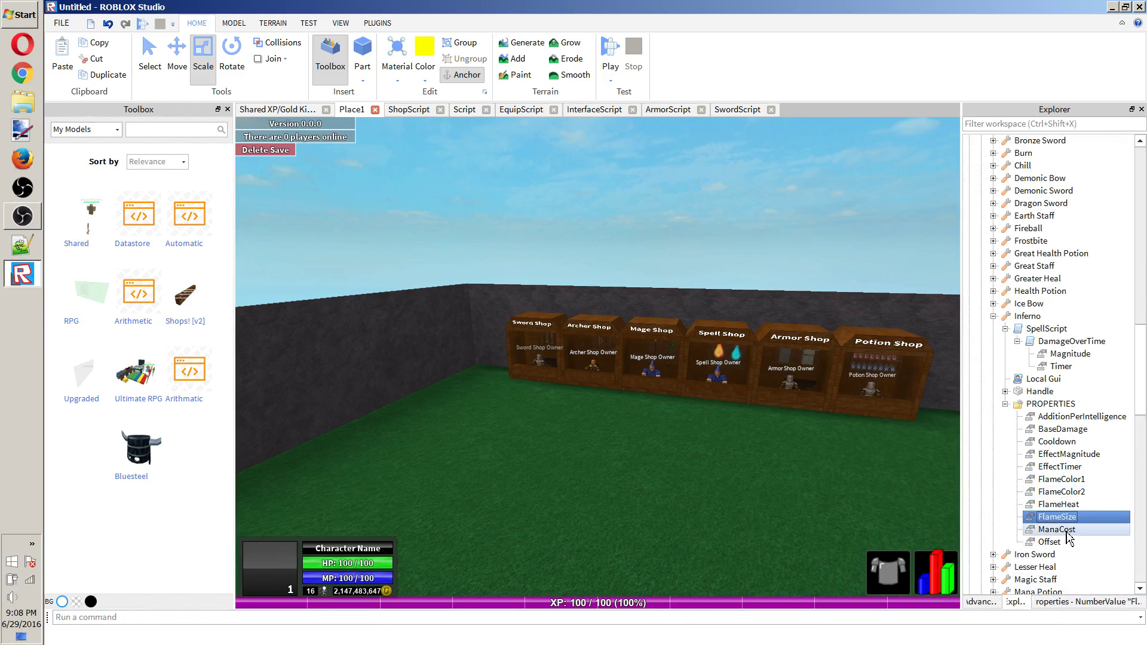
{"action": "left_click", "coordinate": [1078, 602]}
{"action": "left_click", "coordinate": [1035, 603]}
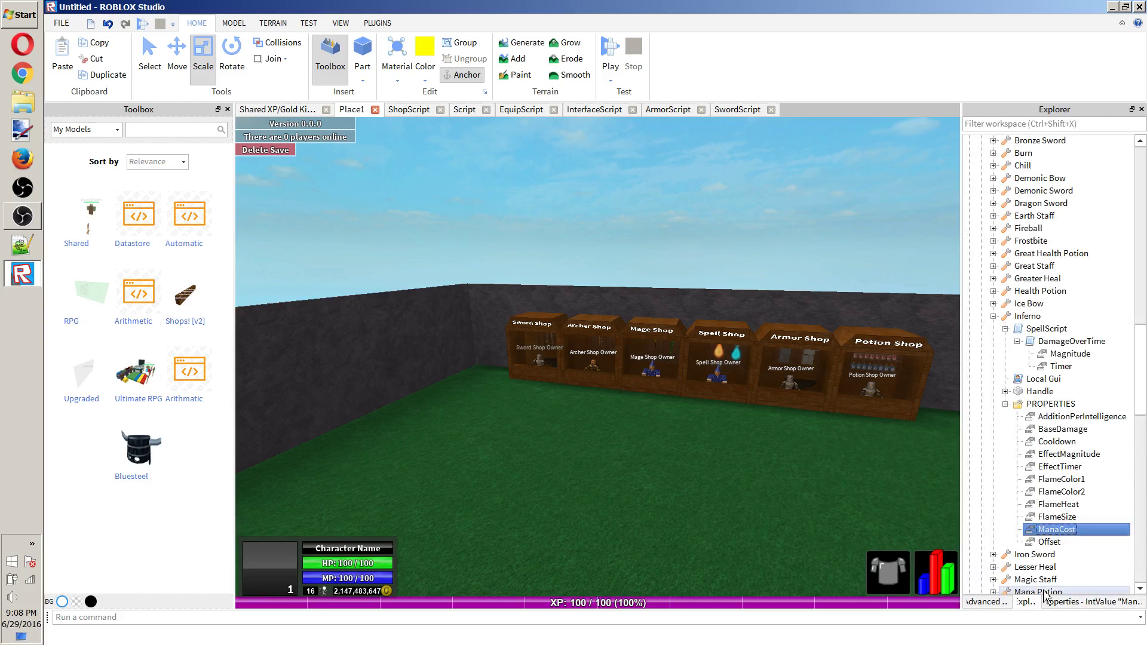
{"action": "left_click", "coordinate": [1049, 542]}
{"action": "left_click", "coordinate": [1080, 603]}
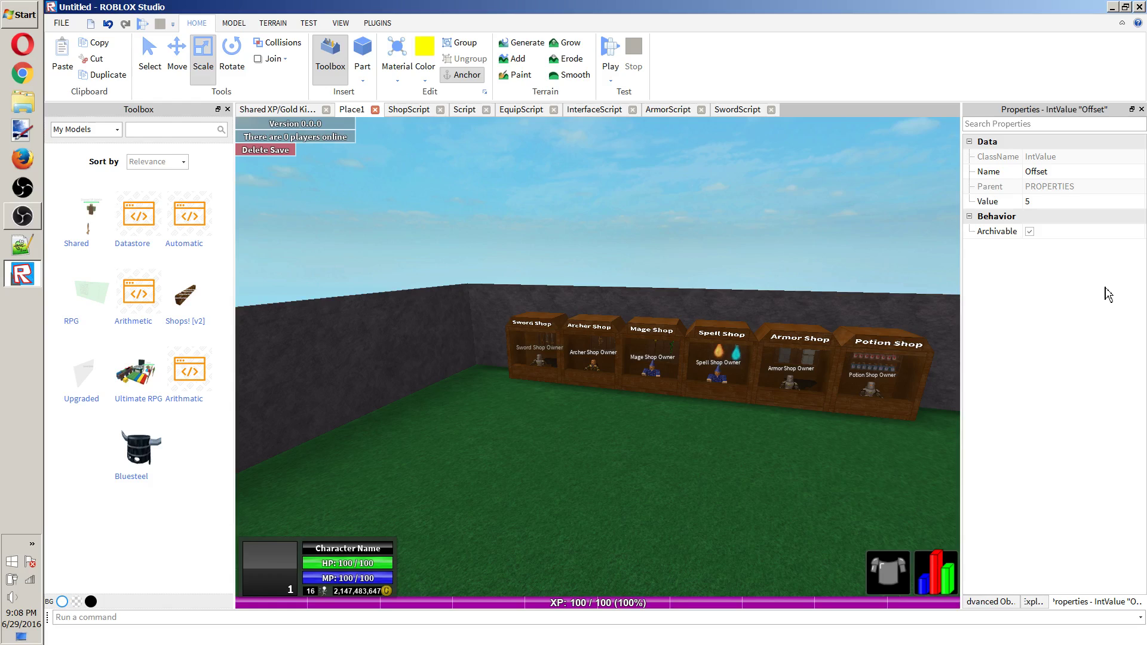
{"action": "left_click", "coordinate": [1039, 203]}
{"action": "left_click", "coordinate": [1038, 602]}
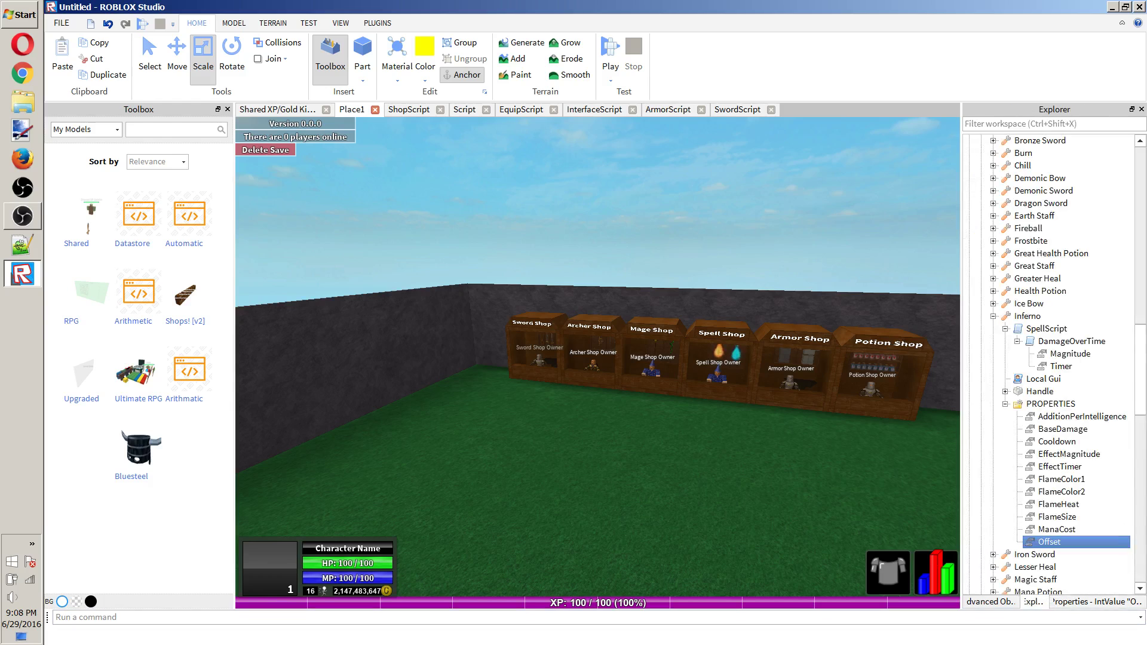
Open the DamageOverTime script inside the Inferno's SpellScript and examine how it uses Magnitude and Timer.
{"action": "left_click", "coordinate": [1051, 354]}
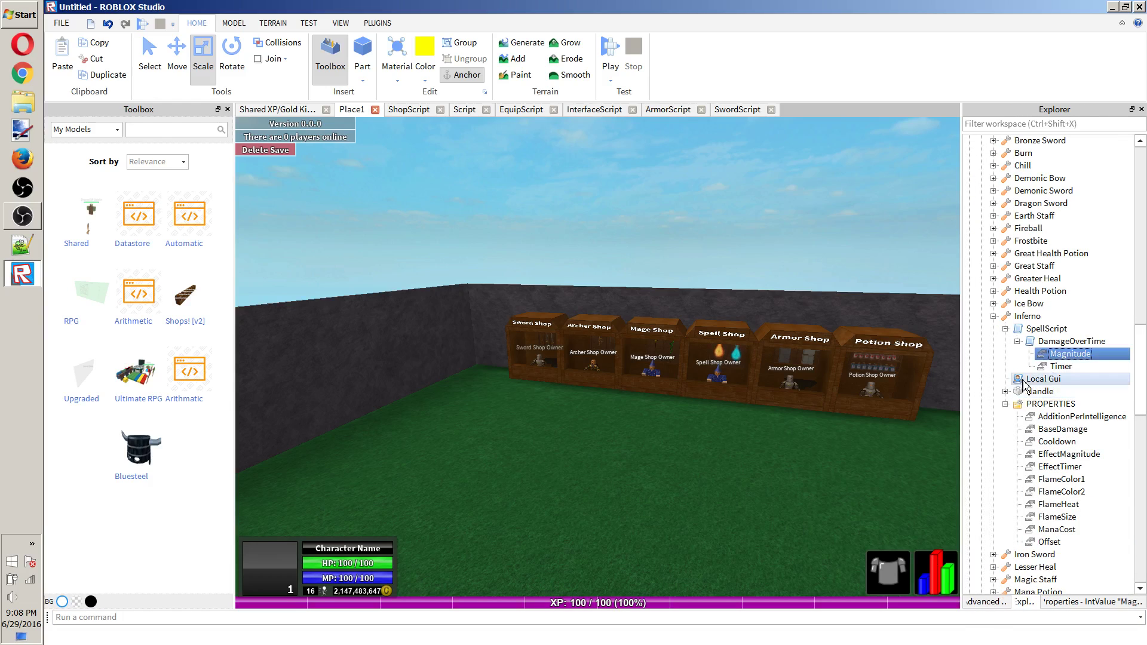
{"action": "double_click", "coordinate": [1071, 341]}
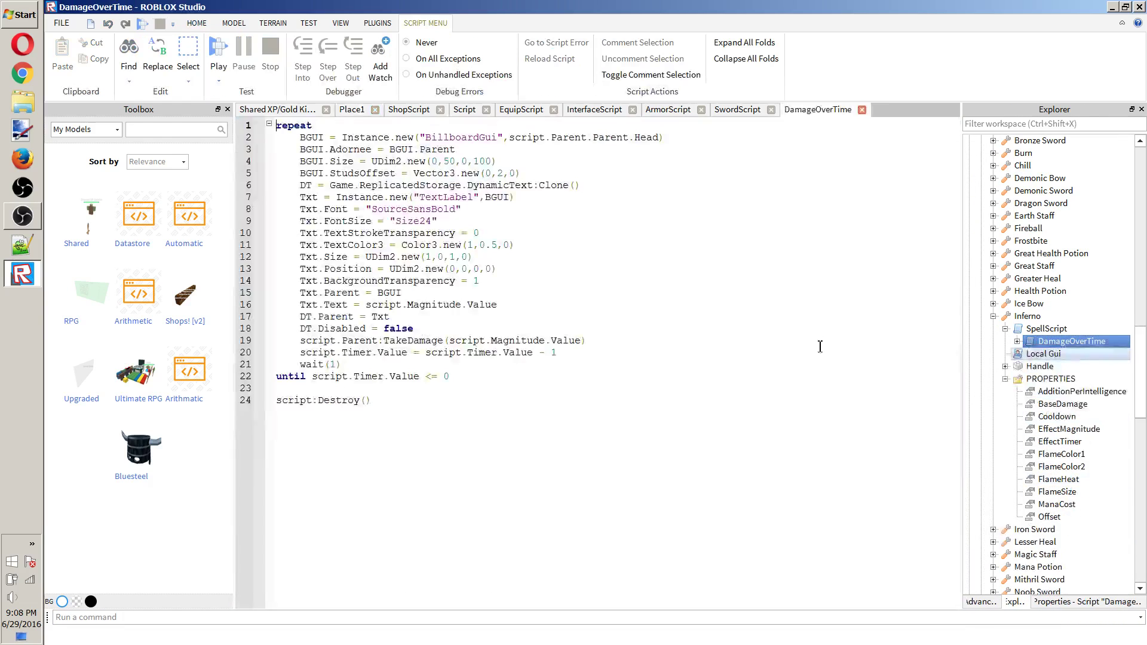
Highlight the damage value in DamageOverTime's TakeDamage line and check the properties of the script's Timer and Magnitude objects.
{"action": "left_click_drag", "start_coordinate": [485, 339], "coordinate": [569, 340]}
{"action": "left_click", "coordinate": [568, 339]}
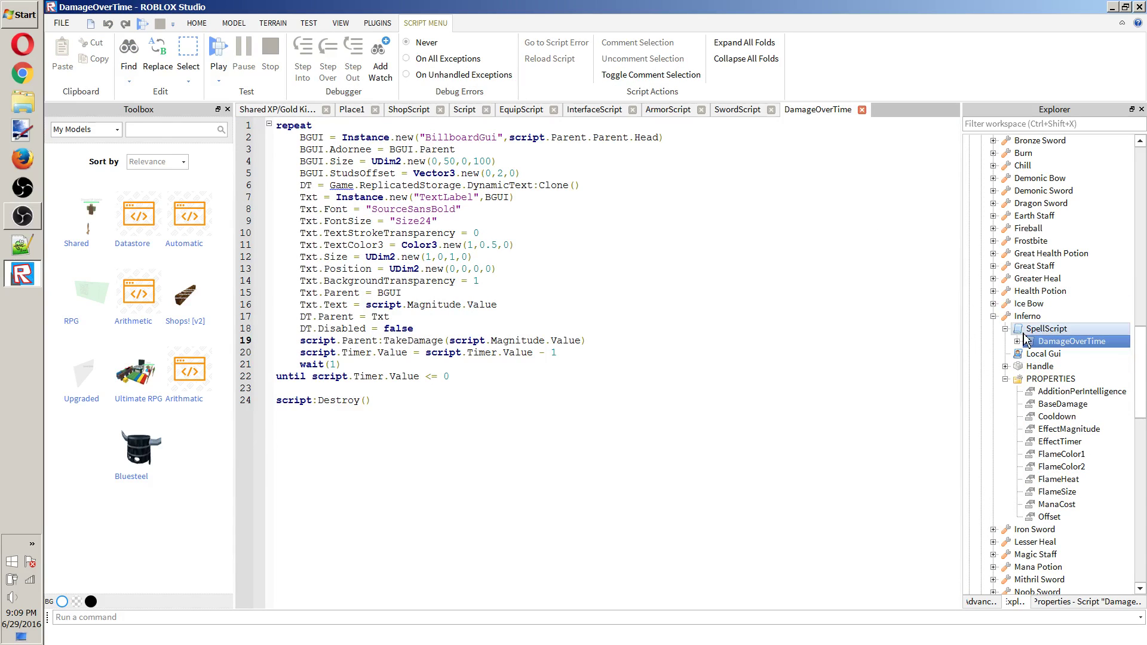
{"action": "left_click", "coordinate": [1017, 341]}
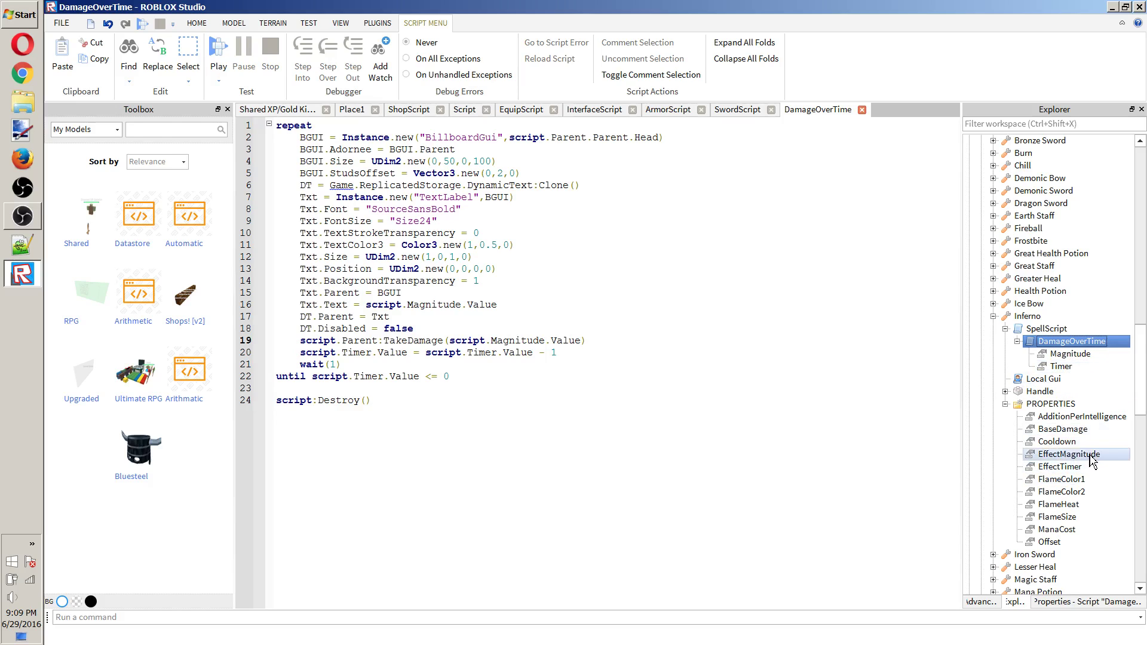
{"action": "left_click", "coordinate": [1061, 366]}
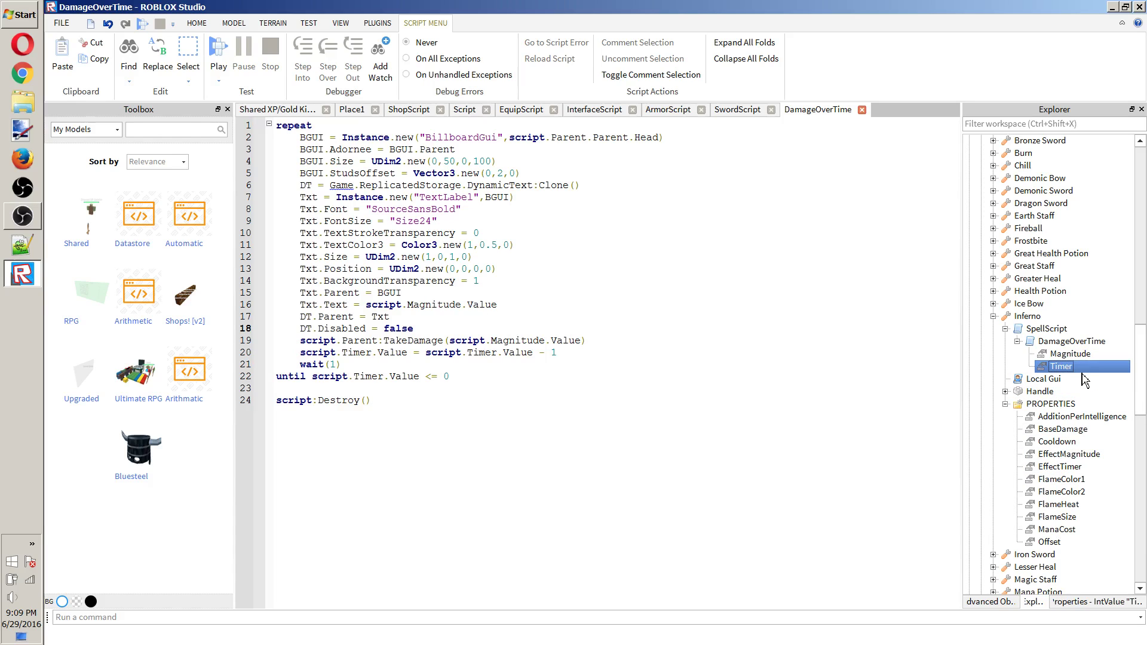
{"action": "left_click", "coordinate": [1088, 600]}
{"action": "left_click", "coordinate": [1034, 601]}
{"action": "left_click", "coordinate": [1075, 341]}
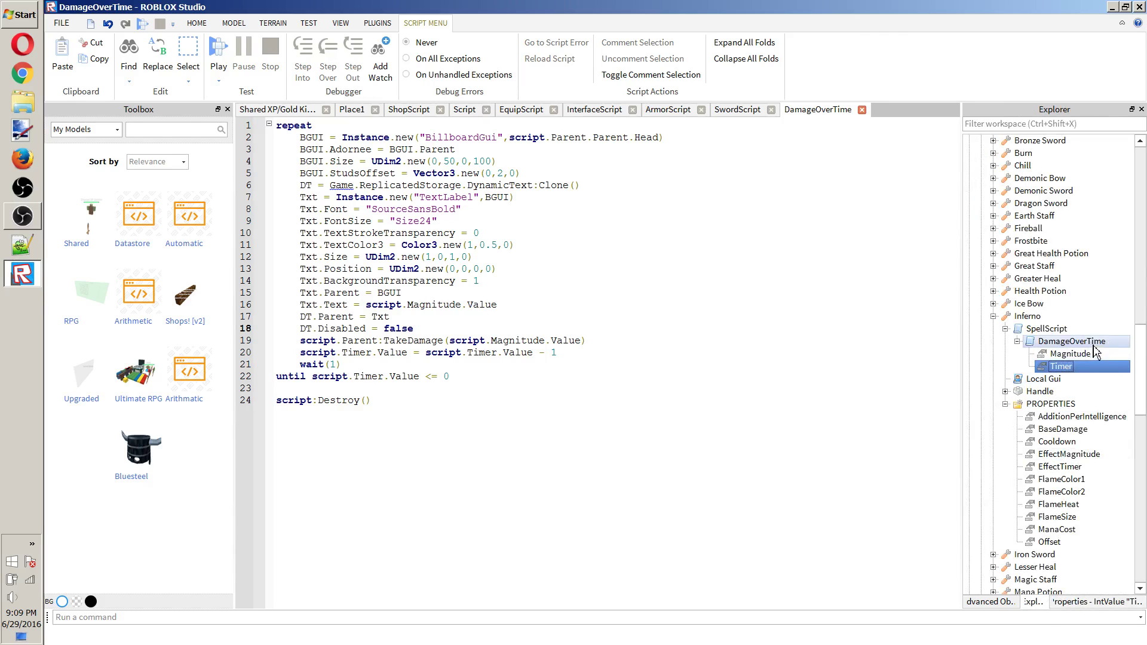
{"action": "left_click", "coordinate": [1069, 354]}
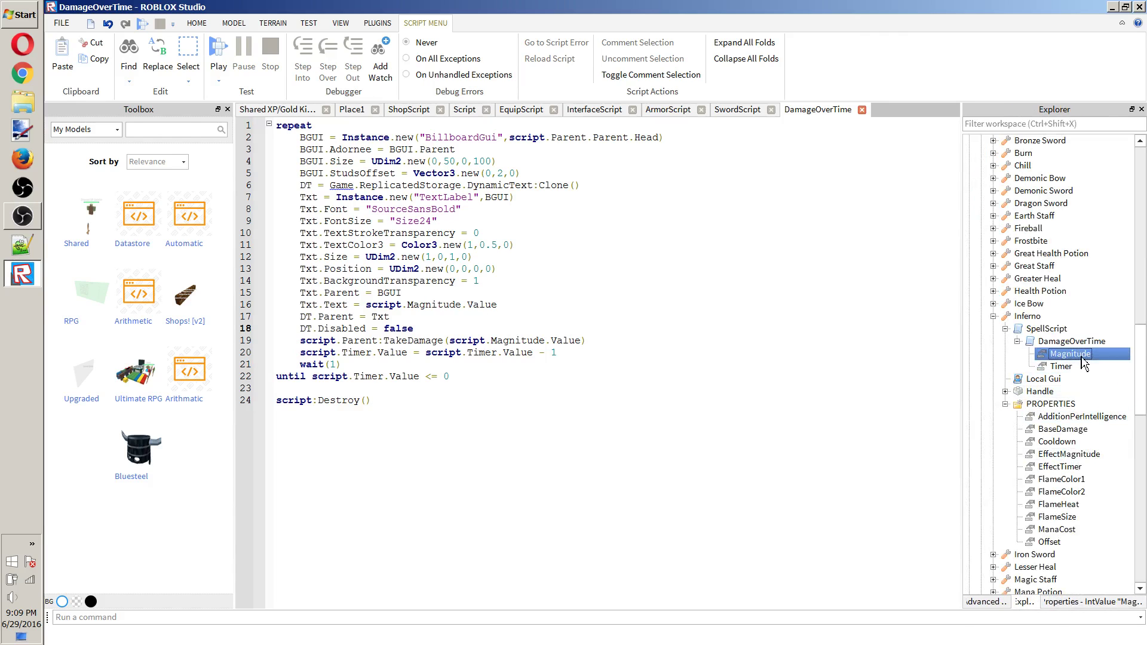
{"action": "left_click", "coordinate": [1070, 602]}
{"action": "left_click", "coordinate": [1025, 602]}
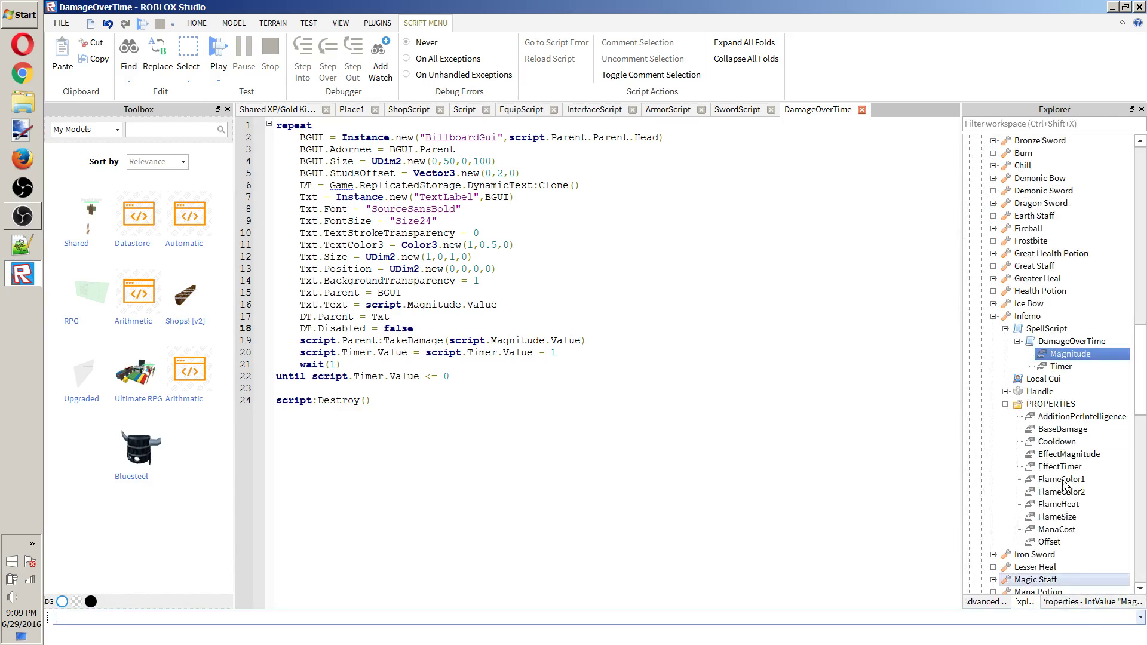
Close the DamageOverTime script, collapse the Inferno, and expand the Ice Bow and its Handle.
{"action": "left_click", "coordinate": [861, 110]}
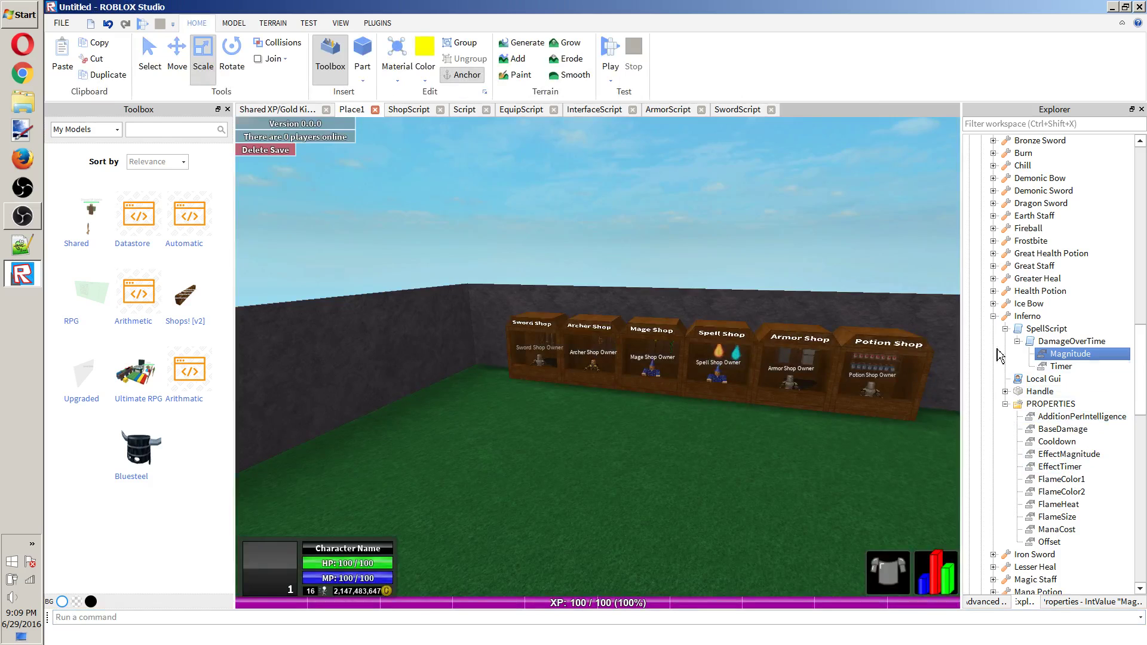
{"action": "left_click", "coordinate": [993, 316]}
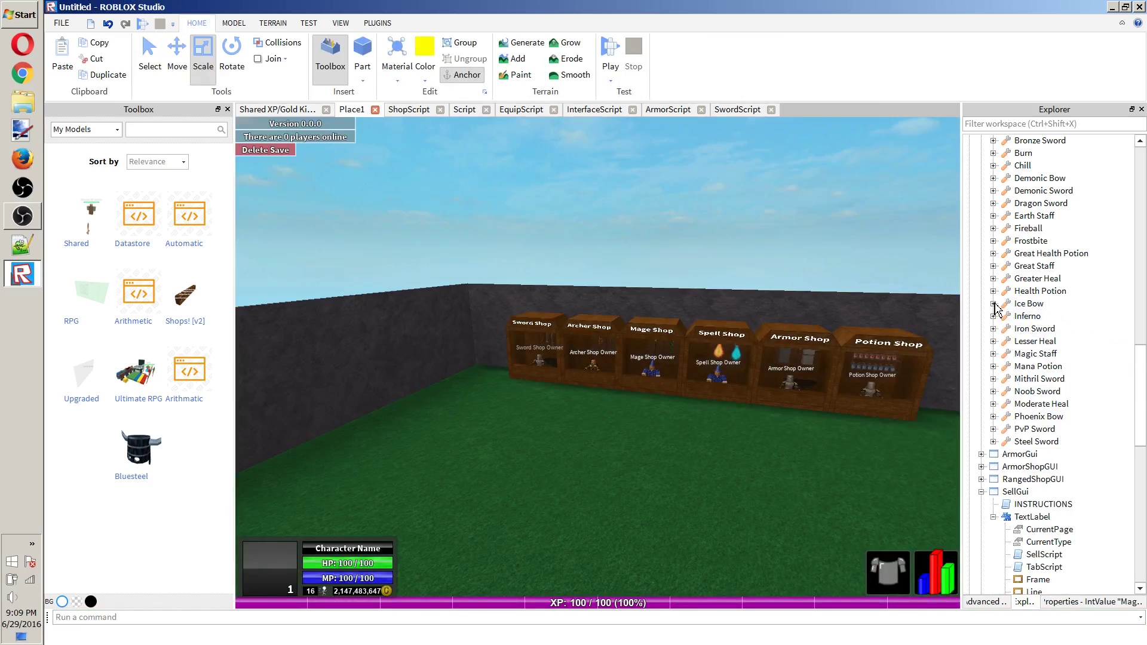
{"action": "left_click", "coordinate": [993, 303]}
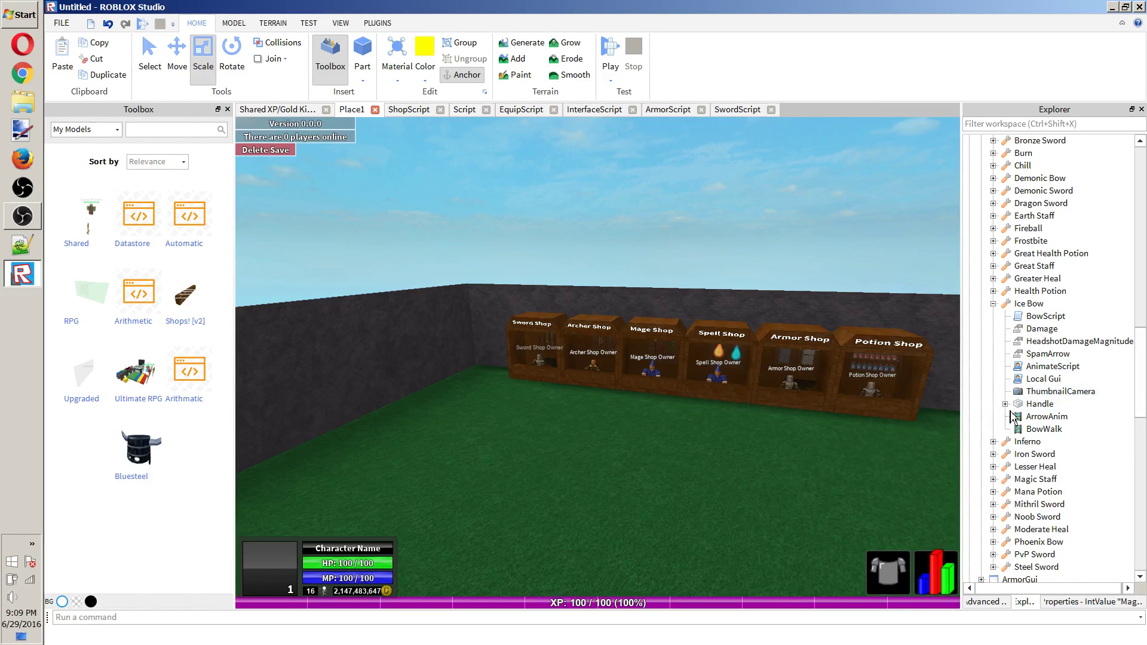
{"action": "left_click", "coordinate": [993, 441]}
{"action": "scroll", "coordinate": [1046, 484], "scroll_direction": "down", "scroll_amount": 2}
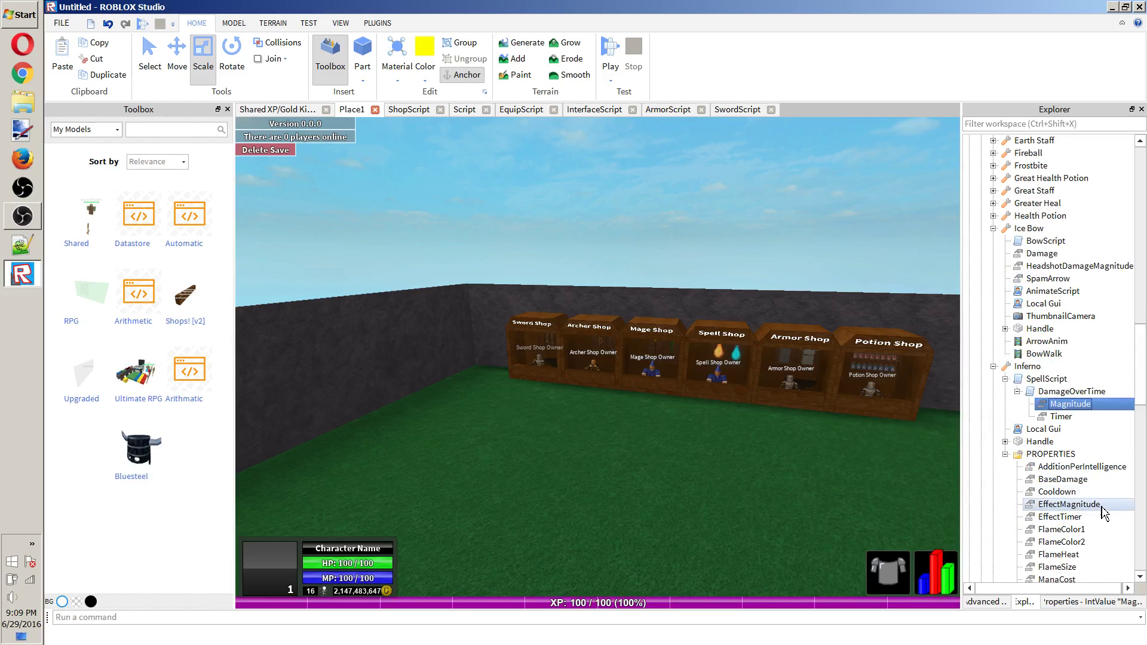
{"action": "left_click", "coordinate": [993, 366]}
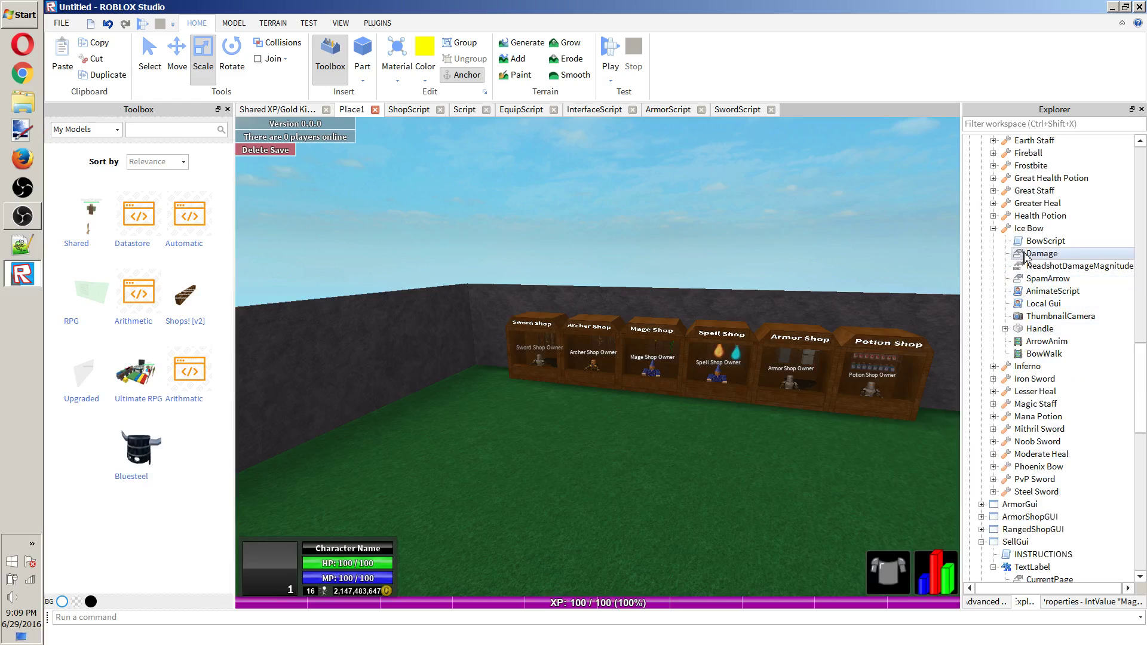
{"action": "left_click", "coordinate": [1005, 329]}
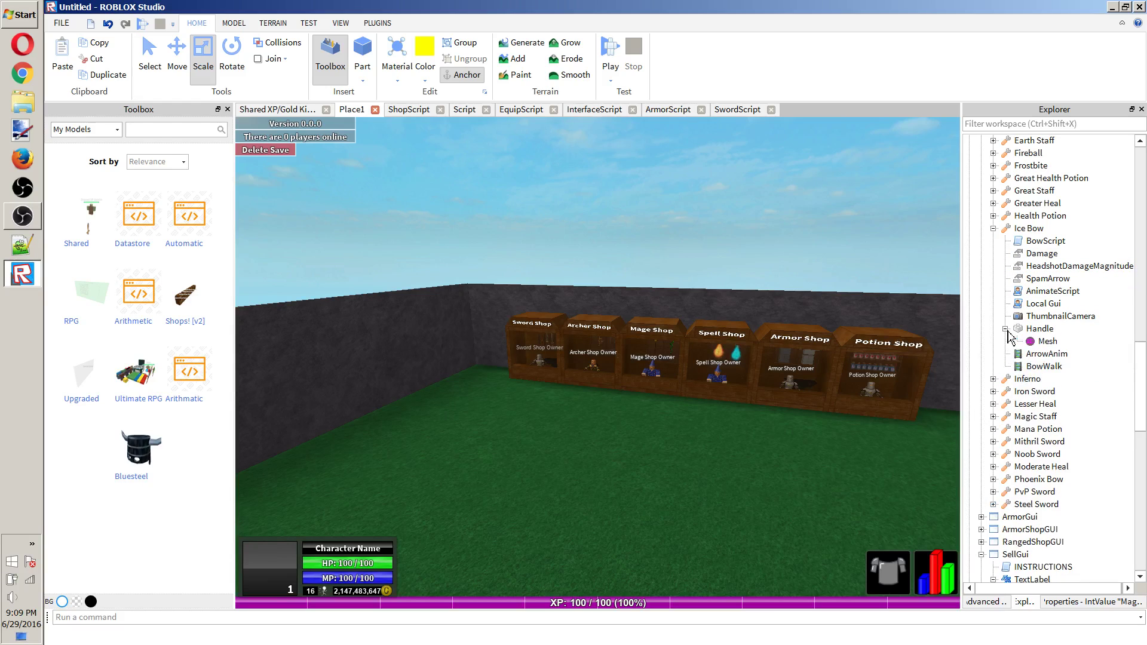
Check the values of the Ice Bow's Damage, HeadshotDamageMagnitude and SpamArrow.
{"action": "left_click", "coordinate": [1053, 255]}
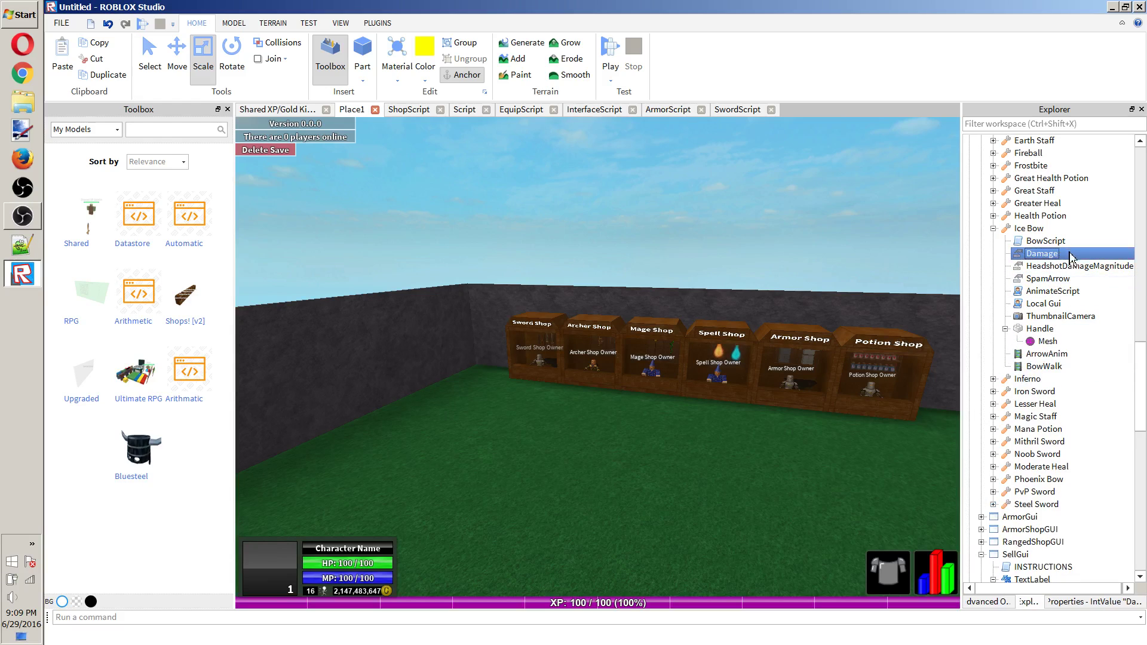
{"action": "left_click", "coordinate": [1079, 601]}
{"action": "left_click", "coordinate": [1027, 601]}
{"action": "left_click", "coordinate": [1061, 267]}
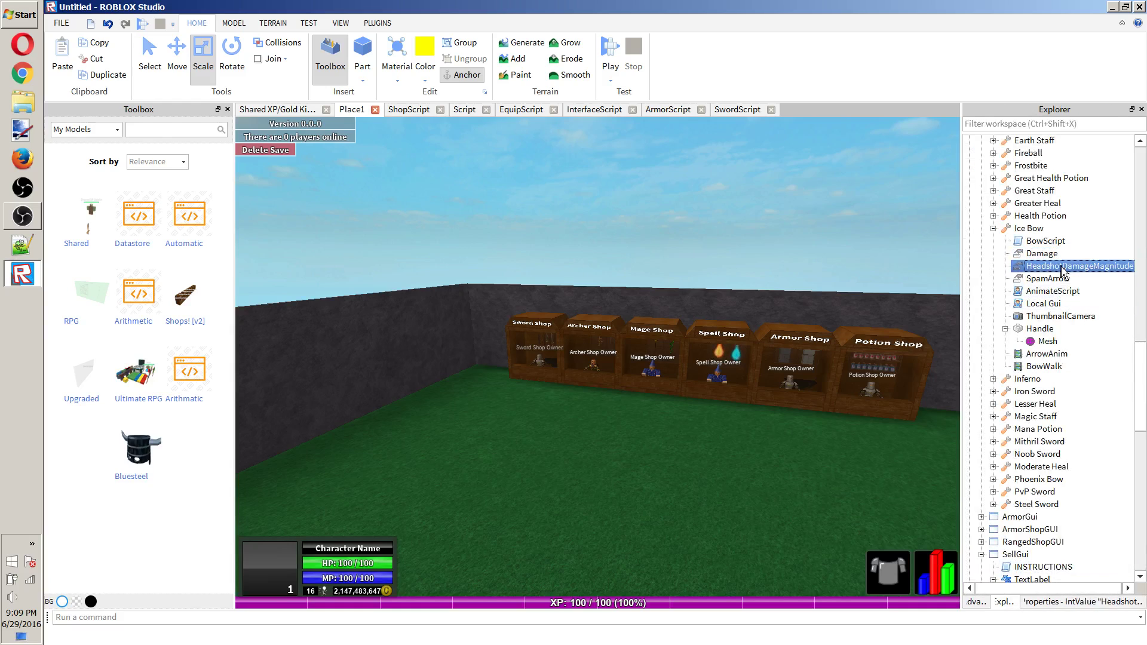
{"action": "left_click", "coordinate": [1080, 602]}
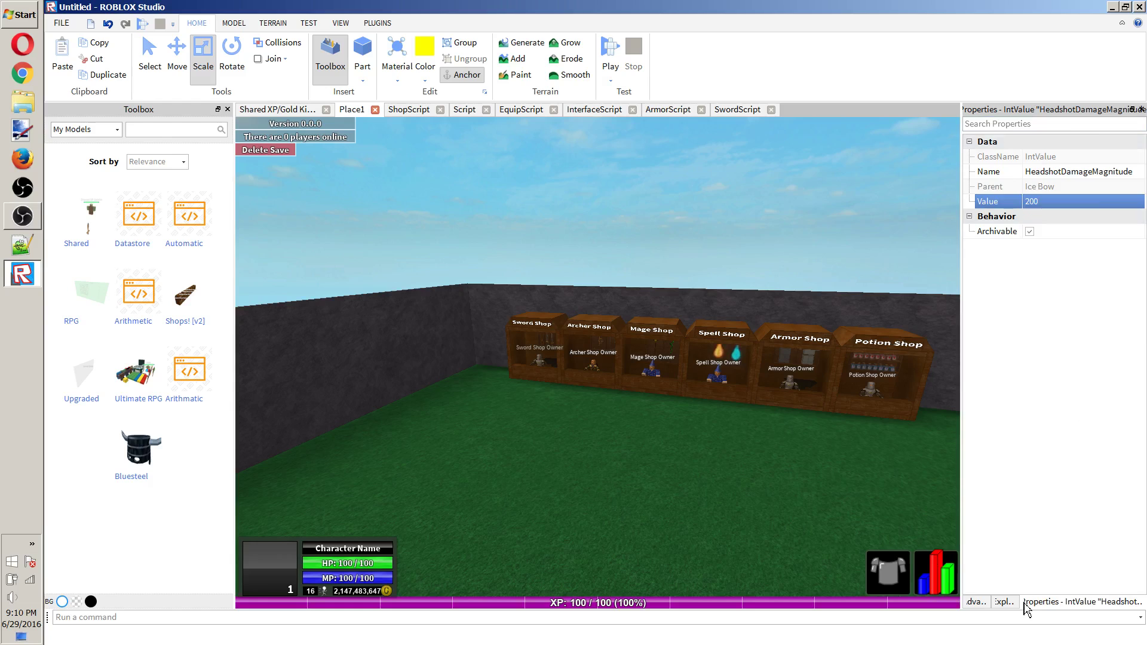
{"action": "left_click", "coordinate": [1005, 602]}
{"action": "left_click", "coordinate": [1052, 279]}
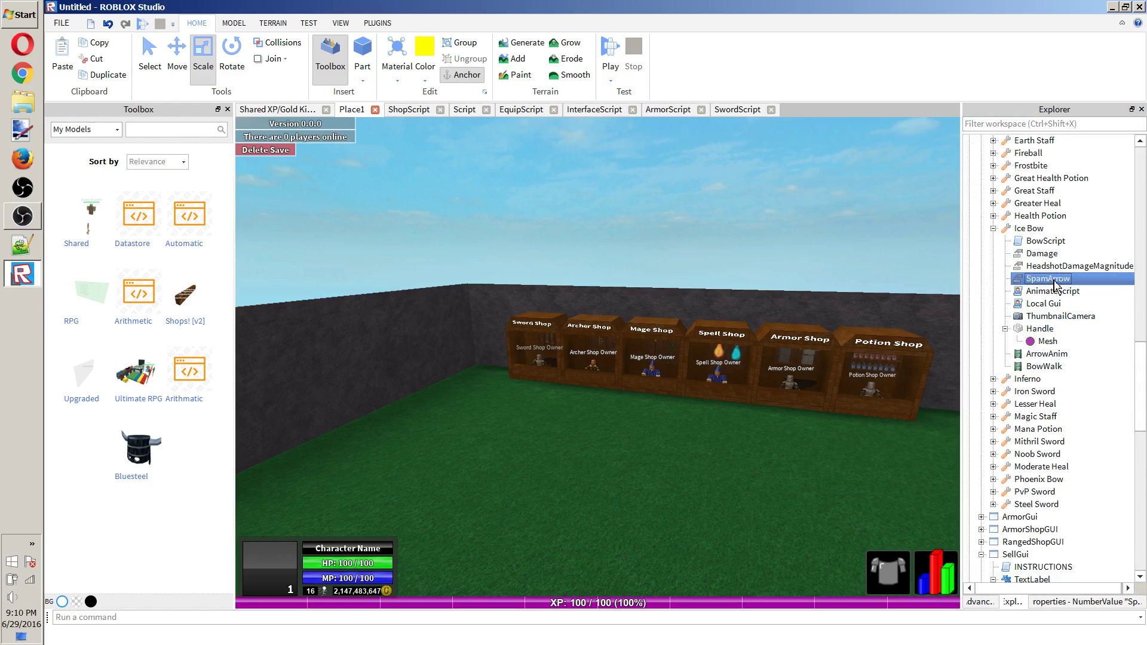
{"action": "left_click", "coordinate": [1060, 608]}
{"action": "left_click", "coordinate": [1014, 607]}
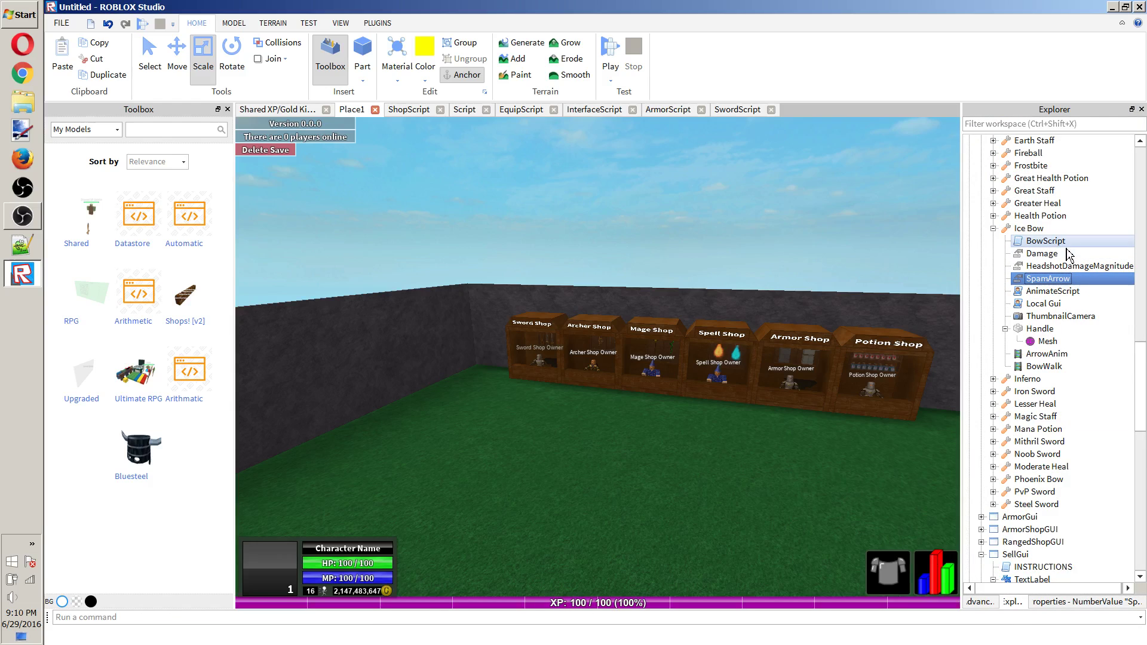
Open the Ice Bow's BowScript and find where "spamarrow" is looked up in the shoot function.
{"action": "double_click", "coordinate": [1046, 241]}
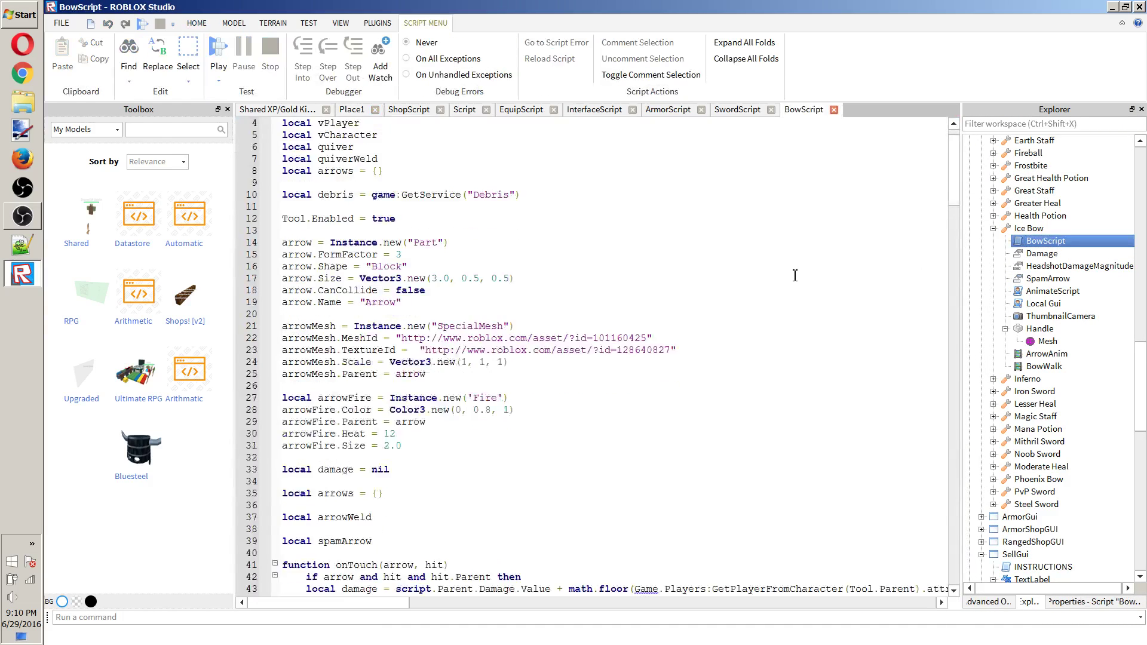
{"action": "scroll", "coordinate": [794, 275], "scroll_direction": "down", "scroll_amount": 4}
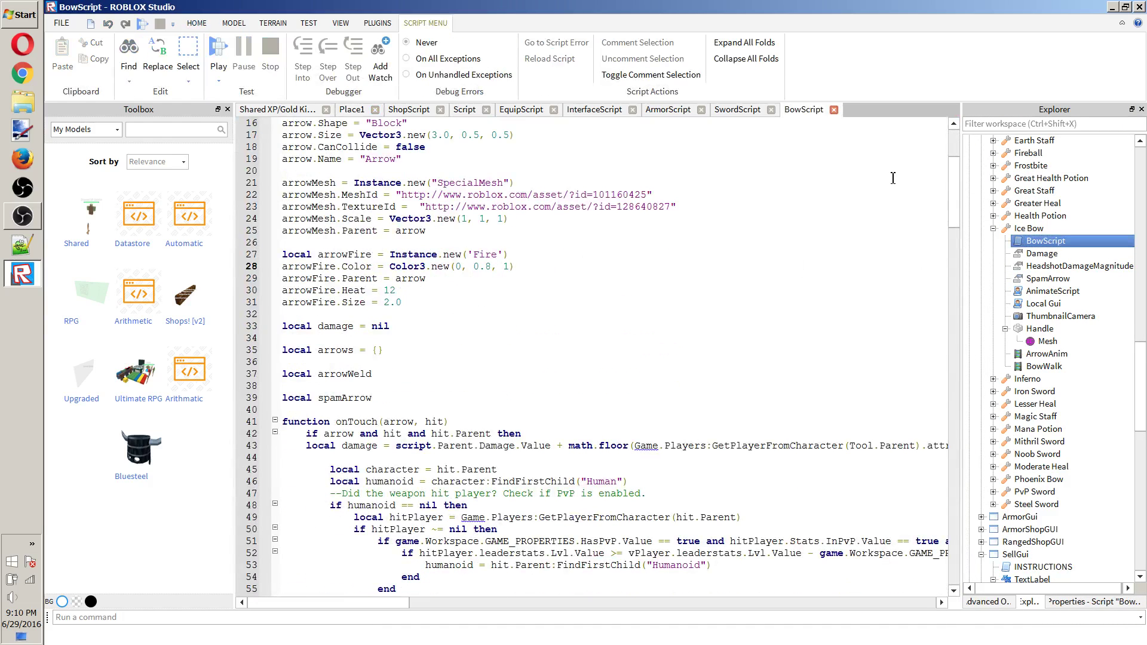
{"action": "key", "text": "ctrl+f"}
{"action": "type", "text": "spame"}
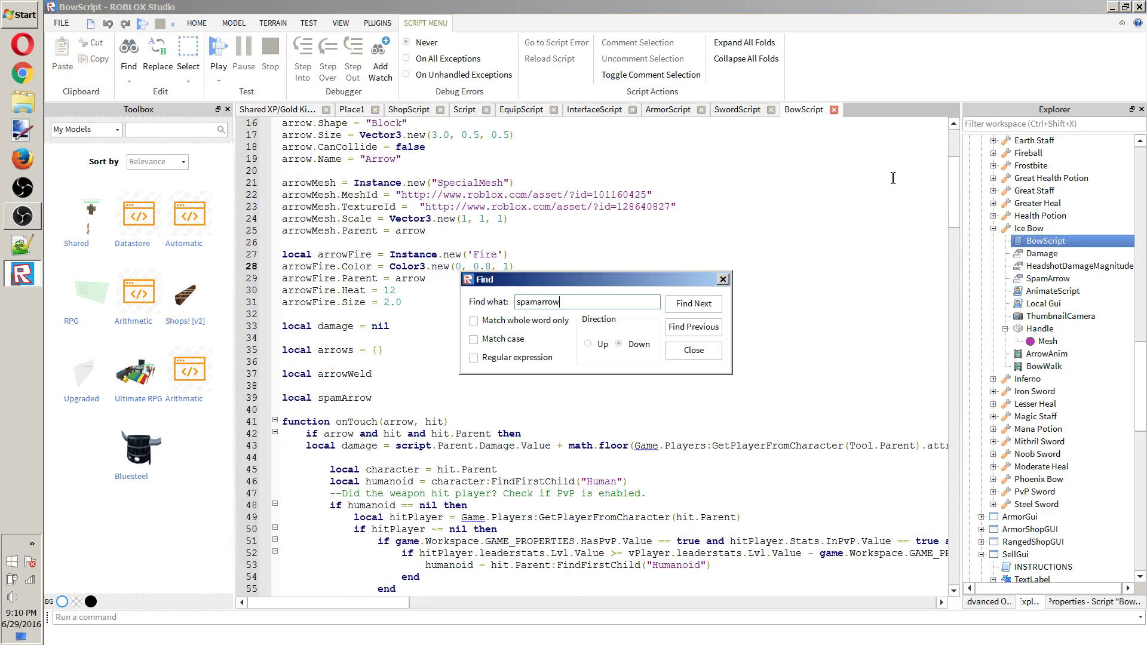
{"action": "key", "text": "Return"}
{"action": "key", "text": "Return"}
{"action": "key", "text": "Return"}
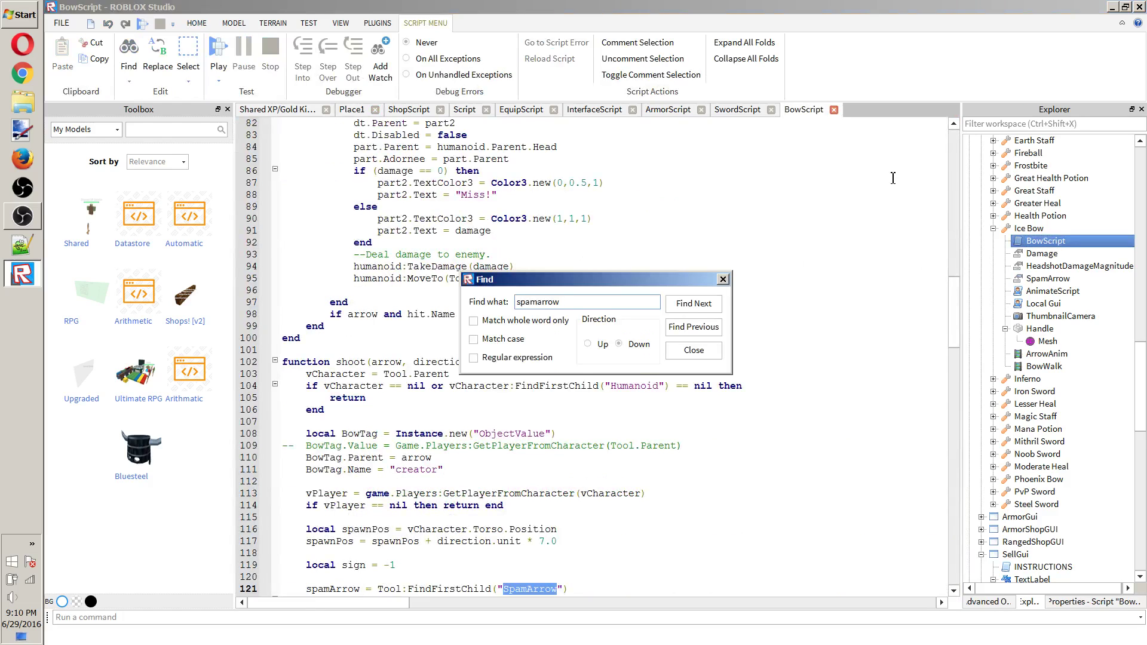
{"action": "left_click", "coordinate": [680, 355]}
Examine how the shoot function in BowScript handles arrows with SpamArrow enabled compared with the regular single-arrow branch.
{"action": "scroll", "coordinate": [681, 361], "scroll_direction": "down", "scroll_amount": 10}
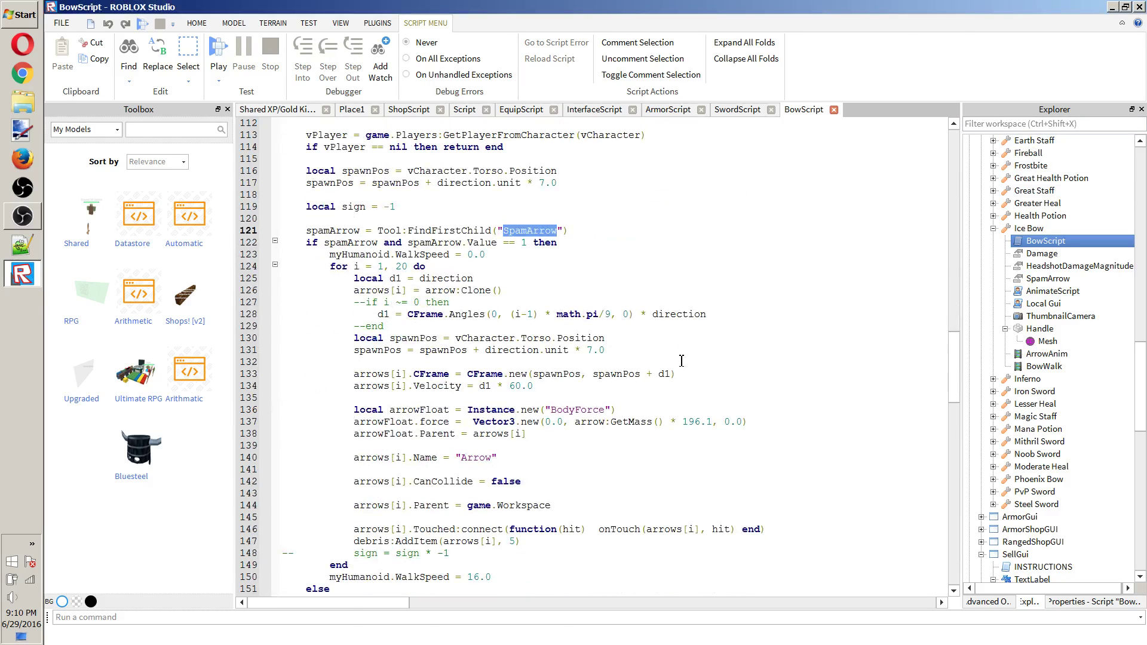
{"action": "scroll", "coordinate": [681, 360], "scroll_direction": "down", "scroll_amount": 11}
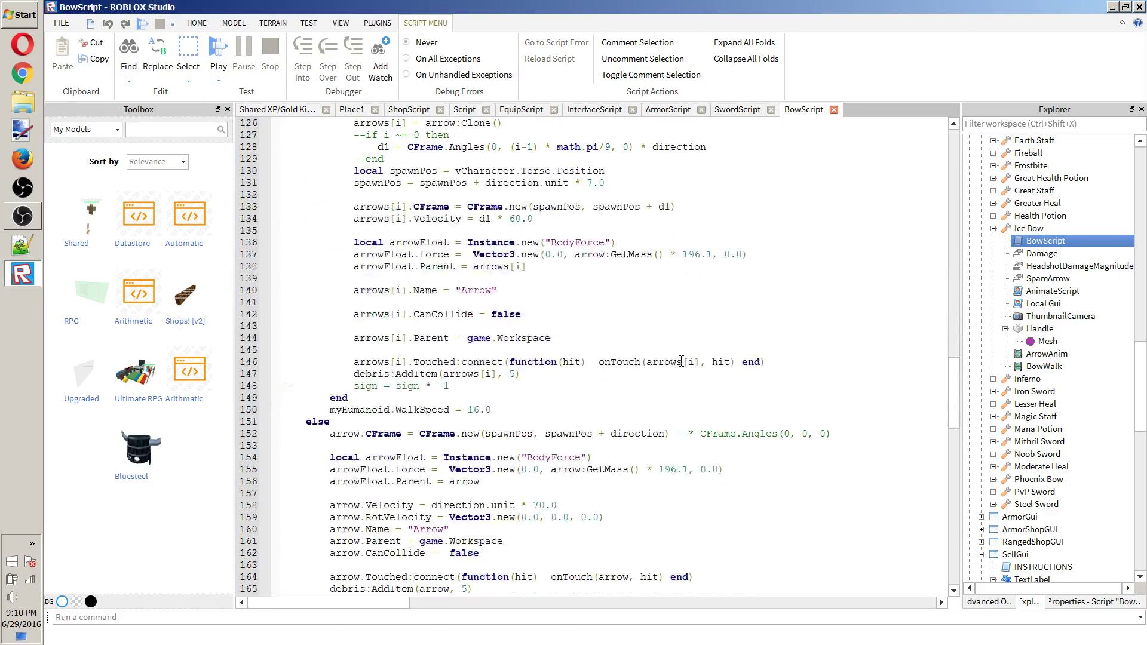
{"action": "scroll", "coordinate": [681, 360], "scroll_direction": "up", "scroll_amount": 9}
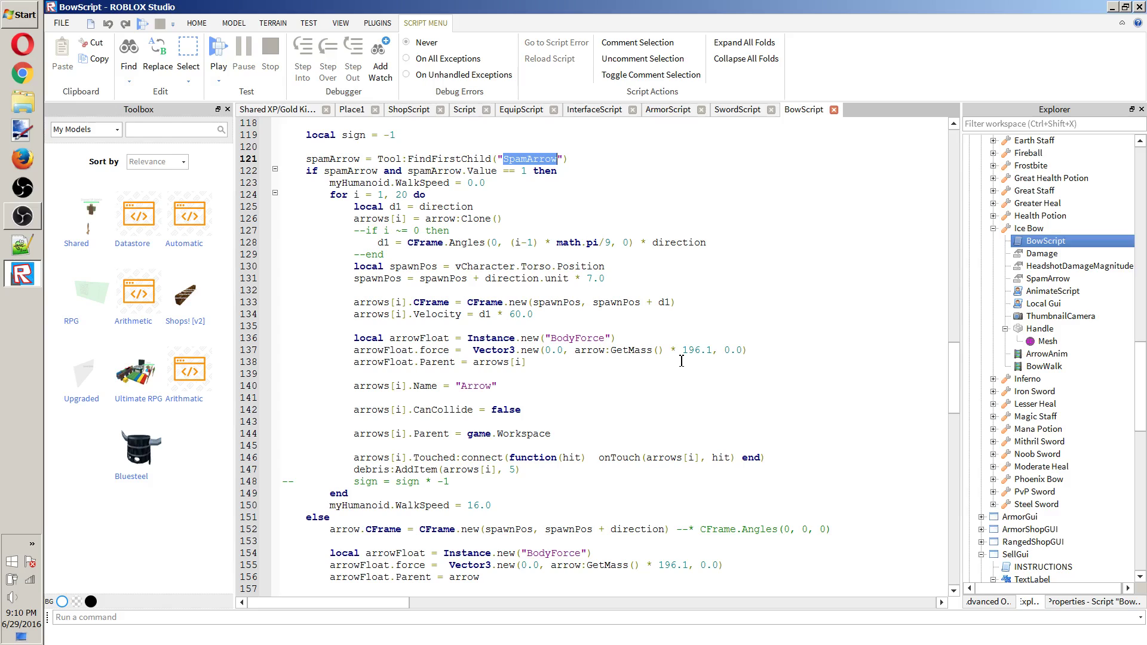
{"action": "scroll", "coordinate": [681, 361], "scroll_direction": "down", "scroll_amount": 18}
{"action": "scroll", "coordinate": [681, 361], "scroll_direction": "up", "scroll_amount": 20}
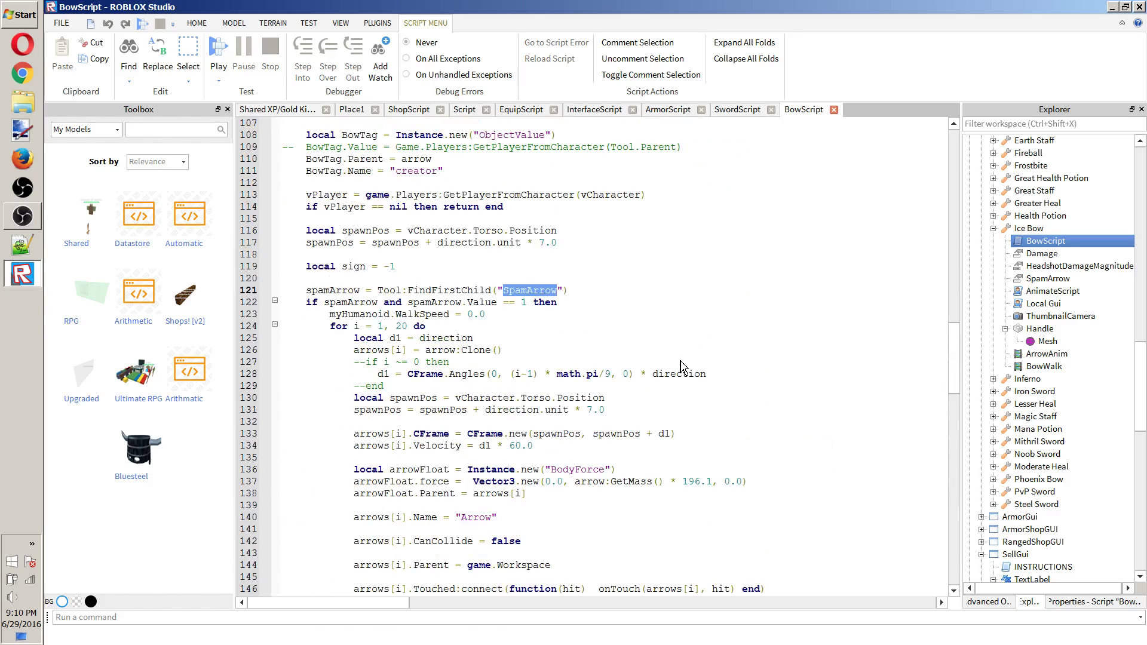
{"action": "scroll", "coordinate": [681, 364], "scroll_direction": "down", "scroll_amount": 5}
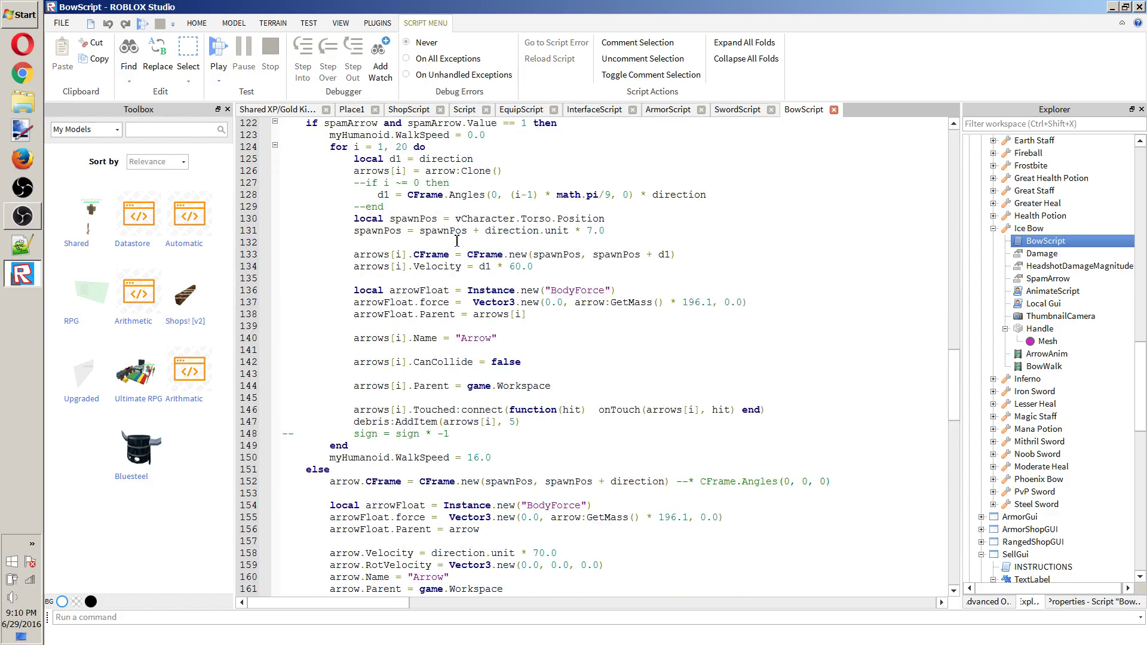
{"action": "scroll", "coordinate": [442, 451], "scroll_direction": "down", "scroll_amount": 9}
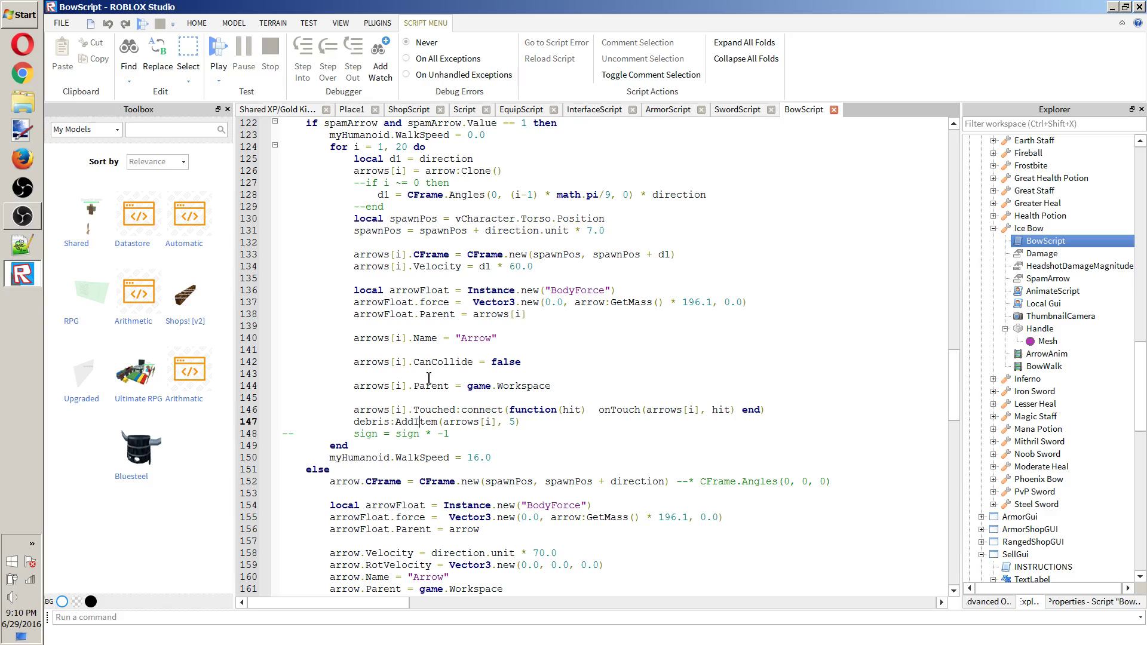
{"action": "scroll", "coordinate": [429, 377], "scroll_direction": "down", "scroll_amount": 9}
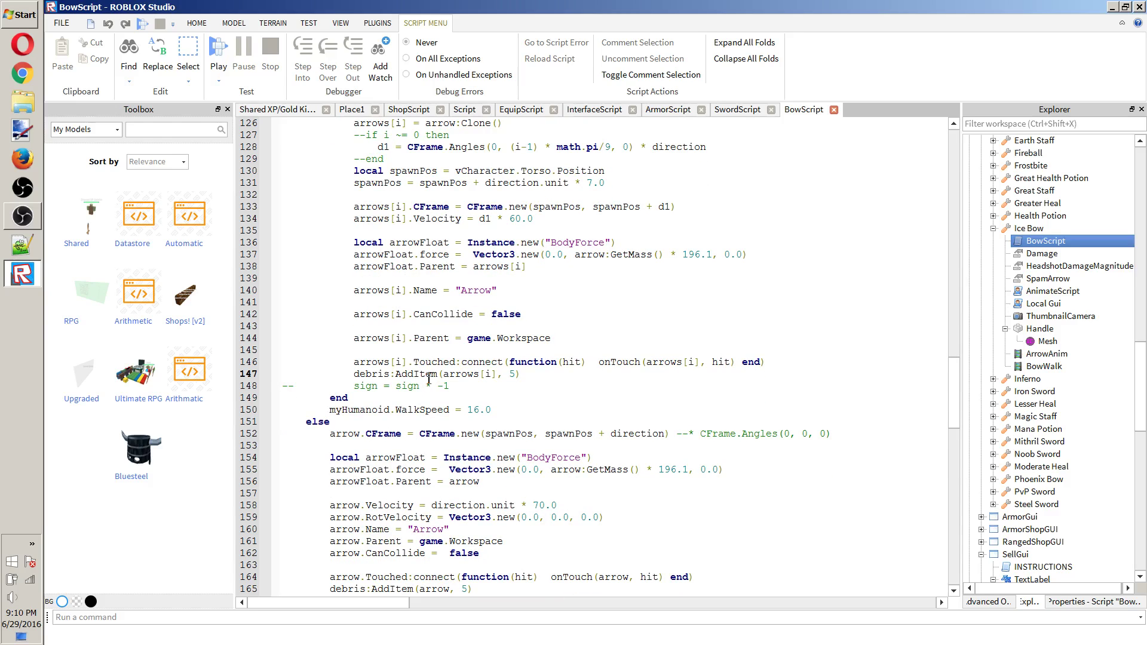
{"action": "scroll", "coordinate": [429, 378], "scroll_direction": "up", "scroll_amount": 14}
{"action": "scroll", "coordinate": [429, 377], "scroll_direction": "down", "scroll_amount": 7}
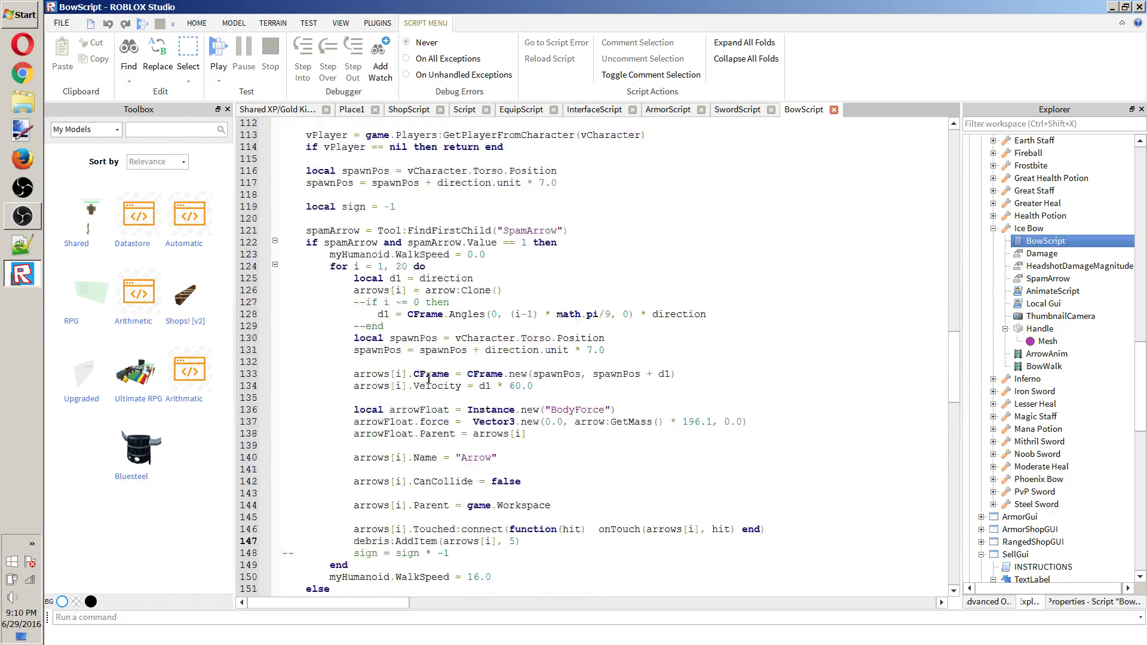
{"action": "scroll", "coordinate": [429, 378], "scroll_direction": "down", "scroll_amount": 1}
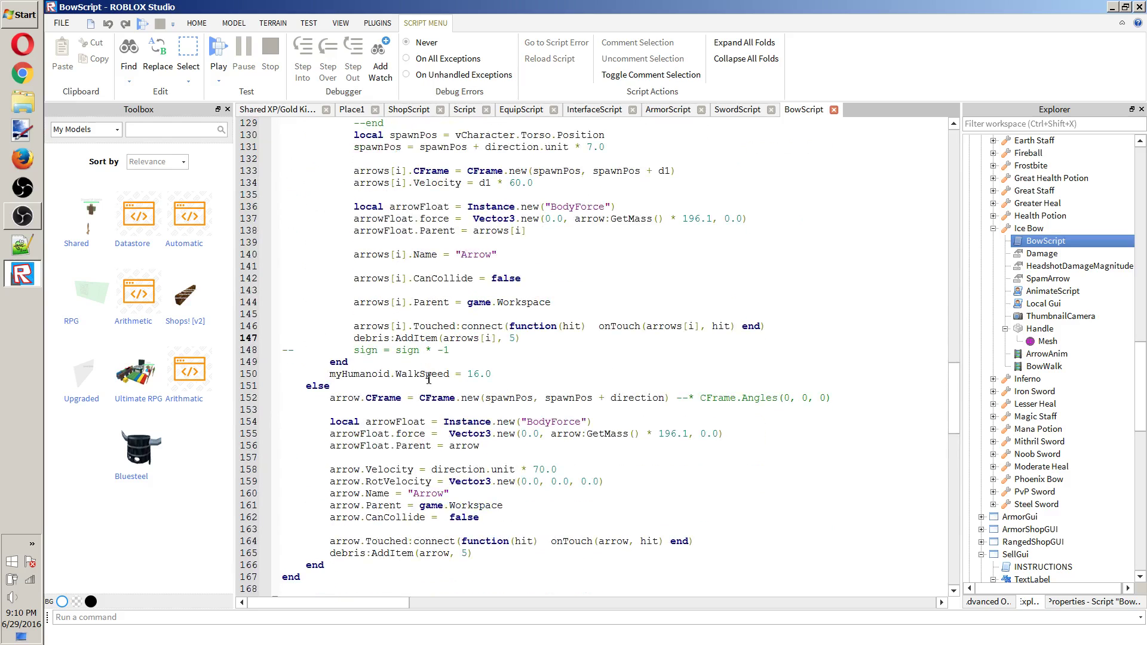
{"action": "scroll", "coordinate": [428, 378], "scroll_direction": "up", "scroll_amount": 6}
{"action": "scroll", "coordinate": [429, 378], "scroll_direction": "down", "scroll_amount": 4}
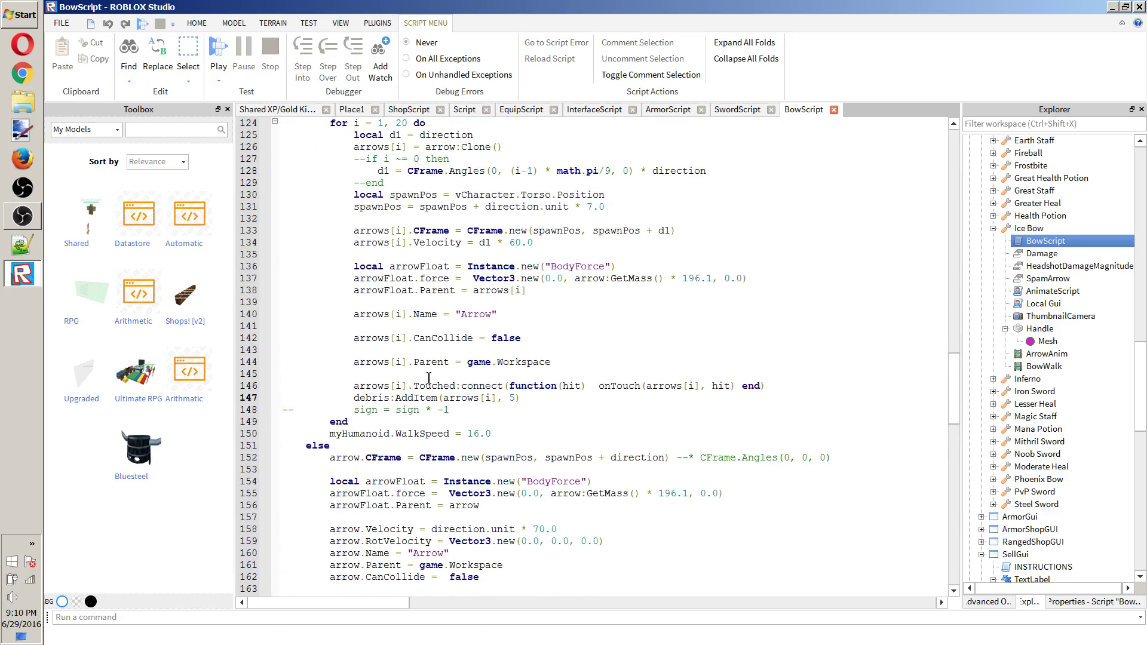
{"action": "scroll", "coordinate": [429, 378], "scroll_direction": "down", "scroll_amount": 1}
{"action": "scroll", "coordinate": [428, 377], "scroll_direction": "up", "scroll_amount": 8}
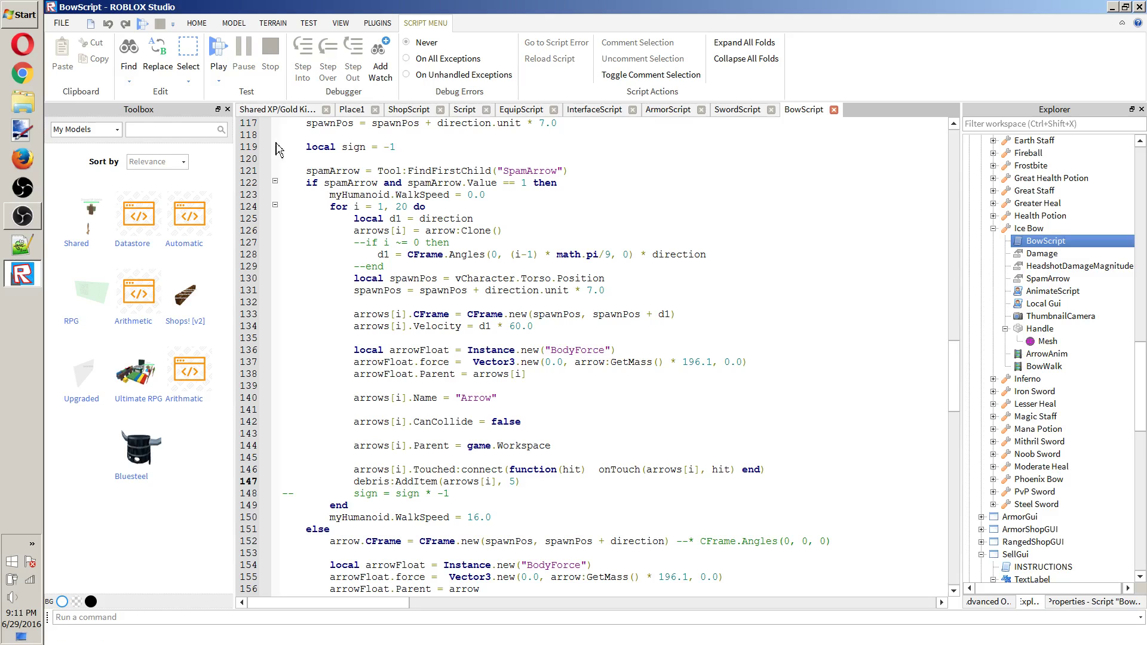
Return to the Place1 view, collapse the Ice Bow, and expand the Earth Staff to show its PROPERTIES folder.
{"action": "left_click", "coordinate": [351, 109]}
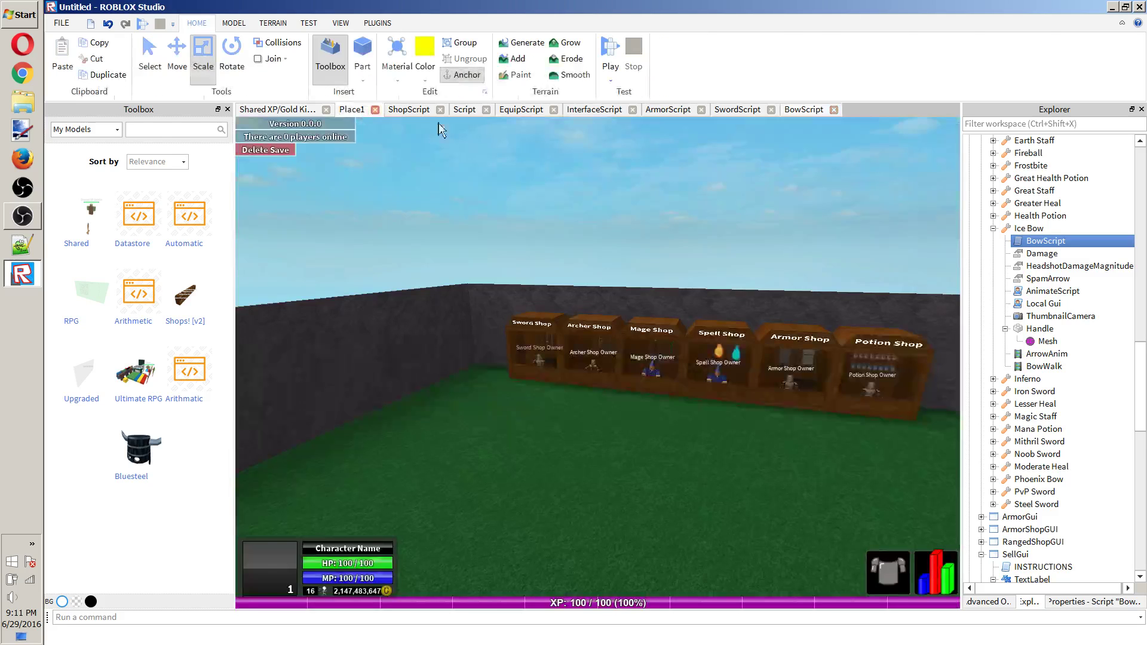
{"action": "left_click", "coordinate": [1007, 229]}
{"action": "left_click", "coordinate": [993, 228]}
{"action": "scroll", "coordinate": [1003, 231], "scroll_direction": "up", "scroll_amount": 3}
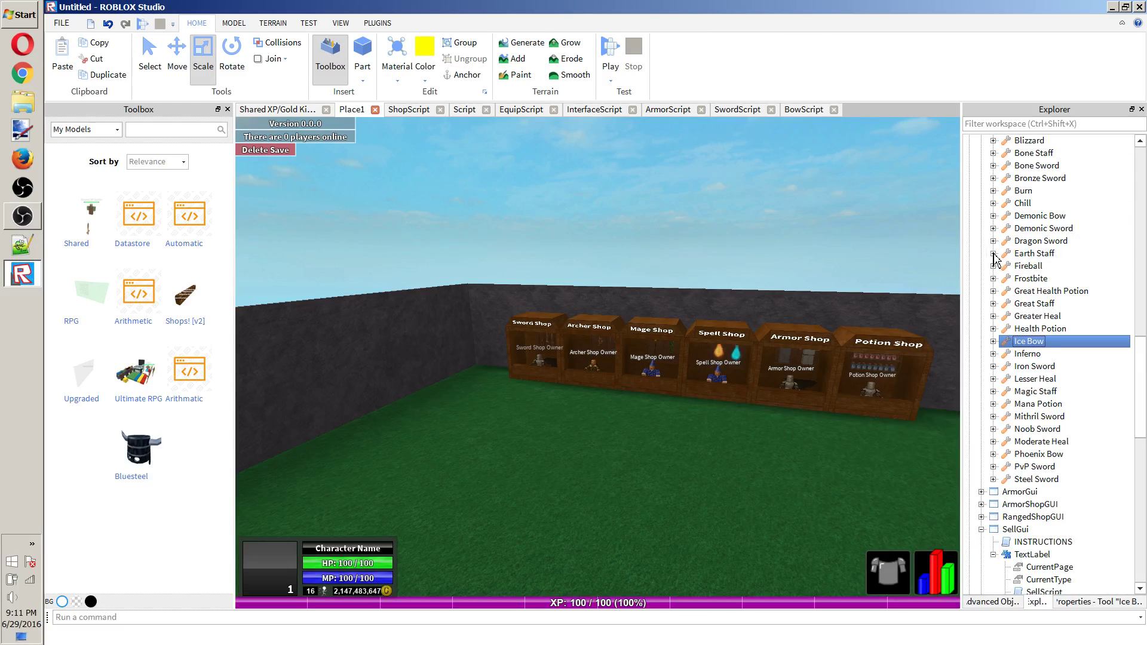
{"action": "left_click", "coordinate": [993, 253]}
{"action": "left_click", "coordinate": [1005, 304]}
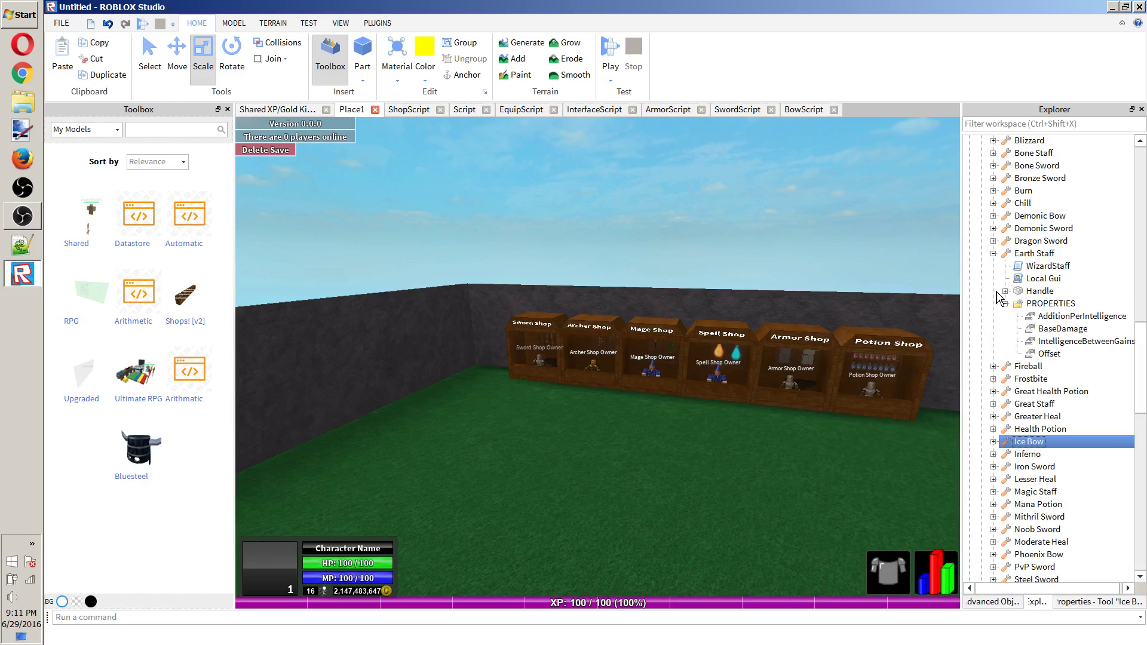
Check the values of the Earth Staff's AdditionPerIntelligence, BaseDamage and Offset properties.
{"action": "left_click", "coordinate": [1036, 253]}
{"action": "left_click", "coordinate": [1043, 315]}
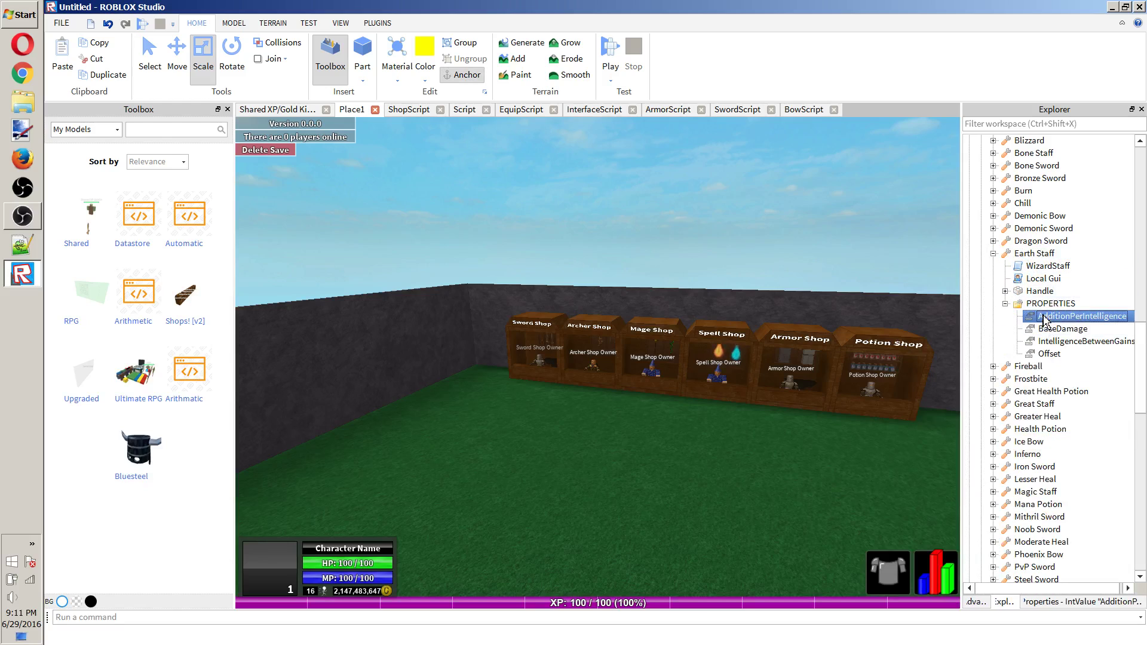
{"action": "left_click", "coordinate": [1026, 602]}
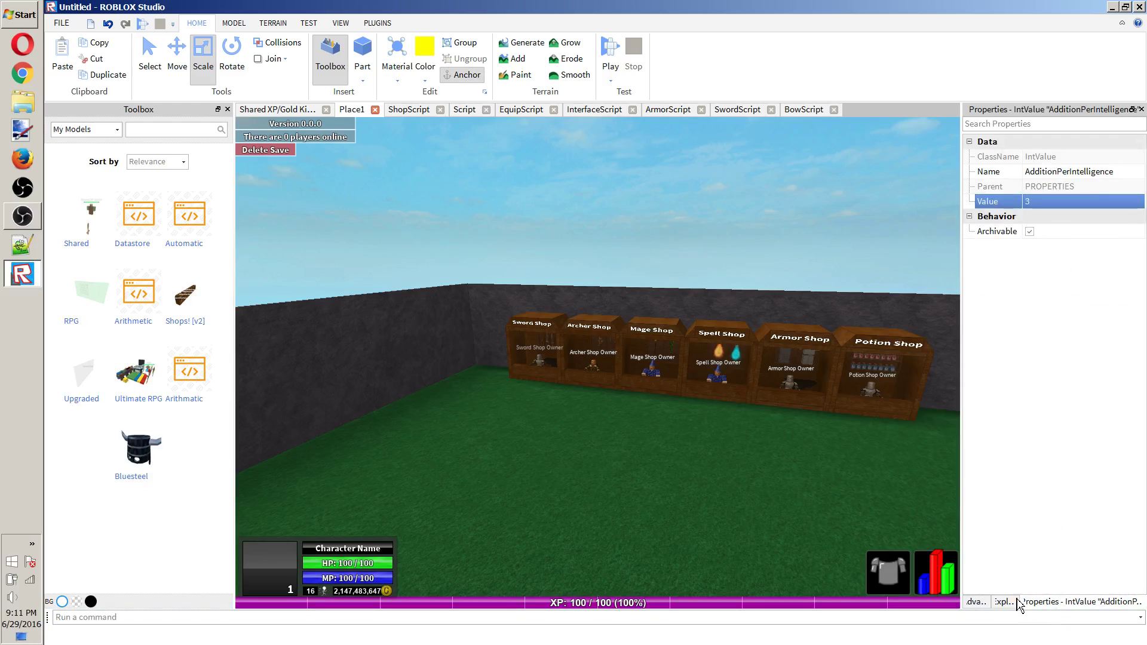
{"action": "left_click", "coordinate": [1008, 602]}
{"action": "left_click", "coordinate": [1067, 328]}
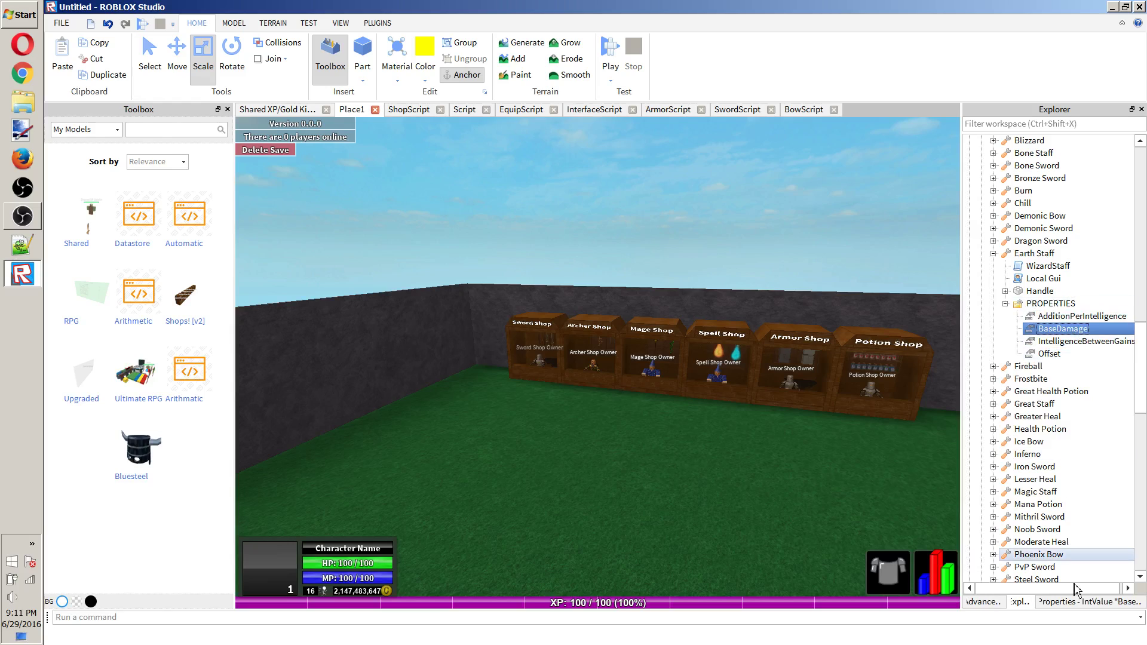
{"action": "left_click", "coordinate": [1078, 602]}
{"action": "left_click", "coordinate": [1020, 602]}
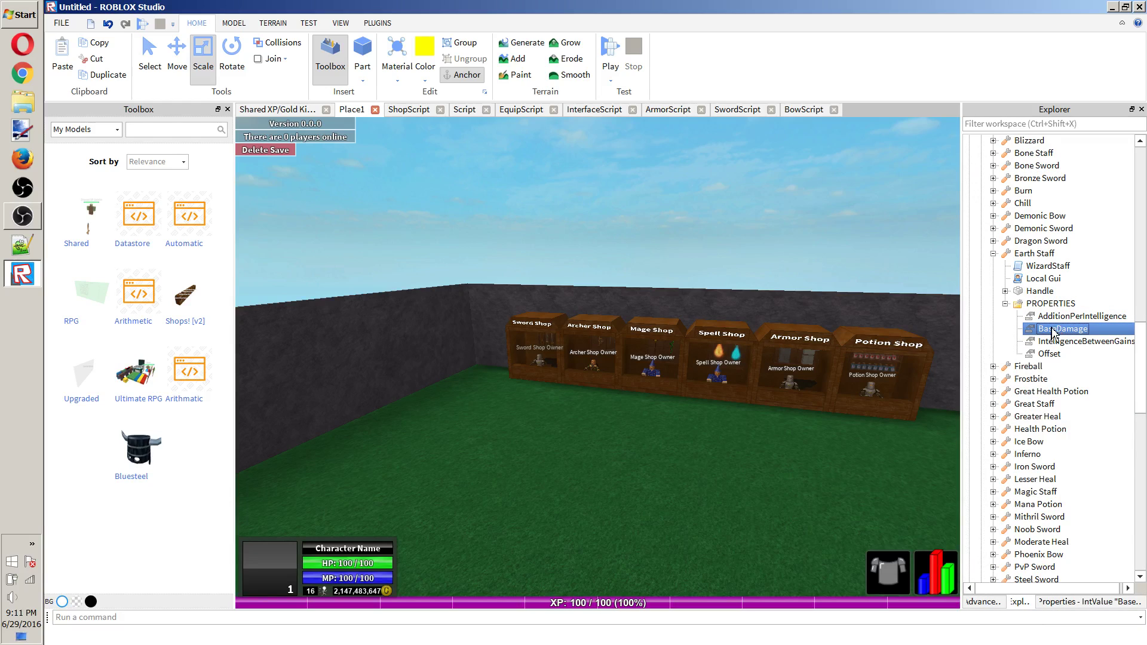
{"action": "left_click", "coordinate": [1054, 353]}
{"action": "left_click", "coordinate": [1084, 602]}
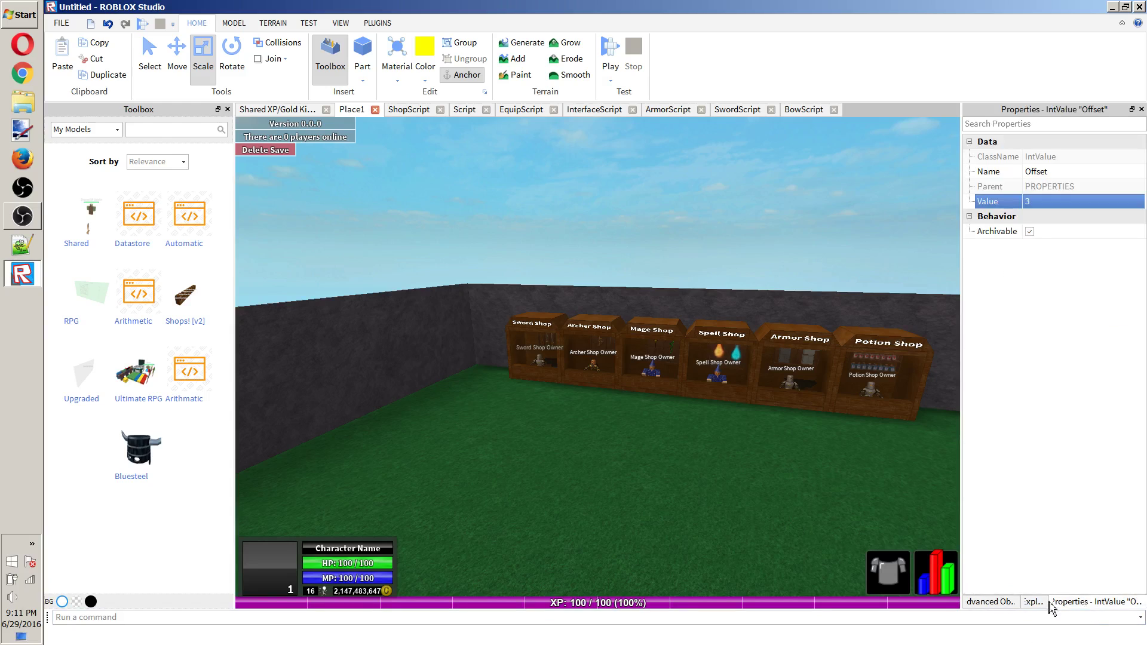
{"action": "left_click", "coordinate": [1038, 602]}
{"action": "right_click_drag", "start_coordinate": [716, 233], "coordinate": [706, 206]}
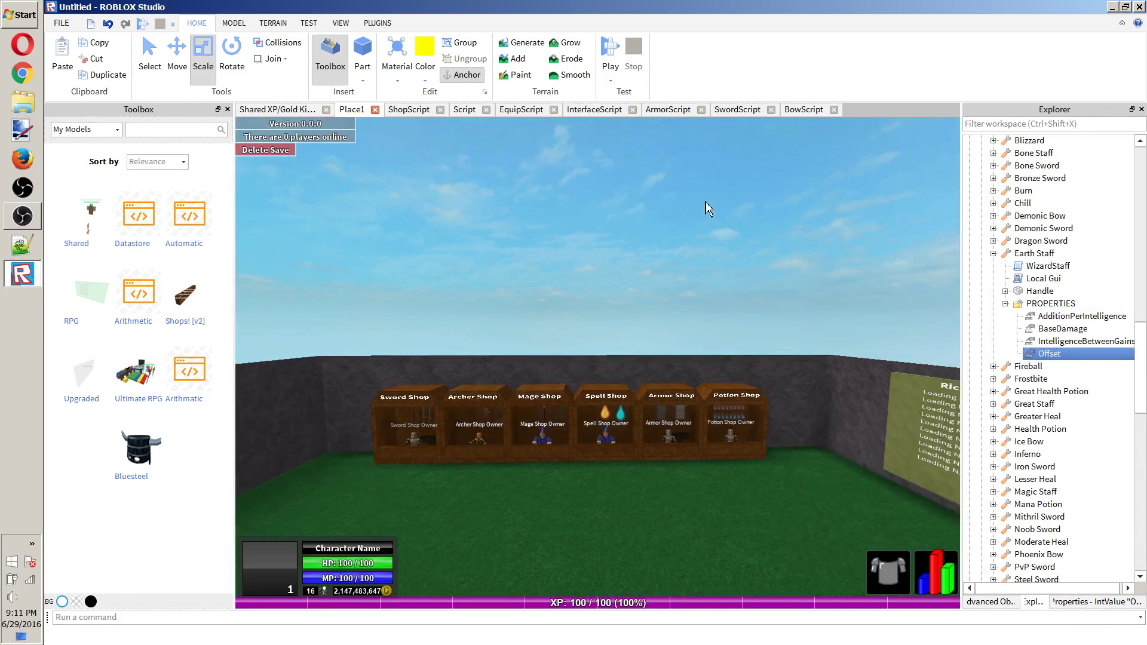
{"action": "left_click", "coordinate": [707, 191]}
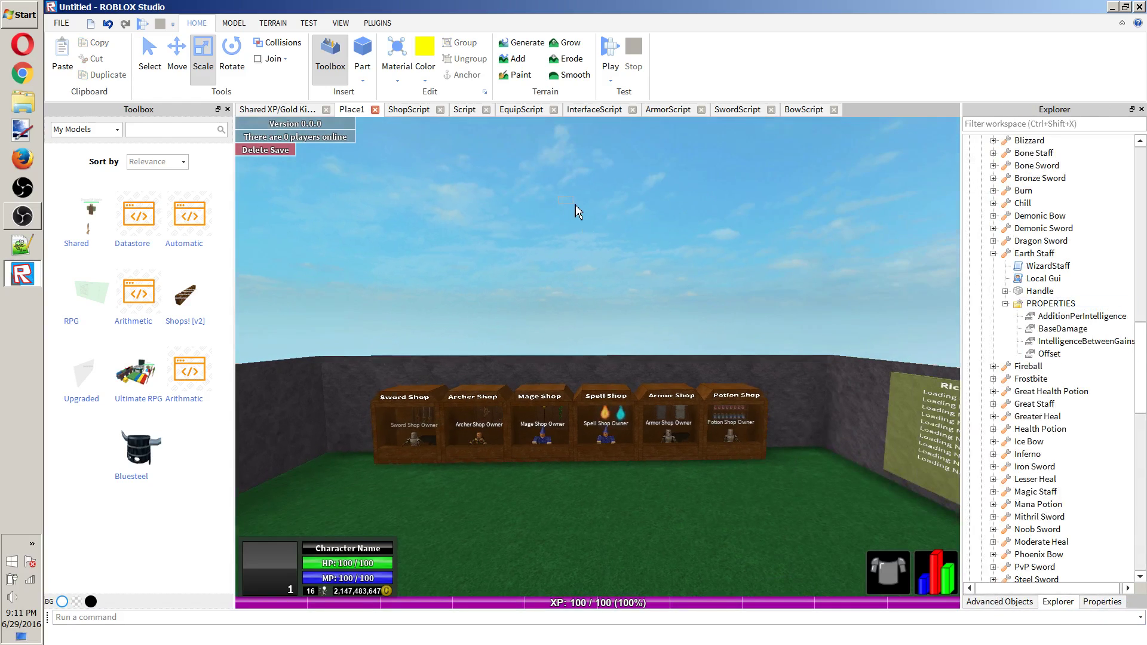
Check the value of the Earth Staff's IntelligenceBetweenGains property without changing it.
{"action": "left_click", "coordinate": [1112, 345]}
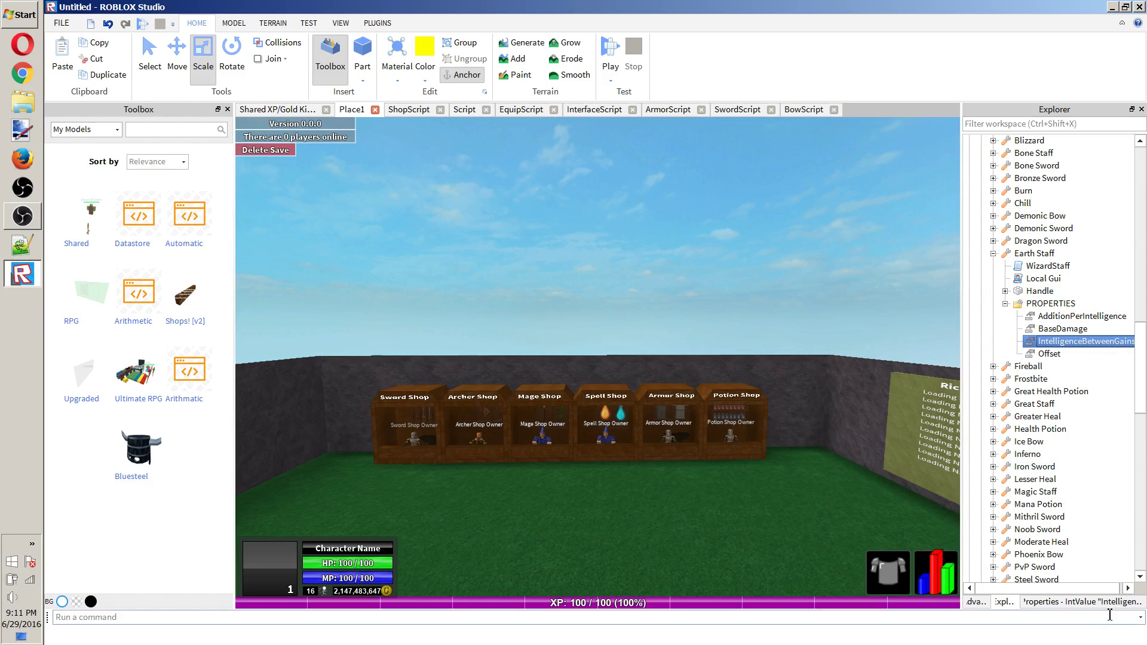
{"action": "left_click", "coordinate": [1102, 602]}
{"action": "left_click", "coordinate": [1042, 201]}
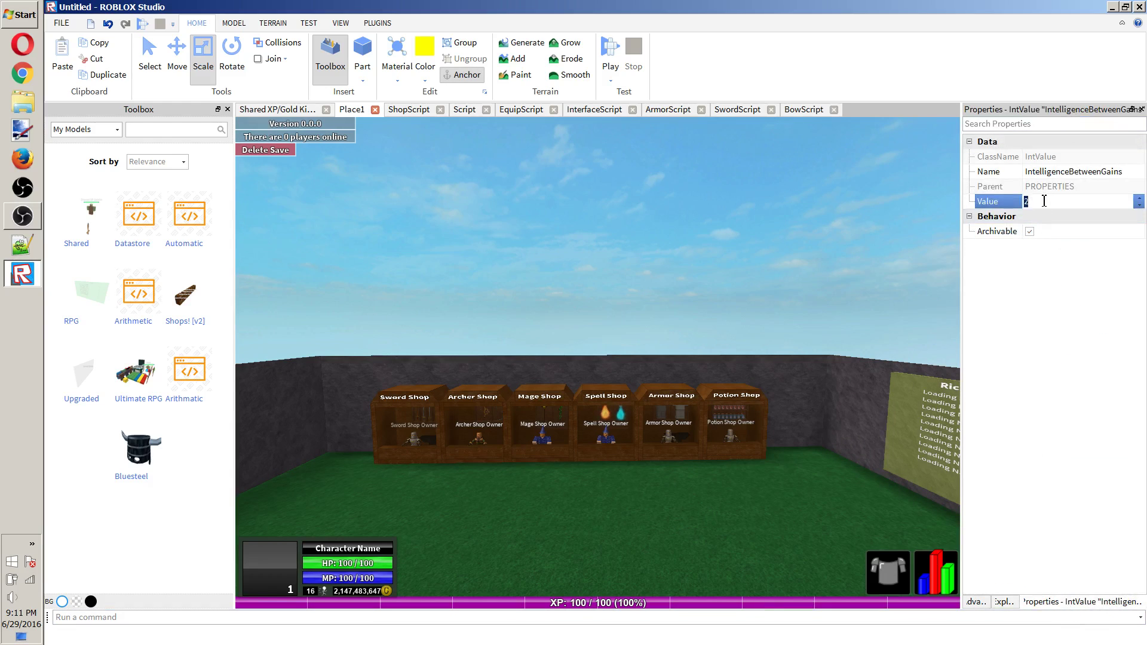
{"action": "left_click", "coordinate": [770, 178]}
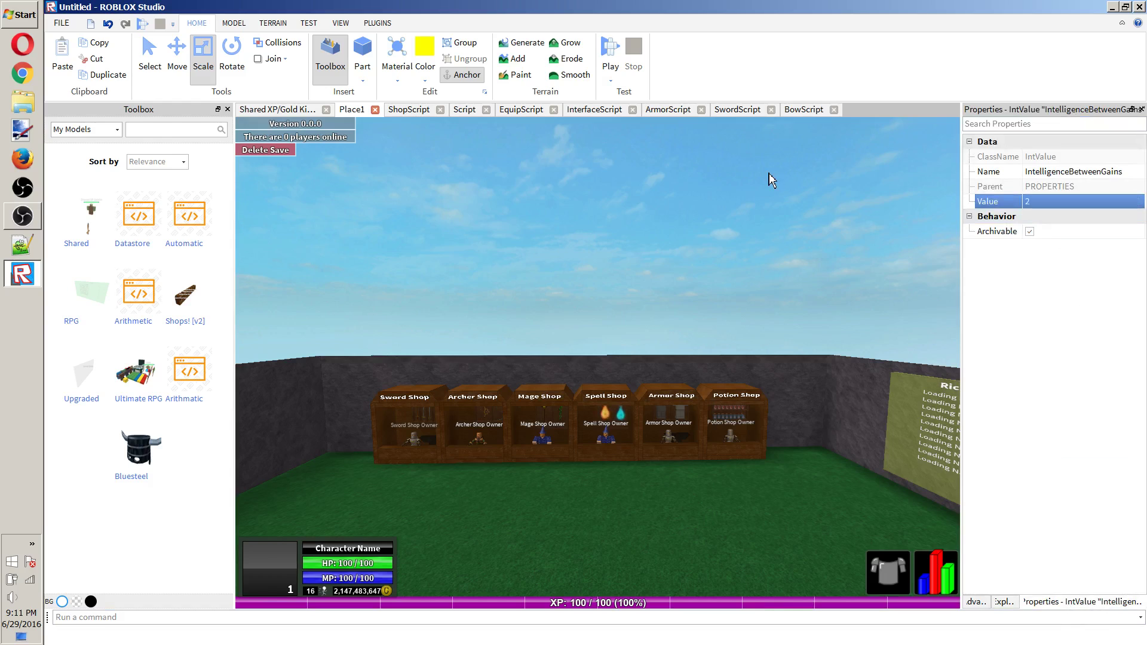
{"action": "left_click", "coordinate": [1046, 604]}
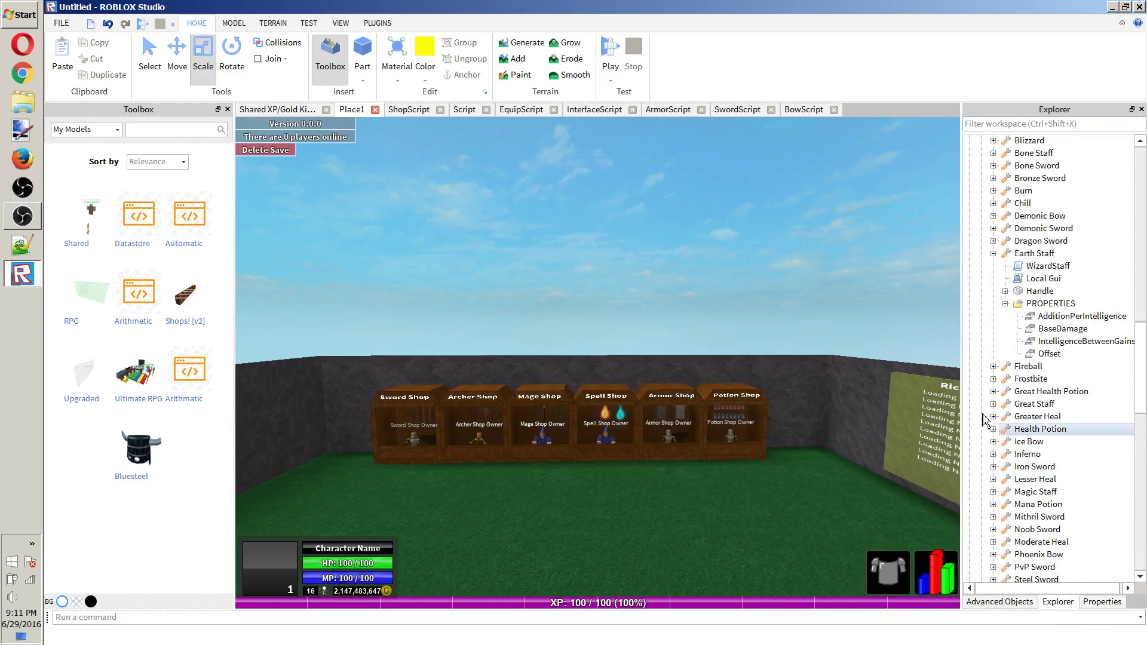
Expand the Earth Staff's Handle, open its WizardStaff script and examine the HitDamage and fire functions.
{"action": "double_click", "coordinate": [1013, 292]}
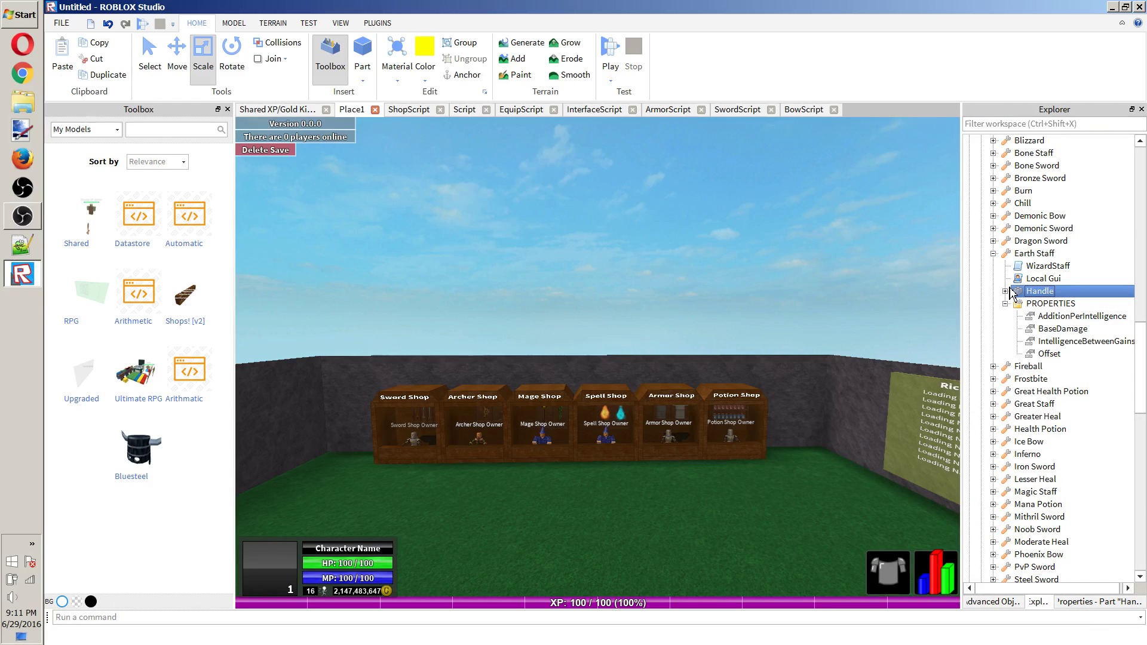
{"action": "double_click", "coordinate": [1046, 266]}
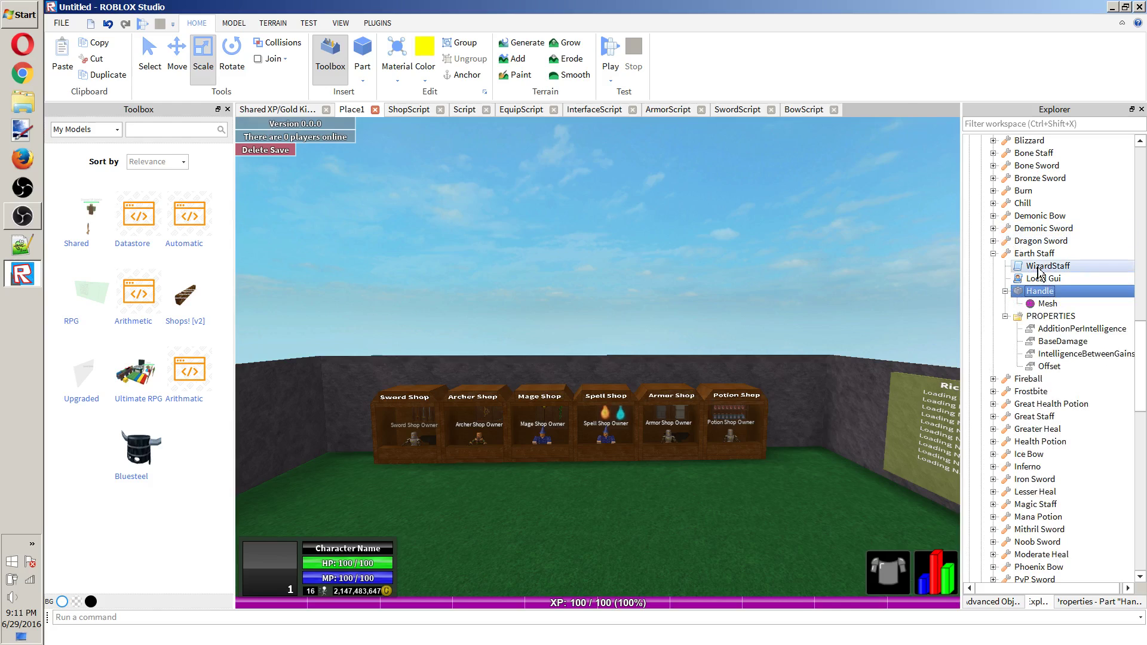
{"action": "scroll", "coordinate": [748, 257], "scroll_direction": "down", "scroll_amount": 7}
{"action": "scroll", "coordinate": [747, 257], "scroll_direction": "down", "scroll_amount": 9}
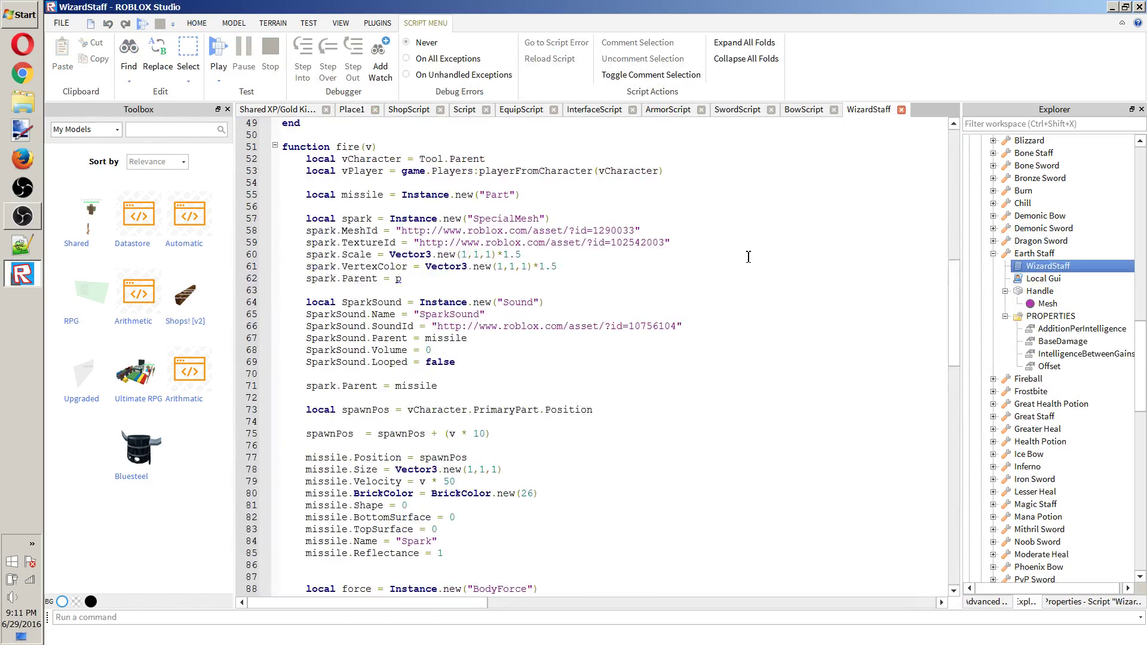
{"action": "scroll", "coordinate": [748, 257], "scroll_direction": "up", "scroll_amount": 16}
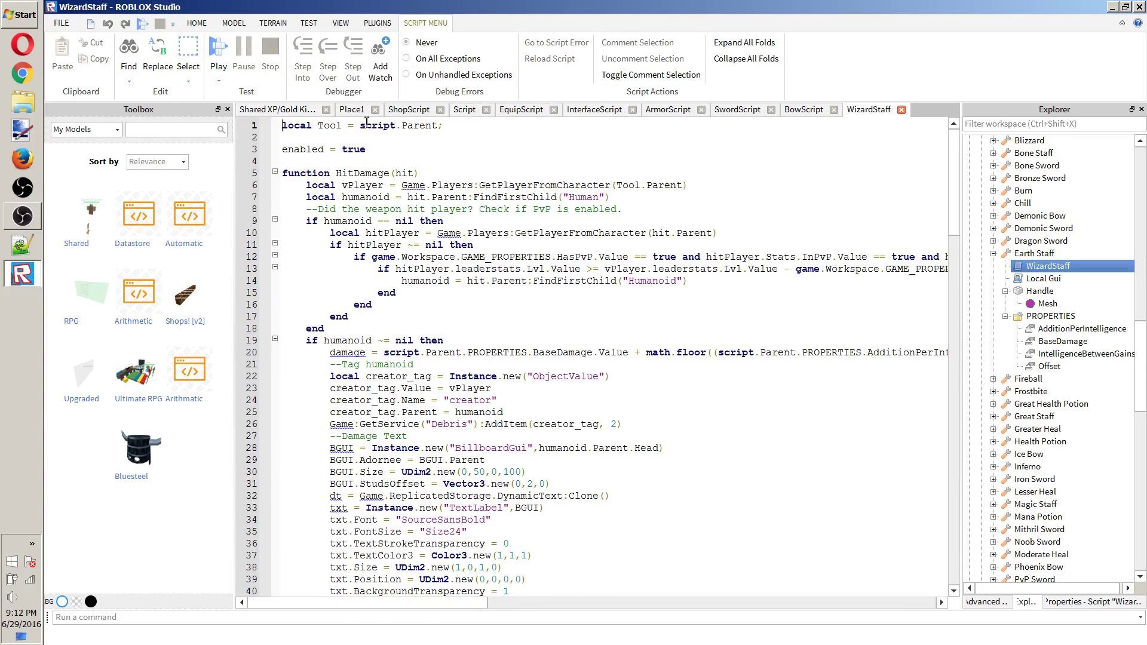
Return to the Place1 view and inspect the contents of the Burn and Chill spells in ITEMS, collapsing each again.
{"action": "left_click", "coordinate": [352, 110]}
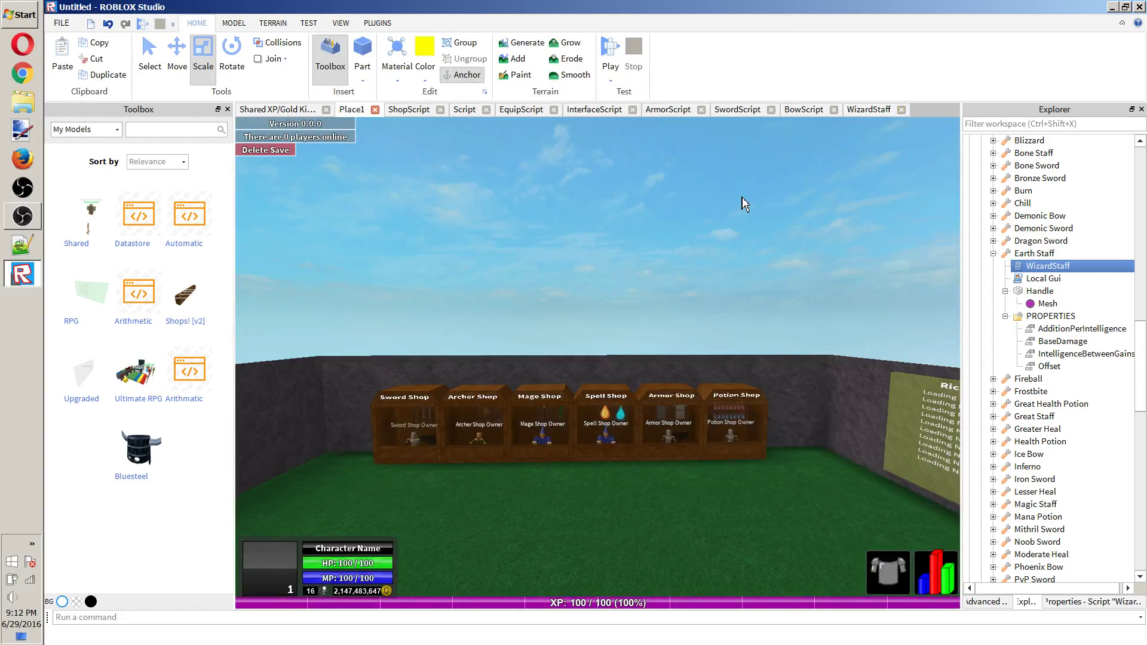
{"action": "left_click", "coordinate": [894, 231]}
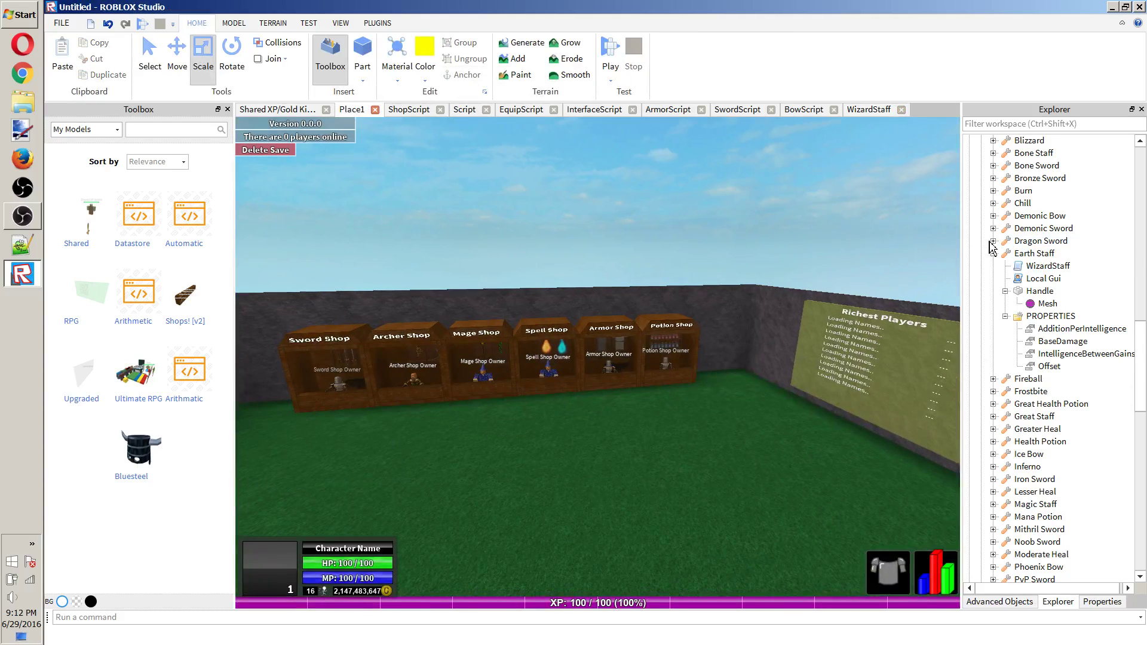
{"action": "left_click", "coordinate": [992, 241]}
{"action": "left_click", "coordinate": [993, 241]}
{"action": "mouse_move", "coordinate": [723, 197]}
{"action": "right_mouse_down"}
{"action": "mouse_move", "coordinate": [717, 187]}
{"action": "mouse_move", "coordinate": [726, 200]}
{"action": "right_mouse_up"}
{"action": "left_click", "coordinate": [1111, 268]}
{"action": "scroll", "coordinate": [1118, 276], "scroll_direction": "up", "scroll_amount": 4}
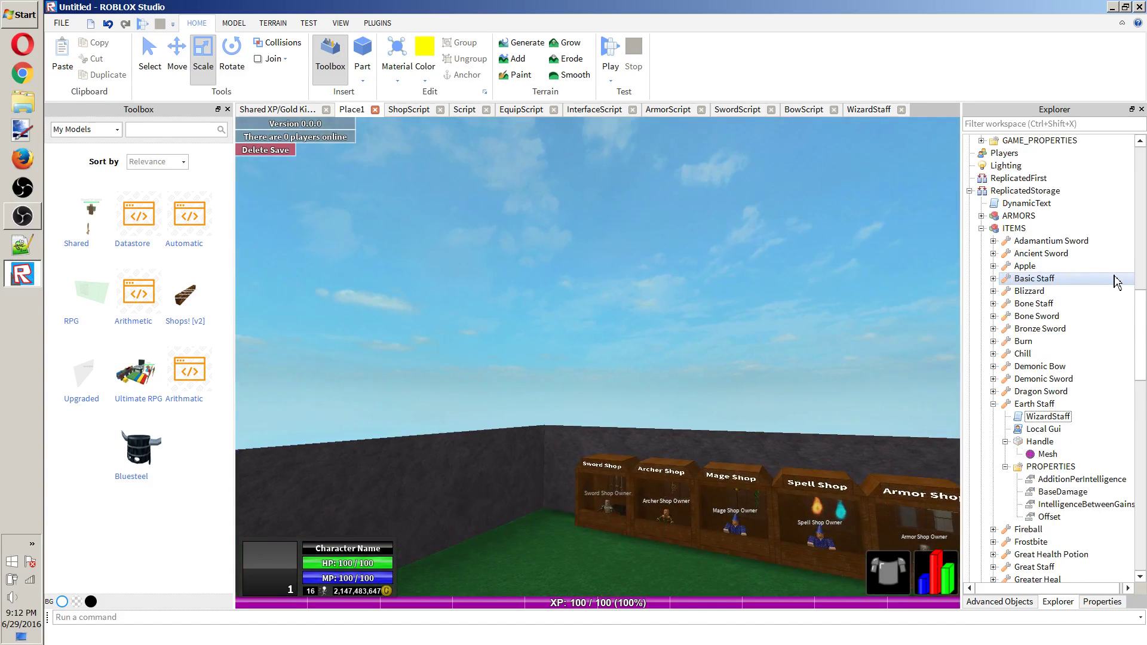
{"action": "left_click", "coordinate": [992, 341]}
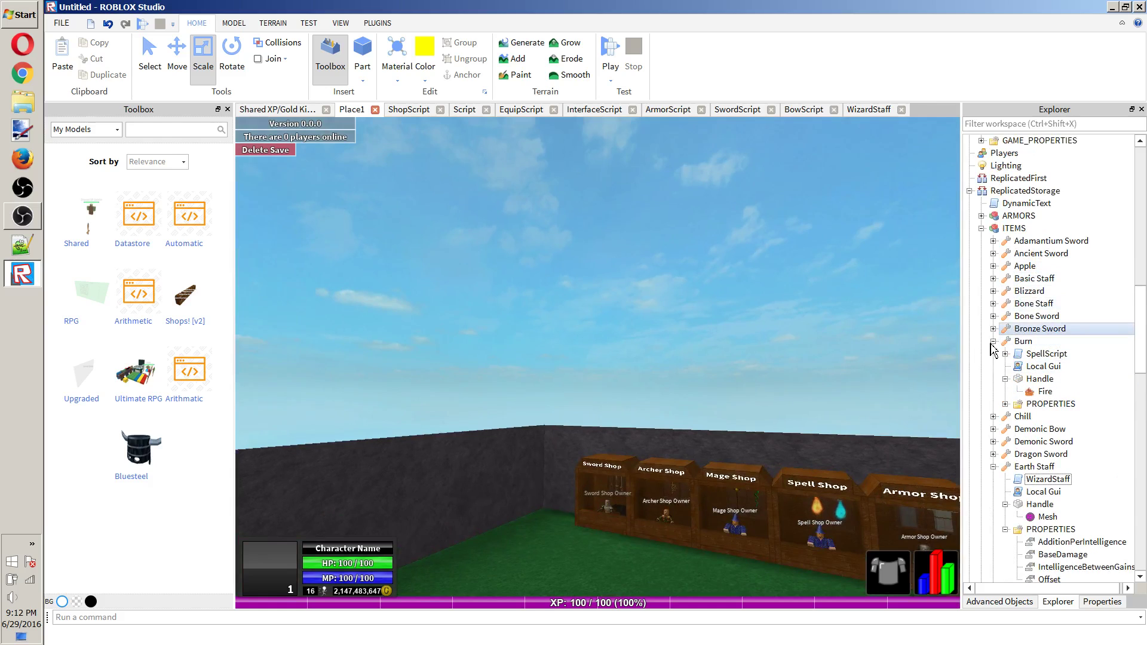
{"action": "left_click", "coordinate": [993, 341]}
{"action": "left_click", "coordinate": [992, 354]}
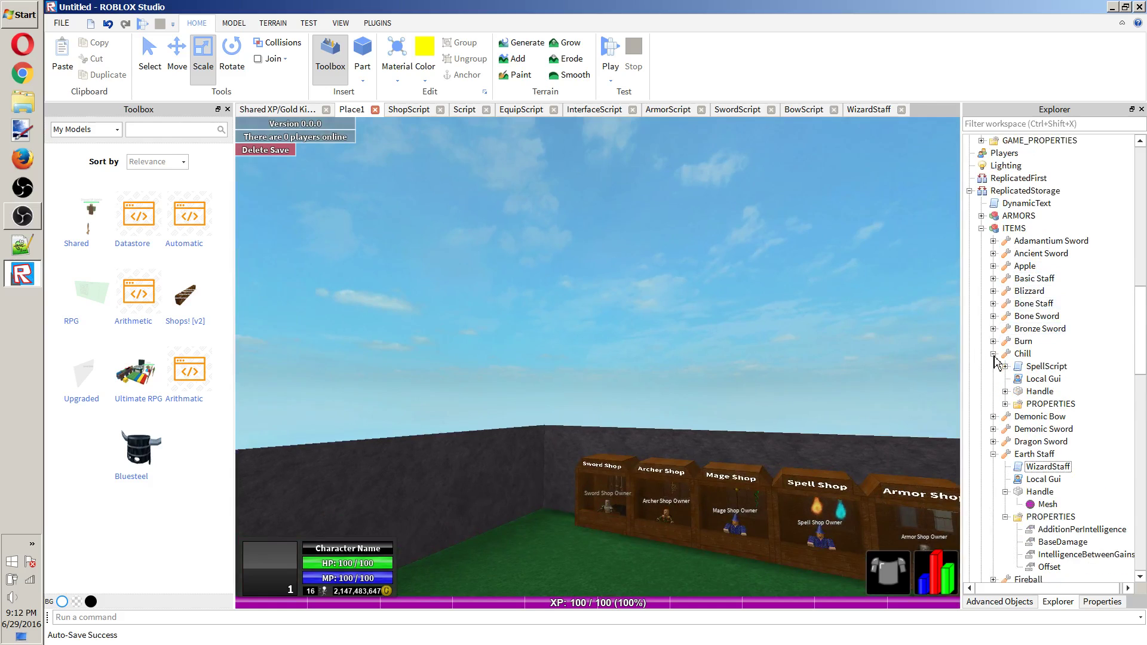
{"action": "left_click", "coordinate": [993, 354]}
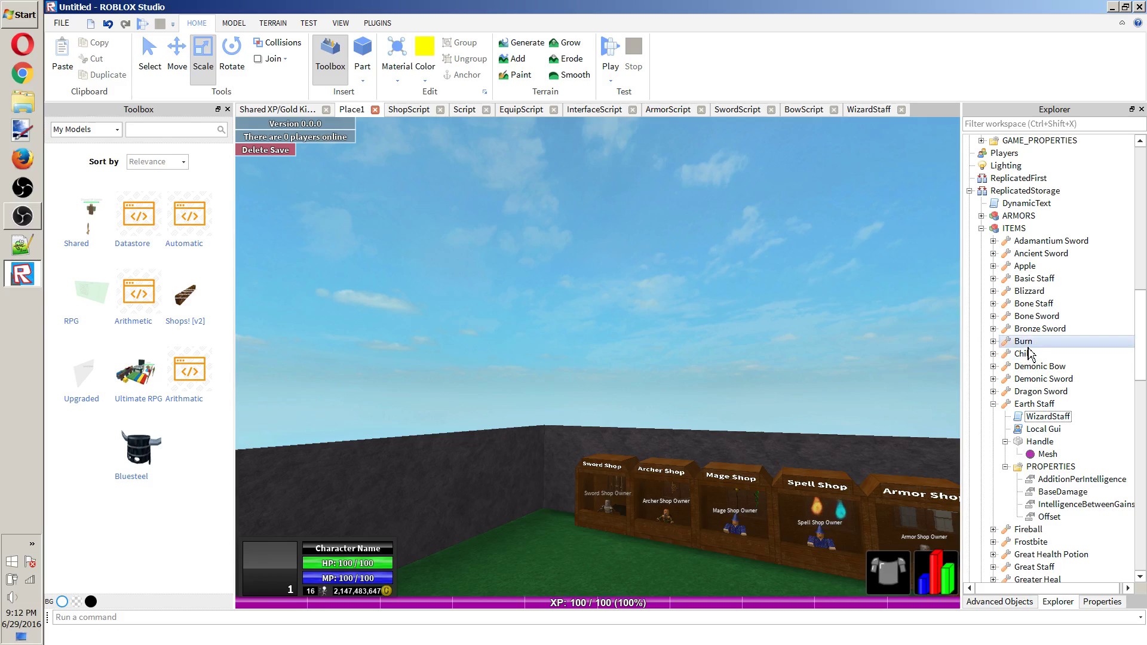
Expand the Greater Heal spell in ITEMS along with its Handle and PROPERTIES folder.
{"action": "scroll", "coordinate": [1018, 358], "scroll_direction": "down", "scroll_amount": 8}
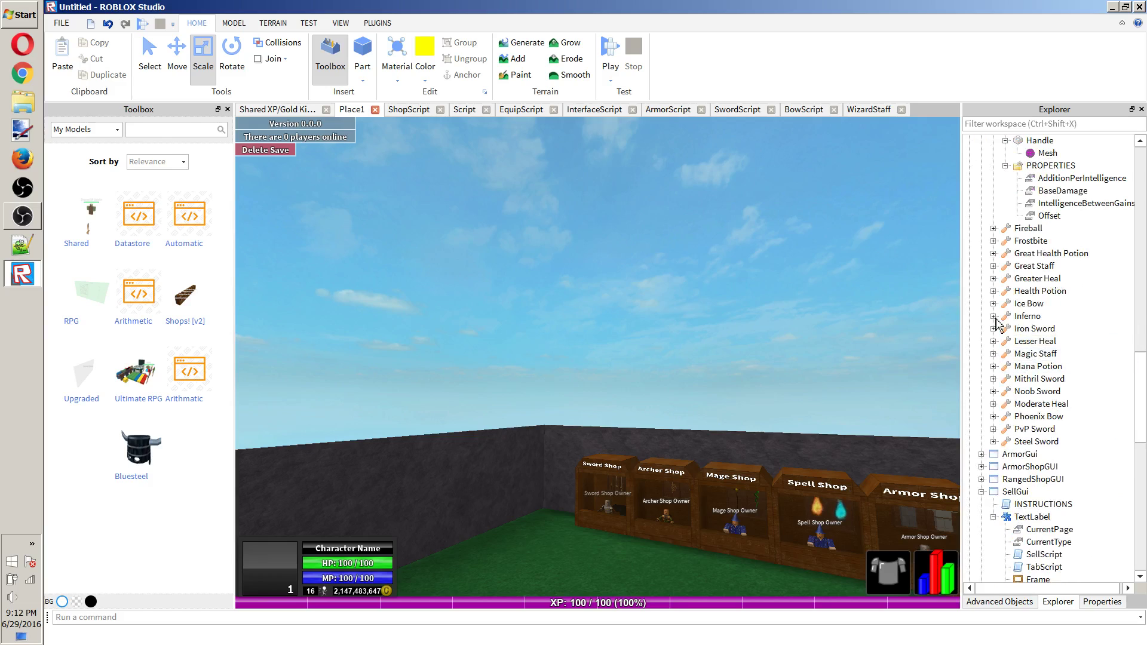
{"action": "left_click", "coordinate": [992, 278]}
{"action": "left_click", "coordinate": [1005, 316]}
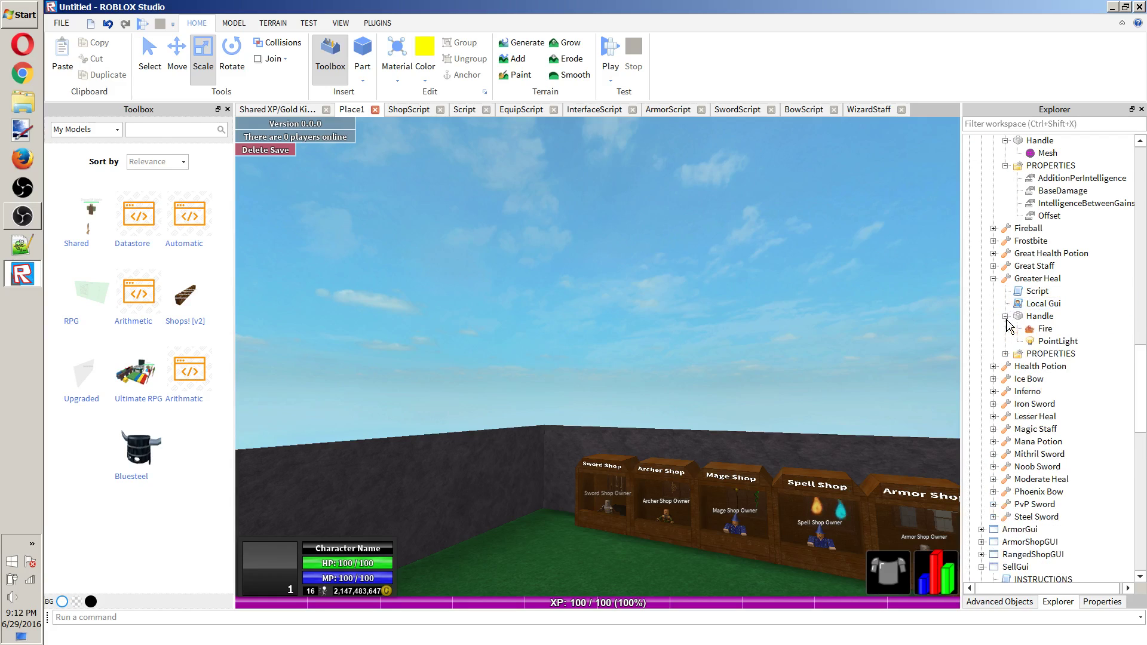
{"action": "left_click", "coordinate": [1006, 343]}
{"action": "left_click", "coordinate": [1006, 353]}
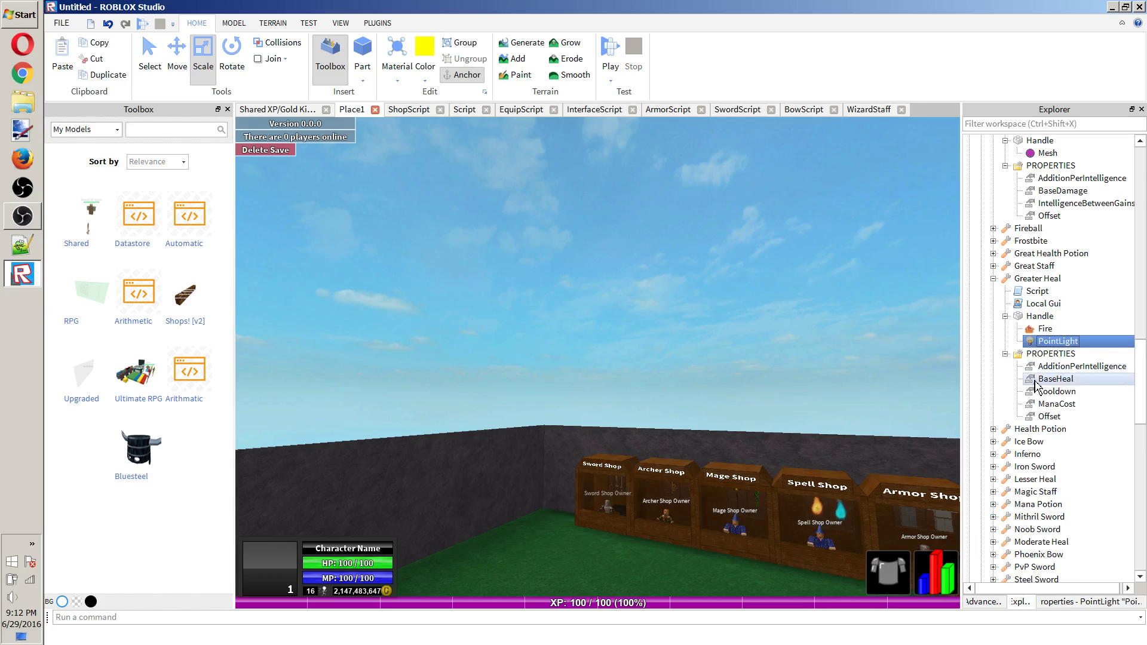
Check the values of Greater Heal's Offset and BaseHeal properties.
{"action": "left_click", "coordinate": [1074, 416]}
{"action": "left_click", "coordinate": [1076, 616]}
{"action": "left_click", "coordinate": [1075, 603]}
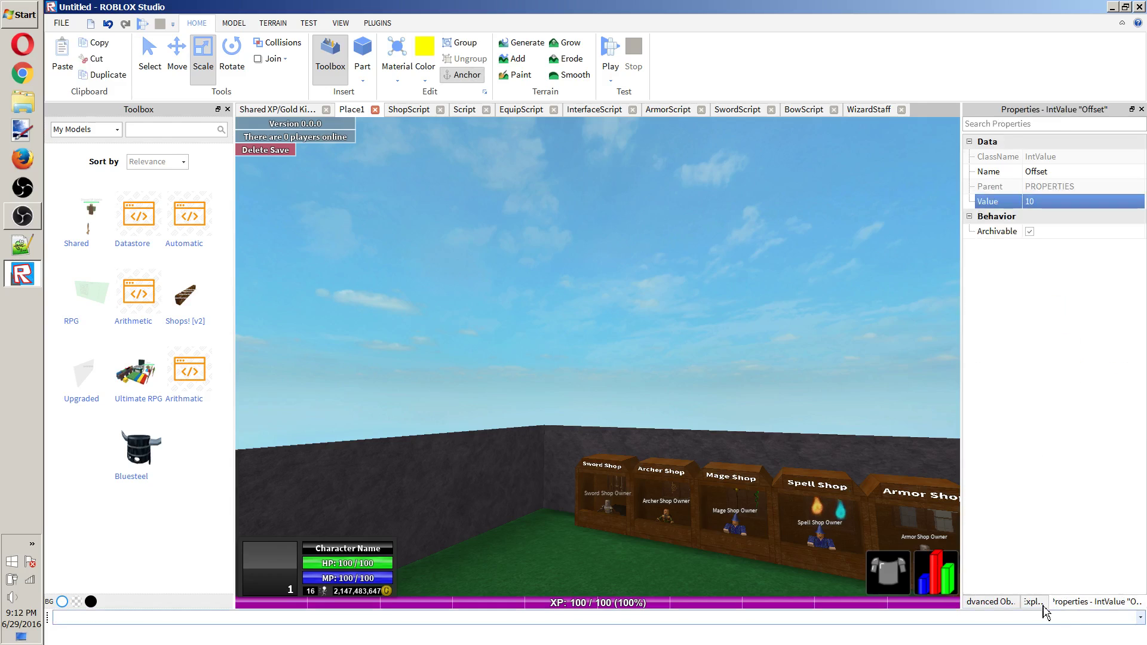
{"action": "left_click", "coordinate": [1035, 603]}
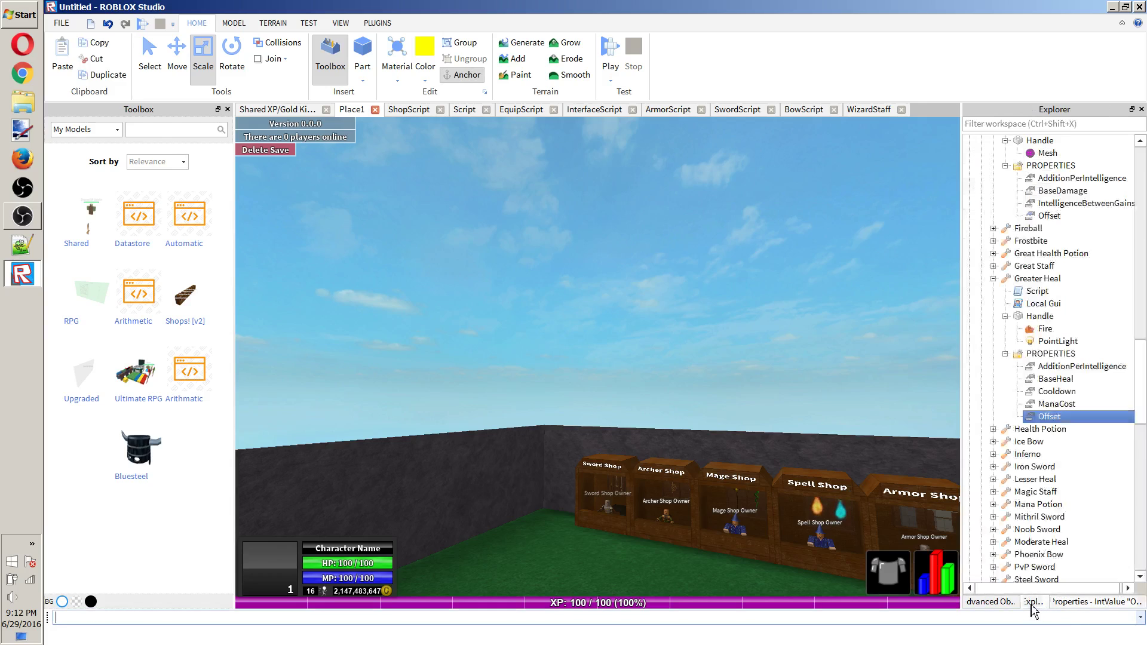
{"action": "left_click", "coordinate": [1069, 381]}
{"action": "left_click", "coordinate": [1084, 602]}
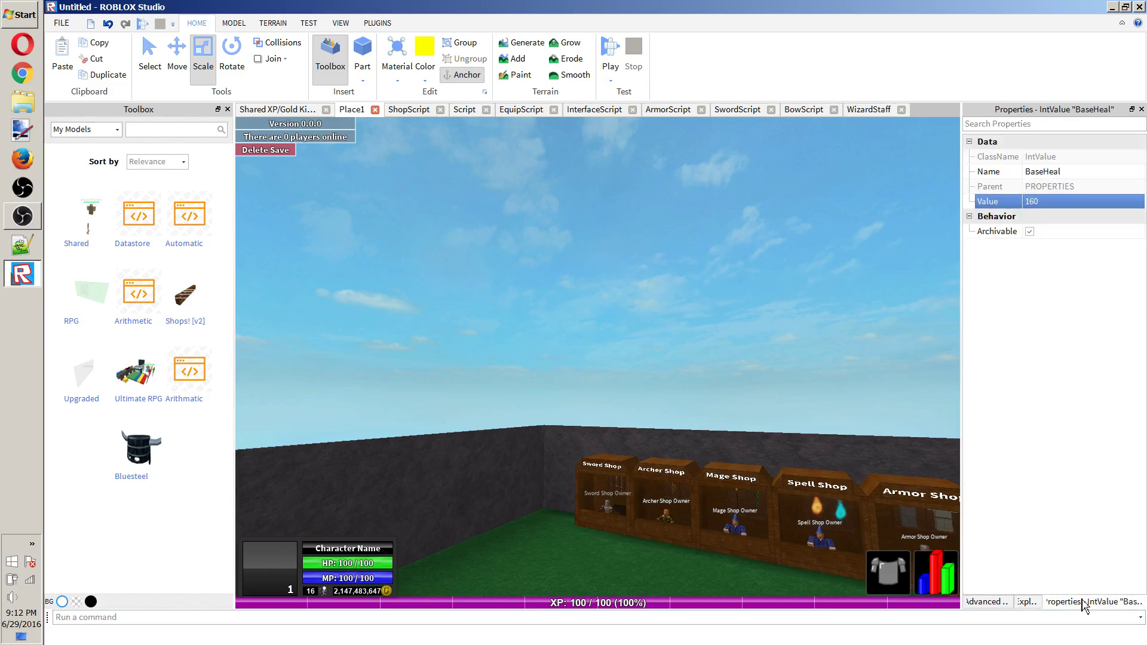
{"action": "left_click", "coordinate": [1028, 602]}
{"action": "left_click", "coordinate": [1045, 417]}
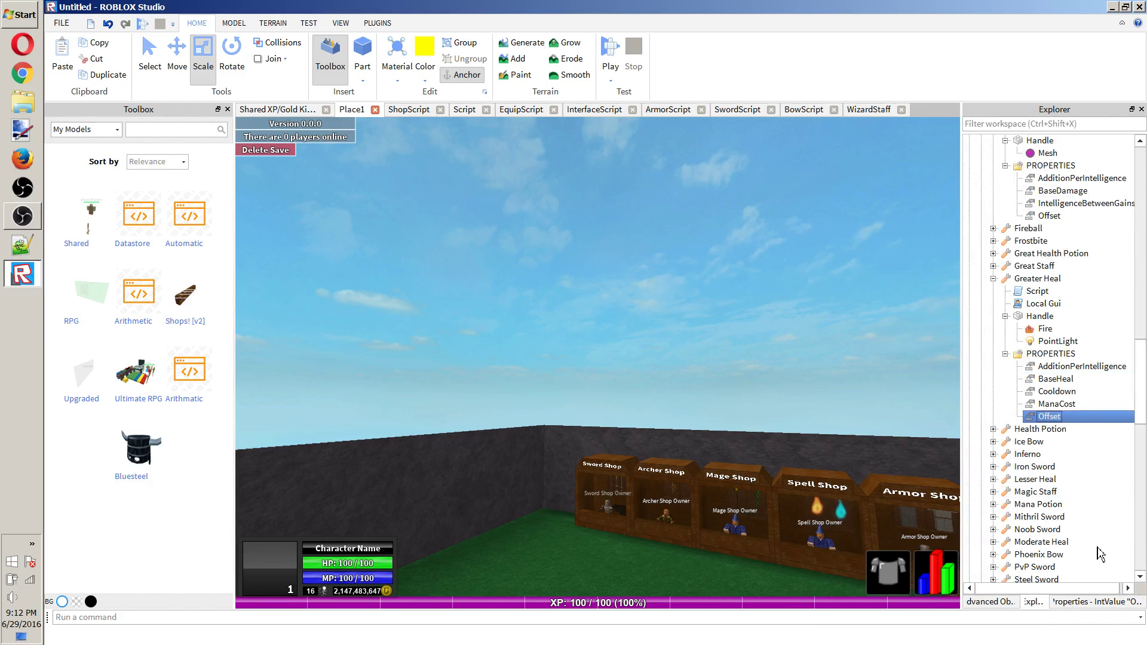
{"action": "left_click", "coordinate": [1099, 602]}
{"action": "left_click", "coordinate": [1035, 602]}
Check the values of Greater Heal's Cooldown and ManaCost properties.
{"action": "left_click", "coordinate": [1075, 367]}
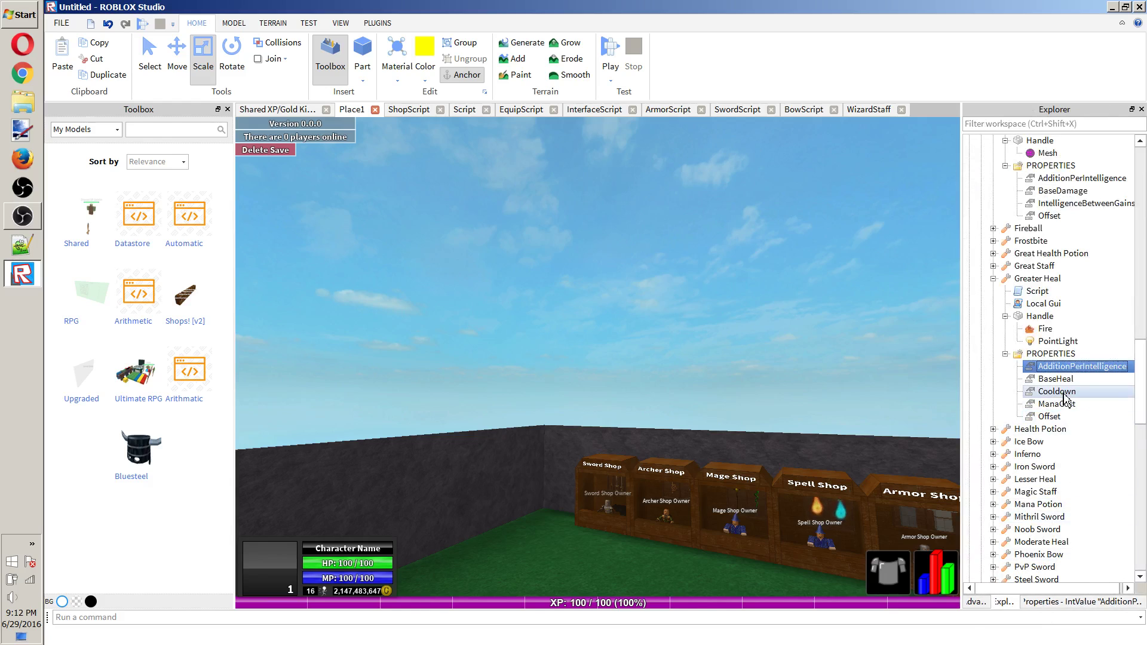
{"action": "left_click", "coordinate": [1057, 392]}
{"action": "left_click", "coordinate": [1105, 602]}
{"action": "left_click", "coordinate": [1028, 602]}
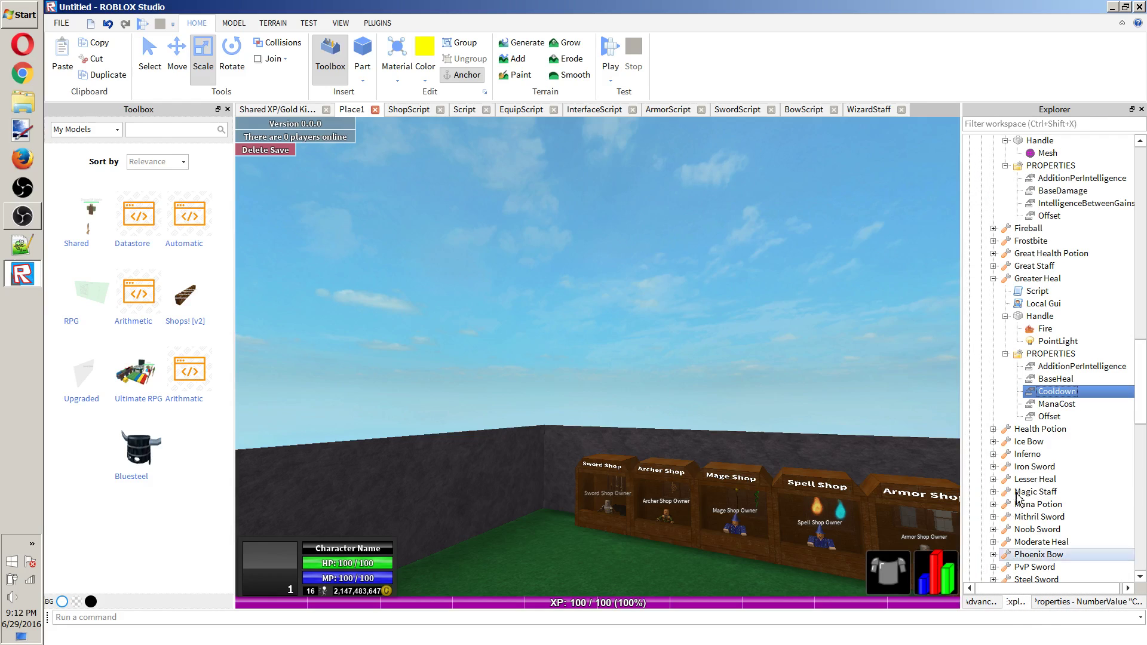
{"action": "left_click", "coordinate": [1056, 403]}
{"action": "left_click", "coordinate": [1085, 602]}
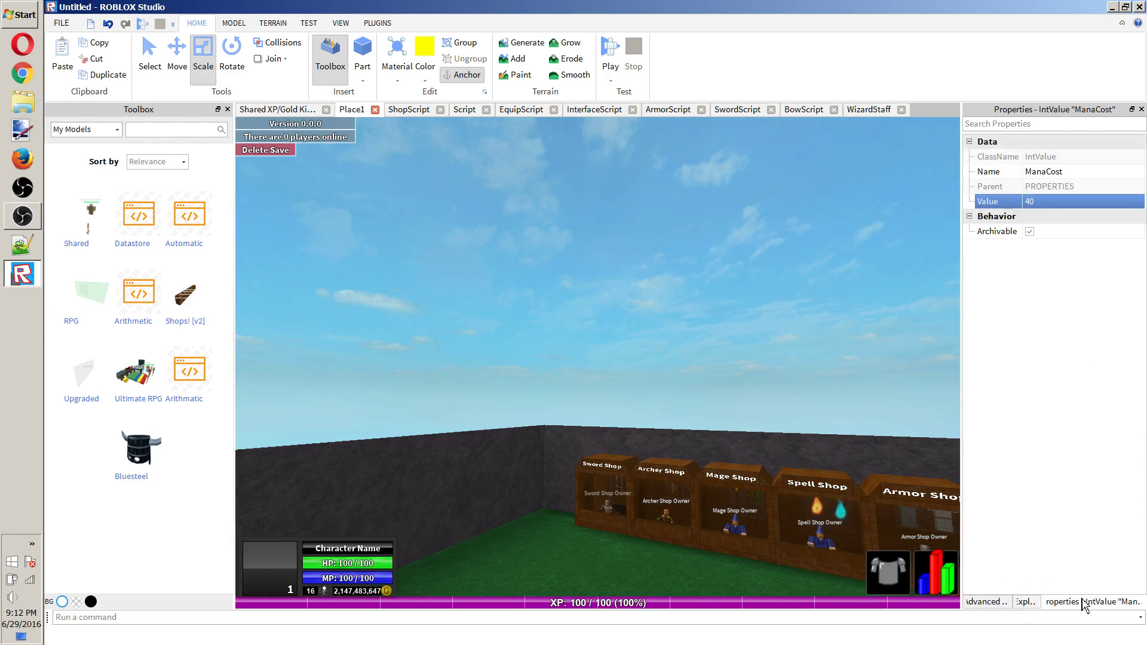
{"action": "left_click", "coordinate": [1026, 602]}
Look through the objects below ITEMS and view the whole walled area from the shops to the Level Door.
{"action": "scroll", "coordinate": [1054, 412], "scroll_direction": "down", "scroll_amount": 7}
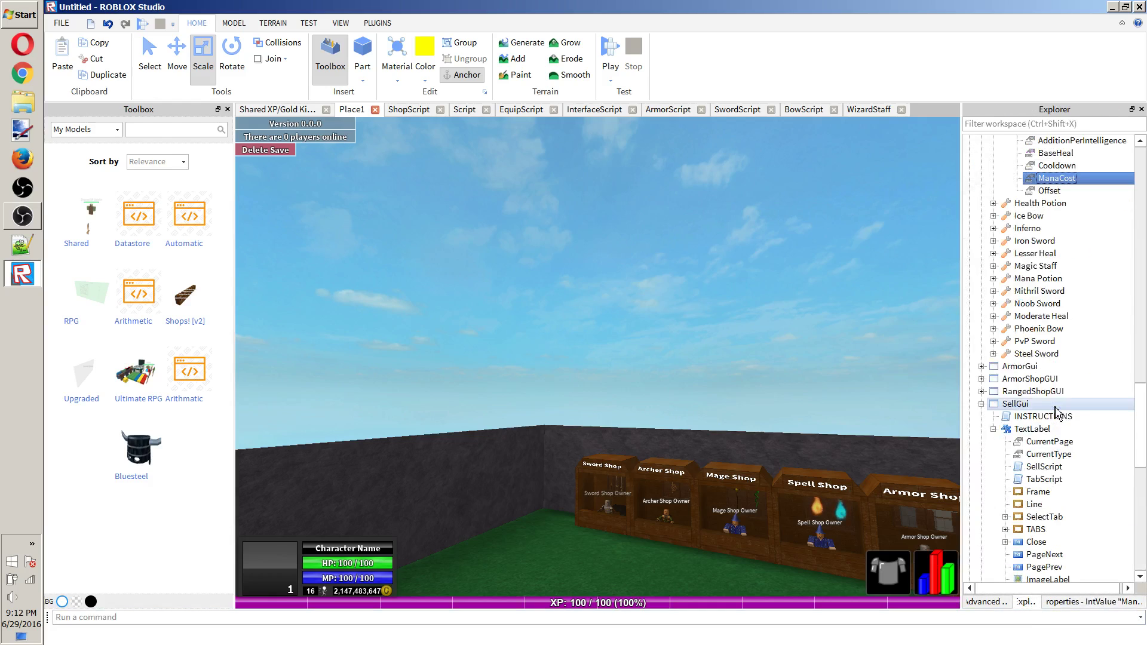
{"action": "scroll", "coordinate": [1055, 411], "scroll_direction": "down", "scroll_amount": 4}
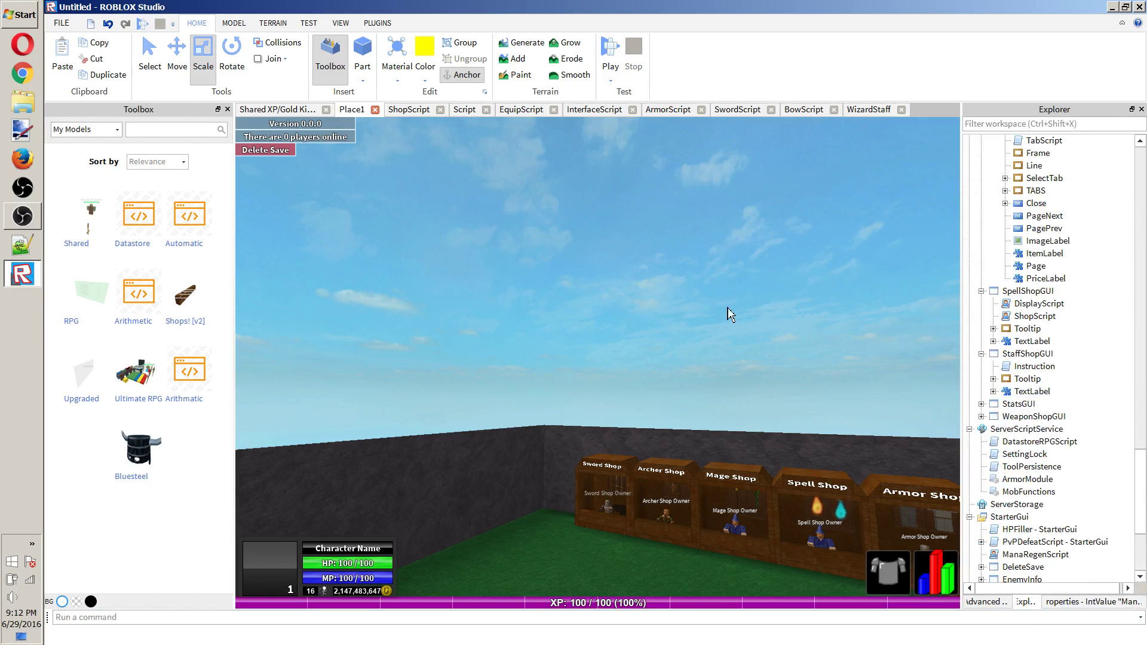
{"action": "right_click_drag", "start_coordinate": [729, 312], "coordinate": [728, 323]}
{"action": "scroll", "coordinate": [728, 322], "scroll_direction": "down", "scroll_amount": 10}
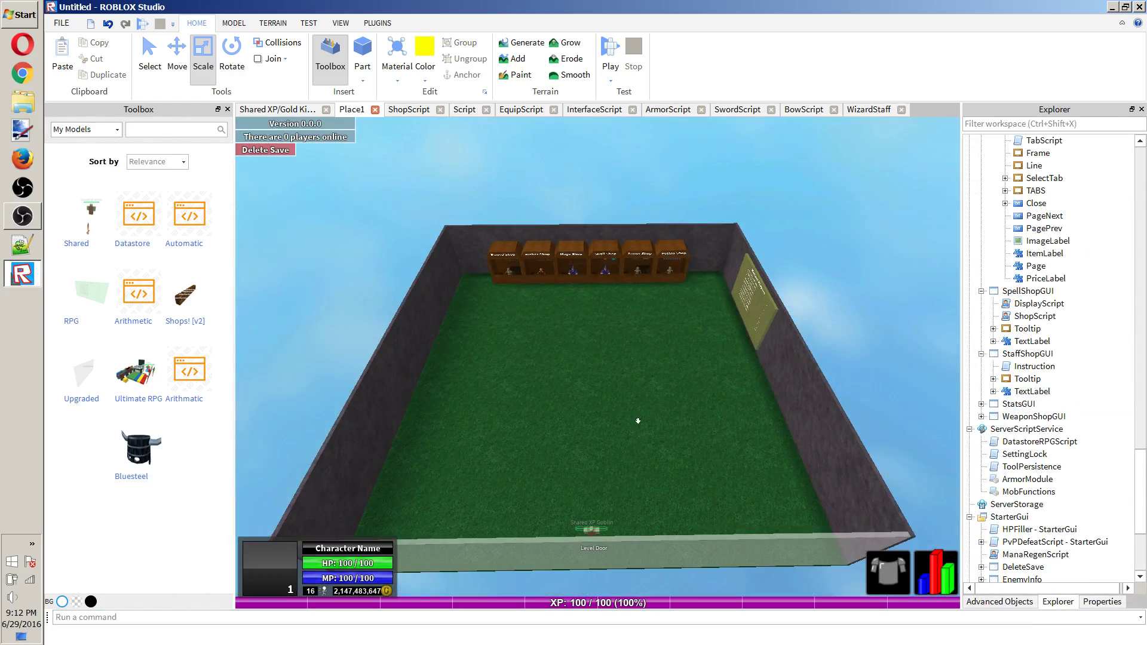
{"action": "right_click_drag", "start_coordinate": [638, 421], "coordinate": [642, 419]}
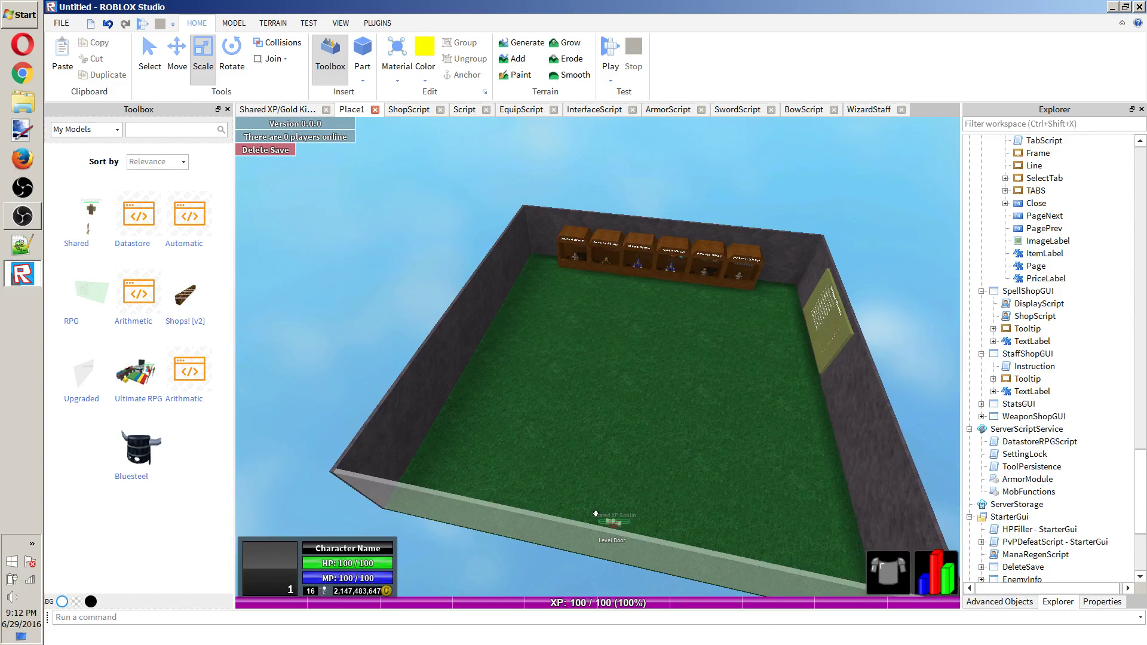
Collapse the Shops model in the Workspace and look over the row of shops and the leaderboard.
{"action": "left_click", "coordinate": [817, 304]}
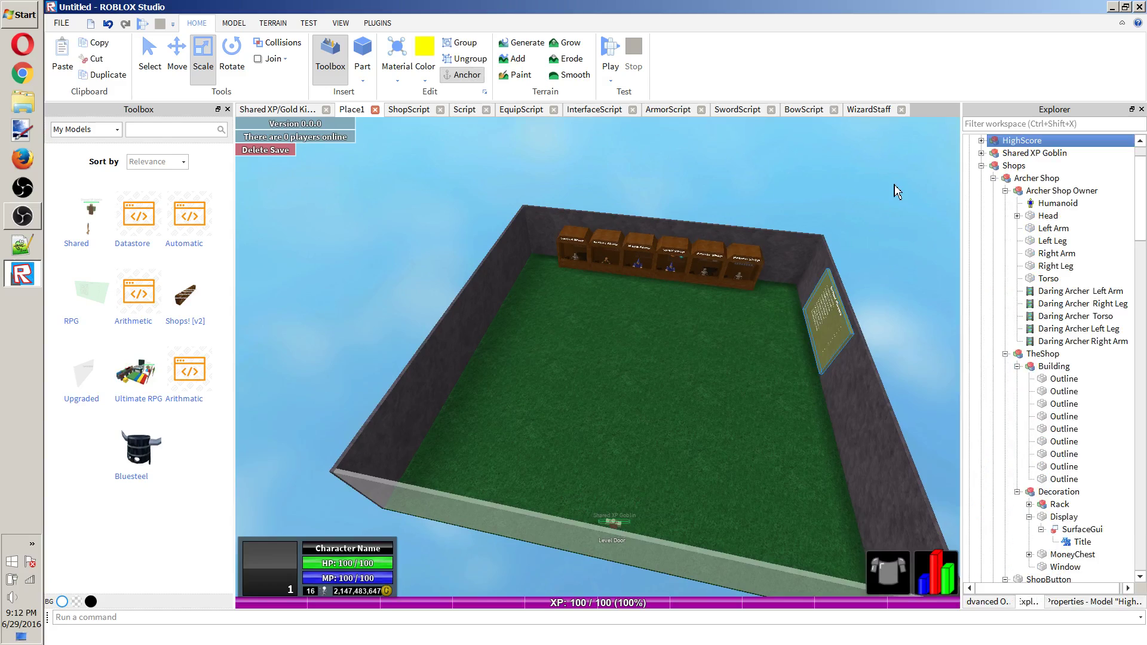
{"action": "scroll", "coordinate": [1021, 185], "scroll_direction": "up", "scroll_amount": 2}
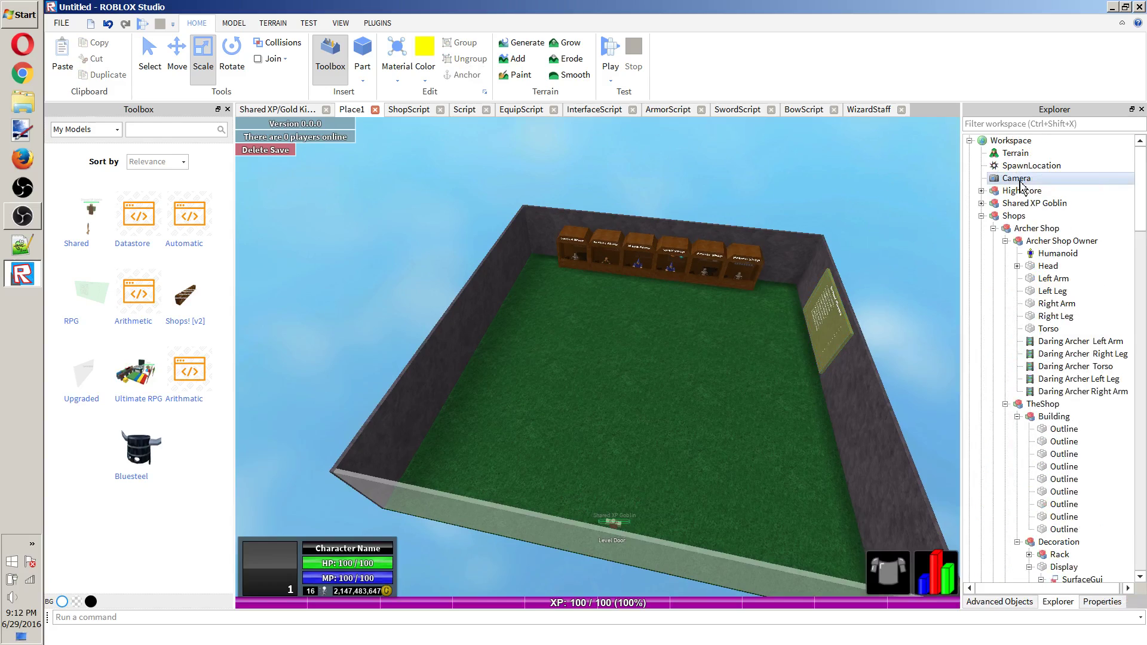
{"action": "double_click", "coordinate": [993, 216]}
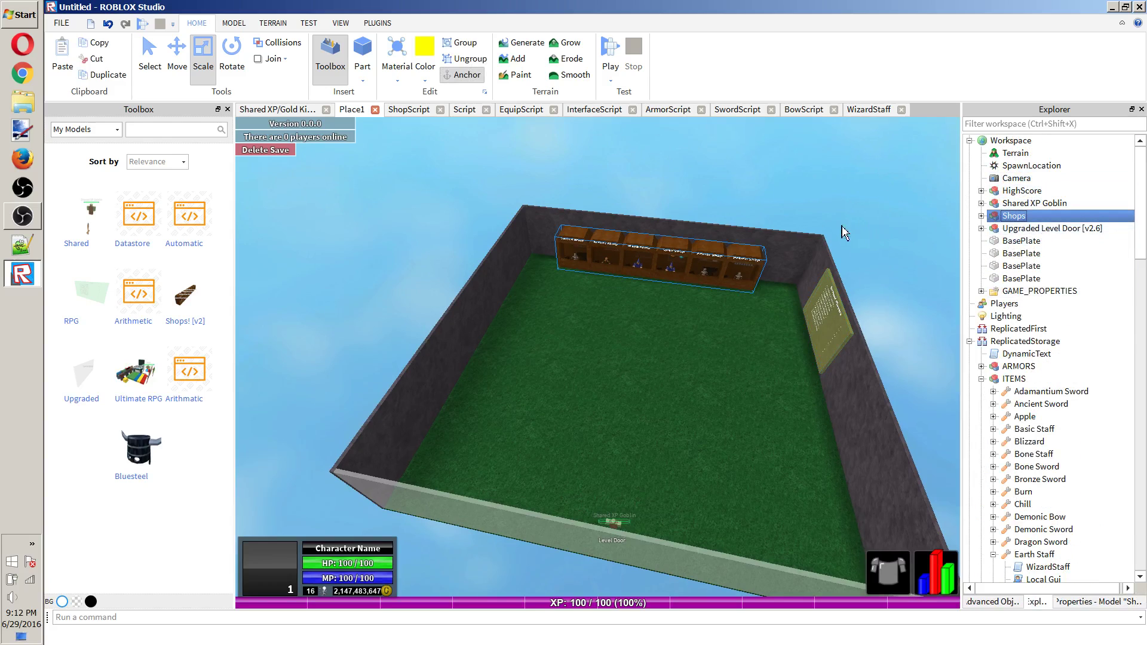
{"action": "right_click_drag", "start_coordinate": [796, 215], "coordinate": [908, 261]}
{"action": "scroll", "coordinate": [1082, 370], "scroll_direction": "down", "scroll_amount": 10}
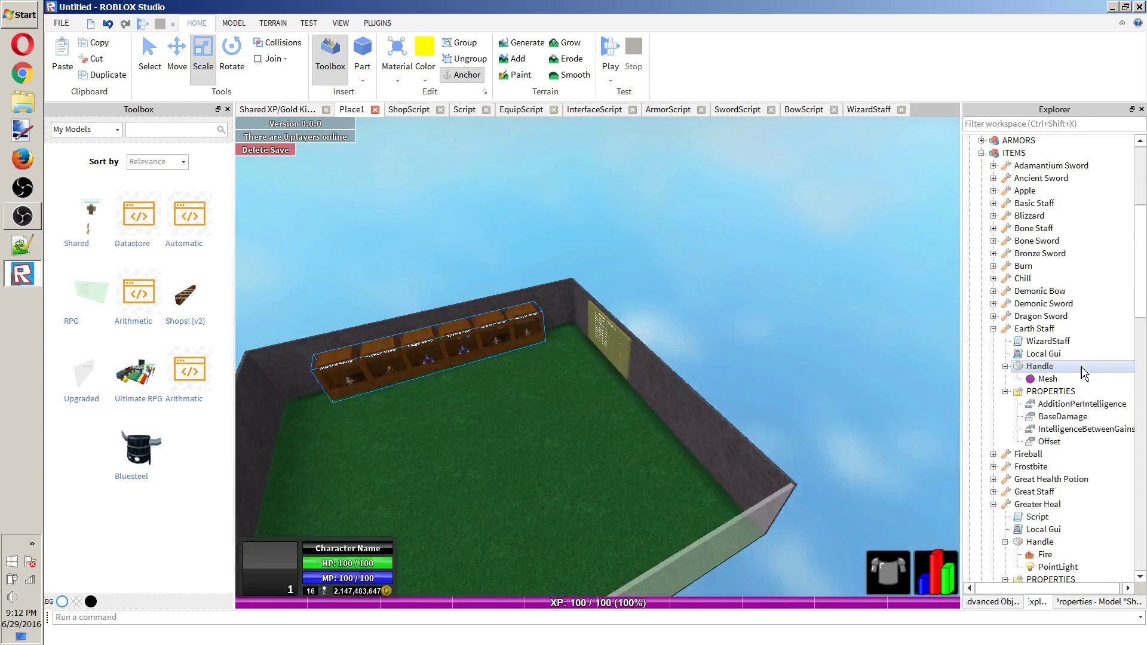
{"action": "right_click_drag", "start_coordinate": [679, 288], "coordinate": [678, 287]}
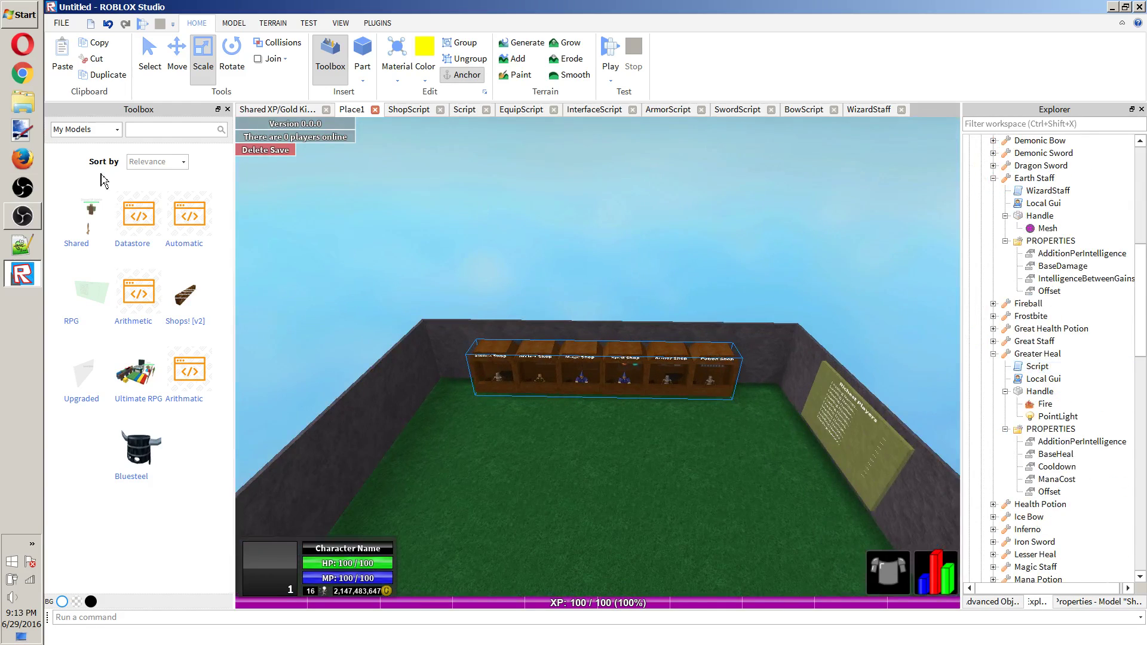
{"action": "left_click", "coordinate": [36, 223]}
{"action": "left_click", "coordinate": [35, 223]}
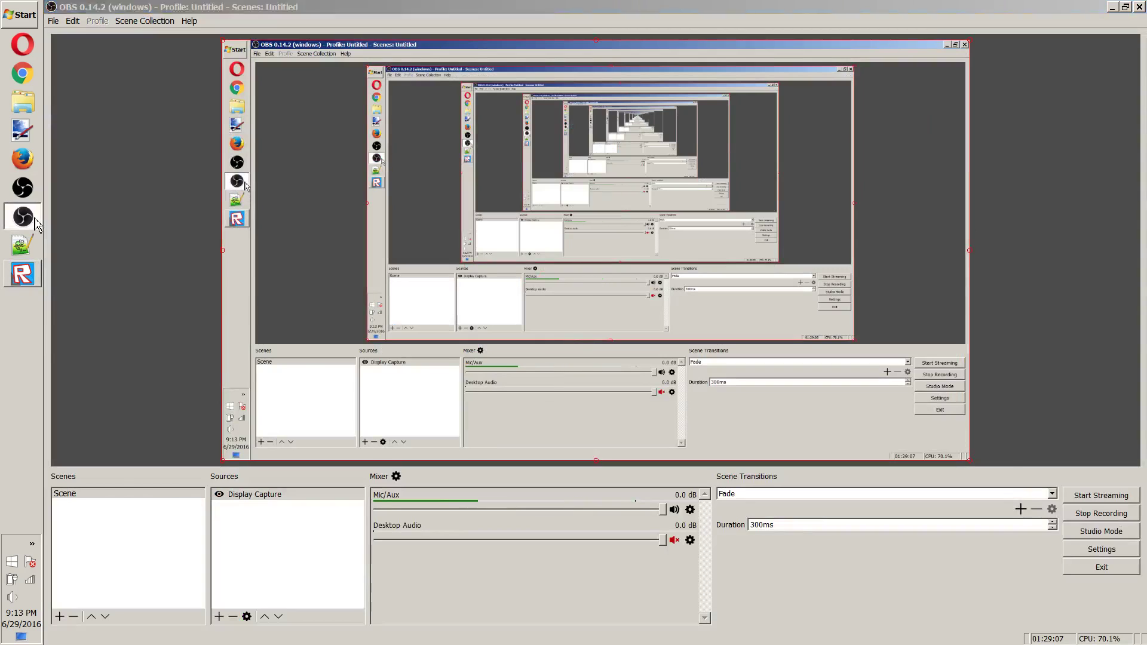
Expand the Shops model in the Workspace and collapse the individual shop models inside it.
{"action": "scroll", "coordinate": [477, 254], "scroll_direction": "up", "scroll_amount": 5}
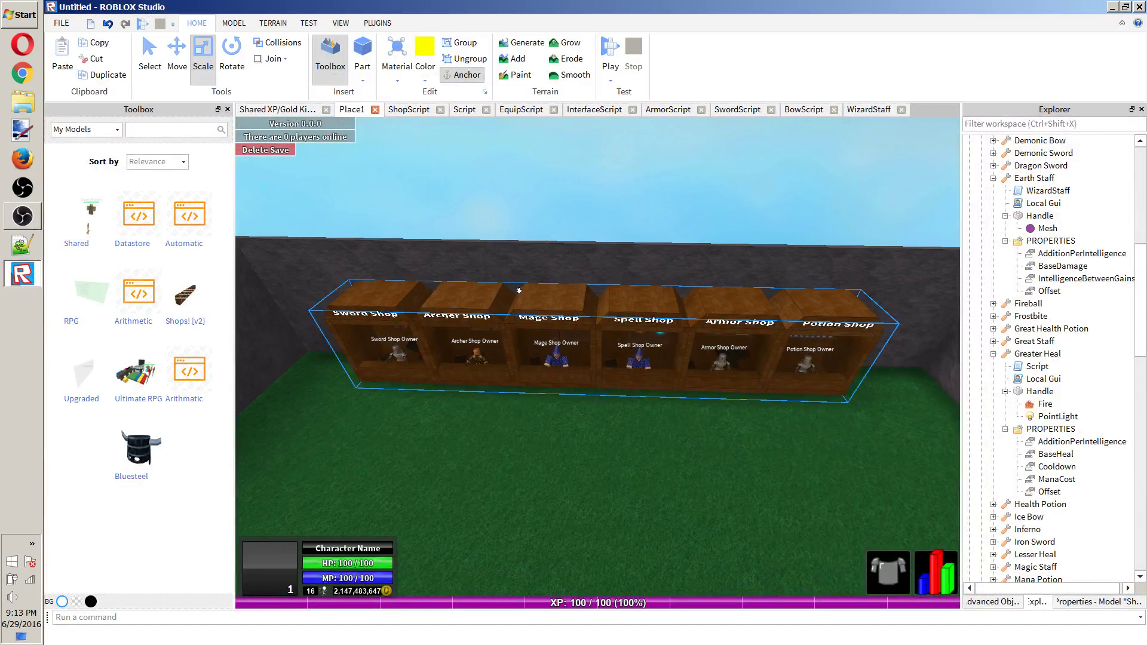
{"action": "scroll", "coordinate": [1061, 281], "scroll_direction": "down", "scroll_amount": 4}
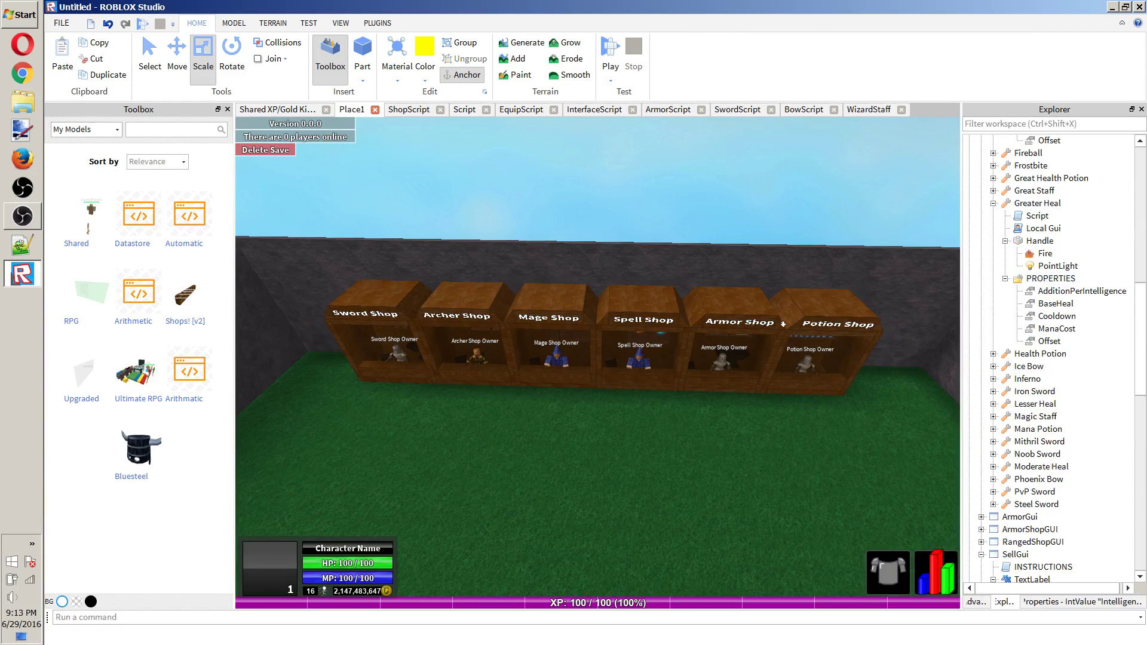
{"action": "scroll", "coordinate": [1060, 239], "scroll_direction": "up", "scroll_amount": 12}
{"action": "scroll", "coordinate": [1015, 197], "scroll_direction": "up", "scroll_amount": 3}
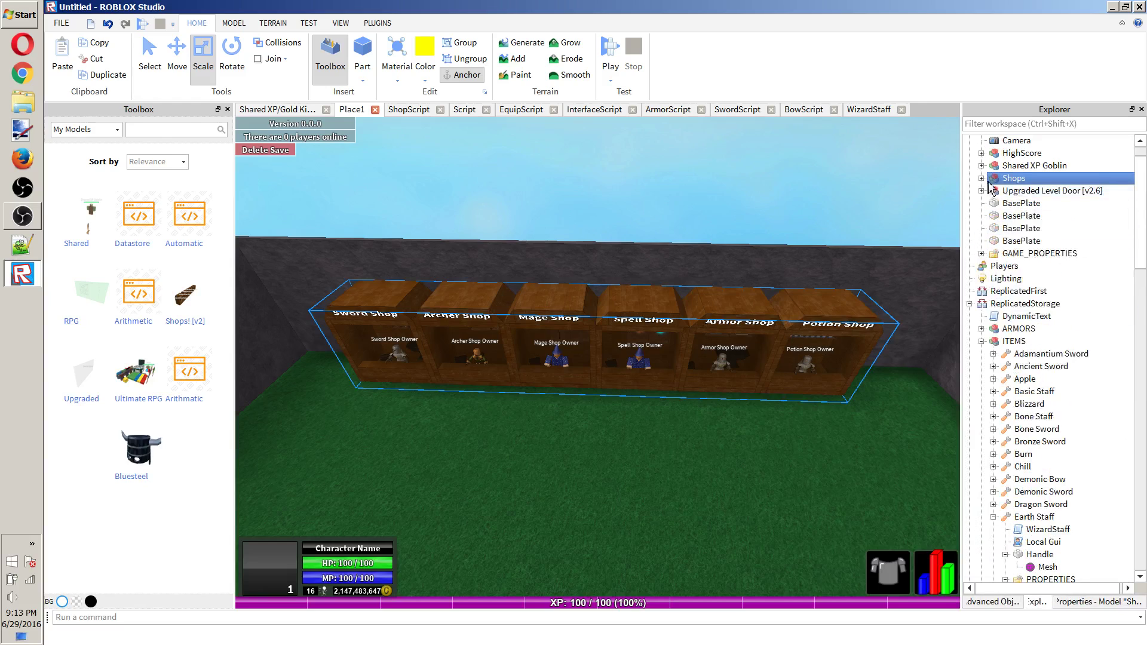
{"action": "left_click", "coordinate": [983, 178]}
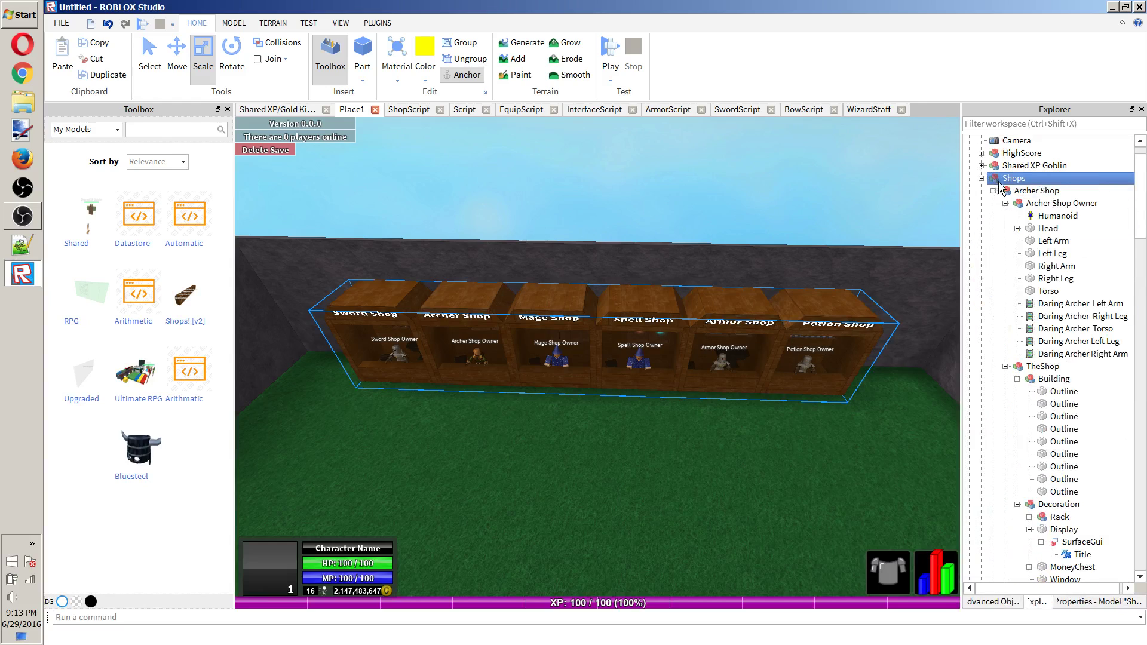
{"action": "left_click", "coordinate": [993, 191]}
{"action": "left_click", "coordinate": [993, 203]}
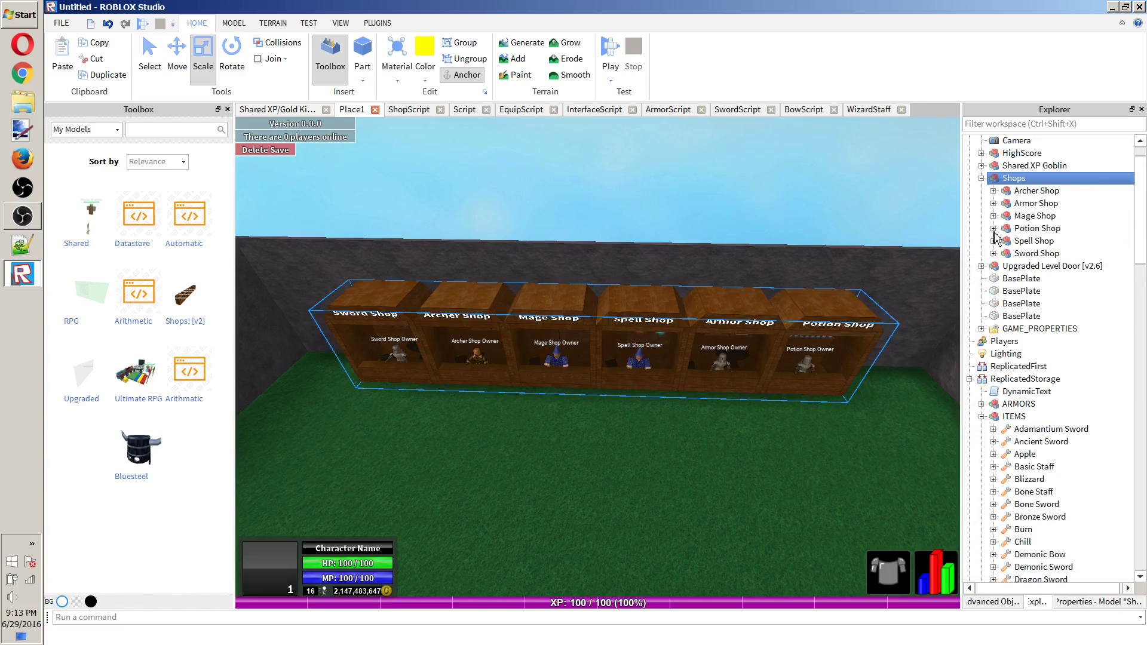
Select the whole Shops model and focus the view on the row of shops.
{"action": "left_click", "coordinate": [1013, 254]}
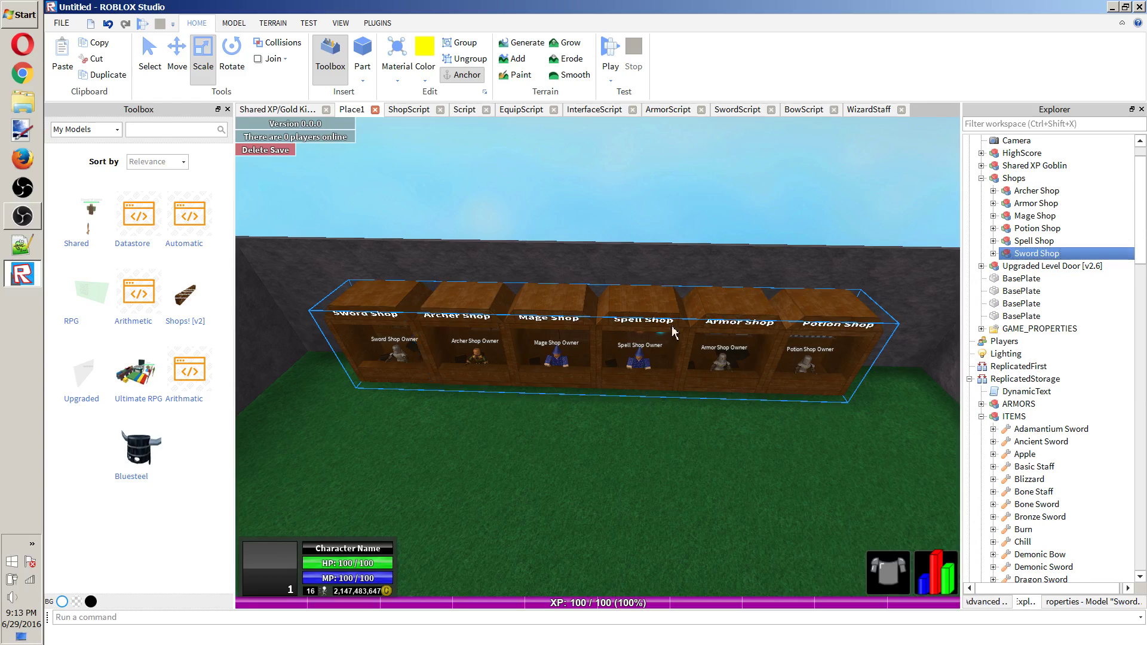
{"action": "left_click", "coordinate": [1014, 178]}
{"action": "key", "text": "f"}
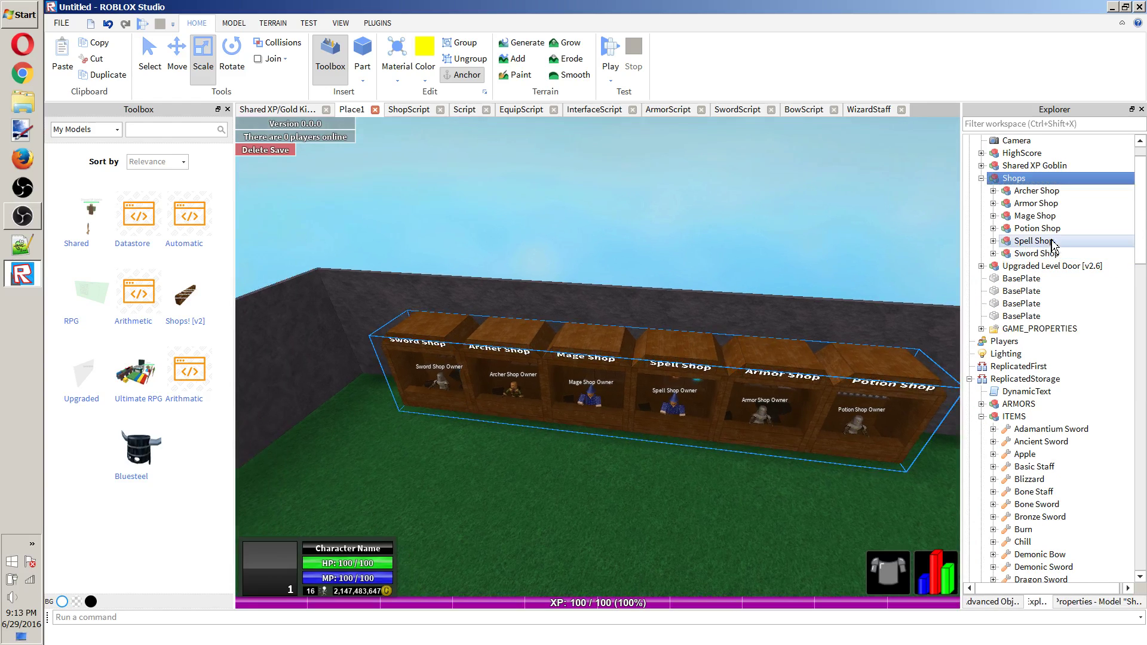
Find SellGui in ReplicatedStorage and select it.
{"action": "scroll", "coordinate": [1043, 254], "scroll_direction": "down", "scroll_amount": 16}
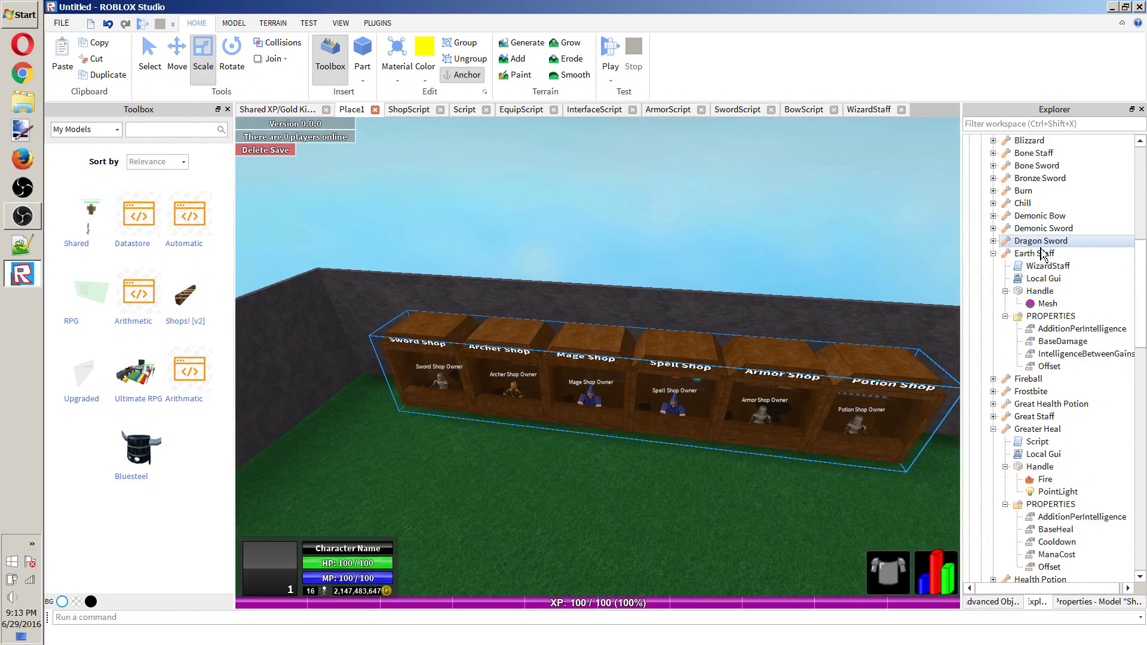
{"action": "scroll", "coordinate": [1042, 254], "scroll_direction": "down", "scroll_amount": 9}
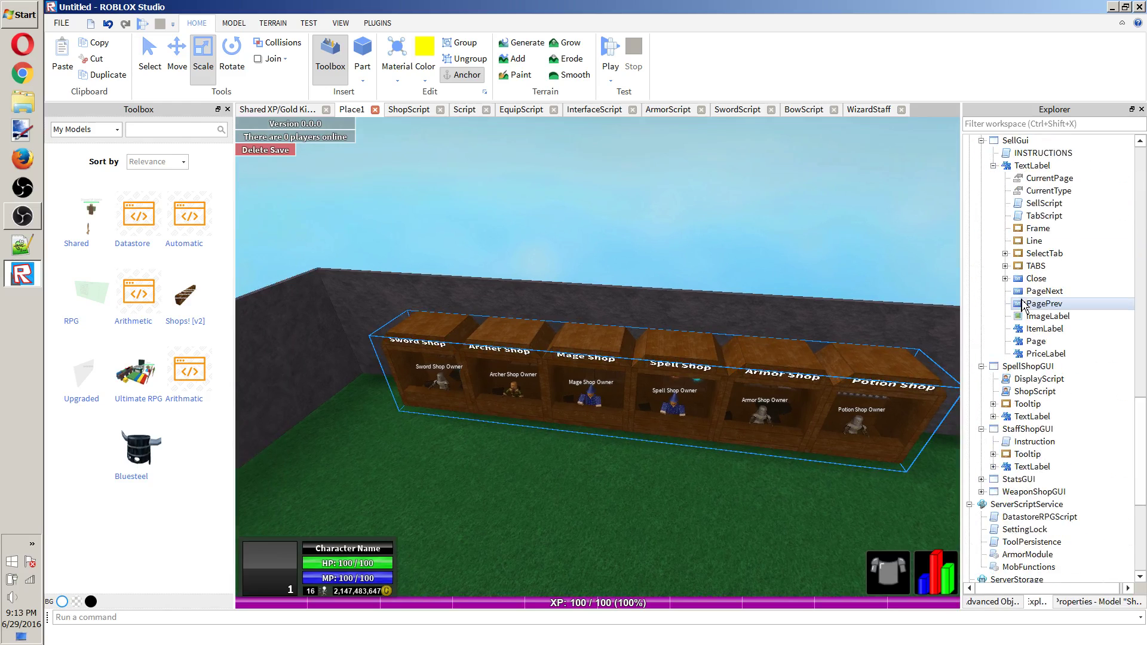
{"action": "left_click", "coordinate": [1045, 371]}
{"action": "scroll", "coordinate": [1045, 373], "scroll_direction": "up", "scroll_amount": 2}
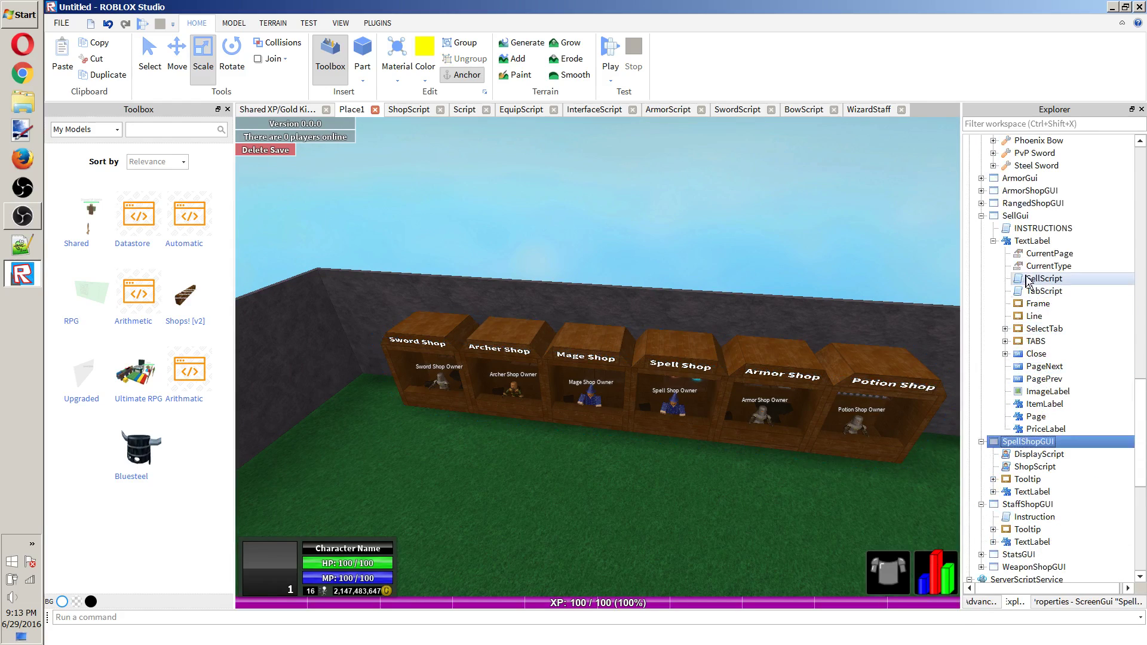
{"action": "left_click", "coordinate": [1051, 217]}
{"action": "mouse_move", "coordinate": [824, 192]}
{"action": "right_mouse_down"}
{"action": "mouse_move", "coordinate": [814, 190]}
{"action": "mouse_move", "coordinate": [823, 192]}
{"action": "right_mouse_up"}
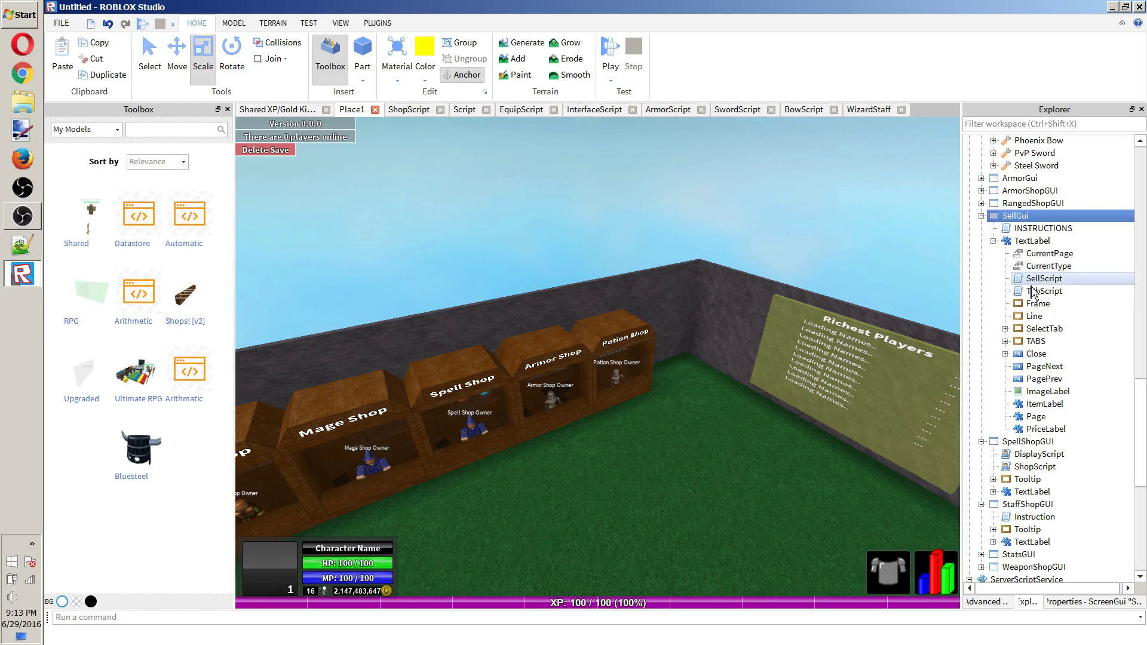
Expand the TABS and SelectTab frames of SellGui, along with SwordFrame1 and its sell buttons.
{"action": "left_click", "coordinate": [1005, 341]}
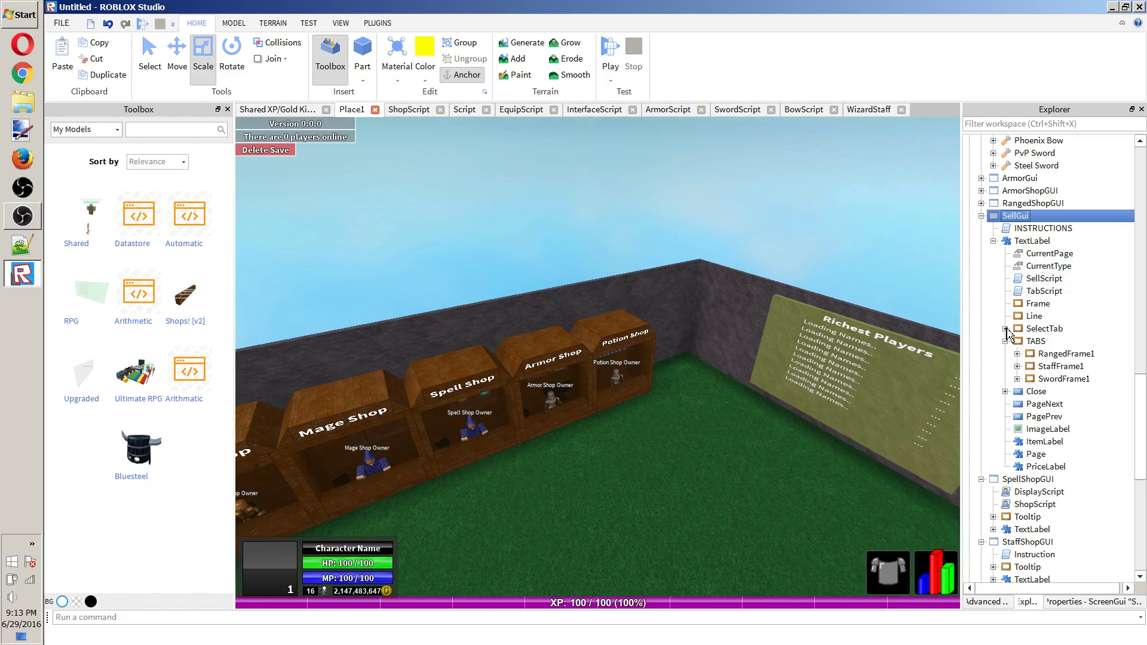
{"action": "left_click", "coordinate": [1005, 328]}
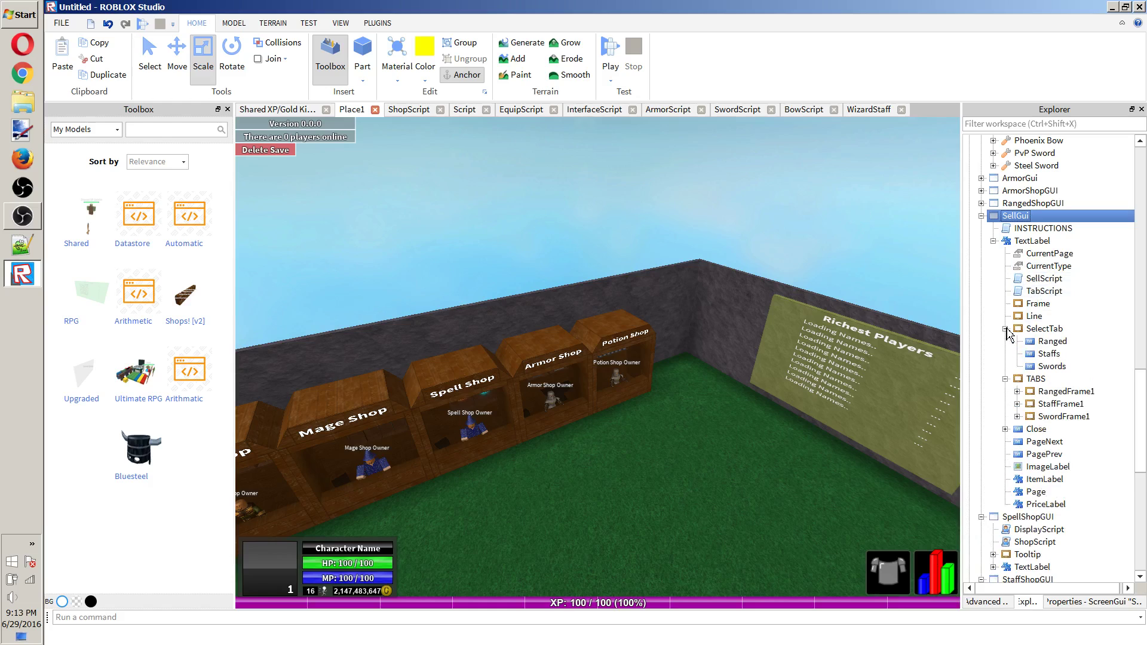
{"action": "left_click", "coordinate": [1051, 391]}
{"action": "left_click", "coordinate": [1051, 416]}
{"action": "left_click", "coordinate": [1017, 416]}
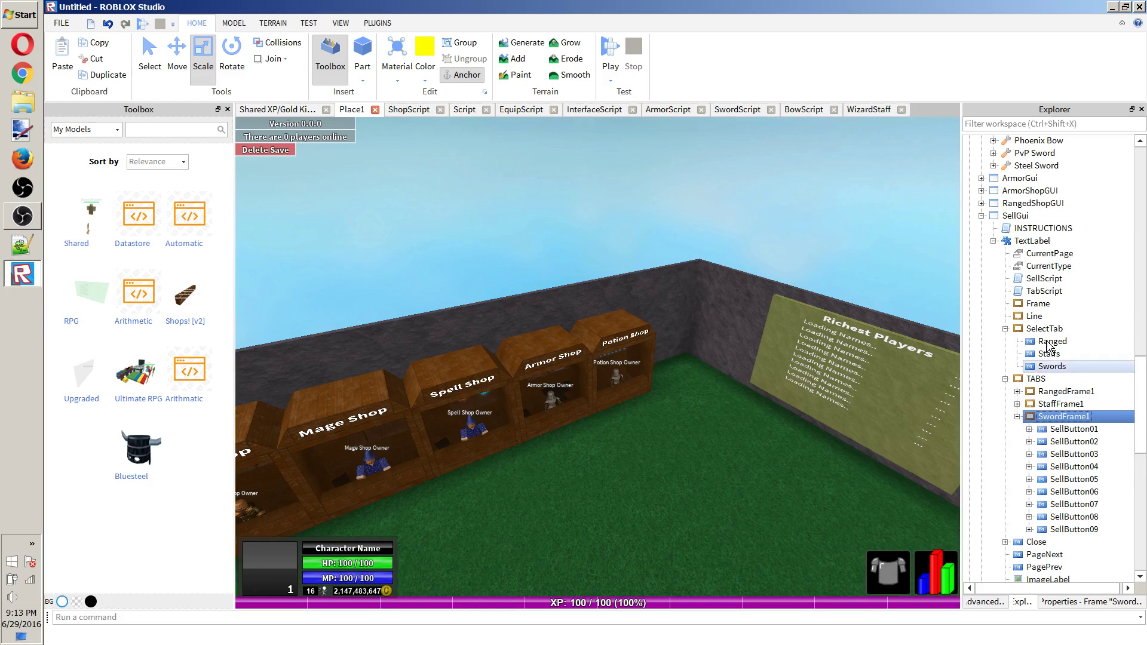
Open SellGui's TabScript and read through its tab functions, the commented-out CustomTab function and the button connections.
{"action": "double_click", "coordinate": [1039, 291]}
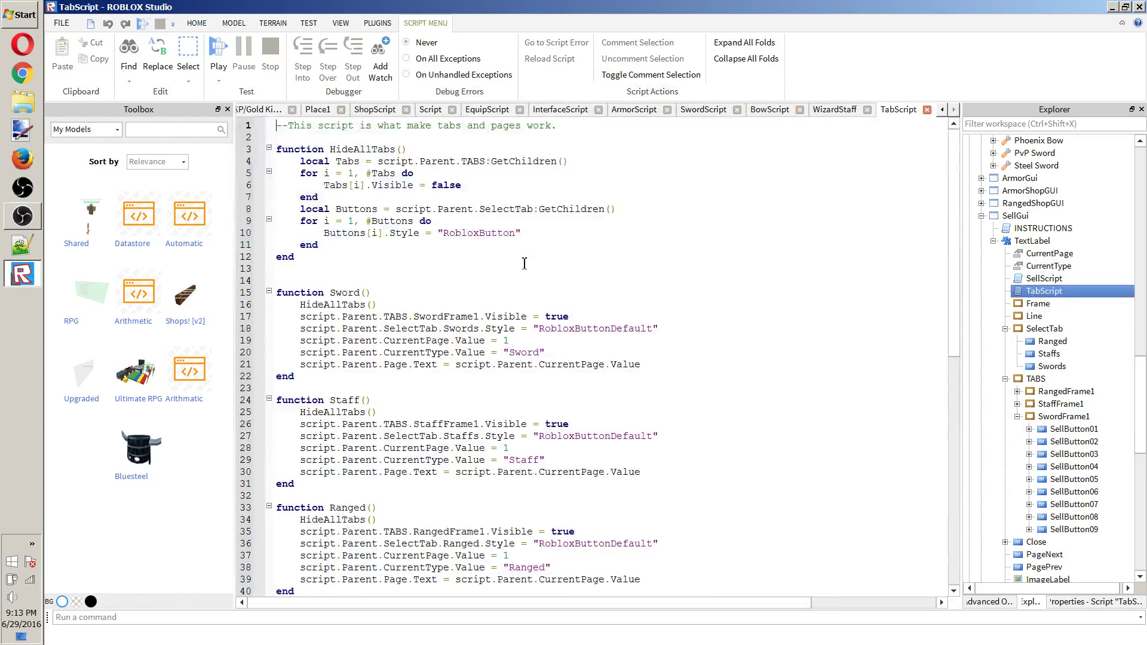
{"action": "scroll", "coordinate": [470, 240], "scroll_direction": "down", "scroll_amount": 12}
{"action": "scroll", "coordinate": [470, 240], "scroll_direction": "up", "scroll_amount": 12}
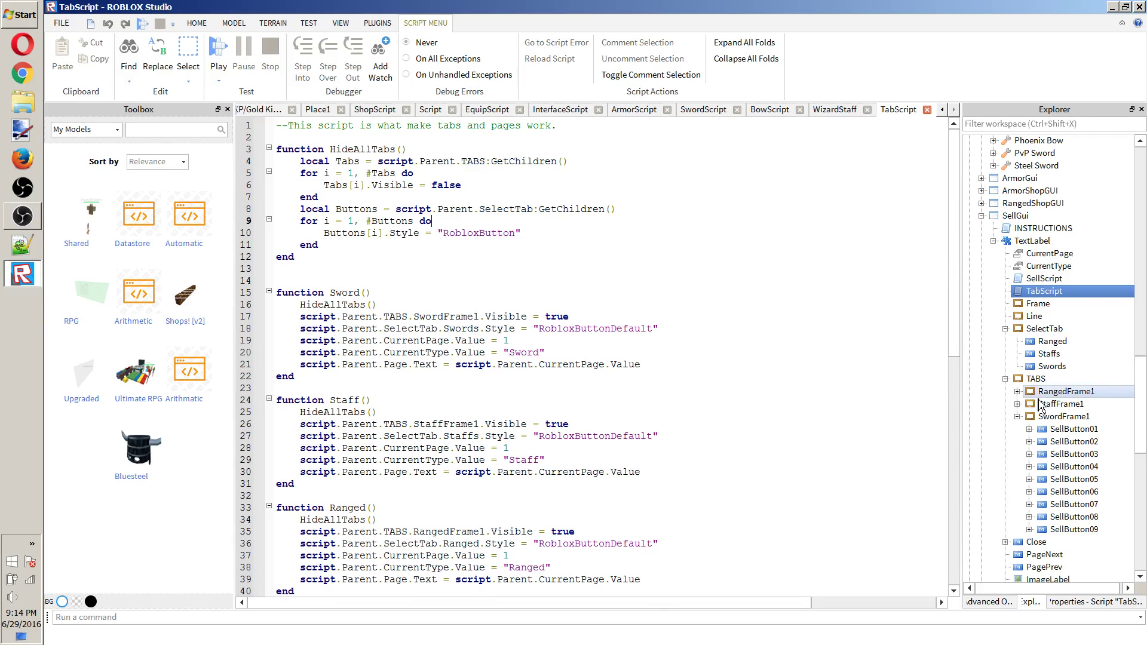
{"action": "scroll", "coordinate": [1042, 405], "scroll_direction": "down", "scroll_amount": 15}
{"action": "scroll", "coordinate": [598, 358], "scroll_direction": "down", "scroll_amount": 13}
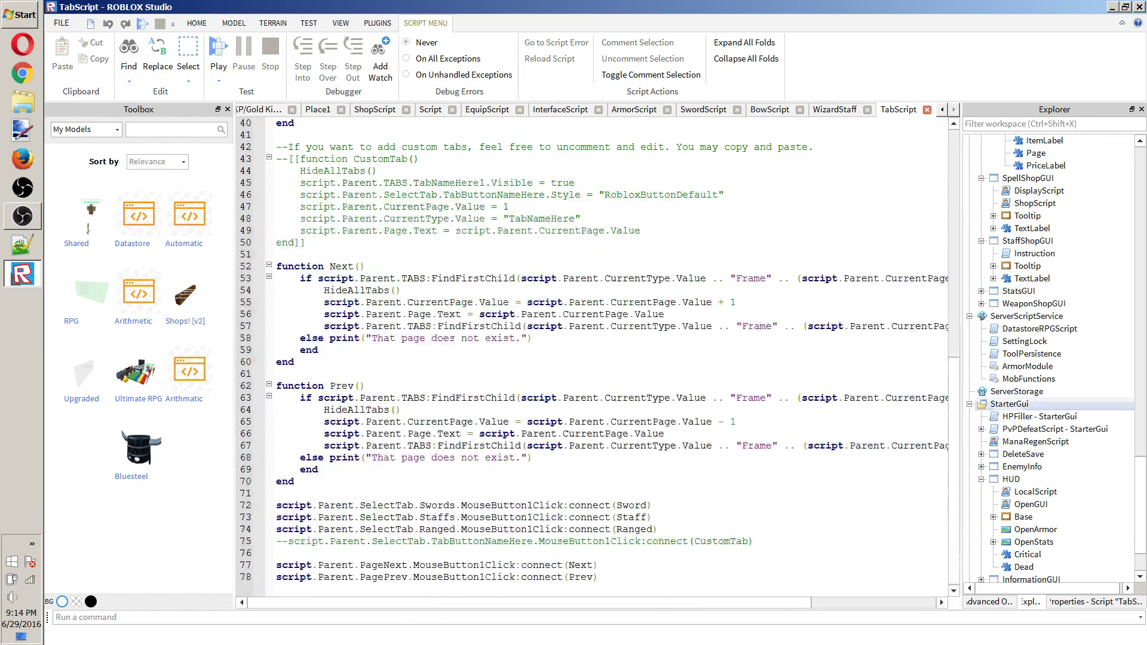
{"action": "scroll", "coordinate": [1075, 454], "scroll_direction": "up", "scroll_amount": 12}
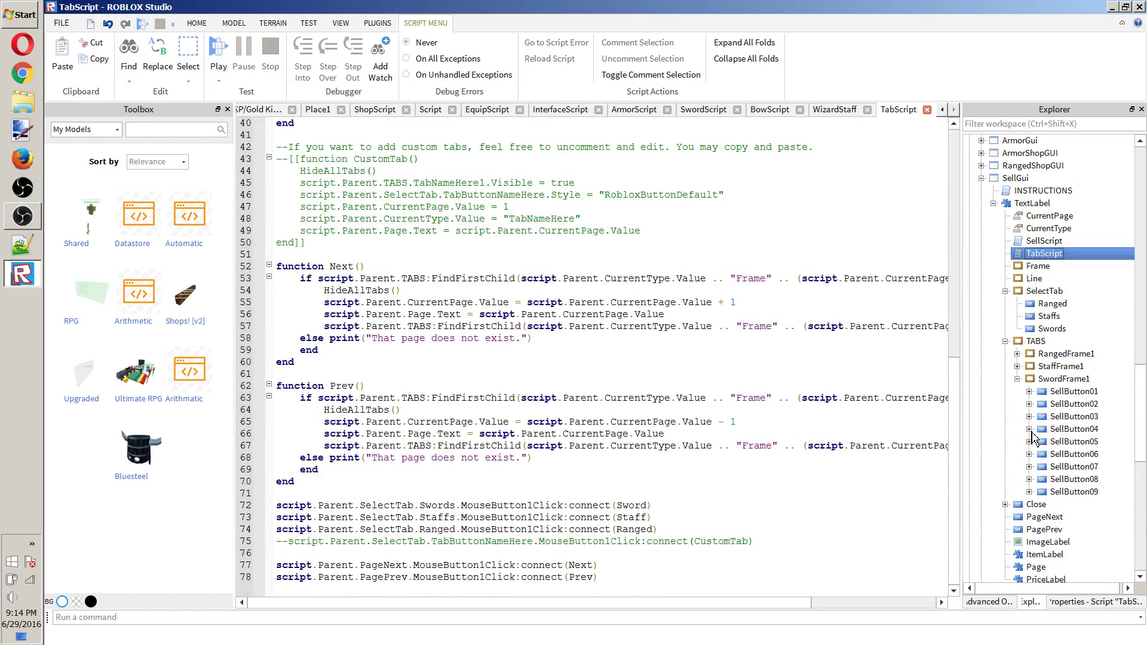
{"action": "scroll", "coordinate": [1033, 436], "scroll_direction": "up", "scroll_amount": 1}
{"action": "left_click_drag", "start_coordinate": [621, 608], "coordinate": [263, 554]}
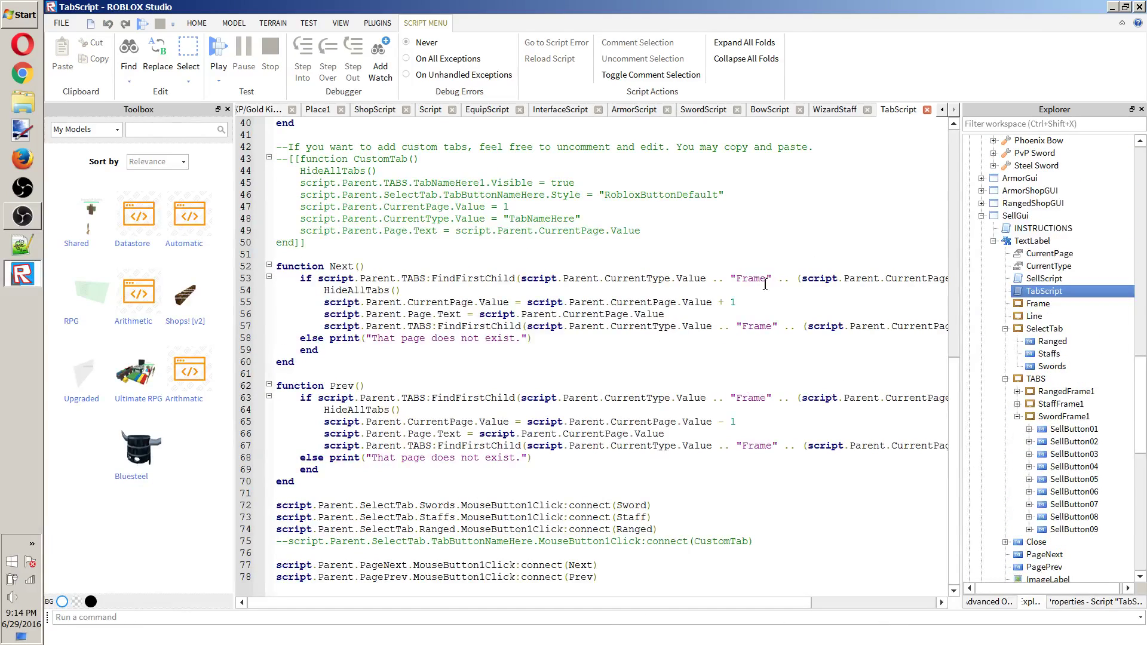
{"action": "scroll", "coordinate": [592, 356], "scroll_direction": "up", "scroll_amount": 3}
{"action": "scroll", "coordinate": [592, 356], "scroll_direction": "down", "scroll_amount": 3}
{"action": "left_click", "coordinate": [1042, 329]}
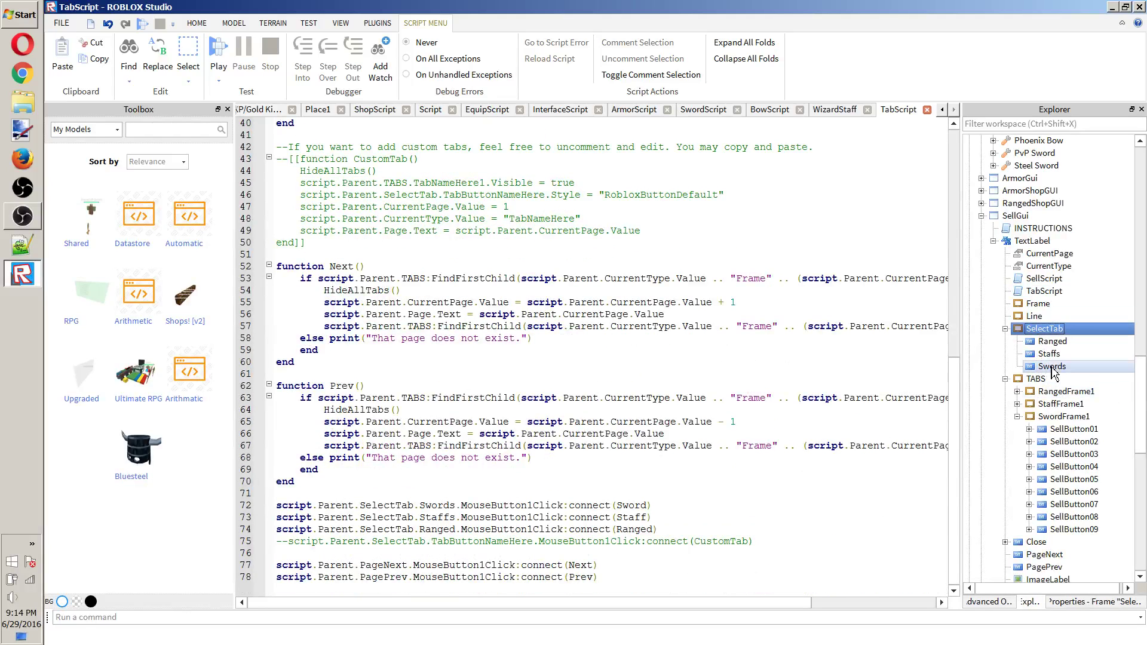
{"action": "left_click", "coordinate": [1001, 616]}
{"action": "left_click", "coordinate": [993, 602]}
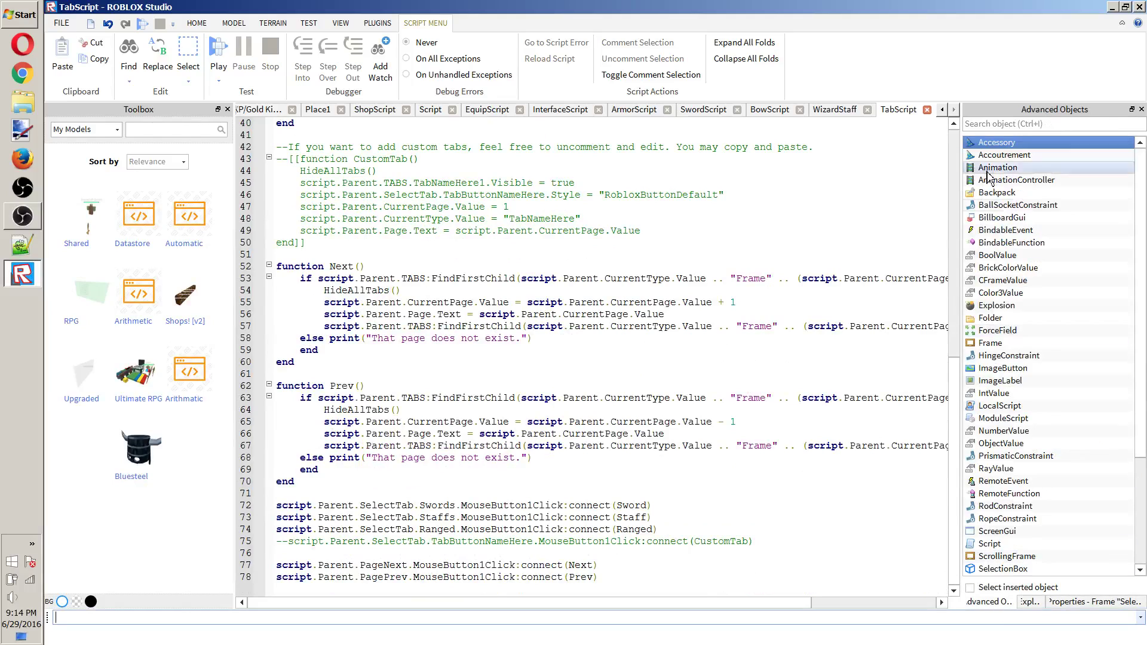
{"action": "left_click", "coordinate": [997, 125]}
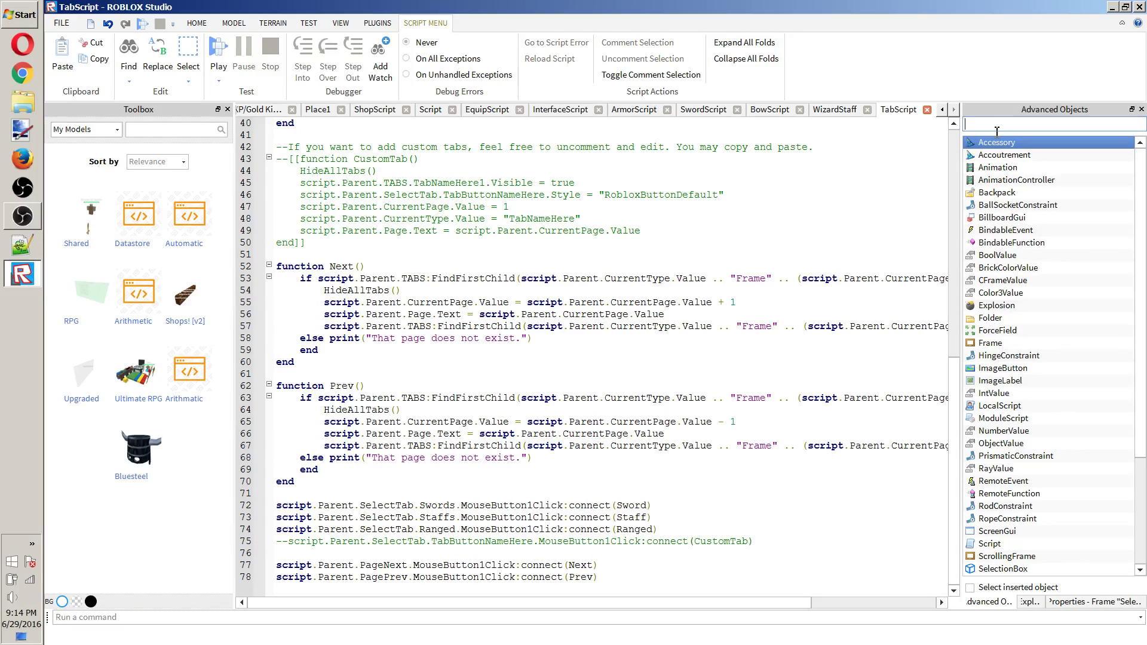
{"action": "type", "text": "TextL"}
{"action": "key", "text": "BackSpace"}
{"action": "key", "text": "BackSpace"}
{"action": "key", "text": "BackSpace"}
{"action": "key", "text": "BackSpace"}
{"action": "key", "text": "BackSpace"}
{"action": "left_click", "coordinate": [1030, 601]}
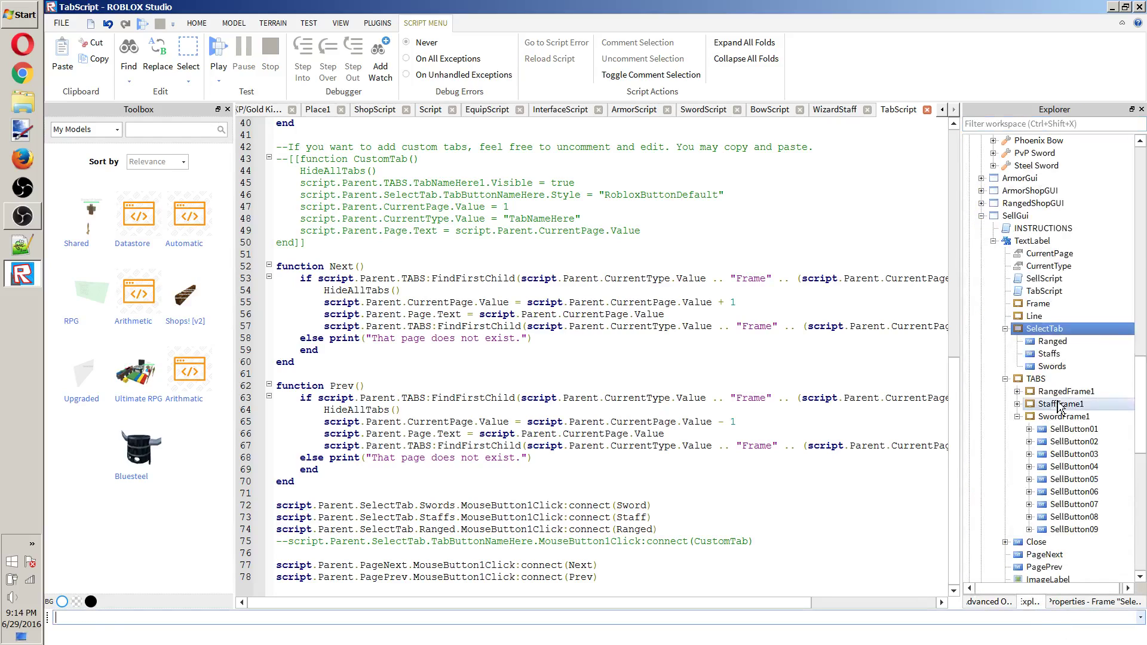
{"action": "left_click", "coordinate": [1051, 366]}
{"action": "key", "text": "ctrl+d"}
{"action": "key", "text": "Delete"}
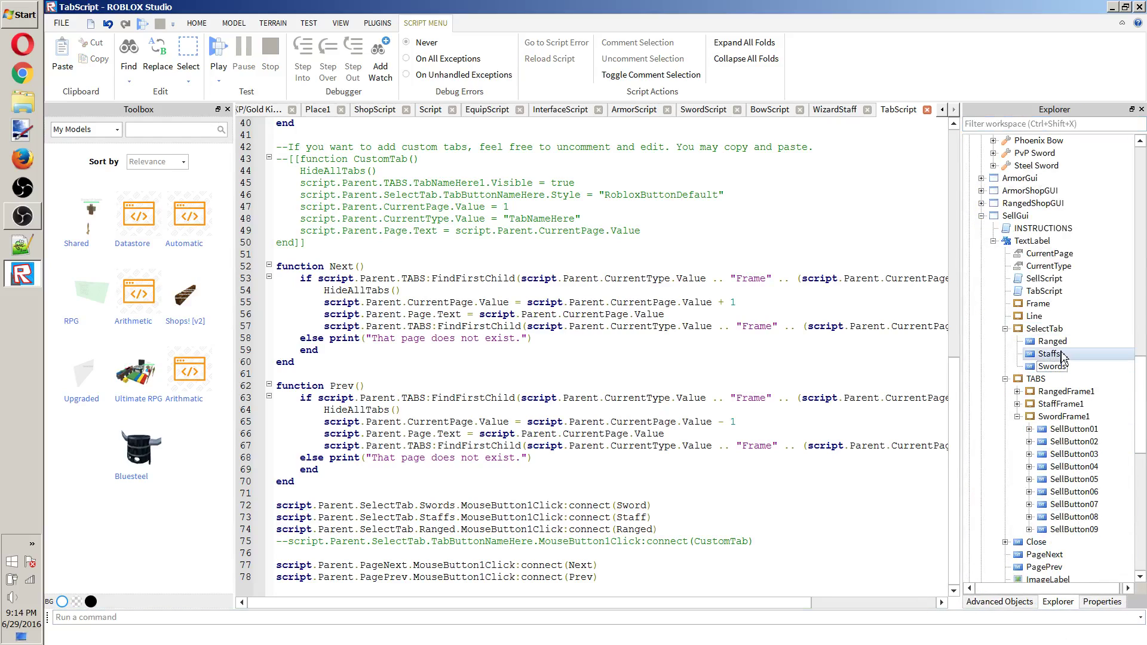
Duplicate the Staffs button inside SelectTab and check the button's properties.
{"action": "left_click", "coordinate": [1050, 354]}
{"action": "key", "text": "ctrl+d"}
{"action": "left_click", "coordinate": [1100, 602]}
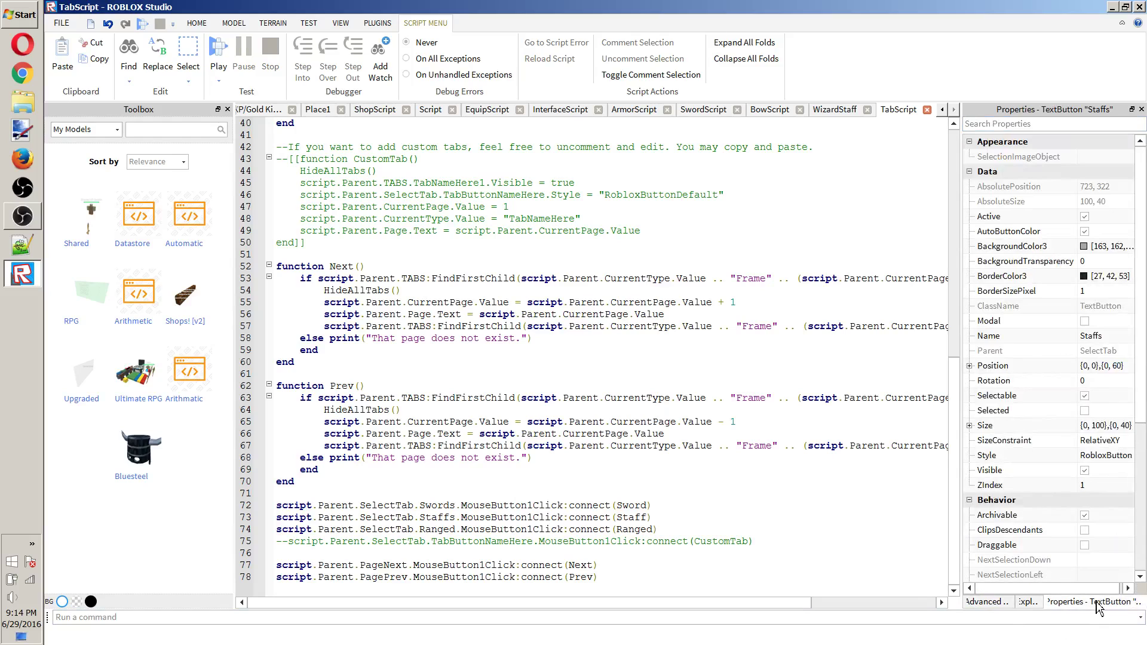
{"action": "left_click", "coordinate": [1028, 601]}
Return to the Place1 view and paste a copy of SellGui into StarterGui to display the Pawn Shop window.
{"action": "left_click", "coordinate": [317, 109]}
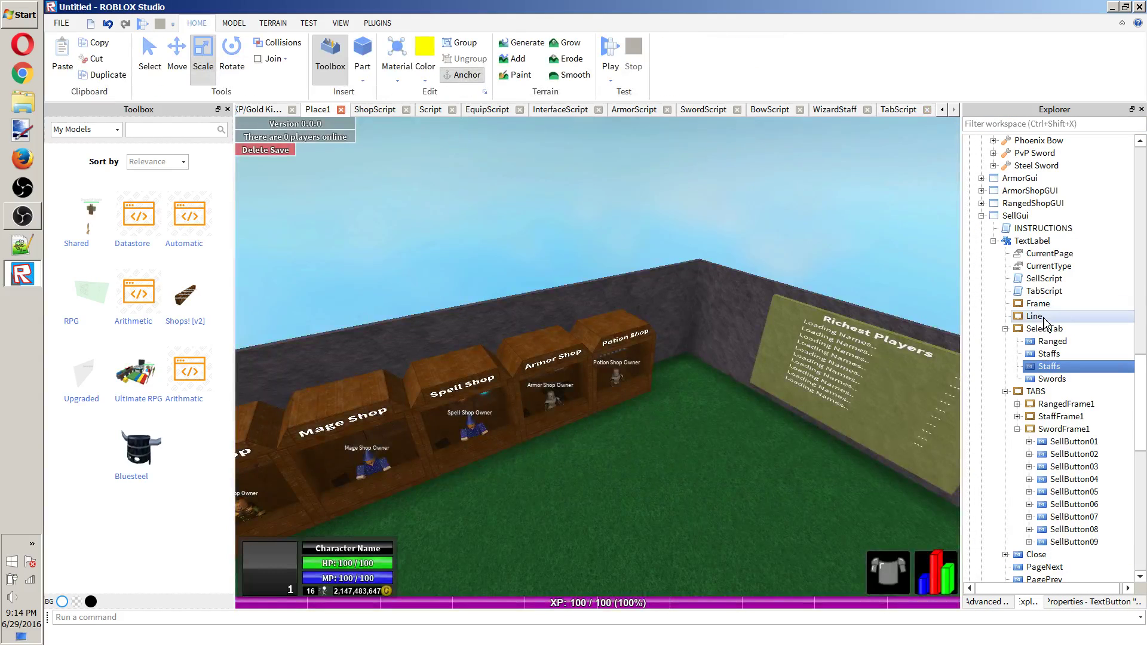
{"action": "left_click", "coordinate": [1051, 215]}
{"action": "scroll", "coordinate": [1053, 401], "scroll_direction": "down", "scroll_amount": 10}
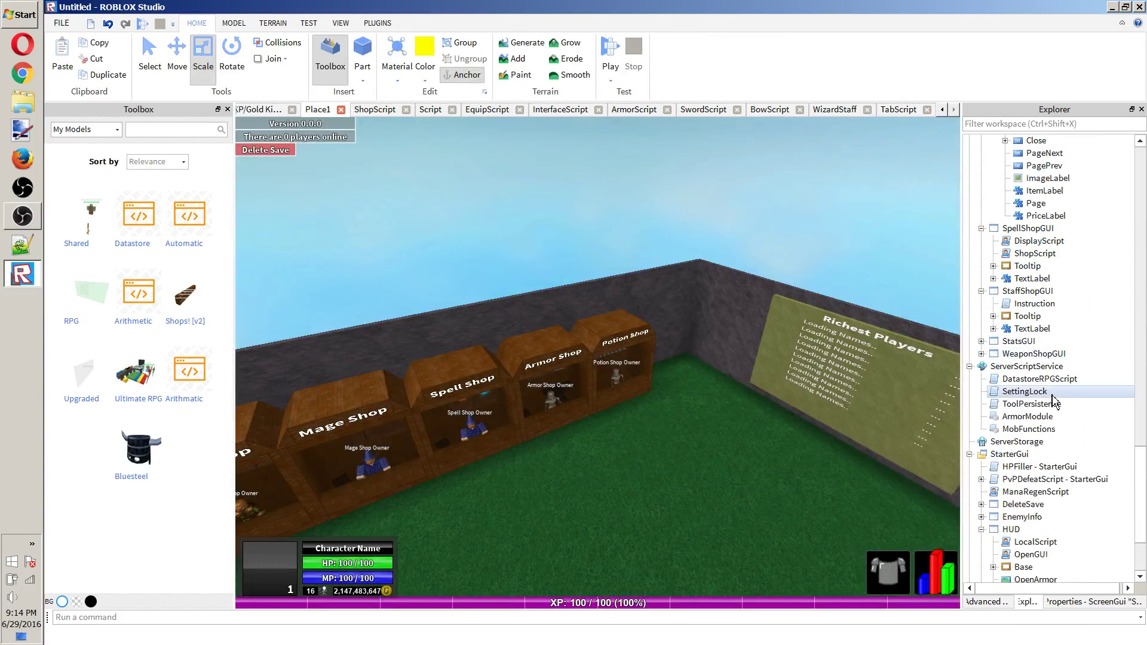
{"action": "scroll", "coordinate": [1052, 401], "scroll_direction": "down", "scroll_amount": 3}
{"action": "left_click", "coordinate": [1009, 329]}
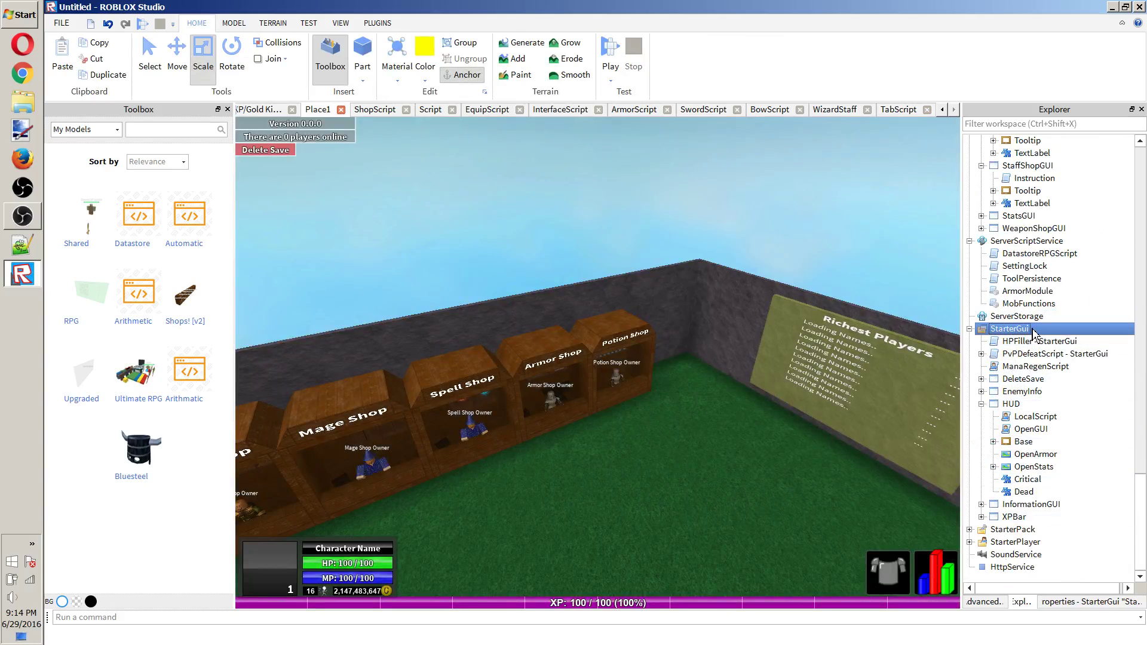
{"action": "key", "text": "ctrl+v"}
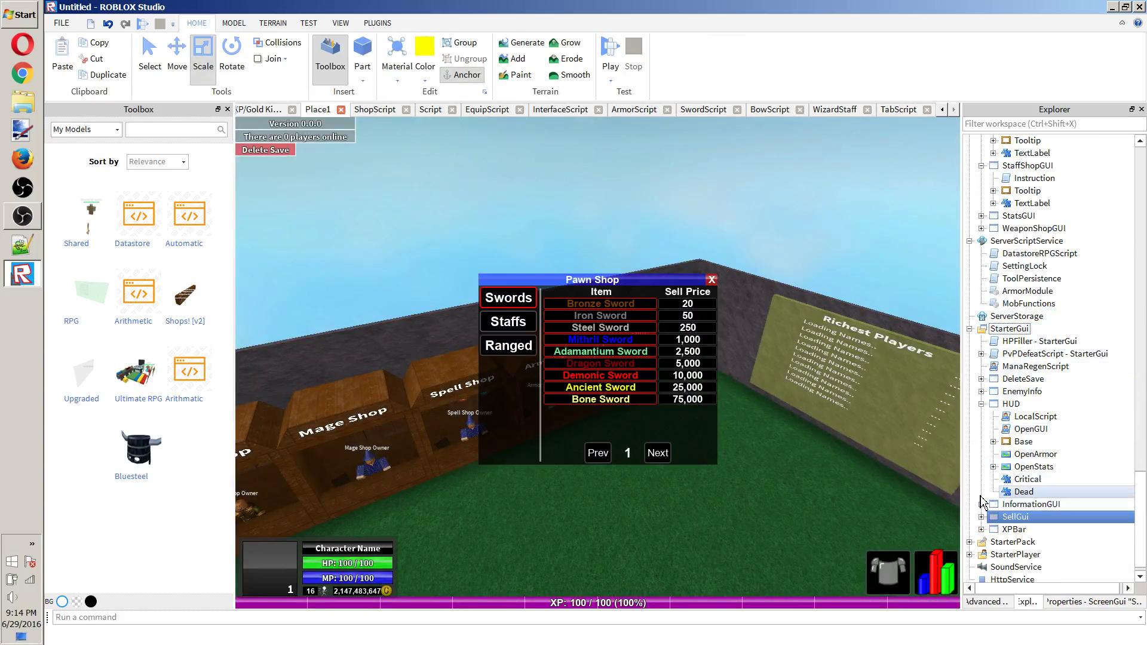
Expand the SellGui copy in StarterGui and its TextLabel, and check the label's Text property.
{"action": "left_click", "coordinate": [981, 517]}
{"action": "scroll", "coordinate": [984, 525], "scroll_direction": "down", "scroll_amount": 1}
{"action": "left_click", "coordinate": [993, 504]}
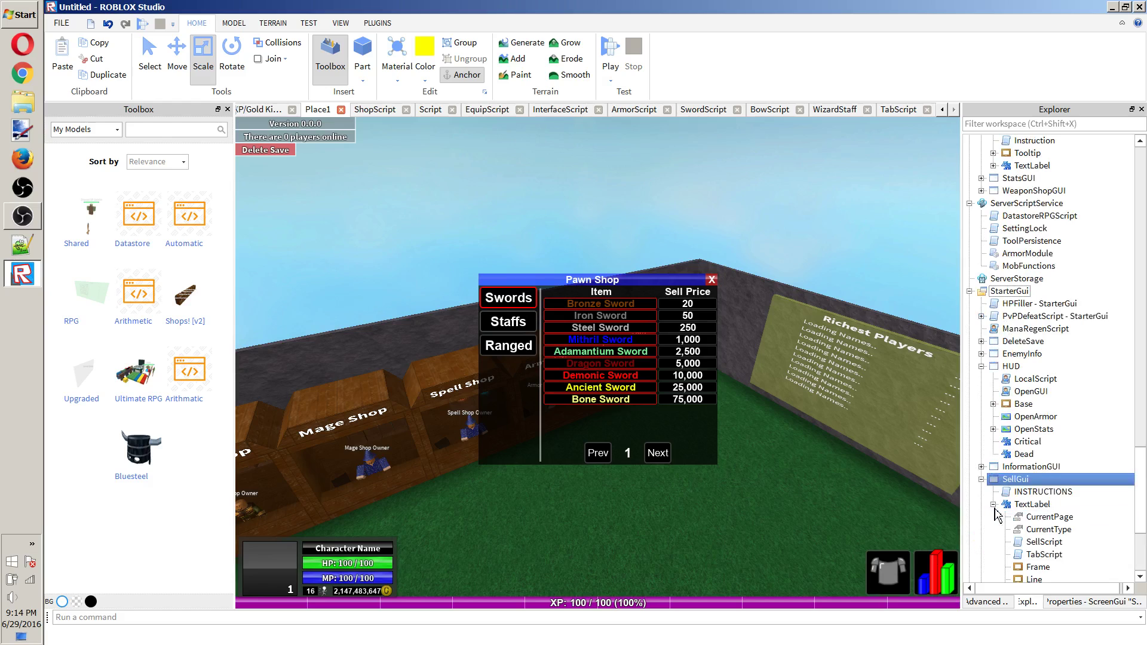
{"action": "scroll", "coordinate": [995, 512], "scroll_direction": "down", "scroll_amount": 2}
{"action": "left_click", "coordinate": [1051, 430]}
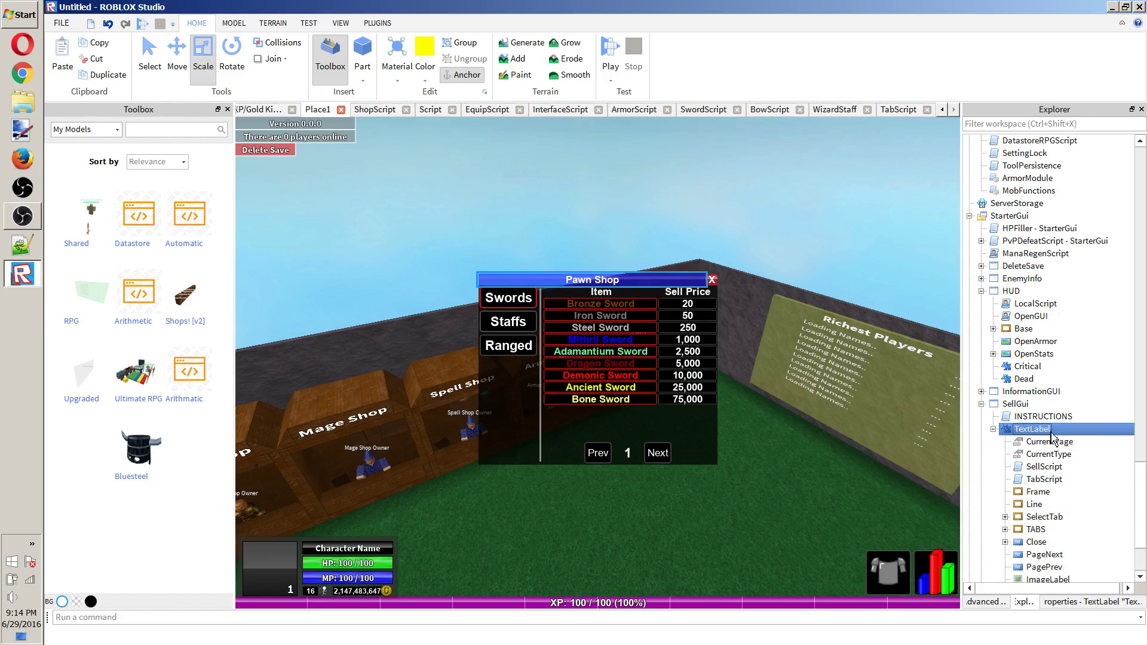
{"action": "left_click", "coordinate": [1083, 599]}
{"action": "scroll", "coordinate": [1105, 445], "scroll_direction": "down", "scroll_amount": 5}
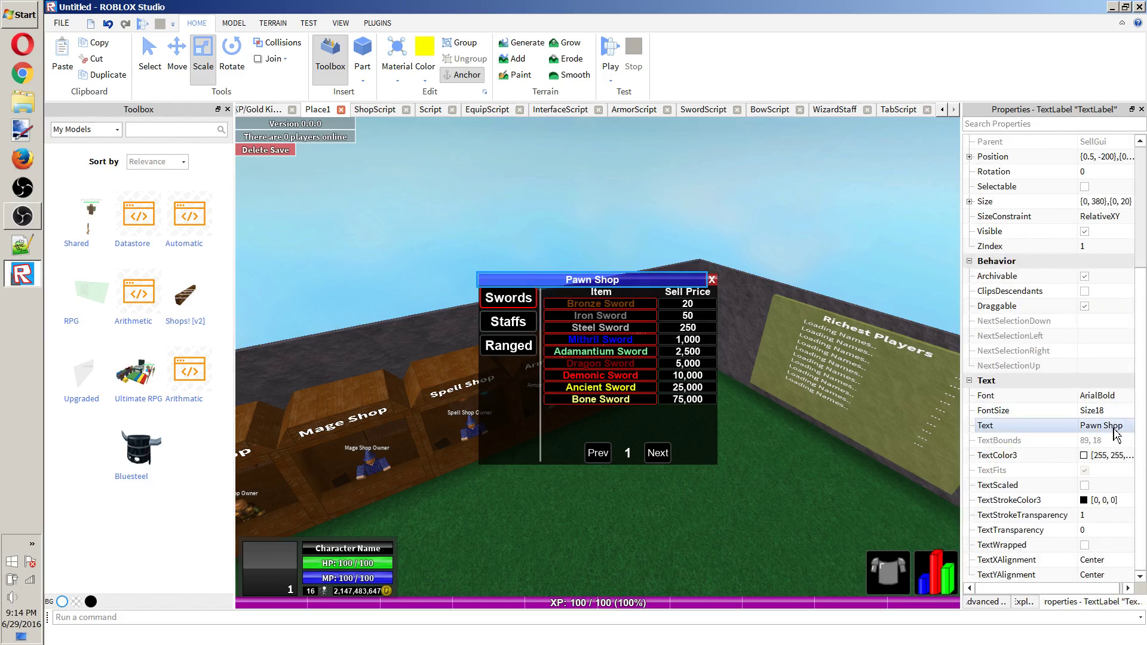
{"action": "left_click", "coordinate": [1113, 429]}
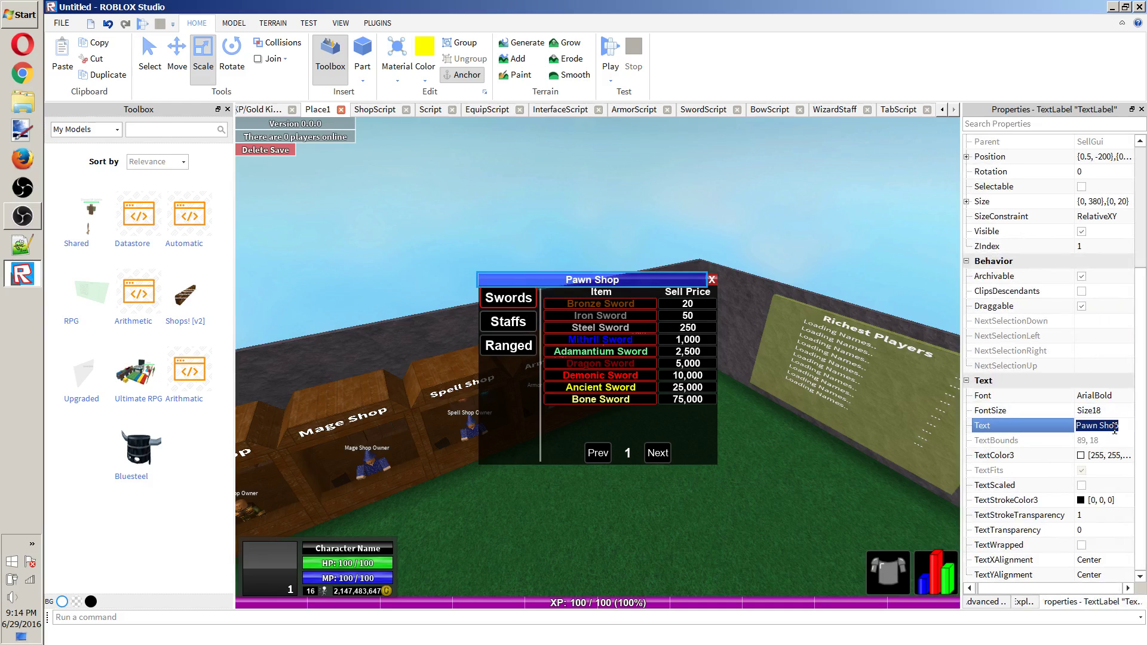
{"action": "left_click", "coordinate": [1023, 601]}
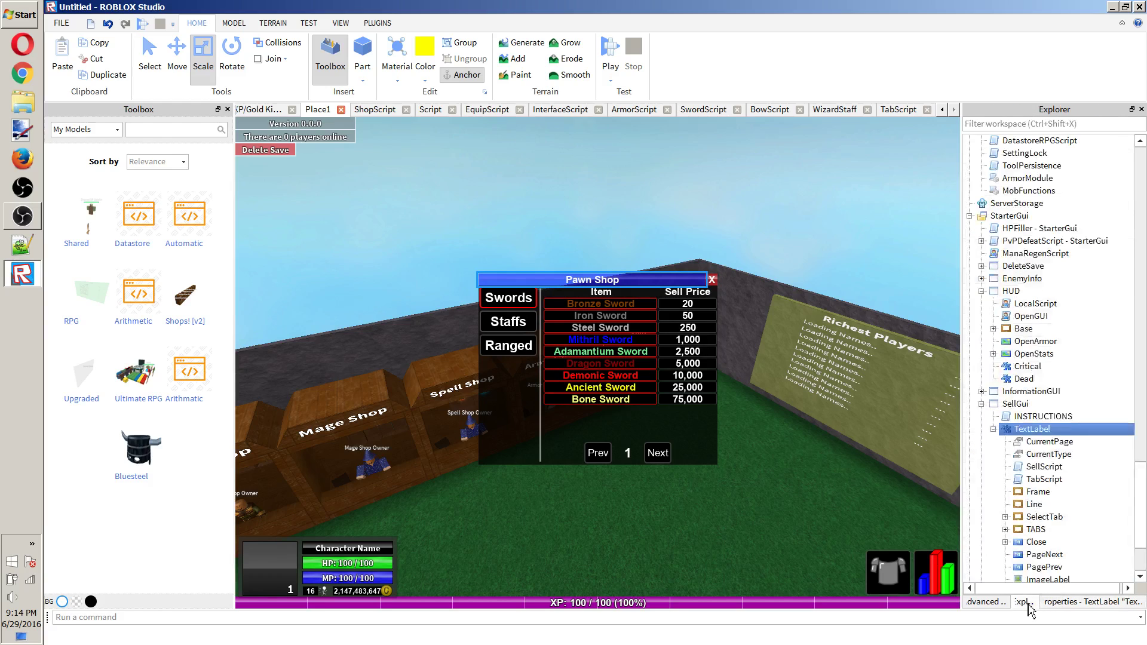
Open the SellScript under SellGui's TextLabel to view its selling code, and close it again.
{"action": "left_click", "coordinate": [1050, 328]}
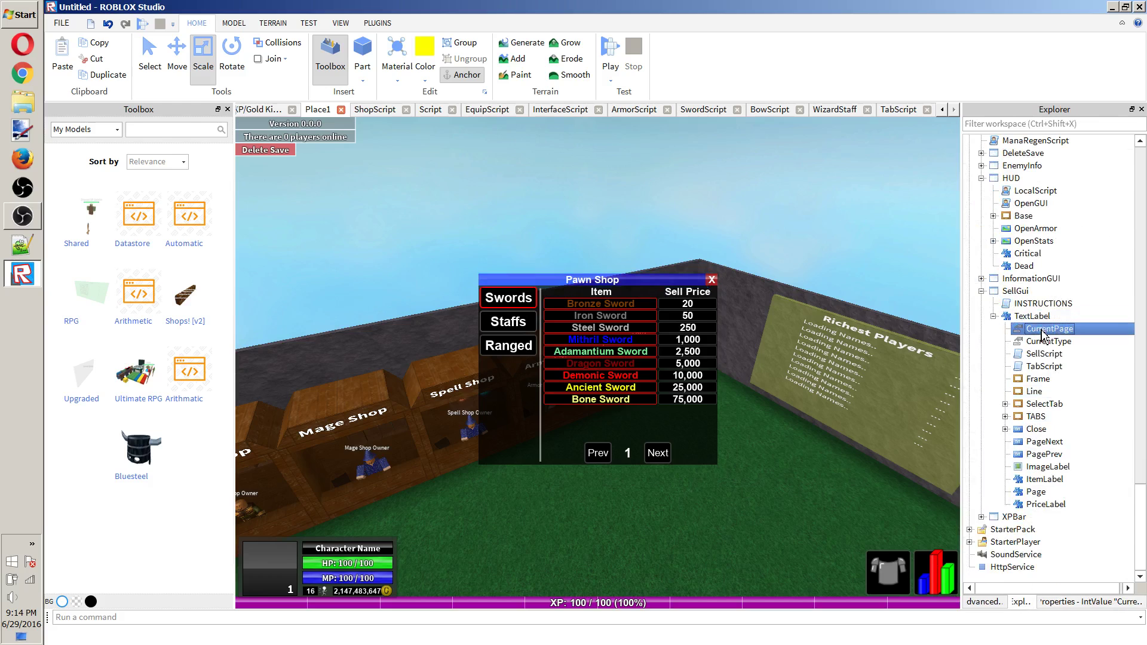
{"action": "left_click", "coordinate": [1051, 354]}
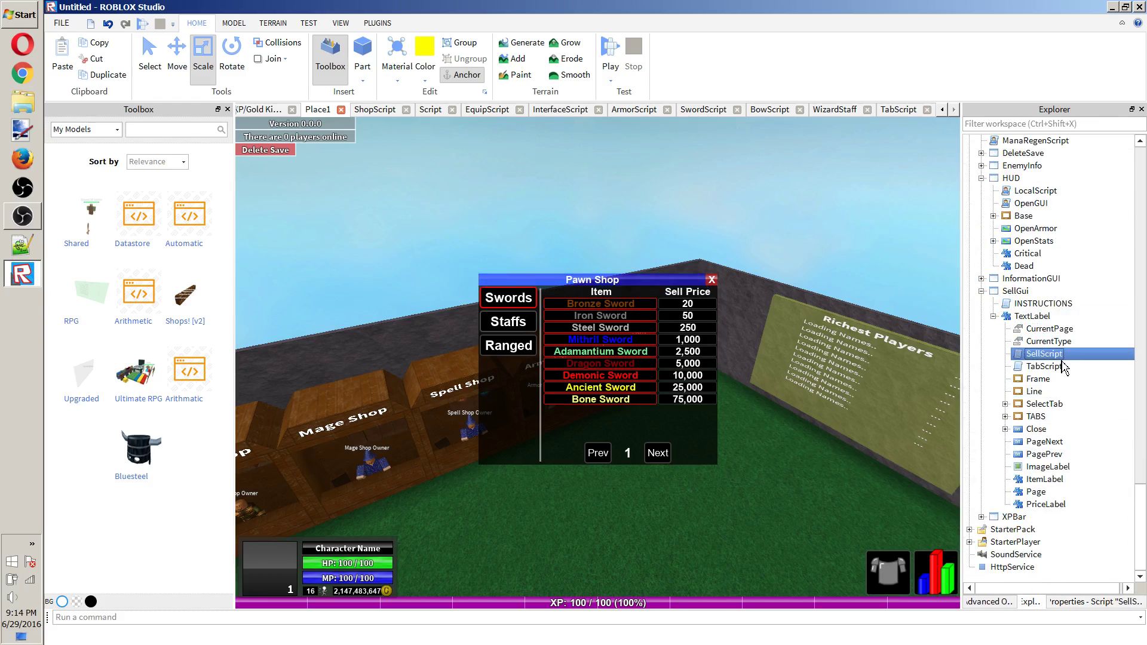
{"action": "double_click", "coordinate": [1042, 355]}
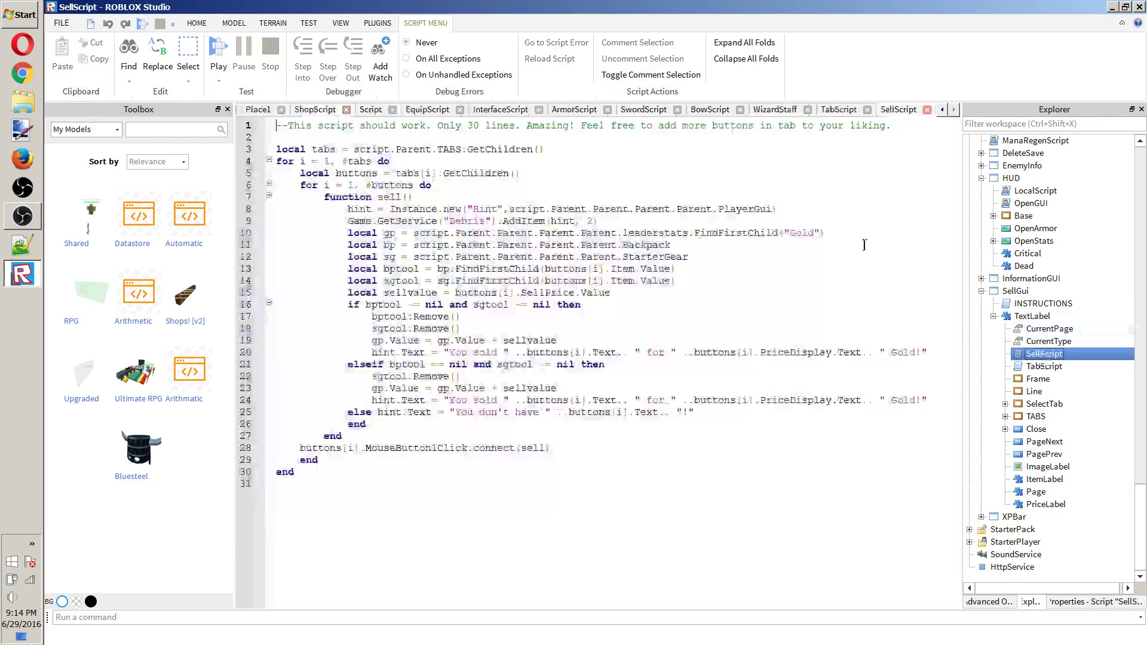
{"action": "left_click", "coordinate": [926, 111]}
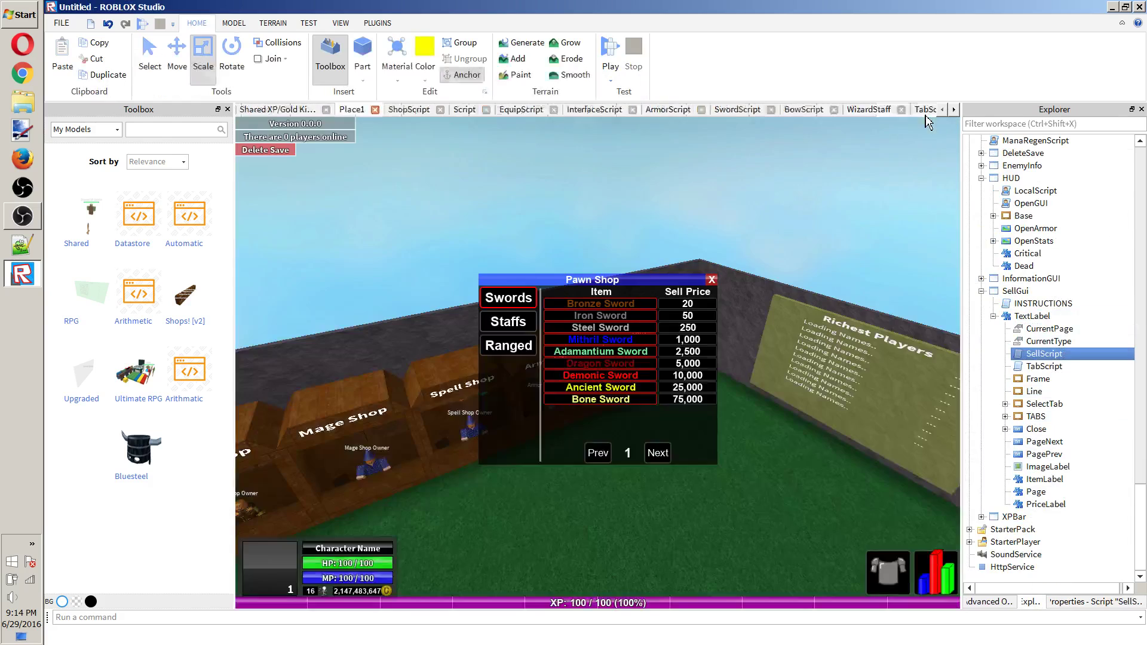
Undo the extra Staffs button in SelectTab and duplicate the Ranged button instead.
{"action": "left_click", "coordinate": [1053, 369]}
{"action": "left_click", "coordinate": [1005, 404]}
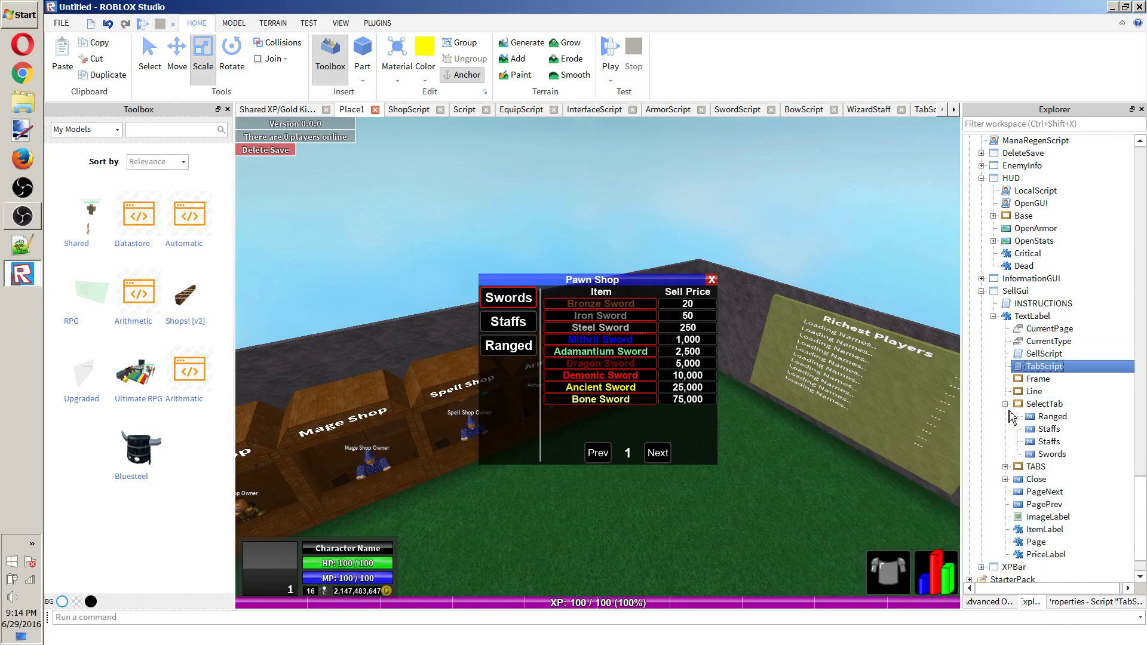
{"action": "left_click", "coordinate": [1049, 441]}
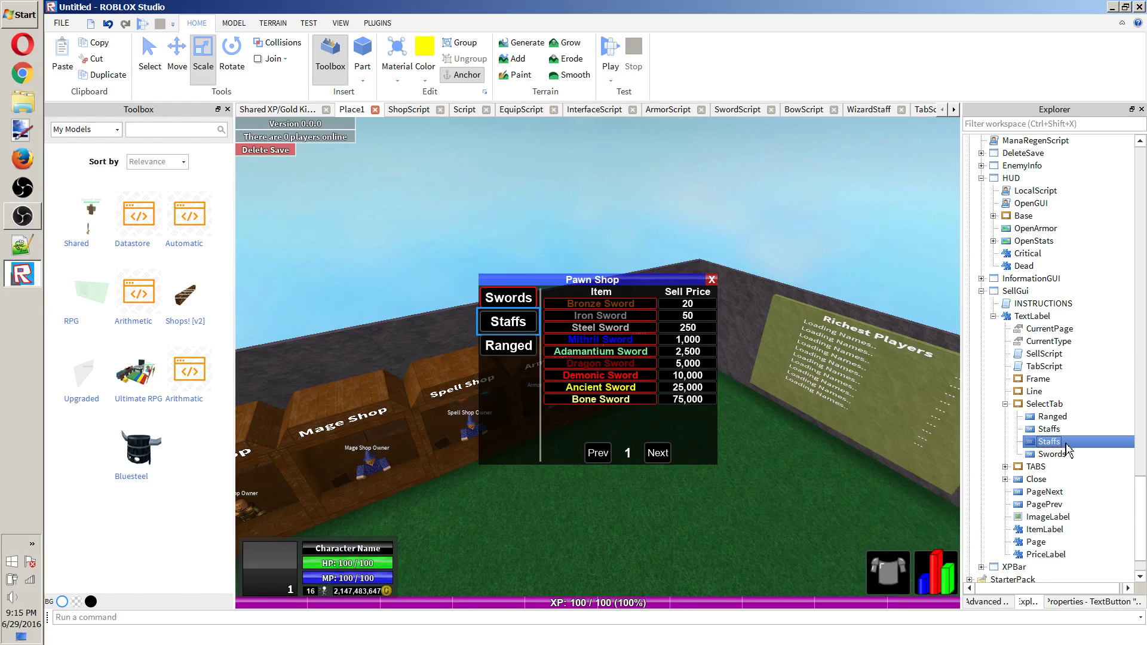
{"action": "key", "text": "ctrl+z"}
{"action": "key", "text": "ctrl+z"}
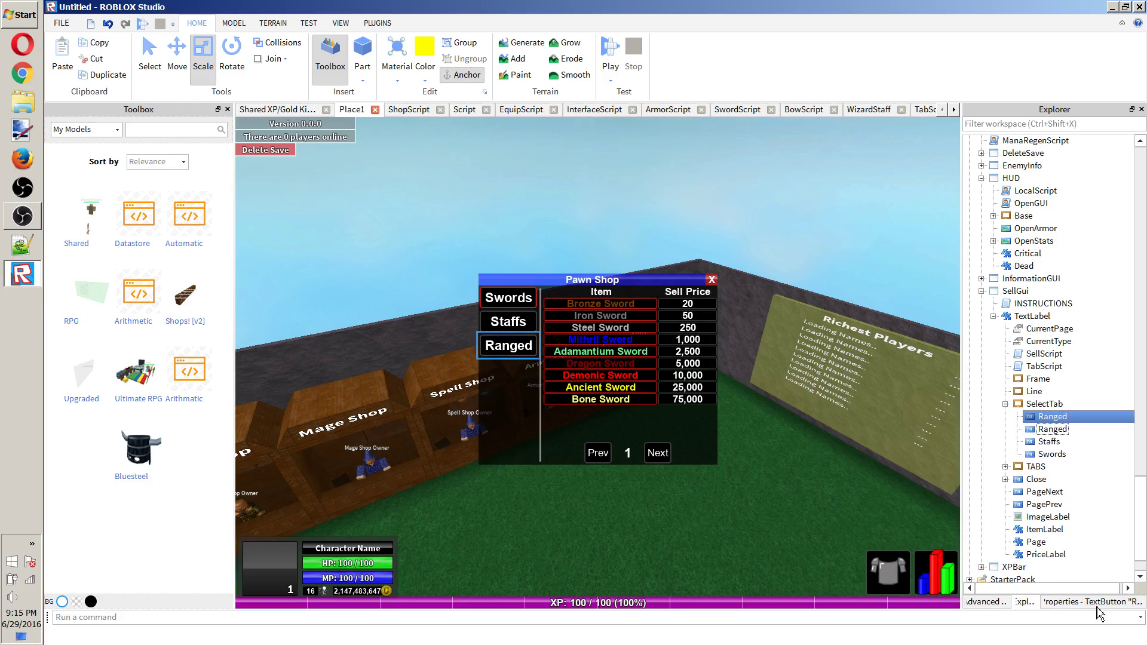
Set the duplicated Ranged button's position to {0, 0},{0, 140}, below the original tab buttons.
{"action": "left_click", "coordinate": [1109, 602]}
{"action": "left_click", "coordinate": [1105, 366]}
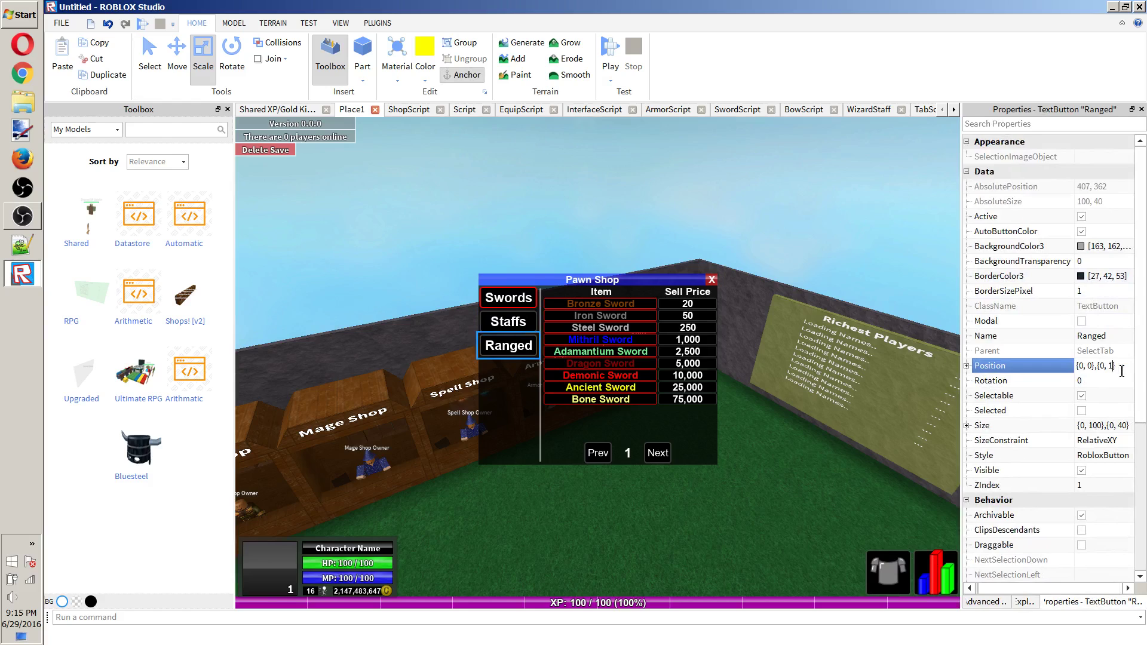
{"action": "type", "text": "40"}
{"action": "key", "text": "Return"}
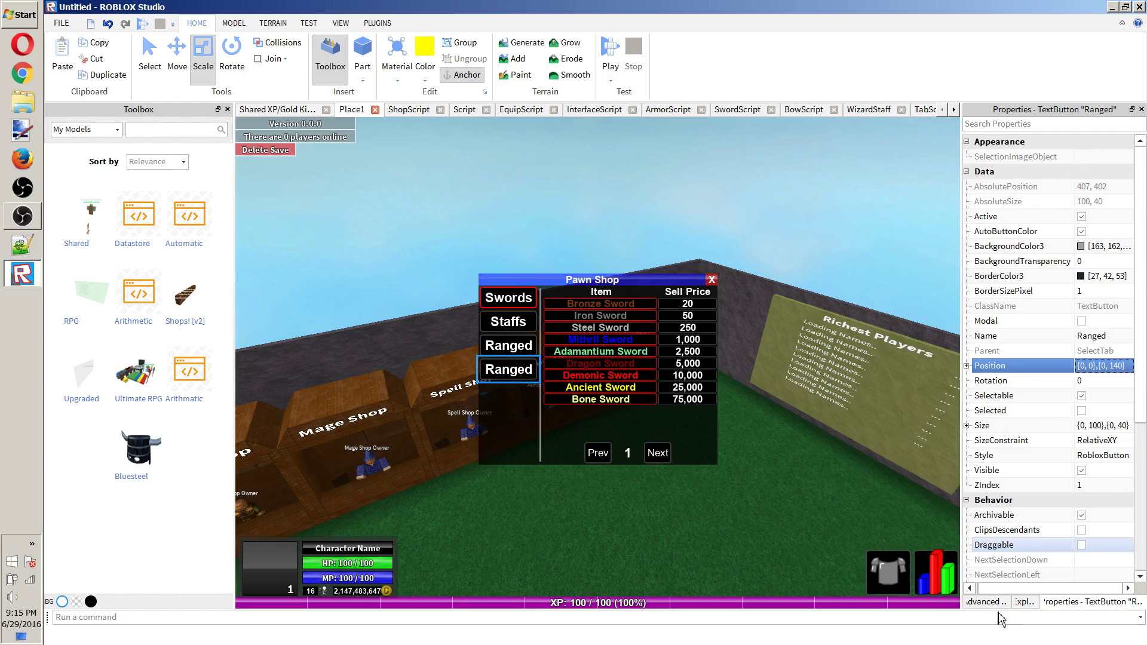
Rename the lower Ranged button copy as Test and set its displayed text to Test.
{"action": "left_click", "coordinate": [1027, 602]}
{"action": "left_click", "coordinate": [1099, 442]}
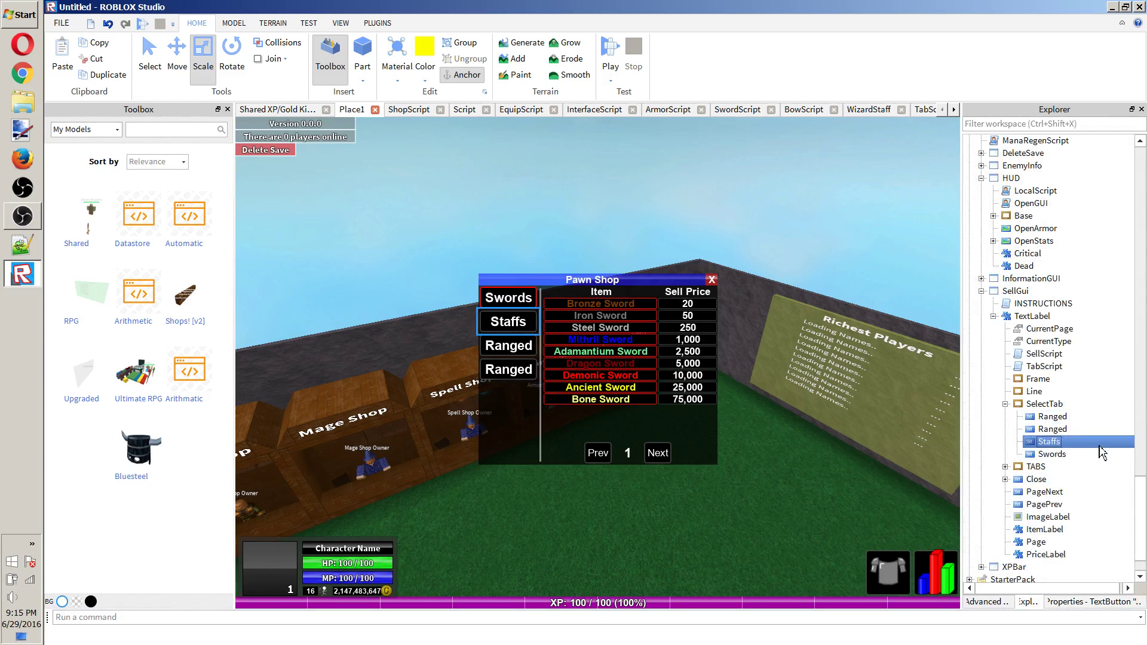
{"action": "left_click", "coordinate": [1050, 416]}
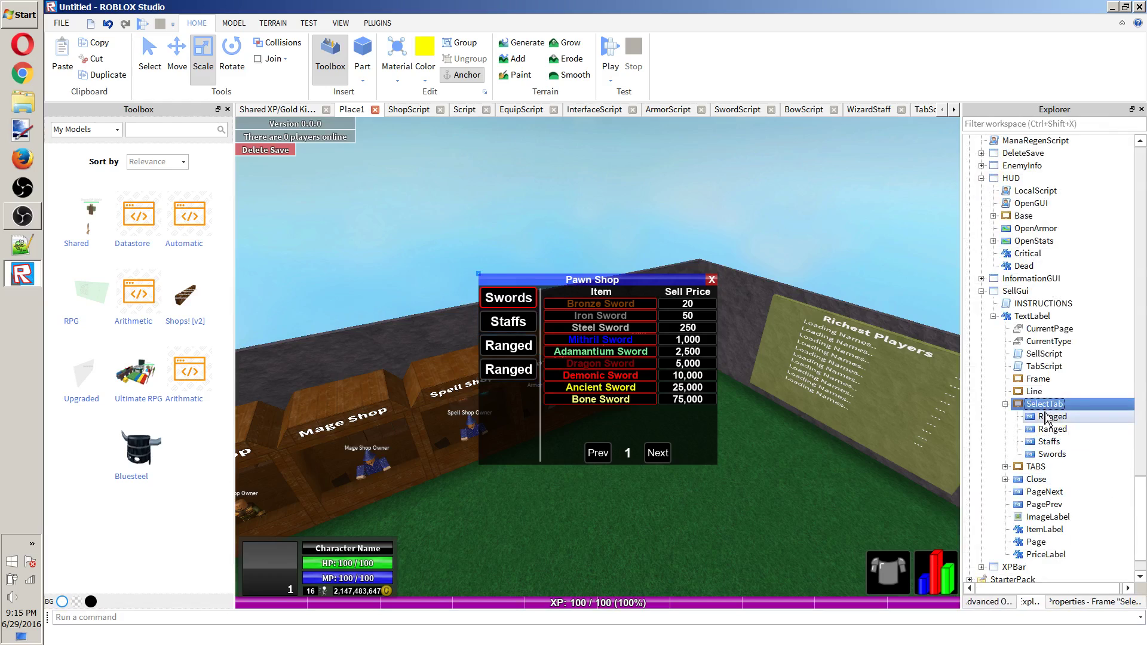
{"action": "left_click", "coordinate": [1088, 602]}
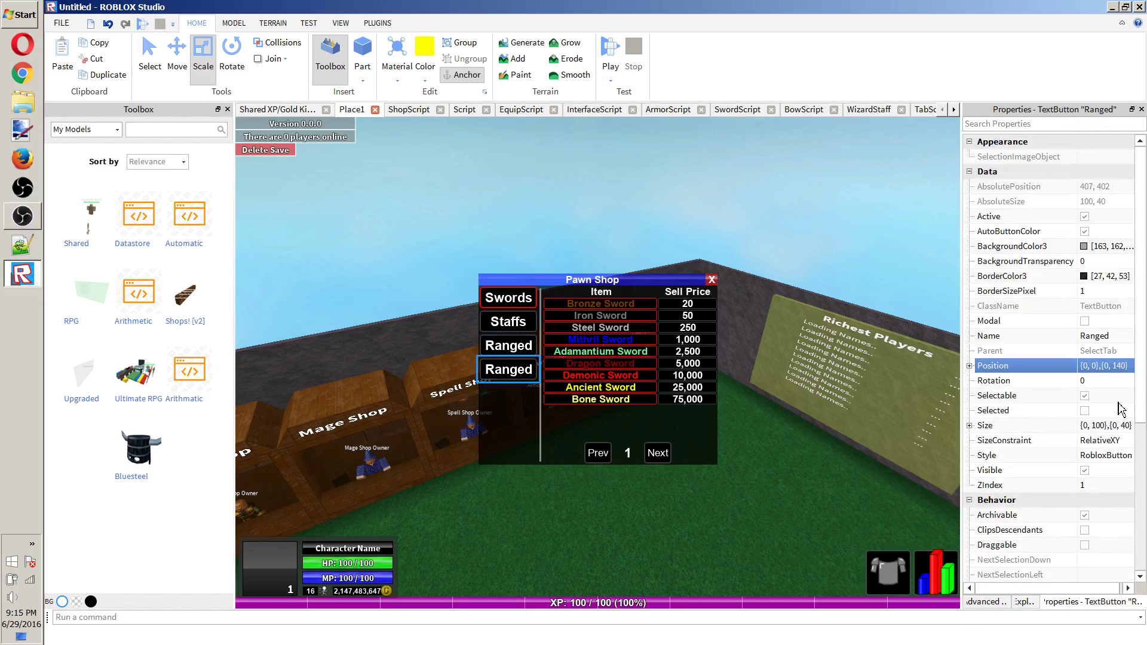
{"action": "left_click", "coordinate": [1111, 335]}
{"action": "type", "text": "Test"}
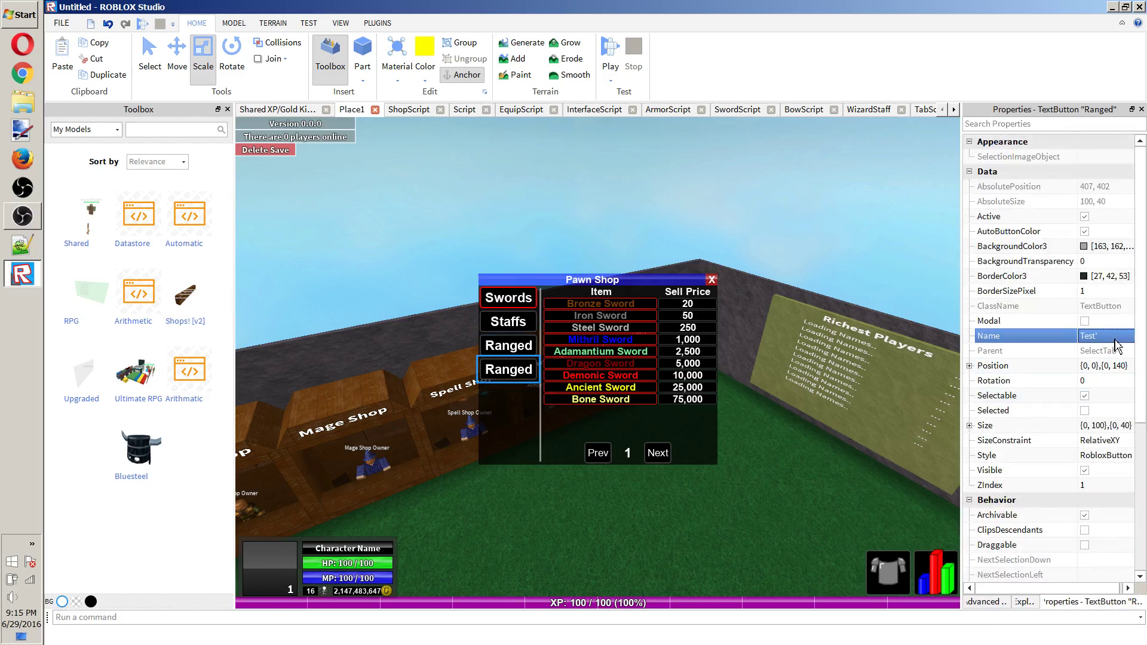
{"action": "scroll", "coordinate": [1105, 349], "scroll_direction": "down", "scroll_amount": 5}
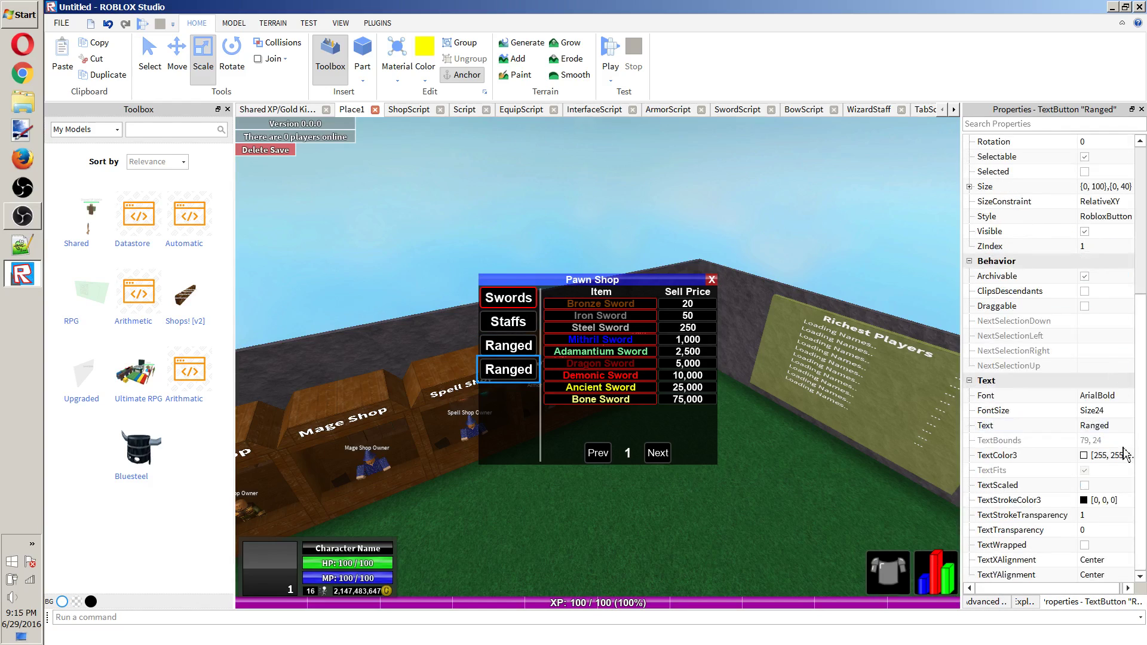
{"action": "left_click", "coordinate": [1110, 425]}
{"action": "type", "text": "Test"}
{"action": "key", "text": "Return"}
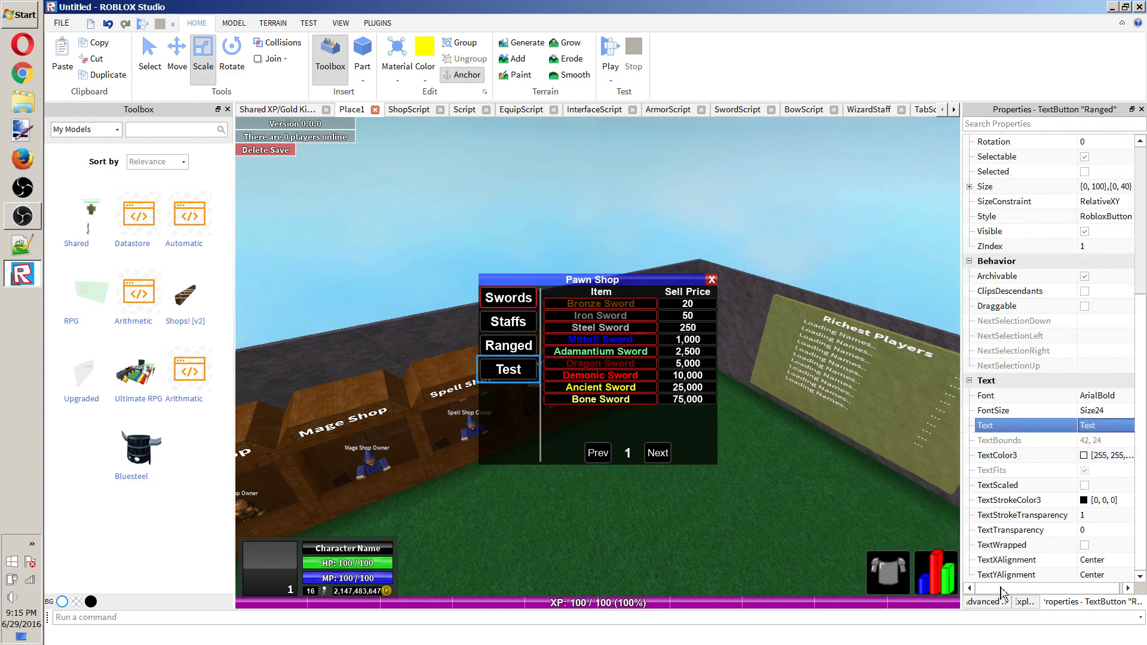
{"action": "left_click", "coordinate": [1025, 601]}
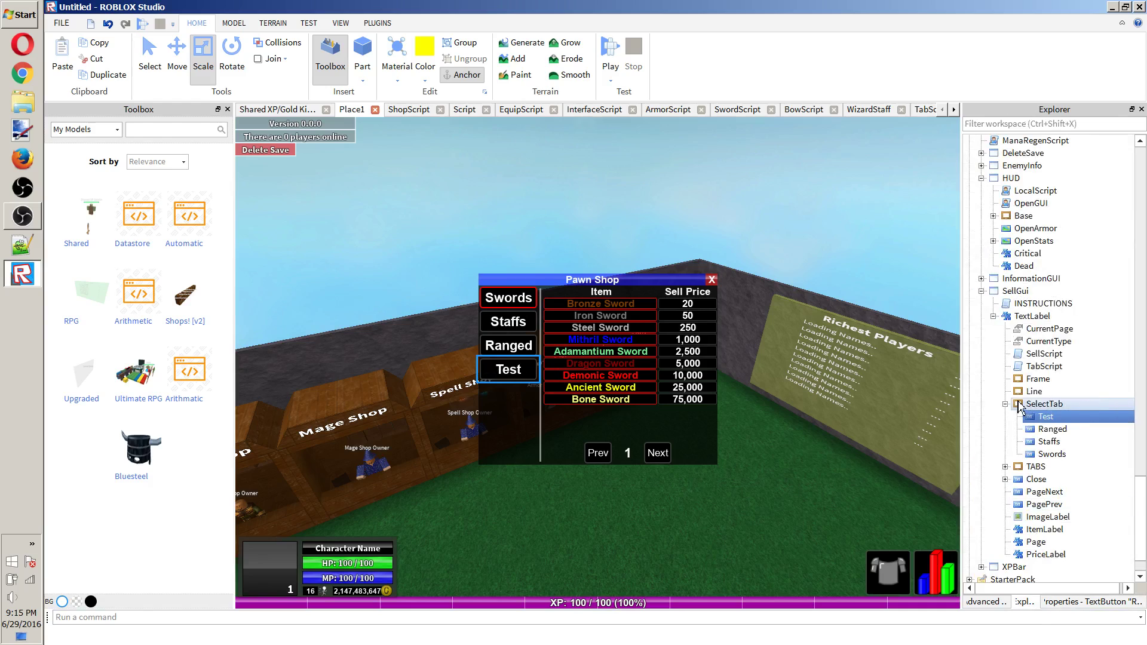
Expand the TABS frame of SellGui and duplicate SwordFrame1 inside it.
{"action": "left_click", "coordinate": [1037, 378]}
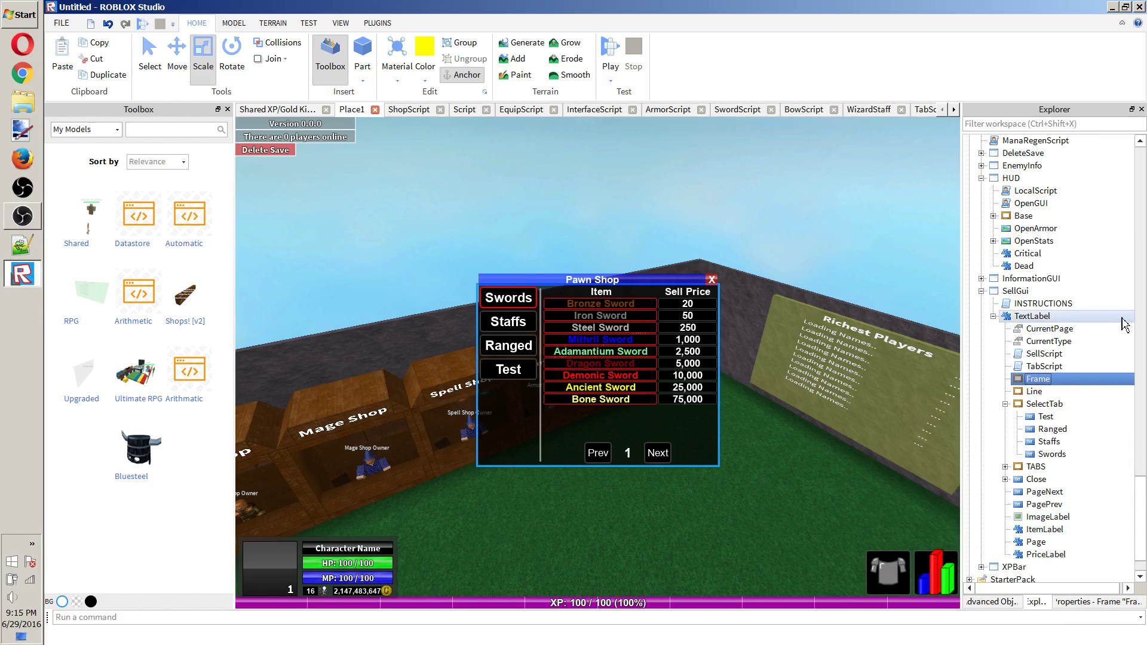
{"action": "left_click", "coordinate": [1058, 429]}
{"action": "left_click", "coordinate": [1035, 467]}
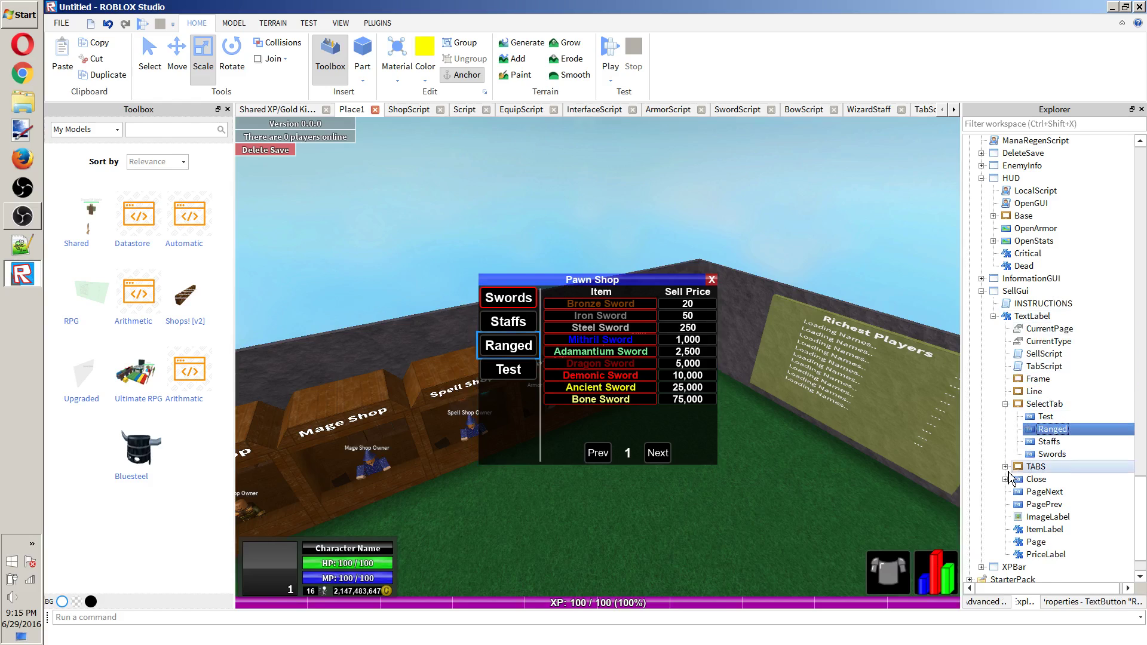
{"action": "left_click", "coordinate": [1005, 466]}
{"action": "left_click", "coordinate": [1030, 504]}
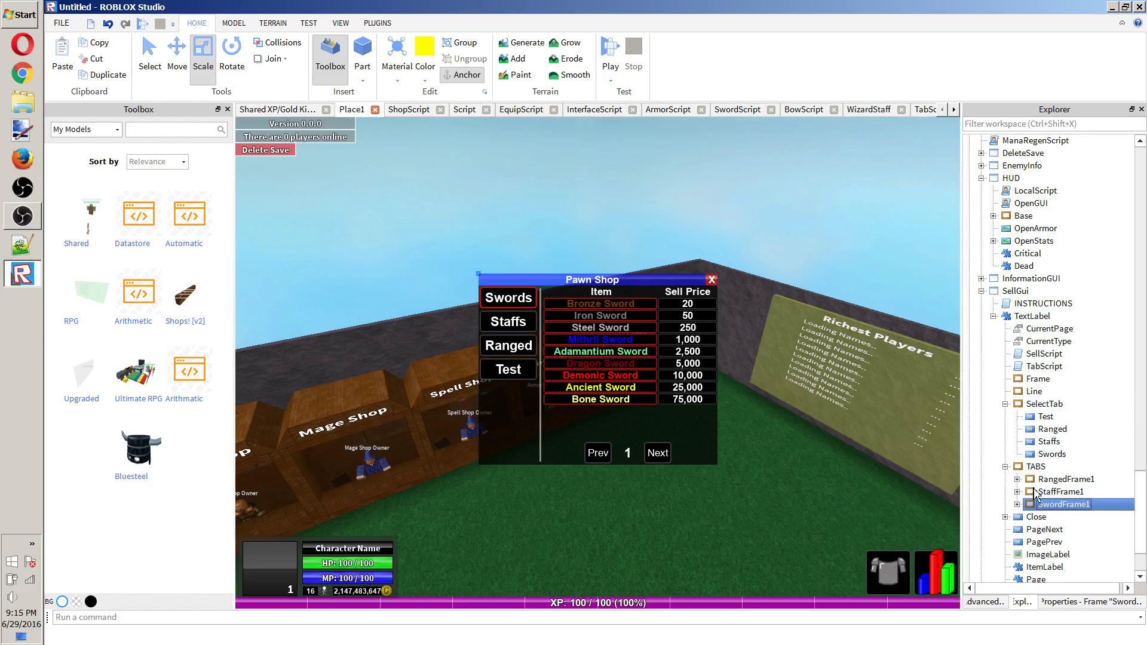
{"action": "key", "text": "ctrl+d"}
Rename the SwordFrame1 duplicate in TABS as TestFrame1.
{"action": "left_click", "coordinate": [1087, 616]}
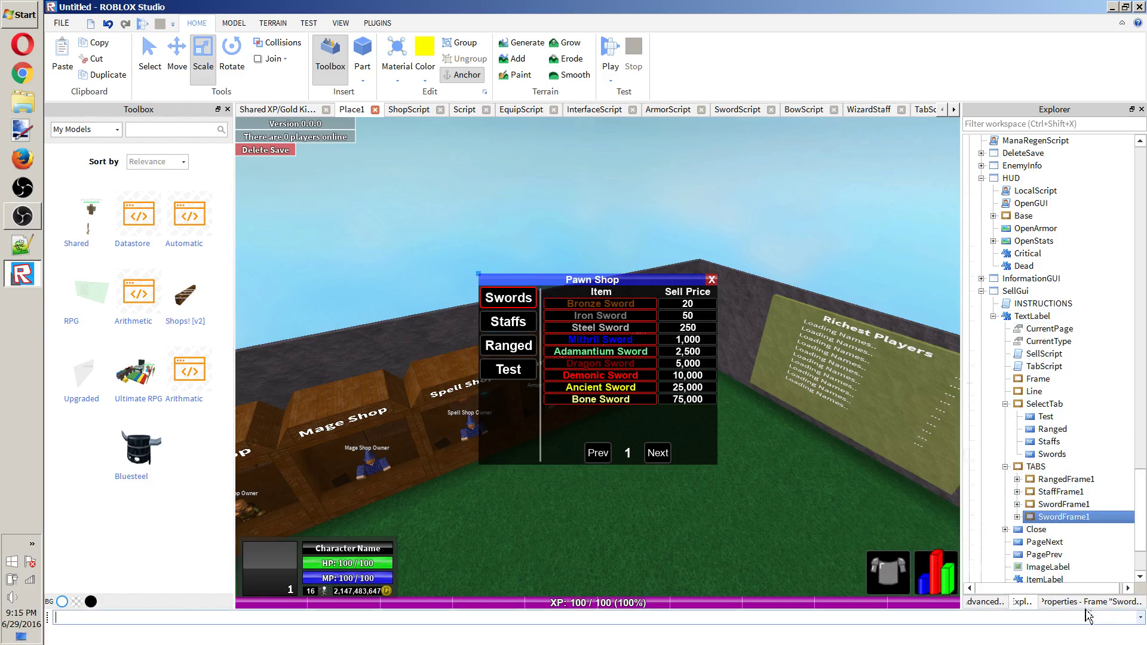
{"action": "left_click", "coordinate": [1087, 601]}
{"action": "left_click", "coordinate": [1116, 307]}
{"action": "type", "text": "Test"}
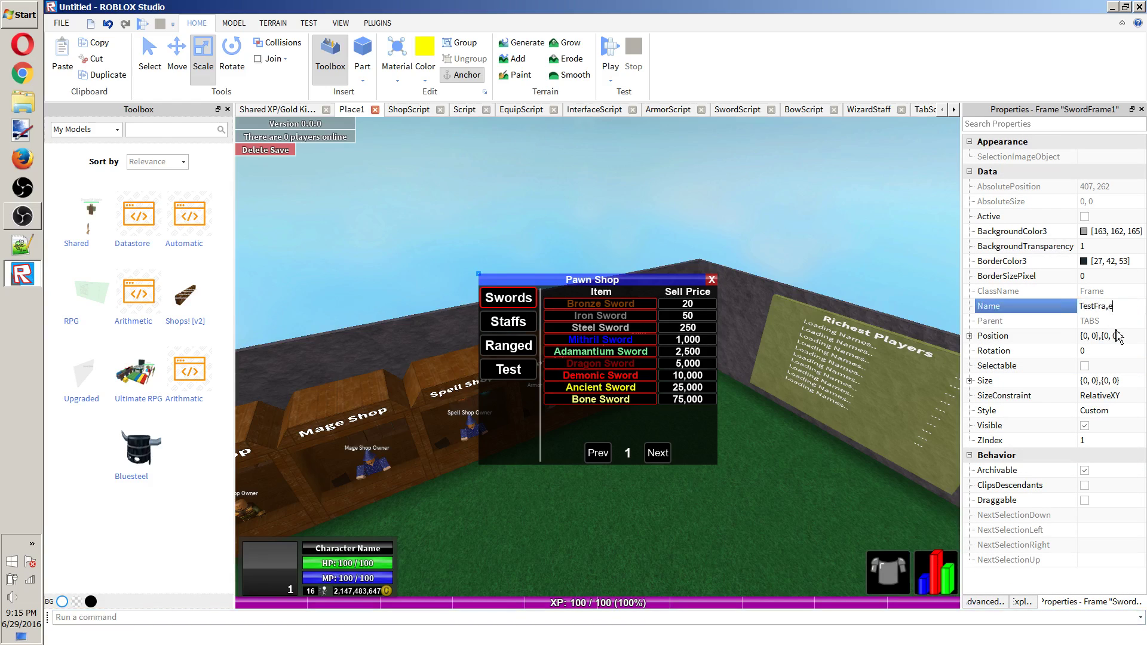
{"action": "type", "text": "Frame1"}
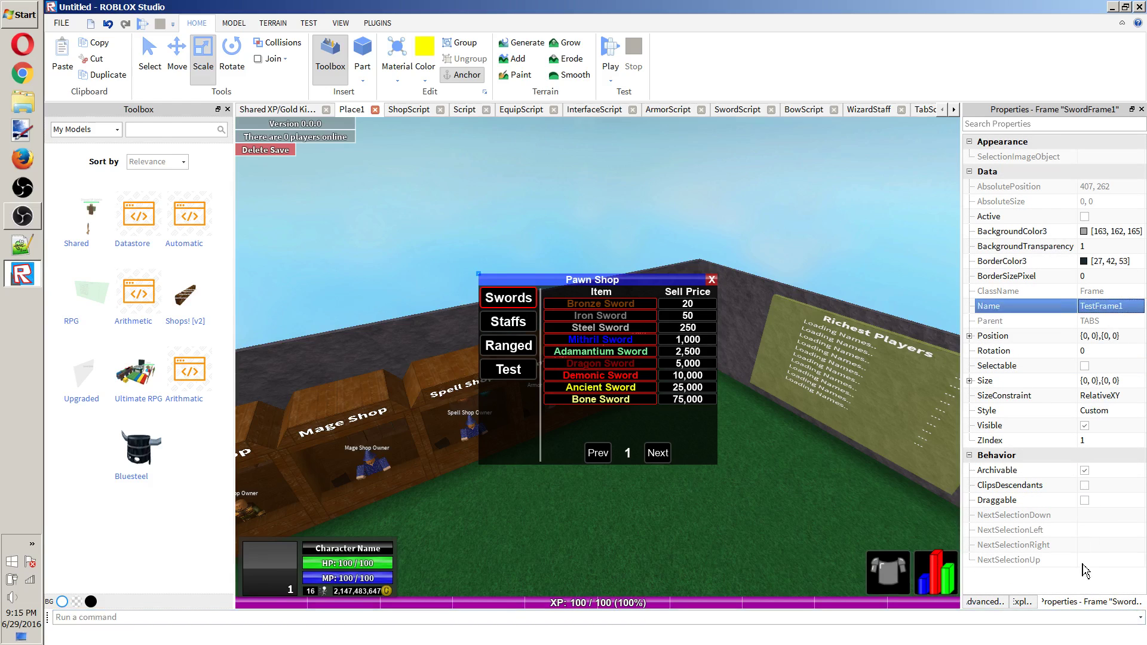
{"action": "left_click", "coordinate": [1023, 601]}
Delete SellButton02 through SellButton09 from TestFrame1, keeping only SellButton01.
{"action": "left_click", "coordinate": [1017, 517]}
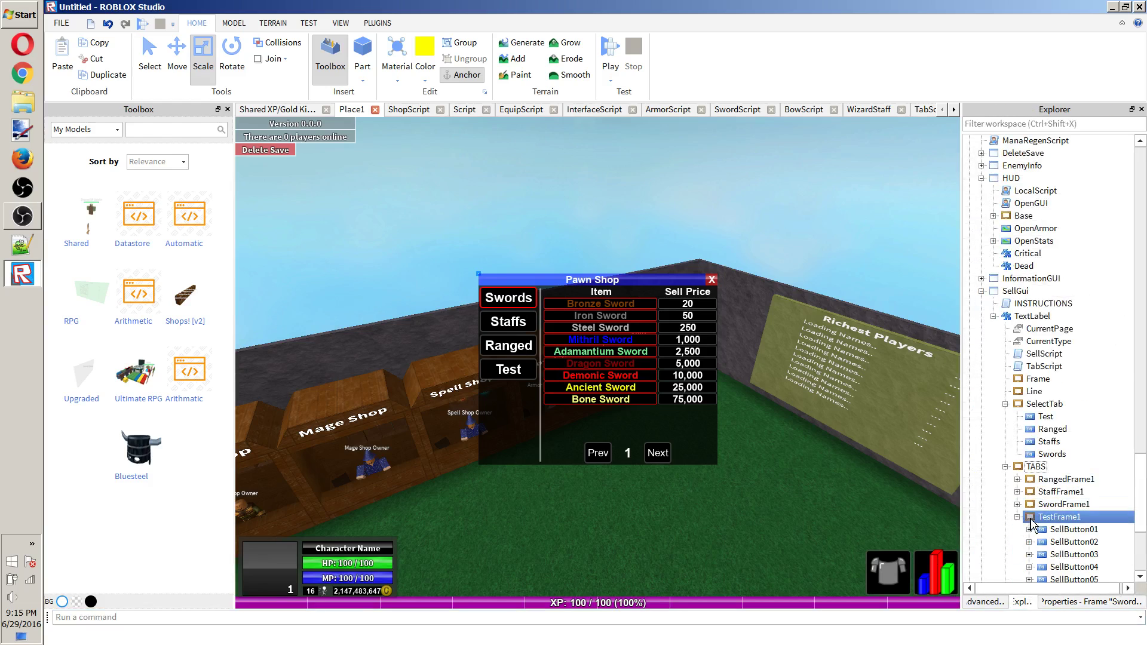
{"action": "scroll", "coordinate": [1030, 521], "scroll_direction": "down", "scroll_amount": 4}
{"action": "left_click", "coordinate": [1074, 479]}
{"action": "left_click", "coordinate": [1074, 467], "text": "ctrl"}
{"action": "left_click", "coordinate": [1074, 441], "text": "ctrl"}
{"action": "left_click", "coordinate": [1073, 416], "text": "ctrl"}
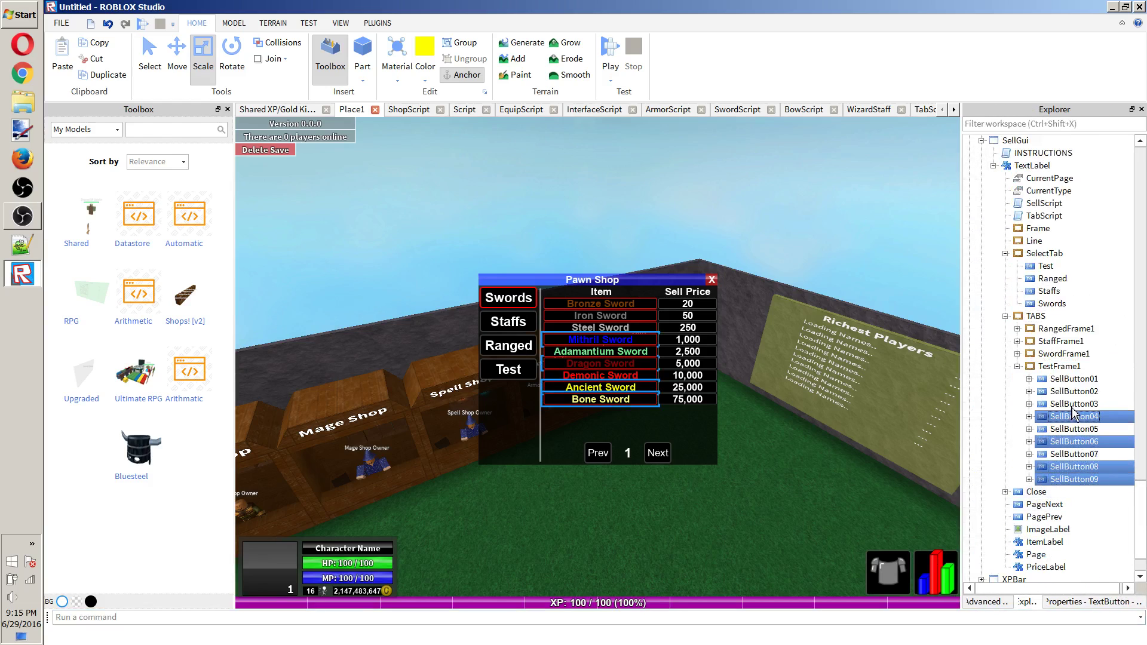
{"action": "left_click", "coordinate": [1073, 404], "text": "ctrl"}
{"action": "left_click", "coordinate": [1074, 391], "text": "ctrl"}
{"action": "left_click", "coordinate": [1074, 429], "text": "ctrl"}
{"action": "left_click", "coordinate": [1073, 454], "text": "ctrl"}
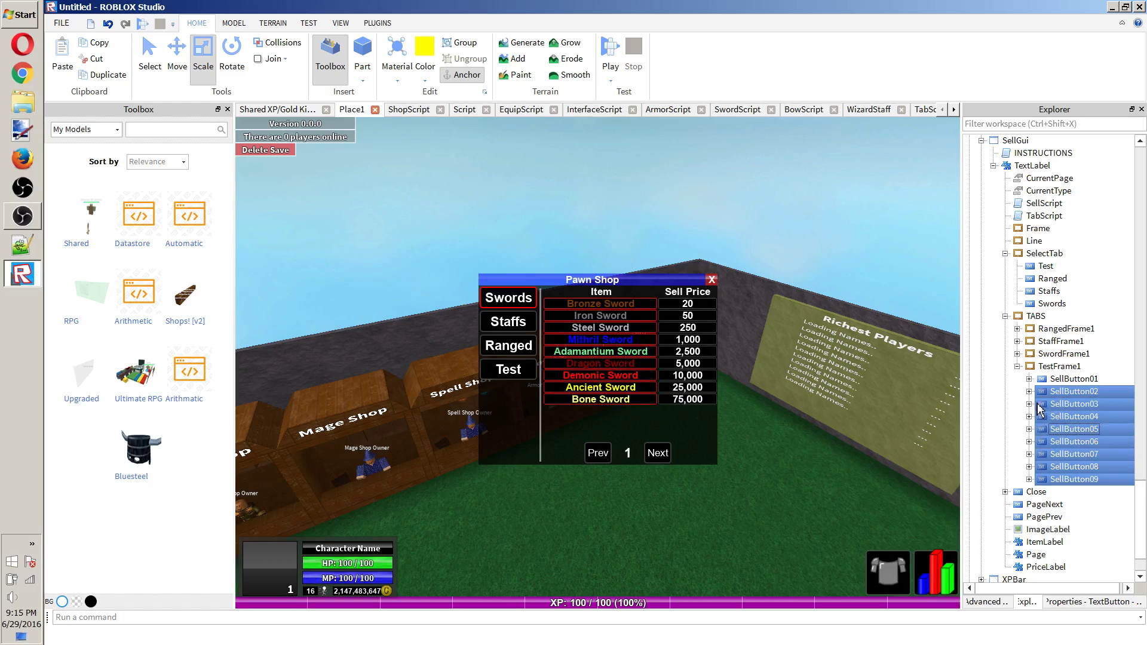
{"action": "key", "text": "Delete"}
Set the value of the Item object under TestFrame1's SellButton01 to Noob Sword.
{"action": "left_click", "coordinate": [1028, 416]}
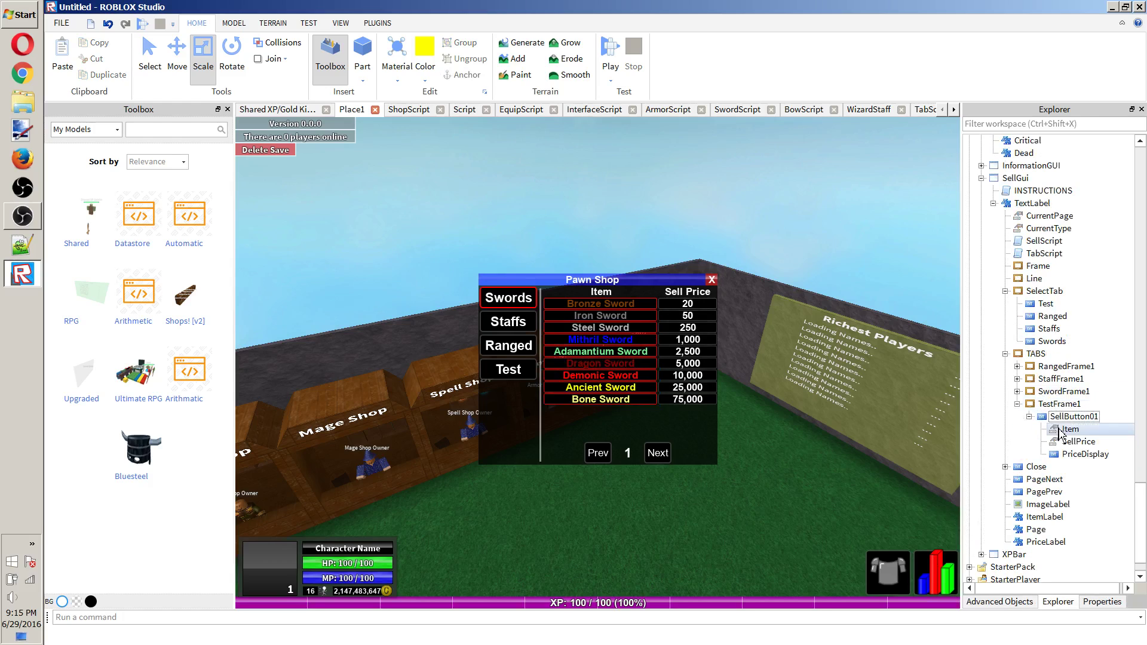
{"action": "left_click", "coordinate": [1059, 429]}
{"action": "left_click", "coordinate": [1109, 603]}
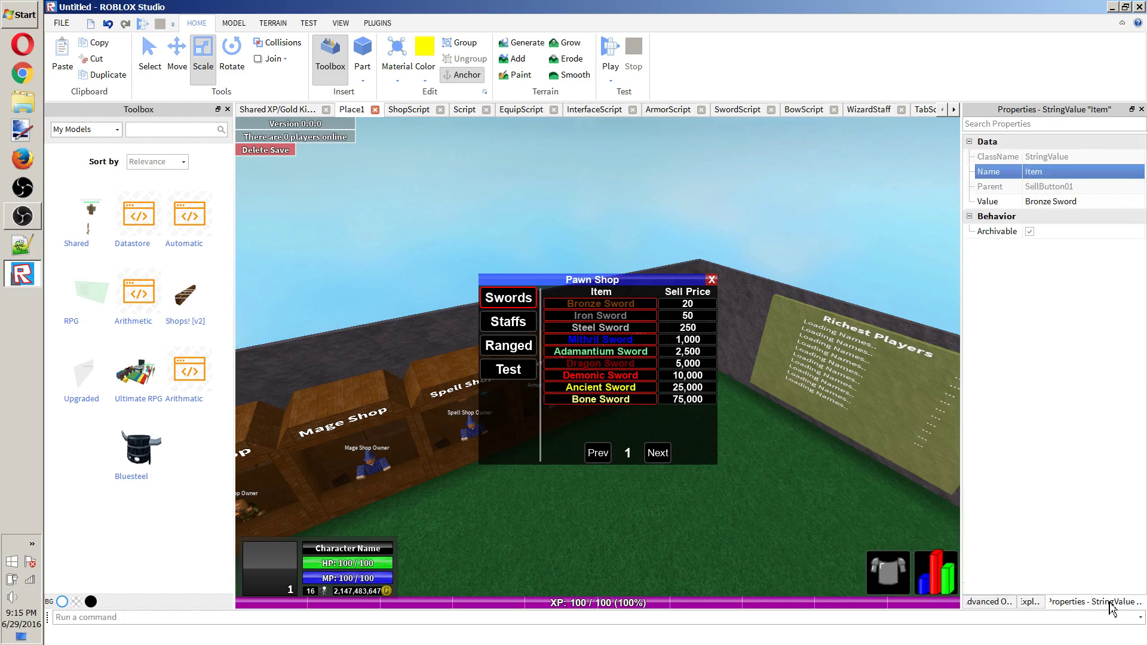
{"action": "left_click", "coordinate": [1091, 203]}
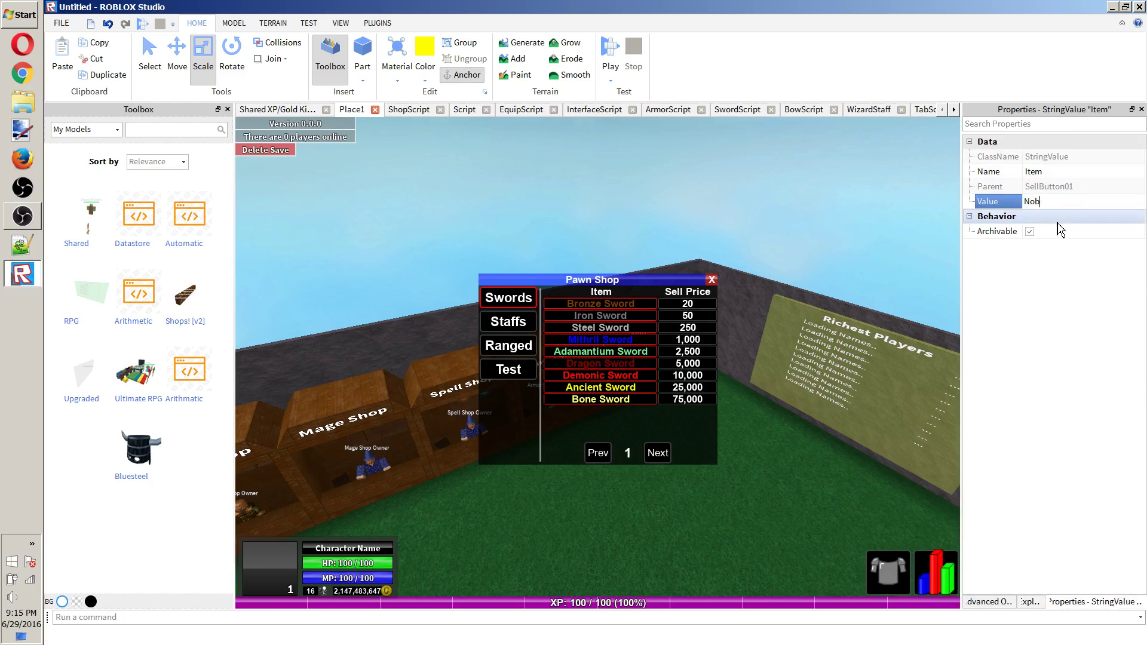
{"action": "key", "text": "Return"}
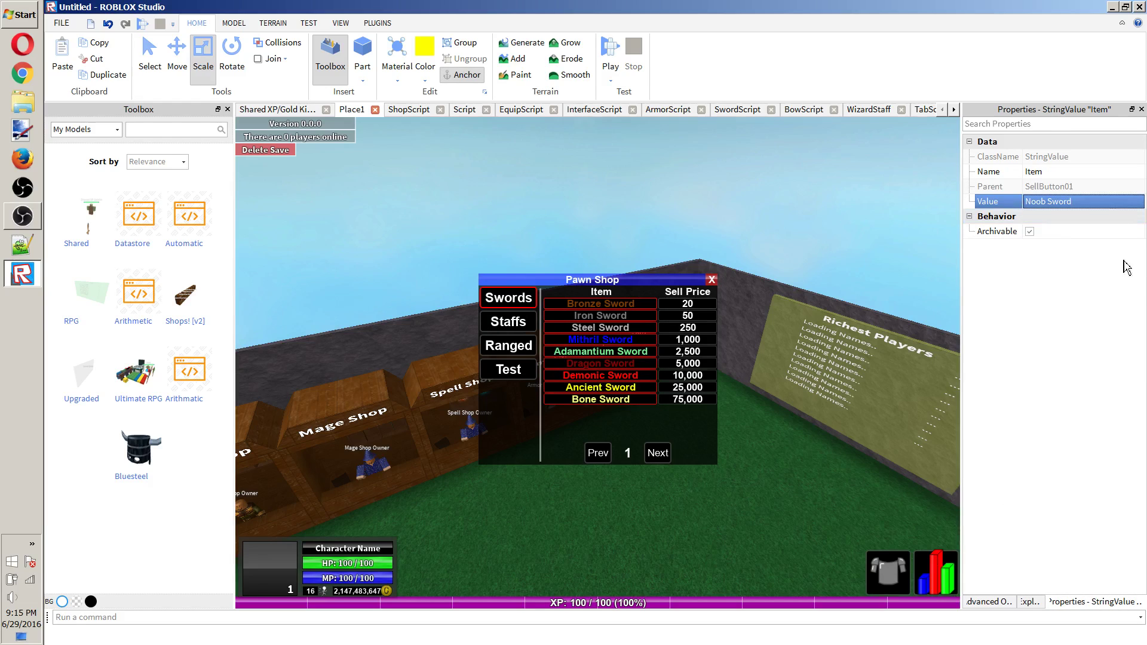
{"action": "left_click", "coordinate": [1032, 602]}
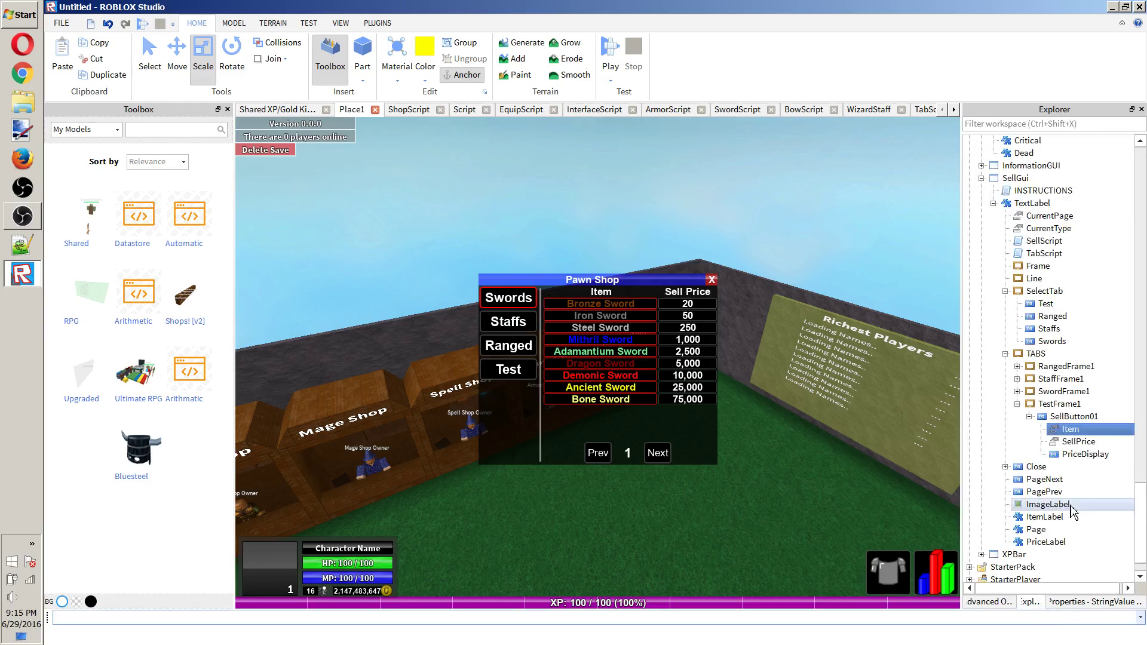
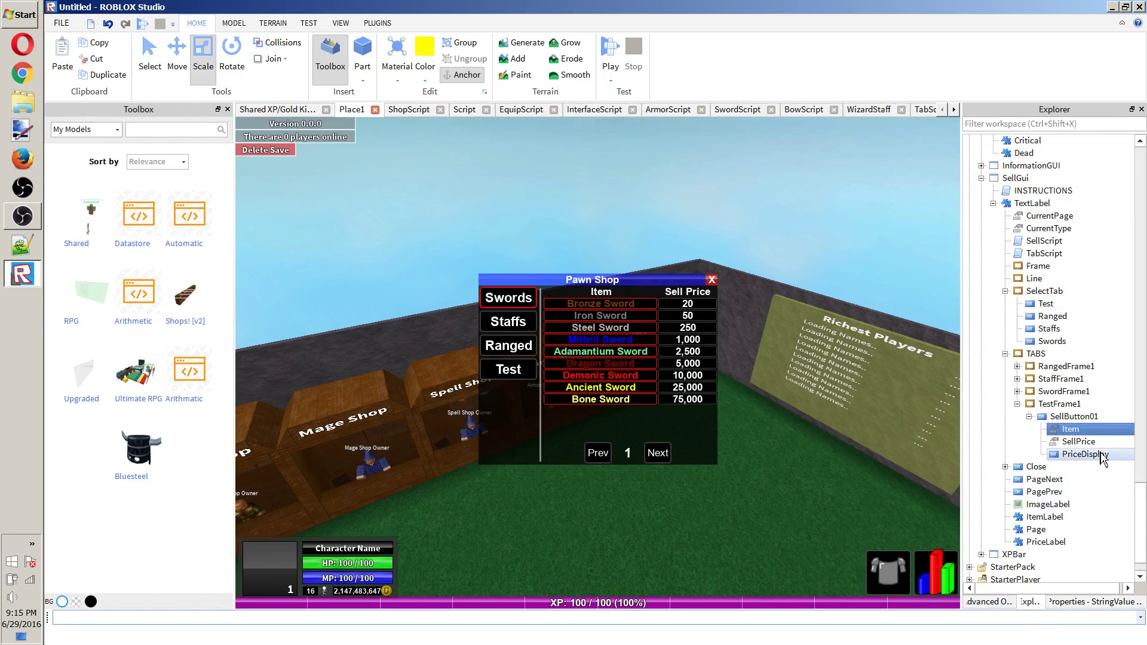
Set the SellPrice value under TestFrame1's SellButton01 to 900.
{"action": "left_click", "coordinate": [1078, 442]}
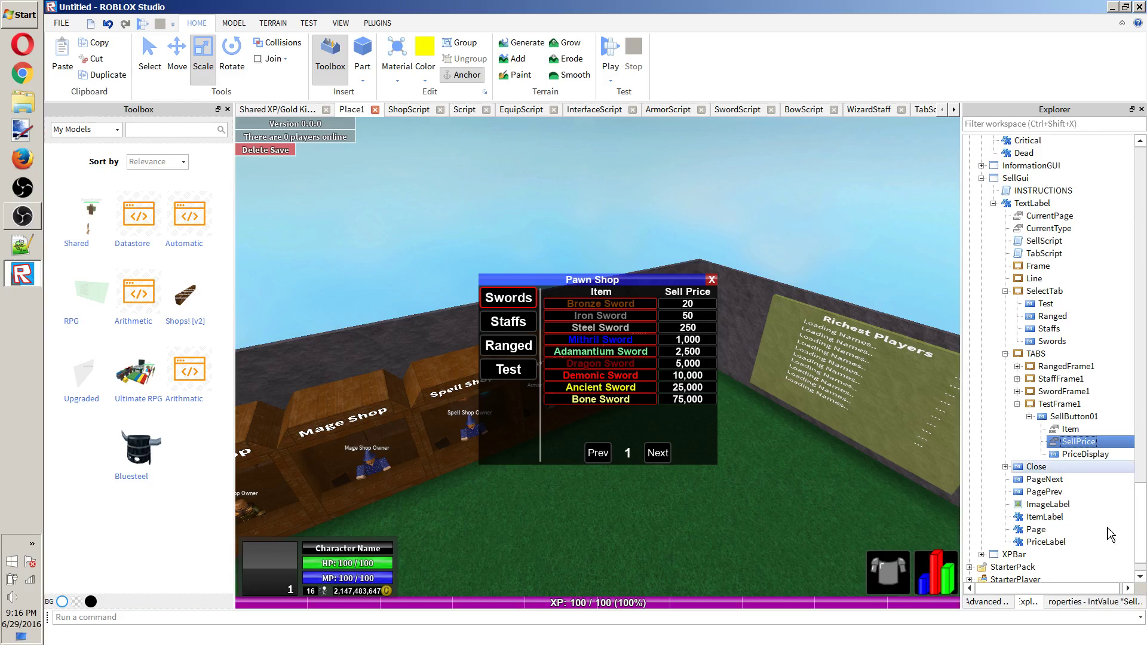
{"action": "left_click", "coordinate": [1099, 602]}
{"action": "left_click", "coordinate": [1075, 206]}
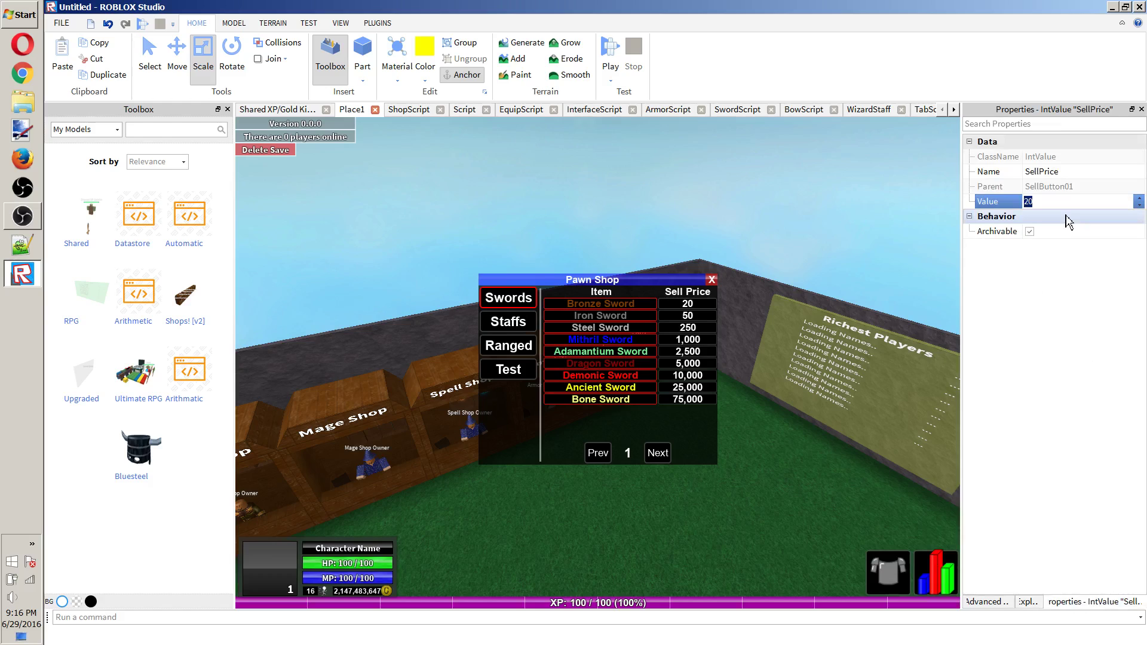
{"action": "key", "text": "Return"}
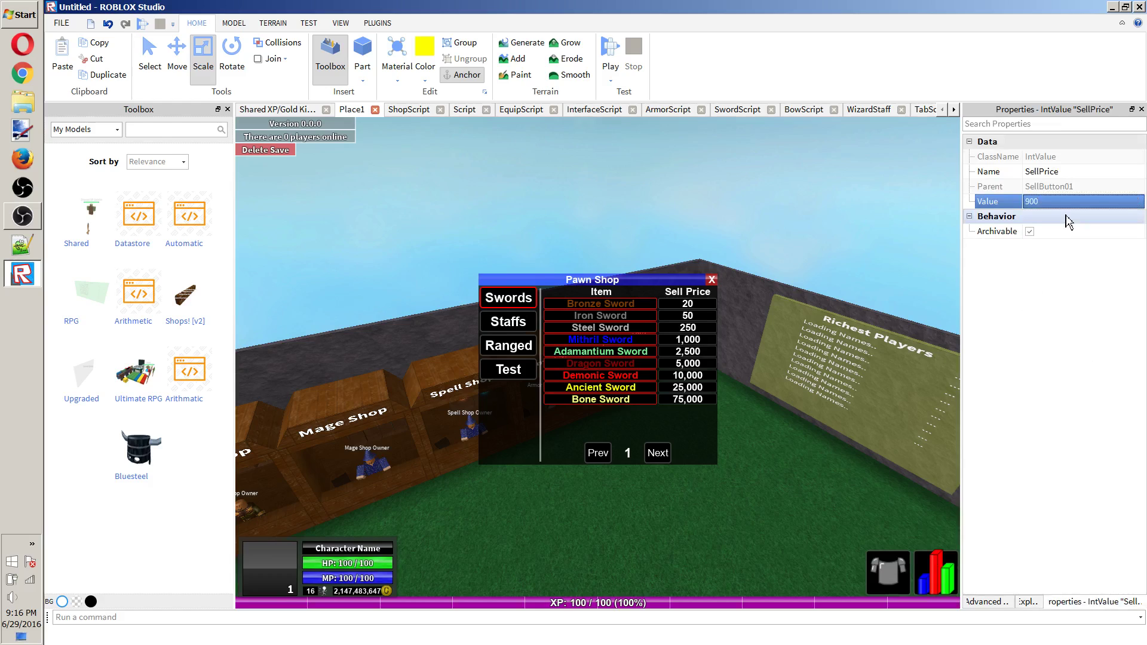
Set the text of the PriceDisplay button under TestFrame1's SellButton01 to 900.
{"action": "left_click", "coordinate": [1028, 602]}
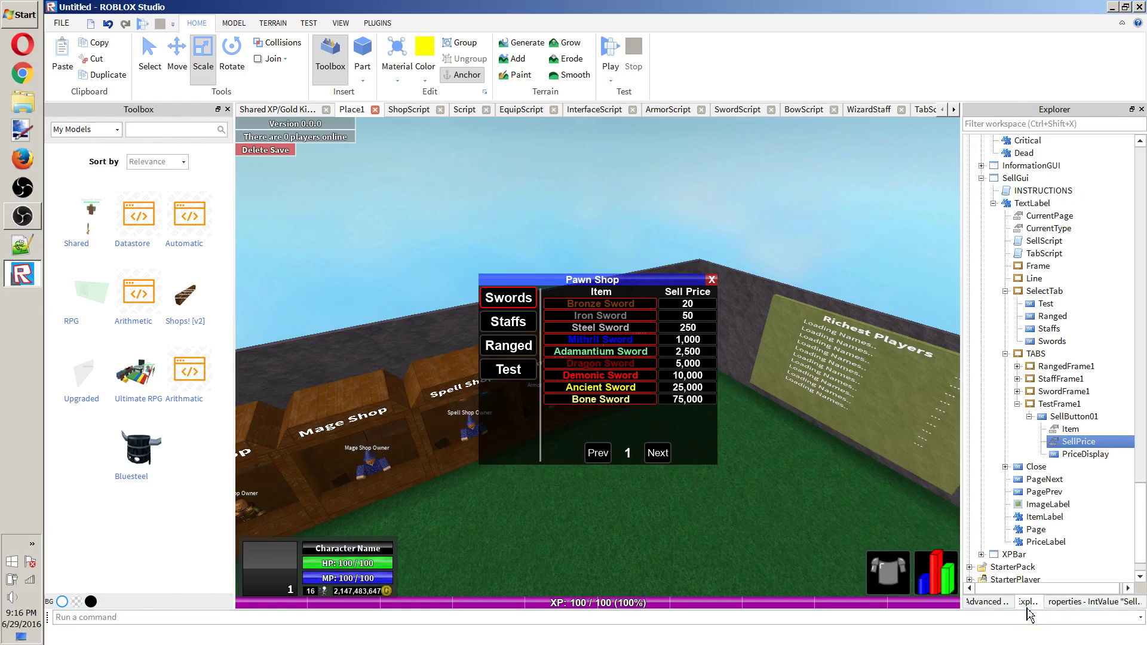
{"action": "left_click", "coordinate": [1083, 454]}
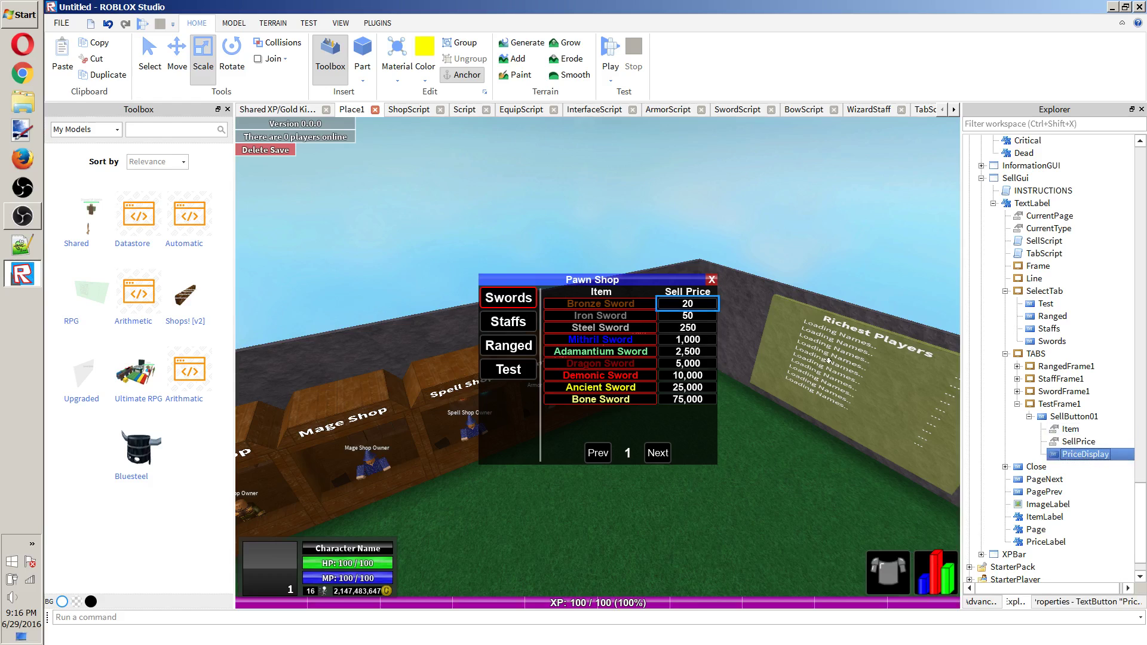
{"action": "right_click_drag", "start_coordinate": [844, 375], "coordinate": [843, 375]}
{"action": "left_click", "coordinate": [1099, 602]}
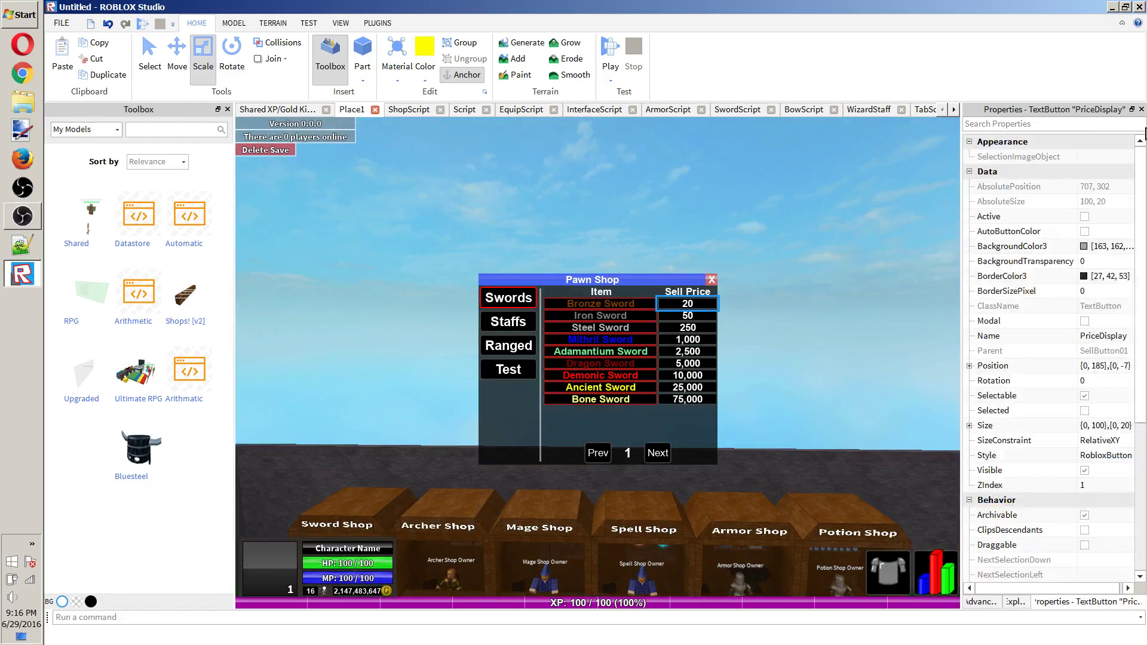
{"action": "scroll", "coordinate": [1117, 453], "scroll_direction": "down", "scroll_amount": 5}
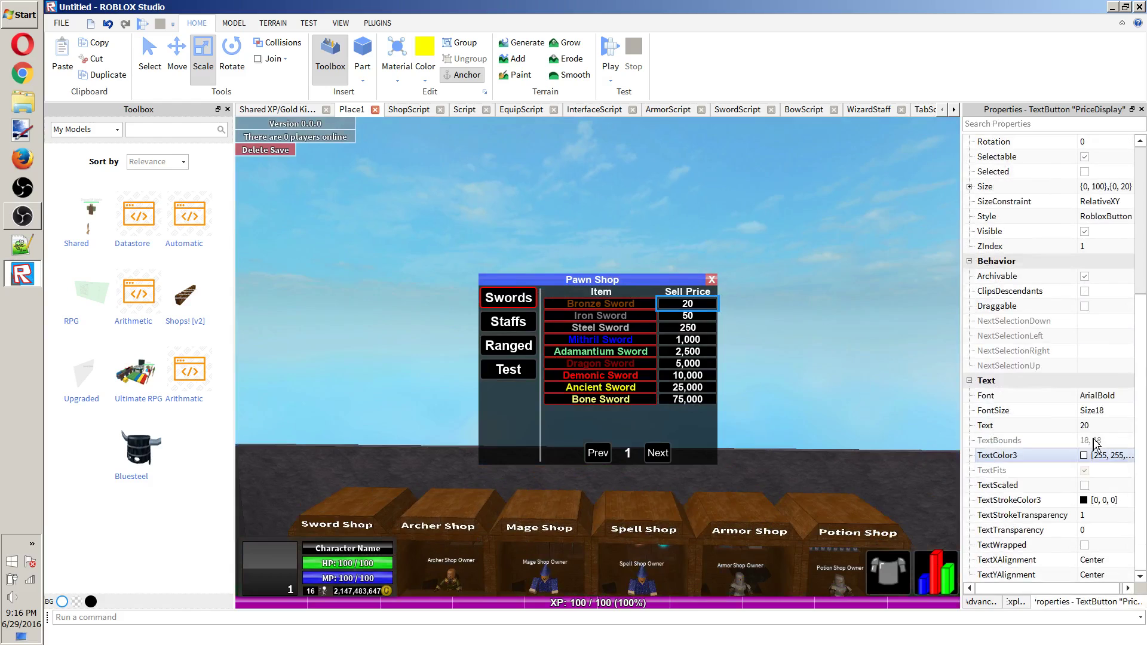
{"action": "left_click", "coordinate": [1111, 425]}
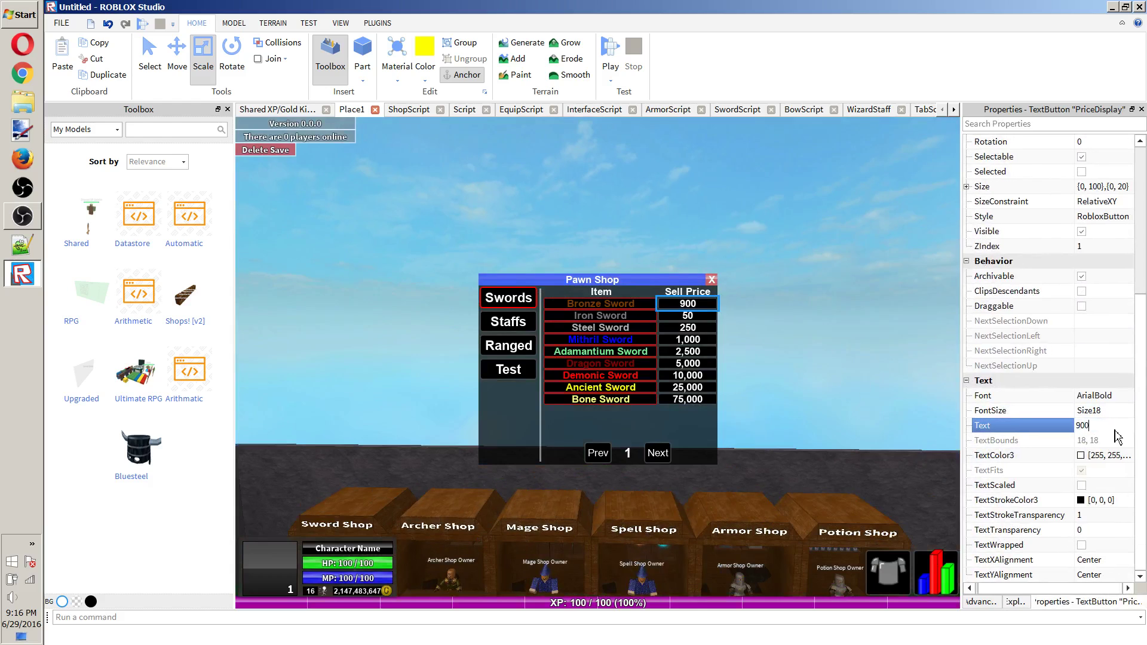
{"action": "type", "text": "900"}
{"action": "key", "text": "Return"}
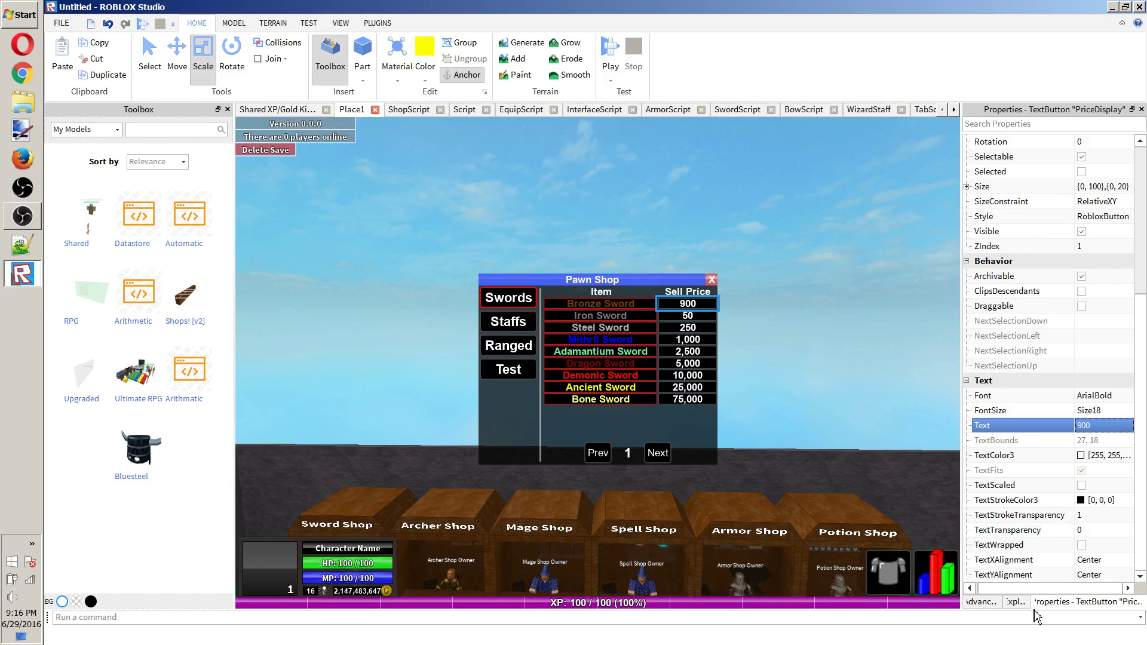
Turn off the Visible property of TestFrame1.
{"action": "left_click", "coordinate": [1017, 602]}
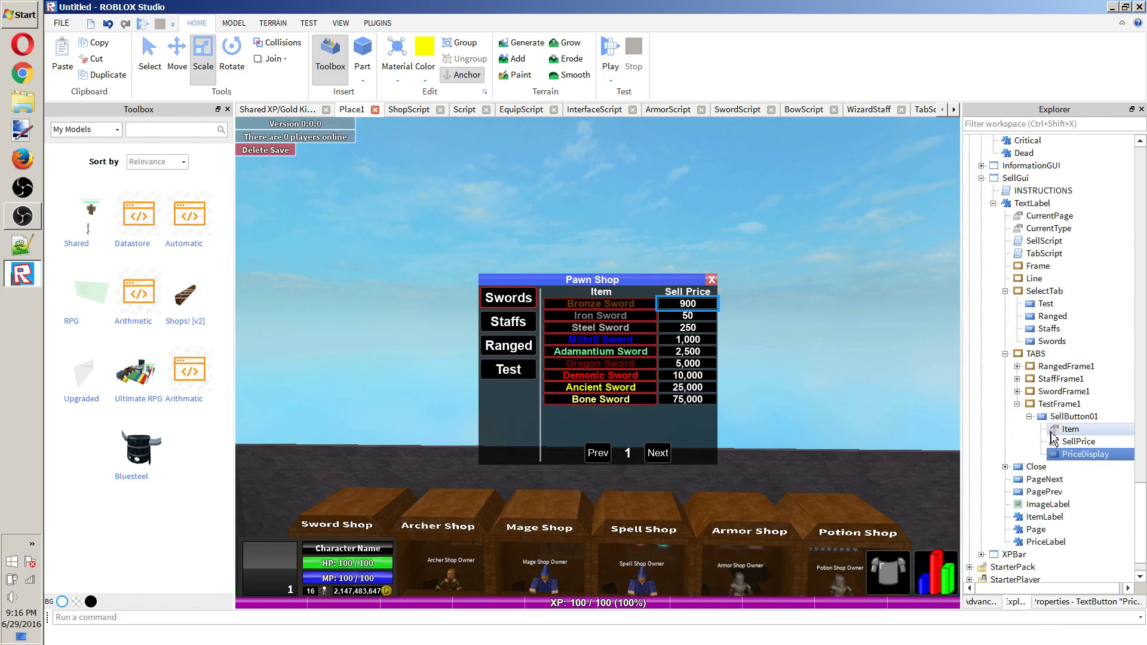
{"action": "left_click", "coordinate": [1067, 405]}
{"action": "left_click", "coordinate": [1093, 601]}
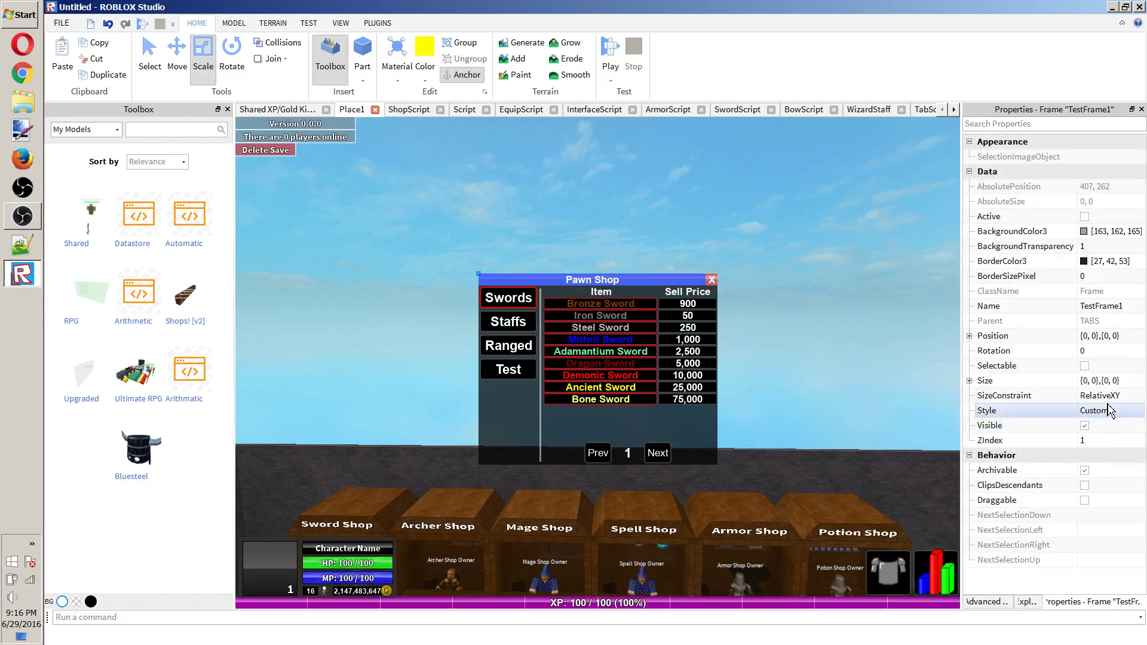
{"action": "left_click", "coordinate": [1115, 432]}
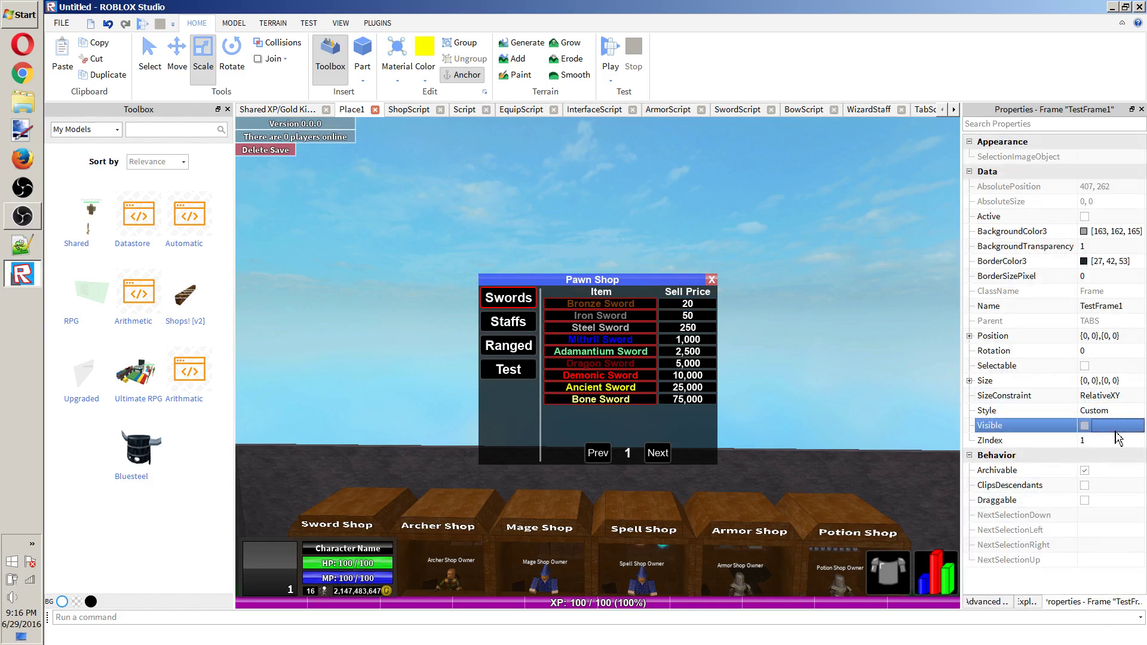
Set the text of TestFrame1's SellButton01 to Noob Sword.
{"action": "left_click", "coordinate": [1026, 601]}
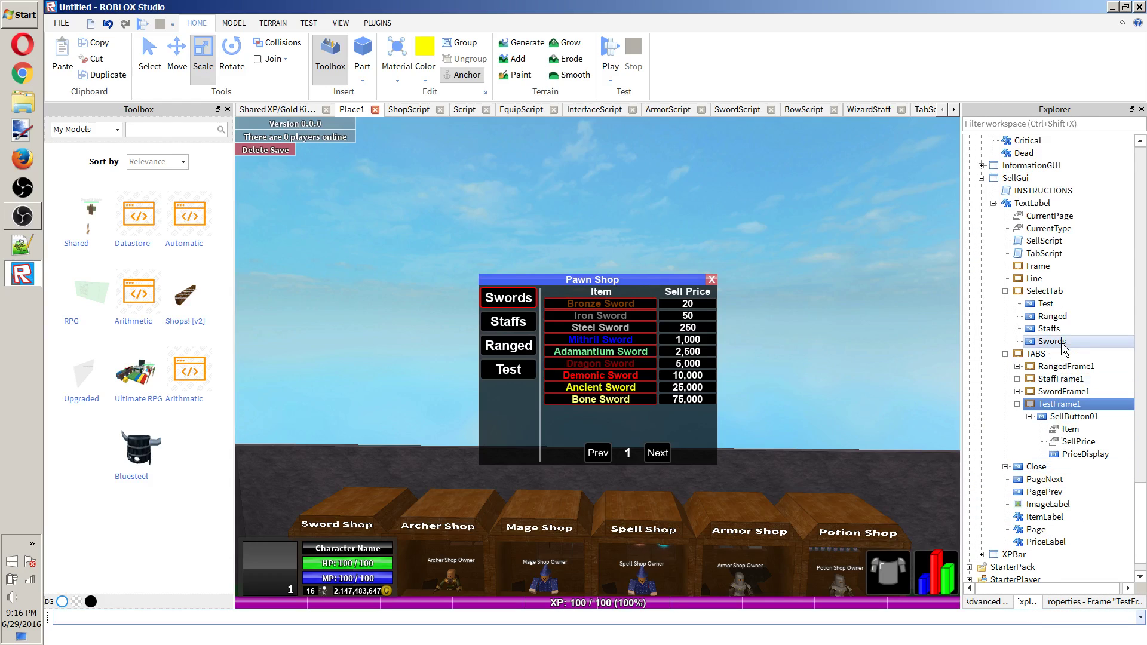
{"action": "left_click", "coordinate": [1074, 416]}
{"action": "left_click", "coordinate": [1117, 602]}
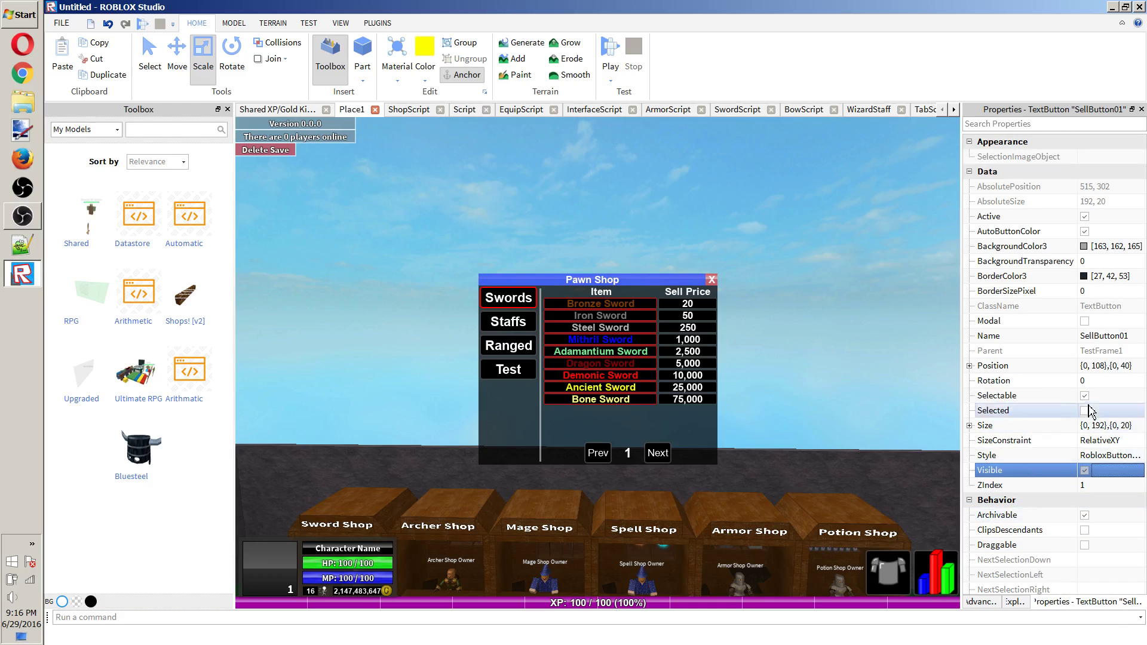
{"action": "scroll", "coordinate": [1110, 358], "scroll_direction": "down", "scroll_amount": 5}
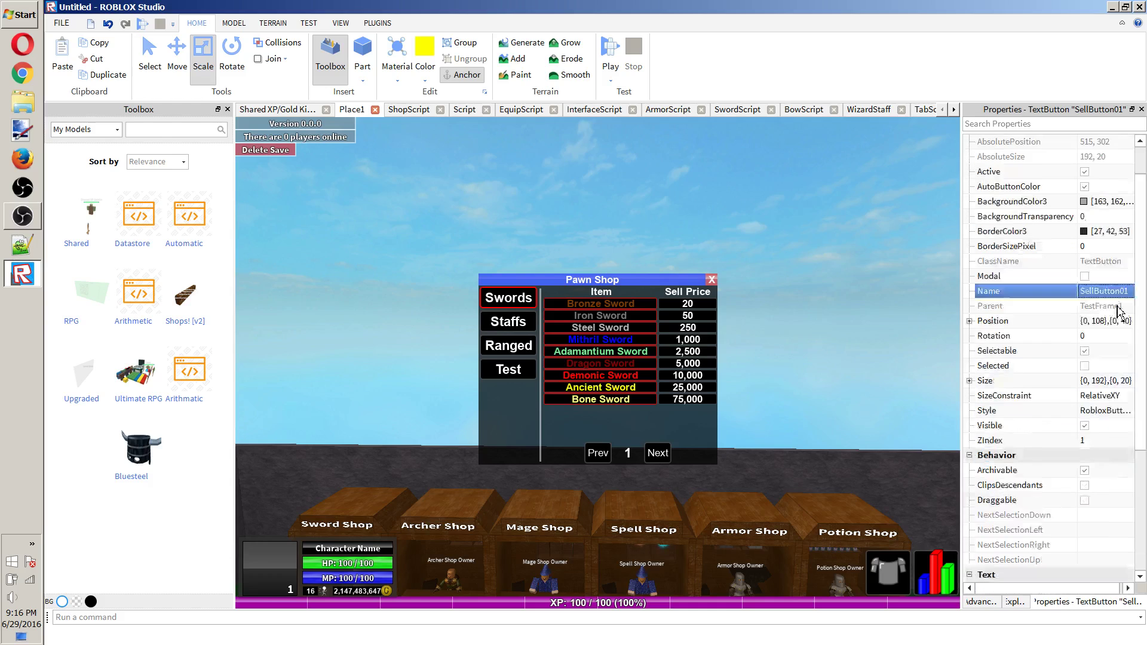
{"action": "left_click", "coordinate": [1102, 425]}
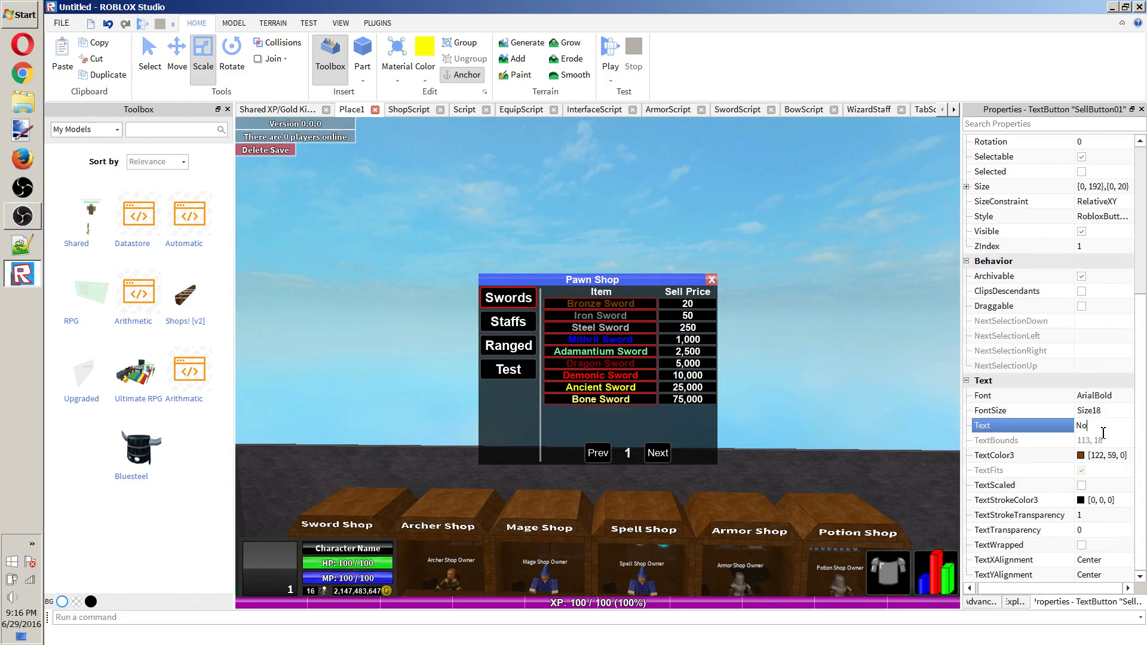
{"action": "type", "text": "Noob Sword"}
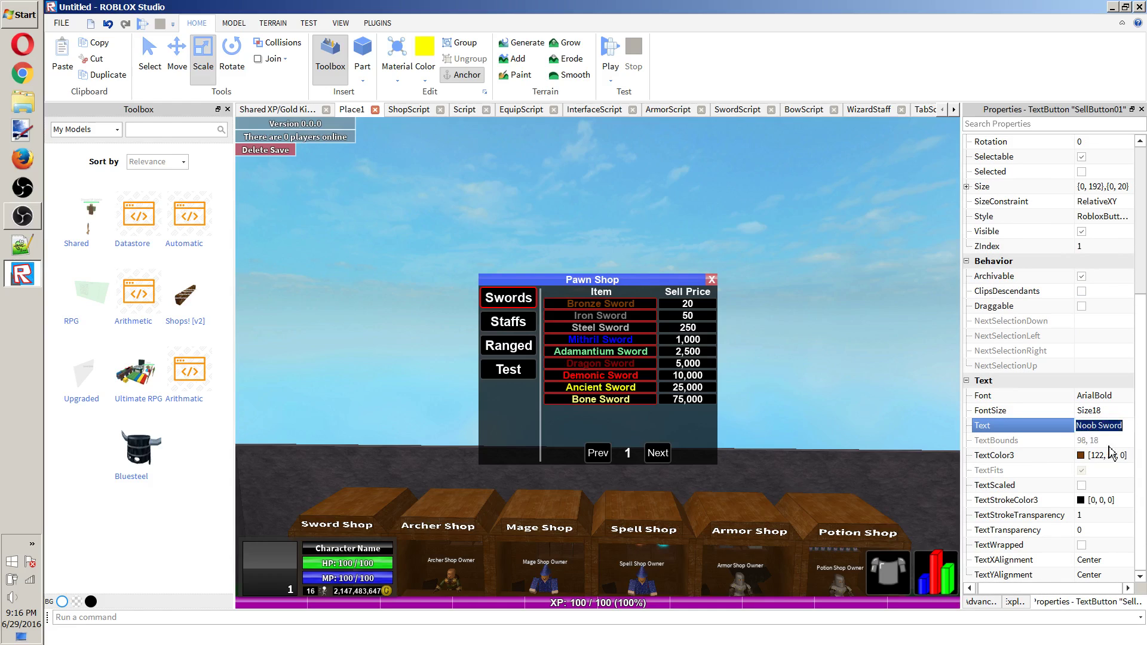
Change SellButton01's TextColor3 to the light yellow basic color (255, 255, 127).
{"action": "left_click", "coordinate": [1109, 455]}
{"action": "left_click", "coordinate": [1080, 455]}
{"action": "left_click", "coordinate": [572, 300]}
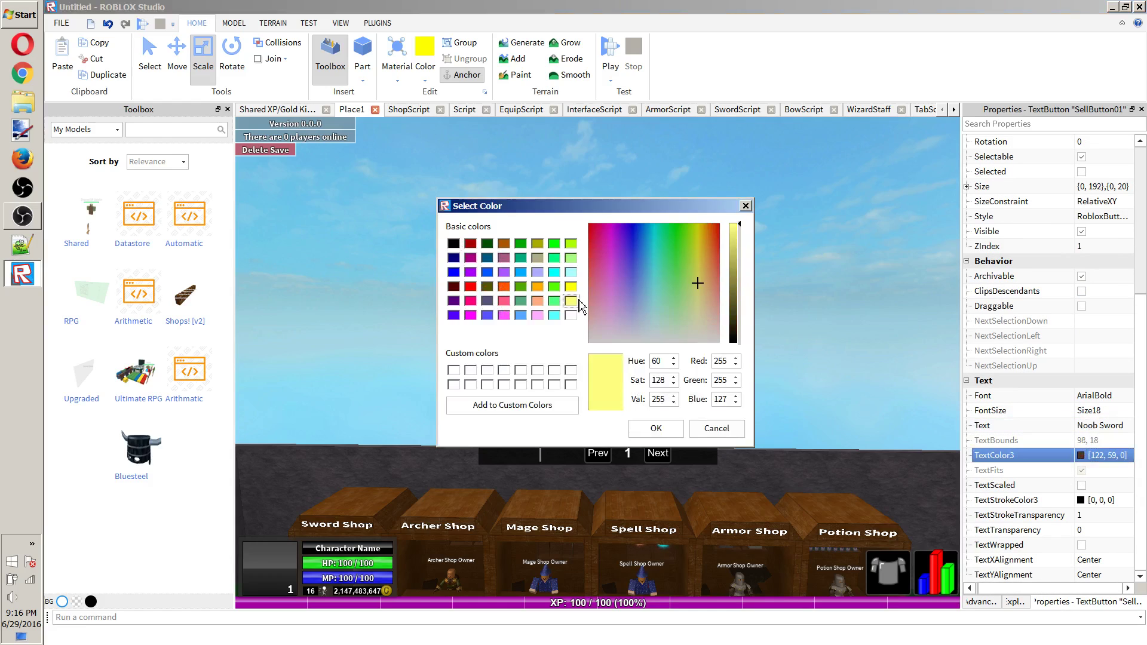
{"action": "left_click", "coordinate": [656, 428]}
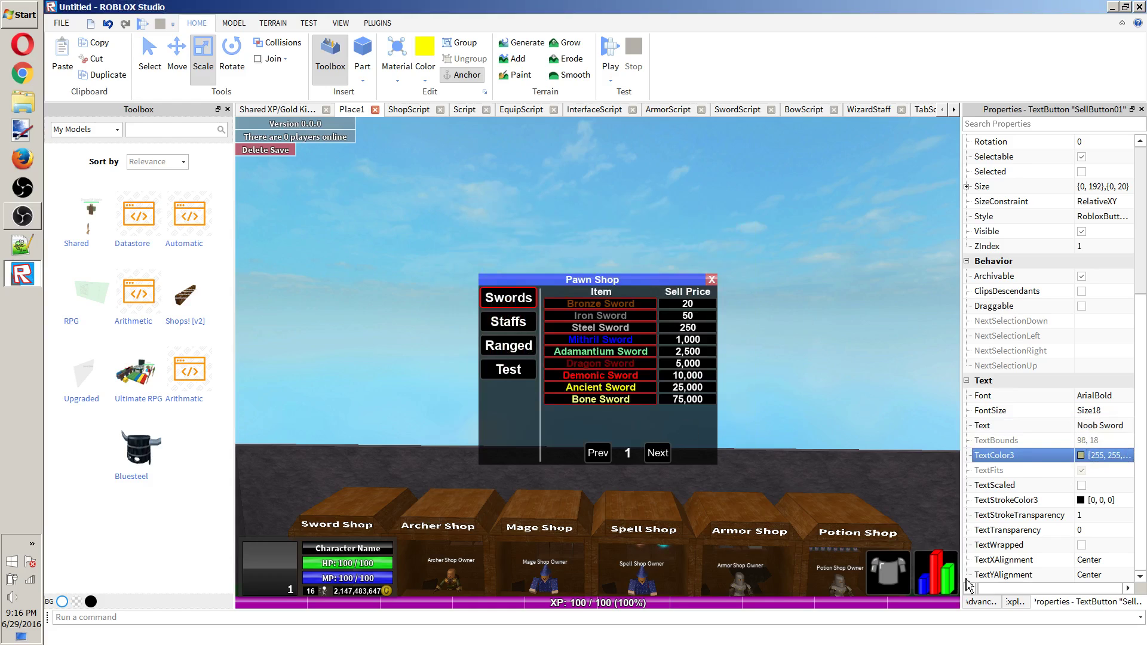
{"action": "left_click", "coordinate": [1014, 602]}
{"action": "scroll", "coordinate": [1045, 478], "scroll_direction": "down", "scroll_amount": 1}
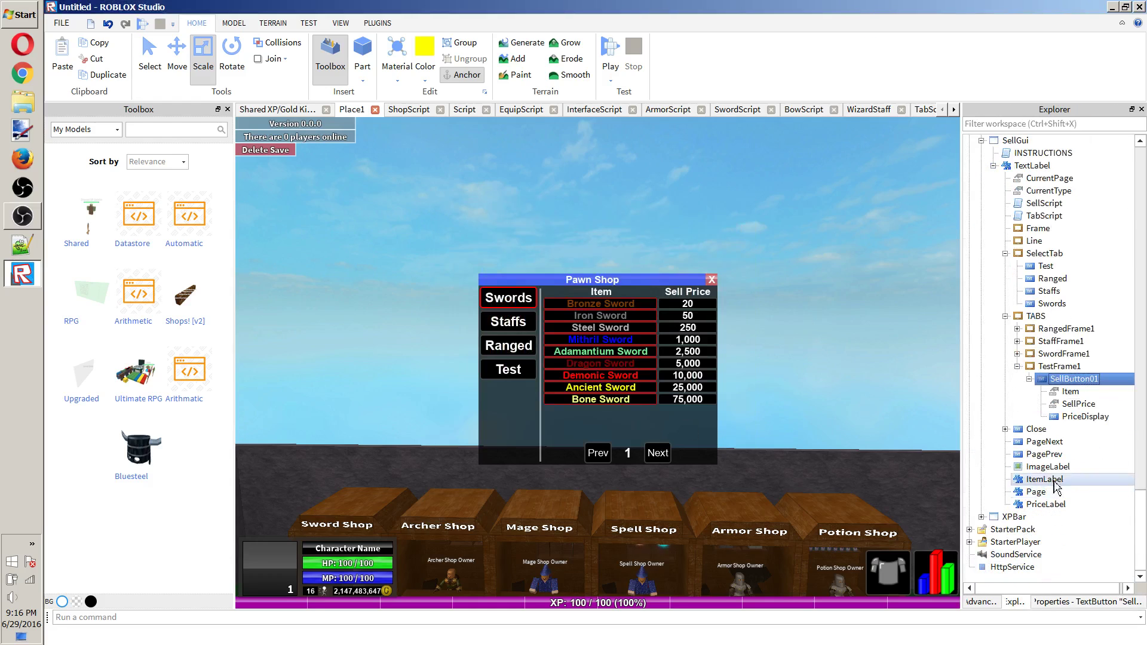
{"action": "left_click", "coordinate": [1005, 428]}
{"action": "left_click", "coordinate": [1016, 430]}
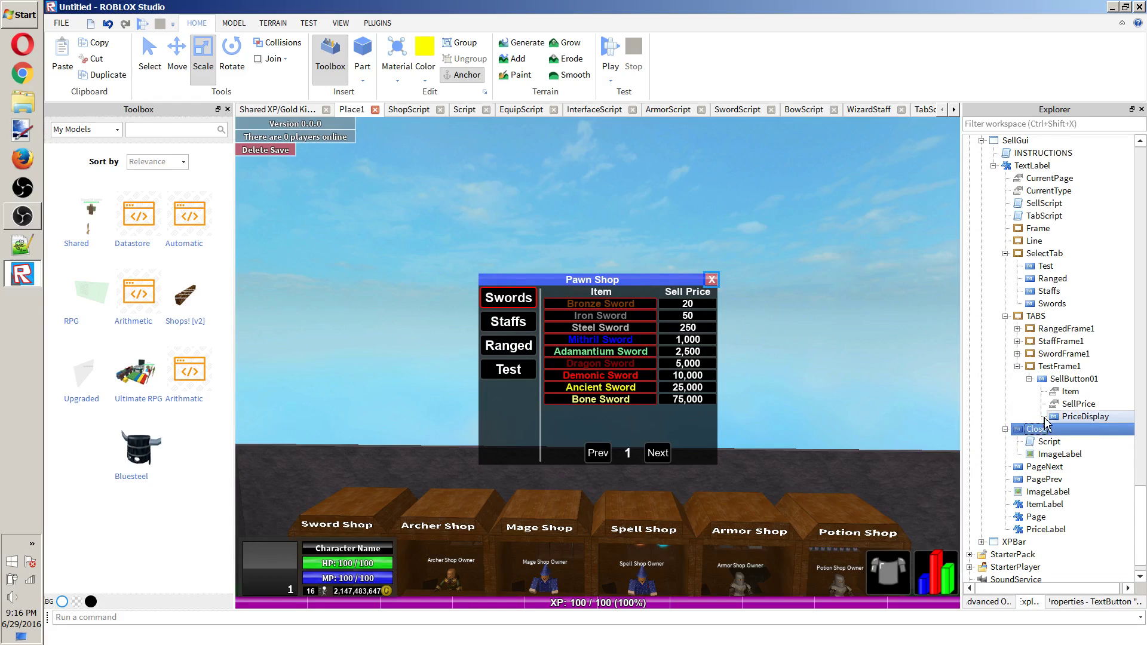
{"action": "left_click", "coordinate": [1054, 417]}
{"action": "left_click", "coordinate": [1045, 479]}
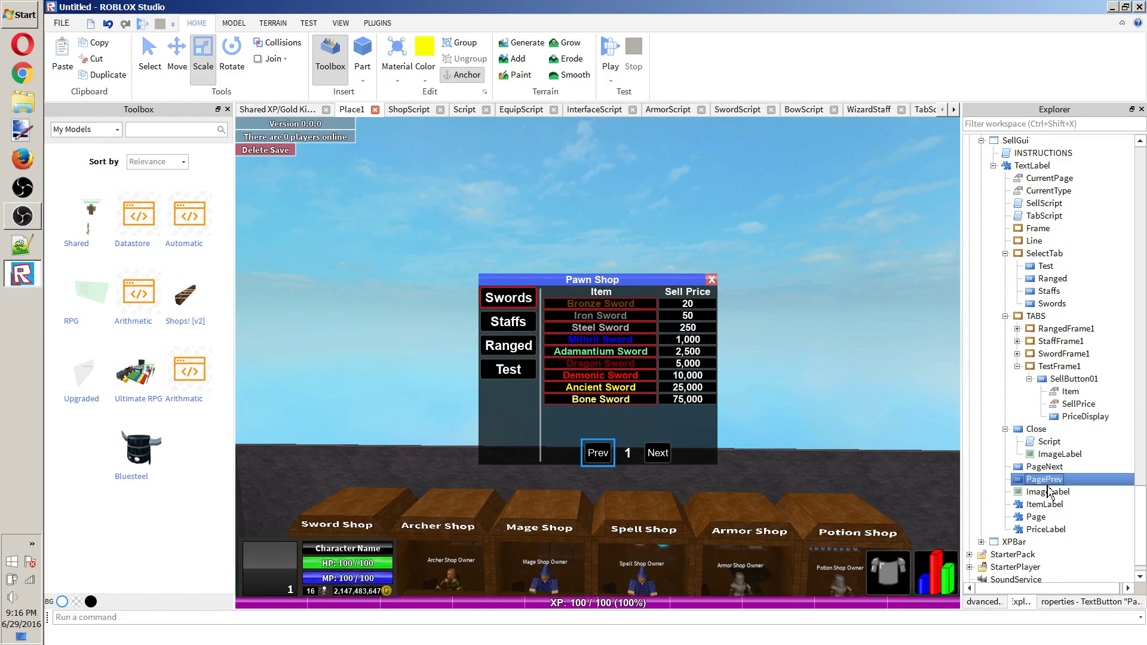
{"action": "scroll", "coordinate": [1050, 491], "scroll_direction": "up", "scroll_amount": 2}
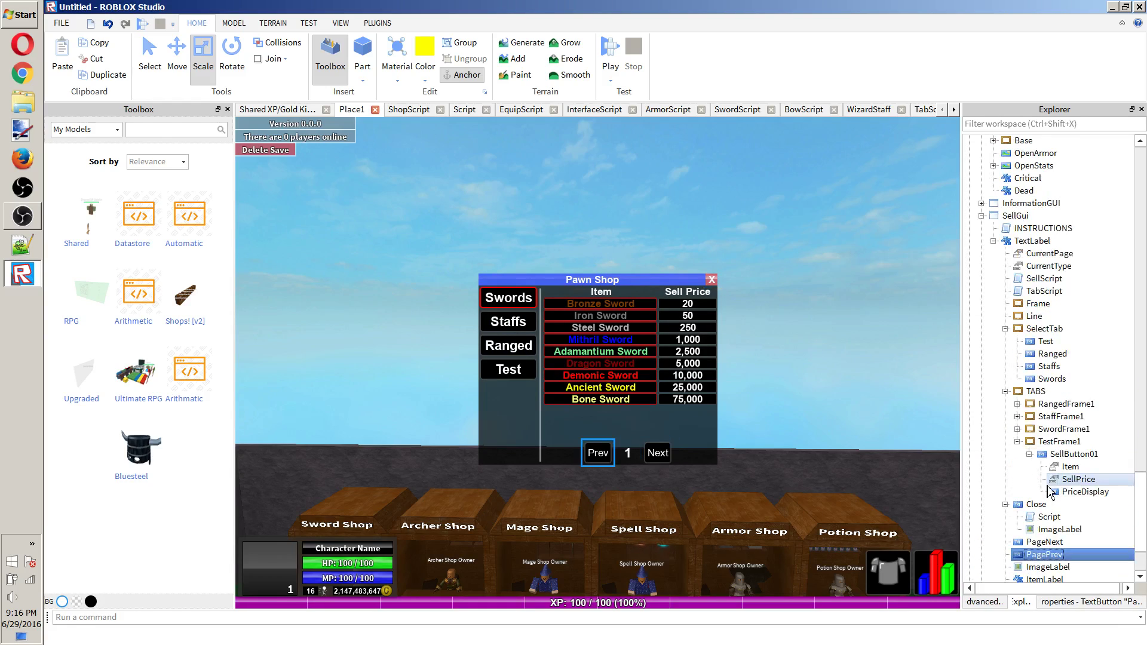
Collapse the SelectTab and TABS frames of SellGui and open its TabScript for editing.
{"action": "left_click", "coordinate": [1039, 291]}
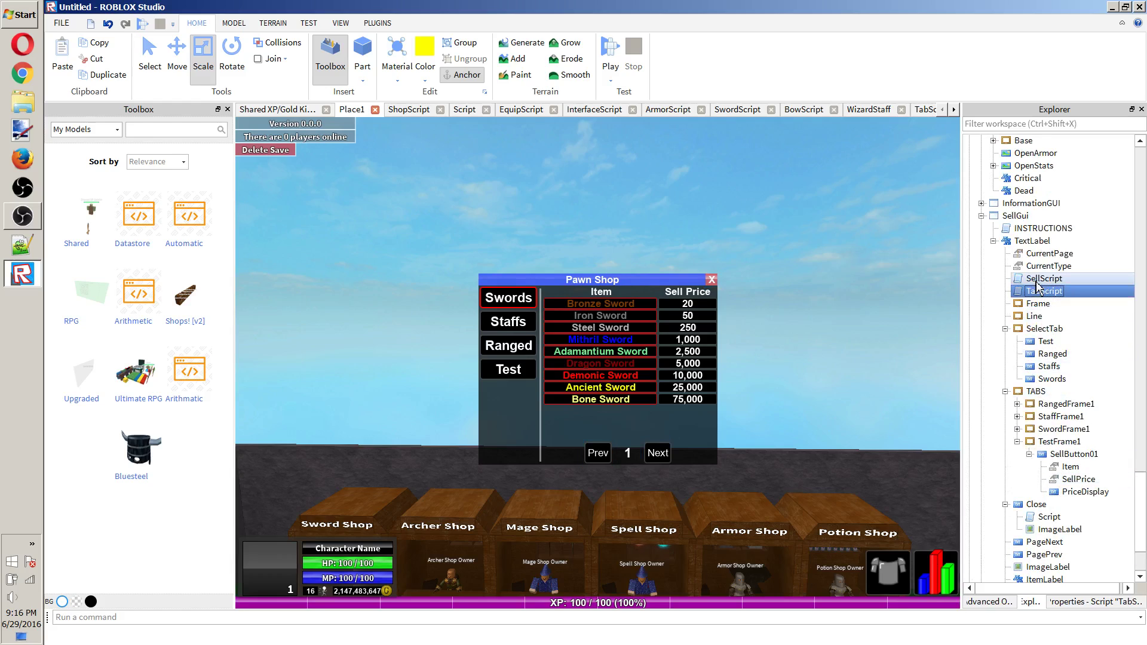
{"action": "left_click", "coordinate": [1016, 330]}
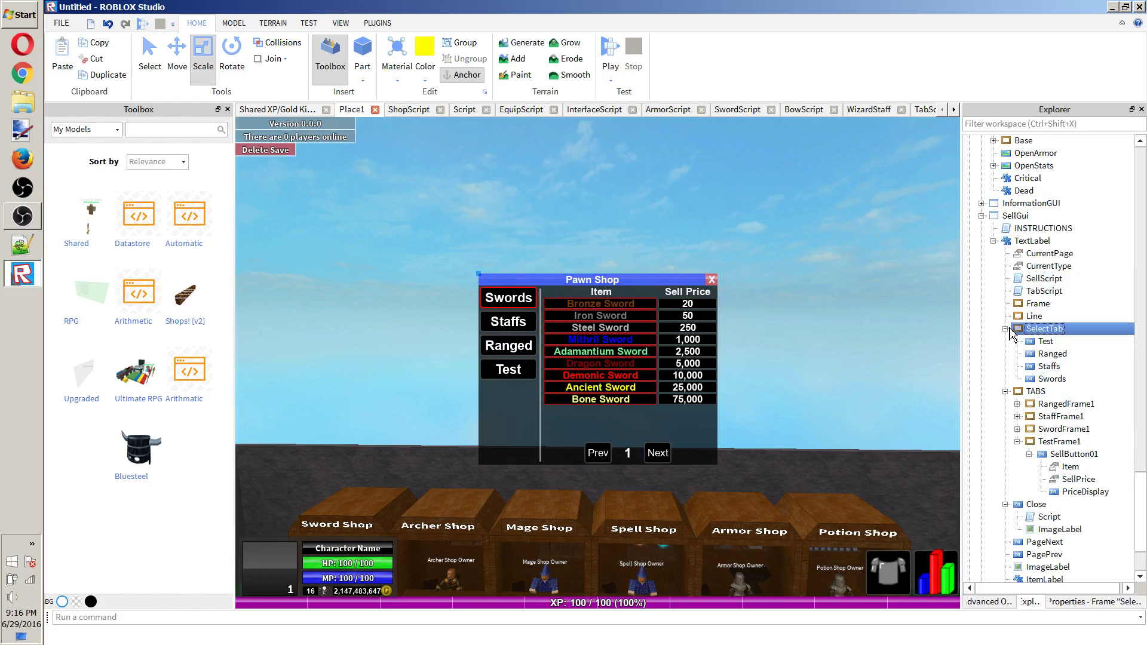
{"action": "left_click", "coordinate": [1006, 329]}
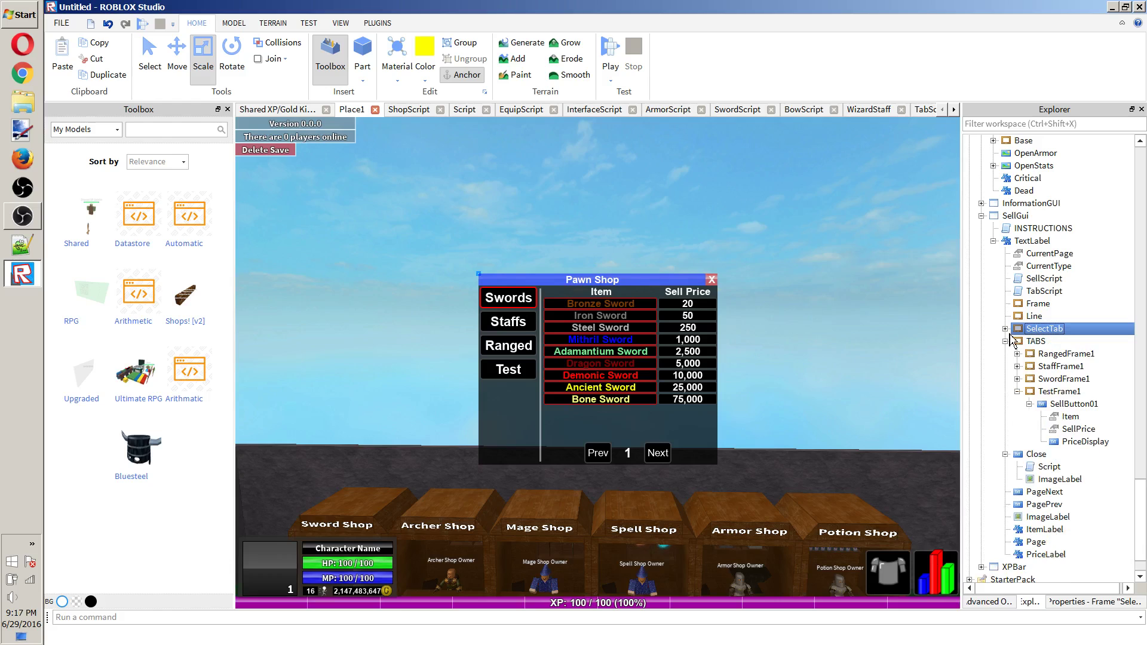
{"action": "left_click", "coordinate": [1005, 341]}
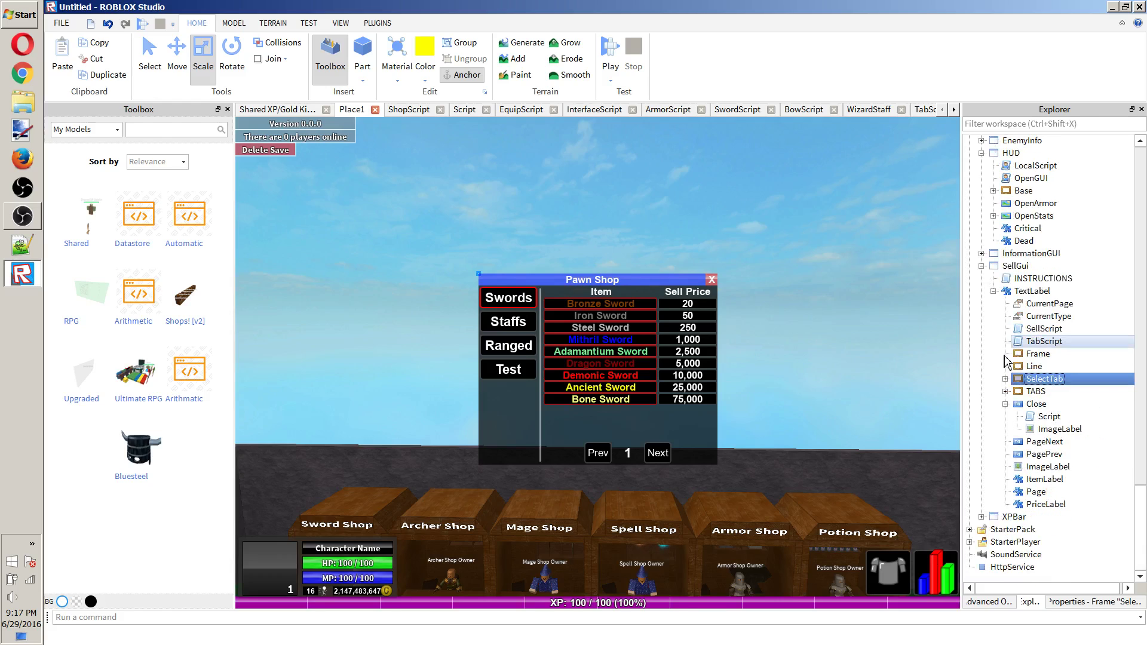
{"action": "left_click", "coordinate": [1005, 354]}
{"action": "scroll", "coordinate": [1027, 364], "scroll_direction": "up", "scroll_amount": 2}
{"action": "double_click", "coordinate": [1040, 368]}
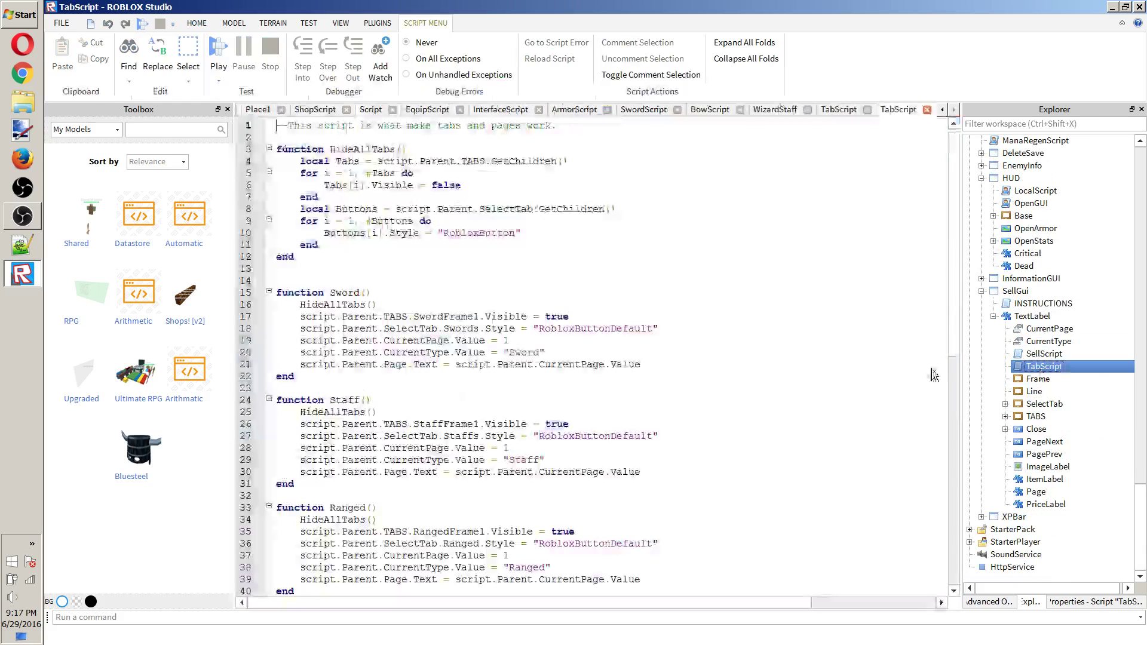
Examine the Sword, Staff and Ranged functions and the commented-out CustomTab template in TabScript.
{"action": "scroll", "coordinate": [572, 326], "scroll_direction": "down", "scroll_amount": 8}
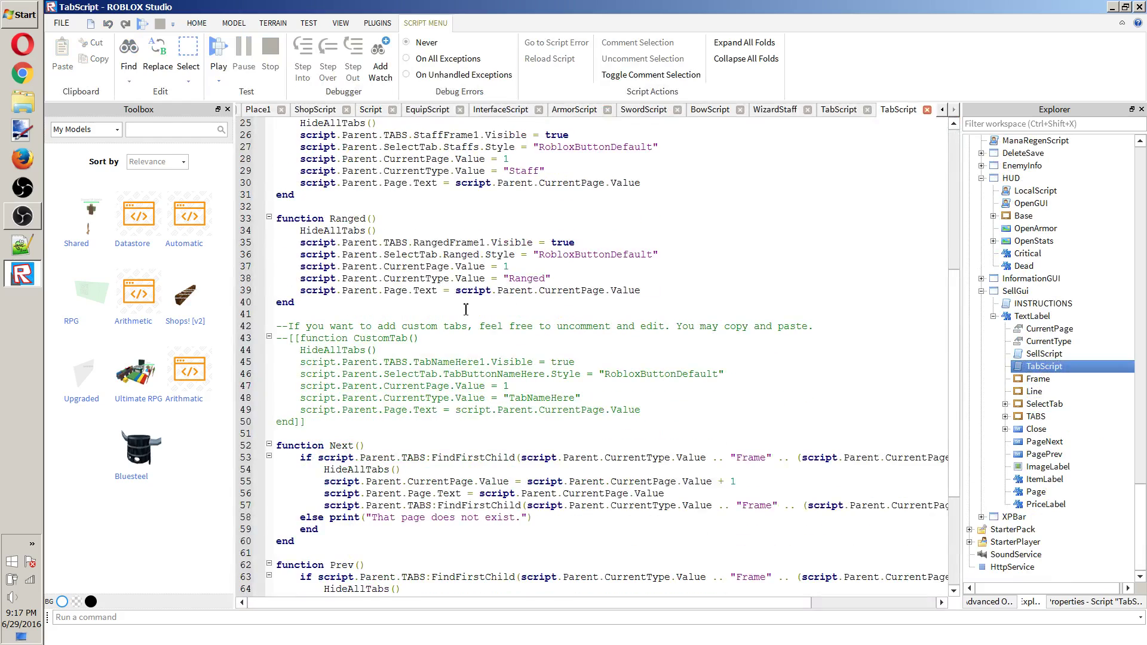
{"action": "scroll", "coordinate": [369, 358], "scroll_direction": "up", "scroll_amount": 2}
{"action": "left_click_drag", "start_coordinate": [344, 375], "coordinate": [276, 290]}
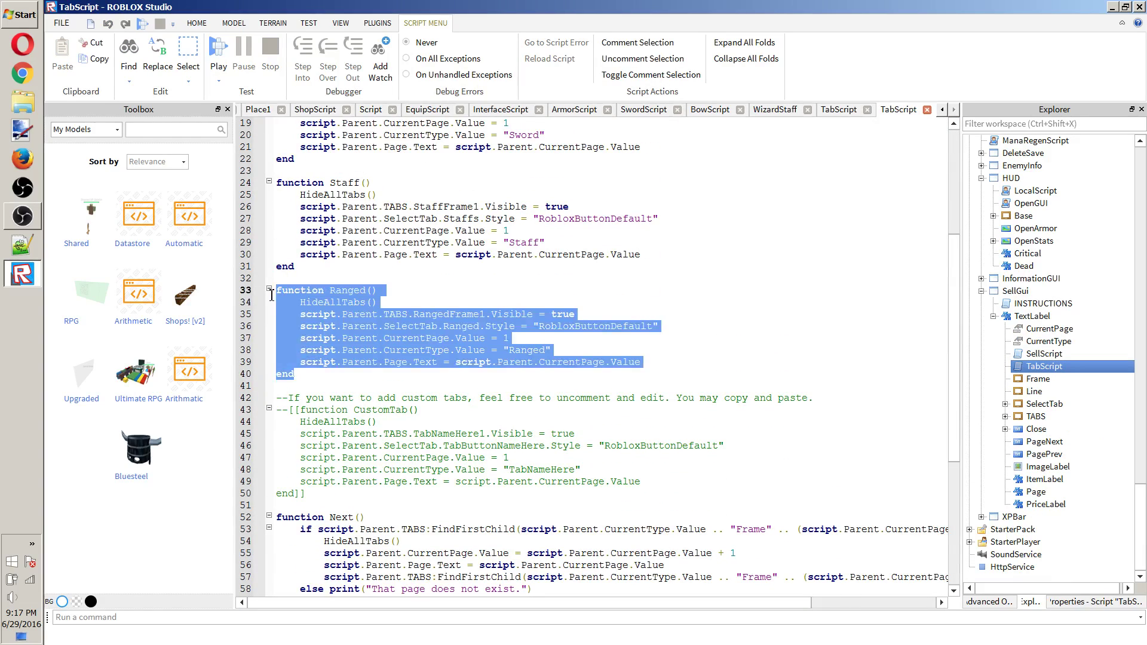
{"action": "left_click", "coordinate": [343, 290]}
{"action": "scroll", "coordinate": [338, 292], "scroll_direction": "up", "scroll_amount": 4}
{"action": "left_click_drag", "start_coordinate": [344, 303], "coordinate": [273, 224]}
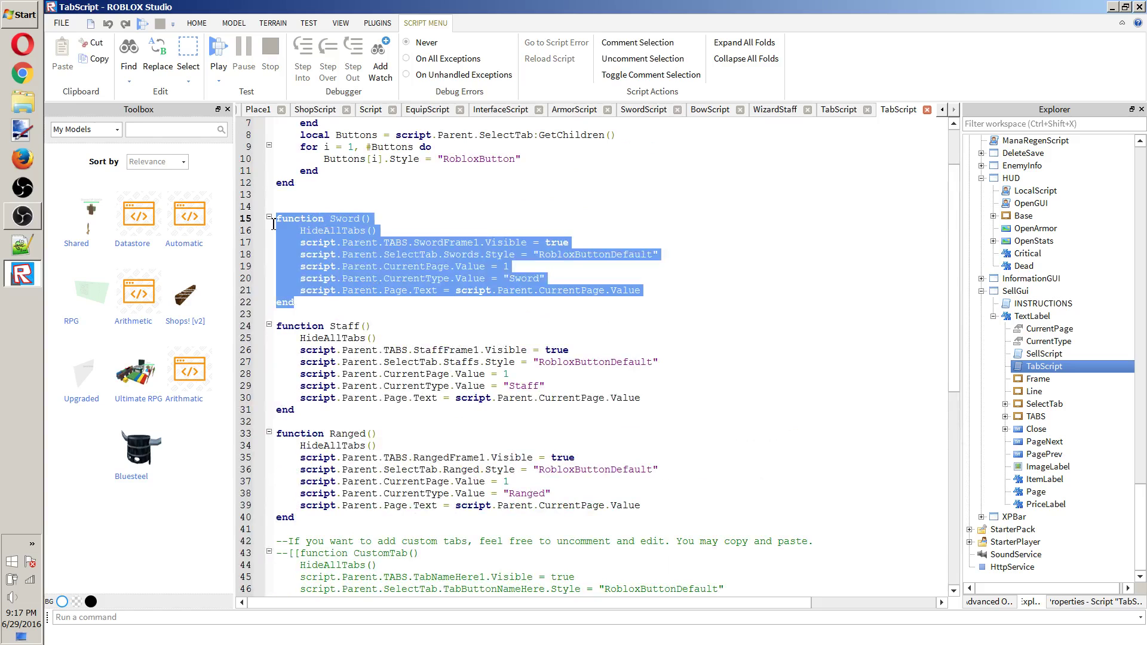
{"action": "left_click", "coordinate": [553, 306]}
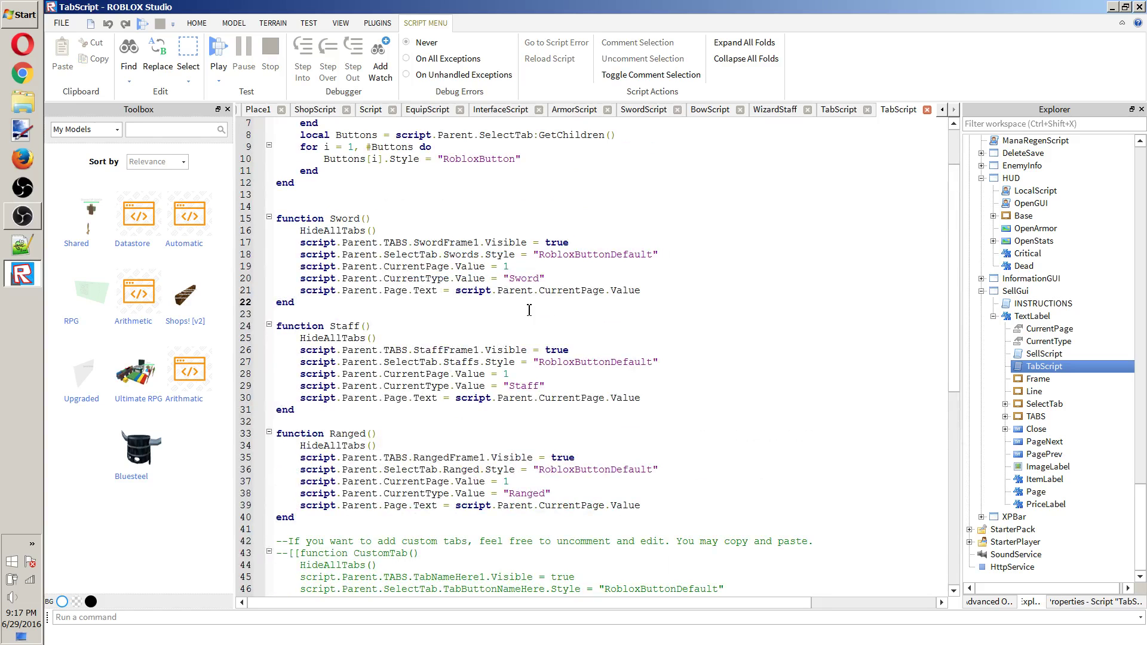
{"action": "scroll", "coordinate": [440, 353], "scroll_direction": "up", "scroll_amount": 2}
{"action": "scroll", "coordinate": [440, 353], "scroll_direction": "down", "scroll_amount": 7}
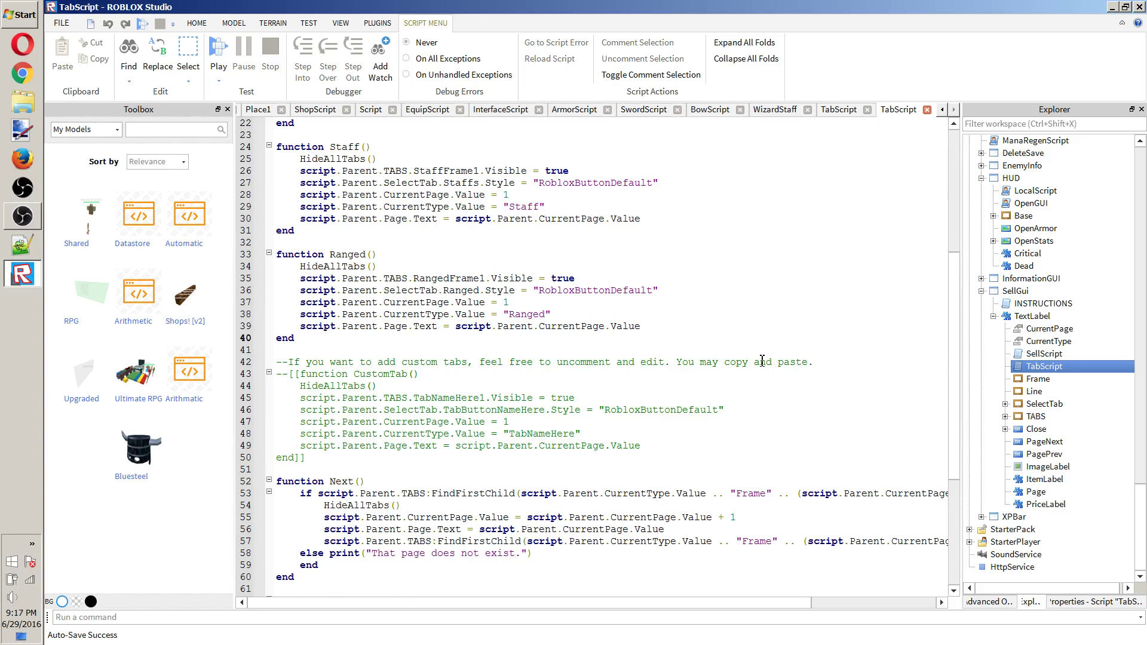
{"action": "left_click_drag", "start_coordinate": [889, 365], "coordinate": [276, 361]}
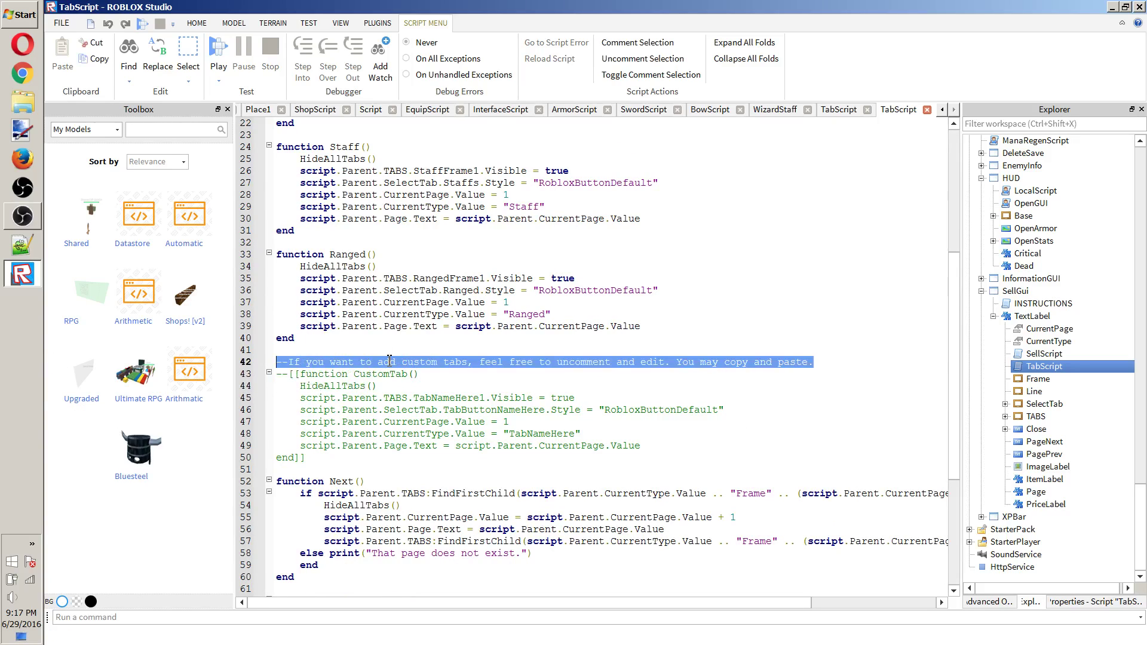
Delete the instruction comment above the CustomTab template in TabScript and uncomment the CustomTab function.
{"action": "key", "text": "BackSpace"}
{"action": "key", "text": "BackSpace"}
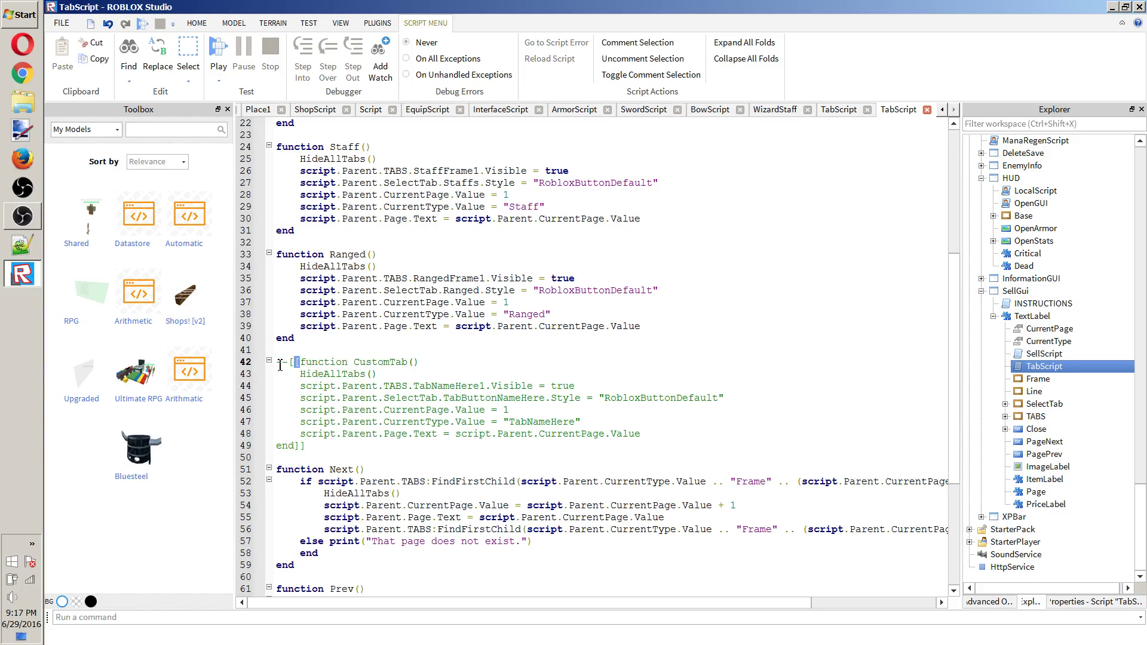
{"action": "key", "text": "BackSpace"}
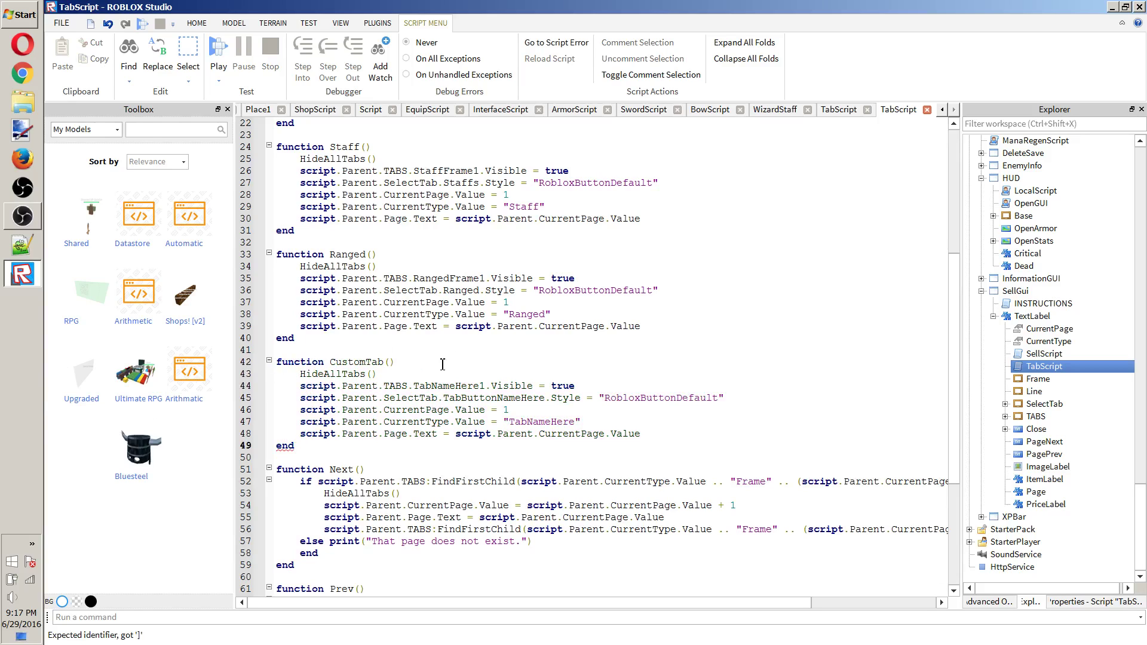
Rename the CustomTab function to Test and set its CurrentType value to "Test".
{"action": "left_click_drag", "start_coordinate": [384, 362], "coordinate": [332, 365]}
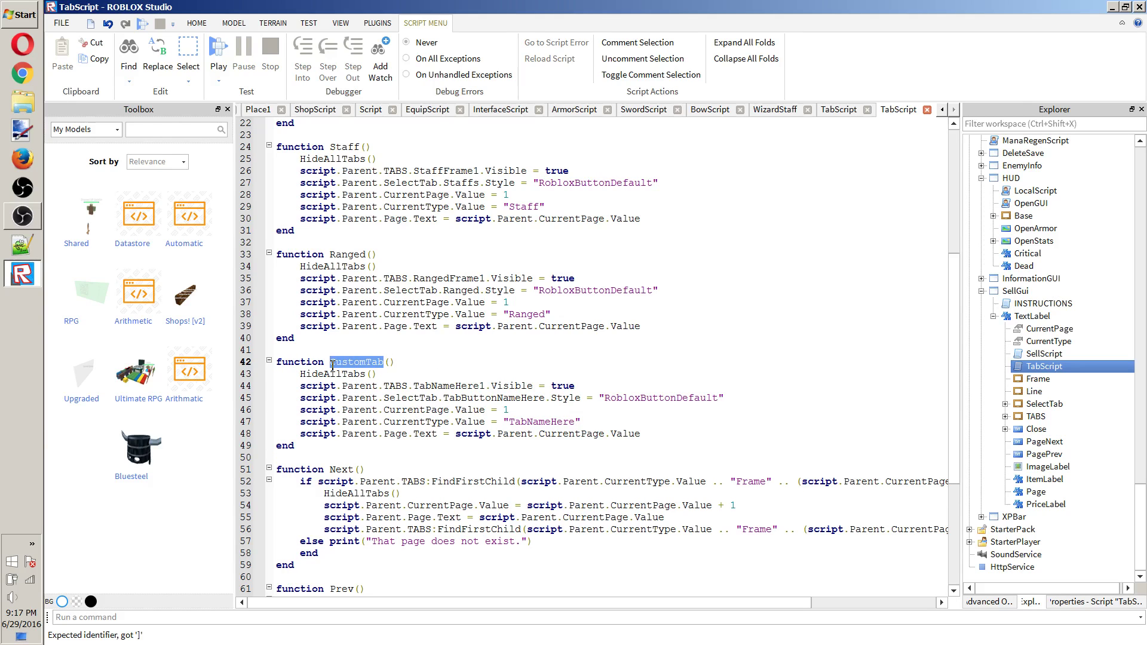
{"action": "key", "text": "BackSpace"}
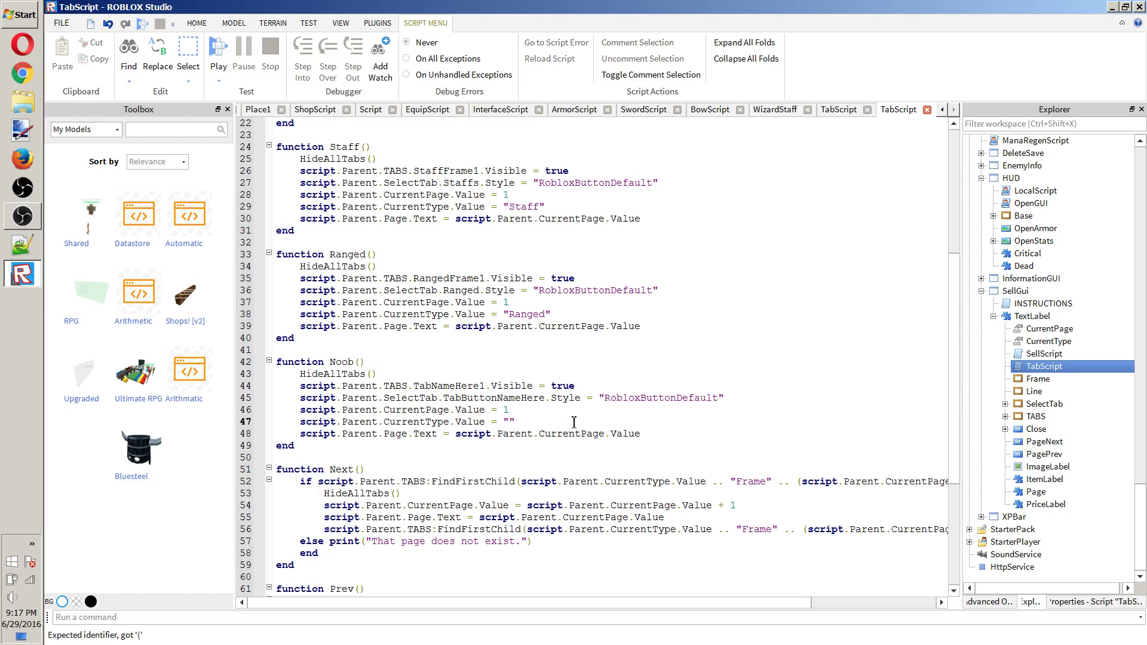
{"action": "type", "text": "Noob"}
{"action": "double_click", "coordinate": [336, 363]}
{"action": "type", "text": "Test"}
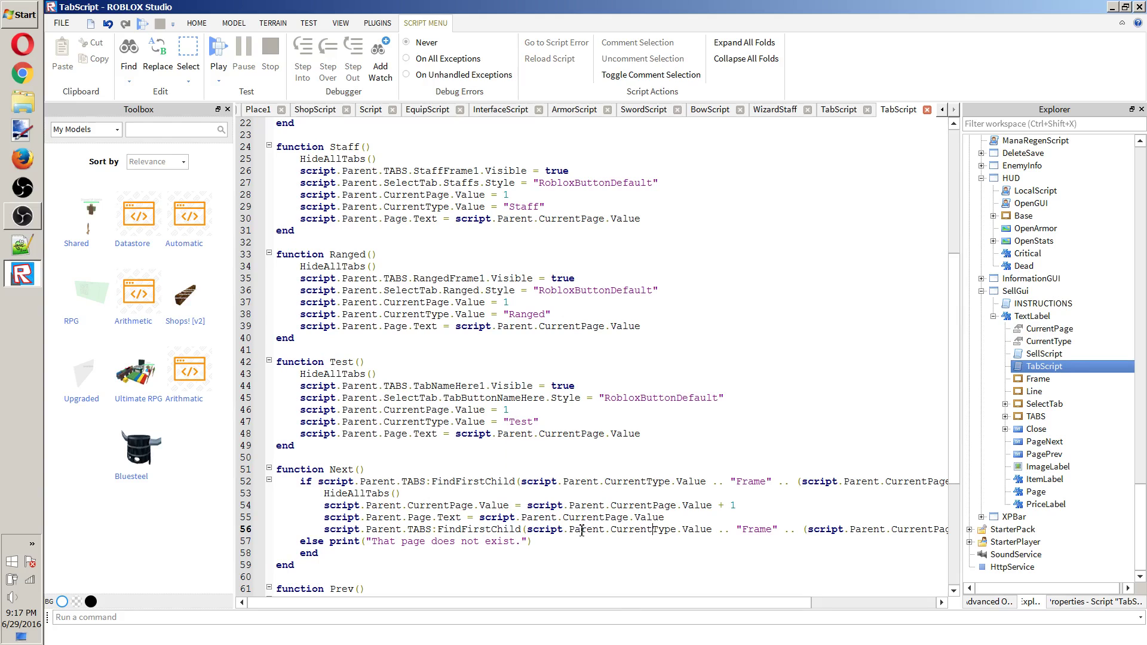
Replace CustomTab with Test as the connected function in the commented-out MouseButton1Click line at the end of TabScript.
{"action": "left_click_drag", "start_coordinate": [626, 601], "coordinate": [467, 621]}
{"action": "scroll", "coordinate": [468, 504], "scroll_direction": "down", "scroll_amount": 6}
{"action": "left_click_drag", "start_coordinate": [683, 530], "coordinate": [241, 534]}
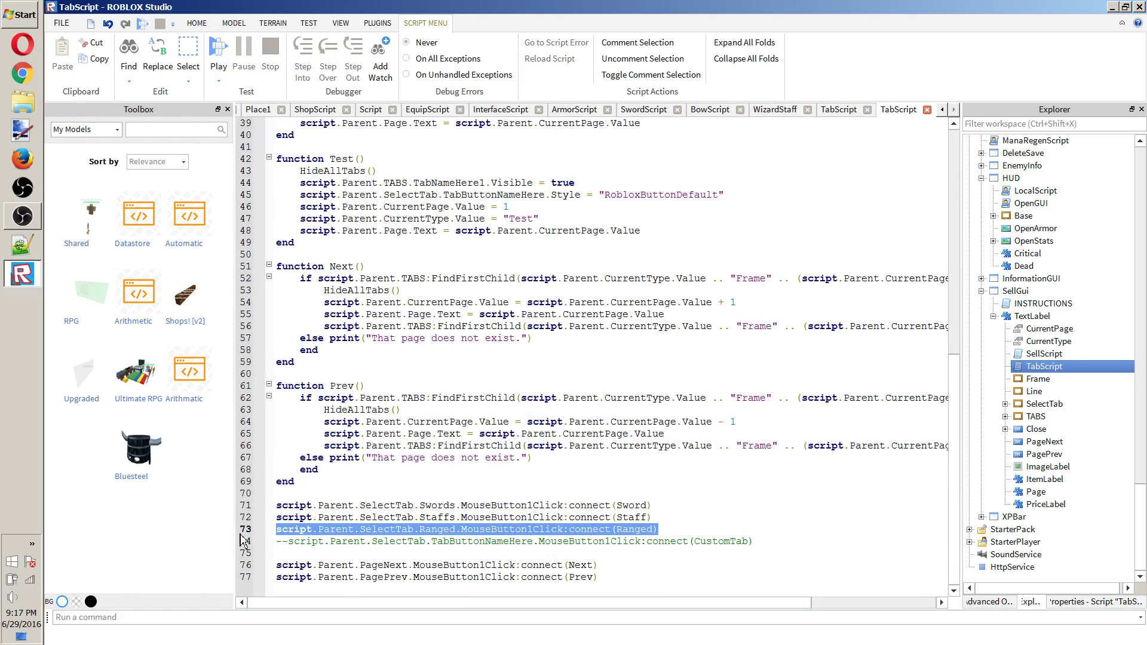
{"action": "left_click", "coordinate": [666, 532]}
{"action": "left_click_drag", "start_coordinate": [746, 542], "coordinate": [705, 543]}
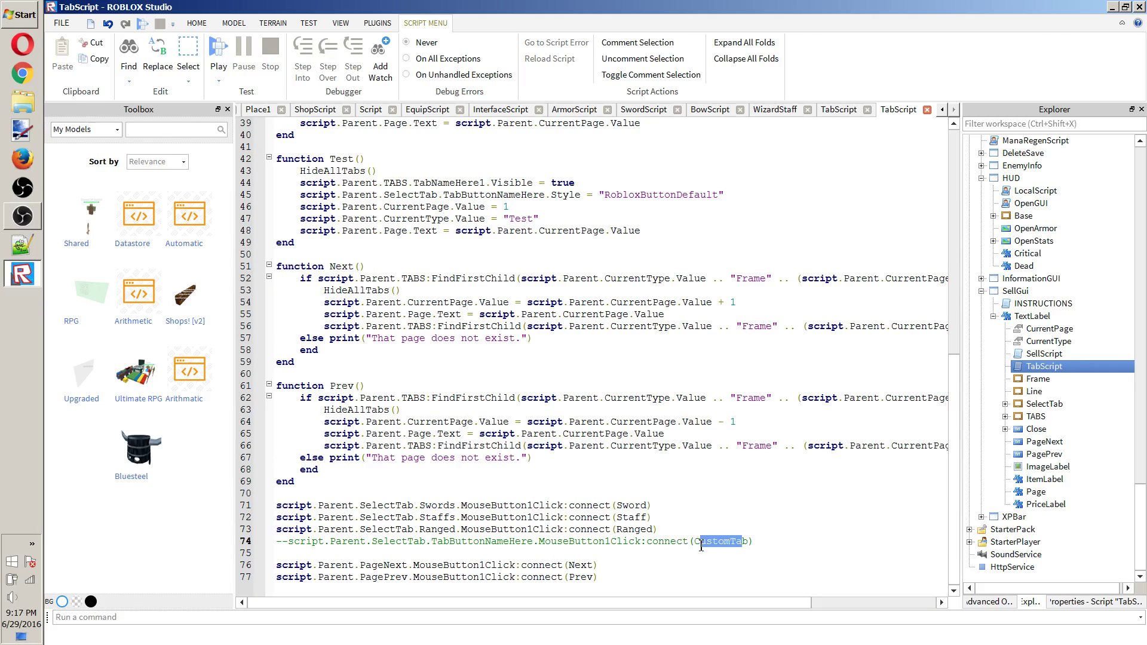
{"action": "key", "text": "BackSpace"}
{"action": "key", "text": "BackSpace"}
{"action": "key", "text": "BackSpace"}
{"action": "type", "text": "Noob"}
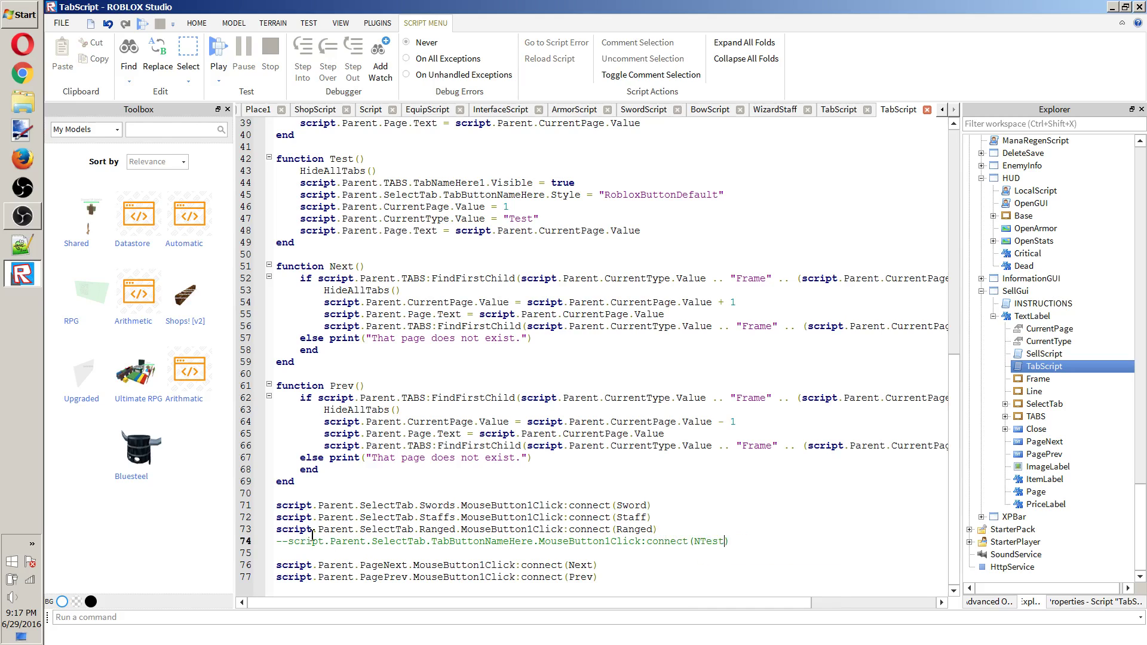
{"action": "key", "text": "BackSpace"}
{"action": "type", "text": "Test"}
Uncomment the custom tab's MouseButton1Click connection line and replace TabButtonNameHere in it with Test.
{"action": "left_click", "coordinate": [289, 542]}
{"action": "key", "text": "BackSpace"}
{"action": "key", "text": "BackSpace"}
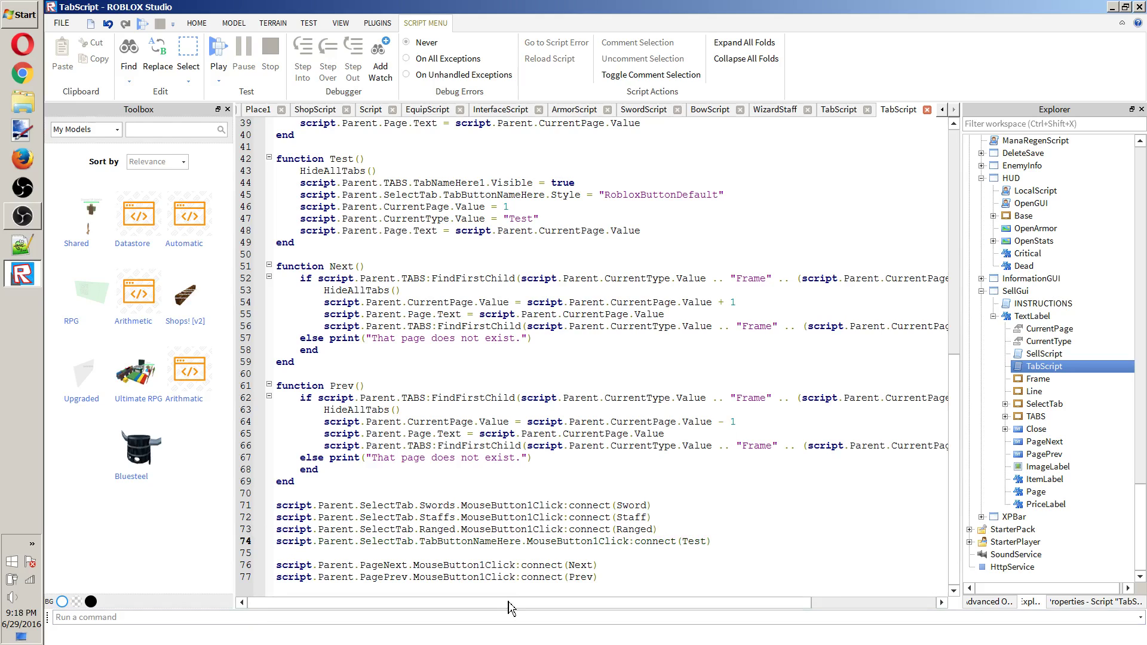
{"action": "left_click_drag", "start_coordinate": [525, 544], "coordinate": [419, 545]}
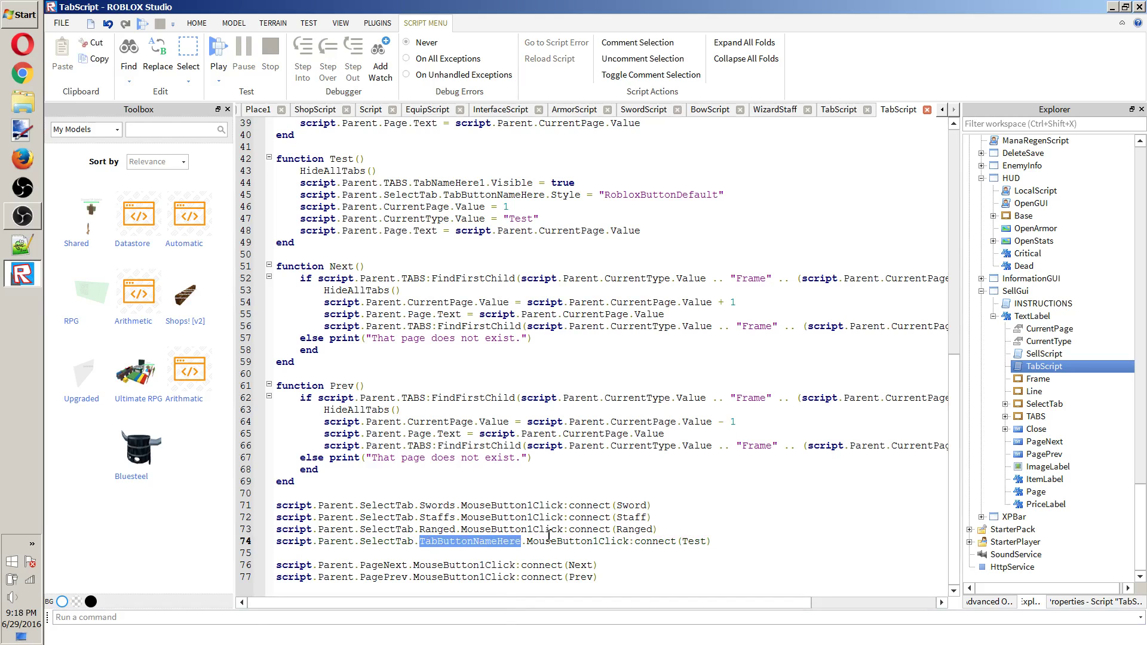
{"action": "type", "text": "Test"}
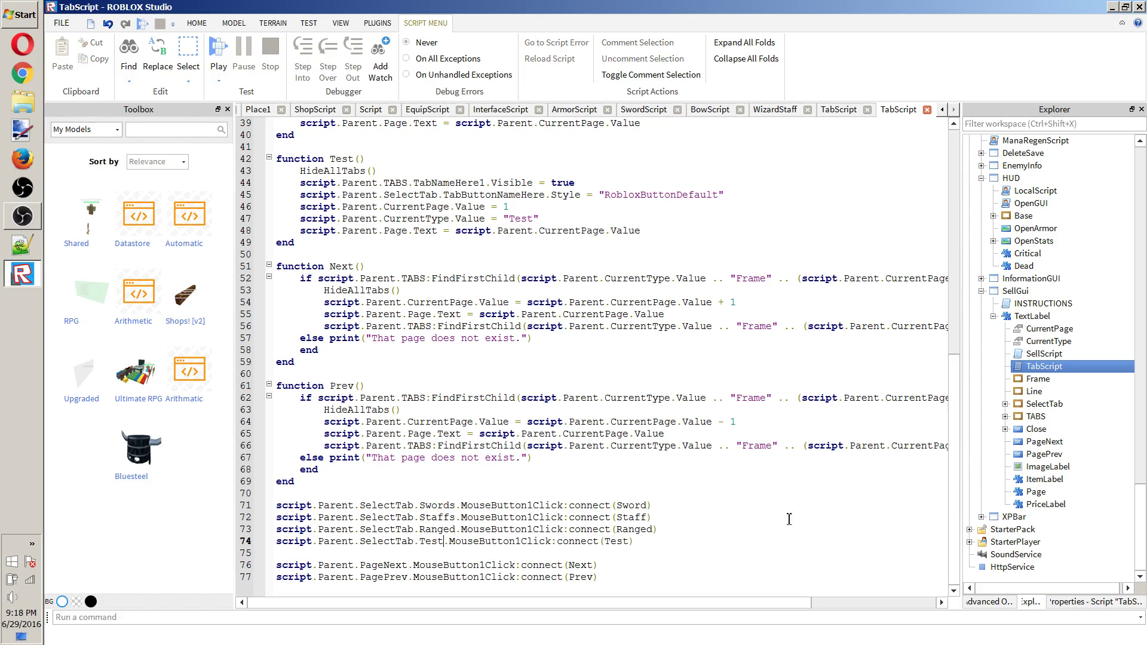
Check the frame and button names under TABS and SelectTab, and review TabScript's functions from the end up to HideAllTabs.
{"action": "left_click", "coordinate": [1035, 417]}
{"action": "left_click", "coordinate": [1005, 417]}
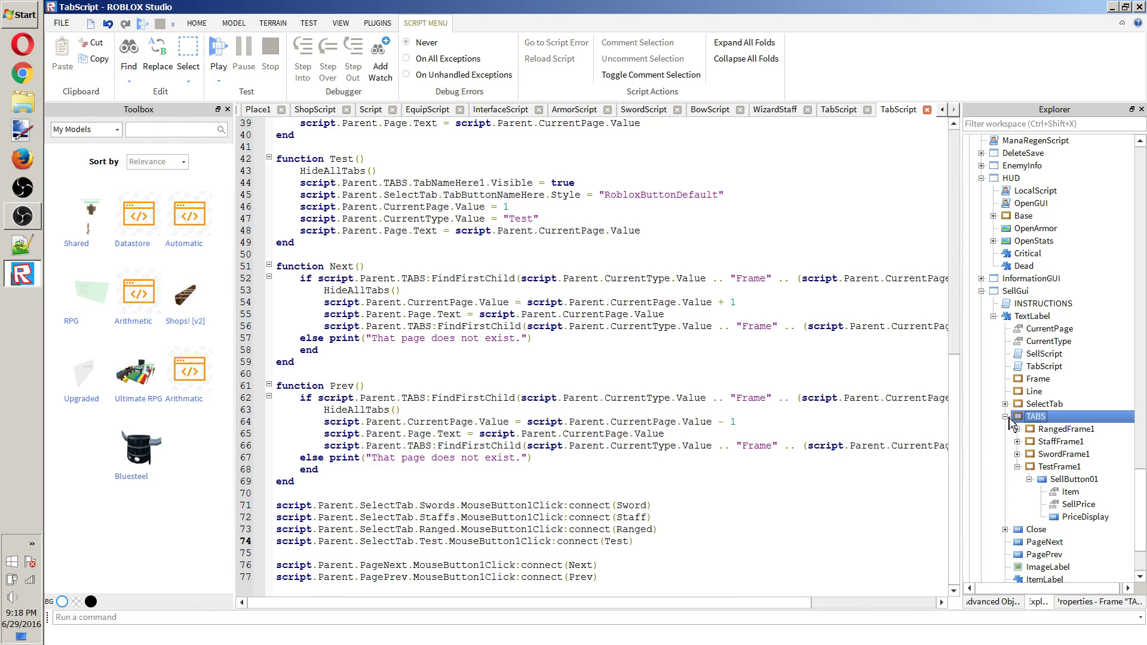
{"action": "left_click", "coordinate": [1005, 405]}
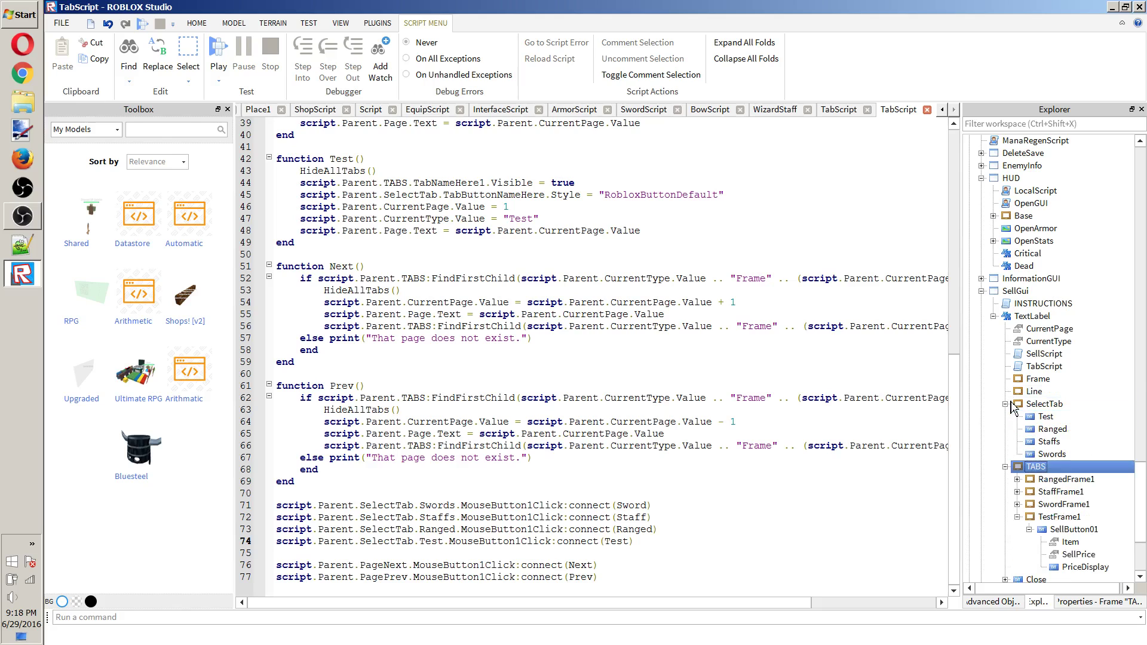
{"action": "left_click", "coordinate": [1005, 405]}
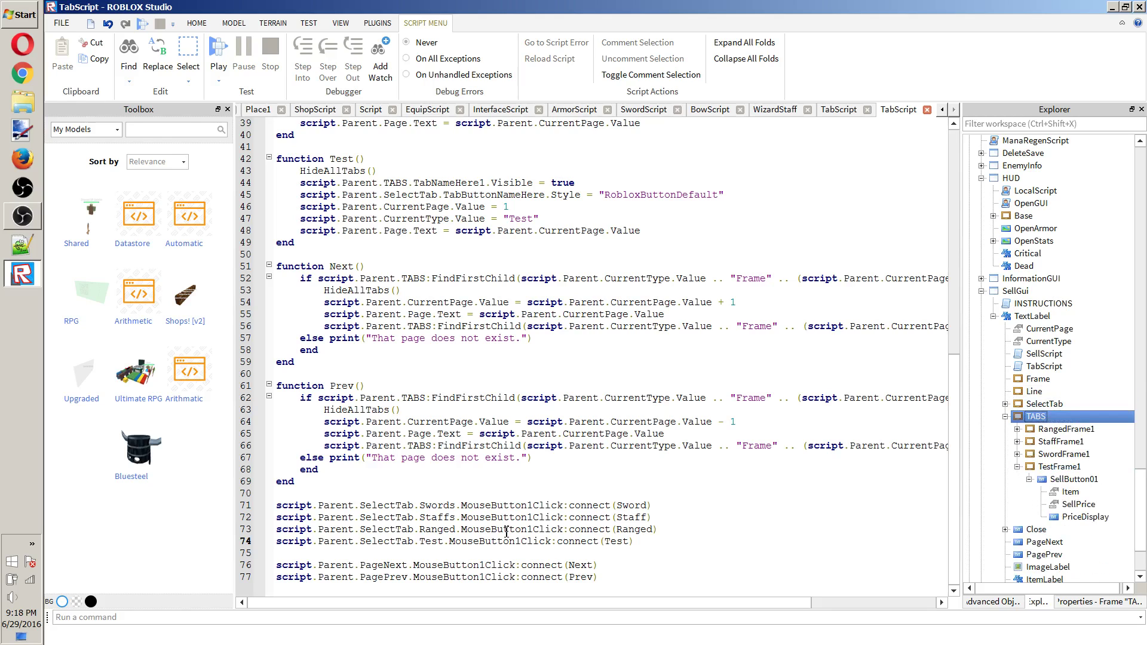
{"action": "left_click", "coordinate": [503, 529]}
{"action": "scroll", "coordinate": [580, 530], "scroll_direction": "up", "scroll_amount": 2}
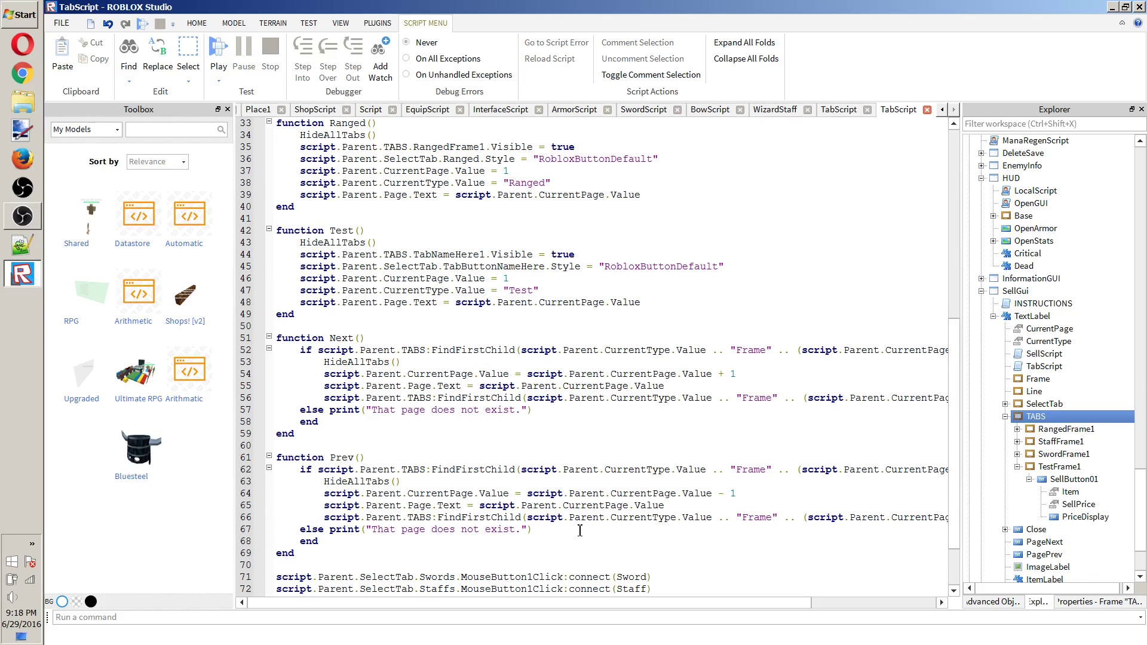
{"action": "scroll", "coordinate": [579, 530], "scroll_direction": "up", "scroll_amount": 3}
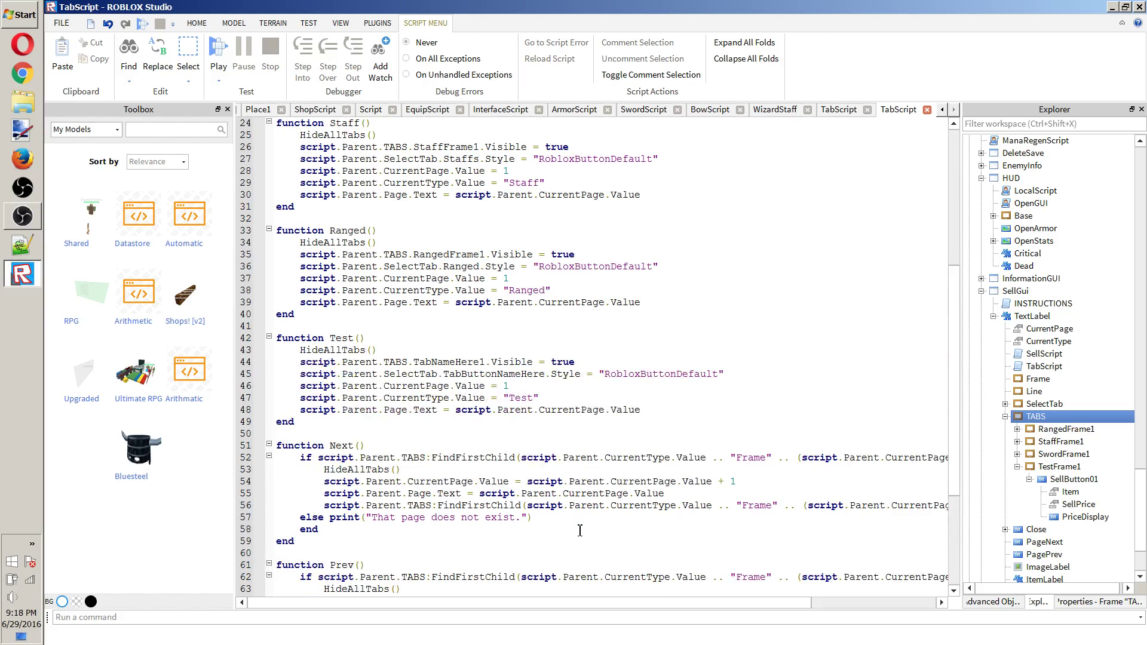
{"action": "scroll", "coordinate": [579, 529], "scroll_direction": "up", "scroll_amount": 4}
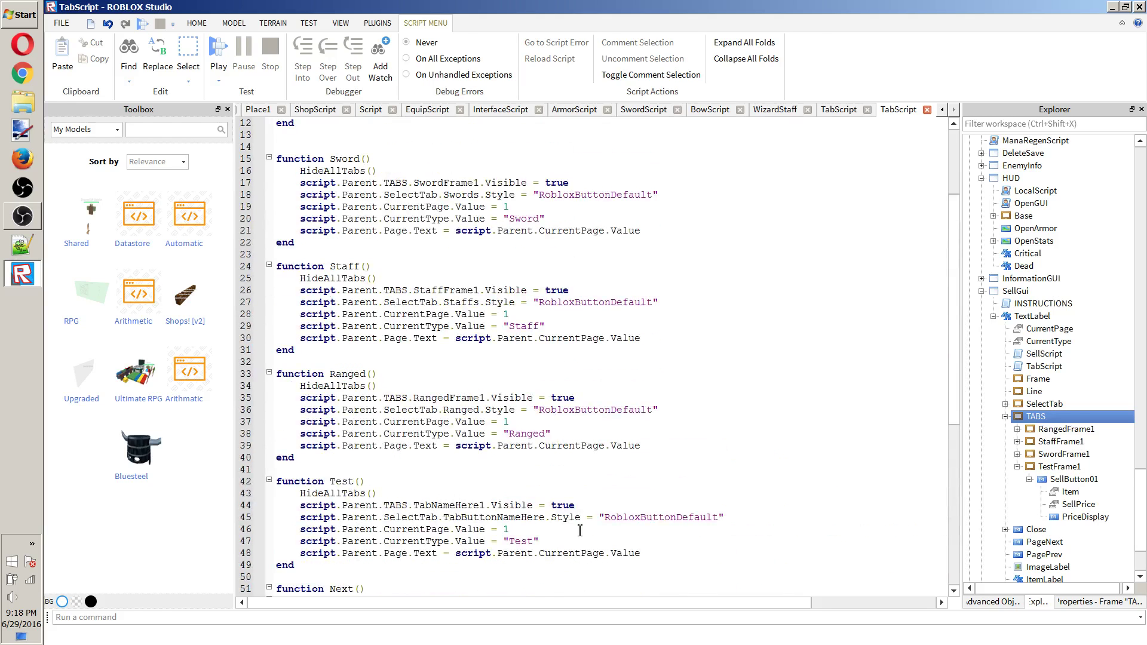
{"action": "scroll", "coordinate": [579, 529], "scroll_direction": "up", "scroll_amount": 4}
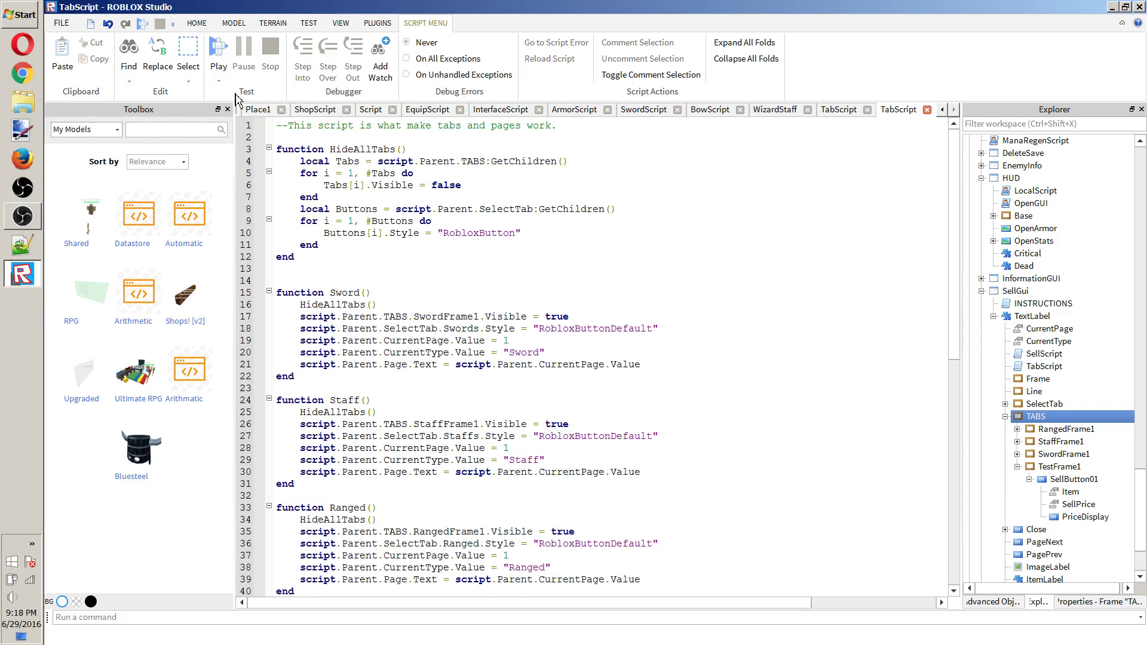
Return to the Place1 view and move SellGui out of StarterGui back into ReplicatedStorage.
{"action": "left_click", "coordinate": [947, 111]}
{"action": "left_click", "coordinate": [352, 110]}
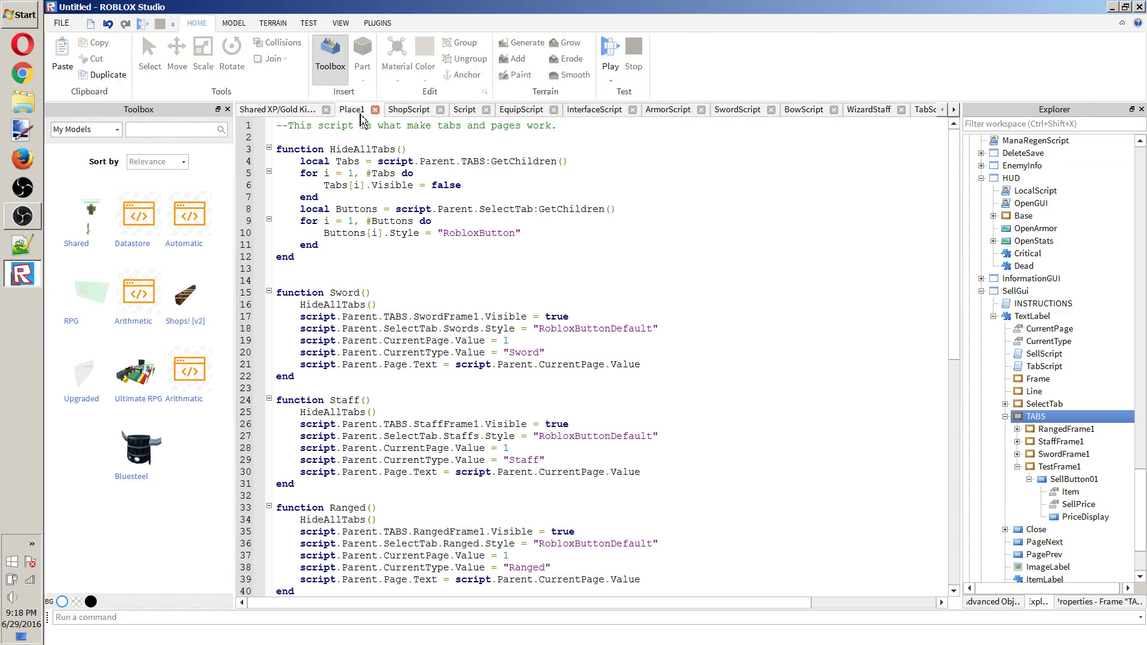
{"action": "left_click", "coordinate": [763, 208]}
{"action": "right_click_drag", "start_coordinate": [768, 205], "coordinate": [770, 161]}
{"action": "left_click", "coordinate": [1039, 305]}
{"action": "scroll", "coordinate": [1037, 303], "scroll_direction": "up", "scroll_amount": 15}
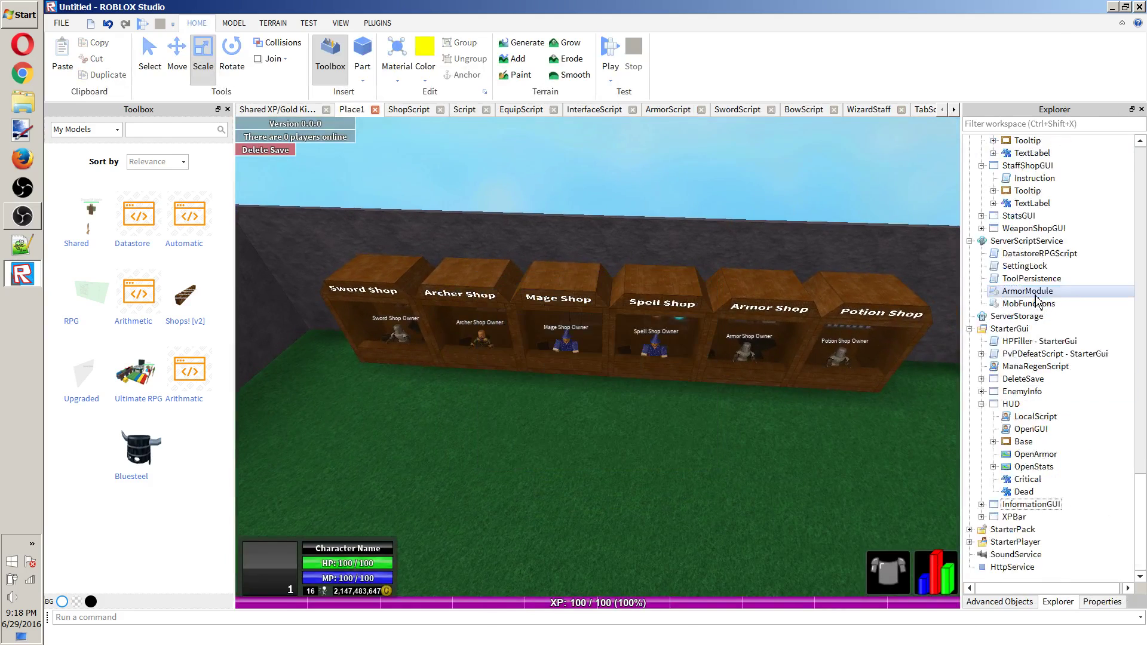
{"action": "scroll", "coordinate": [1036, 303], "scroll_direction": "up", "scroll_amount": 12}
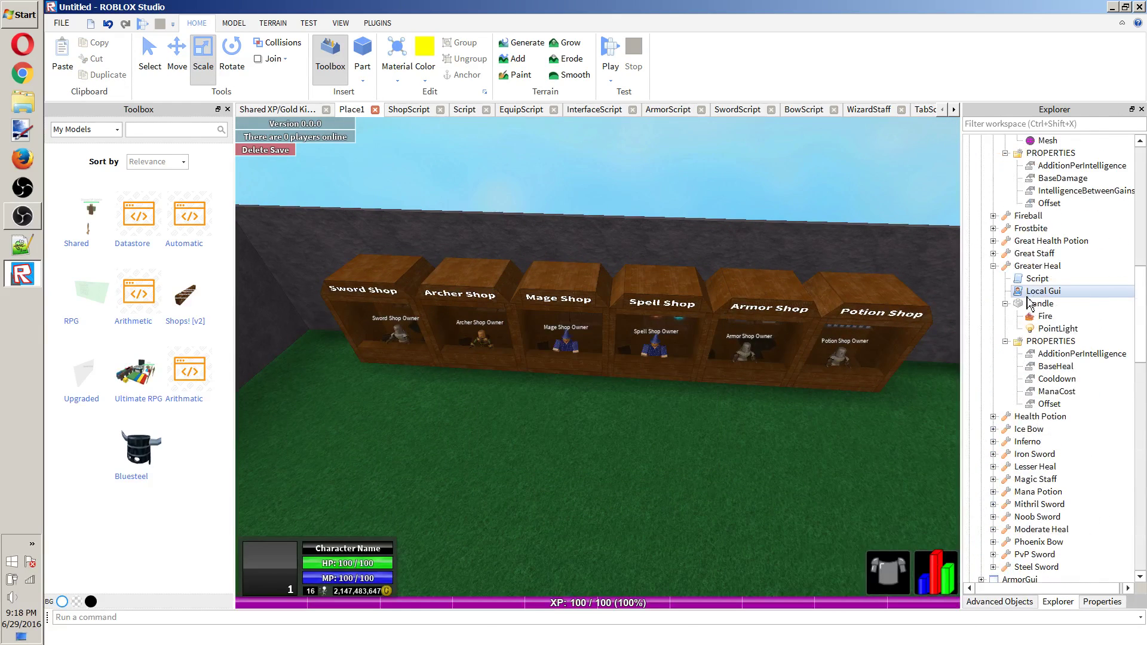
{"action": "left_click", "coordinate": [1025, 217]}
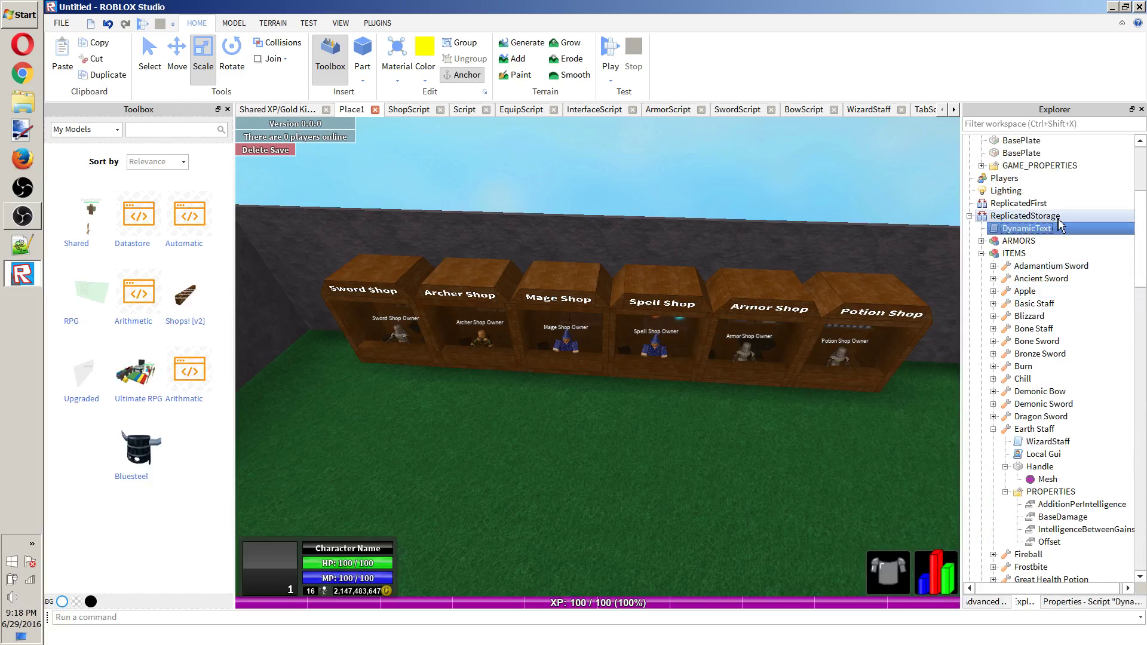
Start a play test and walk the character back and forth along the row of shops.
{"action": "key", "text": "F5"}
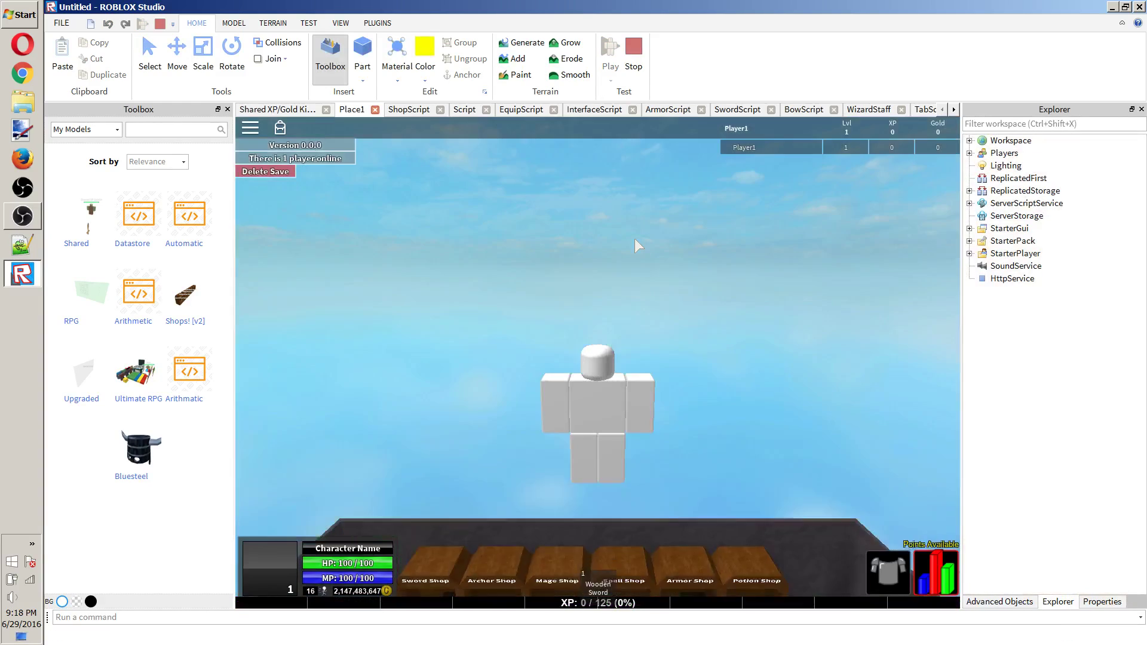
{"action": "key", "text": "w"}
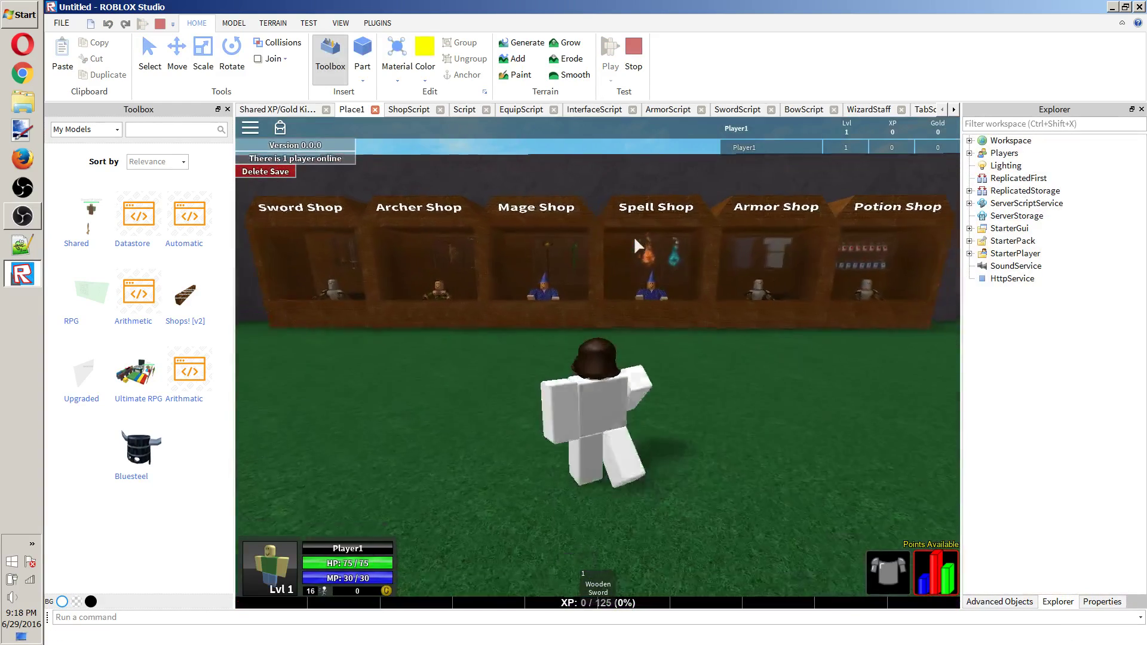
{"action": "key", "text": "d"}
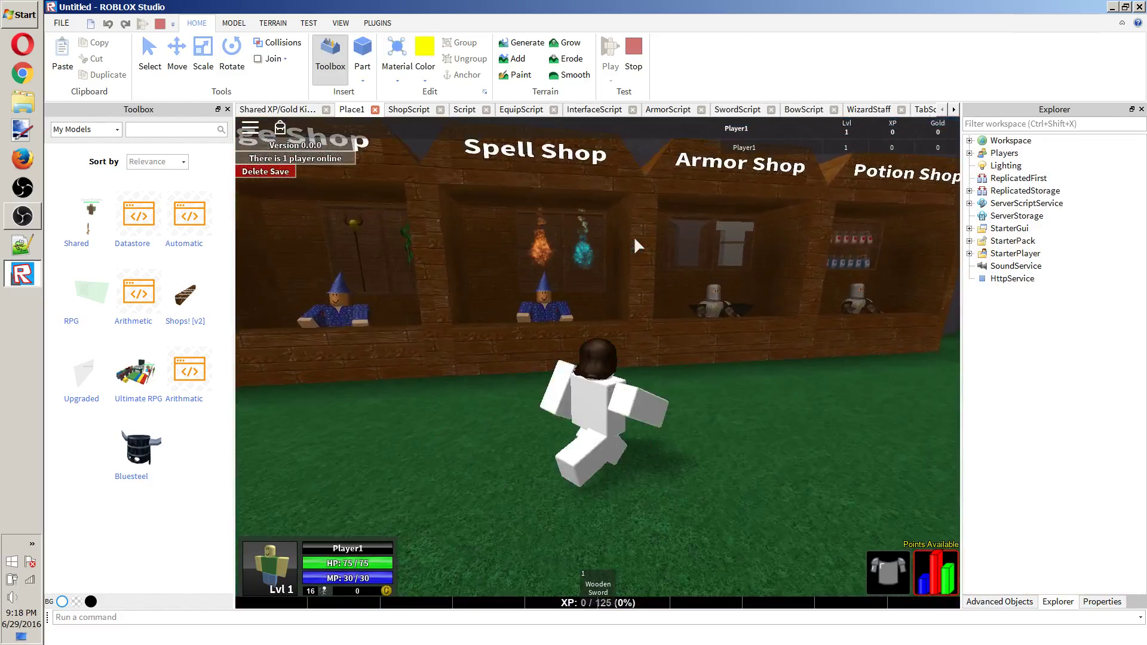
{"action": "key", "text": "a"}
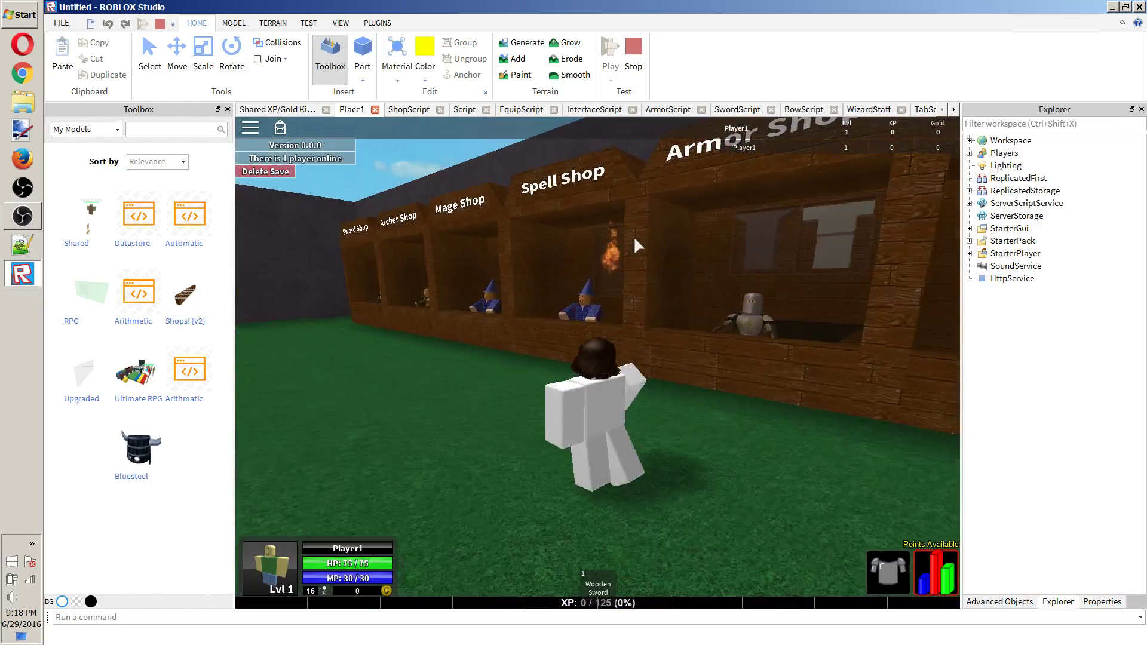
{"action": "key", "text": "s"}
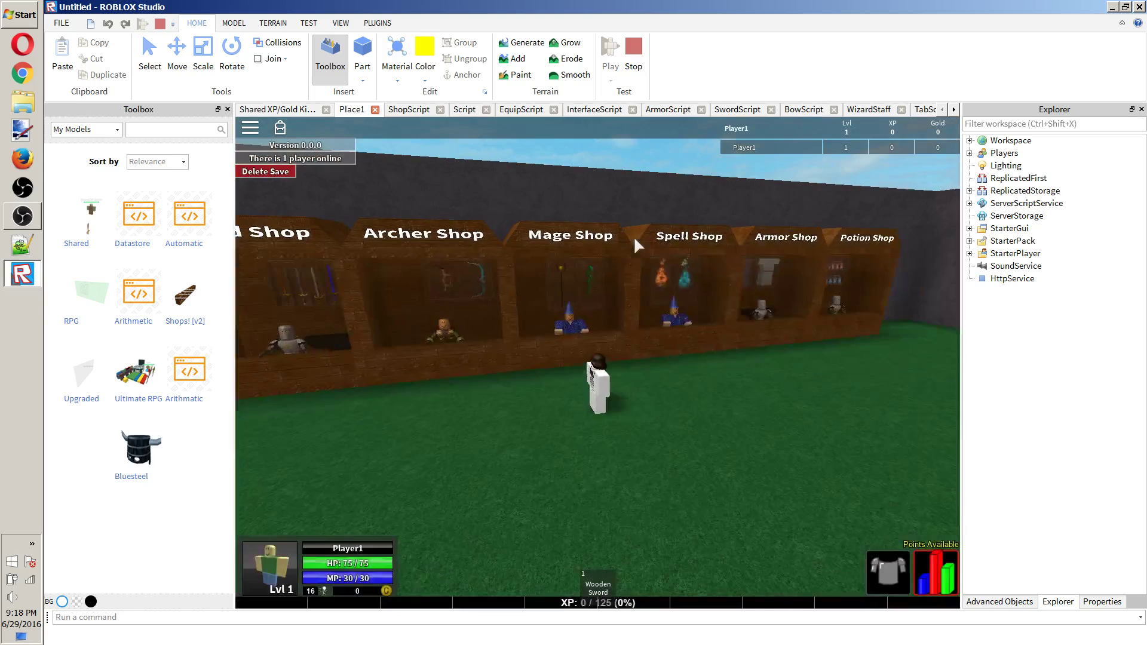
{"action": "key", "text": "s"}
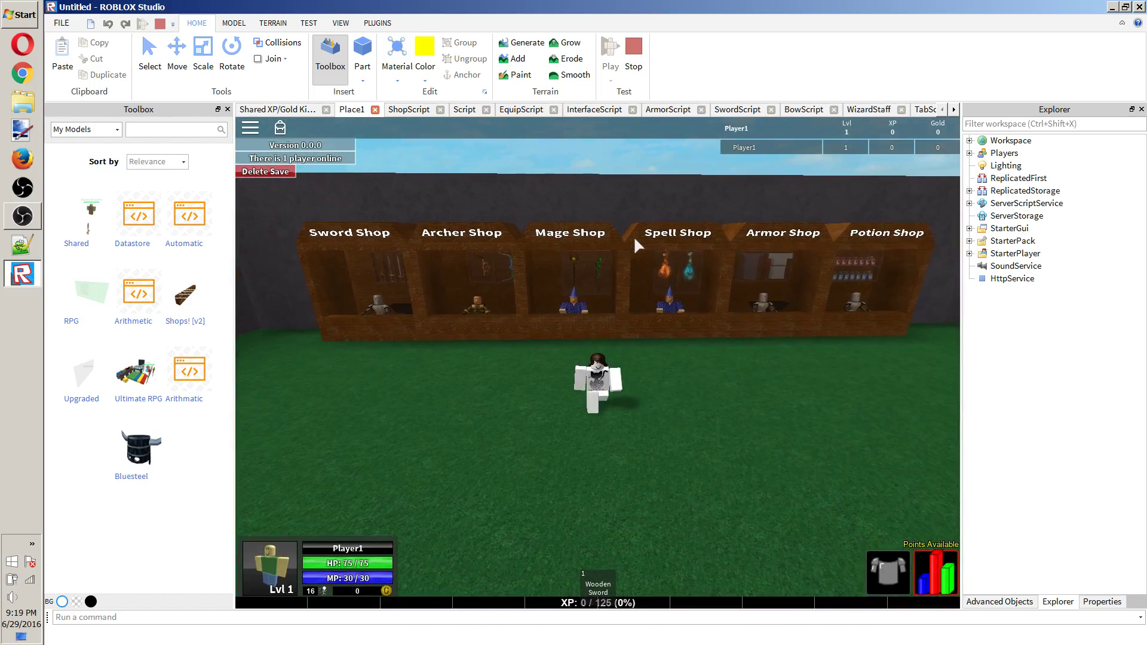
{"action": "key", "text": "d"}
{"action": "key", "text": "d"}
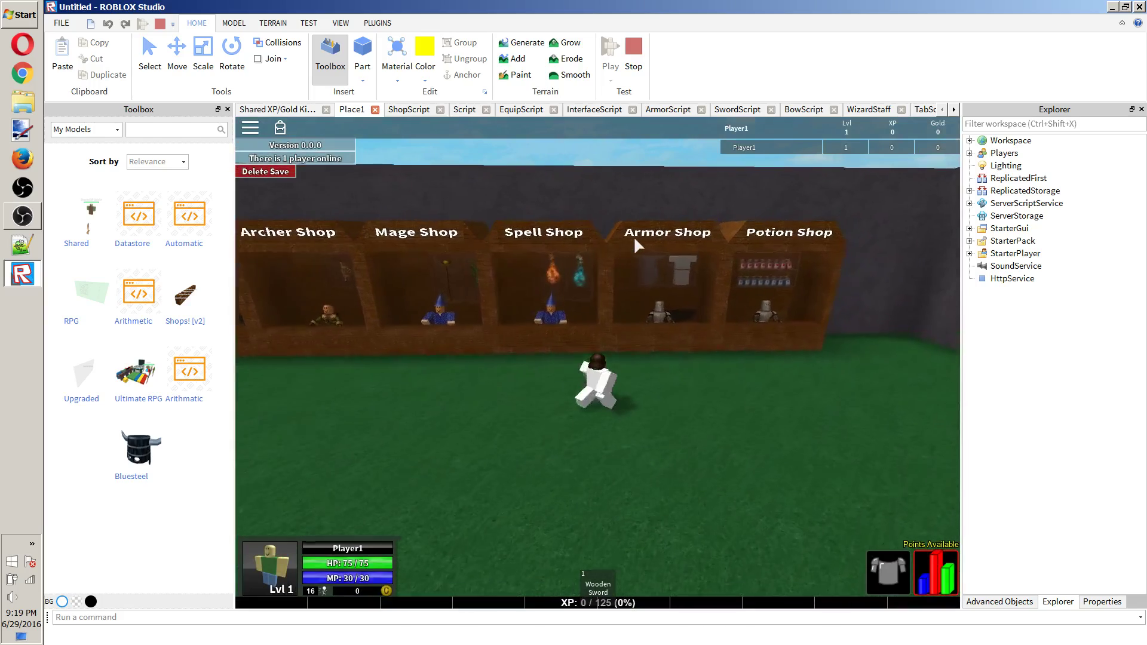
{"action": "key", "text": "w"}
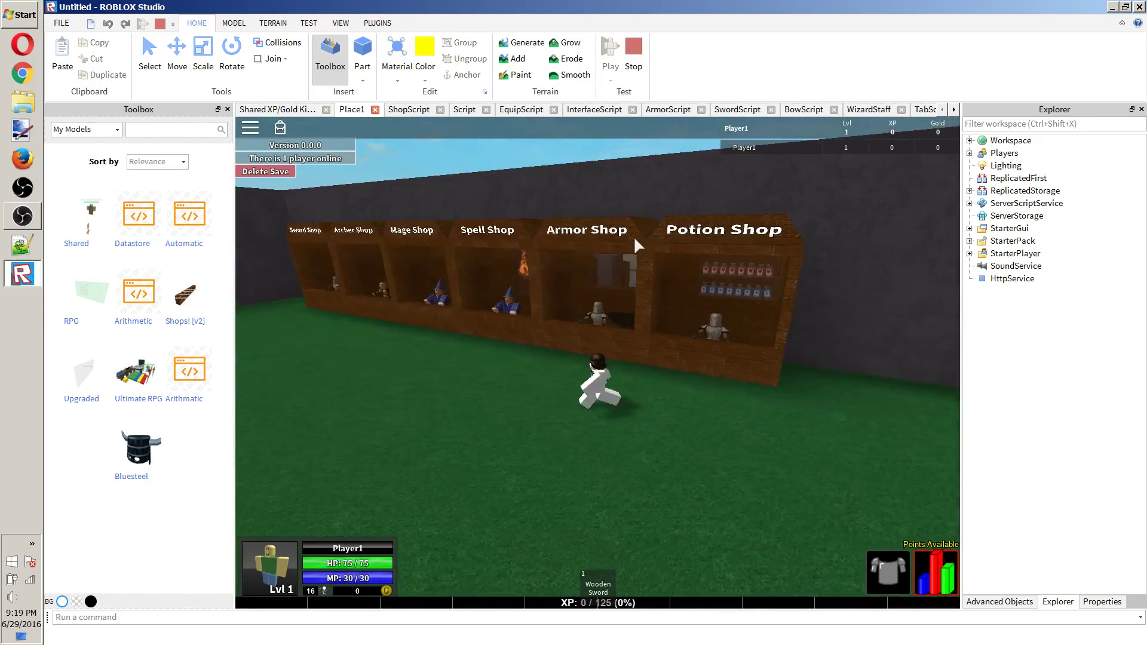
{"action": "key", "text": "a"}
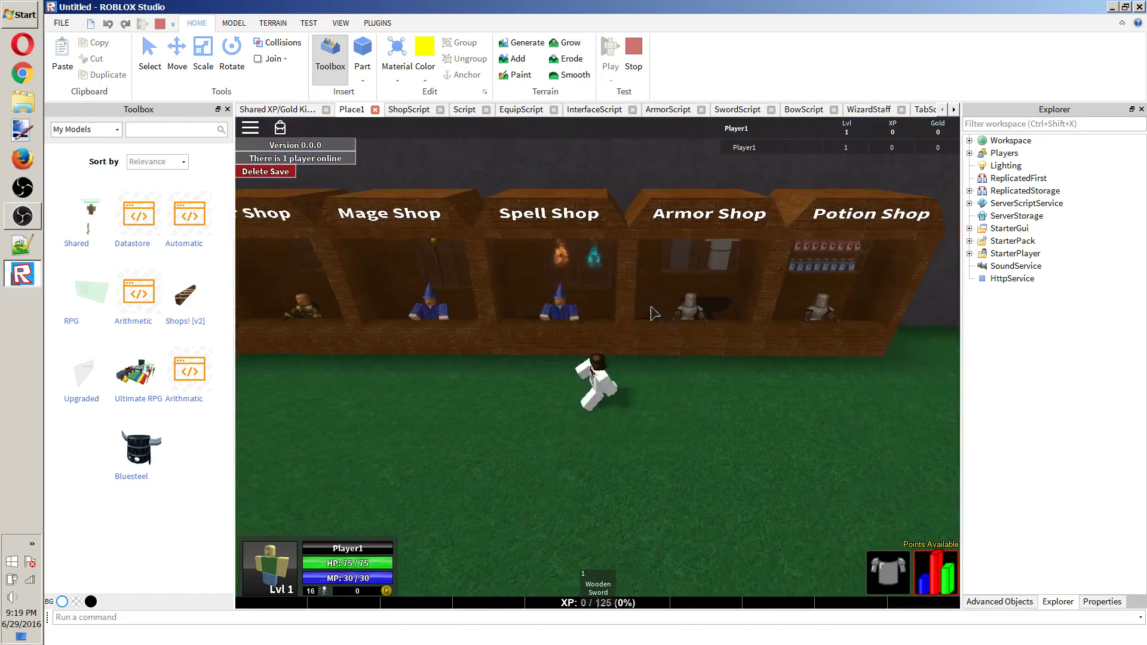
Walk the character along the row of shops and stop the playtest.
{"action": "key", "text": "a"}
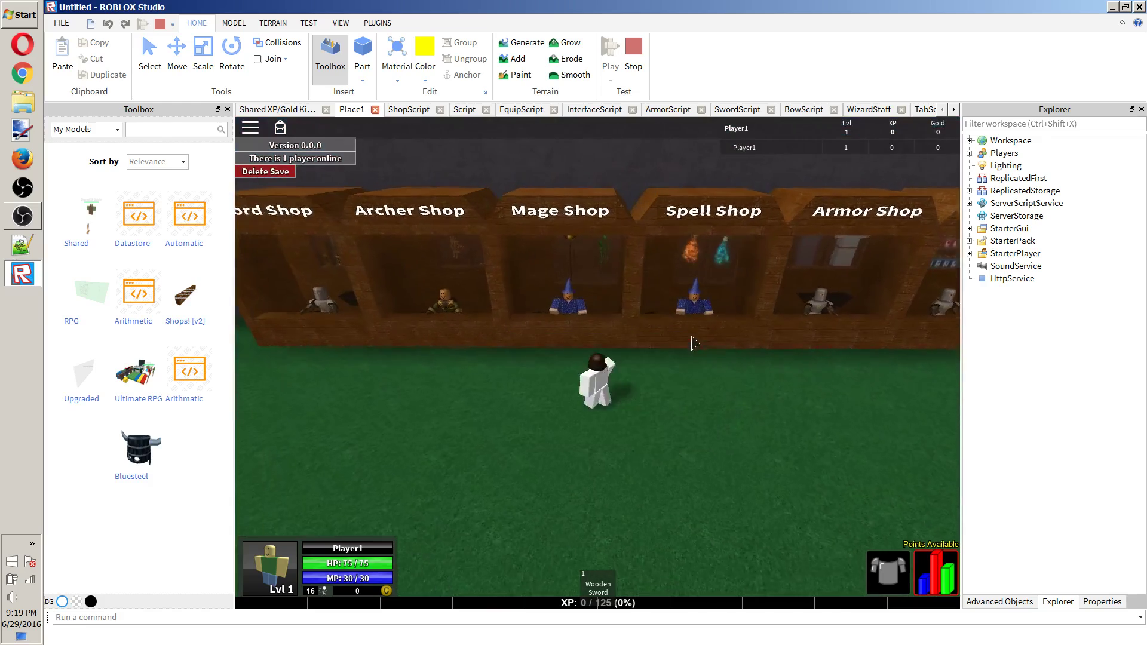
{"action": "left_click", "coordinate": [741, 291]}
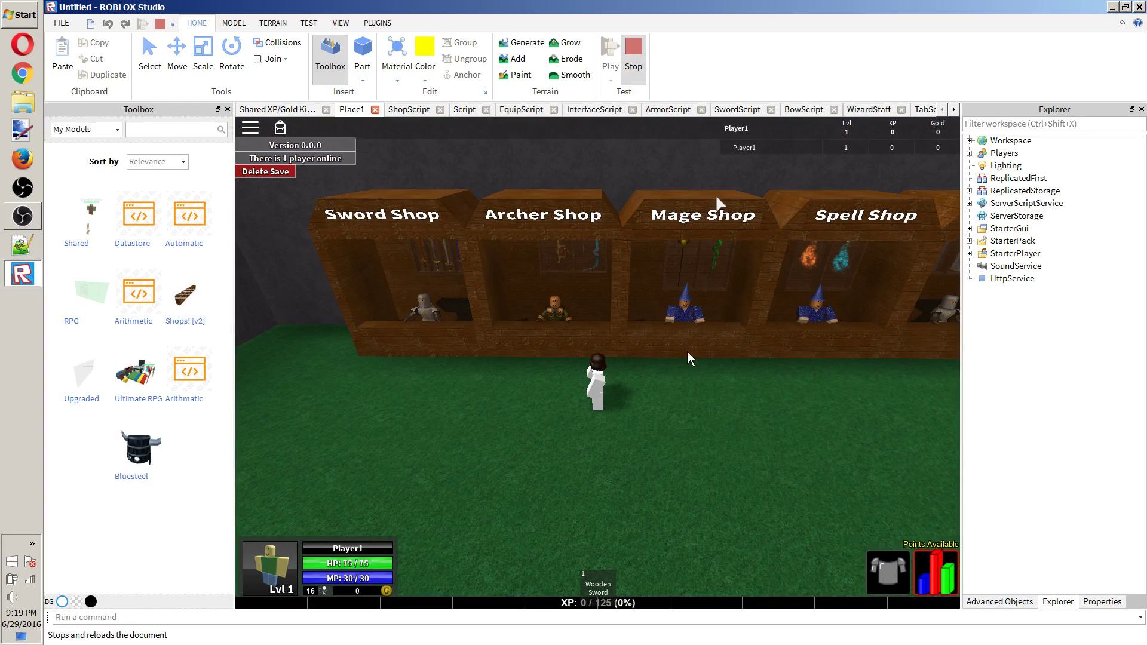
{"action": "key", "text": "shift+F5"}
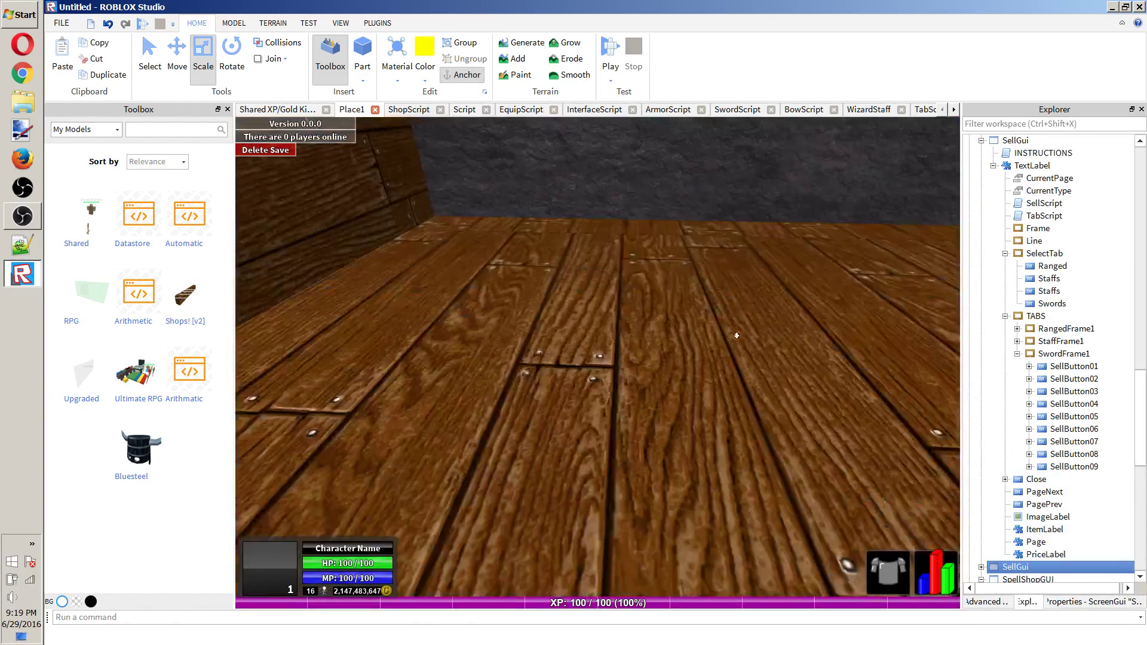
Rename the Mage Shop model in the Shops group to Pawn Shop.
{"action": "left_click", "coordinate": [609, 488]}
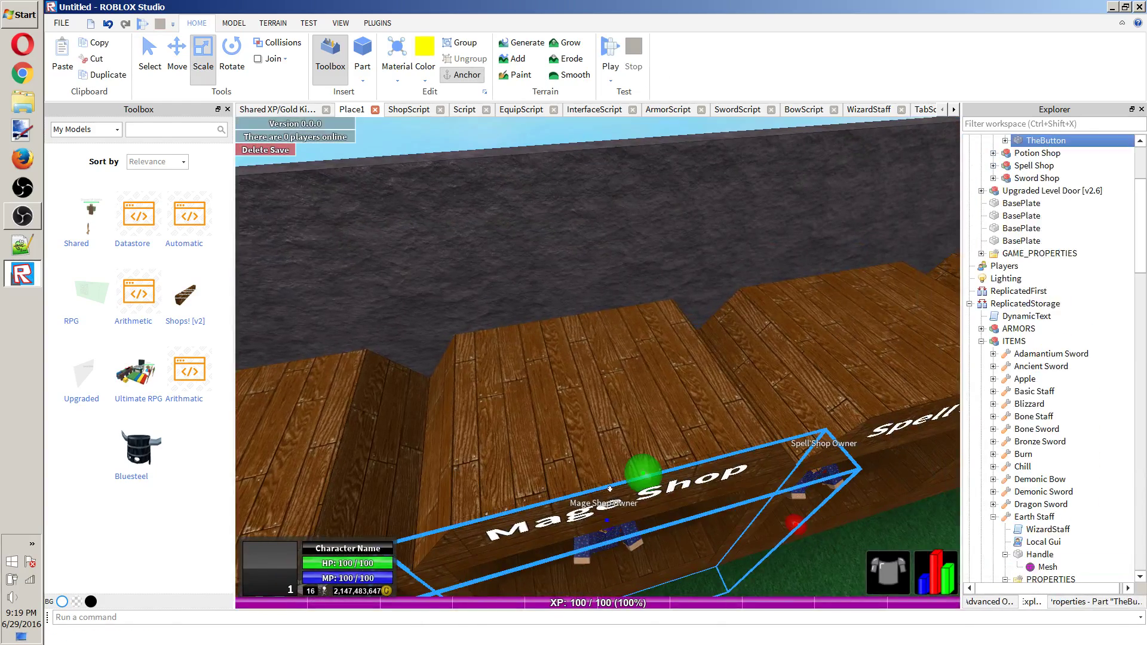
{"action": "key", "text": "f"}
{"action": "scroll", "coordinate": [1051, 239], "scroll_direction": "up", "scroll_amount": 4}
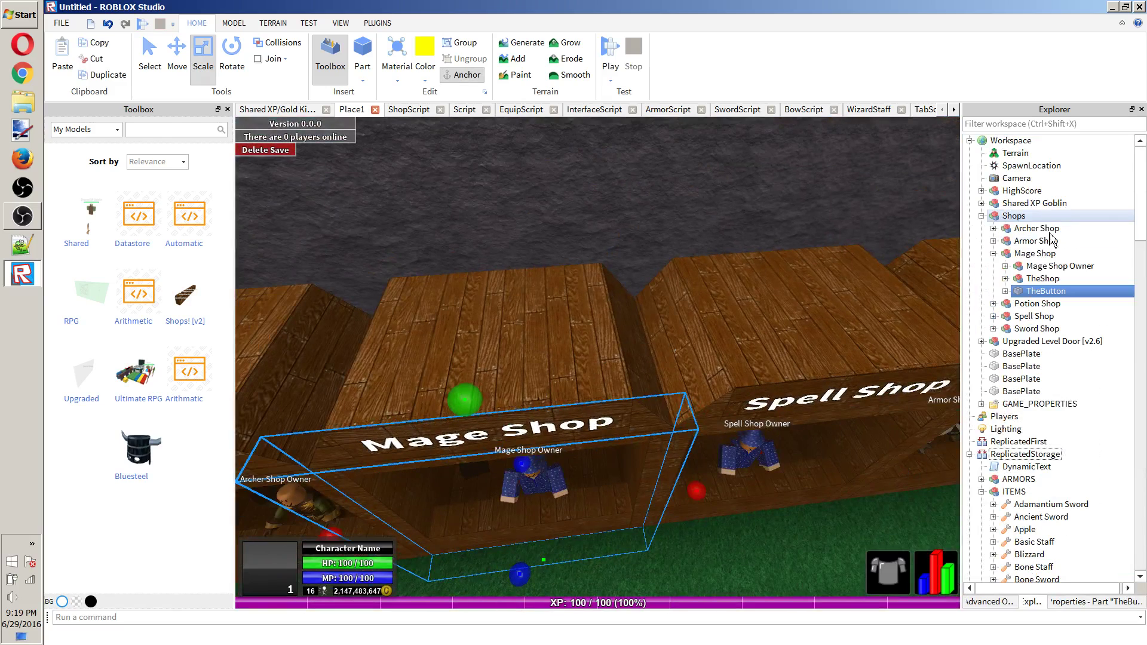
{"action": "left_click", "coordinate": [1038, 253]}
{"action": "left_click", "coordinate": [1073, 601]}
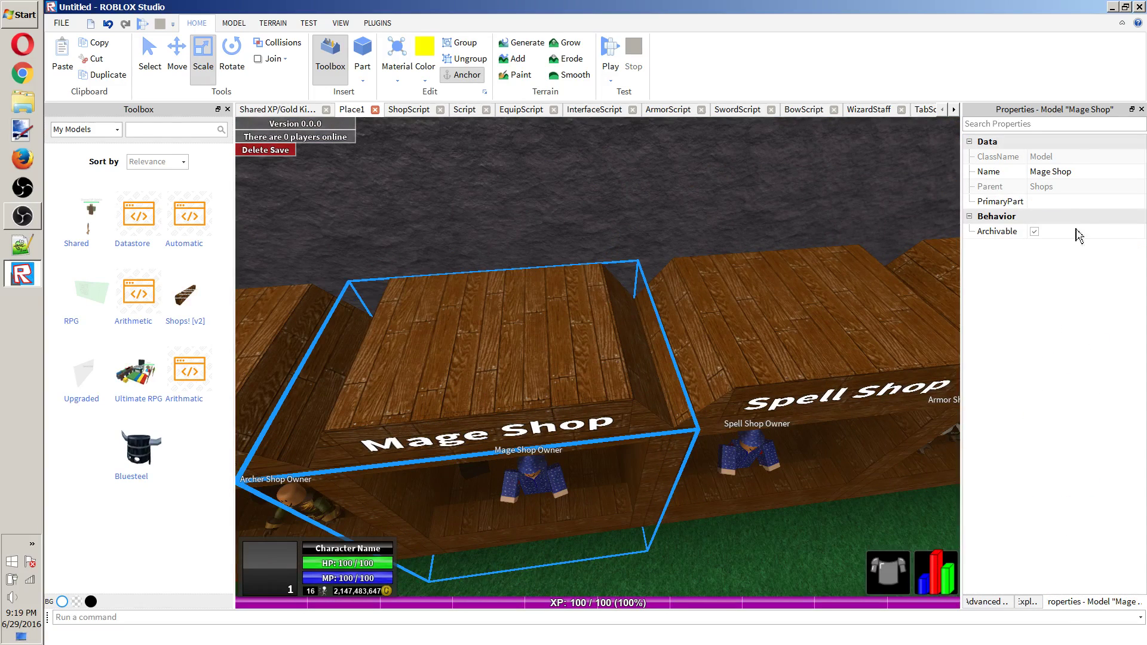
{"action": "left_click", "coordinate": [1101, 167]}
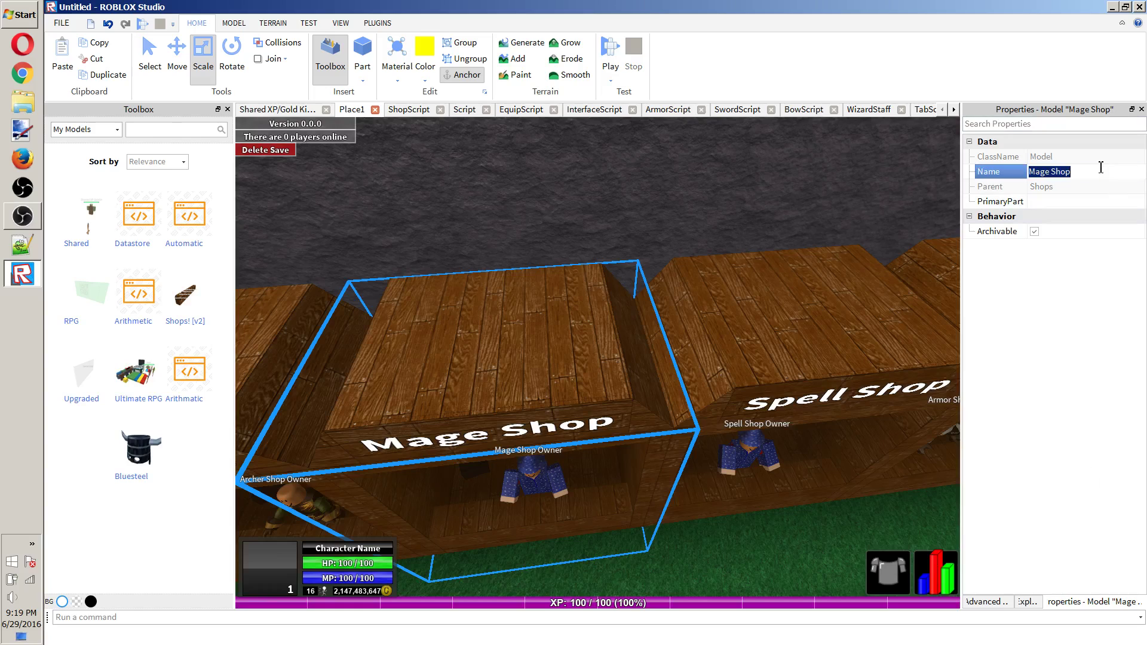
{"action": "type", "text": "Pawn"}
{"action": "key", "text": "Return"}
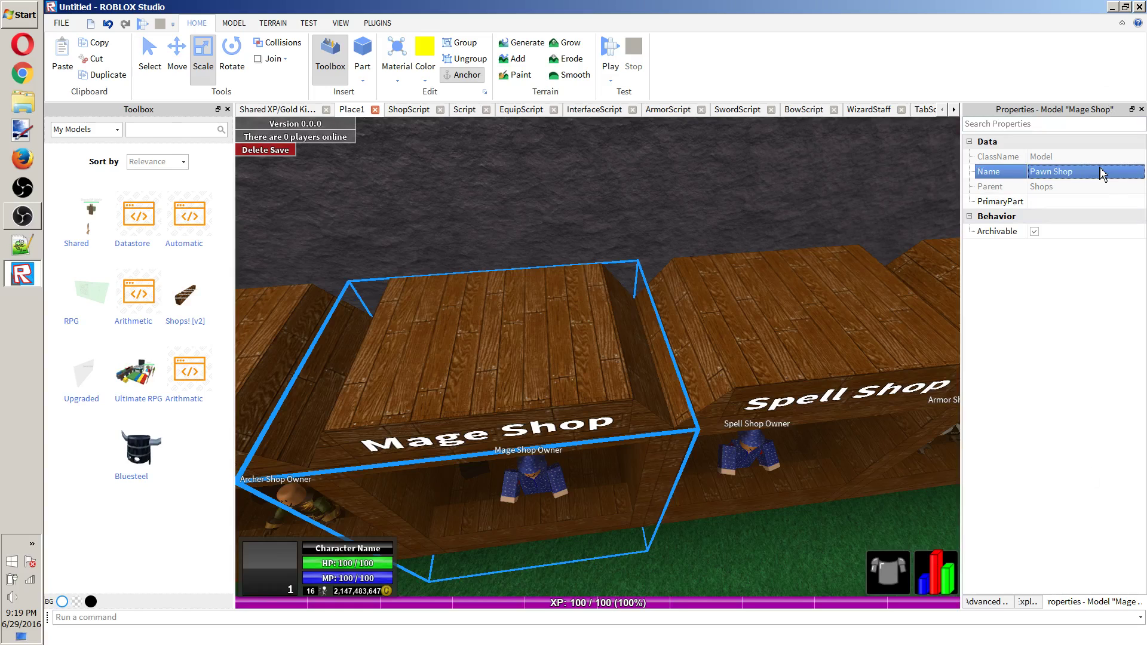
Expand the Pawn Shop's TheShop model through Decoration and Display down to the SurfaceGui's Title label.
{"action": "left_click", "coordinate": [529, 418]}
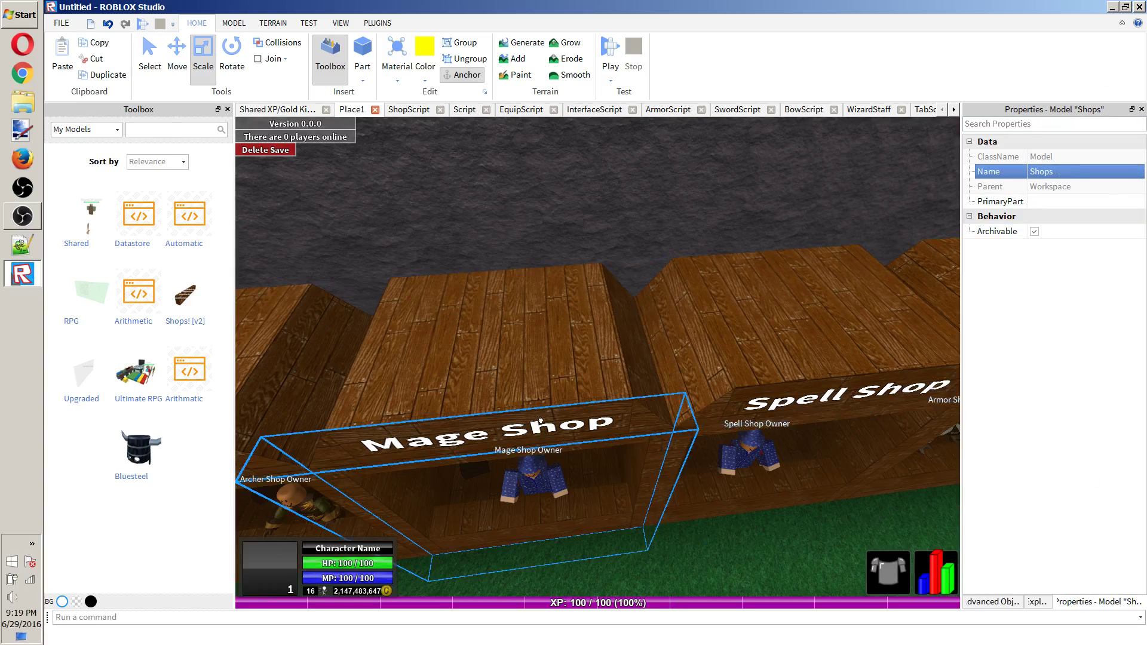
{"action": "left_click", "coordinate": [1038, 618]}
{"action": "left_click", "coordinate": [1031, 602]}
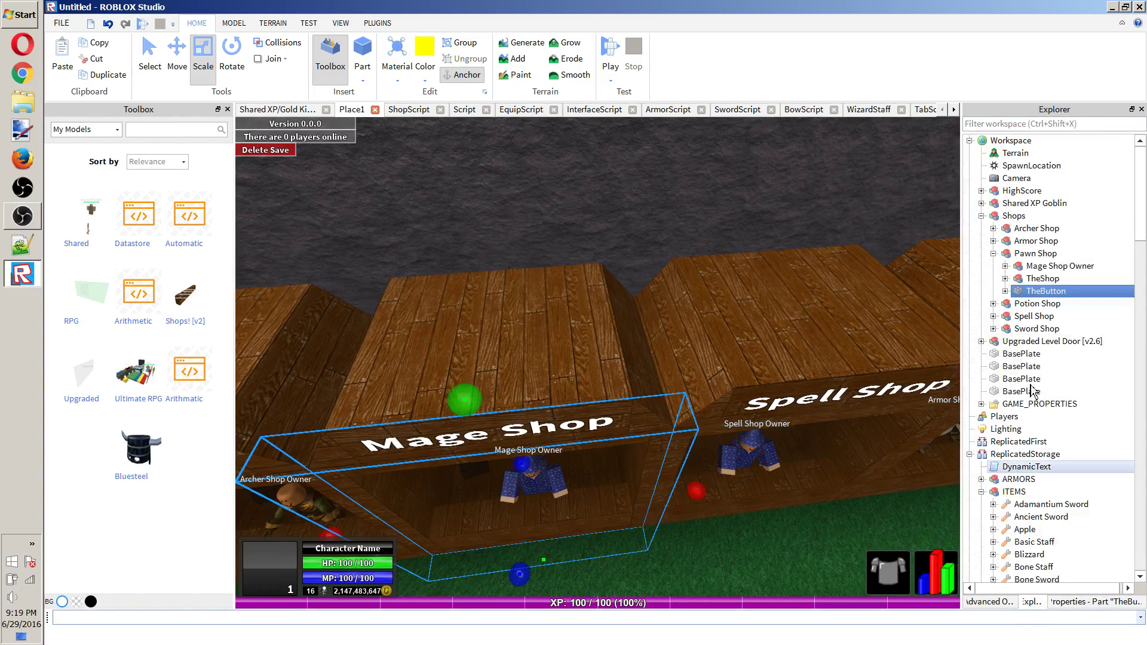
{"action": "left_click", "coordinate": [1038, 266]}
{"action": "left_click", "coordinate": [1042, 278]}
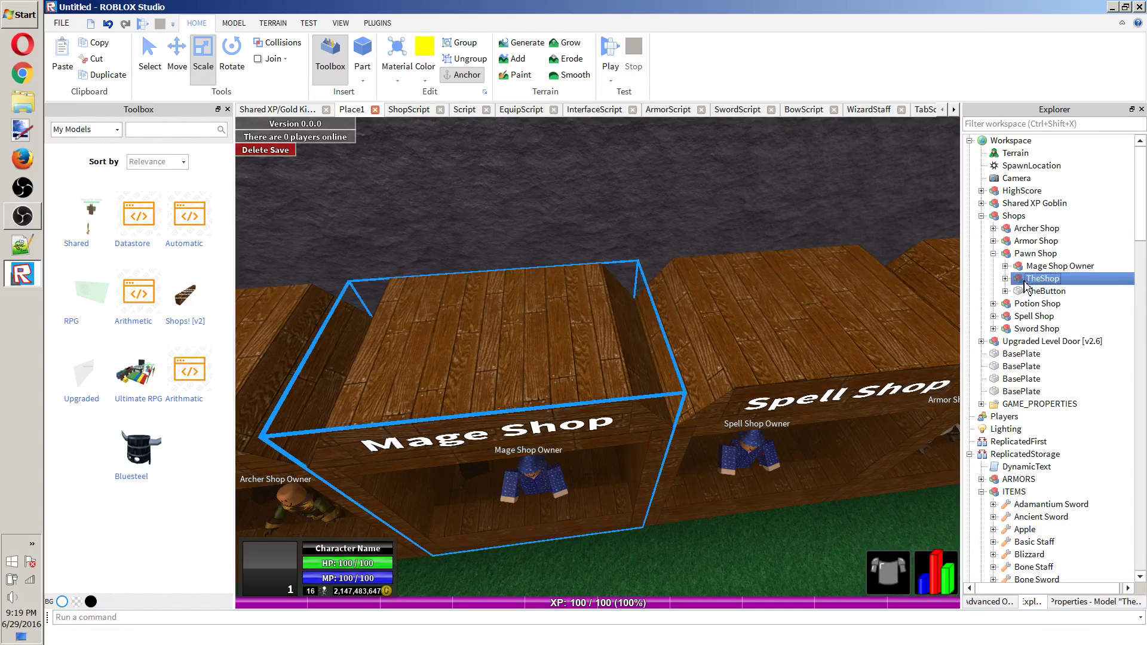
{"action": "left_click", "coordinate": [1005, 278]}
{"action": "left_click", "coordinate": [1031, 304]}
{"action": "left_click", "coordinate": [1017, 303]}
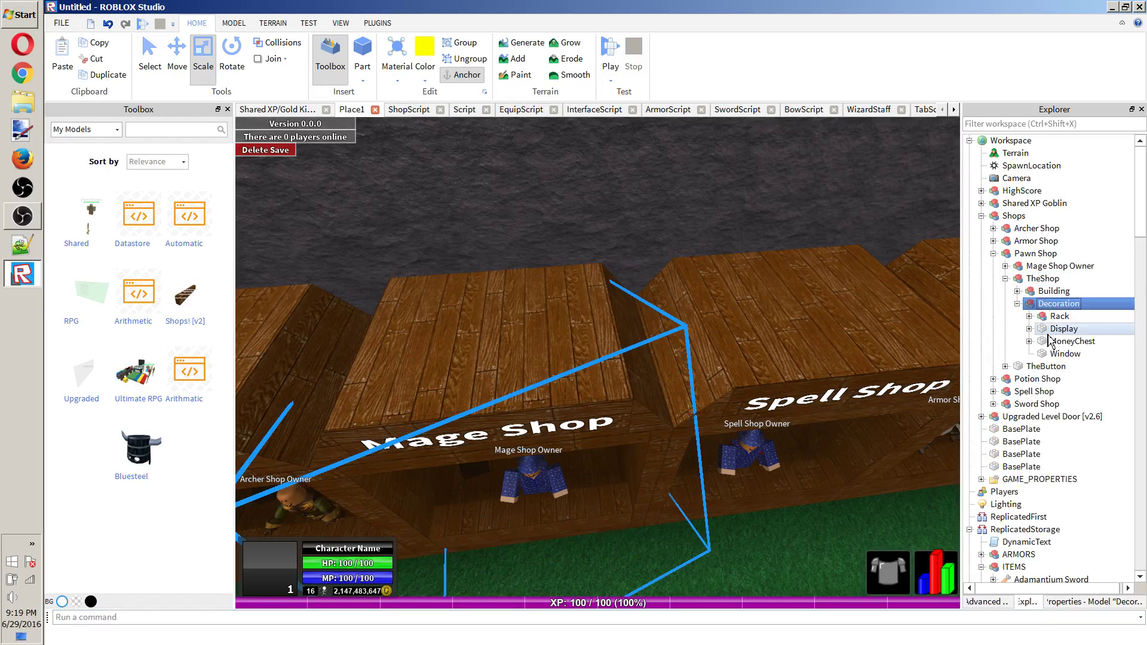
{"action": "left_click", "coordinate": [1029, 328]}
{"action": "left_click", "coordinate": [1041, 353]}
{"action": "left_click", "coordinate": [1040, 341]}
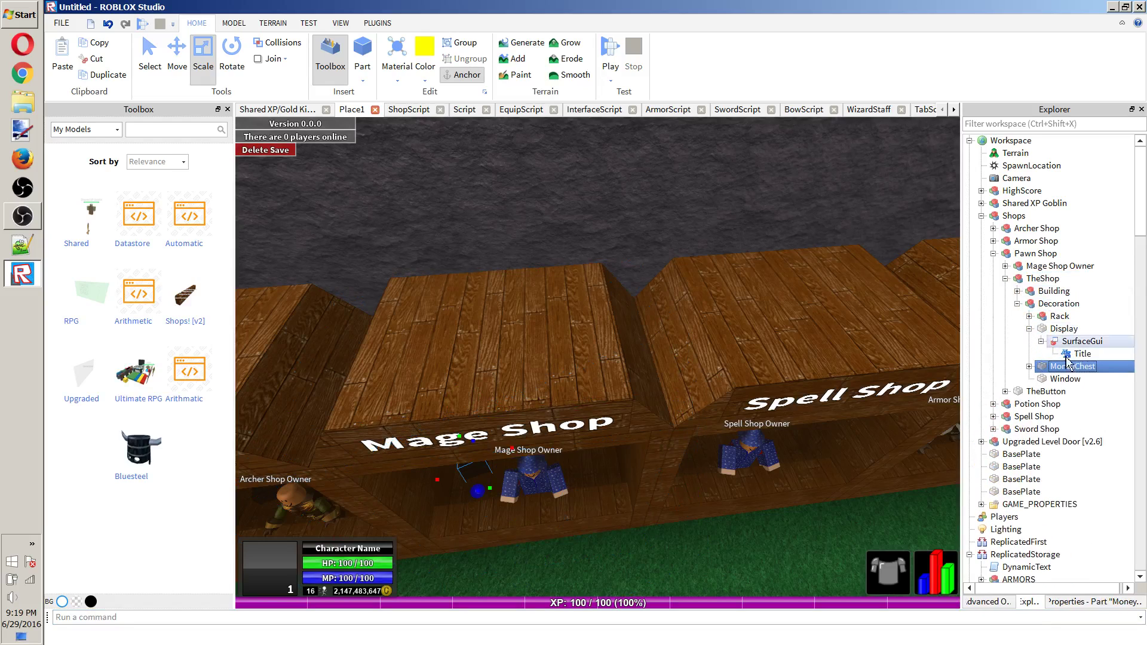
Set the text of the shop sign's Title label to "Pawn Shop".
{"action": "left_click", "coordinate": [1084, 354]}
{"action": "left_click", "coordinate": [1093, 601]}
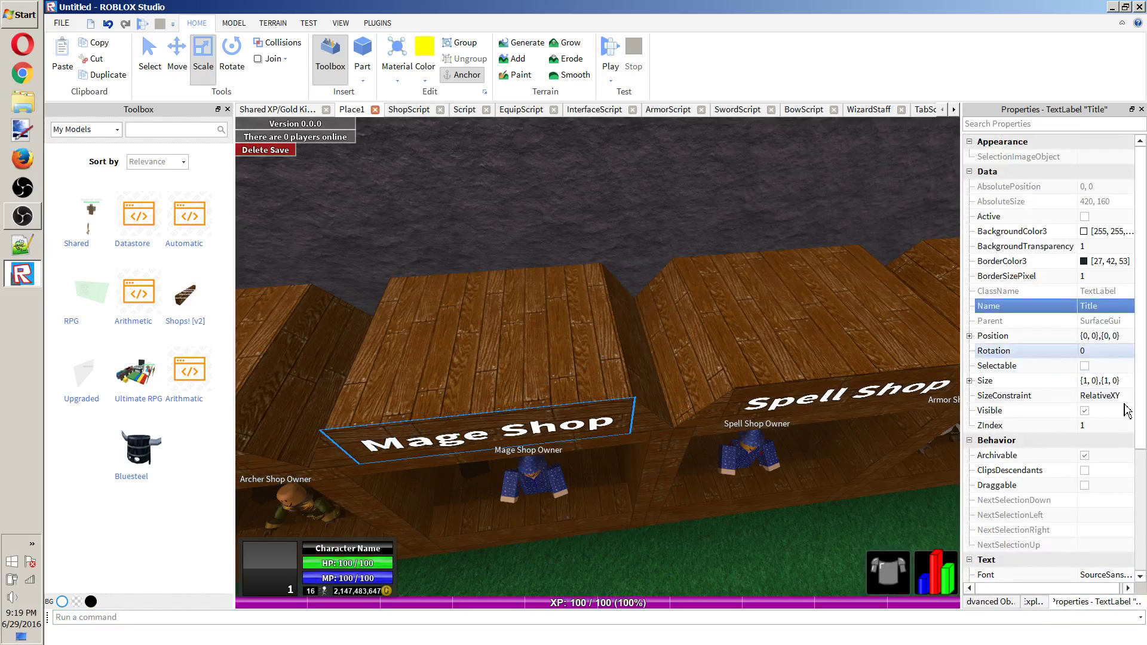
{"action": "scroll", "coordinate": [1130, 448], "scroll_direction": "down", "scroll_amount": 3}
{"action": "left_click", "coordinate": [1122, 471]}
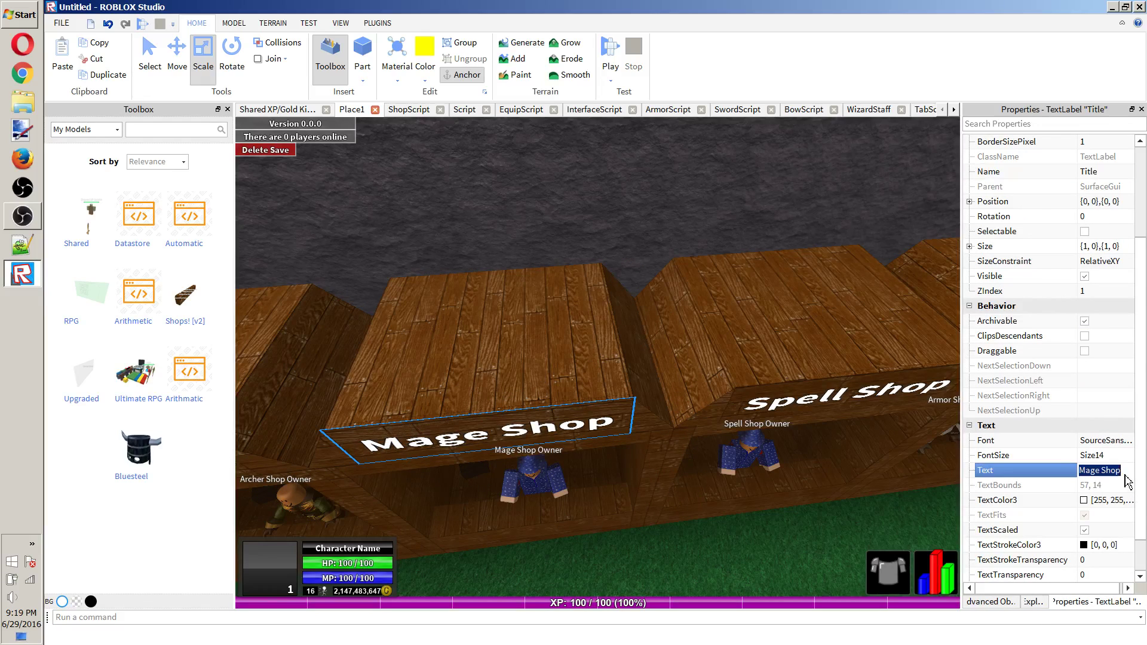
{"action": "type", "text": "Pawn Shop"}
{"action": "key", "text": "Return"}
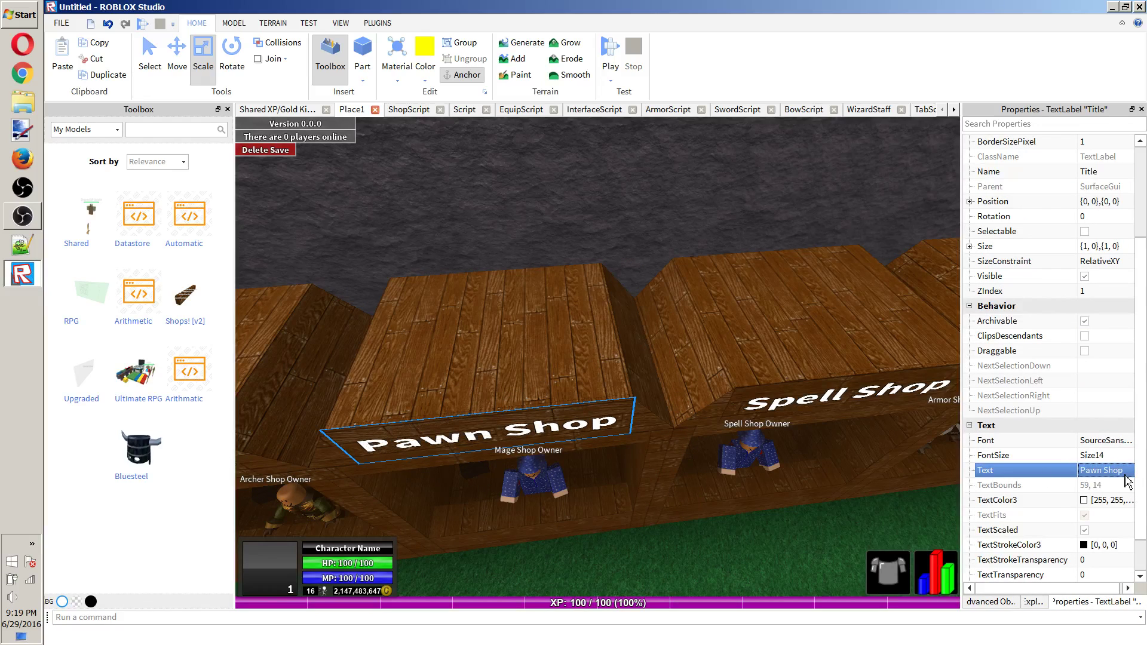
Rename the Mage Shop Owner character inside the Pawn Shop model to Pawn Shop Owner.
{"action": "scroll", "coordinate": [590, 396], "scroll_direction": "up", "scroll_amount": 10}
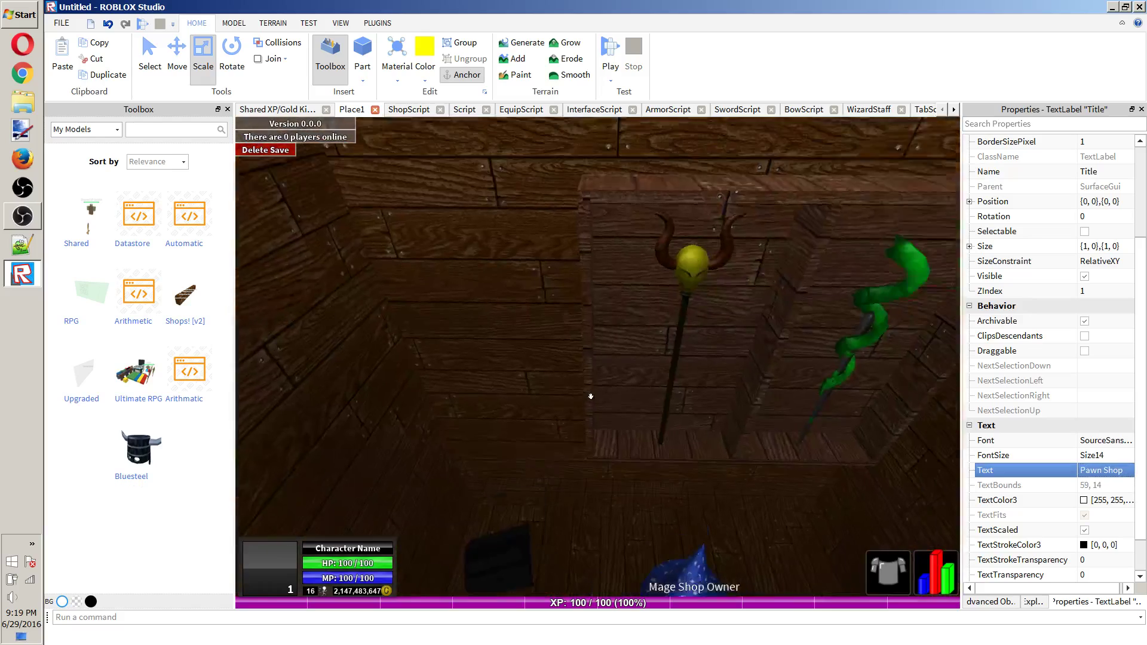
{"action": "scroll", "coordinate": [591, 396], "scroll_direction": "down", "scroll_amount": 5}
{"action": "right_click_drag", "start_coordinate": [602, 400], "coordinate": [602, 455]}
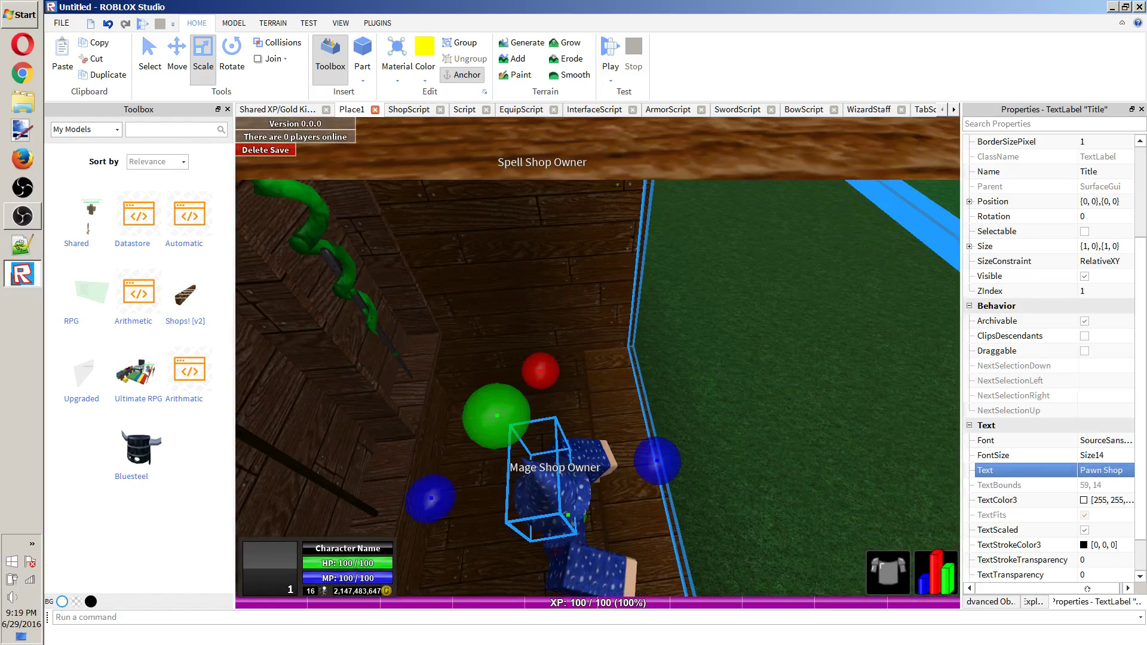
{"action": "left_click", "coordinate": [1033, 601]}
{"action": "left_click", "coordinate": [1060, 266]}
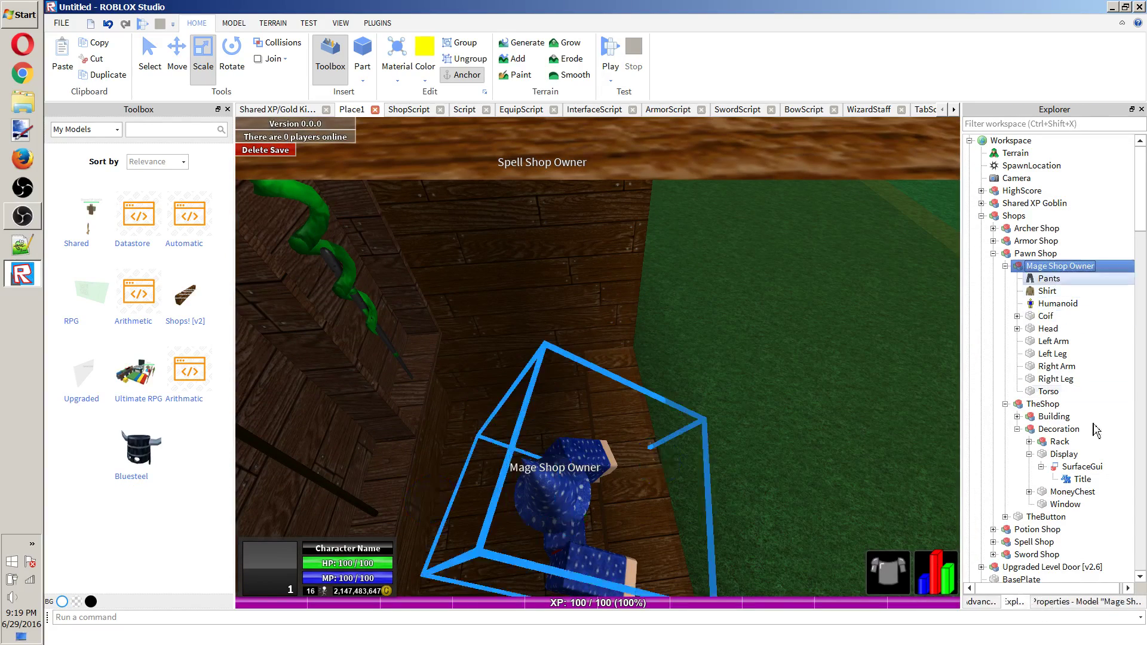
{"action": "left_click", "coordinate": [1090, 601]}
{"action": "left_click", "coordinate": [1055, 172]}
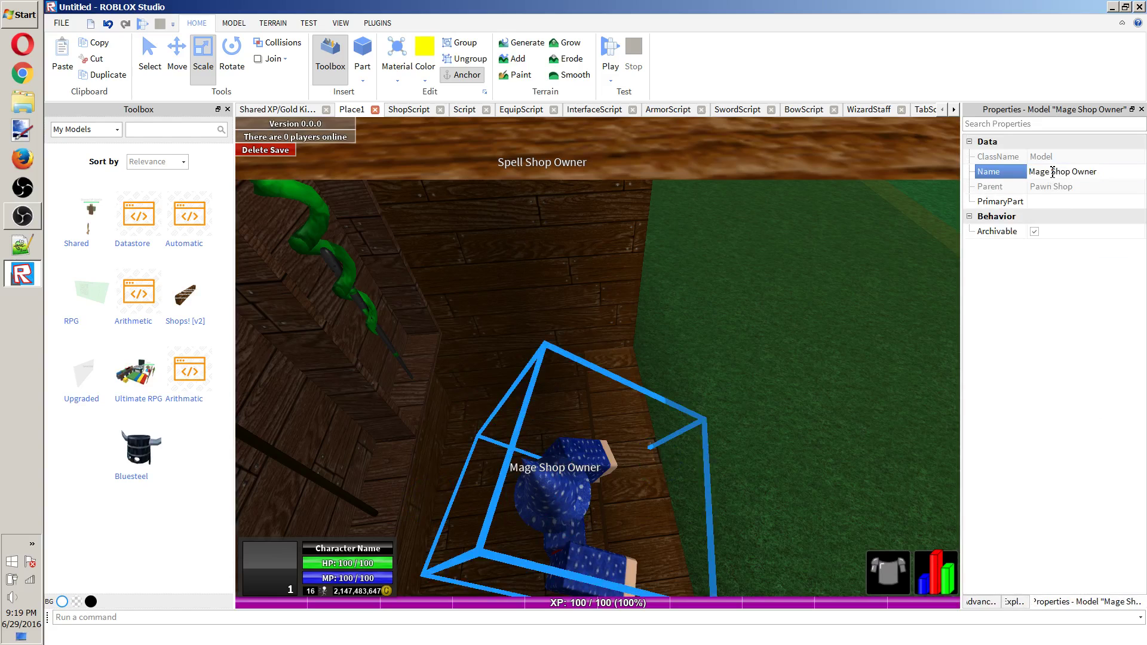
{"action": "type", "text": "Pawn"}
{"action": "key", "text": "Return"}
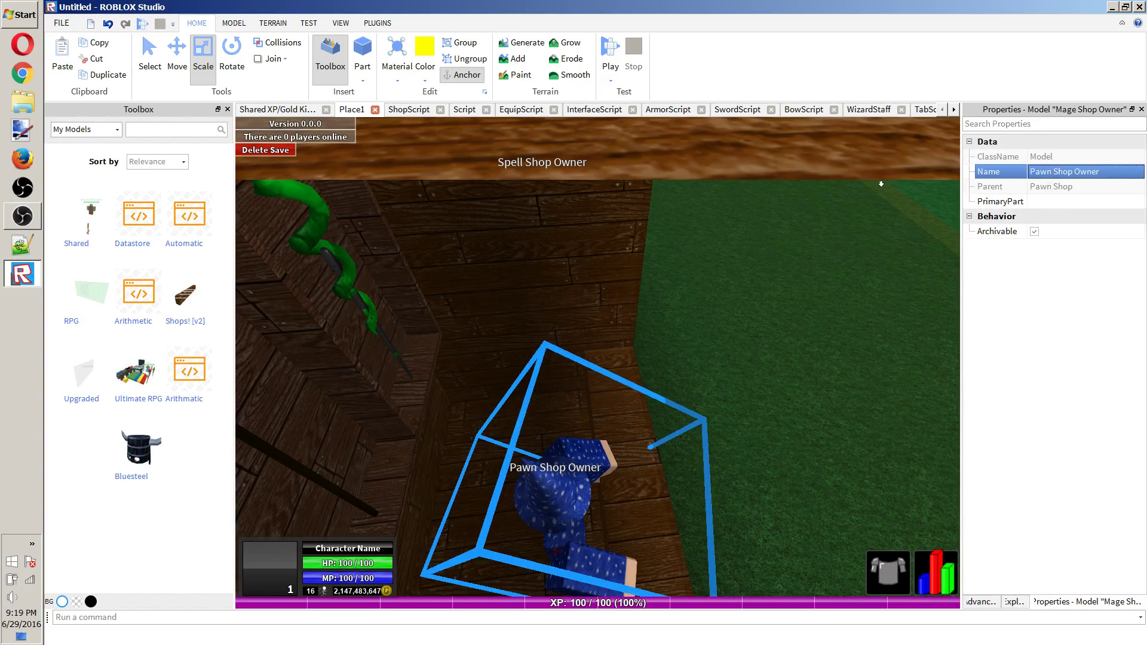
{"action": "right_click_drag", "start_coordinate": [881, 183], "coordinate": [575, 346]}
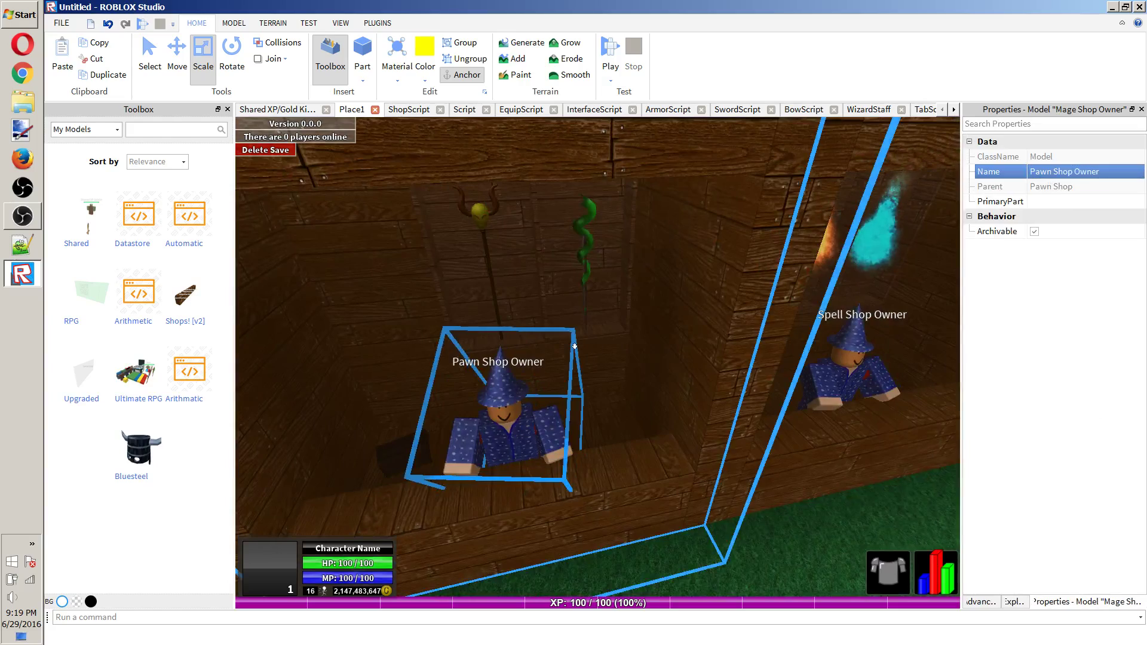
Set the ShopGUI value in the Configuration of the Pawn Shop's TheButton part to SellGui.
{"action": "left_click", "coordinate": [872, 422]}
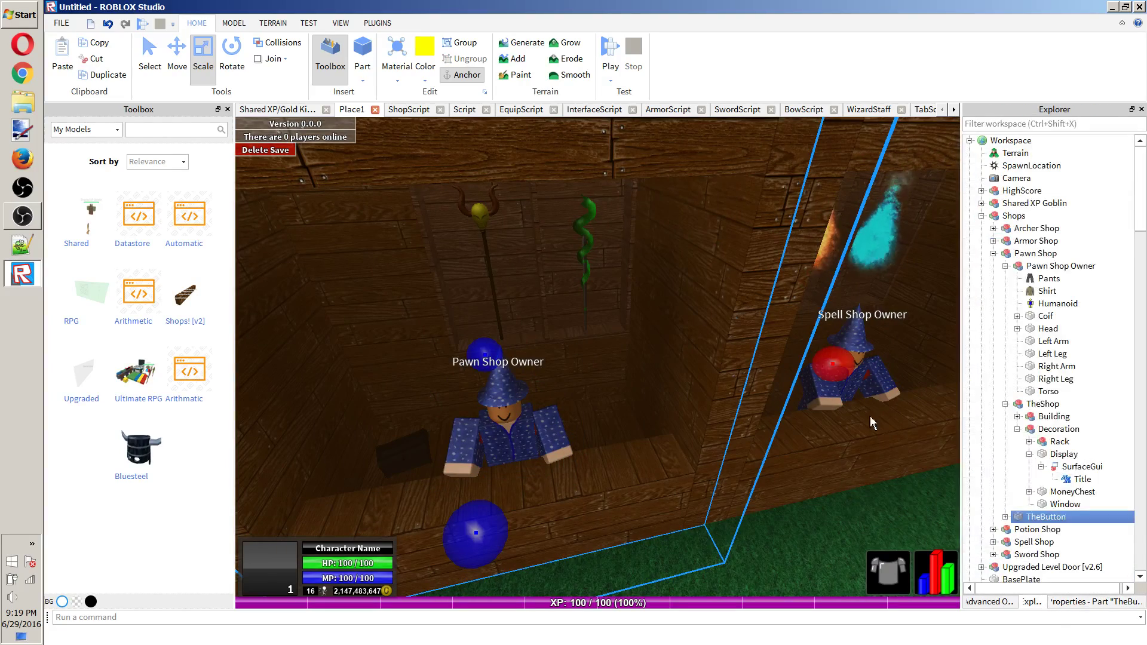
{"action": "scroll", "coordinate": [872, 422], "scroll_direction": "down", "scroll_amount": 10}
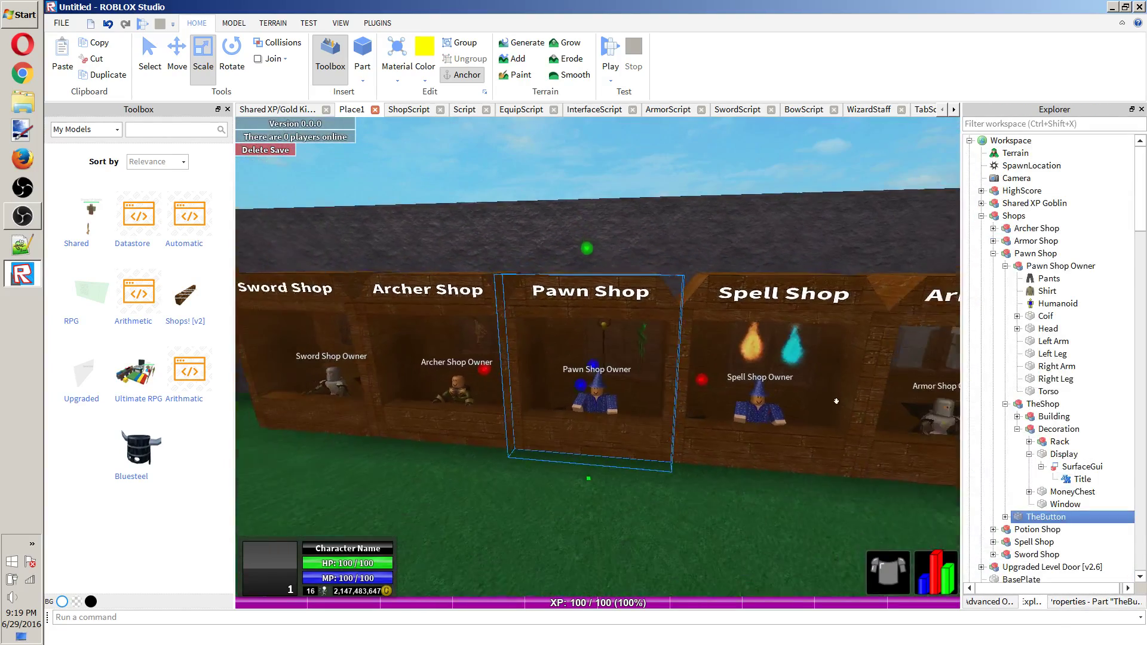
{"action": "scroll", "coordinate": [836, 401], "scroll_direction": "down", "scroll_amount": 4}
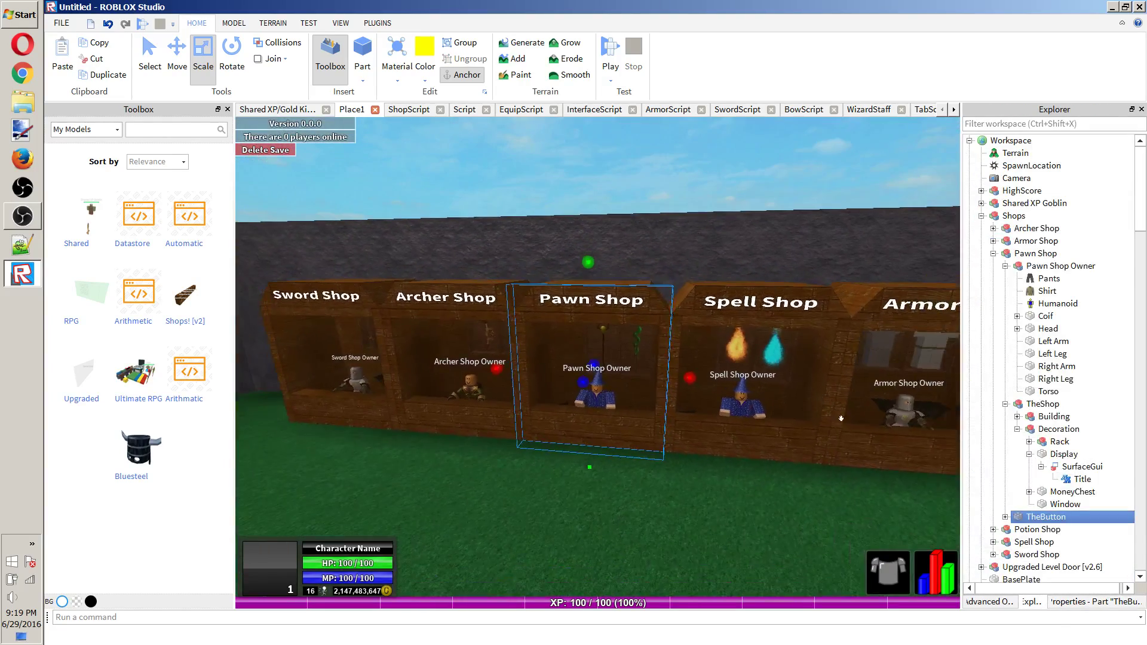
{"action": "left_click", "coordinate": [1005, 517]}
{"action": "left_click", "coordinate": [1060, 542]}
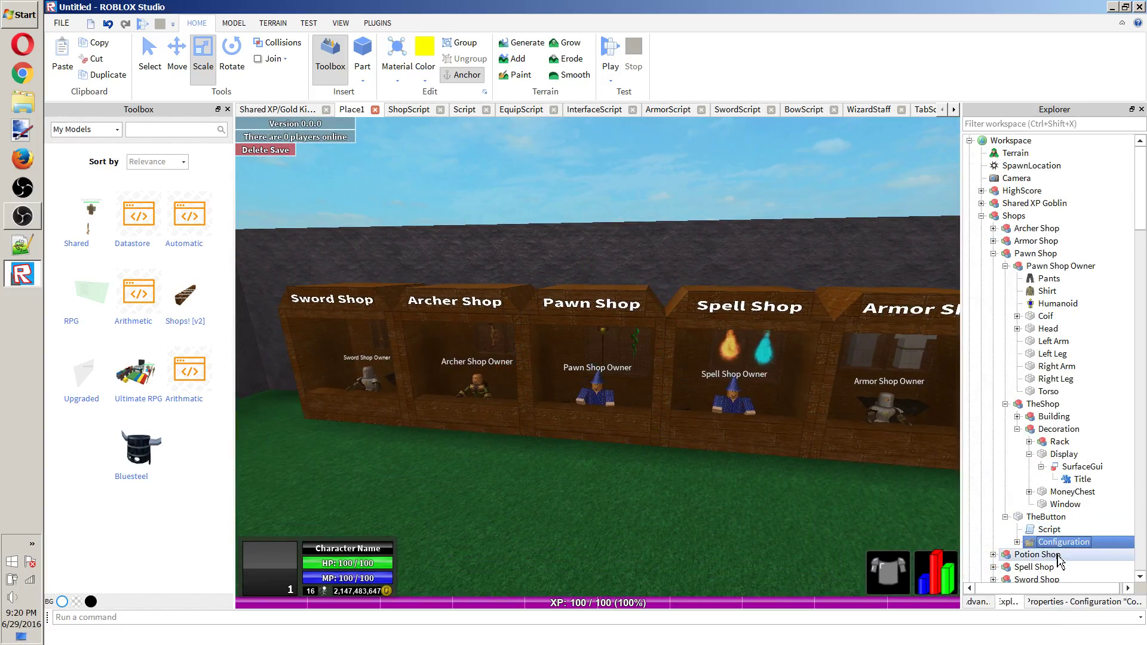
{"action": "left_click", "coordinate": [1017, 541]}
{"action": "scroll", "coordinate": [1066, 552], "scroll_direction": "down", "scroll_amount": 1}
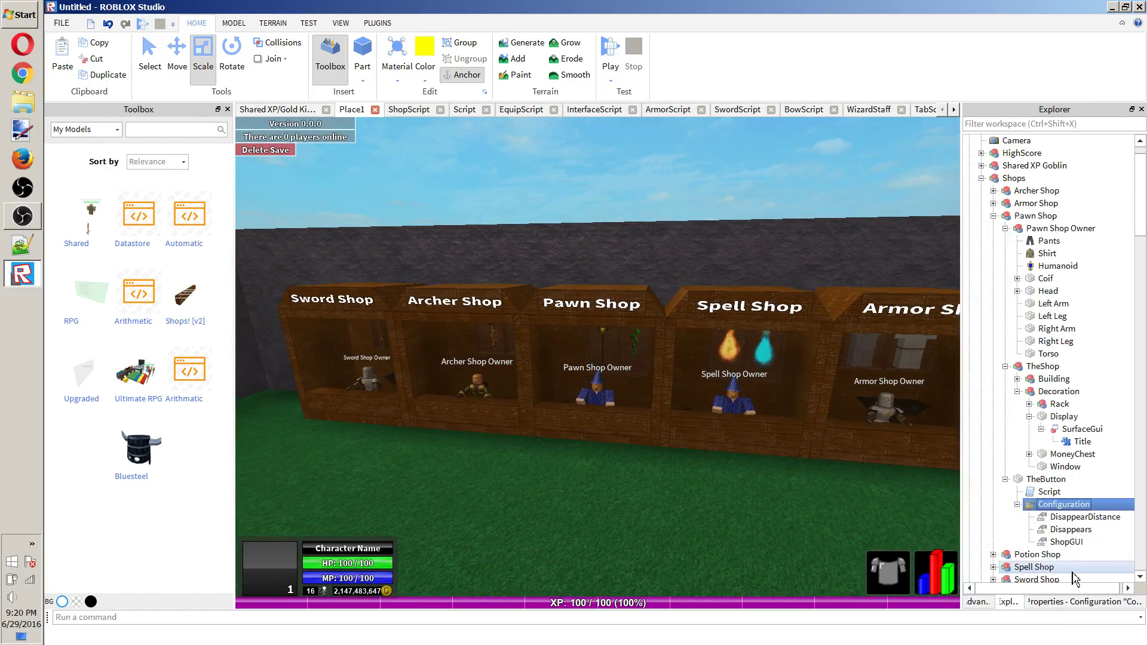
{"action": "left_click", "coordinate": [1066, 542]}
{"action": "left_click", "coordinate": [1081, 601]}
{"action": "left_click", "coordinate": [1095, 203]}
{"action": "type", "text": "S"}
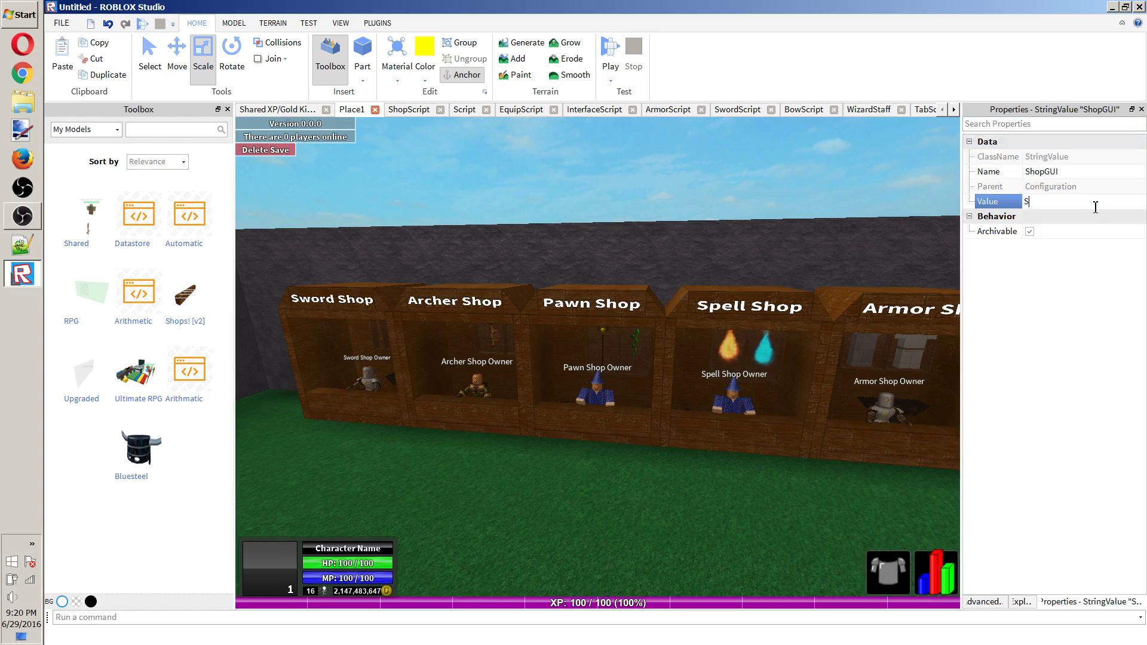
{"action": "type", "text": "ellGui"}
{"action": "key", "text": "Return"}
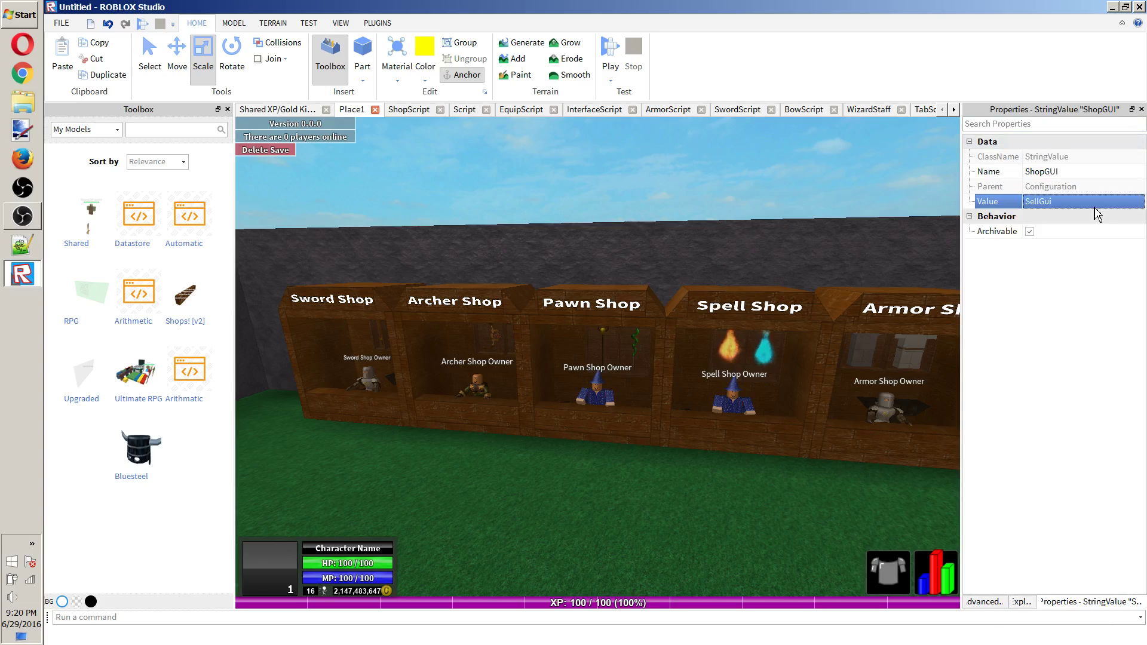
Start a playtest and walk the character up to the Armor Shop to trigger its shop window, and back away.
{"action": "key", "text": "F5"}
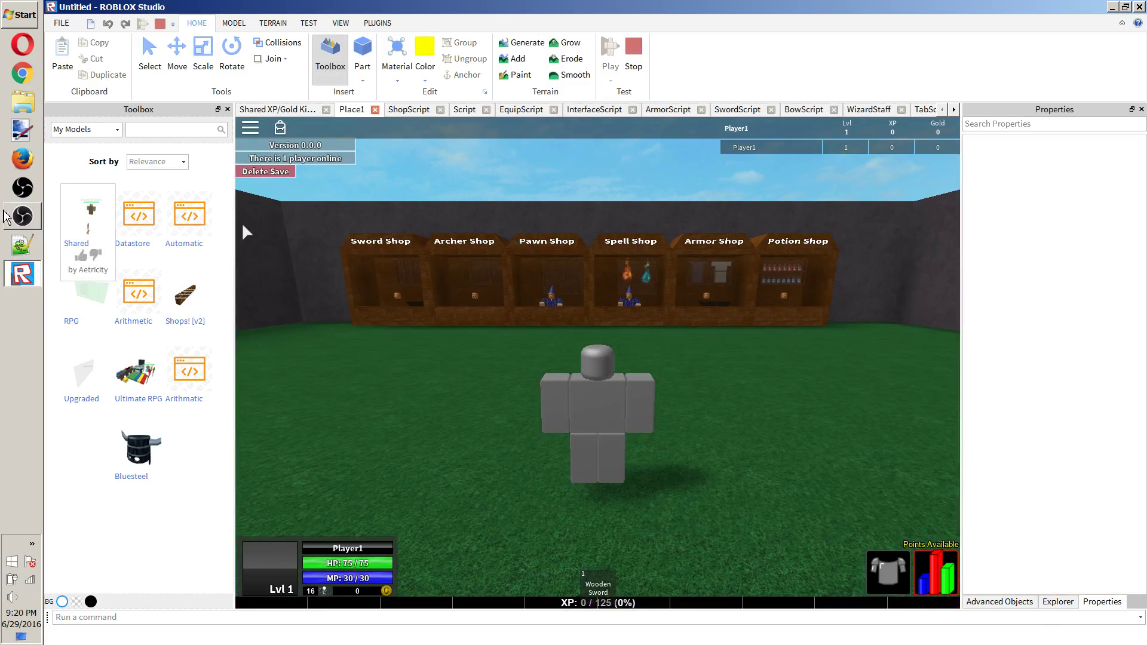
{"action": "left_click", "coordinate": [25, 217]}
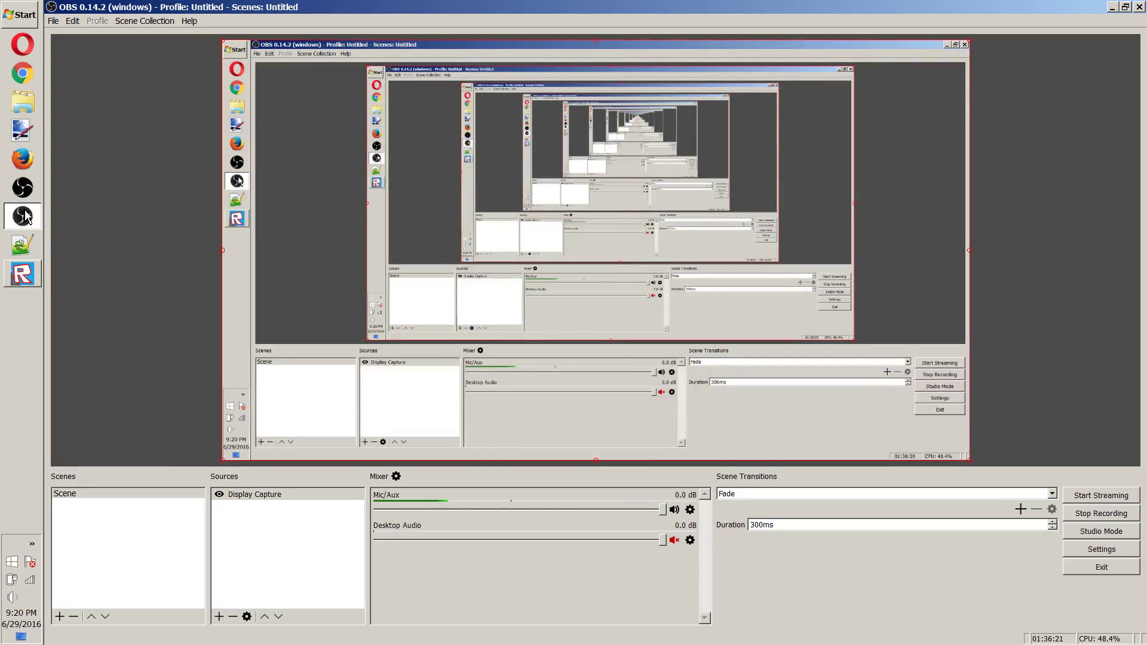
{"action": "left_click", "coordinate": [22, 274]}
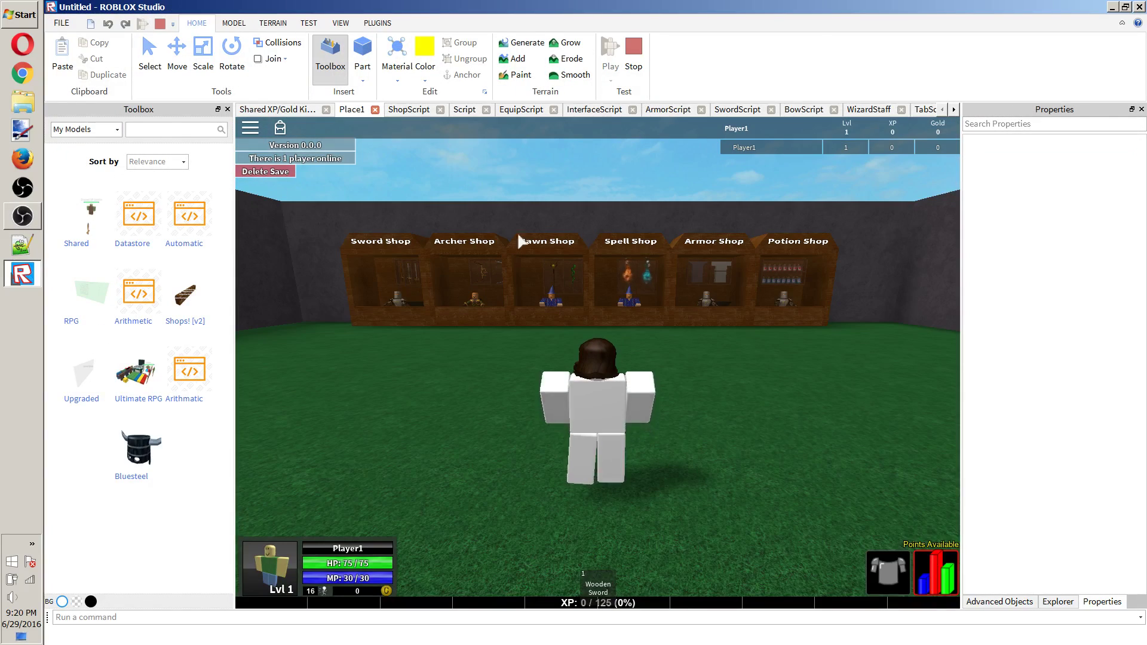
{"action": "key", "text": "w"}
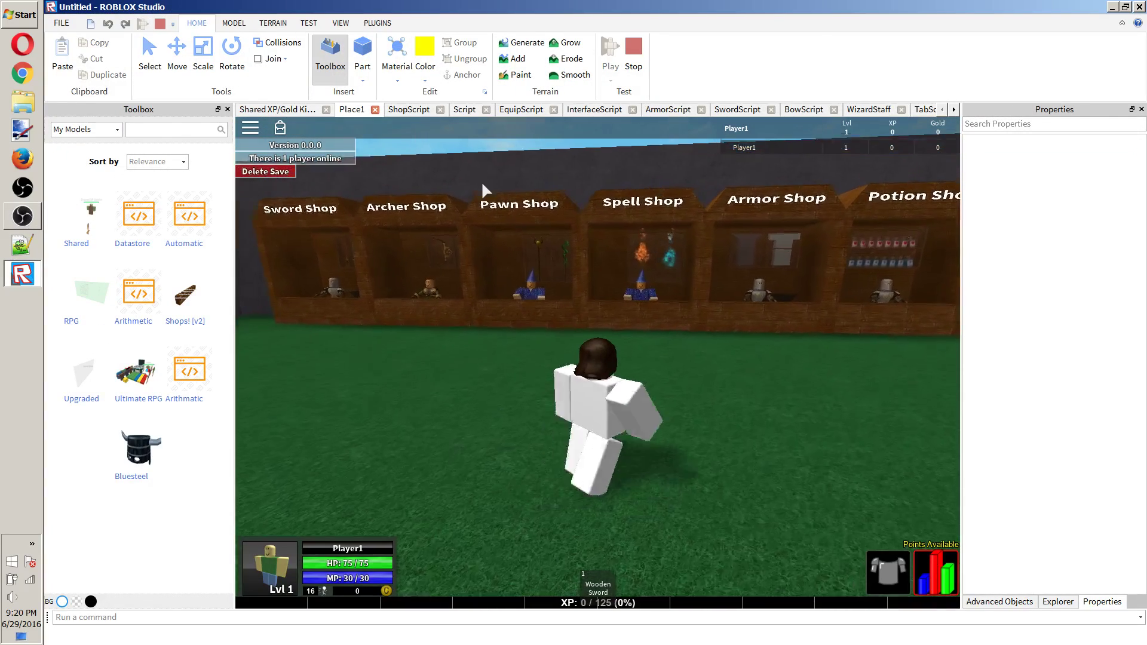
{"action": "key", "text": "w"}
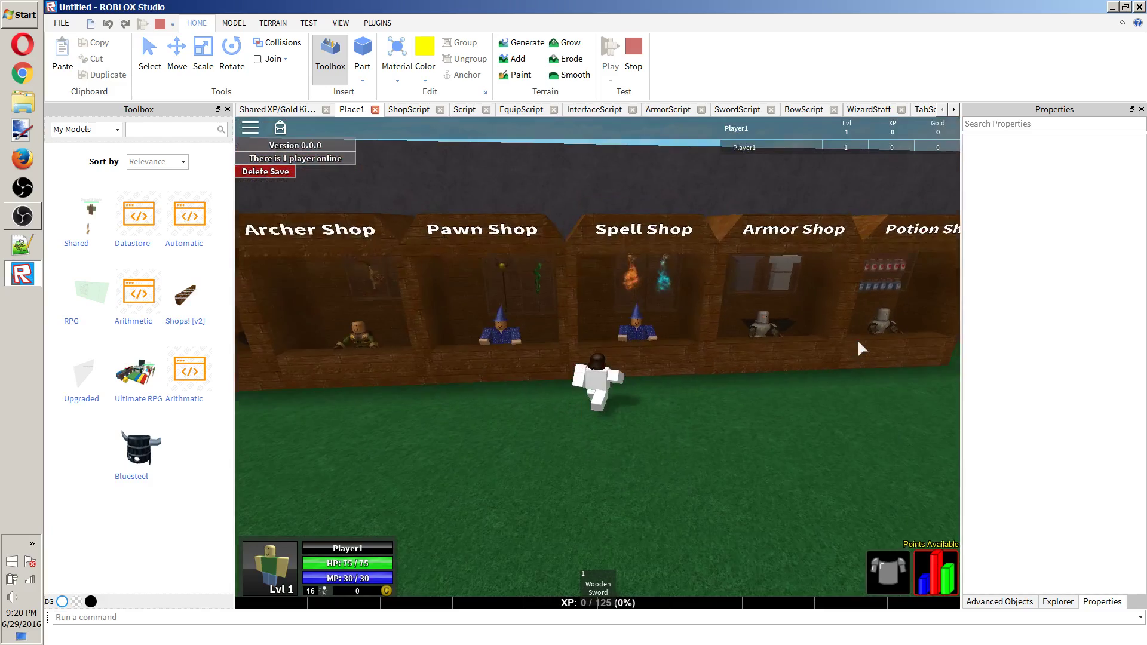
{"action": "key", "text": "s"}
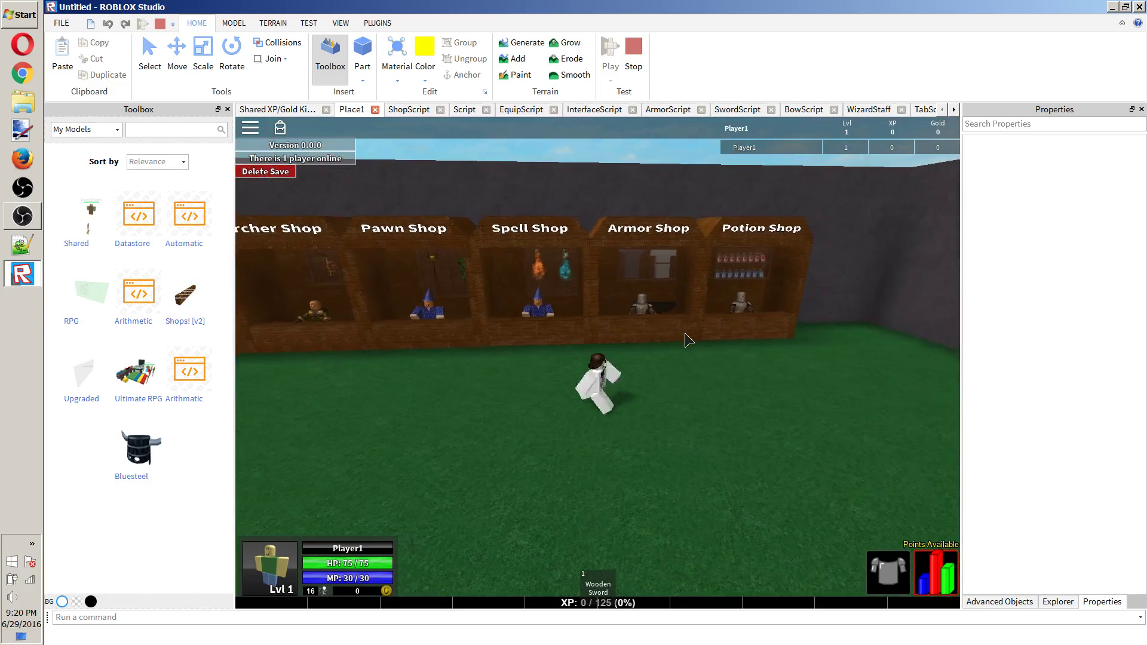
{"action": "key", "text": "w"}
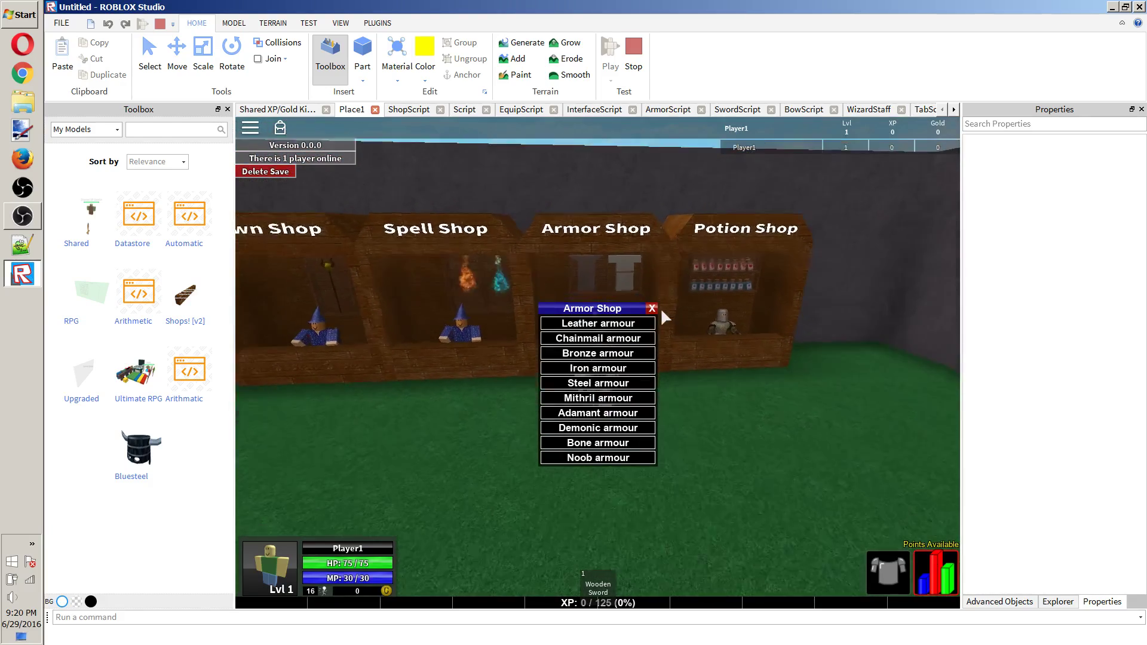
{"action": "key", "text": "s"}
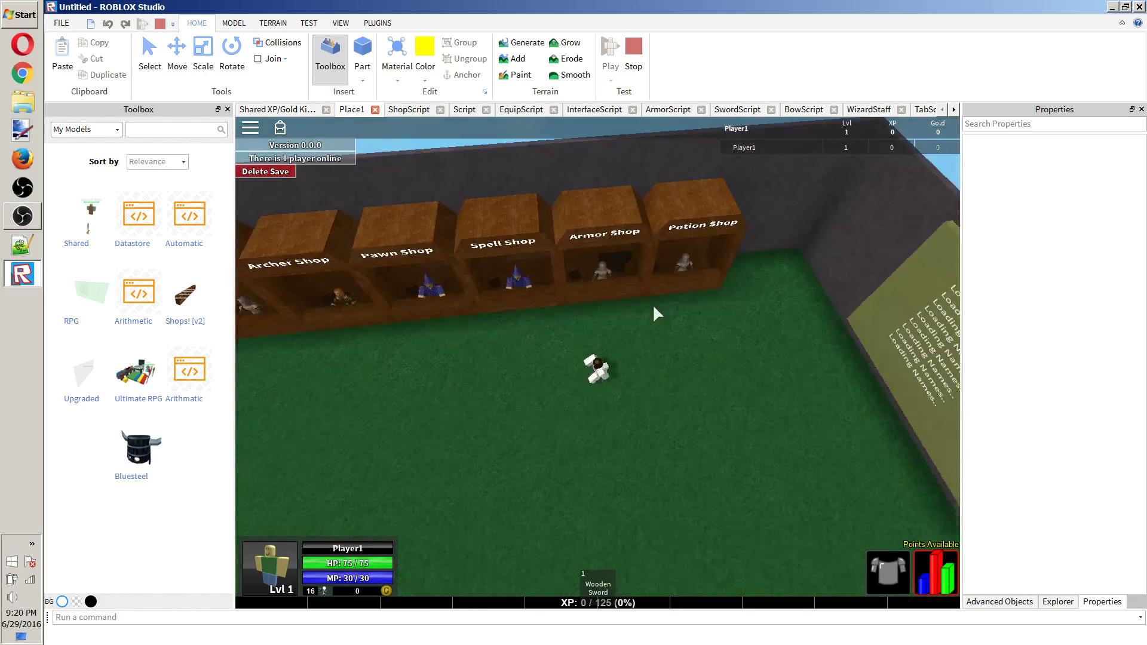
Walk to the Pawn Shop, switch its sell window to Ranged and back to Swords, and end the playtest.
{"action": "scroll", "coordinate": [657, 314], "scroll_direction": "down", "scroll_amount": 5}
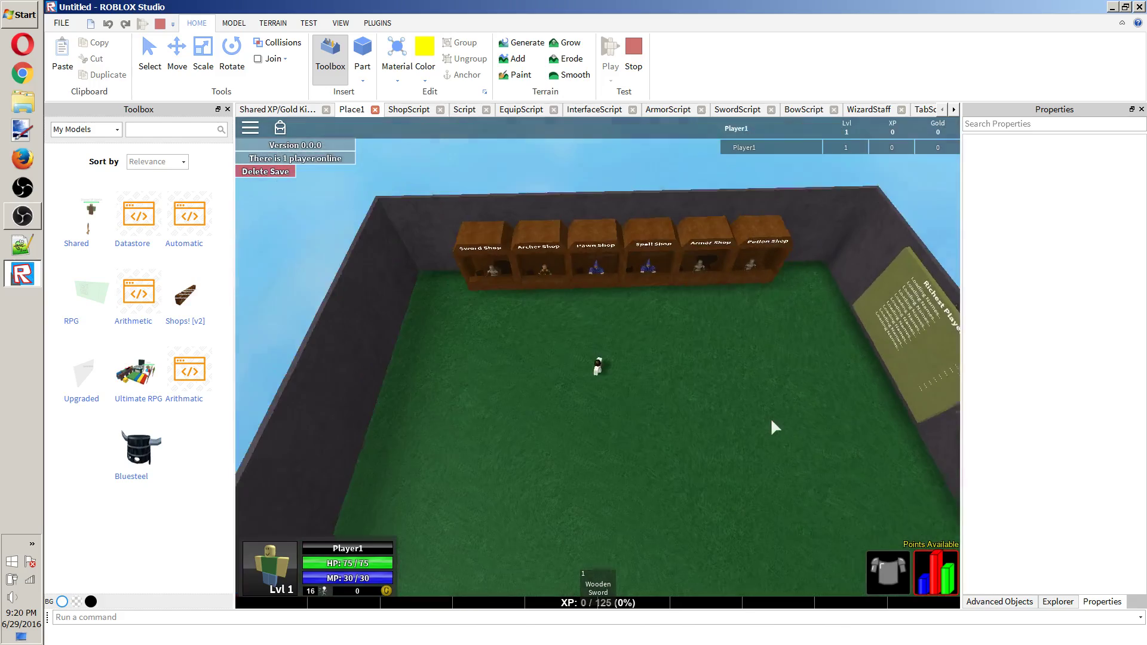
{"action": "scroll", "coordinate": [775, 427], "scroll_direction": "up", "scroll_amount": 5}
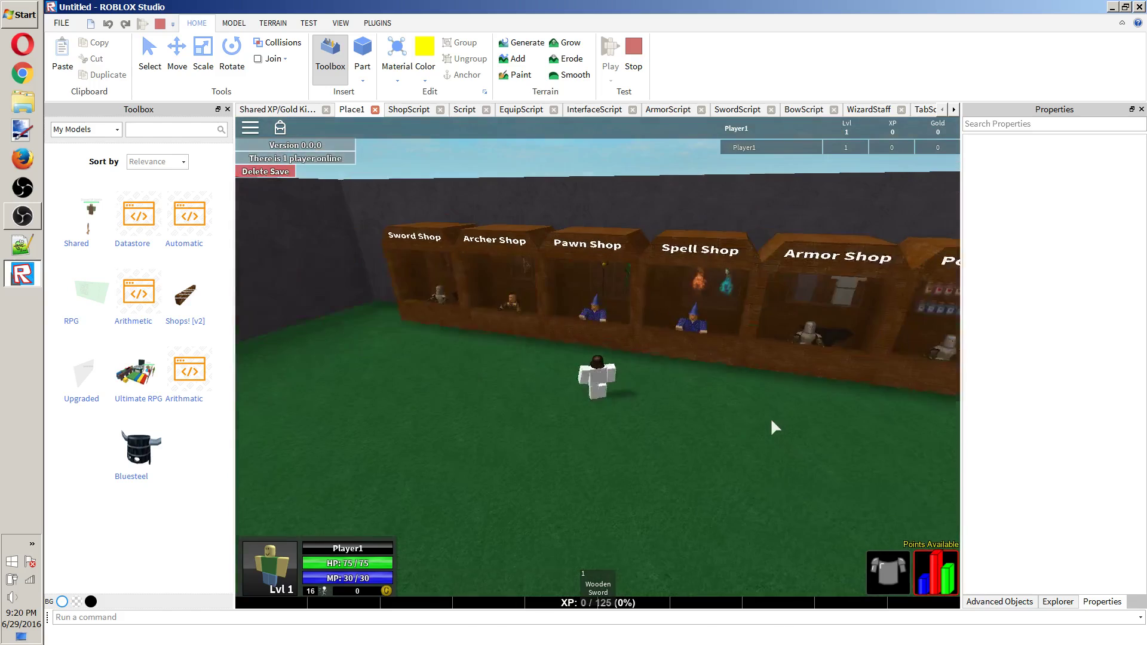
{"action": "key", "text": "w"}
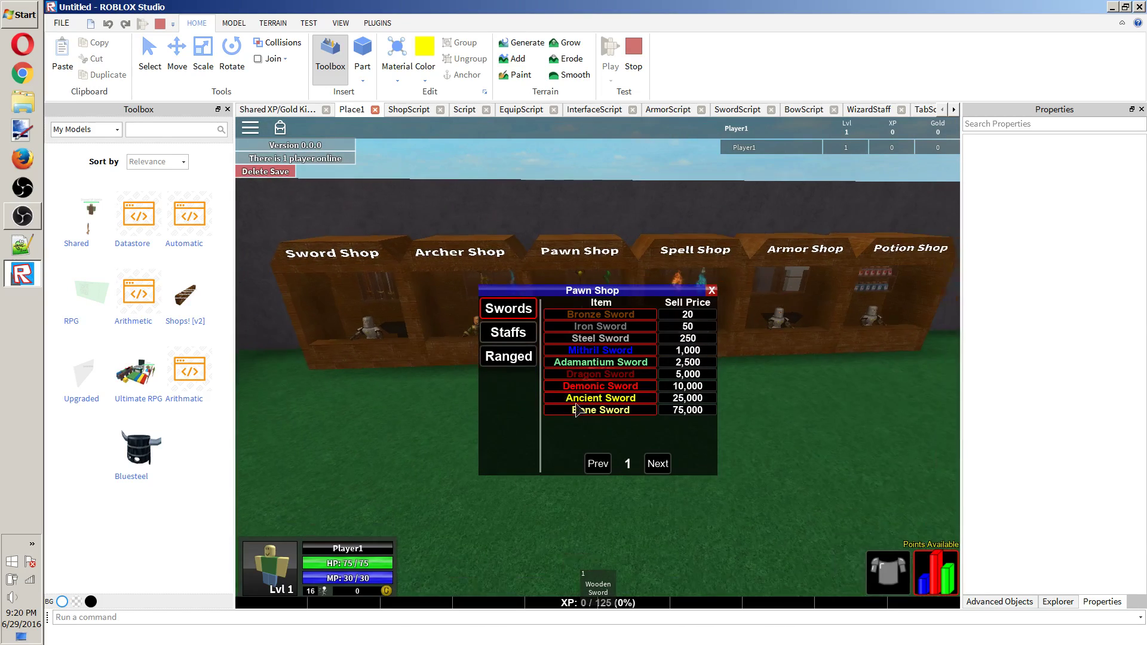
{"action": "left_click", "coordinate": [506, 359]}
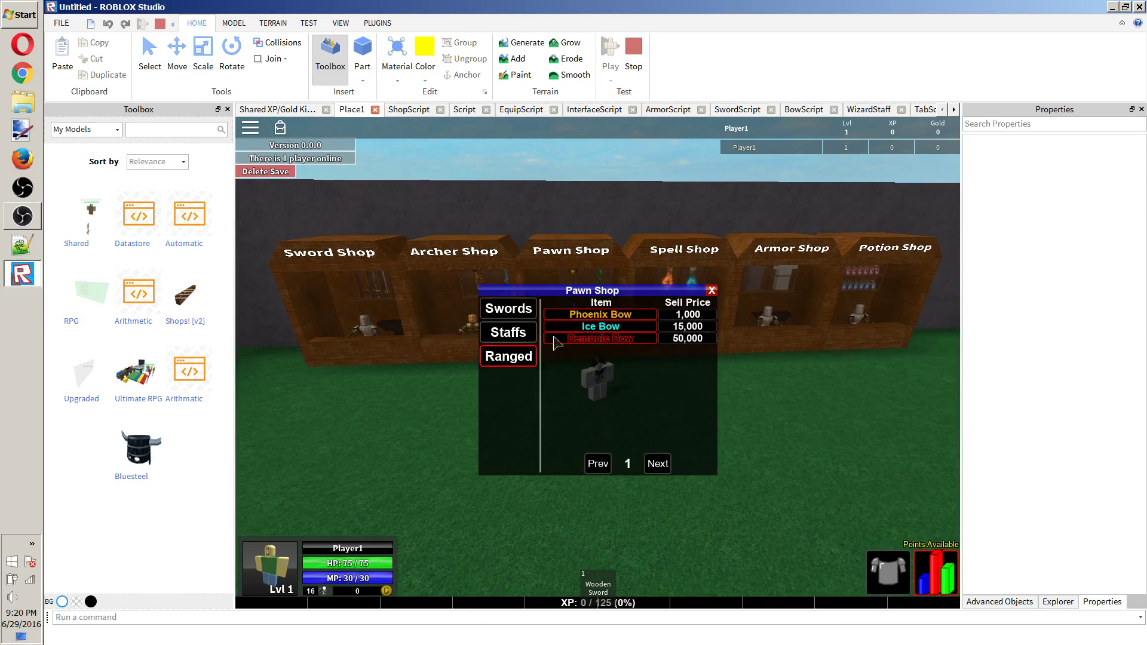
{"action": "left_click", "coordinate": [519, 310]}
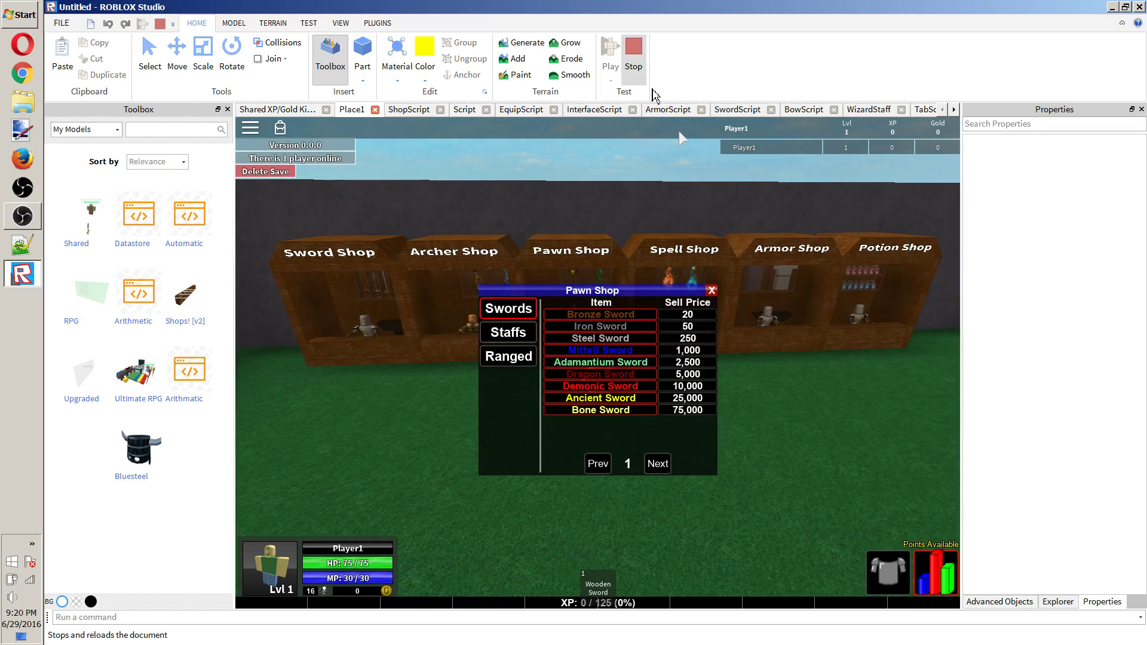
{"action": "left_click", "coordinate": [632, 66]}
Find the duplicate SellGui entries in ReplicatedStorage, remove the collapsed one and collapse the expanded one.
{"action": "left_click", "coordinate": [1022, 601]}
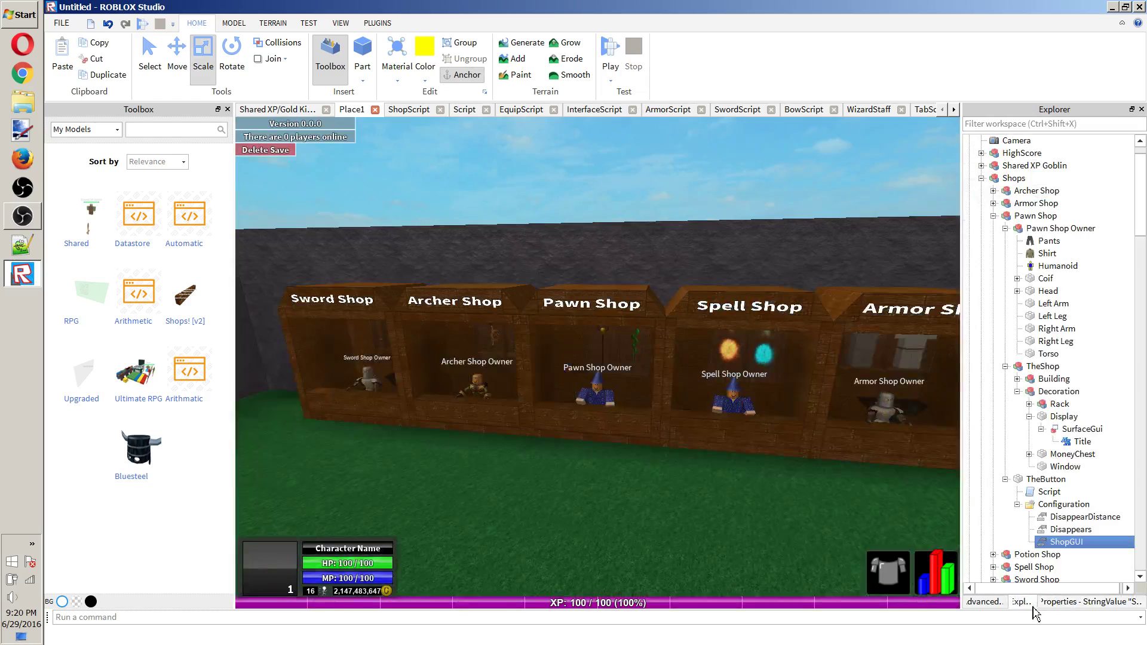
{"action": "scroll", "coordinate": [1047, 504], "scroll_direction": "down", "scroll_amount": 15}
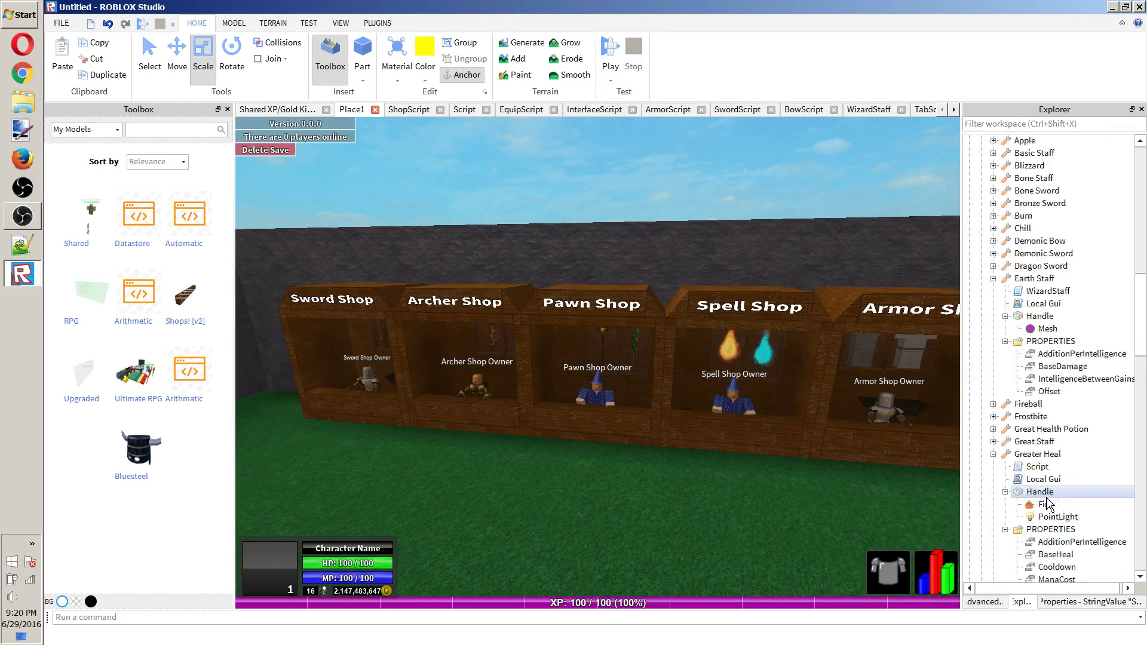
{"action": "scroll", "coordinate": [1046, 503], "scroll_direction": "down", "scroll_amount": 8}
{"action": "scroll", "coordinate": [1046, 503], "scroll_direction": "up", "scroll_amount": 18}
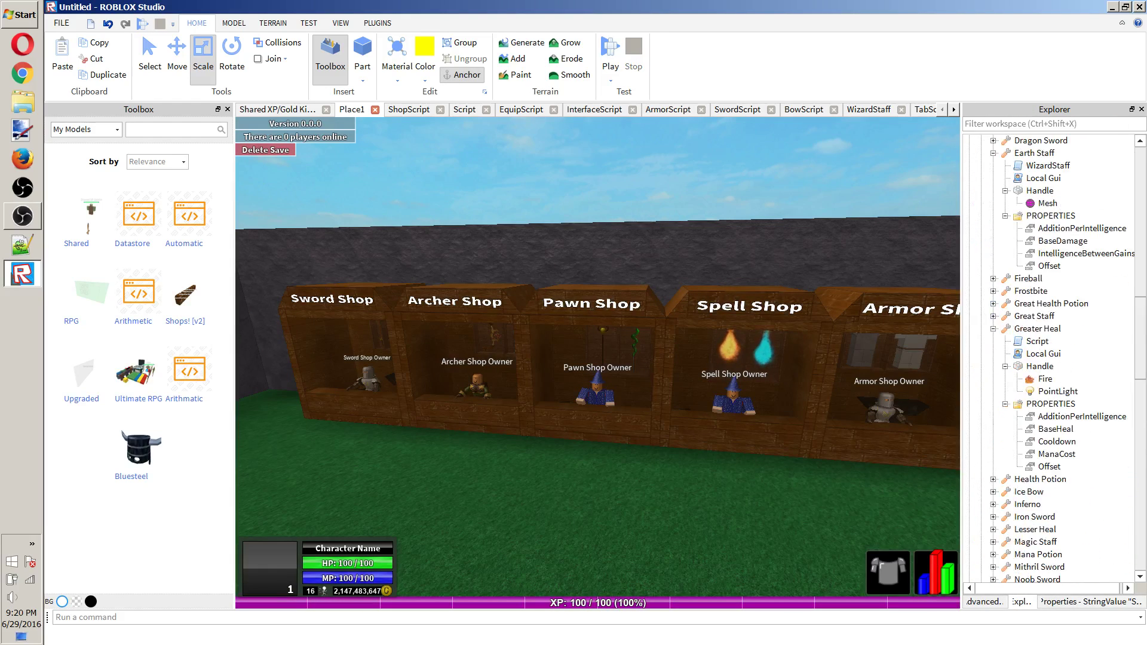
{"action": "scroll", "coordinate": [1138, 199], "scroll_direction": "up", "scroll_amount": 20}
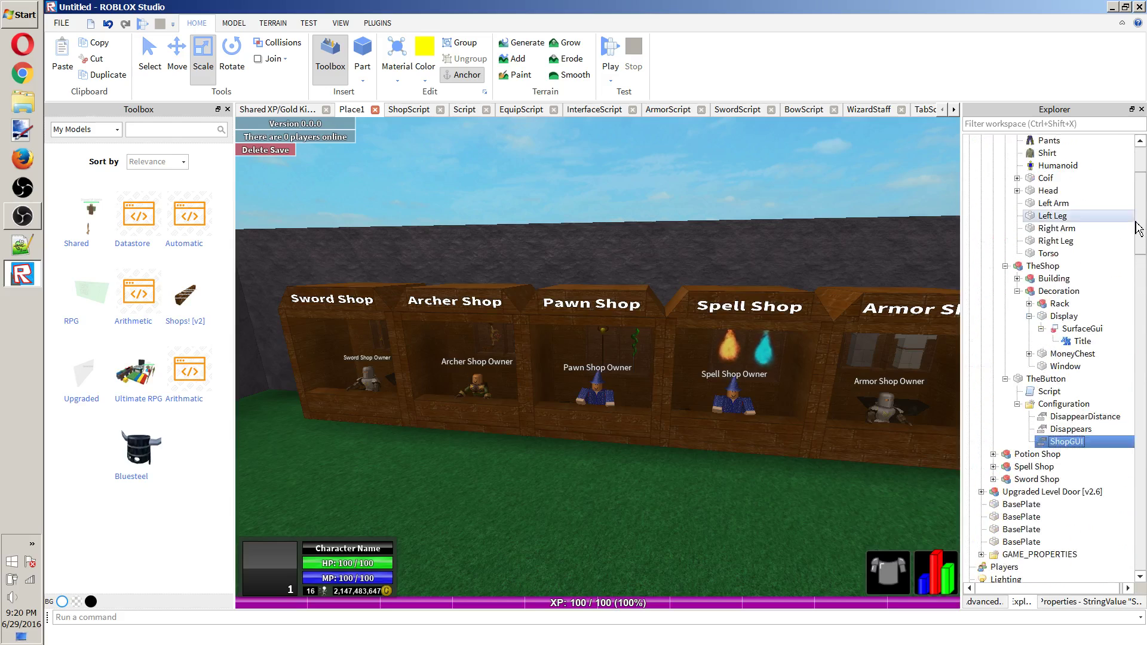
{"action": "scroll", "coordinate": [1112, 234], "scroll_direction": "down", "scroll_amount": 4}
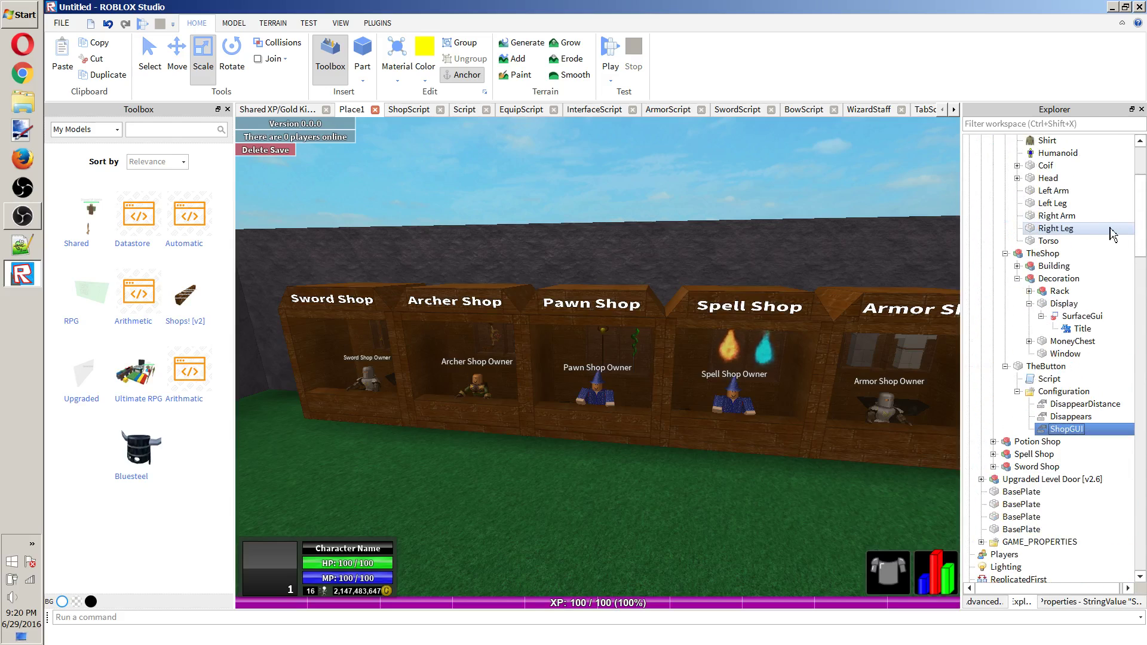
{"action": "scroll", "coordinate": [1143, 228], "scroll_direction": "down", "scroll_amount": 20}
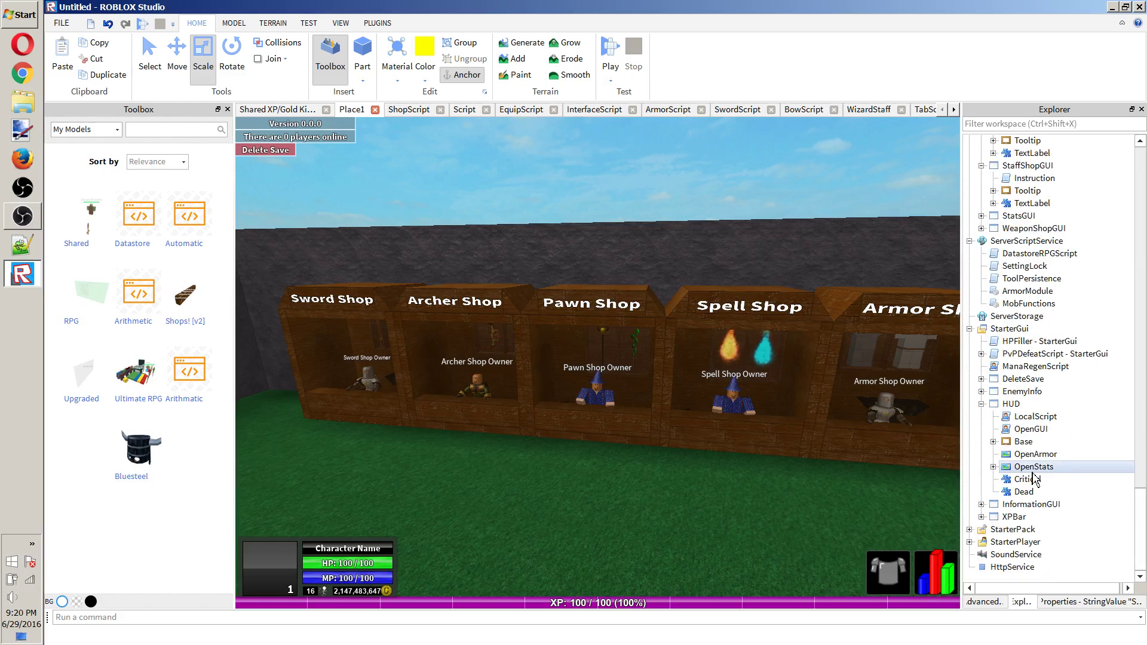
{"action": "scroll", "coordinate": [1037, 448], "scroll_direction": "up", "scroll_amount": 3}
{"action": "left_click", "coordinate": [1015, 316]}
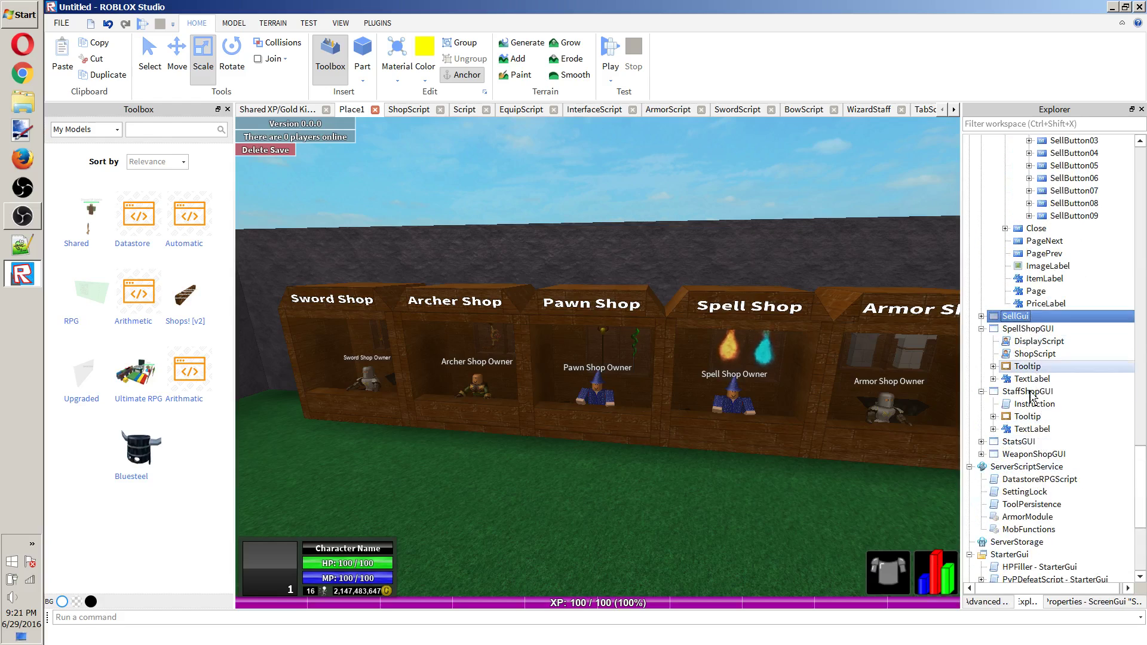
{"action": "scroll", "coordinate": [1026, 406], "scroll_direction": "up", "scroll_amount": 2}
{"action": "scroll", "coordinate": [1026, 406], "scroll_direction": "up", "scroll_amount": 3}
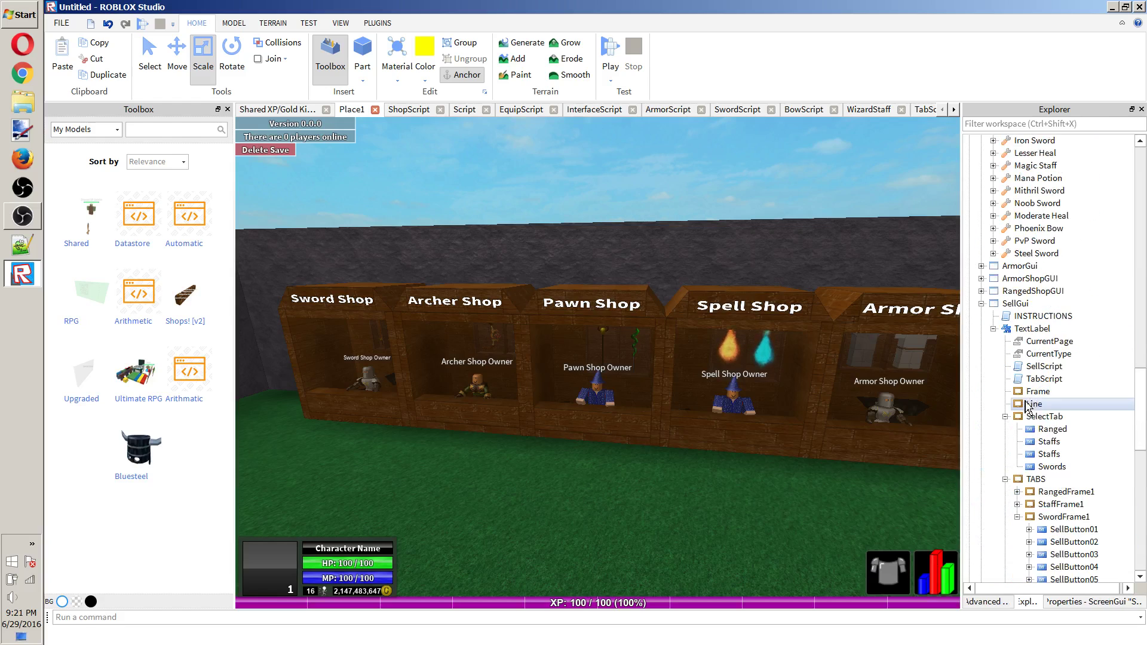
{"action": "left_click", "coordinate": [981, 304]}
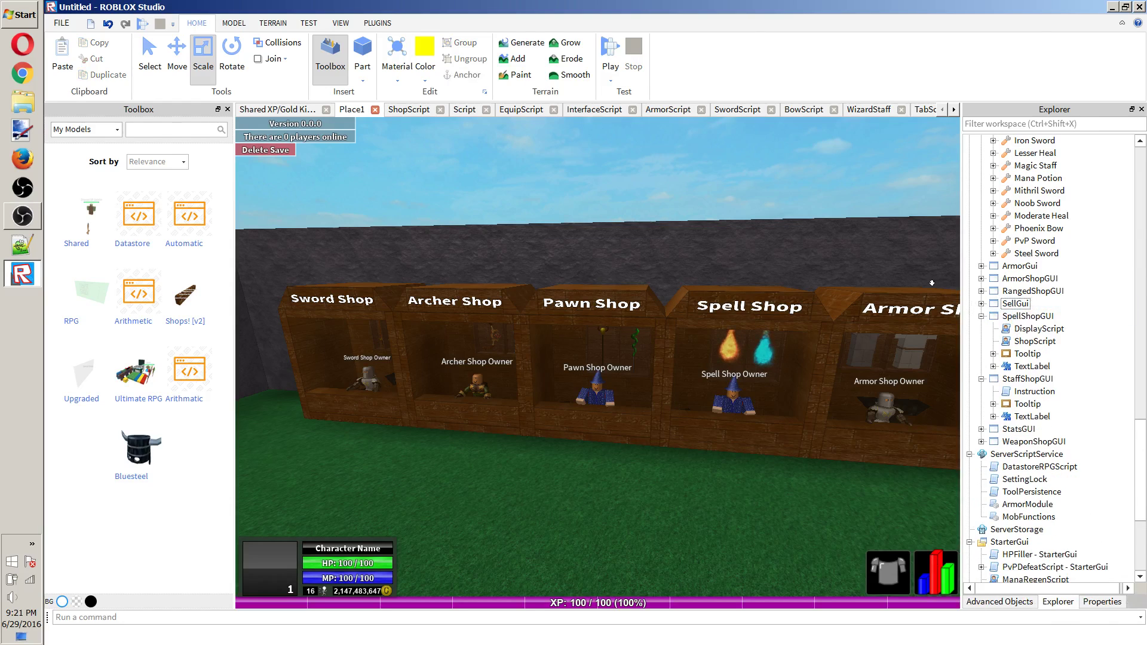
Playtest the Pawn Shop by walking to it, showing its Ranged items, closing the sell window and stopping the test.
{"action": "key", "text": "F5"}
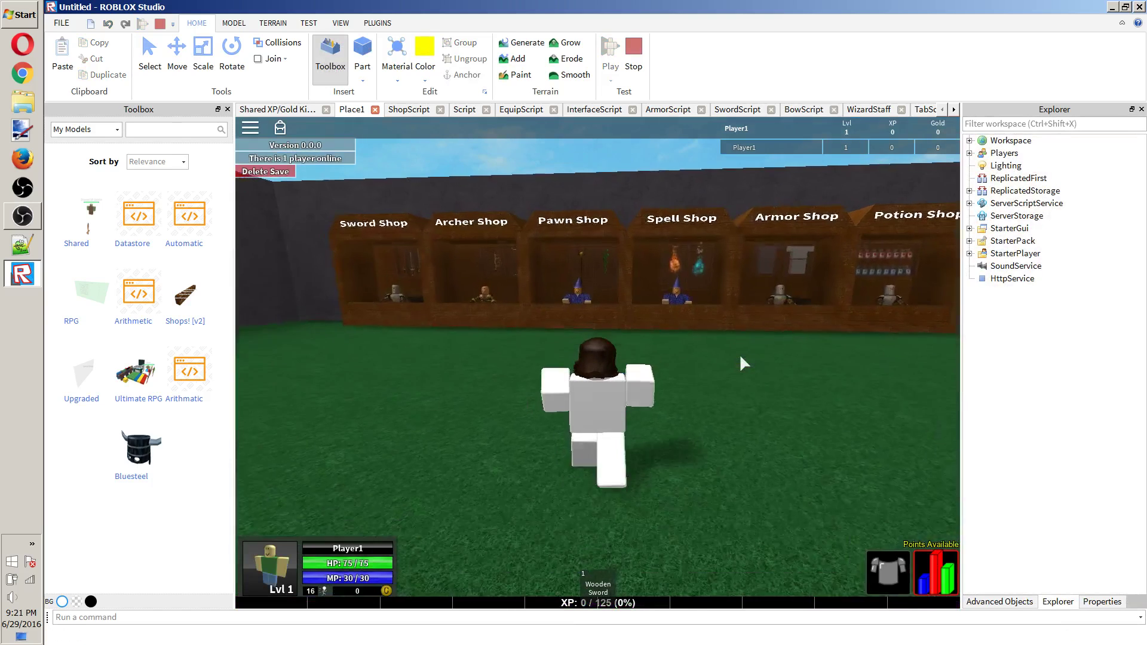
{"action": "key", "text": "w"}
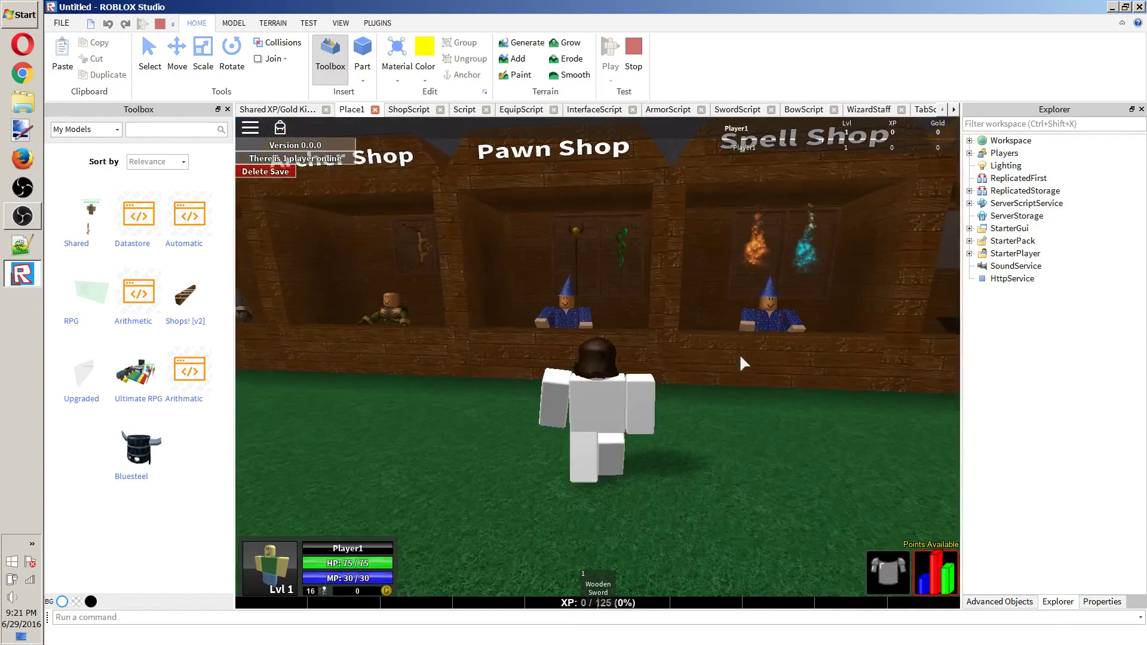
{"action": "left_click", "coordinate": [529, 354]}
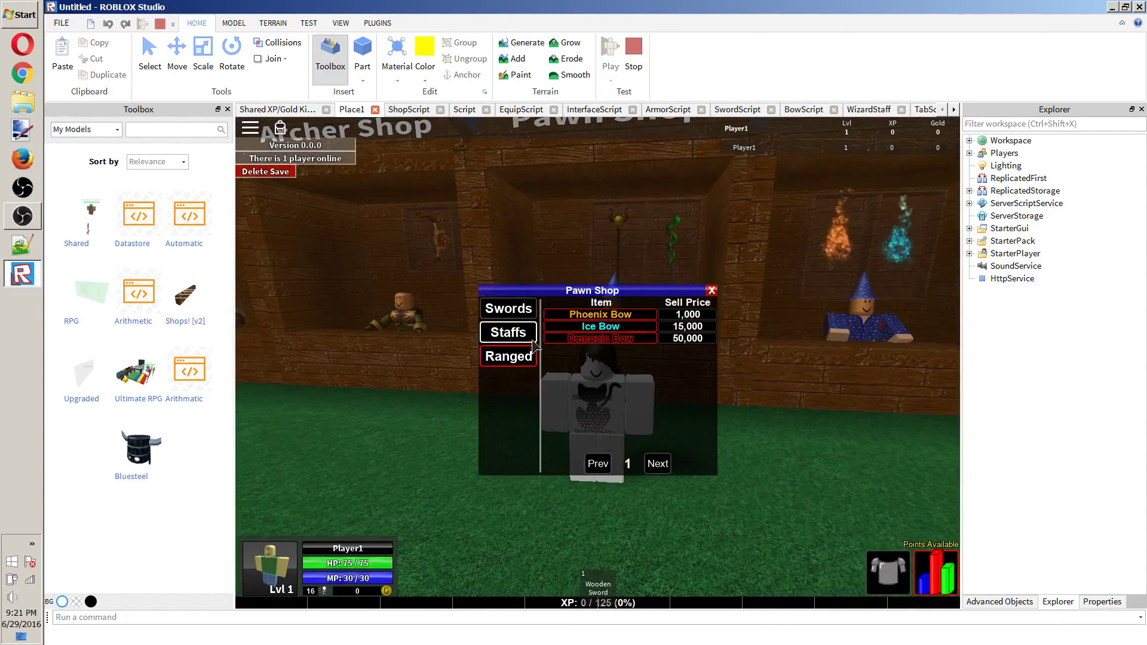
{"action": "left_click", "coordinate": [712, 291]}
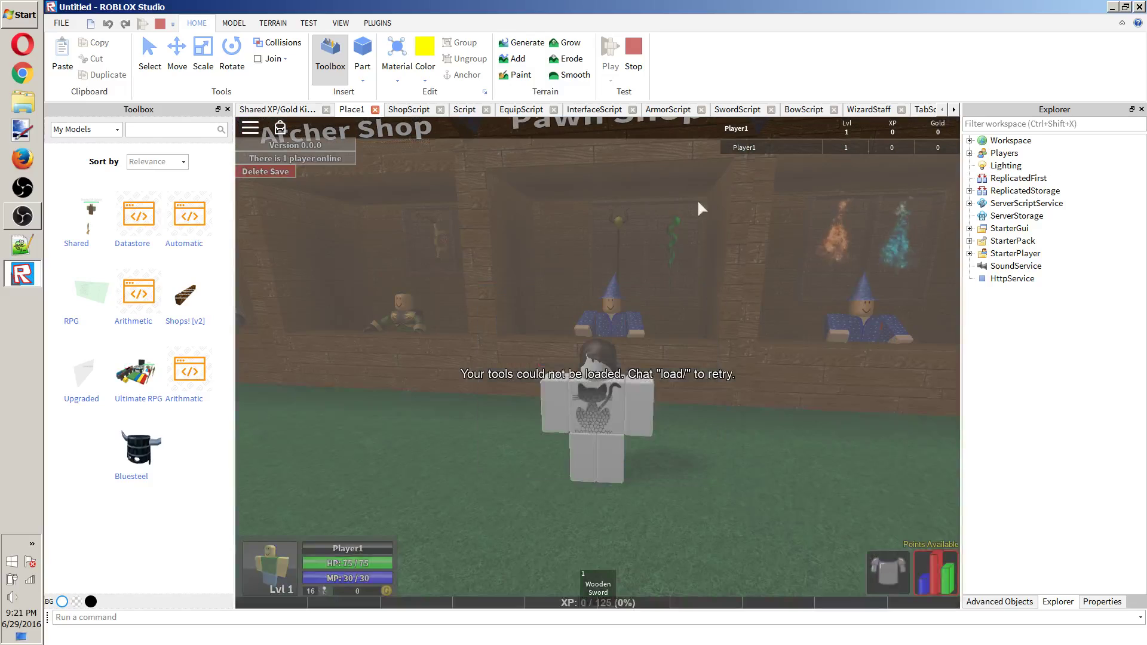
{"action": "left_click", "coordinate": [633, 52]}
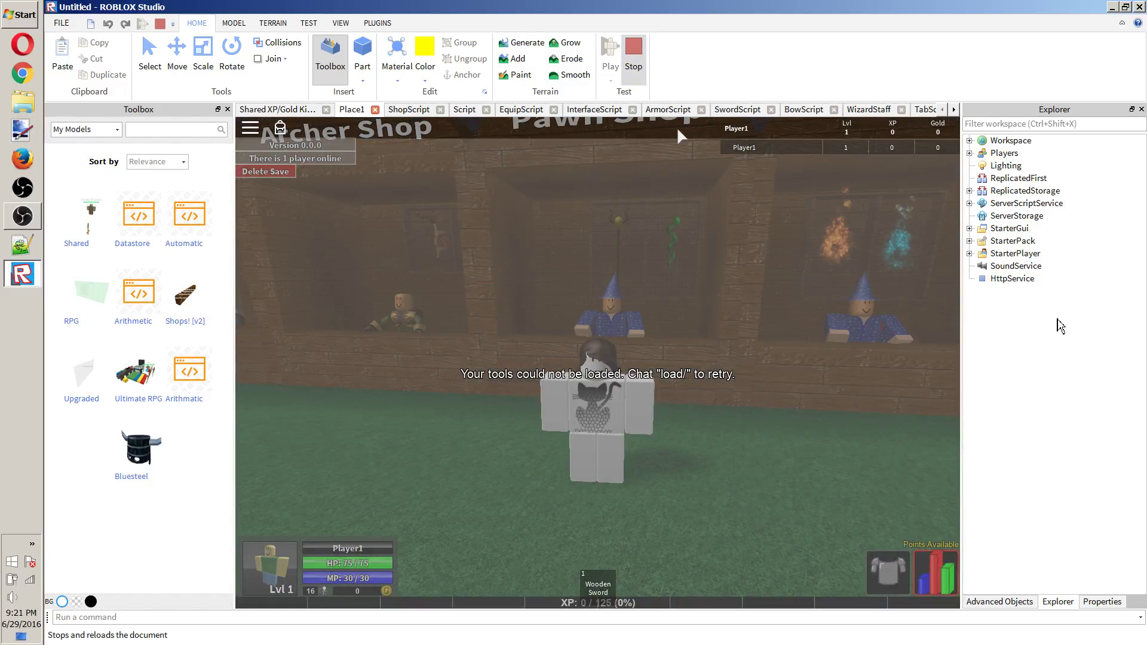
Restore the removed SellGui in ReplicatedStorage and delete the other duplicate, the one directly above SpellShopGUI.
{"action": "scroll", "coordinate": [1065, 299], "scroll_direction": "up", "scroll_amount": 15}
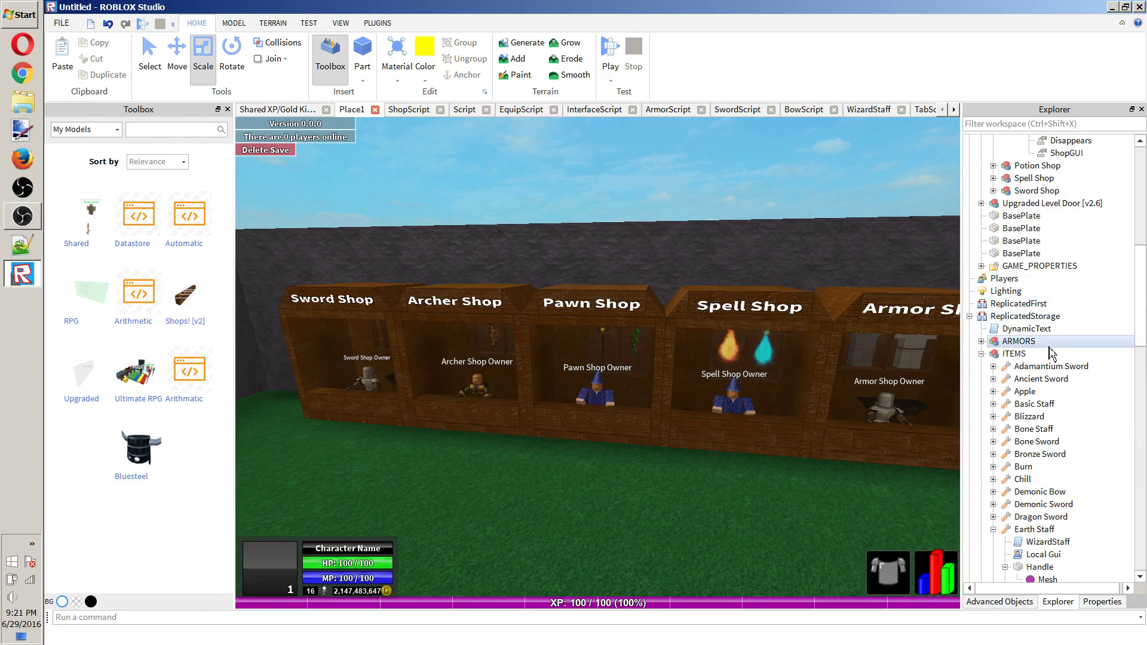
{"action": "left_click", "coordinate": [1051, 353]}
{"action": "scroll", "coordinate": [1052, 250], "scroll_direction": "down", "scroll_amount": 4}
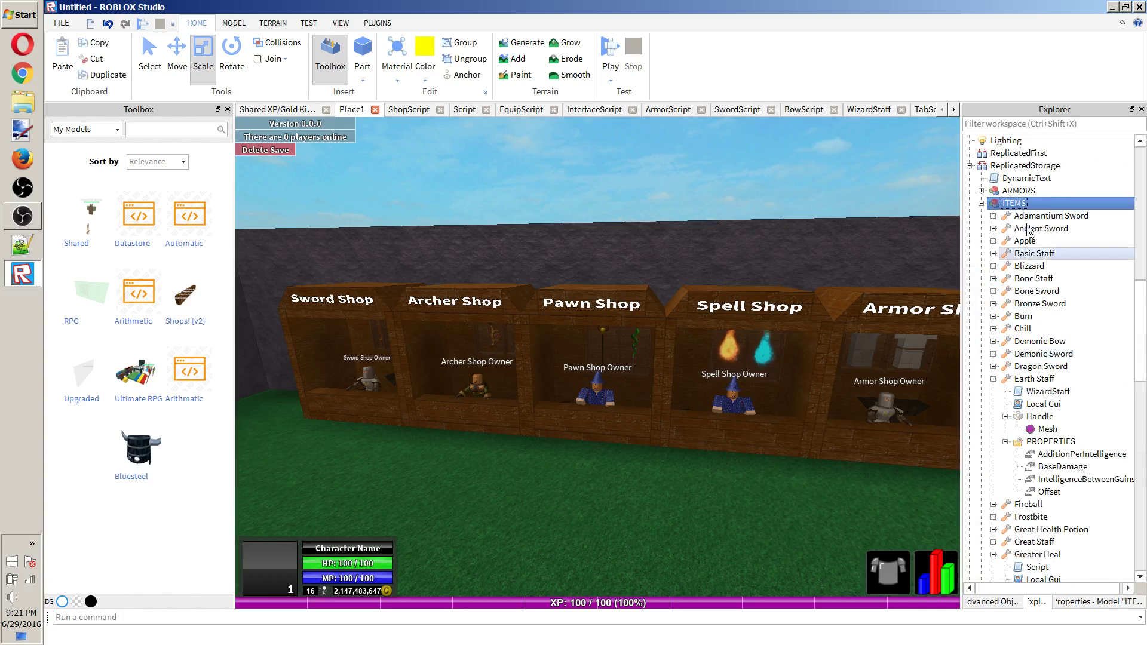
{"action": "left_click", "coordinate": [1052, 178]}
{"action": "scroll", "coordinate": [1051, 359], "scroll_direction": "down", "scroll_amount": 10}
{"action": "left_click", "coordinate": [1051, 529]}
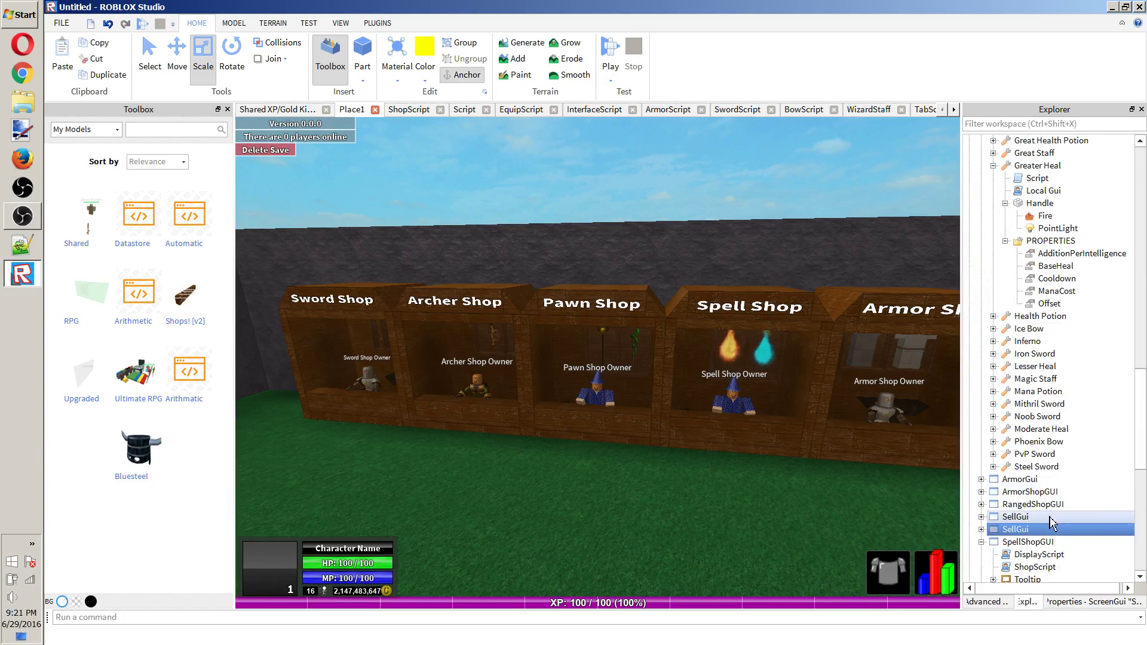
{"action": "key", "text": "Delete"}
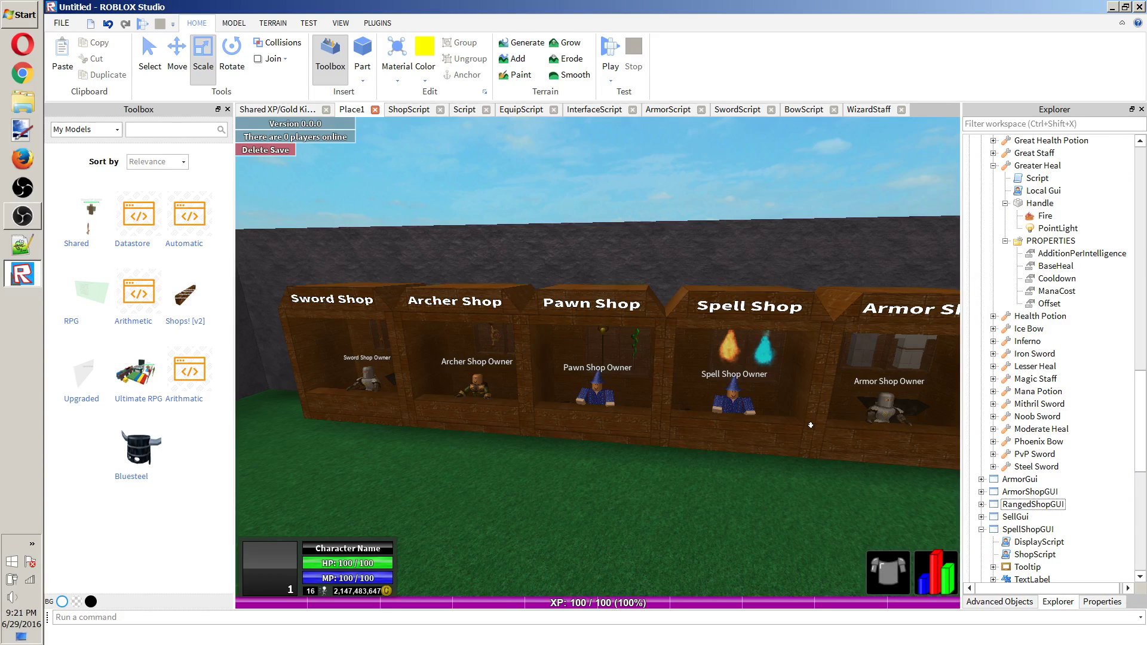
Start another playtest, walk to the Pawn Shop and switch its sell window to the Ranged items.
{"action": "key", "text": "F5"}
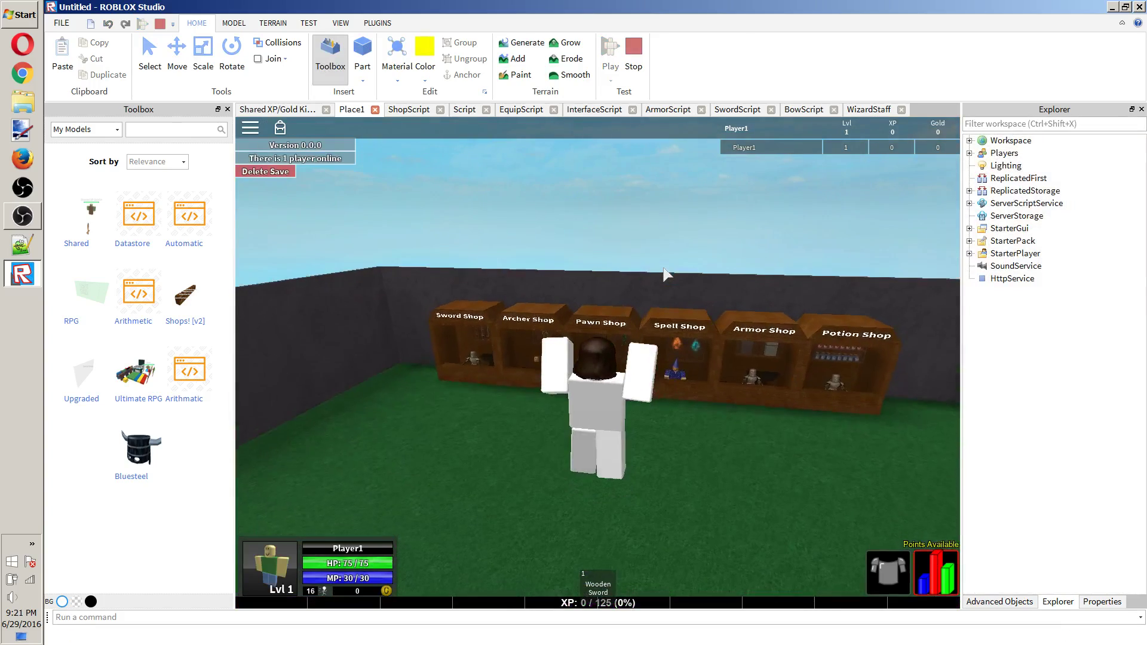
{"action": "key", "text": "w"}
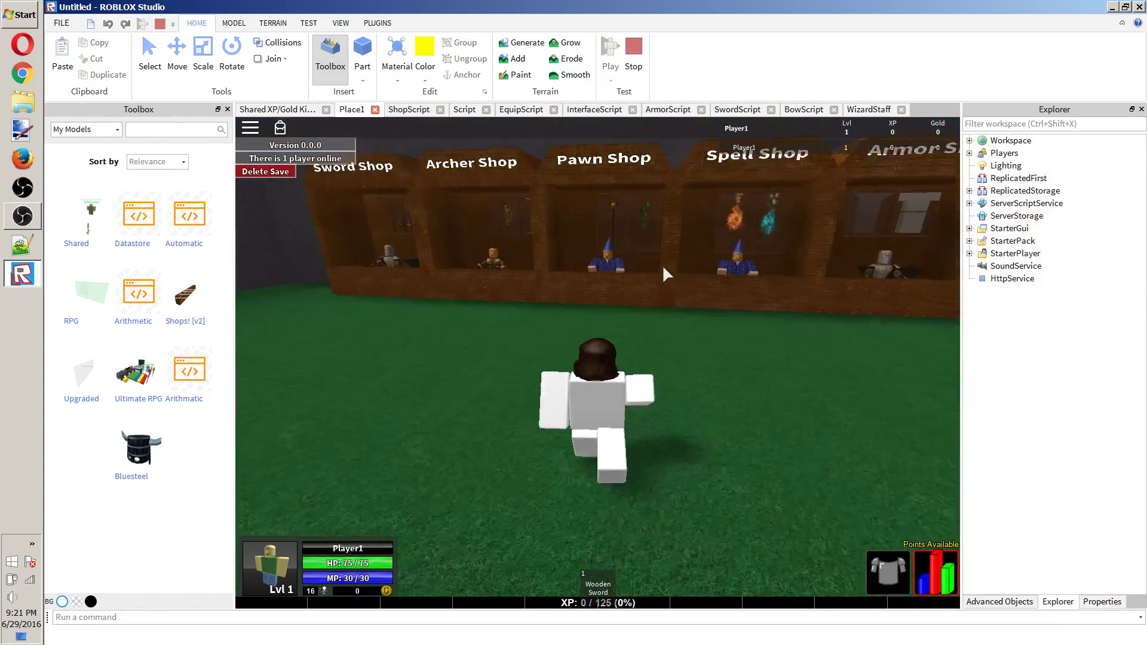
{"action": "key", "text": "w"}
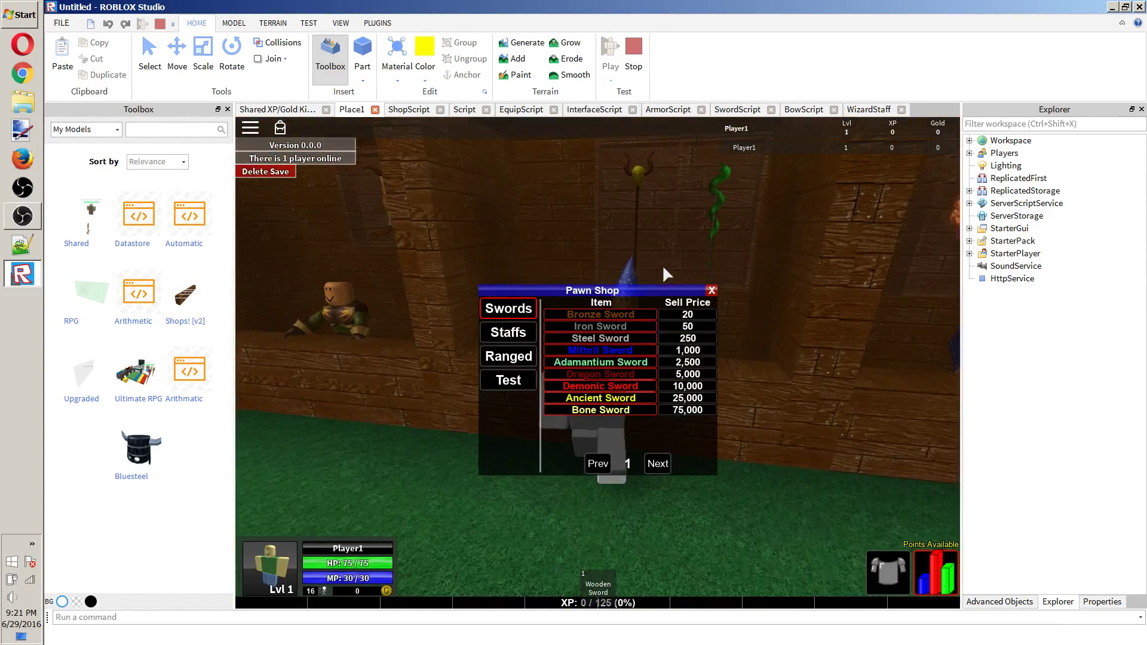
{"action": "key", "text": "s"}
{"action": "left_click", "coordinate": [508, 356]}
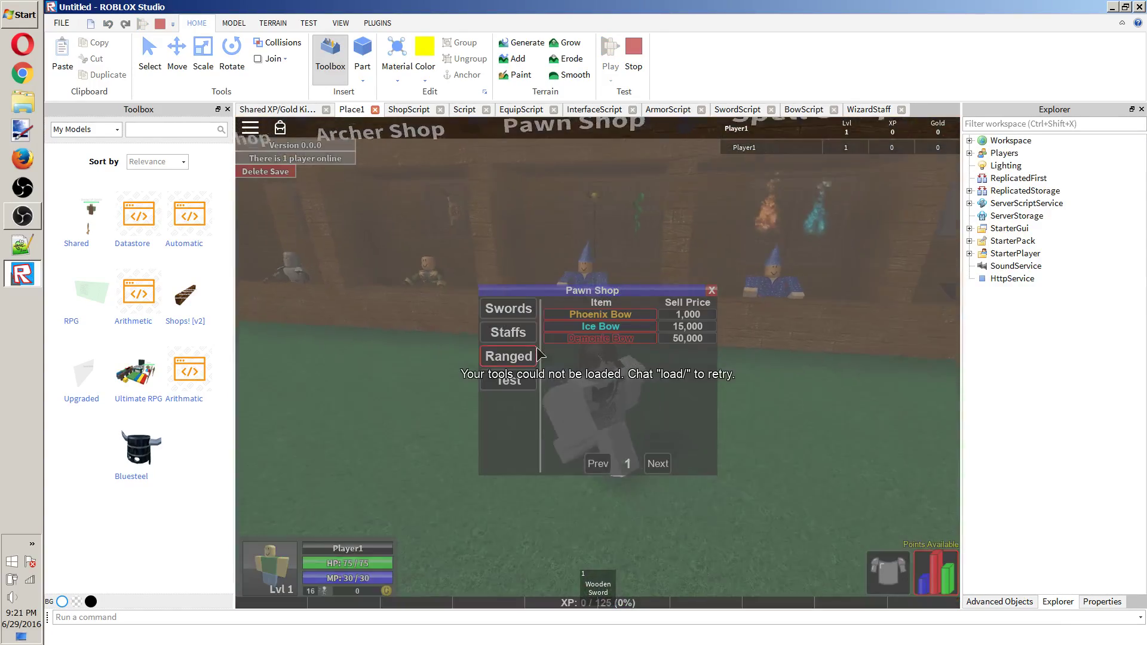
Walk away from the Pawn Shop, stop the playtest and open the TabScript under SellGui's TextLabel in ReplicatedStorage.
{"action": "key", "text": "s"}
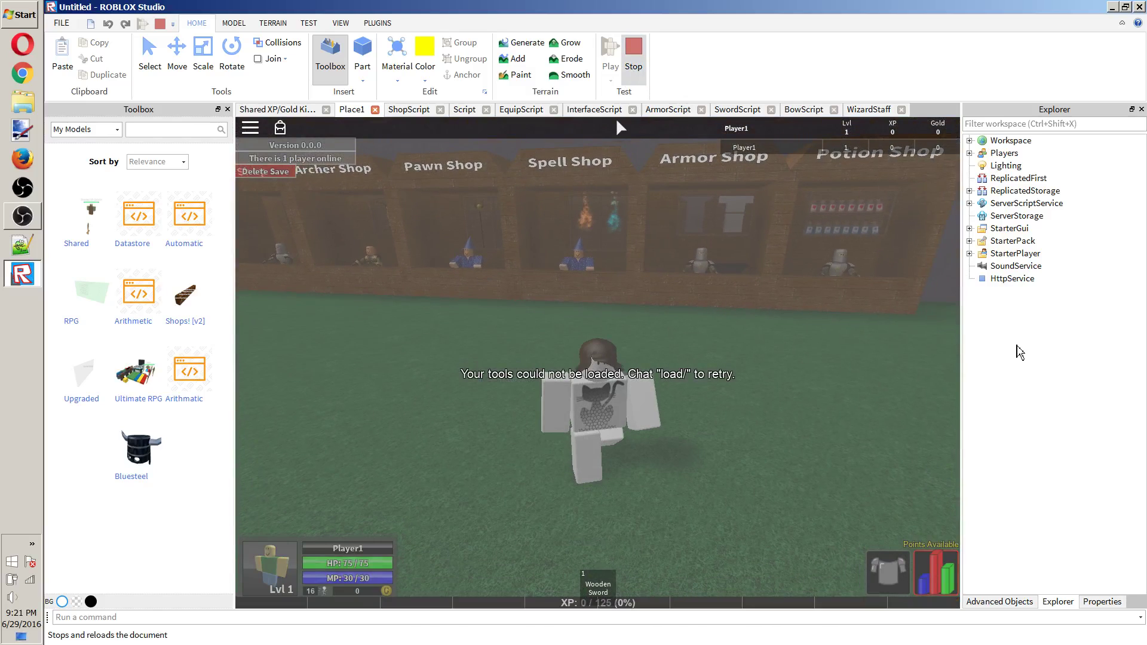
{"action": "left_click", "coordinate": [633, 60]}
{"action": "scroll", "coordinate": [1057, 455], "scroll_direction": "down", "scroll_amount": 10}
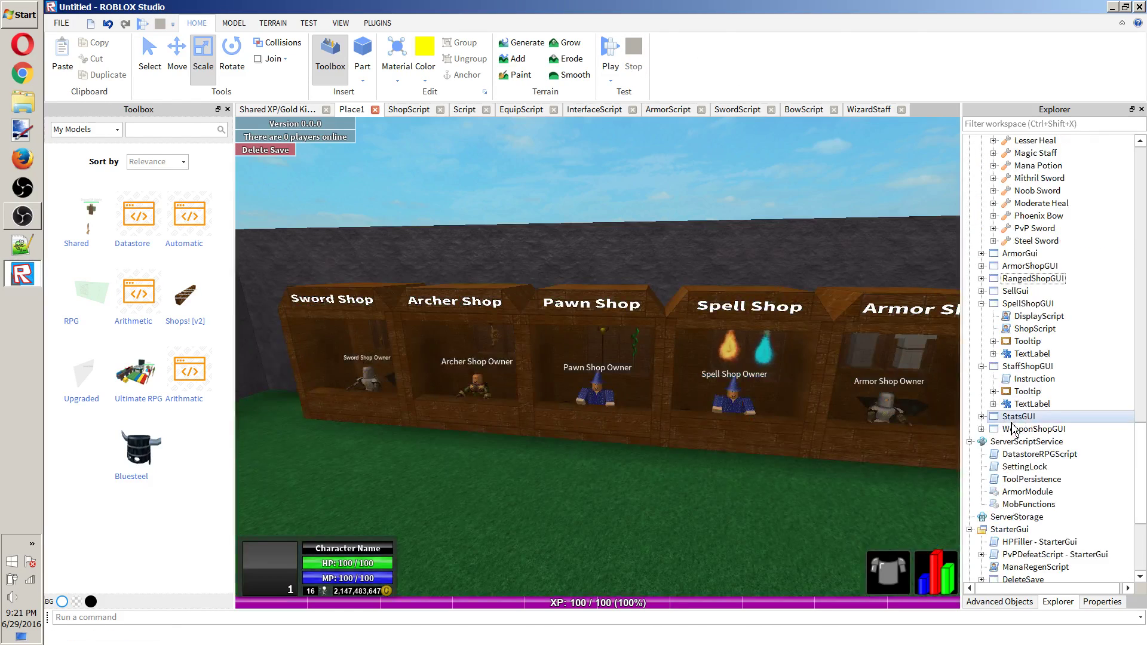
{"action": "scroll", "coordinate": [1057, 456], "scroll_direction": "up", "scroll_amount": 8}
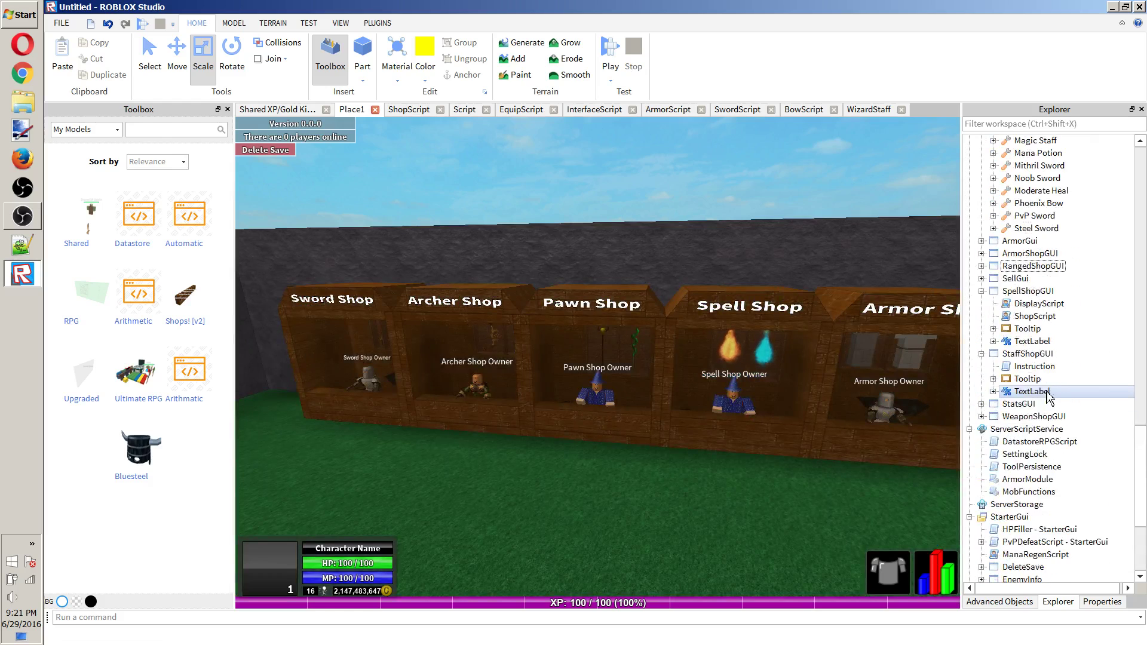
{"action": "scroll", "coordinate": [1042, 344], "scroll_direction": "up", "scroll_amount": 5}
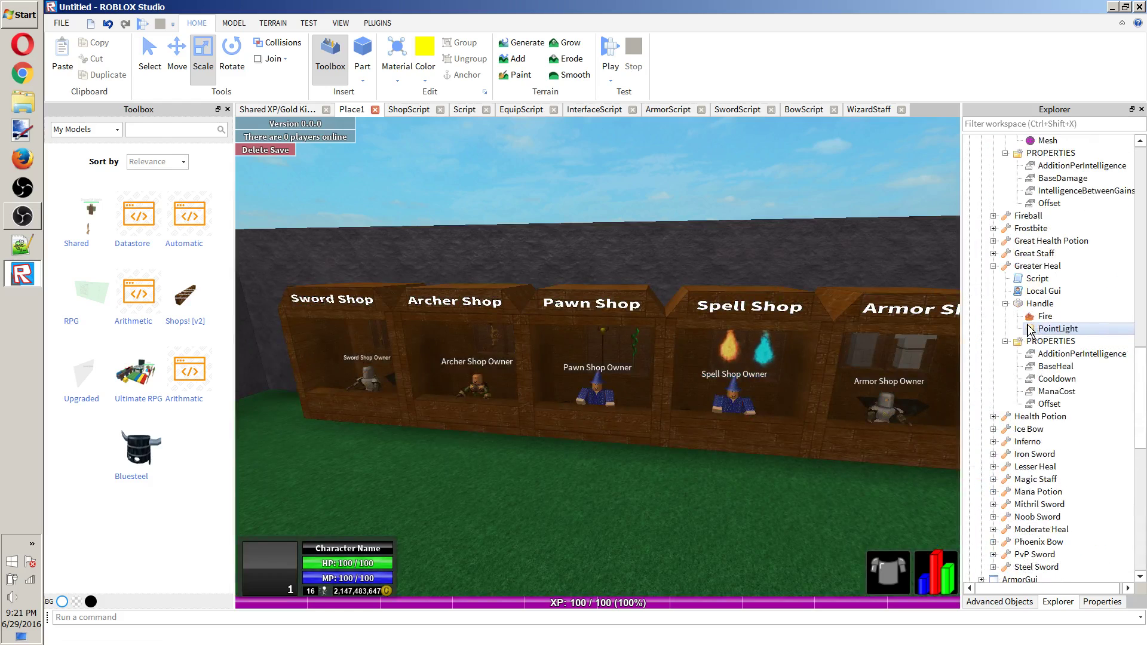
{"action": "scroll", "coordinate": [1037, 335], "scroll_direction": "down", "scroll_amount": 5}
{"action": "left_click", "coordinate": [980, 430]}
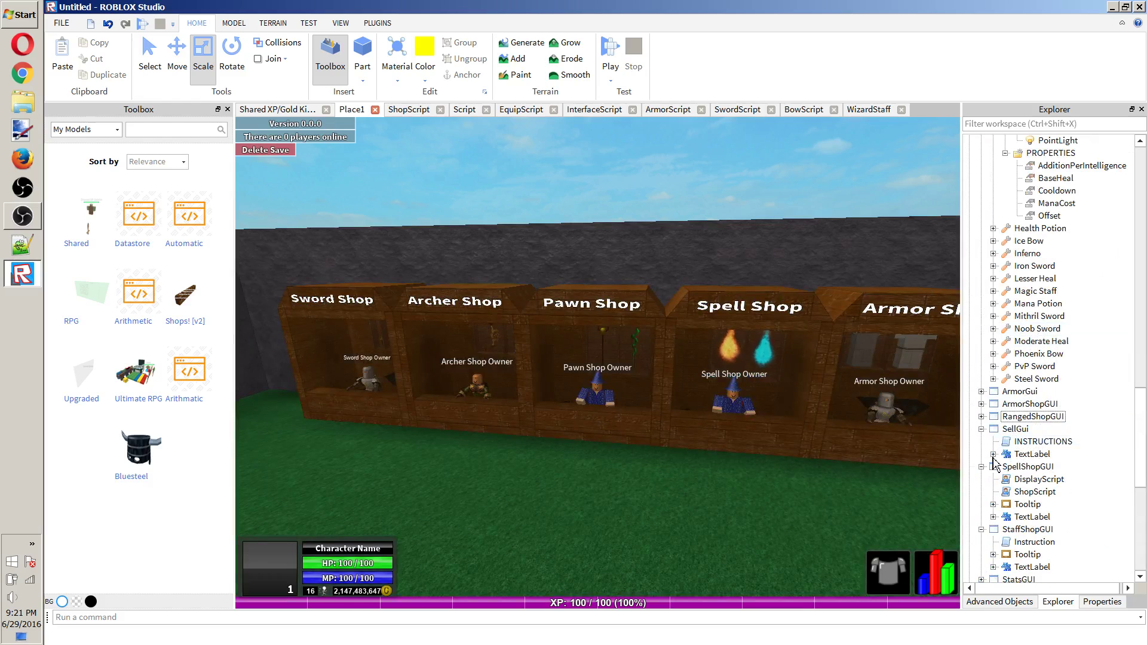
{"action": "left_click", "coordinate": [992, 454]}
{"action": "scroll", "coordinate": [1015, 466], "scroll_direction": "down", "scroll_amount": 1}
{"action": "double_click", "coordinate": [1044, 466]}
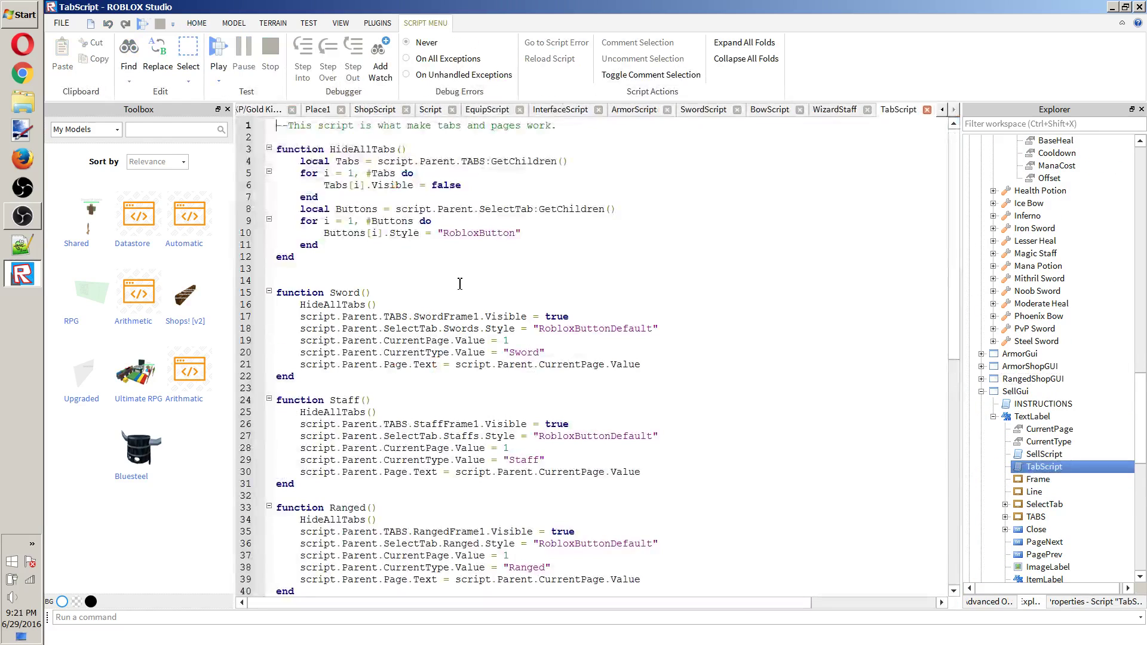
Expand SelectTab and TABS in SellGui, and replace TabNameHere1 with TestFrame1 in the TabScript's Test function.
{"action": "scroll", "coordinate": [460, 284], "scroll_direction": "down", "scroll_amount": 6}
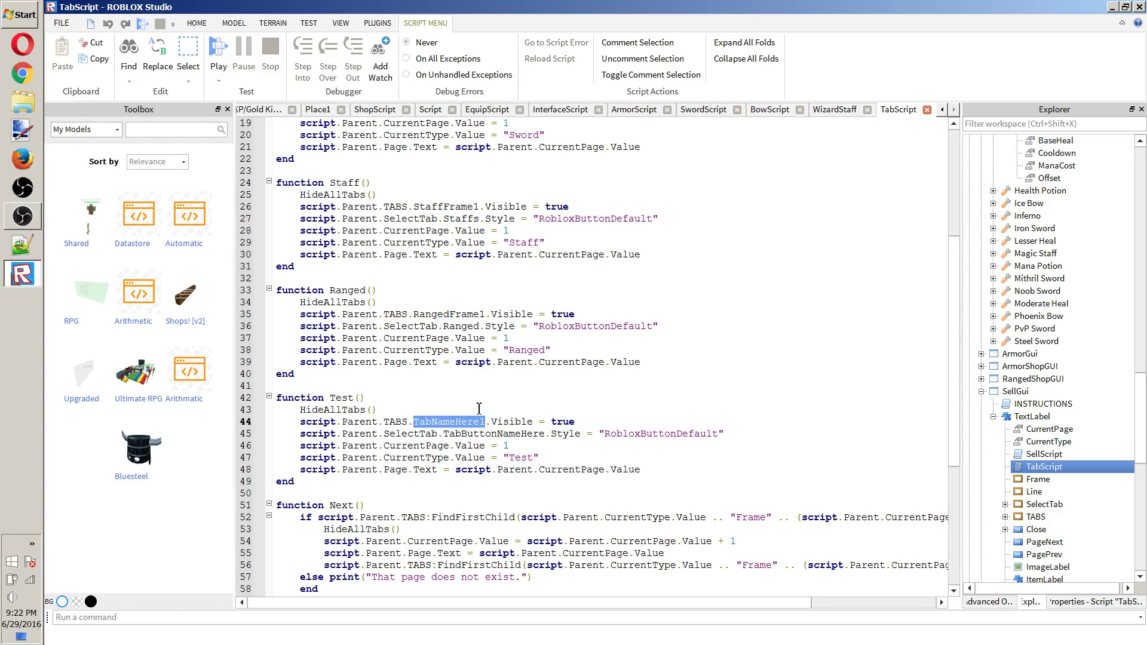
{"action": "left_click", "coordinate": [1006, 504]}
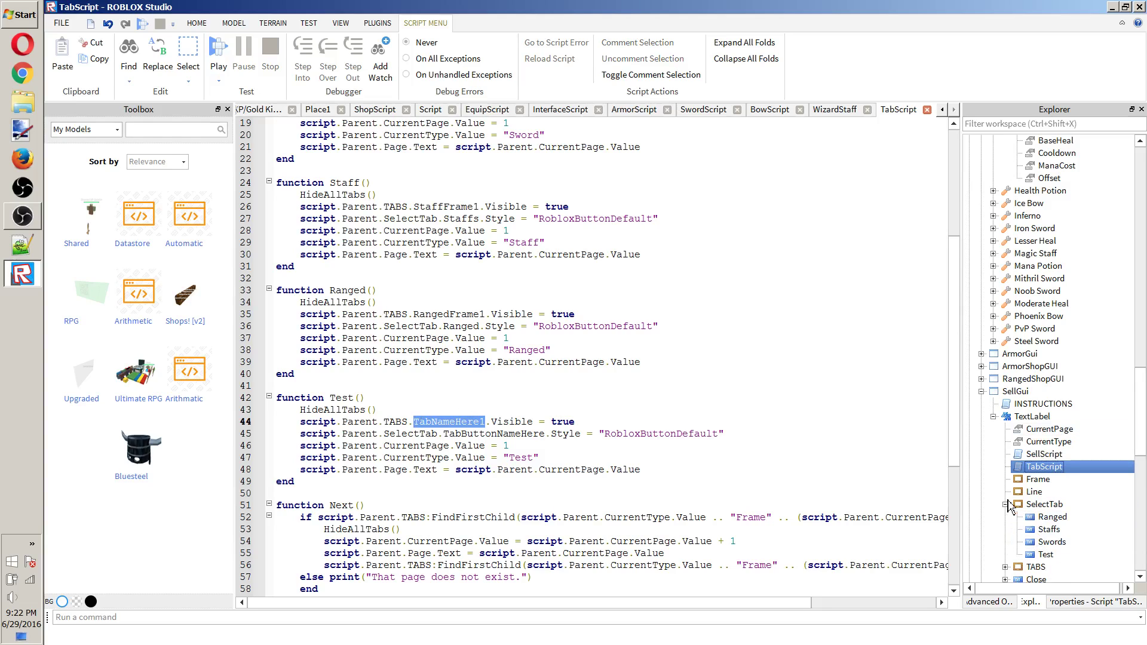
{"action": "scroll", "coordinate": [1038, 505], "scroll_direction": "down", "scroll_amount": 8}
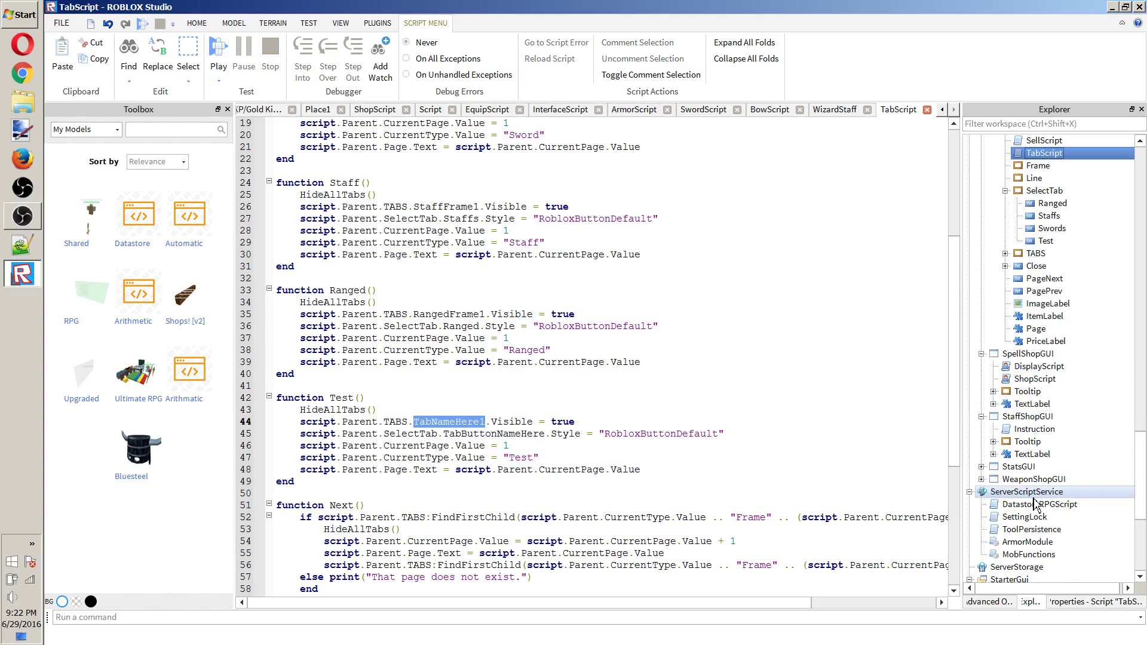
{"action": "left_click", "coordinate": [1005, 254]}
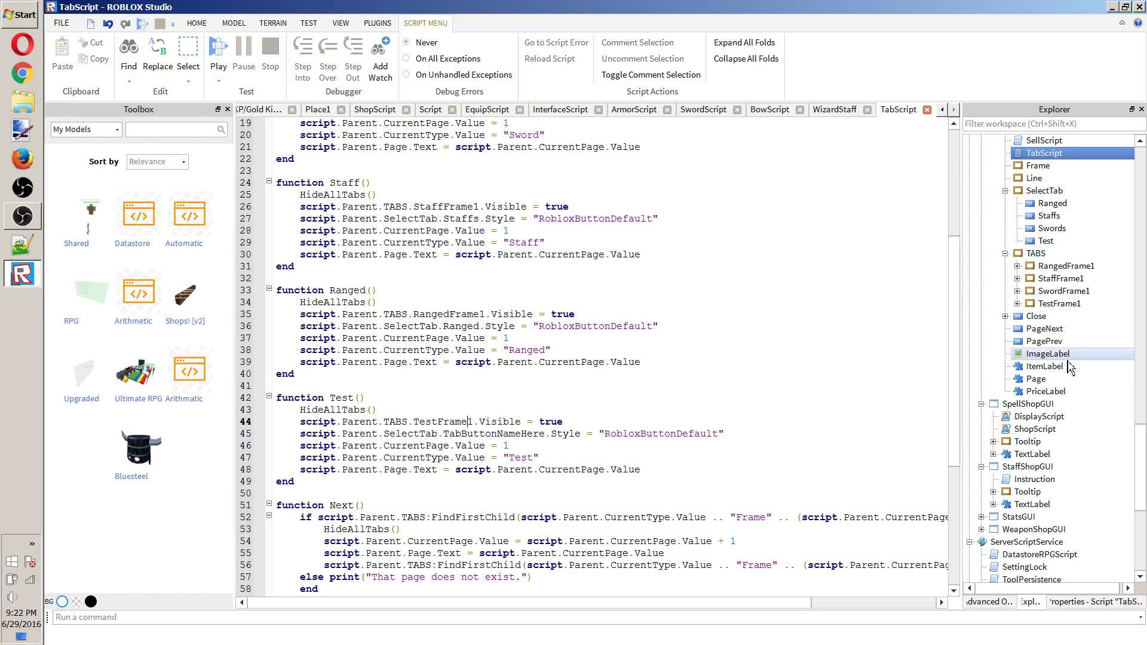
Duplicate TestFrame1 inside the TABS frame and rename the copy TestFrame2.
{"action": "left_click", "coordinate": [1072, 304]}
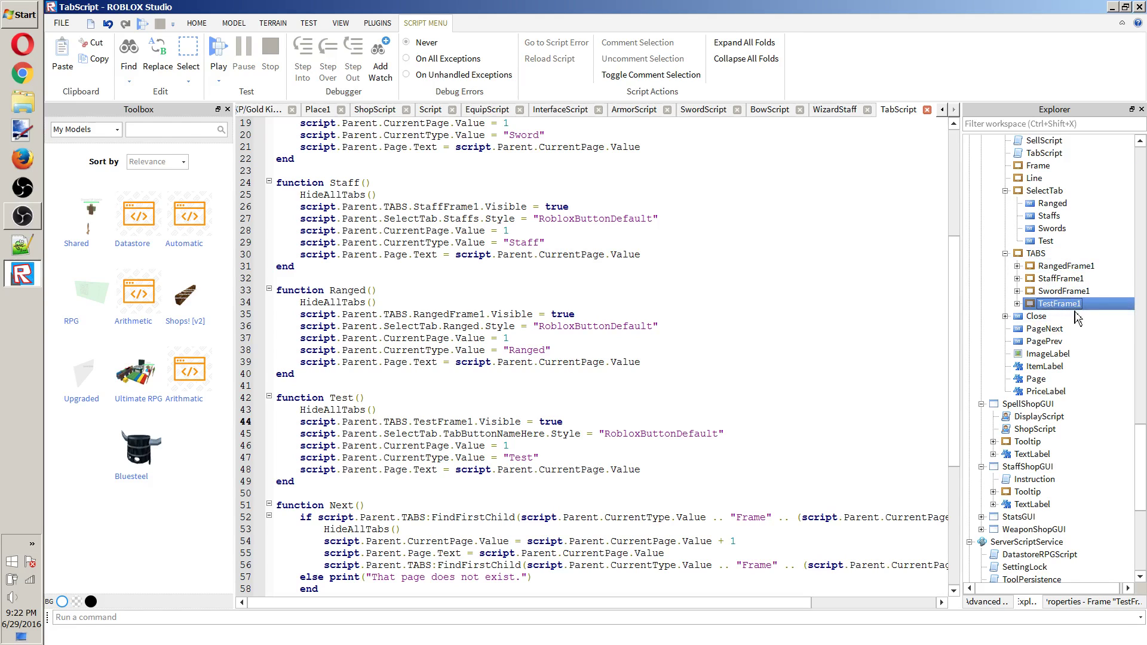
{"action": "left_click", "coordinate": [1041, 255]}
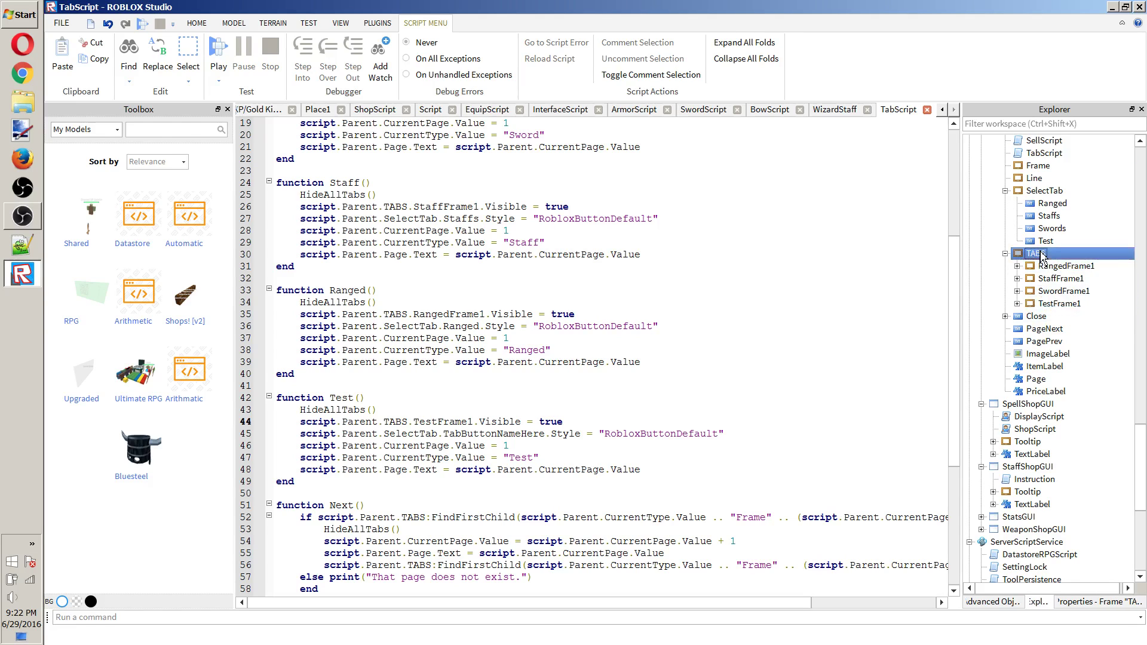
{"action": "left_click", "coordinate": [1072, 303]}
{"action": "key", "text": "ctrl+d"}
{"action": "key", "text": "F2"}
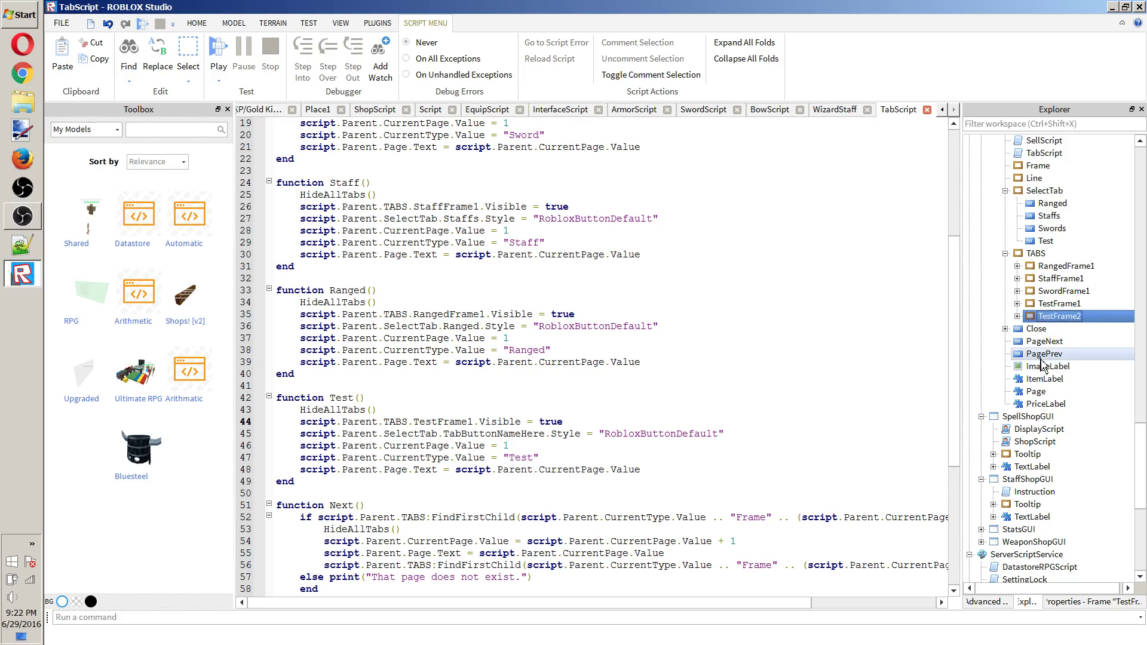
Playtest the game, walk to the Pawn Shop, select its Test category, walk away from the shop and stop the test.
{"action": "scroll", "coordinate": [602, 246], "scroll_direction": "down", "scroll_amount": 7}
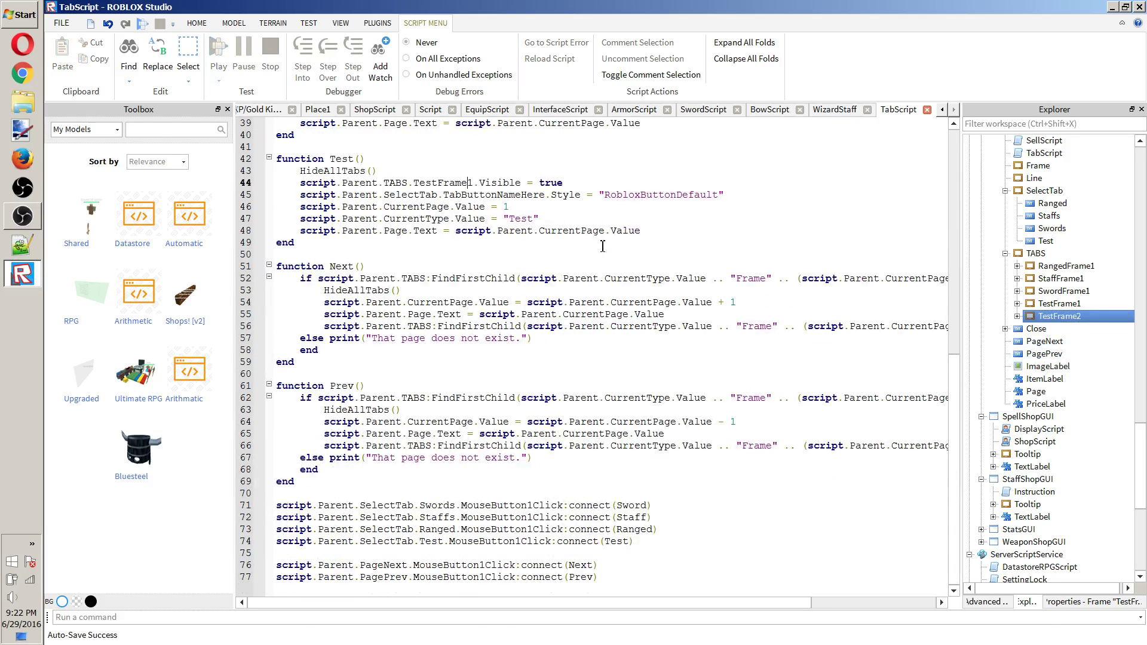
{"action": "key", "text": "F5"}
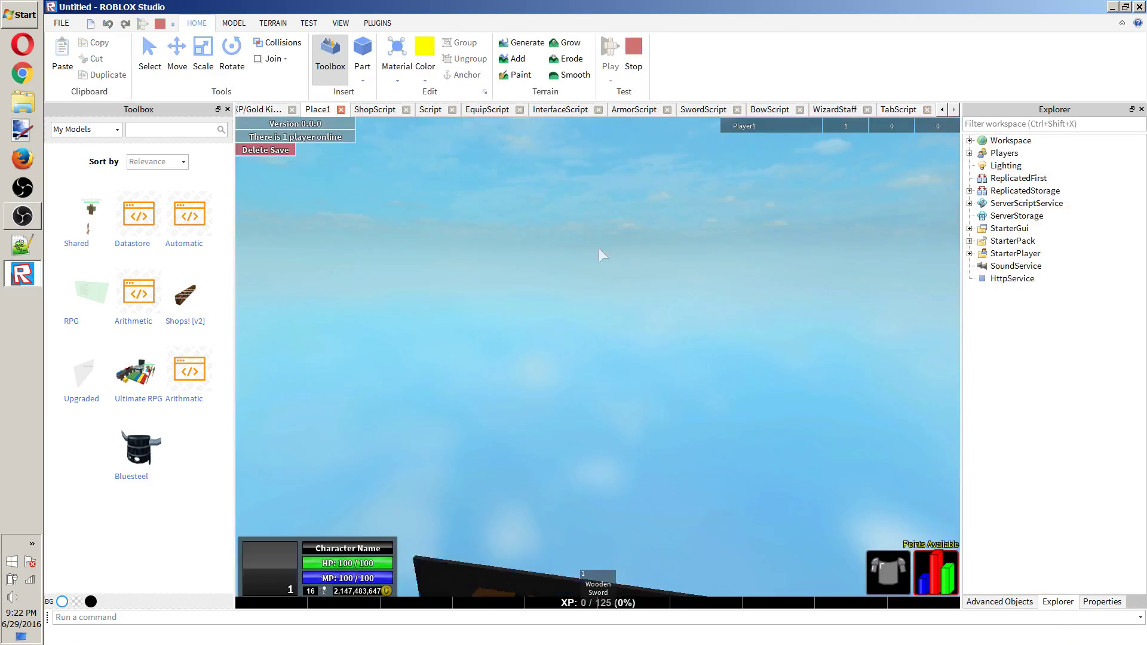
{"action": "key", "text": "w"}
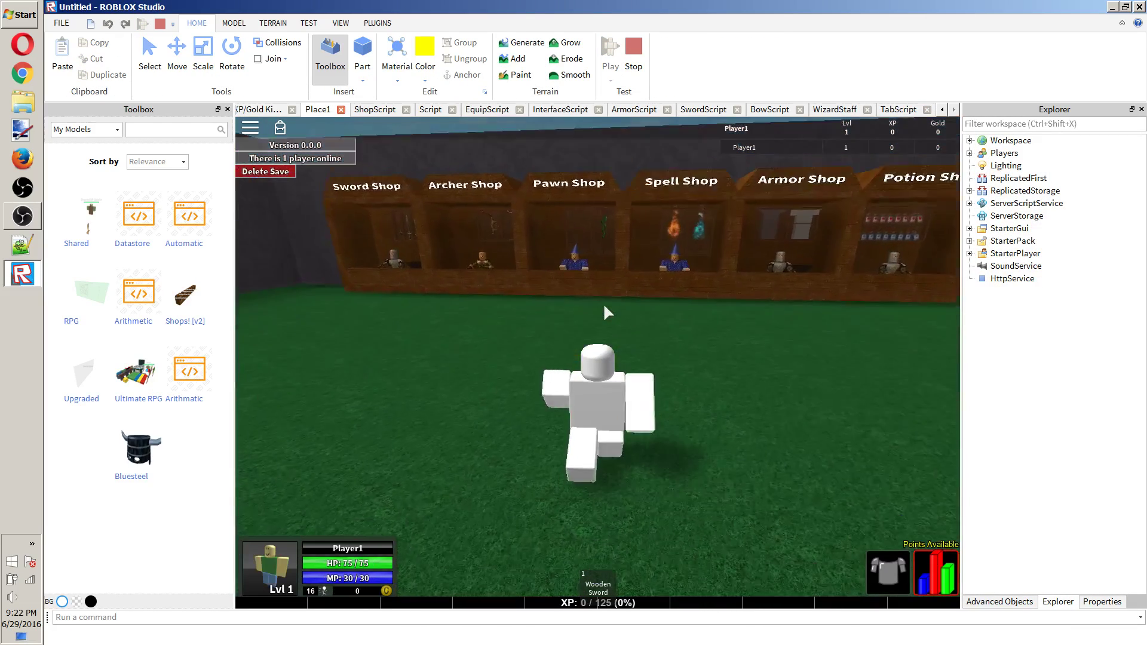
{"action": "key", "text": "w"}
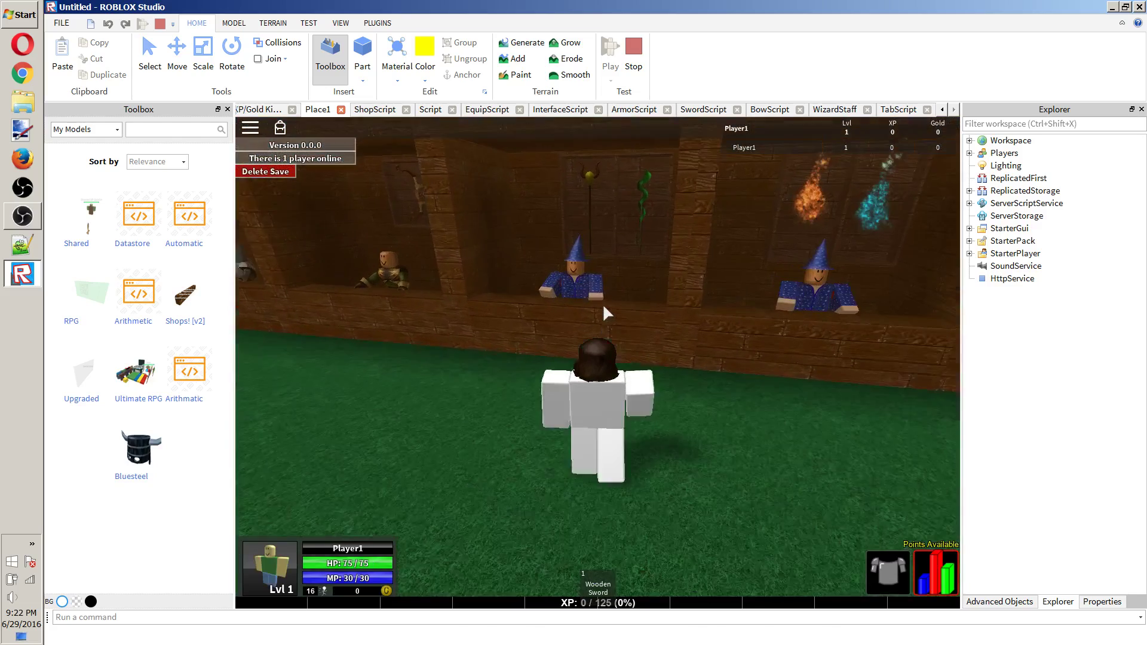
{"action": "left_click", "coordinate": [514, 382]}
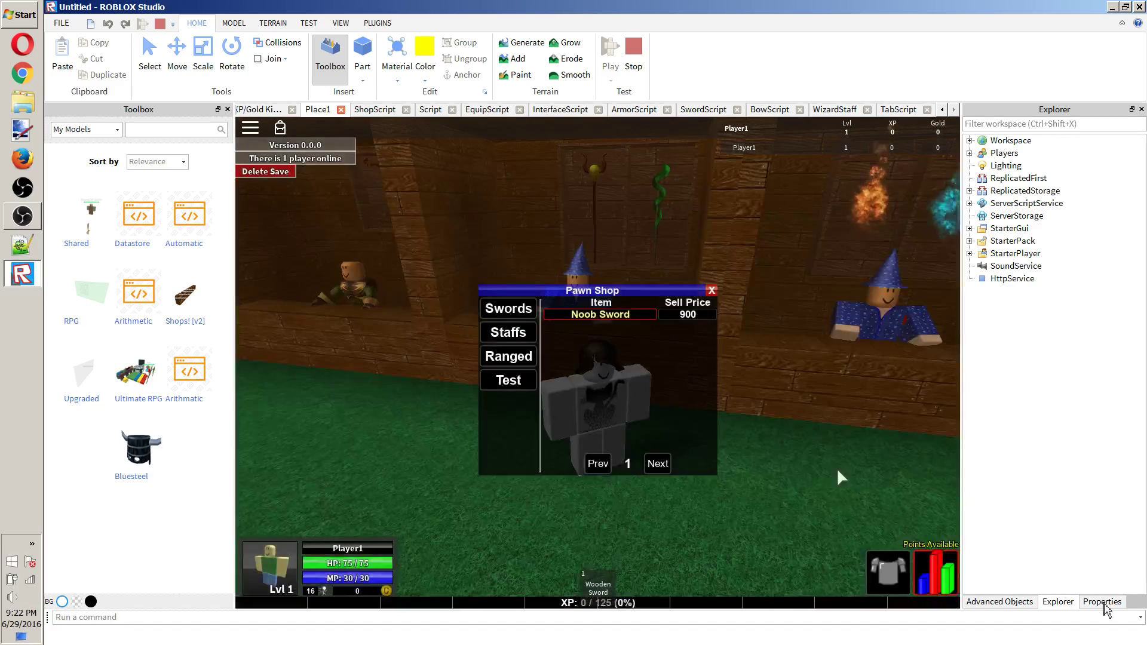
{"action": "left_click", "coordinate": [1102, 601]}
{"action": "key", "text": "s"}
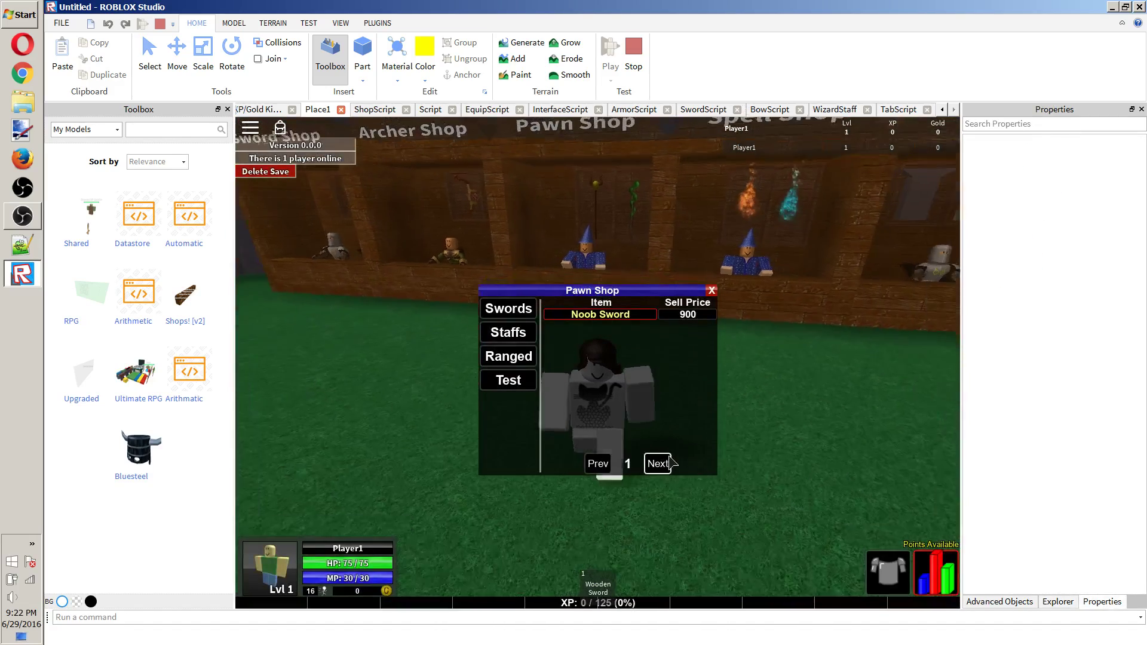
{"action": "key", "text": "w"}
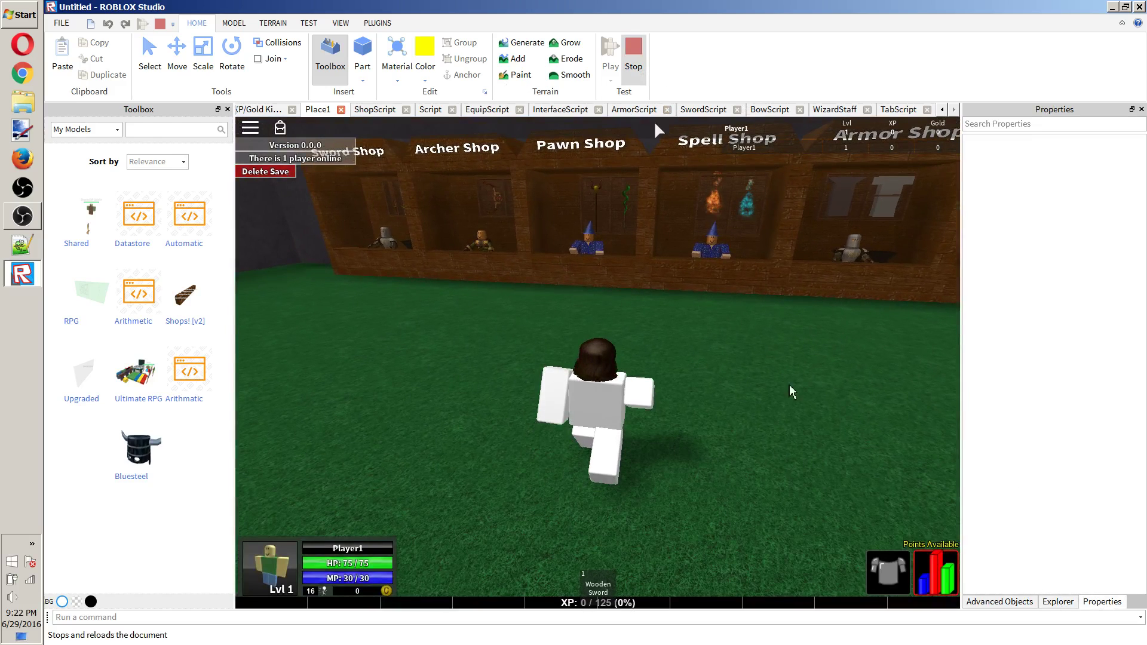
{"action": "left_click", "coordinate": [638, 60]}
Reopen SellGui's TabScript and examine how the Next and Prev functions look up frames by type and page number.
{"action": "left_click", "coordinate": [1027, 602]}
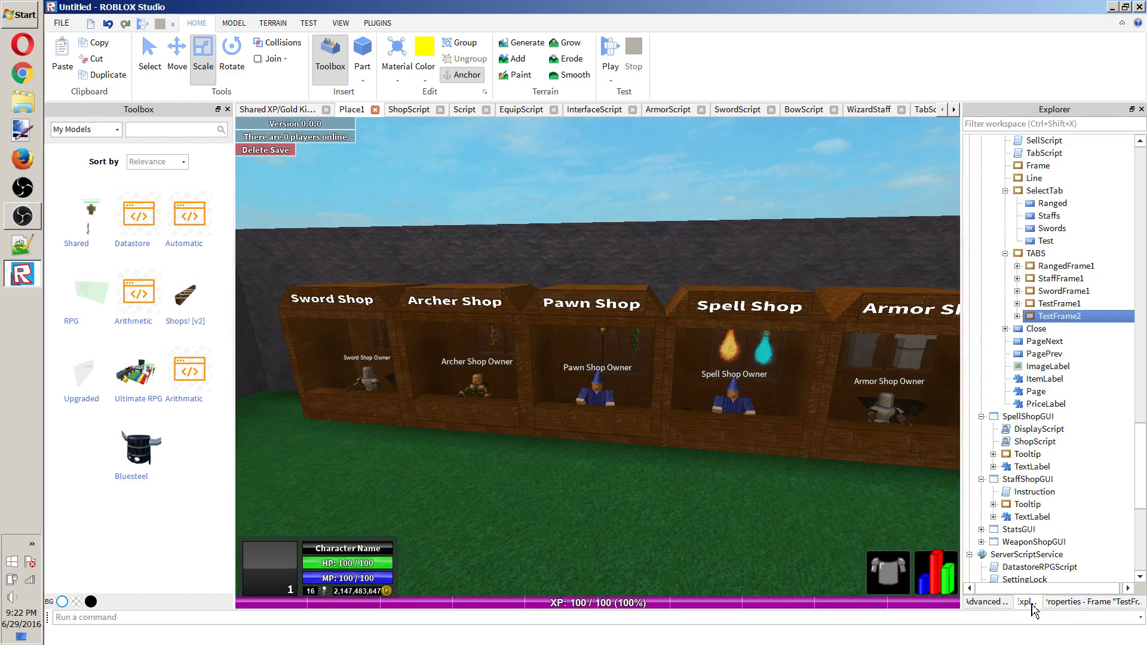
{"action": "scroll", "coordinate": [1075, 287], "scroll_direction": "up", "scroll_amount": 4}
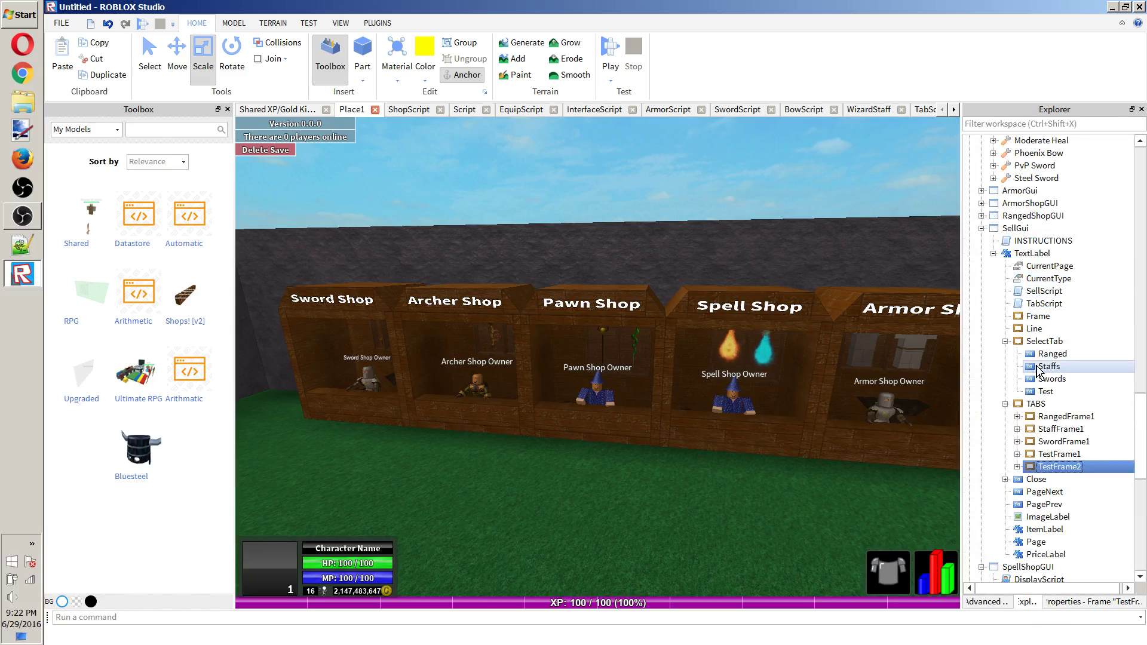
{"action": "double_click", "coordinate": [1042, 304]}
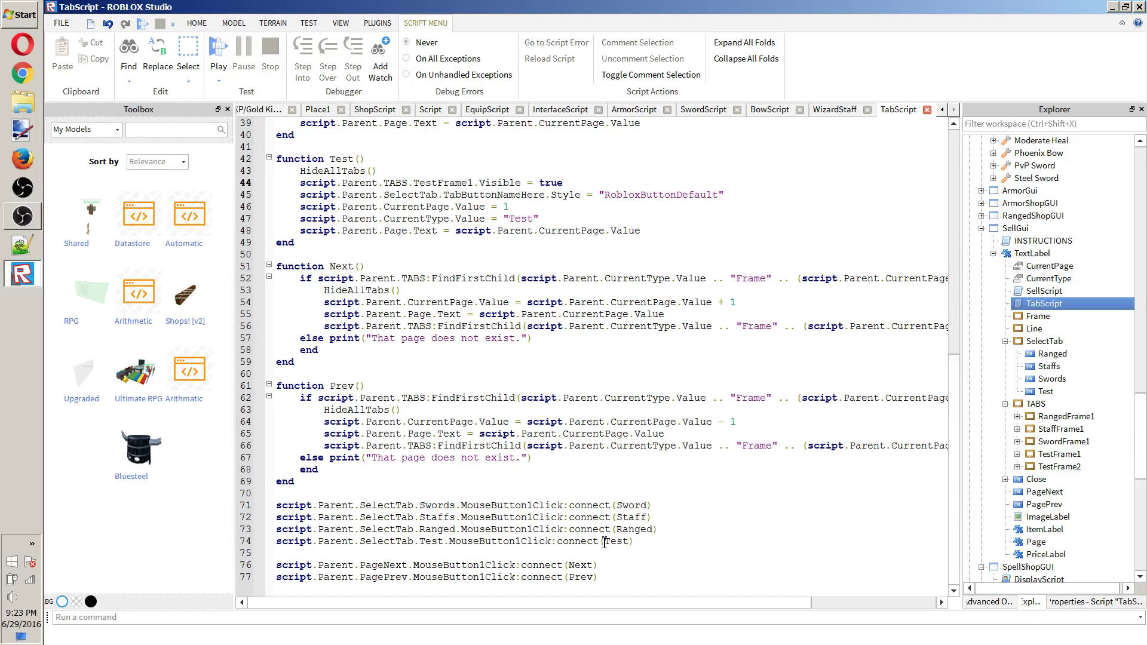
{"action": "scroll", "coordinate": [537, 525], "scroll_direction": "up", "scroll_amount": 4}
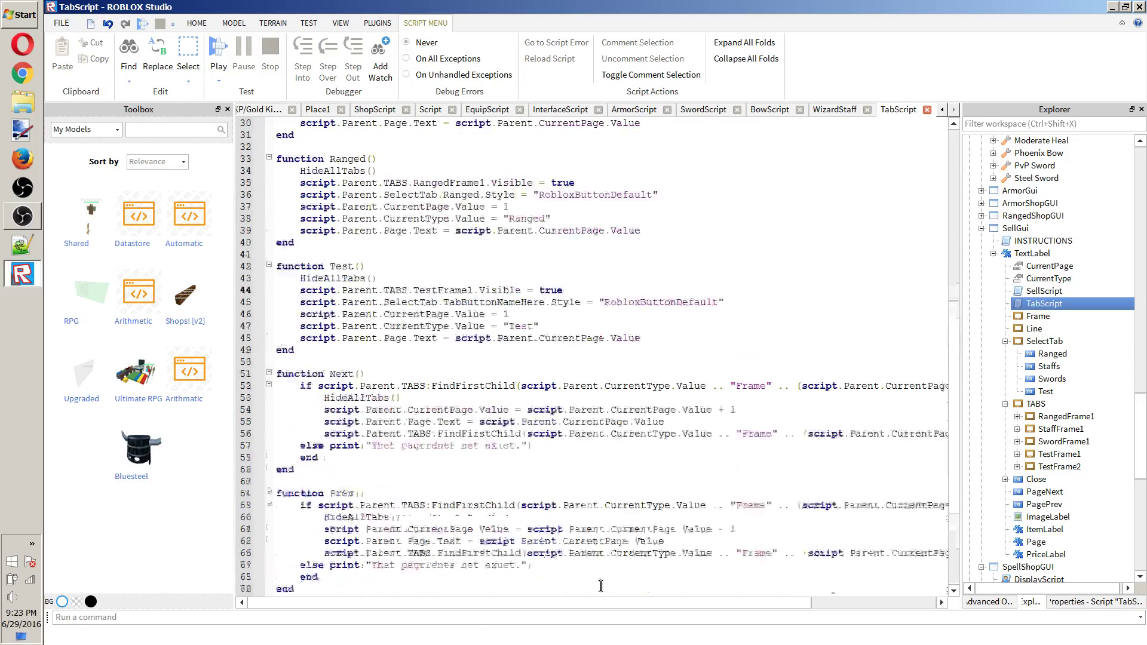
{"action": "left_click_drag", "start_coordinate": [603, 605], "coordinate": [671, 590]}
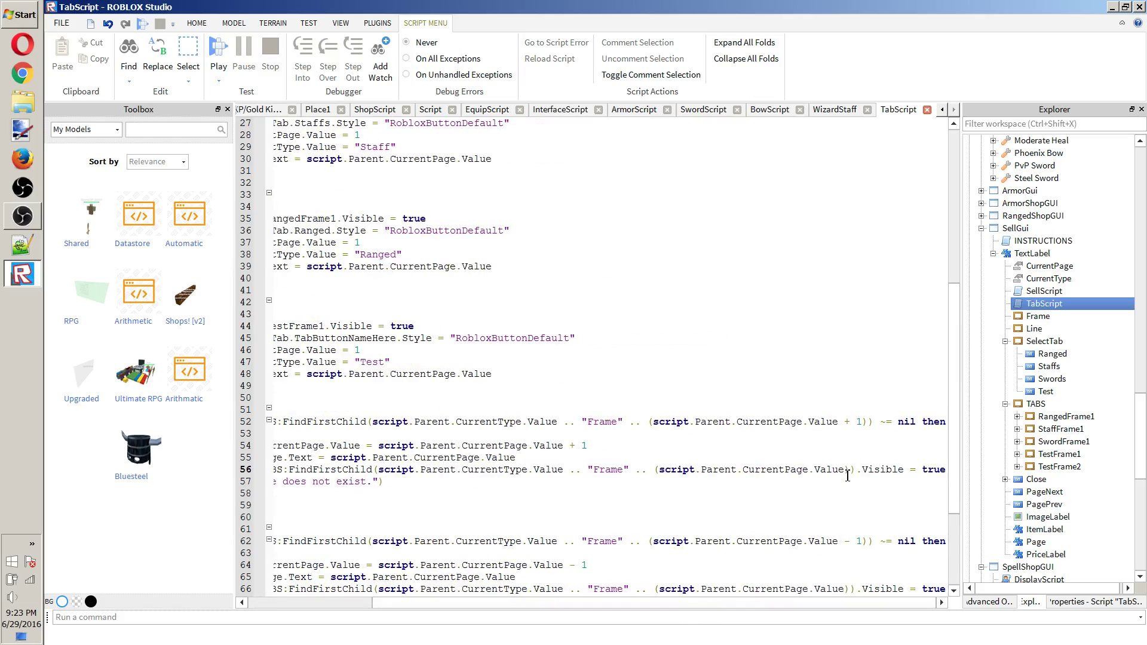
{"action": "scroll", "coordinate": [847, 475], "scroll_direction": "down", "scroll_amount": 3}
{"action": "left_click_drag", "start_coordinate": [686, 602], "coordinate": [492, 597]}
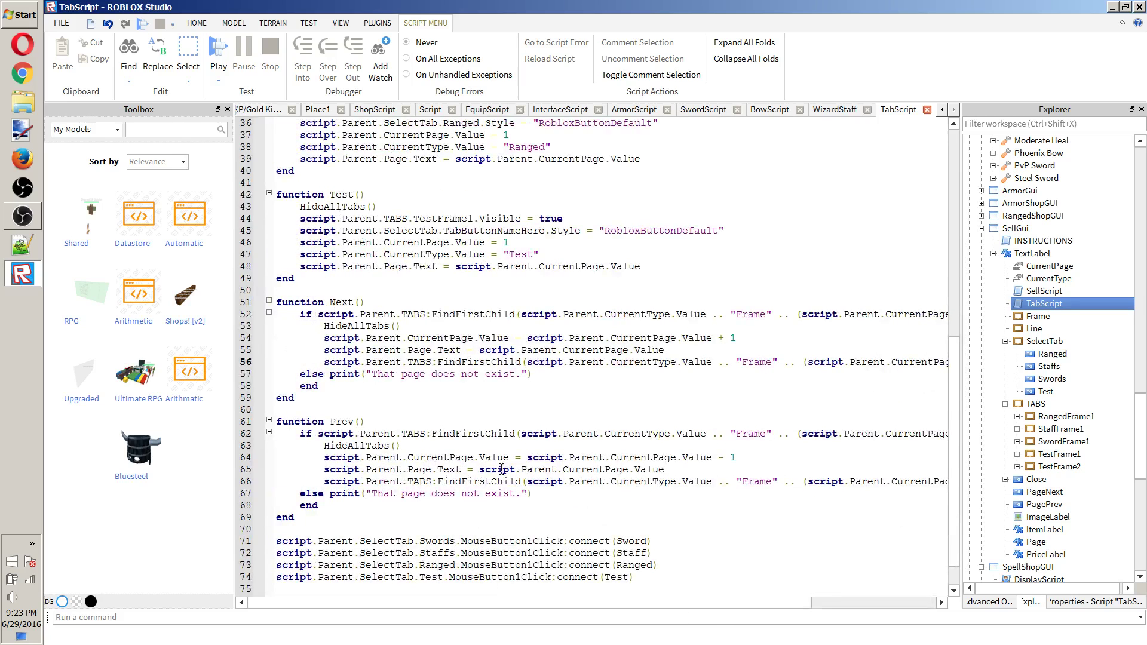
Delete TestFrame2 from the TABS frame.
{"action": "left_click", "coordinate": [1059, 466]}
{"action": "key", "text": "Delete"}
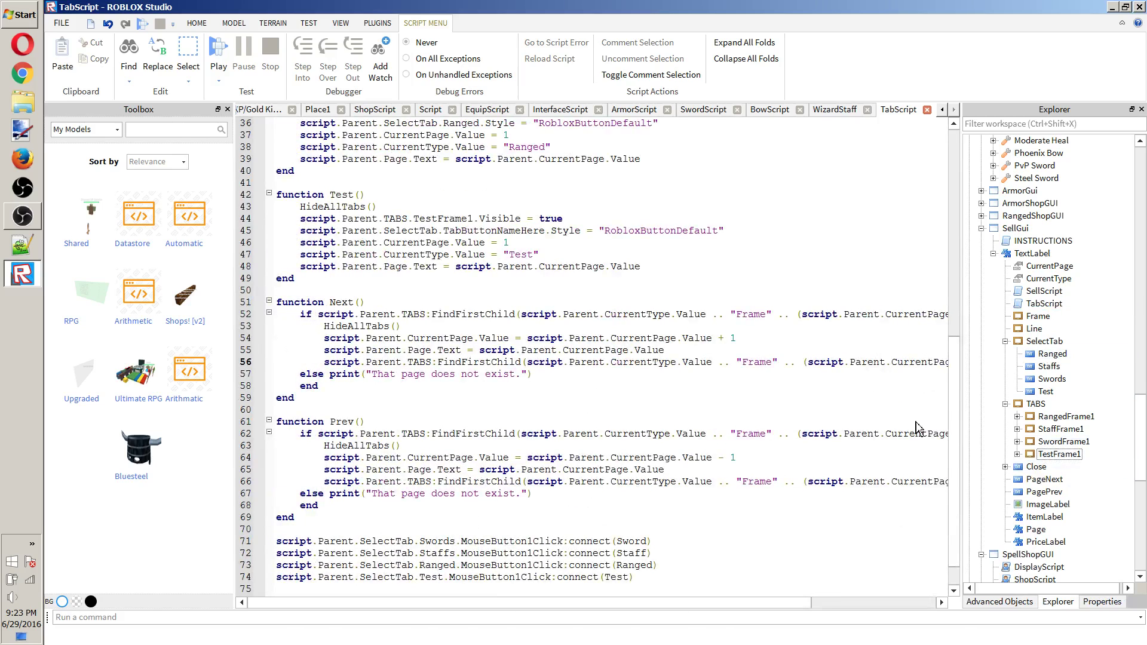
Return to the Place1 view, look over the shop row and collapse the Pawn Shop model under Shops in the Workspace.
{"action": "left_click", "coordinate": [331, 112]}
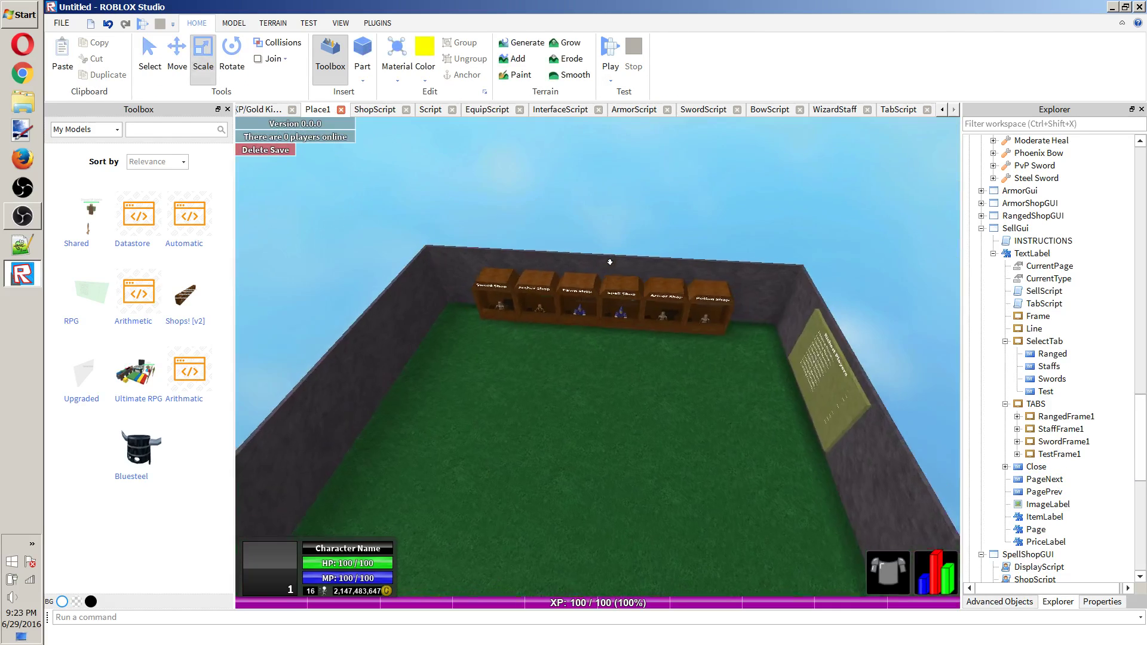
{"action": "right_click_drag", "start_coordinate": [768, 243], "coordinate": [768, 243]}
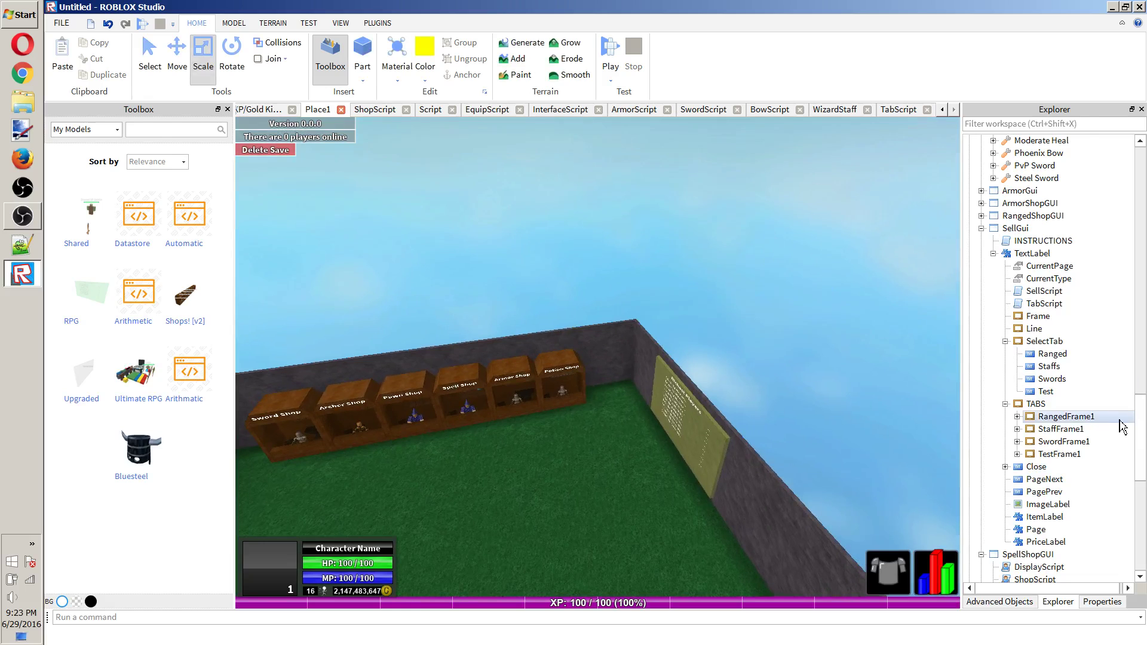
{"action": "scroll", "coordinate": [1082, 406], "scroll_direction": "up", "scroll_amount": 15}
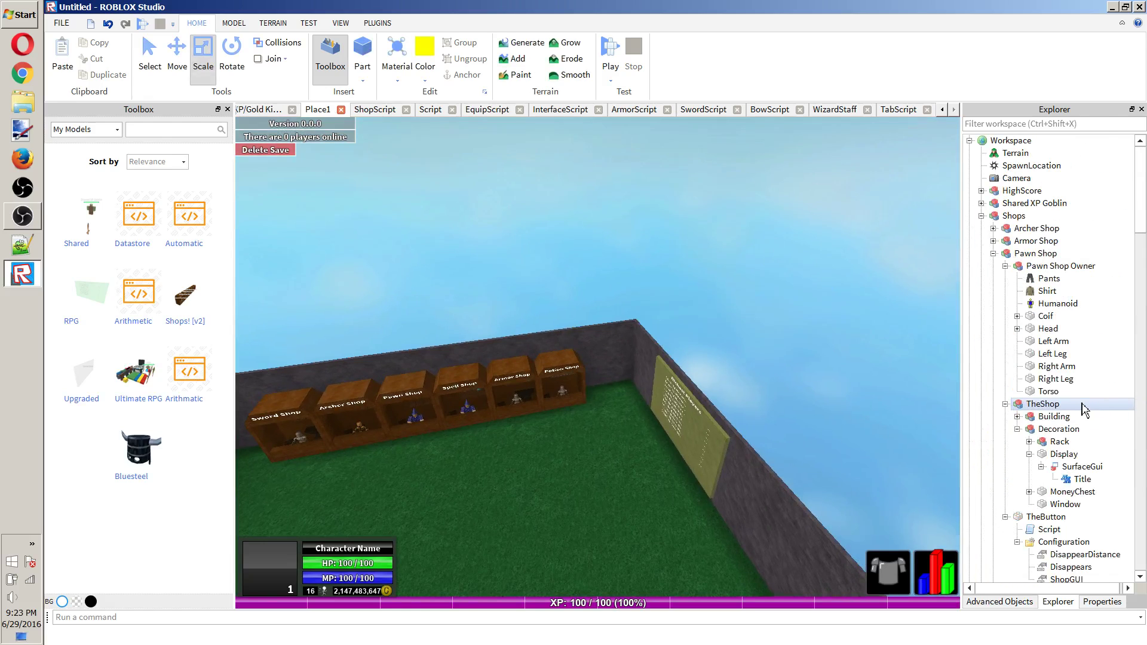
{"action": "right_click_drag", "start_coordinate": [748, 226], "coordinate": [726, 217]}
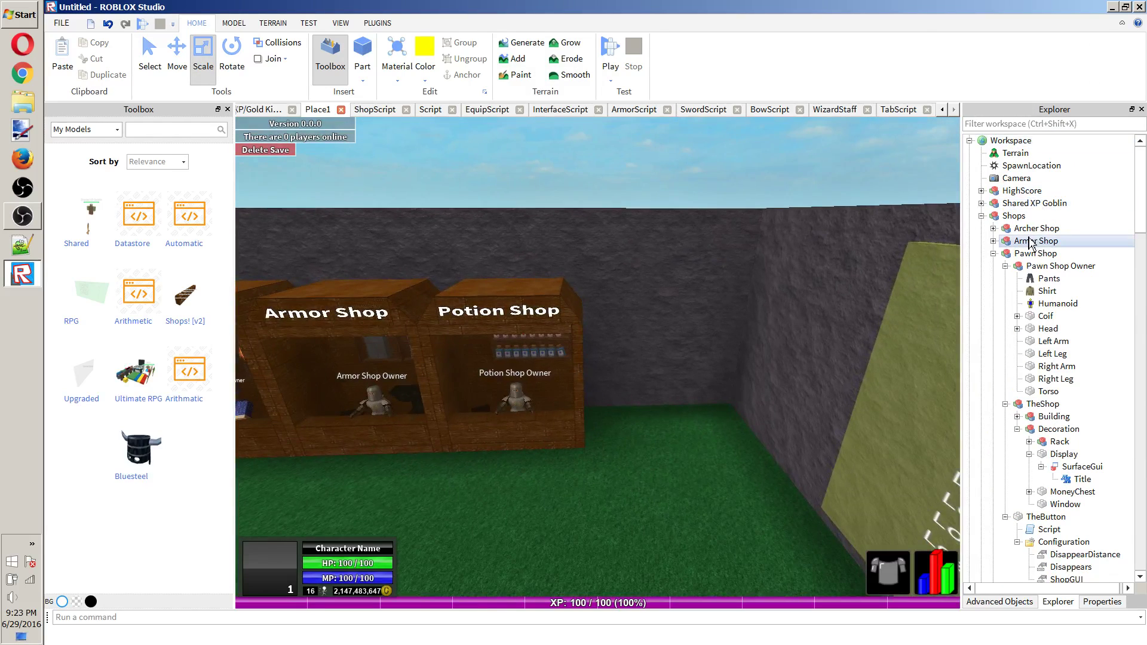
{"action": "left_click", "coordinate": [1015, 254]}
{"action": "left_click", "coordinate": [994, 253]}
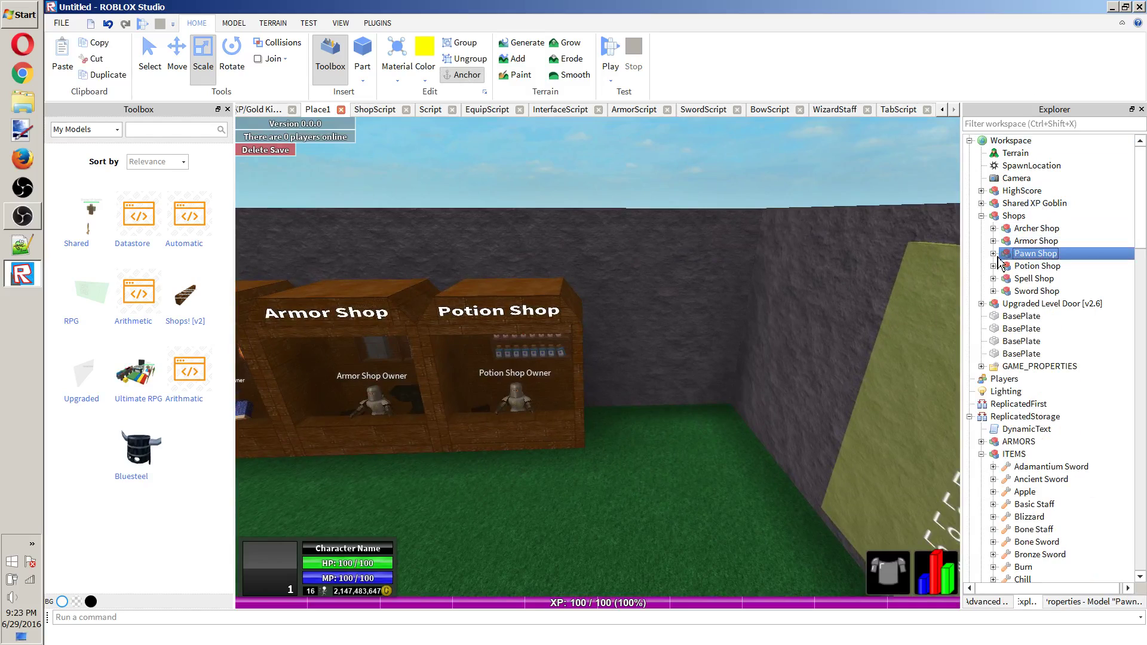
{"action": "right_click_drag", "start_coordinate": [780, 281], "coordinate": [780, 282]}
{"action": "scroll", "coordinate": [781, 281], "scroll_direction": "down", "scroll_amount": 5}
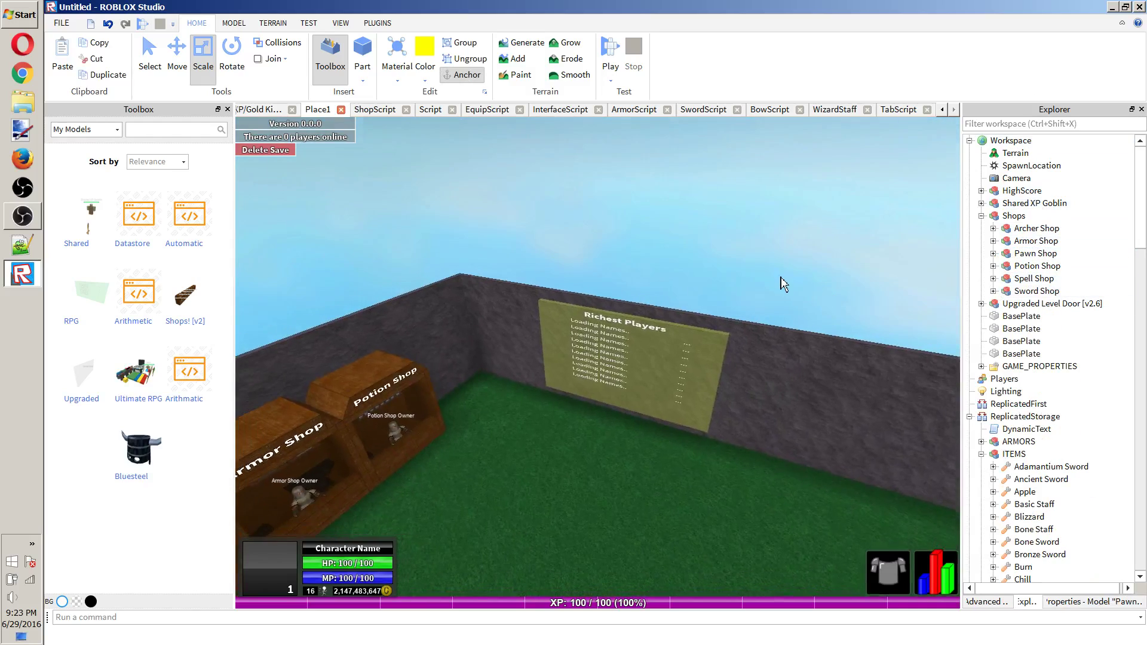
{"action": "scroll", "coordinate": [783, 284], "scroll_direction": "down", "scroll_amount": 3}
{"action": "left_click", "coordinate": [729, 233]}
{"action": "left_click", "coordinate": [783, 233]}
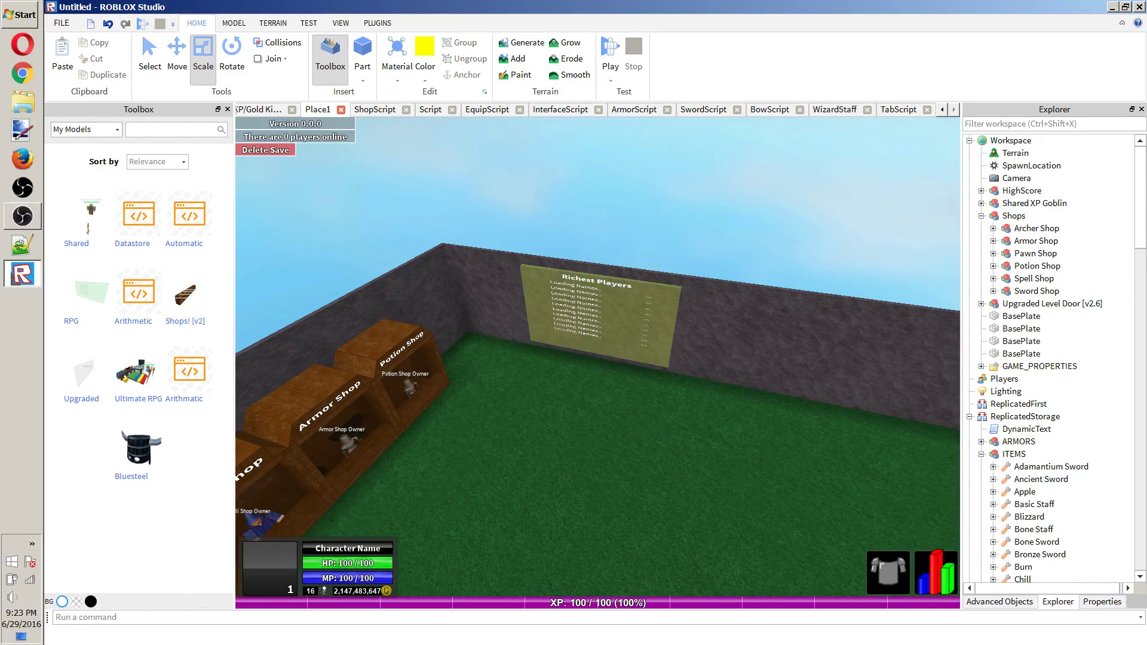
{"action": "scroll", "coordinate": [1106, 294], "scroll_direction": "down", "scroll_amount": 10}
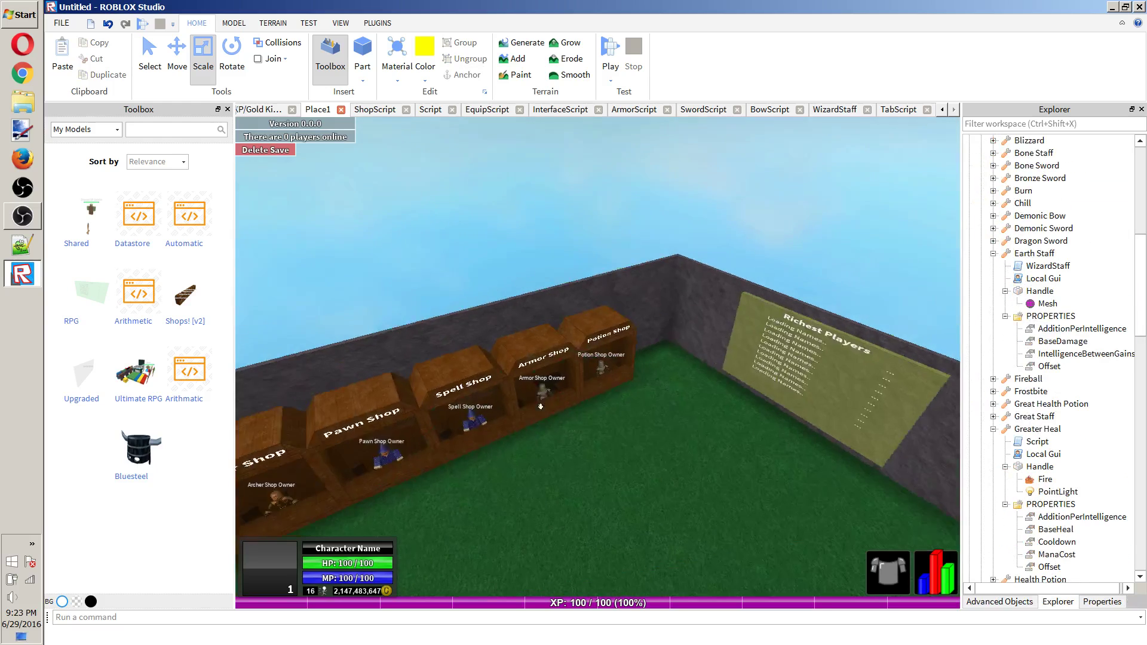
Find SpellShopGUI in the Explorer and expand its TextLabel frame to examine the level buttons under FireSpell, HealSpell and IceSpell.
{"action": "scroll", "coordinate": [1123, 357], "scroll_direction": "up", "scroll_amount": 10}
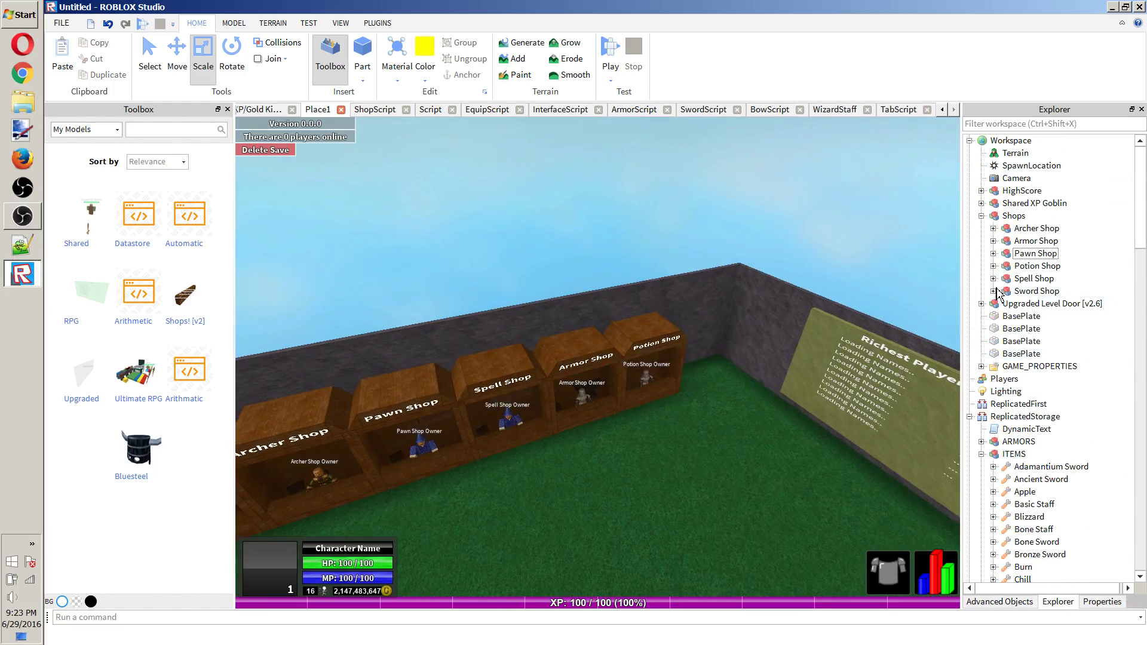
{"action": "left_click_drag", "start_coordinate": [1141, 203], "coordinate": [1132, 436]}
{"action": "scroll", "coordinate": [1131, 436], "scroll_direction": "up", "scroll_amount": 10}
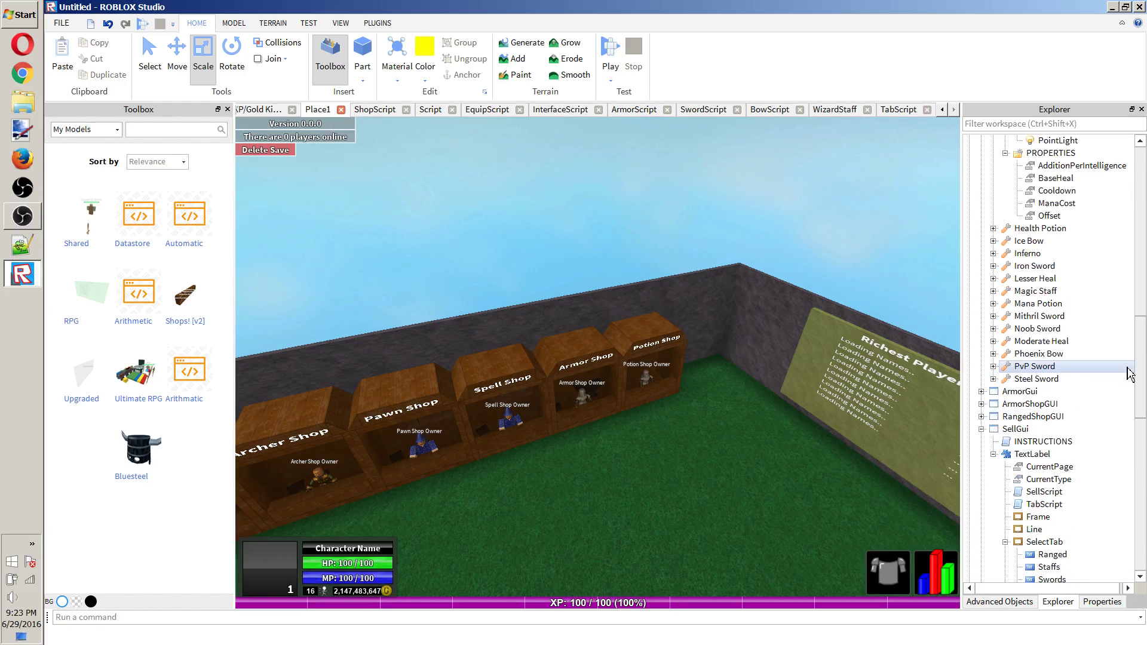
{"action": "scroll", "coordinate": [1127, 357], "scroll_direction": "up", "scroll_amount": 12}
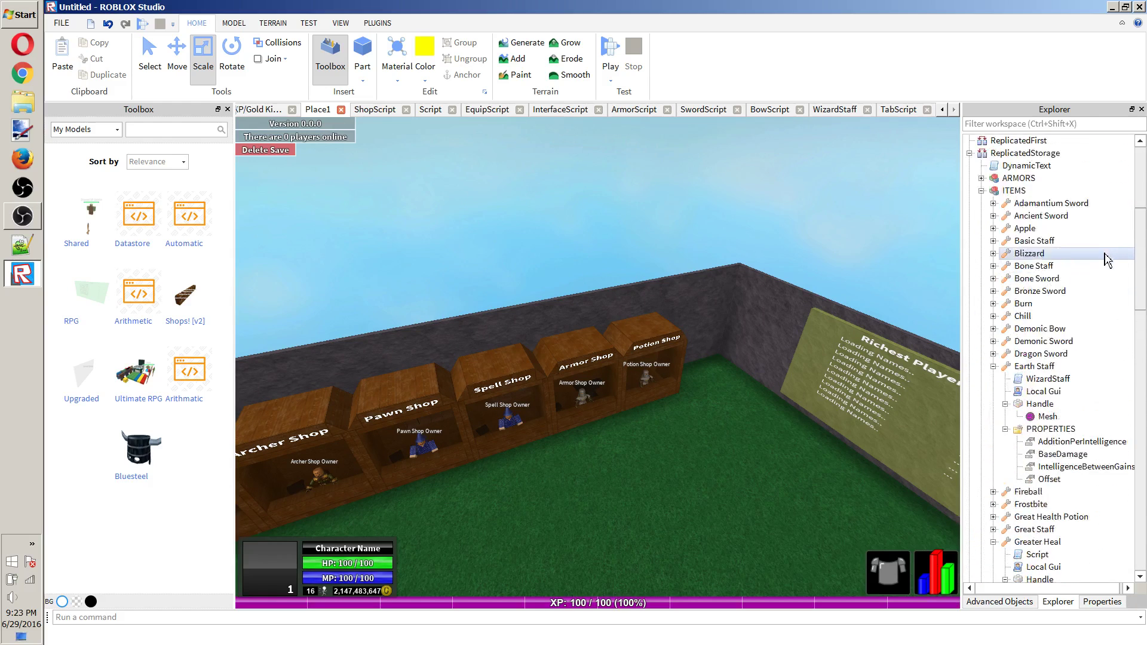
{"action": "scroll", "coordinate": [1114, 258], "scroll_direction": "down", "scroll_amount": 20}
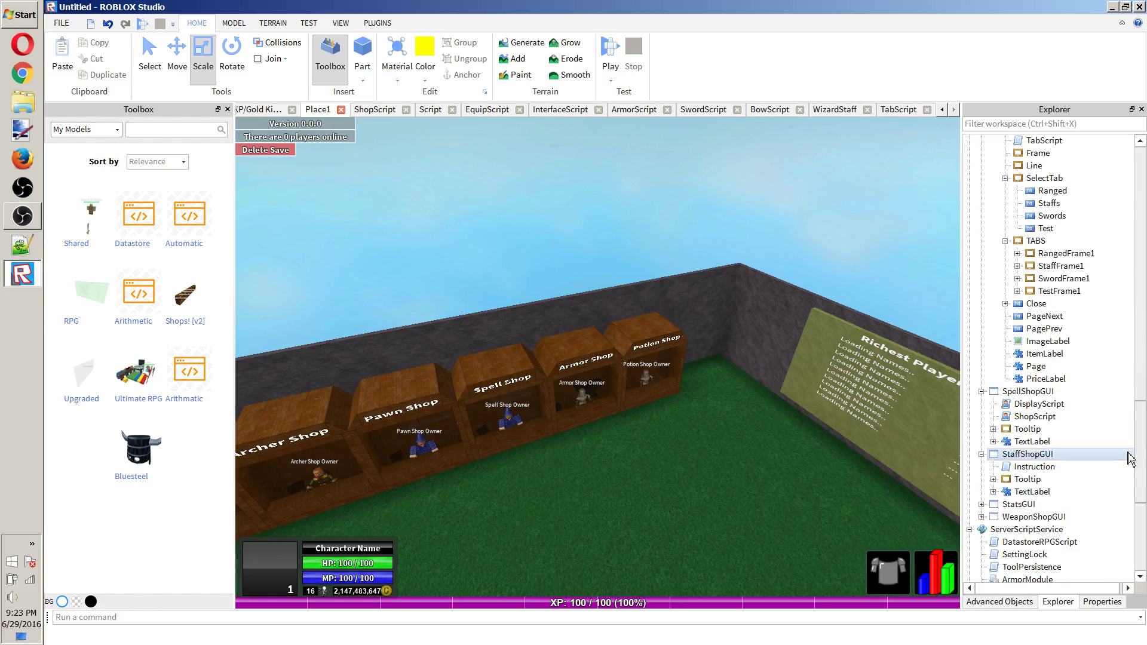
{"action": "left_click", "coordinate": [1007, 416]}
{"action": "left_click", "coordinate": [994, 416]}
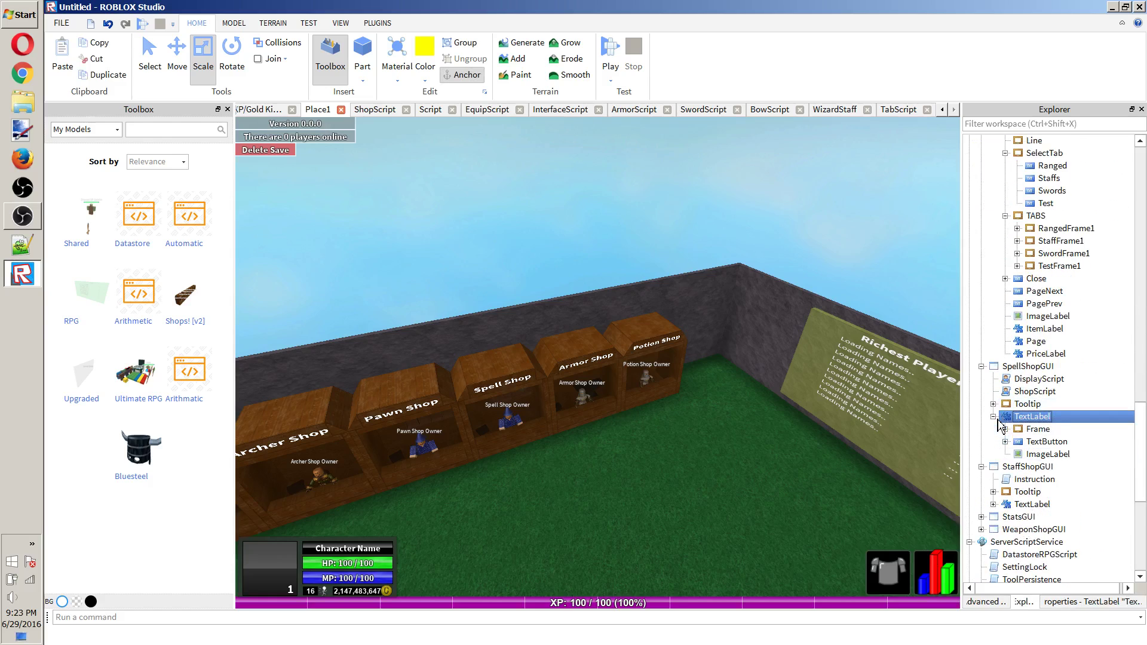
{"action": "left_click", "coordinate": [1004, 442]}
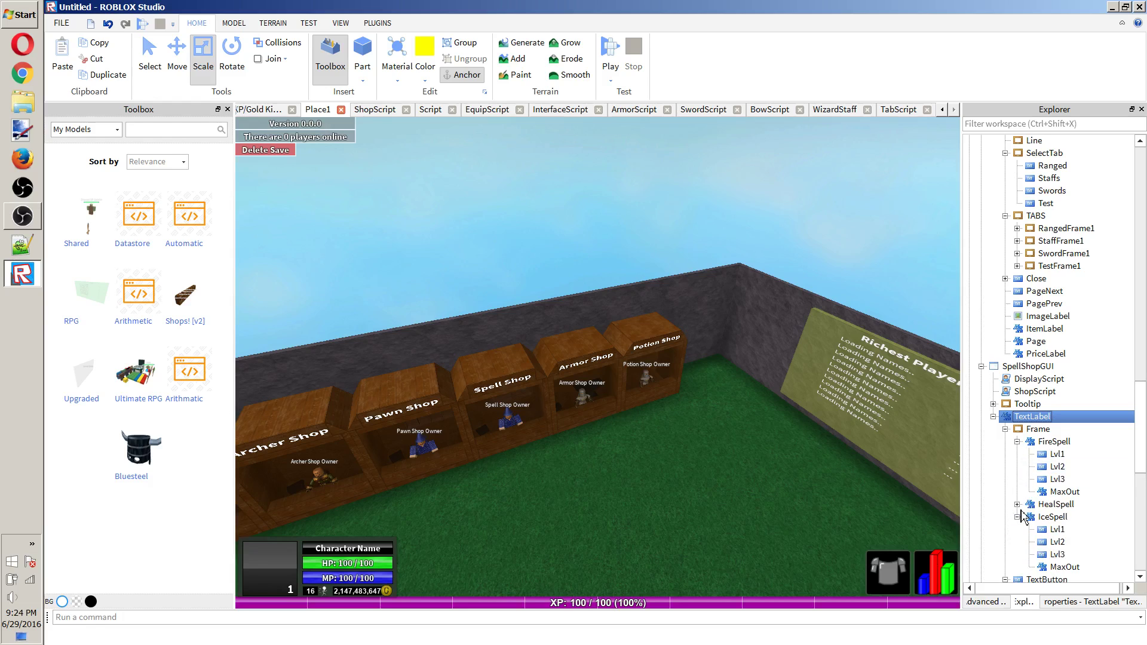
{"action": "left_click", "coordinate": [1017, 504]}
Open SpellShopGUI's DisplayScript and ShopScript and examine ShopScript's SpellItems, SpellCosts, SpellLevels and SpellNeeds tables.
{"action": "double_click", "coordinate": [1042, 380]}
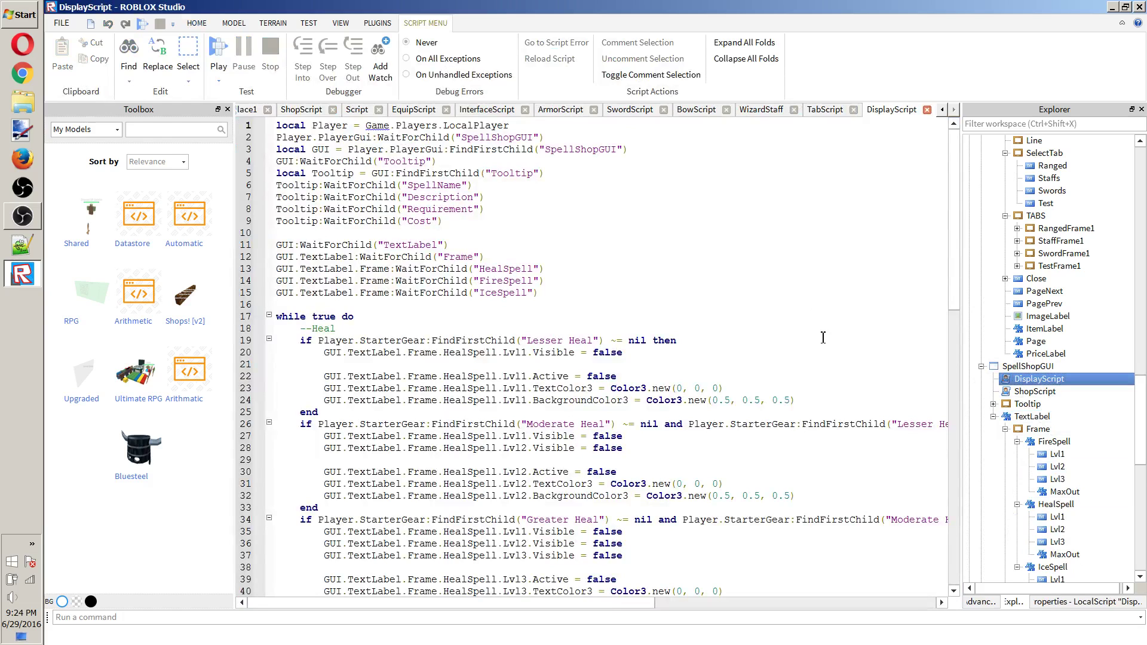
{"action": "double_click", "coordinate": [1039, 391]}
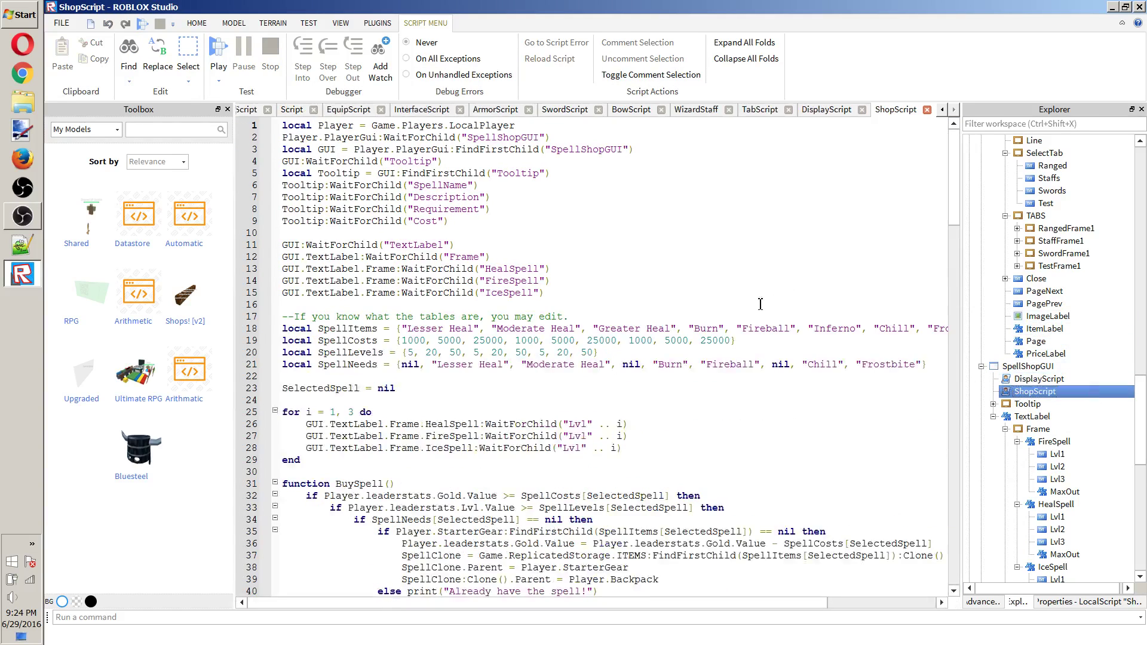
{"action": "scroll", "coordinate": [523, 332], "scroll_direction": "down", "scroll_amount": 2}
{"action": "scroll", "coordinate": [440, 287], "scroll_direction": "down", "scroll_amount": 1}
{"action": "left_click_drag", "start_coordinate": [470, 258], "coordinate": [408, 254]}
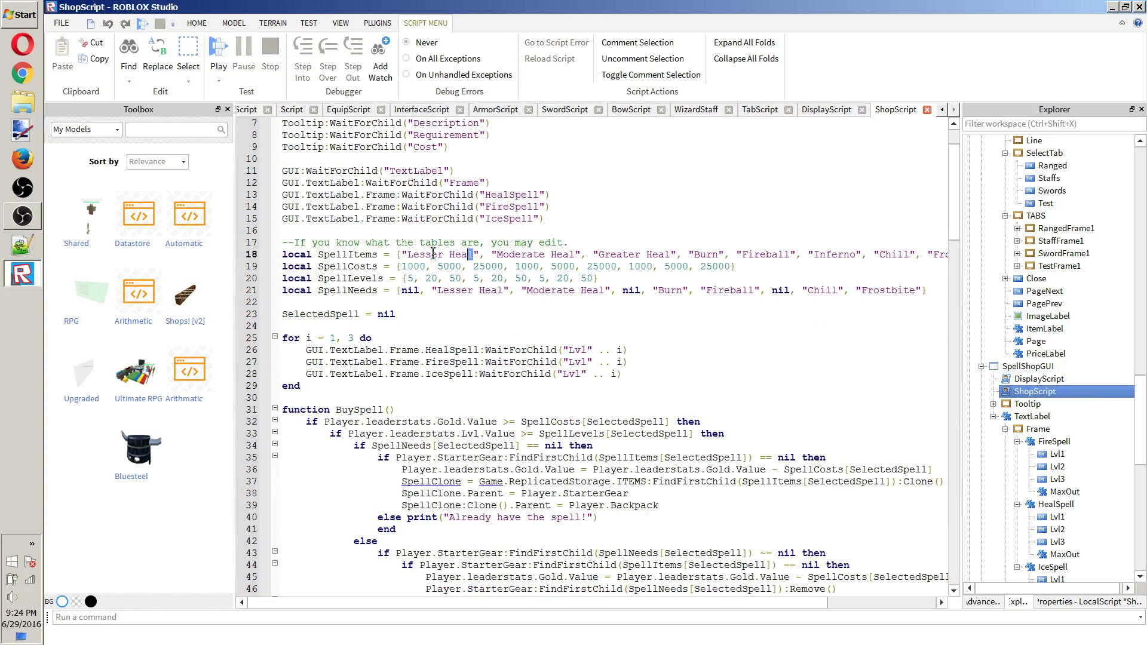
{"action": "left_click", "coordinate": [416, 254]}
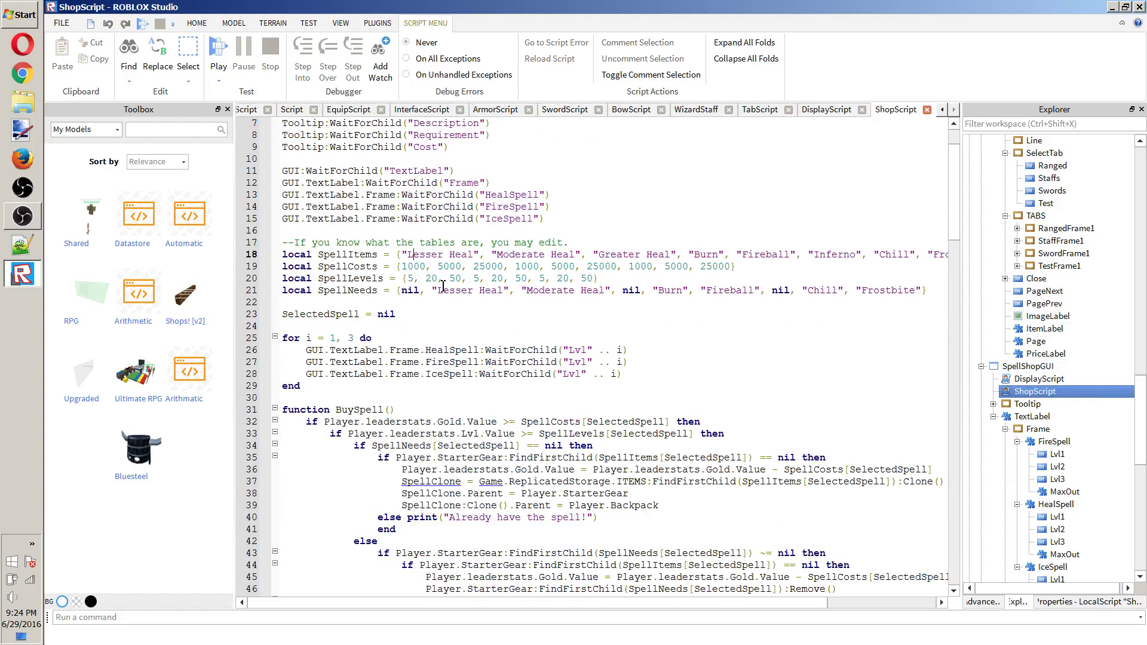
{"action": "left_click_drag", "start_coordinate": [554, 602], "coordinate": [857, 609]}
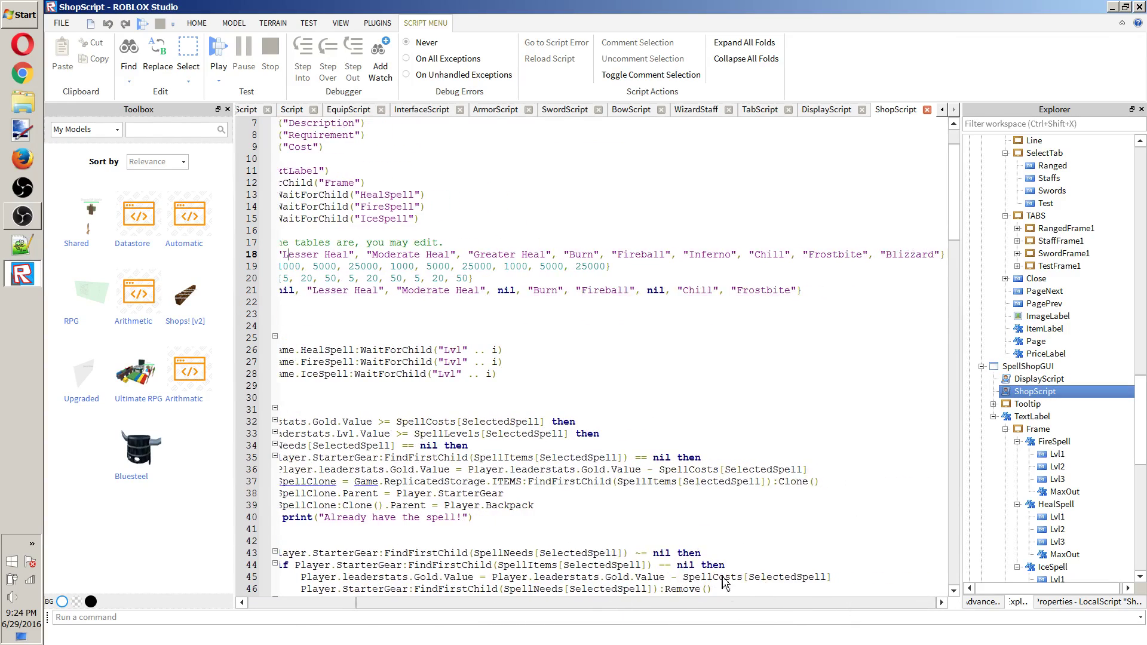
{"action": "scroll", "coordinate": [726, 584], "scroll_direction": "left", "scroll_amount": 5}
{"action": "left_click", "coordinate": [510, 263]}
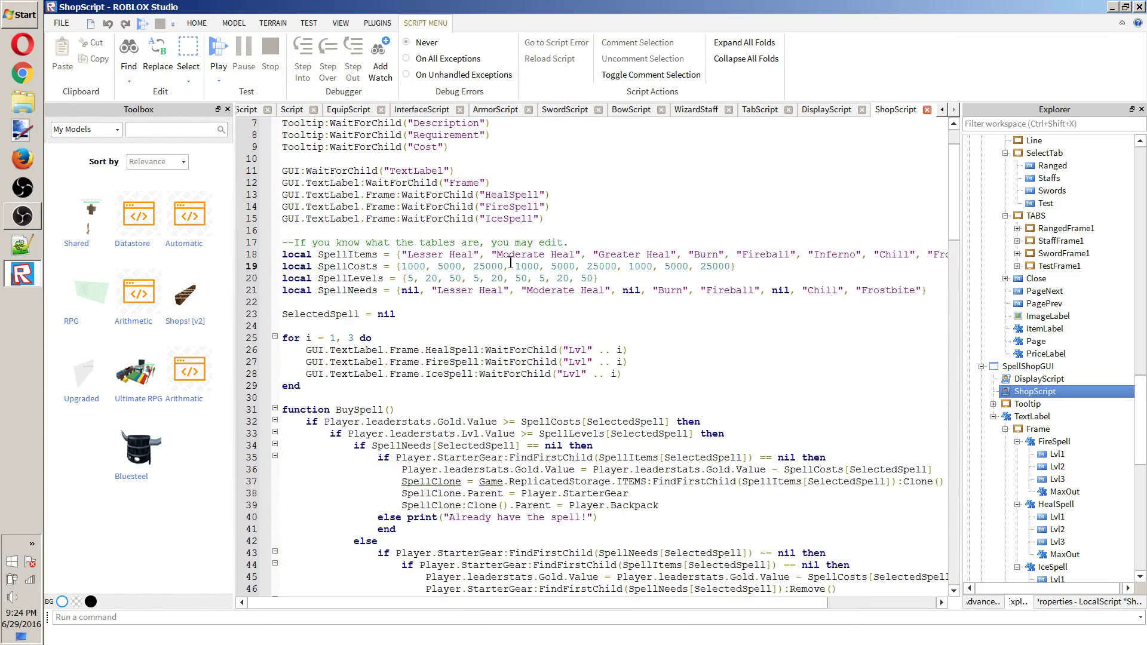
Set the HealSpell WaitForChild loop to 1, 4 and move the FireSpell and IceSpell lines into a separate 1, 3 loop.
{"action": "double_click", "coordinate": [352, 337]}
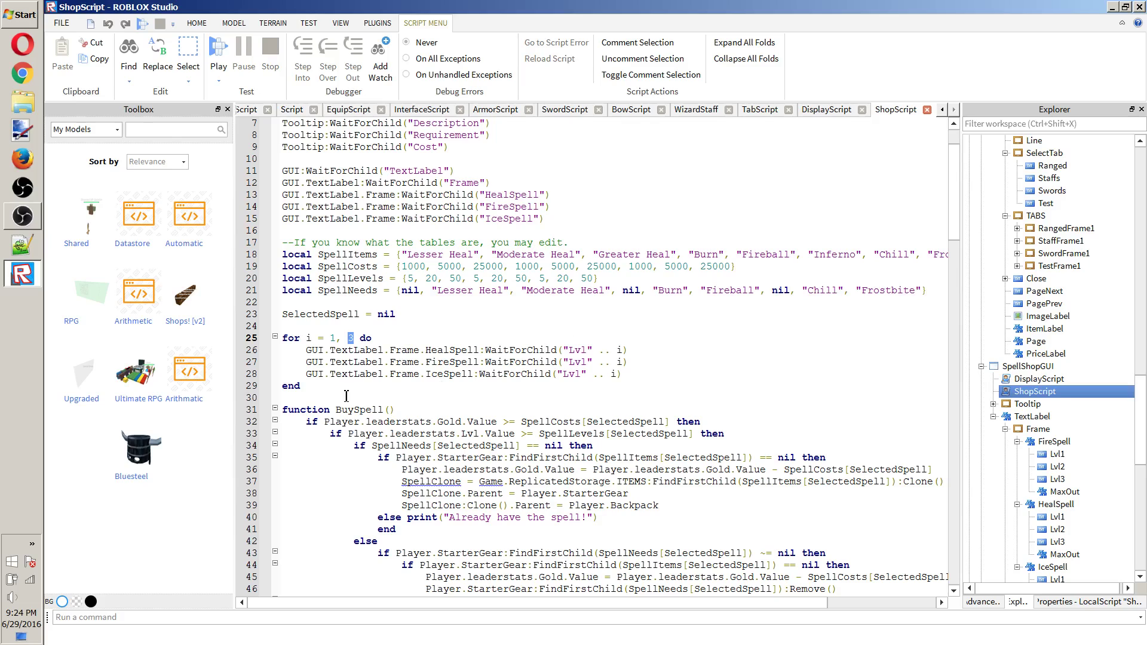
{"action": "mouse_move", "coordinate": [349, 338]}
{"action": "left_mouse_down"}
{"action": "mouse_move", "coordinate": [363, 347]}
{"action": "mouse_move", "coordinate": [359, 339]}
{"action": "left_mouse_up"}
{"action": "type", "text": "4"}
{"action": "left_click_drag", "start_coordinate": [661, 376], "coordinate": [281, 362]}
{"action": "key", "text": "BackSpace"}
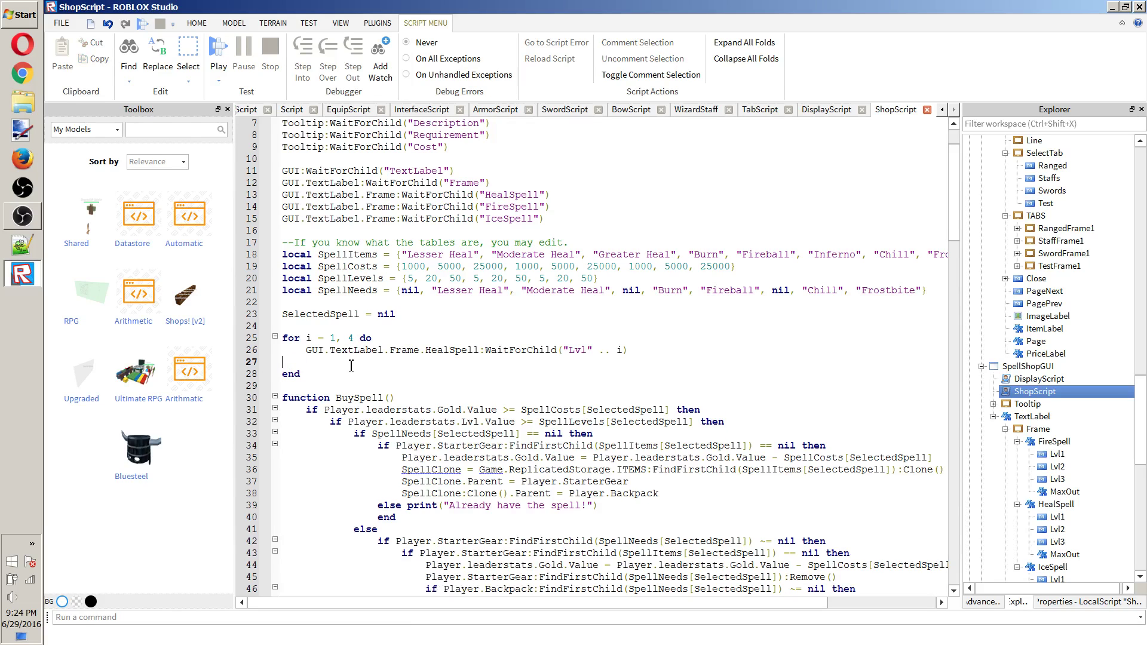
{"action": "key", "text": "Delete"}
{"action": "key", "text": "Return"}
{"action": "type", "text": "for i = 1, 3 do"}
{"action": "key", "text": "Return"}
{"action": "type", "text": "GUI.TextLabel.Frame.FireSpell:WaitForChild(\"Lvl\" .. i) \tGUI.TextLabel.Frame.IceSpell:WaitForChild(\"Lvl\" .. i)"}
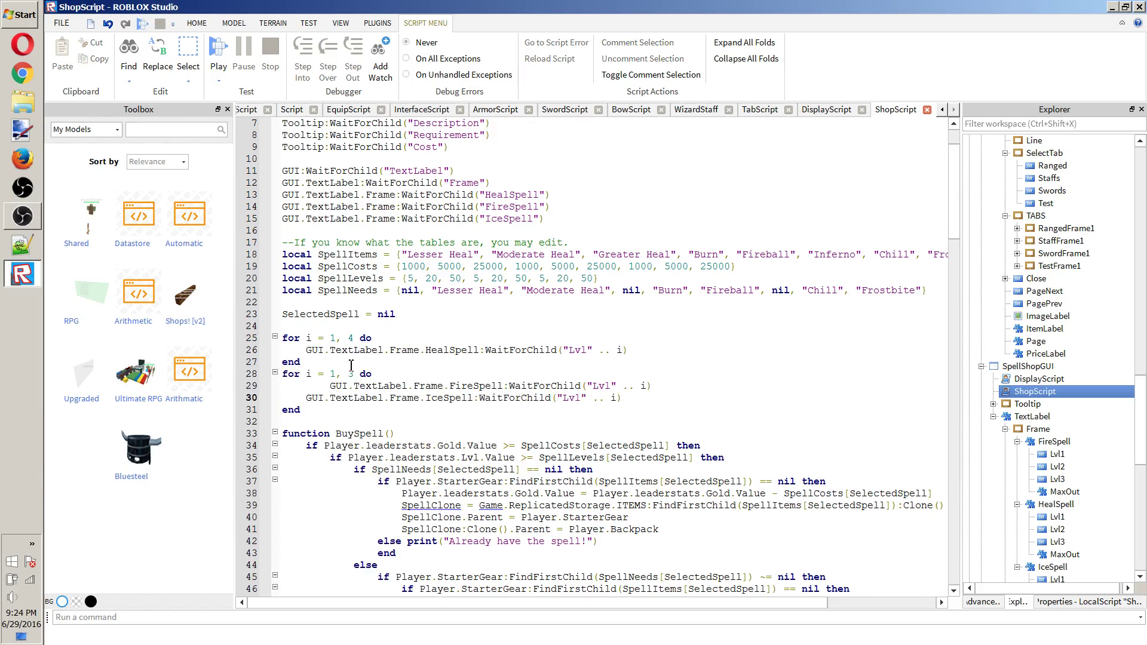
{"action": "key", "text": "BackSpace"}
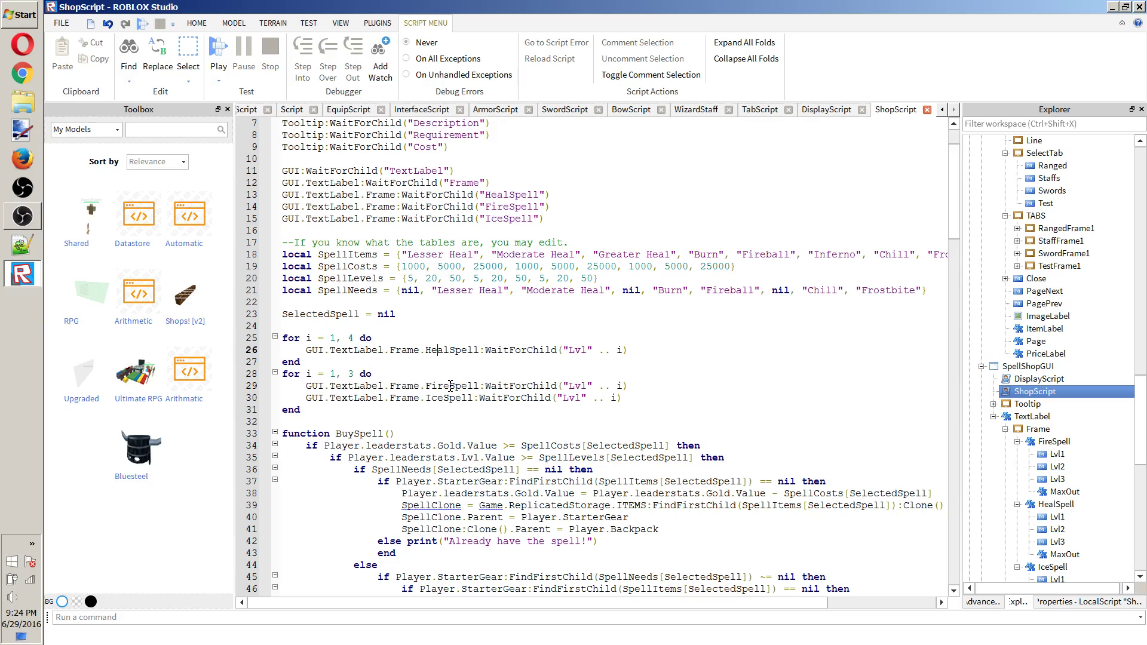
Put the FireSpell and IceSpell lines back into the HealSpell loop, remove the separate loop and restore the limit of 3.
{"action": "left_click", "coordinate": [447, 406]}
{"action": "key", "text": "shift+Up"}
{"action": "key", "text": "shift+Up"}
{"action": "key", "text": "shift+Up"}
{"action": "key", "text": "BackSpace"}
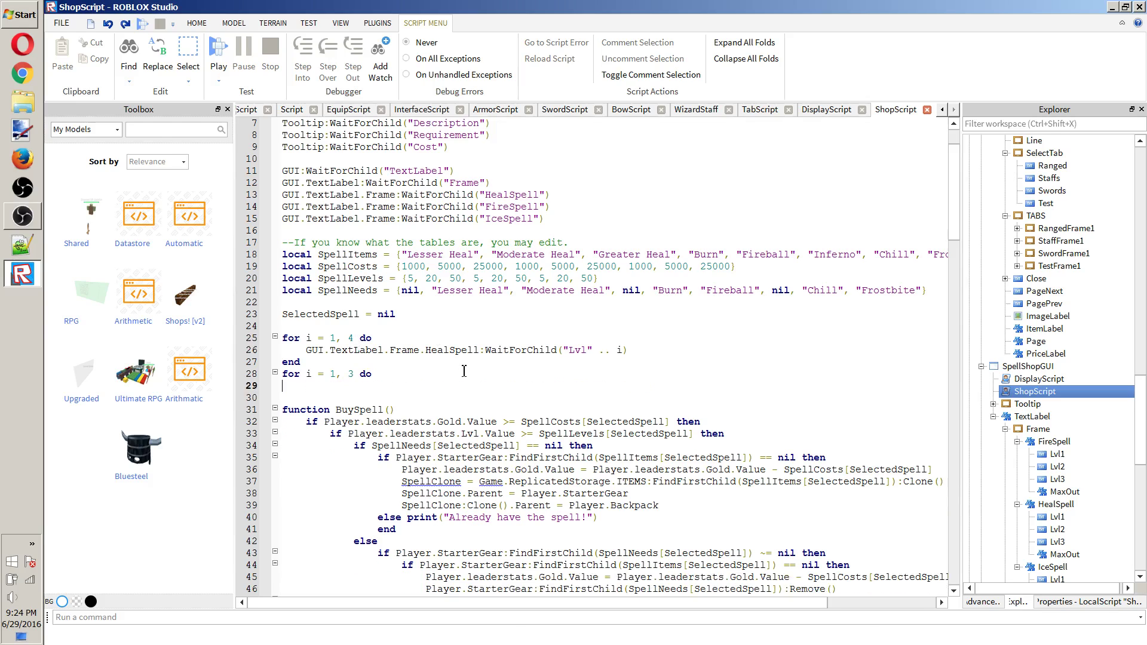
{"action": "key", "text": "shift+Home"}
{"action": "key", "text": "BackSpace"}
{"action": "type", "text": "GUI.TextLabel.Frame.FireSpell:WaitForChild(\"Lvl\" .. i) GUI.TextLabel.Frame.IceSpell:WaitForChild(\"Lvl\" .. i)"}
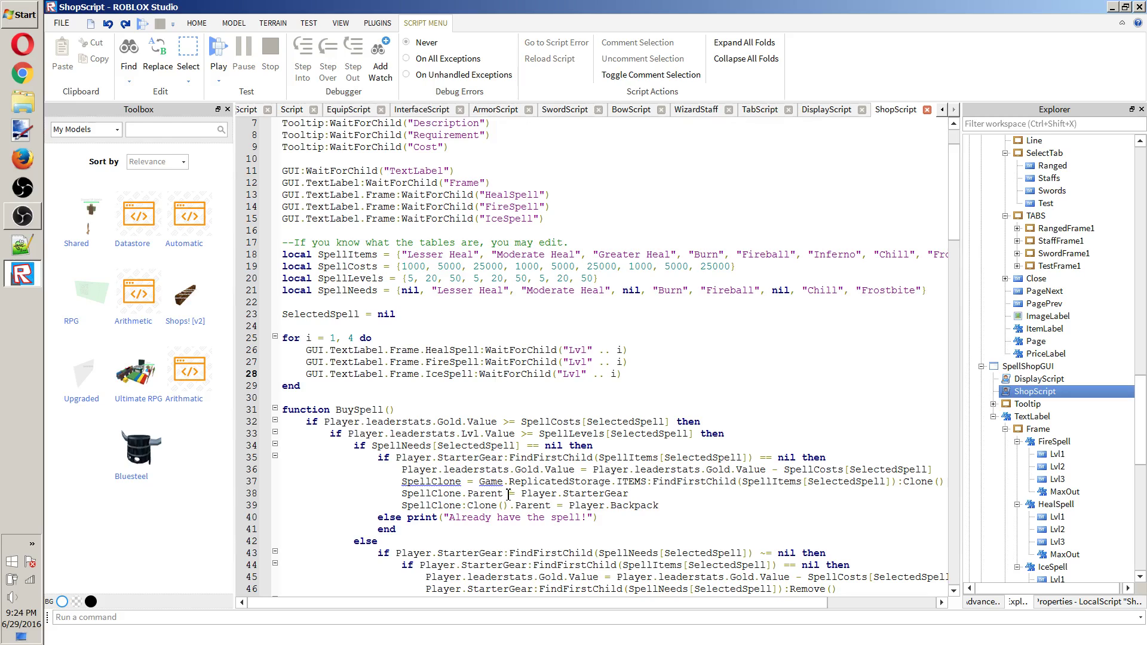
{"action": "double_click", "coordinate": [351, 338]}
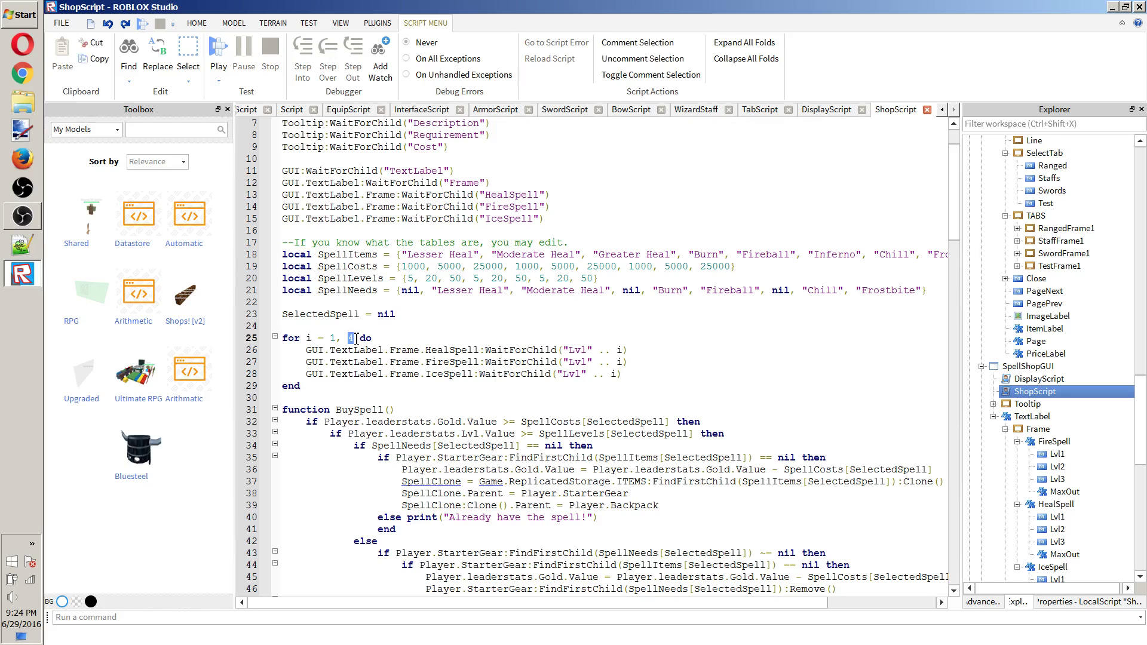
{"action": "type", "text": "3"}
Append "Noob" to the end of ShopScript's SpellItems table and 0 to the end of SpellCosts.
{"action": "left_click", "coordinate": [414, 288]}
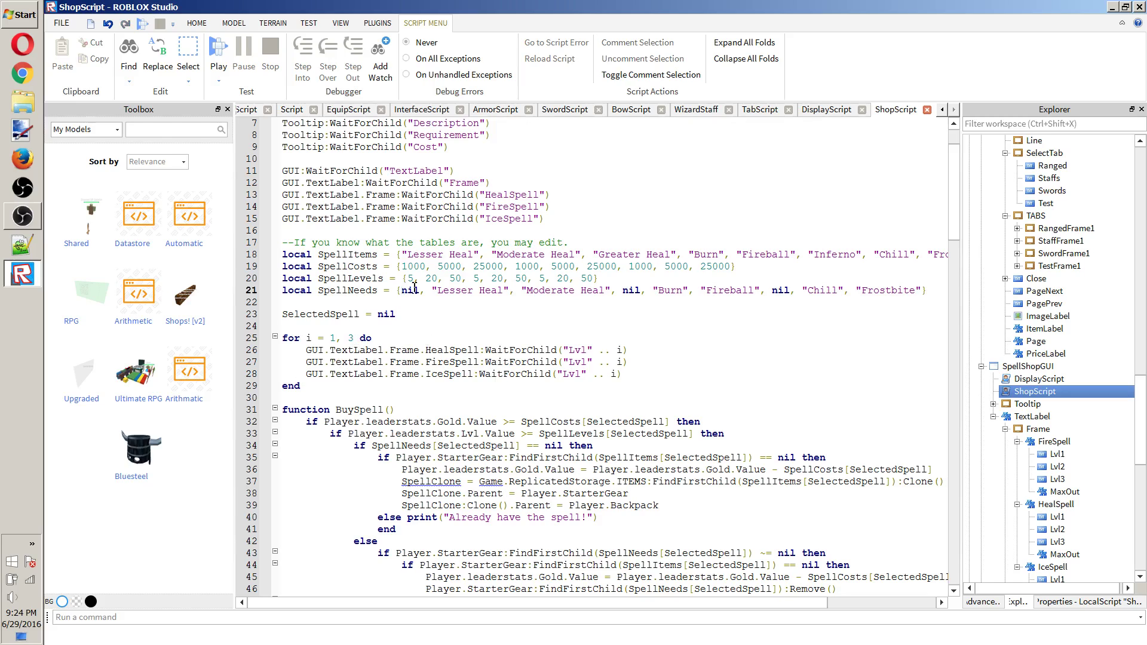
{"action": "left_click", "coordinate": [735, 266]}
{"action": "left_click_drag", "start_coordinate": [655, 603], "coordinate": [596, 586]}
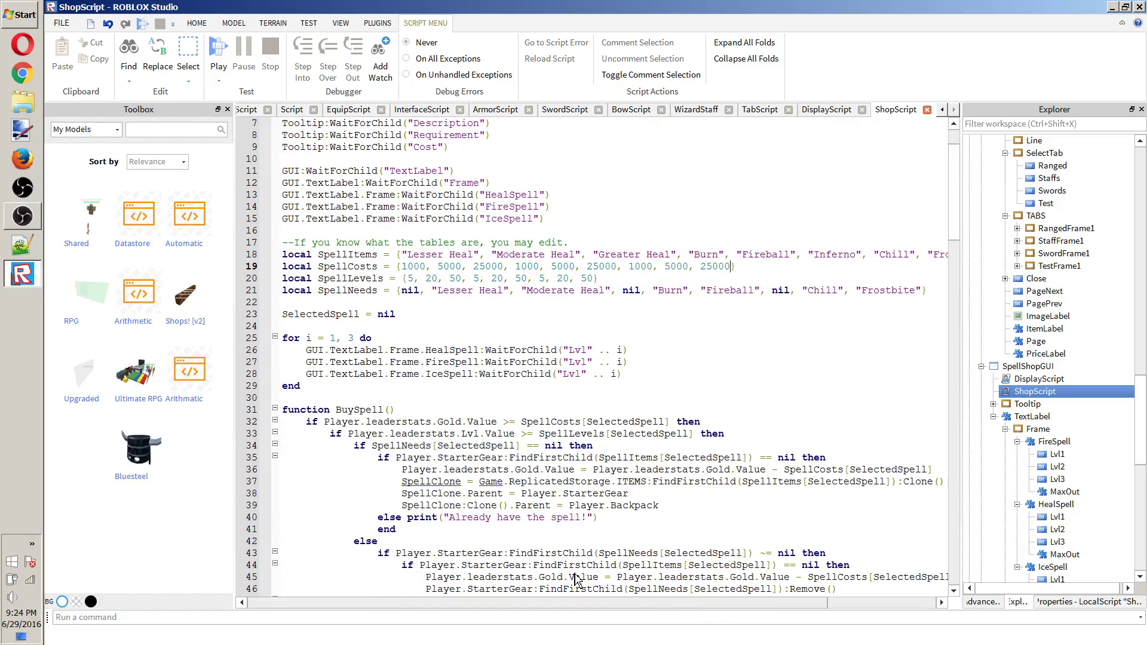
{"action": "scroll", "coordinate": [801, 580], "scroll_direction": "right", "scroll_amount": 3}
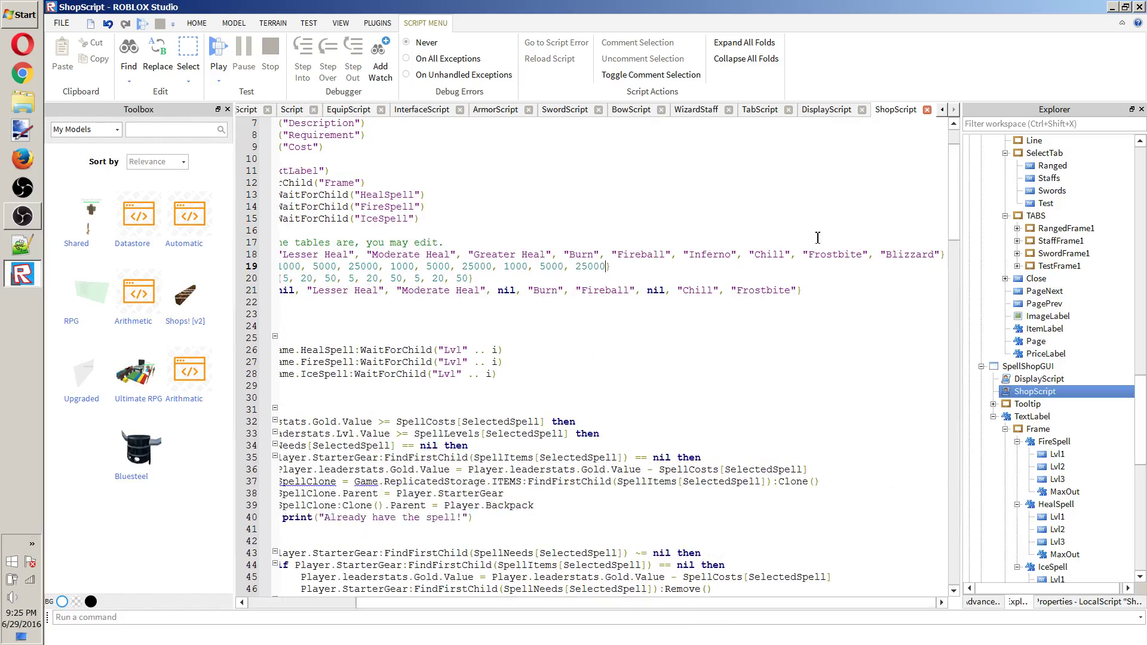
{"action": "left_click", "coordinate": [941, 257]}
{"action": "type", "text": ", \""}
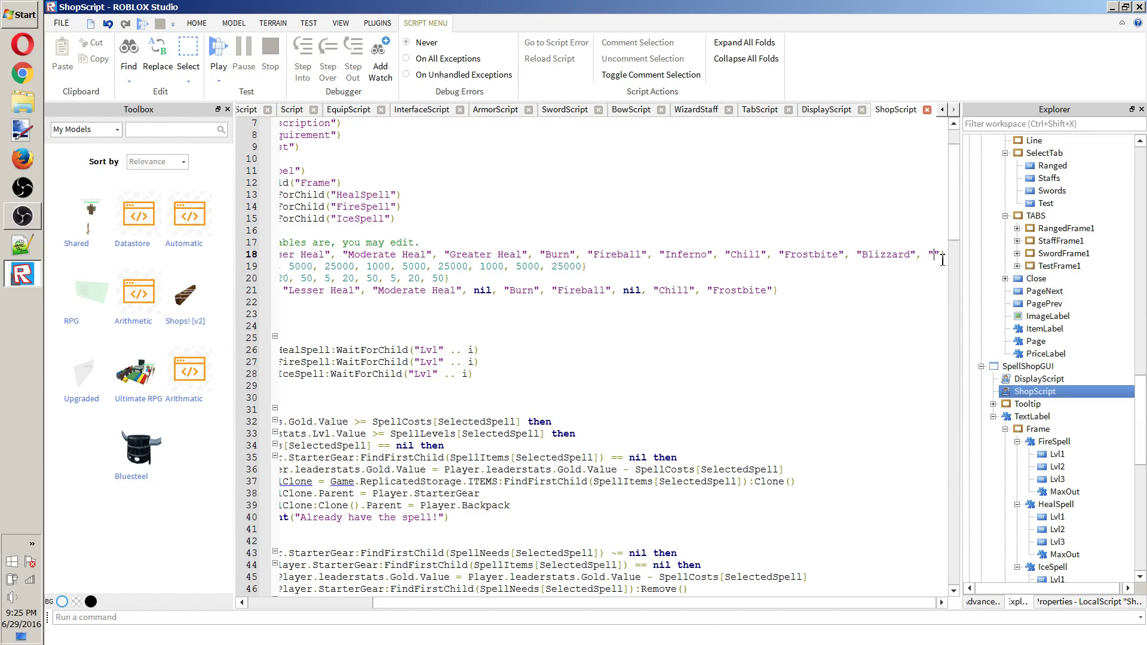
{"action": "type", "text": "F"}
{"action": "key", "text": "BackSpace"}
{"action": "type", "text": "Noob"}
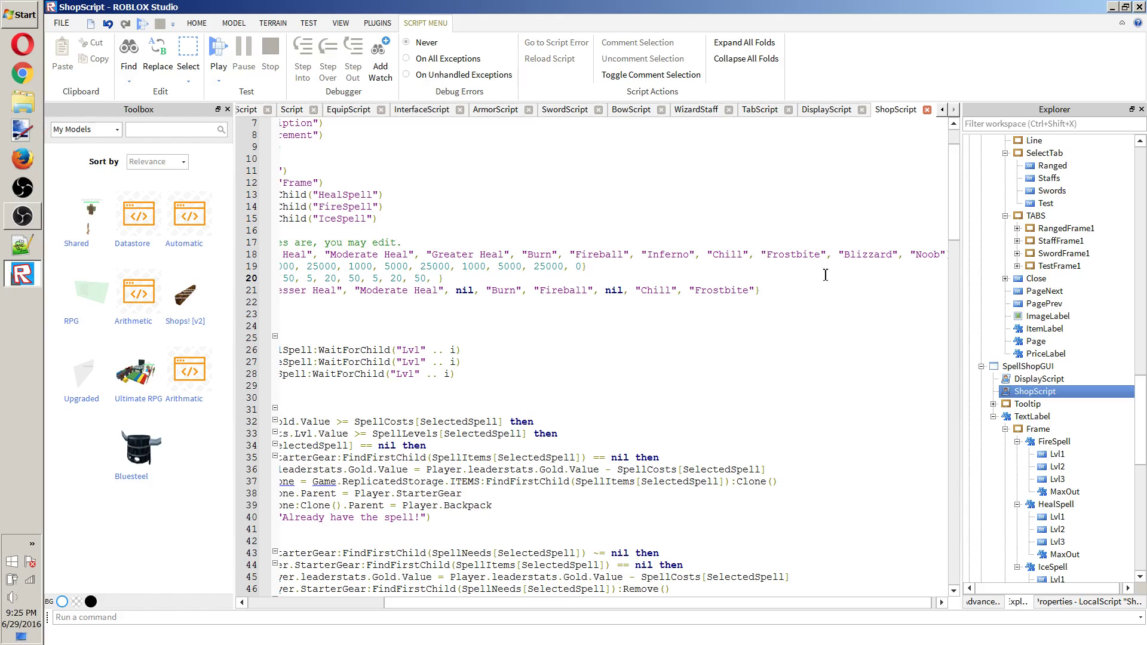
Append 0 to the end of the SpellLevels table and nil to the end of SpellNeeds.
{"action": "type", "text": "0"}
{"action": "key", "text": "Down"}
{"action": "type", "text": "nil"}
{"action": "key", "text": "BackSpace"}
{"action": "key", "text": "BackSpace"}
{"action": "key", "text": "BackSpace"}
{"action": "type", "text": "nil"}
Review how the new last entries of SpellCosts, SpellLevels and SpellNeeds line up with the Noob spell in SpellItems.
{"action": "left_click", "coordinate": [659, 289]}
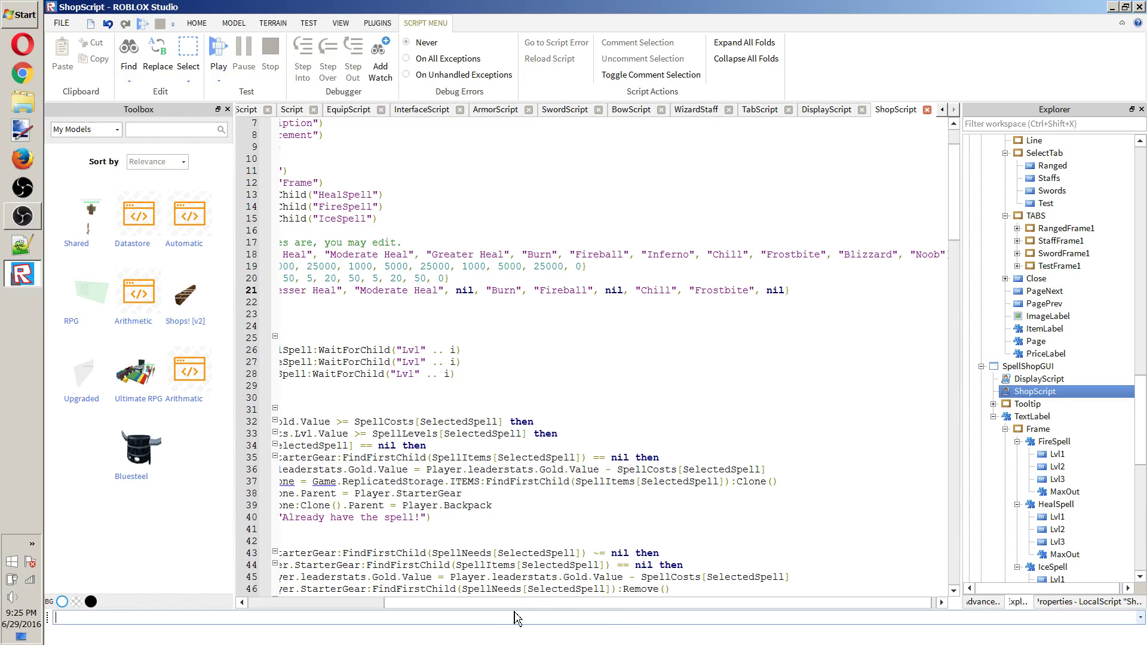
{"action": "left_click_drag", "start_coordinate": [496, 604], "coordinate": [393, 600]}
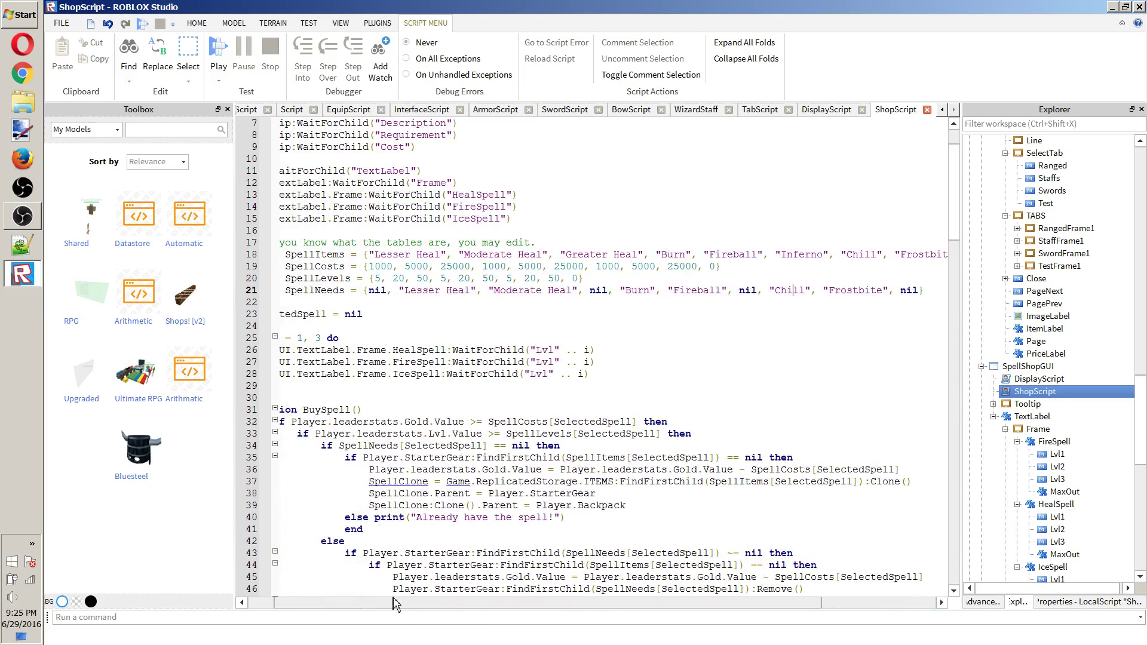
{"action": "left_click", "coordinate": [546, 326]}
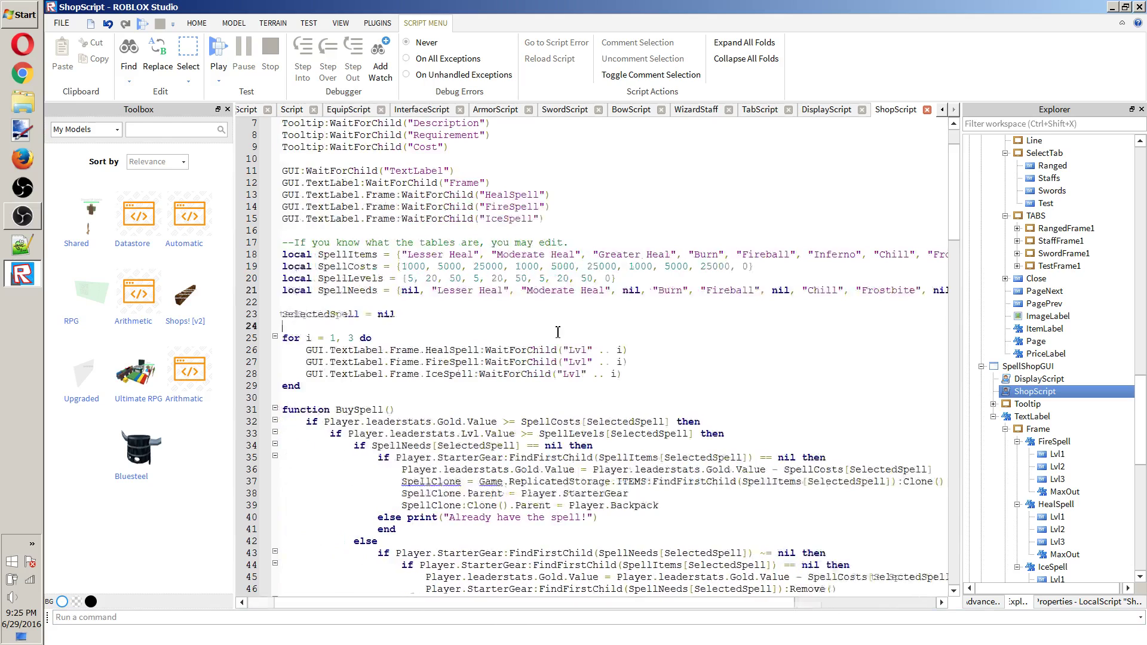
{"action": "left_click", "coordinate": [473, 291]}
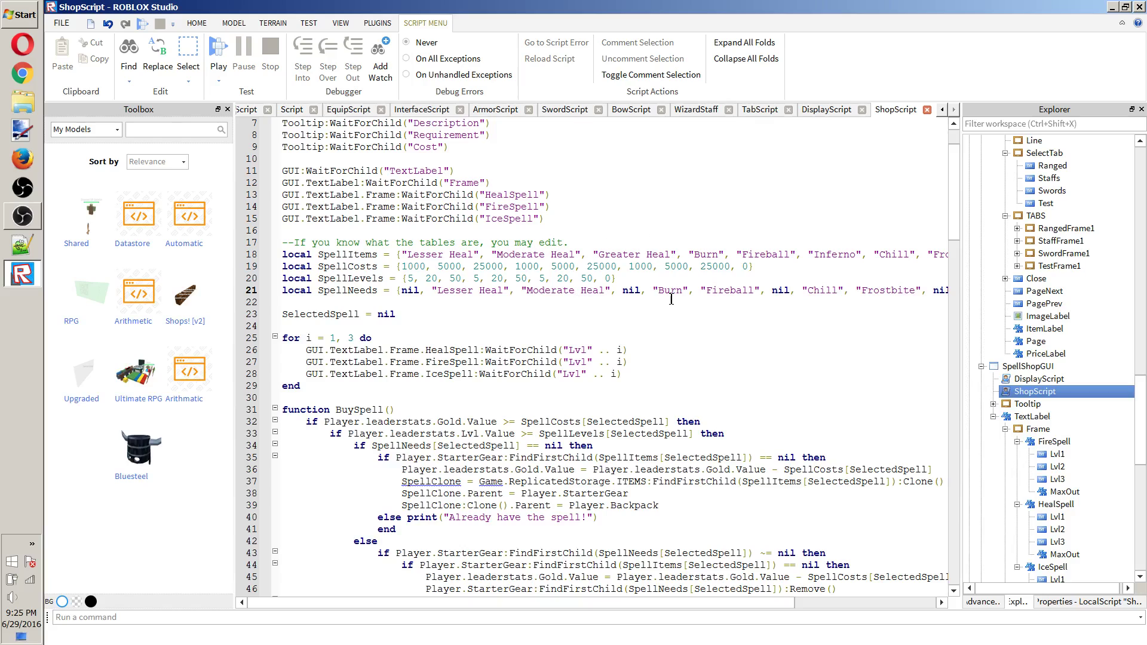
{"action": "left_click_drag", "start_coordinate": [619, 265], "coordinate": [740, 257]}
{"action": "left_click", "coordinate": [746, 258]}
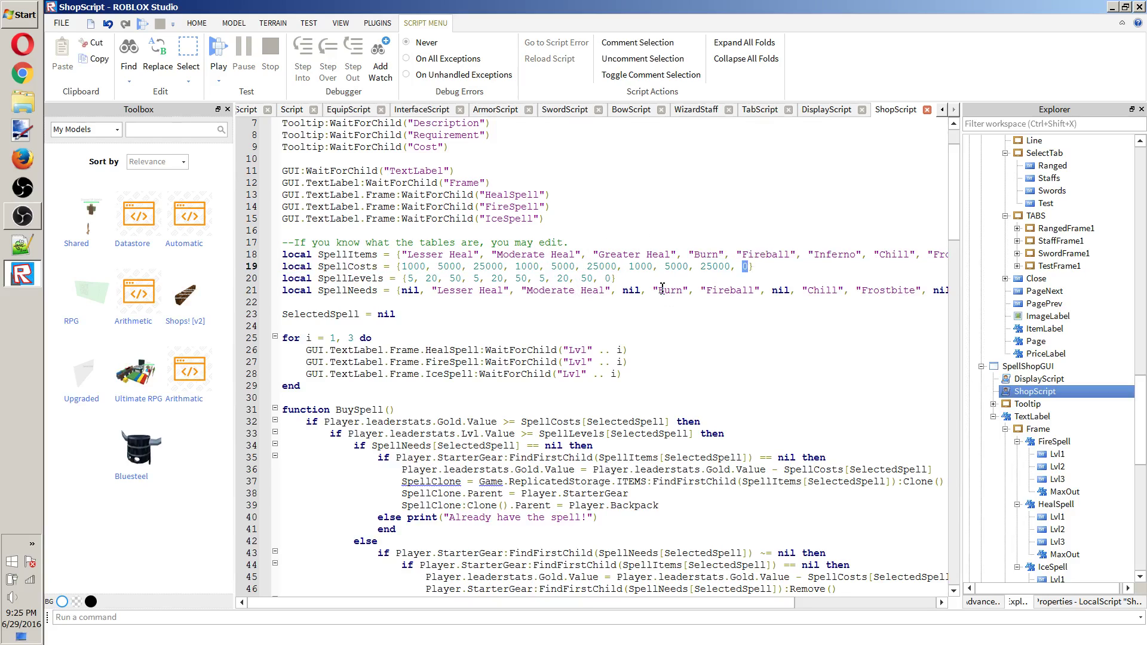
{"action": "left_click", "coordinate": [607, 281]}
{"action": "double_click", "coordinate": [608, 280]}
{"action": "scroll", "coordinate": [840, 607], "scroll_direction": "right", "scroll_amount": 2}
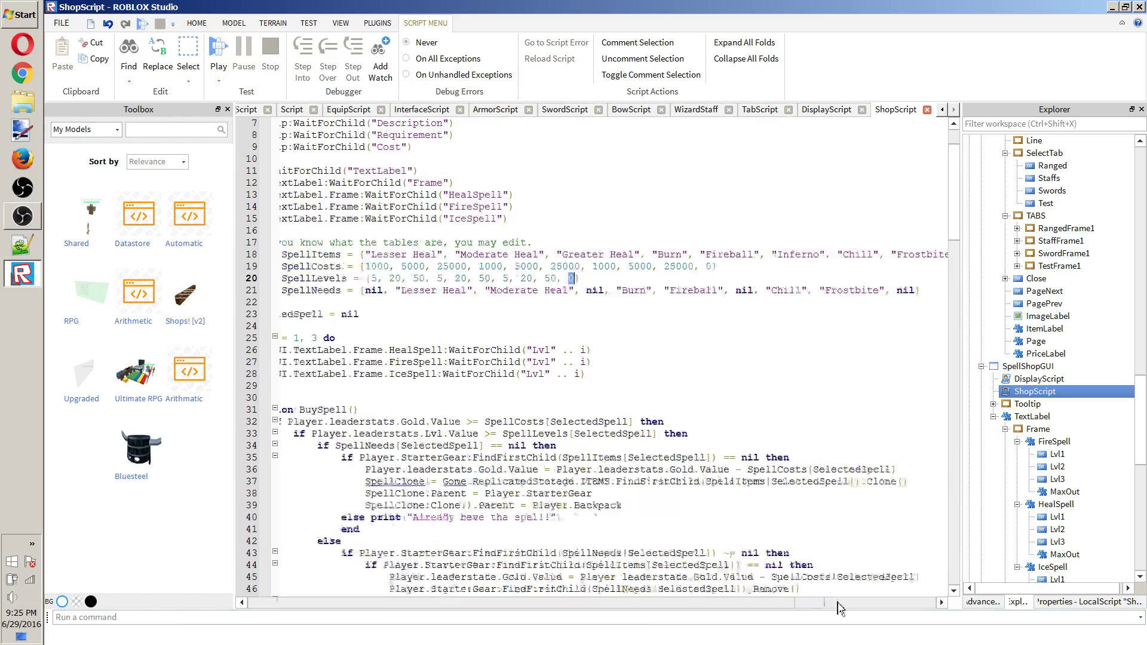
{"action": "scroll", "coordinate": [841, 608], "scroll_direction": "right", "scroll_amount": 3}
{"action": "left_click", "coordinate": [775, 291]}
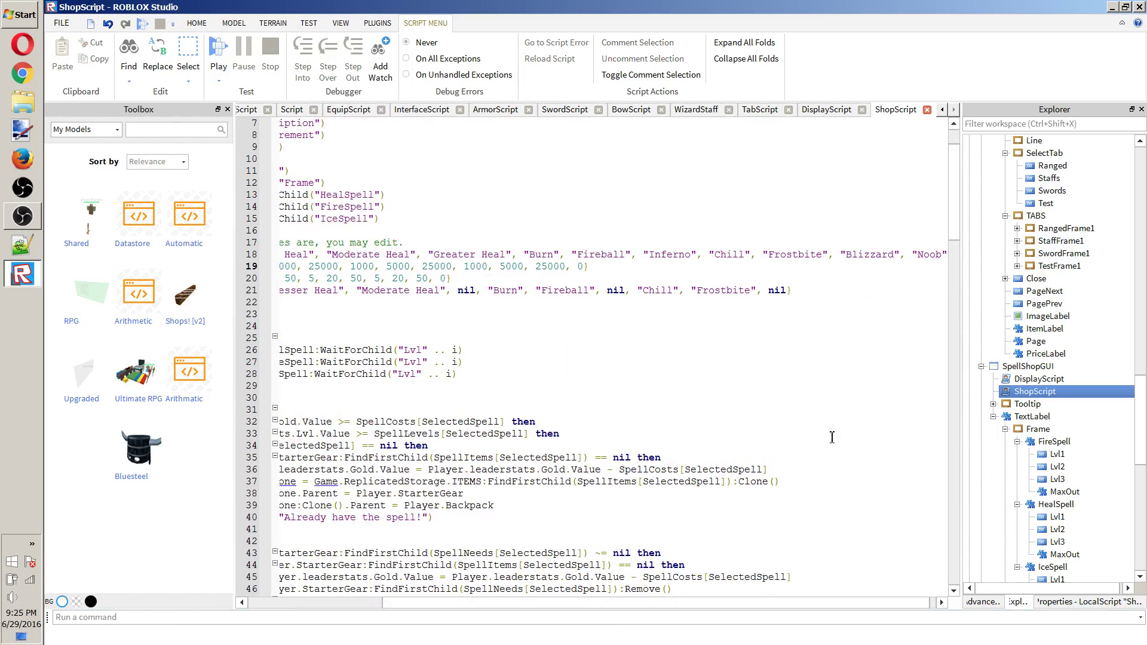
{"action": "scroll", "coordinate": [525, 605], "scroll_direction": "left", "scroll_amount": 5}
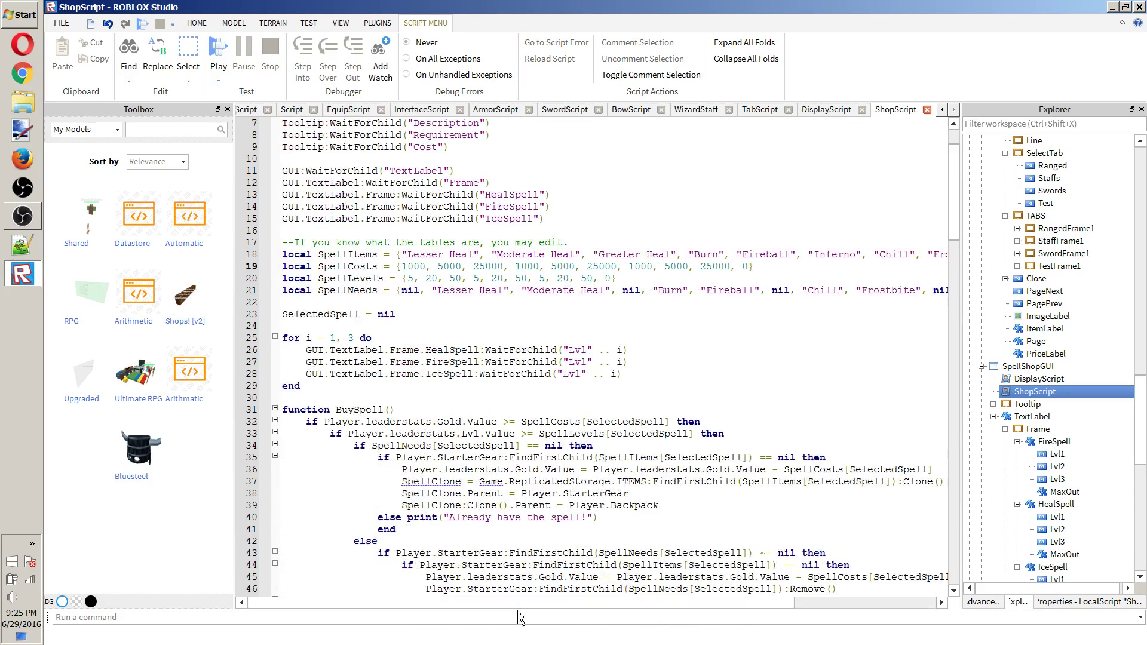
Reopen SpellShopGUI's DisplayScript and examine how its loop handles the Heal and Fire spell level buttons.
{"action": "double_click", "coordinate": [1051, 380]}
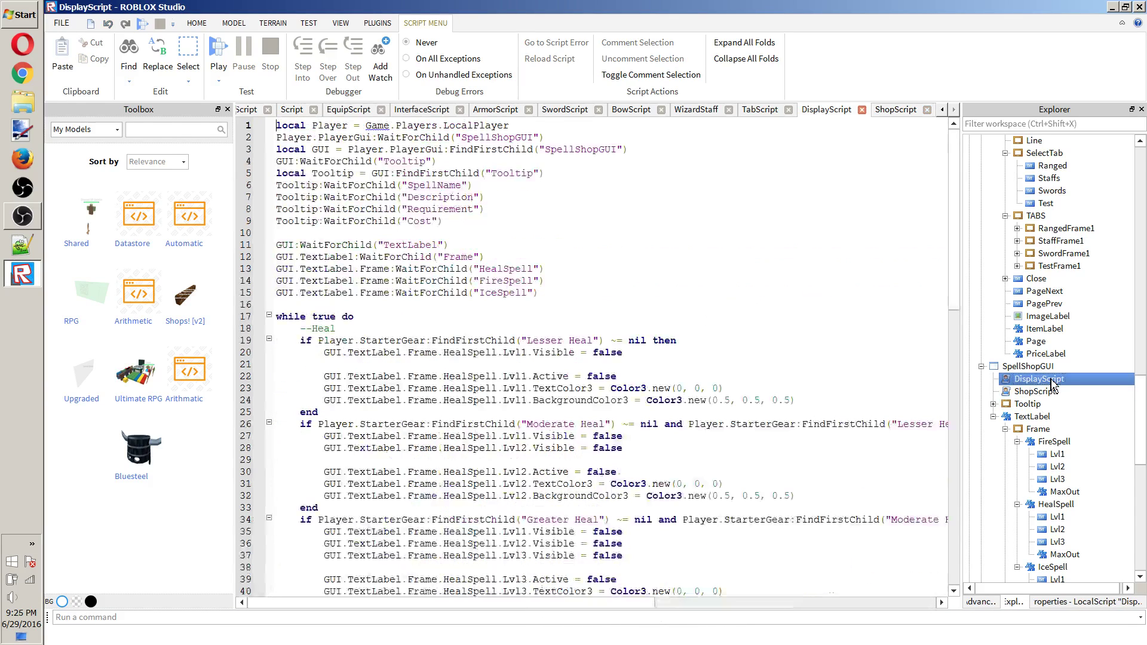
{"action": "scroll", "coordinate": [928, 369], "scroll_direction": "down", "scroll_amount": 20}
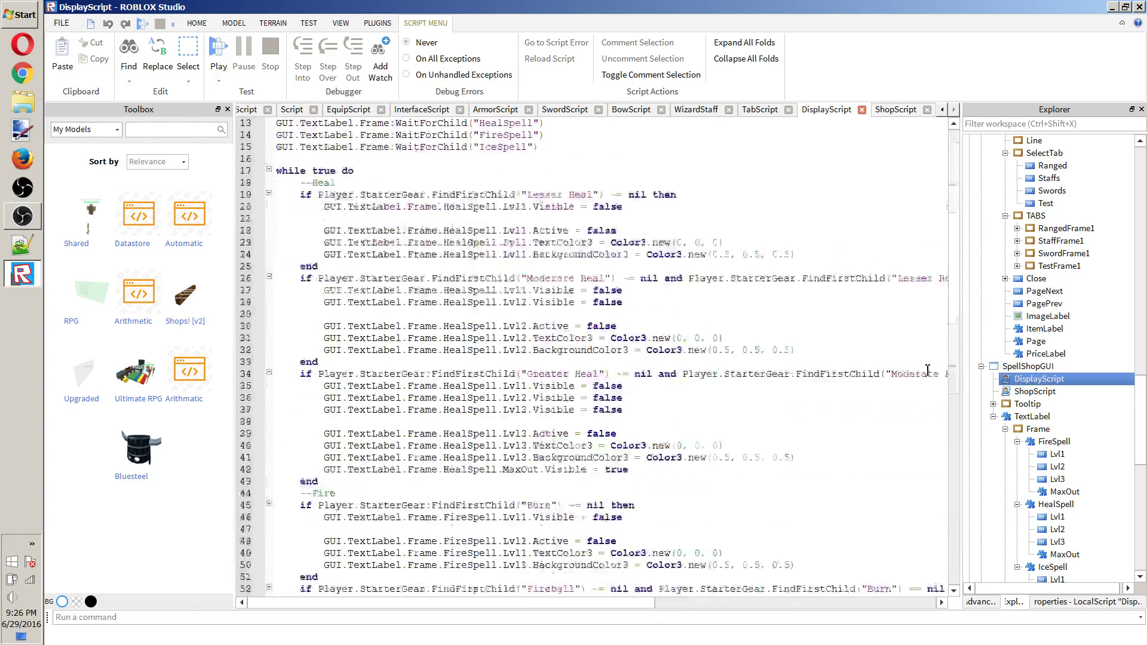
{"action": "scroll", "coordinate": [928, 370], "scroll_direction": "up", "scroll_amount": 16}
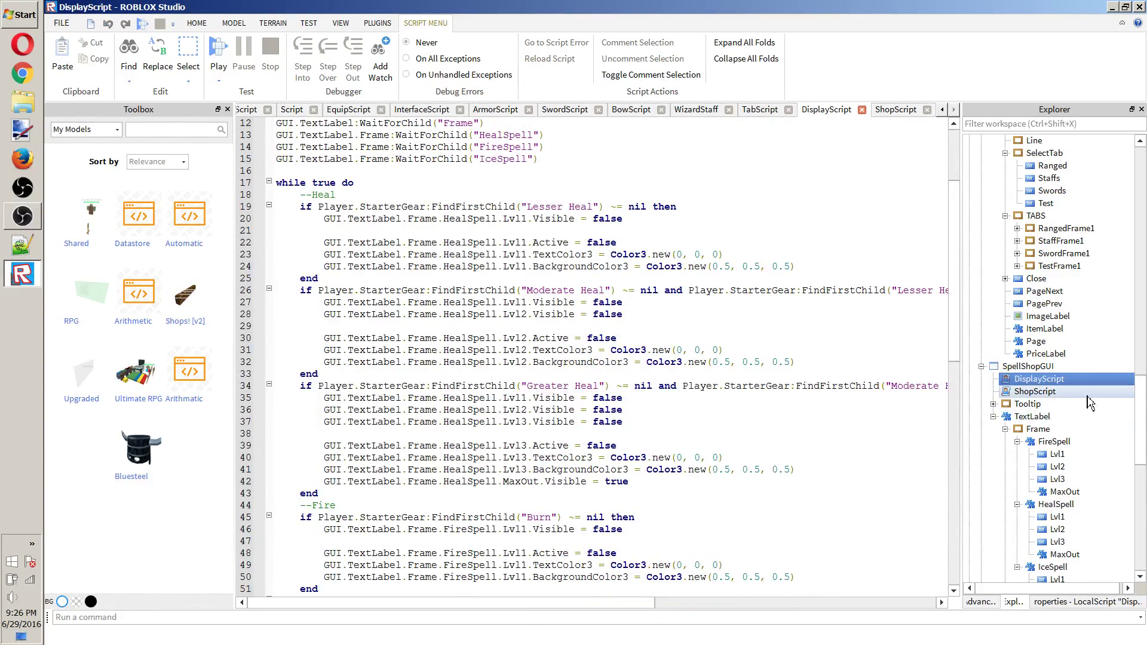
Open SpellShopGUI's ShopScript and examine the Tooltip contents and the IceSpell label in the GUI hierarchy.
{"action": "double_click", "coordinate": [1051, 392]}
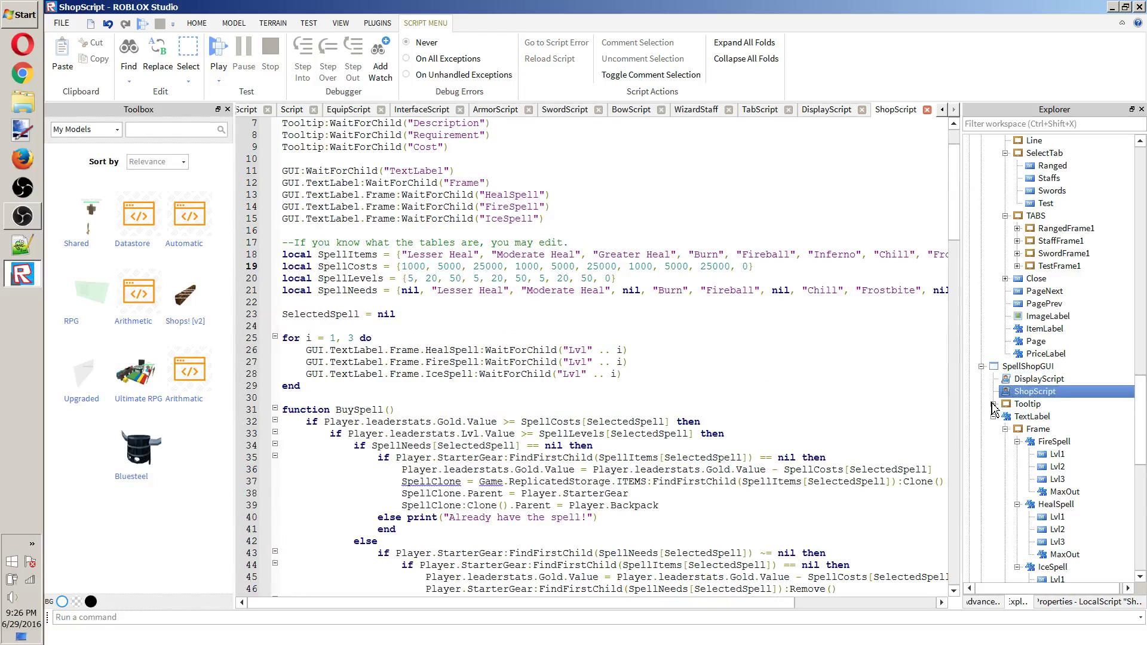
{"action": "left_click", "coordinate": [993, 404]}
{"action": "scroll", "coordinate": [1042, 457], "scroll_direction": "down", "scroll_amount": 3}
{"action": "scroll", "coordinate": [1042, 457], "scroll_direction": "down", "scroll_amount": 3}
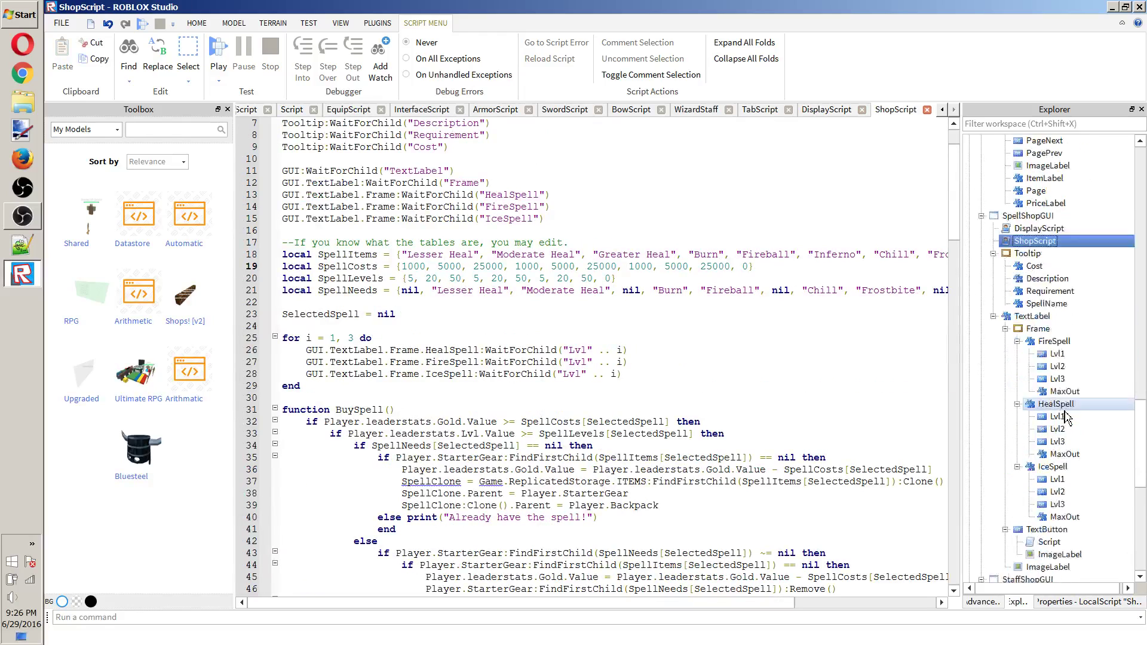
{"action": "left_click", "coordinate": [1052, 391]}
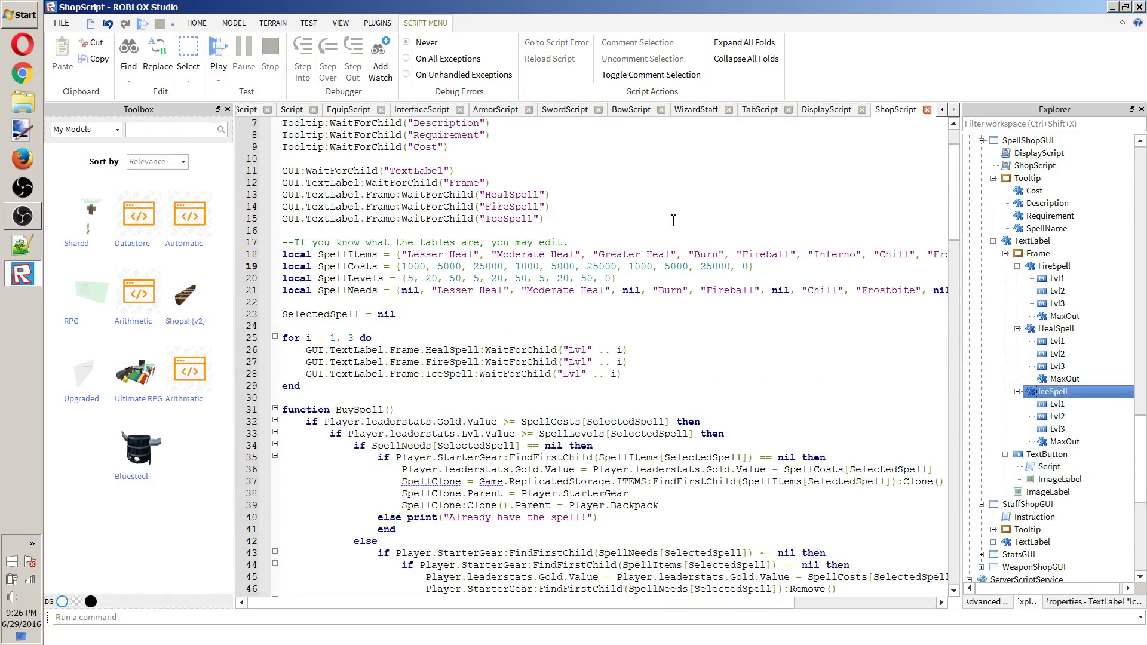
Return to the Place1 view and move SpellShopGUI from storage into StarterGui.
{"action": "left_click", "coordinate": [943, 110]}
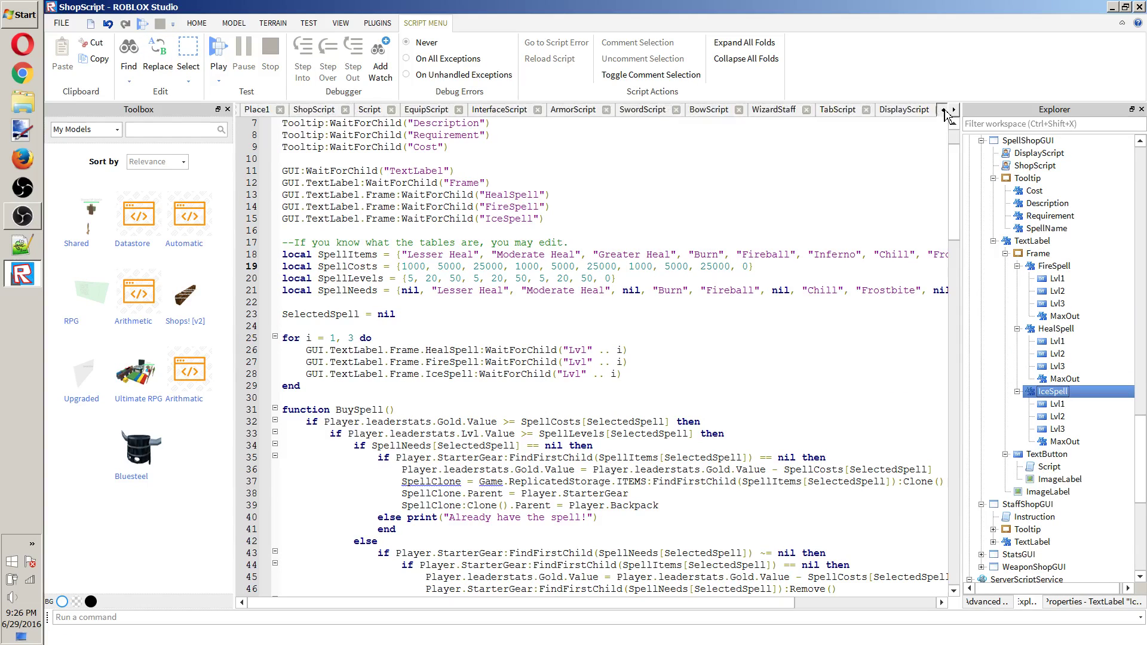
{"action": "left_click", "coordinate": [943, 109]}
{"action": "left_click", "coordinate": [358, 112]}
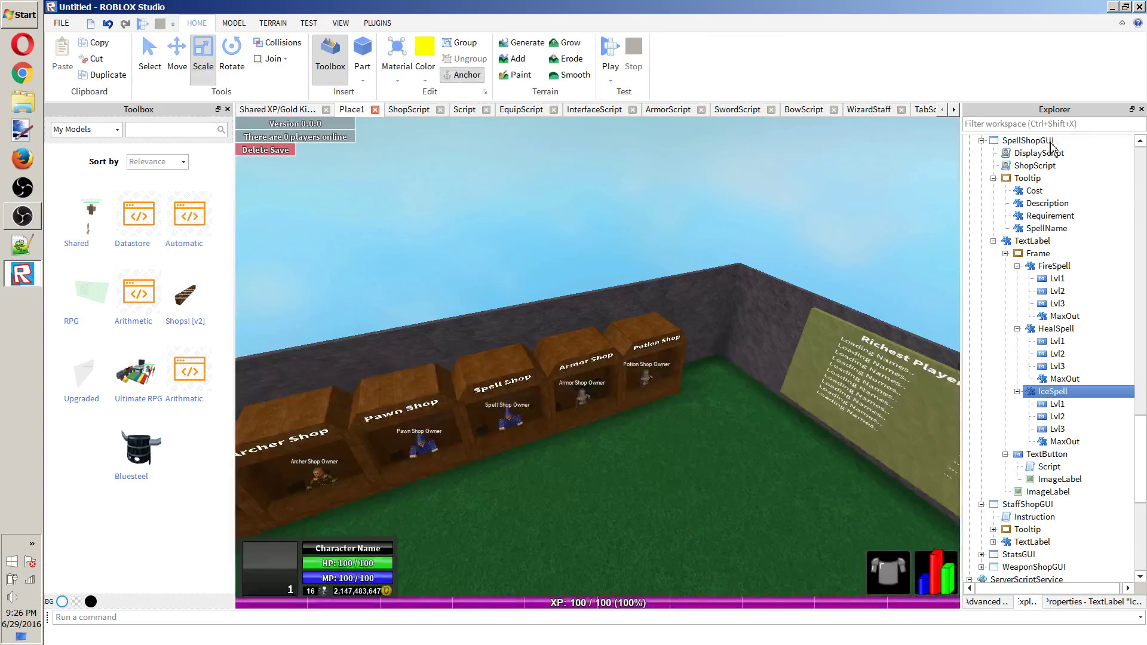
{"action": "left_click", "coordinate": [1049, 150]}
{"action": "scroll", "coordinate": [1069, 310], "scroll_direction": "down", "scroll_amount": 7}
{"action": "scroll", "coordinate": [1065, 356], "scroll_direction": "down", "scroll_amount": 2}
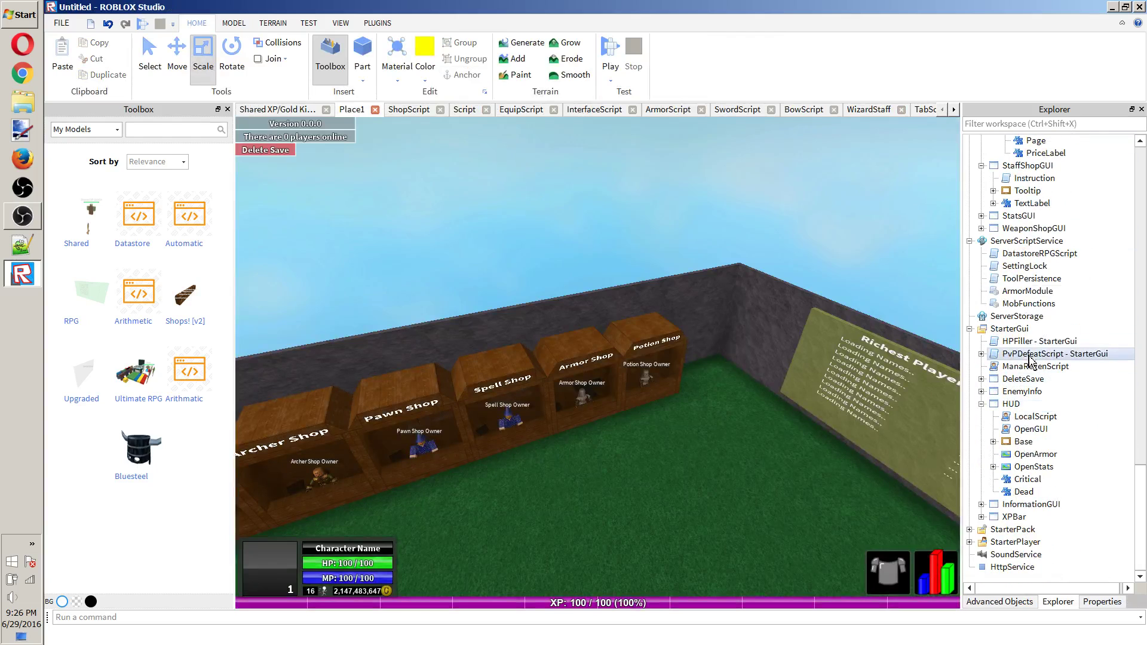
{"action": "left_click", "coordinate": [1045, 328]}
{"action": "key", "text": "ctrl+v"}
{"action": "scroll", "coordinate": [1026, 505], "scroll_direction": "down", "scroll_amount": 1}
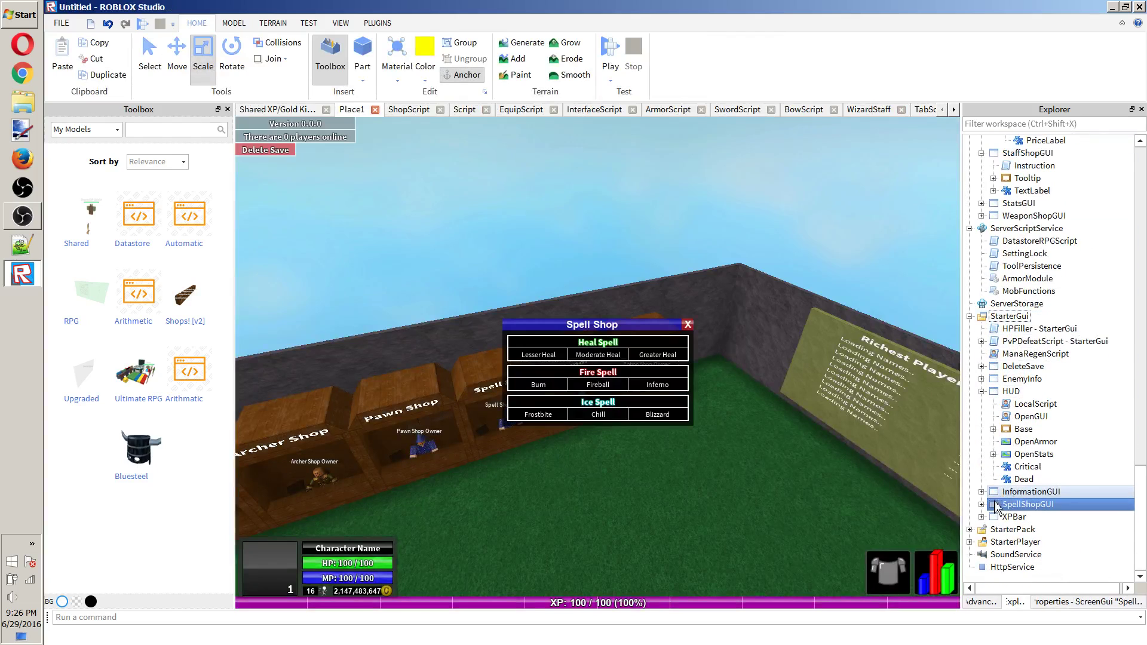
Expand SpellShopGUI in StarterGui down to the spell labels inside TextLabel's Frame, including FireSpell's contents.
{"action": "left_click", "coordinate": [981, 504]}
{"action": "scroll", "coordinate": [1019, 520], "scroll_direction": "down", "scroll_amount": 2}
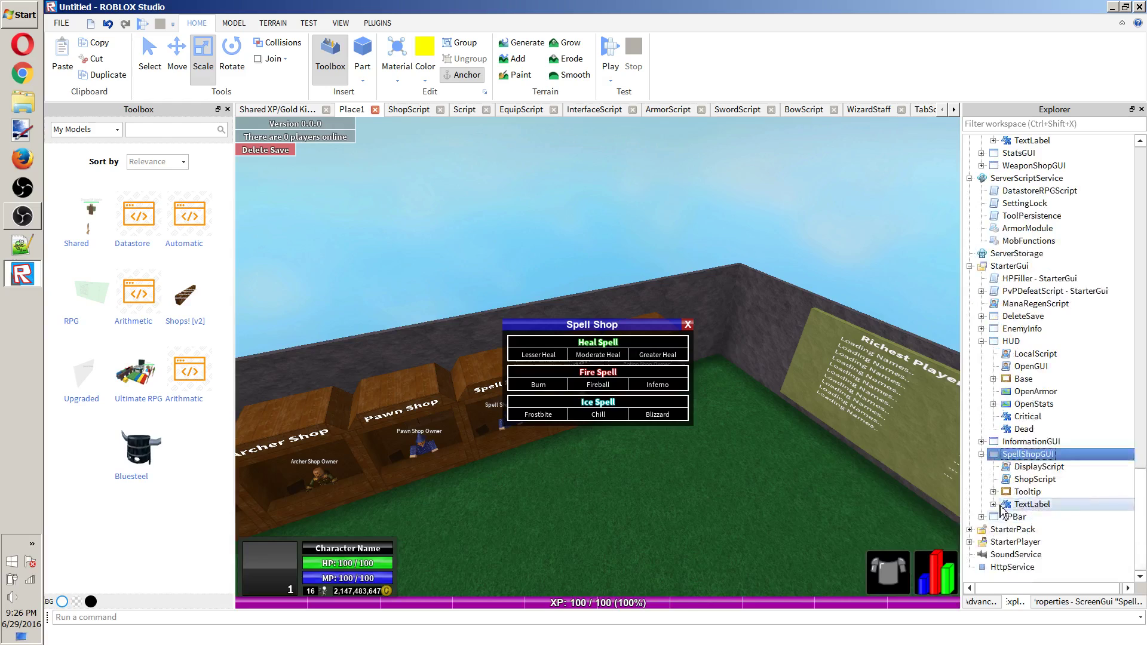
{"action": "left_click", "coordinate": [992, 504]}
{"action": "left_click", "coordinate": [993, 492]}
{"action": "scroll", "coordinate": [997, 497], "scroll_direction": "down", "scroll_amount": 3}
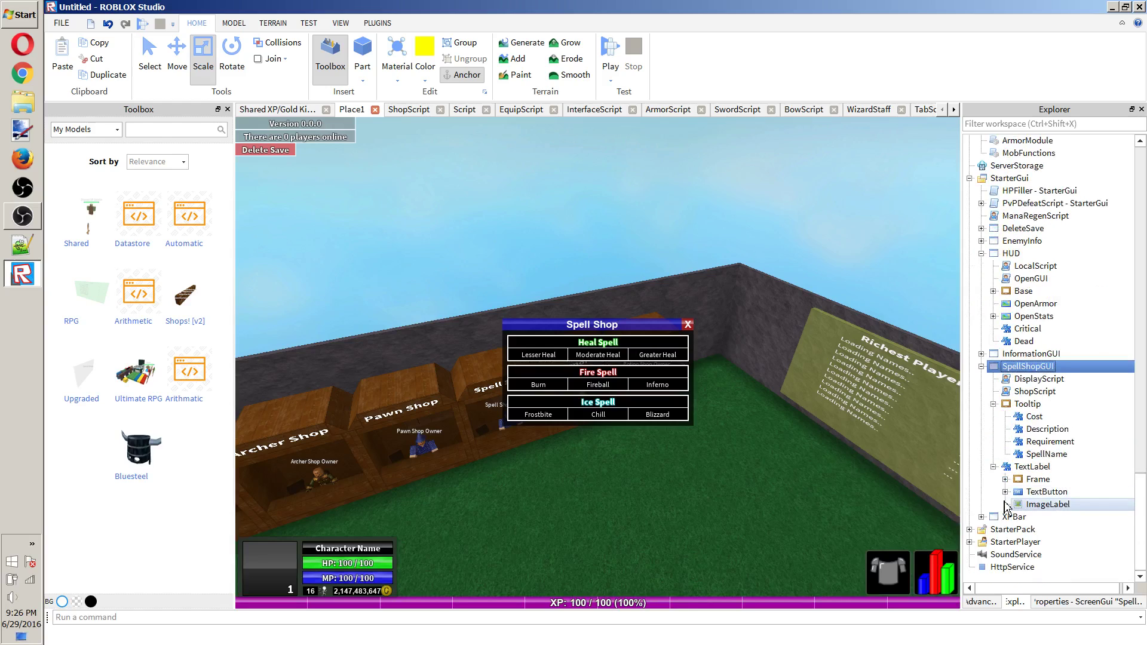
{"action": "left_click", "coordinate": [1005, 479]}
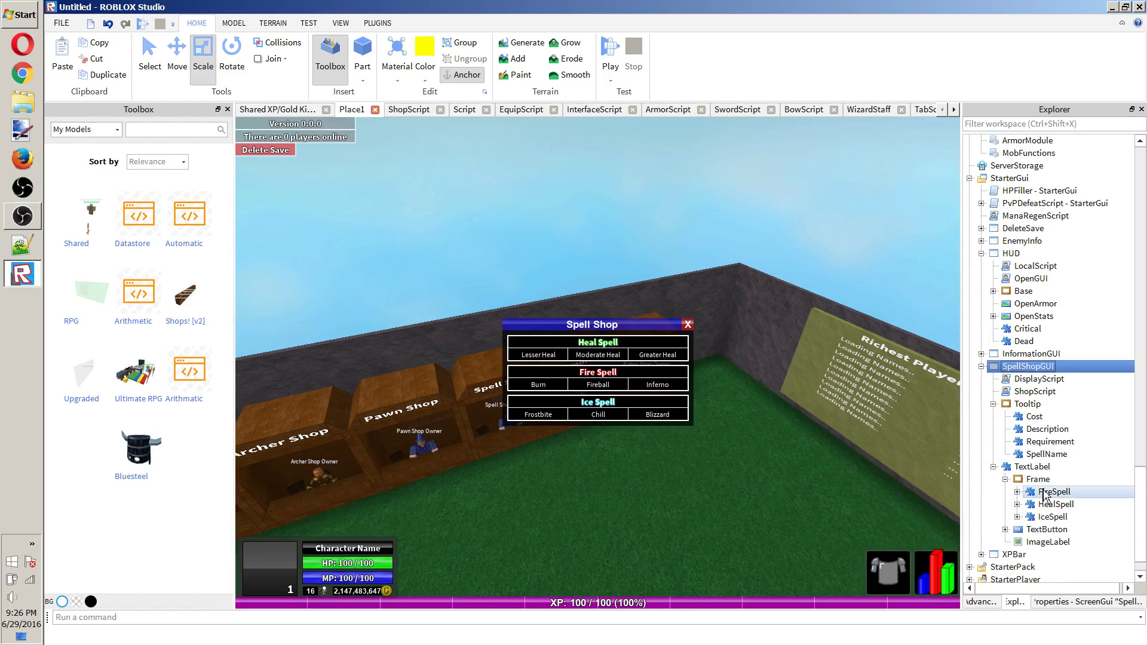
{"action": "left_click", "coordinate": [1054, 491]}
{"action": "left_click", "coordinate": [1017, 492]}
Make the Spell Shop's Frame taller by setting its Size to {0, 320},{0, 220}.
{"action": "left_click", "coordinate": [1037, 479]}
{"action": "left_click", "coordinate": [1099, 602]}
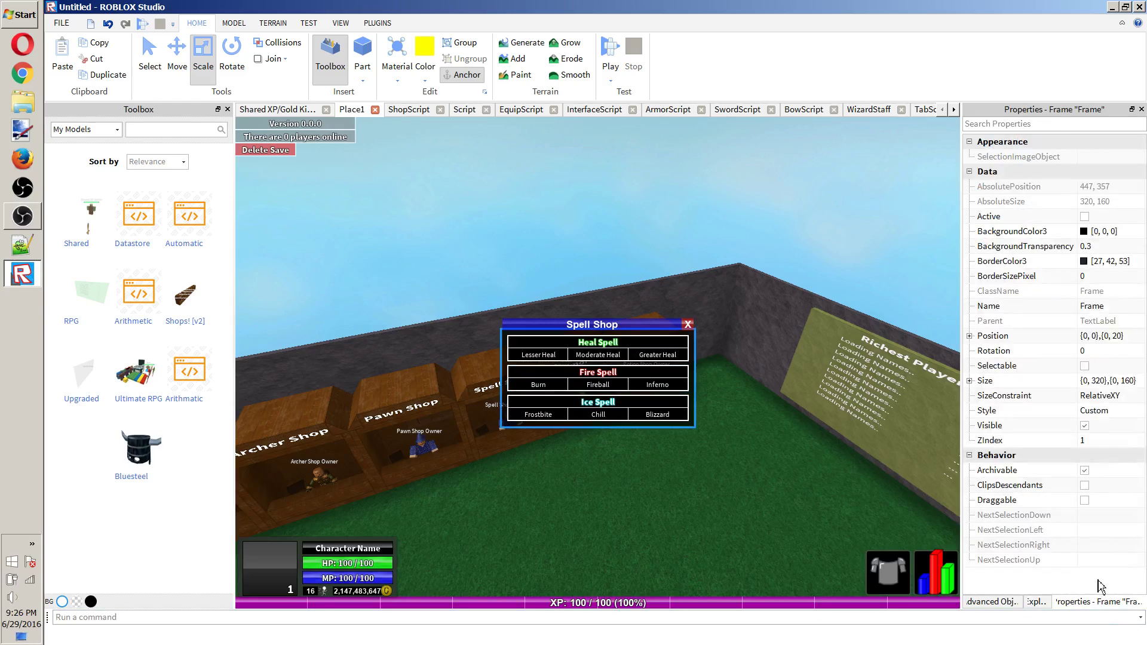
{"action": "left_click", "coordinate": [1121, 383]}
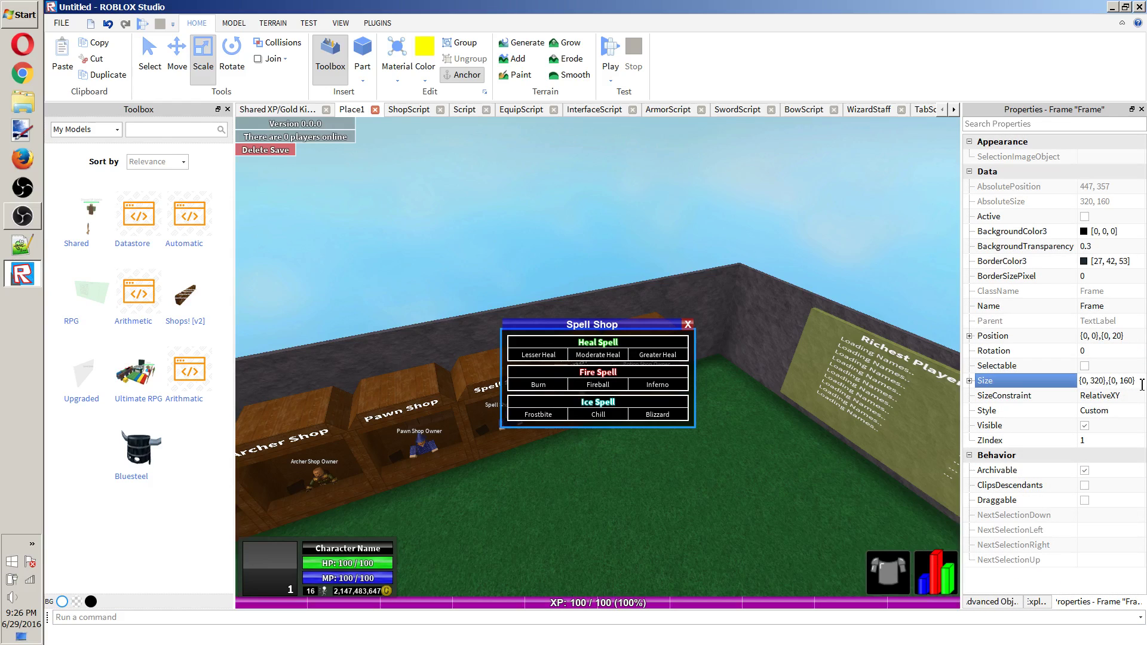
{"action": "key", "text": "BackSpace"}
{"action": "key", "text": "BackSpace"}
{"action": "key", "text": "BackSpace"}
{"action": "type", "text": "240"}
{"action": "key", "text": "Return"}
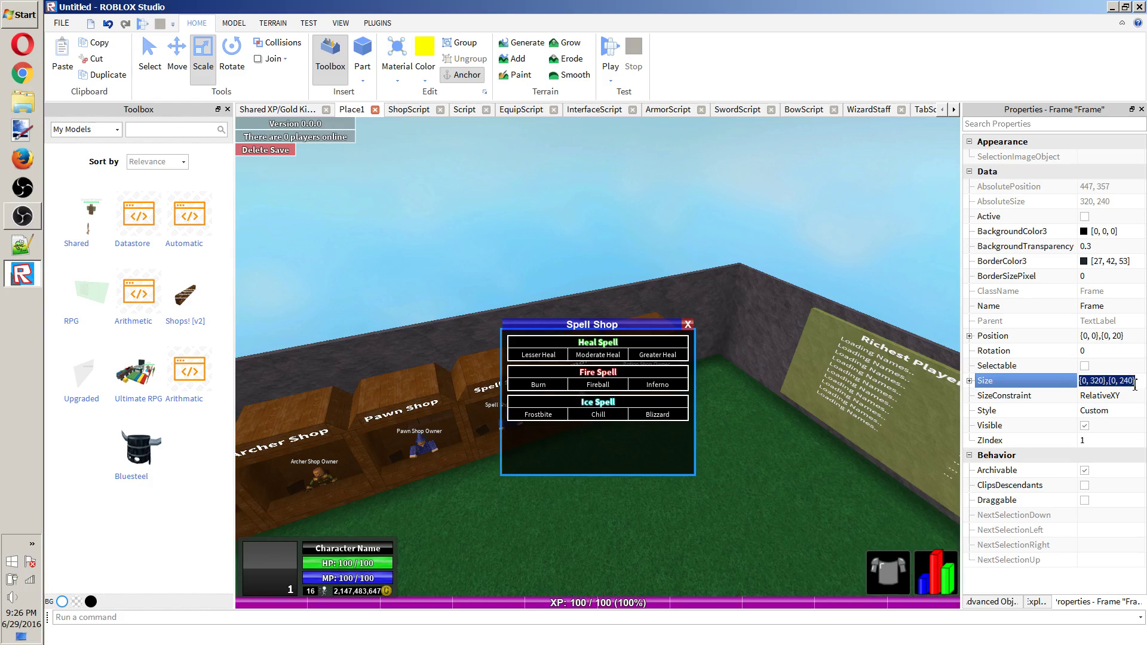
{"action": "left_click", "coordinate": [1134, 385]}
{"action": "key", "text": "Return"}
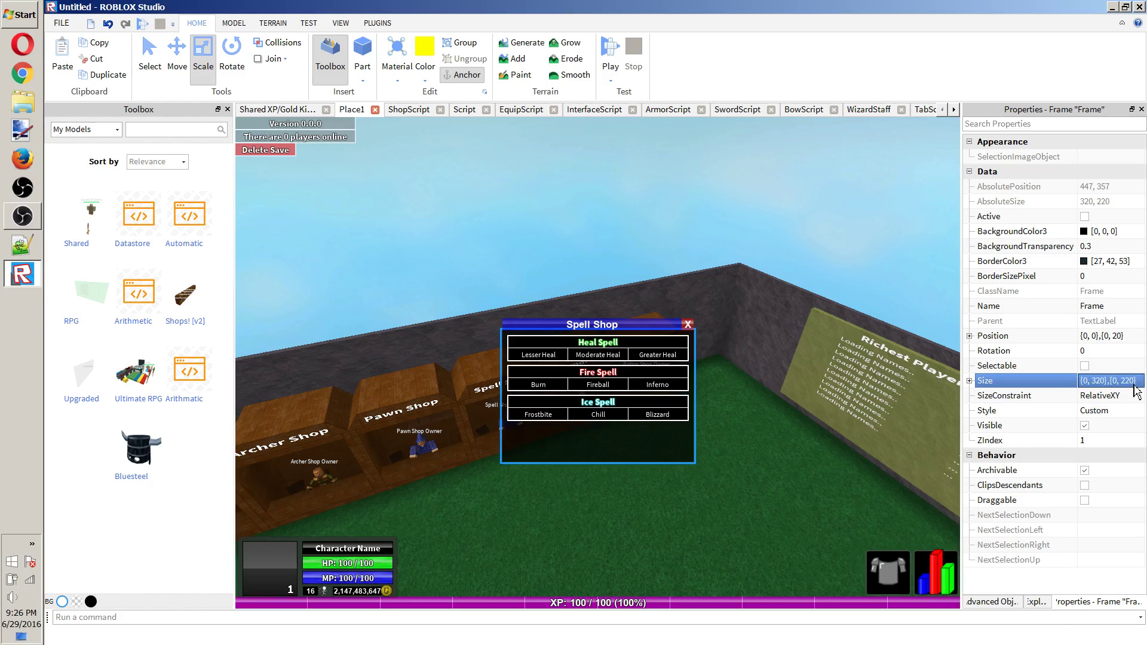
Duplicate the IceSpell label inside Frame and set the copy's Position to {0, 10},{0, 160}.
{"action": "left_click", "coordinate": [1045, 603]}
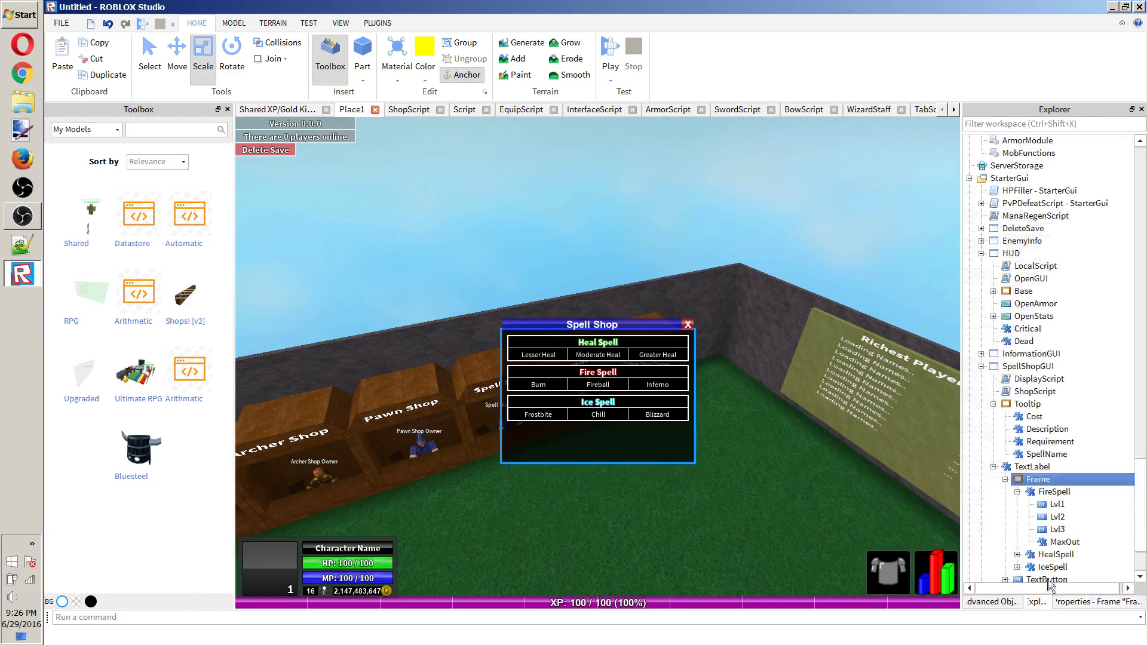
{"action": "scroll", "coordinate": [1055, 532], "scroll_direction": "down", "scroll_amount": 1}
{"action": "left_click", "coordinate": [1056, 516]}
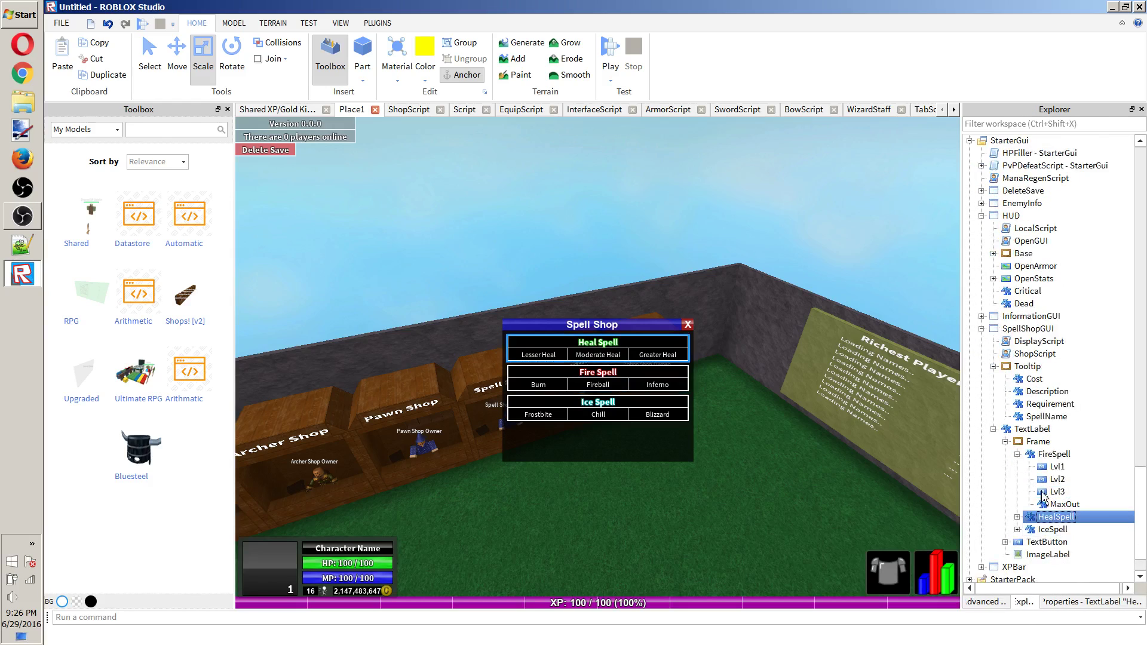
{"action": "left_click", "coordinate": [1018, 455]}
{"action": "left_click", "coordinate": [1017, 454]}
{"action": "left_click", "coordinate": [1017, 455]}
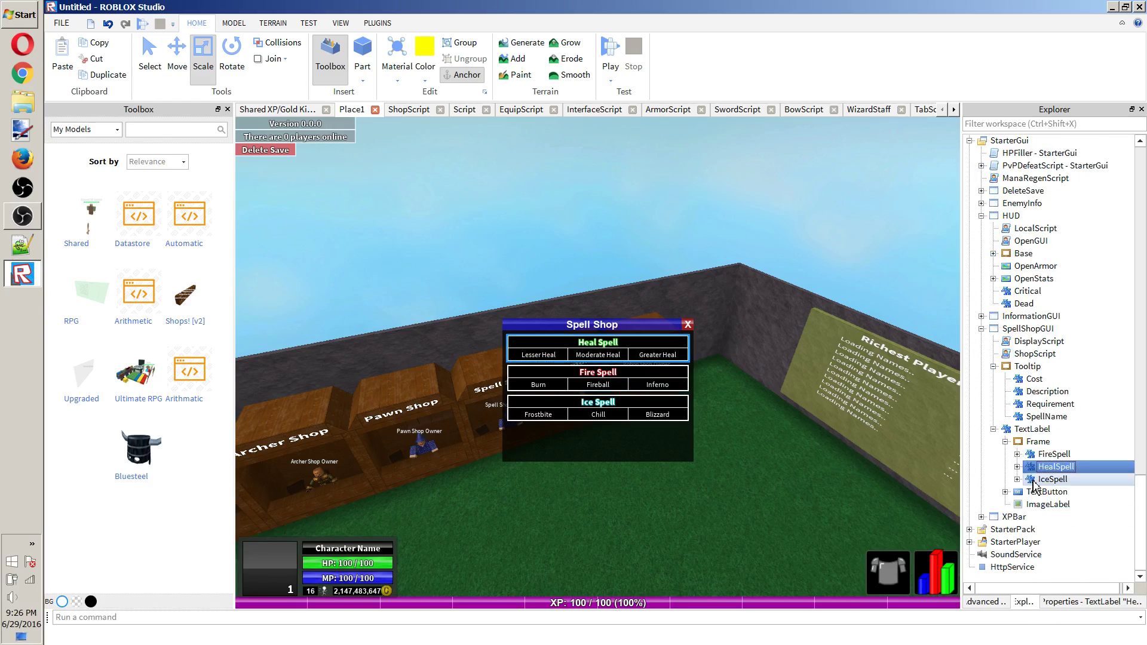
{"action": "left_click", "coordinate": [1050, 478]}
{"action": "left_click", "coordinate": [1093, 601]}
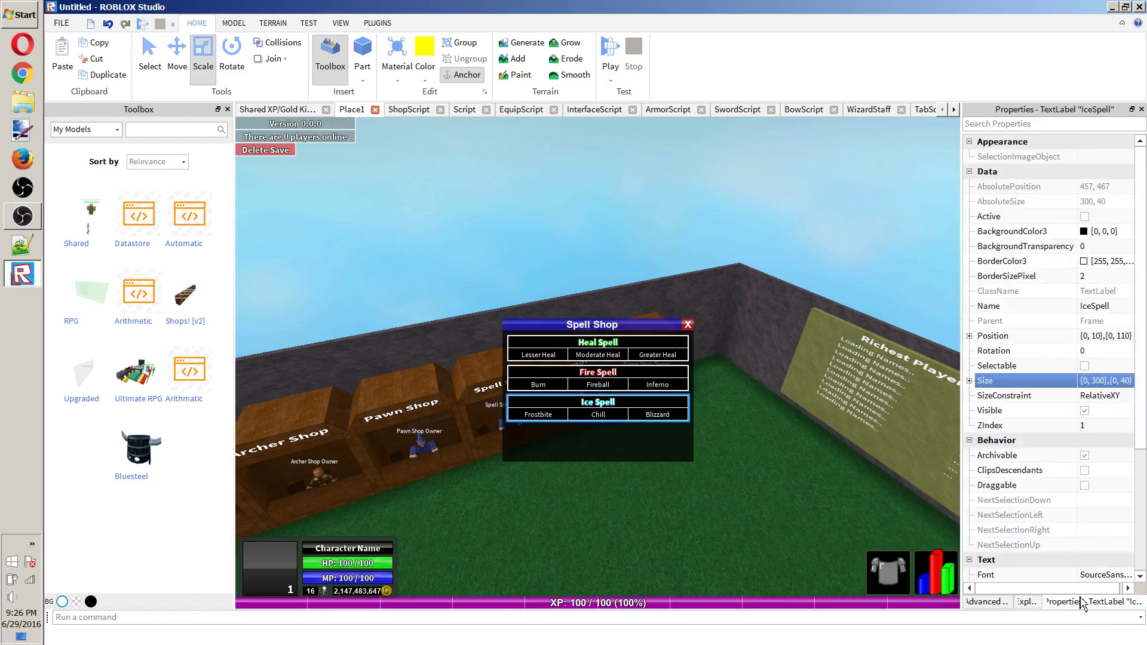
{"action": "left_click", "coordinate": [1121, 337]}
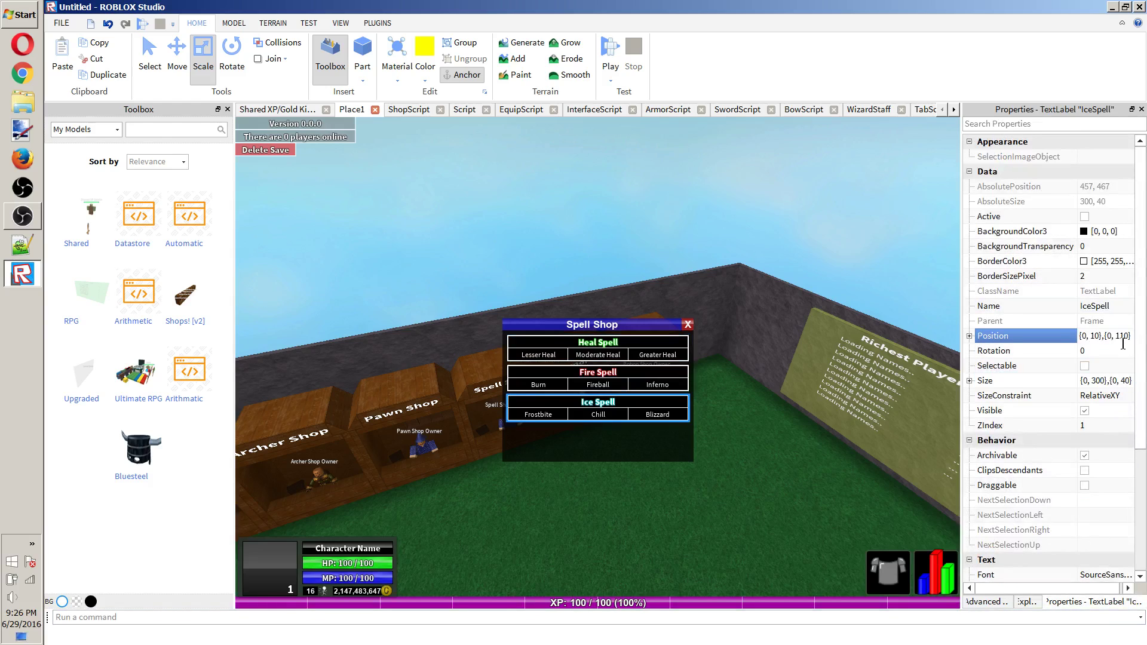
{"action": "left_click", "coordinate": [1123, 338]}
{"action": "key", "text": "Return"}
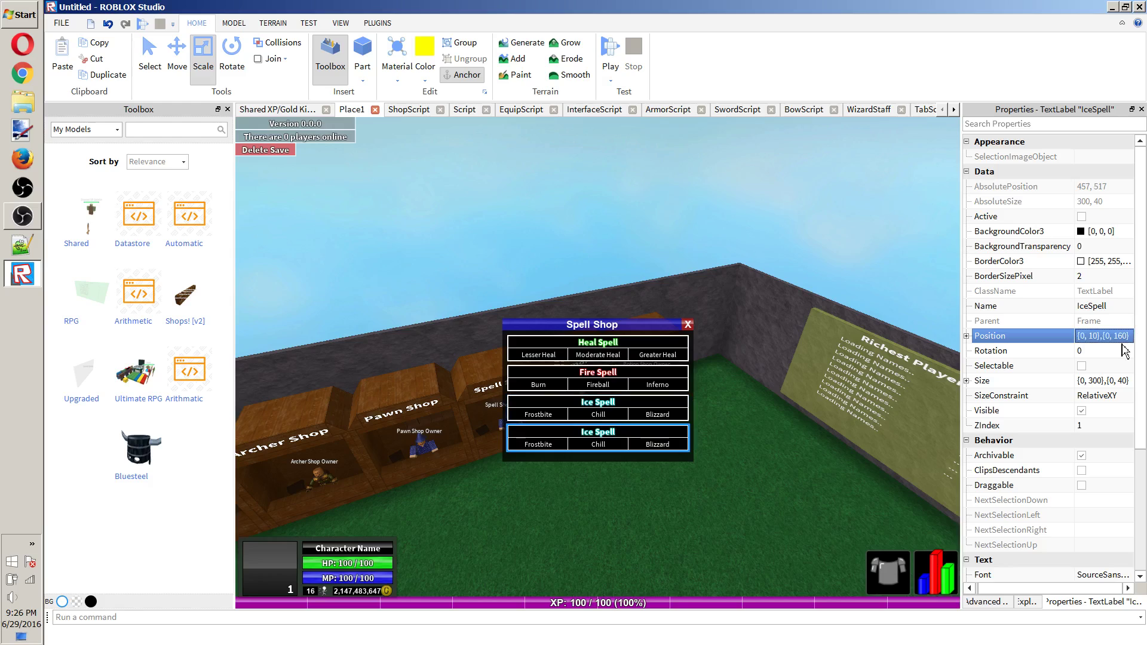
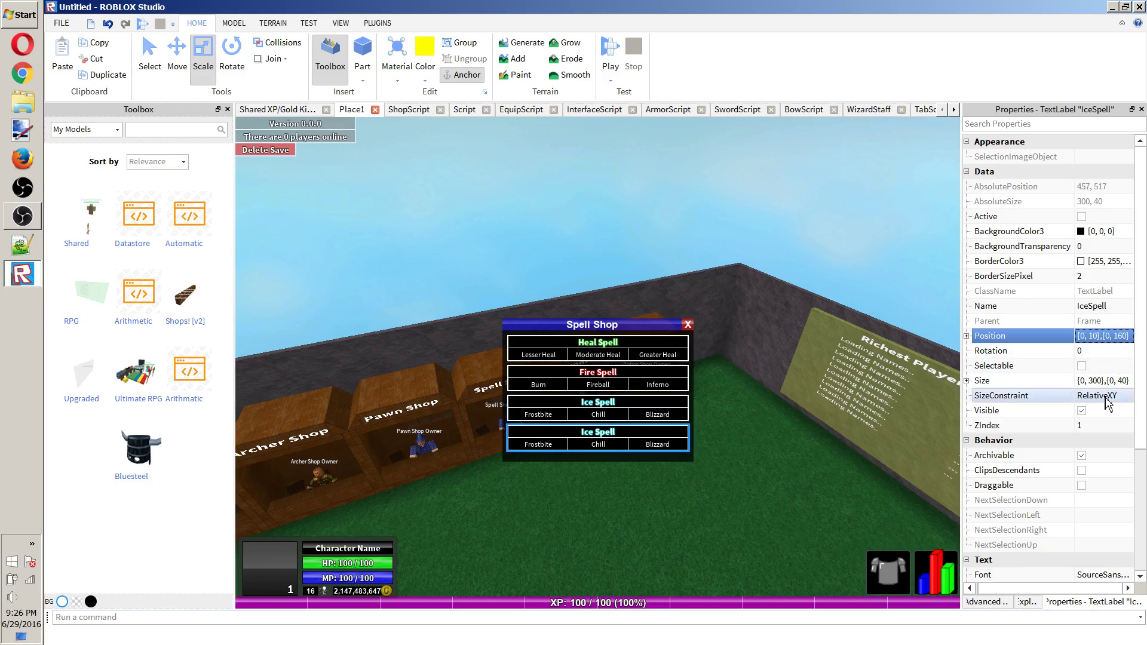
Rename the duplicated IceSpell label to NoobSpell.
{"action": "left_click", "coordinate": [1105, 302]}
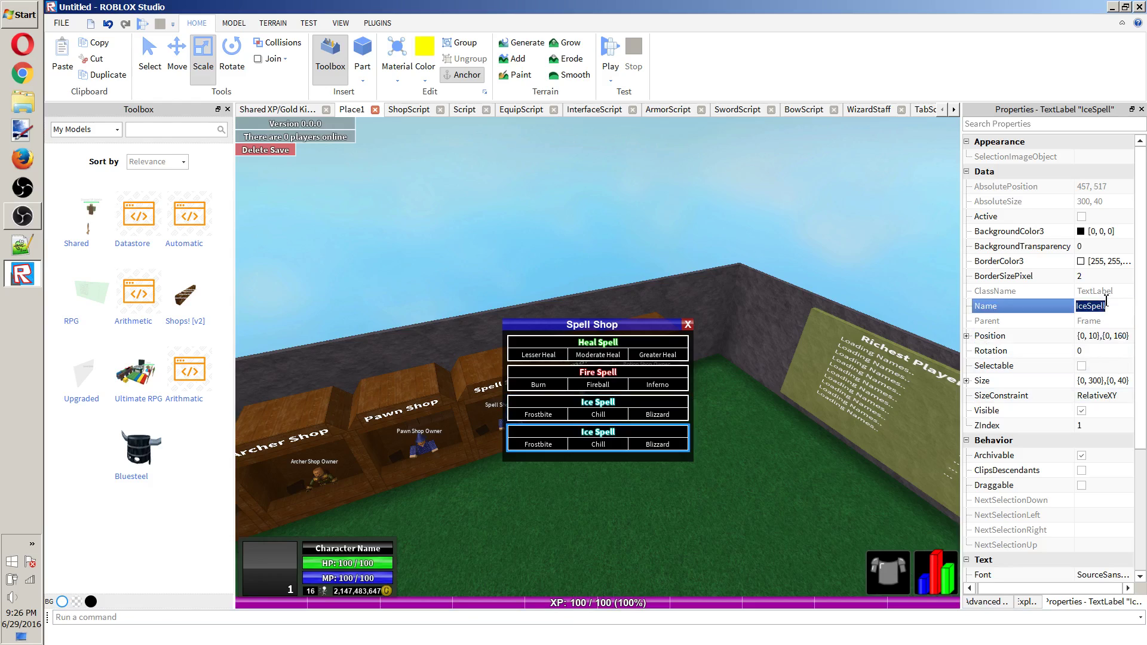
{"action": "key", "text": "BackSpace"}
{"action": "type", "text": "NoobSpell"}
{"action": "key", "text": "Return"}
{"action": "left_click", "coordinate": [1026, 602]}
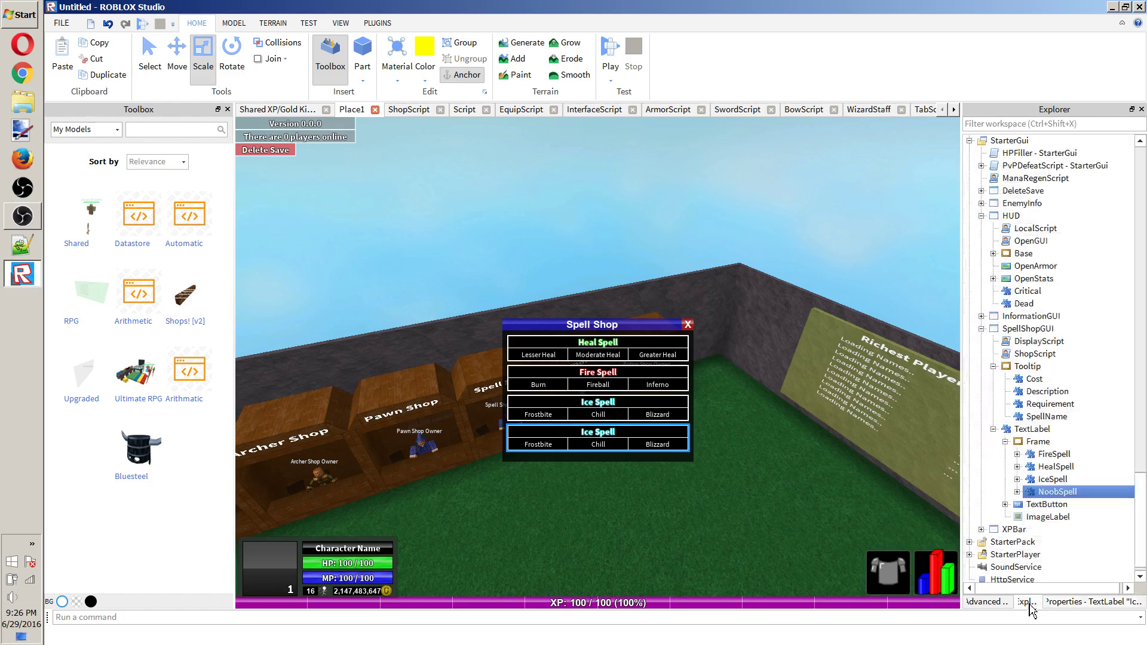
Delete the Lvl2 and Lvl3 buttons from the NoobSpell label.
{"action": "left_click", "coordinate": [1018, 492]}
{"action": "left_click", "coordinate": [1055, 517]}
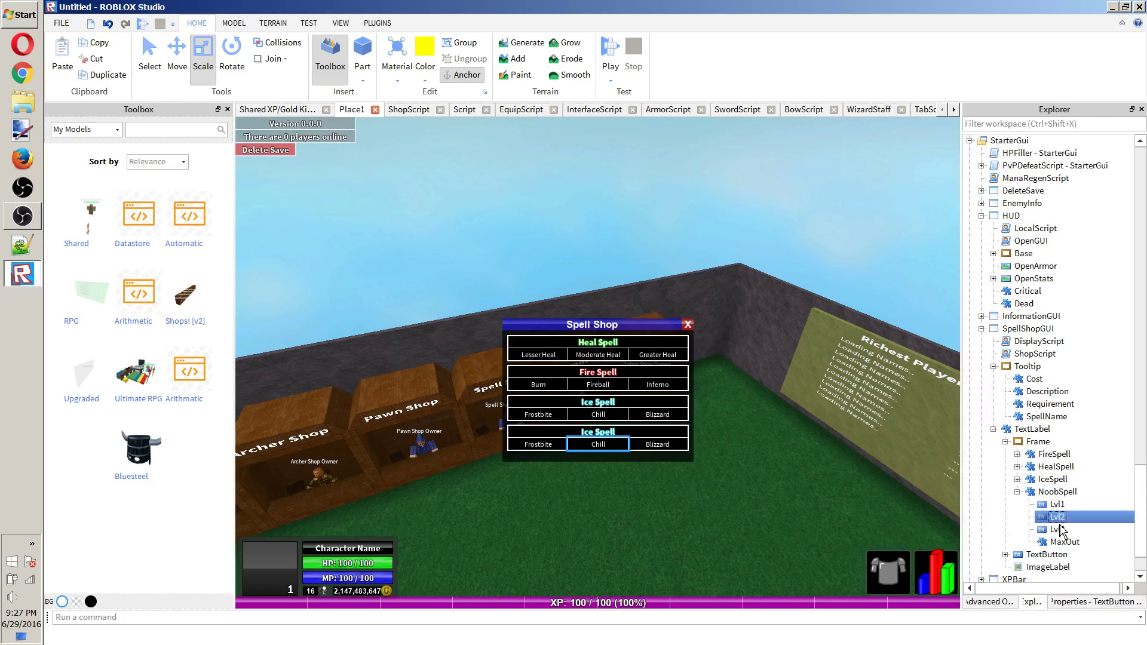
{"action": "key", "text": "Delete"}
{"action": "left_click", "coordinate": [1056, 517]}
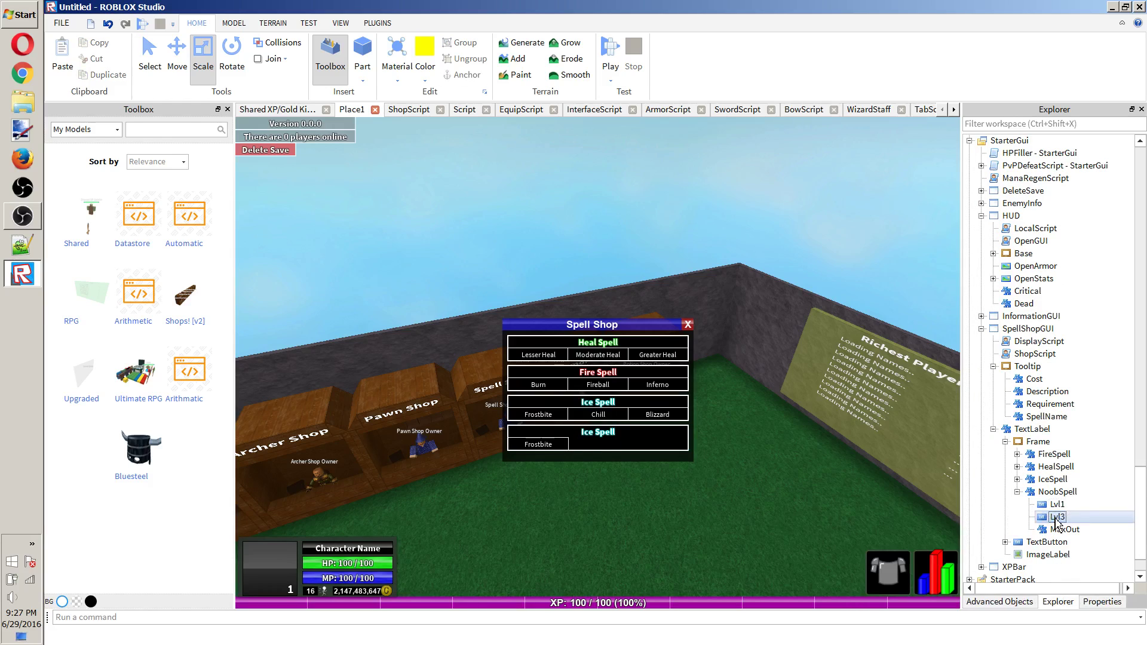
{"action": "key", "text": "Delete"}
Set the Text of NoobSpell's Lvl1 button to "Noob".
{"action": "left_click", "coordinate": [1054, 516]}
{"action": "left_click", "coordinate": [1056, 504]}
{"action": "left_click", "coordinate": [1088, 601]}
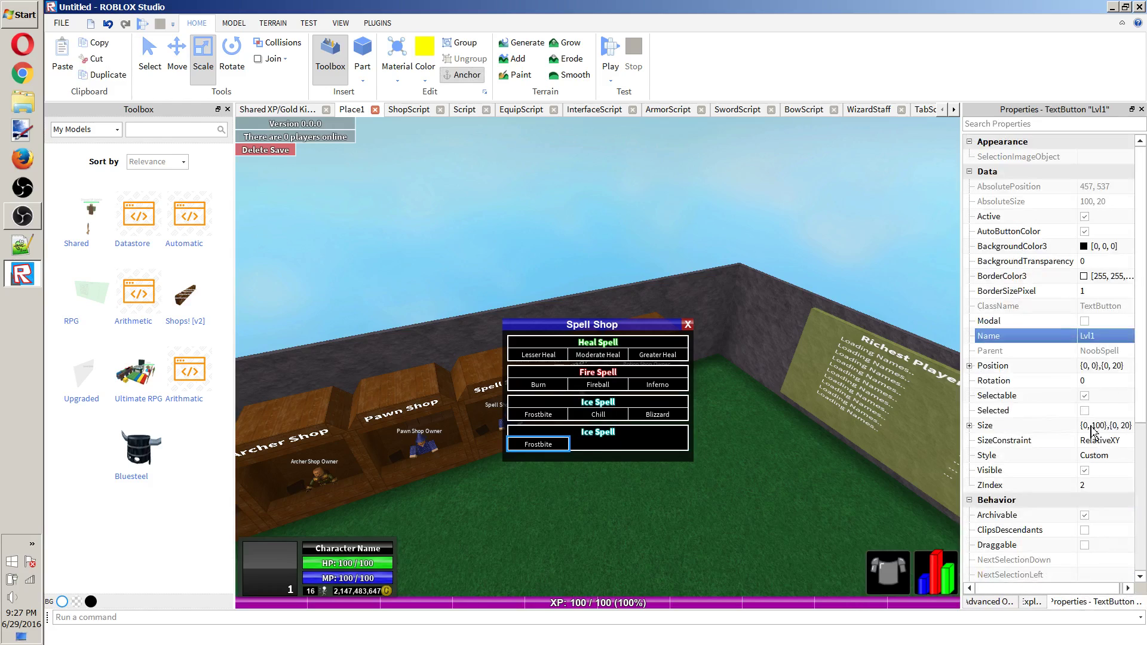
{"action": "scroll", "coordinate": [1102, 442], "scroll_direction": "down", "scroll_amount": 5}
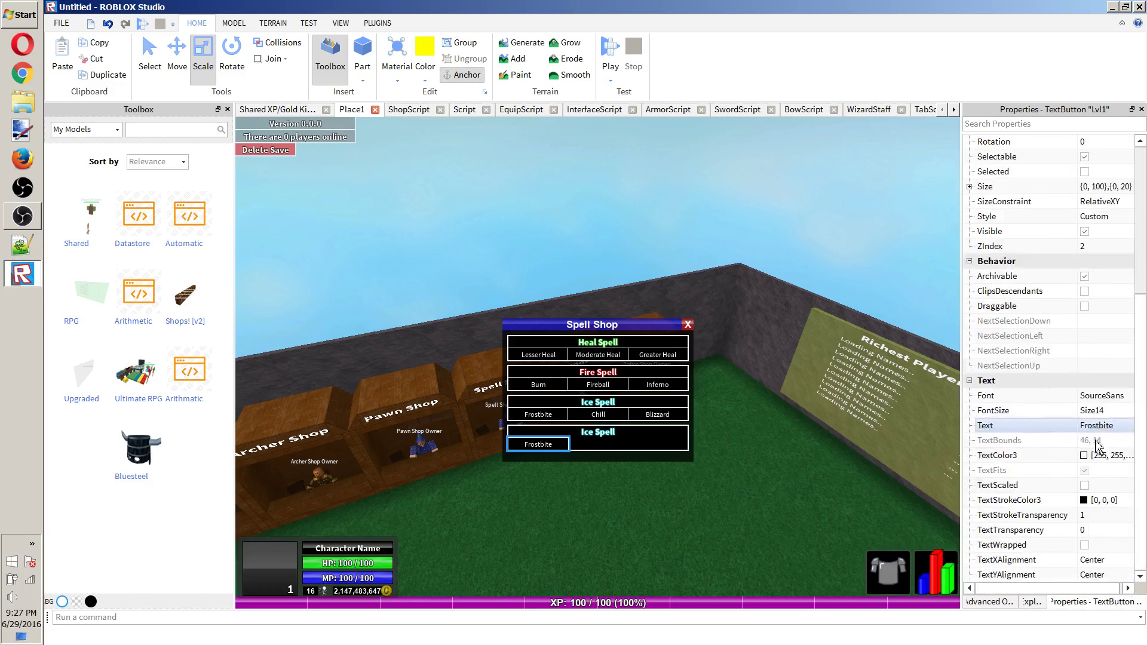
{"action": "left_click", "coordinate": [1101, 427]}
{"action": "type", "text": "Noob"}
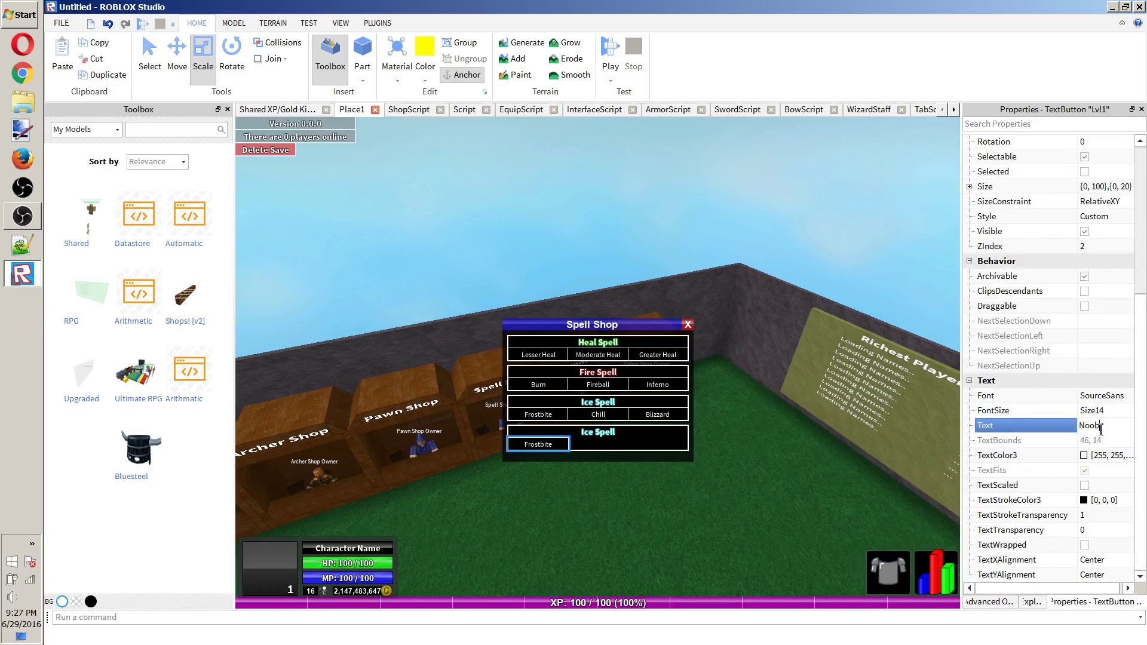
{"action": "key", "text": "Return"}
Check the properties of NoobSpell's MaxOut label and set the NoobSpell label's own Text to "Noob Spell".
{"action": "left_click", "coordinate": [1032, 602]}
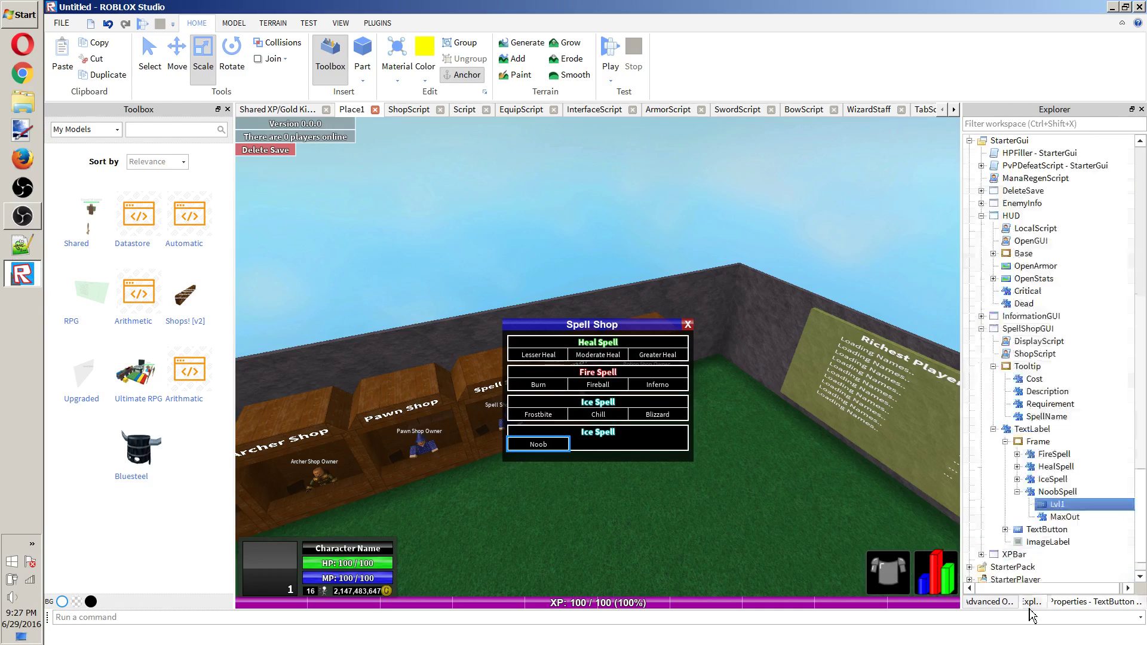
{"action": "left_click", "coordinate": [1074, 518]}
{"action": "left_click", "coordinate": [1080, 602]}
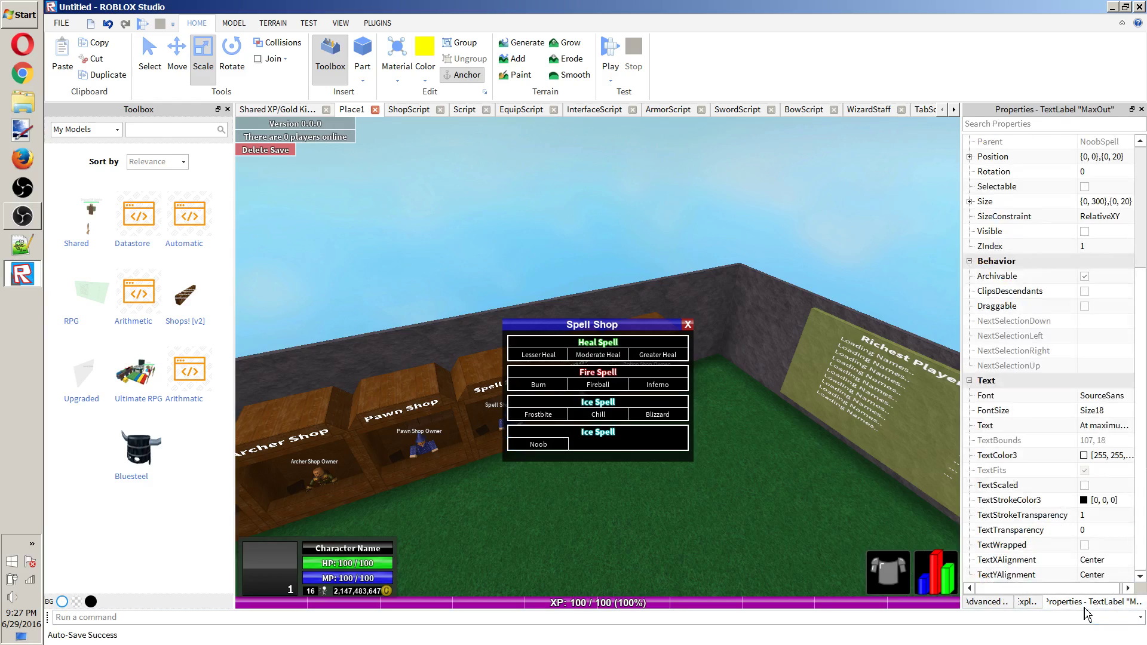
{"action": "left_click", "coordinate": [1028, 601]}
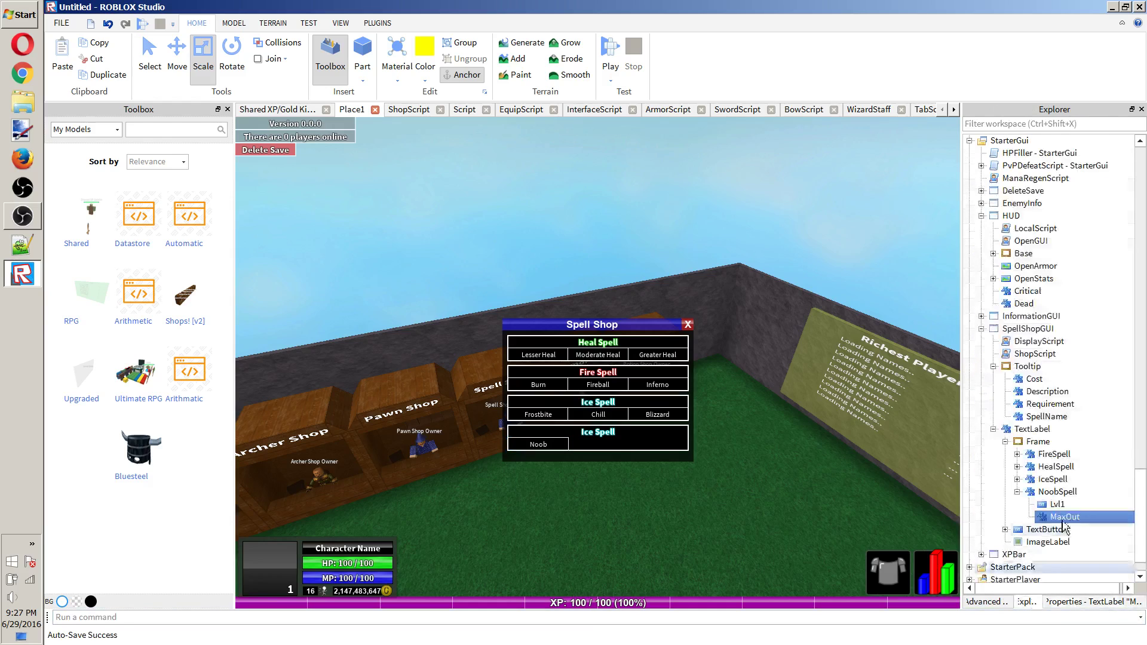
{"action": "left_click", "coordinate": [1057, 491]}
{"action": "left_click", "coordinate": [1087, 603]}
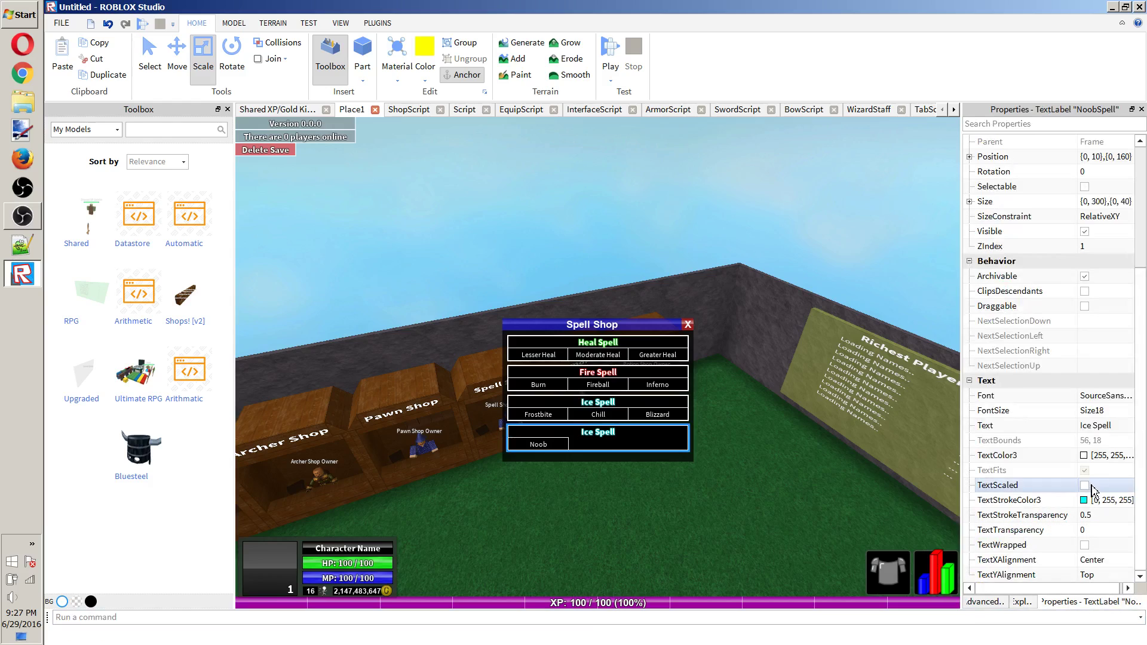
{"action": "left_click", "coordinate": [1105, 424]}
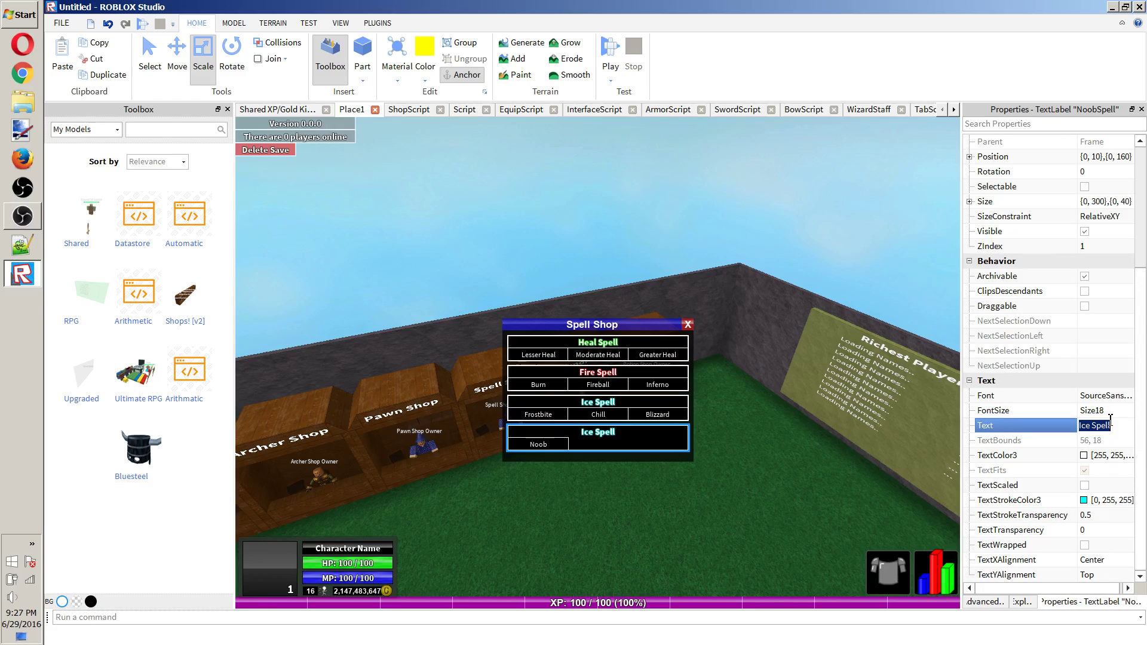
{"action": "type", "text": "N"}
{"action": "type", "text": "ll"}
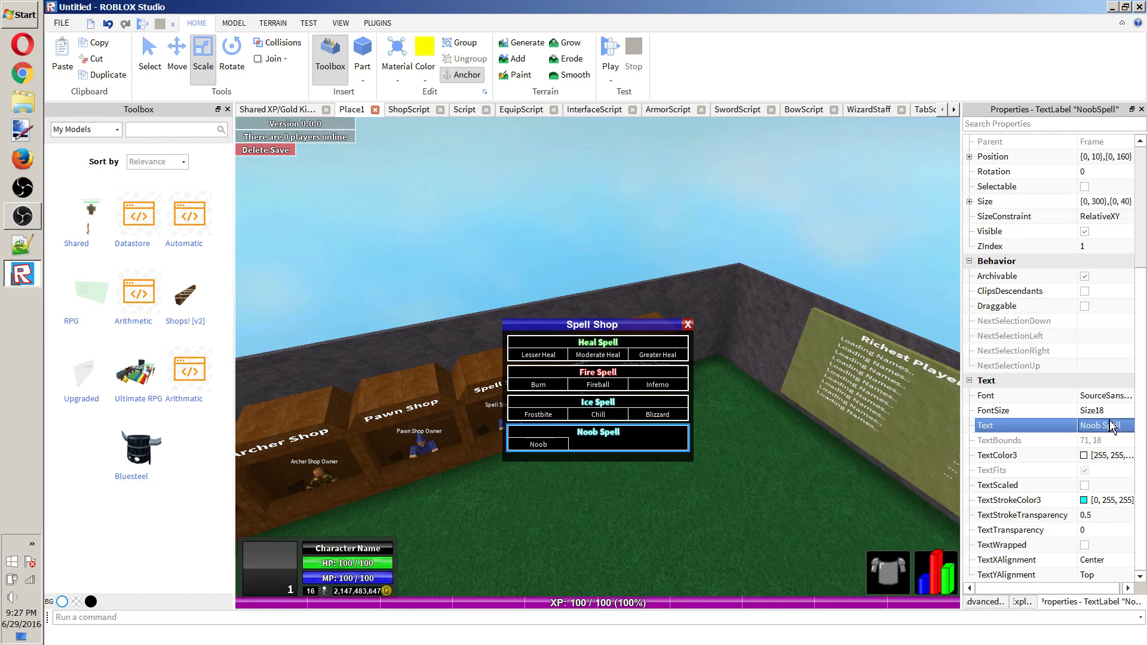
Set the TextStrokeColor3 of the NoobSpell label to the basic yellow color.
{"action": "left_click", "coordinate": [1105, 500]}
{"action": "left_click", "coordinate": [1129, 500]}
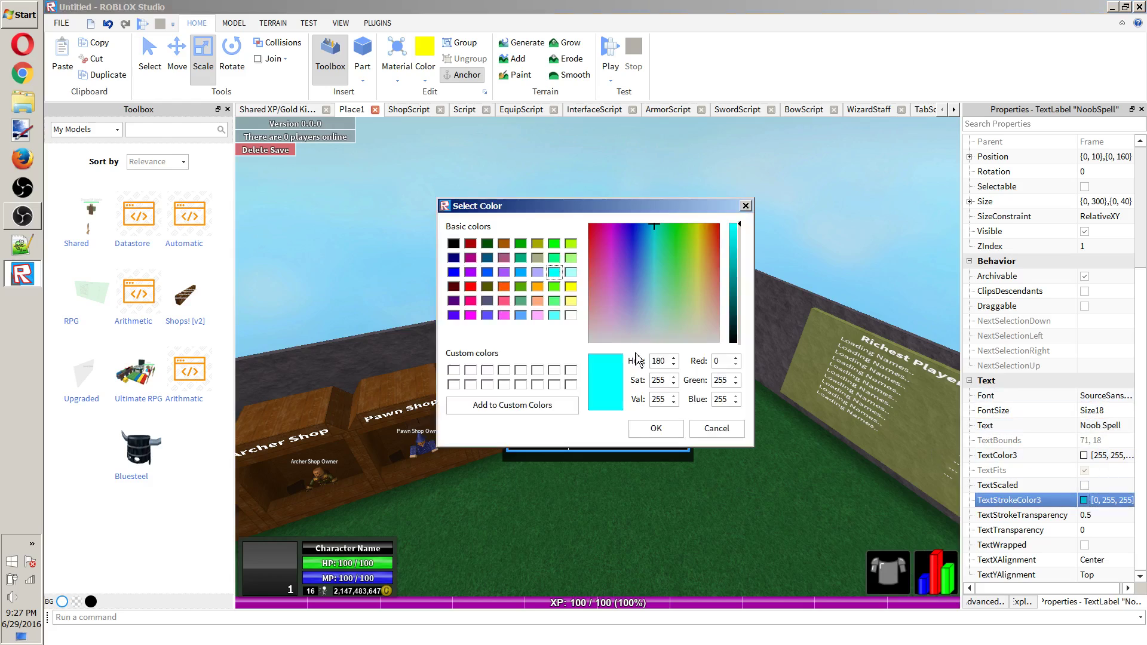
{"action": "left_click", "coordinate": [570, 286]}
{"action": "left_click", "coordinate": [656, 428]}
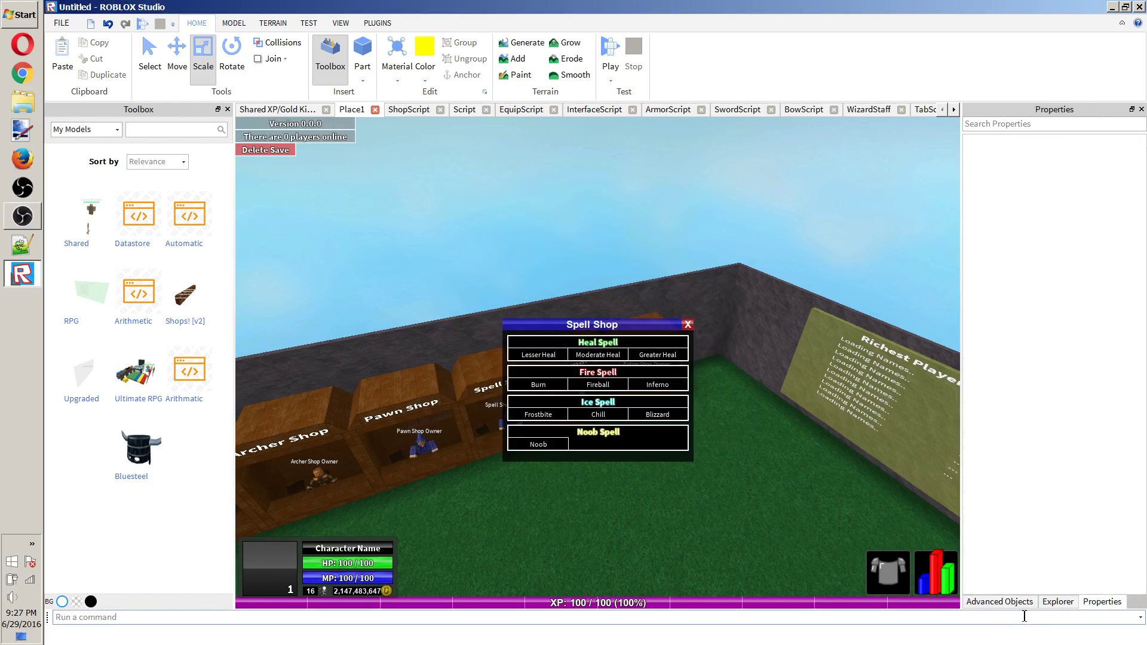
Examine the Text property of the MaxOut label inside NoobSpell.
{"action": "left_click", "coordinate": [1056, 602]}
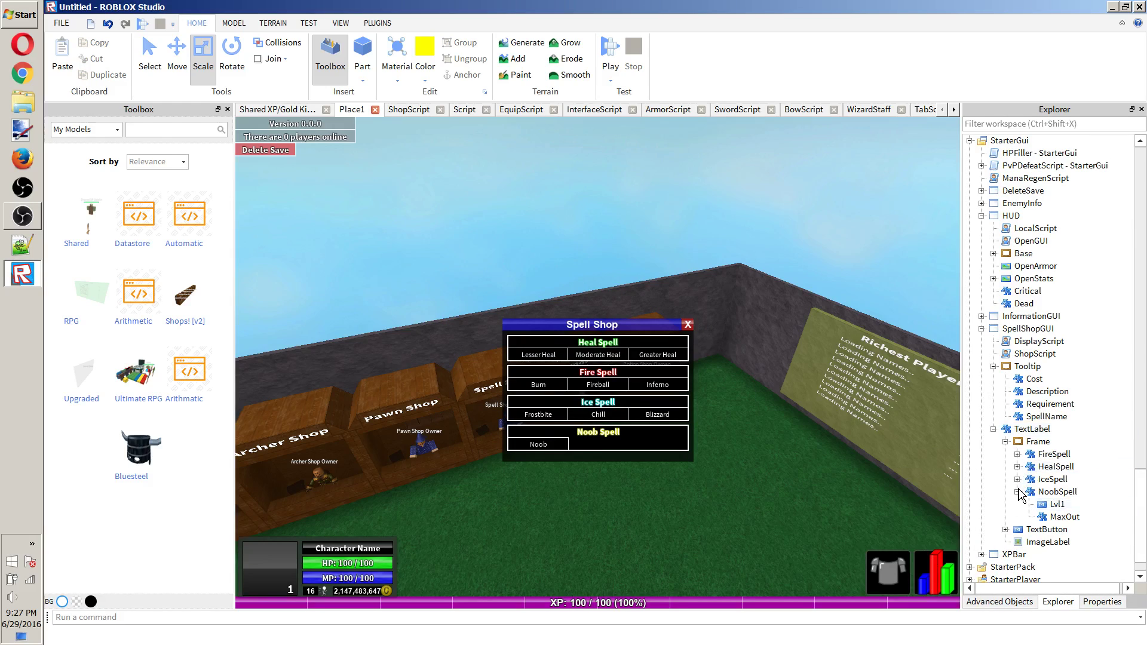
{"action": "left_click", "coordinate": [1062, 516]}
{"action": "left_click", "coordinate": [1093, 603]}
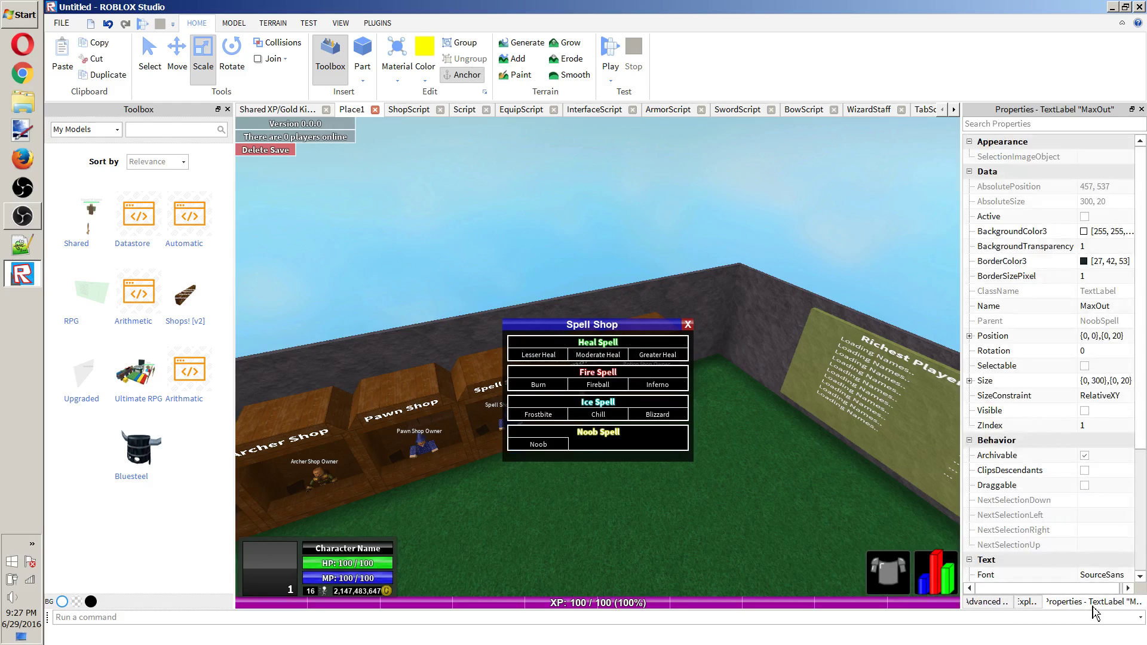
{"action": "scroll", "coordinate": [1065, 485], "scroll_direction": "down", "scroll_amount": 5}
{"action": "left_click", "coordinate": [1103, 426]}
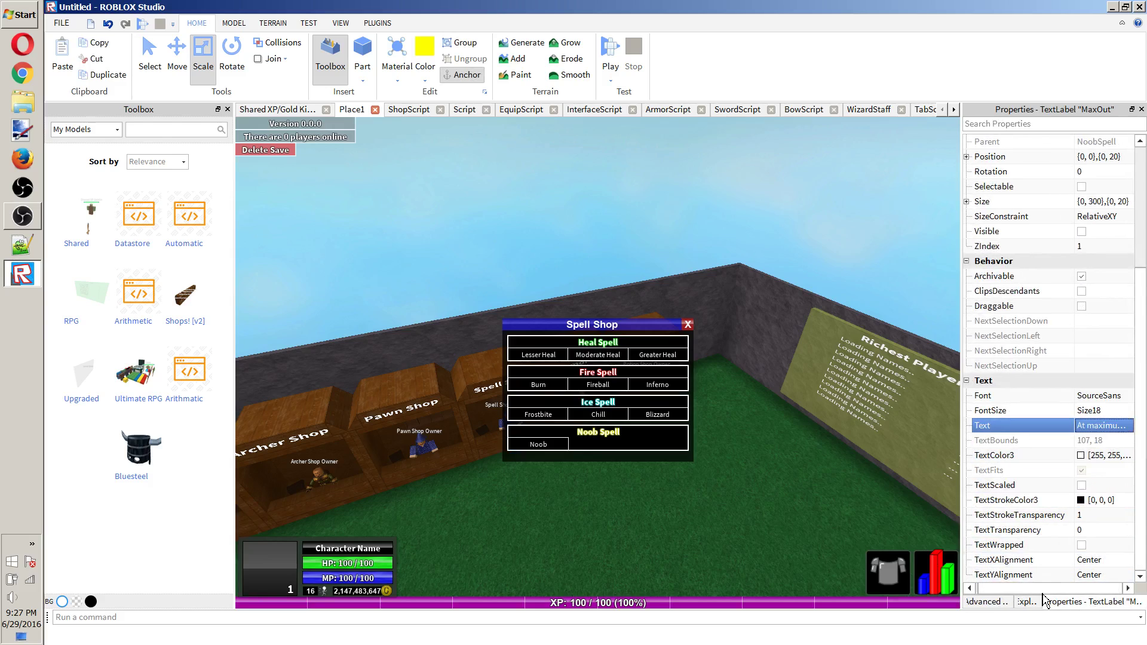
{"action": "left_click", "coordinate": [1026, 602]}
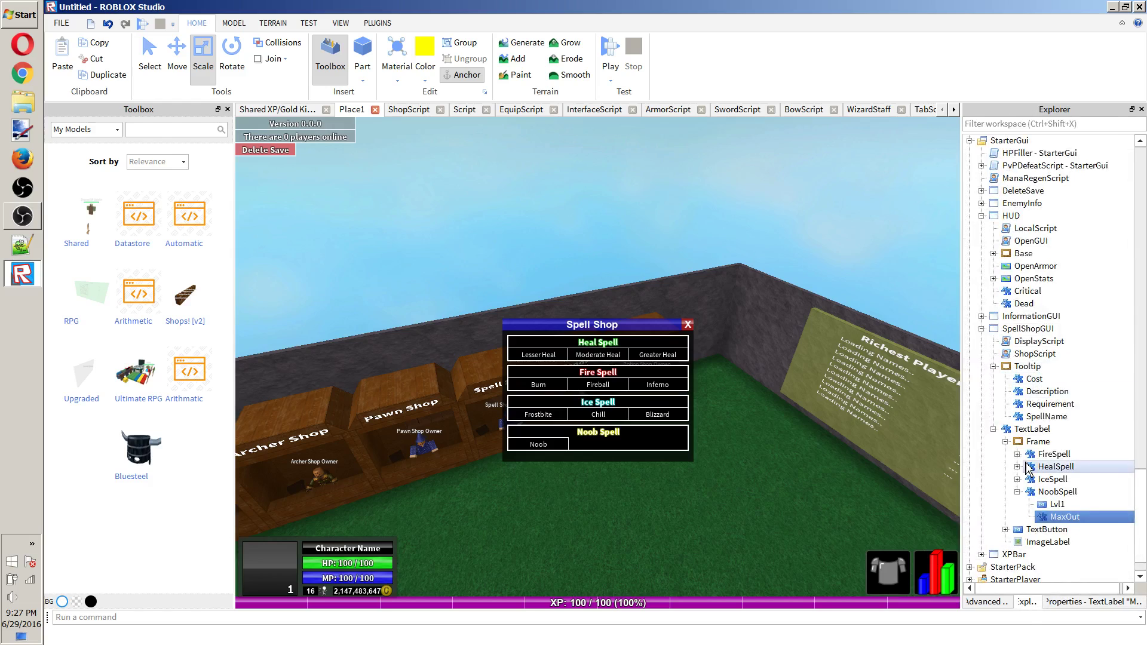
Open the DisplayScript and ShopScript of SpellShopGUI for editing.
{"action": "left_click", "coordinate": [1039, 442]}
{"action": "scroll", "coordinate": [1041, 343], "scroll_direction": "up", "scroll_amount": 5}
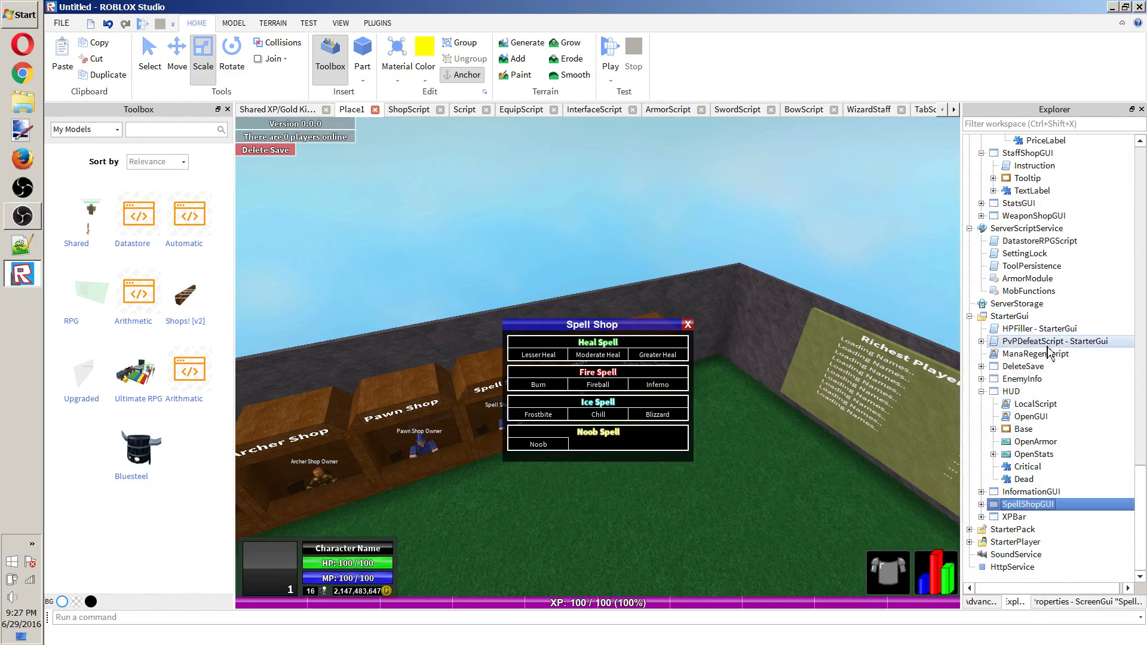
{"action": "left_click", "coordinate": [981, 504]}
{"action": "left_click", "coordinate": [980, 504]}
{"action": "left_click", "coordinate": [1037, 516]}
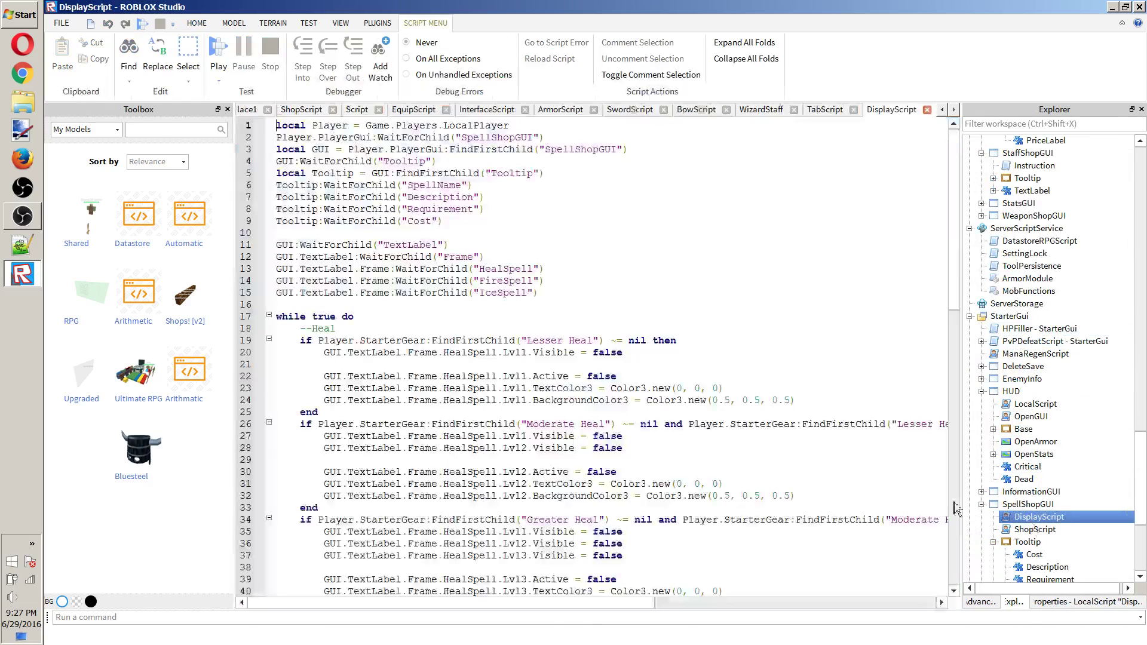
{"action": "left_click", "coordinate": [997, 531]}
{"action": "double_click", "coordinate": [996, 535]}
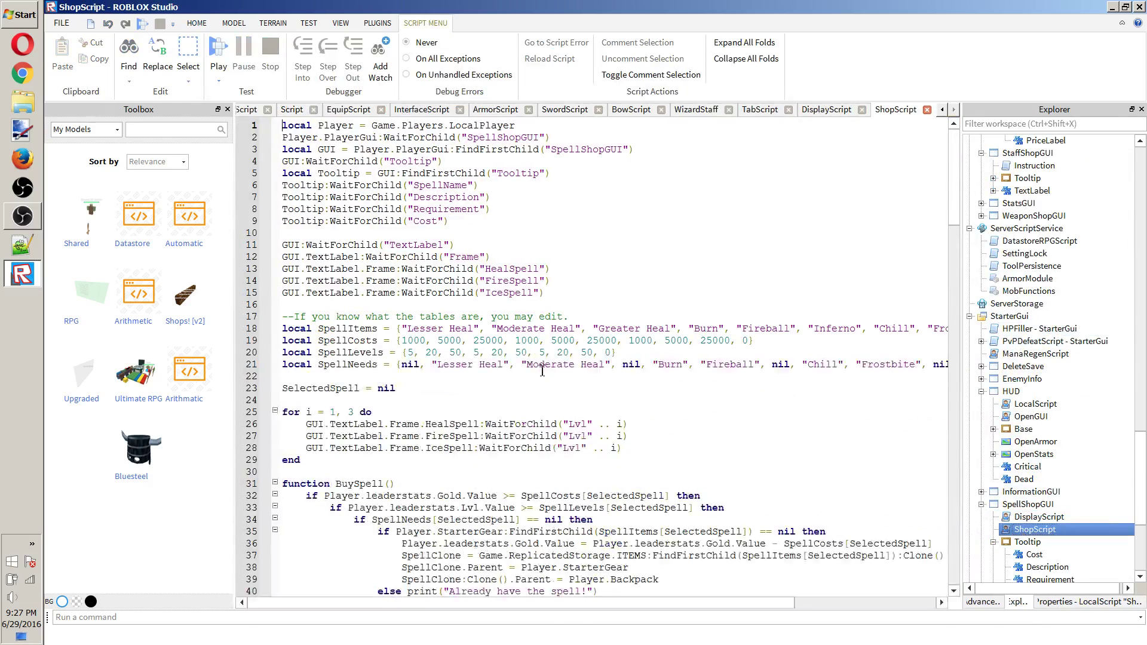
Duplicate the IceSpell WaitForChild line of ShopScript onto a new line directly below the loop's end.
{"action": "left_click_drag", "start_coordinate": [623, 447], "coordinate": [309, 452]}
{"action": "key", "text": "ctrl+c"}
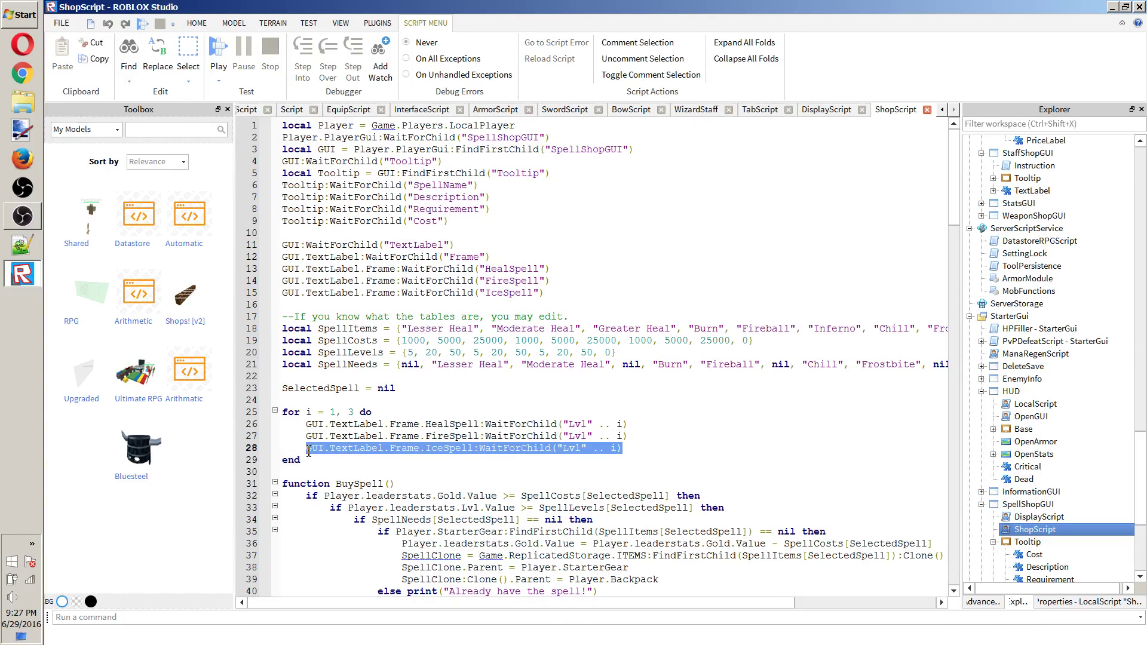
{"action": "left_click", "coordinate": [313, 458]}
{"action": "key", "text": "Return"}
{"action": "key", "text": "ctrl+v"}
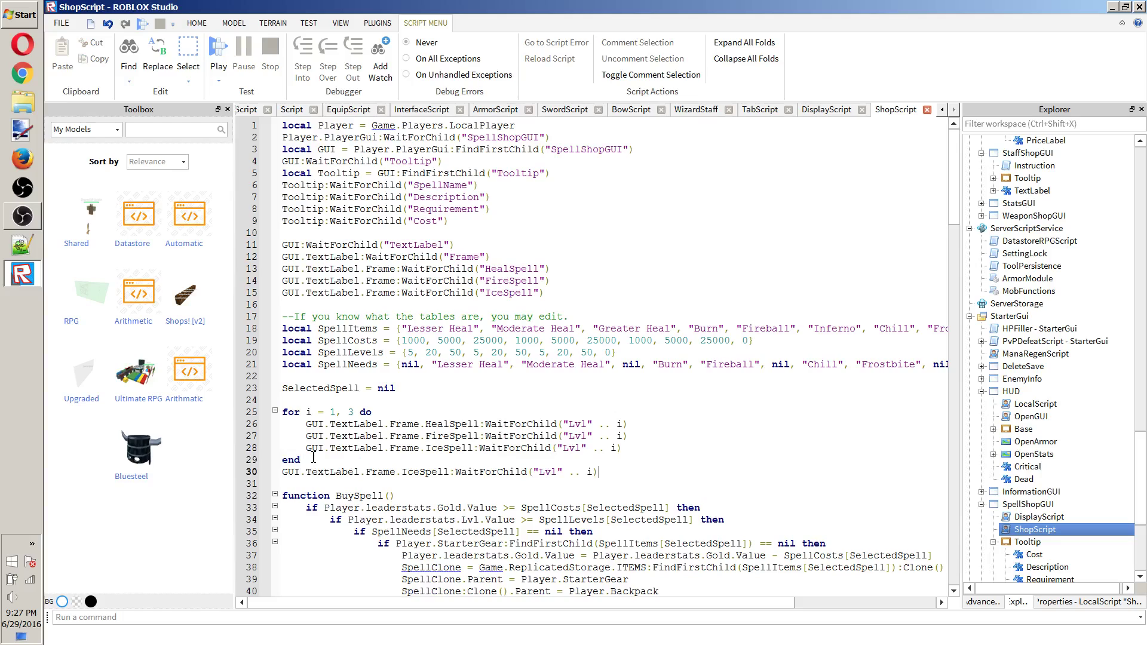
Change the copied line to GUI.TextLabel.Frame.NoobSpell:WaitForChild("Lvl1").
{"action": "double_click", "coordinate": [590, 472]}
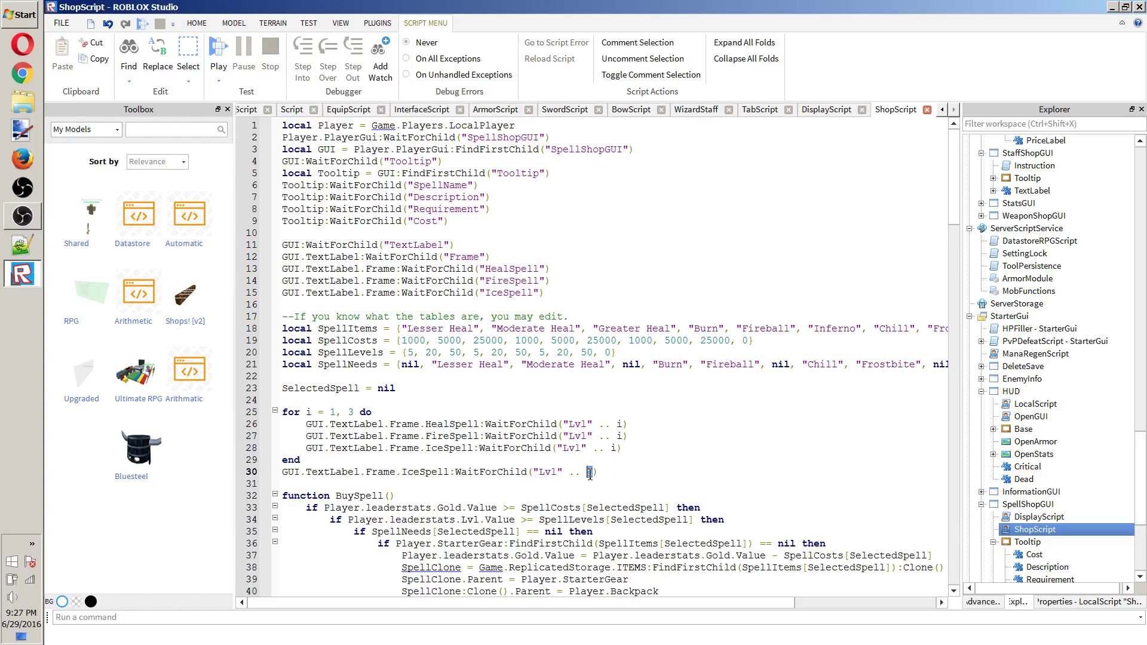
{"action": "mouse_move", "coordinate": [589, 477]}
{"action": "key", "text": "BackSpace"}
{"action": "key", "text": "BackSpace"}
{"action": "key", "text": "BackSpace"}
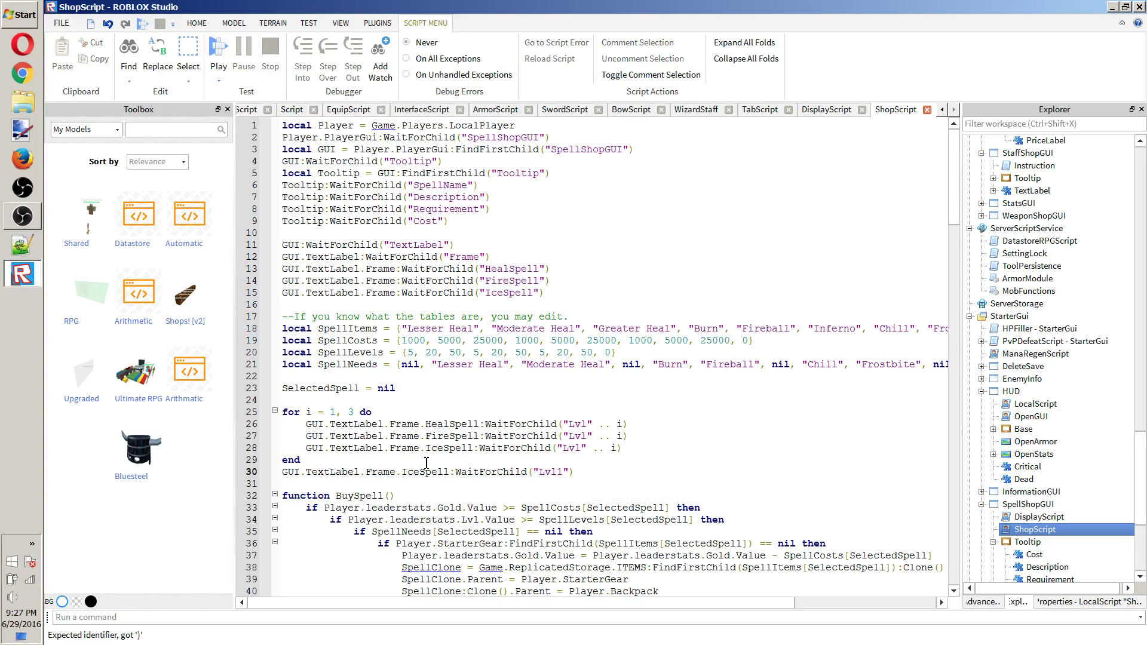
{"action": "left_click_drag", "start_coordinate": [449, 472], "coordinate": [406, 474]}
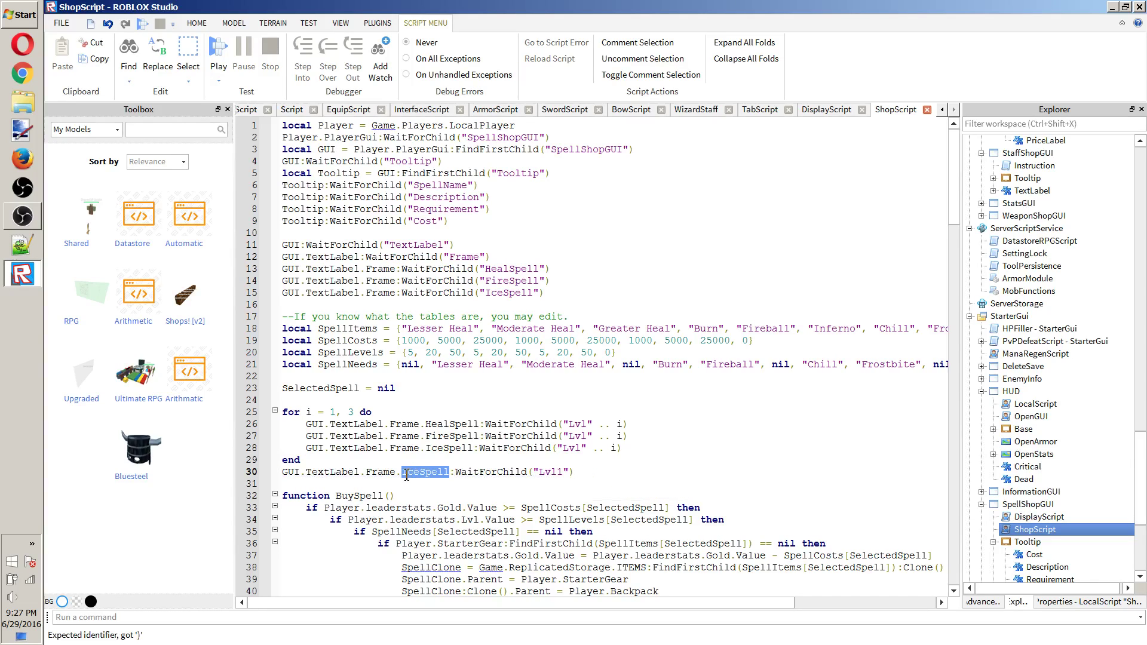
{"action": "key", "text": "BackSpace"}
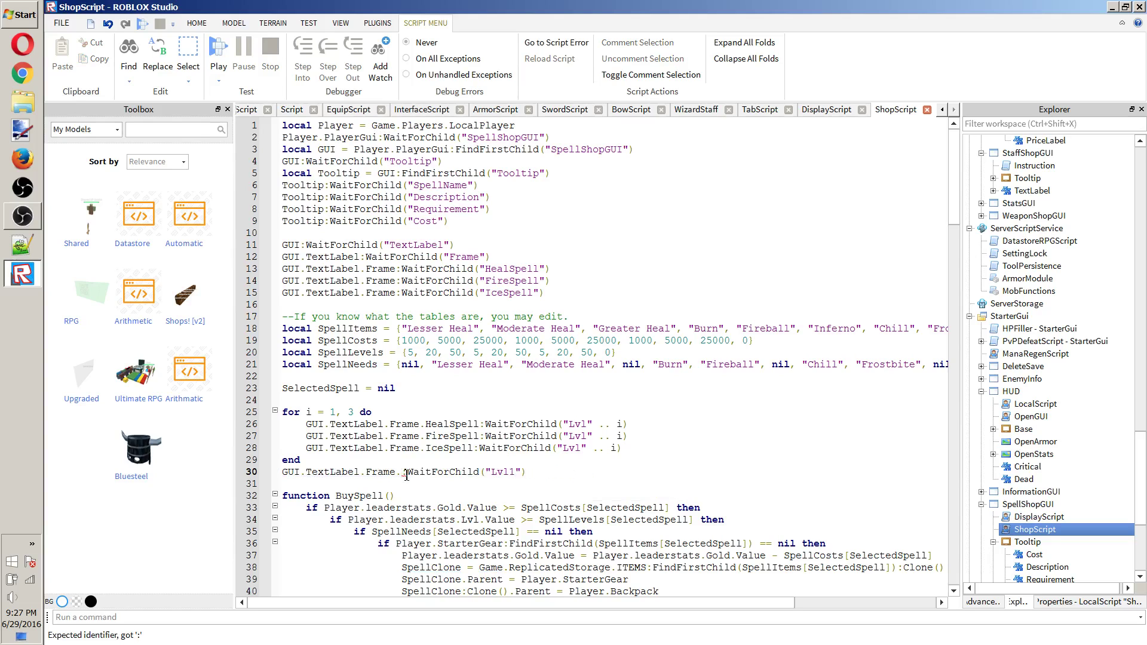
{"action": "scroll", "coordinate": [1007, 345], "scroll_direction": "down", "scroll_amount": 6}
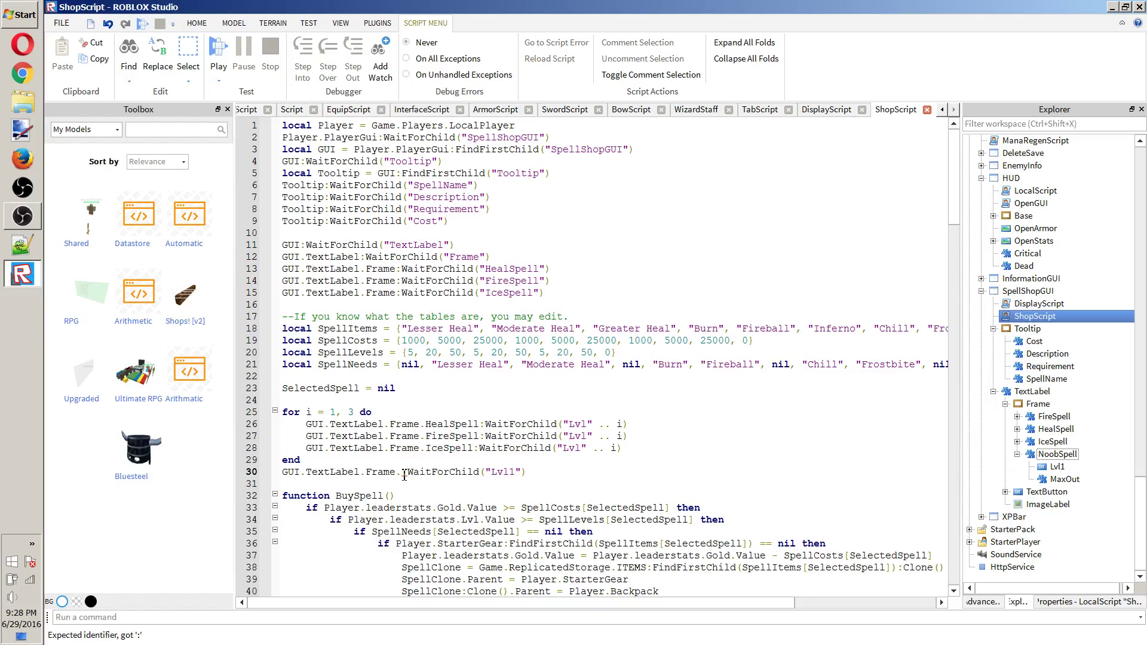
{"action": "type", "text": "NoobSpell"}
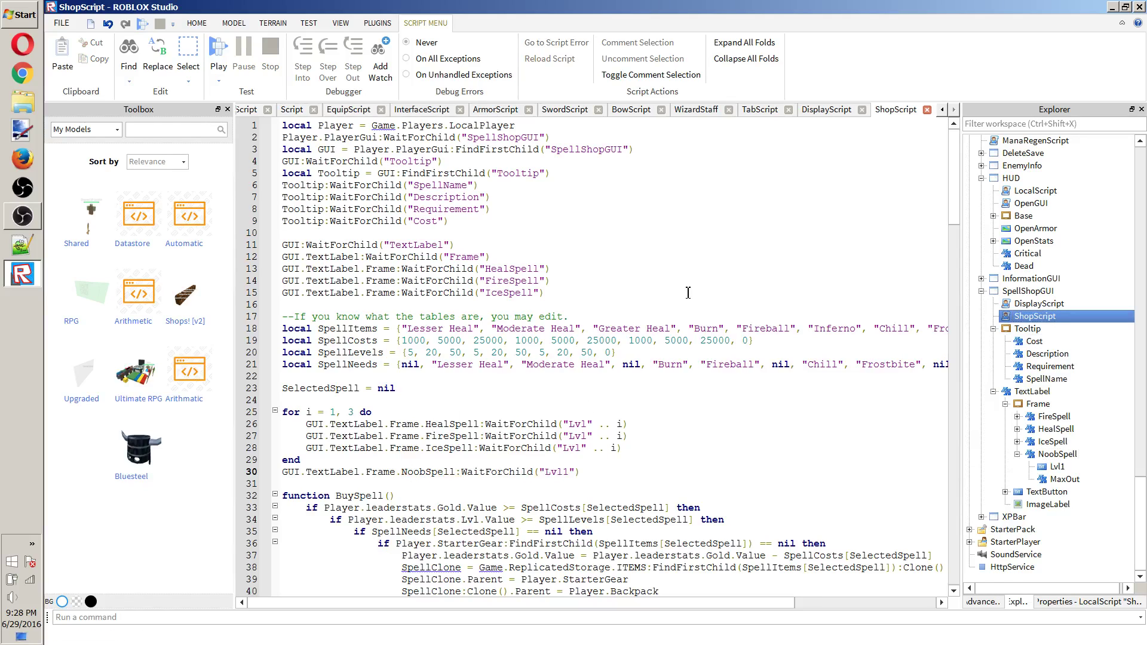
Duplicate the MouseOverIce3 function directly below the original in ShopScript.
{"action": "scroll", "coordinate": [688, 293], "scroll_direction": "down", "scroll_amount": 1}
{"action": "scroll", "coordinate": [688, 293], "scroll_direction": "down", "scroll_amount": 7}
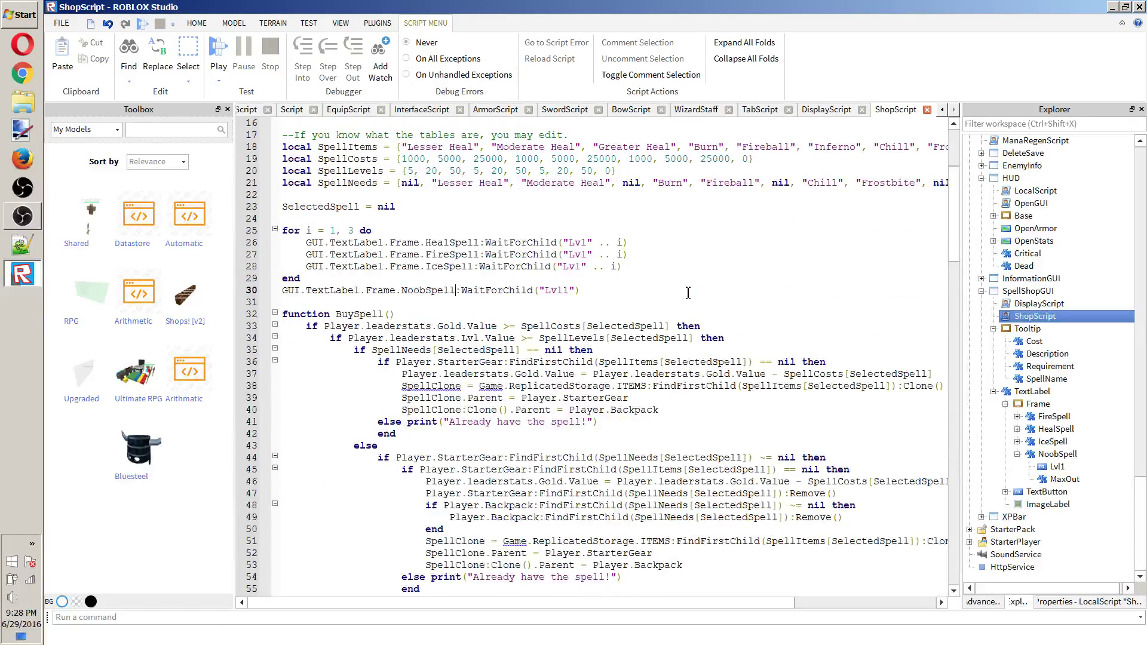
{"action": "scroll", "coordinate": [604, 185], "scroll_direction": "down", "scroll_amount": 2}
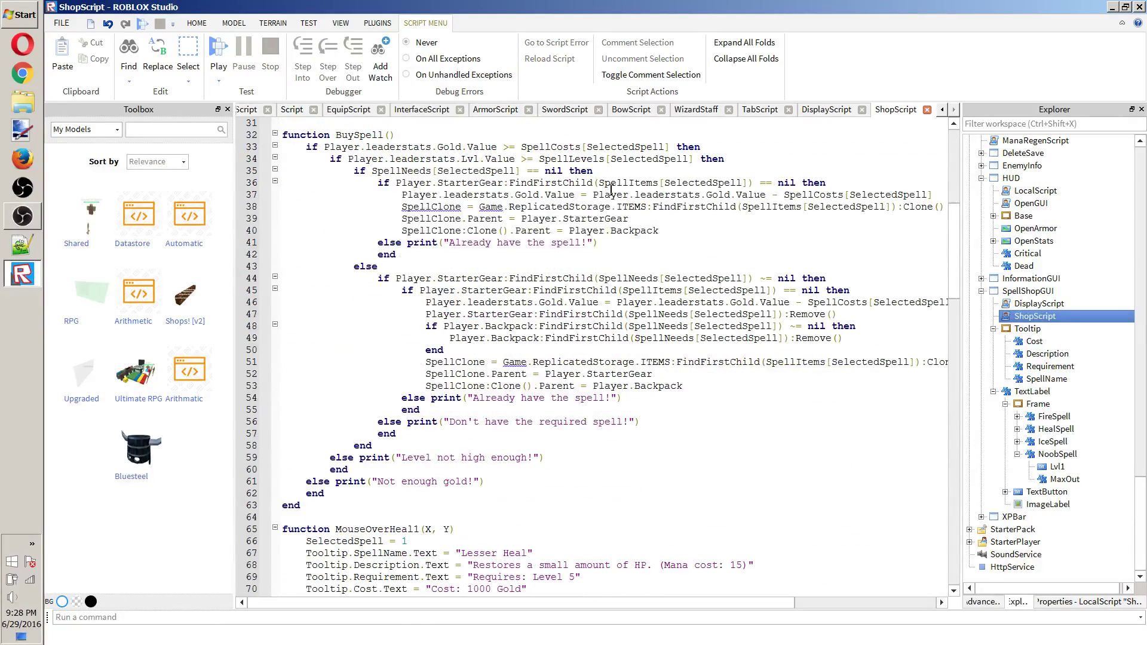
{"action": "scroll", "coordinate": [611, 189], "scroll_direction": "down", "scroll_amount": 20}
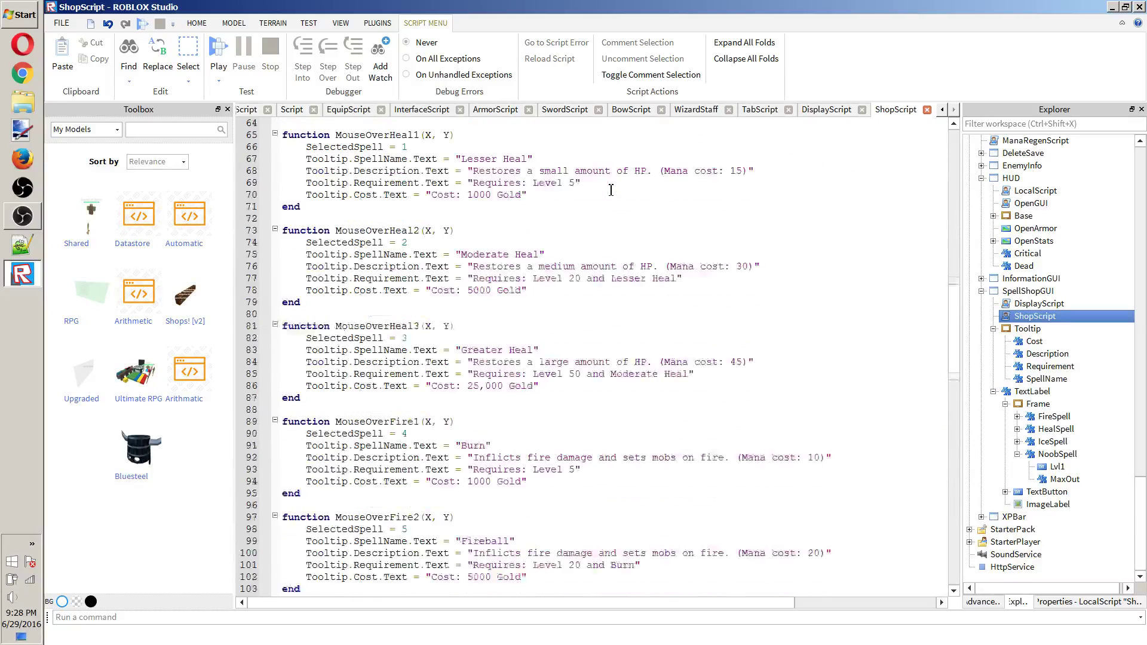
{"action": "scroll", "coordinate": [611, 189], "scroll_direction": "down", "scroll_amount": 9}
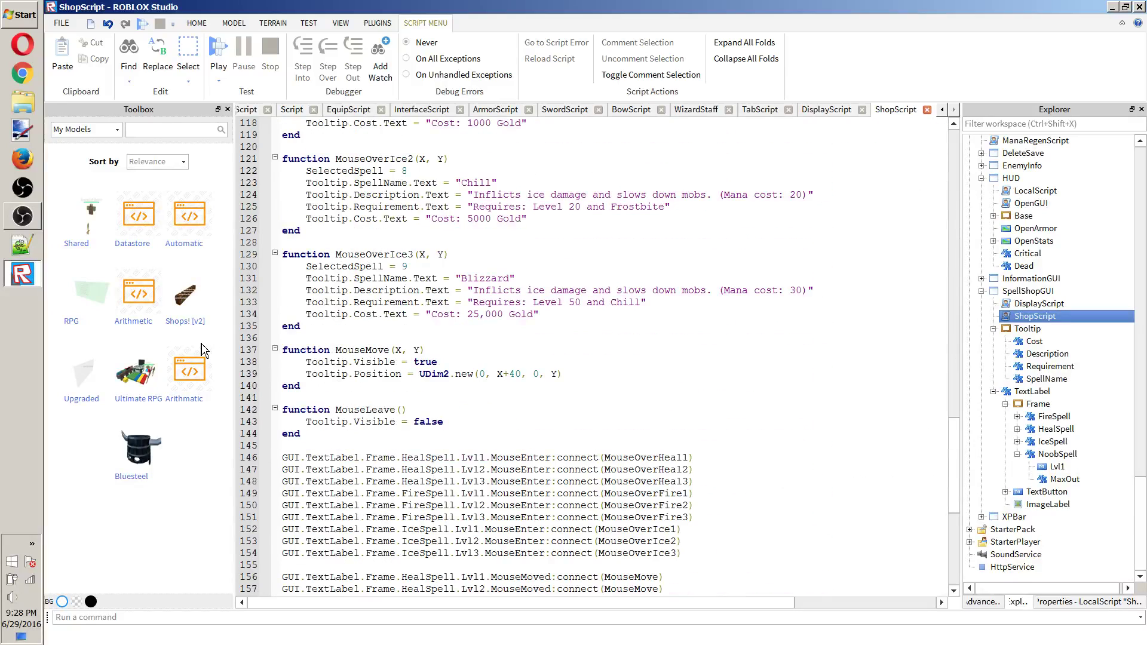
{"action": "left_click_drag", "start_coordinate": [340, 330], "coordinate": [278, 256]}
{"action": "key", "text": "ctrl+c"}
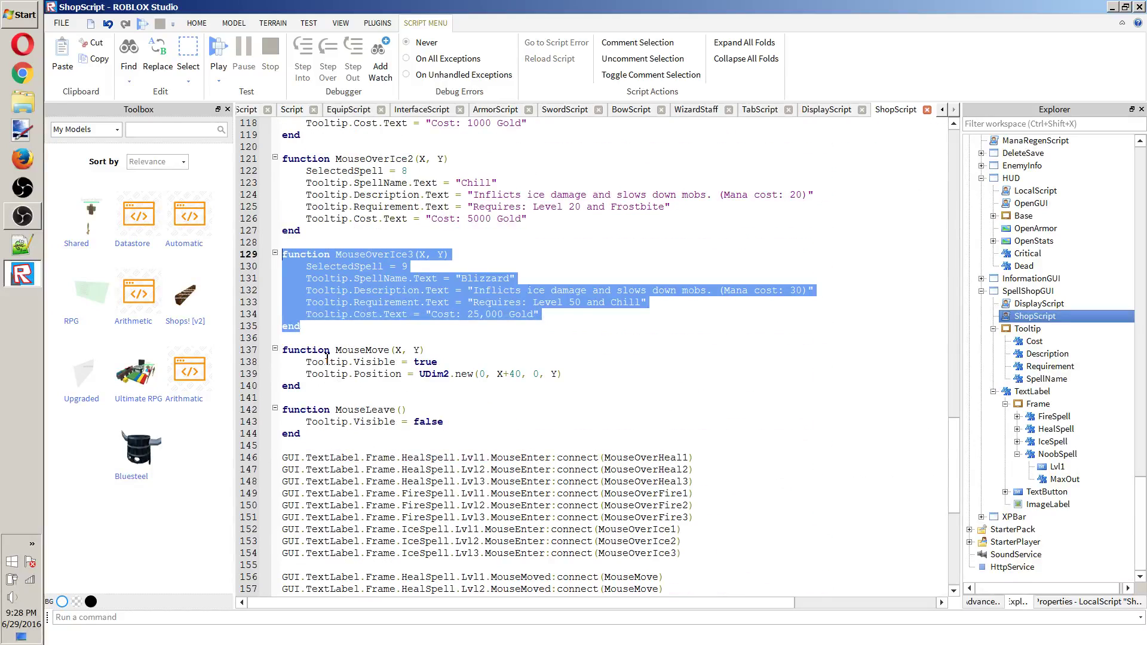
{"action": "left_click", "coordinate": [360, 329]}
{"action": "key", "text": "Return"}
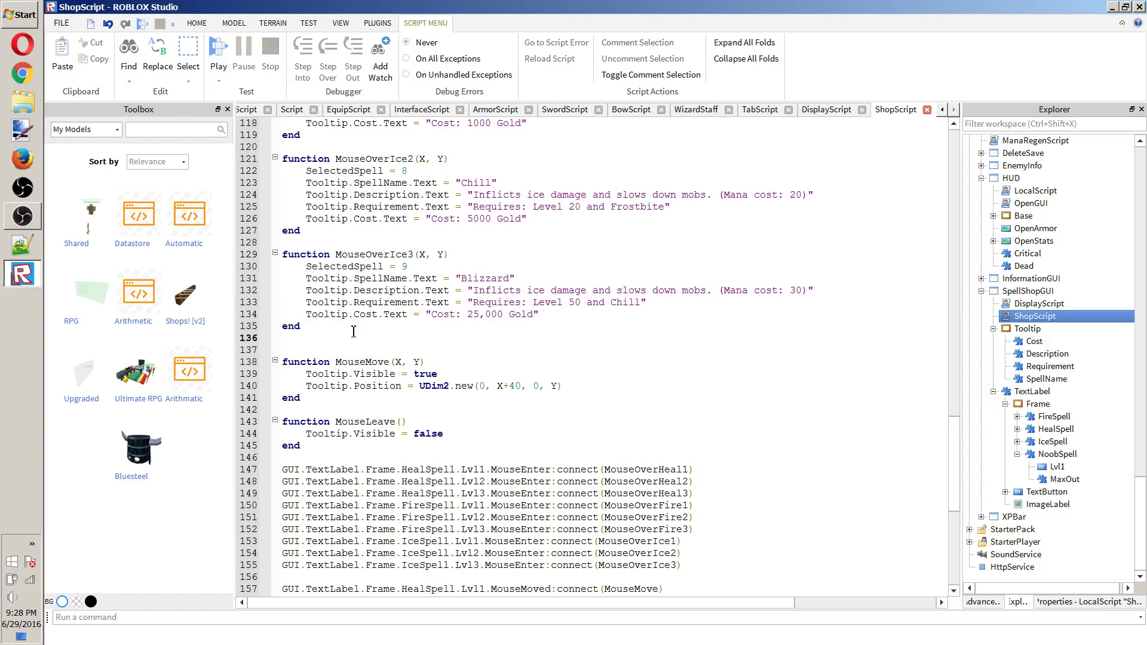
{"action": "key", "text": "Return"}
{"action": "key", "text": "ctrl+v"}
In the copied mouse-over function, set SelectedSpell to 10 and the tooltip's SpellName text to "Noob".
{"action": "left_click", "coordinate": [433, 360]}
{"action": "key", "text": "BackSpace"}
{"action": "type", "text": "10"}
{"action": "key", "text": "Down"}
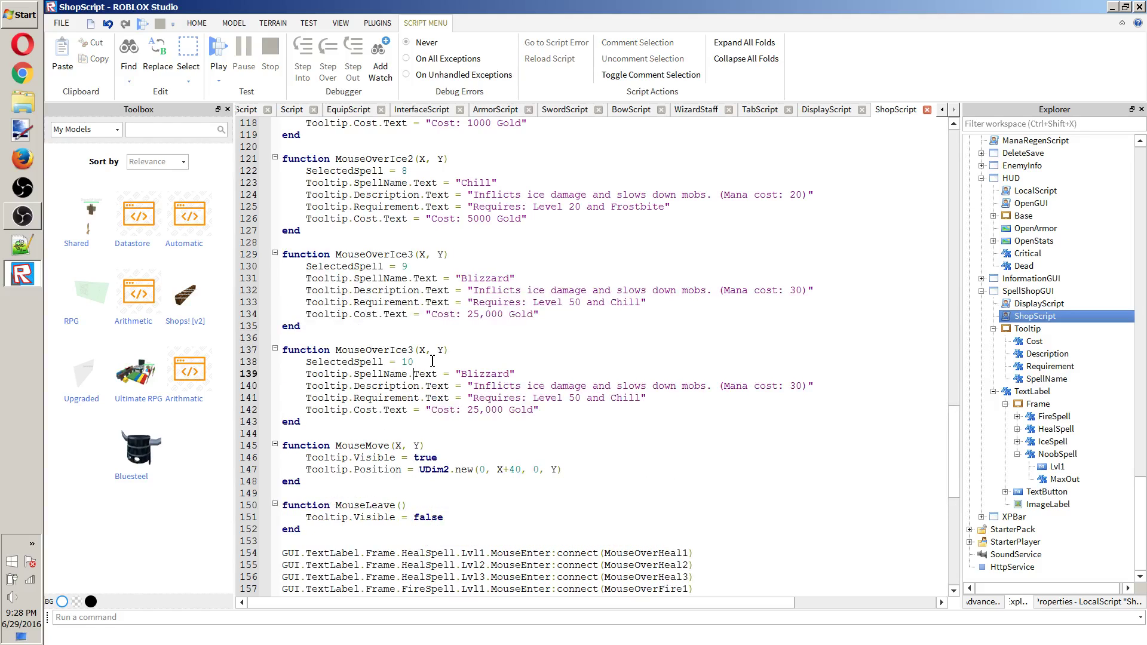
{"action": "key", "text": "BackSpace"}
{"action": "key", "text": "BackSpace"}
{"action": "key", "text": "BackSpace"}
{"action": "key", "text": "BackSpace"}
{"action": "key", "text": "BackSpace"}
{"action": "key", "text": "BackSpace"}
{"action": "key", "text": "BackSpace"}
{"action": "type", "text": "Noo"}
Set the copied function's tooltip description to "You are a noob. (Mana cost: 0)".
{"action": "left_click_drag", "start_coordinate": [475, 387], "coordinate": [802, 388]}
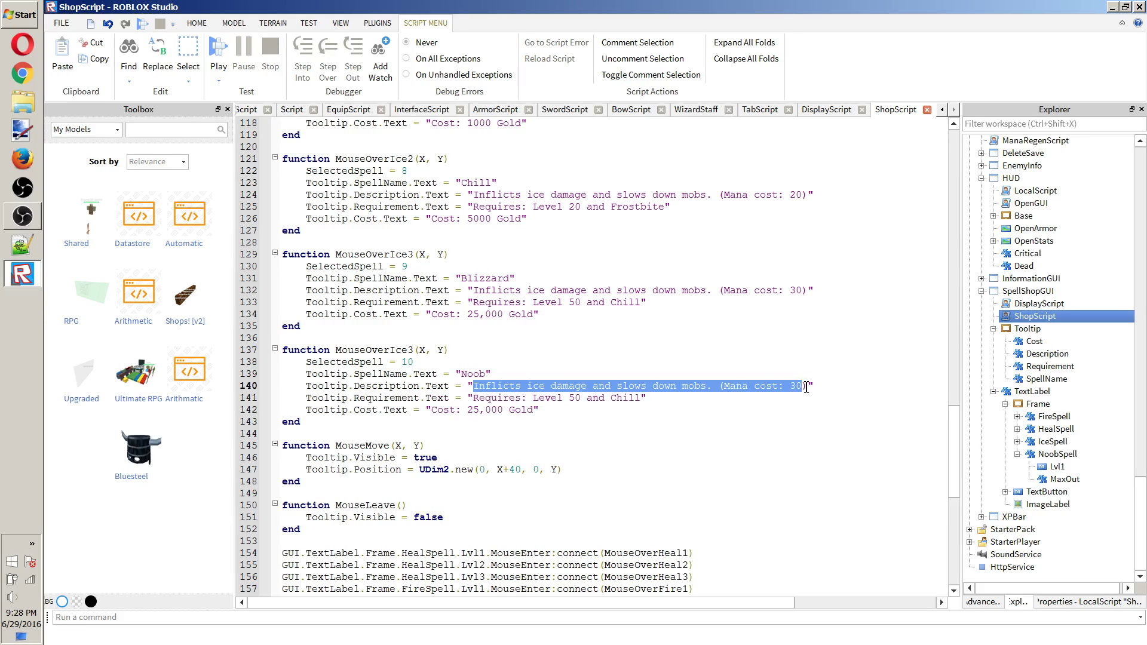
{"action": "type", "text": "You are a noob"}
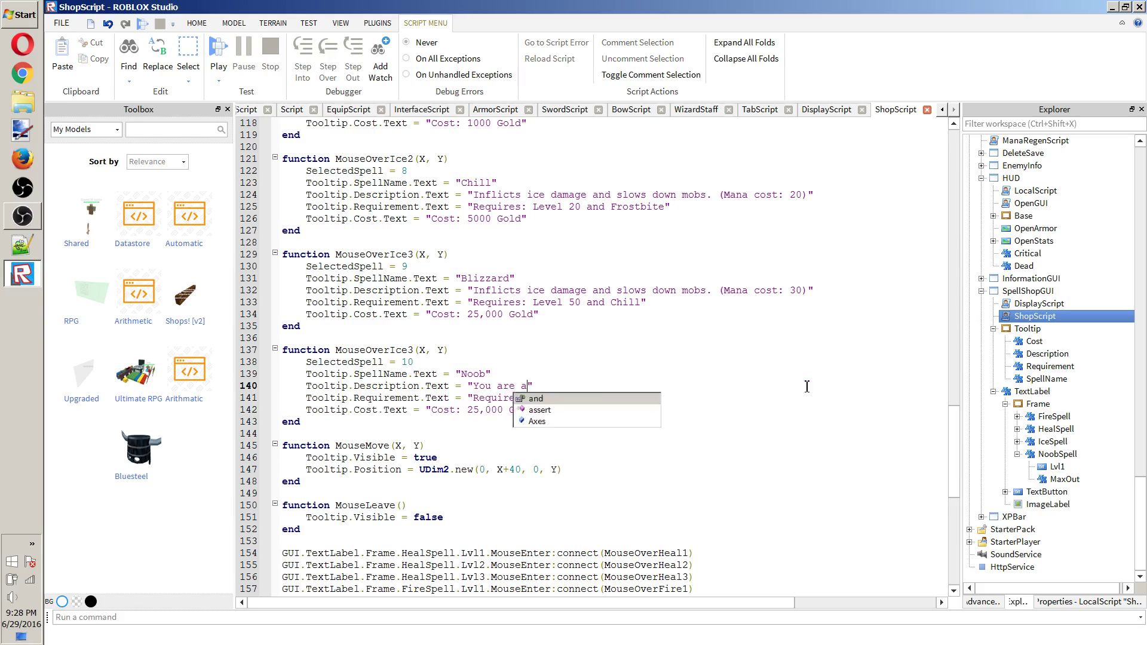
{"action": "type", "text": ". (Mana c"}
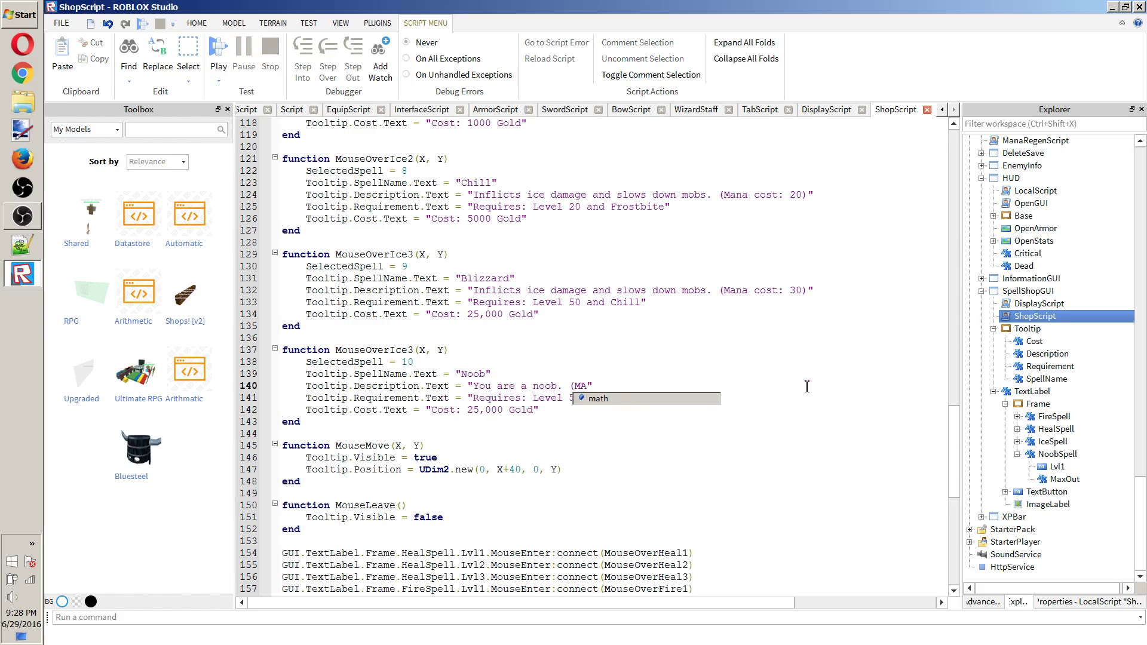
{"action": "type", "text": "ost: "}
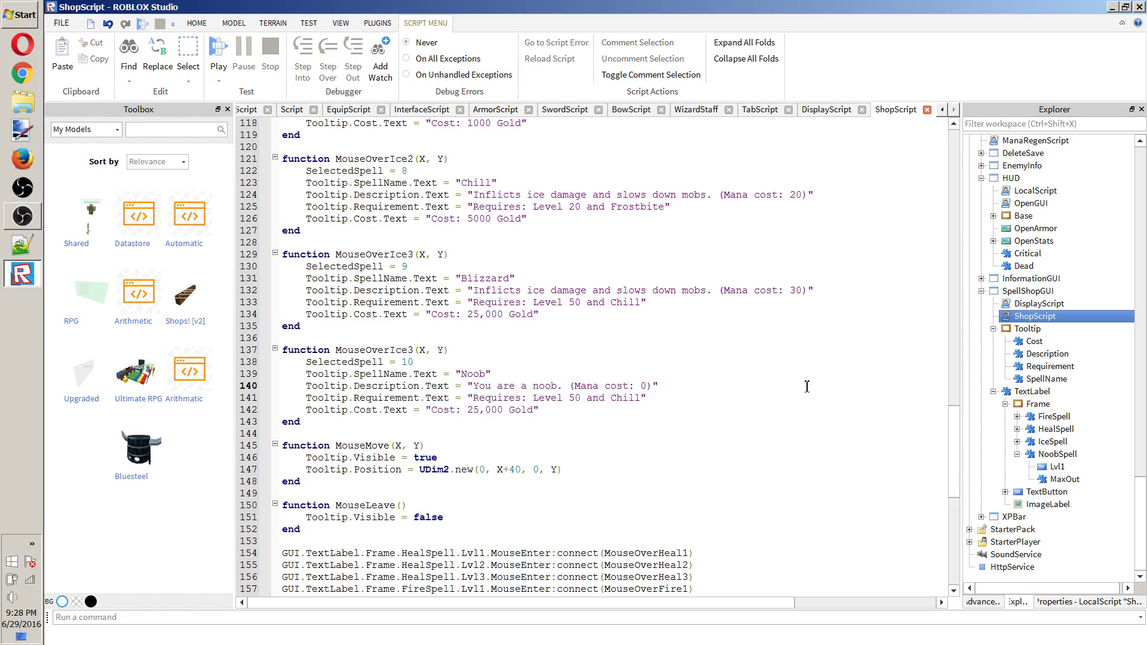
{"action": "type", "text": "0)"}
Change the copied function's tooltip requirement text to "Requires: nothing".
{"action": "key", "text": "Down"}
{"action": "key", "text": "BackSpace"}
{"action": "key", "text": "BackSpace"}
{"action": "key", "text": "BackSpace"}
{"action": "key", "text": "BackSpace"}
{"action": "key", "text": "BackSpace"}
{"action": "key", "text": "BackSpace"}
{"action": "key", "text": "BackSpace"}
{"action": "key", "text": "BackSpace"}
{"action": "key", "text": "BackSpace"}
{"action": "key", "text": "BackSpace"}
{"action": "key", "text": "BackSpace"}
{"action": "key", "text": "BackSpace"}
{"action": "key", "text": "BackSpace"}
{"action": "key", "text": "BackSpace"}
{"action": "key", "text": "BackSpace"}
{"action": "type", "text": "nothing"}
Change the copied function's tooltip cost text to "Cost: 0 Gold".
{"action": "key", "text": "Down"}
{"action": "key", "text": "BackSpace"}
{"action": "key", "text": "BackSpace"}
{"action": "key", "text": "BackSpace"}
{"action": "key", "text": "BackSpace"}
{"action": "key", "text": "BackSpace"}
{"action": "key", "text": "BackSpace"}
{"action": "key", "text": "BackSpace"}
{"action": "key", "text": "BackSpace"}
{"action": "key", "text": "BackSpace"}
{"action": "key", "text": "BackSpace"}
{"action": "key", "text": "BackSpace"}
{"action": "type", "text": "0 Gold"}
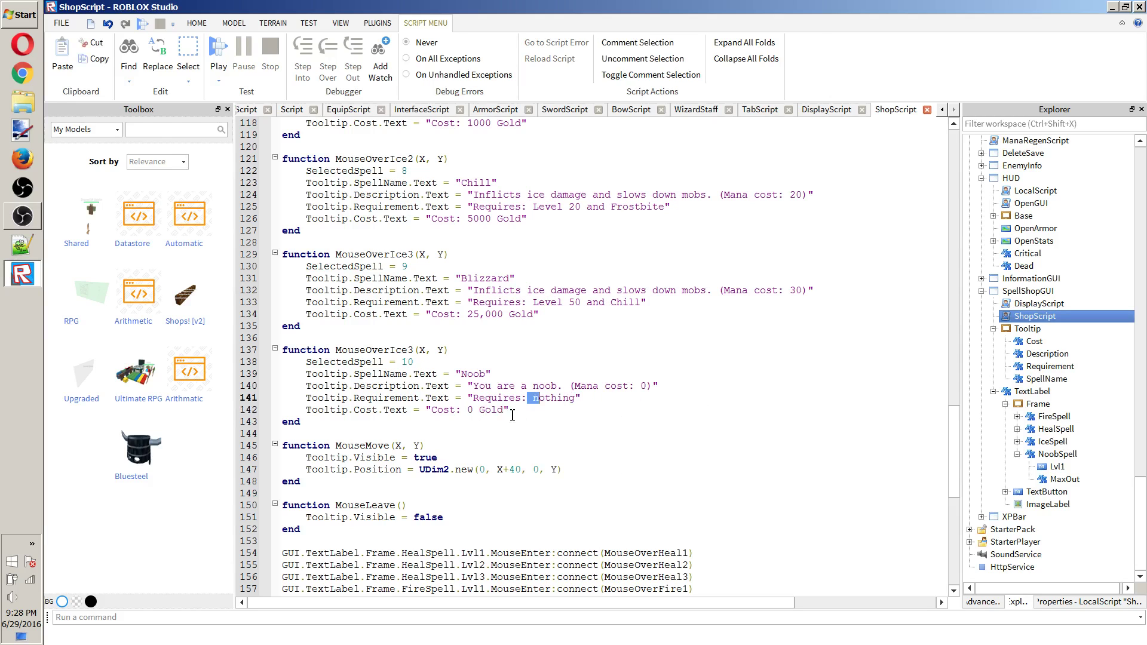
Duplicate the IceSpell Lvl3 MouseEnter connection line directly below itself at the end of the MouseEnter block.
{"action": "scroll", "coordinate": [560, 411], "scroll_direction": "up", "scroll_amount": 7}
{"action": "scroll", "coordinate": [561, 414], "scroll_direction": "down", "scroll_amount": 14}
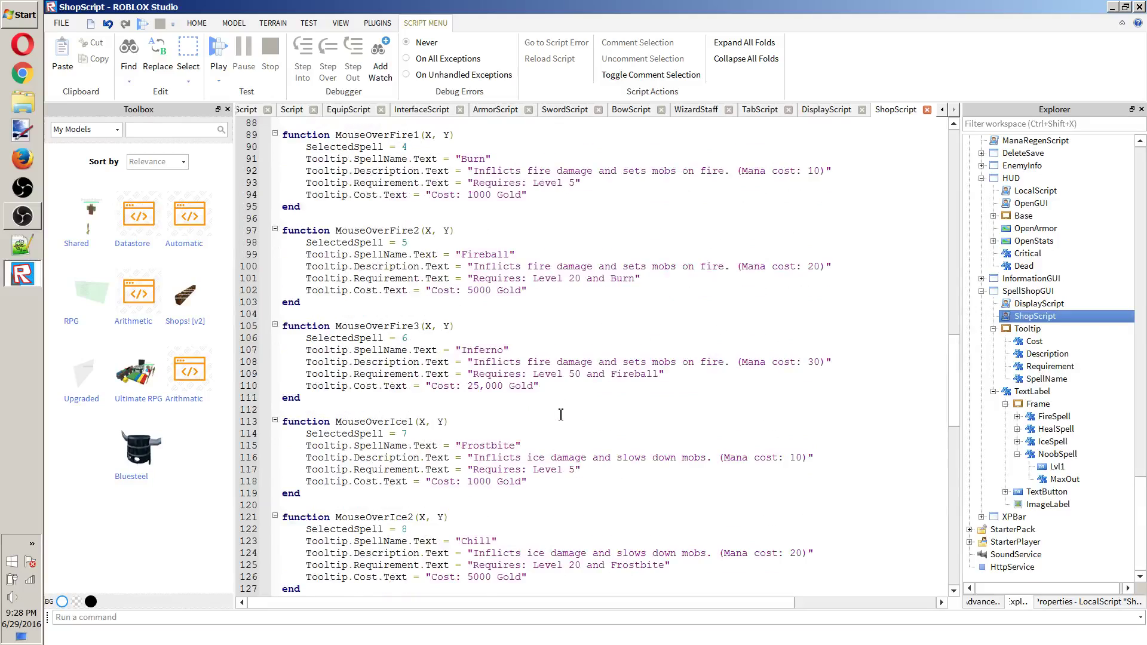
{"action": "scroll", "coordinate": [657, 346], "scroll_direction": "down", "scroll_amount": 6}
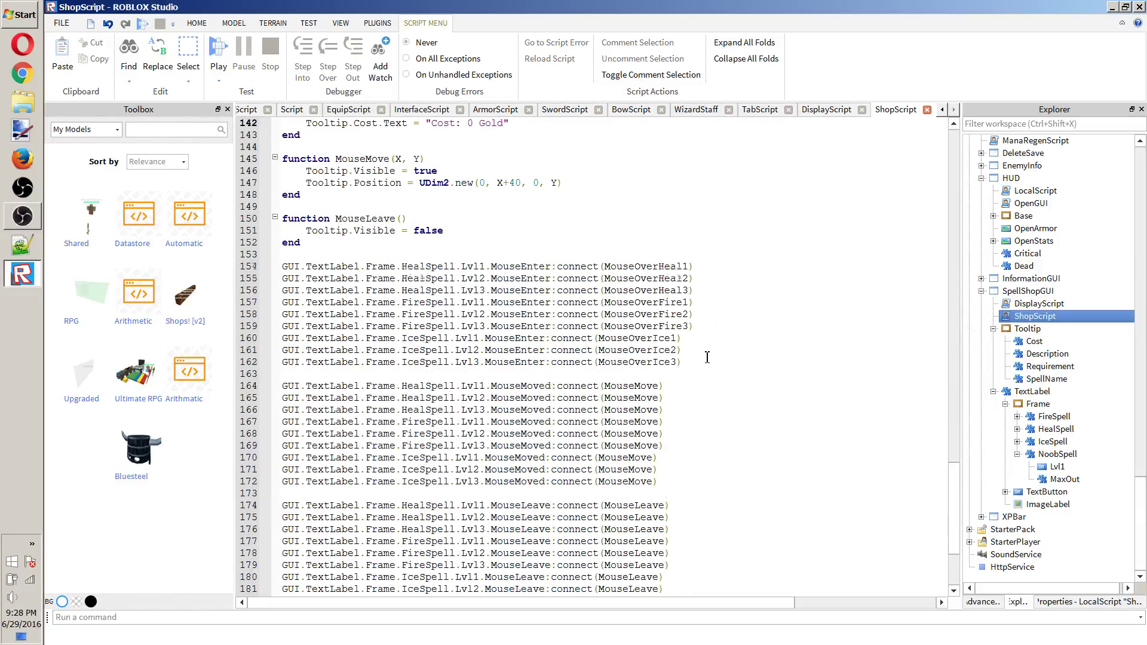
{"action": "scroll", "coordinate": [639, 540], "scroll_direction": "up", "scroll_amount": 5}
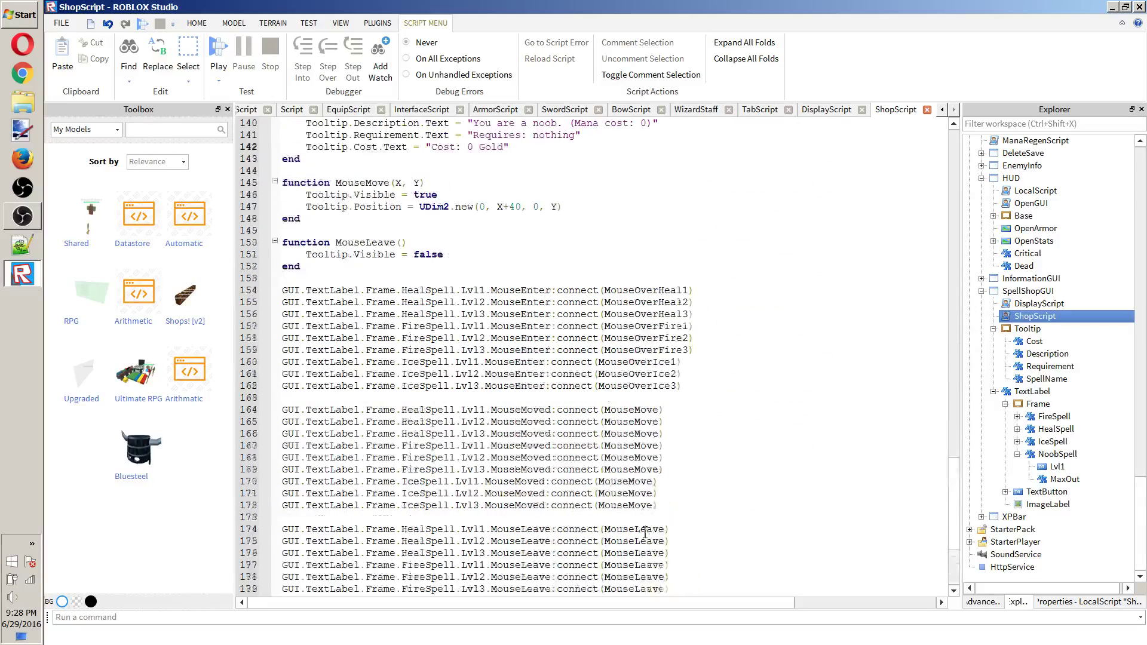
{"action": "left_click_drag", "start_coordinate": [711, 386], "coordinate": [270, 388]}
{"action": "key", "text": "ctrl+c"}
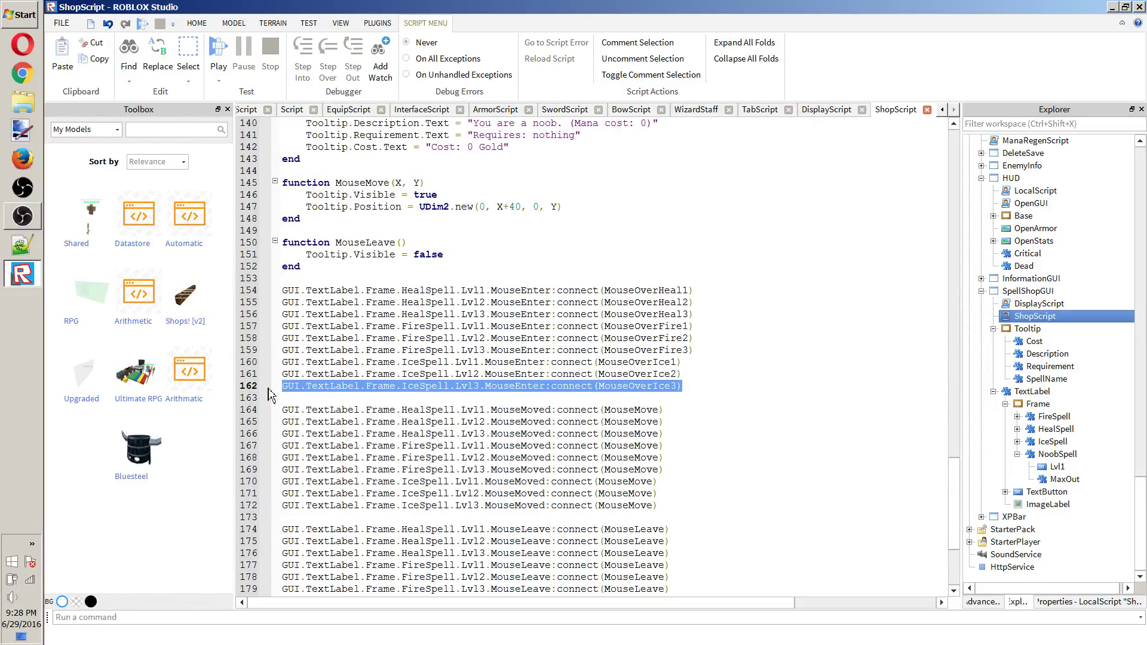
{"action": "scroll", "coordinate": [719, 383], "scroll_direction": "up", "scroll_amount": 8}
{"action": "scroll", "coordinate": [720, 383], "scroll_direction": "down", "scroll_amount": 5}
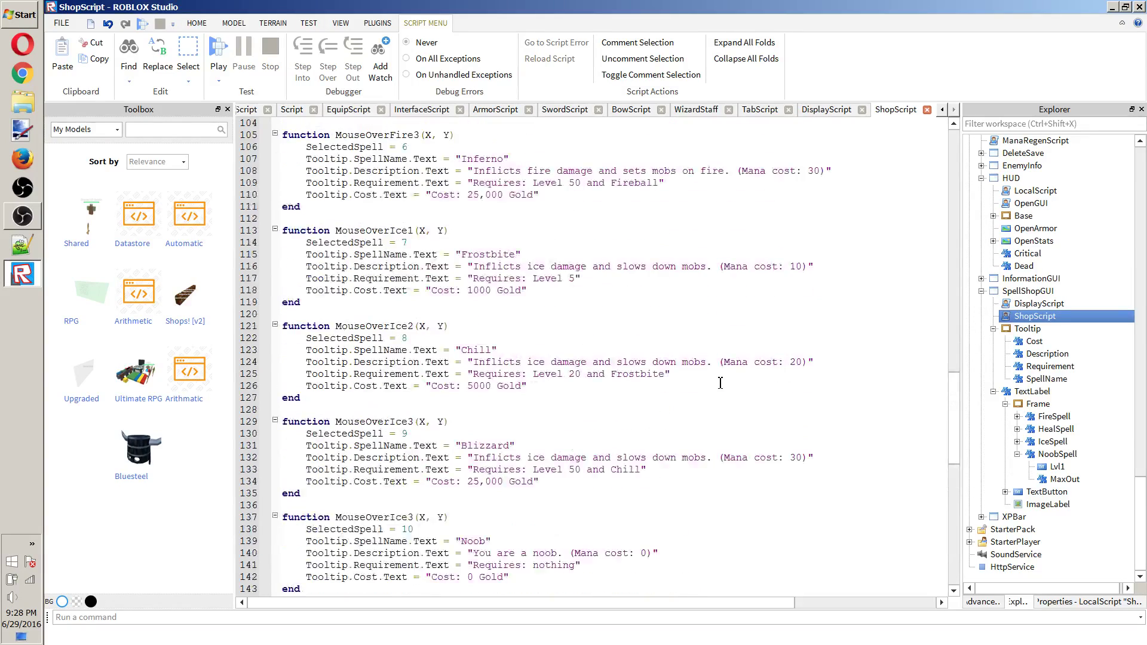
{"action": "left_click", "coordinate": [698, 494]}
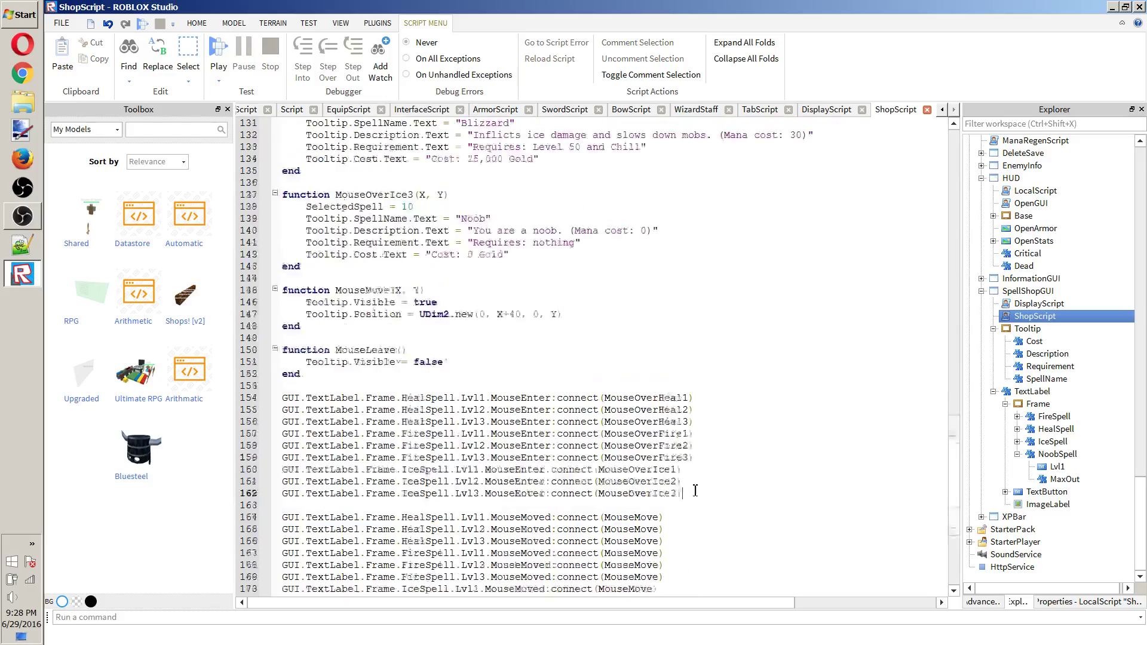
{"action": "scroll", "coordinate": [696, 492], "scroll_direction": "up", "scroll_amount": 20}
{"action": "scroll", "coordinate": [695, 491], "scroll_direction": "down", "scroll_amount": 20}
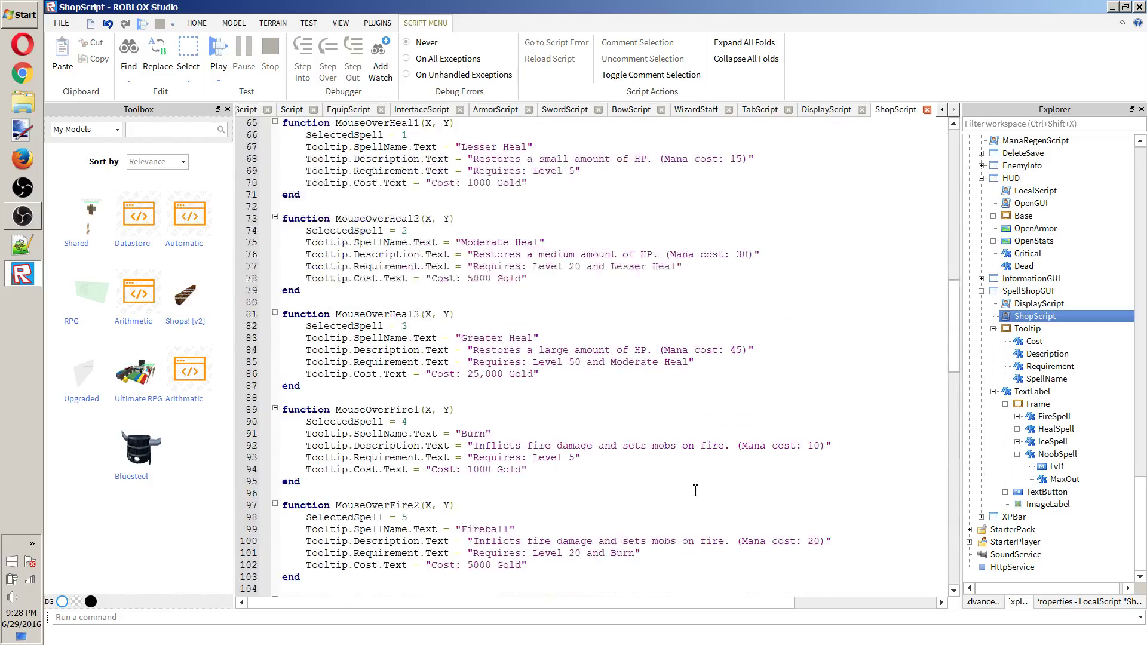
{"action": "scroll", "coordinate": [695, 490], "scroll_direction": "down", "scroll_amount": 2}
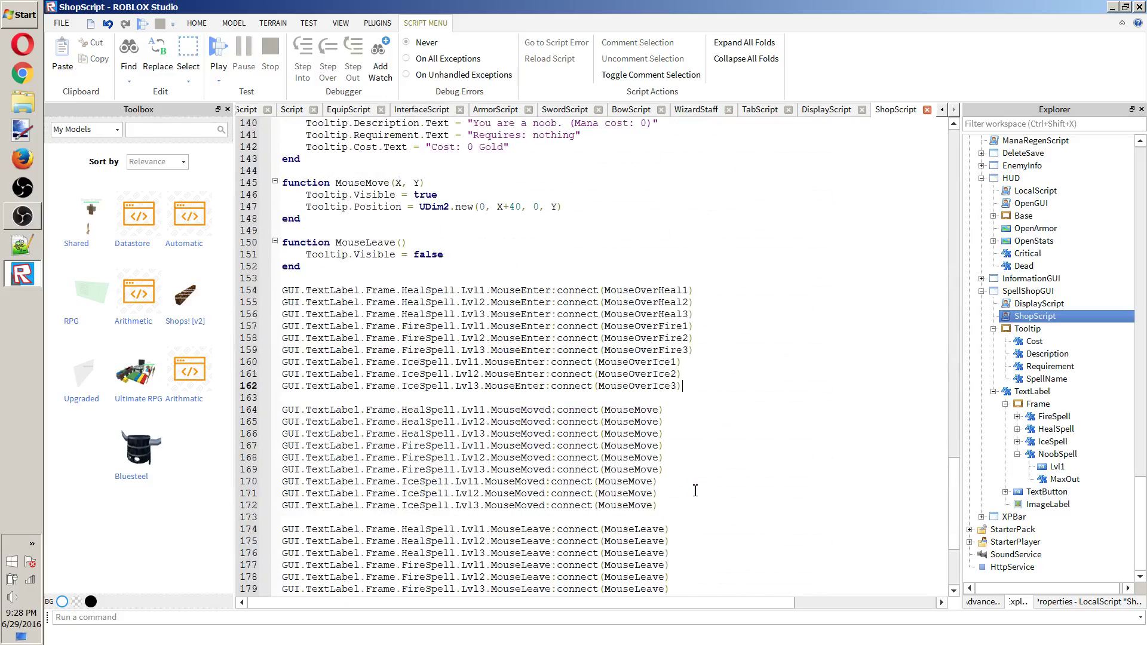
{"action": "scroll", "coordinate": [695, 490], "scroll_direction": "down", "scroll_amount": 3}
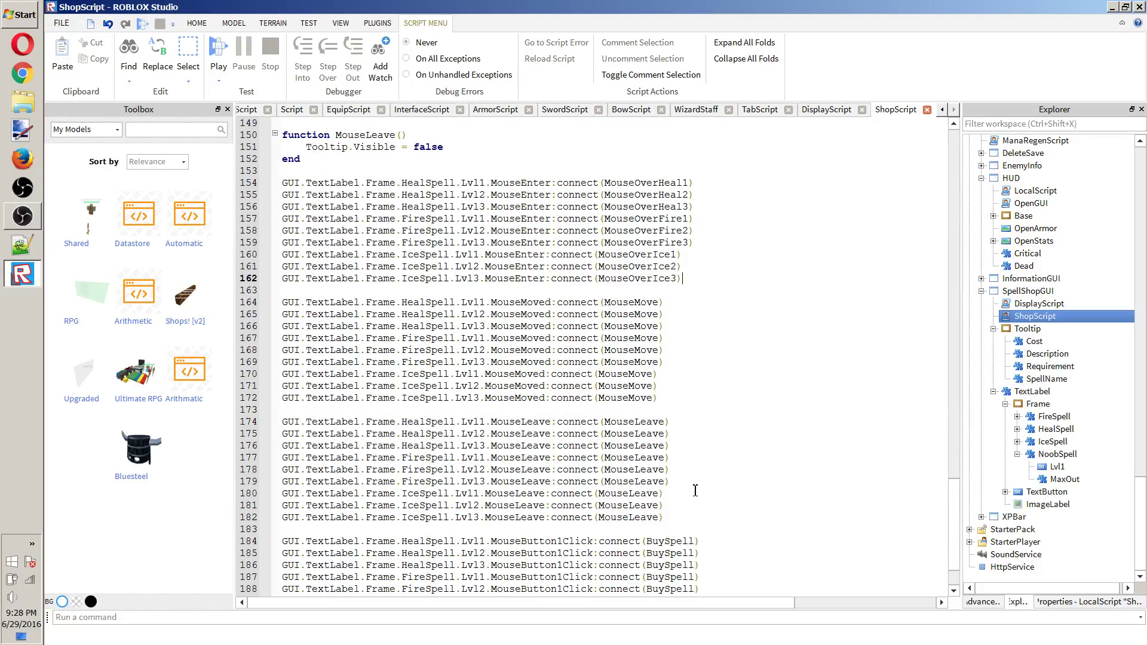
{"action": "scroll", "coordinate": [695, 490], "scroll_direction": "down", "scroll_amount": 1}
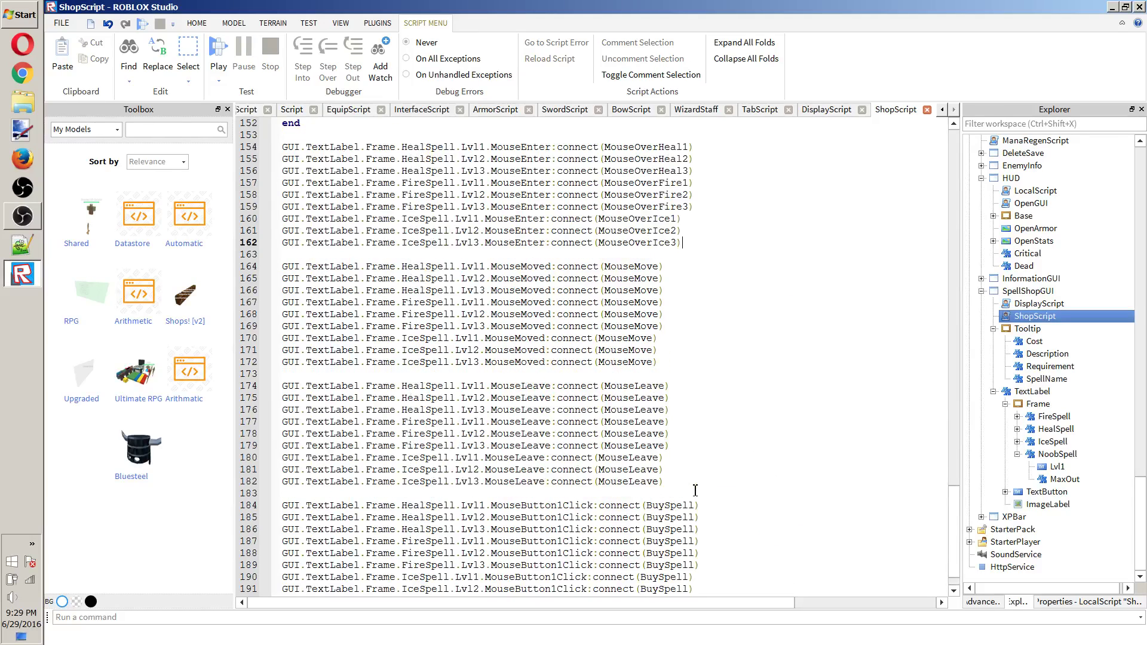
{"action": "key", "text": "Return"}
{"action": "key", "text": "ctrl+v"}
{"action": "scroll", "coordinate": [496, 248], "scroll_direction": "up", "scroll_amount": 7}
{"action": "scroll", "coordinate": [536, 347], "scroll_direction": "down", "scroll_amount": 8}
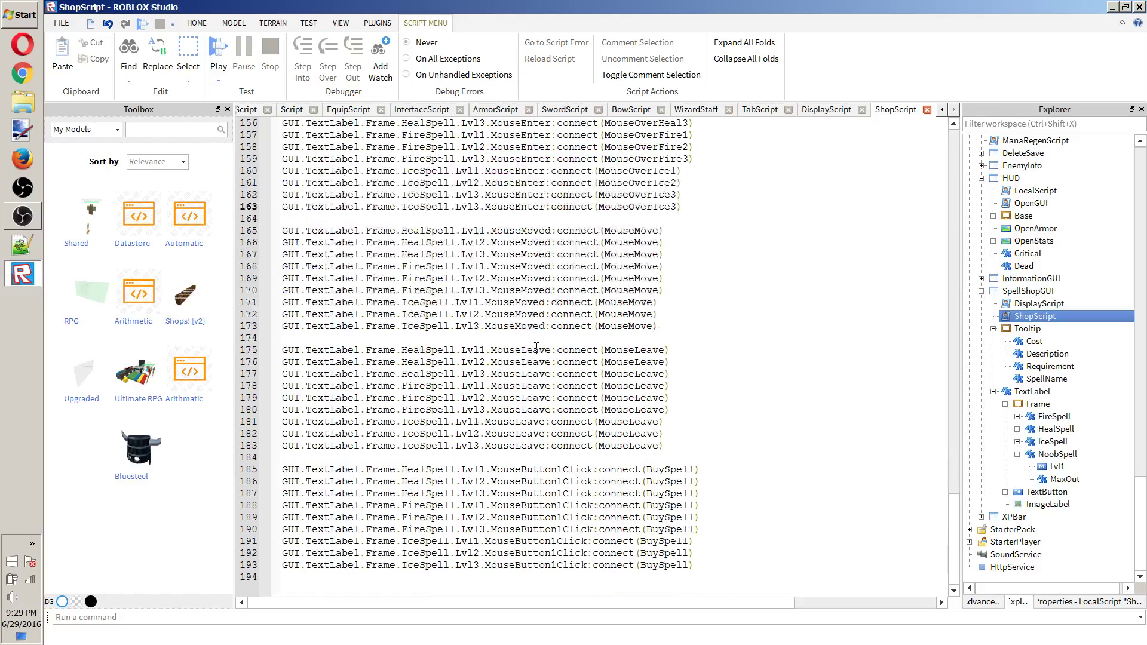
Change the duplicated MouseEnter connection line to reference NoobSpell.Lvl1.
{"action": "scroll", "coordinate": [490, 318], "scroll_direction": "up", "scroll_amount": 2}
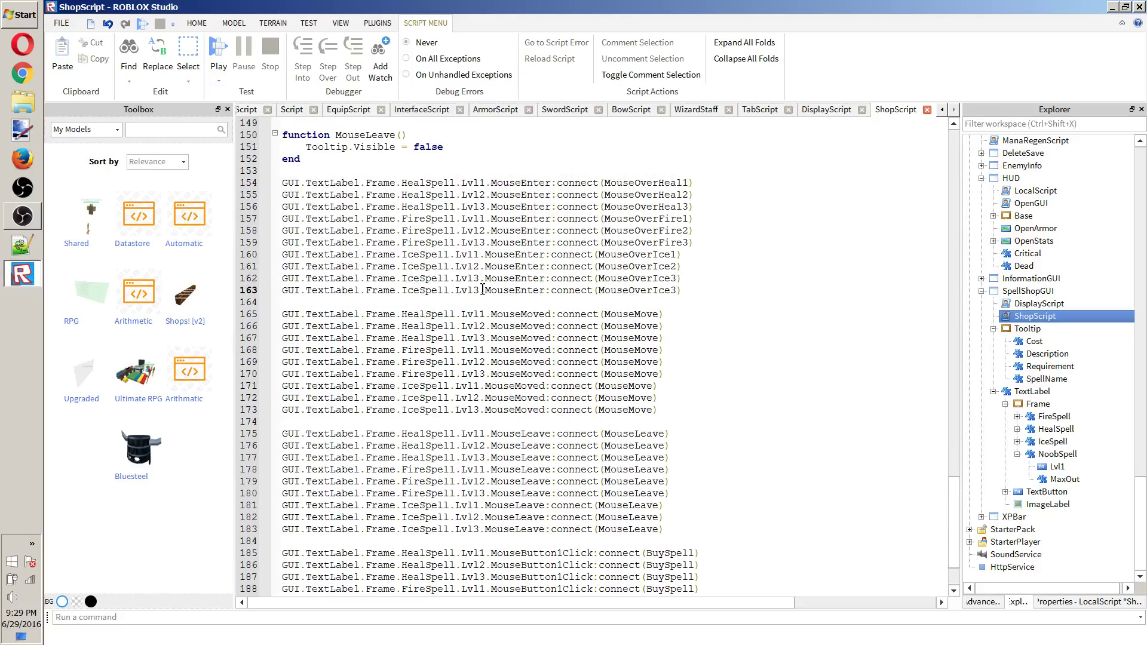
{"action": "key", "text": "BackSpace"}
{"action": "type", "text": "1"}
{"action": "key", "text": "Left"}
{"action": "key", "text": "Left"}
{"action": "key", "text": "Left"}
{"action": "key", "text": "Left"}
{"action": "key", "text": "Left"}
{"action": "key", "text": "BackSpace"}
{"action": "key", "text": "BackSpace"}
{"action": "key", "text": "BackSpace"}
{"action": "key", "text": "BackSpace"}
{"action": "key", "text": "BackSpace"}
{"action": "key", "text": "BackSpace"}
{"action": "key", "text": "BackSpace"}
{"action": "key", "text": "BackSpace"}
{"action": "type", "text": "NoobSp"}
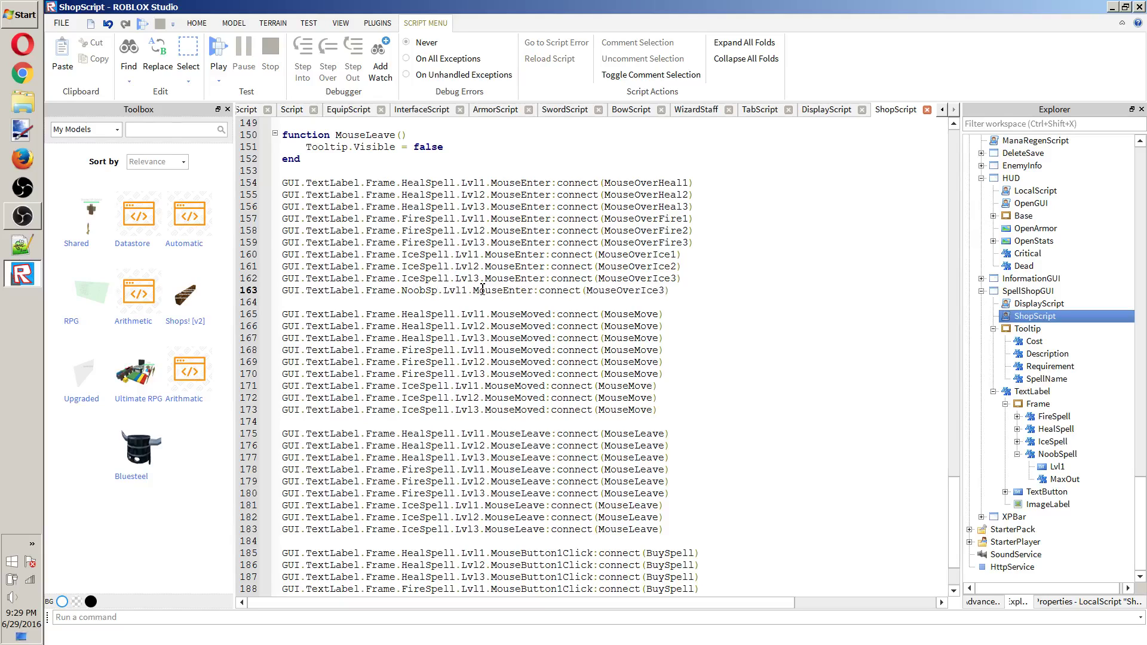
{"action": "type", "text": "ell"}
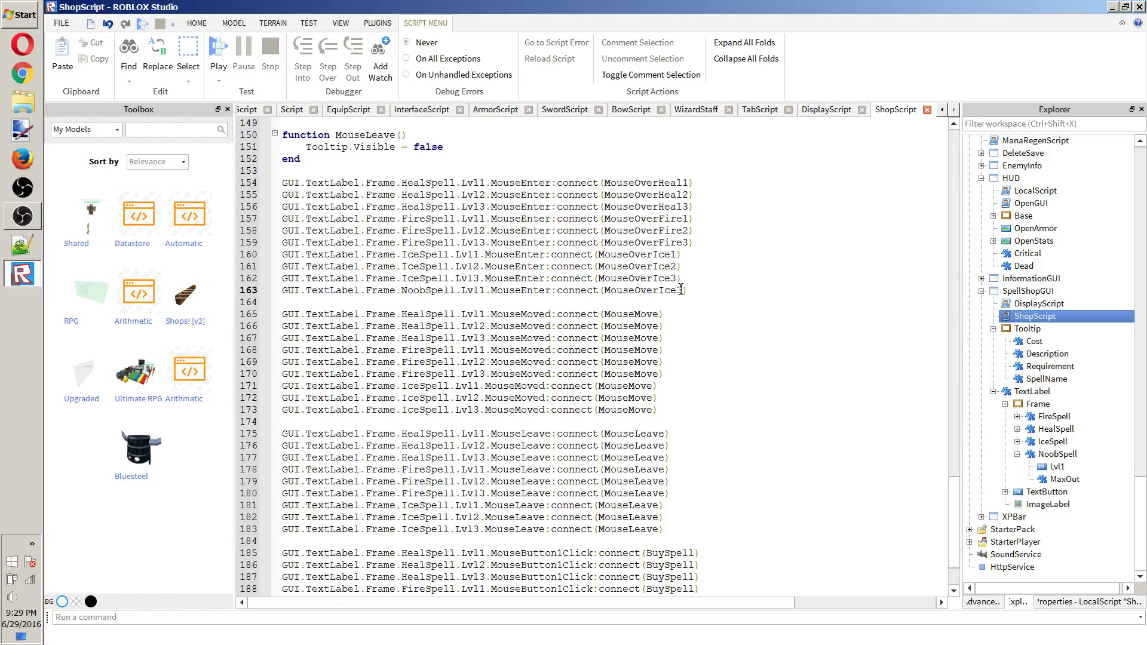
Rename the copied mouse-over function to MouseOverNoob and connect the NoobSpell MouseEnter line to it.
{"action": "left_click_drag", "start_coordinate": [676, 290], "coordinate": [658, 291]}
{"action": "type", "text": "Noob"}
{"action": "scroll", "coordinate": [624, 285], "scroll_direction": "up", "scroll_amount": 5}
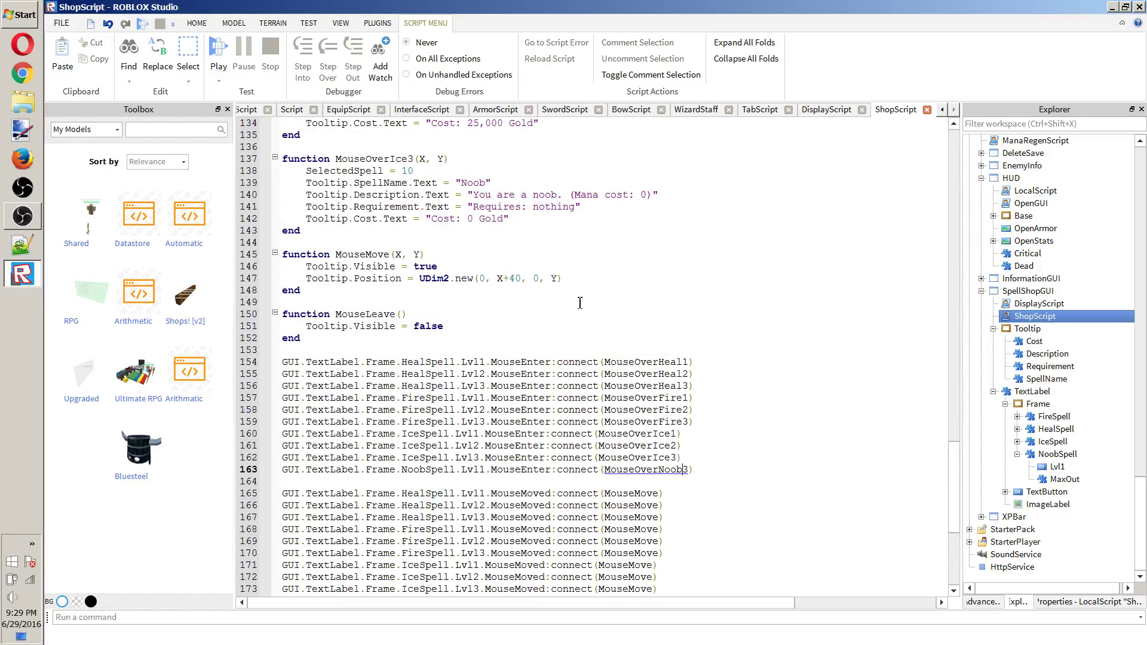
{"action": "left_click_drag", "start_coordinate": [409, 146], "coordinate": [416, 159]}
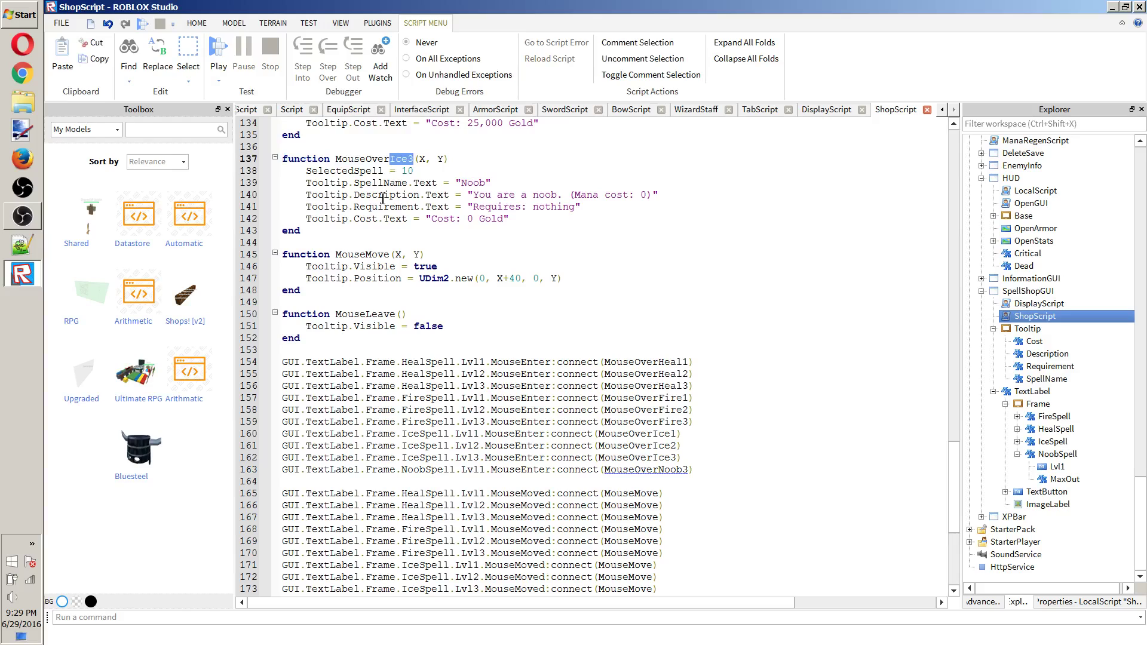
{"action": "type", "text": "Noob"}
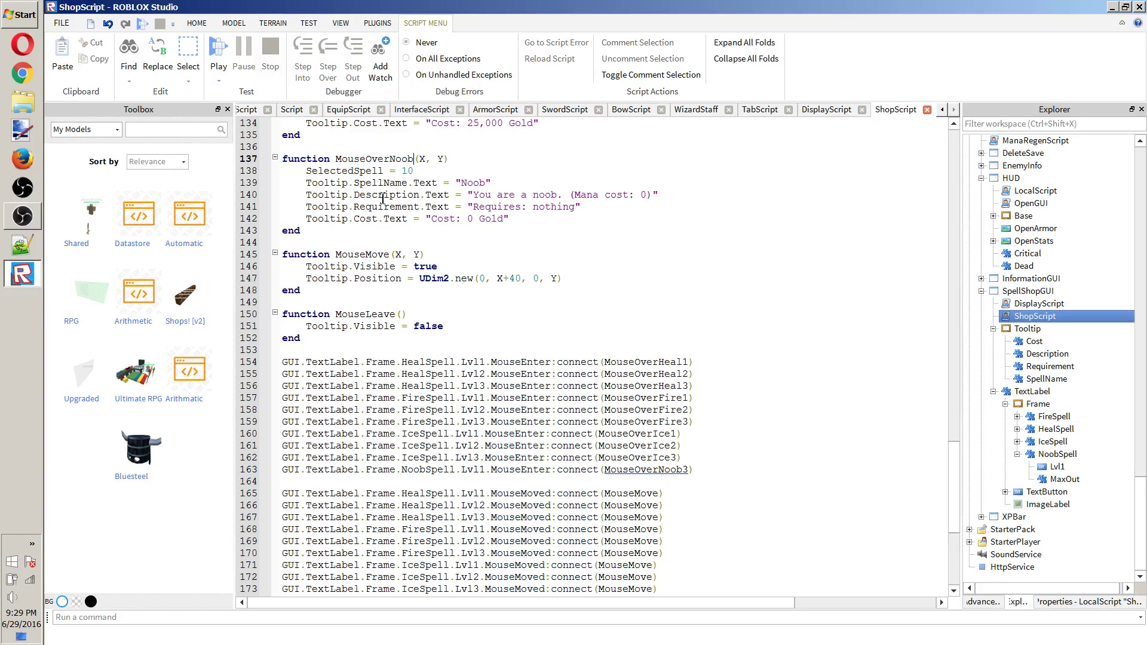
{"action": "left_click", "coordinate": [685, 469]}
Copy the NoobSpell MouseEnter connection line to the end of the MouseMoved block.
{"action": "scroll", "coordinate": [687, 466], "scroll_direction": "down", "scroll_amount": 2}
{"action": "triple_click", "coordinate": [400, 401]}
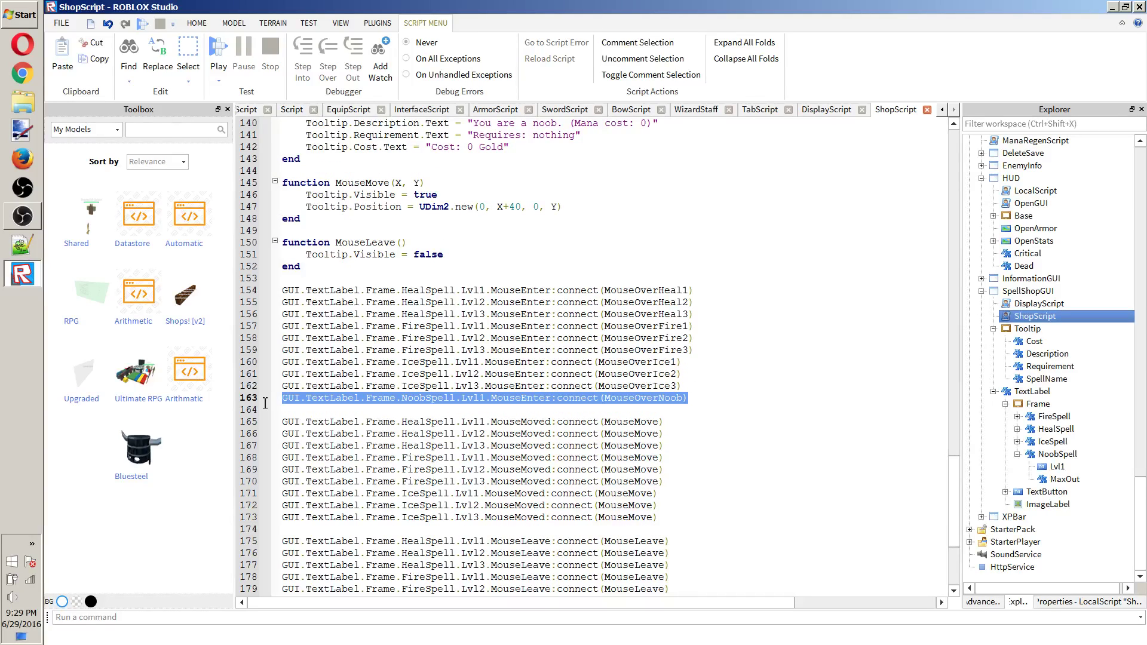
{"action": "key", "text": "ctrl+c"}
{"action": "left_click", "coordinate": [685, 516]}
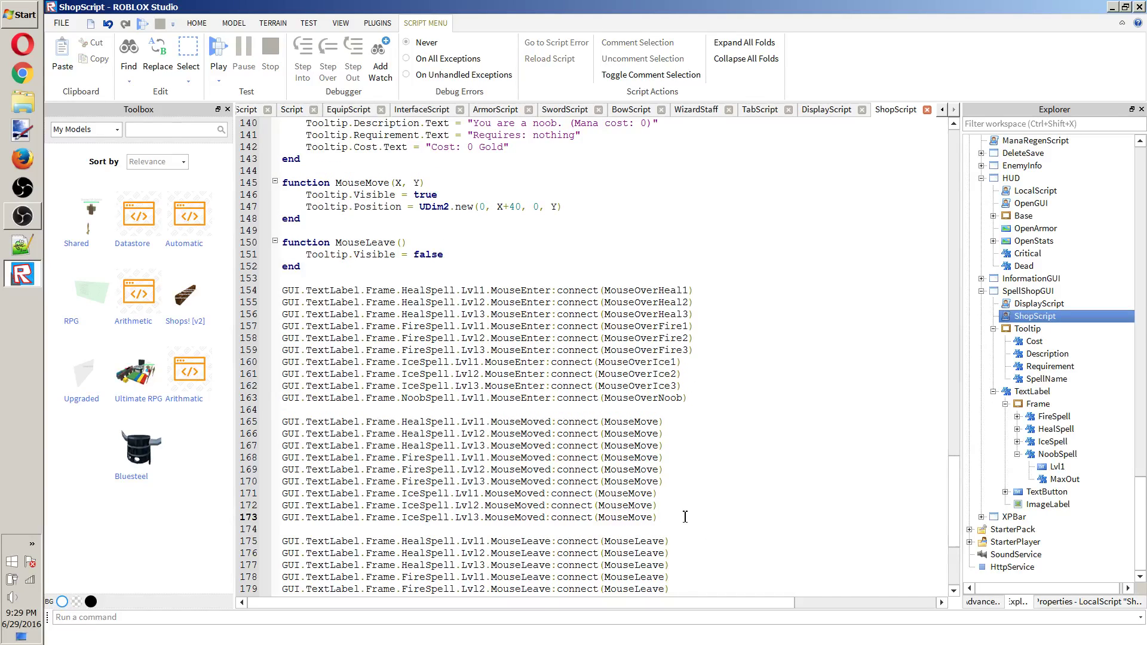
{"action": "key", "text": "Return"}
{"action": "key", "text": "ctrl+v"}
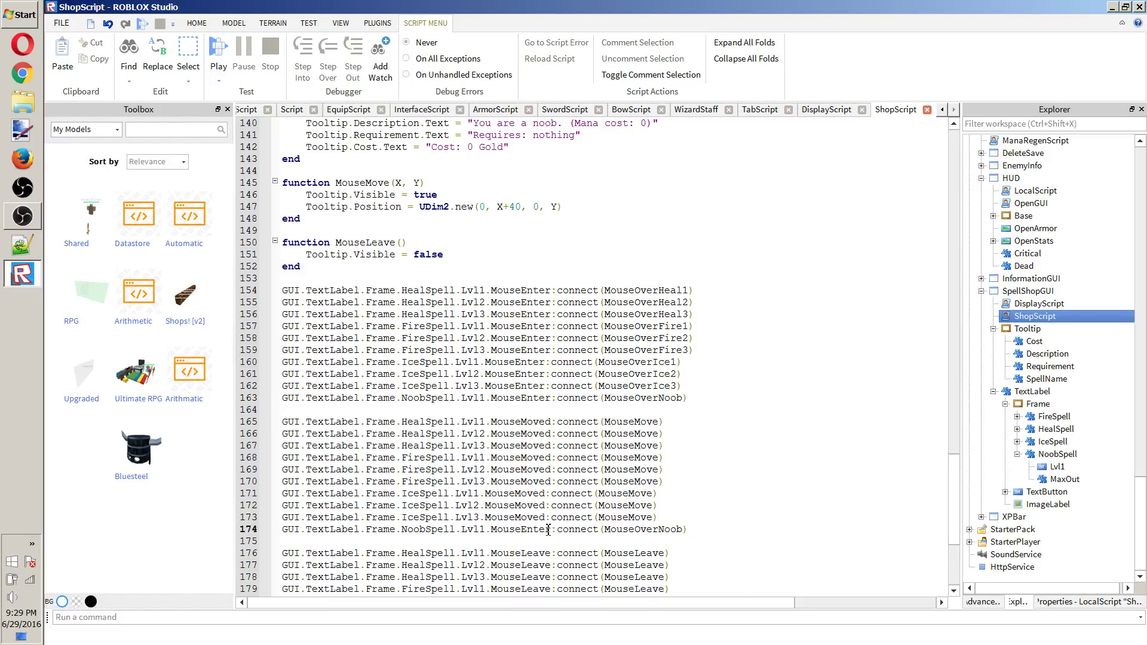
Change the NoobSpell line in the MouseMoved block to MouseMoved:connect(MouseMove).
{"action": "left_click_drag", "start_coordinate": [546, 529], "coordinate": [522, 529]}
{"action": "type", "text": "Moved"}
{"action": "mouse_move", "coordinate": [677, 529]}
{"action": "left_mouse_down"}
{"action": "mouse_move", "coordinate": [645, 526]}
{"action": "mouse_move", "coordinate": [682, 529]}
{"action": "left_mouse_up"}
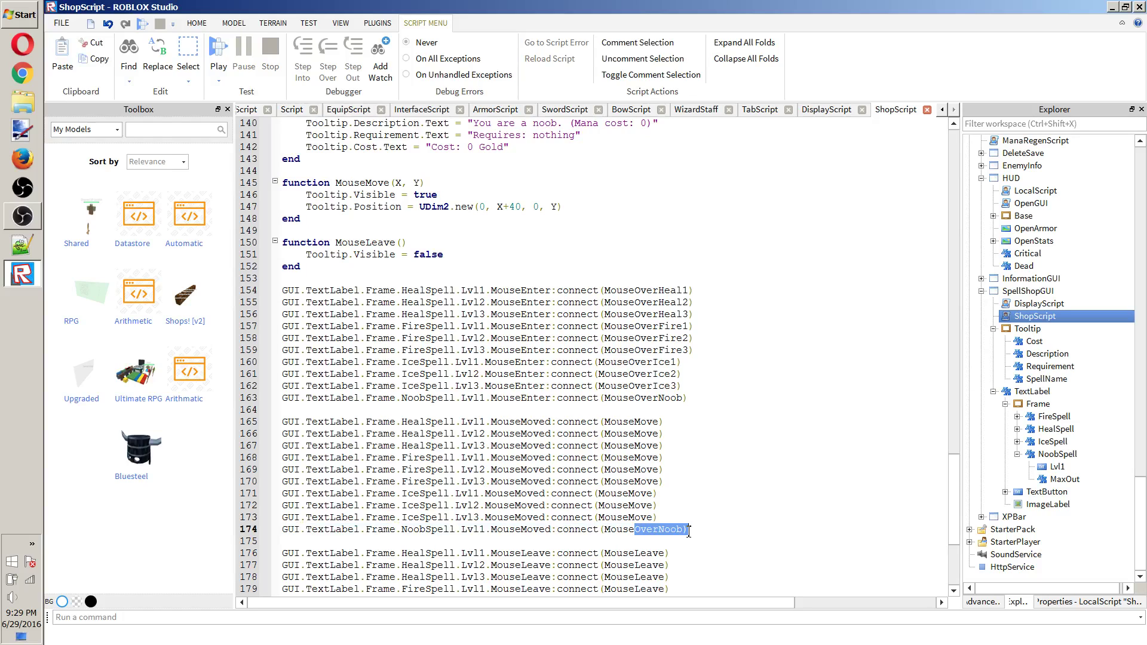
{"action": "type", "text": "Move"}
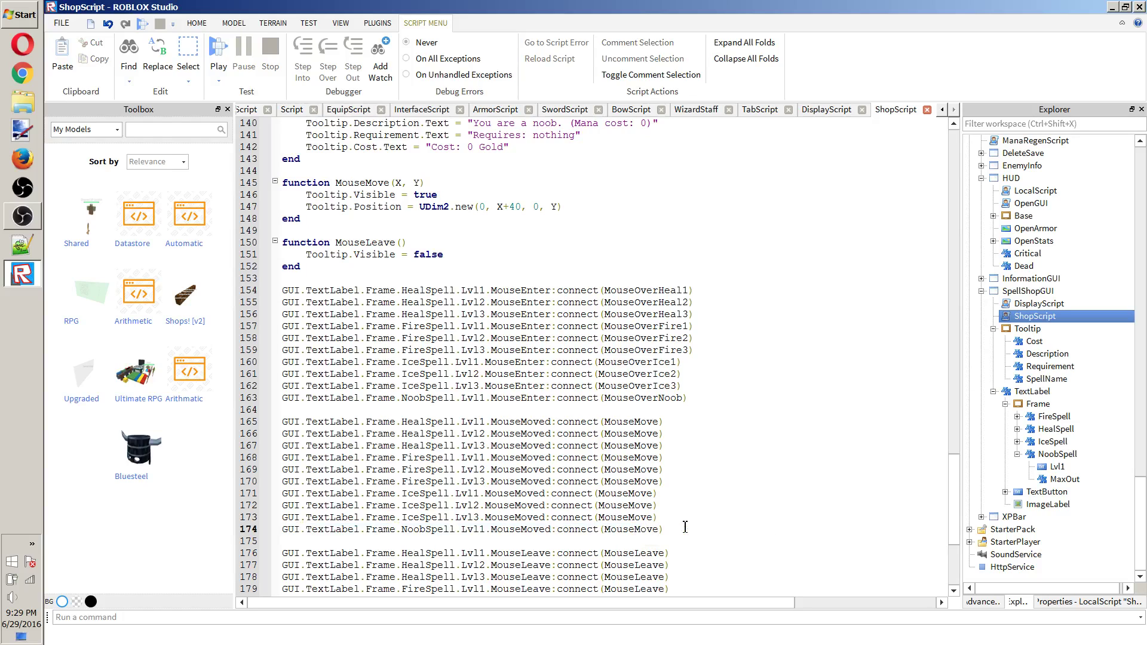
Copy the NoobSpell MouseMoved line to the end of the MouseLeave block and set its connected function to MouseLeave.
{"action": "left_click_drag", "start_coordinate": [665, 529], "coordinate": [238, 532]}
{"action": "scroll", "coordinate": [724, 505], "scroll_direction": "down", "scroll_amount": 4}
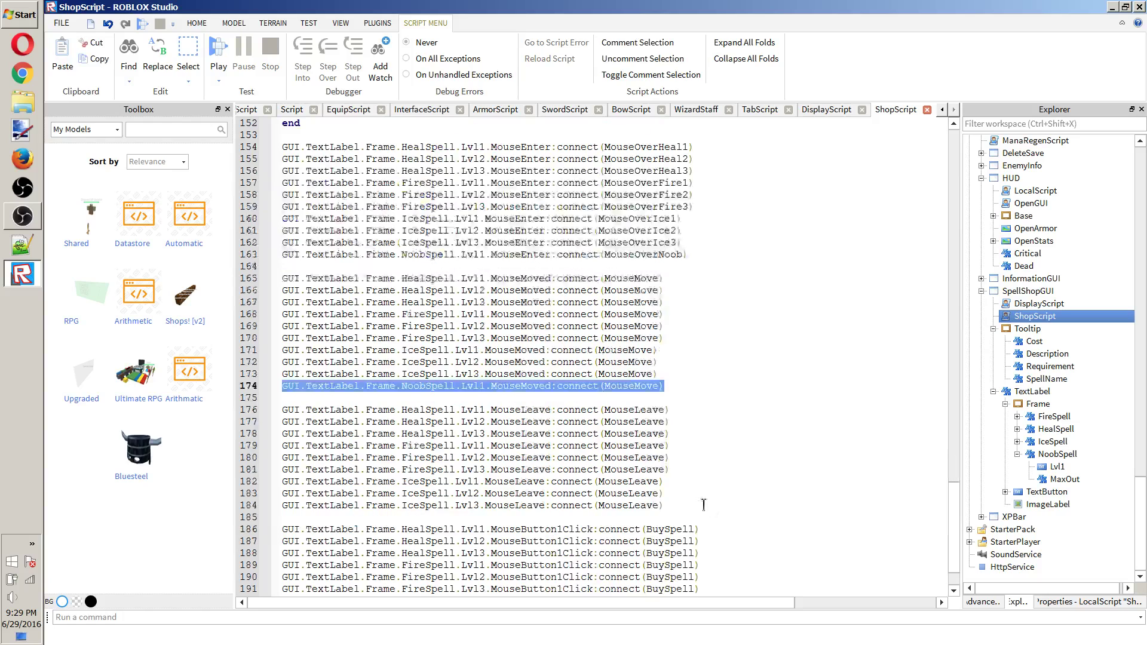
{"action": "left_click", "coordinate": [710, 517]}
{"action": "key", "text": "Return"}
{"action": "key", "text": "Up"}
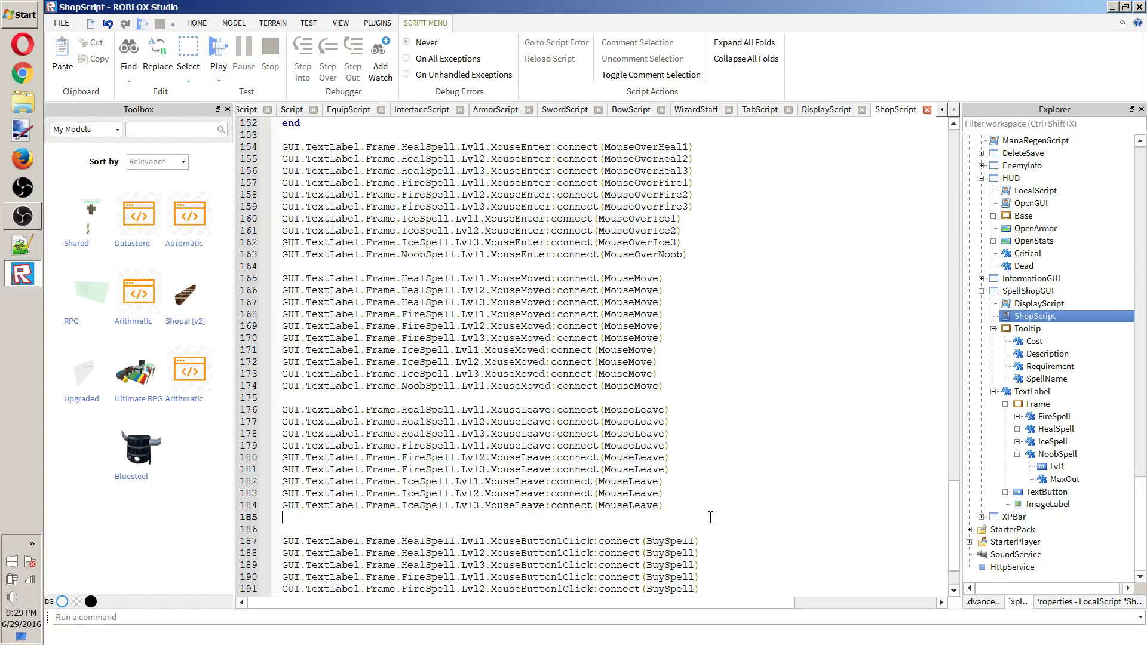
{"action": "key", "text": "ctrl+v"}
{"action": "left_click_drag", "start_coordinate": [657, 517], "coordinate": [636, 517]}
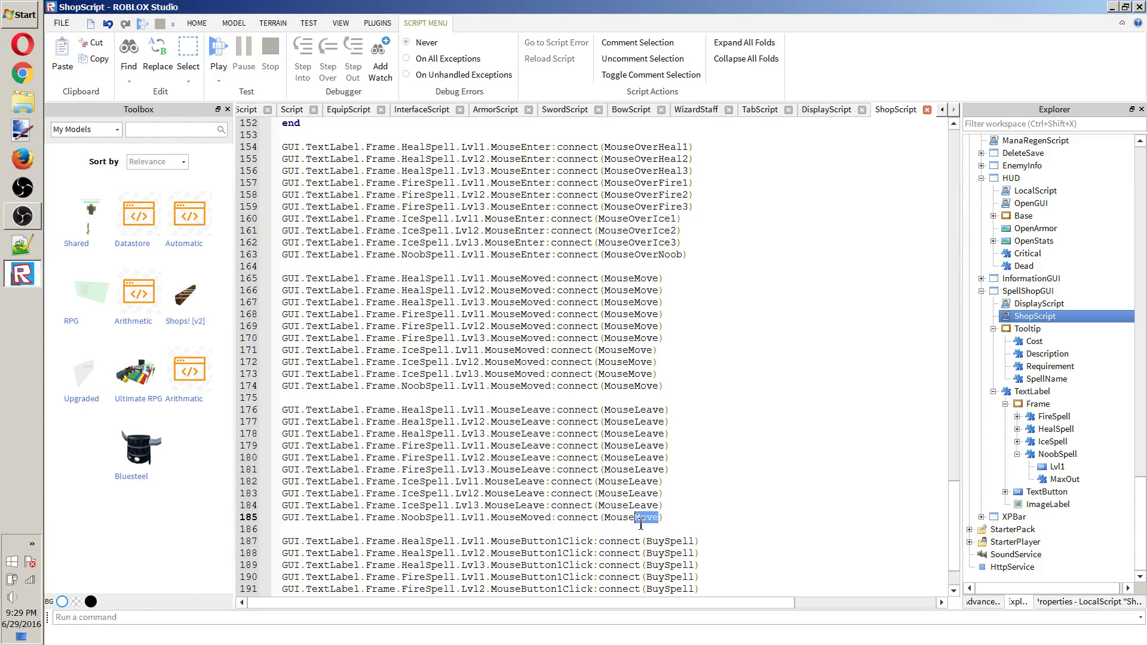
{"action": "type", "text": "Leave"}
Paste the NoobSpell connection line at the end of the MouseButton1Click block and set its connected function to BuySpell.
{"action": "scroll", "coordinate": [787, 440], "scroll_direction": "down", "scroll_amount": 2}
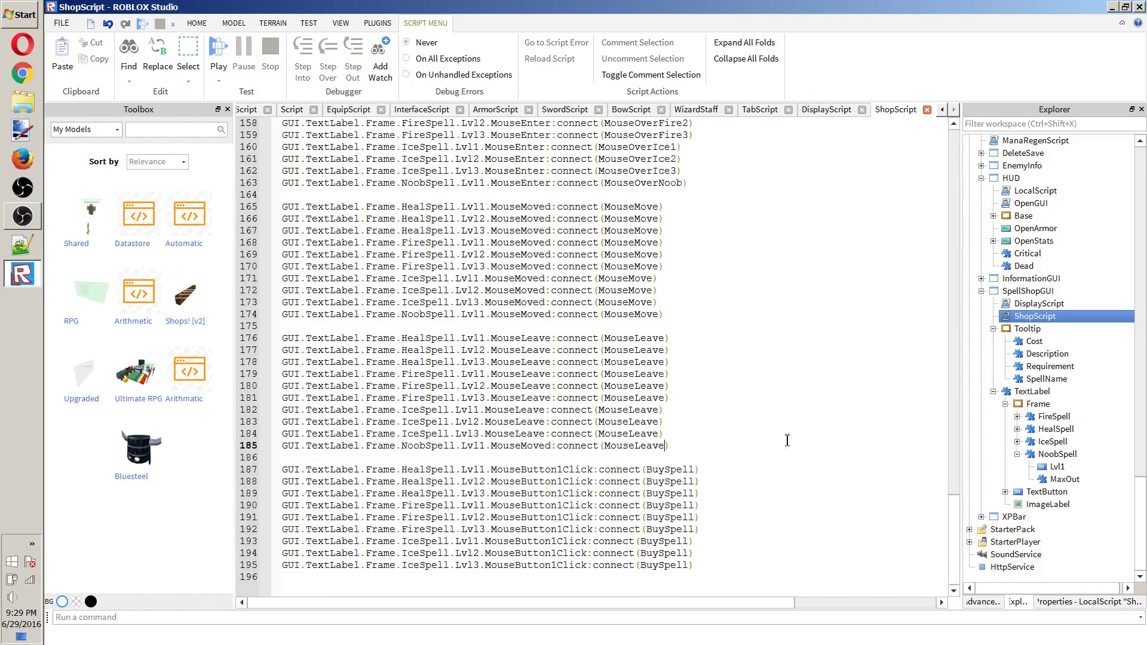
{"action": "left_click", "coordinate": [725, 583]}
{"action": "key", "text": "ctrl+v"}
{"action": "key", "text": "Return"}
{"action": "key", "text": "Left"}
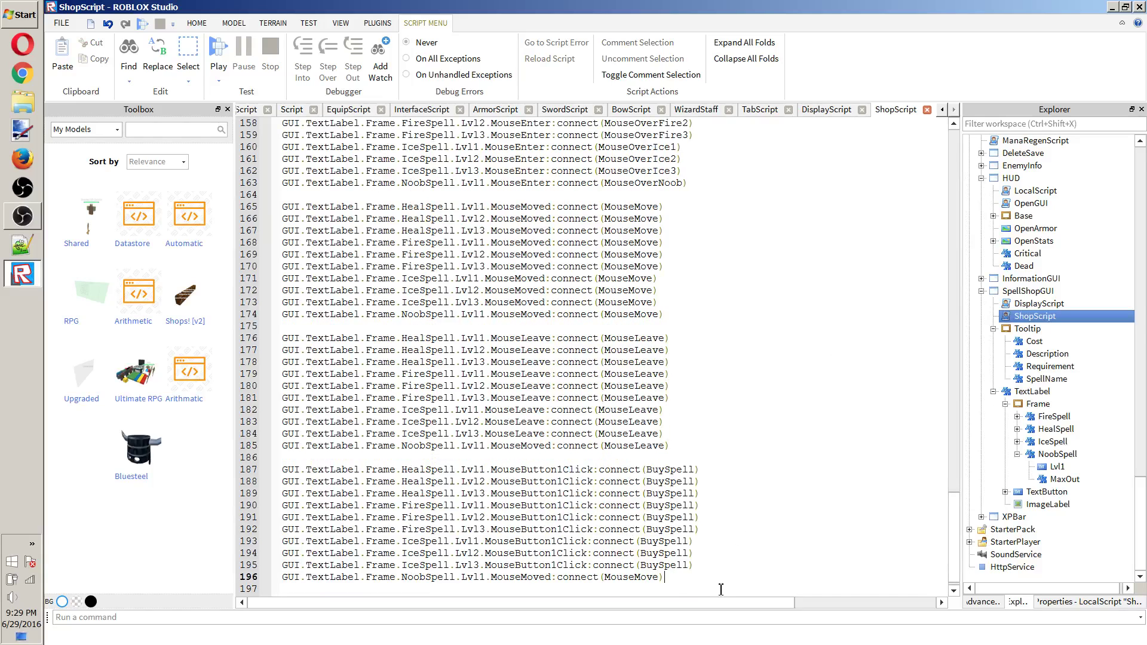
{"action": "key", "text": "BackSpace"}
{"action": "key", "text": "BackSpace"}
{"action": "key", "text": "BackSpace"}
{"action": "key", "text": "BackSpace"}
{"action": "key", "text": "BackSpace"}
{"action": "key", "text": "BackSpace"}
{"action": "key", "text": "BackSpace"}
{"action": "type", "text": "Buy"}
{"action": "left_click", "coordinate": [721, 591]}
Change the event of the NoobSpell line in the MouseLeave block to MouseLeave.
{"action": "left_click", "coordinate": [551, 446]}
{"action": "key", "text": "BackSpace"}
{"action": "key", "text": "BackSpace"}
{"action": "key", "text": "BackSpace"}
{"action": "key", "text": "BackSpace"}
{"action": "key", "text": "BackSpace"}
{"action": "type", "text": "LEave"}
{"action": "key", "text": "BackSpace"}
{"action": "key", "text": "BackSpace"}
{"action": "key", "text": "BackSpace"}
{"action": "key", "text": "BackSpace"}
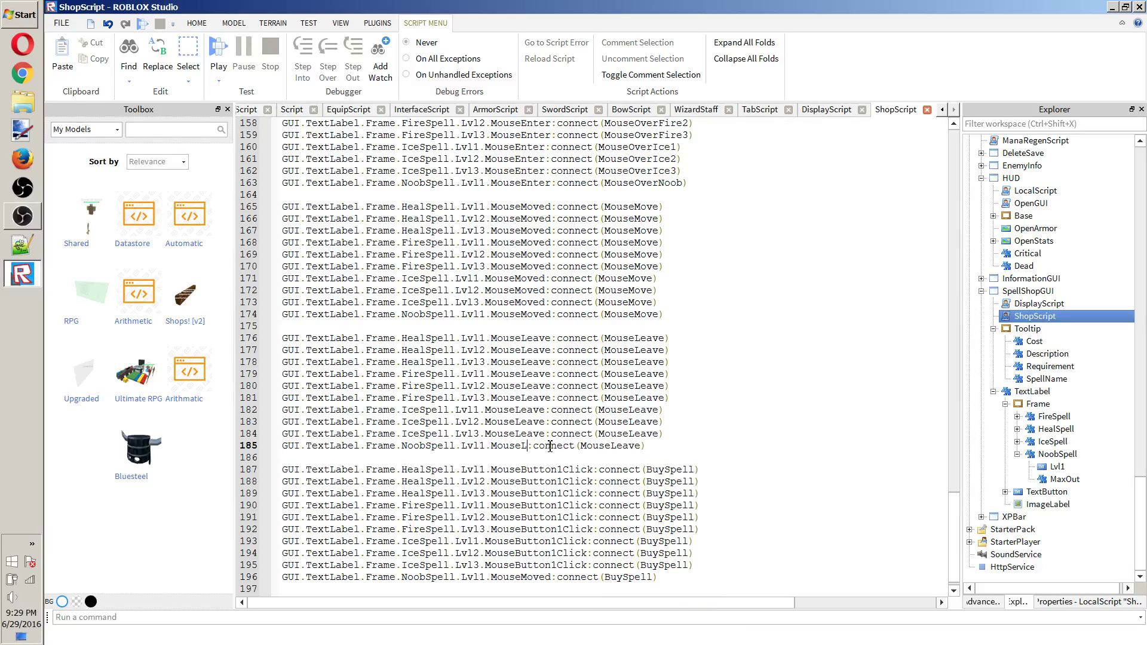
{"action": "type", "text": "eave"}
Change the event of the last NoobSpell line, connected to BuySpell, to MouseButton1Click.
{"action": "left_click", "coordinate": [546, 577]}
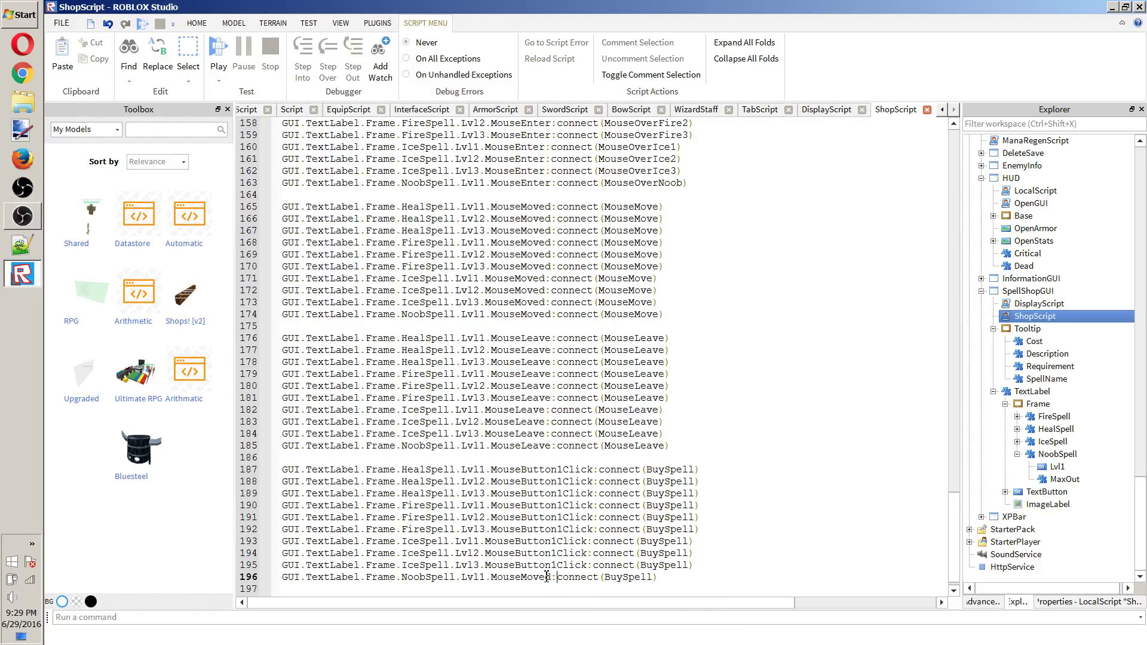
{"action": "key", "text": "BackSpace"}
{"action": "key", "text": "BackSpace"}
{"action": "key", "text": "BackSpace"}
{"action": "key", "text": "BackSpace"}
{"action": "key", "text": "BackSpace"}
{"action": "type", "text": "Button1Clic"}
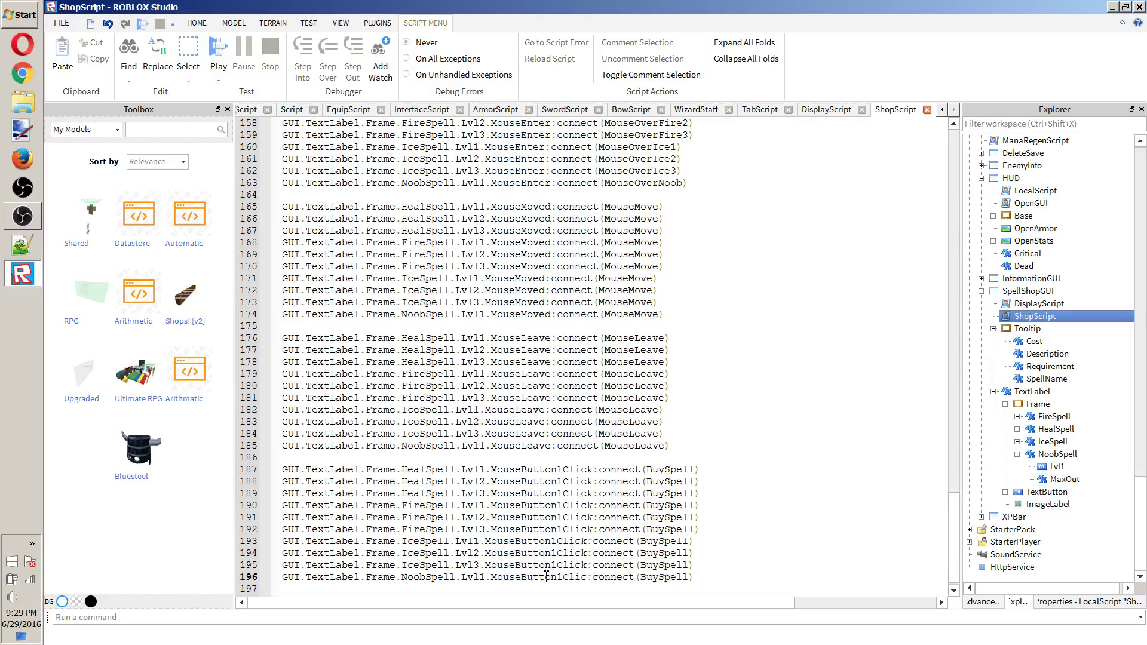
{"action": "type", "text": "k"}
{"action": "scroll", "coordinate": [564, 552], "scroll_direction": "down", "scroll_amount": 1}
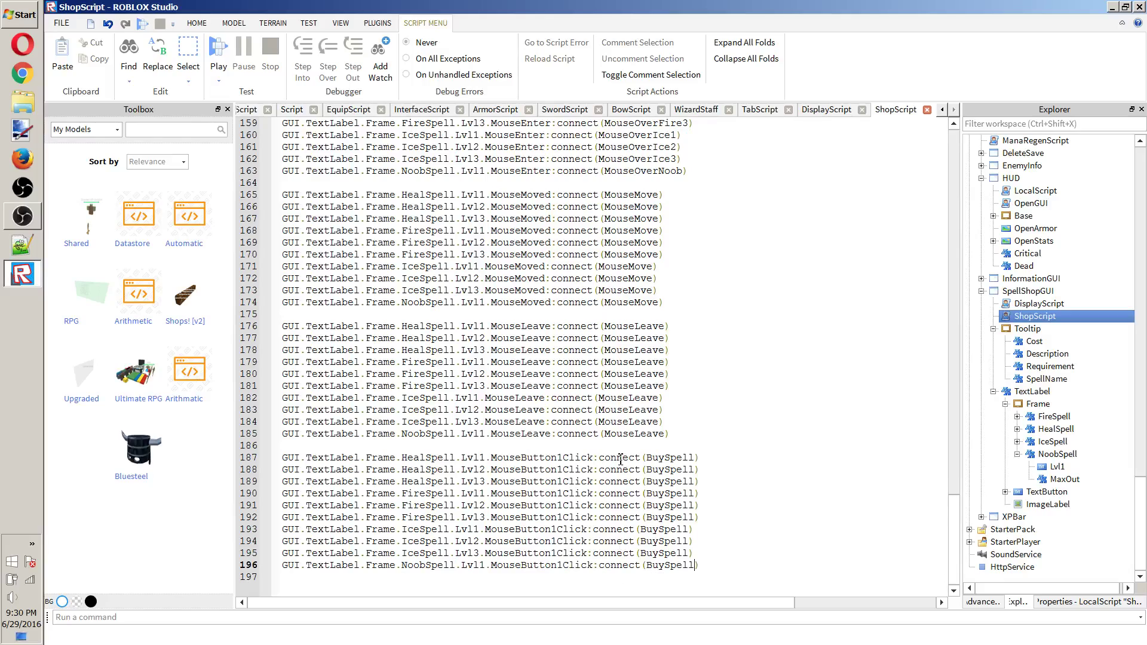
Review the ShopScript code from the event connections back up to the spell tables and WaitForChild lines.
{"action": "scroll", "coordinate": [620, 459], "scroll_direction": "up", "scroll_amount": 5}
{"action": "scroll", "coordinate": [620, 459], "scroll_direction": "down", "scroll_amount": 5}
{"action": "scroll", "coordinate": [629, 461], "scroll_direction": "up", "scroll_amount": 10}
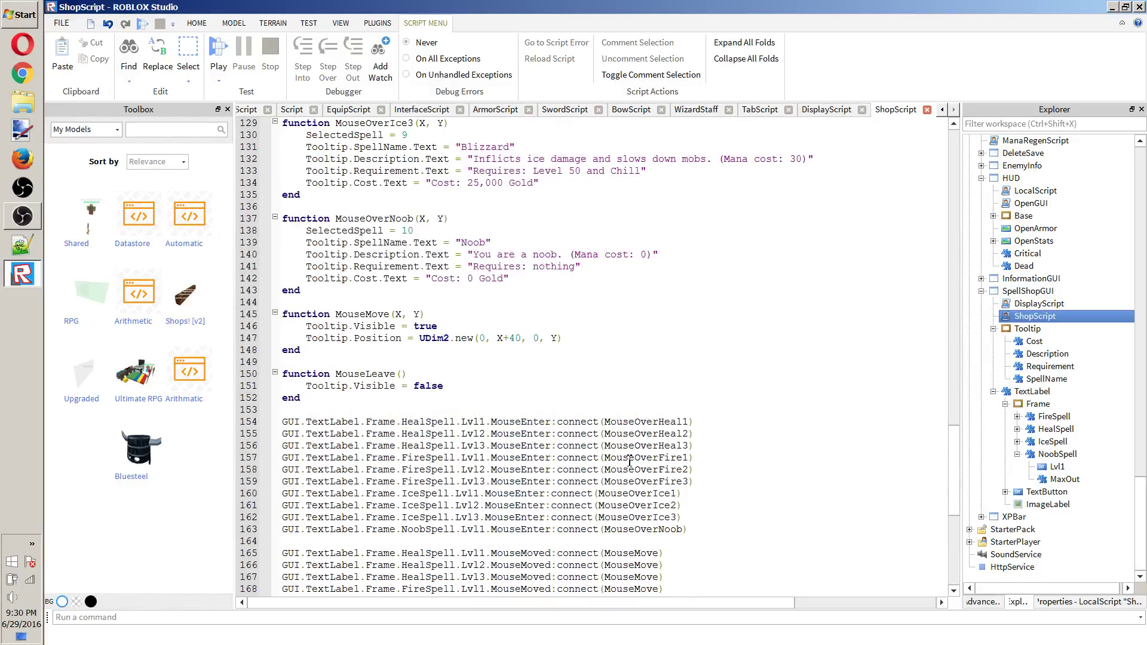
{"action": "scroll", "coordinate": [629, 461], "scroll_direction": "up", "scroll_amount": 20}
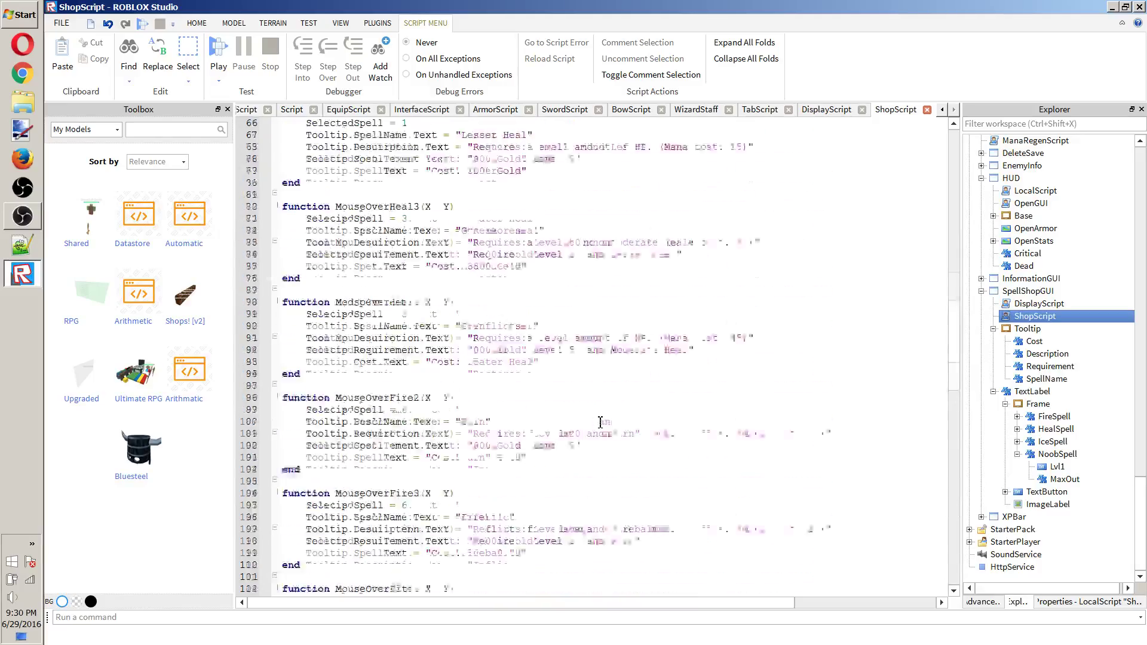
{"action": "scroll", "coordinate": [600, 422], "scroll_direction": "up", "scroll_amount": 9}
{"action": "left_click", "coordinate": [532, 327]}
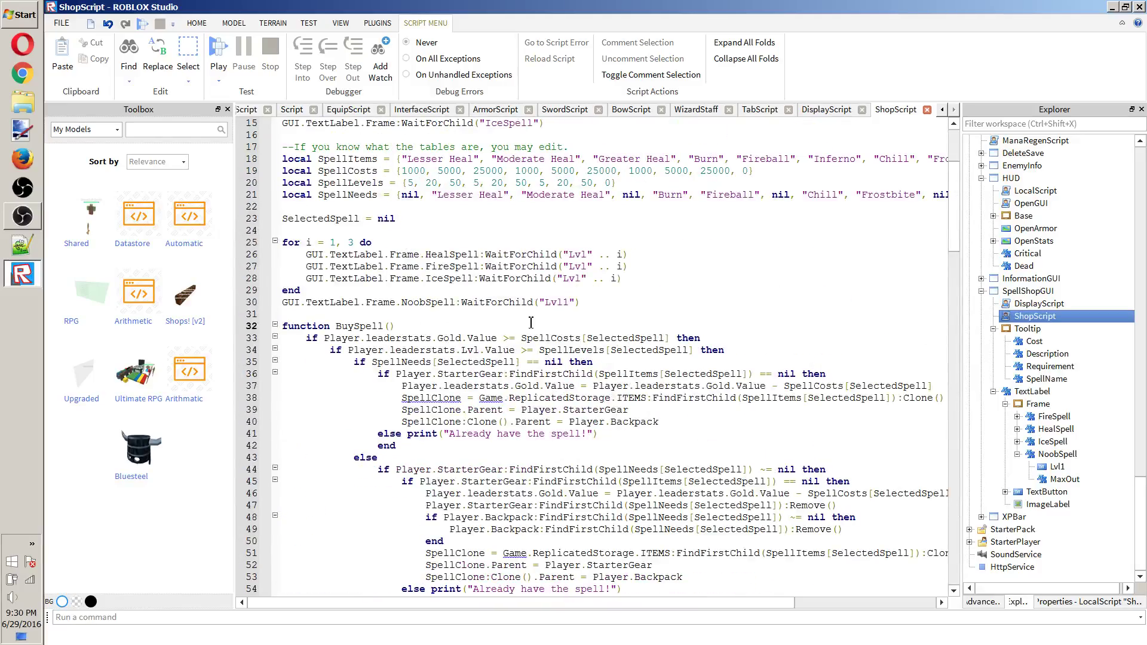
{"action": "scroll", "coordinate": [546, 319], "scroll_direction": "up", "scroll_amount": 3}
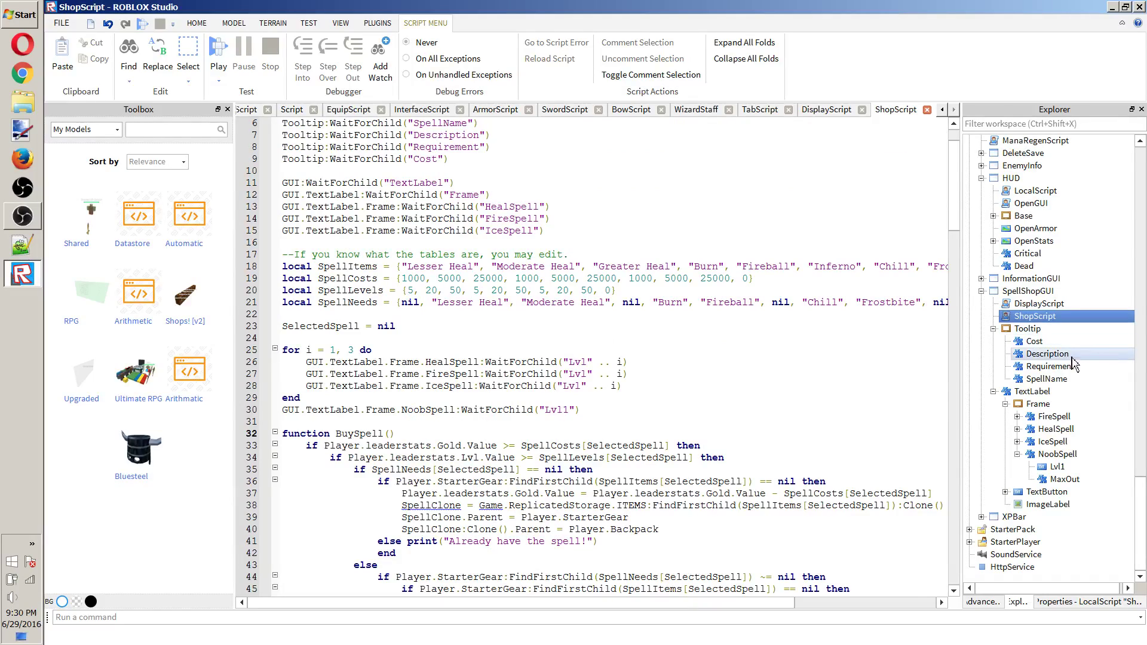
Open the SpellShopGUI's DisplayScript and review its WaitForChild lines and the Heal, Fire and Ice blocks of the loop.
{"action": "double_click", "coordinate": [1038, 303]}
{"action": "scroll", "coordinate": [881, 290], "scroll_direction": "down", "scroll_amount": 9}
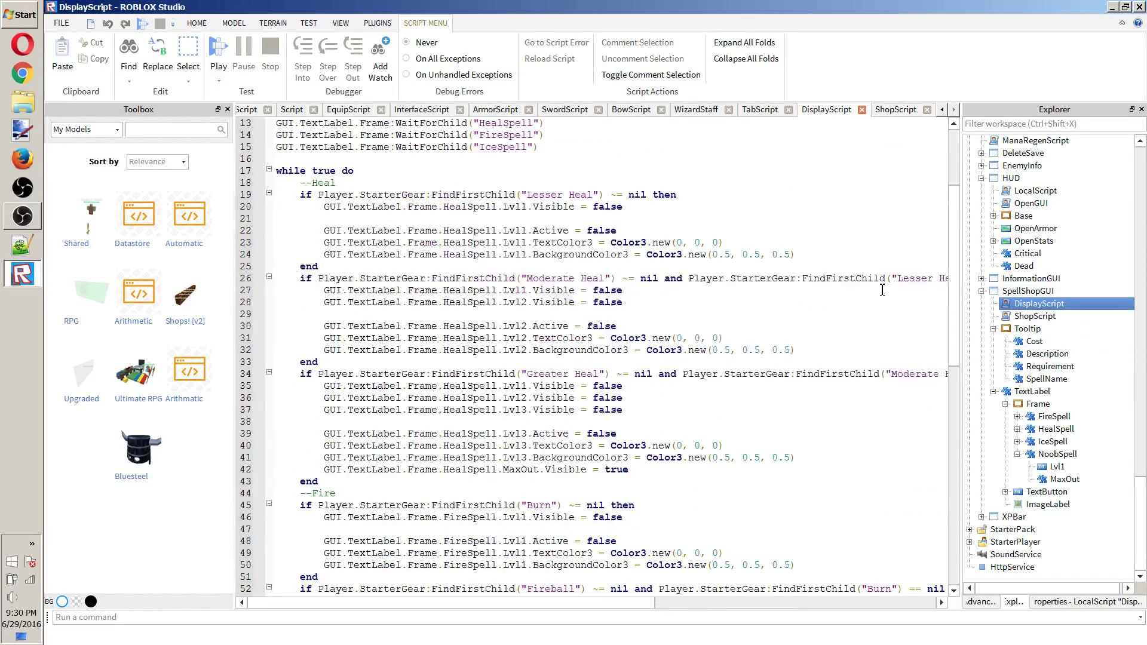
{"action": "scroll", "coordinate": [882, 289], "scroll_direction": "down", "scroll_amount": 11}
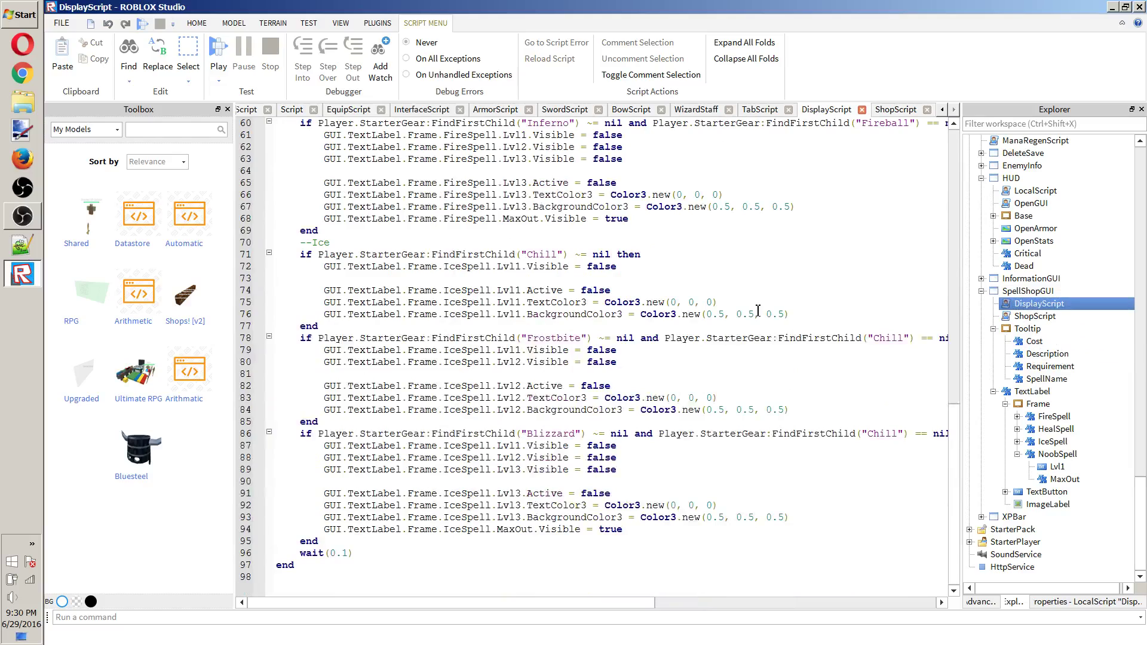
{"action": "scroll", "coordinate": [757, 311], "scroll_direction": "up", "scroll_amount": 20}
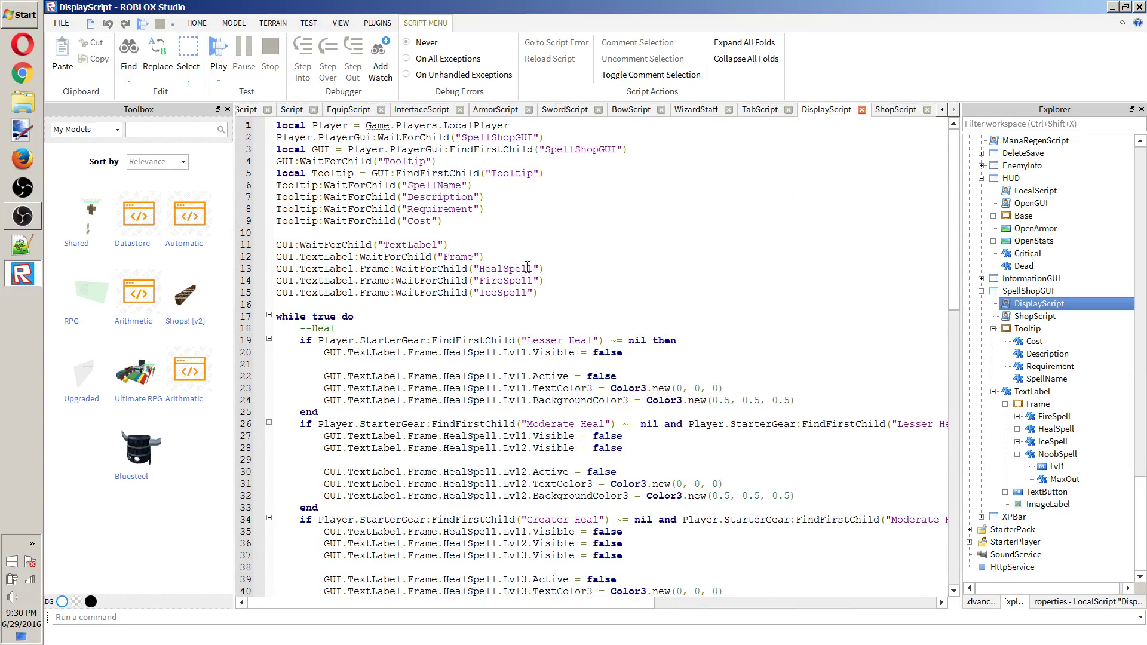
{"action": "scroll", "coordinate": [527, 266], "scroll_direction": "down", "scroll_amount": 4}
{"action": "left_click_drag", "start_coordinate": [653, 470], "coordinate": [518, 434]}
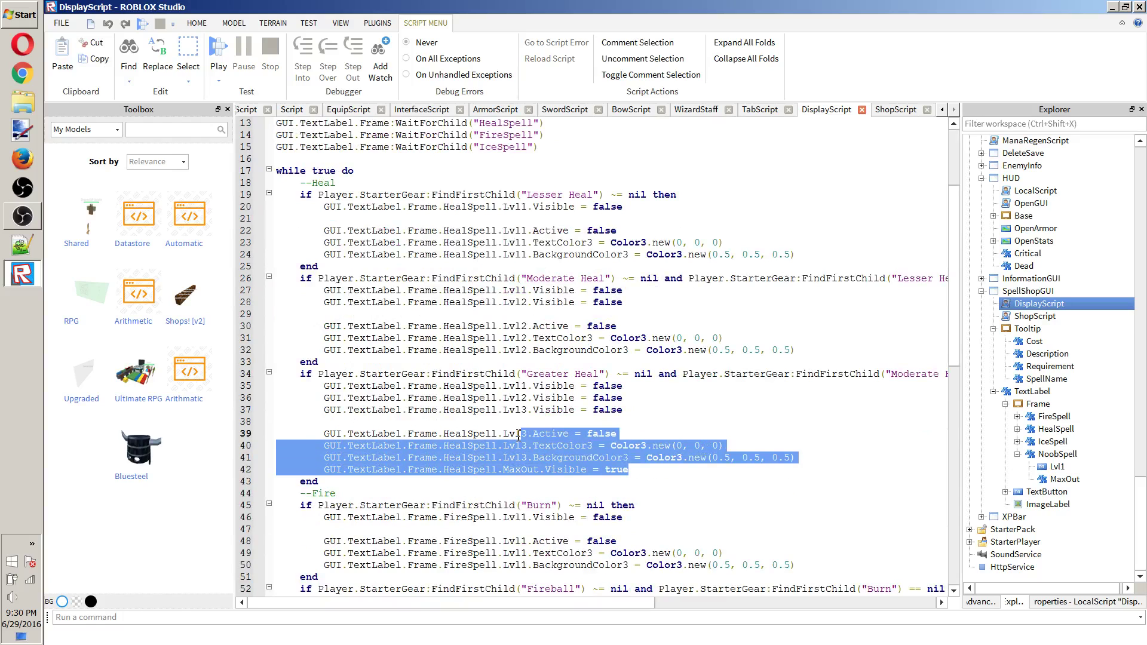
{"action": "left_click", "coordinate": [597, 468]}
{"action": "scroll", "coordinate": [597, 466], "scroll_direction": "down", "scroll_amount": 15}
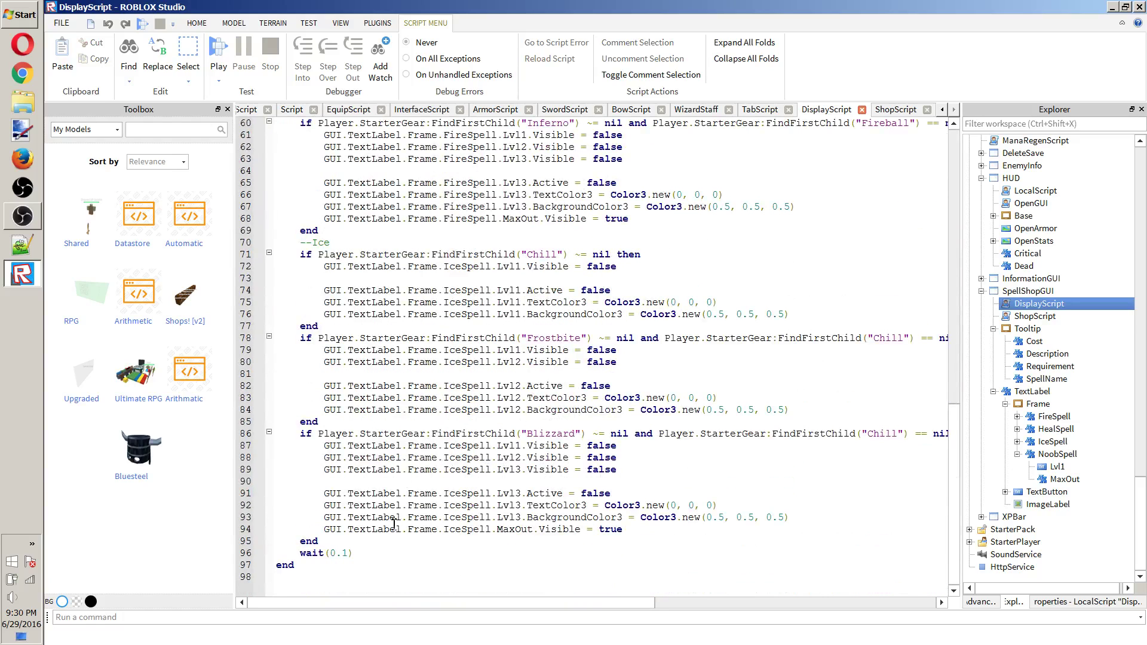
{"action": "left_click", "coordinate": [343, 546]}
{"action": "scroll", "coordinate": [345, 543], "scroll_direction": "up", "scroll_amount": 6}
{"action": "scroll", "coordinate": [346, 540], "scroll_direction": "up", "scroll_amount": 14}
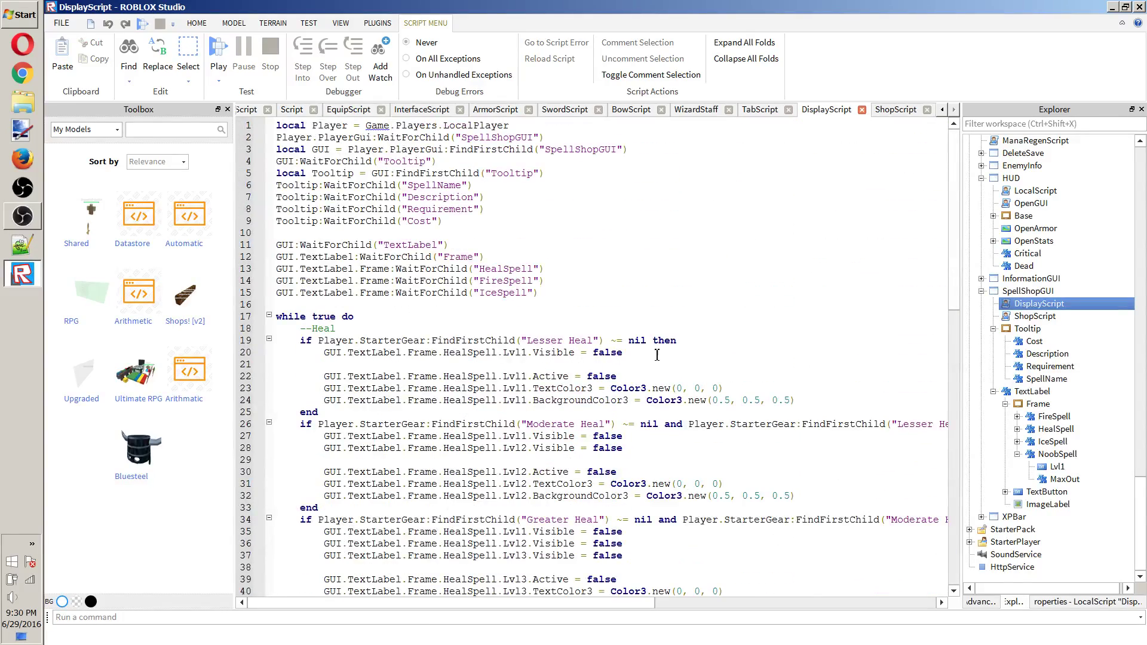
{"action": "left_click_drag", "start_coordinate": [649, 357], "coordinate": [276, 336]}
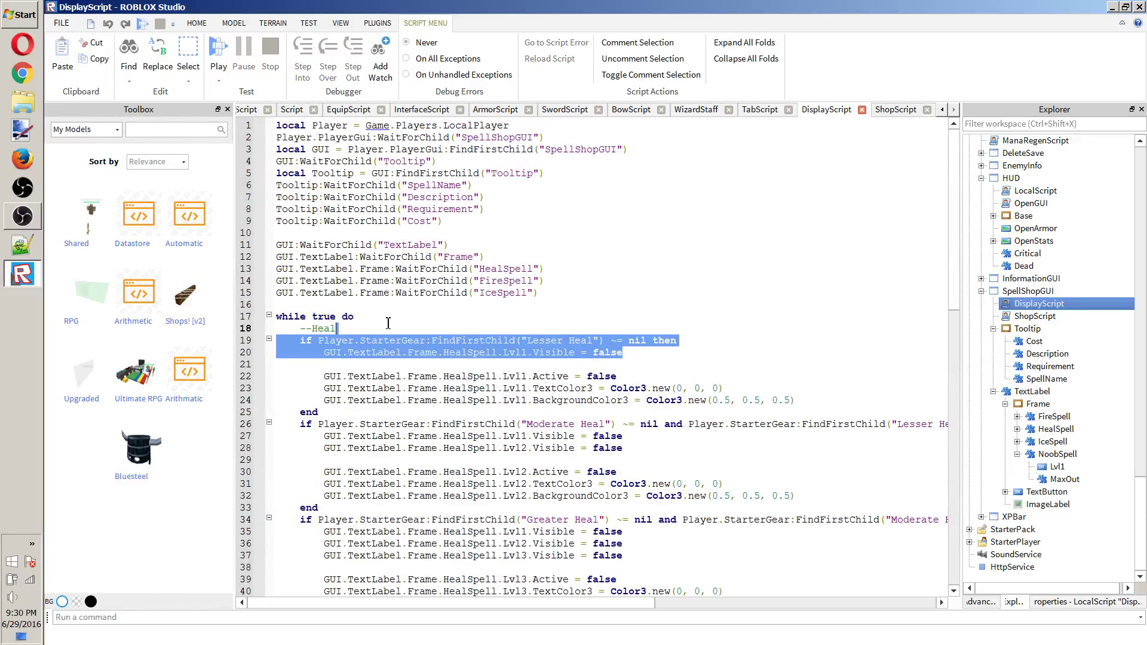
{"action": "left_click", "coordinate": [574, 308]}
Duplicate the IceSpell WaitForChild line in DisplayScript directly below itself and change the copy's child name to "NoobSpell".
{"action": "left_click", "coordinate": [555, 298]}
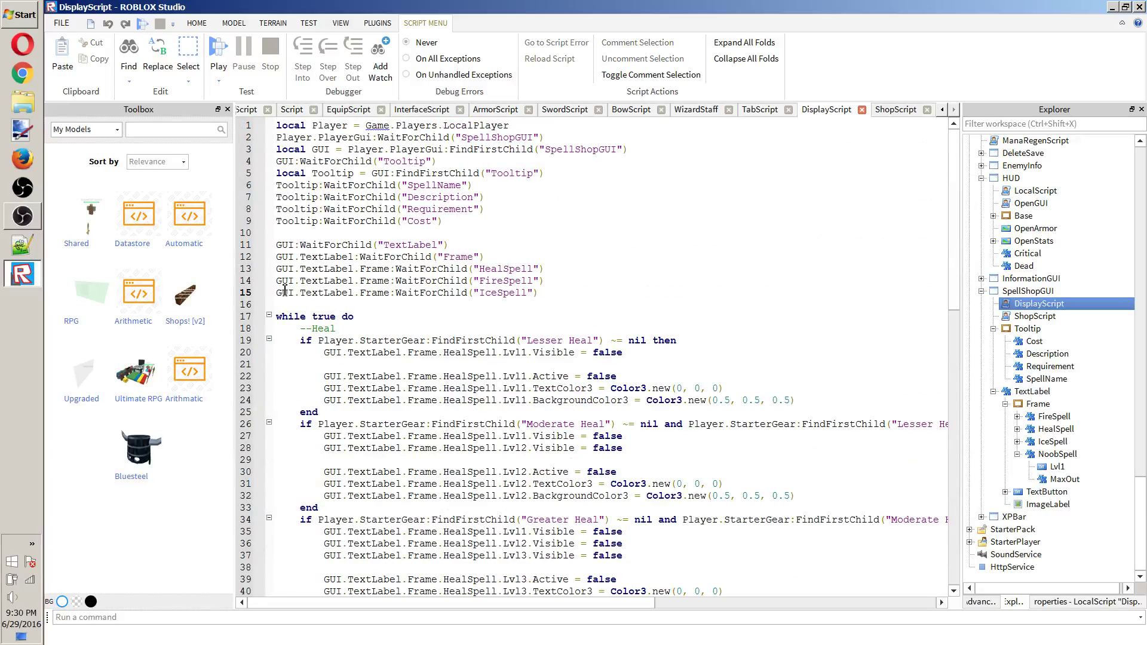
{"action": "mouse_move", "coordinate": [285, 290]}
{"action": "left_mouse_down"}
{"action": "mouse_move", "coordinate": [545, 294]}
{"action": "mouse_move", "coordinate": [273, 295]}
{"action": "left_mouse_up"}
{"action": "key", "text": "ctrl+c"}
{"action": "key", "text": "Return"}
{"action": "key", "text": "ctrl+v"}
{"action": "double_click", "coordinate": [494, 308]}
{"action": "type", "text": "NoobSpell"}
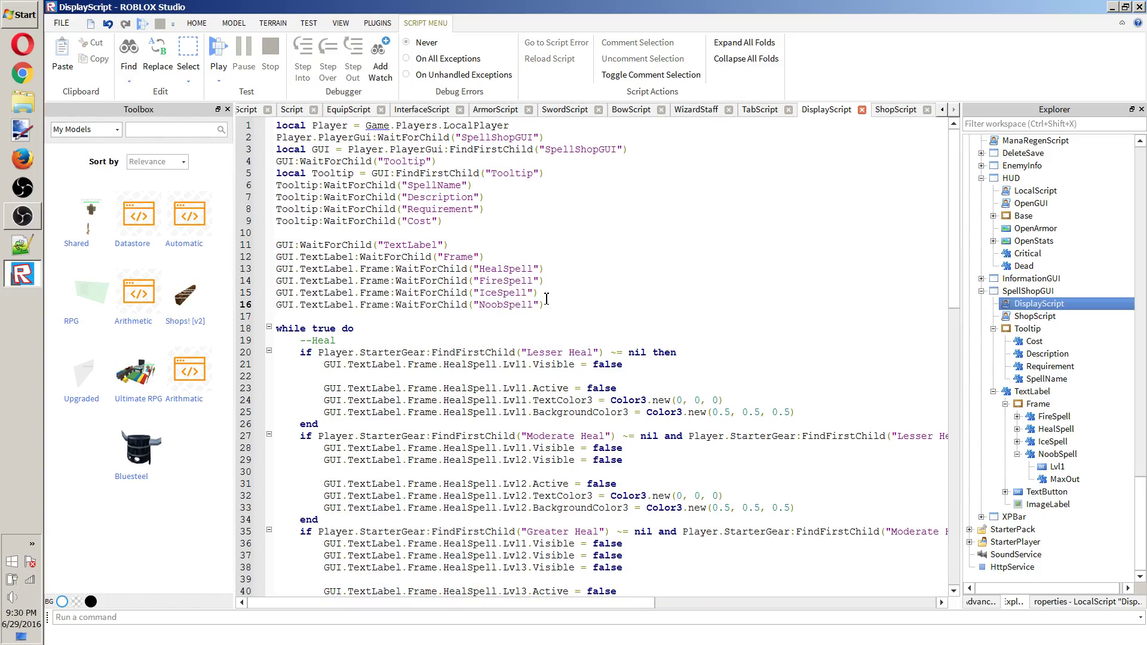
Review the Tooltip and spell-frame WaitForChild lines at the start of DisplayScript.
{"action": "left_click_drag", "start_coordinate": [542, 293], "coordinate": [358, 294]}
{"action": "left_click", "coordinate": [434, 289]}
{"action": "left_click_drag", "start_coordinate": [452, 167], "coordinate": [278, 184]}
{"action": "left_click", "coordinate": [491, 214]}
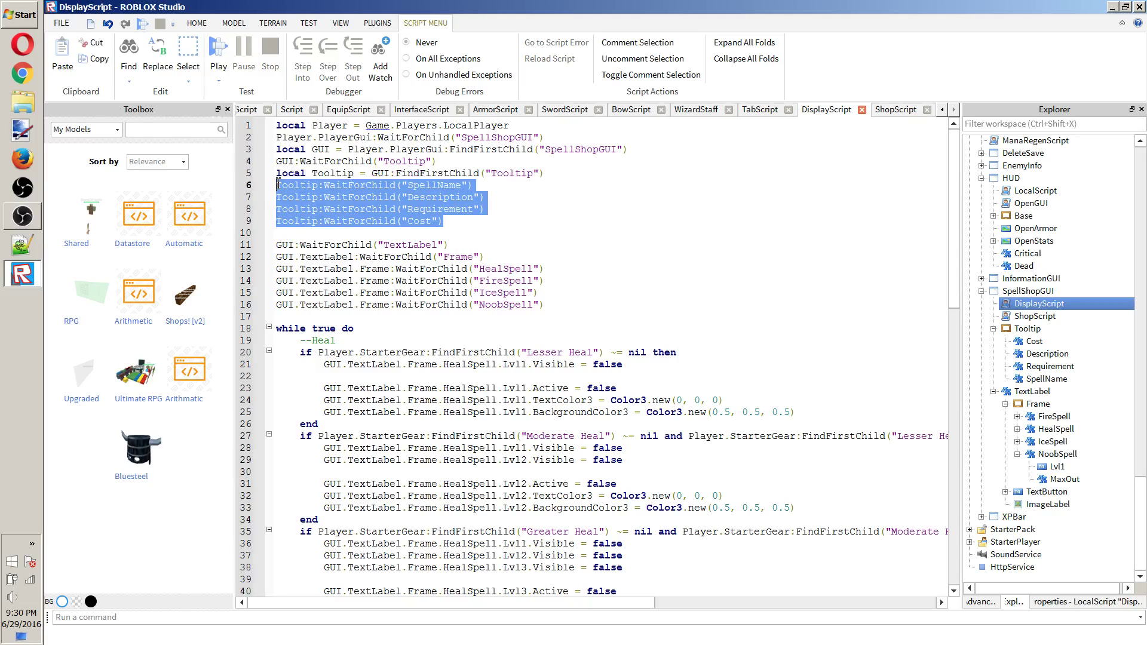
{"action": "left_click", "coordinate": [666, 294]}
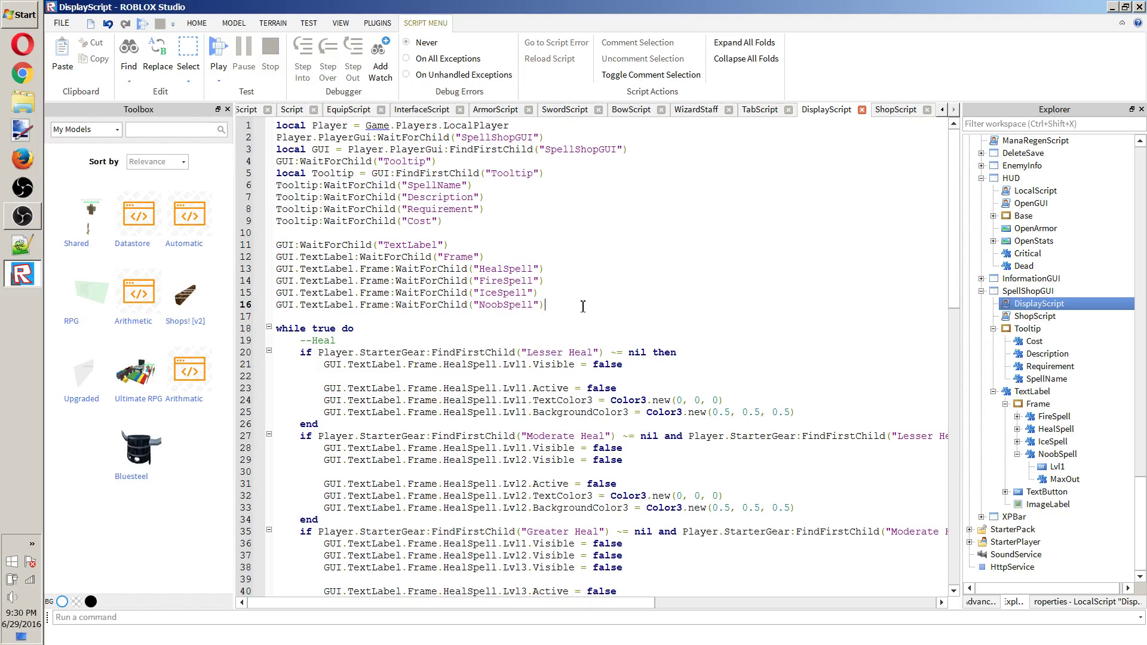
{"action": "left_click_drag", "start_coordinate": [582, 306], "coordinate": [539, 306]}
{"action": "left_click", "coordinate": [484, 306]}
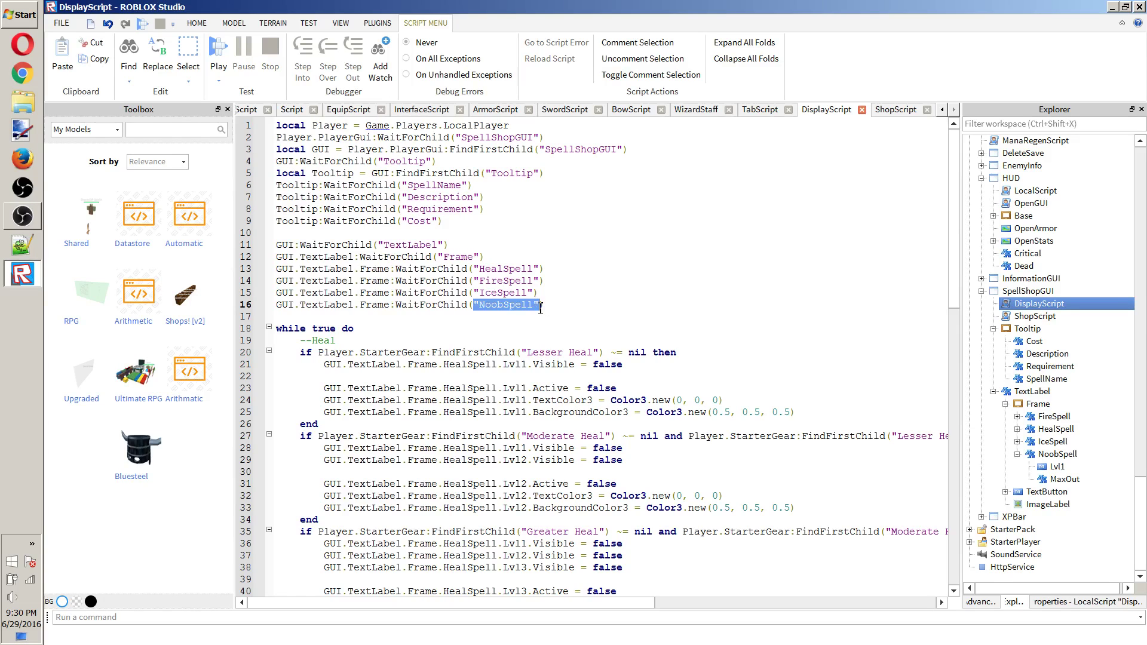
{"action": "left_click", "coordinate": [550, 309]}
{"action": "scroll", "coordinate": [531, 418], "scroll_direction": "down", "scroll_amount": 17}
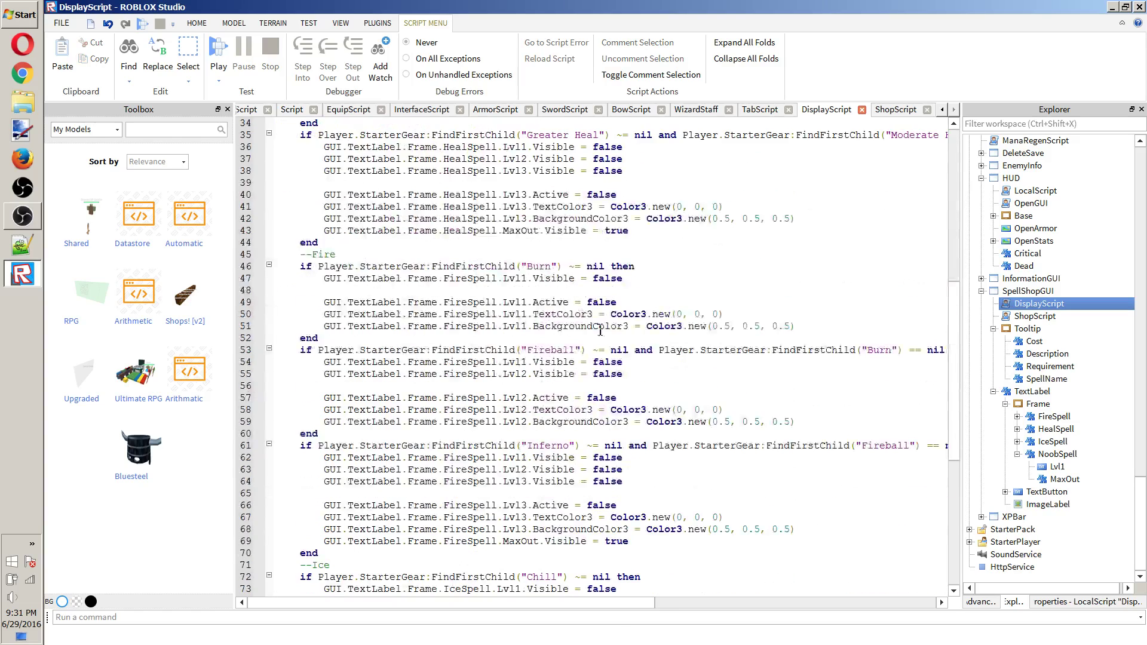
{"action": "scroll", "coordinate": [528, 441], "scroll_direction": "down", "scroll_amount": 3}
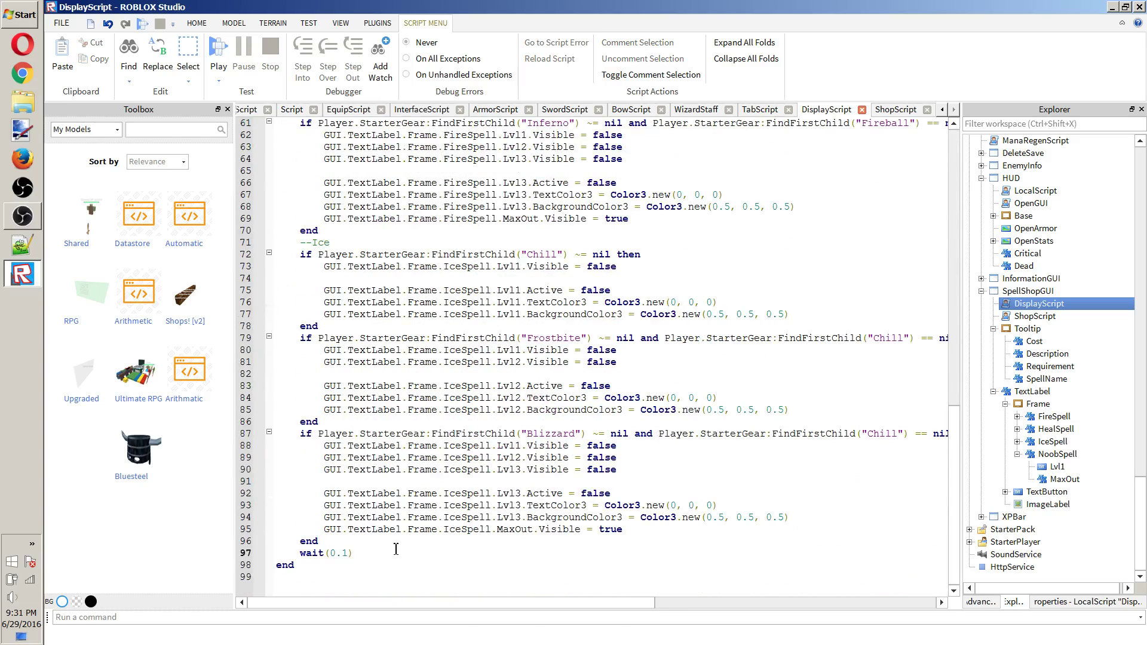
{"action": "key", "text": "Return"}
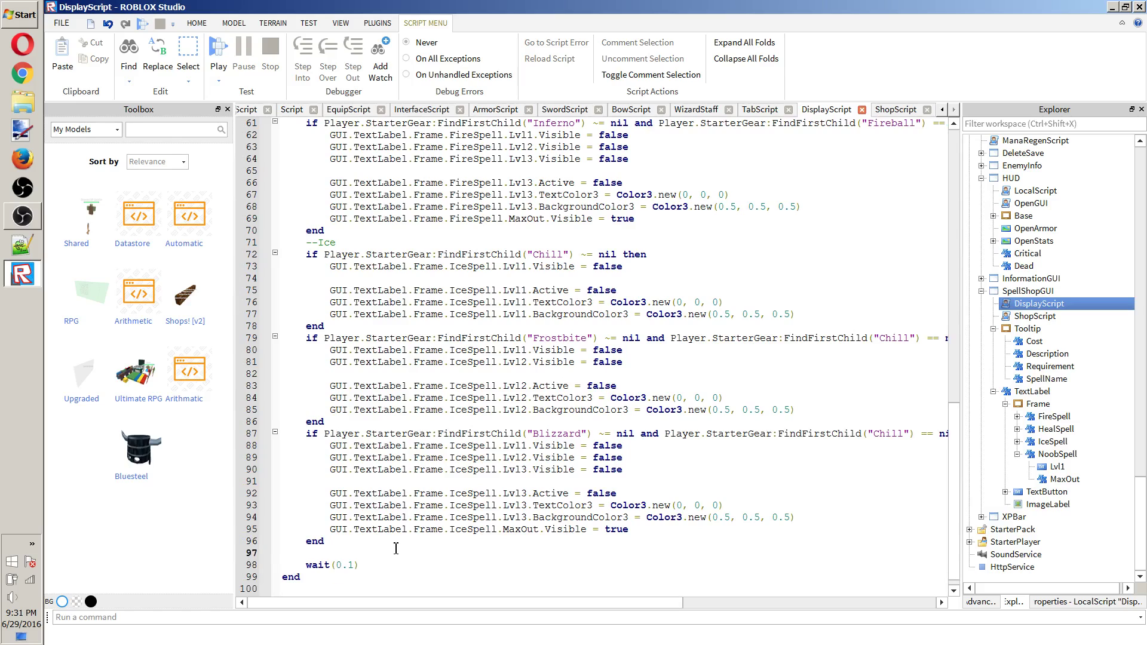
{"action": "type", "text": "if"}
{"action": "key", "text": "BackSpace"}
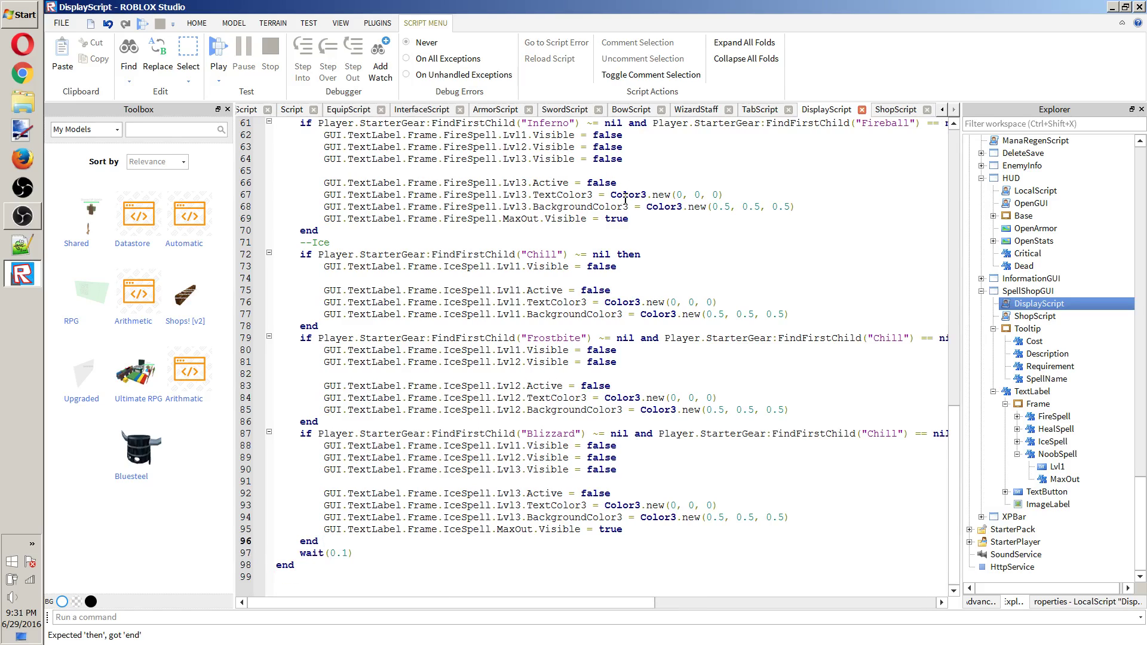
Copy the "Chill" if-block from the Ice section and paste it after the Blizzard block, above wait(0.1).
{"action": "scroll", "coordinate": [632, 294], "scroll_direction": "up", "scroll_amount": 7}
{"action": "scroll", "coordinate": [631, 294], "scroll_direction": "down", "scroll_amount": 7}
{"action": "left_click_drag", "start_coordinate": [671, 258], "coordinate": [295, 260]}
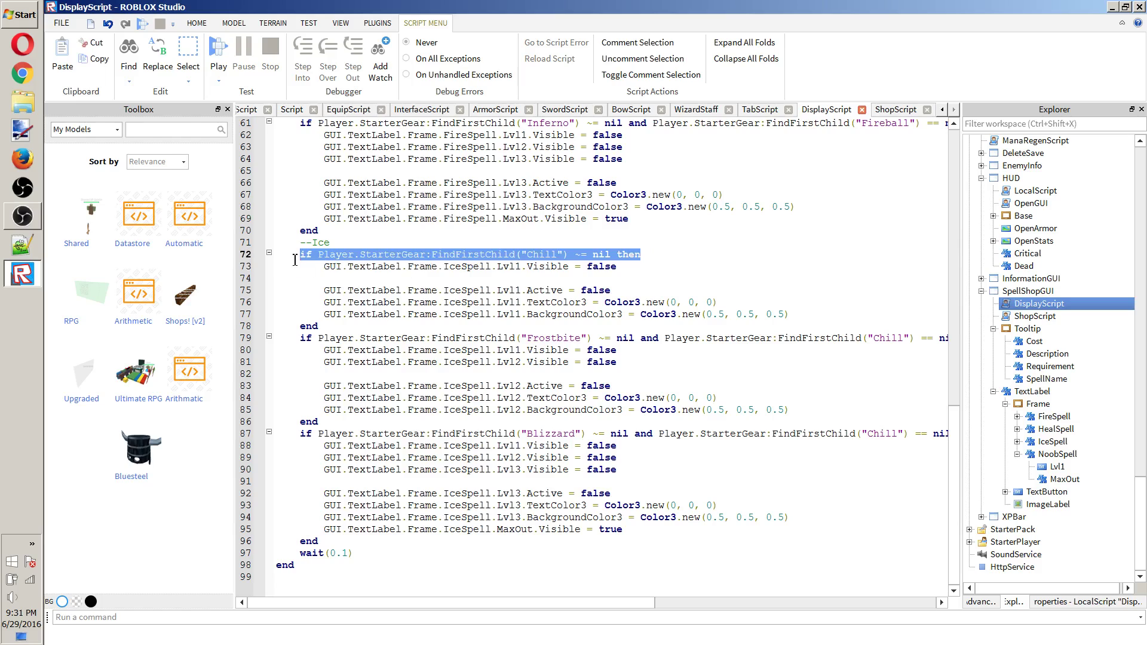
{"action": "left_click", "coordinate": [432, 468]}
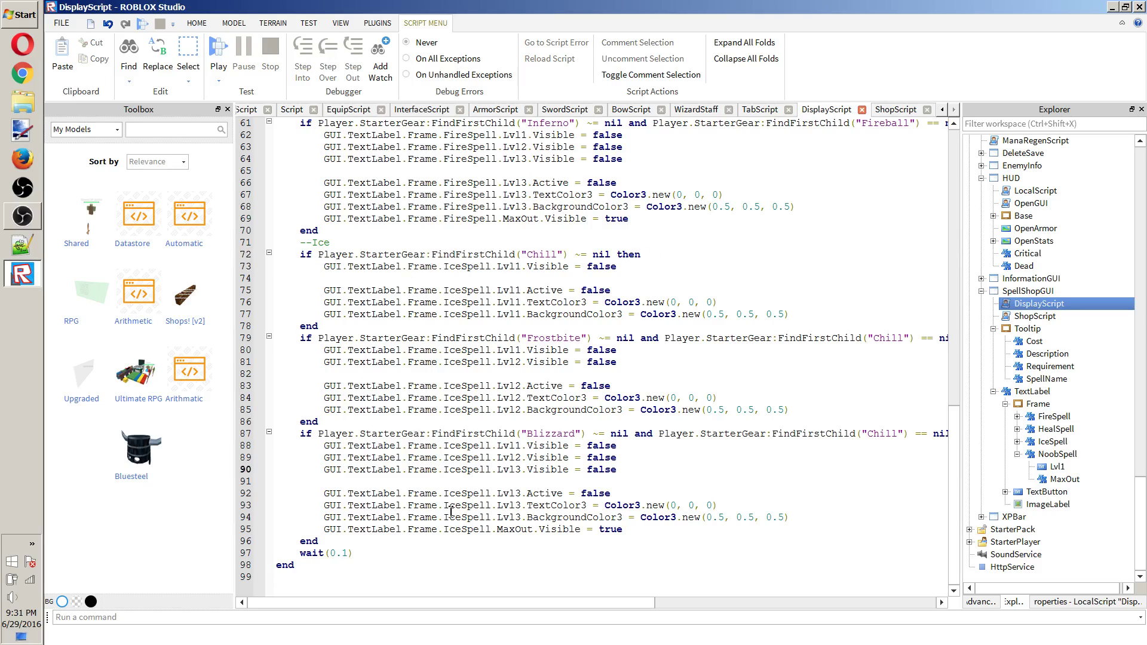
{"action": "key", "text": "Return"}
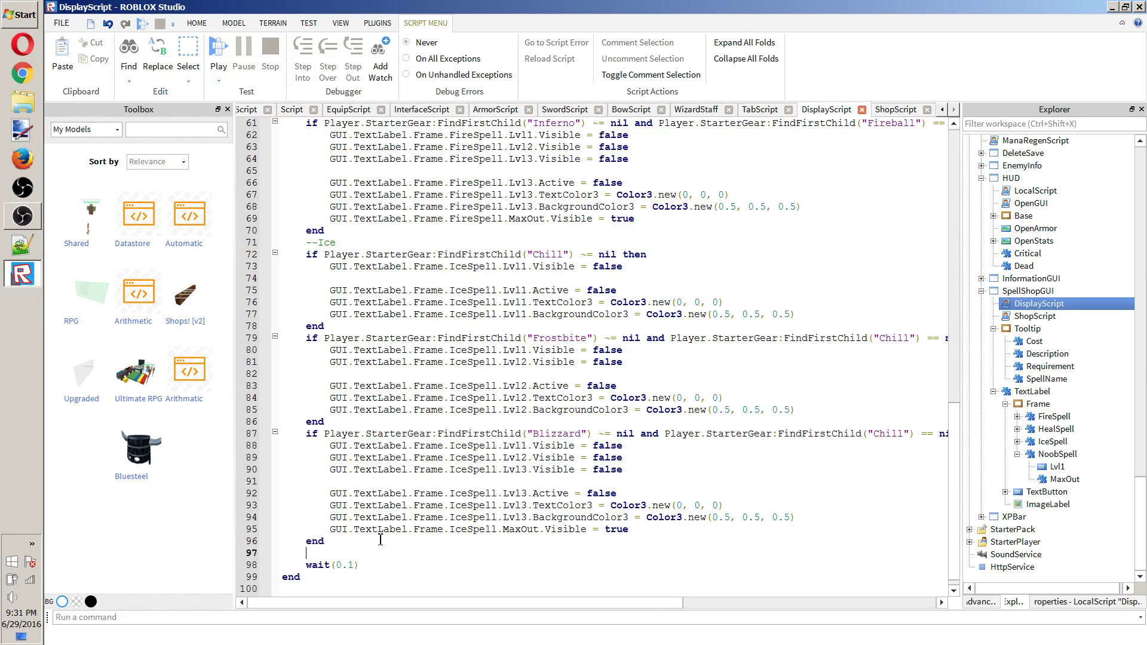
{"action": "left_click_drag", "start_coordinate": [370, 327], "coordinate": [306, 255]}
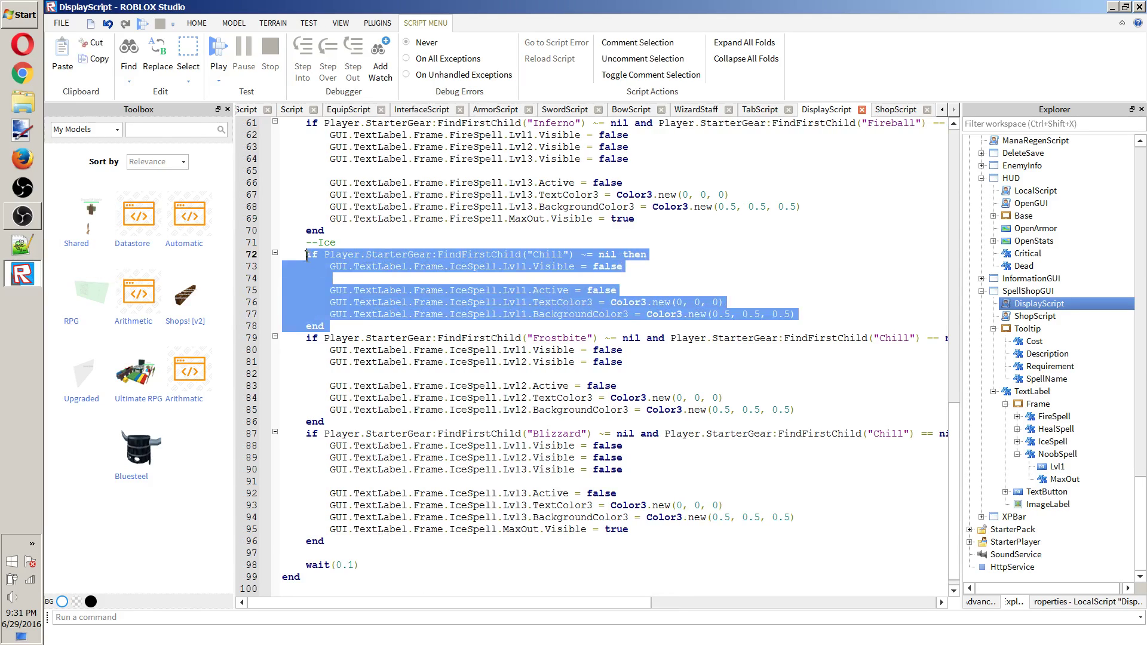
{"action": "key", "text": "ctrl+c"}
{"action": "left_click", "coordinate": [334, 552]}
{"action": "key", "text": "ctrl+v"}
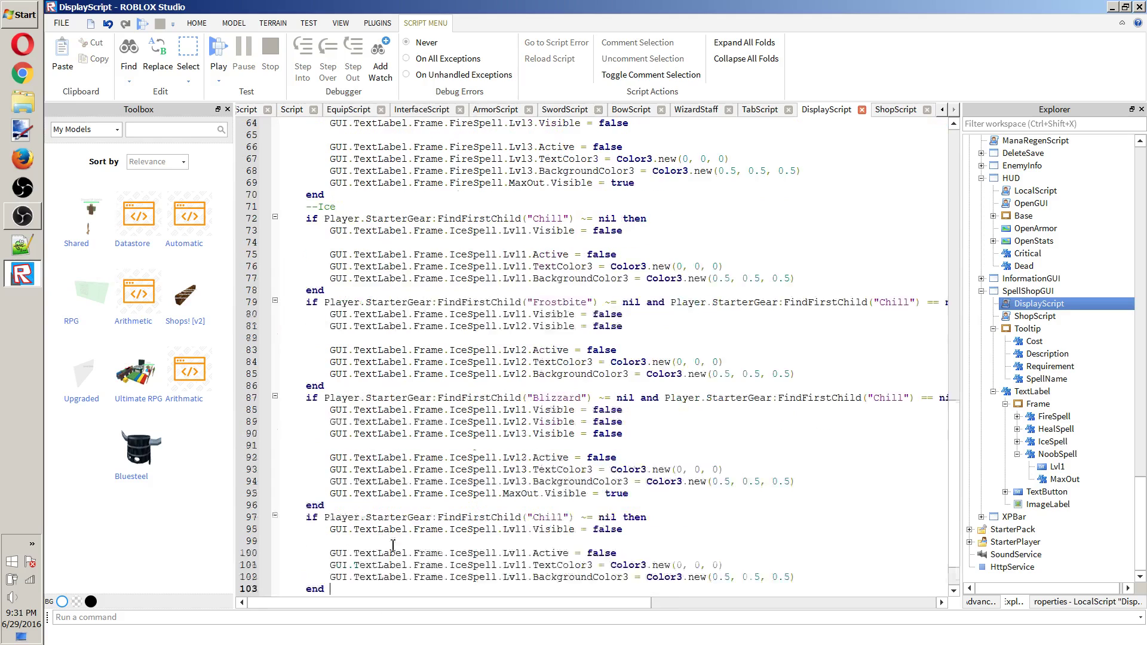
Change the pasted block's FindFirstChild name to "Noob" and add a --Noob comment line above the block.
{"action": "scroll", "coordinate": [593, 508], "scroll_direction": "down", "scroll_amount": 2}
{"action": "left_click_drag", "start_coordinate": [563, 469], "coordinate": [542, 470]}
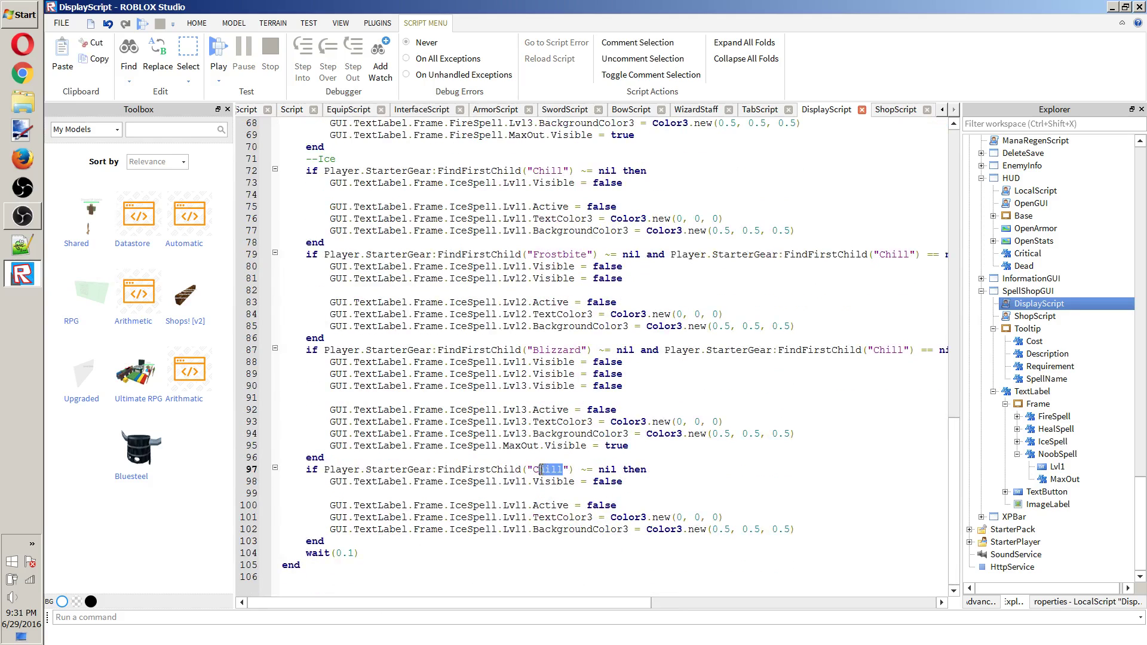
{"action": "type", "text": "Noob"}
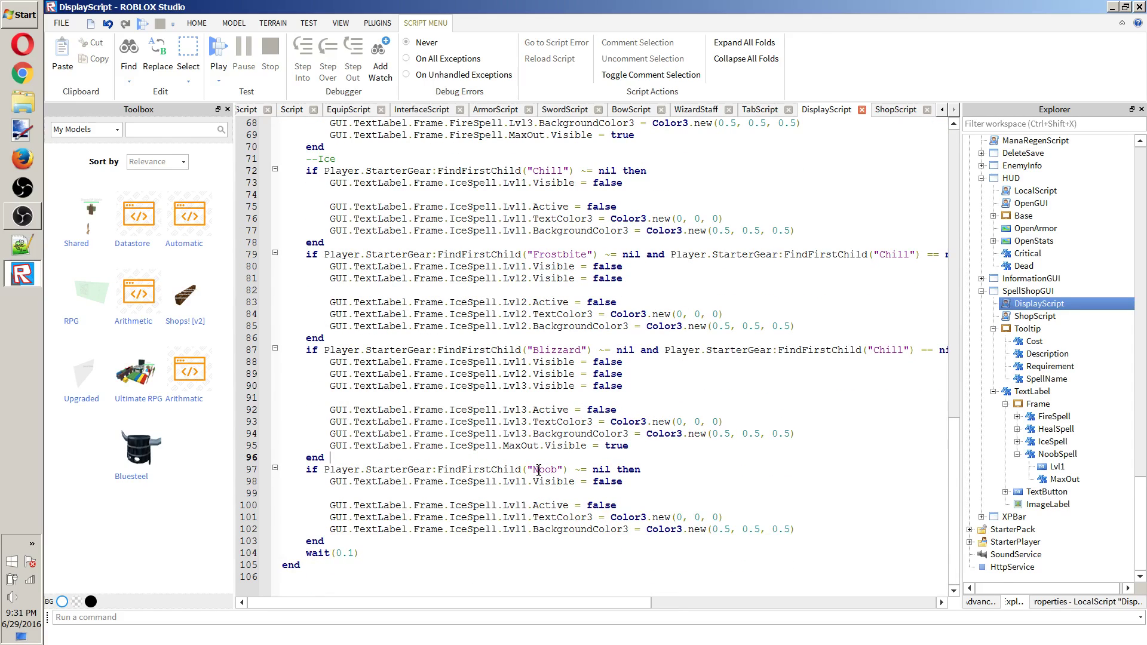
{"action": "key", "text": "Up"}
{"action": "key", "text": "End"}
{"action": "key", "text": "Return"}
{"action": "type", "text": "--"}
{"action": "key", "text": "BackSpace"}
{"action": "type", "text": "Noob"}
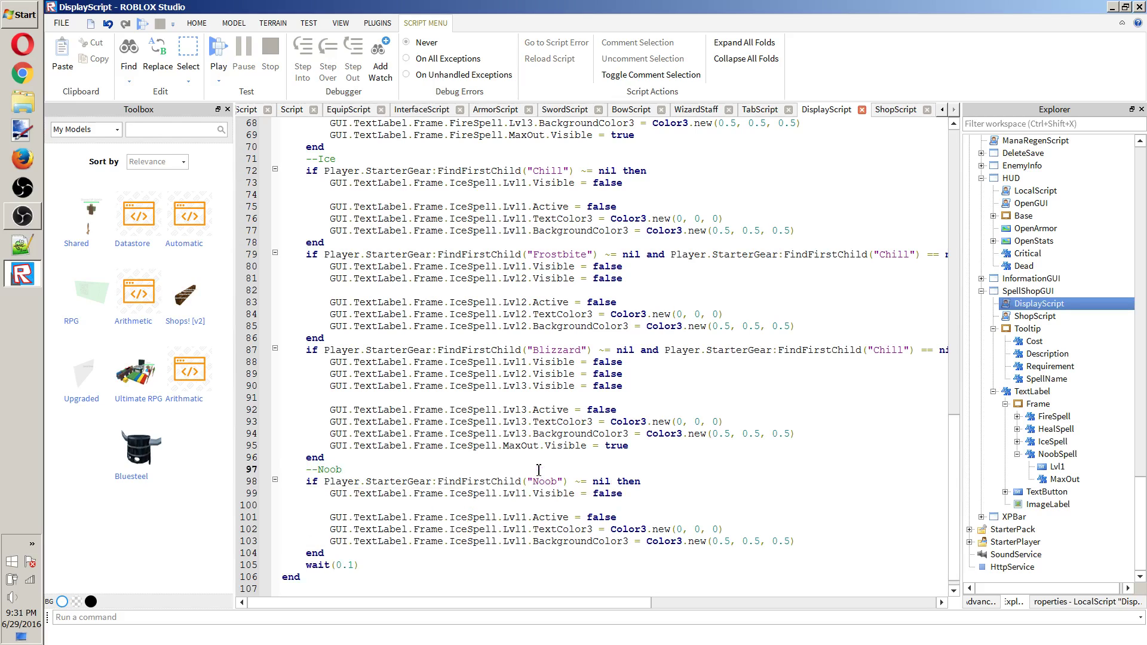
Replace IceSpell with NoobSpell in the Lvl1.Visible and Lvl1.Active lines of the Noob block.
{"action": "key", "text": "Down"}
{"action": "key", "text": "Down"}
{"action": "double_click", "coordinate": [452, 493]}
{"action": "type", "text": "NoobSpell"}
{"action": "key", "text": "Down"}
{"action": "key", "text": "Down"}
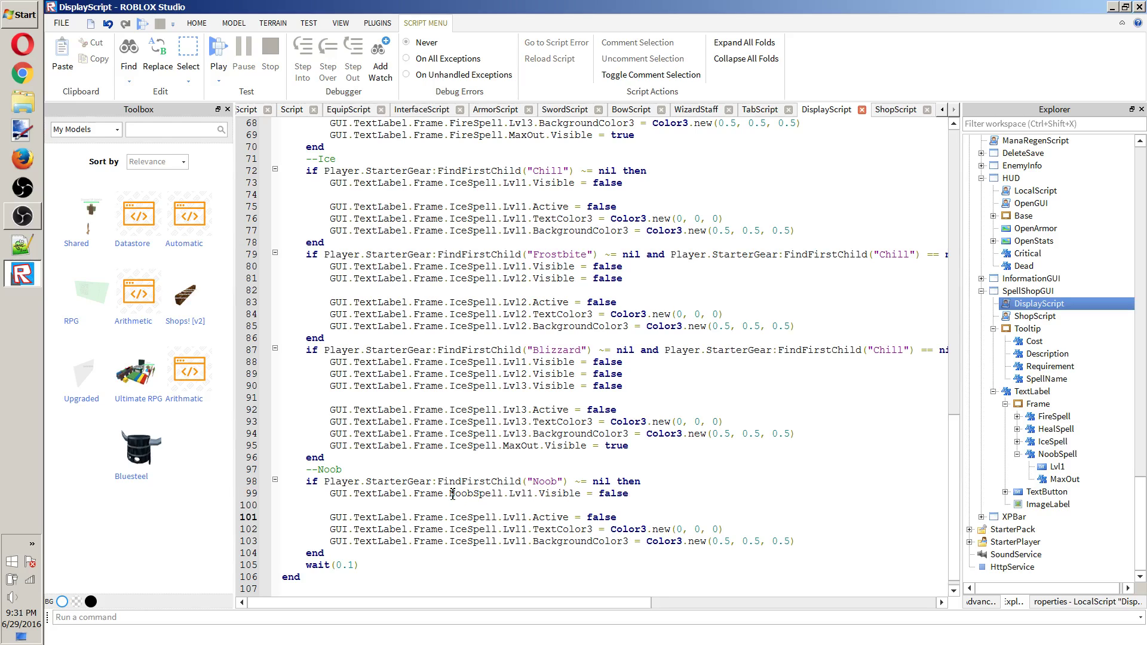
{"action": "key", "text": "BackSpace"}
{"action": "key", "text": "BackSpace"}
{"action": "key", "text": "BackSpace"}
{"action": "type", "text": "Noob"}
Replace IceSpell with NoobSpell in the Lvl1.TextColor3 and Lvl1.BackgroundColor3 lines of the Noob block.
{"action": "key", "text": "Down"}
{"action": "key", "text": "Left"}
{"action": "key", "text": "BackSpace"}
{"action": "key", "text": "BackSpace"}
{"action": "key", "text": "BackSpace"}
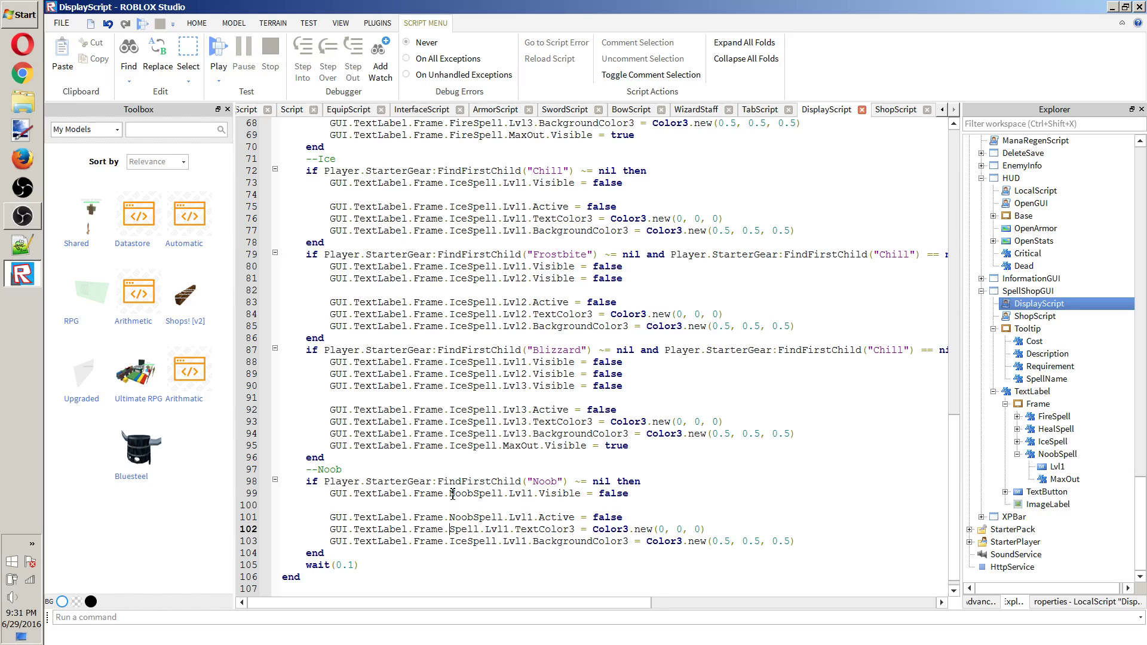
{"action": "type", "text": "Noob"}
{"action": "key", "text": "Down"}
{"action": "key", "text": "Left"}
{"action": "key", "text": "BackSpace"}
{"action": "key", "text": "BackSpace"}
{"action": "key", "text": "BackSpace"}
{"action": "type", "text": "Noob"}
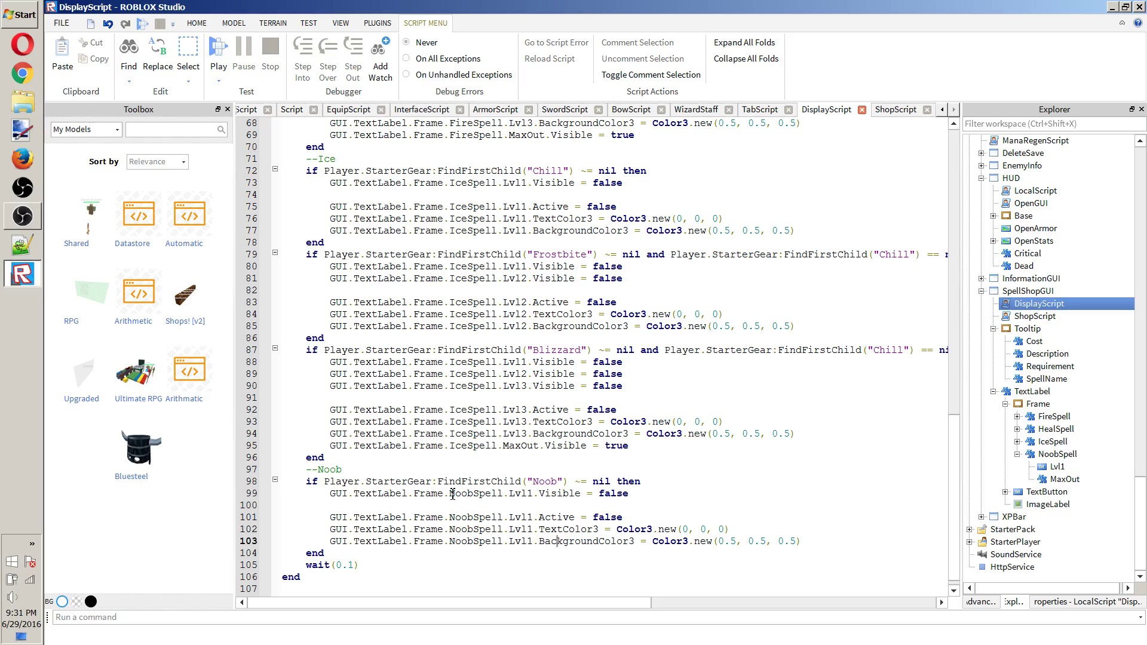
{"action": "key", "text": "Up"}
{"action": "key", "text": "Up"}
{"action": "left_click_drag", "start_coordinate": [664, 435], "coordinate": [347, 410]}
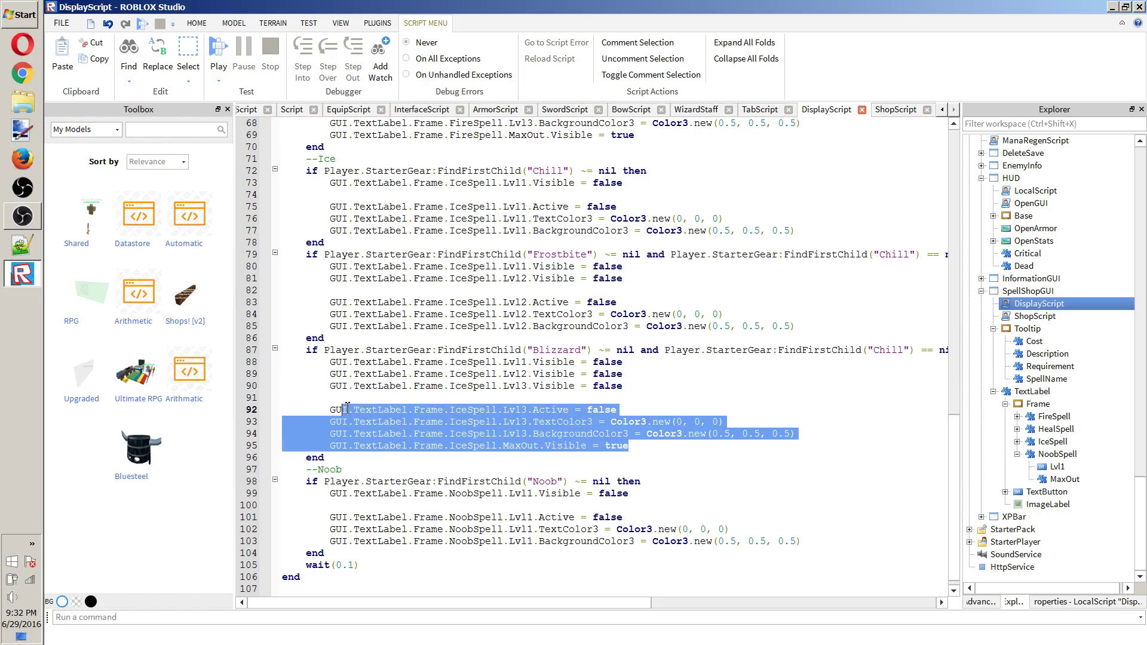
{"action": "left_click_drag", "start_coordinate": [802, 541], "coordinate": [315, 521]}
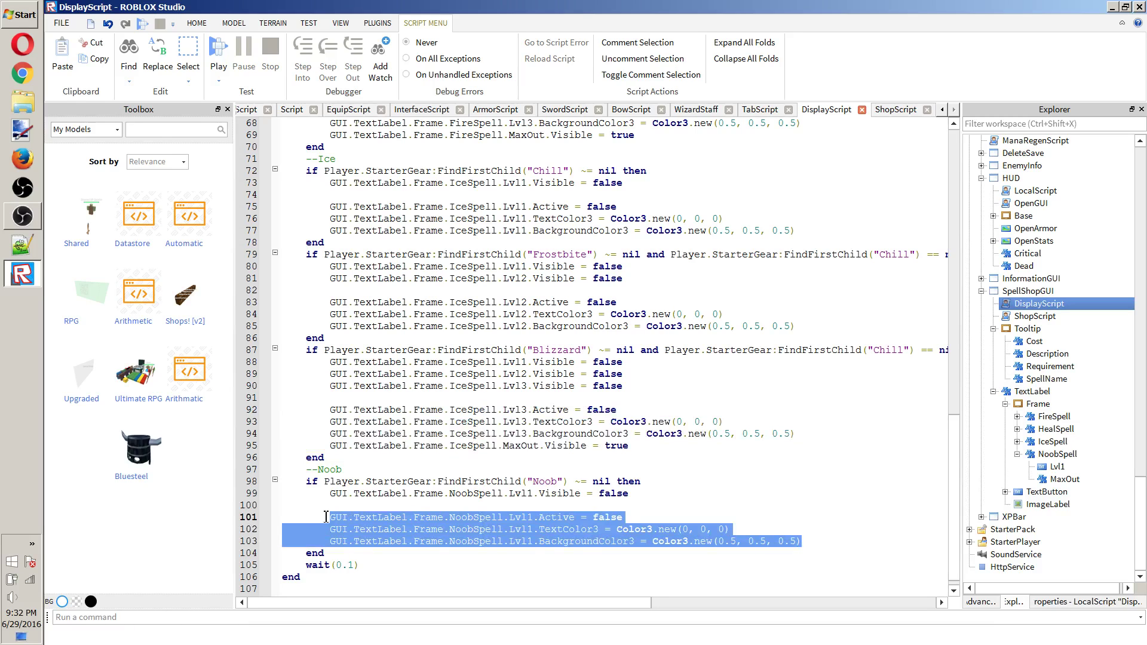
{"action": "key", "text": "ctrl+v"}
{"action": "key", "text": "ctrl+z"}
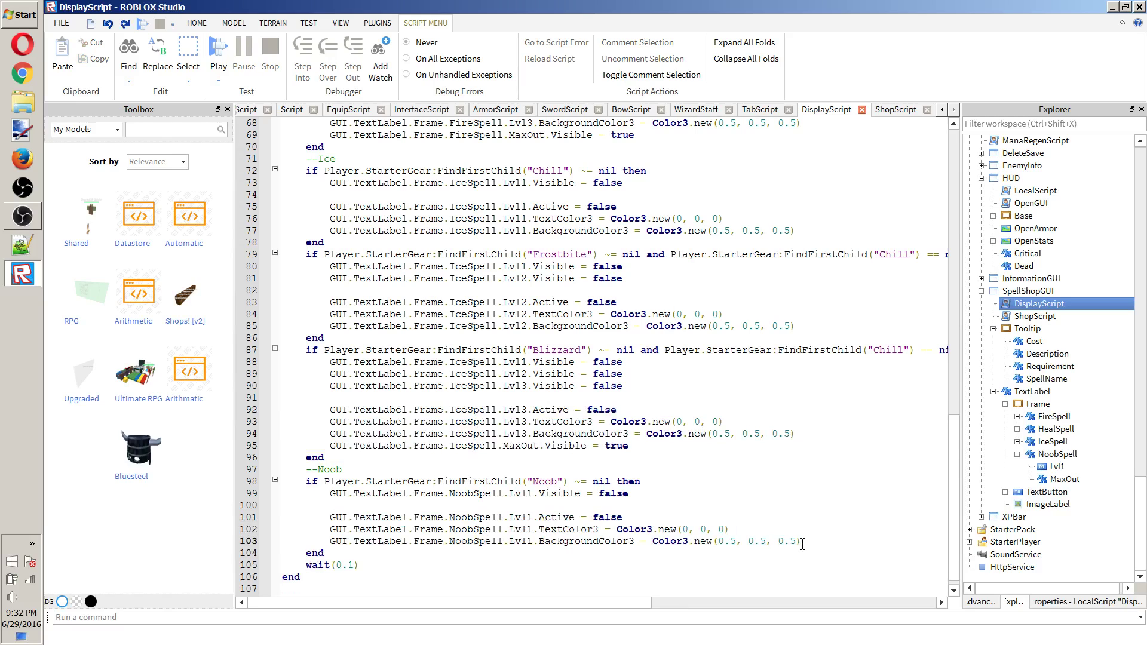
Copy the Blizzard block's MaxOut.Visible = true line to the end of the Noob block and change IceSpell to NoobSpell in it.
{"action": "left_click_drag", "start_coordinate": [649, 447], "coordinate": [326, 442]}
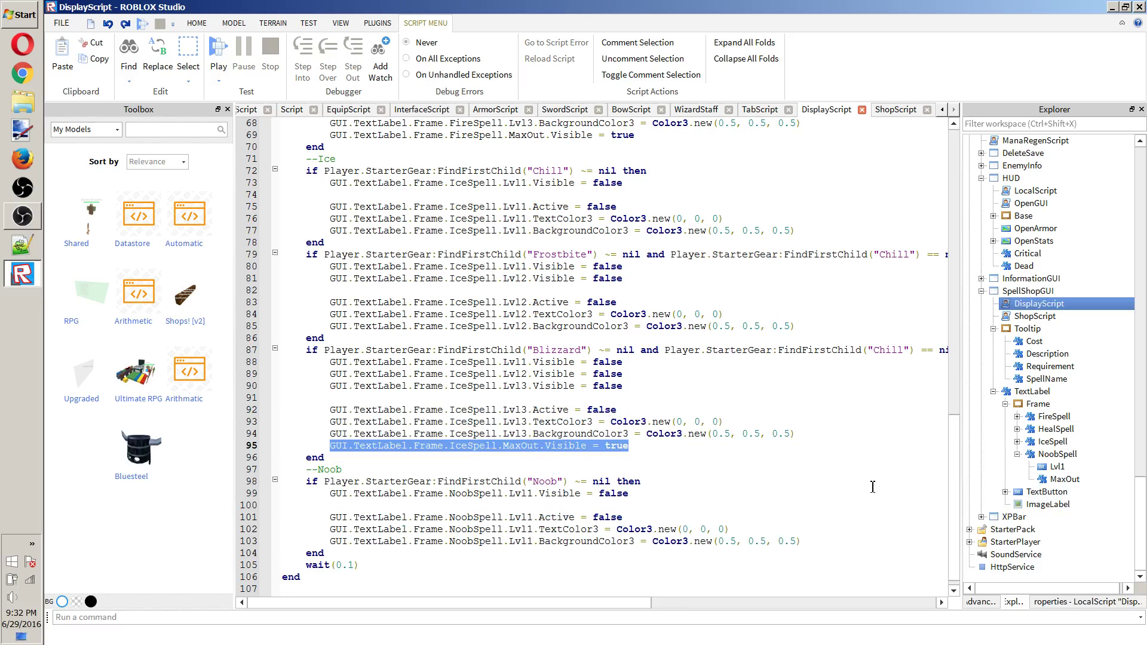
{"action": "left_click", "coordinate": [834, 546]}
{"action": "key", "text": "ctrl+v"}
{"action": "key", "text": "ctrl+z"}
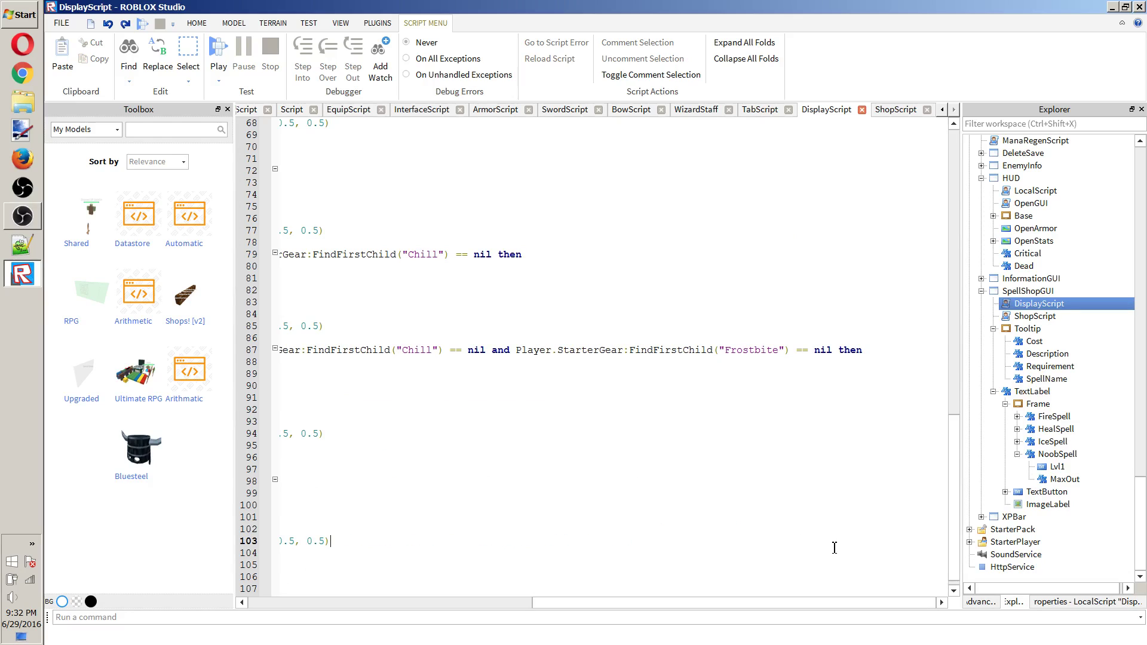
{"action": "key", "text": "Return"}
{"action": "key", "text": "ctrl+v"}
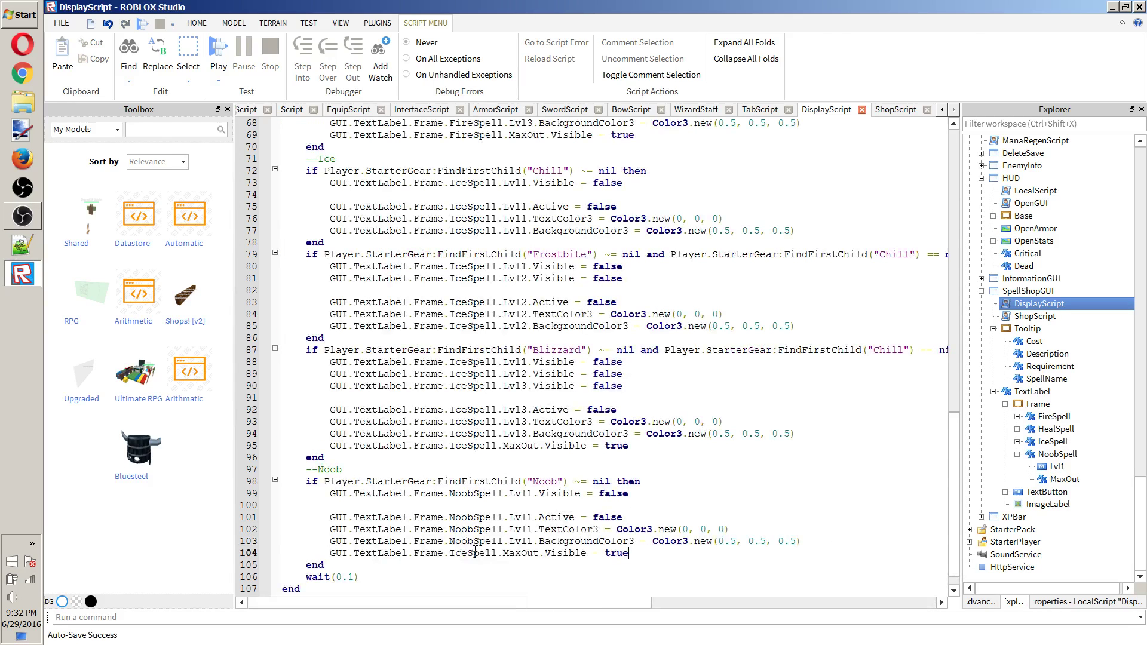
{"action": "double_click", "coordinate": [473, 553]}
{"action": "type", "text": "NoobSpell"}
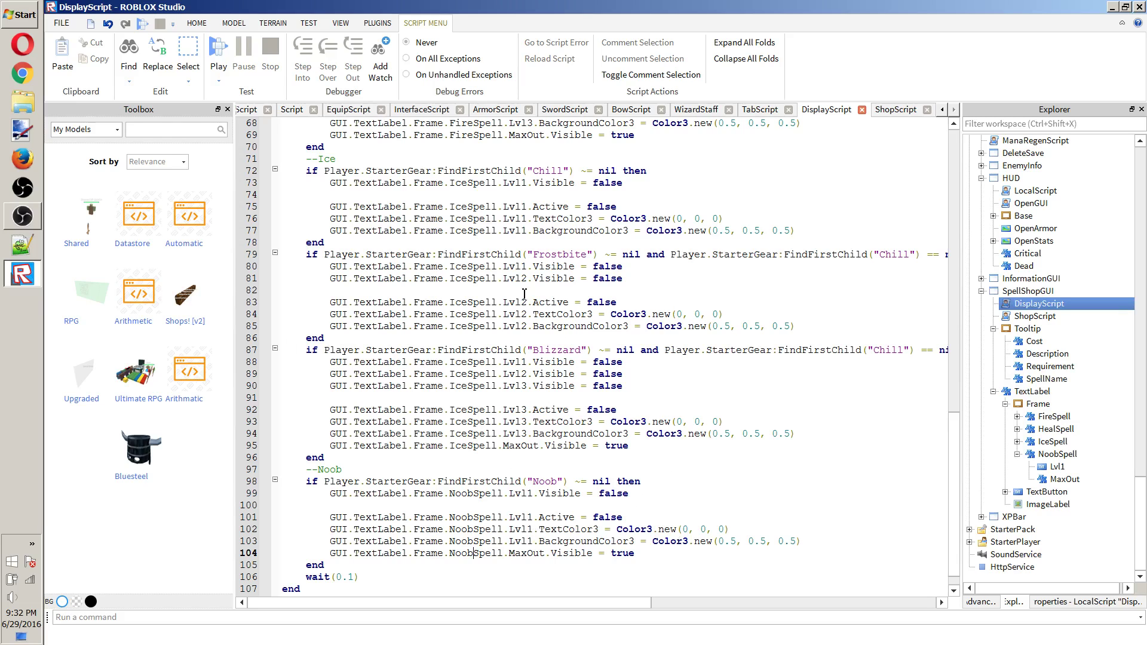
{"action": "scroll", "coordinate": [408, 187], "scroll_direction": "down", "scroll_amount": 1}
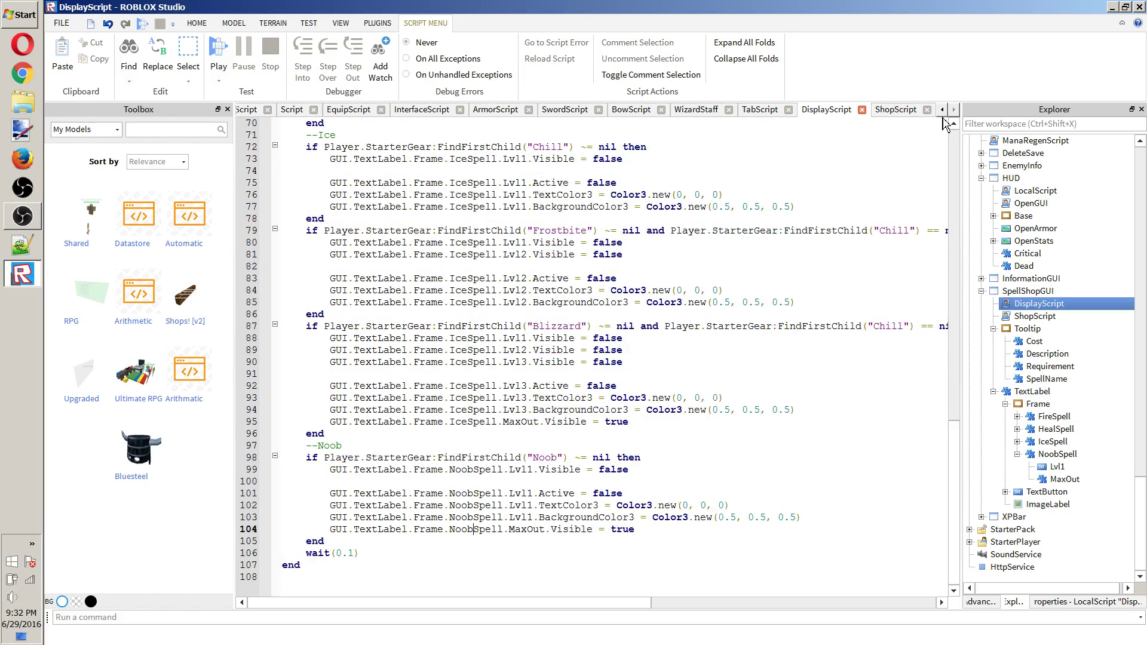
Switch from DisplayScript back to the Place1 3D view and face the row of shops.
{"action": "left_click_drag", "start_coordinate": [636, 528], "coordinate": [342, 529]}
{"action": "left_click", "coordinate": [342, 528]}
{"action": "left_click", "coordinate": [942, 110]}
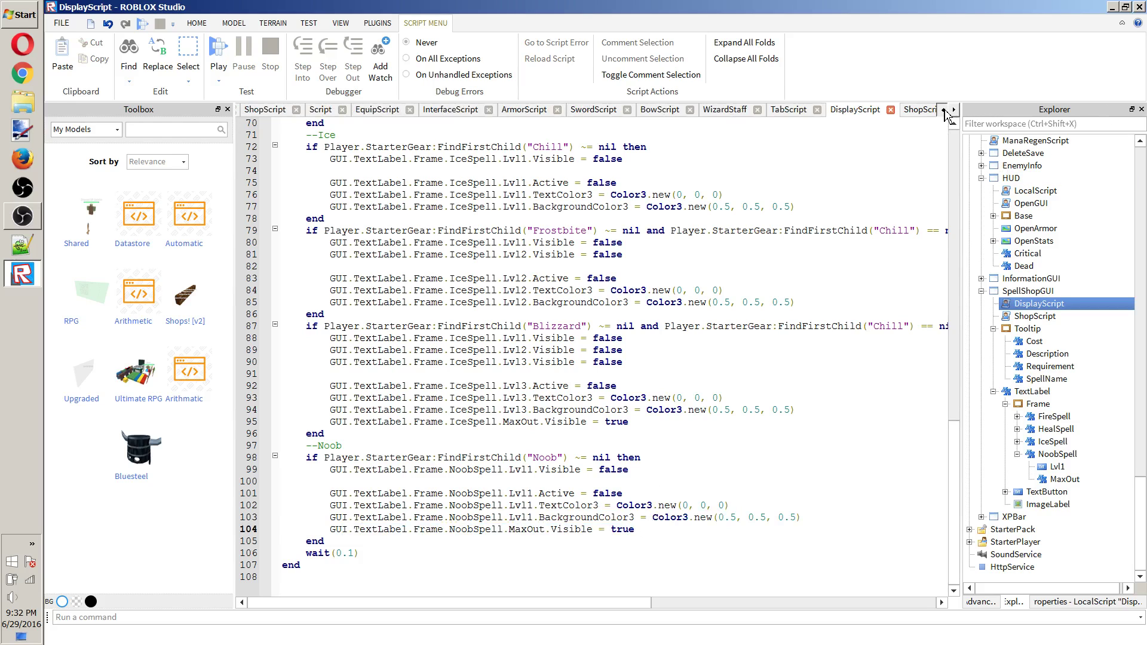
{"action": "left_click", "coordinate": [942, 110]}
{"action": "left_click", "coordinate": [354, 110]}
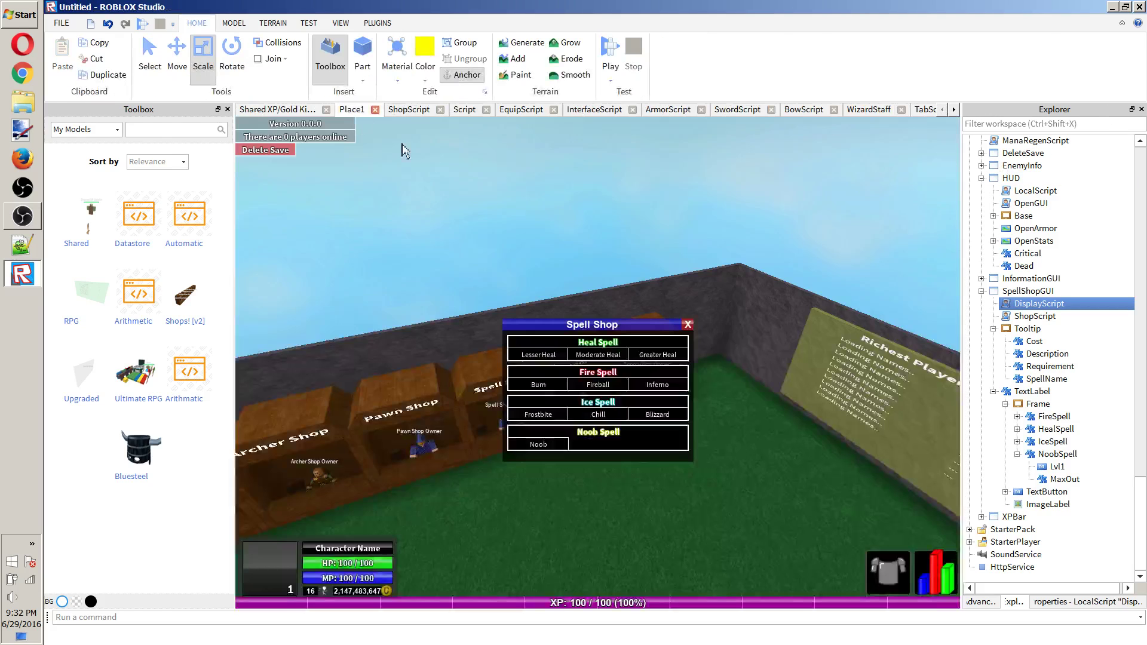
{"action": "key", "text": "s"}
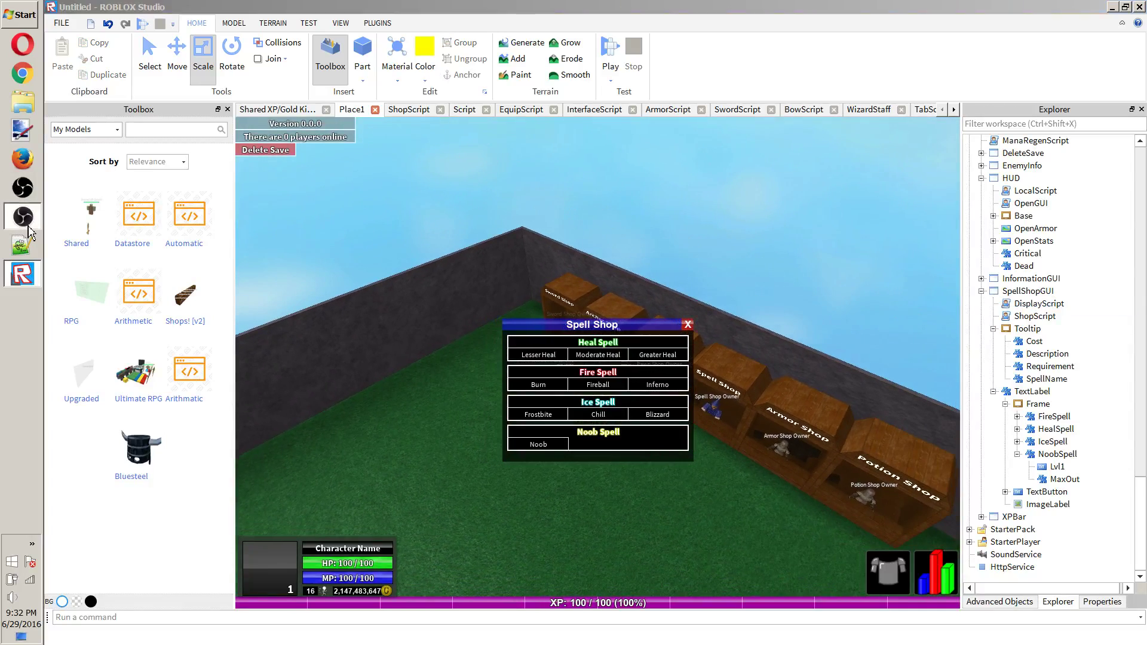
{"action": "left_click", "coordinate": [22, 188]}
{"action": "left_click", "coordinate": [22, 187]}
{"action": "key", "text": "w"}
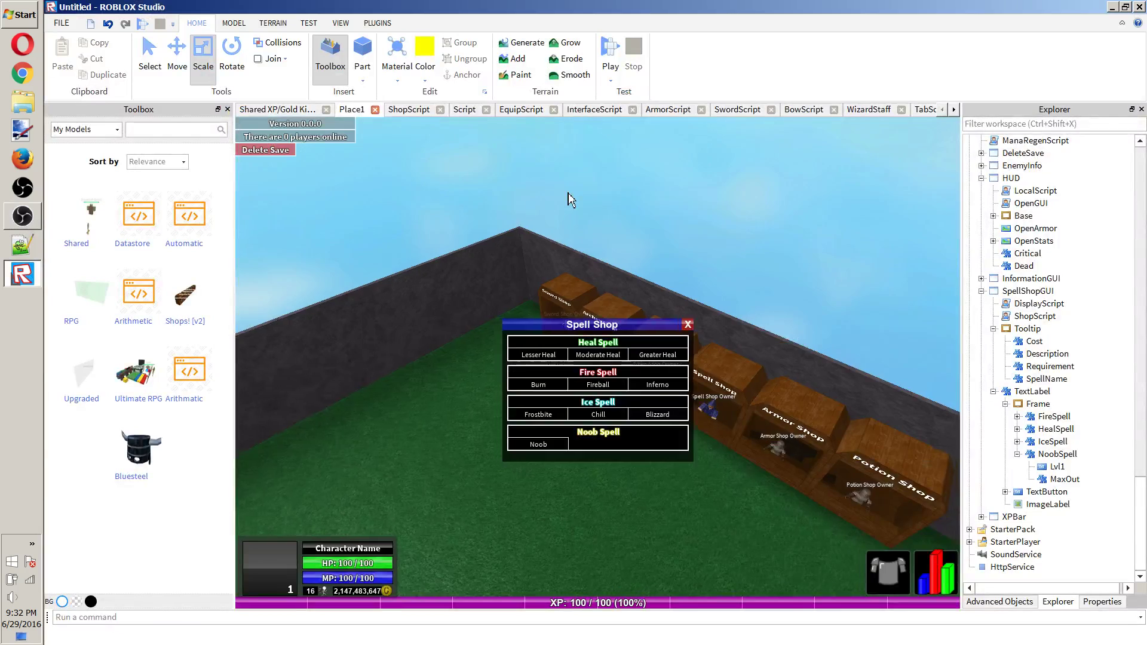
{"action": "right_click_drag", "start_coordinate": [691, 279], "coordinate": [788, 287]}
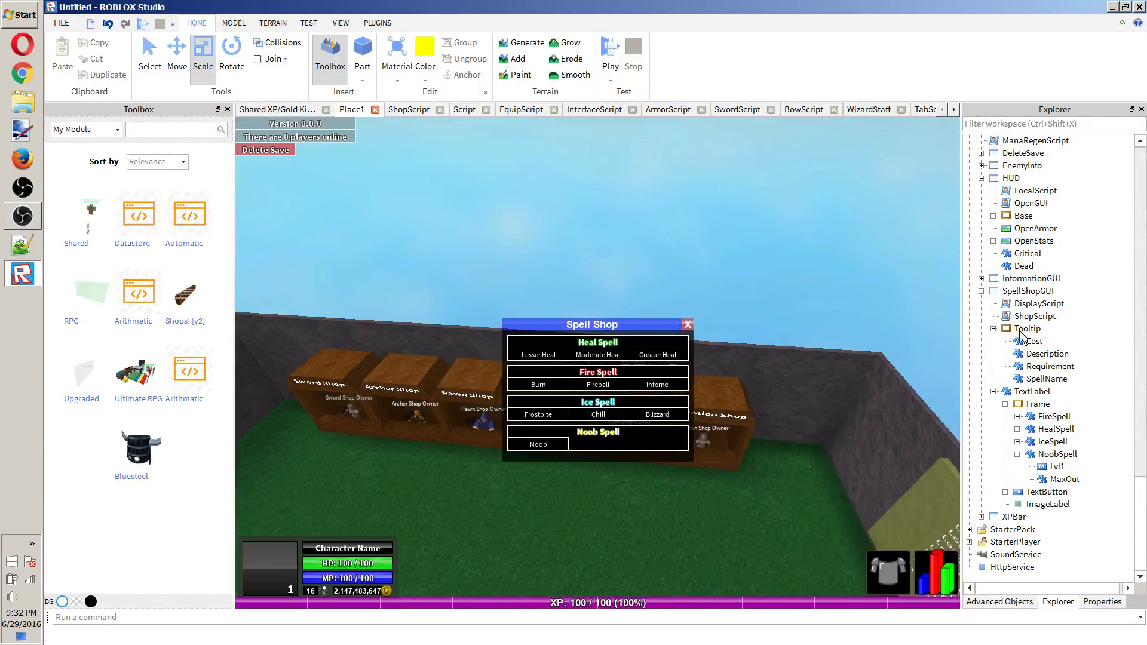
Move SpellShopGUI out of StarterGui and into ReplicatedStorage.
{"action": "left_click", "coordinate": [1028, 290]}
{"action": "scroll", "coordinate": [1033, 292], "scroll_direction": "up", "scroll_amount": 15}
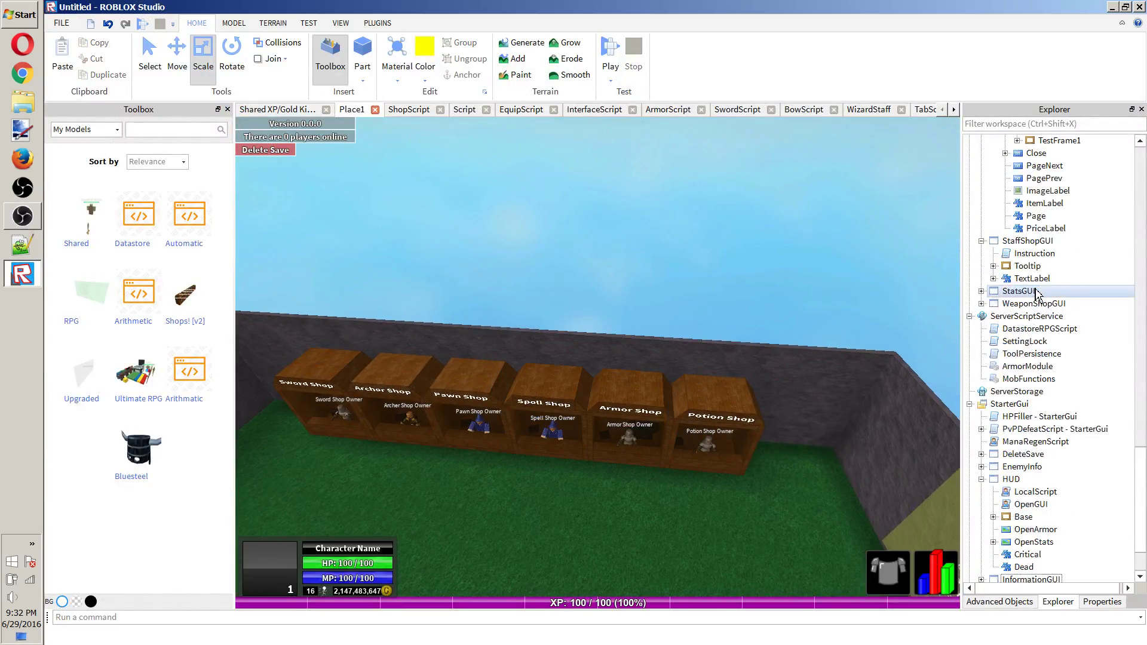
{"action": "scroll", "coordinate": [1037, 311], "scroll_direction": "up", "scroll_amount": 10}
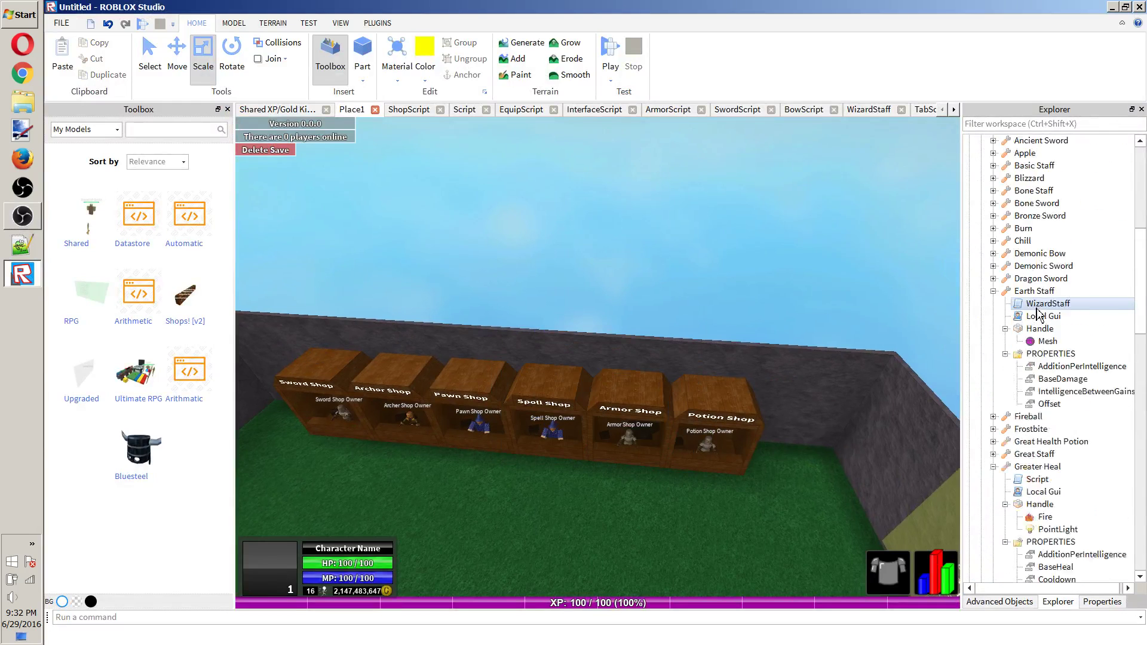
{"action": "left_click", "coordinate": [1018, 305]}
{"action": "scroll", "coordinate": [1022, 328], "scroll_direction": "down", "scroll_amount": 12}
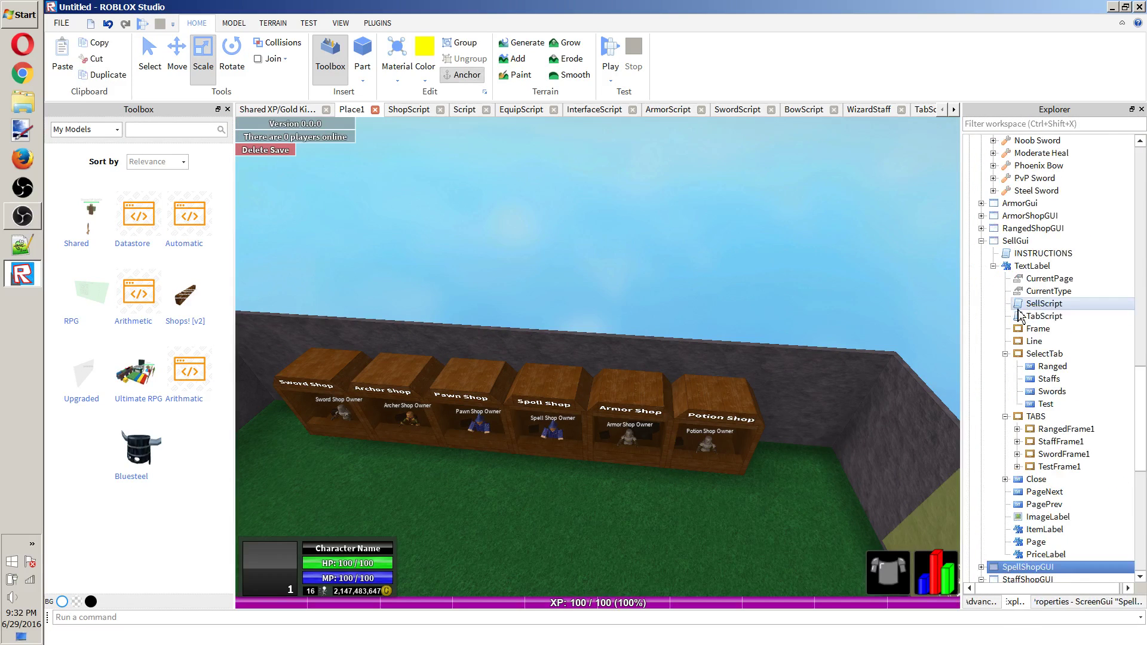
{"action": "key", "text": "ctrl+z"}
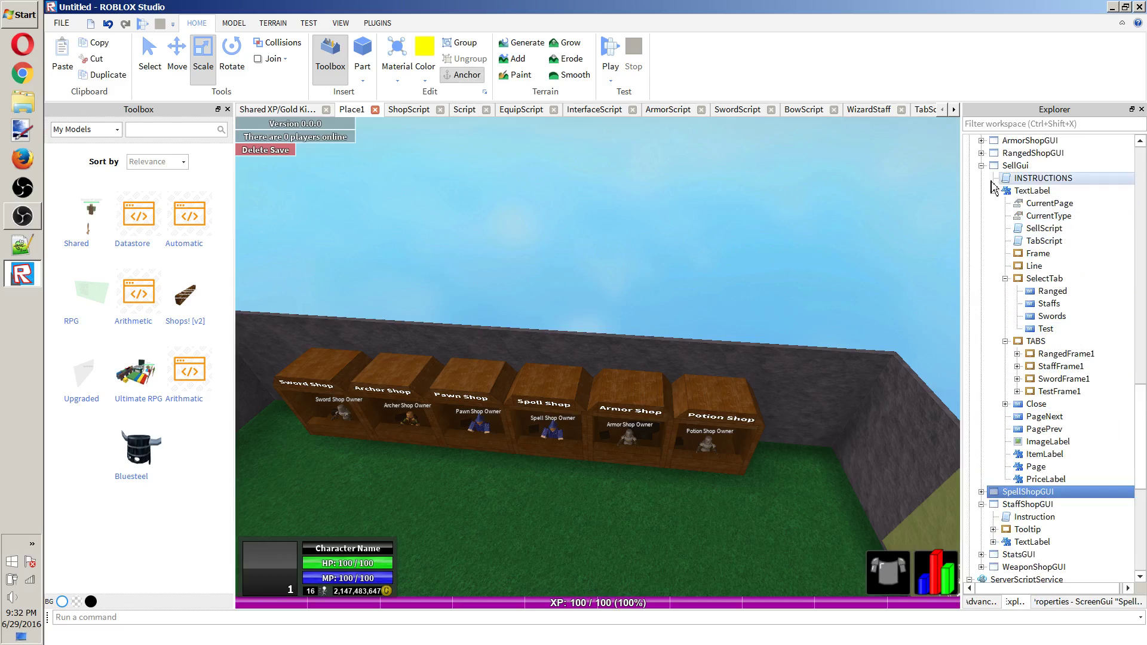
Collapse the SellGui, StaffShopGUI, Greater Heal and Earth Staff branches under ReplicatedStorage.
{"action": "left_click", "coordinate": [981, 166]}
{"action": "scroll", "coordinate": [999, 383], "scroll_direction": "up", "scroll_amount": 5}
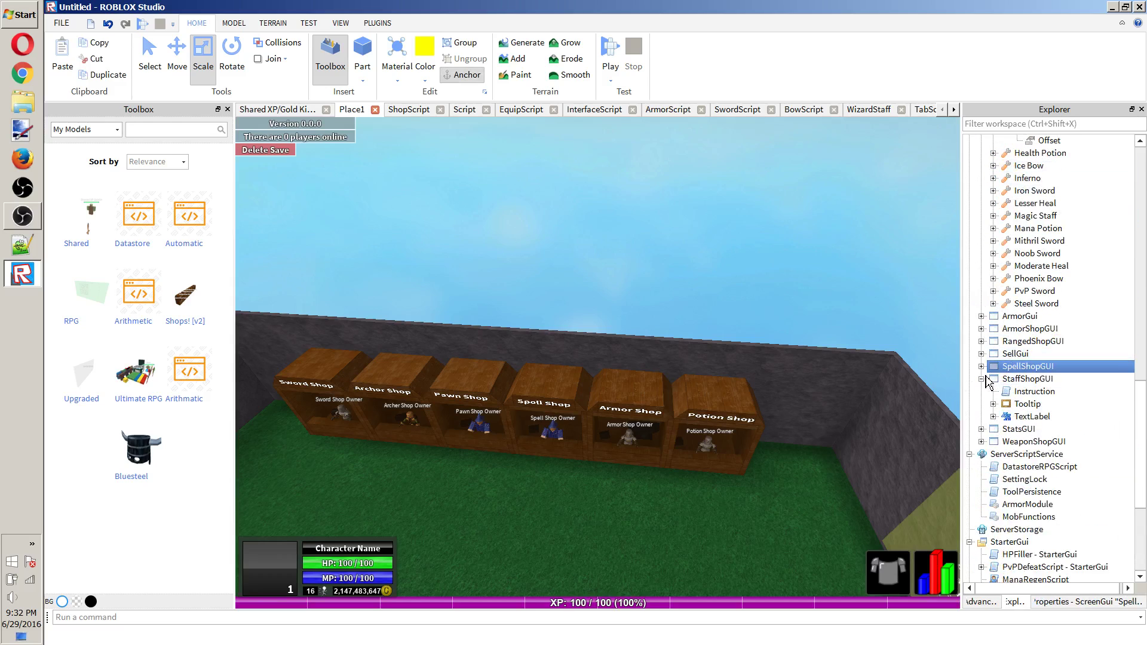
{"action": "left_click", "coordinate": [981, 378]}
{"action": "scroll", "coordinate": [1000, 328], "scroll_direction": "up", "scroll_amount": 7}
{"action": "left_click", "coordinate": [1004, 267]}
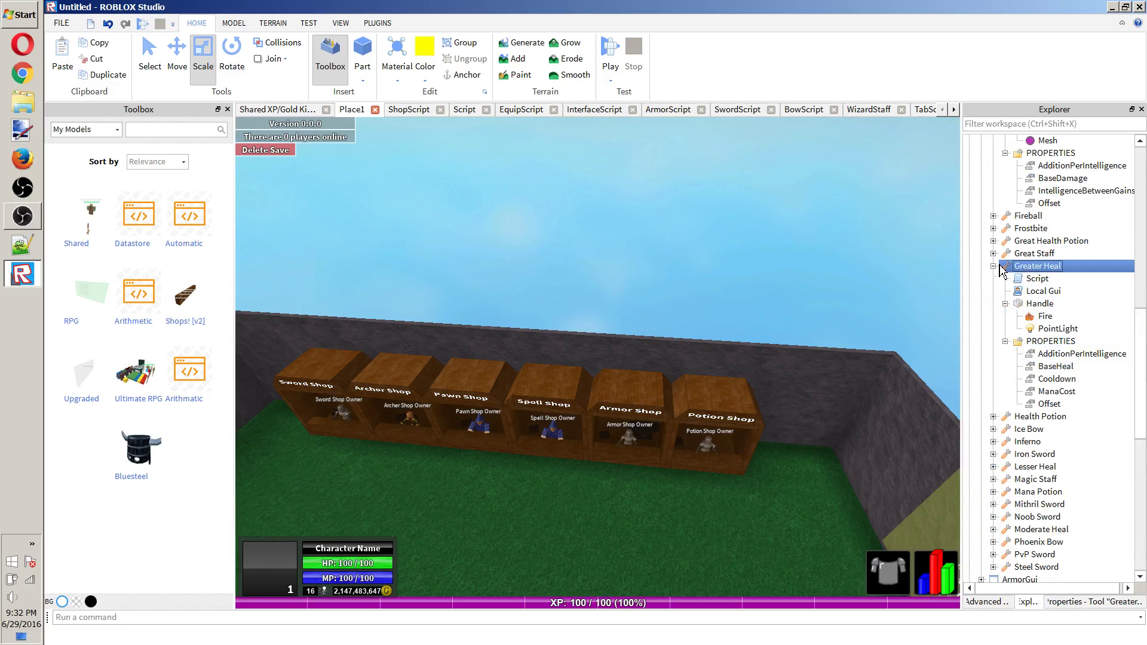
{"action": "left_click", "coordinate": [993, 266]}
{"action": "scroll", "coordinate": [999, 263], "scroll_direction": "up", "scroll_amount": 4}
{"action": "left_click", "coordinate": [993, 248]}
{"action": "scroll", "coordinate": [998, 250], "scroll_direction": "up", "scroll_amount": 4}
{"action": "scroll", "coordinate": [999, 250], "scroll_direction": "up", "scroll_amount": 4}
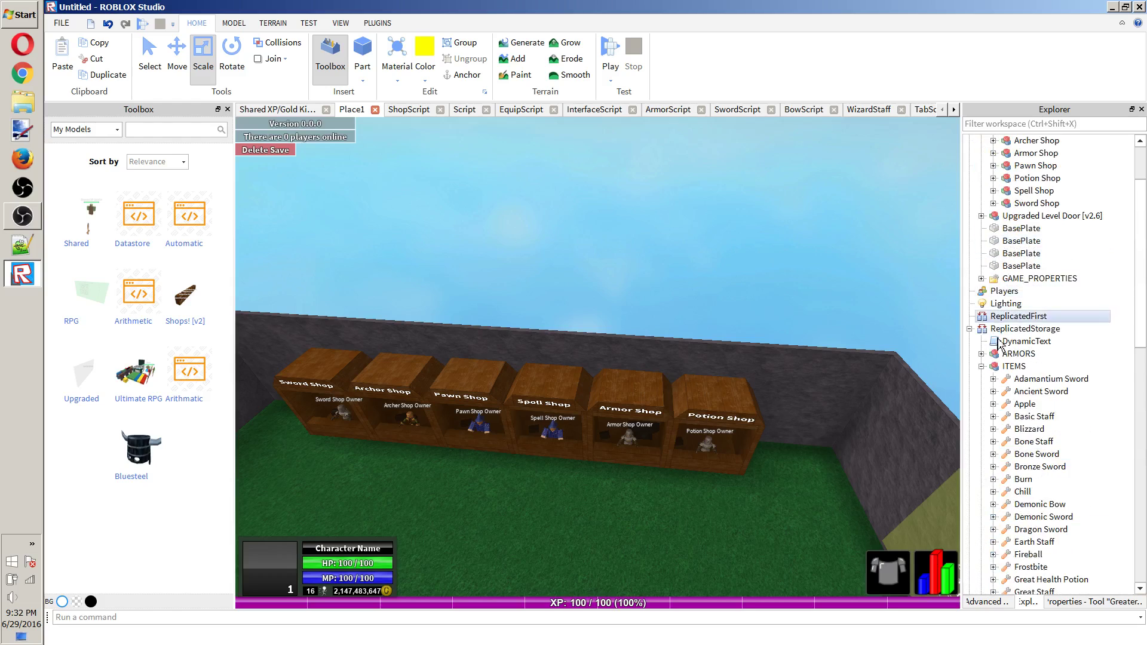
Duplicate the Chill tool inside ReplicatedStorage's ITEMS model.
{"action": "left_click", "coordinate": [981, 366]}
{"action": "scroll", "coordinate": [1027, 332], "scroll_direction": "down", "scroll_amount": 4}
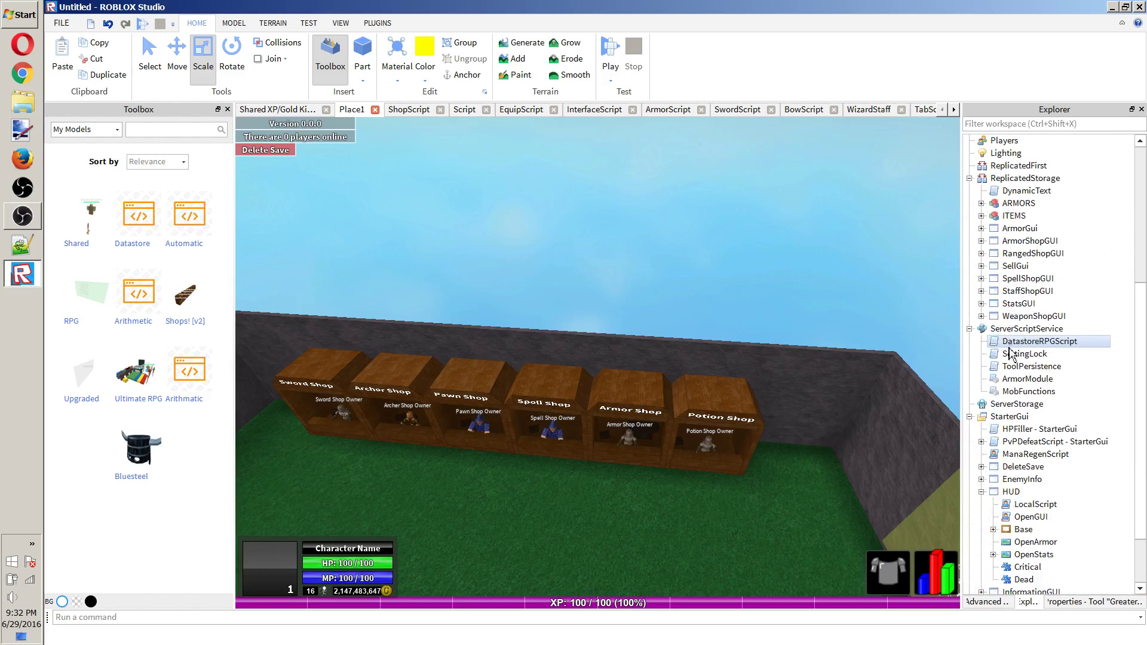
{"action": "scroll", "coordinate": [1021, 363], "scroll_direction": "up", "scroll_amount": 4}
{"action": "left_click", "coordinate": [982, 366]}
{"action": "scroll", "coordinate": [985, 371], "scroll_direction": "down", "scroll_amount": 3}
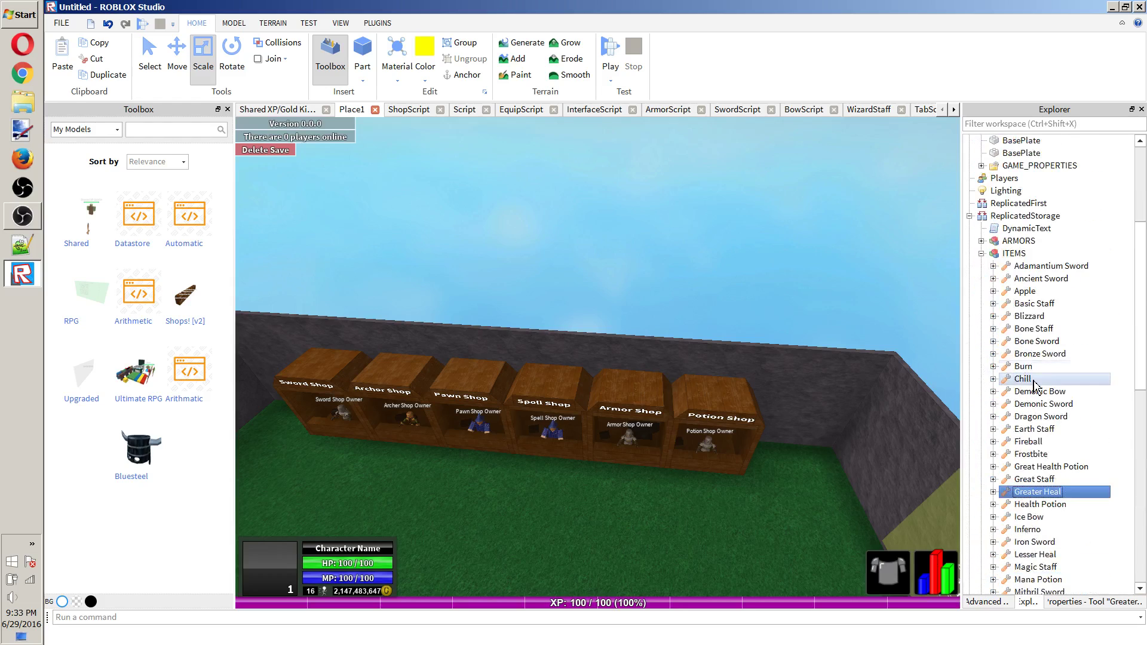
{"action": "left_click", "coordinate": [1022, 378]}
{"action": "left_click", "coordinate": [1014, 267]}
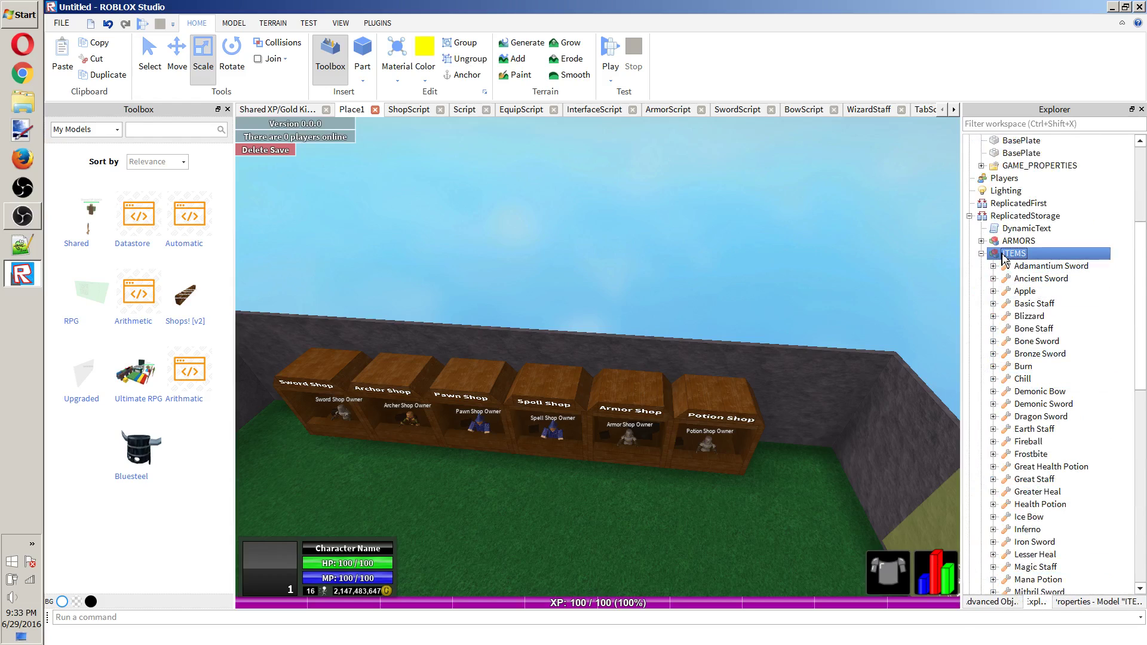
{"action": "key", "text": "ctrl+z"}
Rename the copied Chill tool to Noob and expand it to show its contents.
{"action": "left_click", "coordinate": [1094, 600]}
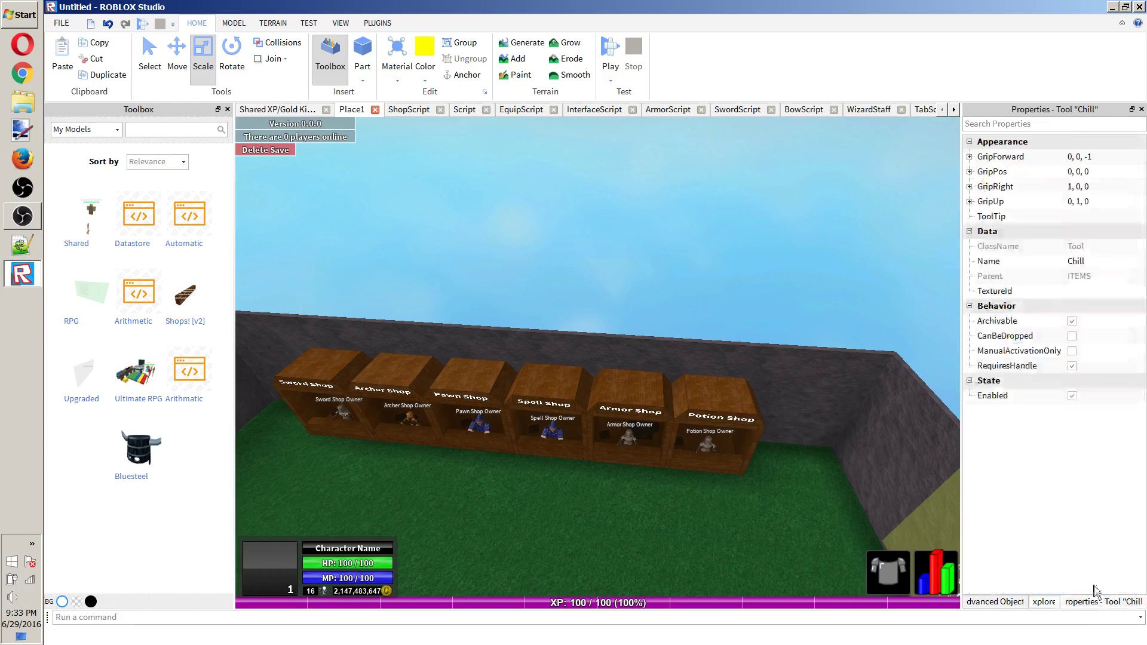
{"action": "left_click", "coordinate": [1093, 261]}
{"action": "type", "text": "Noob"}
{"action": "key", "text": "Return"}
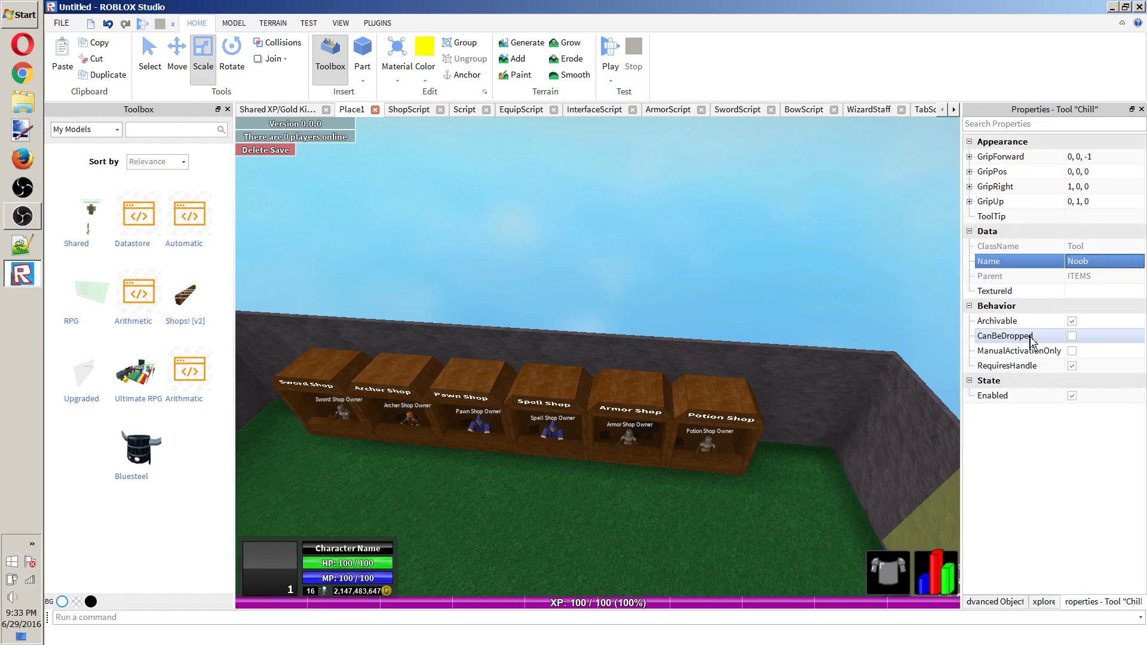
{"action": "left_click", "coordinate": [1048, 602]}
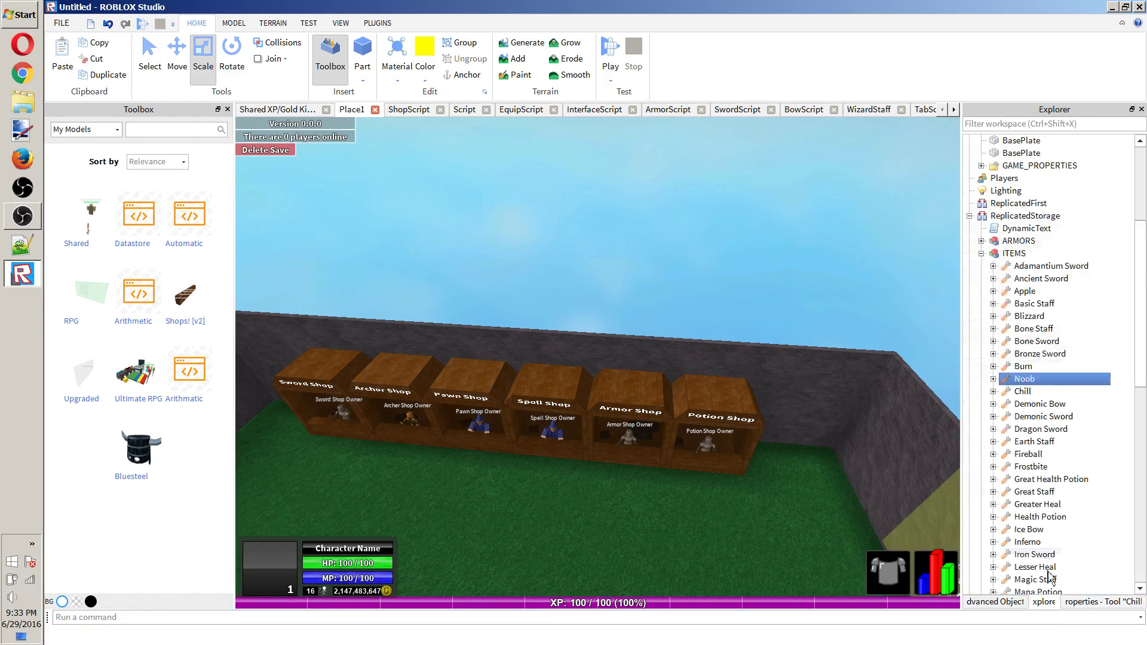
{"action": "double_click", "coordinate": [1017, 378]}
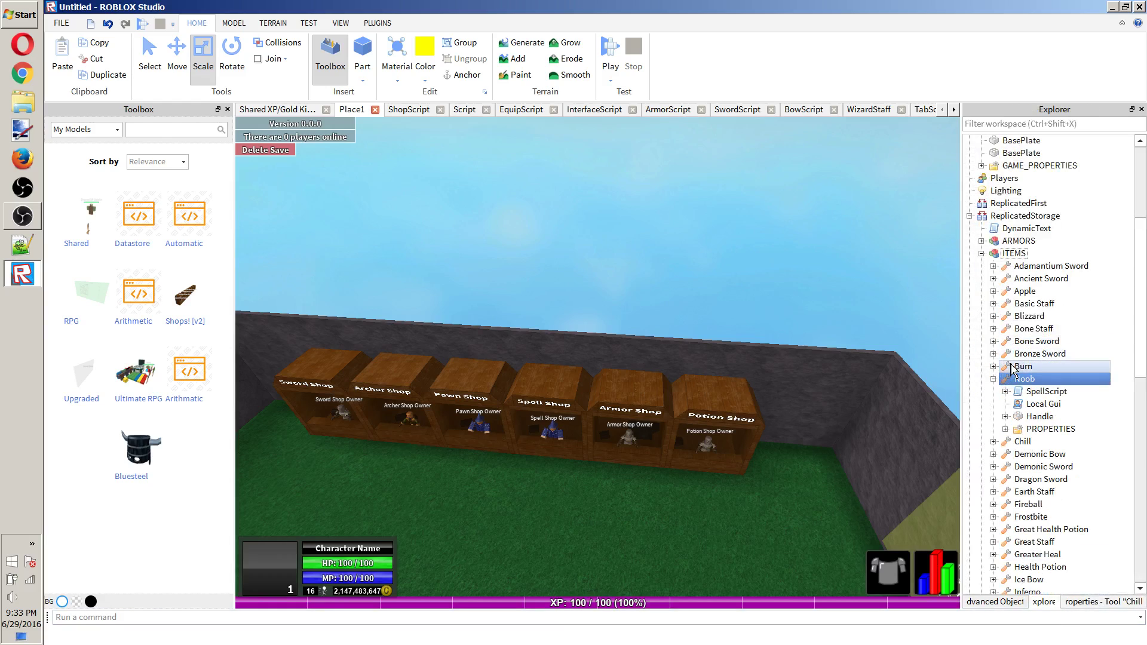
{"action": "left_click", "coordinate": [902, 271]}
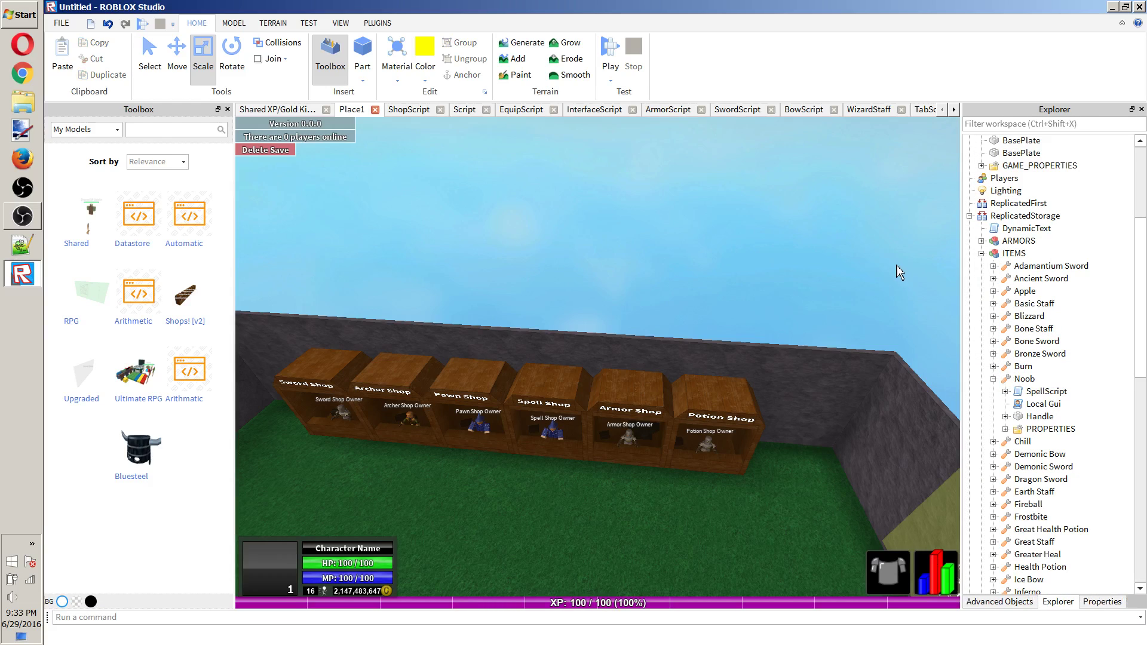
Start a playtest, walk the character to the Spell Shop and buy the Noob spell.
{"action": "key", "text": "F5"}
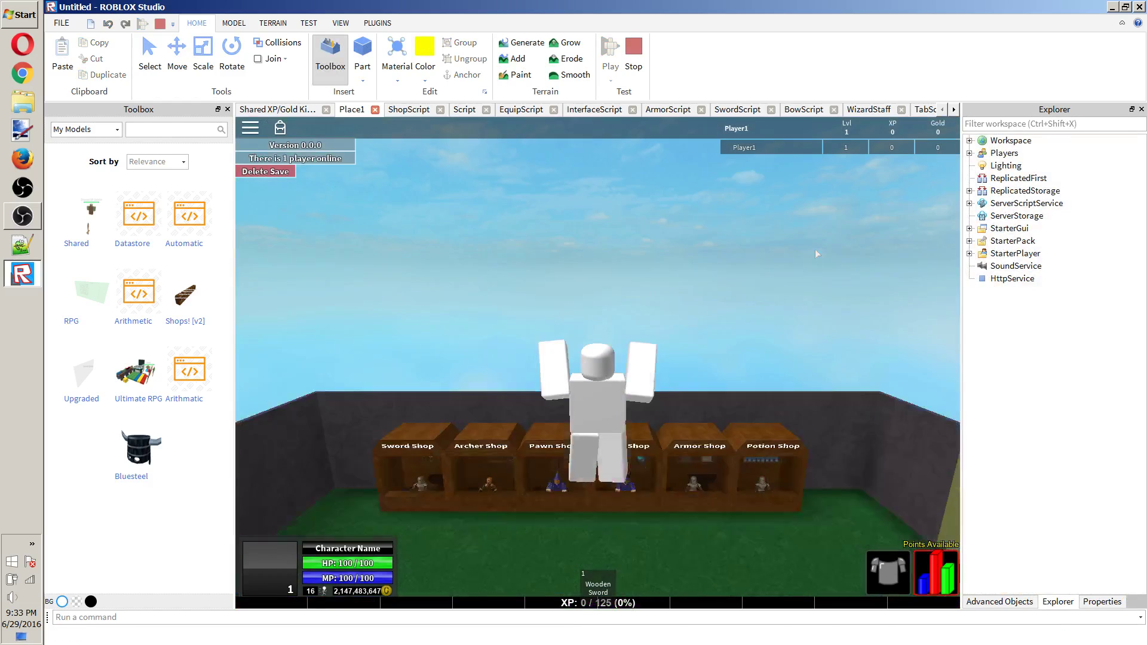
{"action": "key", "text": "w"}
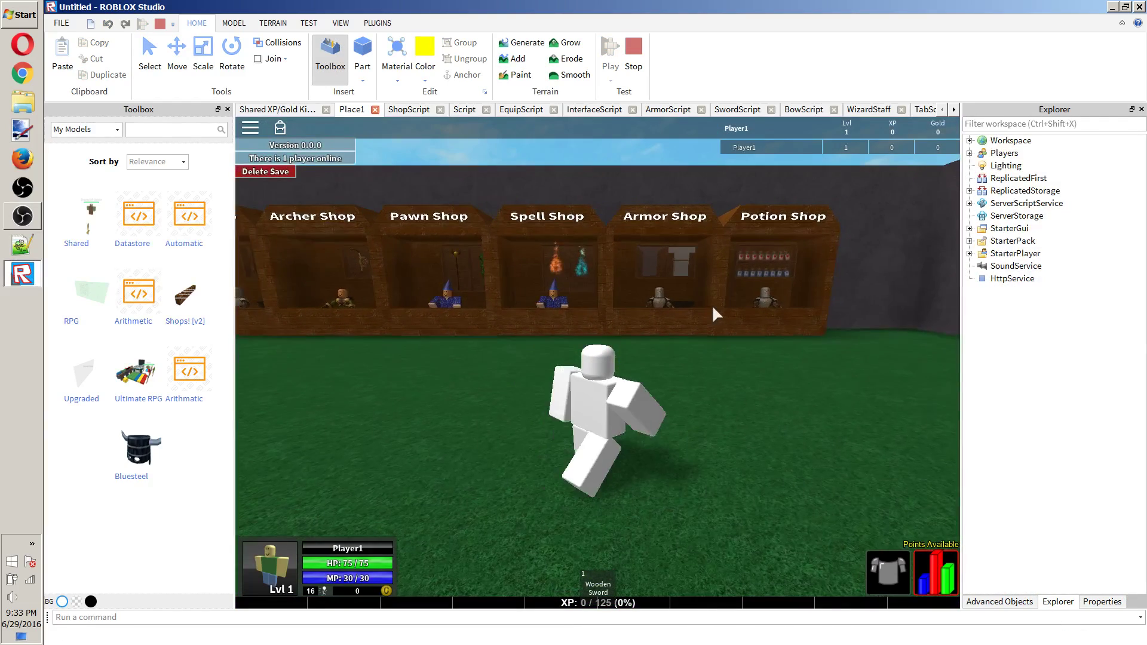
{"action": "key", "text": "w"}
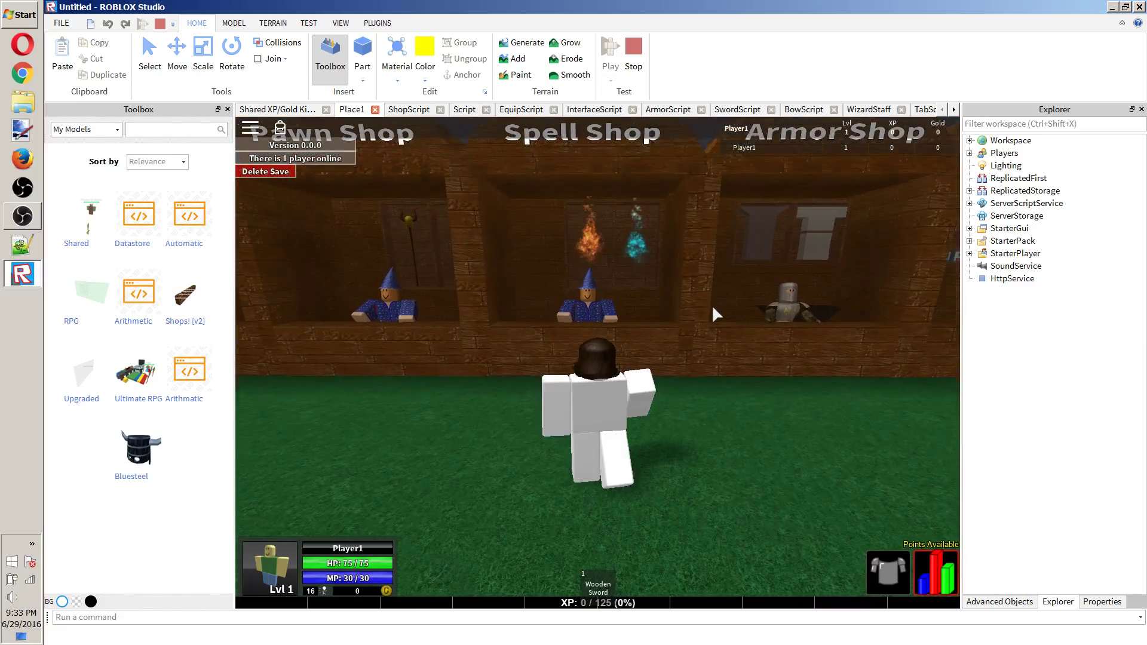
{"action": "mouse_move", "coordinate": [556, 465]}
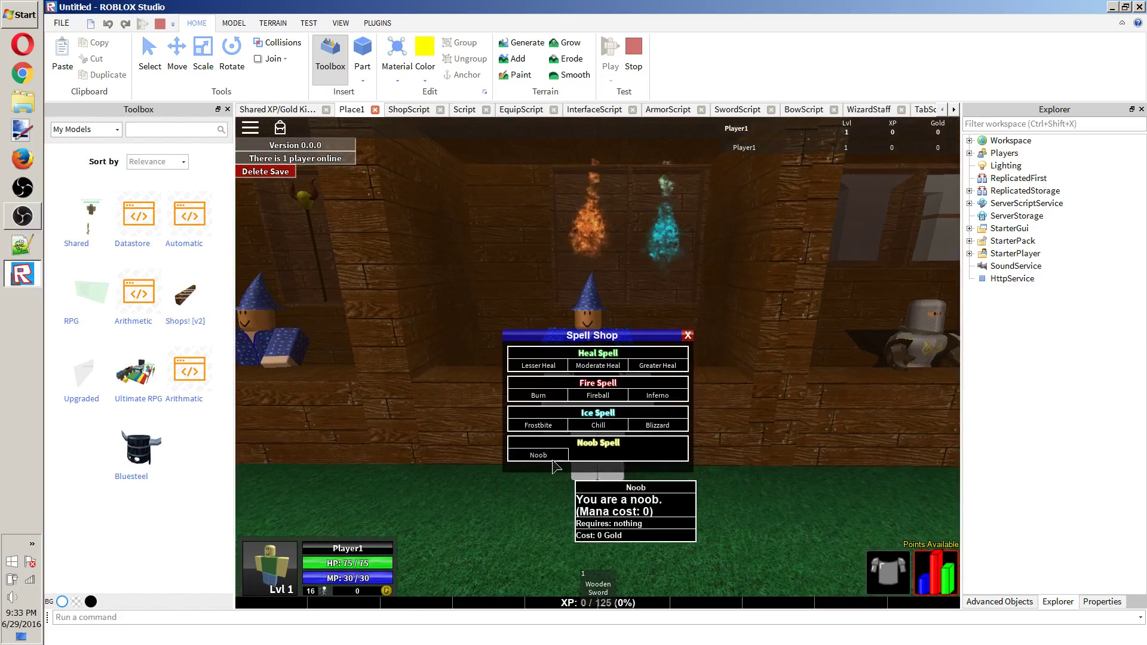
{"action": "left_click", "coordinate": [555, 465]}
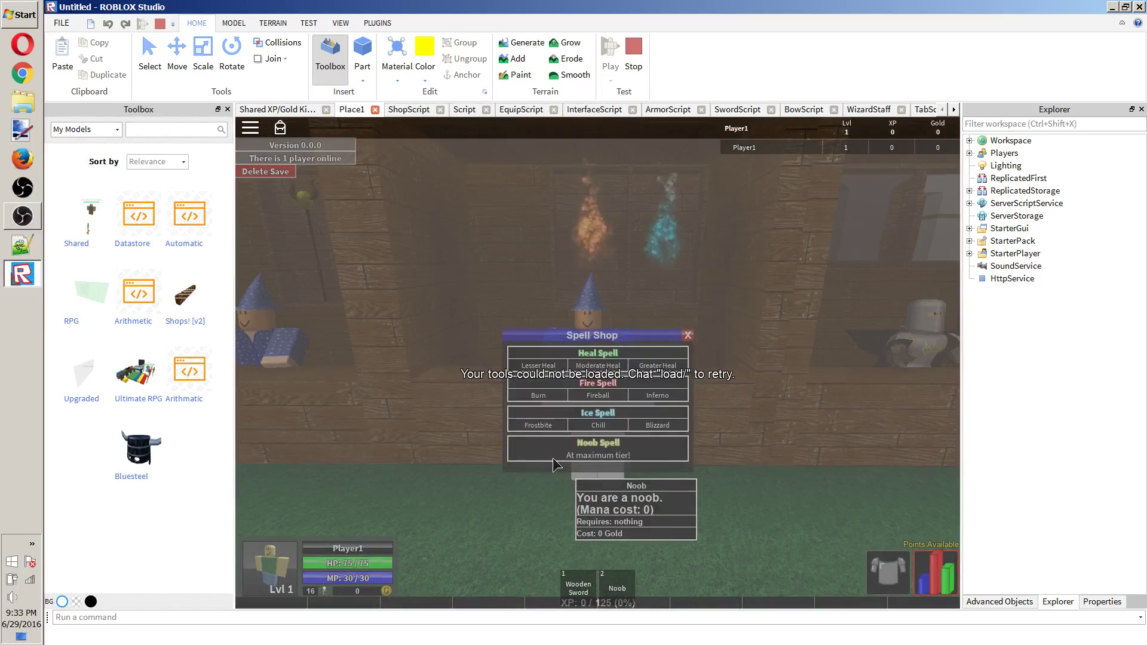
Close the Spell Shop, equip and cast the Noob spell out on the grass, and stop the playtest.
{"action": "key", "text": "s"}
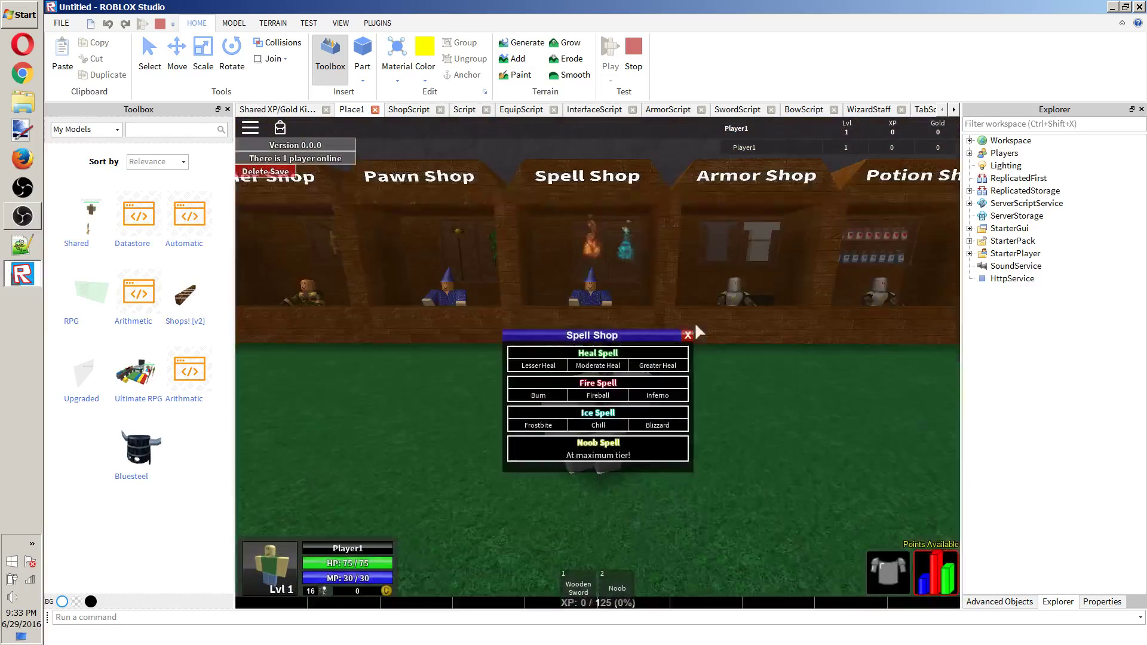
{"action": "left_click", "coordinate": [688, 335]}
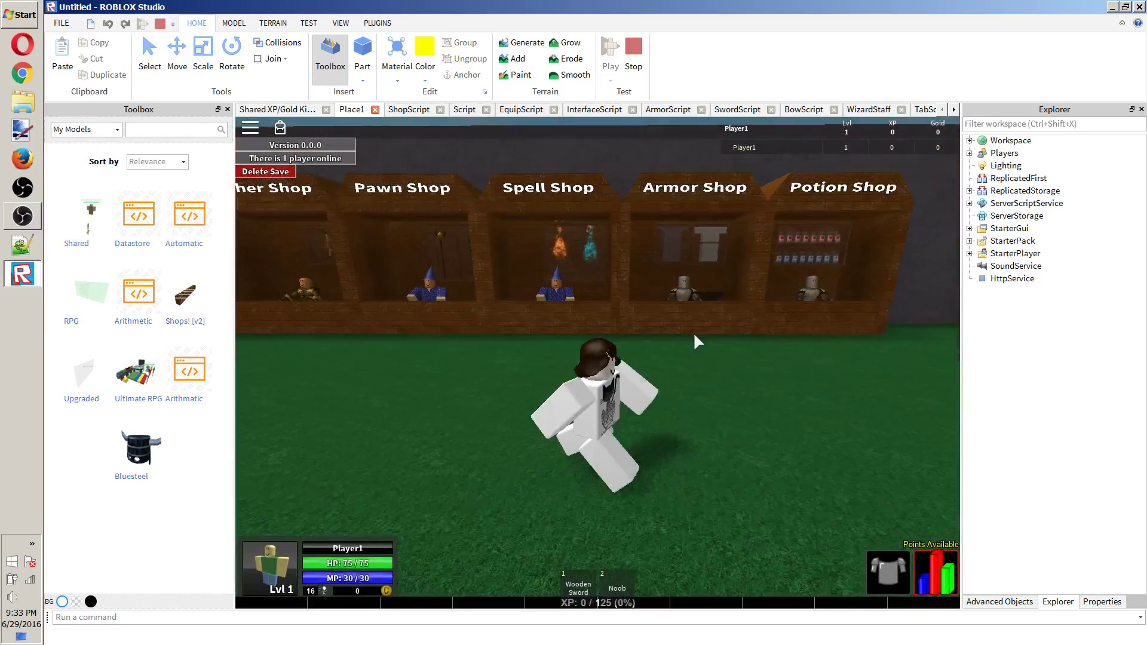
{"action": "key", "text": "2"}
{"action": "left_click", "coordinate": [685, 330]}
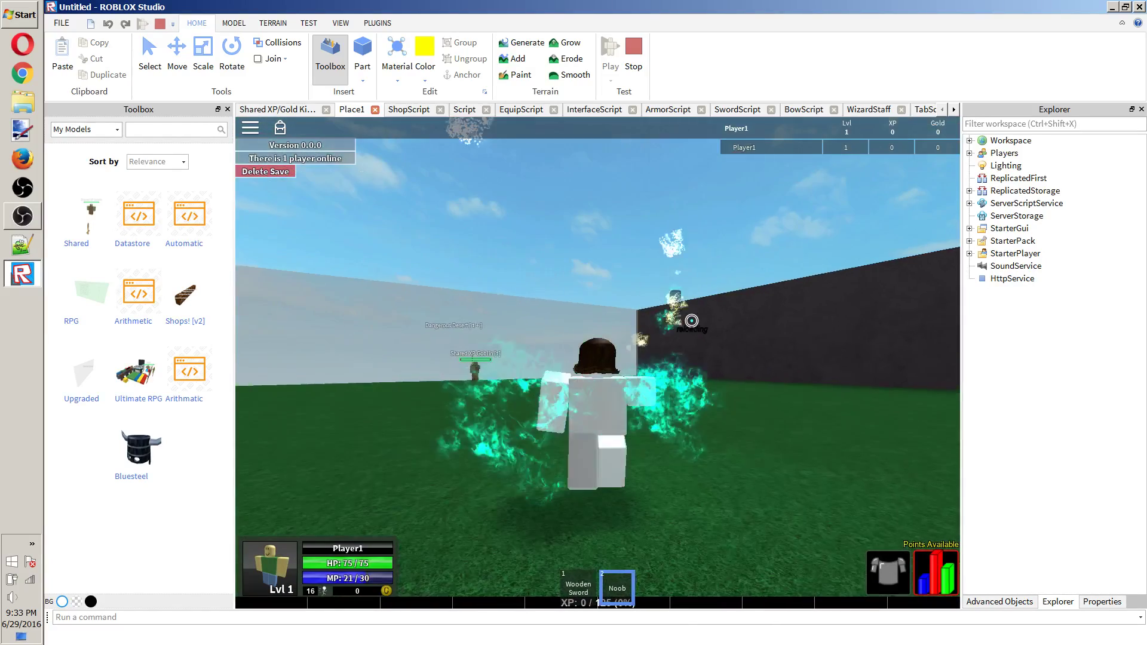
{"action": "left_click", "coordinate": [478, 192]}
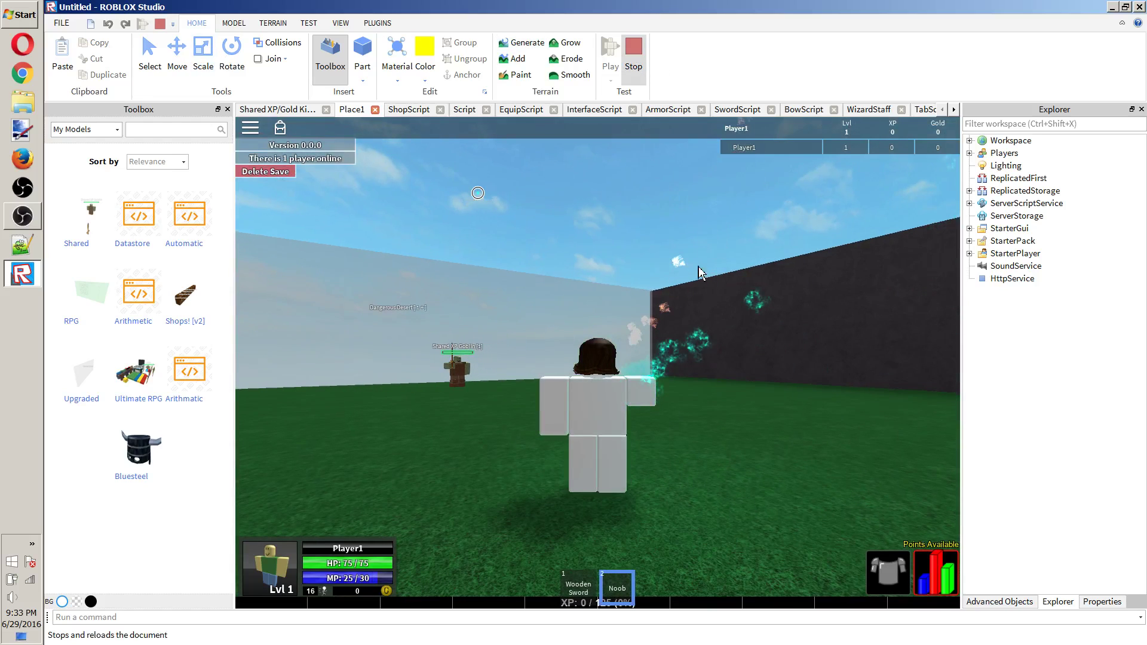
Collapse the Noob tool, the ITEMS model and the Shops model in the object tree.
{"action": "scroll", "coordinate": [699, 231], "scroll_direction": "down", "scroll_amount": 10}
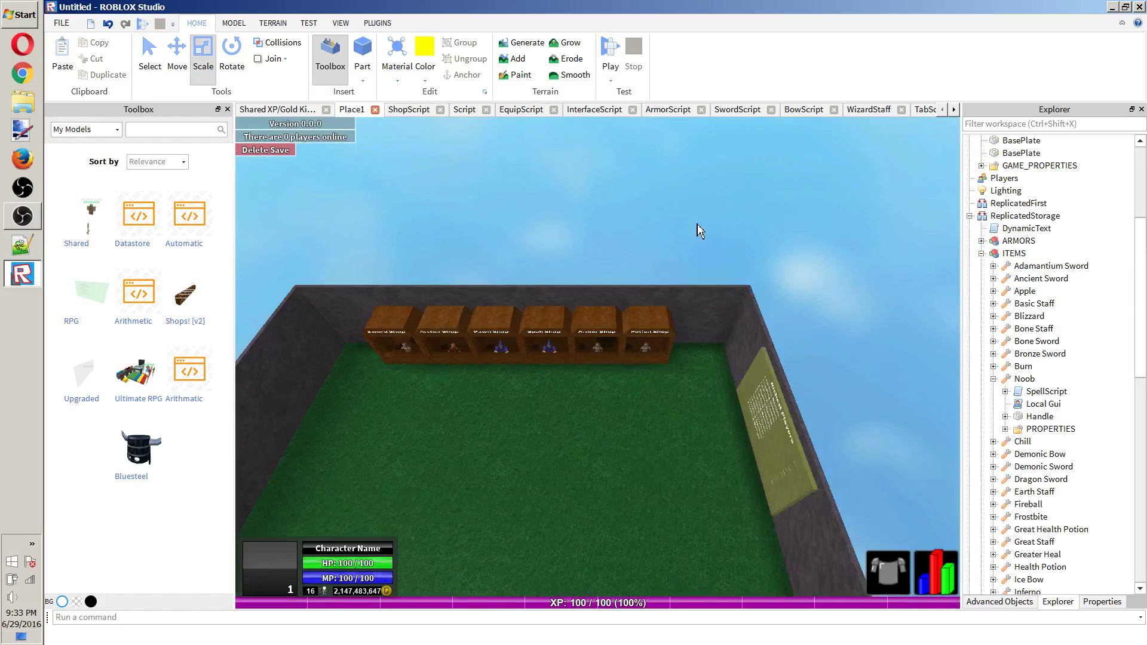
{"action": "scroll", "coordinate": [699, 234], "scroll_direction": "down", "scroll_amount": 3}
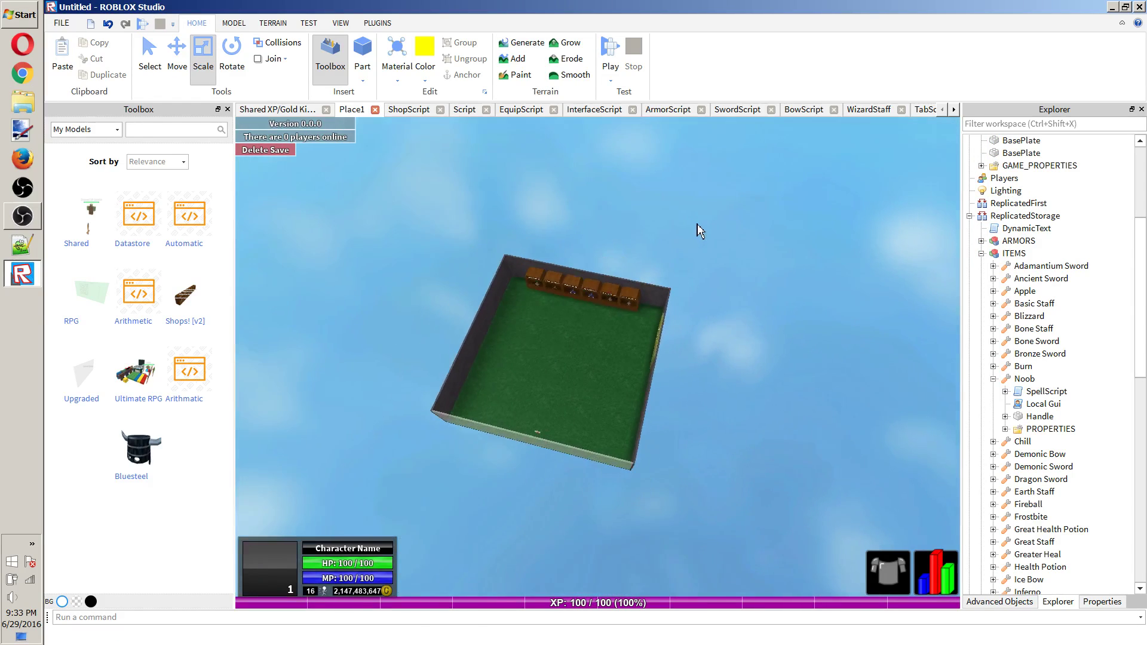
{"action": "left_click", "coordinate": [1009, 379]}
{"action": "left_click", "coordinate": [993, 379]}
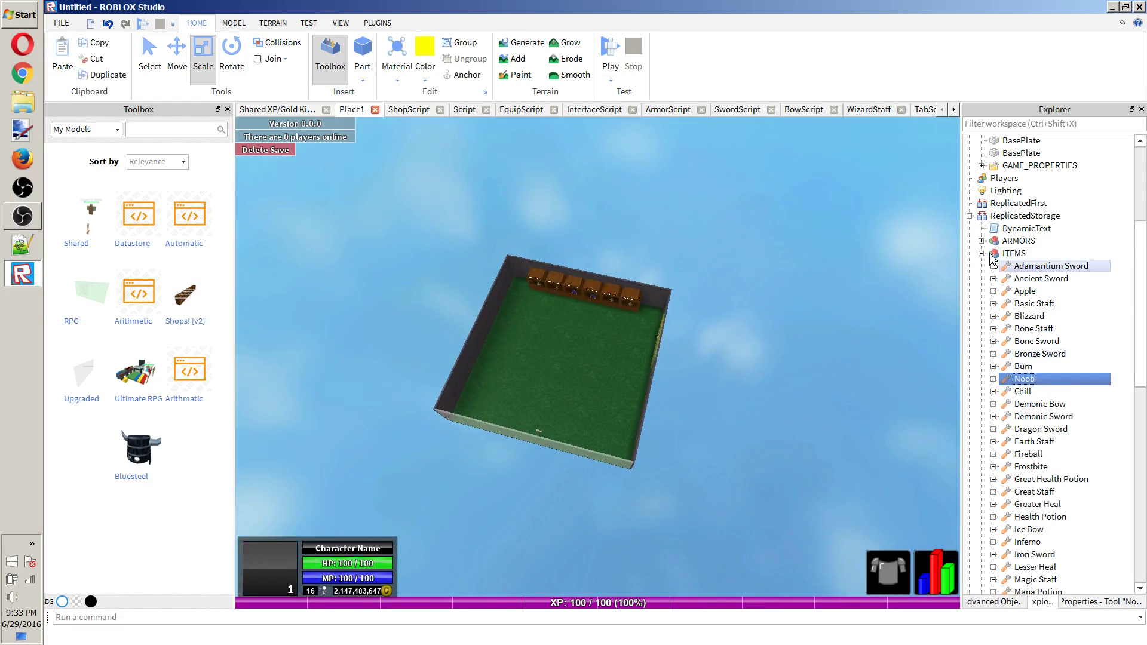
{"action": "left_click", "coordinate": [981, 253]}
{"action": "scroll", "coordinate": [850, 223], "scroll_direction": "up", "scroll_amount": 1}
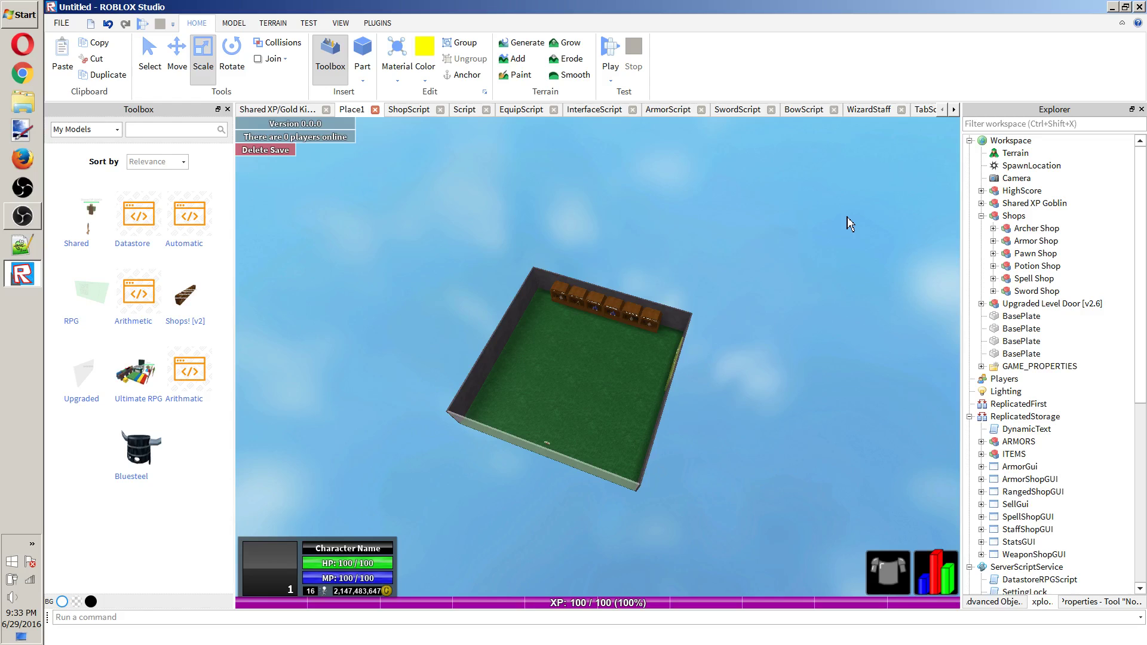
{"action": "scroll", "coordinate": [850, 224], "scroll_direction": "up", "scroll_amount": 1}
{"action": "scroll", "coordinate": [824, 242], "scroll_direction": "up", "scroll_amount": 5}
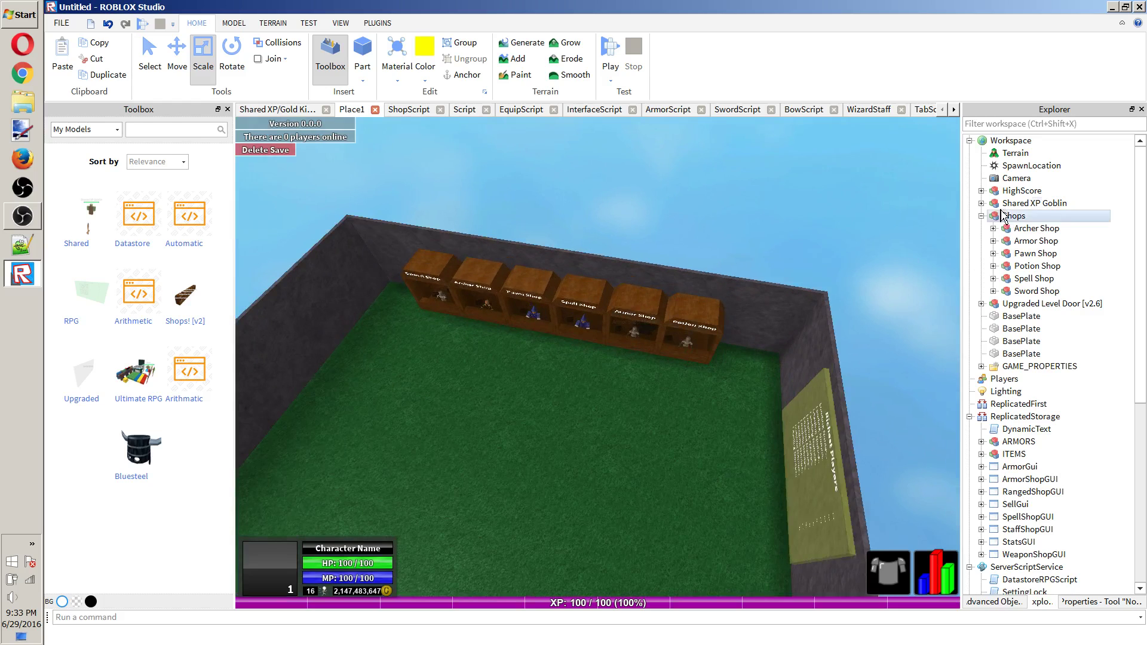
{"action": "left_click", "coordinate": [981, 215]}
{"action": "scroll", "coordinate": [1027, 220], "scroll_direction": "down", "scroll_amount": 6}
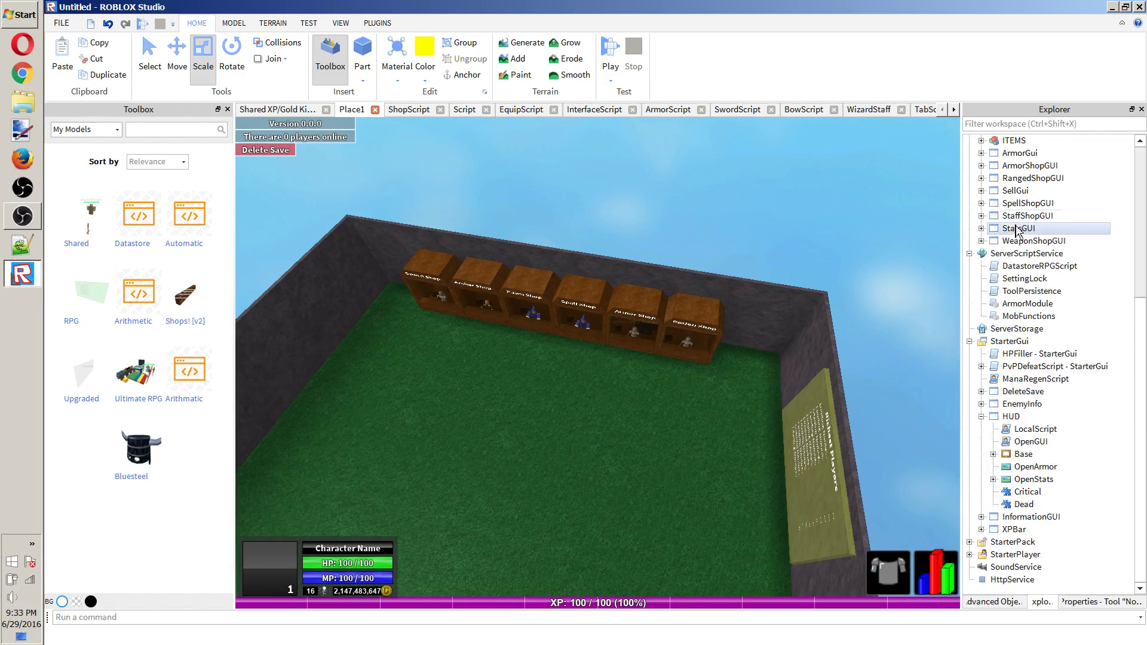
Collapse the HUD, StarterGui, ServerScriptService and ReplicatedStorage branches in the object tree.
{"action": "left_click", "coordinate": [982, 416]}
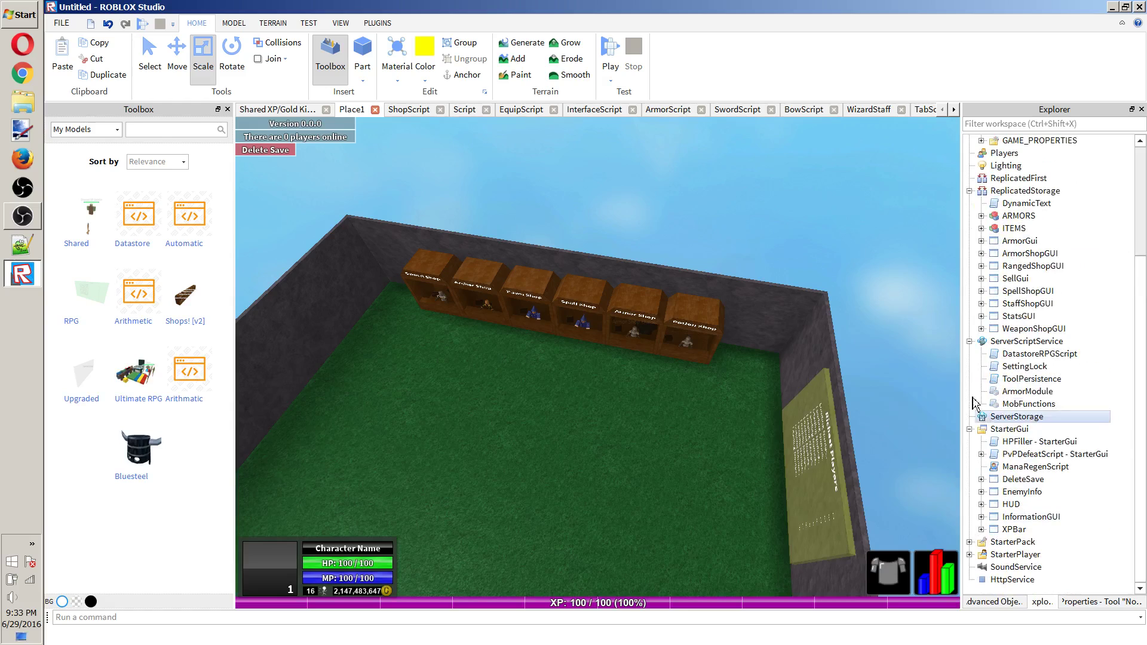
{"action": "left_click", "coordinate": [969, 429]}
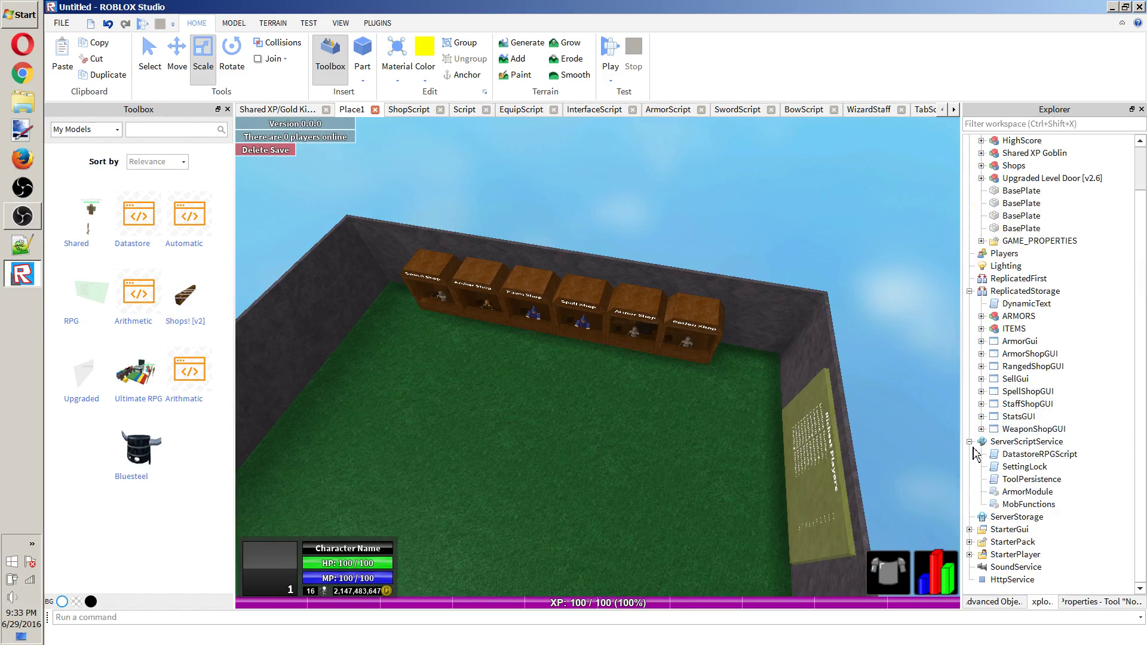
{"action": "left_click", "coordinate": [969, 442]}
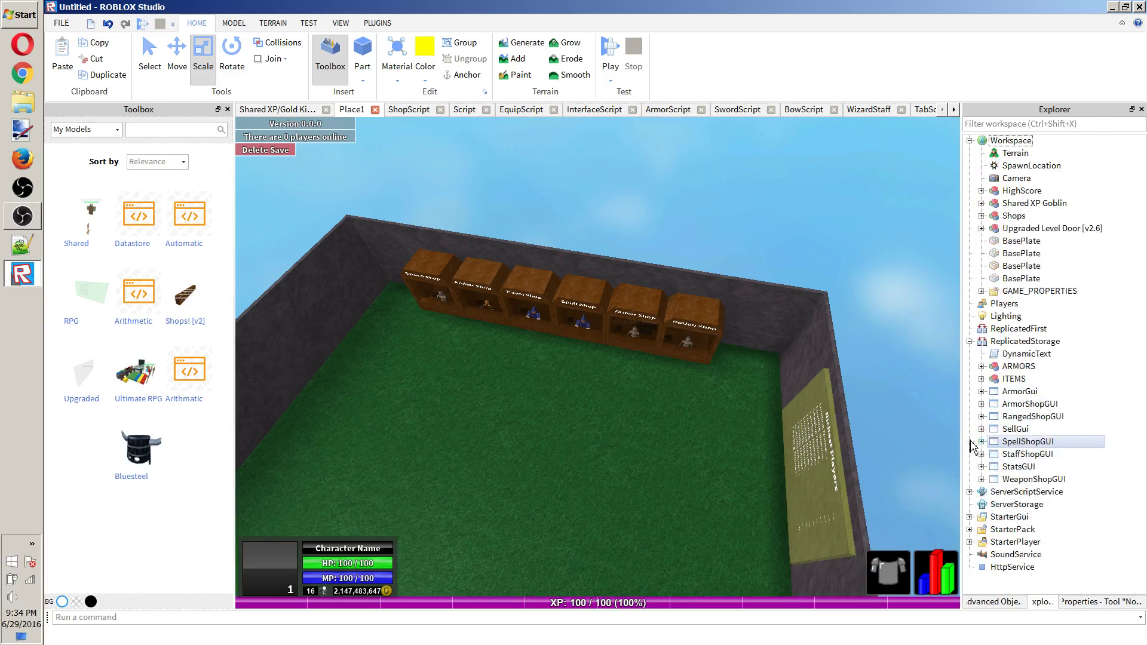
{"action": "left_click", "coordinate": [970, 342]}
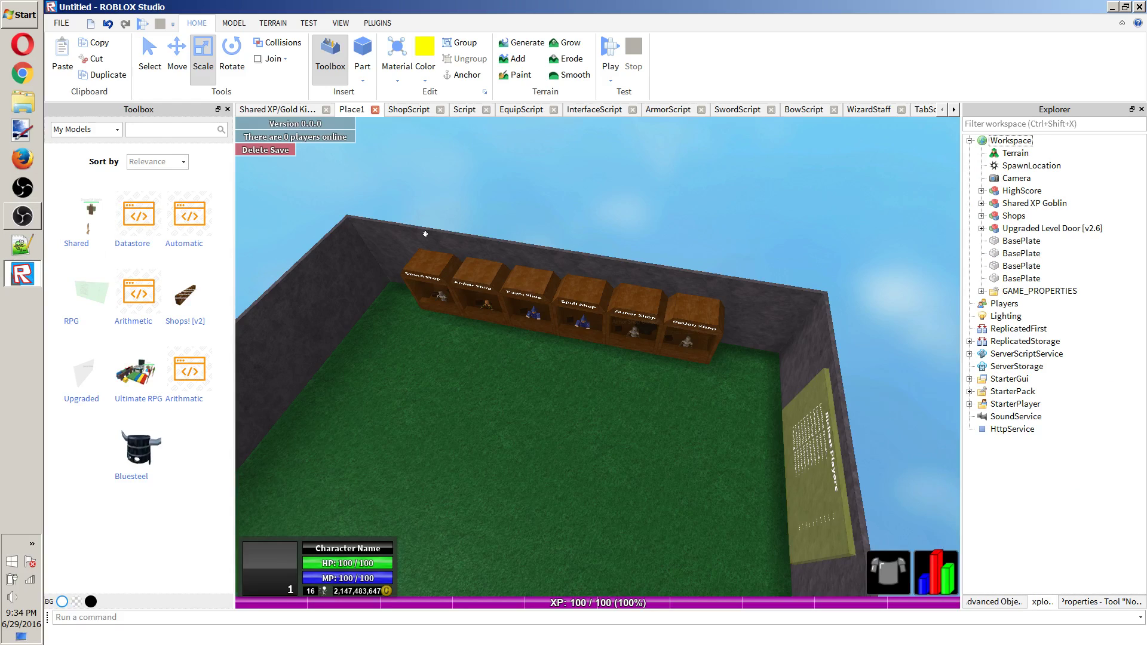
Look over the row of shops and the Richest Players board in the walled area.
{"action": "left_click", "coordinate": [532, 301]}
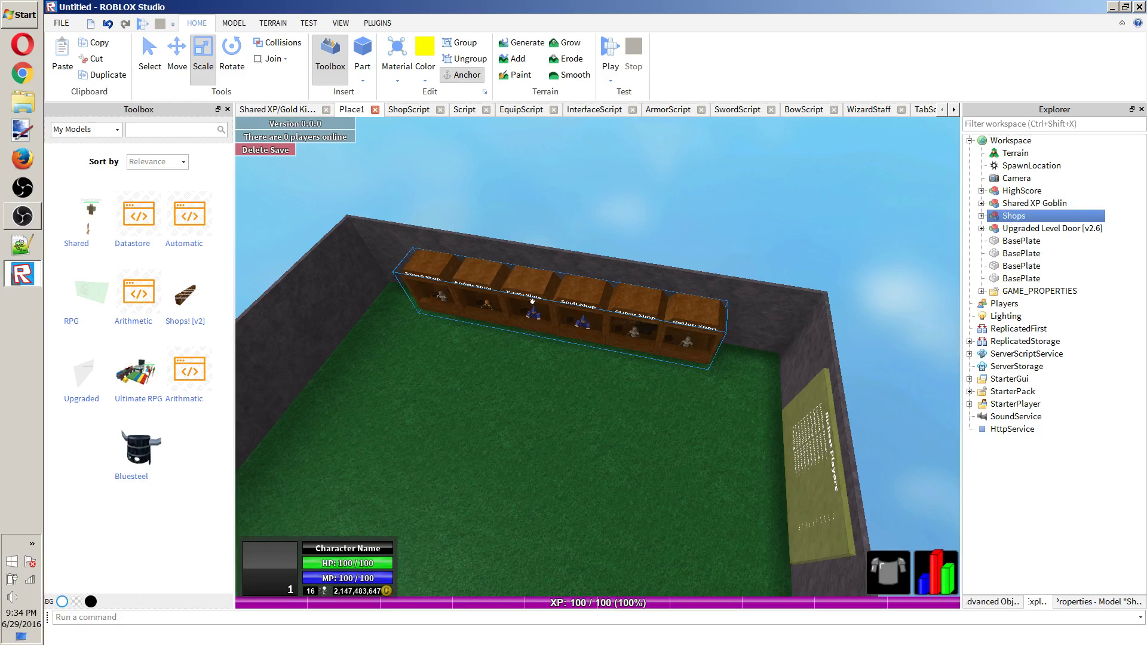
{"action": "mouse_move", "coordinate": [662, 277]}
{"action": "right_mouse_down"}
{"action": "mouse_move", "coordinate": [673, 294]}
{"action": "mouse_move", "coordinate": [650, 271]}
{"action": "mouse_move", "coordinate": [659, 277]}
{"action": "right_mouse_up"}
{"action": "left_click", "coordinate": [660, 278]}
{"action": "key", "text": "d"}
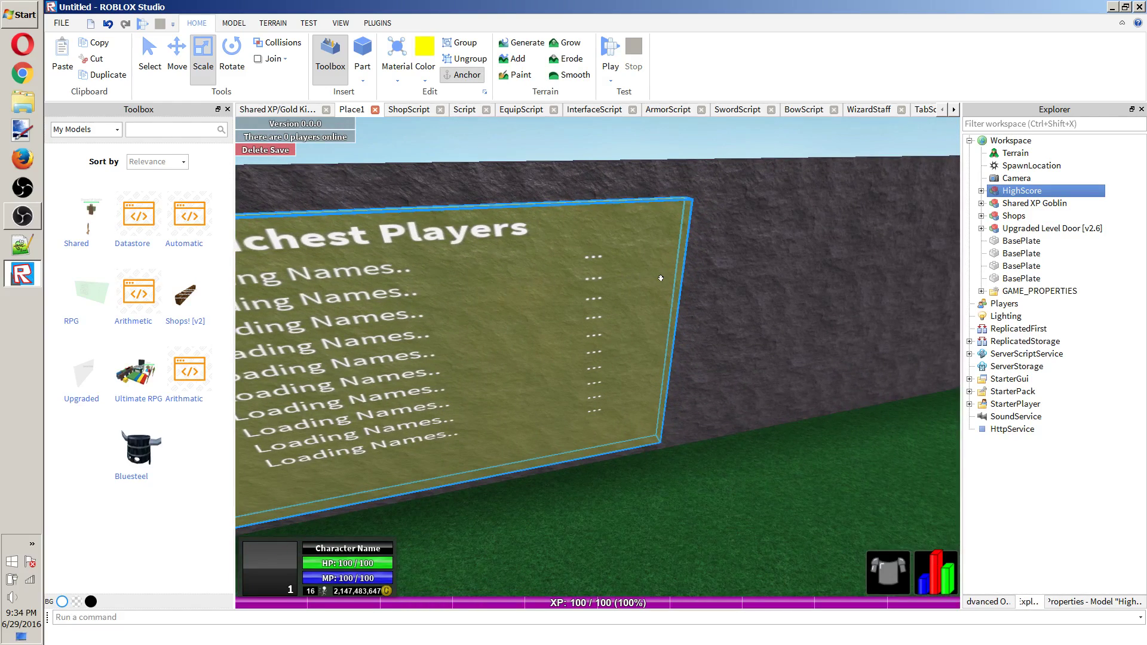
{"action": "scroll", "coordinate": [661, 278], "scroll_direction": "down", "scroll_amount": 15}
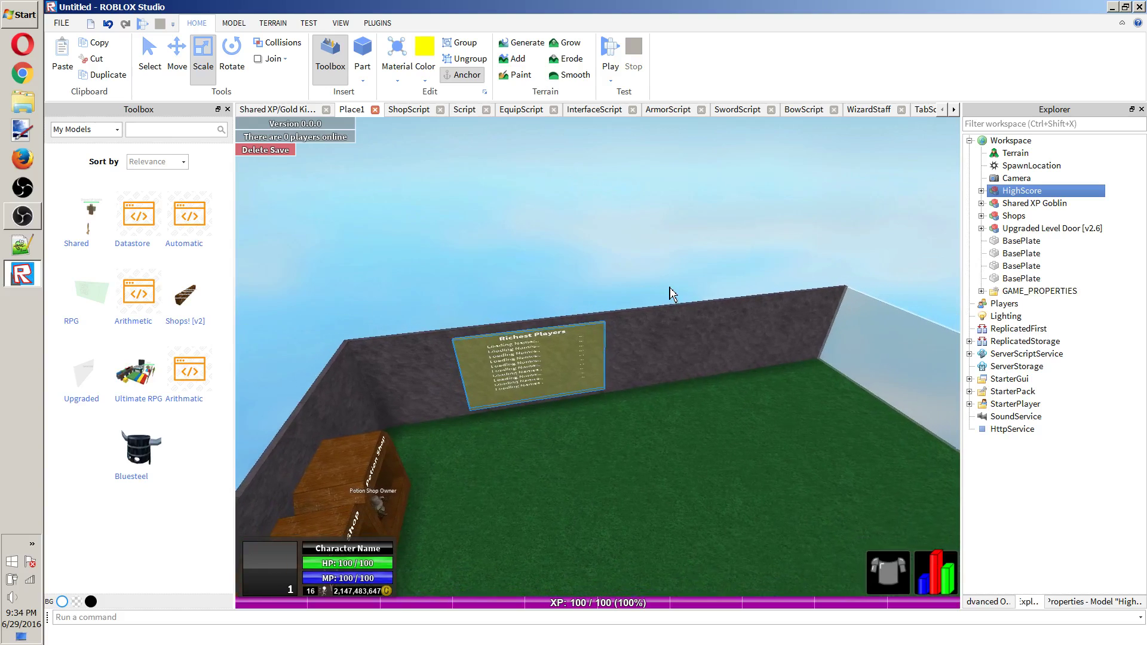
{"action": "key", "text": "w"}
{"action": "key", "text": "d"}
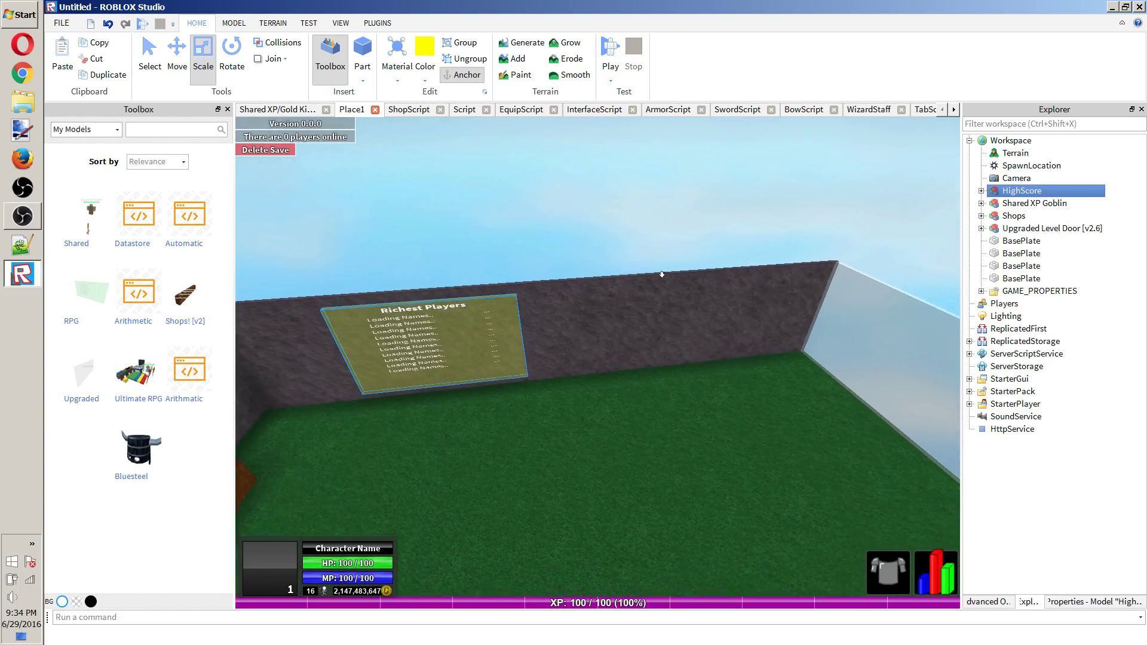
{"action": "left_click", "coordinate": [891, 218]}
{"action": "mouse_move", "coordinate": [890, 218]}
{"action": "right_mouse_down"}
{"action": "mouse_move", "coordinate": [827, 217]}
{"action": "mouse_move", "coordinate": [899, 217]}
{"action": "right_mouse_up"}
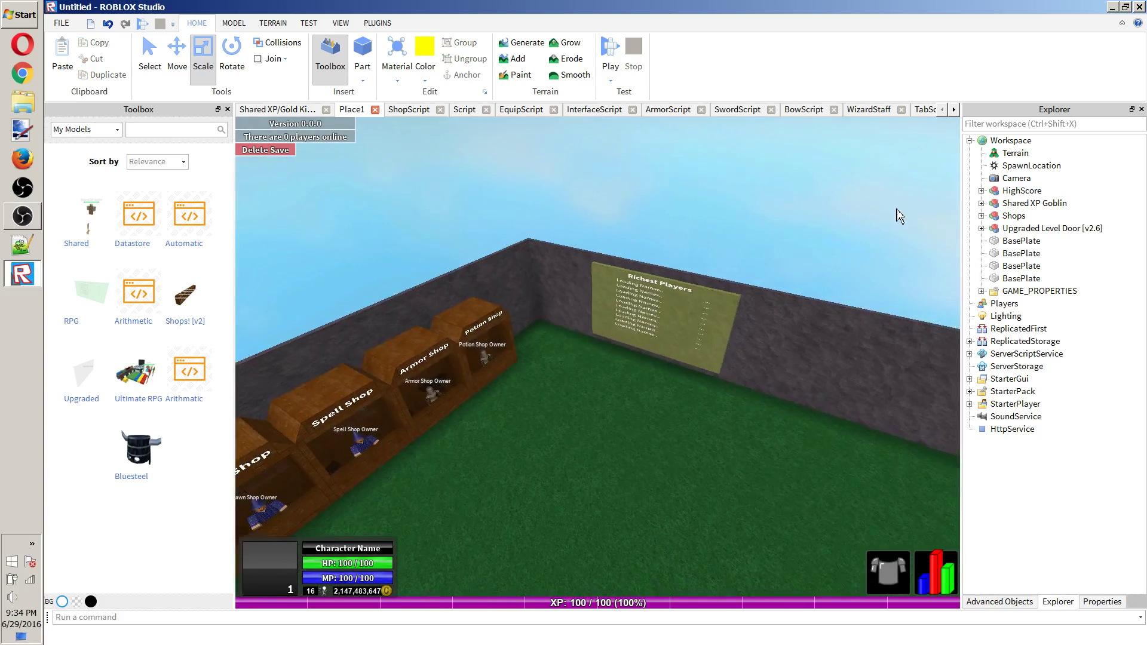
{"action": "scroll", "coordinate": [899, 217], "scroll_direction": "down", "scroll_amount": 3}
Look through the GAME_PROPERTIES values, collapse the folder and focus the view on the Upgraded Level Door model.
{"action": "left_click", "coordinate": [980, 291]}
{"action": "scroll", "coordinate": [1004, 299], "scroll_direction": "down", "scroll_amount": 5}
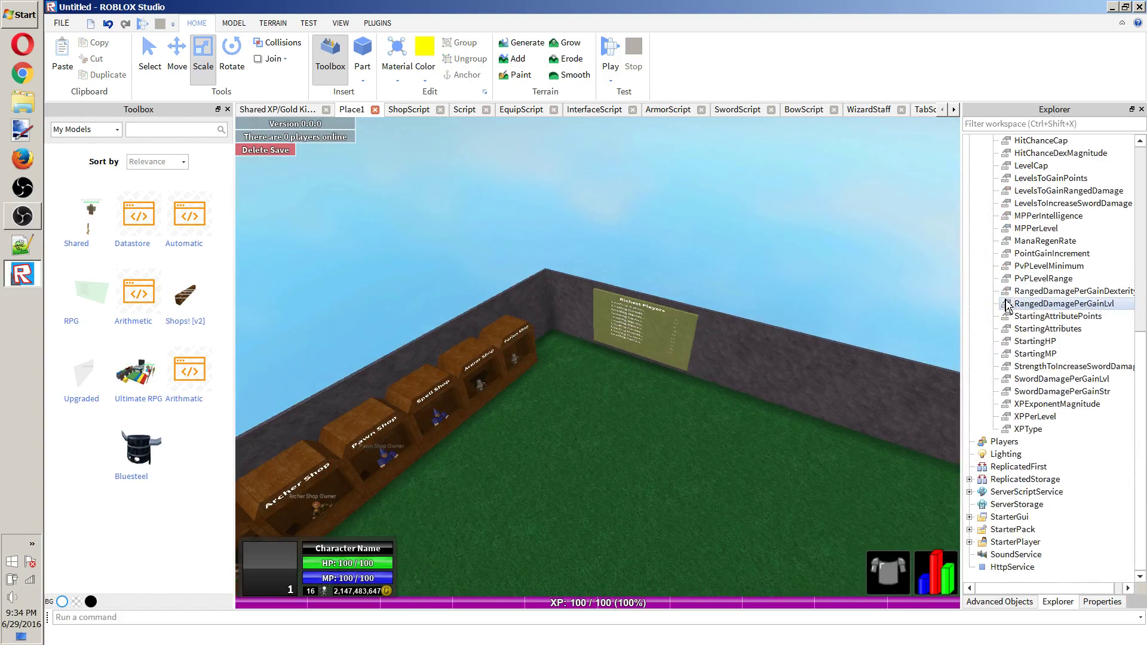
{"action": "scroll", "coordinate": [1007, 305], "scroll_direction": "up", "scroll_amount": 5}
{"action": "left_click", "coordinate": [980, 229]}
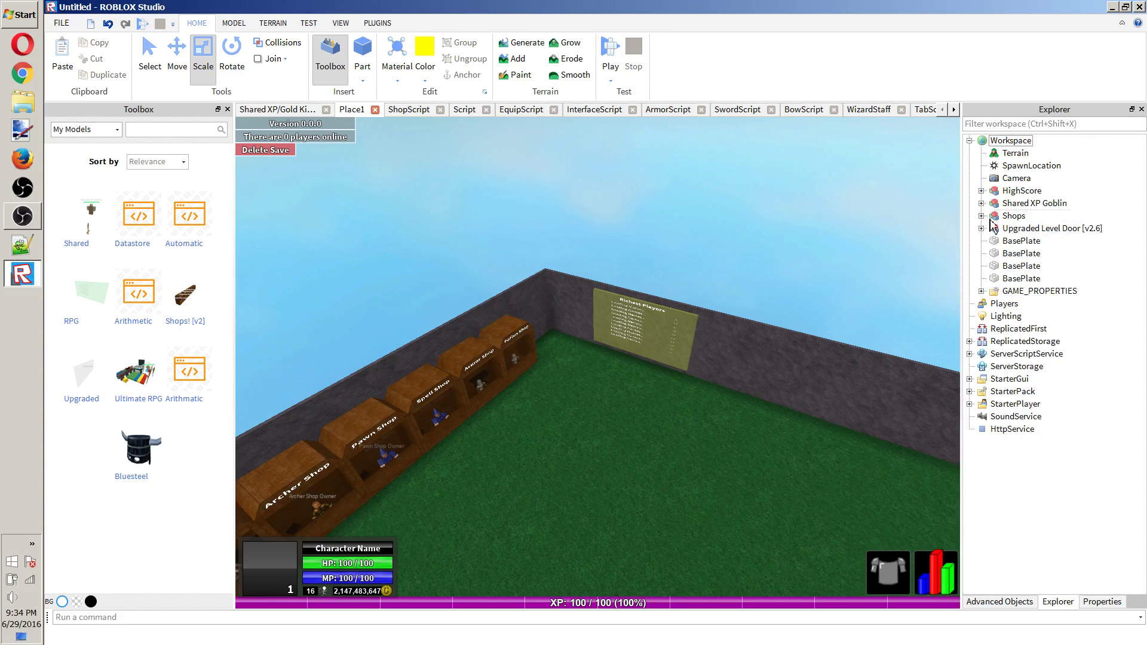
{"action": "left_click", "coordinate": [1023, 232]}
{"action": "key", "text": "f"}
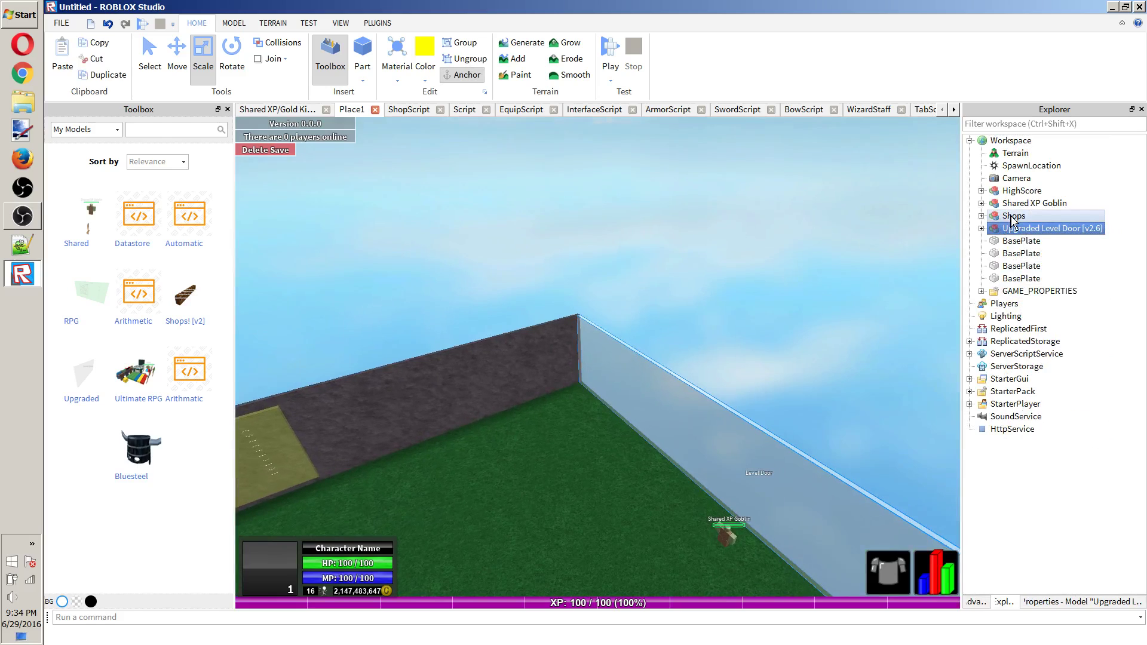
{"action": "left_click", "coordinate": [1011, 217]}
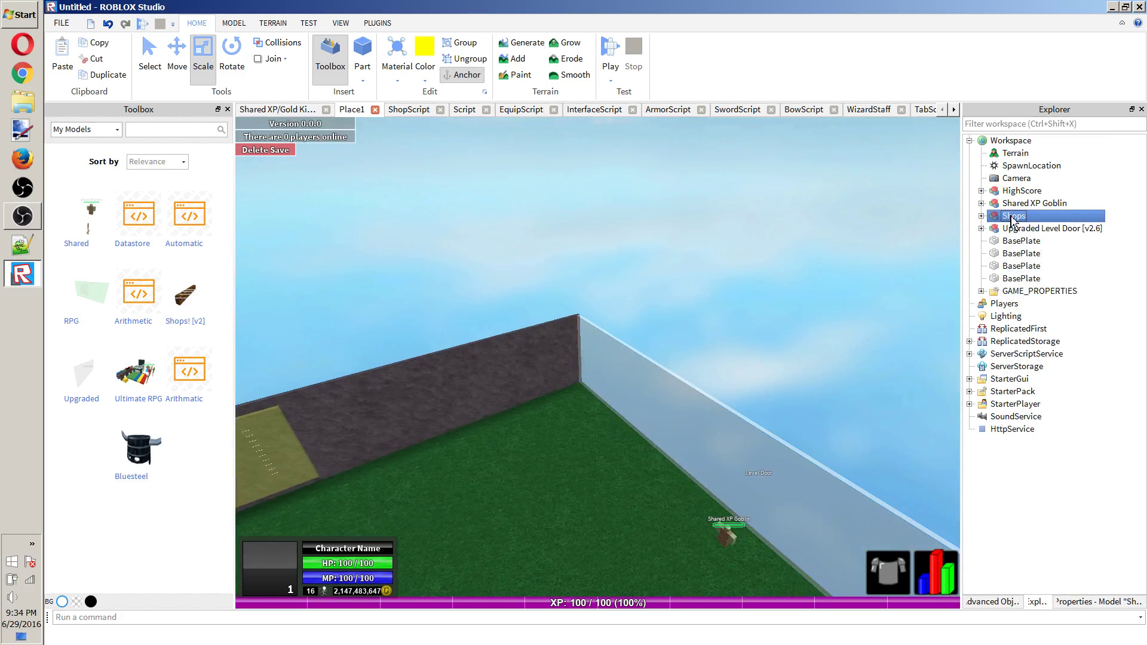
Expand StarterGui with its InformationGUI, XPBar and HUD to examine their contents and the HUD's Base frame.
{"action": "left_click", "coordinate": [969, 378]}
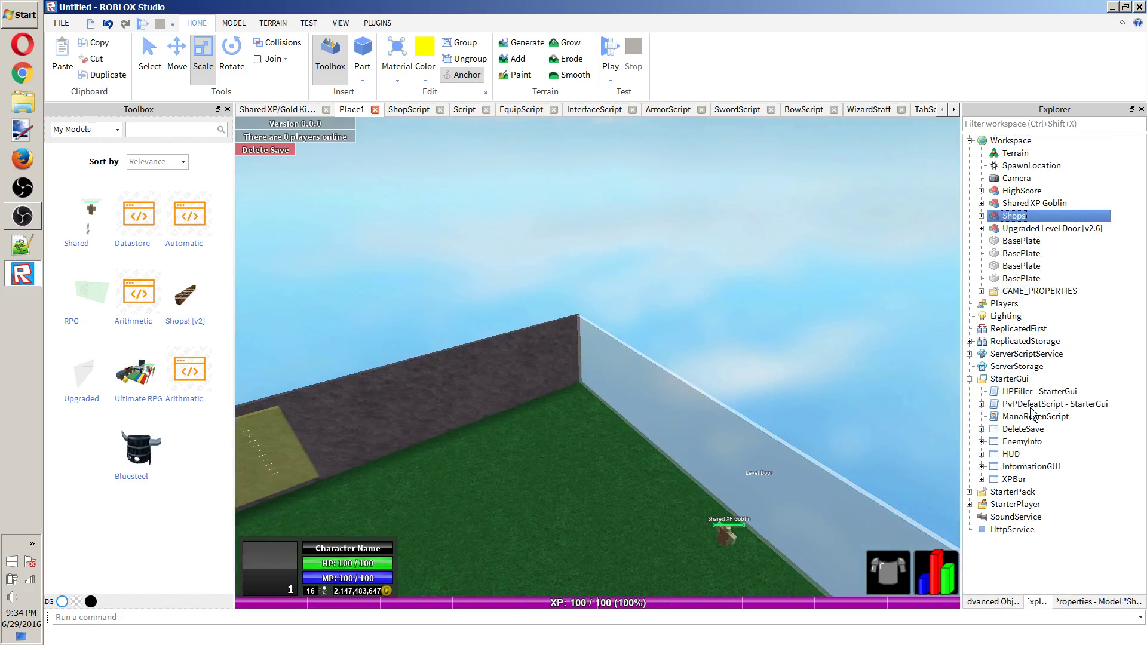
{"action": "left_click", "coordinate": [981, 467]}
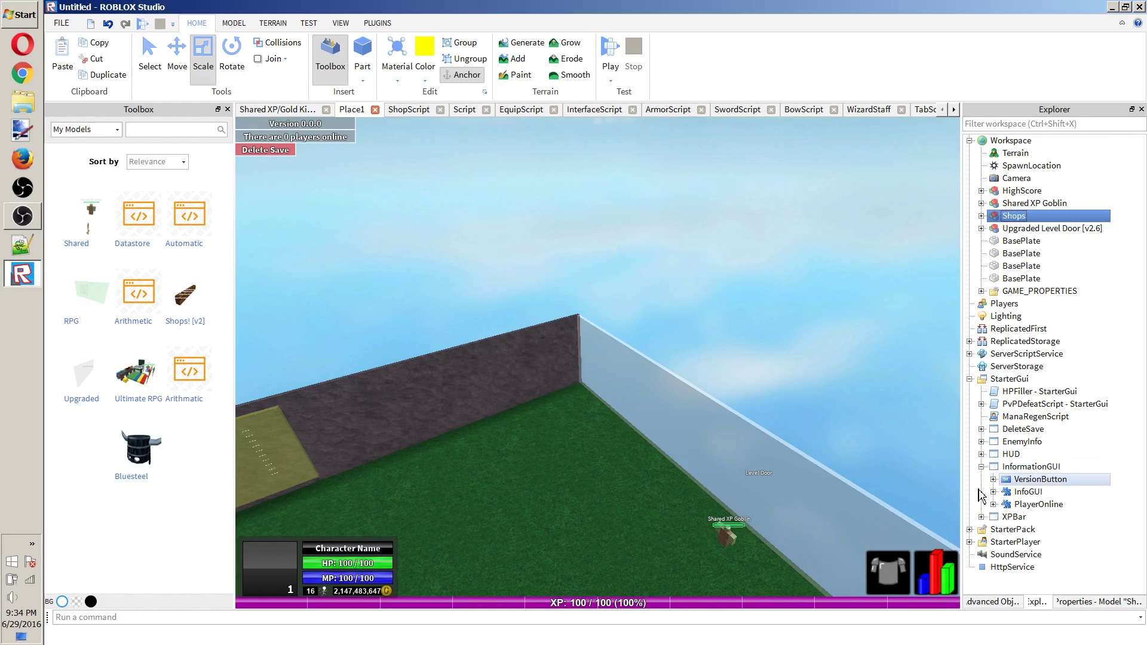
{"action": "left_click", "coordinate": [980, 517]}
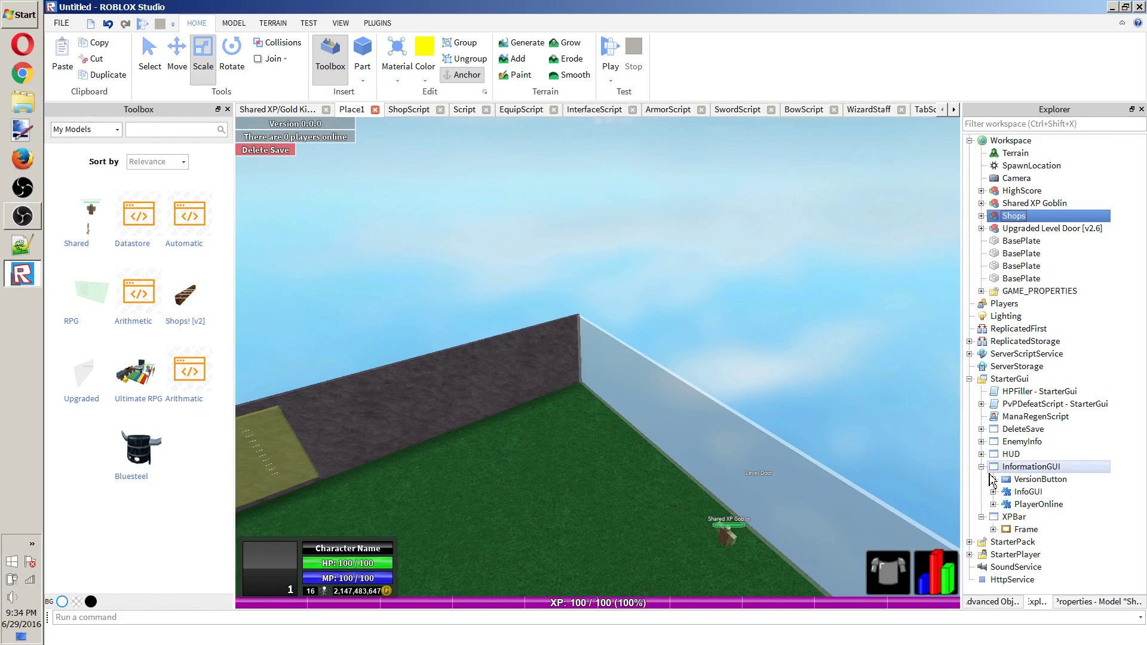
{"action": "left_click", "coordinate": [981, 453]}
{"action": "left_click", "coordinate": [1023, 479]}
{"action": "left_click", "coordinate": [1021, 492]}
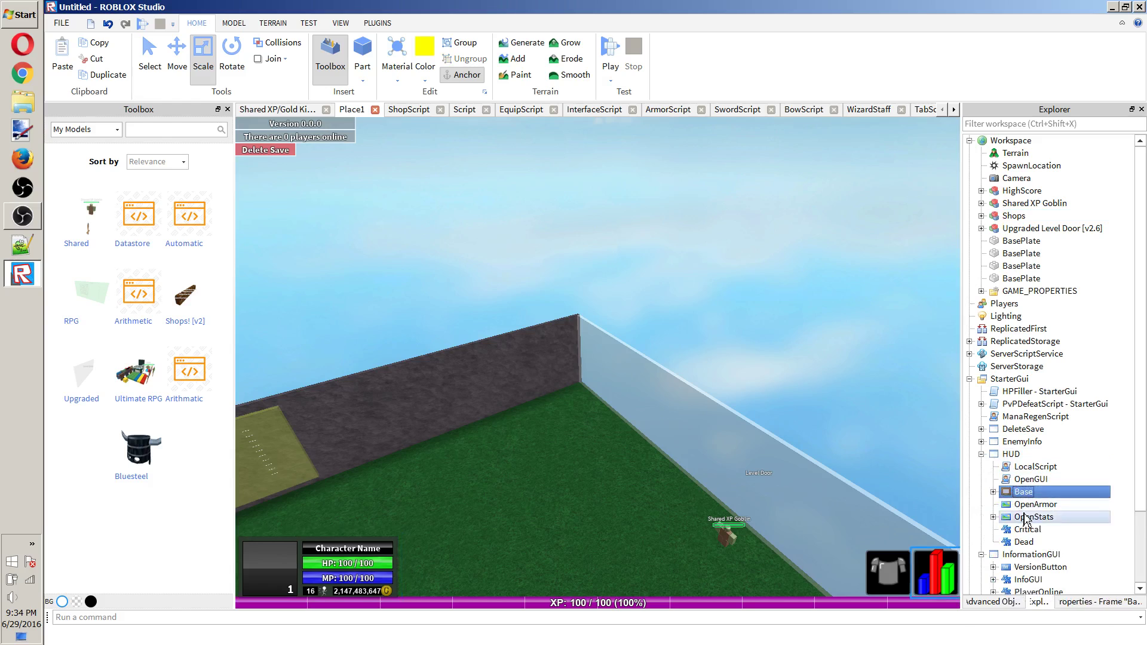
Try a duplicate of the HUD's OpenArmor button placed beside the original, delete the copy and collapse the HUD.
{"action": "left_click", "coordinate": [1034, 504]}
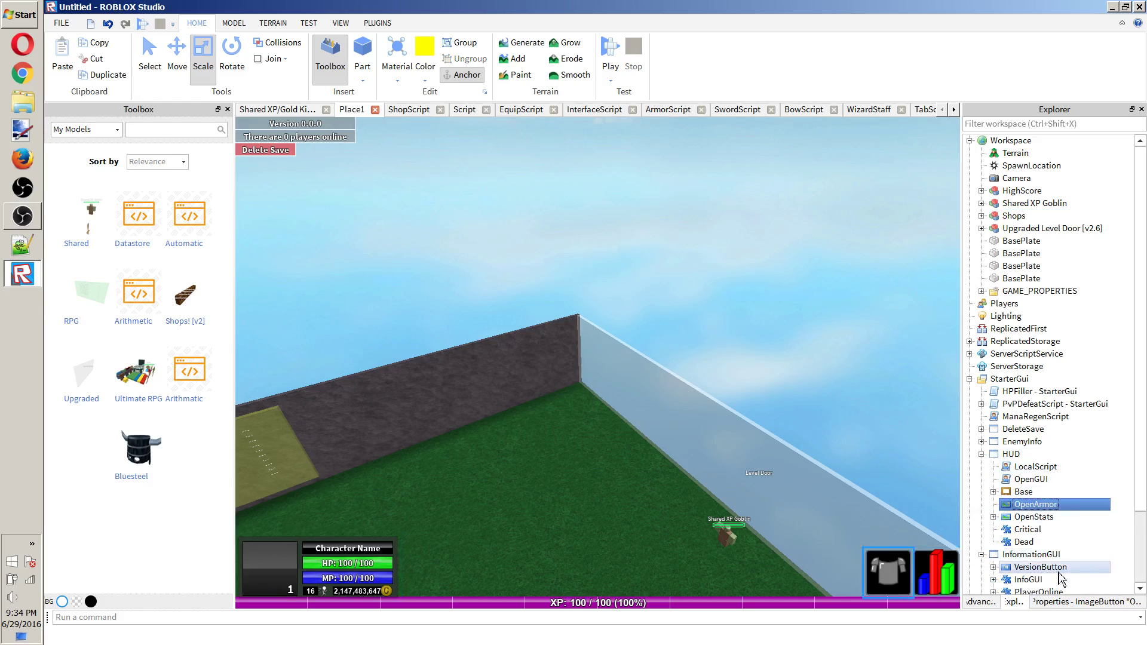
{"action": "left_click", "coordinate": [1063, 602]}
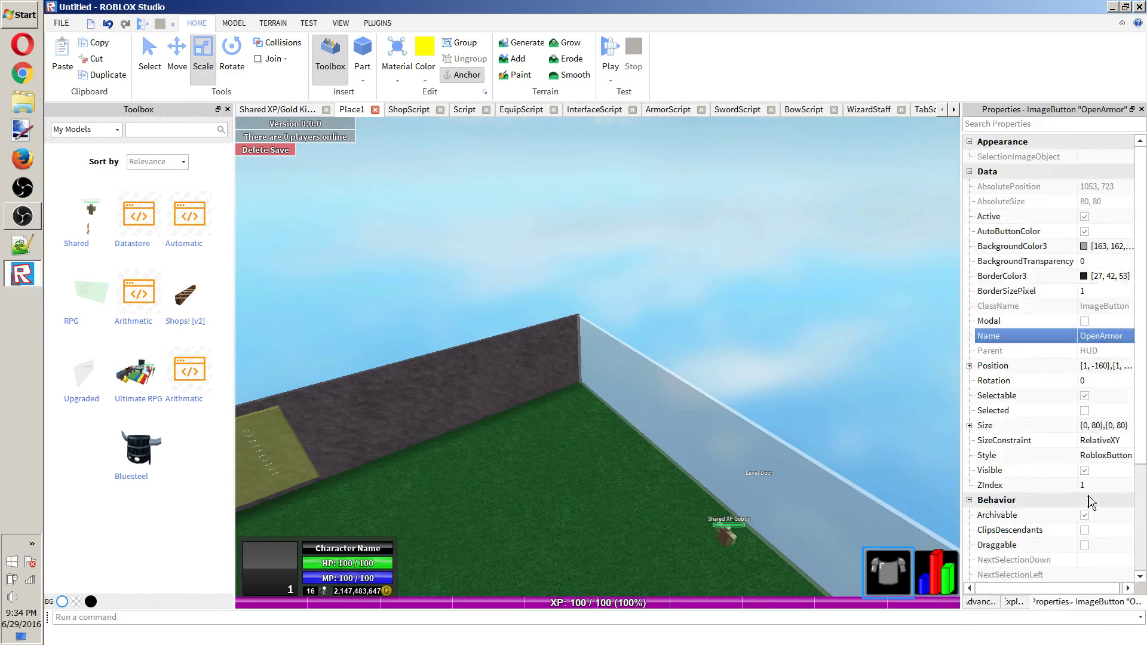
{"action": "left_click", "coordinate": [1105, 366]}
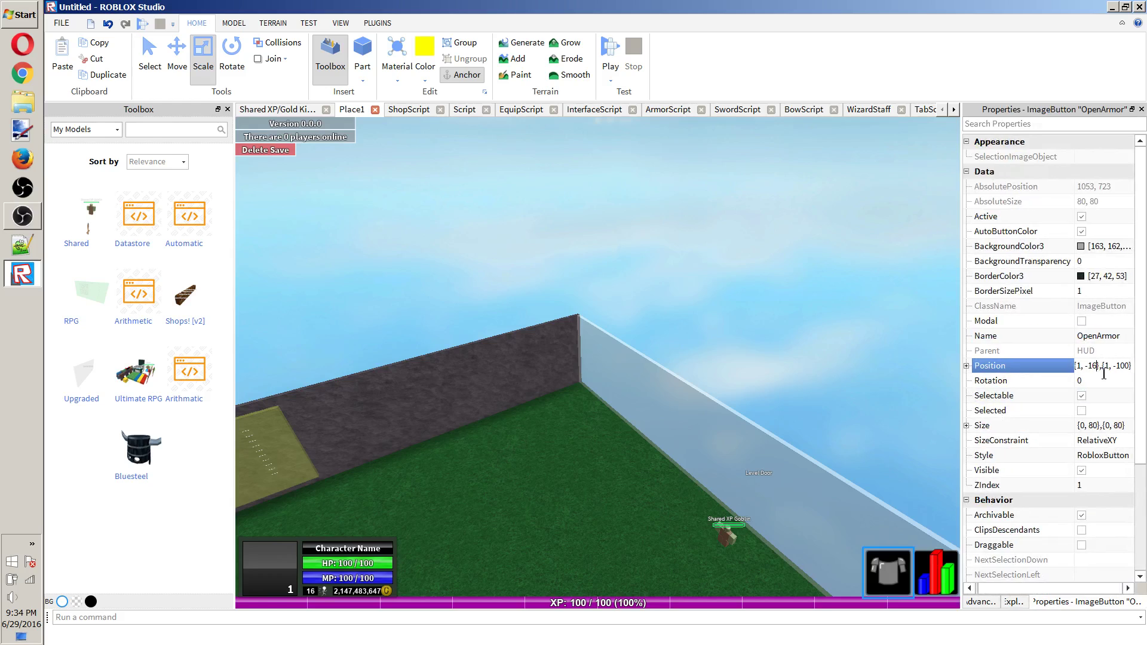
{"action": "key", "text": "Return"}
{"action": "left_click", "coordinate": [1013, 602]}
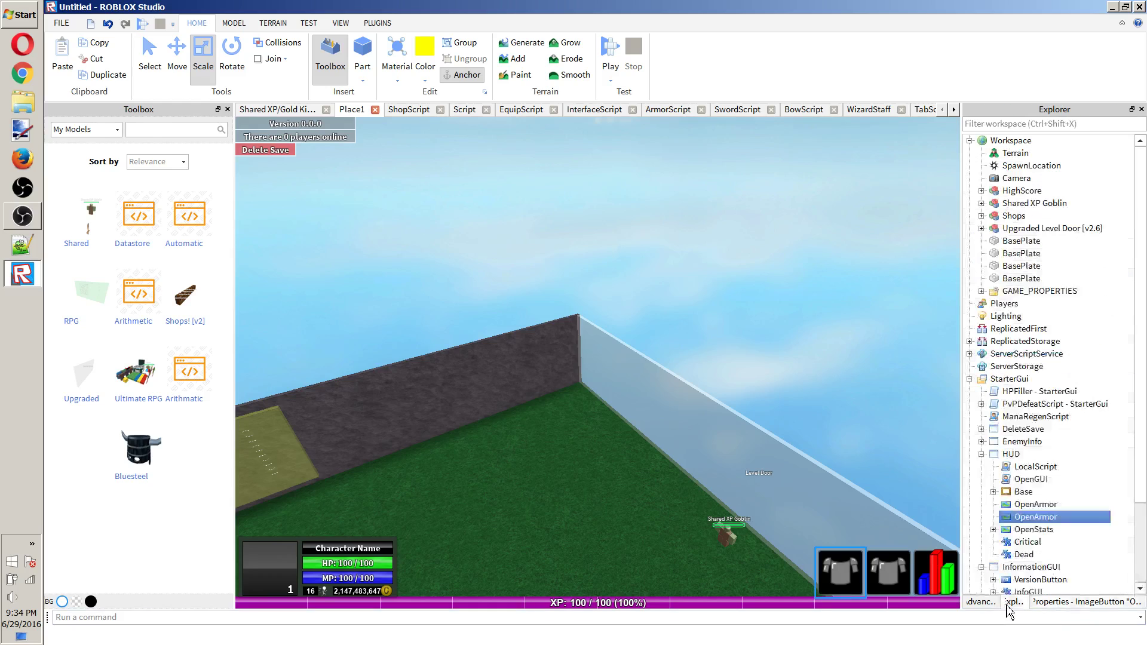
{"action": "key", "text": "Delete"}
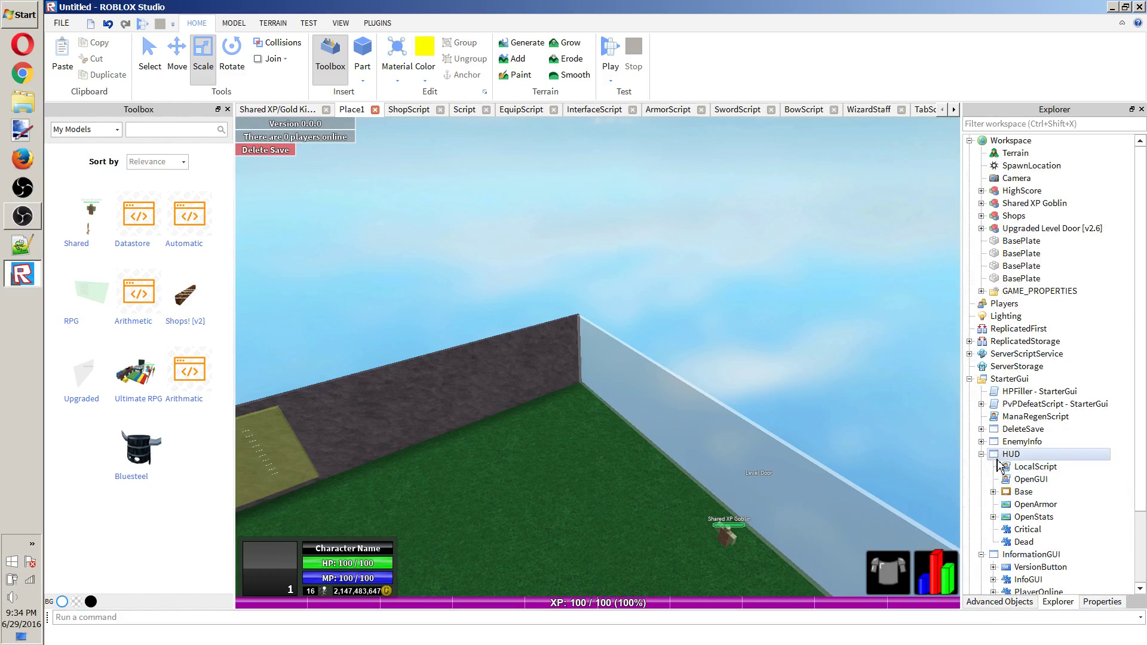
{"action": "left_click", "coordinate": [1035, 504]}
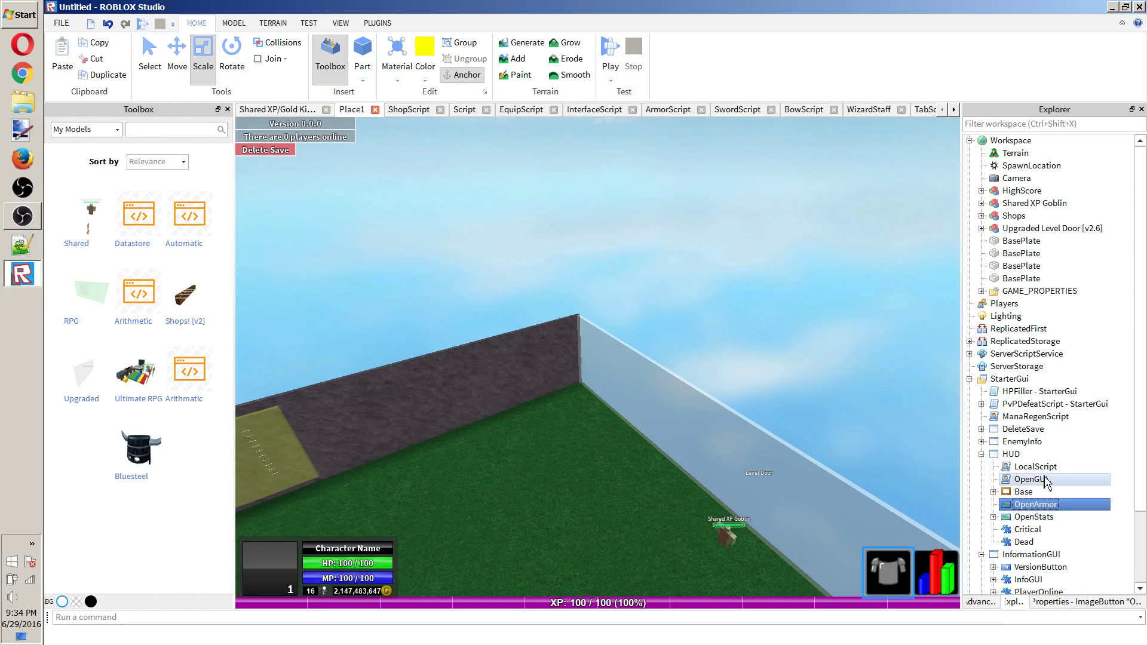
{"action": "left_click", "coordinate": [981, 454]}
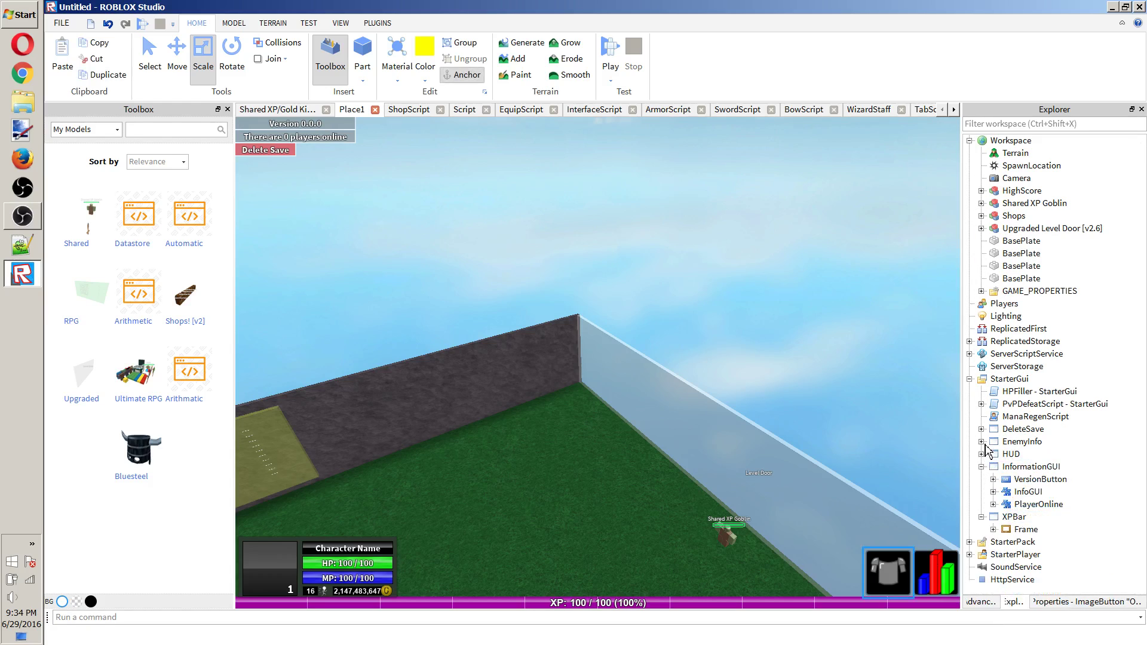
Expand the EnemyInfo GUI and its EnemyBar frame to examine what they contain.
{"action": "left_click", "coordinate": [981, 441]}
{"action": "left_click", "coordinate": [1005, 442]}
{"action": "left_click", "coordinate": [1006, 456]}
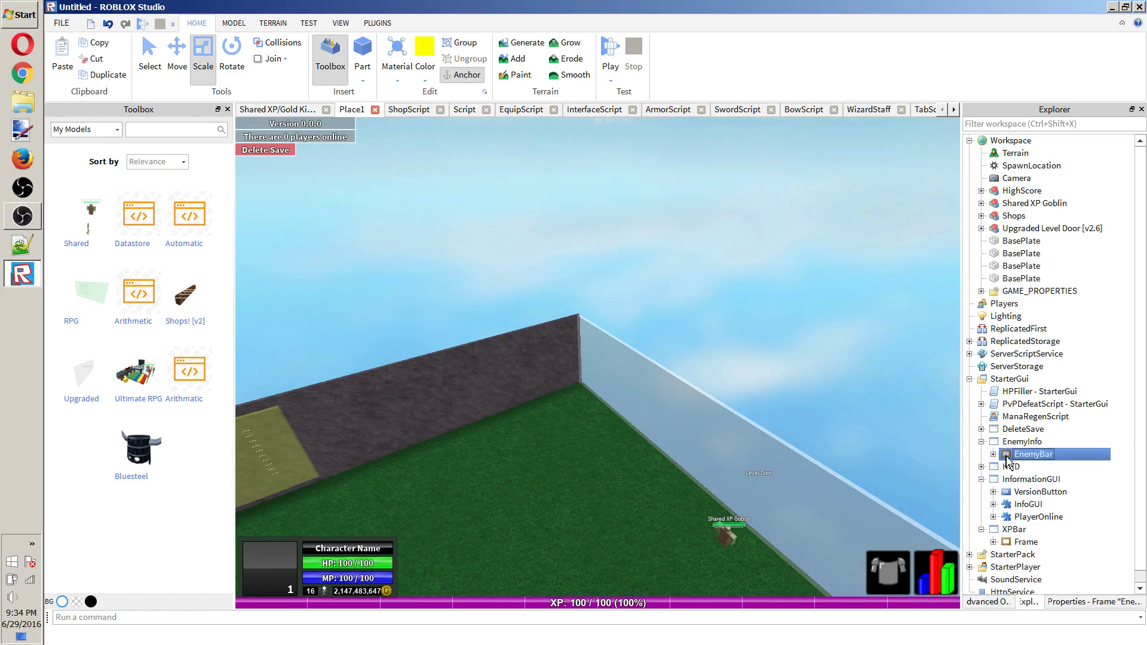
{"action": "double_click", "coordinate": [1007, 455]}
{"action": "left_click", "coordinate": [1042, 442]}
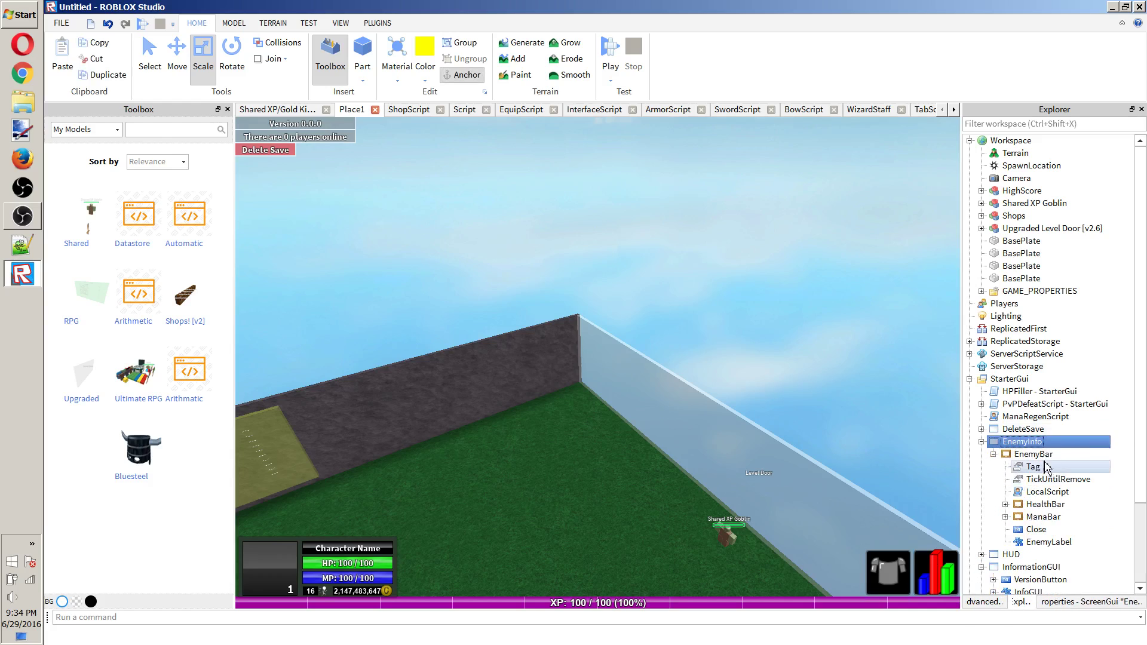
Make the EnemyBar frame visible to preview it, and hide it again.
{"action": "left_click", "coordinate": [1033, 454]}
{"action": "left_click", "coordinate": [1084, 601]}
{"action": "left_click", "coordinate": [1085, 425]}
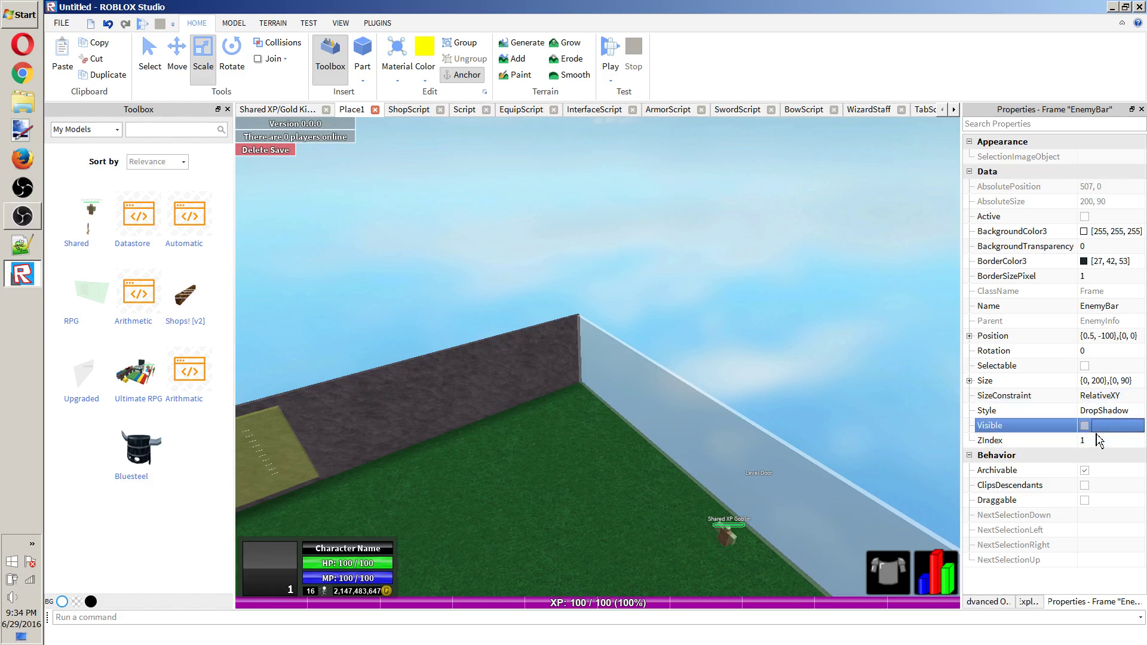
{"action": "left_click", "coordinate": [1099, 430]}
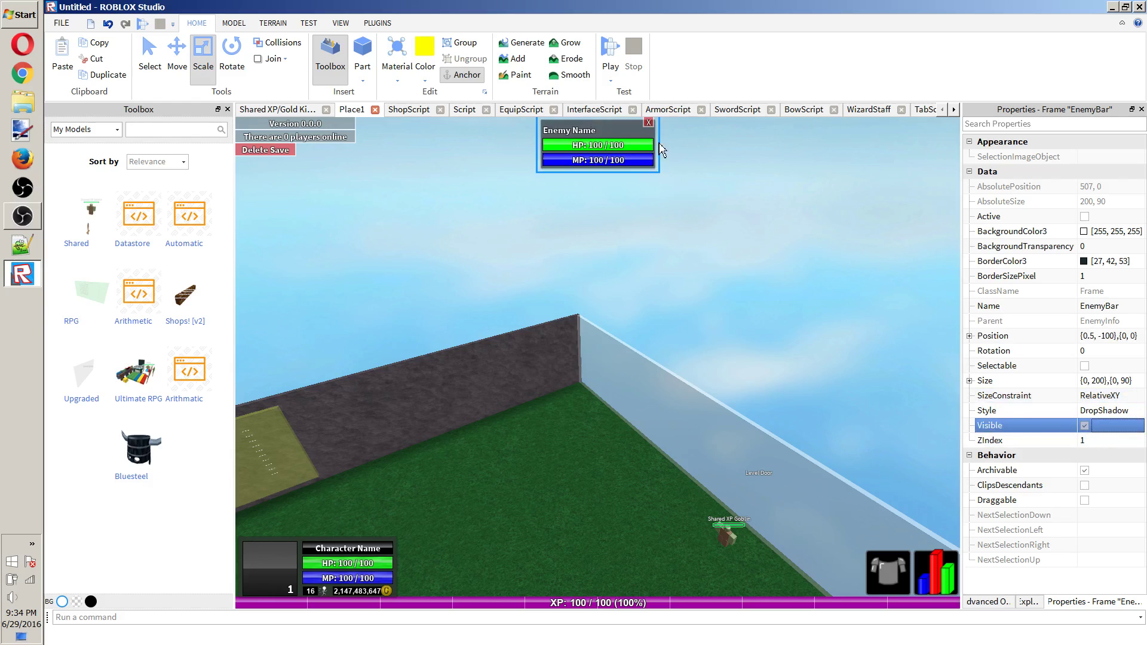
{"action": "left_click", "coordinate": [1110, 426]}
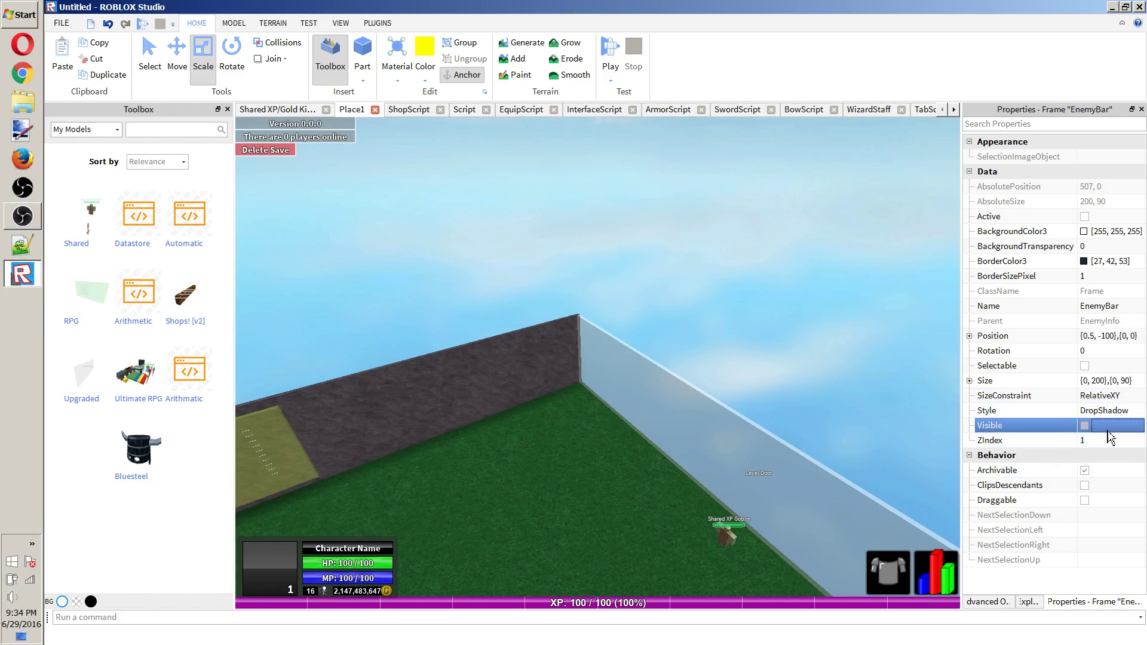
{"action": "left_click", "coordinate": [1028, 603]}
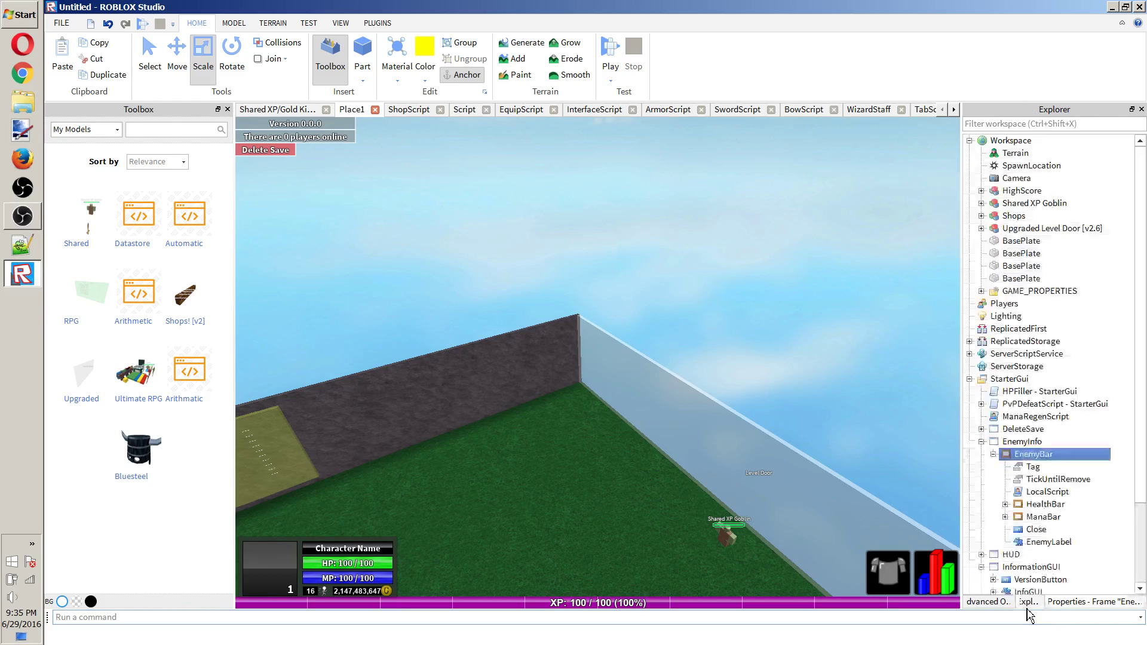
Examine the contents of EnemyBar's HealthBar and the DeleteSave GUI, collapsing each one again.
{"action": "left_click", "coordinate": [1005, 504]}
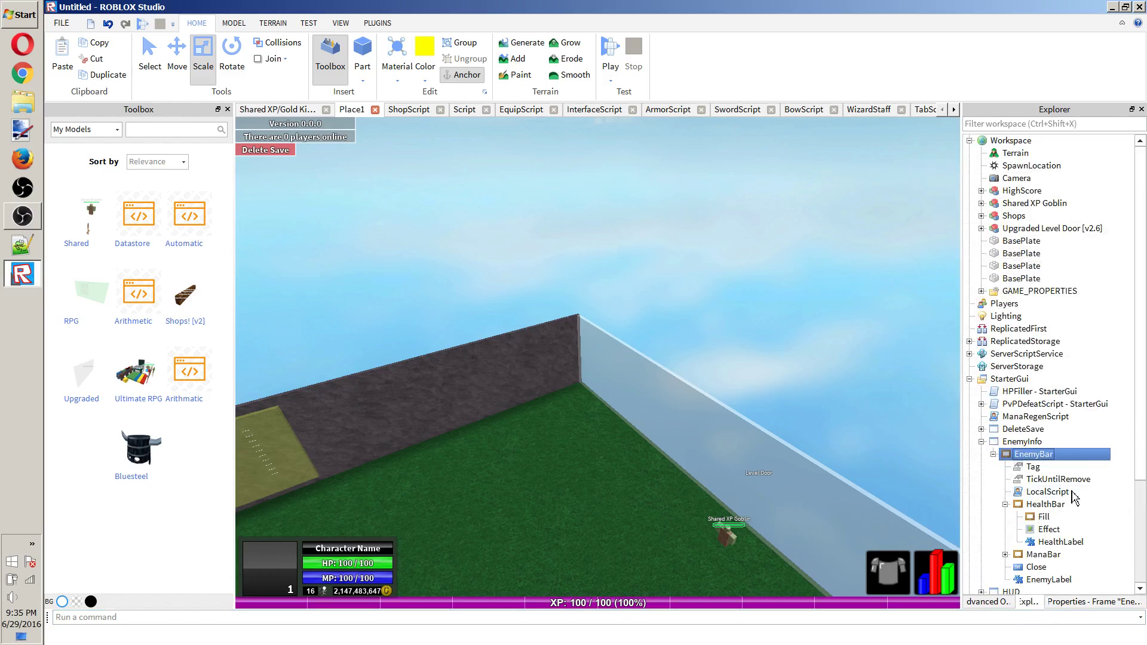
{"action": "left_click", "coordinate": [1004, 504]}
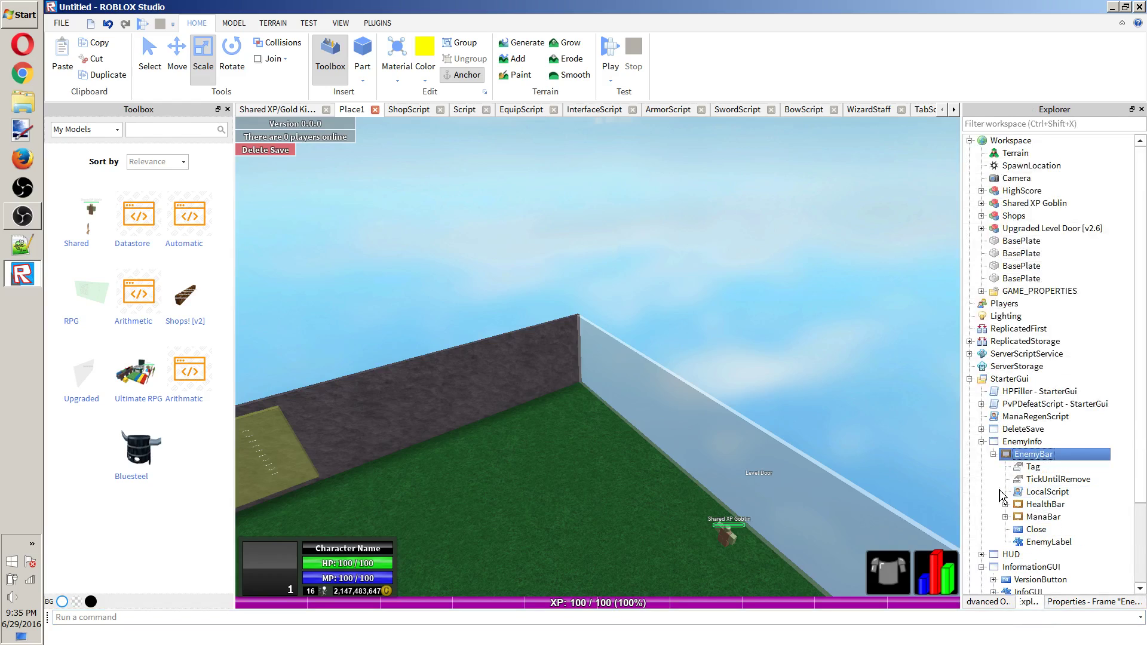
{"action": "left_click", "coordinate": [981, 441]}
{"action": "left_click", "coordinate": [980, 428]}
{"action": "left_click", "coordinate": [1016, 441]}
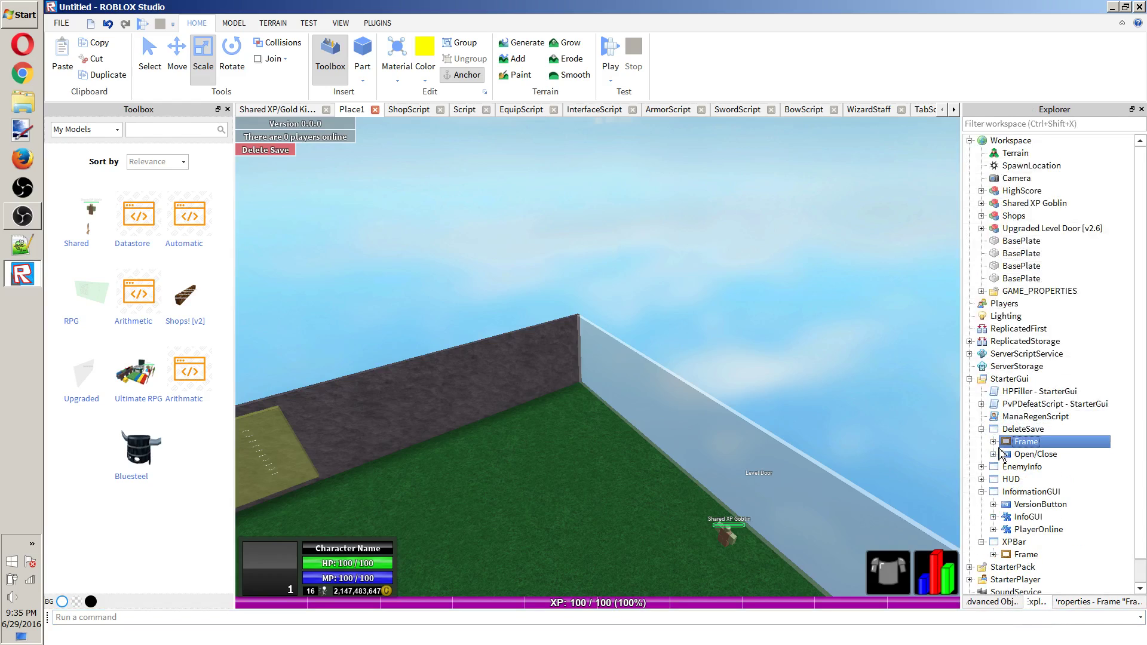
{"action": "left_click", "coordinate": [993, 442]}
{"action": "left_click", "coordinate": [993, 442]}
{"action": "left_click", "coordinate": [981, 429]}
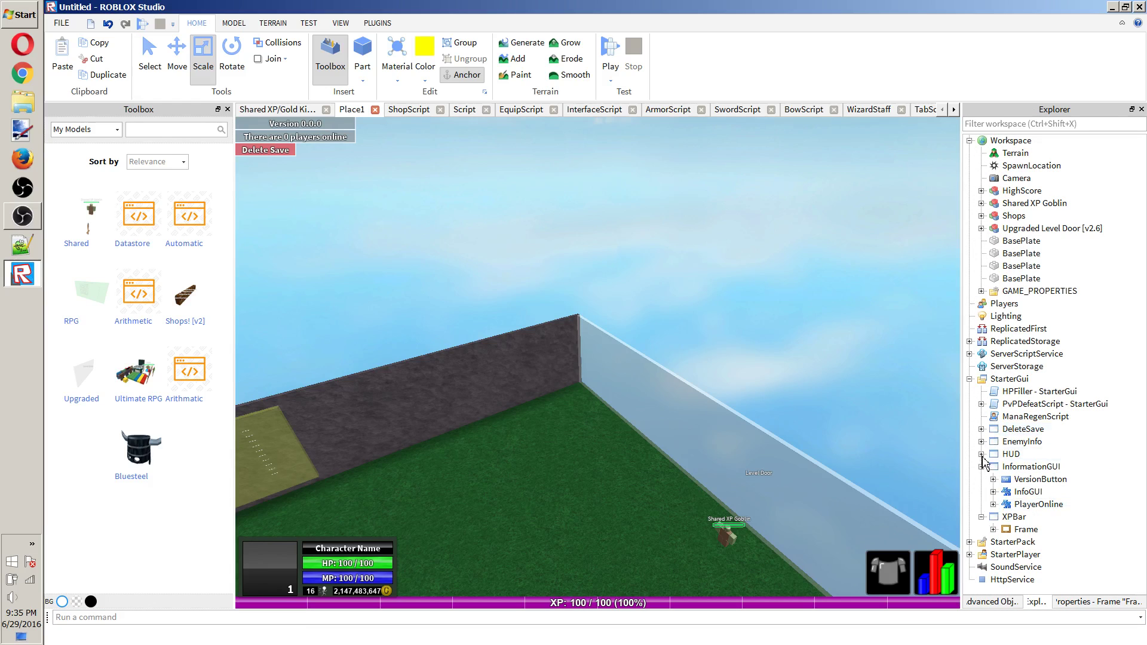
Try Version 2.0.0 as the text of InformationGUI's VersionButton, and restore it to Version 0.0.0.
{"action": "left_click", "coordinate": [981, 455]}
{"action": "left_click", "coordinate": [982, 455]}
{"action": "left_click", "coordinate": [1038, 478]}
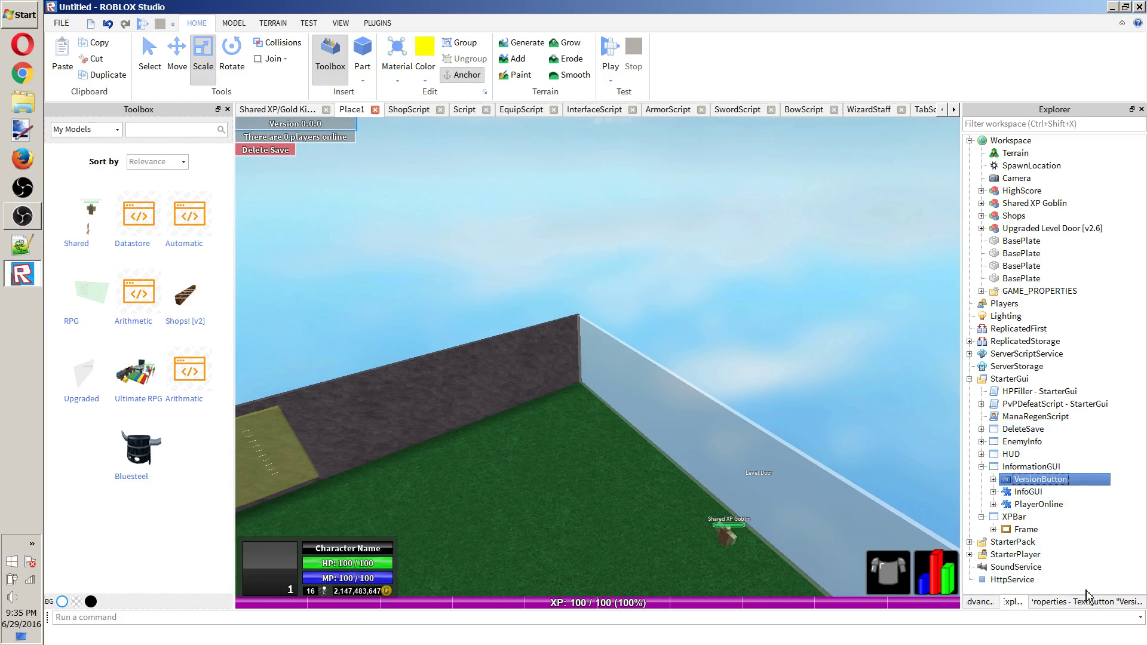
{"action": "left_click", "coordinate": [1102, 601]}
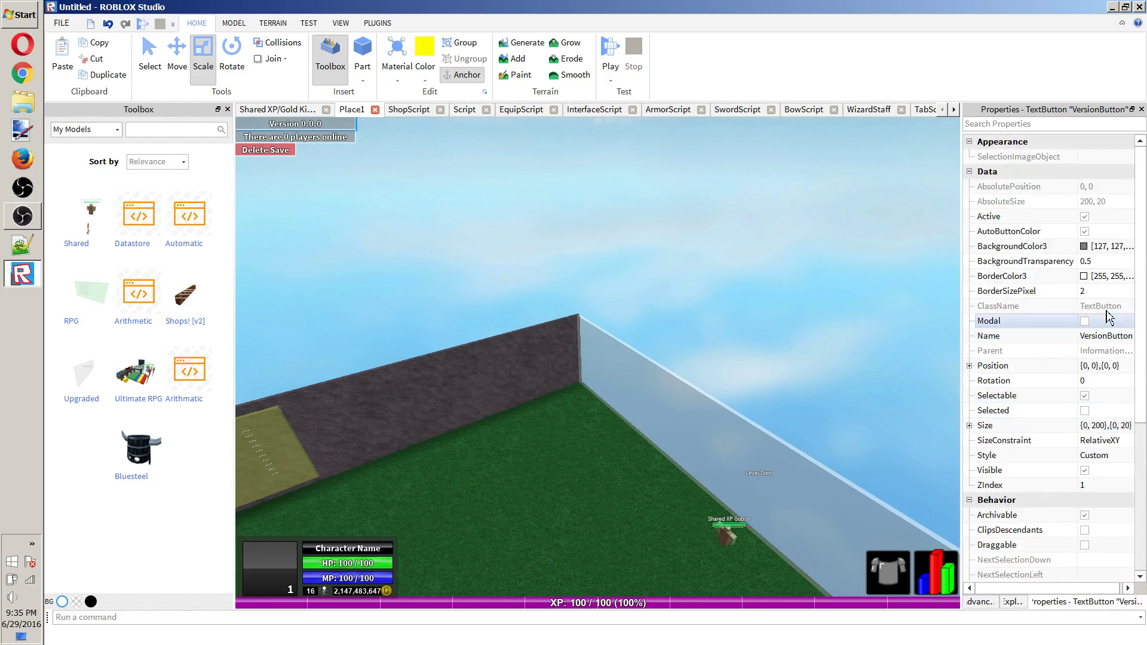
{"action": "scroll", "coordinate": [1104, 412], "scroll_direction": "down", "scroll_amount": 4}
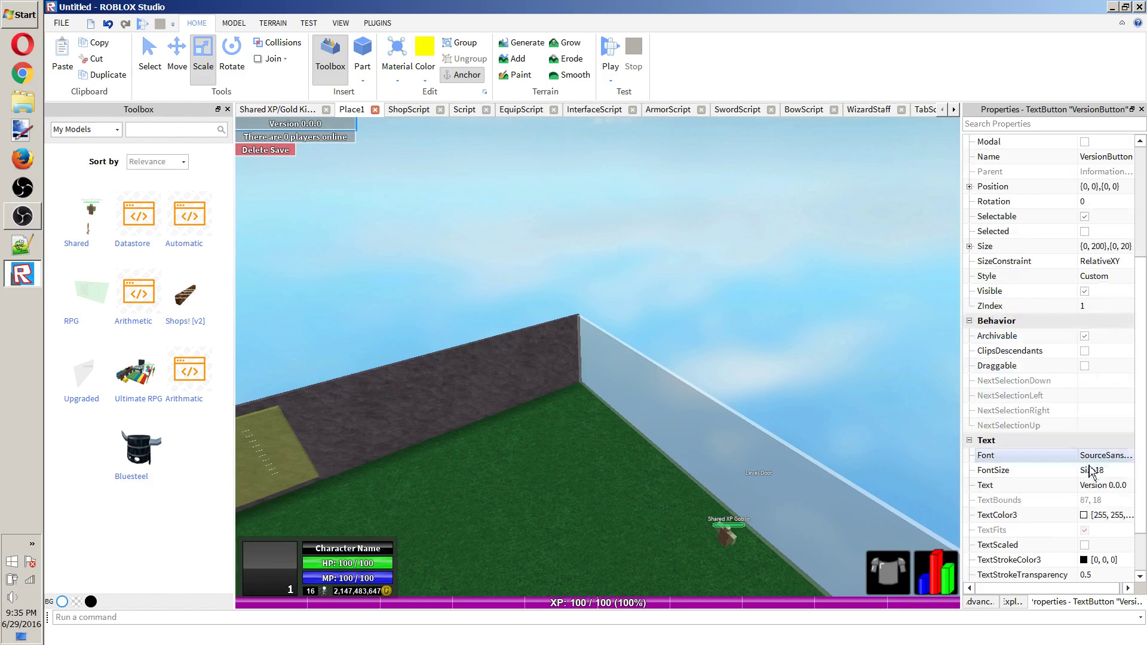
{"action": "left_click", "coordinate": [1111, 486]}
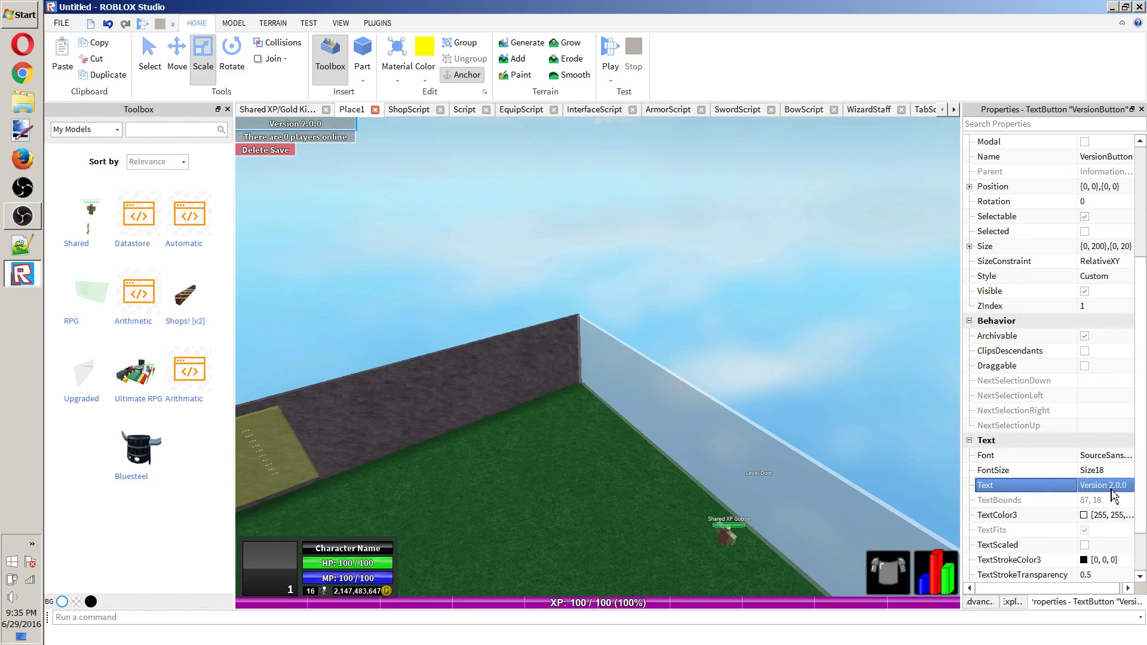
{"action": "left_click", "coordinate": [1111, 487]}
{"action": "type", "text": "V"}
{"action": "left_click", "coordinate": [1014, 602]}
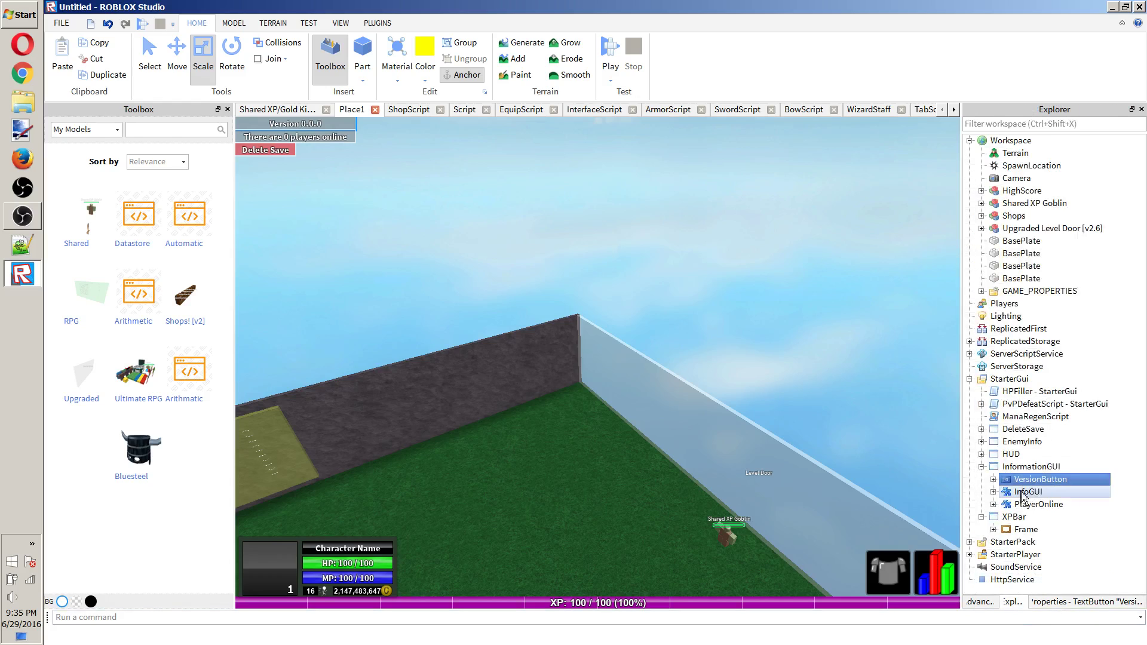
Expand the InfoGUI label inside InformationGUI and examine its Text property.
{"action": "left_click", "coordinate": [1002, 494]}
{"action": "left_click", "coordinate": [994, 492]}
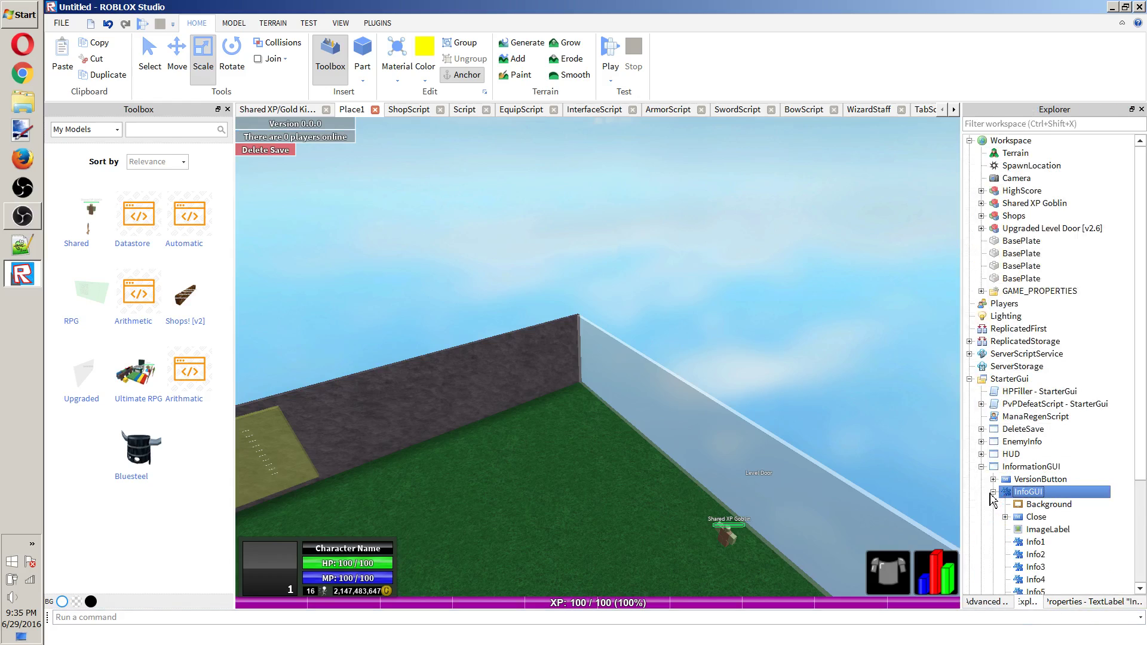
{"action": "left_click", "coordinate": [1064, 601]}
{"action": "left_click", "coordinate": [1088, 425]}
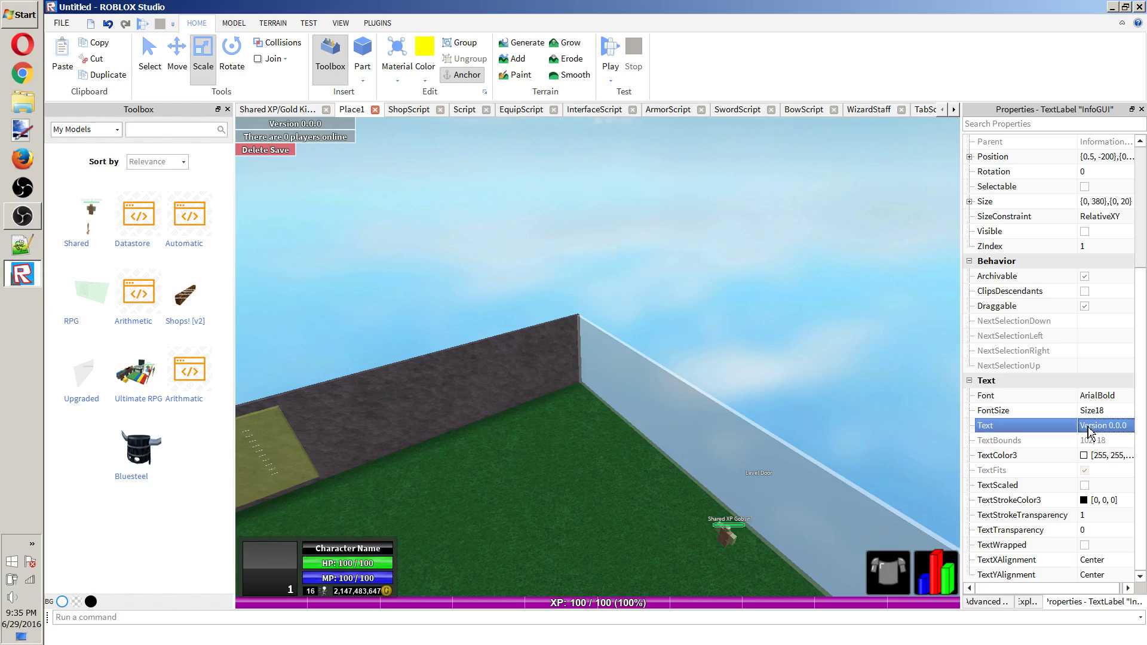
{"action": "left_click", "coordinate": [1028, 601]}
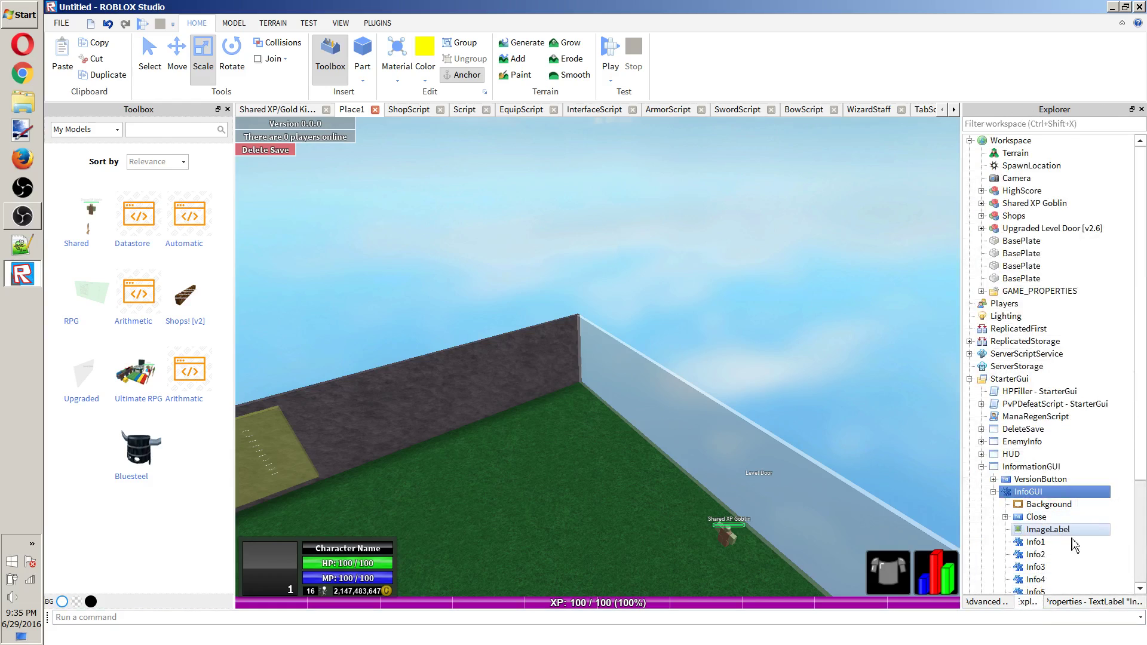
Enter repeated "asdf" placeholder text in InfoGUI's Info1 label.
{"action": "left_click", "coordinate": [1036, 542]}
{"action": "left_click", "coordinate": [1085, 602]}
{"action": "type", "text": "asdf"}
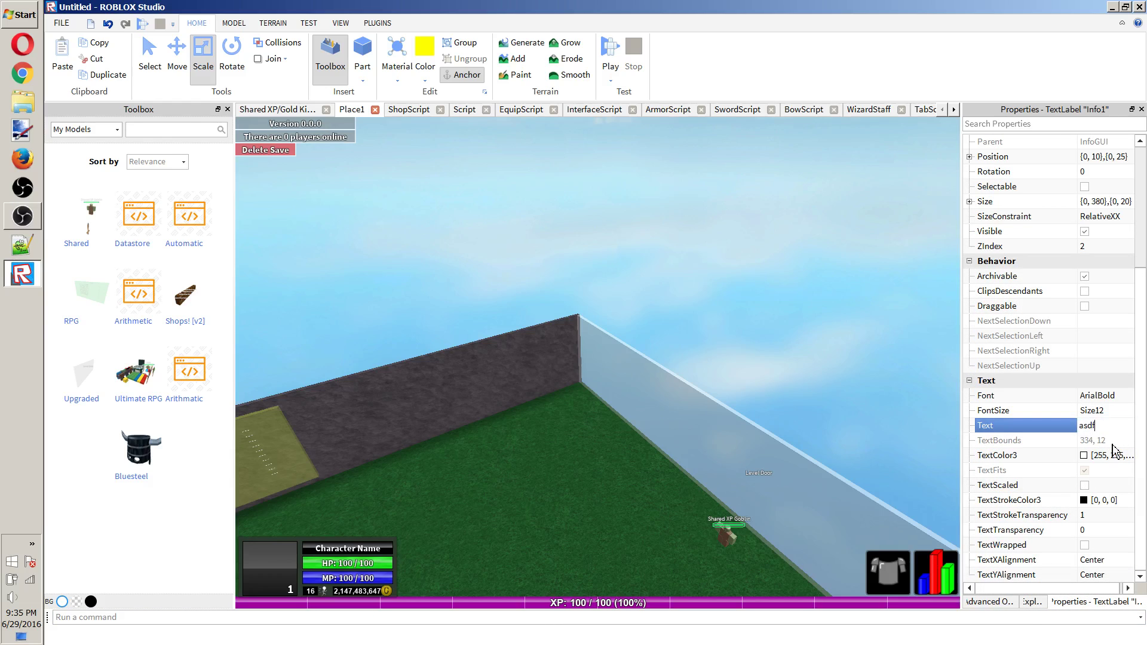
{"action": "type", "text": "asdfasdfasd"}
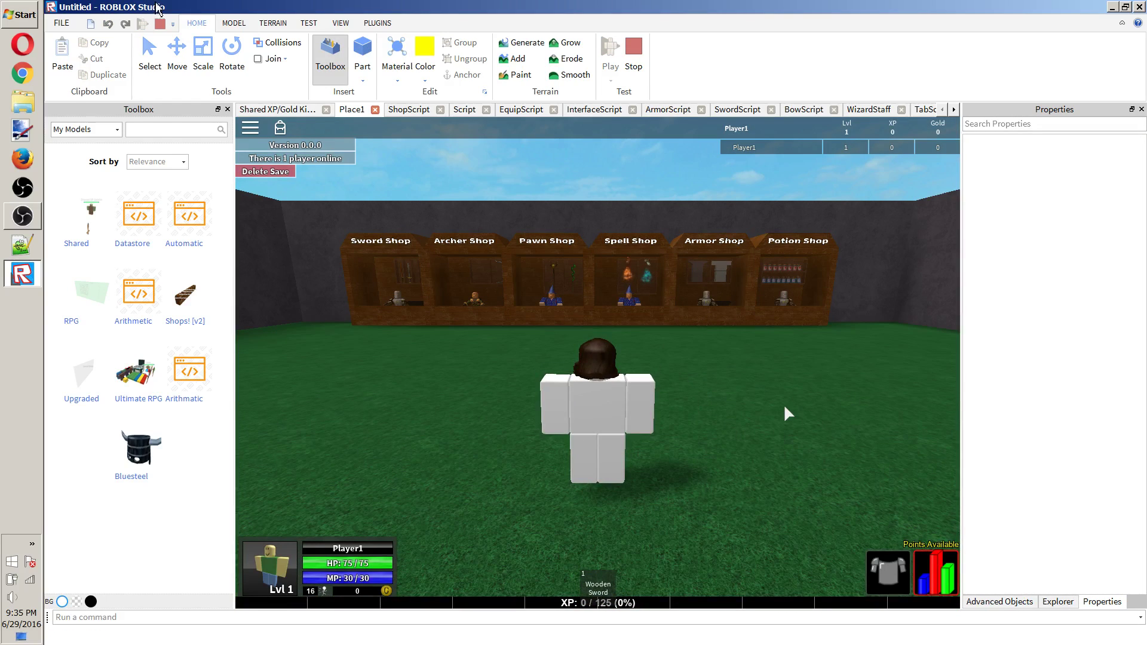
Playtest the game, open the version information window in the running game and close it again.
{"action": "key", "text": "s"}
{"action": "key", "text": "a"}
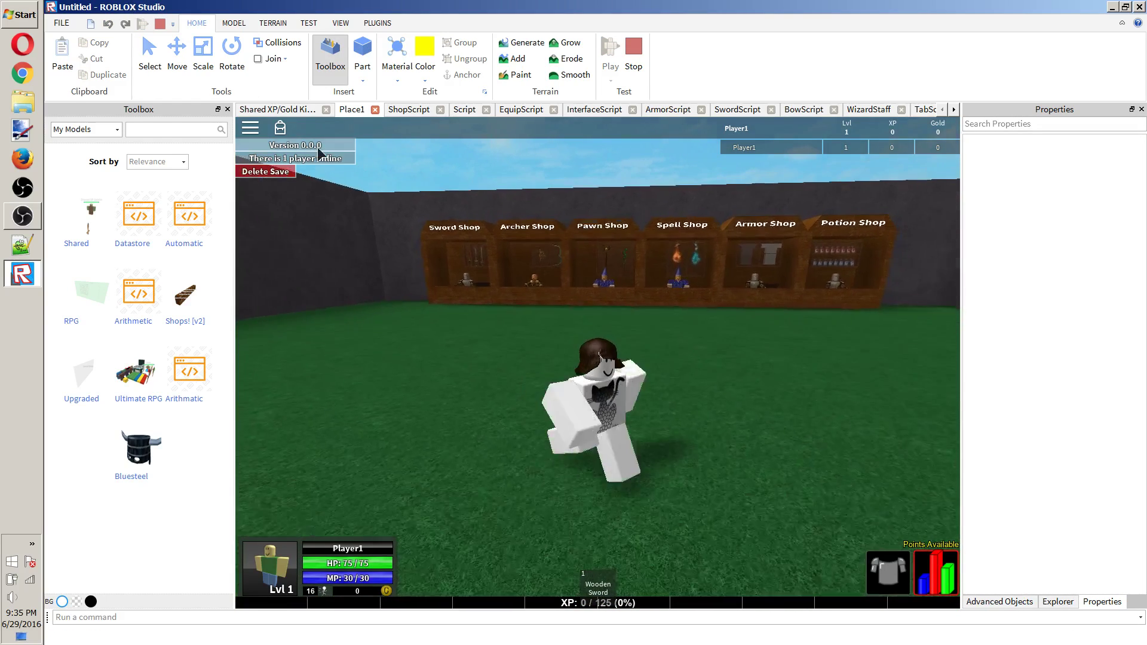
{"action": "left_click", "coordinate": [319, 148]}
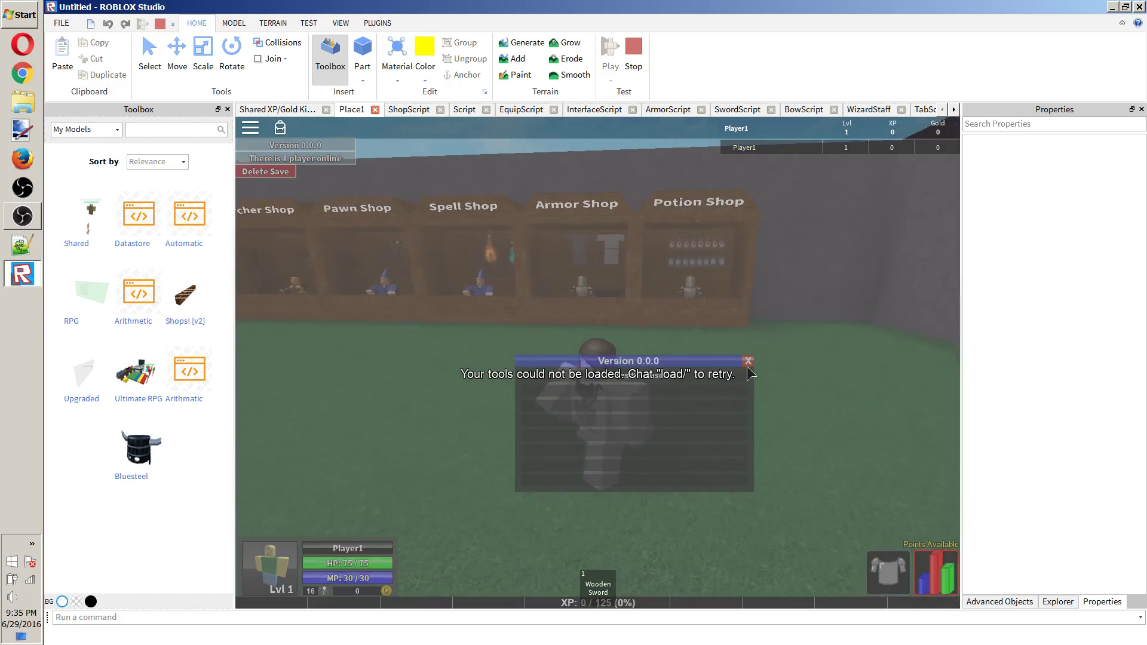
{"action": "left_click", "coordinate": [747, 362]}
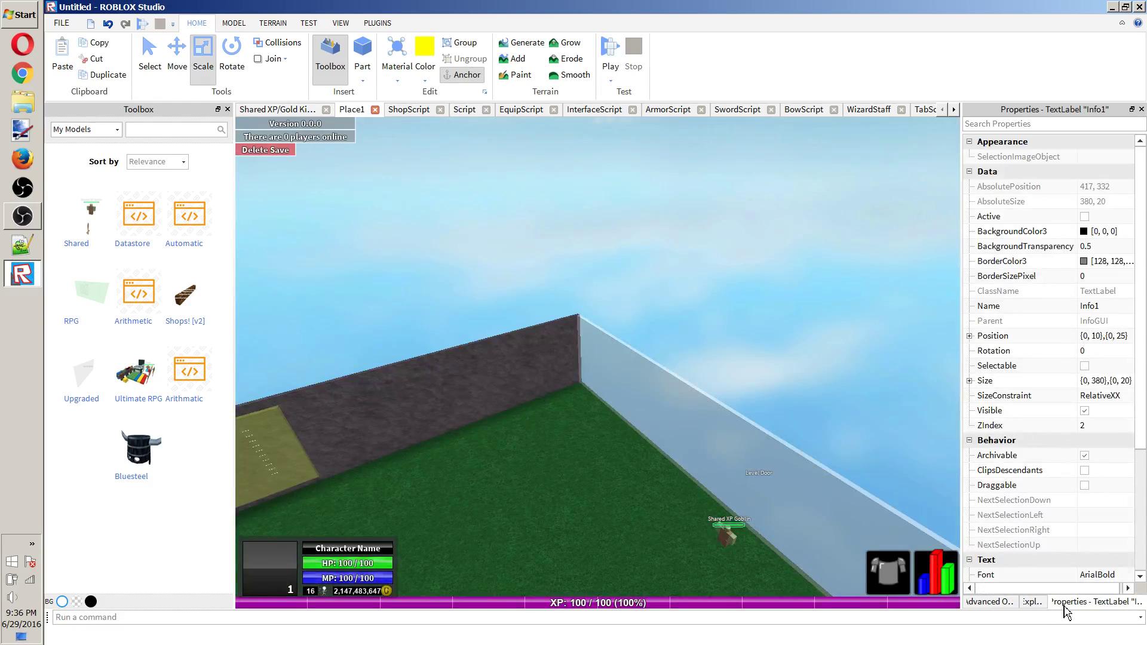
Examine InfoGUI's Info labels and expand VersionButton to see what it contains.
{"action": "left_click", "coordinate": [1035, 602]}
{"action": "scroll", "coordinate": [1061, 487], "scroll_direction": "down", "scroll_amount": 4}
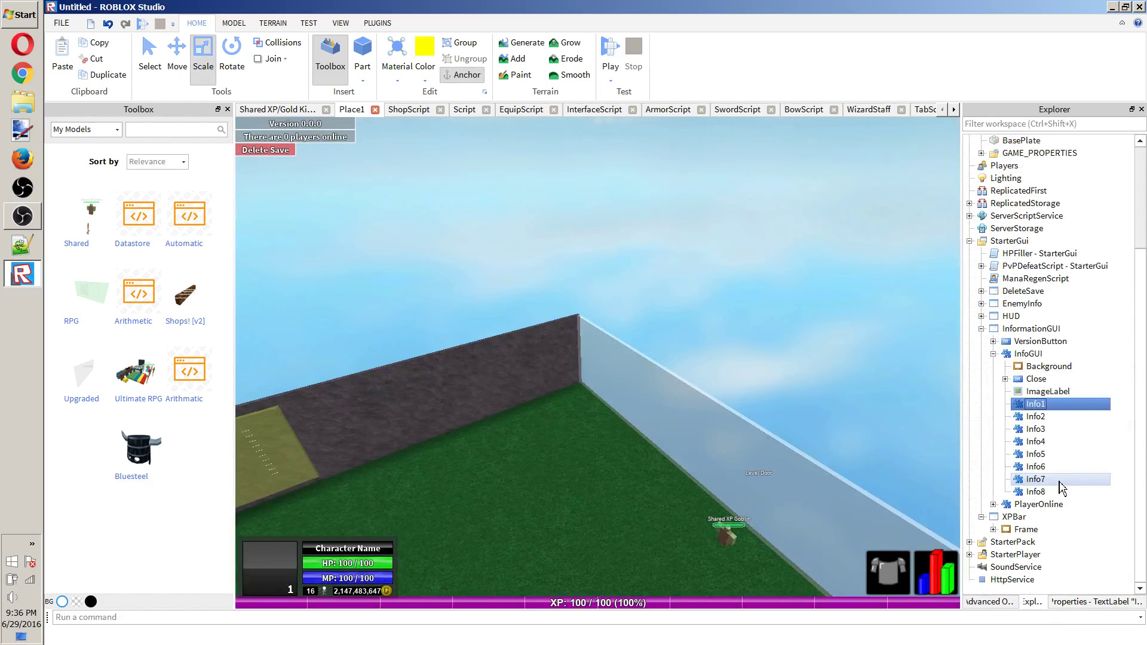
{"action": "left_click", "coordinate": [1006, 342]}
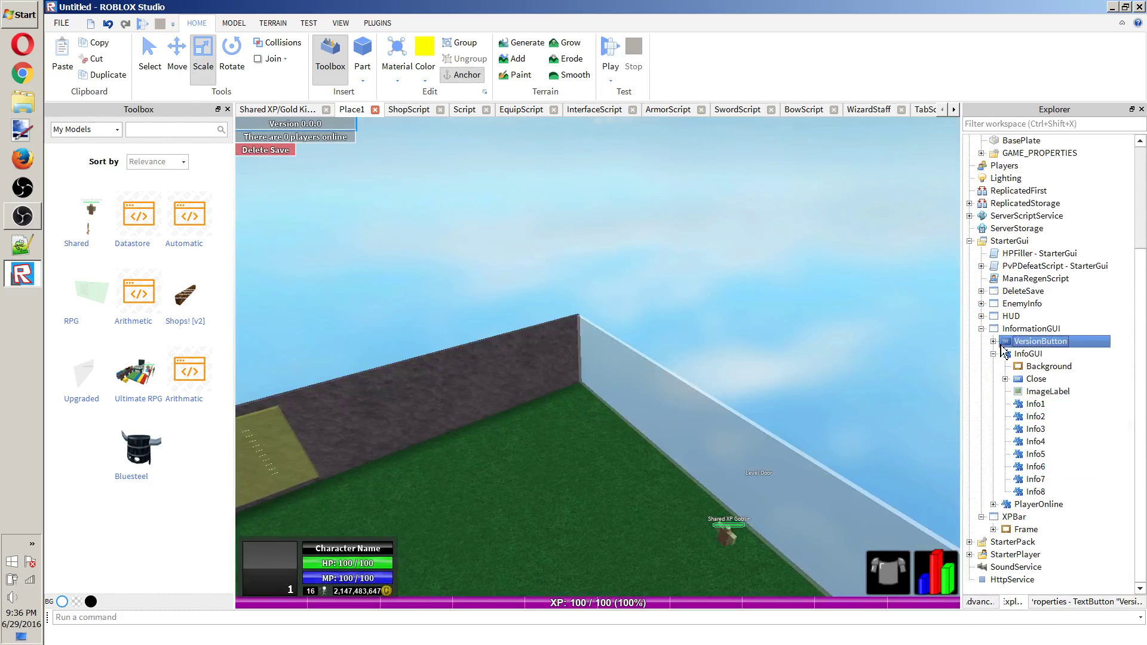
{"action": "left_click", "coordinate": [992, 342]}
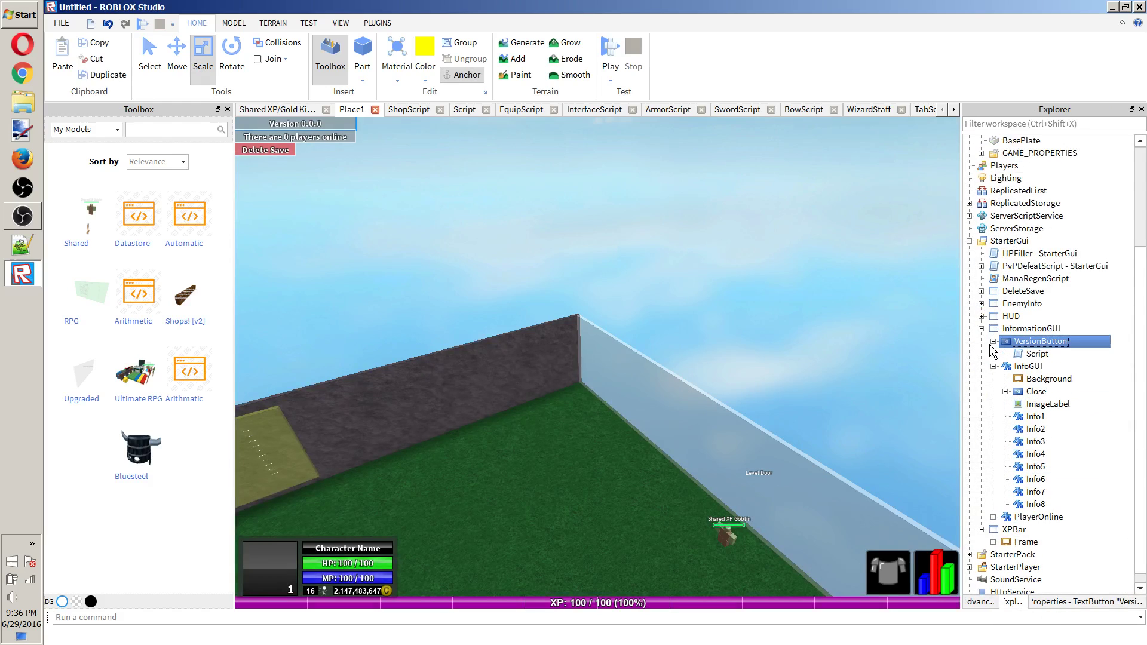
{"action": "left_click", "coordinate": [1108, 279]}
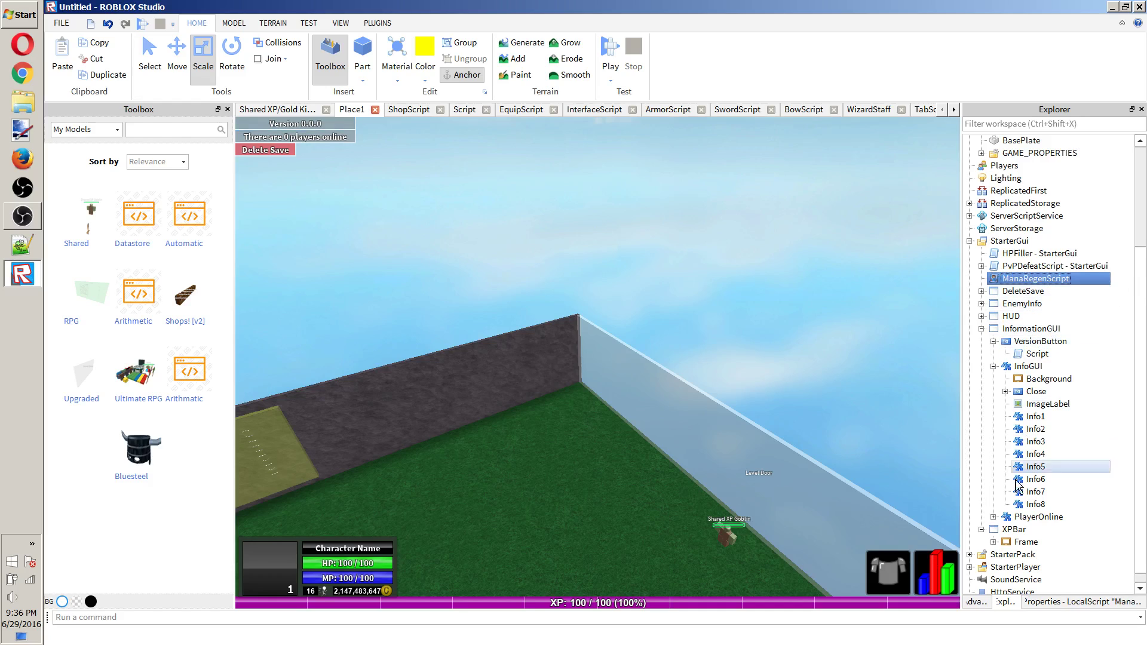
Examine the PlayerOnline label's LocalScript, close it and collapse InformationGUI.
{"action": "left_click", "coordinate": [993, 518]}
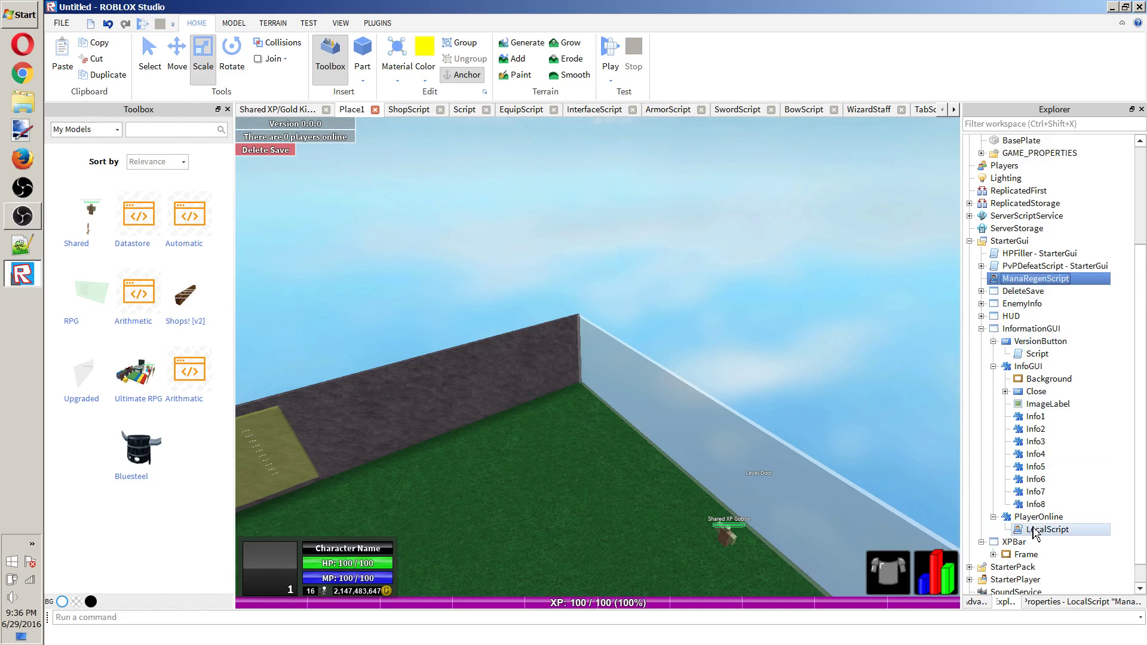
{"action": "double_click", "coordinate": [1035, 530]}
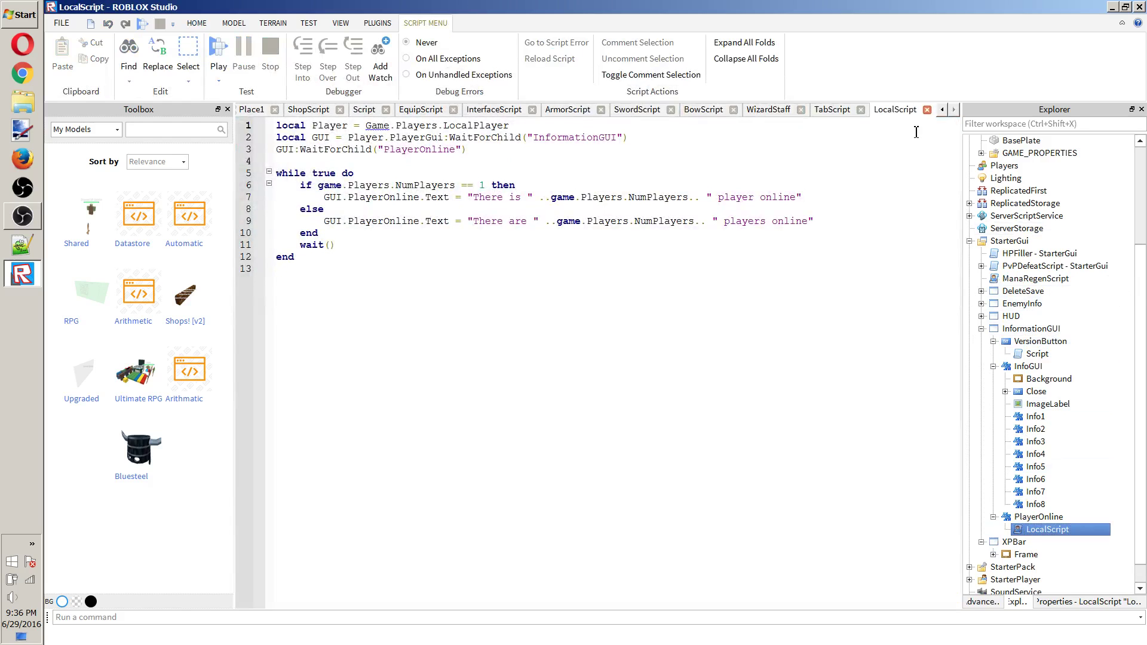
{"action": "left_click", "coordinate": [926, 110]}
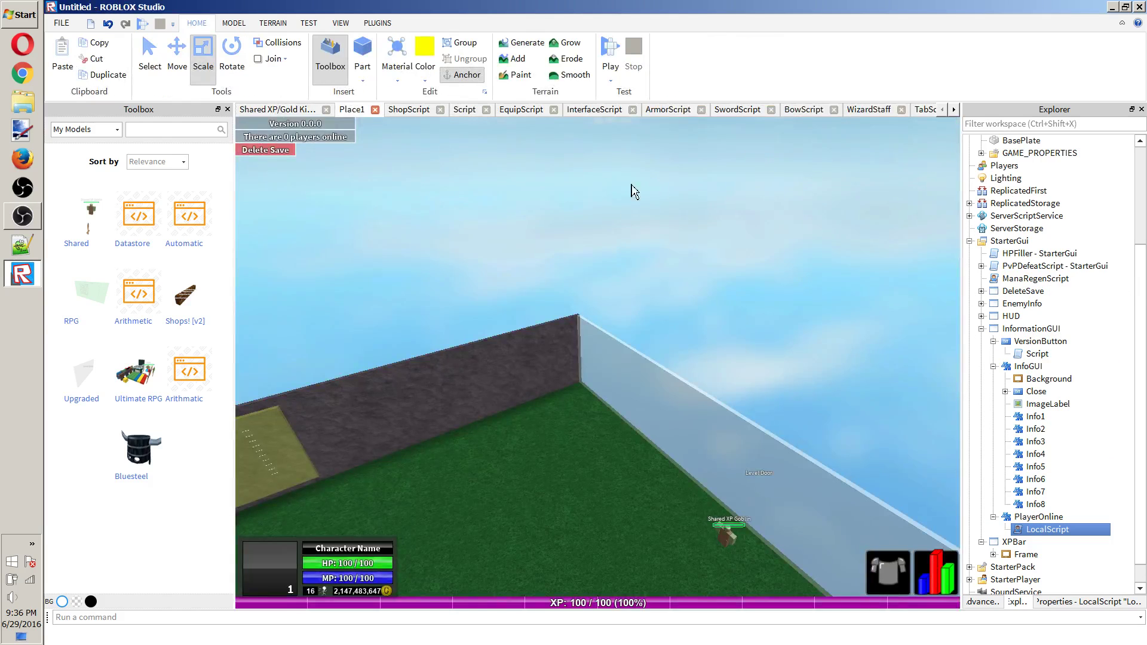
{"action": "left_click", "coordinate": [982, 329]}
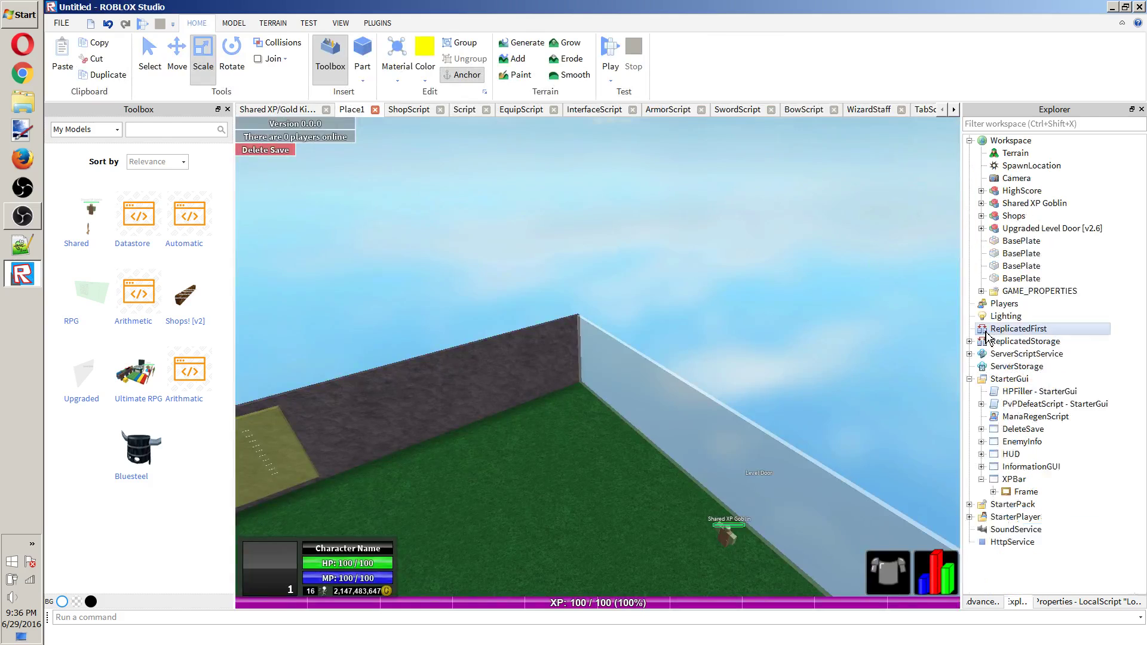
Expand the HUD's Base frame and its CharacterPortrait, HealthBar and ManaBar frames to examine their contents.
{"action": "left_click", "coordinate": [981, 453]}
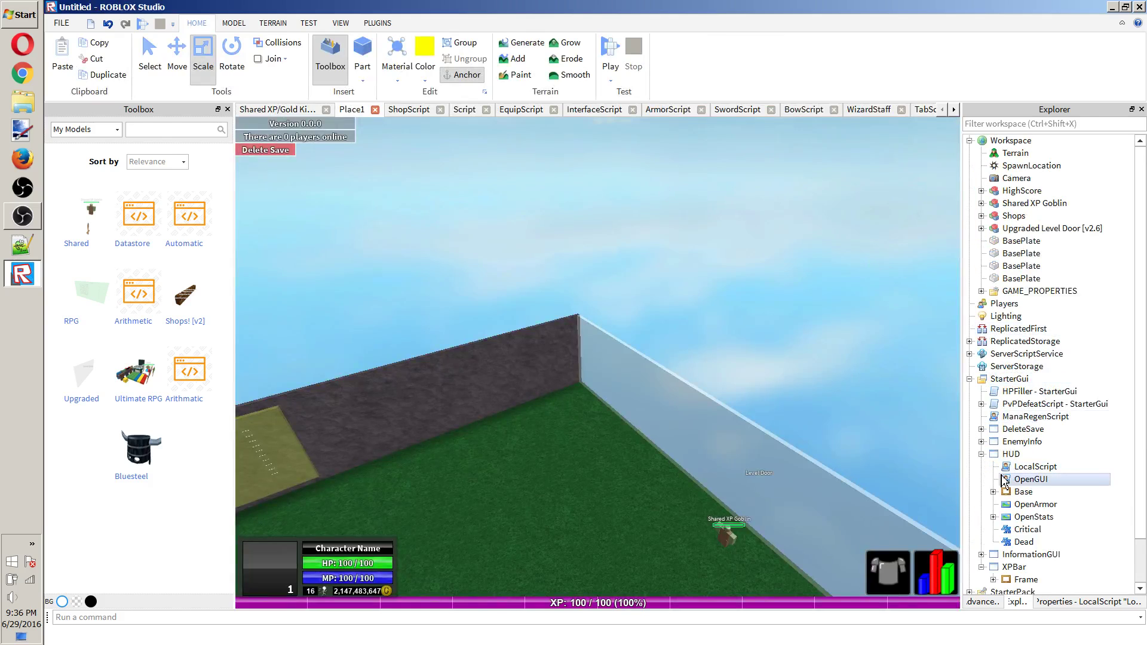
{"action": "left_click", "coordinate": [994, 492]}
{"action": "scroll", "coordinate": [994, 494], "scroll_direction": "down", "scroll_amount": 2}
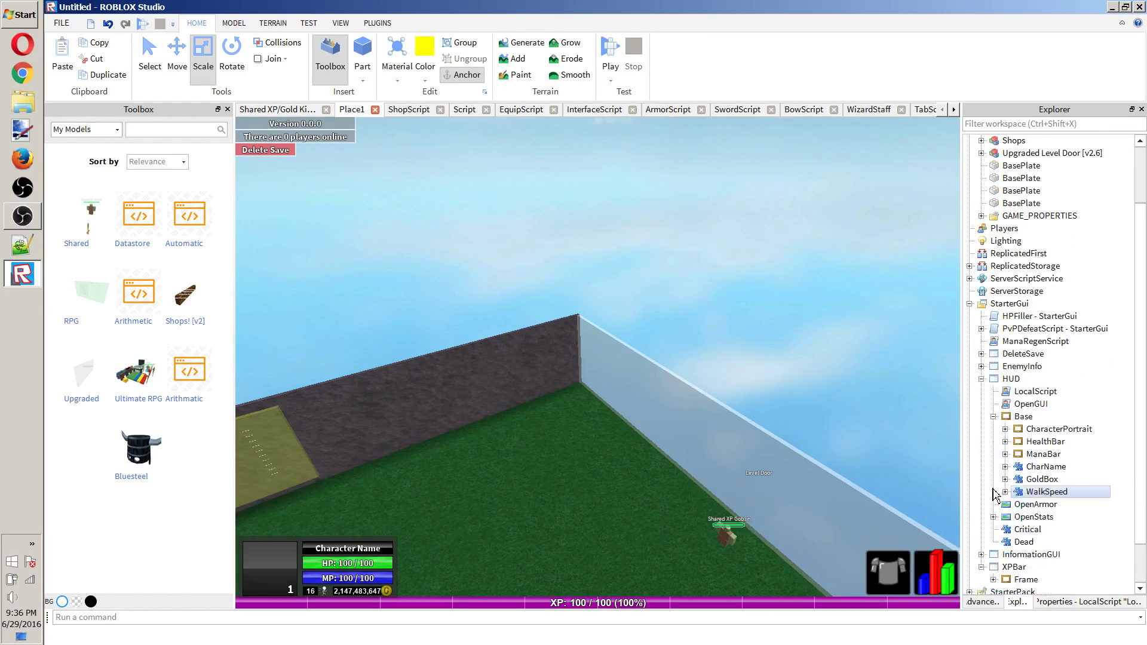
{"action": "left_click", "coordinate": [1044, 442]}
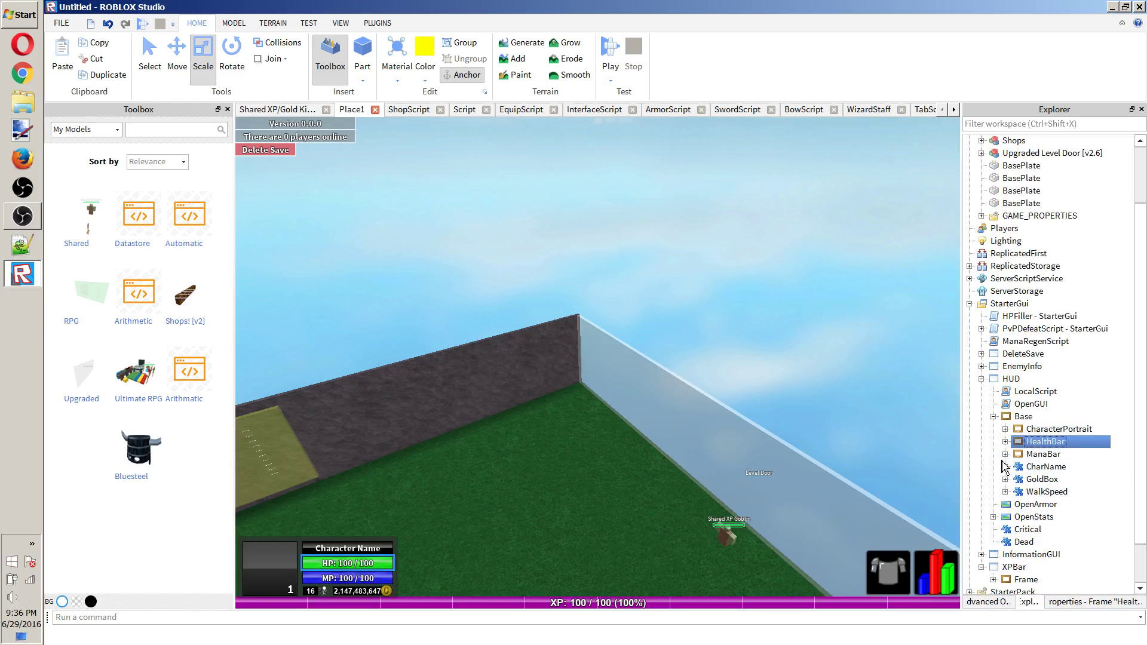
{"action": "left_click", "coordinate": [1030, 454]}
{"action": "left_click", "coordinate": [1005, 454]}
{"action": "left_click", "coordinate": [1005, 441]}
{"action": "left_click", "coordinate": [1005, 429]}
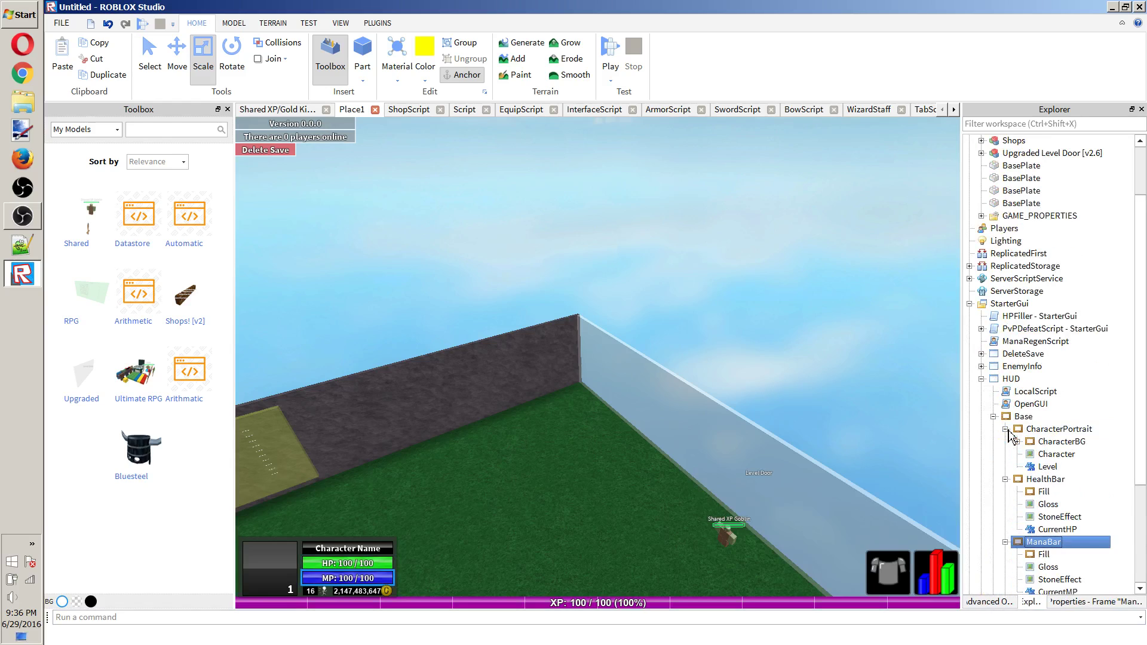
Select CharacterBG, Character, CharName, GoldBox and WalkSpeed in turn to locate each in the HUD, and clear the selection.
{"action": "scroll", "coordinate": [1010, 430], "scroll_direction": "down", "scroll_amount": 1}
{"action": "left_click", "coordinate": [1057, 404]}
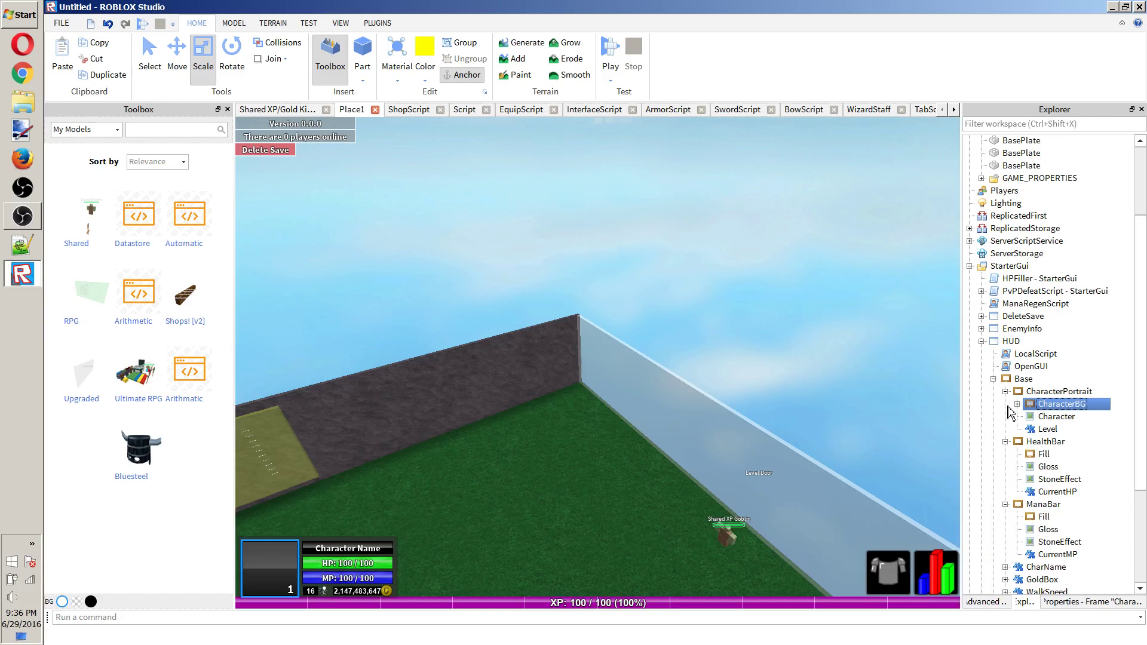
{"action": "left_click", "coordinate": [1042, 417]}
{"action": "scroll", "coordinate": [1039, 430], "scroll_direction": "down", "scroll_amount": 4}
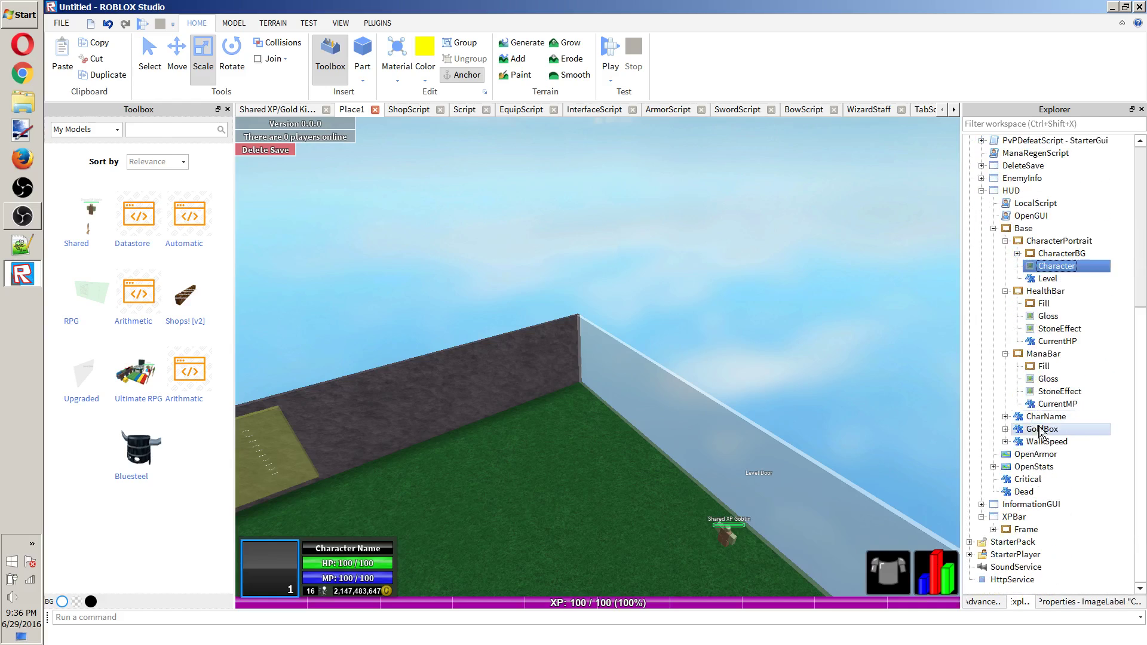
{"action": "left_click", "coordinate": [1045, 416]}
{"action": "left_click", "coordinate": [1042, 429]}
{"action": "left_click", "coordinate": [1045, 442]}
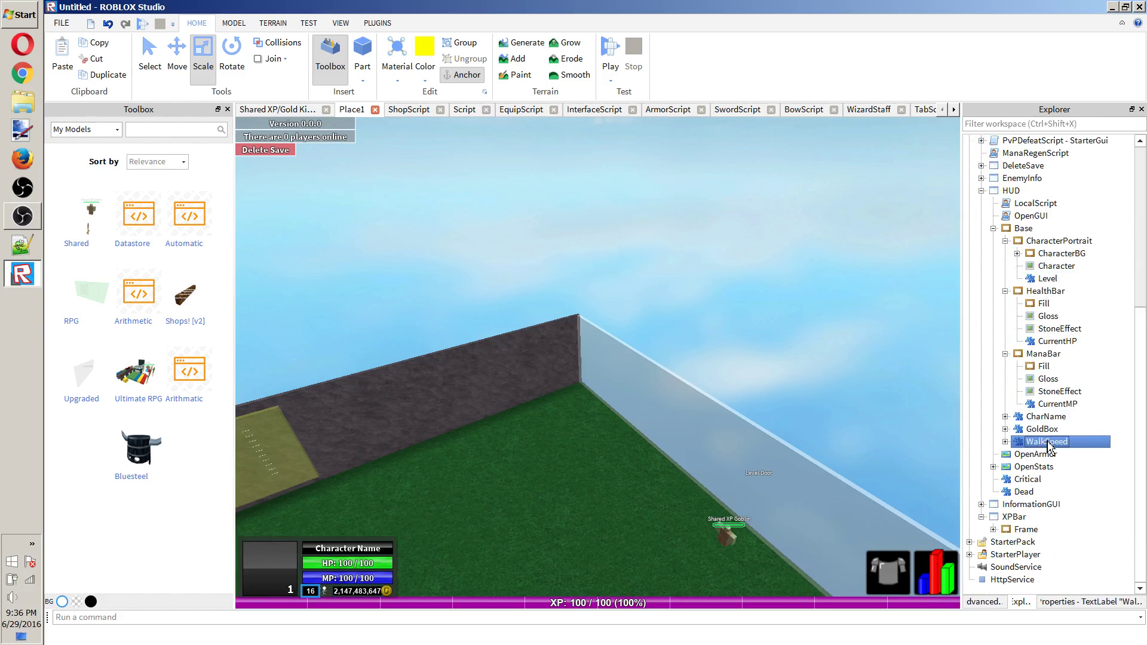
{"action": "left_click", "coordinate": [800, 311]}
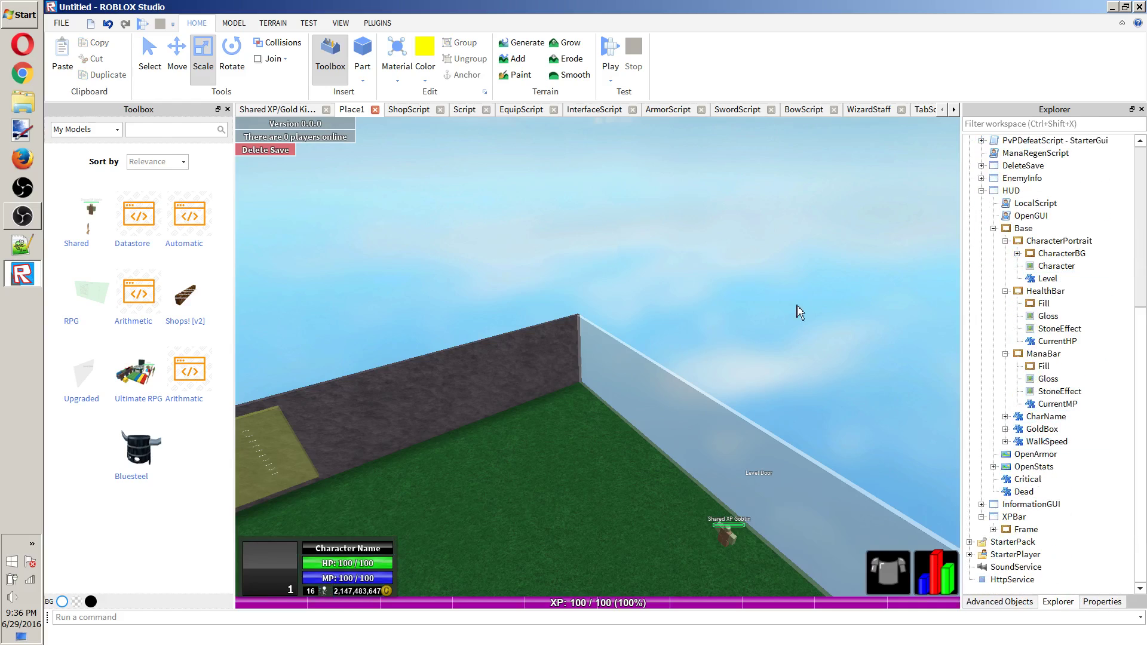
Open the HUD's OpenGUI and LocalScript to examine their code, close LocalScript and return to the Place1 view.
{"action": "double_click", "coordinate": [1030, 216]}
{"action": "left_click", "coordinate": [1038, 204]}
{"action": "double_click", "coordinate": [1038, 205]}
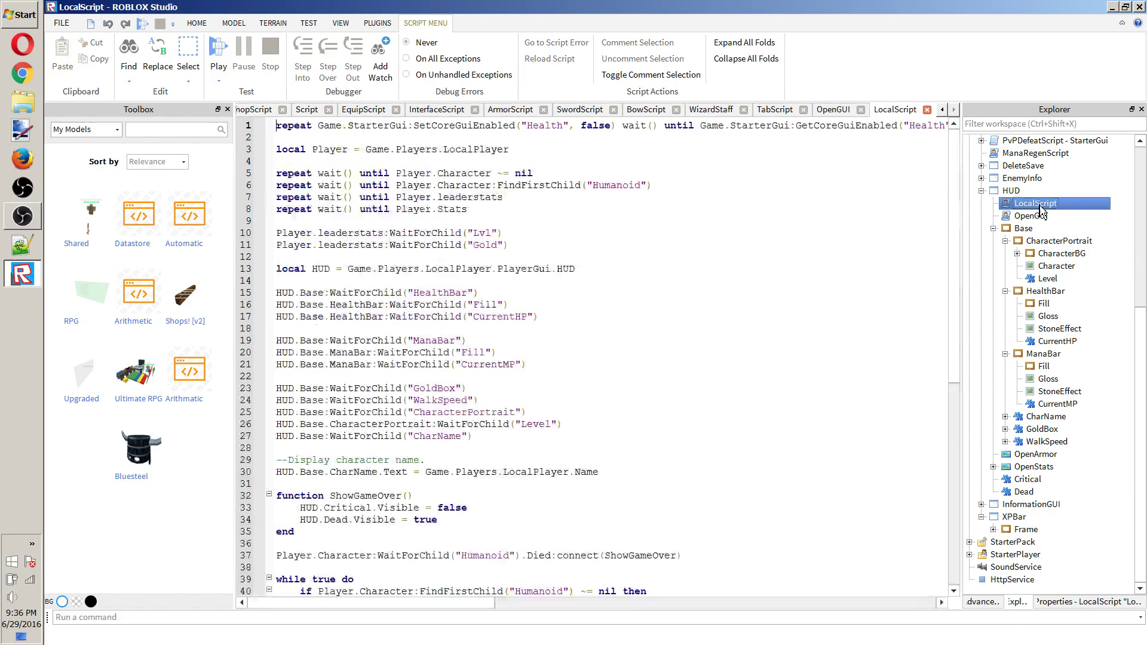
{"action": "left_click", "coordinate": [927, 110]}
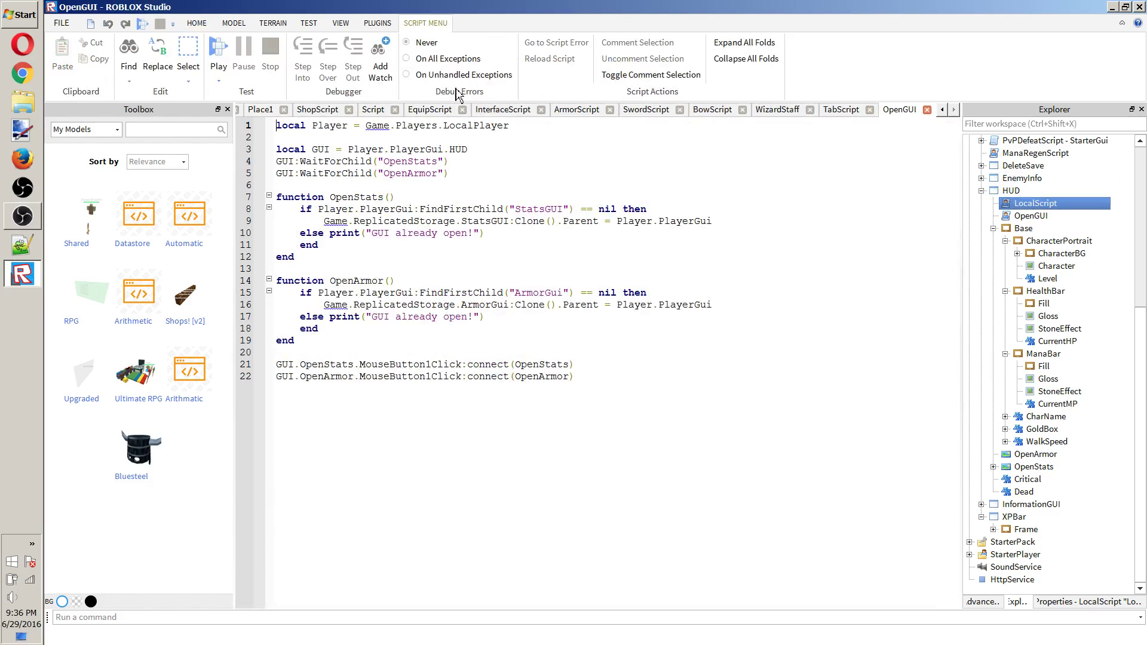
{"action": "left_click", "coordinate": [257, 112]}
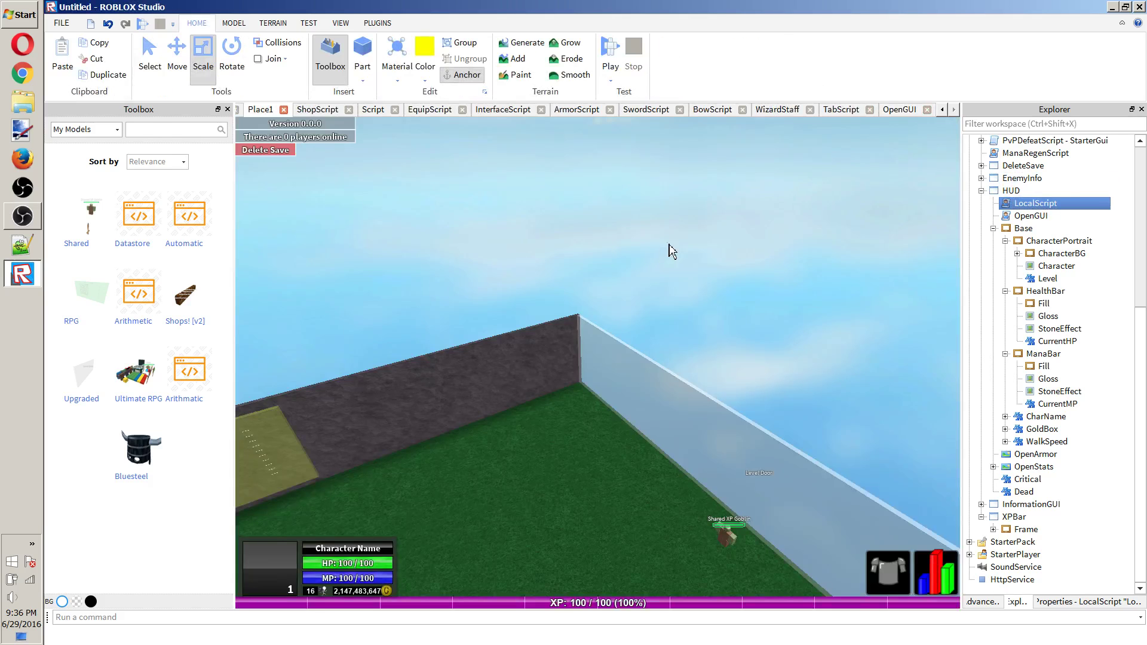
Examine the code of StarterGui's ManaRegenScript and close the script.
{"action": "left_click", "coordinate": [669, 245]}
{"action": "mouse_move", "coordinate": [669, 245]}
{"action": "right_mouse_down"}
{"action": "mouse_move", "coordinate": [652, 235]}
{"action": "mouse_move", "coordinate": [669, 245]}
{"action": "right_mouse_up"}
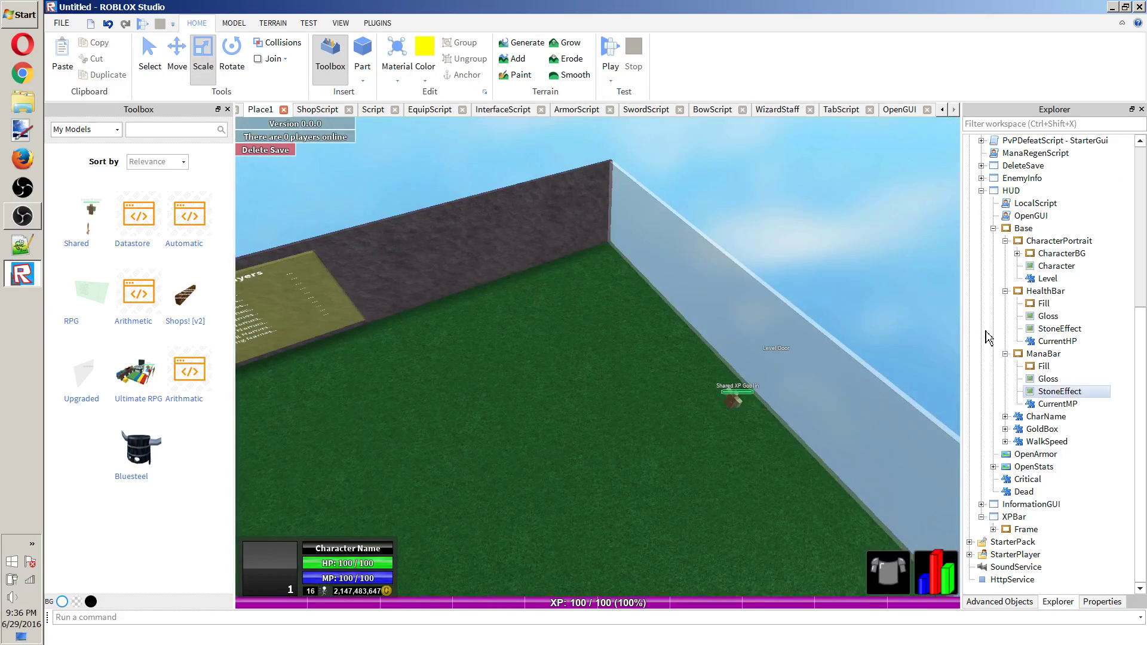
{"action": "right_click_drag", "start_coordinate": [786, 213], "coordinate": [783, 215]}
{"action": "scroll", "coordinate": [1028, 218], "scroll_direction": "up", "scroll_amount": 3}
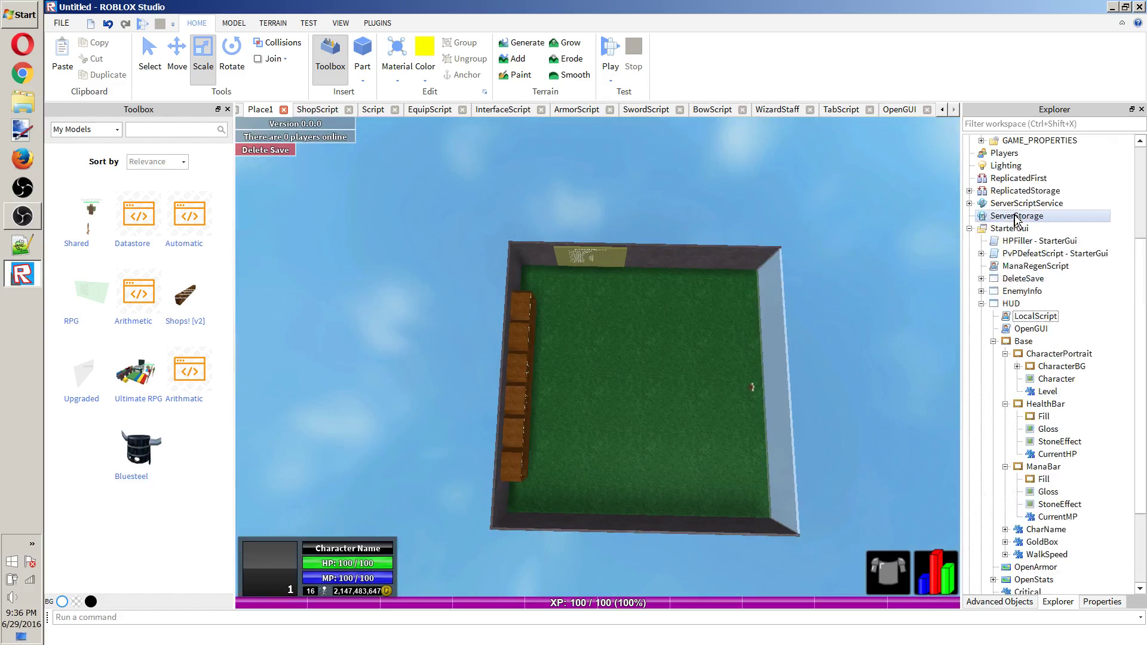
{"action": "double_click", "coordinate": [1027, 267]}
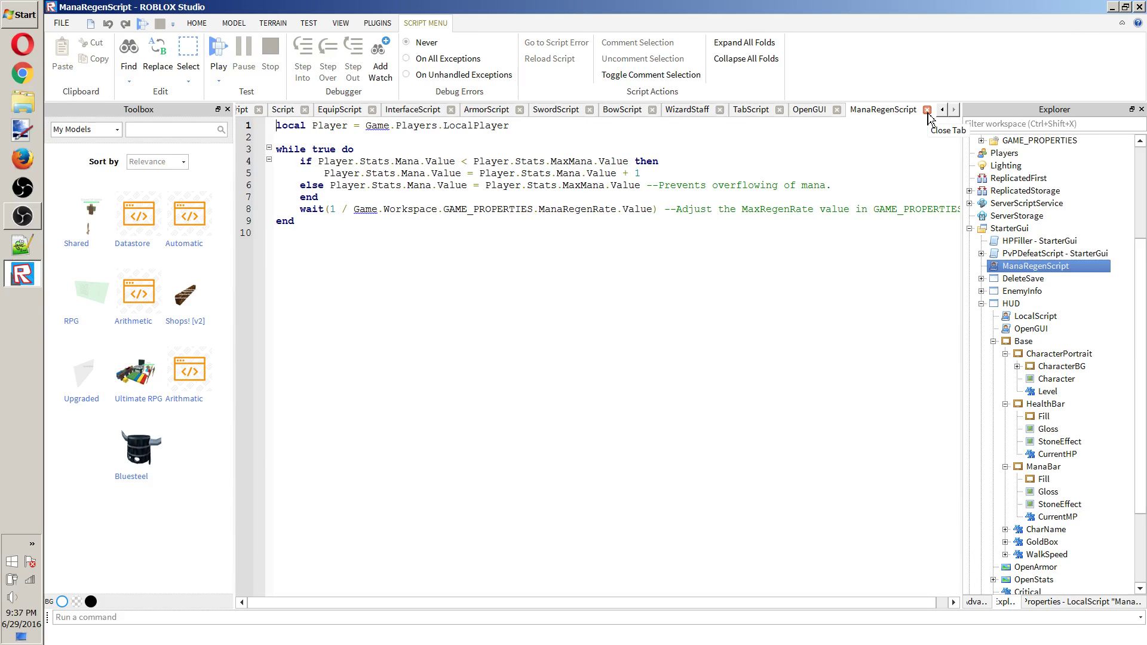
{"action": "left_click", "coordinate": [927, 110]}
{"action": "left_click", "coordinate": [23, 216]}
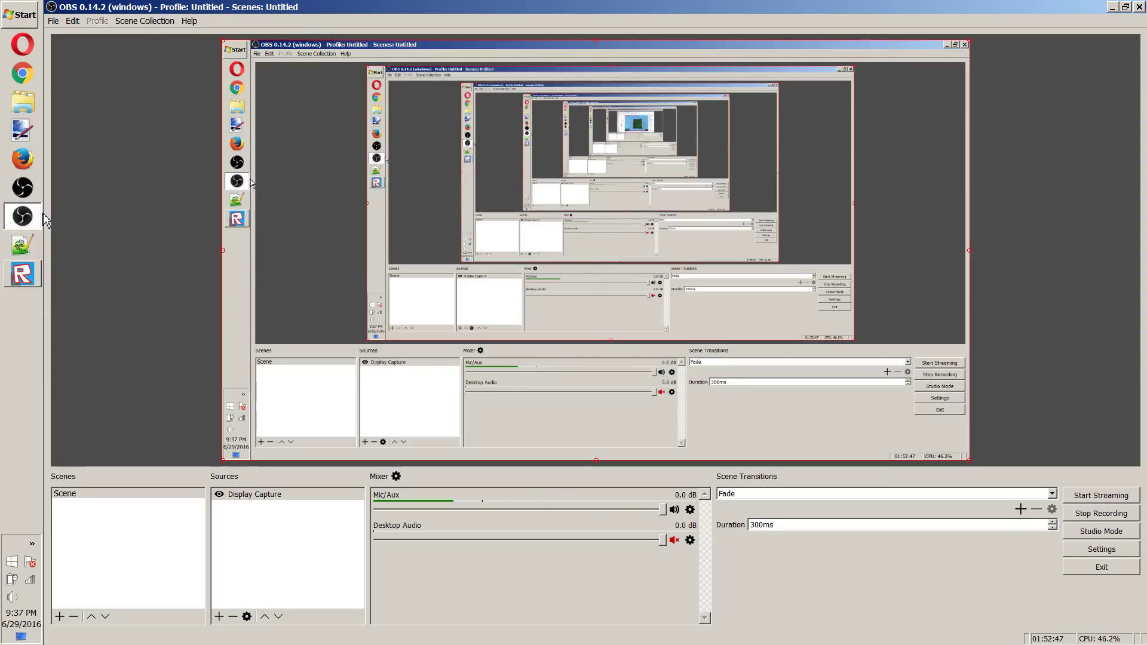
{"action": "left_click", "coordinate": [23, 273]}
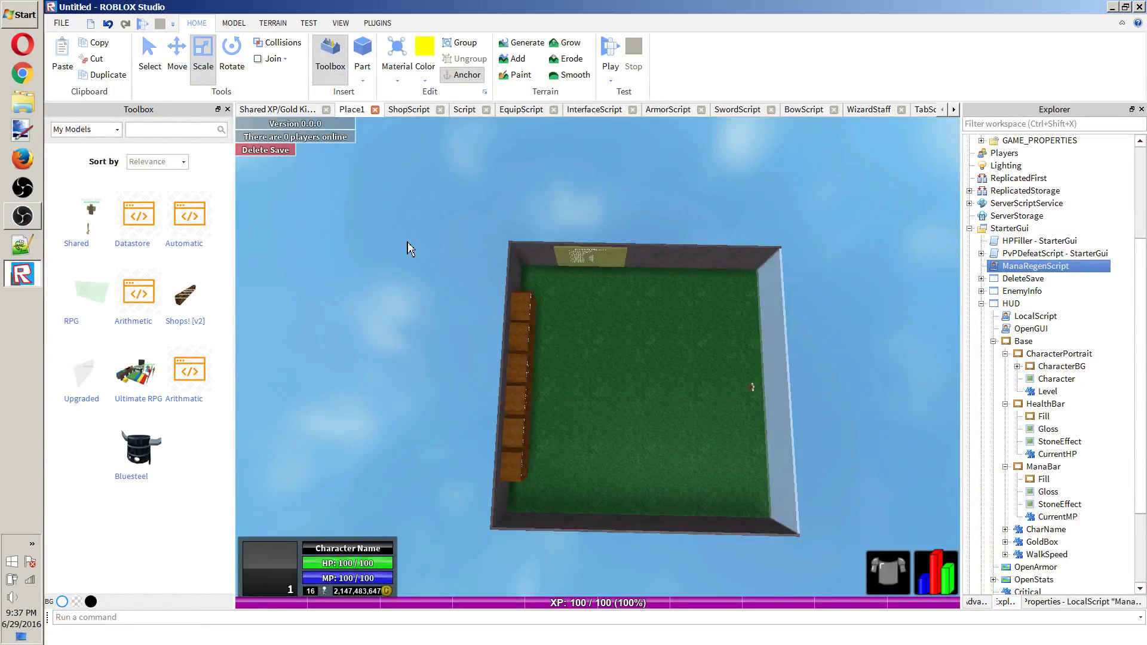